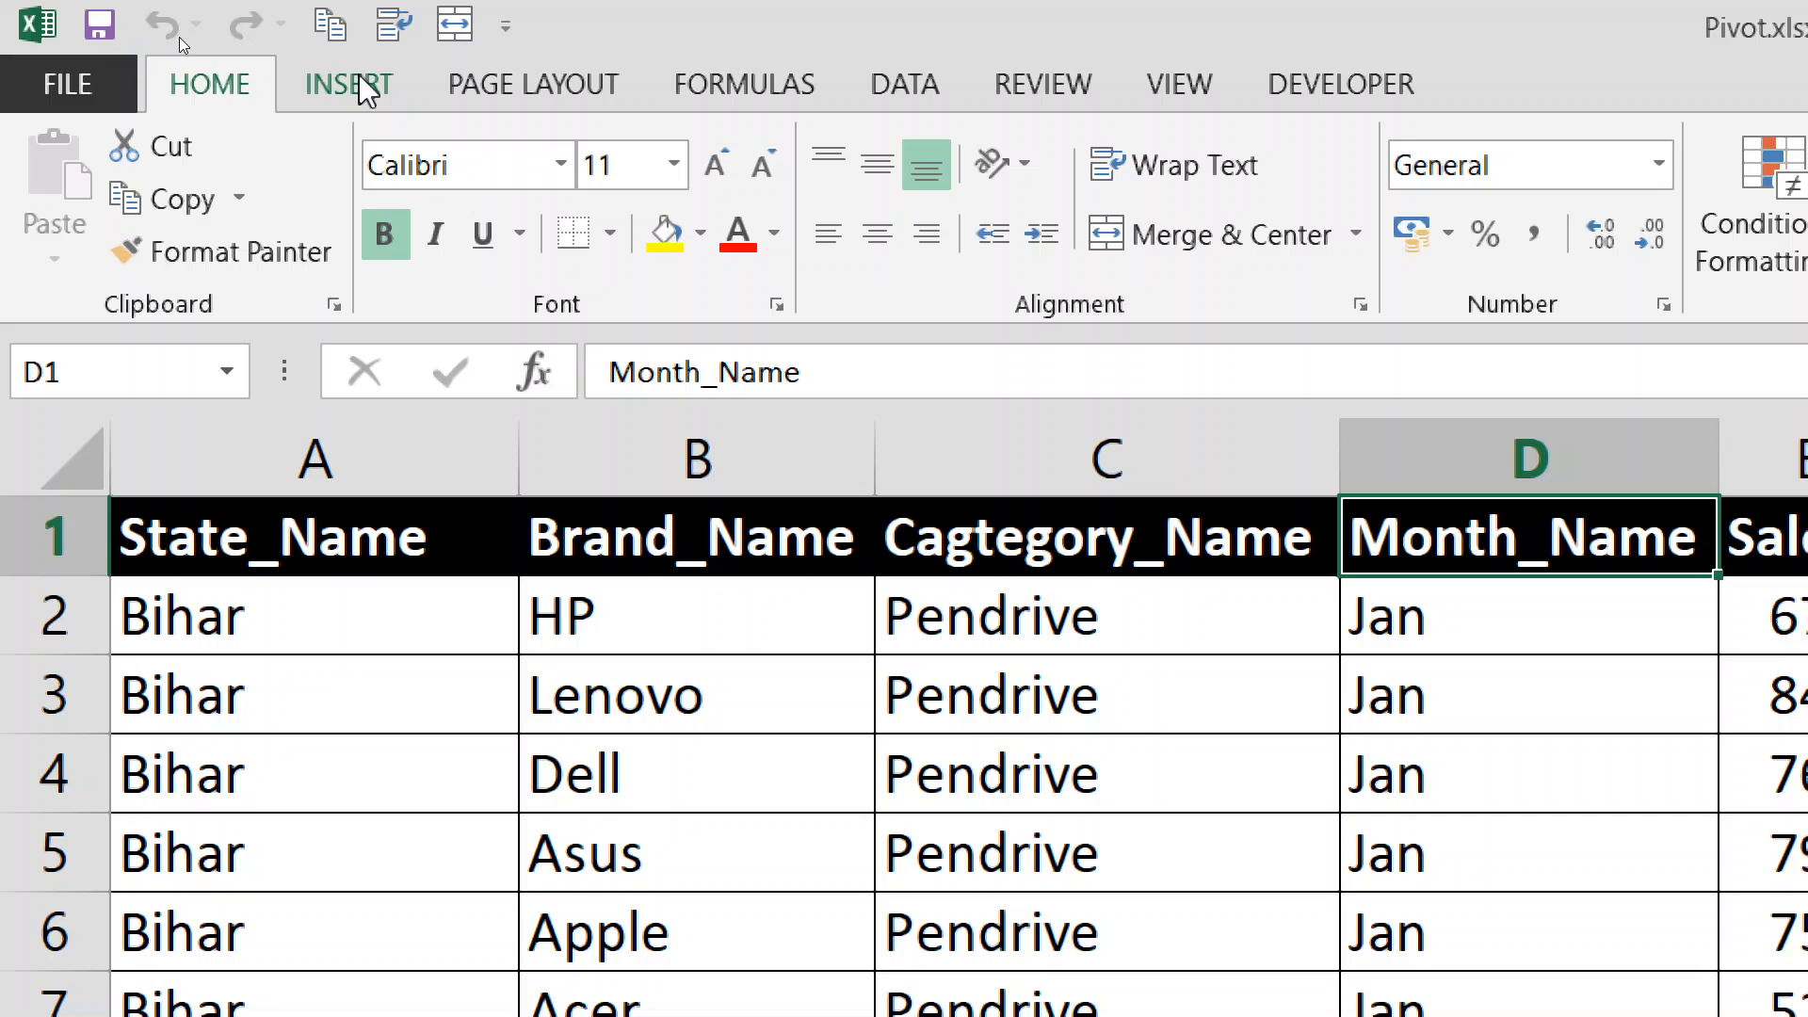
click(358, 81)
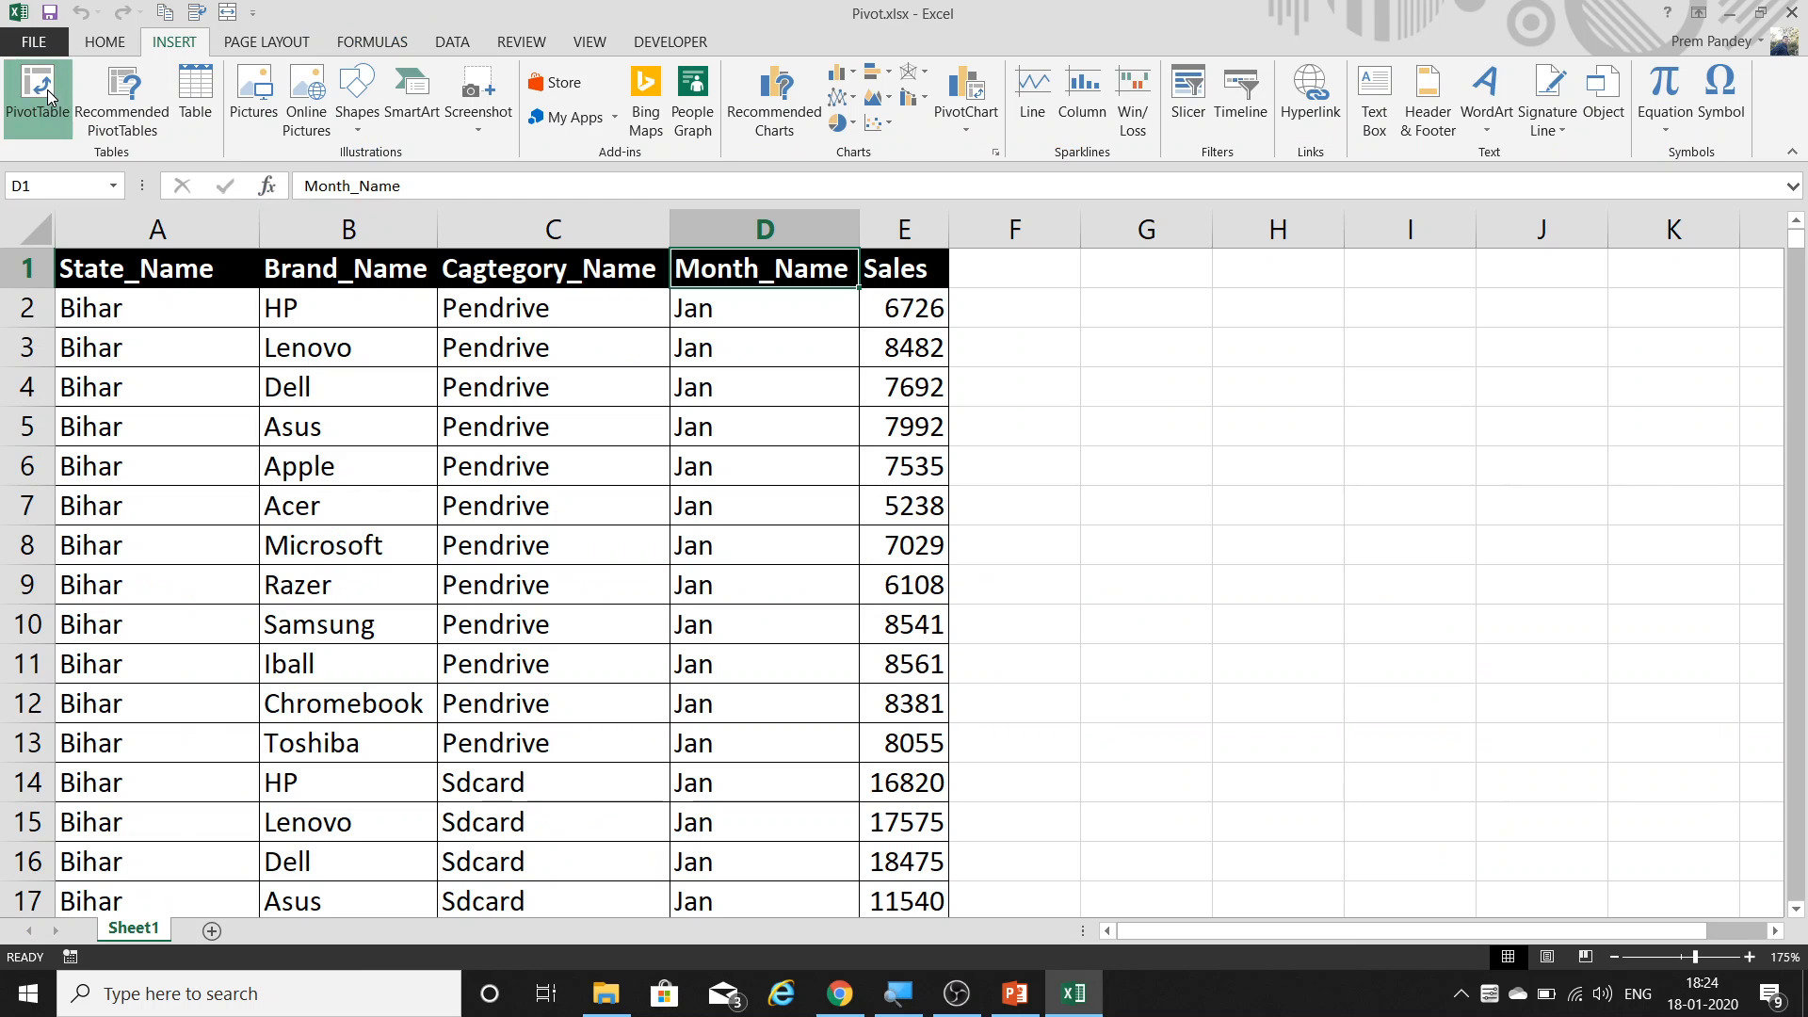
click(47, 88)
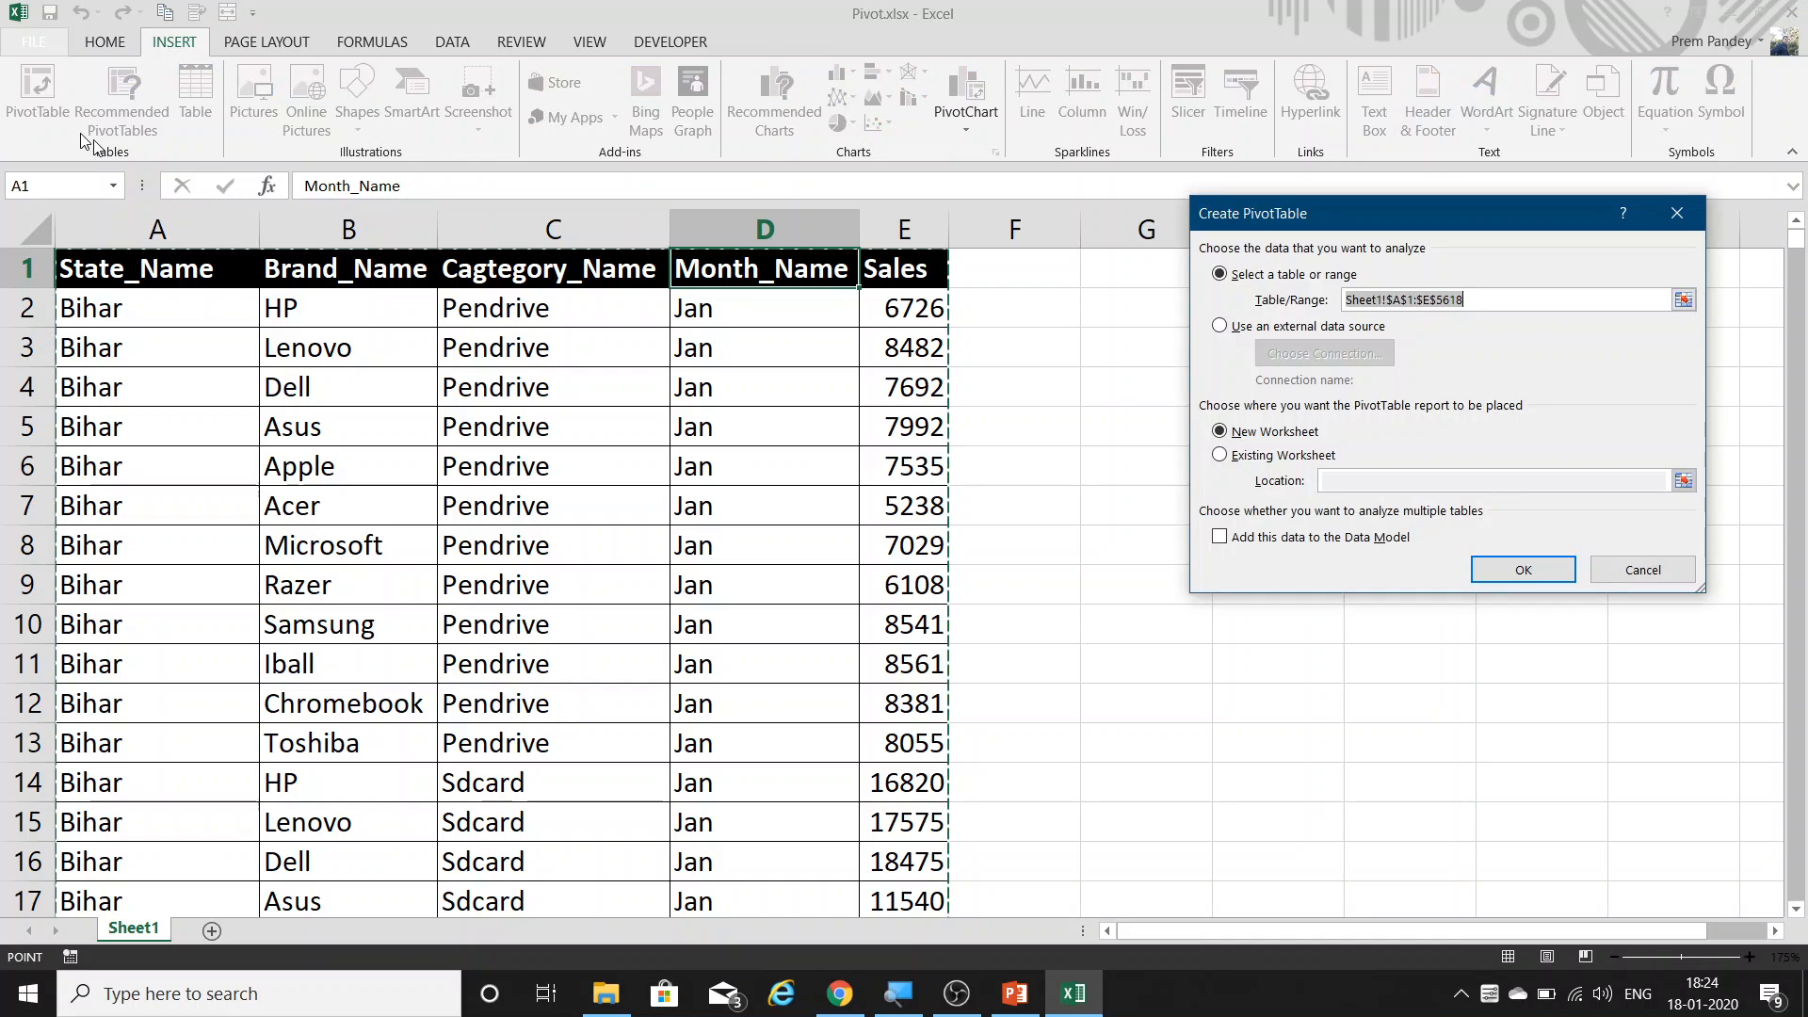
drag(1253, 233, 1093, 277)
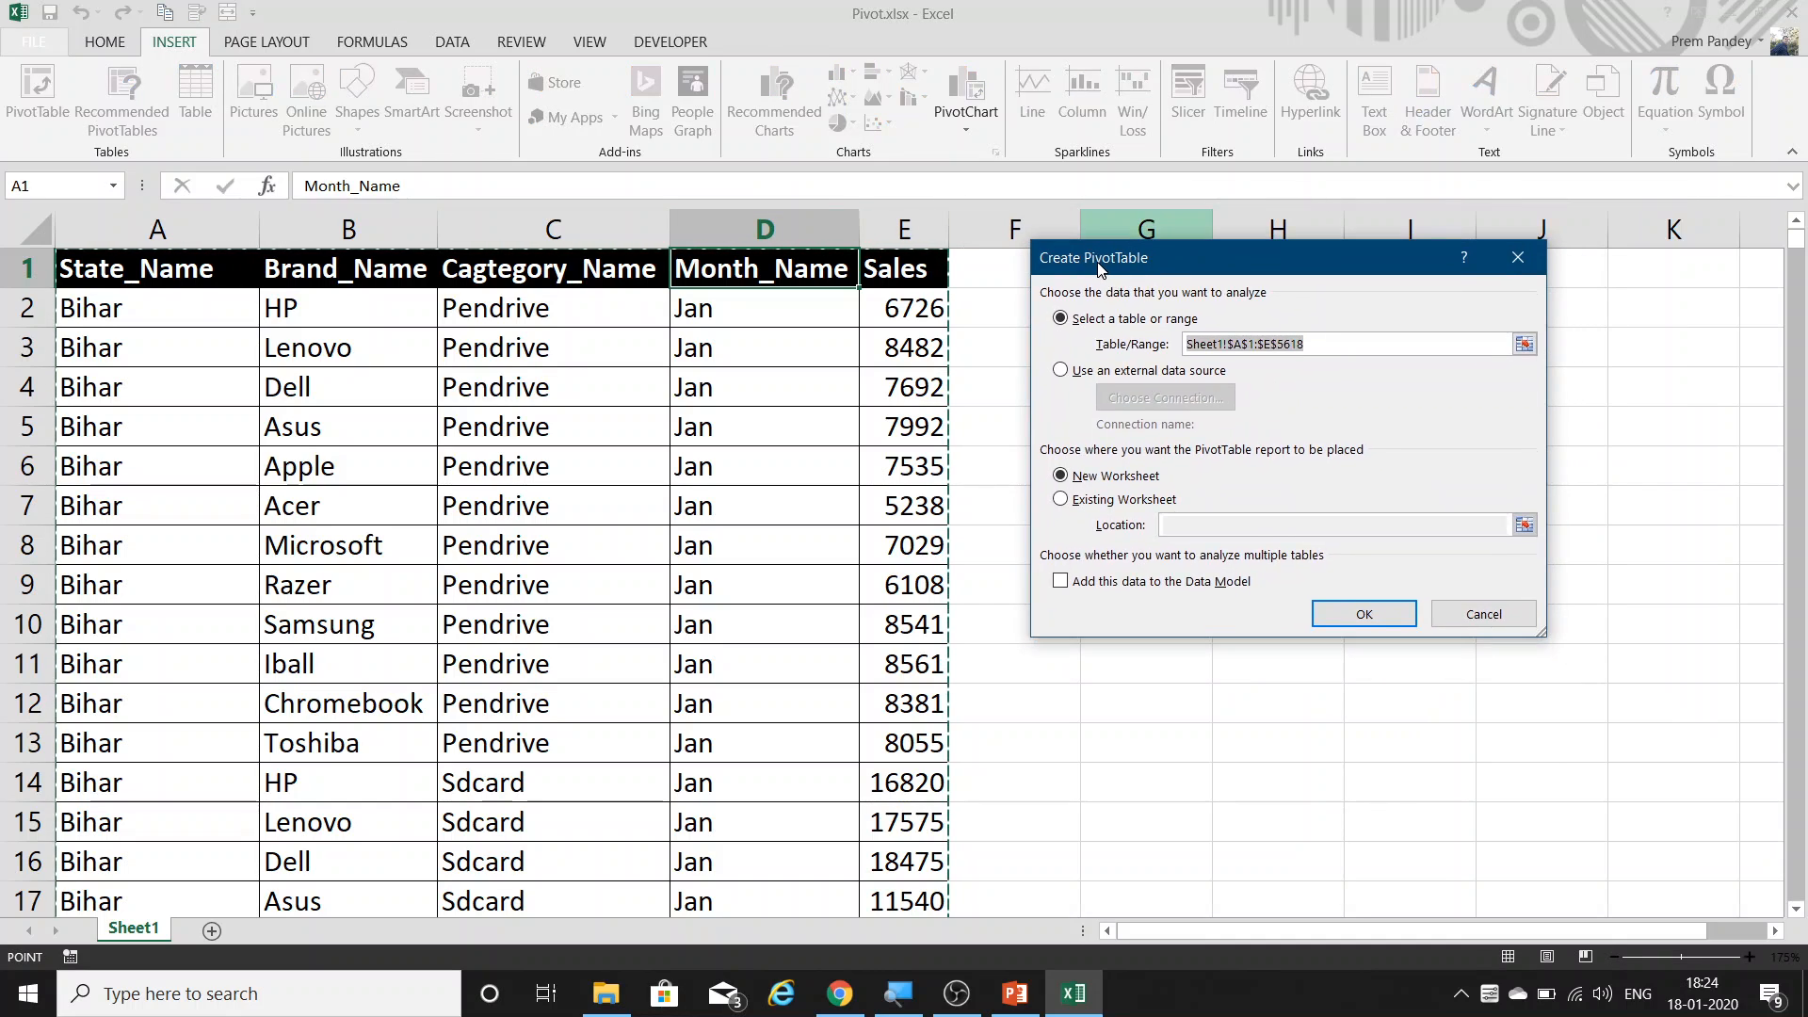
click(1477, 625)
click(800, 546)
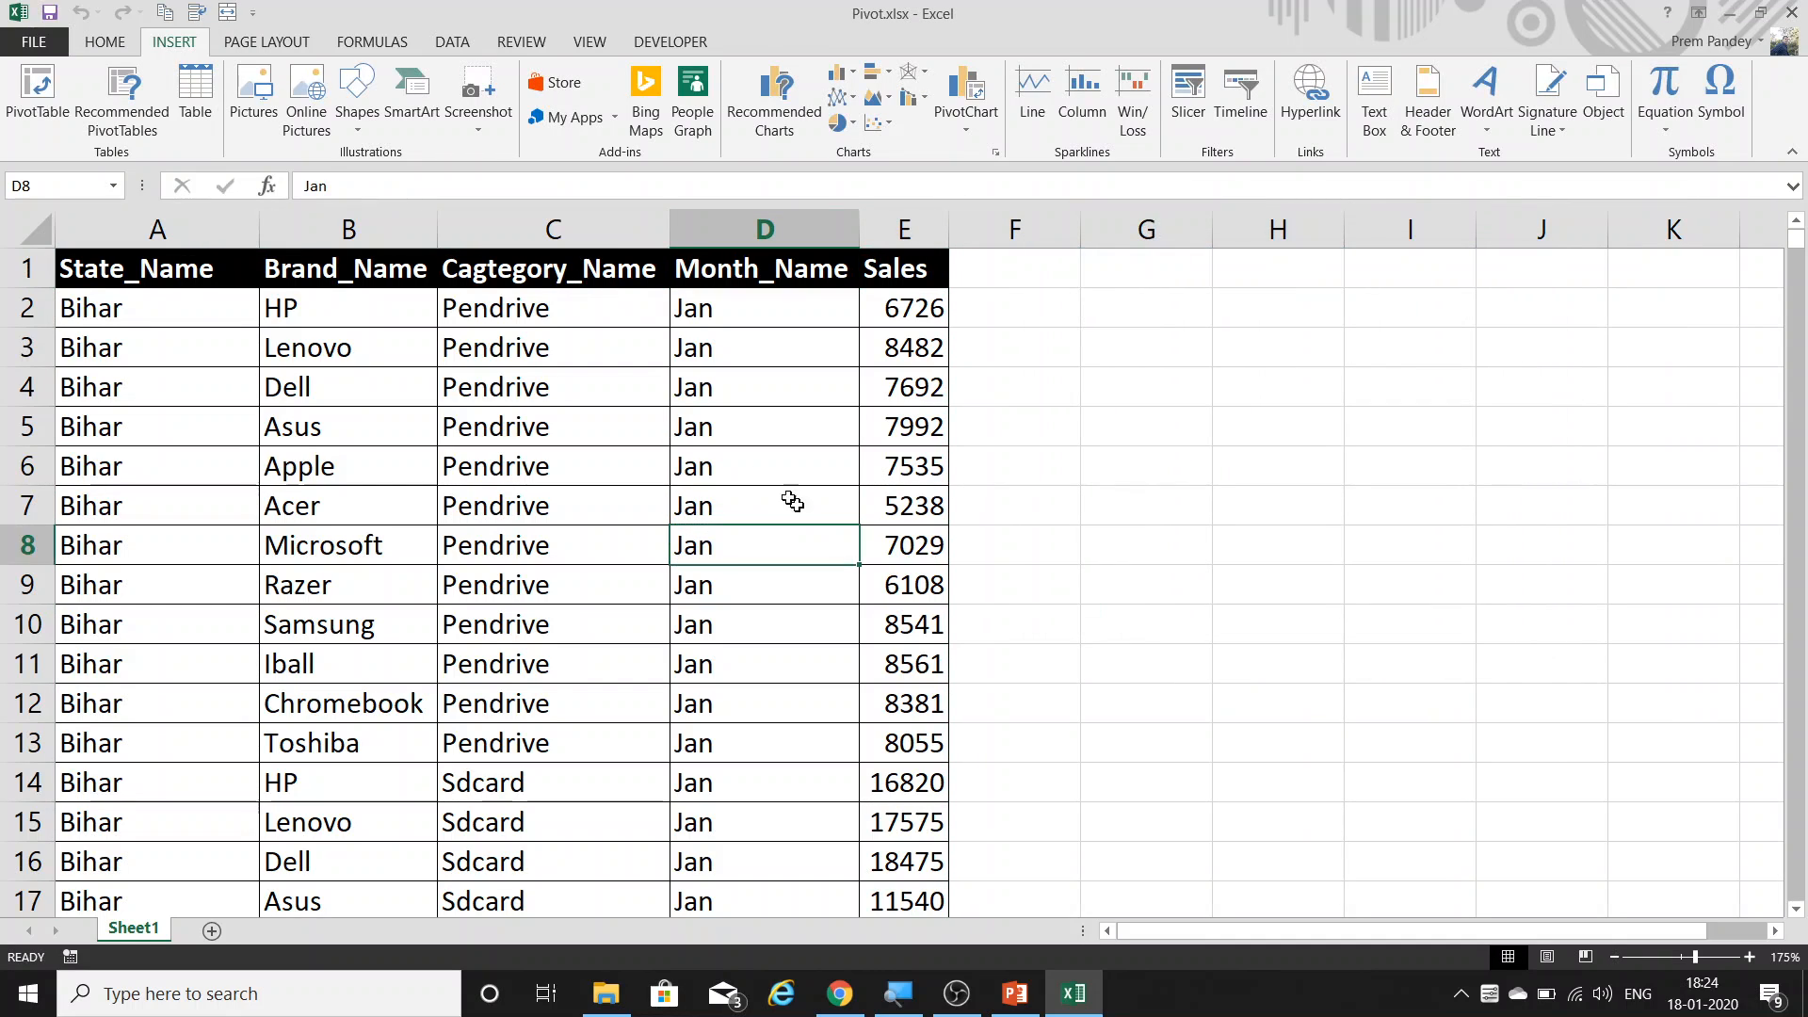
click(39, 89)
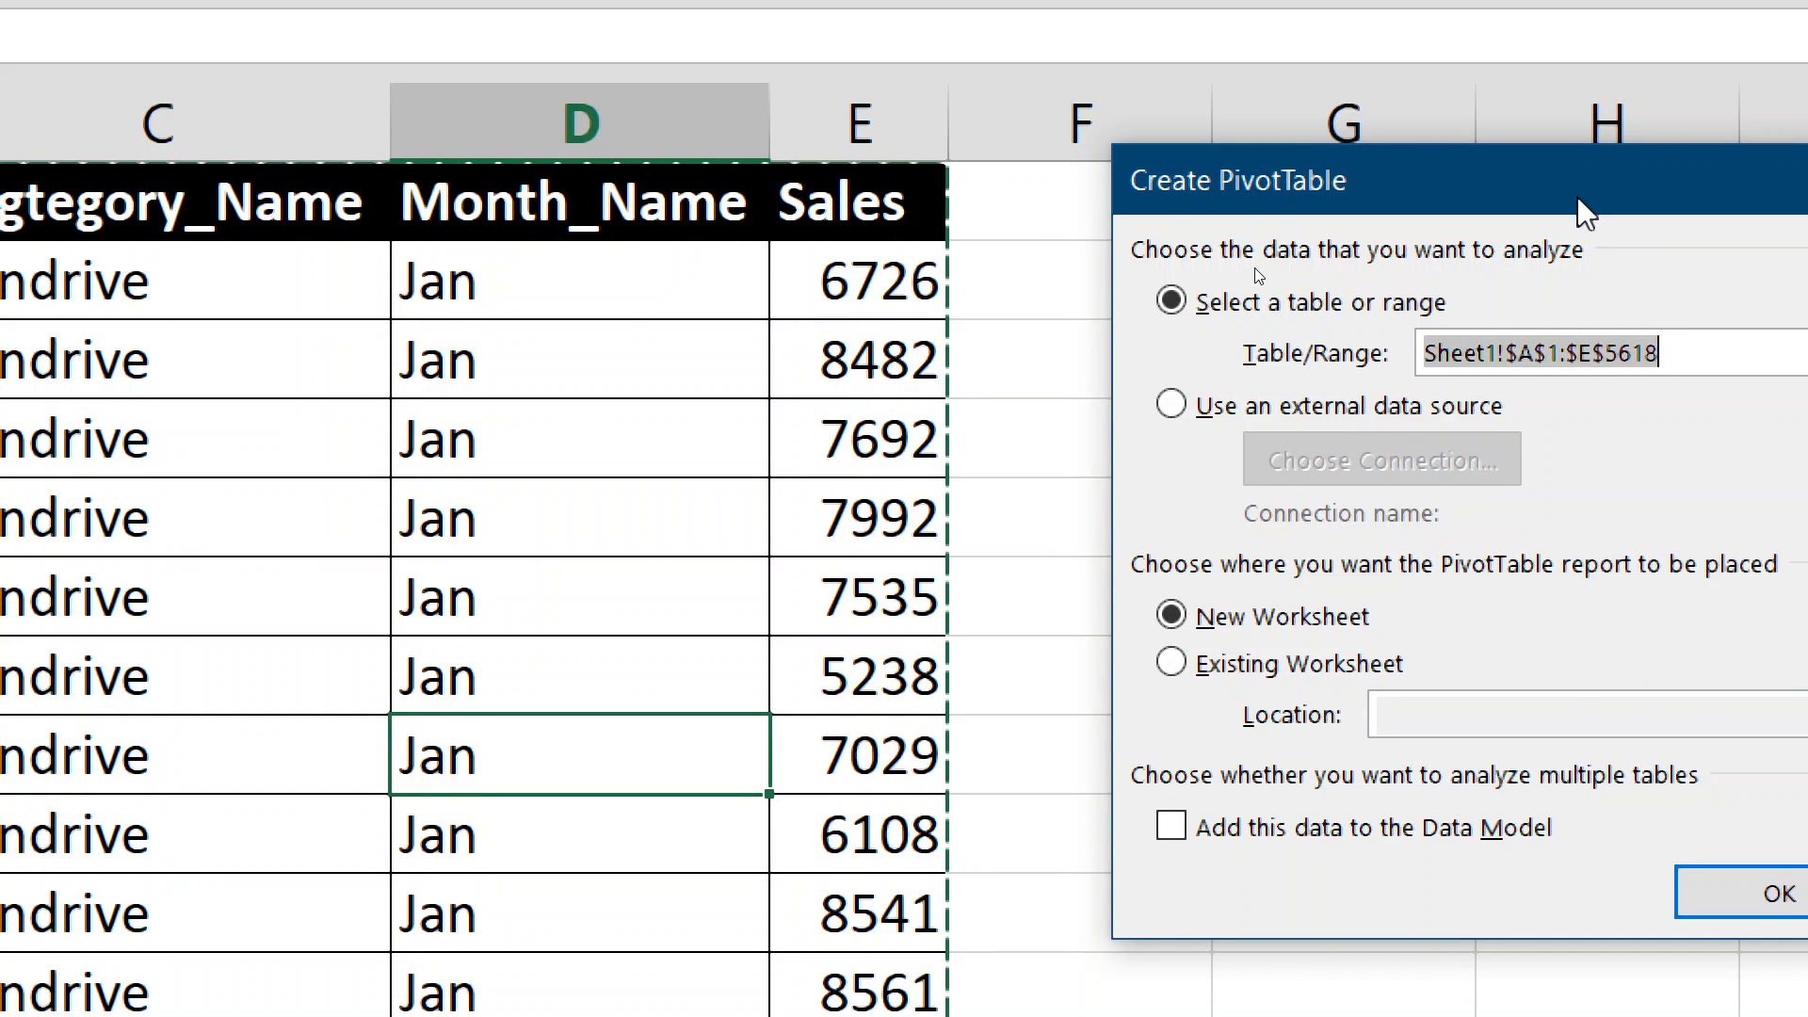
drag(1582, 211, 1238, 192)
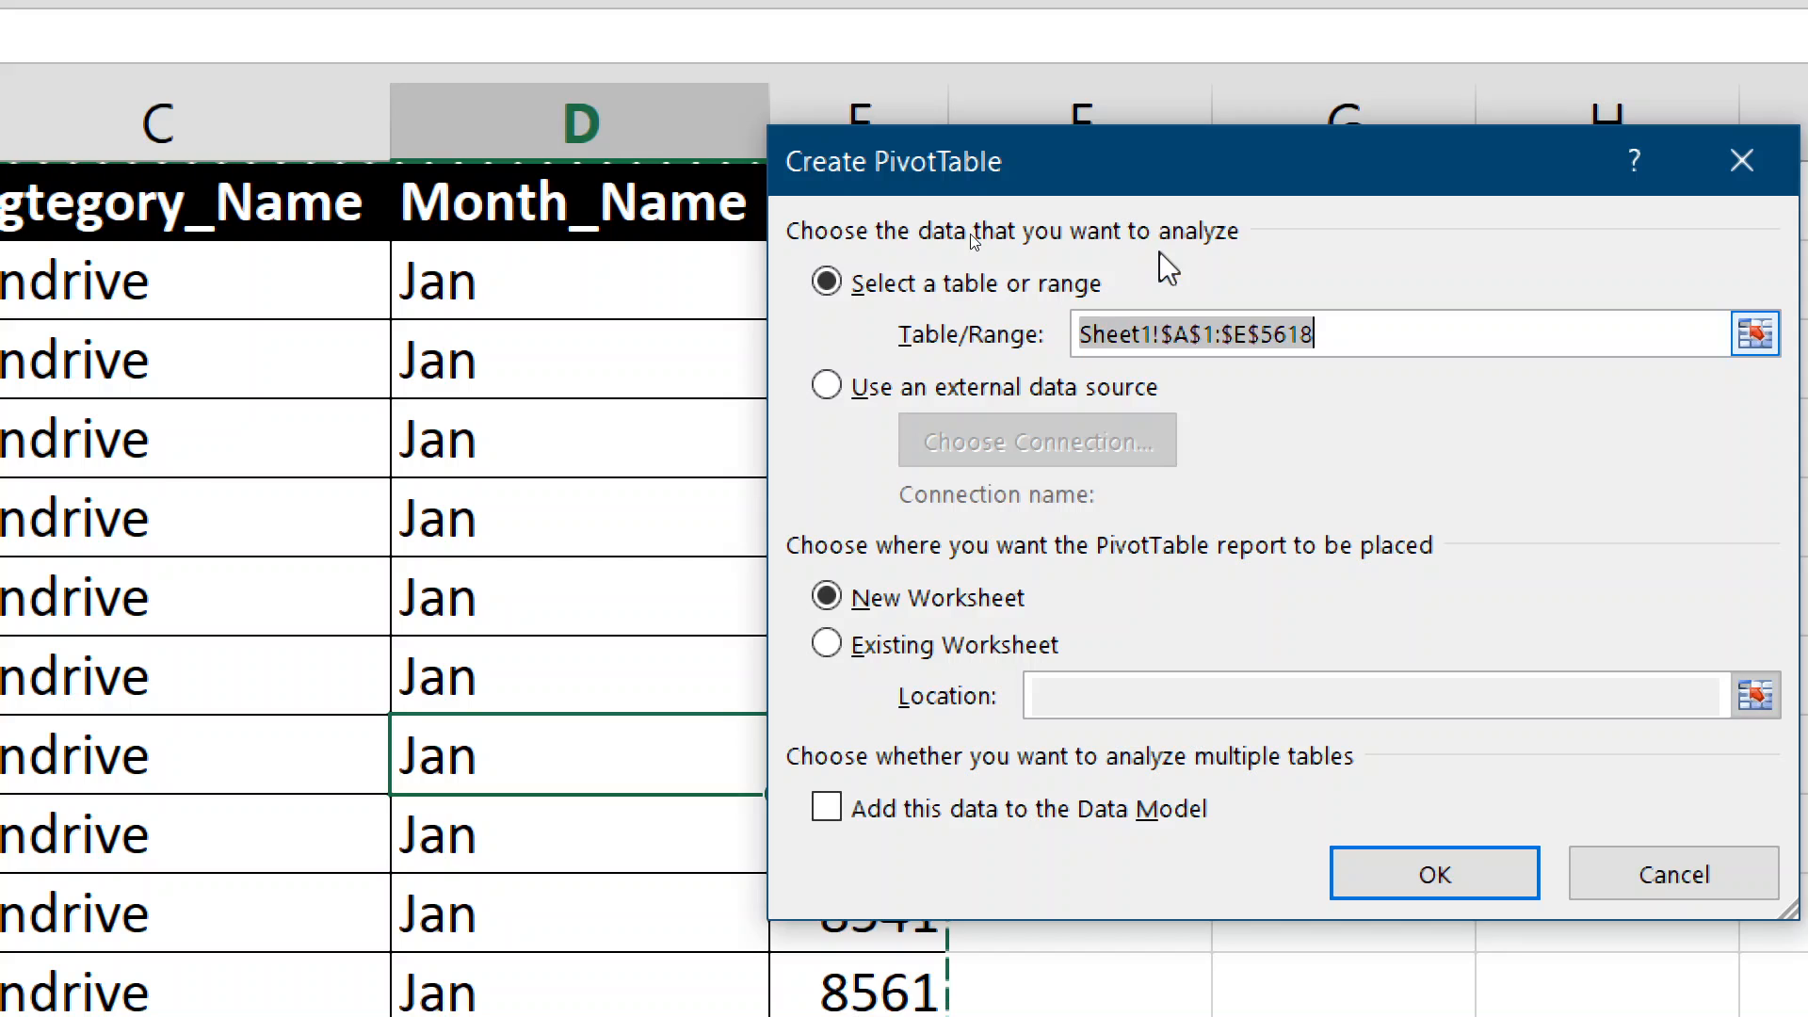
drag(977, 153, 1137, 154)
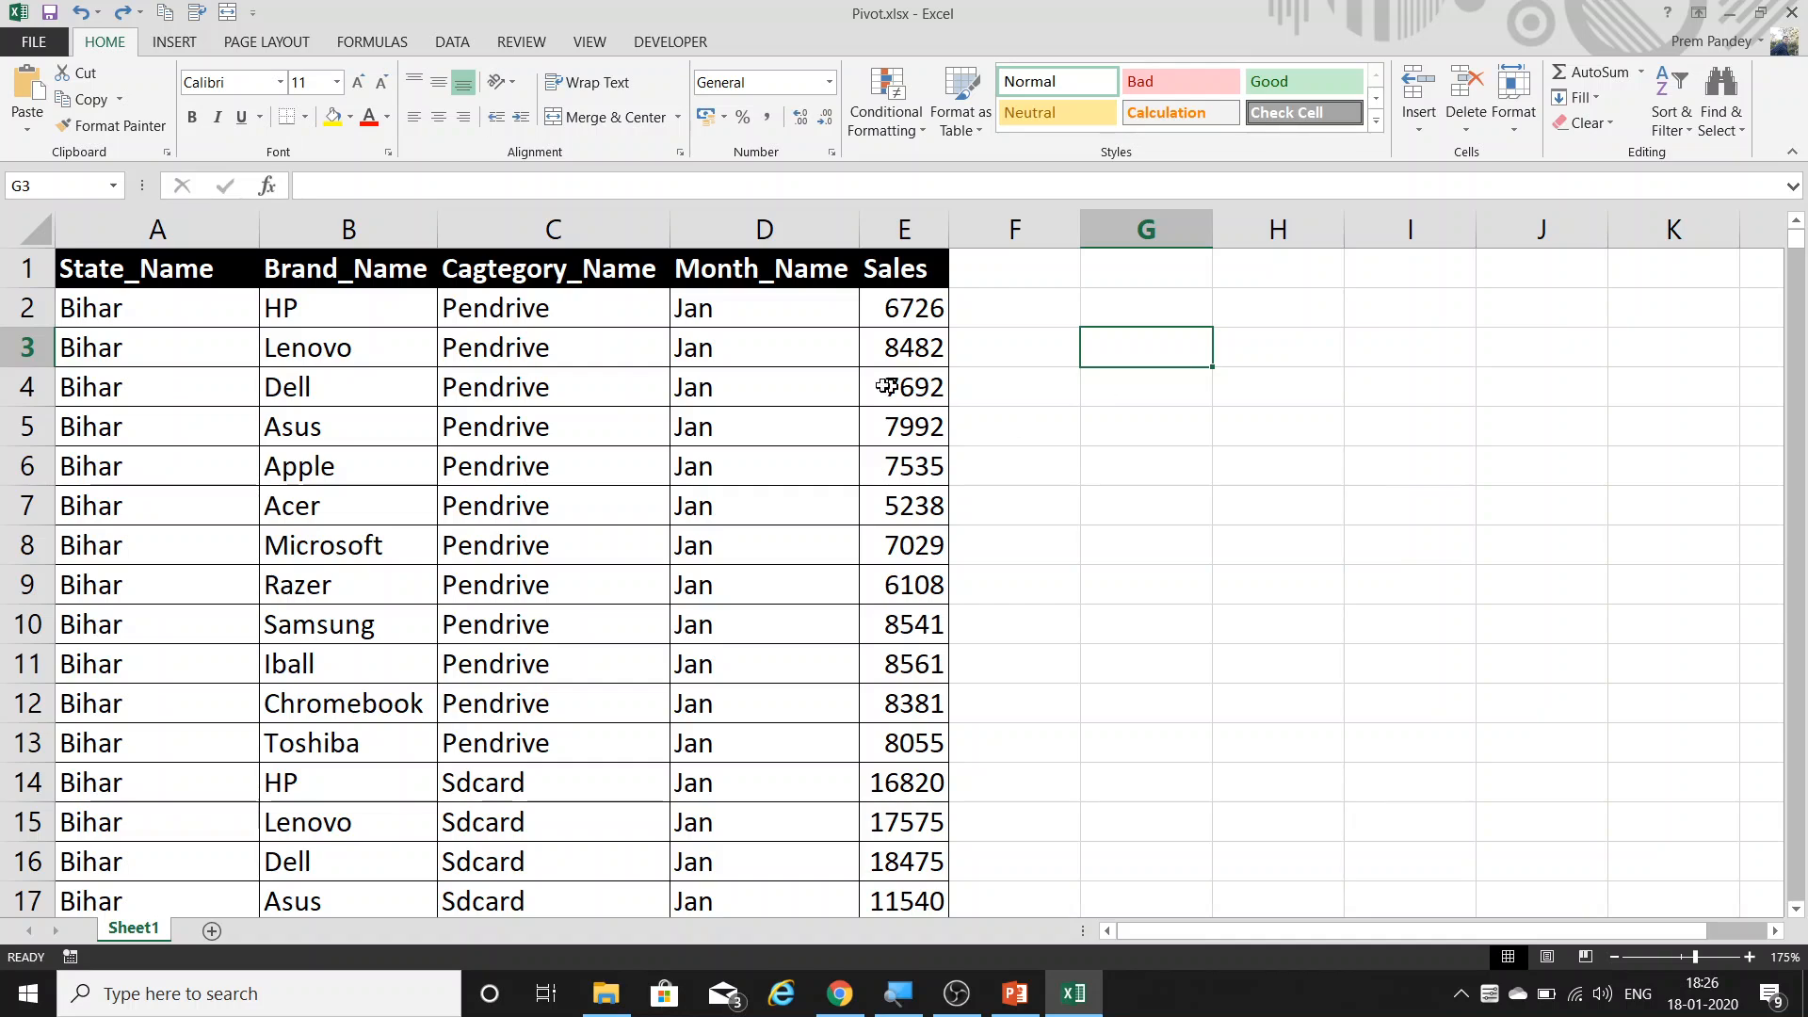
Paste the Alt,D,P text box over the sales data and undo the paste.
click(738, 358)
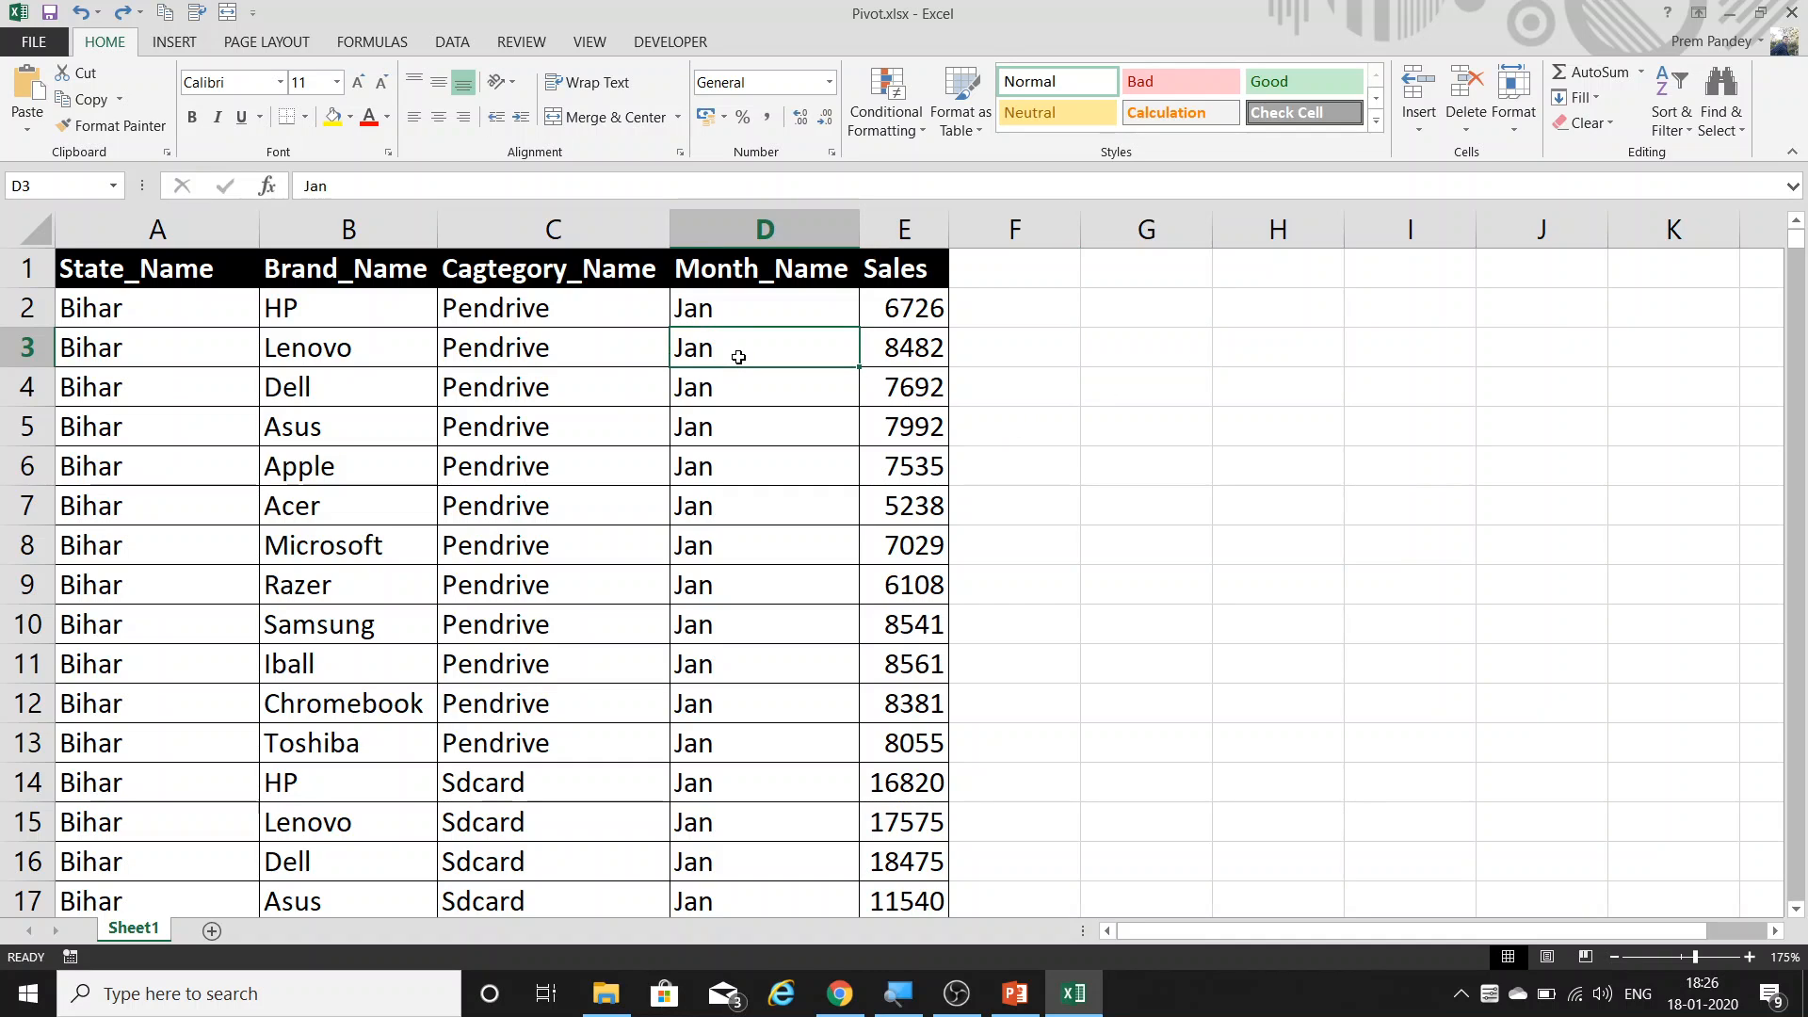
key(alt)
key(d)
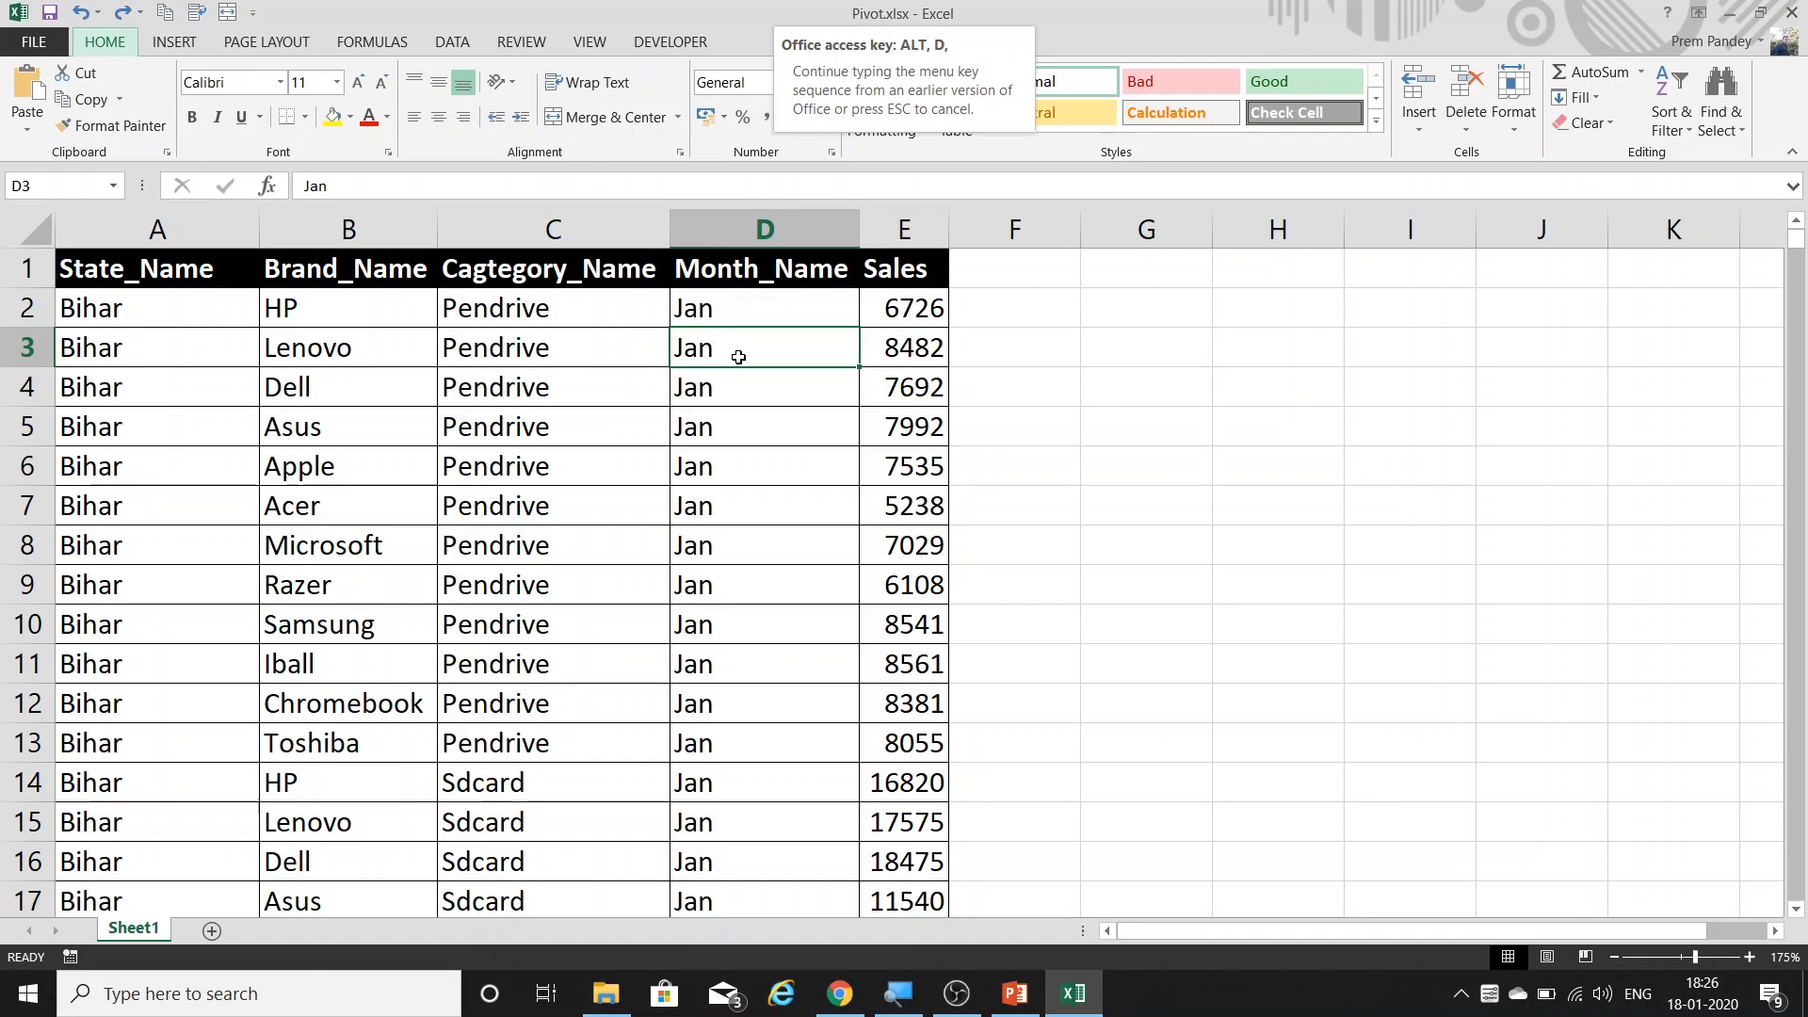
key(p)
key(Escape)
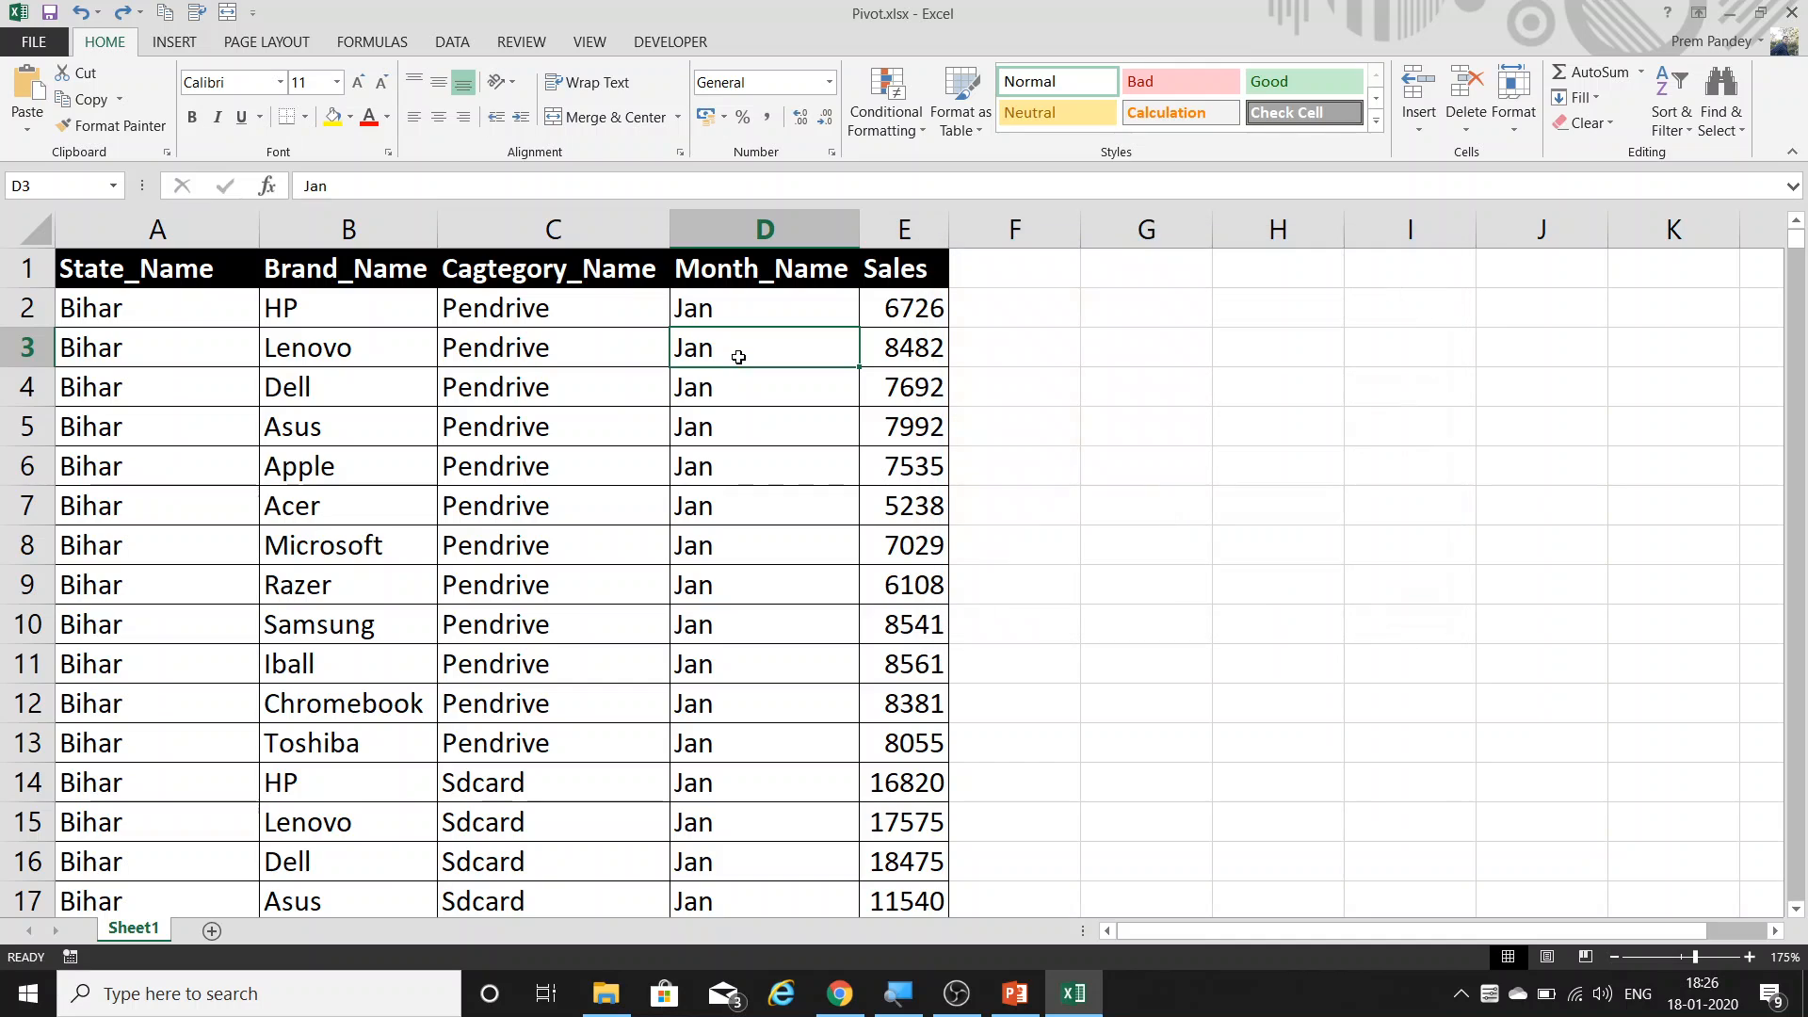
key(ctrl+v)
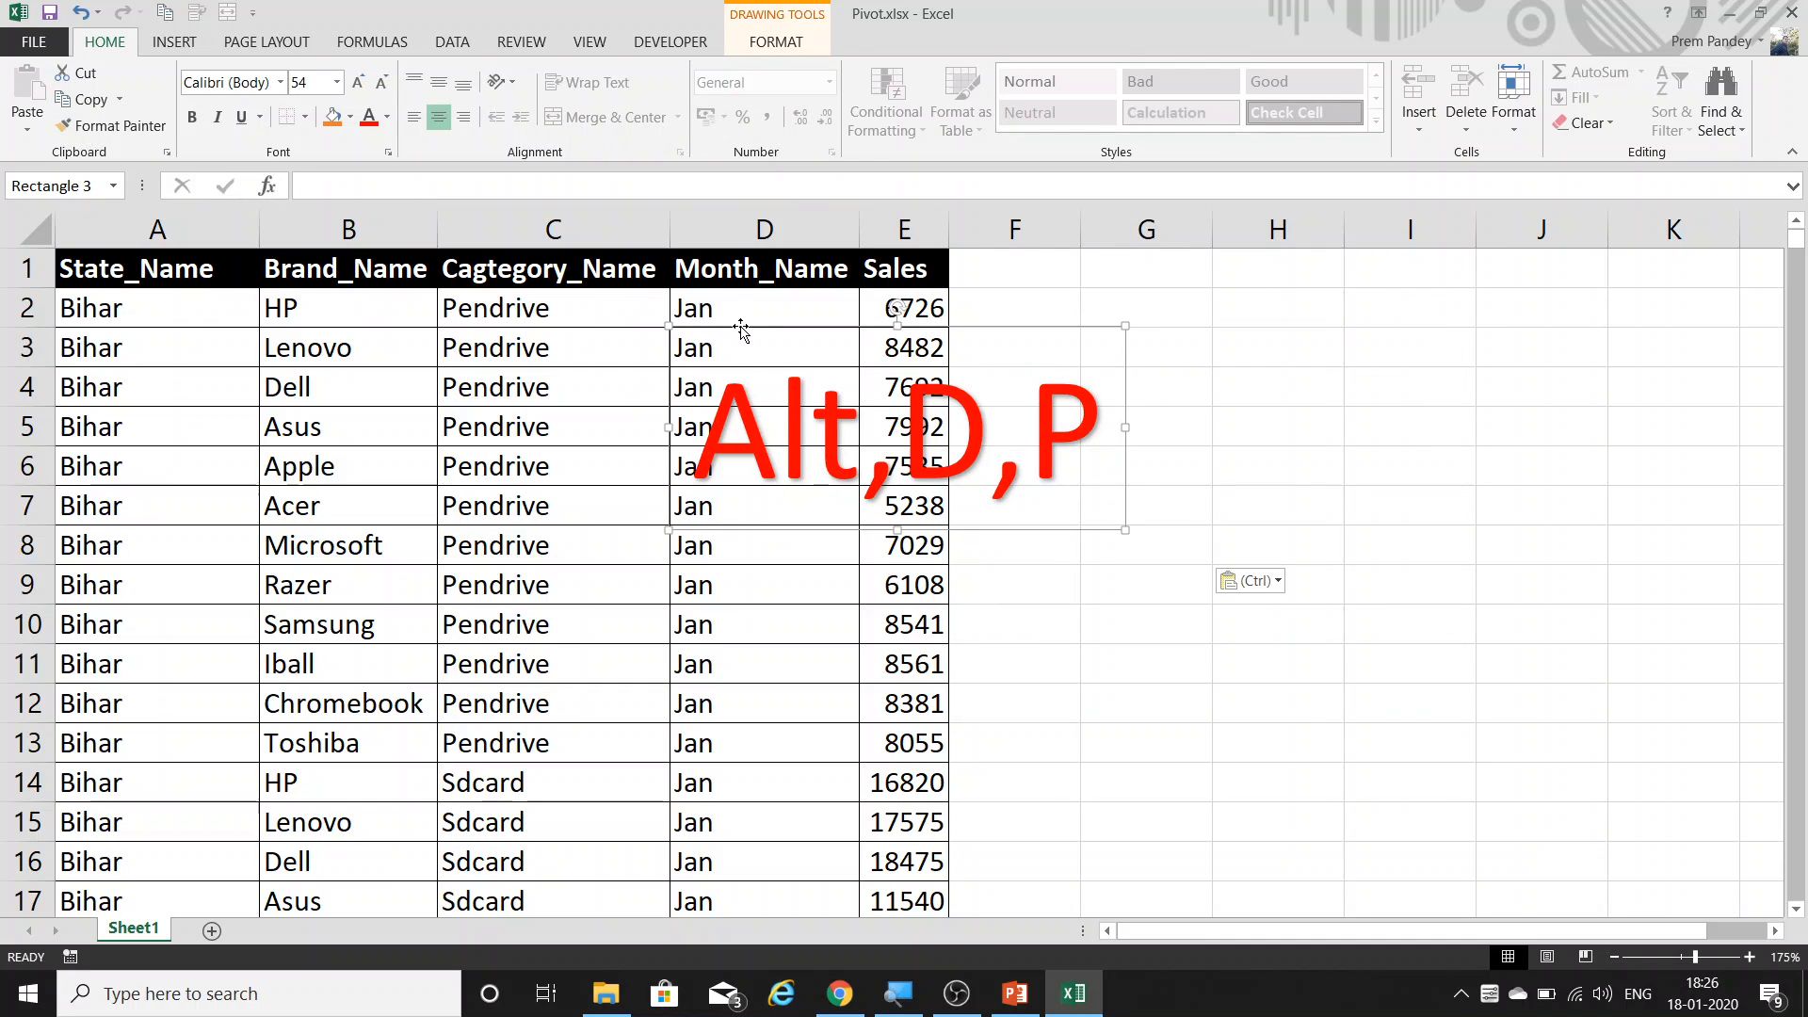
key(ctrl+z)
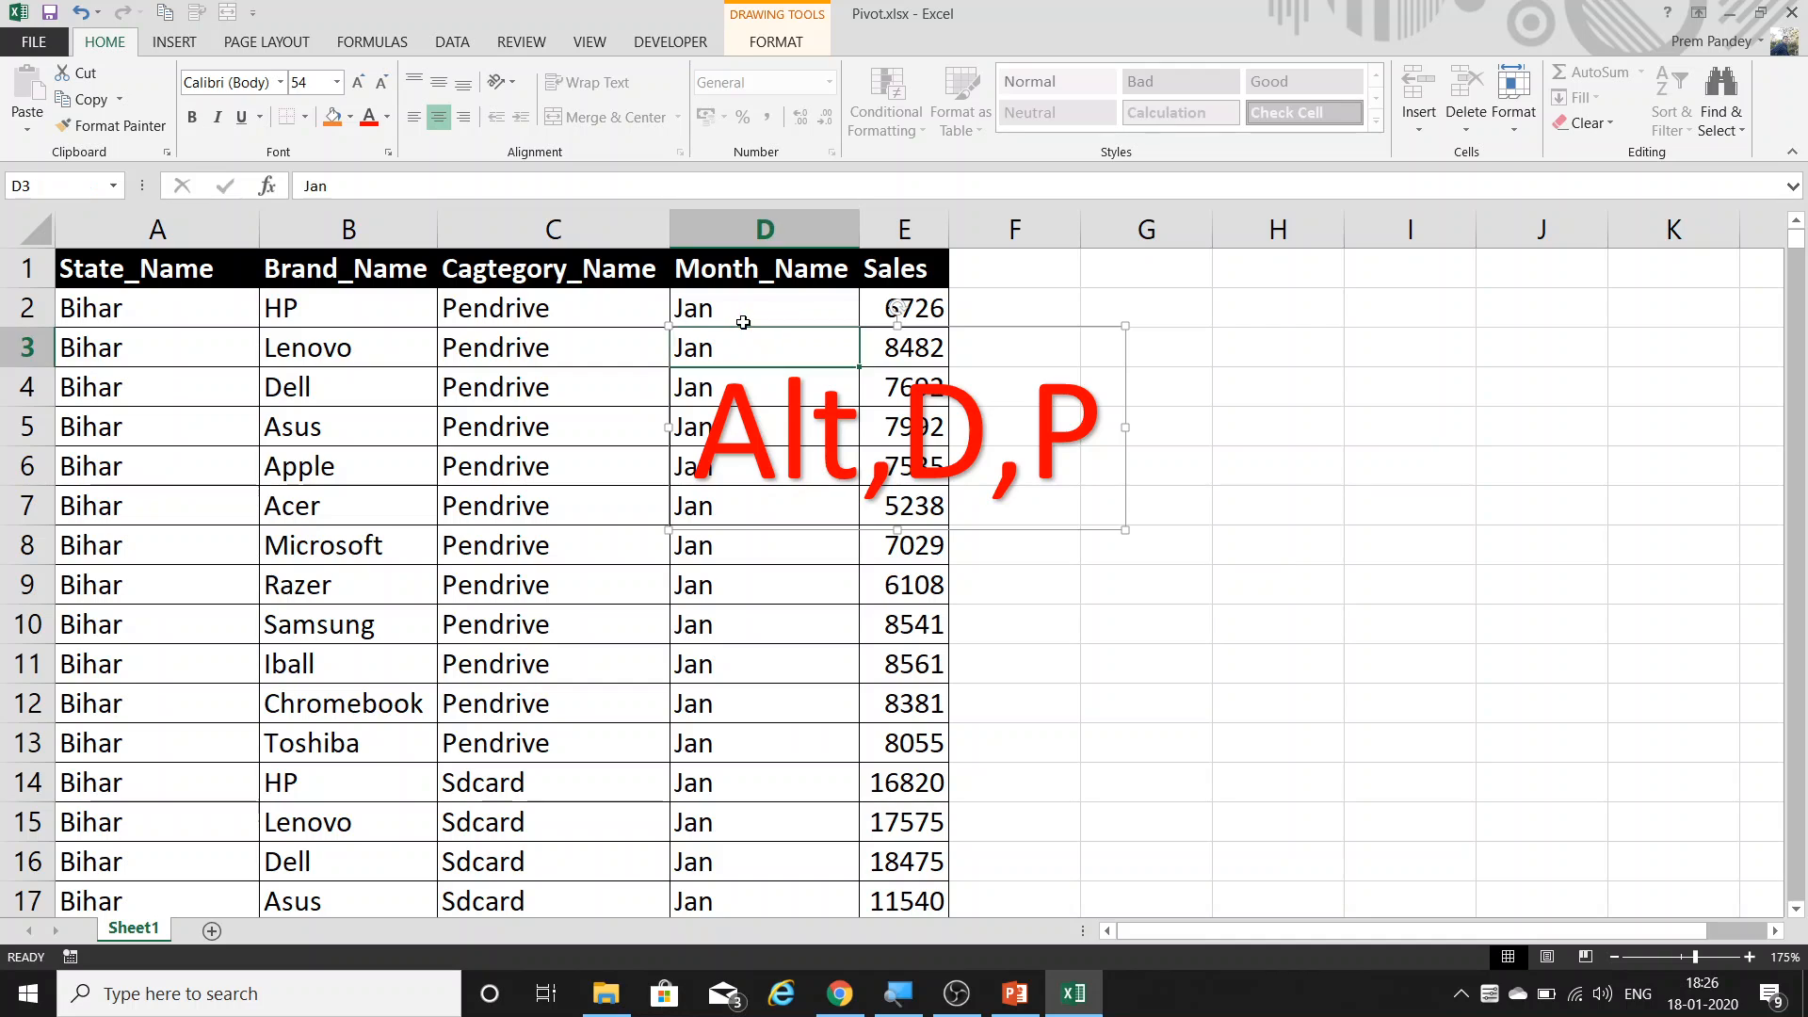
Review the data source and report type options in the first step of the PivotTable and PivotChart Wizard and cancel it.
key(alt+d)
key(p)
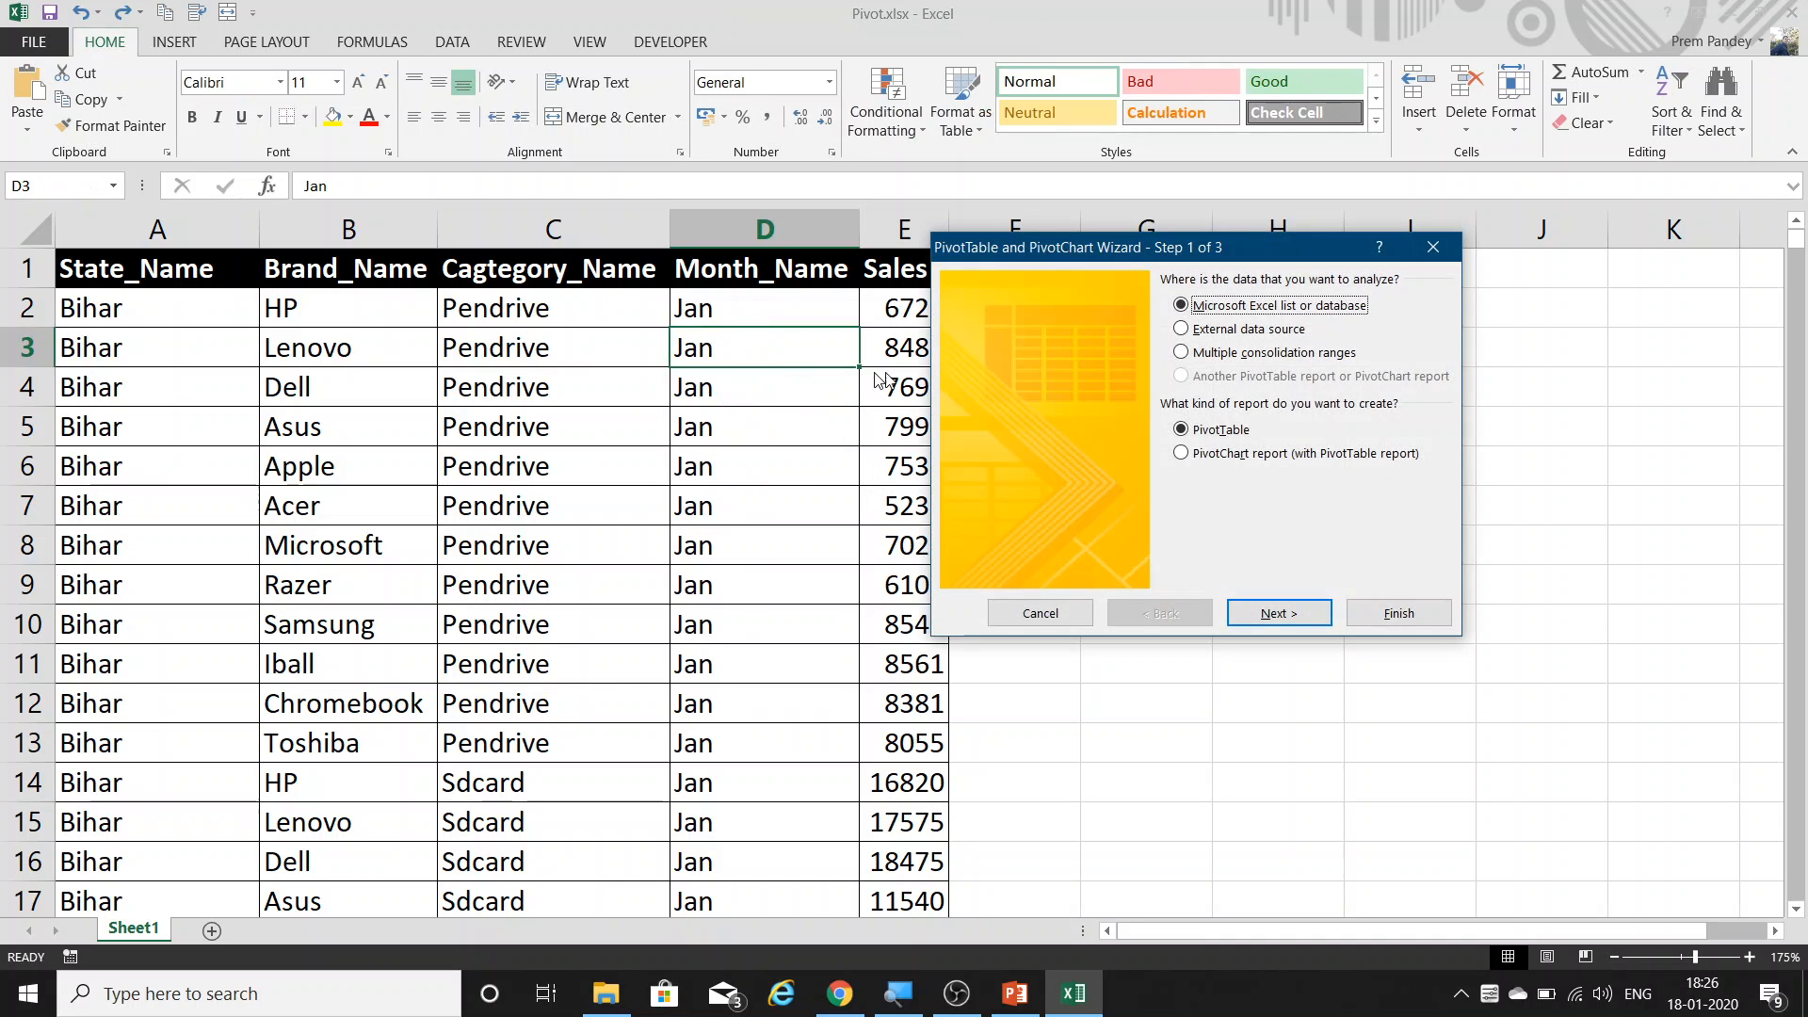
drag(1002, 256, 785, 258)
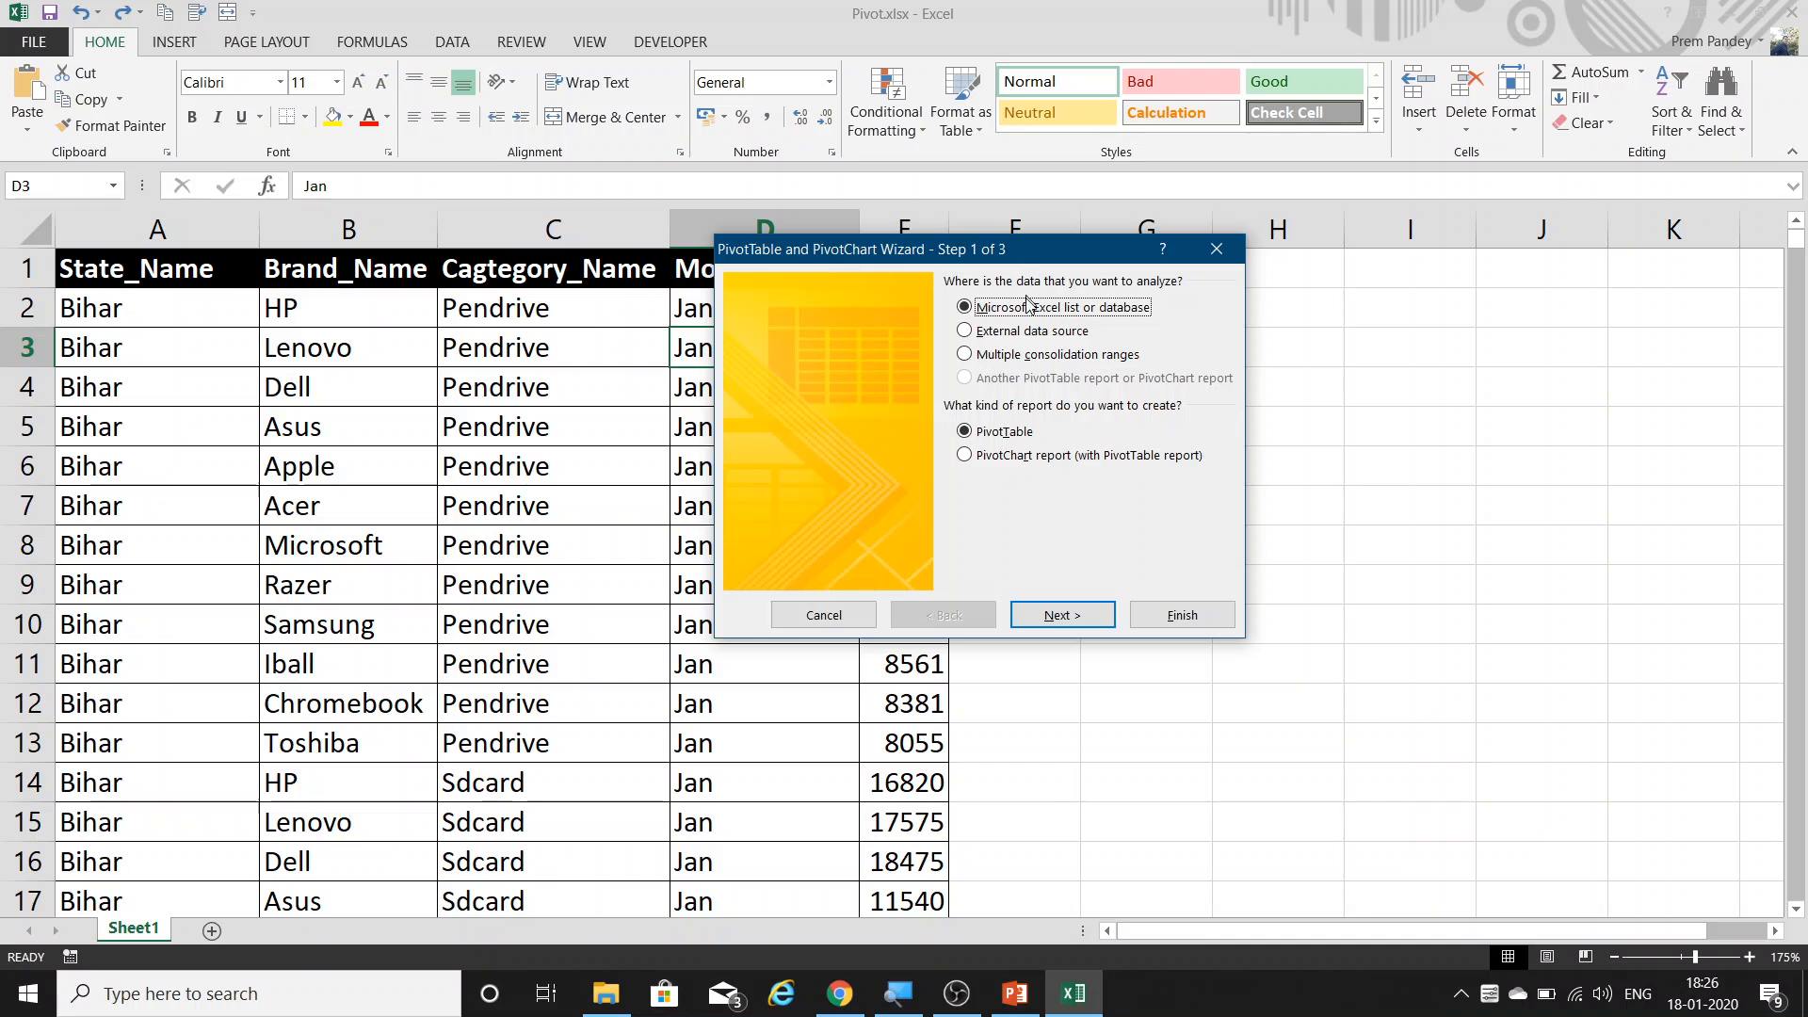
click(864, 623)
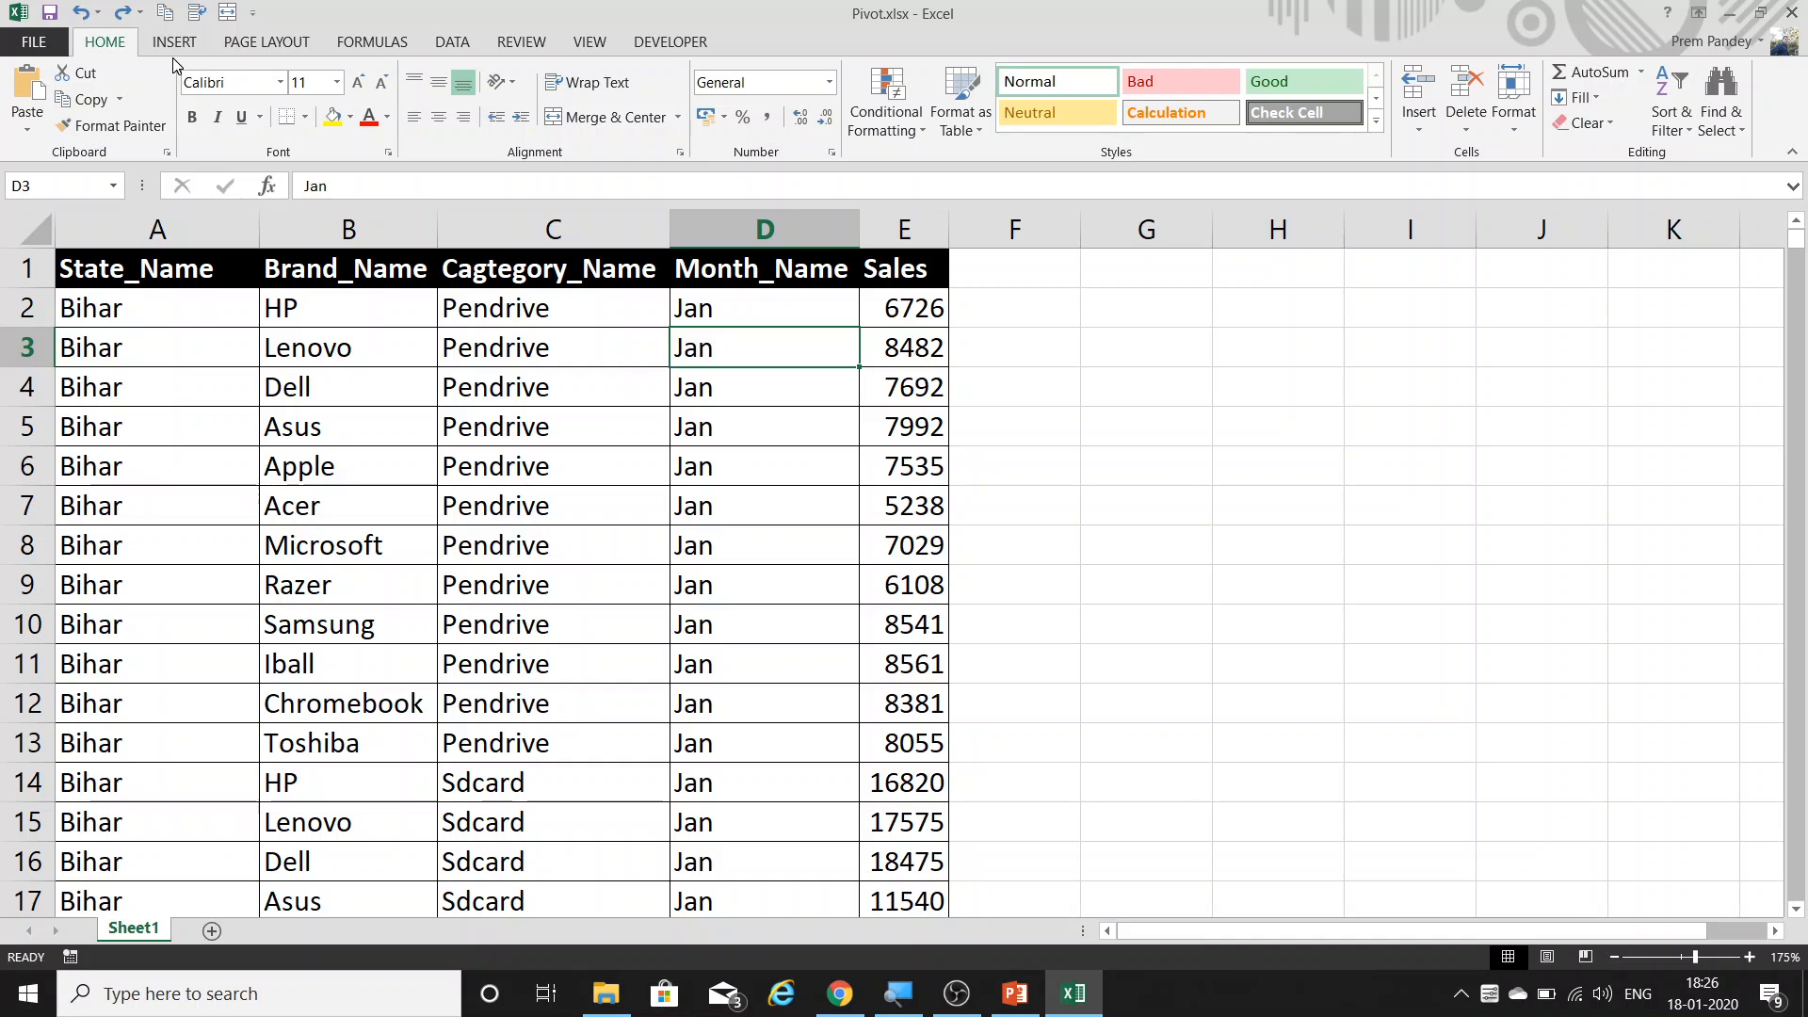
Start creating a PivotTable from the Sheet1 sales data in A1:E5618.
click(174, 42)
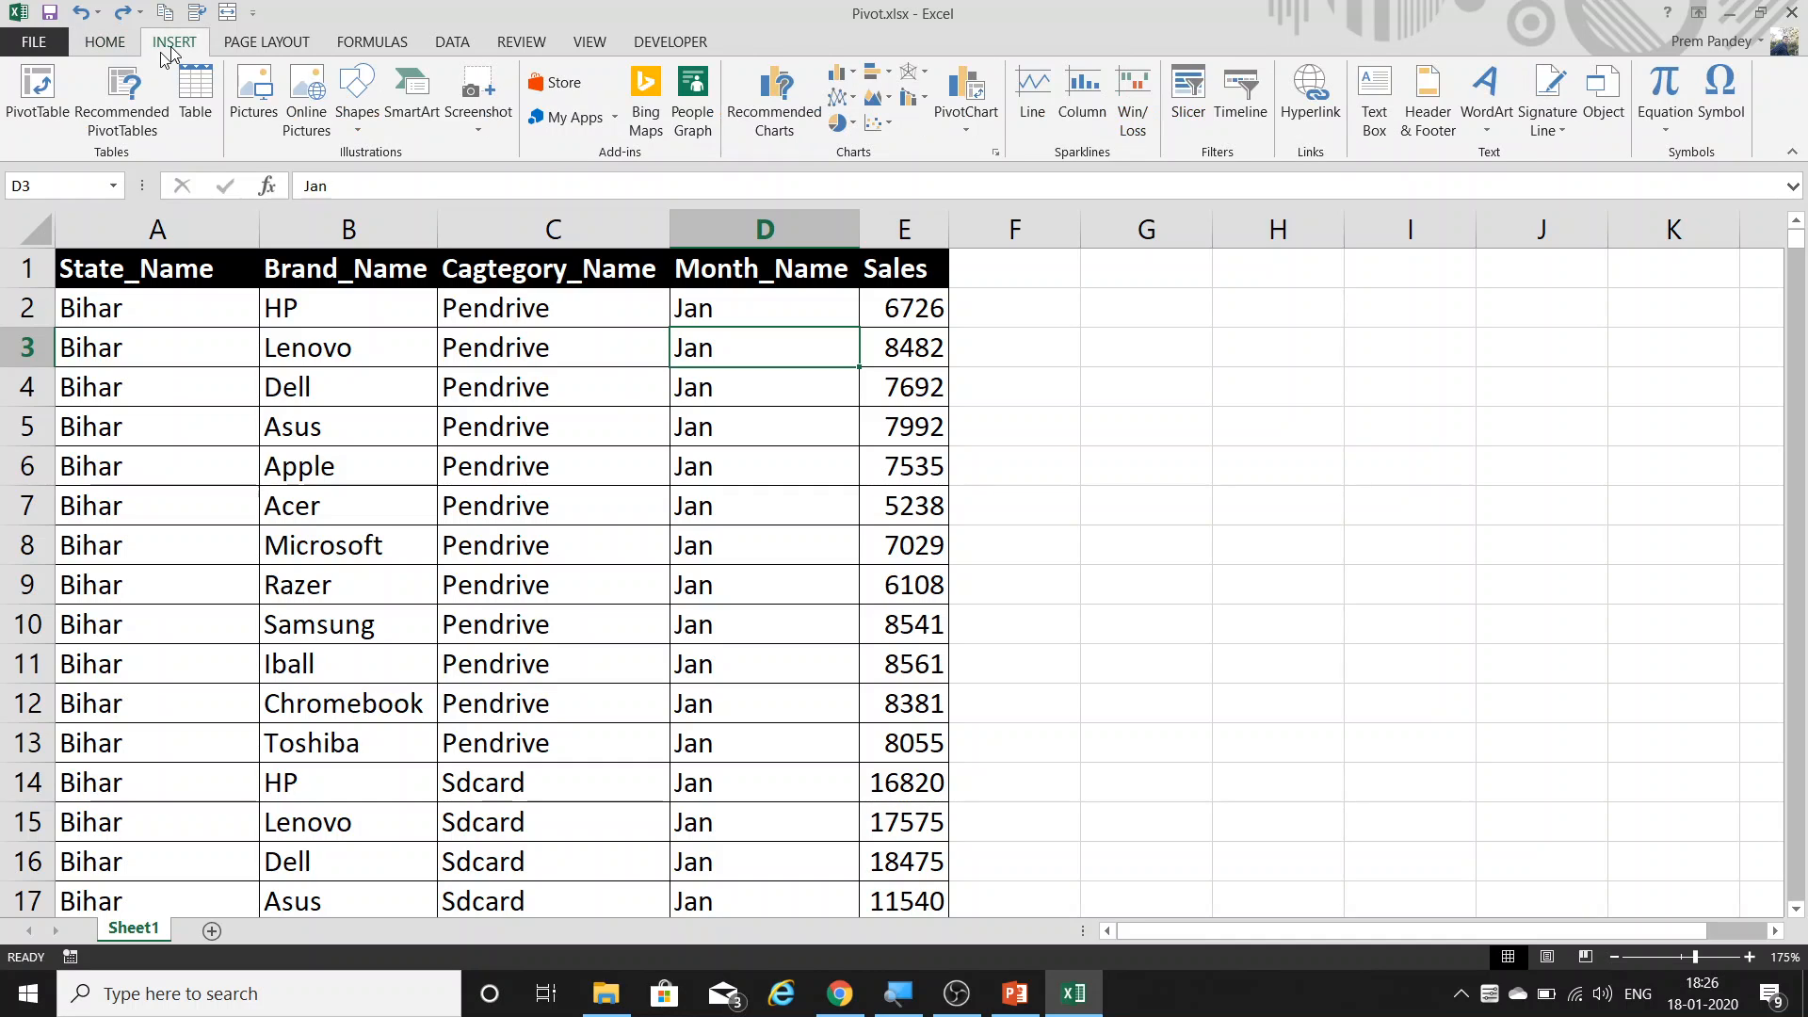
click(37, 84)
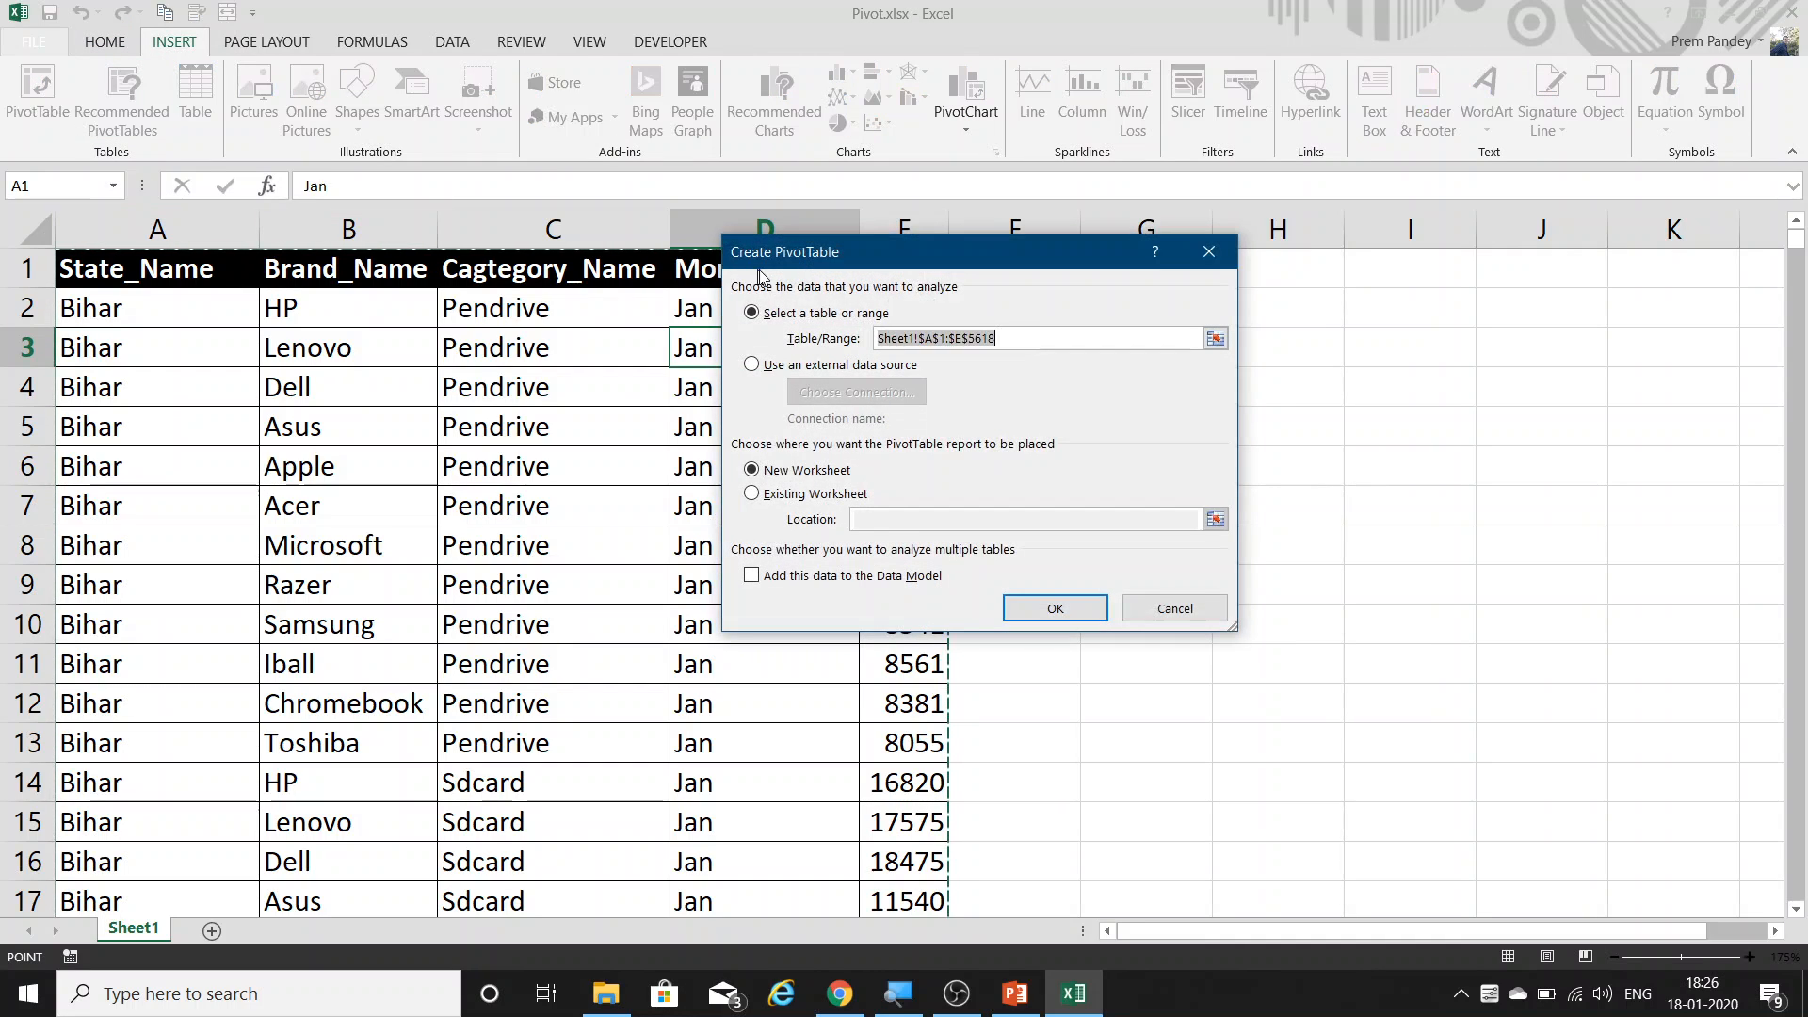
drag(846, 261, 665, 313)
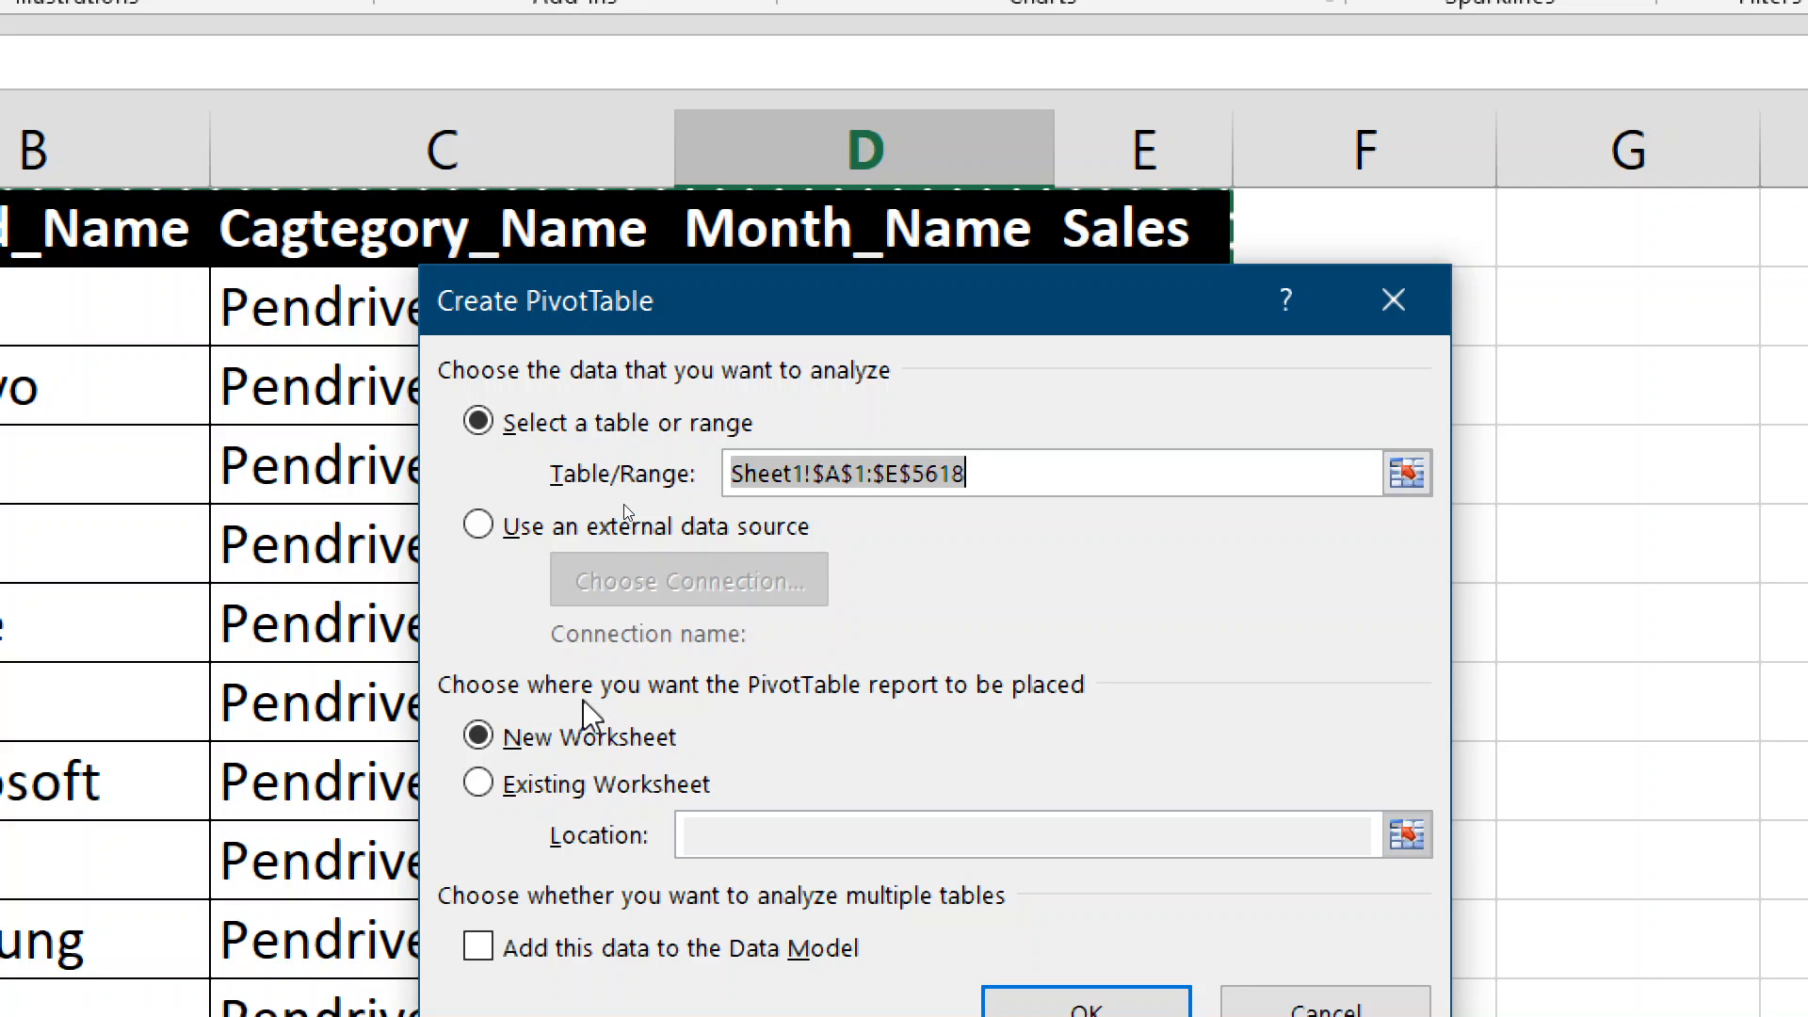
drag(637, 315, 542, 246)
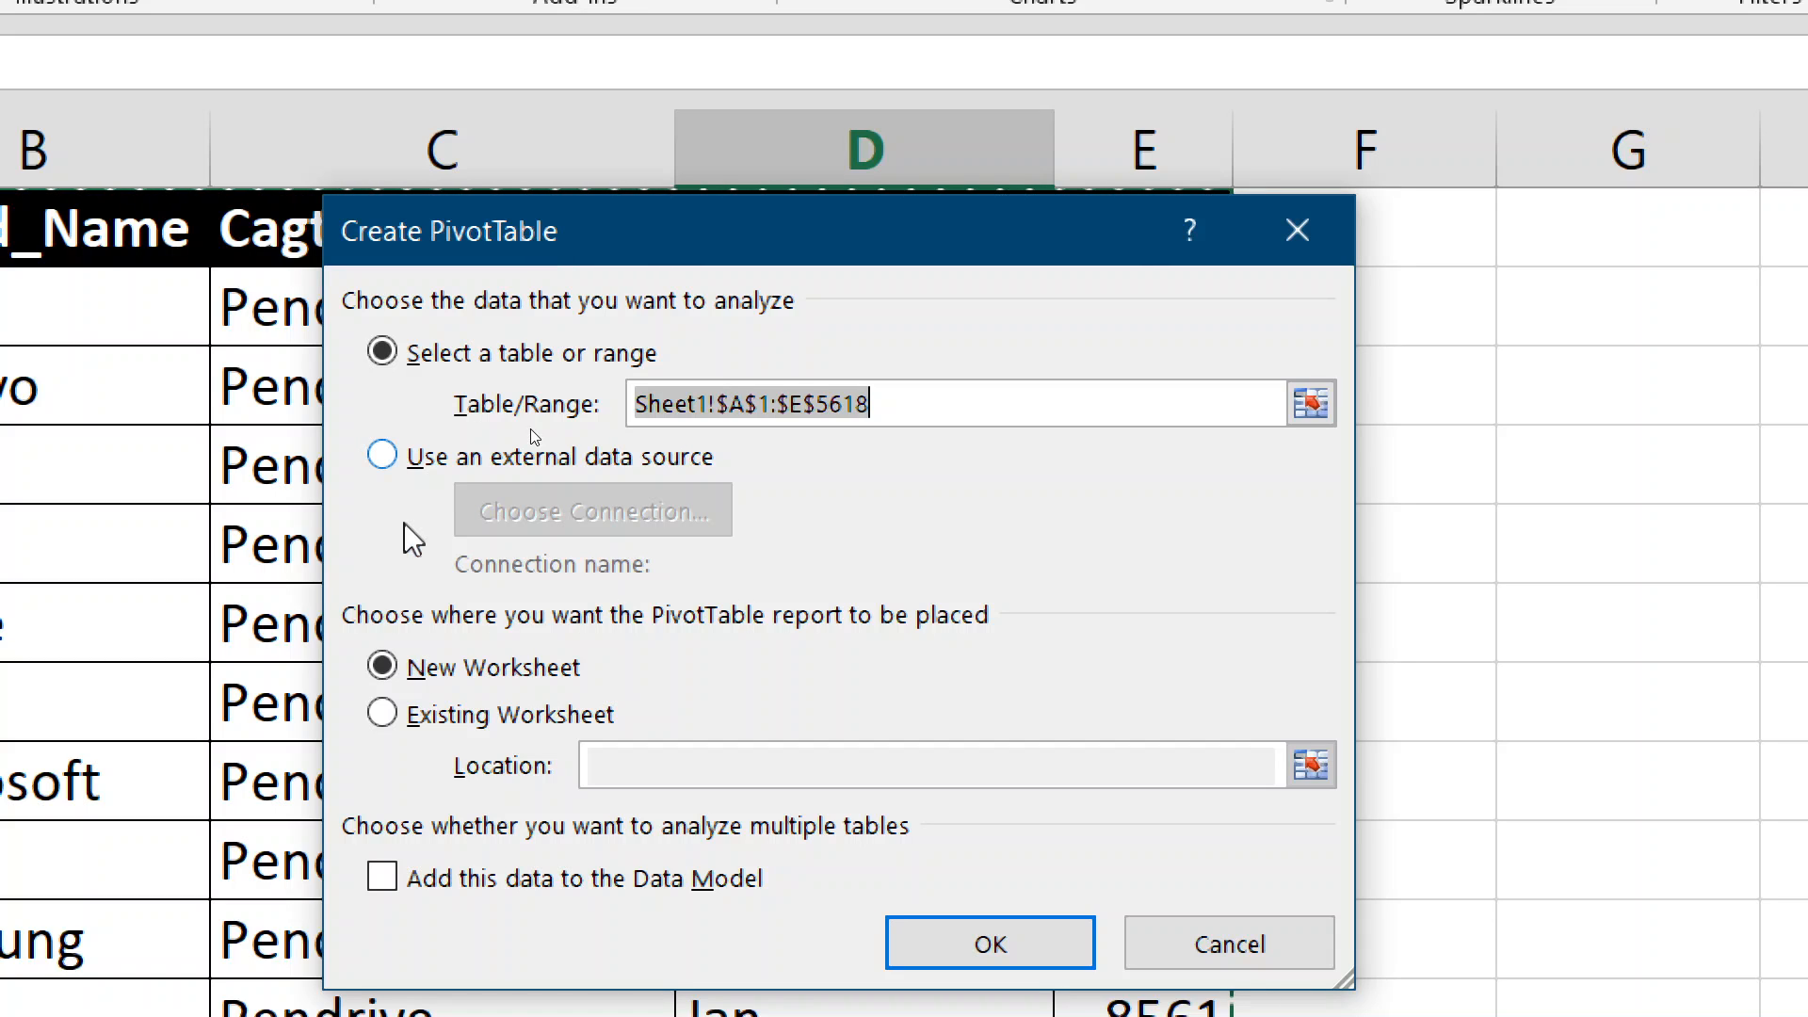
Try setting the PivotTable's location to cell G2 of the existing Sheet1 worksheet.
click(412, 724)
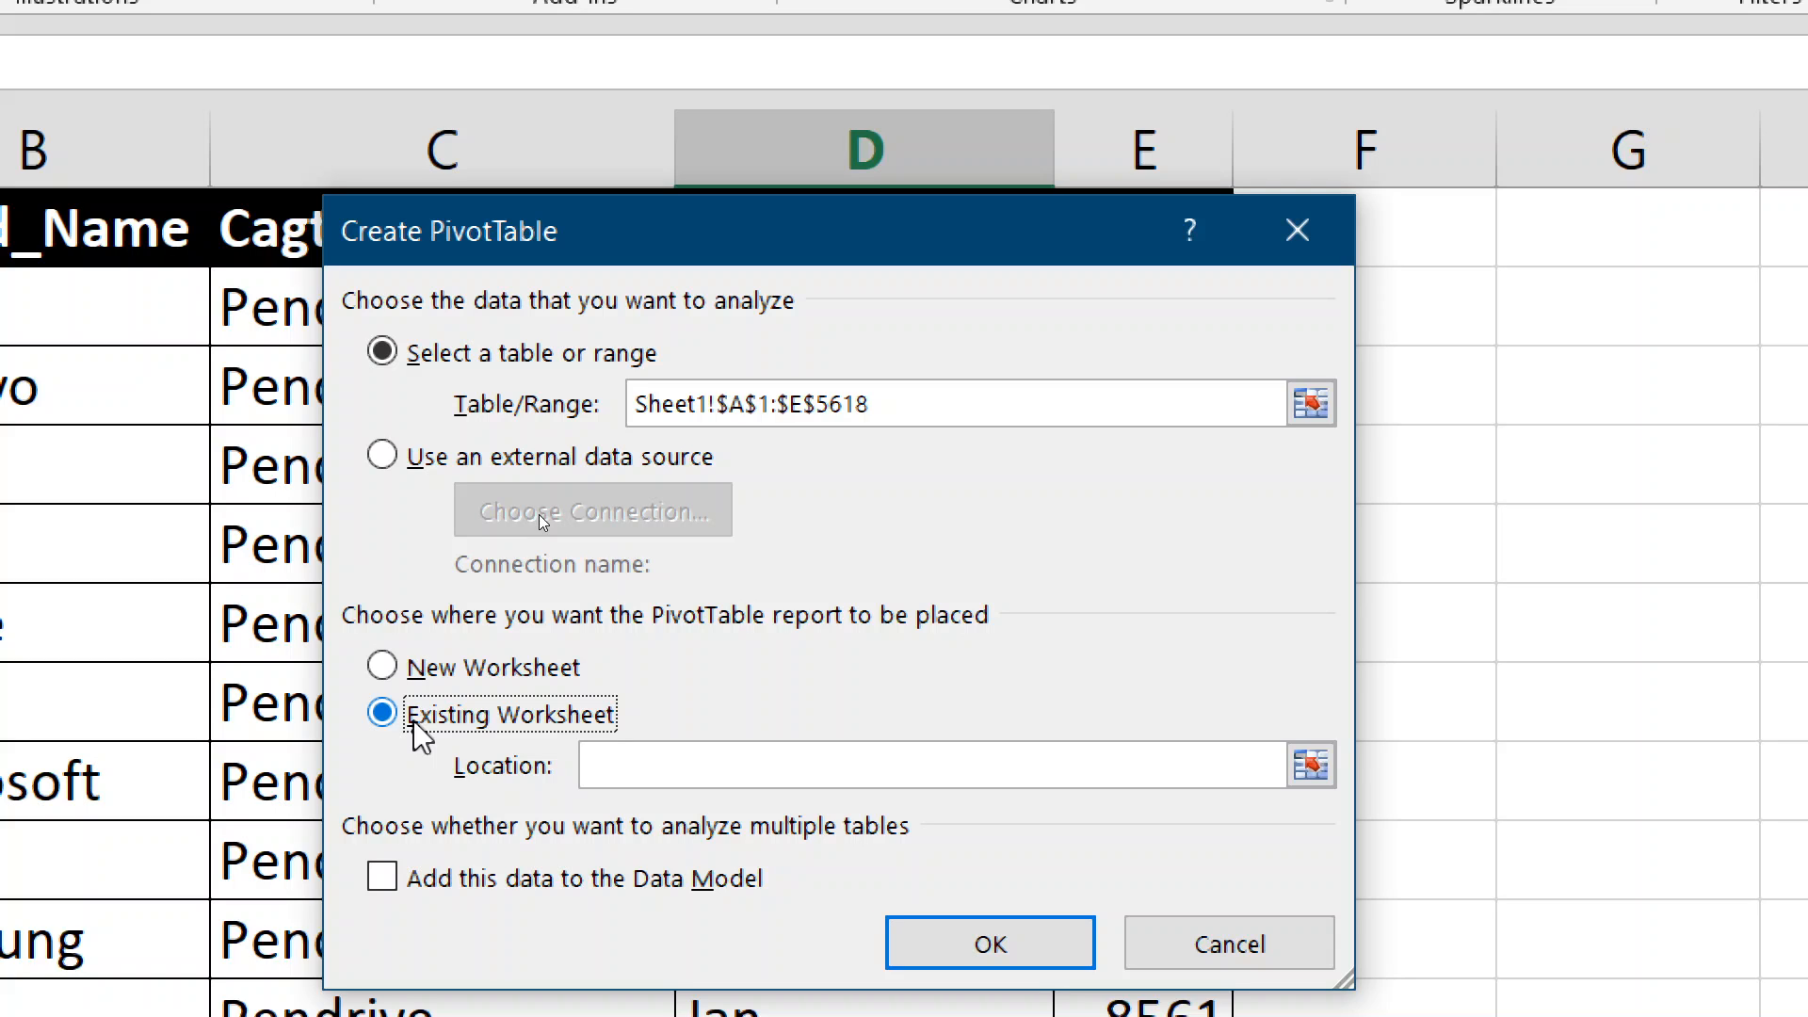
click(694, 774)
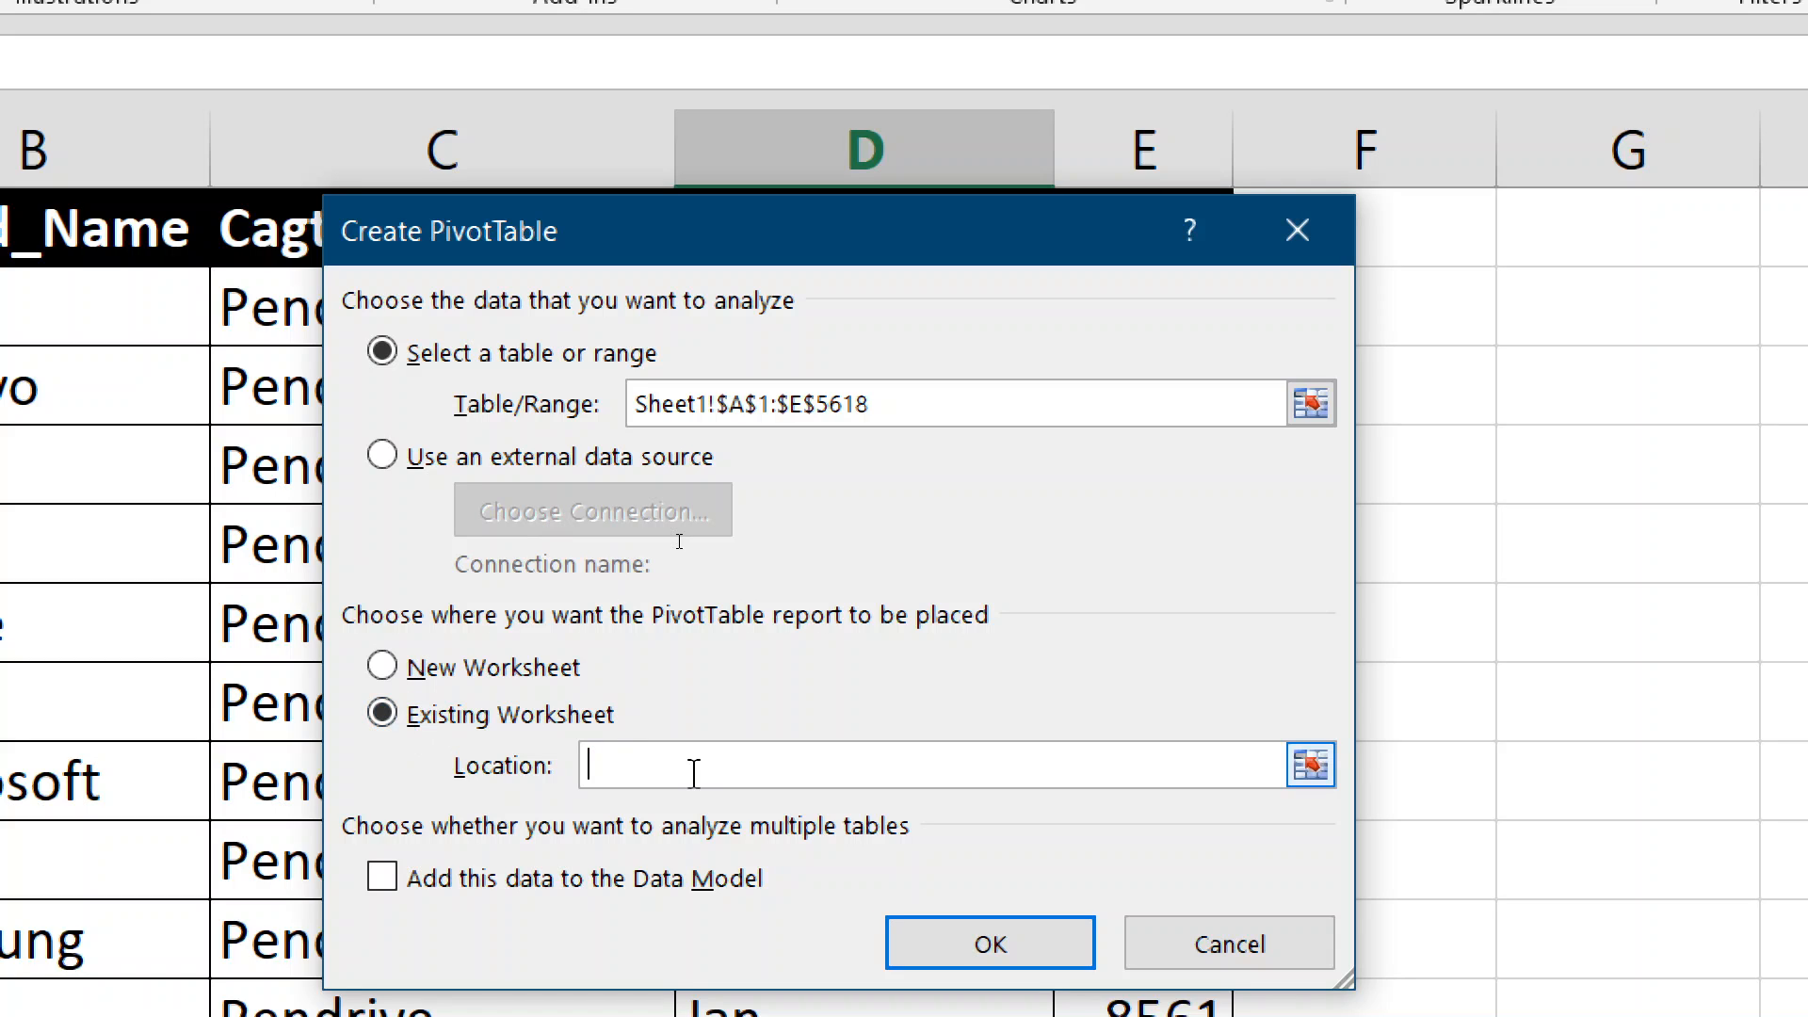
click(1601, 297)
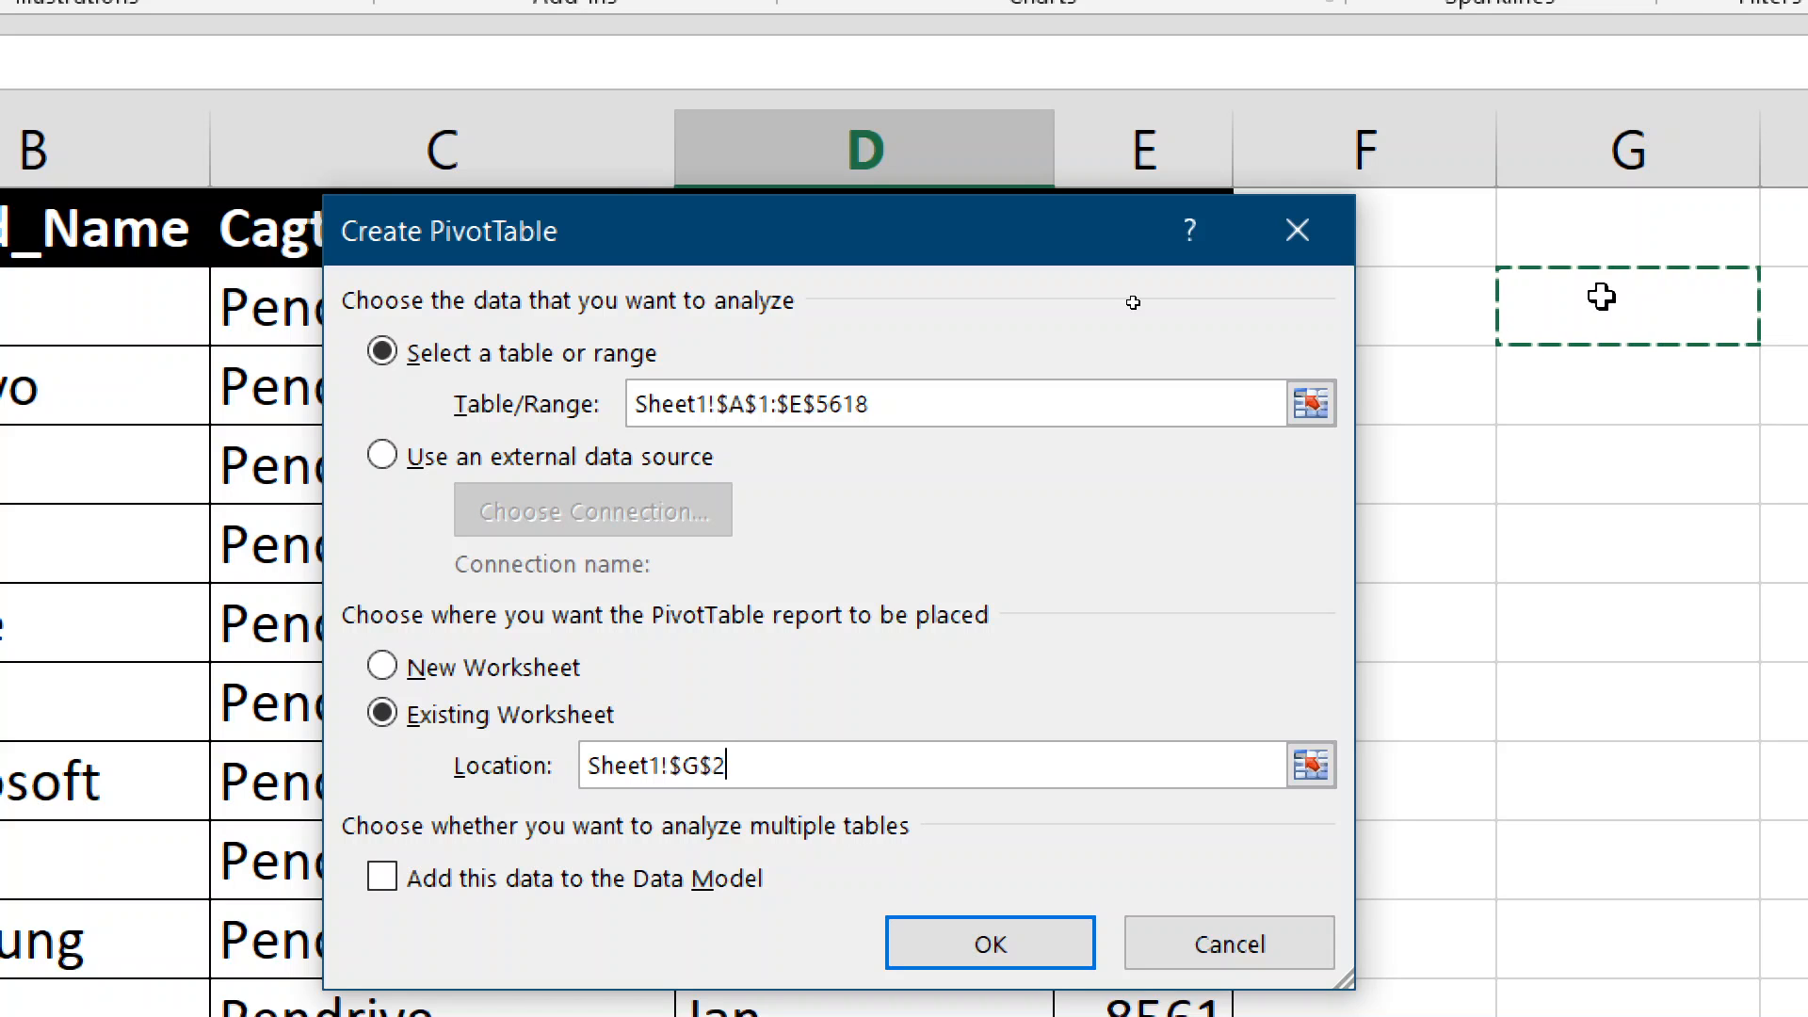
click(415, 715)
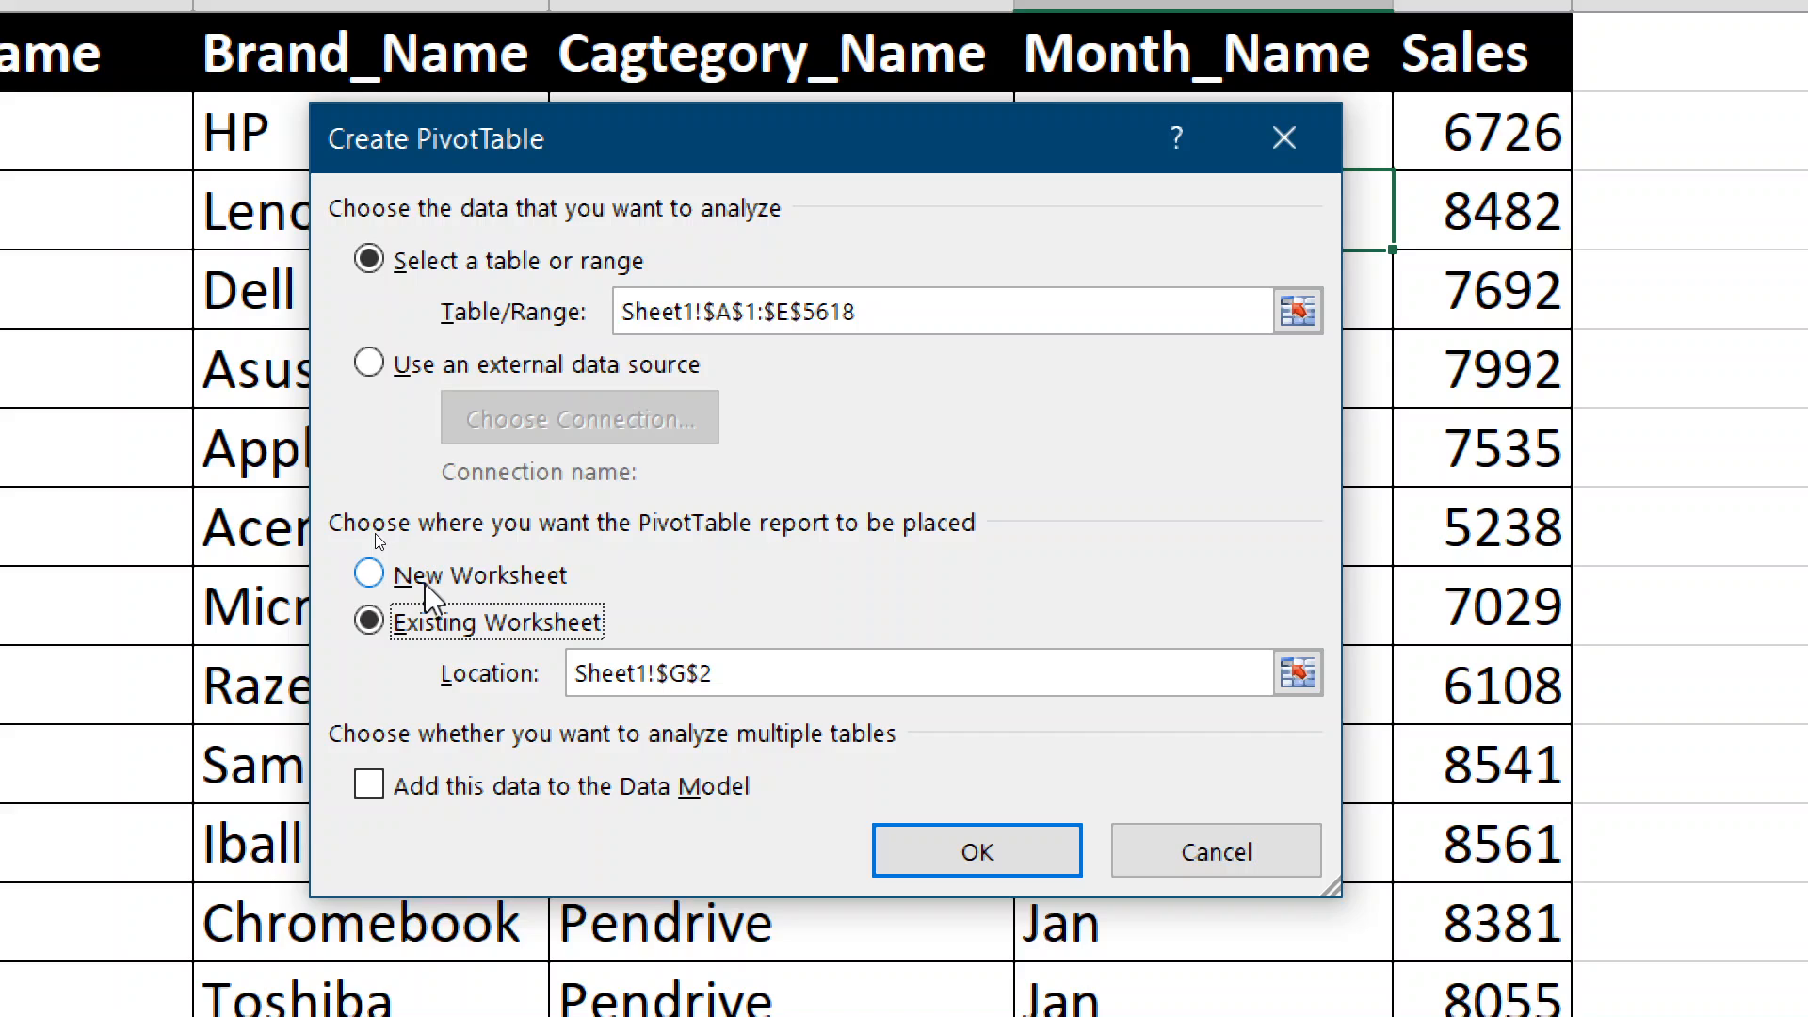
Create the PivotTable on a new worksheet and look through its Design and Analyze tools.
click(425, 583)
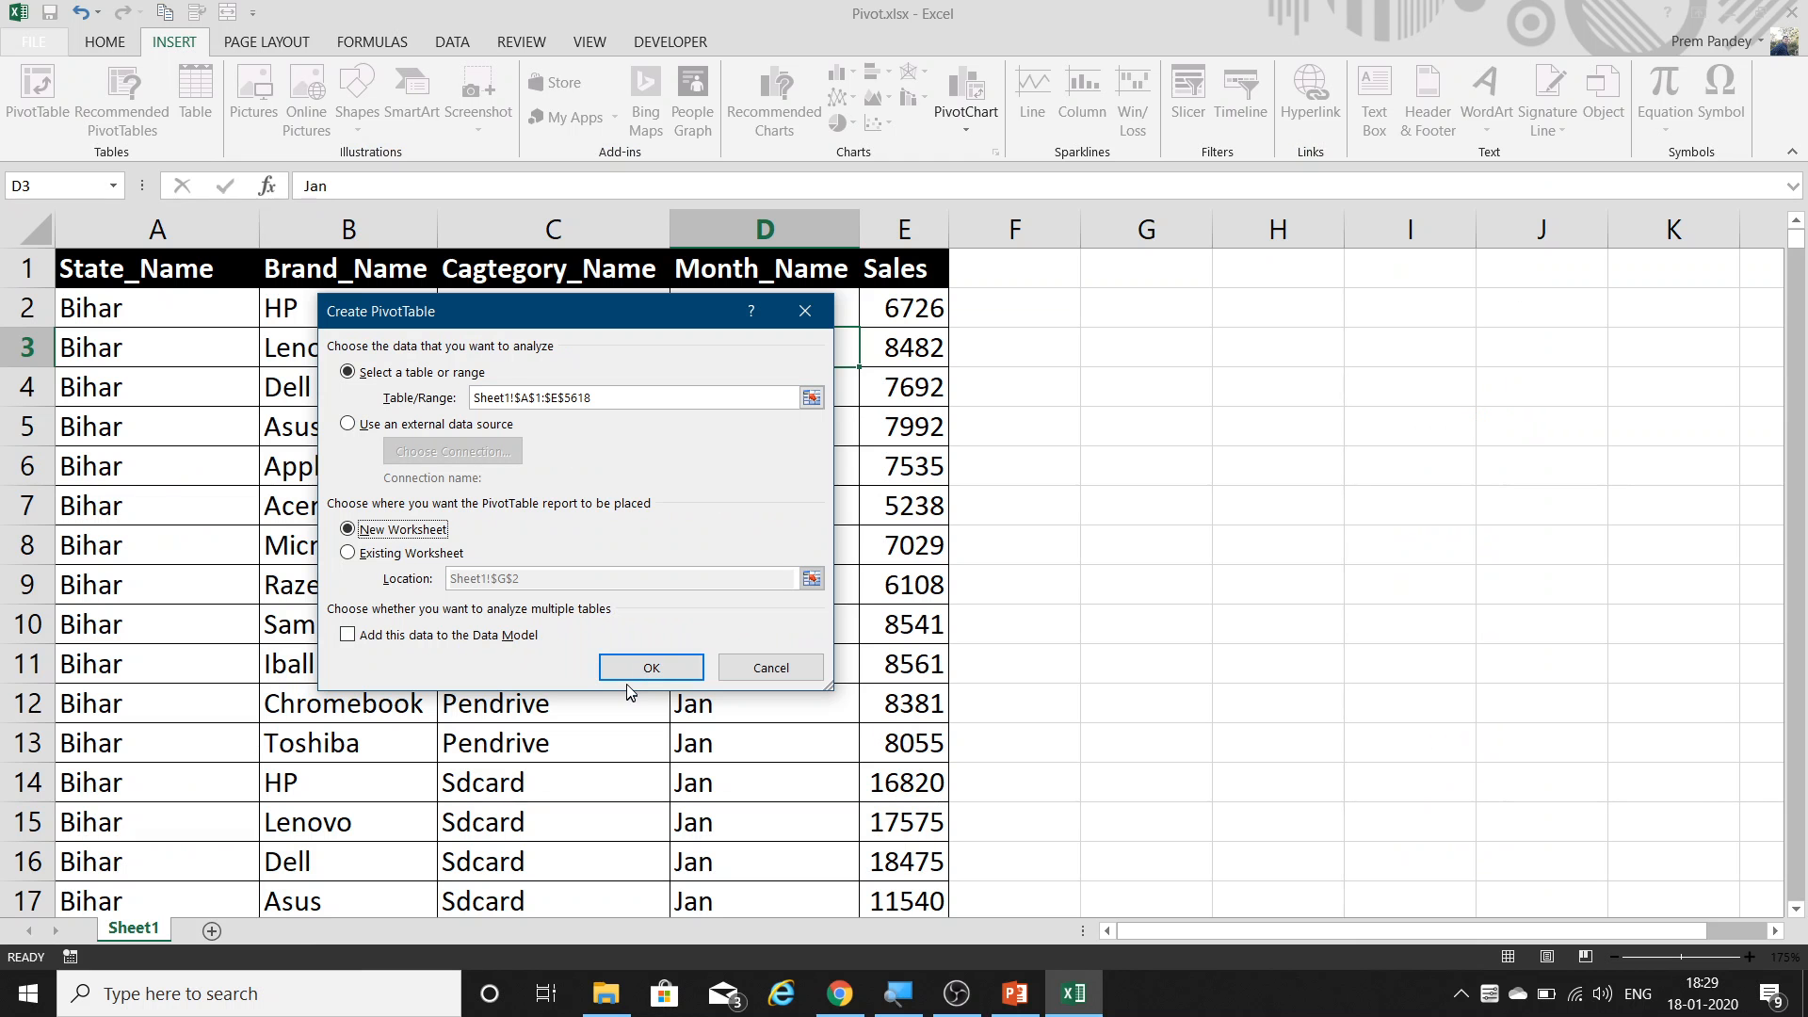
click(648, 668)
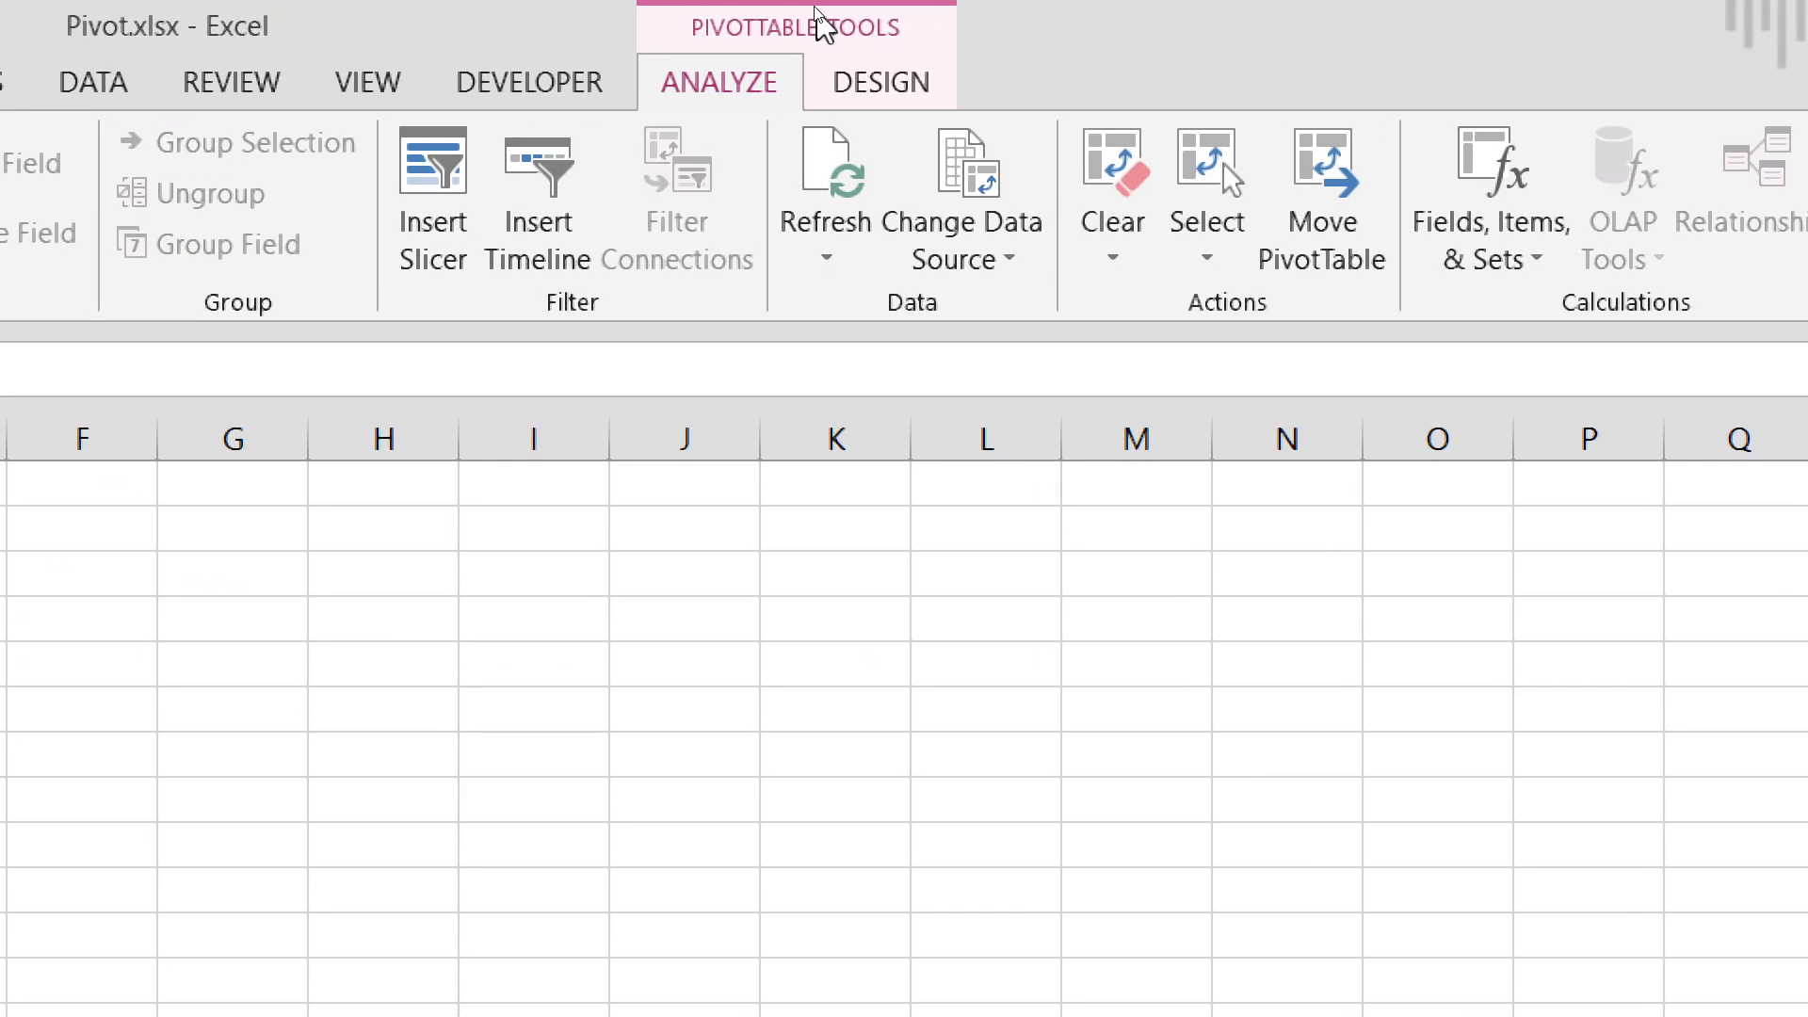
click(878, 91)
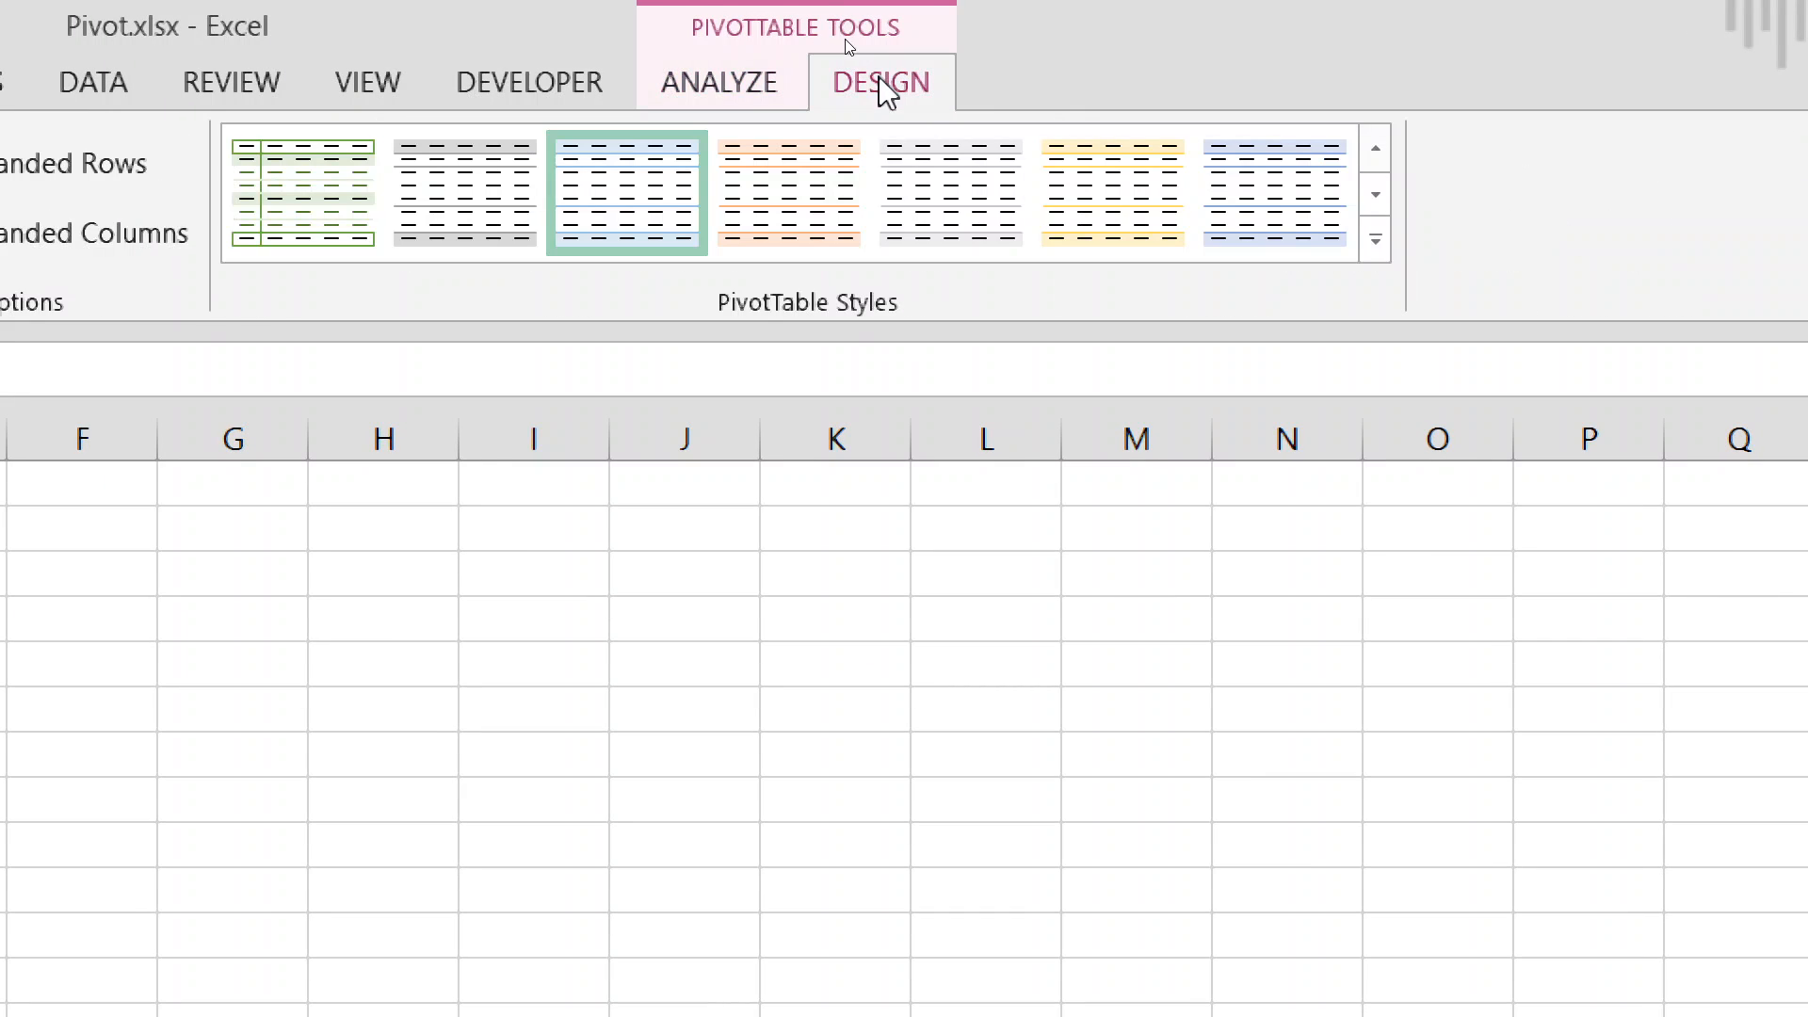
click(721, 98)
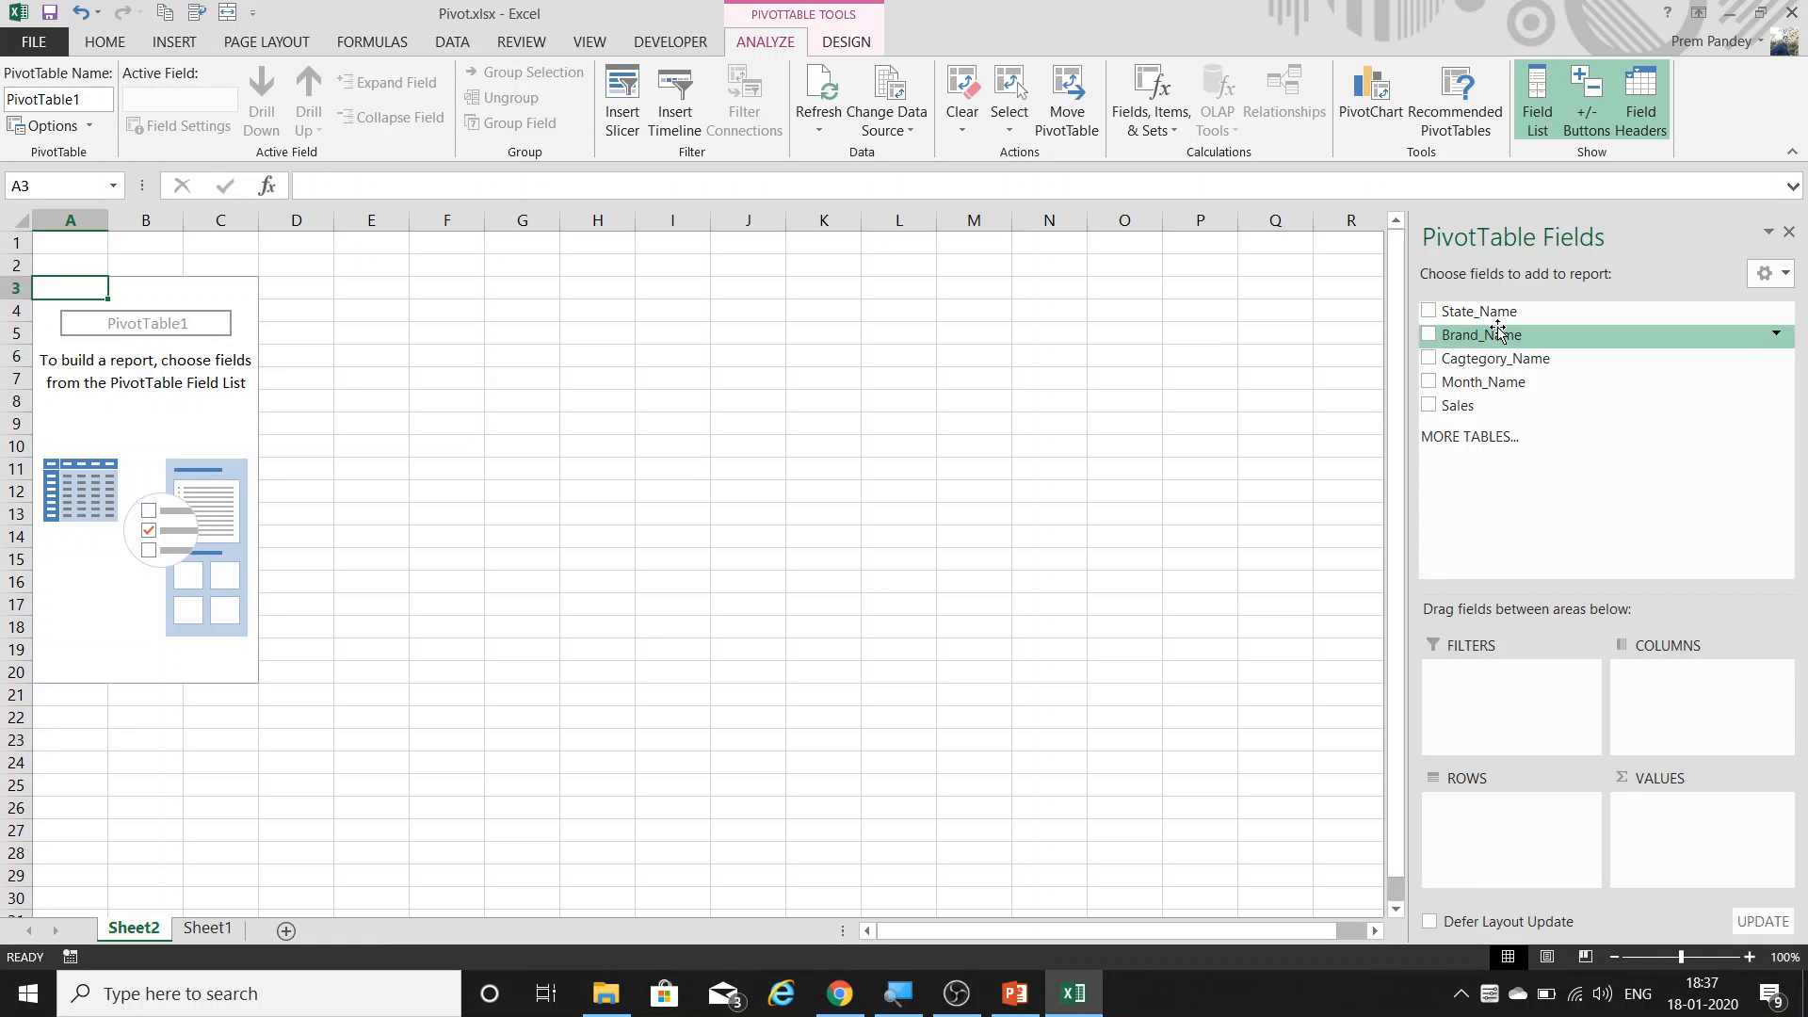
Try a PivotTable layout with State_Name in columns, Brand_Name in rows and Sales summed as values, and undo it.
drag(1508, 311, 1506, 698)
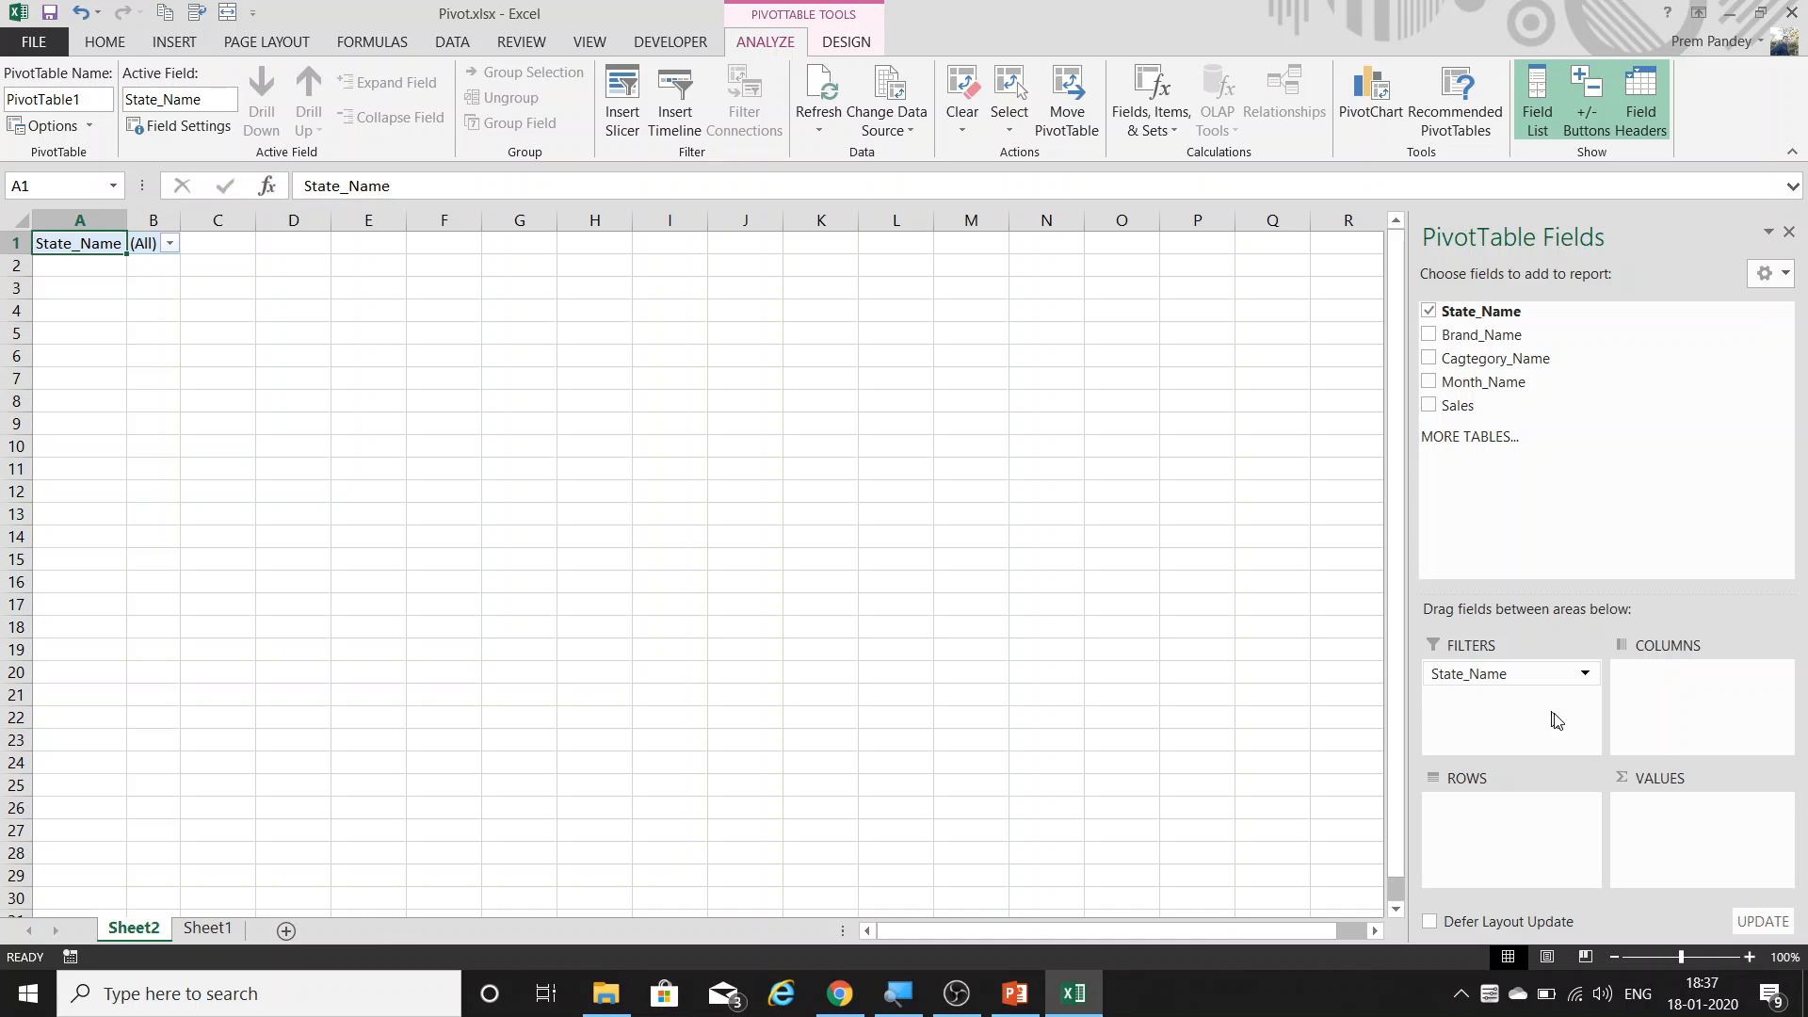
drag(1481, 310, 1696, 699)
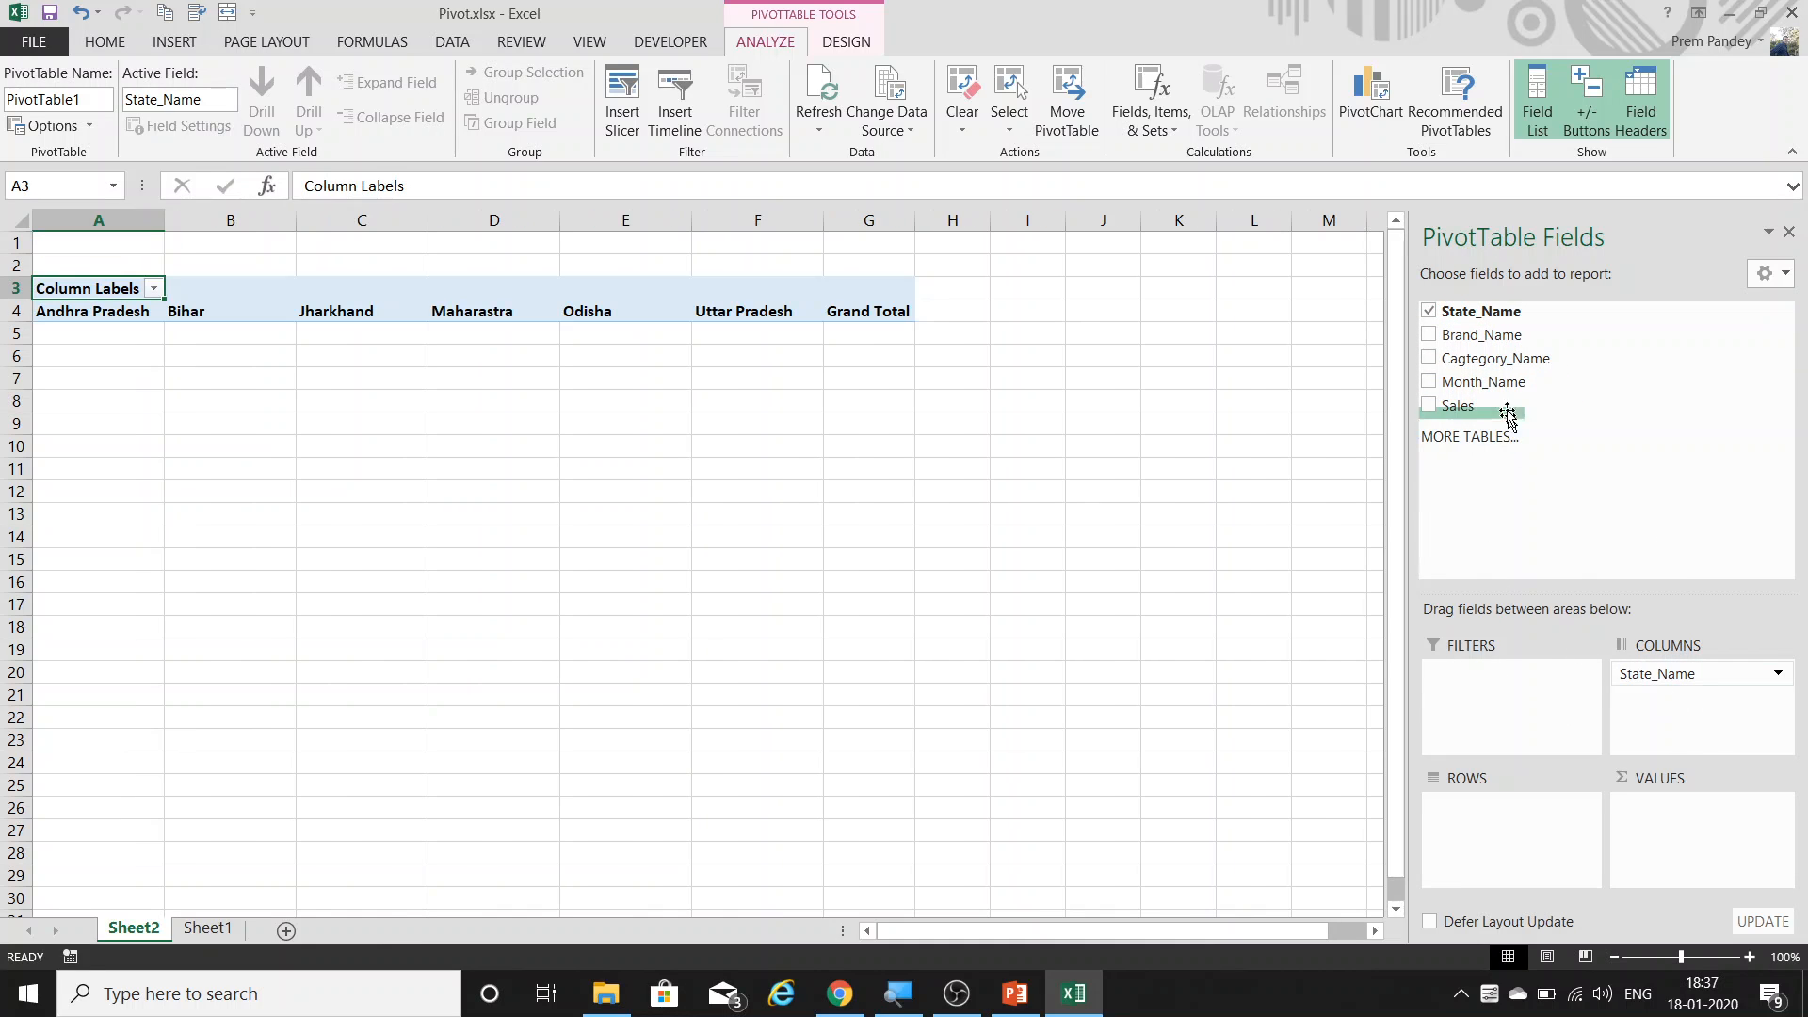
drag(1501, 346, 1532, 833)
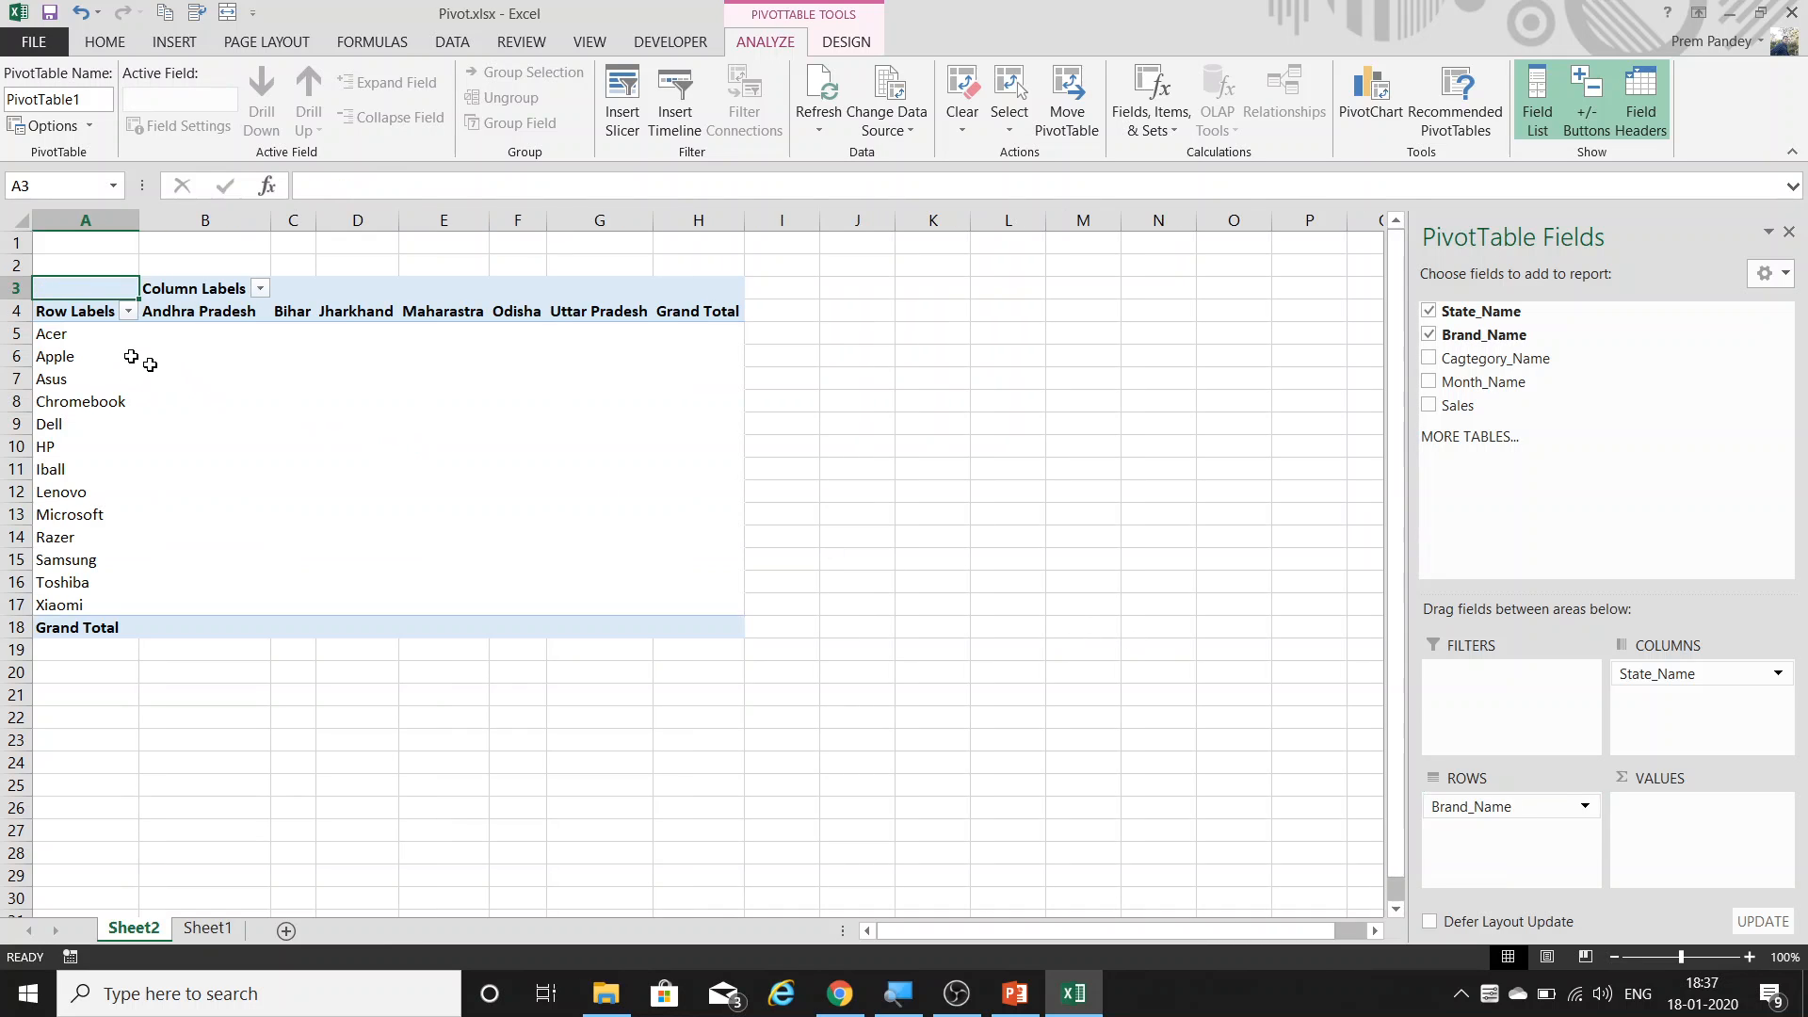
click(89, 324)
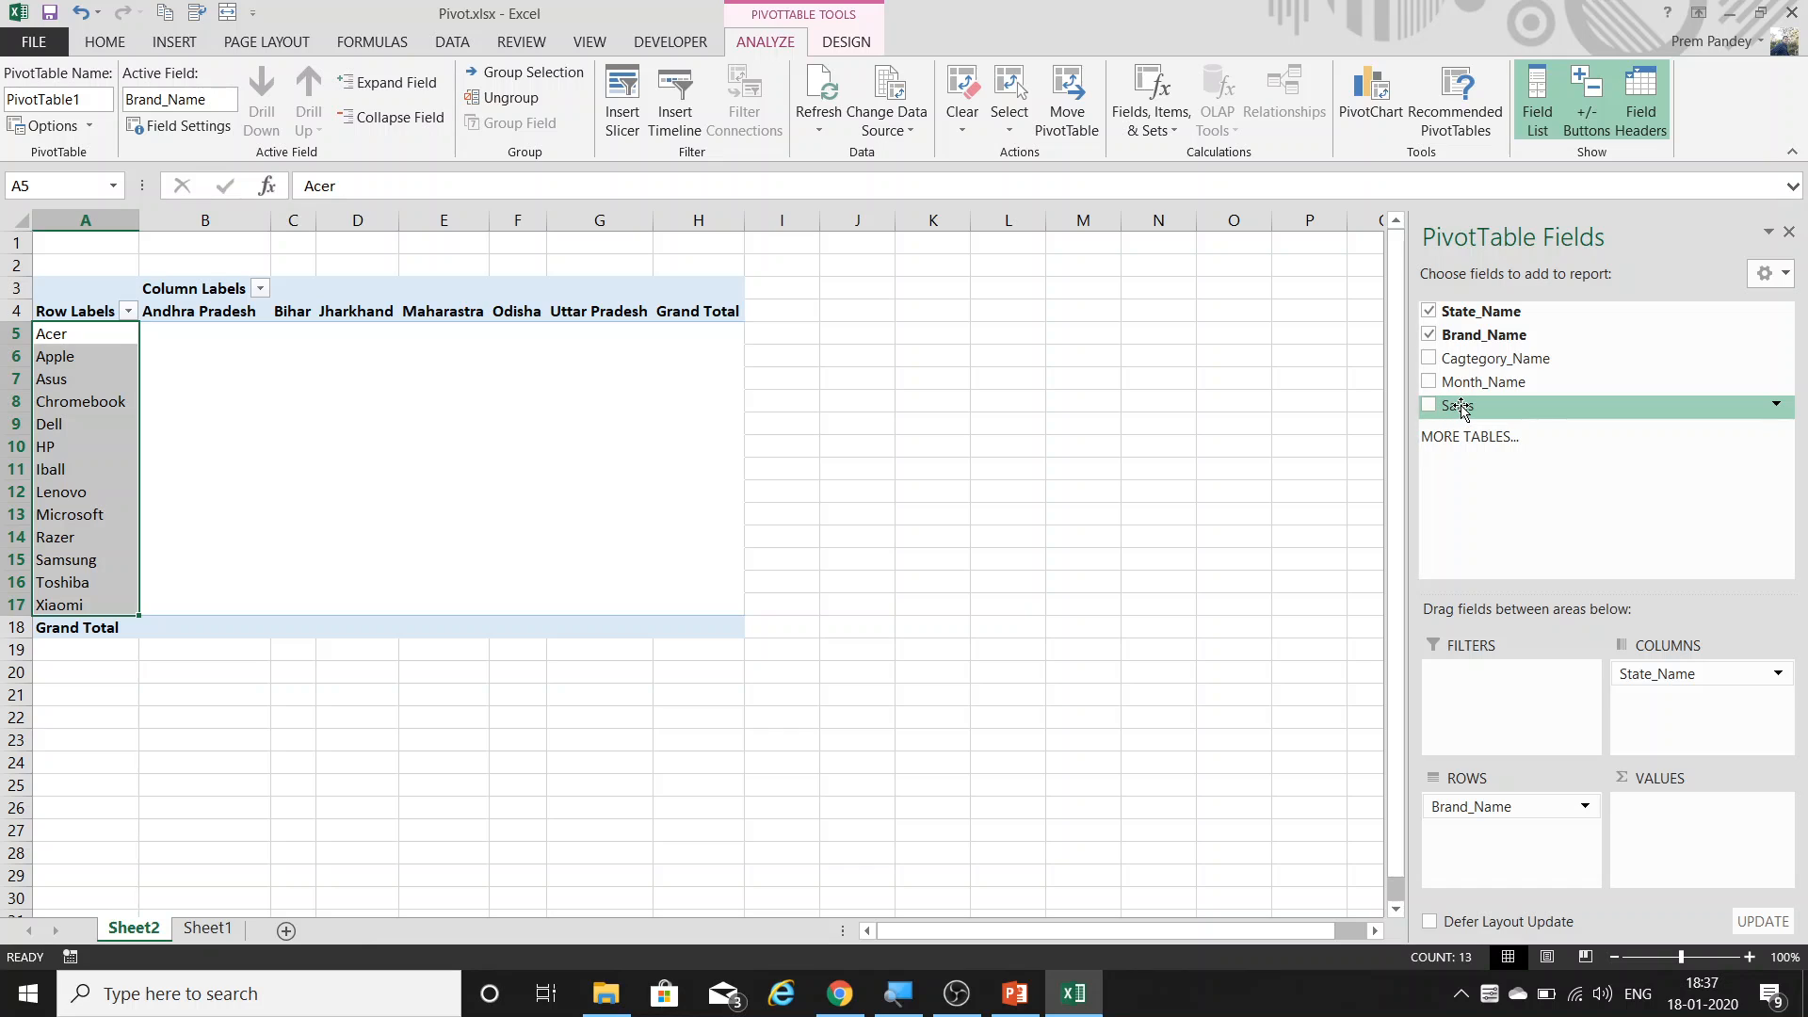
drag(1458, 407, 1666, 808)
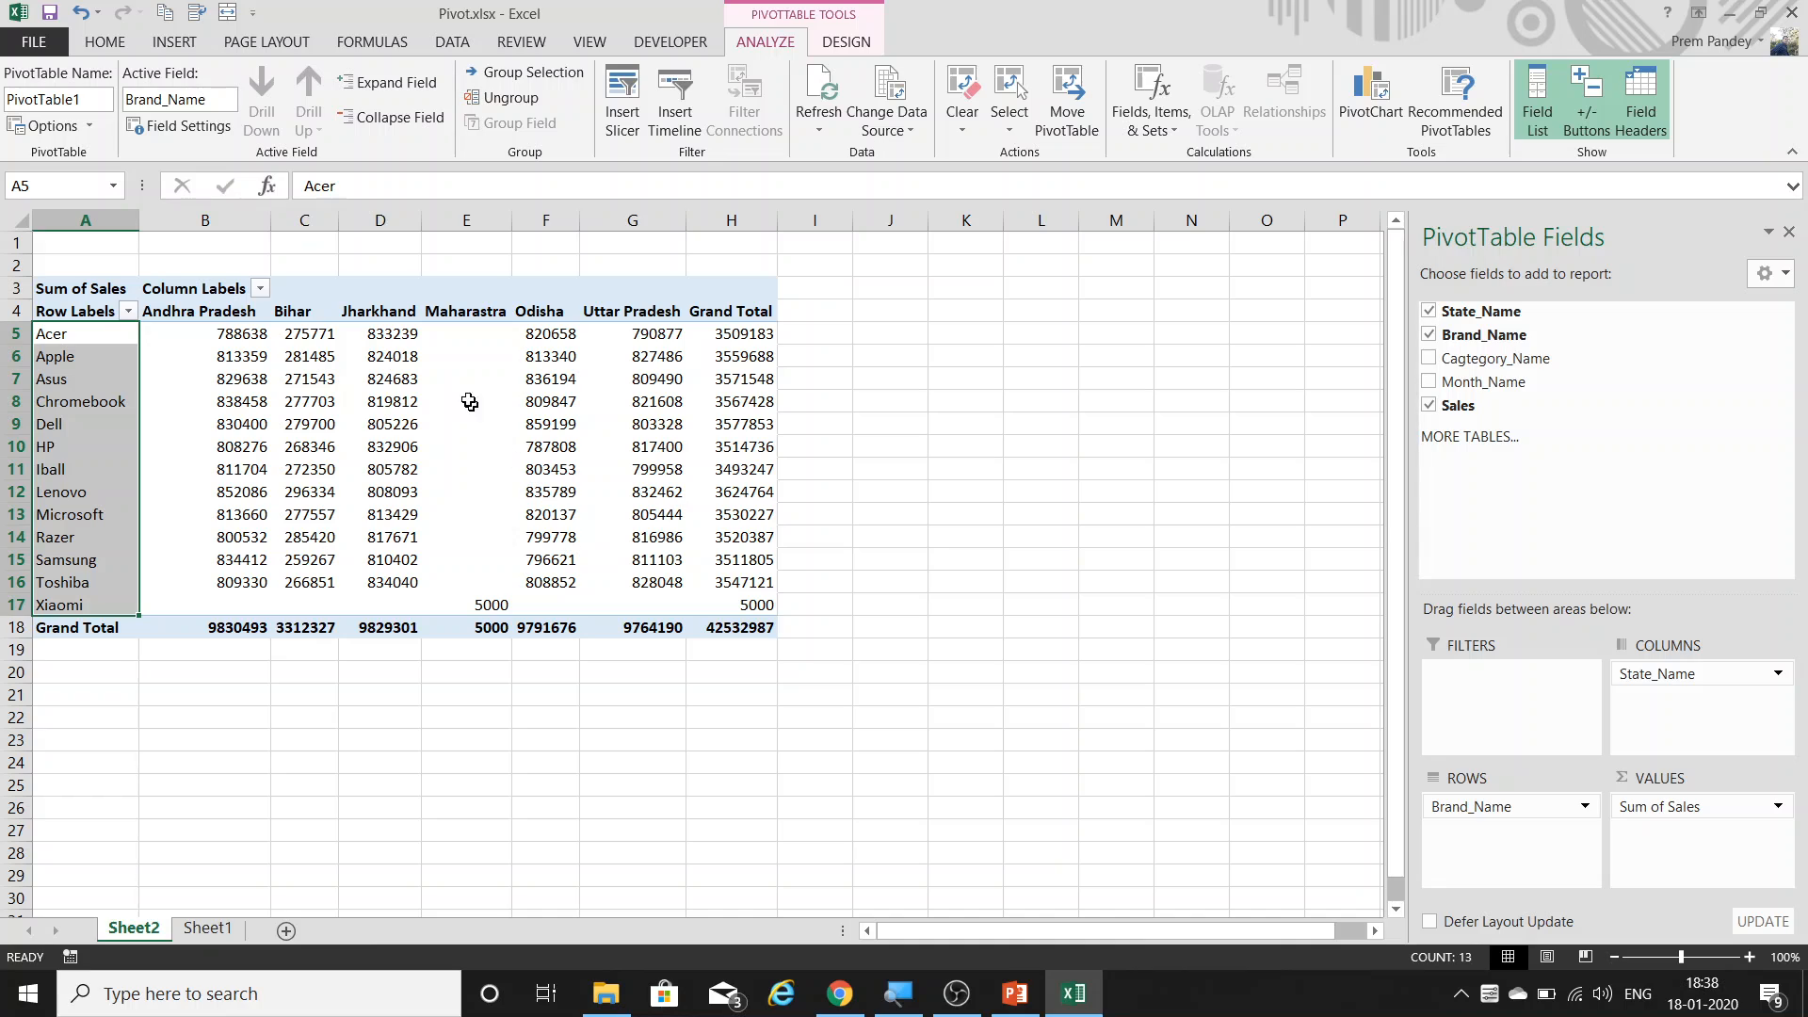
mouse_move(499, 382)
mouse_move(513, 512)
mouse_move(198, 376)
drag(74, 335, 97, 608)
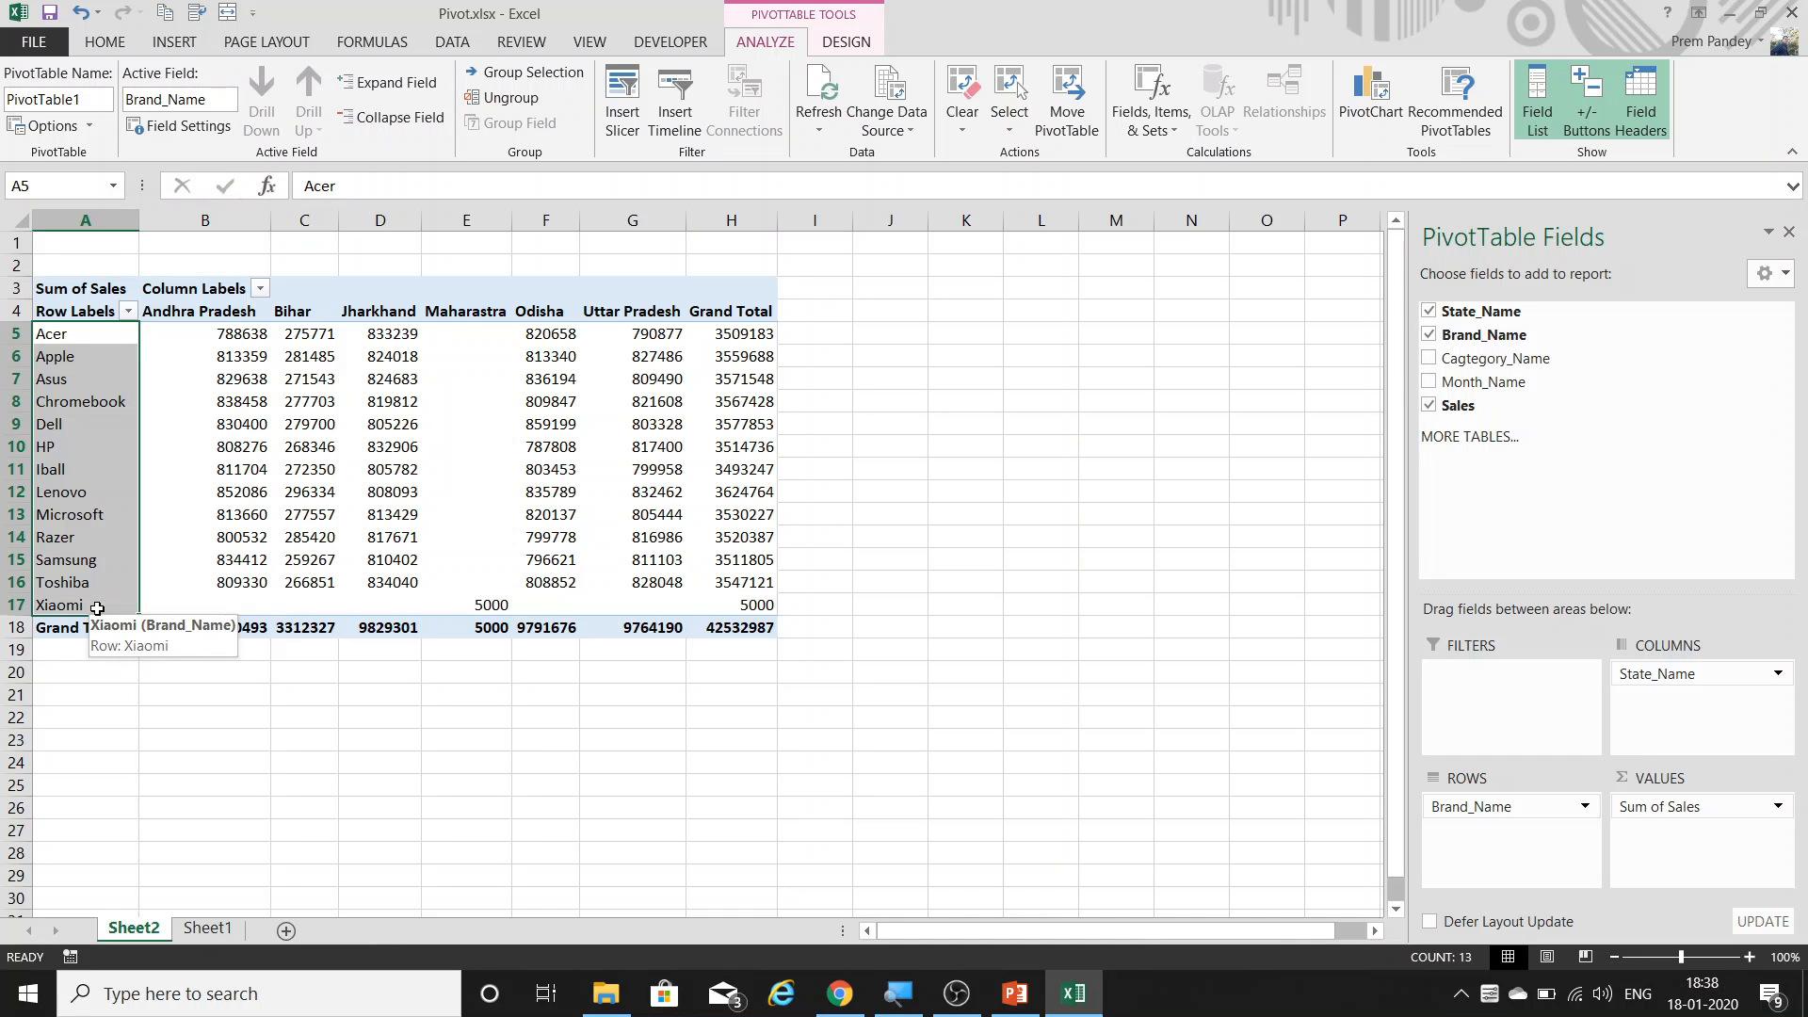
key(ctrl+z)
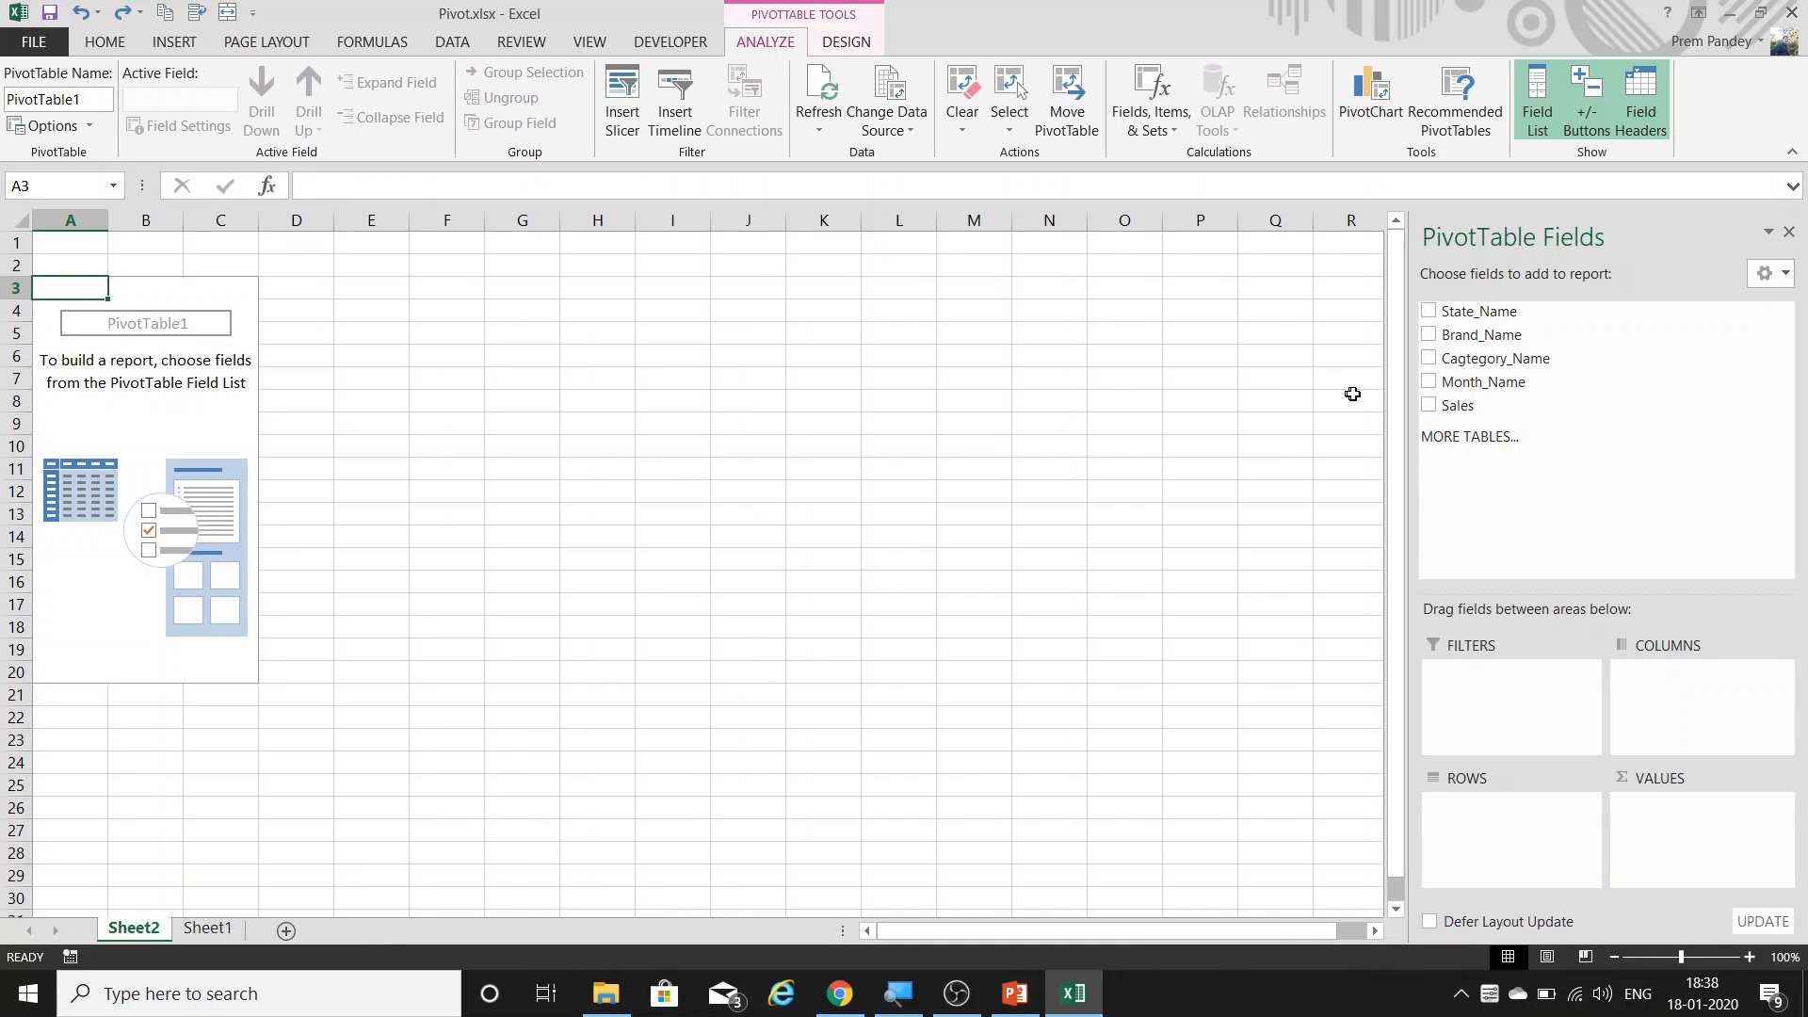
Lay out the PivotTable with State_Name in columns, Brand_Name in rows and the sum of Sales as values.
click(1426, 313)
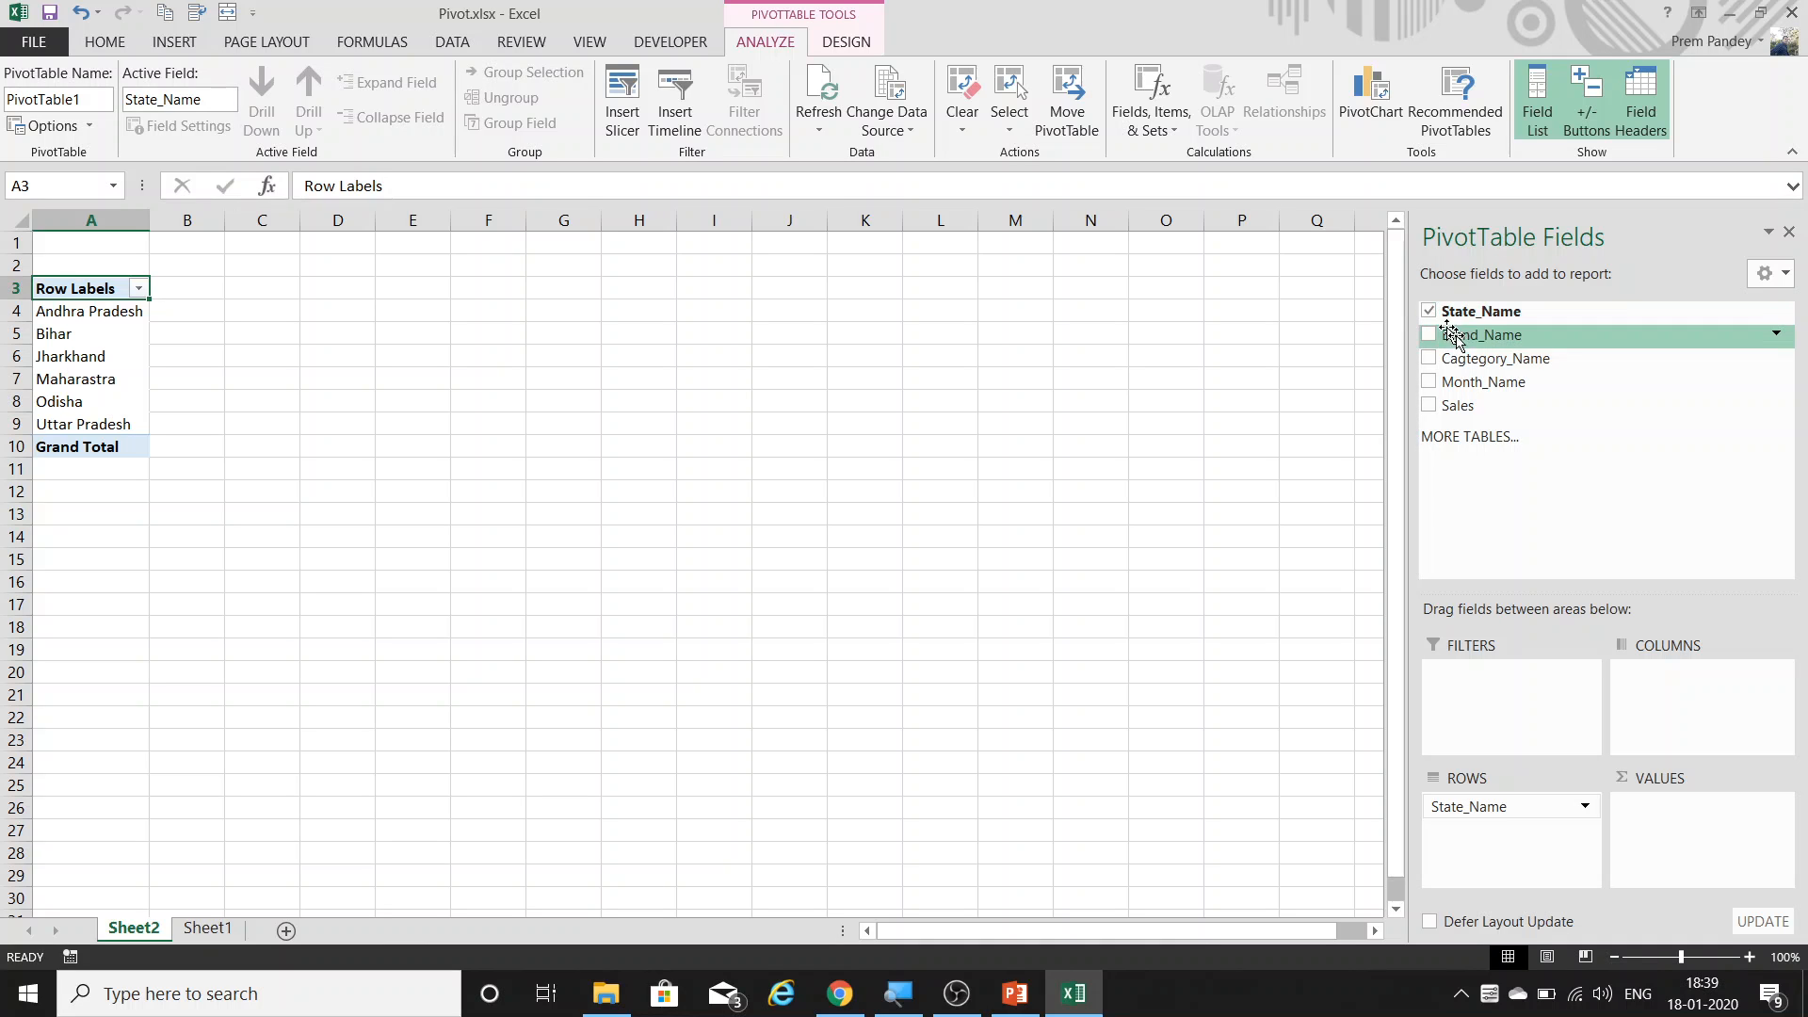
click(1428, 407)
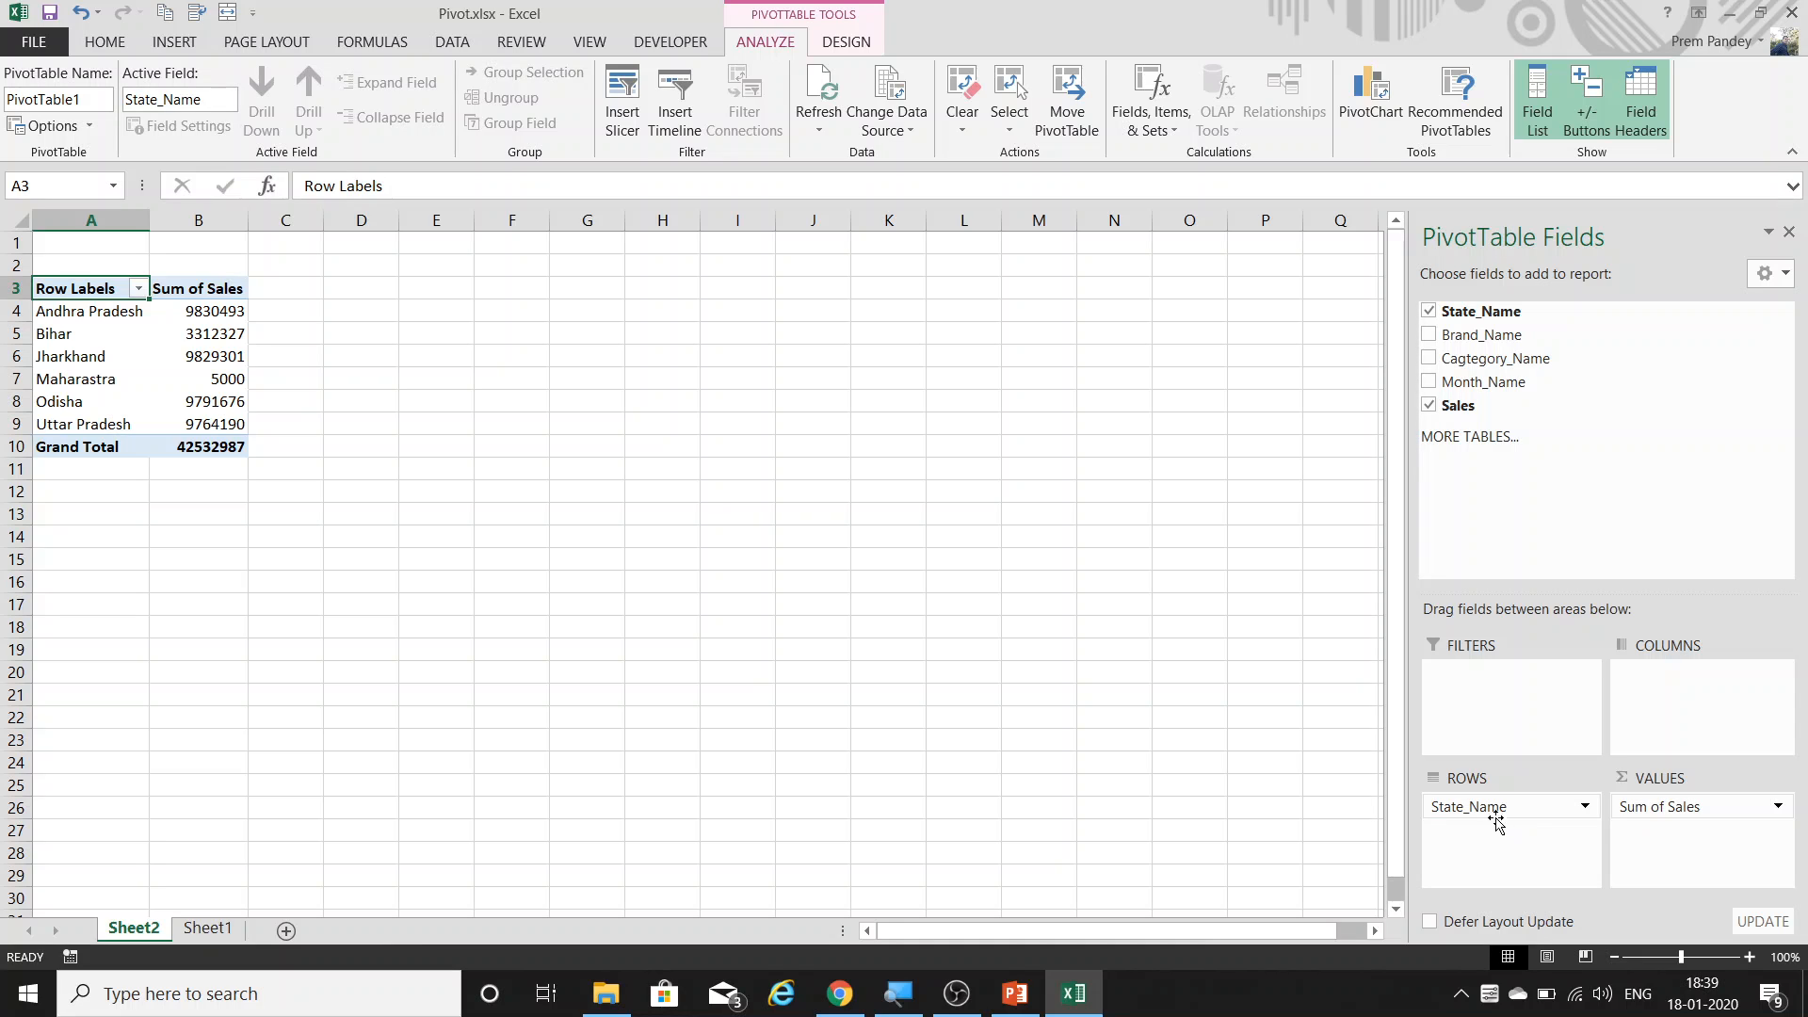
drag(1480, 808, 1668, 721)
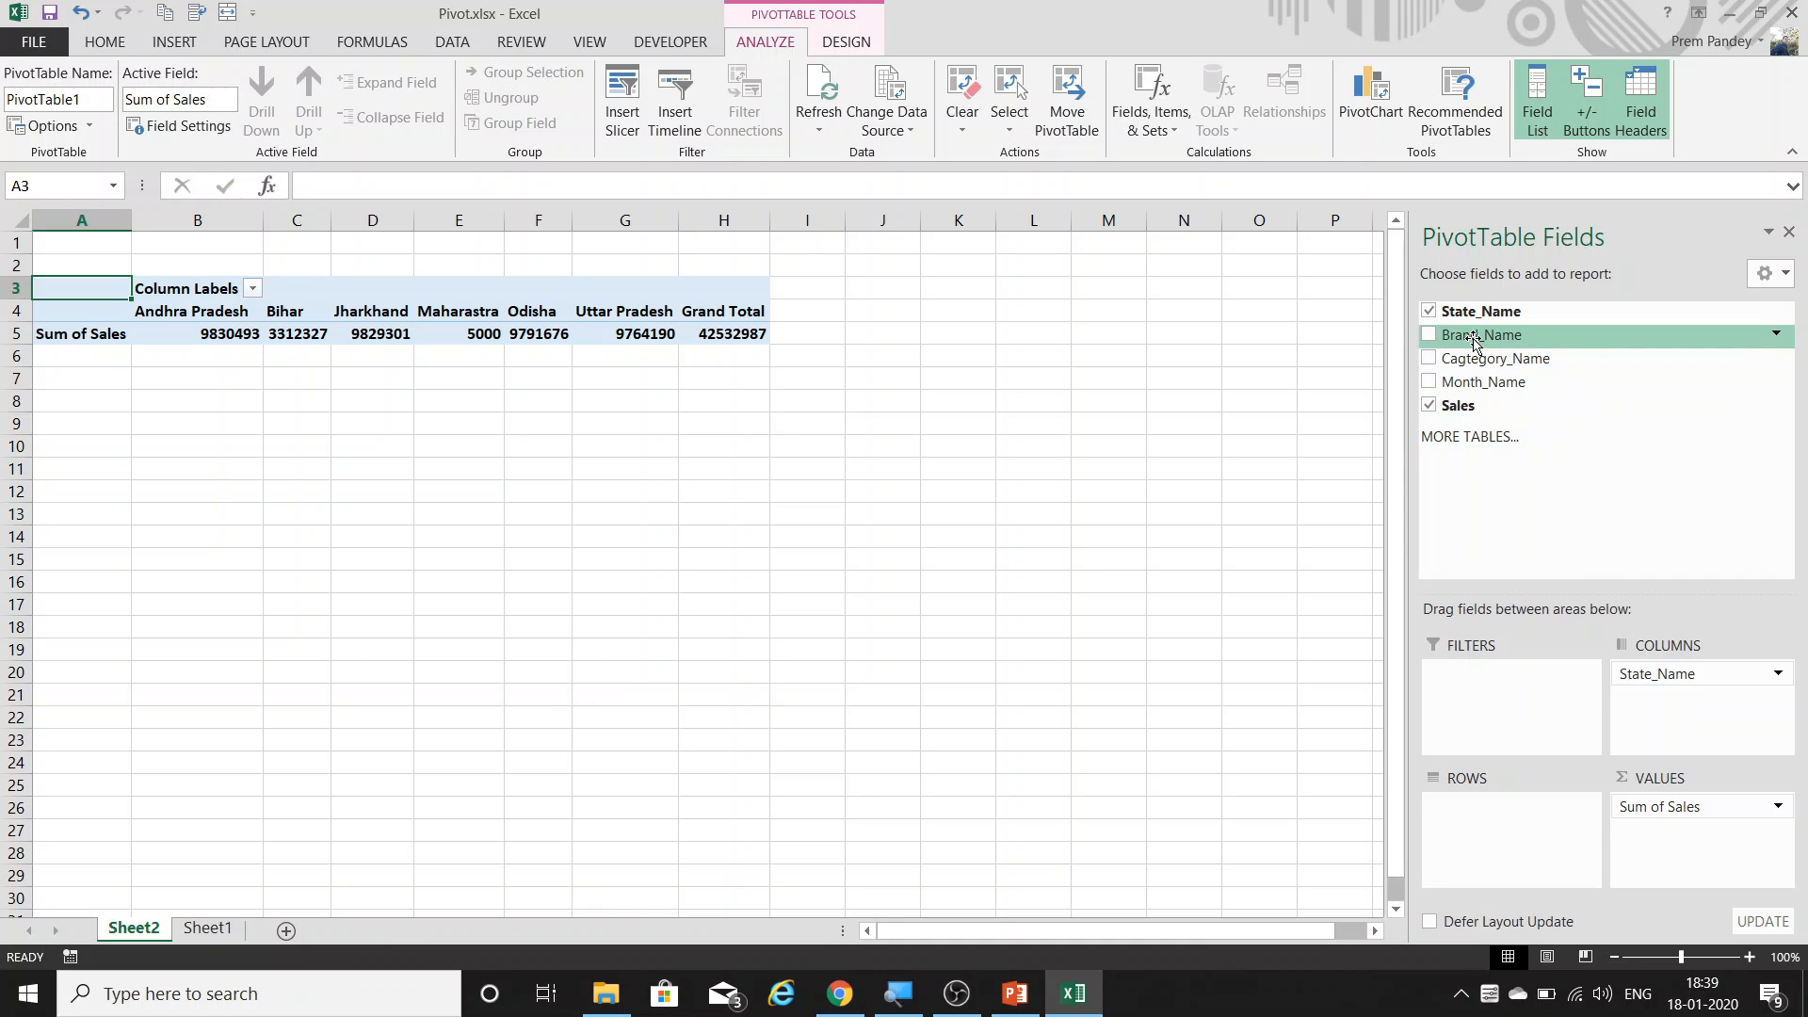
drag(1474, 342, 1500, 838)
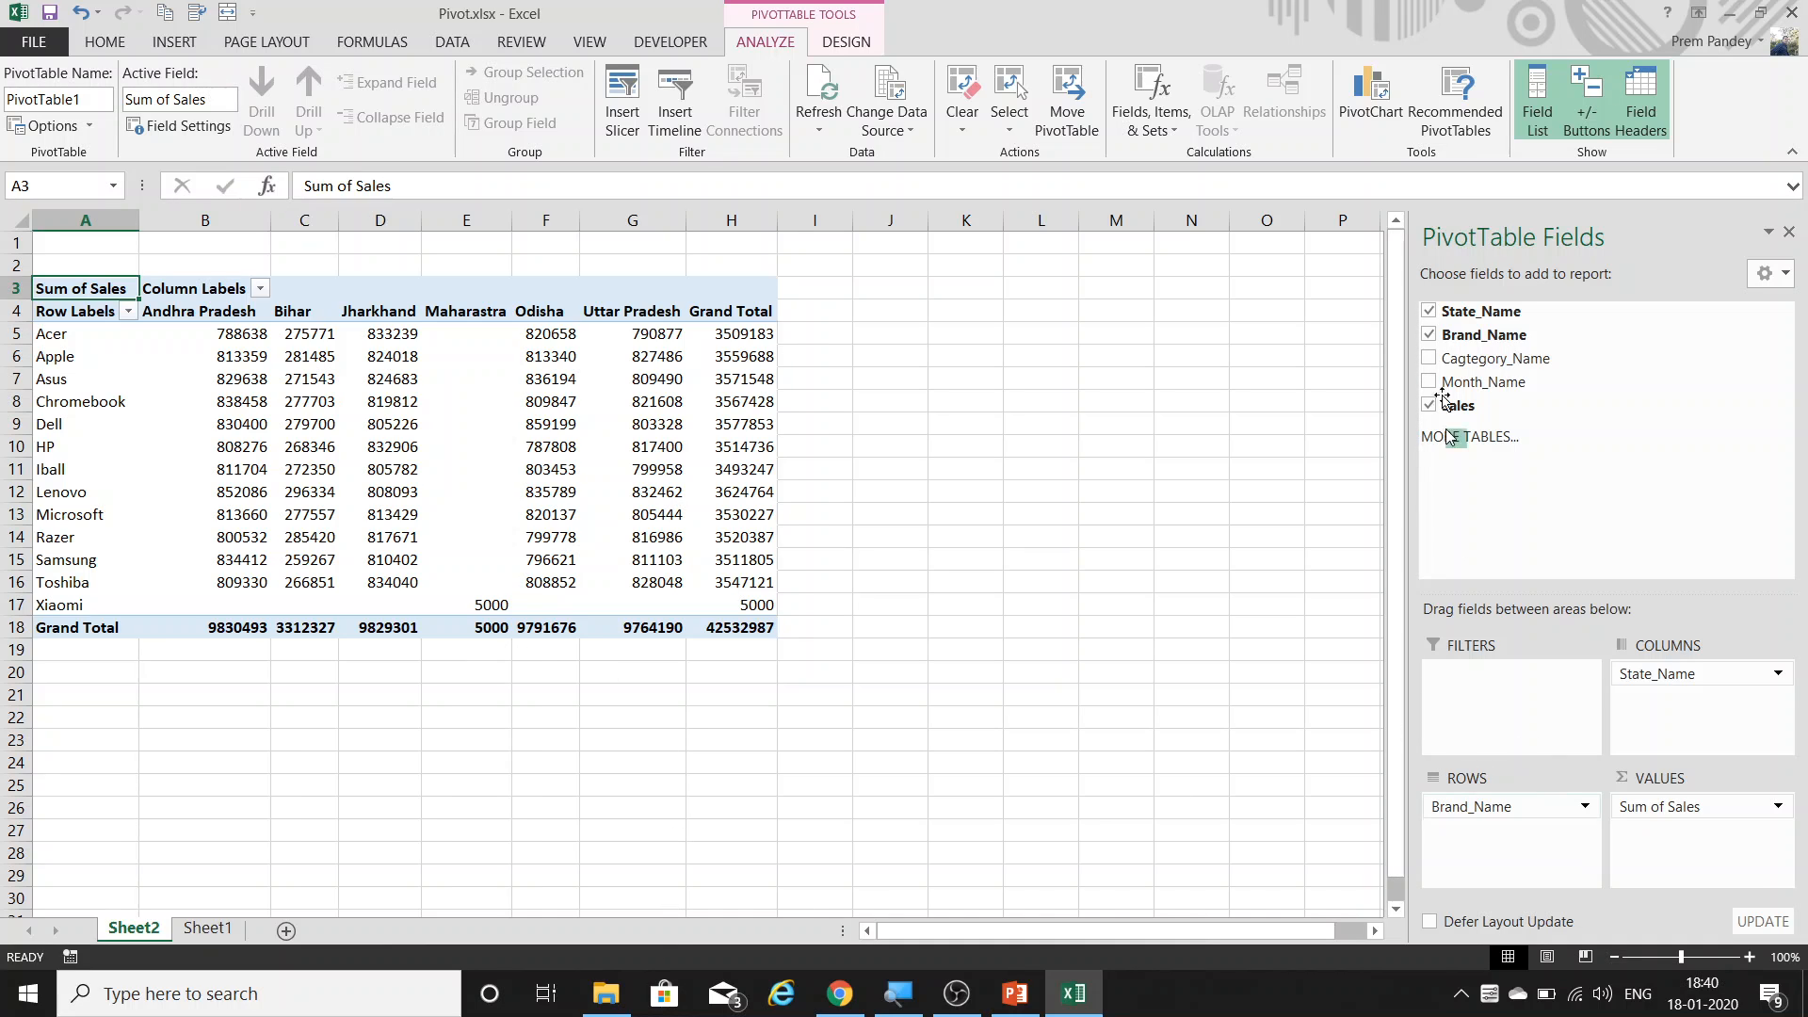
Remove the Brand_Name field from the PivotTable's rows.
right_click(1461, 311)
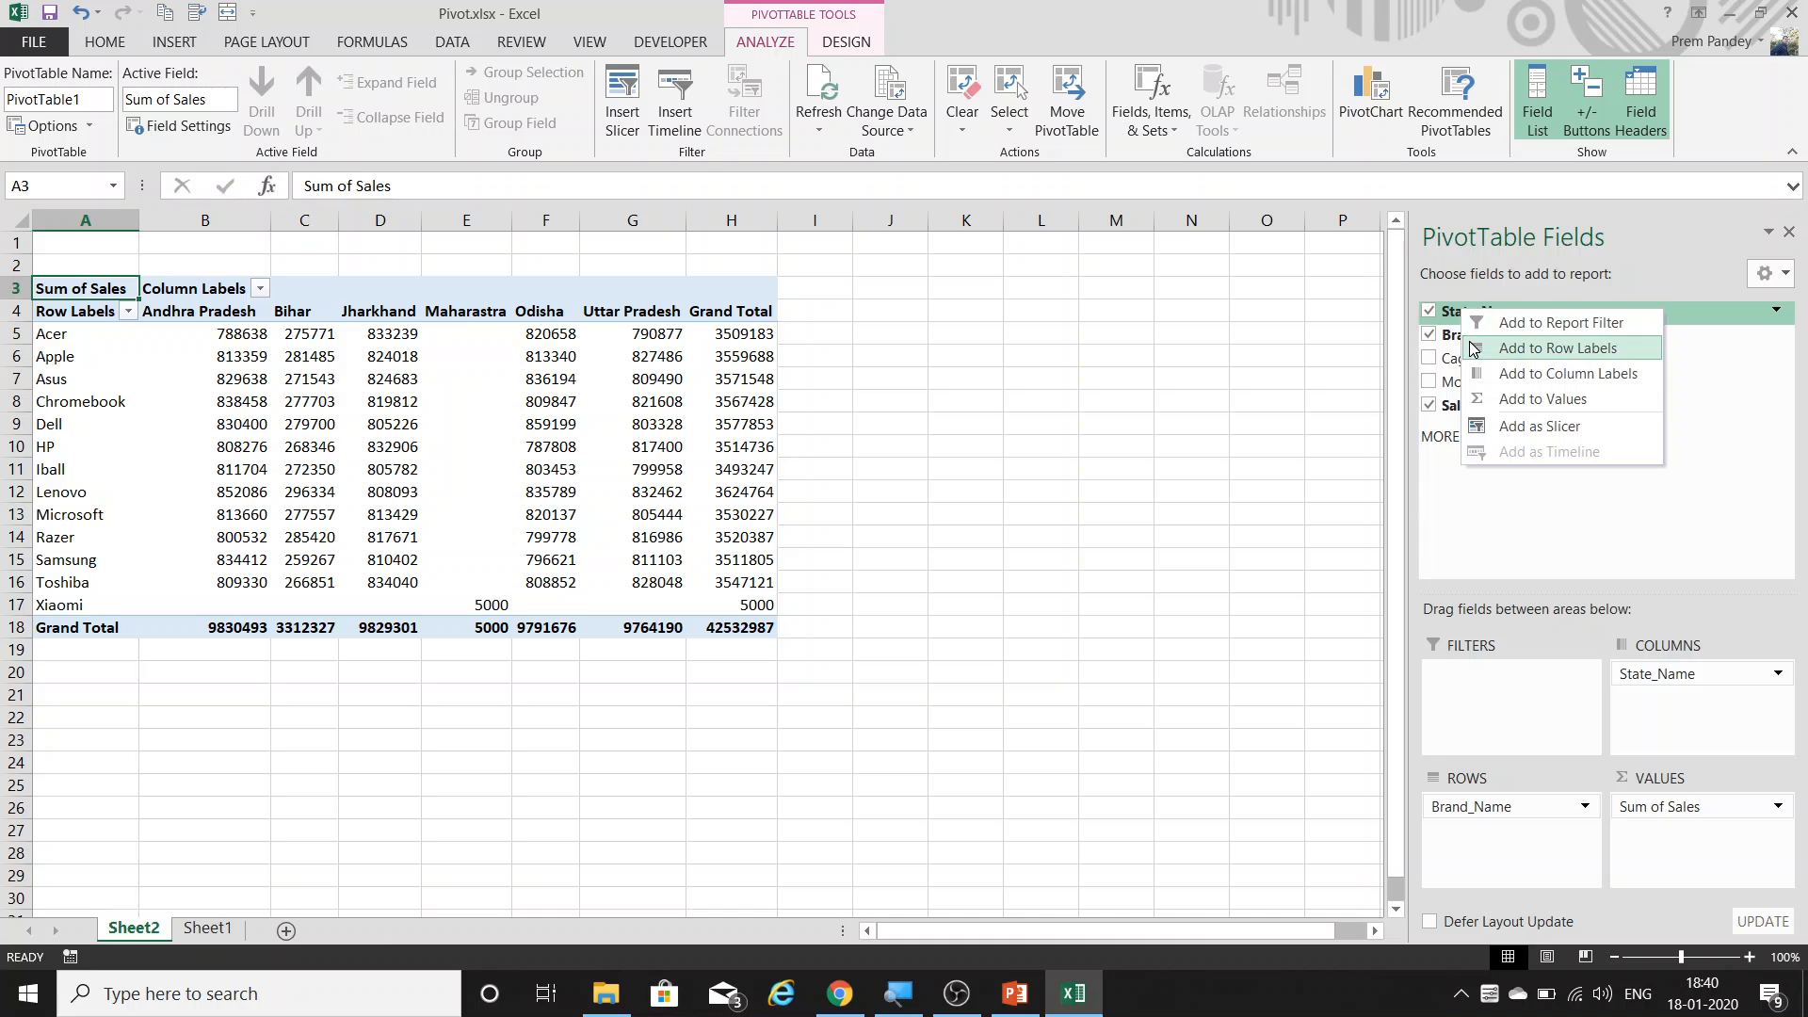
key(Escape)
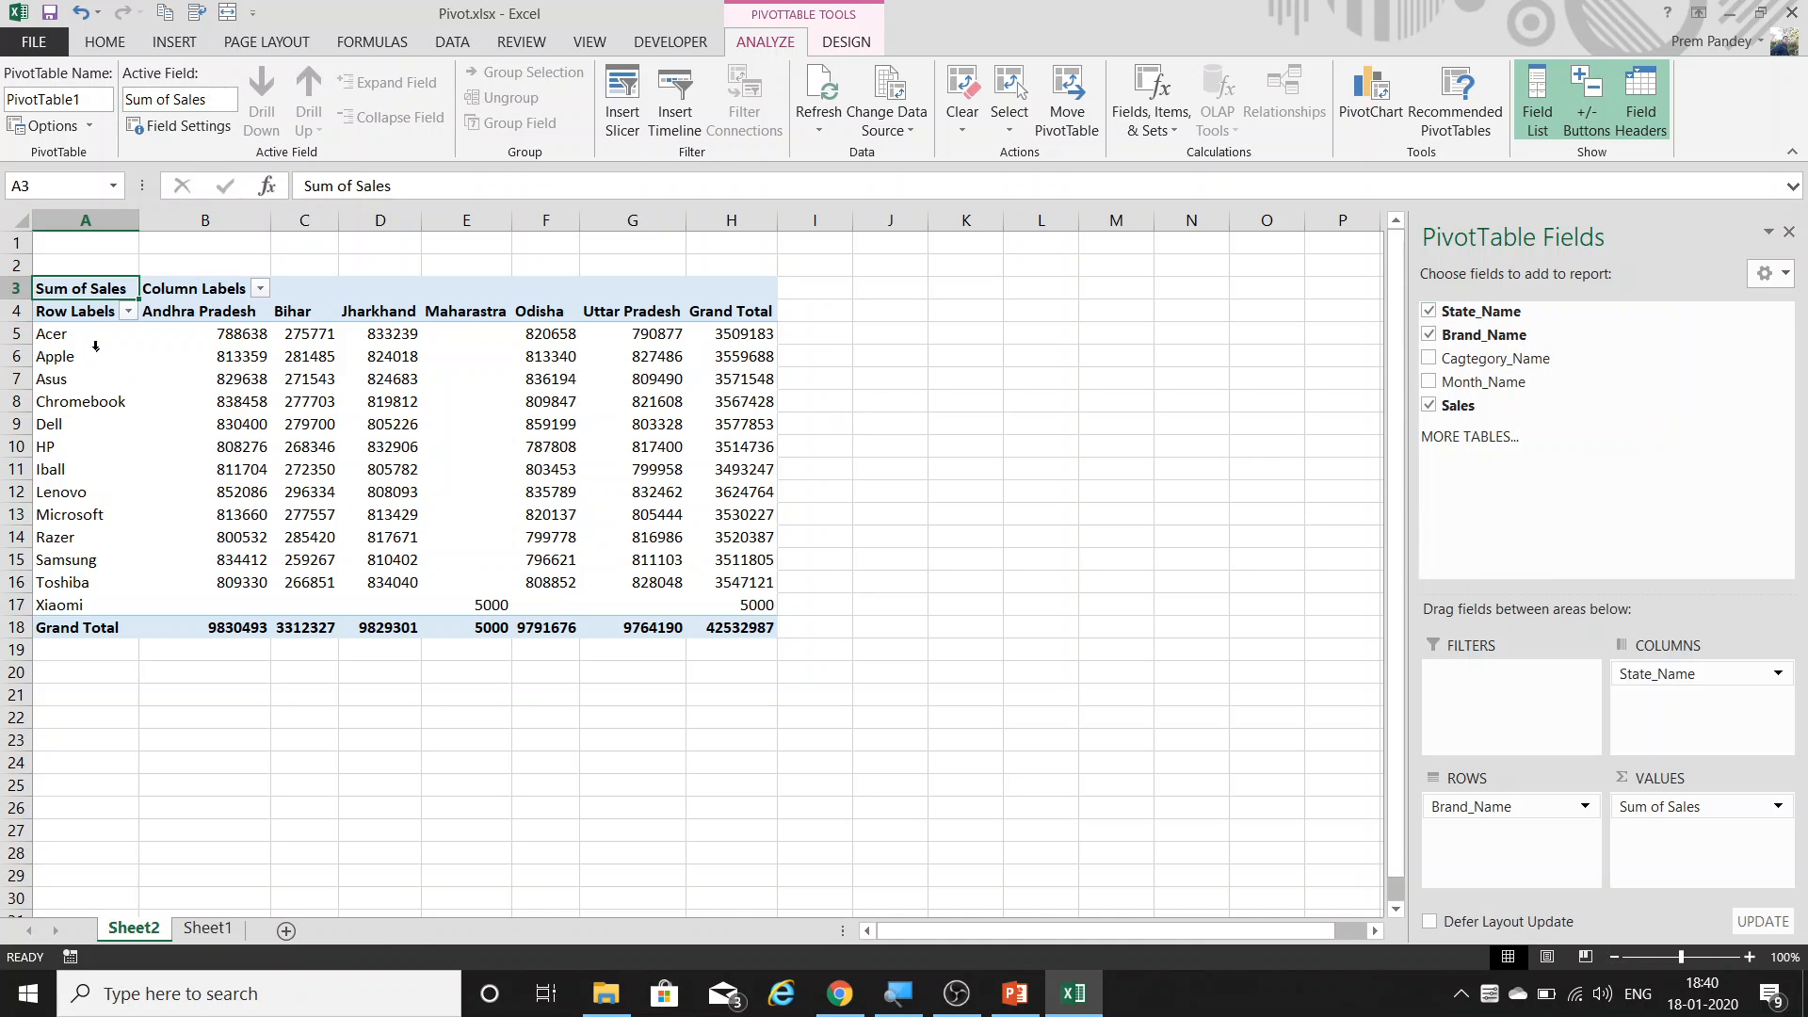
click(71, 356)
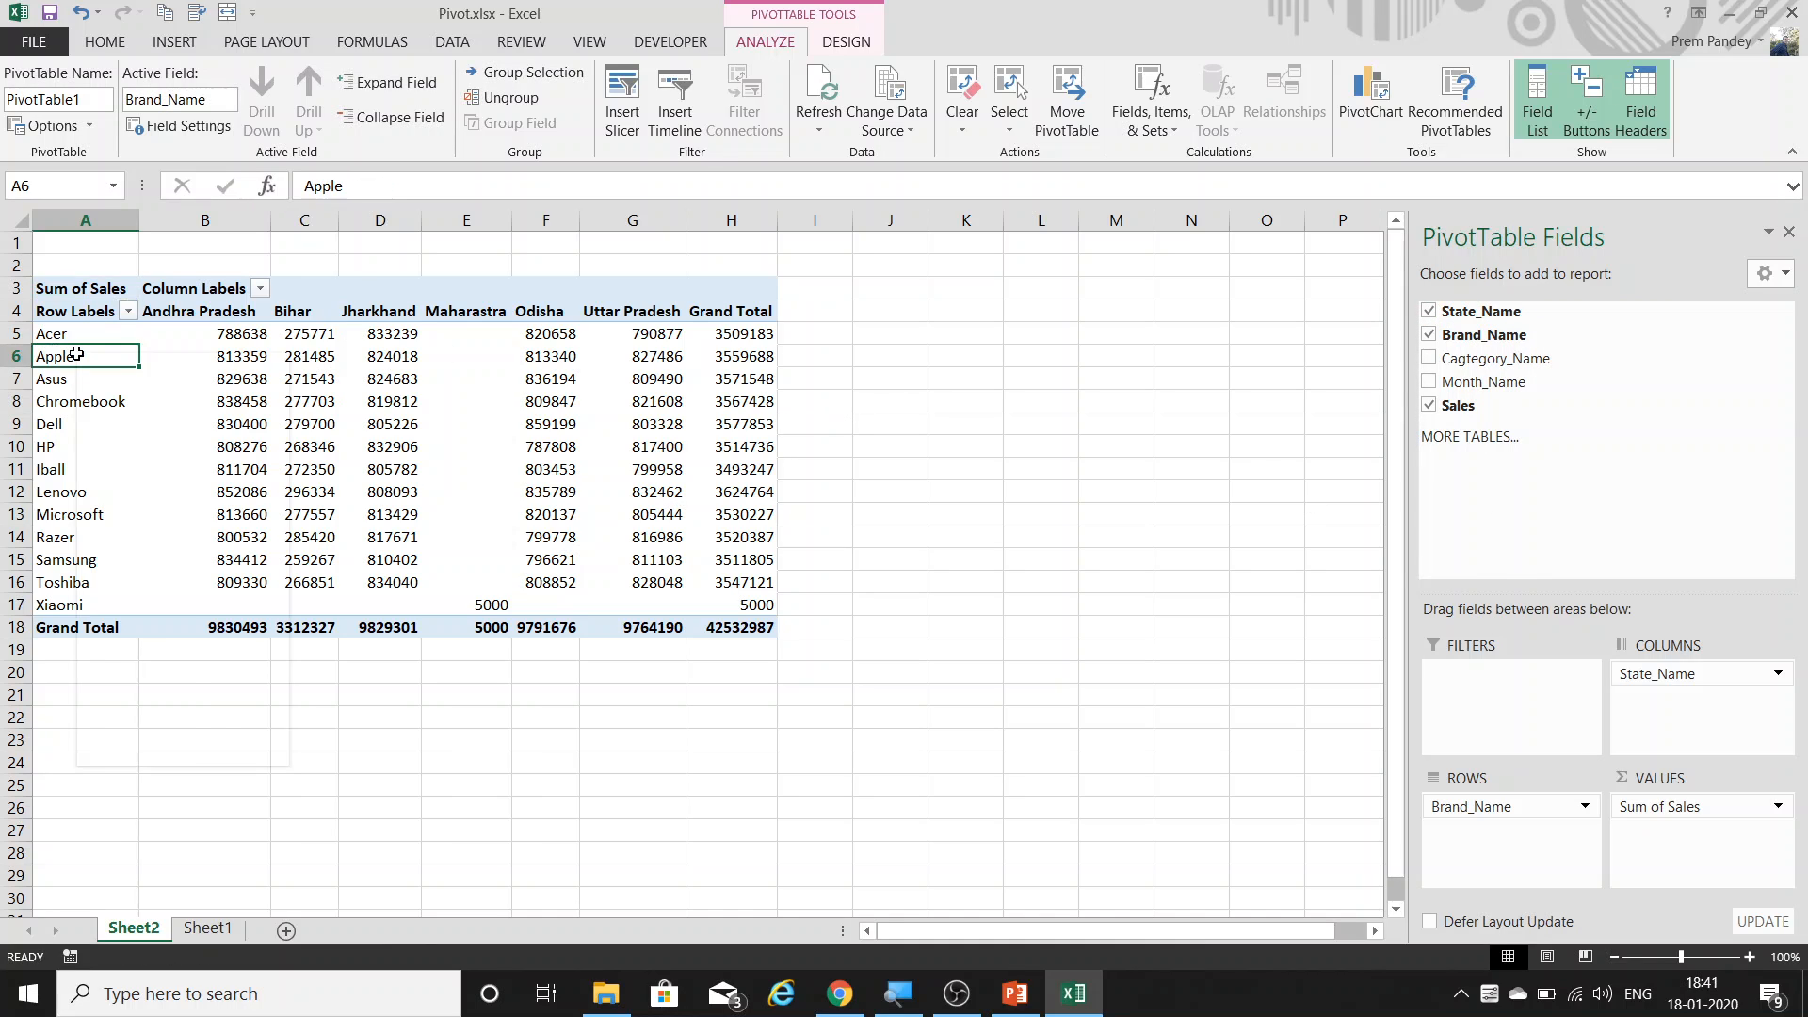
right_click(77, 356)
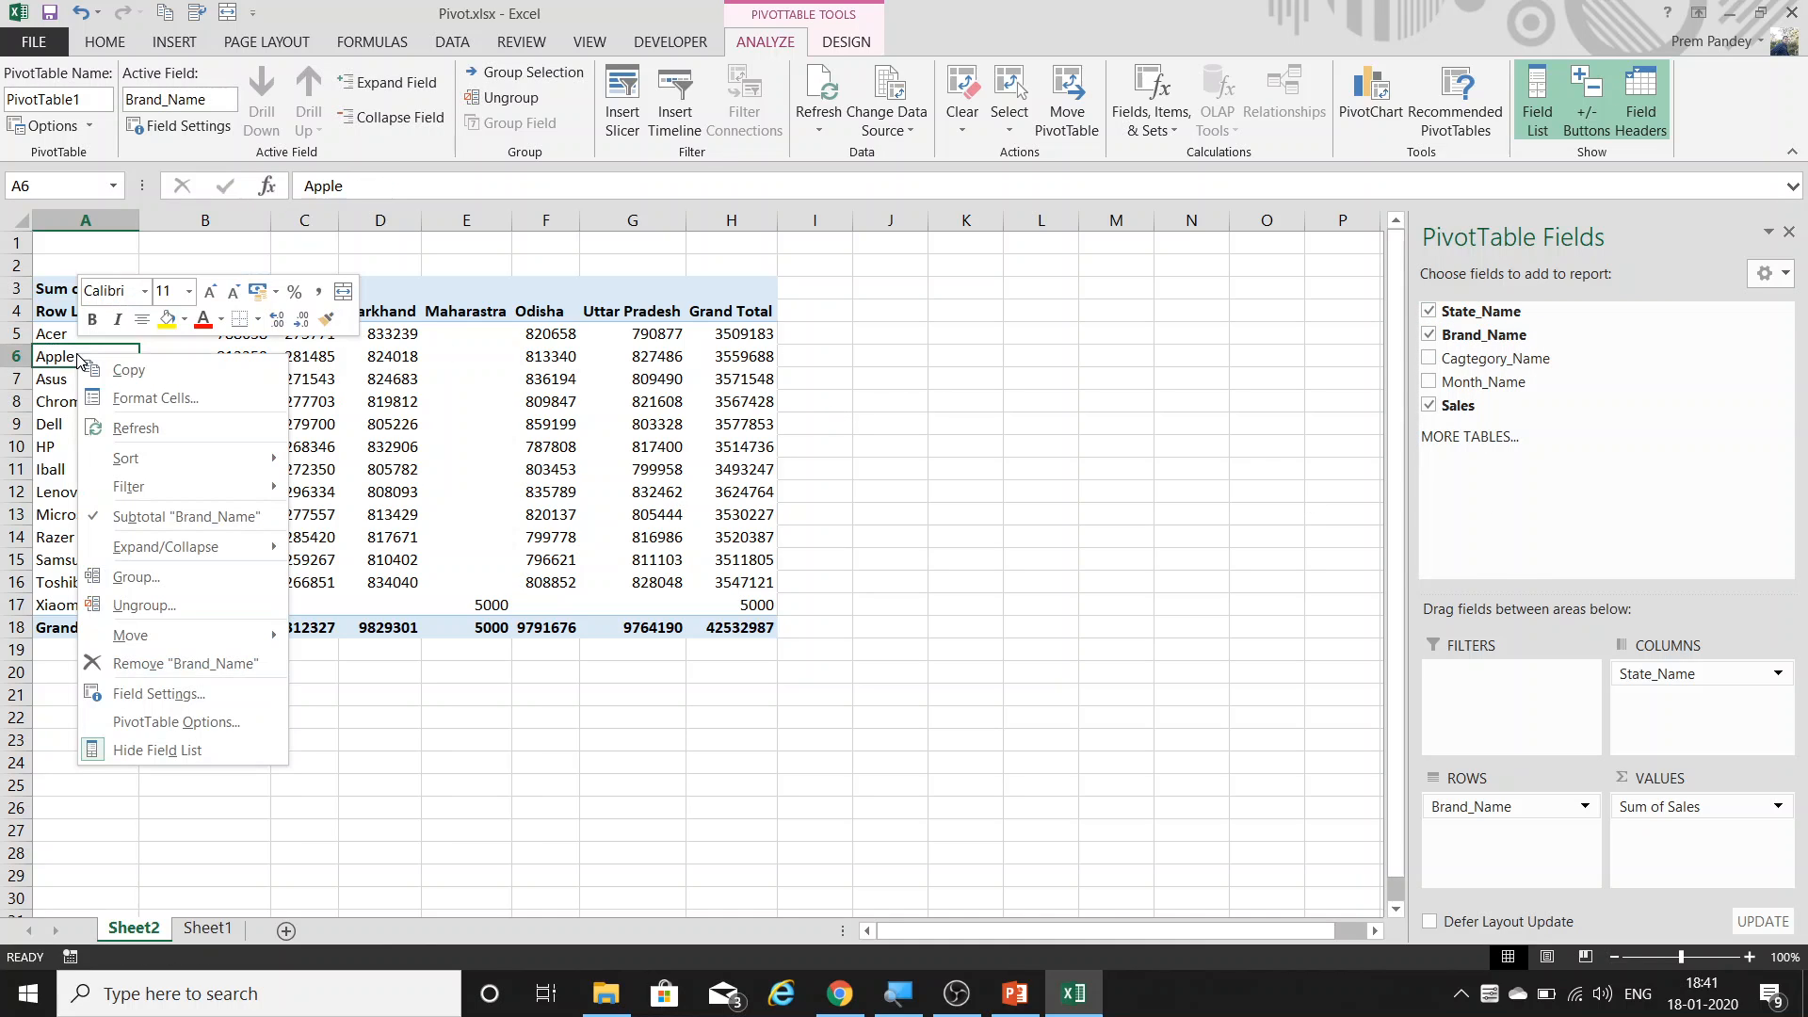
click(174, 664)
Clear all remaining fields from the PivotTable at once.
right_click(370, 318)
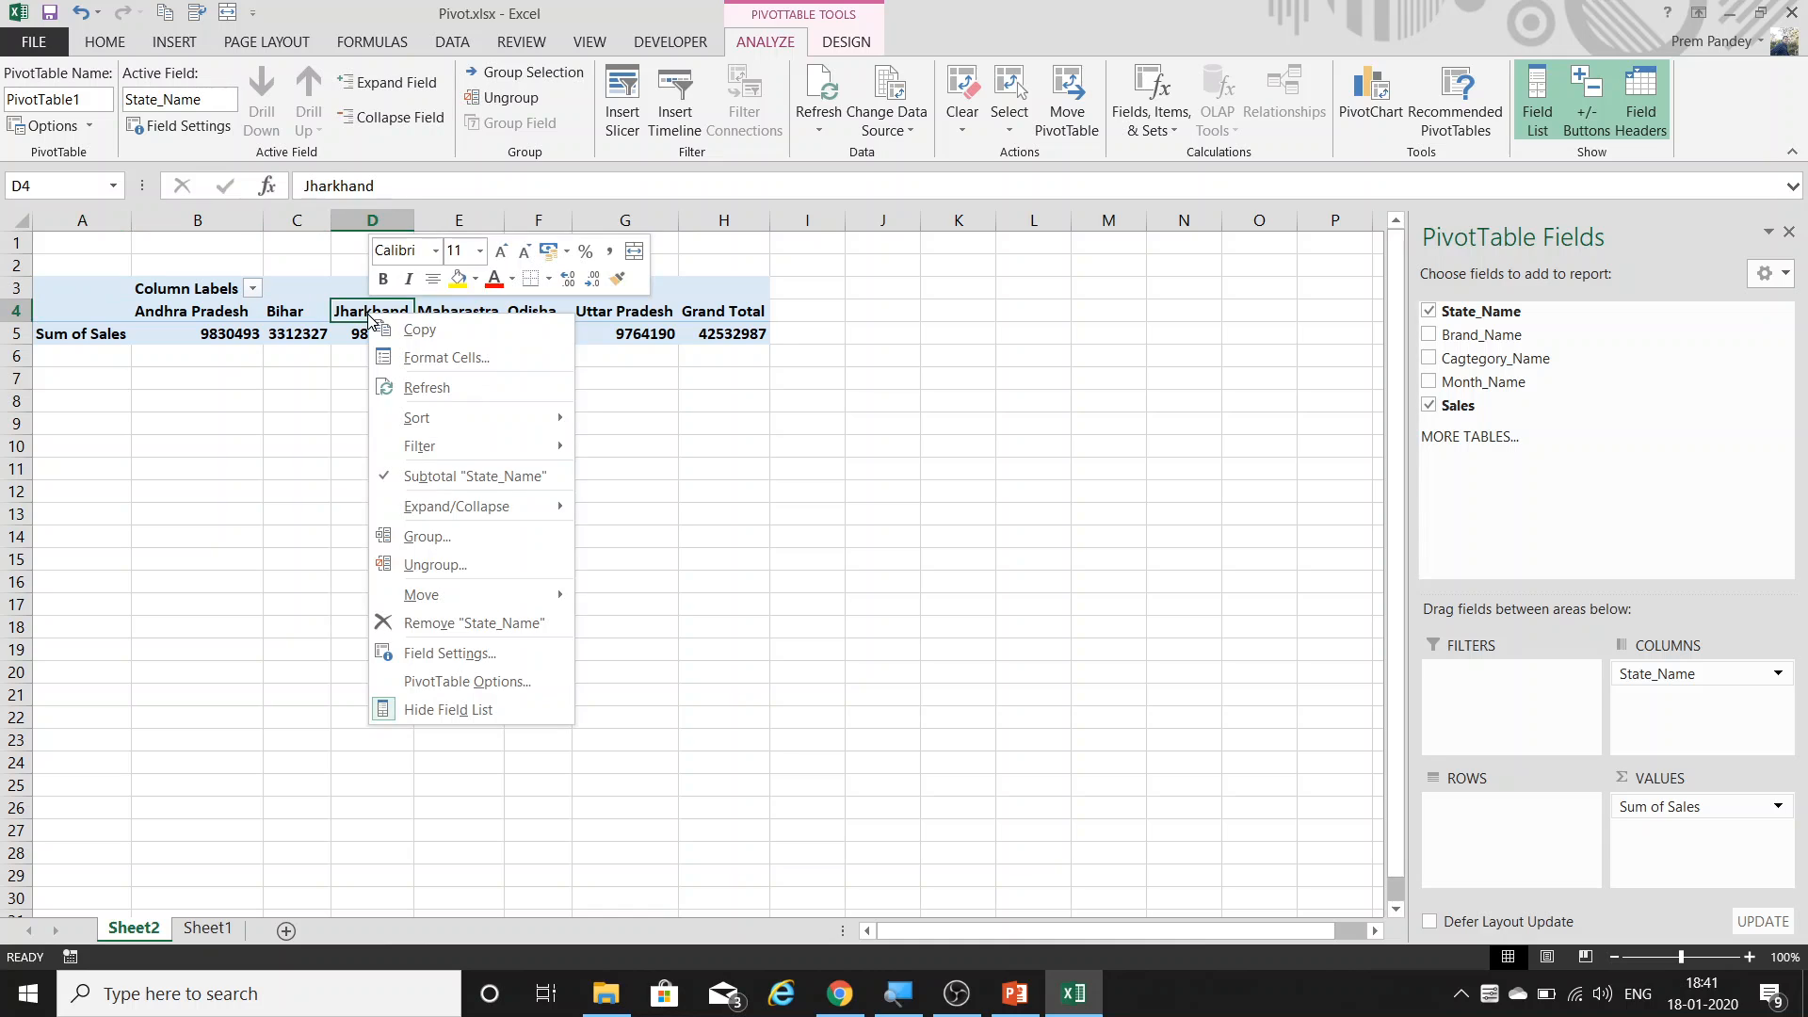
click(977, 121)
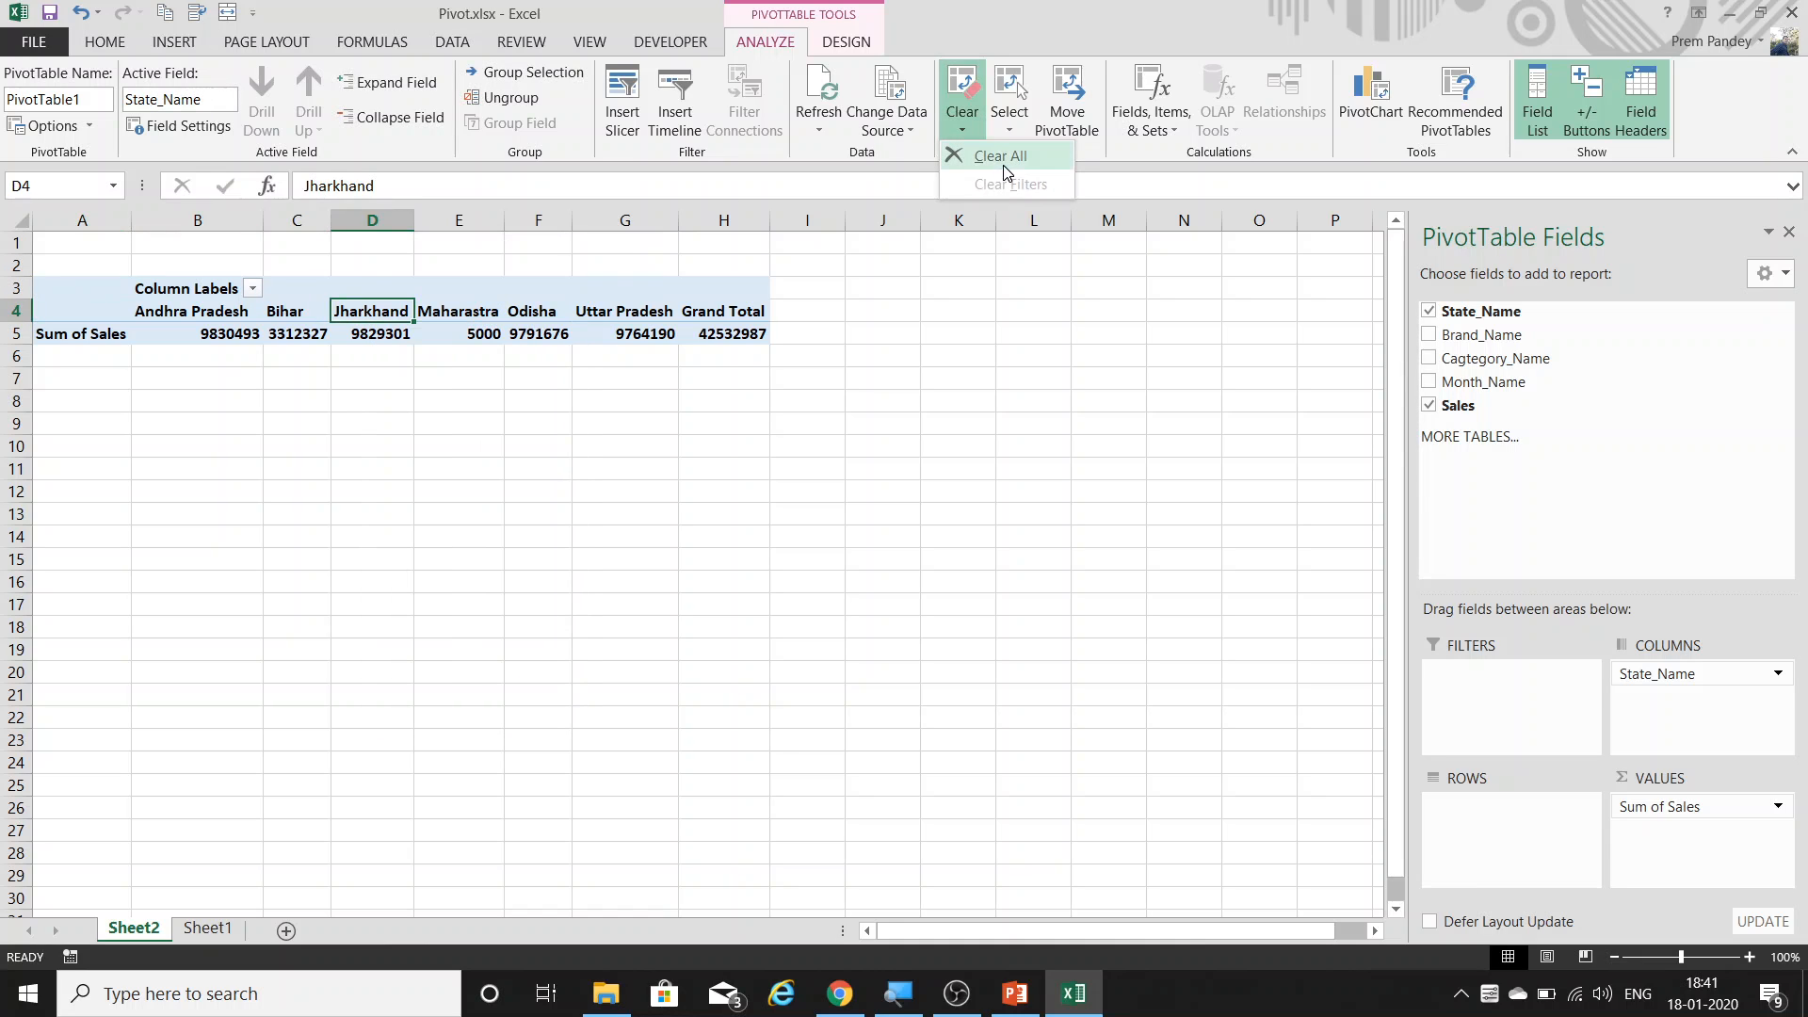
click(1002, 156)
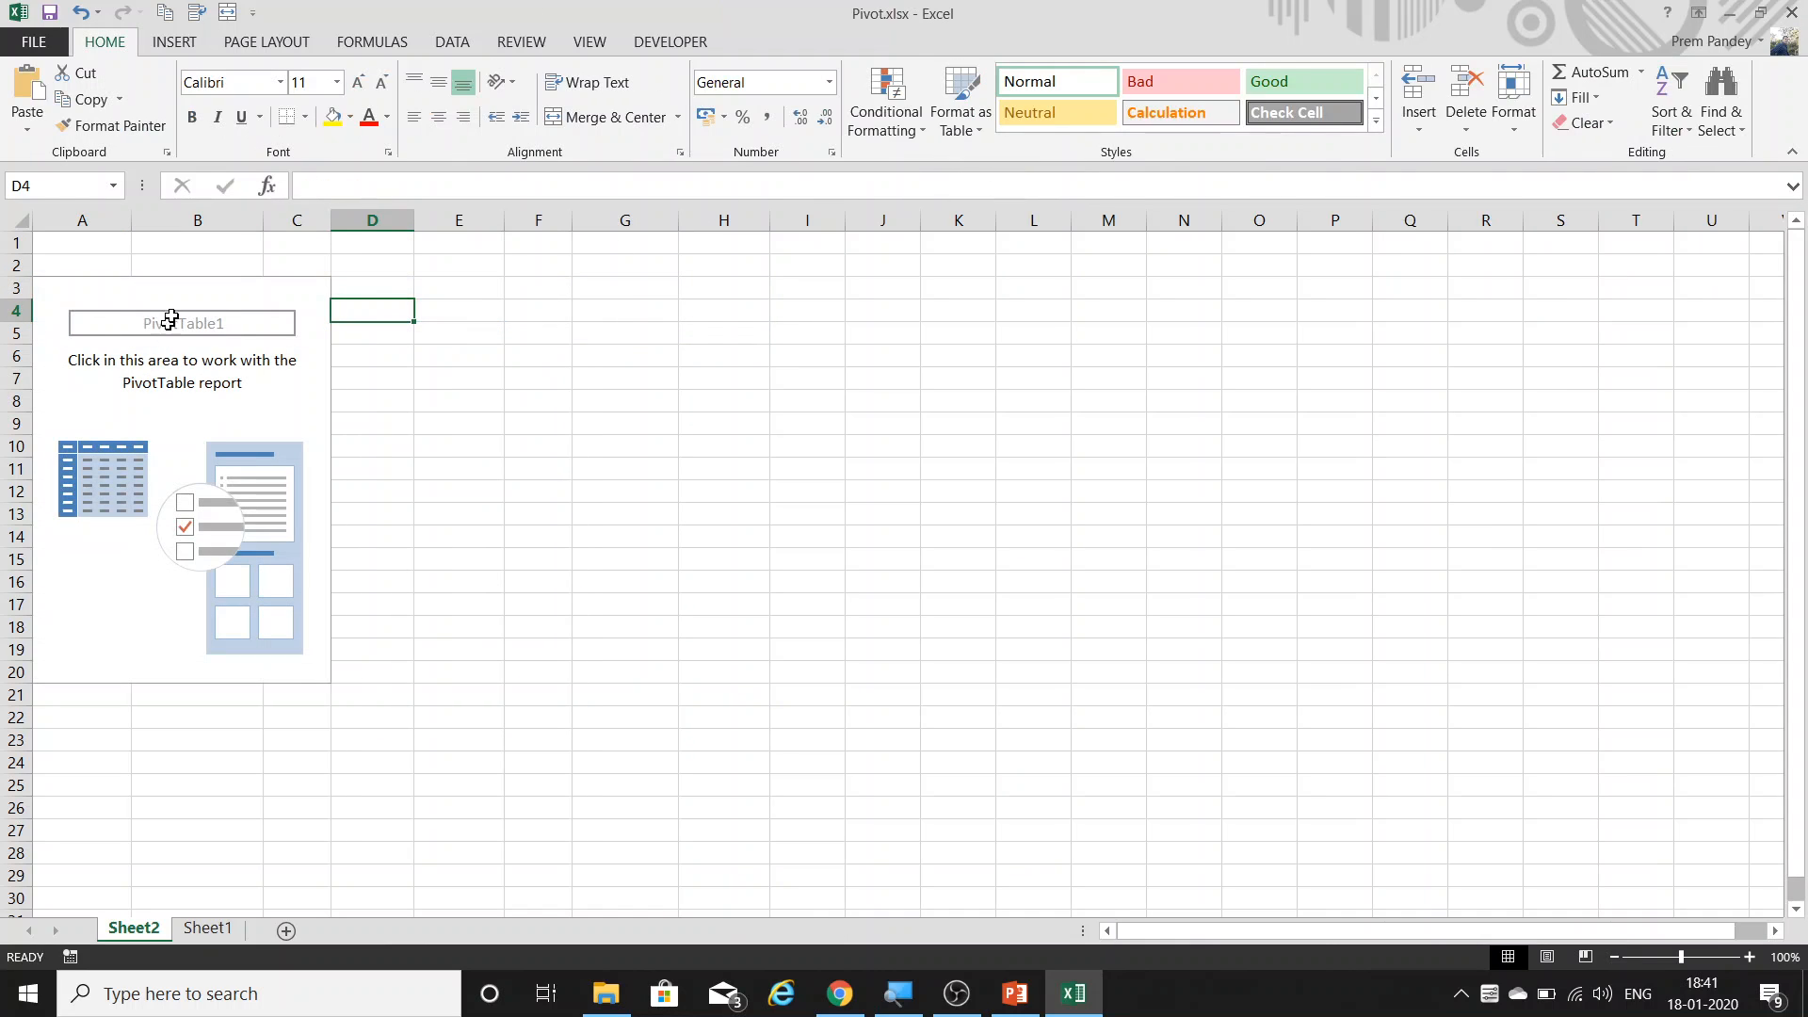
Place Month_Name in the empty PivotTable's columns and look through the month headers.
click(171, 318)
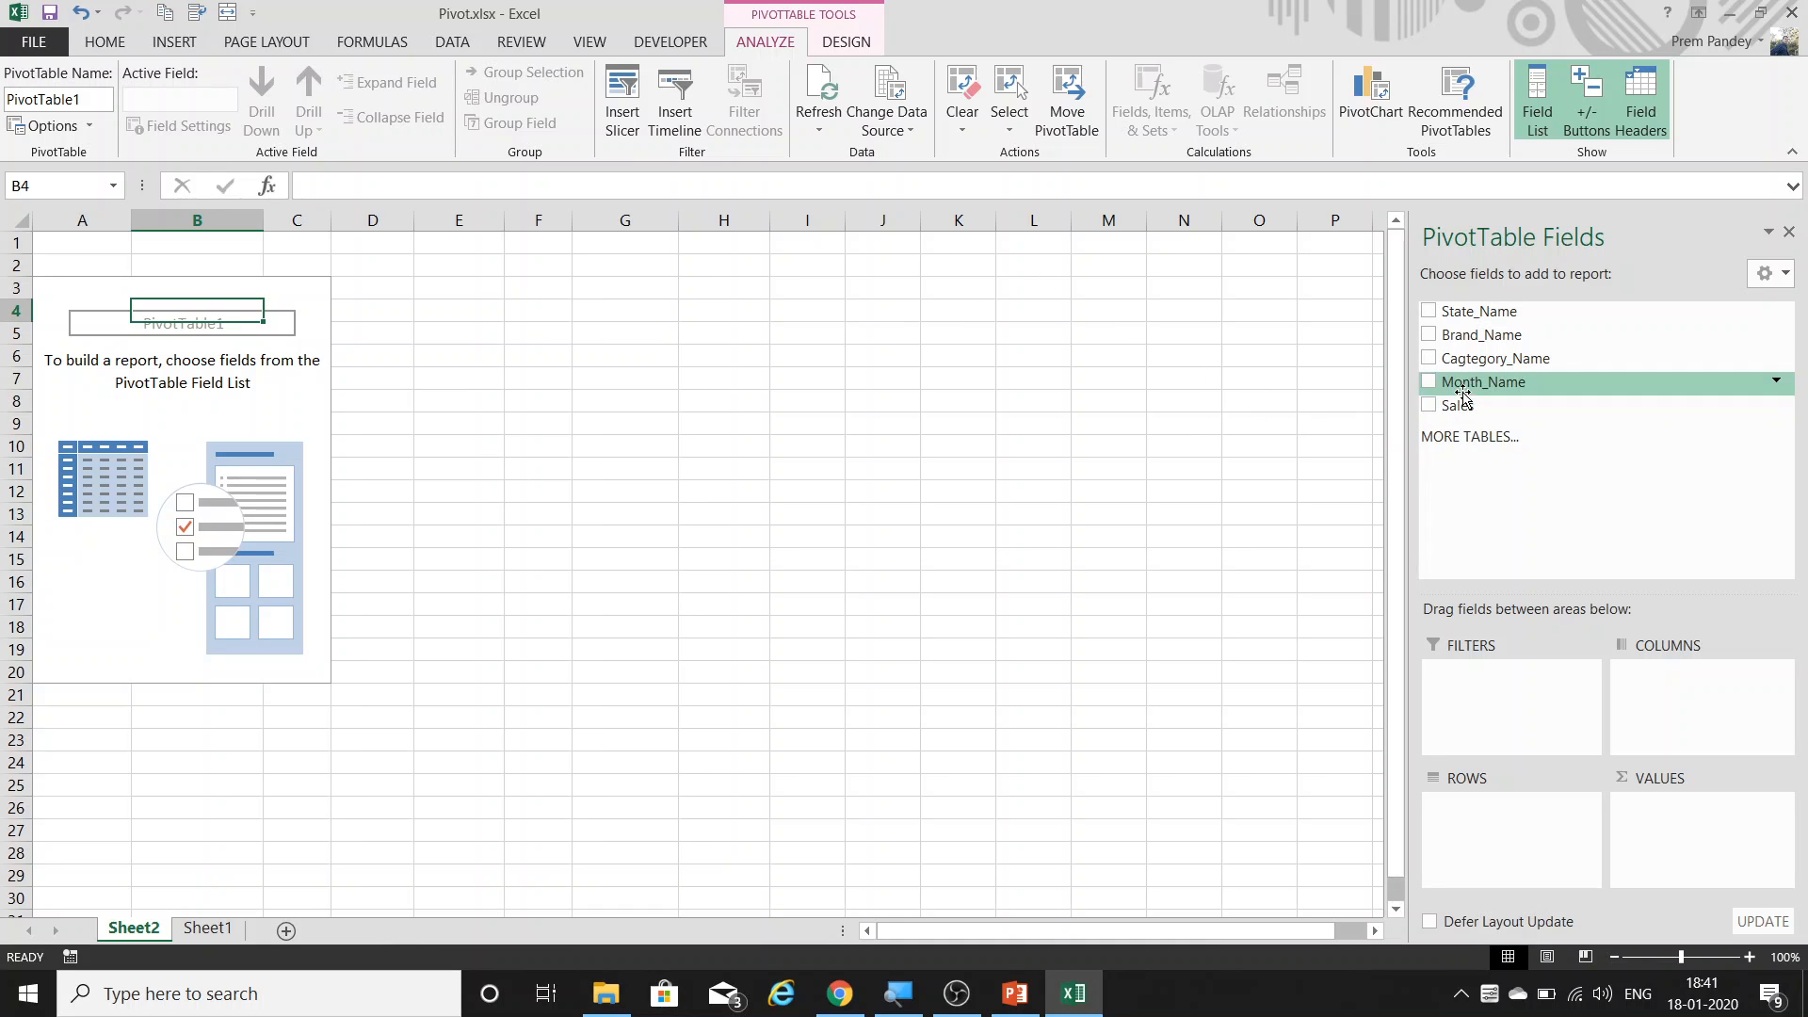
drag(1471, 382, 1670, 707)
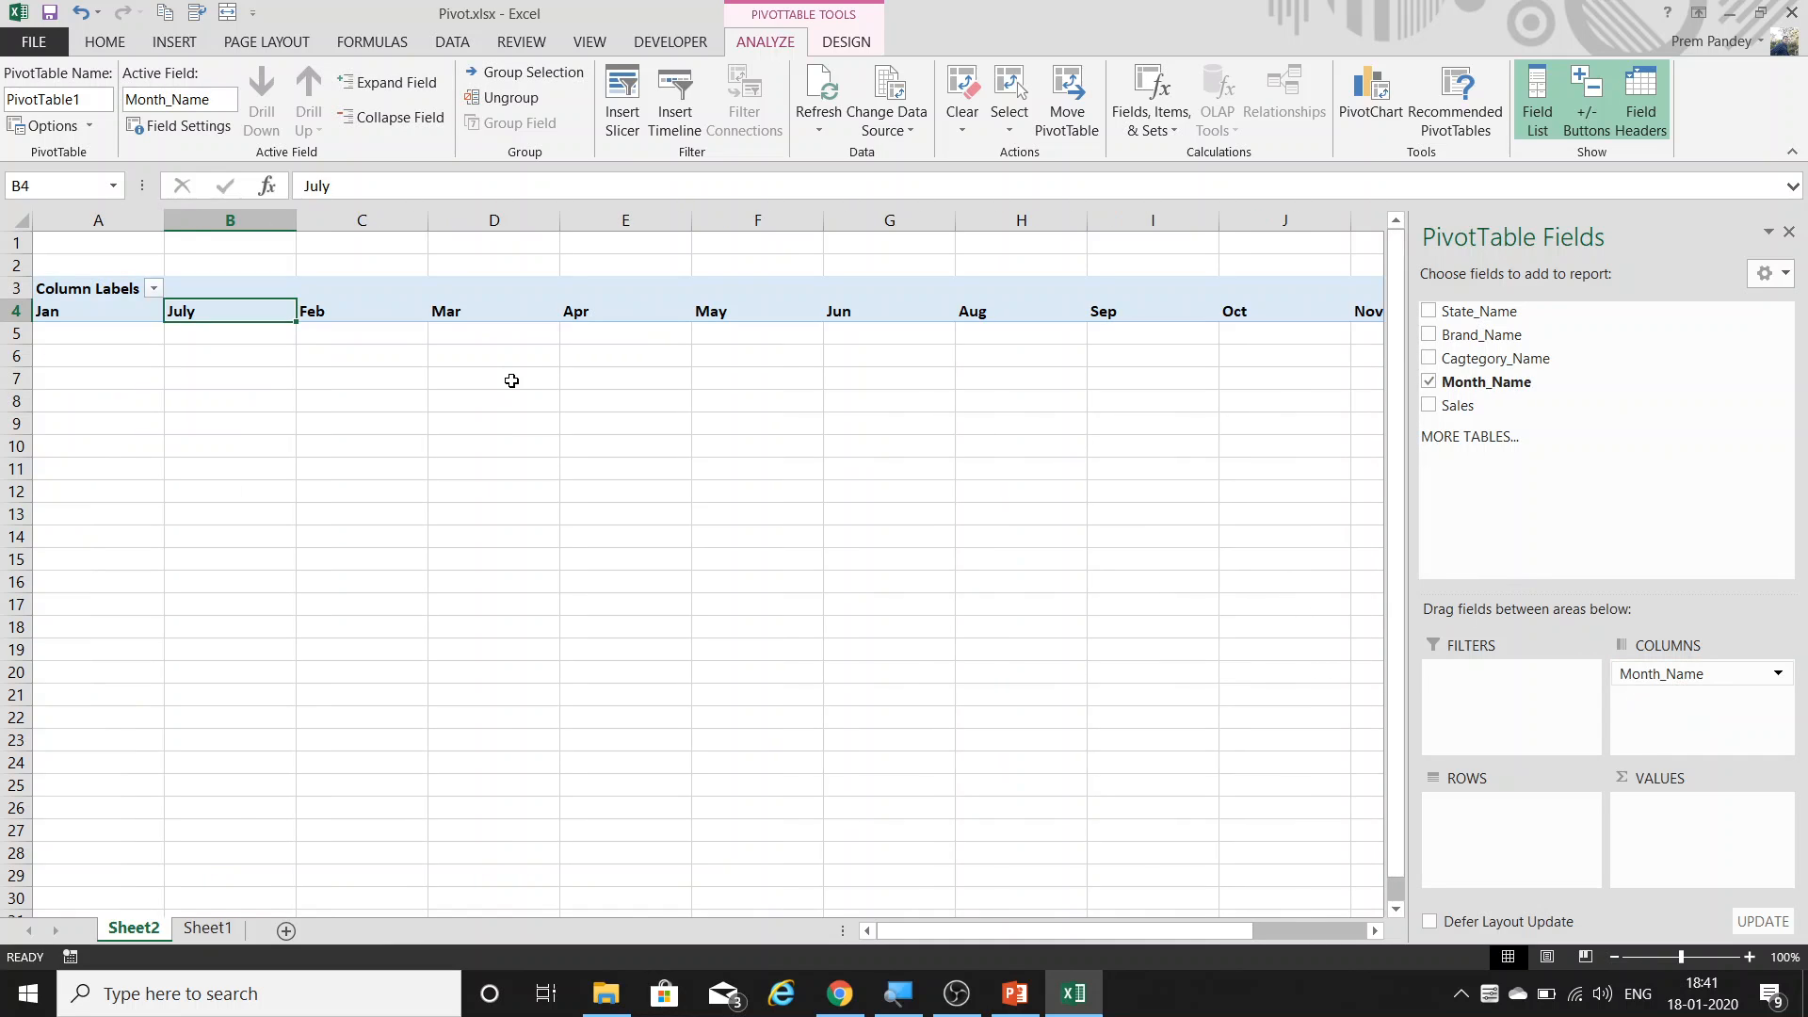
key(ctrl+Right)
key(ctrl+Left)
ctrl+click(211, 317)
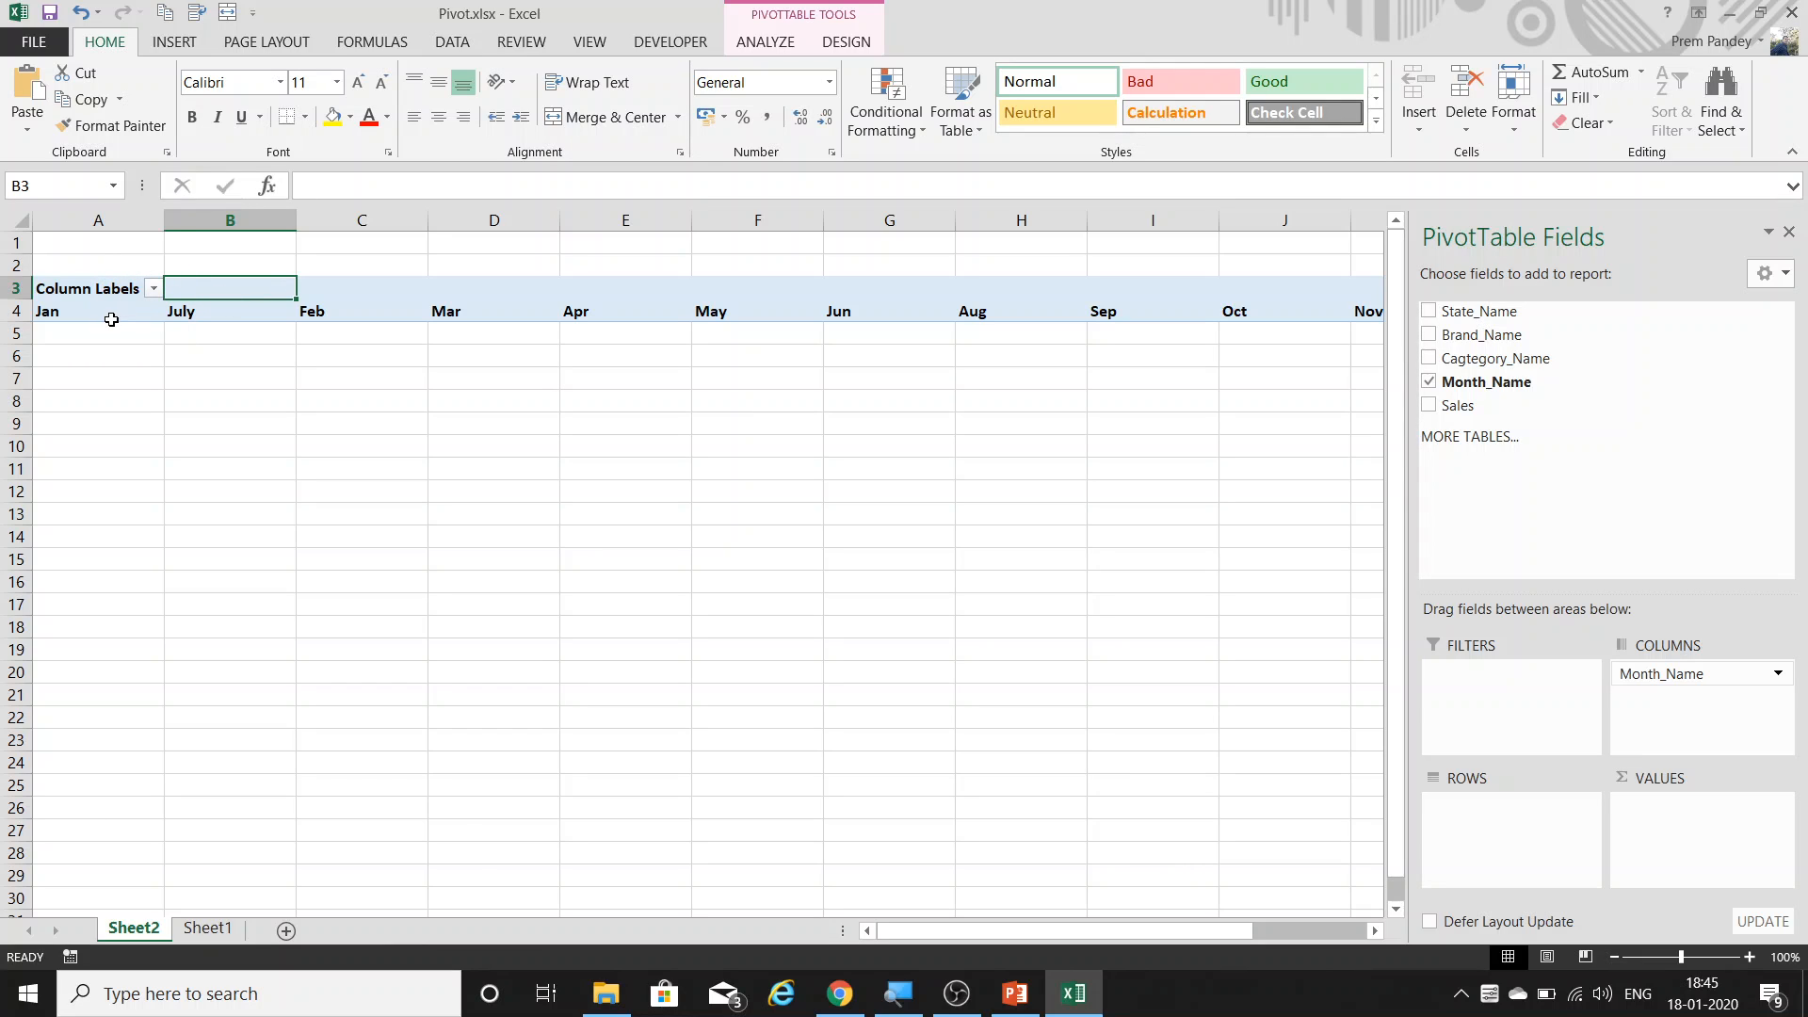
Filter the PivotTable's month columns to show only Jan, Feb, Mar, Apr, May and Jun.
click(153, 288)
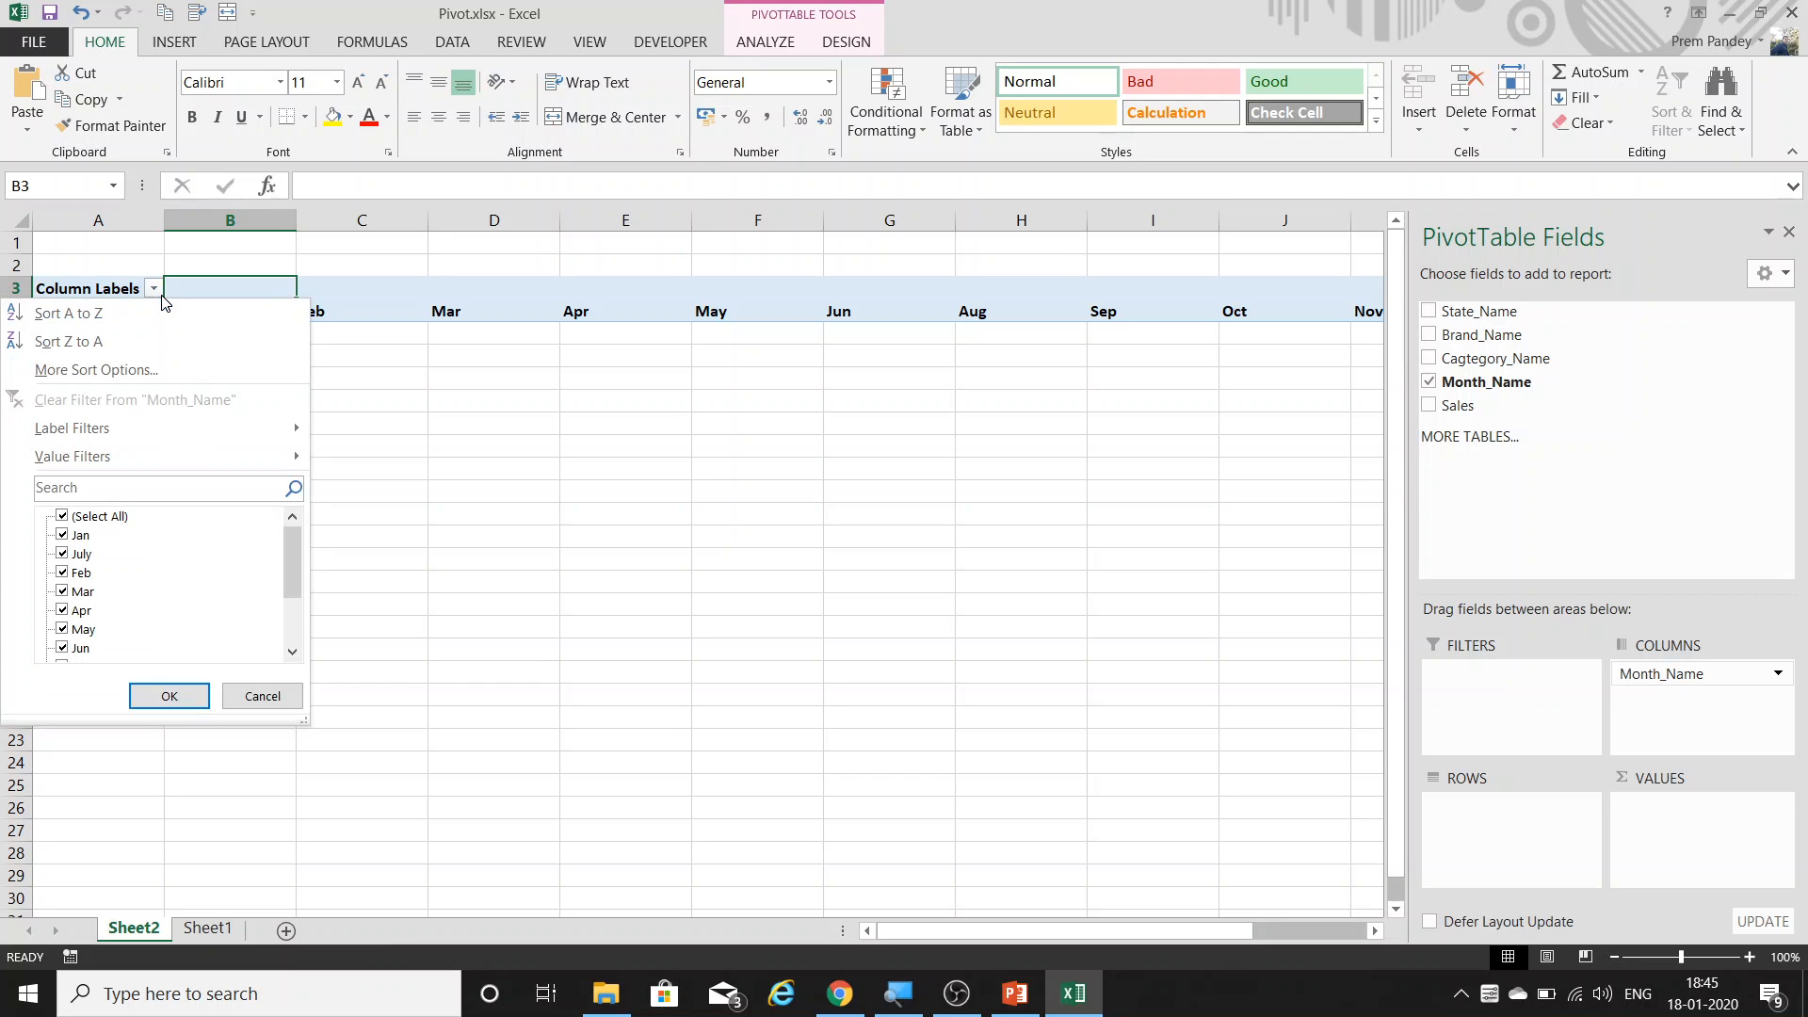
click(100, 517)
click(100, 518)
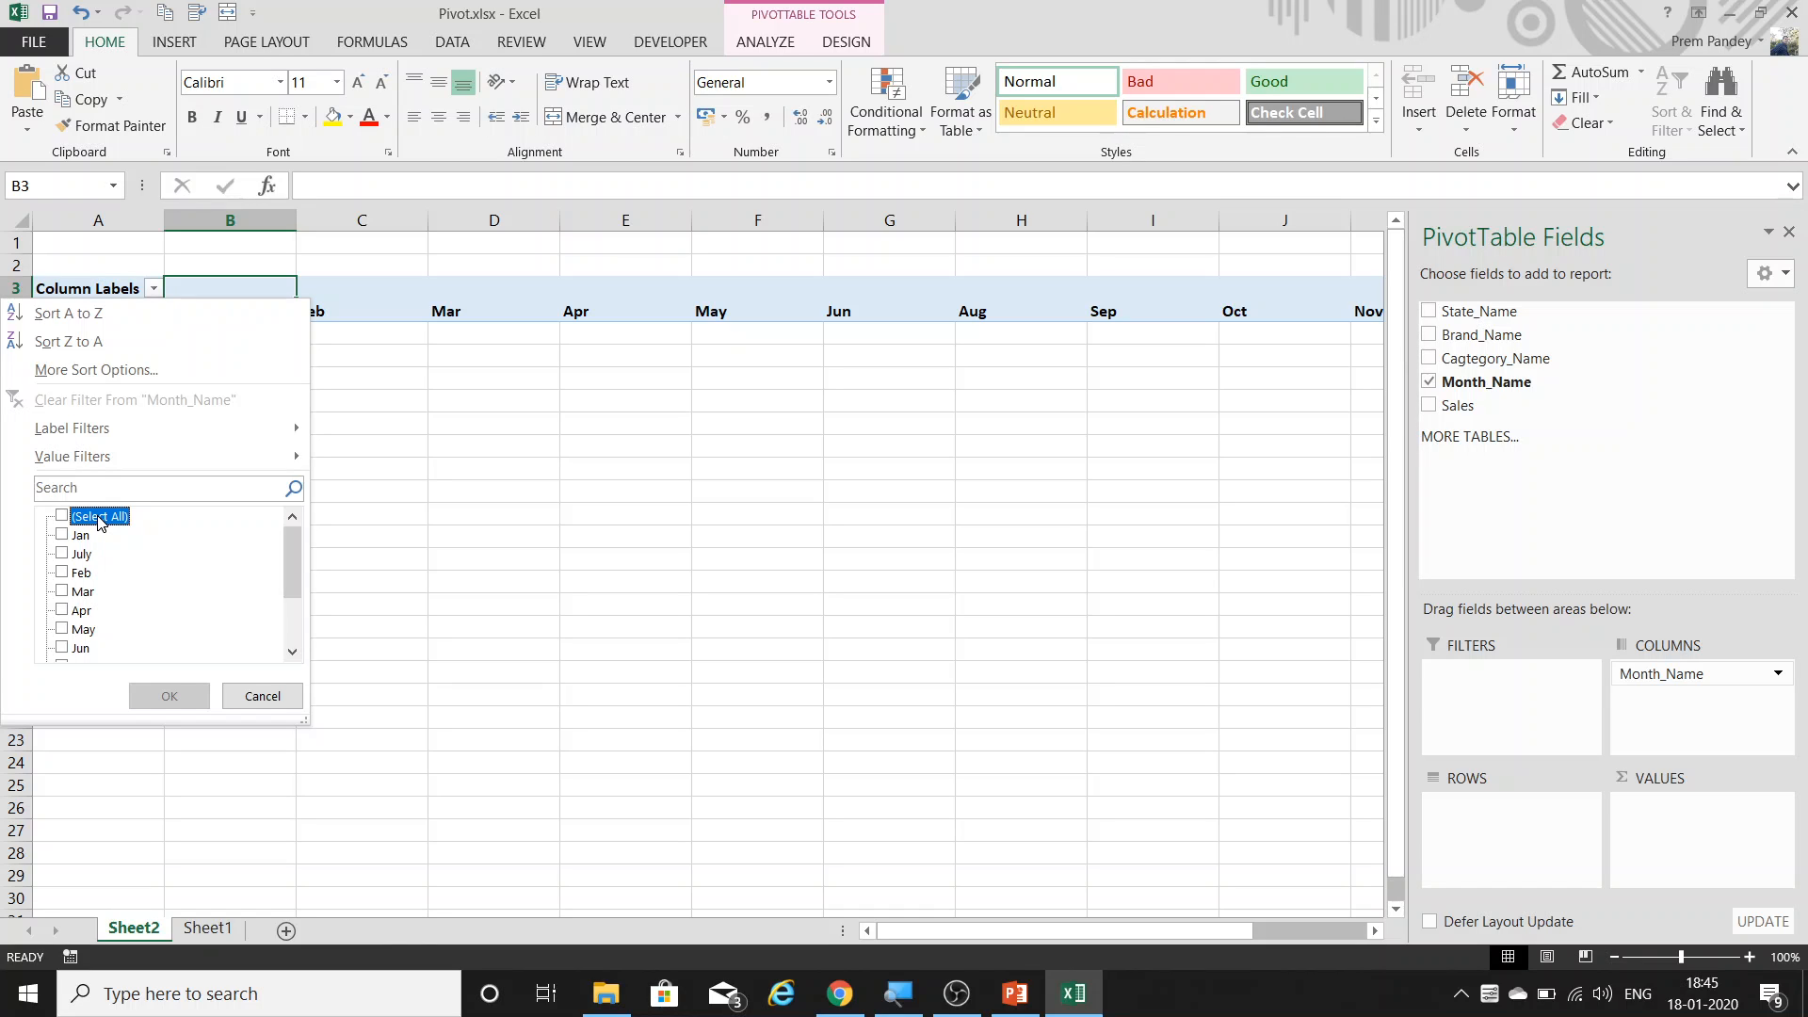
key(Down)
key(space)
key(Down)
key(Down)
key(Down)
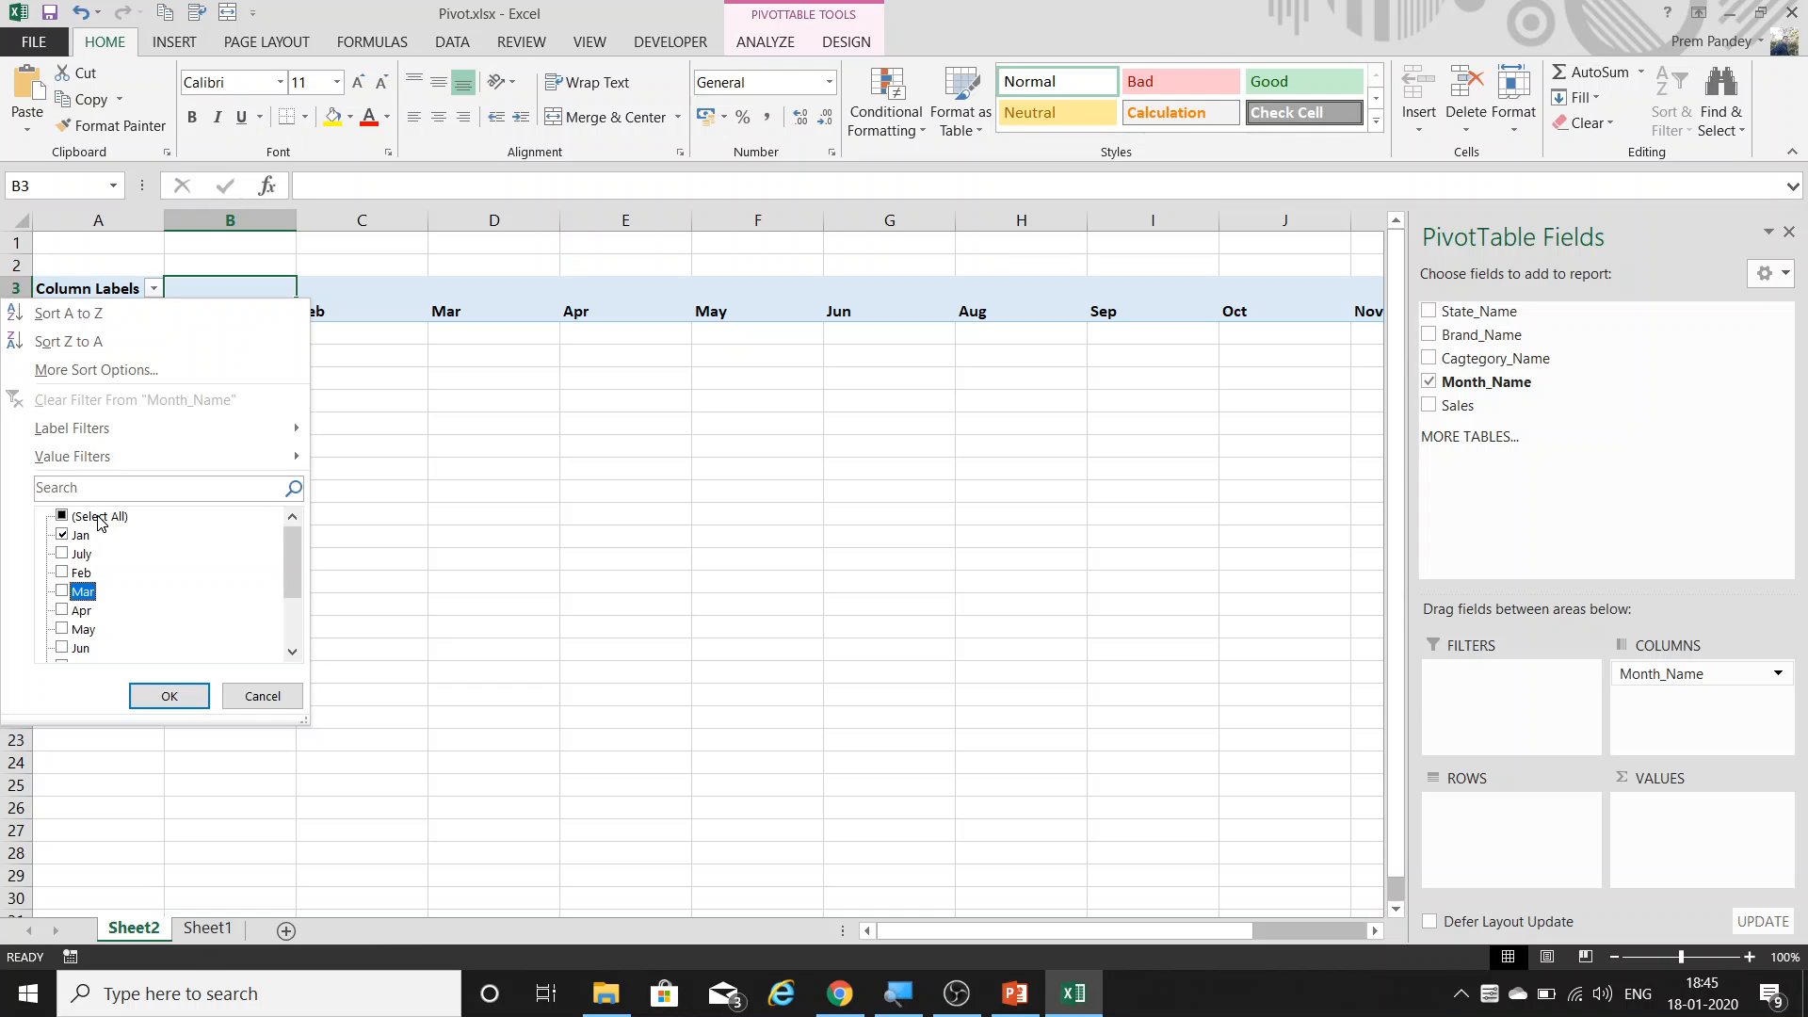
key(Up)
key(Up)
key(Down)
key(space)
key(Down)
key(space)
key(Down)
key(space)
key(Down)
key(space)
key(Down)
key(Return)
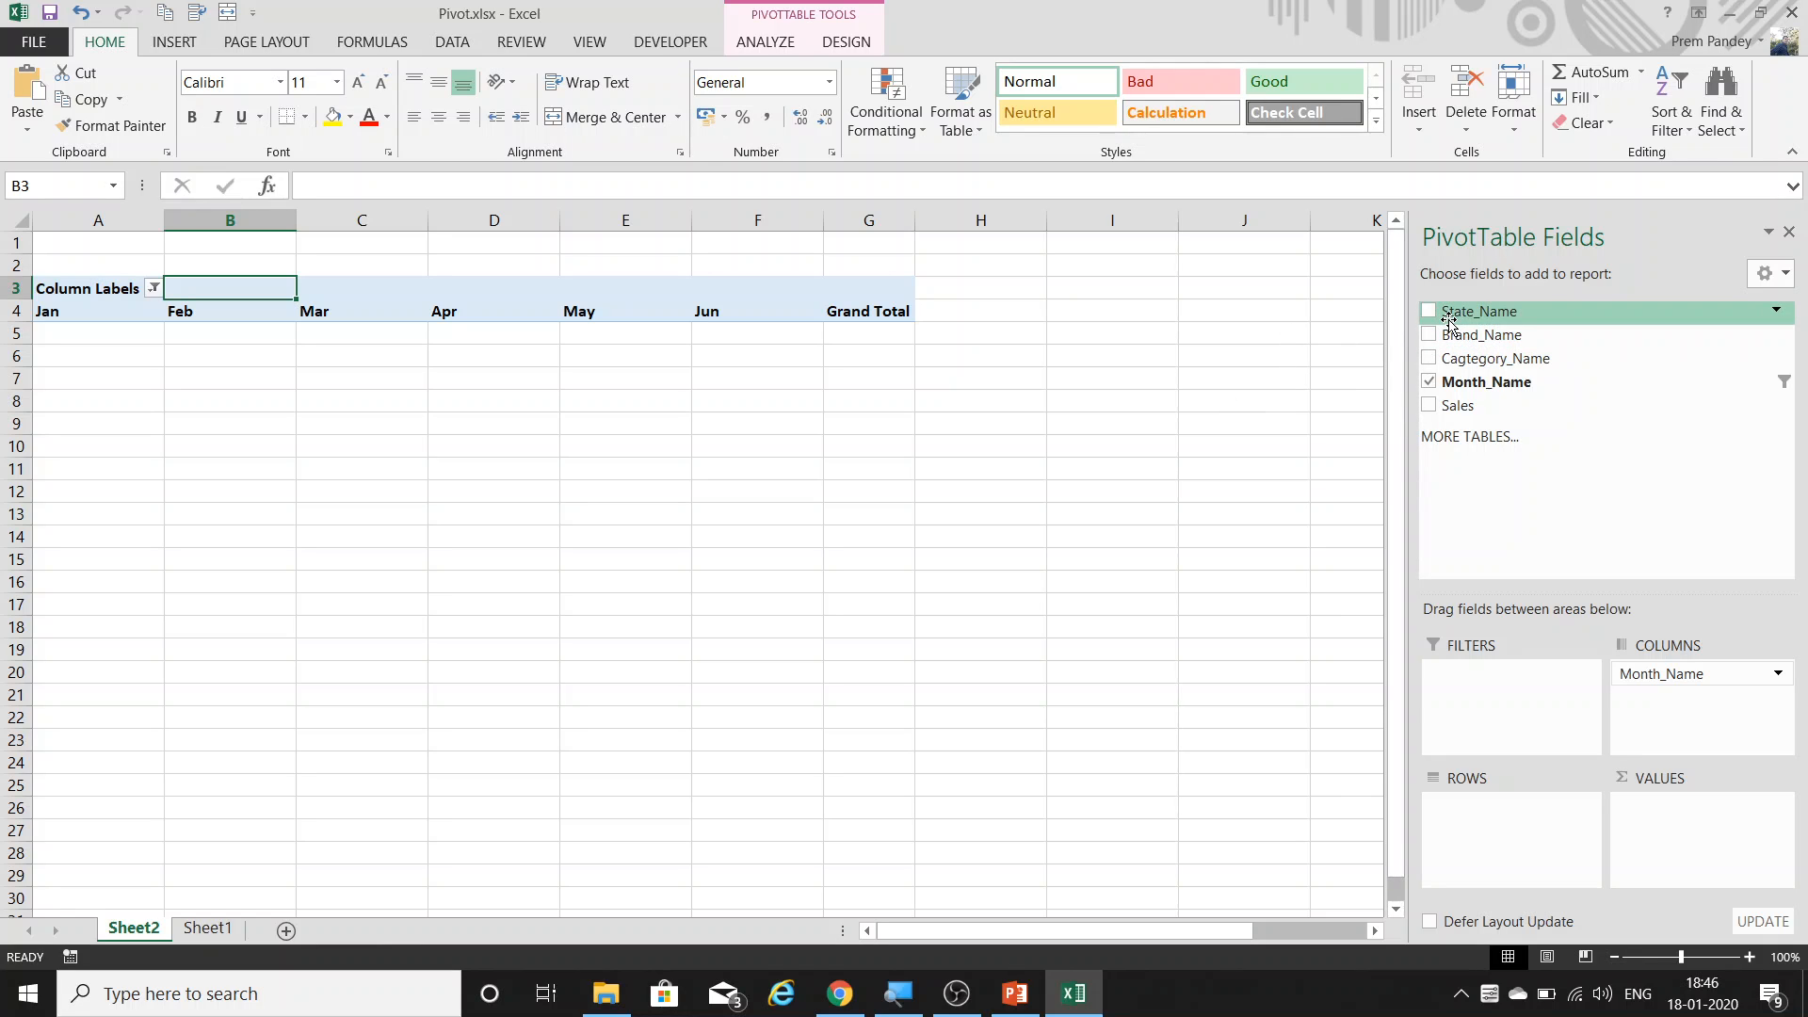
Add State_Name to the PivotTable's rows, the sum of Sales to its values and Brand_Name as a report filter.
drag(1450, 320, 1484, 847)
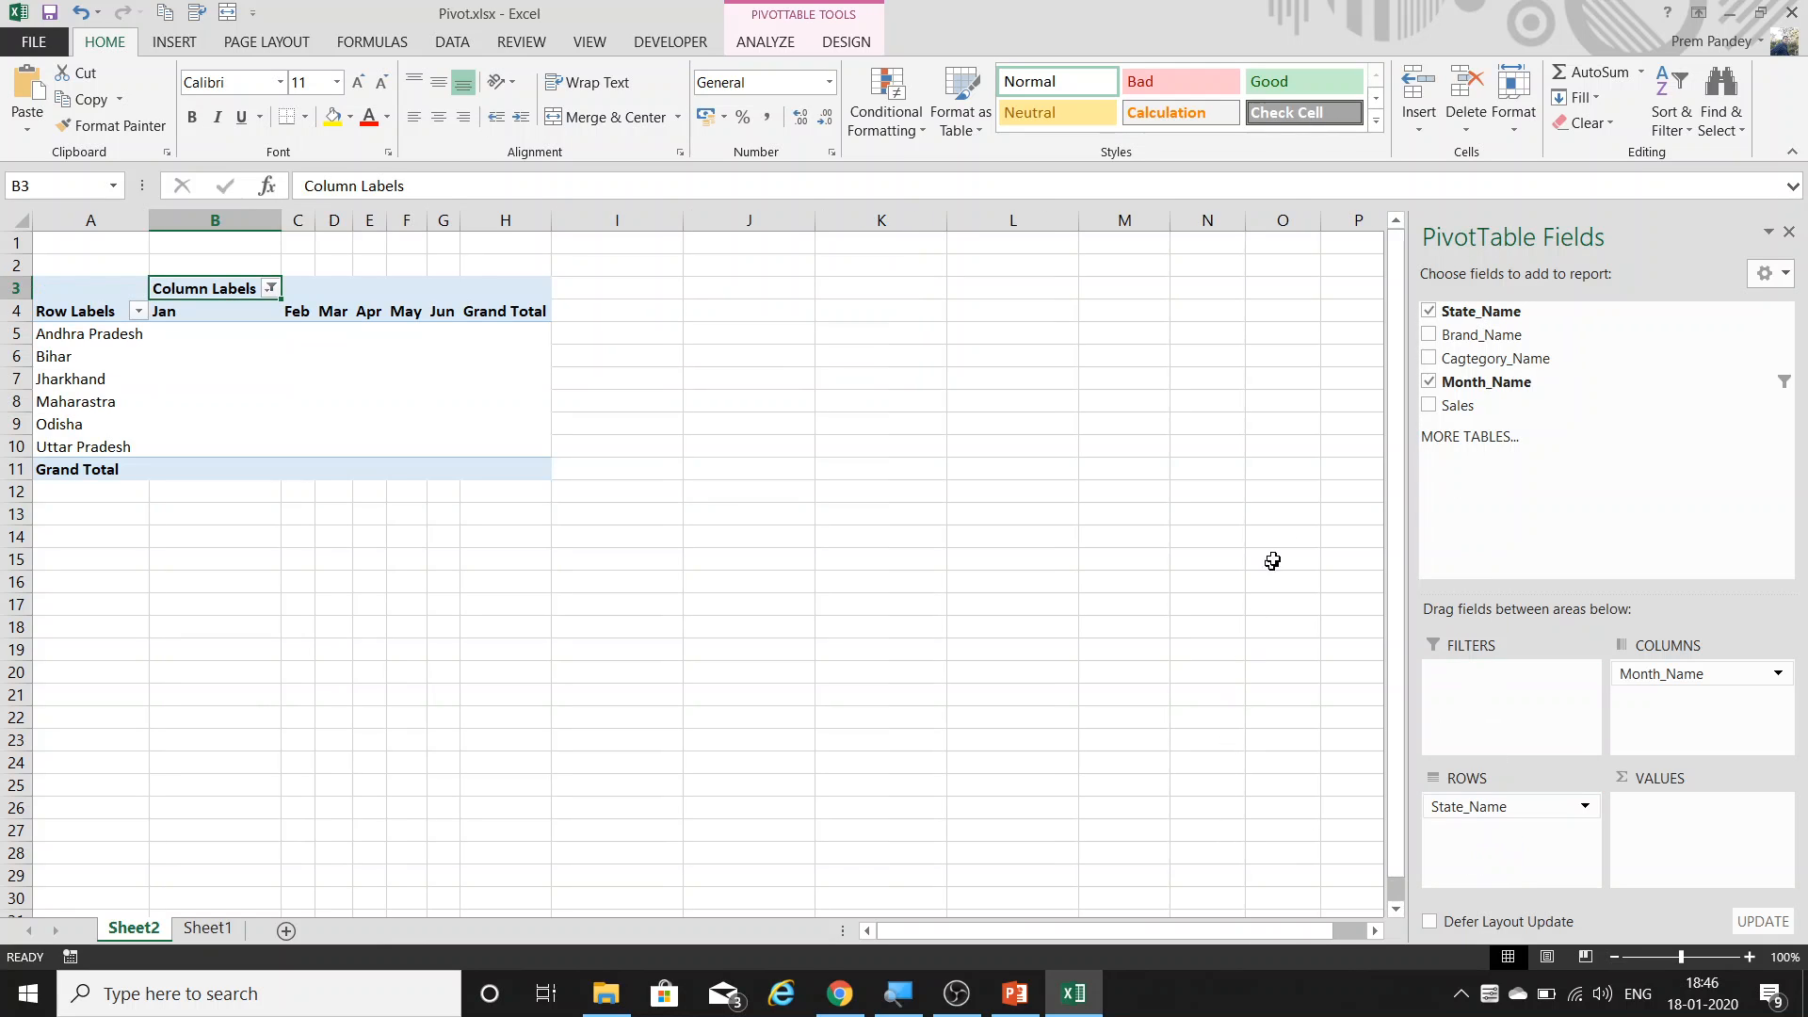
drag(1447, 415, 1685, 810)
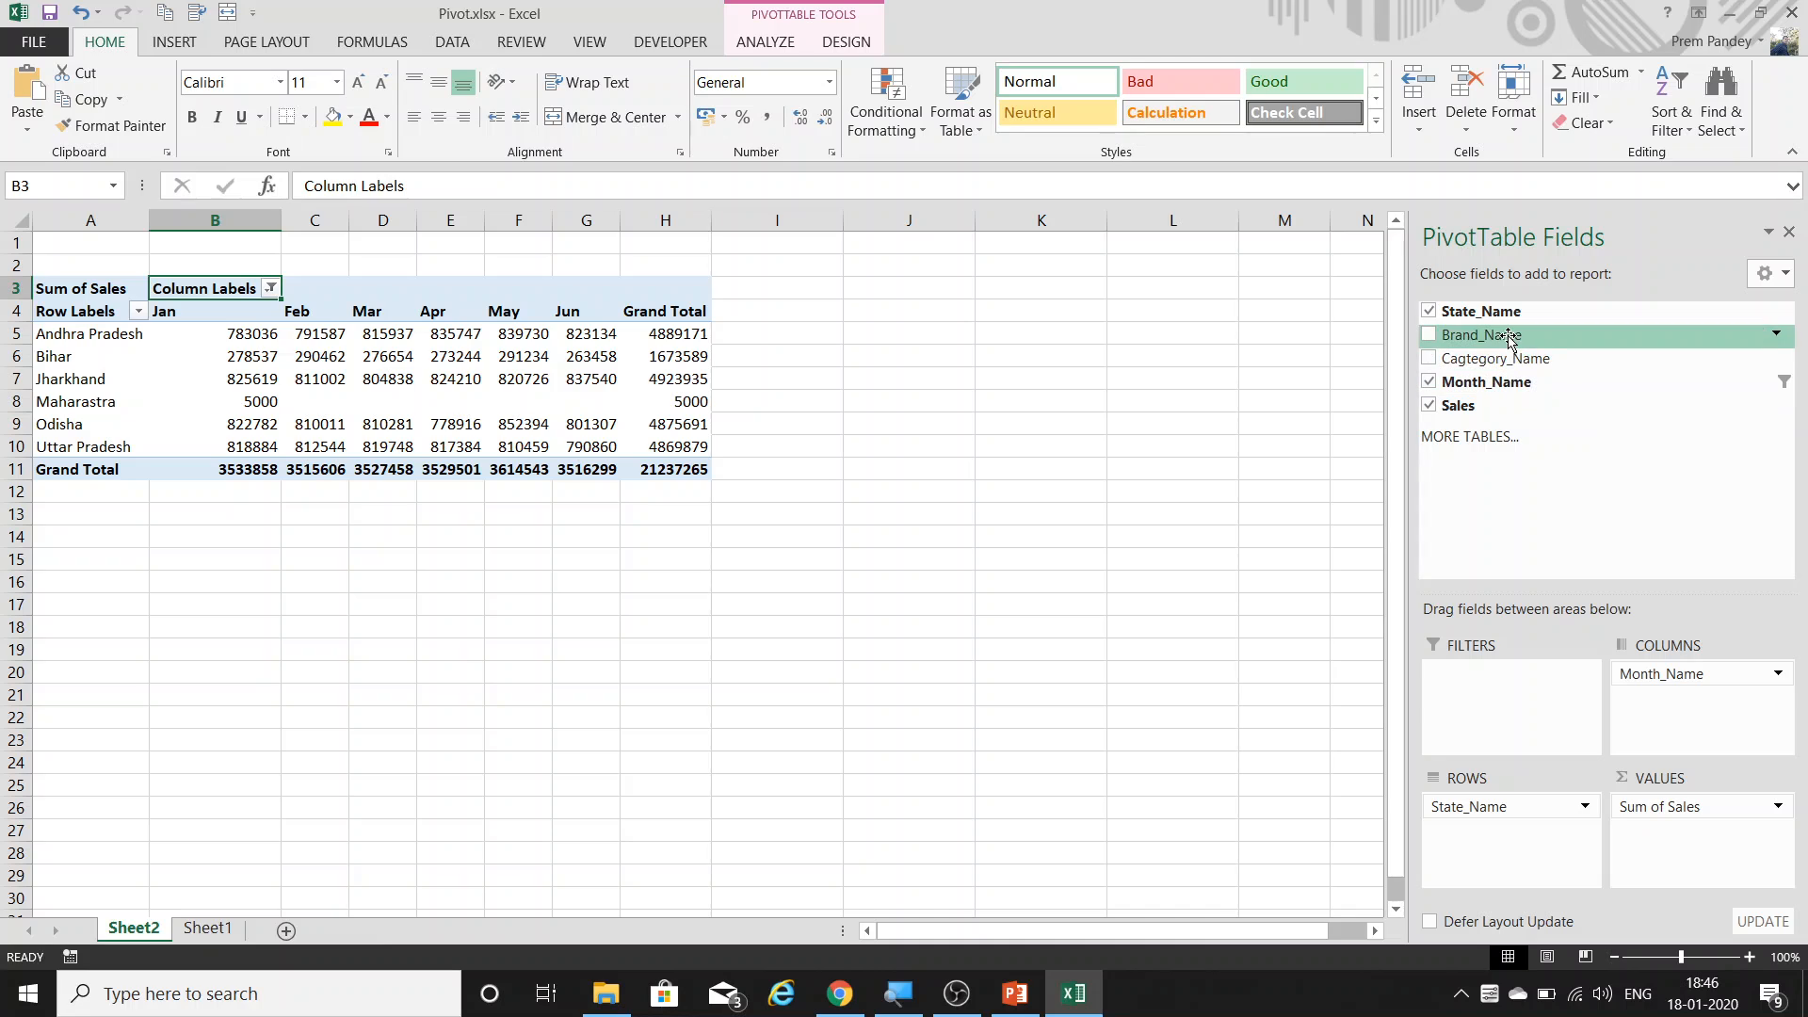
drag(1506, 336, 1498, 721)
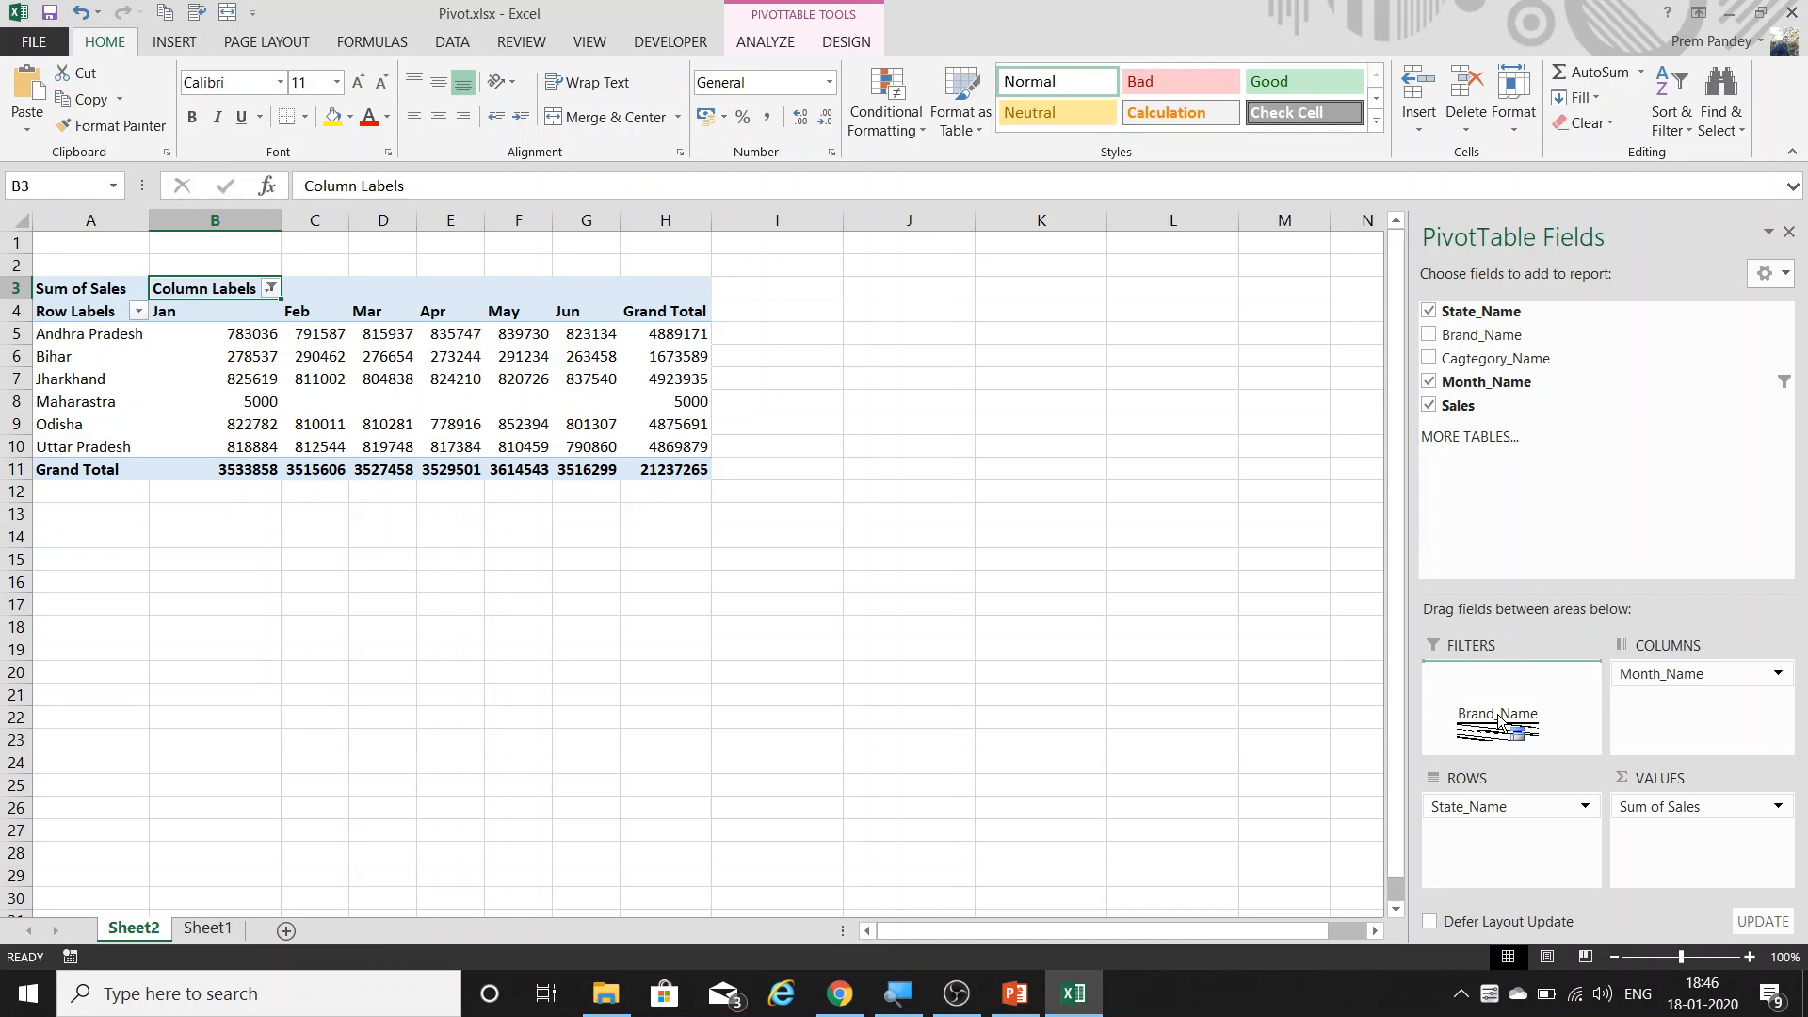
drag(1499, 720, 1501, 719)
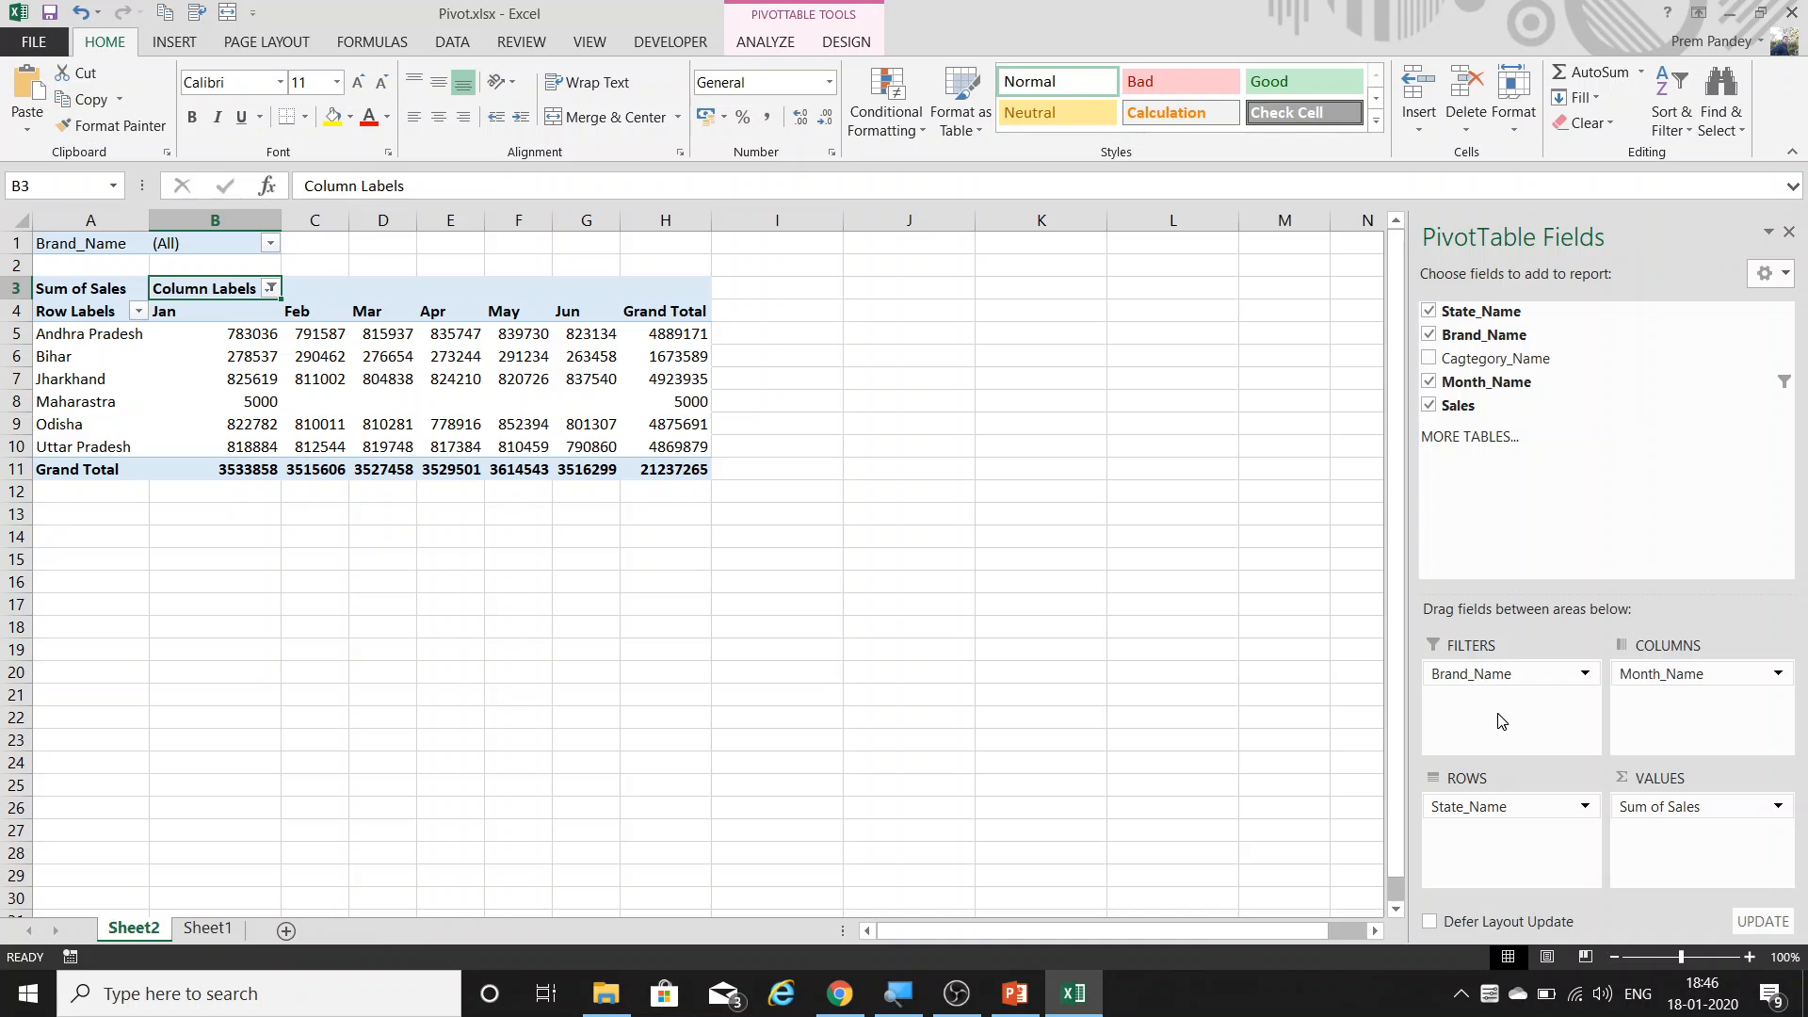
Try filtering the PivotTable report to the HP brand and undo it.
key(Up)
key(Up)
key(alt+Down)
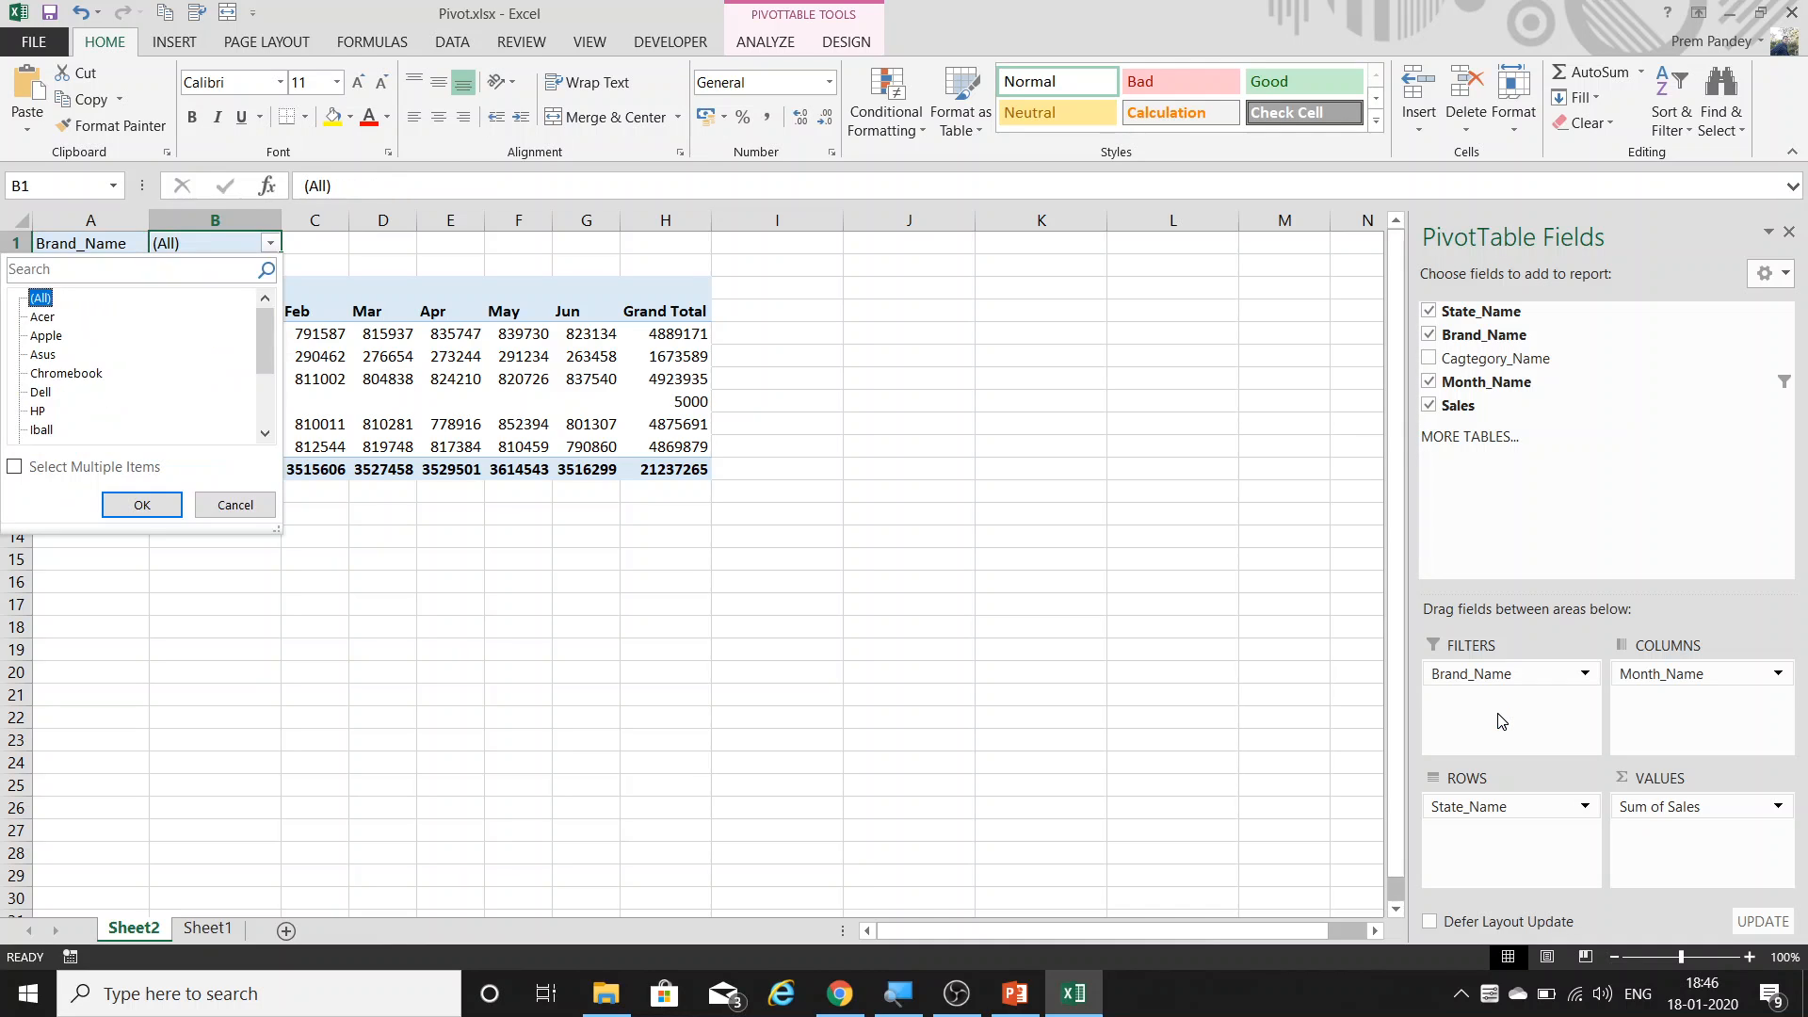
key(Down)
key(Down)
key(Down)
key(Down)
key(Down)
key(Down)
key(Return)
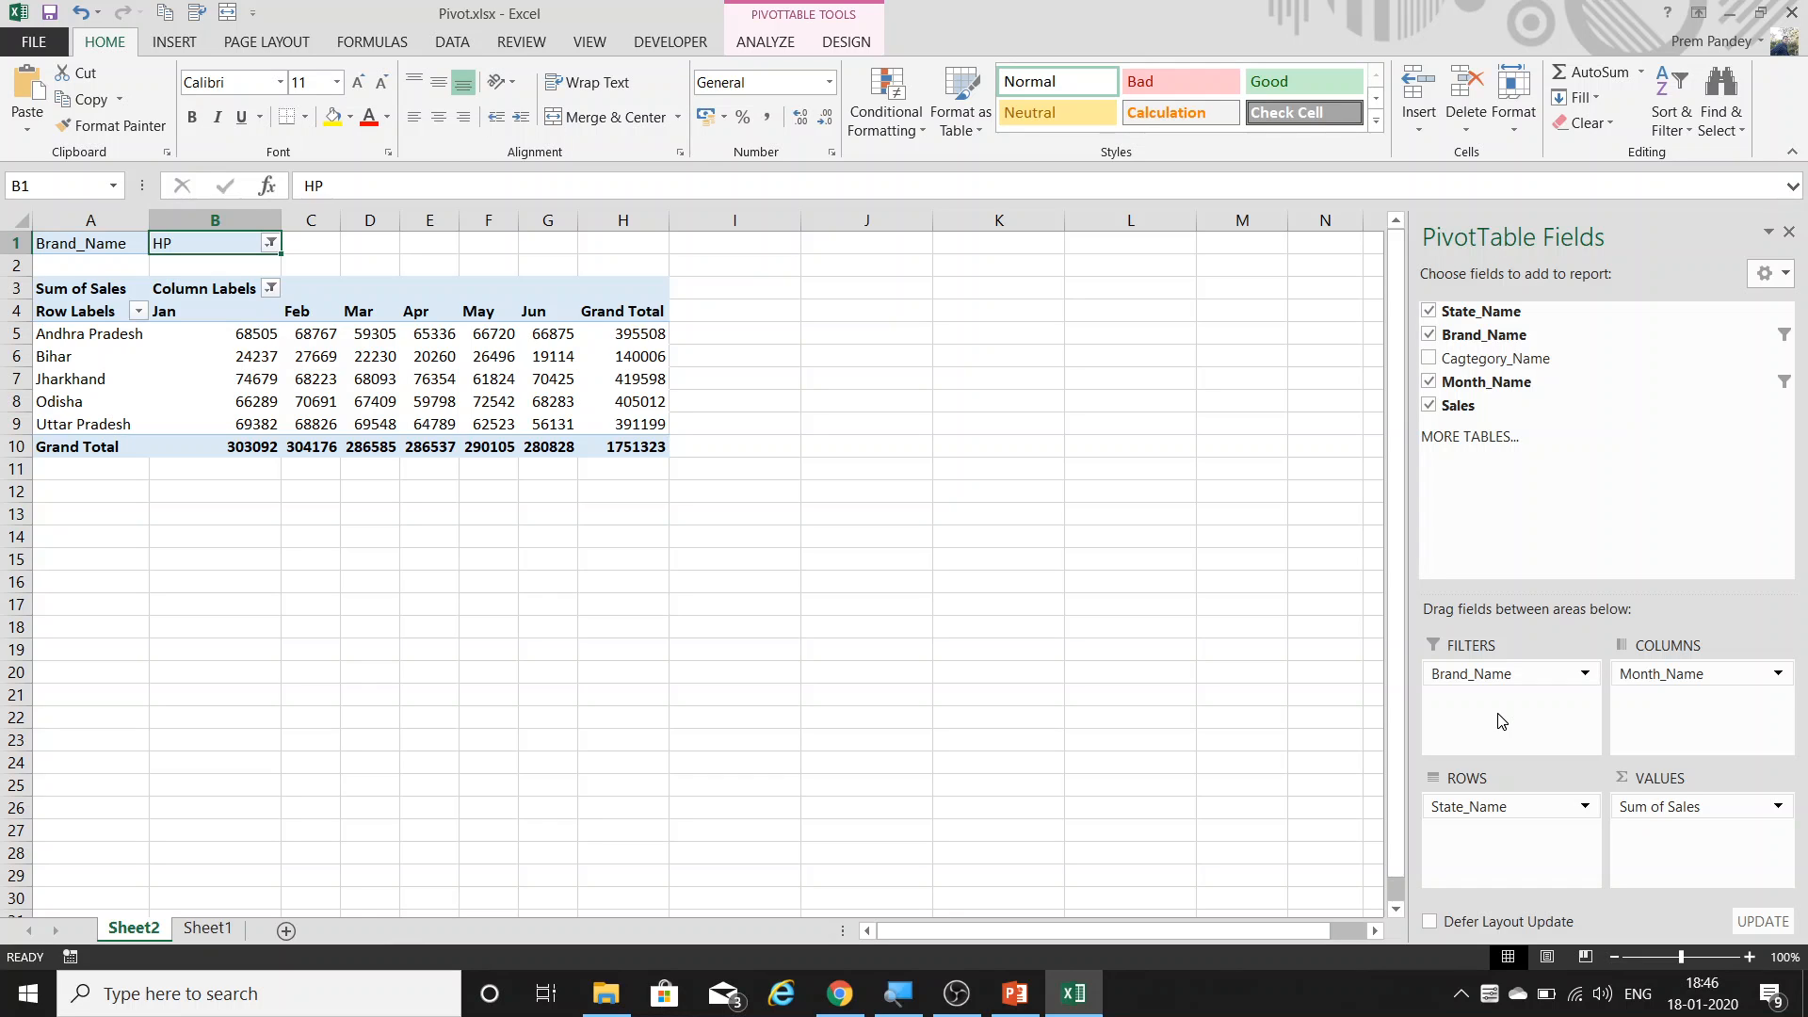
key(Down)
key(Down)
key(Down)
key(Down)
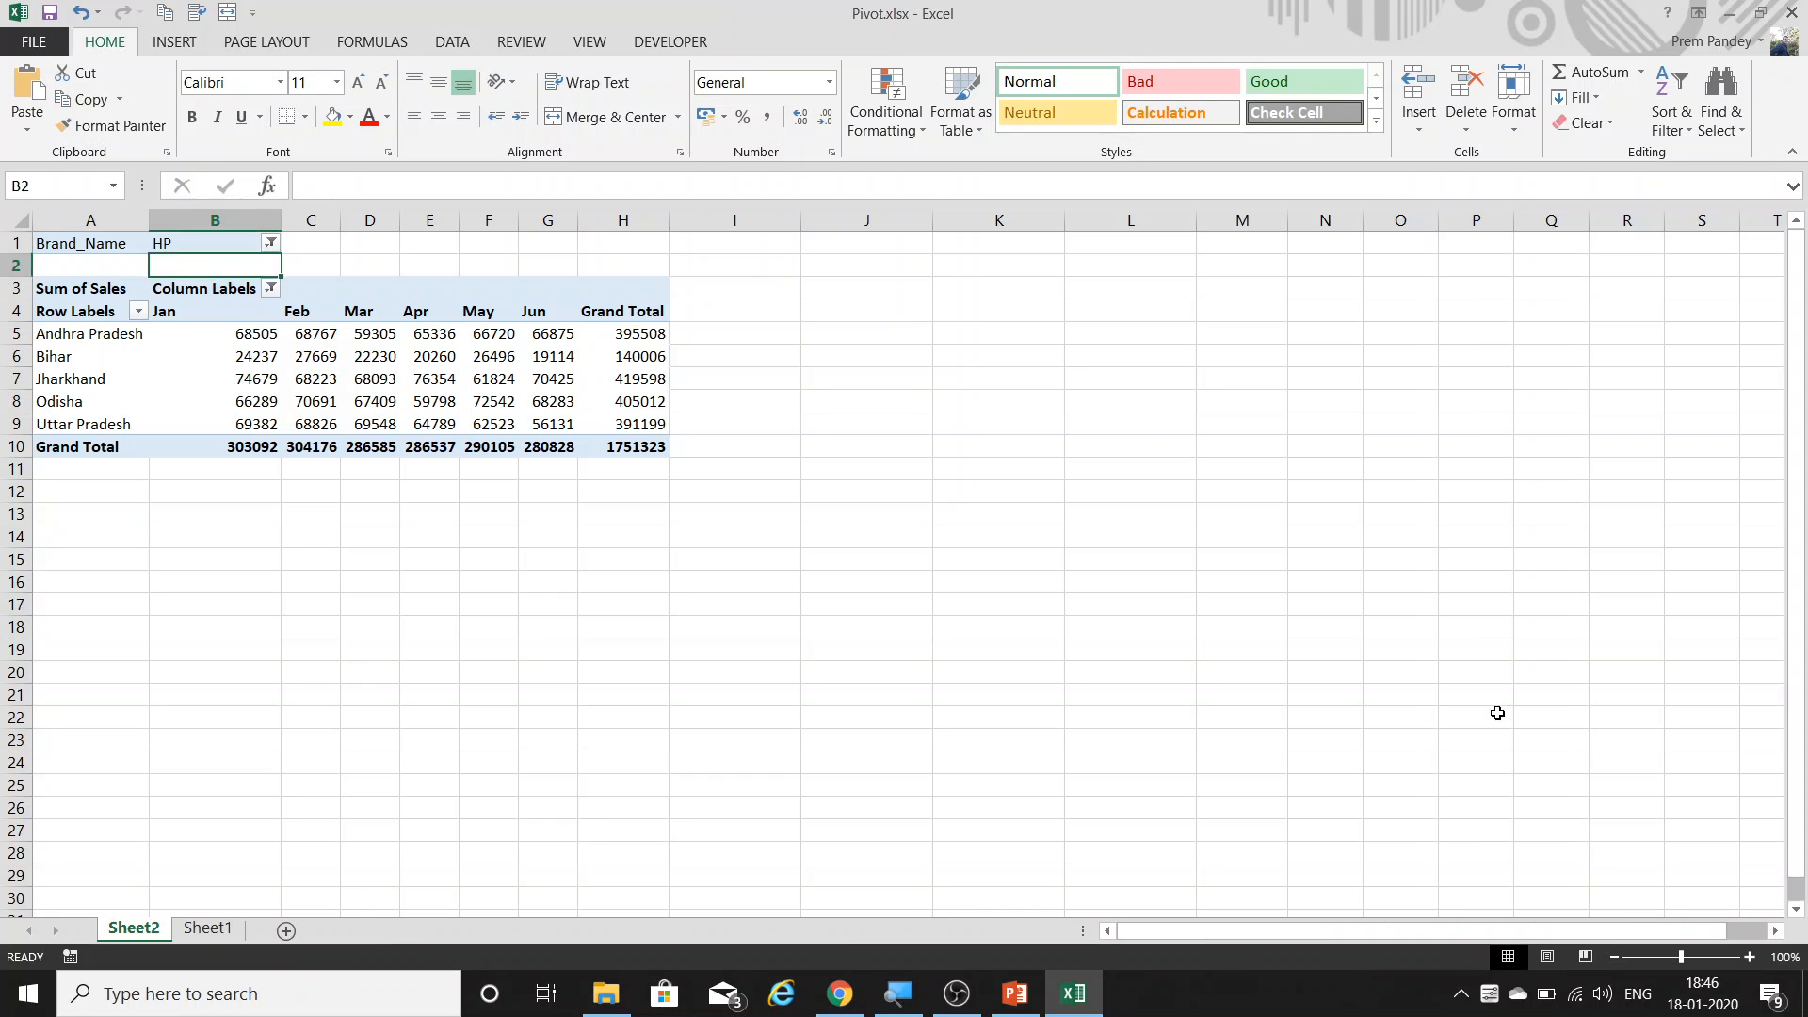
key(ctrl+z)
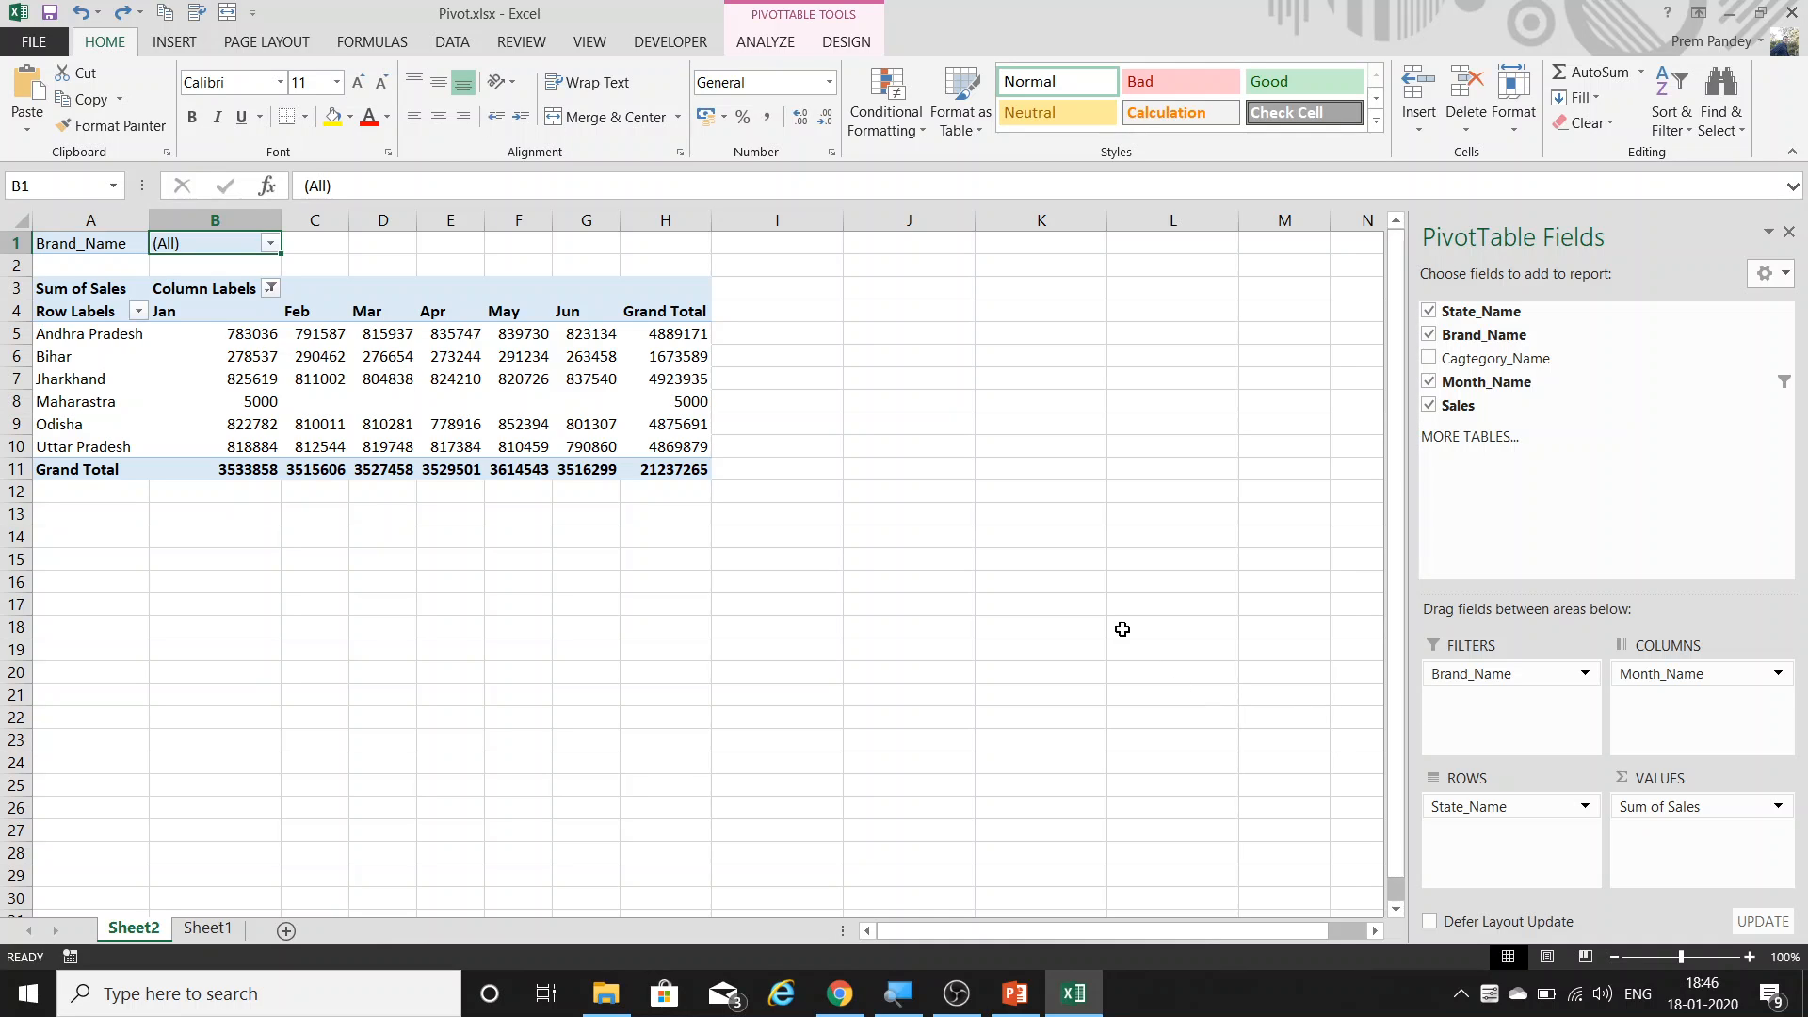
Refresh the PivotTable's data and set the Brand_Name report filter to HP.
right_click(218, 341)
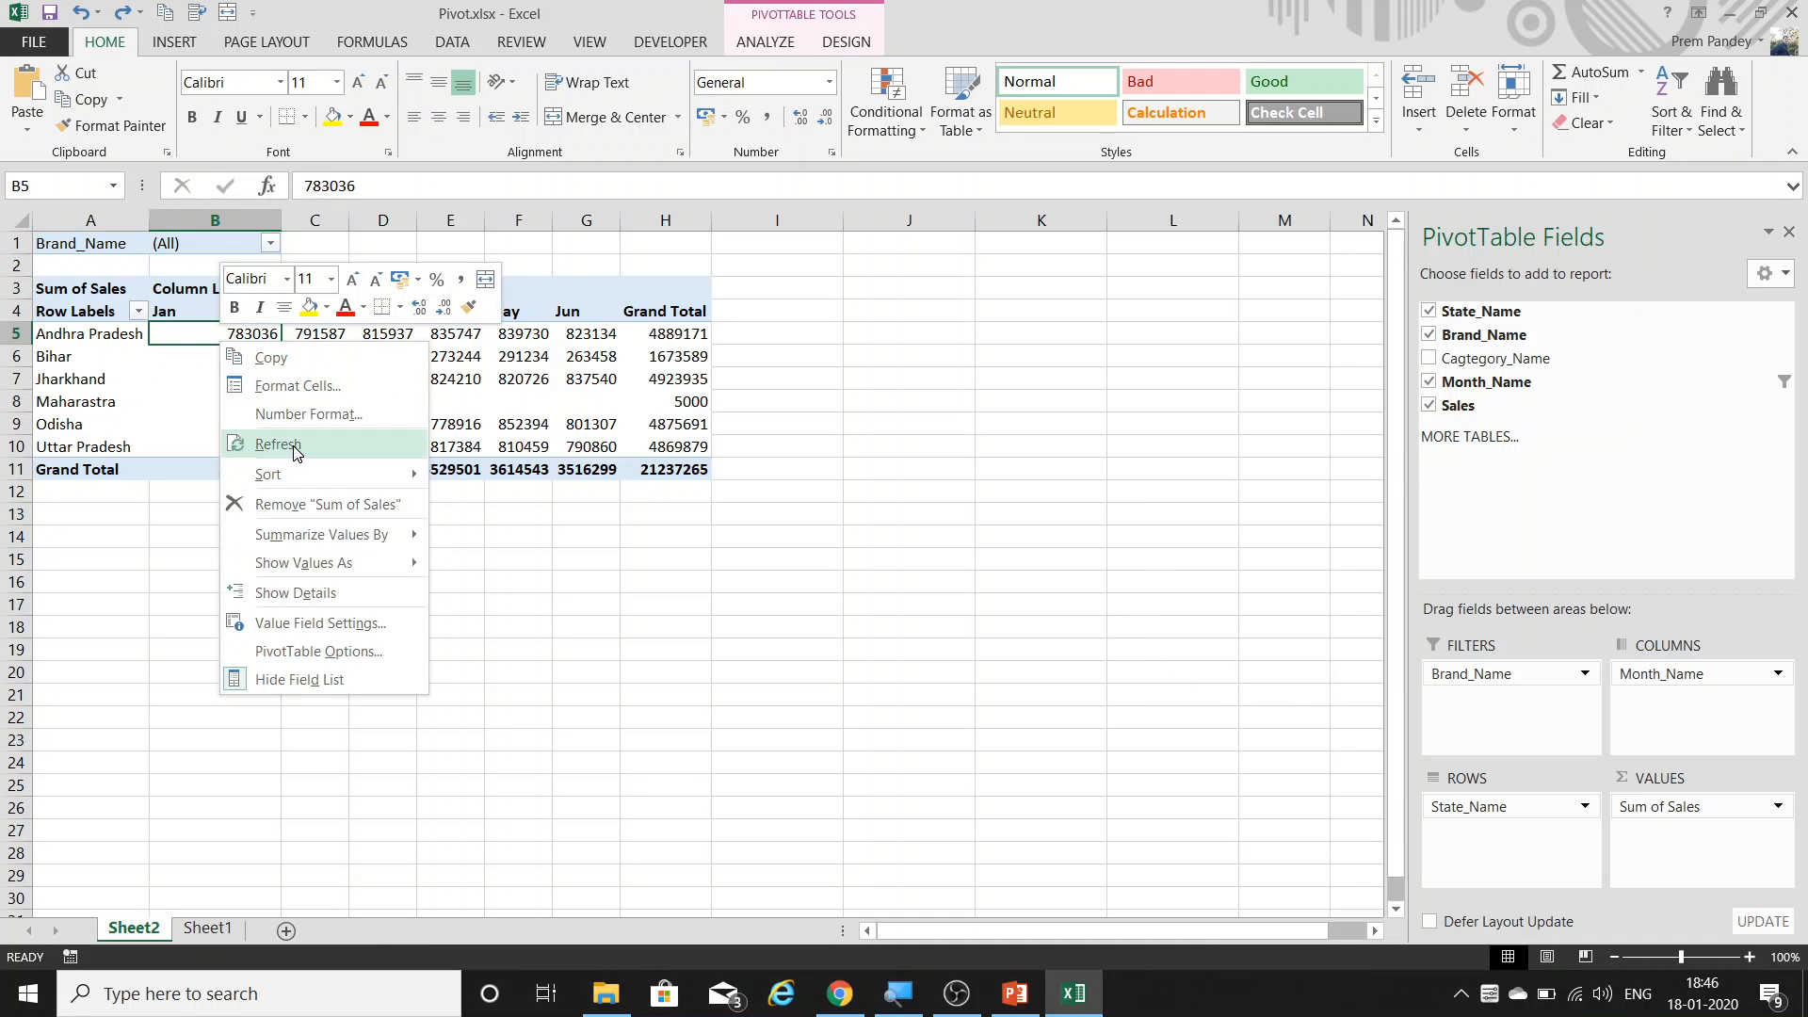
click(294, 448)
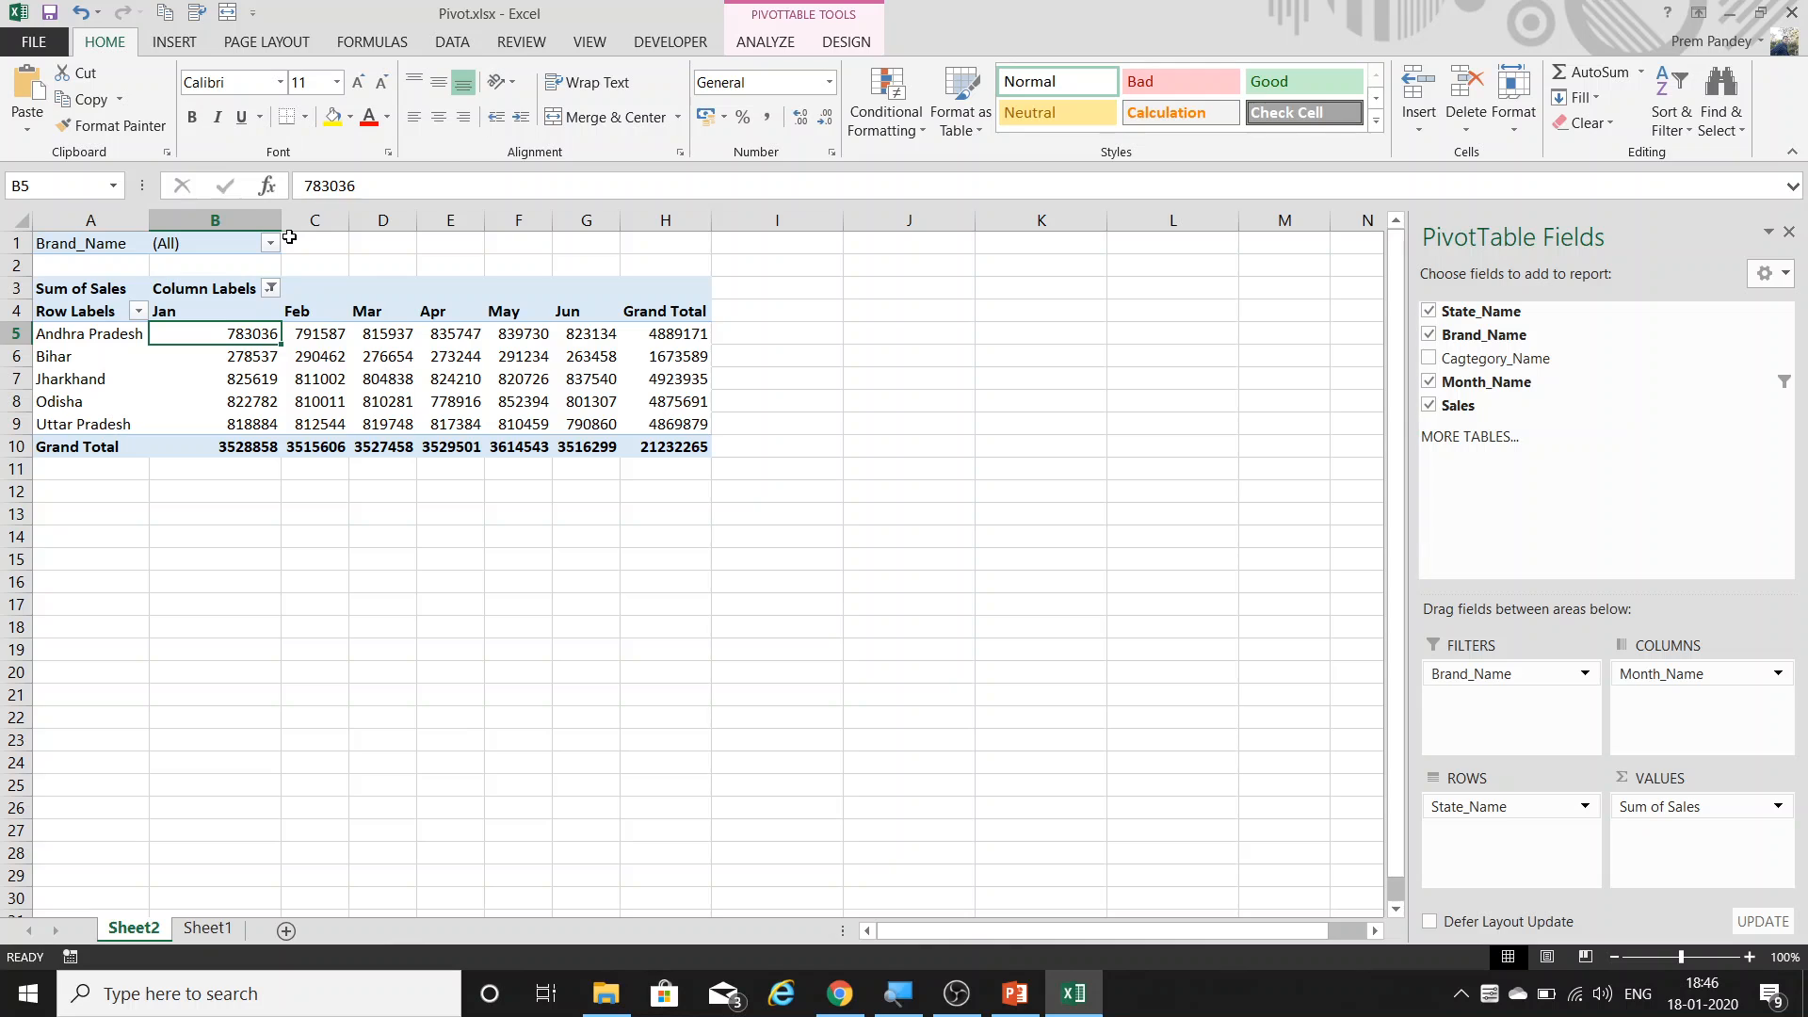
key(Up)
key(Up)
key(Up)
key(Up)
key(alt+Down)
key(Down)
key(Down)
key(Down)
key(Down)
key(Down)
key(Down)
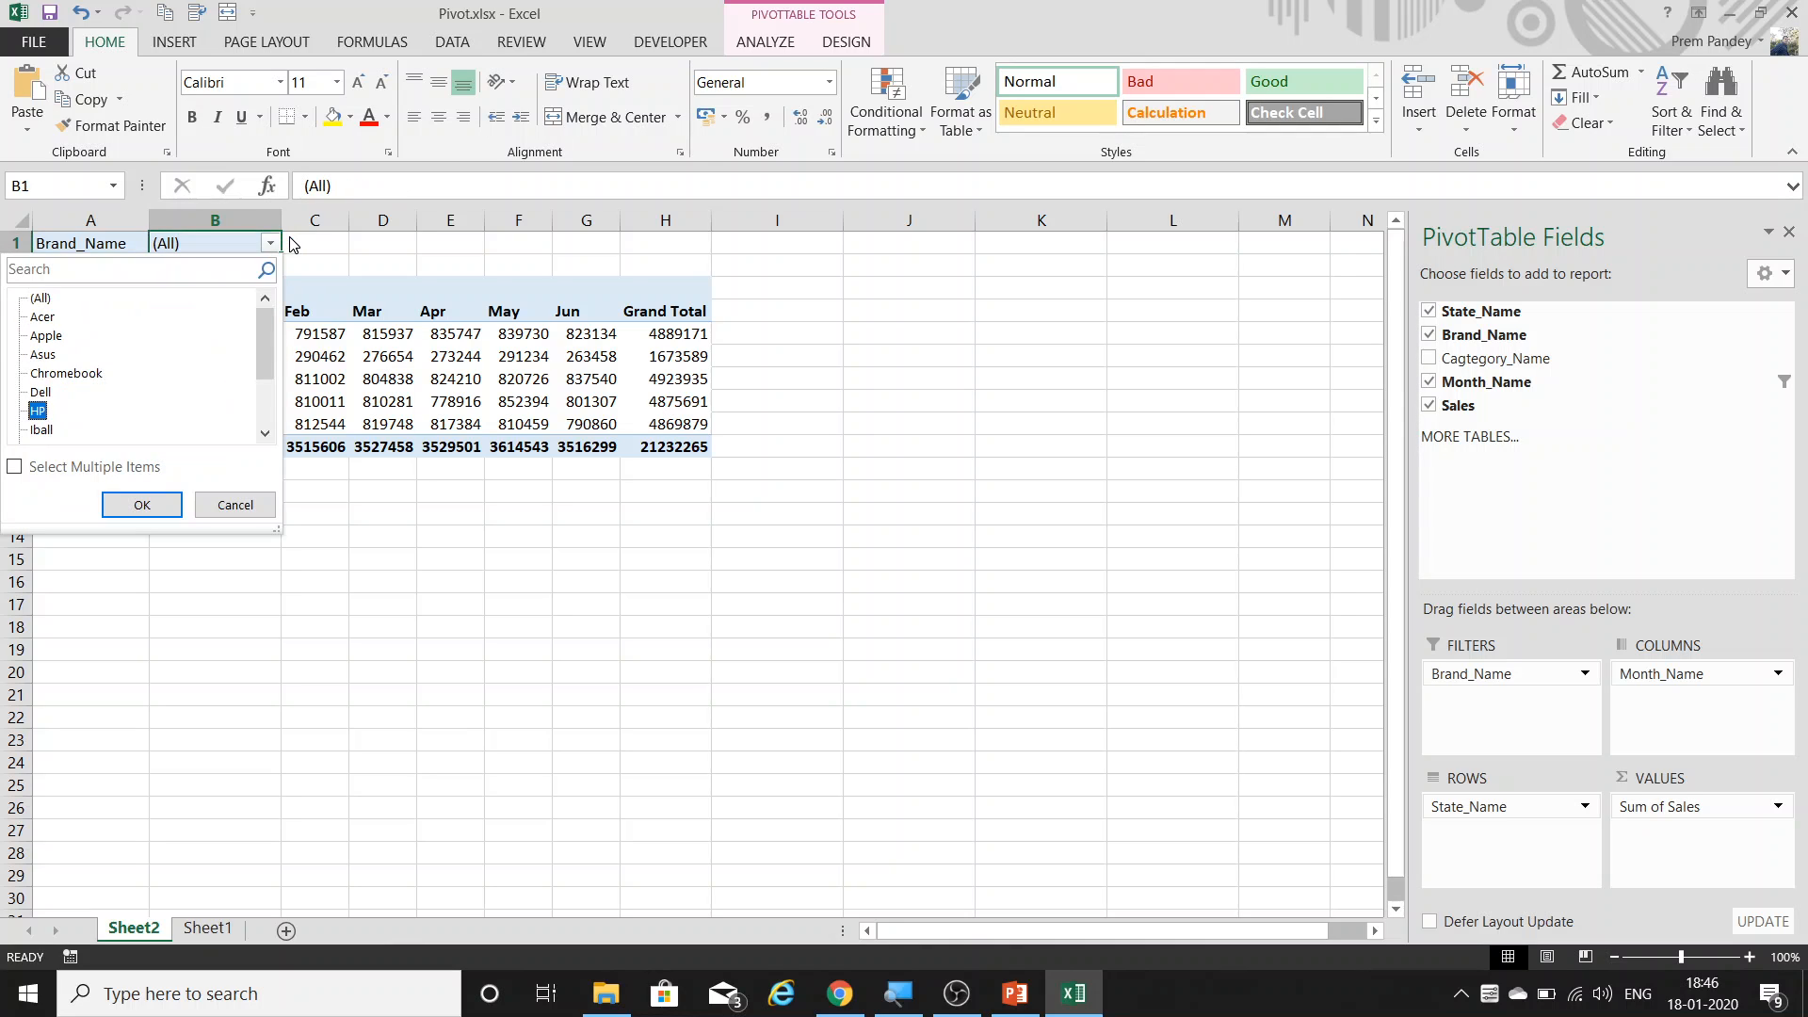
key(Return)
key(Down)
key(Down)
key(Down)
key(Down)
key(Down)
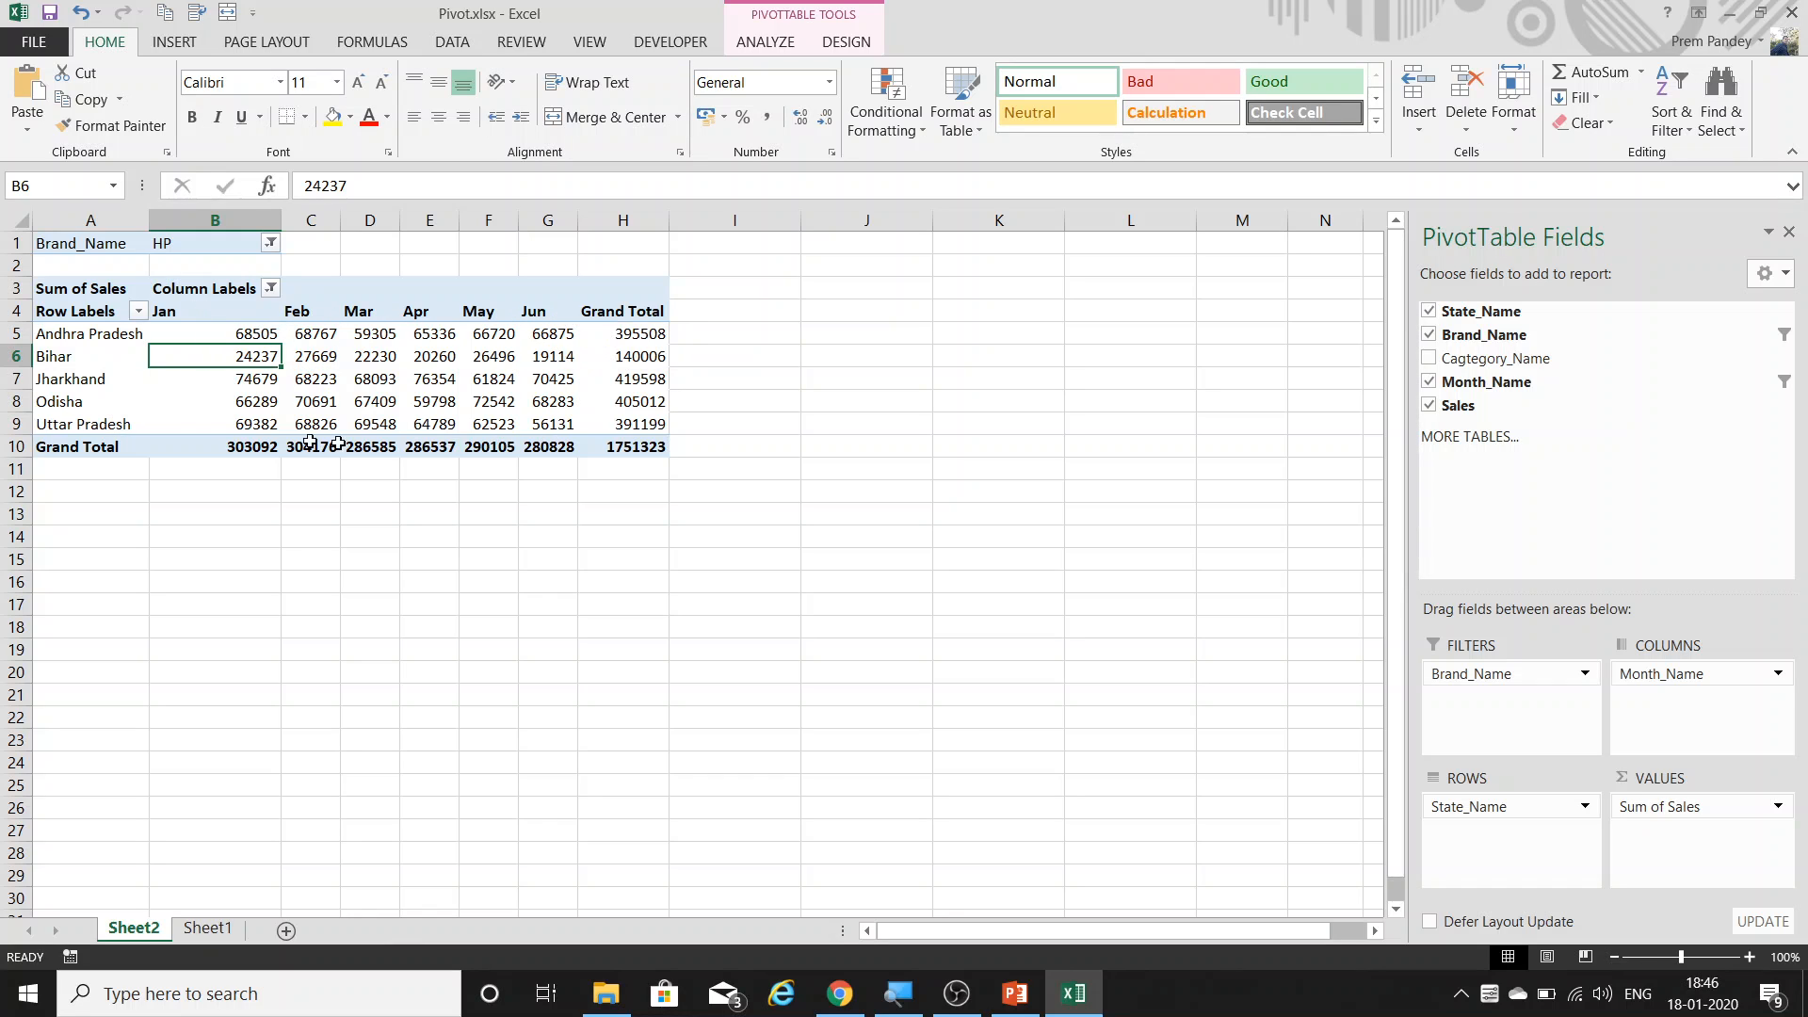
drag(116, 335, 605, 443)
click(562, 407)
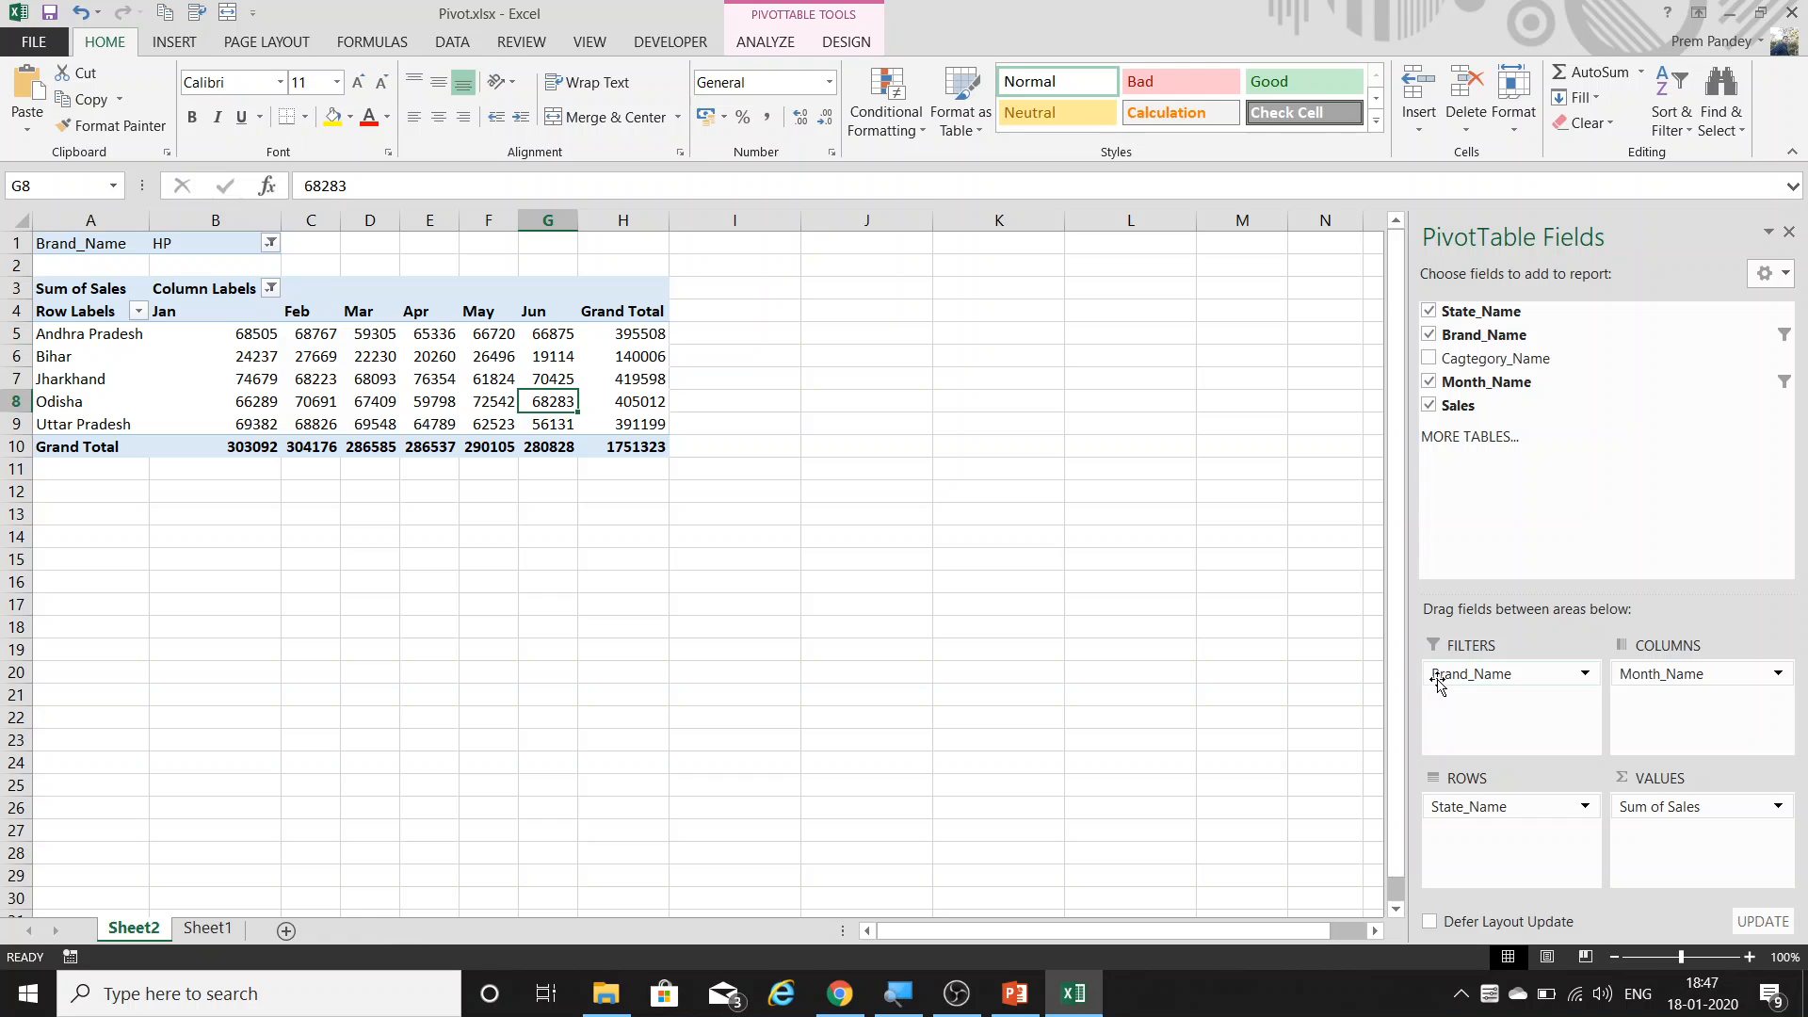
Move Brand_Name from the report filter to the rows below State_Name, and add Cagtegory_Name beneath it.
drag(1432, 678, 1507, 838)
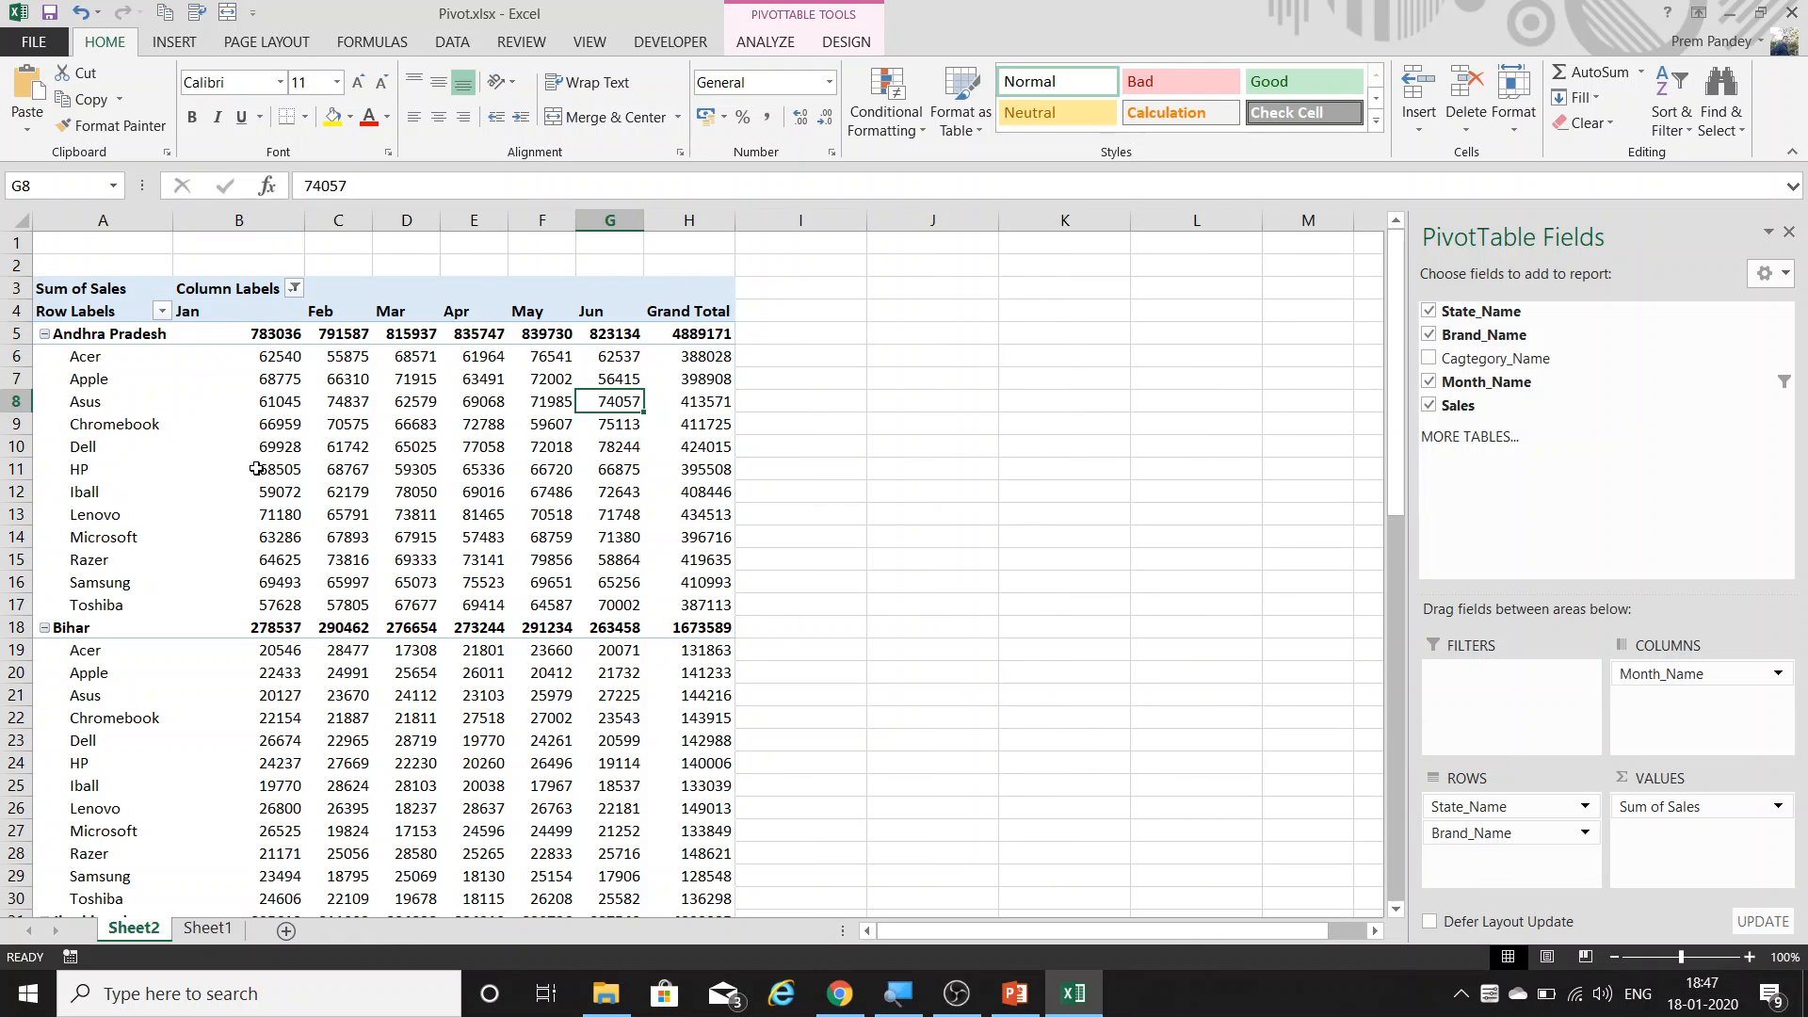
mouse_move(256, 469)
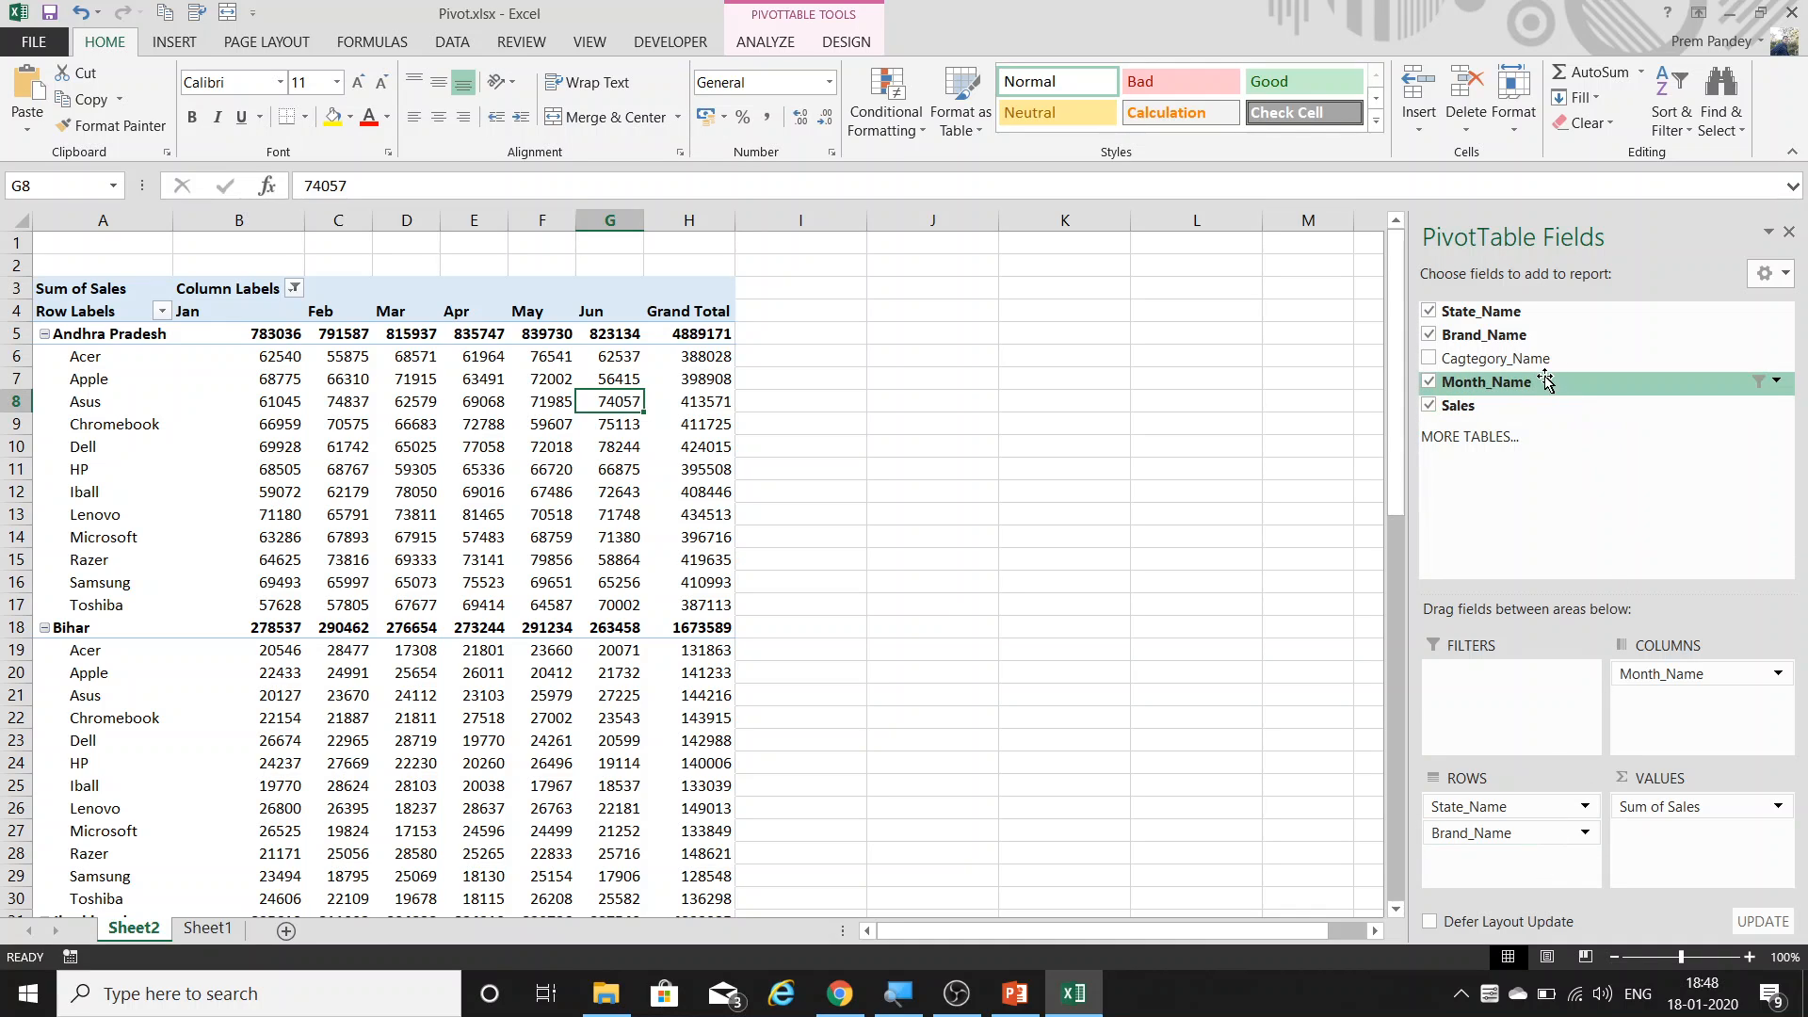
drag(1518, 359, 1538, 842)
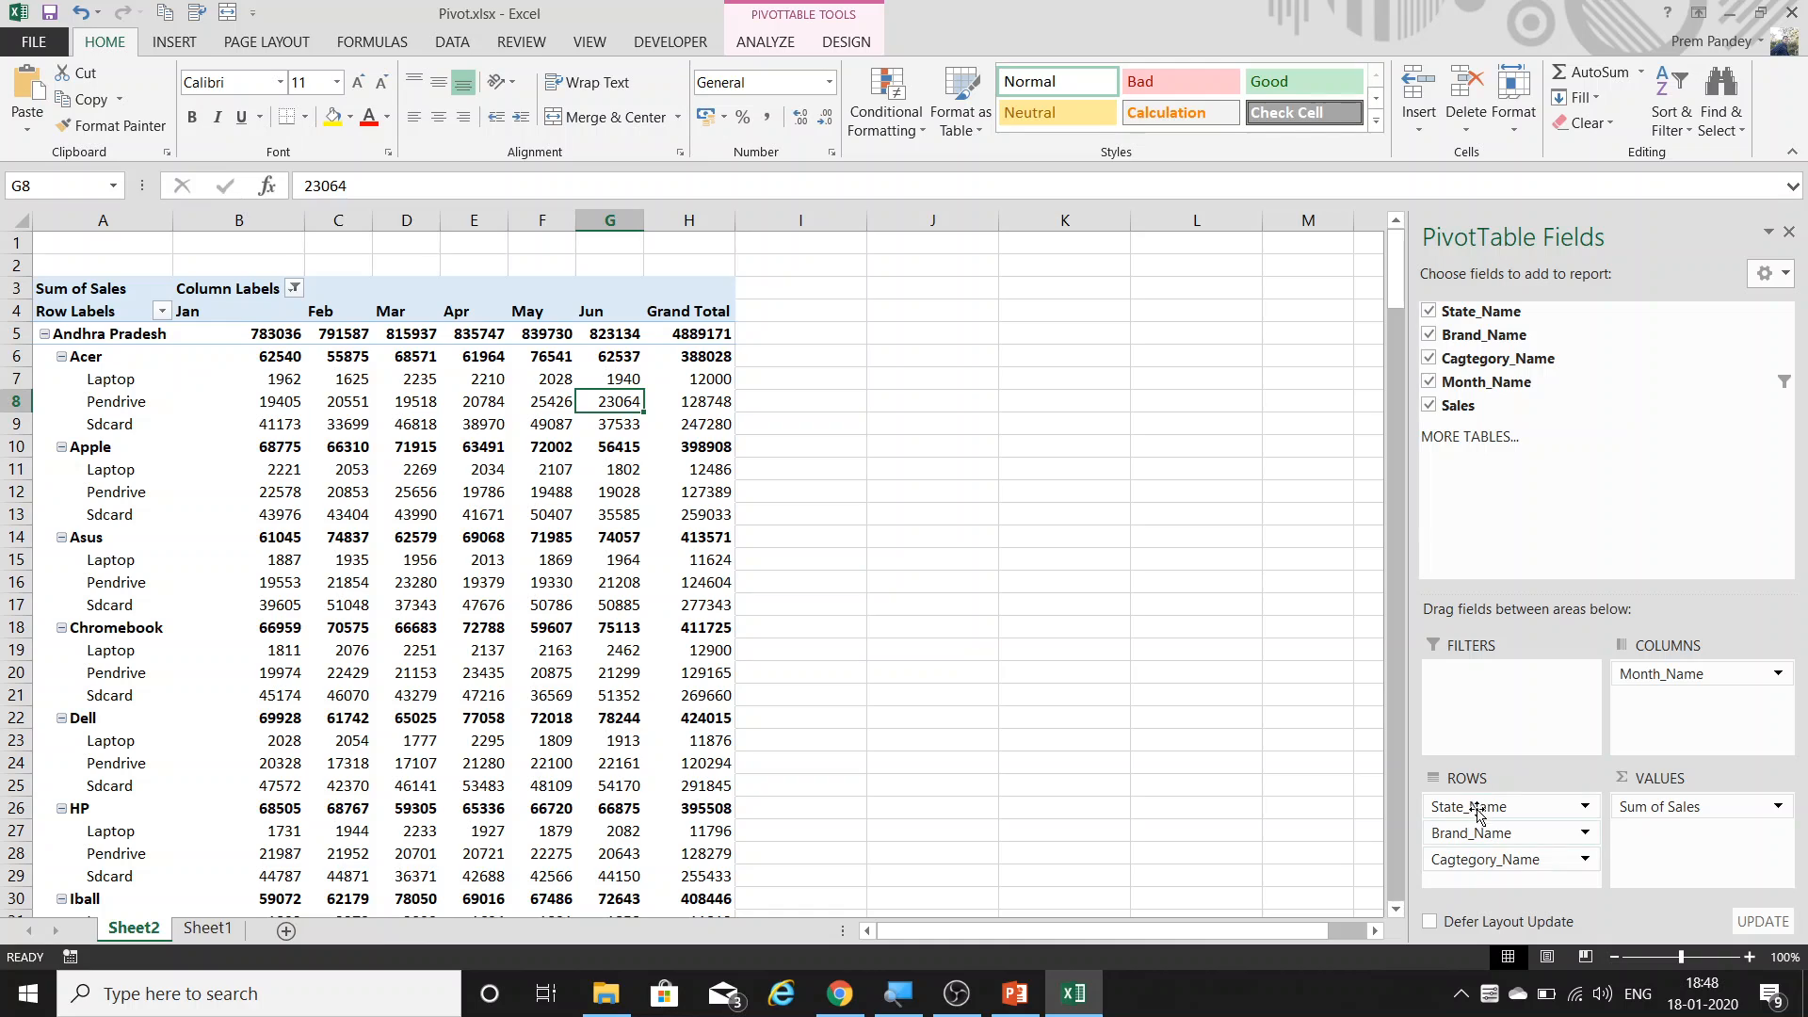
click(115, 380)
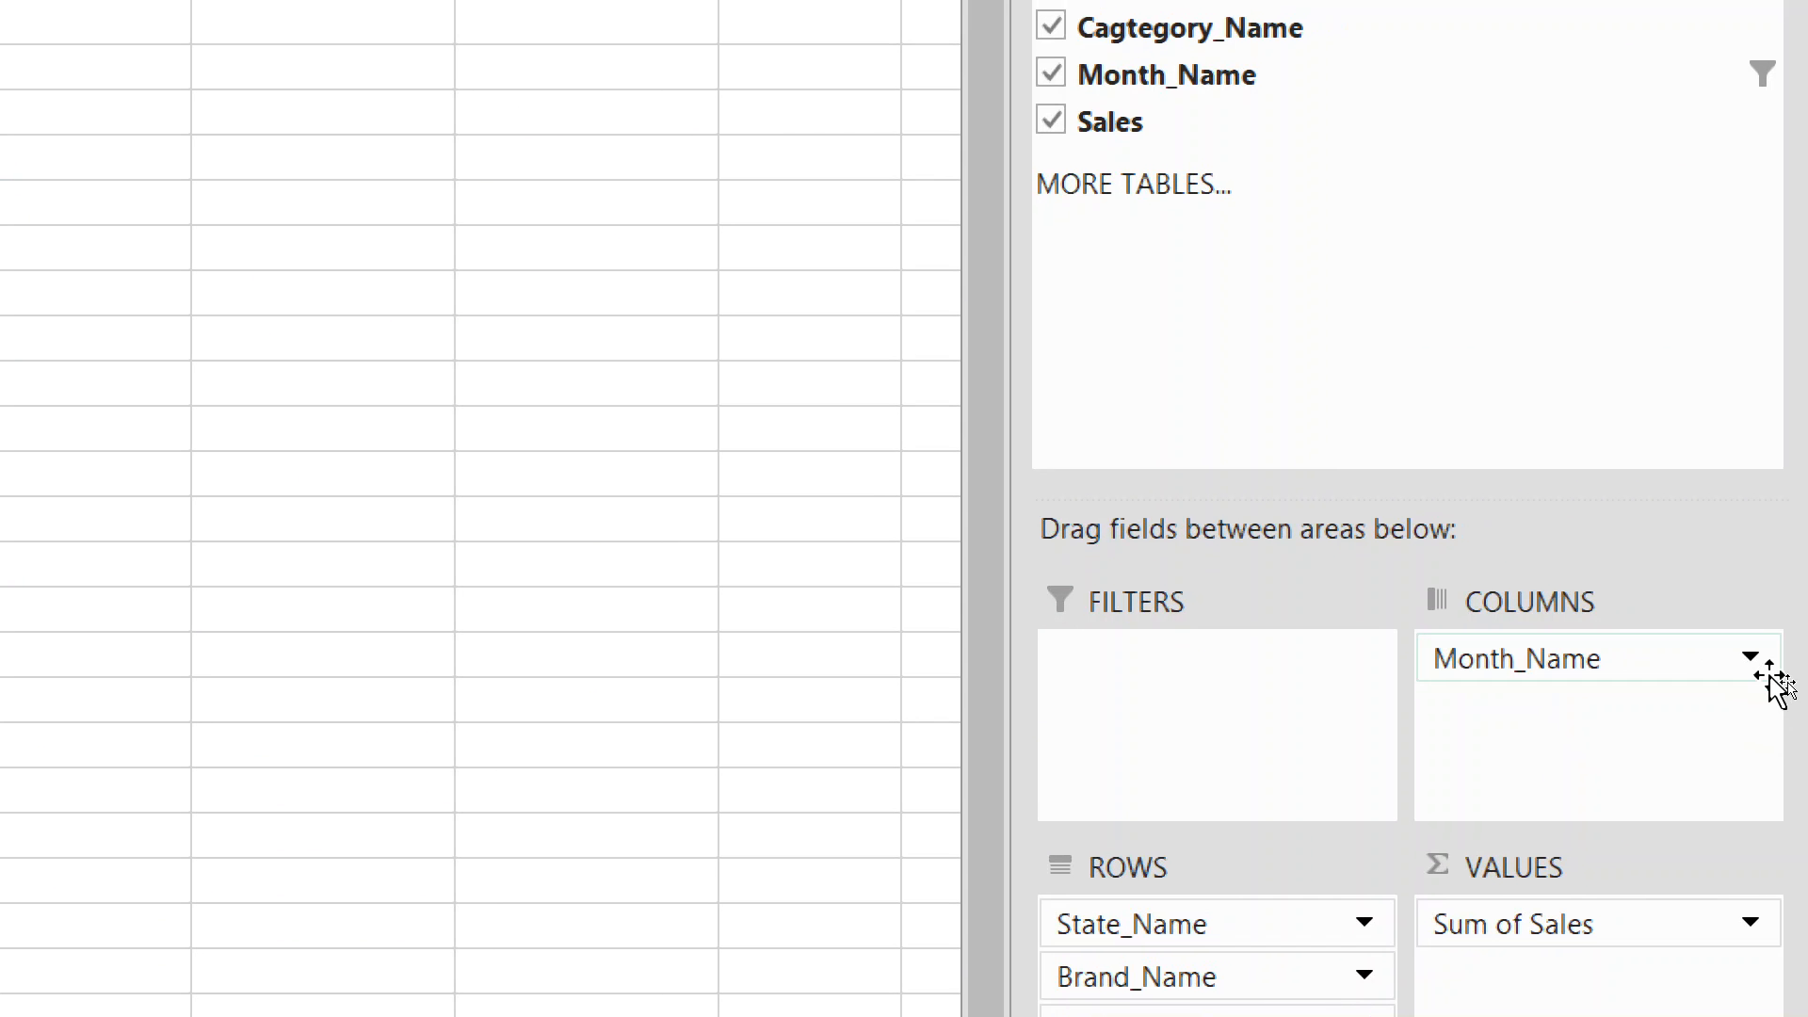
Try moving Month_Name from the PivotTable's columns to its values and undo the move.
click(1755, 664)
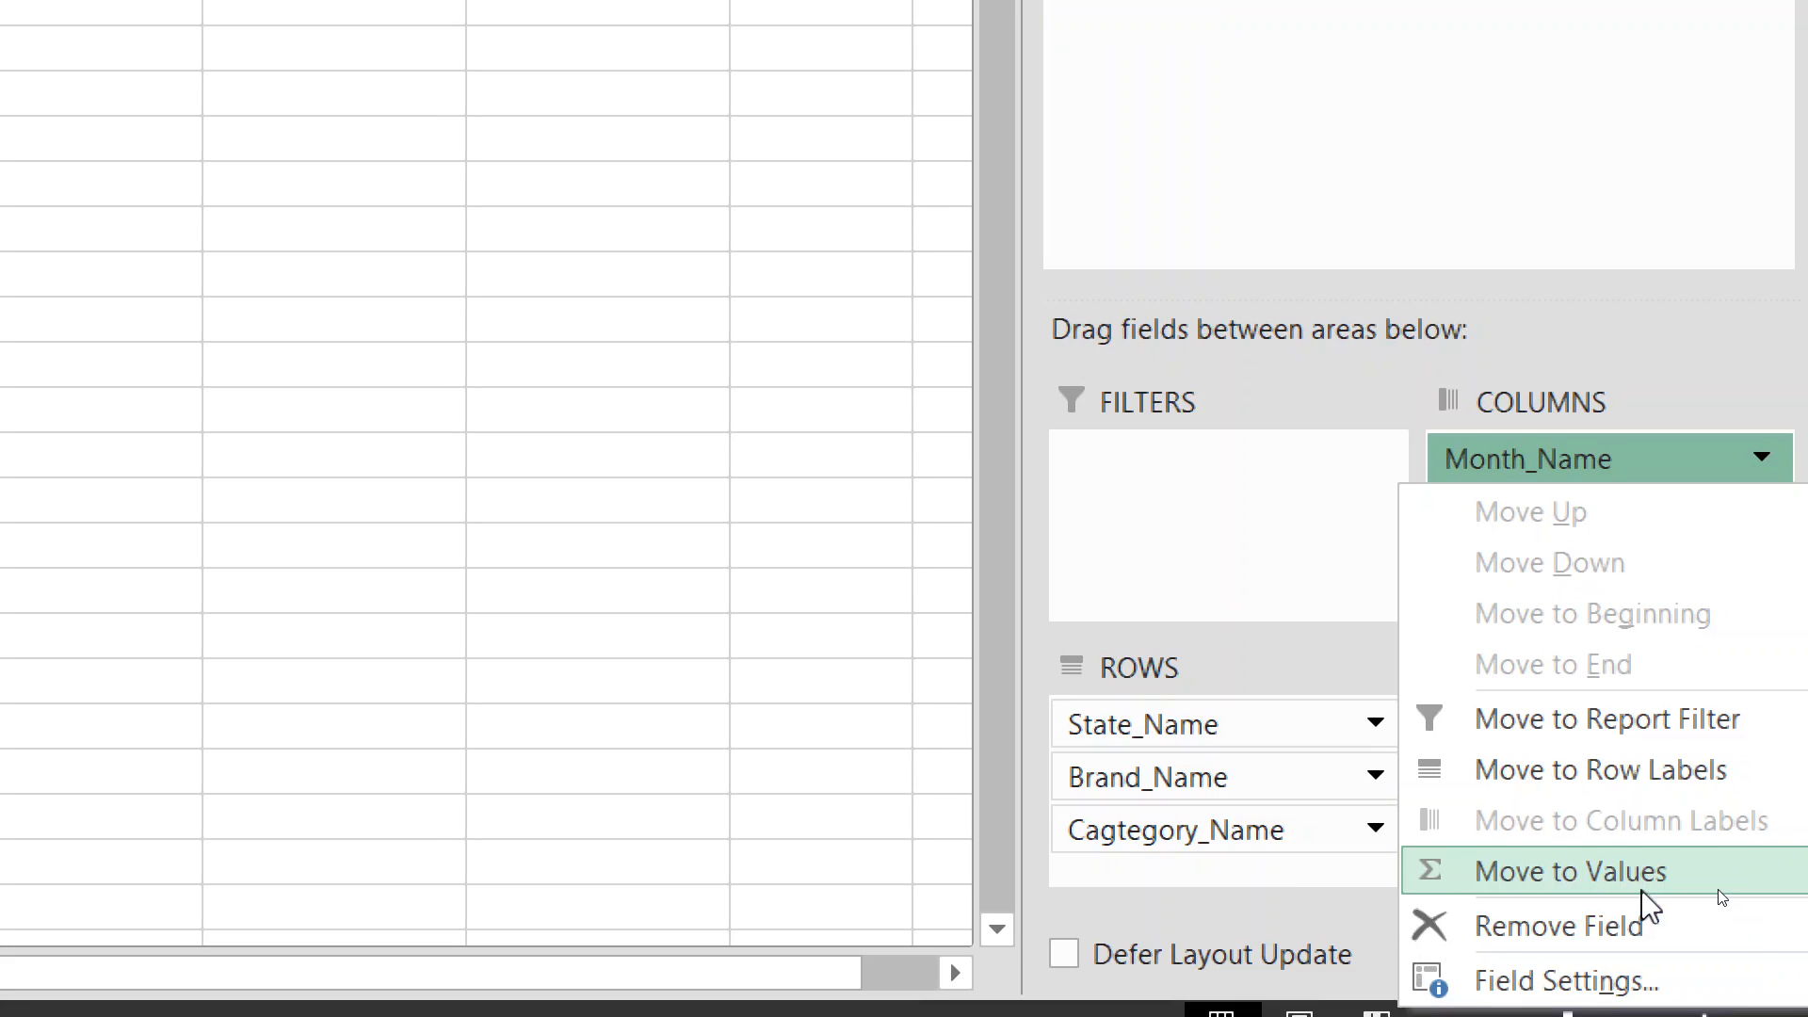
click(1643, 885)
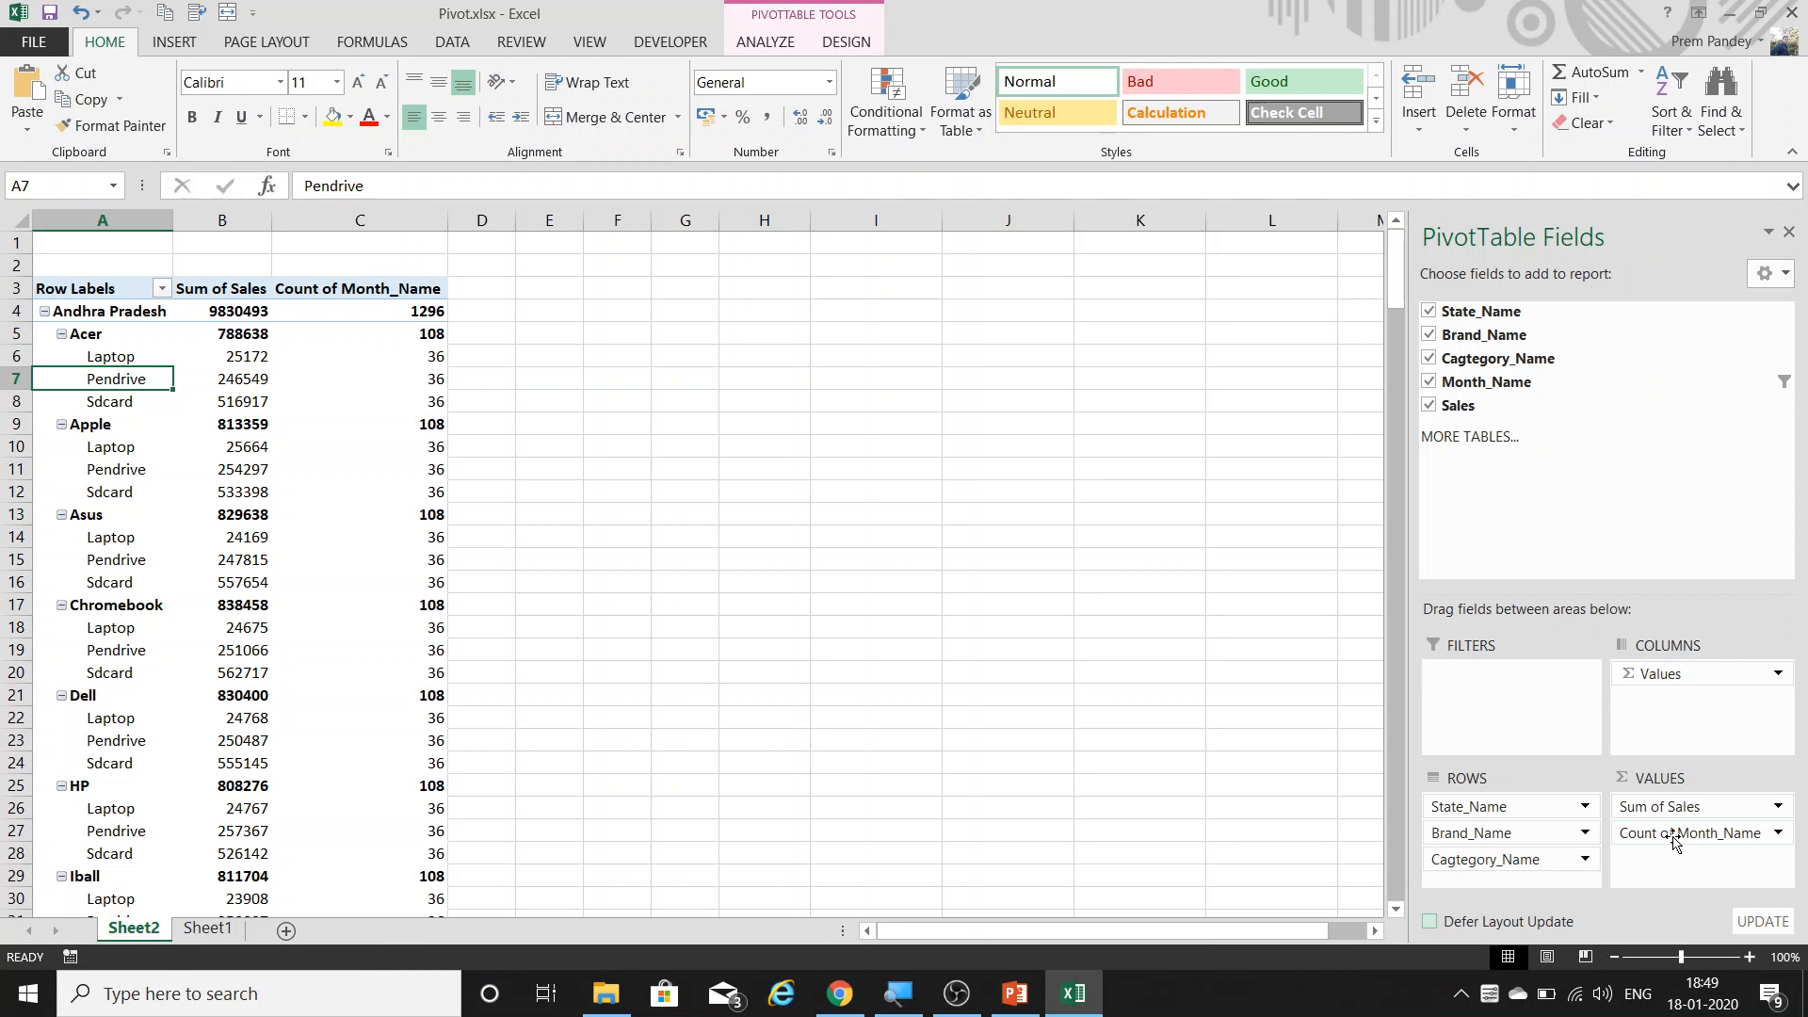
click(1064, 615)
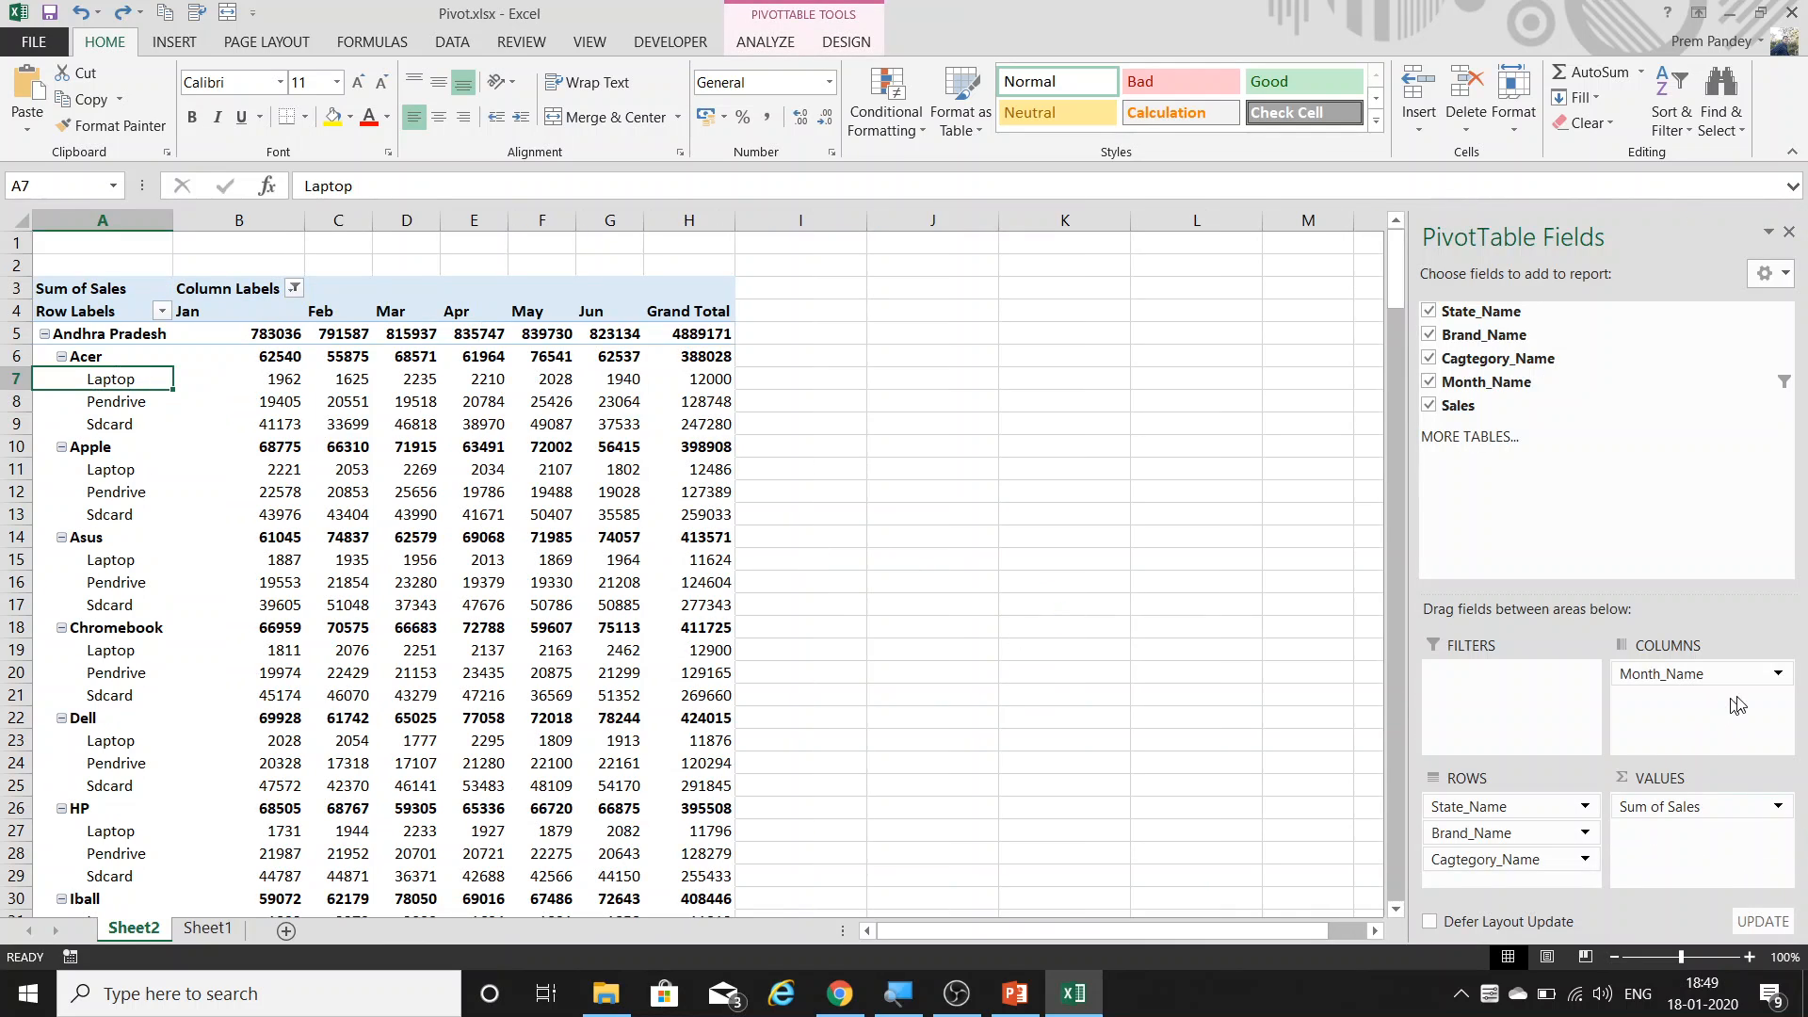
click(1779, 674)
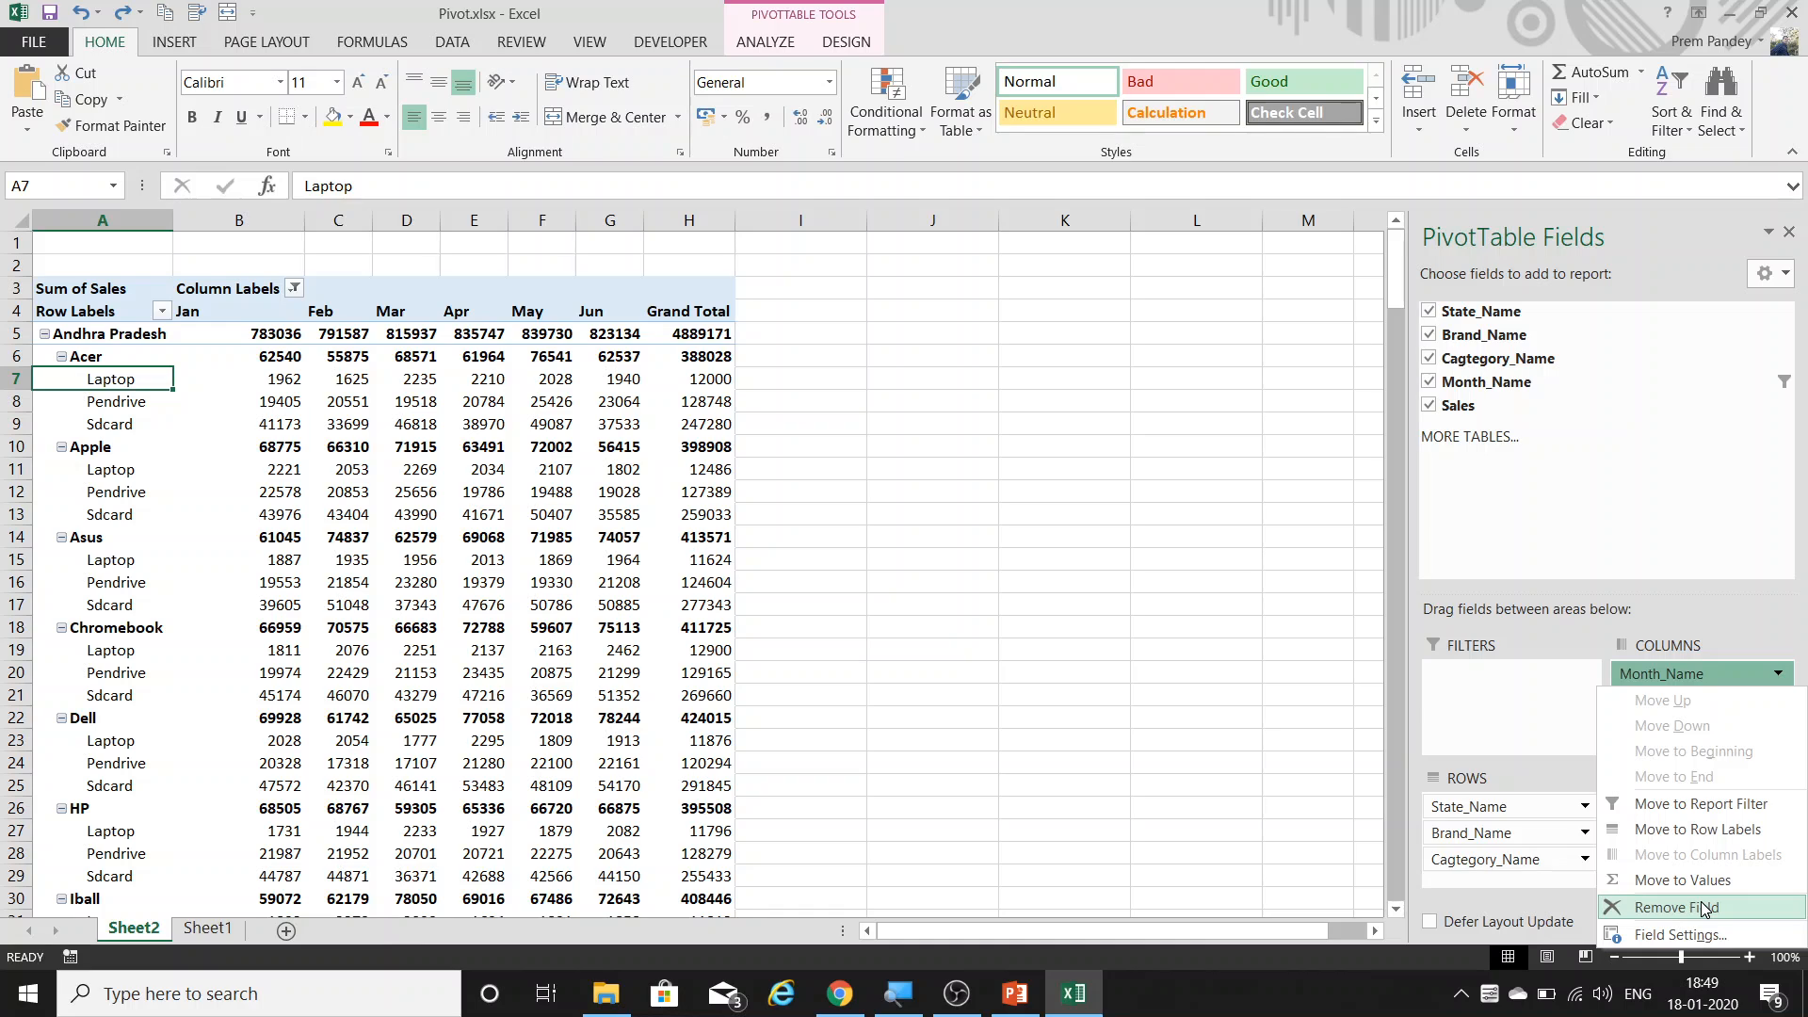
click(383, 332)
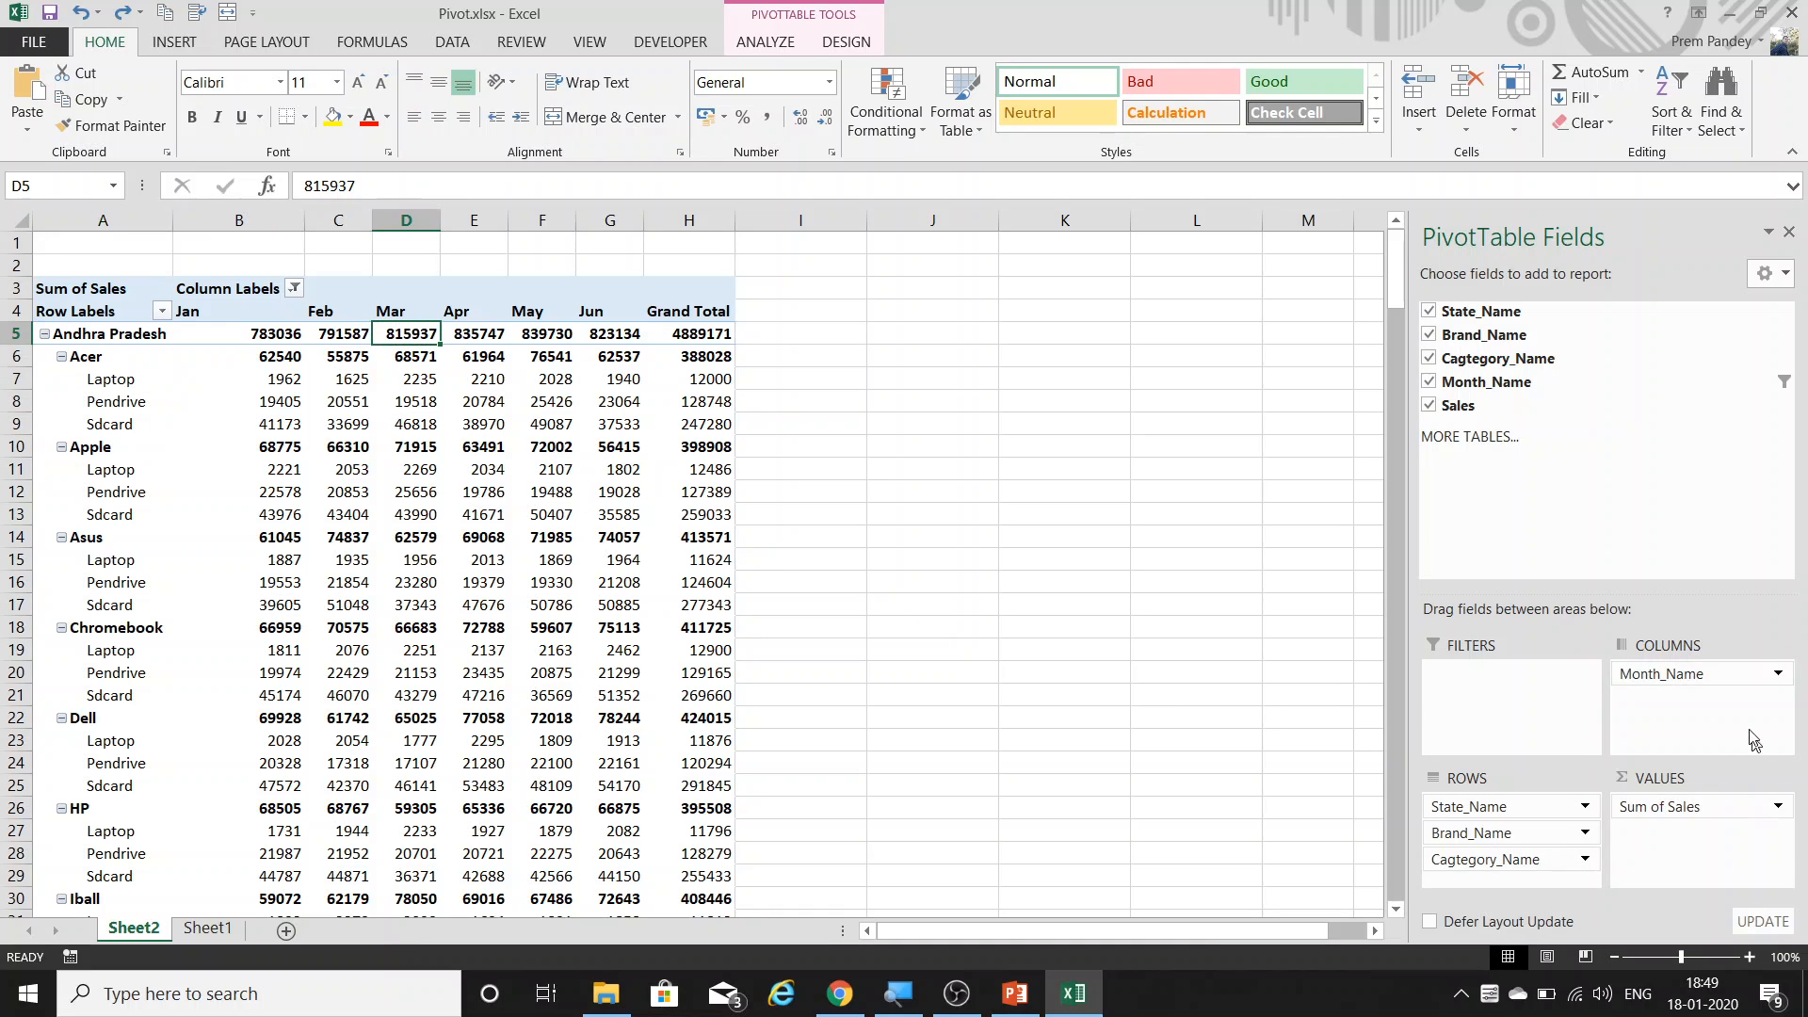
Examine the subtotal options in the Month_Name field settings, including Custom and its functions, and leave without applying changes.
click(1778, 674)
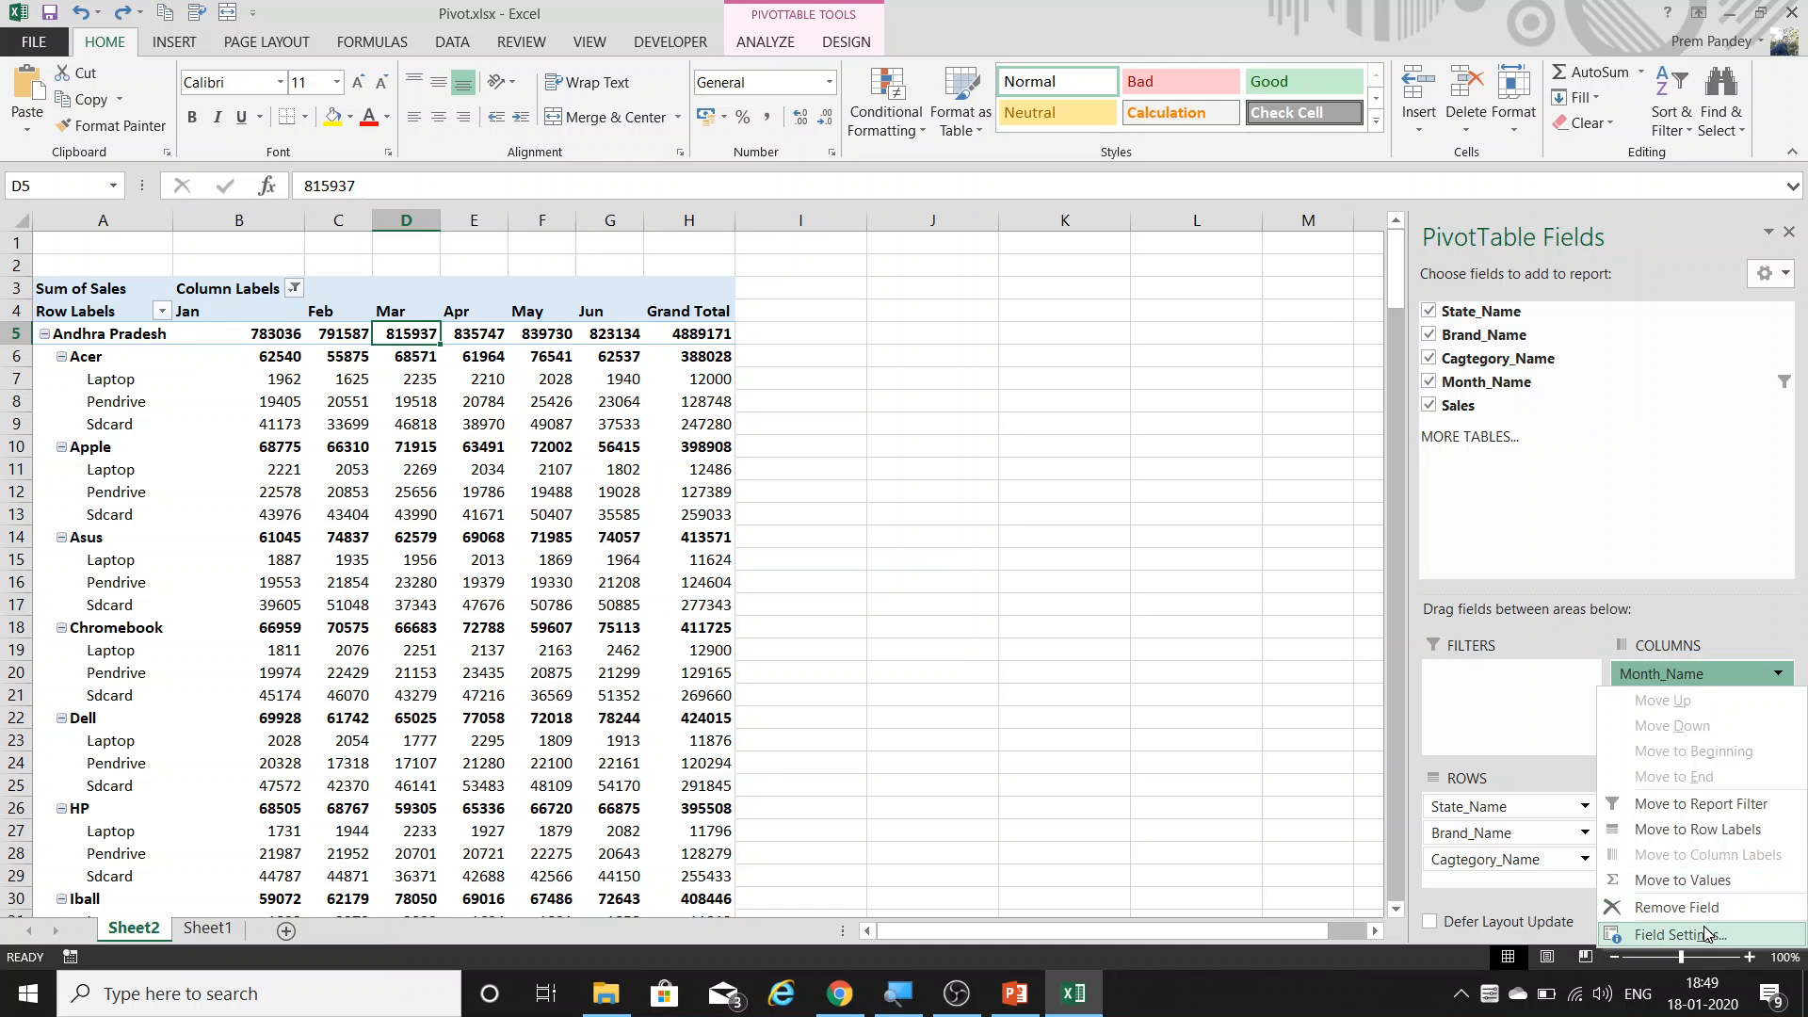
click(1676, 934)
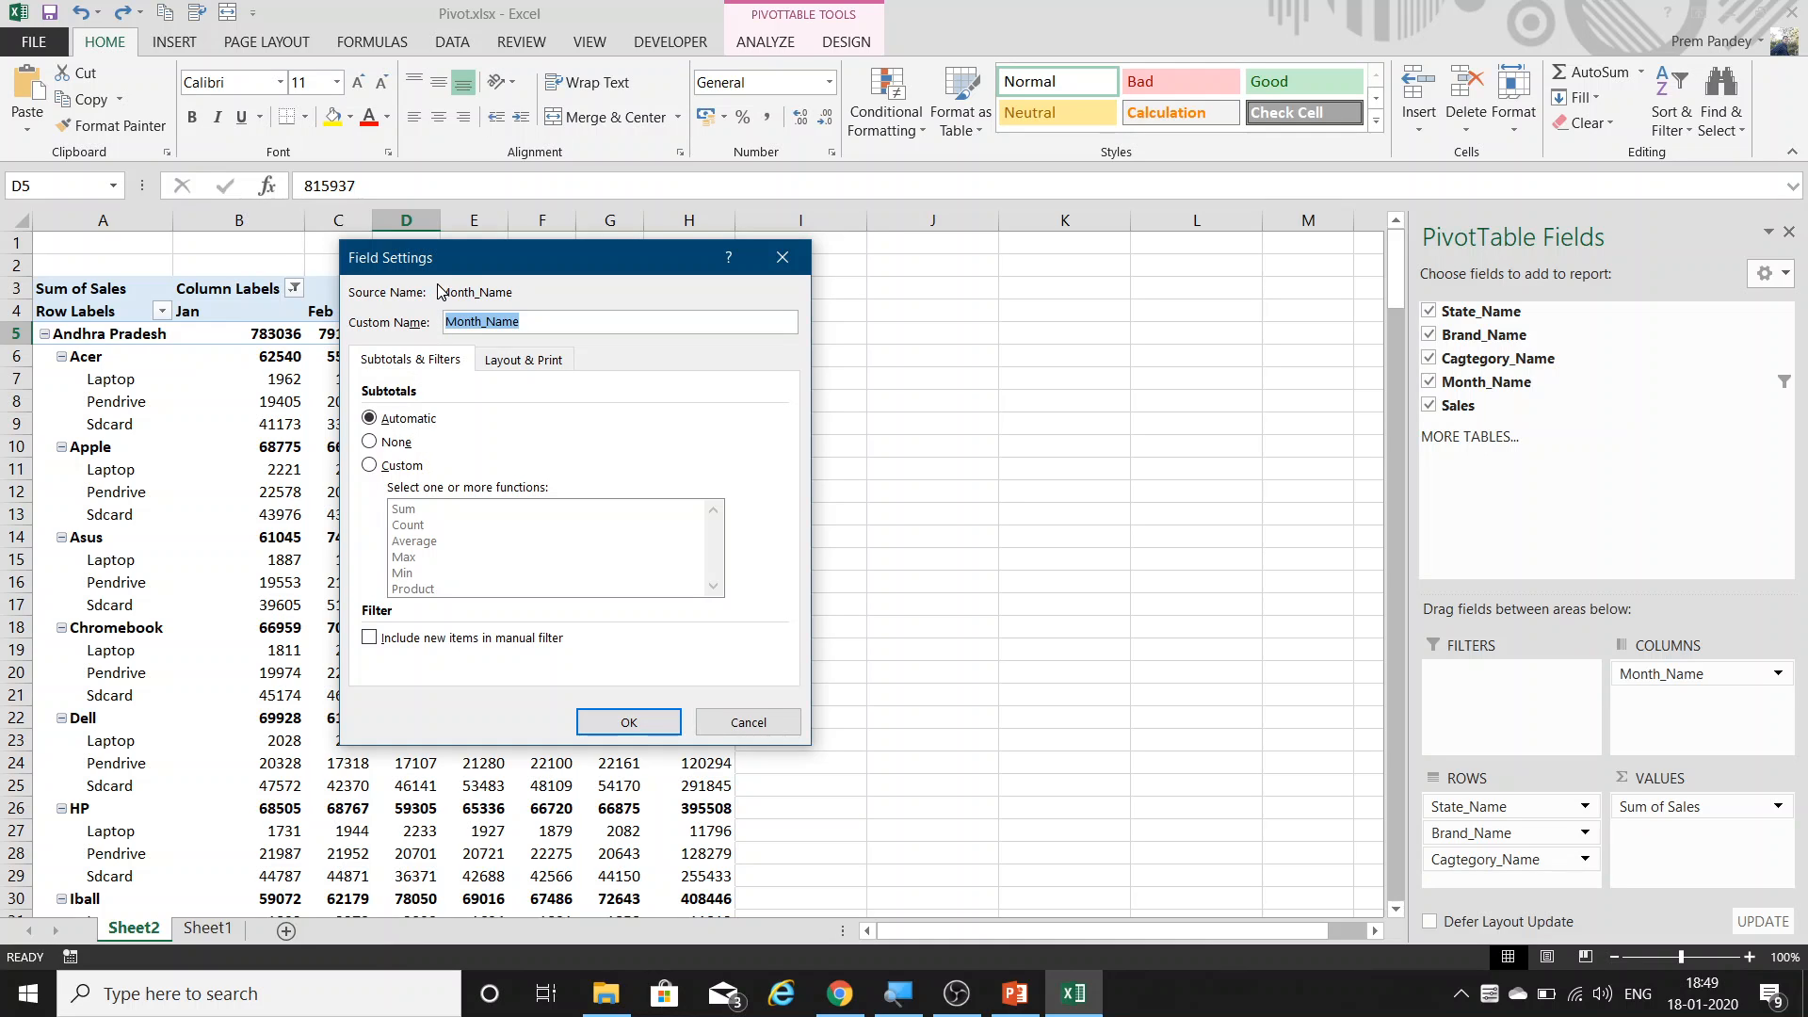
drag(446, 265, 810, 312)
click(736, 489)
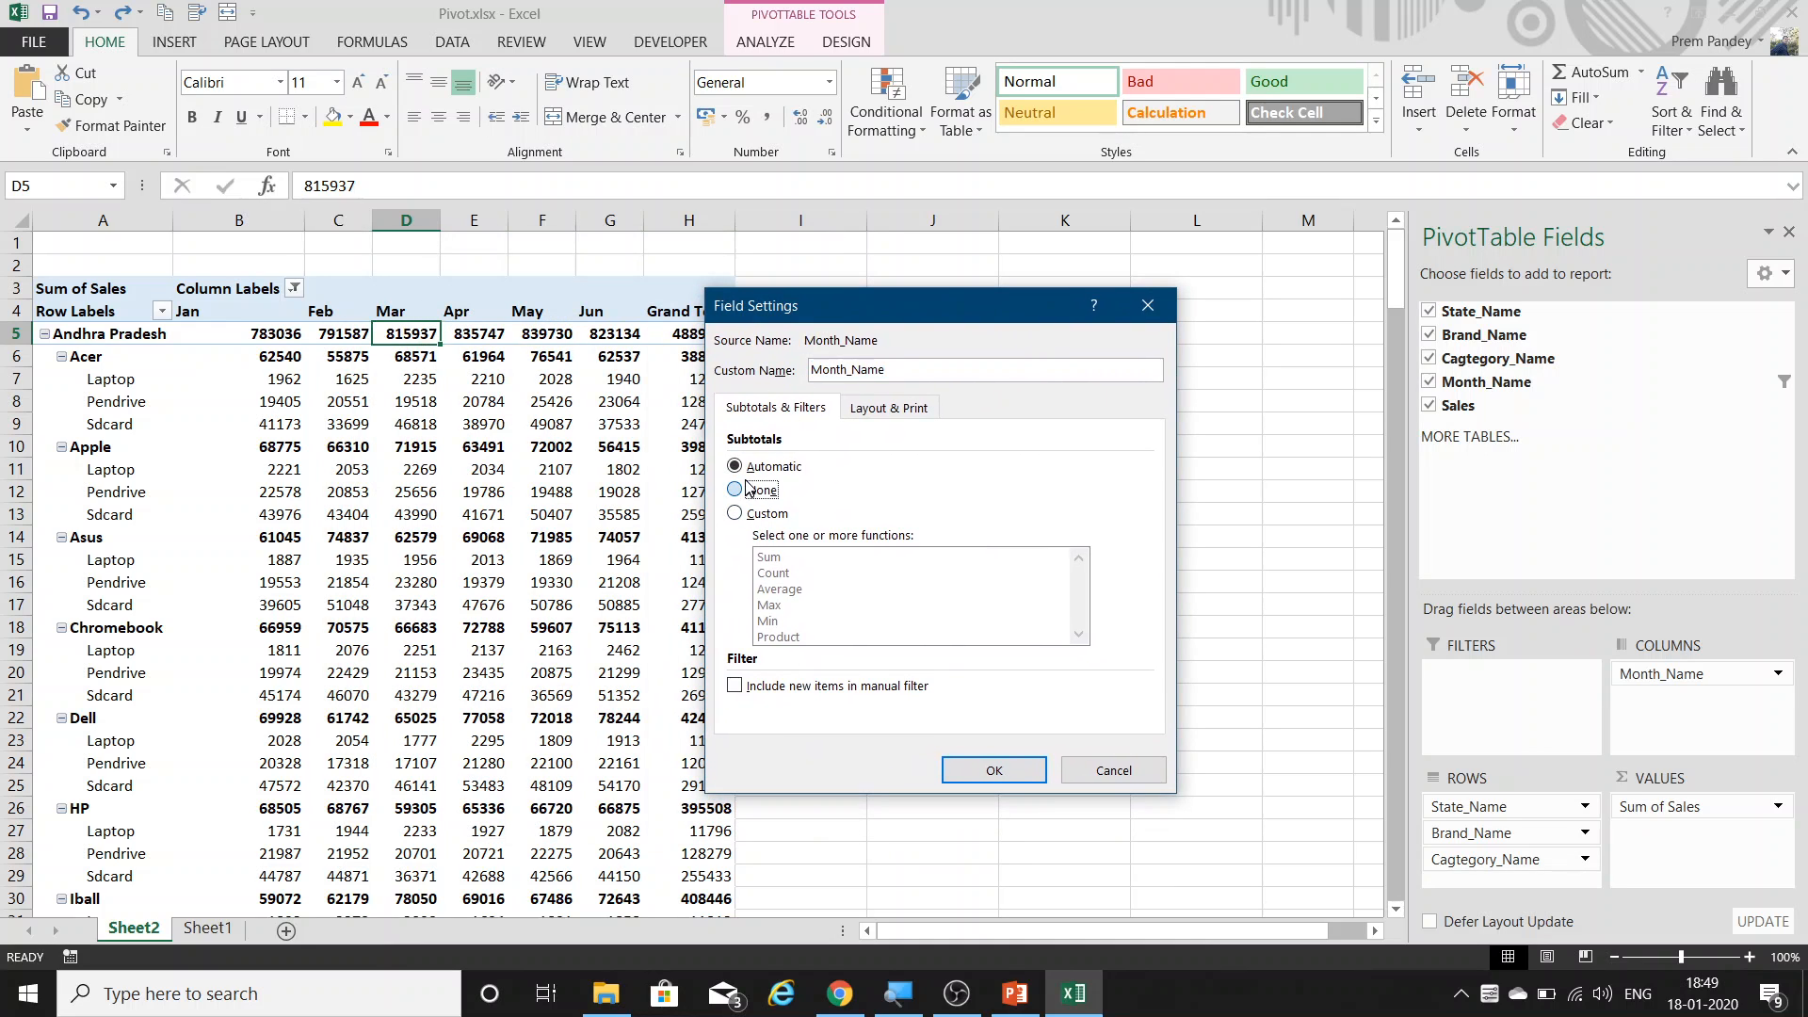
click(753, 522)
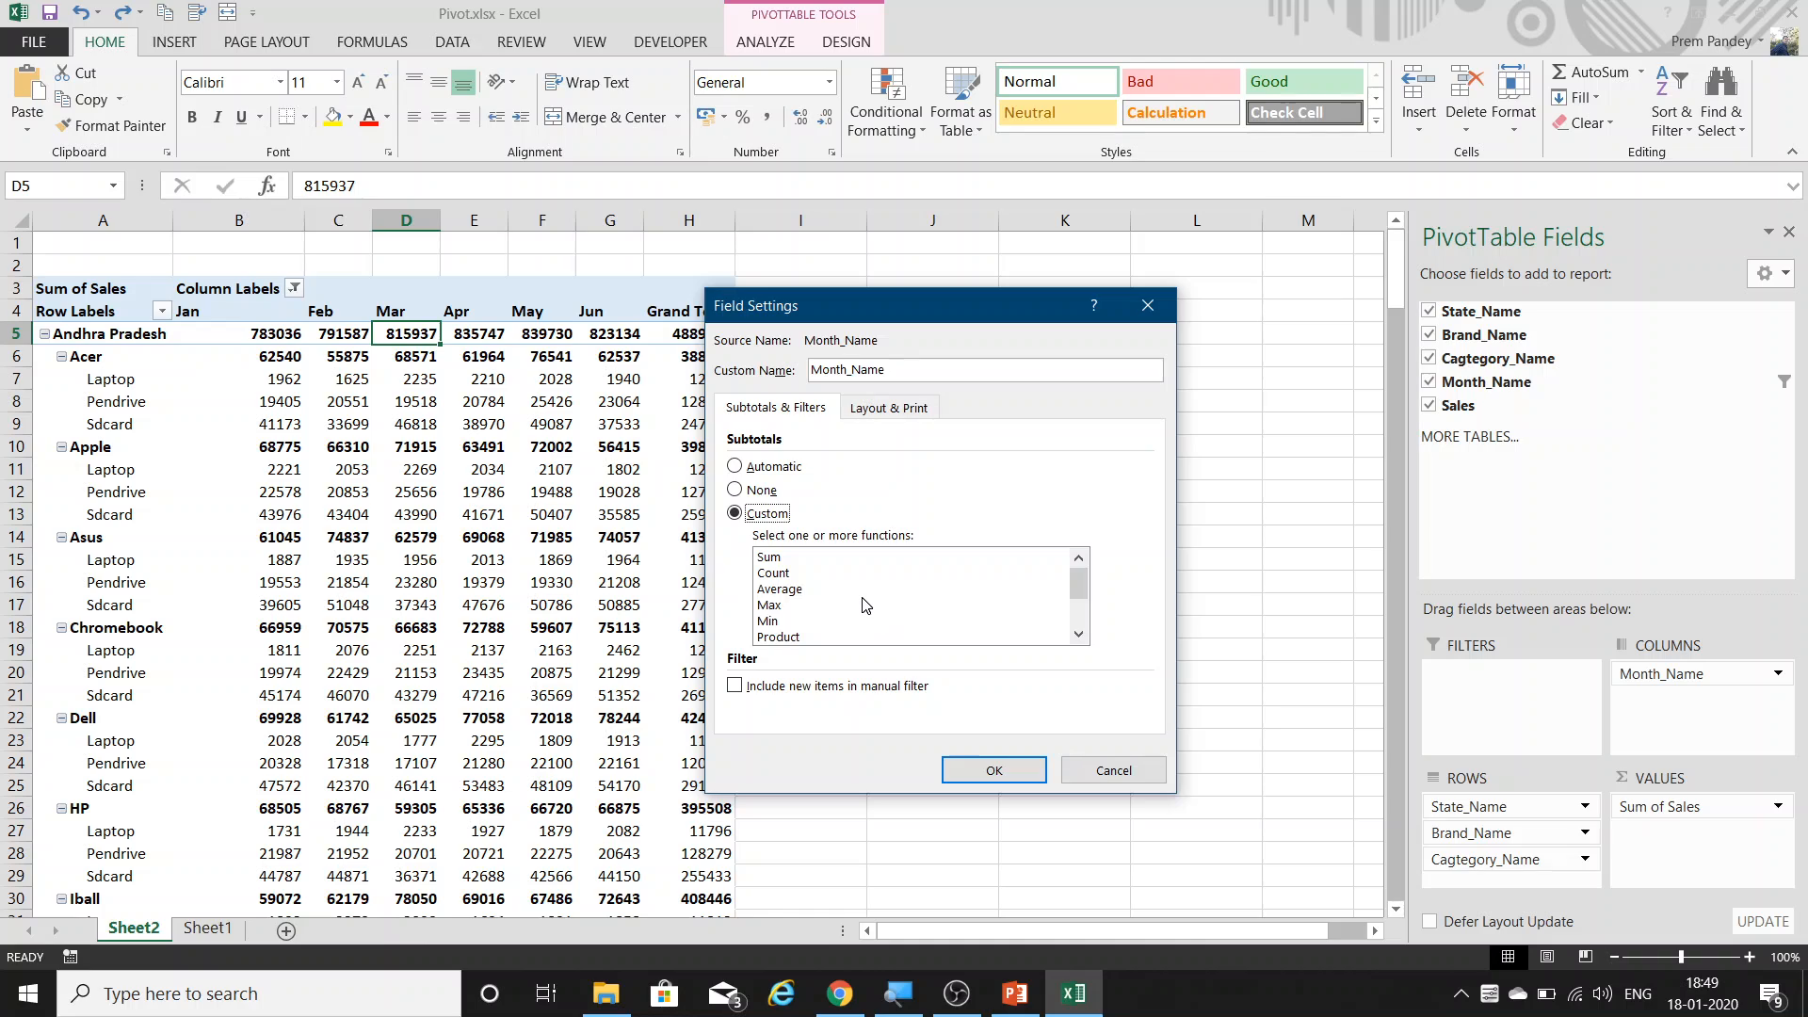
click(1142, 772)
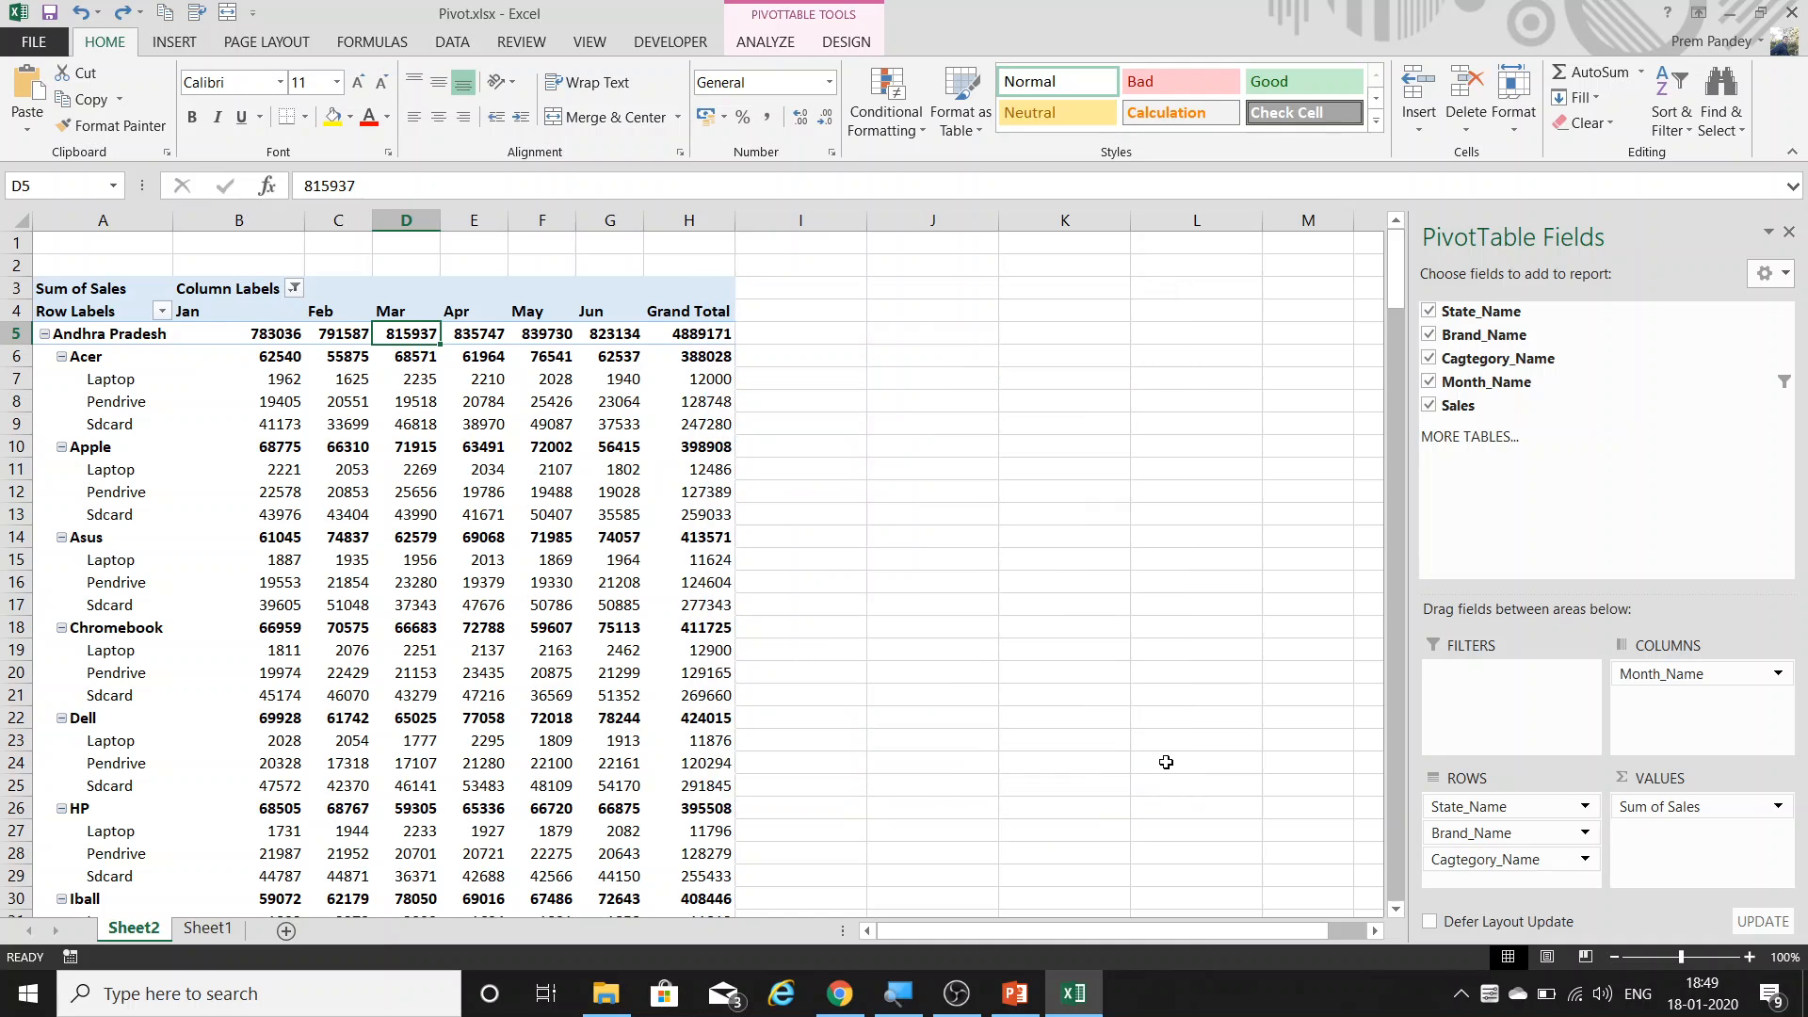
Try summarizing the Sales values by Average in the value field settings and undo the change.
click(1778, 809)
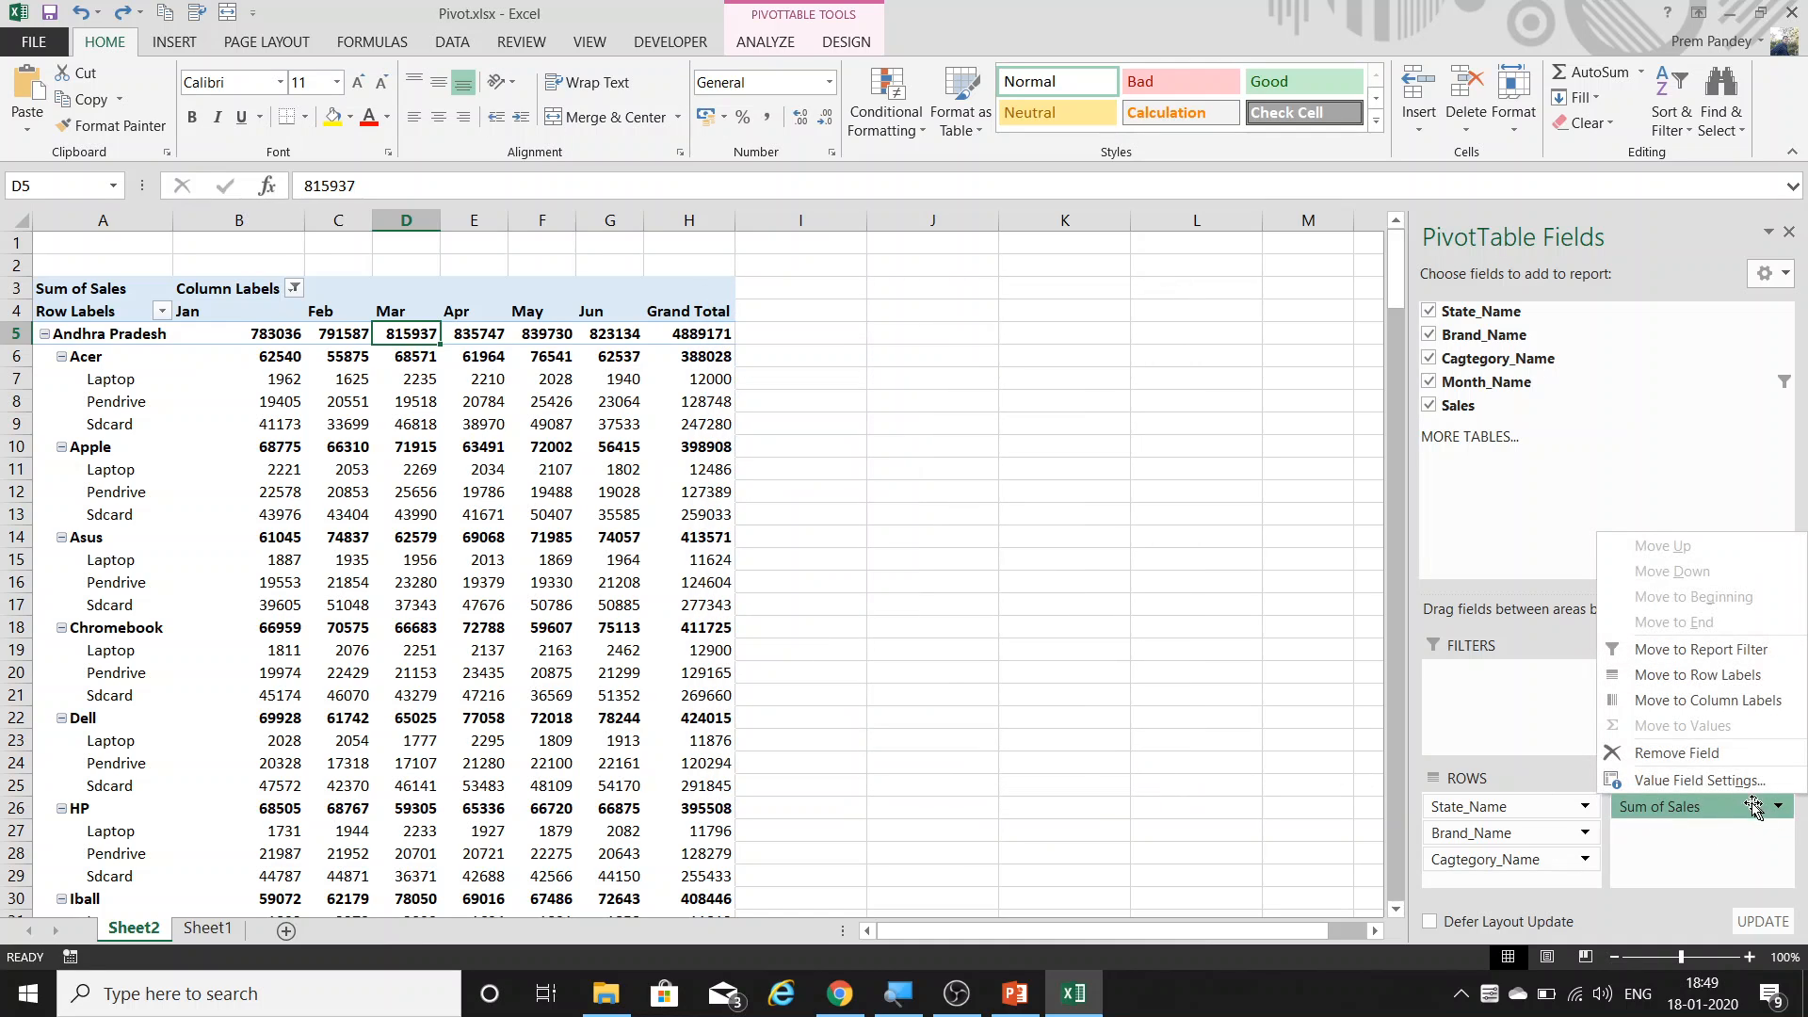
click(1726, 783)
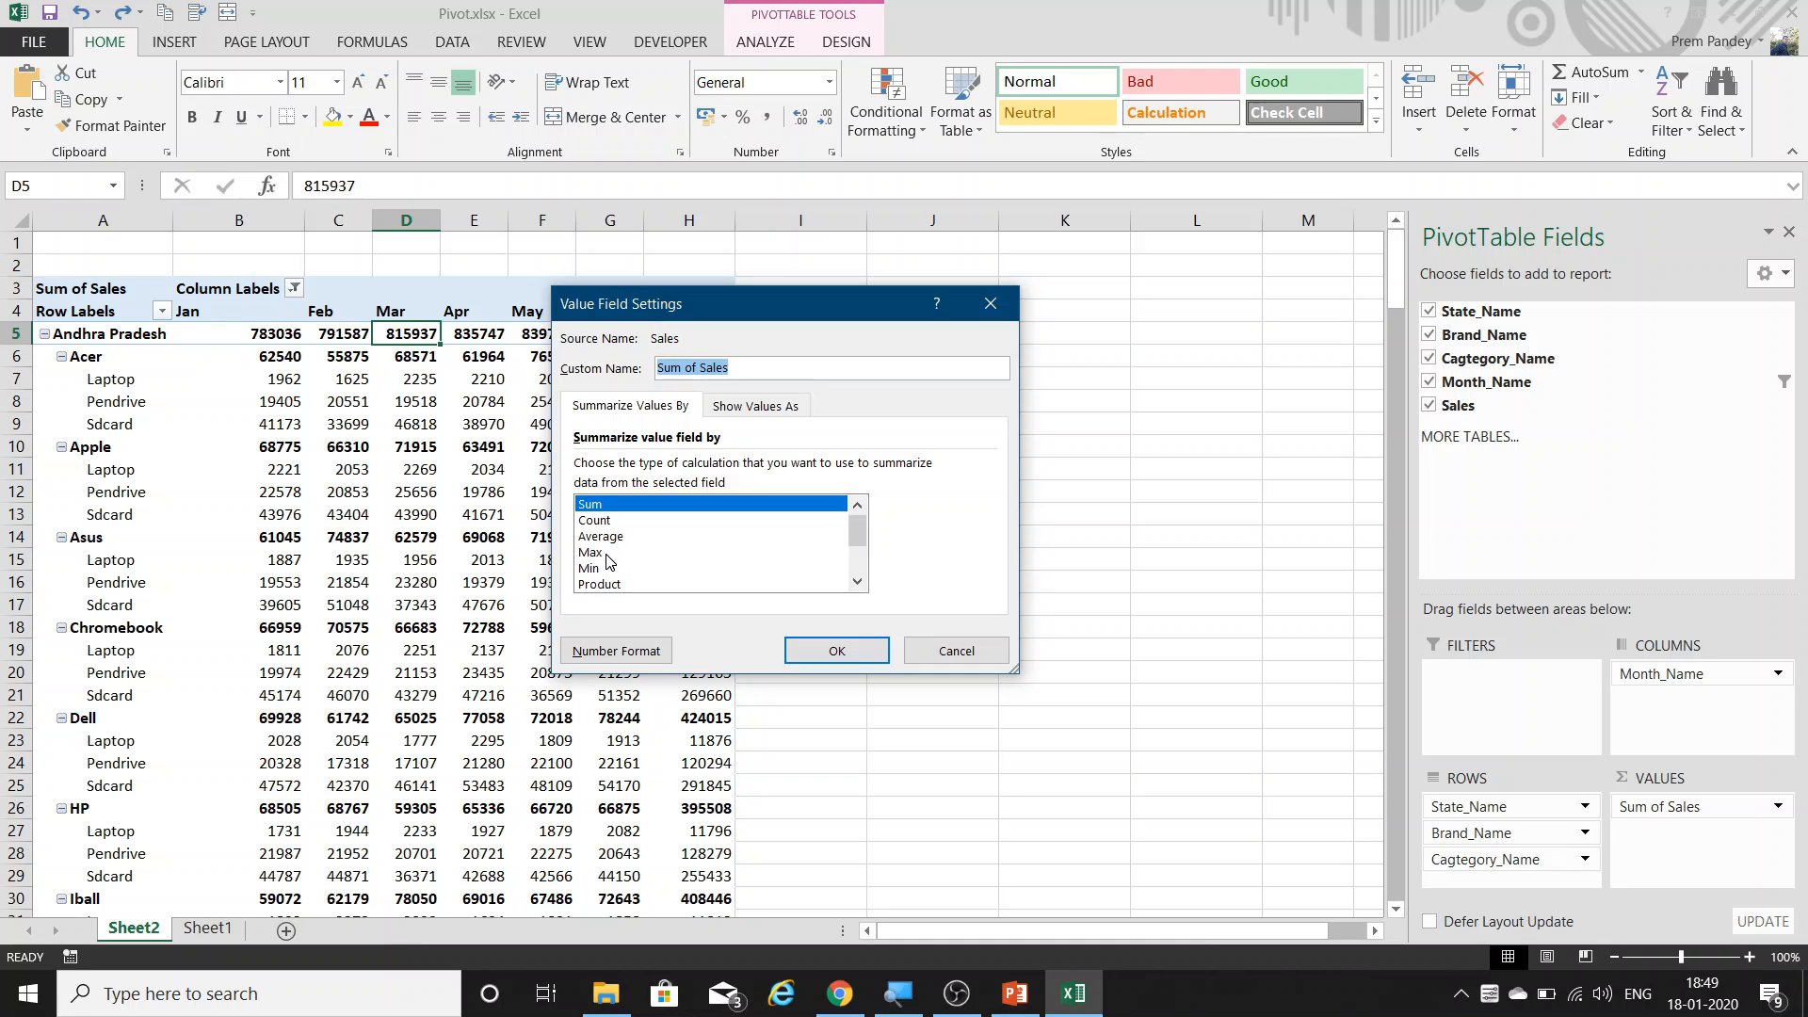
click(856, 584)
click(855, 584)
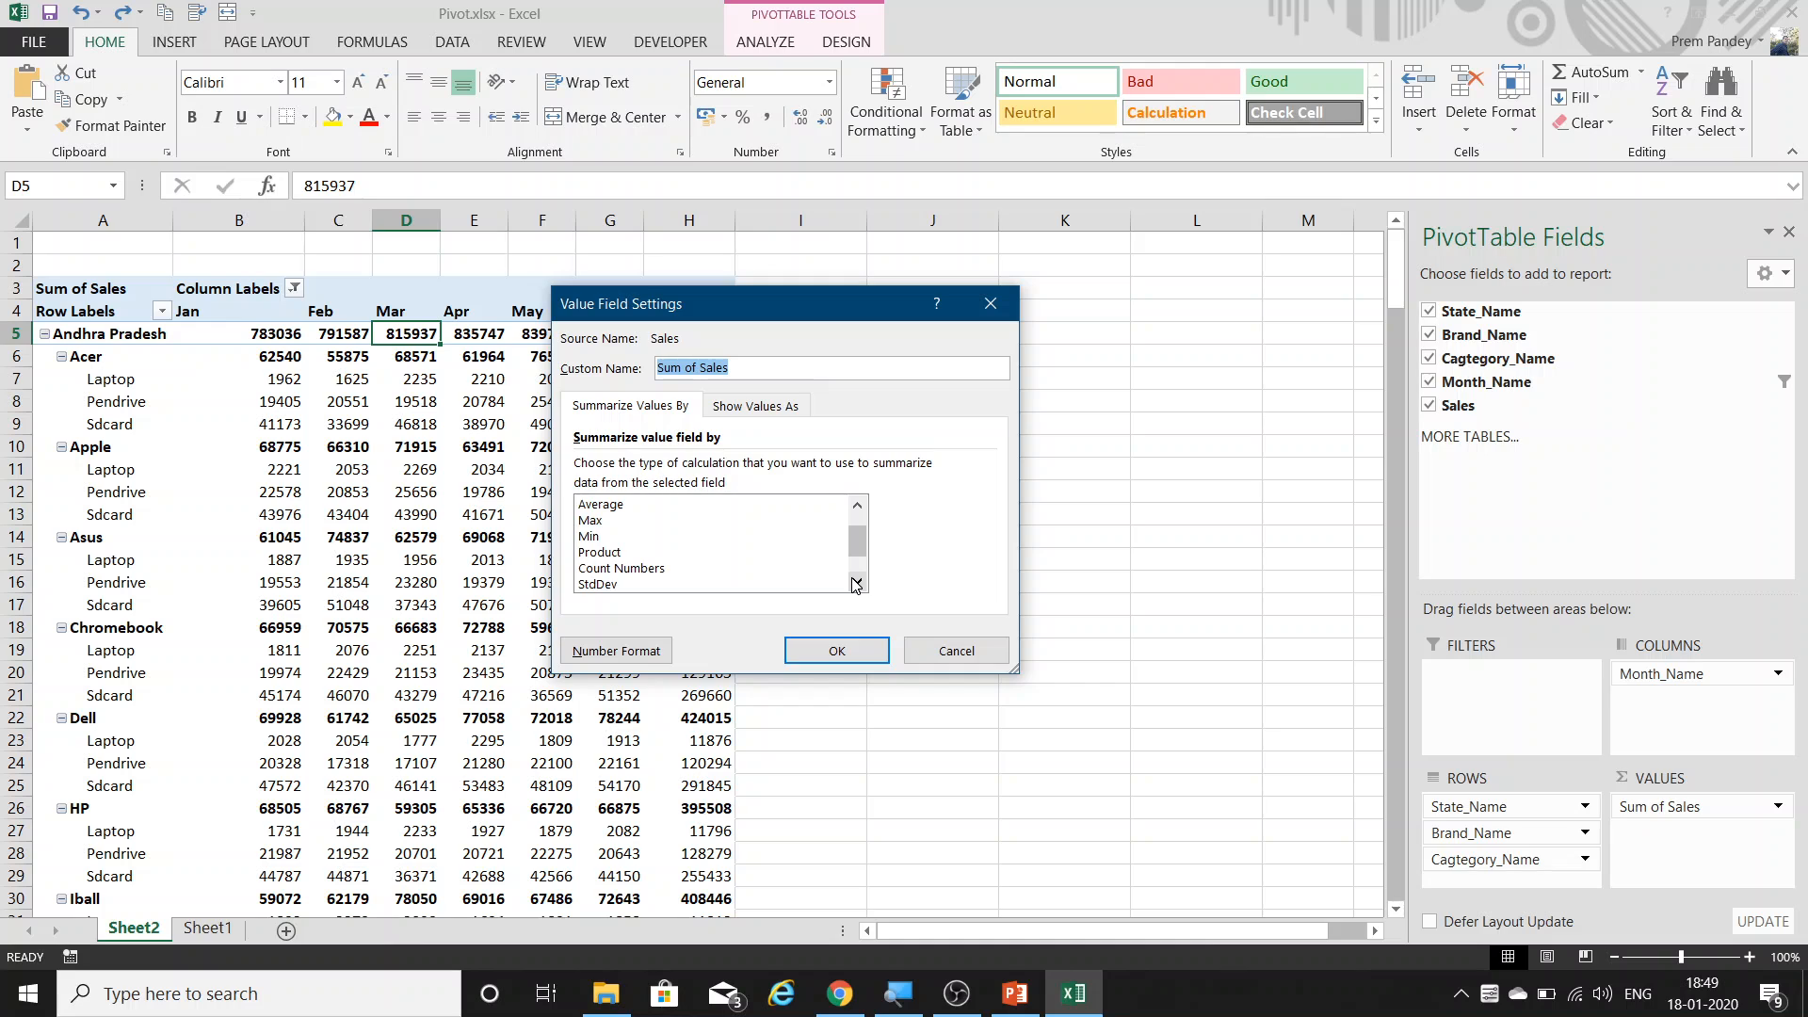
drag(857, 542, 857, 527)
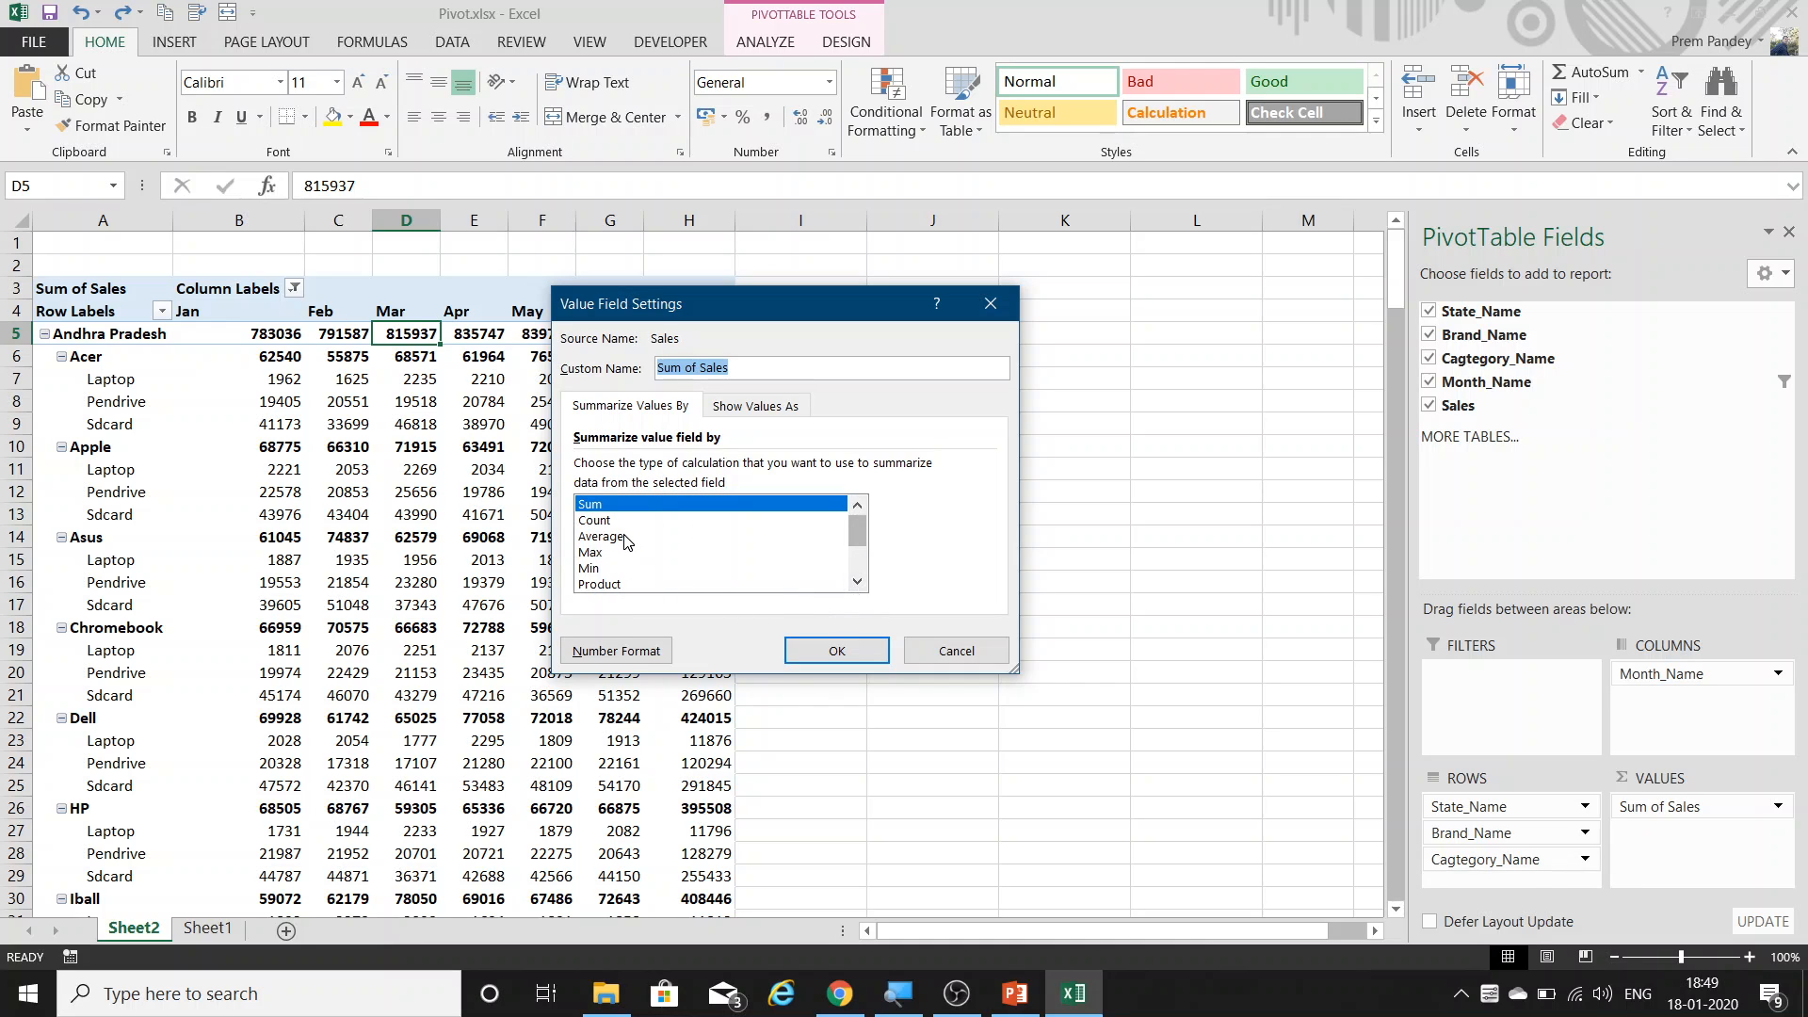
click(622, 537)
double_click(619, 538)
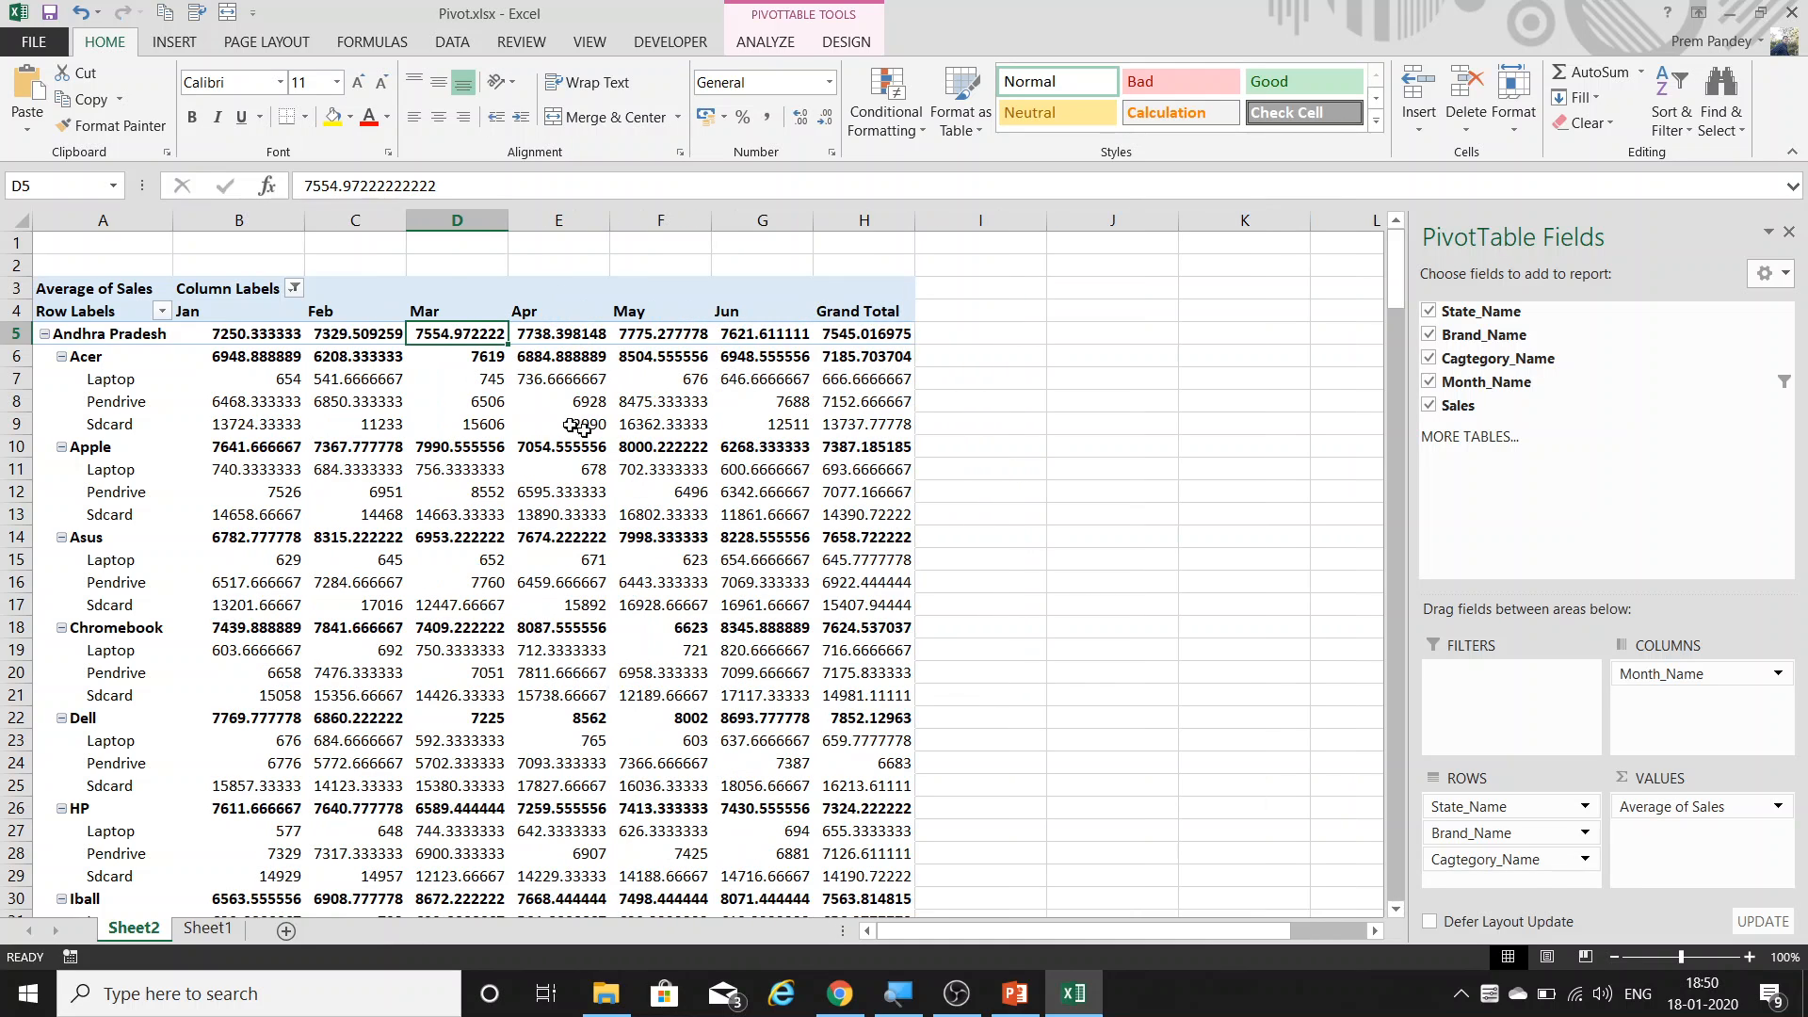
mouse_move(333, 439)
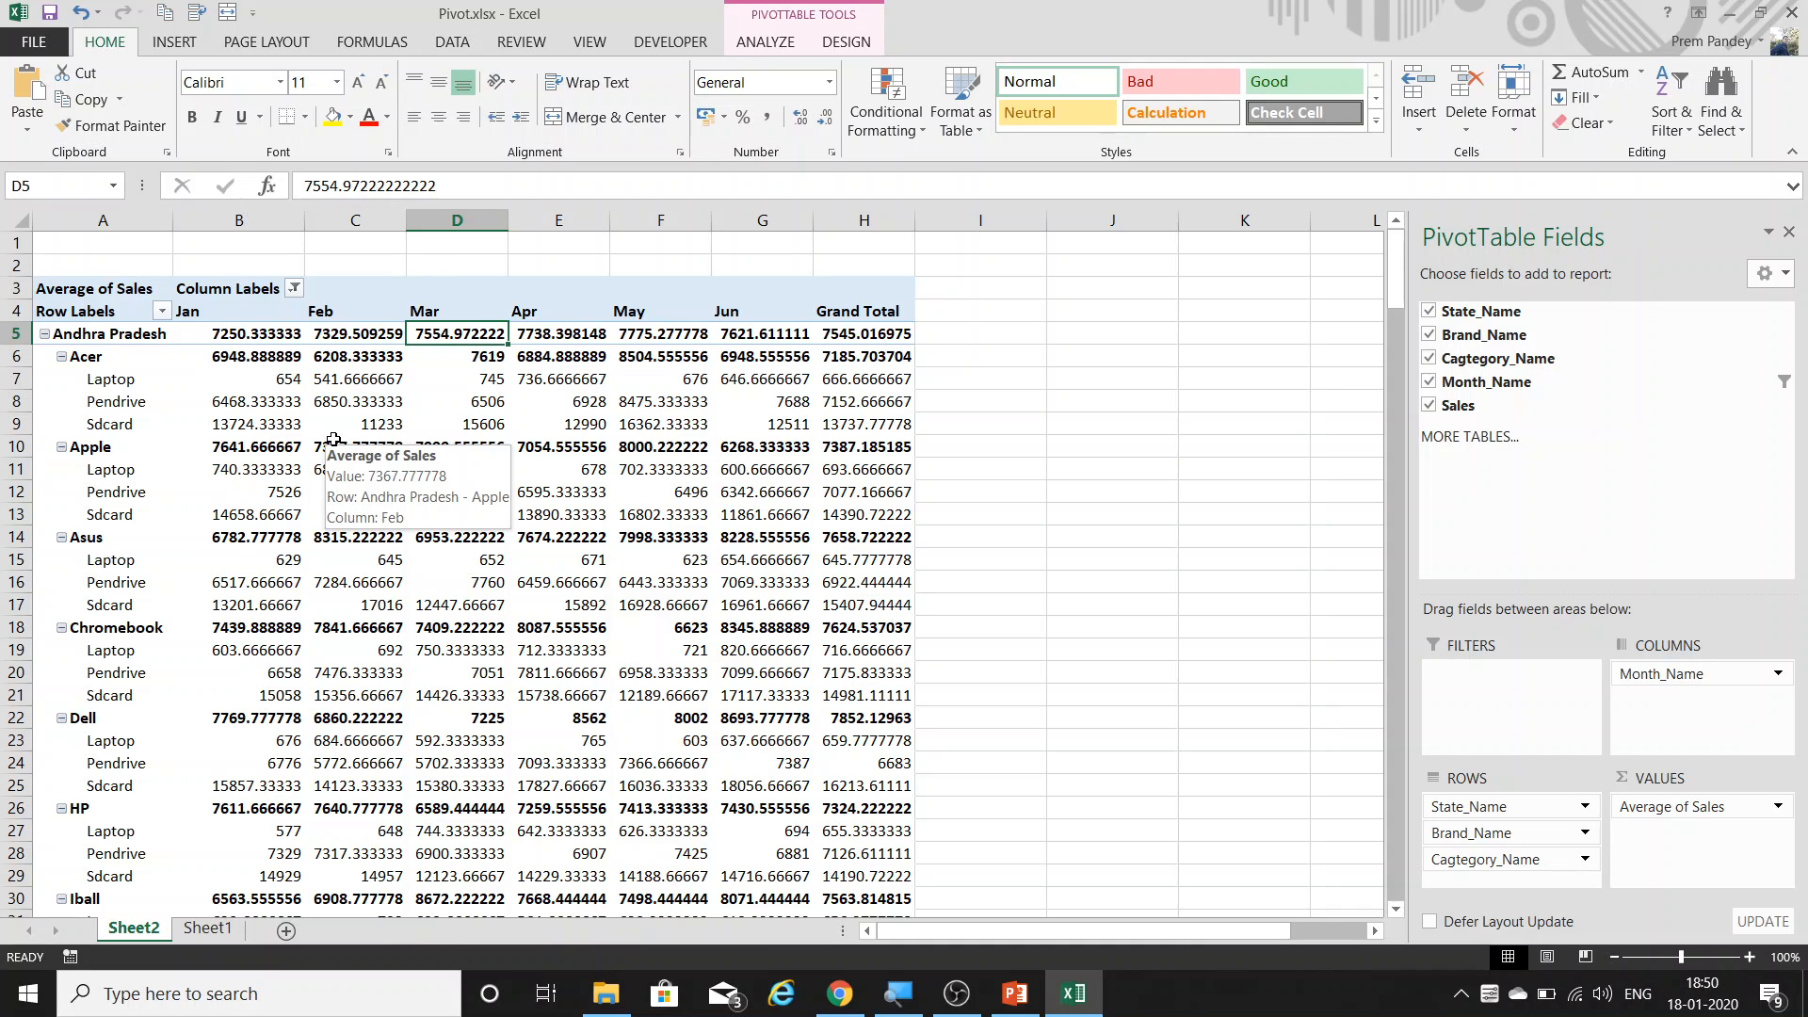
key(ctrl+z)
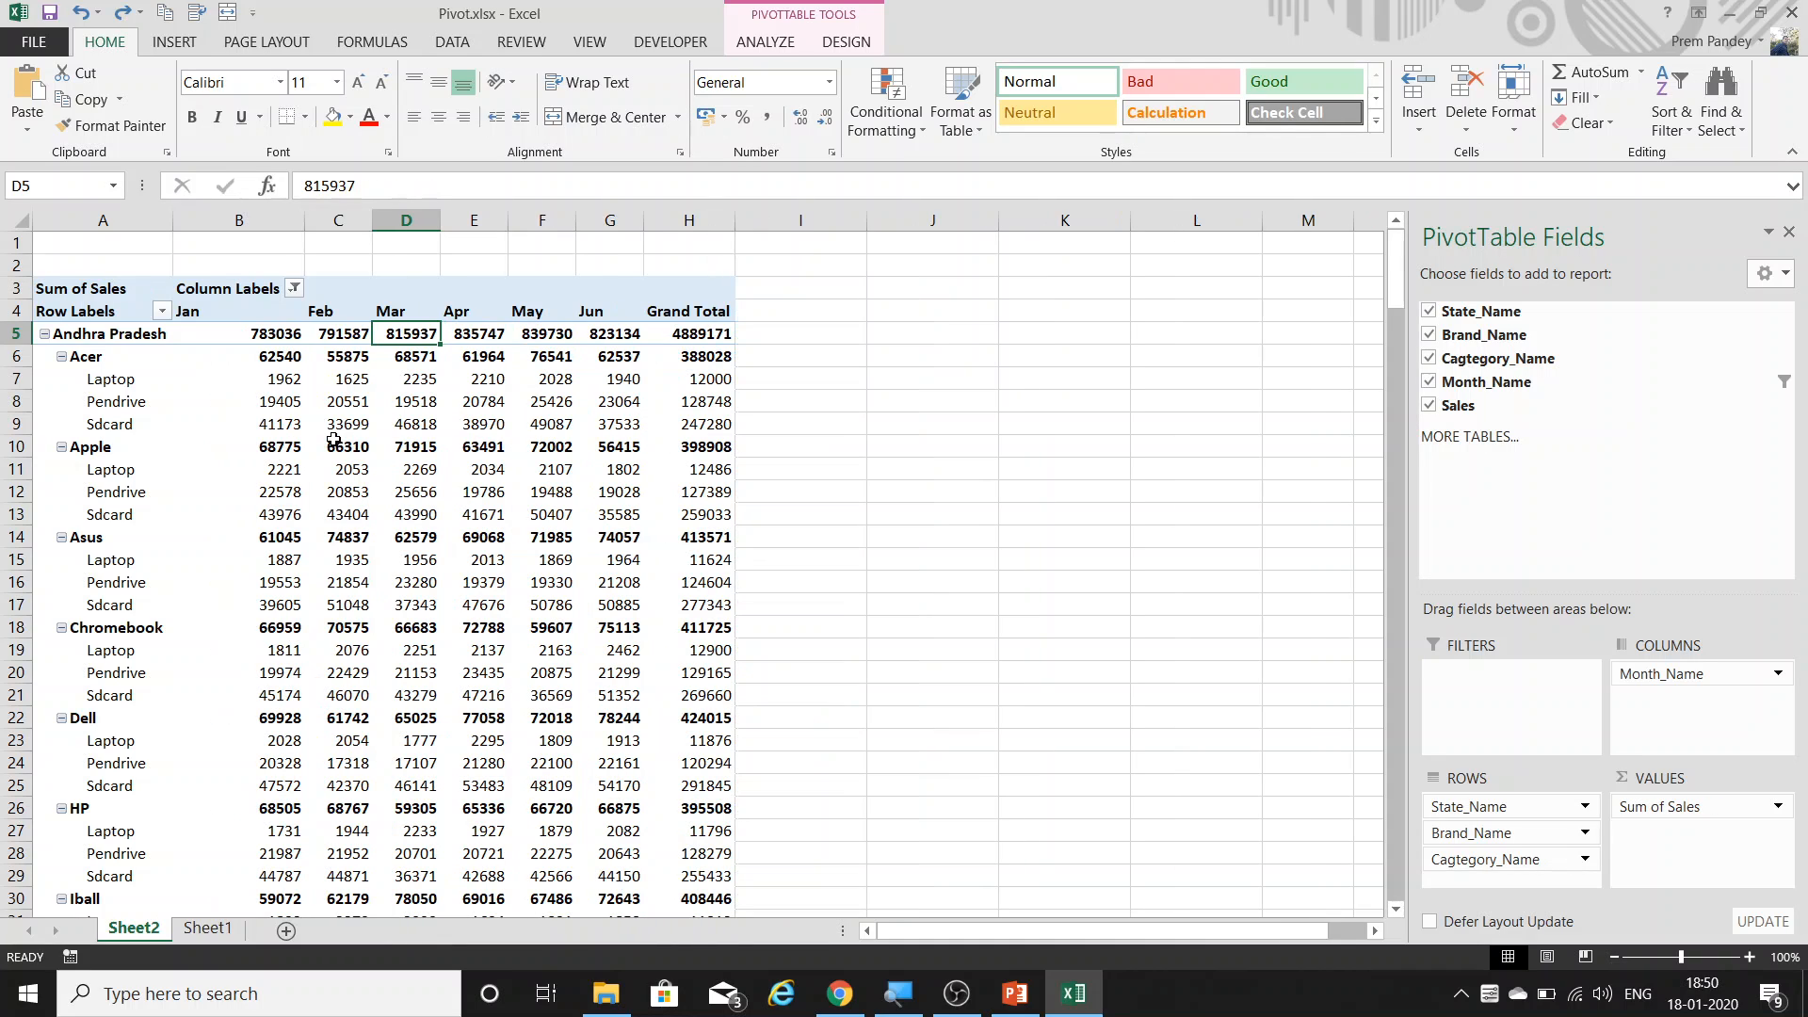
View the available commands and number format categories for Acer's January Laptop sales cell without changing its format.
click(1778, 808)
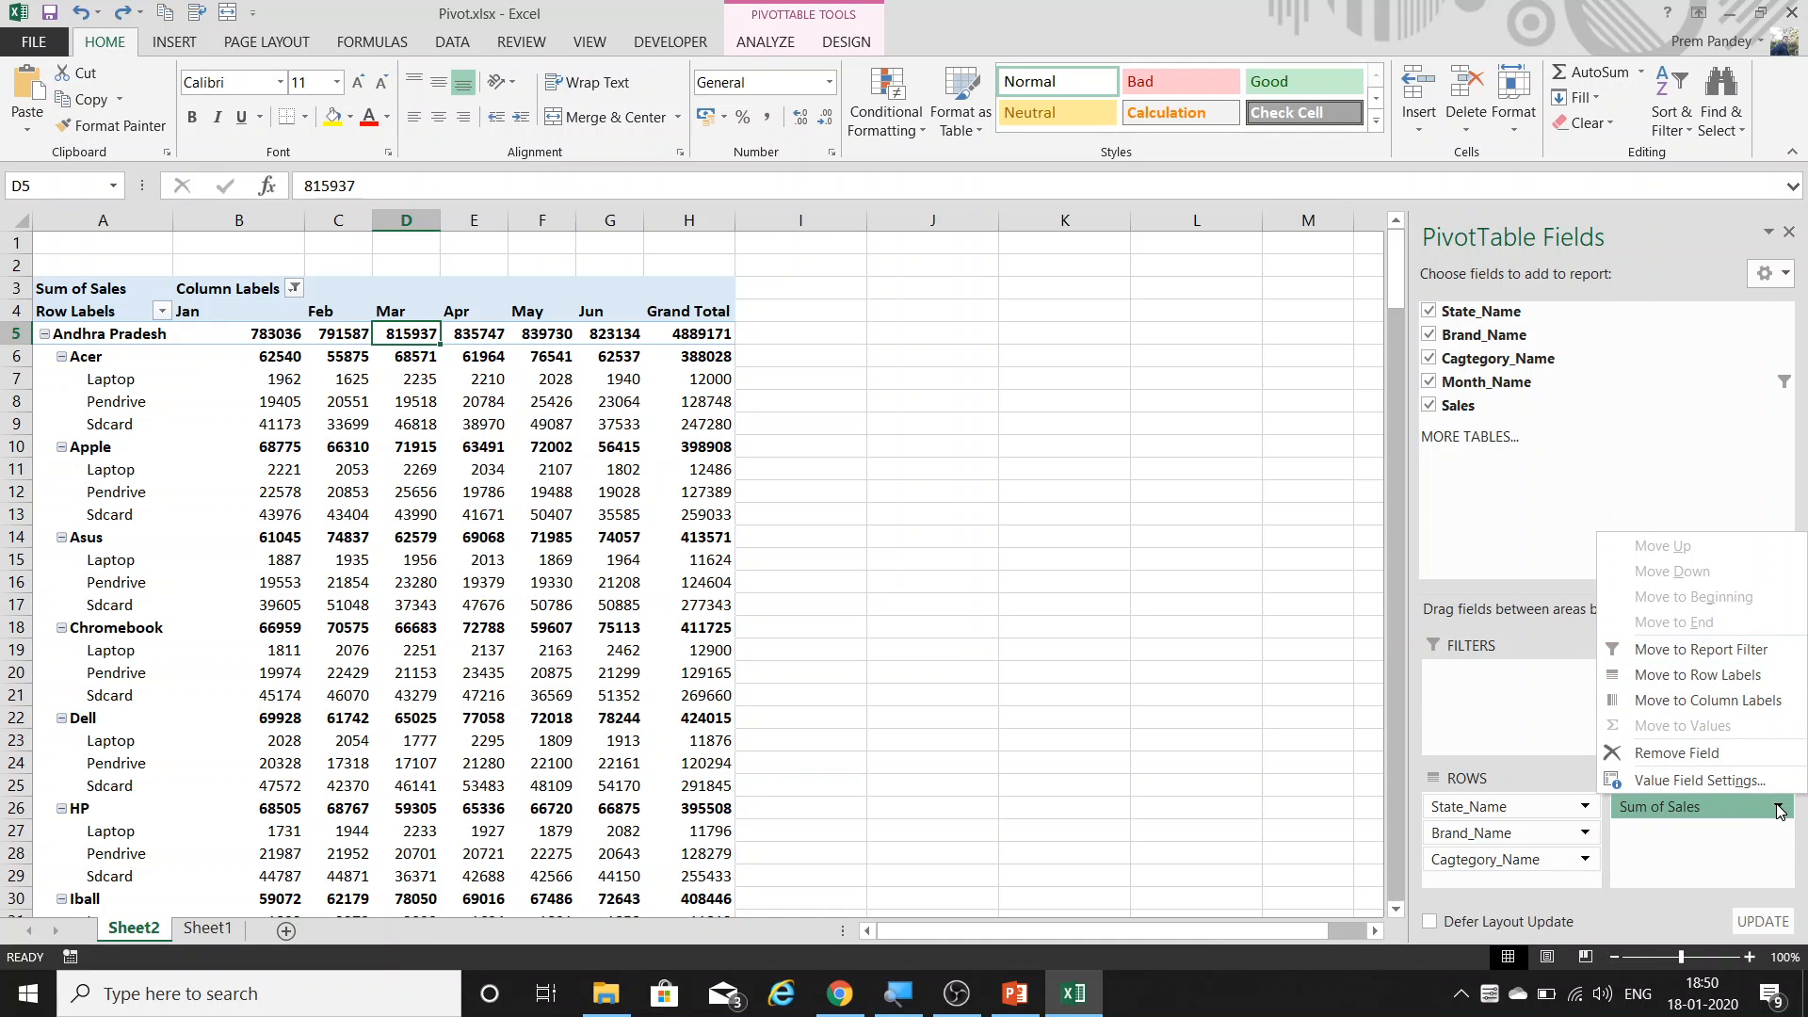
click(1766, 846)
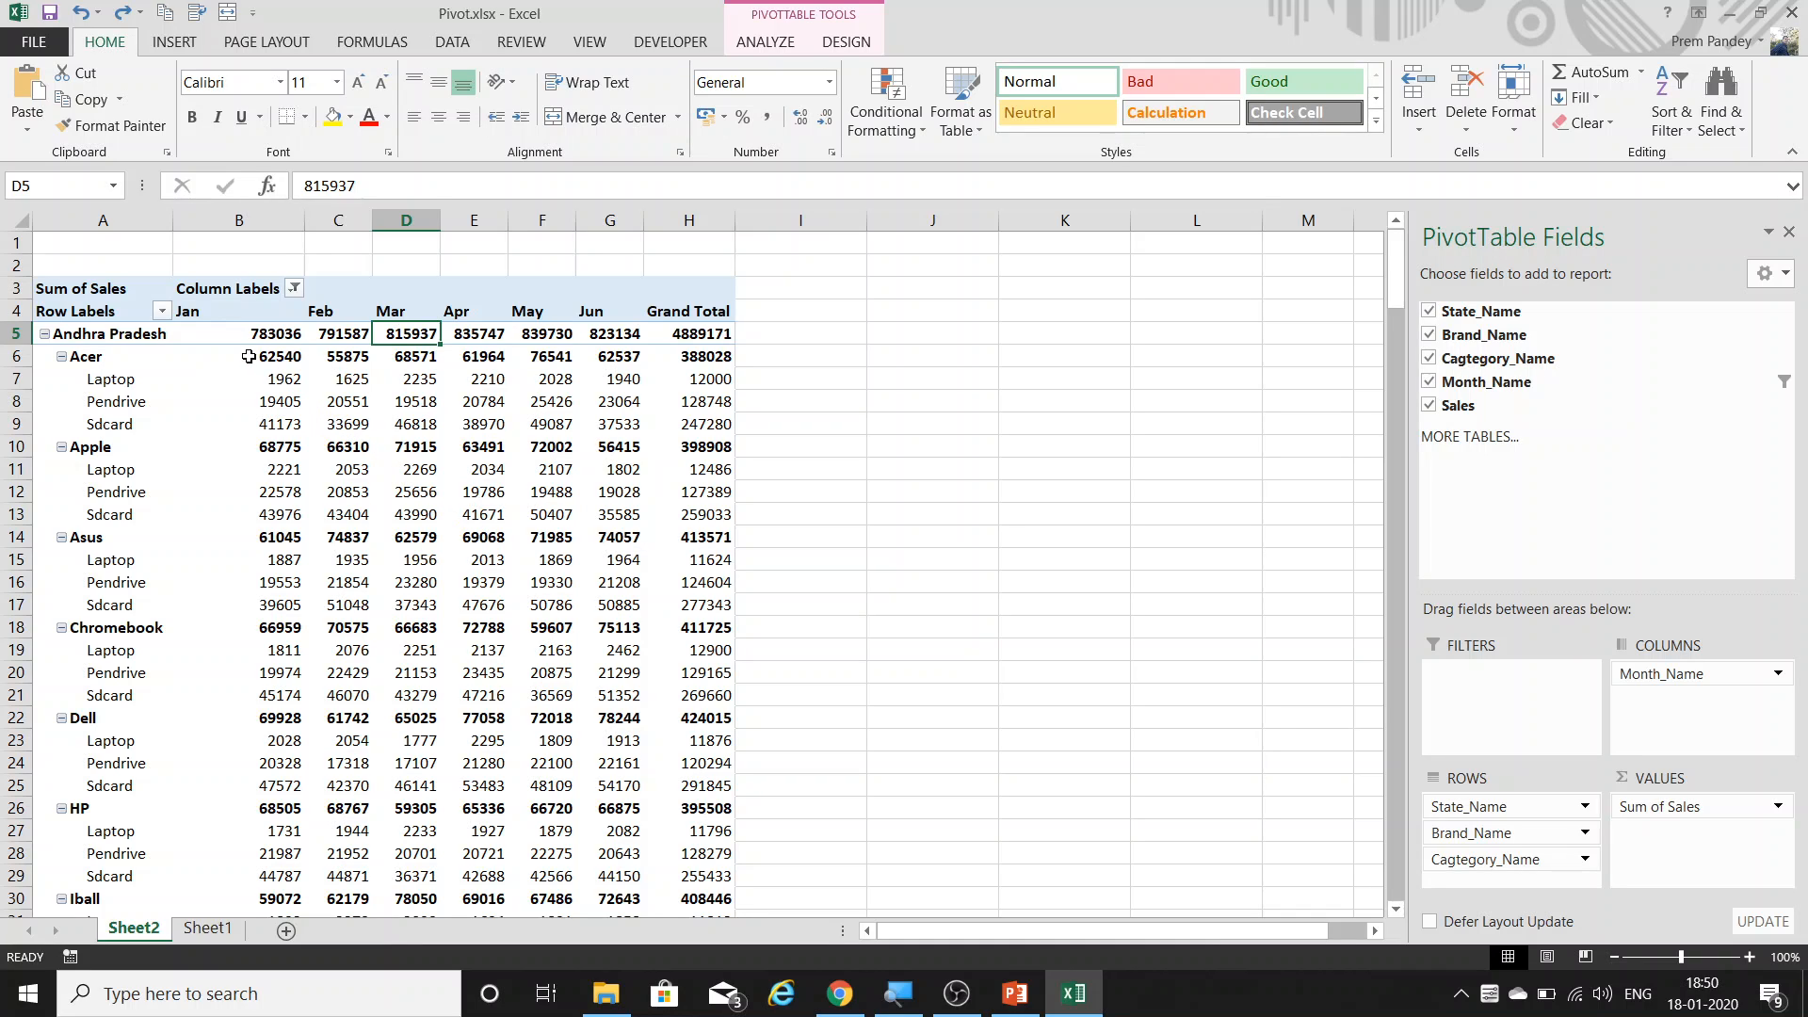
mouse_move(247, 356)
mouse_move(281, 384)
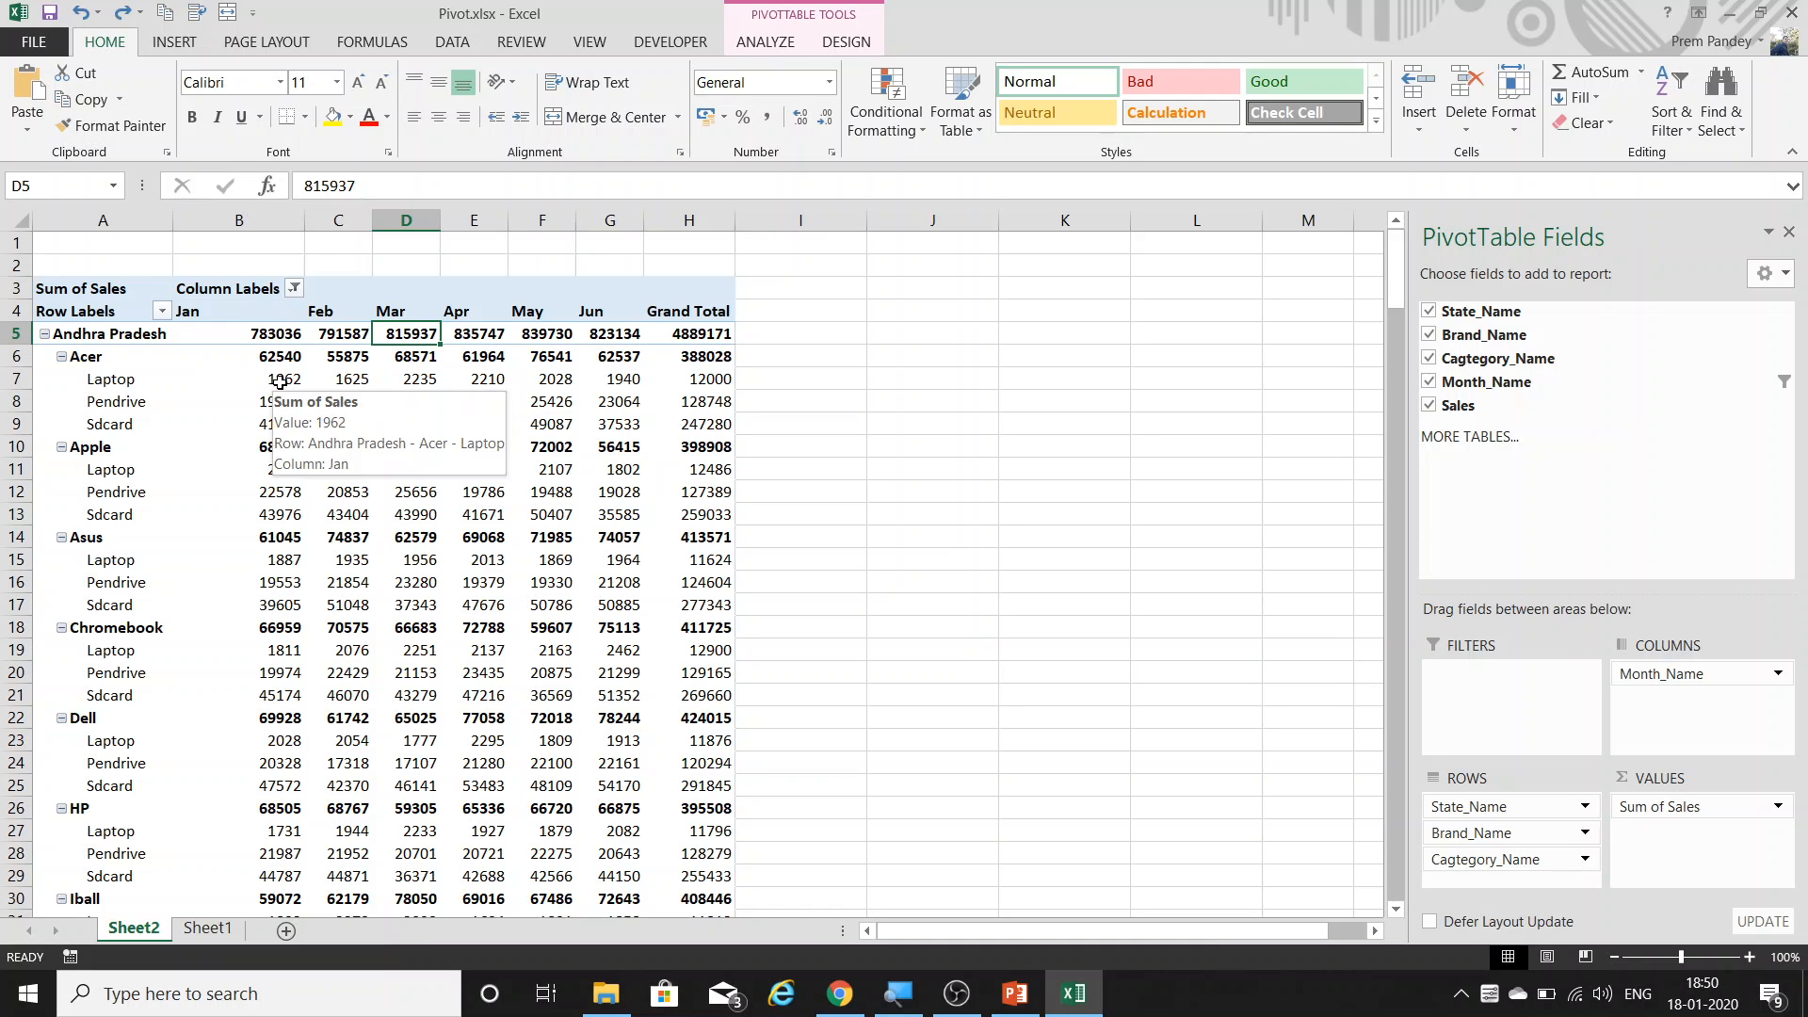
right_click(280, 381)
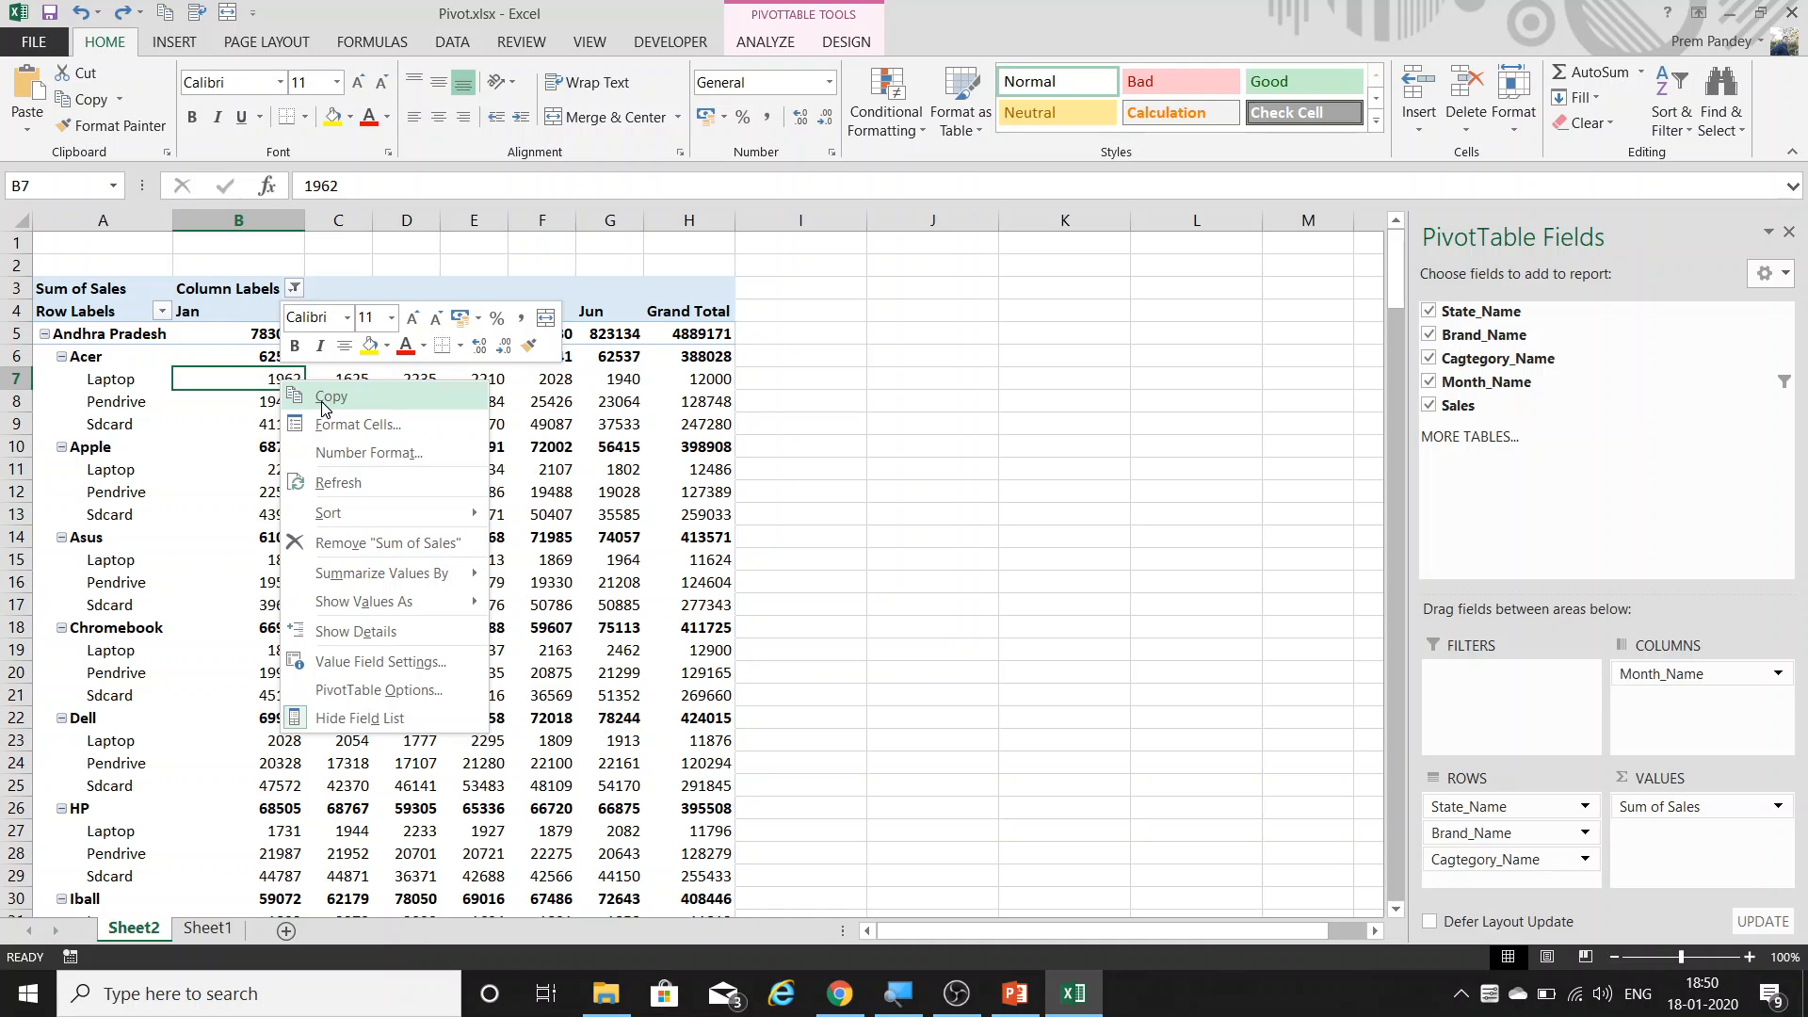
key(Escape)
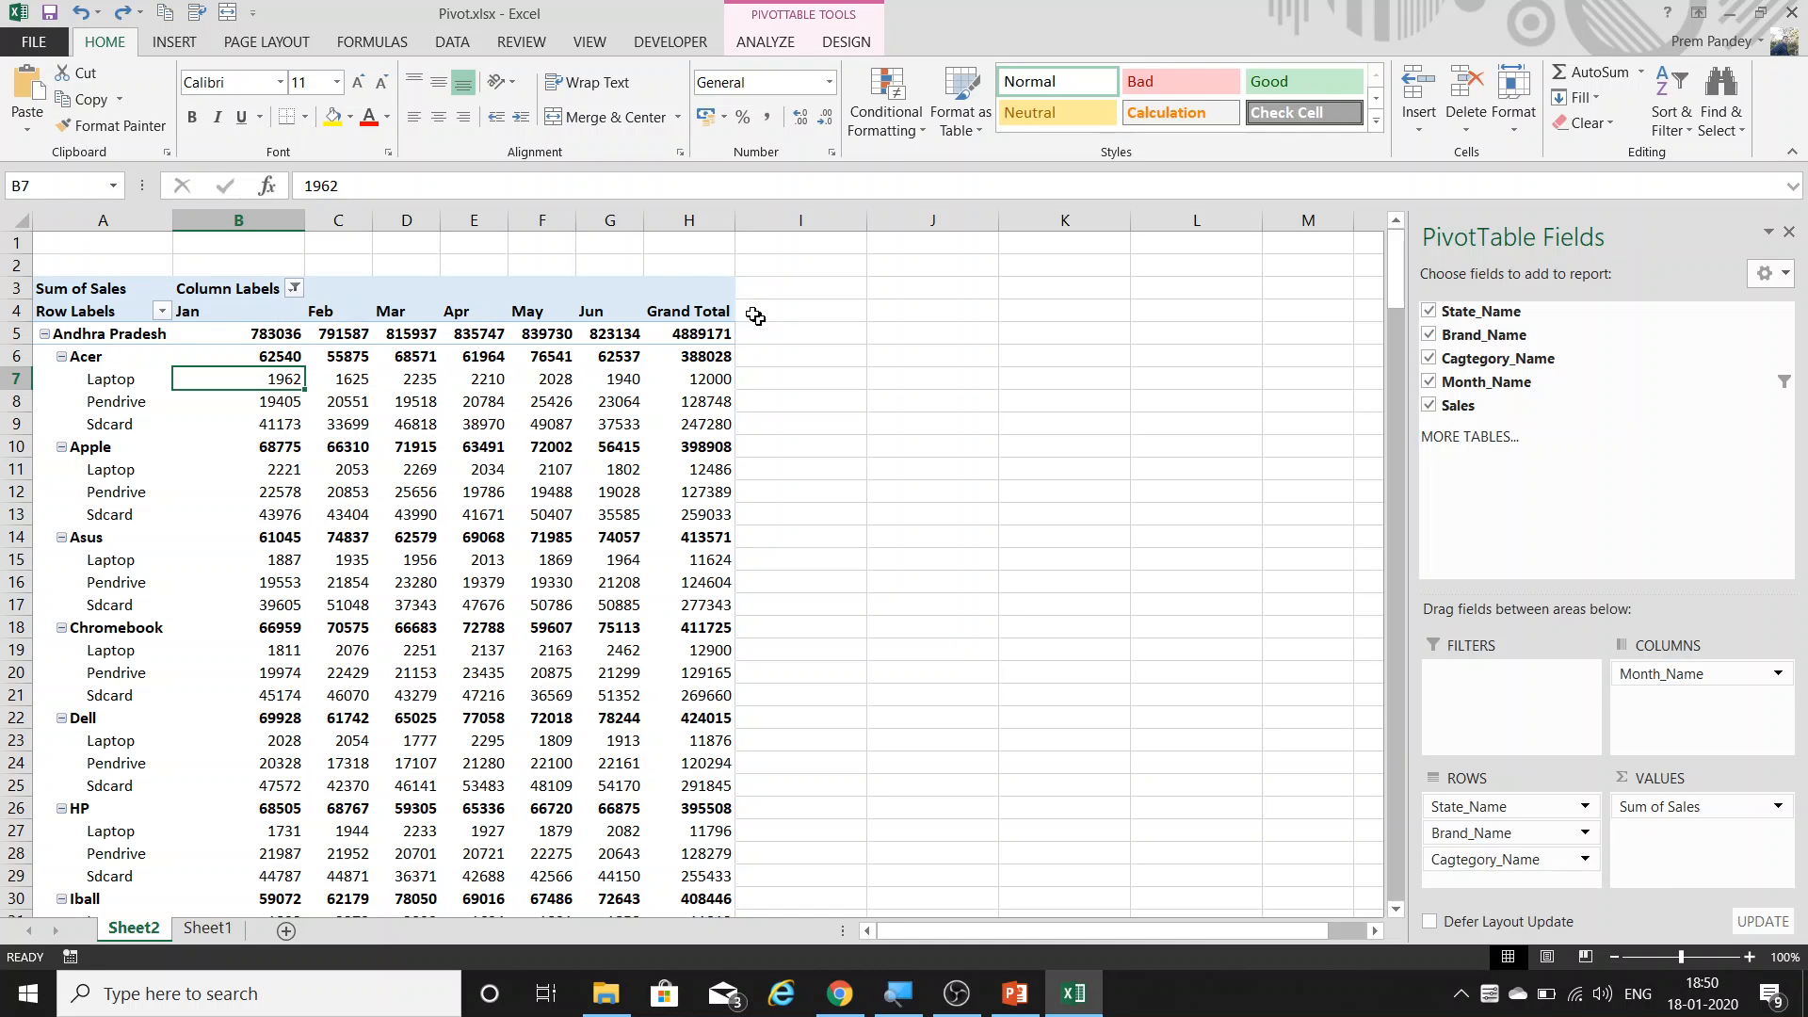
key(ctrl+1)
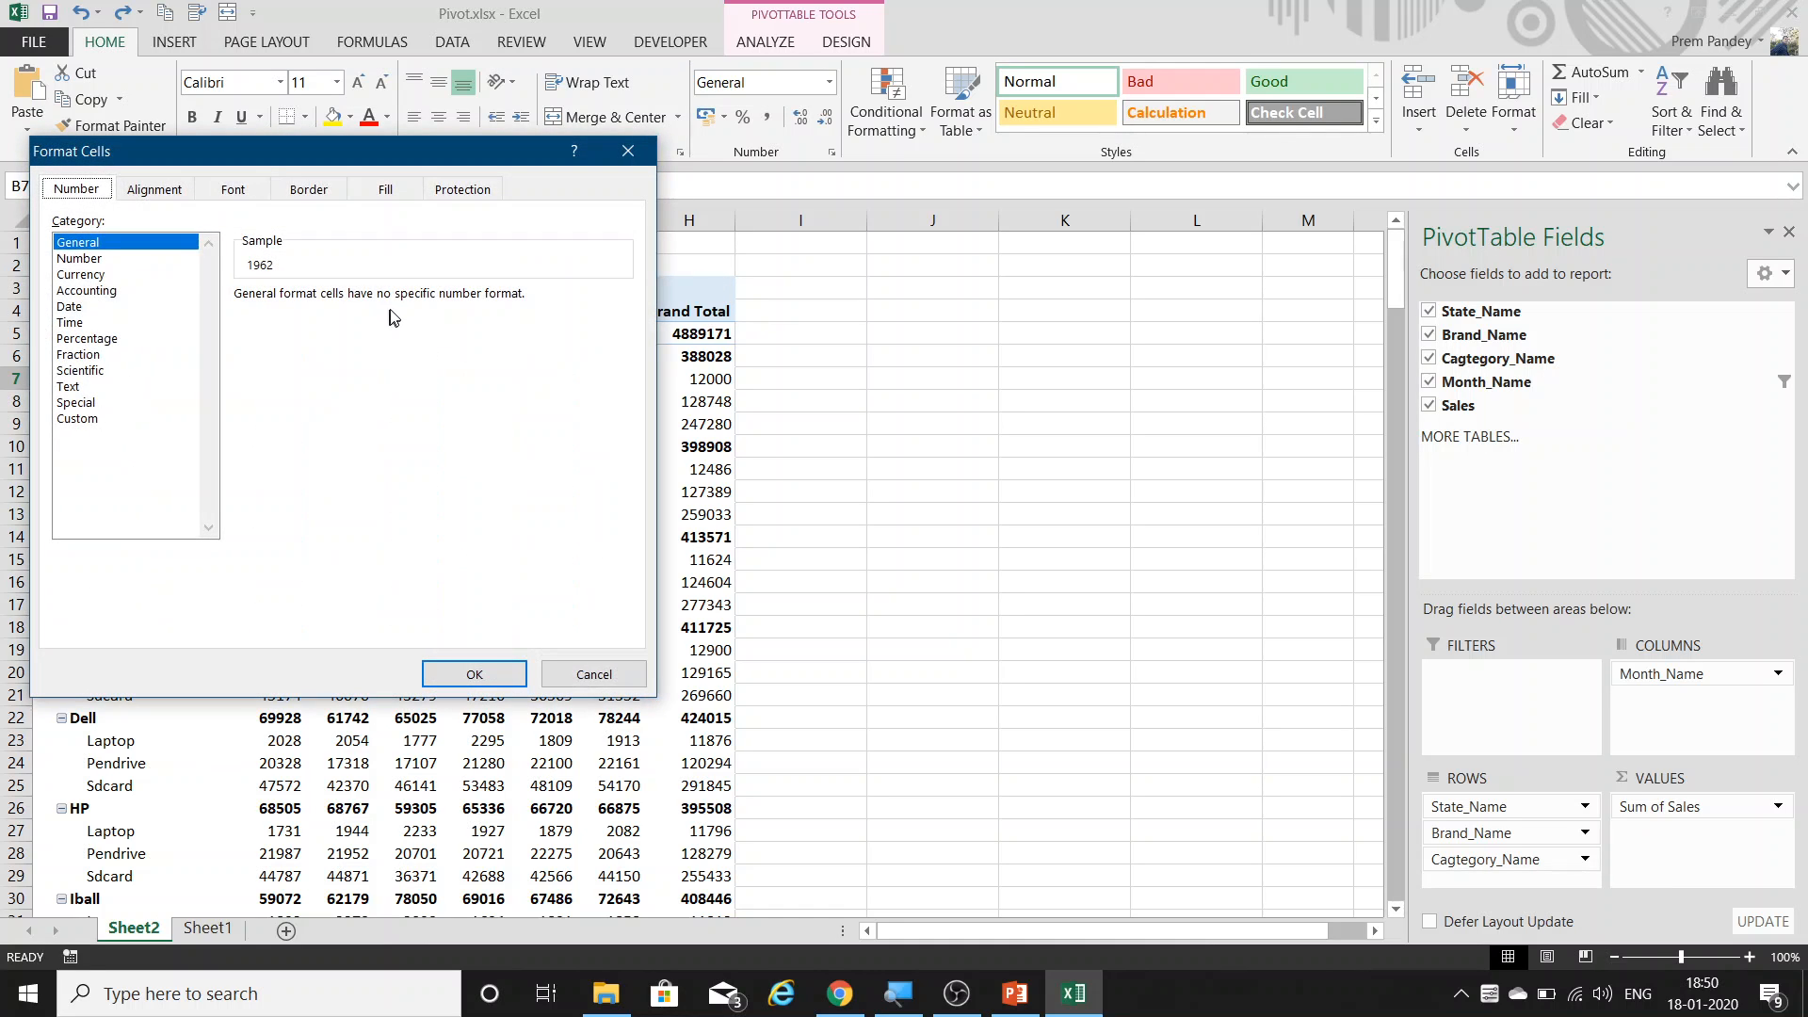
drag(445, 299, 1092, 286)
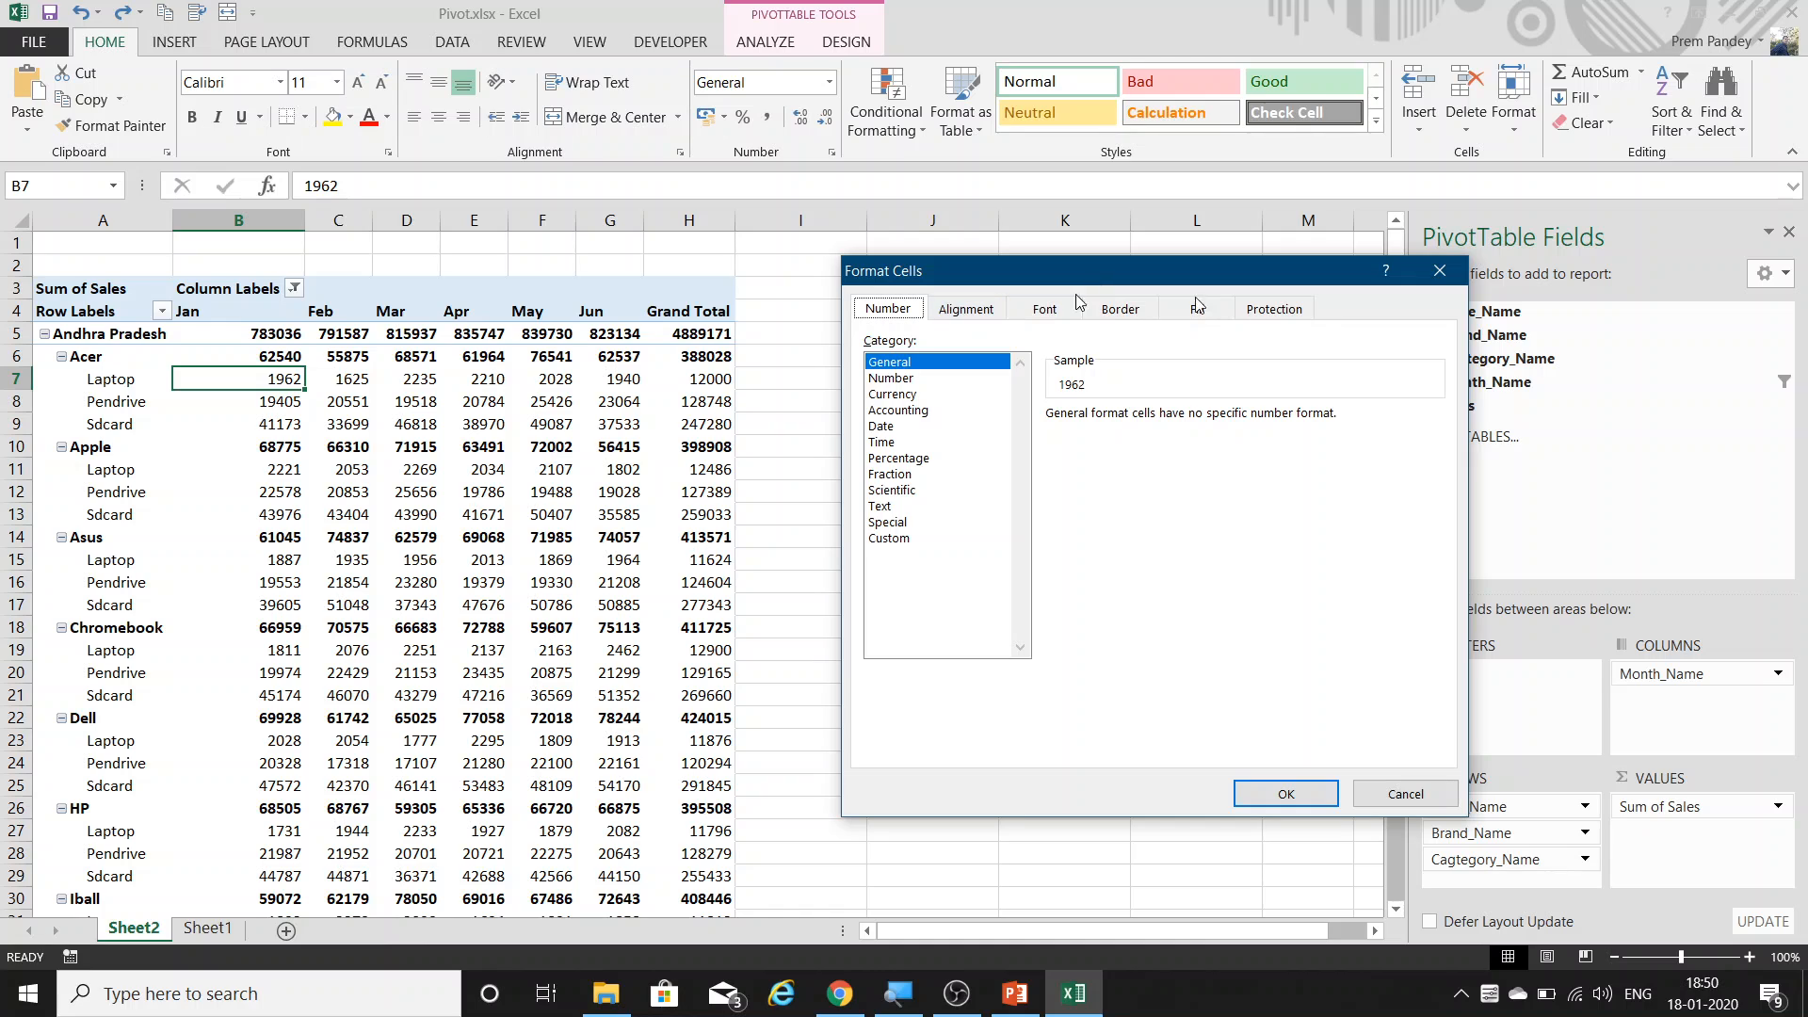
click(1443, 274)
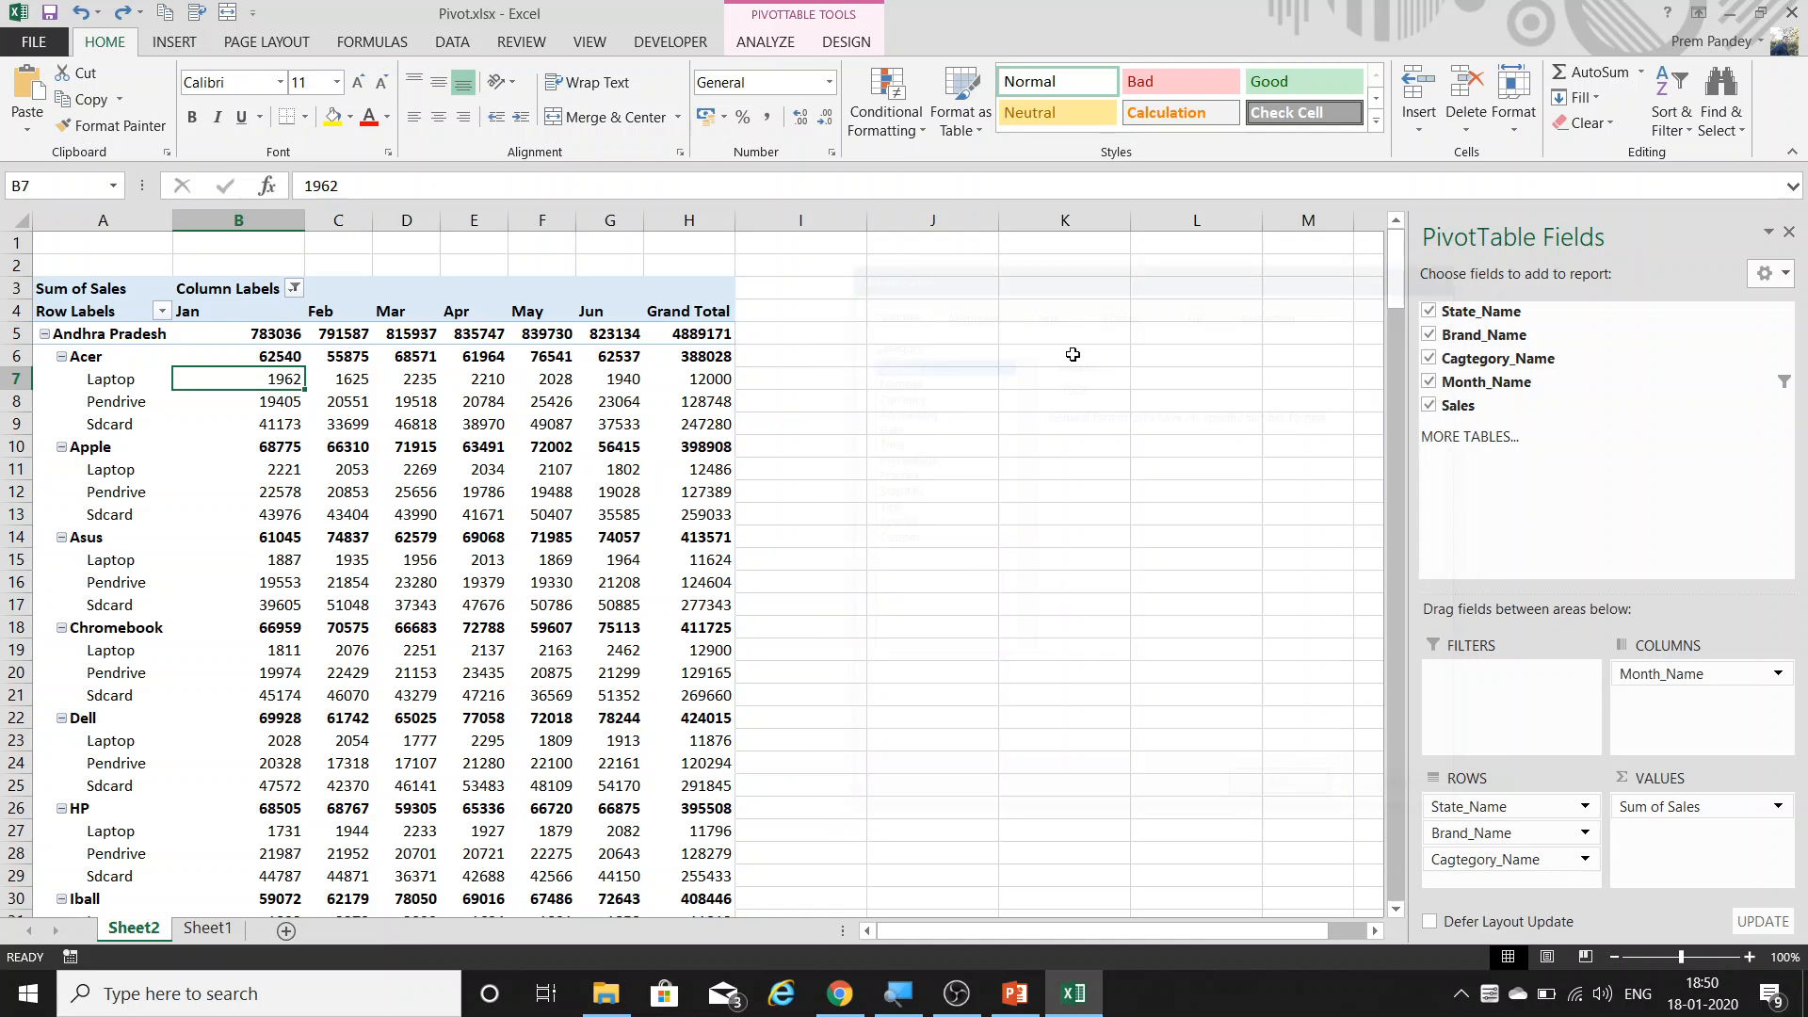
Examine the Summarize Values By and Show Values As options for the PivotTable's sales values.
right_click(524, 366)
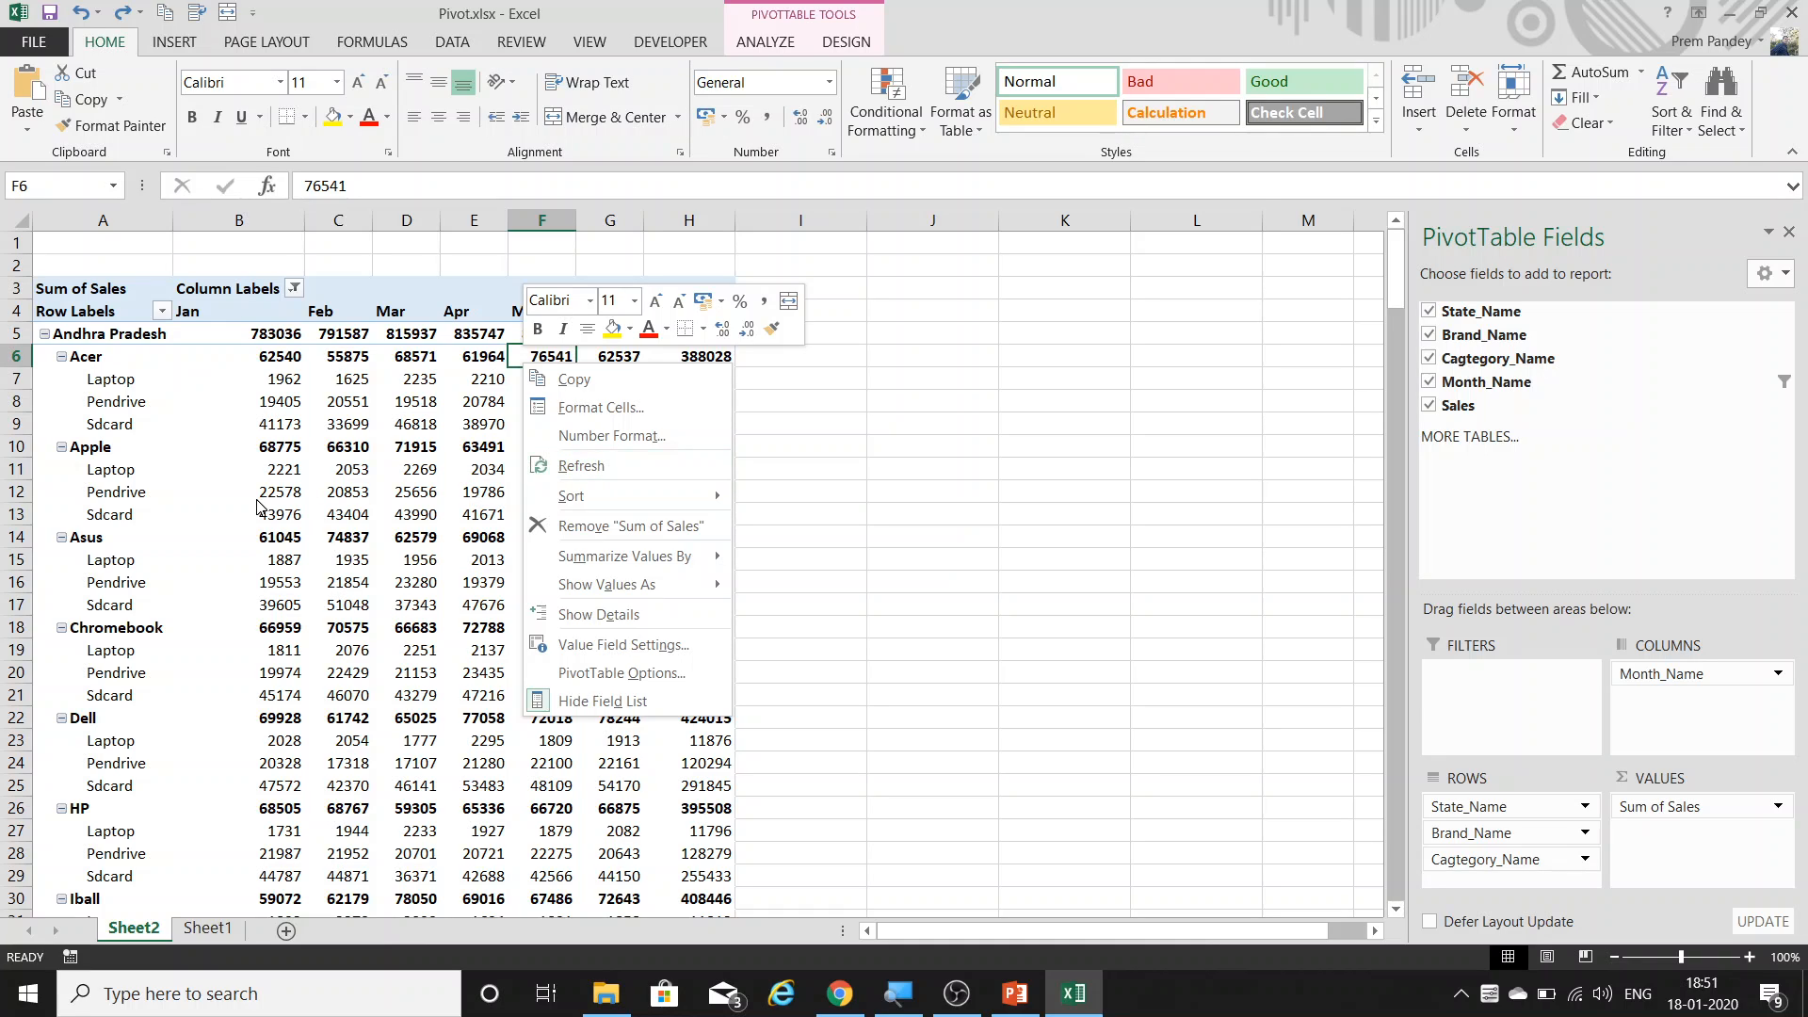
click(233, 527)
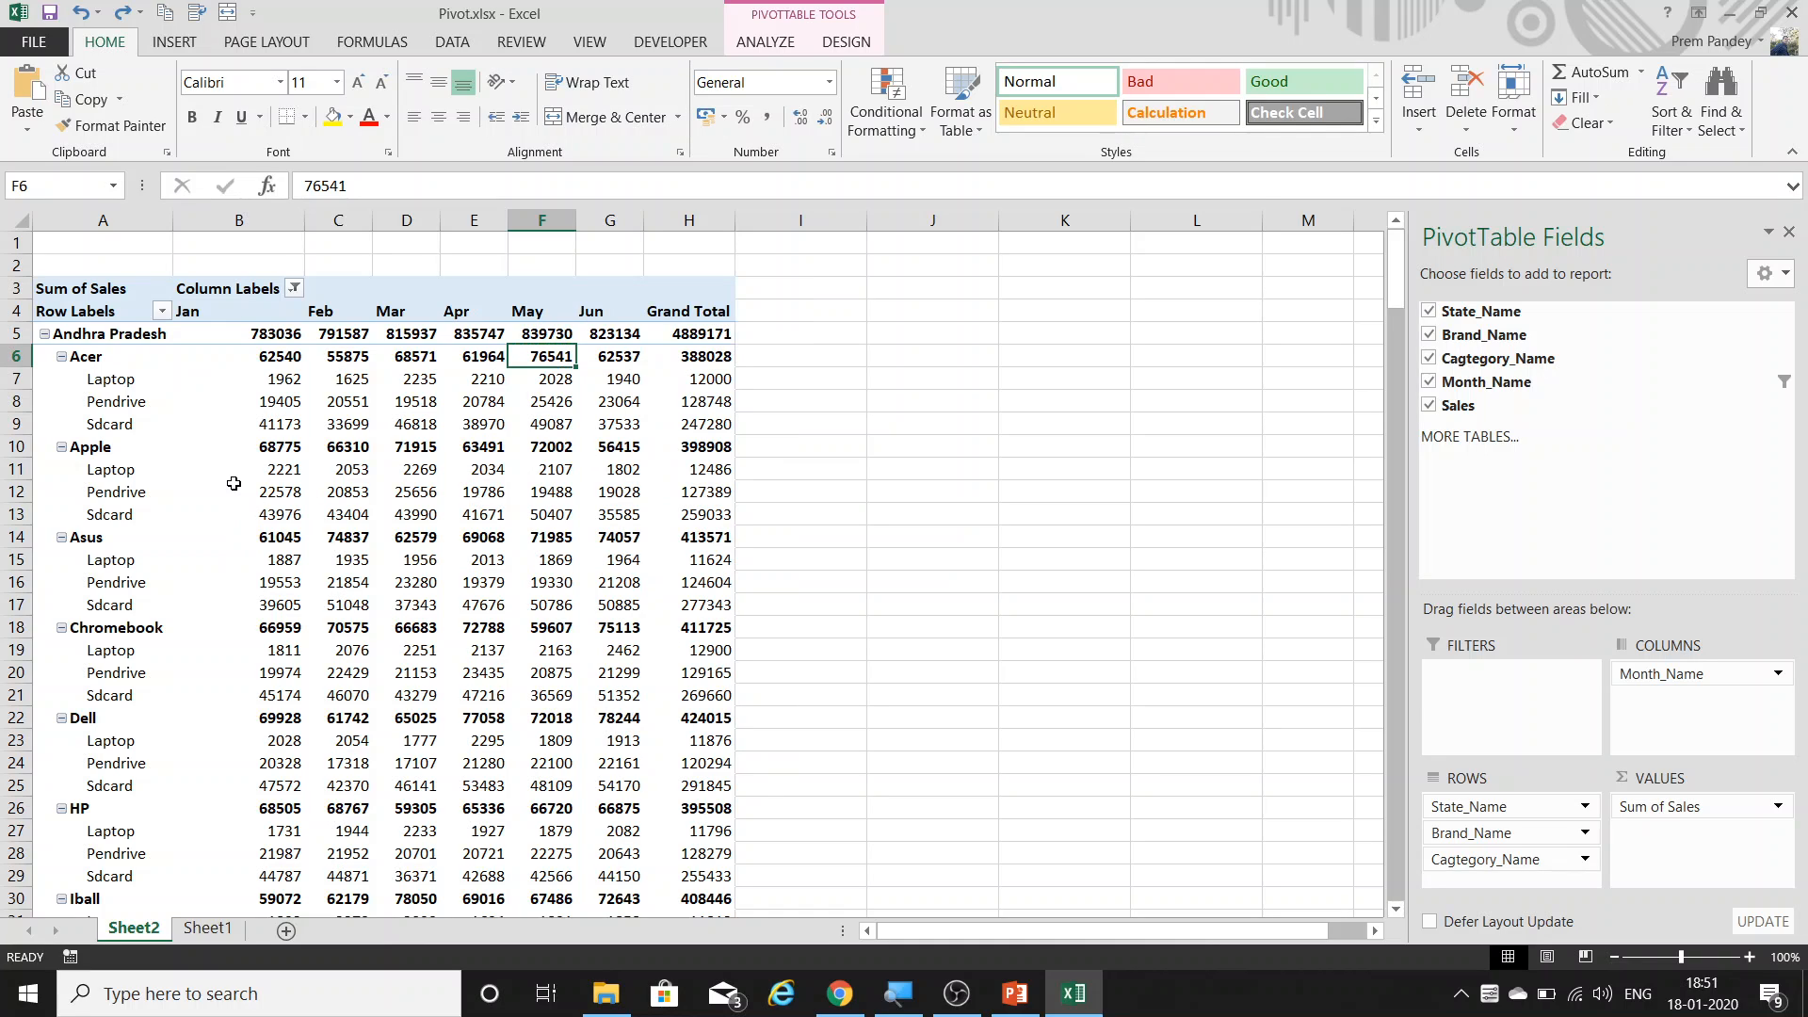
right_click(362, 386)
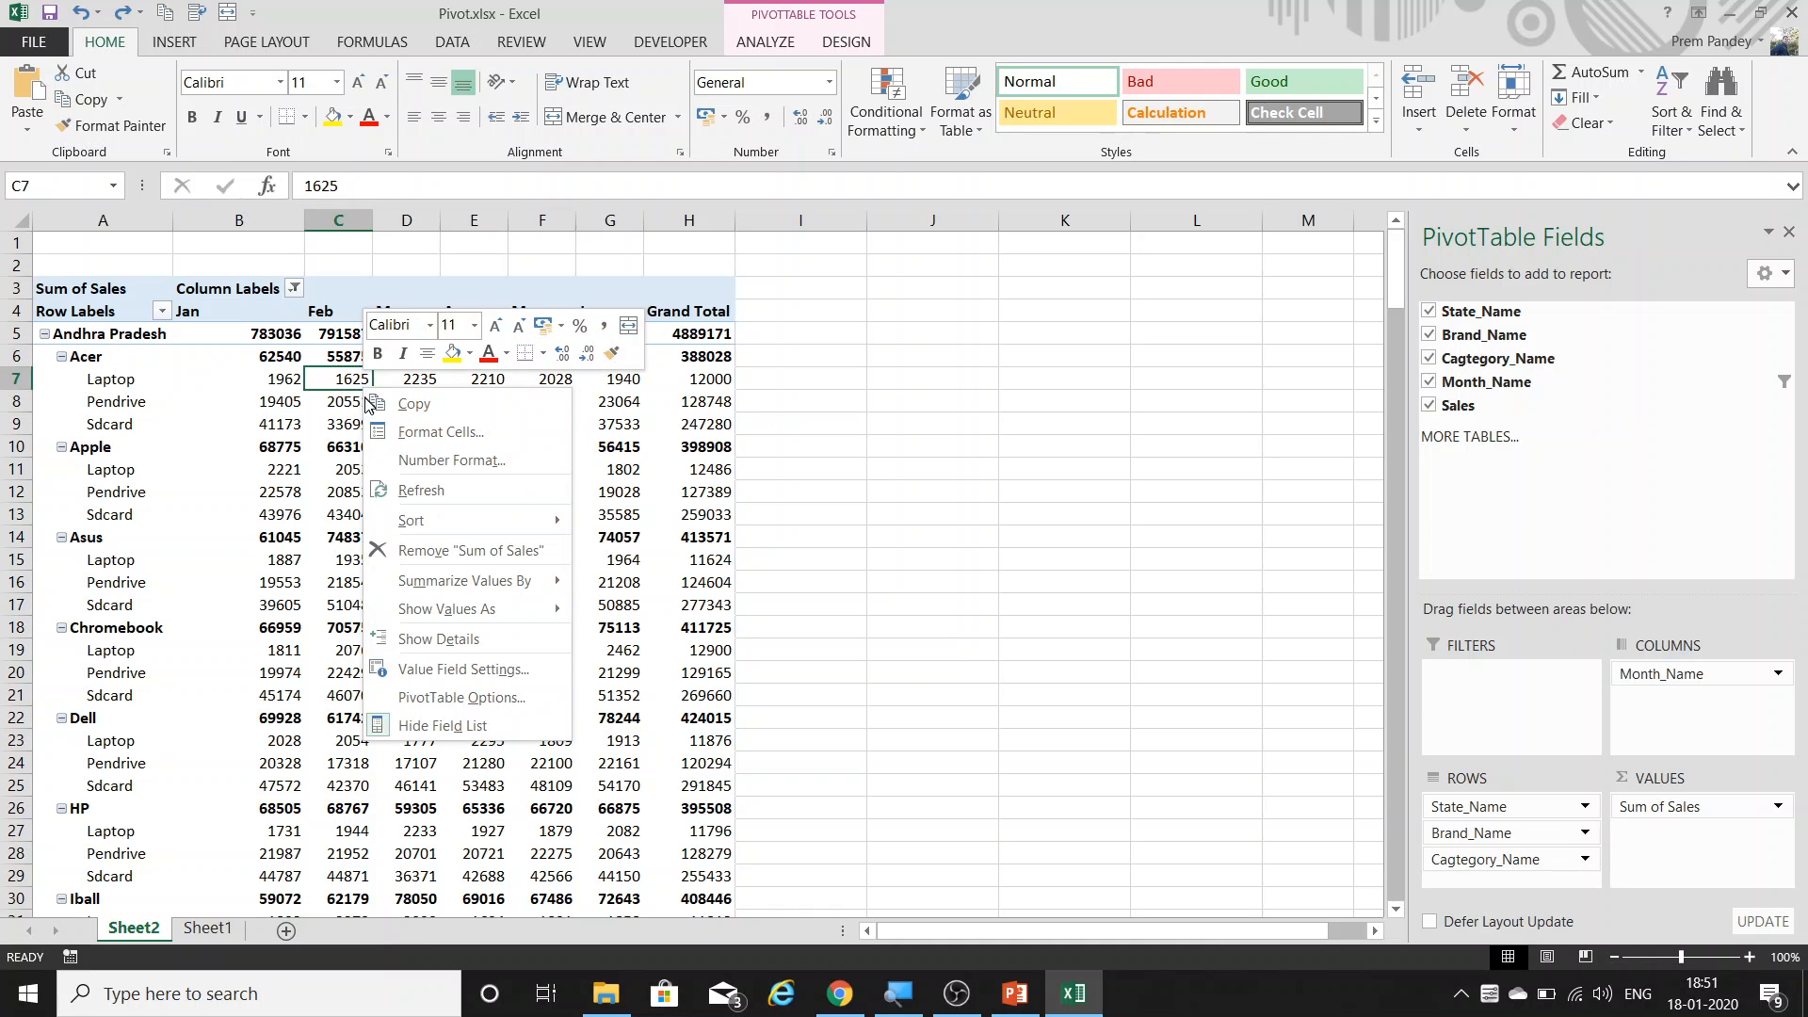
mouse_move(411, 581)
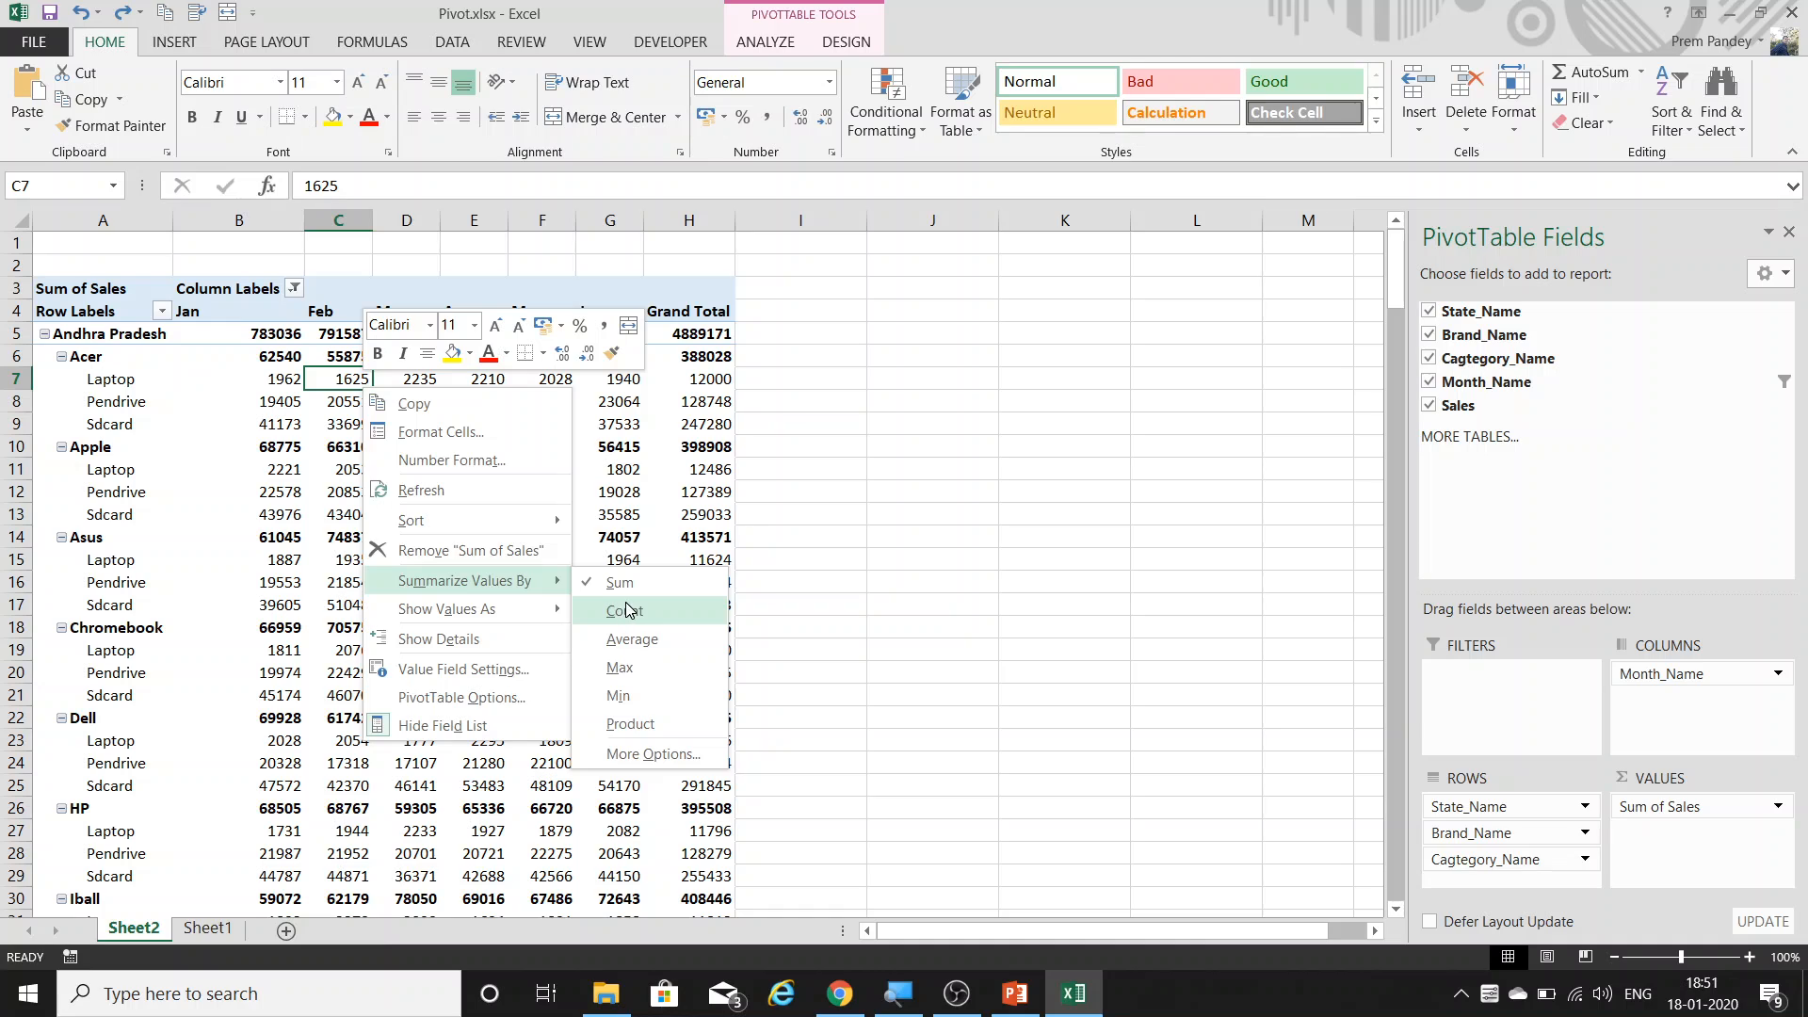
mouse_move(544, 626)
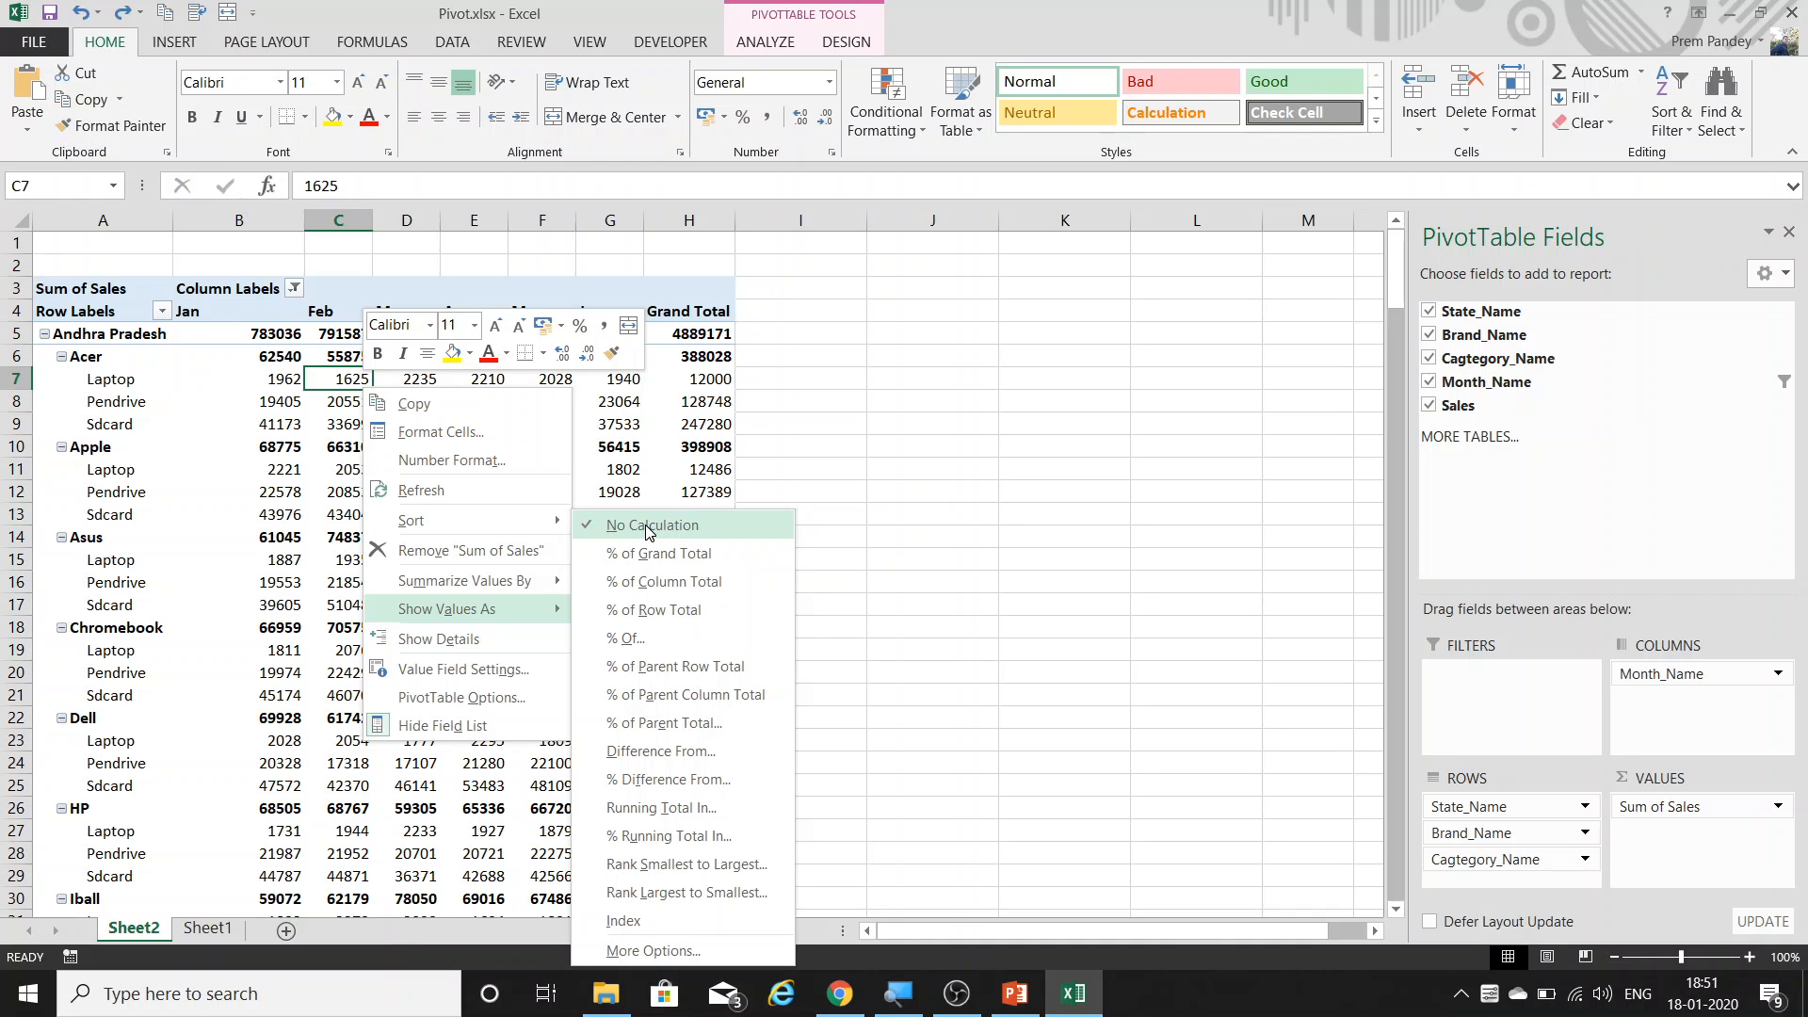
click(78, 460)
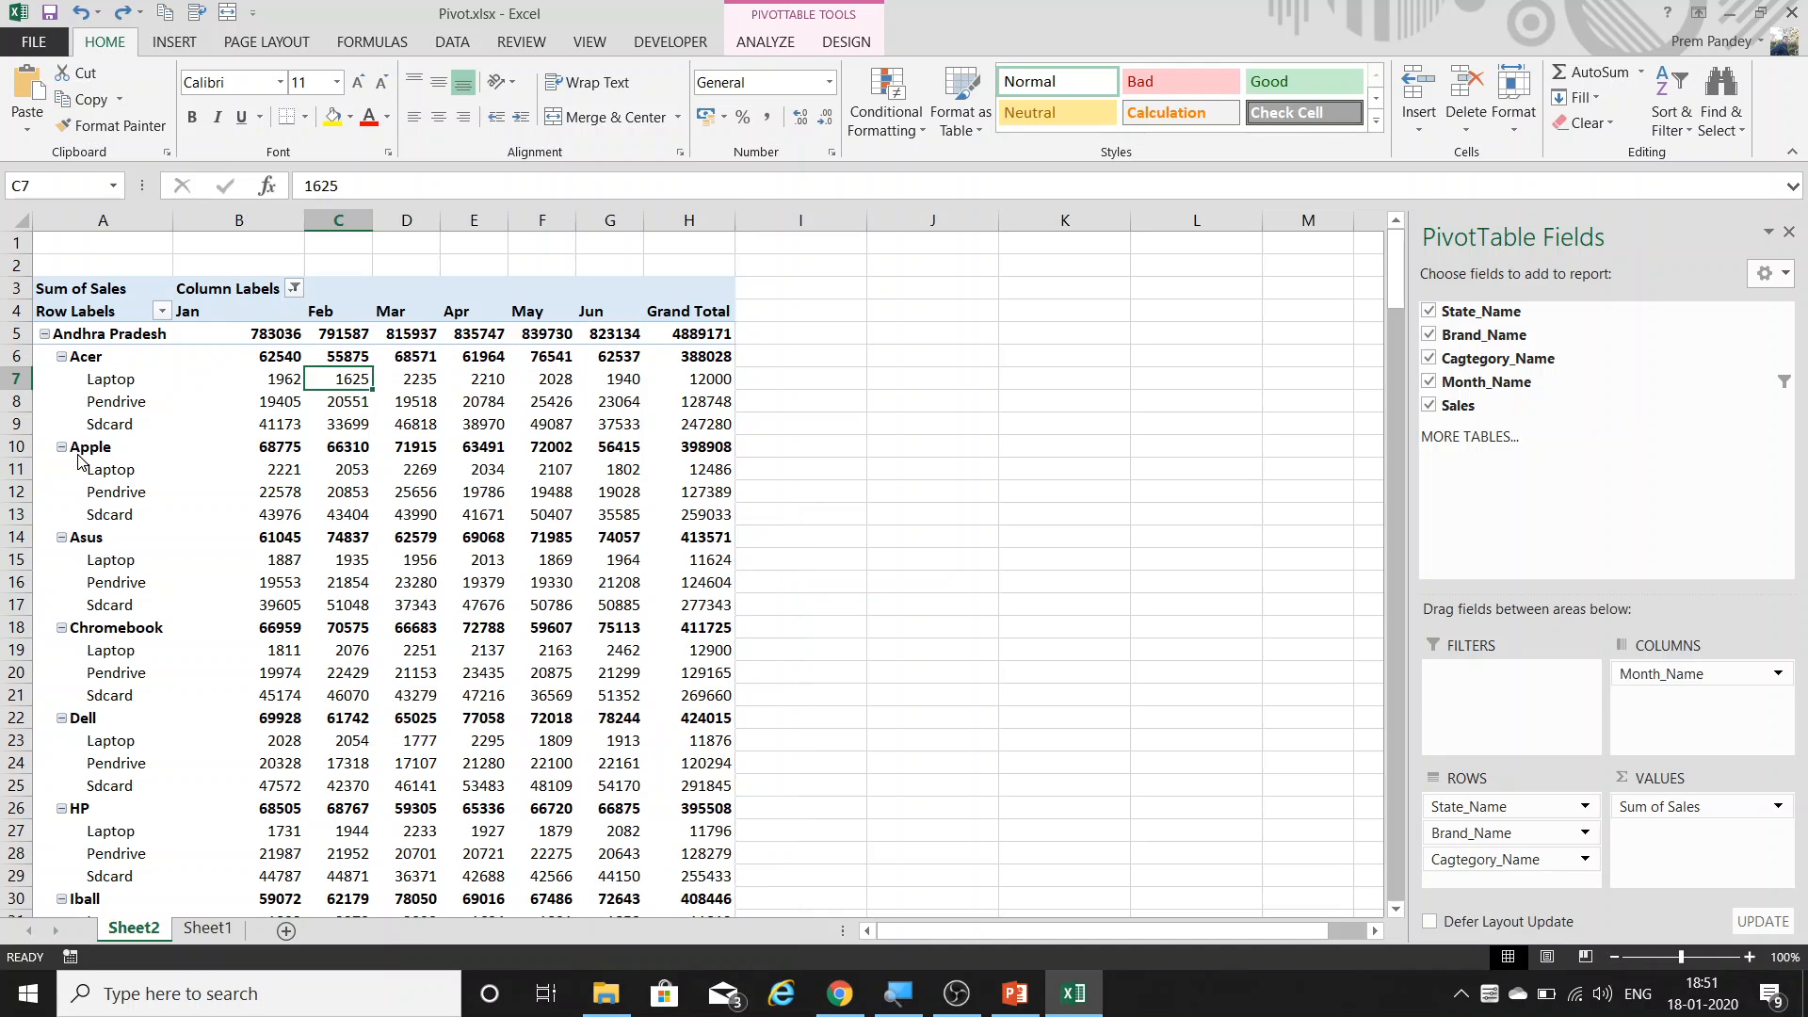
click(384, 437)
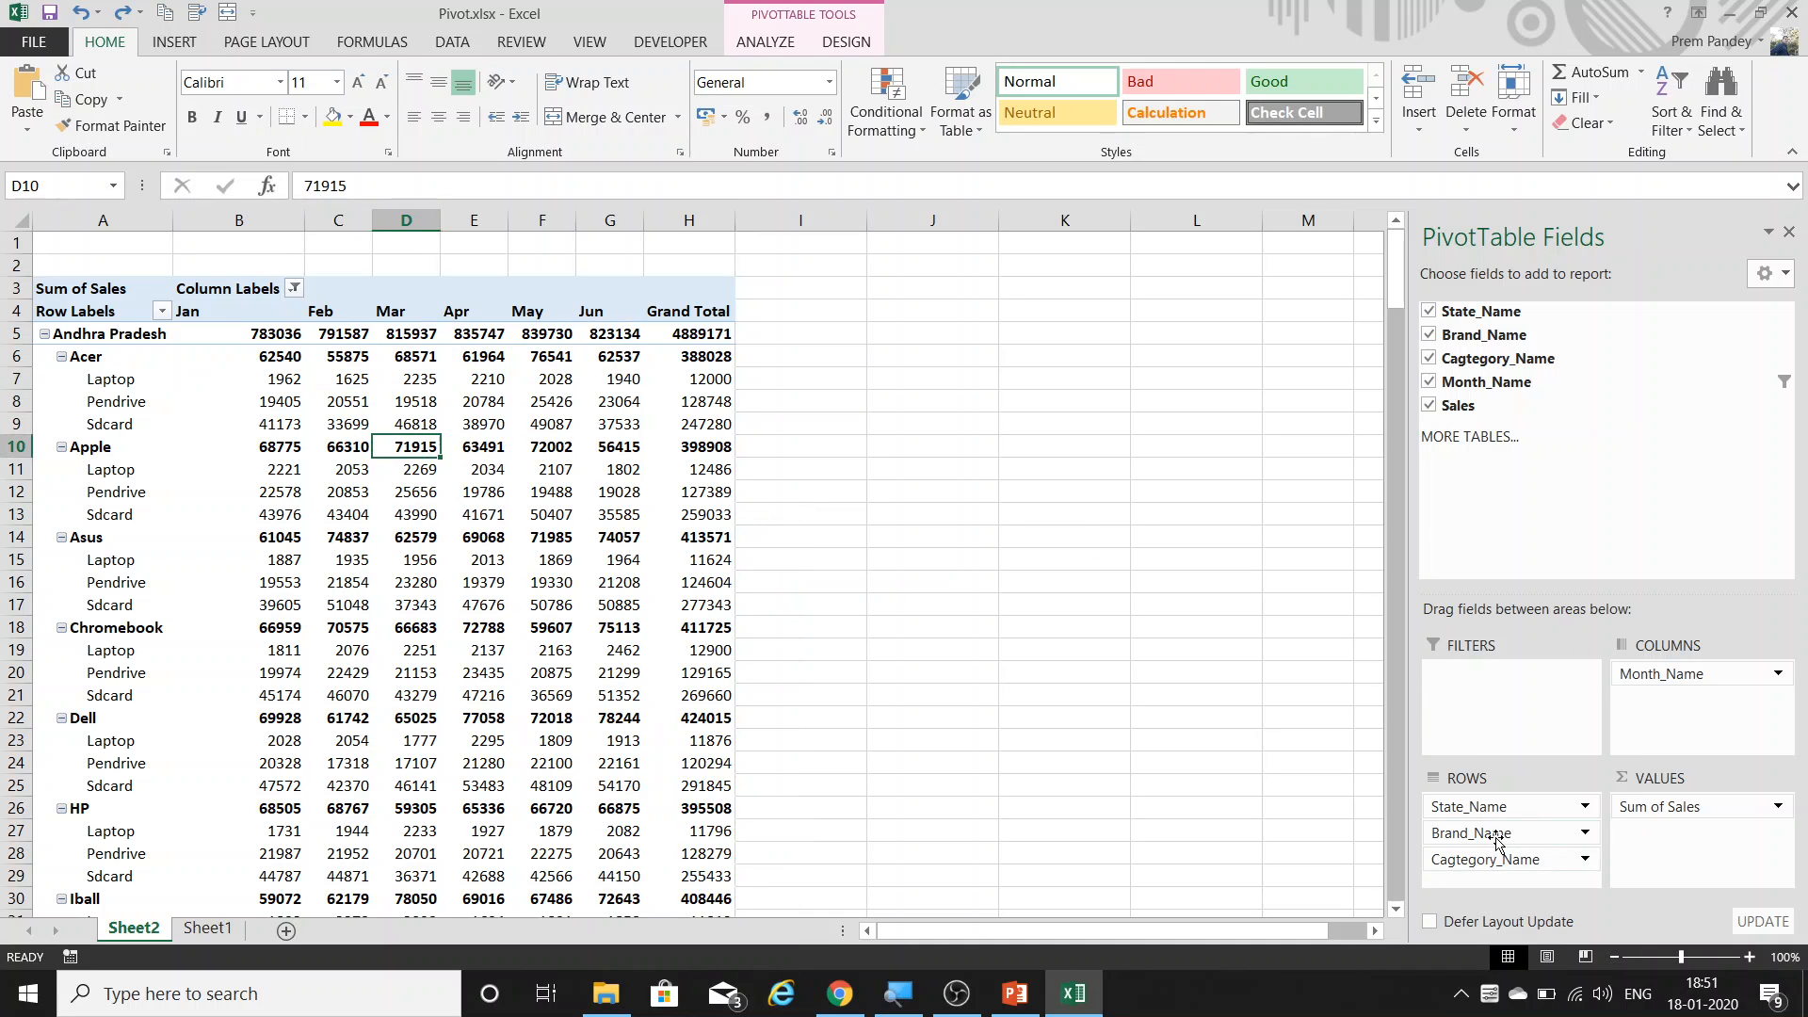
Remove Cagtegory_Name and Month_Name from the PivotTable layout and move Brand_Name from the rows to the columns.
drag(1493, 833, 1325, 850)
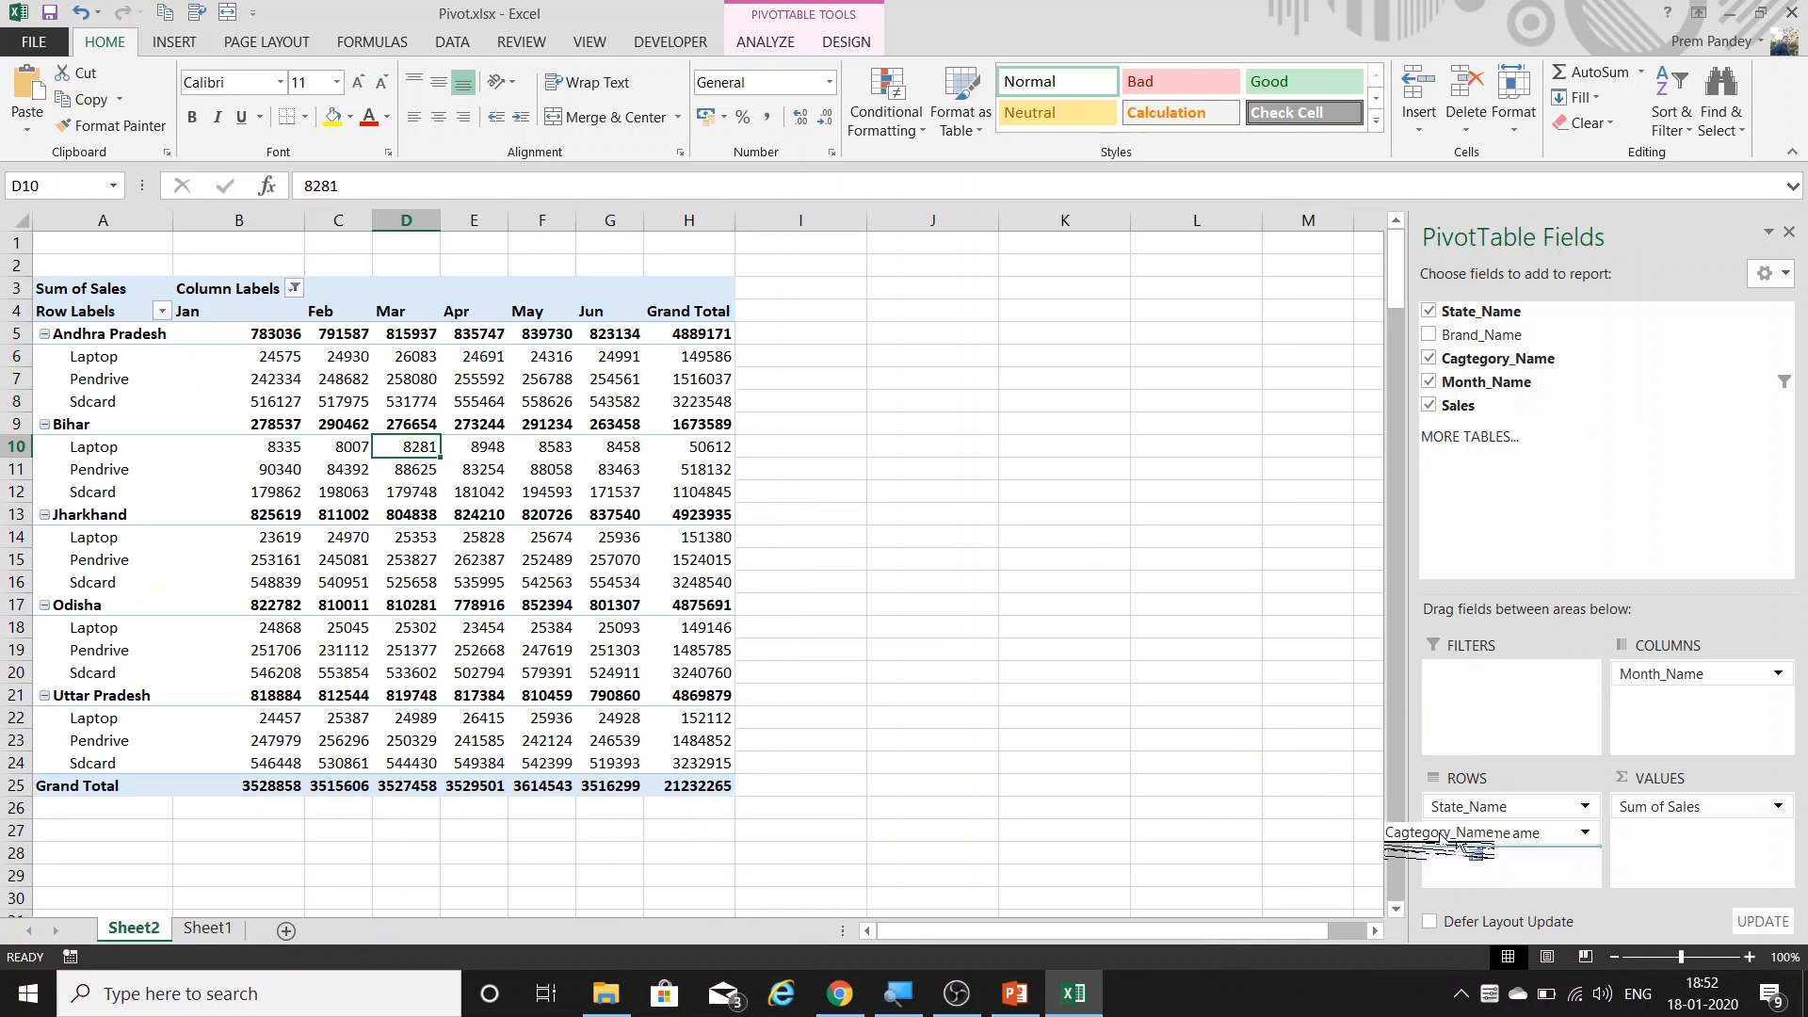
drag(1647, 669, 1231, 505)
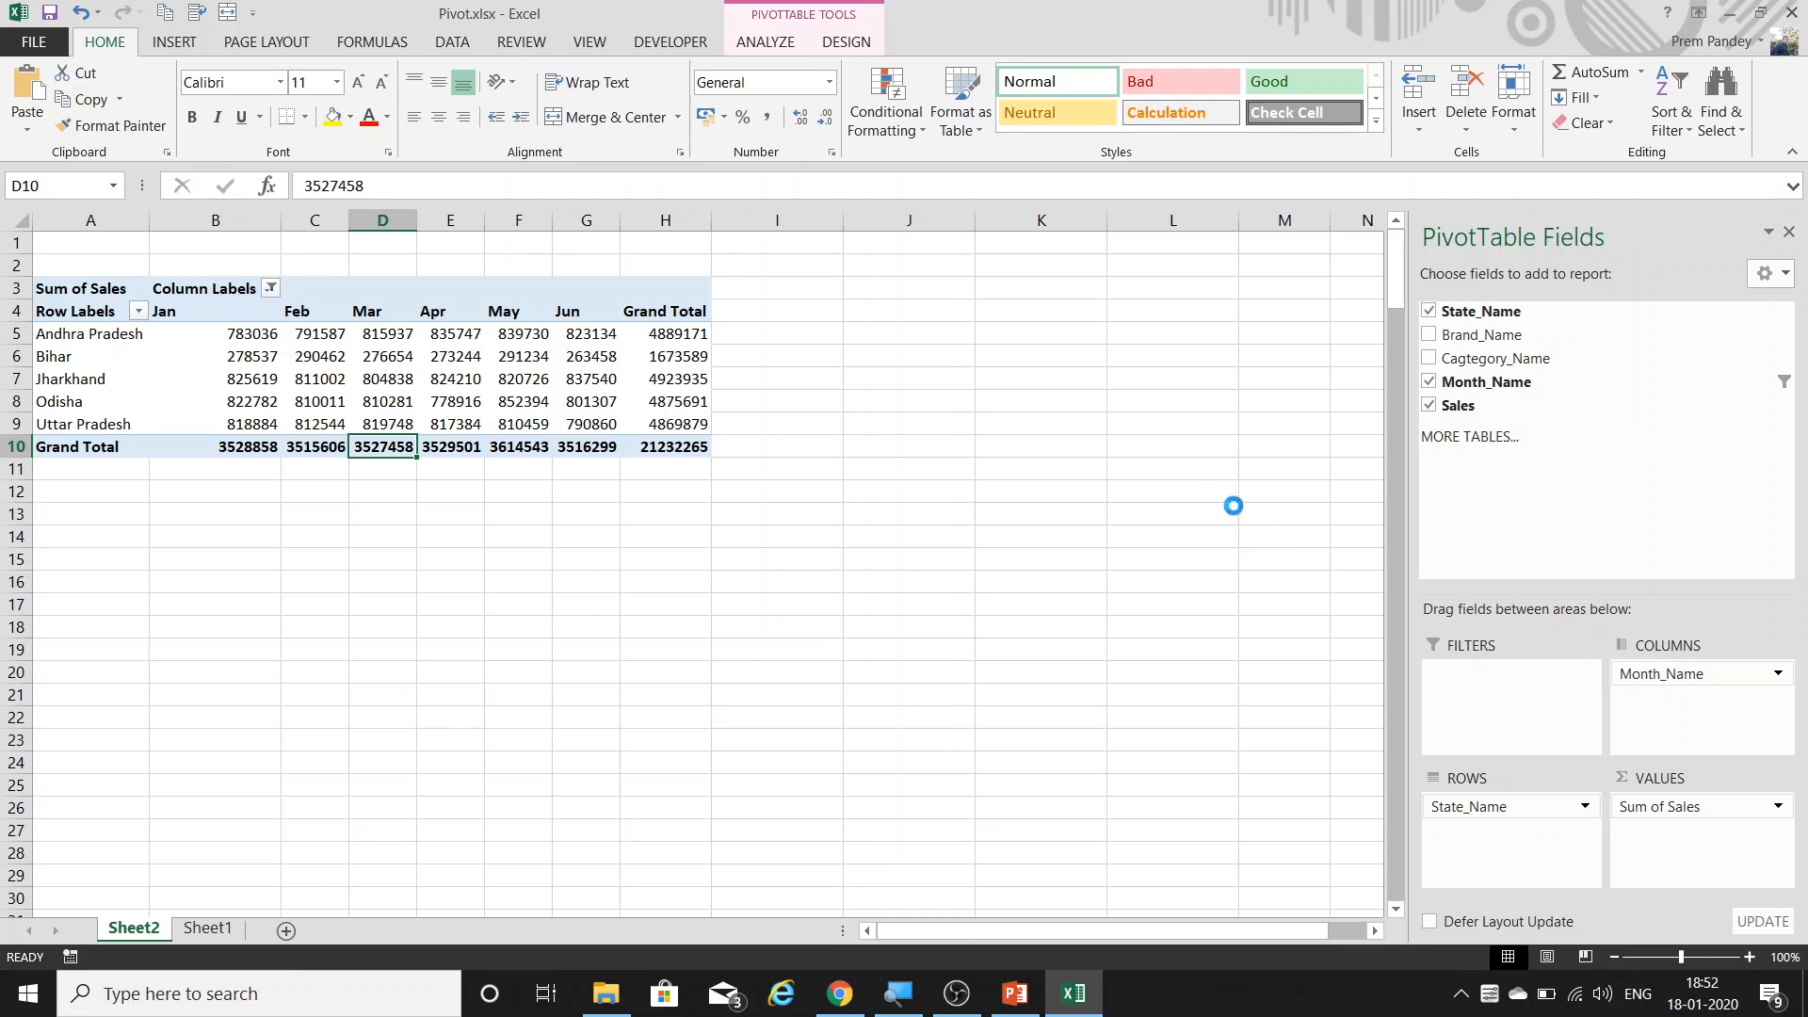
drag(1483, 335, 1697, 707)
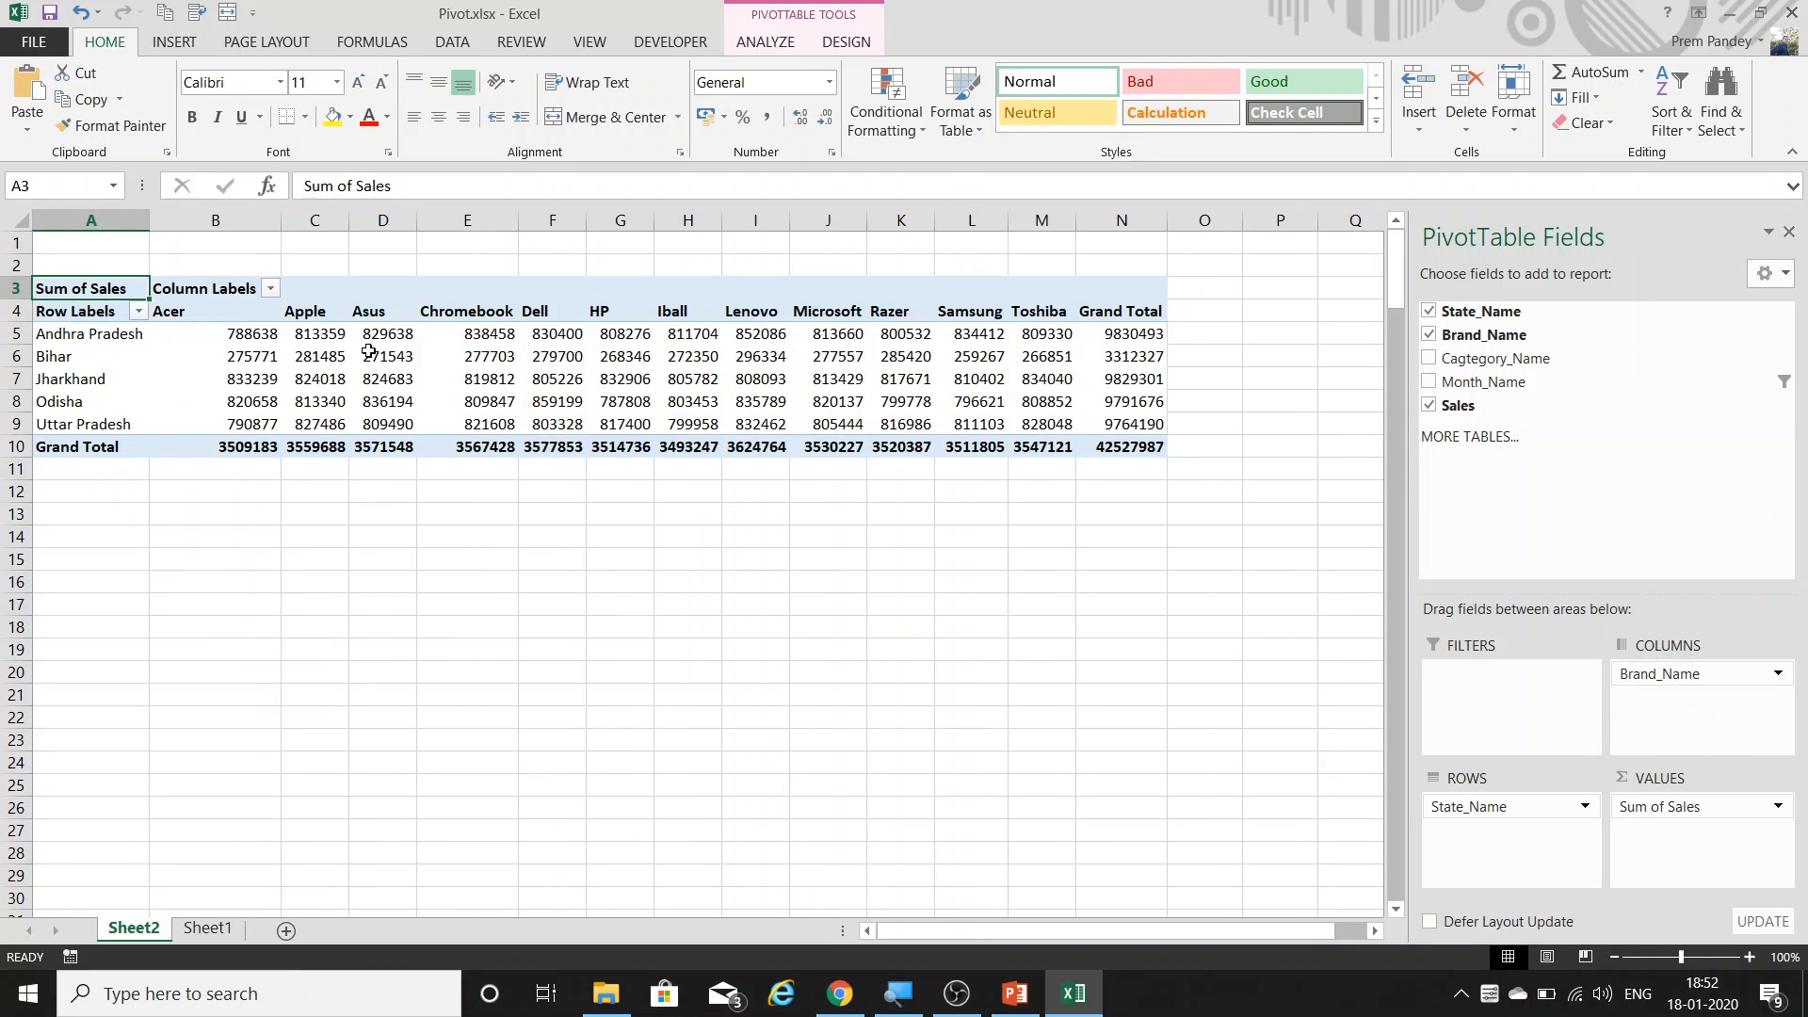
View the Show Values As options for Acer's Bihar sales value without changing the calculation.
right_click(254, 364)
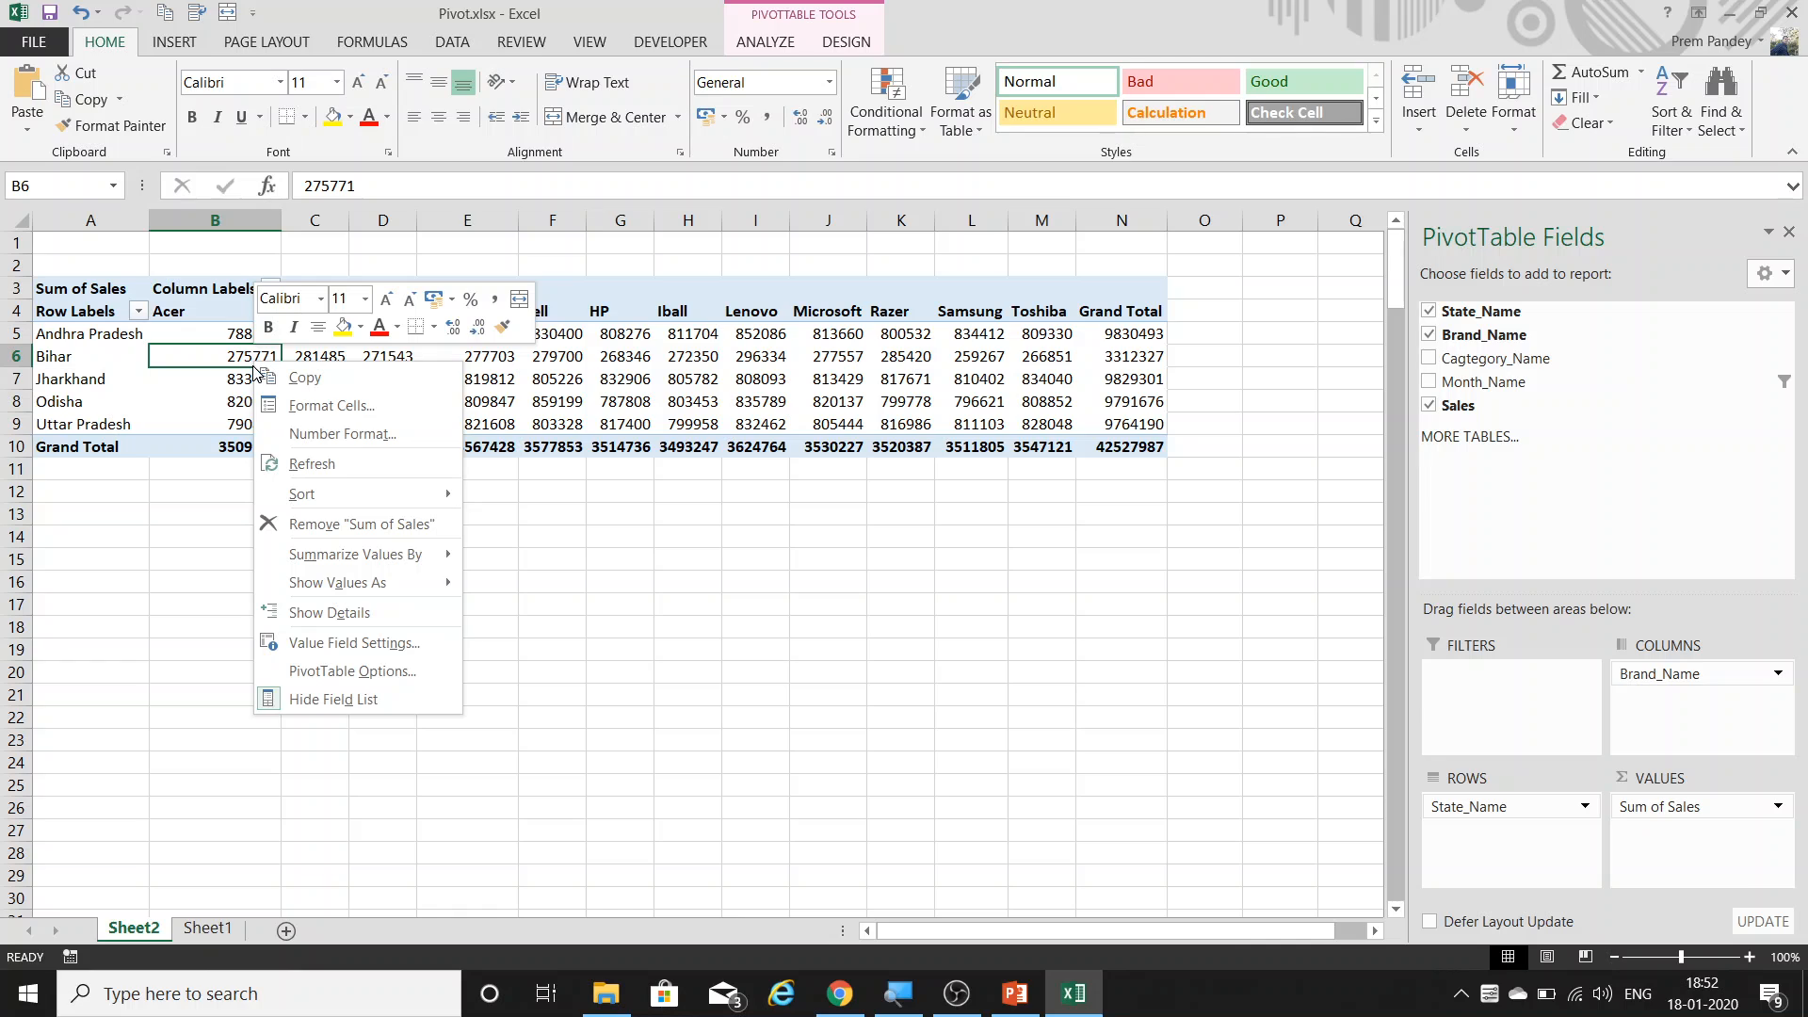
mouse_move(330, 584)
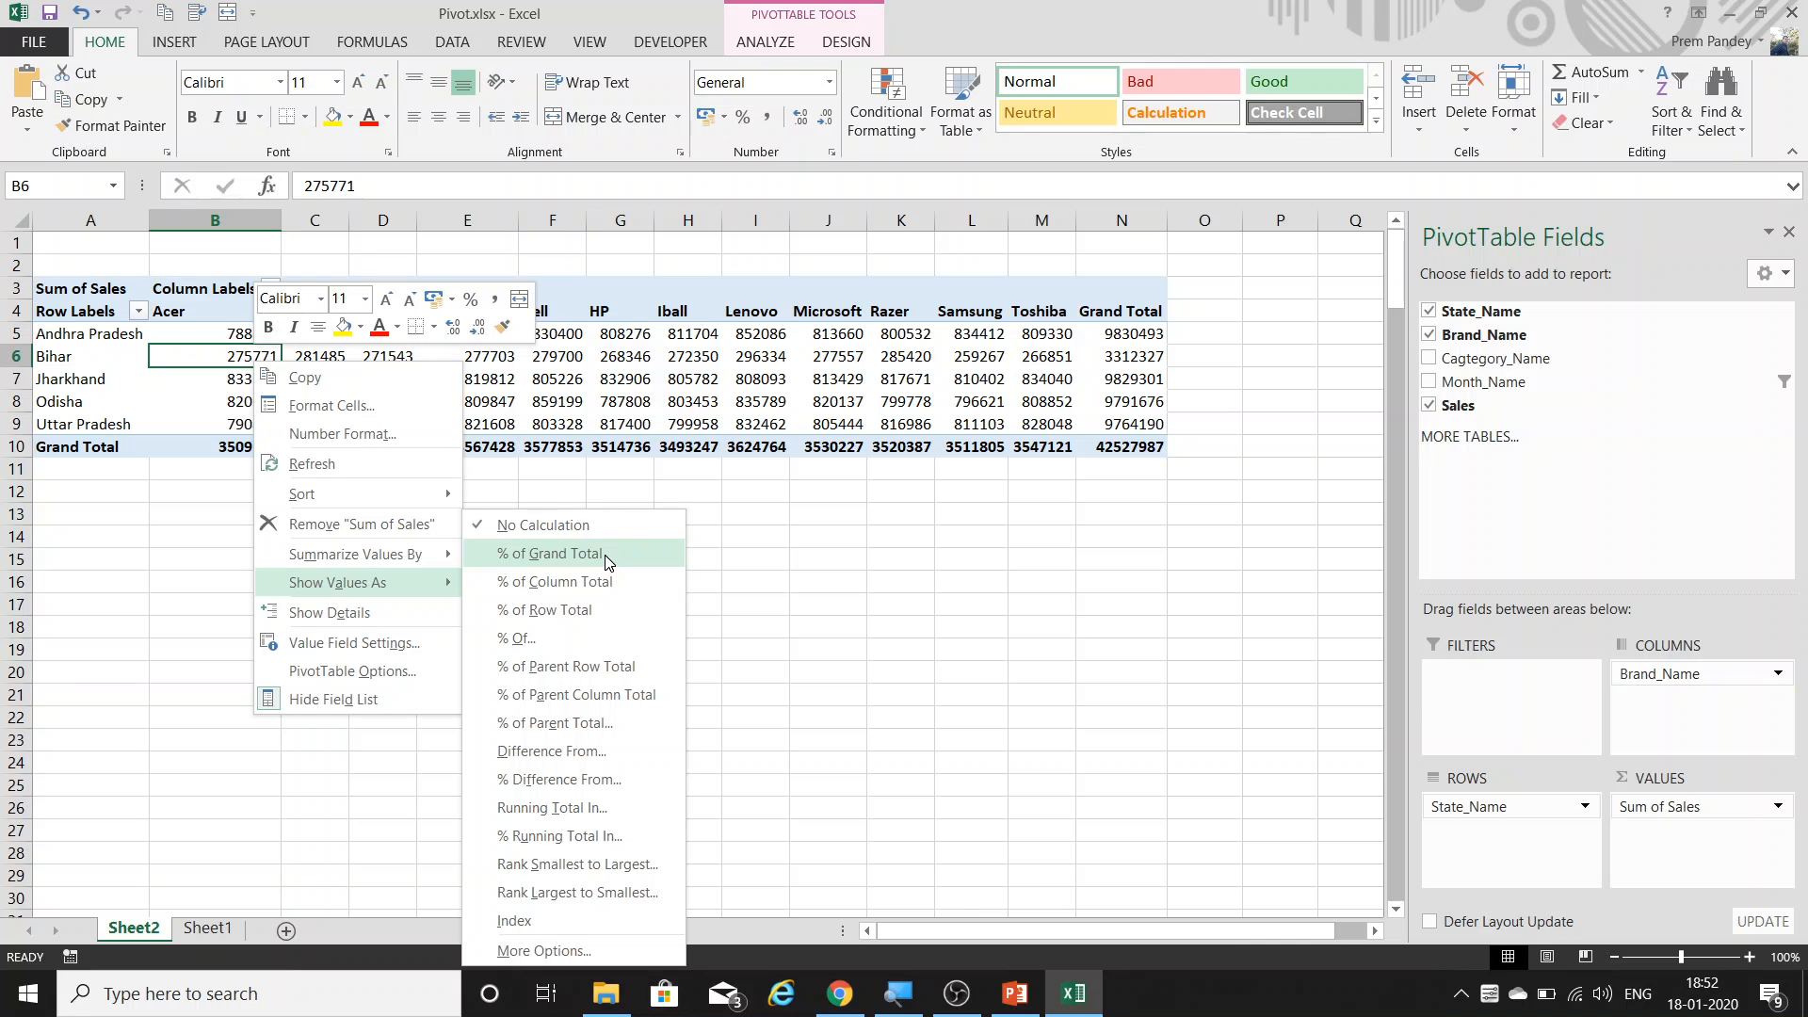
click(1187, 490)
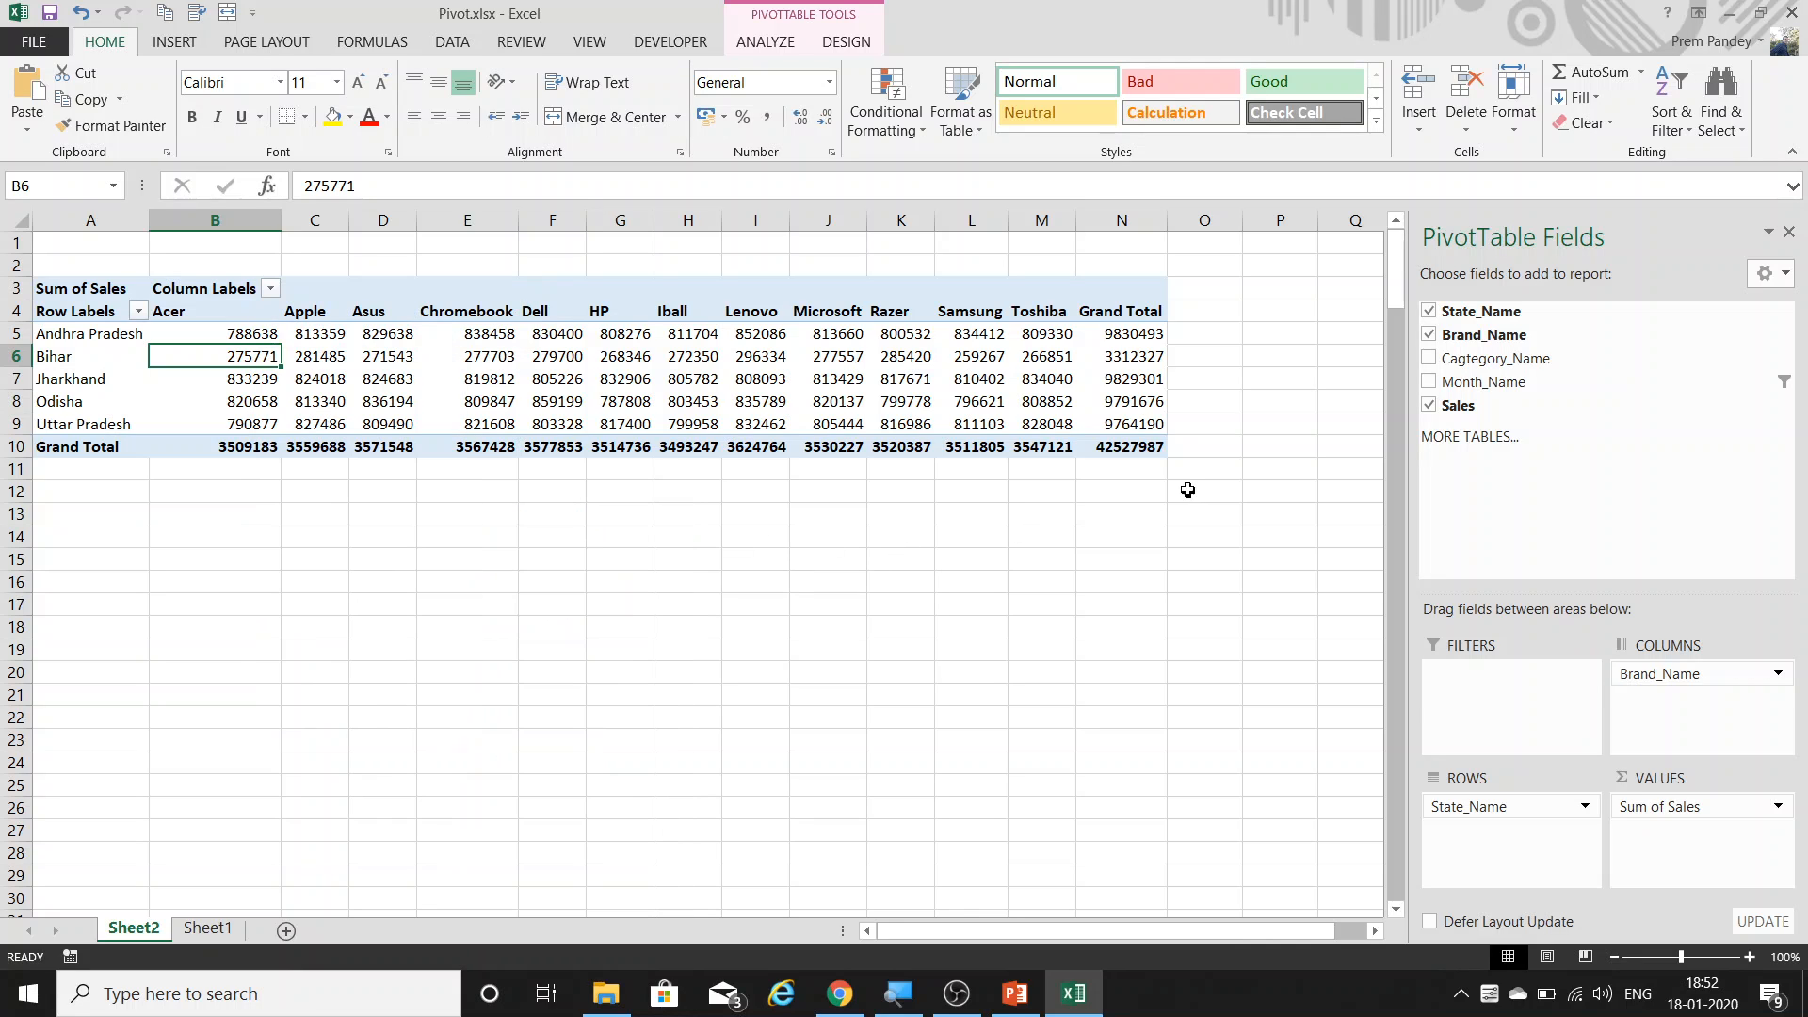
Enter a formula in N11 dividing Acer's Andhra Pradesh sales in B5 by the overall grand total in N10.
mouse_move(1125, 447)
mouse_down()
mouse_move(1139, 471)
mouse_move(1123, 516)
mouse_move(1119, 449)
mouse_up()
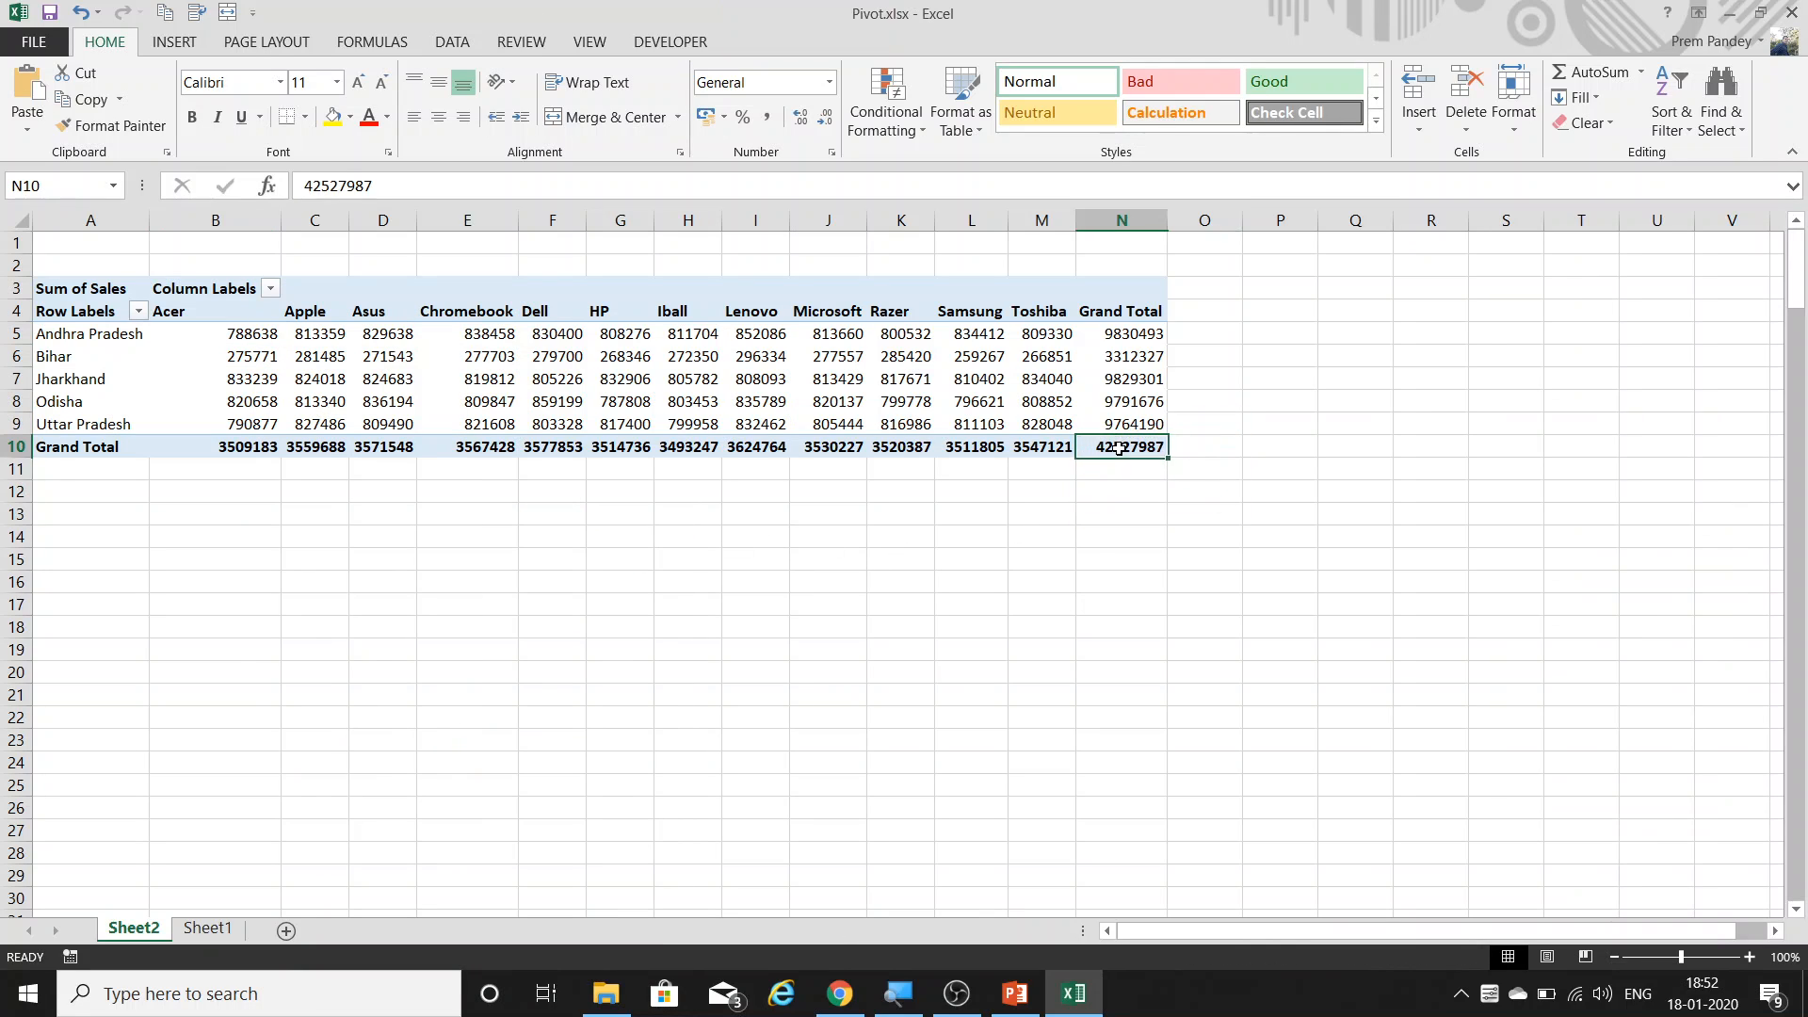
click(1119, 465)
text(+)
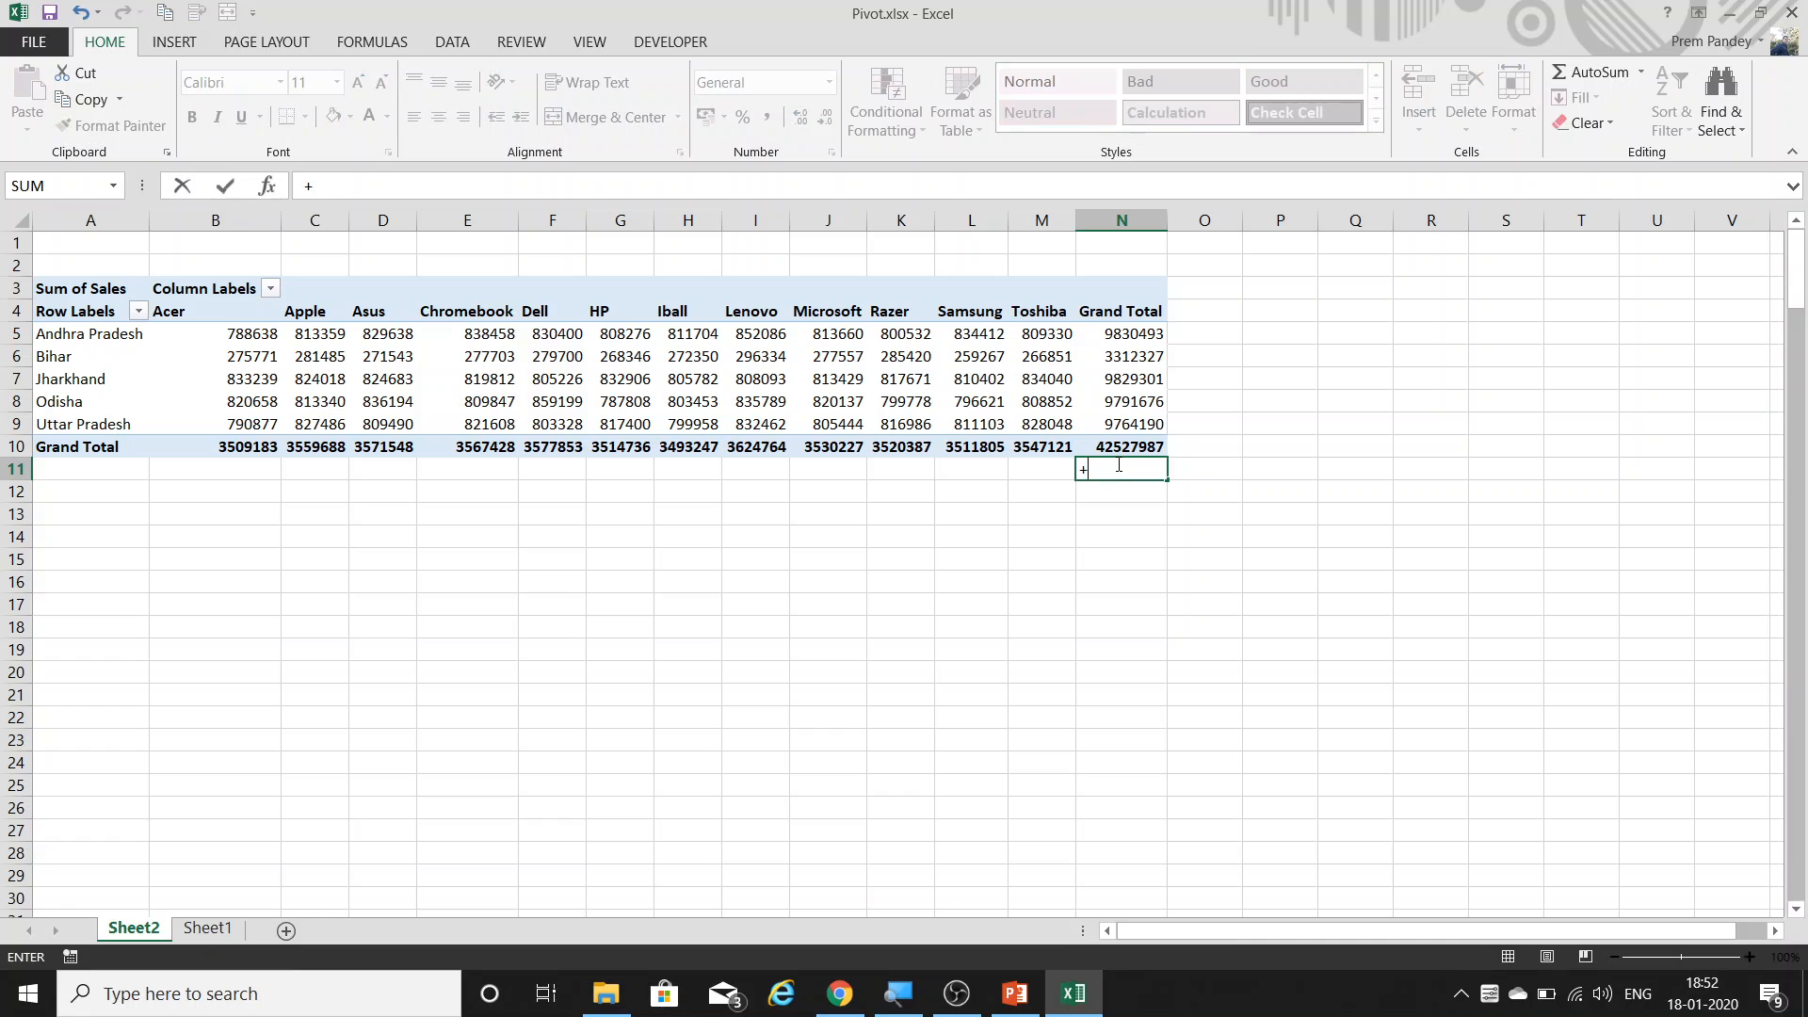
click(238, 333)
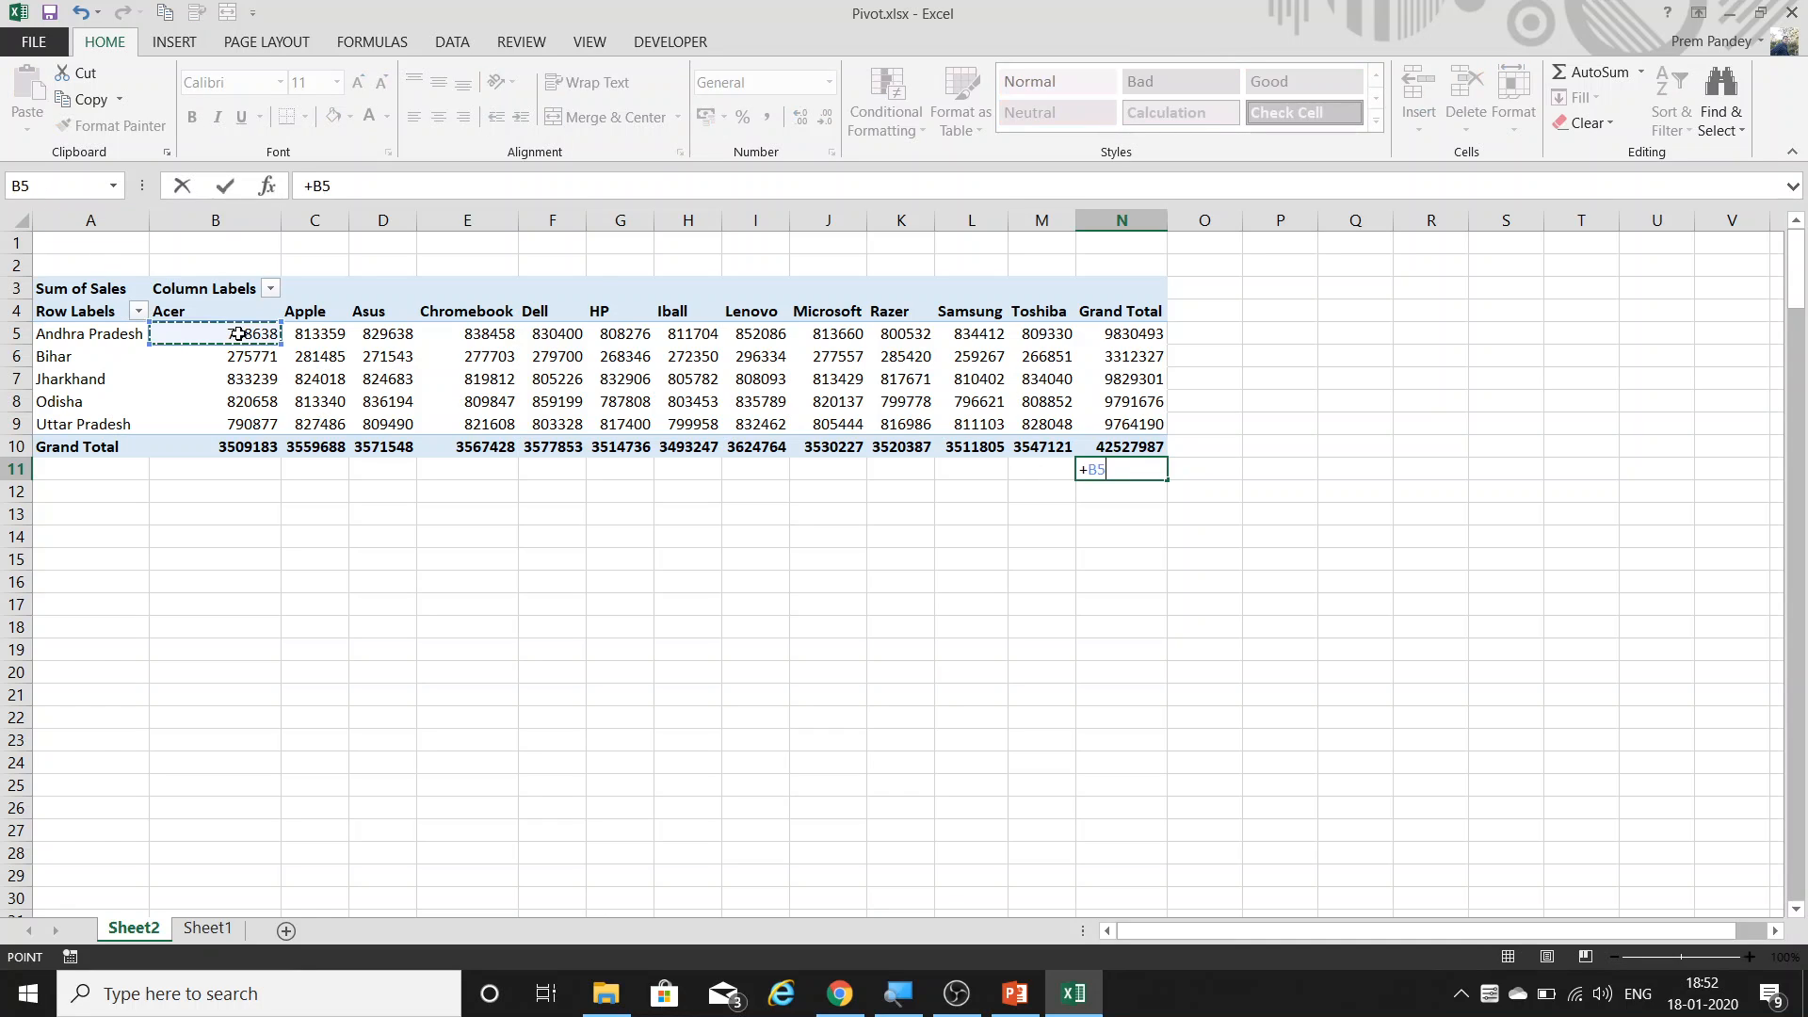
text(/)
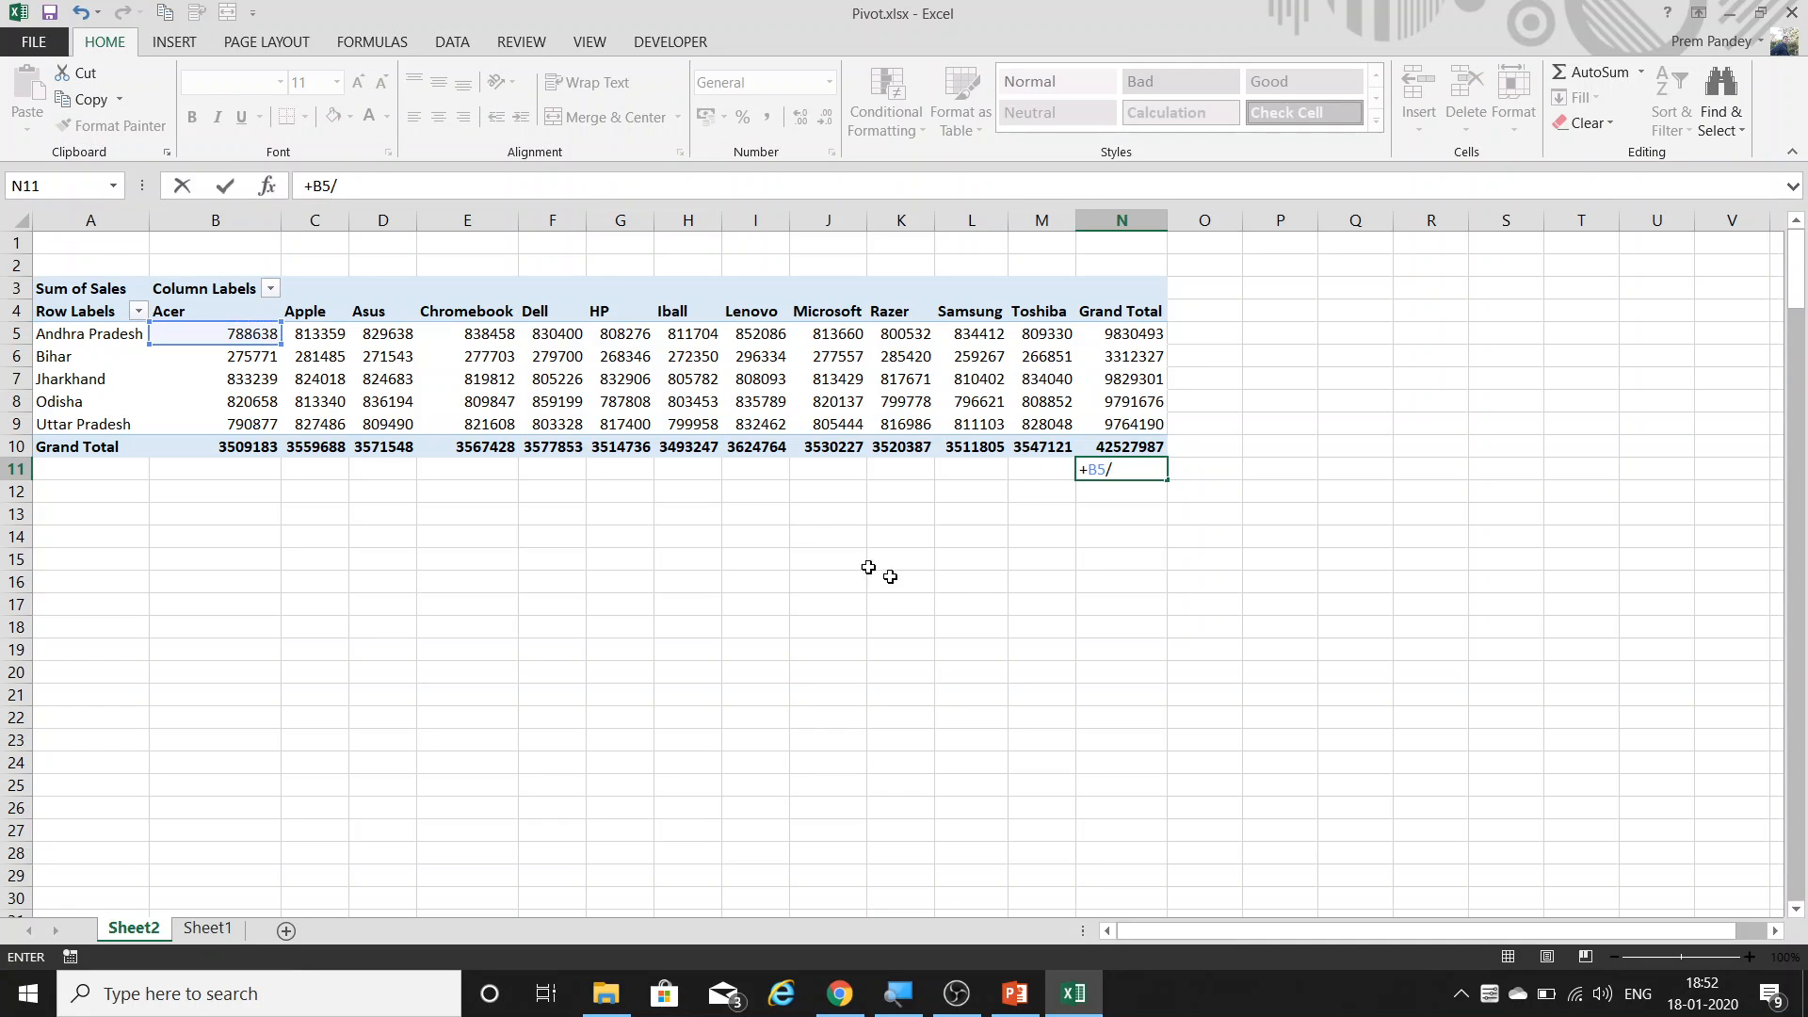
click(1095, 444)
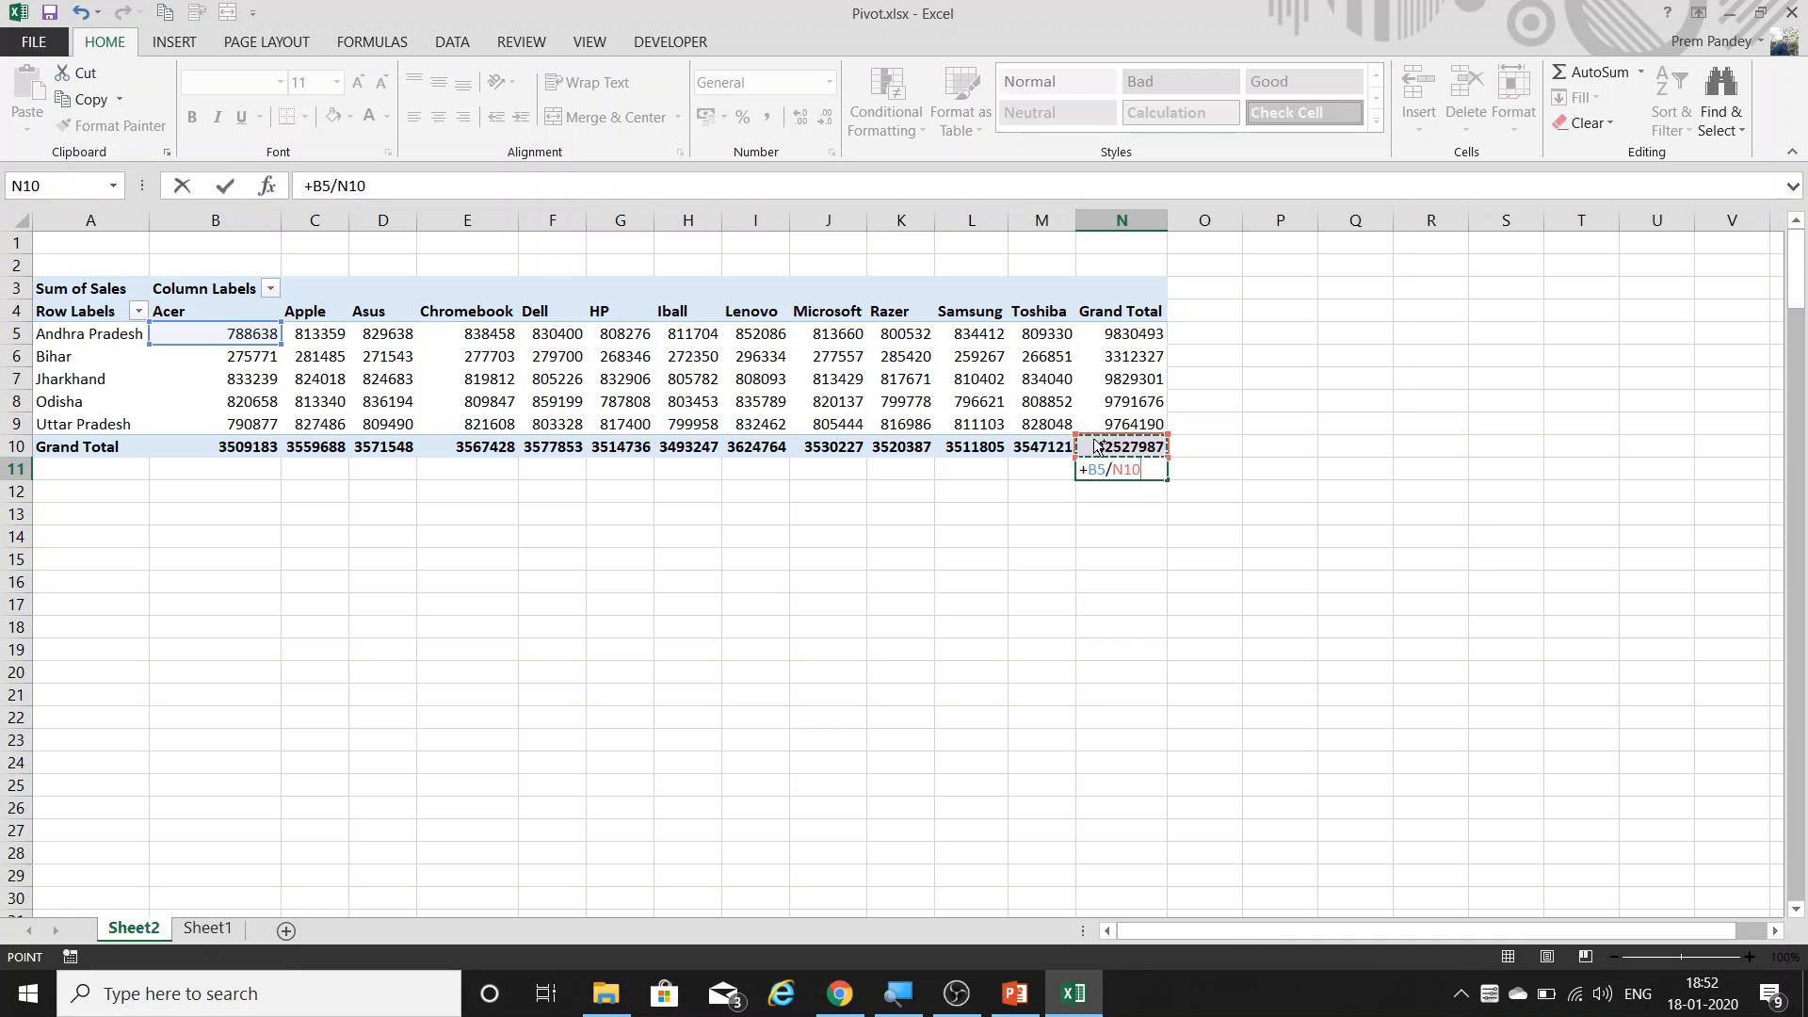
key(Return)
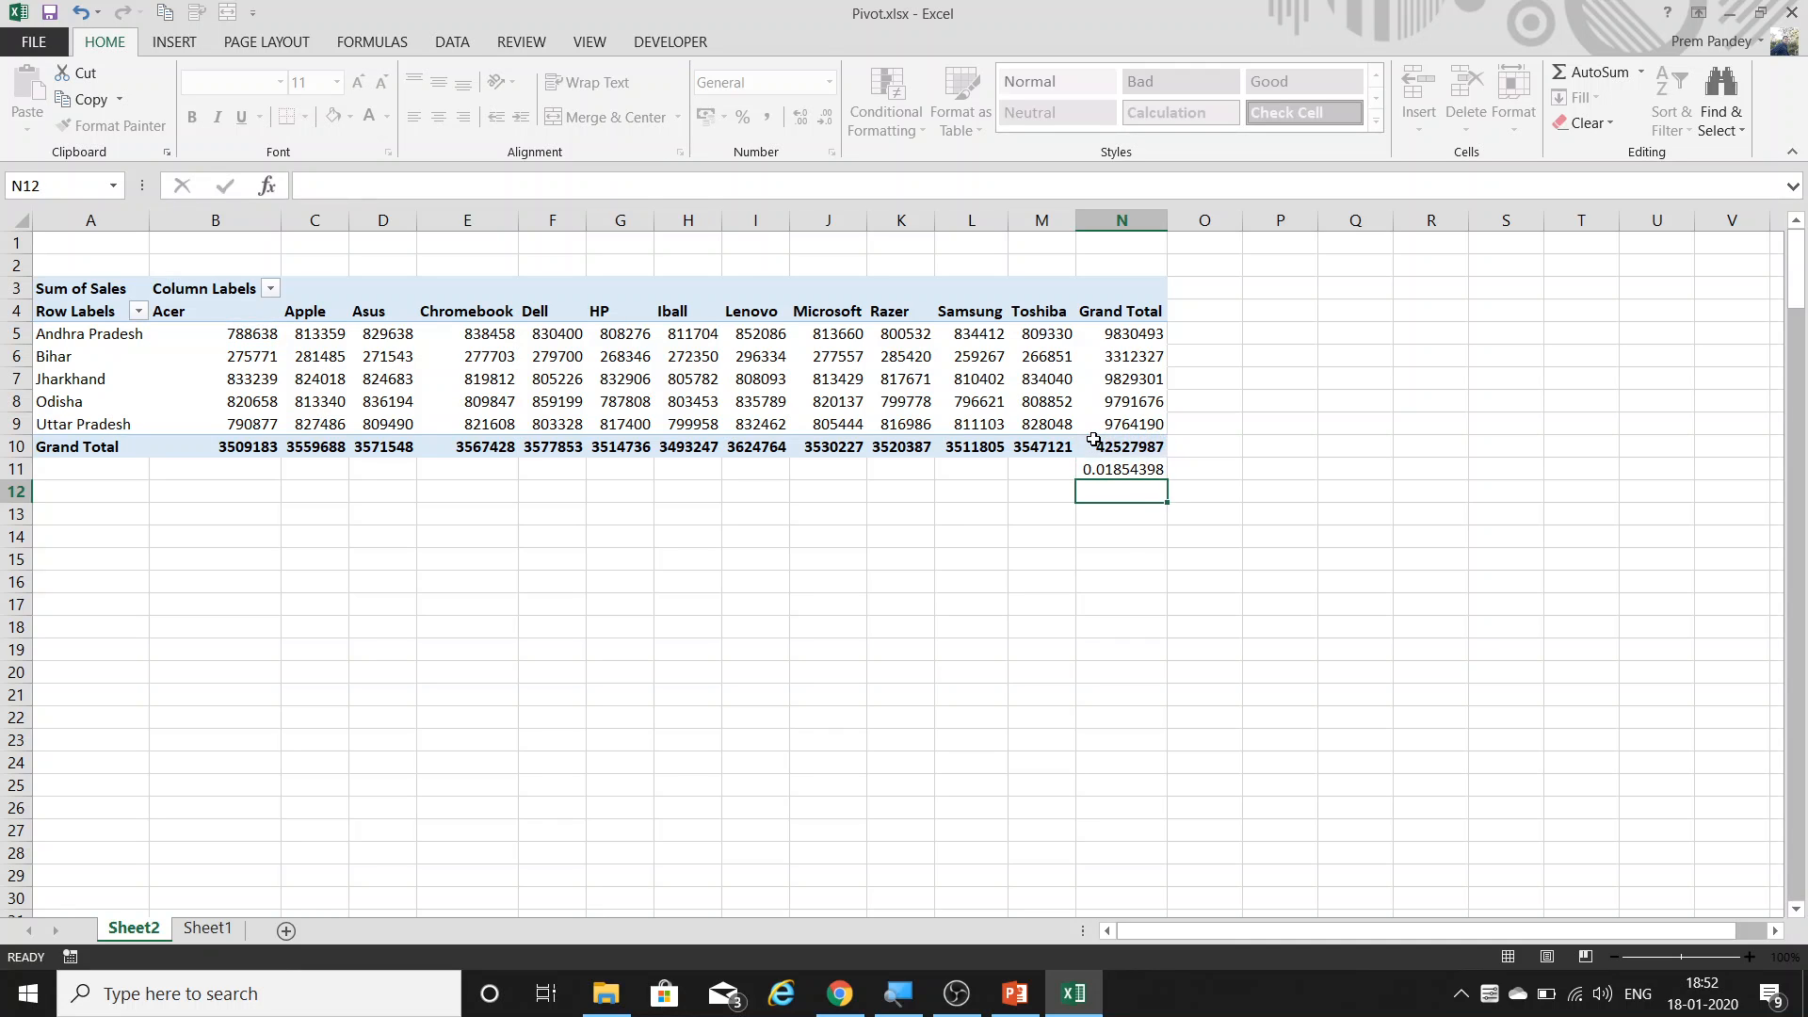
Replace the formula in N11 with its static value through Paste Special and format it as a percentage.
click(1097, 469)
key(ctrl+c)
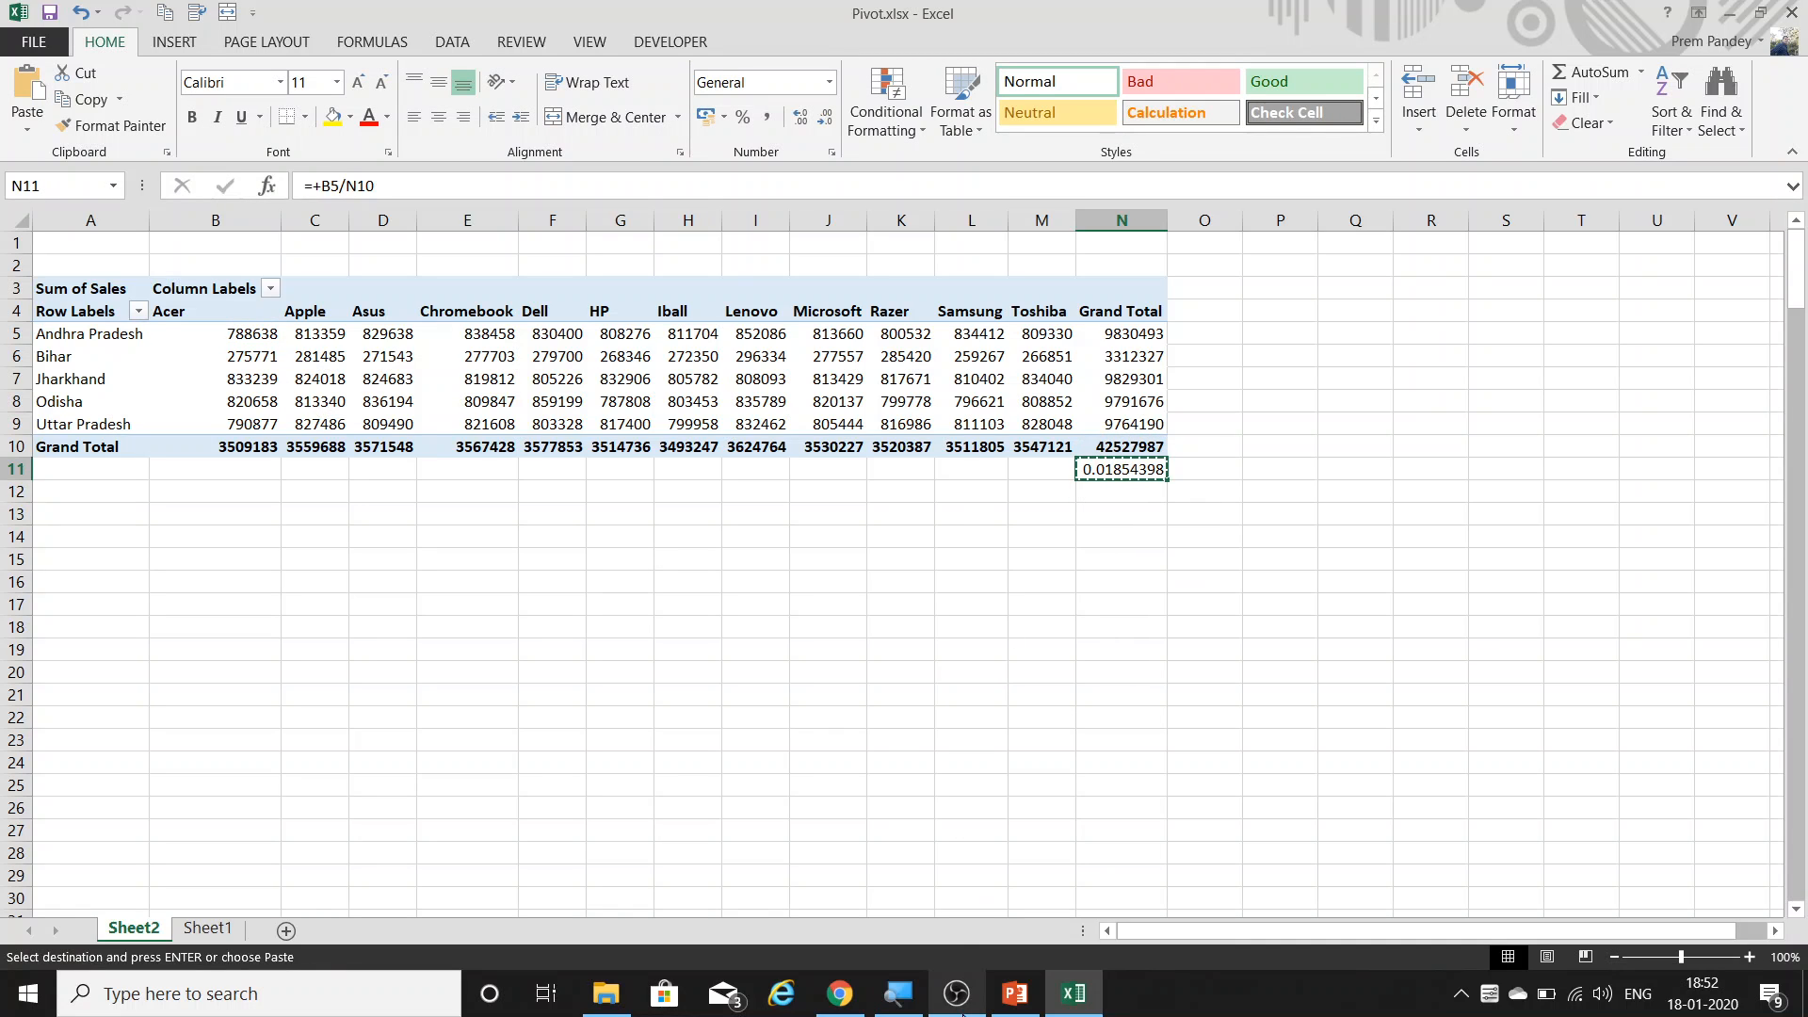
key(alt+e)
key(s)
key(Escape)
key(alt+e)
key(s)
key(Escape)
key(alt+e)
key(s)
key(Return)
key(ctrl+shift+5)
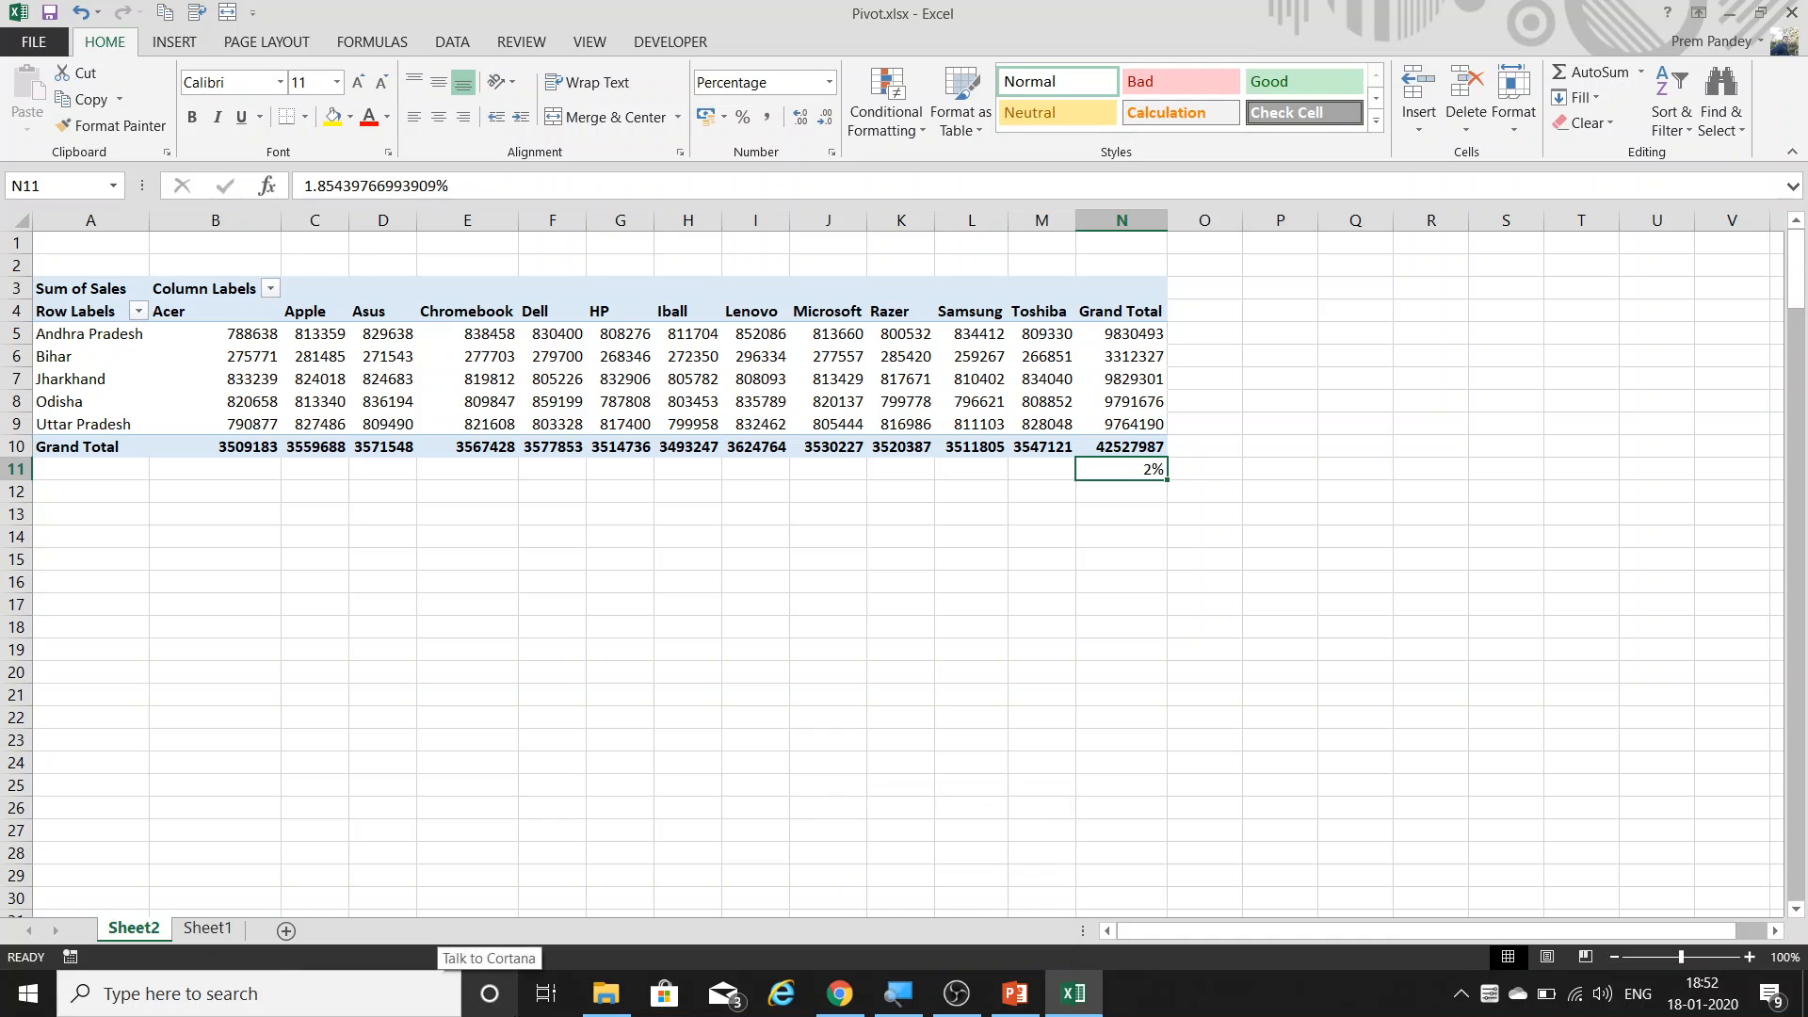
Show the PivotTable's sales values as % of Grand Total and compare Acer's Andhra Pradesh share with N11.
right_click(241, 341)
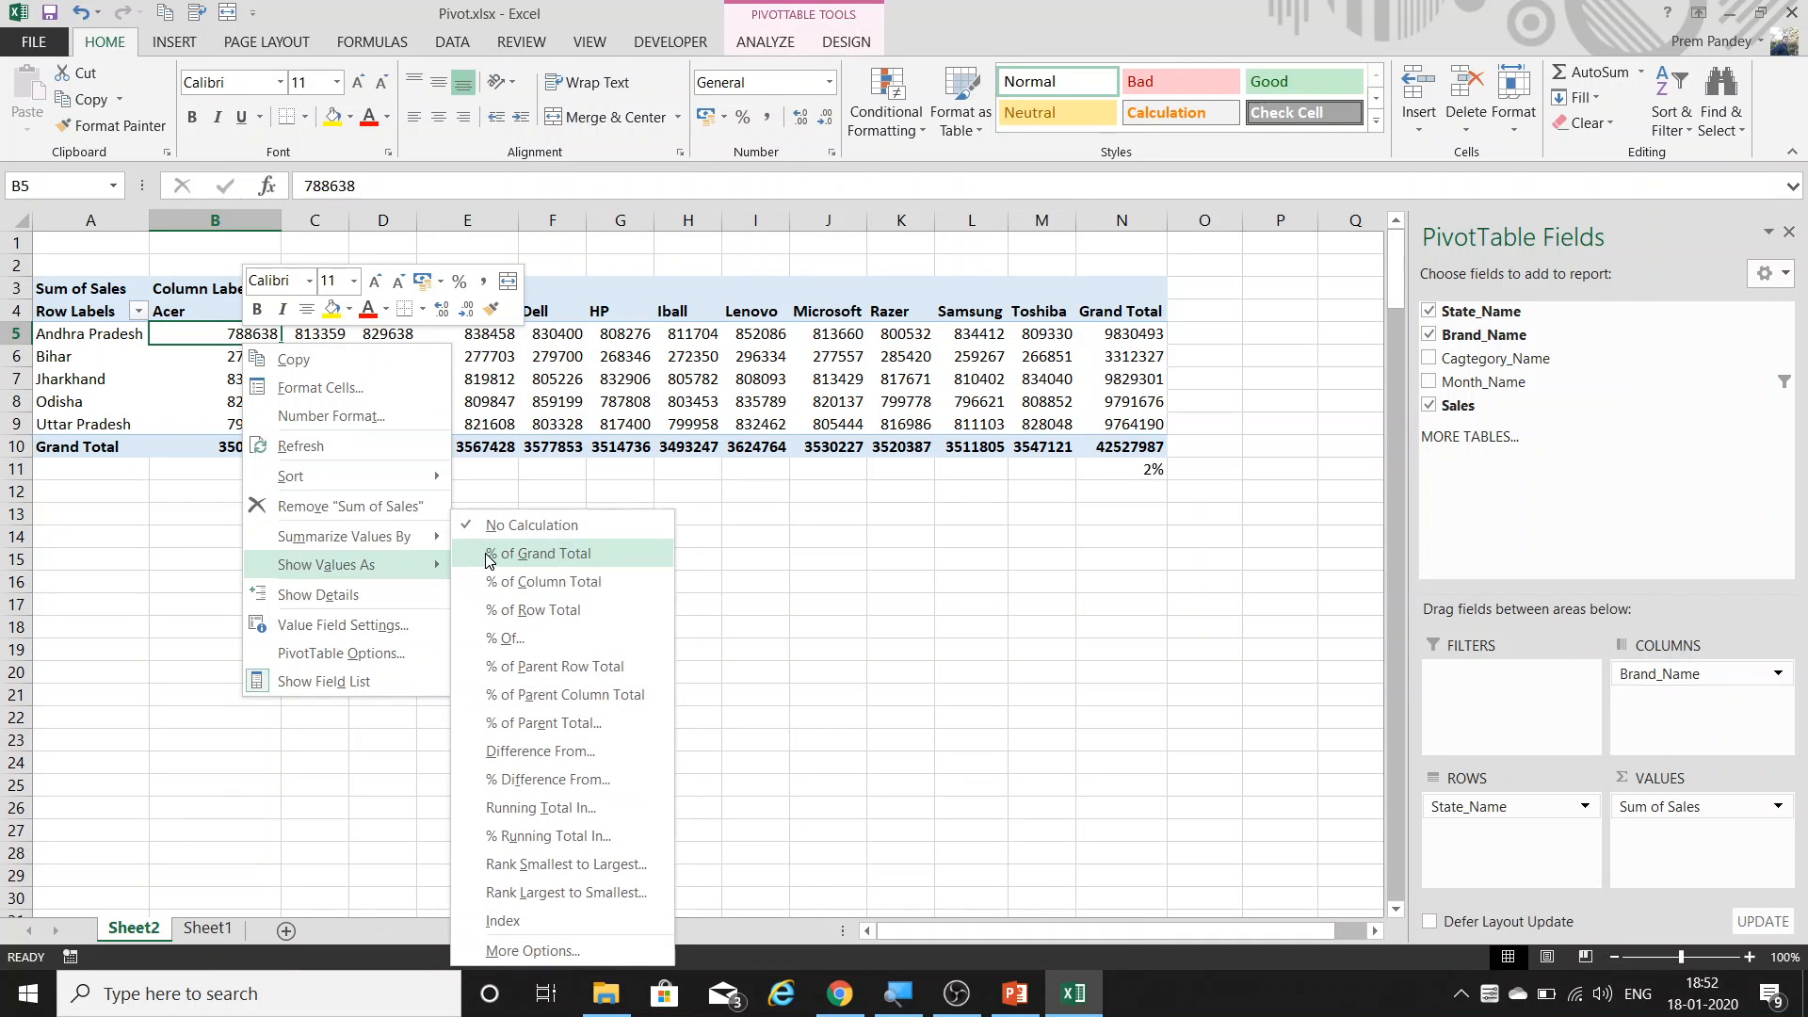
click(485, 558)
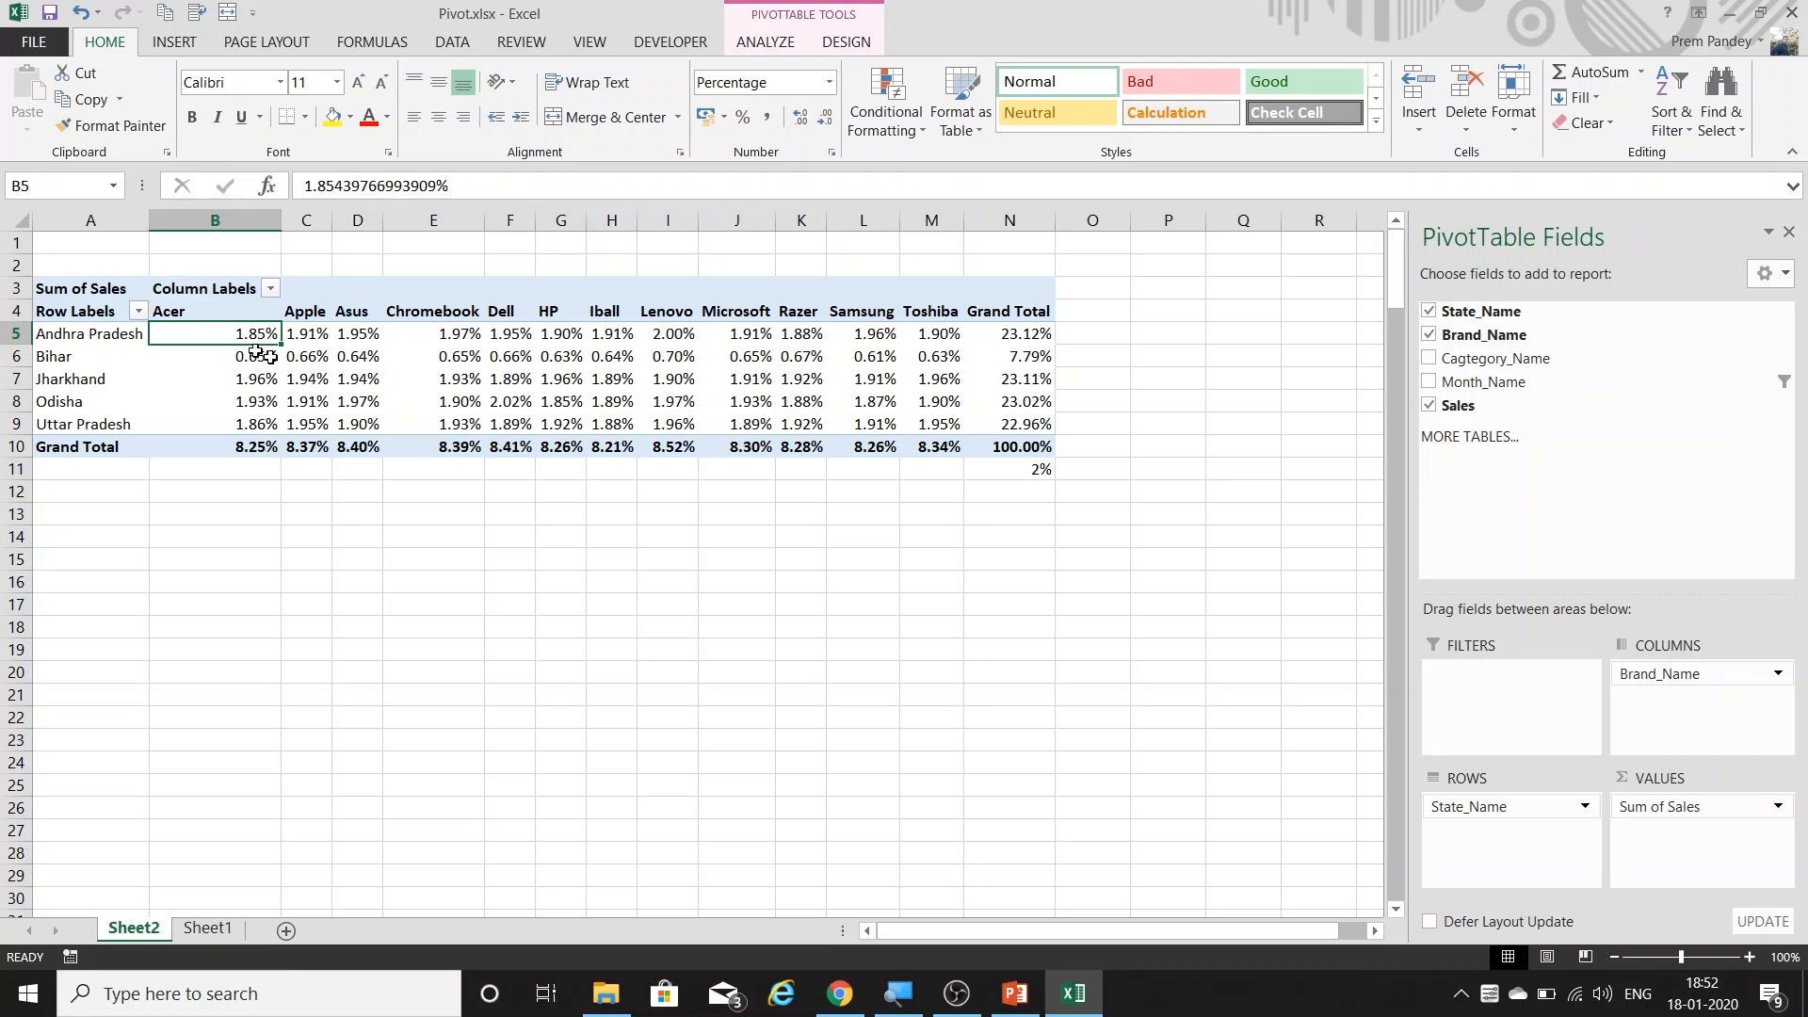
click(1031, 471)
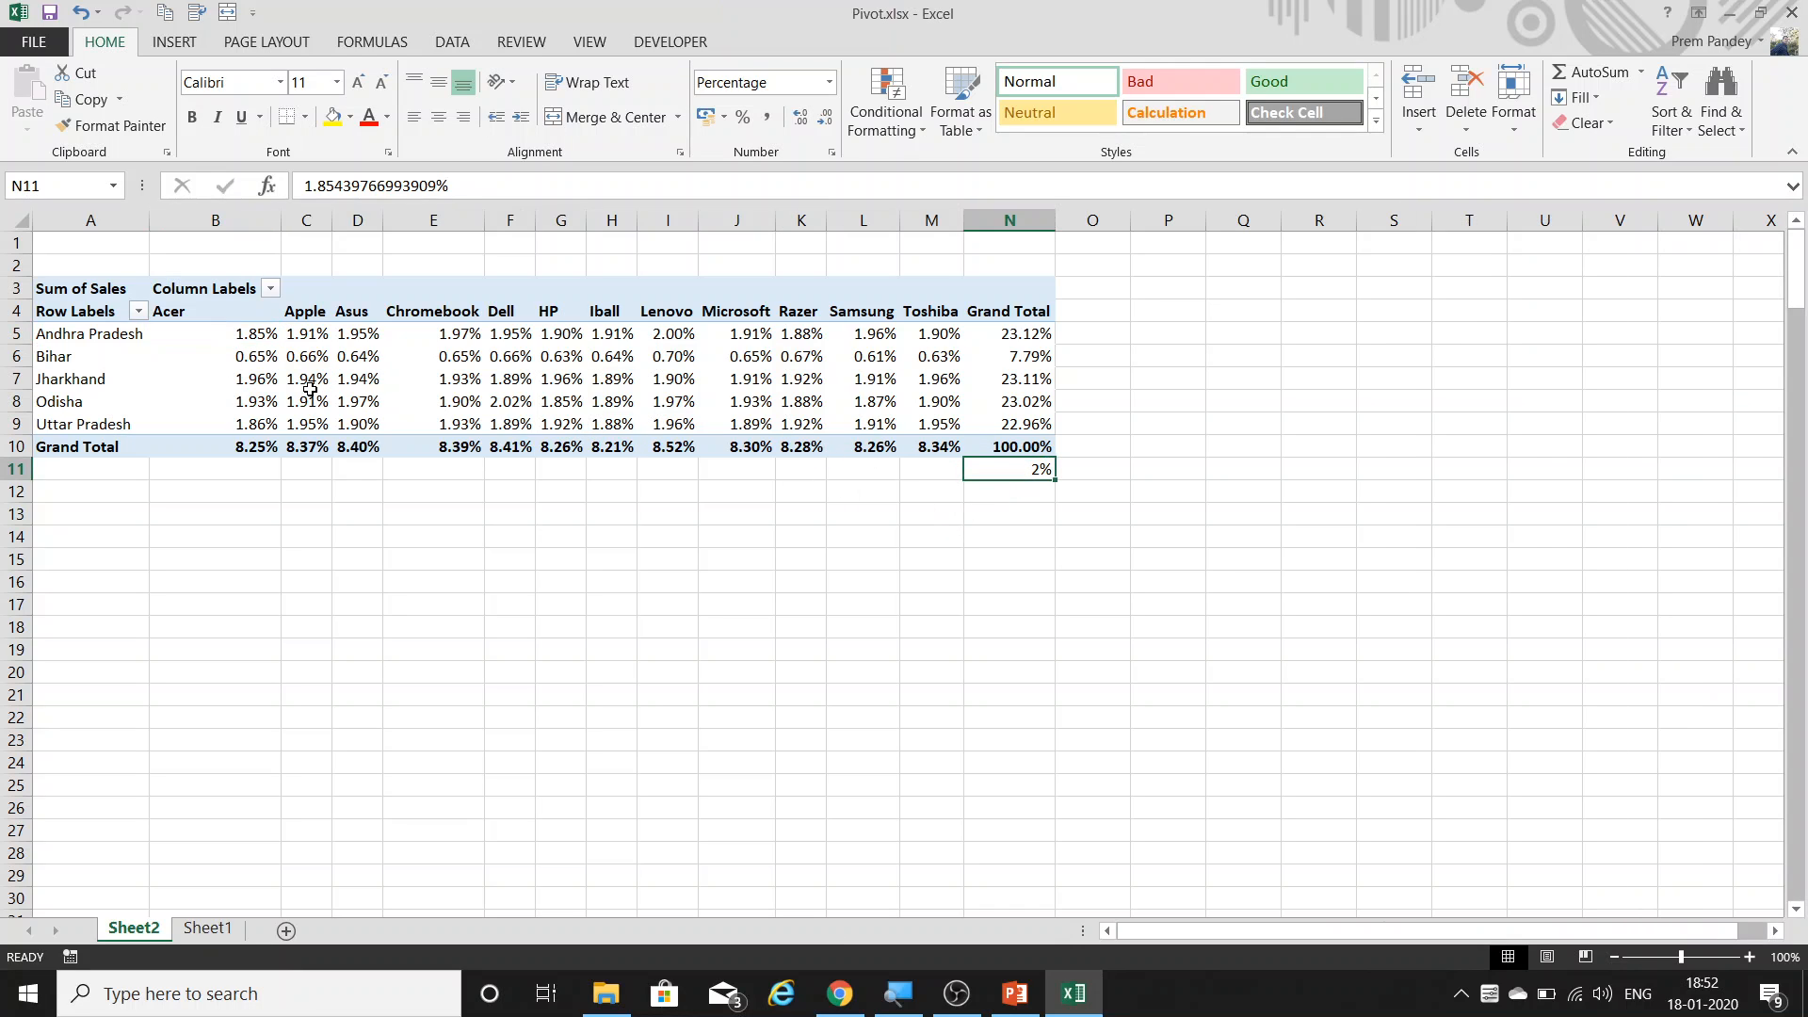
click(243, 337)
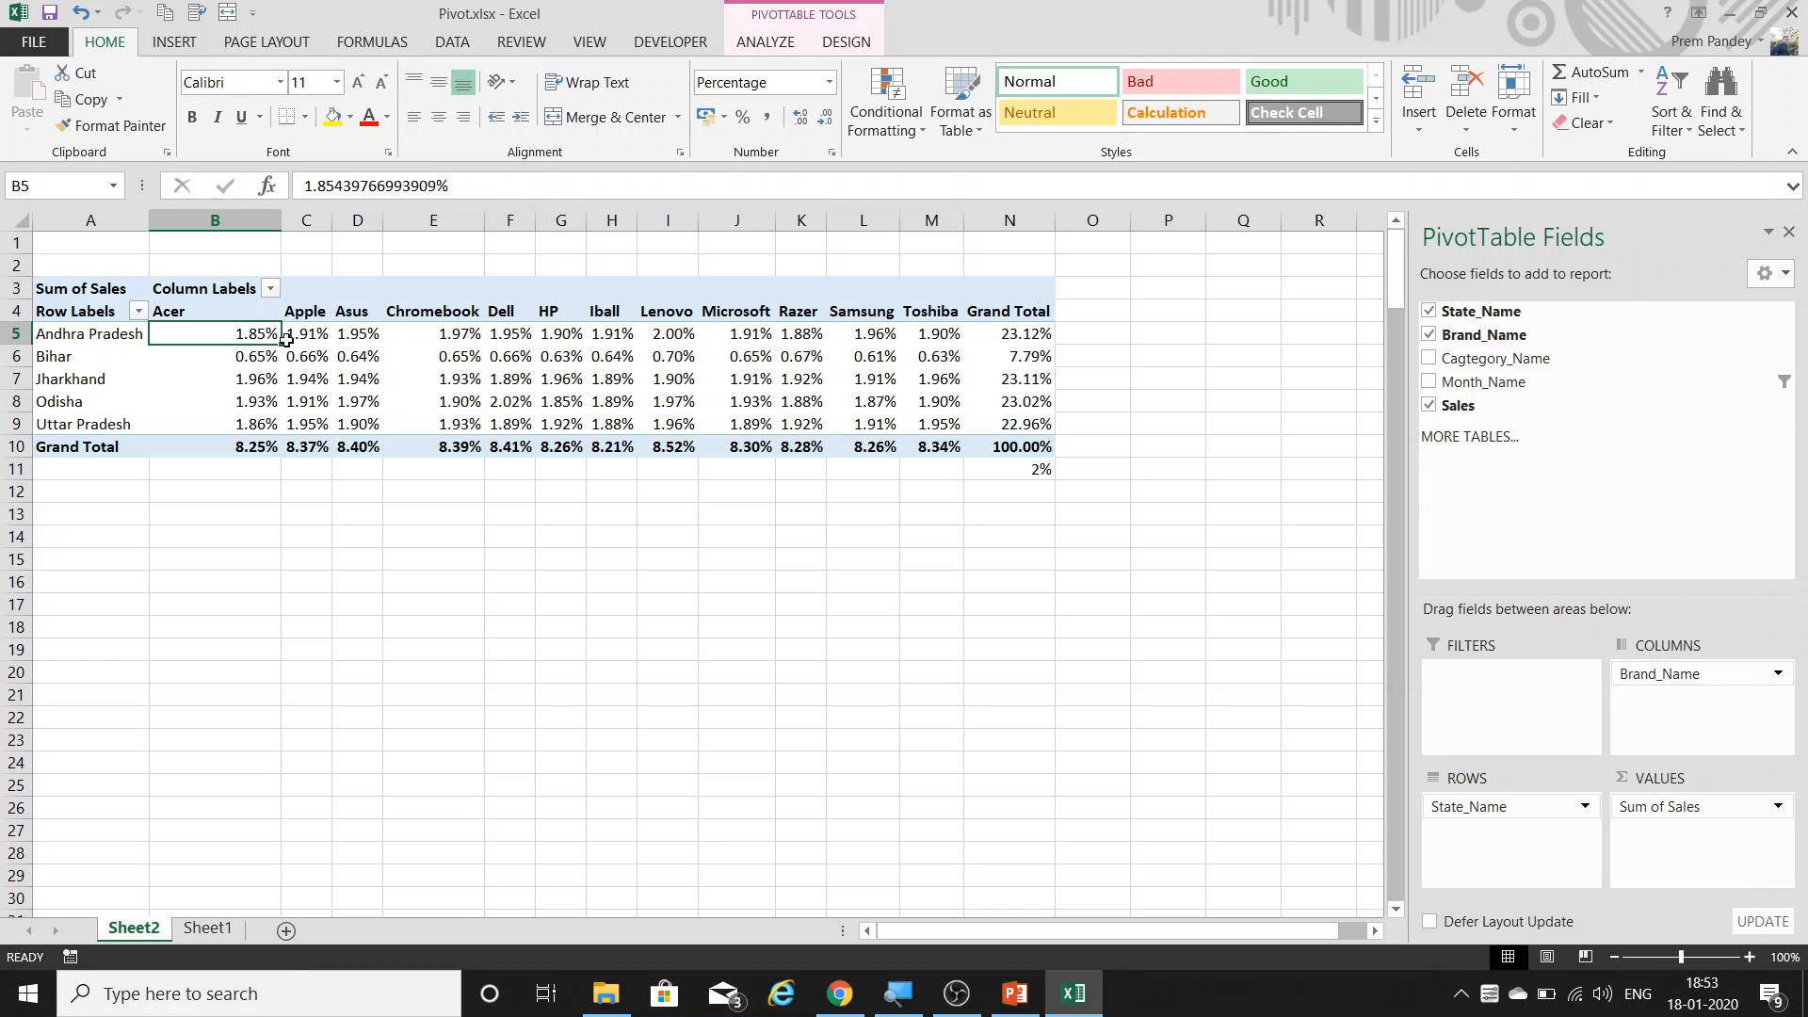
Increase N11's percentage to two decimal places for comparison and clear the cell's contents.
click(1041, 471)
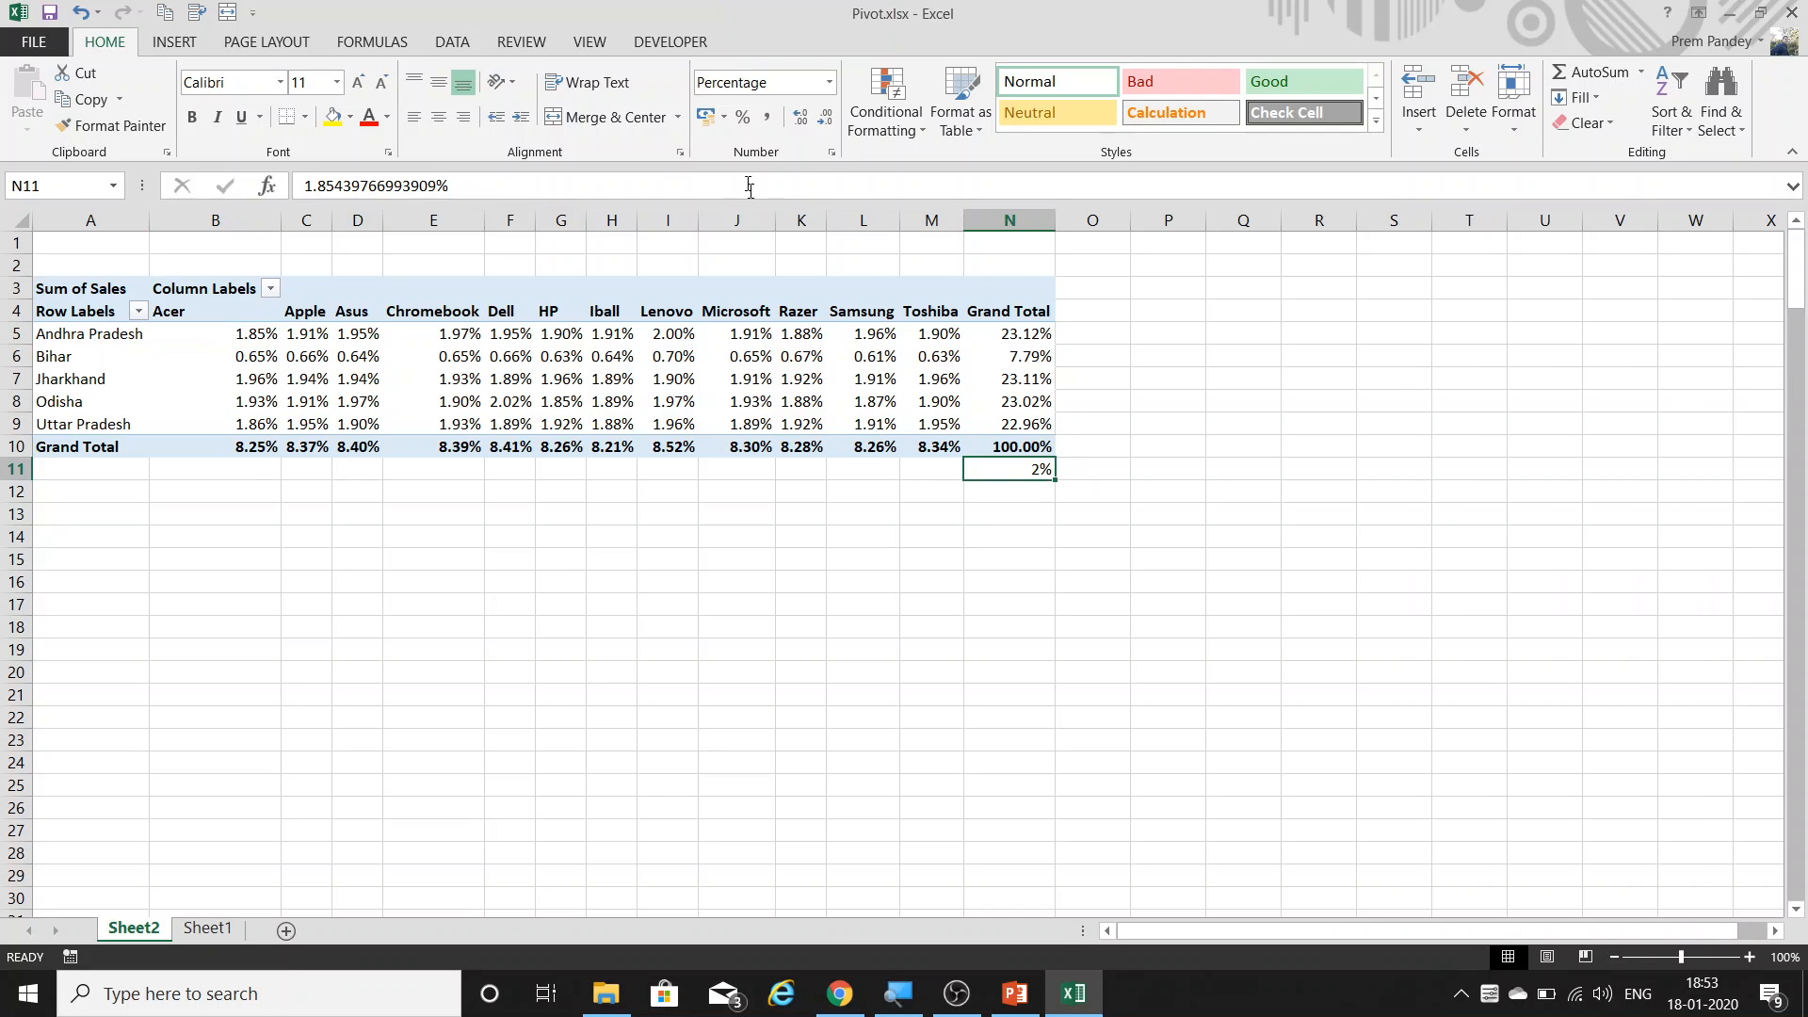
click(801, 116)
click(801, 115)
key(Delete)
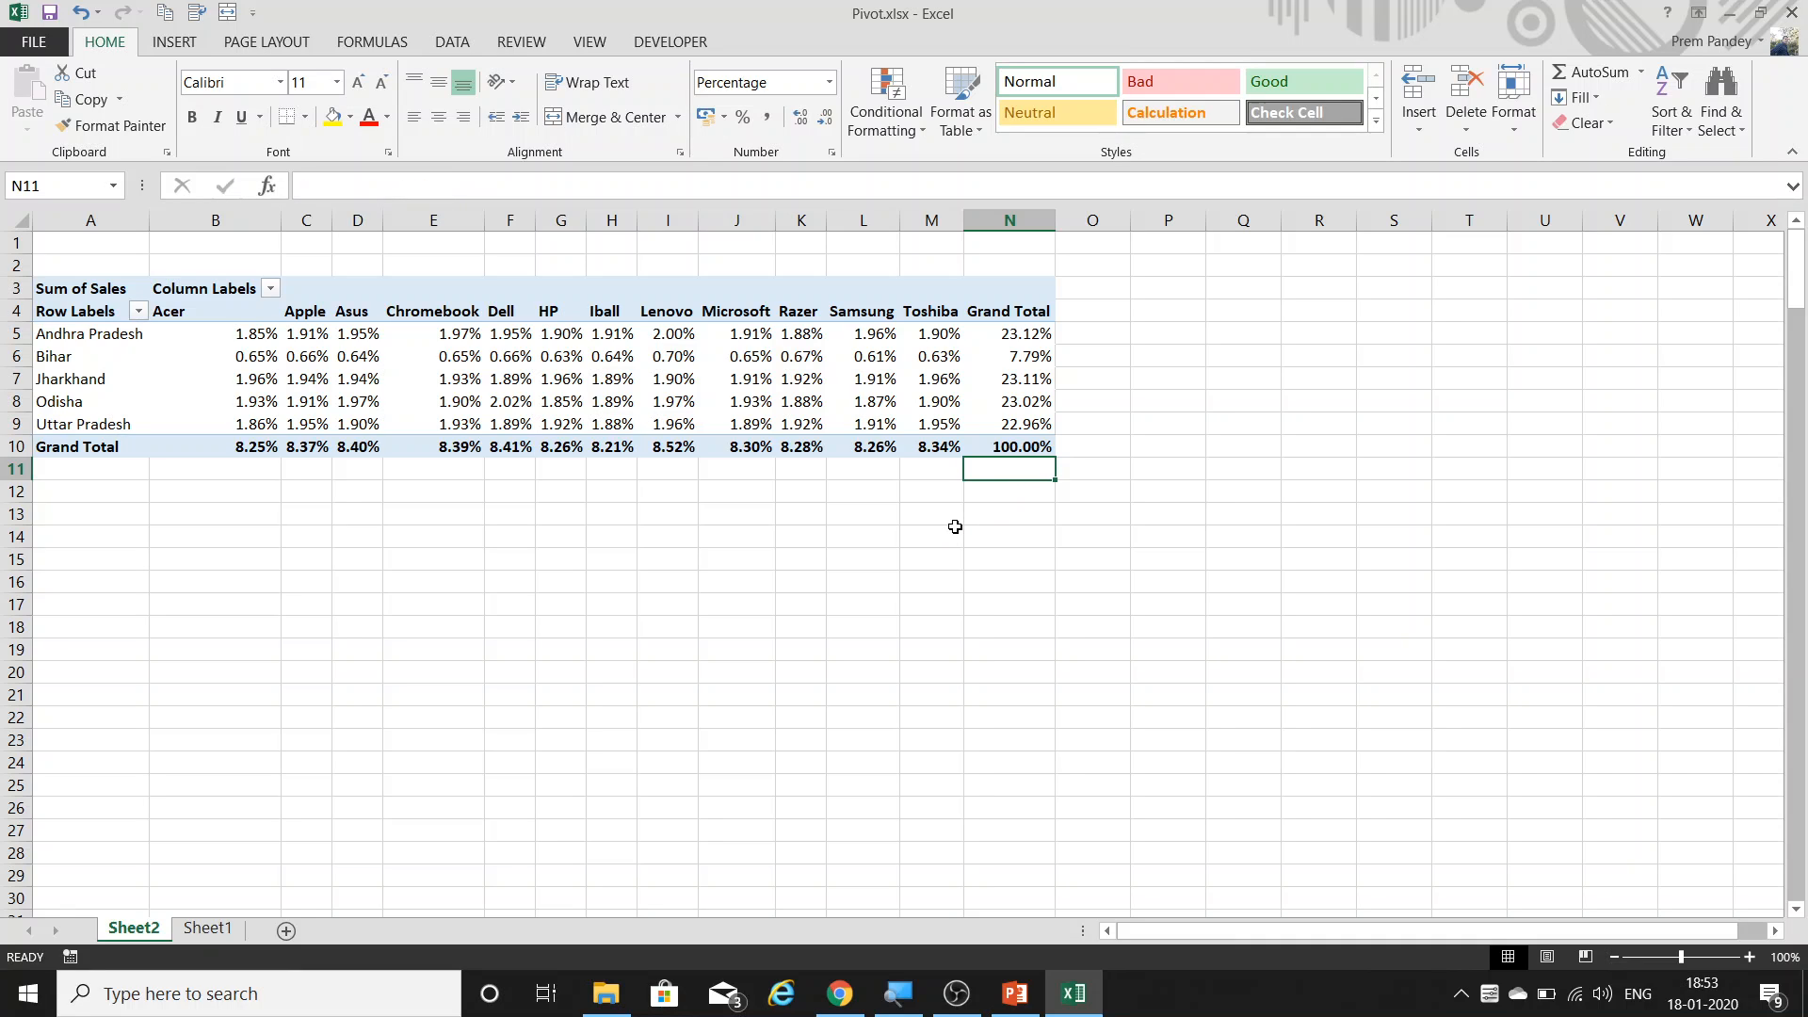
Show the sales values as % of Column Total and examine each state's share in the Acer column.
click(268, 336)
right_click(271, 339)
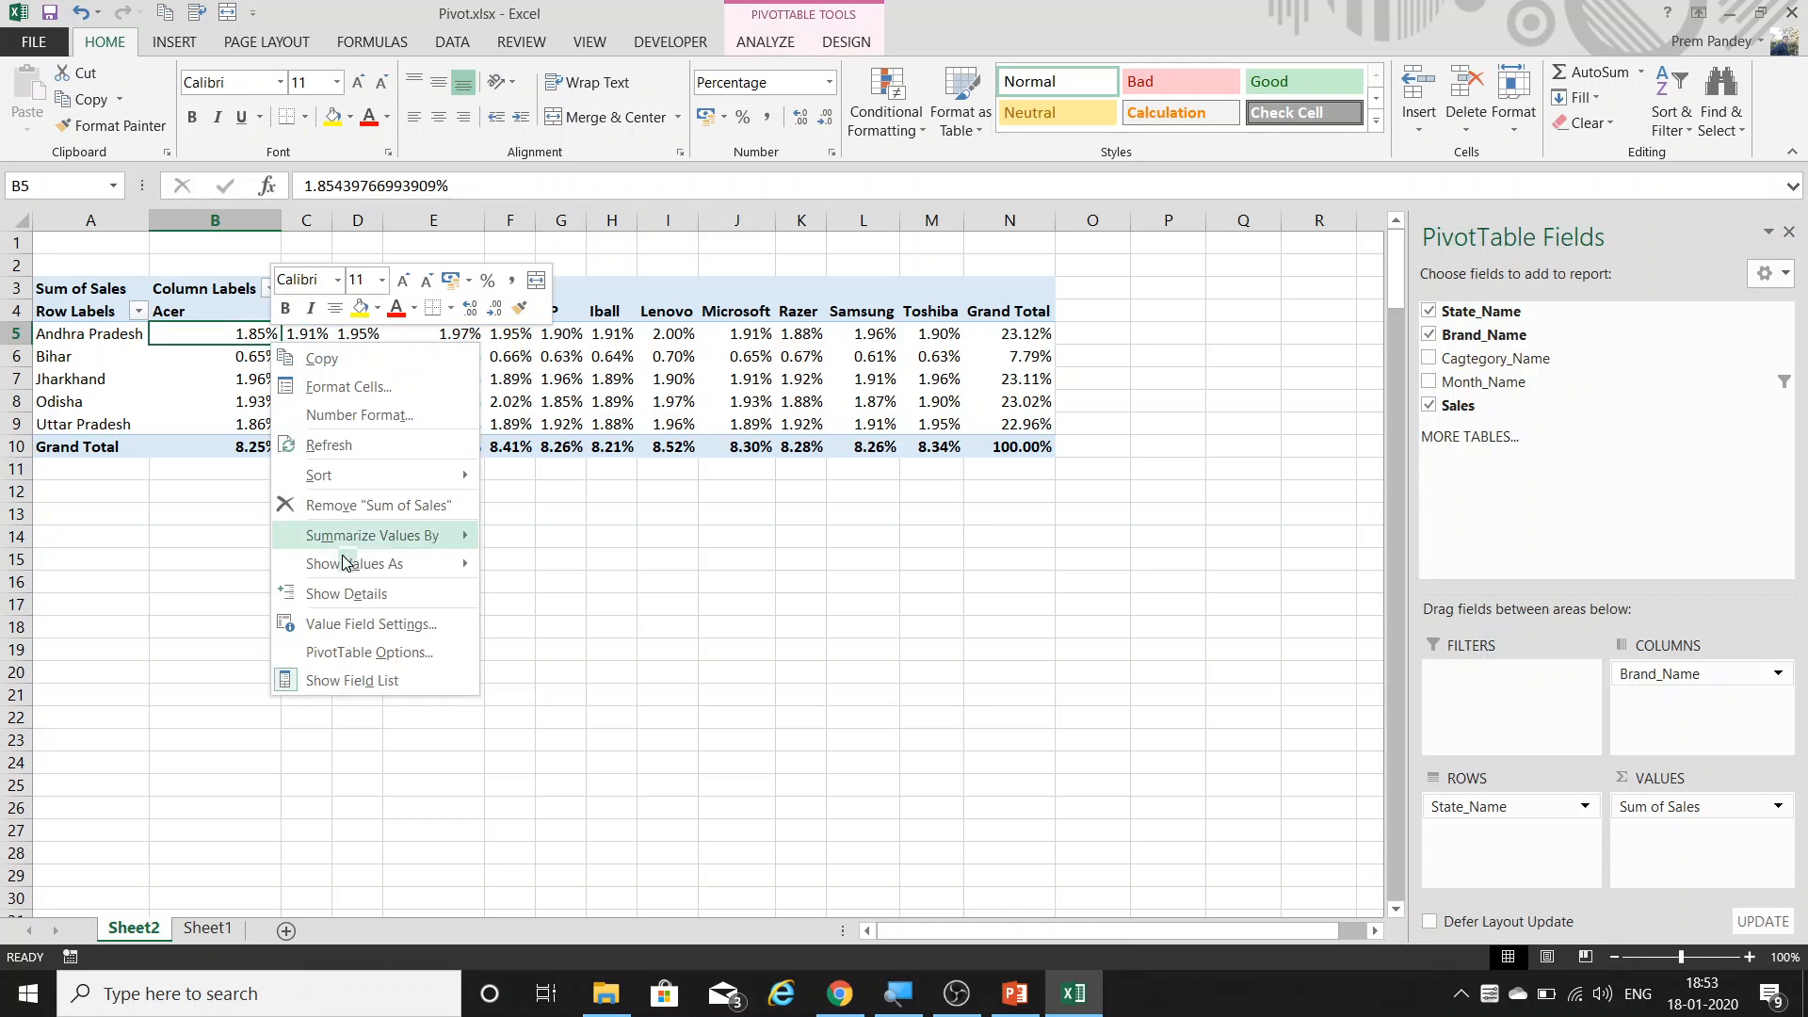
mouse_move(441, 569)
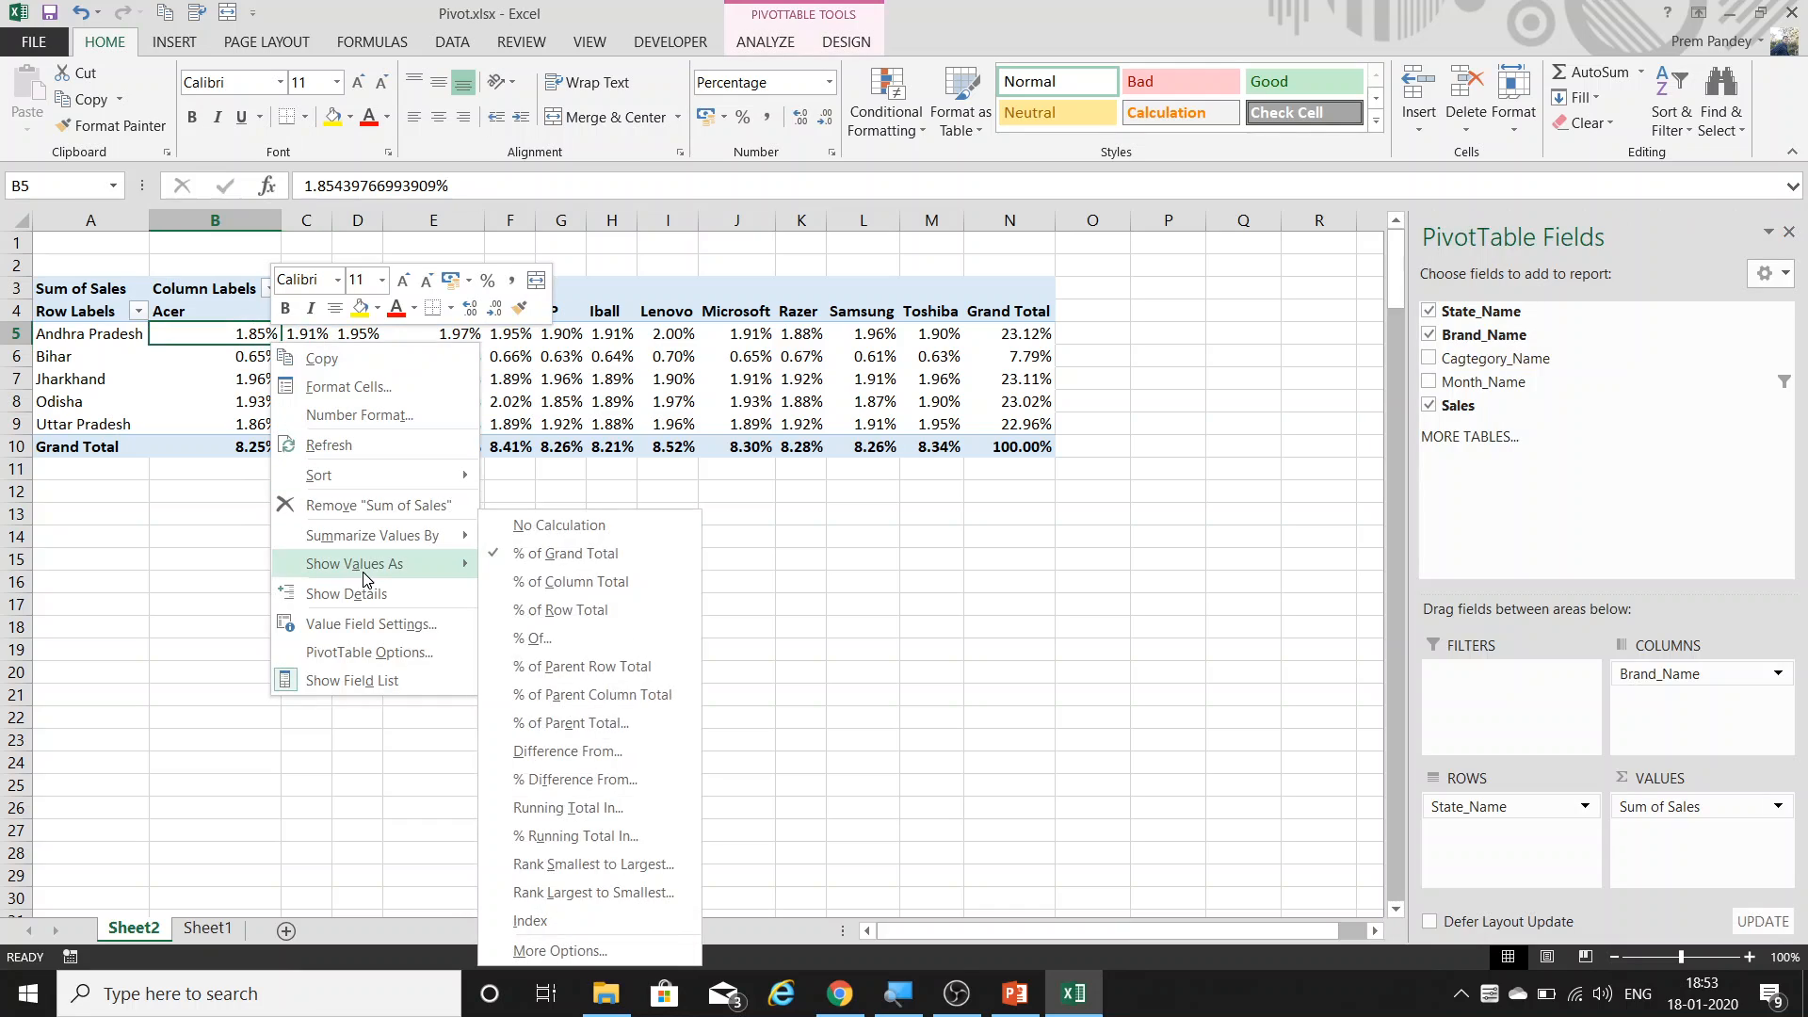
click(592, 584)
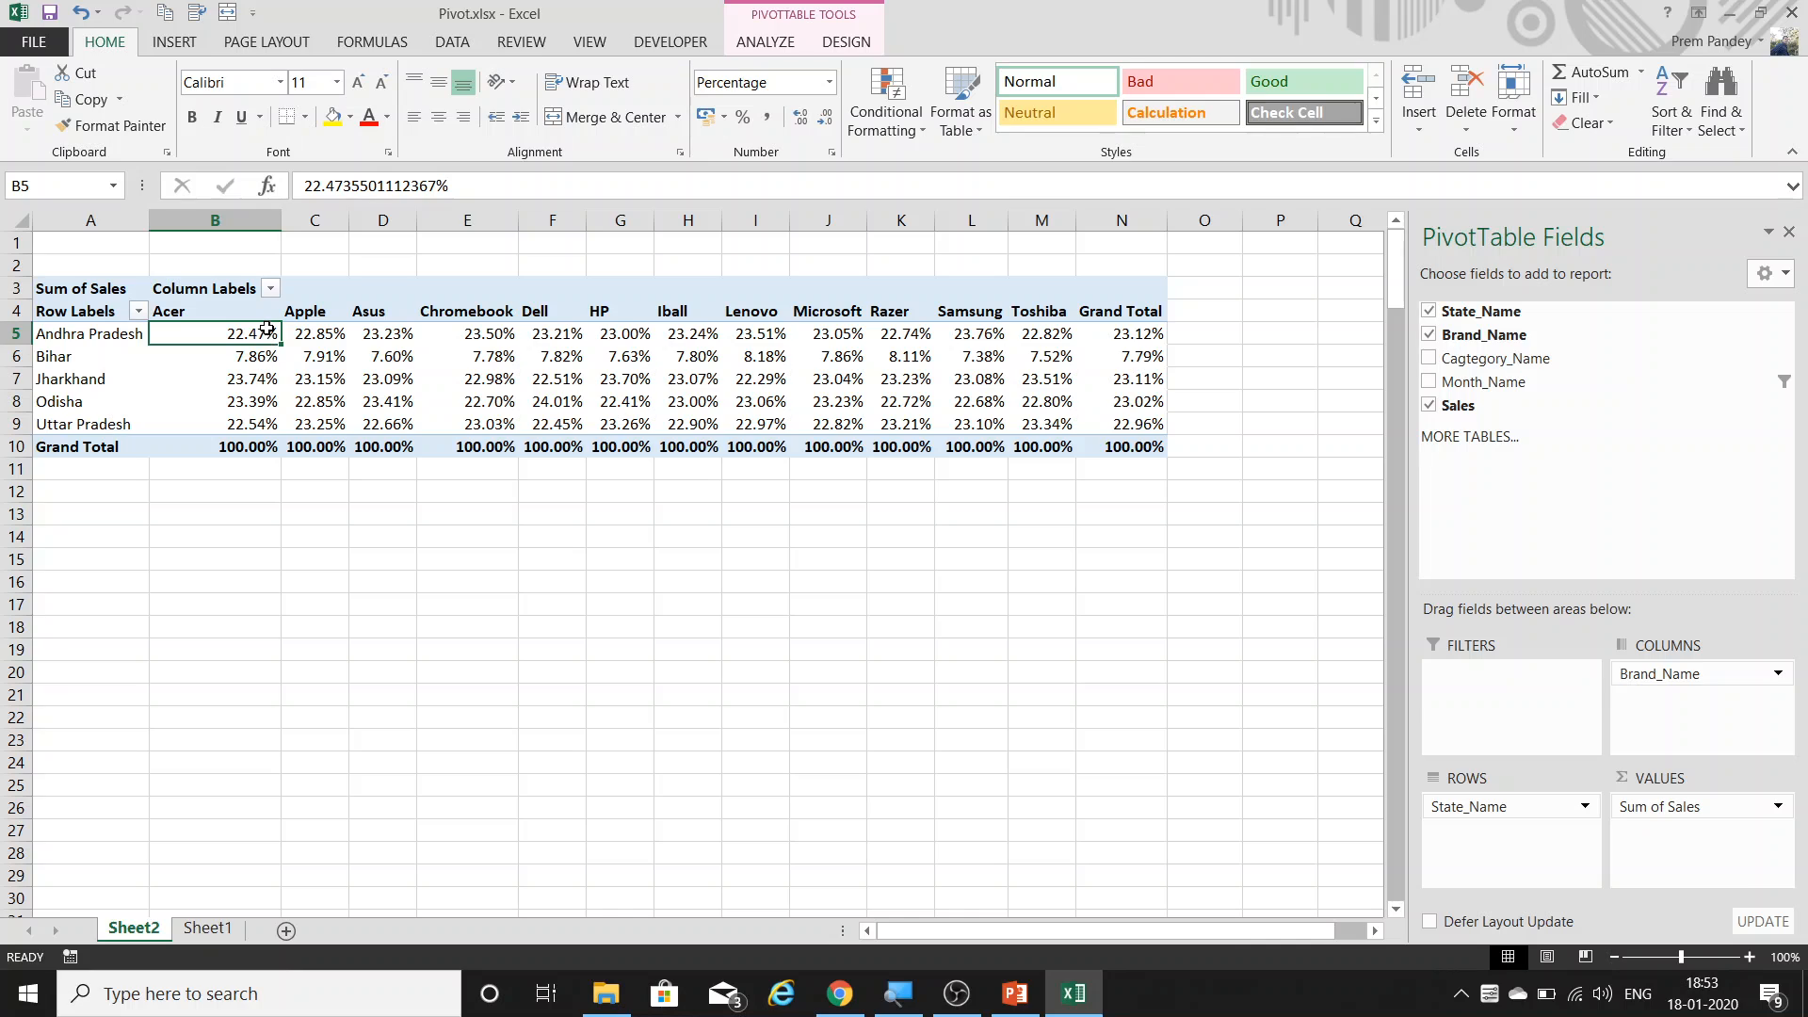
mouse_move(267, 328)
mouse_move(202, 374)
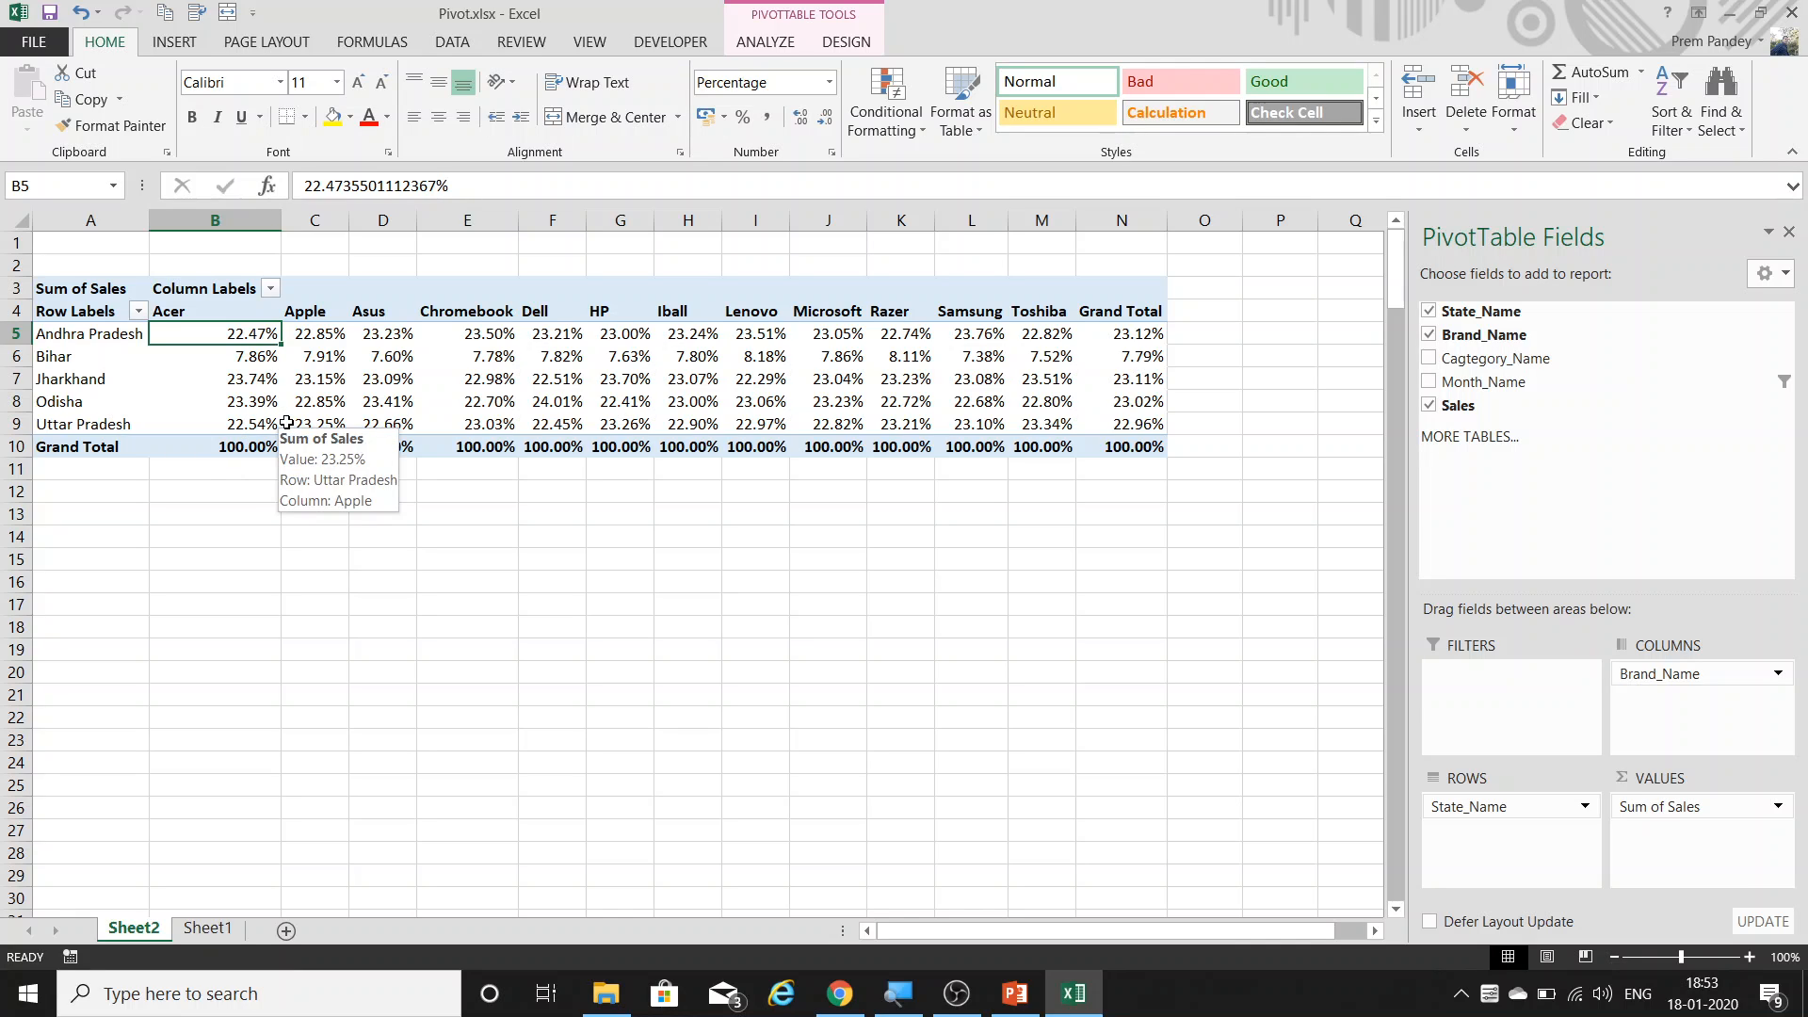
mouse_move(269, 447)
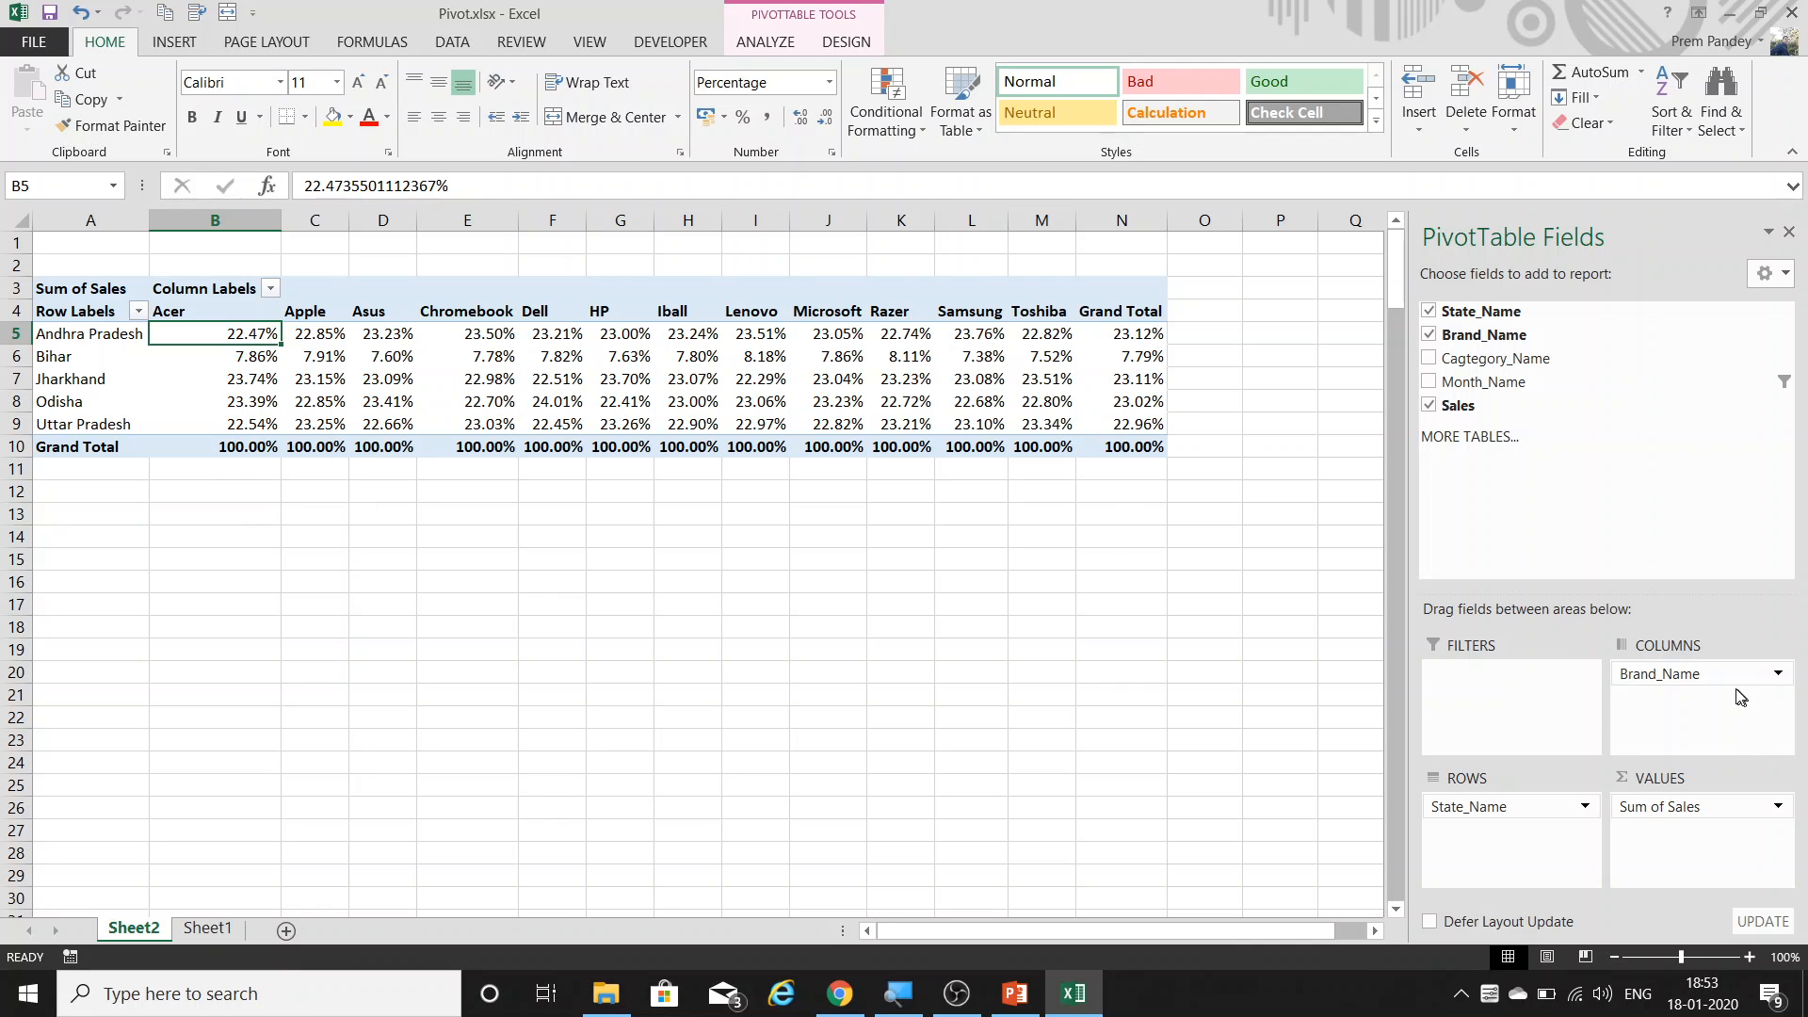
Swap the PivotTable fields, placing Brand_Name in the rows and State_Name in the columns, and review the brand percentages.
drag(1737, 674, 1549, 842)
drag(1440, 807, 1701, 718)
mouse_move(175, 418)
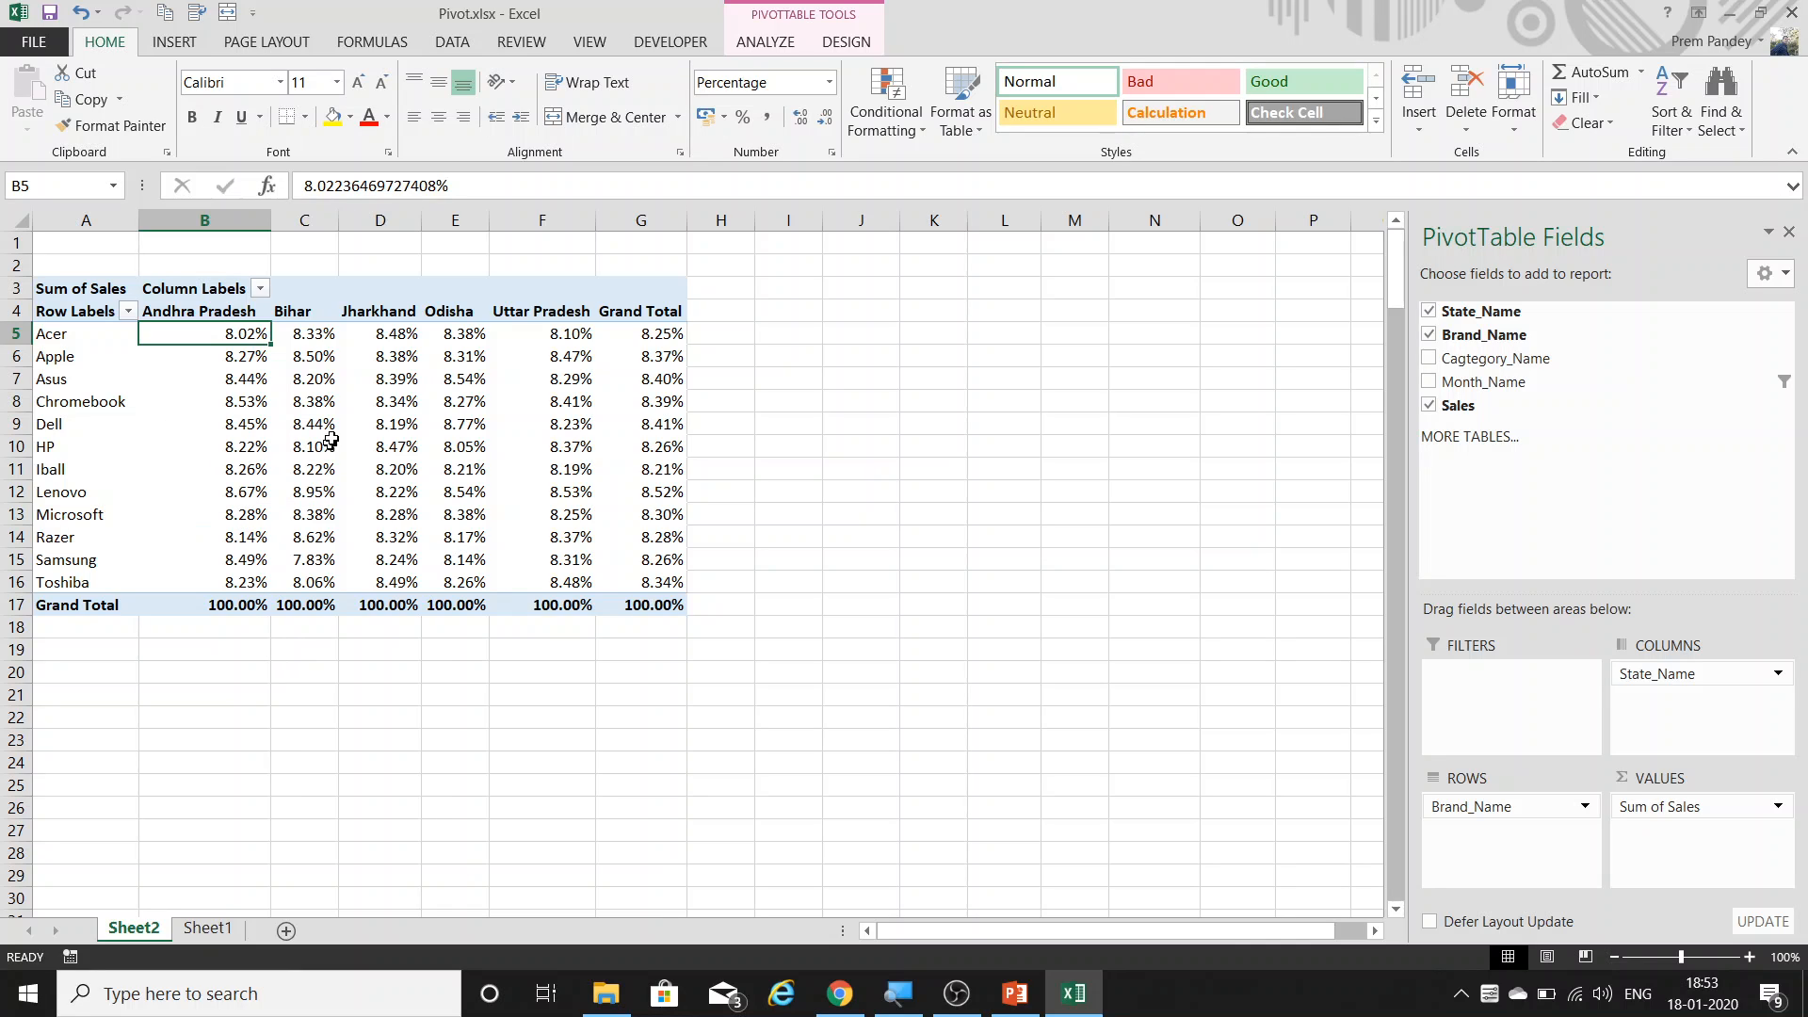
click(657, 337)
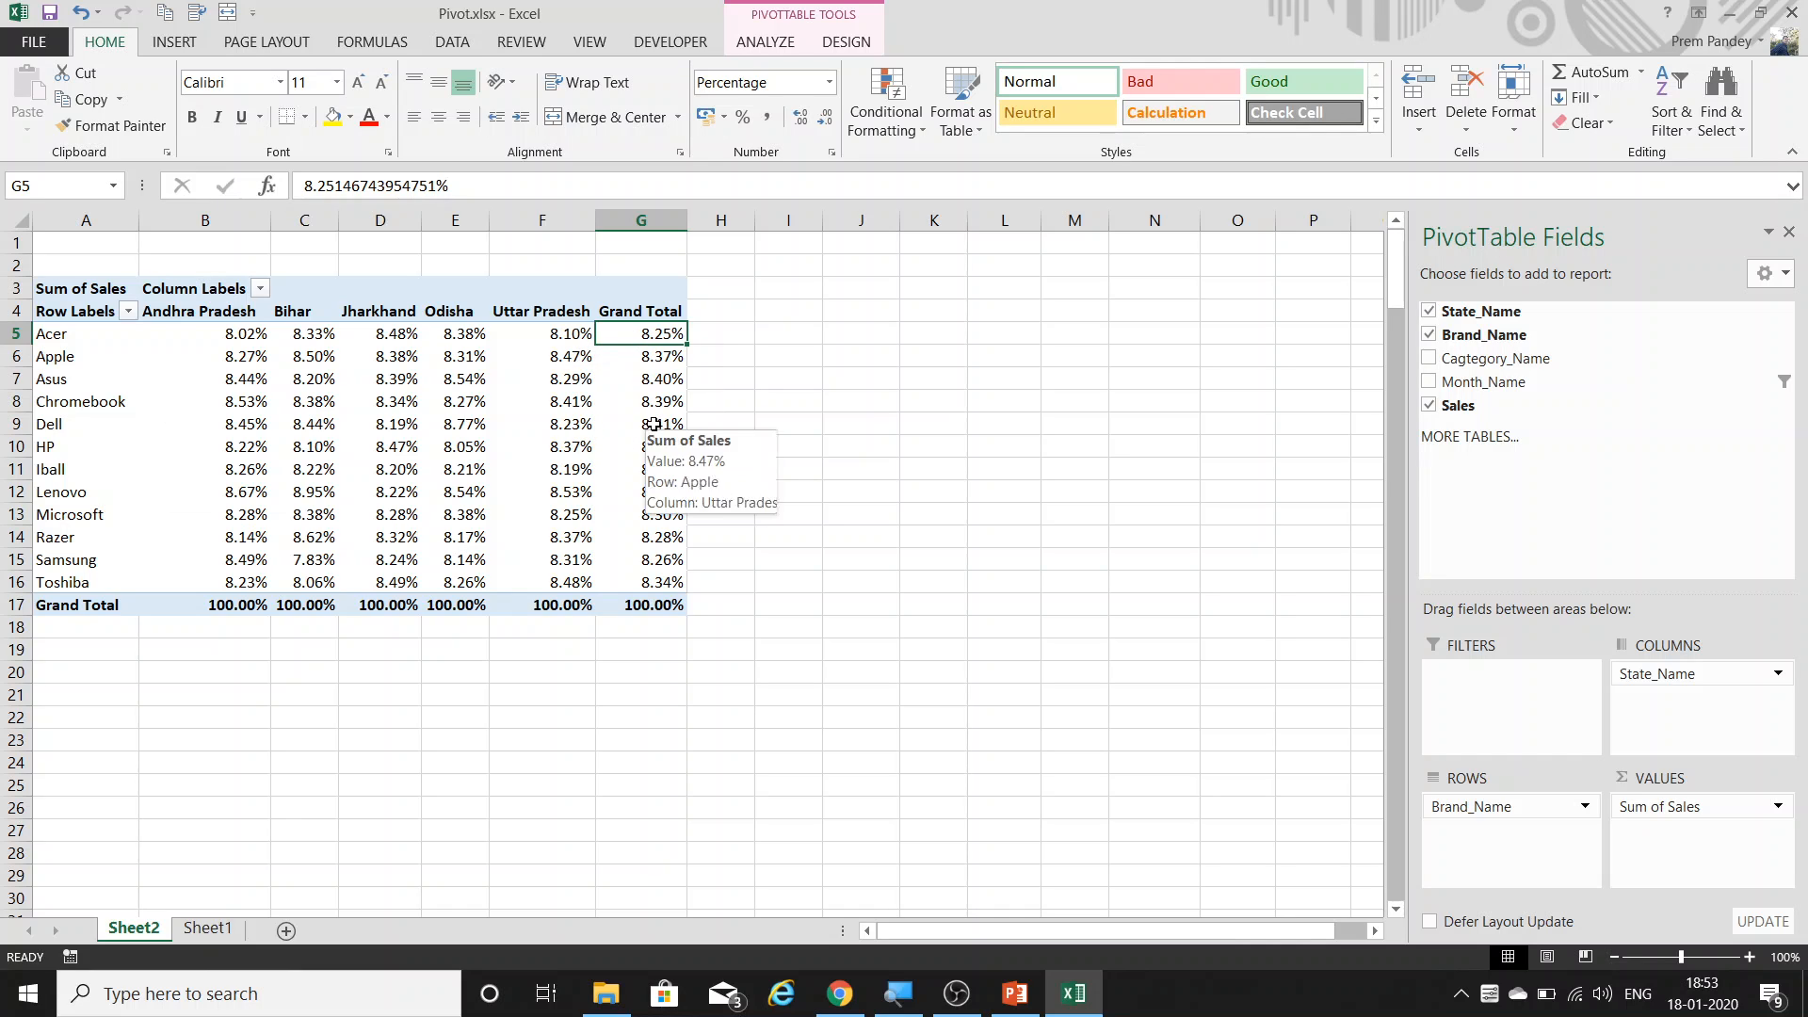
click(230, 335)
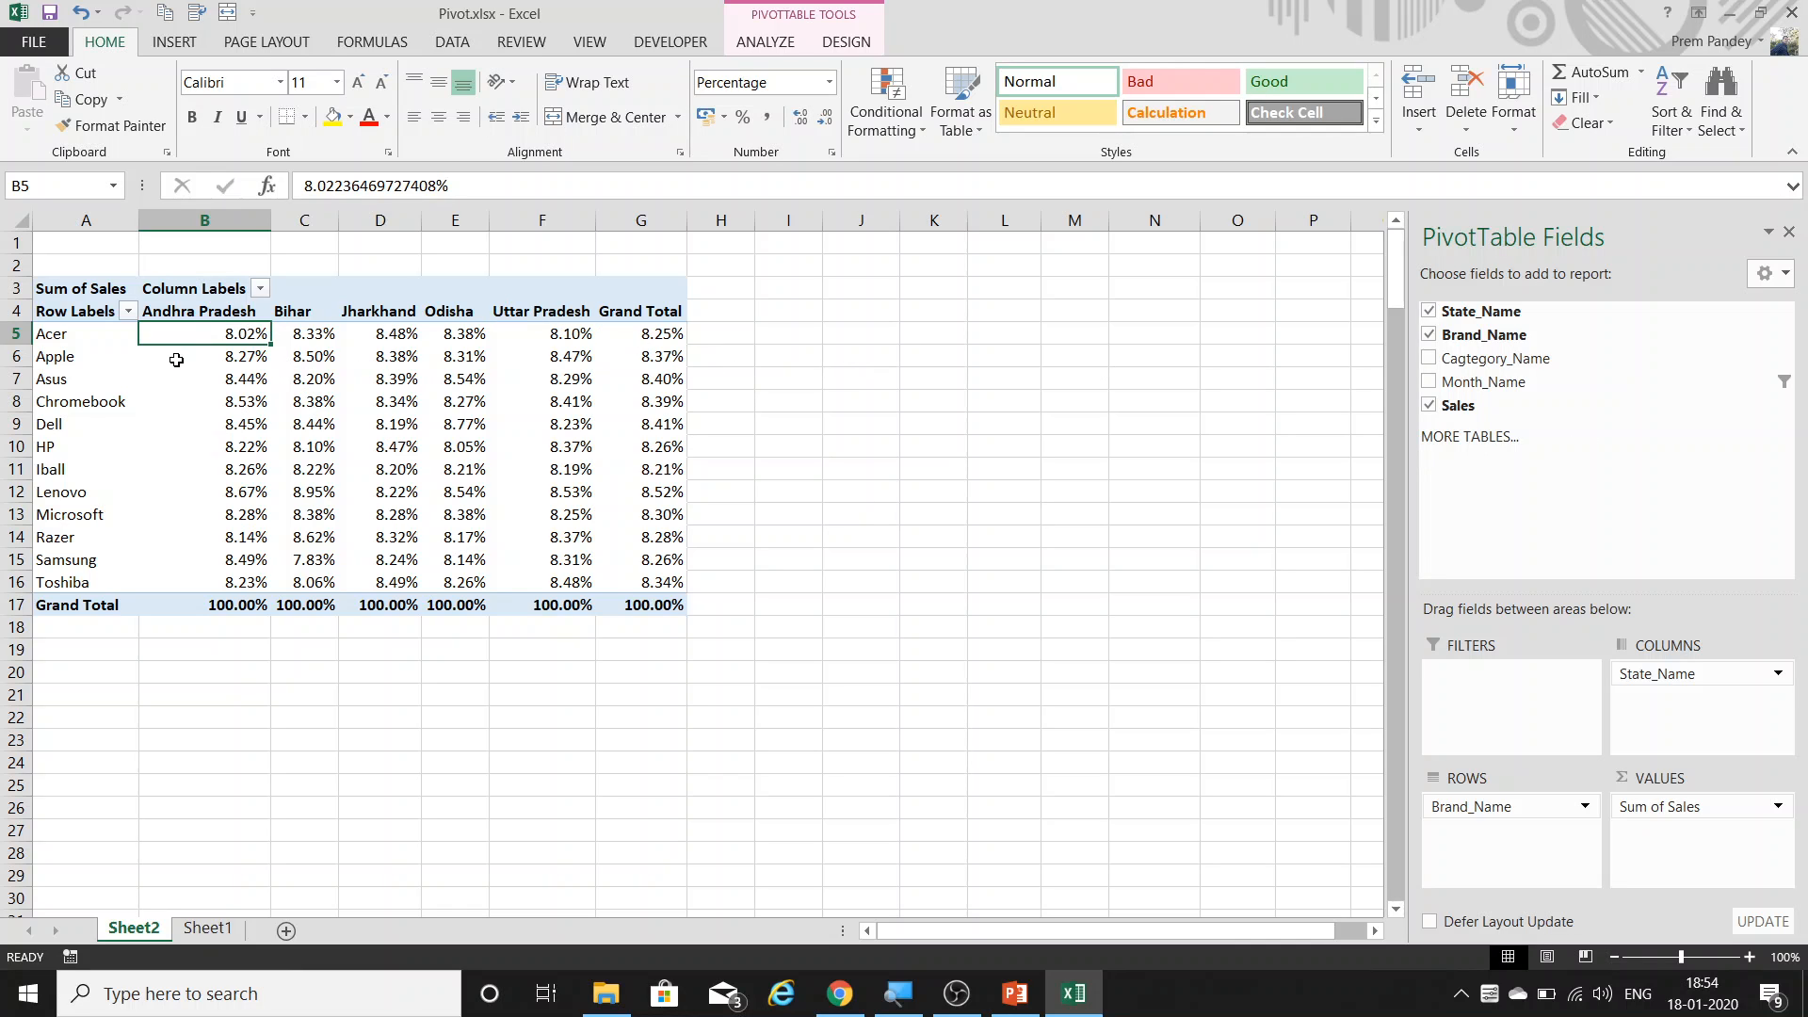
Show the sales values as % of Row Total and review the state shares across Acer's row.
right_click(215, 370)
mouse_move(355, 589)
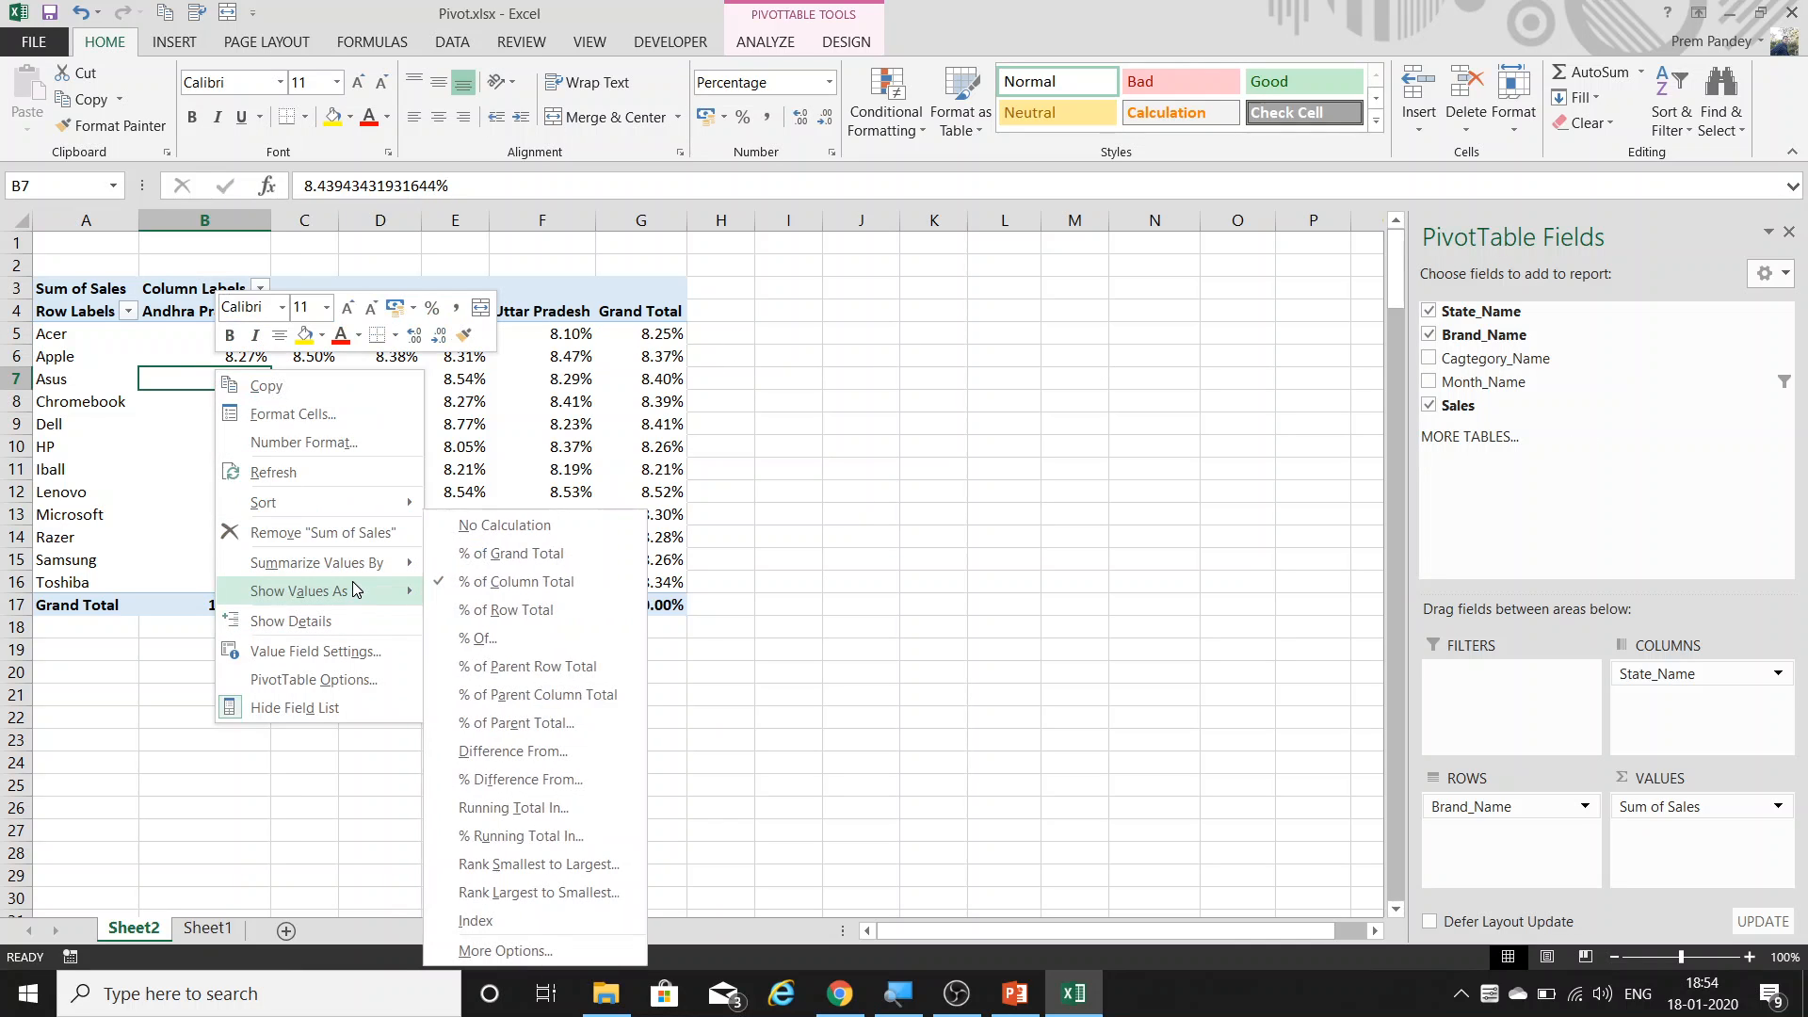
click(540, 612)
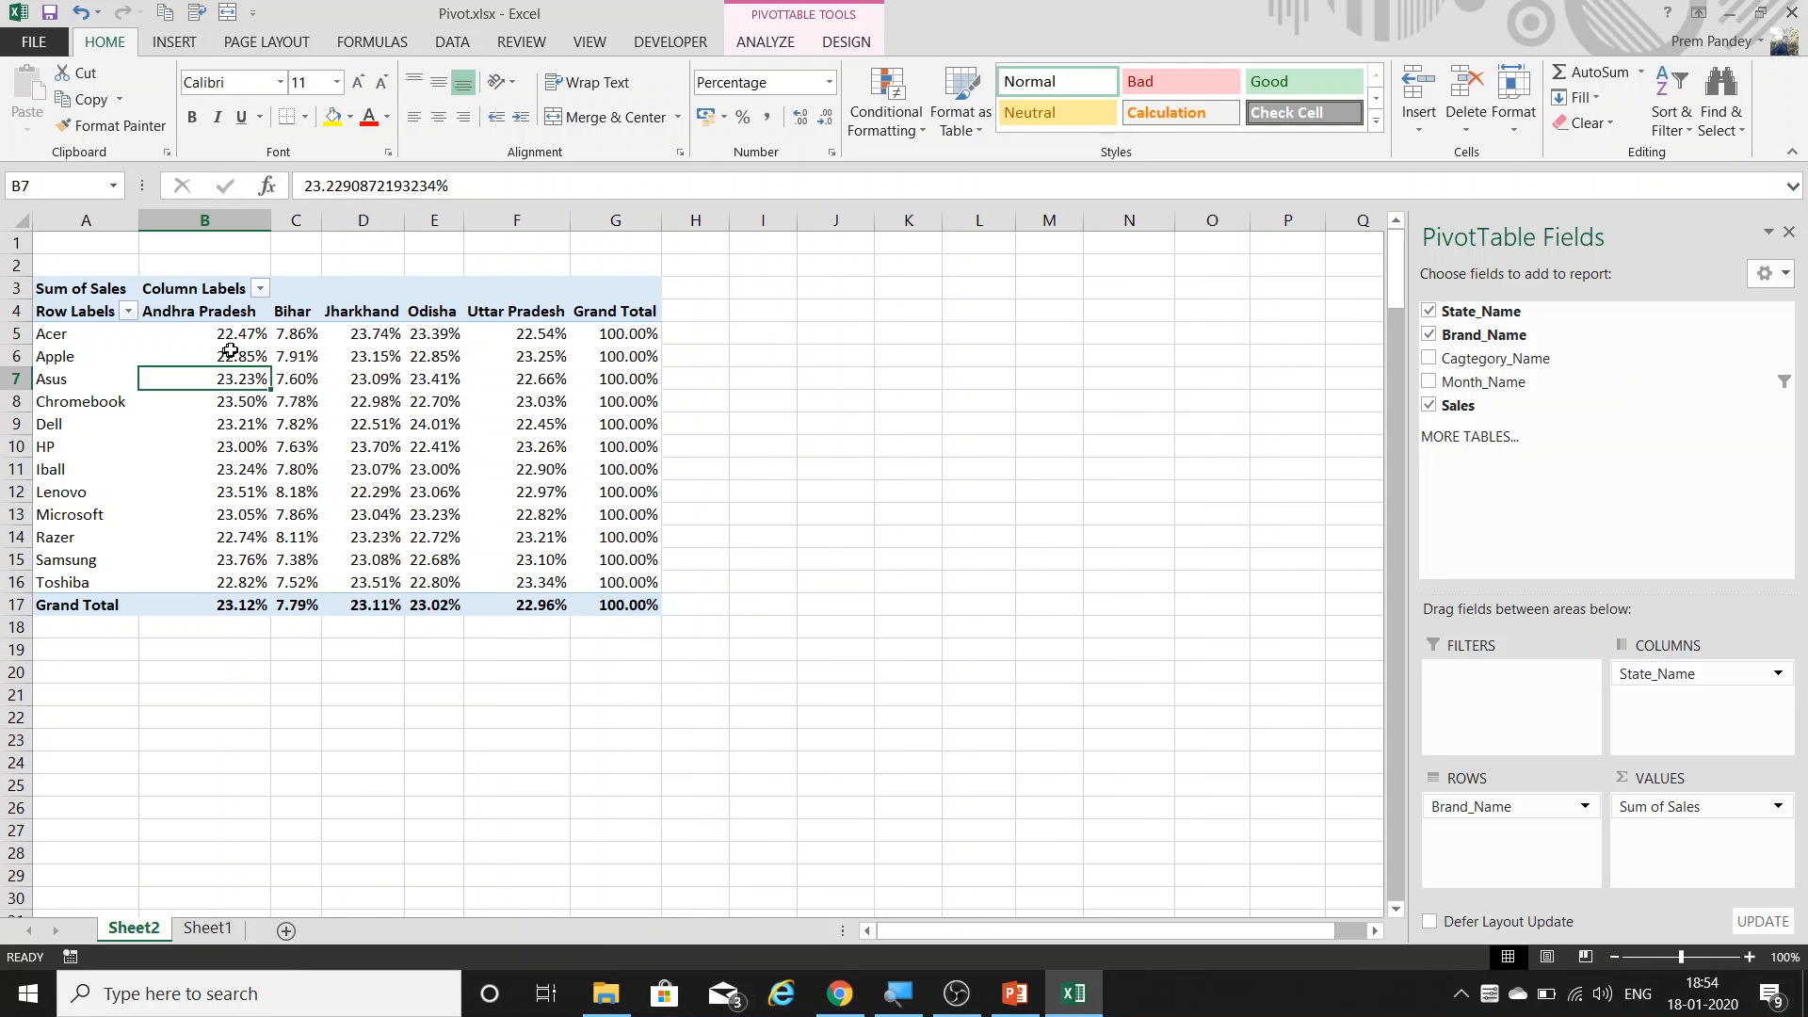
drag(235, 341, 231, 403)
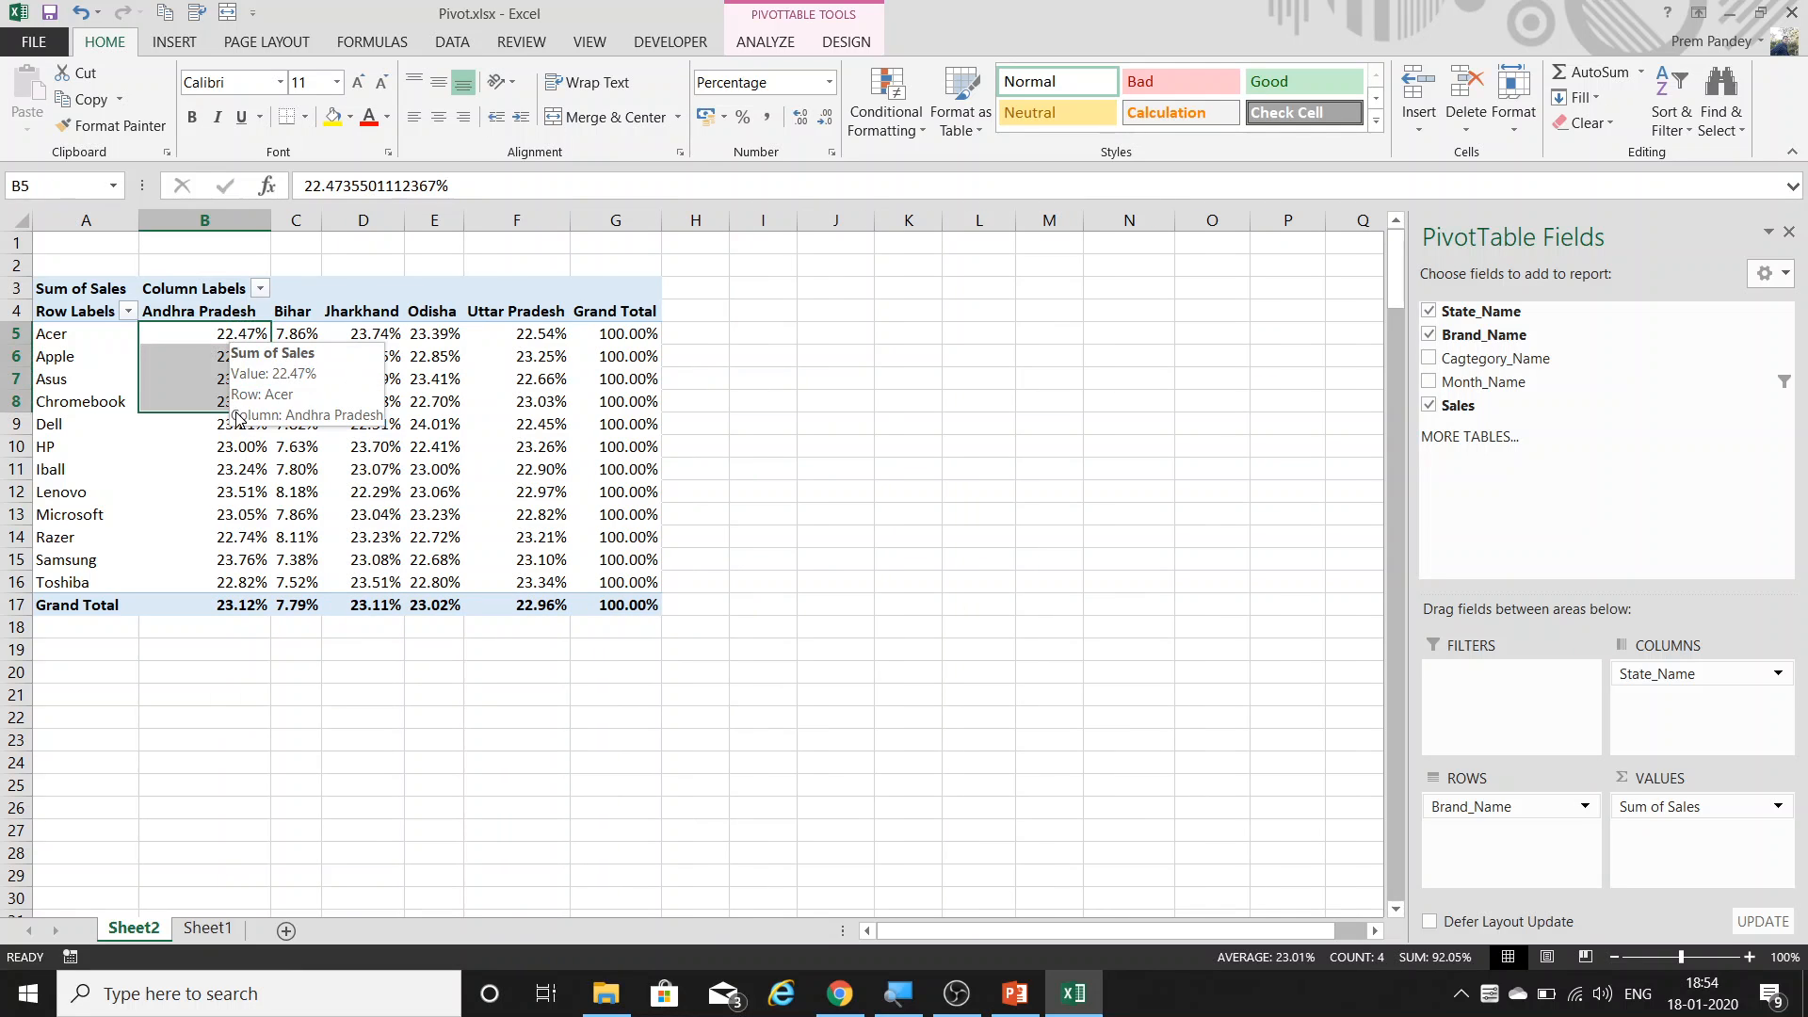
click(204, 446)
mouse_move(541, 347)
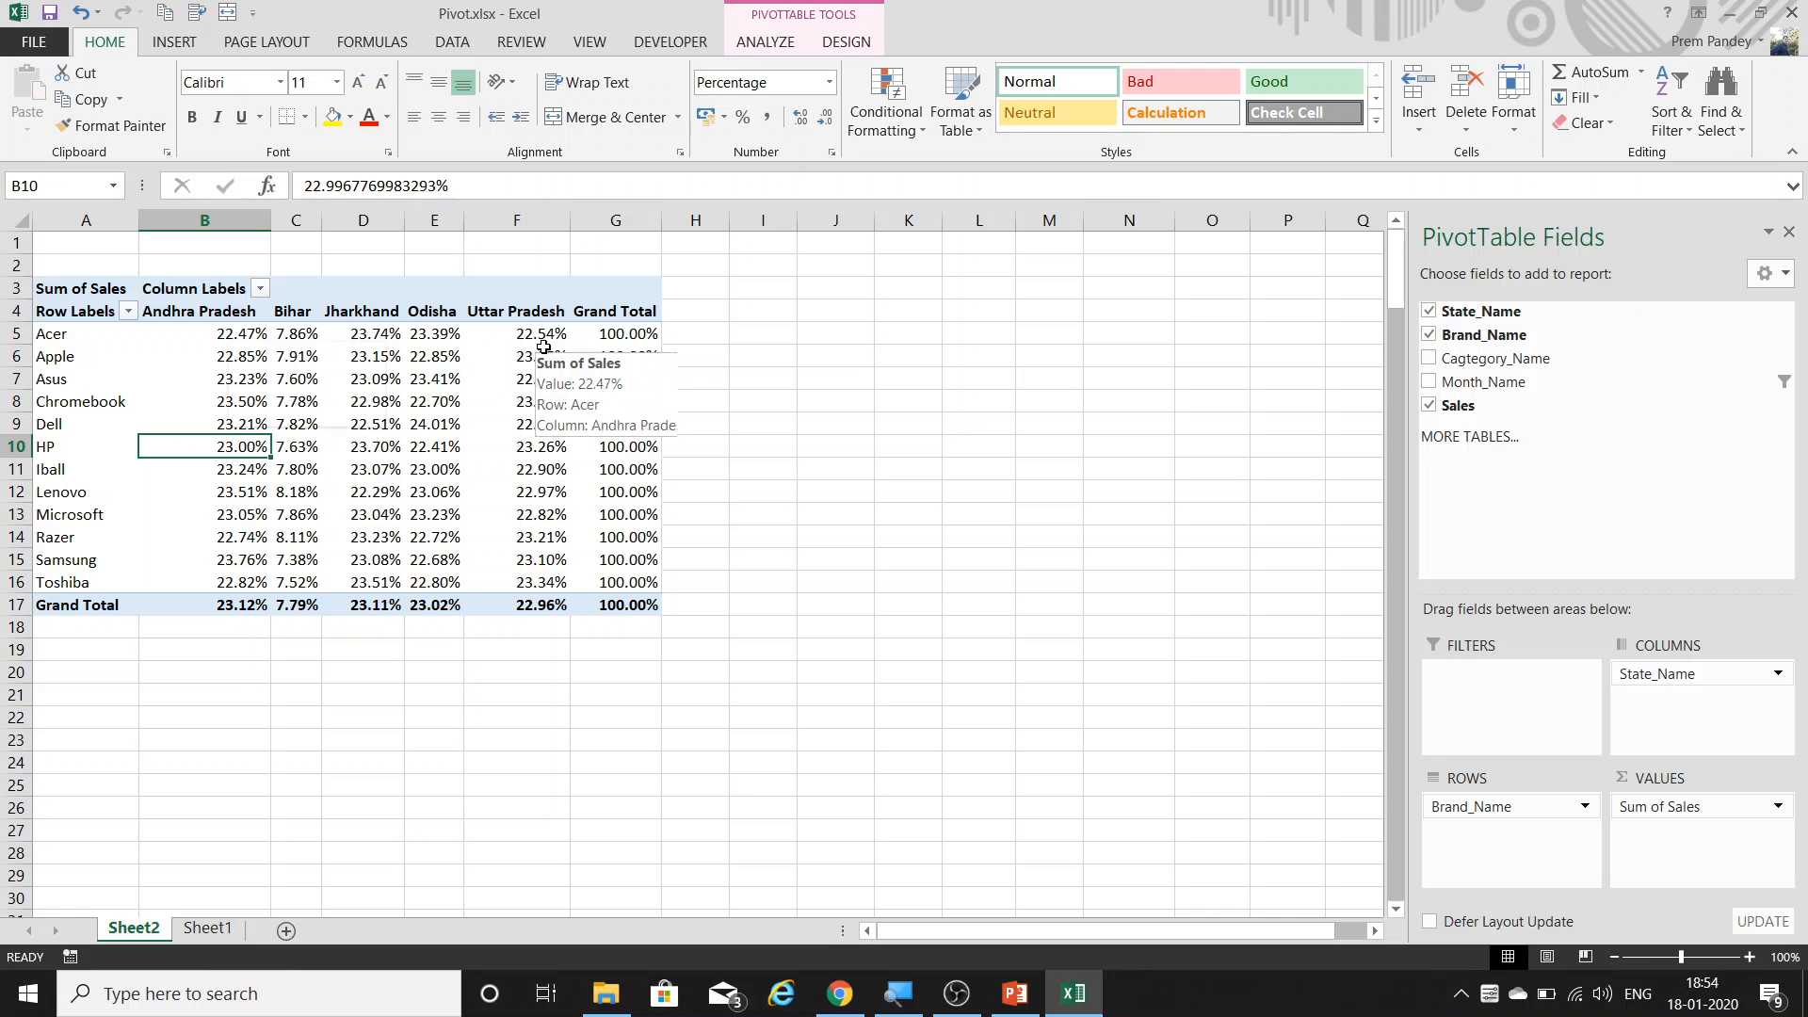
click(296, 336)
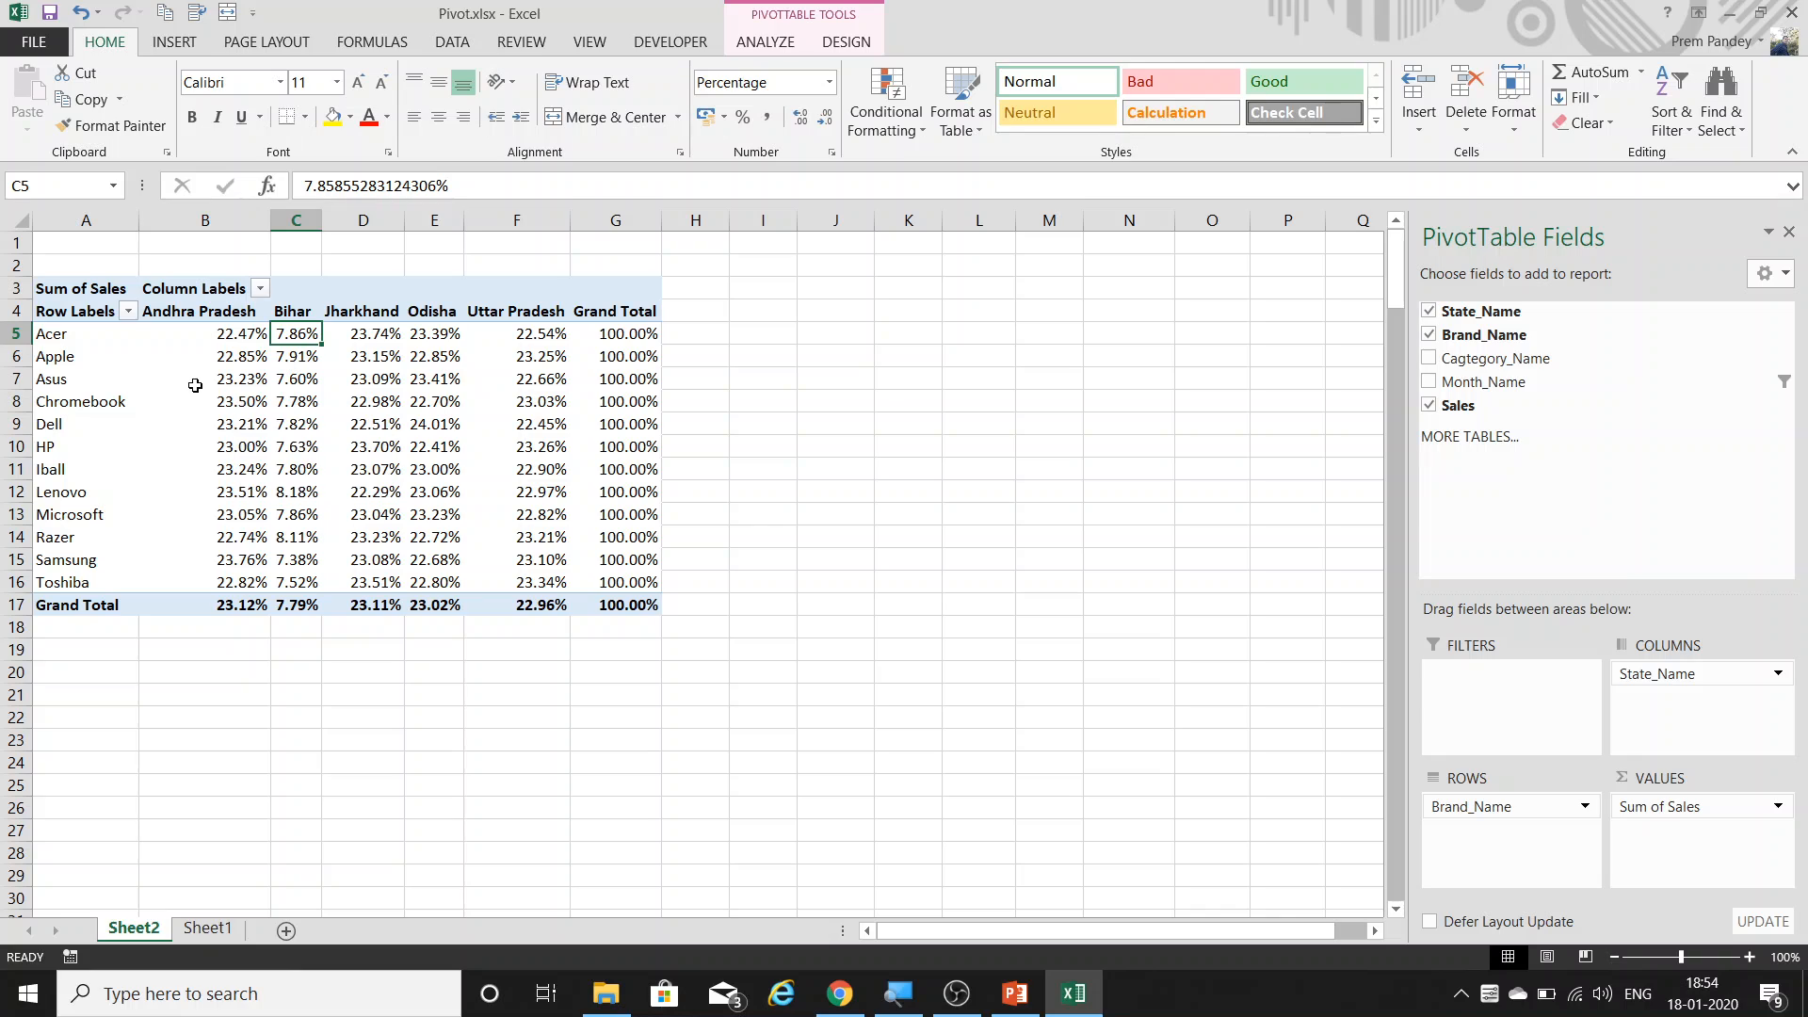
right_click(235, 355)
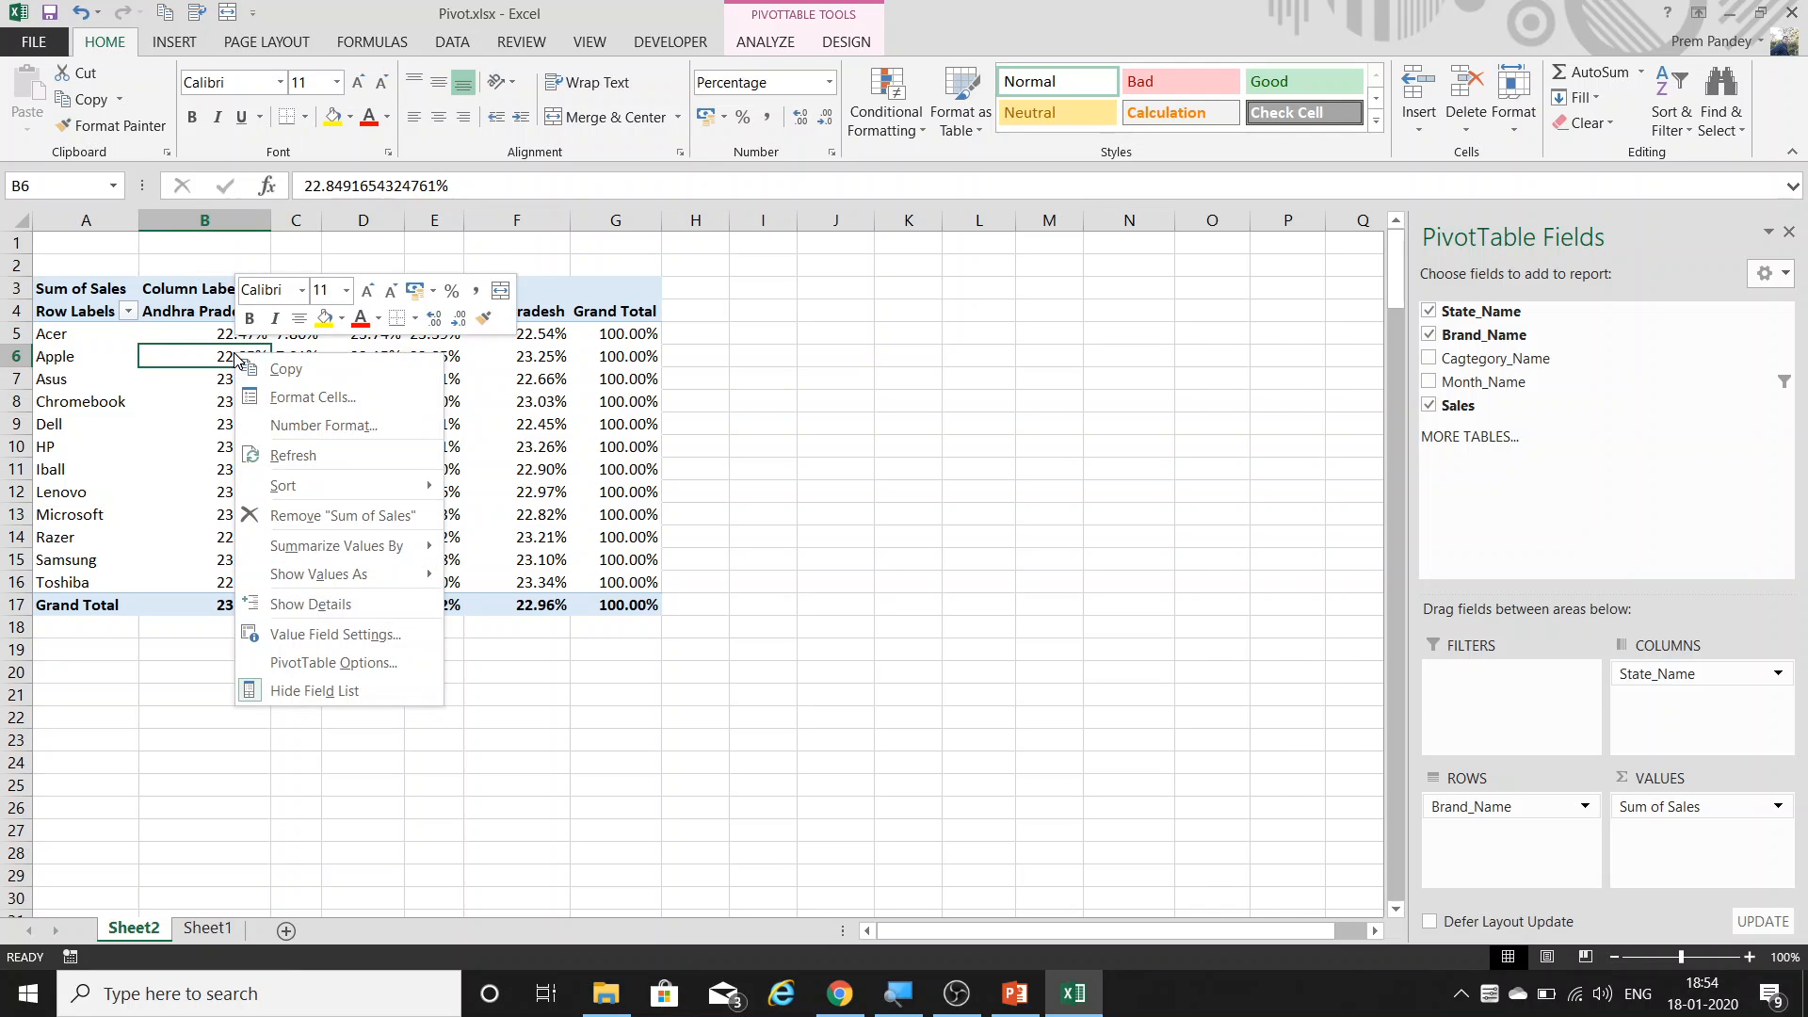
mouse_move(323, 576)
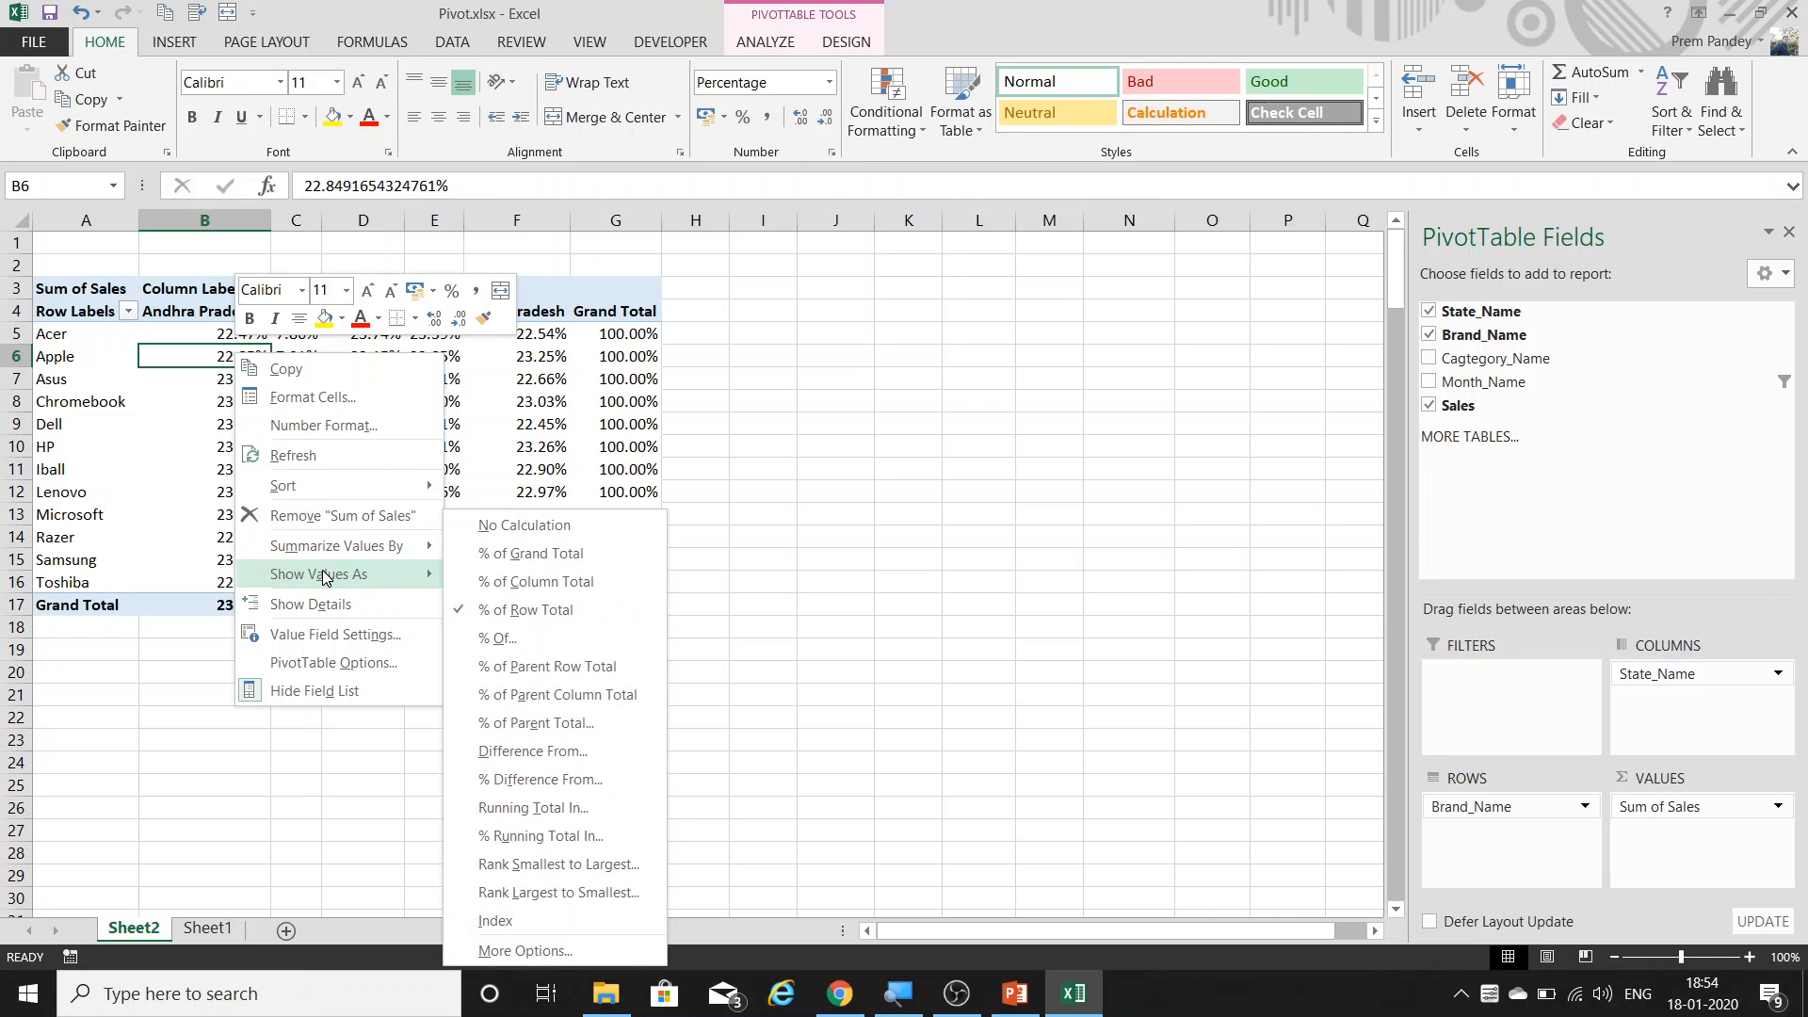
click(530, 640)
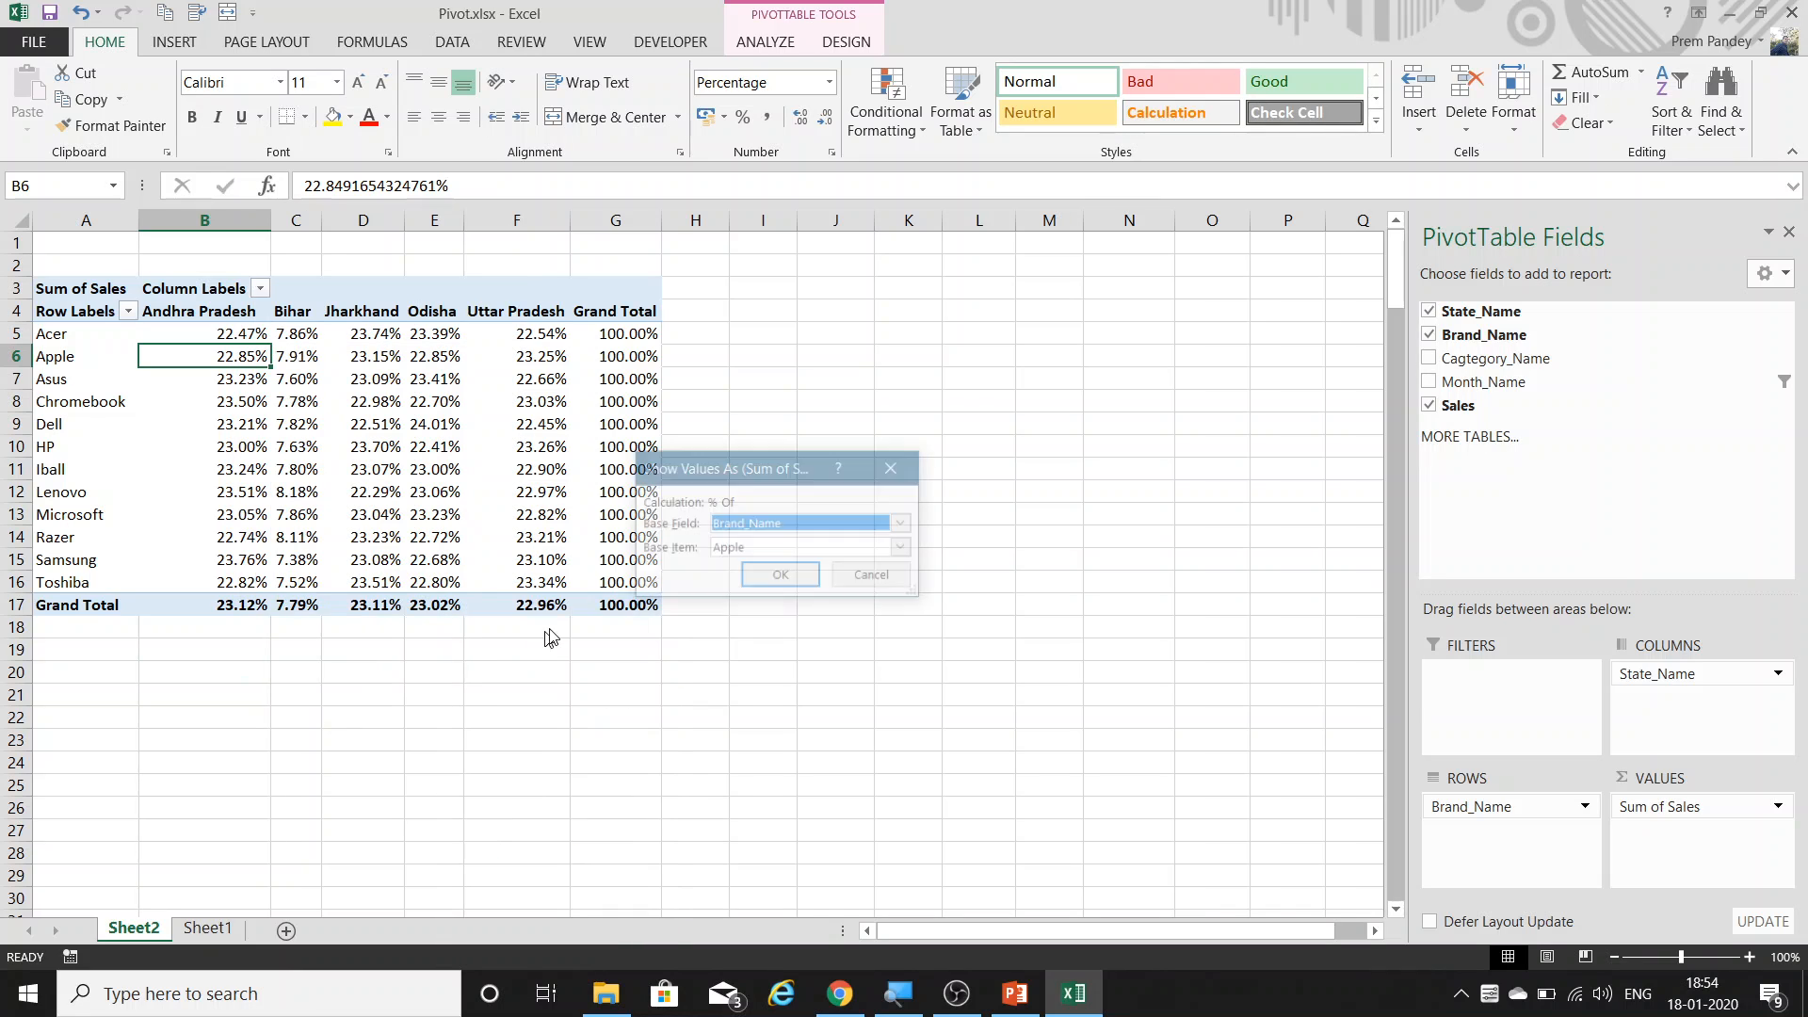
click(864, 577)
Show the source details behind Apple's Bihar sales value on a new worksheet.
right_click(295, 360)
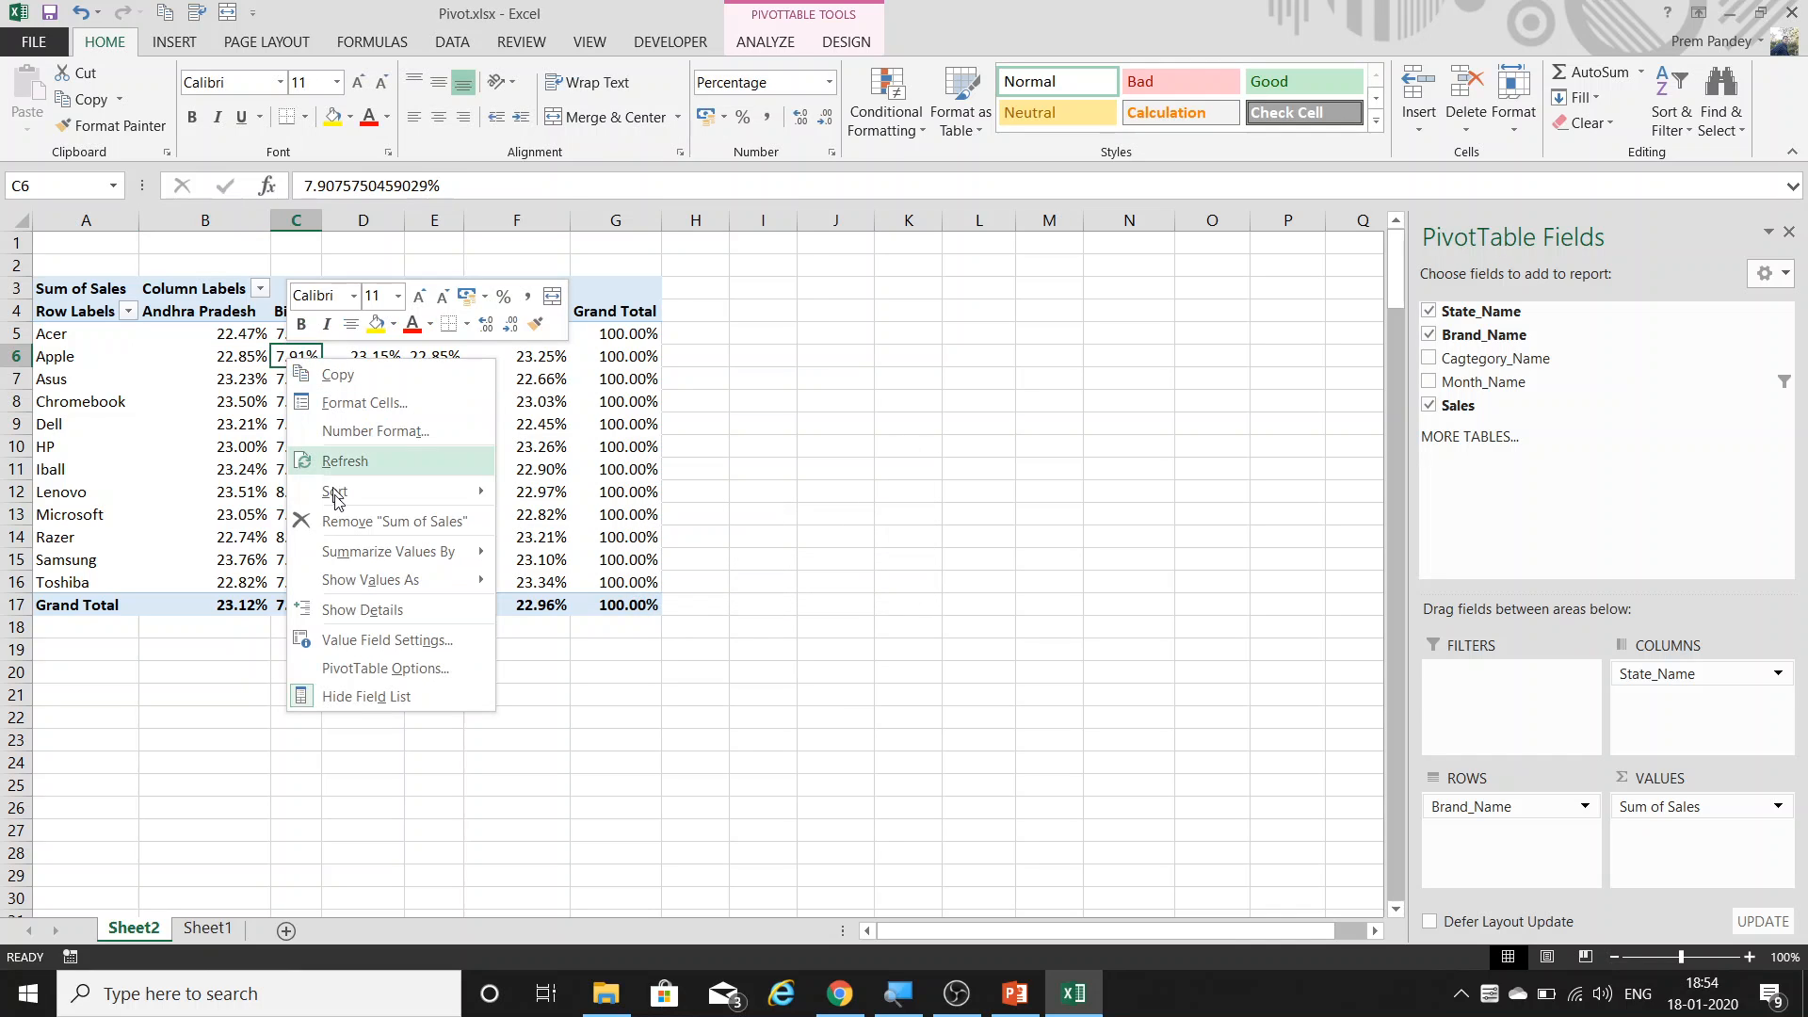
click(380, 619)
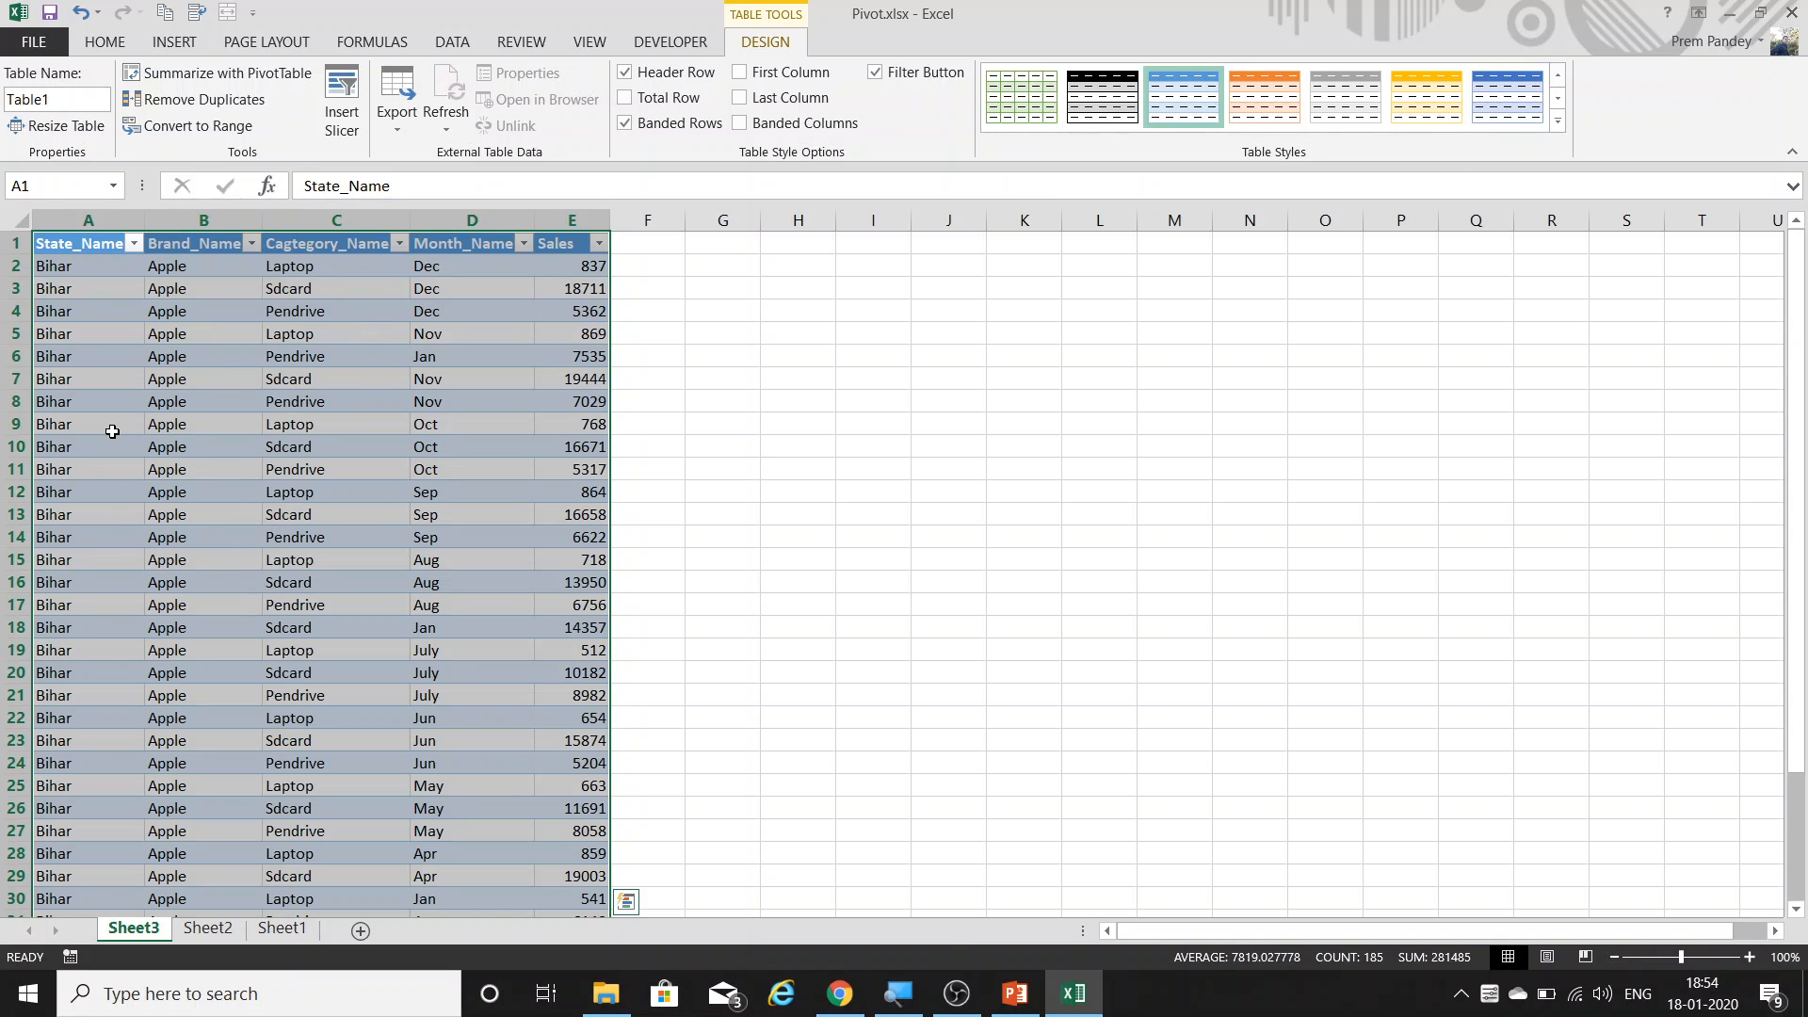
Compare Apple's Bihar detail rows with the percentage in the PivotTable and examine the state and category columns.
click(203, 380)
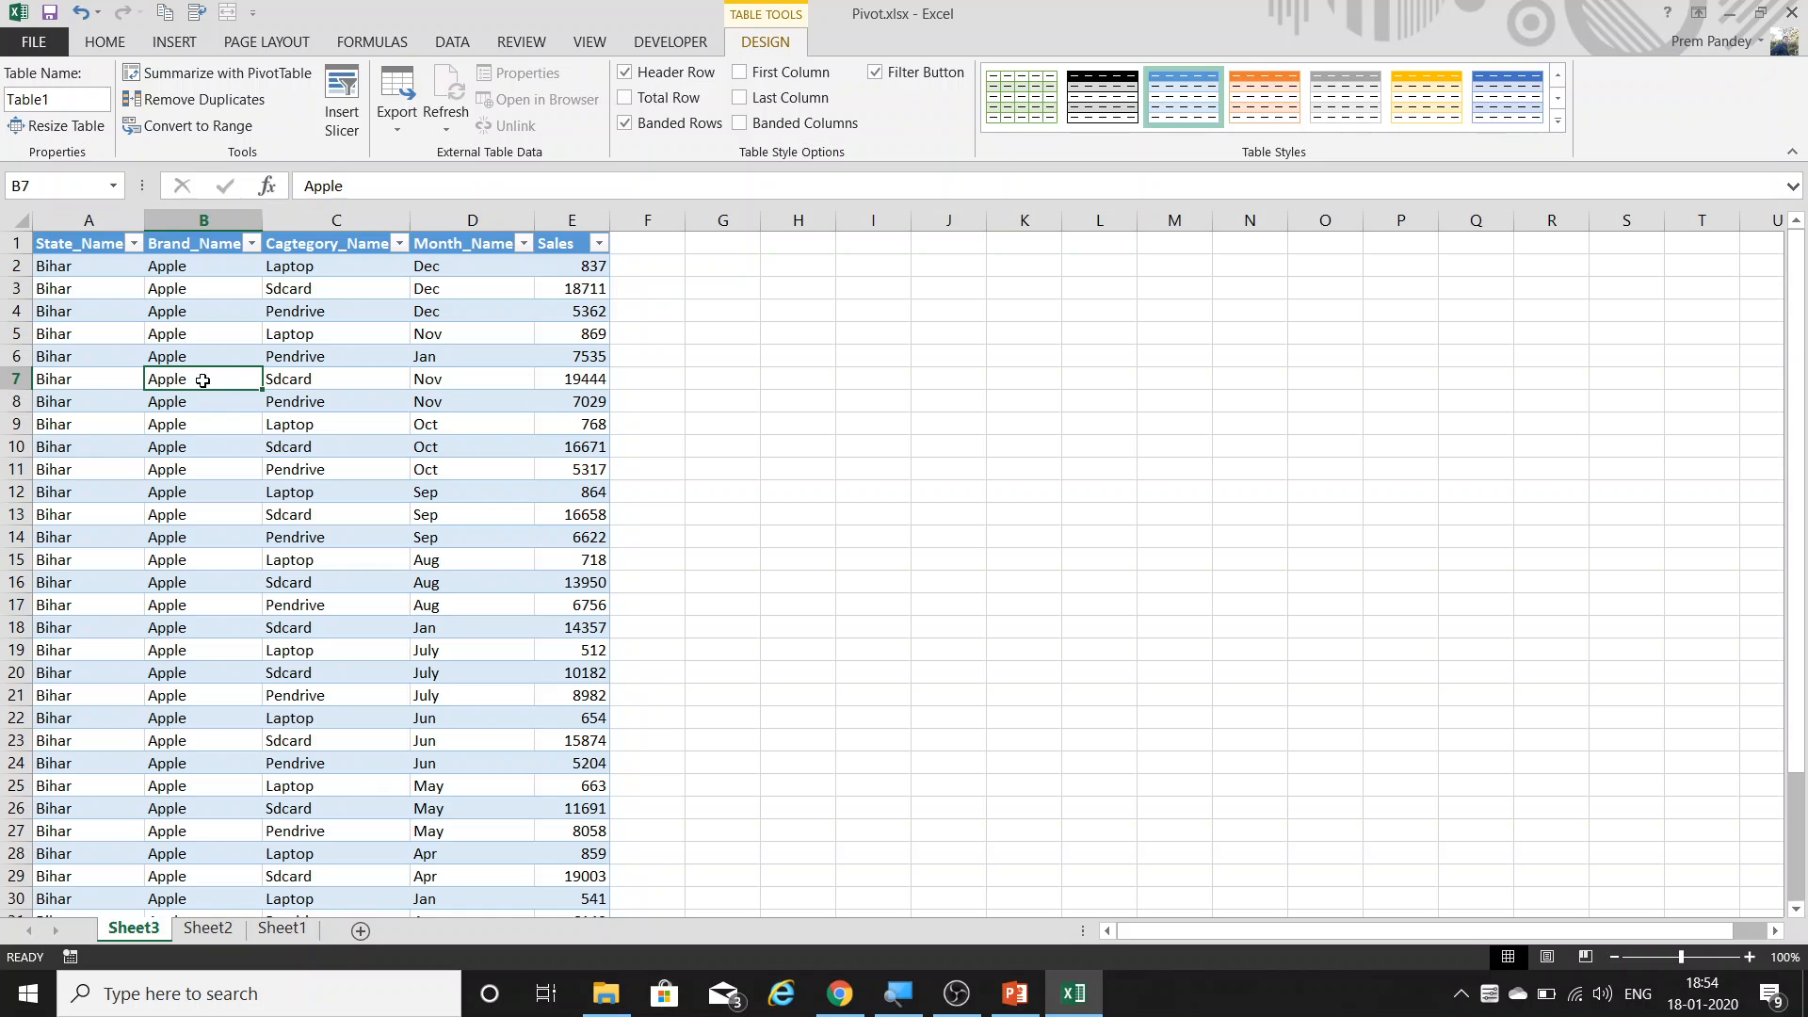
click(208, 930)
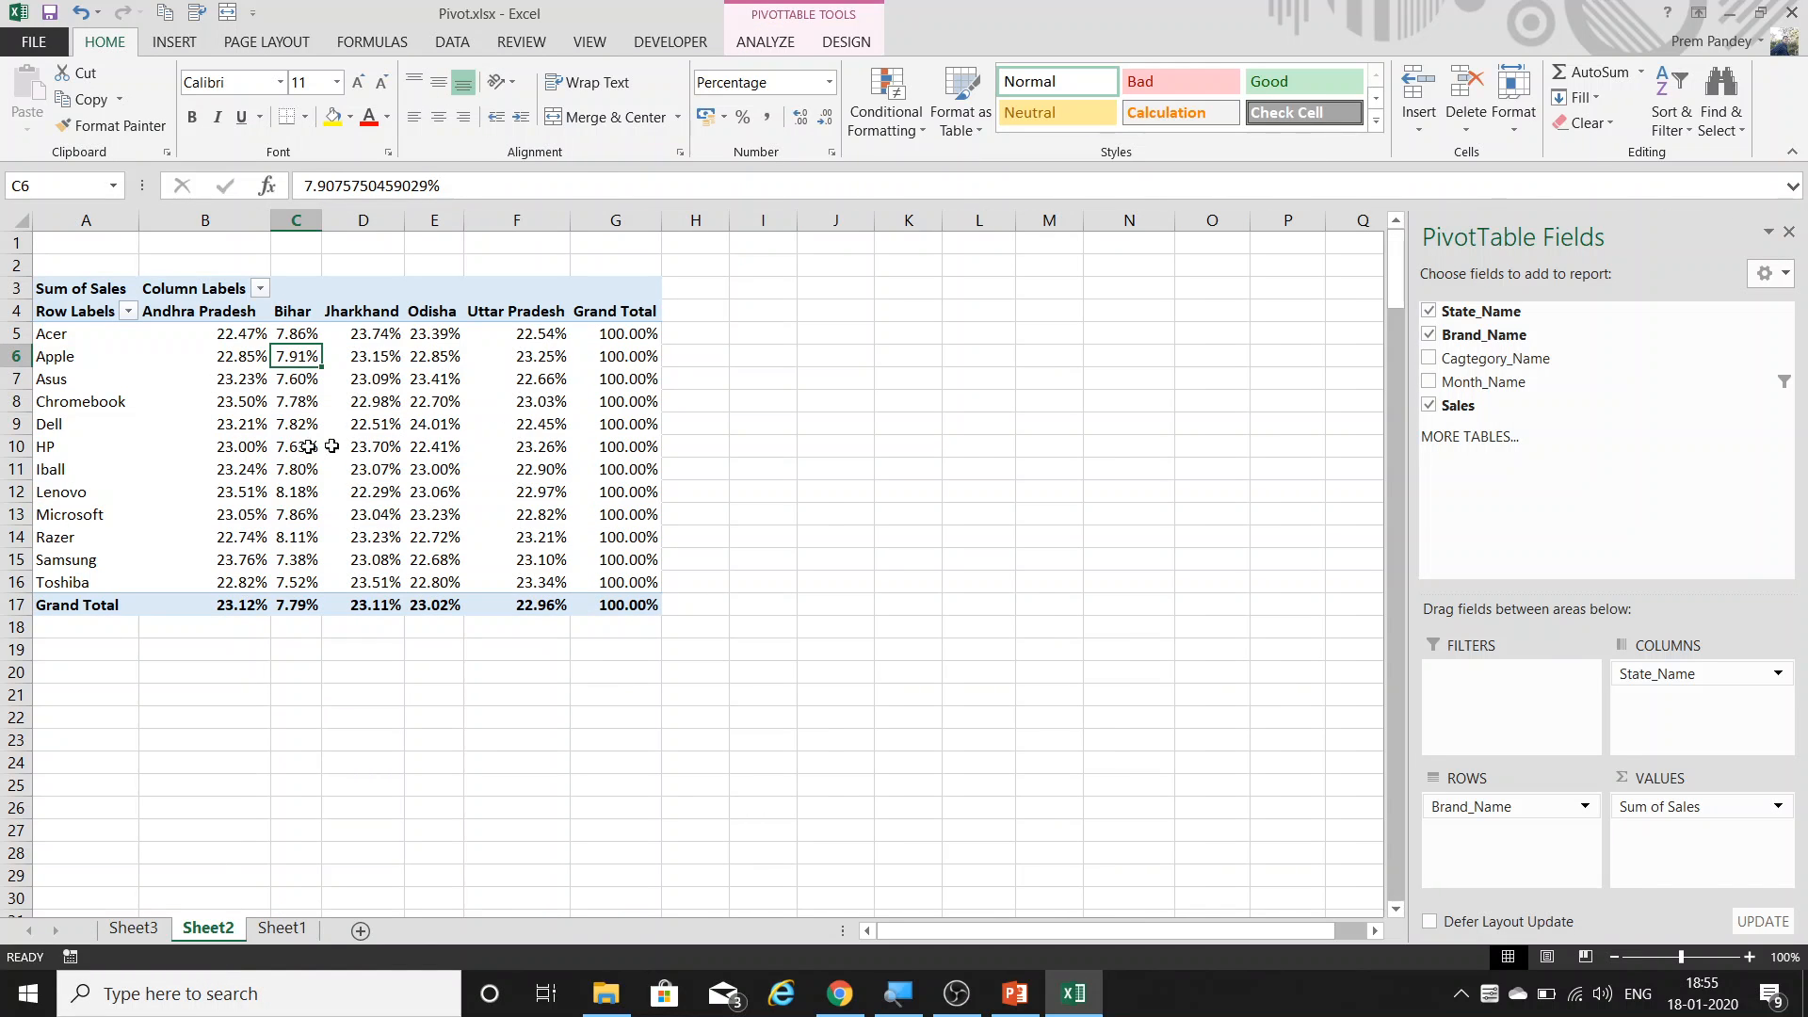
click(133, 928)
click(83, 218)
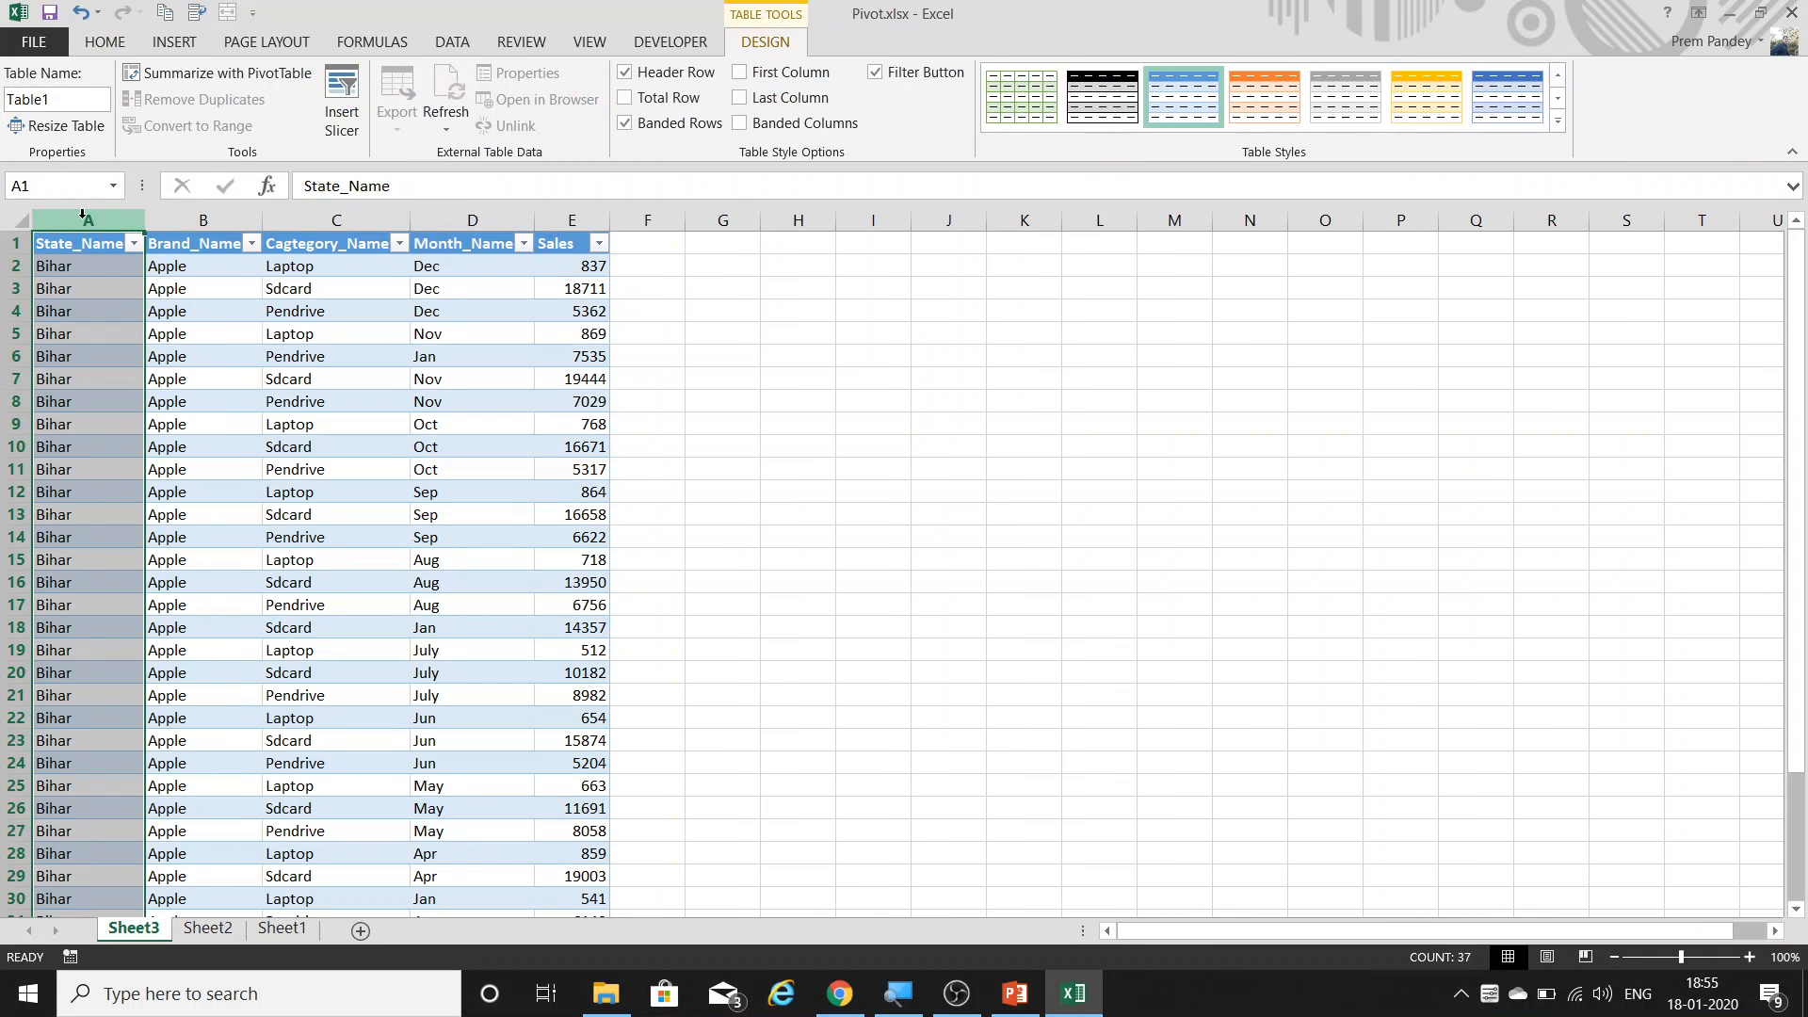
click(334, 297)
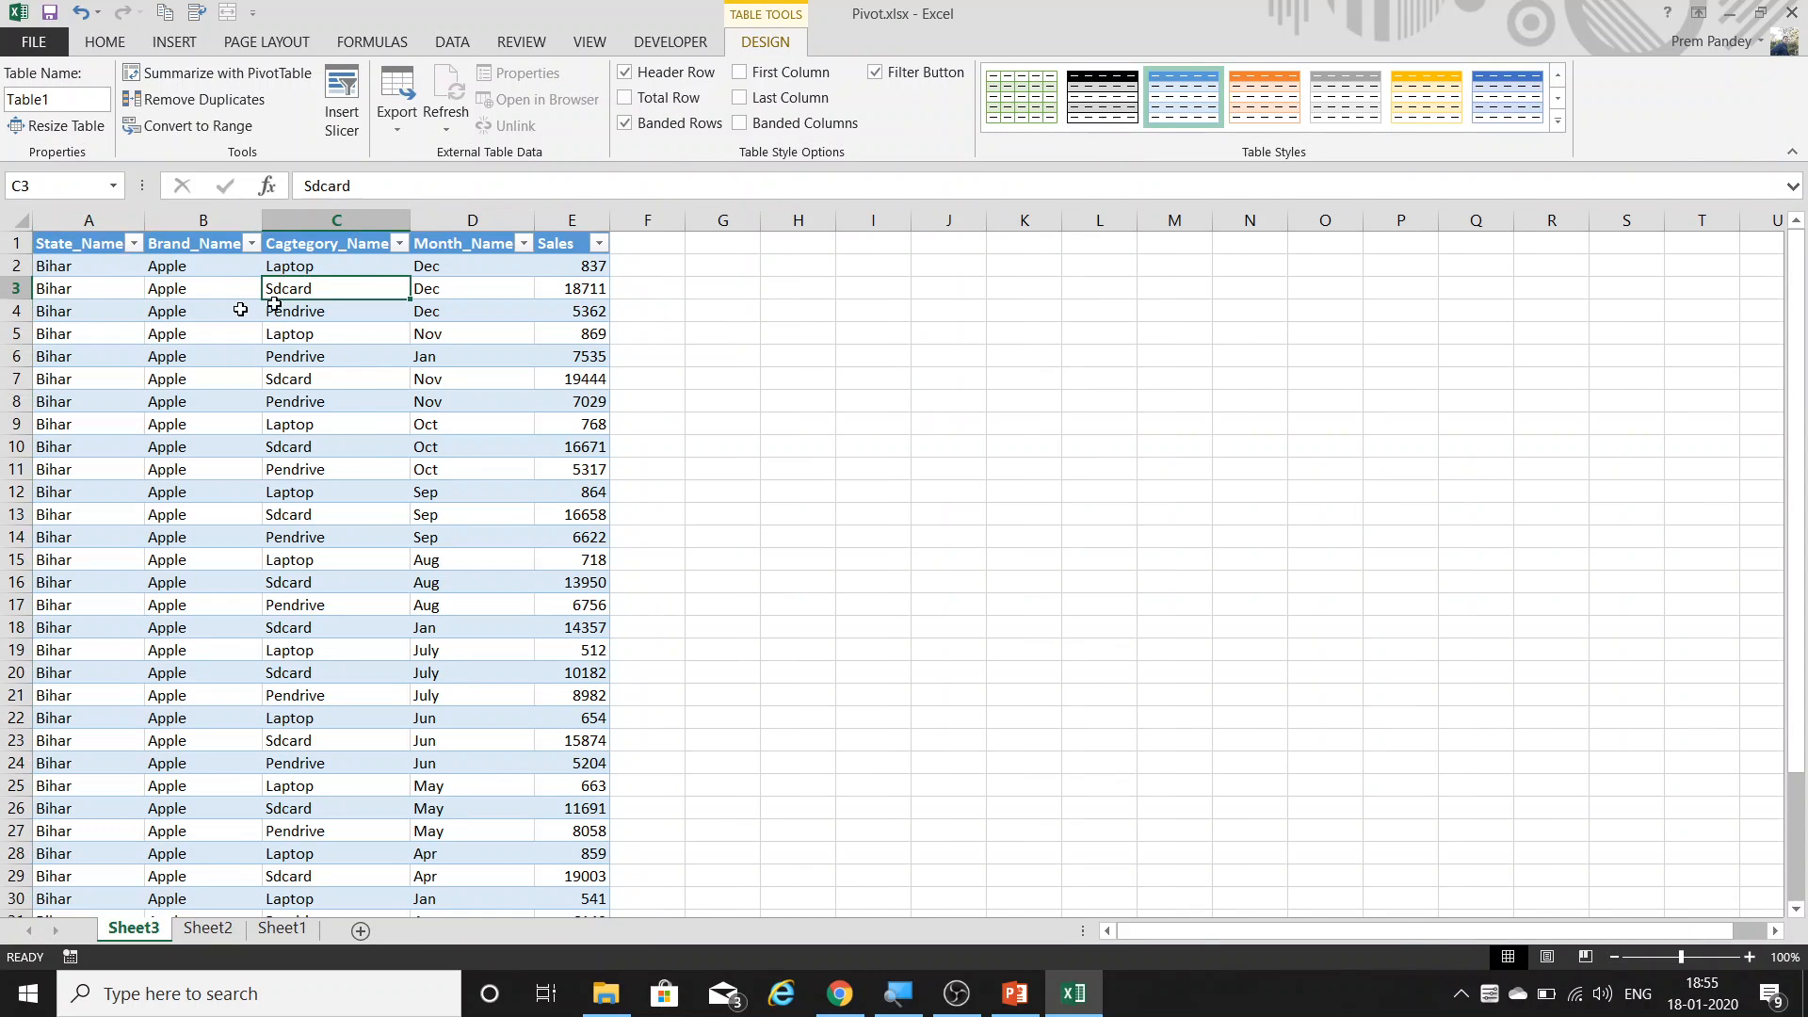
Check the Brand_Name filter values in the Apple Bihar details and delete that detail worksheet.
click(250, 244)
click(382, 368)
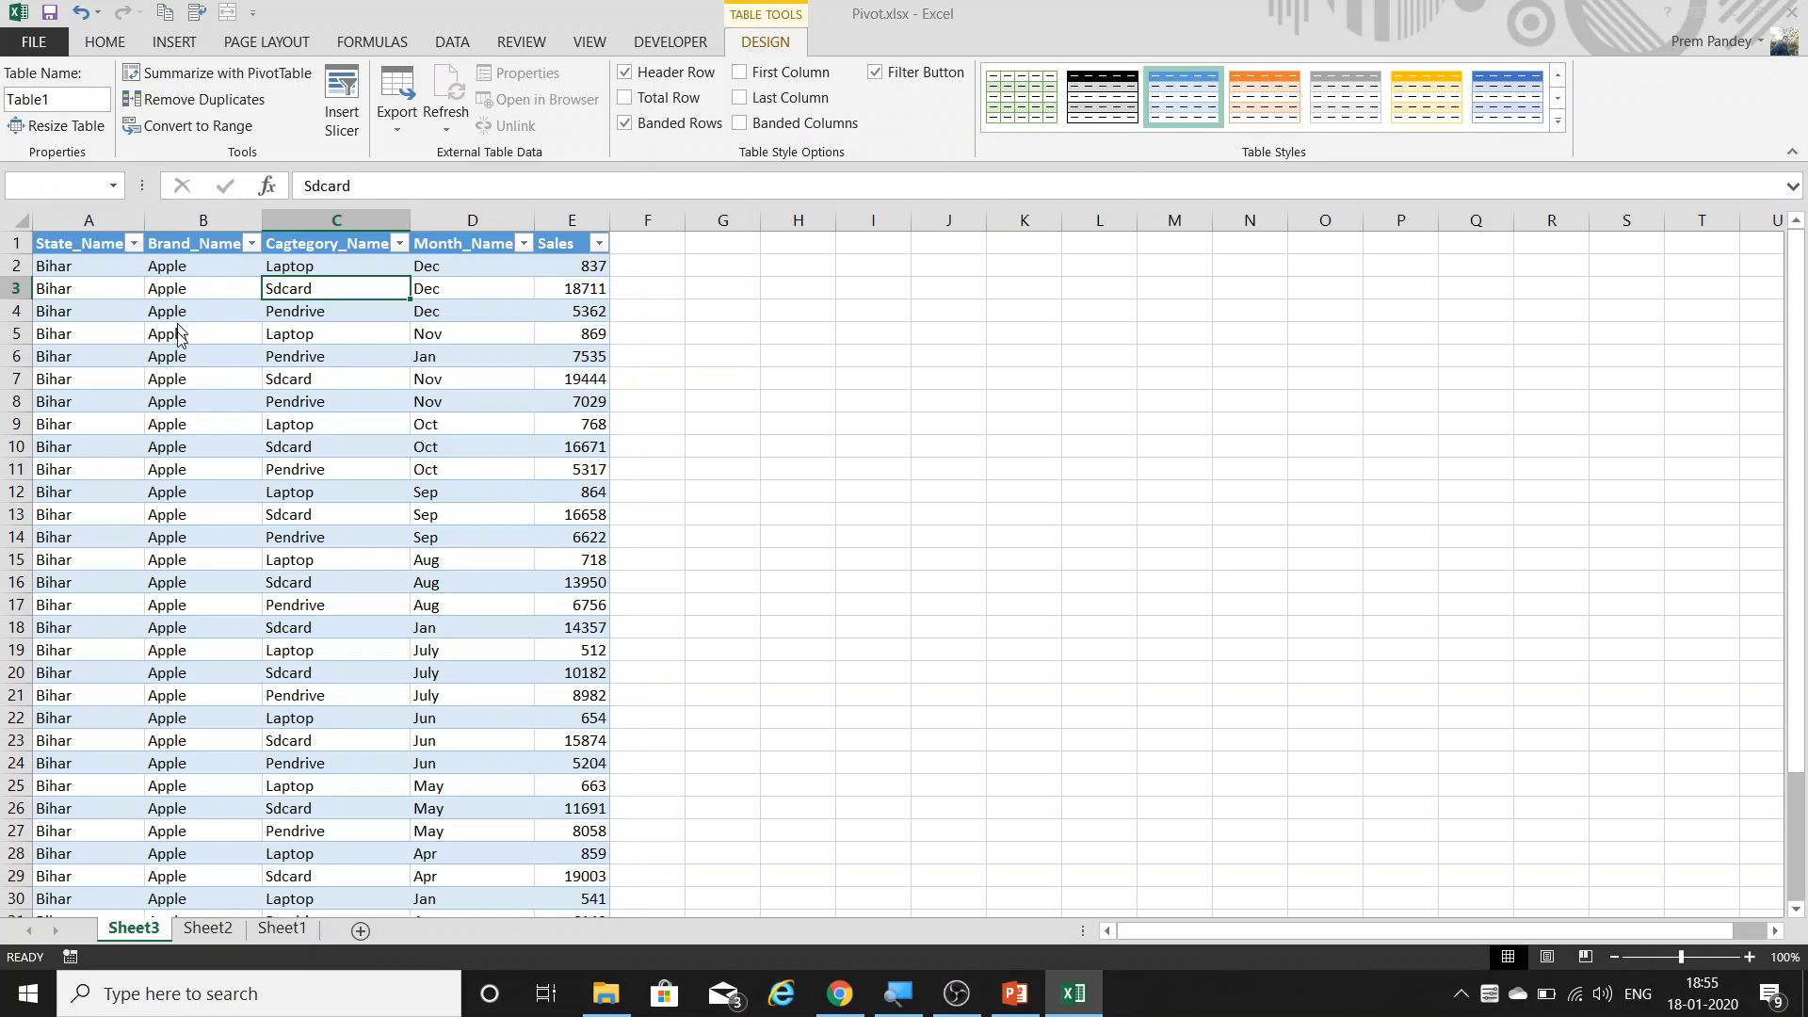
key(ctrl+shift+d)
click(860, 554)
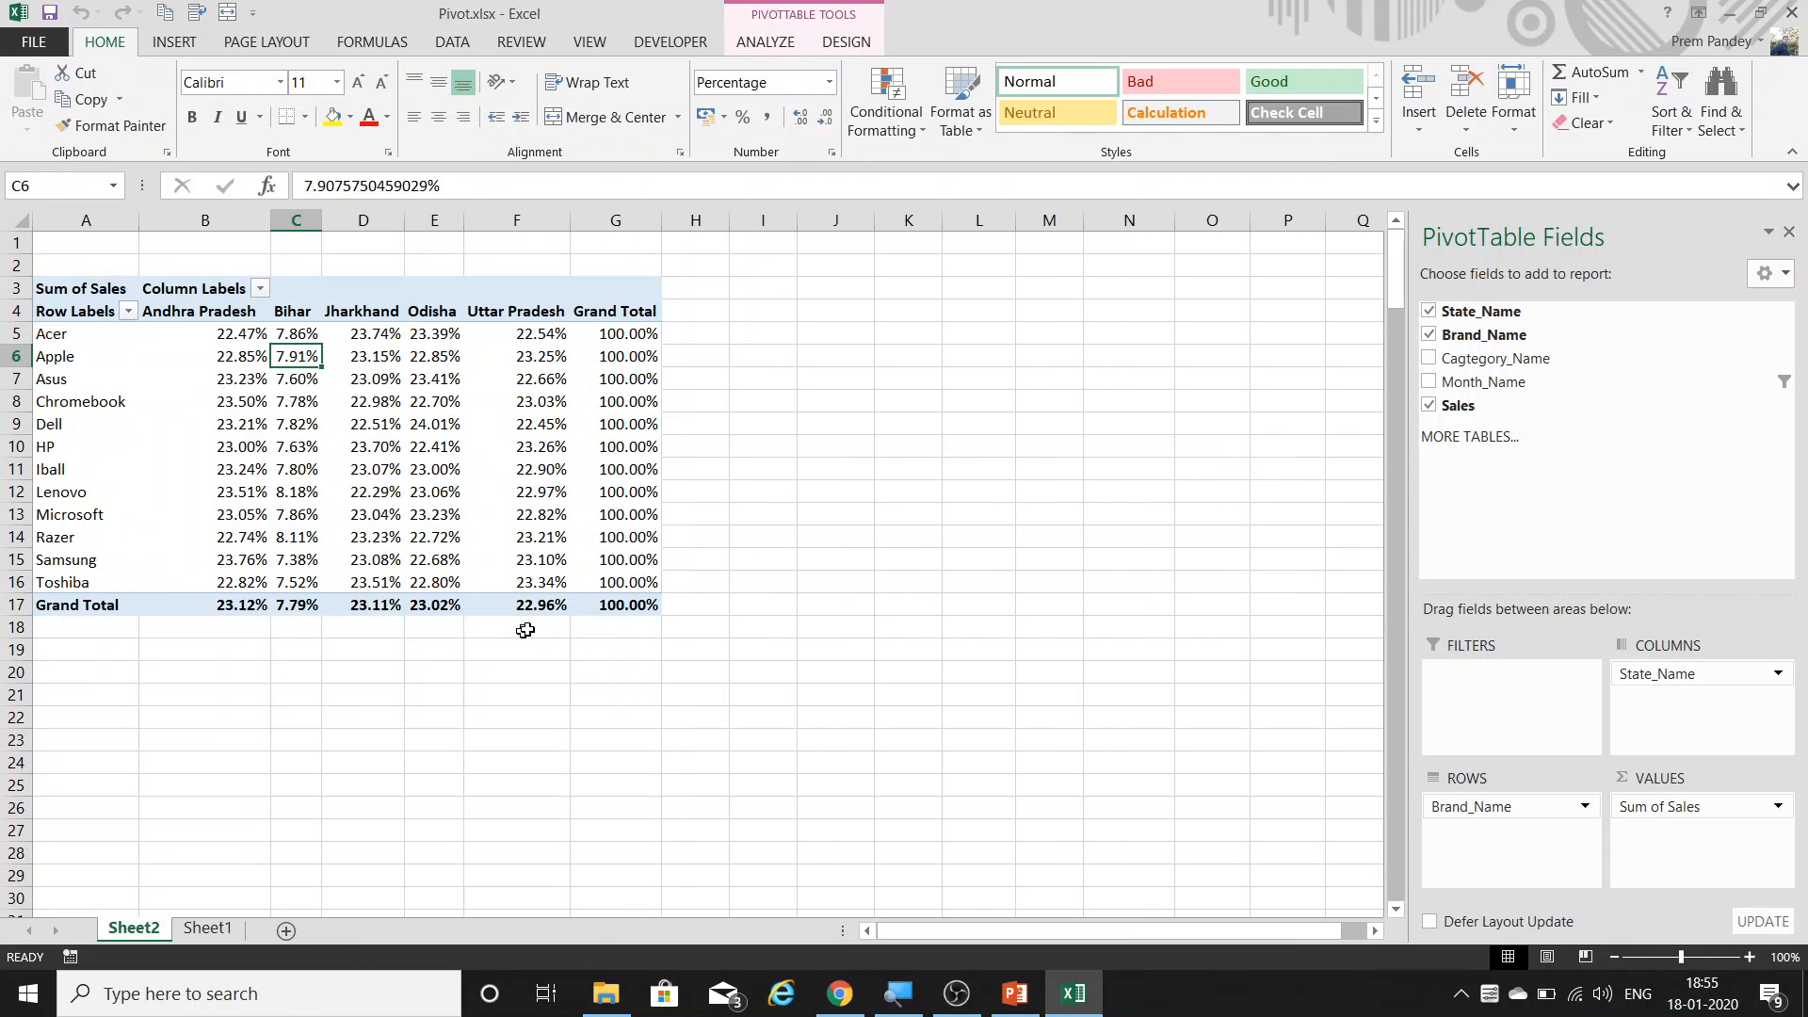
Show the source details behind Dell's Andhra Pradesh sales value on a new worksheet.
right_click(239, 424)
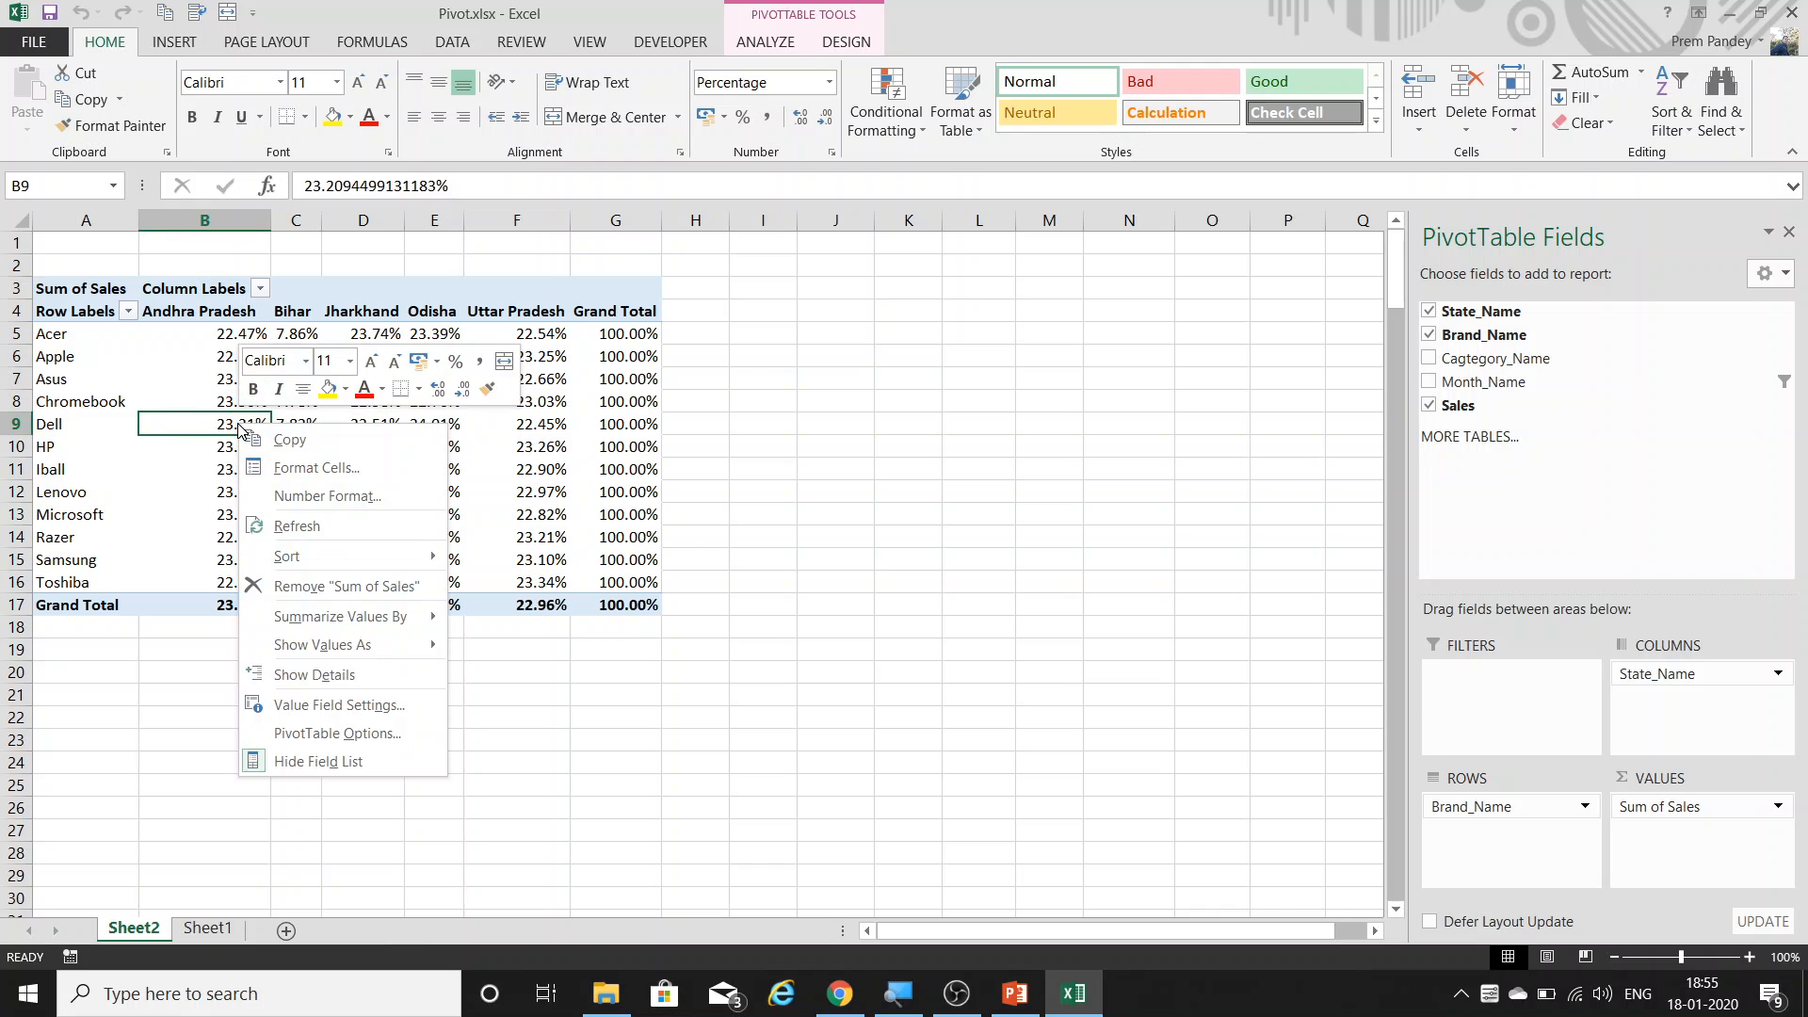
click(306, 674)
click(250, 282)
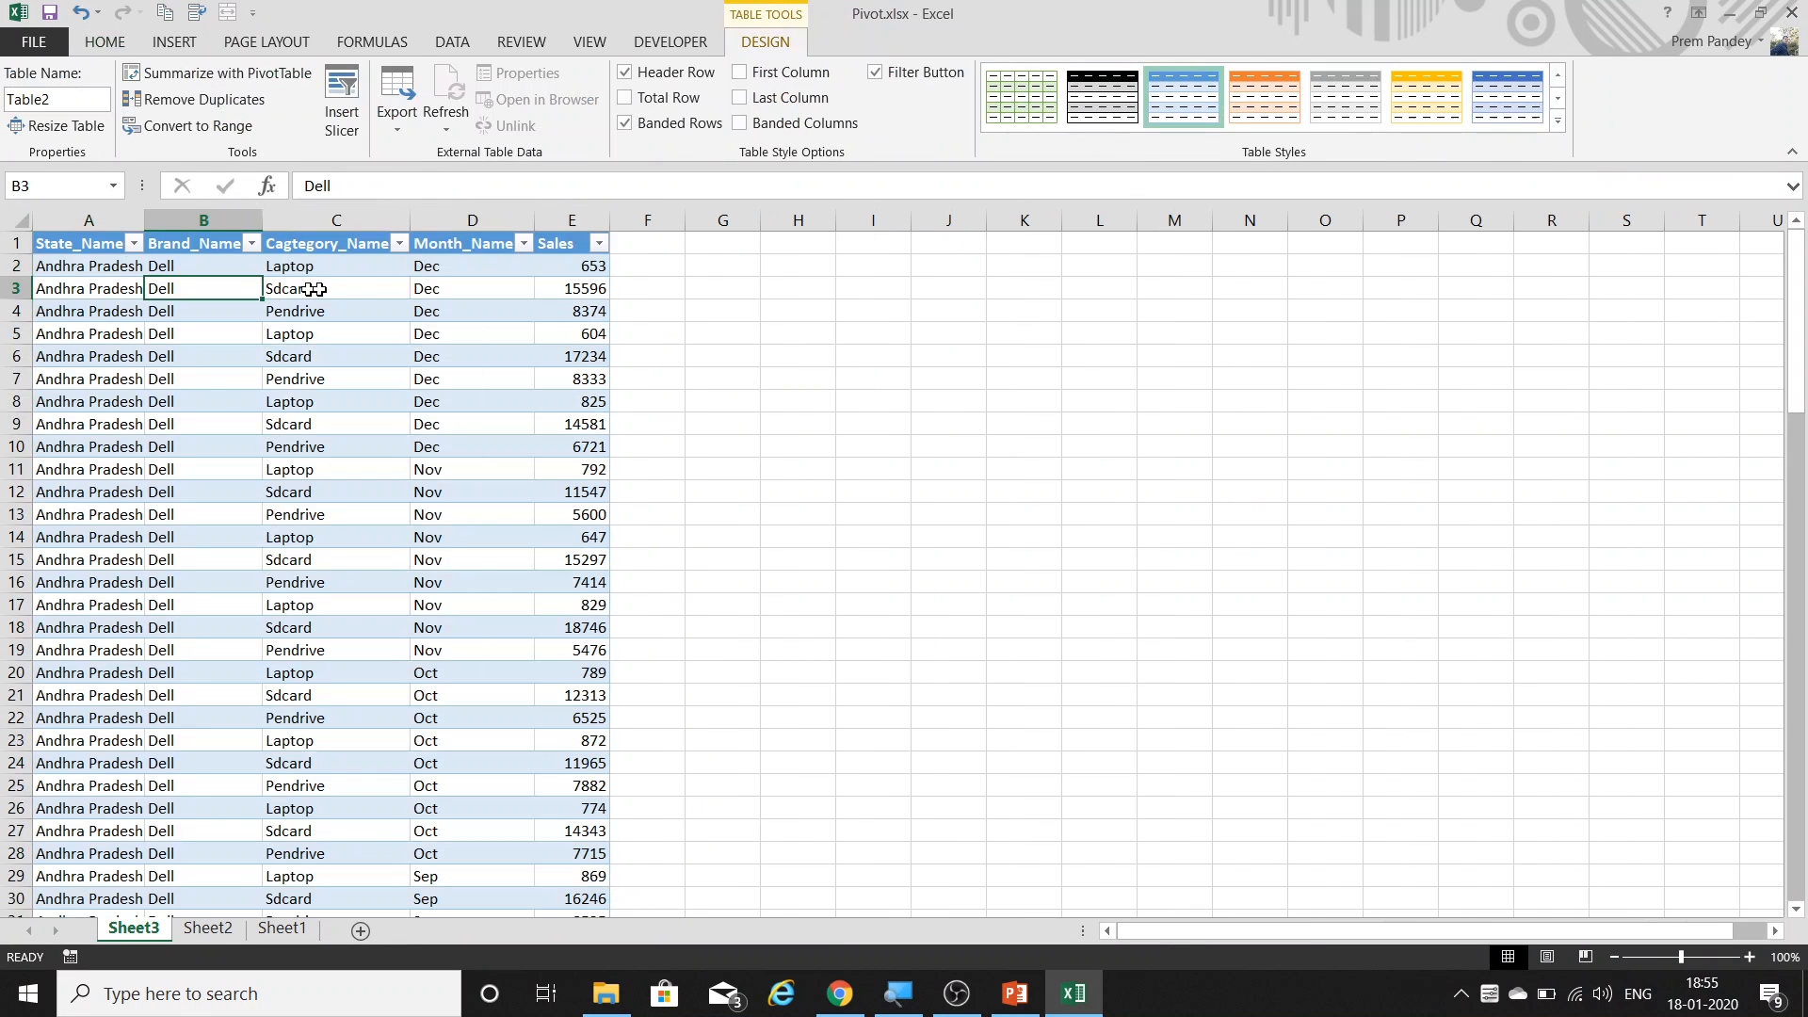
Examine the category, month and state filter values of Dell's Andhra Pradesh detail table.
click(399, 243)
click(524, 247)
click(132, 245)
click(622, 389)
click(134, 245)
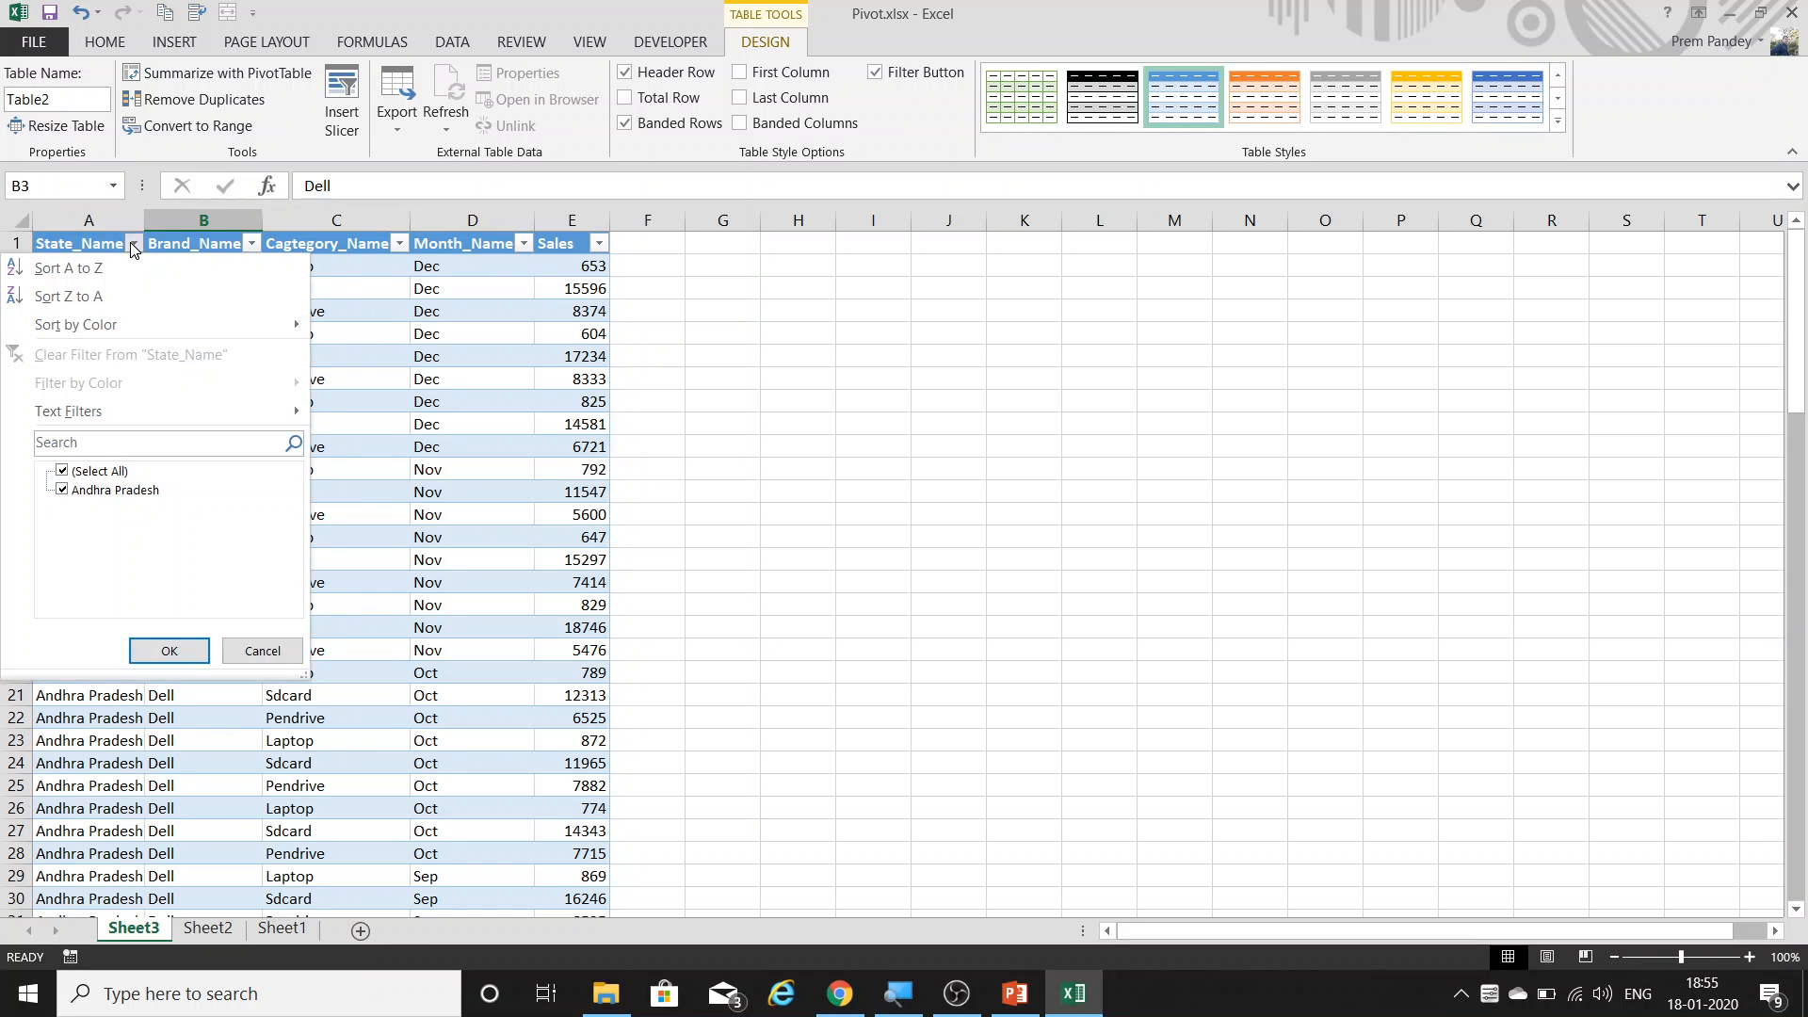
click(514, 321)
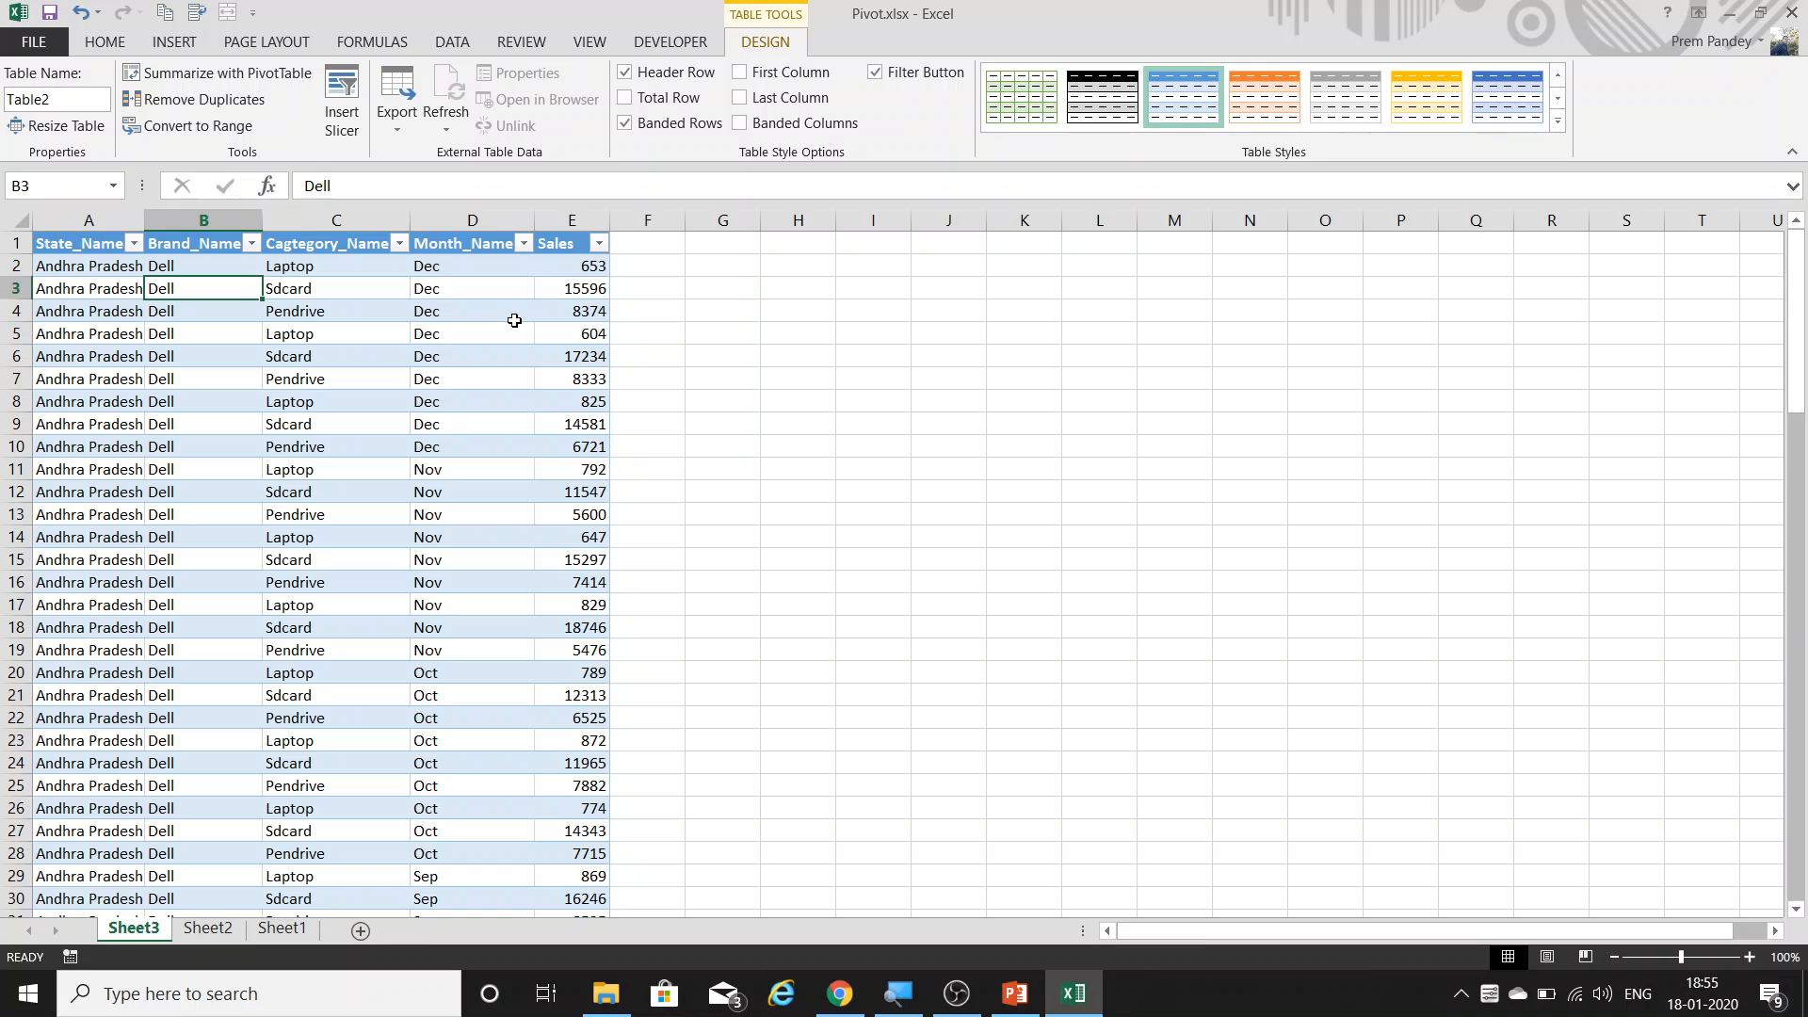
Return to the PivotTable and show the source details behind Dell's Grand Total on a new worksheet.
key(ctrl+Page_Down)
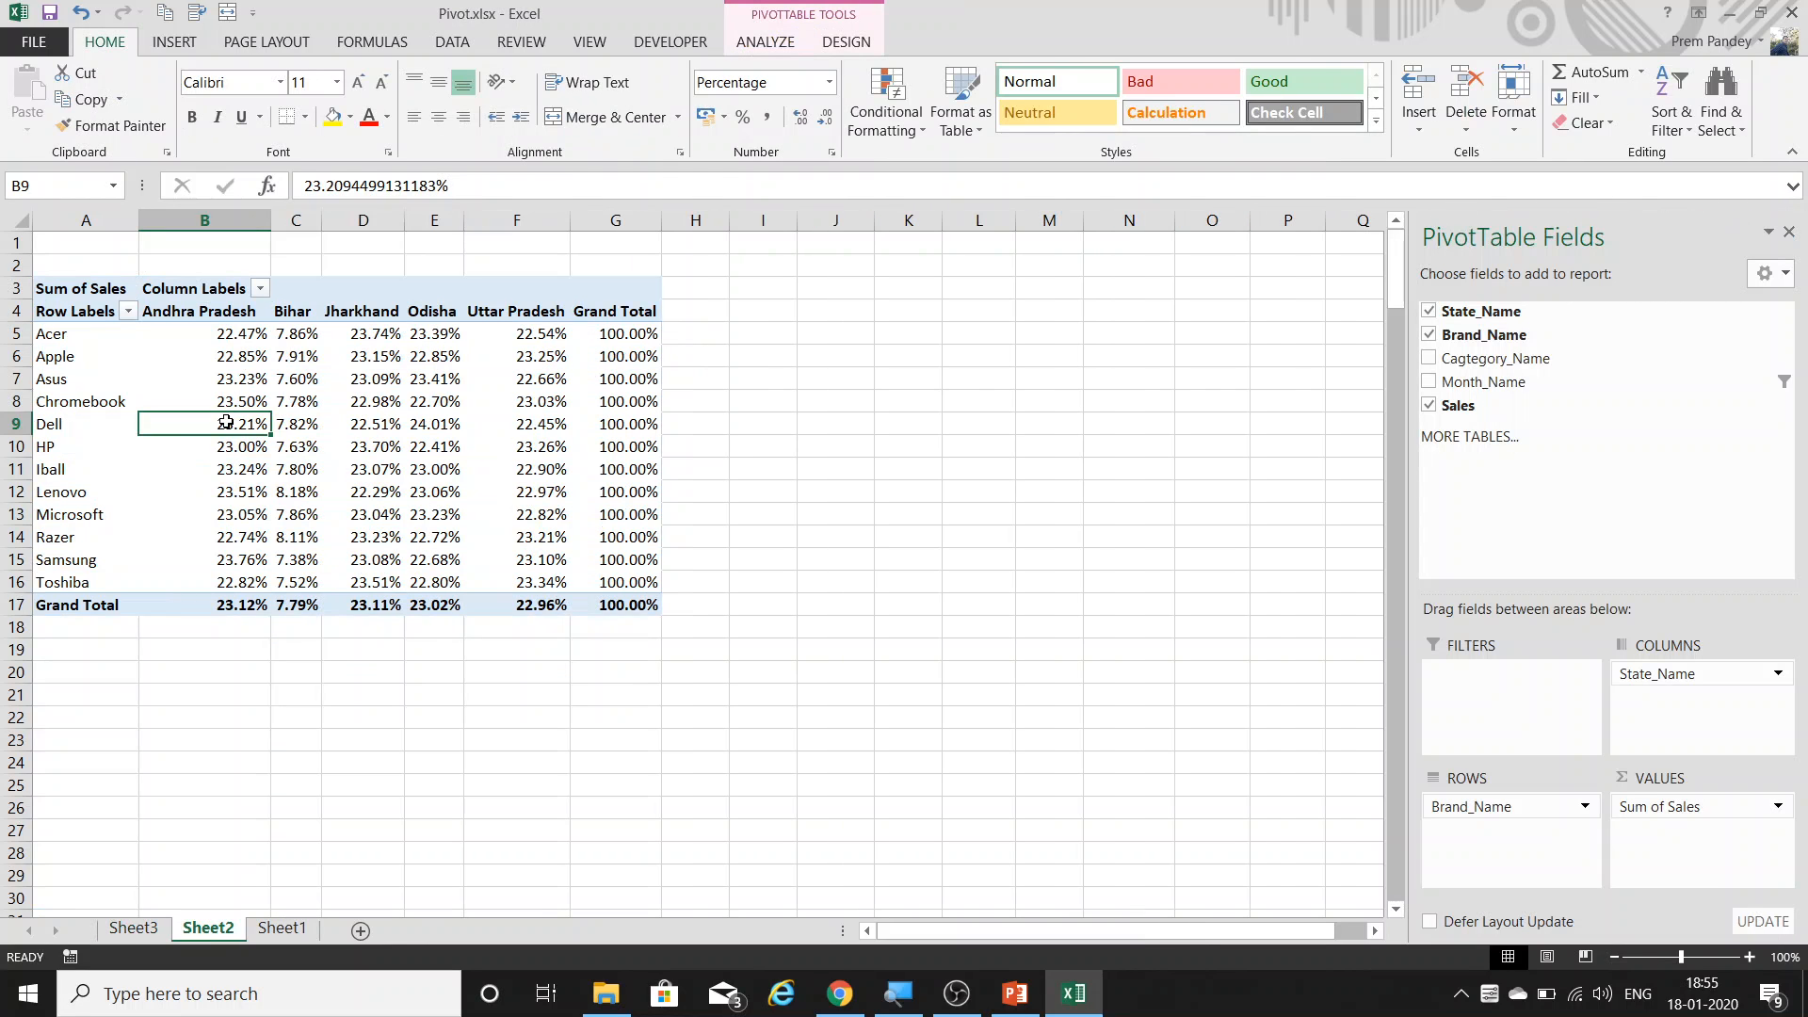
mouse_move(226, 422)
right_click(632, 427)
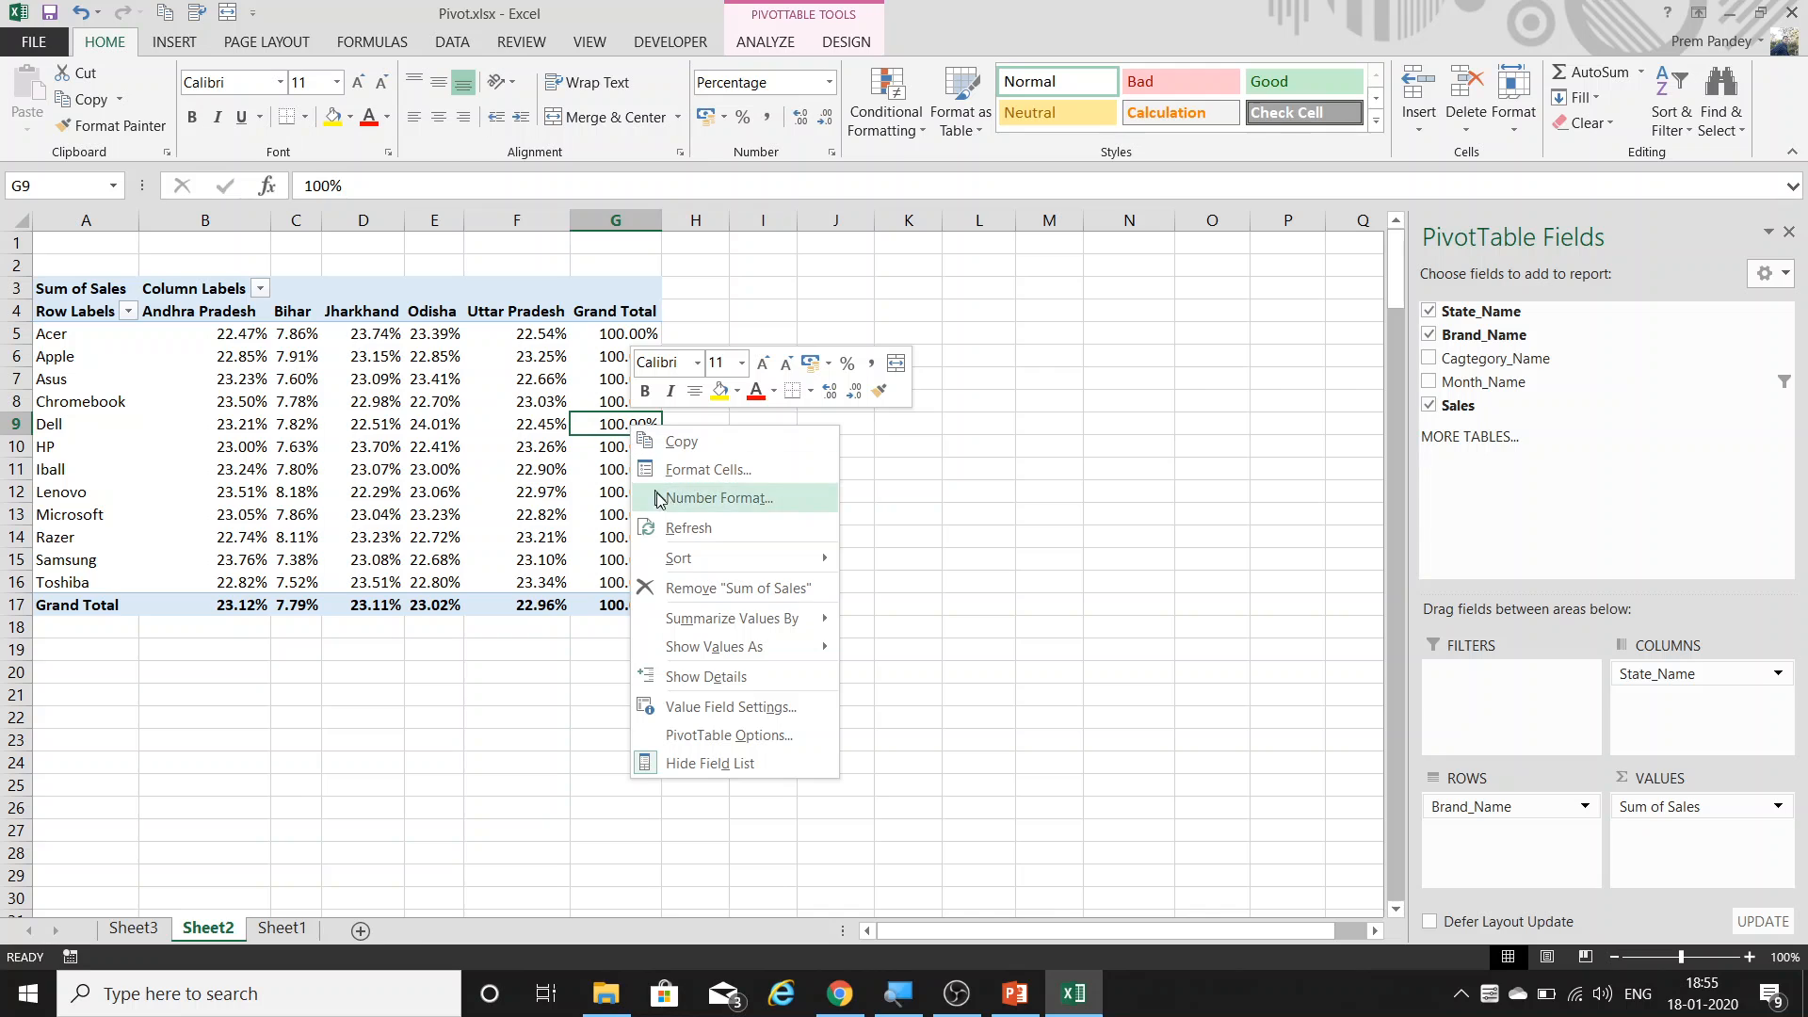
click(725, 678)
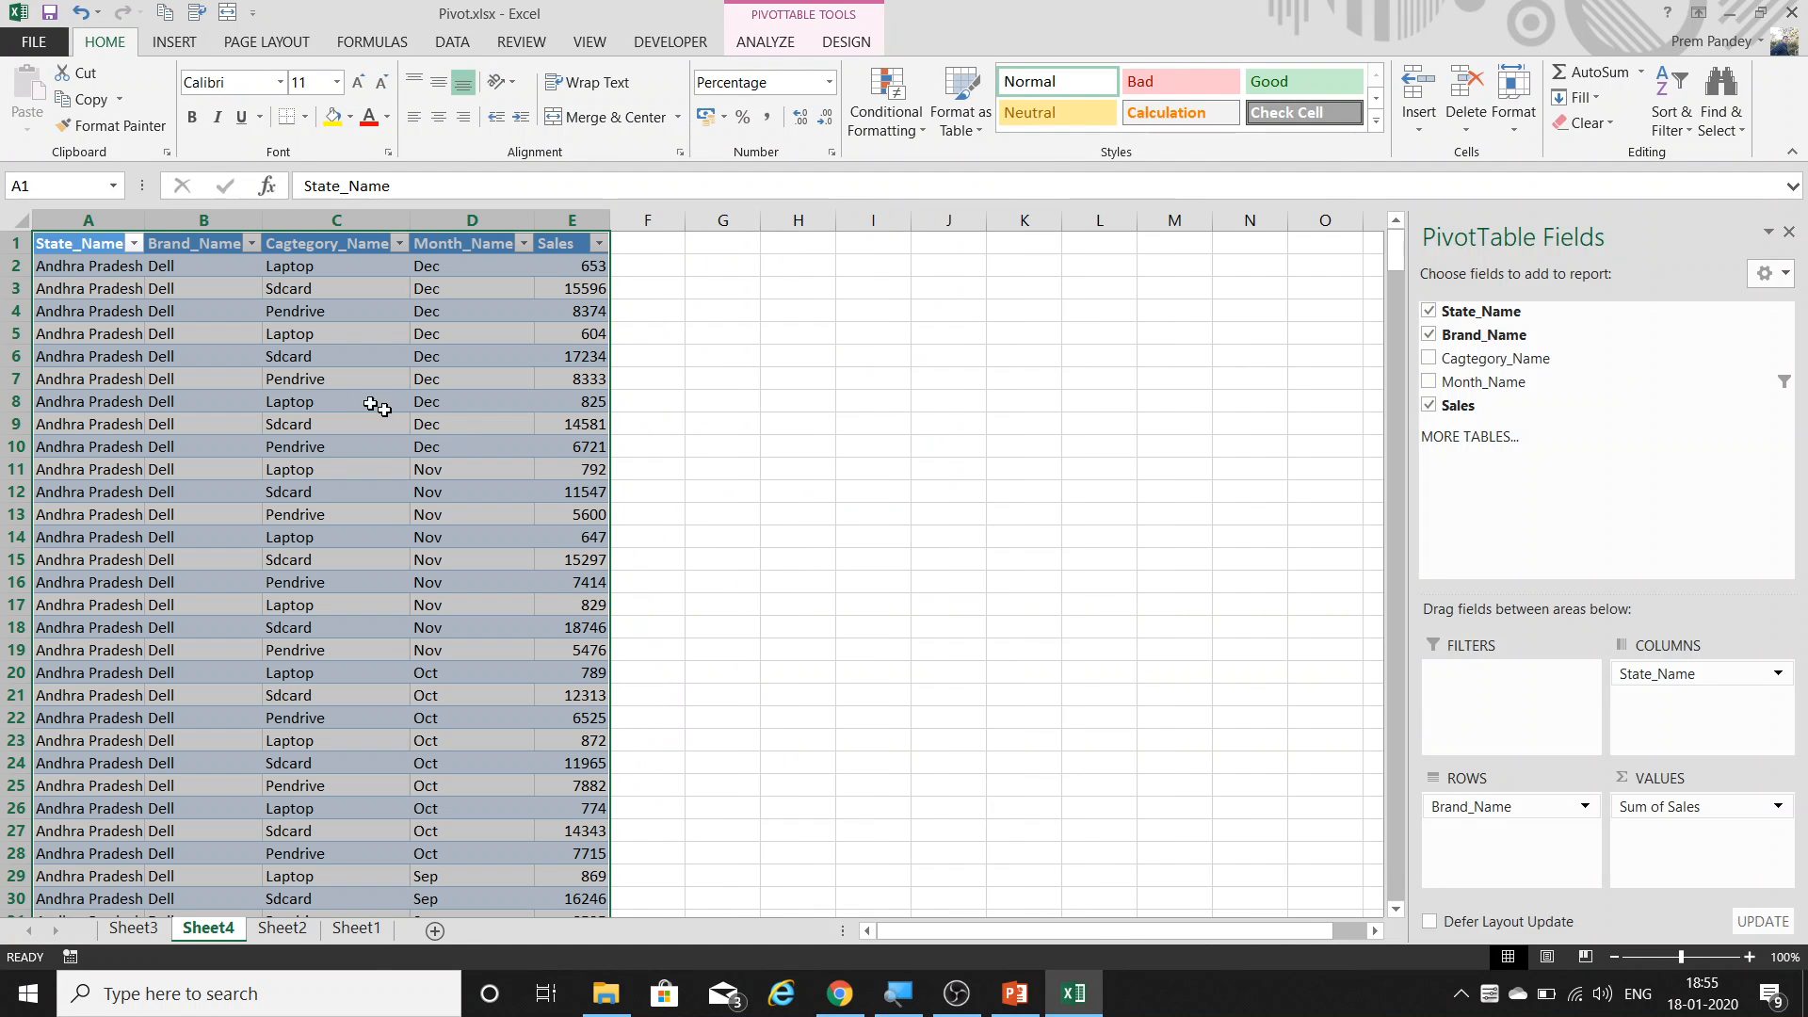
click(203, 310)
Check which states and months are included in Dell's Grand Total detail table using its column filters.
click(135, 244)
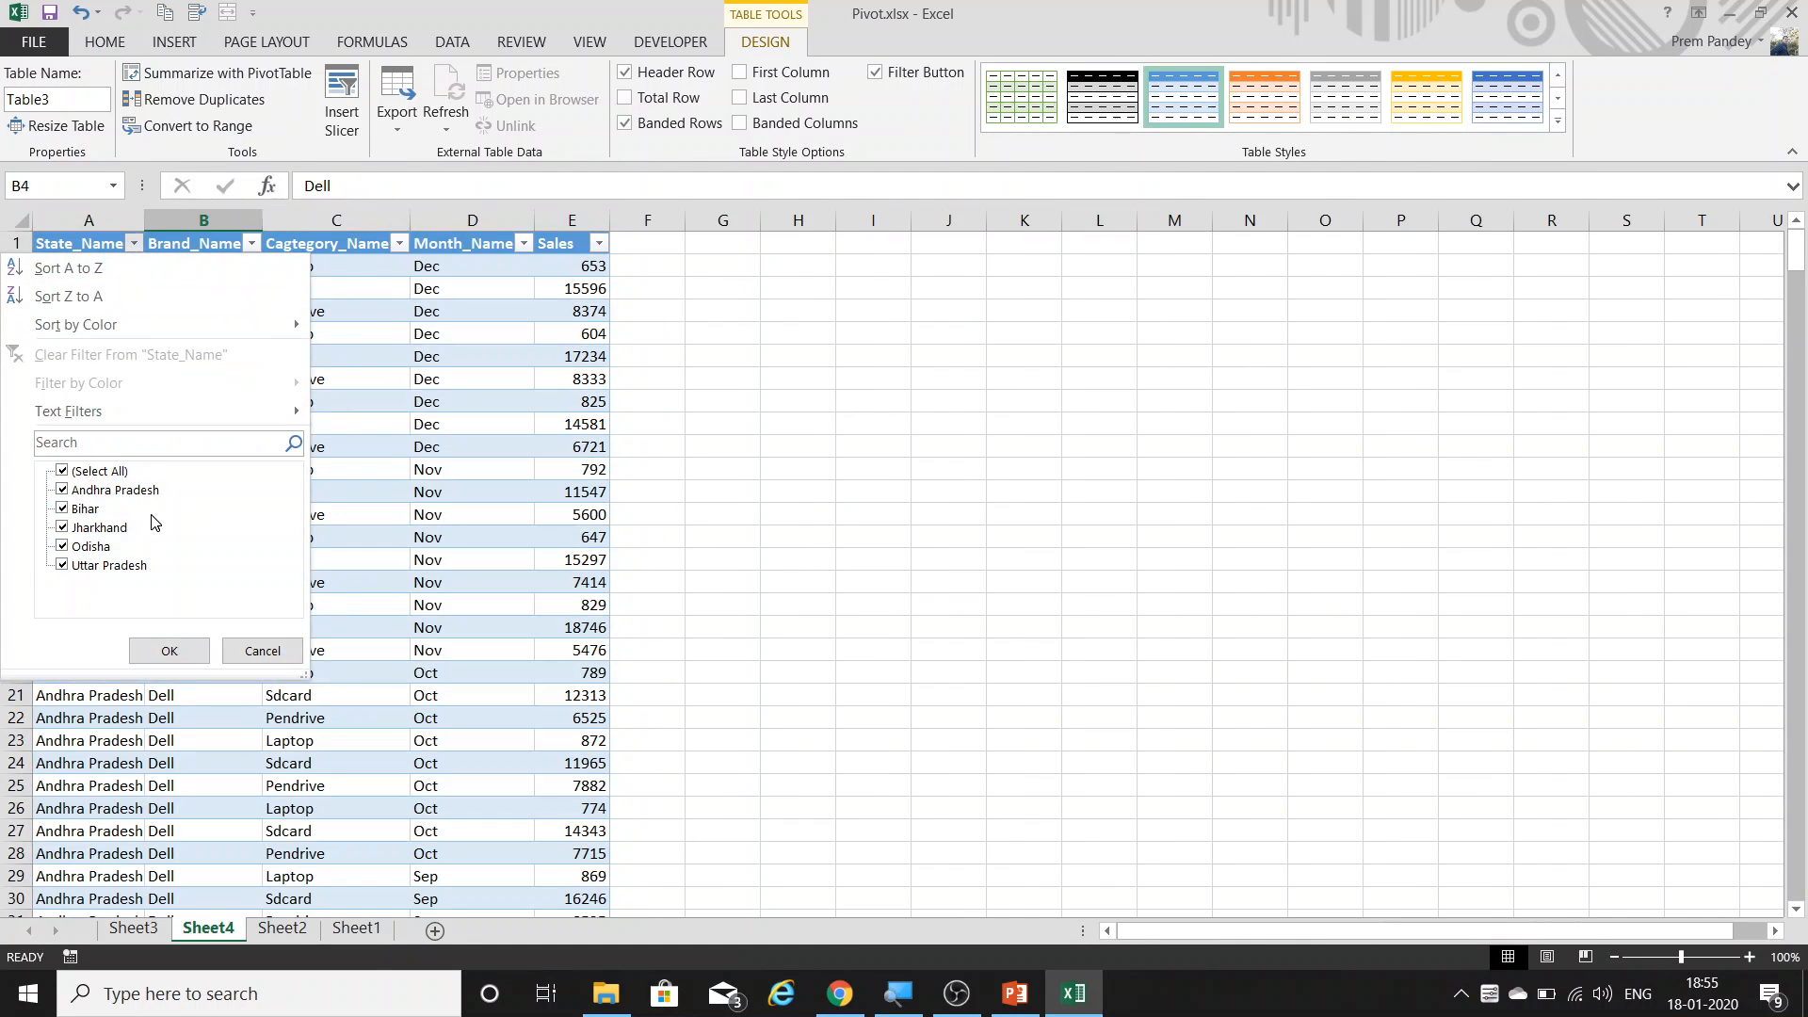
key(Escape)
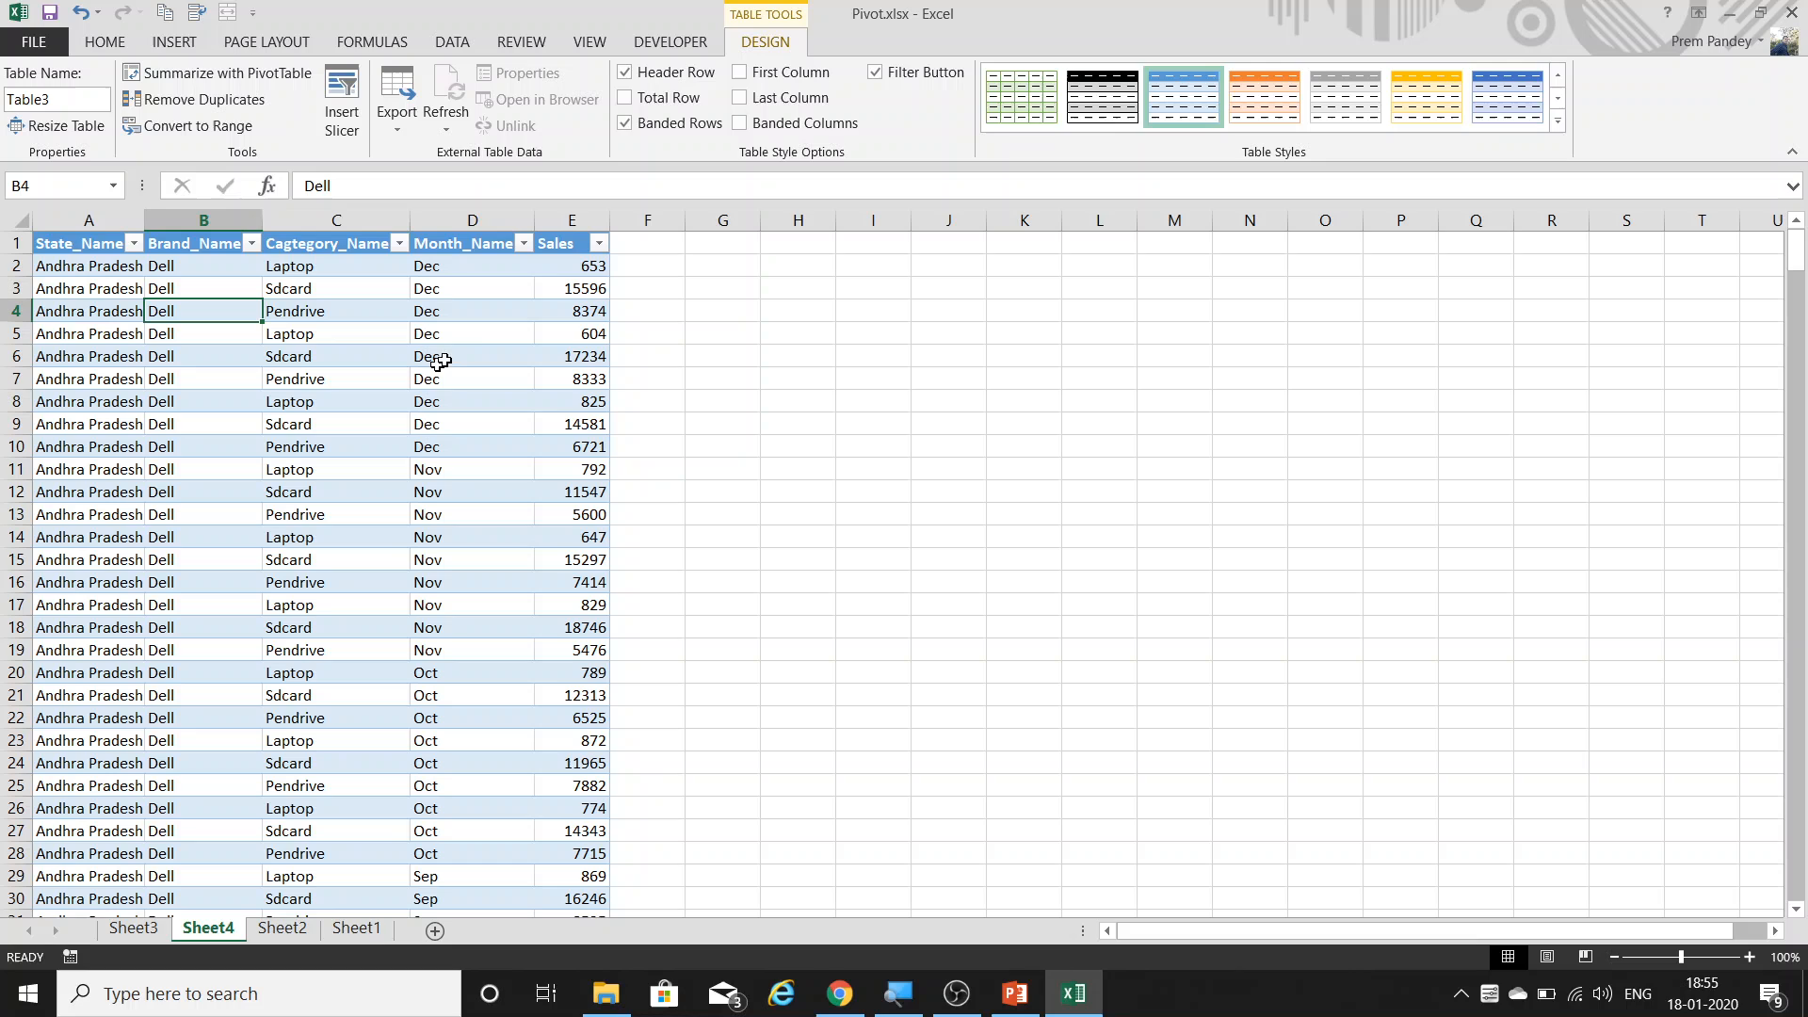
click(524, 244)
mouse_move(297, 325)
click(612, 326)
key(Escape)
Delete the worksheet holding Dell's Grand Total details.
key(alt+h)
key(d)
key(s)
key(Return)
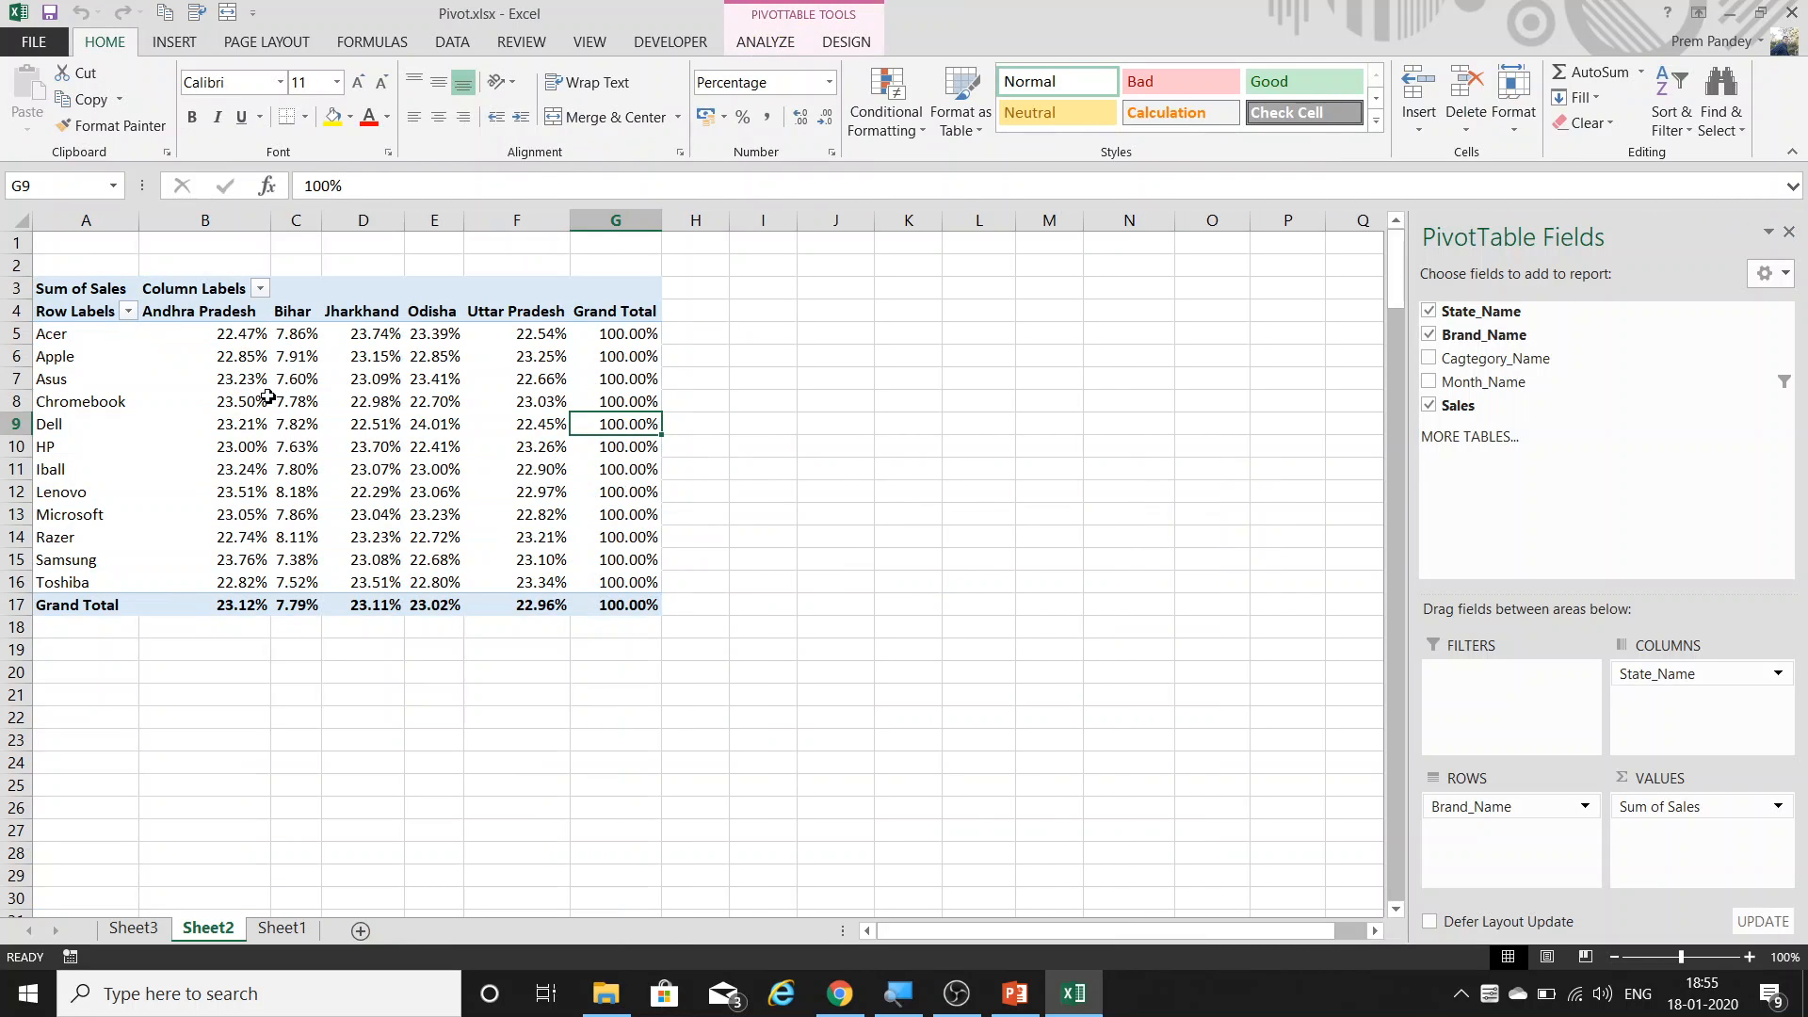
Show the source details behind the PivotTable's overall Grand Total on a new worksheet.
click(265, 399)
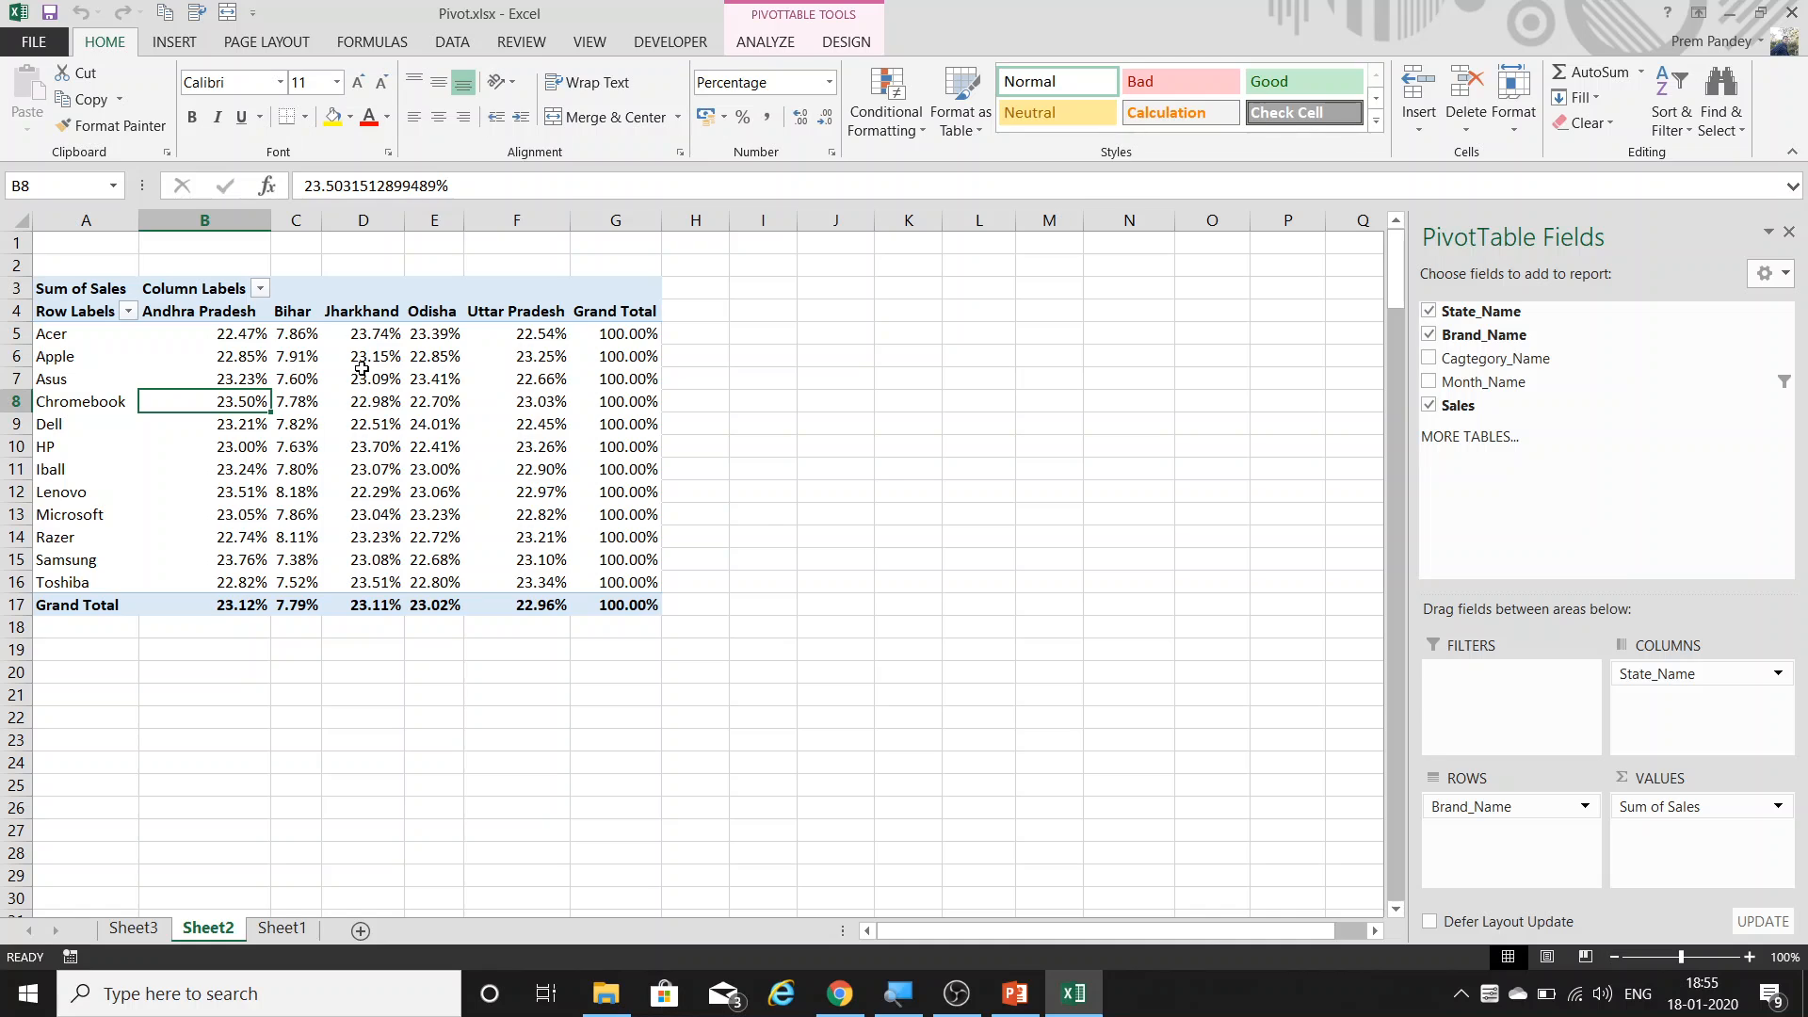
mouse_move(362, 367)
mouse_move(584, 333)
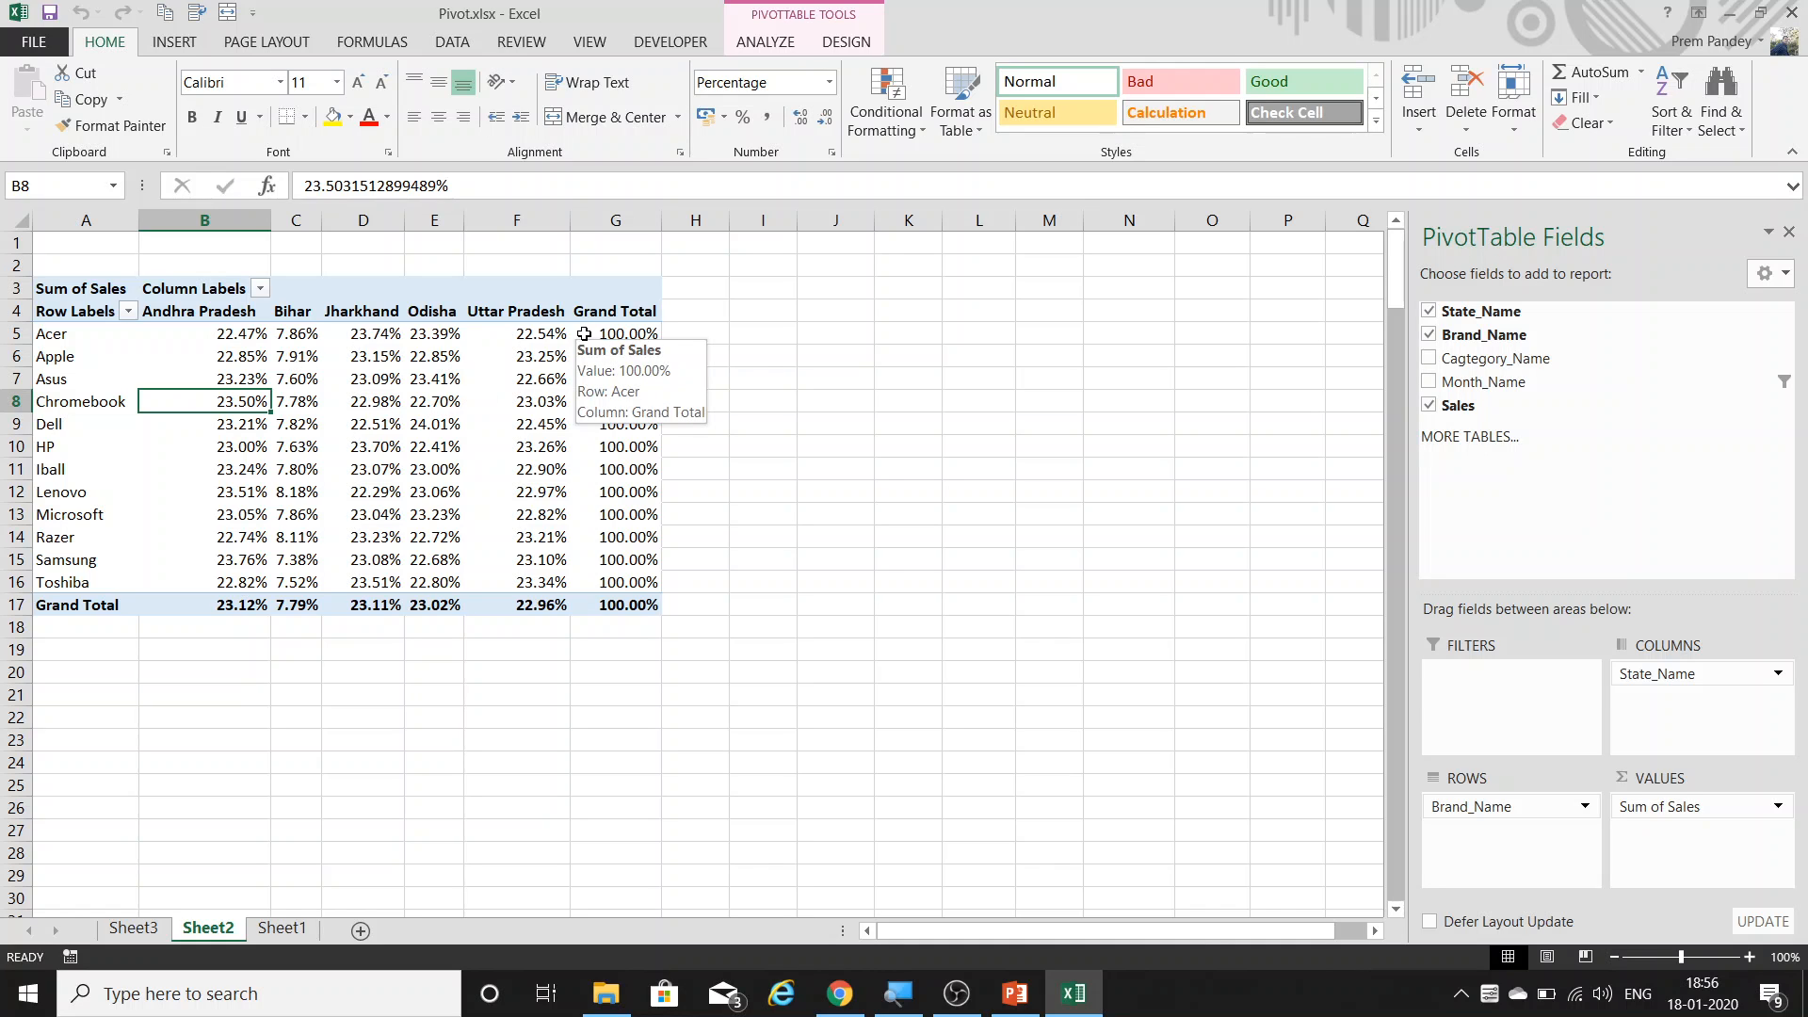
double_click(622, 604)
click(181, 318)
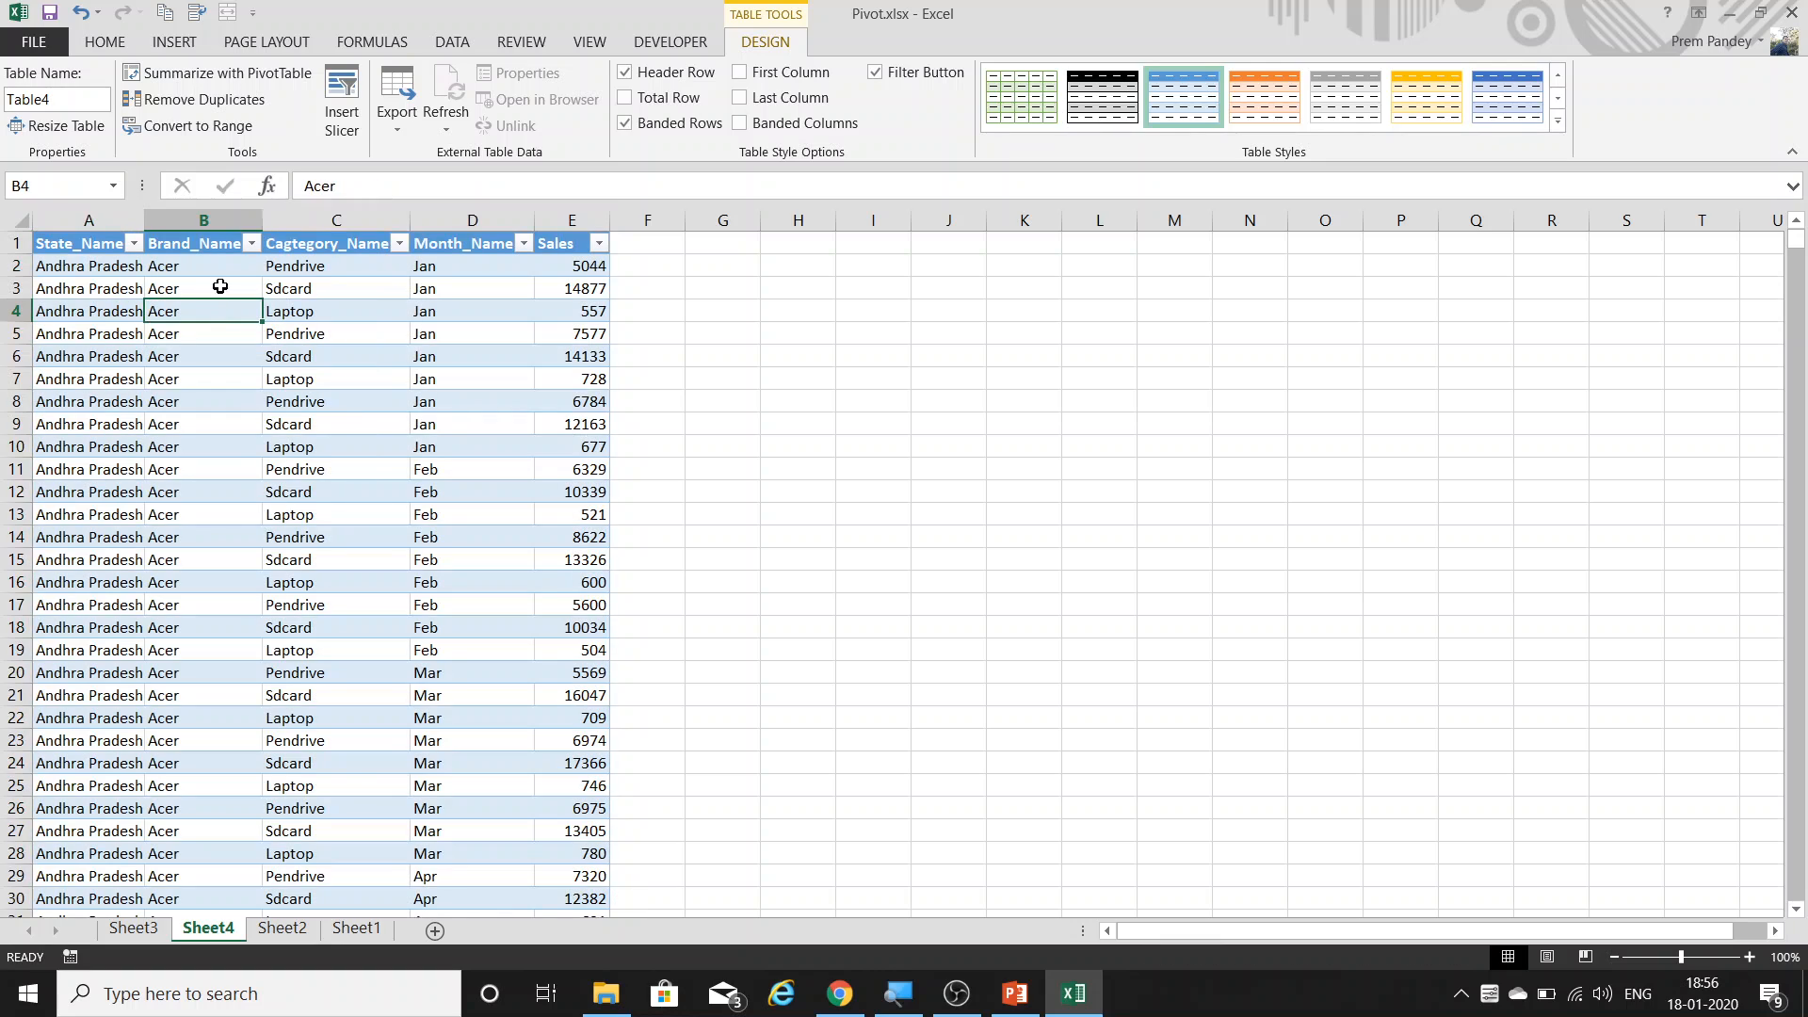
Check the brands in the overall Grand Total detail table and examine its State_Name column.
click(252, 245)
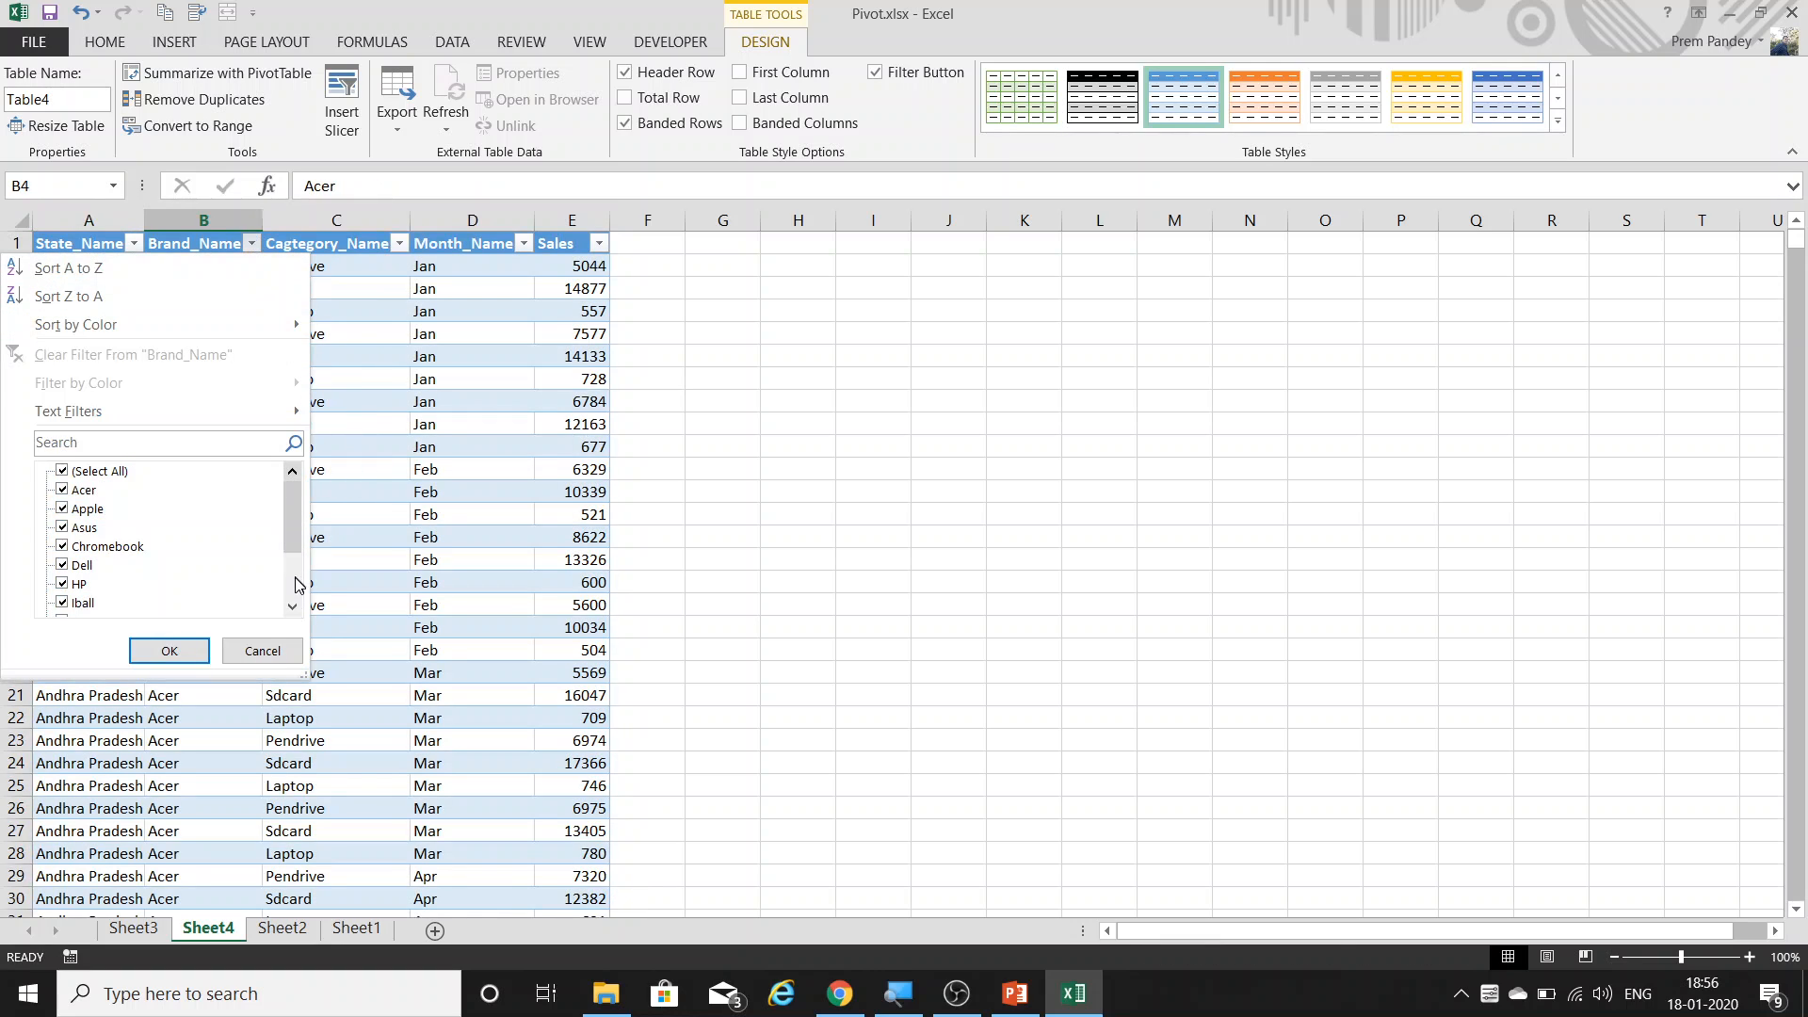
click(358, 494)
click(89, 219)
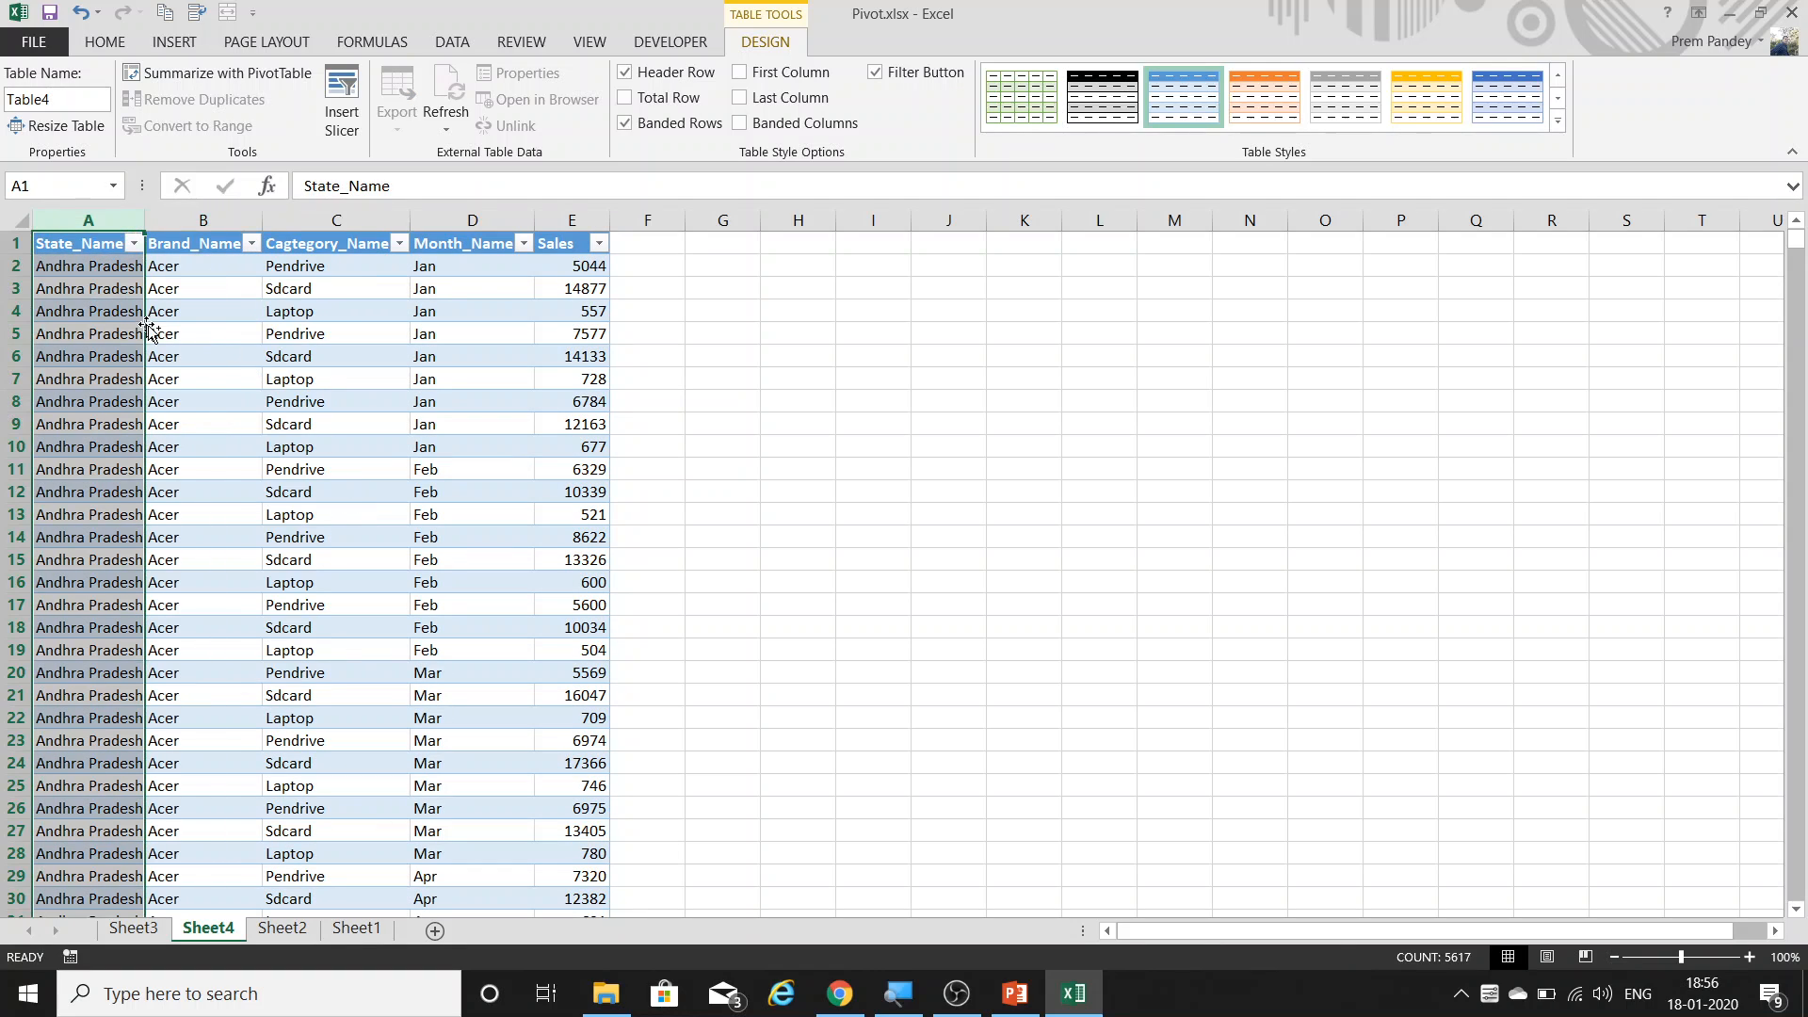
Delete the worksheet holding the overall Grand Total details.
key(alt+h)
key(d)
key(s)
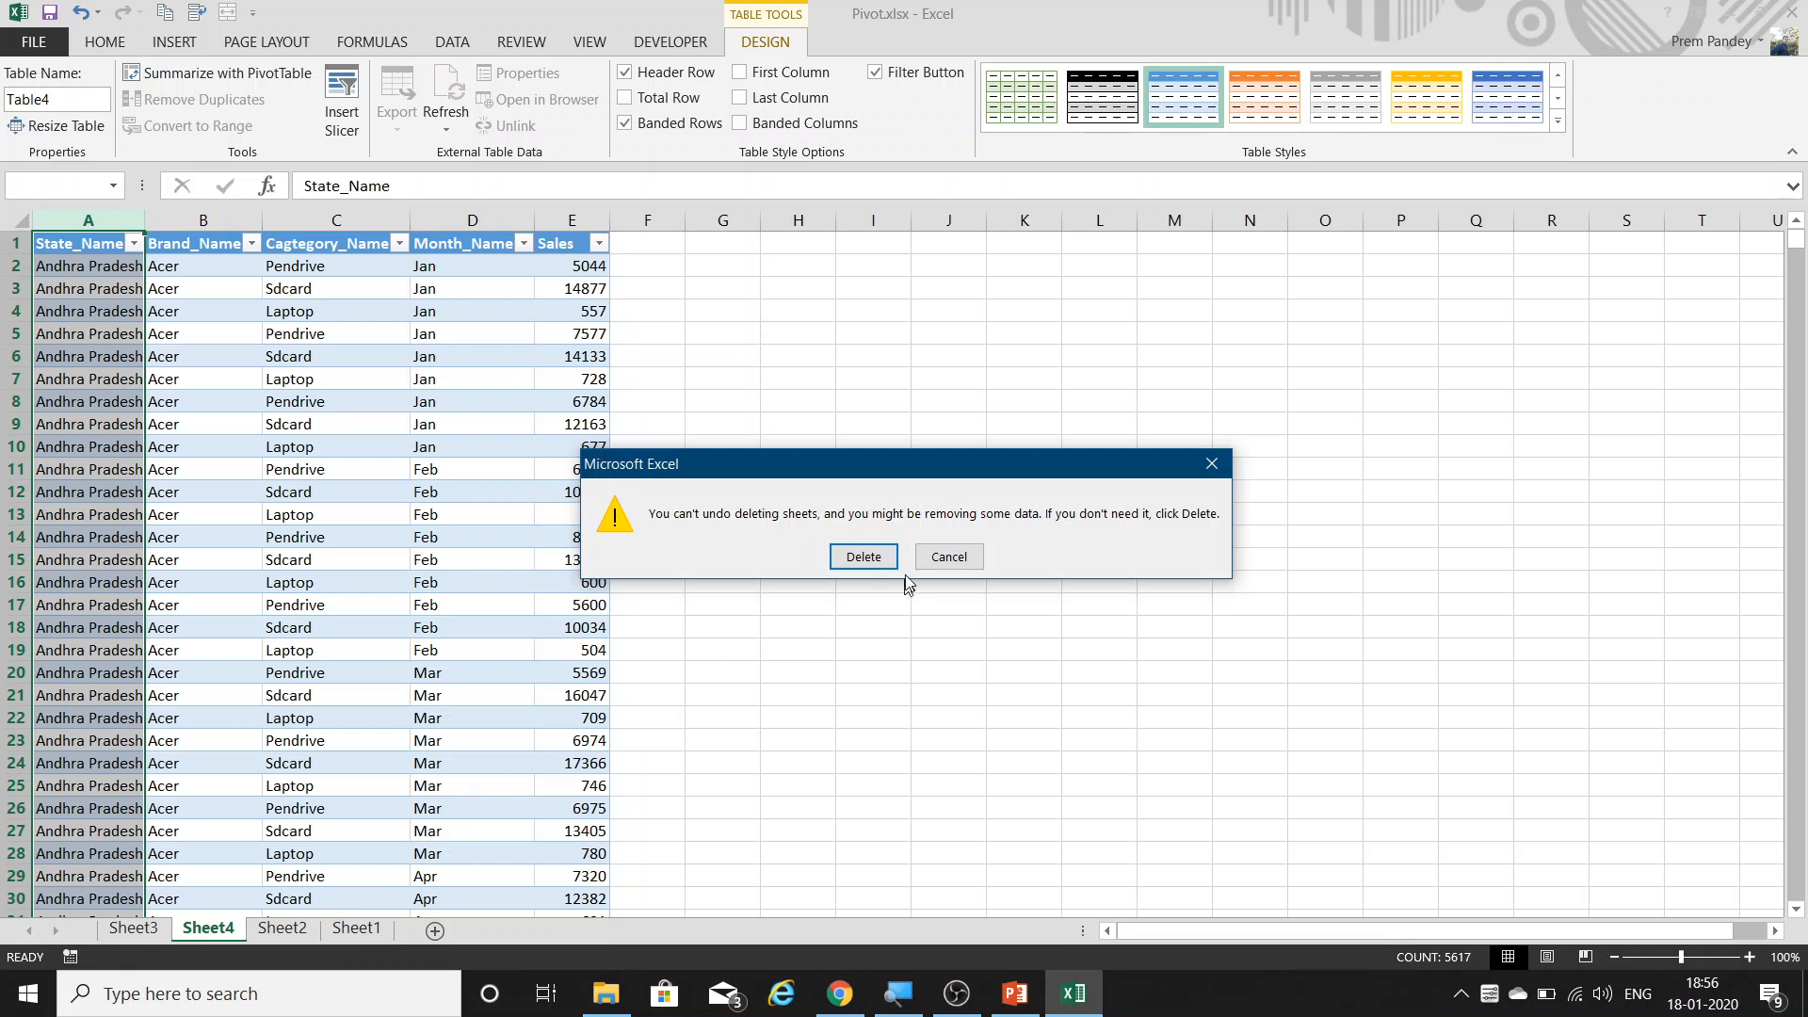
click(862, 556)
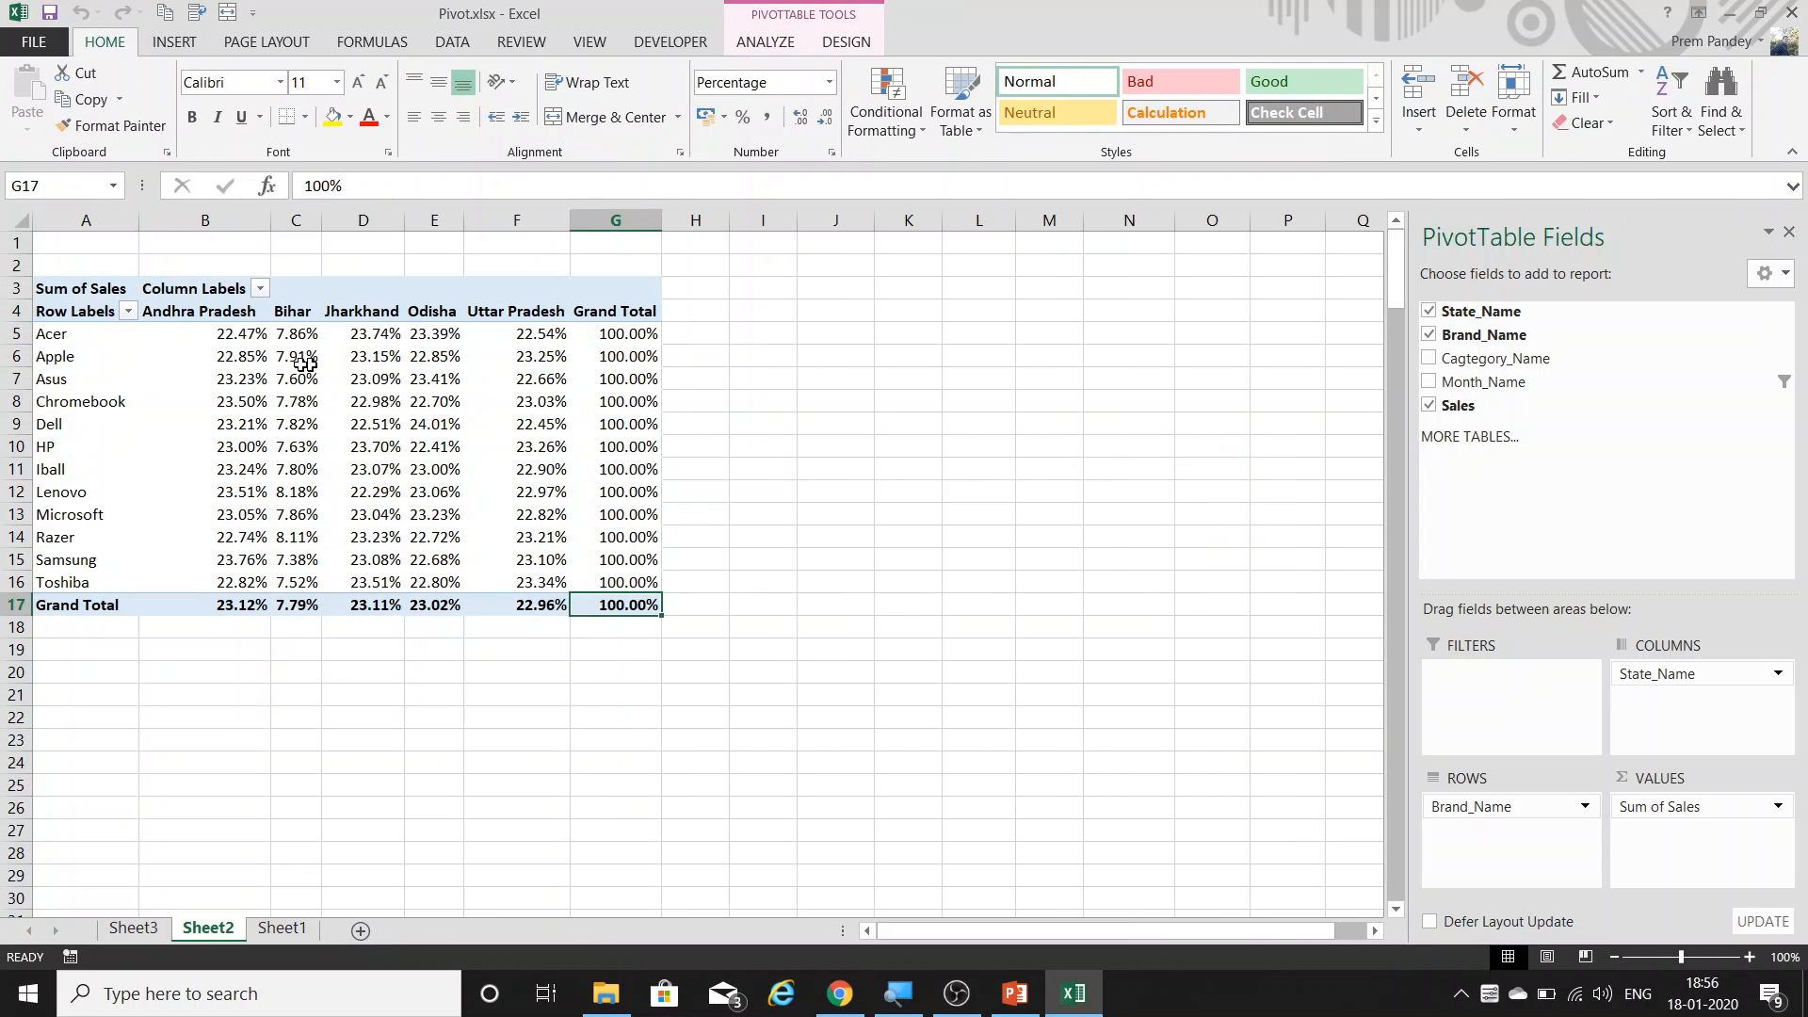
Refresh the PivotTable from Apple's Andhra Pradesh value cell.
click(212, 366)
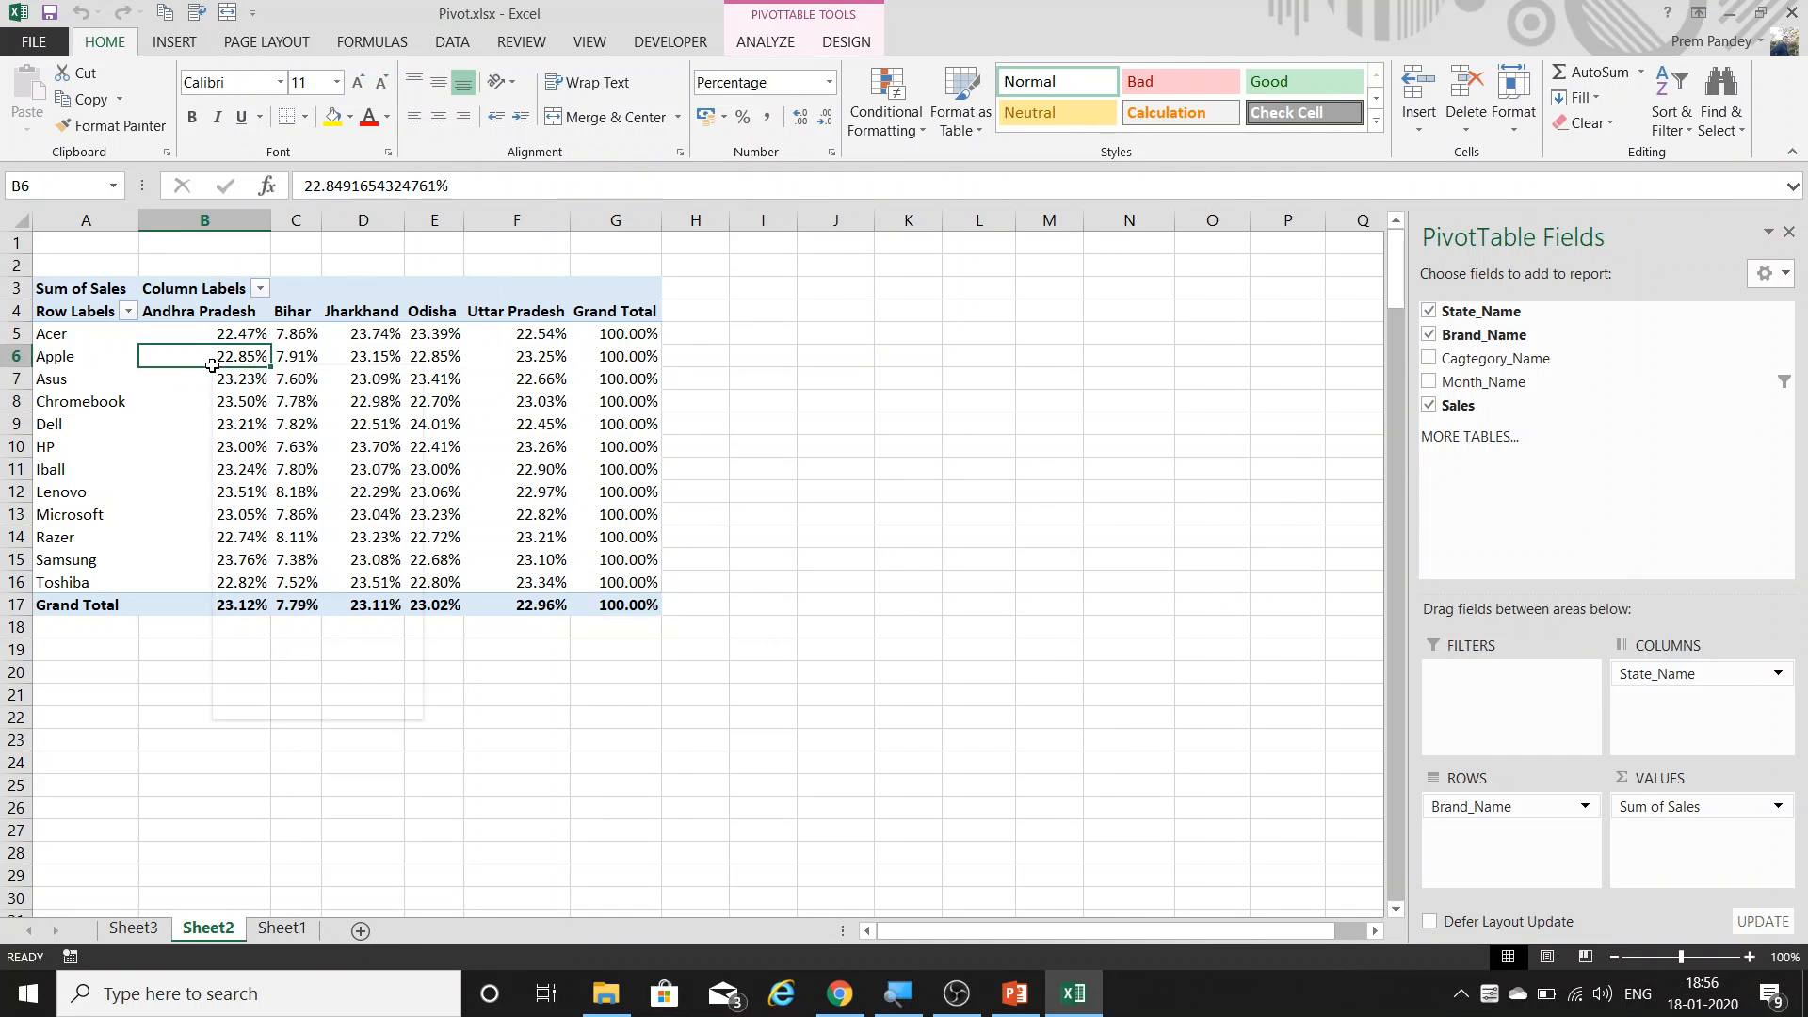
right_click(211, 366)
click(303, 469)
Set the Sum of Sales field to show its values with No Calculation.
right_click(224, 404)
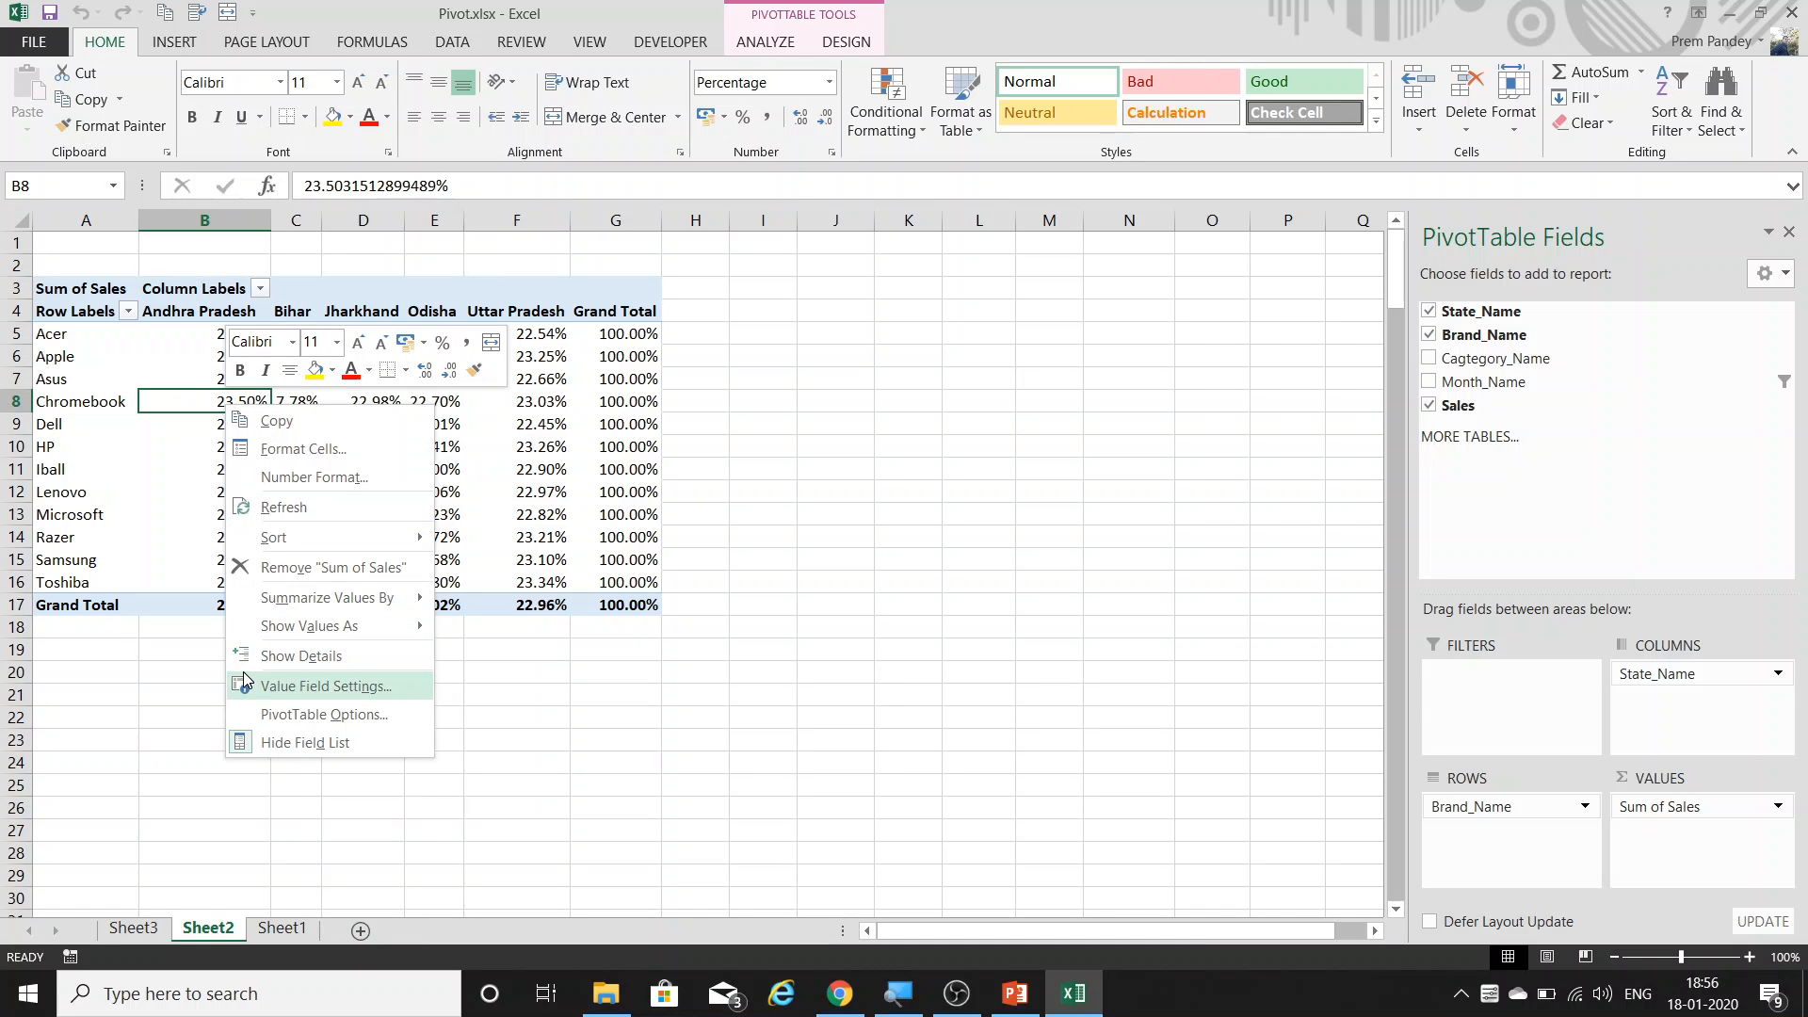
click(325, 686)
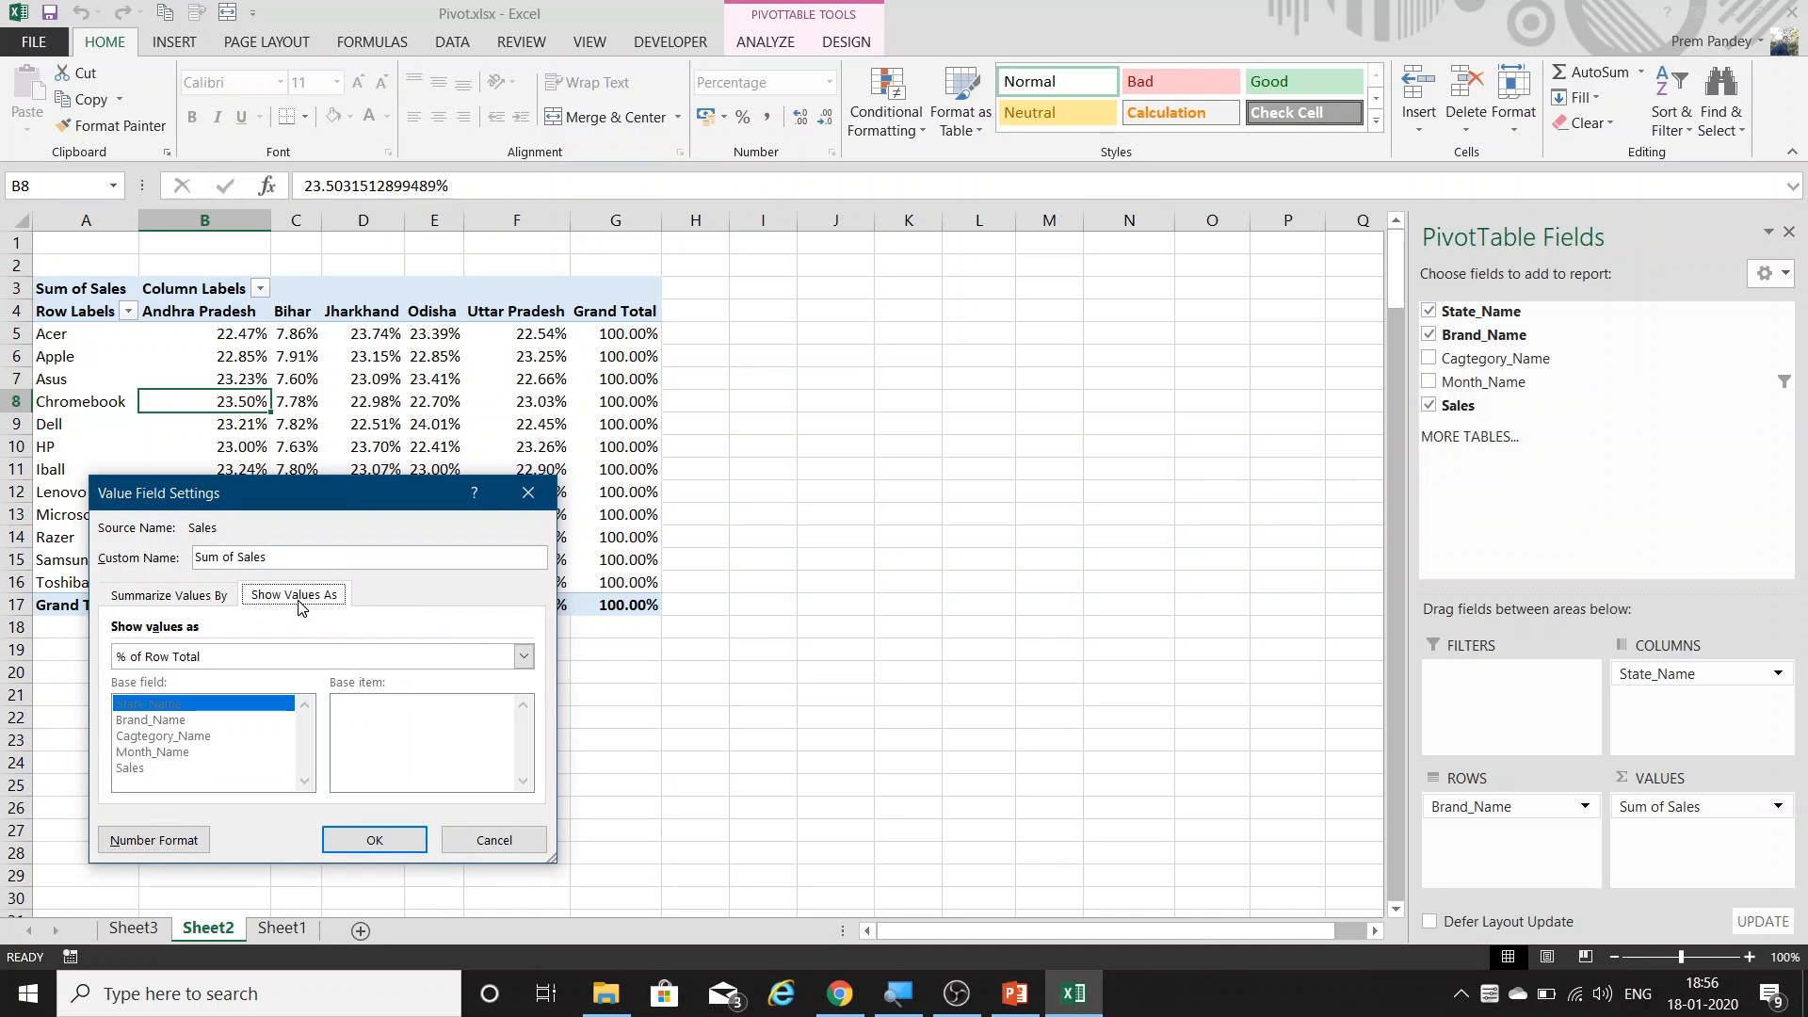
click(271, 665)
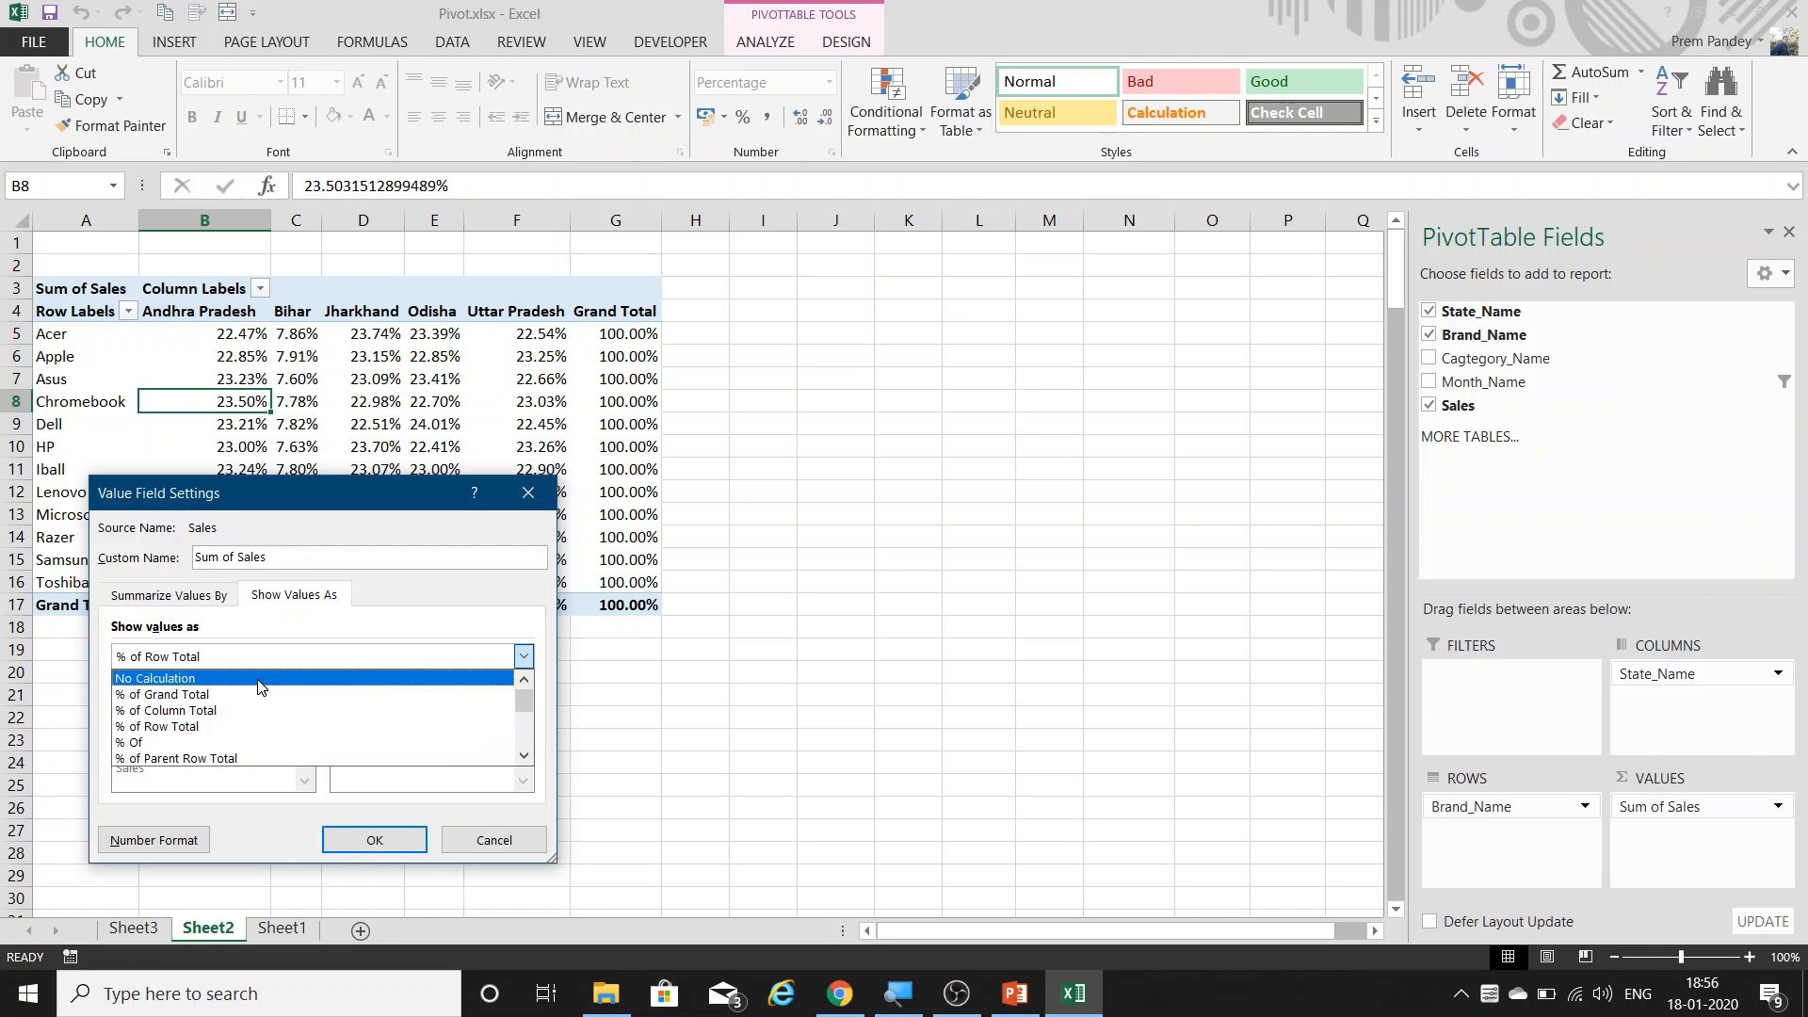
click(382, 635)
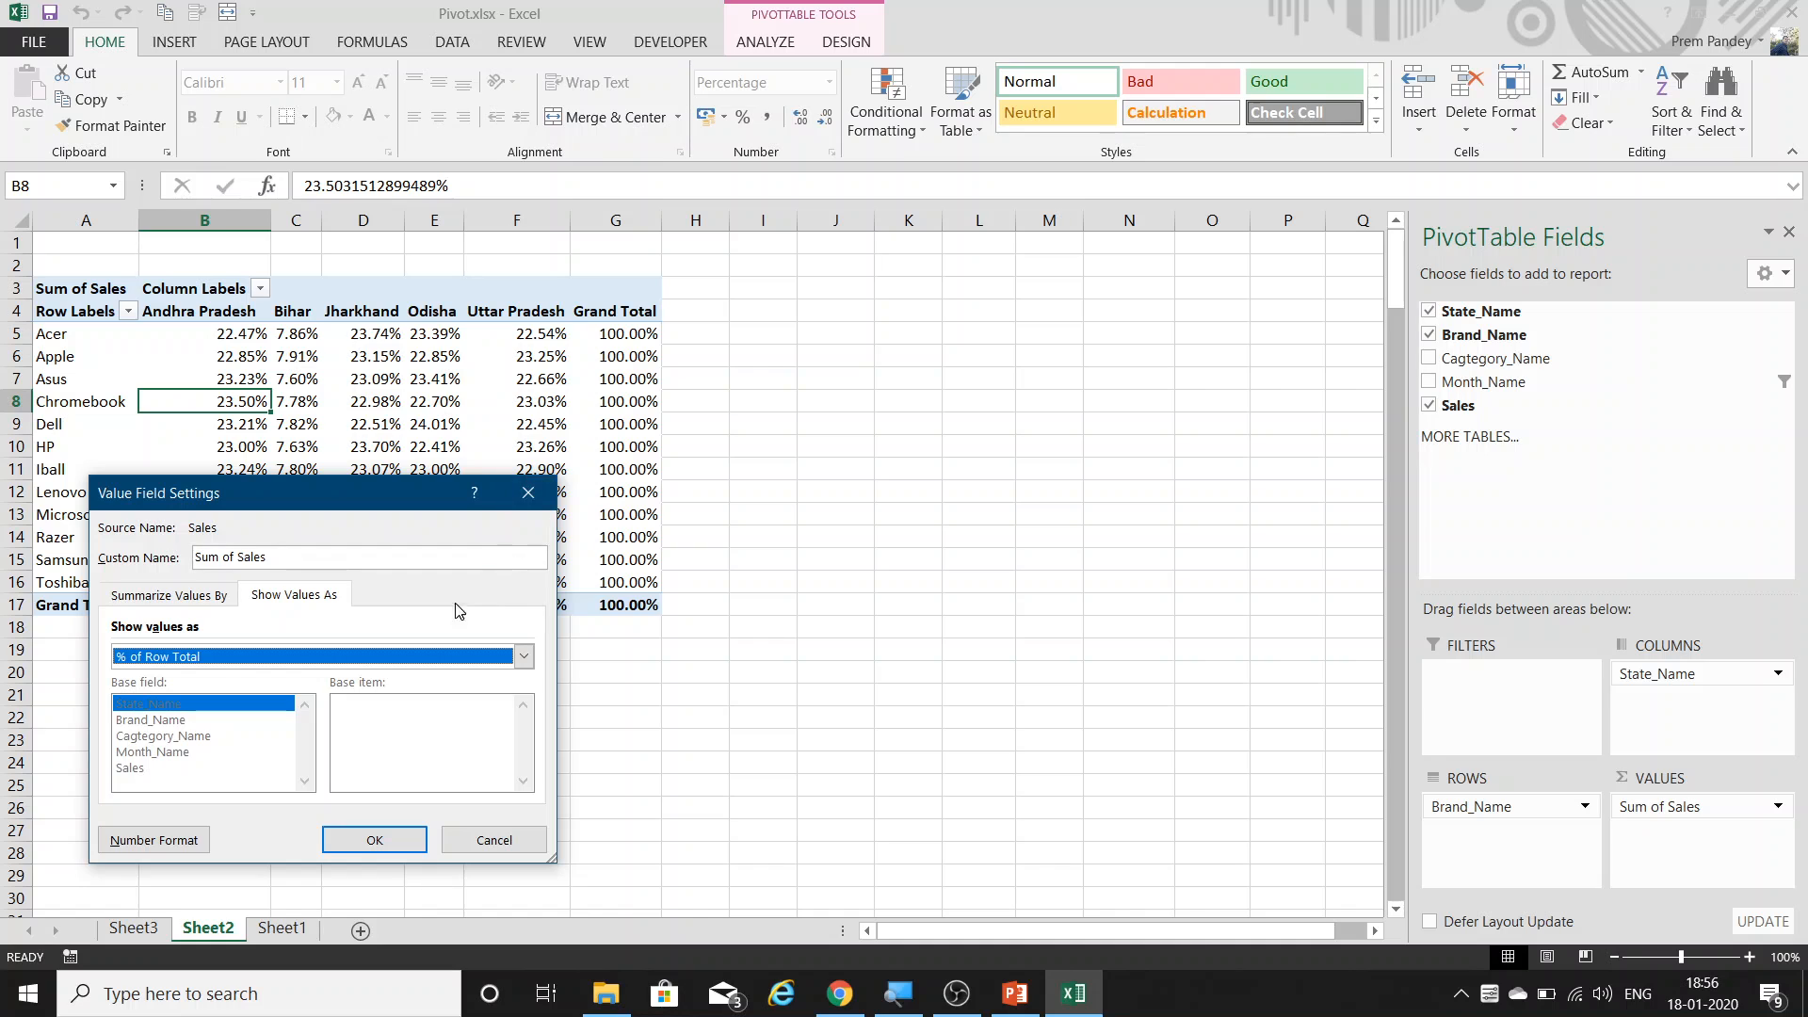
click(334, 659)
click(281, 690)
click(372, 839)
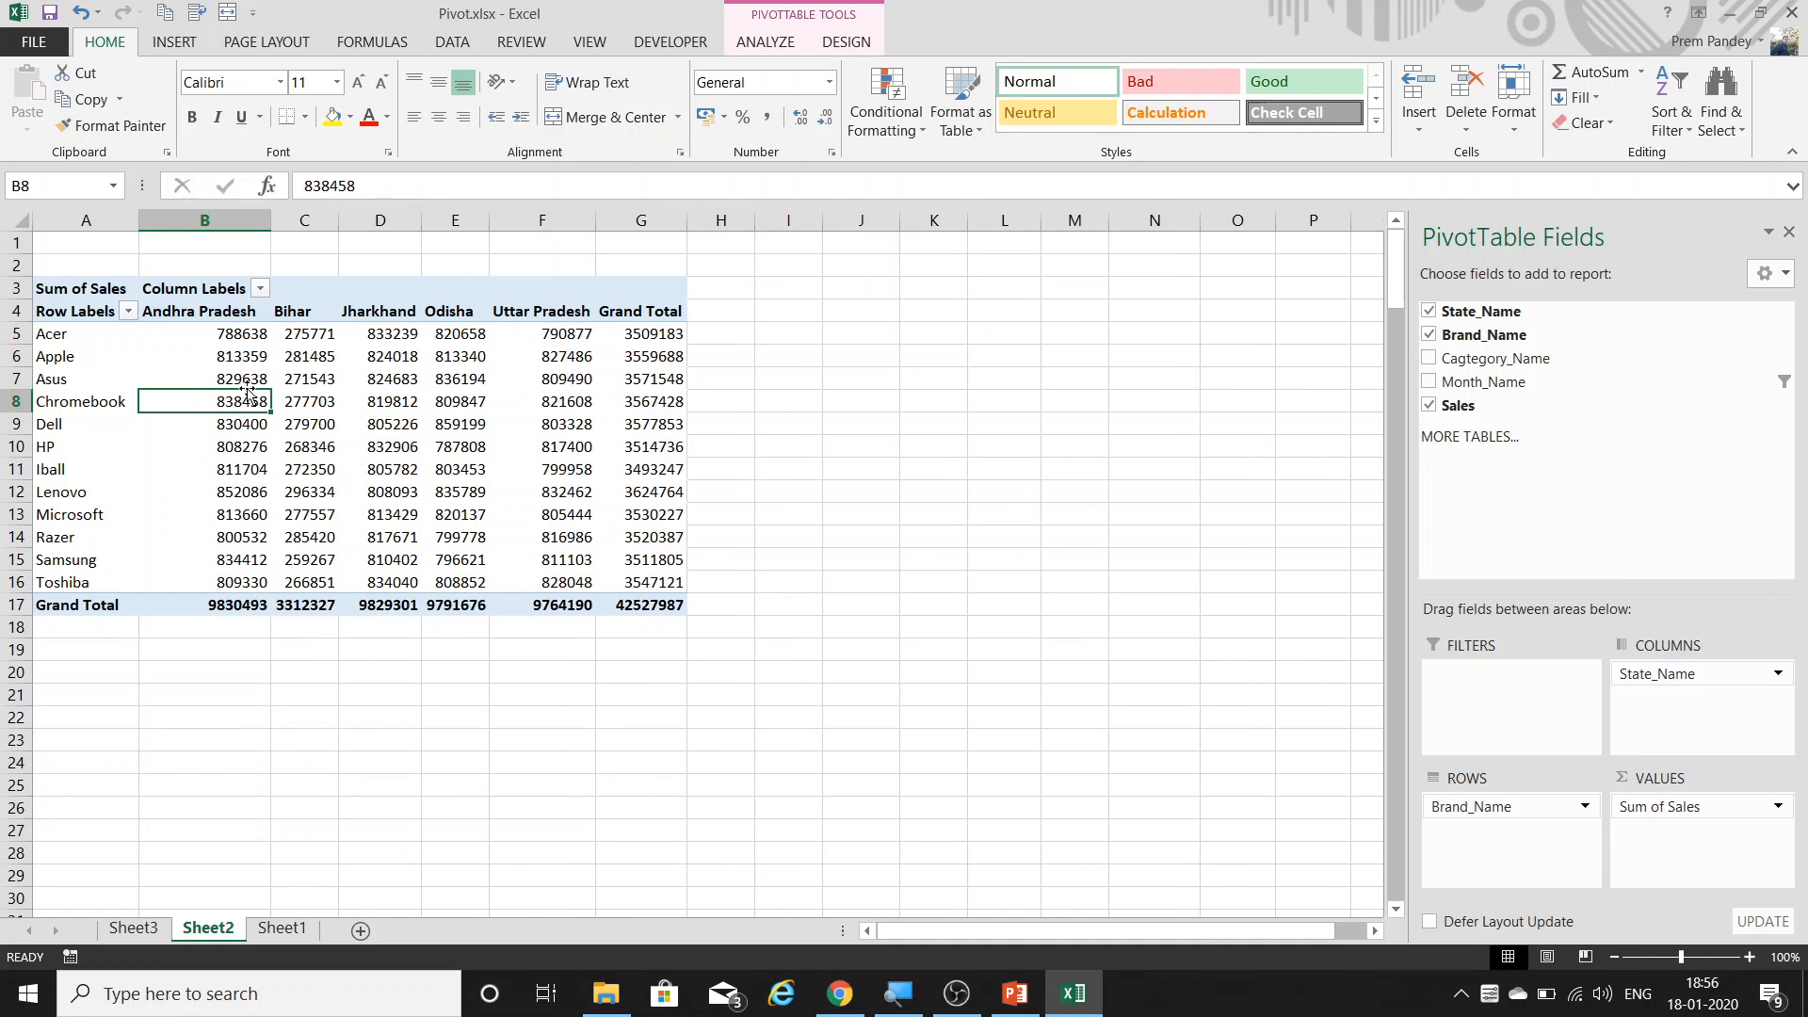
Review the layout and format settings in PivotTable Options, close them unchanged and bring up the PivotTable analysis tools.
right_click(262, 351)
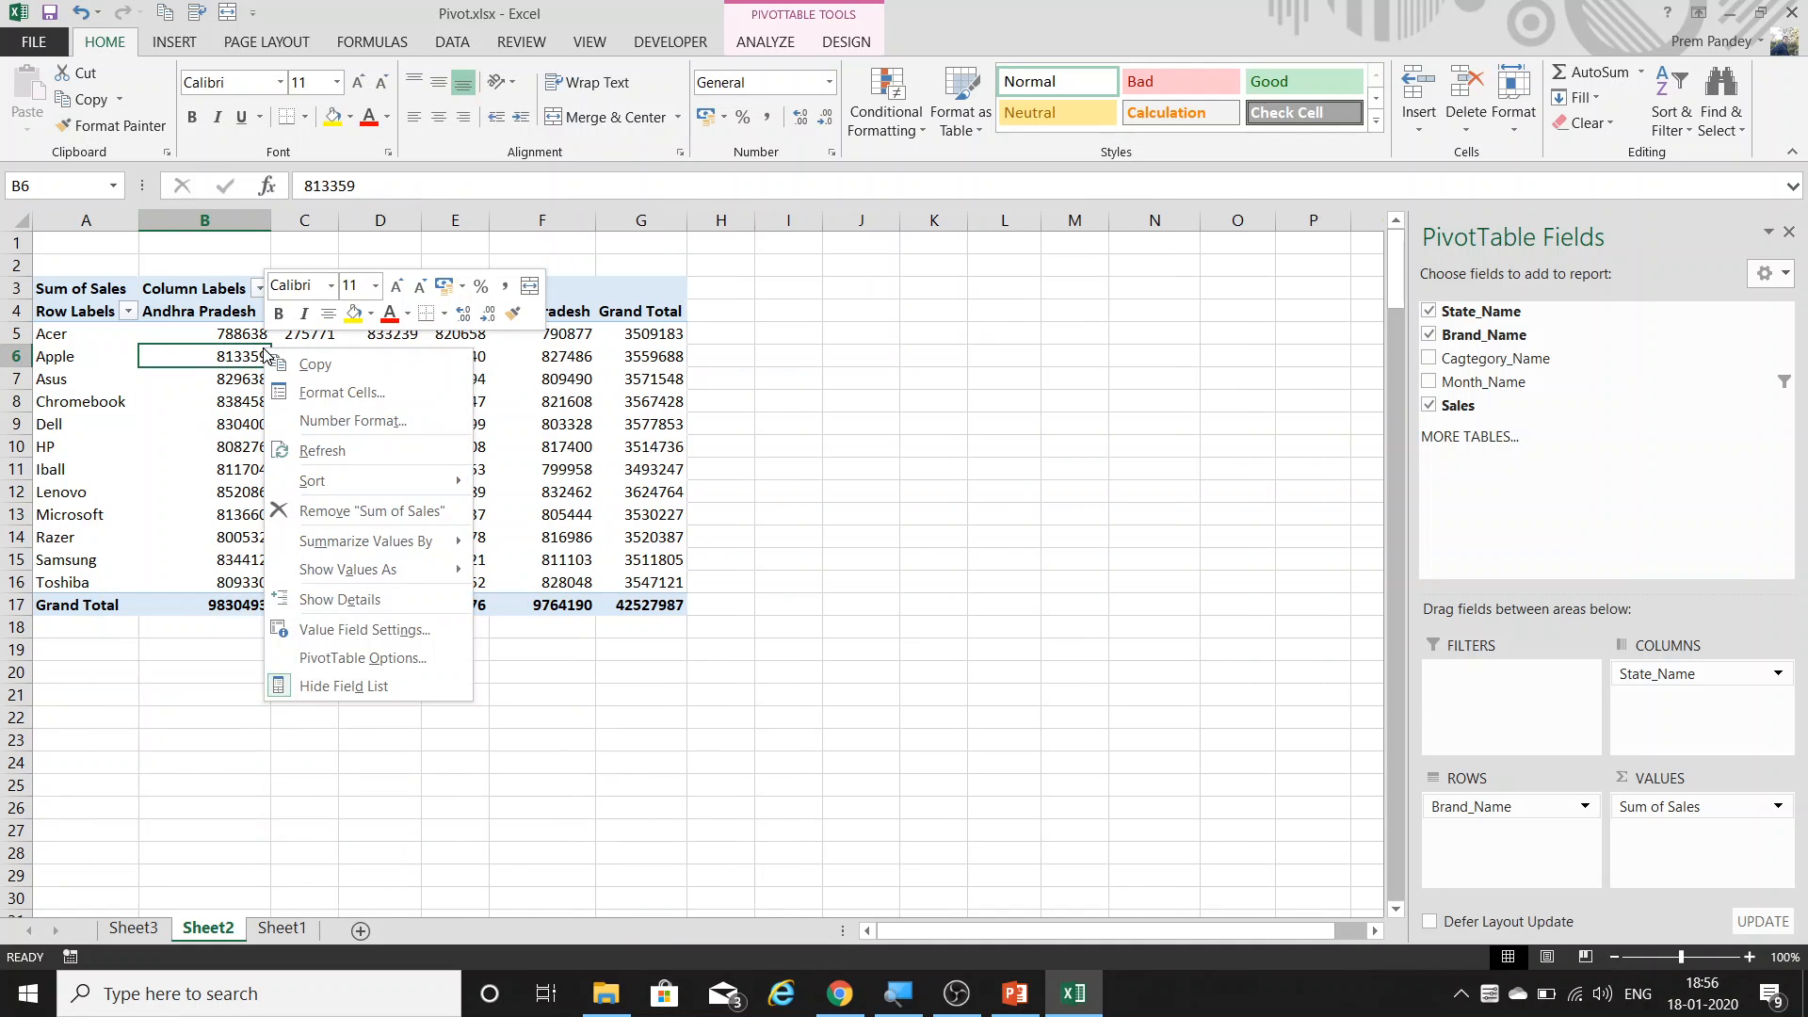
click(421, 670)
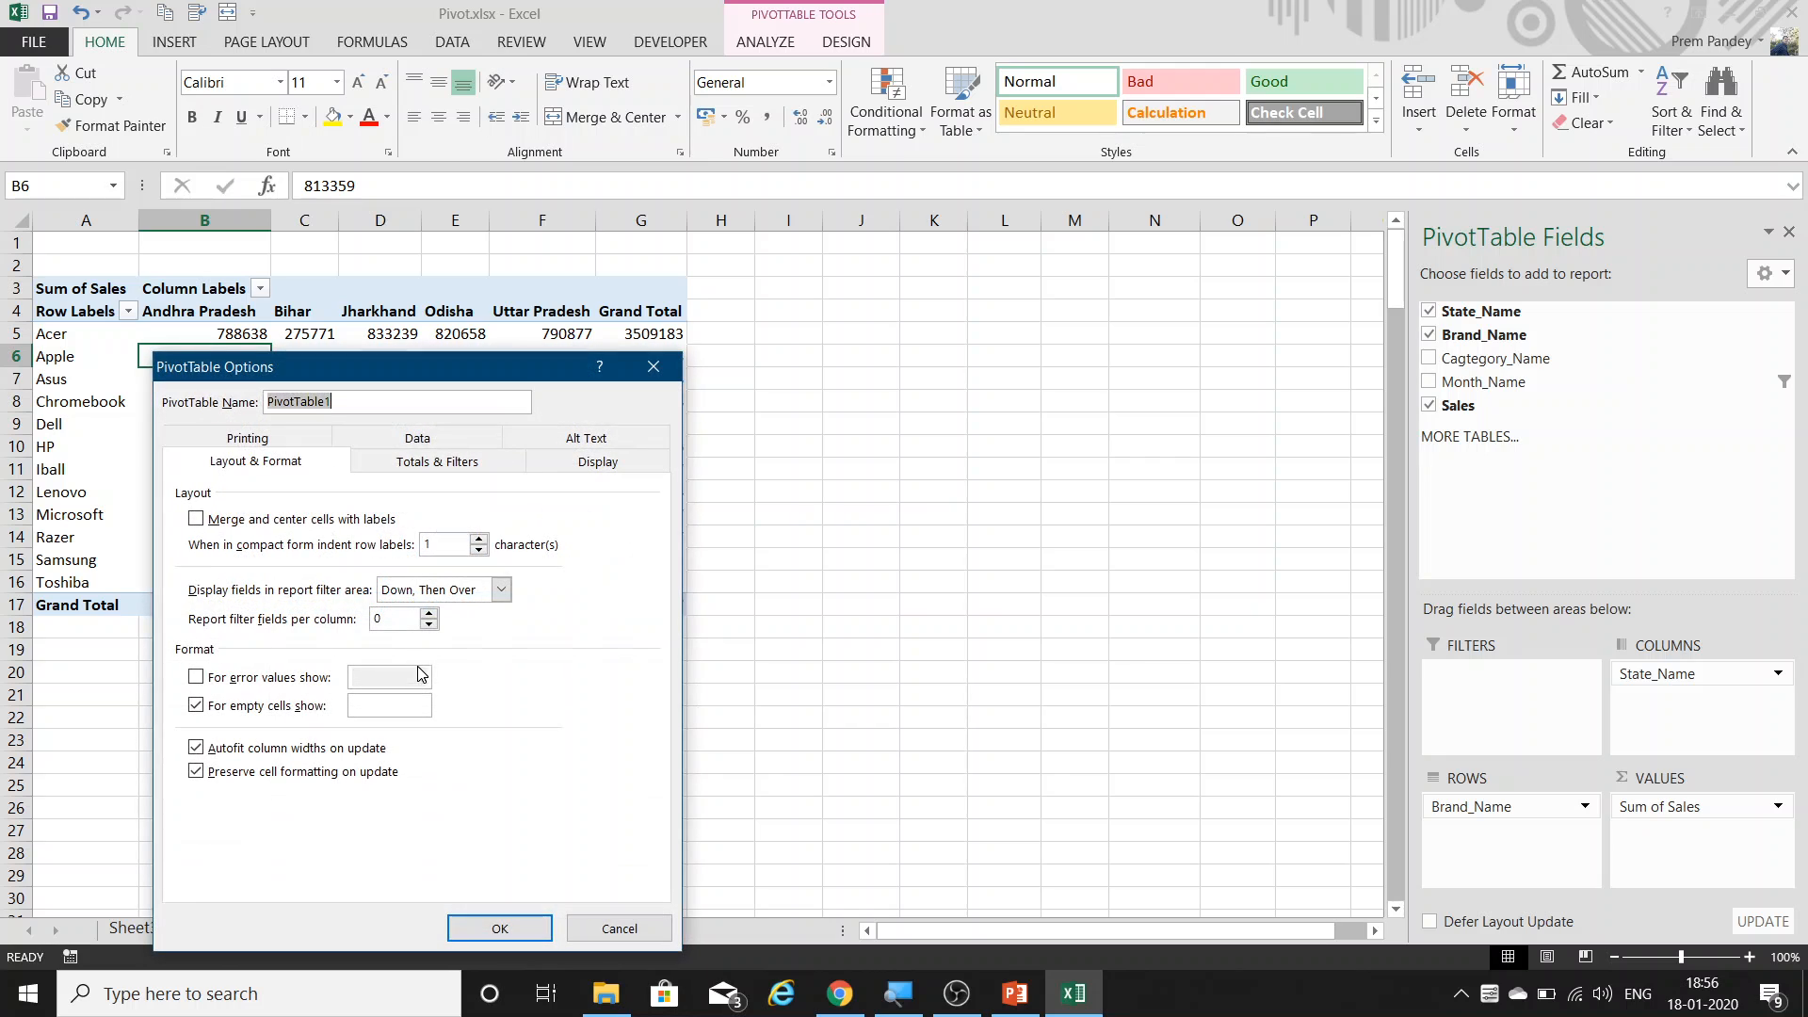
click(649, 366)
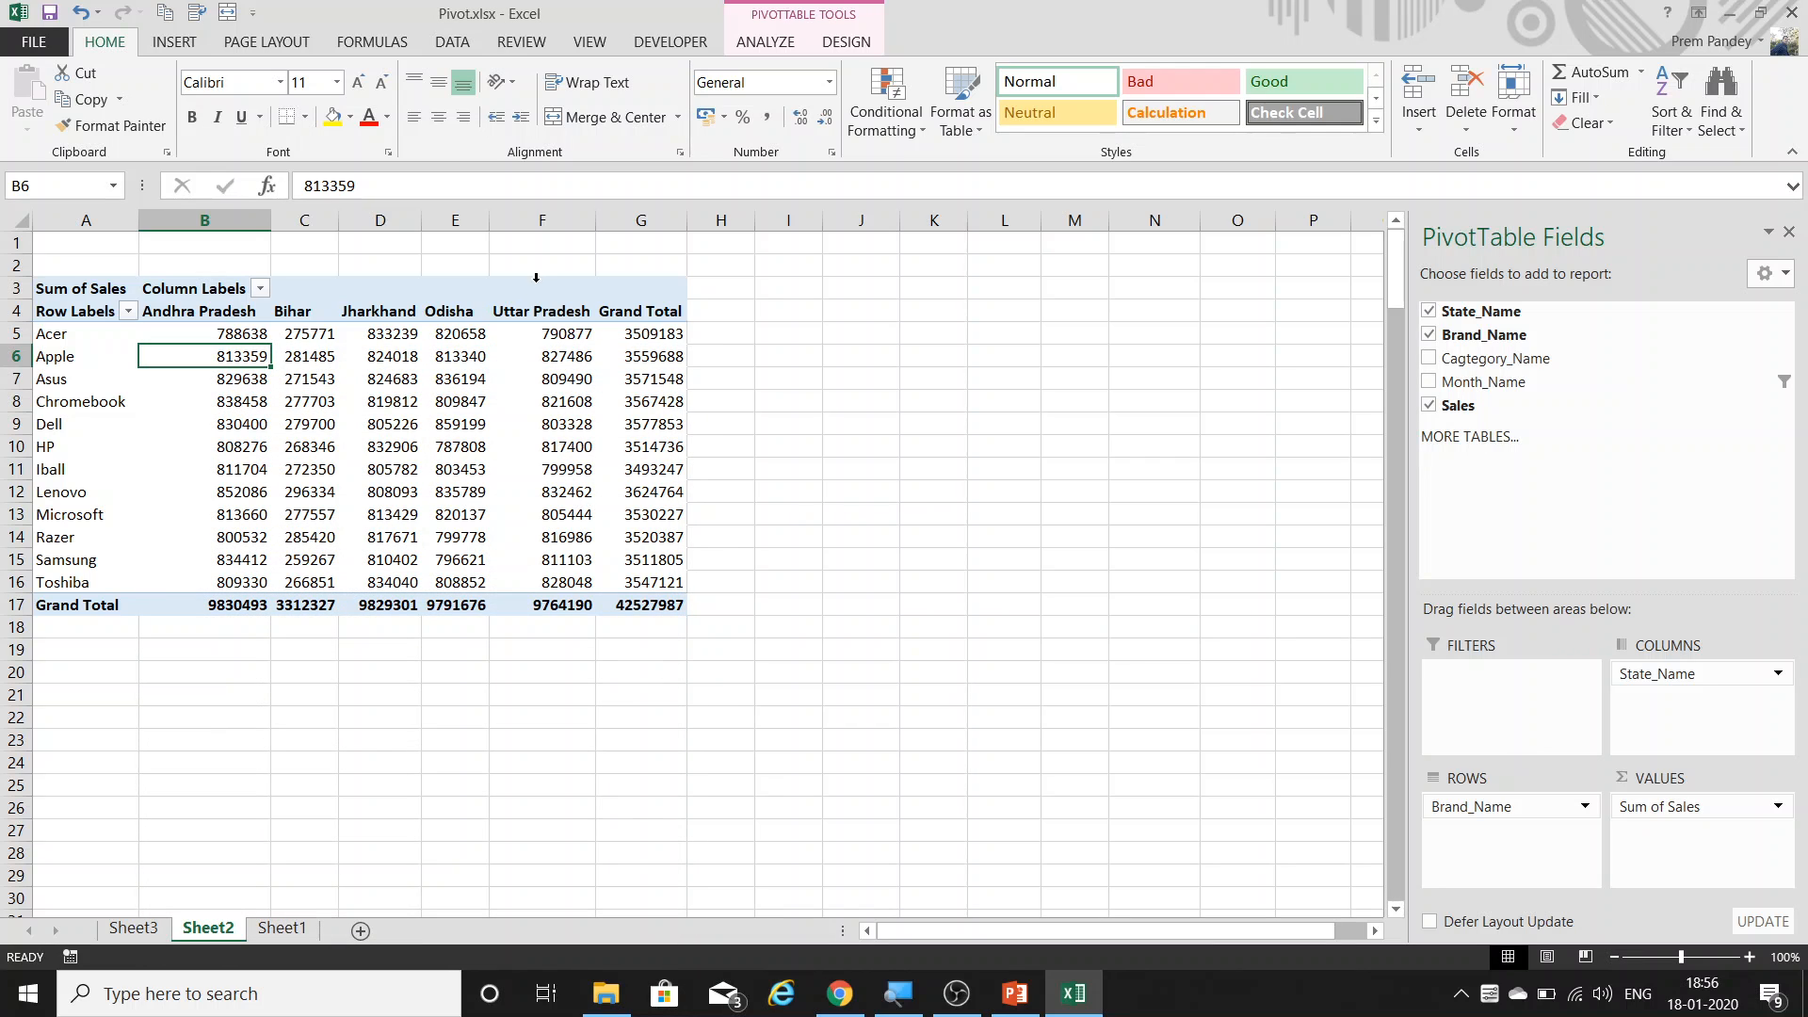
click(764, 42)
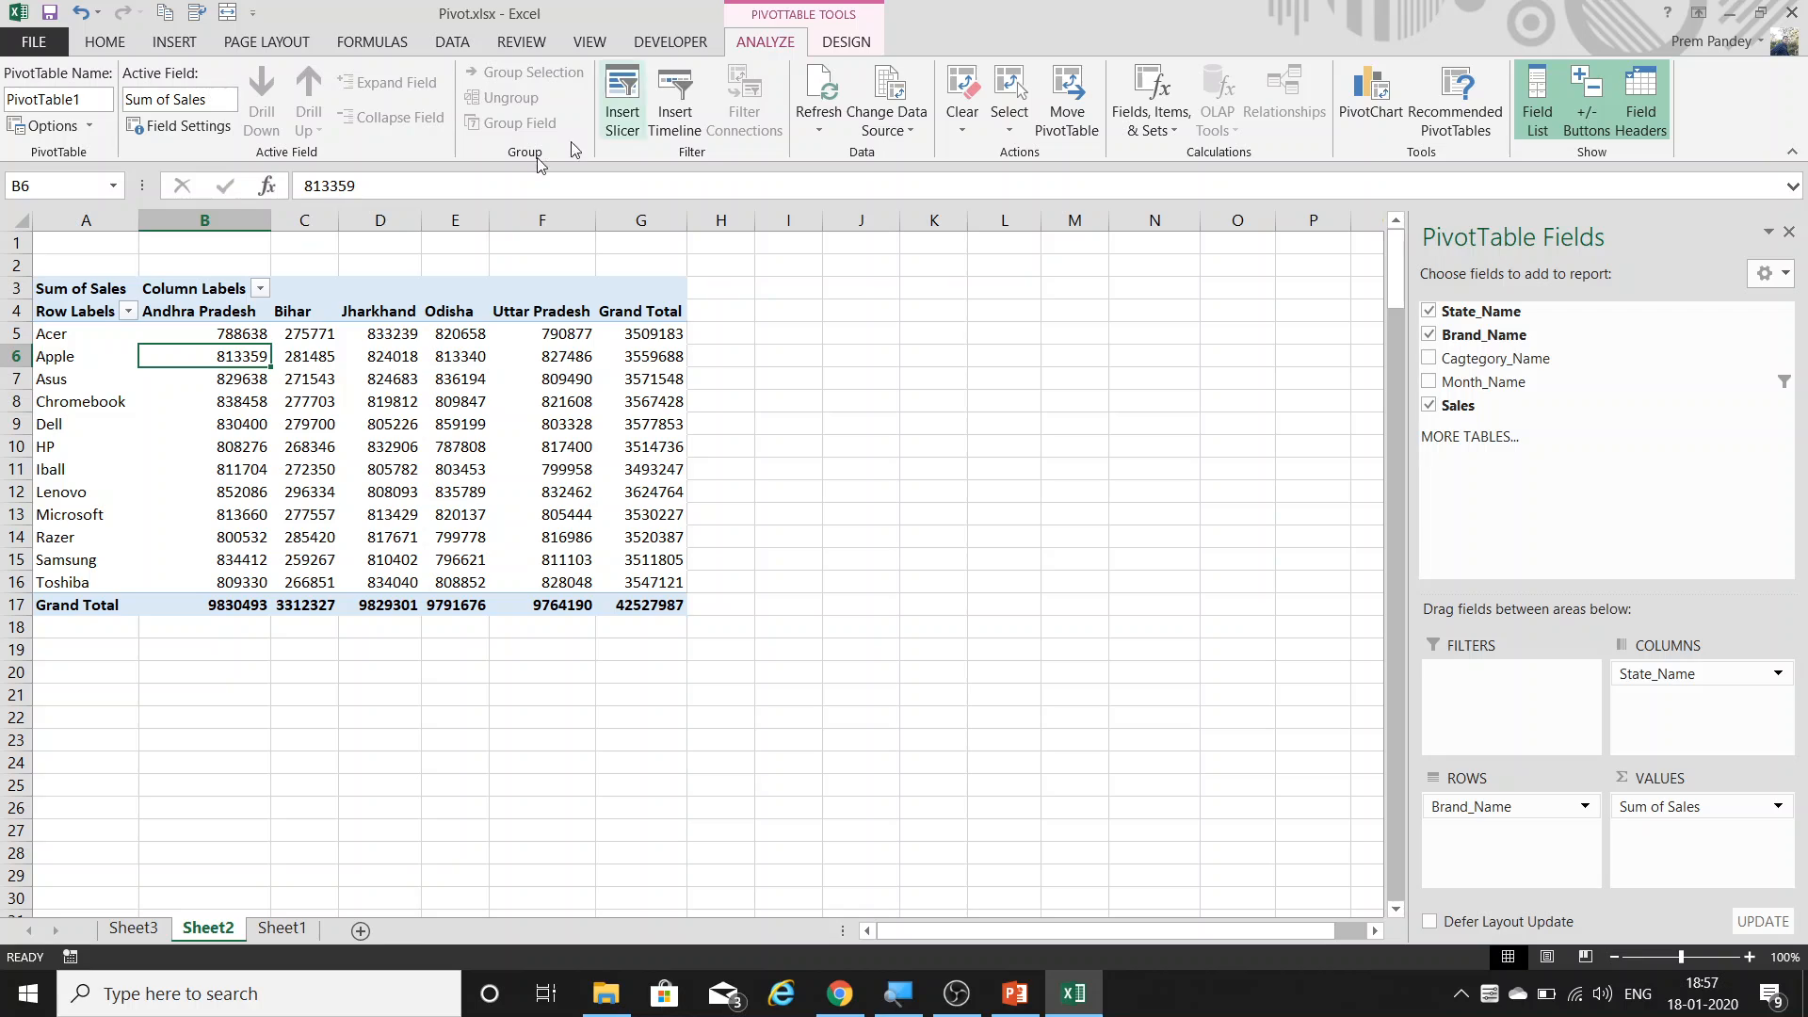
Rename the PivotTable on Sheet2 with the presenter's first name.
mouse_move(296, 331)
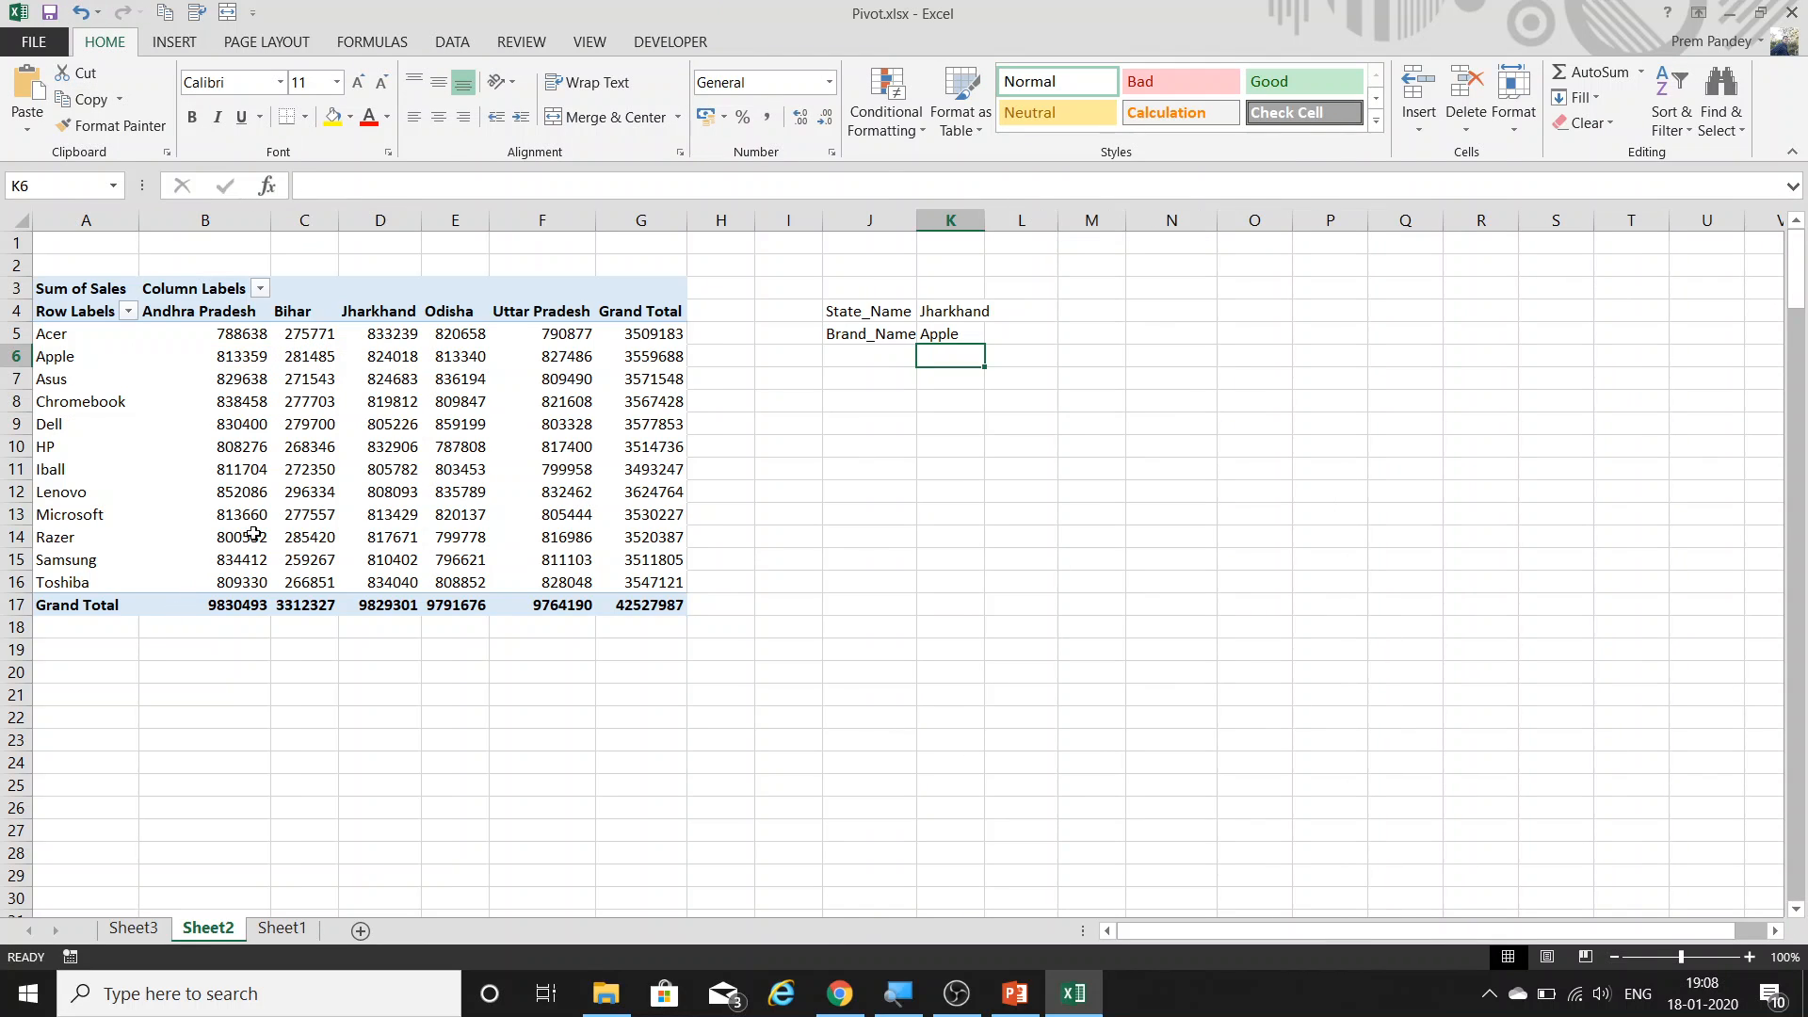
click(316, 421)
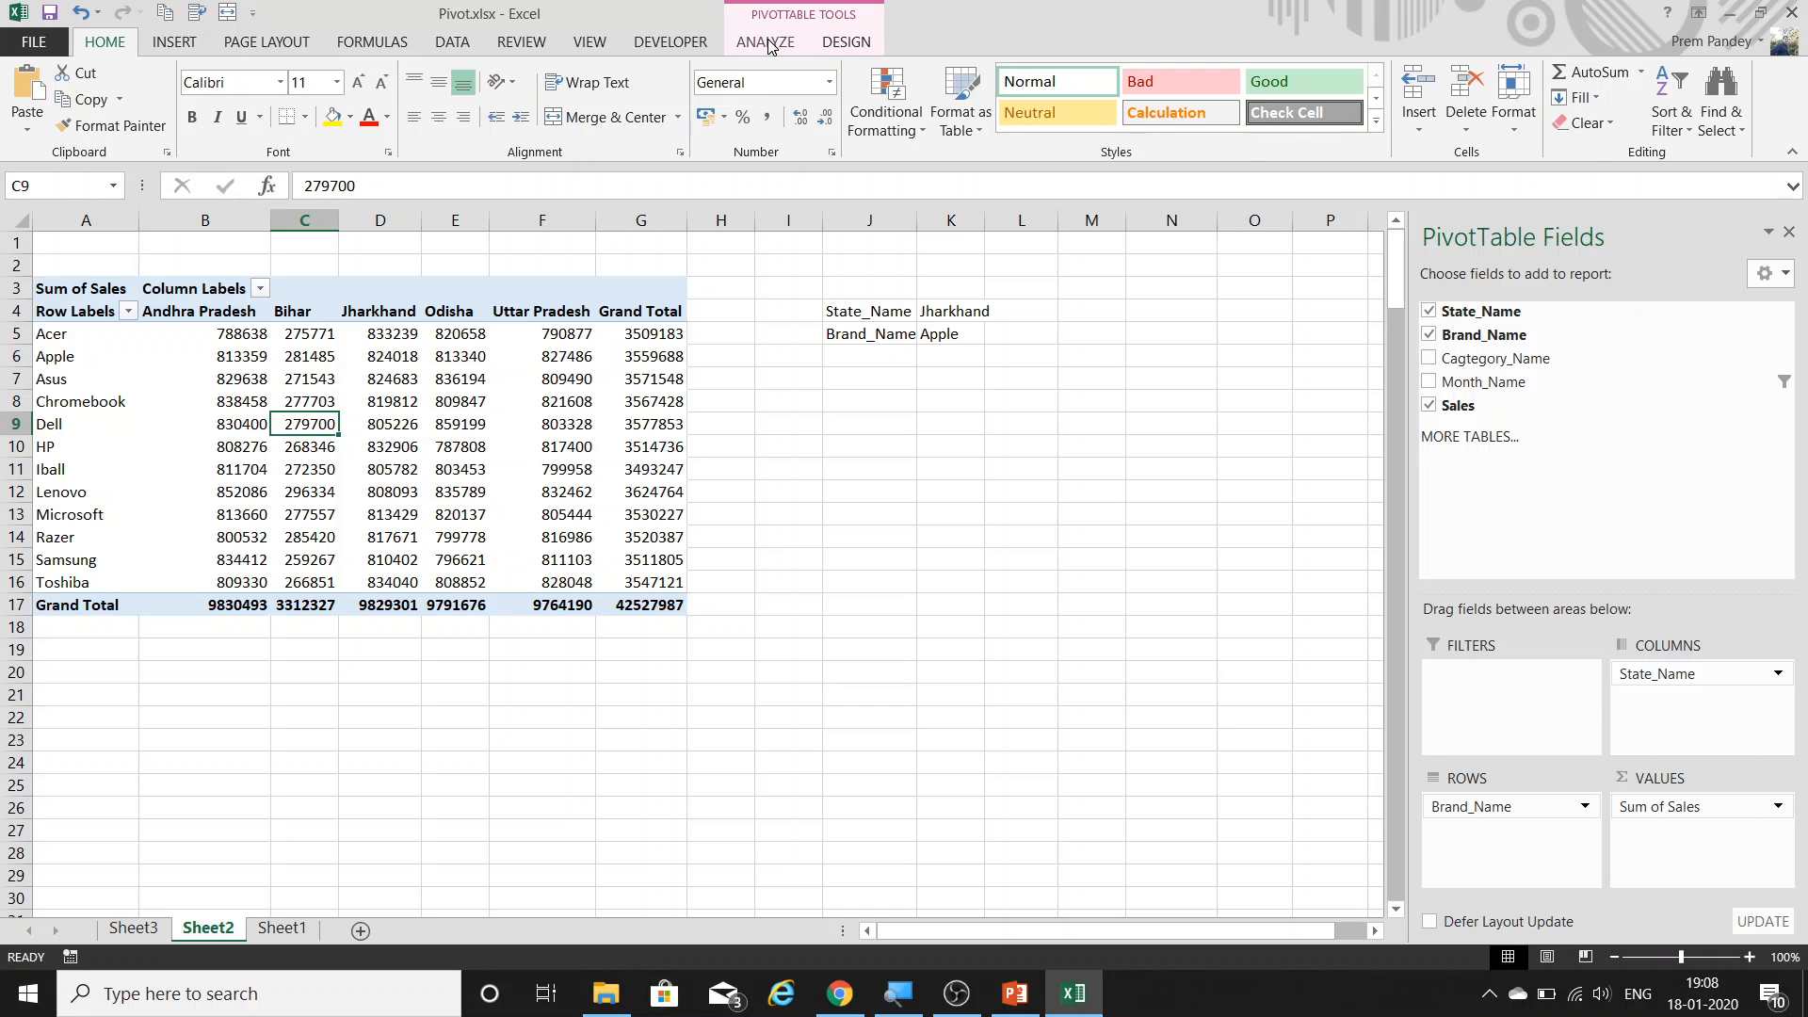
click(768, 46)
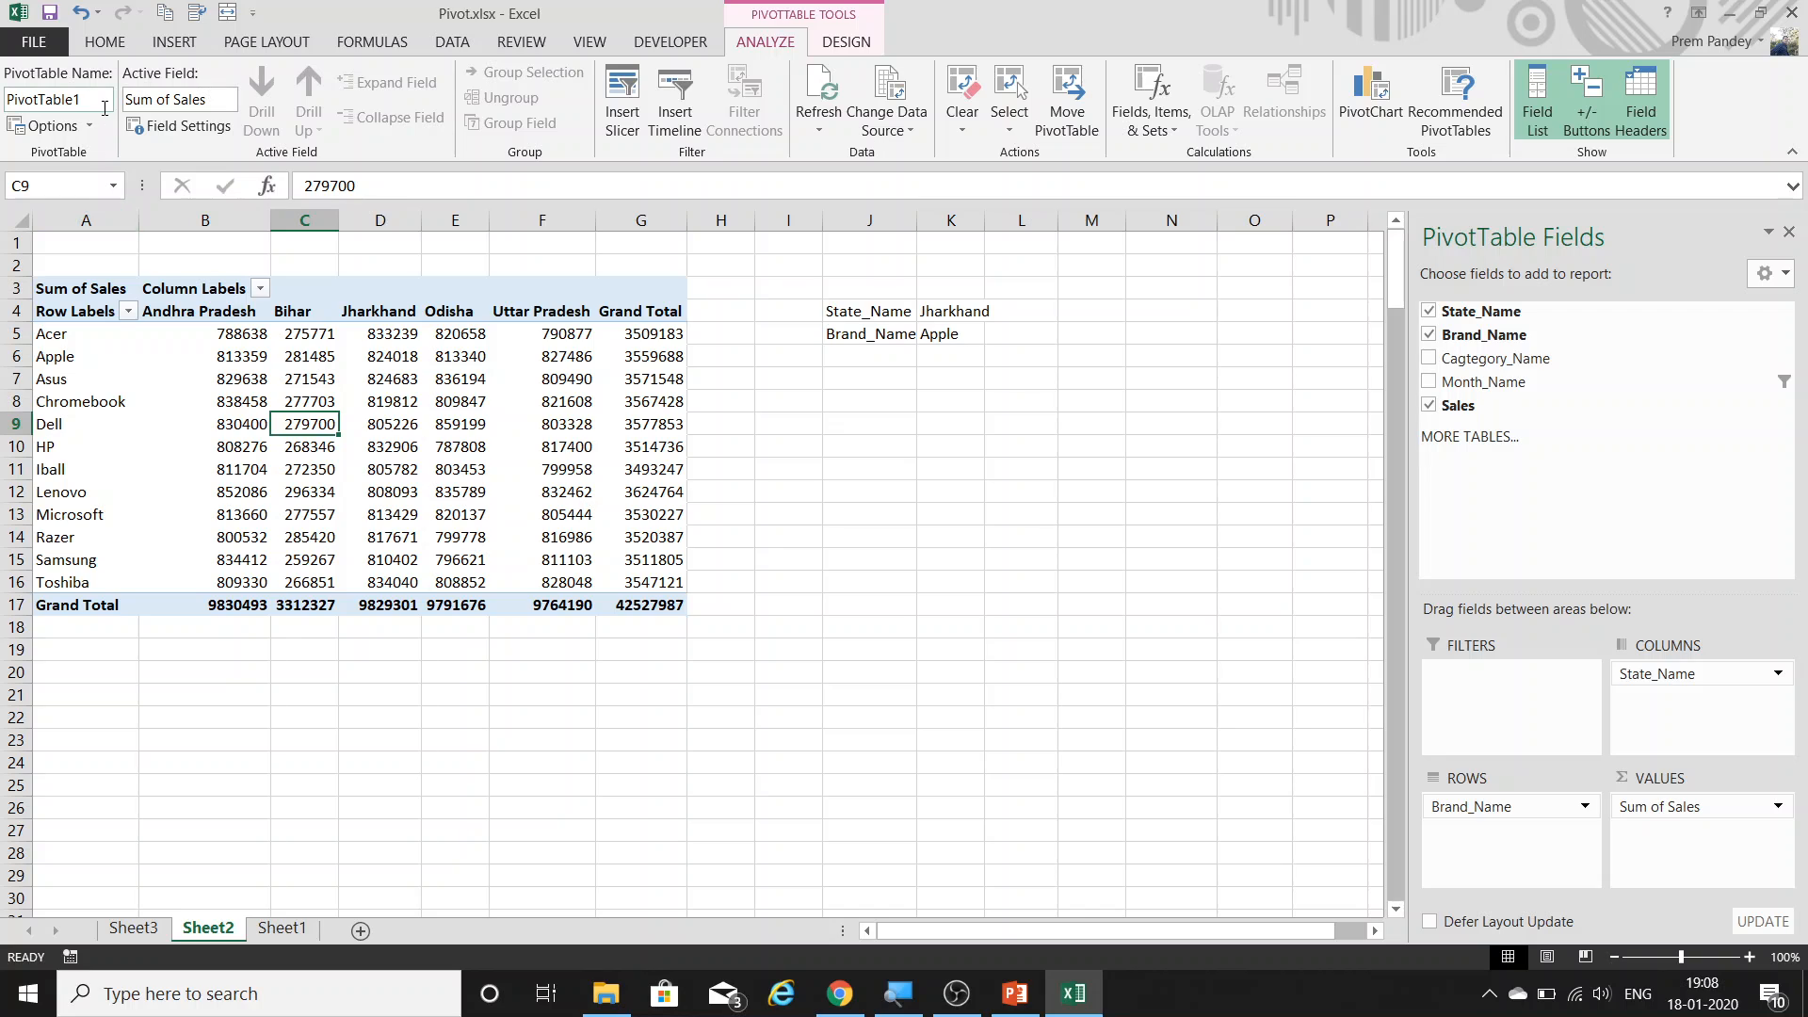
drag(9, 100, 106, 98)
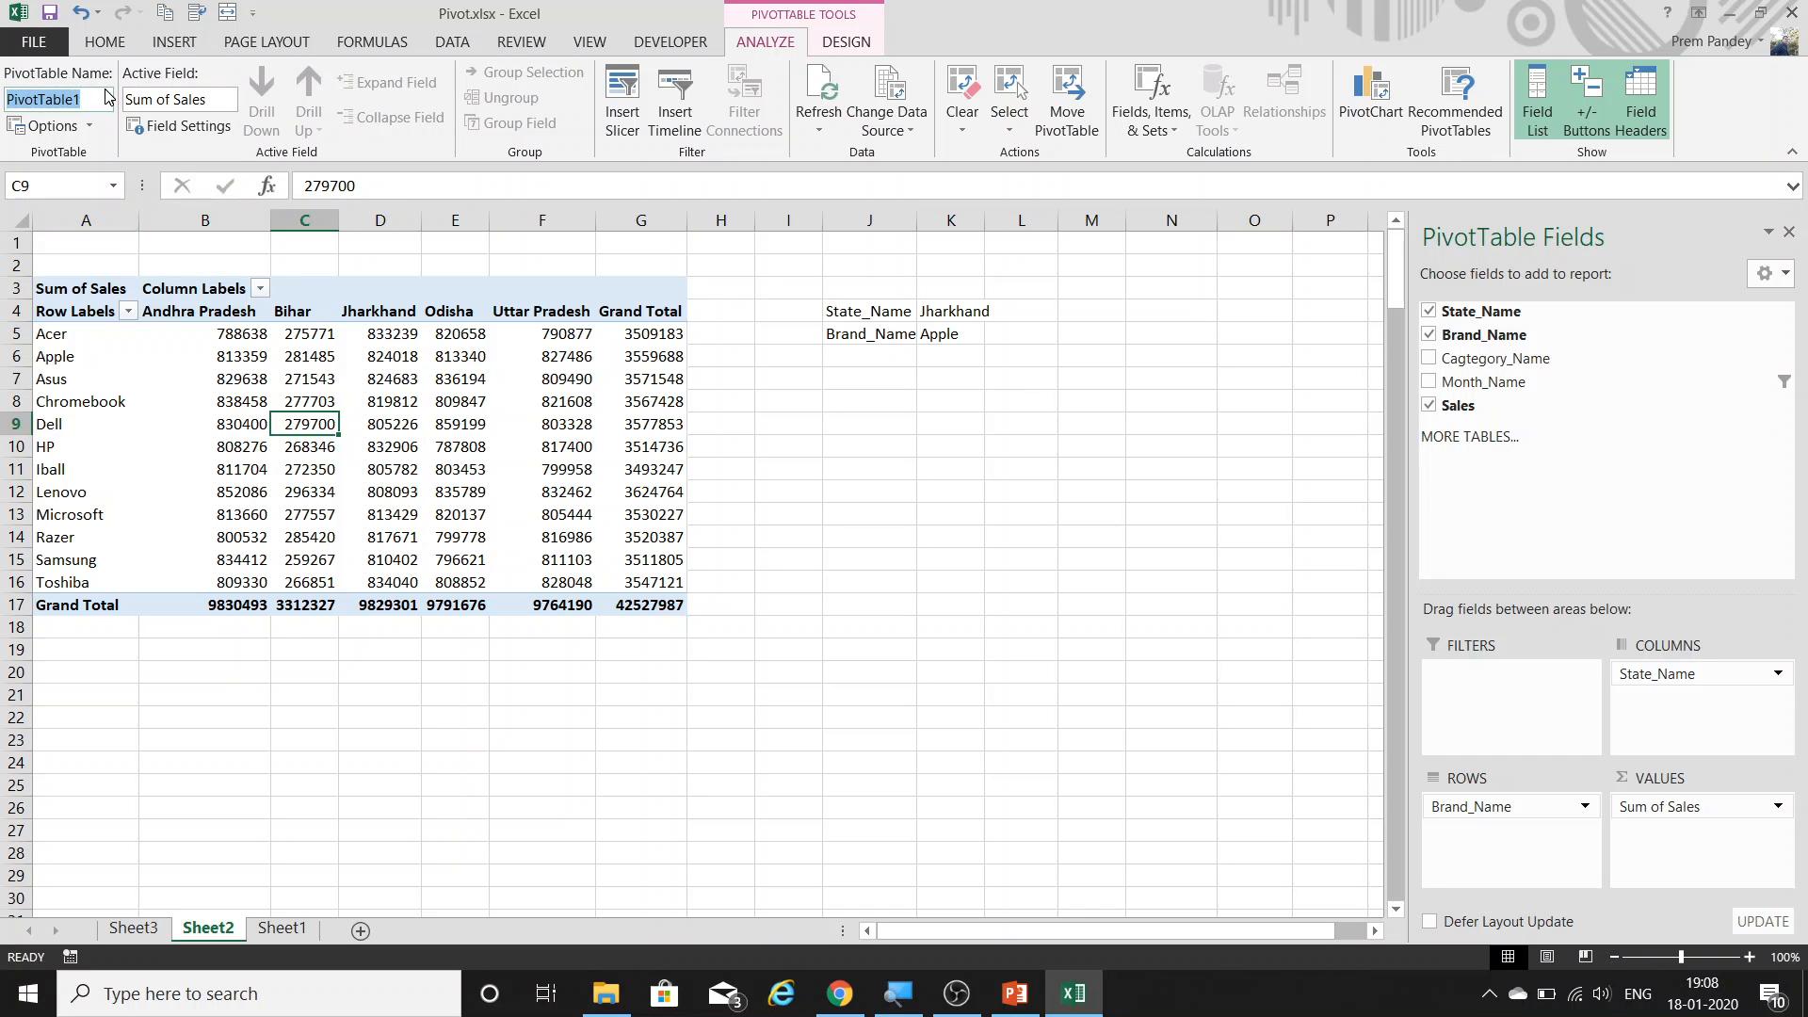
text(P)
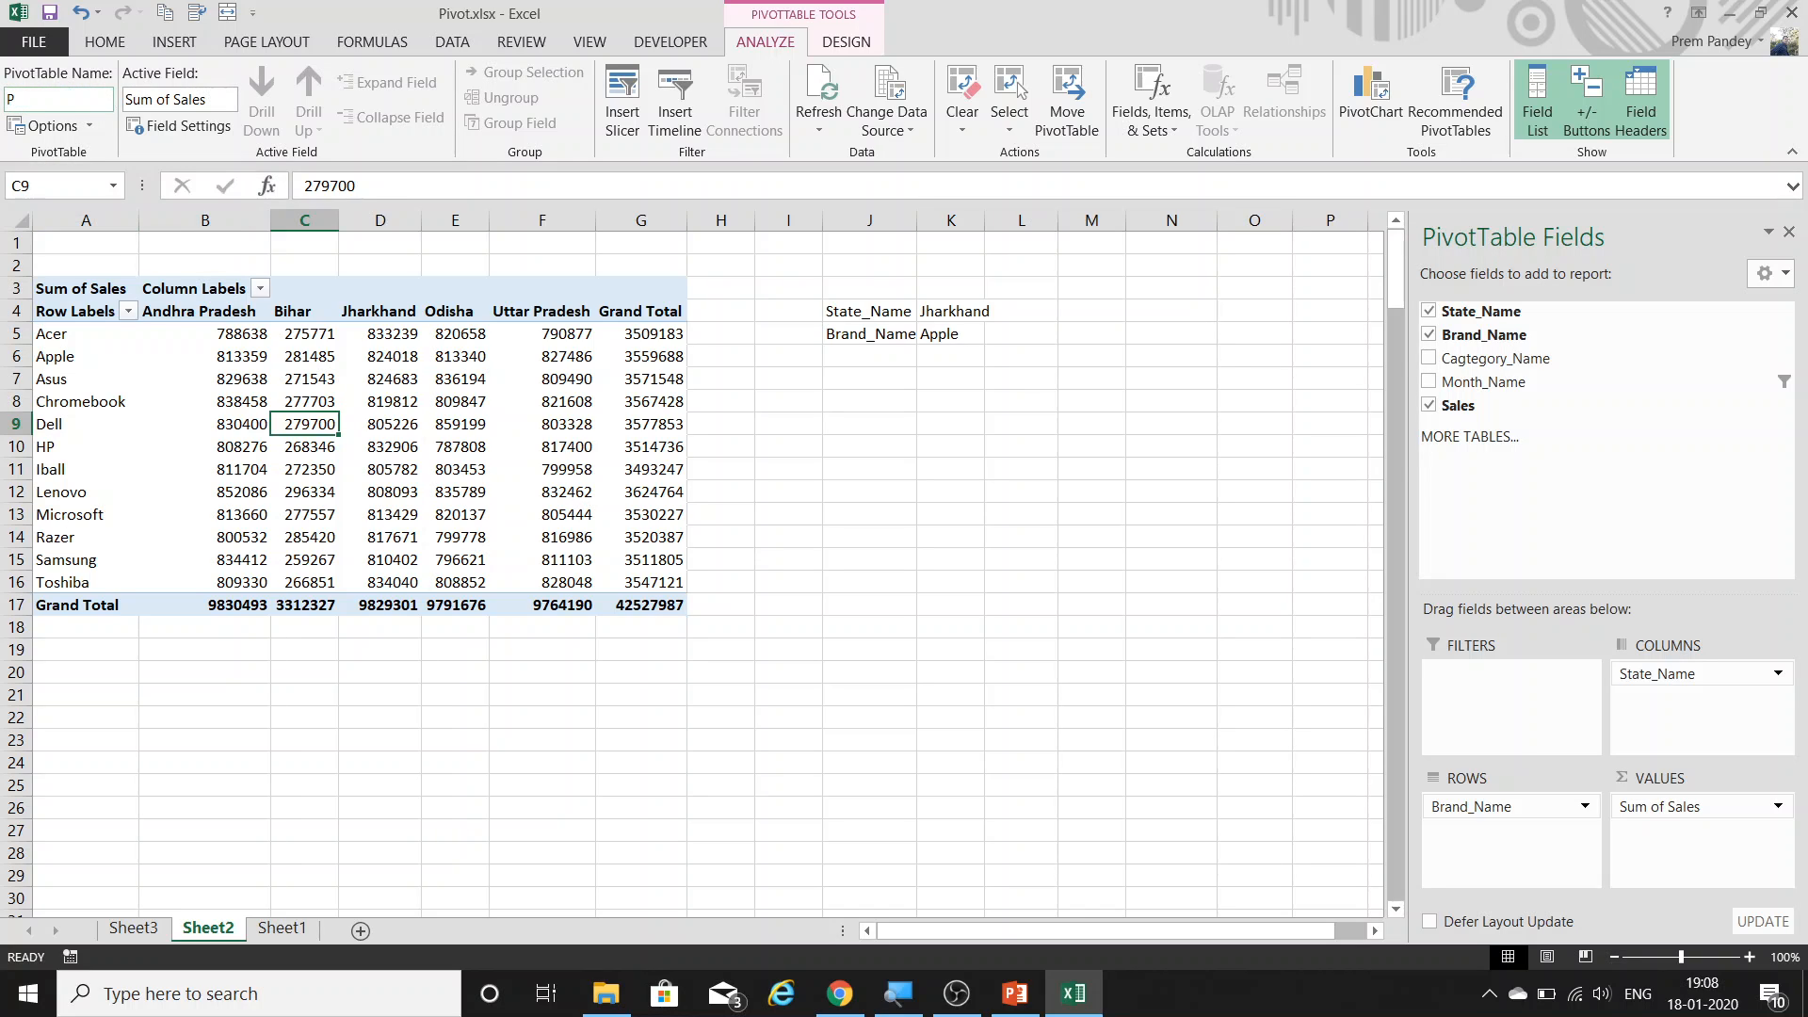
key(BackSpace)
text(GETPIVOTDATA)
key(ctrl+a)
key(BackSpace)
text(Prem)
click(250, 378)
click(316, 332)
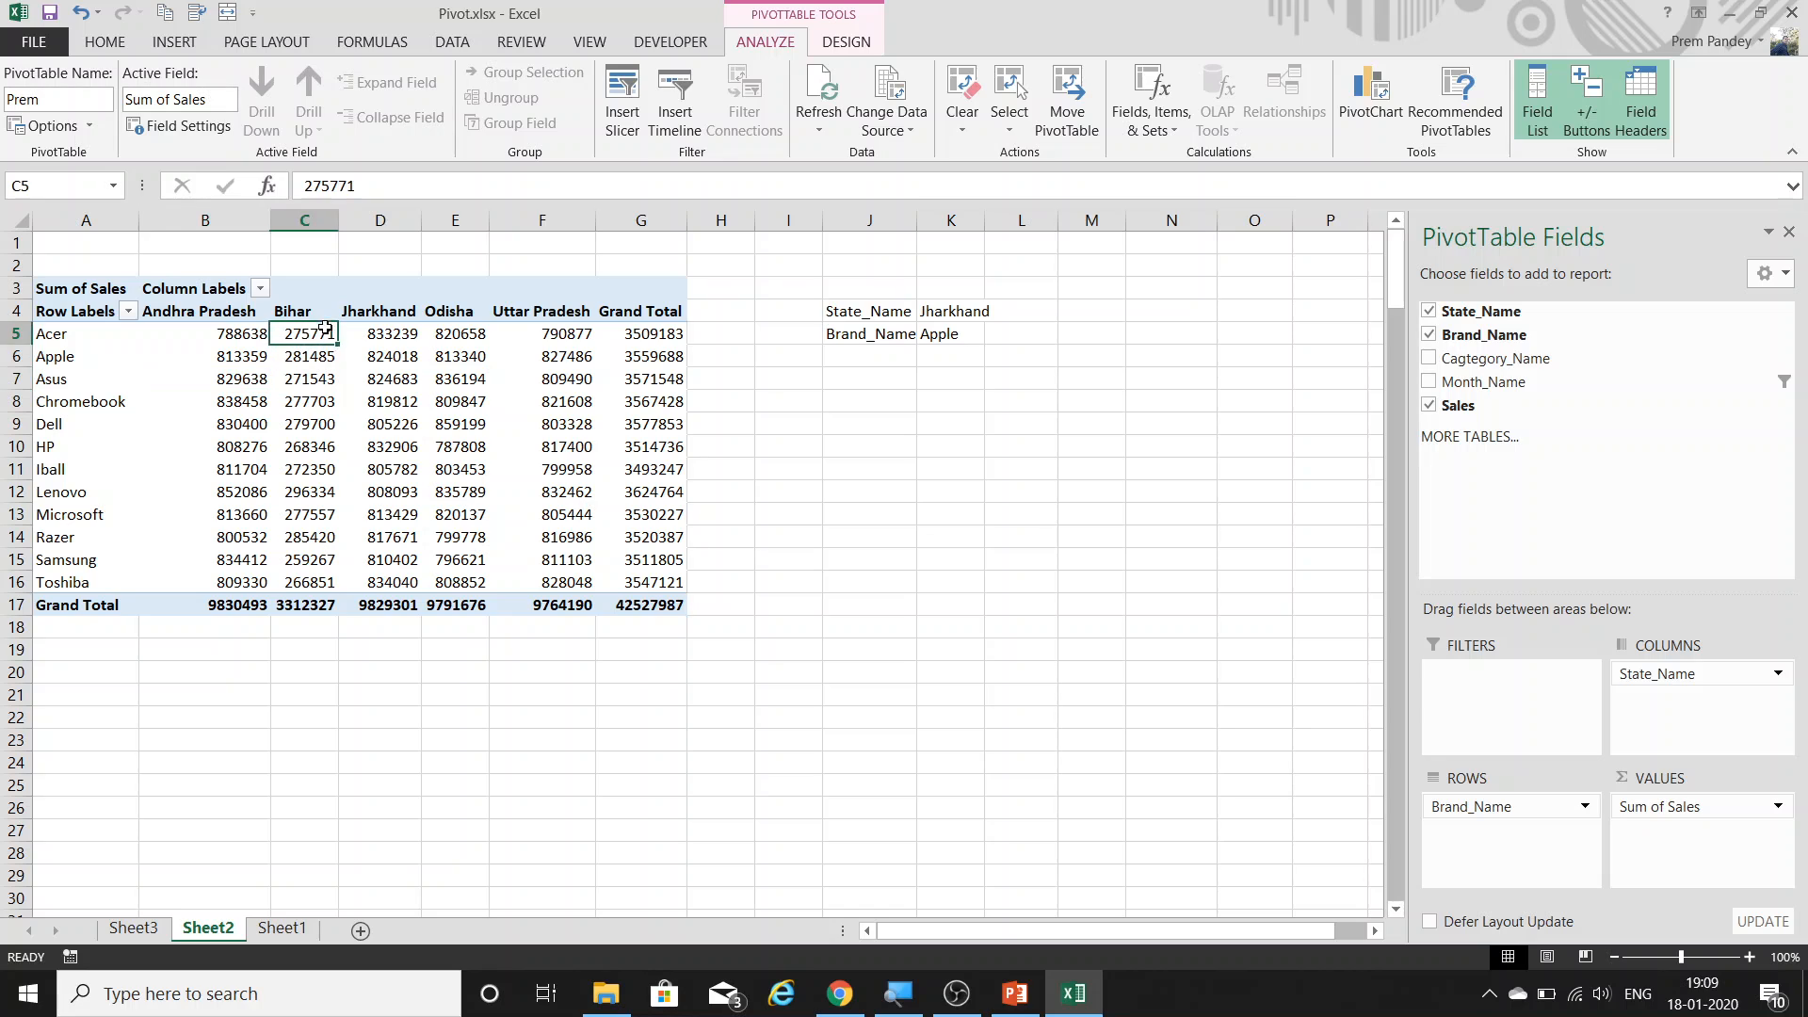
click(521, 447)
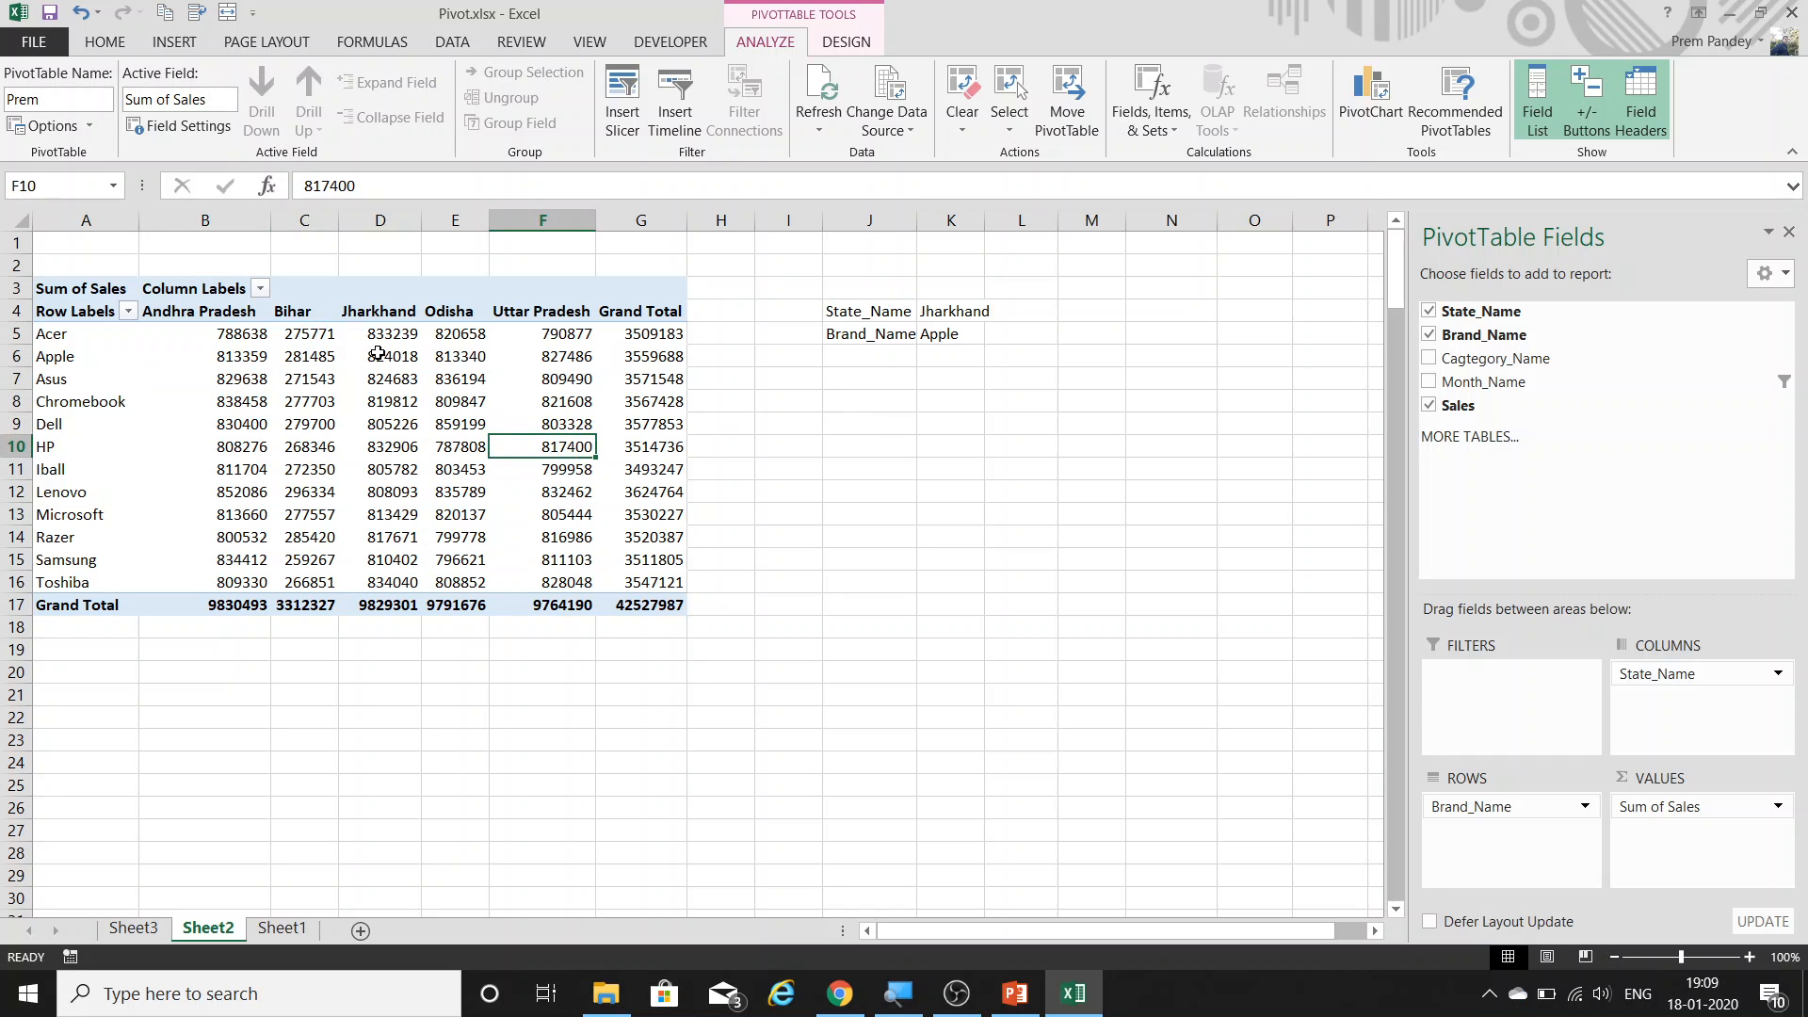
Open PivotTable Options from Apple's Andhra Pradesh value cell and close it unchanged.
click(90, 128)
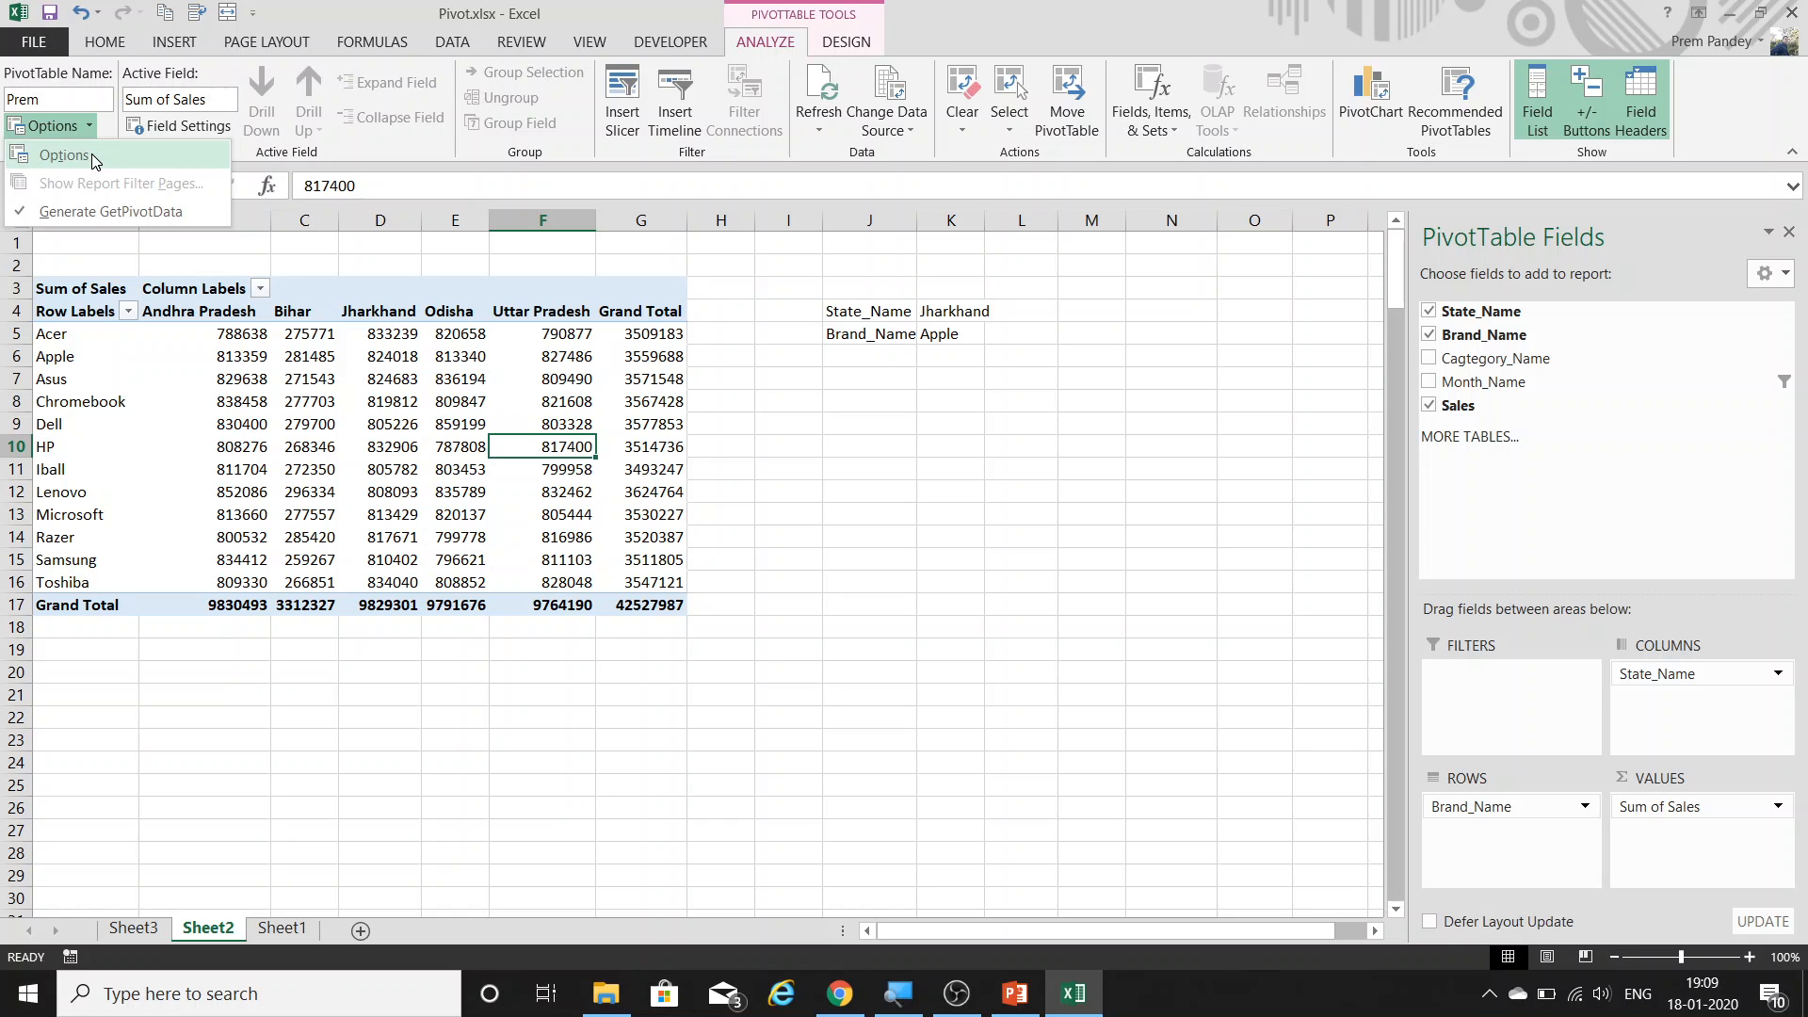
click(177, 358)
right_click(177, 358)
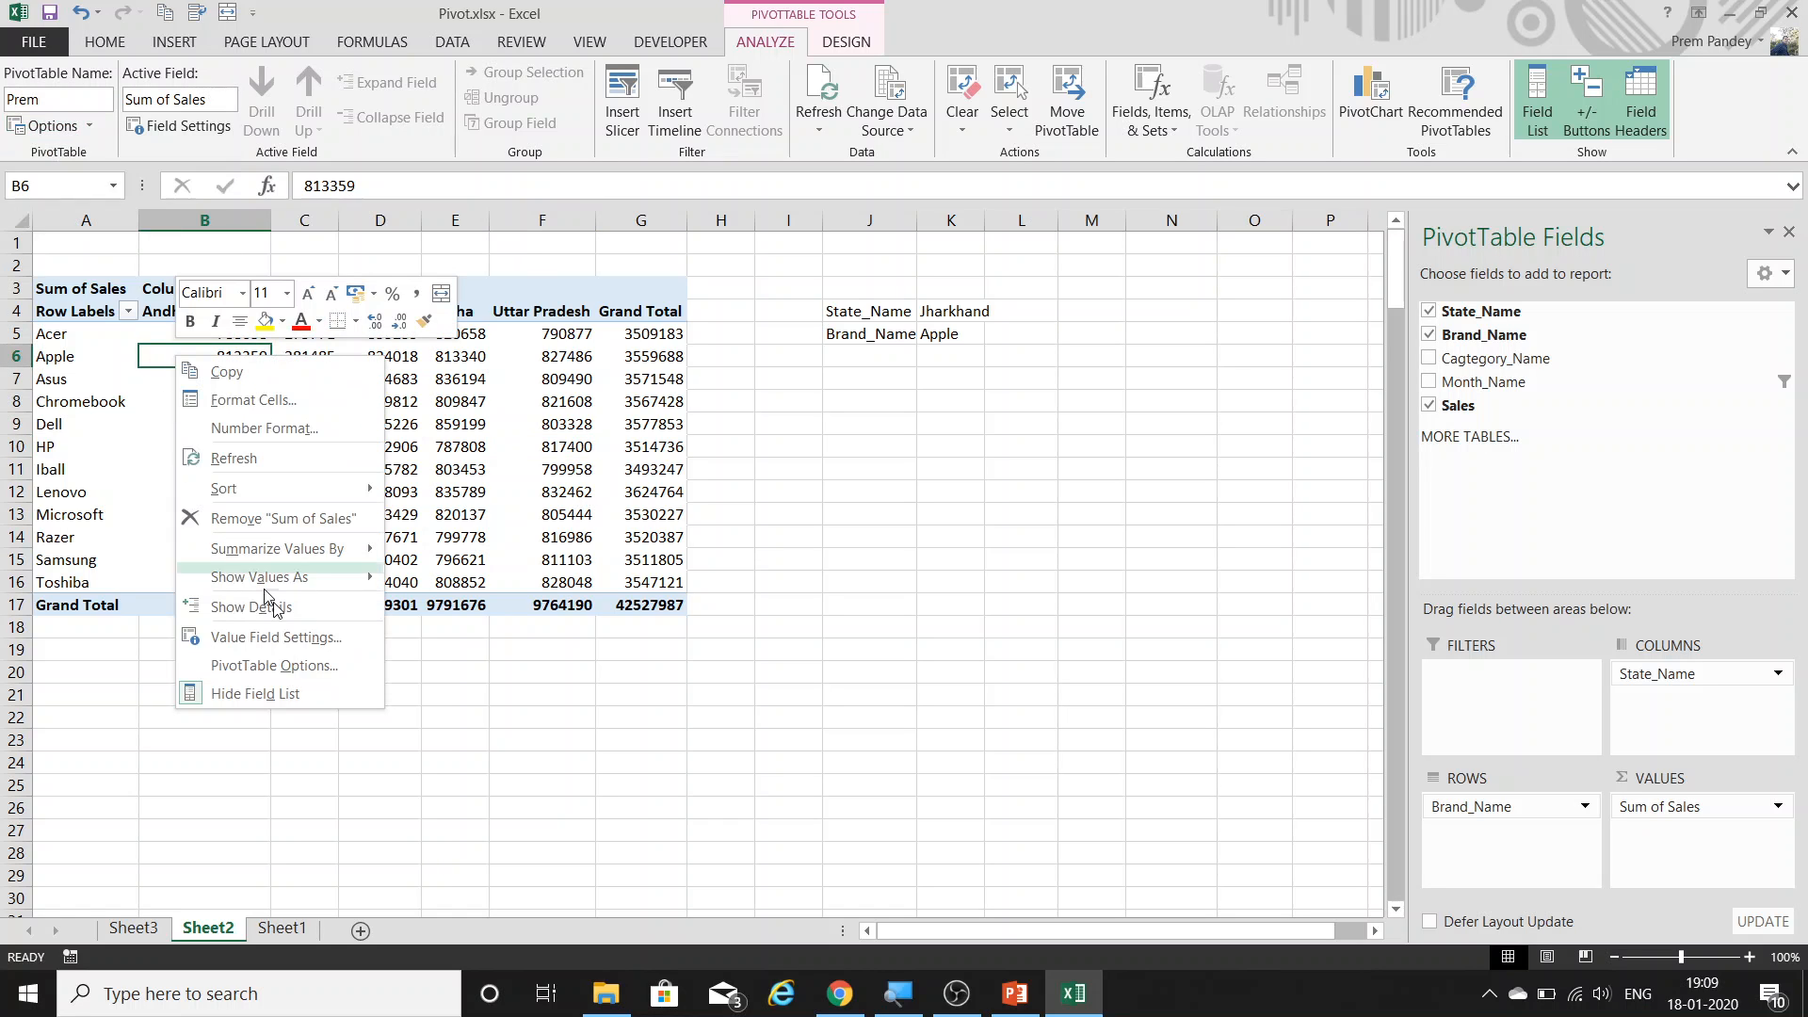
click(274, 665)
key(Escape)
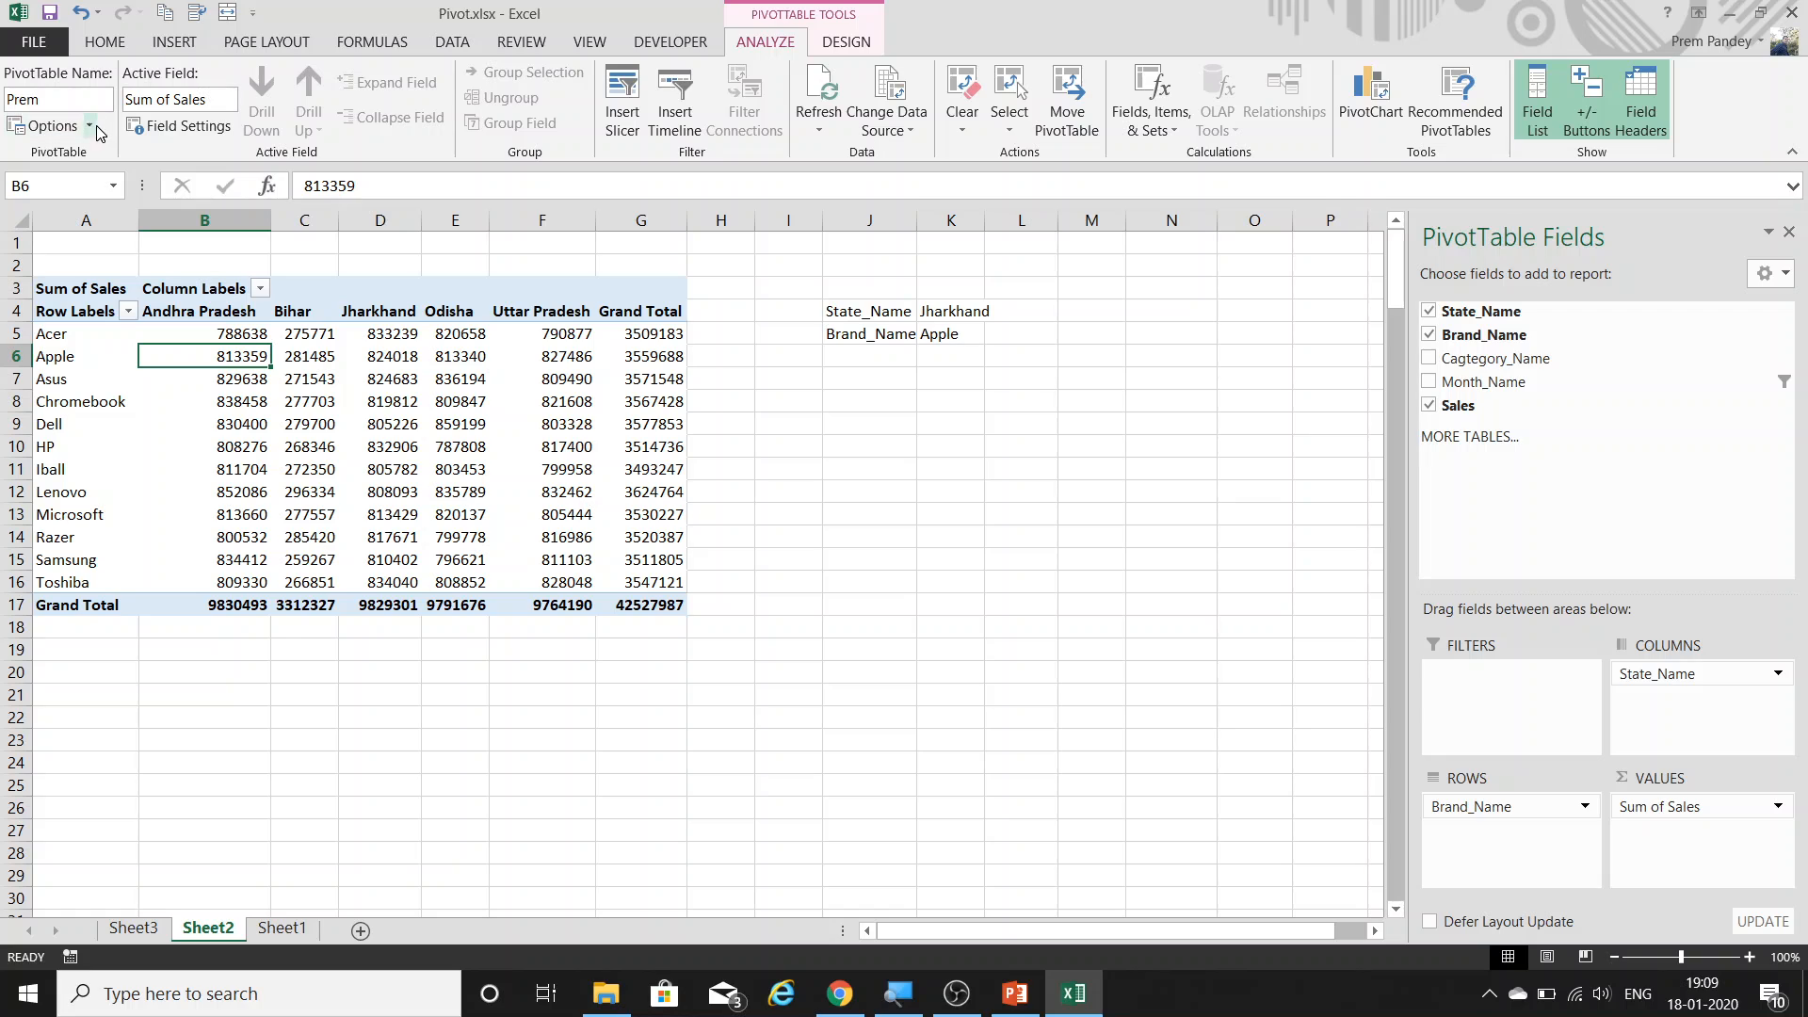
Add Cagtegory_Name as a report filter and check the Show Report Filter Pages option.
click(91, 126)
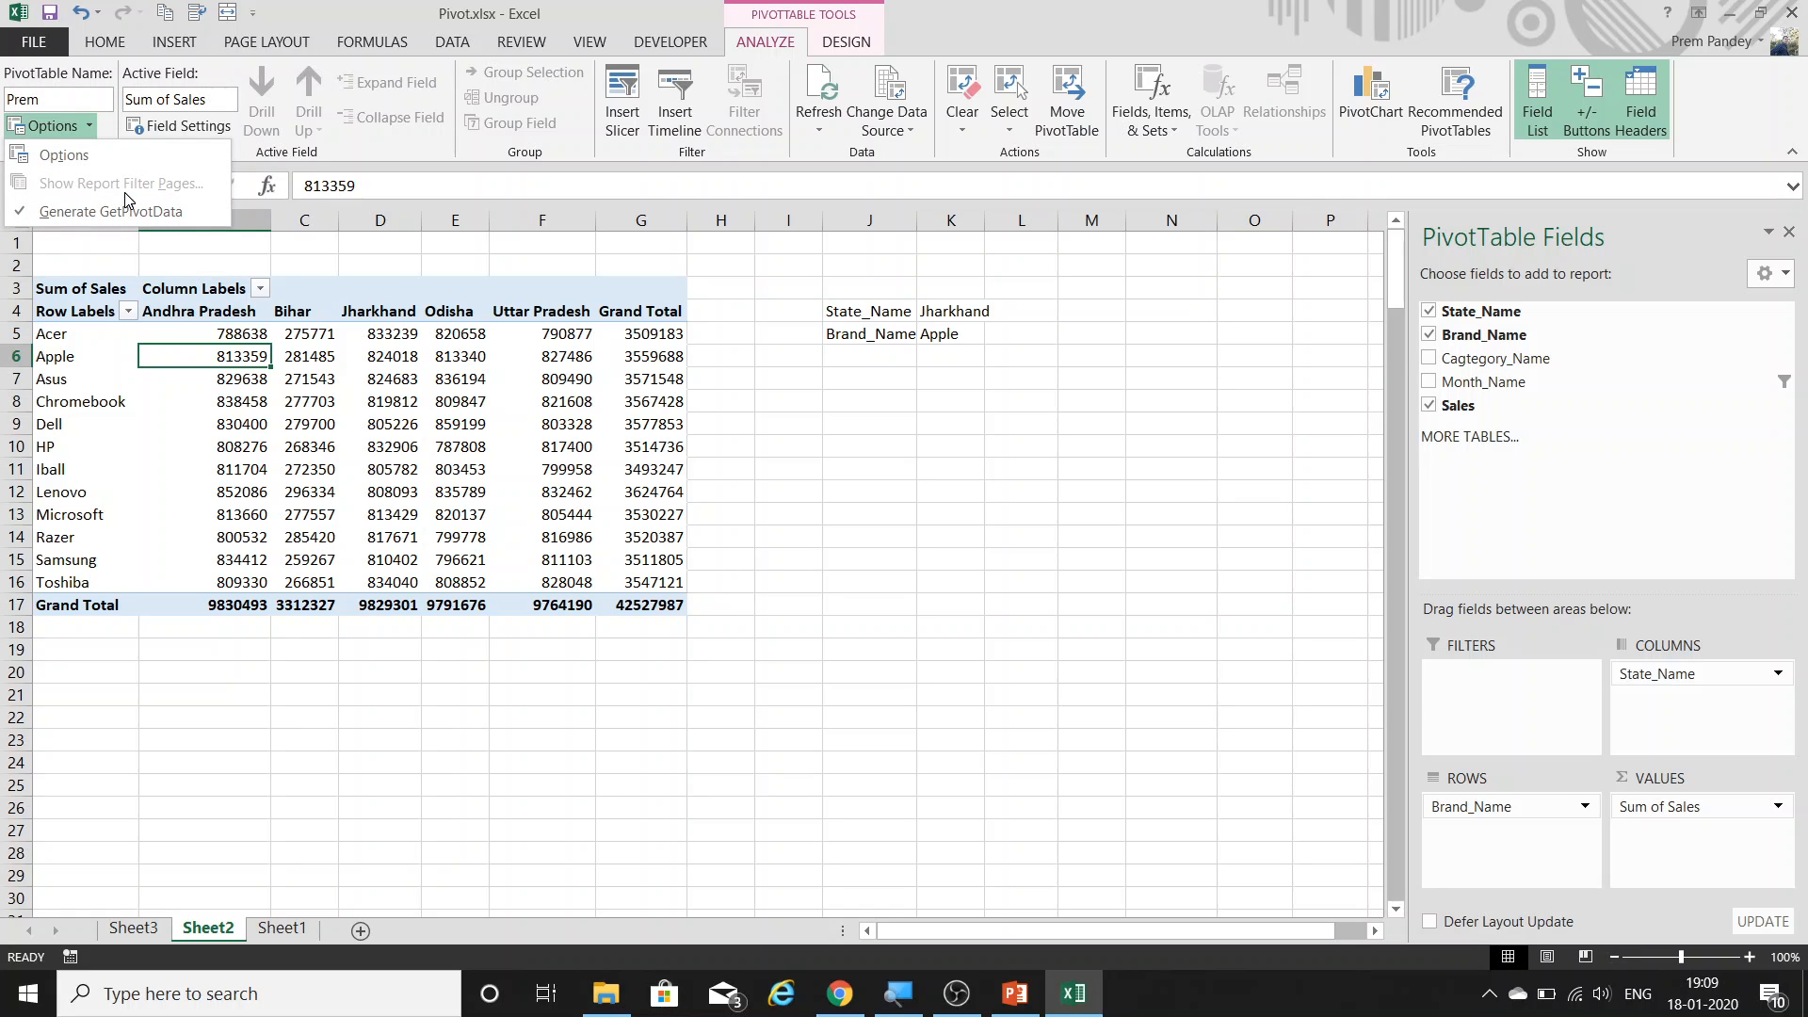
click(287, 478)
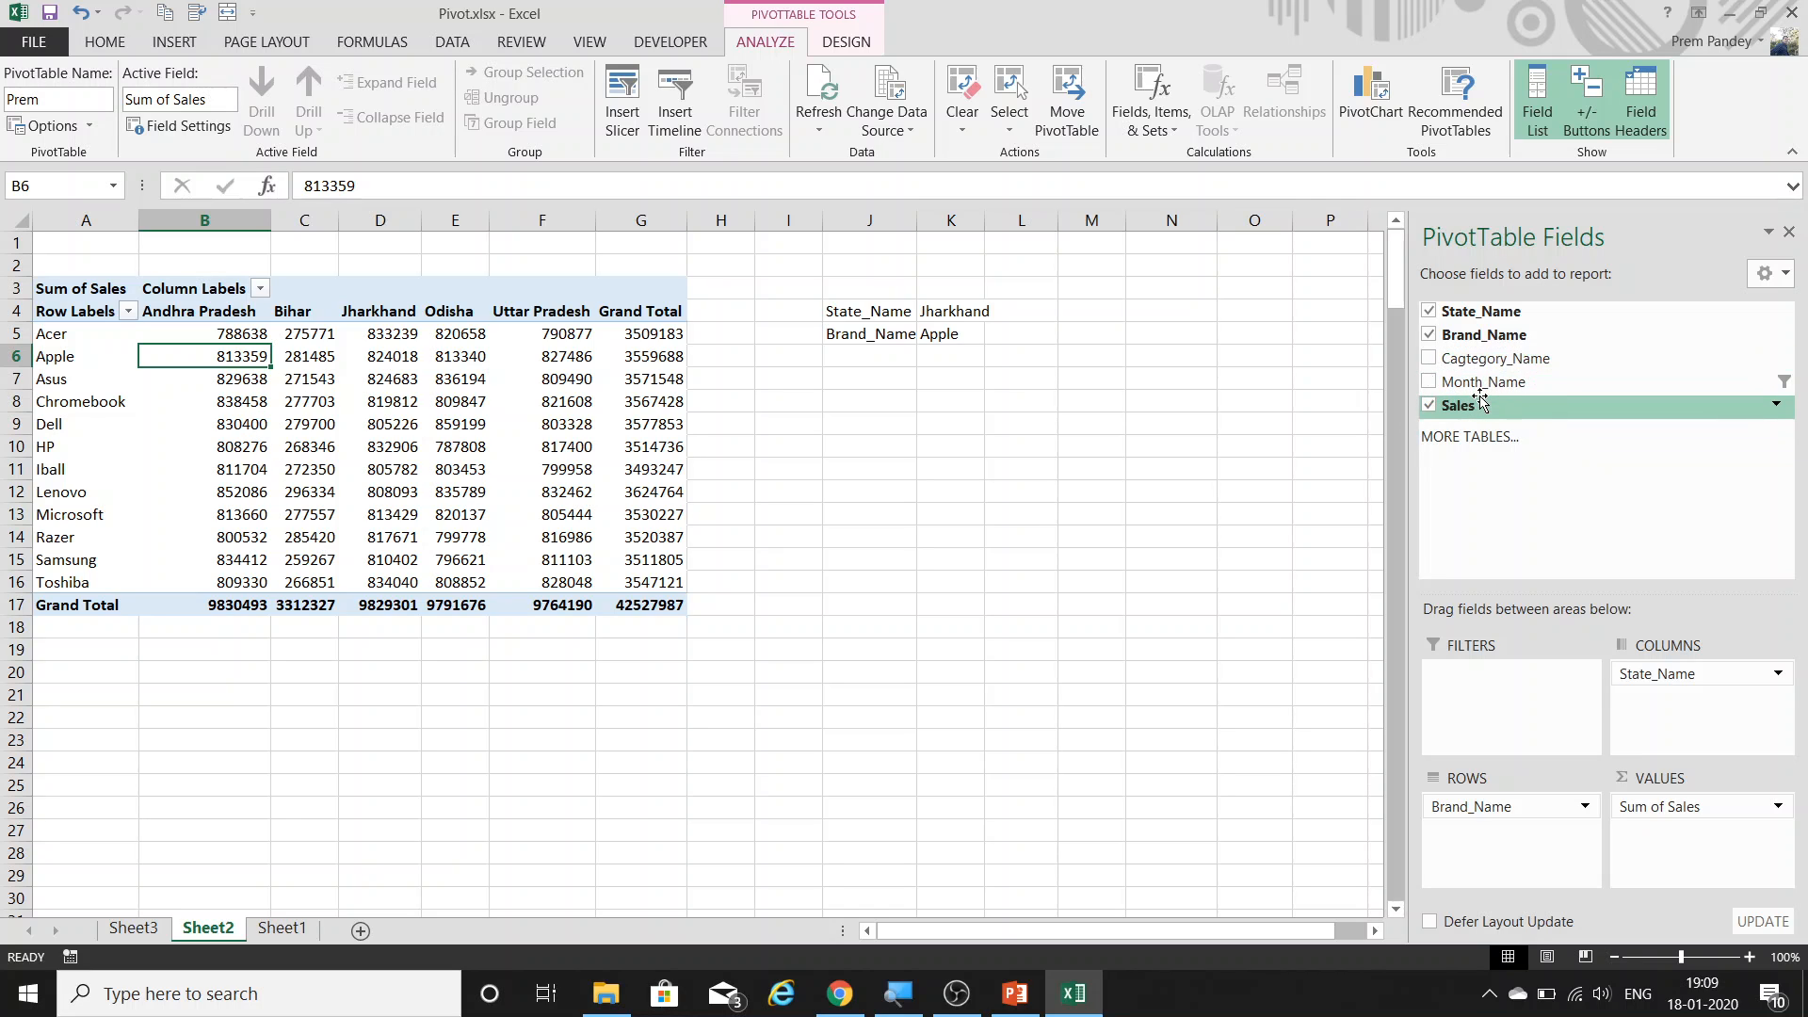
drag(1497, 360, 1514, 715)
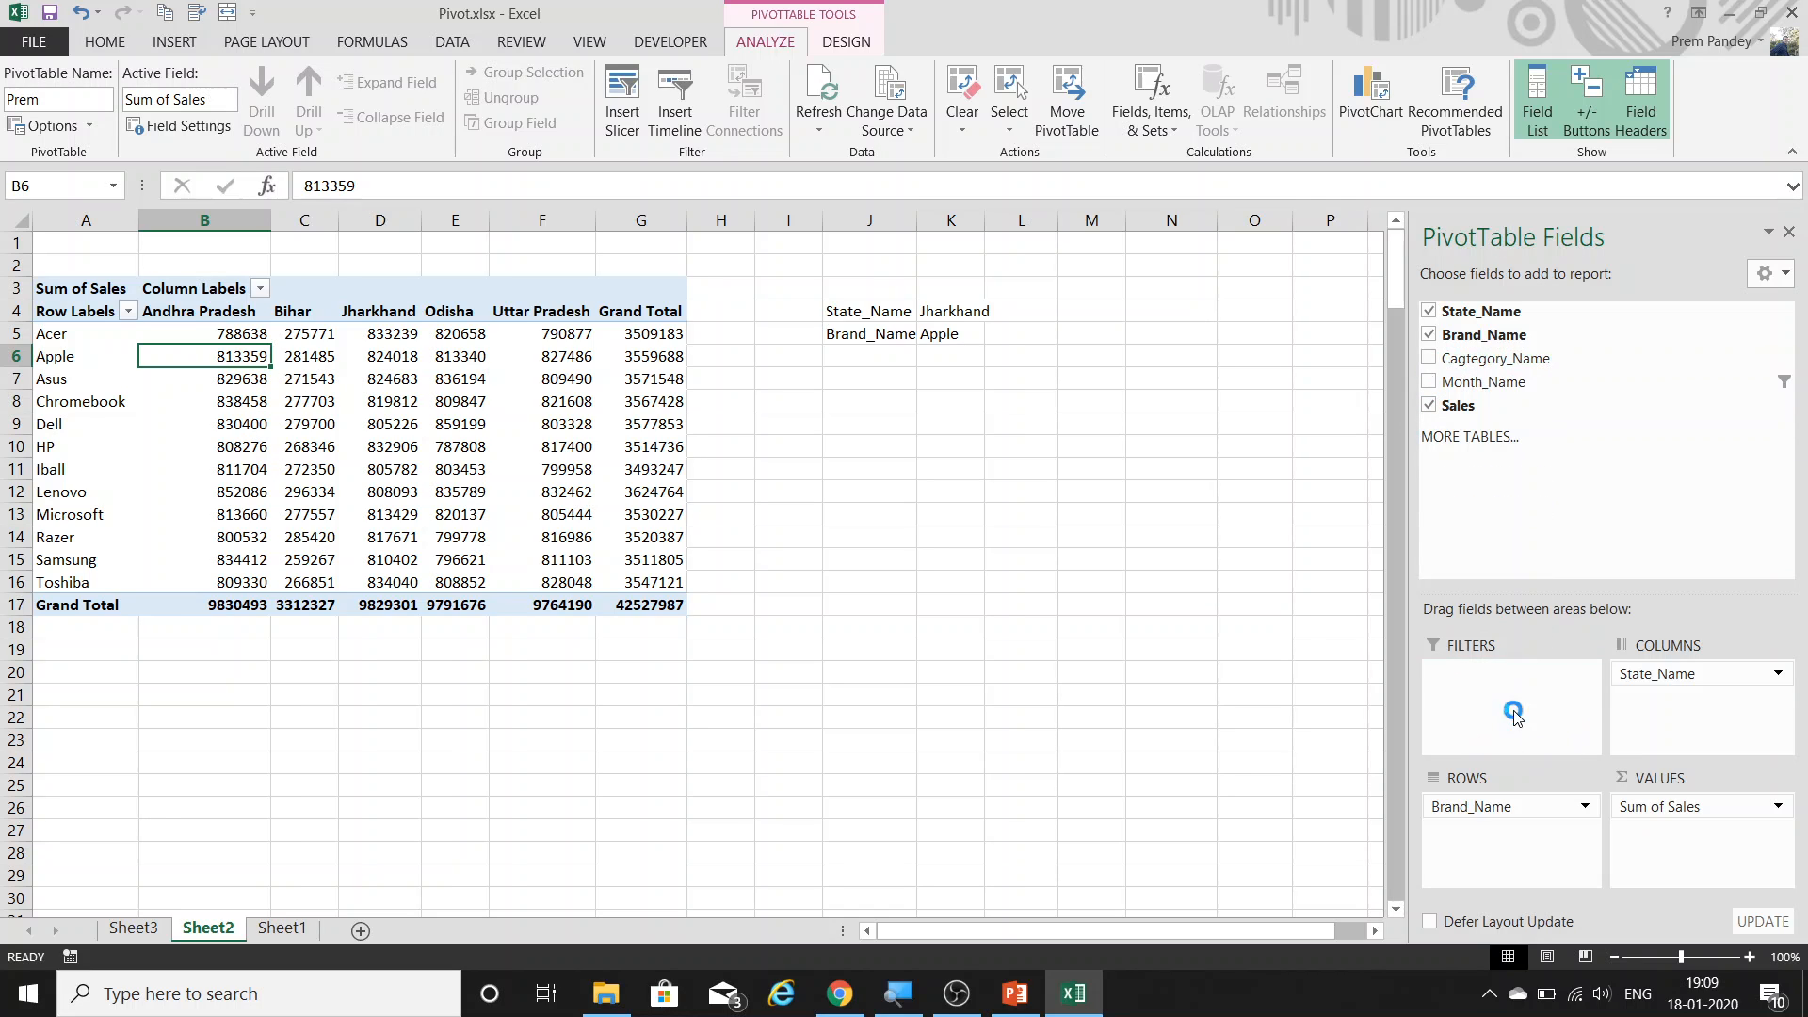
click(92, 126)
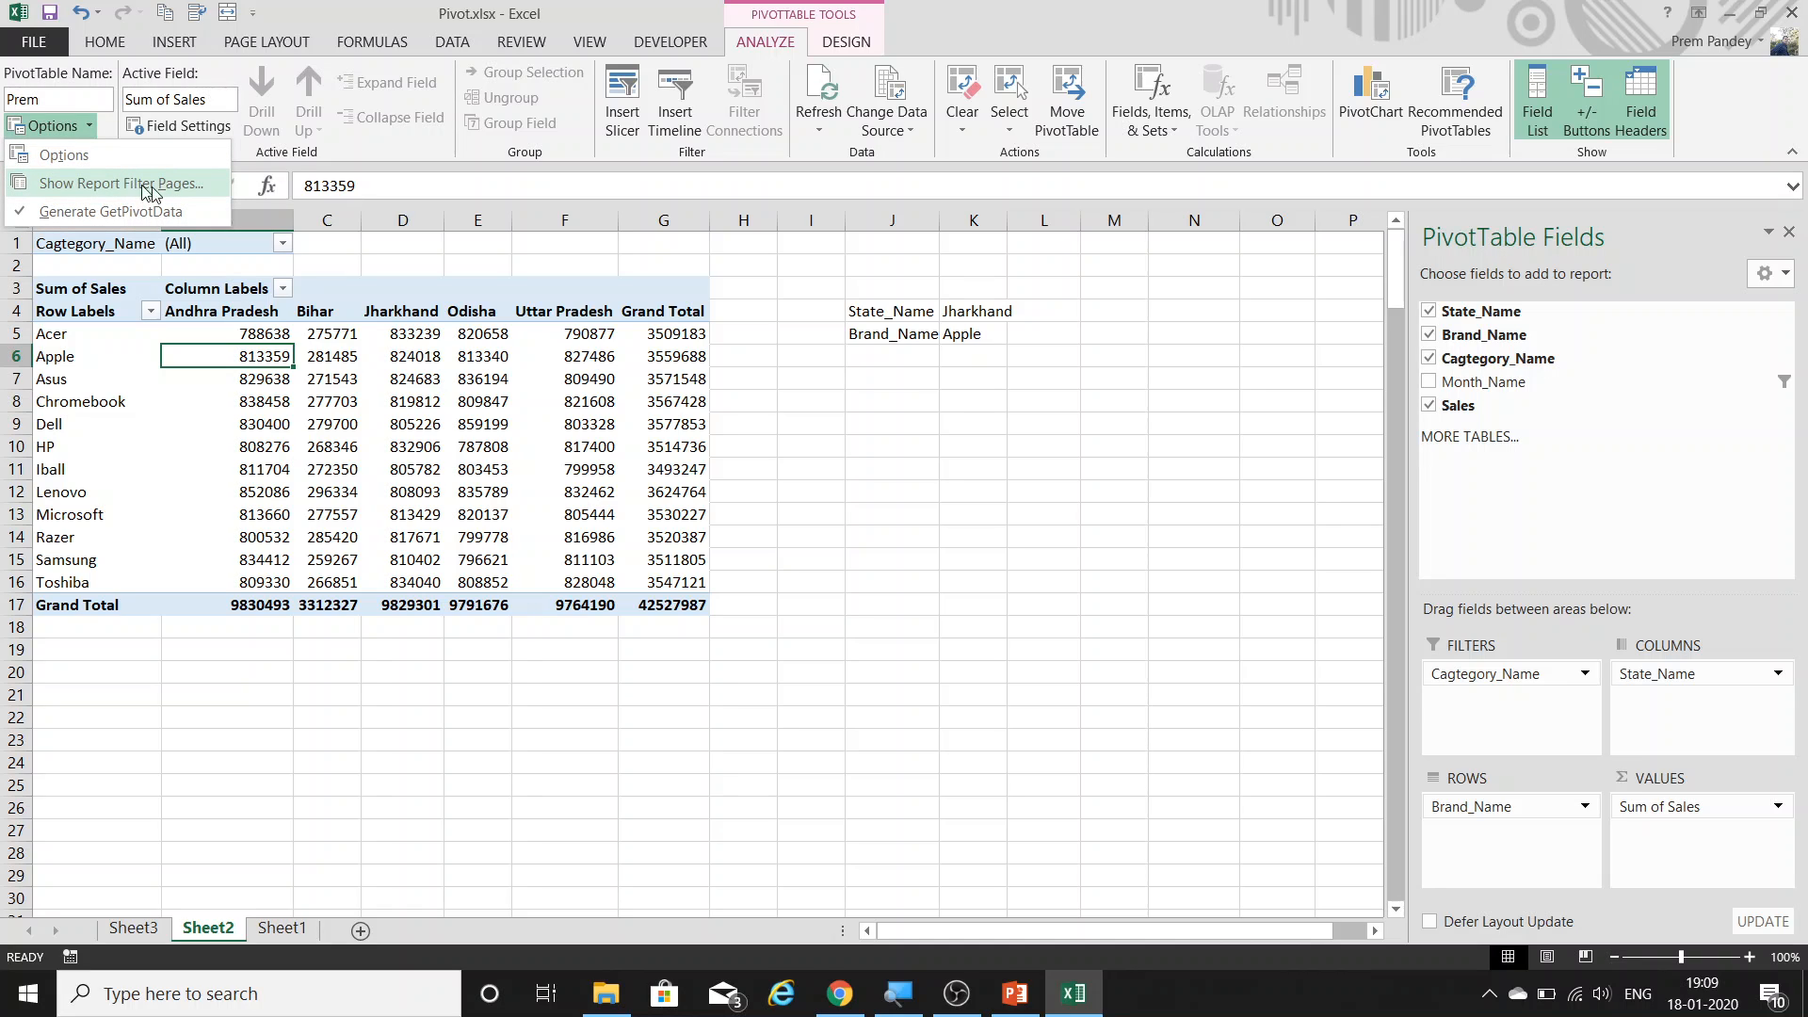
Delete columns J and K holding the State_Name and Brand_Name lookup entries beside the PivotTable.
click(901, 223)
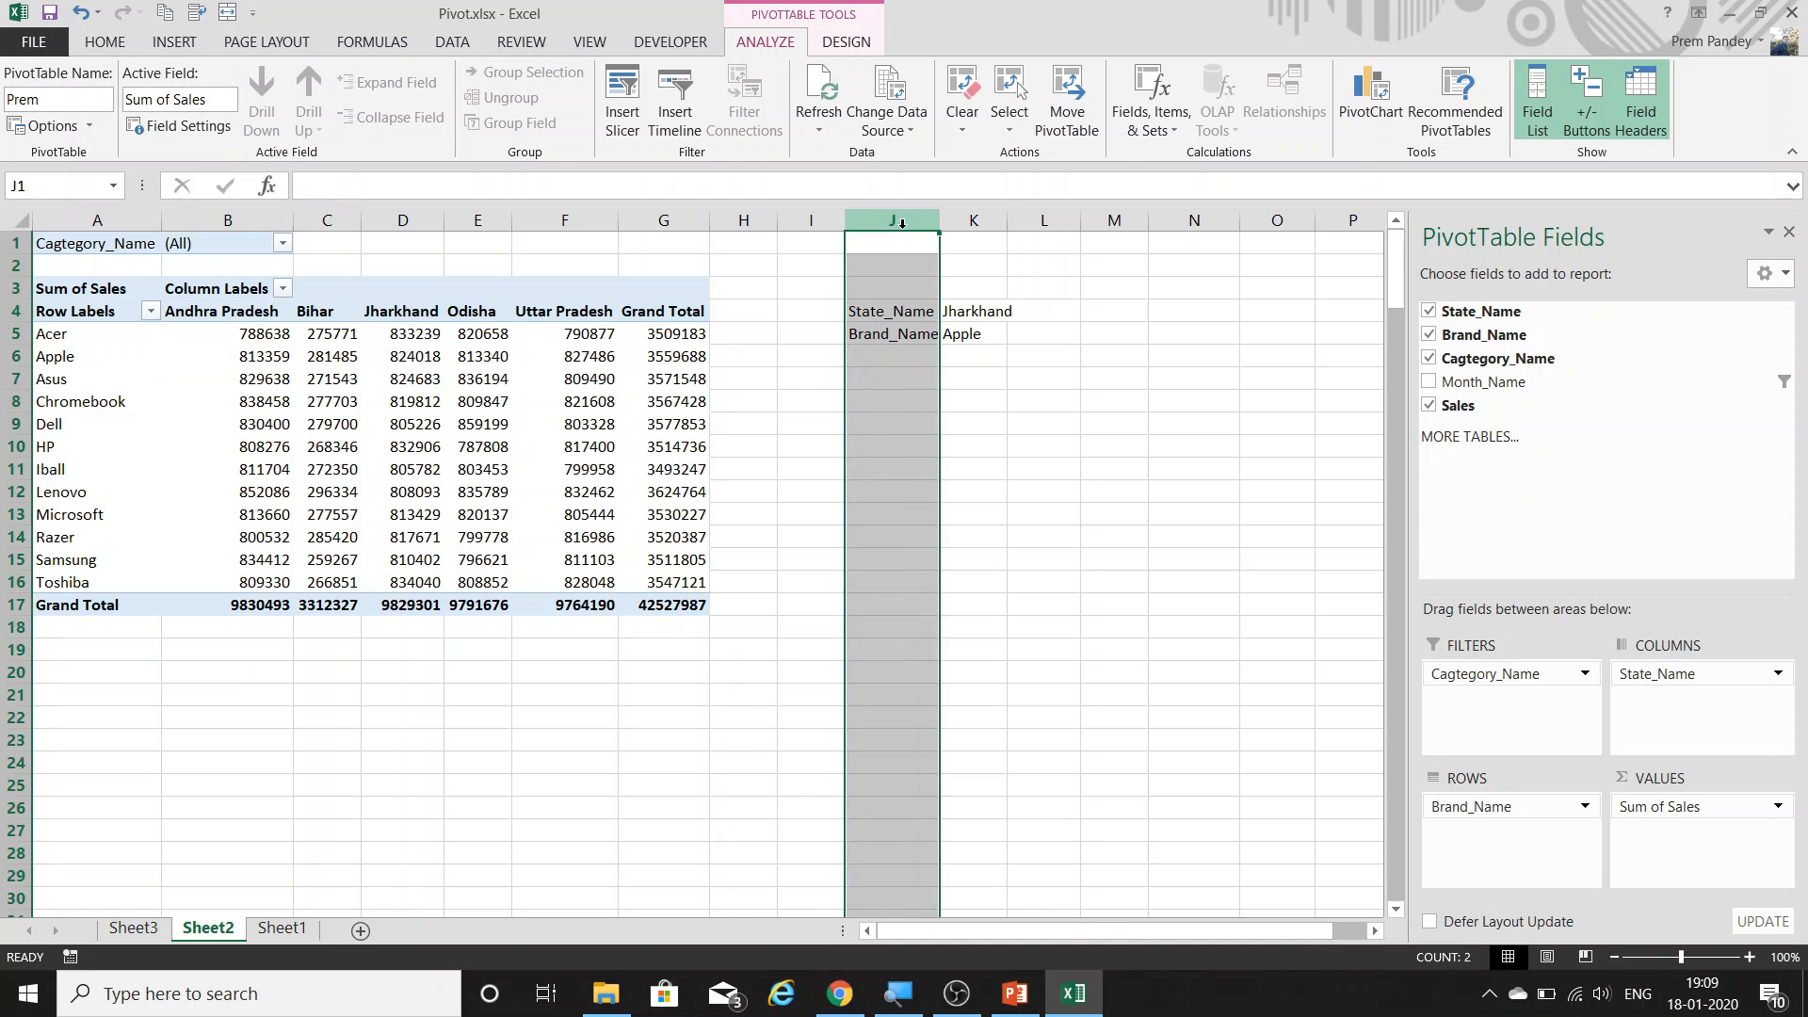
key(ctrl+minus)
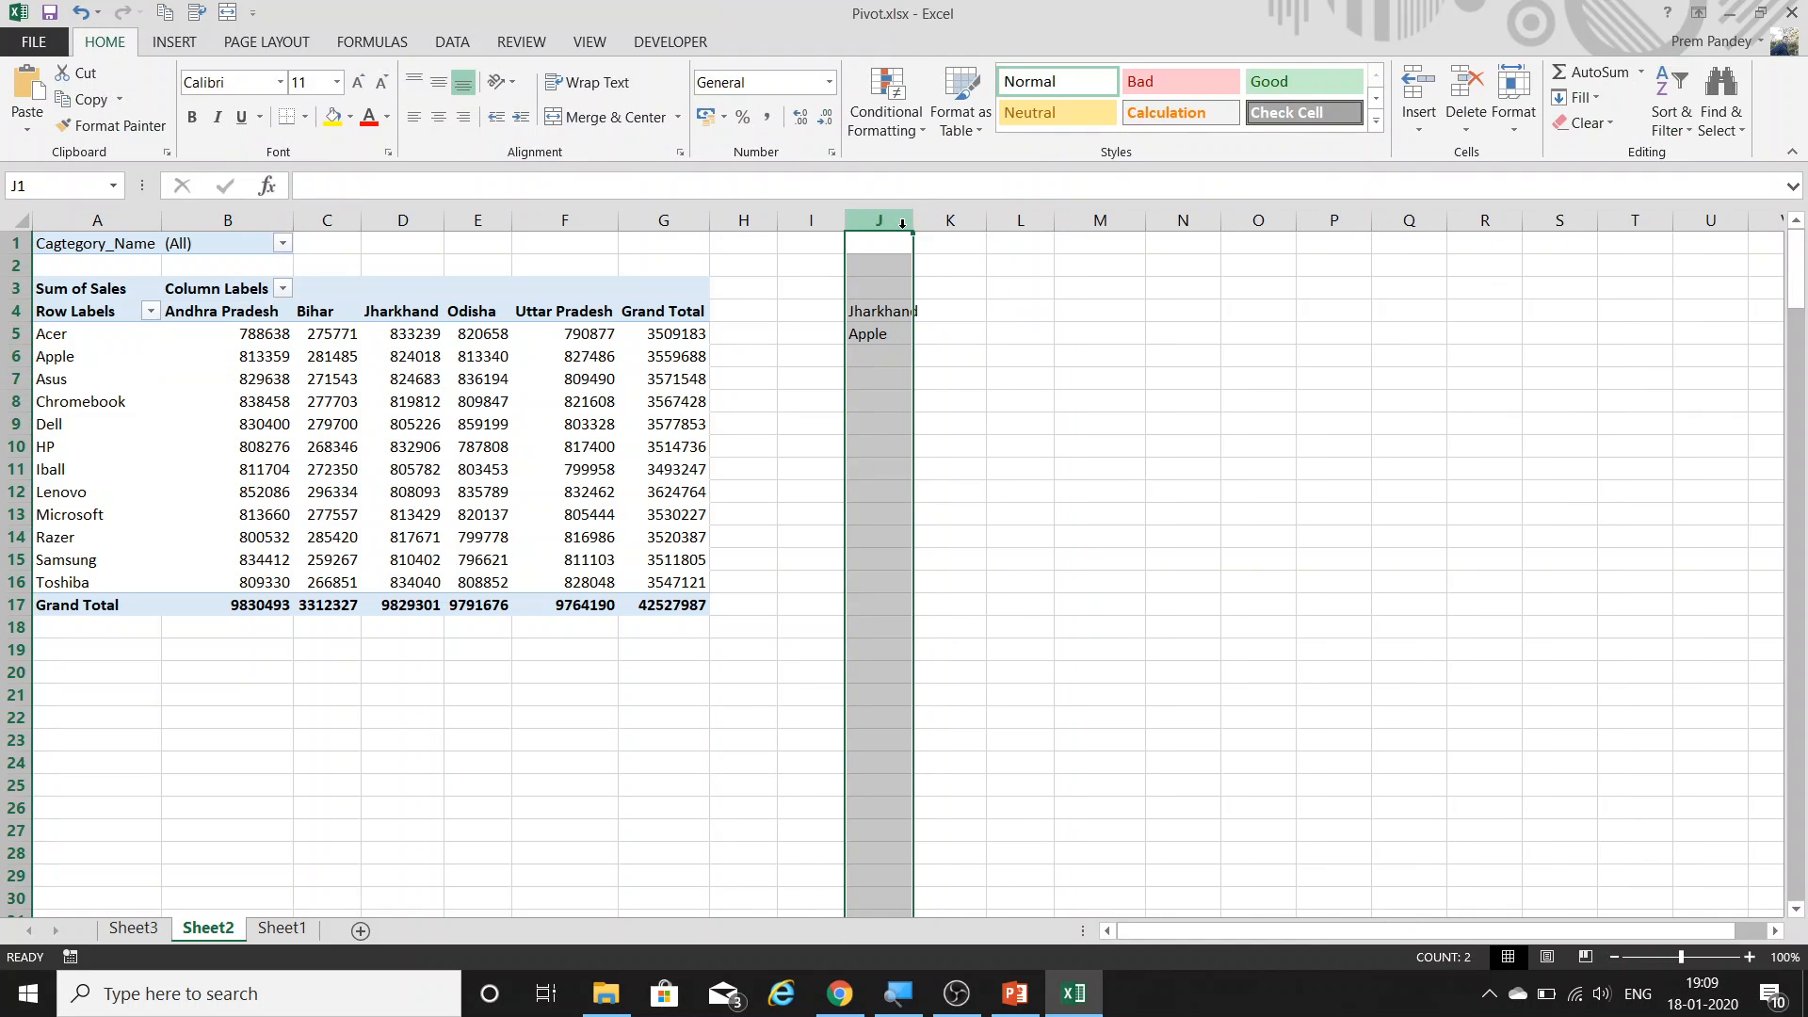
key(ctrl+minus)
click(109, 369)
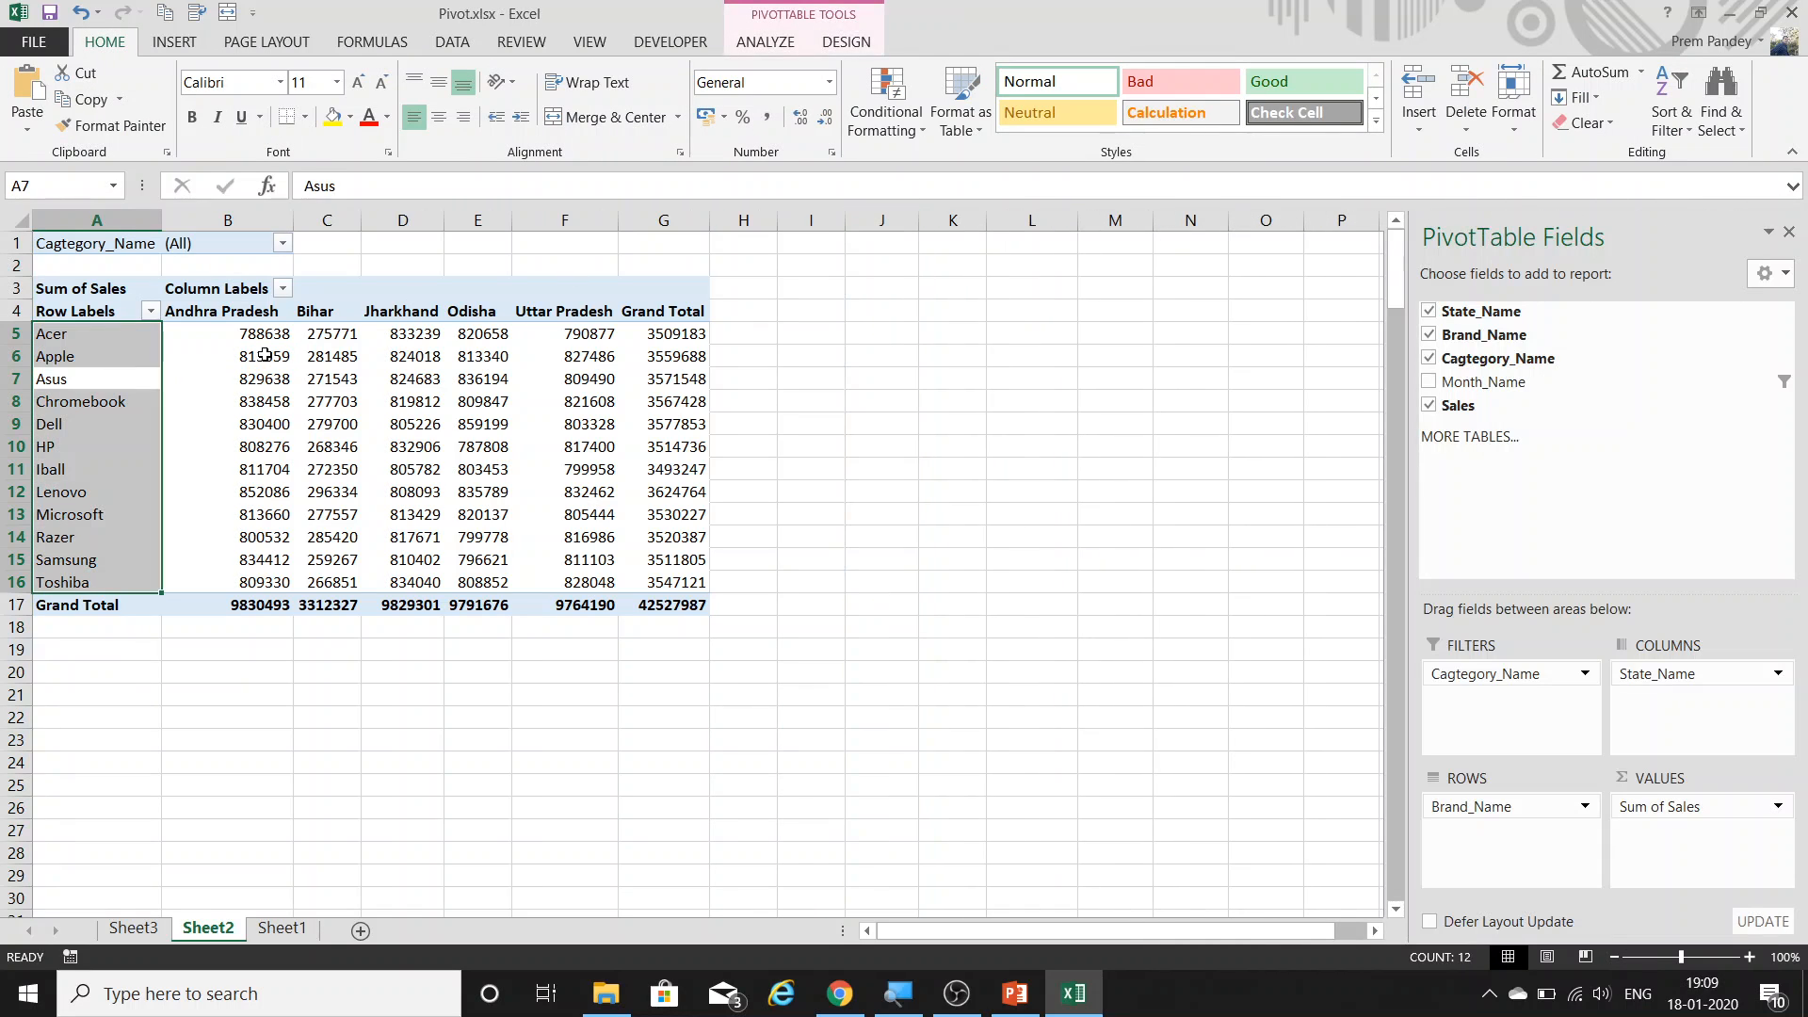
Generate separate report filter pages for every Cagtegory_Name item of the PivotTable.
click(266, 354)
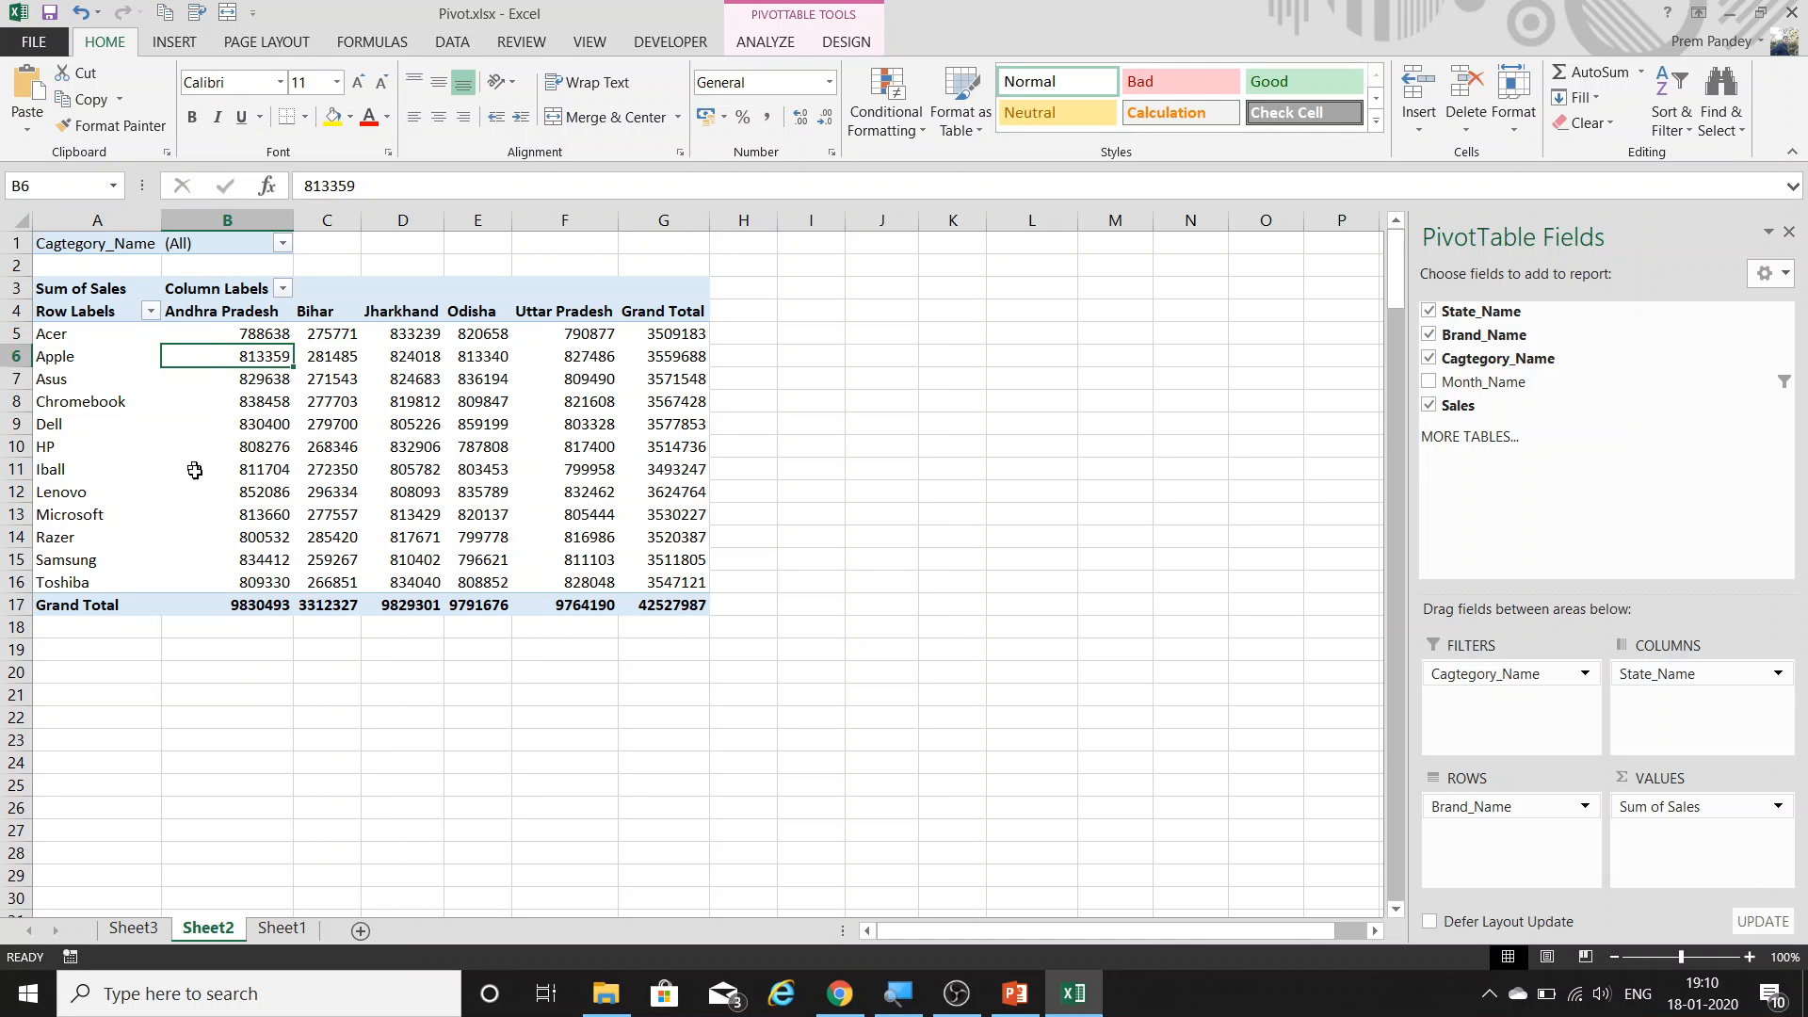
key(Down)
key(Down)
key(Down)
key(Down)
key(Down)
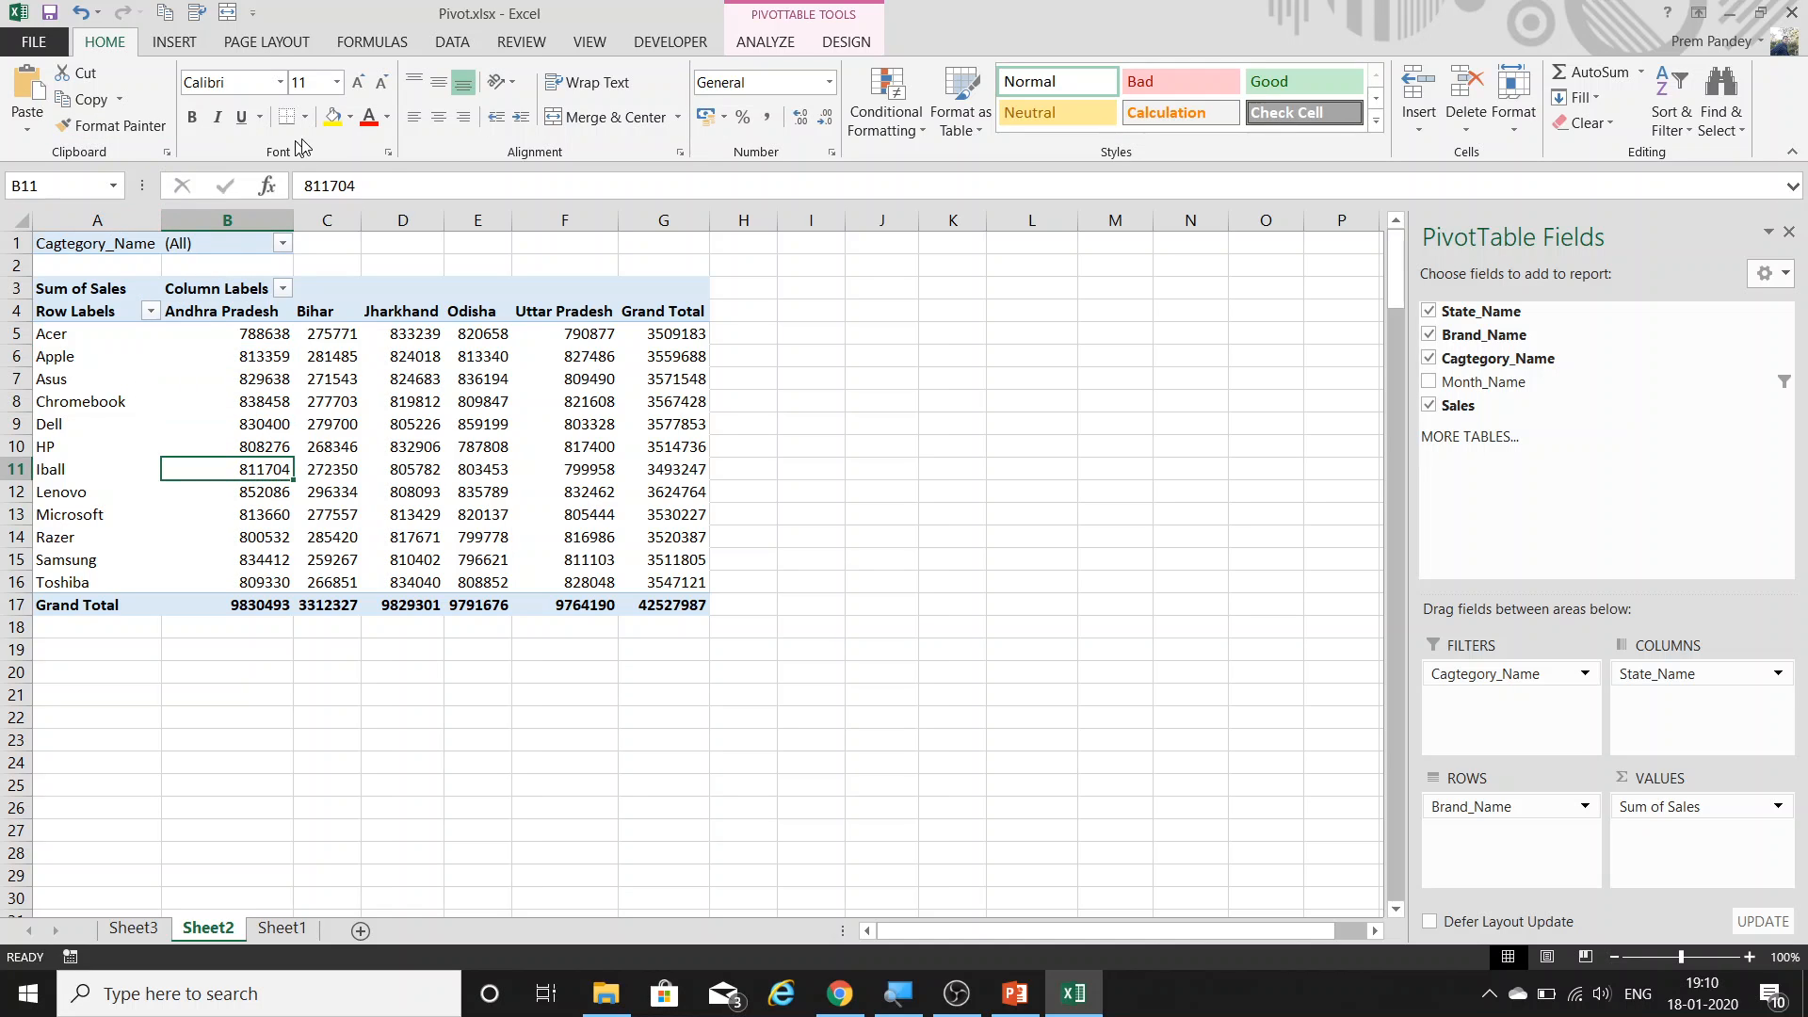
click(765, 41)
click(89, 125)
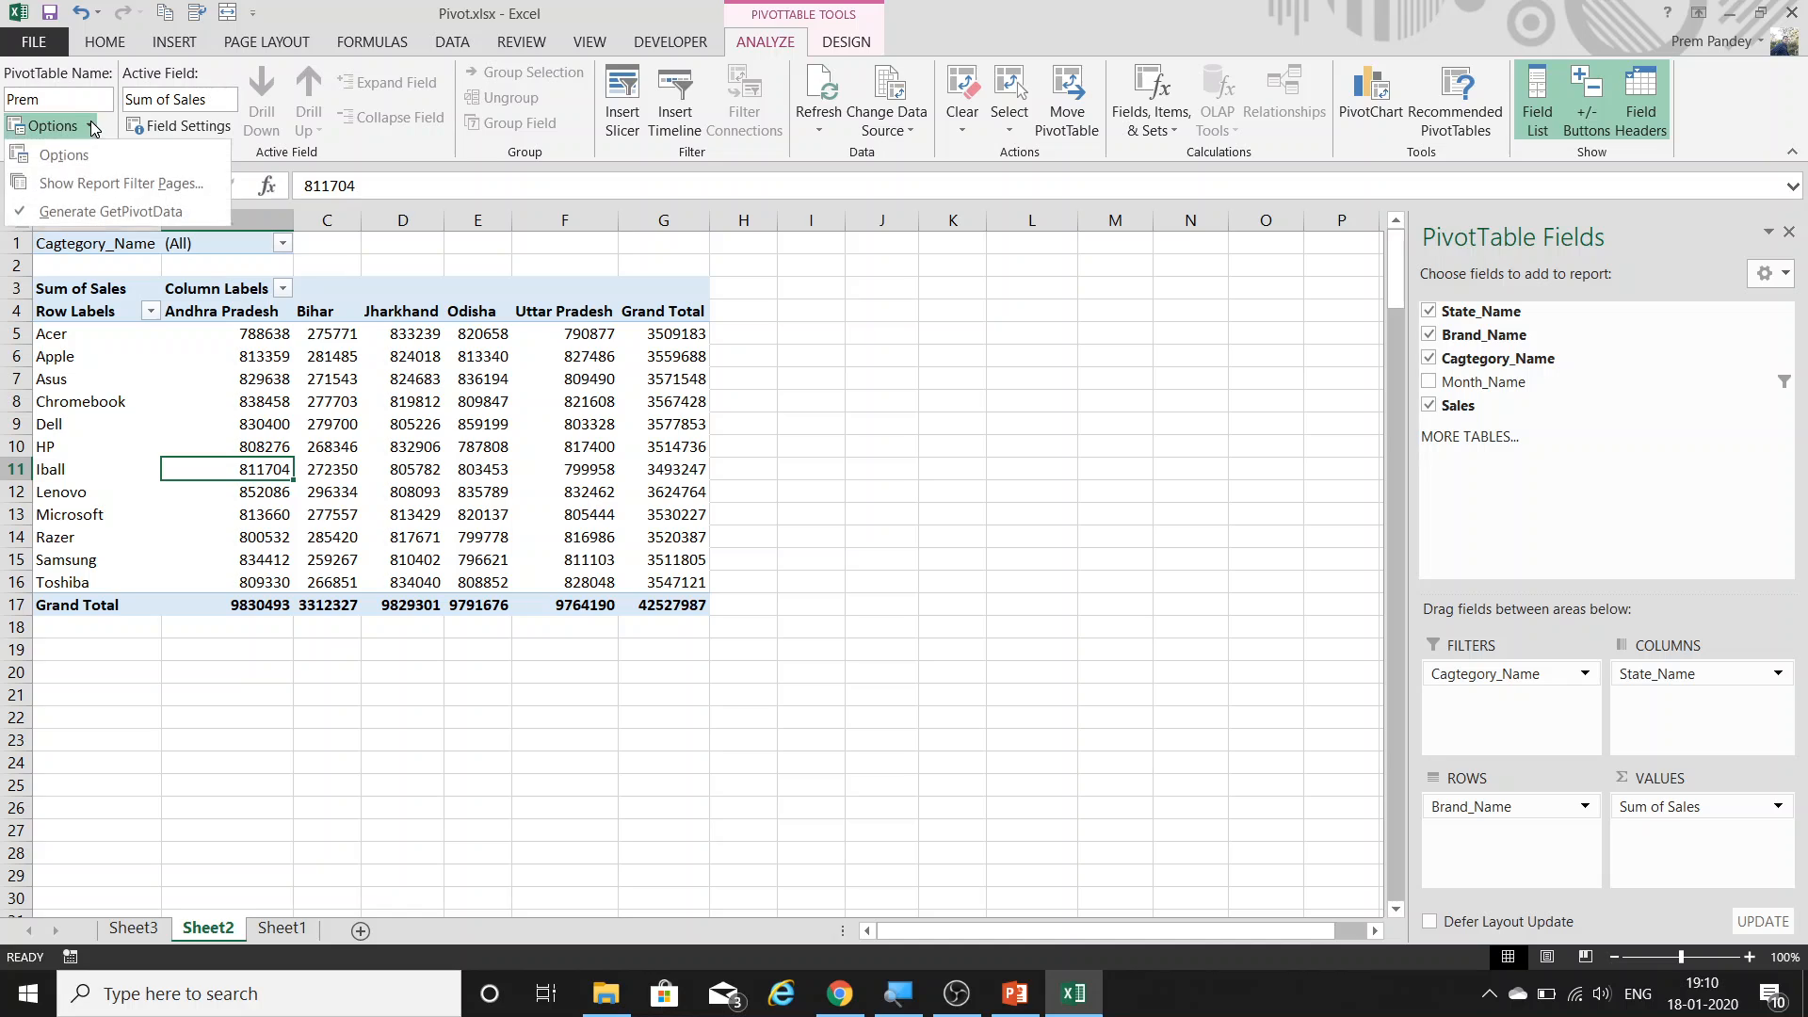
click(155, 184)
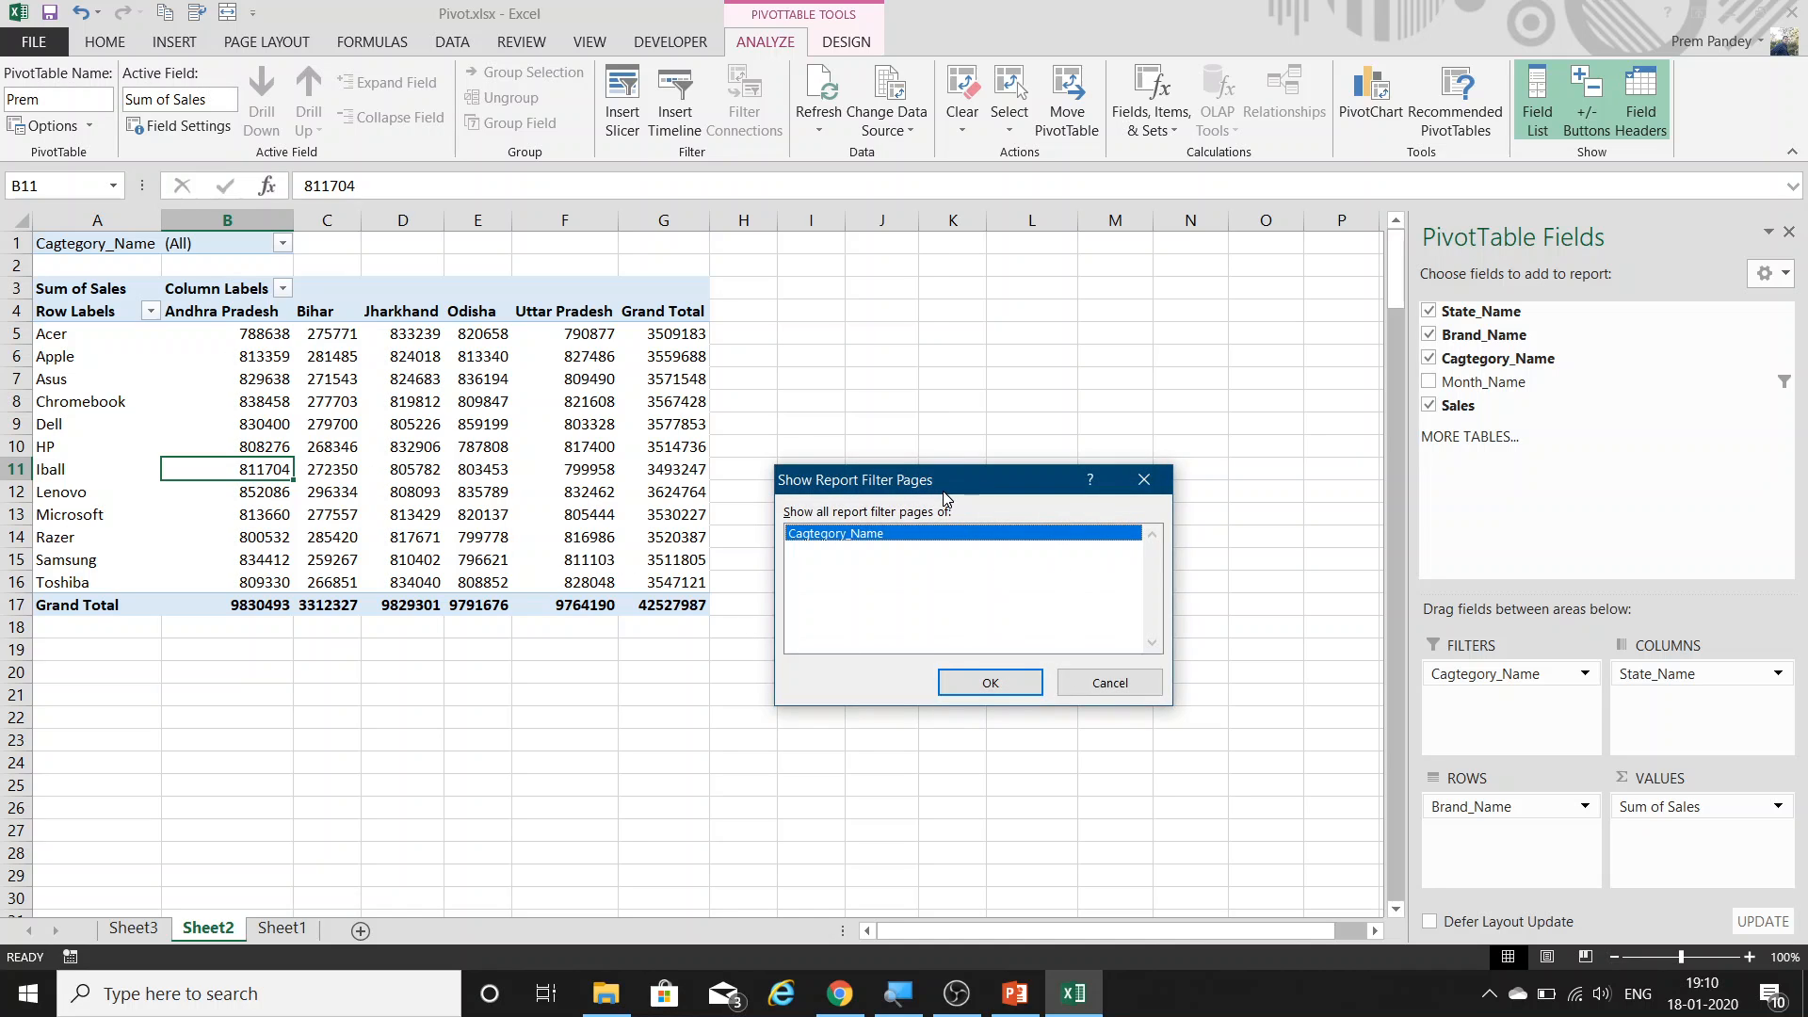
drag(945, 490, 871, 382)
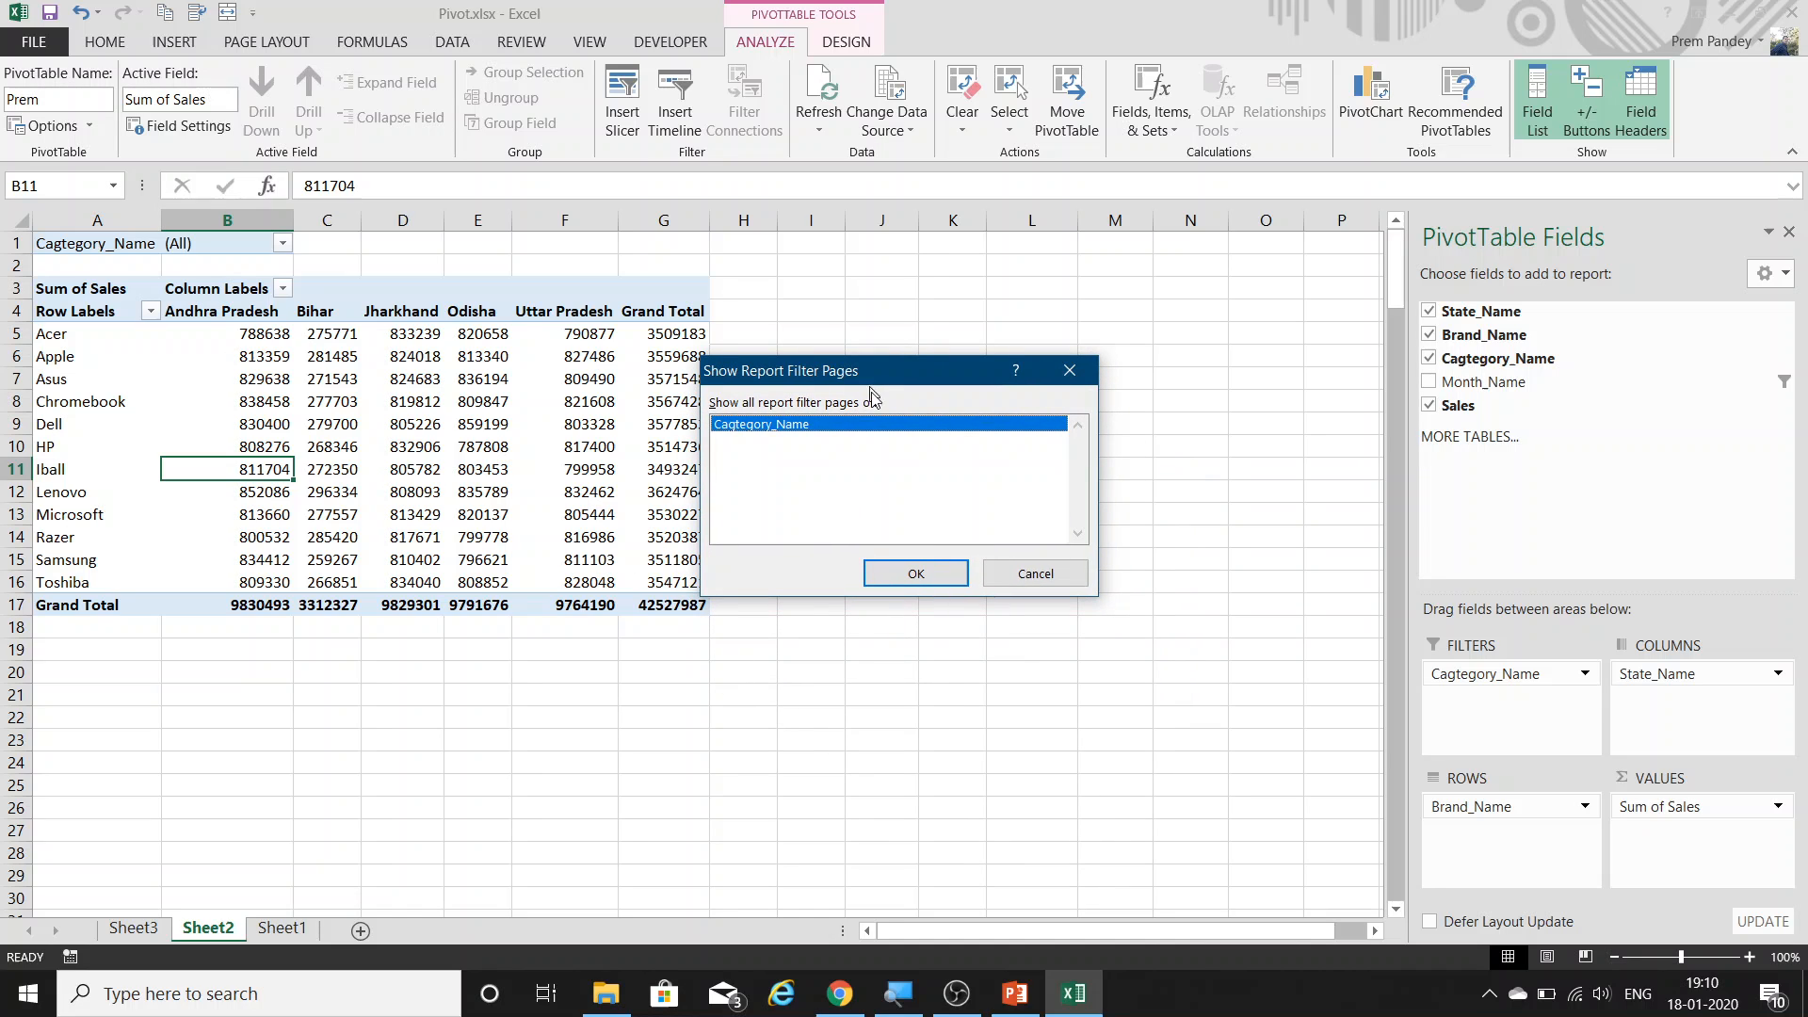
click(934, 577)
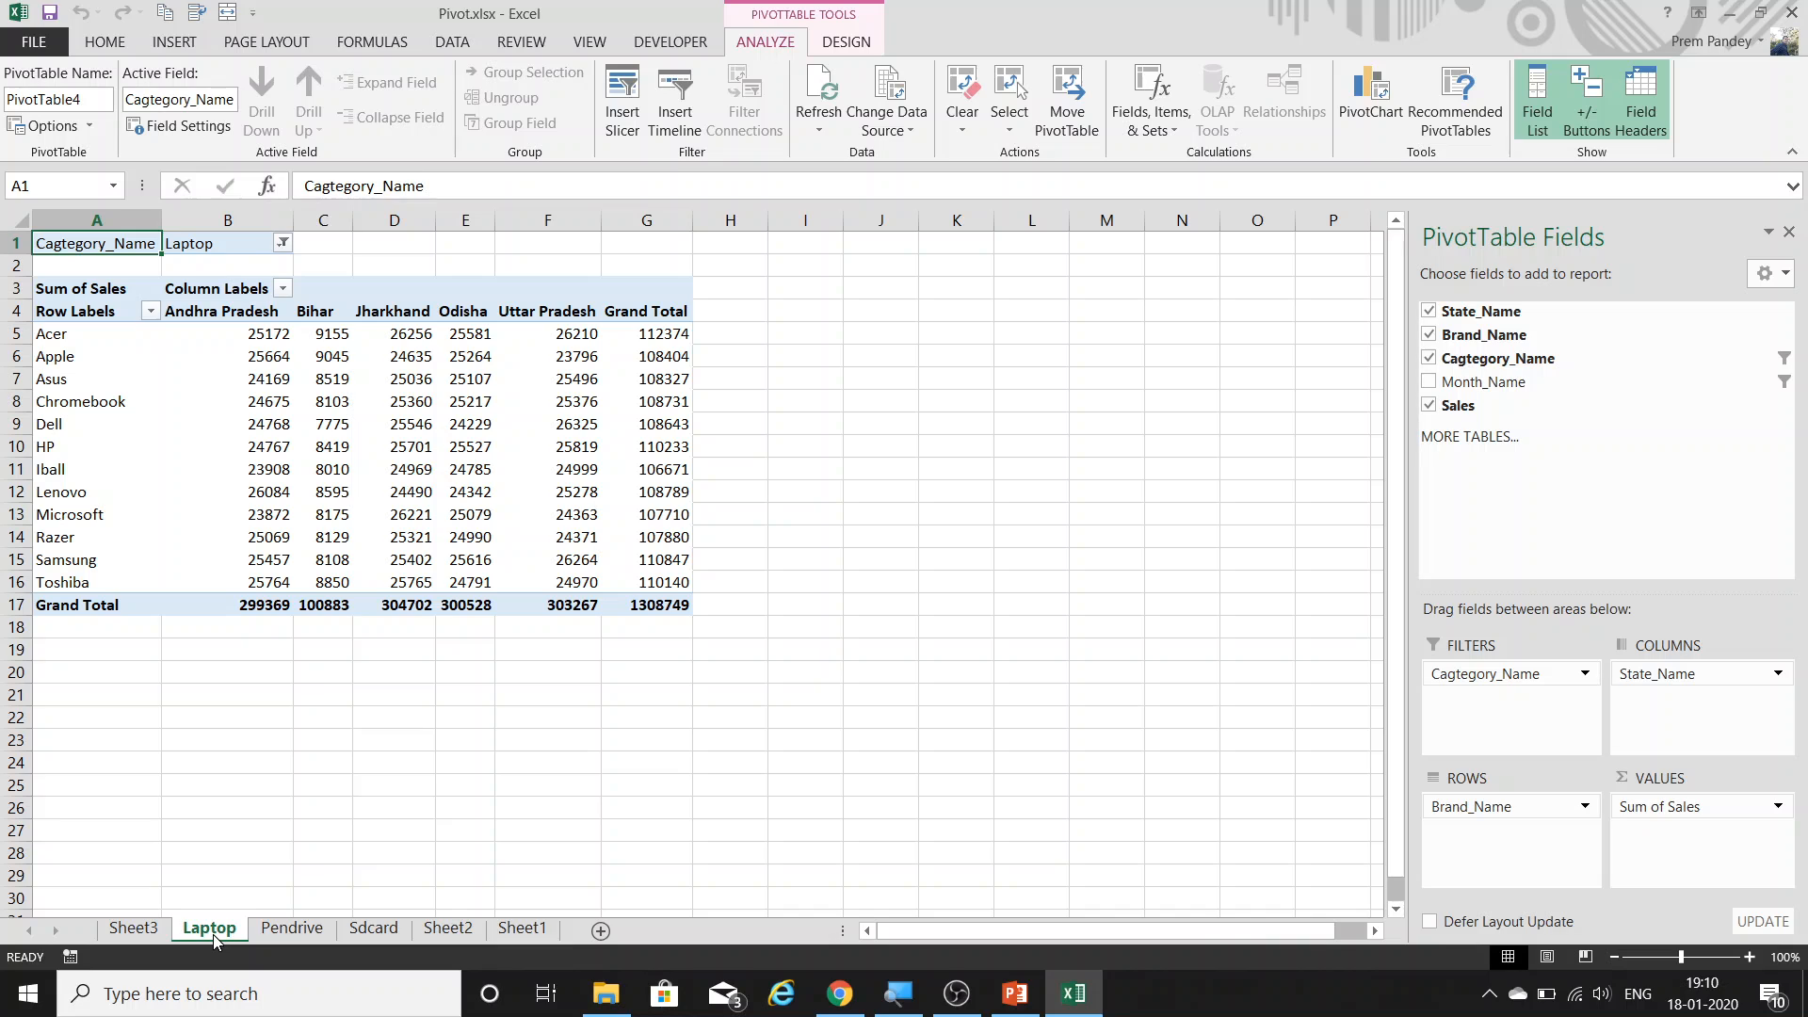
Review the Pendrive and Sdcard report pages and check the Generate GetPivotData option.
click(268, 942)
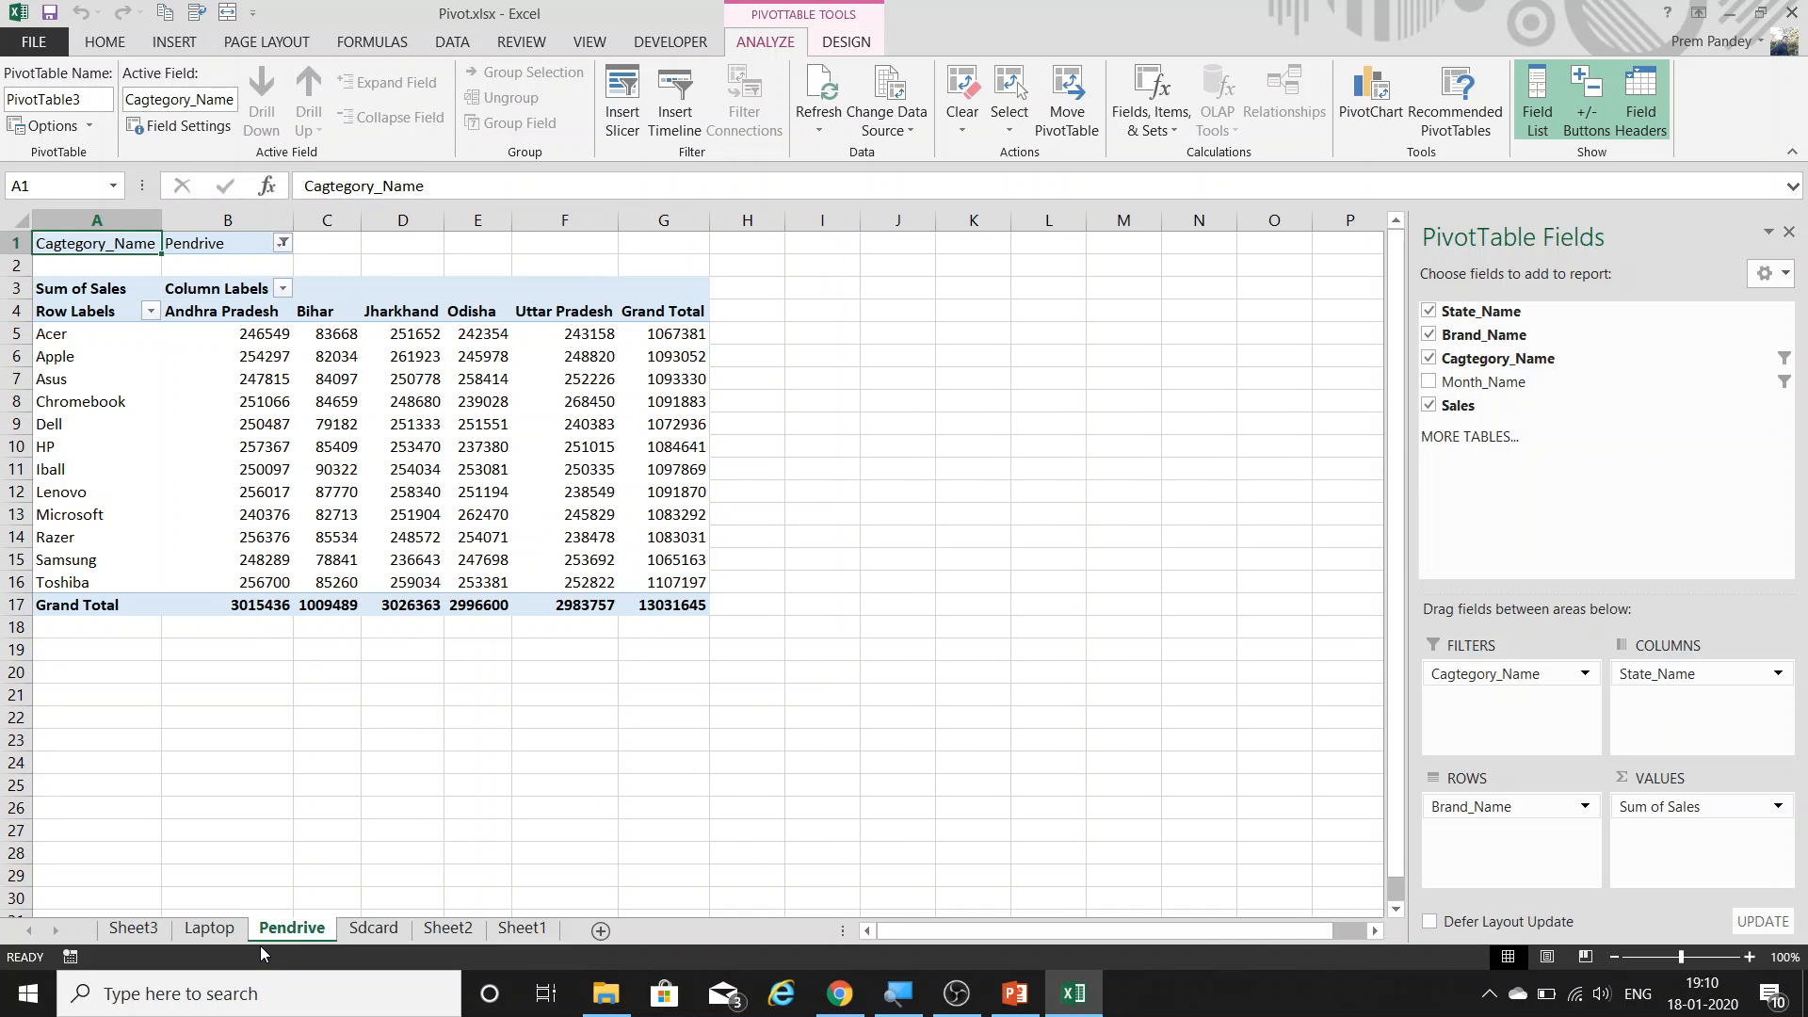
click(342, 934)
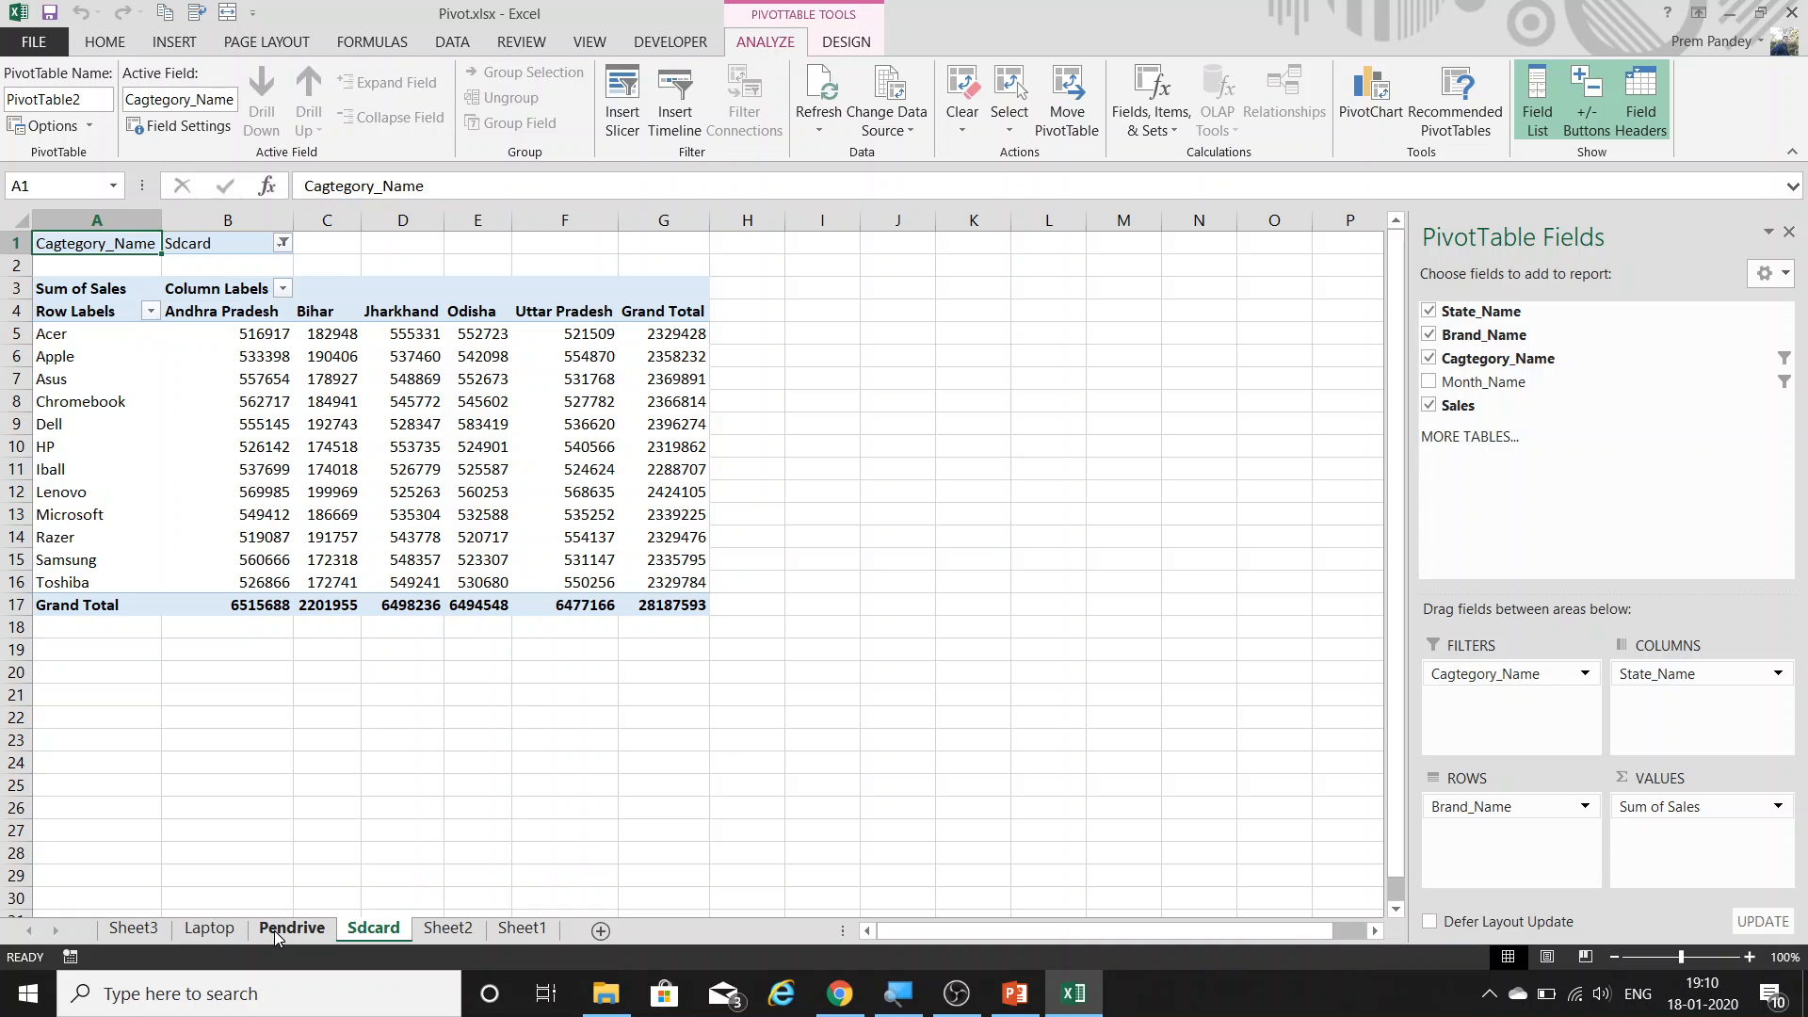
mouse_move(182, 362)
click(91, 129)
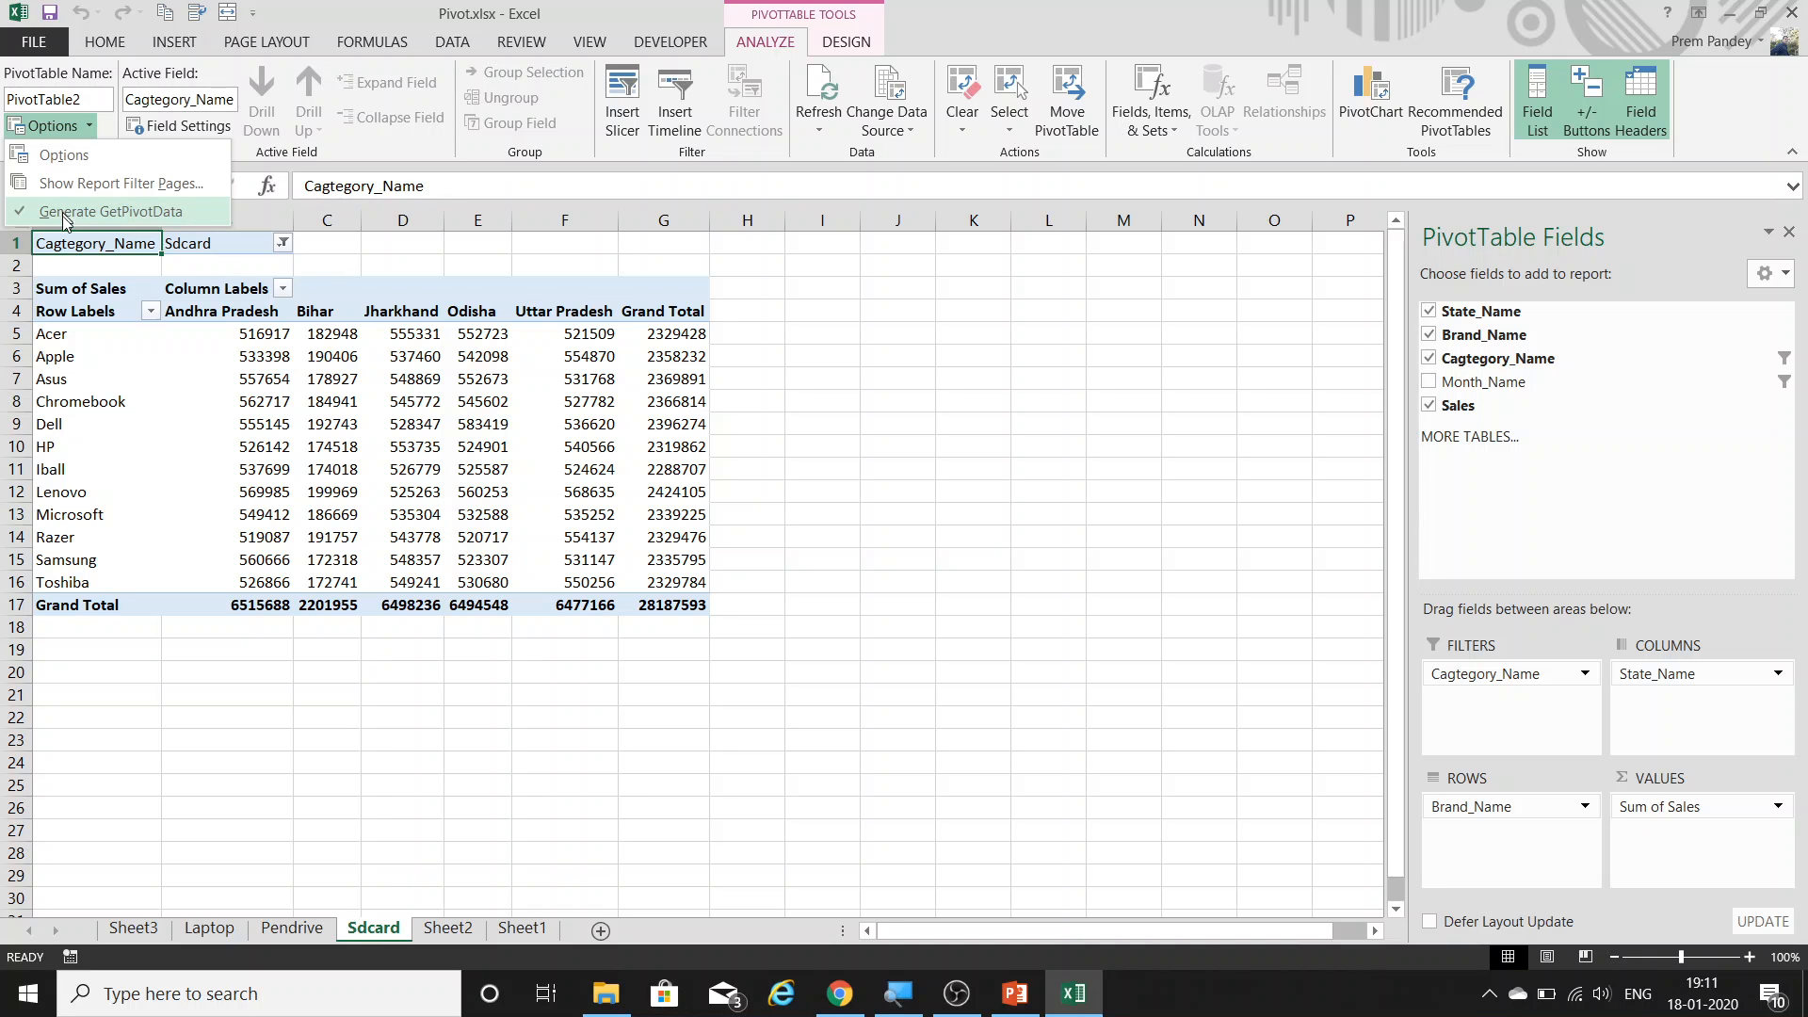
click(815, 345)
Enter a GETPIVOTDATA formula in J5 of the Sdcard sheet that adds 100 to Acer's Grand Total sales.
click(882, 334)
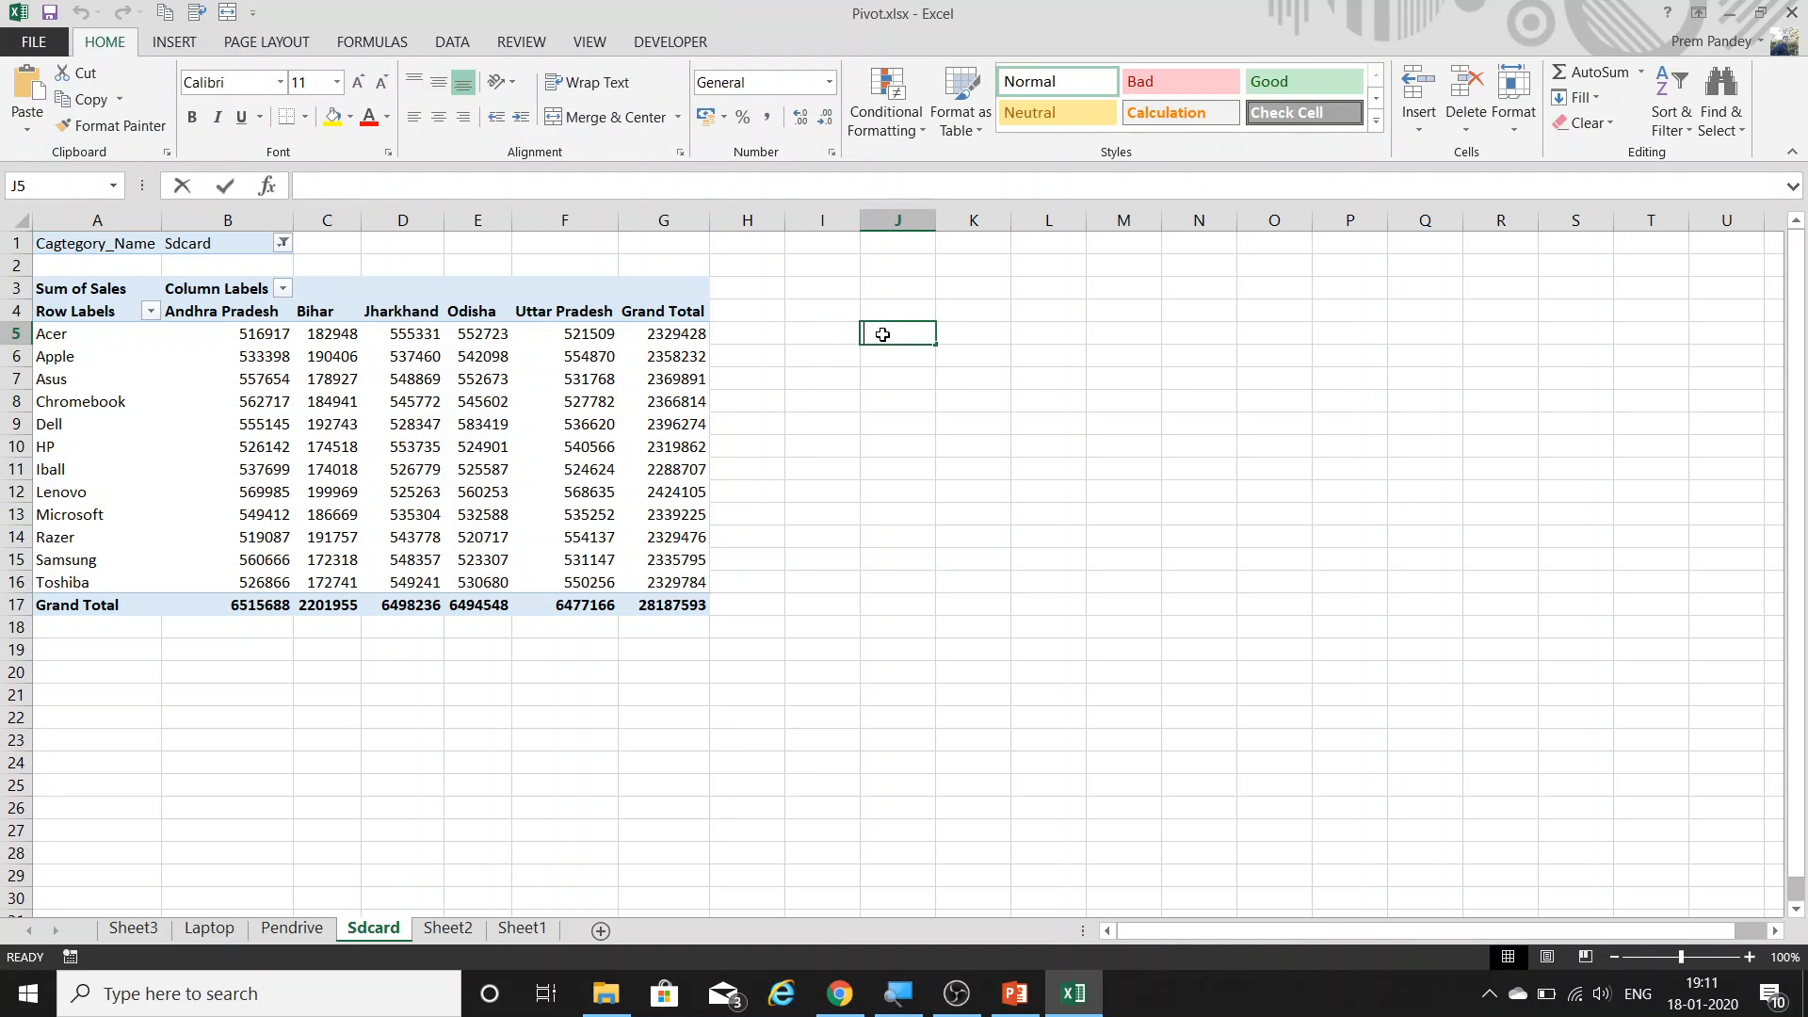
text(+)
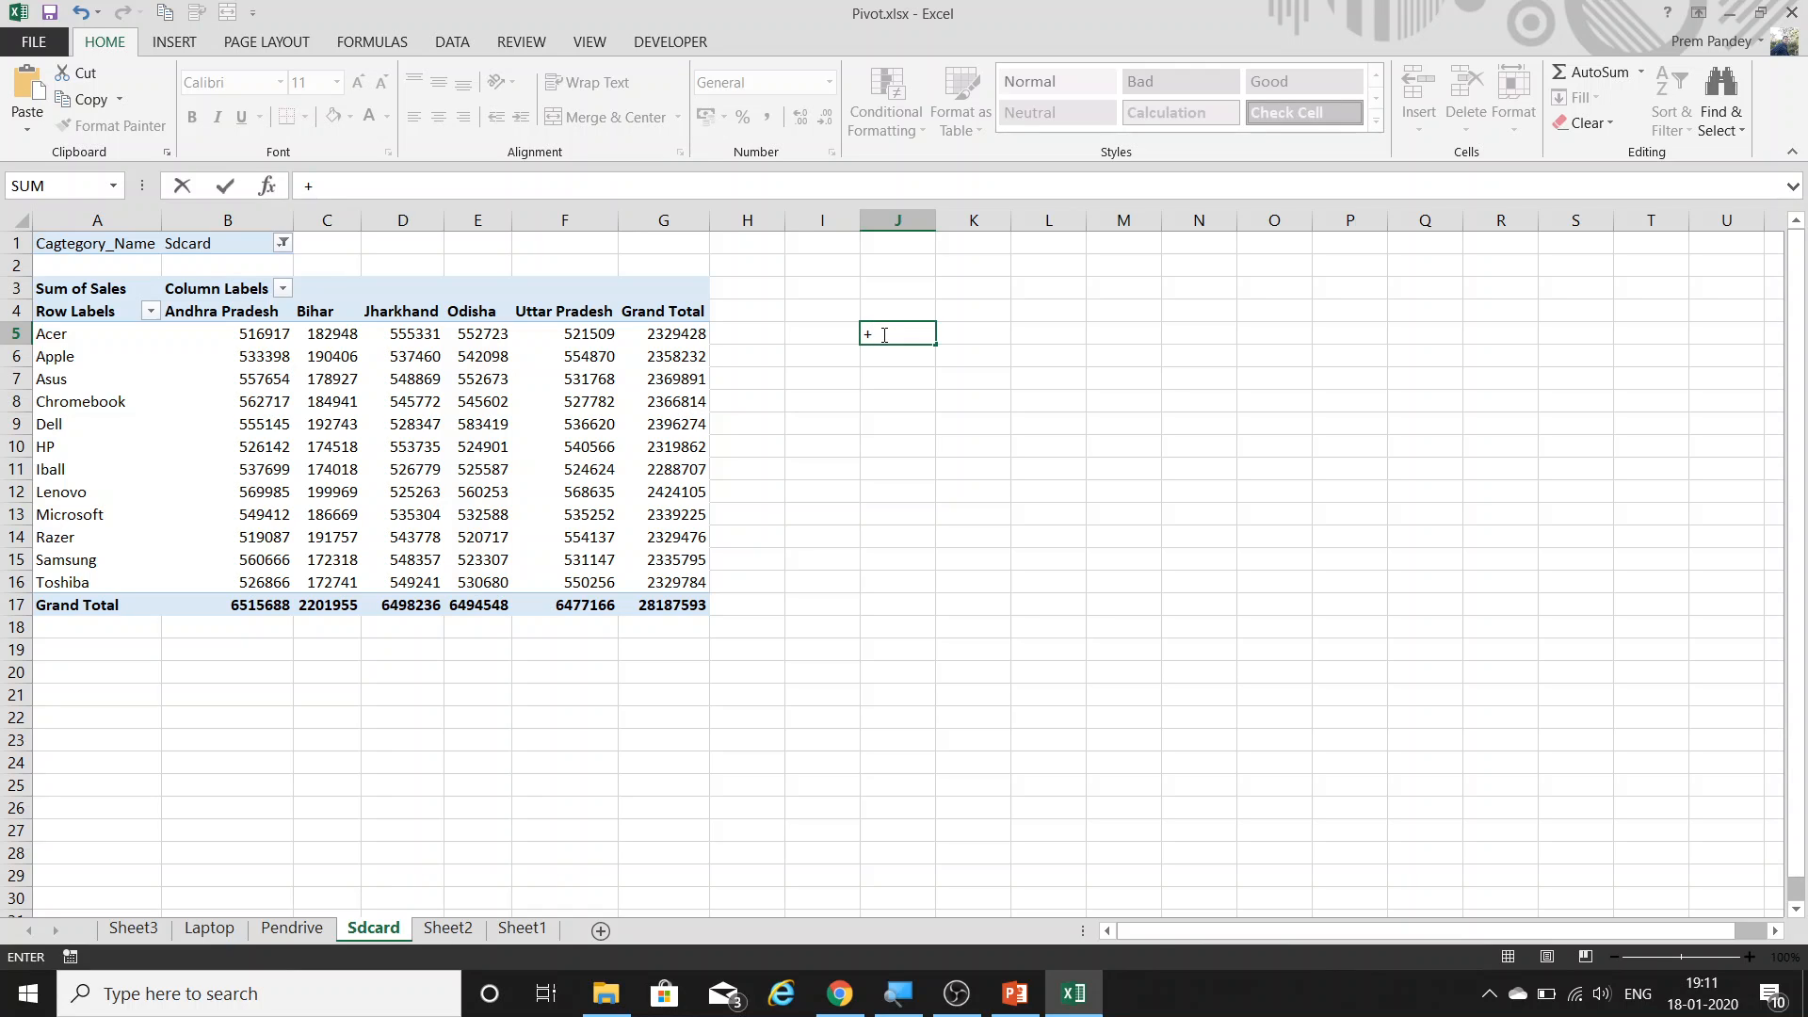
key(Left)
key(Left)
key(Left)
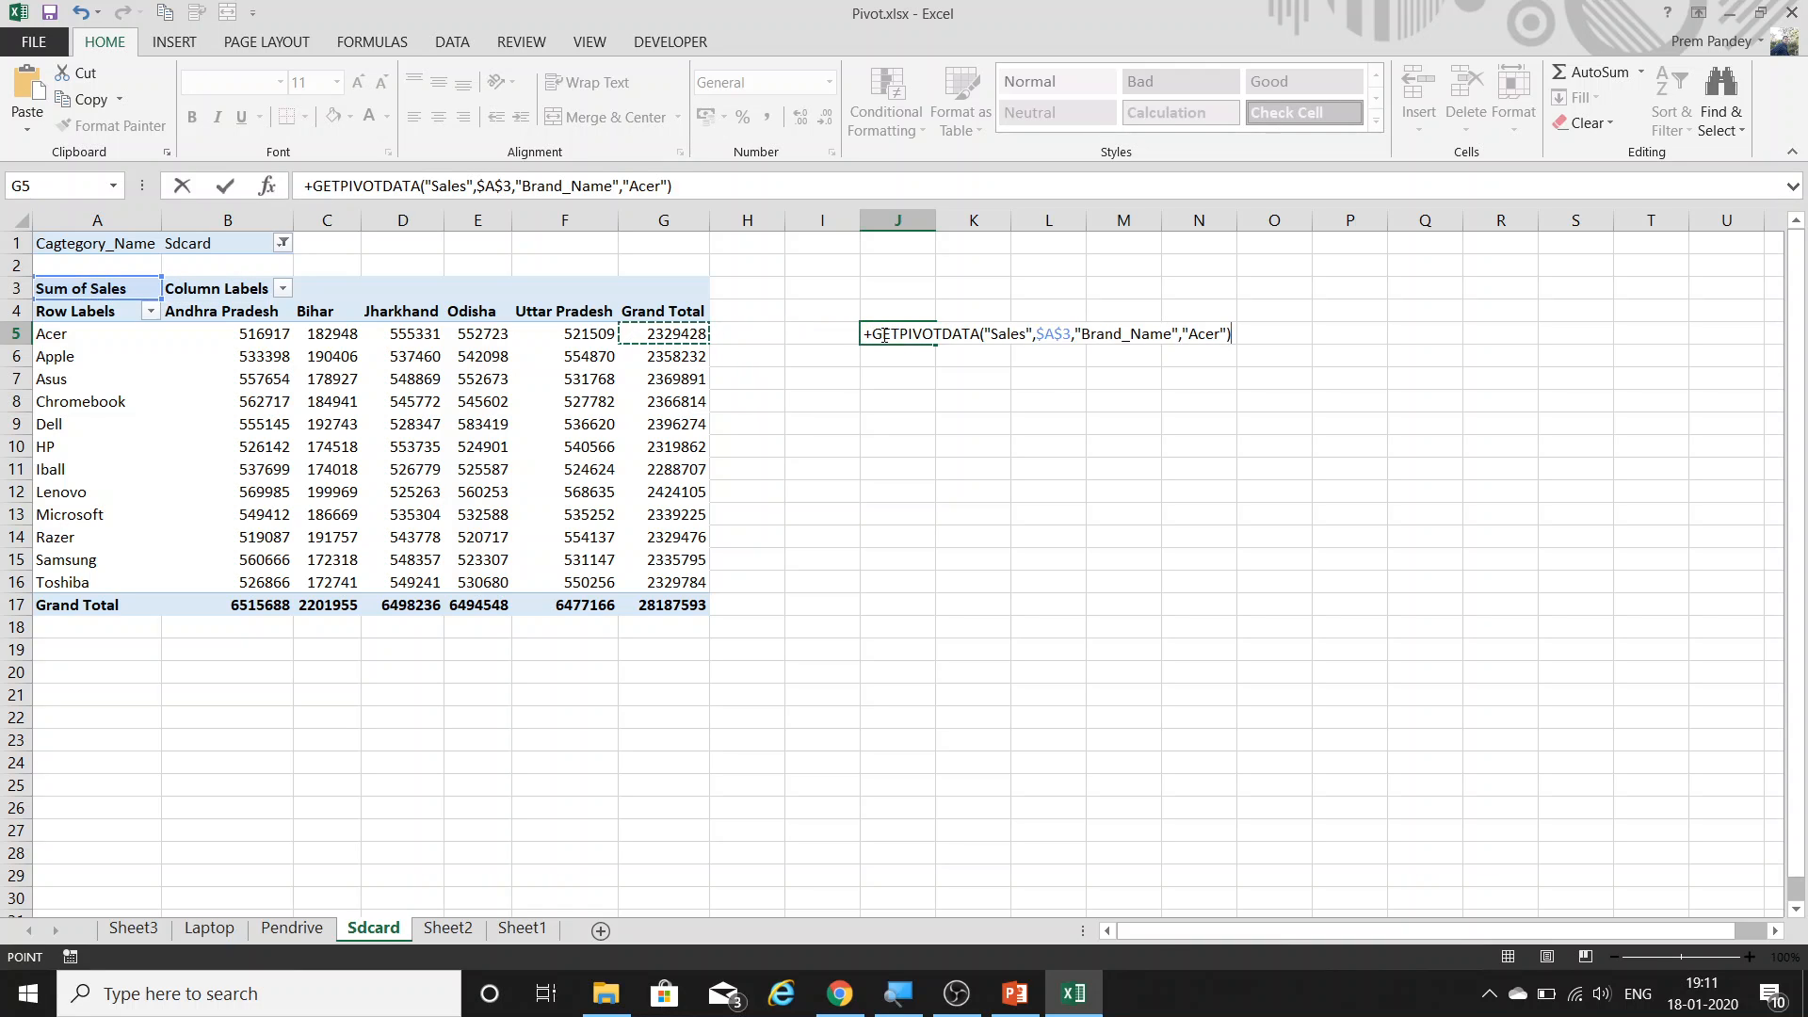
text(+100)
key(Return)
Fill the J5 formula down to J9 and inspect the formulas in the copied cells.
click(883, 334)
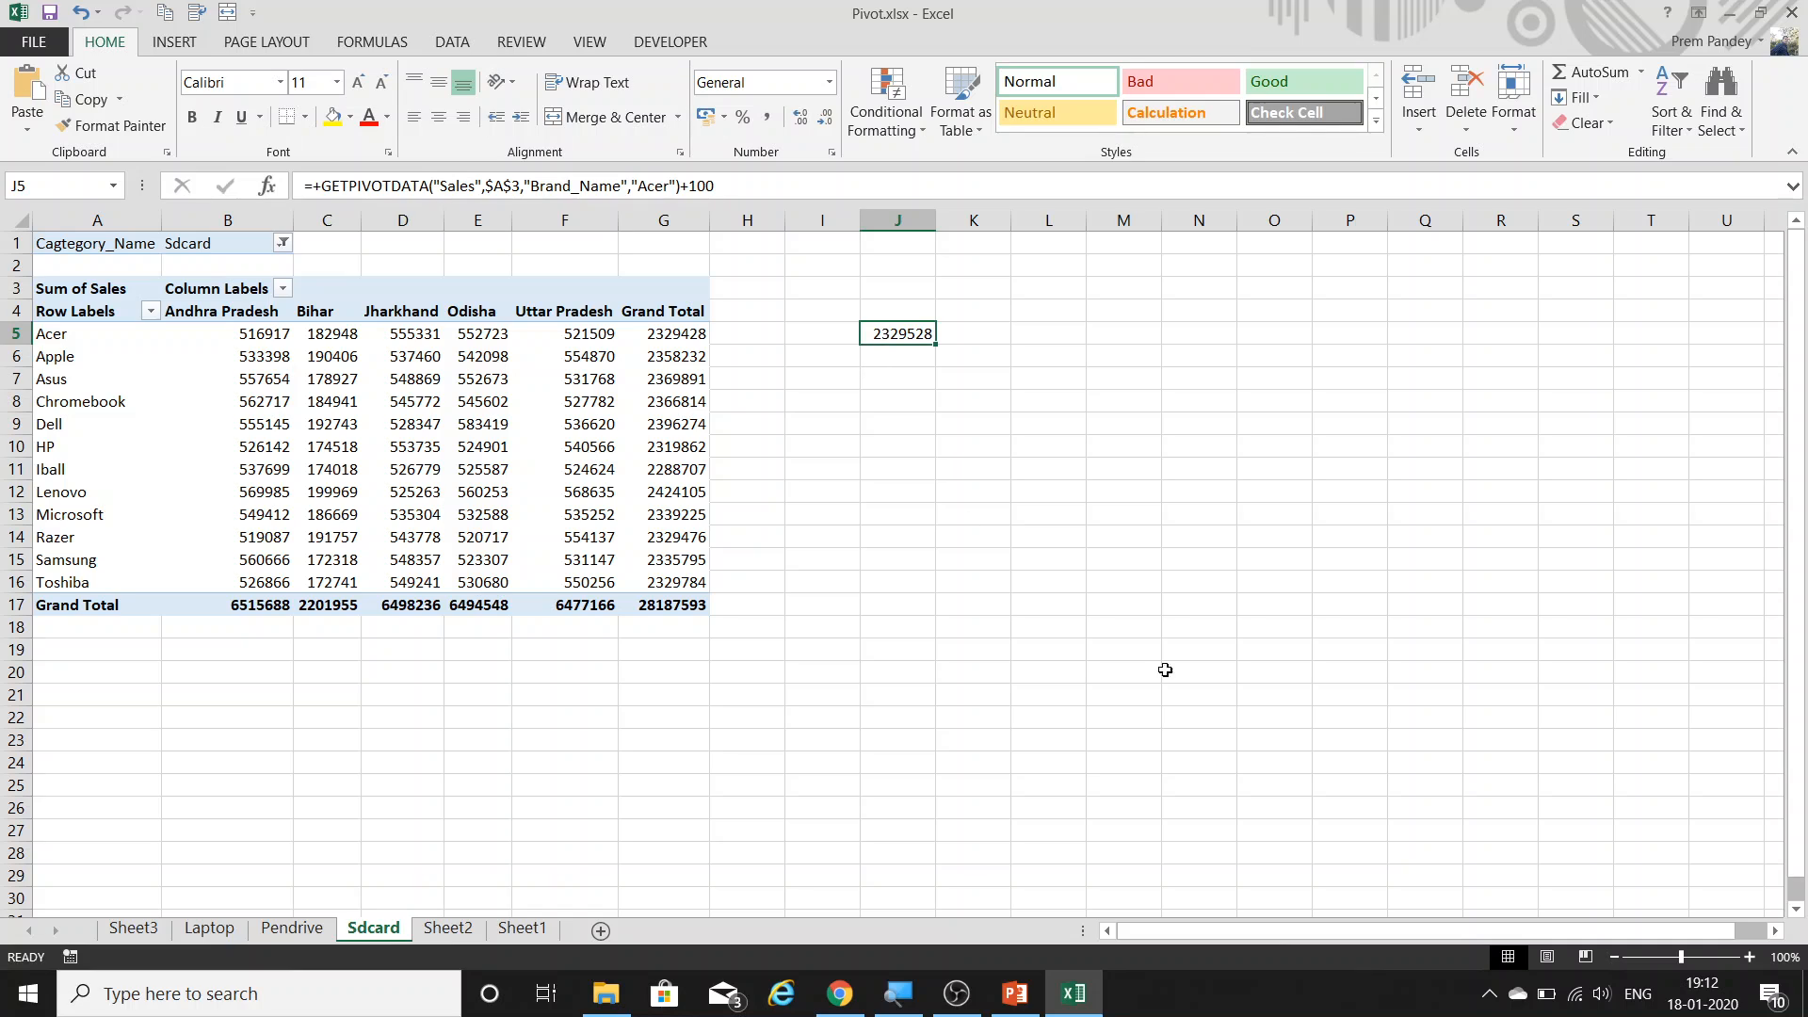
key(shift+Down)
key(shift+Down)
key(shift+Down)
key(shift+Down)
key(ctrl+d)
key(Down)
key(Down)
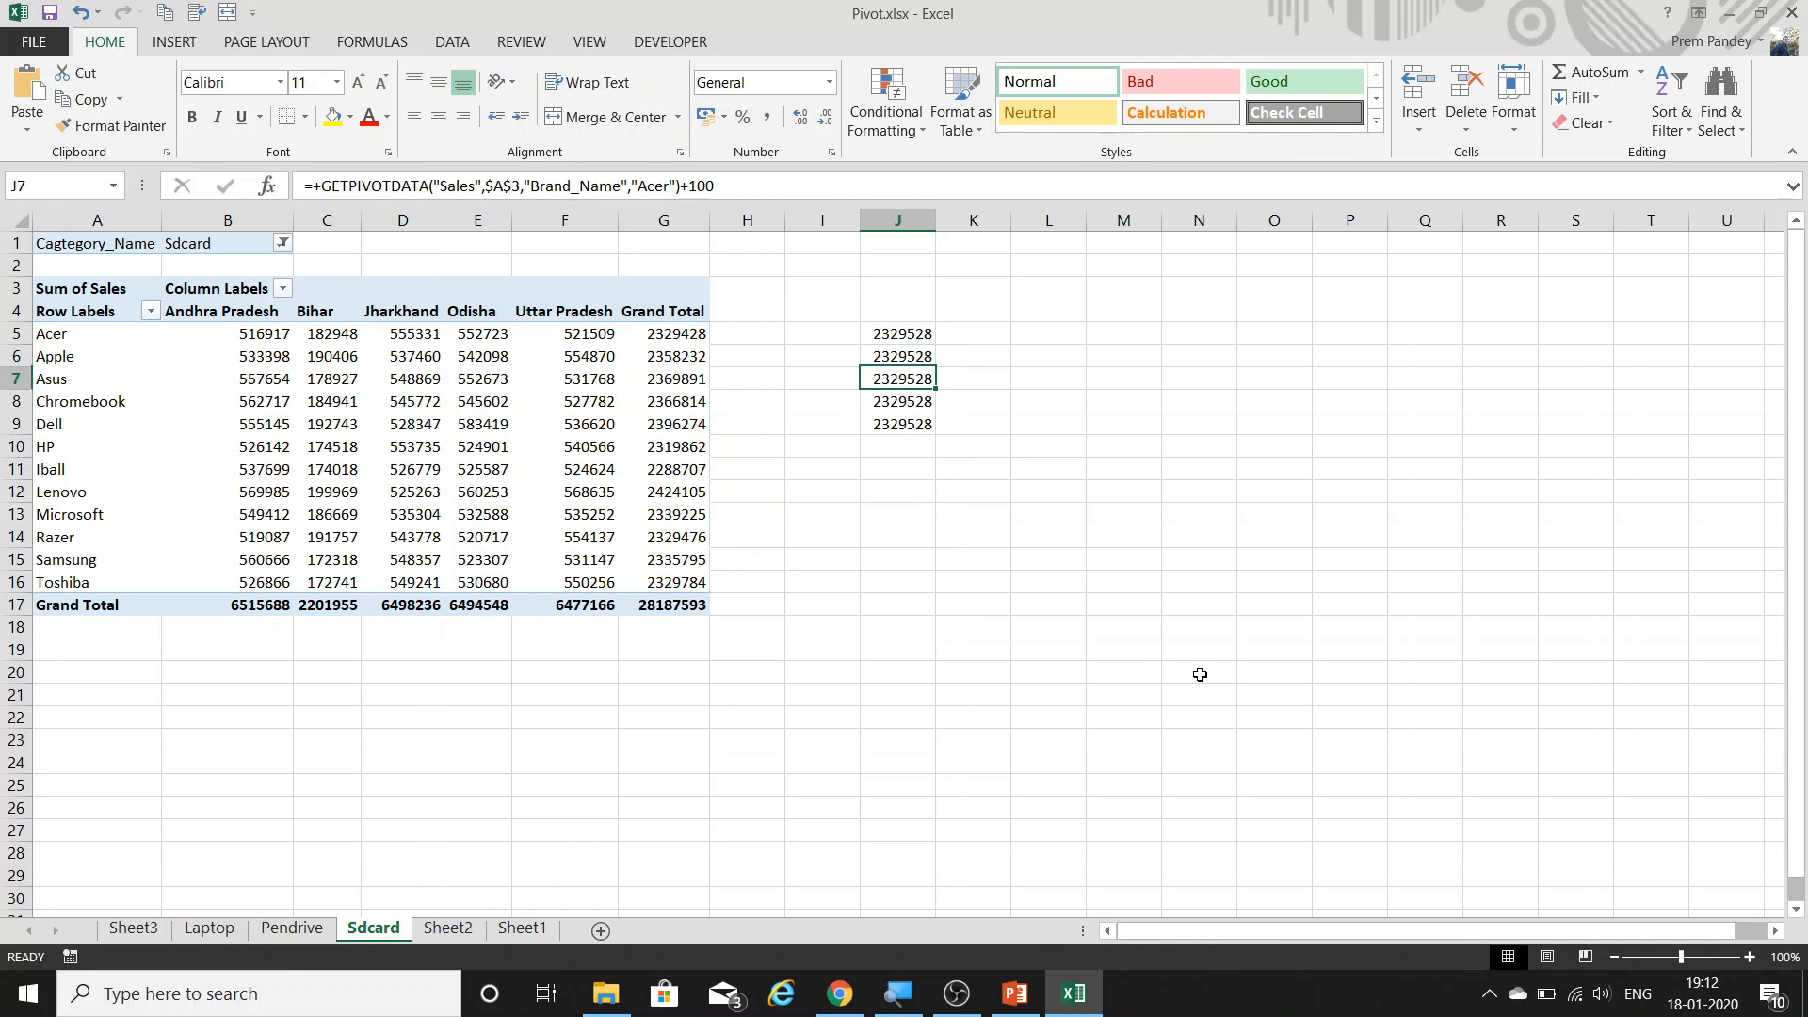
key(Up)
key(Up)
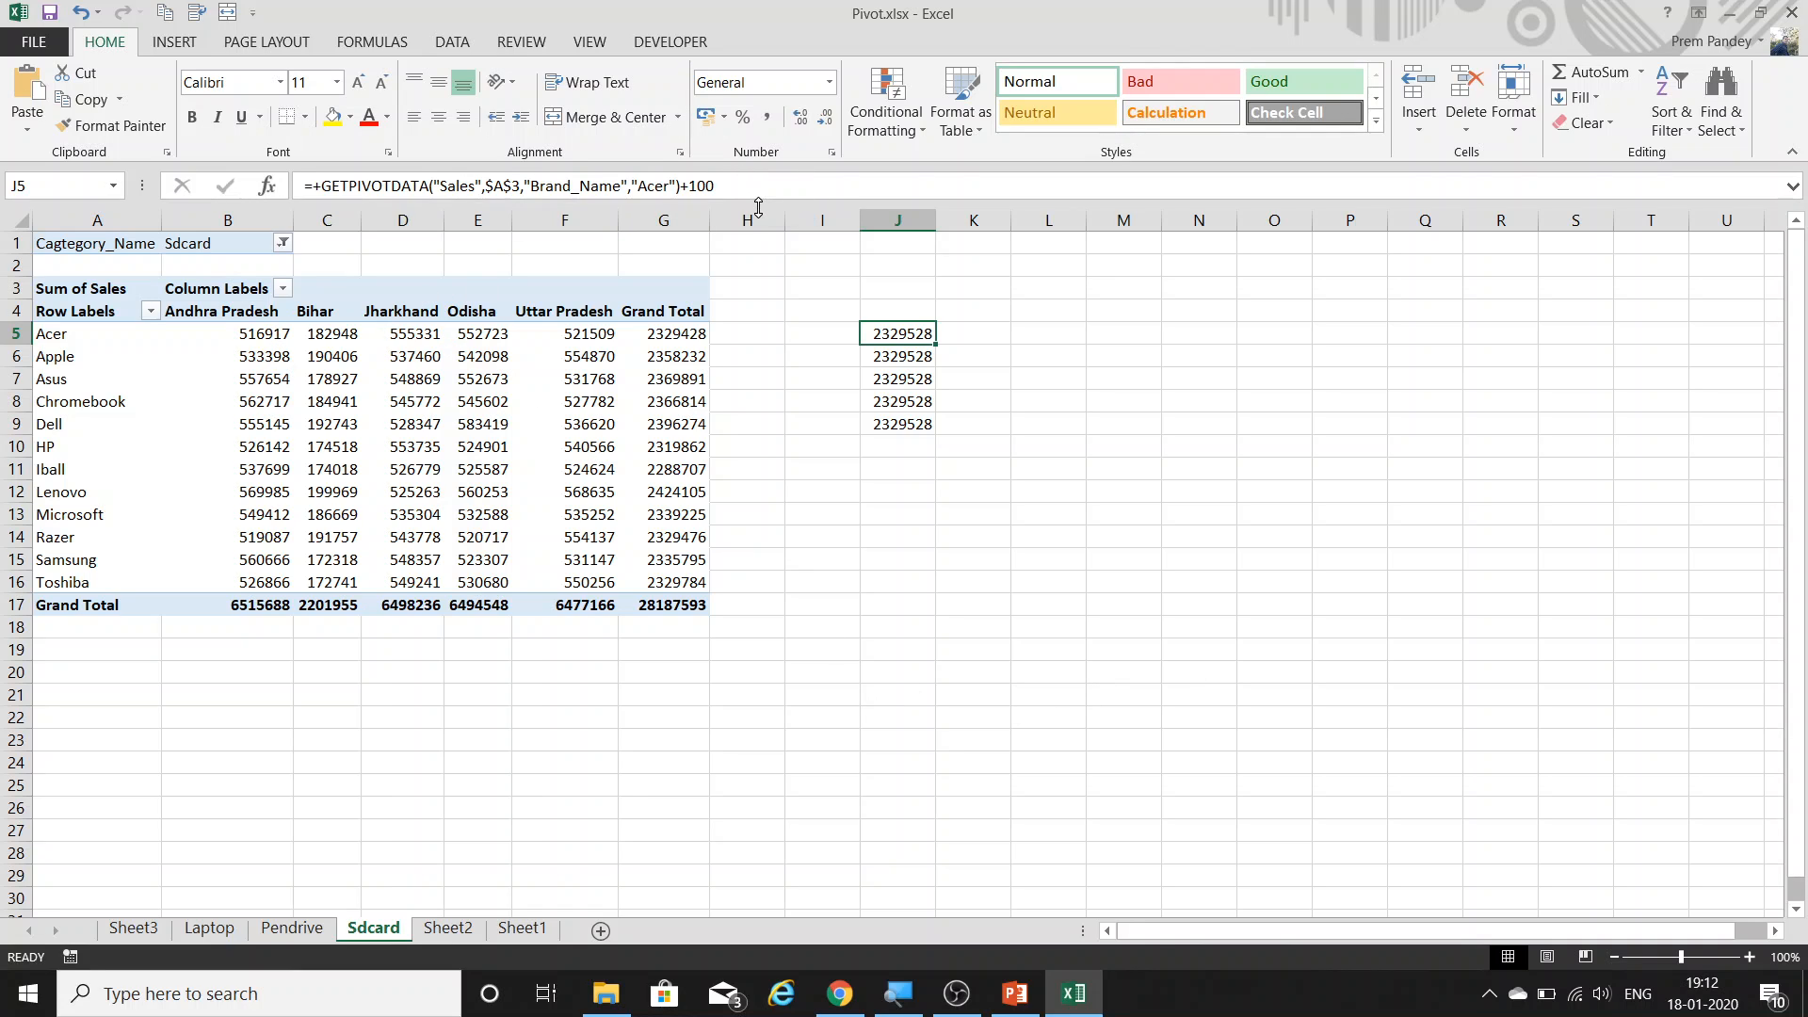
Clear the test formulas from column J and bring up the analysis tools for the Sdcard PivotTable.
key(ctrl+space)
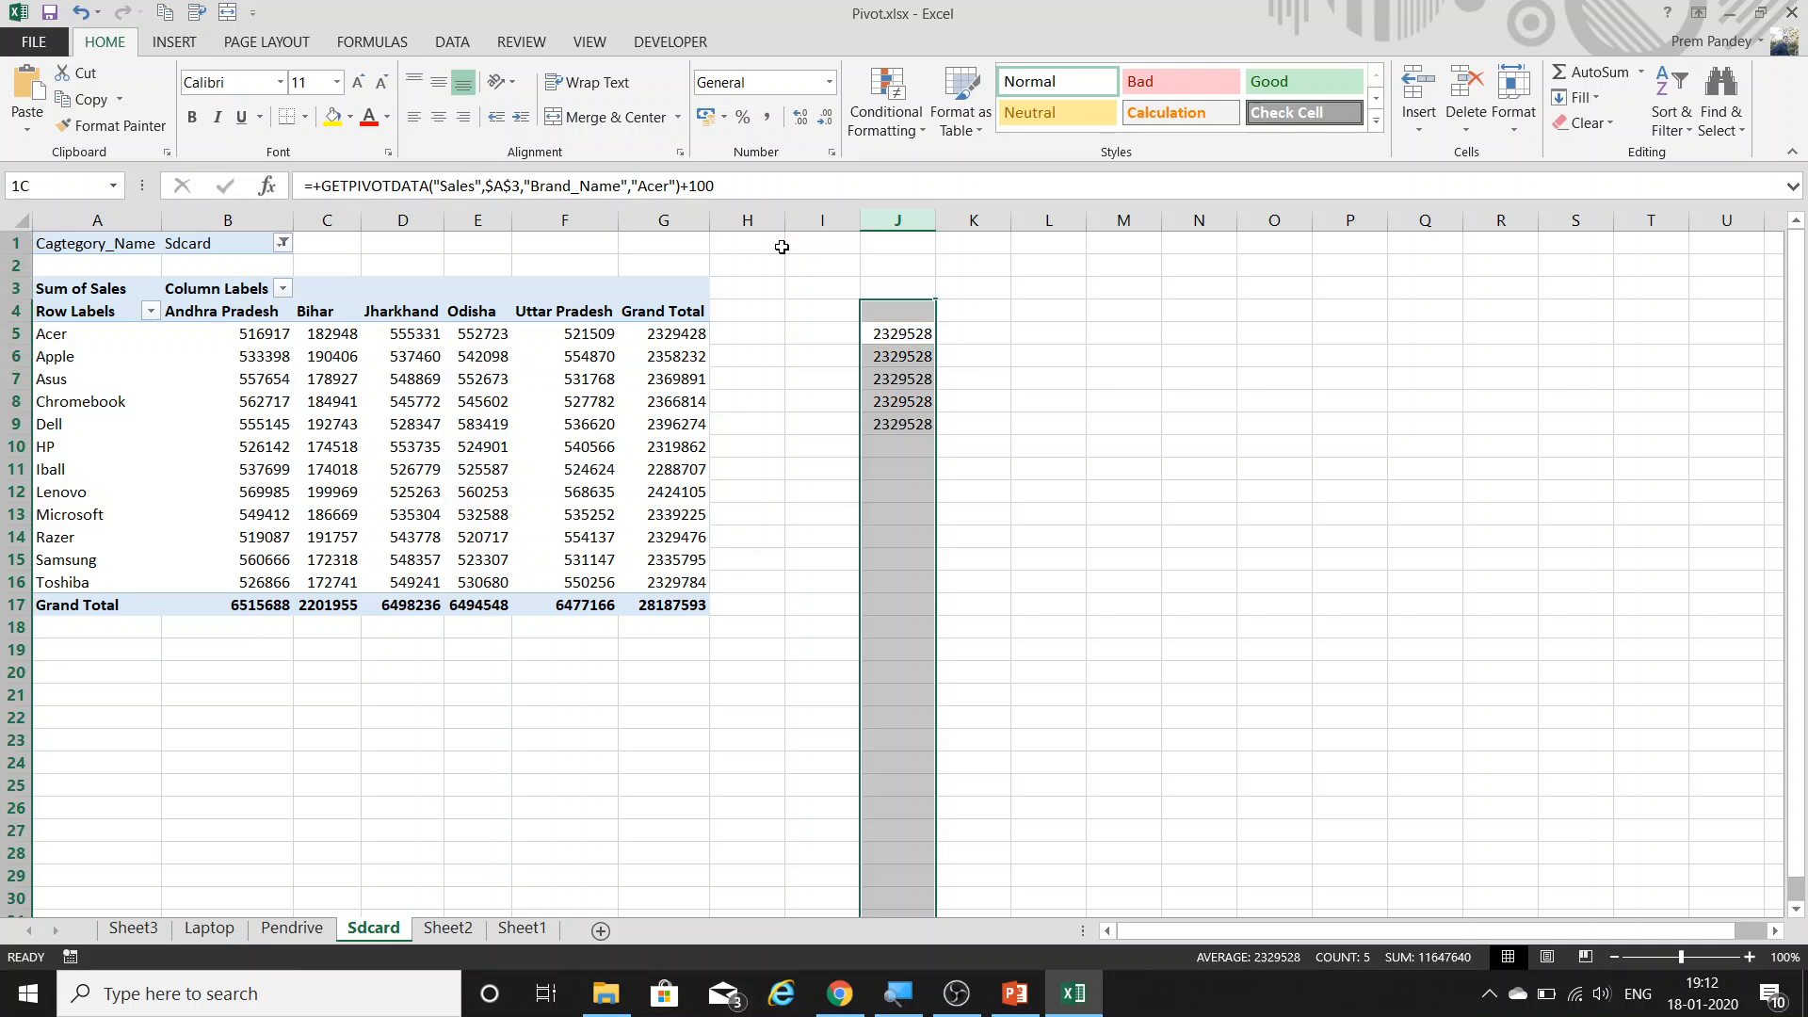
key(Delete)
click(577, 403)
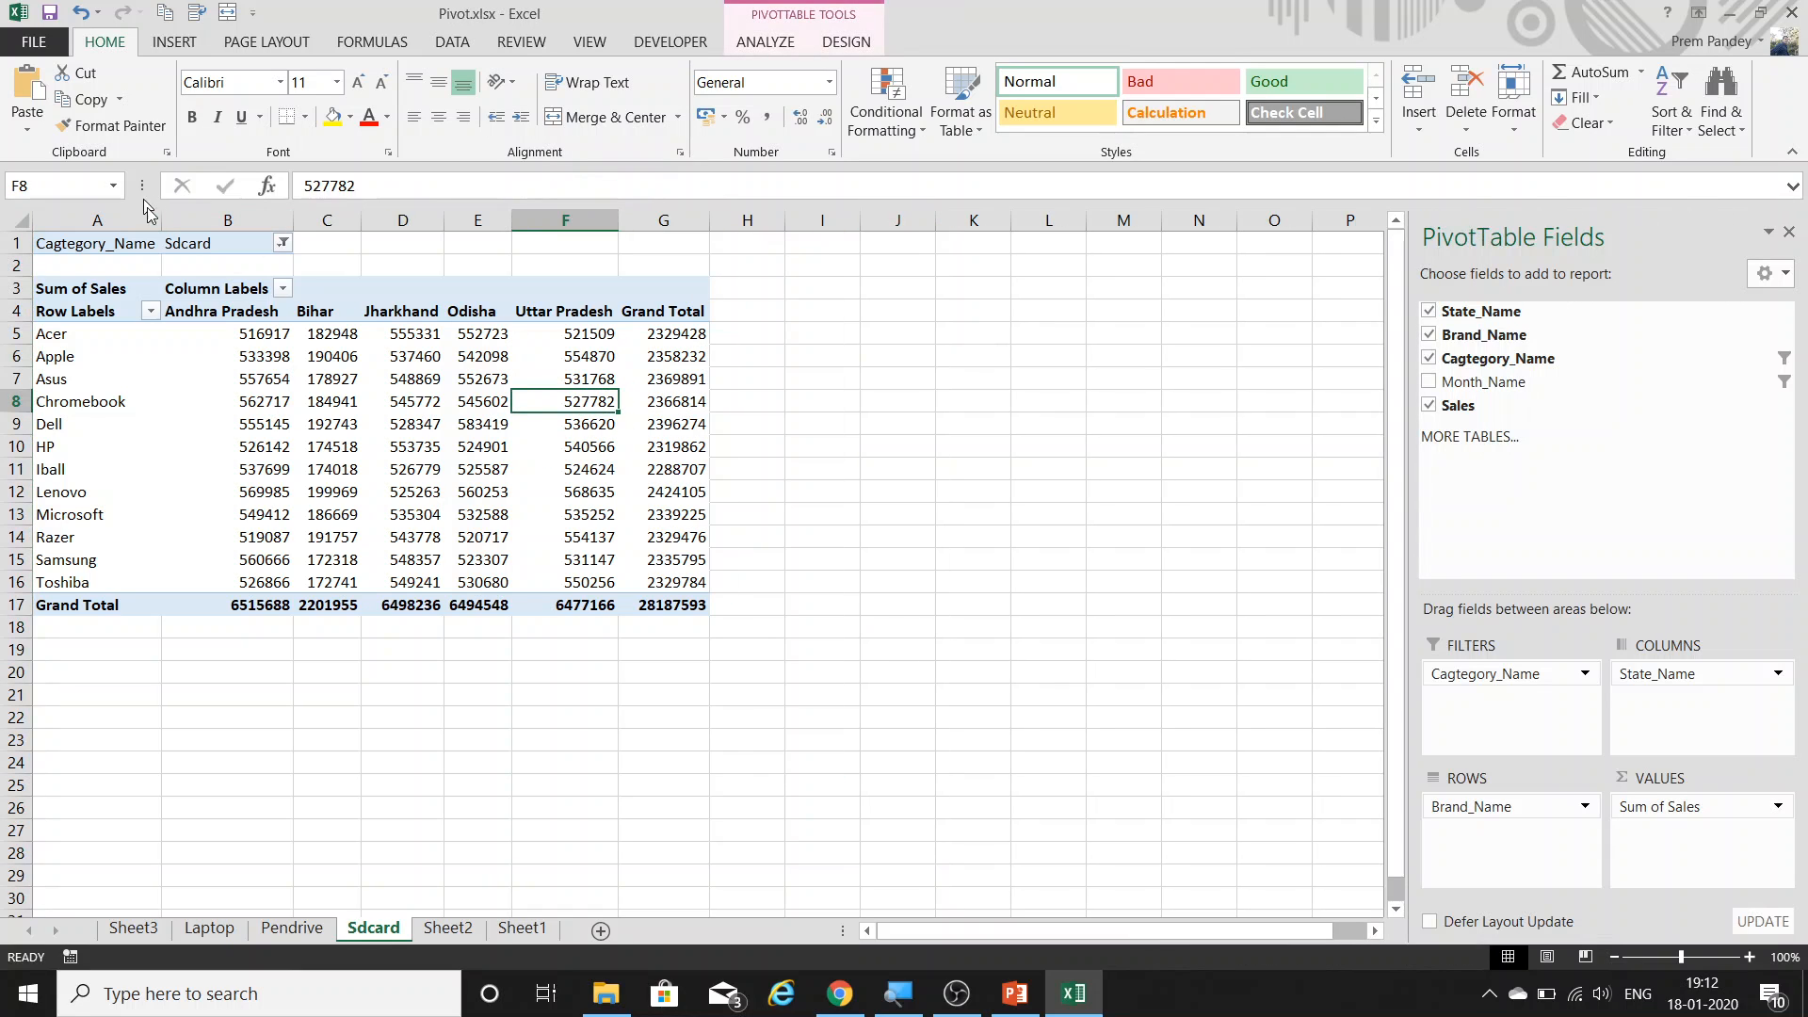
click(774, 42)
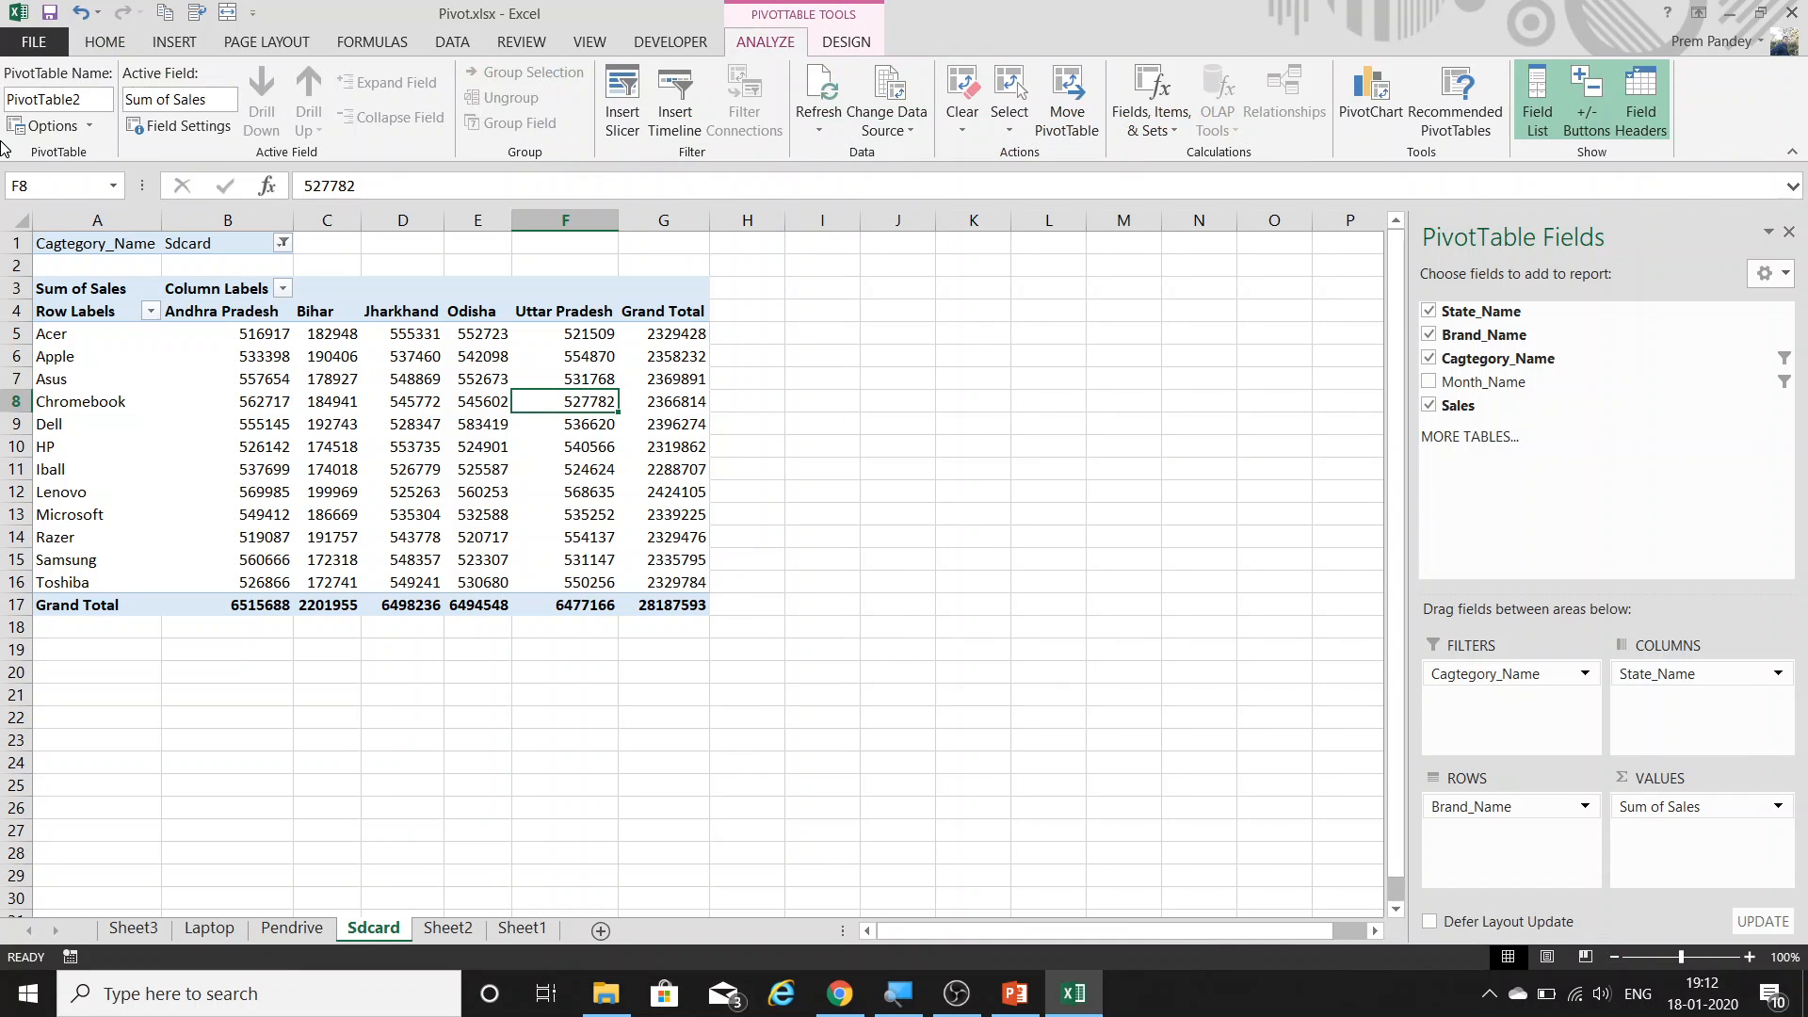
Turn off Generate GetPivotData for the Sdcard PivotTable and enter the formula +G5+100 in H5.
click(88, 125)
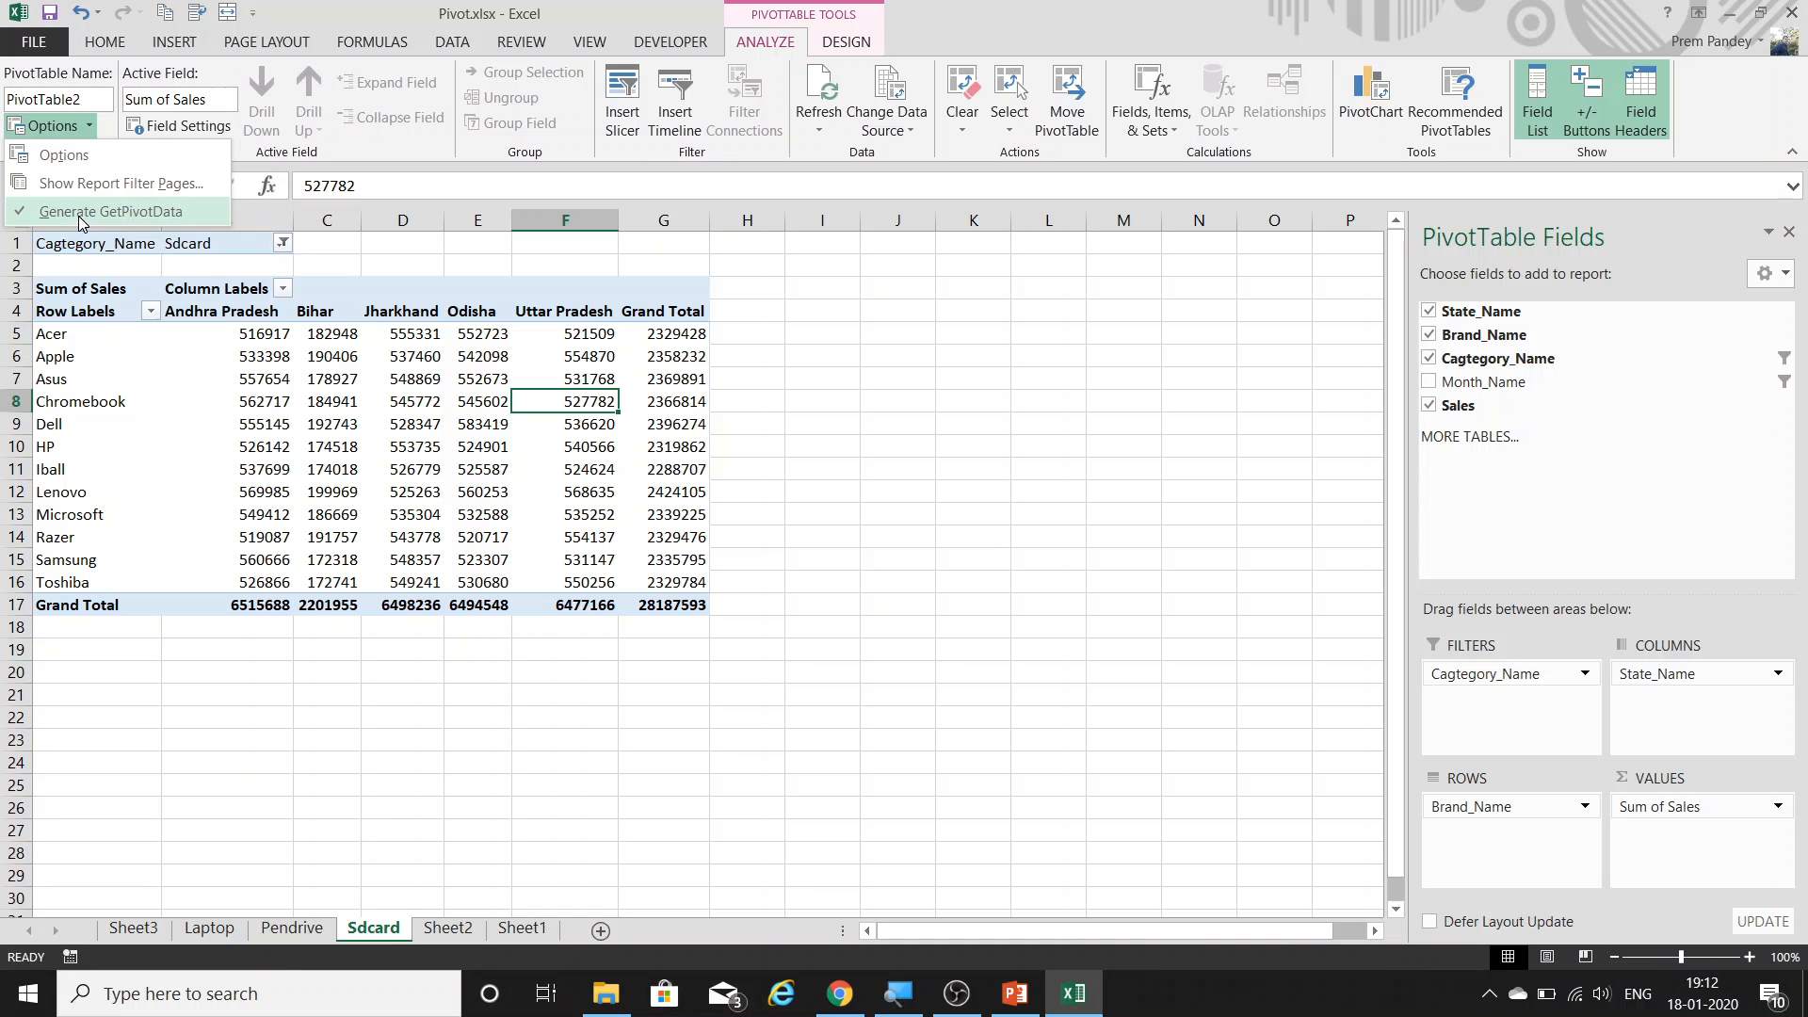
click(81, 212)
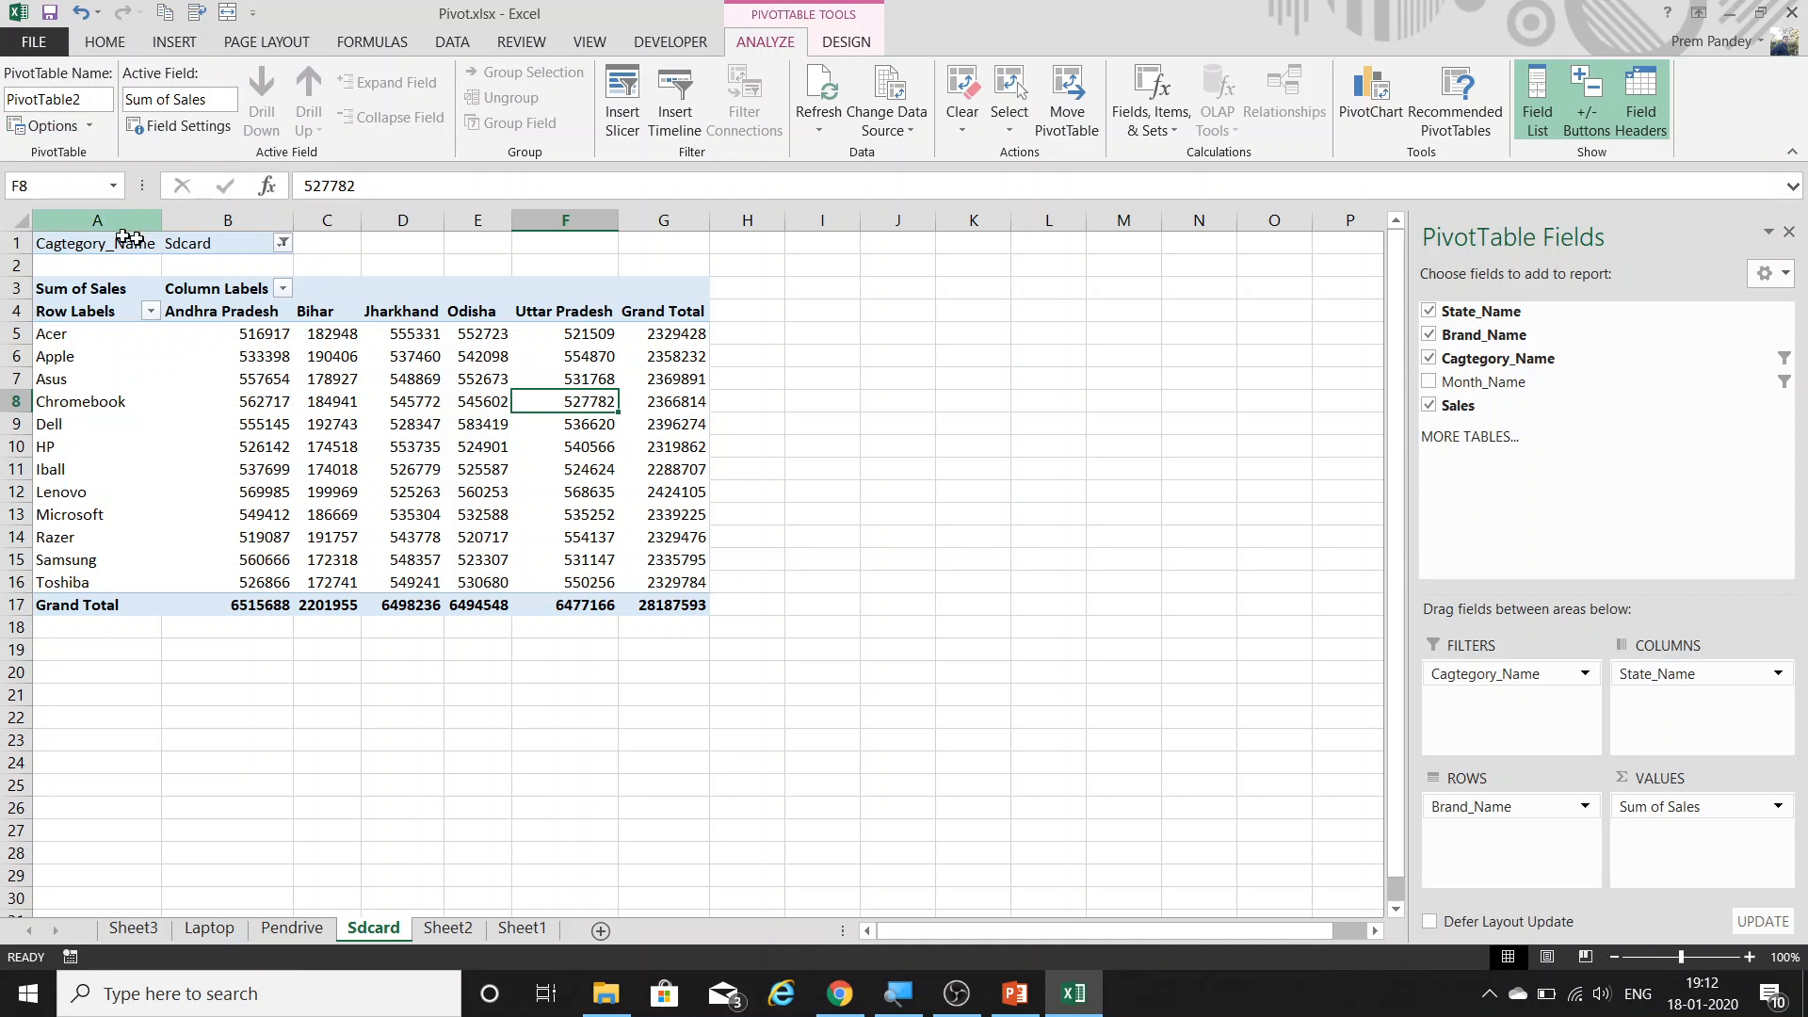
click(764, 332)
text(+G5+100)
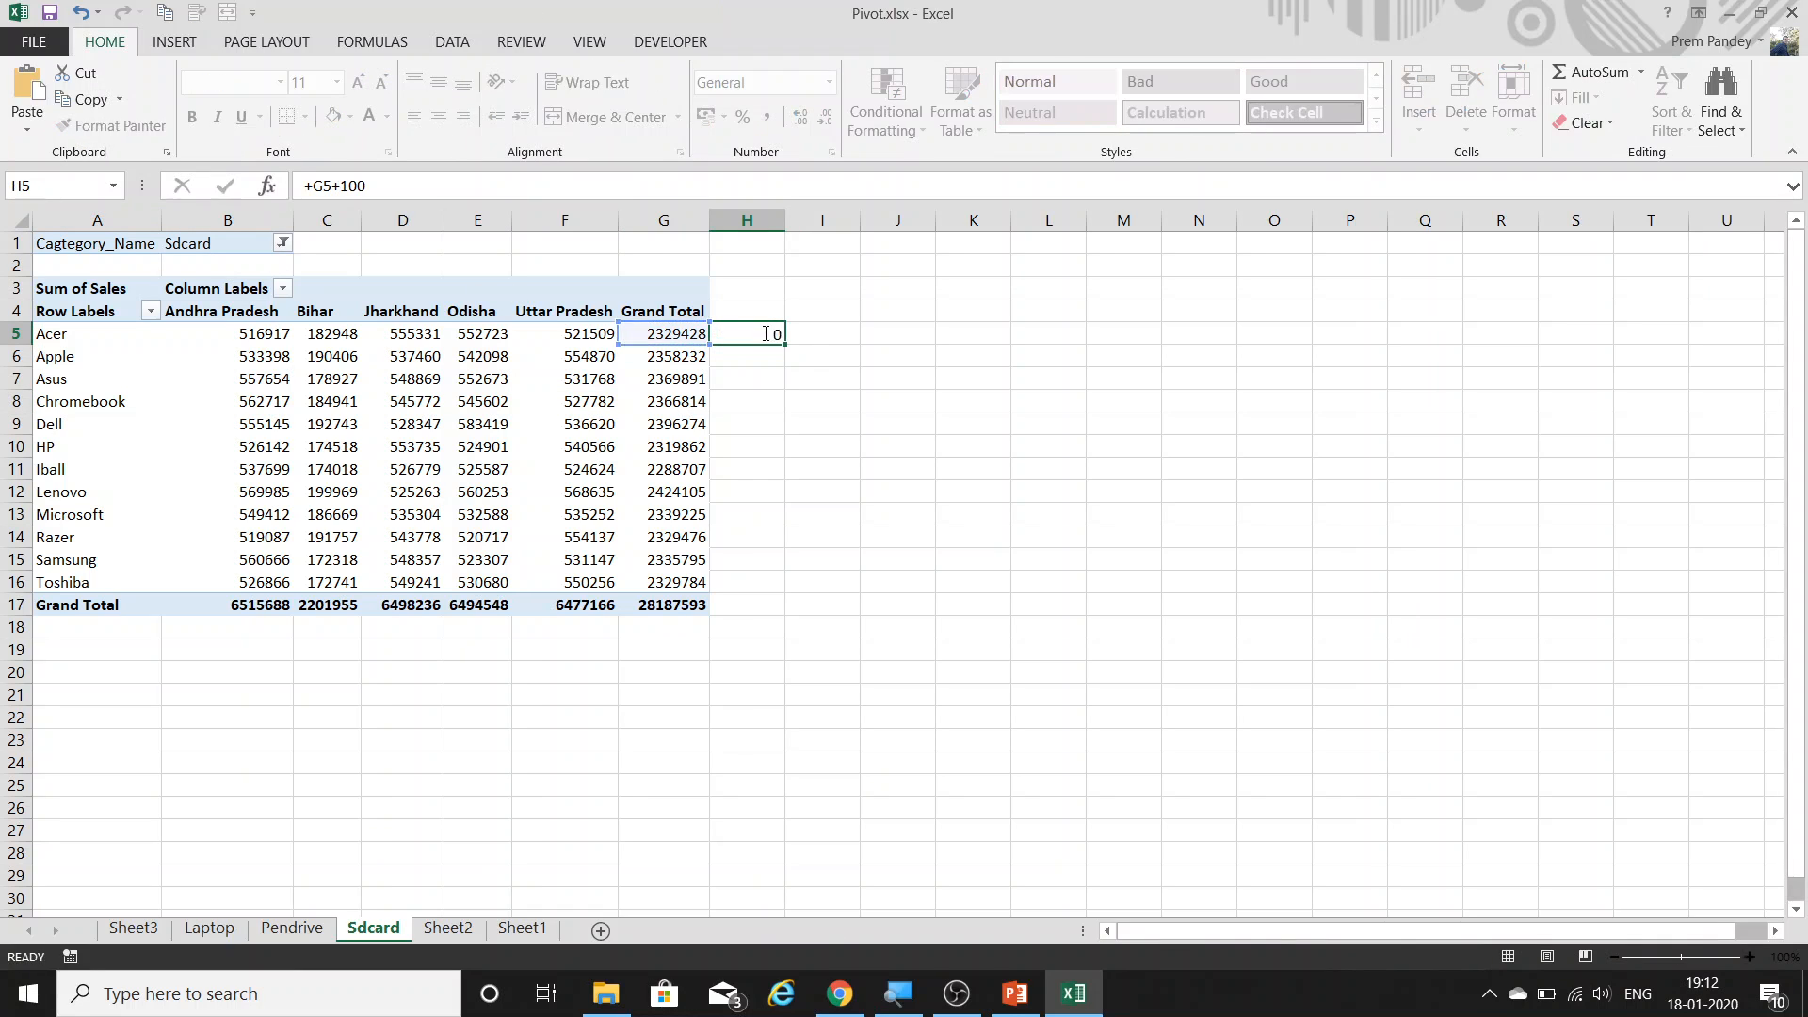
key(Return)
Fill the H5 formula down to the Grand Total row in H17.
key(Left)
key(ctrl+Down)
key(Right)
key(ctrl+shift+Up)
key(ctrl+d)
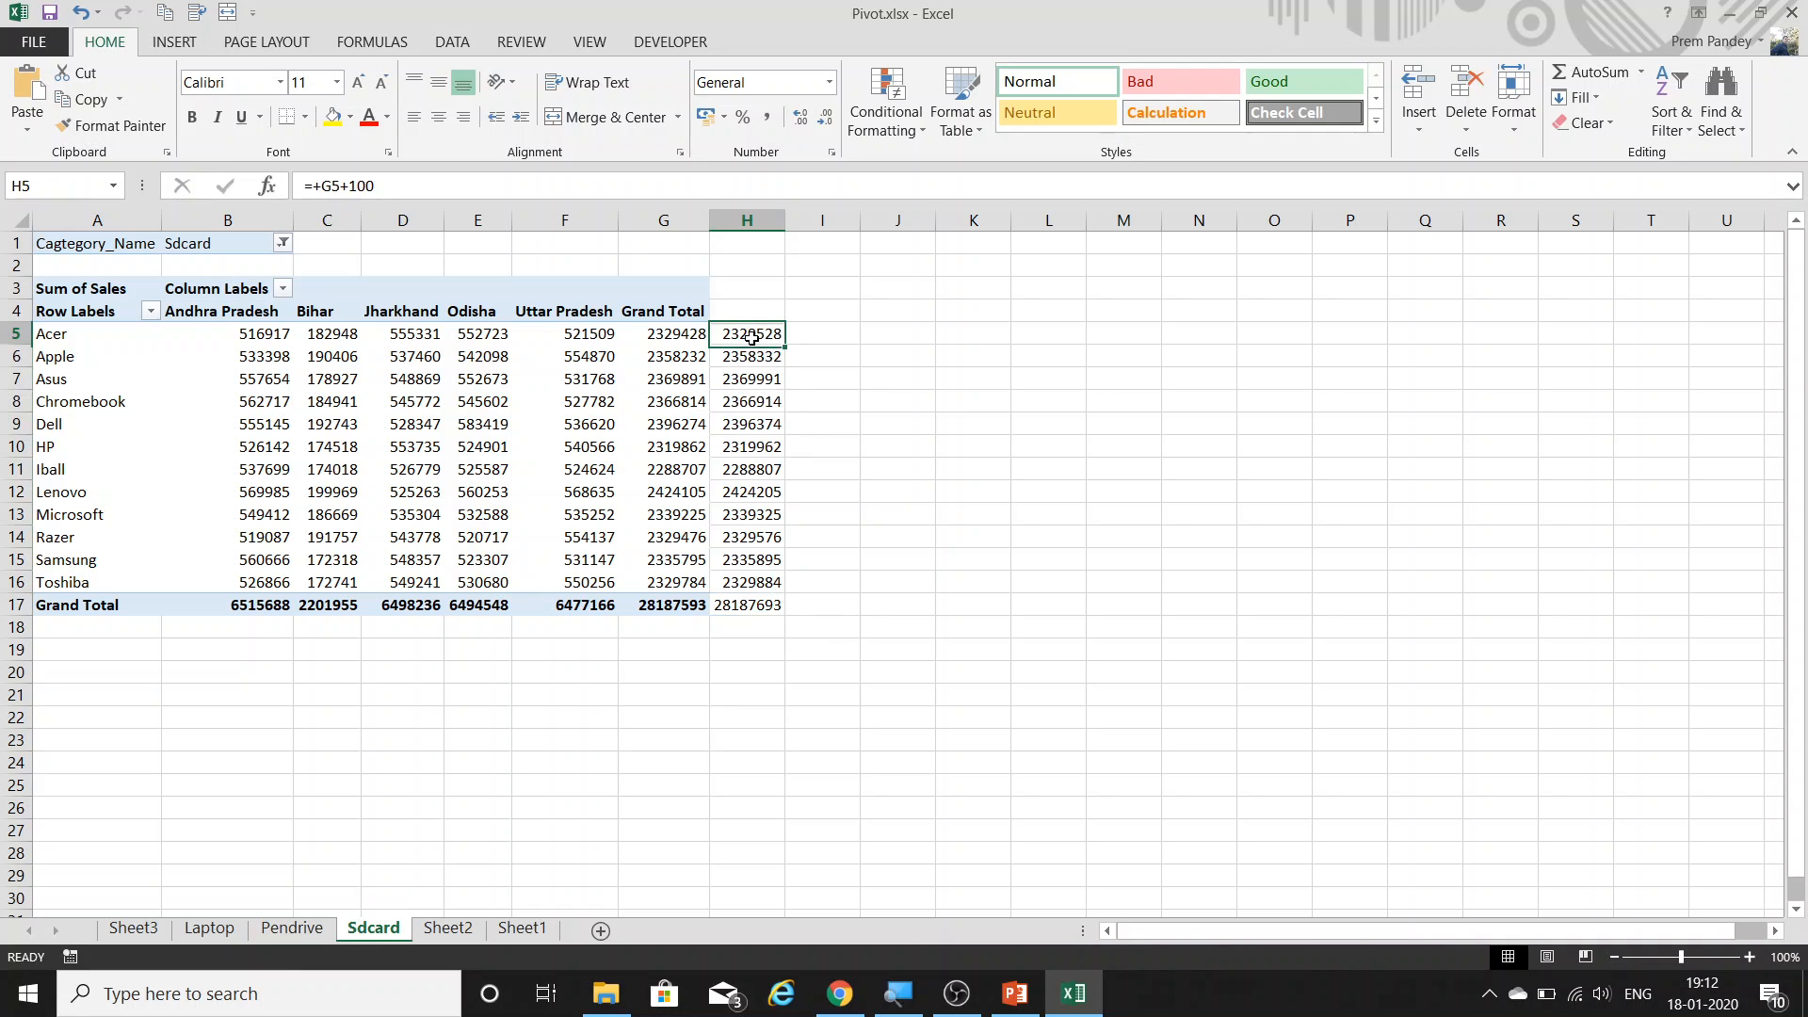
Clear the formulas in H5:H17 and turn Generate GetPivotData back on for the Sdcard PivotTable.
click(751, 336)
key(ctrl+shift+Down)
key(Delete)
click(235, 380)
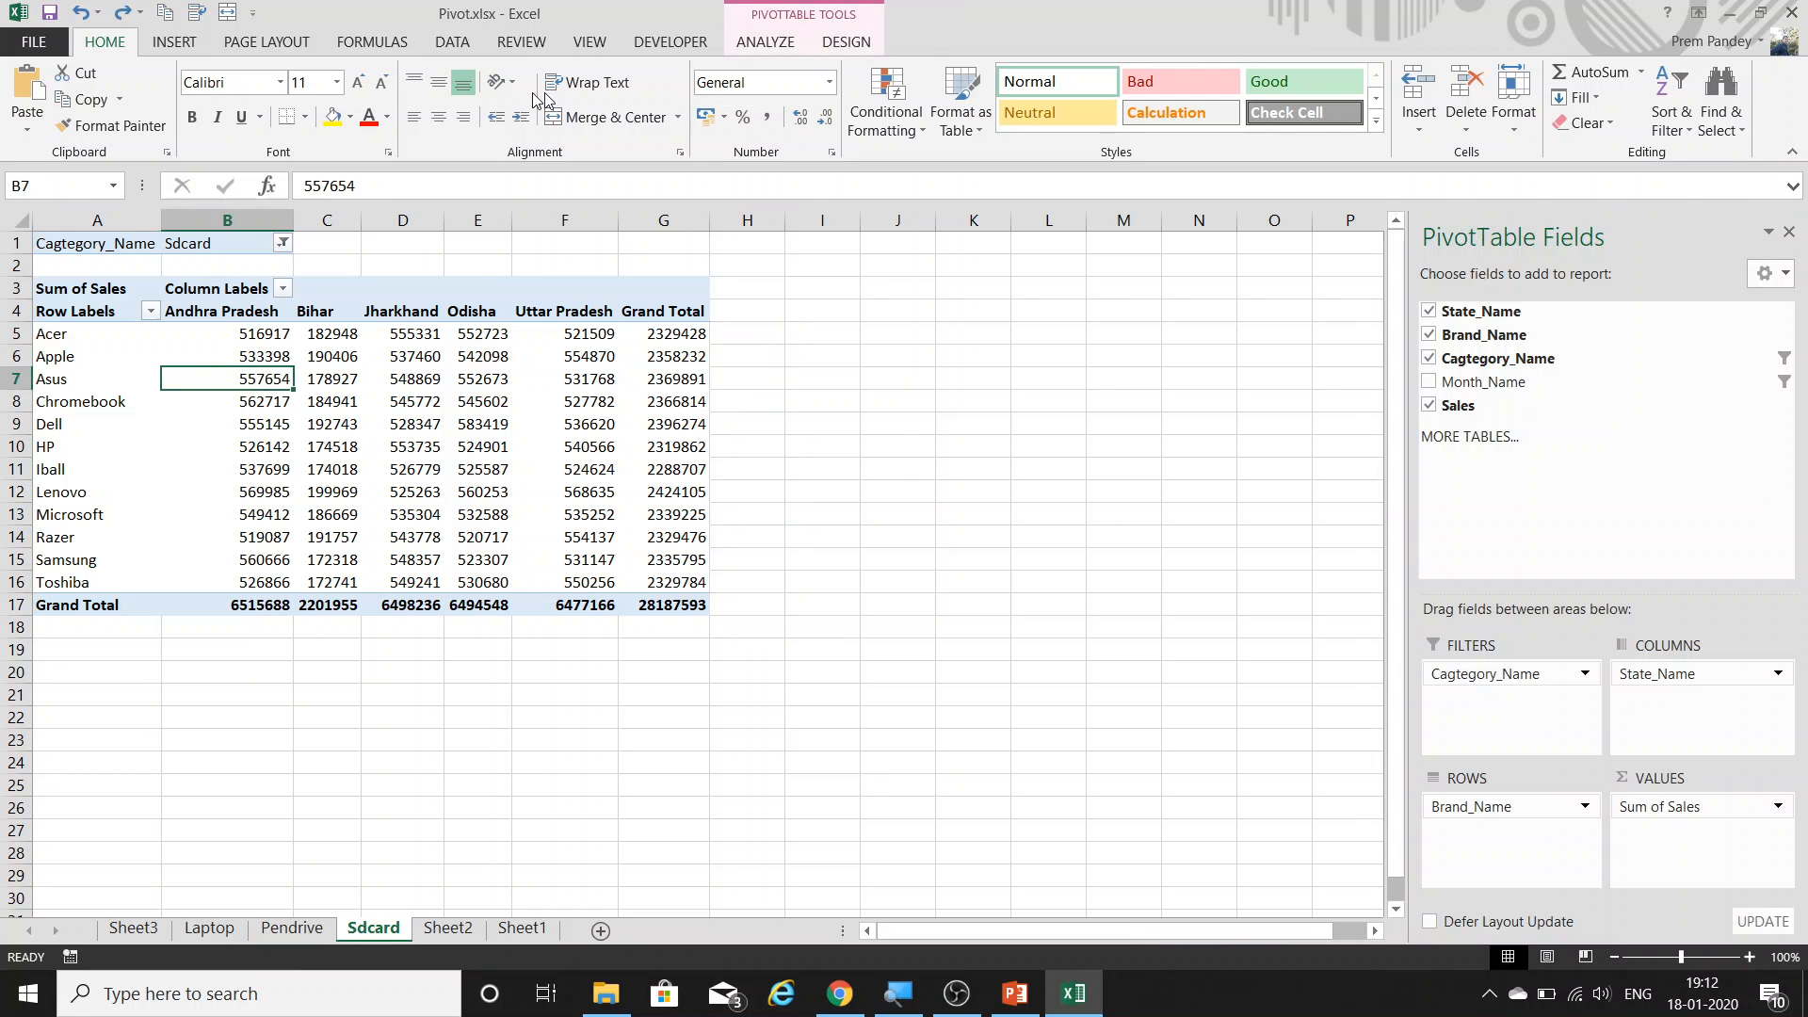
click(764, 41)
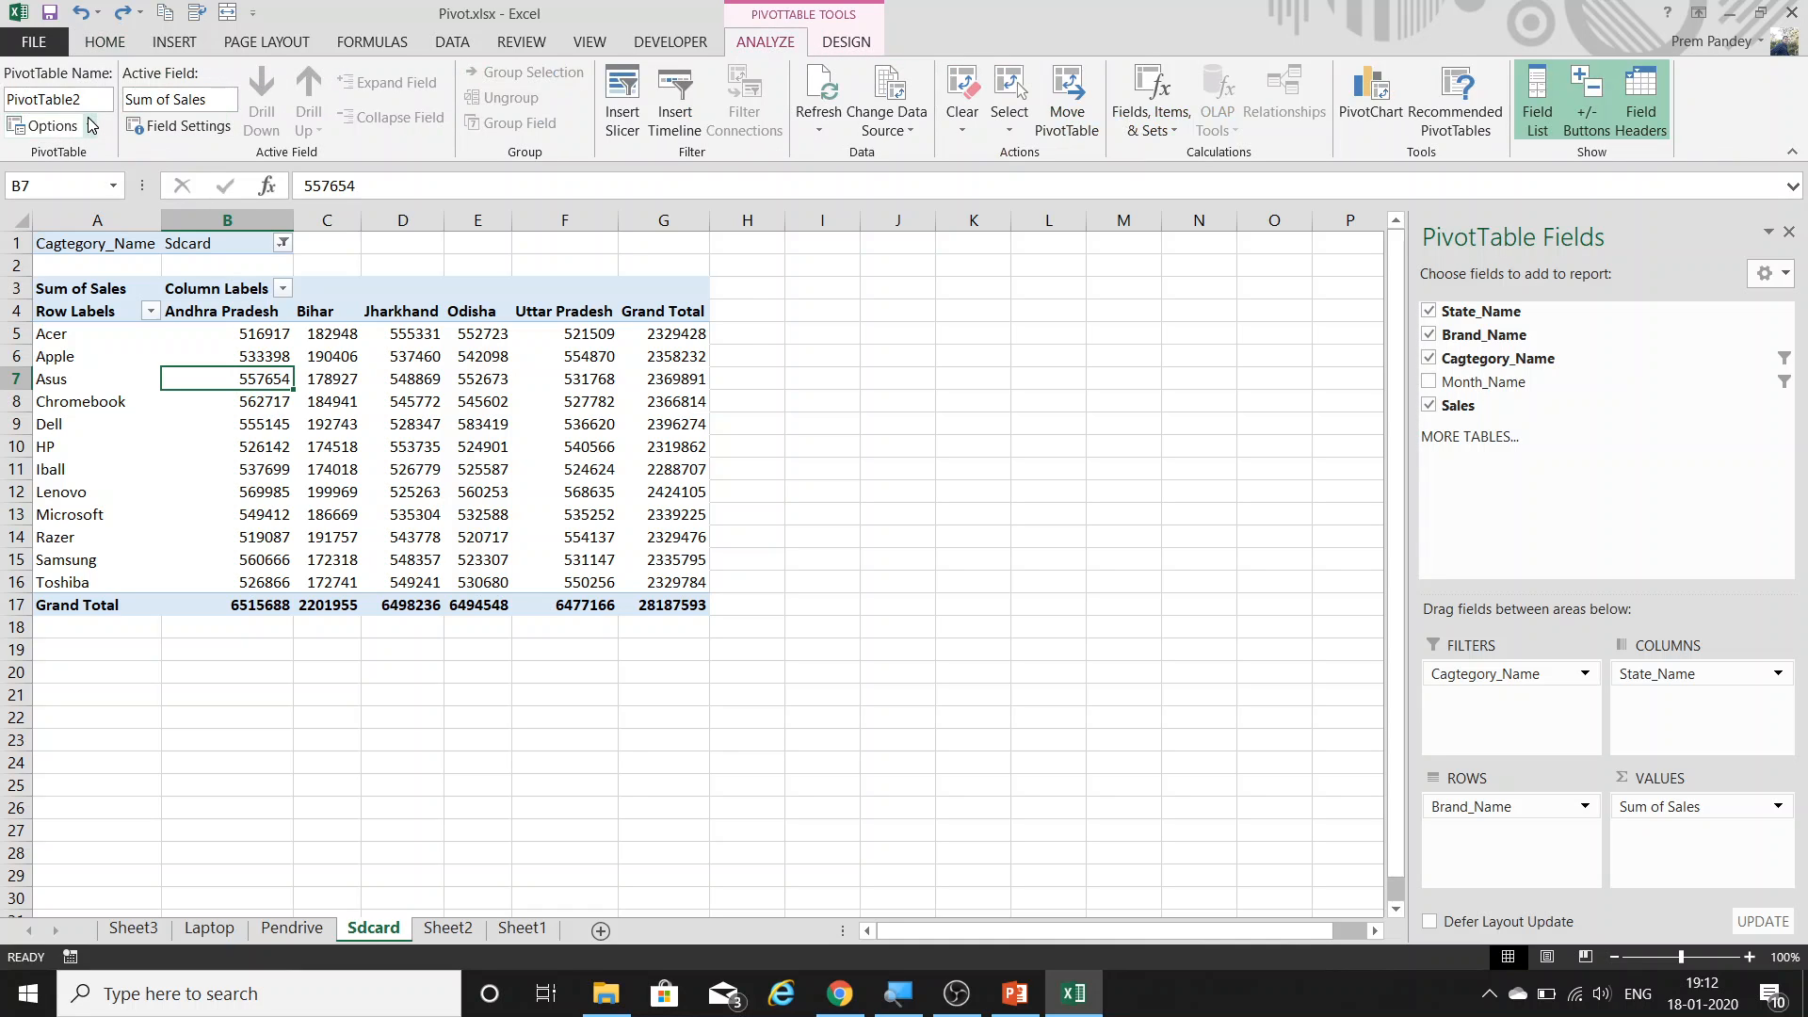
click(89, 125)
click(63, 255)
Enter a GETPIVOTDATA formula in H5 that adds 500 to Acer's Grand Total sales.
drag(735, 333, 753, 350)
text(=)
key(Left)
key(Escape)
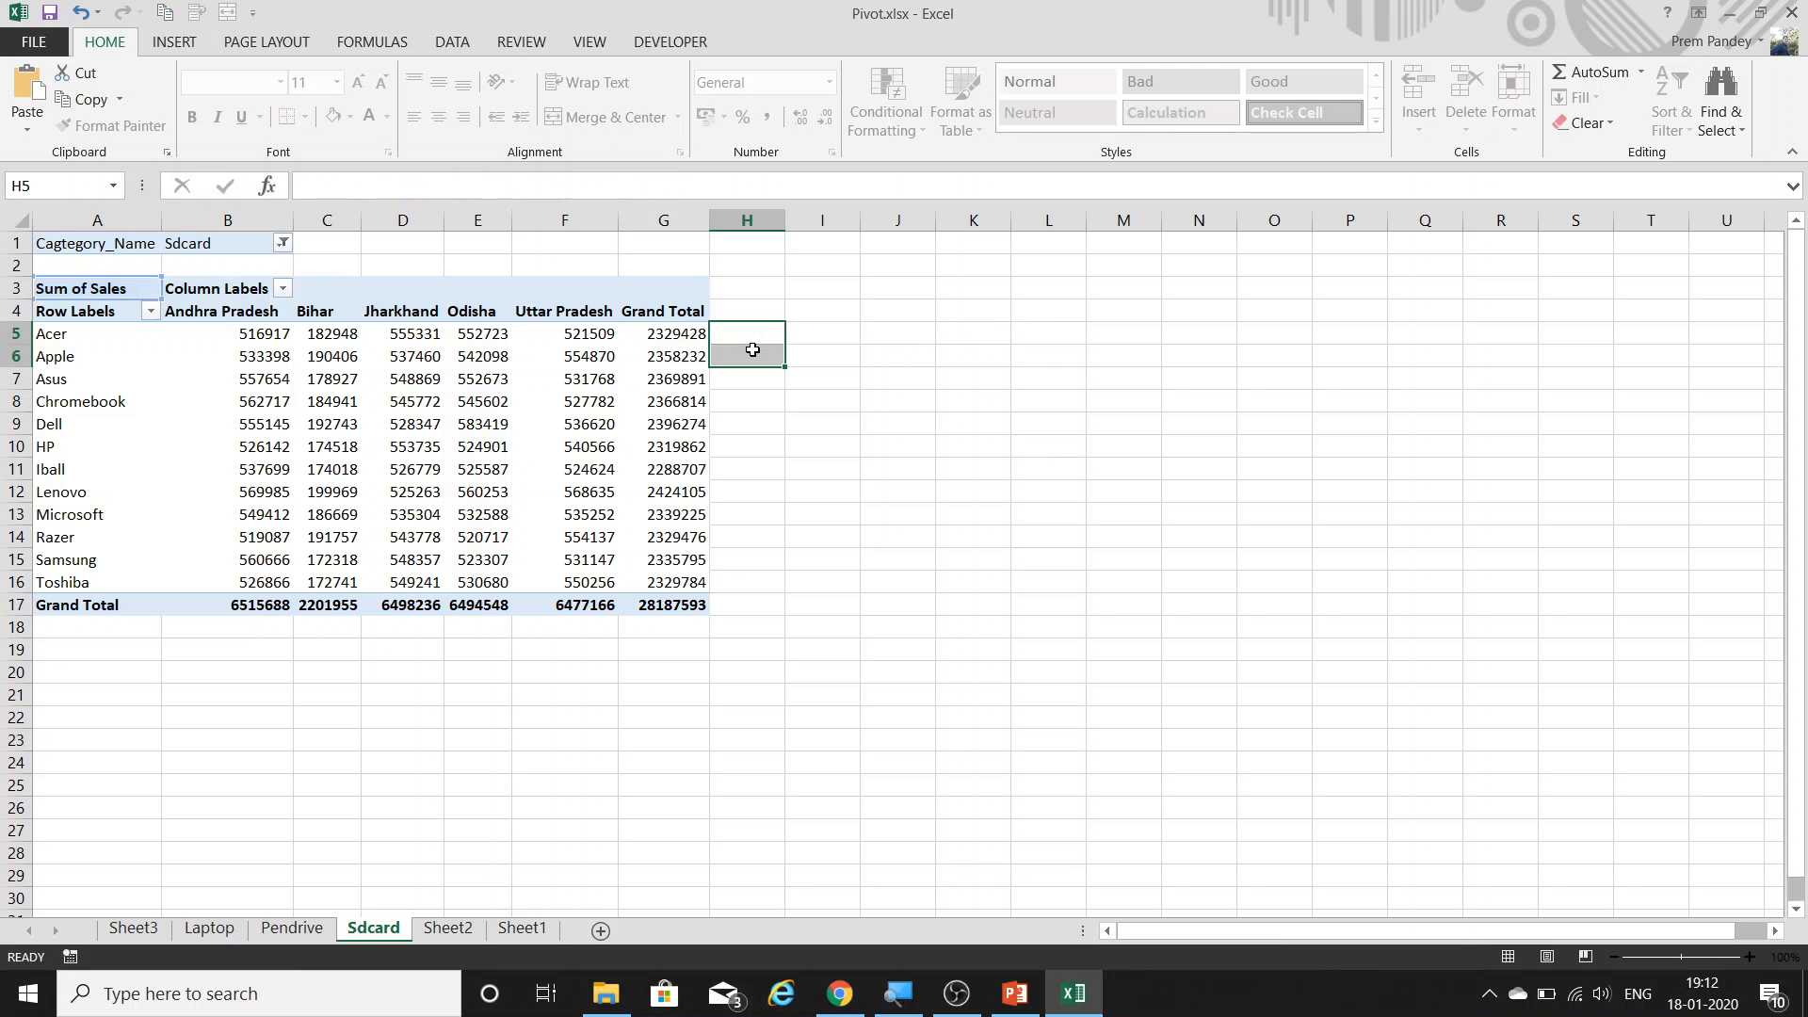
text(+)
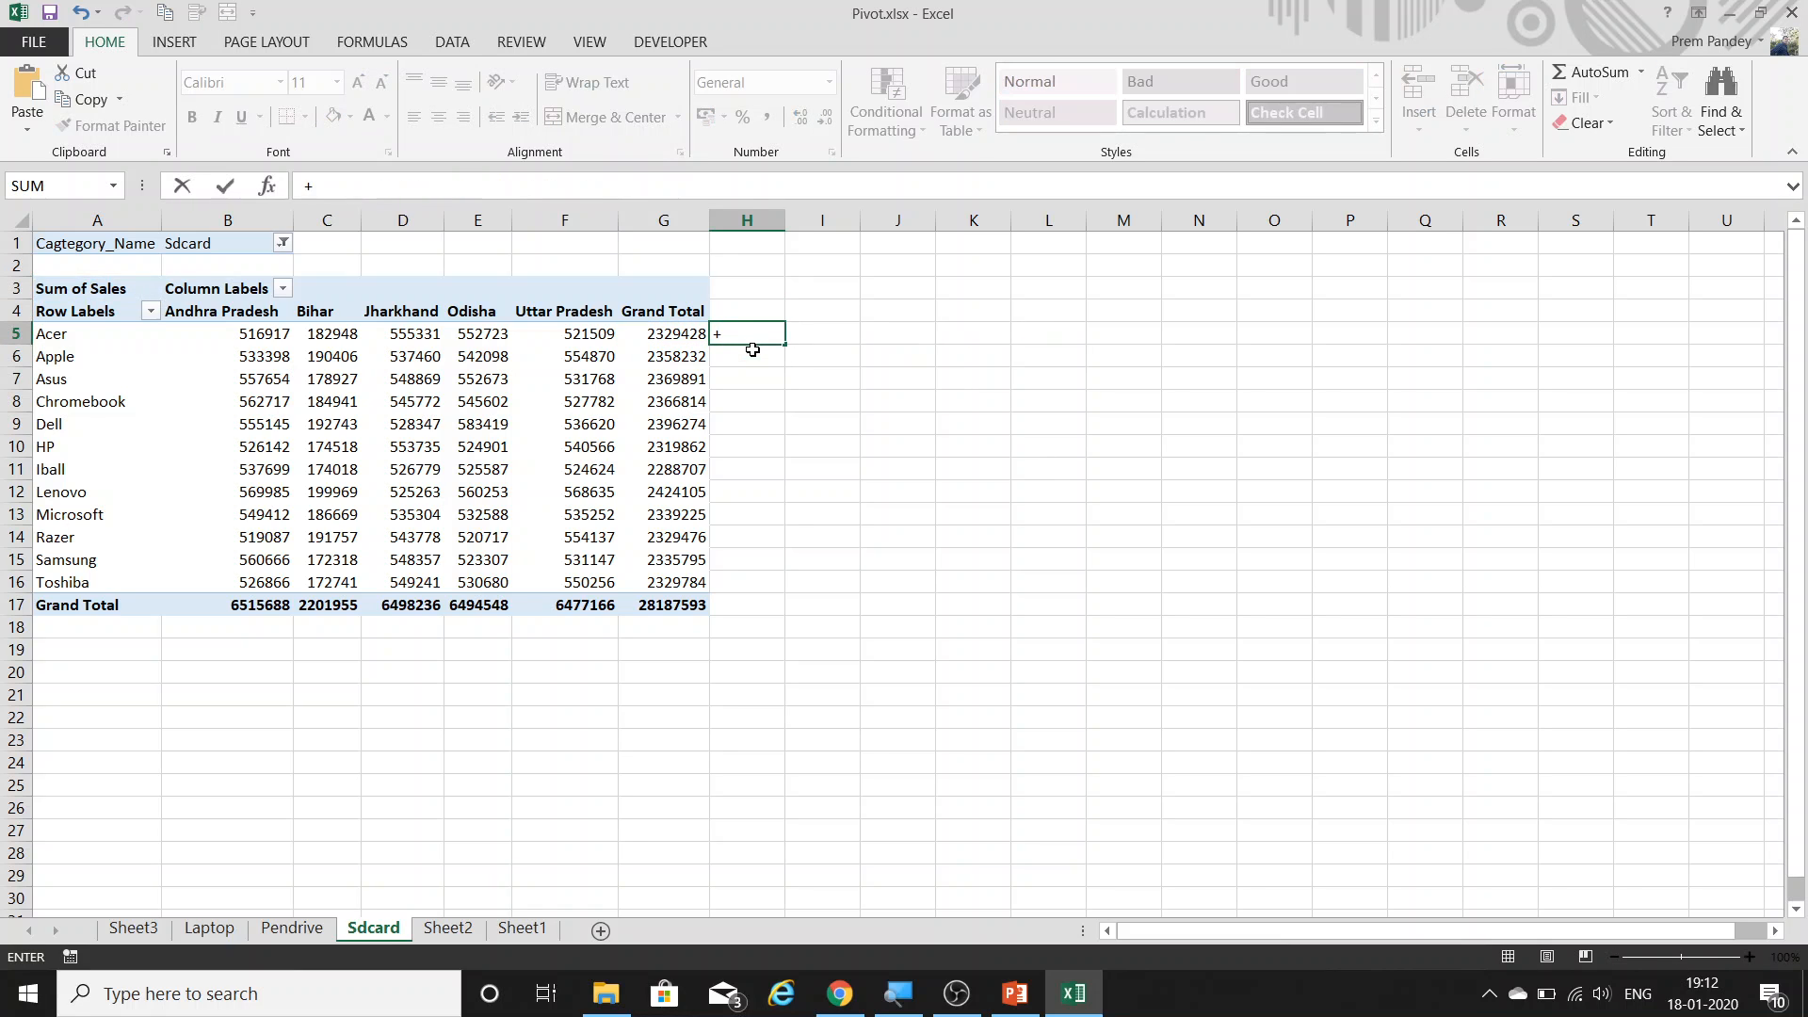
key(Left)
text(+500)
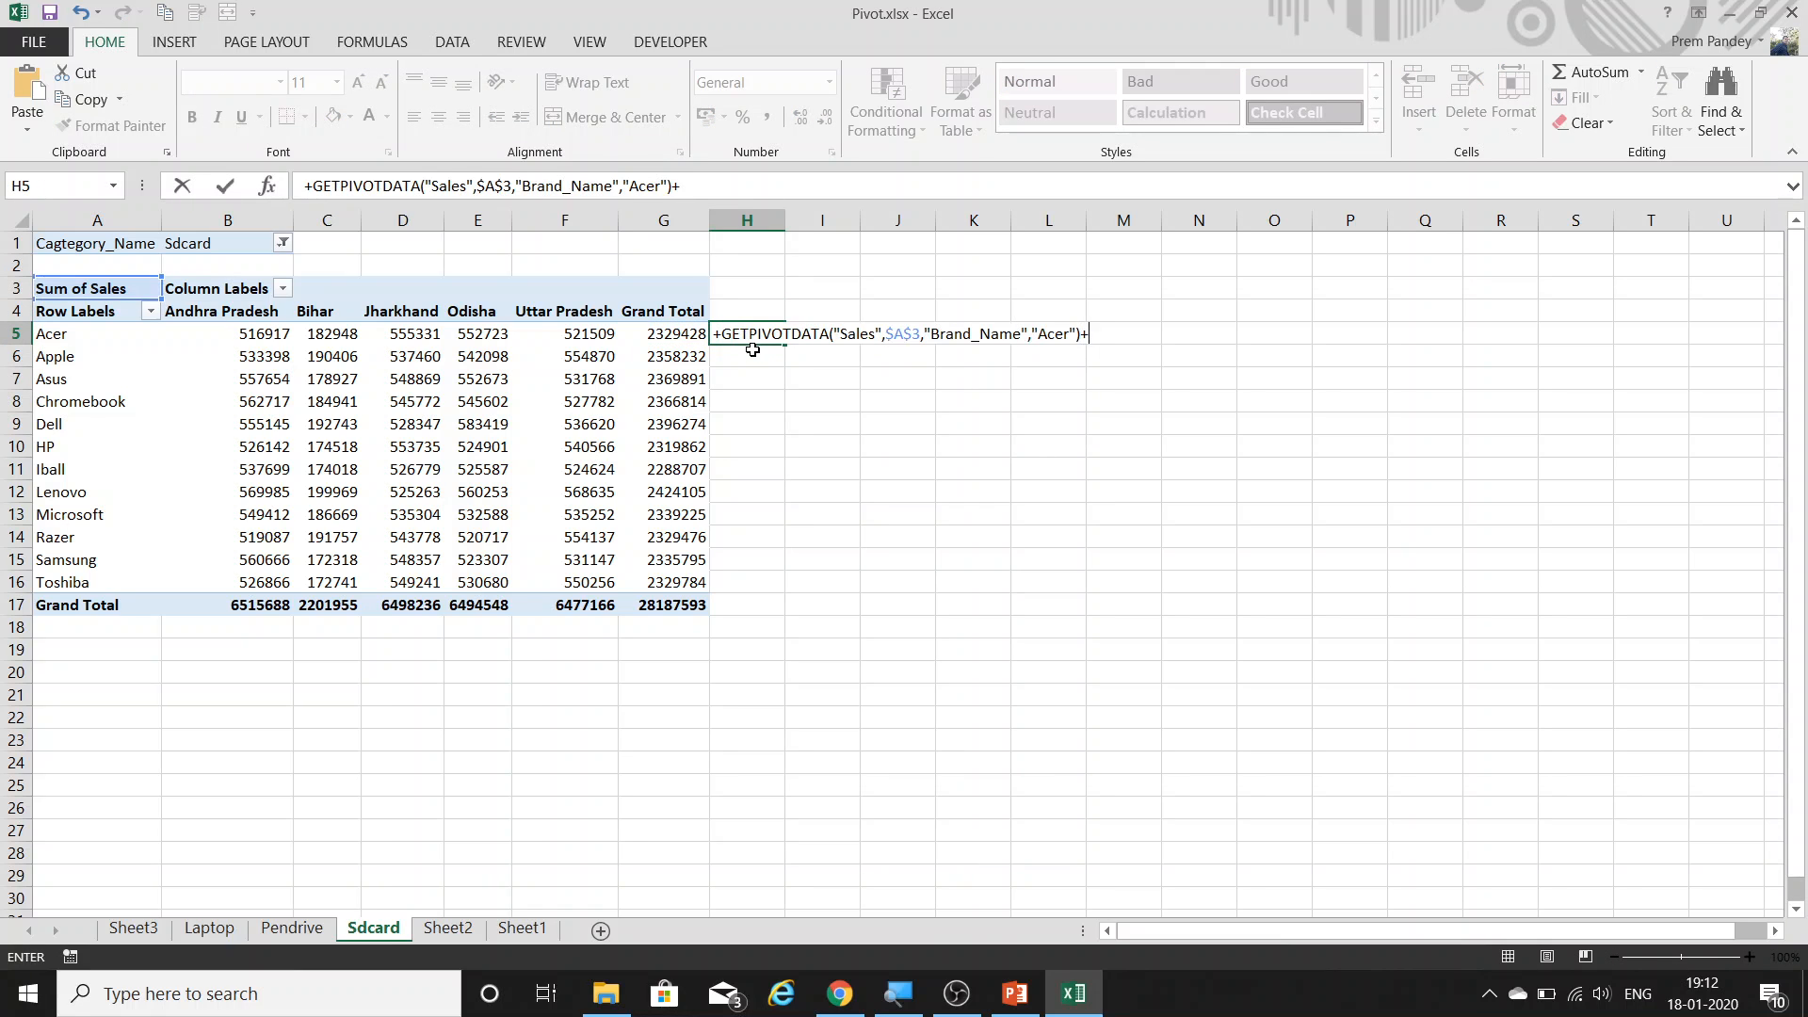
key(Return)
Copy the GETPIVOTDATA formula from H5 down through H17 and check the formula in H5.
key(ctrl+c)
key(shift+Down)
key(shift+Down)
key(shift+Down)
key(shift+Down)
key(shift+Down)
key(shift+Down)
key(shift+Down)
key(shift+Down)
key(shift+Down)
key(shift+Down)
key(shift+Down)
key(shift+Down)
key(ctrl+v)
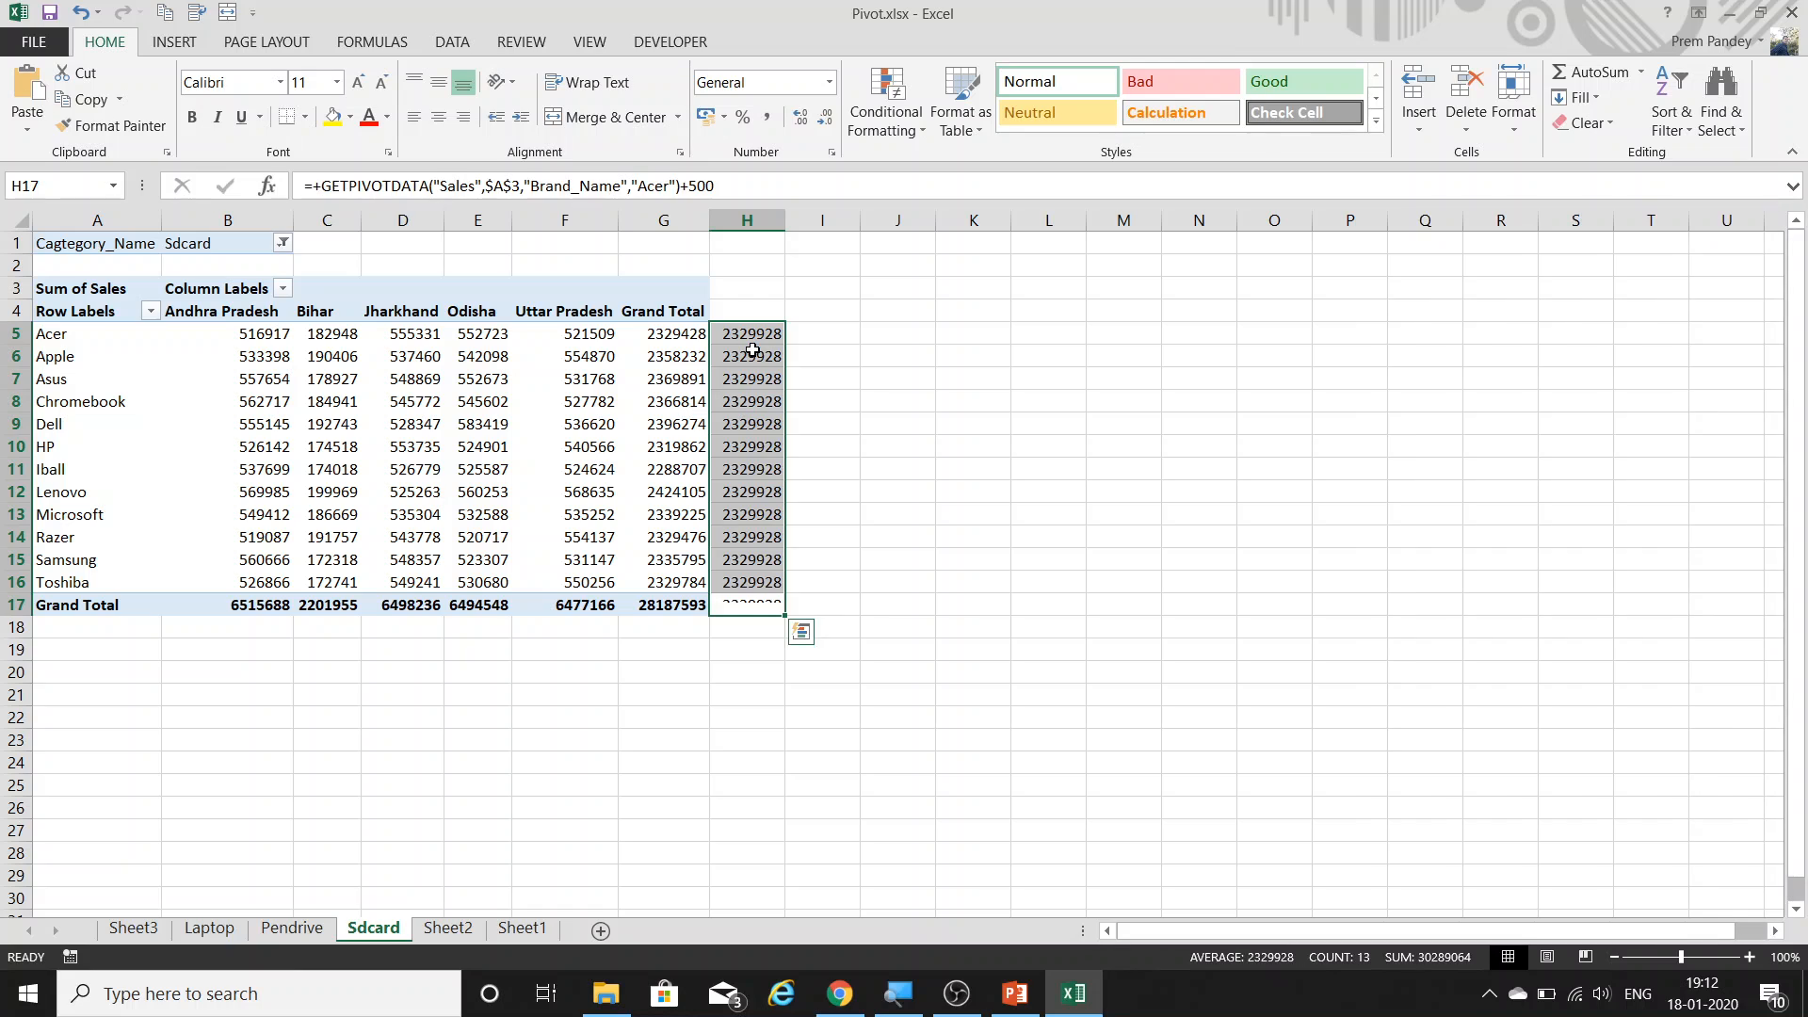
click(754, 334)
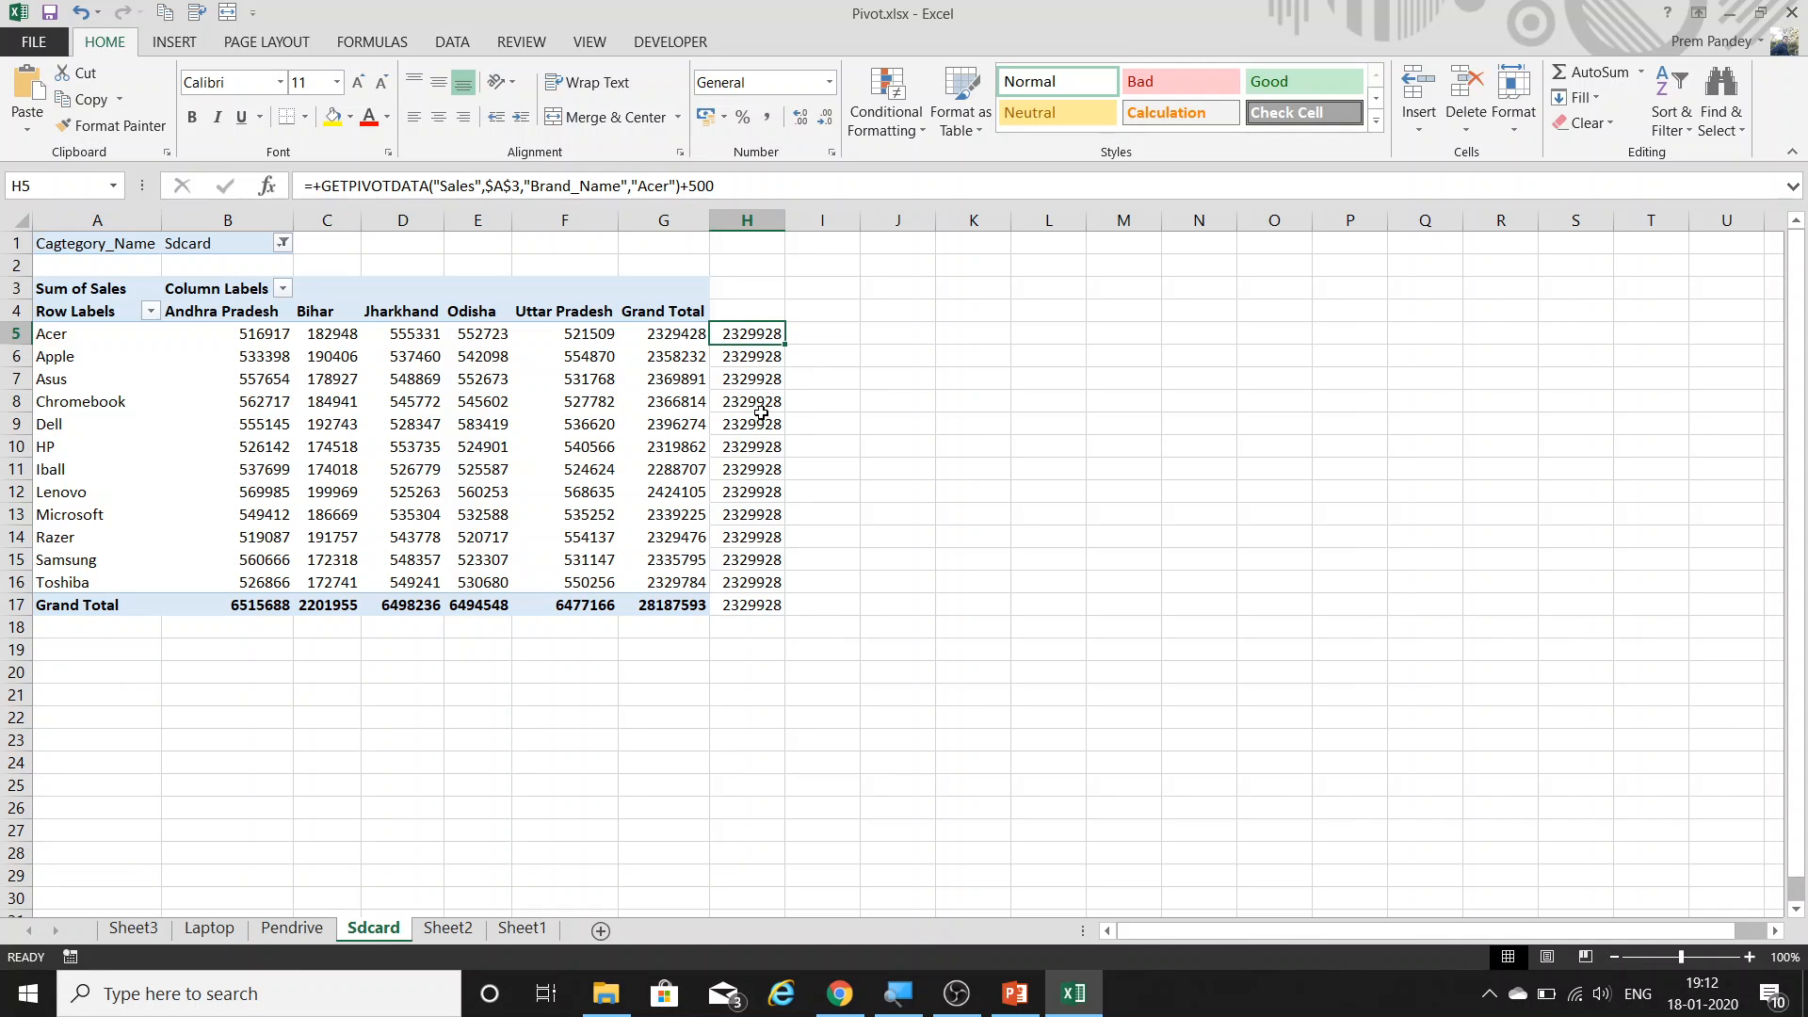
Switch off Generate GetPivotData for the Sdcard PivotTable.
click(407, 402)
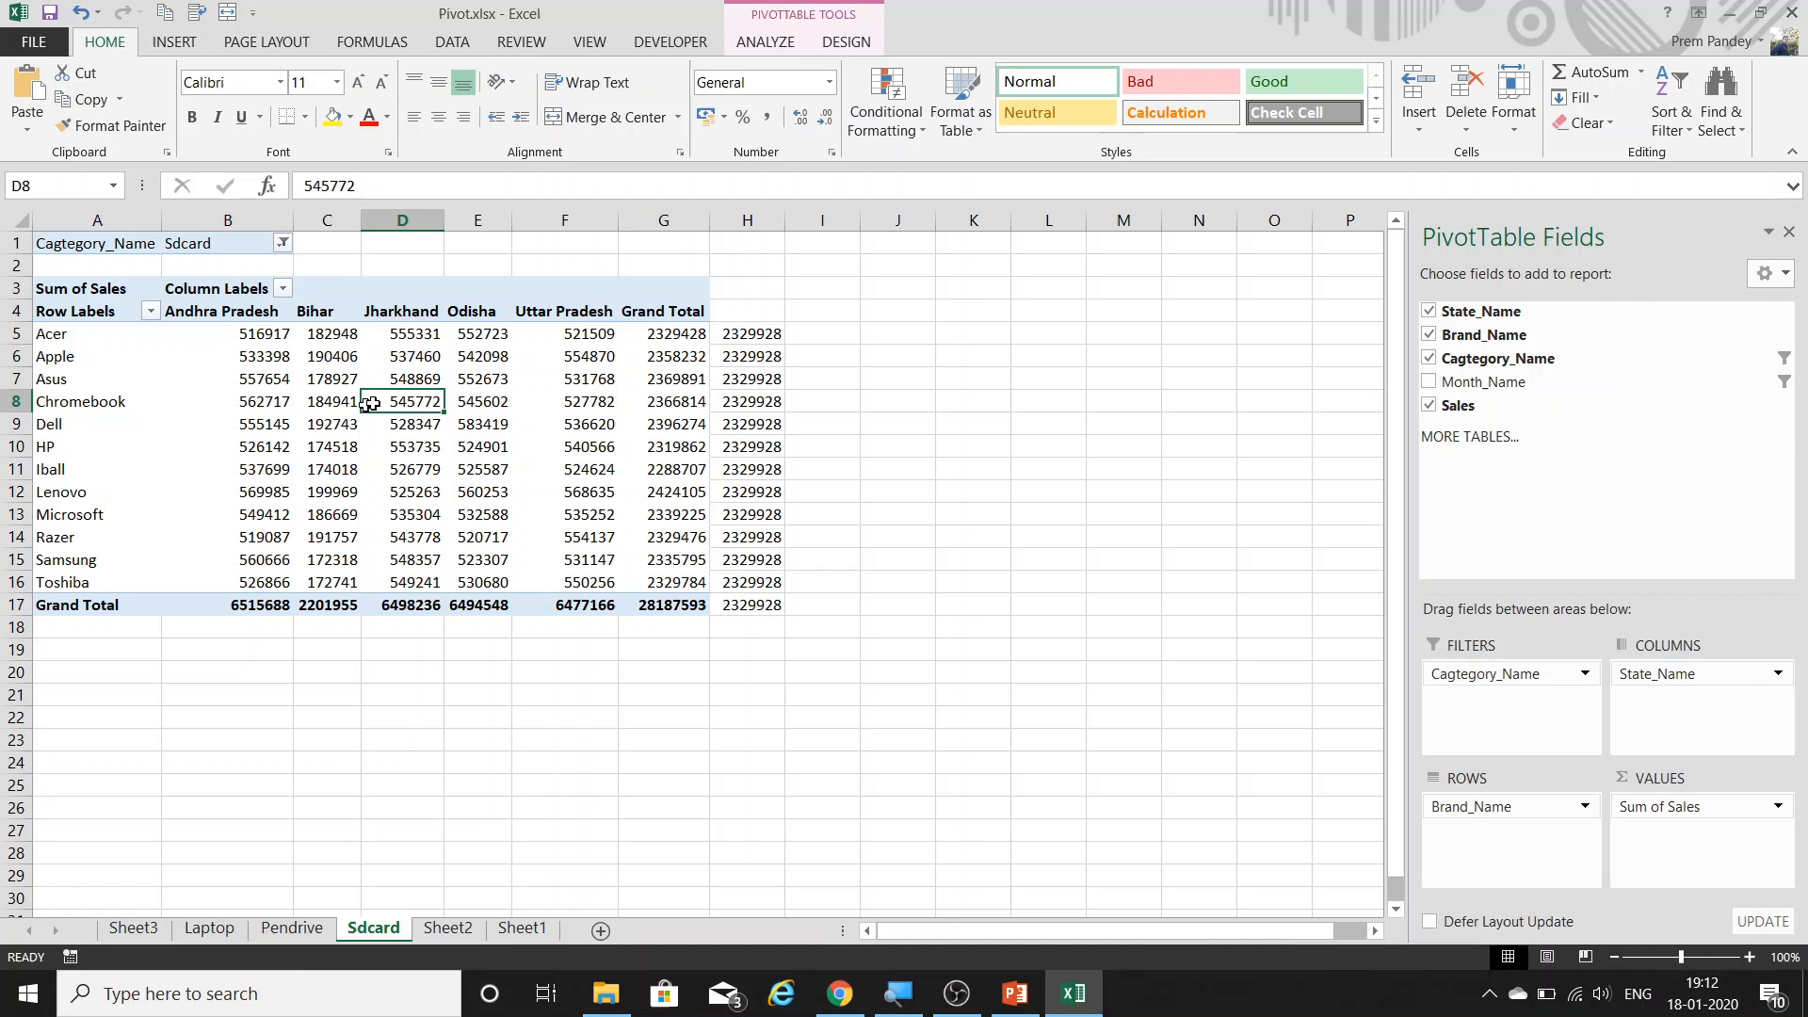
click(771, 43)
click(88, 125)
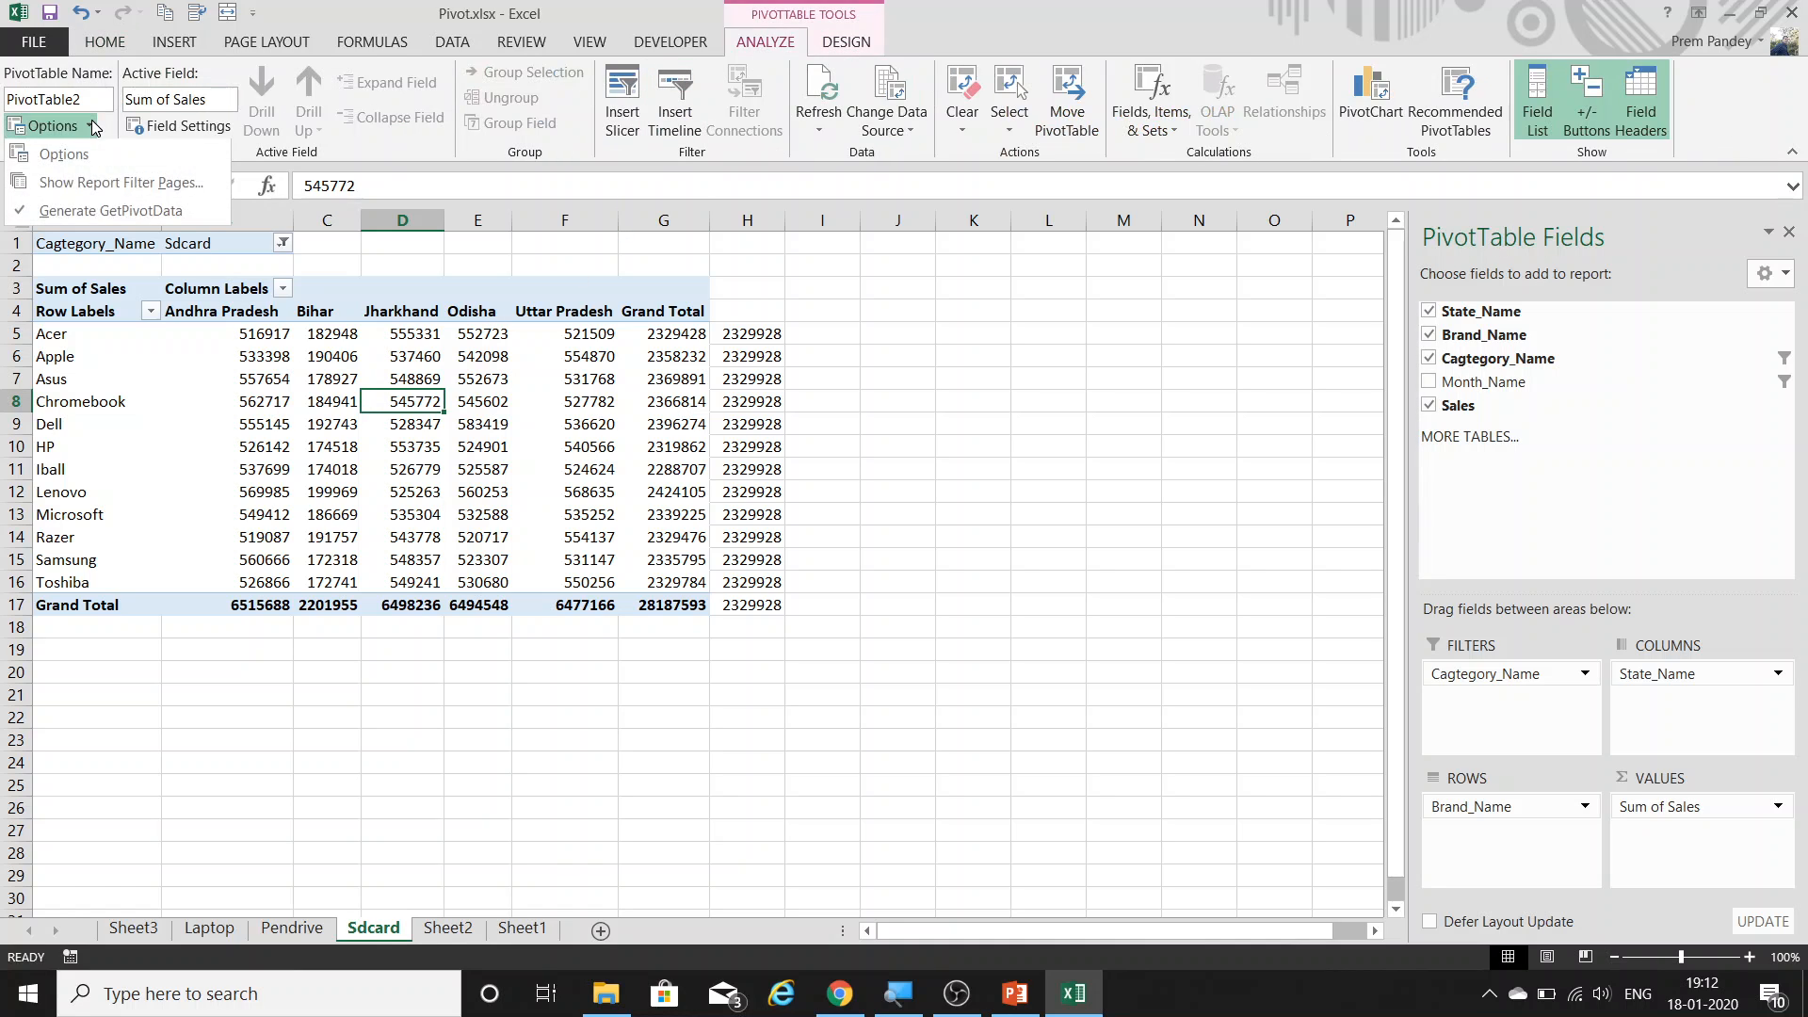
click(52, 215)
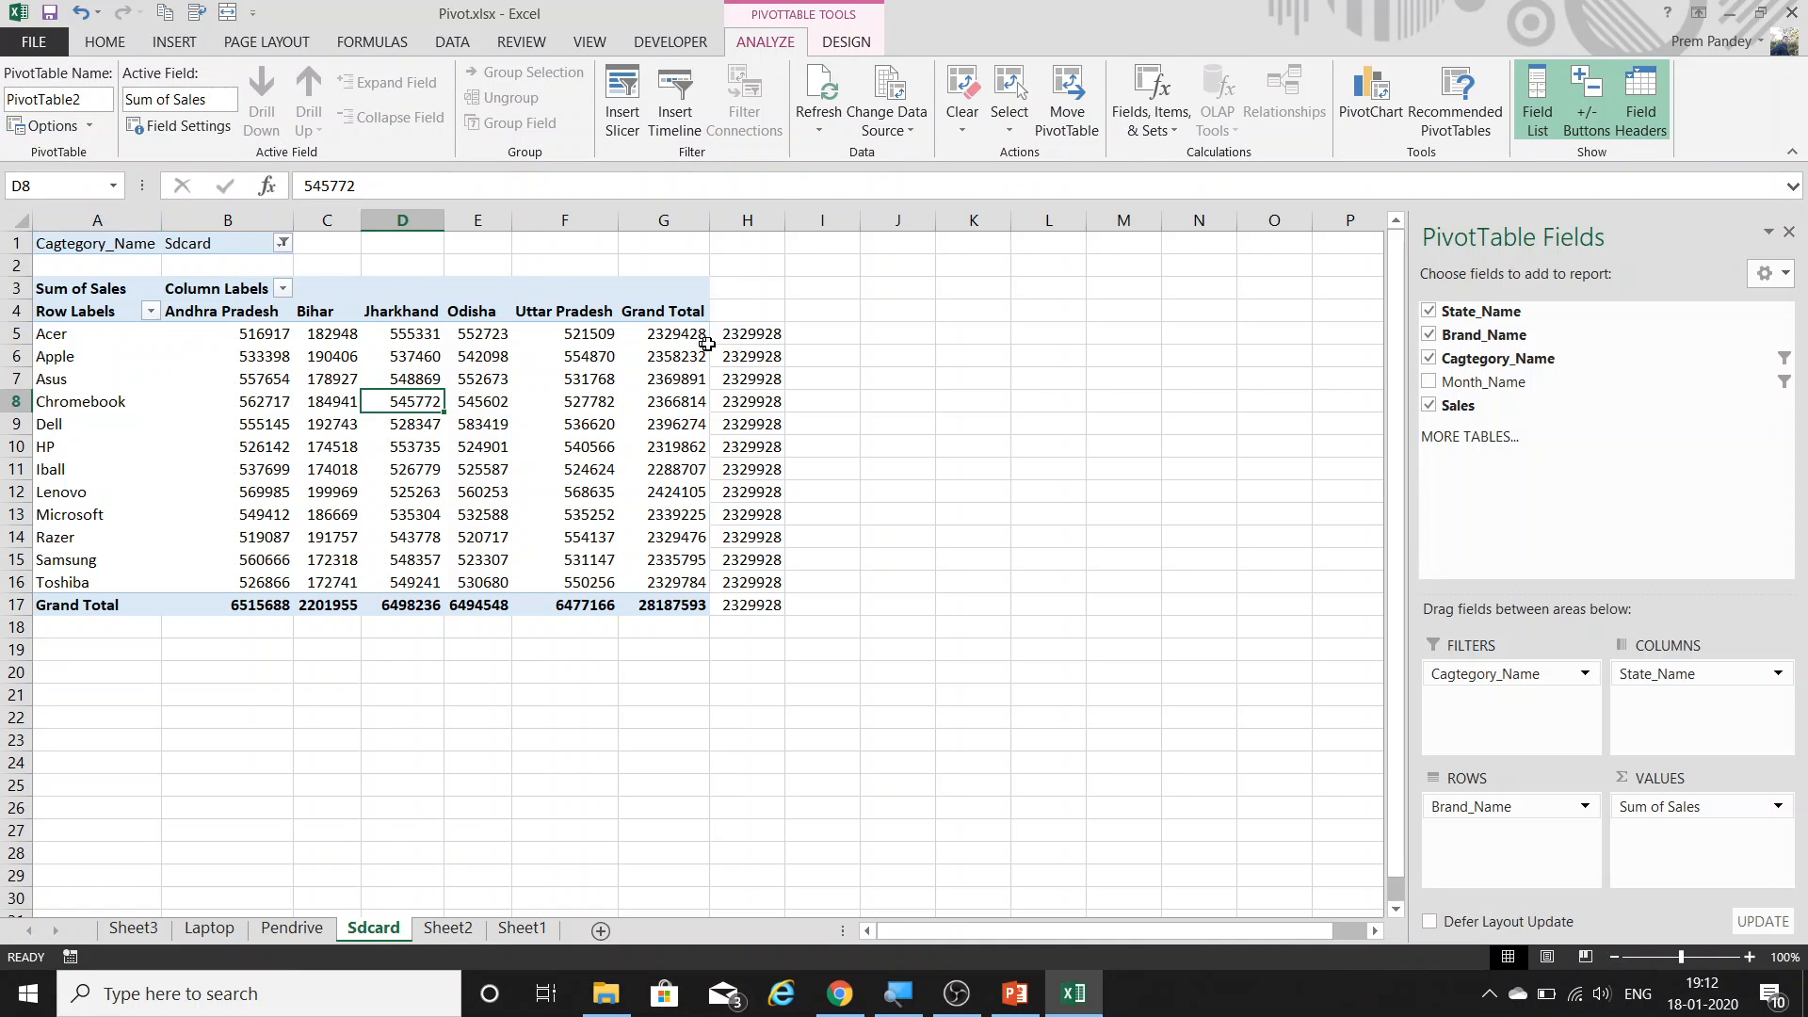
Replace the H5 formula with +G5+500 and fill it down to H17.
click(743, 329)
text(+)
key(Left)
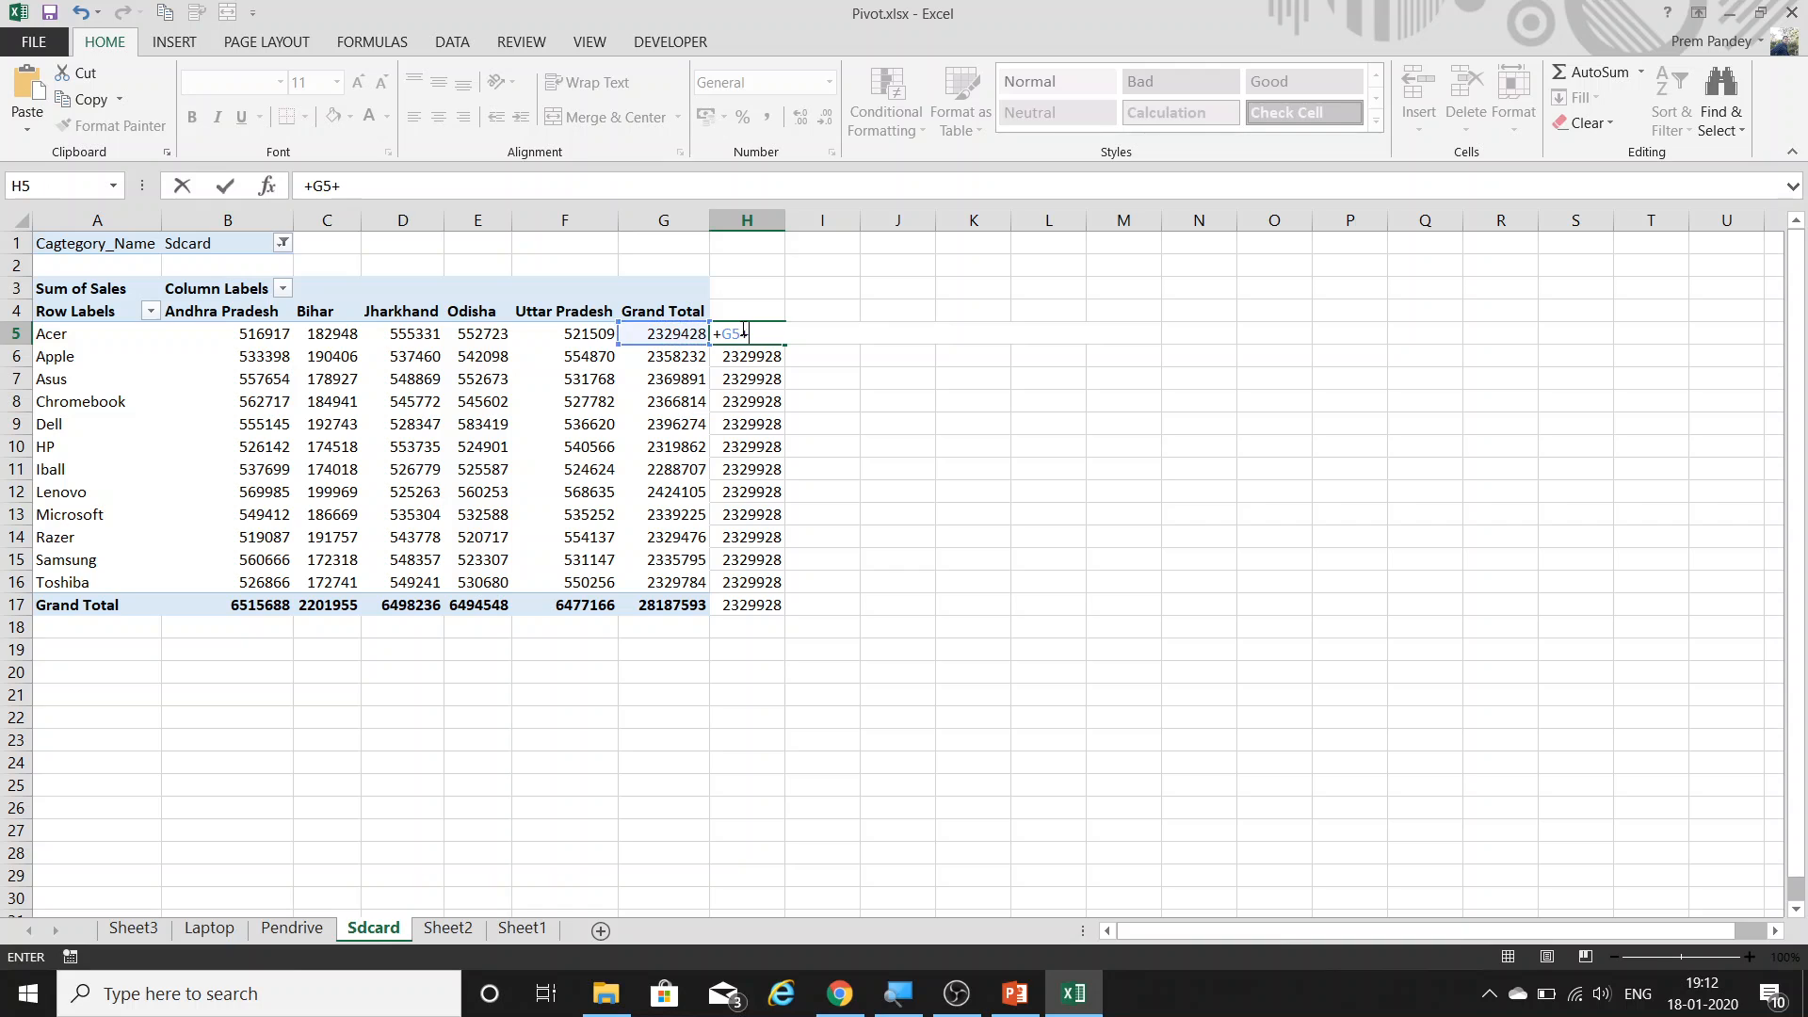
text(+500)
key(Return)
key(Up)
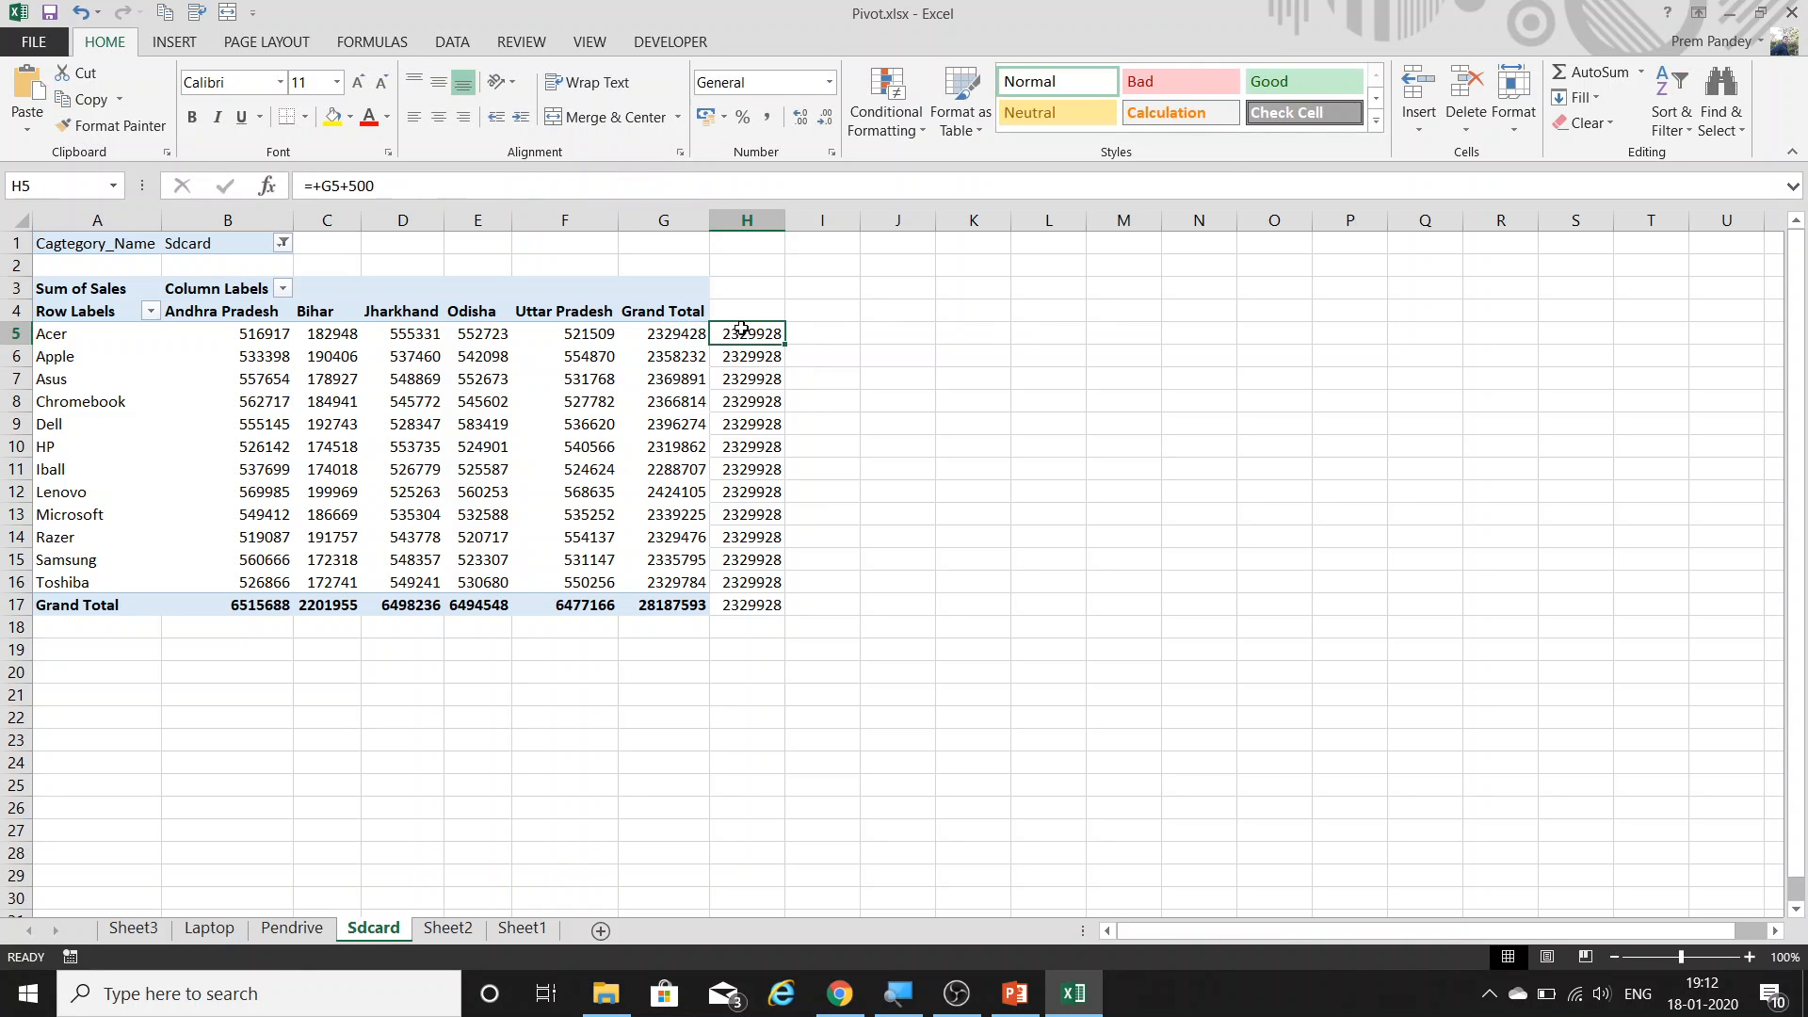
key(ctrl+shift+Down)
key(ctrl+d)
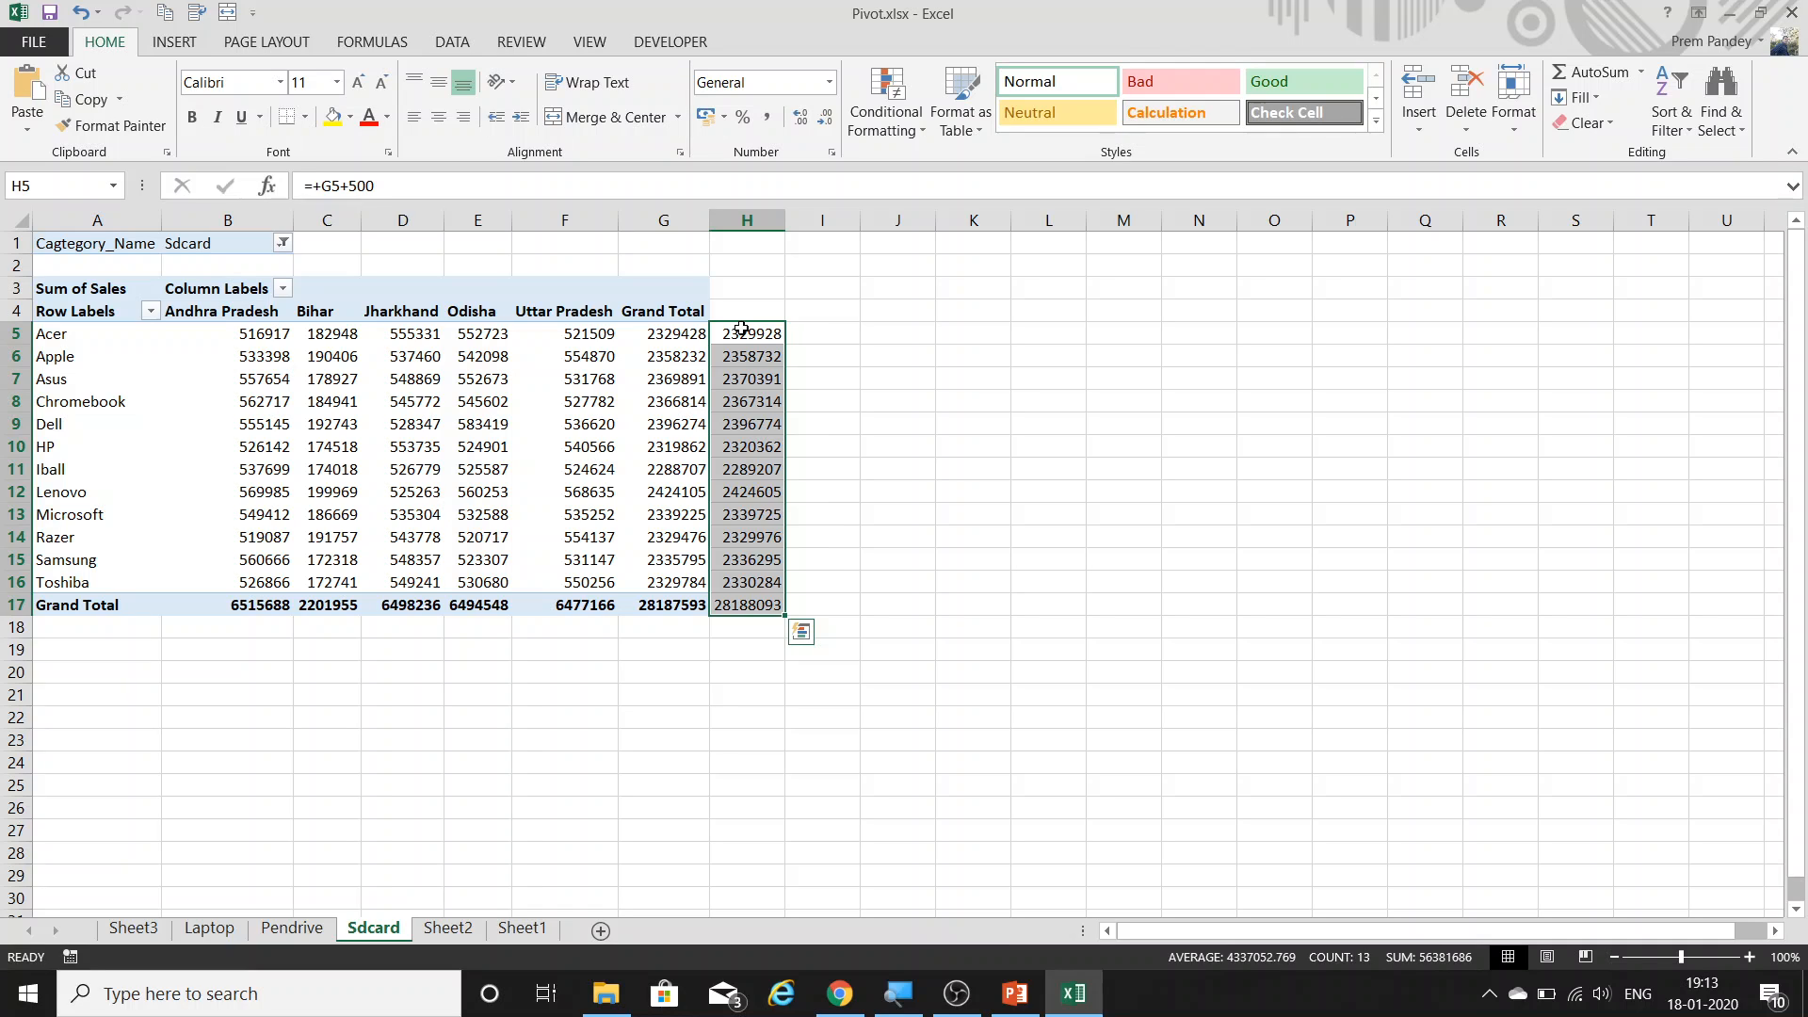
Clear all of column H and switch Generate GetPivotData on again for the PivotTable.
key(ctrl+space)
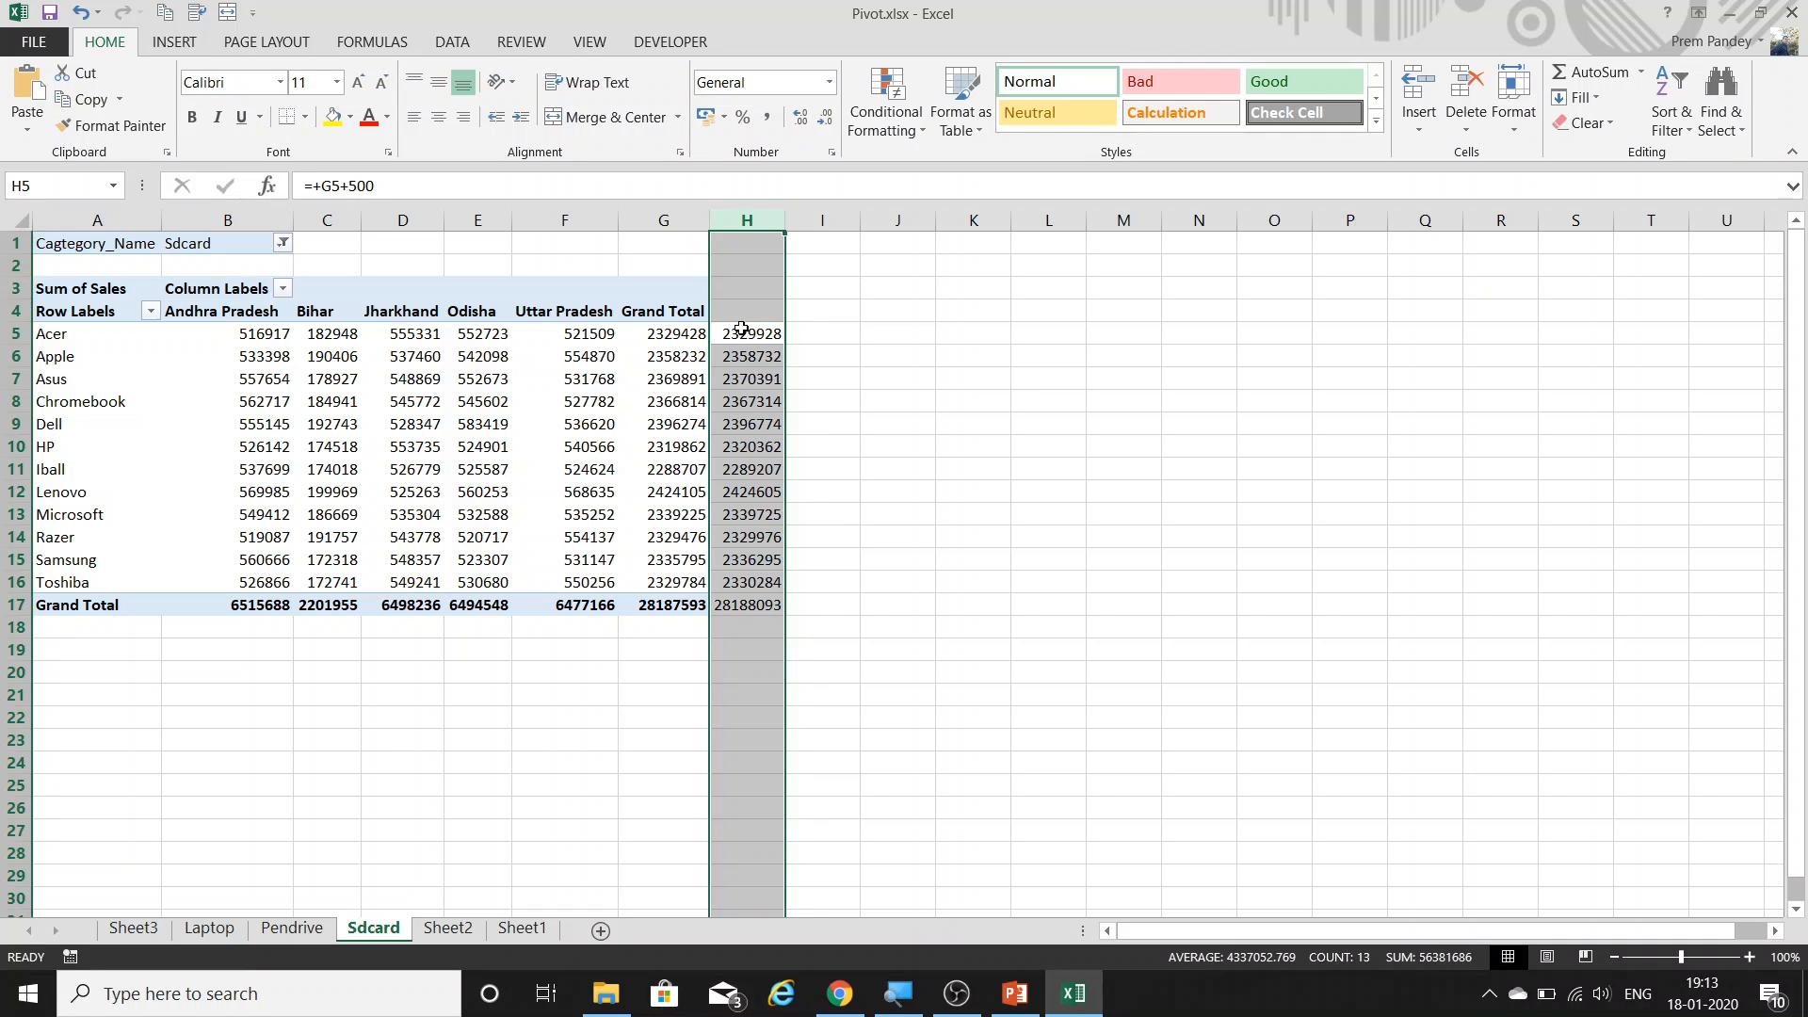
key(Delete)
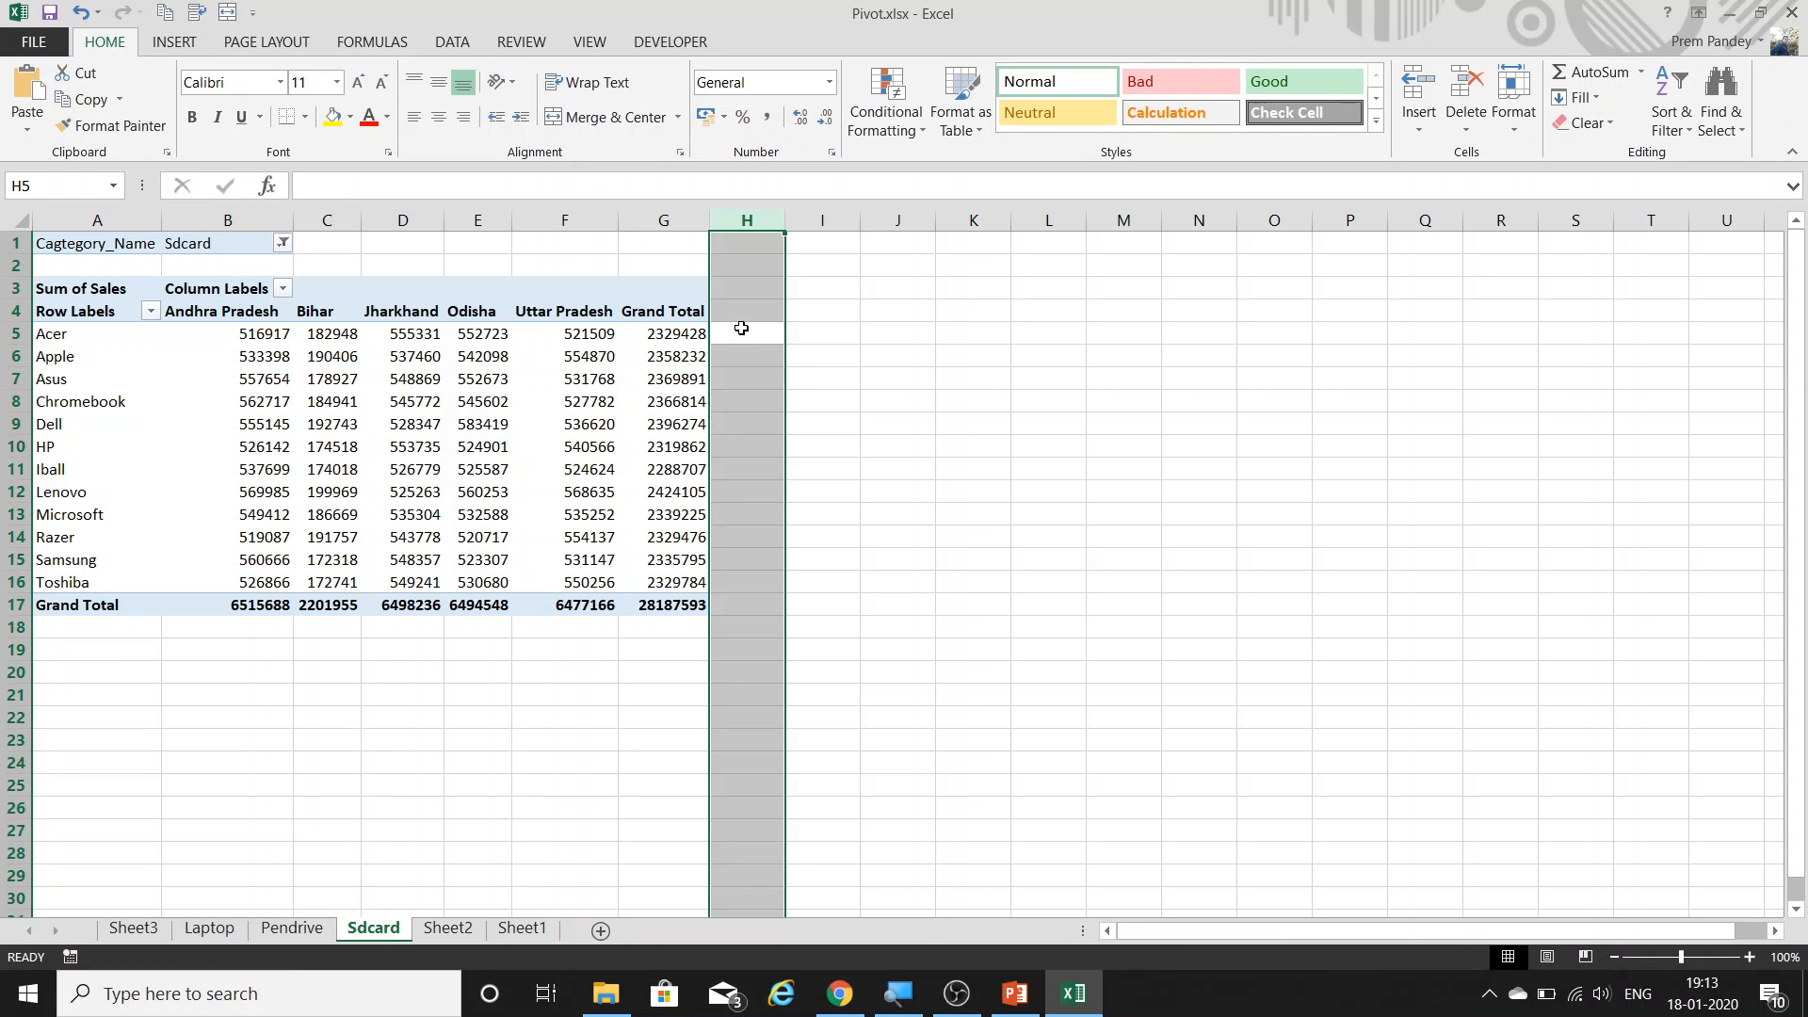
key(Right)
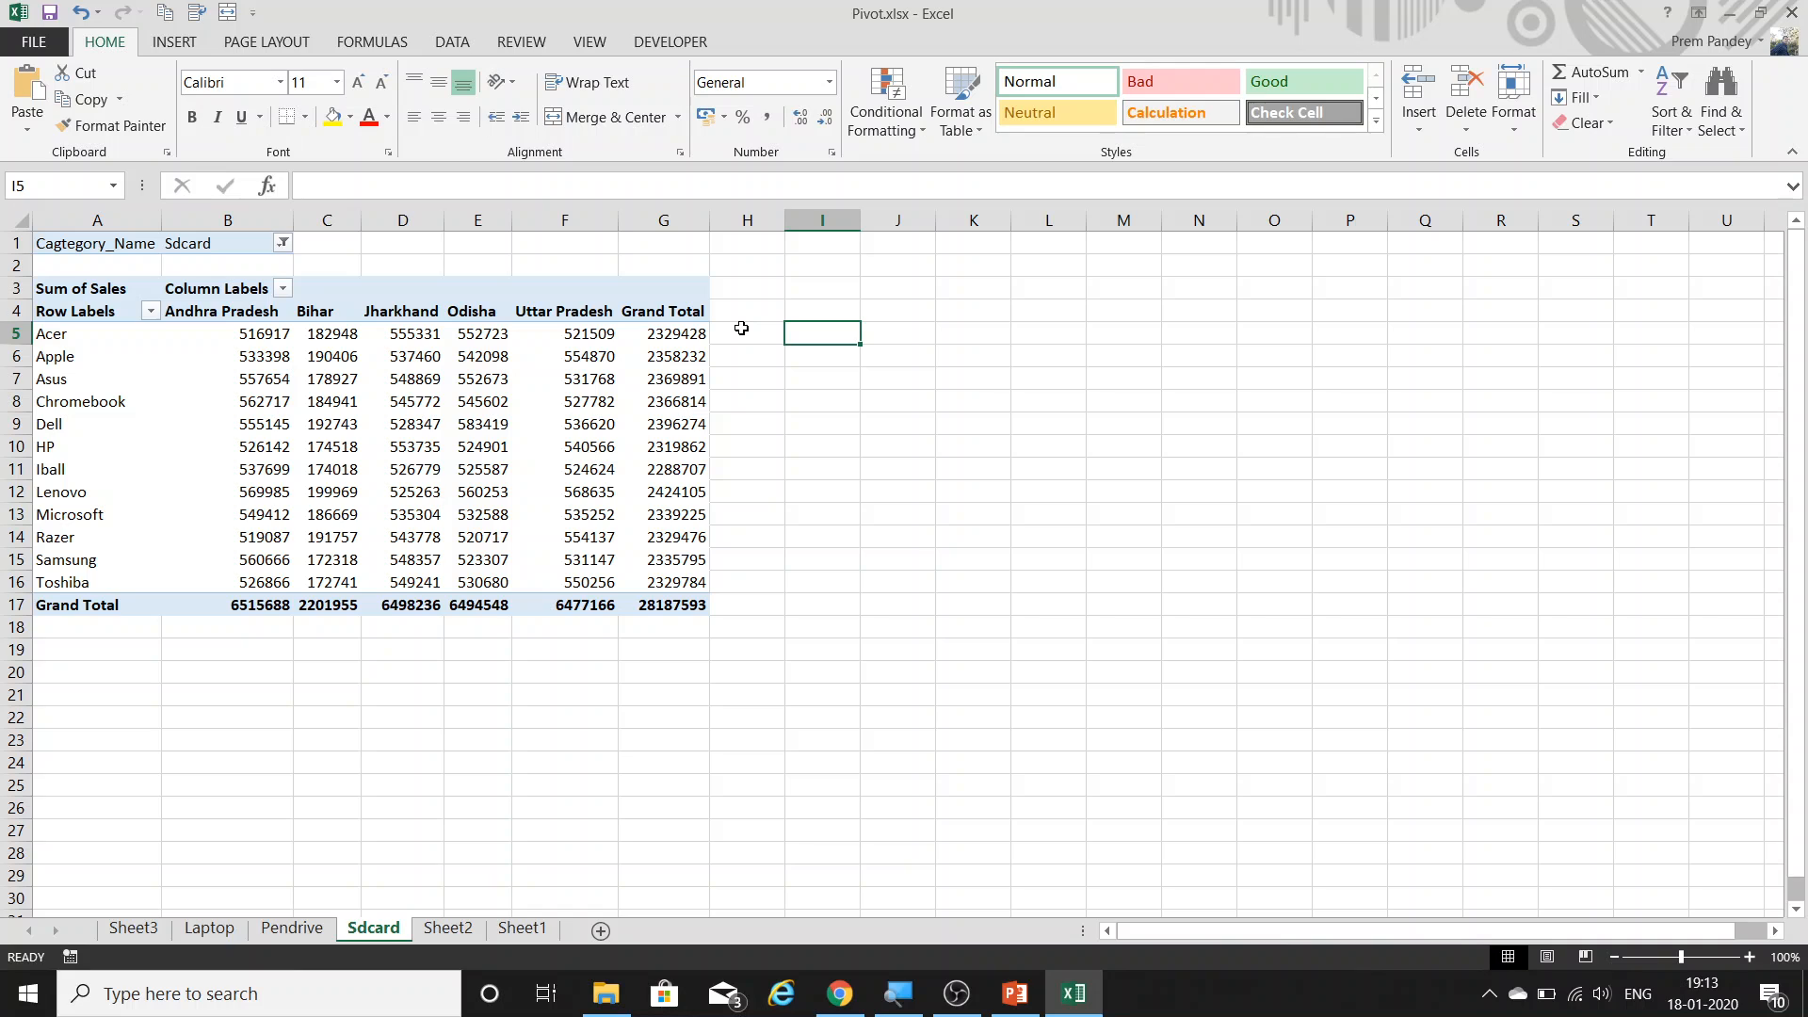
key(Left)
click(515, 395)
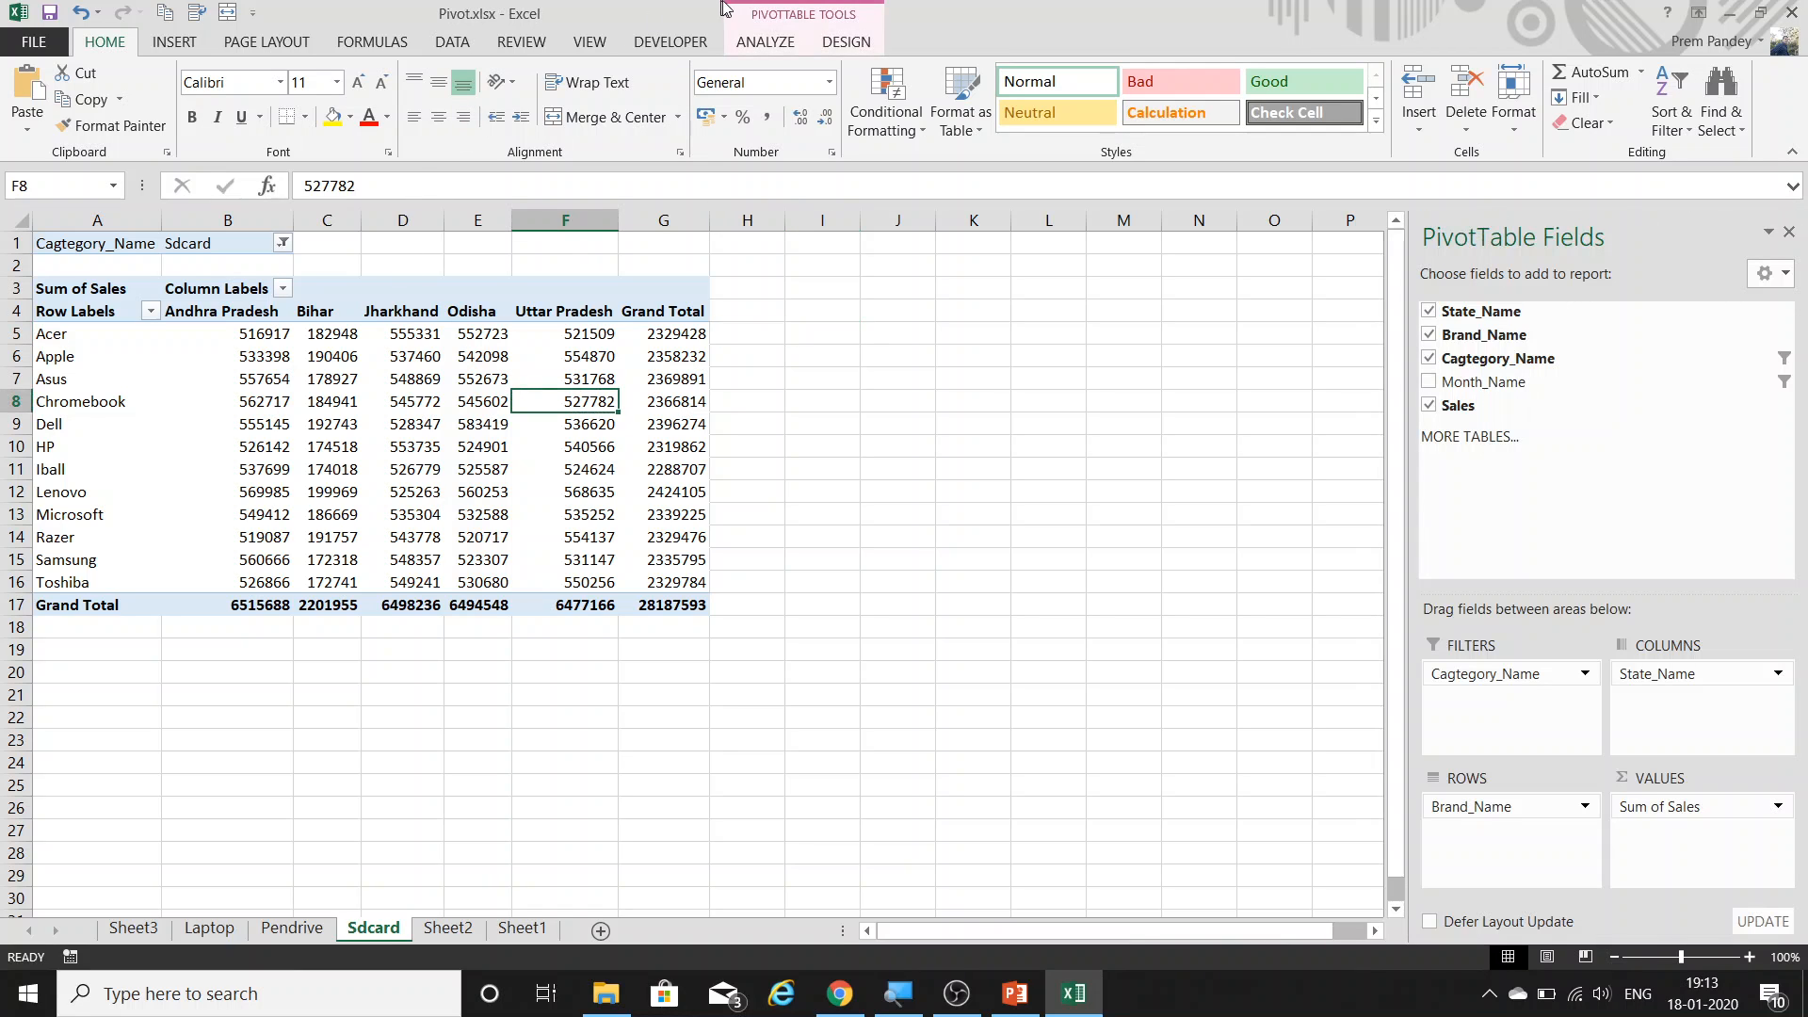
click(765, 41)
click(88, 121)
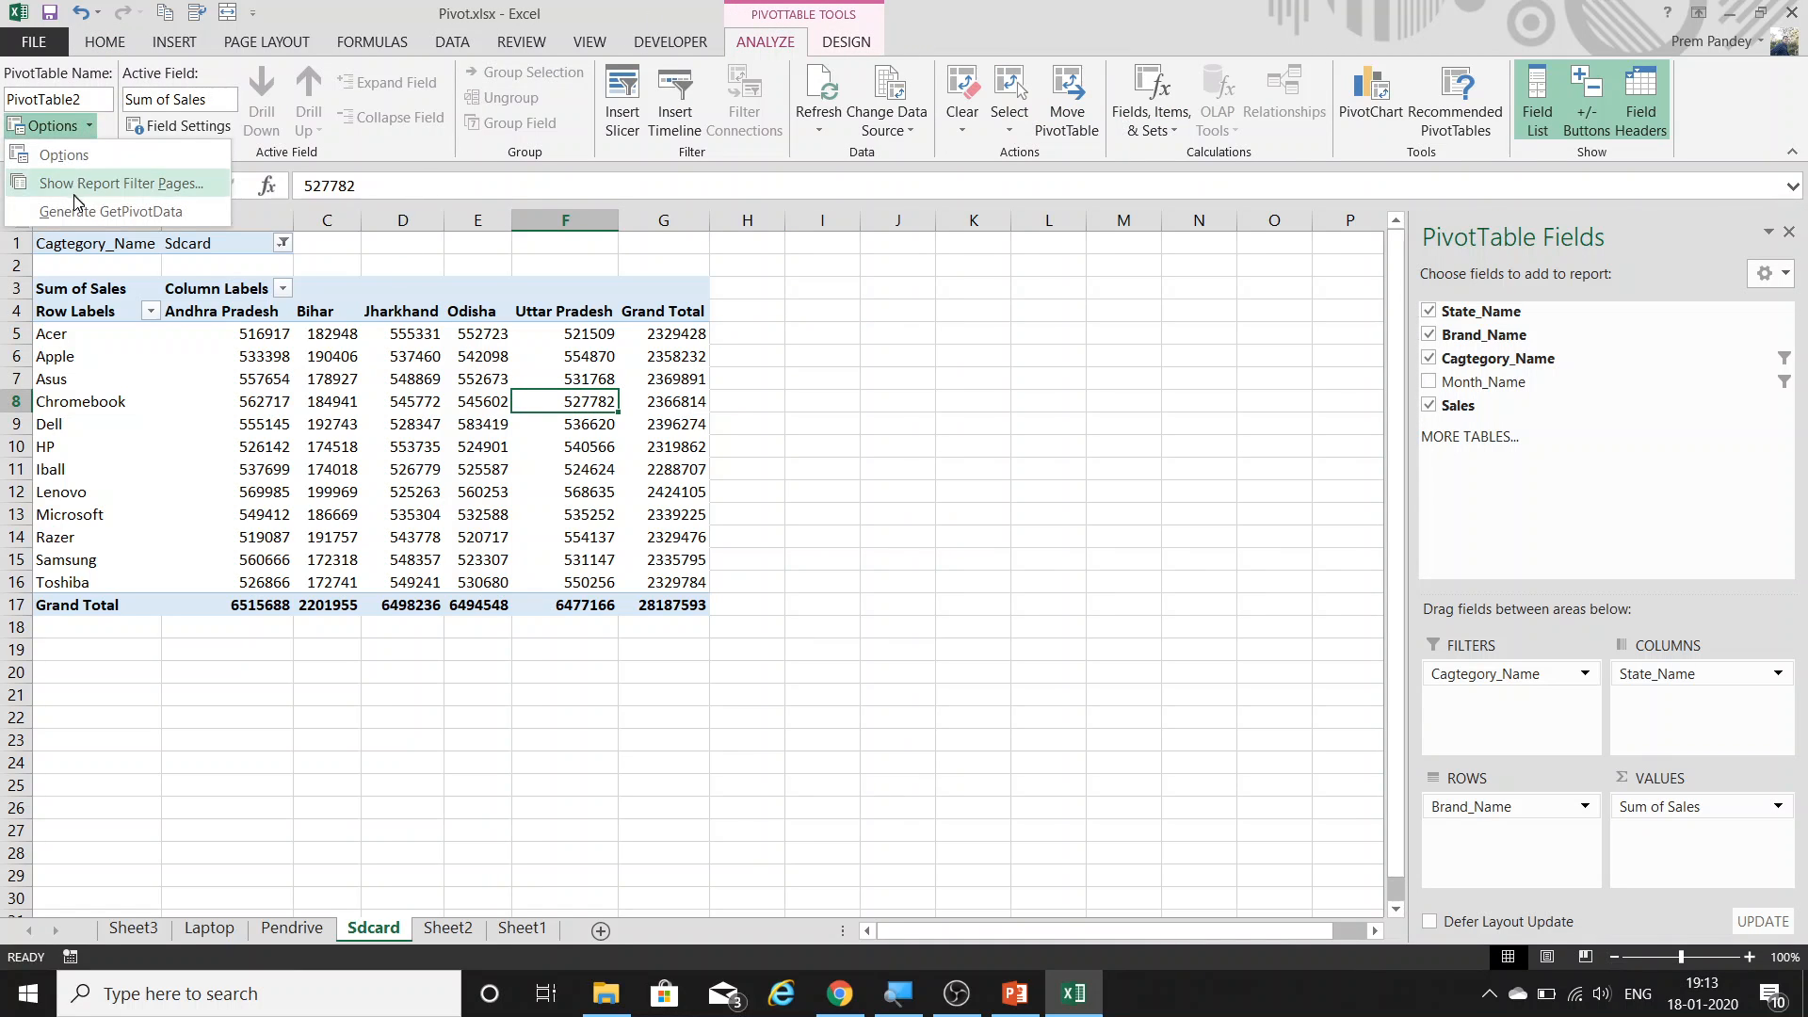
click(82, 207)
Enter a GETPIVOTDATA formula in I5 that returns Acer's Grand Total sales and inspect its arguments.
click(753, 334)
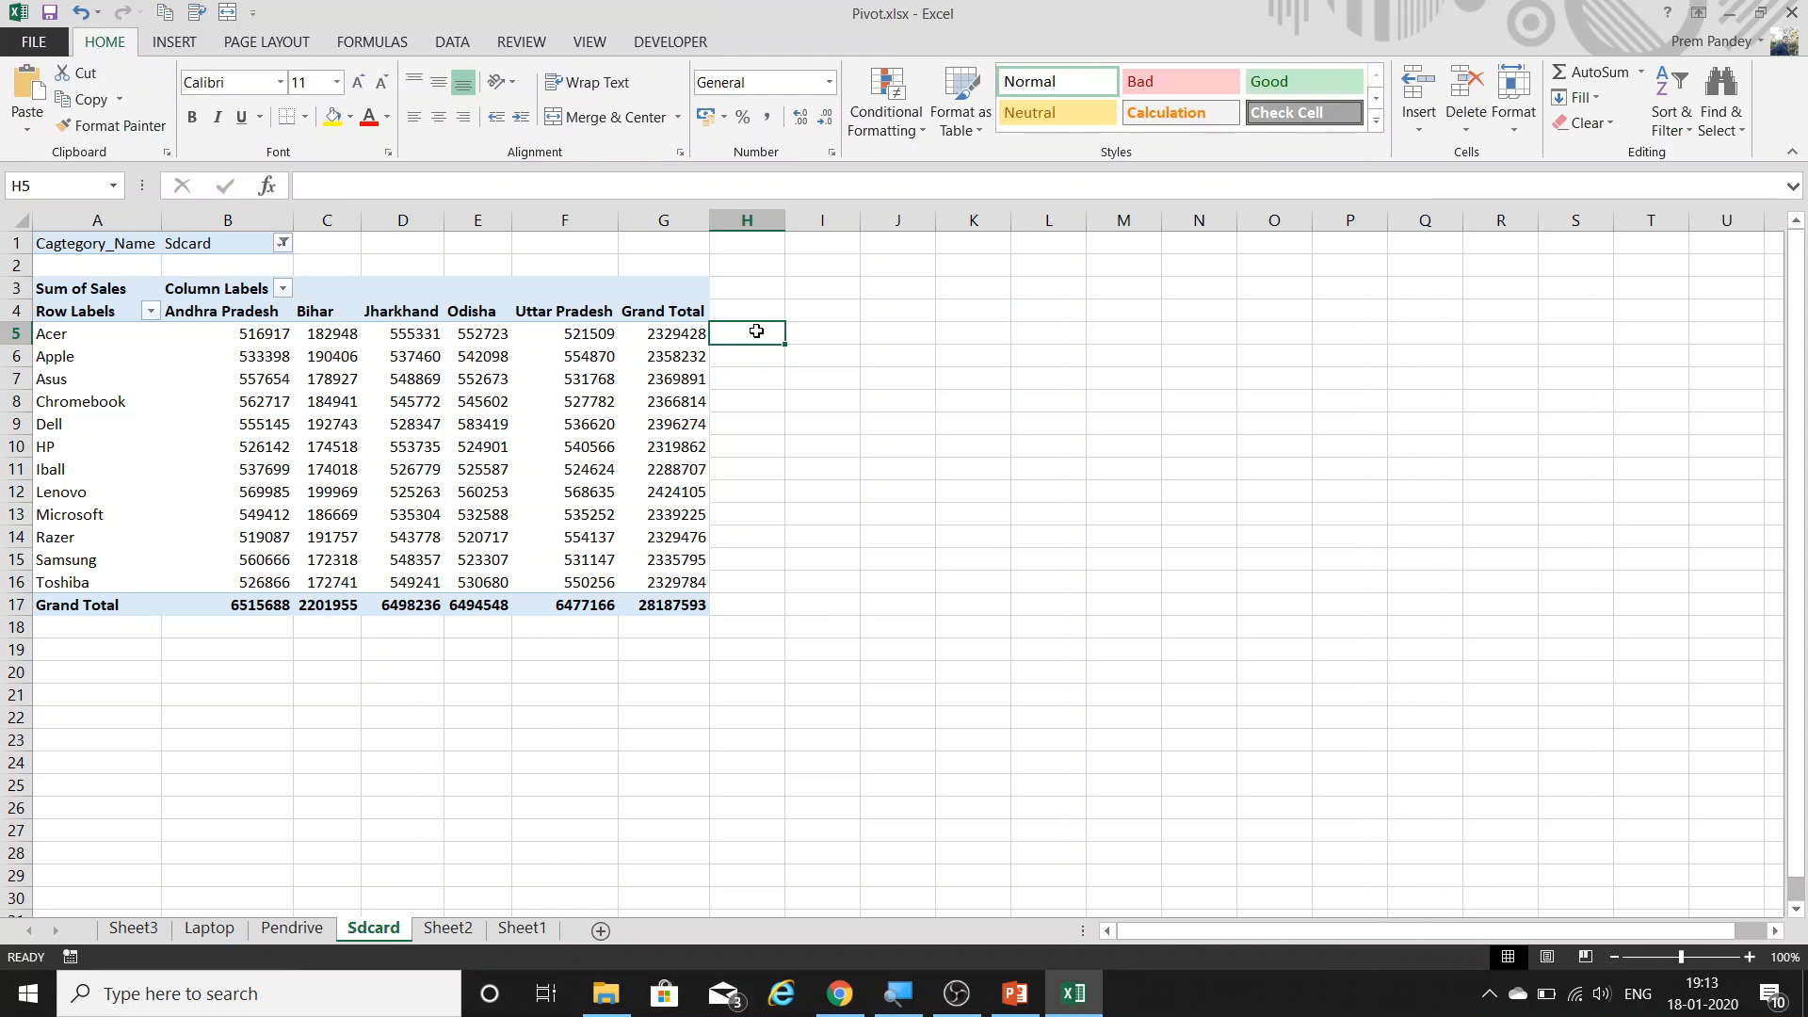
key(Right)
text(=)
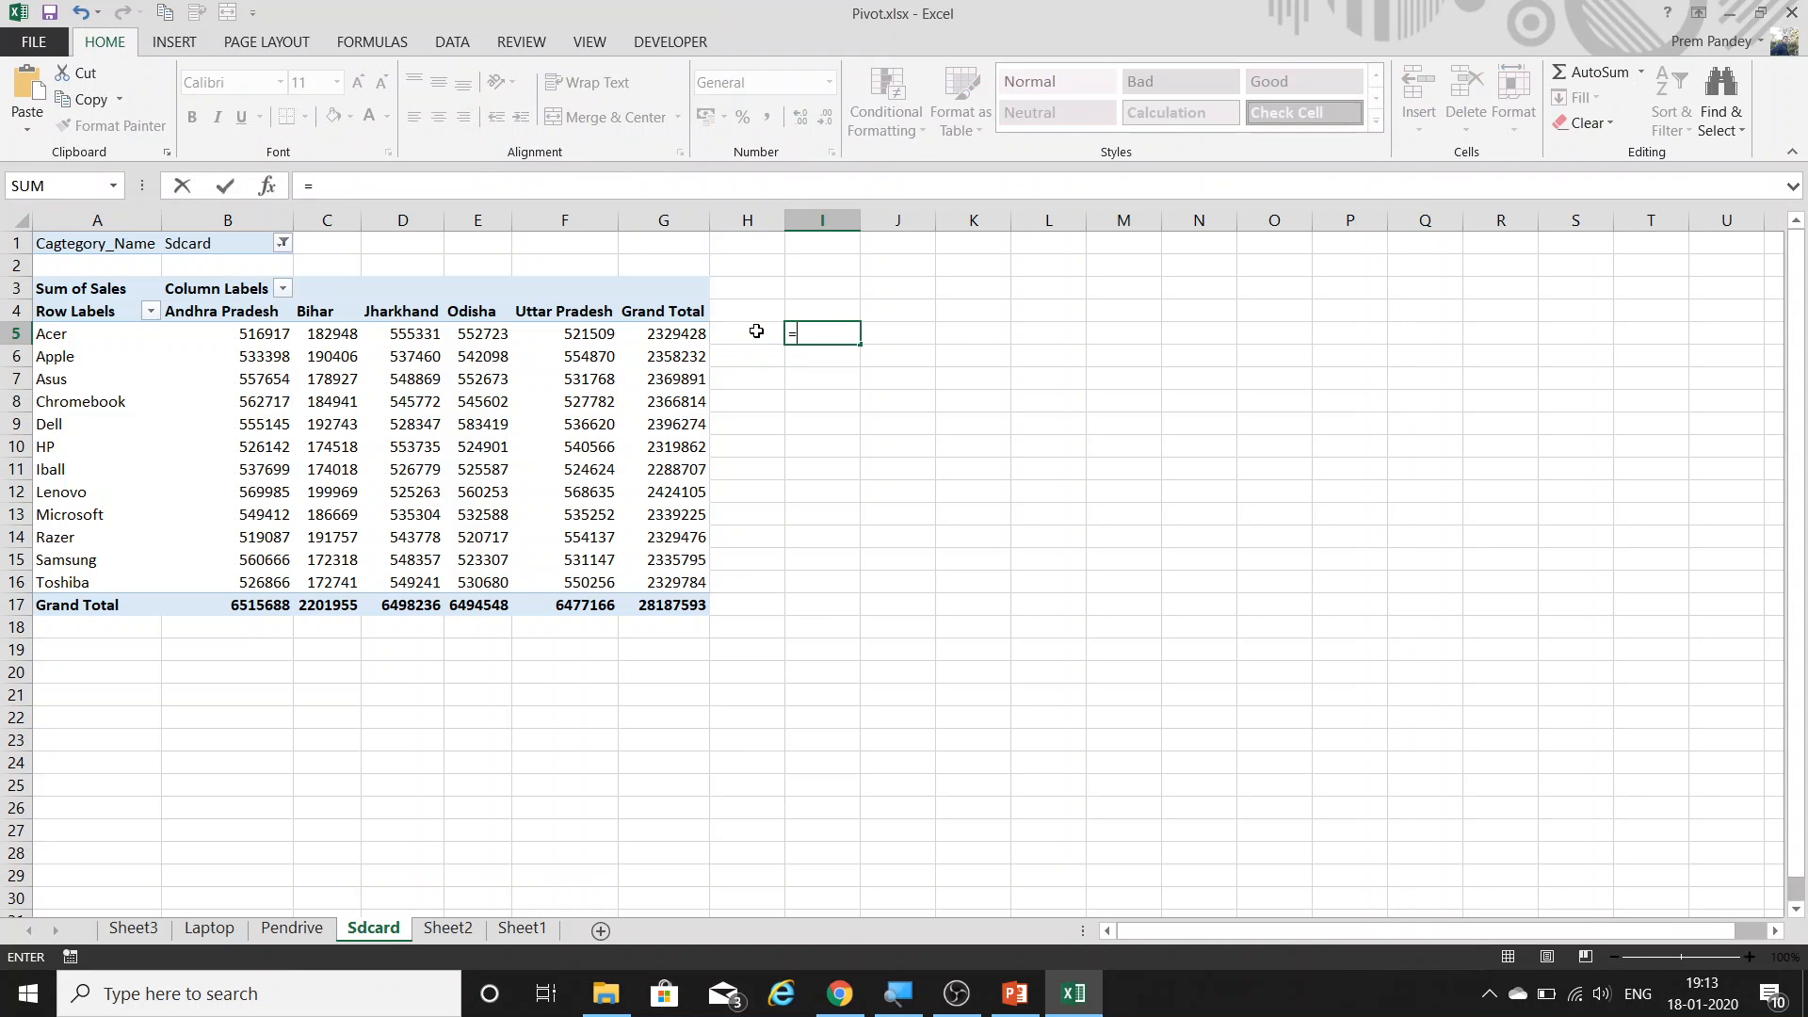
key(Left)
key(Left)
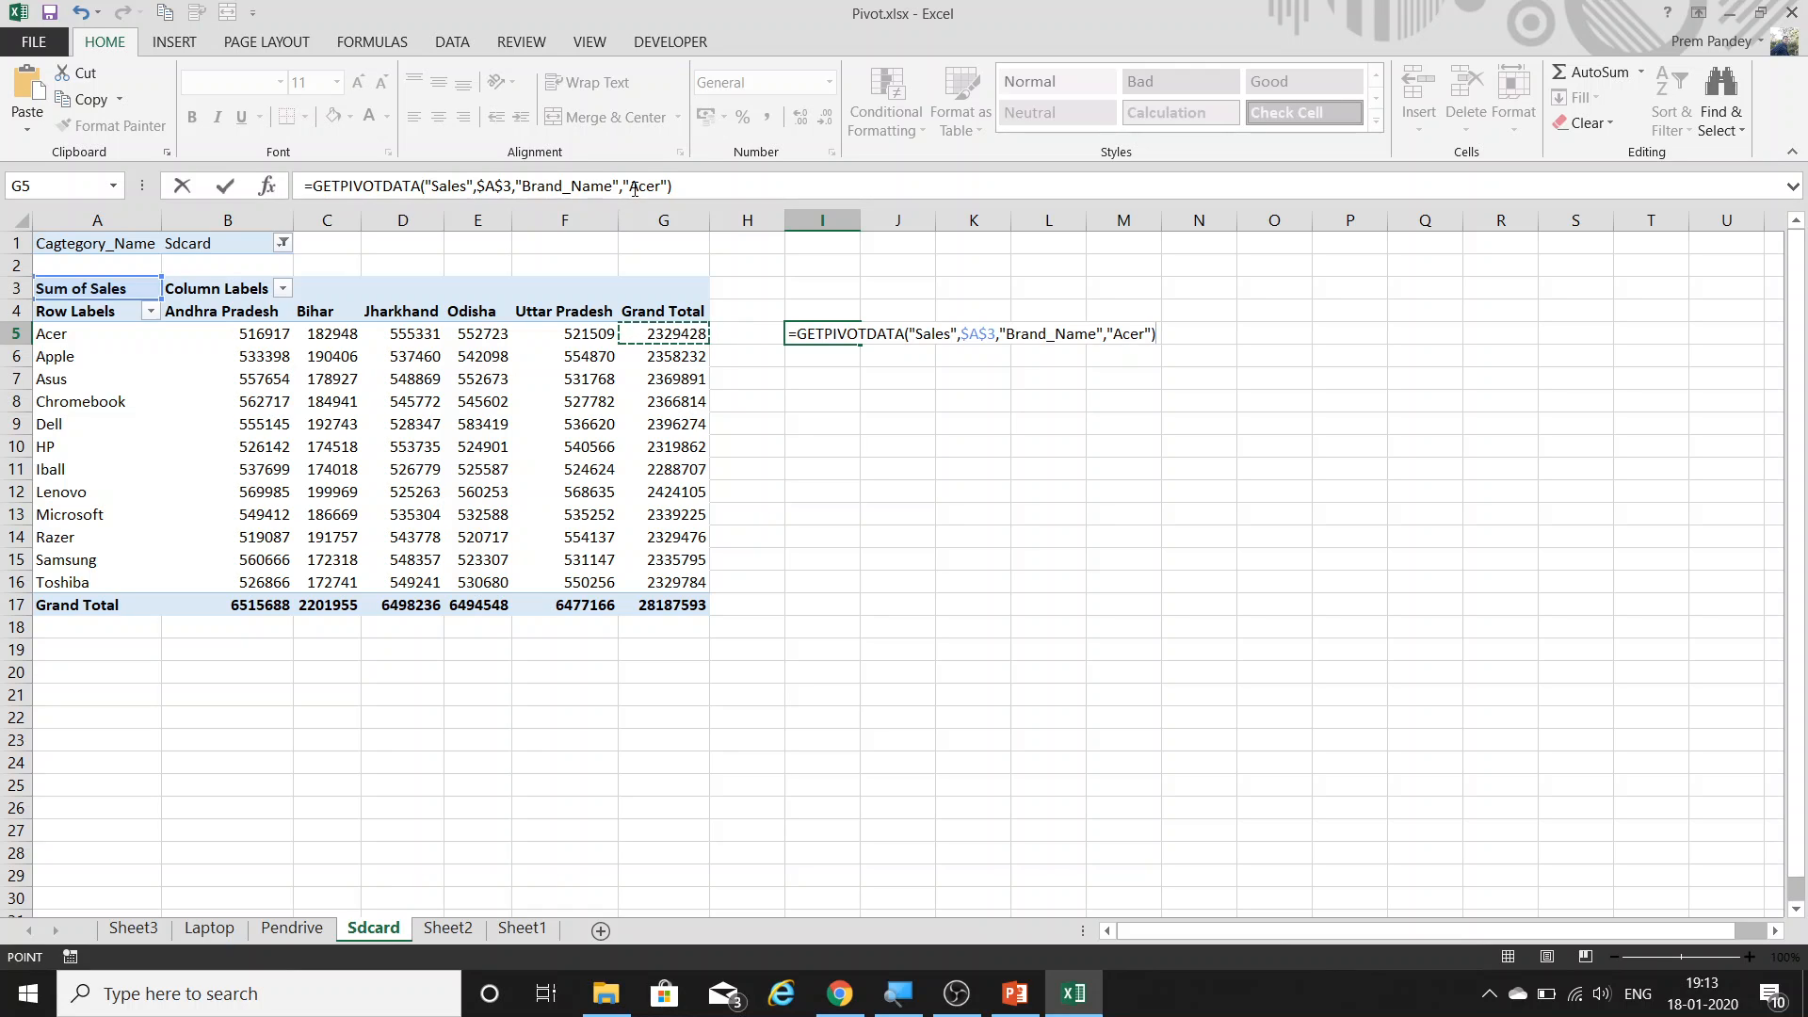
key(Return)
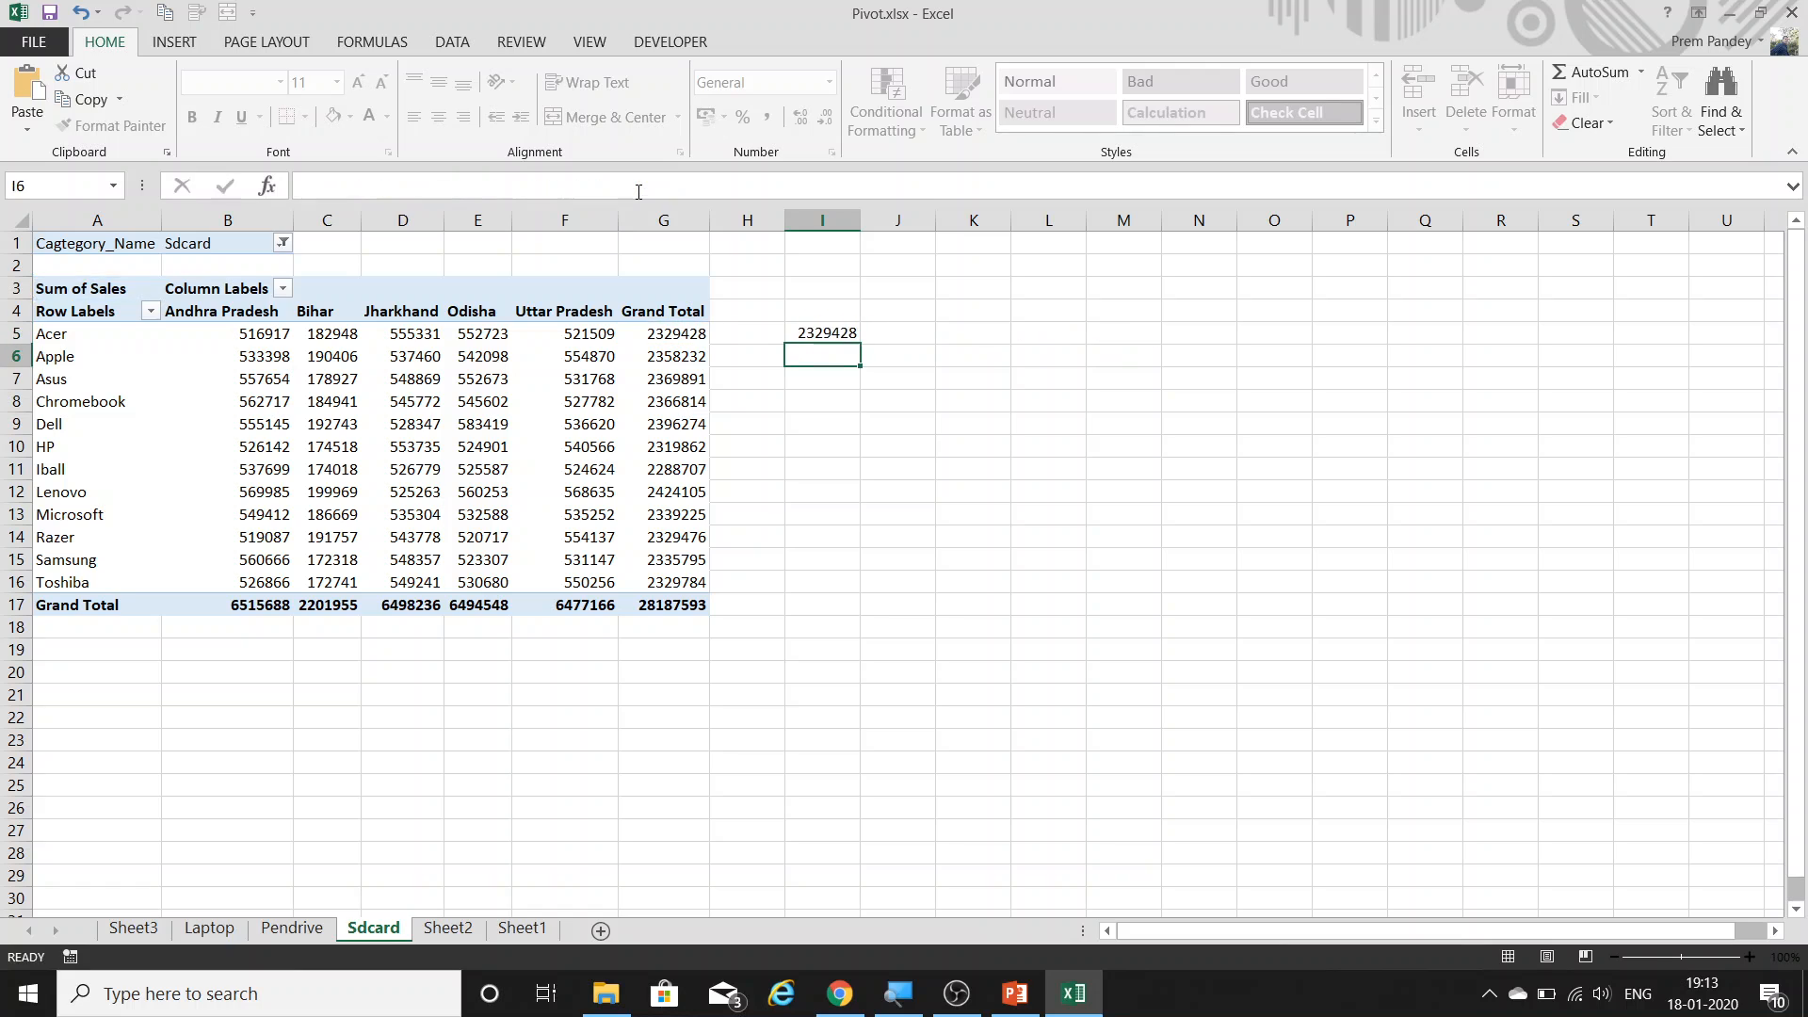
key(Up)
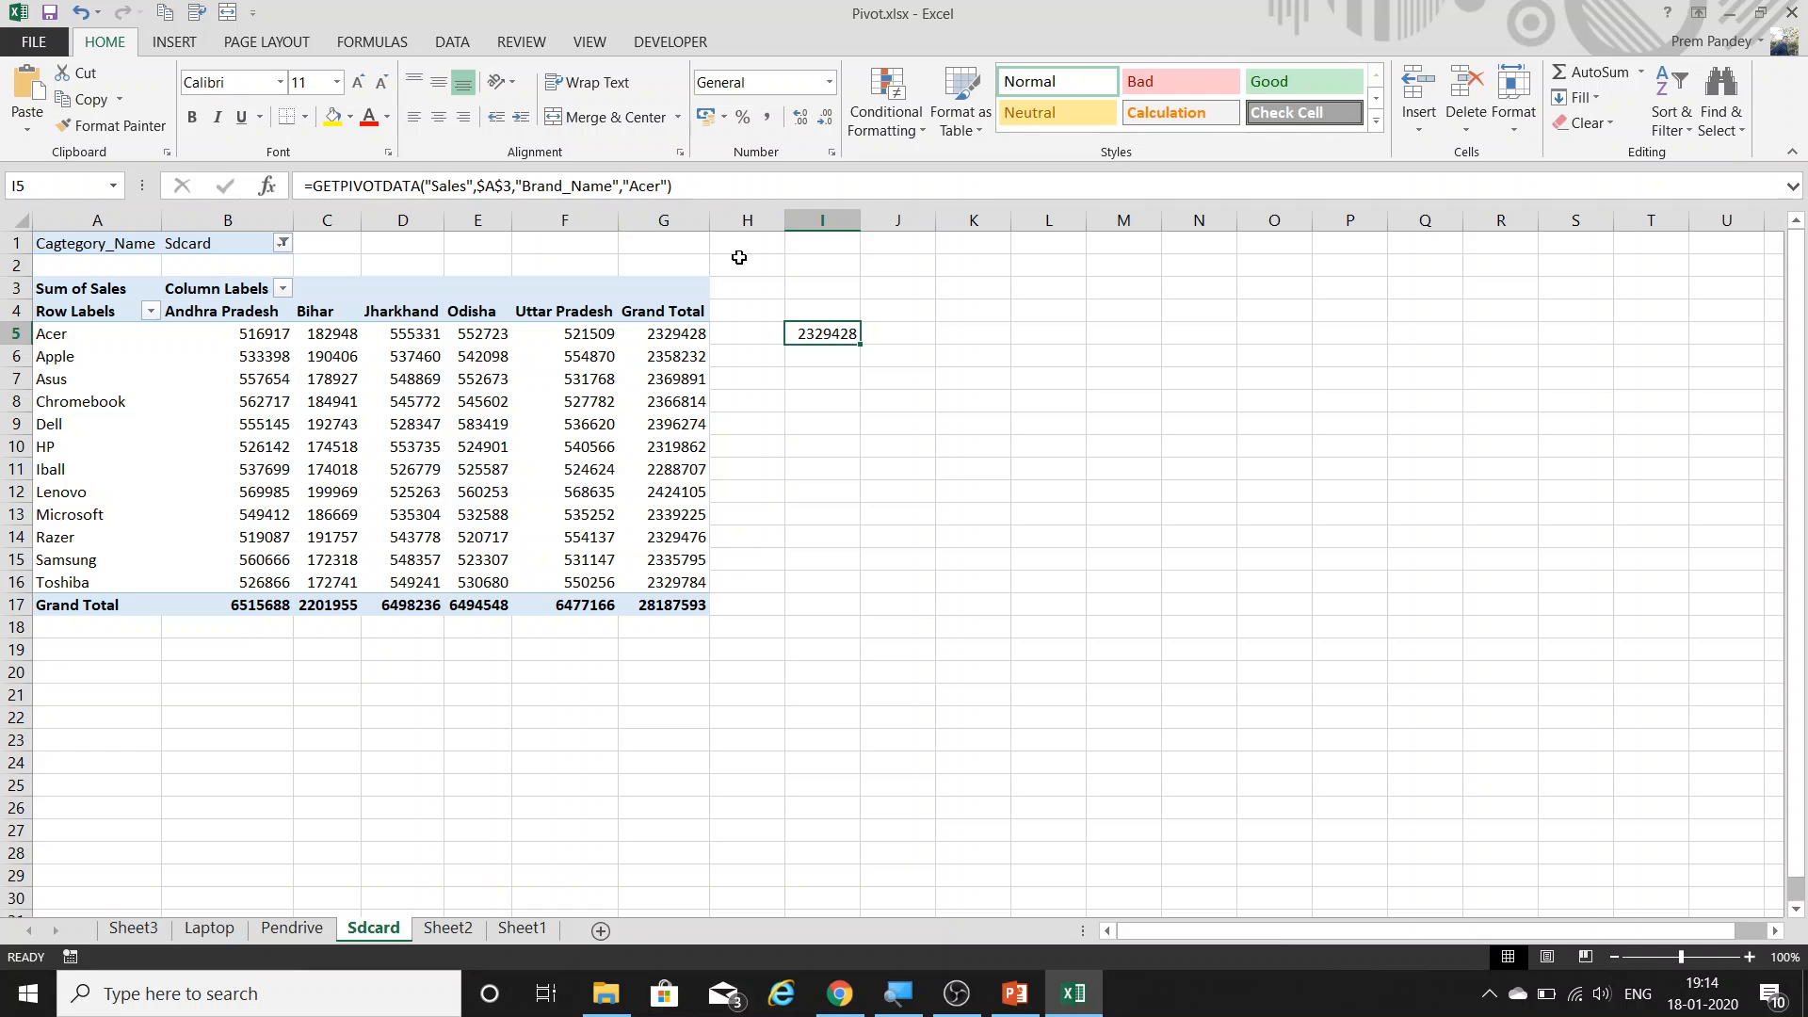
Replace the I5 formula with a GETPIVOTDATA reference to Acer's Andhra Pradesh sales, then clear the cell.
text(+)
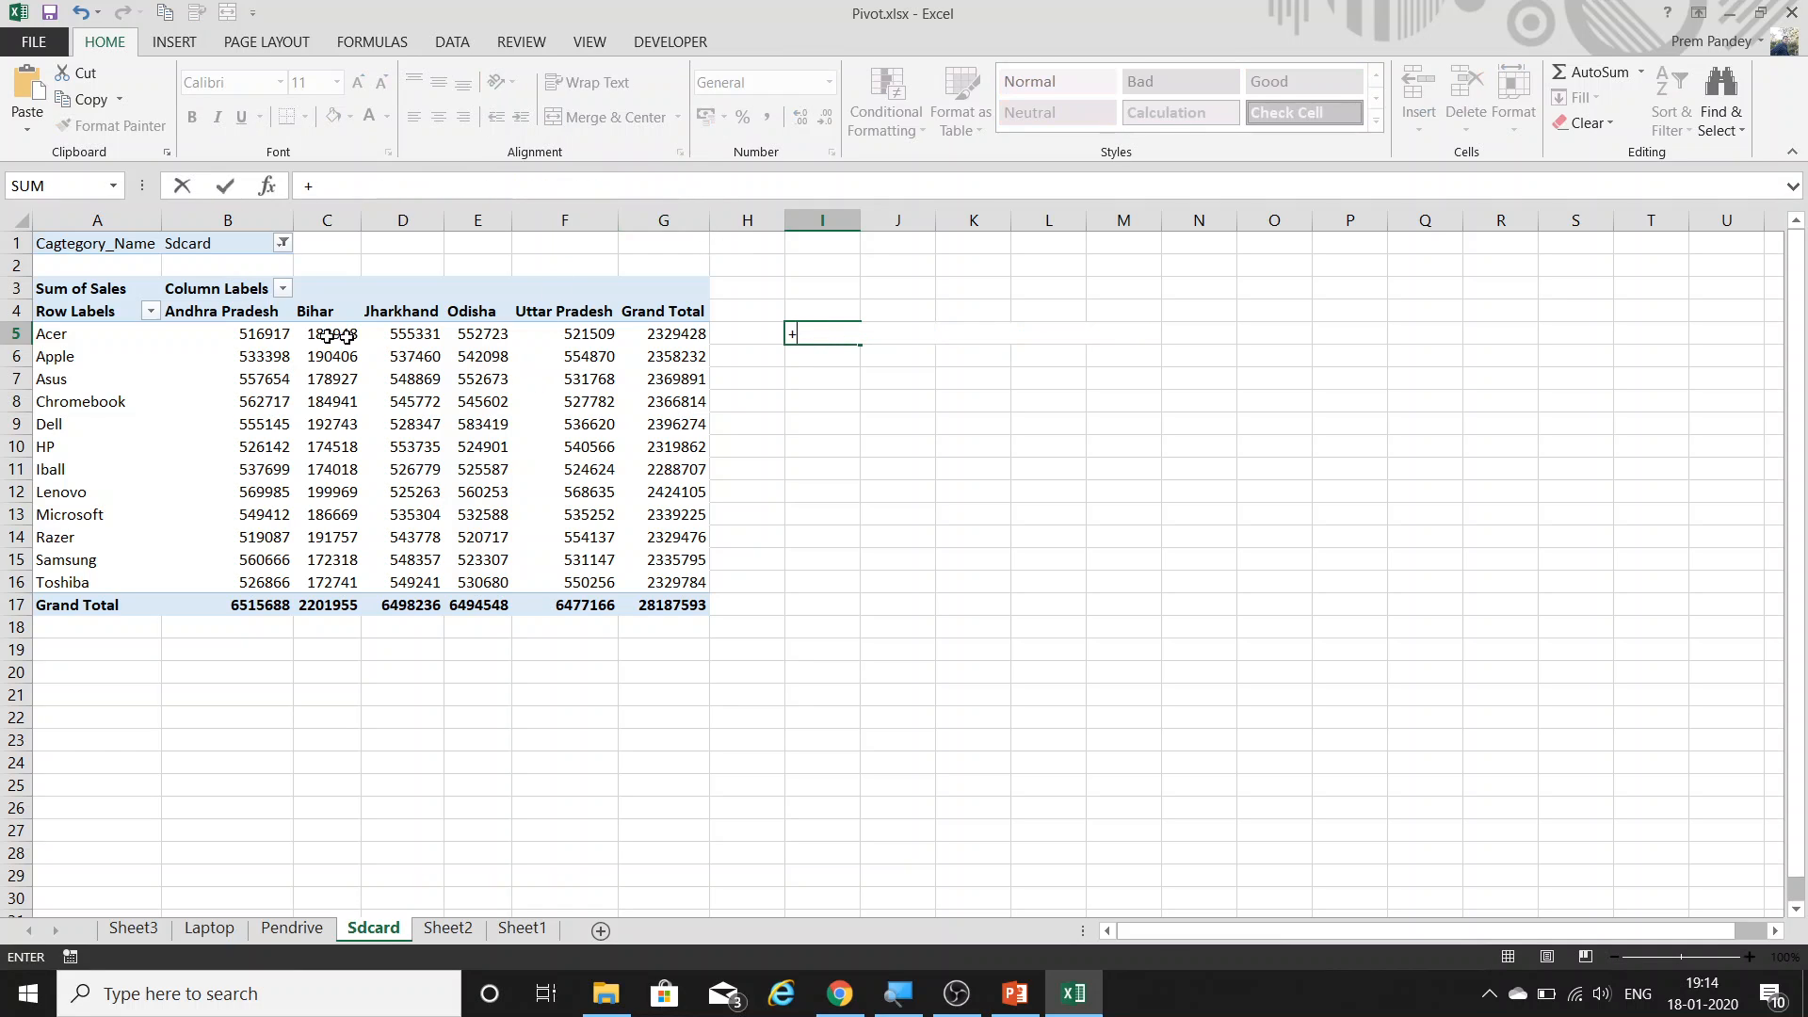
click(245, 332)
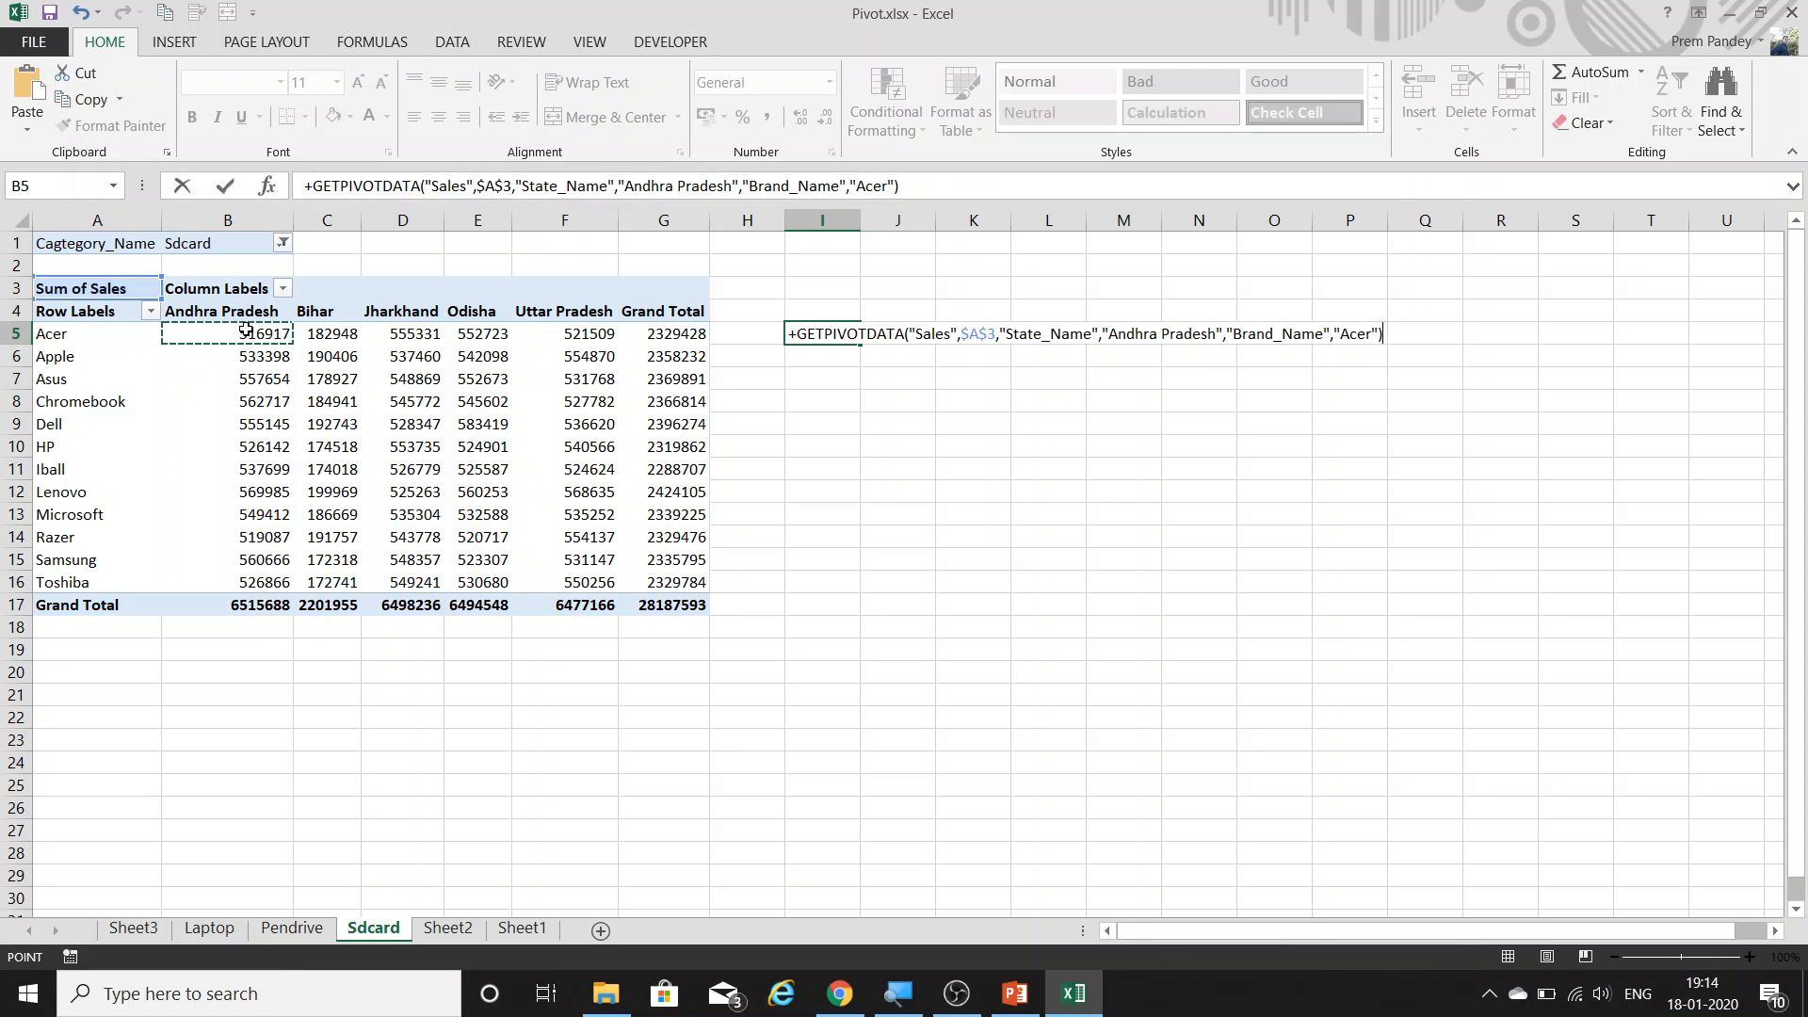
key(ctrl+Return)
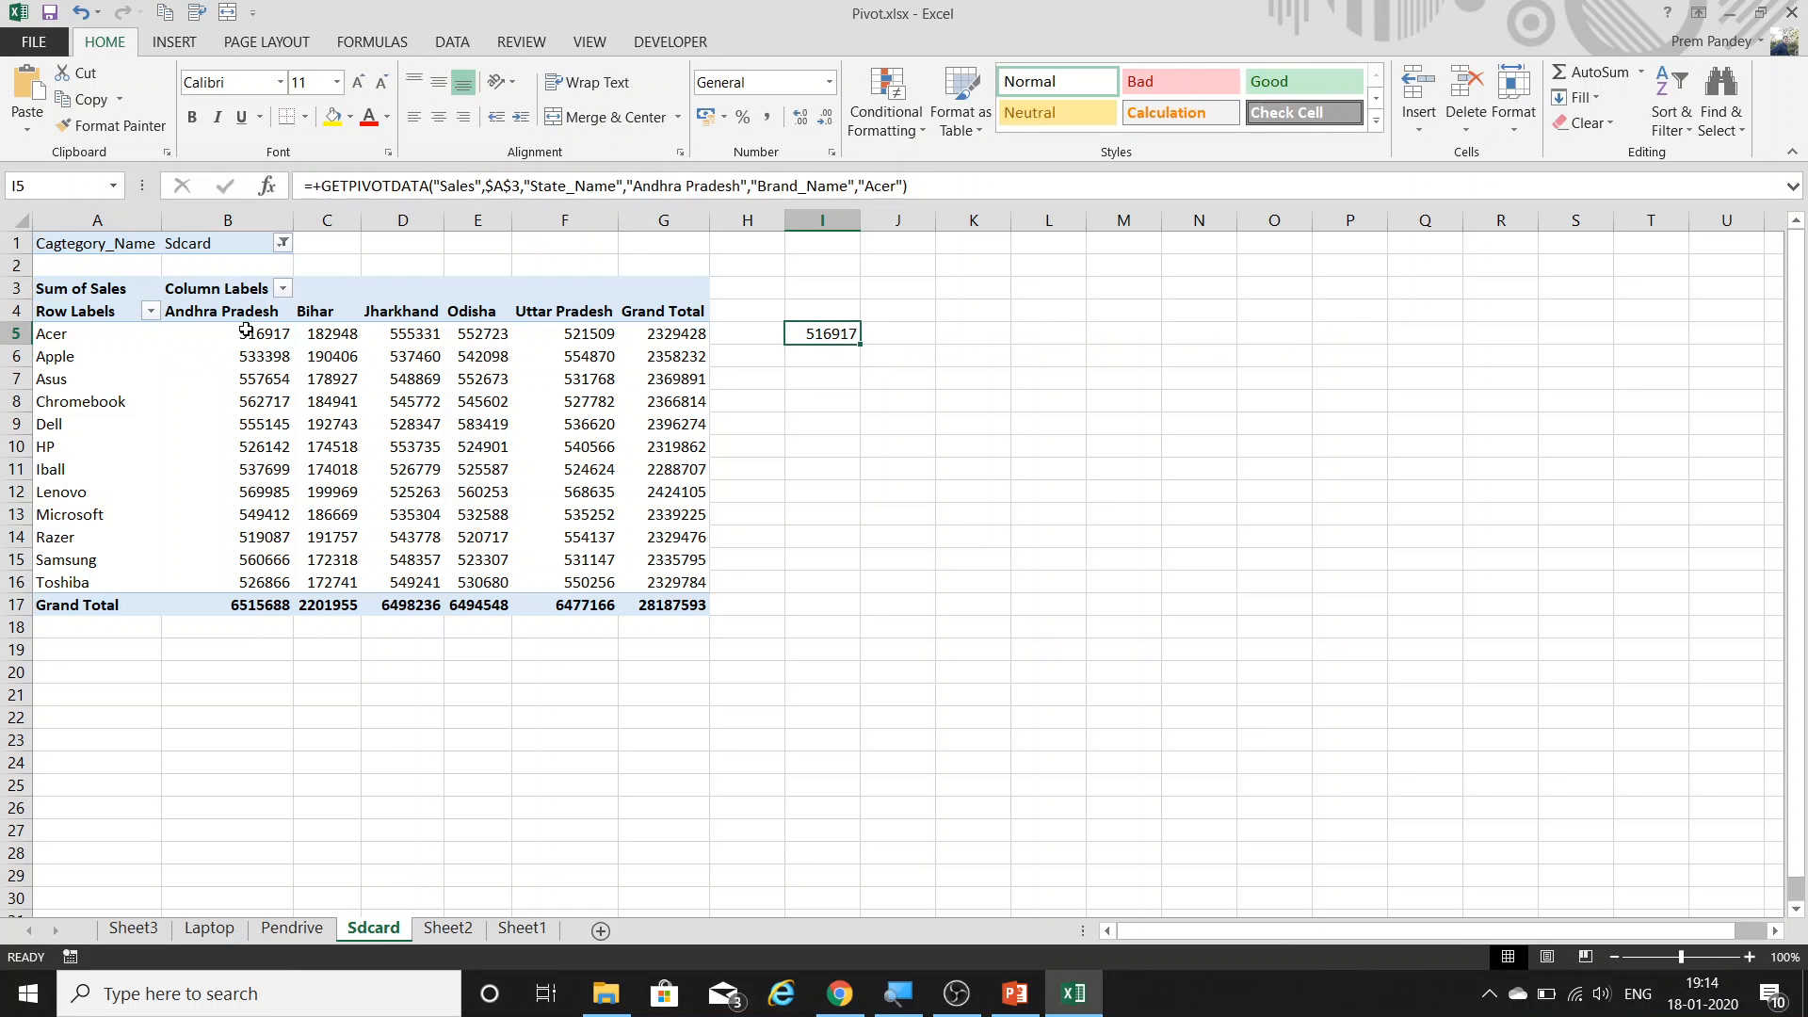
key(Delete)
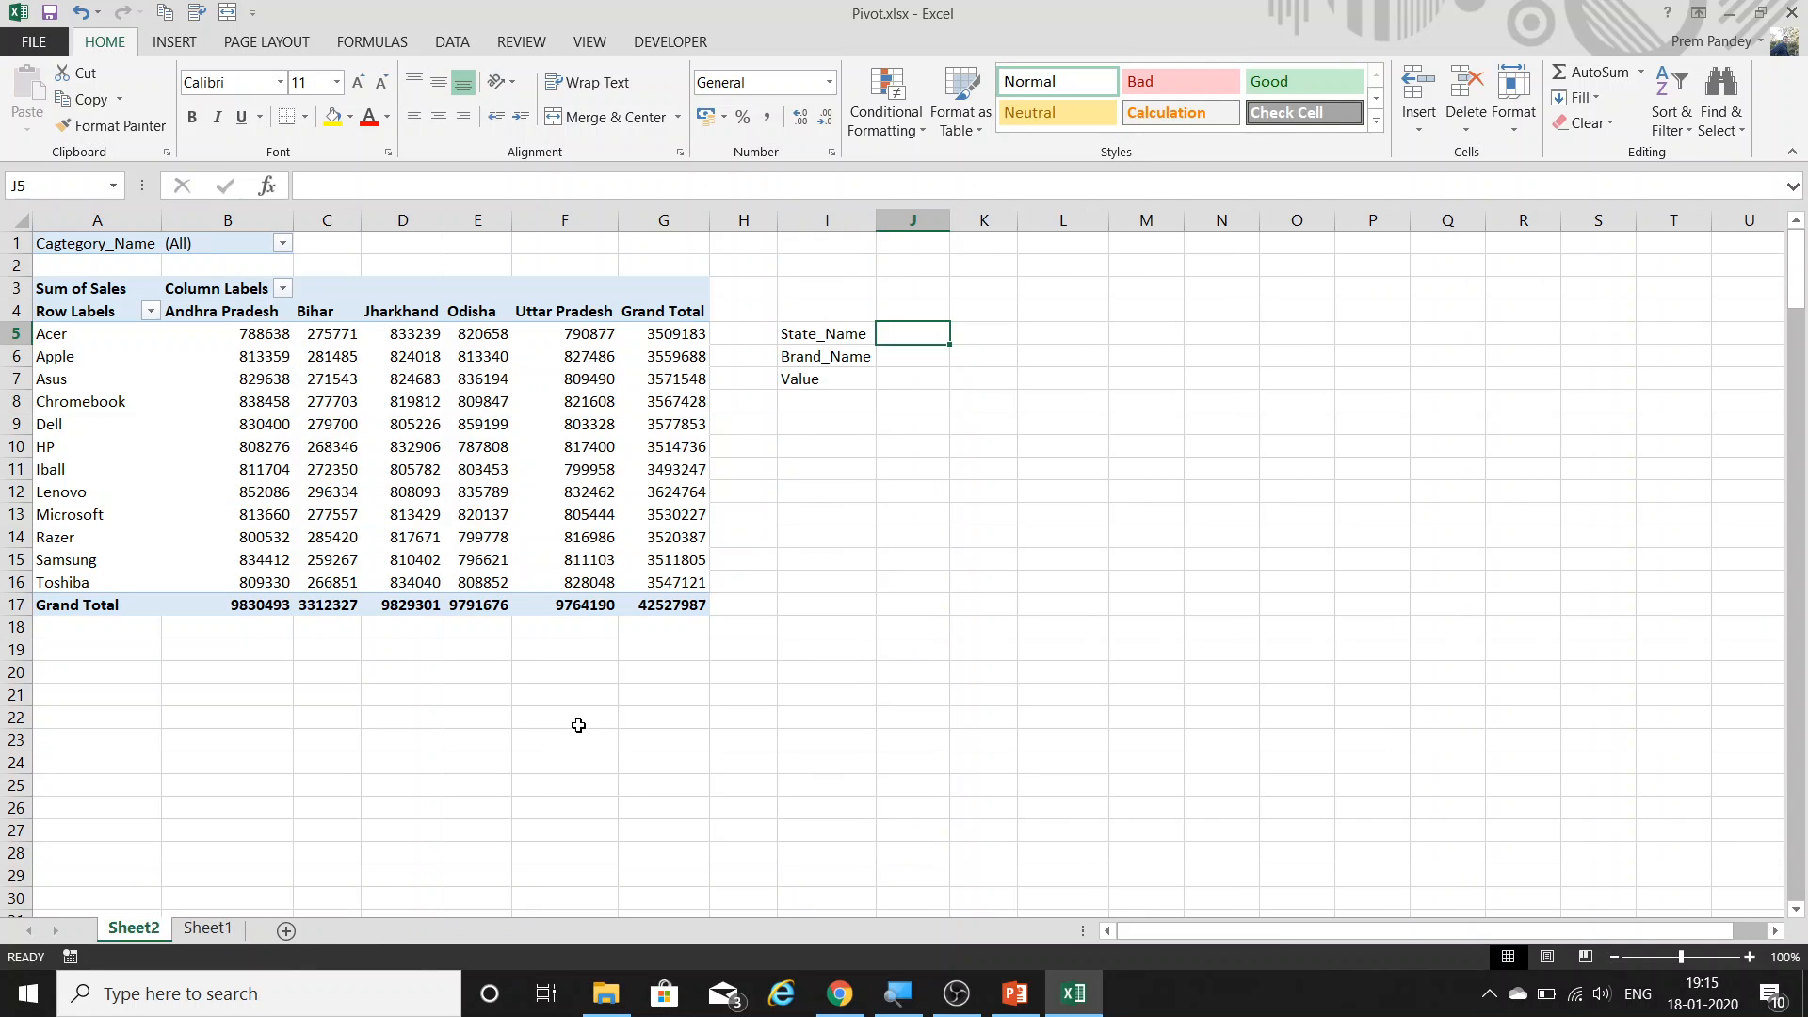
In Sheet2, enter a GETPIVOTDATA formula in the Value cell J7 that returns Acer's Andhra Pradesh sales.
key(Down)
key(Down)
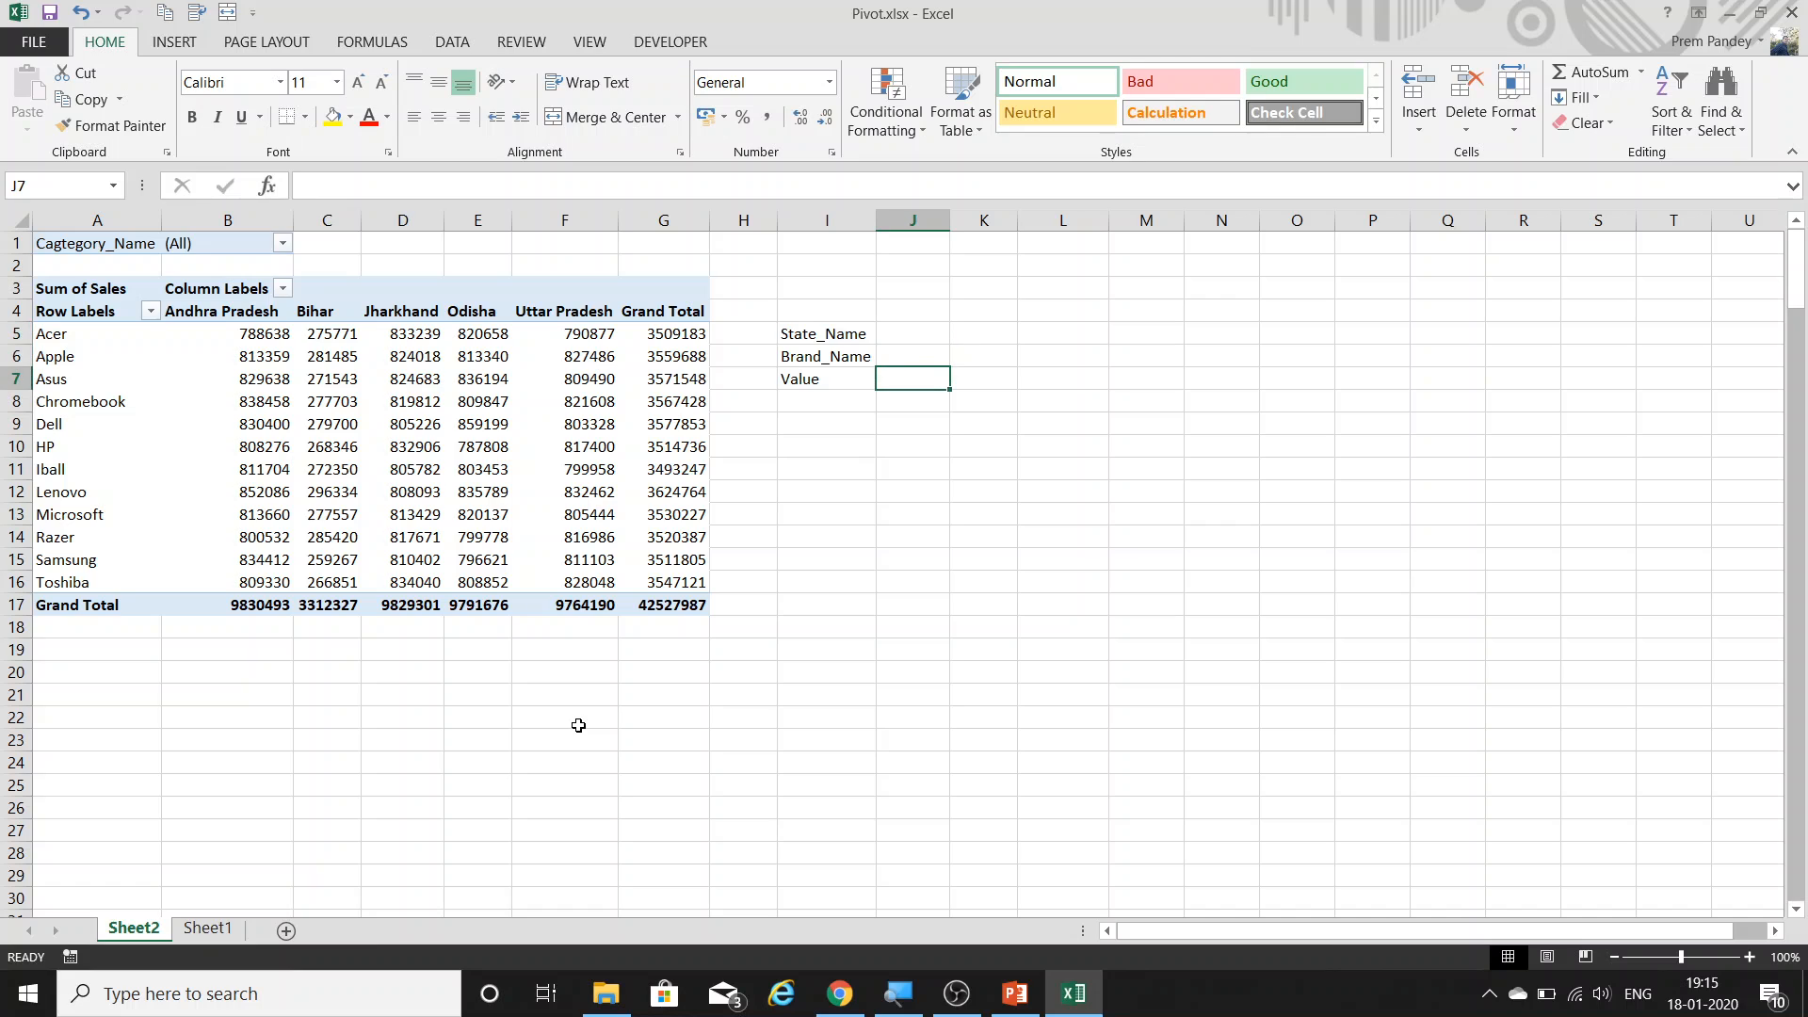
text(=)
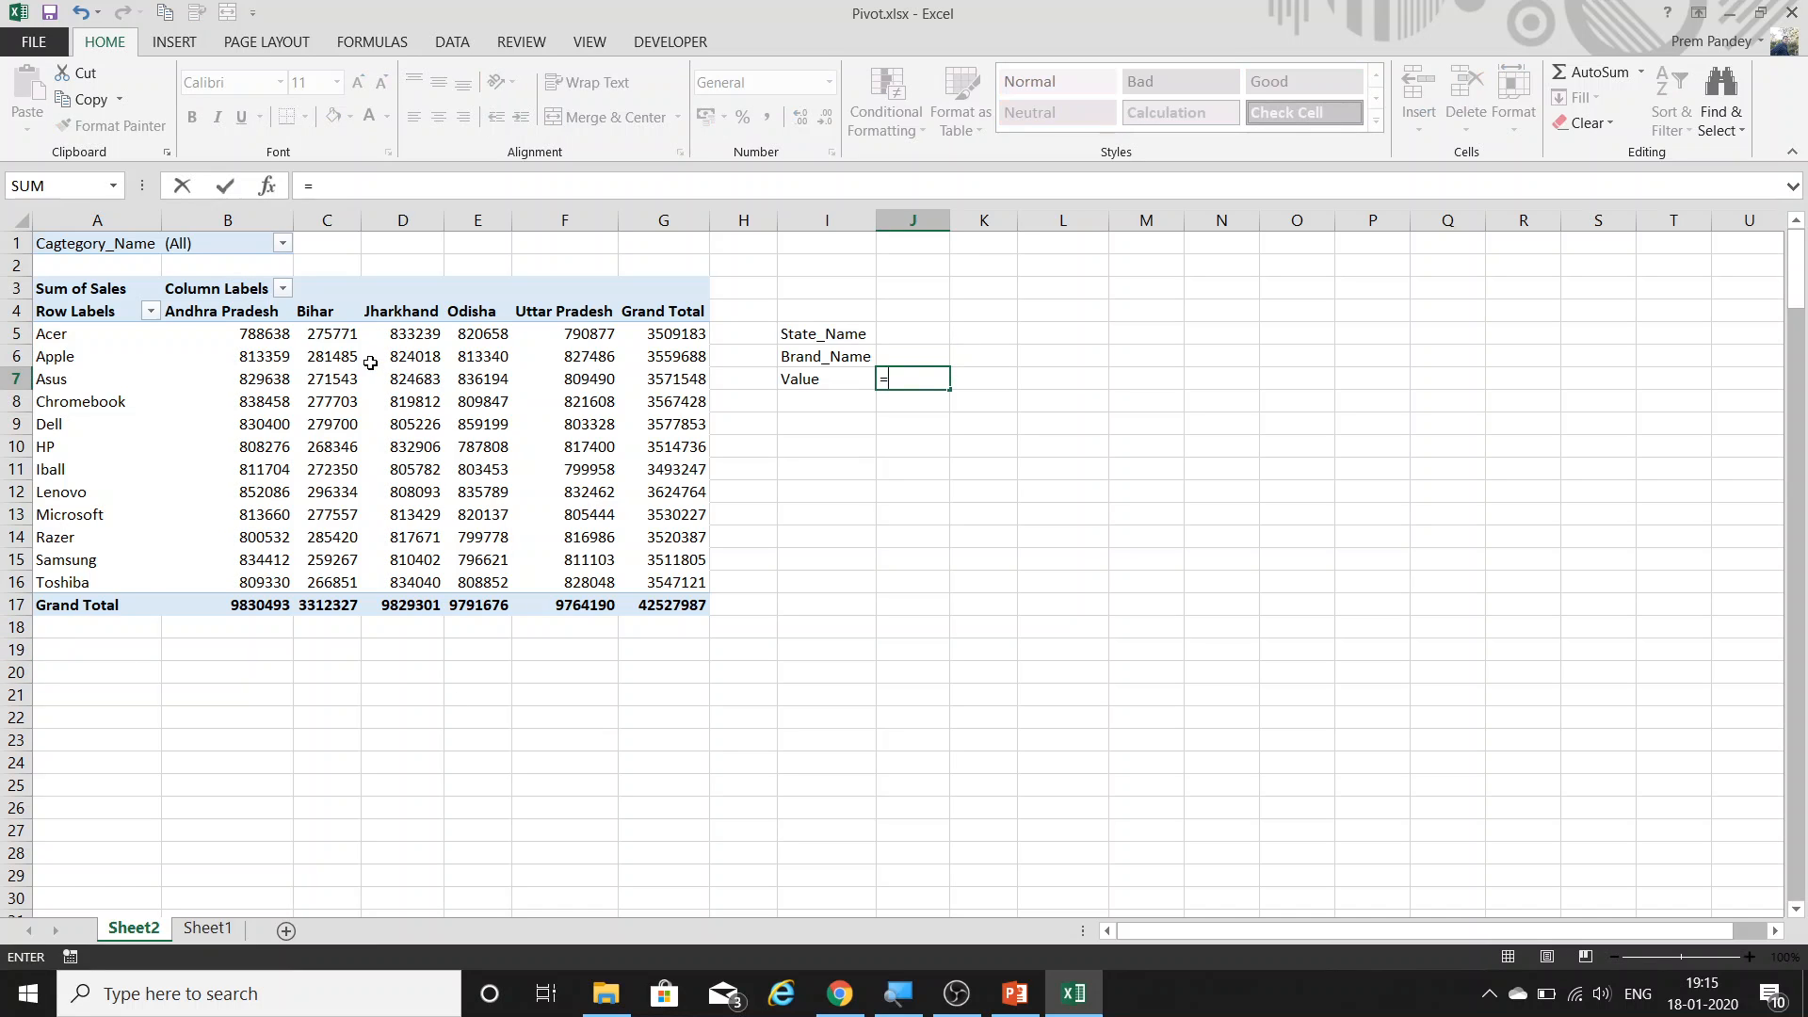
click(256, 335)
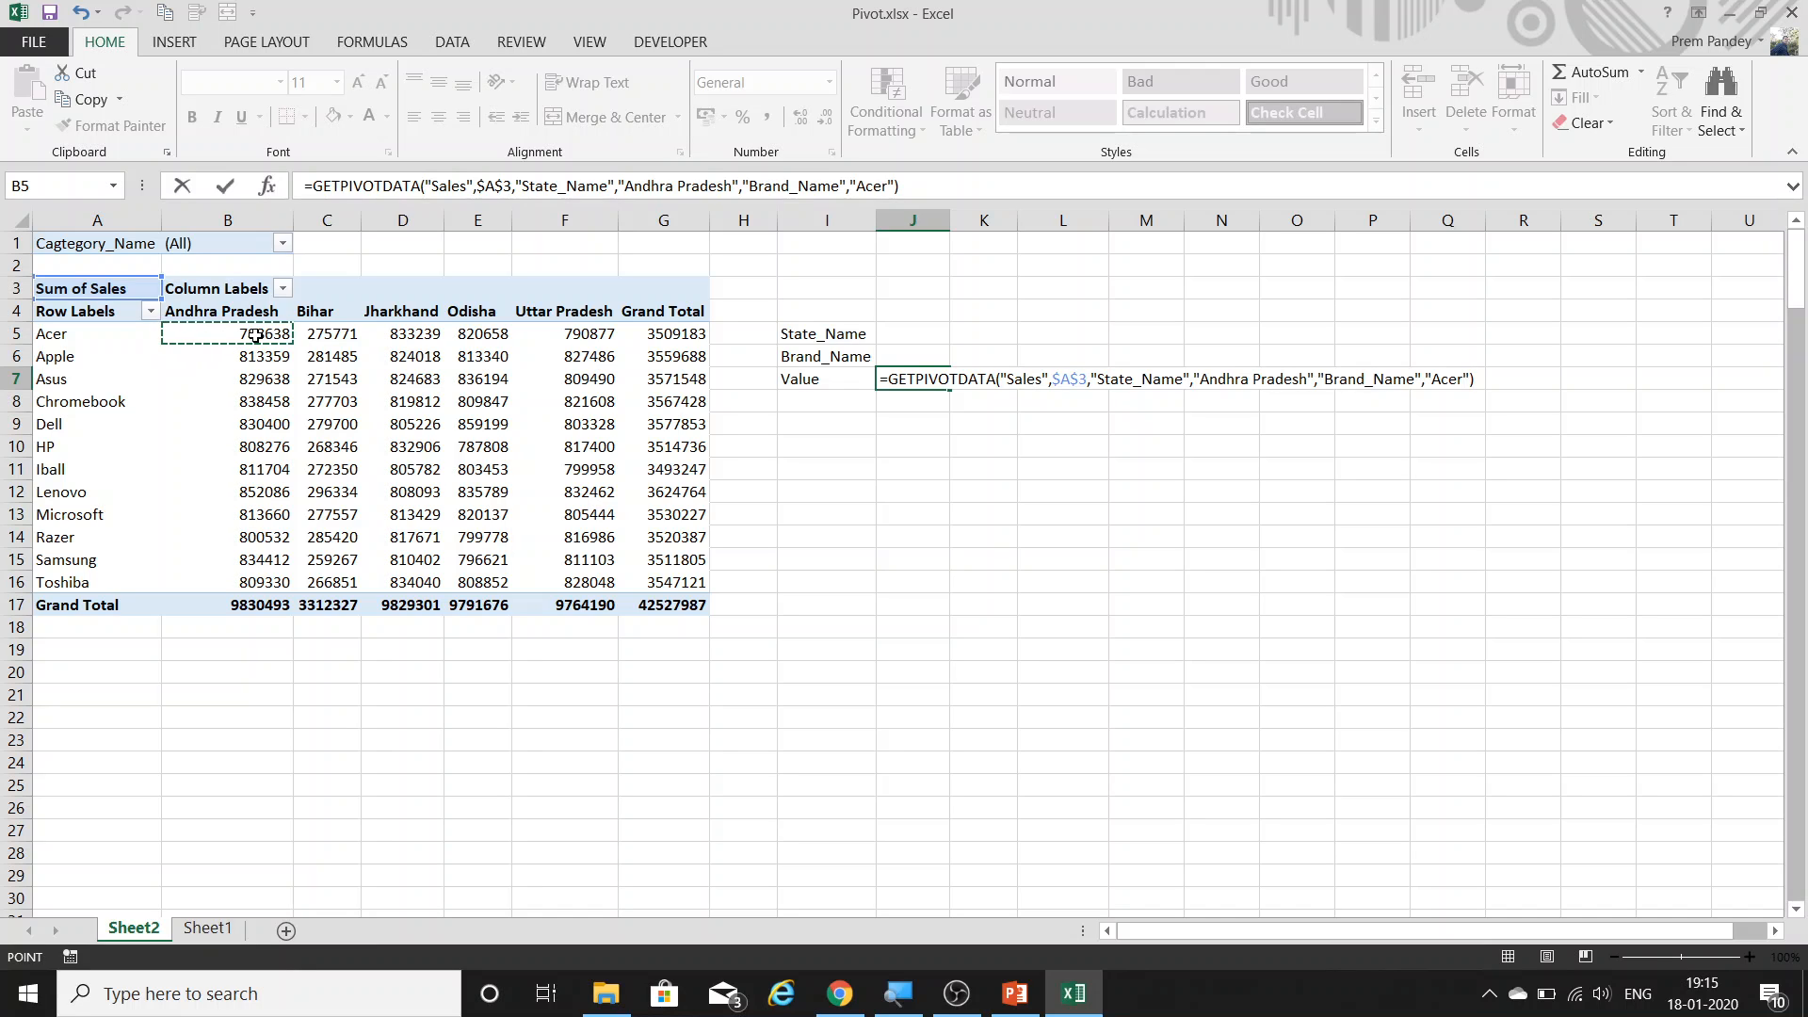
key(Return)
key(Up)
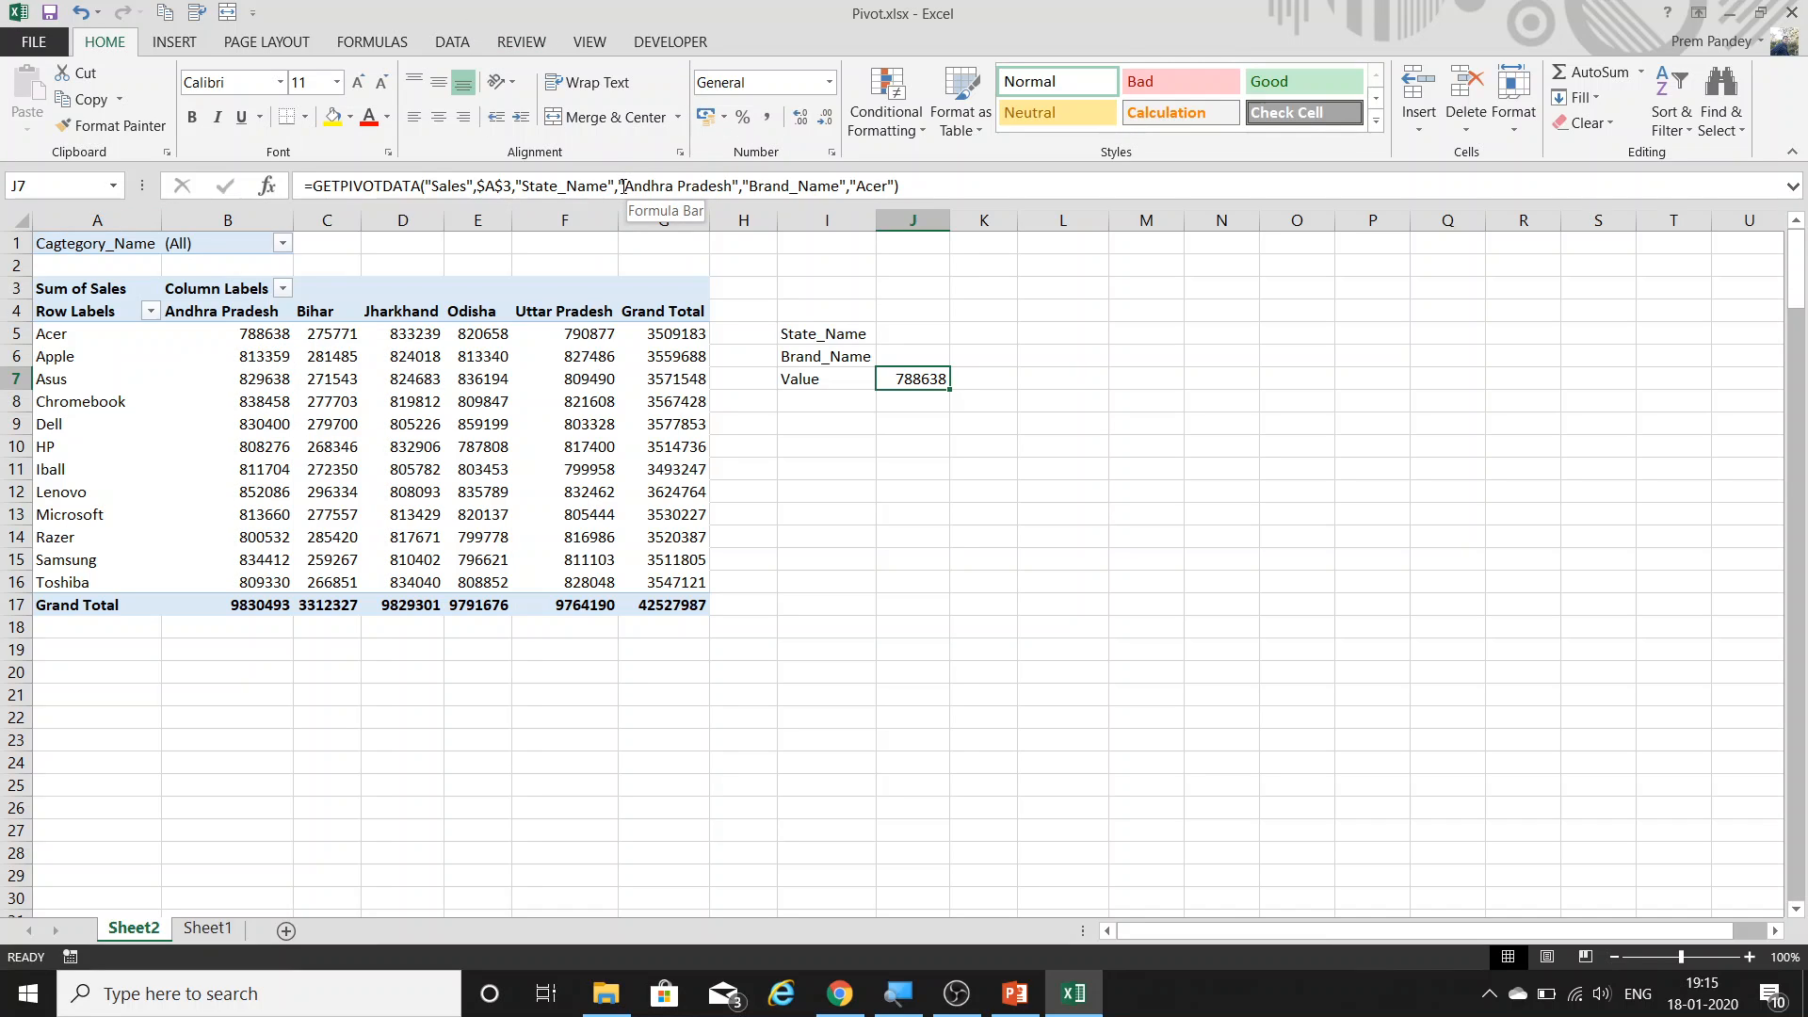
In the J7 GETPIVOTDATA formula, replace the "Andhra Pradesh" item with an absolute reference to the State_Name cell, $J$5.
drag(623, 187, 734, 187)
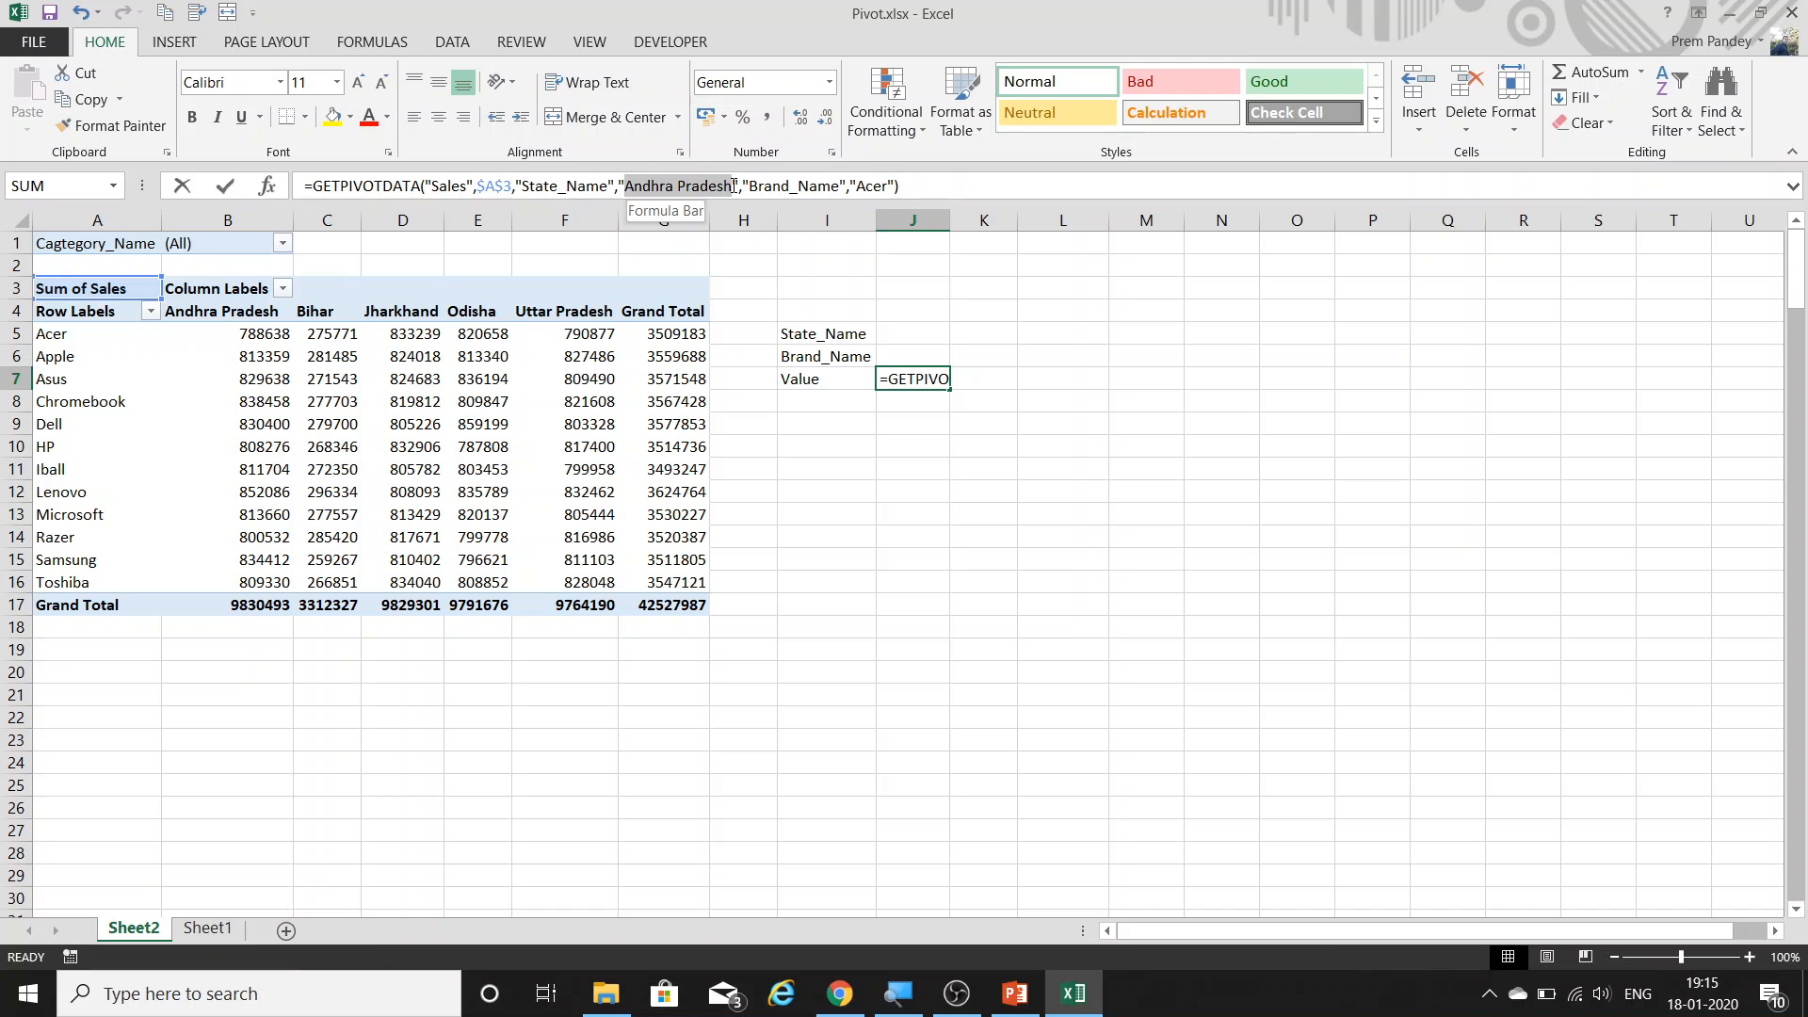
key(BackSpace)
key(BackSpace)
key(Delete)
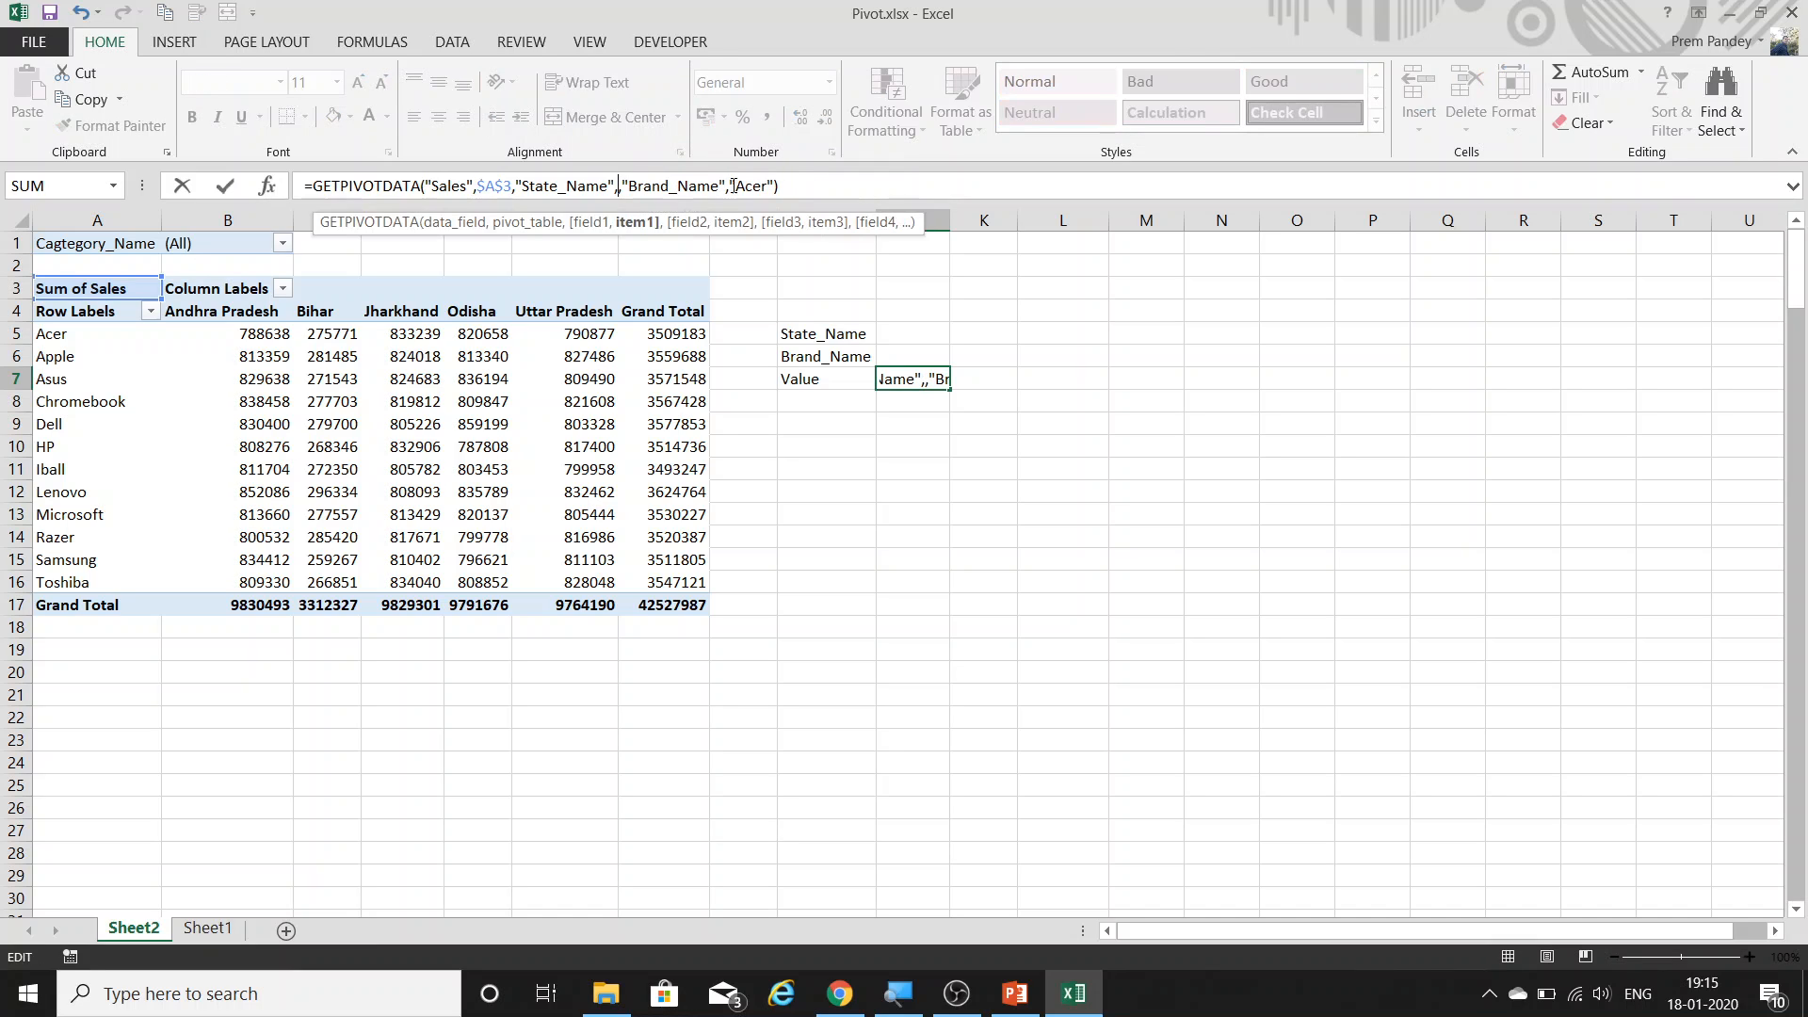
click(923, 333)
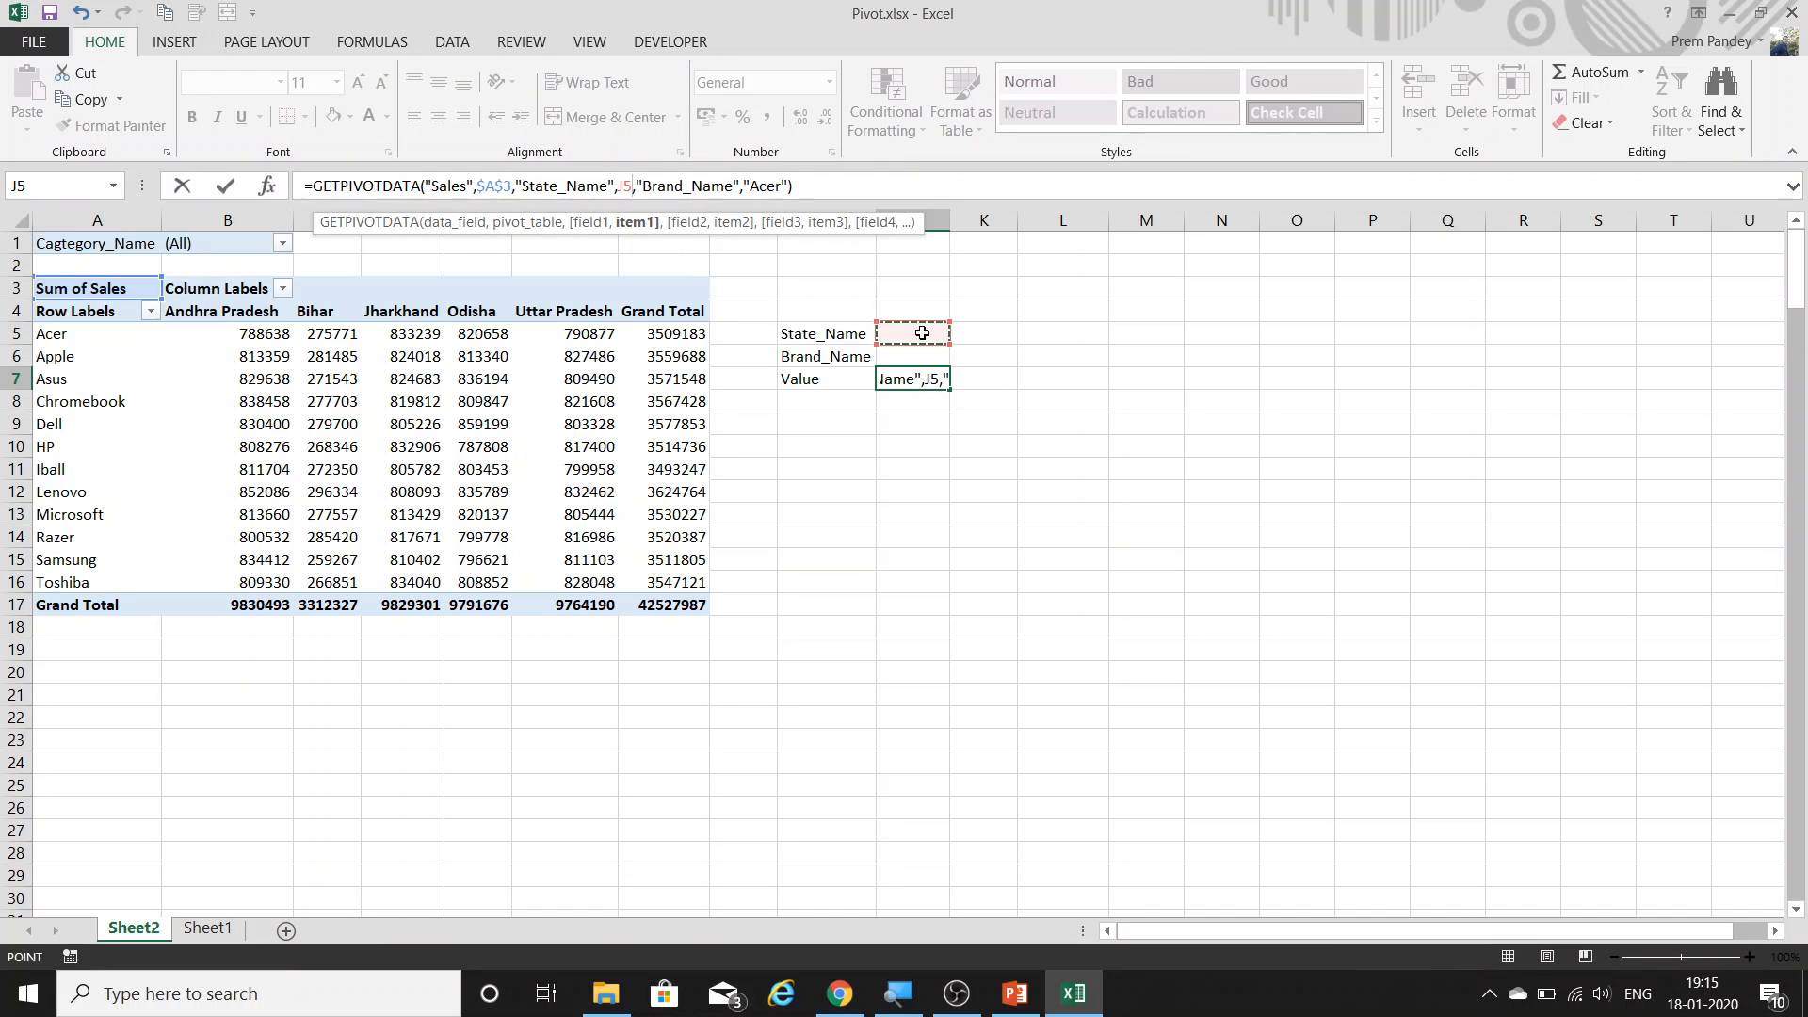
key(F4)
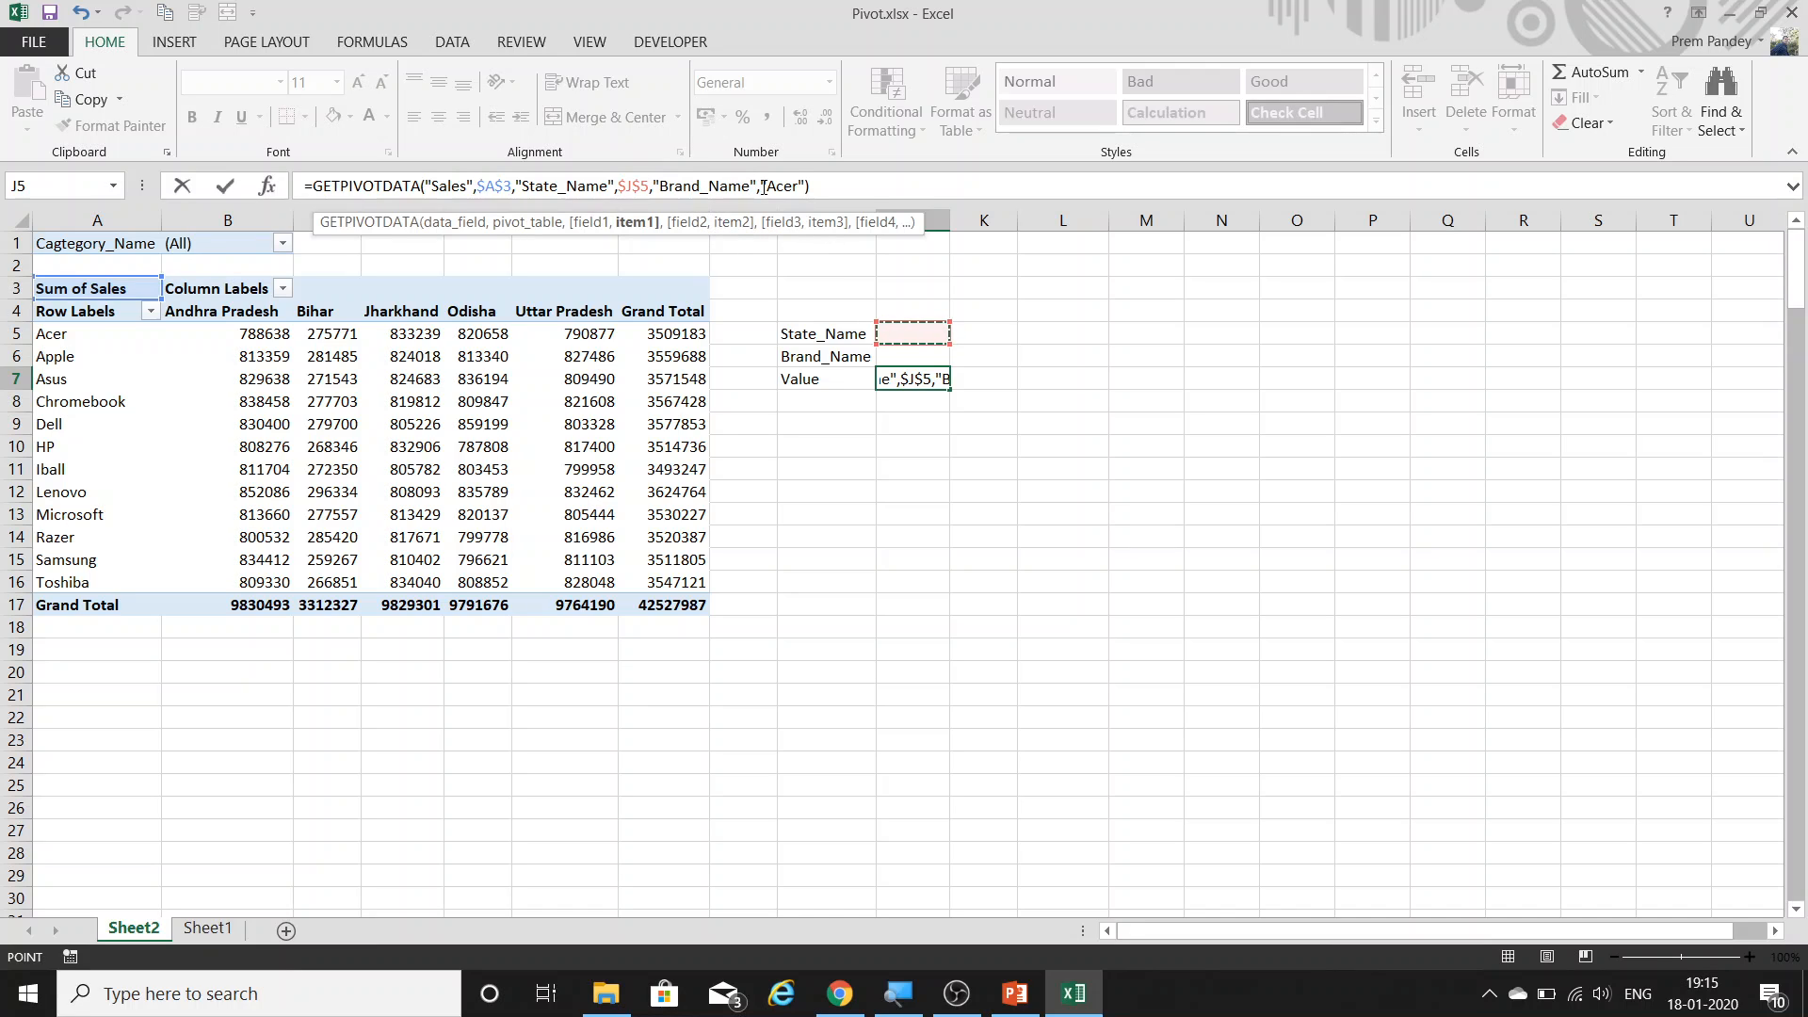
Replace the "Acer" item in the J7 formula with an absolute reference to the Brand_Name cell, $J$6, and commit it.
drag(762, 186, 805, 186)
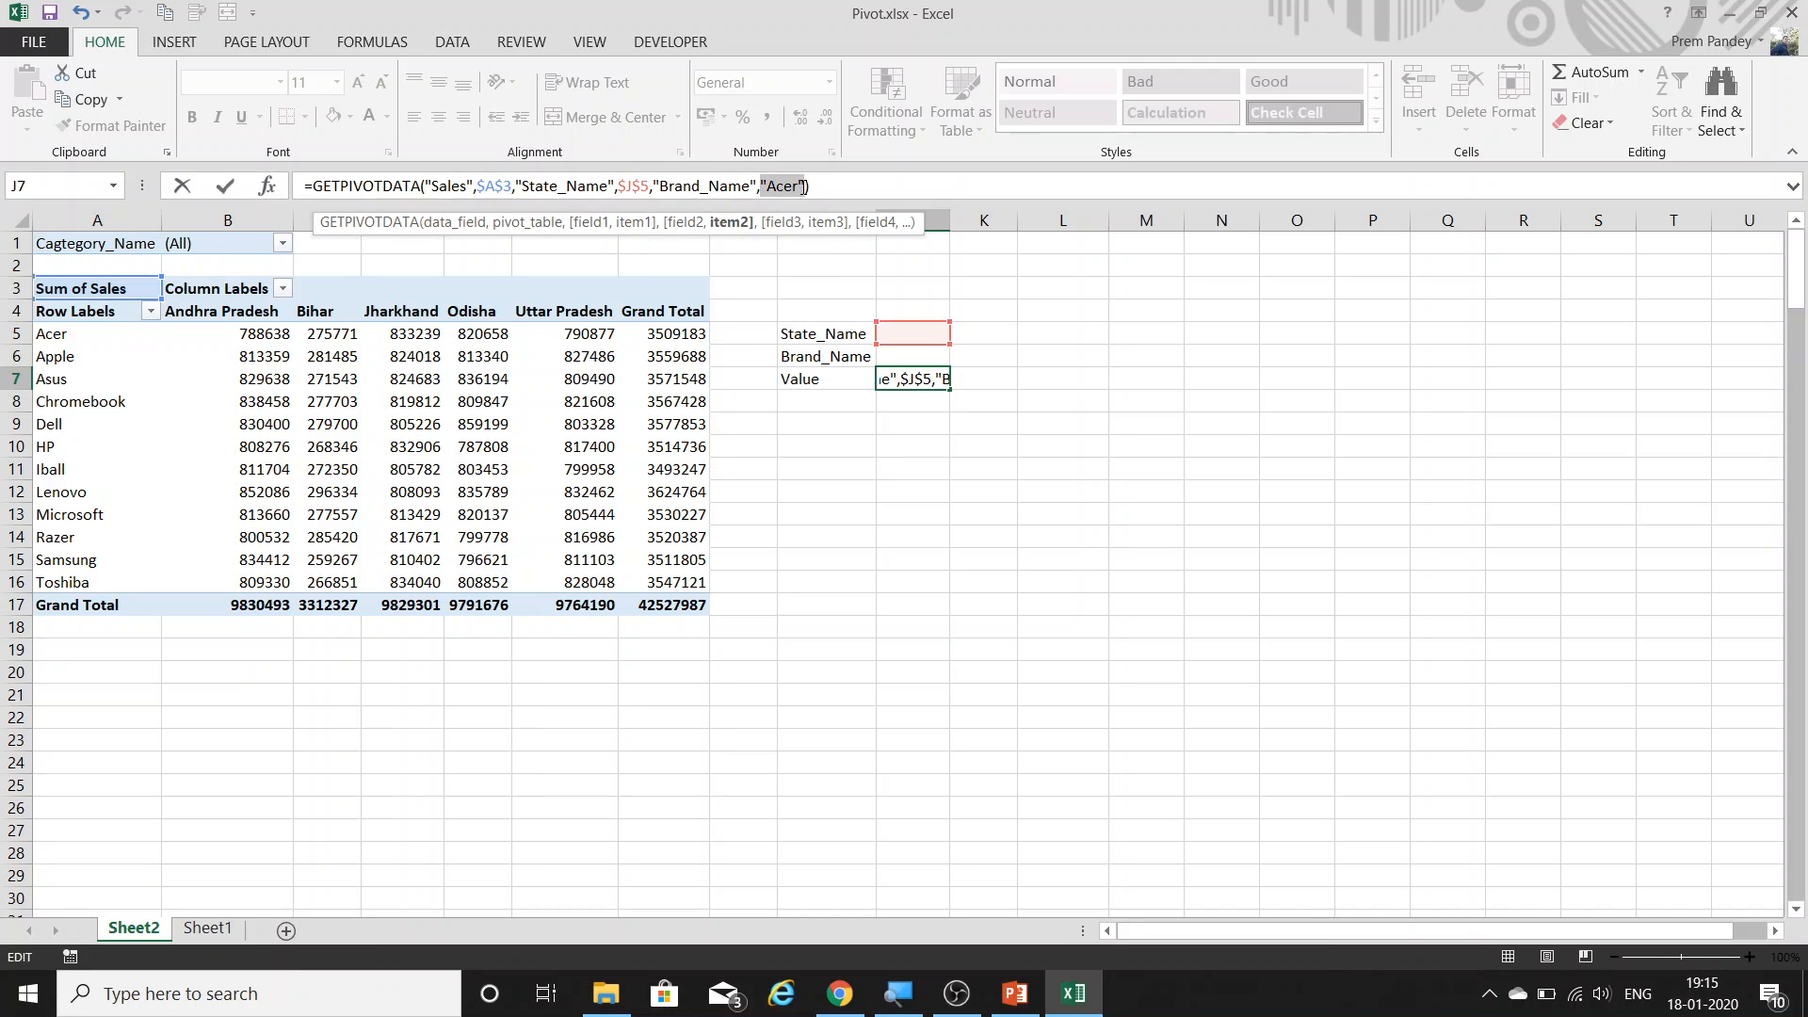
key(BackSpace)
click(899, 357)
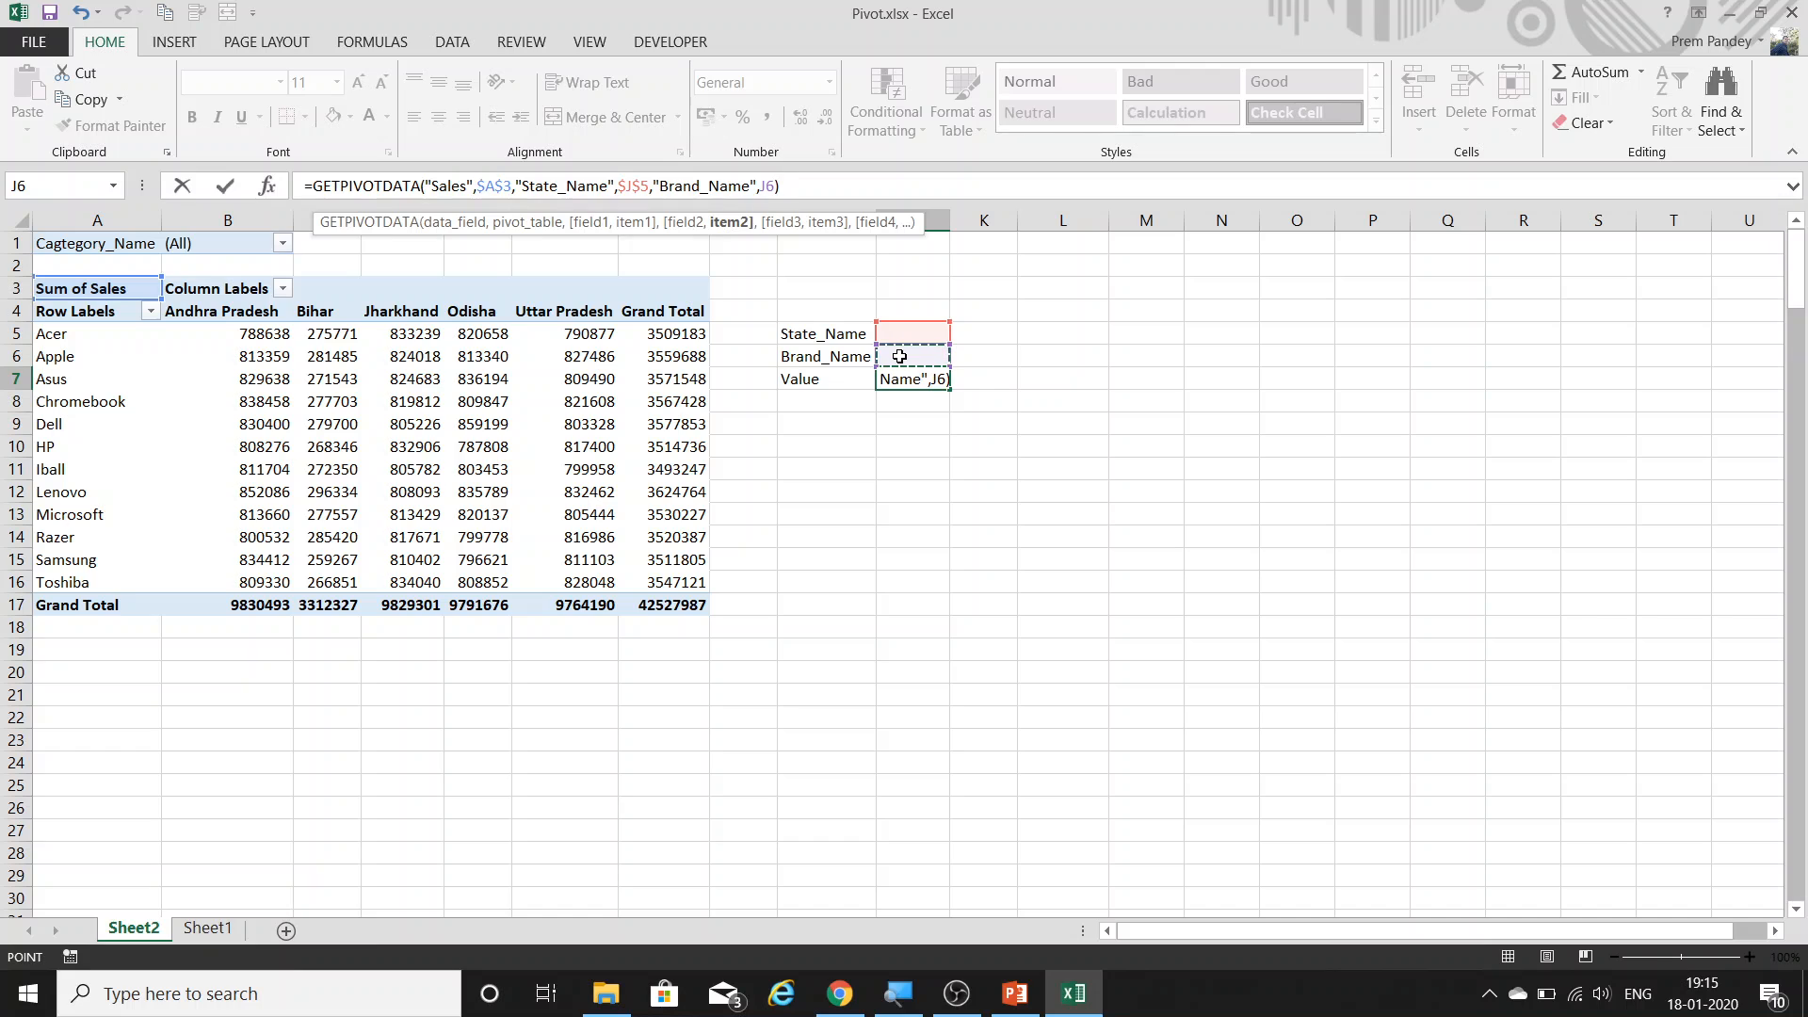
key(F4)
key(Return)
Enter Odisha as the State_Name in J5 and Lenovo as the Brand_Name in J6.
key(Up)
key(Up)
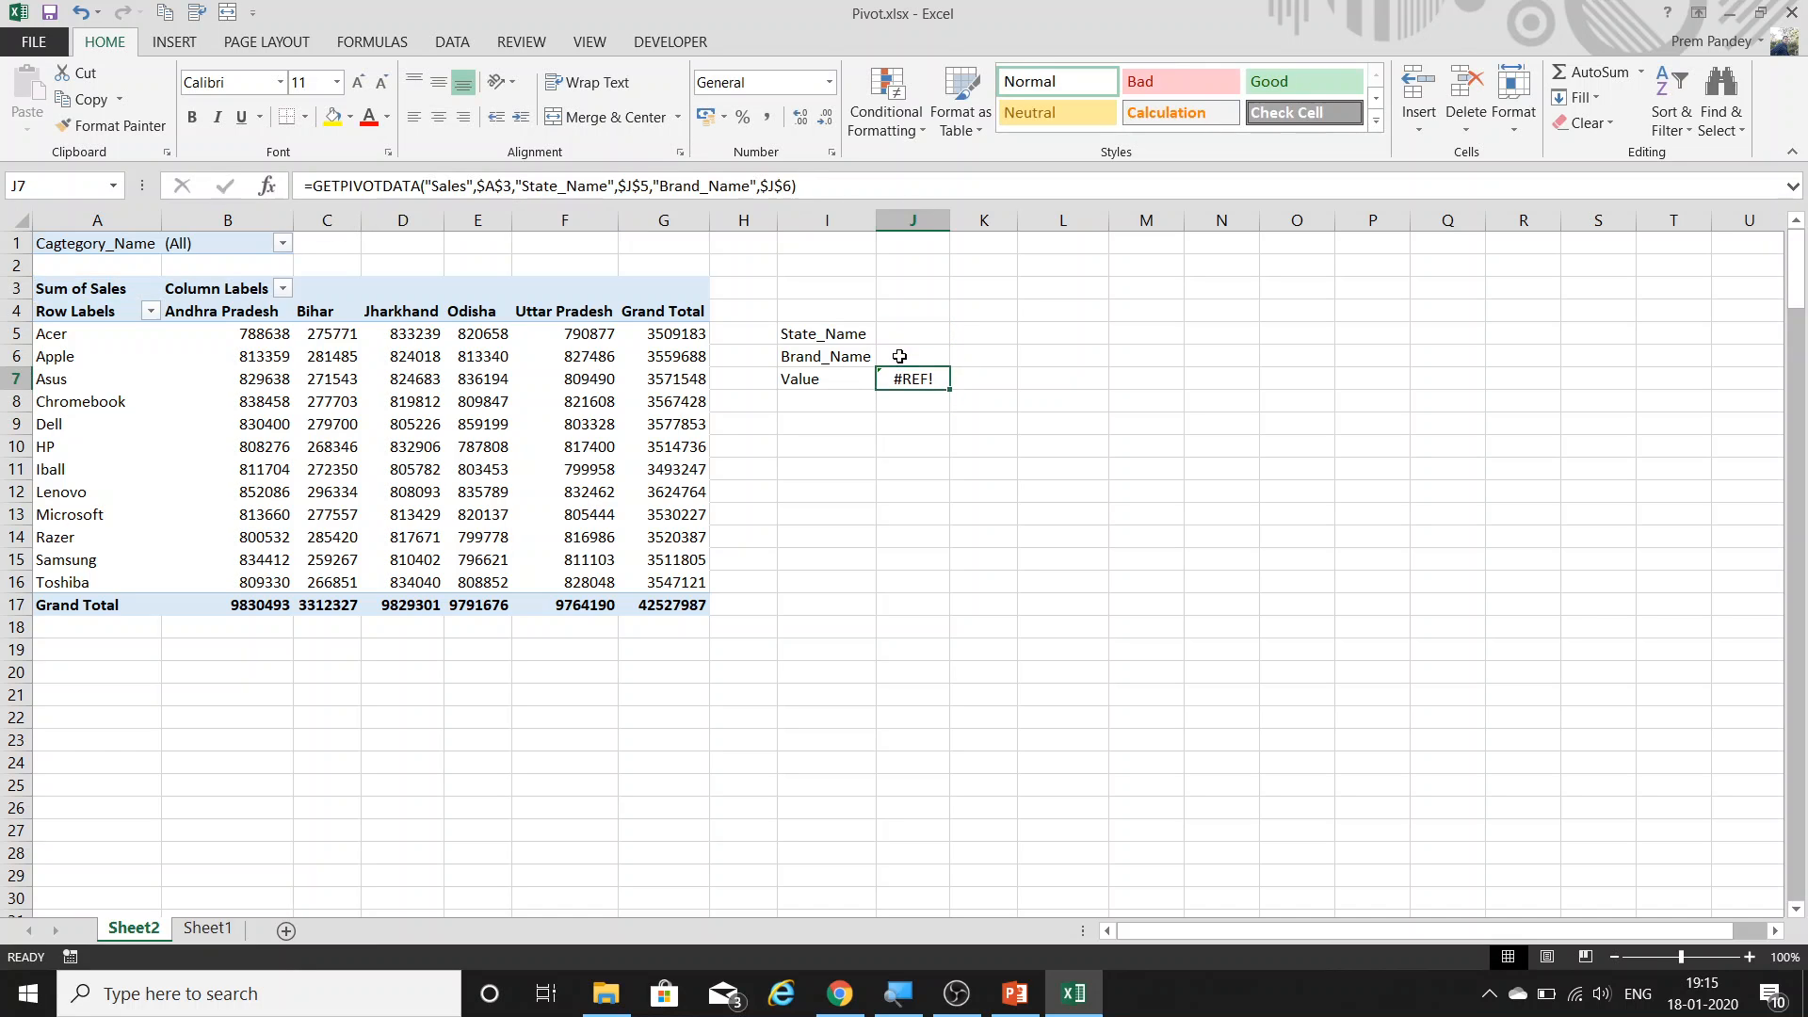
key(Down)
key(Up)
key(Up)
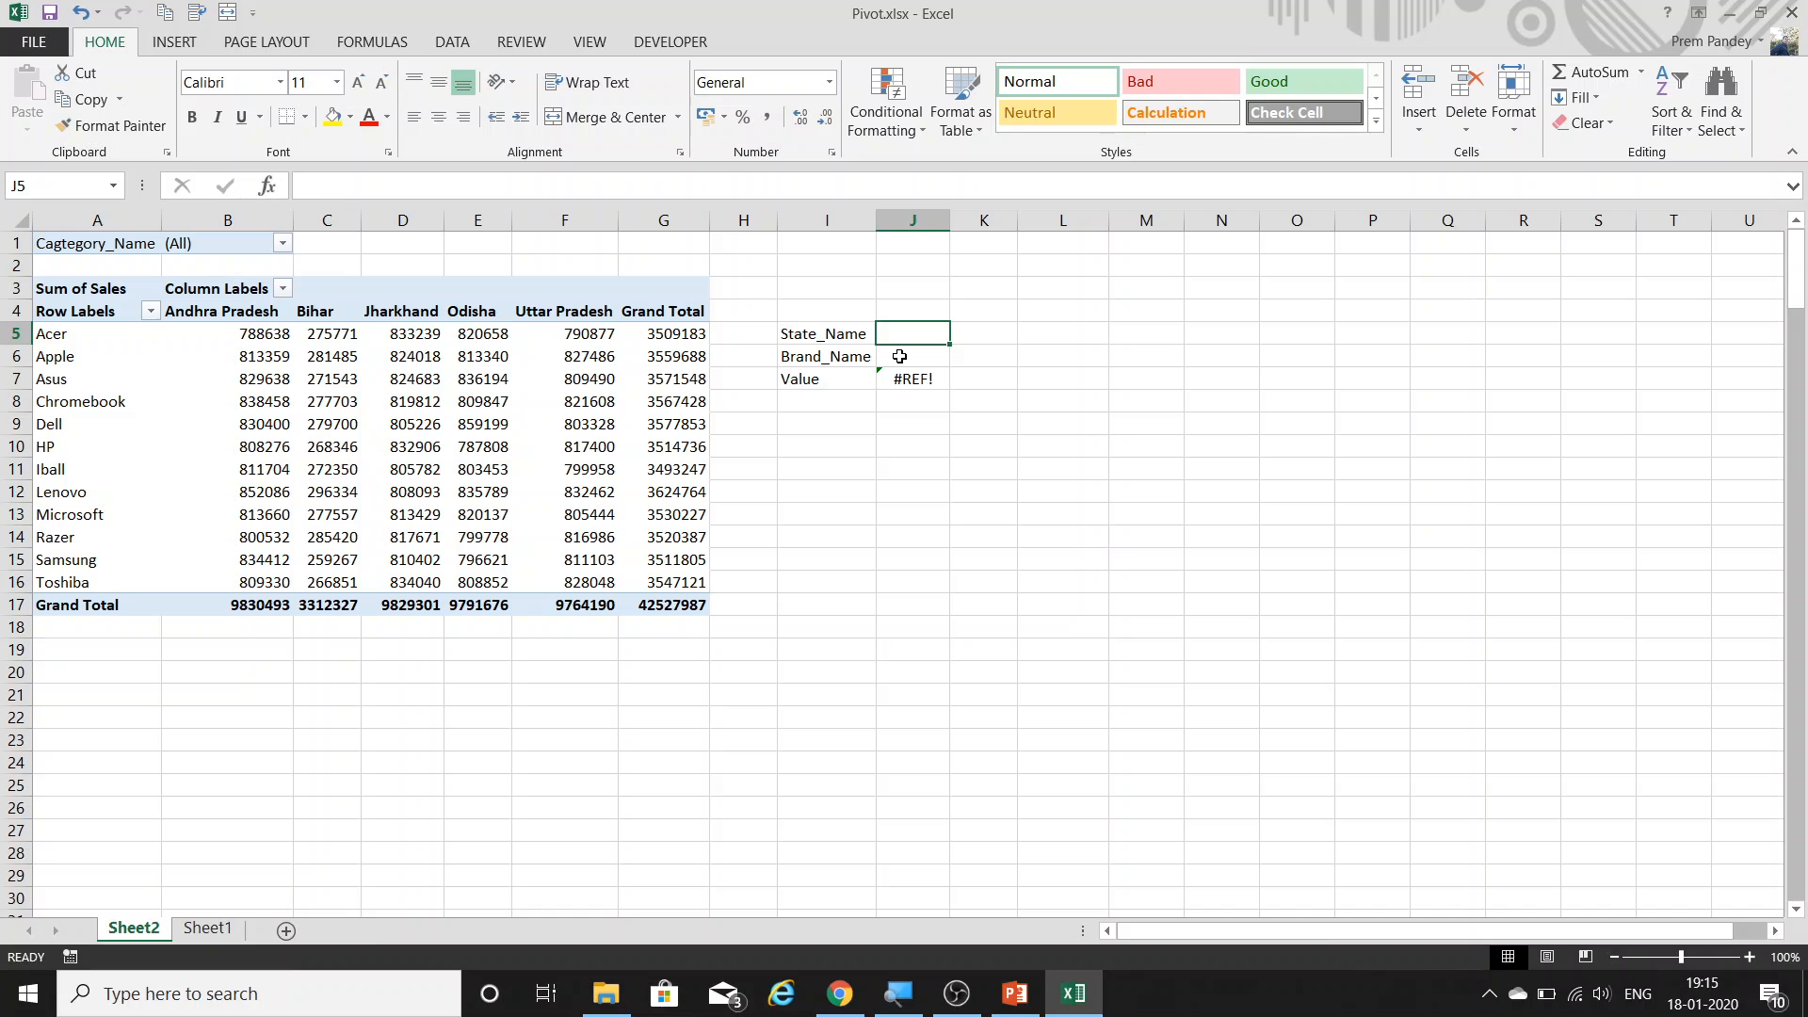
text(Odisha)
key(Return)
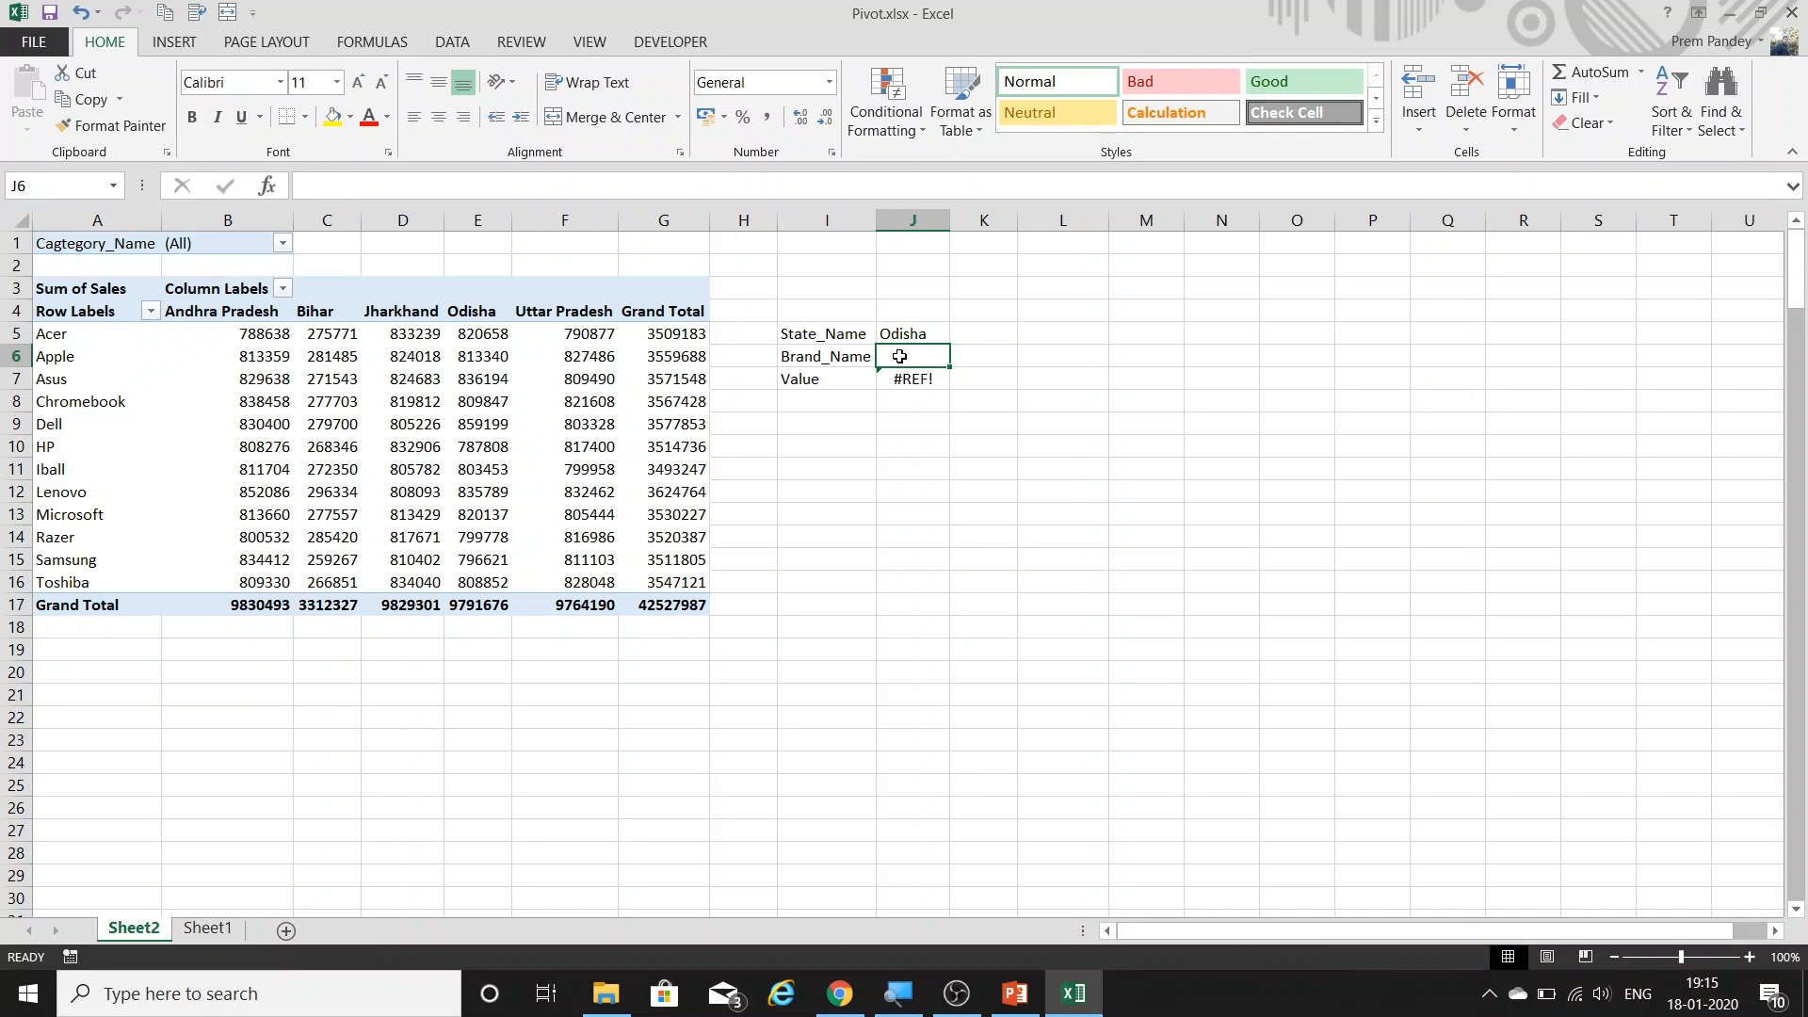
text(Le)
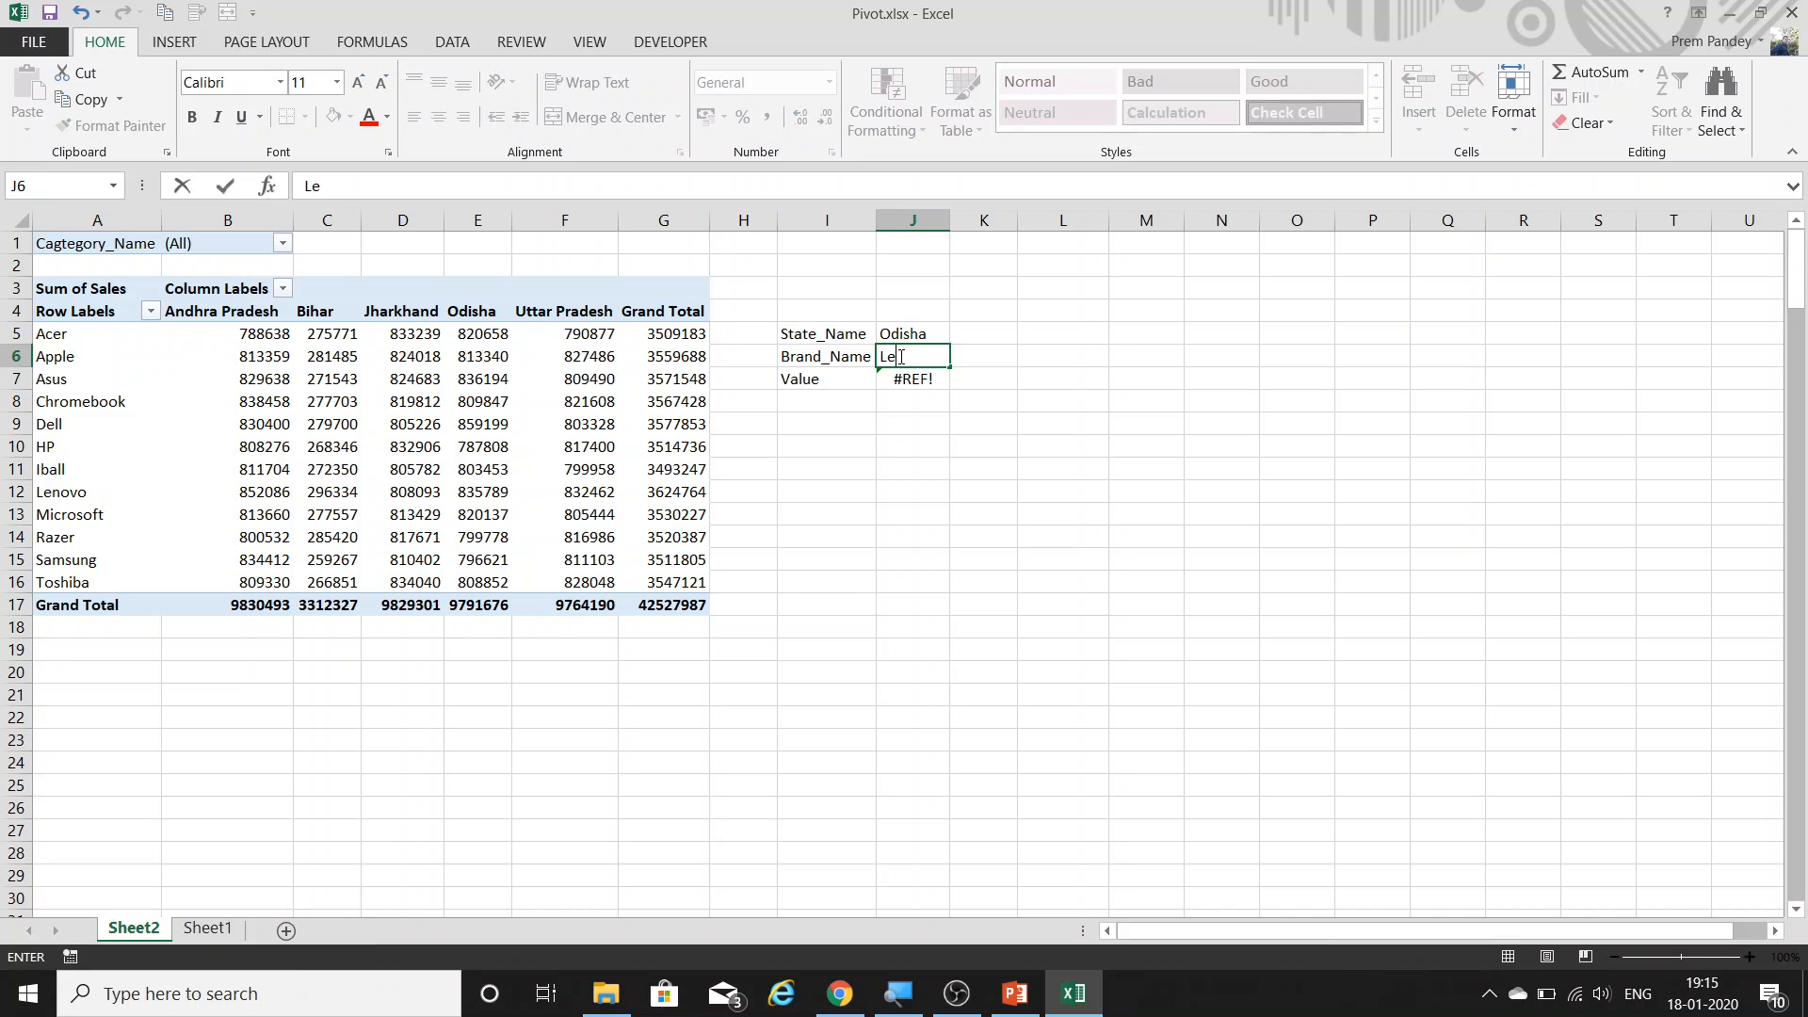
text(novo)
key(Return)
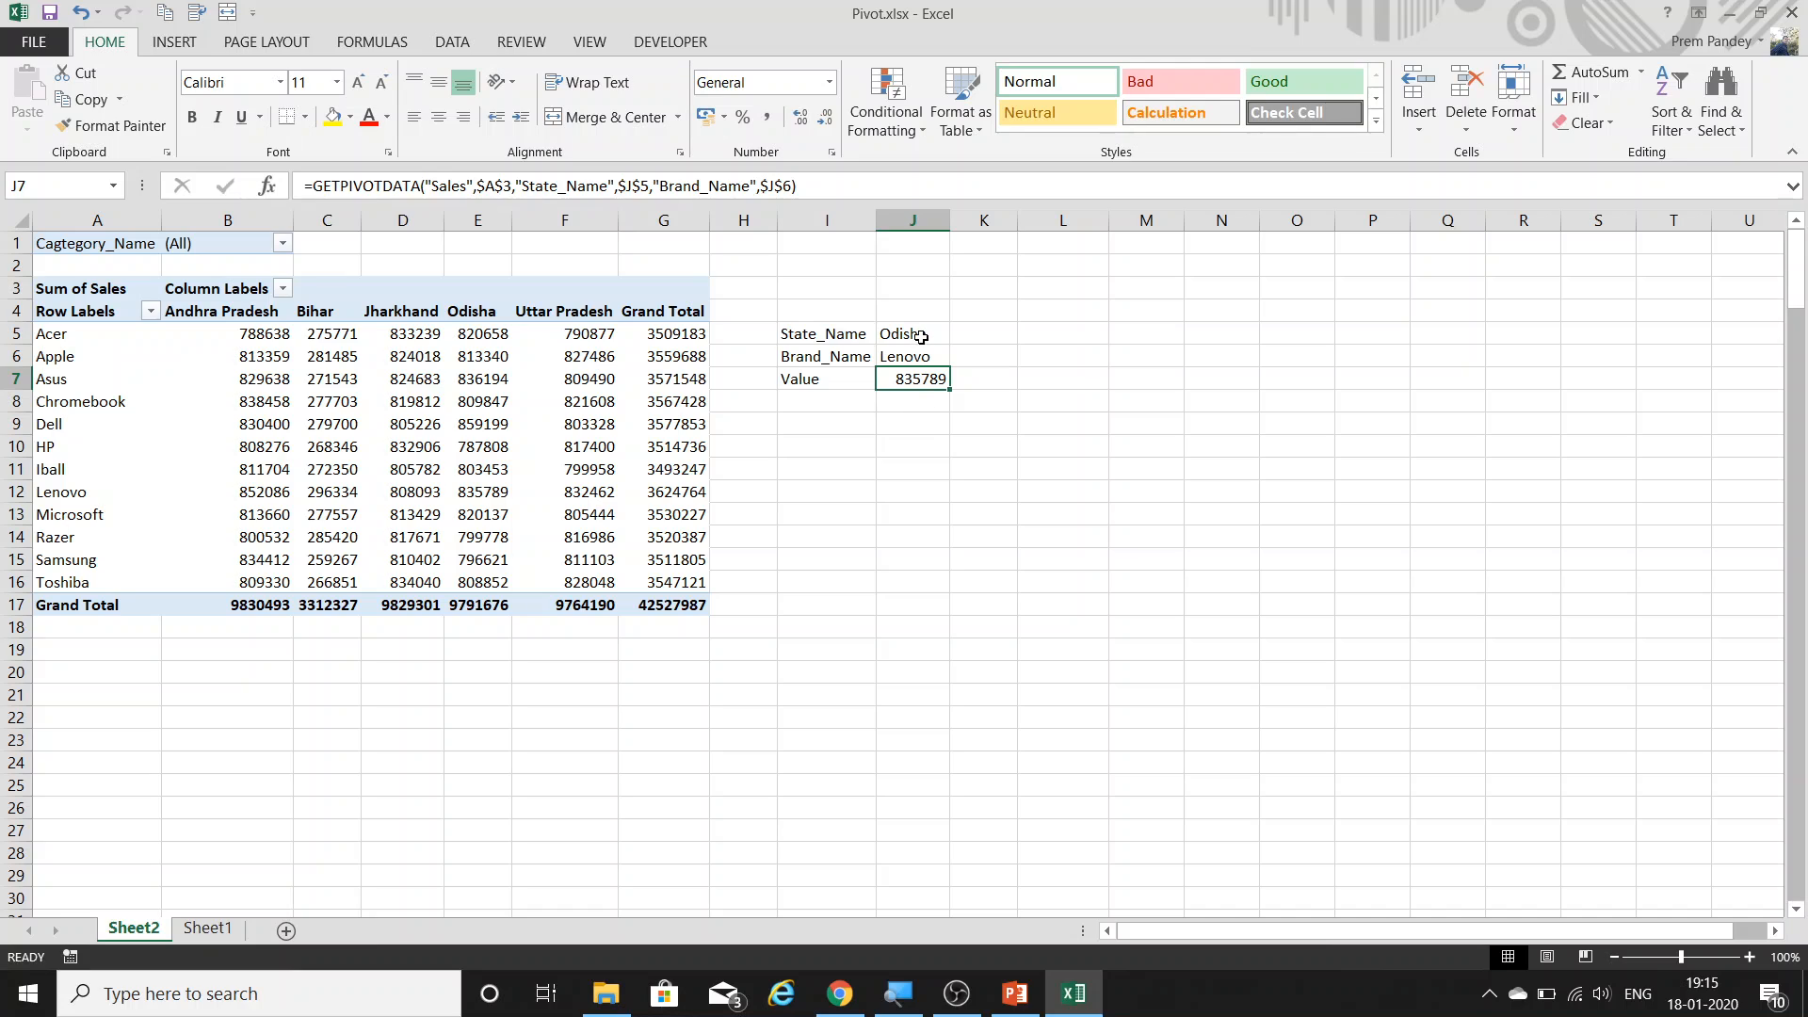
Find the J7 lookup value in the PivotTable and check it against the Lenovo row.
click(921, 336)
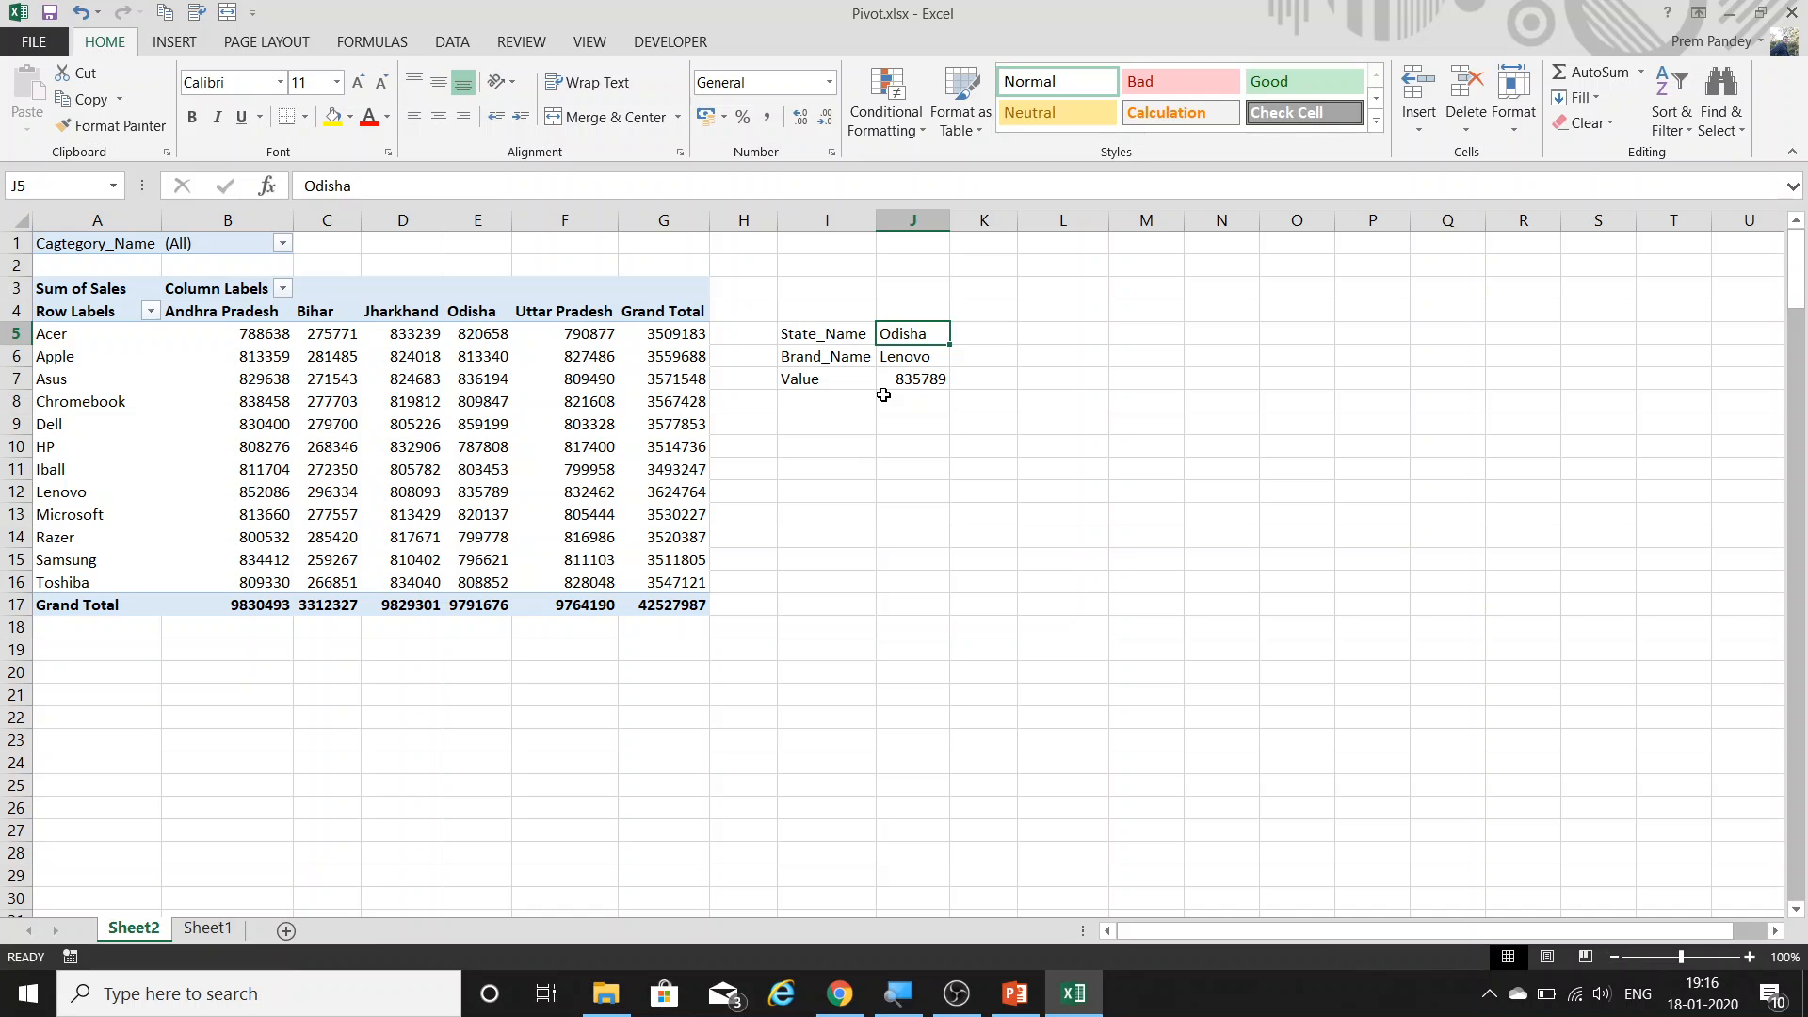
click(931, 379)
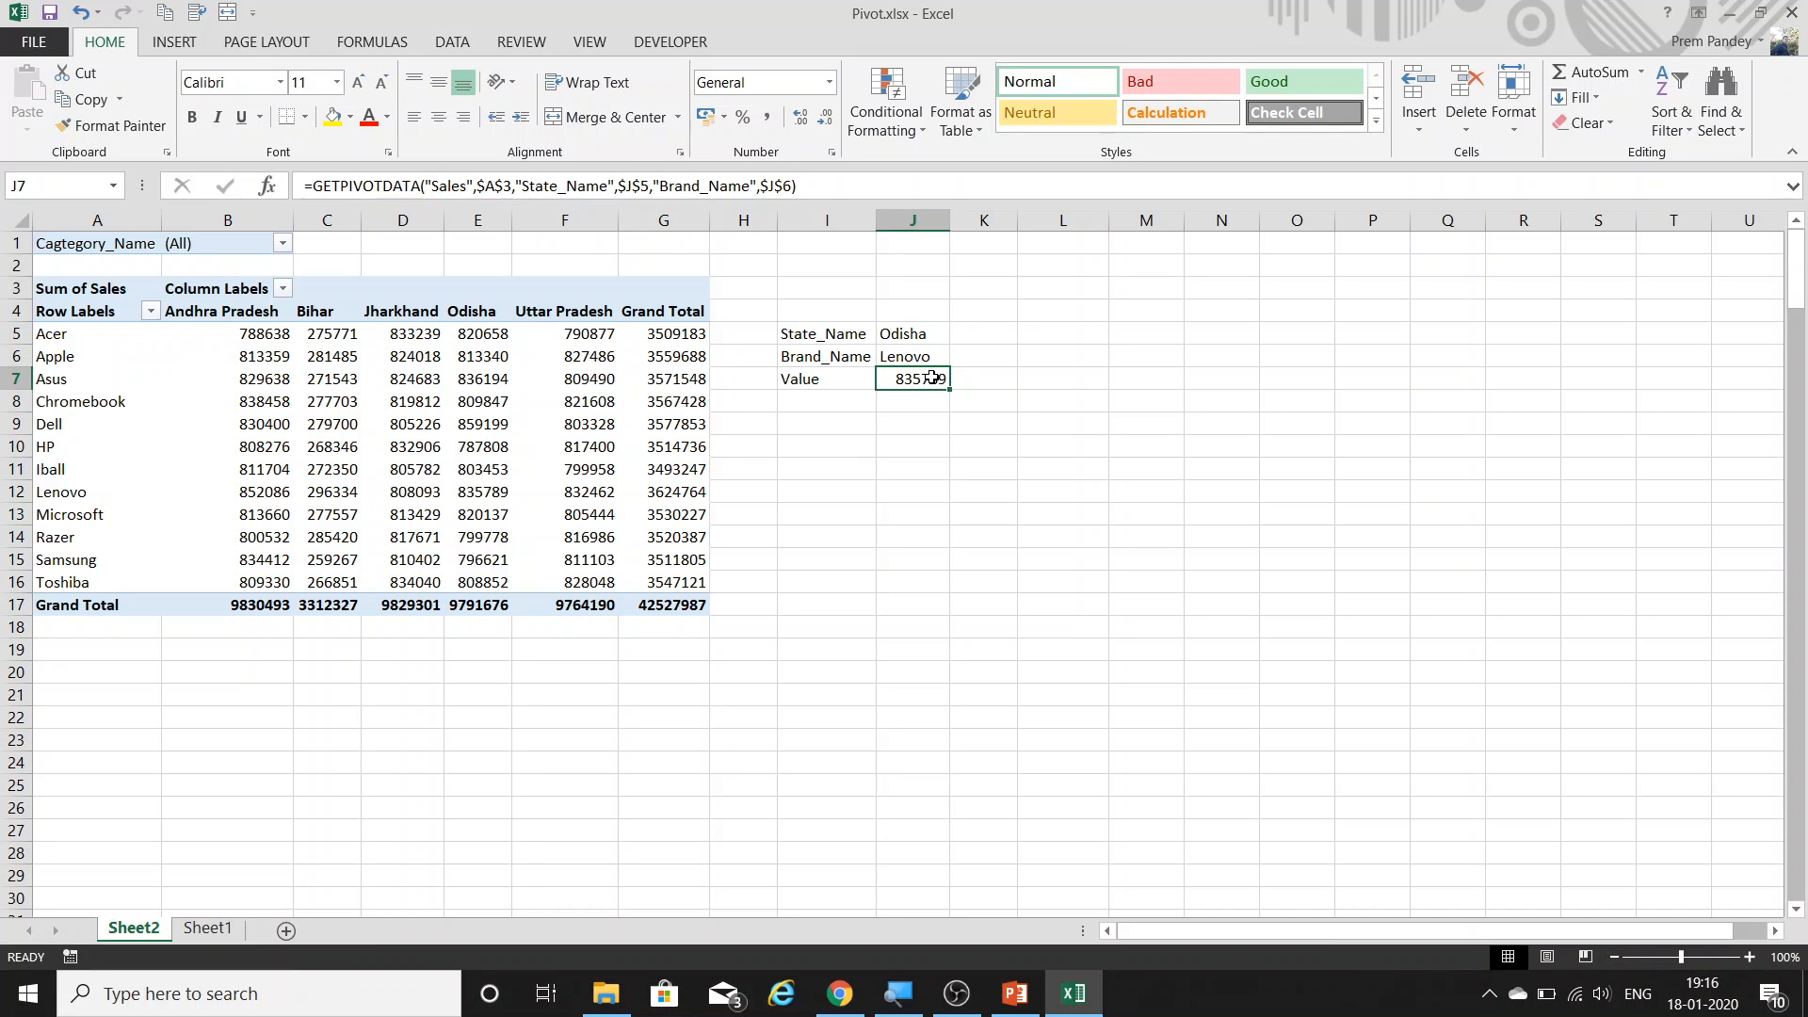
key(ctrl+c)
key(ctrl+f)
key(ctrl+v)
key(Return)
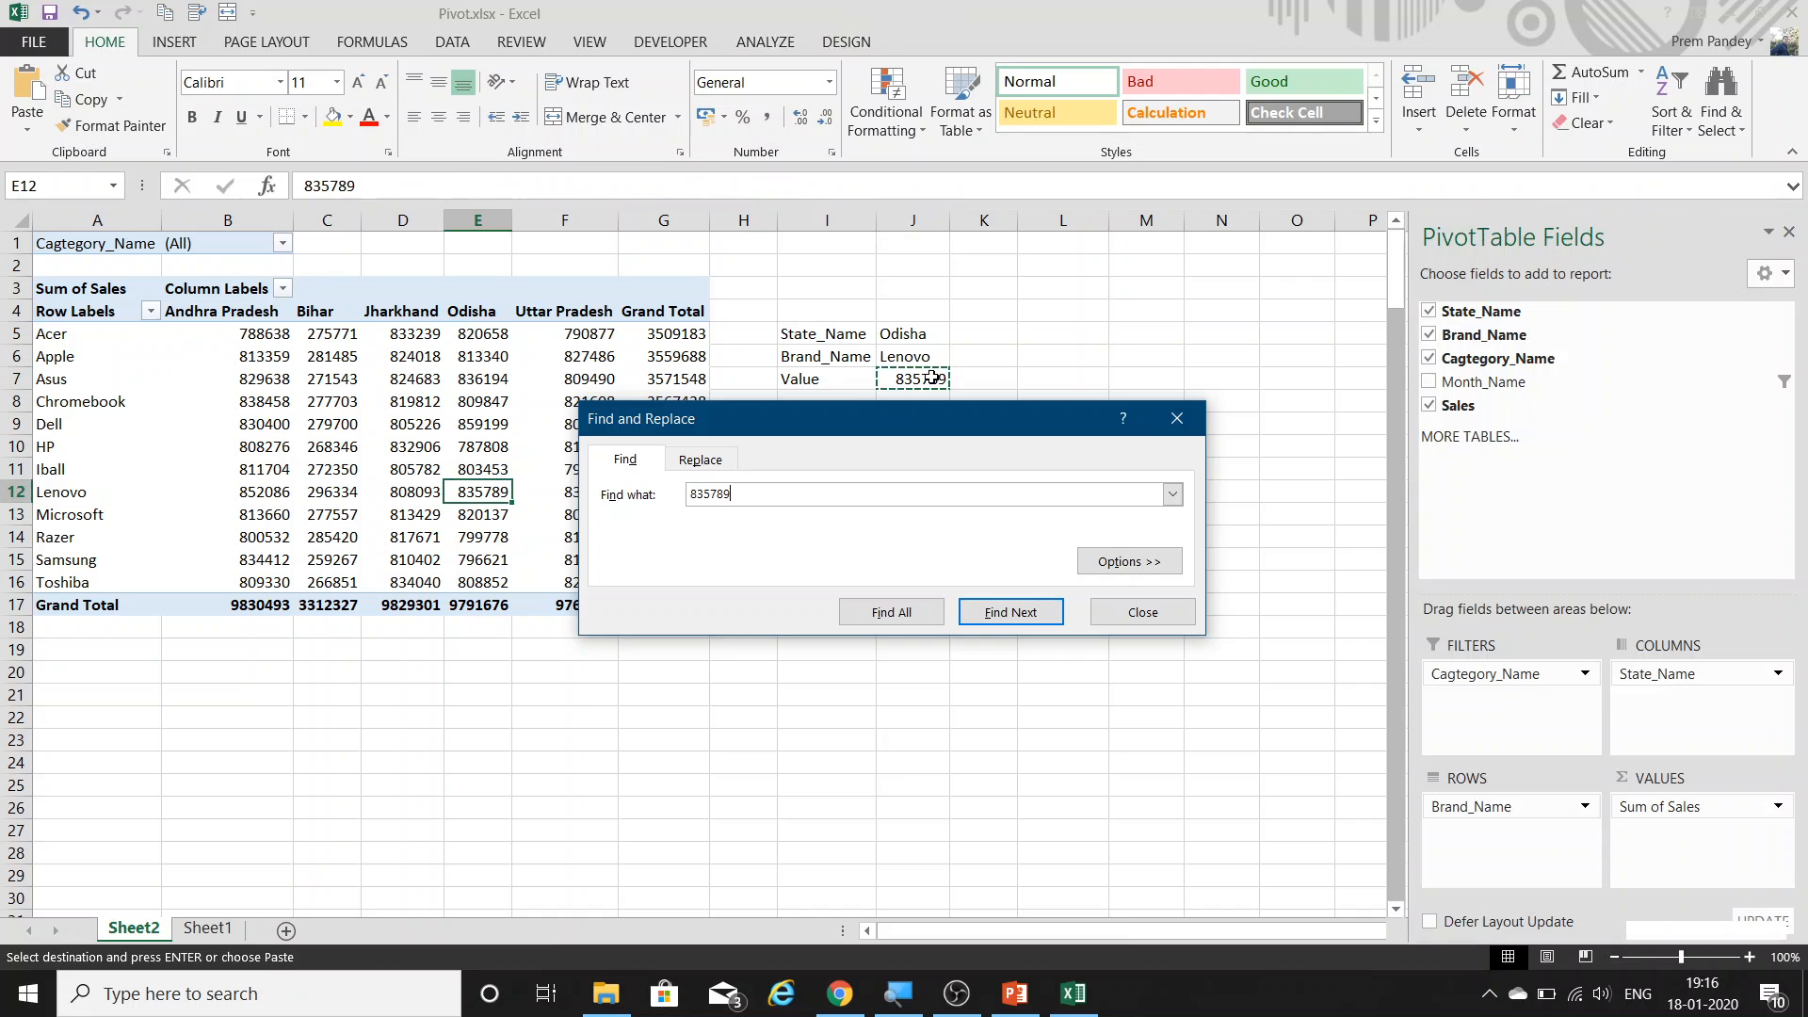
click(17, 492)
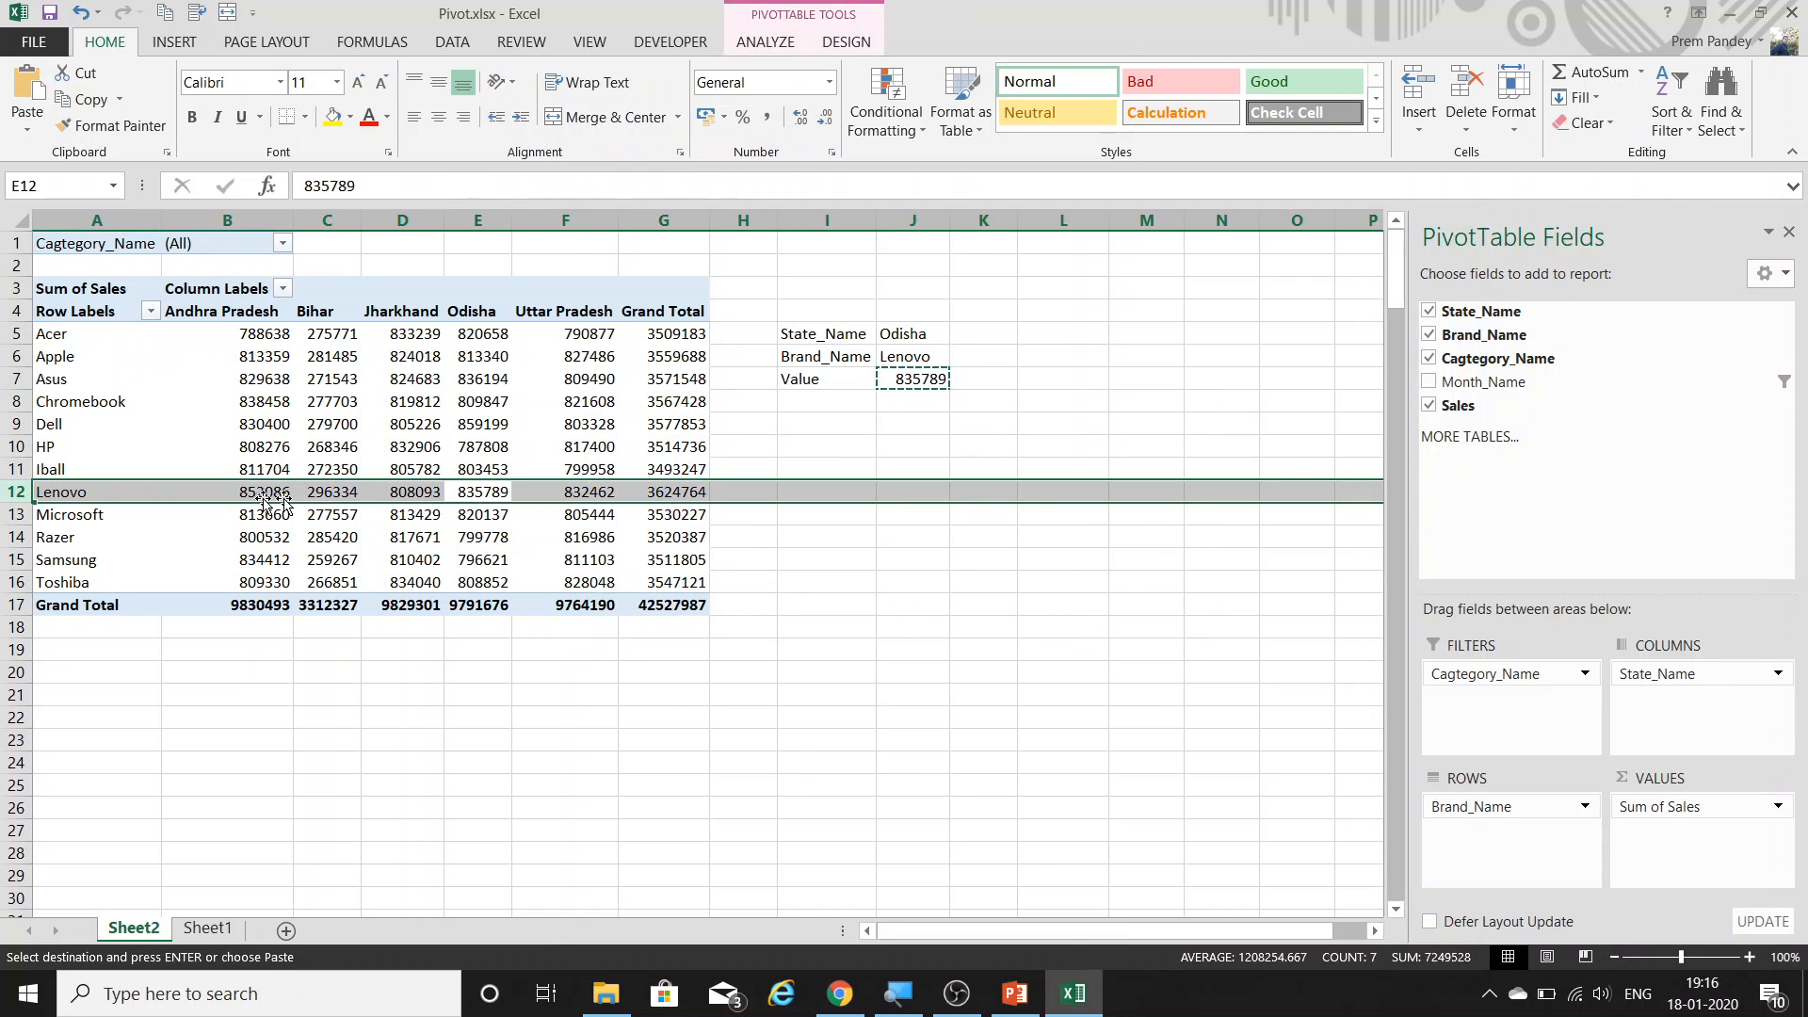
Change the lookup inputs to Bihar in J5 and Samsung in J6.
click(916, 333)
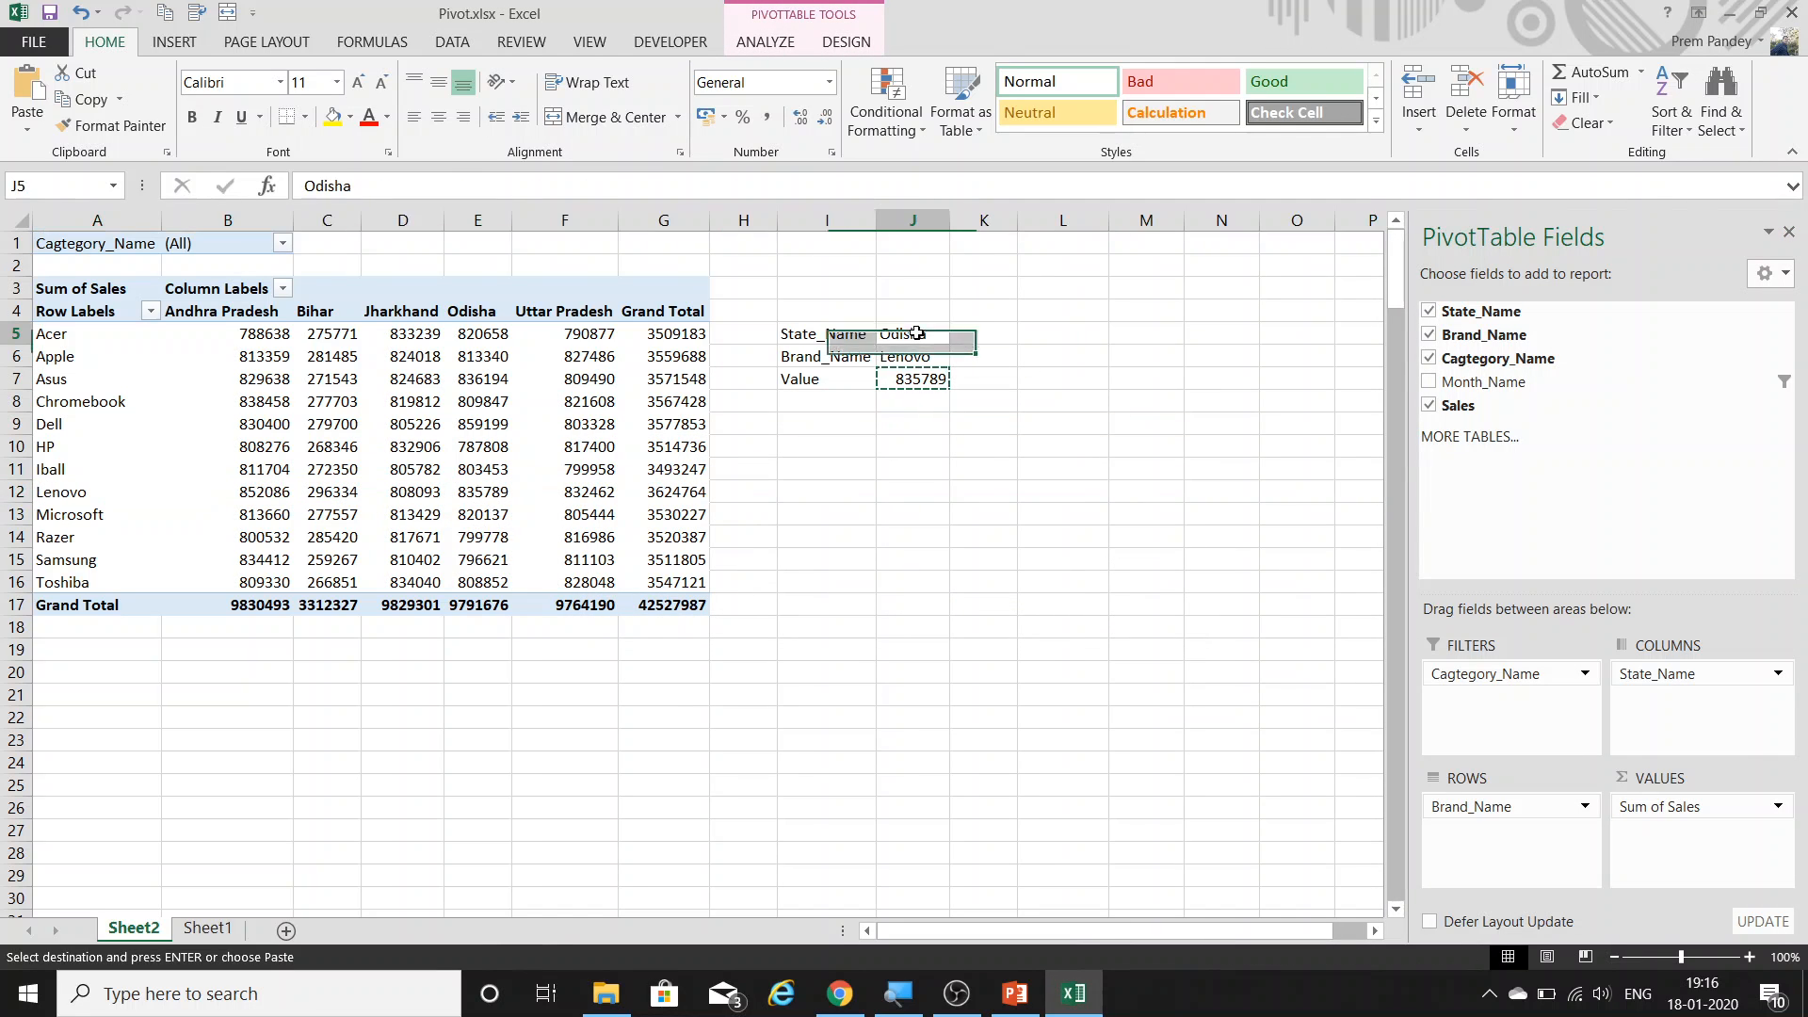
text(Bihar)
key(Return)
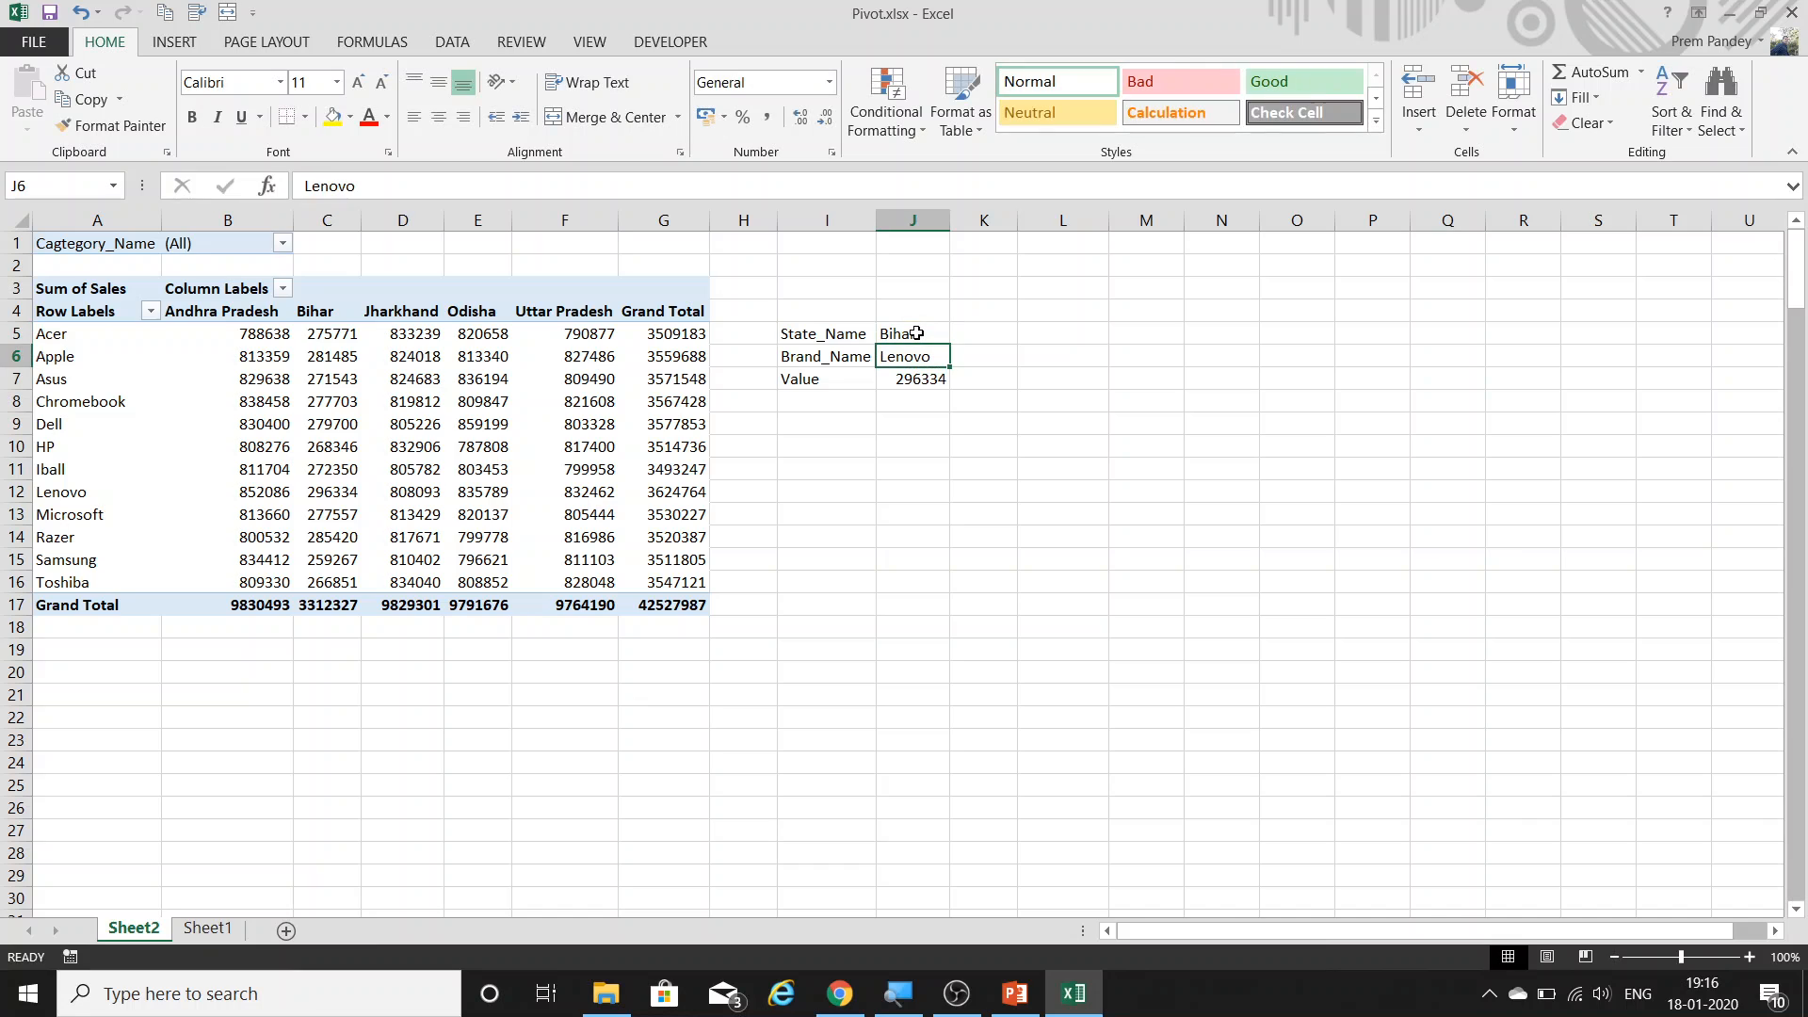
text(Samsung)
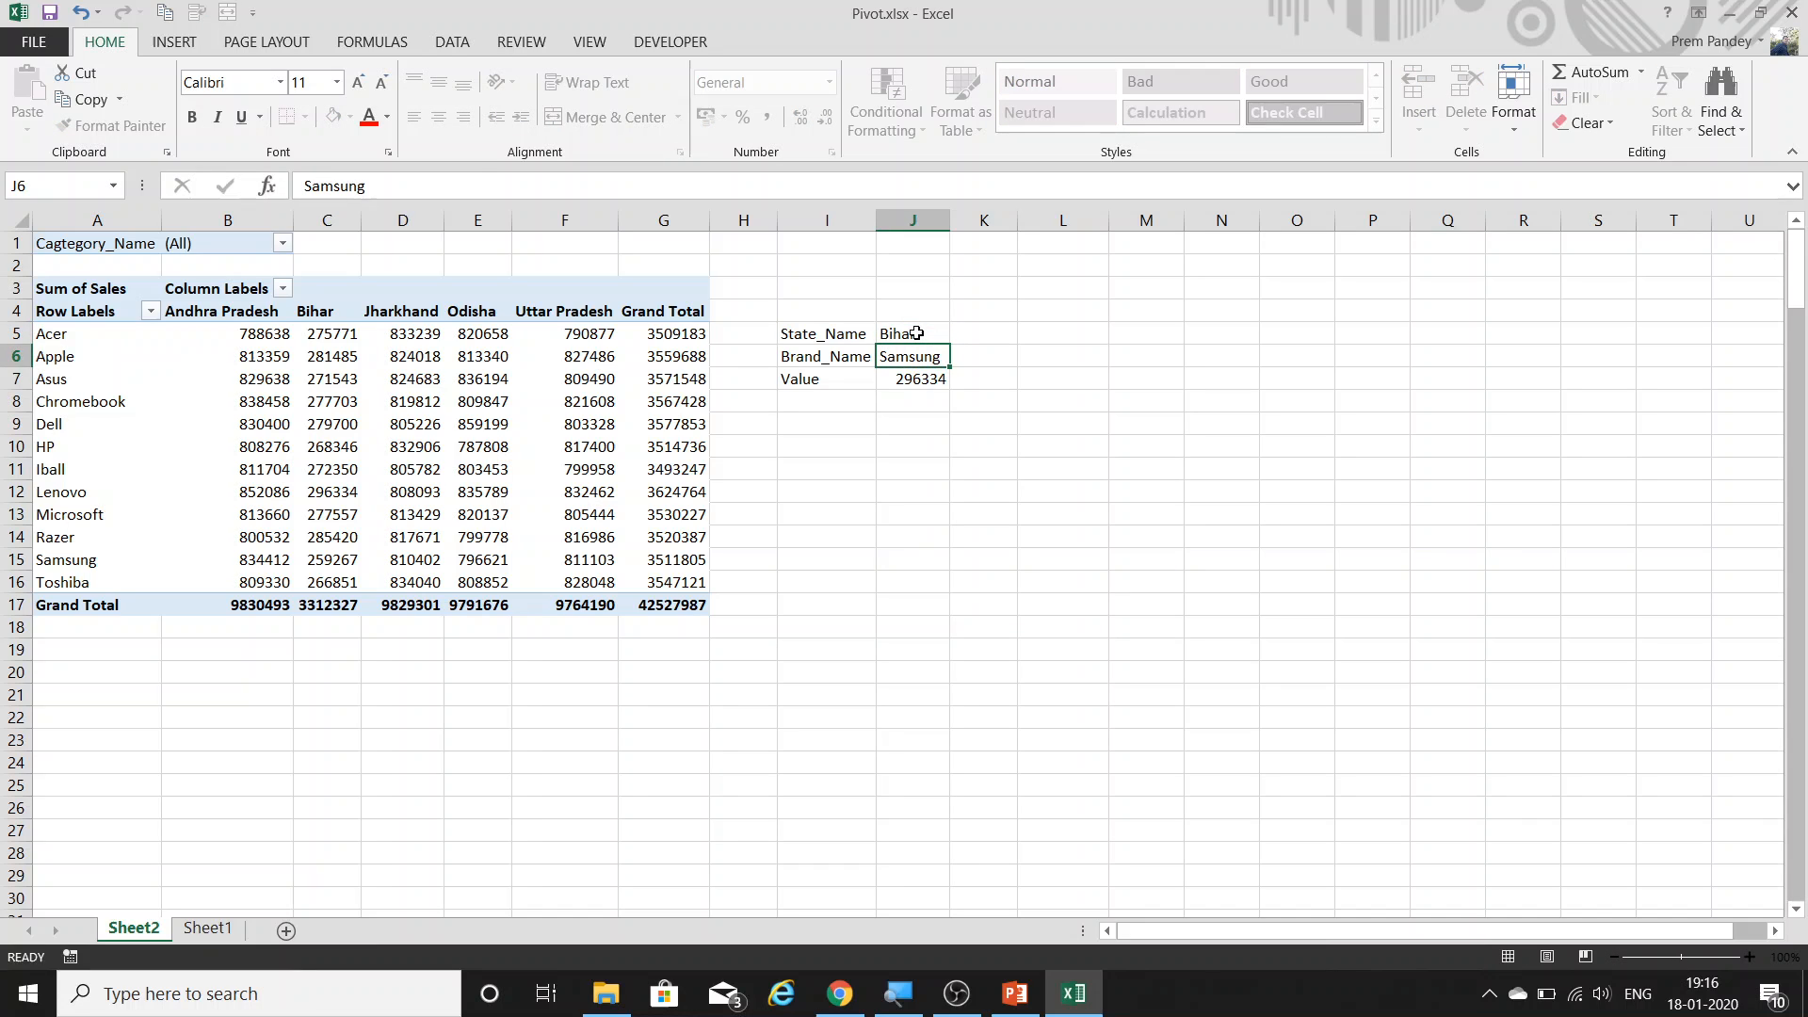
key(Return)
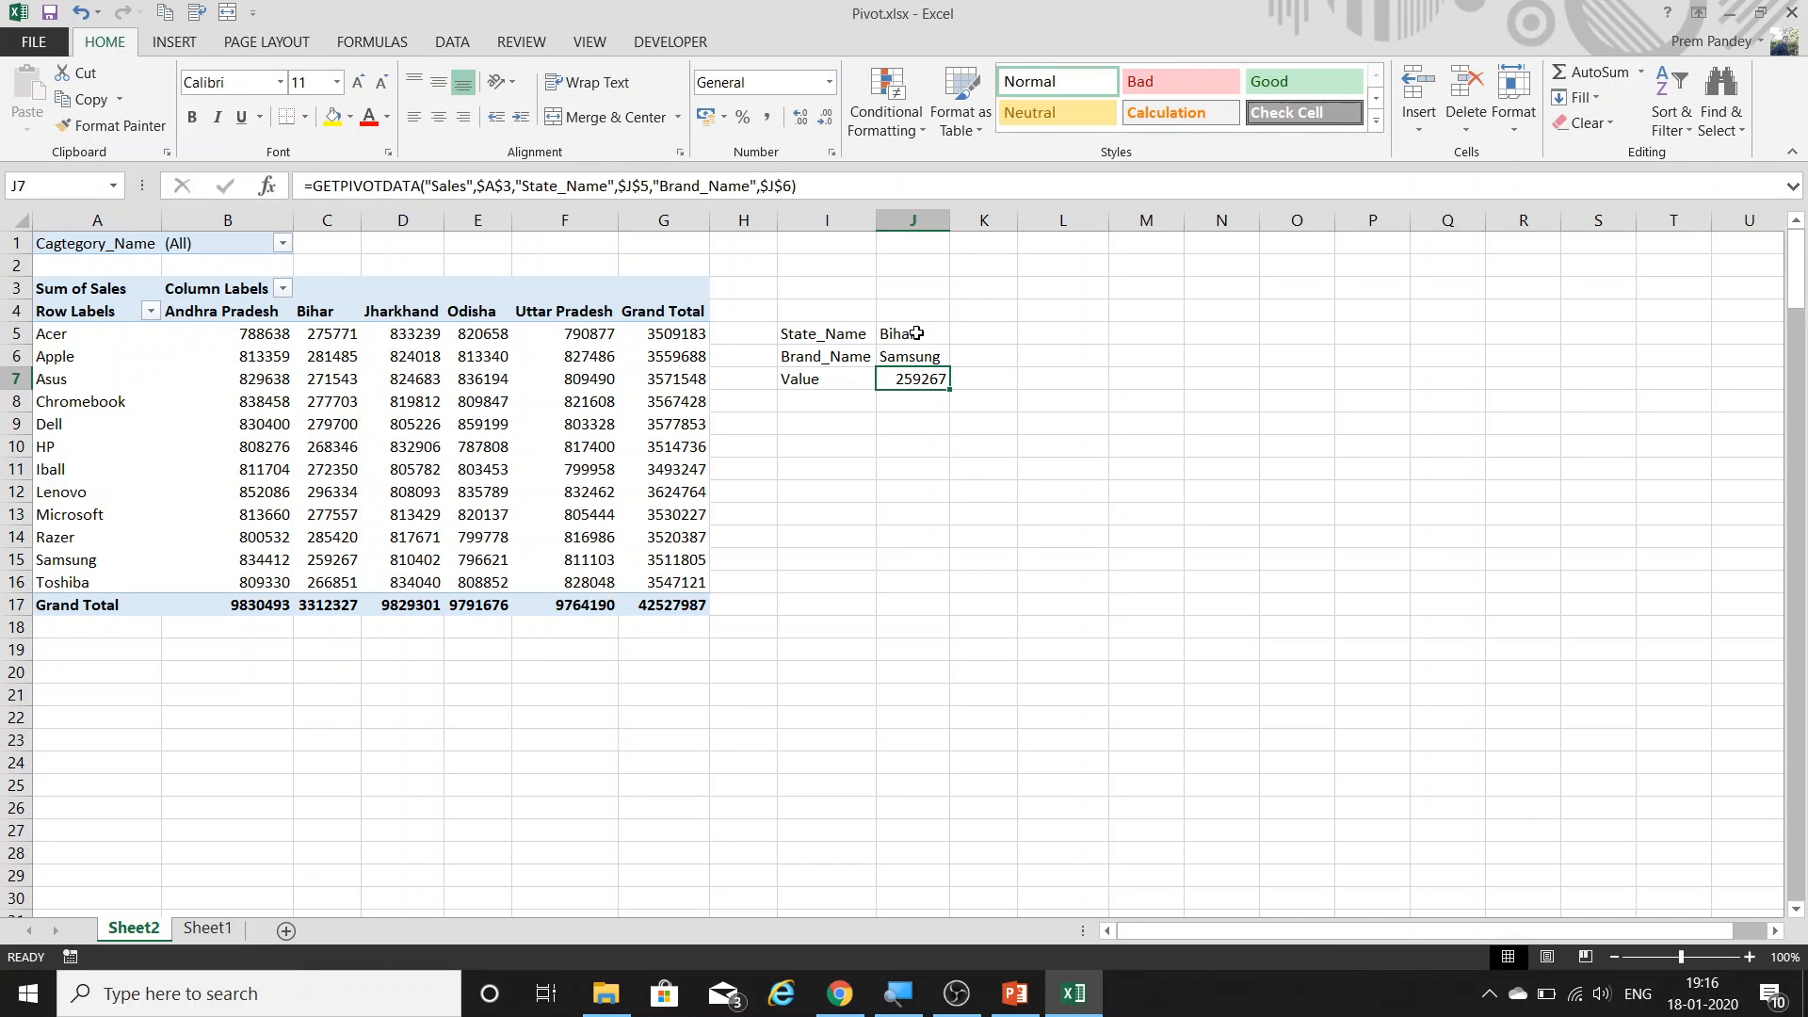
Set the State_Name in J5 to Uttar Pradesh and the Brand_Name in J6 to Asus.
key(Up)
key(Up)
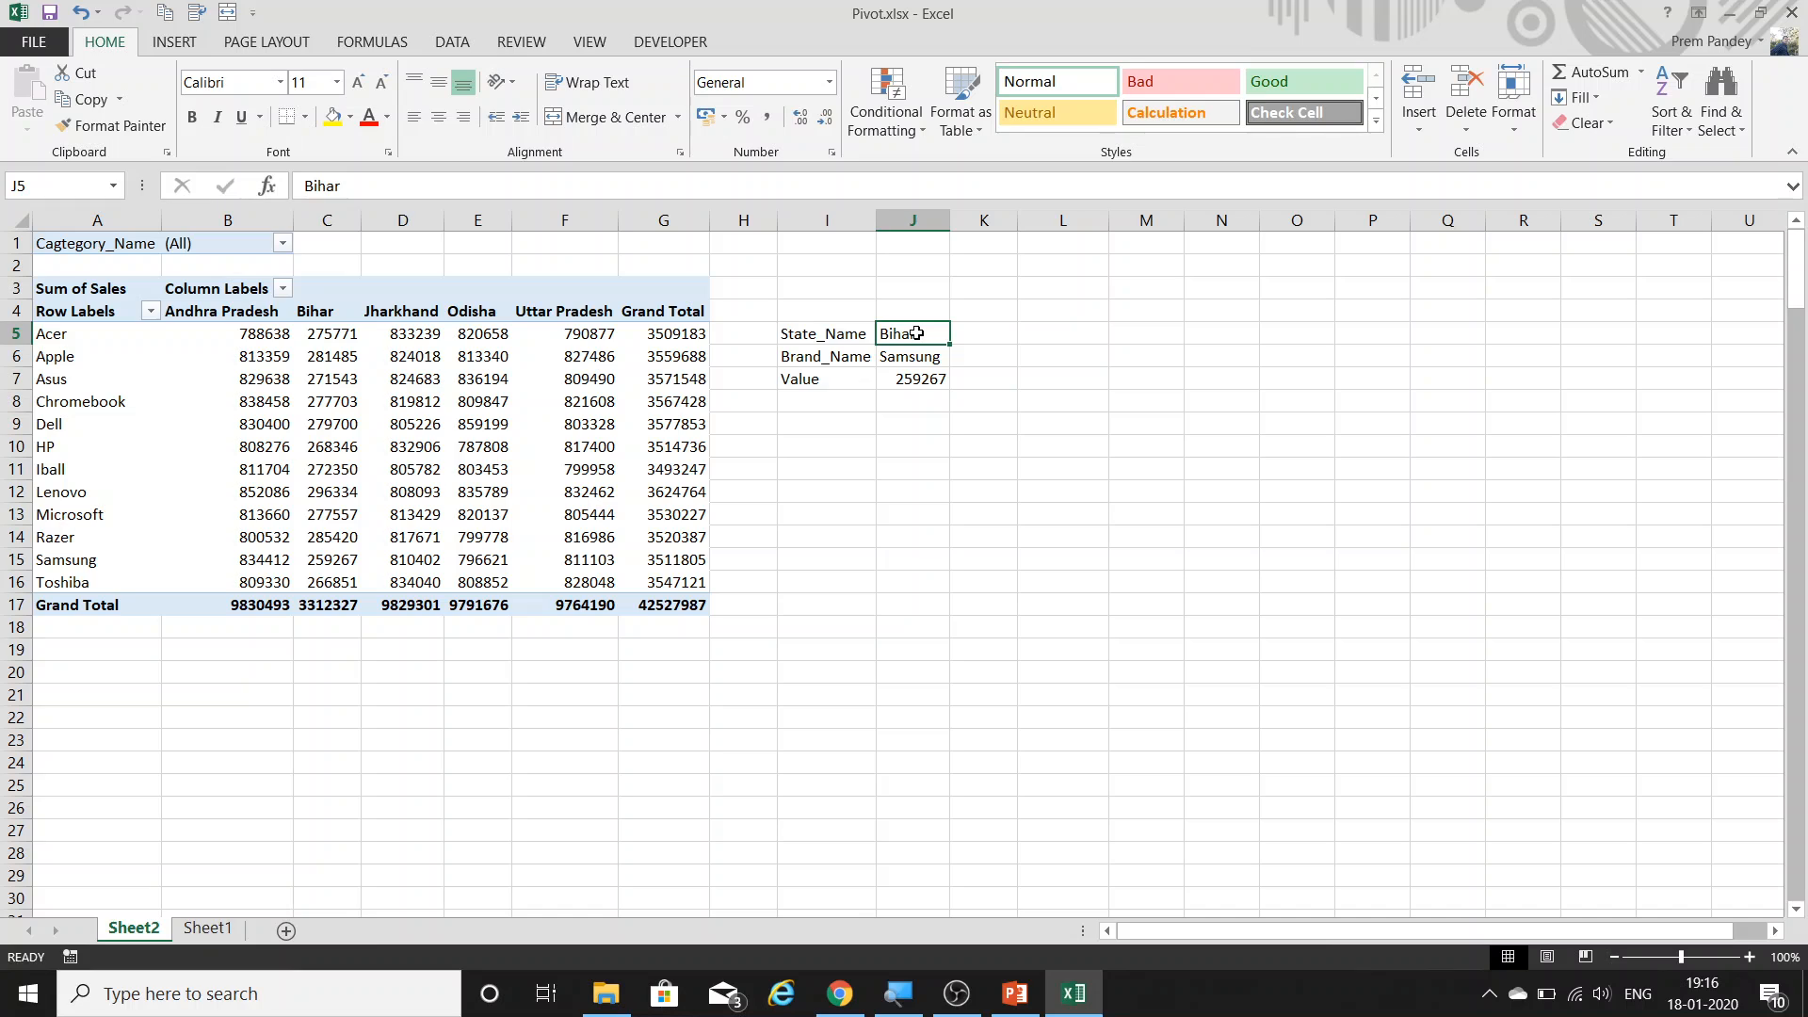
text(Uttar)
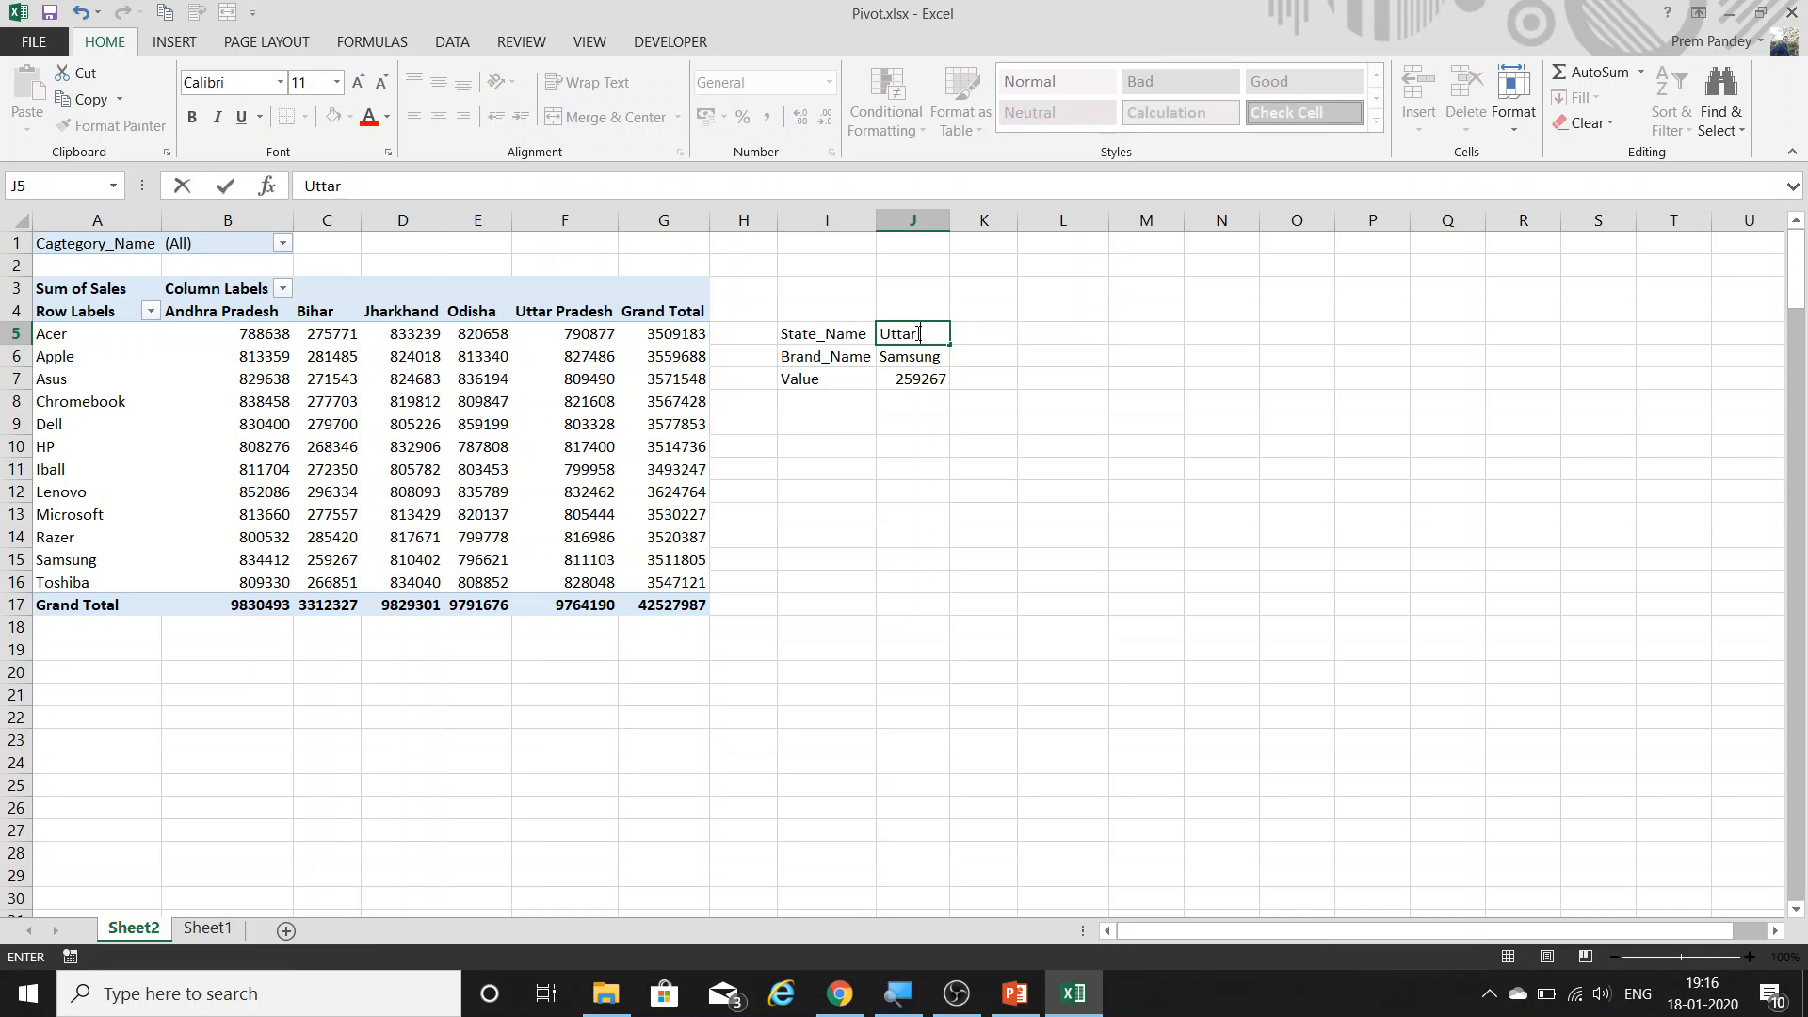
text( Pradesh)
key(Return)
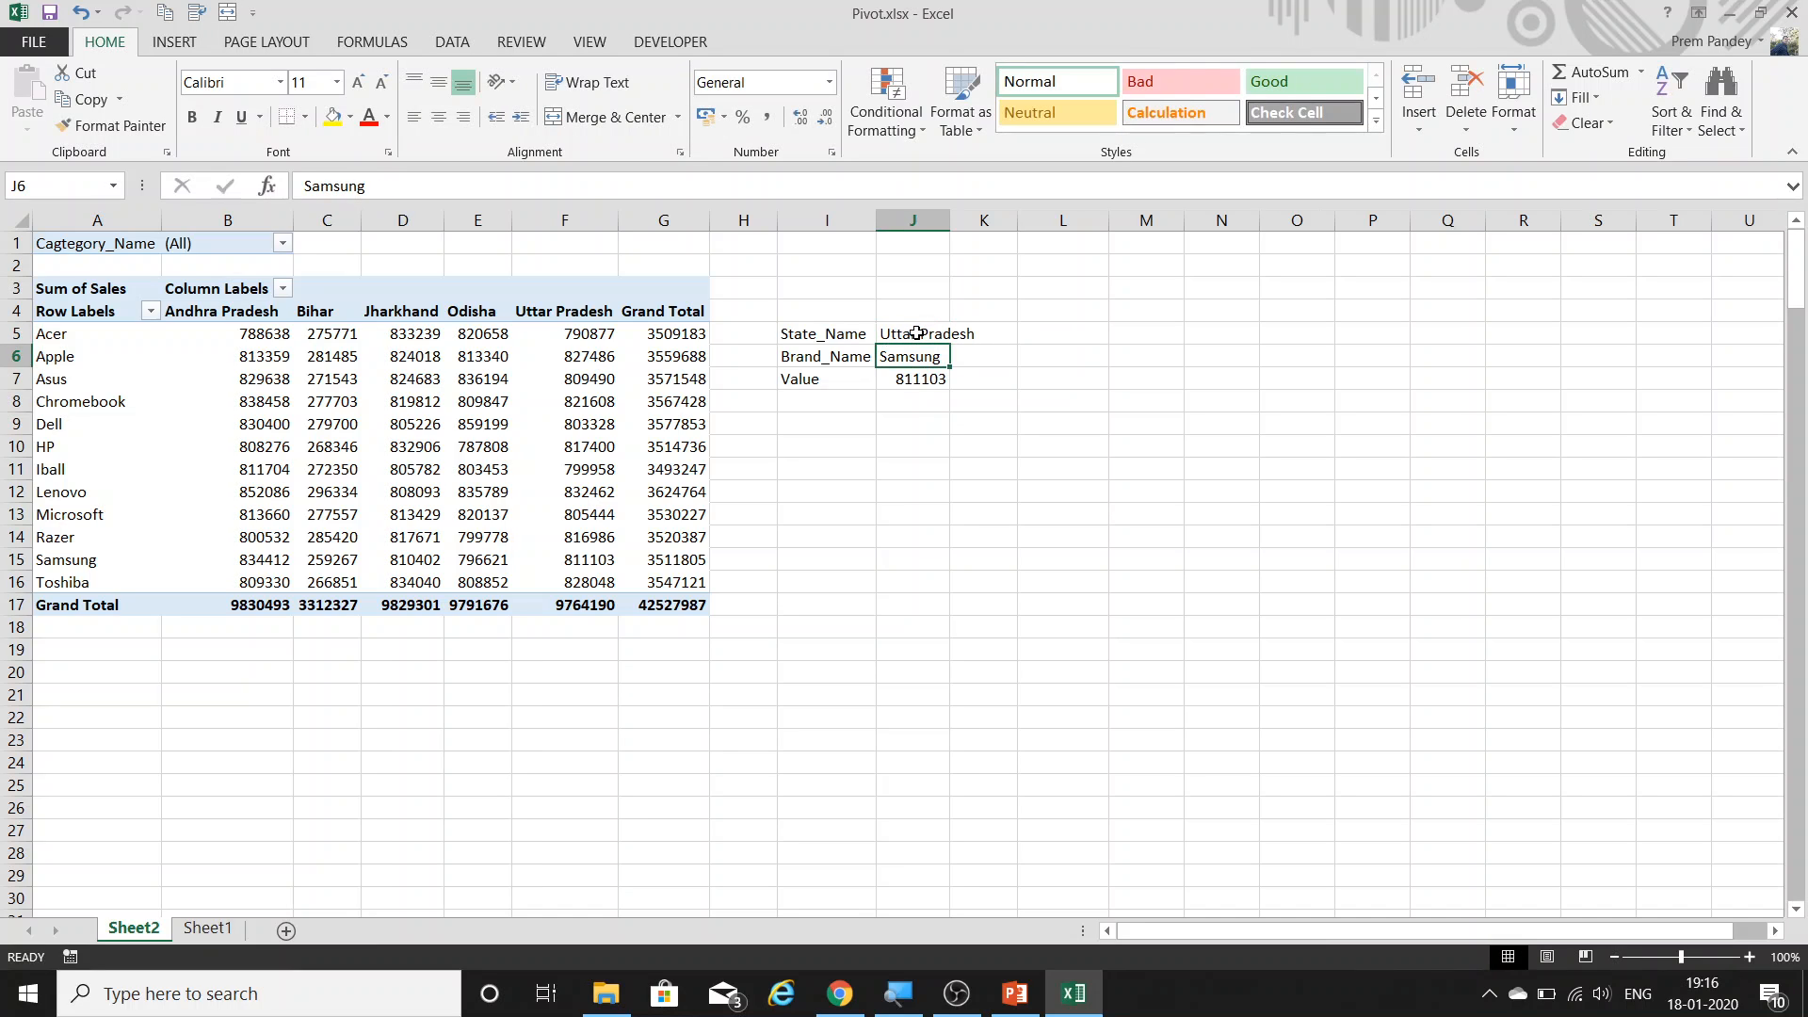
text(A)
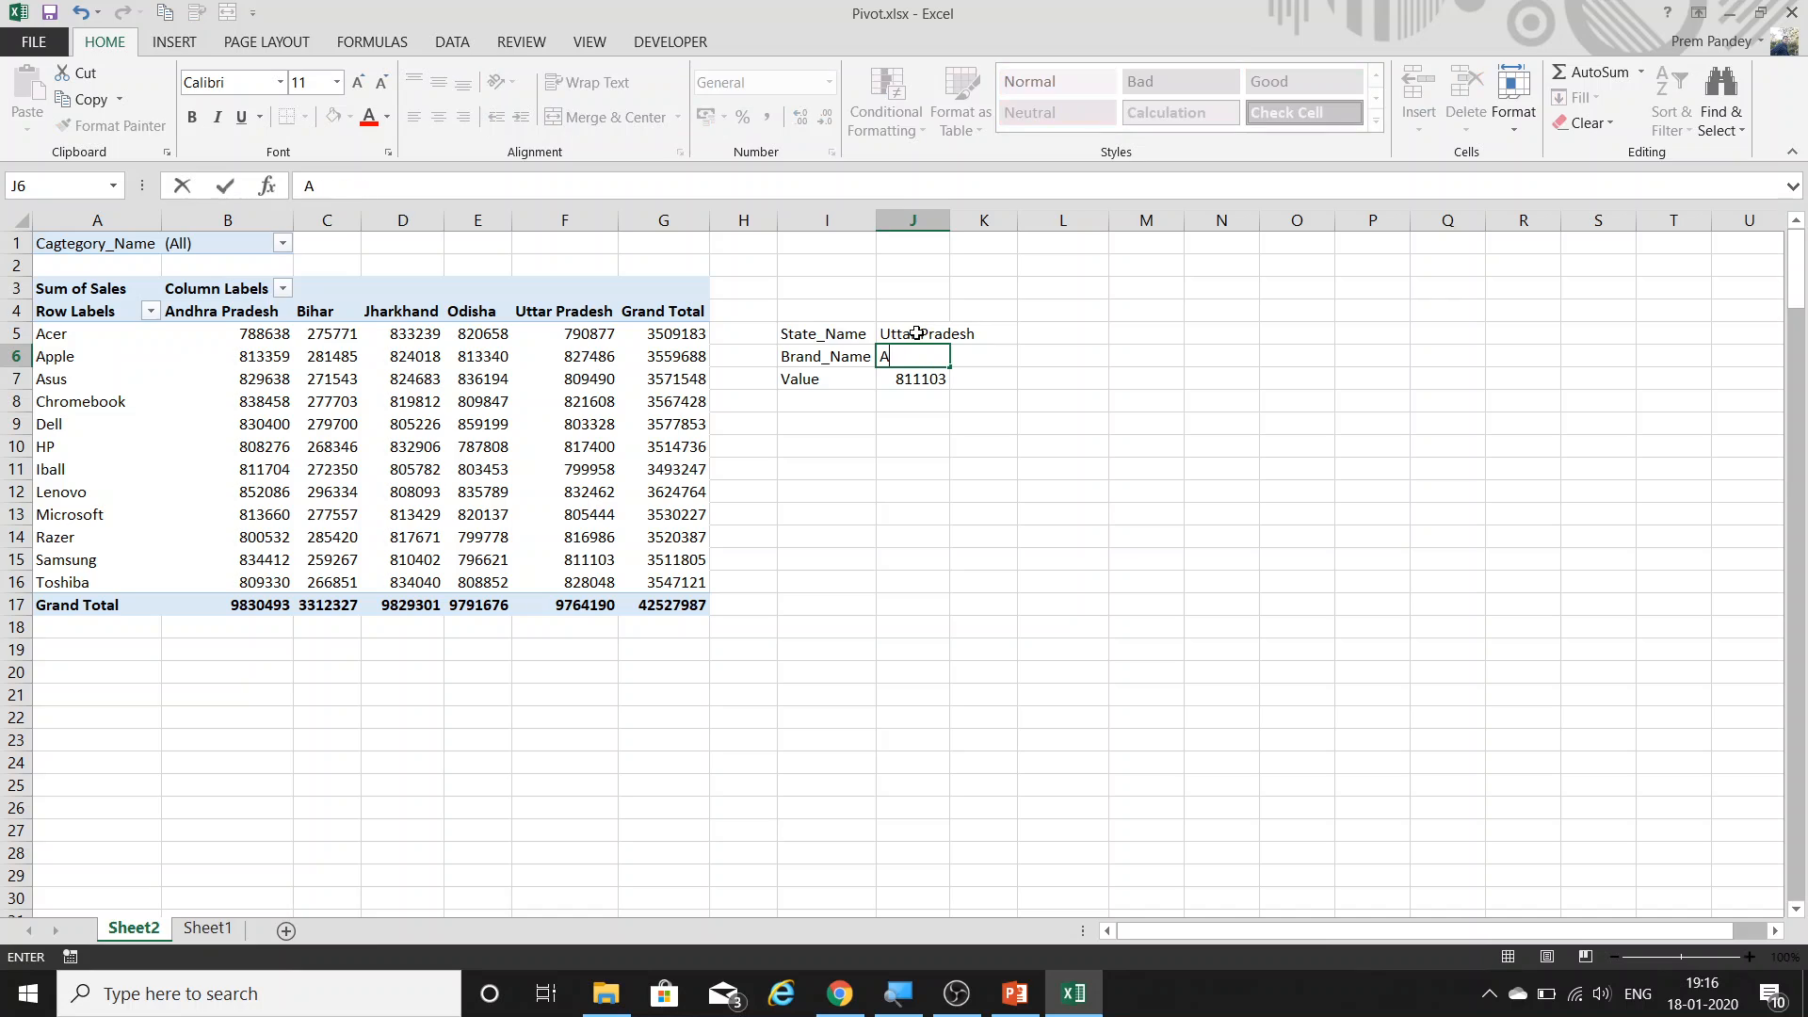
text(sus)
key(Return)
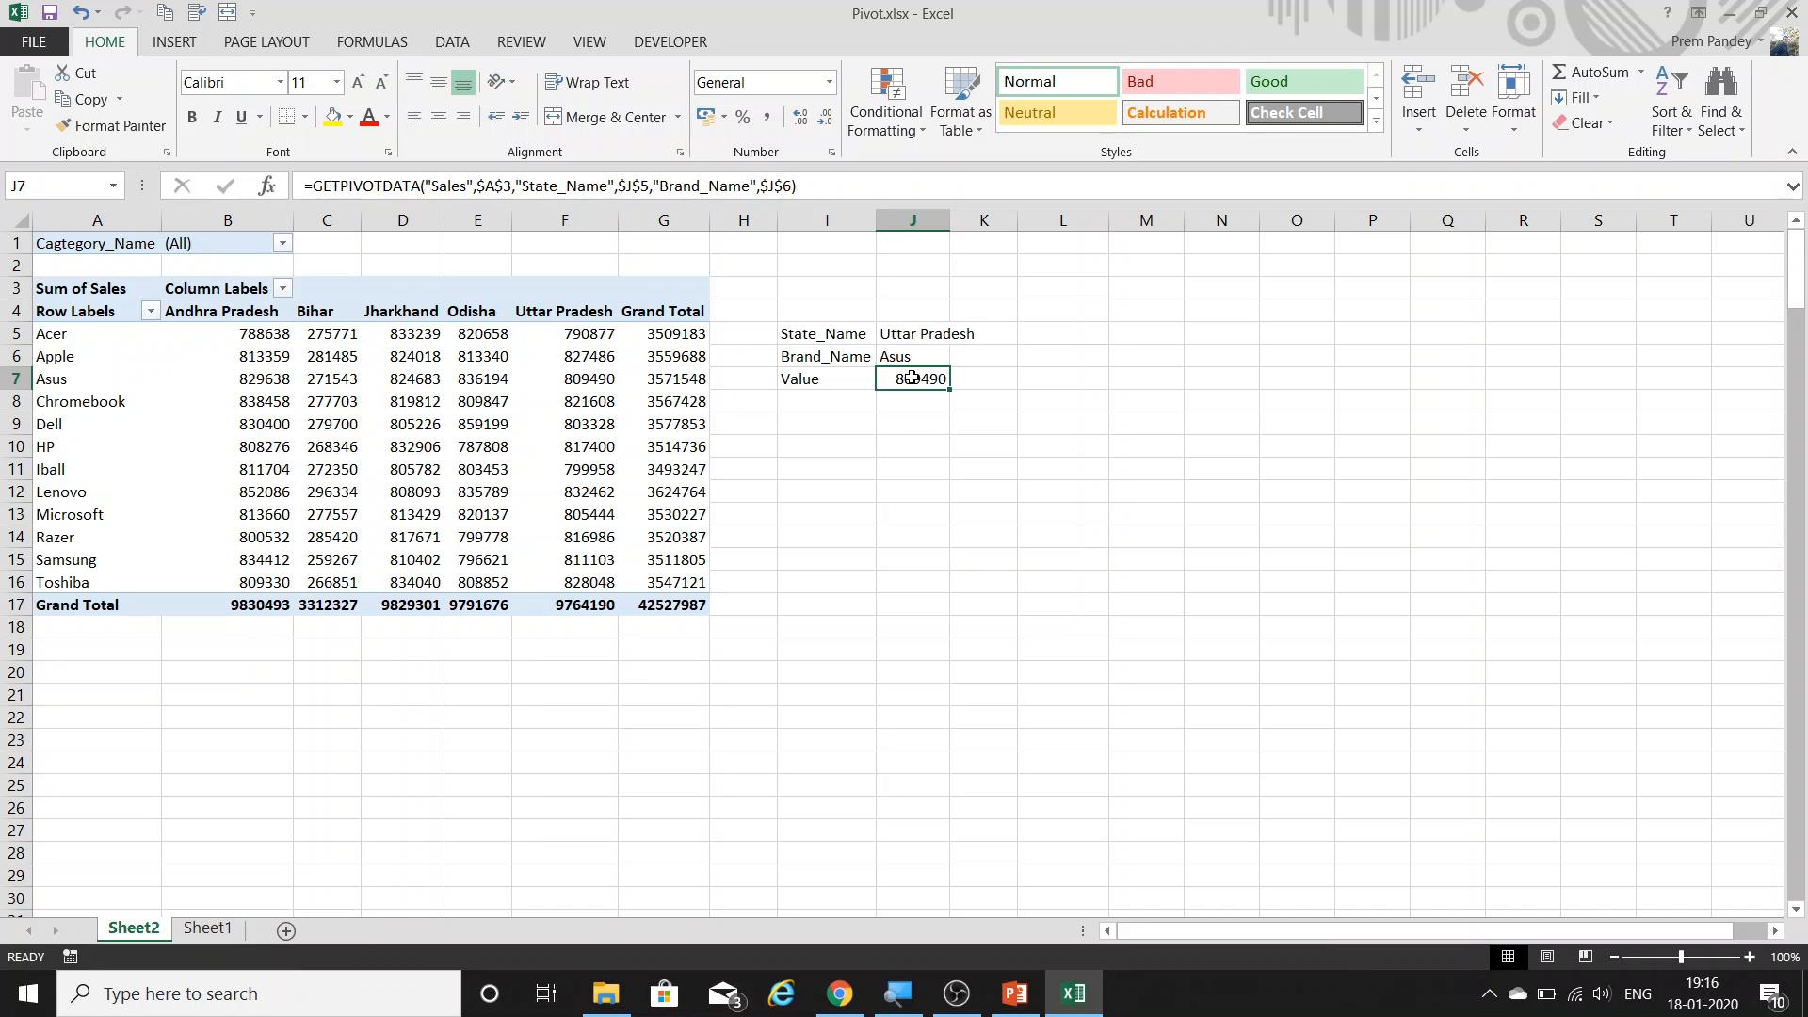
Copy the brand names Acer to Toshiba from A5:A16 and paste them as transposed values starting at J6.
click(900, 358)
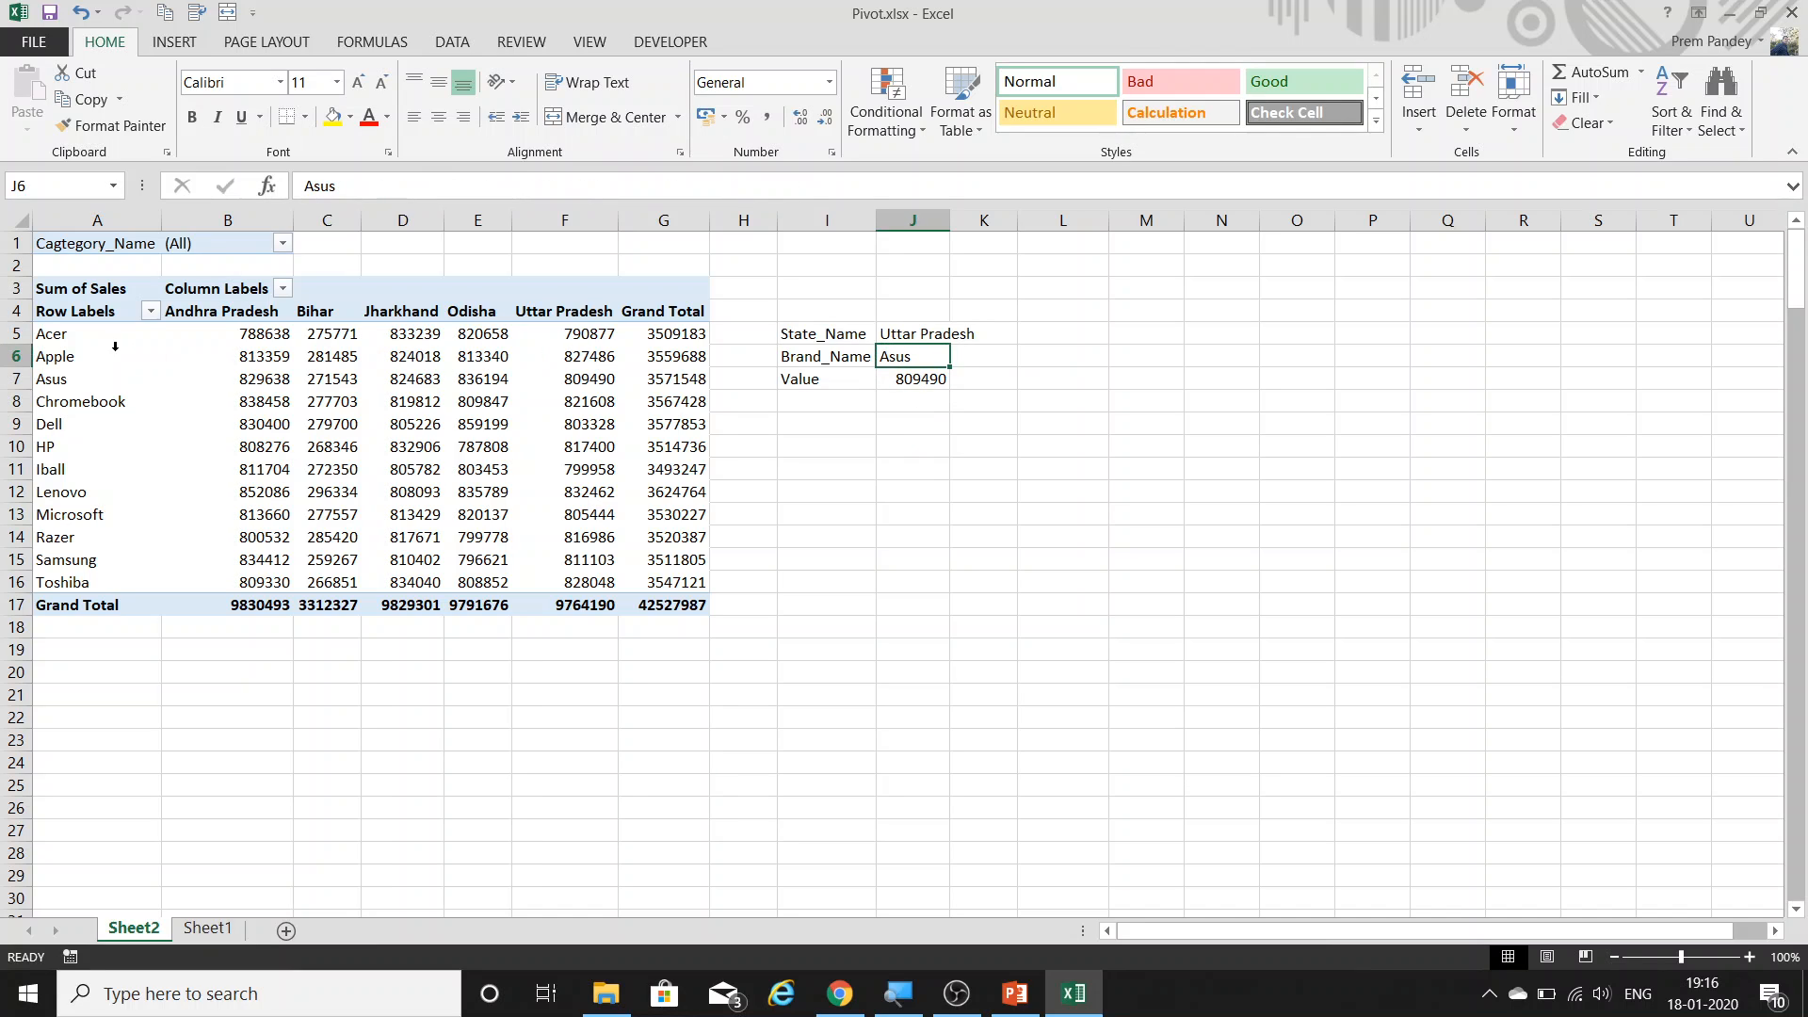
drag(83, 339, 84, 591)
key(ctrl+c)
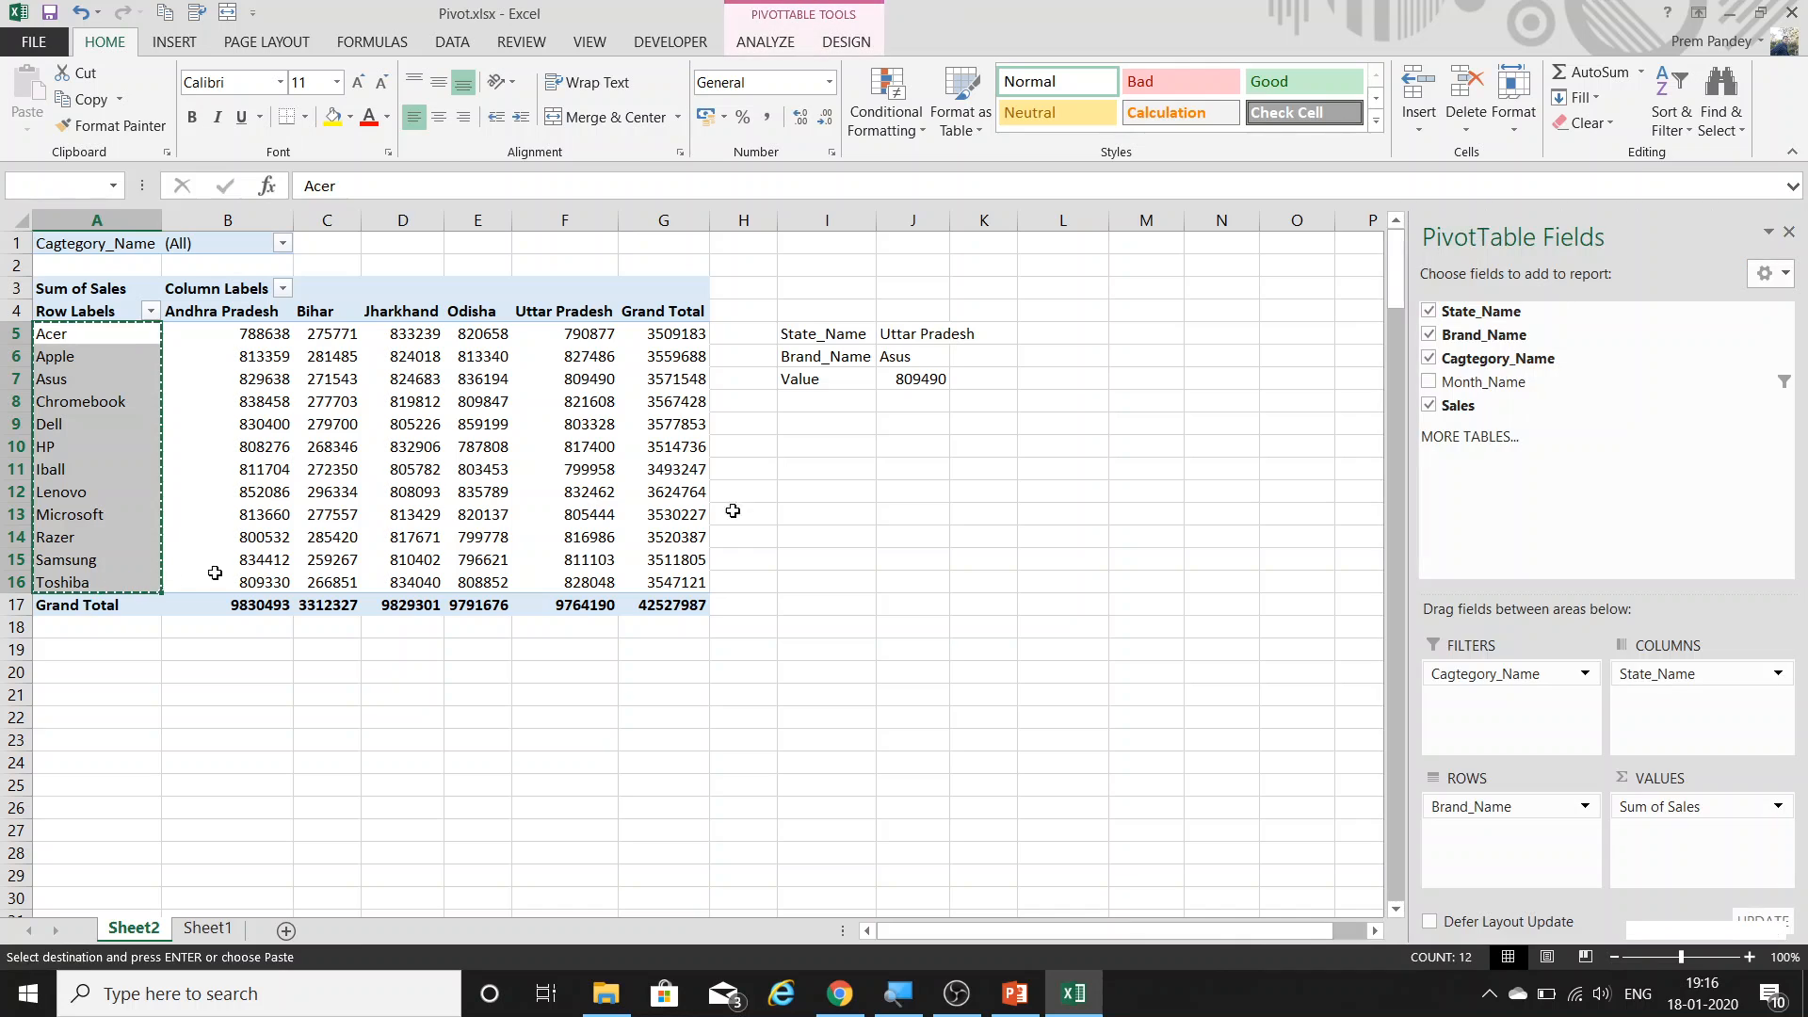
click(928, 365)
key(ctrl+alt+v)
click(919, 607)
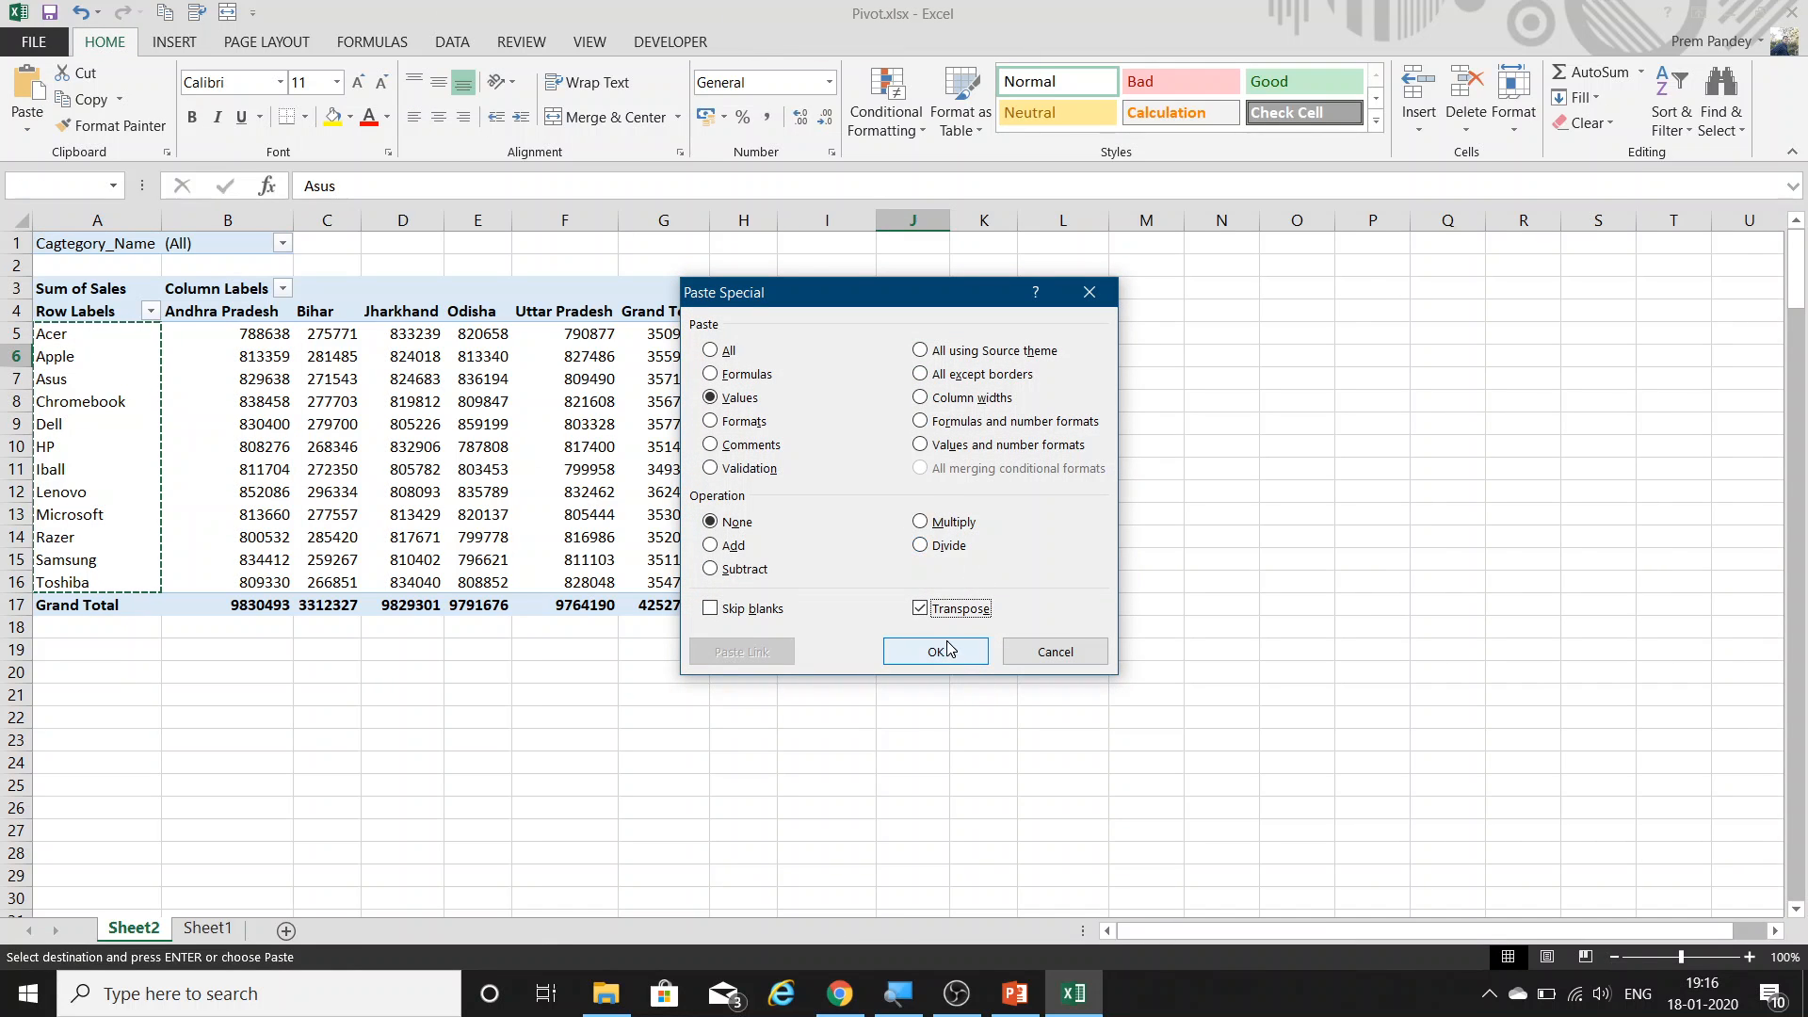
click(936, 651)
Fill the J7 GETPIVOTDATA formula across row 7 to U7 under the brand names.
click(918, 385)
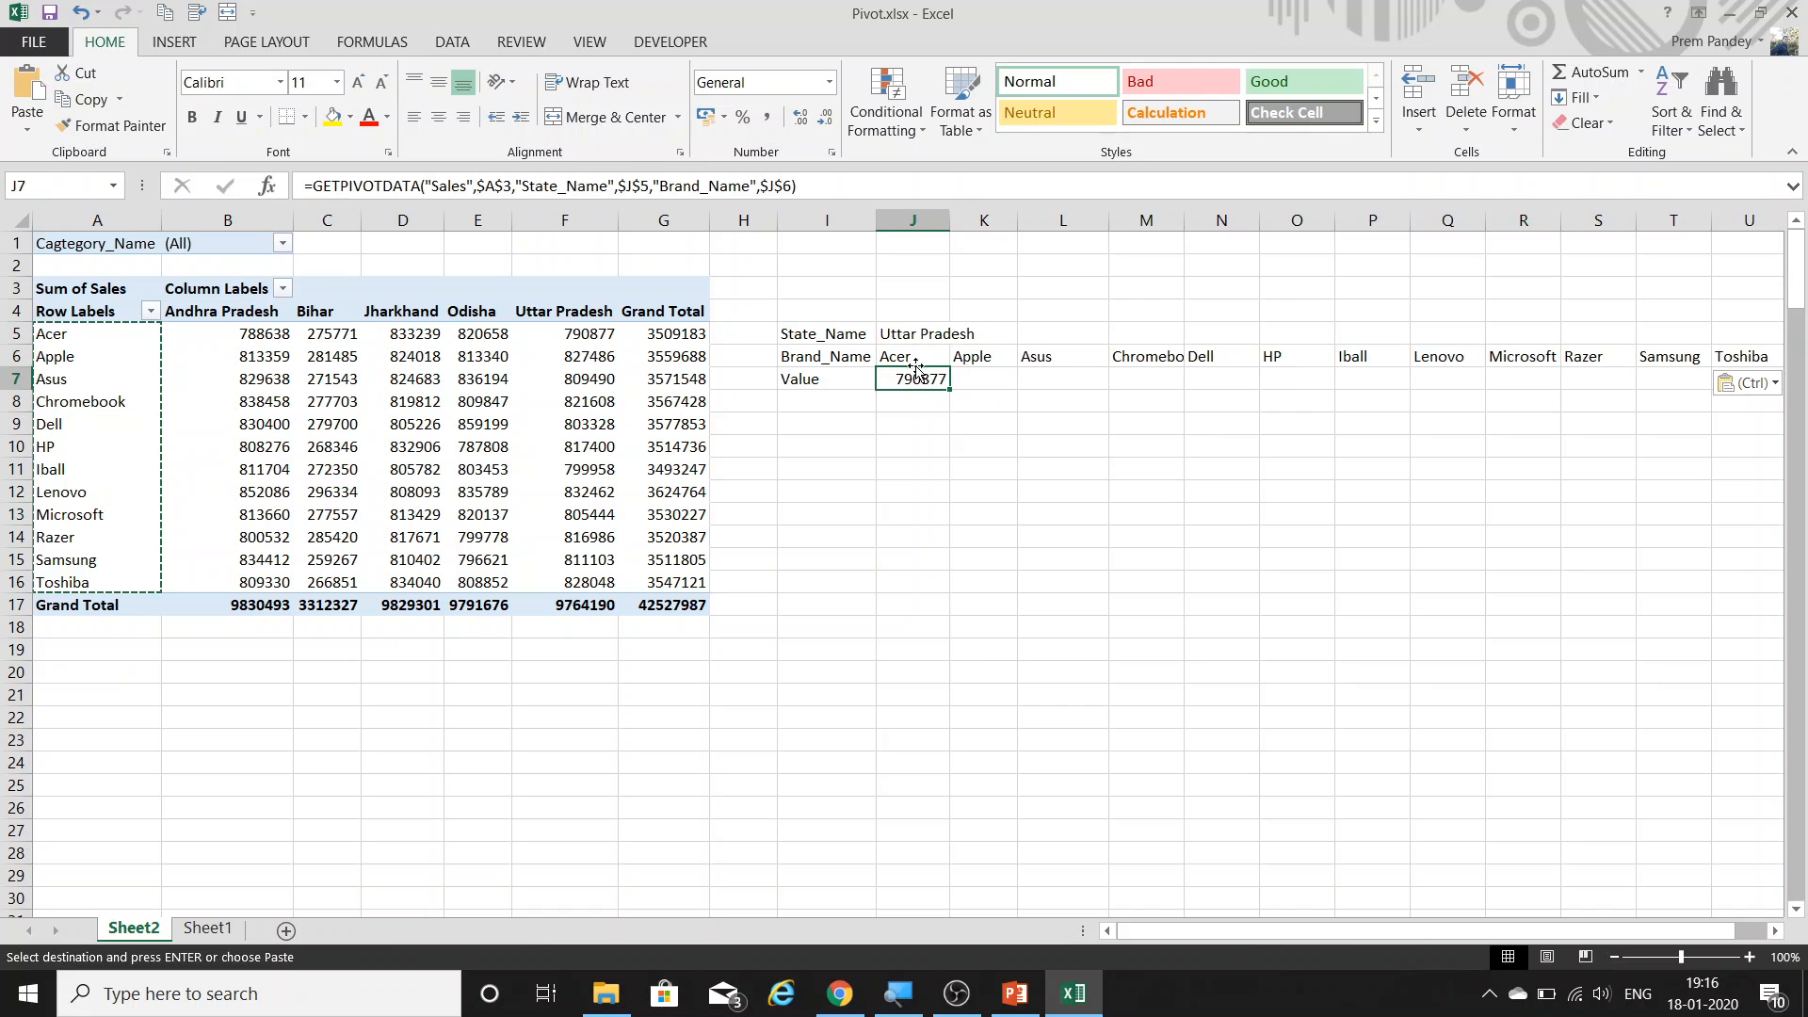
click(899, 335)
click(930, 386)
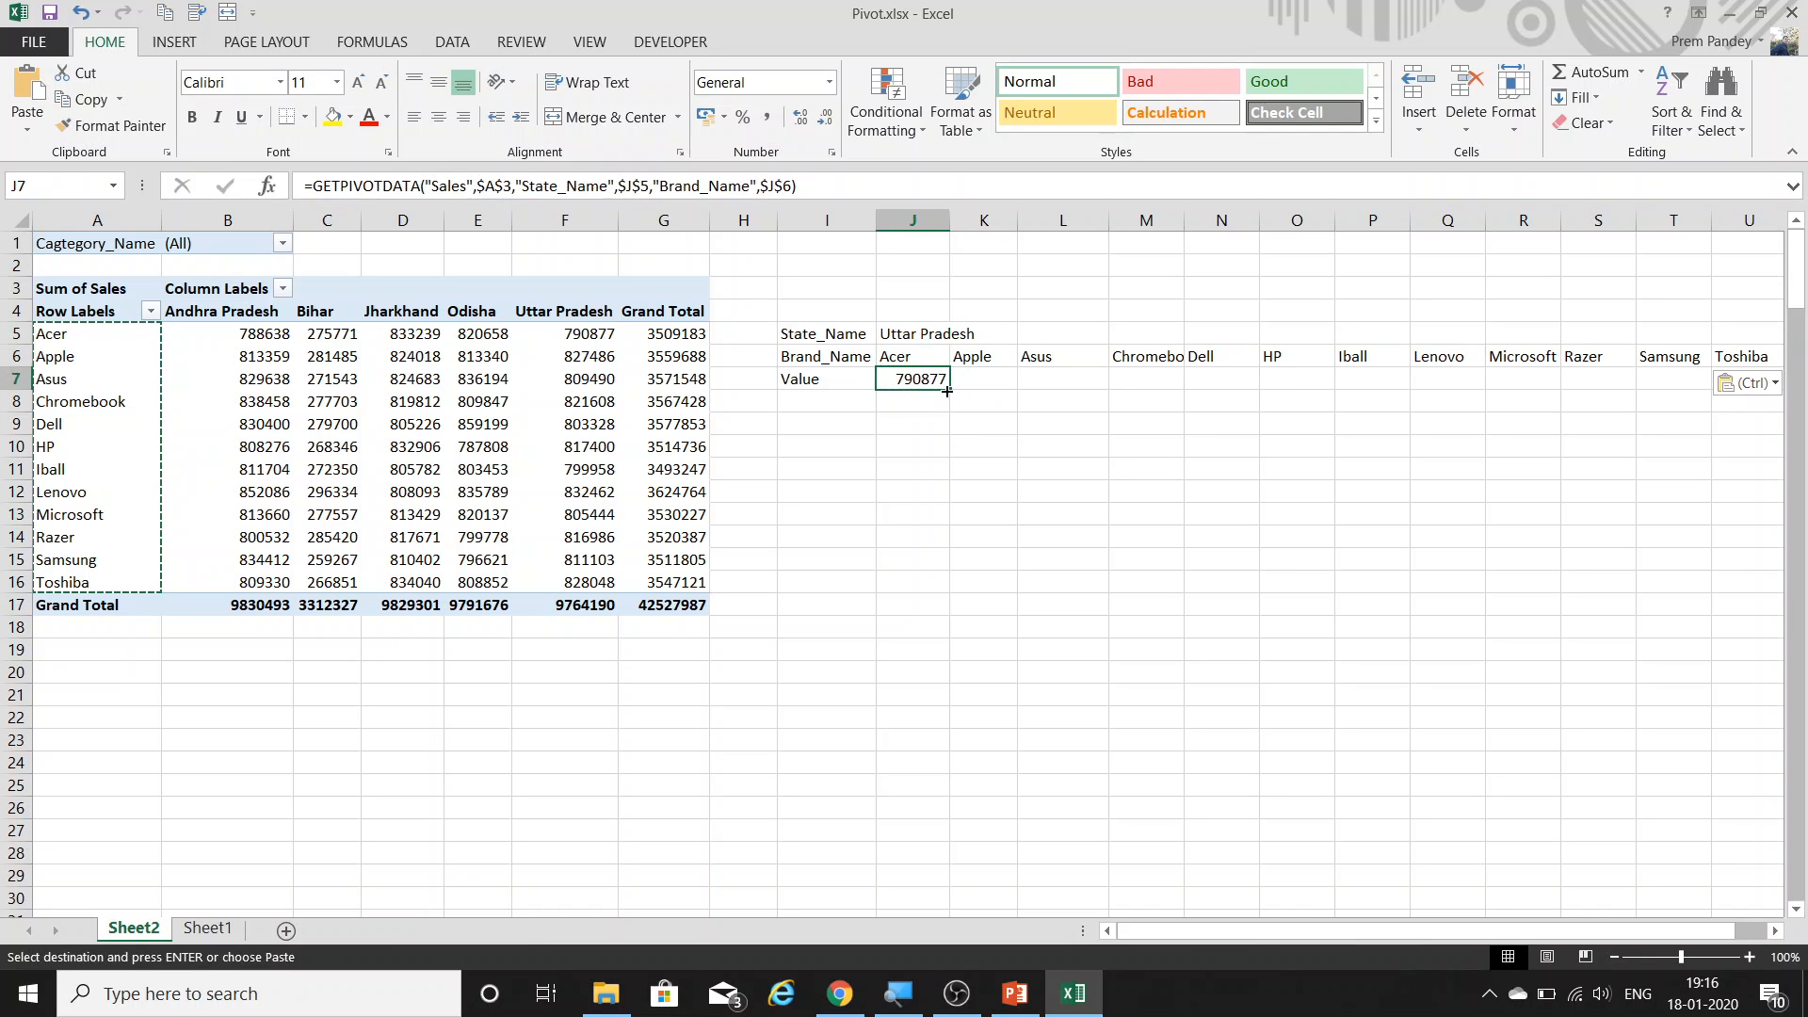
drag(946, 390, 1663, 407)
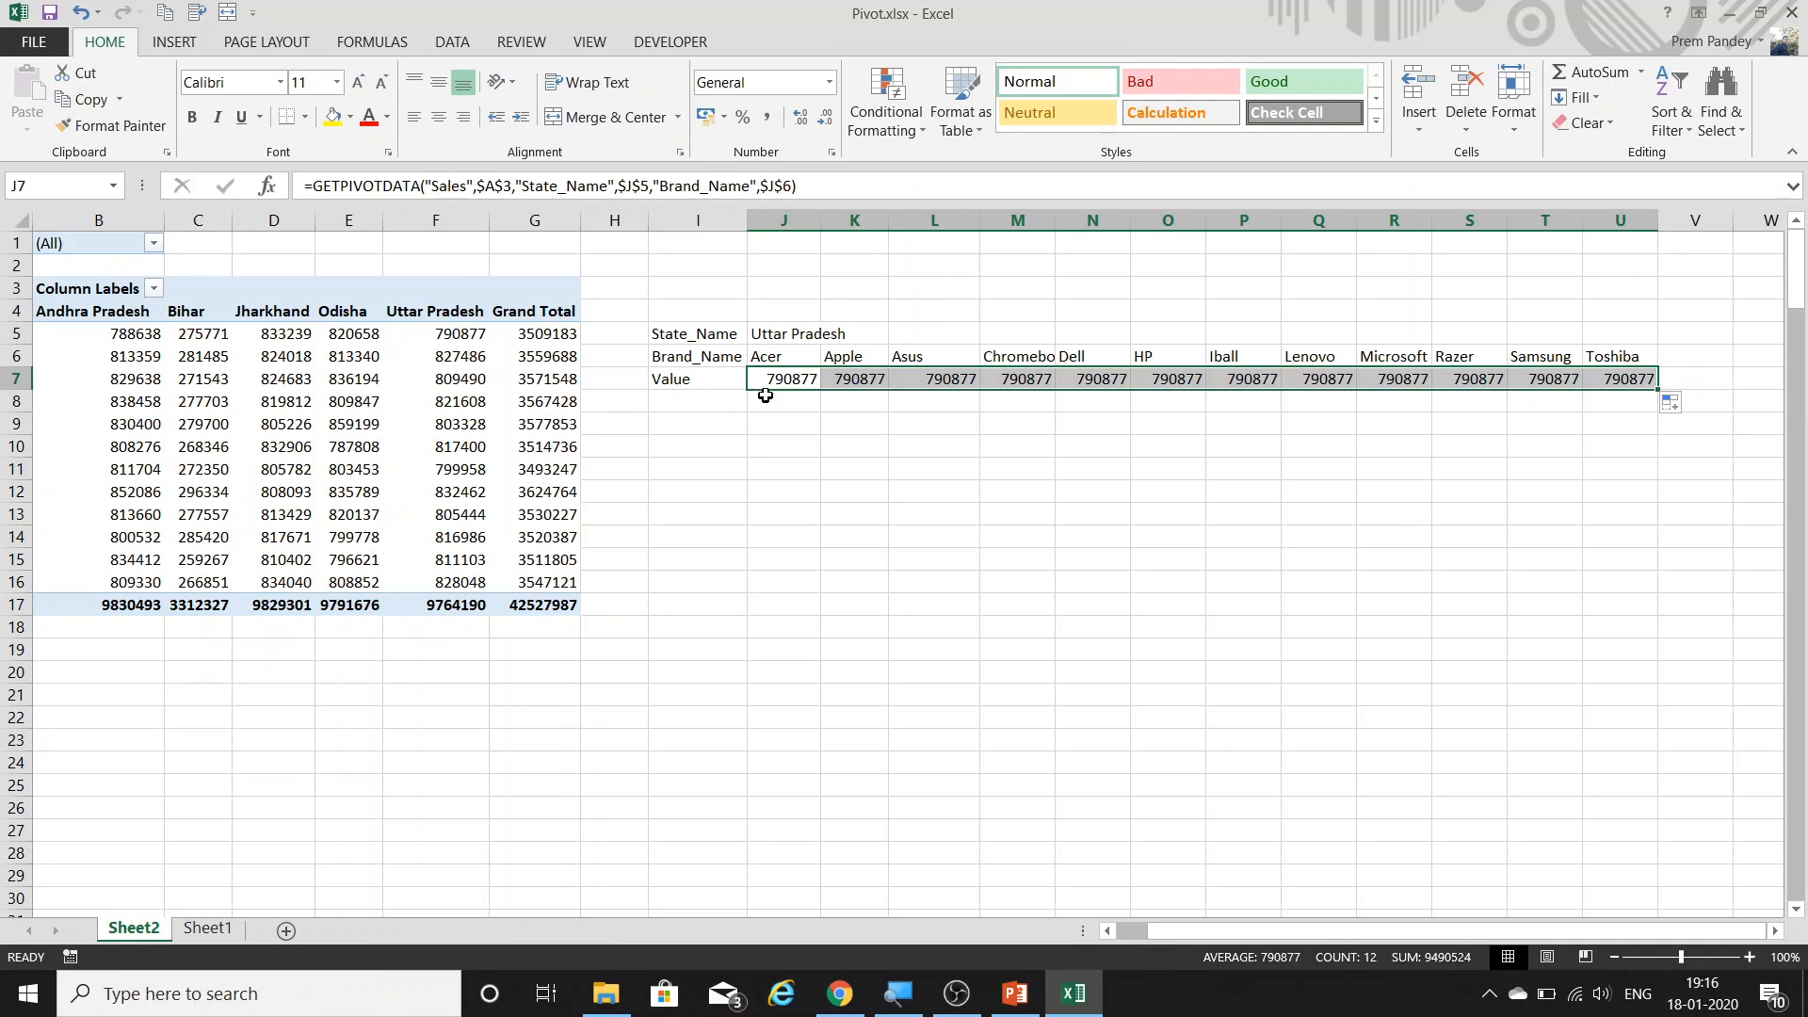
Change the brand reference in the J7 formula to J$6 and fill the formula right through U7.
click(789, 379)
click(765, 186)
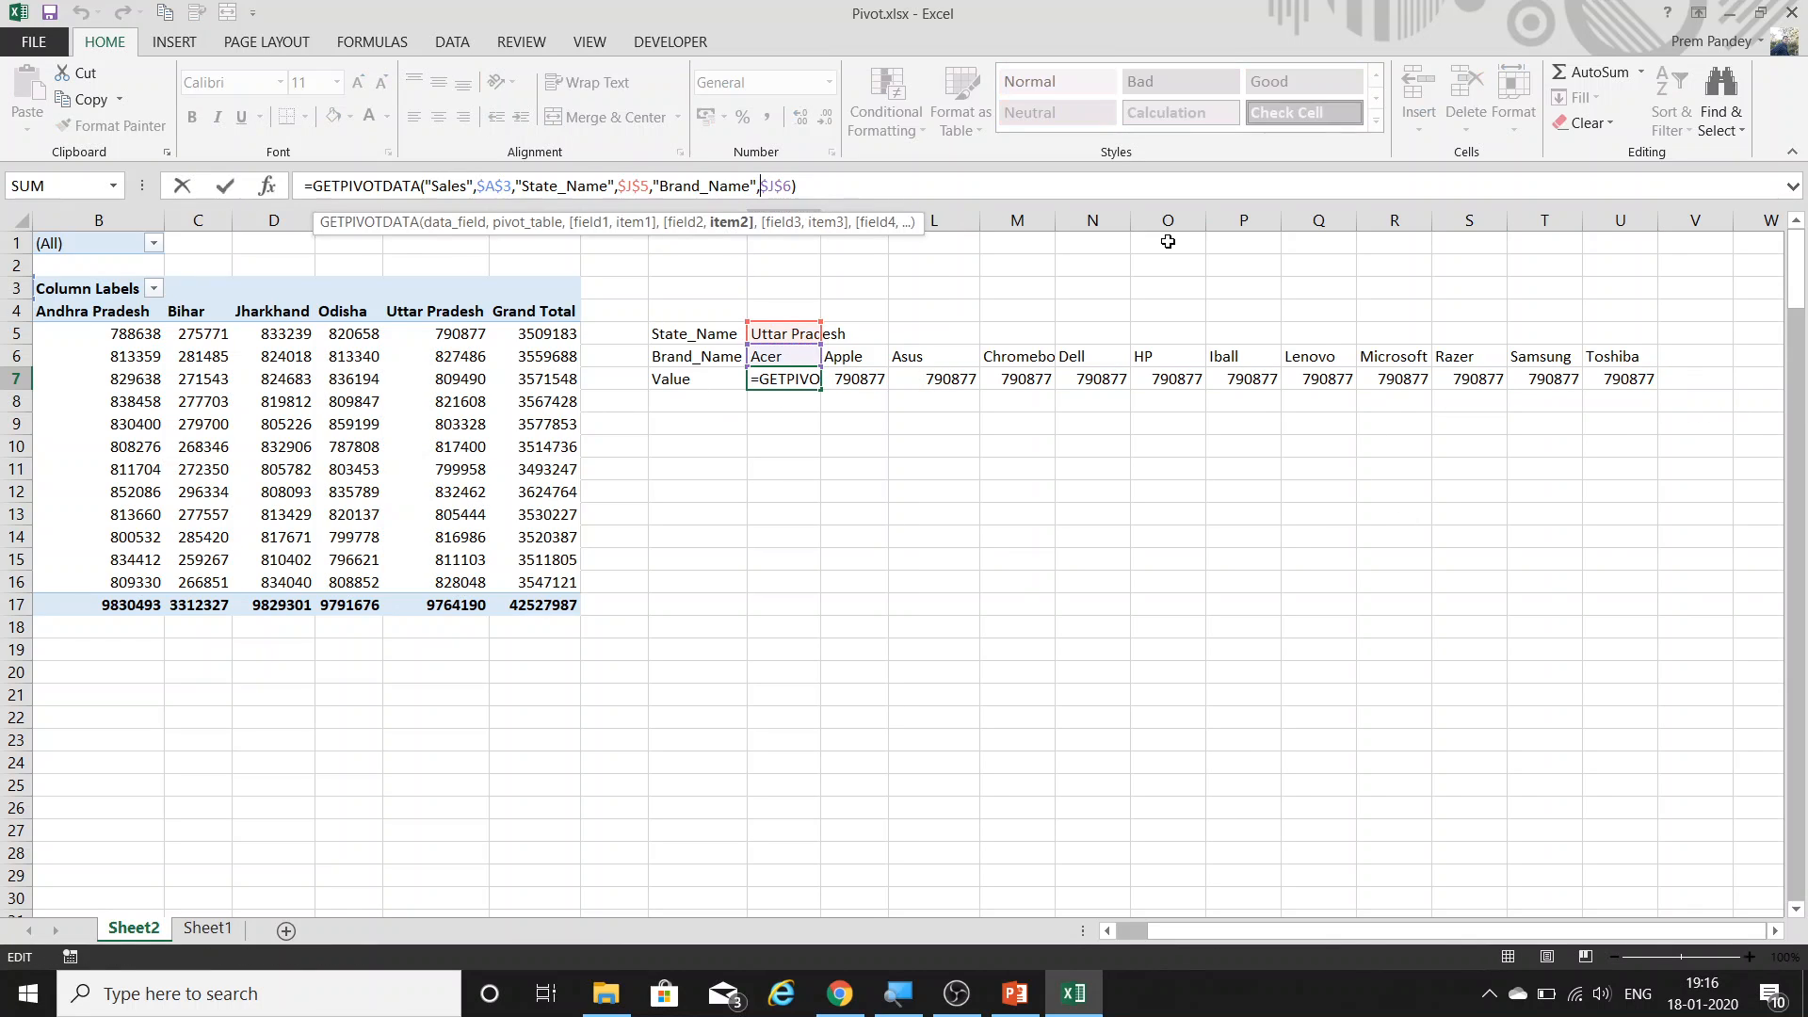
key(Right)
key(BackSpace)
key(ctrl+Return)
key(ctrl+shift+Right)
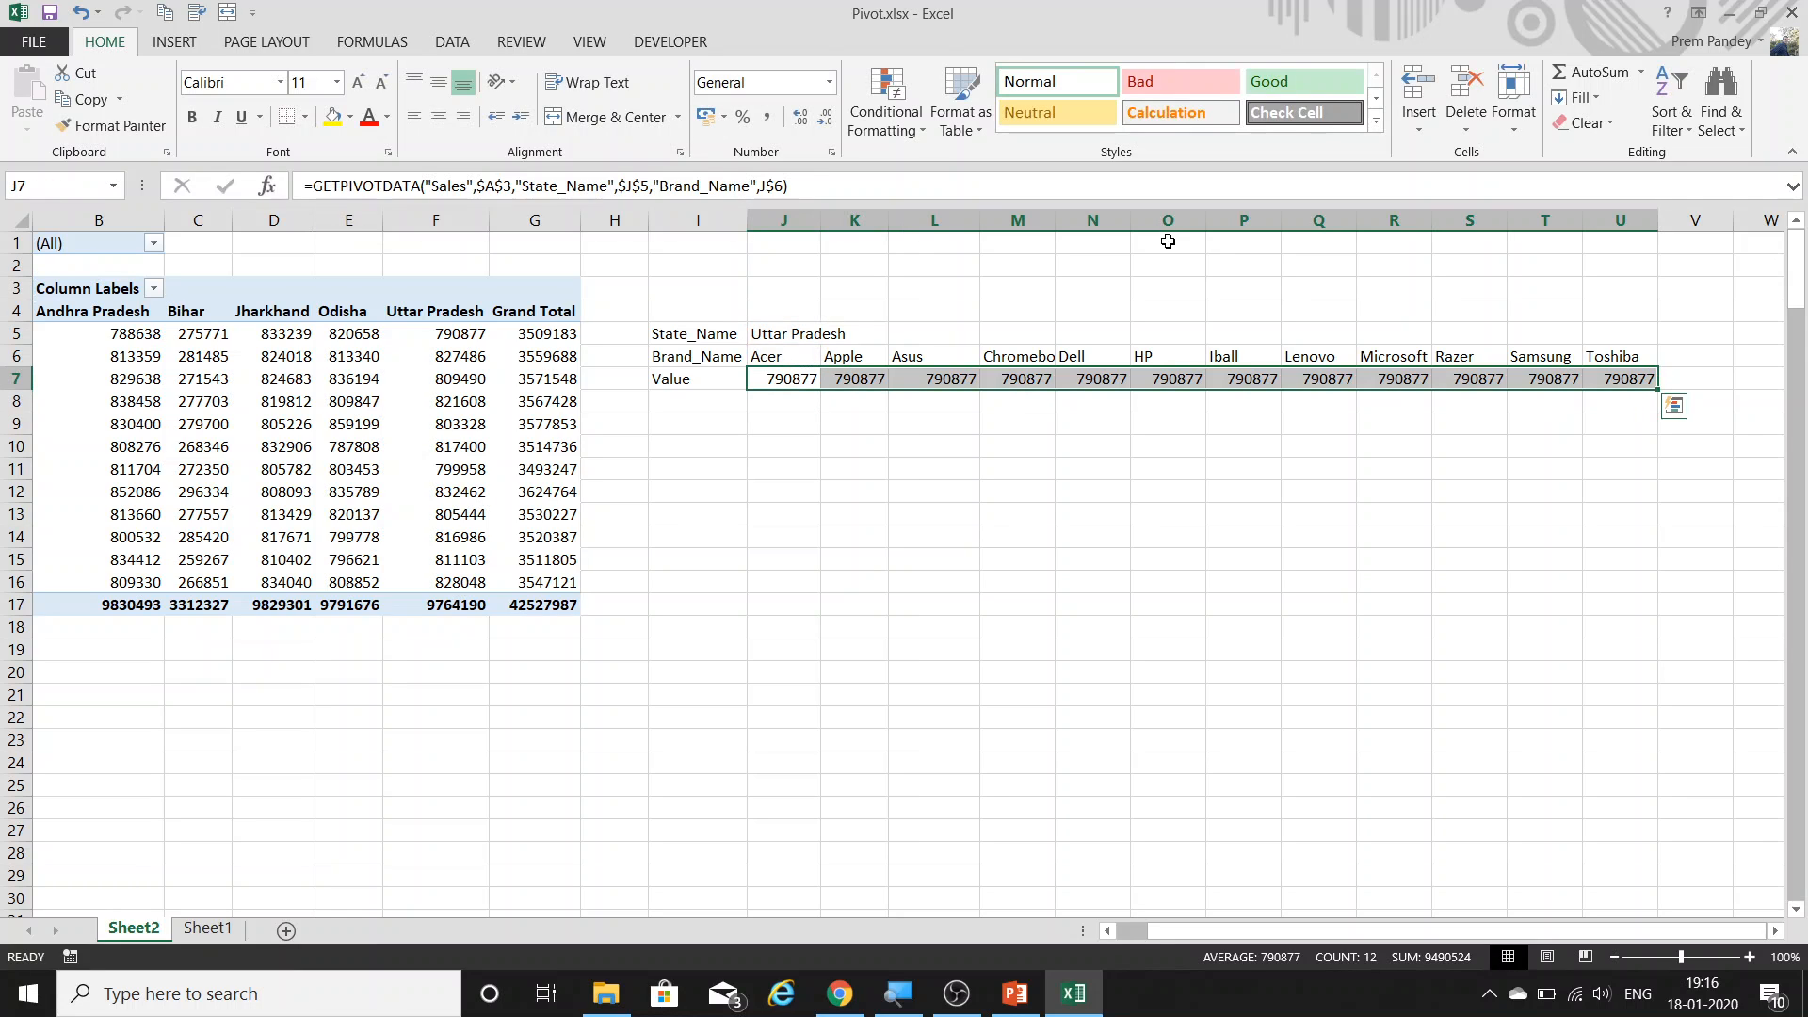
key(ctrl+r)
key(Right)
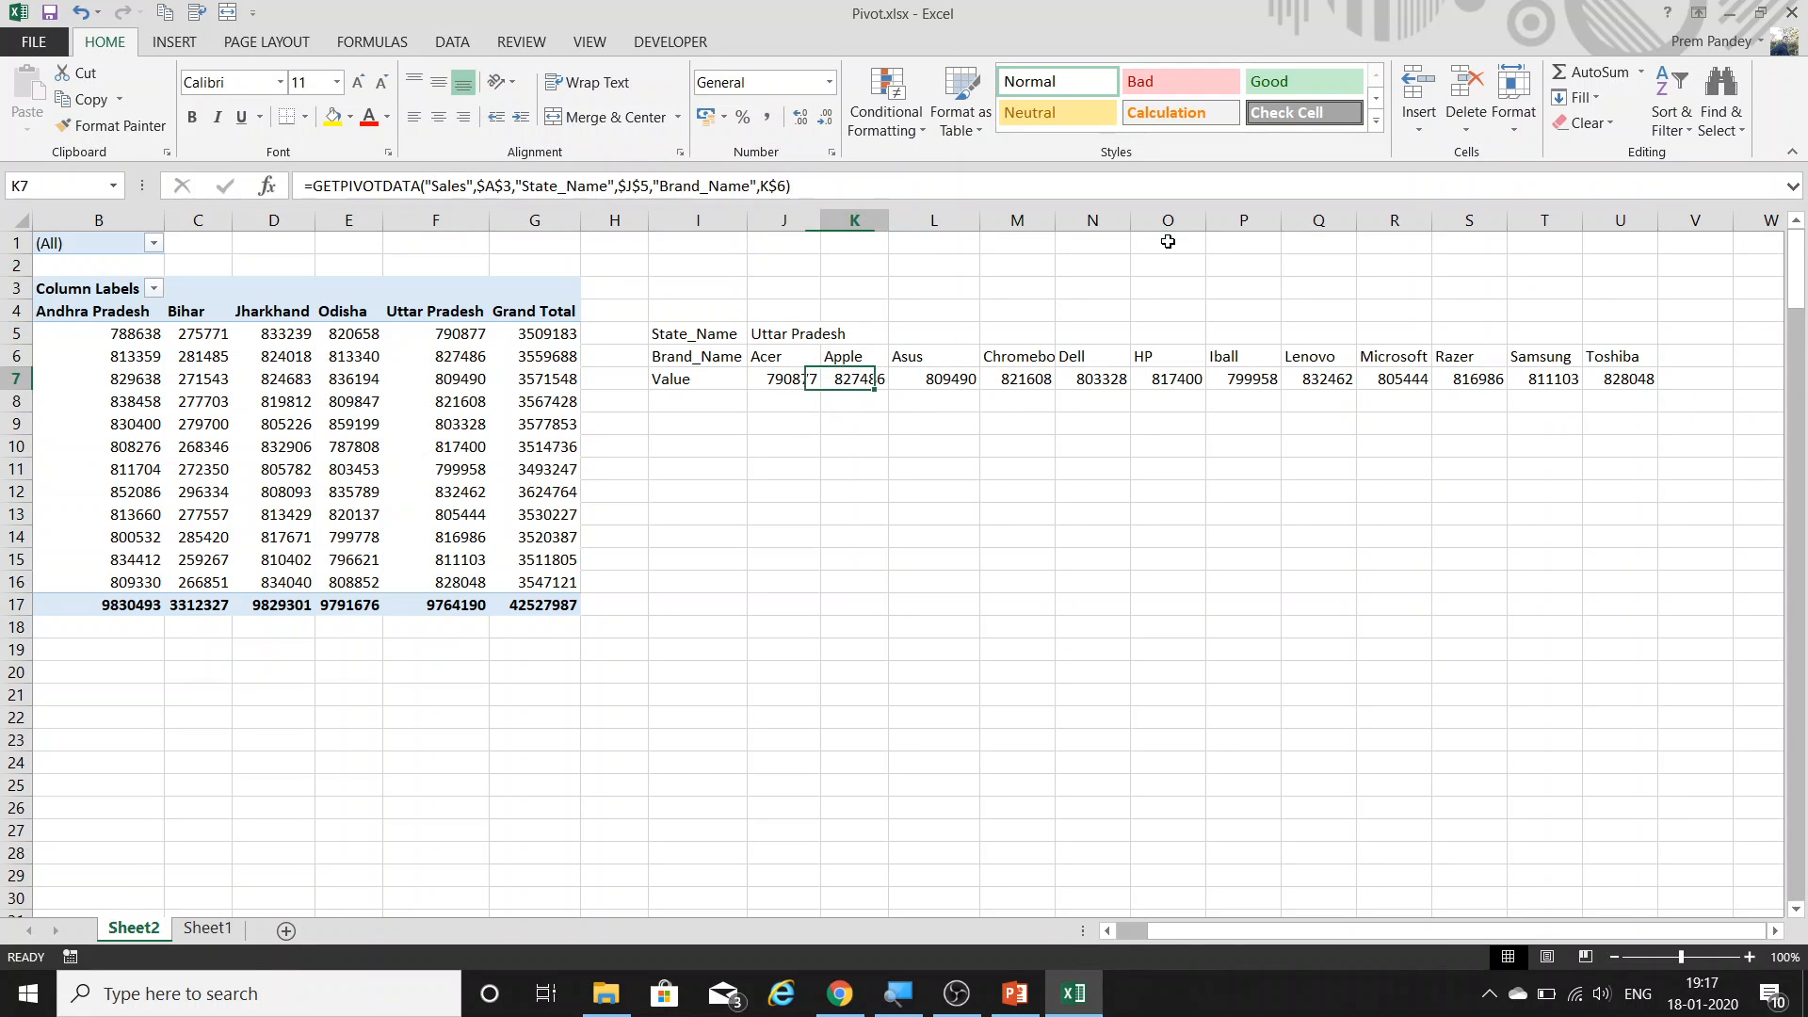
key(Left)
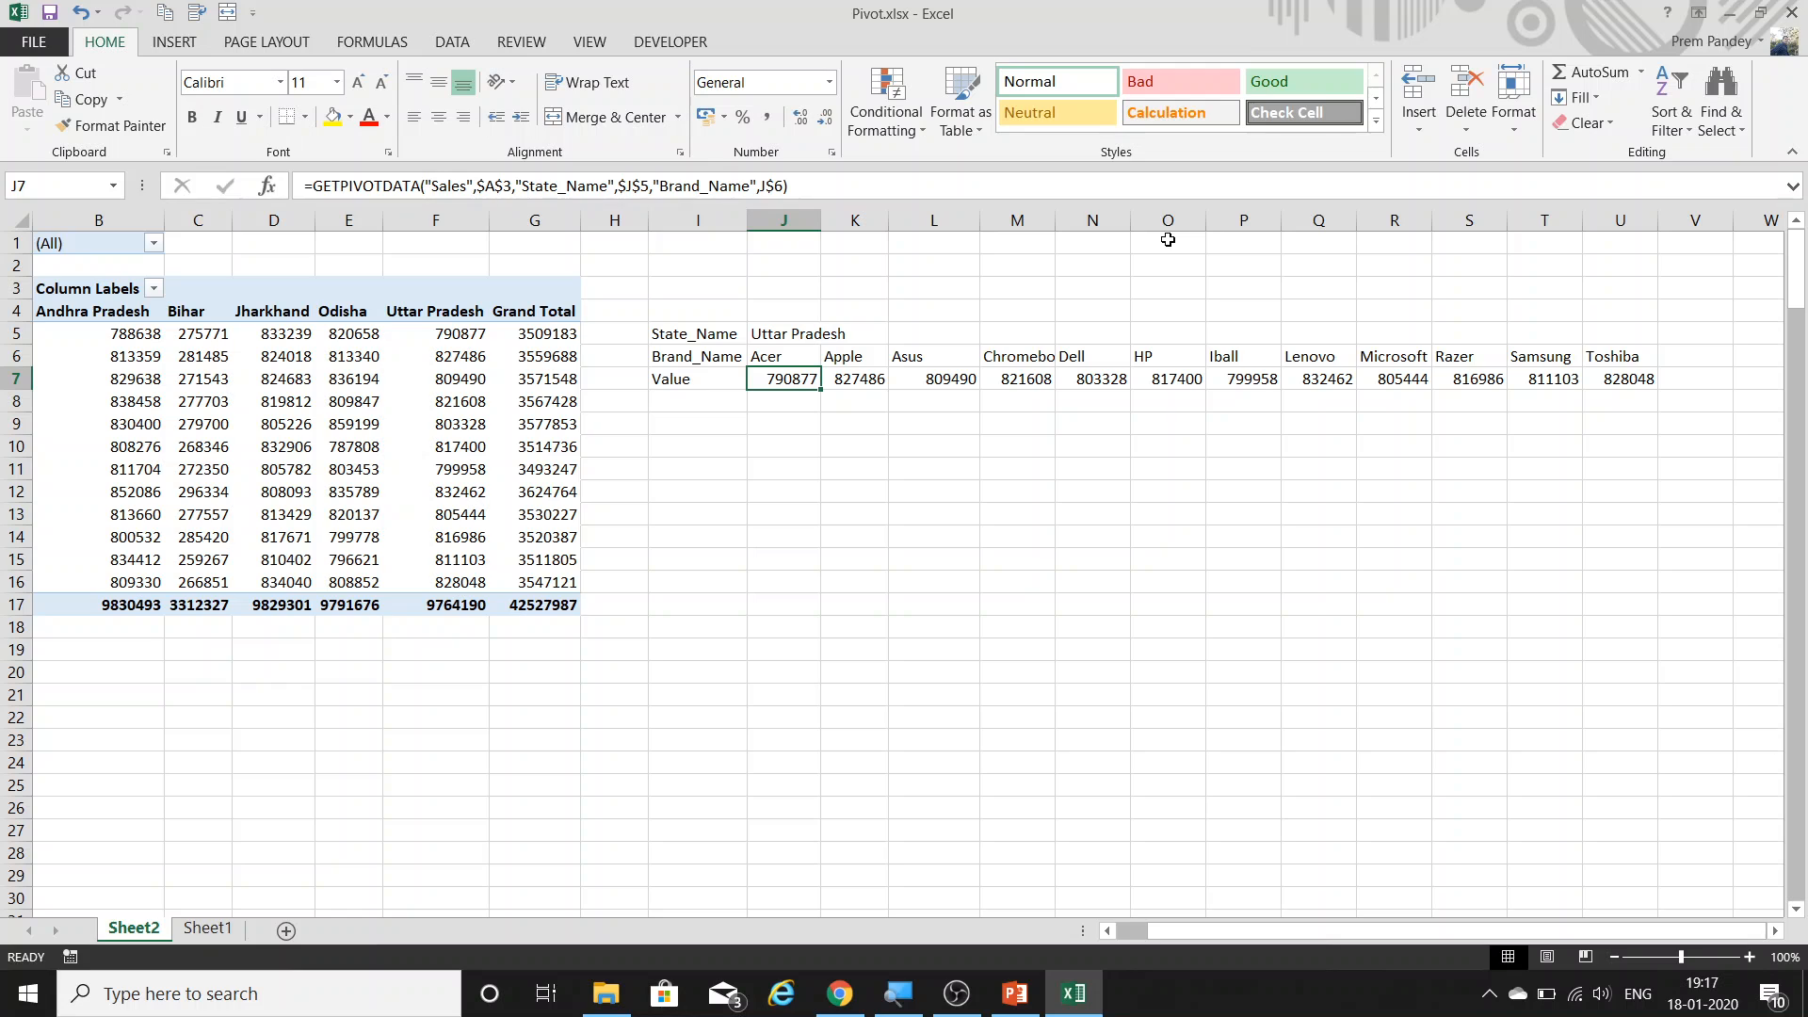
Delete the whole GETPIVOTDATA lookup block in I5:U7, including its labels, brand names and values.
key(Up)
key(Up)
key(Left)
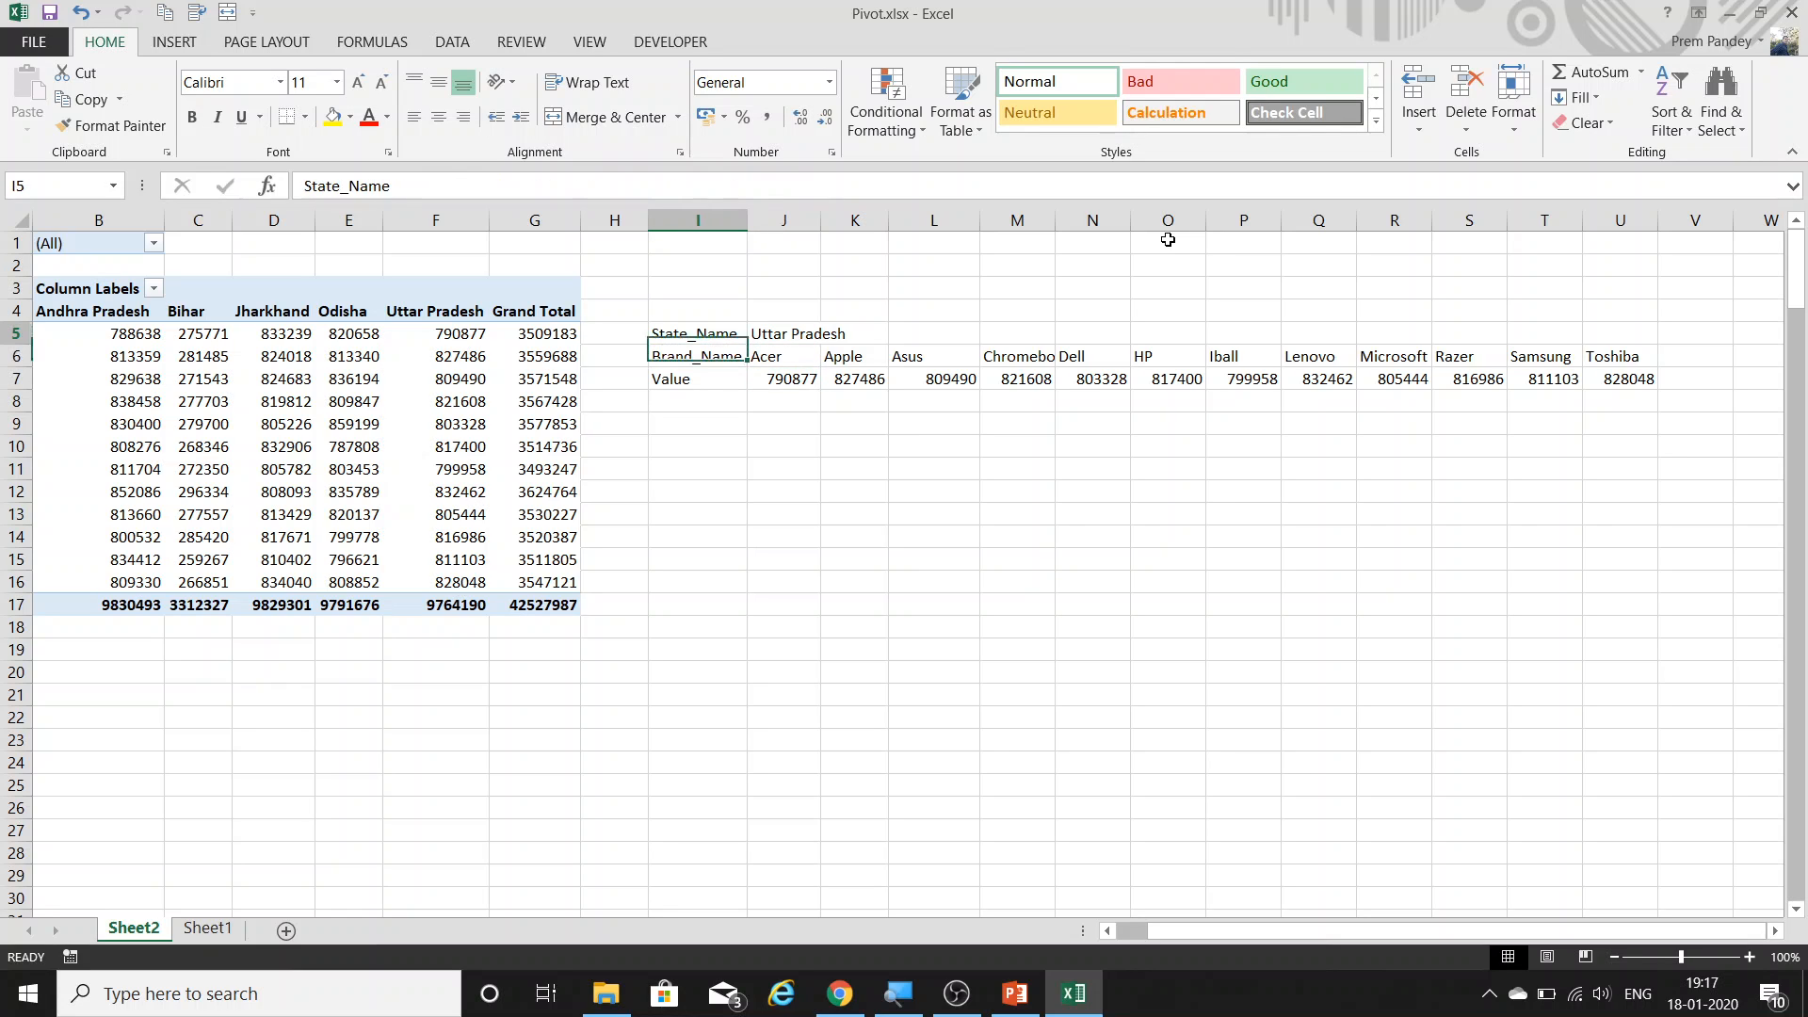
key(ctrl+shift+Down)
key(ctrl+shift+Right)
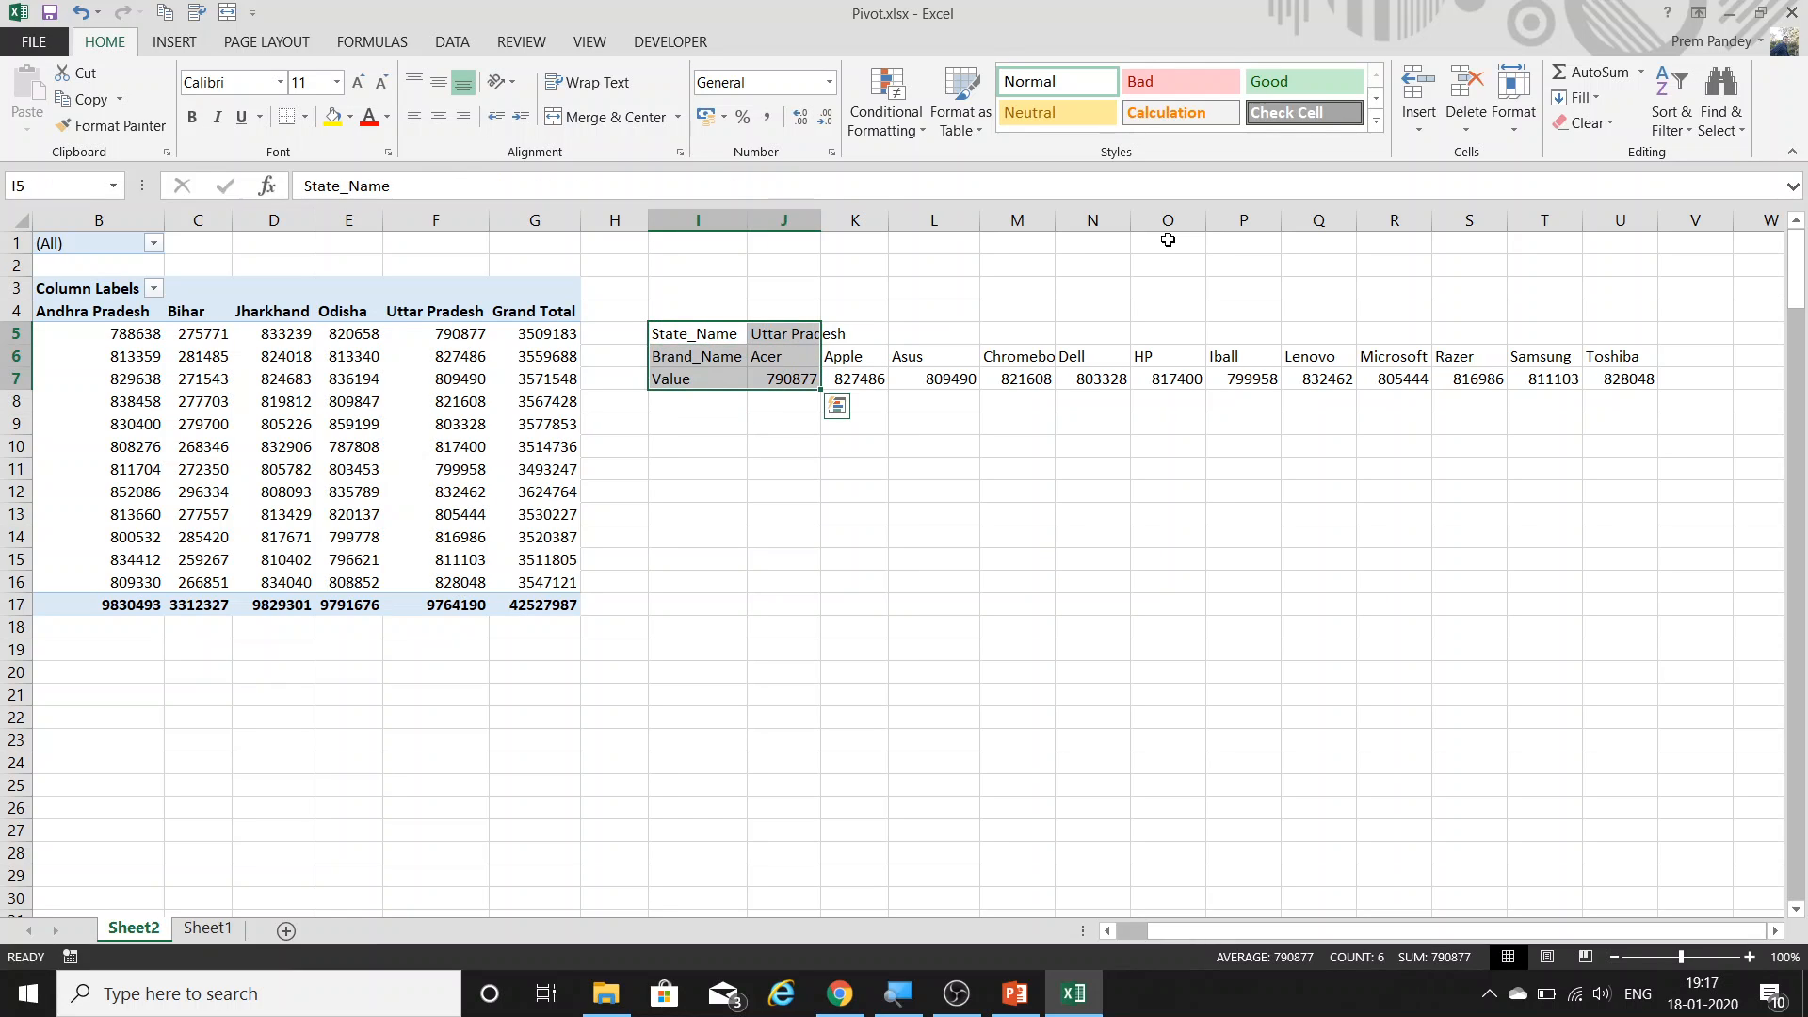
key(ctrl+shift+Right)
key(Delete)
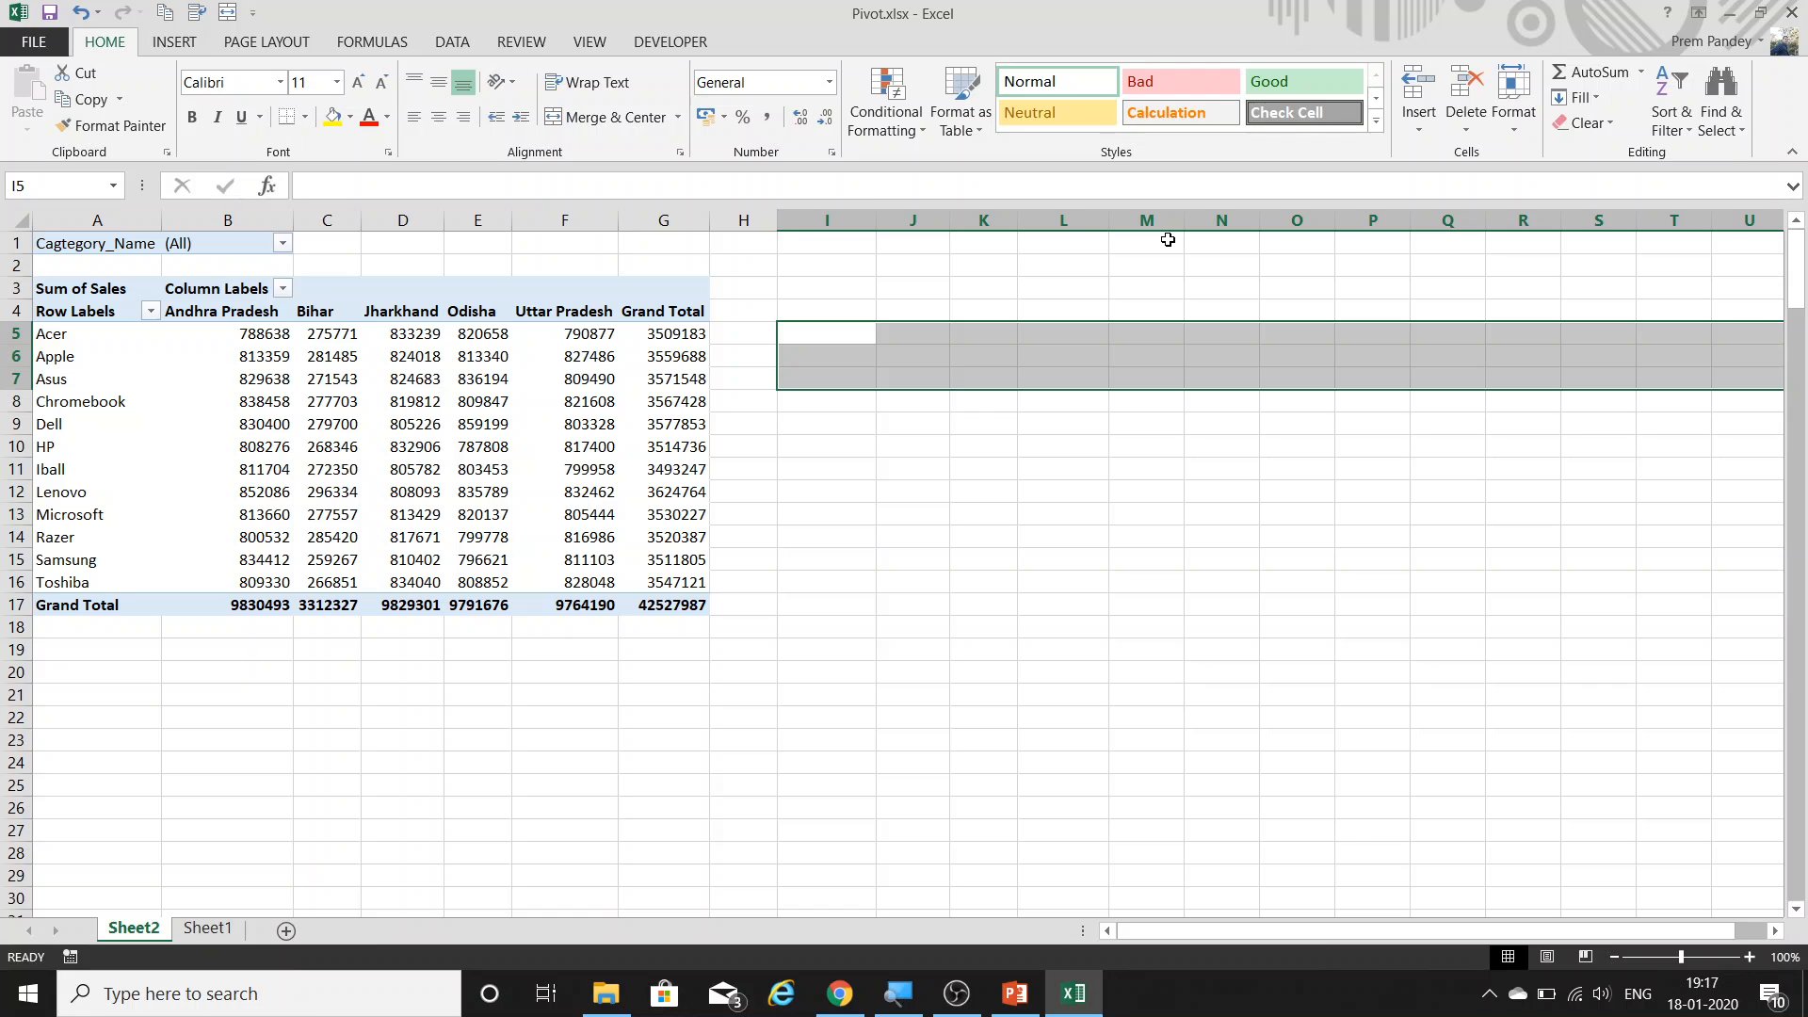
Examine which PivotTable field is active for a sales value, a brand row label and the state column labels.
click(582, 544)
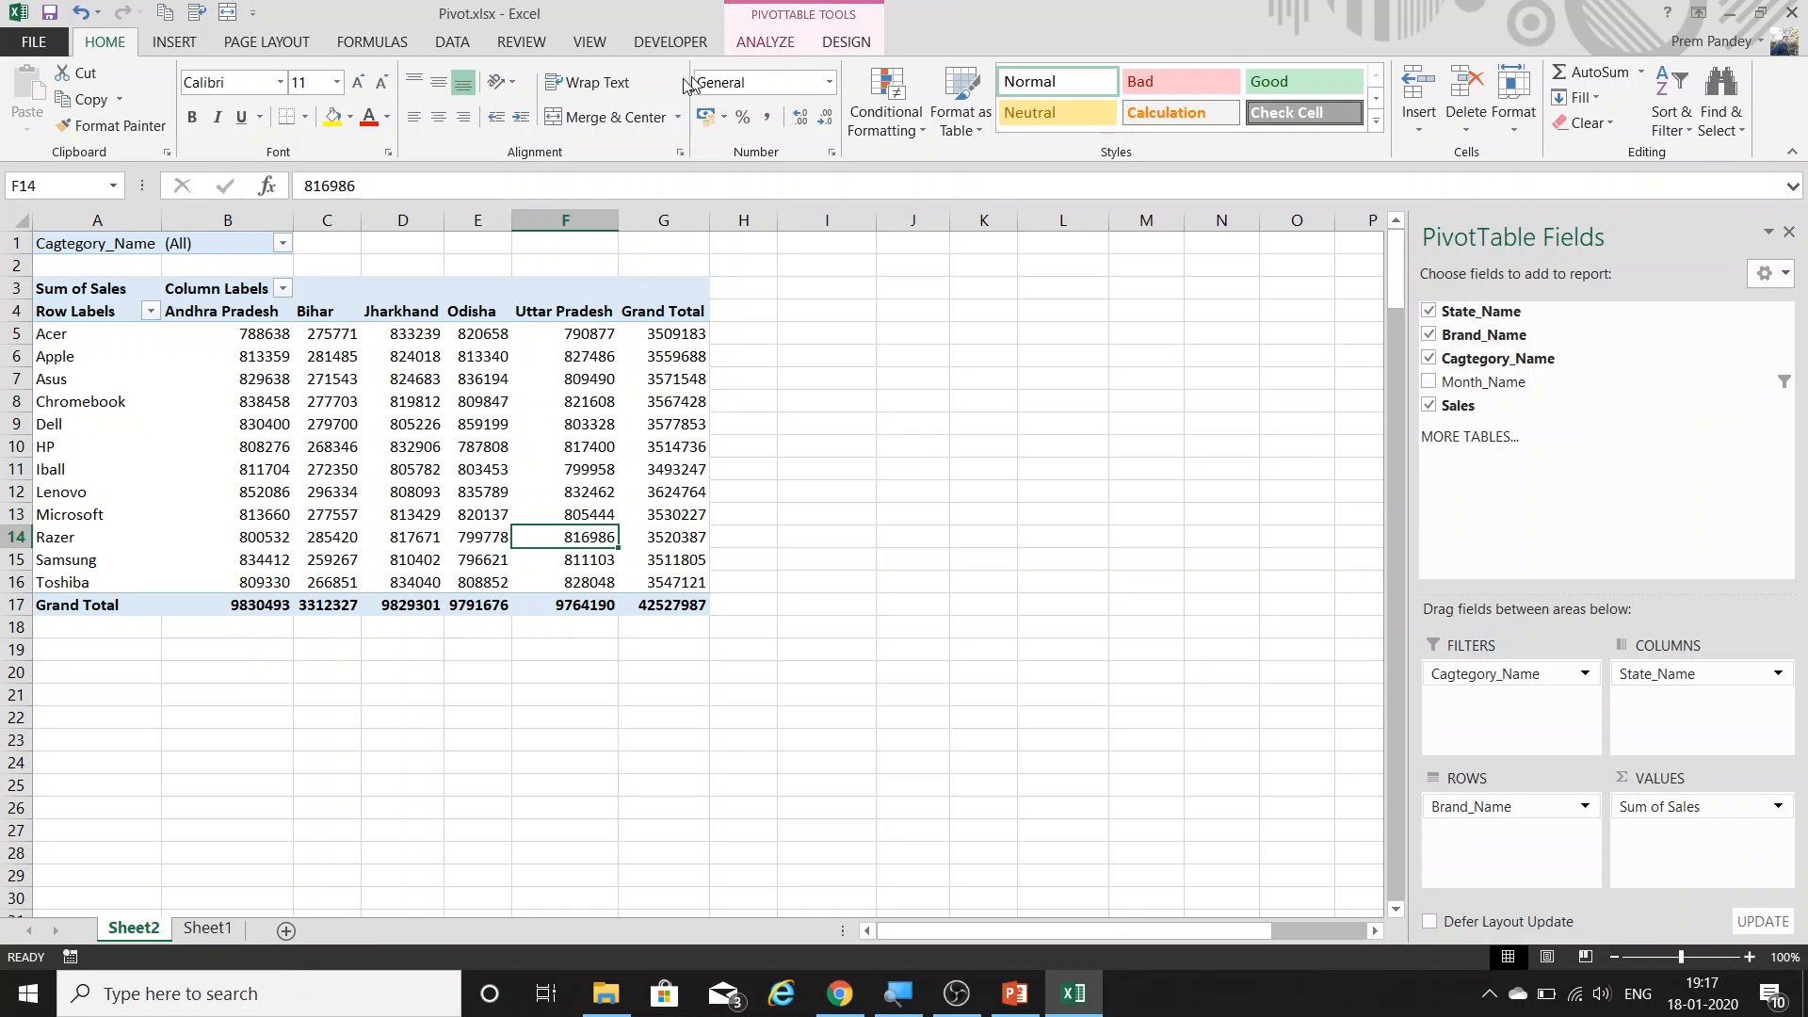
click(758, 45)
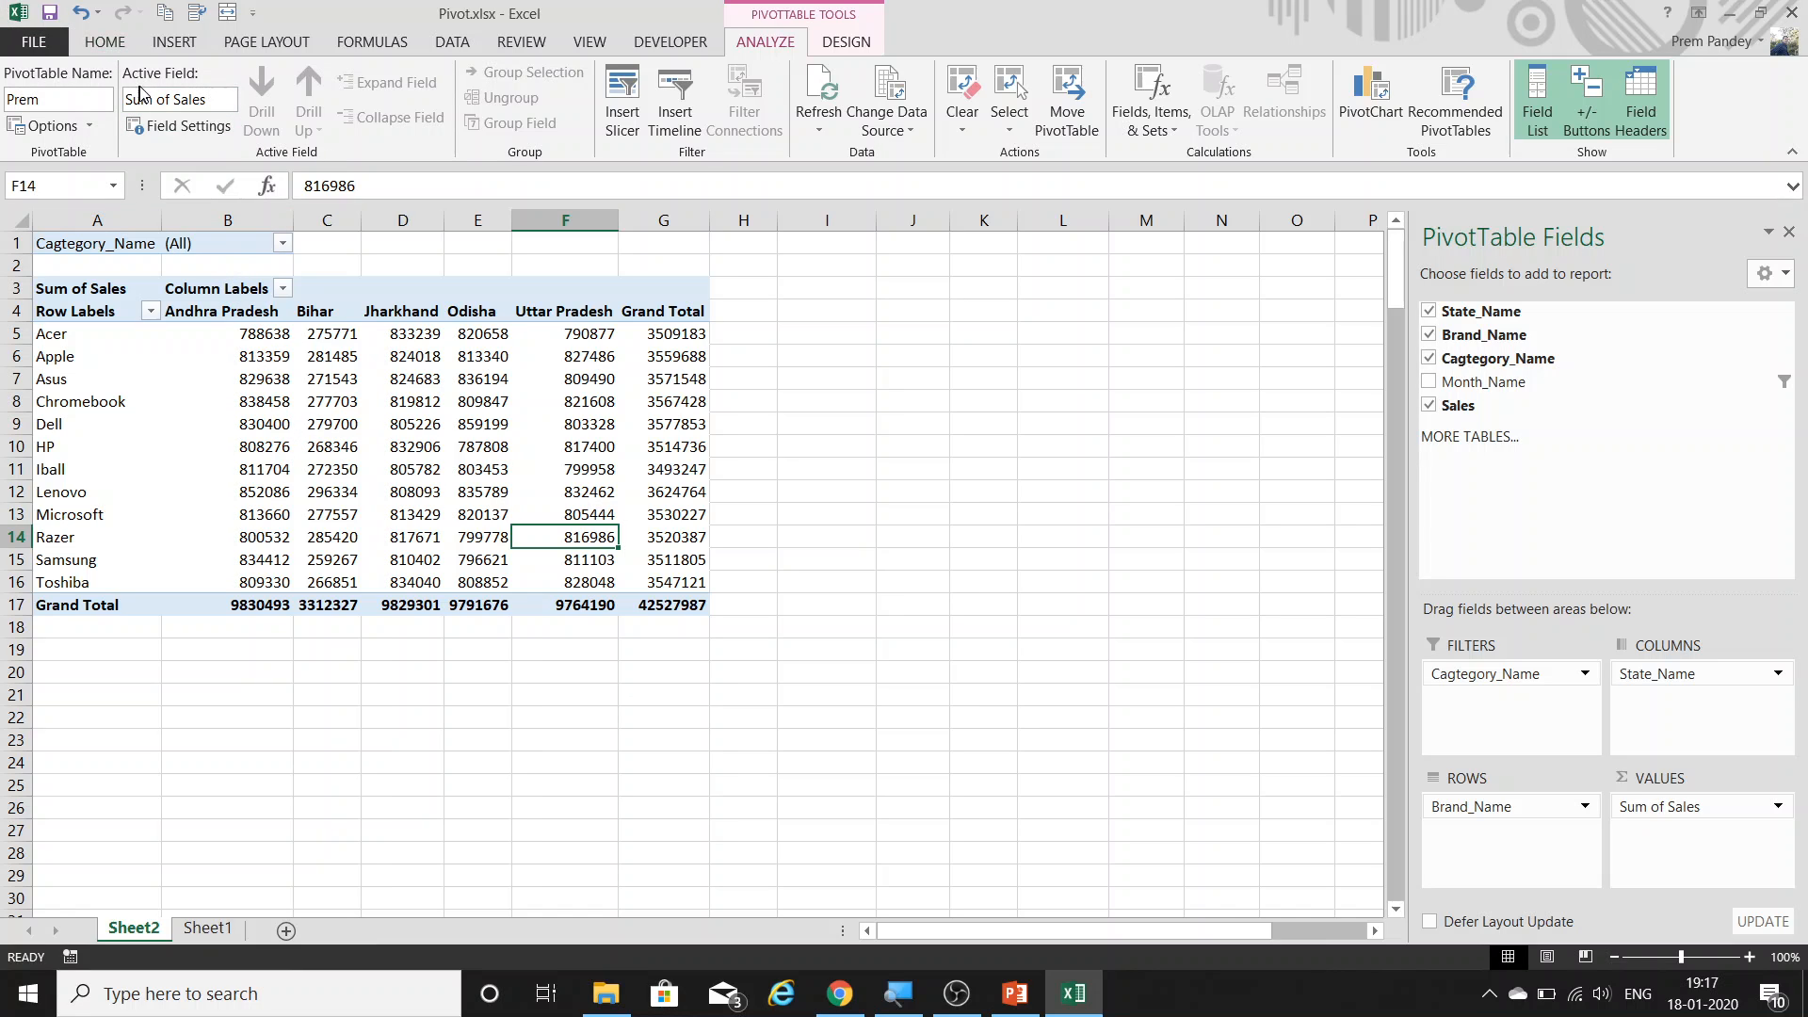
key(ctrl+shift+=)
key(Escape)
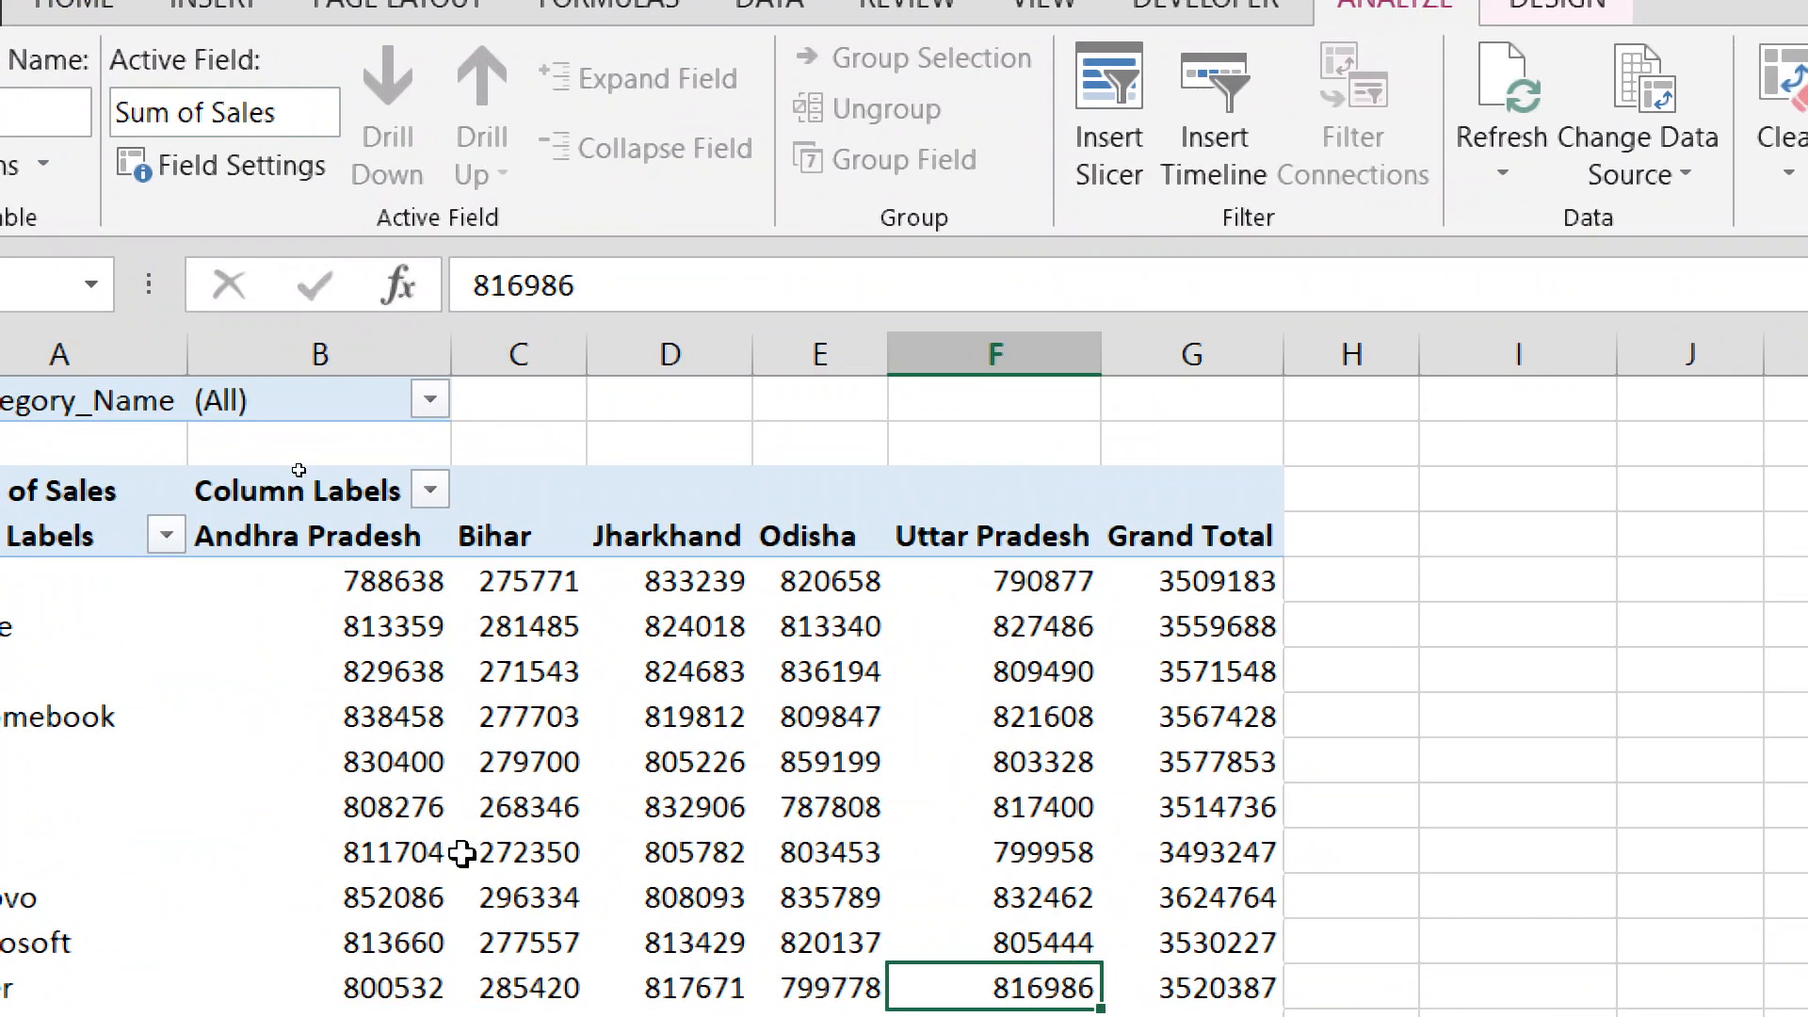
click(386, 628)
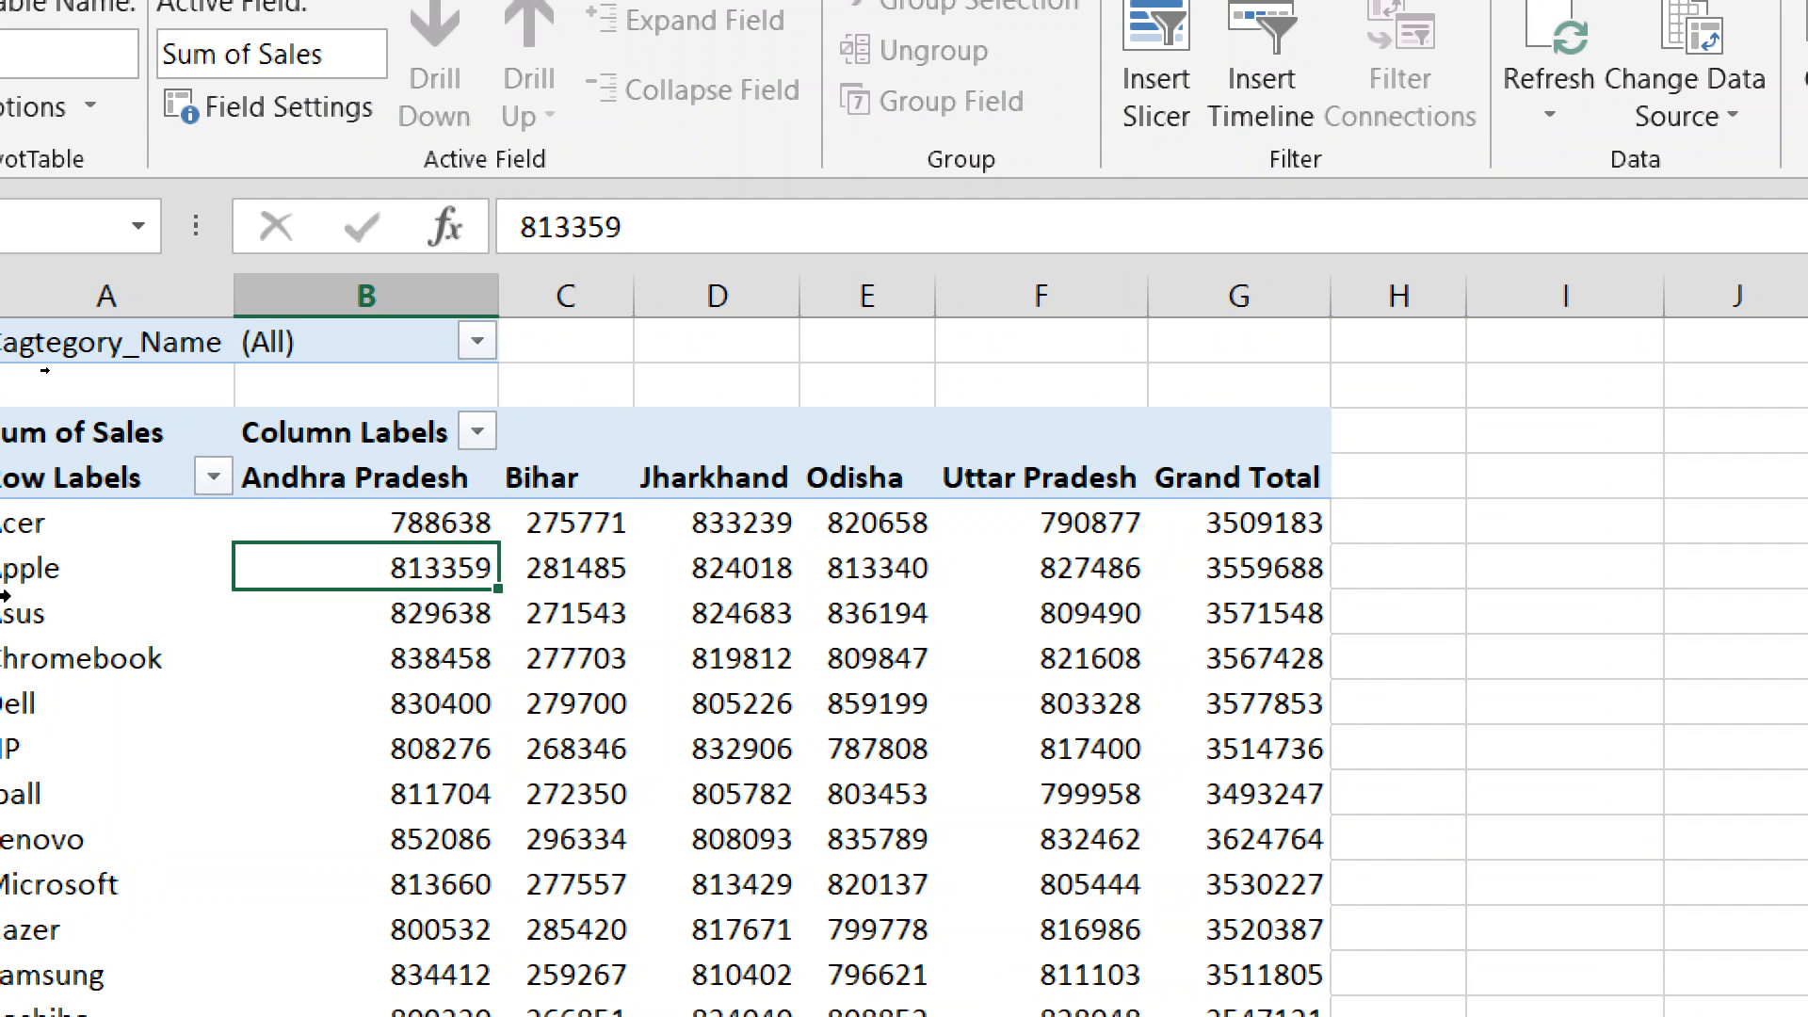
click(5, 593)
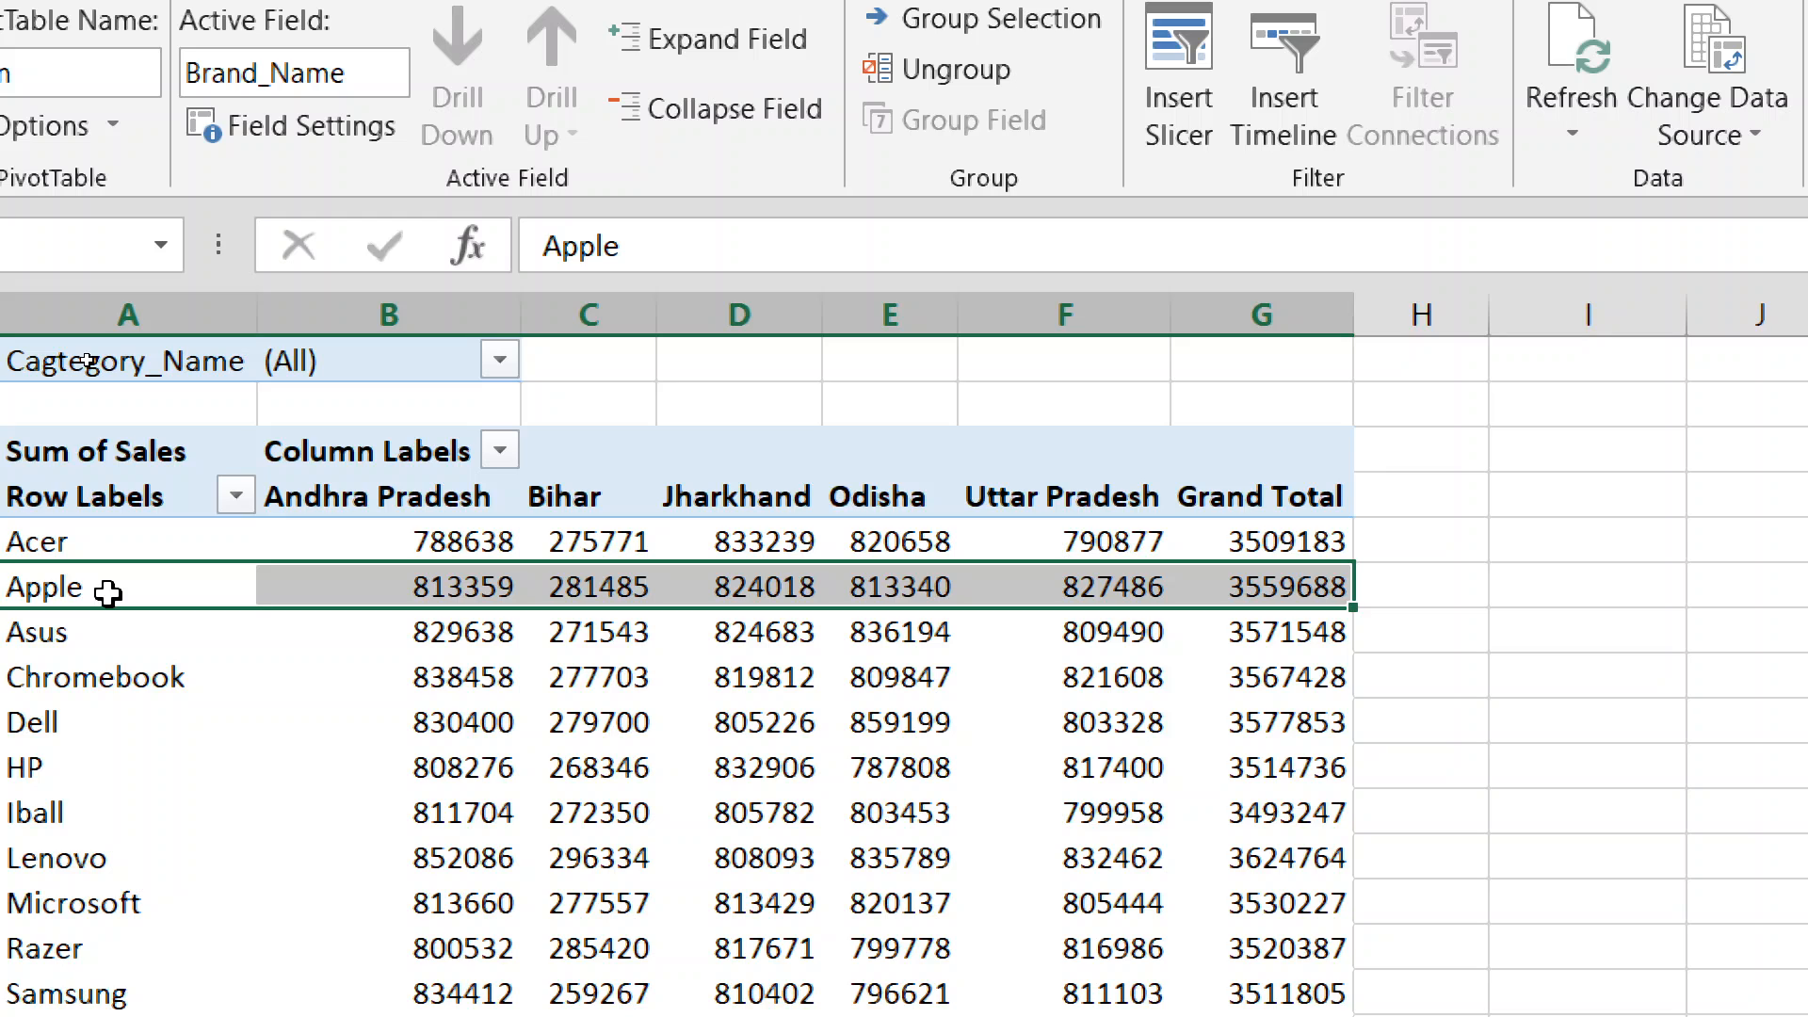
click(482, 455)
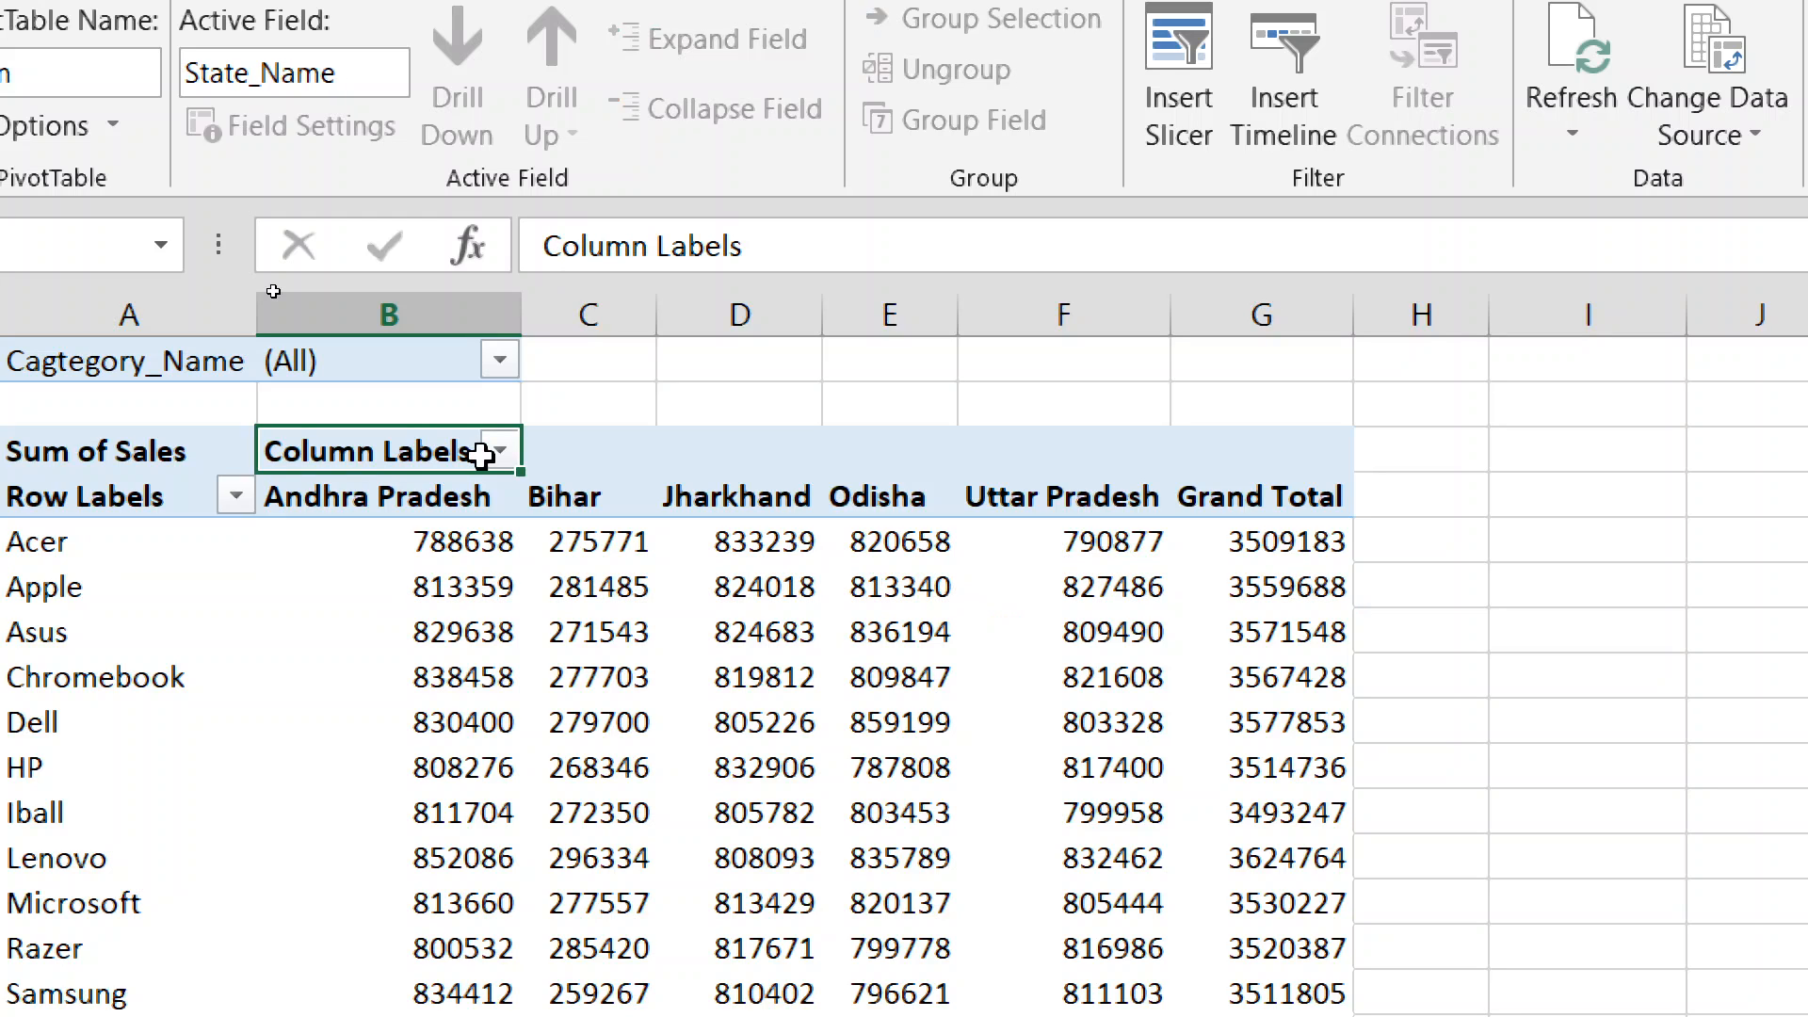
click(426, 494)
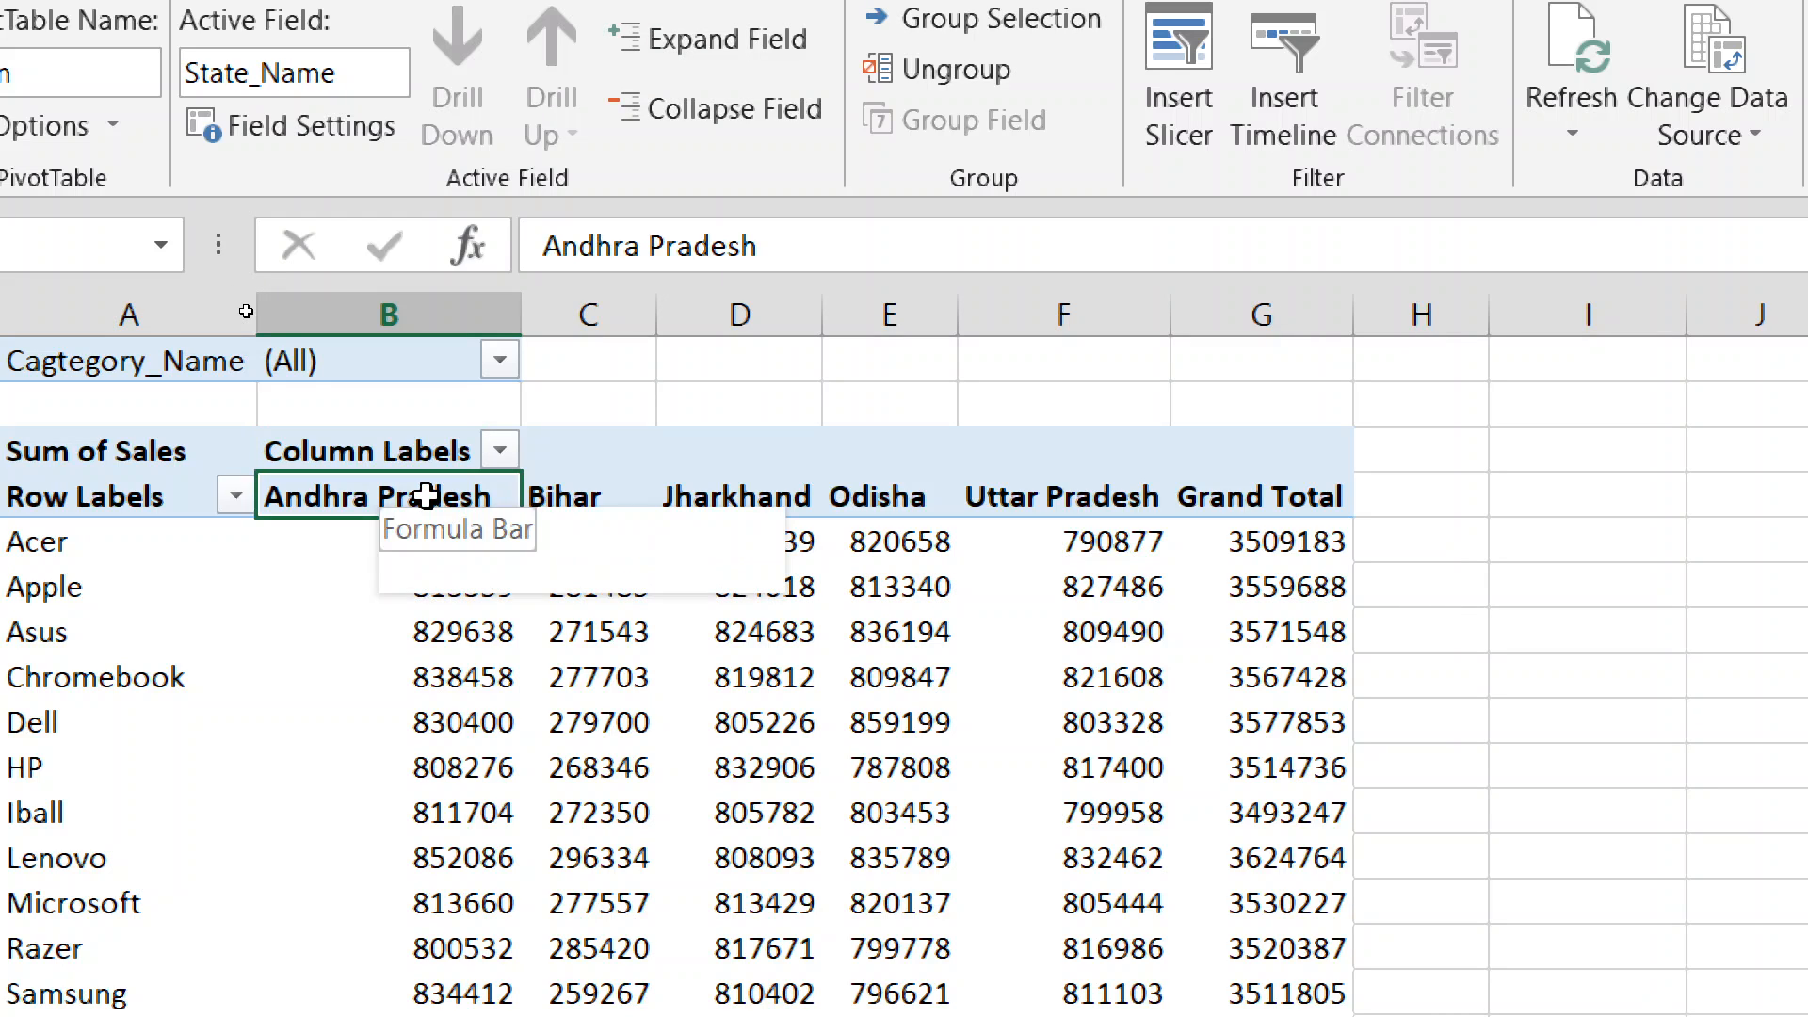
click(579, 498)
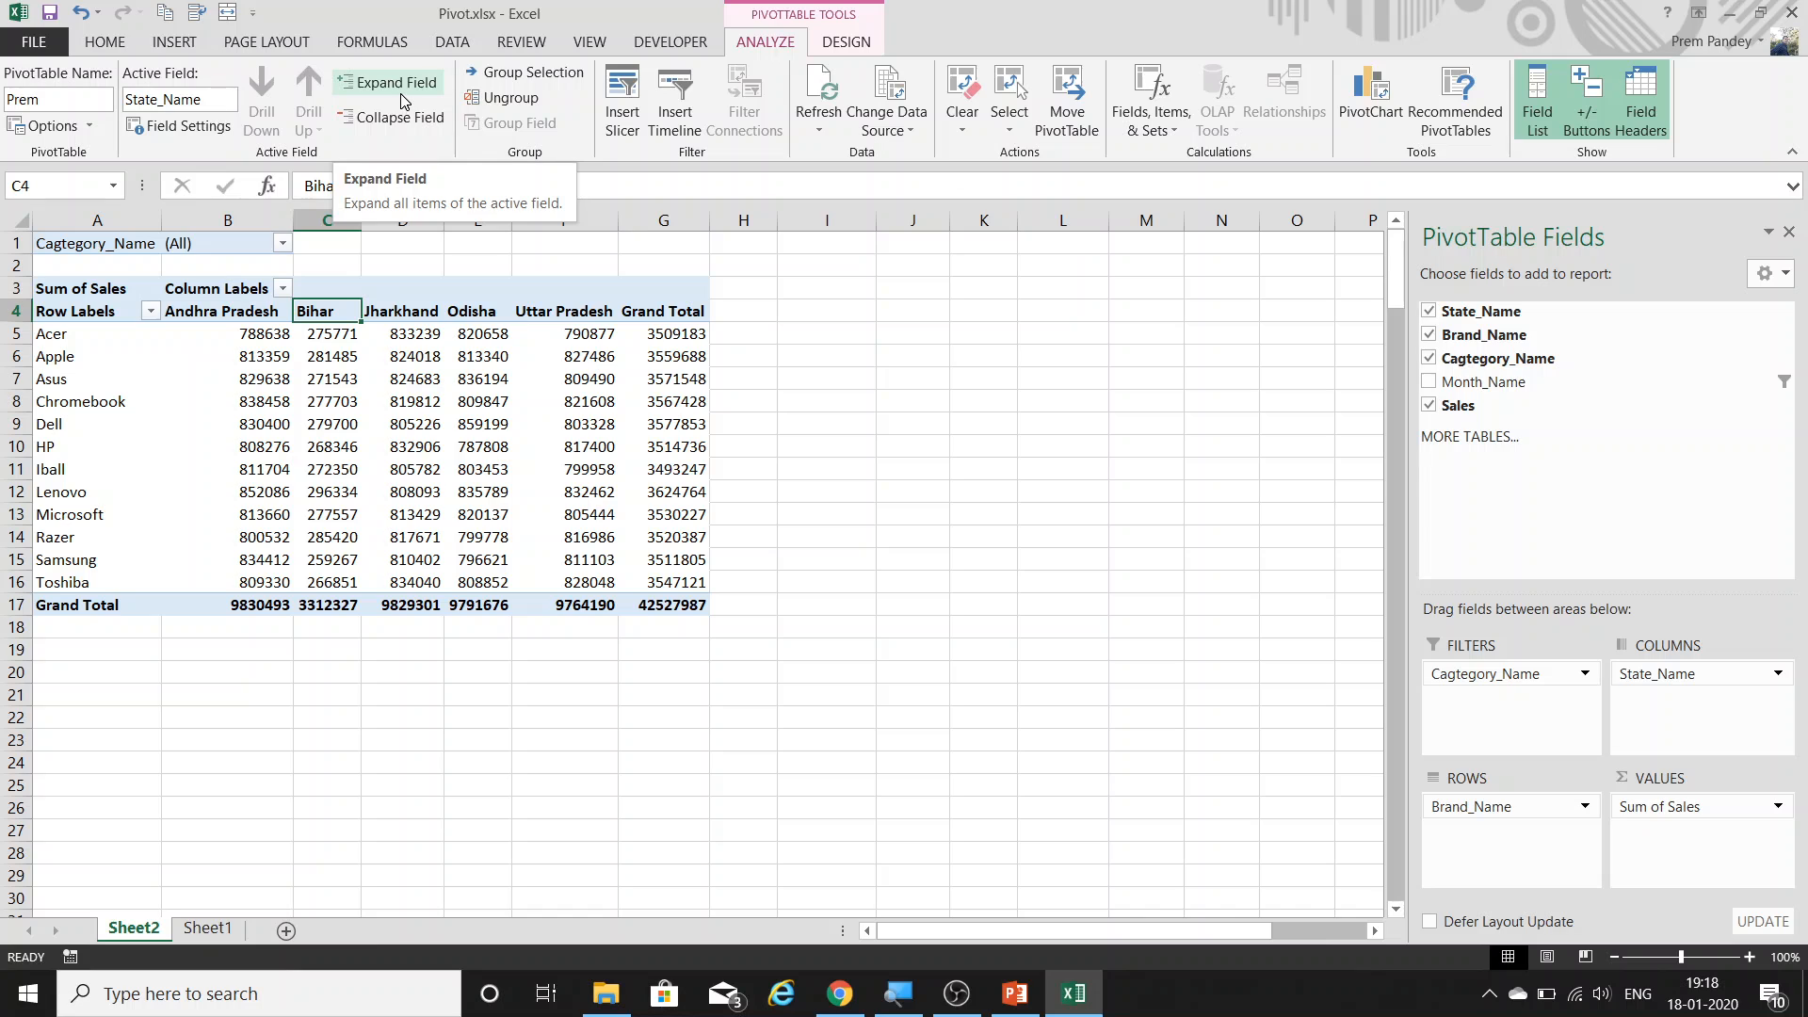
Expand State_Name with Brand_Name as the detail field and move State_Name from the columns to the rows.
click(403, 98)
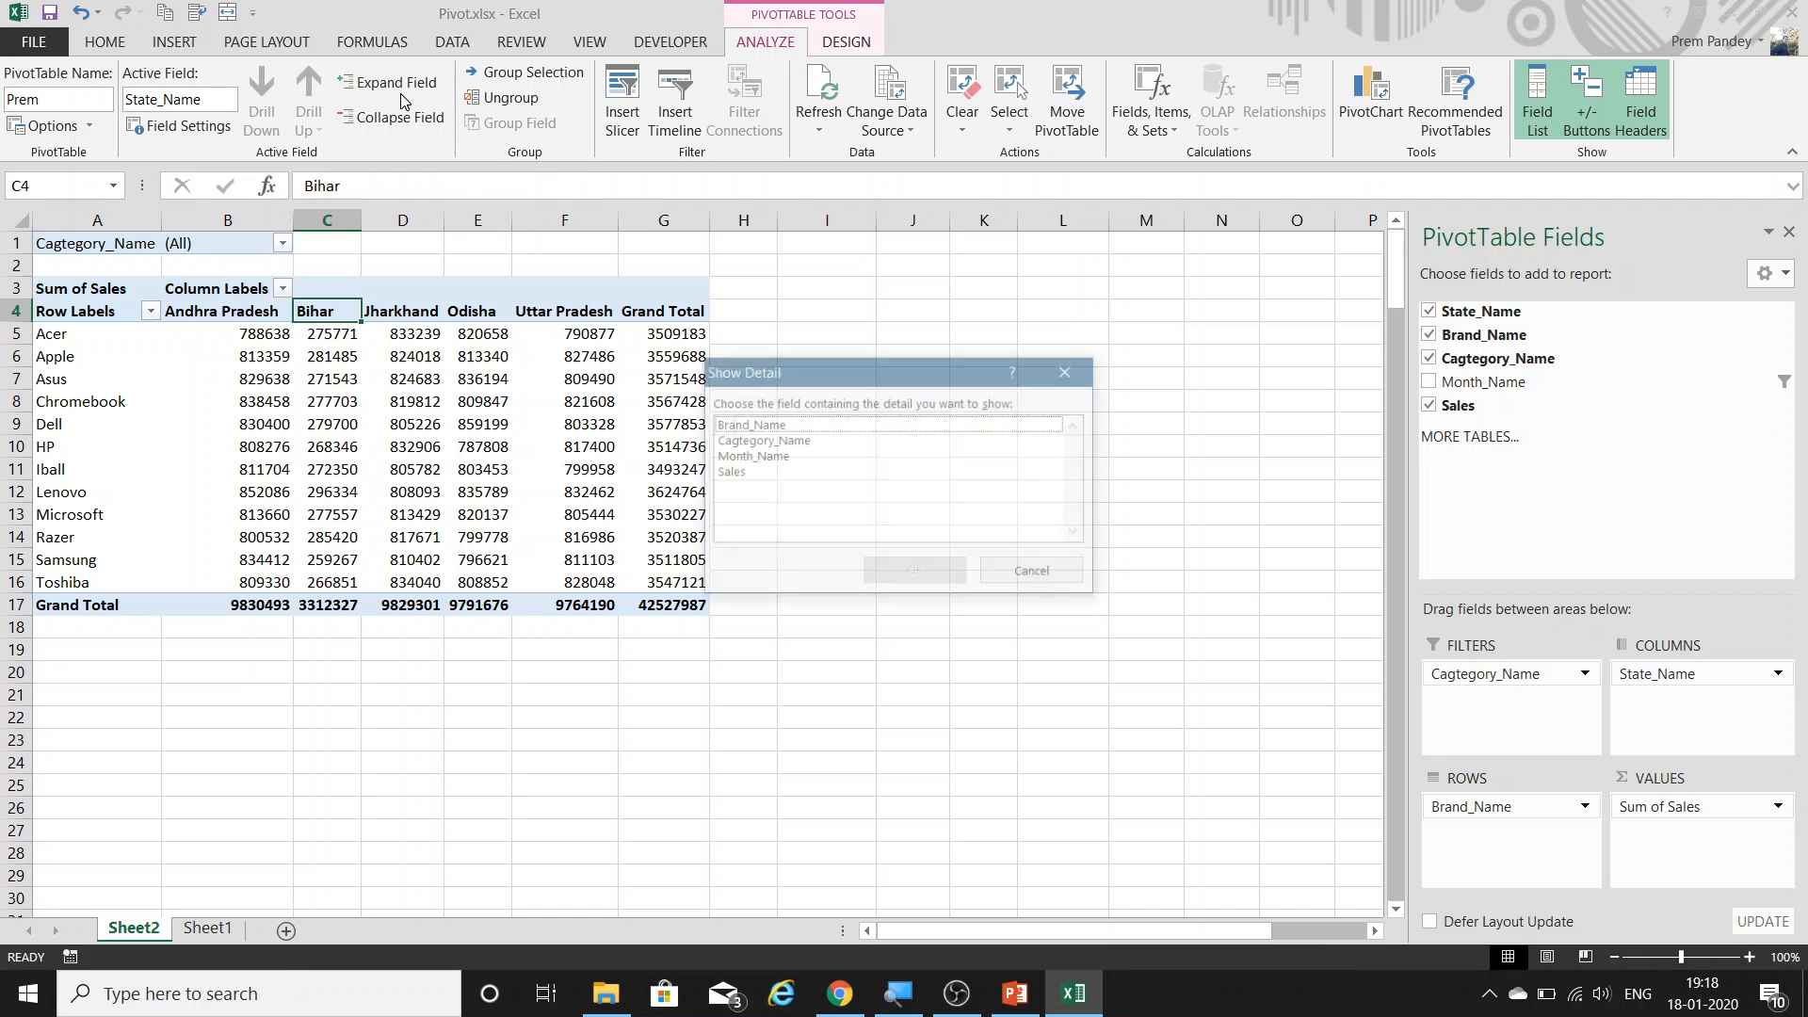
double_click(758, 424)
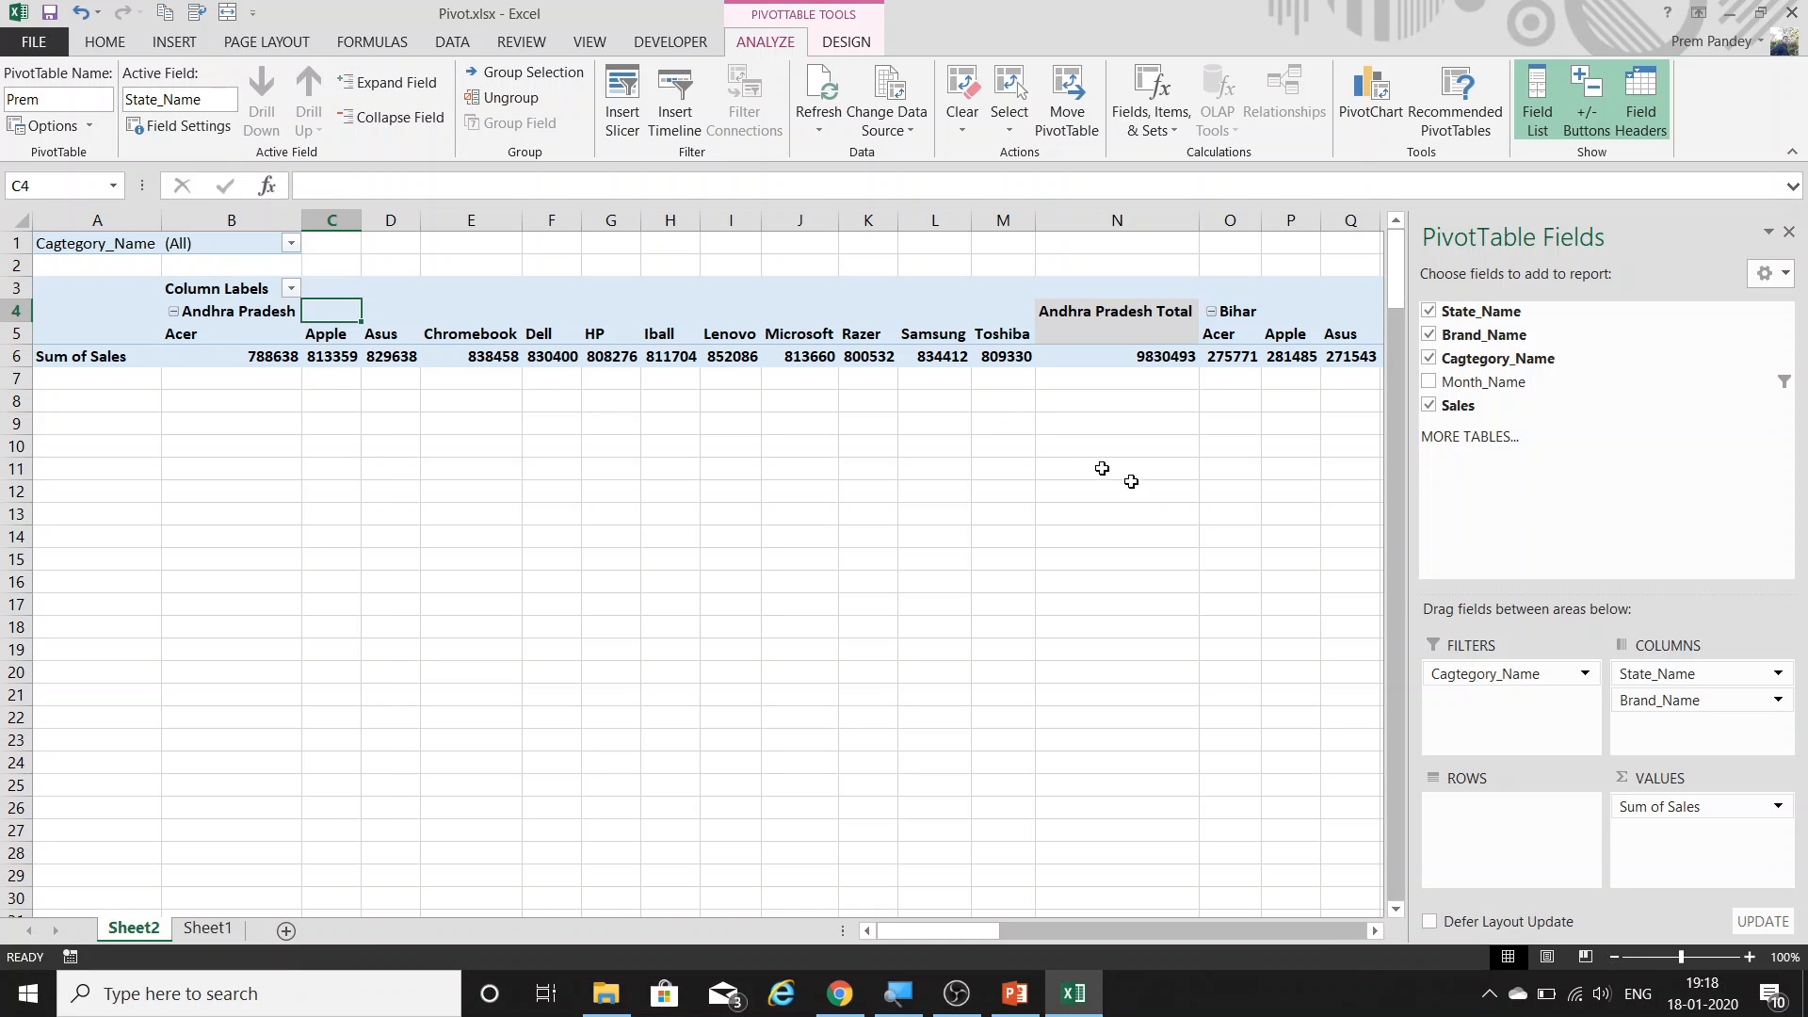
drag(1662, 673, 1518, 828)
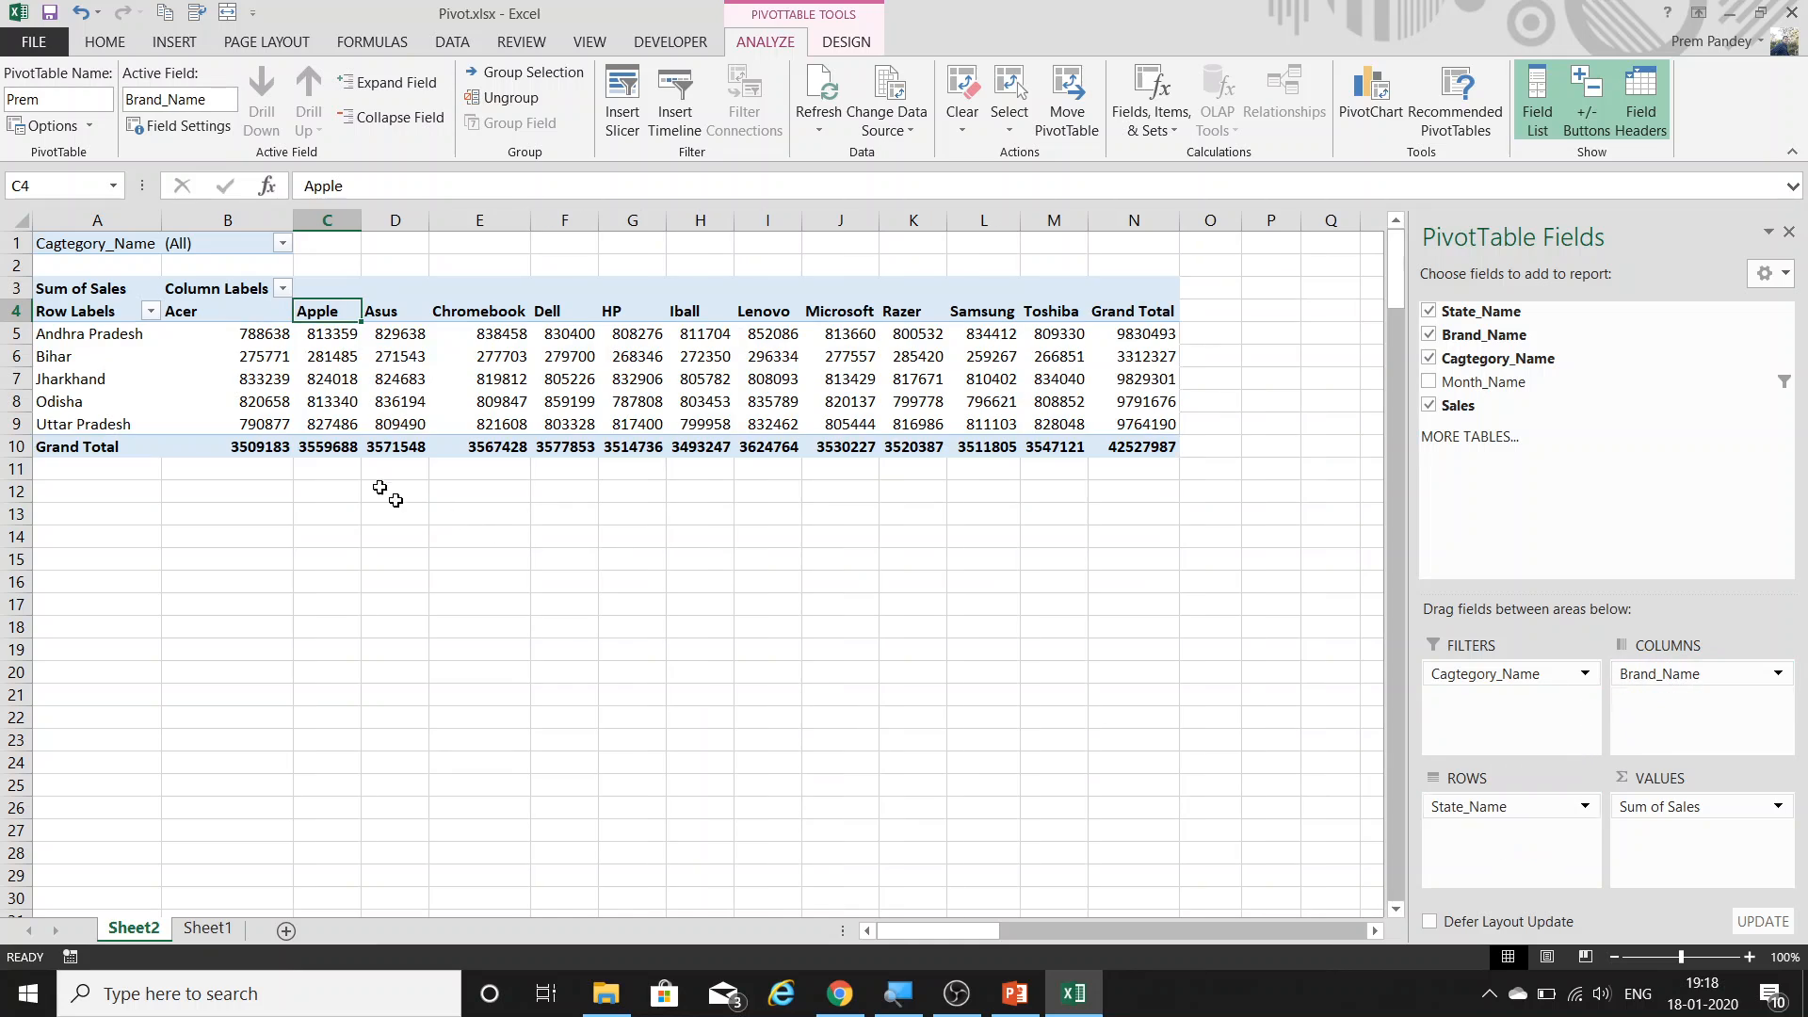
Move Cagtegory_Name from the PivotTable filters to the rows beneath State_Name.
click(385, 92)
key(Escape)
drag(1558, 676, 1544, 850)
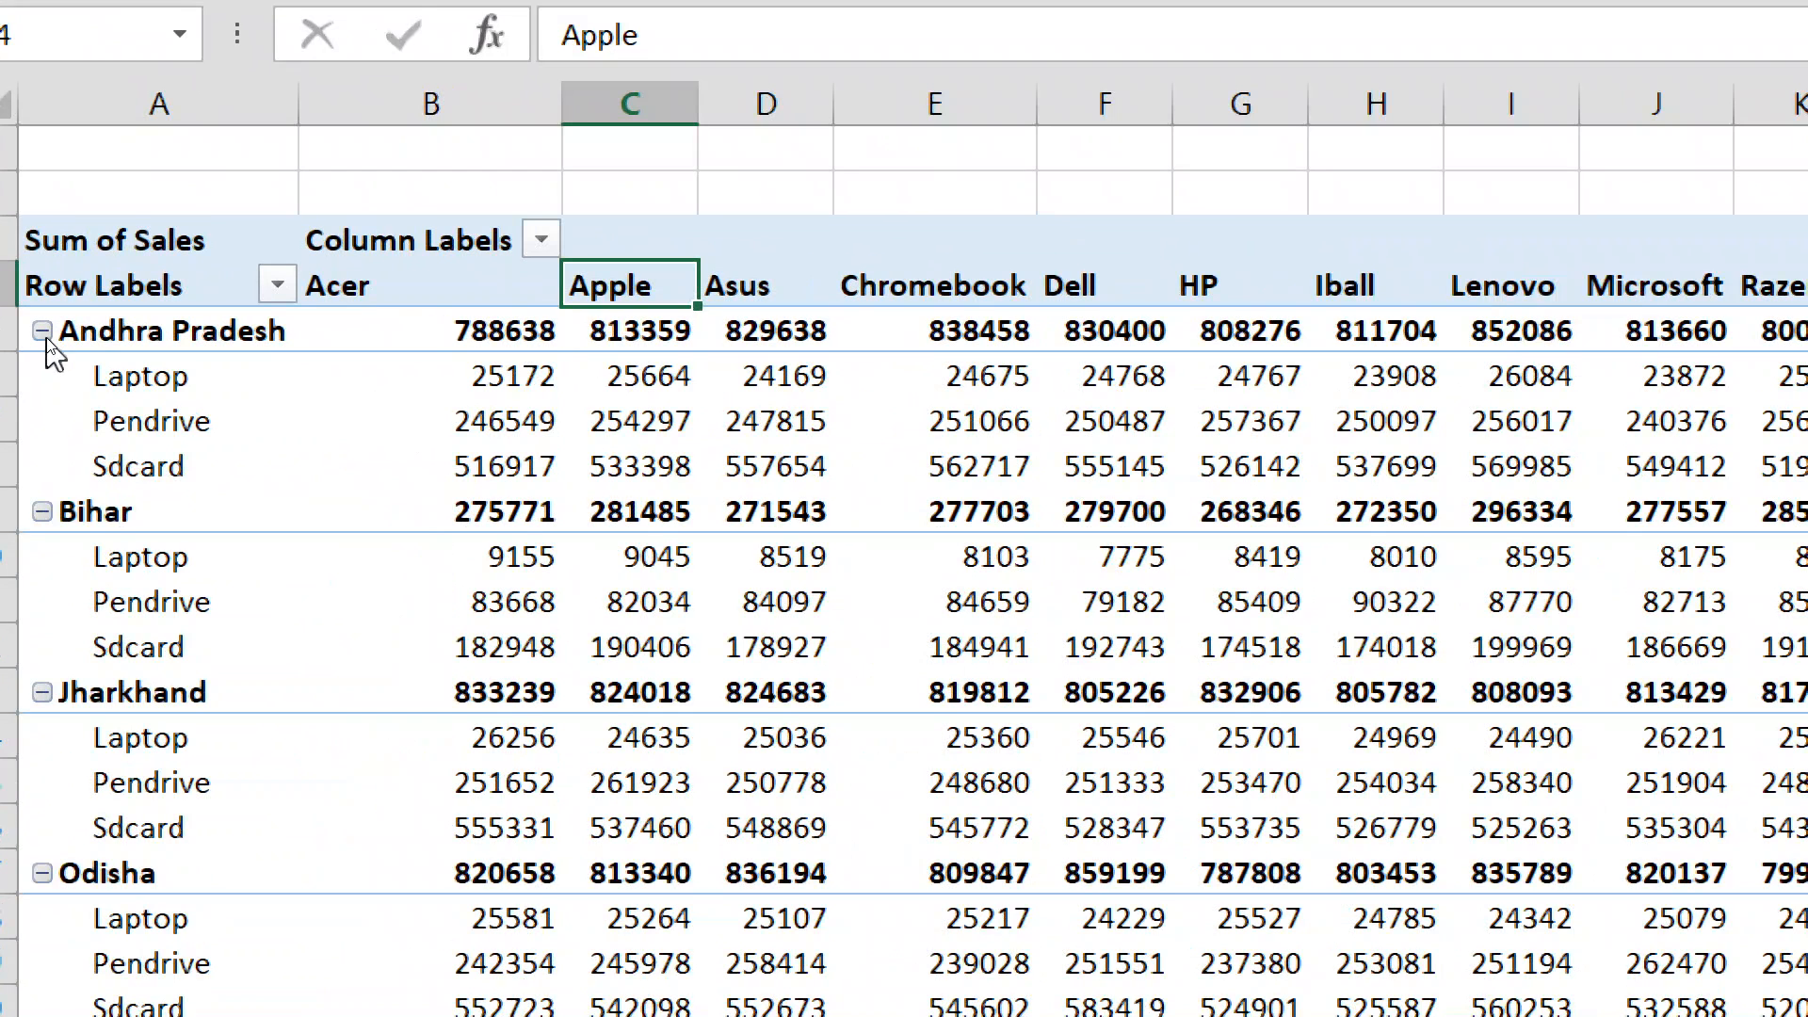
Collapse and re-expand Andhra Pradesh, and do the same for the entire State_Name field.
click(42, 335)
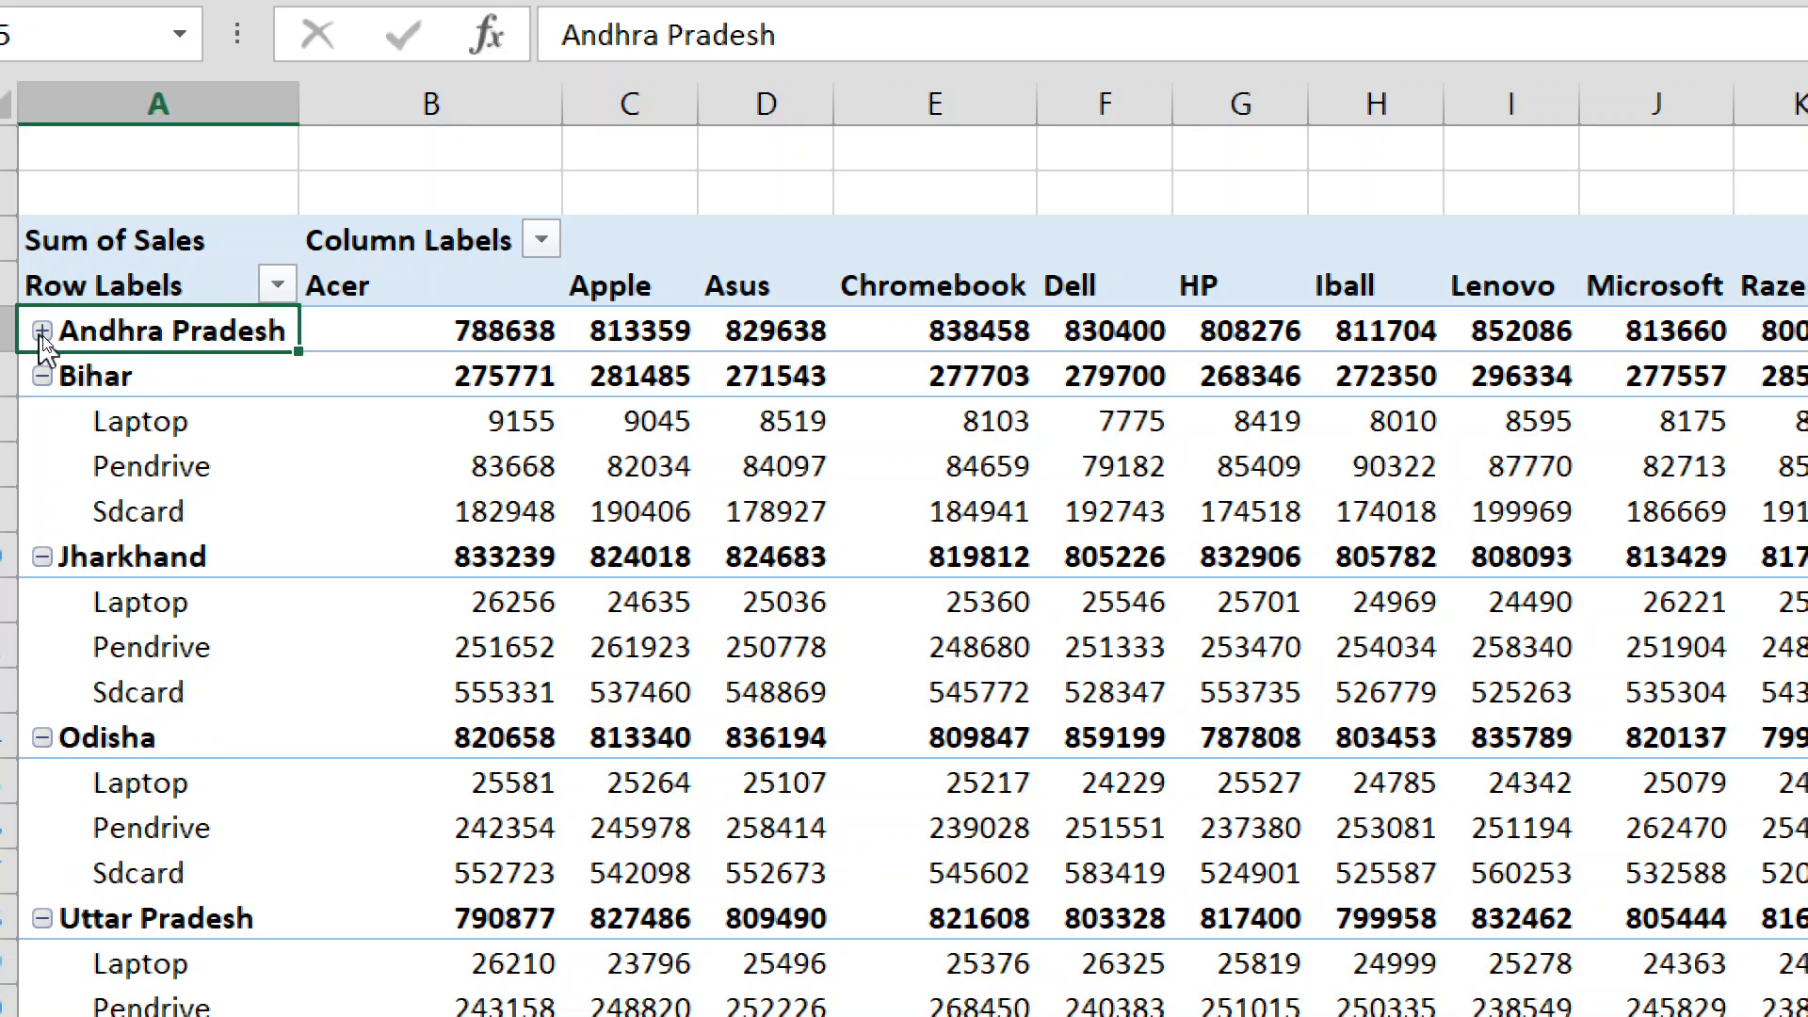
click(42, 331)
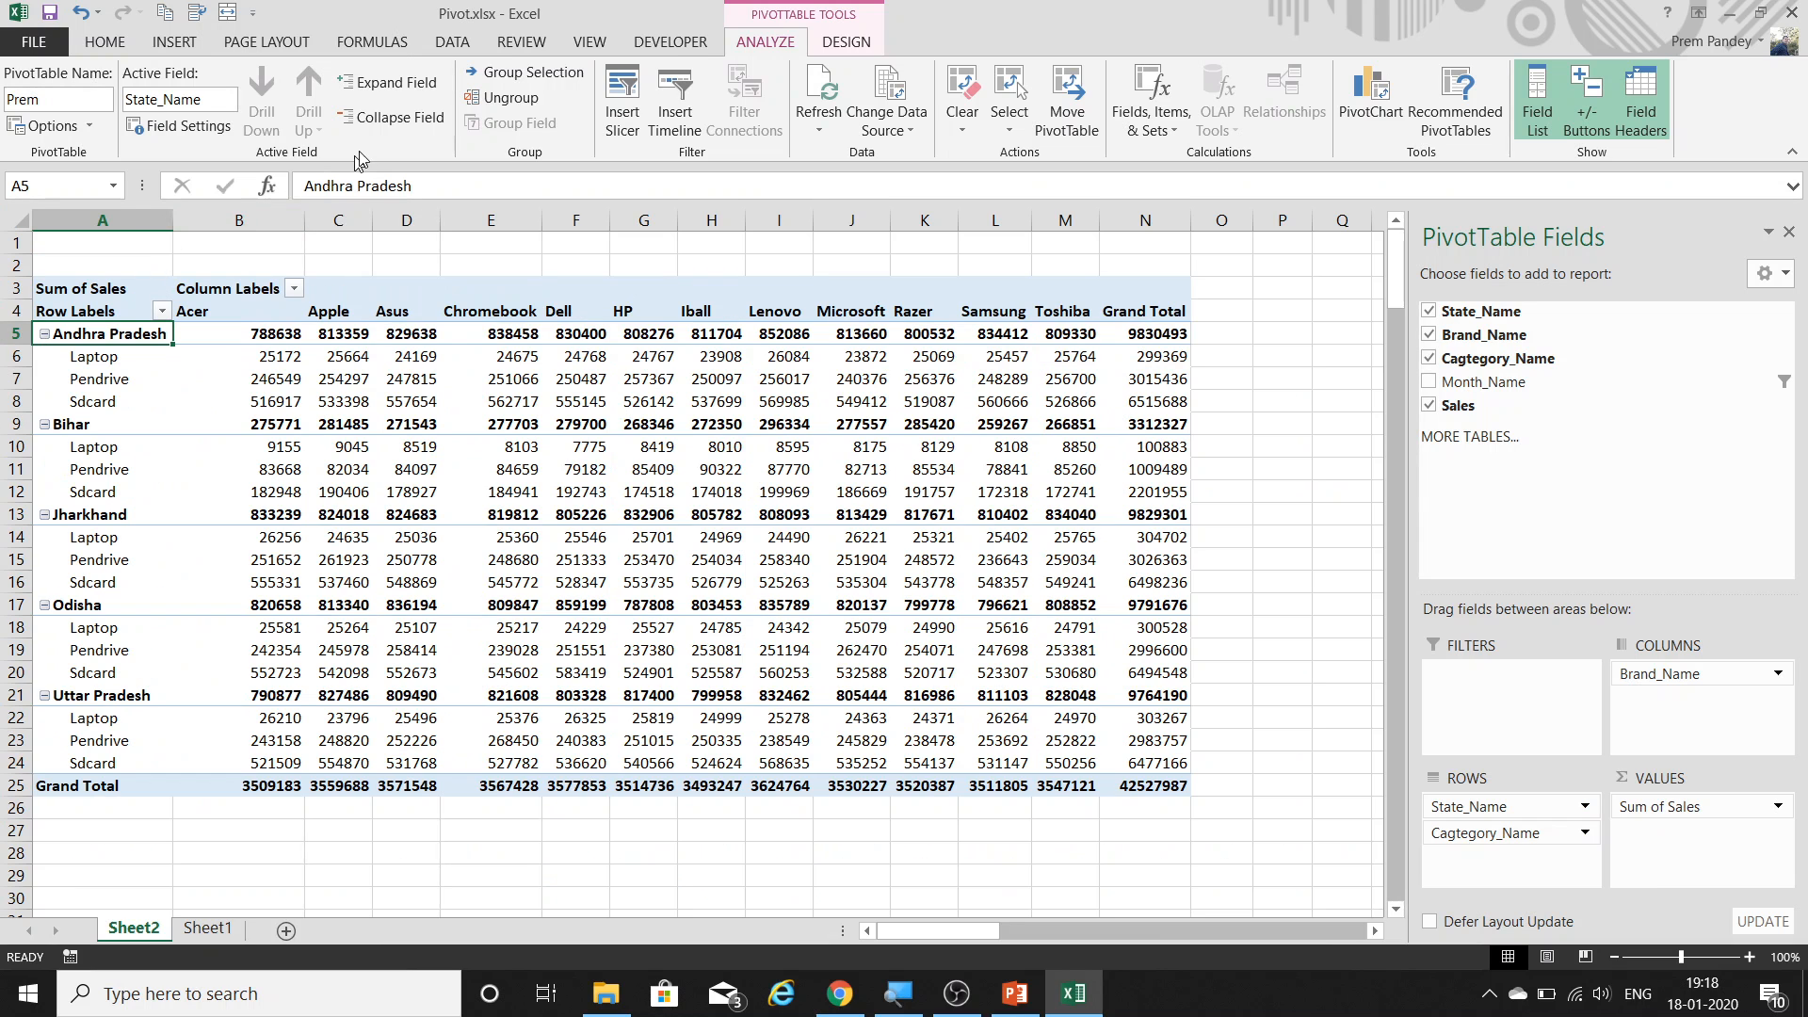
click(381, 120)
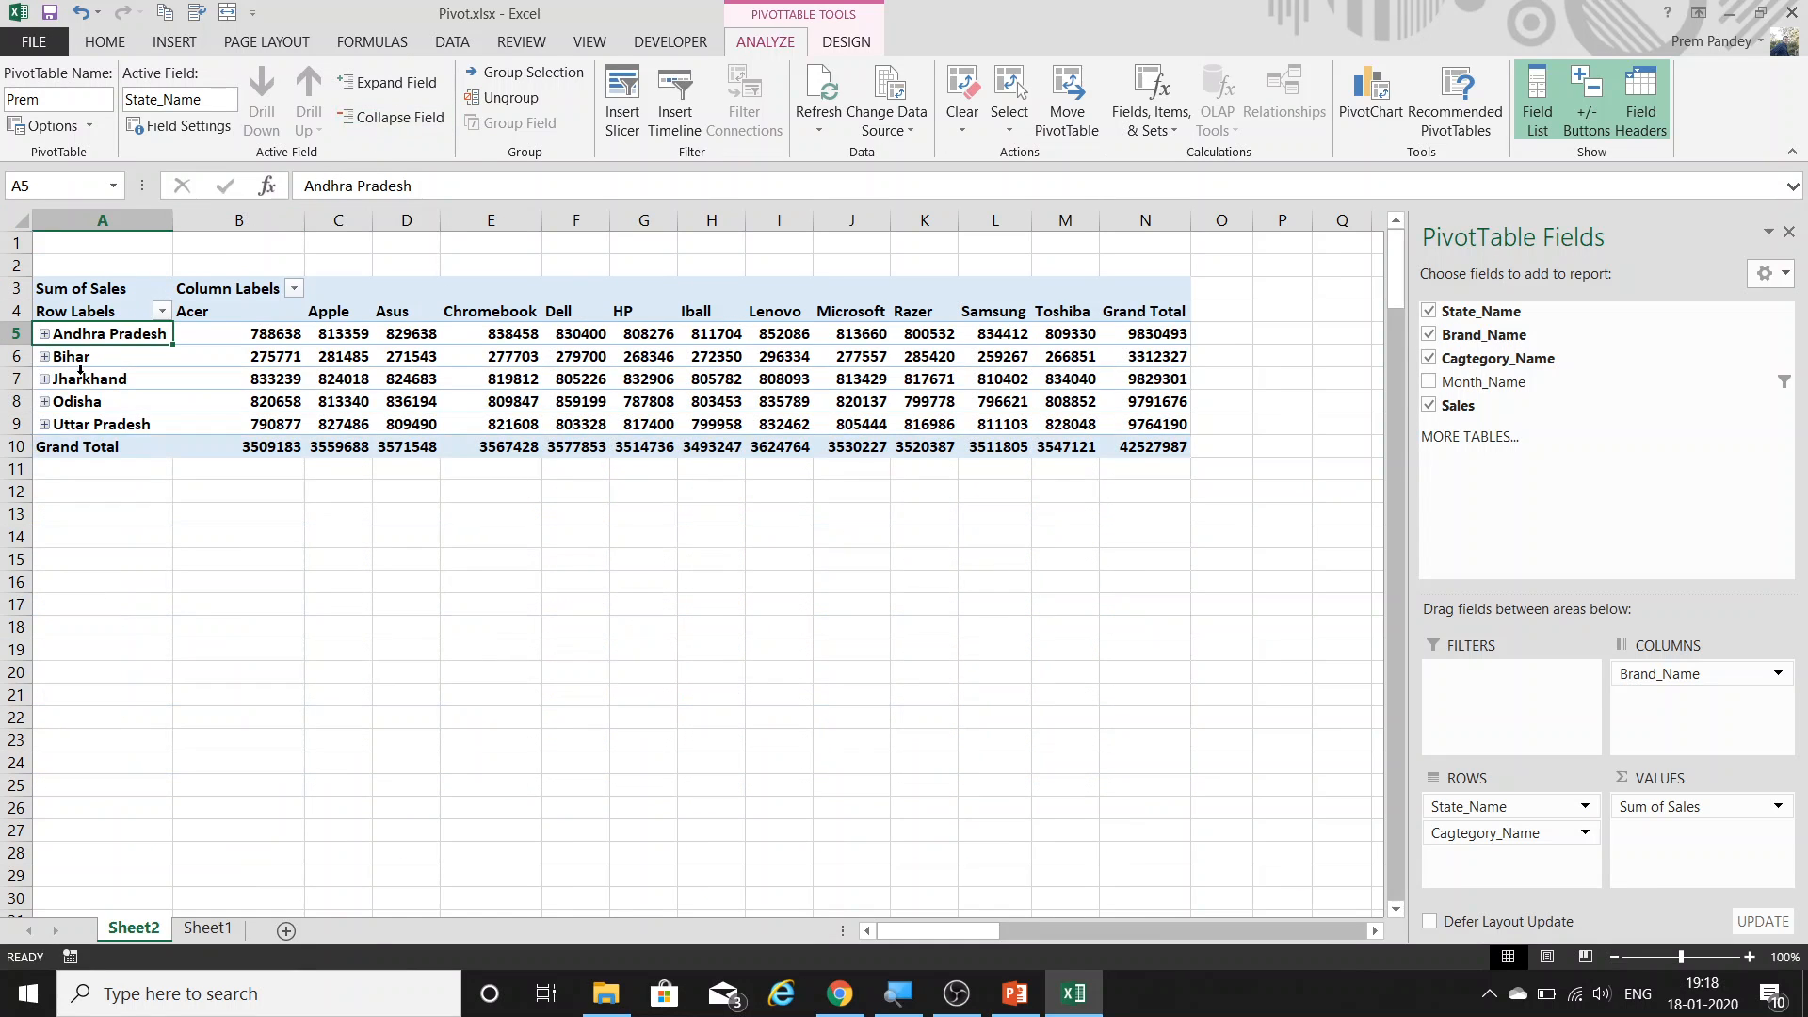
click(393, 86)
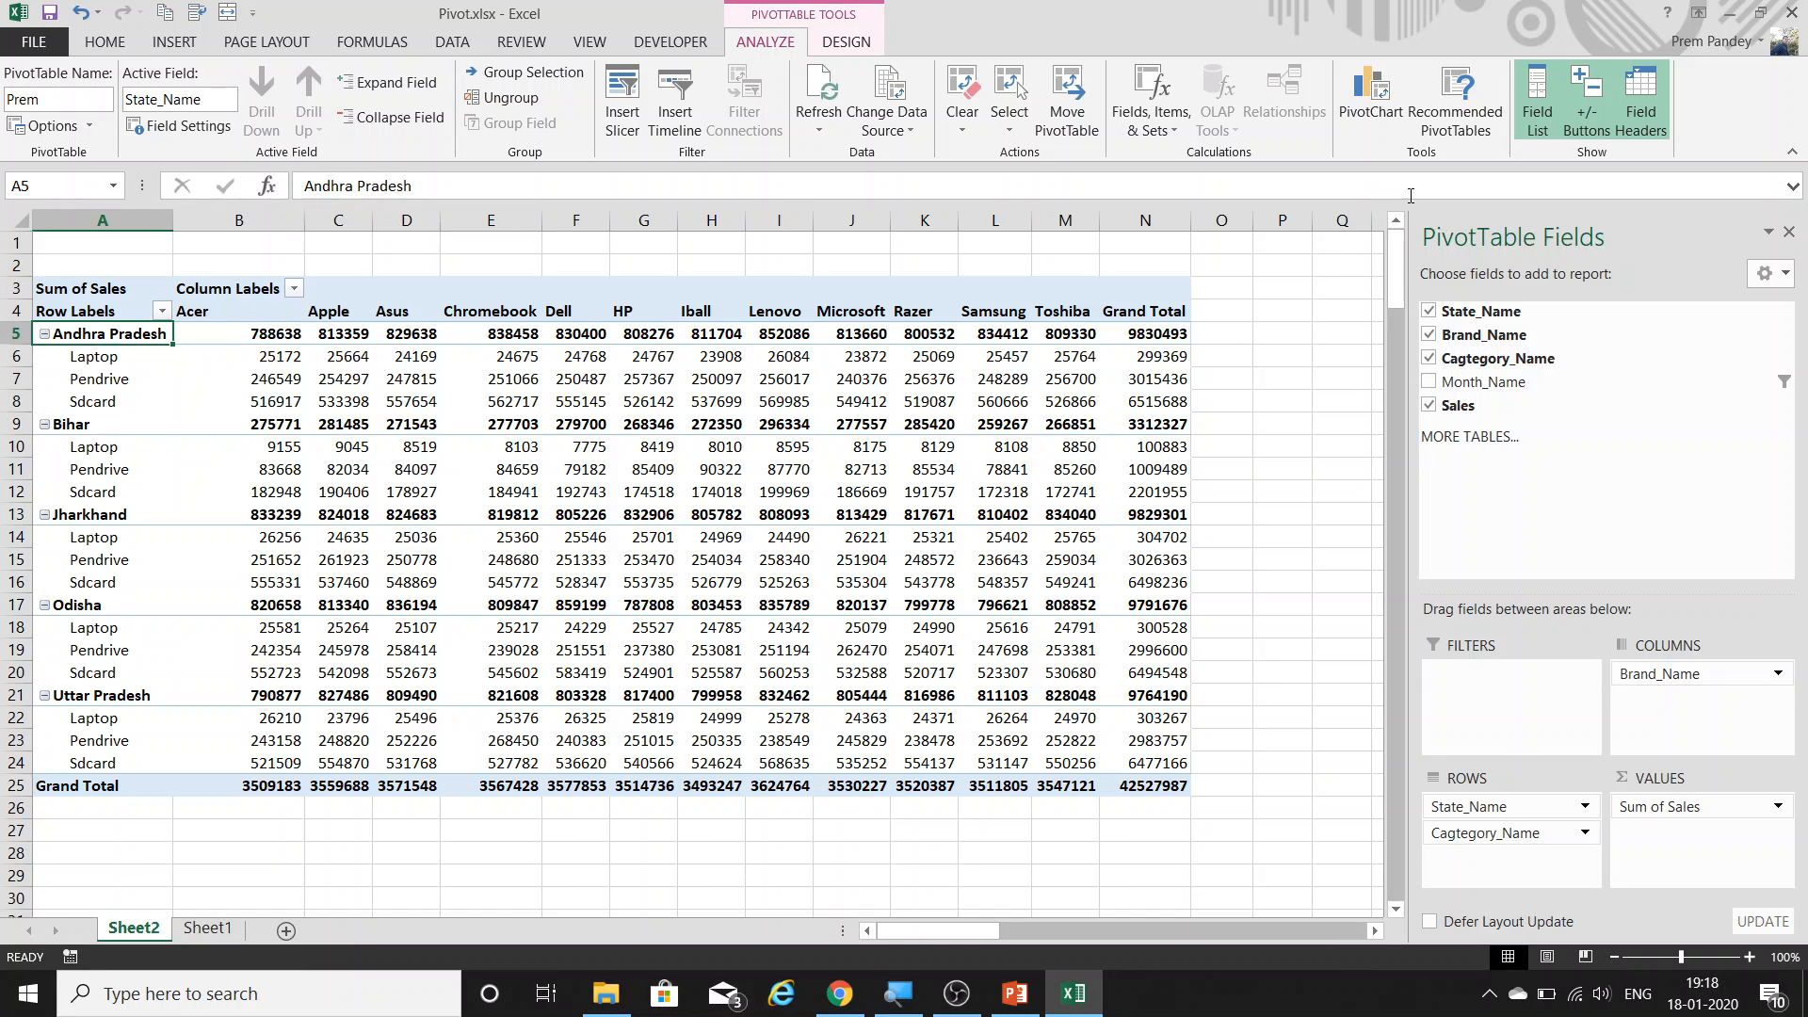
Hide the PivotTable's expand/collapse buttons and collapse Andhra Pradesh and Bihar directly from their row labels.
click(1591, 102)
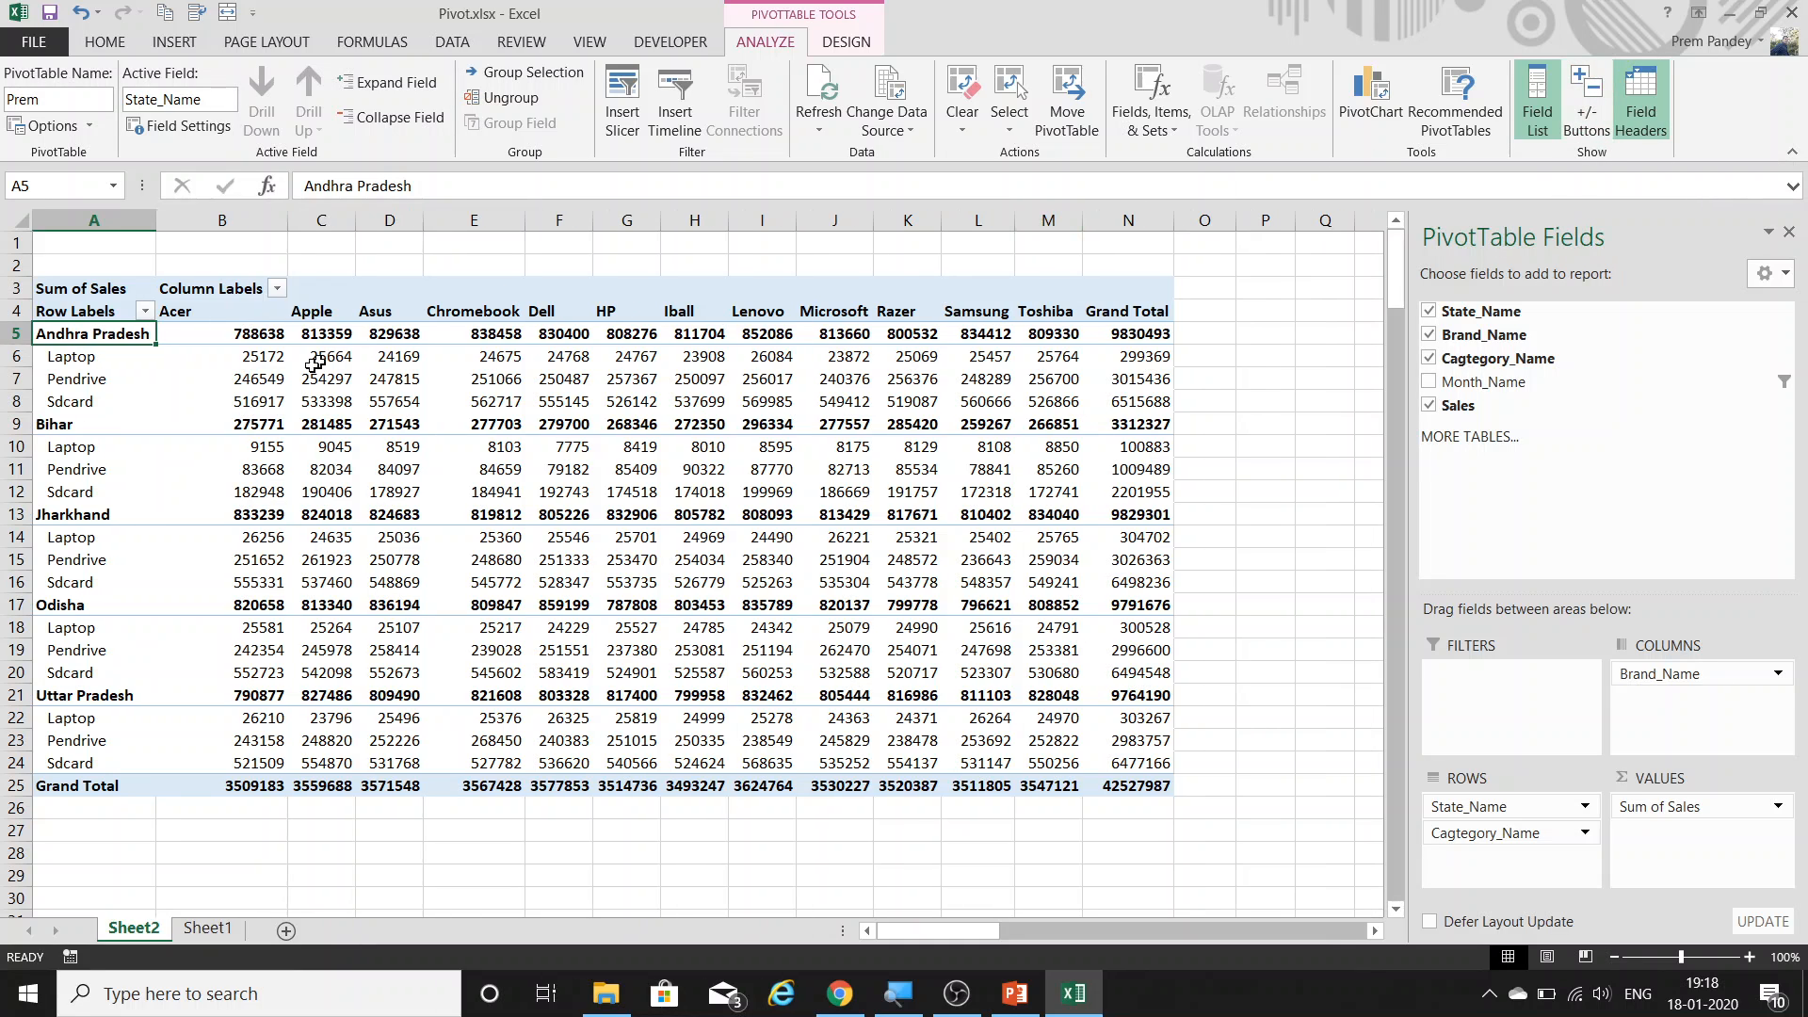
double_click(124, 333)
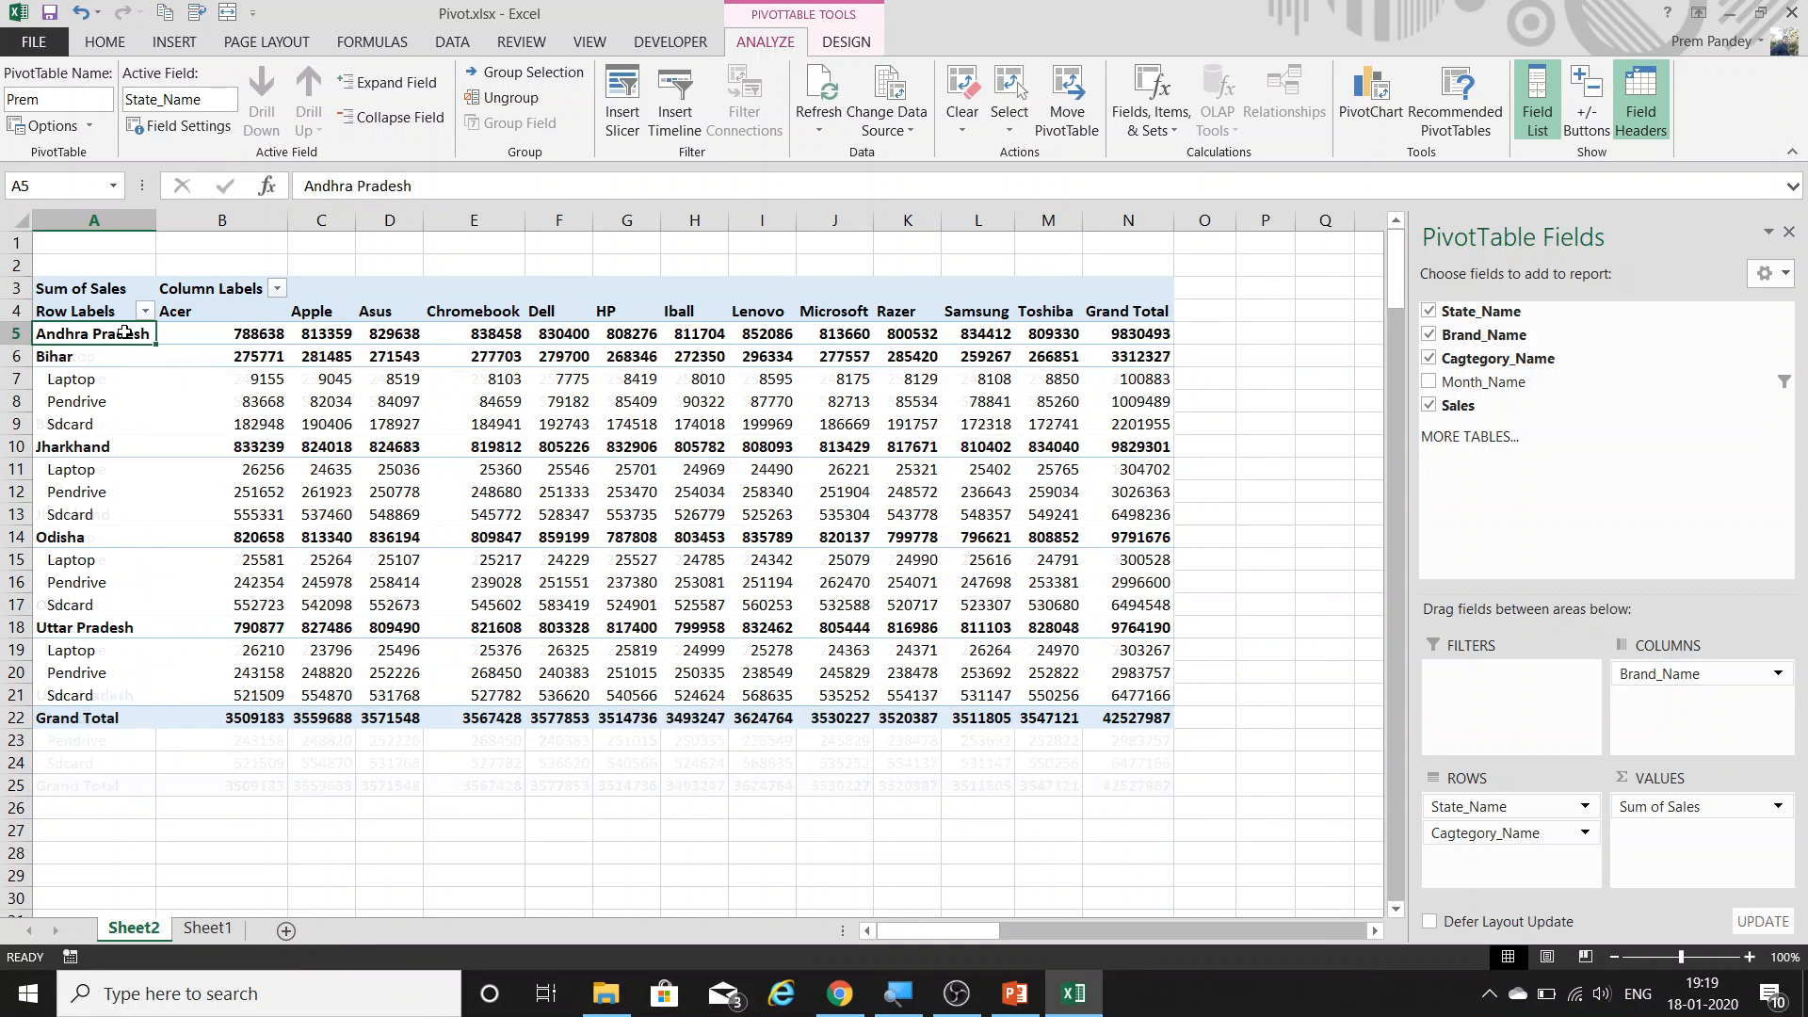
key(Up)
double_click(78, 354)
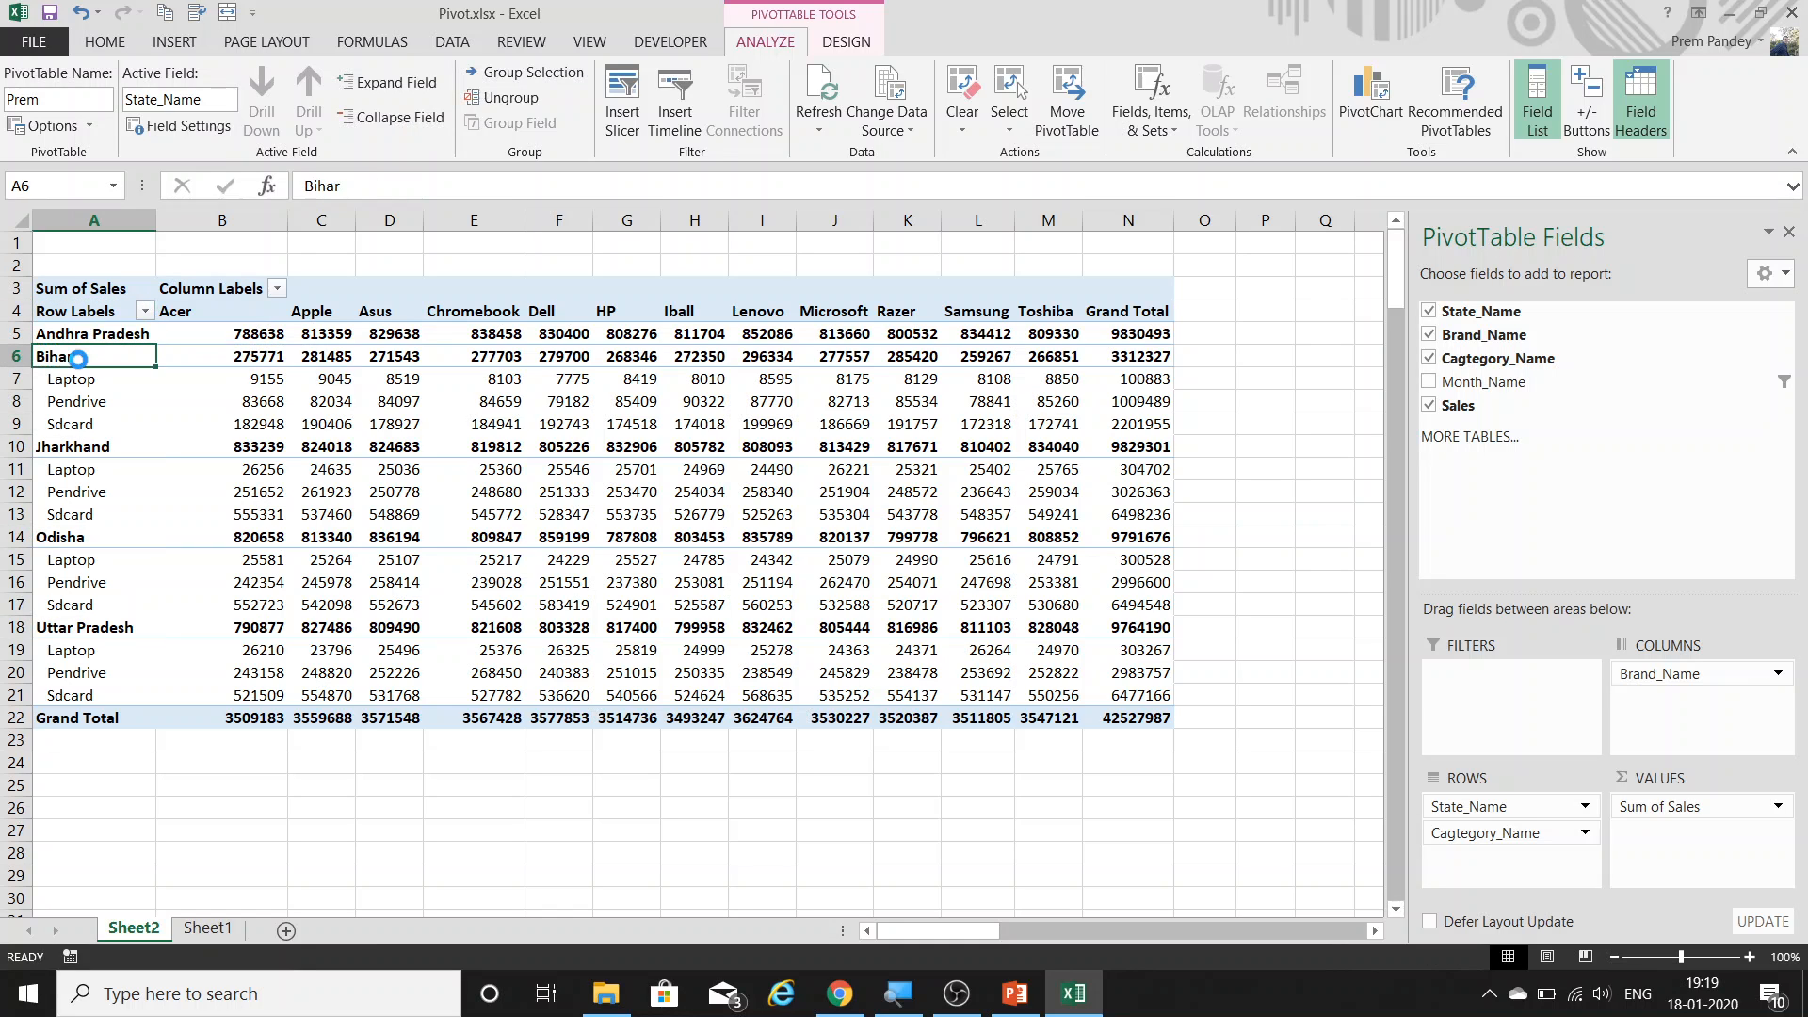
Expand and collapse the entire State_Name field, and show the expand/collapse buttons again.
click(395, 85)
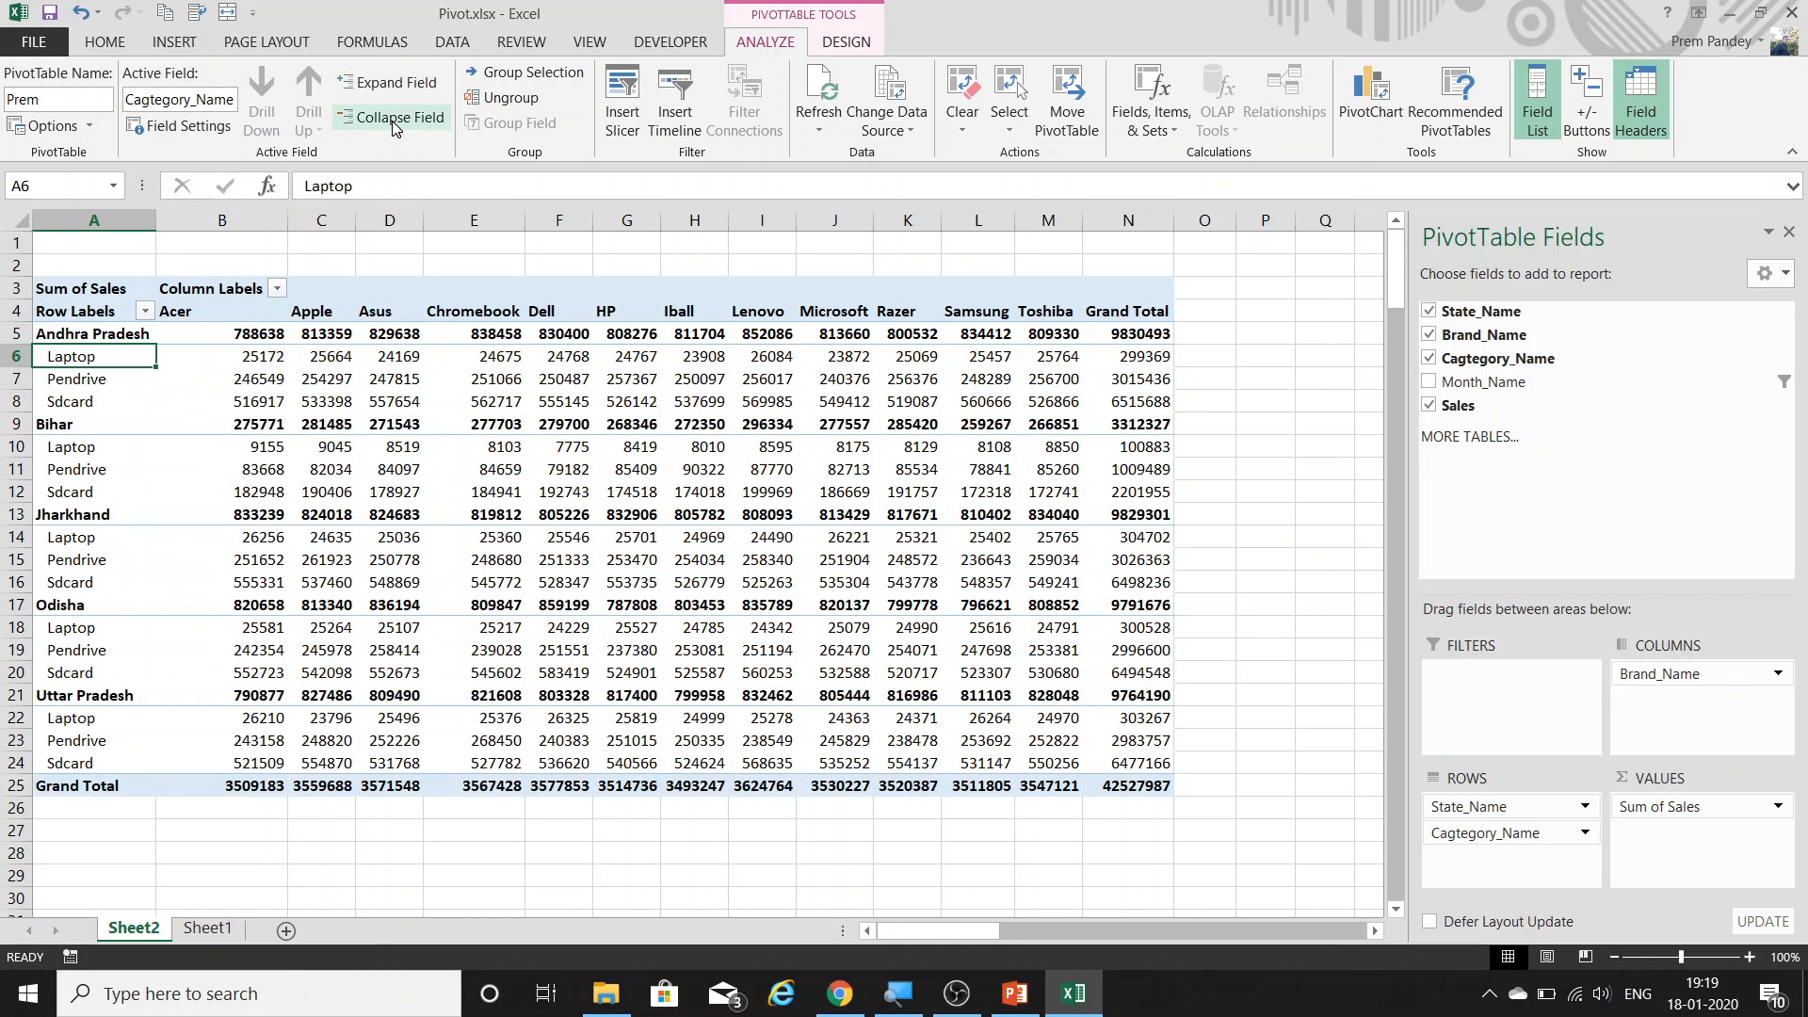
click(394, 120)
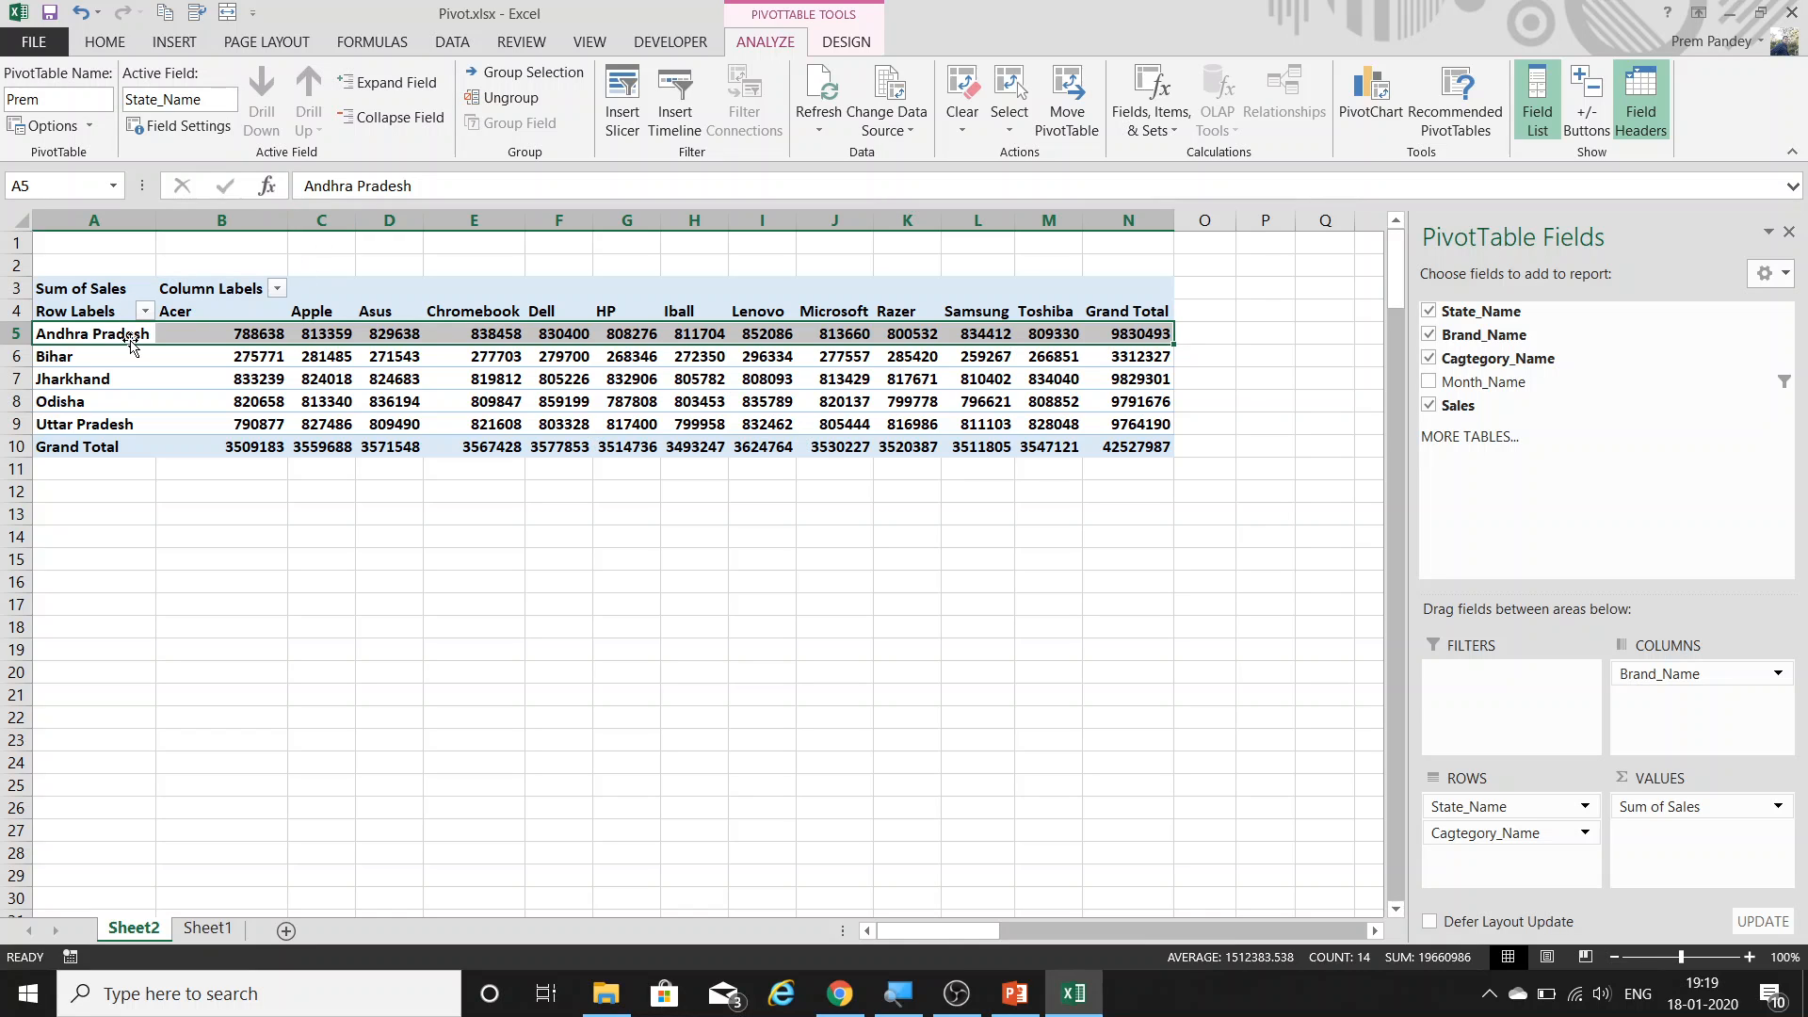
drag(129, 337, 932, 447)
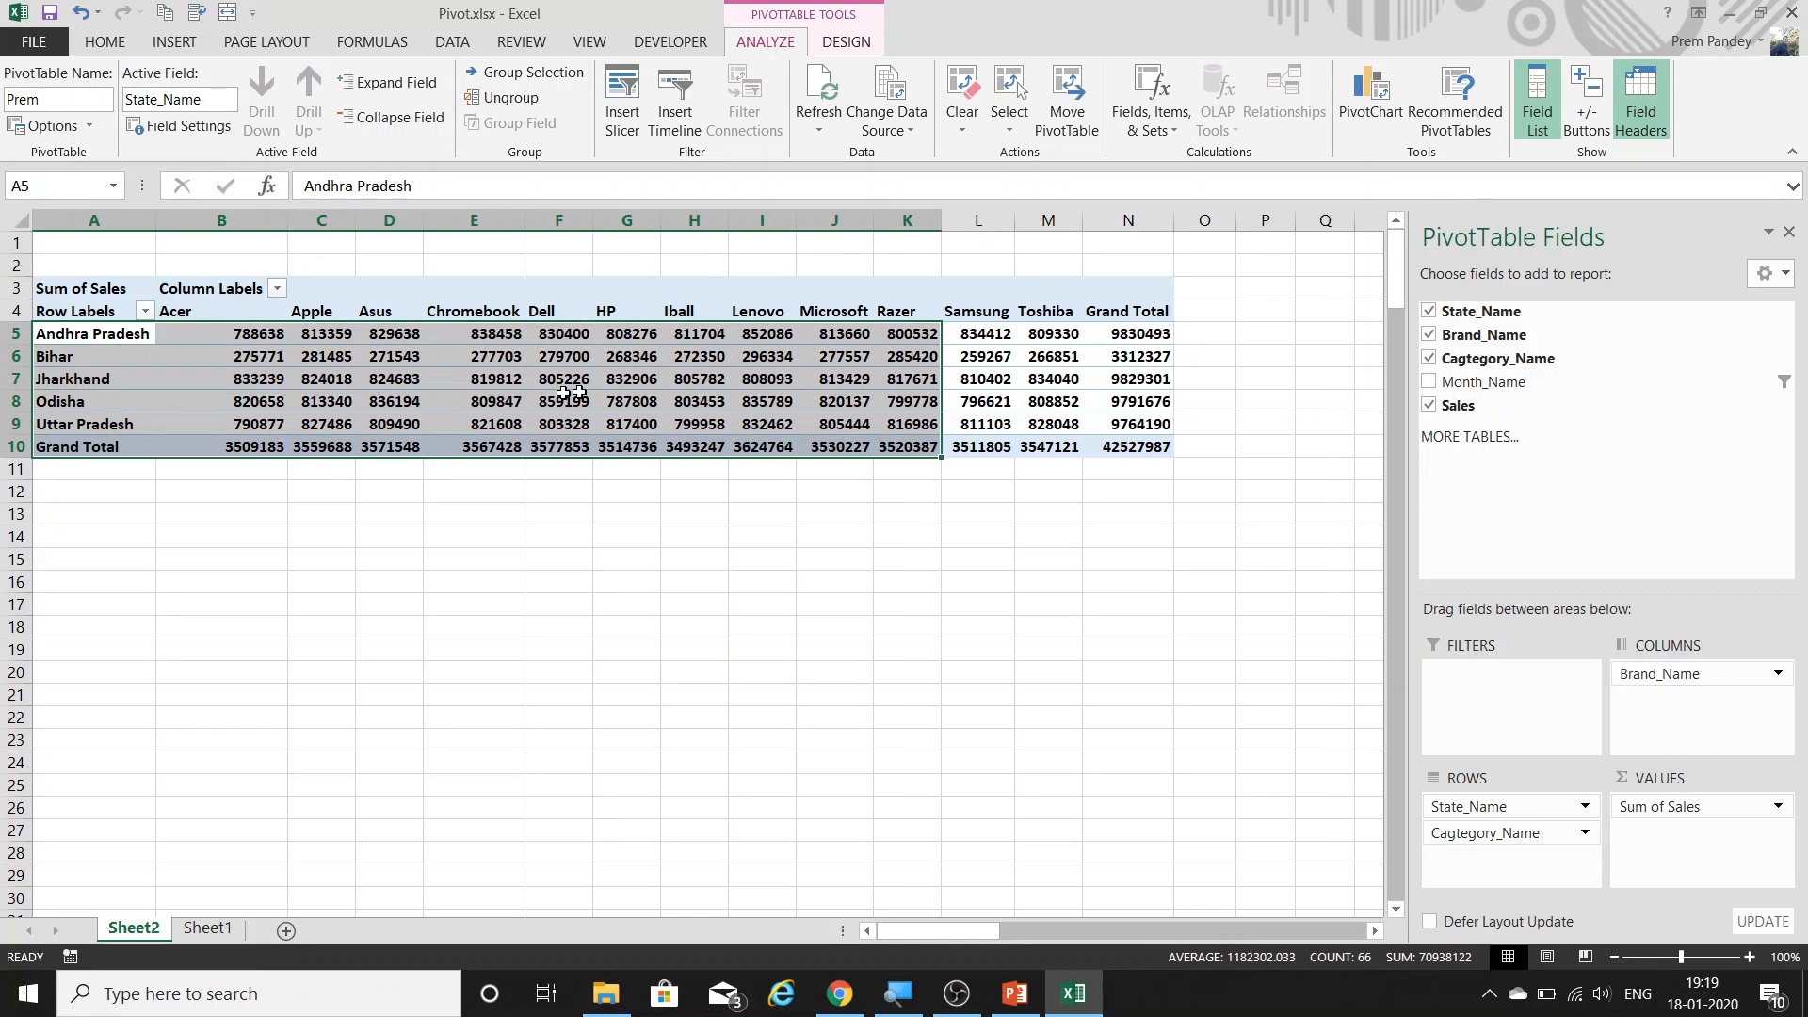
click(1587, 99)
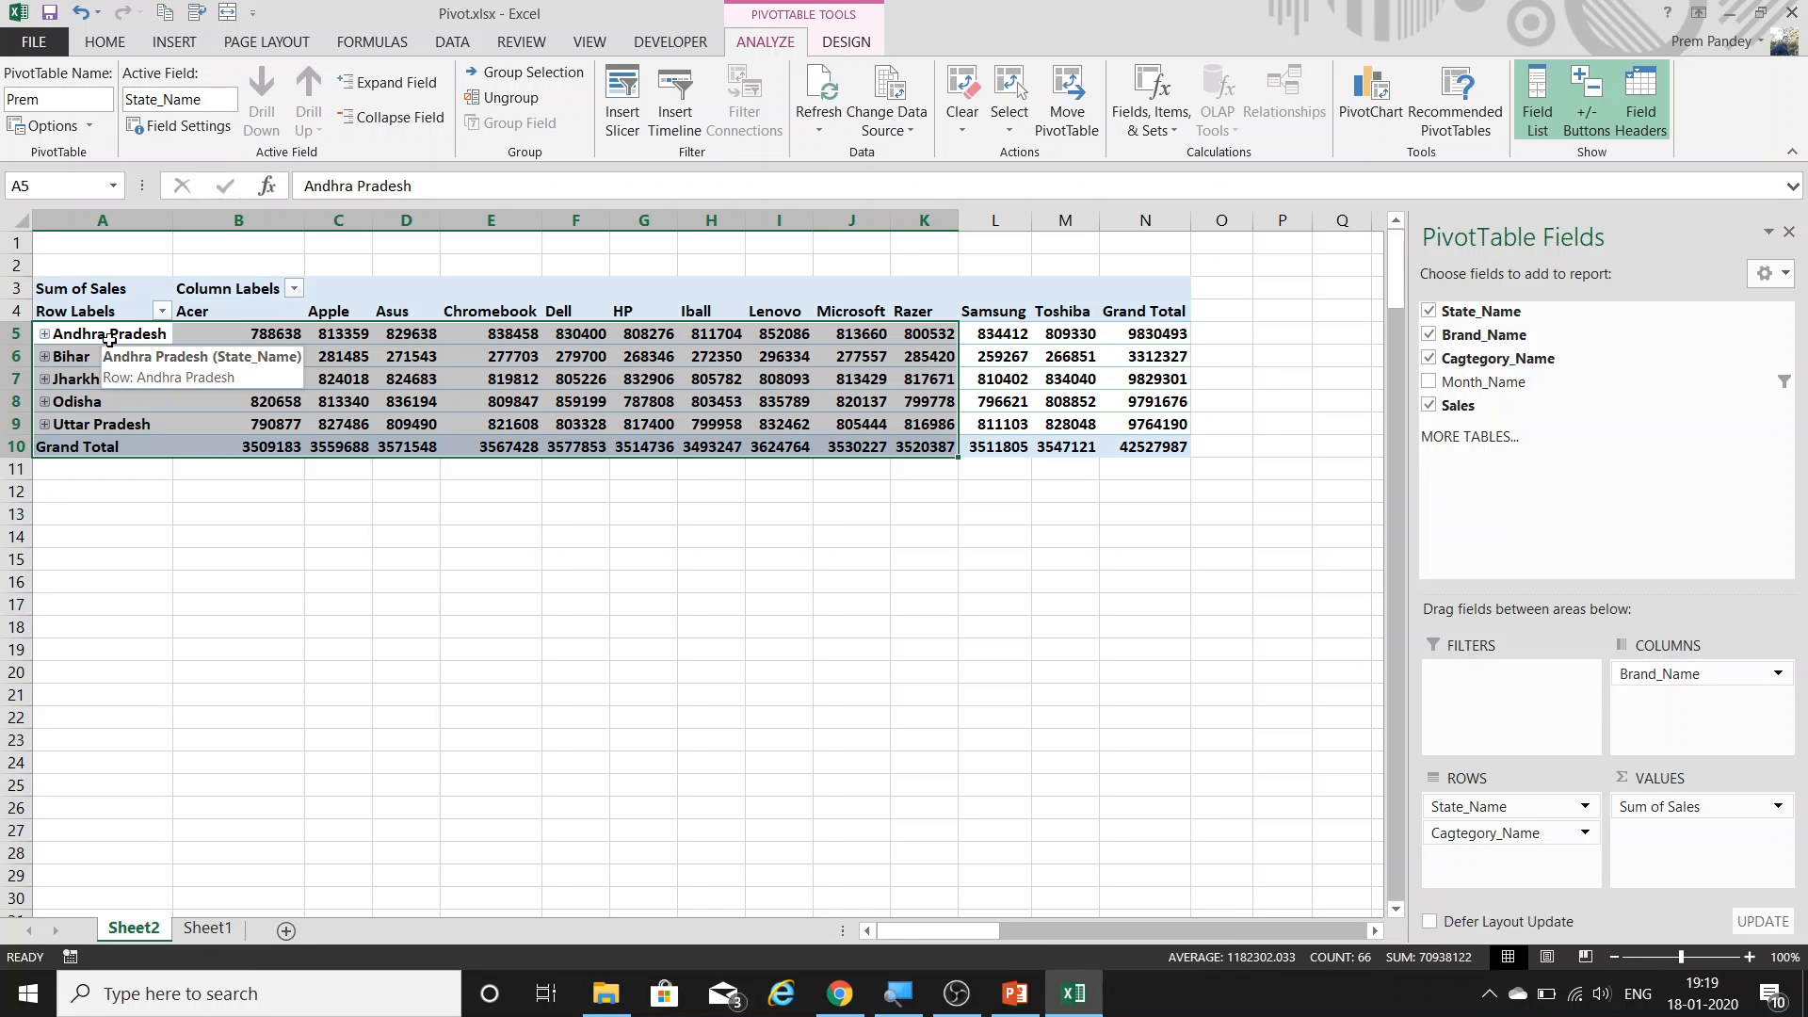
Remove Cagtegory_Name from the PivotTable and group the Bihar, Jharkhand and Odisha row labels.
drag(56, 356, 94, 391)
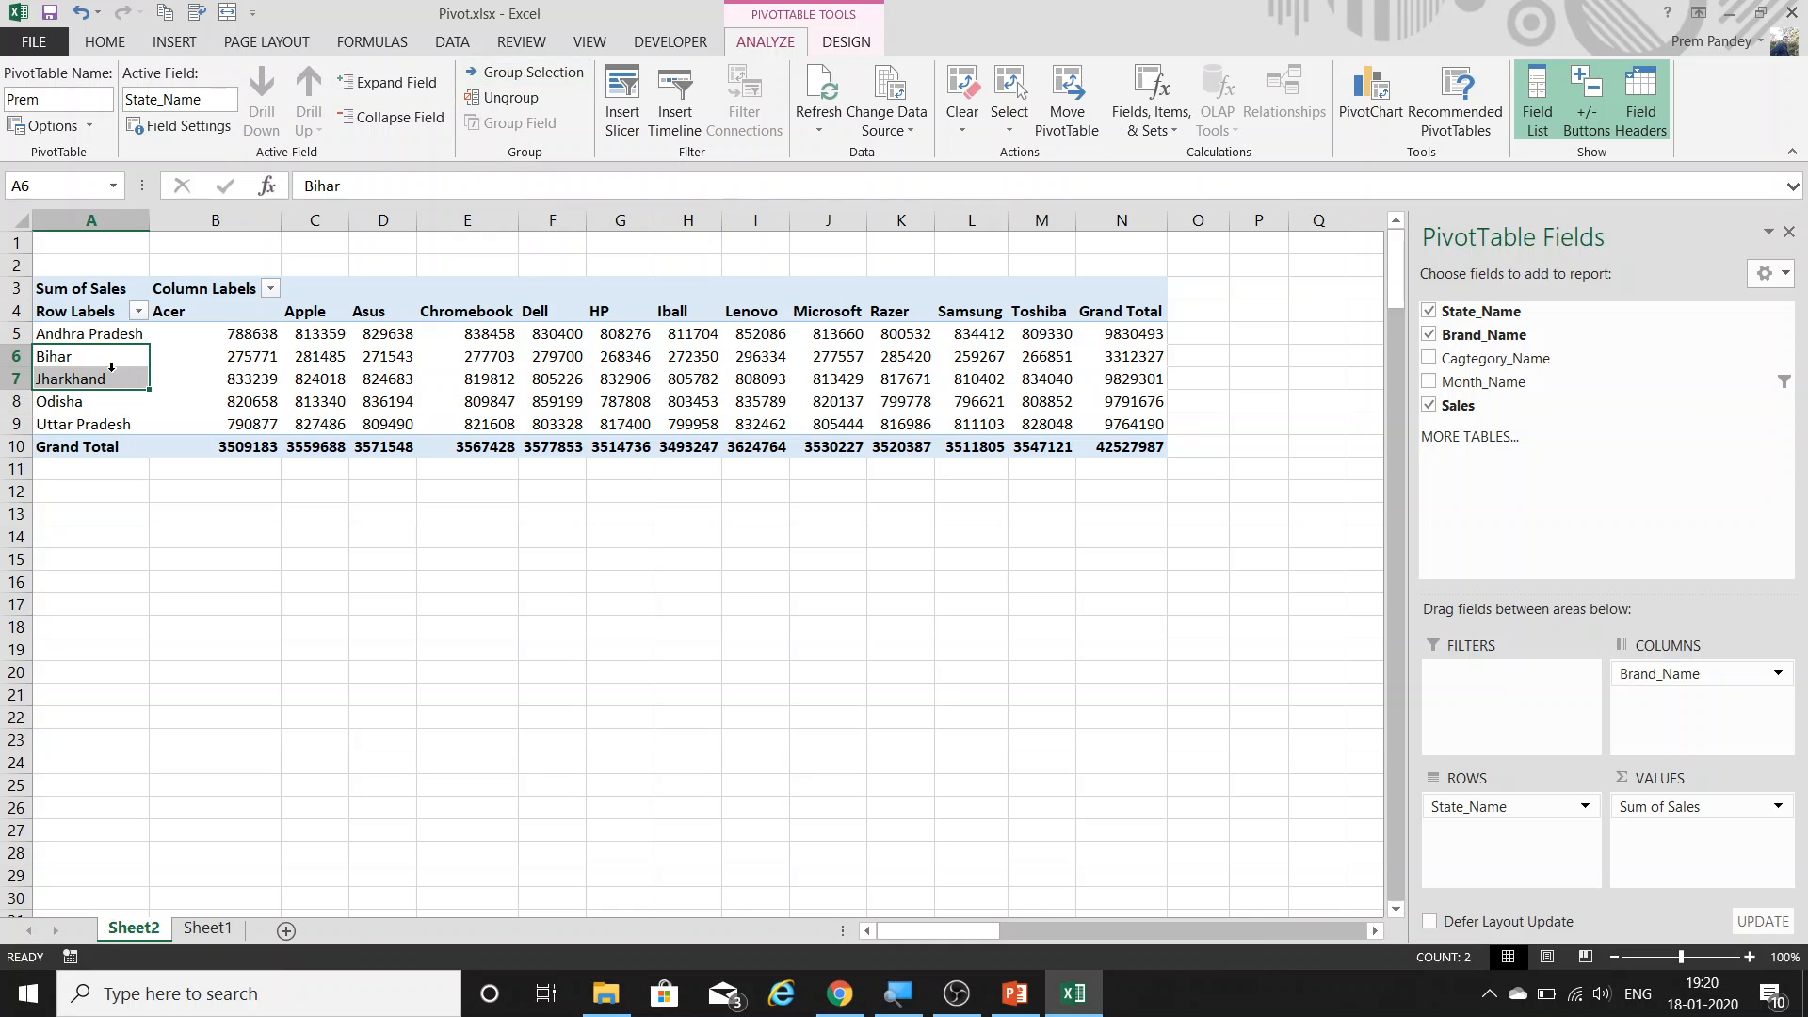
drag(106, 358, 112, 400)
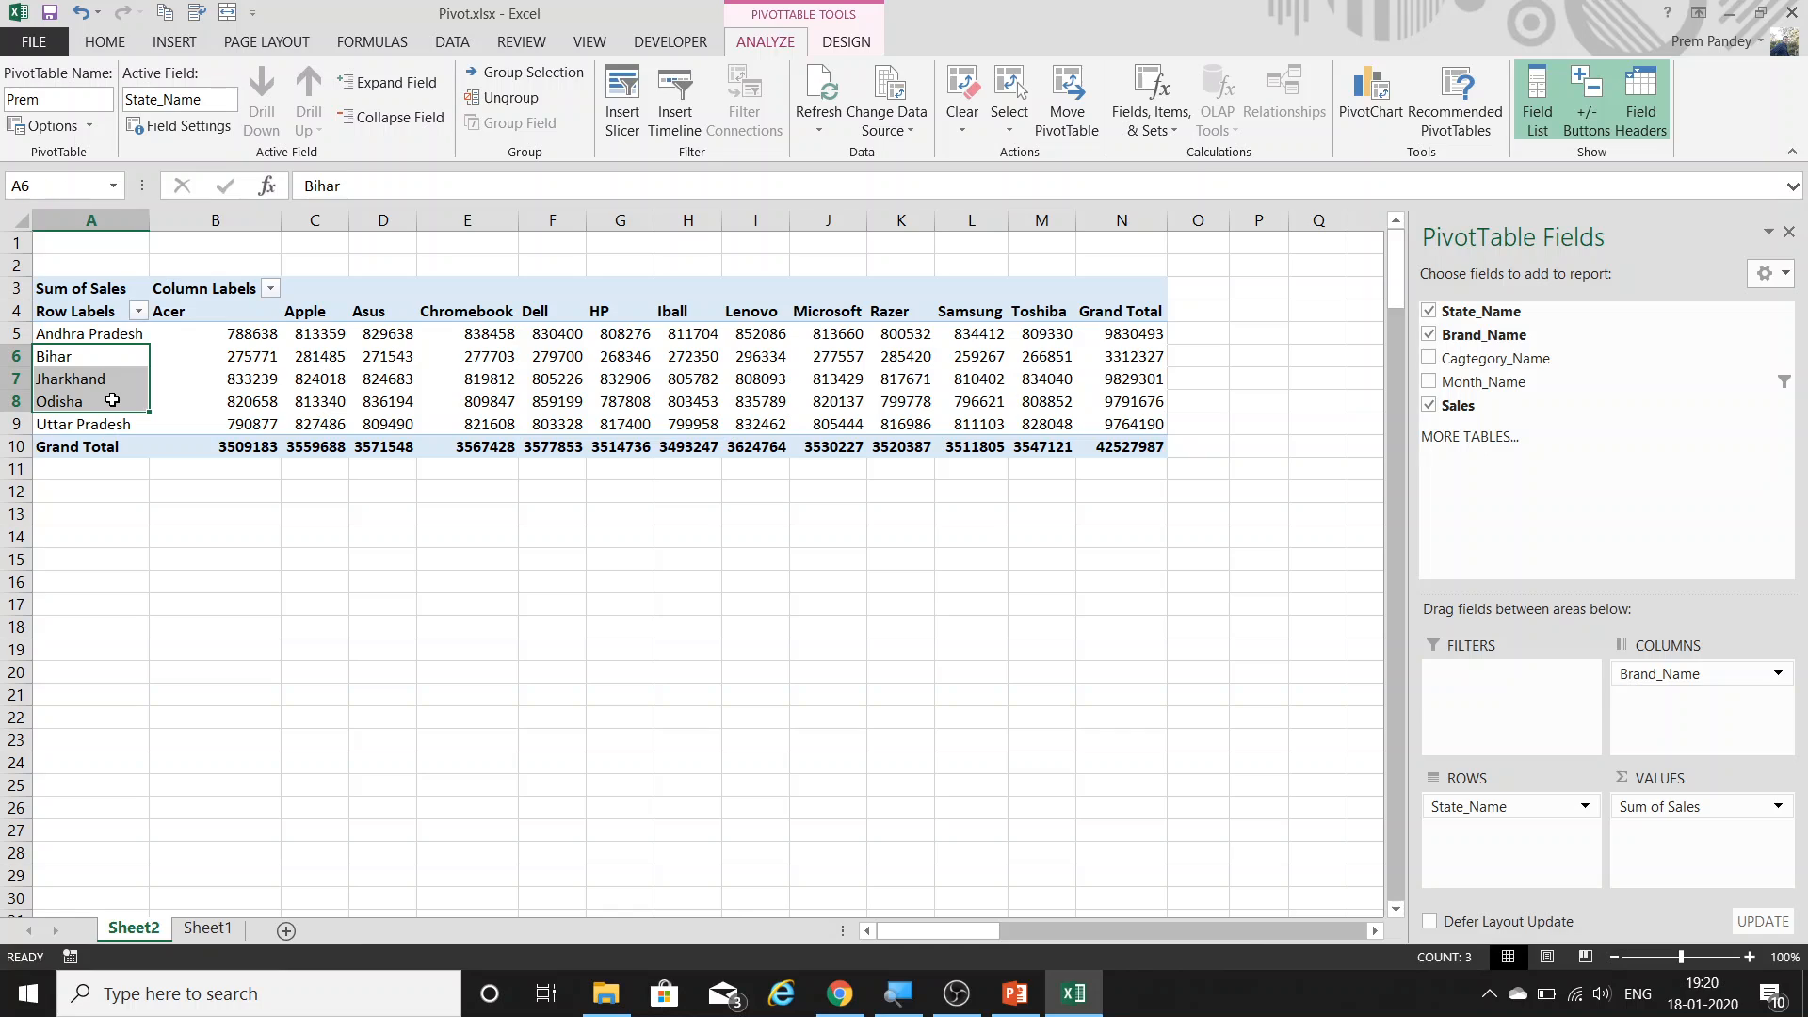
drag(89, 356, 88, 397)
click(513, 73)
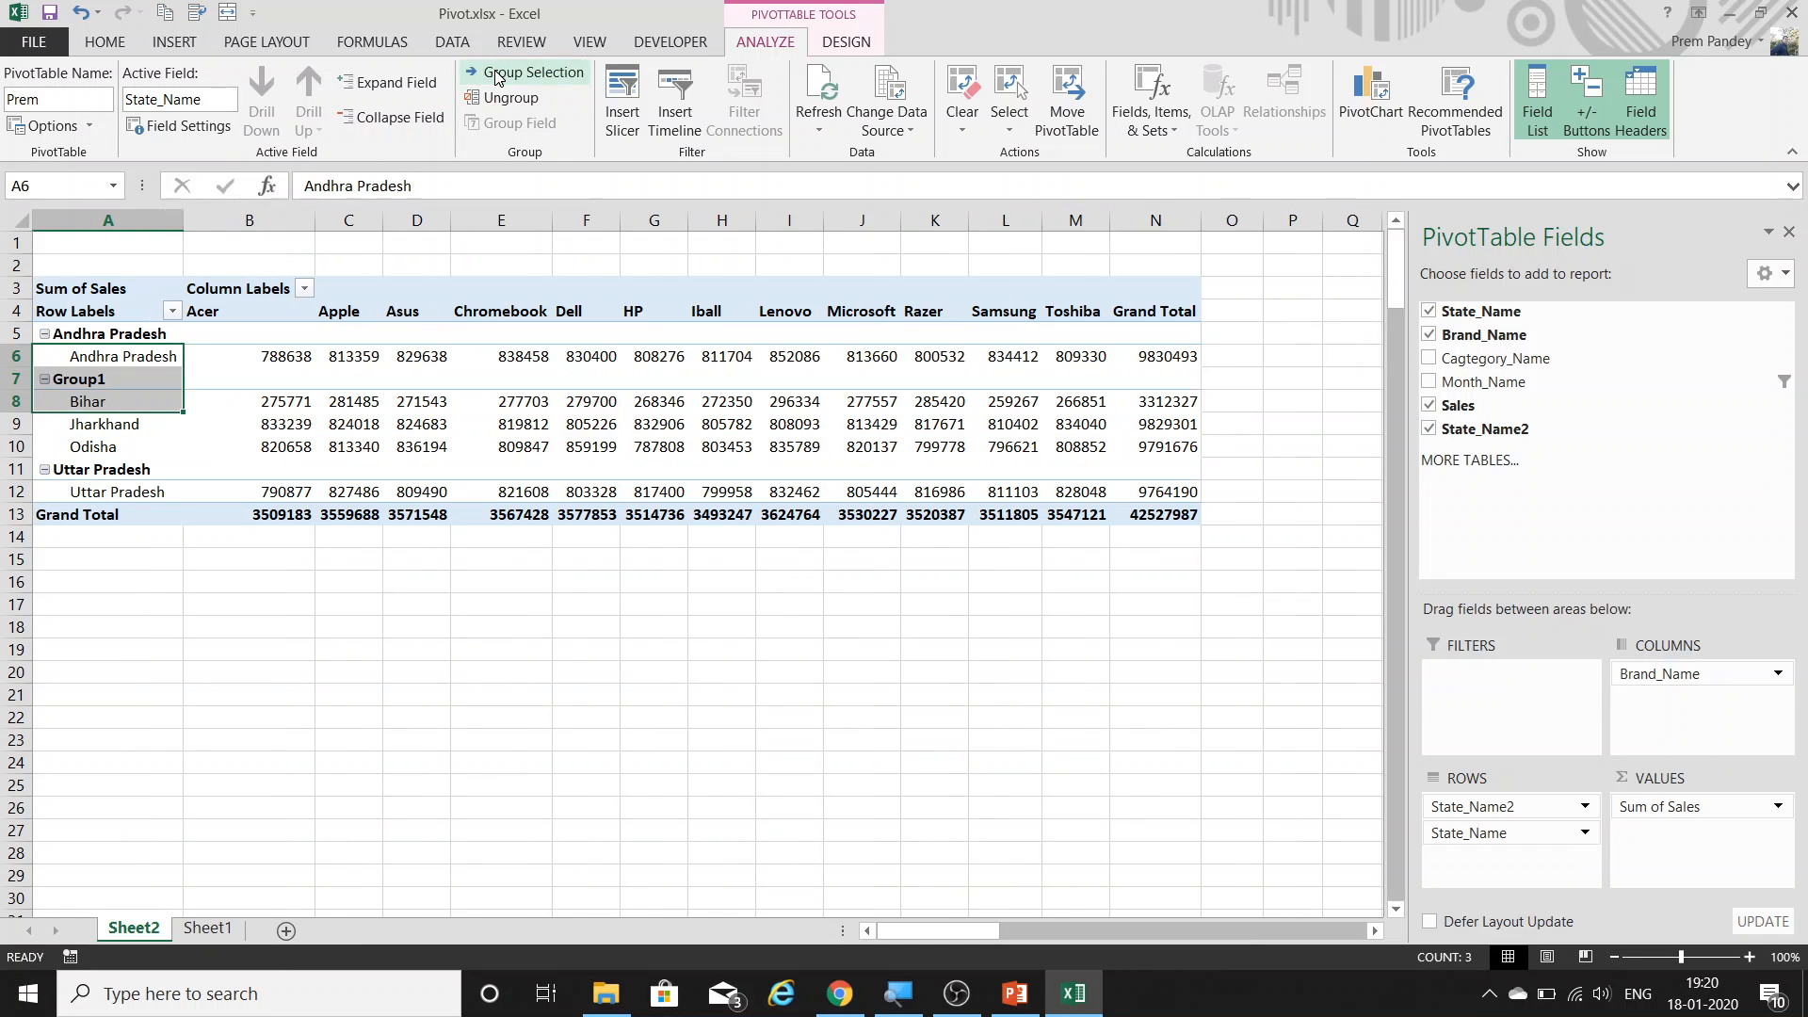
Turn on subtotals for State_Name2 and check the Group1 totals against its member states.
click(132, 381)
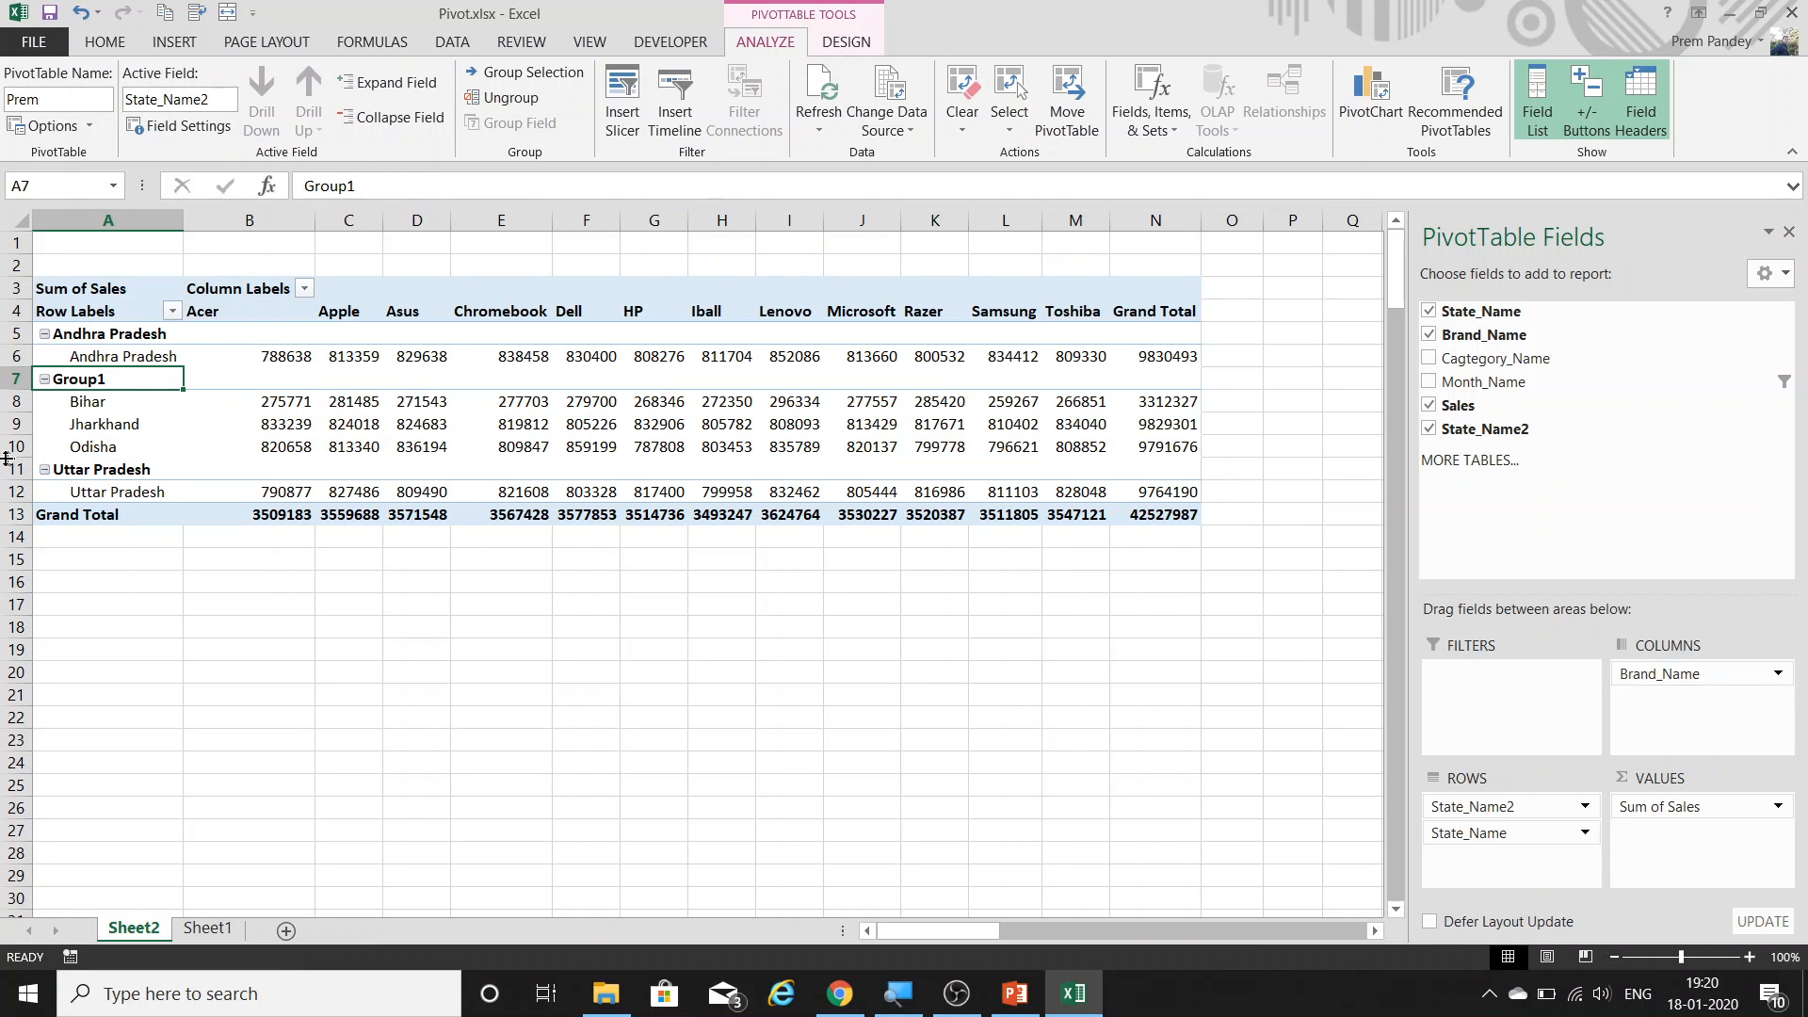
right_click(121, 379)
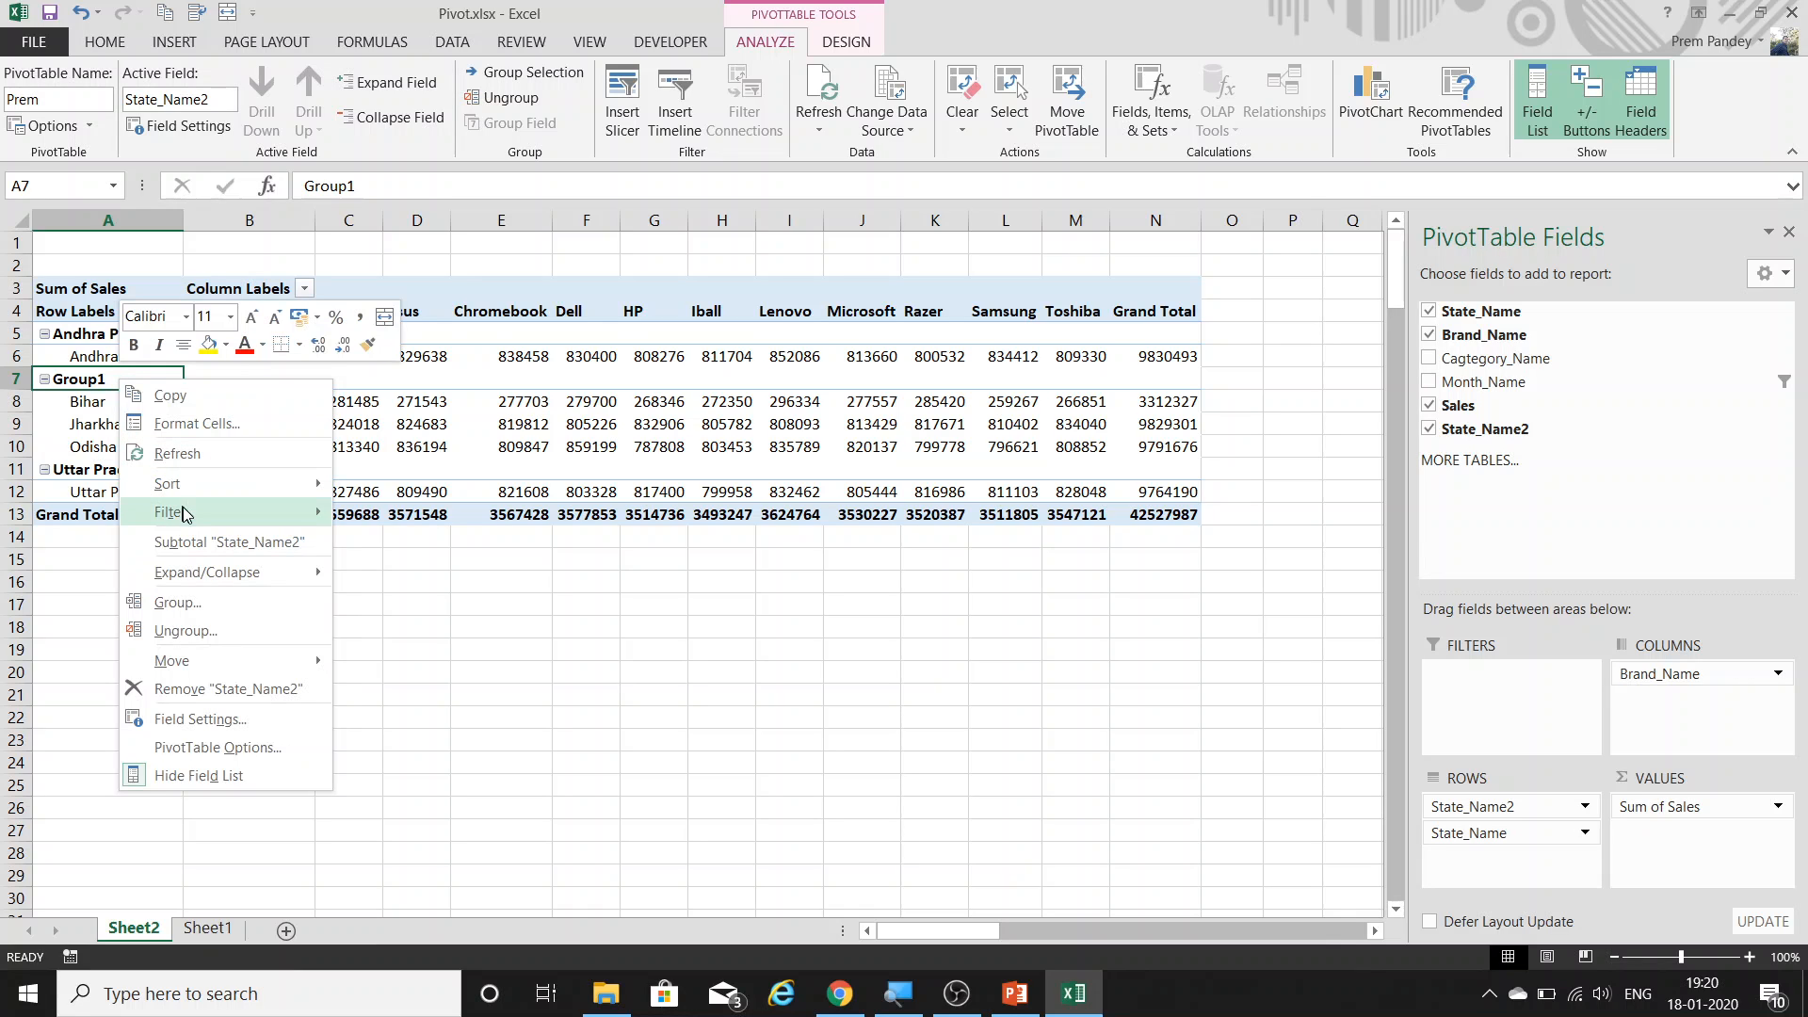
click(222, 544)
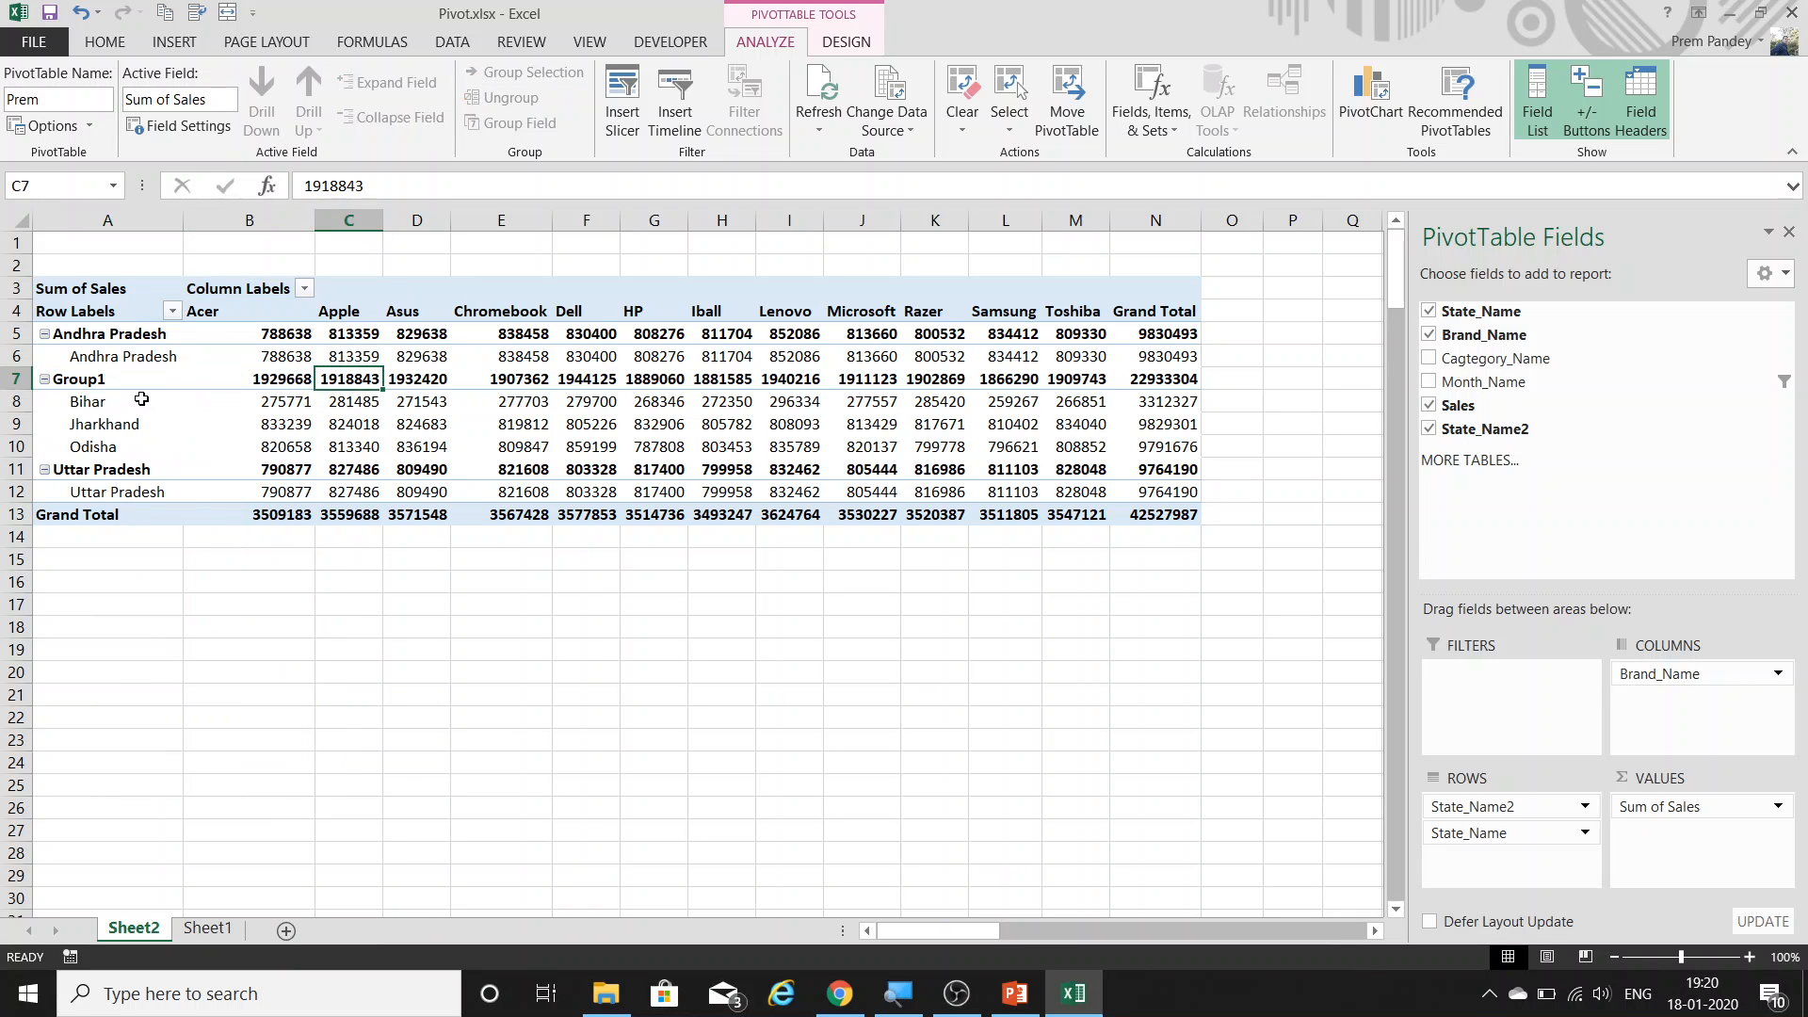
drag(105, 403, 110, 450)
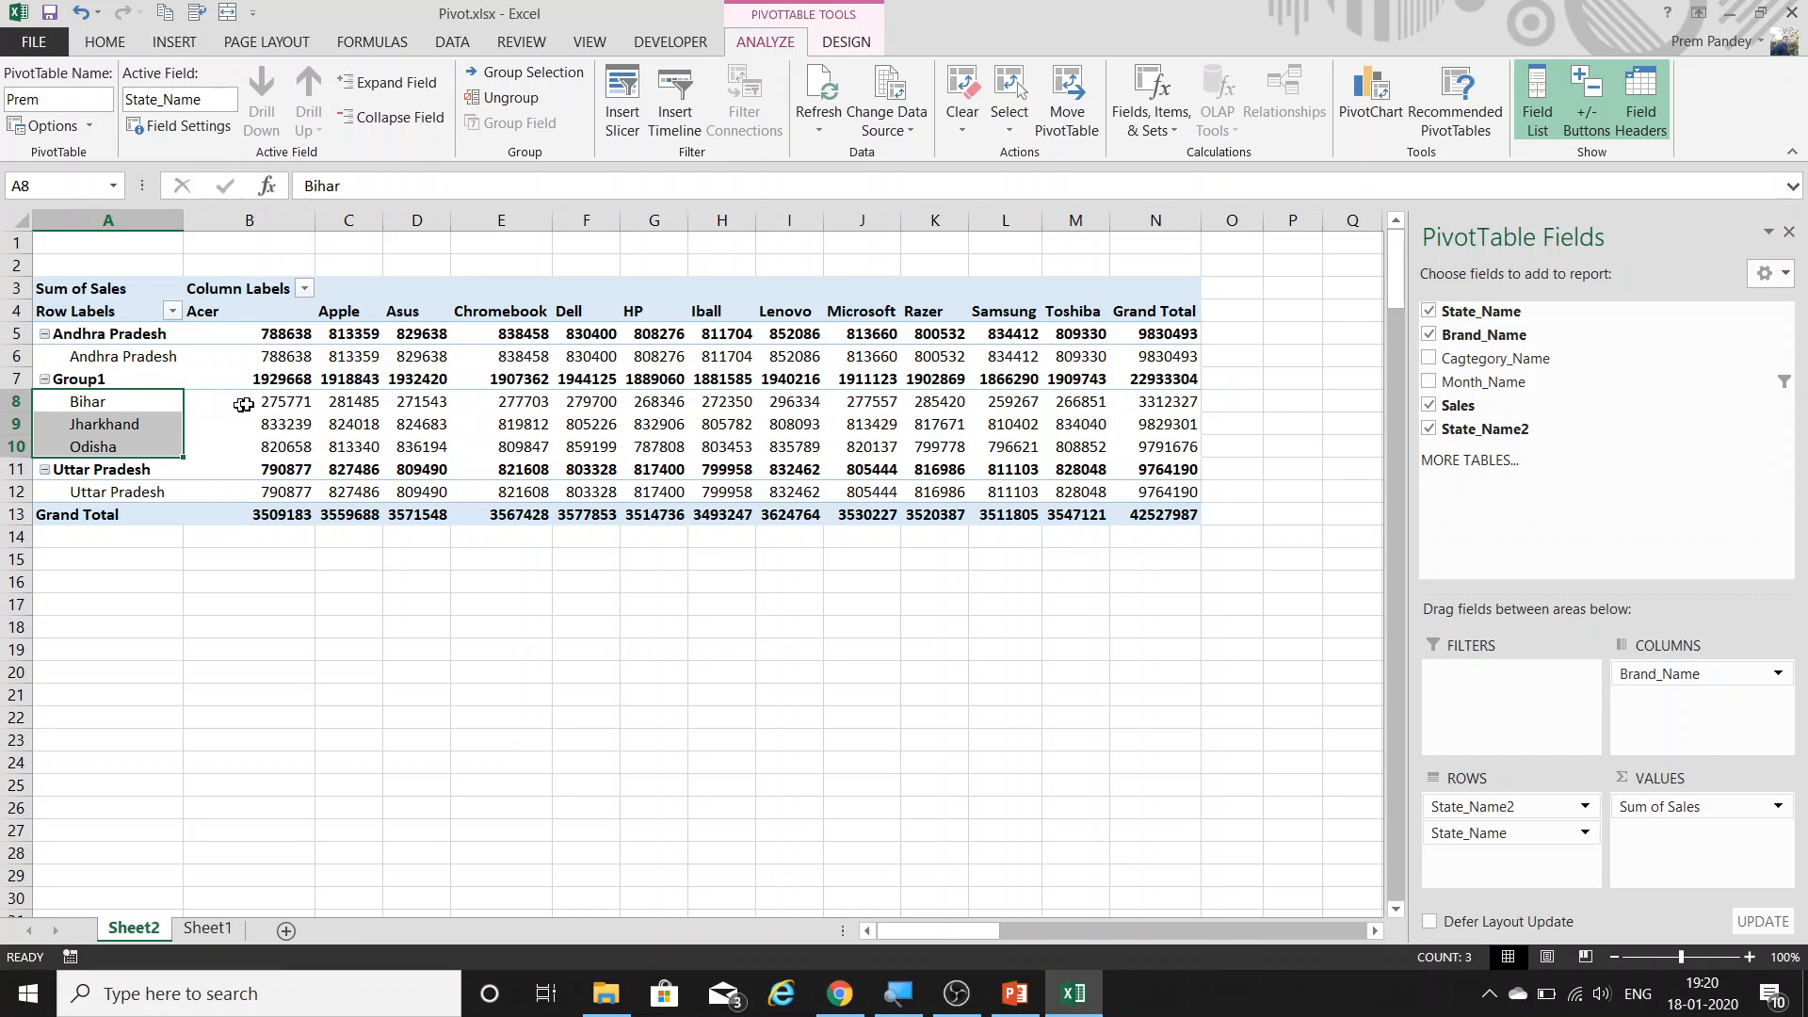
drag(285, 384, 1149, 381)
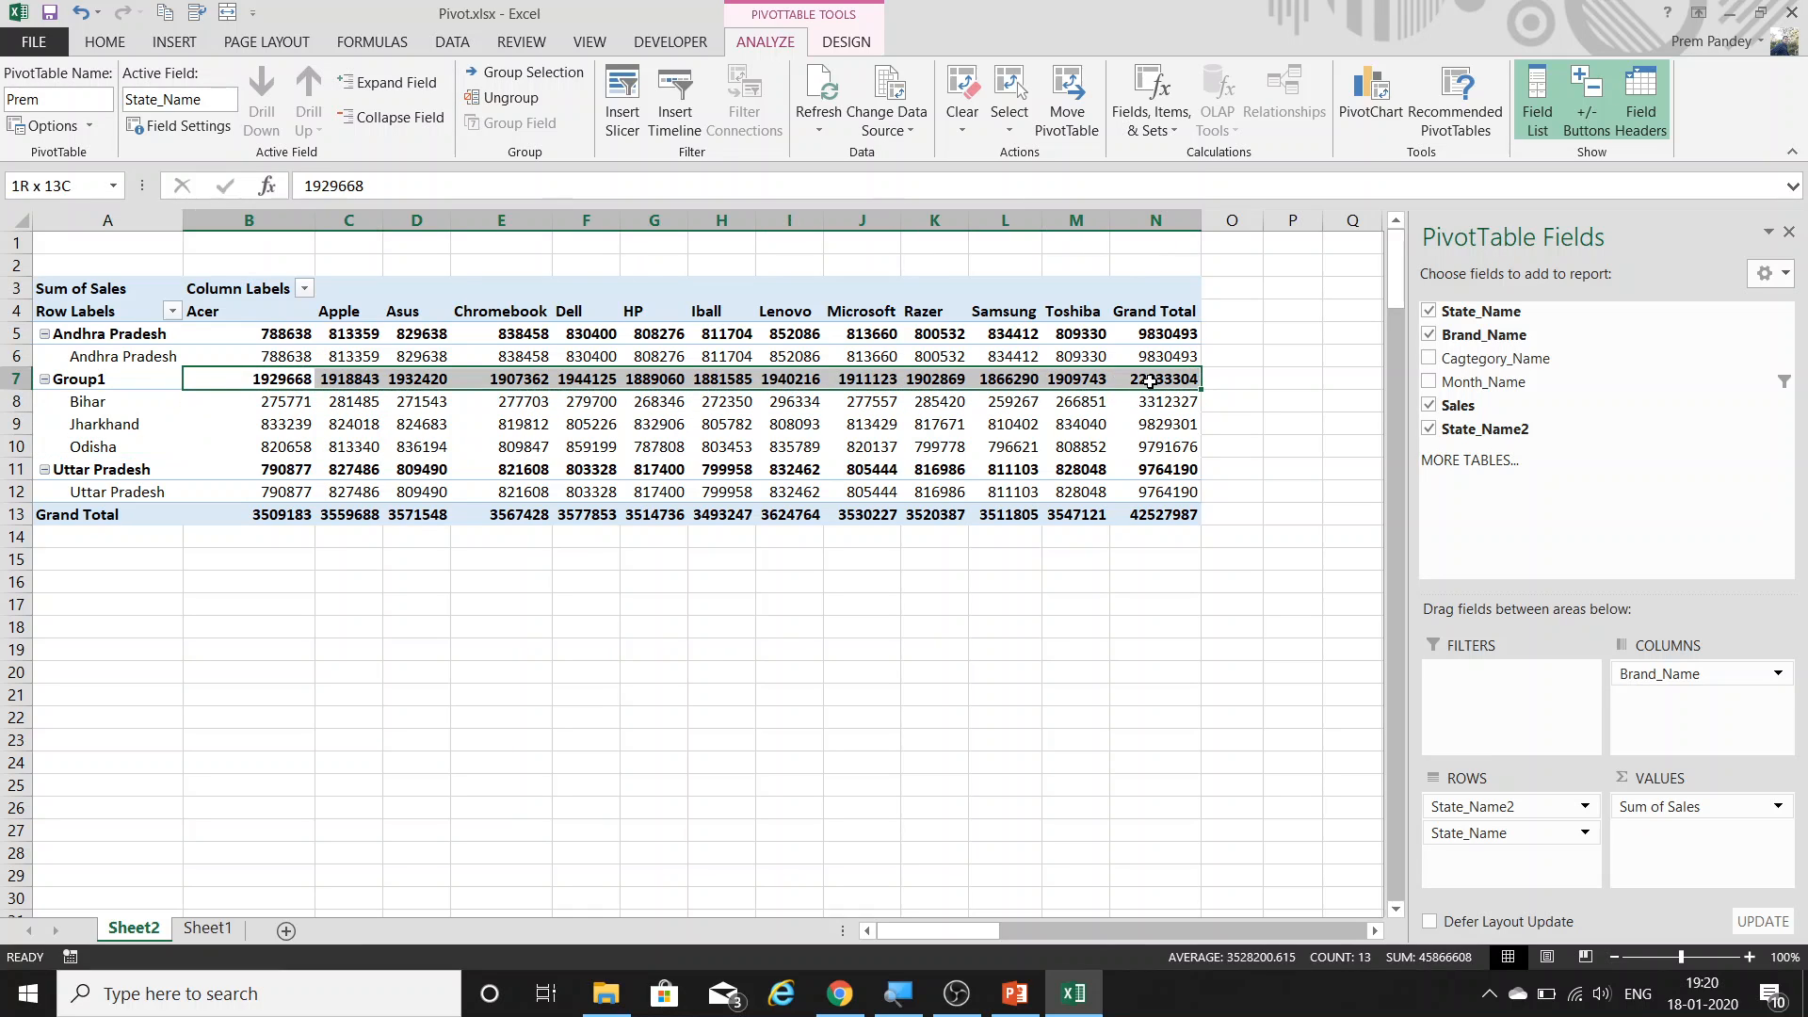
click(104, 381)
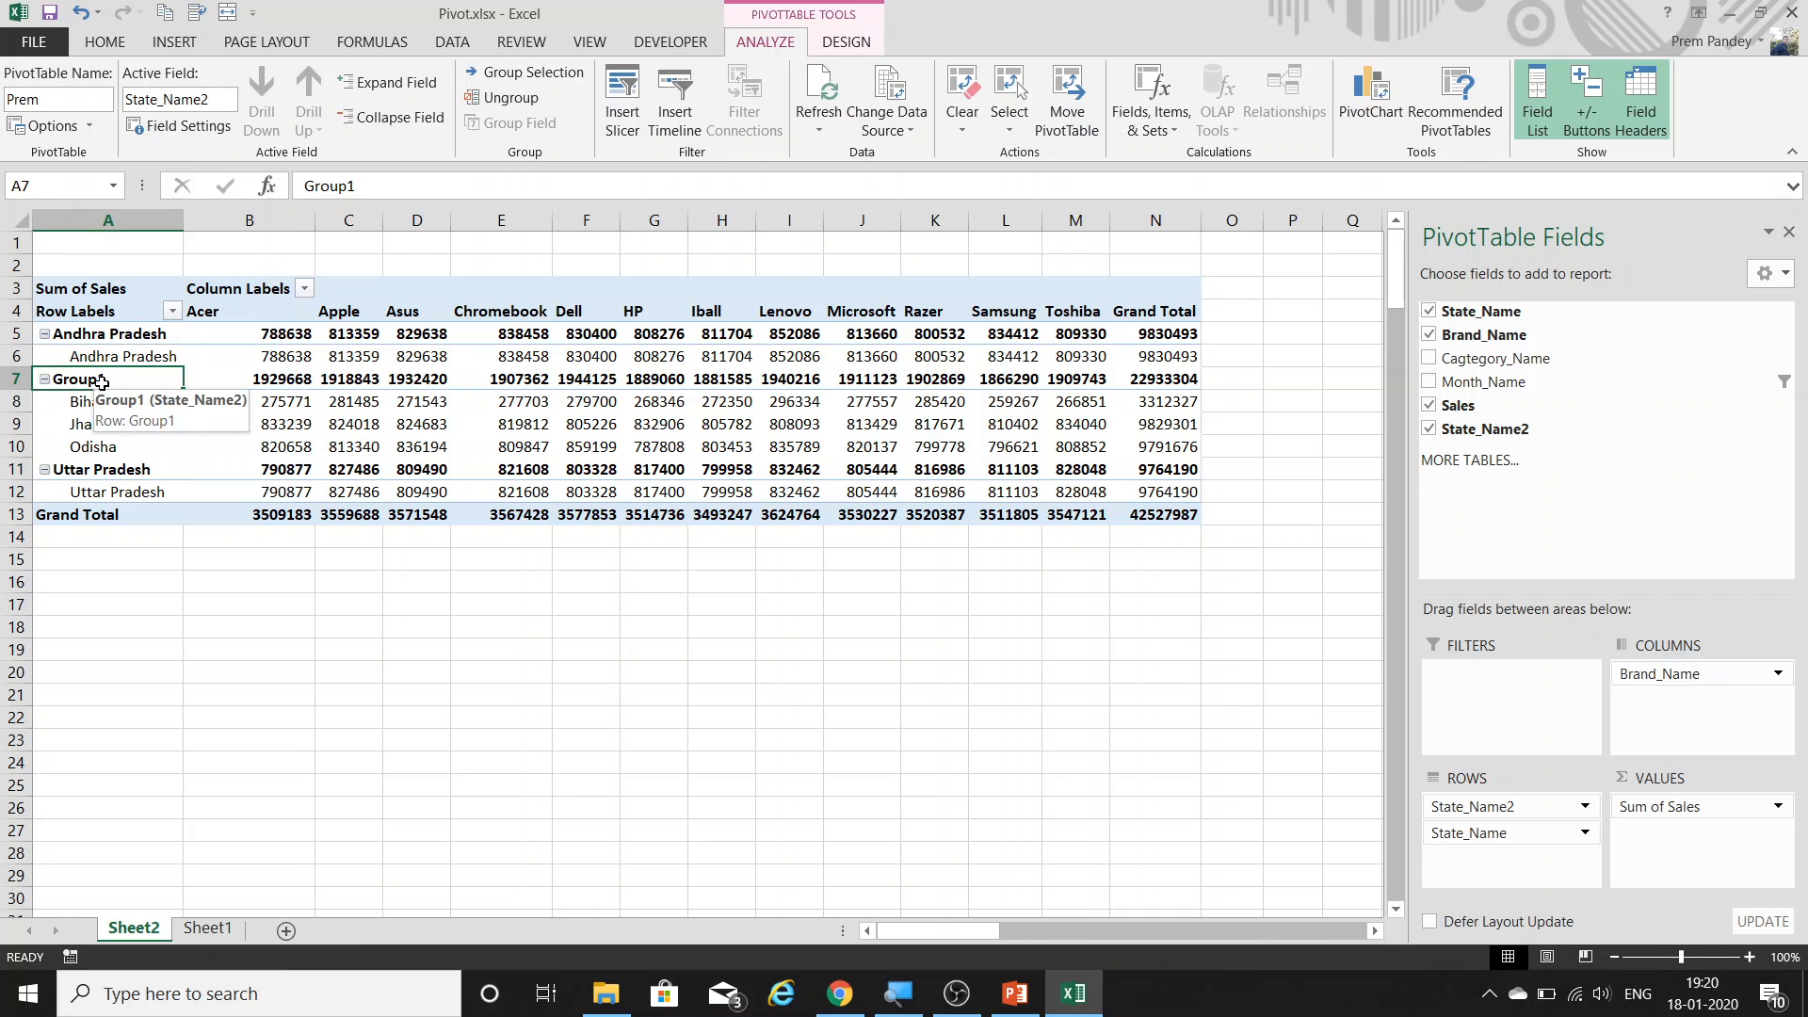
Rename the Group1 row label to Region and review the sales totals of its member states.
text(Re)
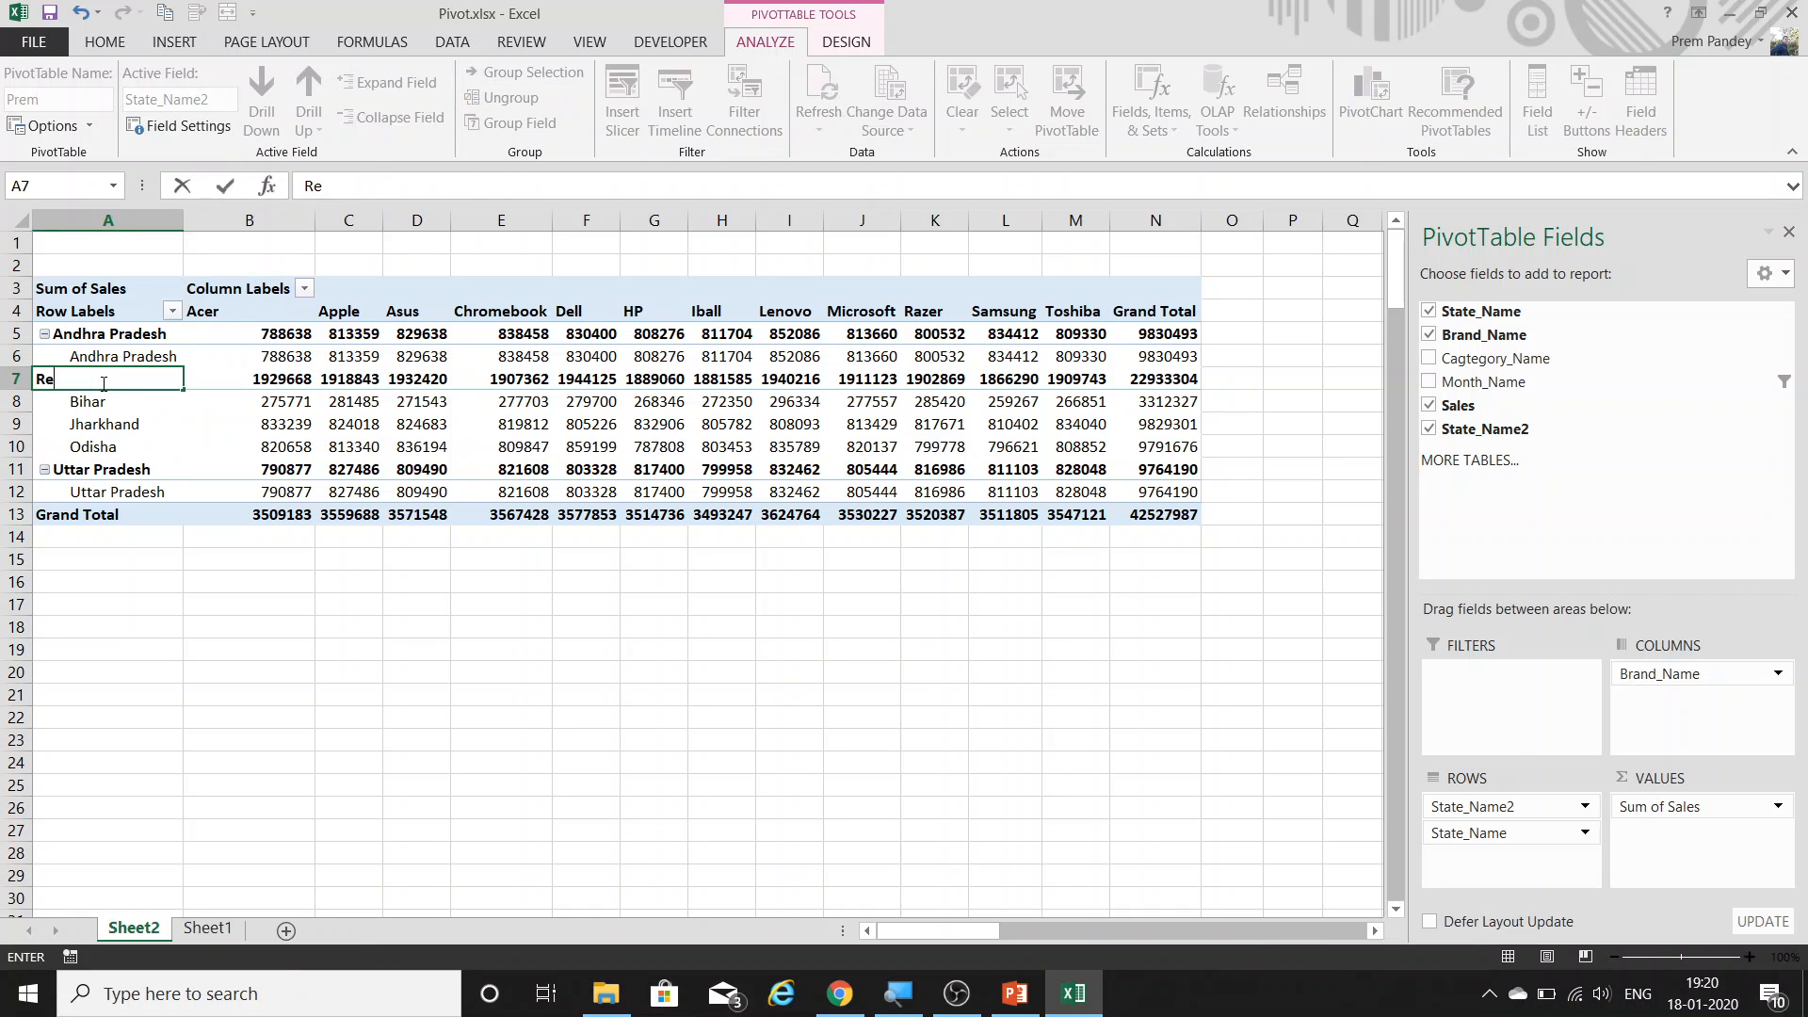
text(gion)
key(Return)
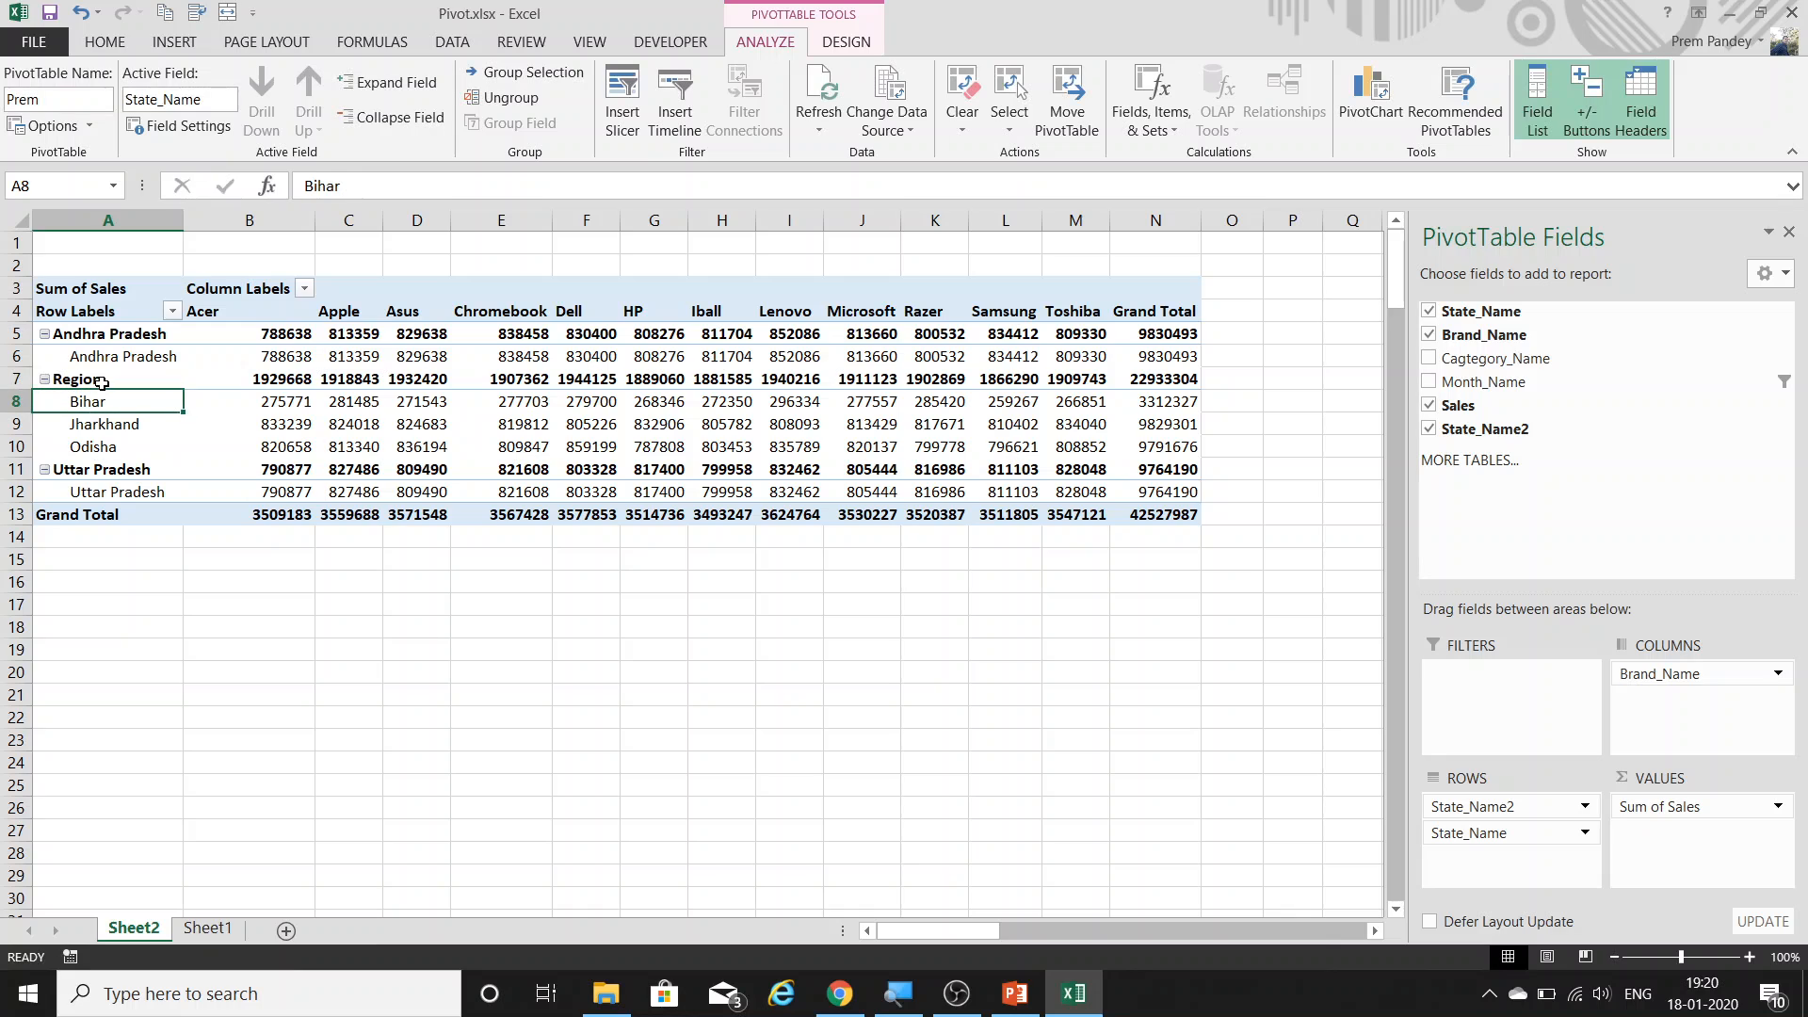
click(102, 383)
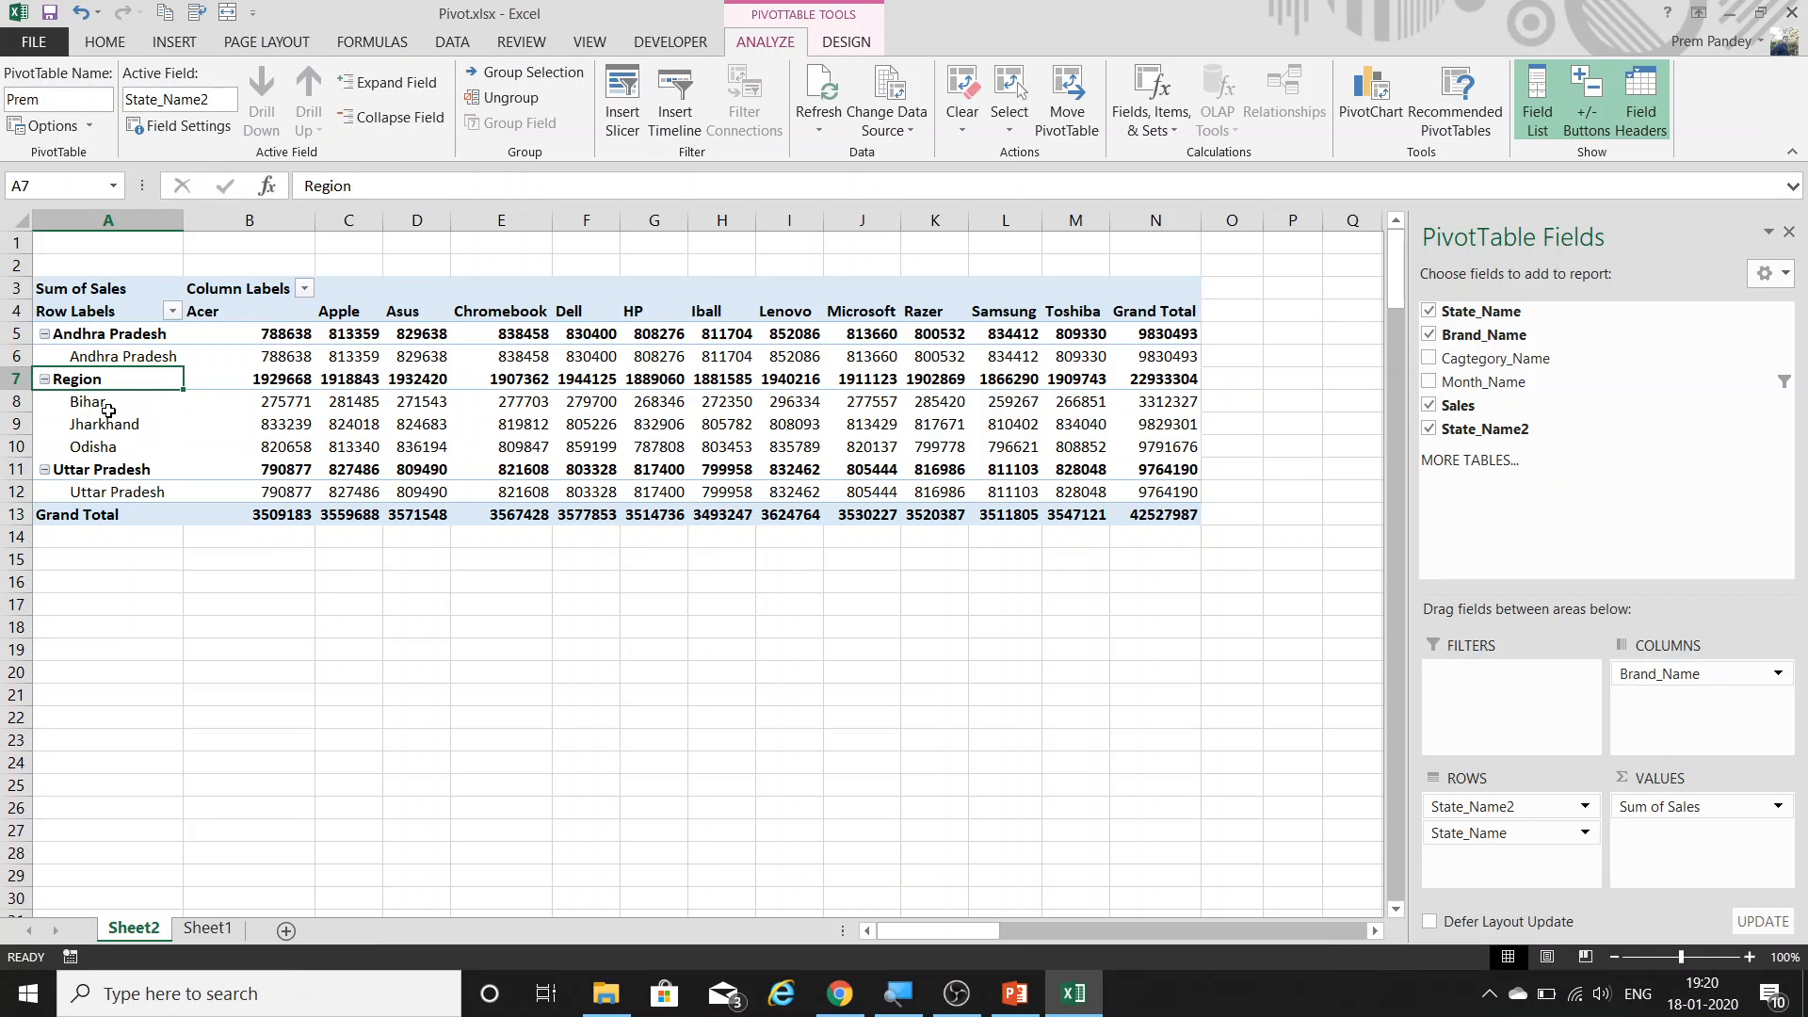
click(105, 401)
drag(237, 382, 1139, 356)
click(1155, 469)
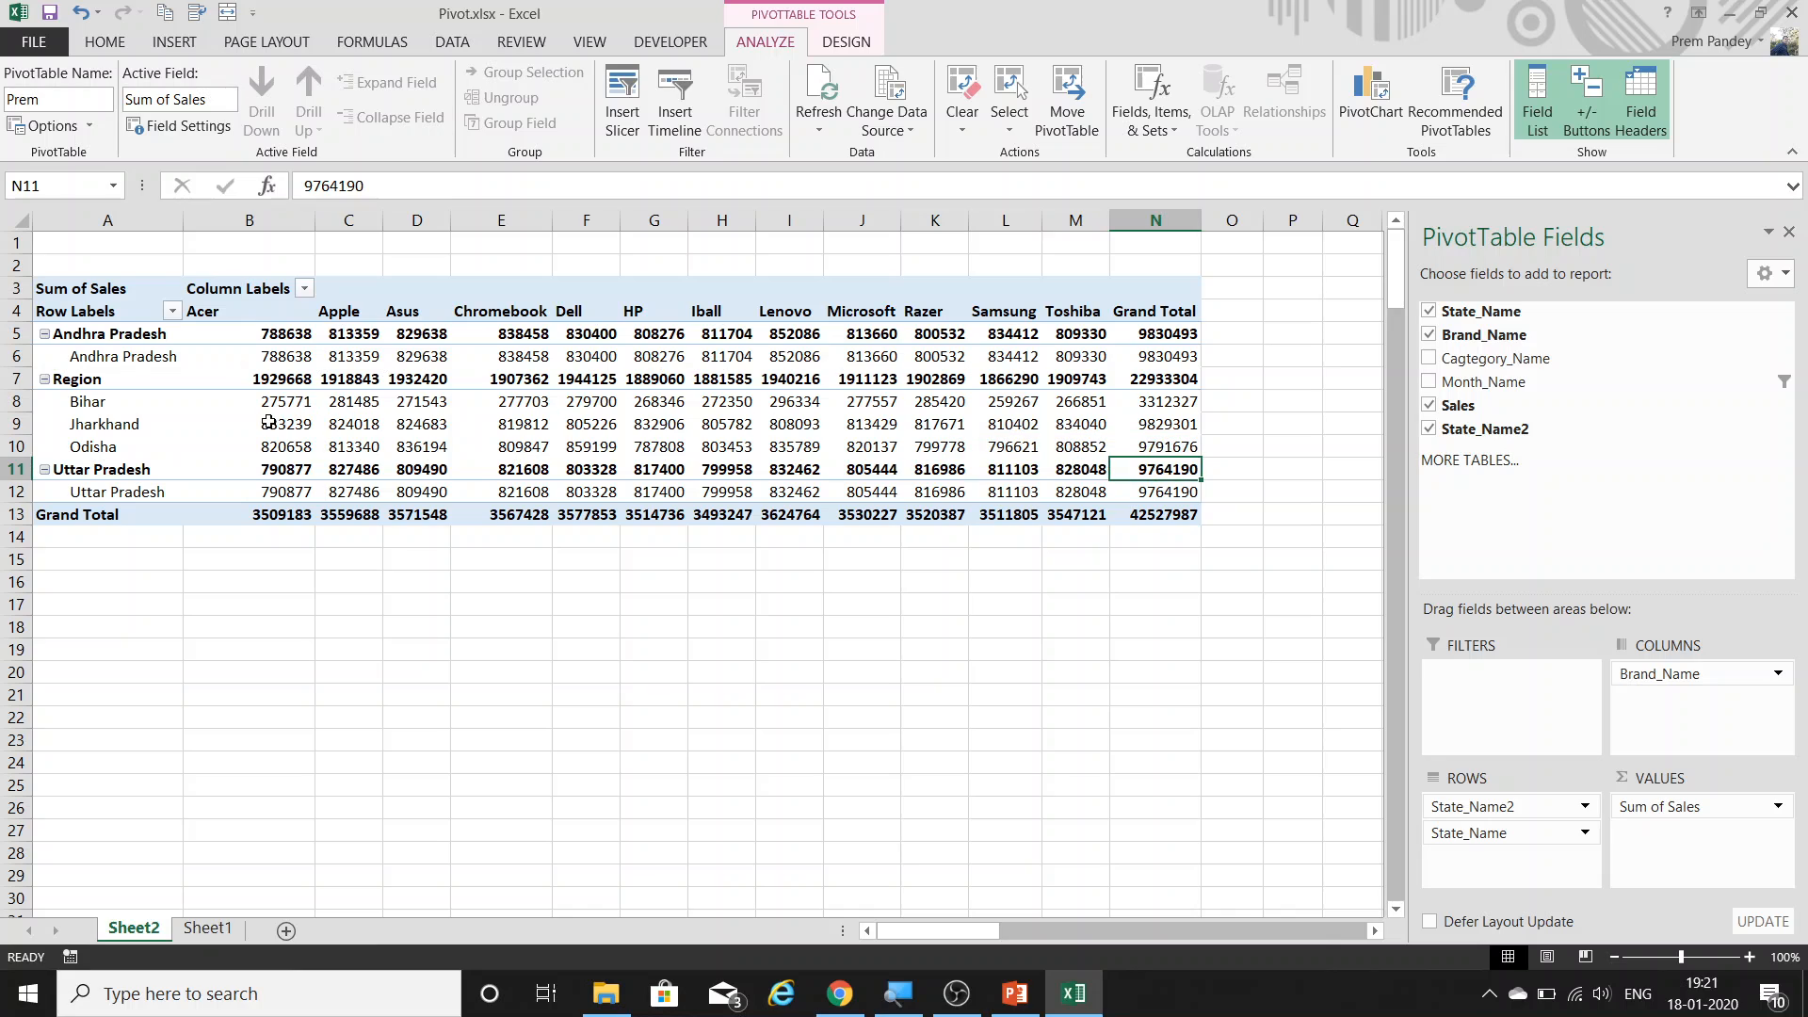
click(234, 426)
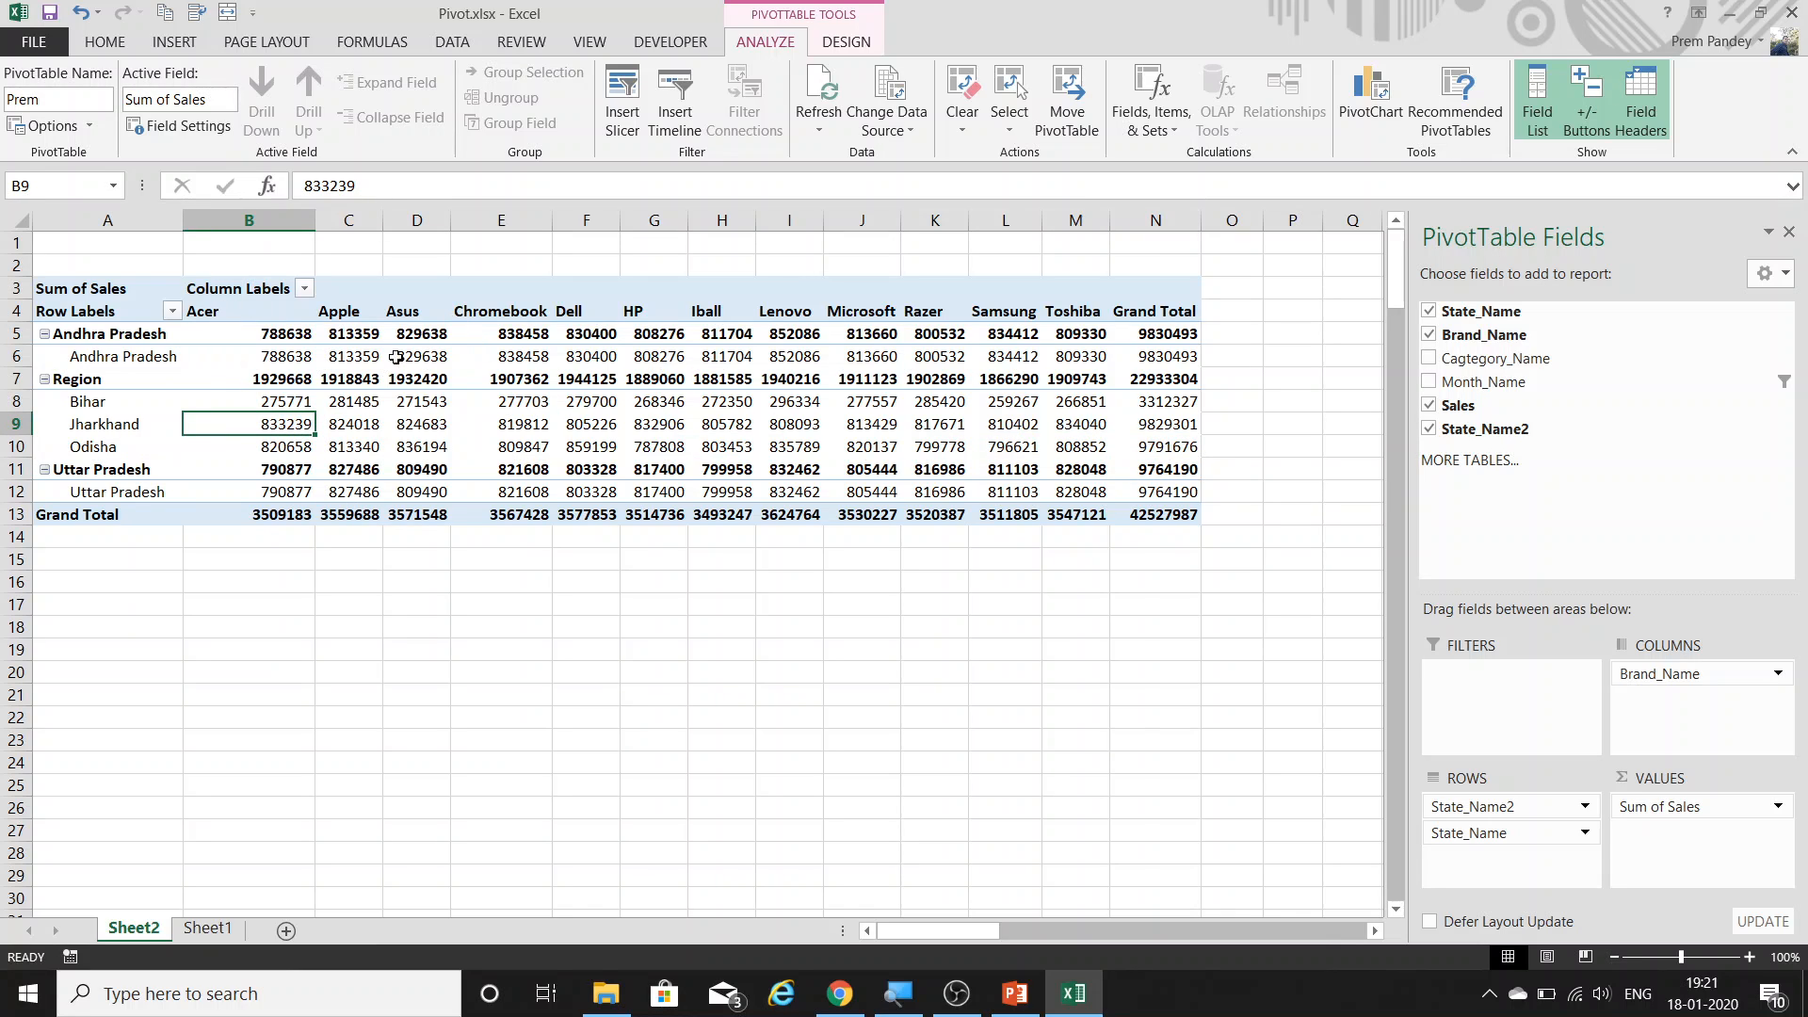
Group the Acer, Apple and Asus column labels and compare them with the grouped states Bihar, Jharkhand and Odisha.
click(344, 316)
drag(267, 316, 404, 314)
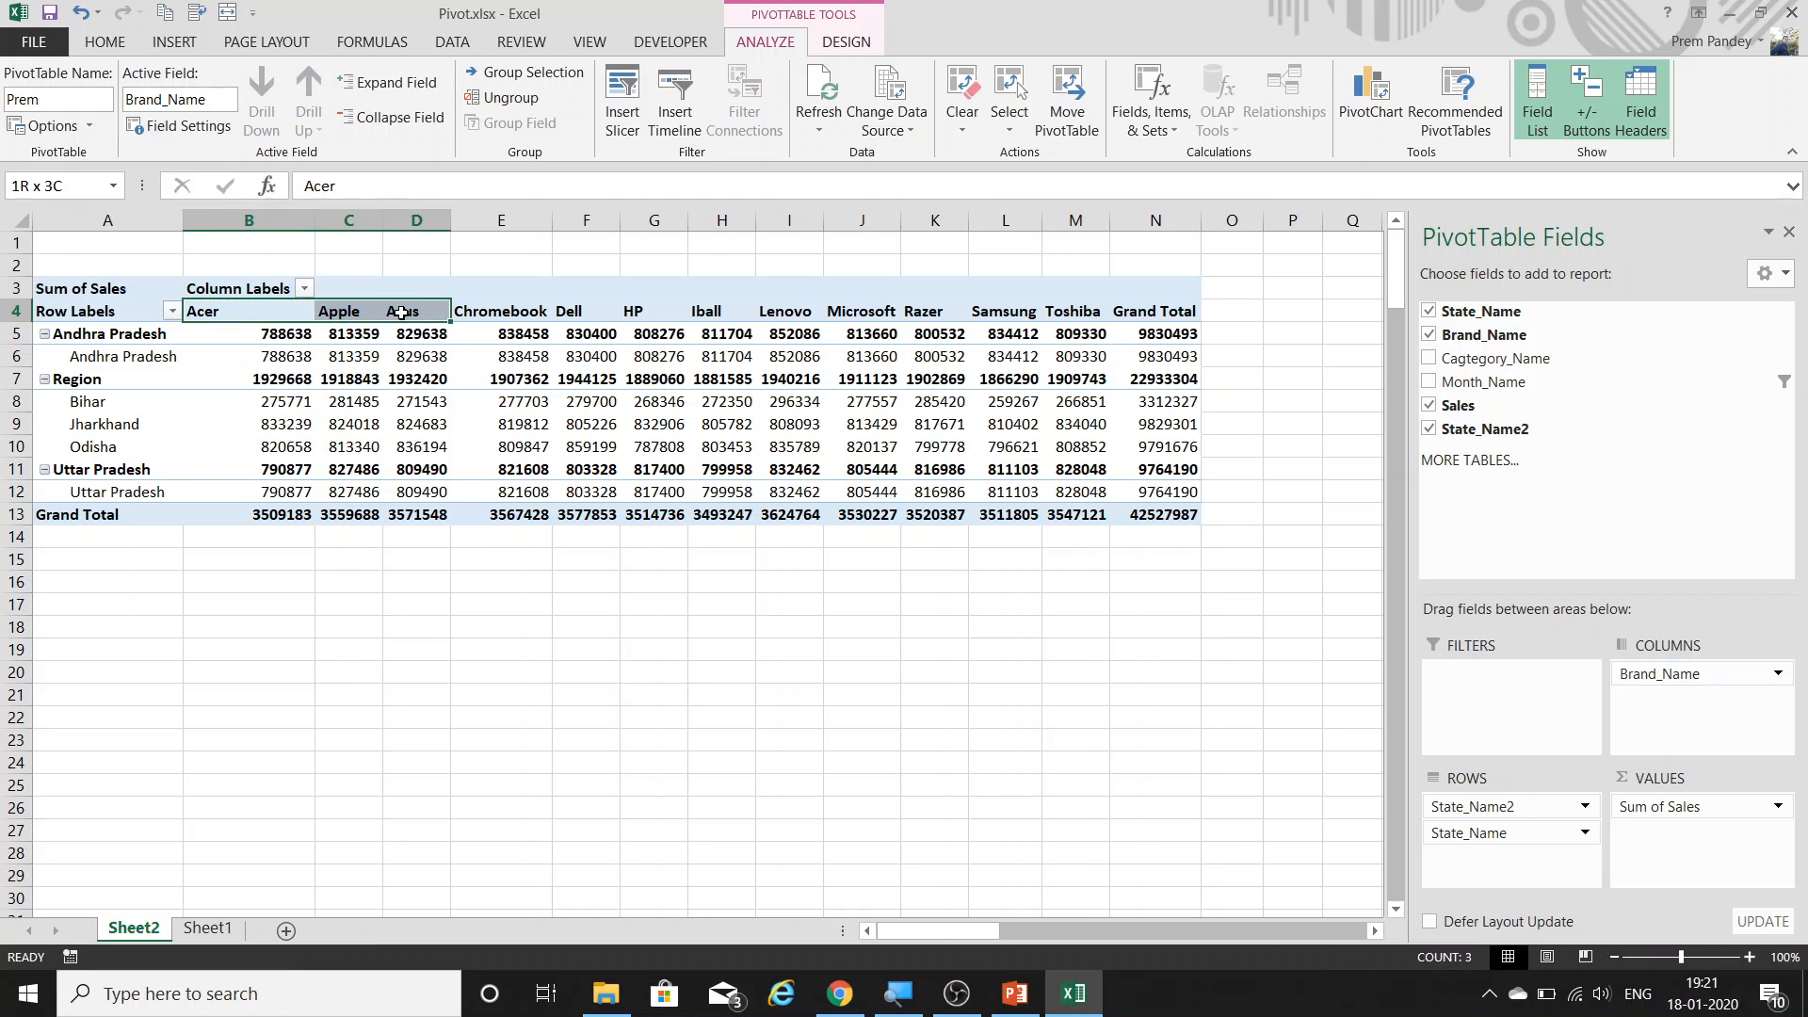
click(513, 79)
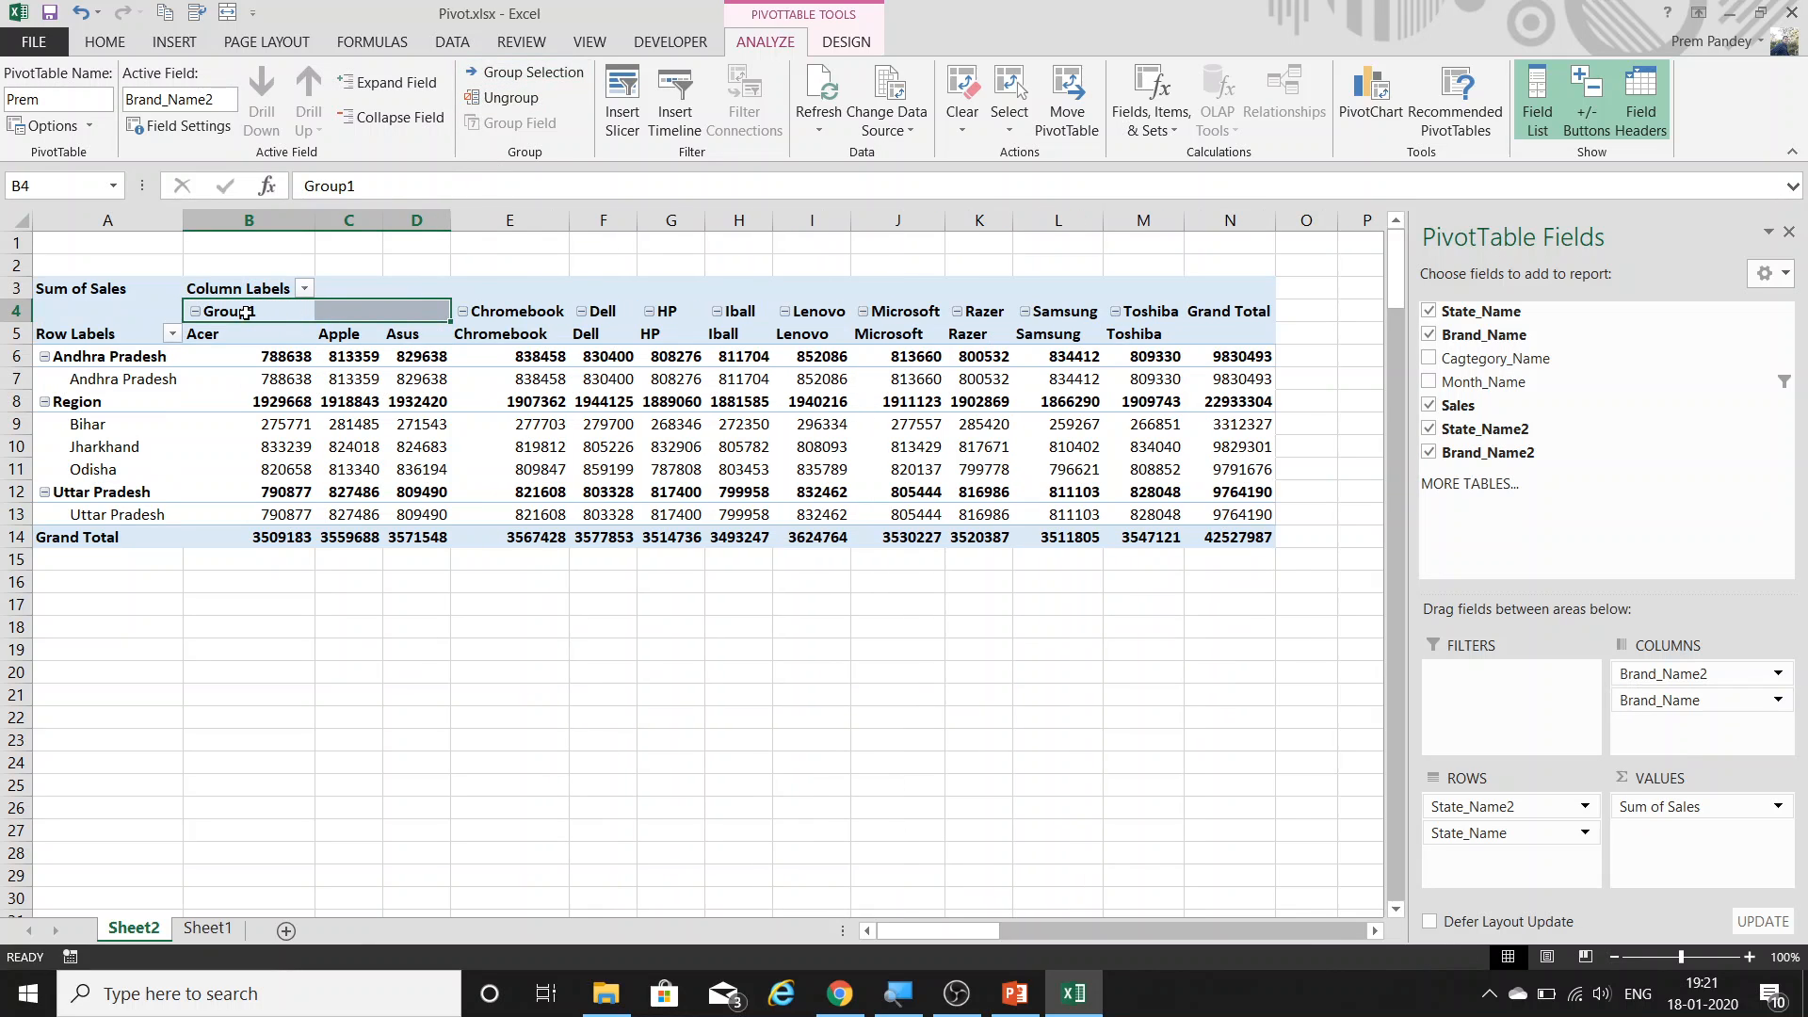
drag(245, 313, 426, 335)
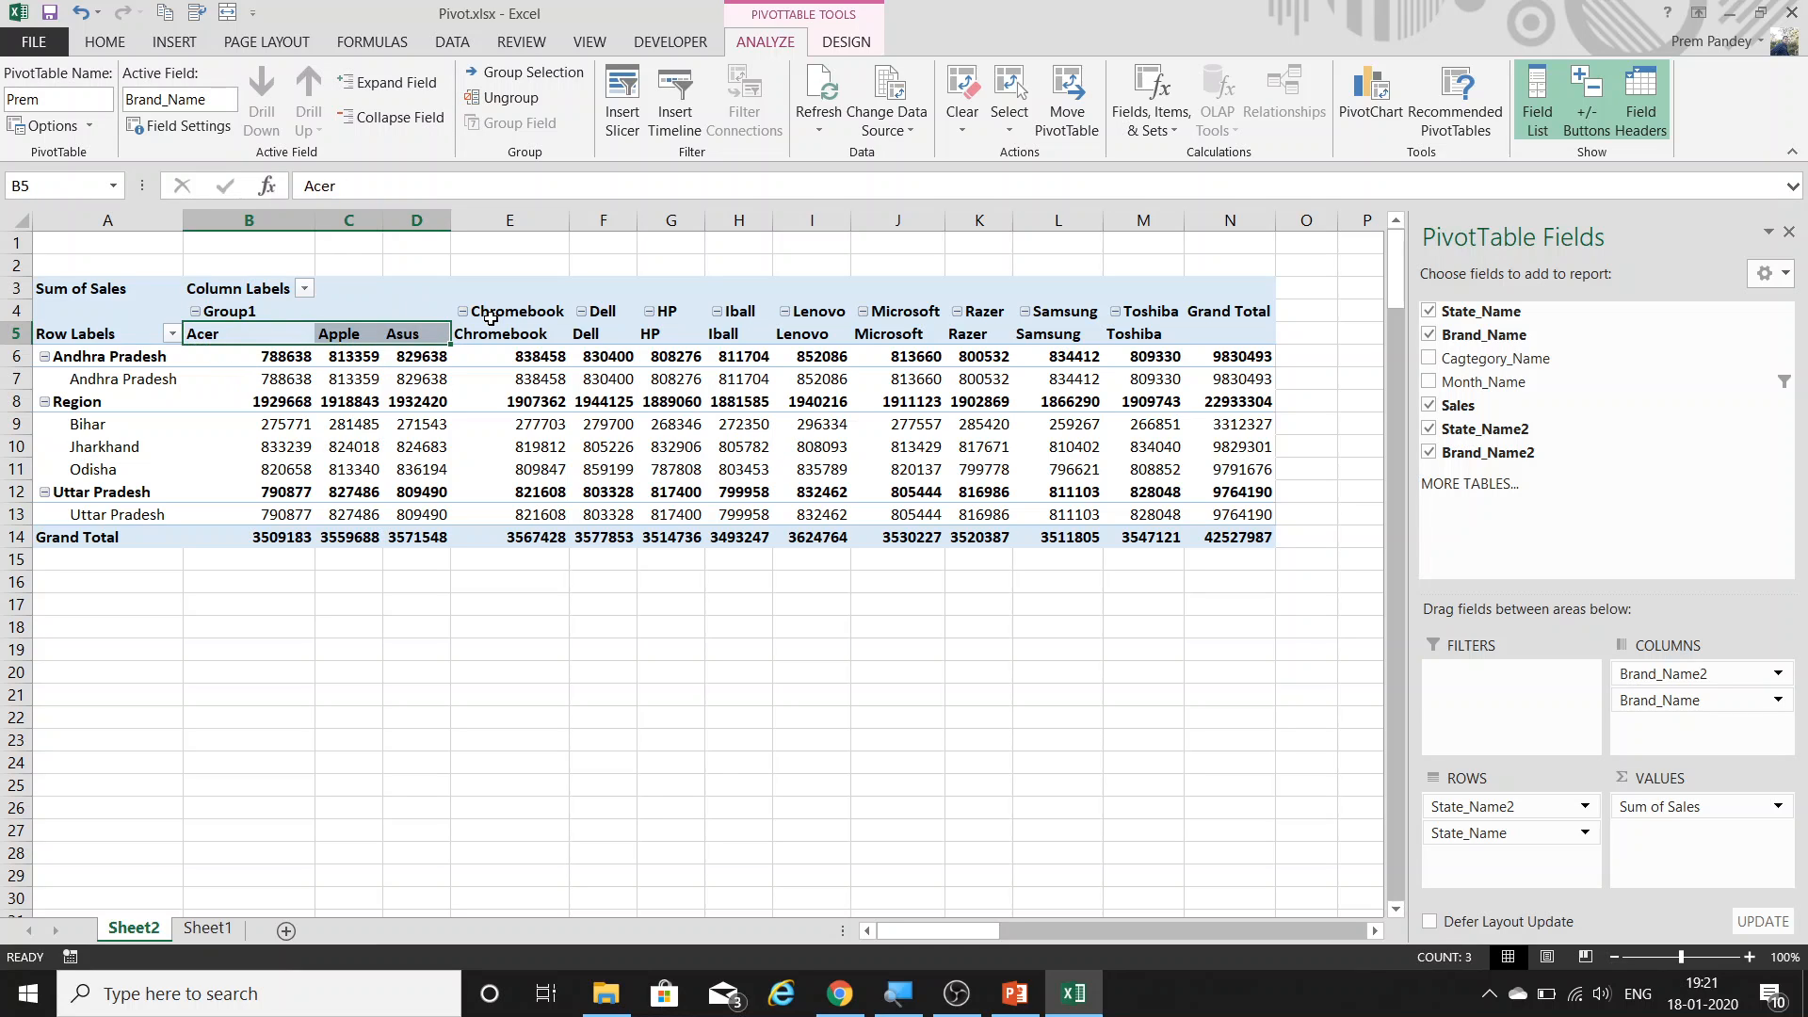
click(354, 438)
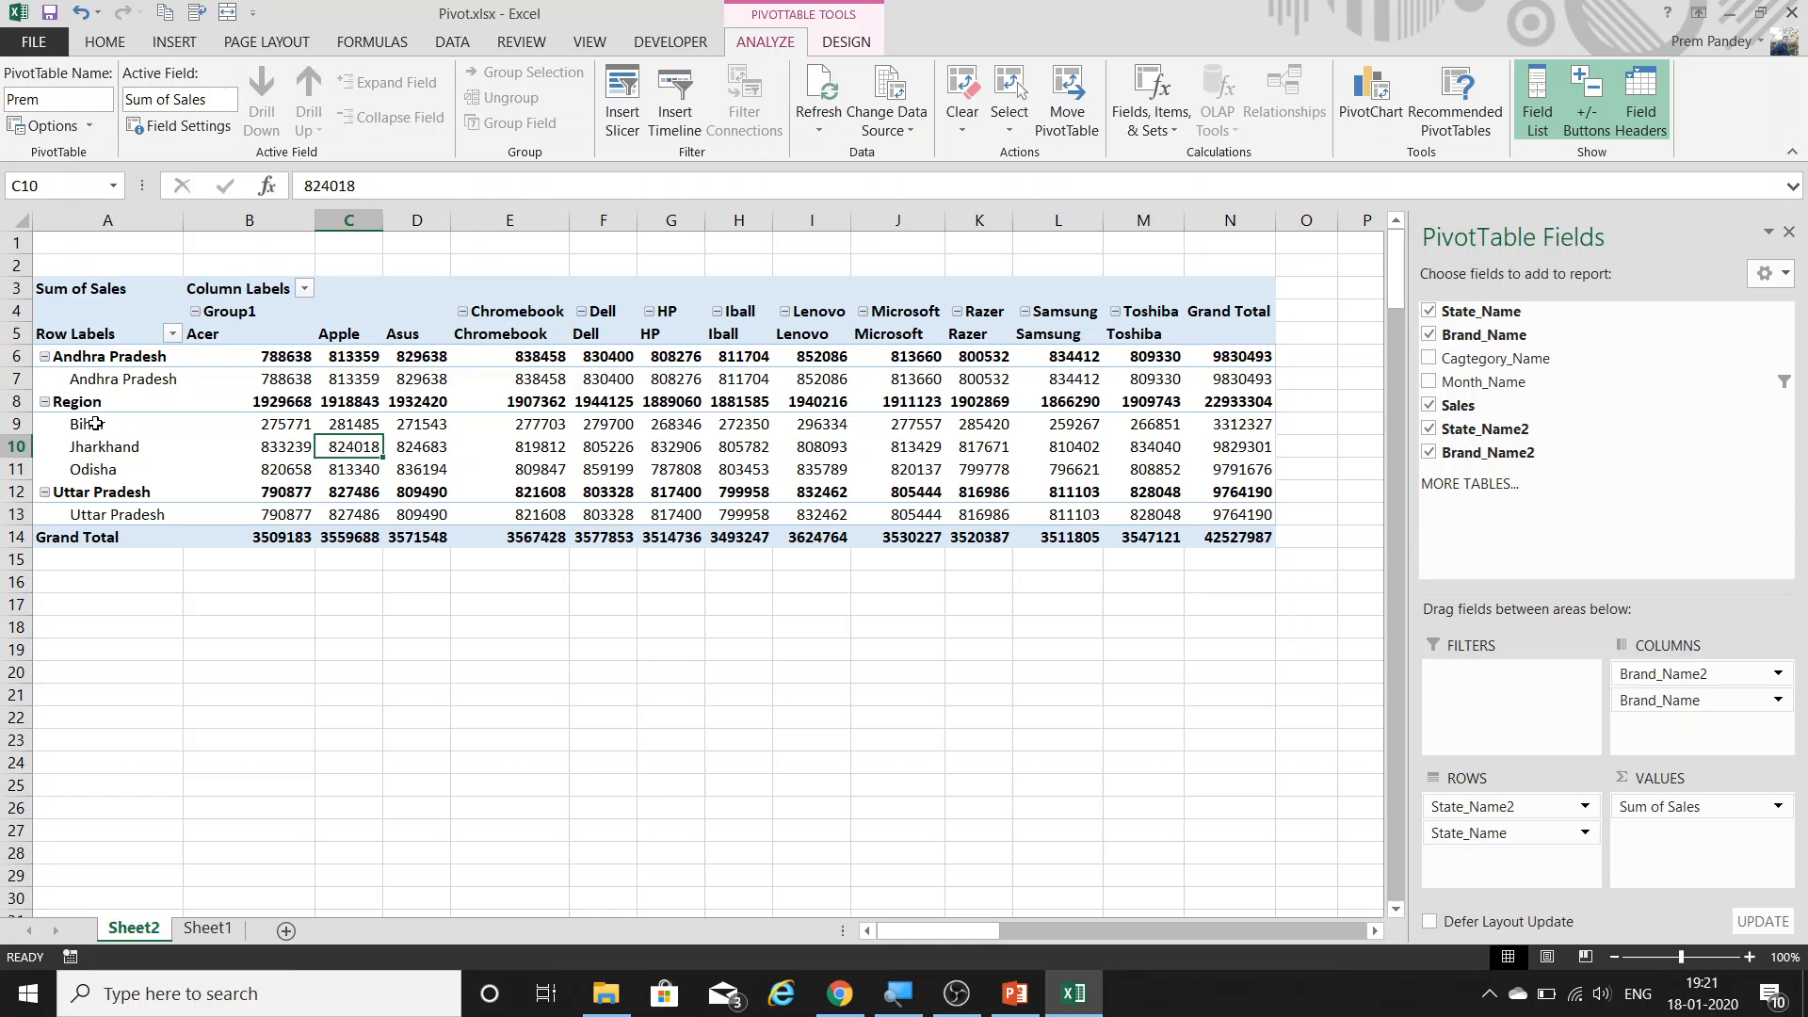
drag(96, 424, 100, 469)
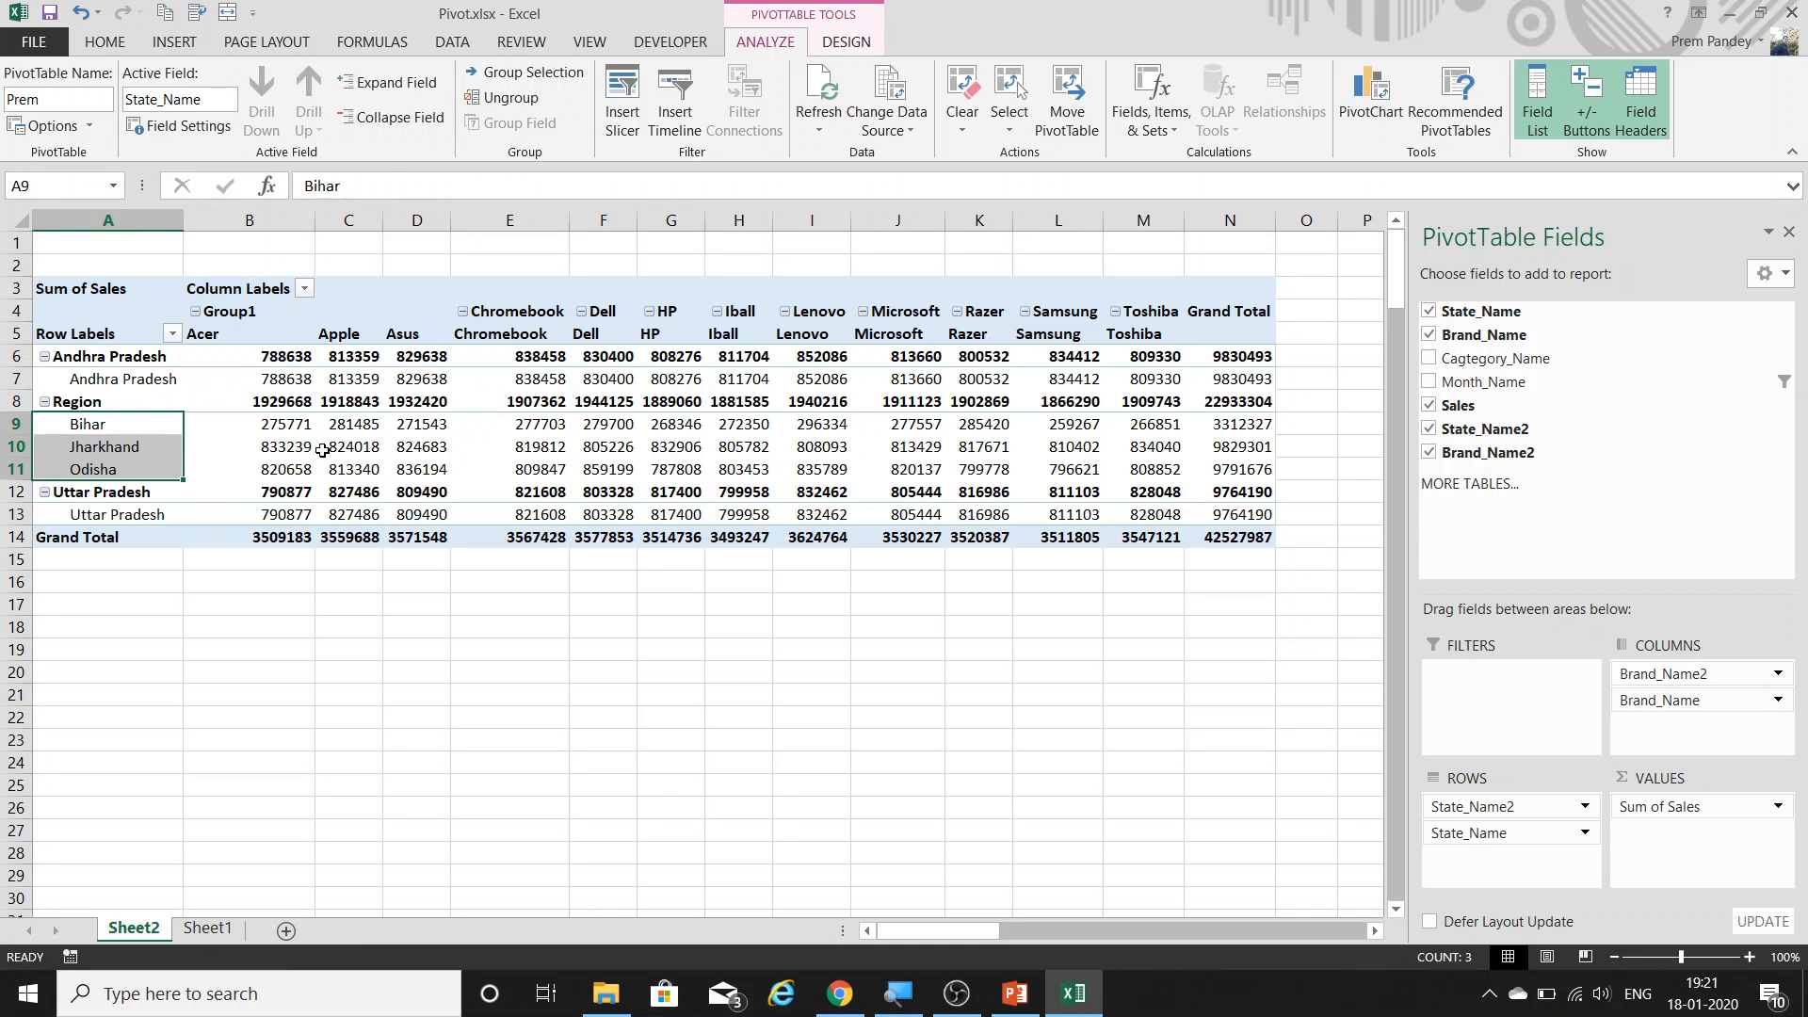
mouse_move(322, 450)
Ungroup the Group1 brand columns and the Region state rows.
key(Right)
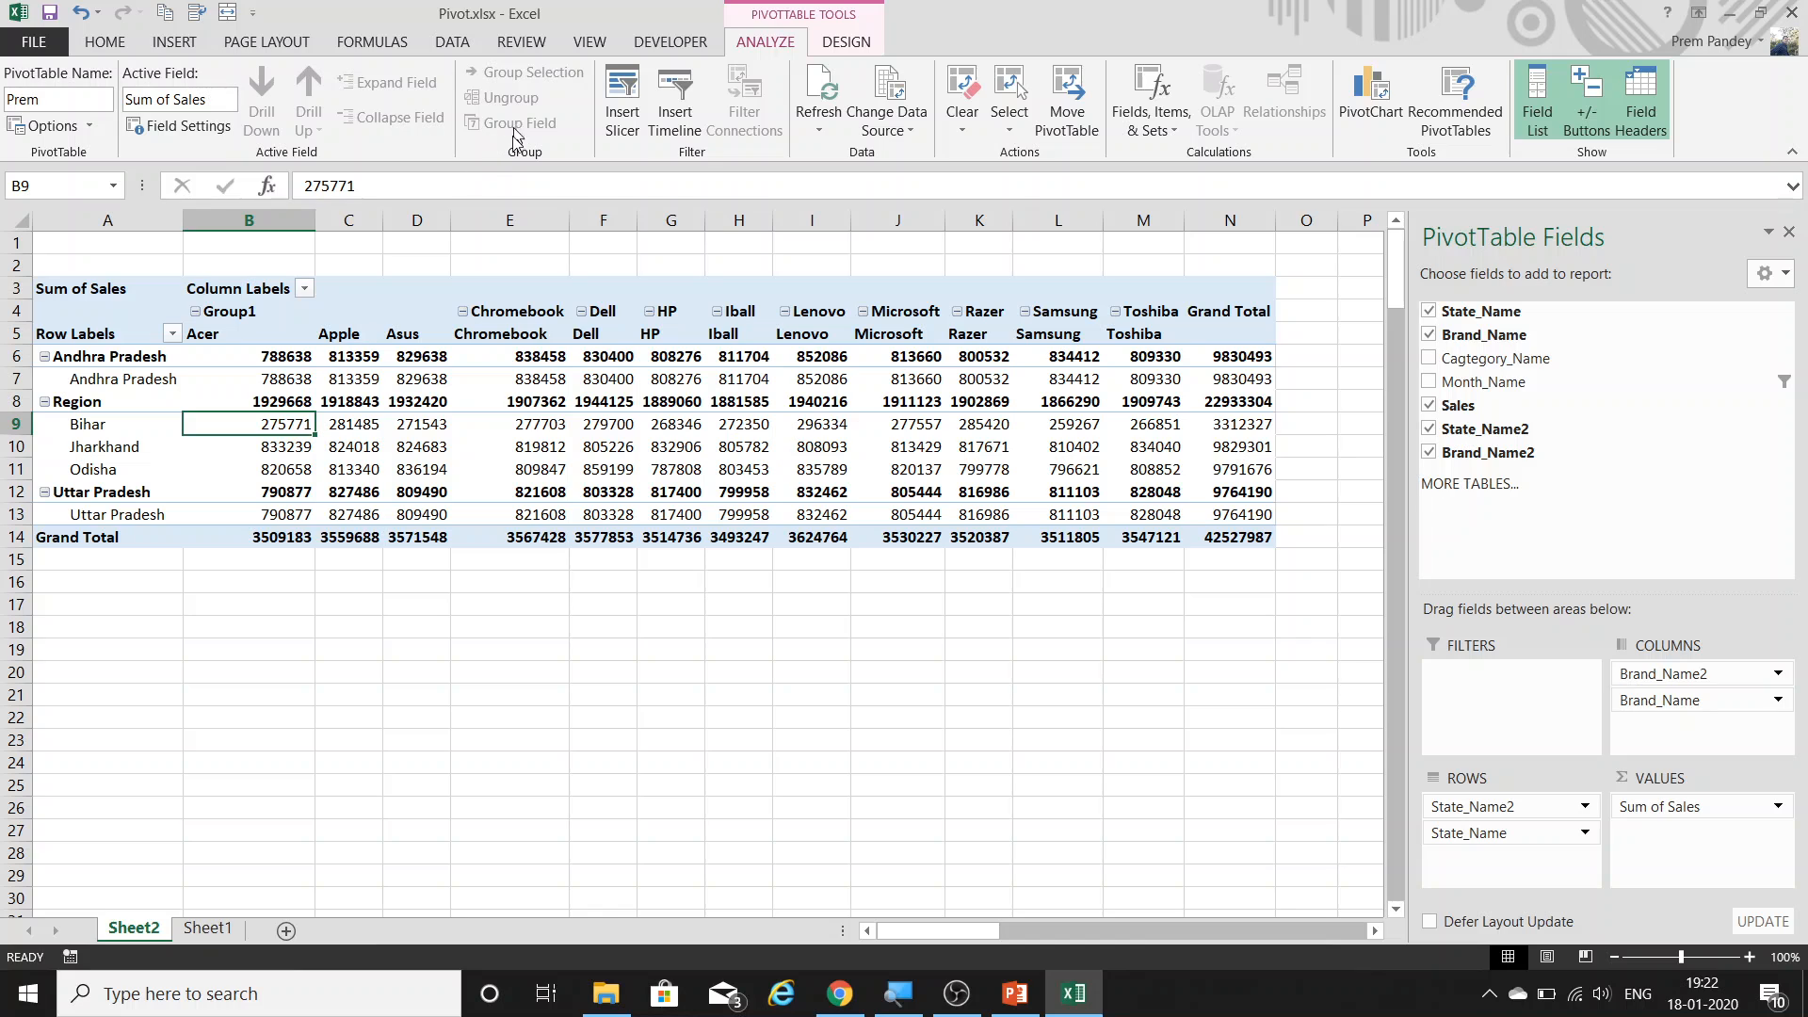
key(ctrl+z)
key(ctrl+y)
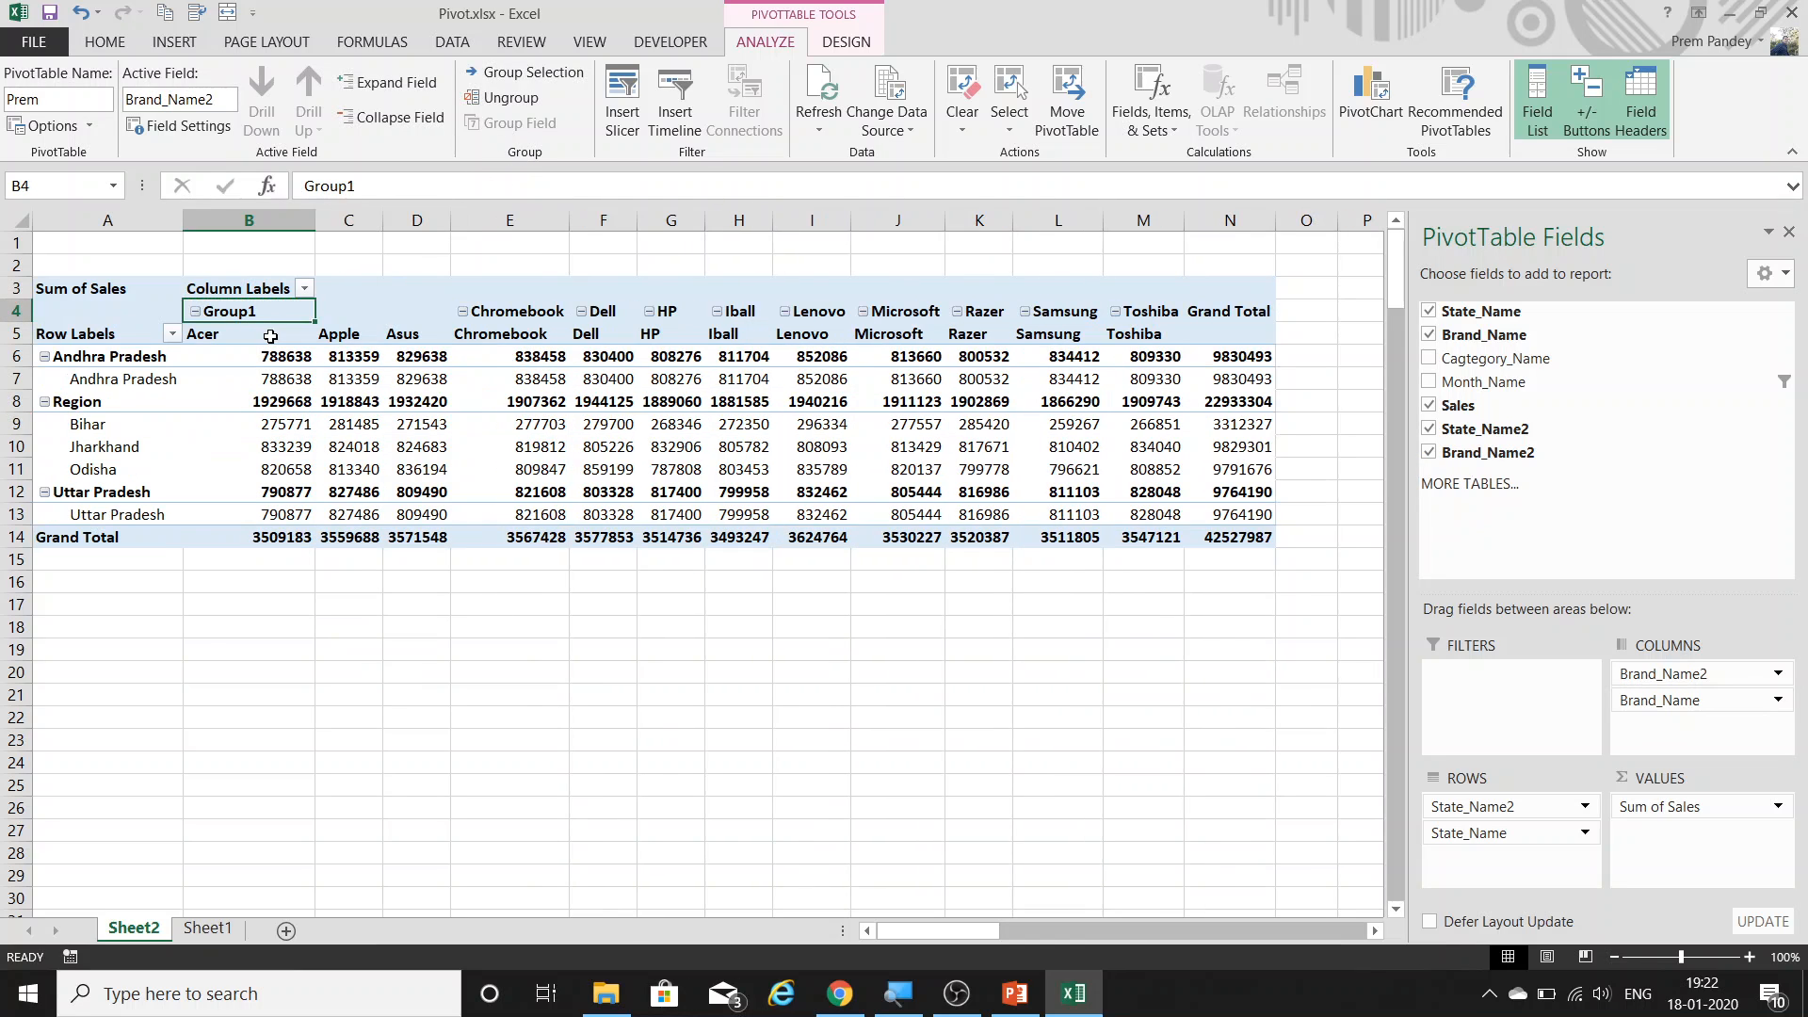
click(505, 101)
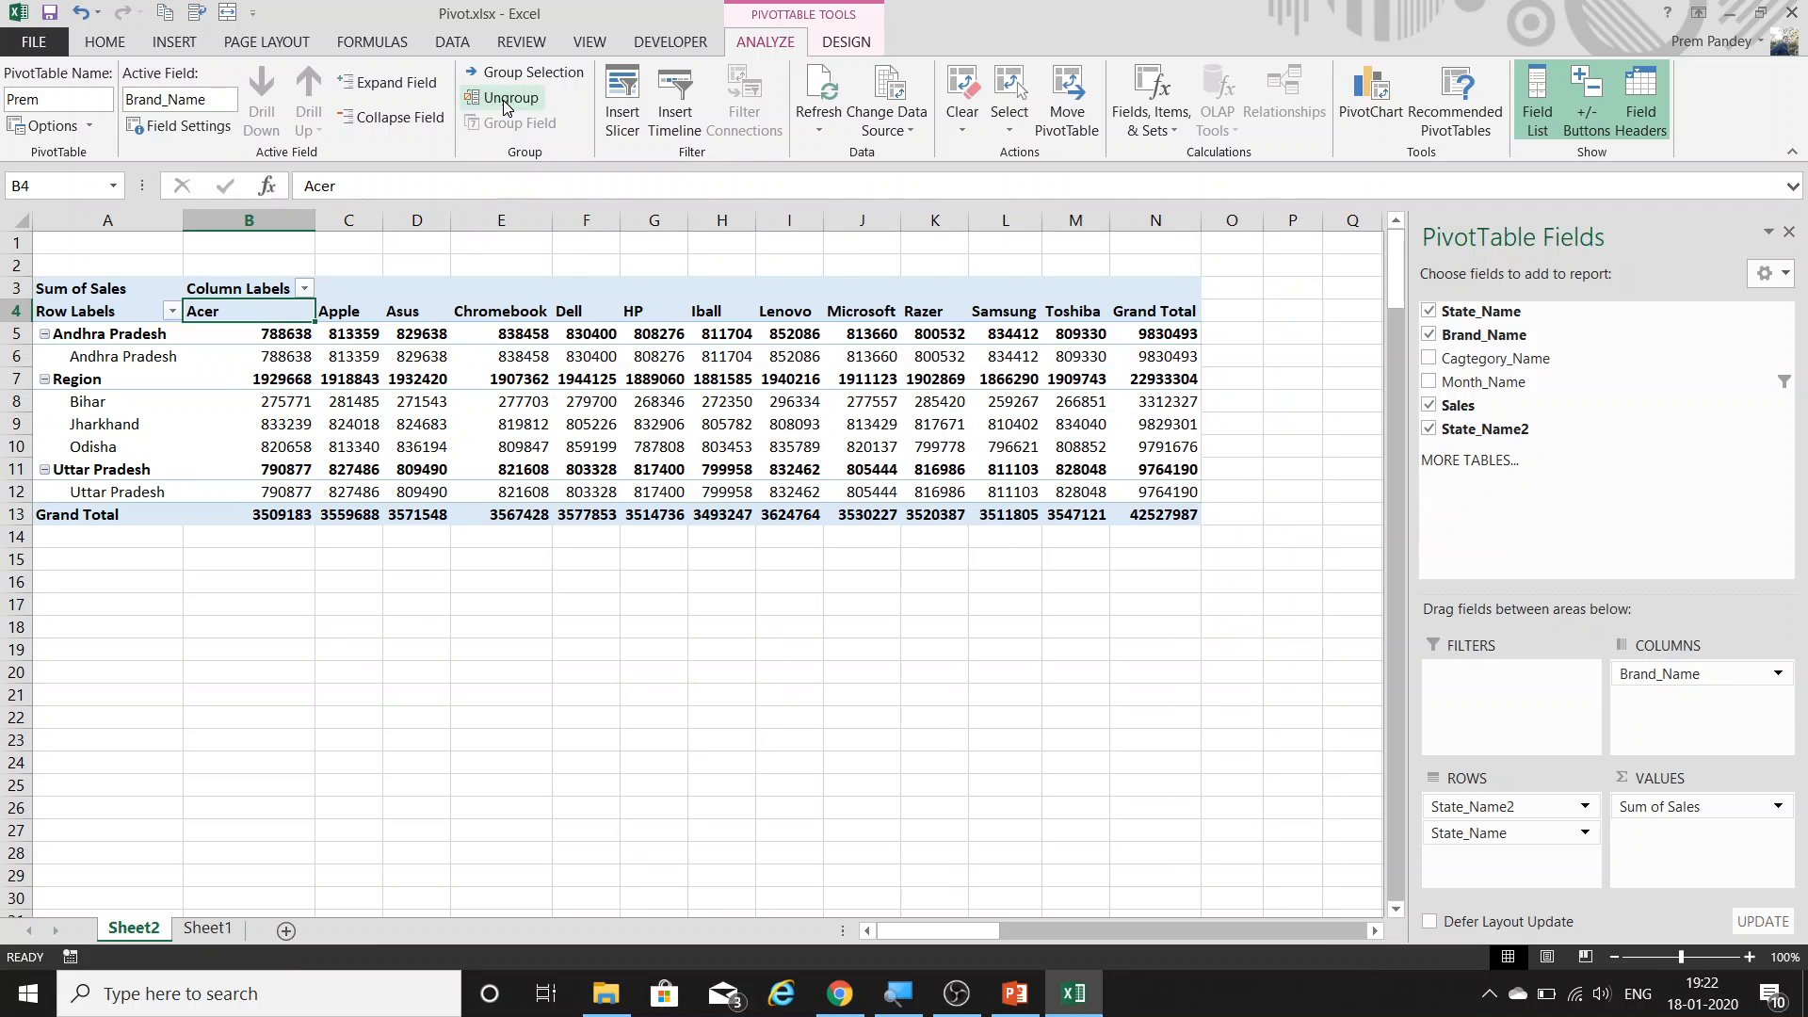
click(83, 379)
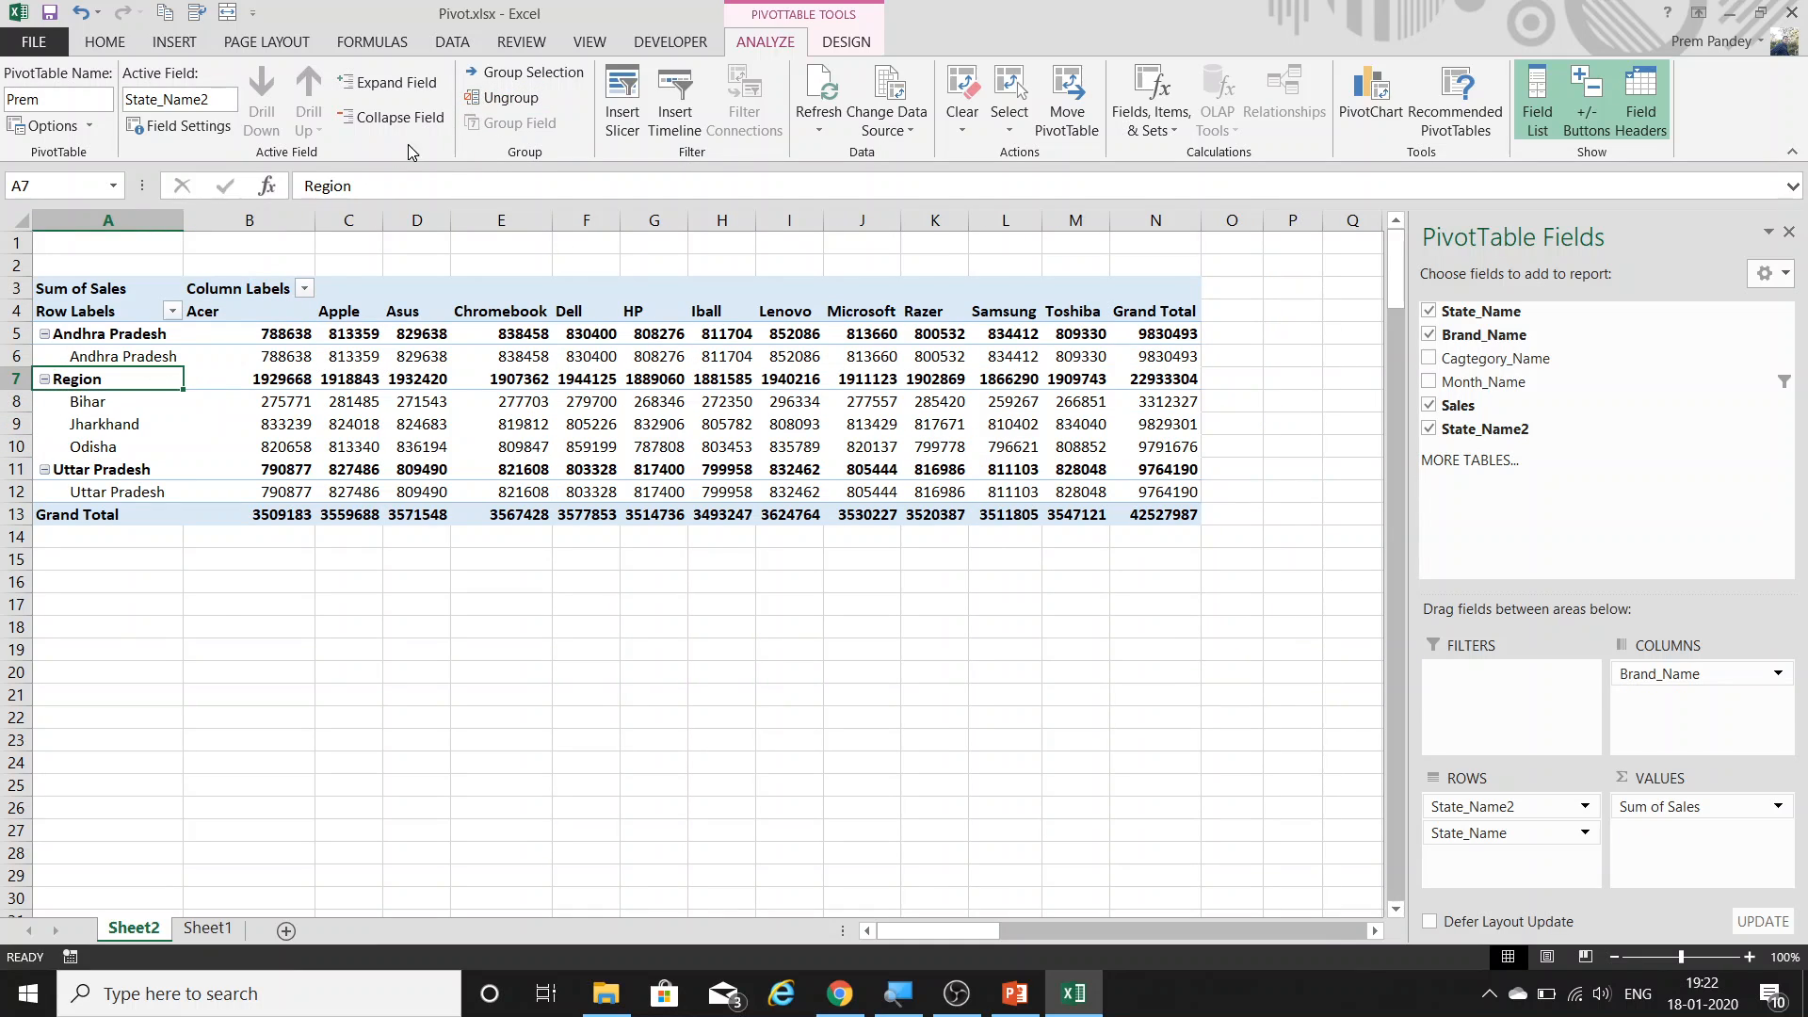
click(501, 98)
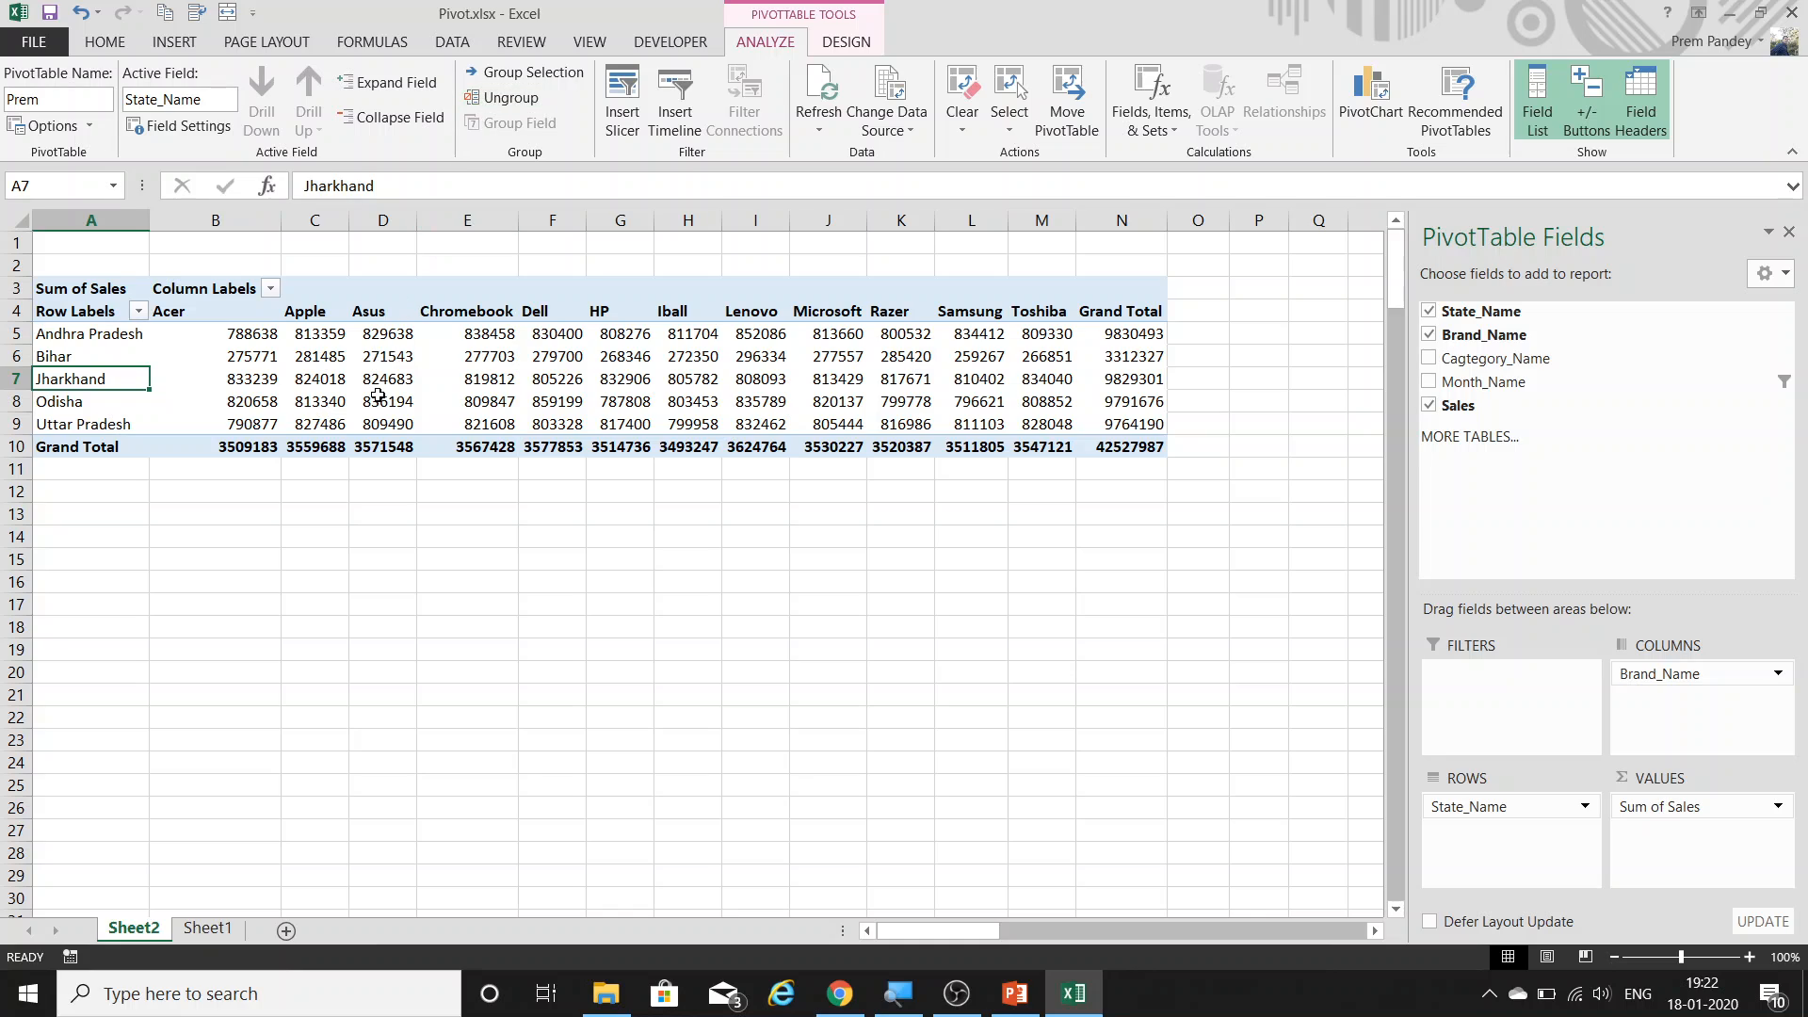
Insert a slicer for Month_Name and place it in the empty cells beside the PivotTable's Grand Total column.
mouse_move(377, 395)
click(629, 90)
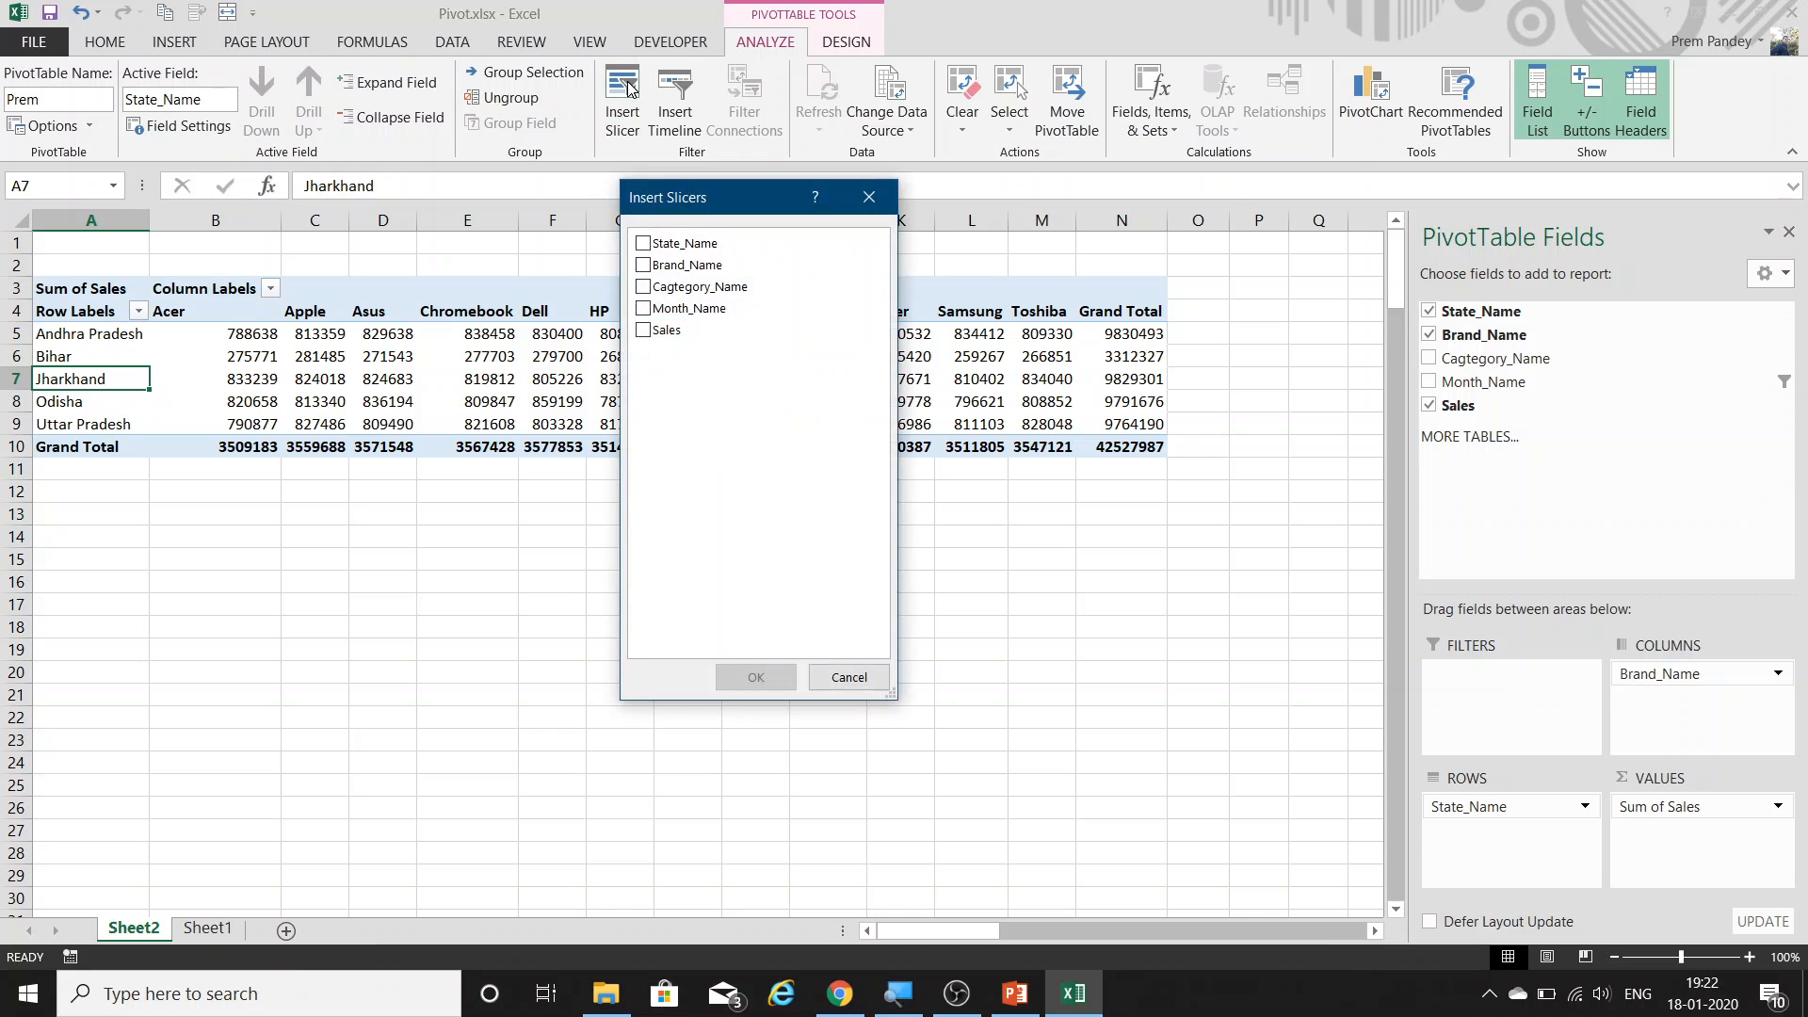
drag(714, 209, 944, 311)
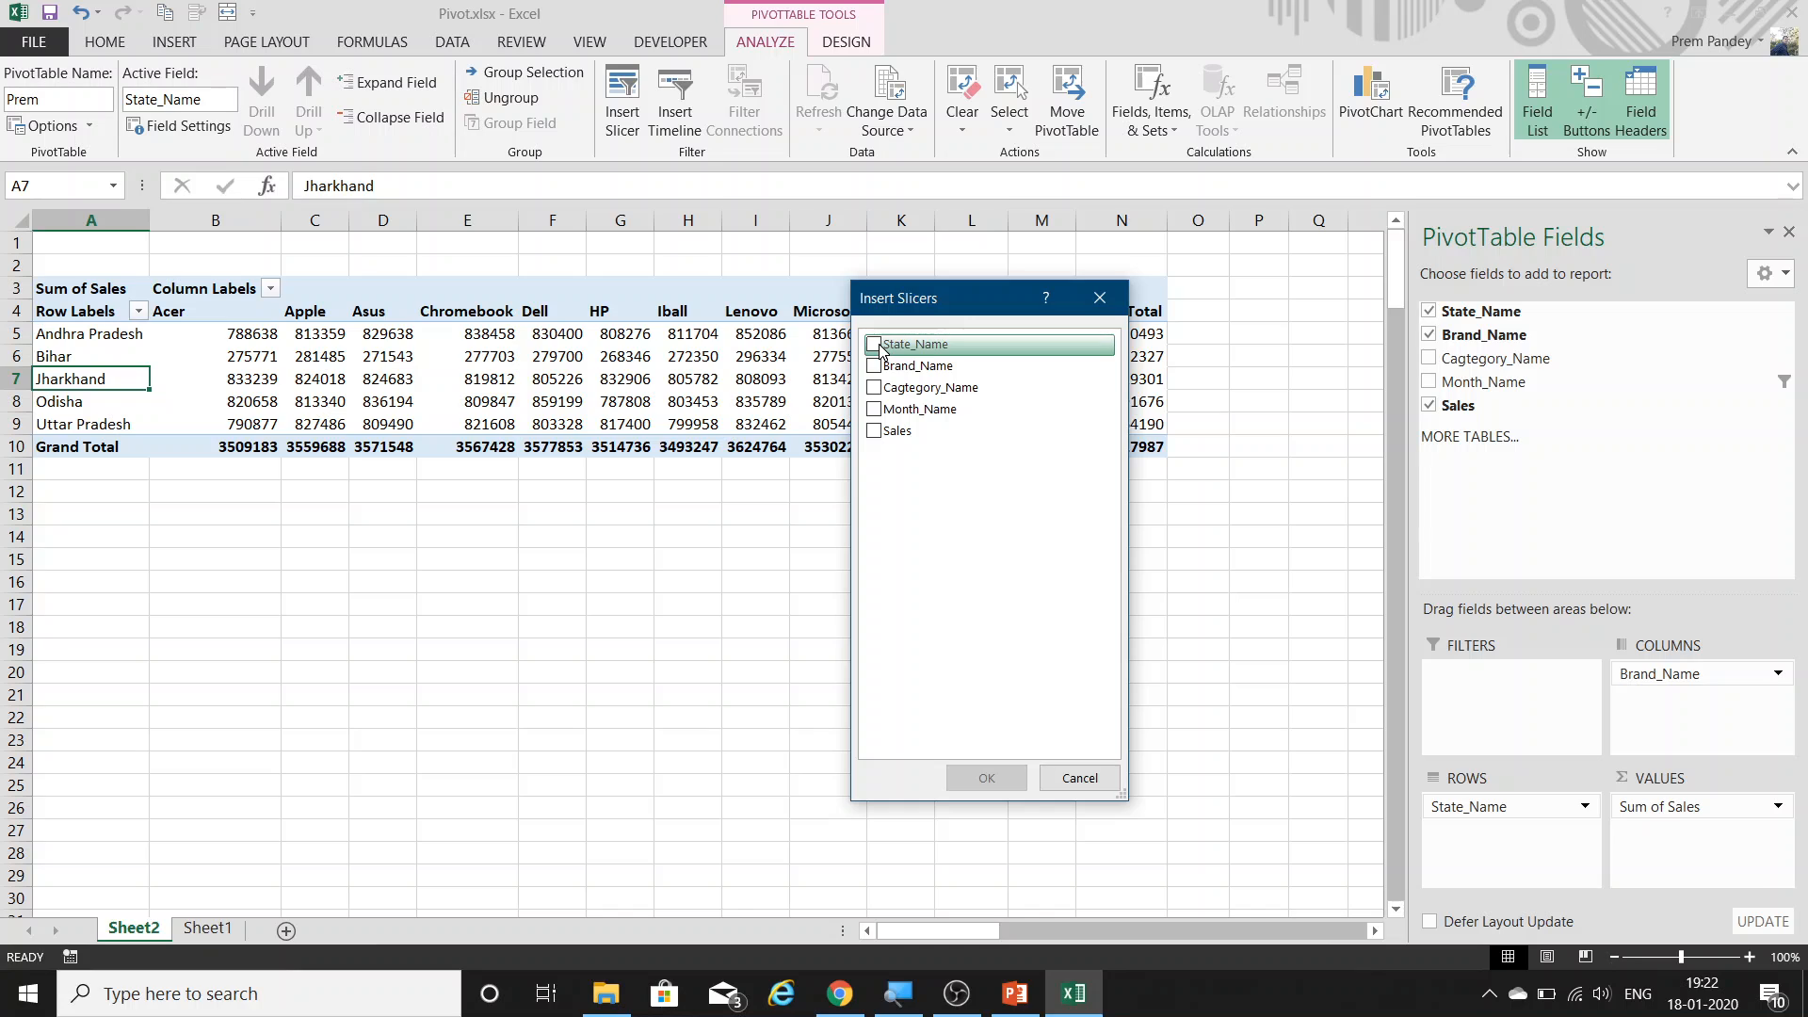
click(874, 411)
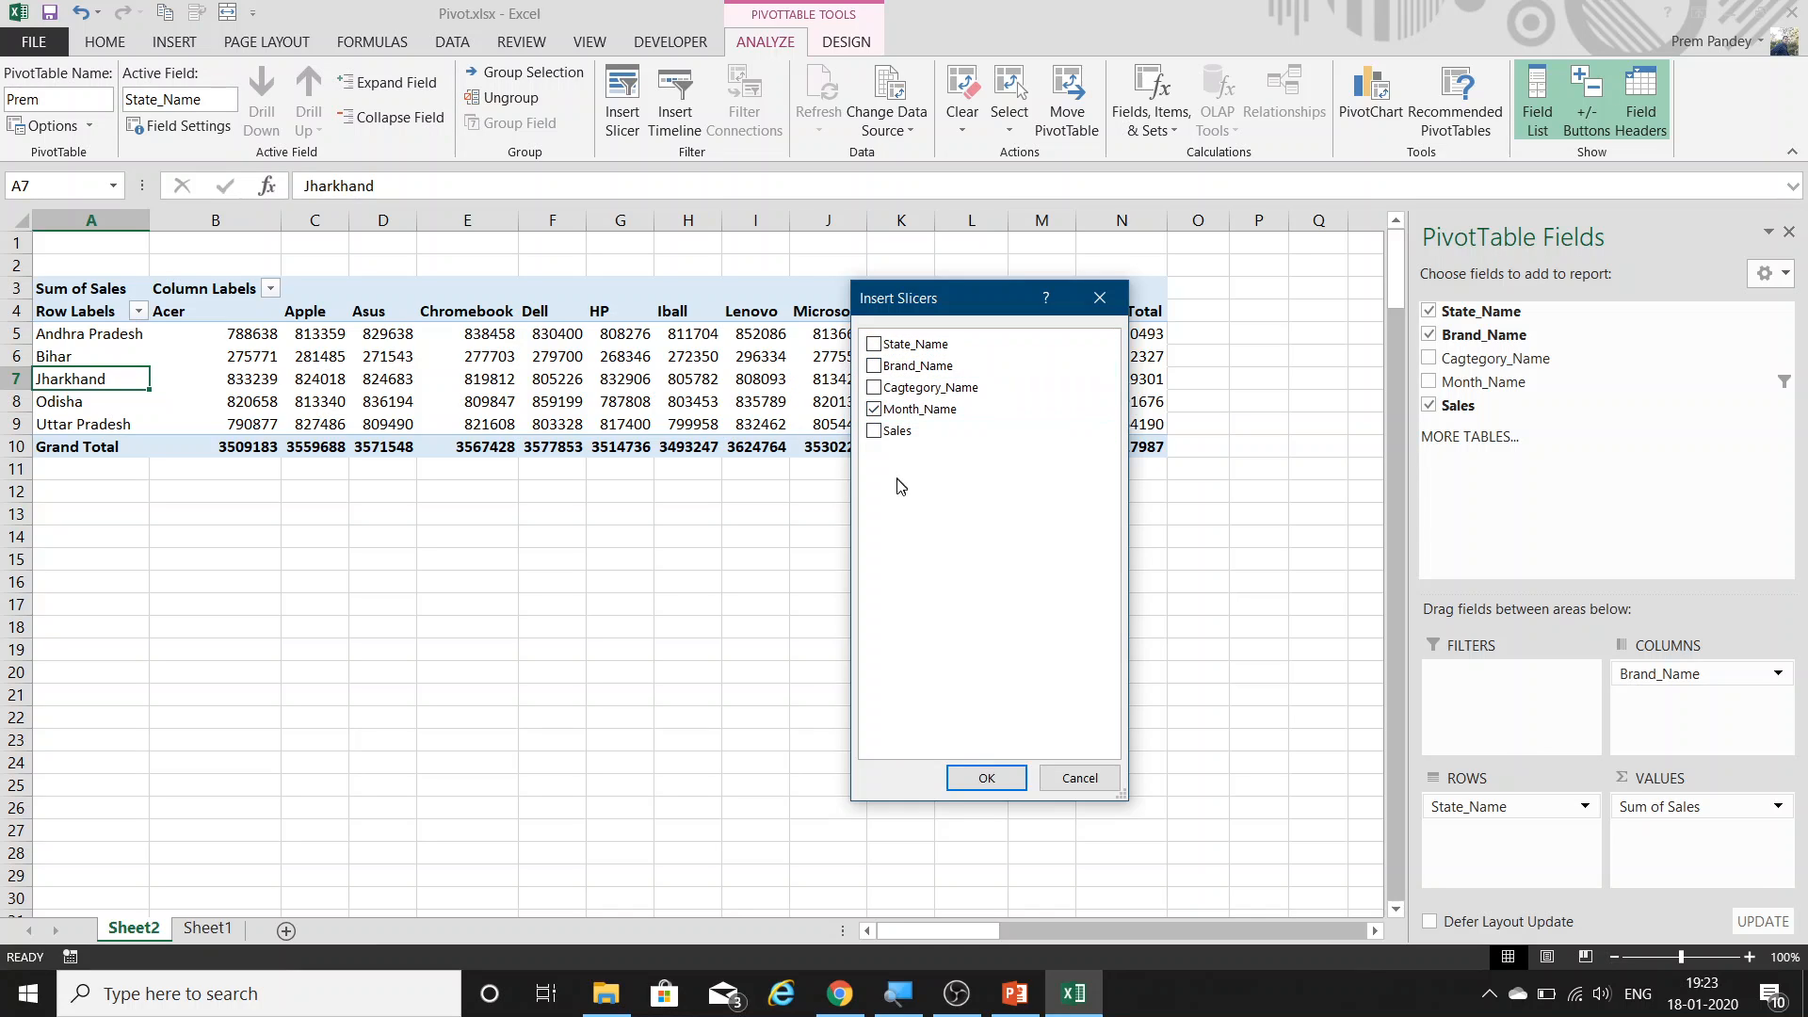
click(999, 781)
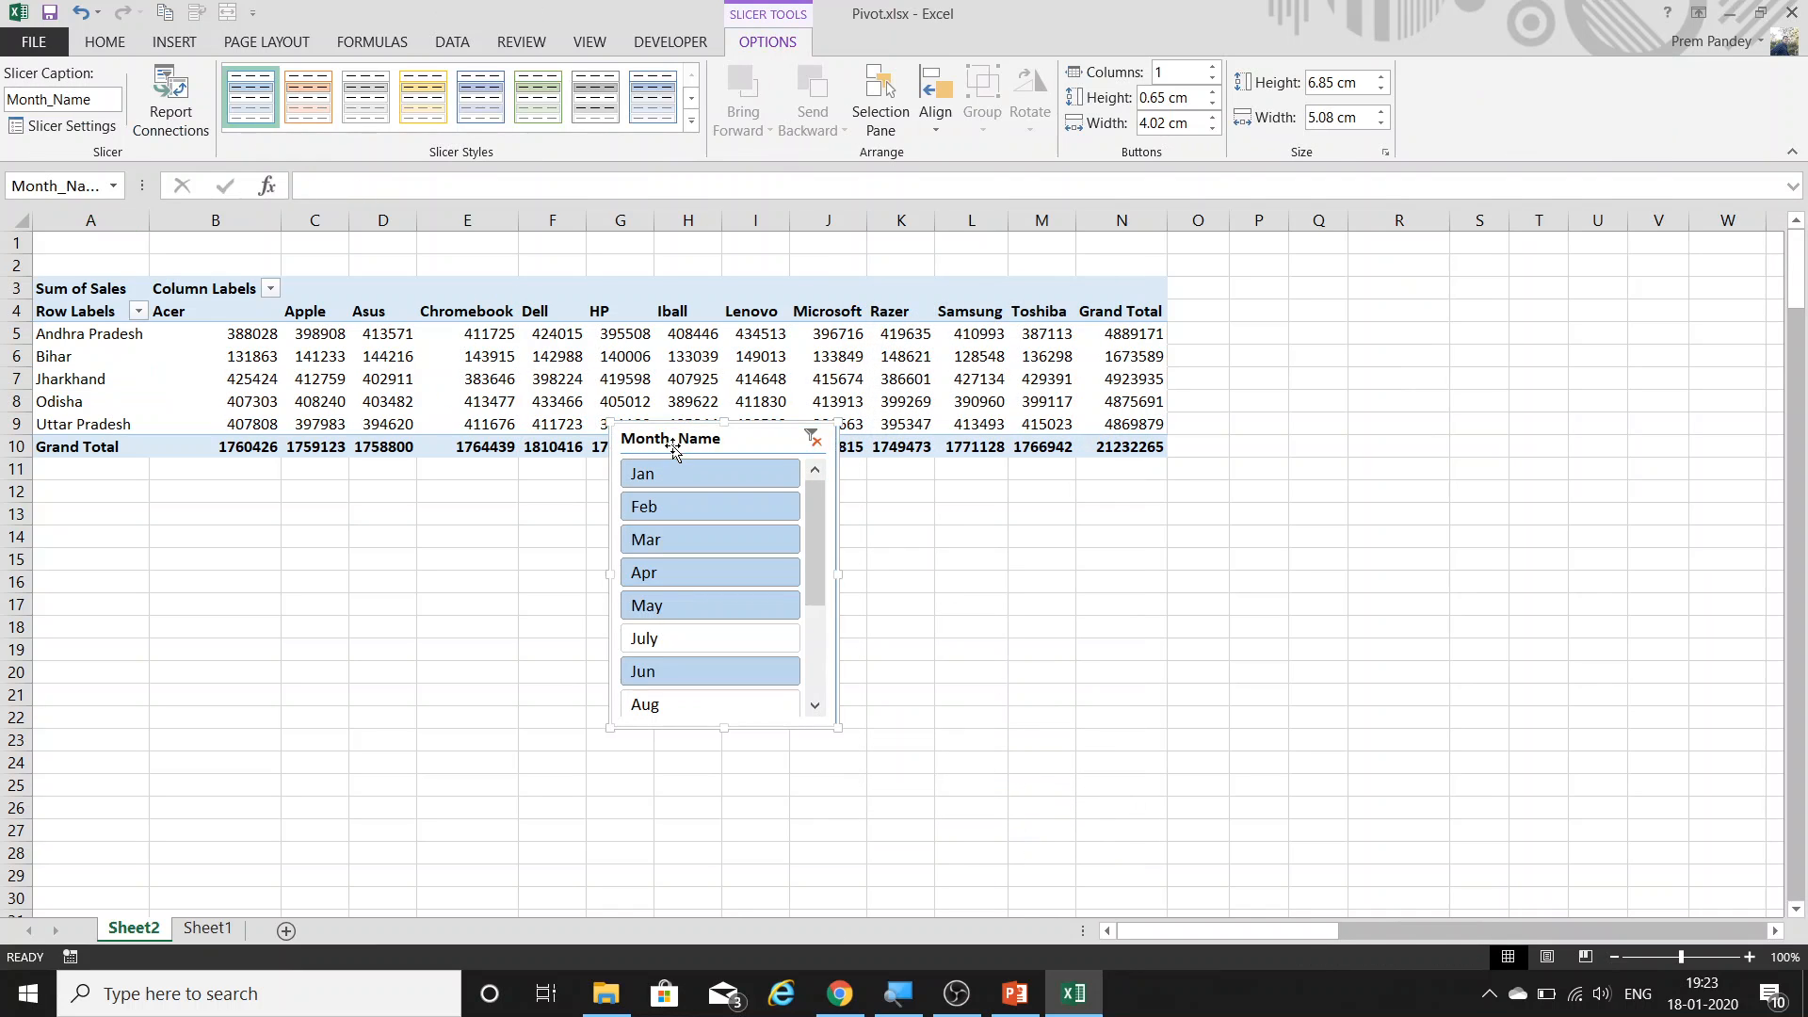
drag(701, 433, 1234, 297)
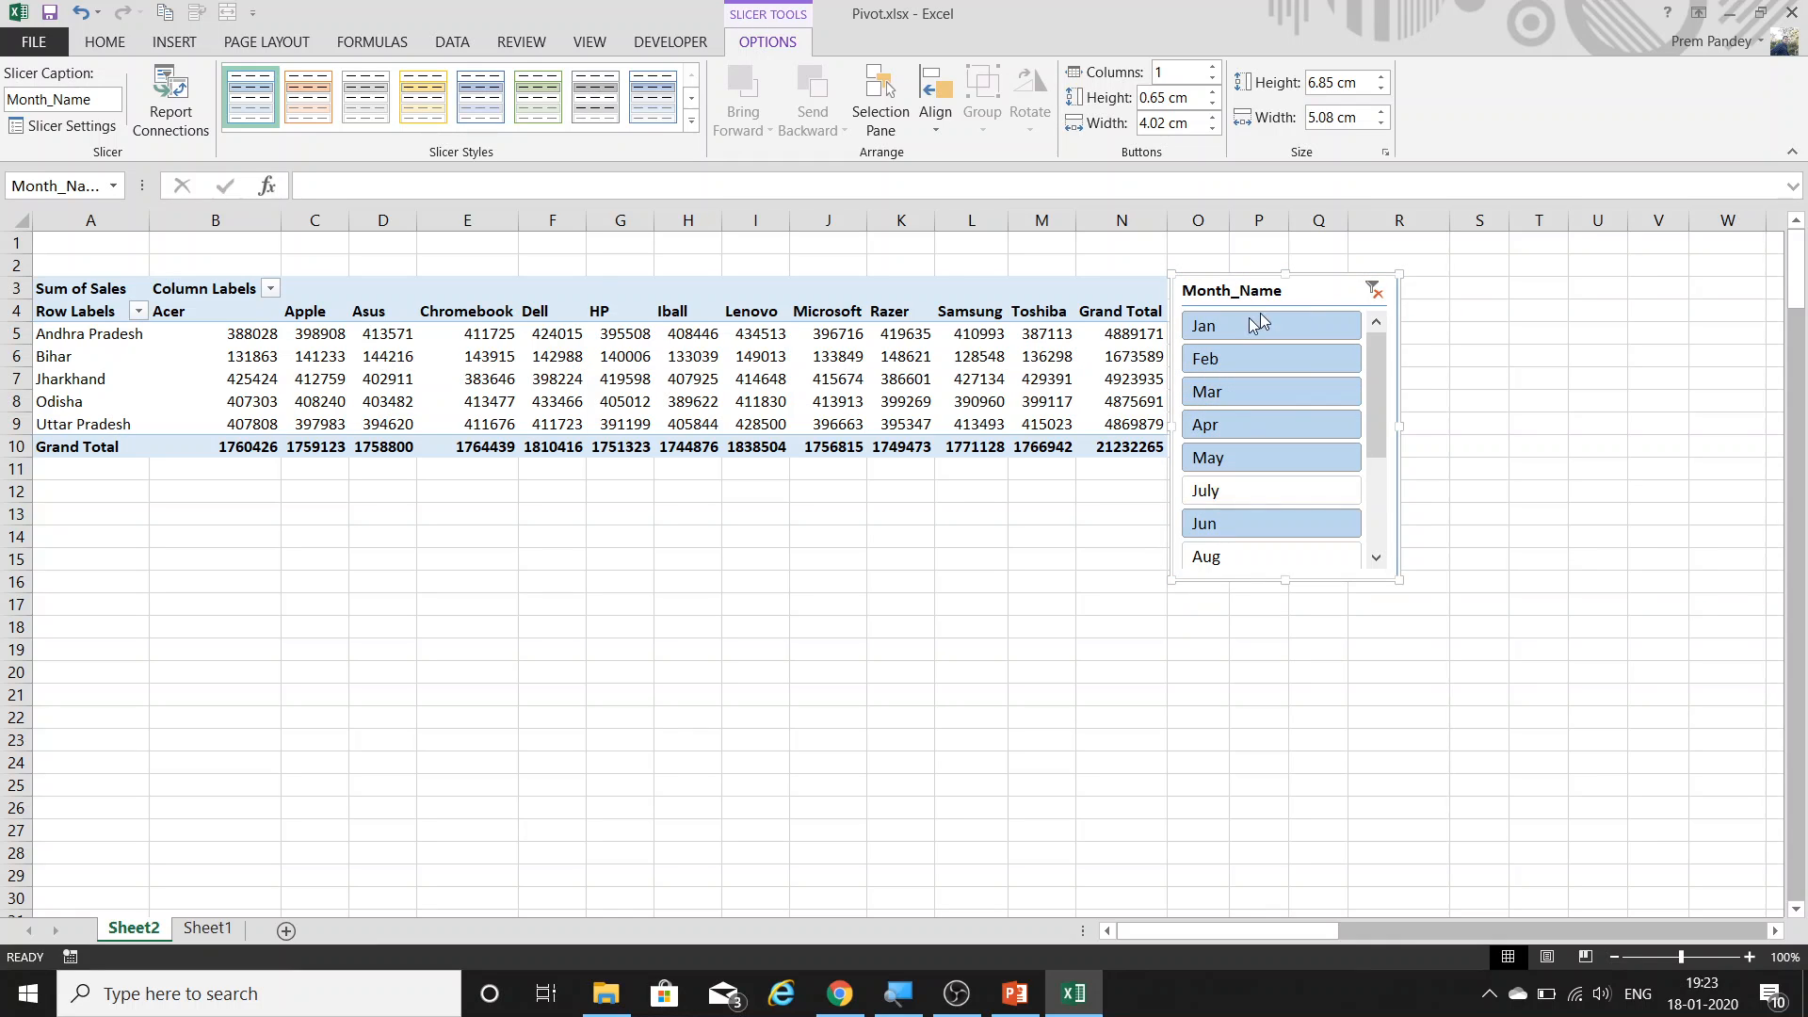
drag(1241, 300, 1342, 266)
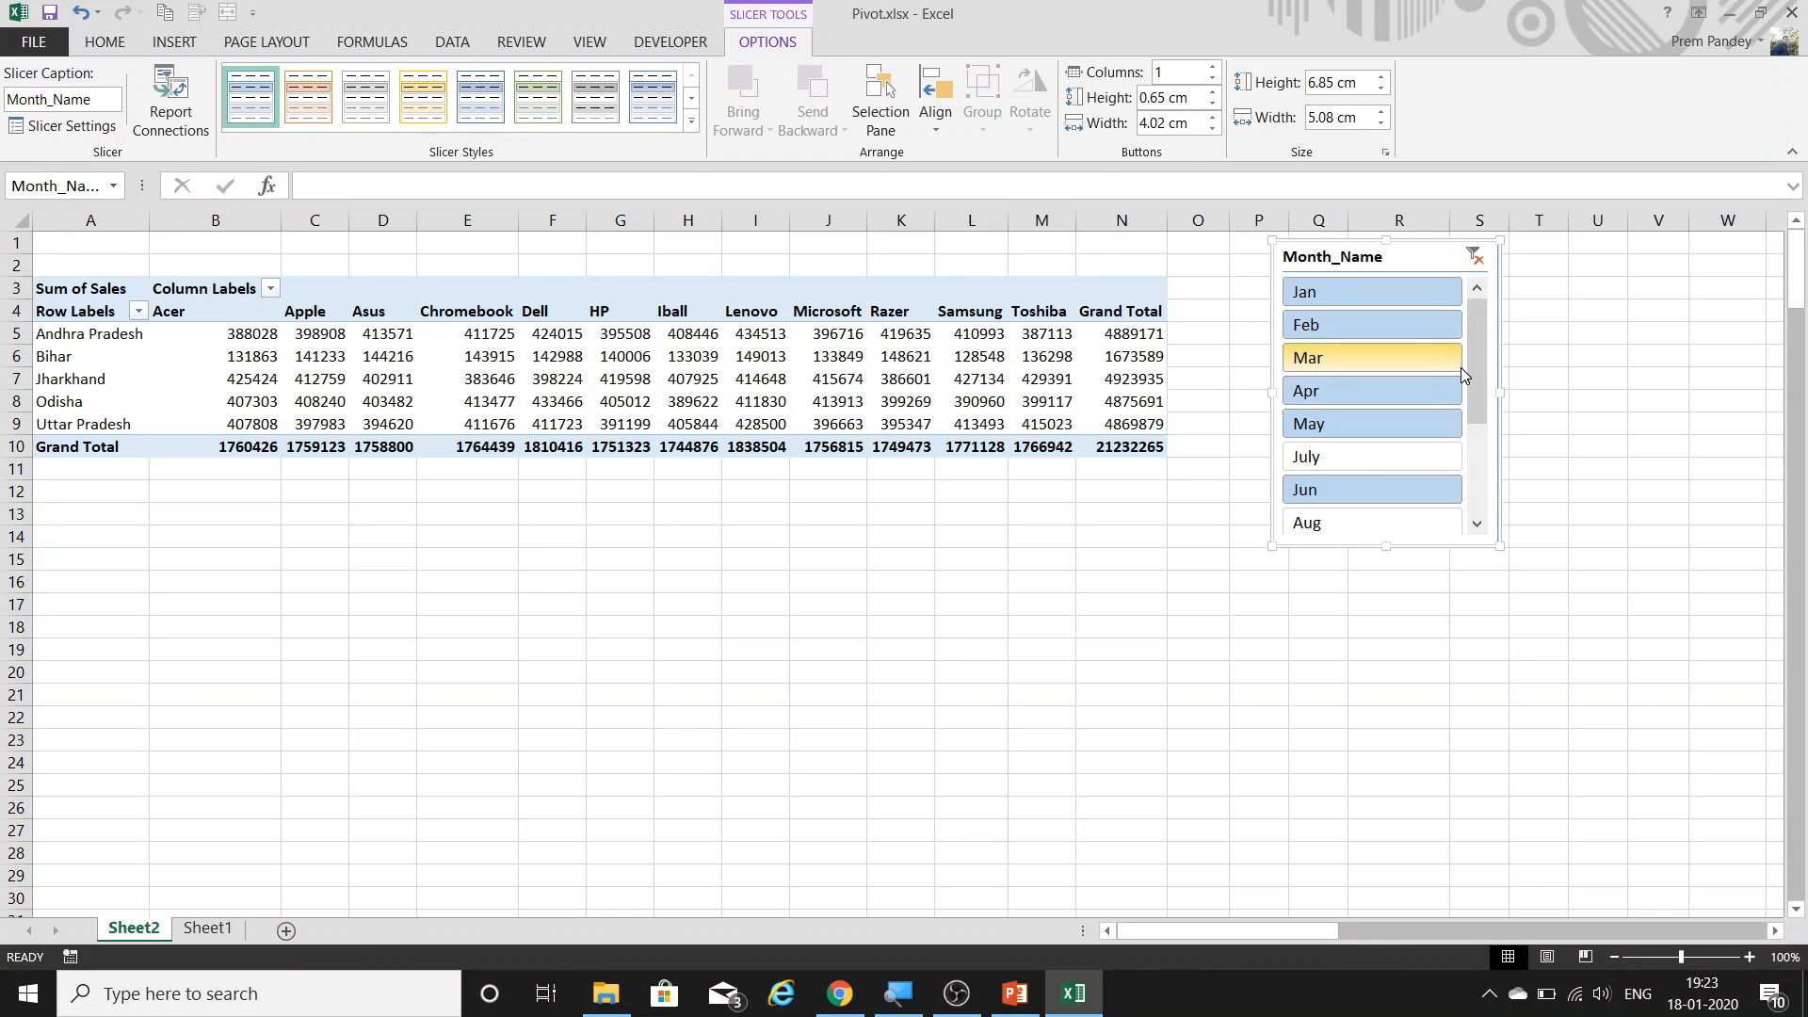
Filter the PivotTable by single months with the slicer (July, Jun, Aug, Dec, Nov, Sep, Aug), and clear the slicer's filter.
drag(1478, 341, 1478, 359)
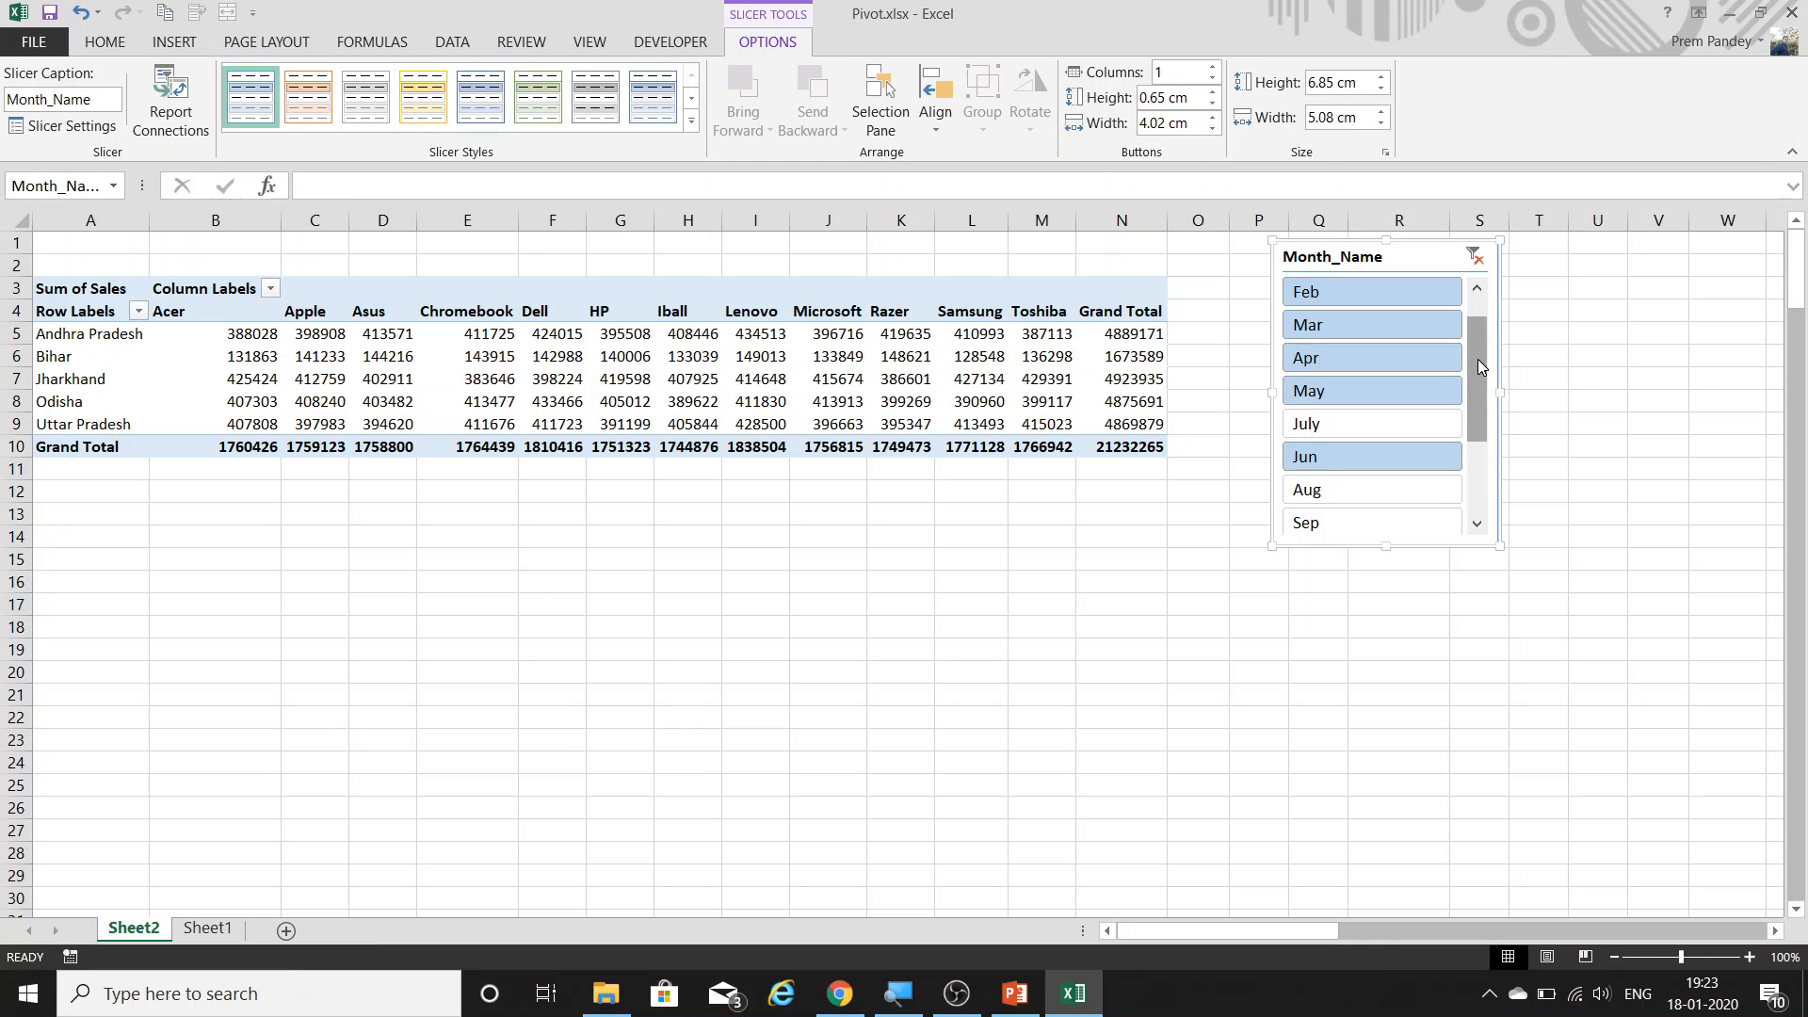
click(1399, 426)
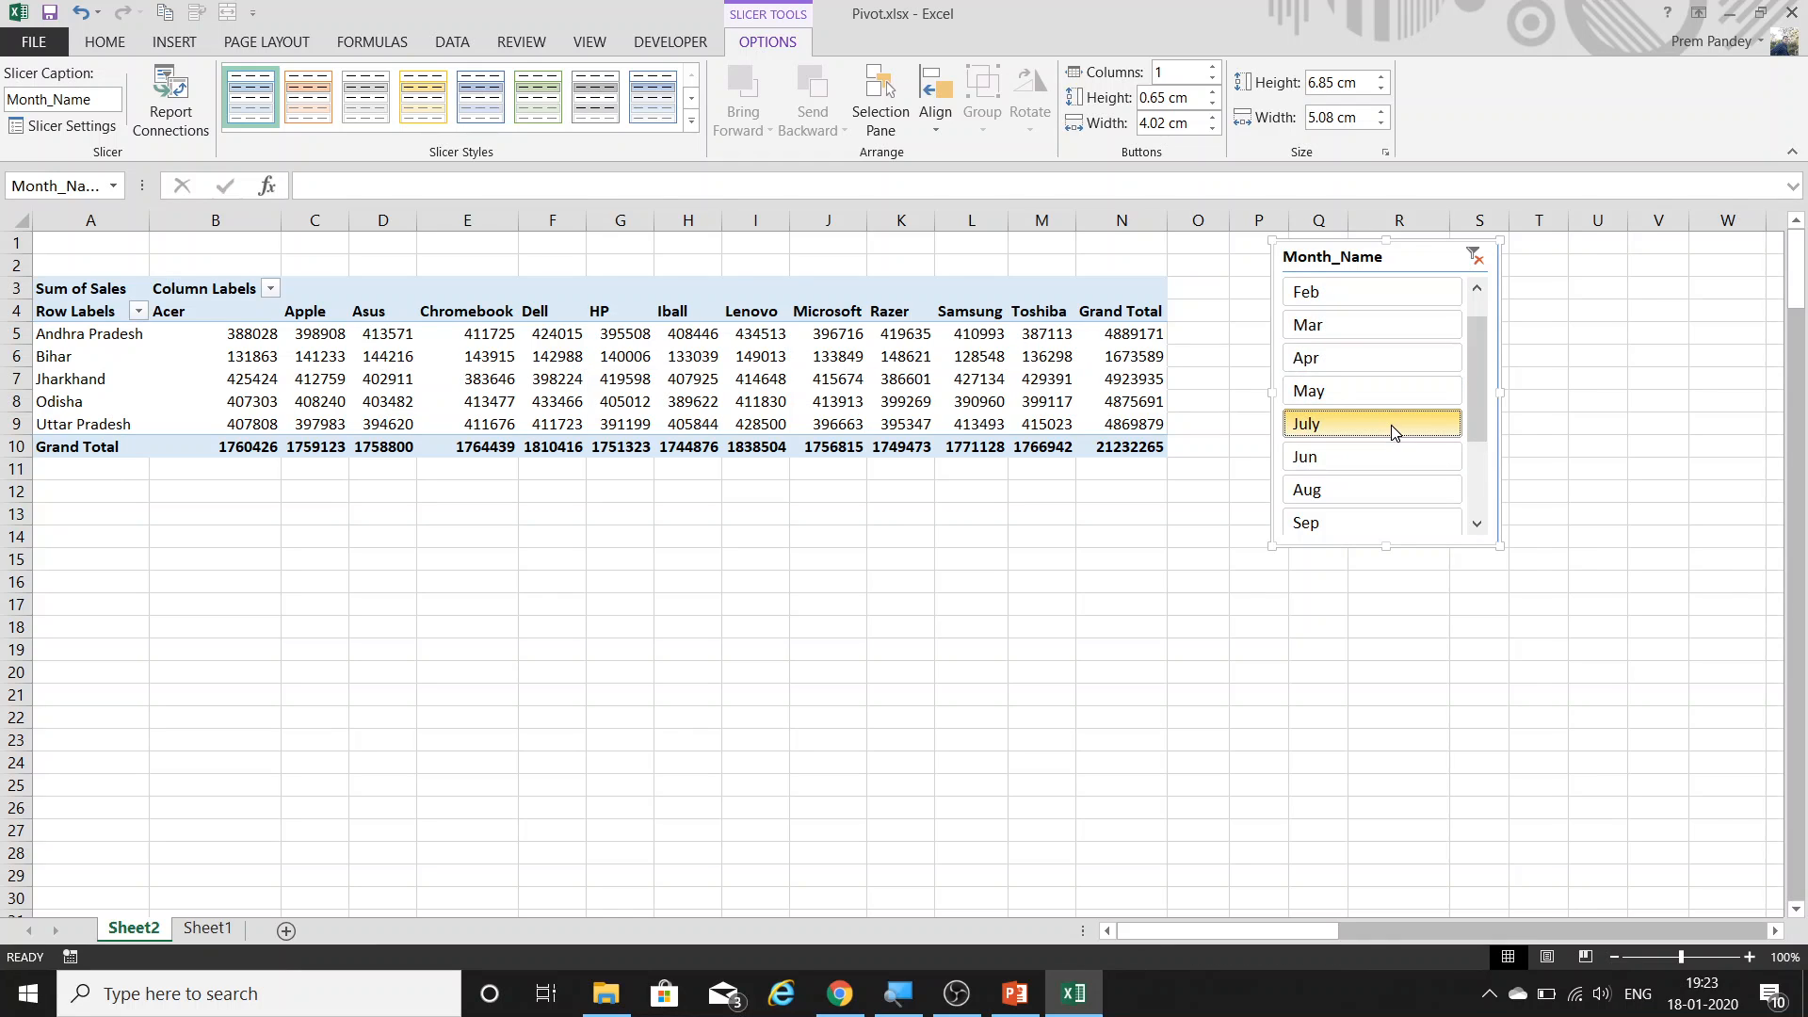
click(1285, 455)
click(1270, 491)
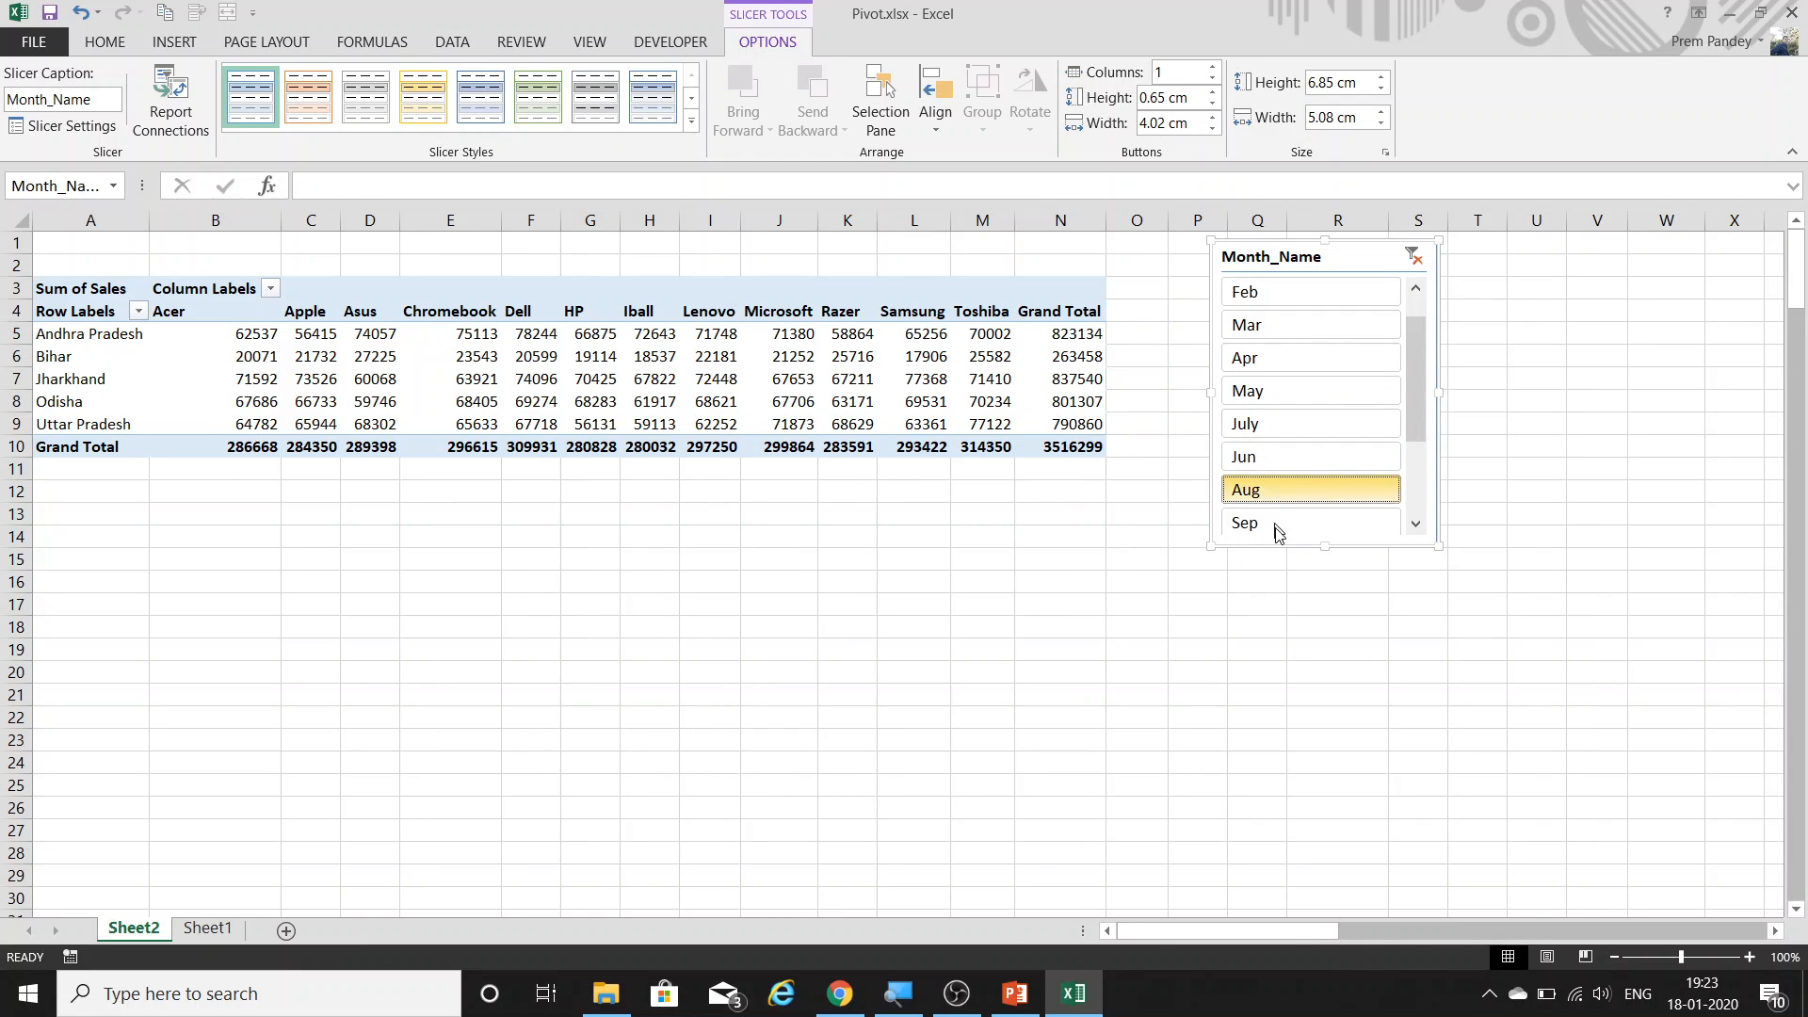
drag(1420, 391, 1420, 463)
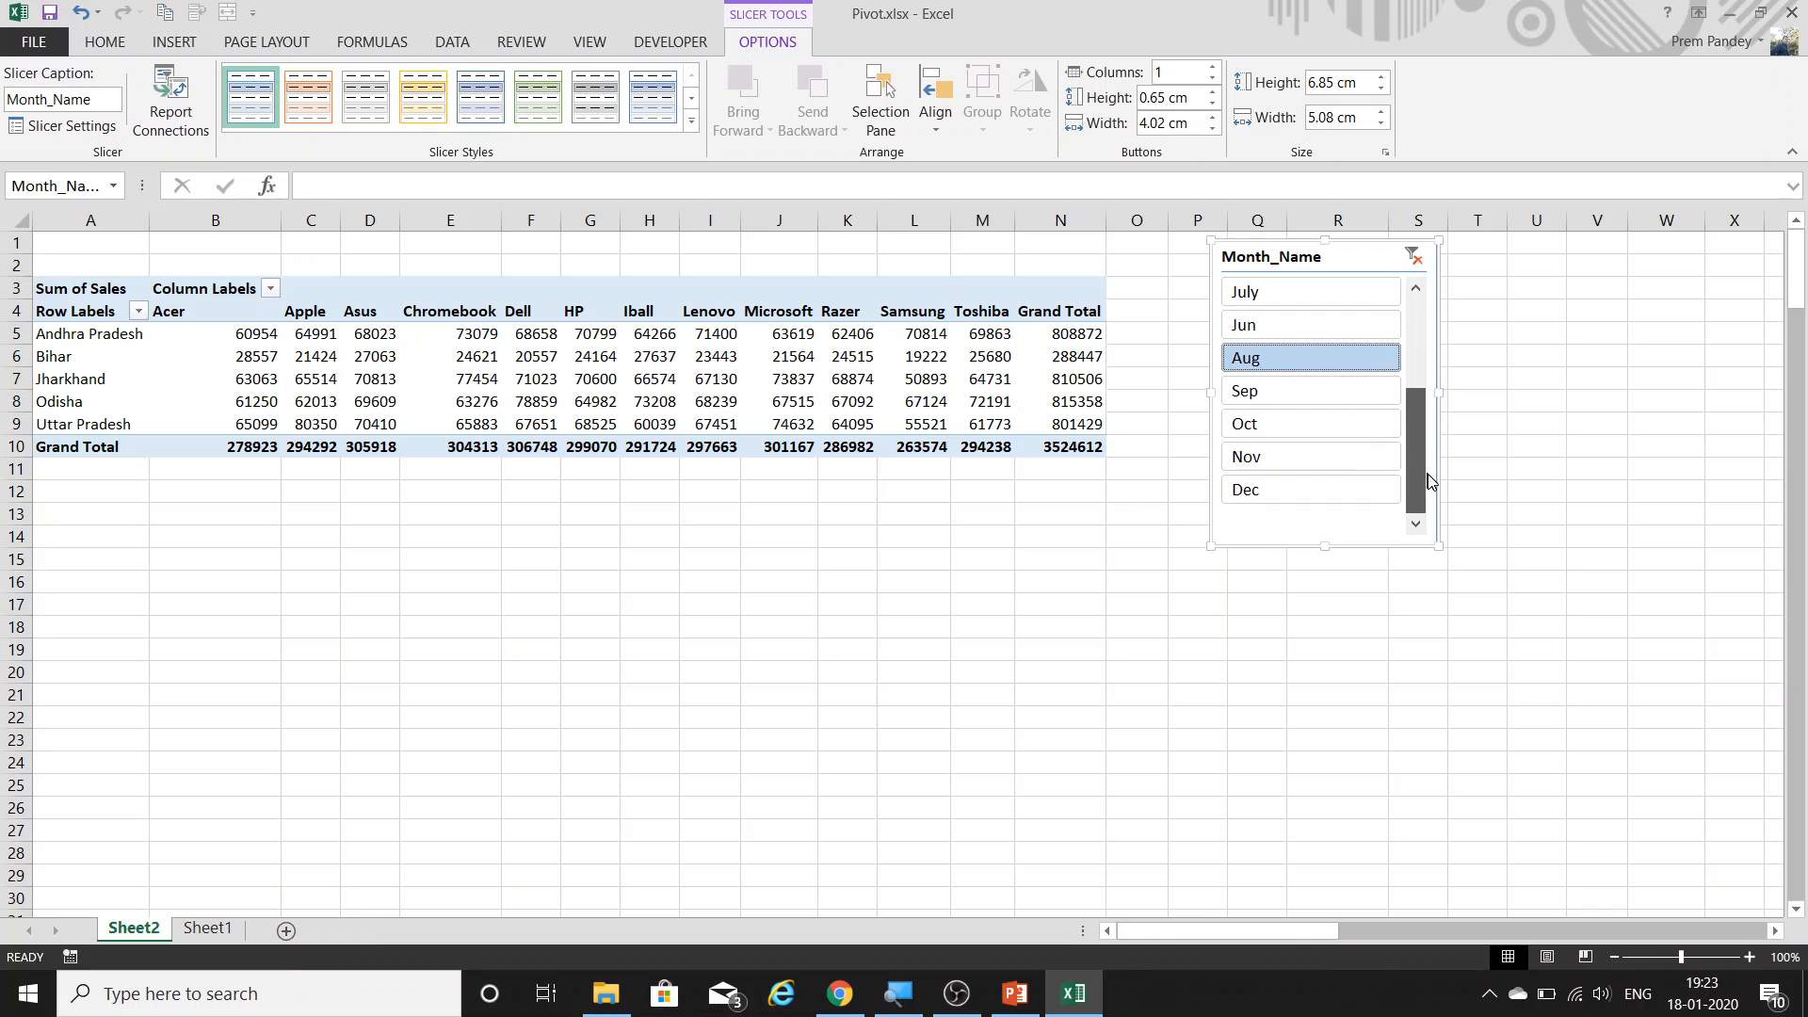
click(1292, 482)
click(1285, 457)
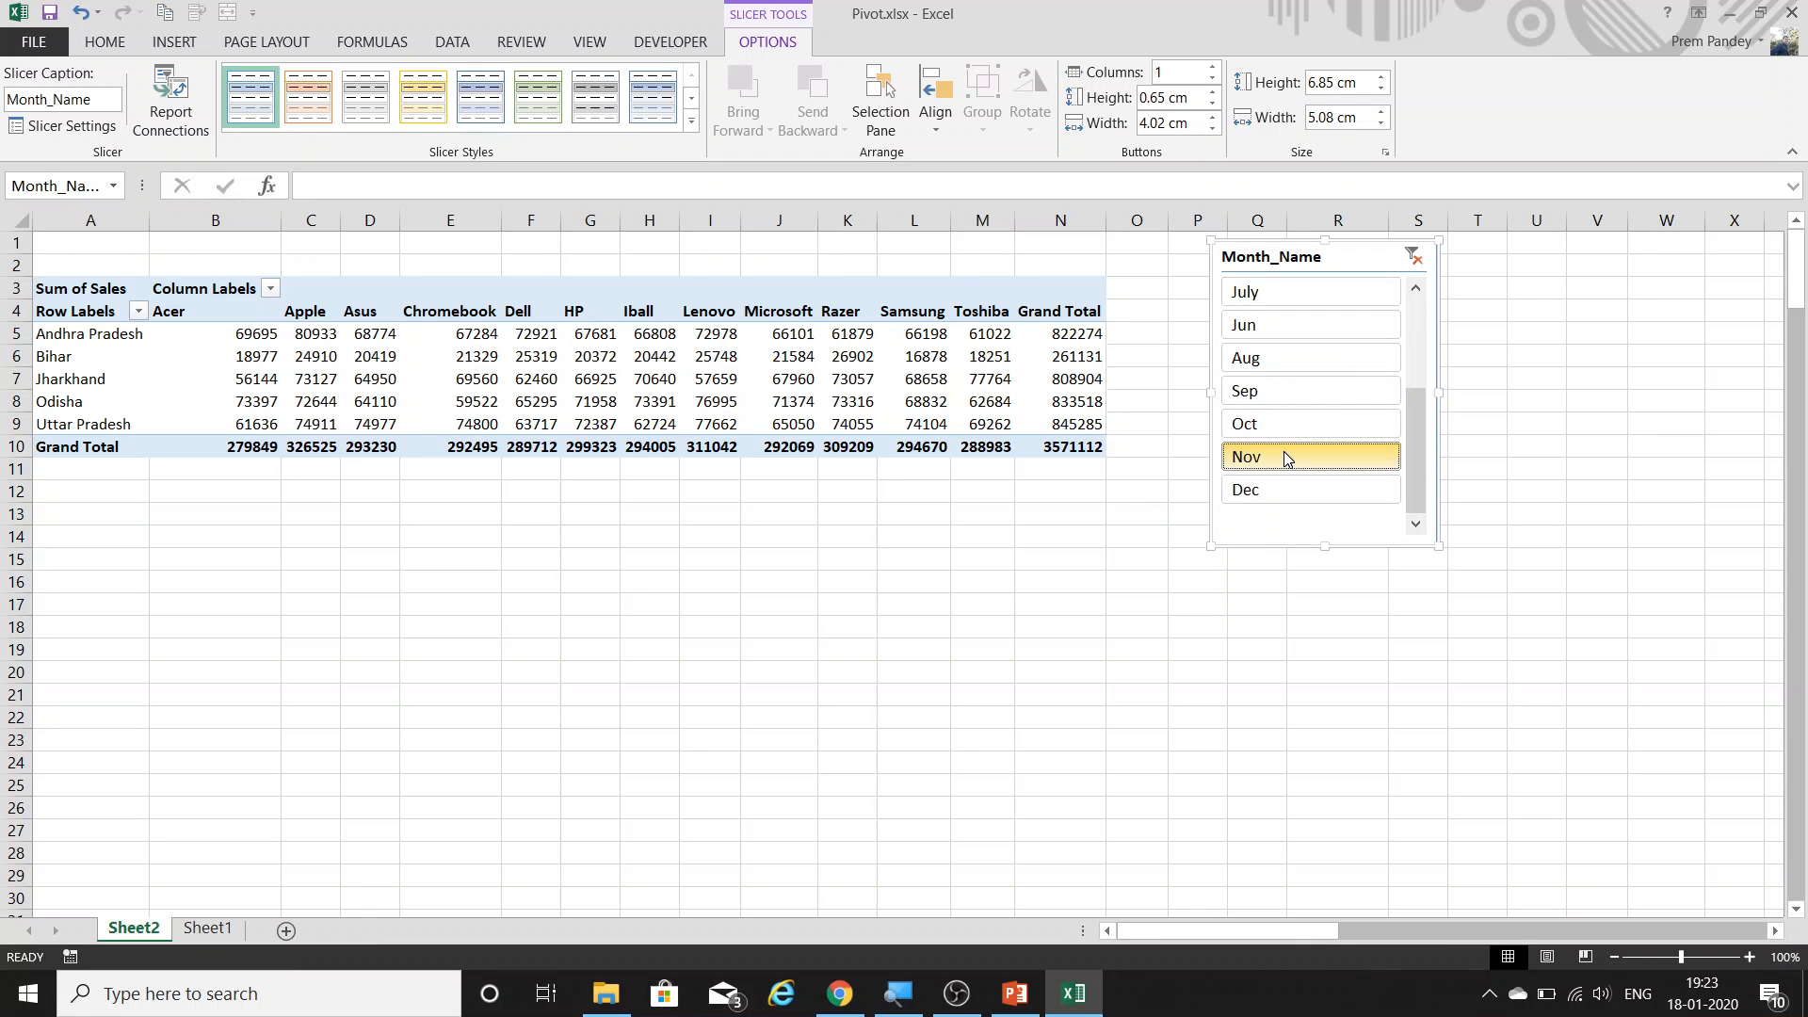
click(1290, 382)
click(1292, 365)
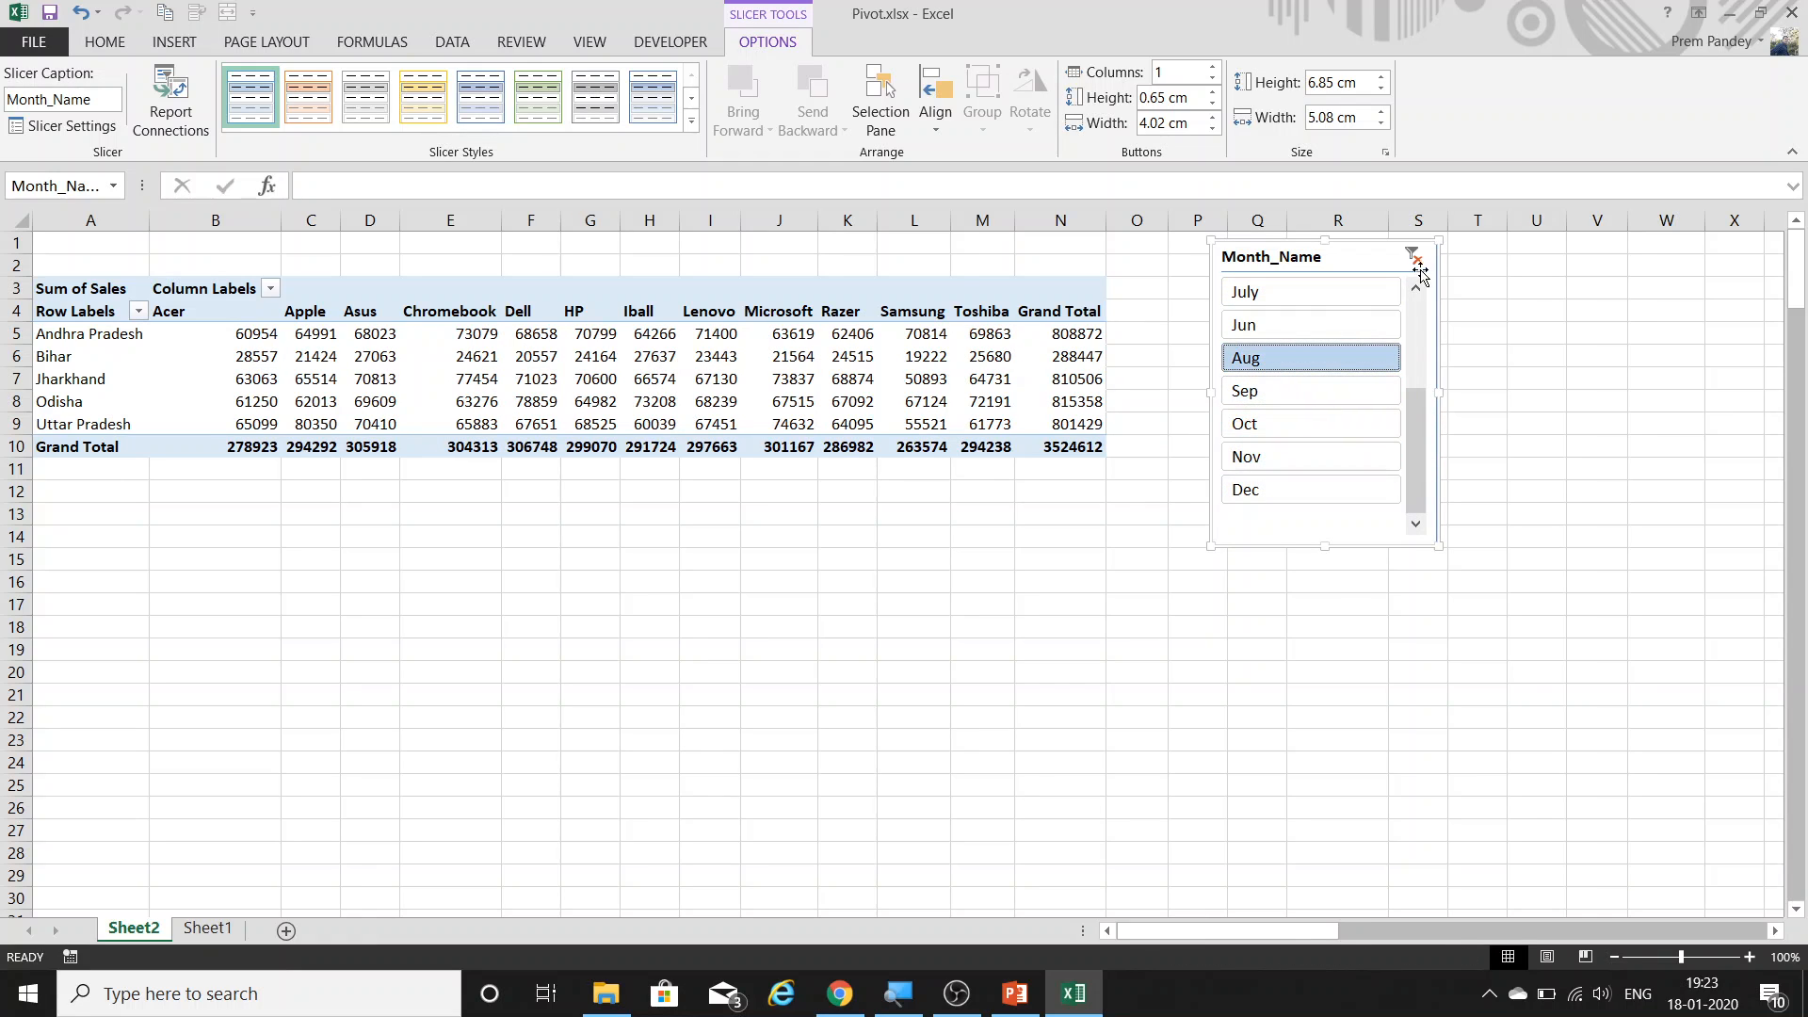
click(1412, 256)
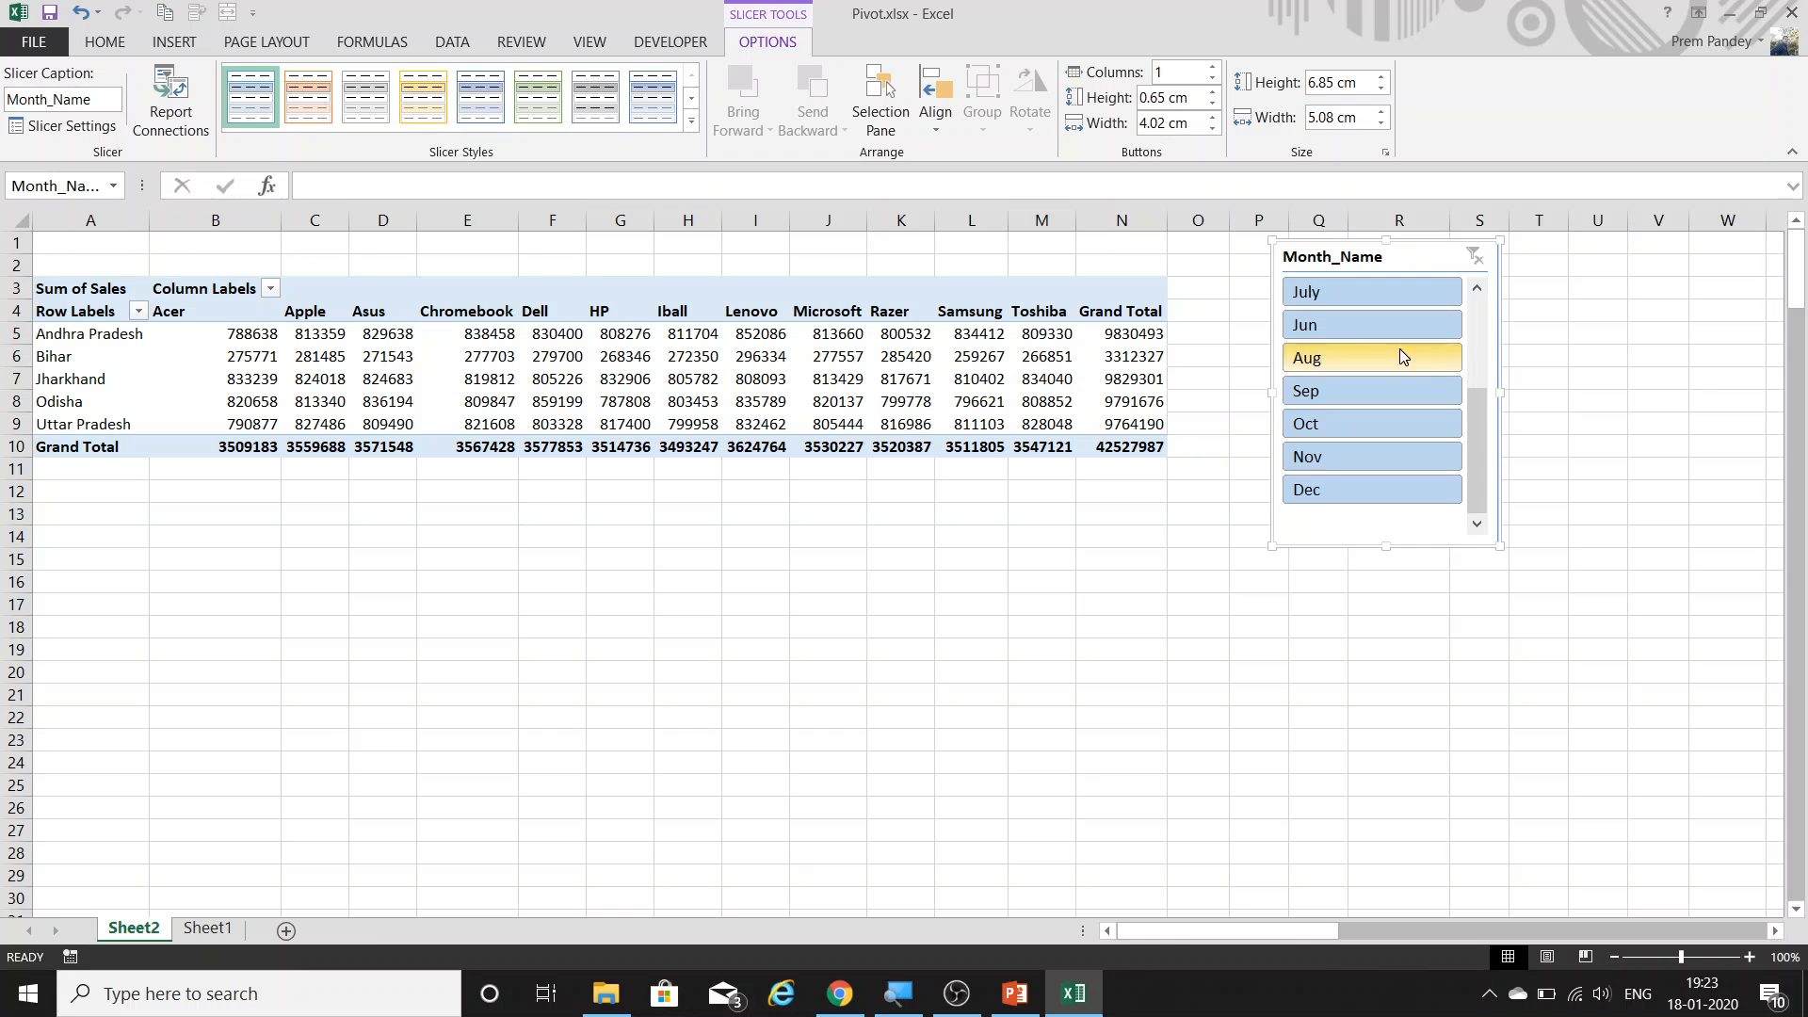
Filter the PivotTable by Aug and finally by July with the slicer, and move the slicer closer to the table.
click(1356, 368)
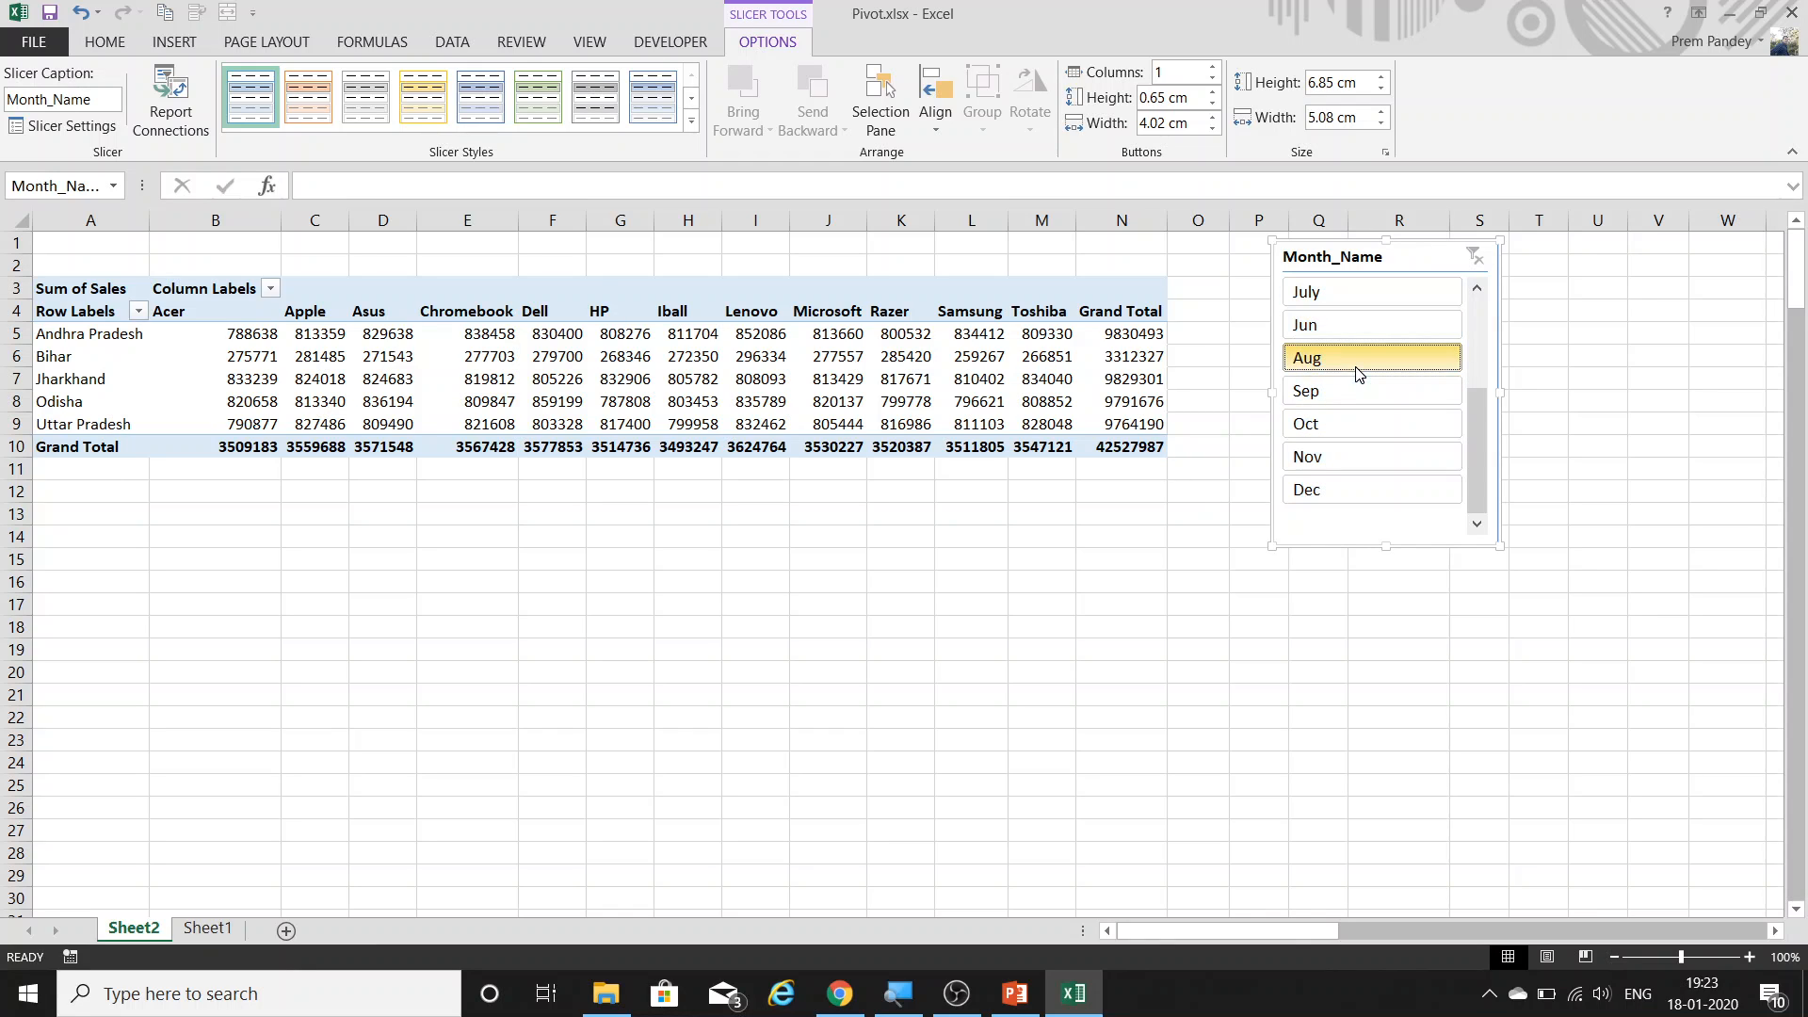
click(1337, 294)
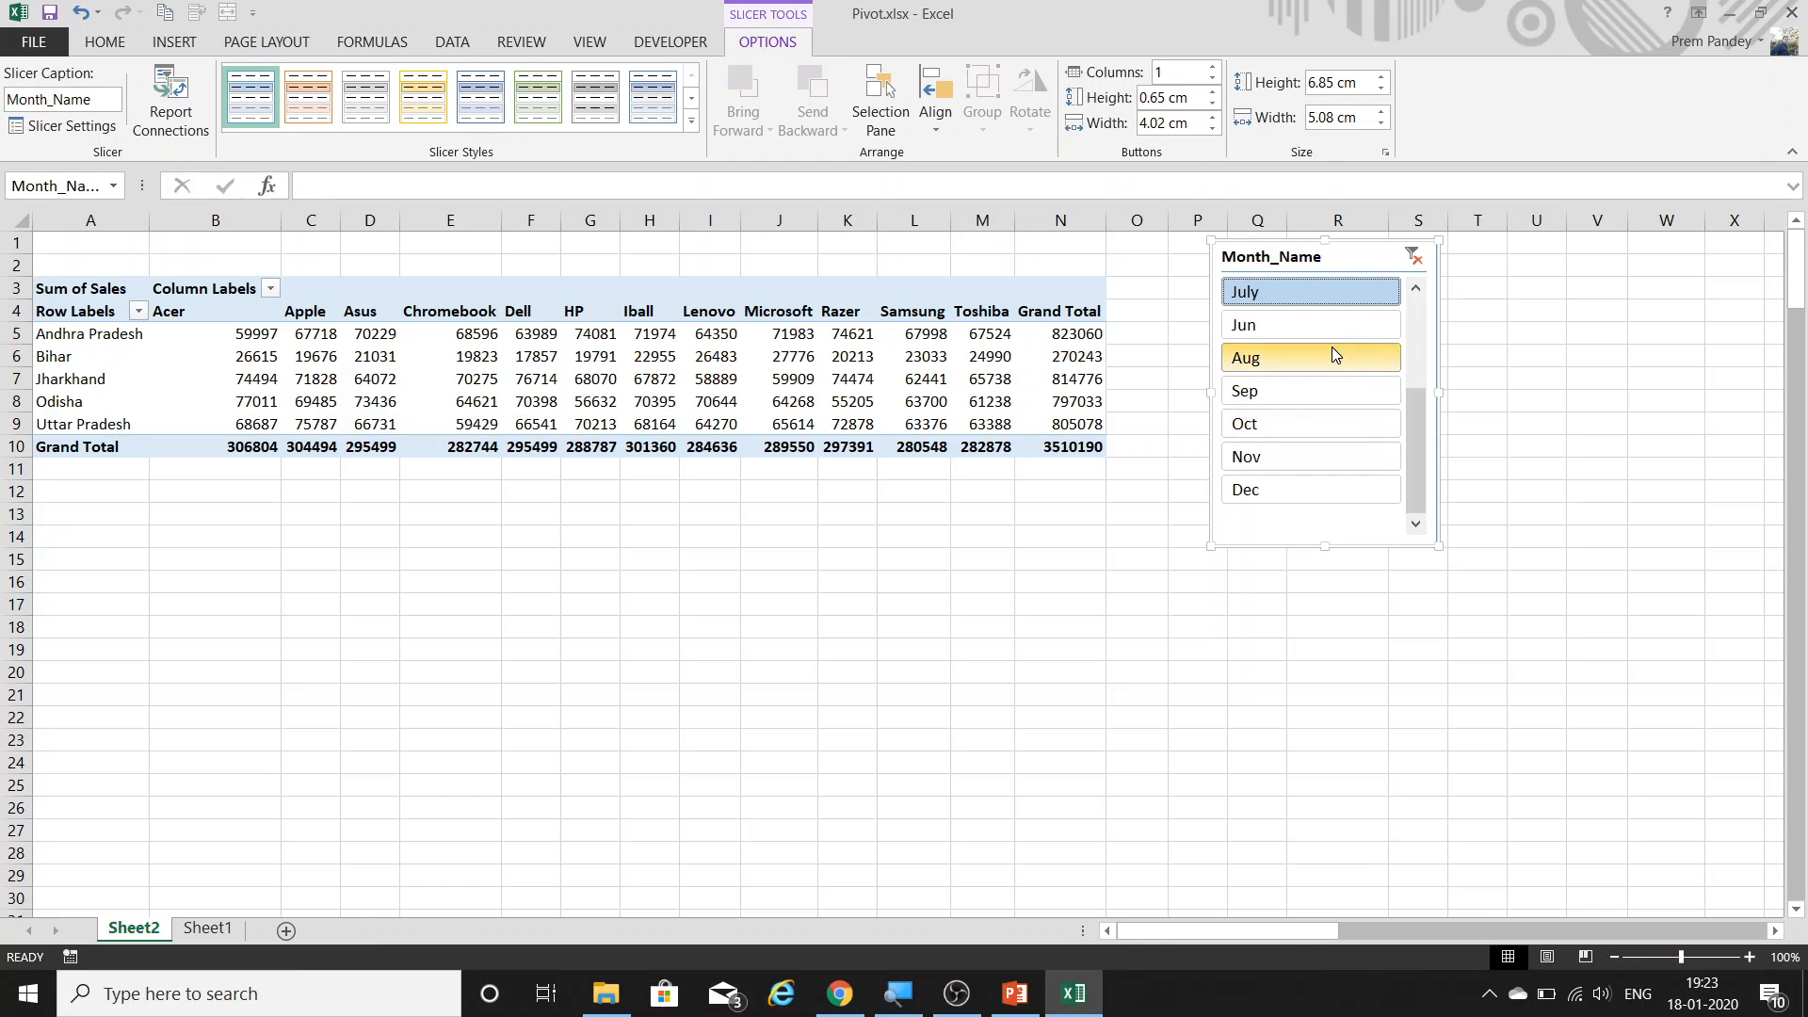
drag(1292, 258, 1215, 284)
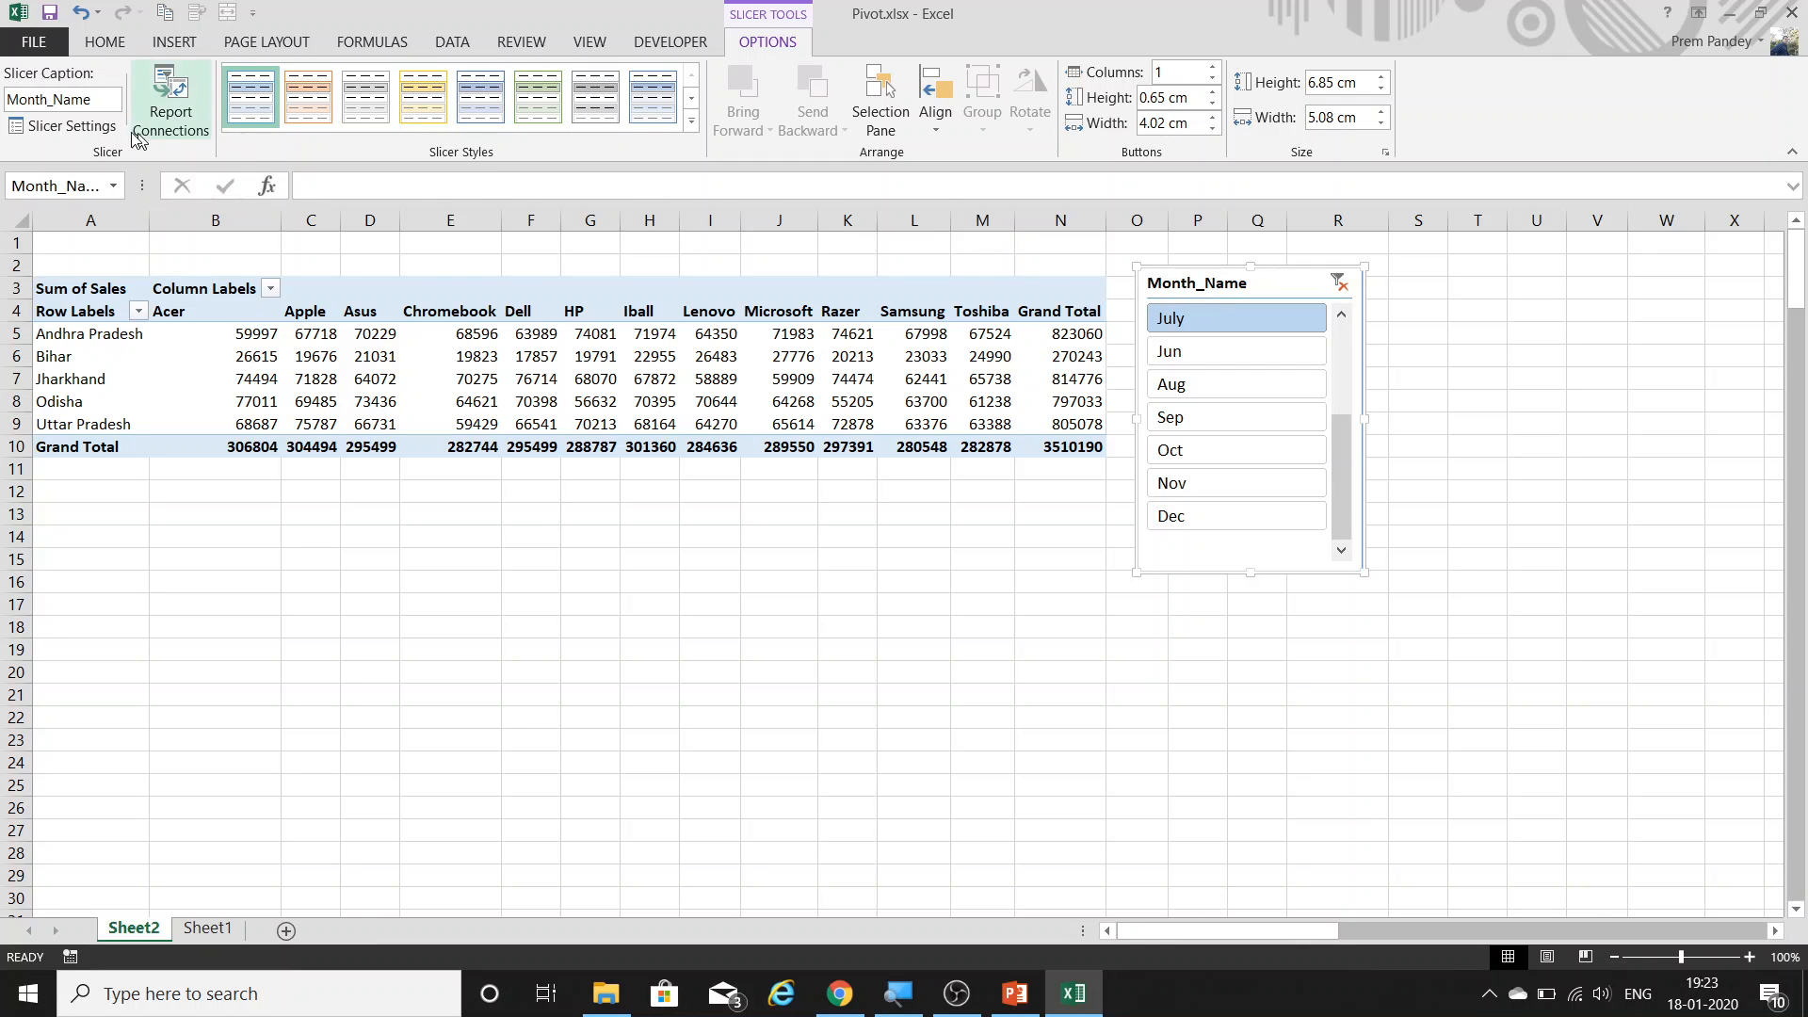
Set the slicer's caption to Month and review its report connections, keeping the Sheet2 PivotTable connected.
click(103, 99)
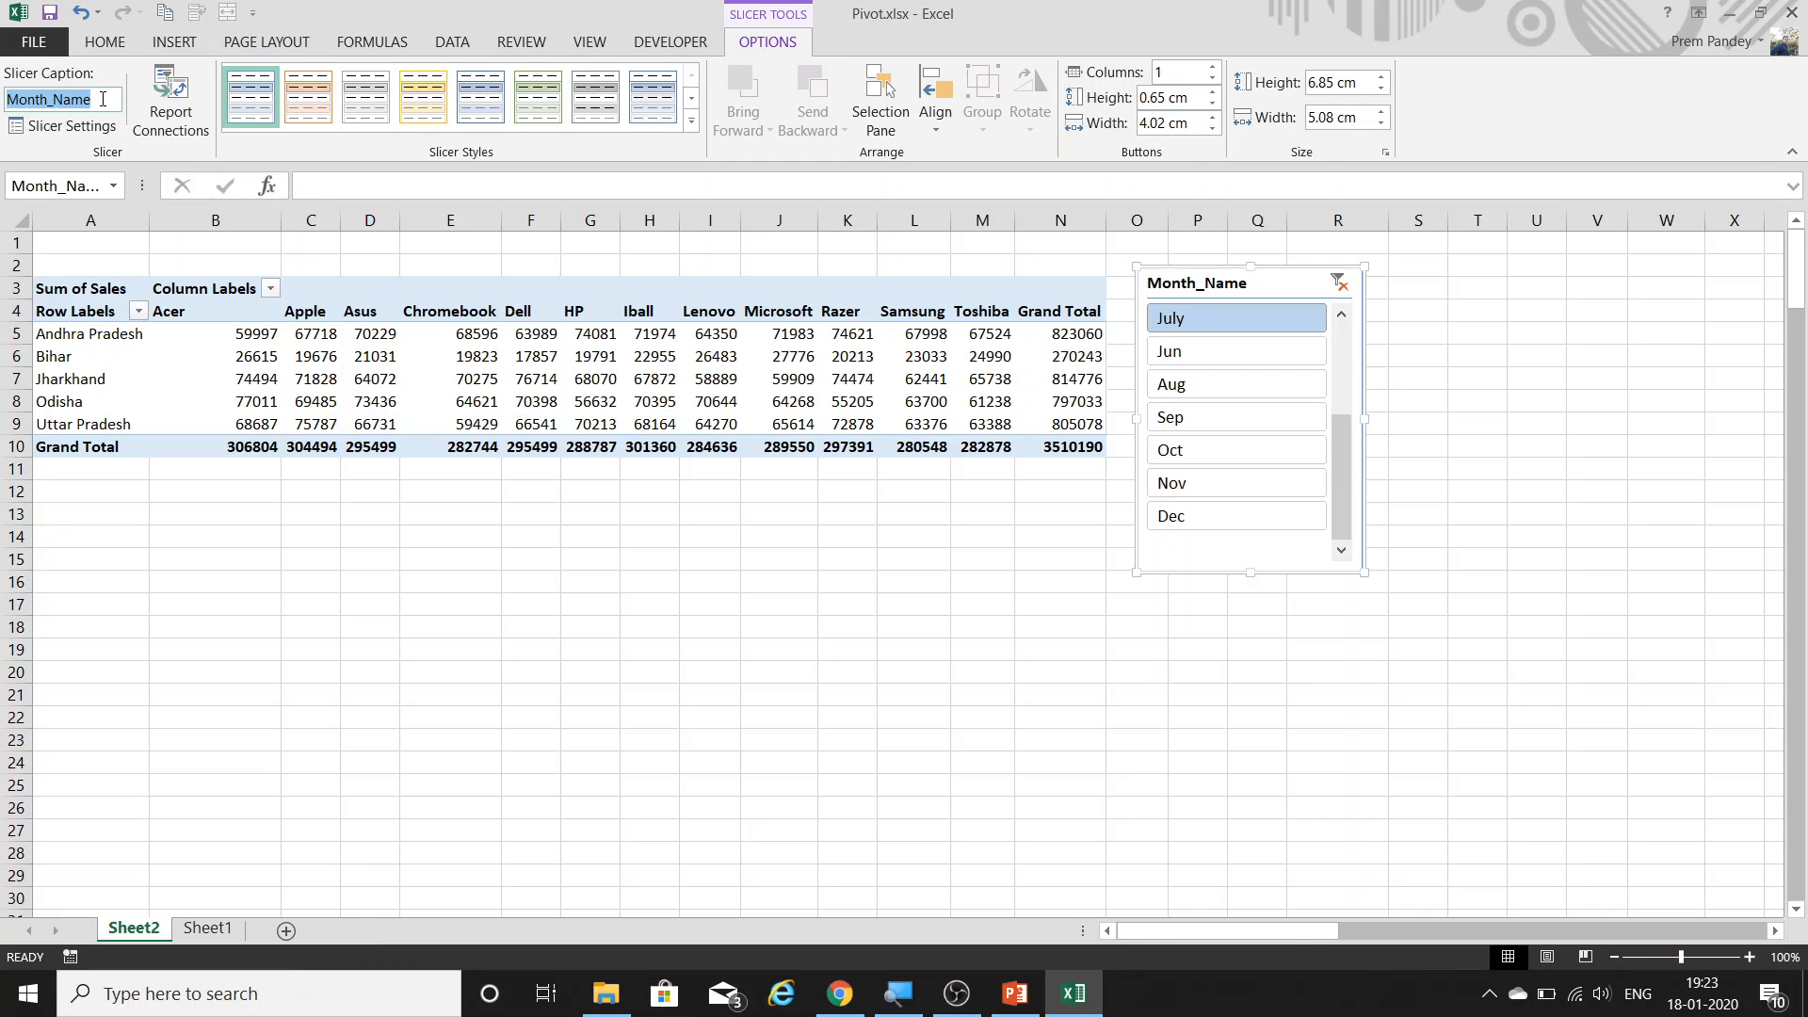
text(M)
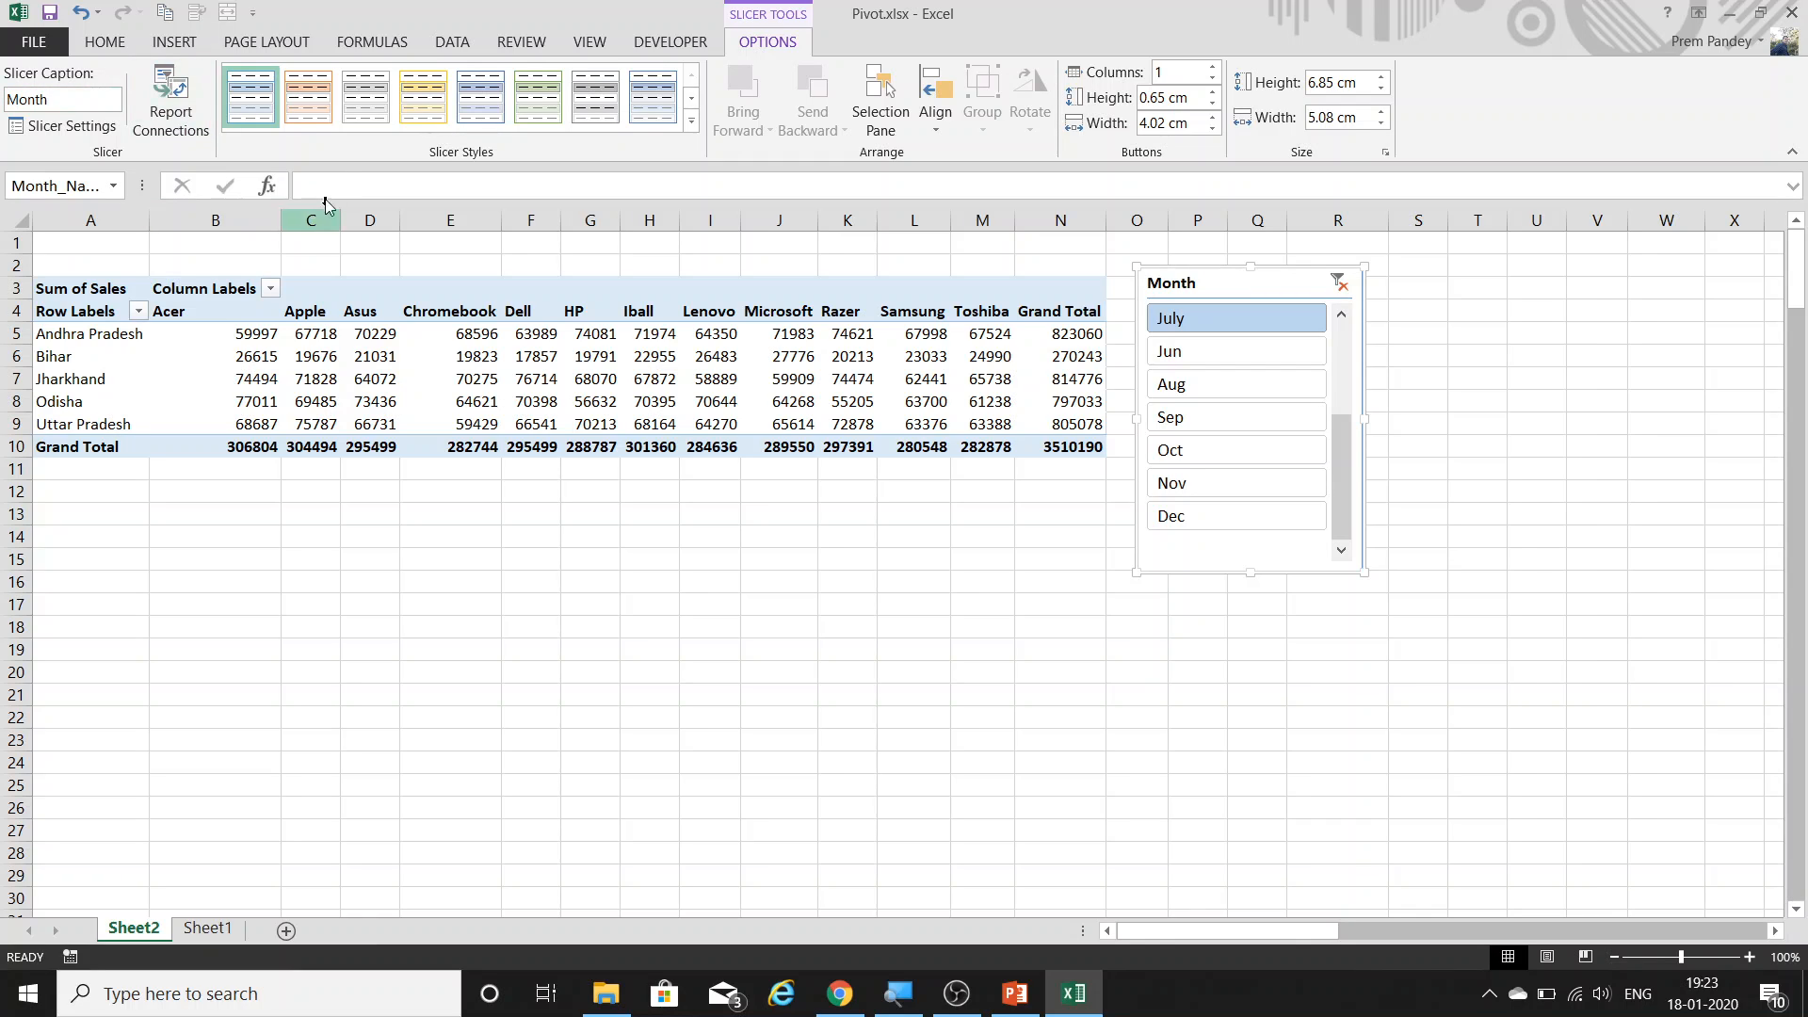
click(171, 95)
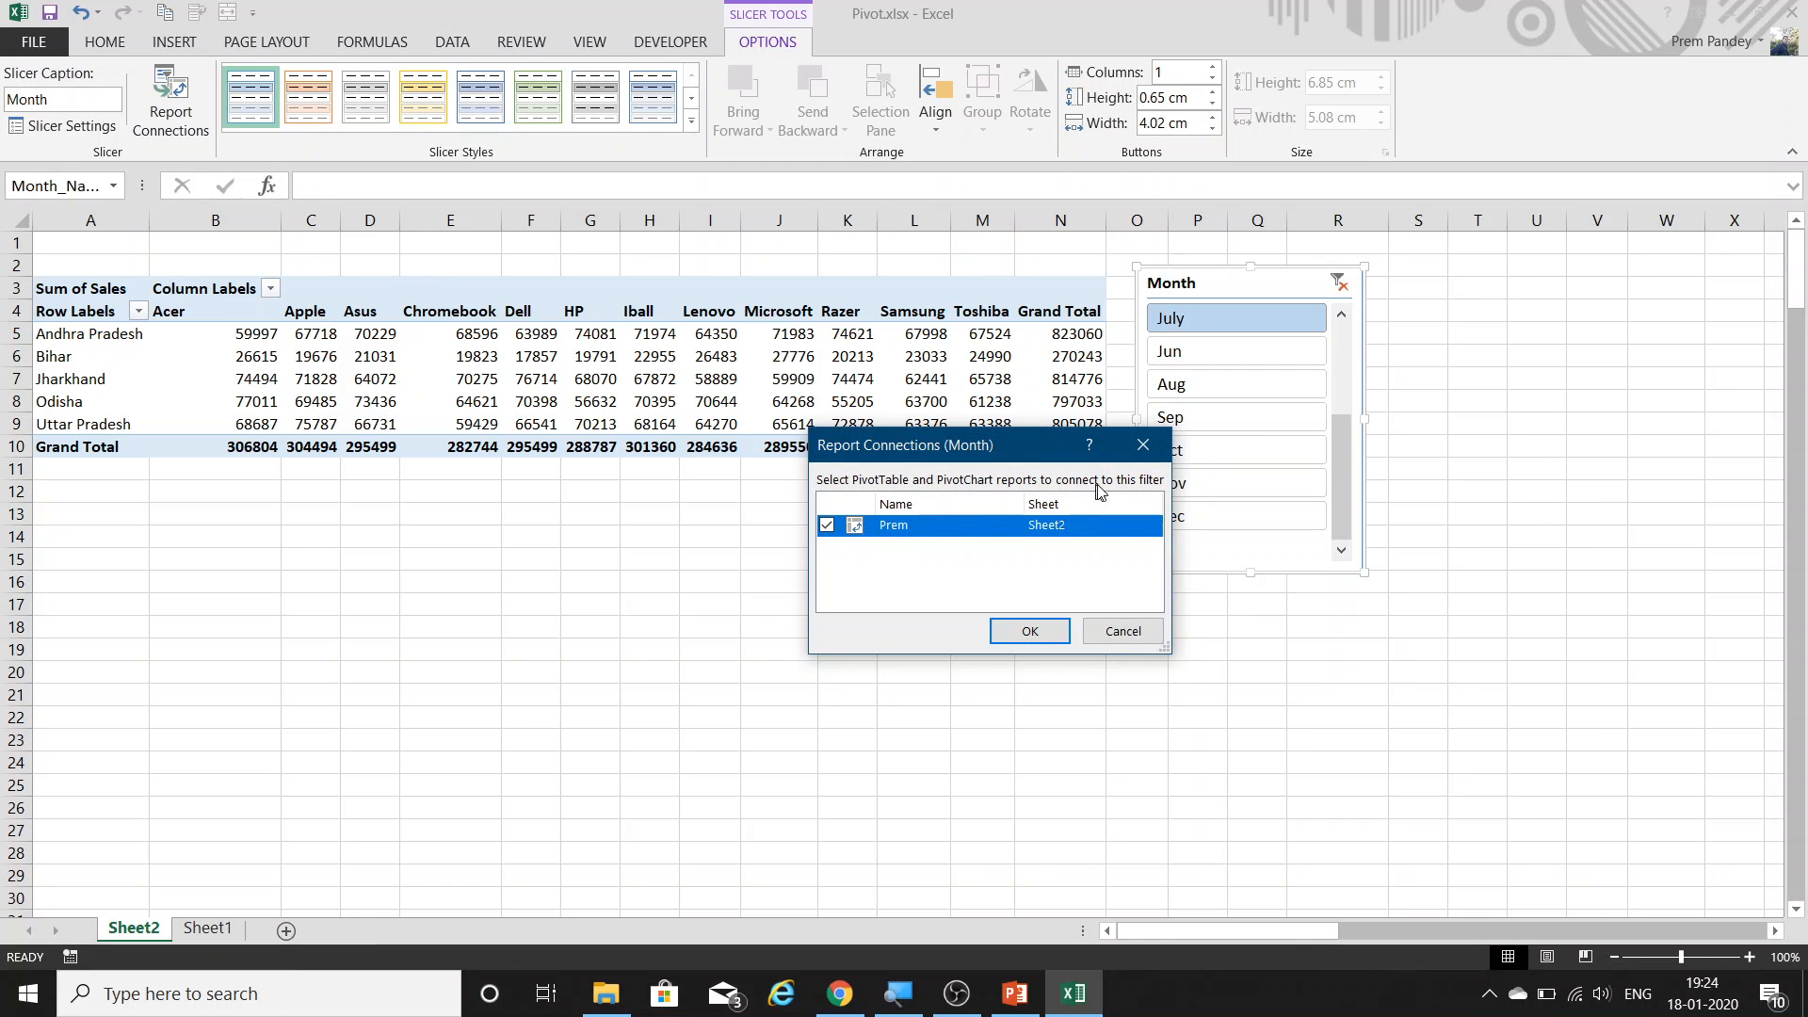
key(Return)
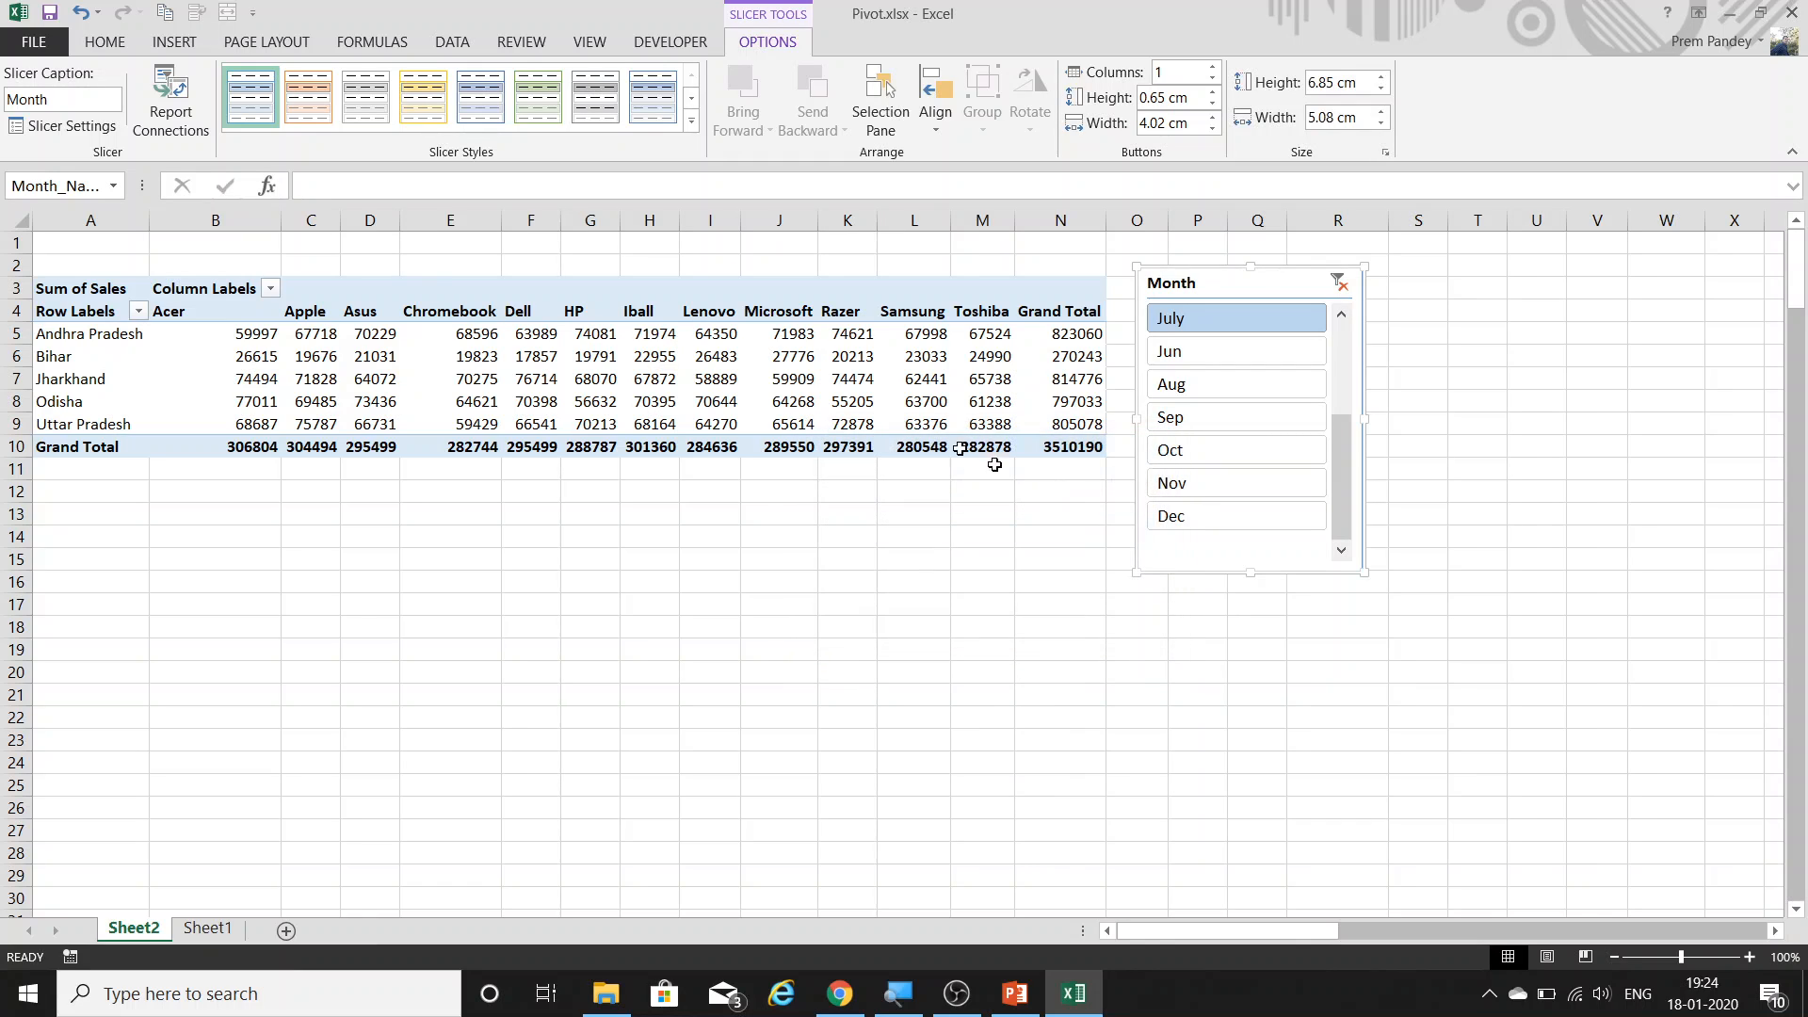
Try several colour styles on the Month slicer, finishing with the plain grey one.
click(309, 96)
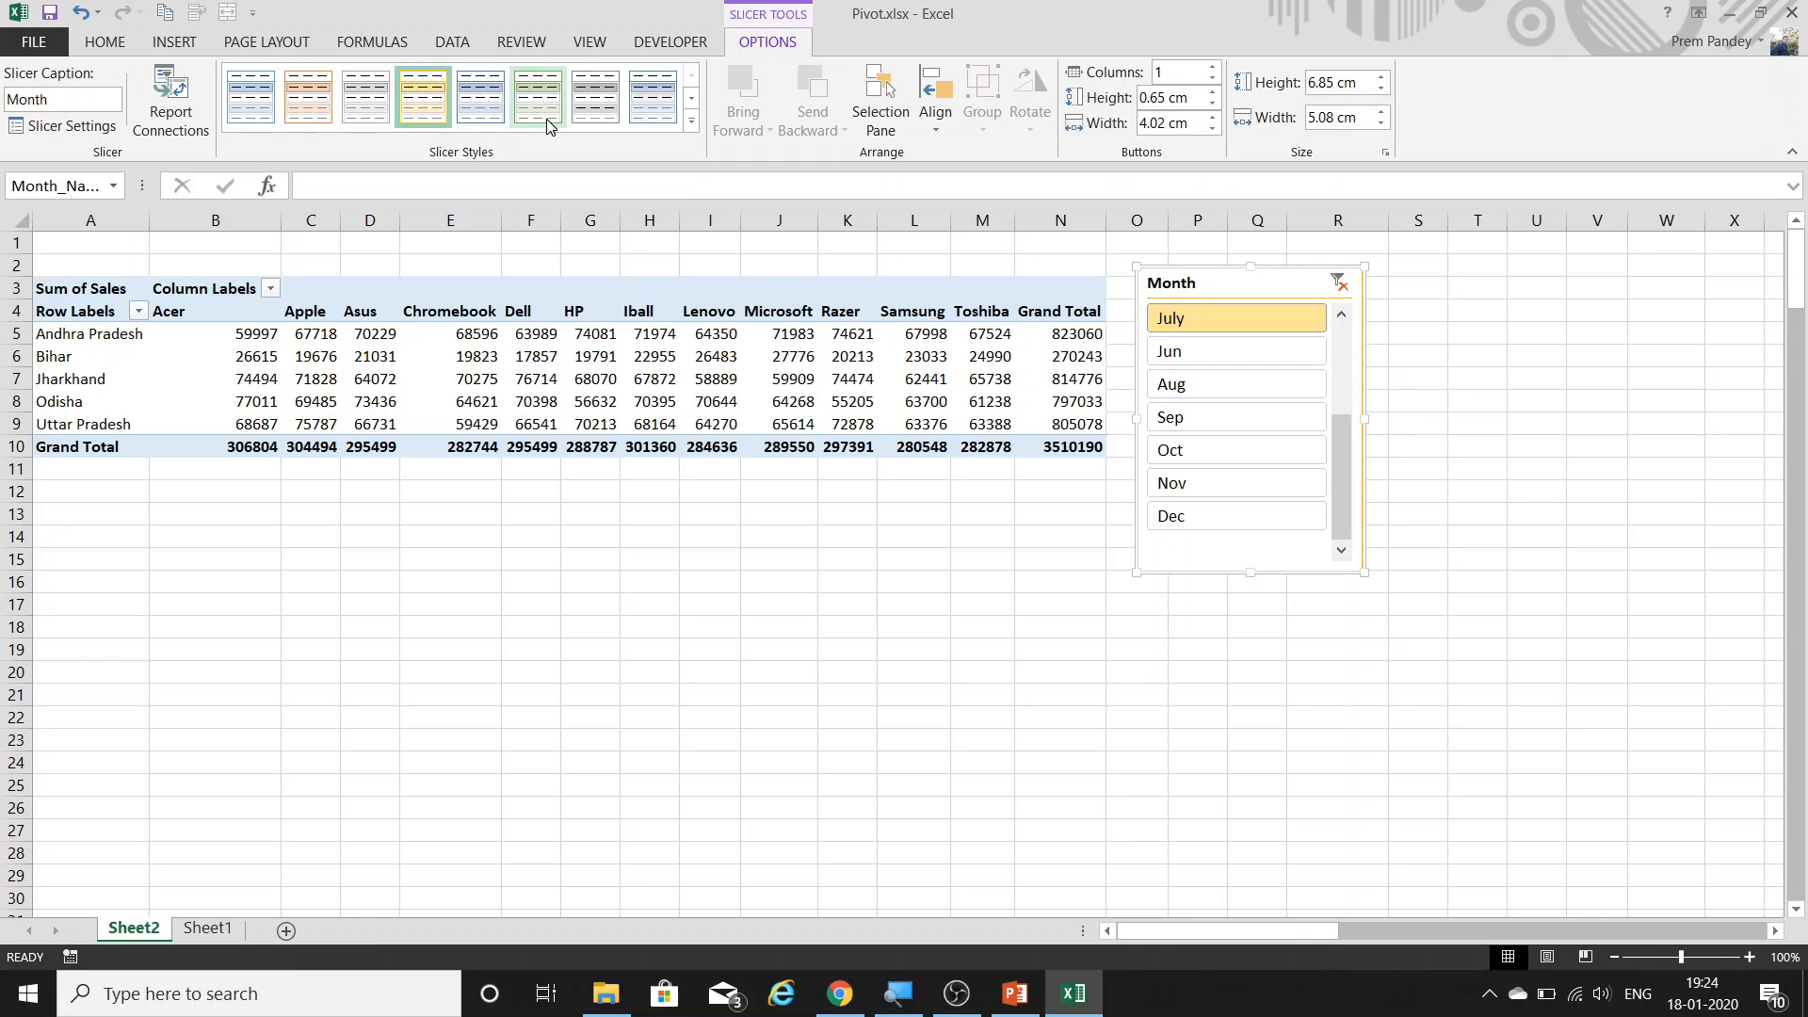
click(650, 99)
click(595, 98)
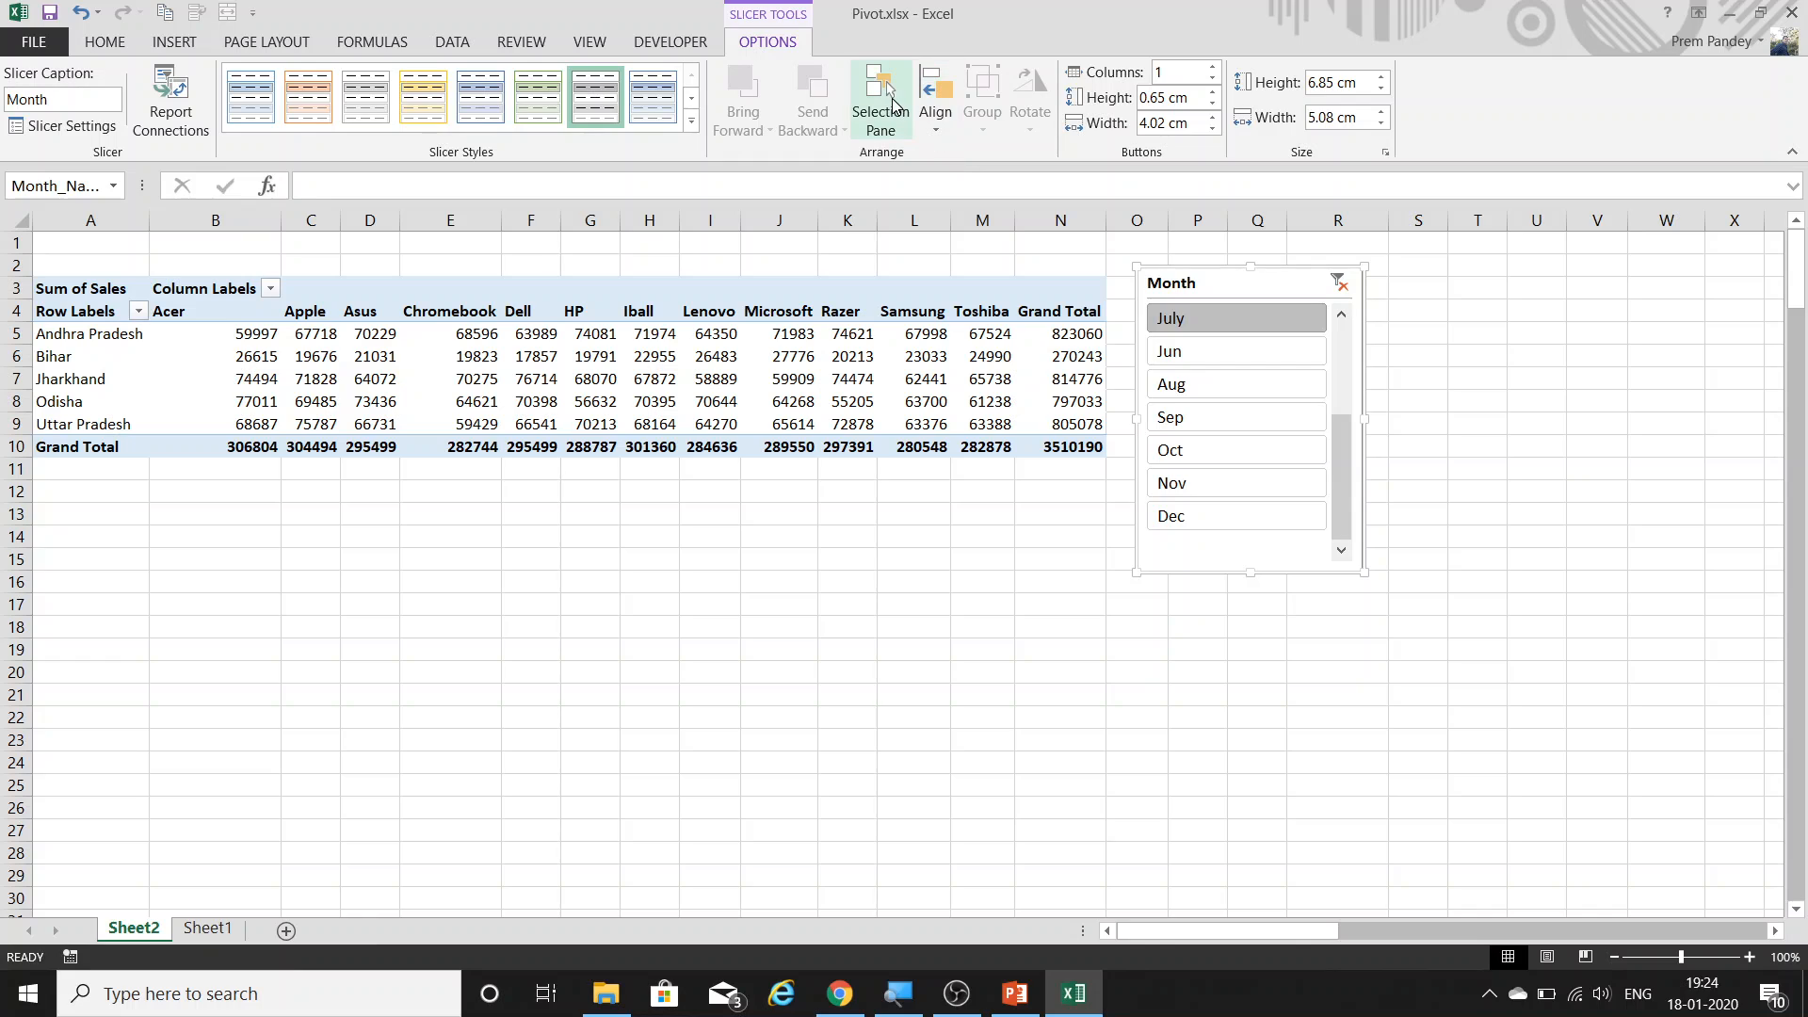
Open the Selection pane, select Month_Name in its object list, and review the slicer's alignment options.
click(876, 117)
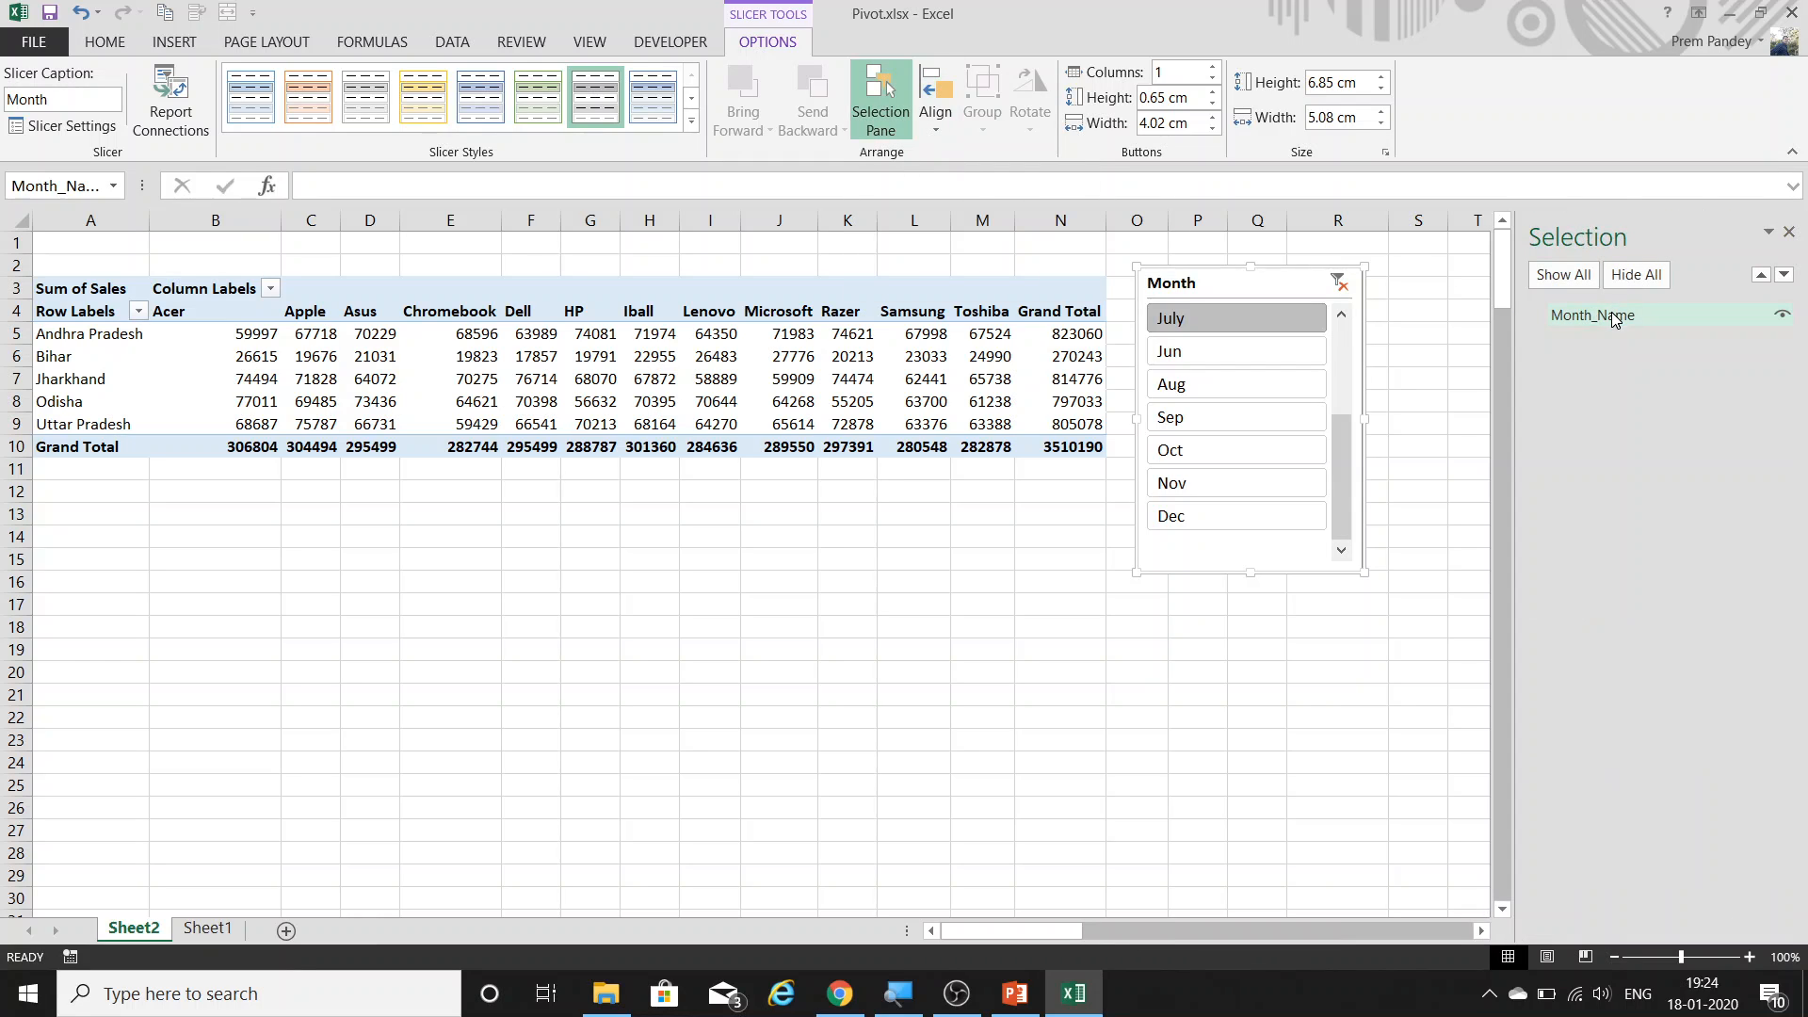
click(1615, 317)
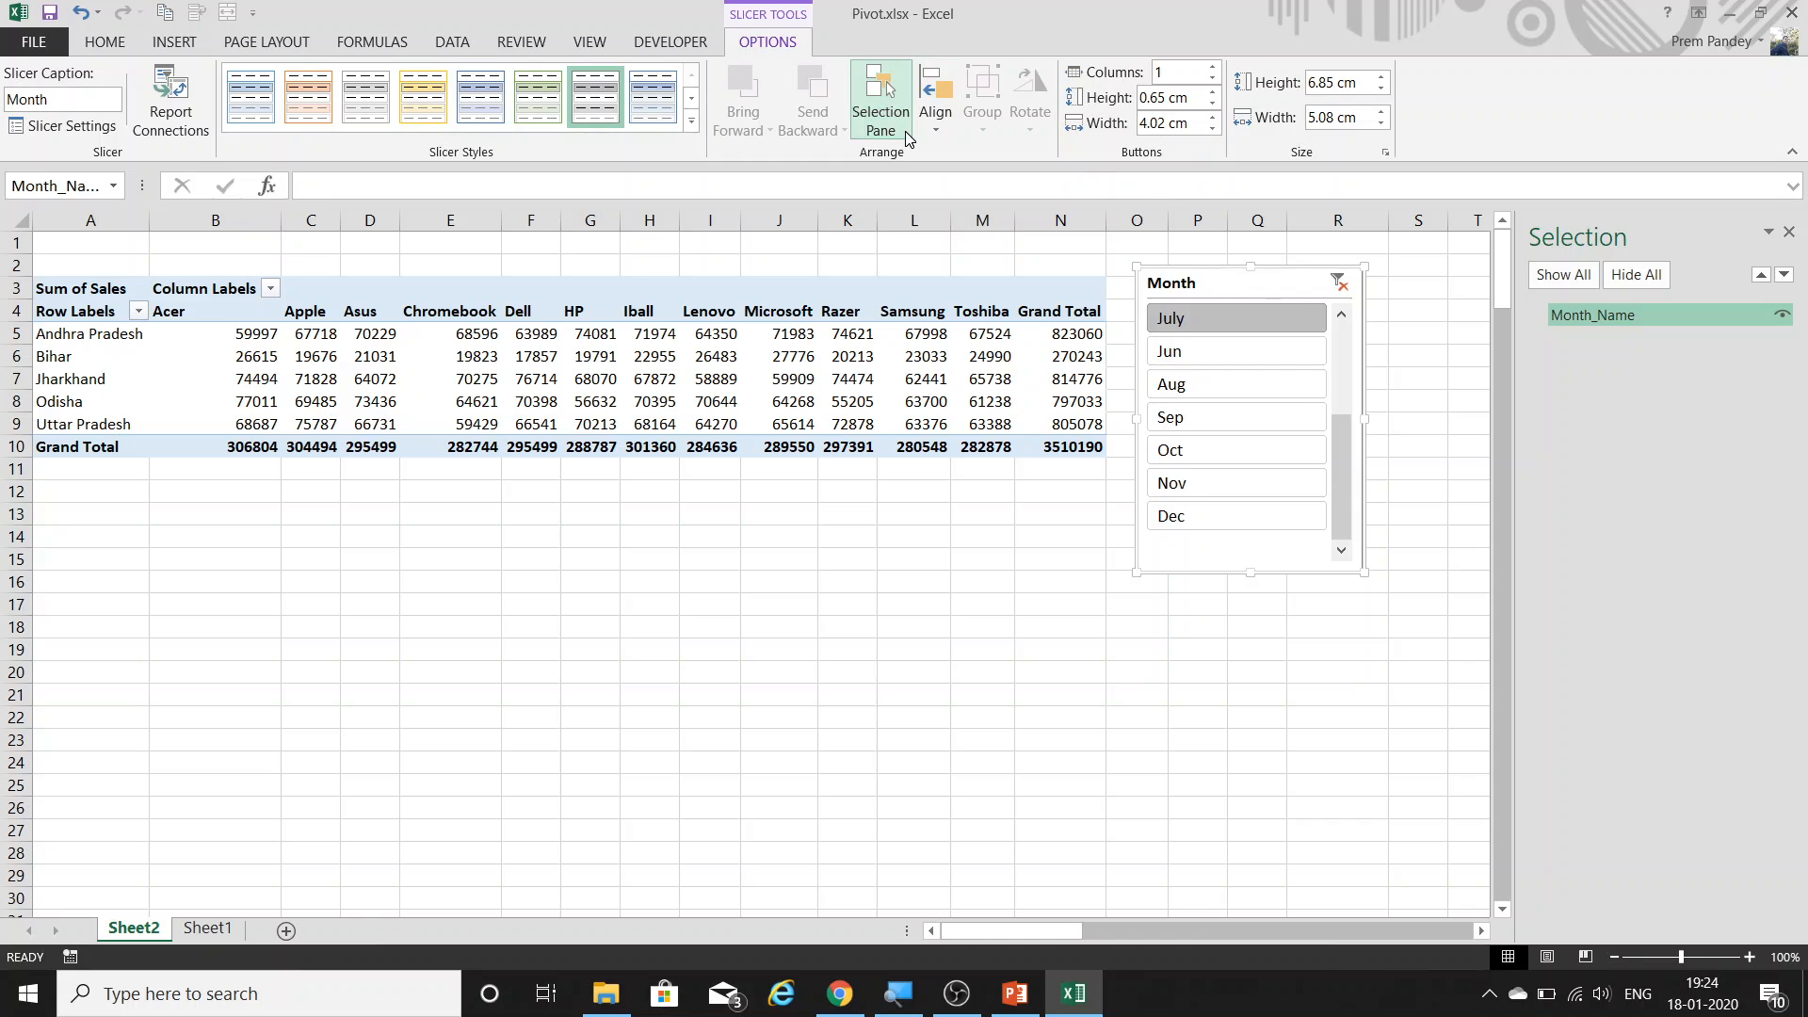
click(935, 130)
click(821, 400)
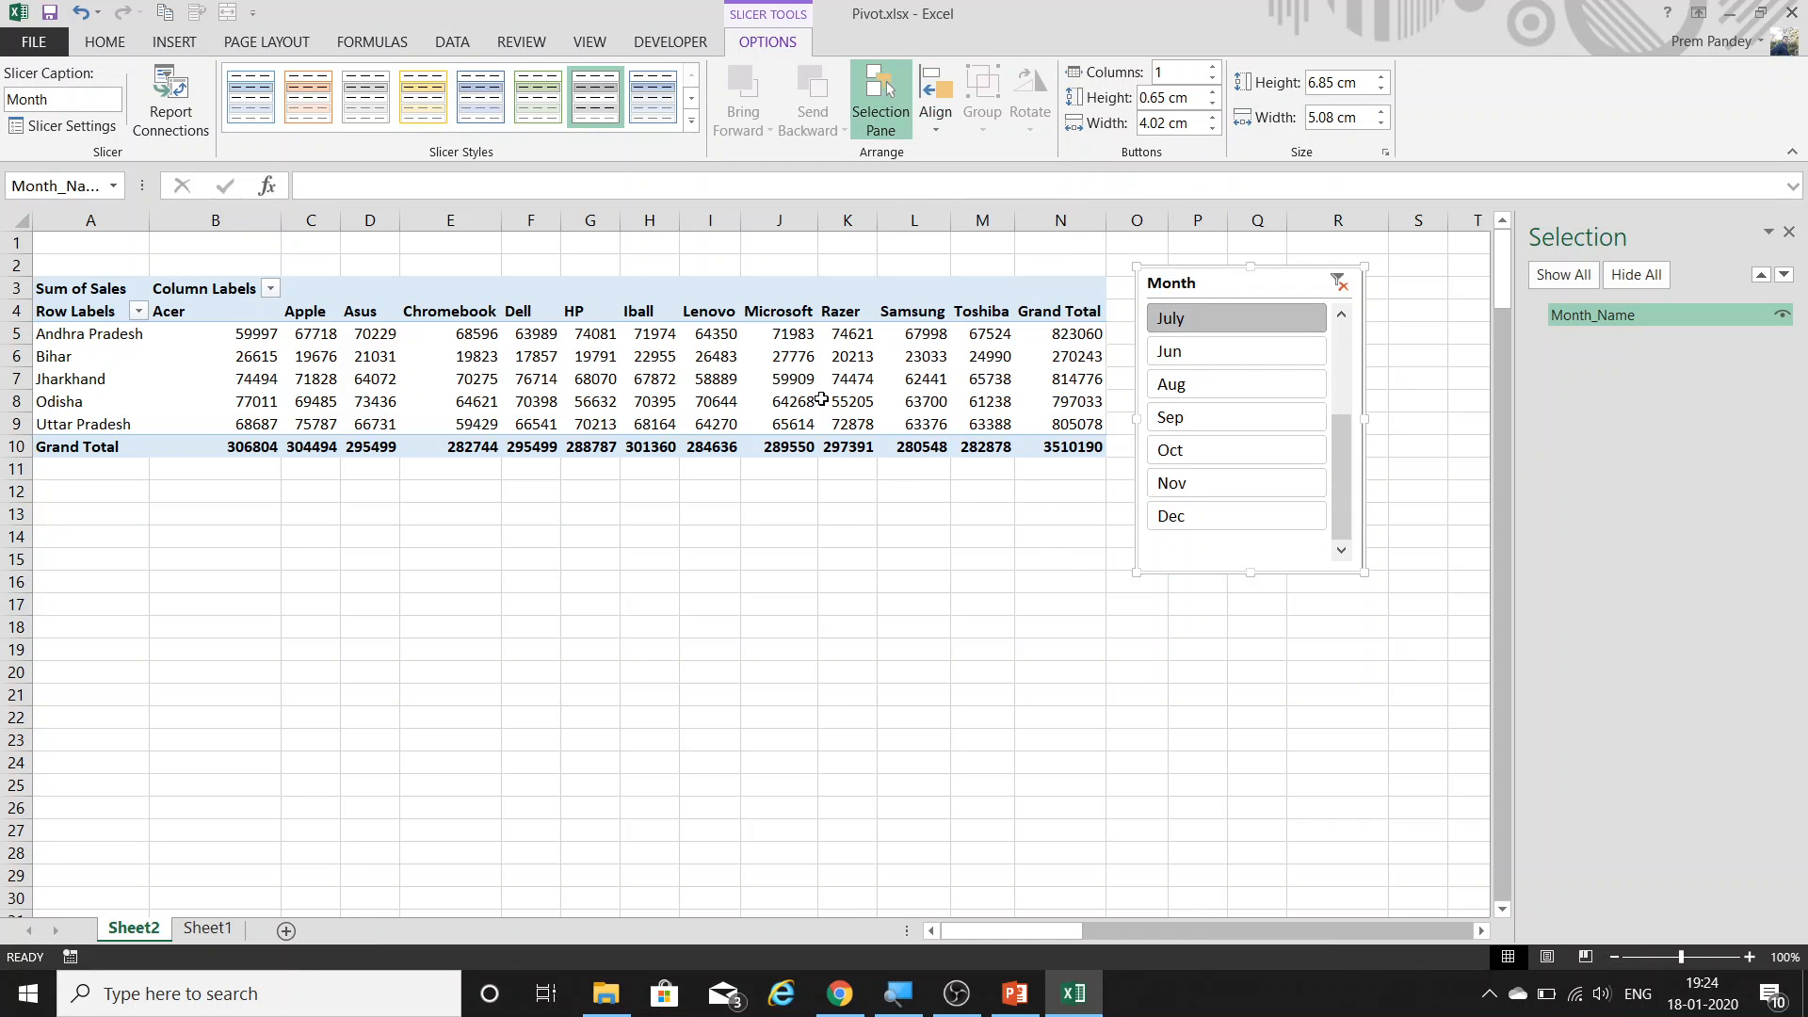
click(946, 129)
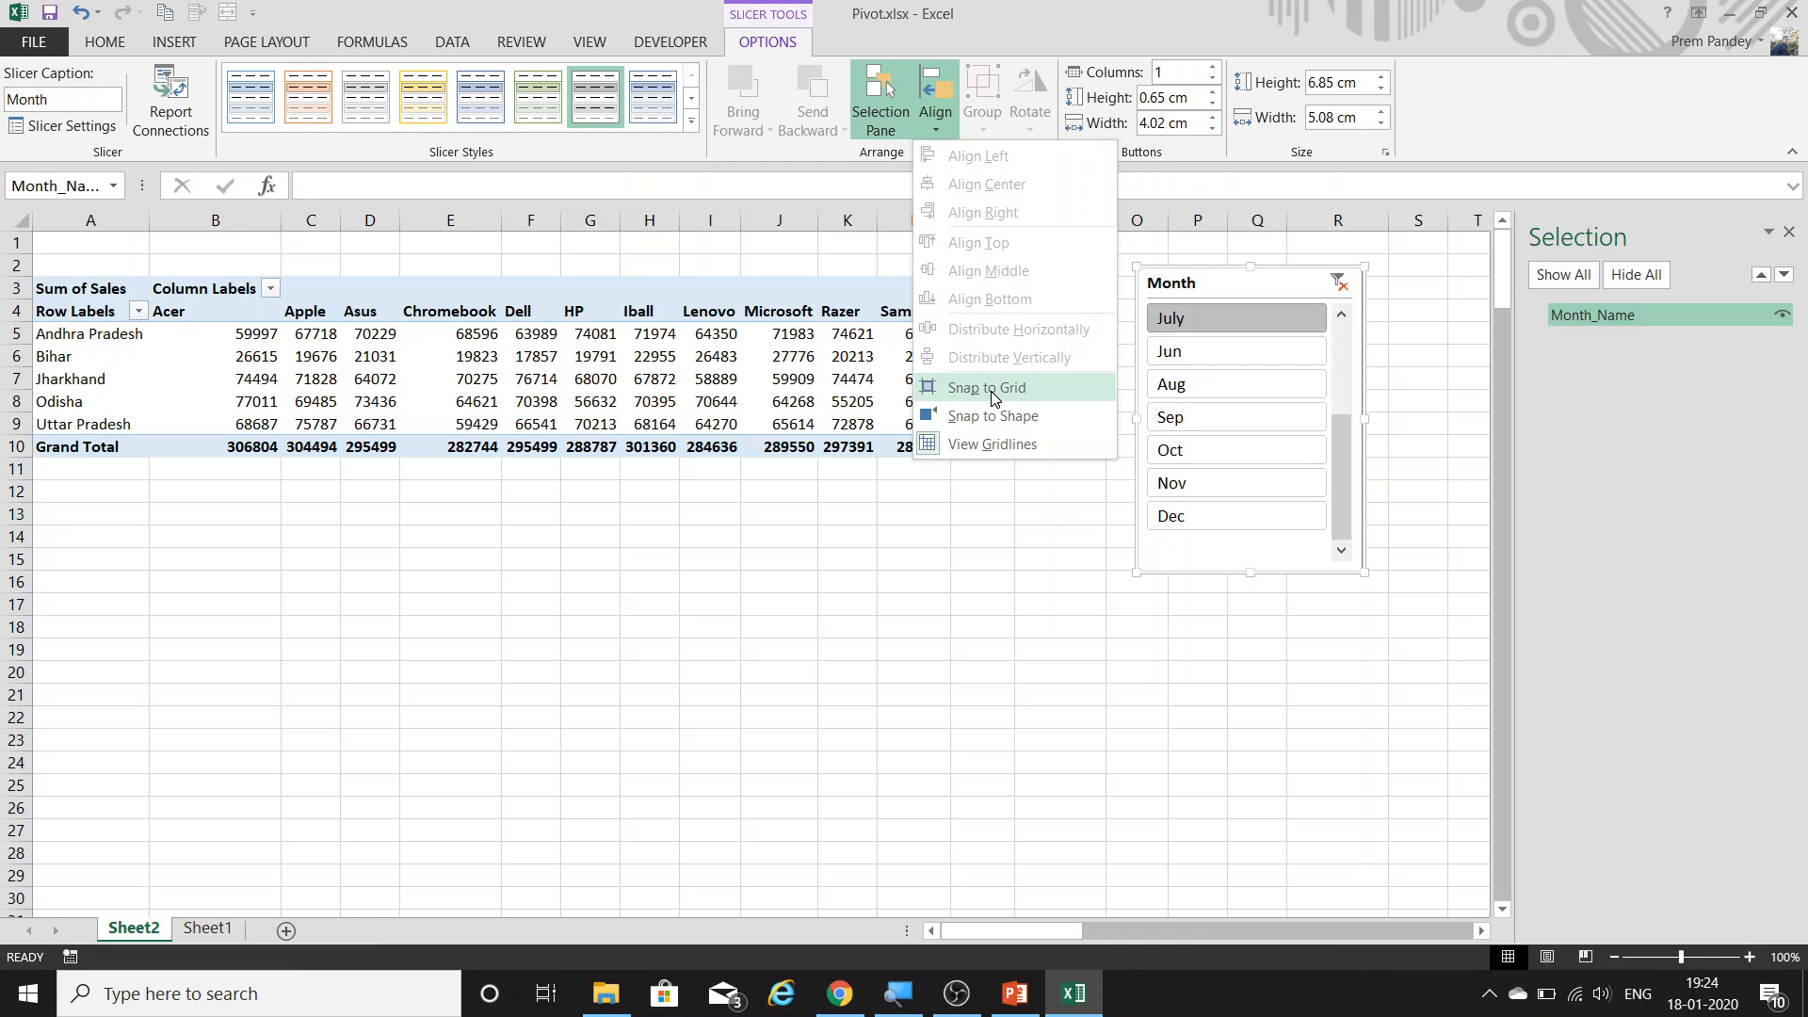
click(1087, 11)
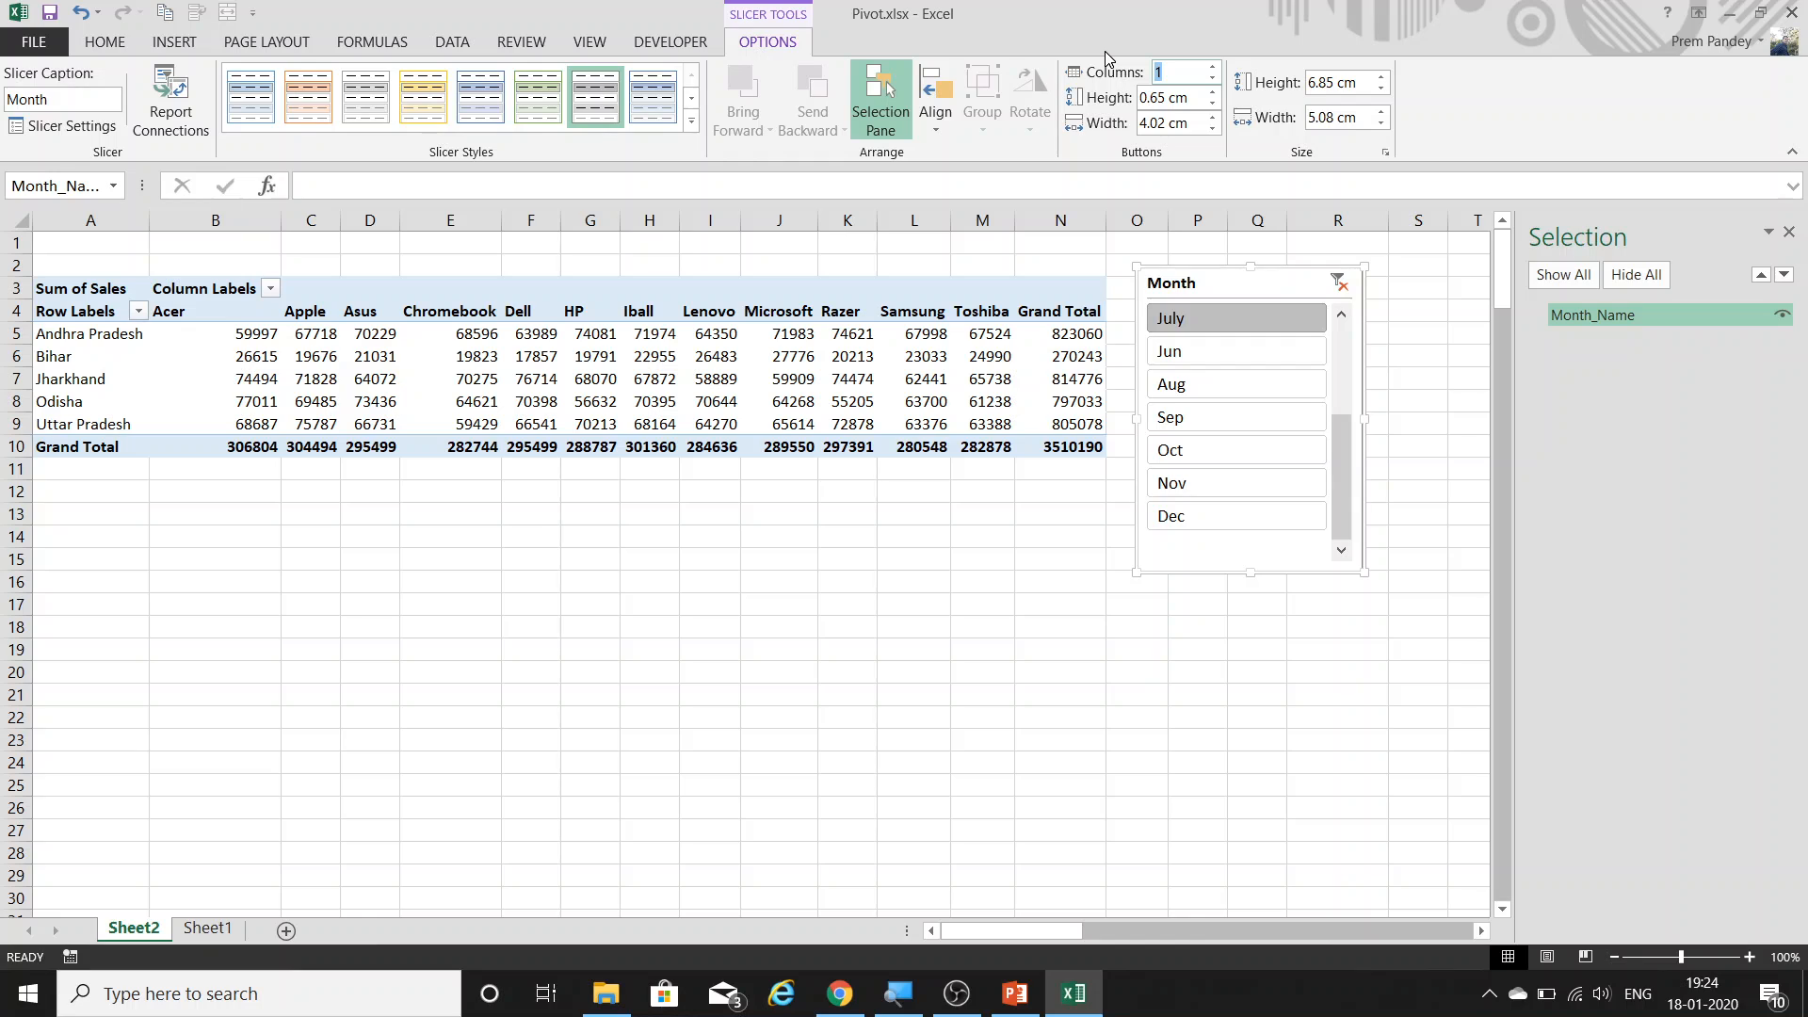
Arrange the Month slicer's buttons in 4 columns and resize the slicer to about 5.86 cm wide and 3.13 cm high.
text(4)
key(Return)
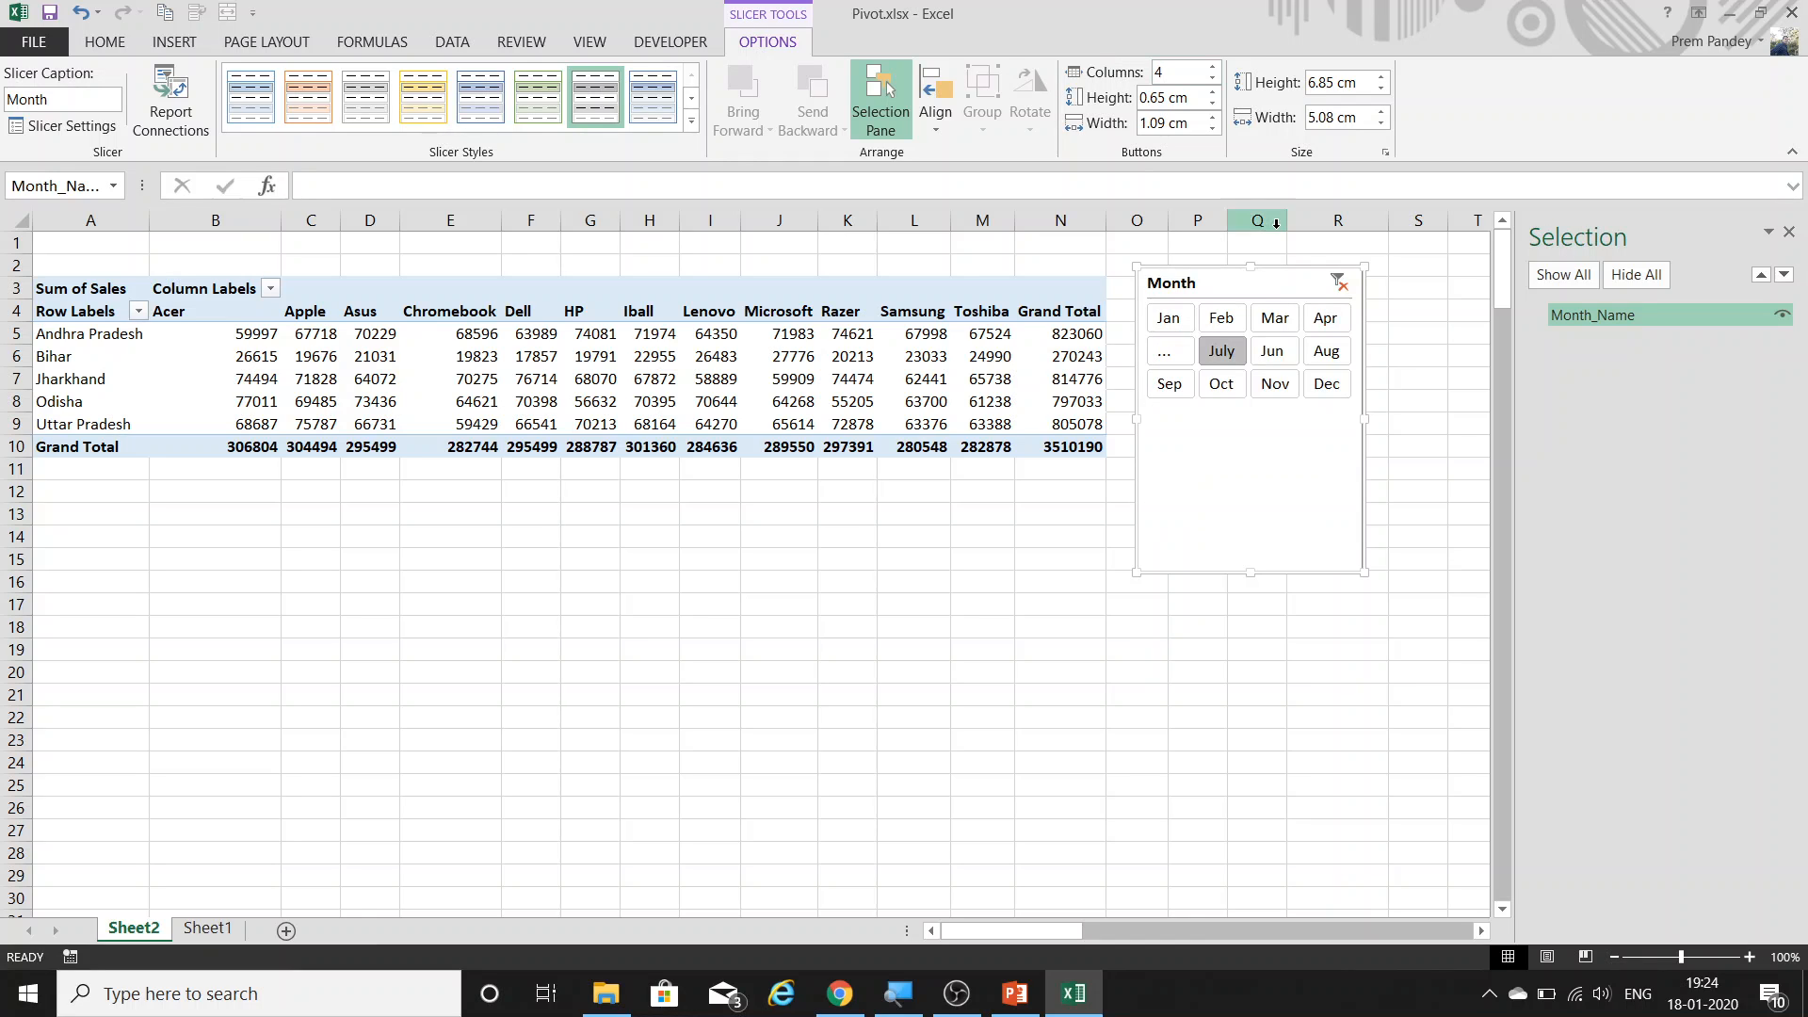
drag(1366, 419, 1399, 419)
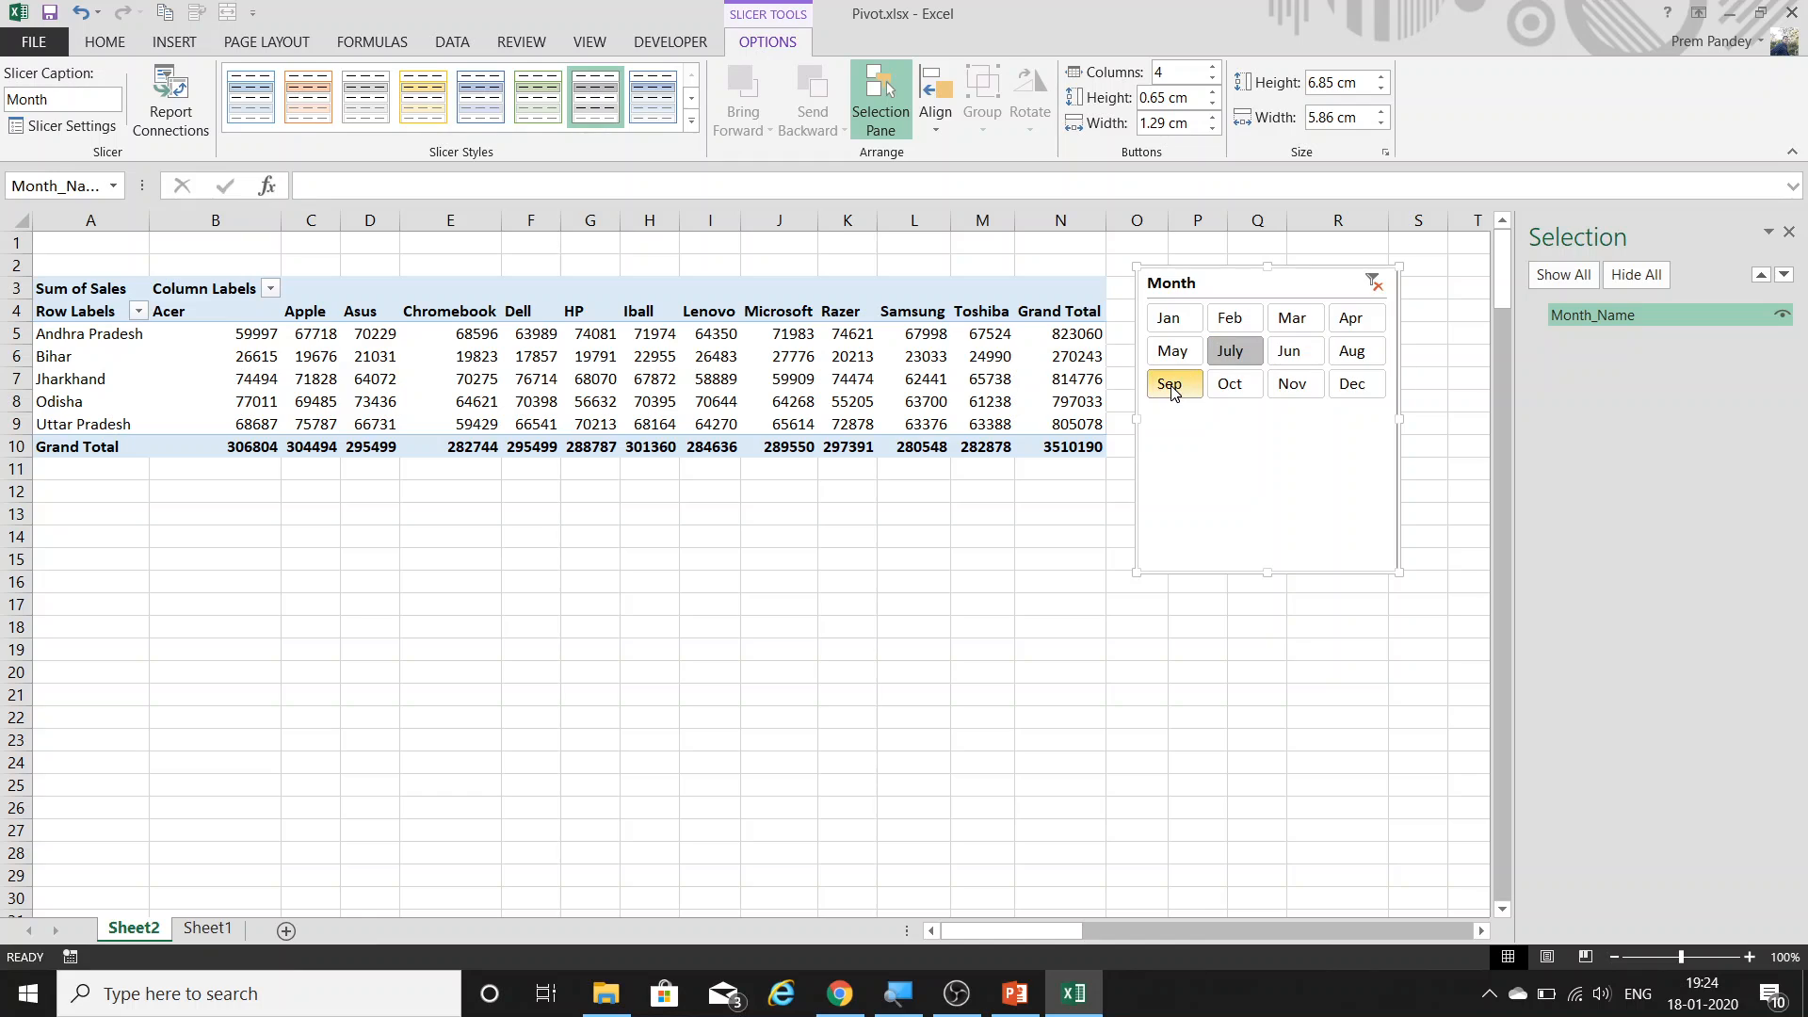
drag(1269, 558, 1262, 407)
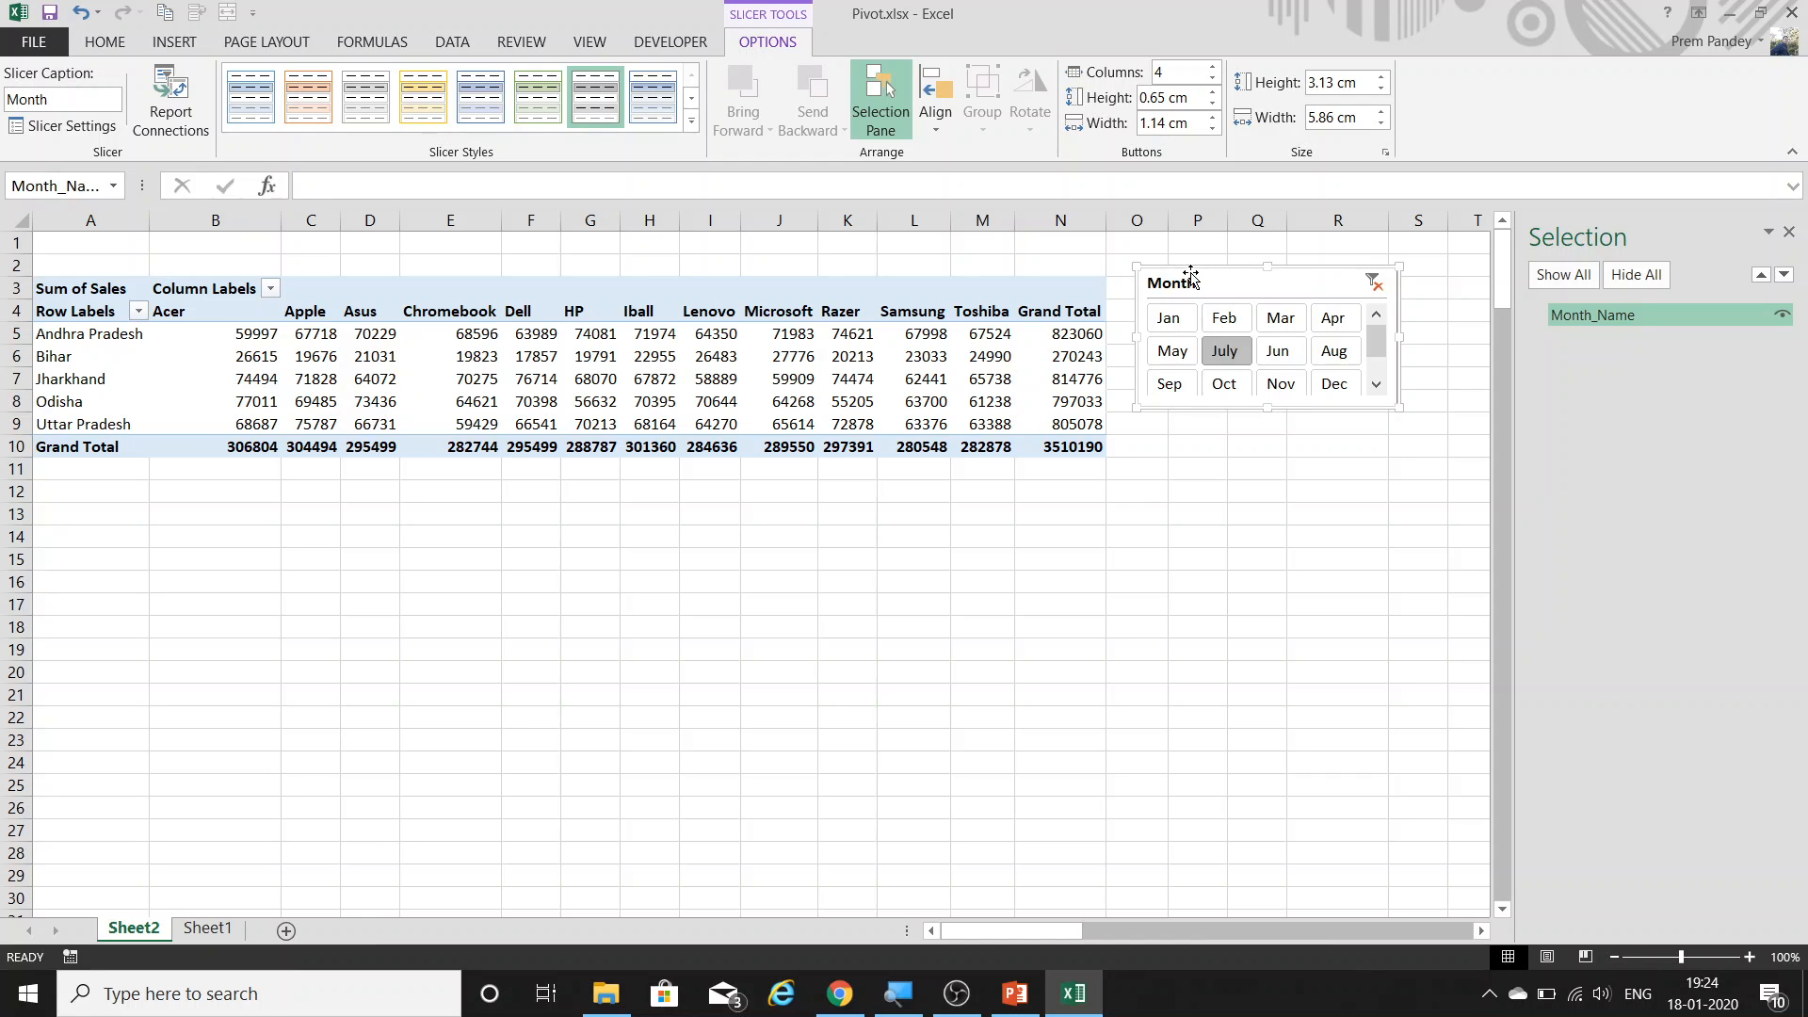
Delete the Month slicer and close the Selection and PivotTable Fields panes.
key(Delete)
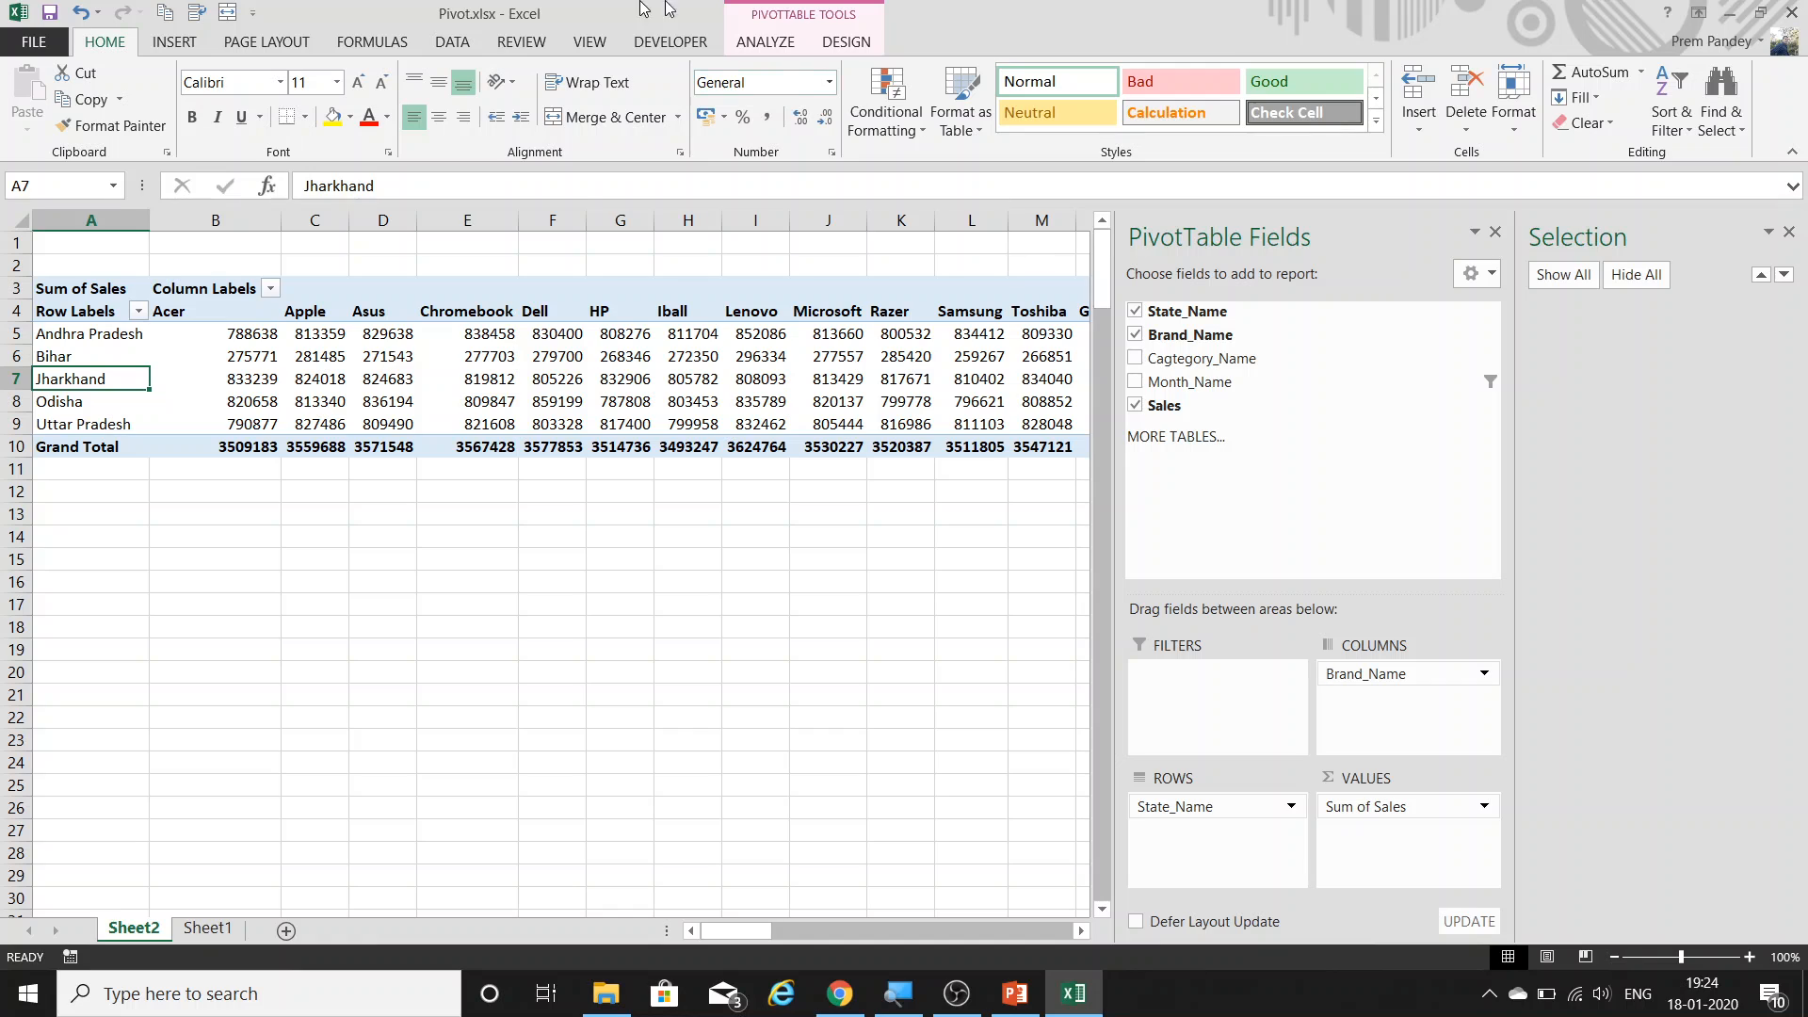
click(739, 43)
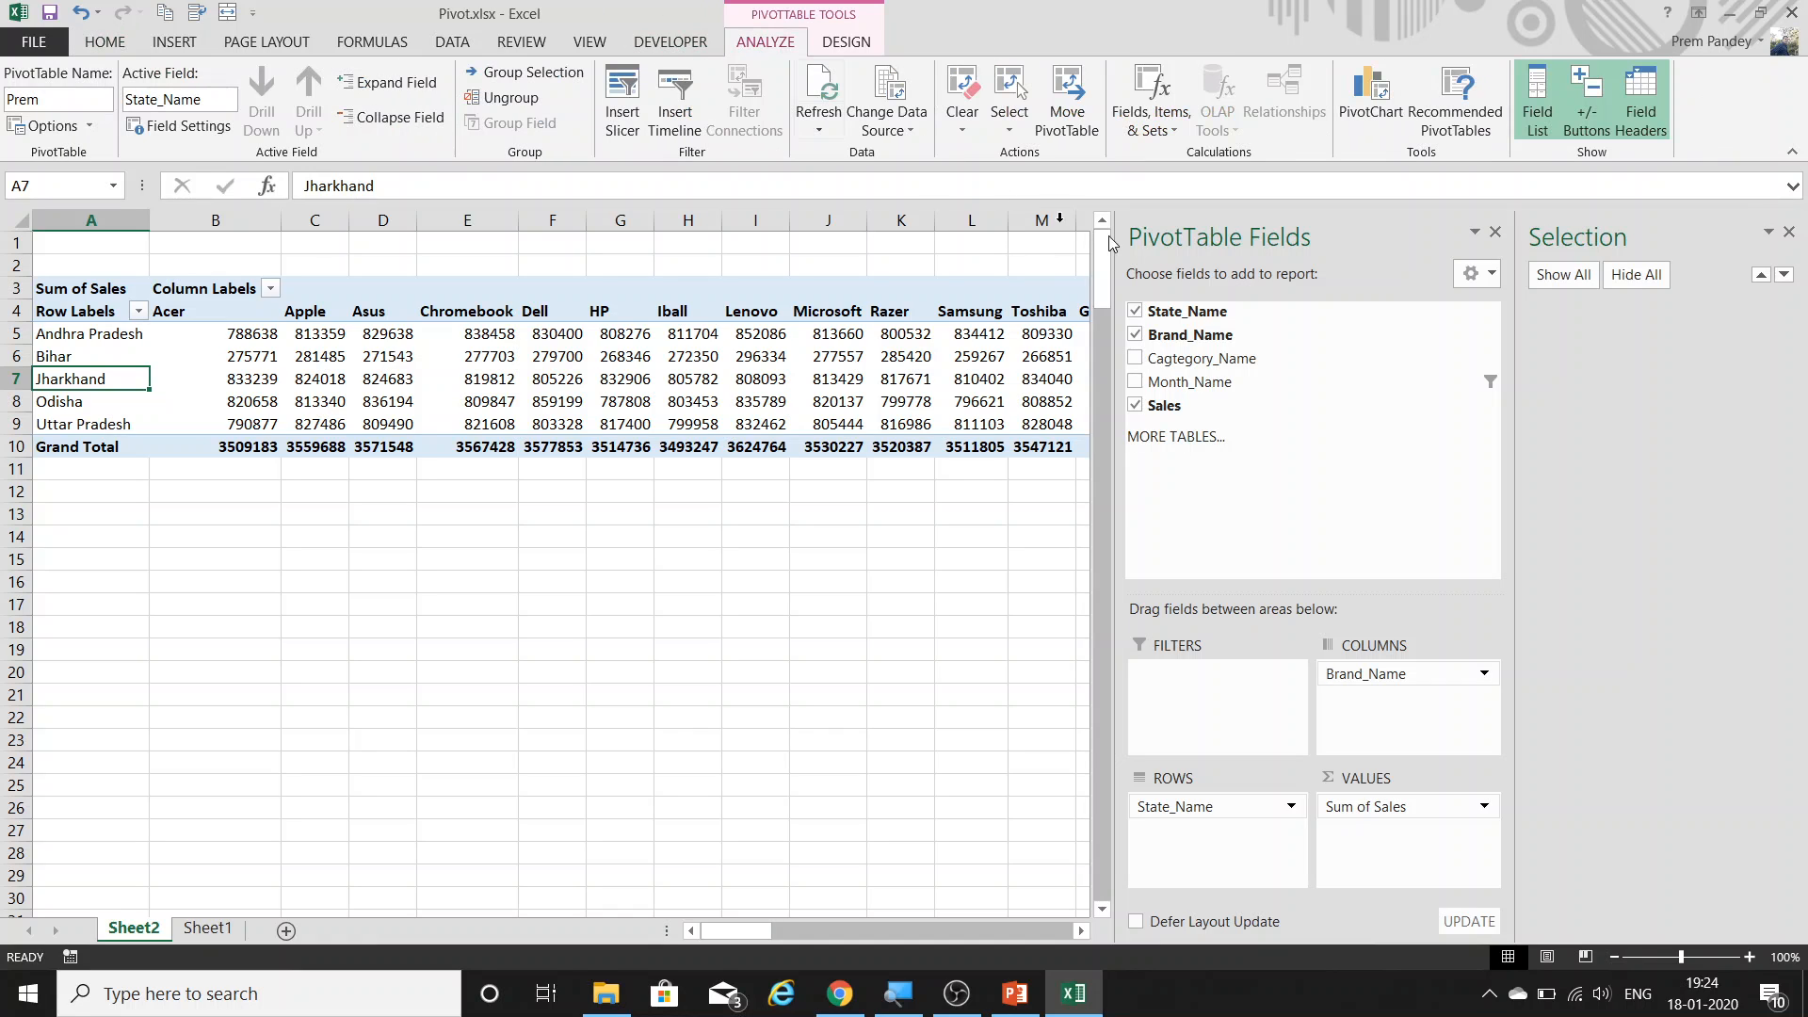
click(1789, 231)
click(1771, 232)
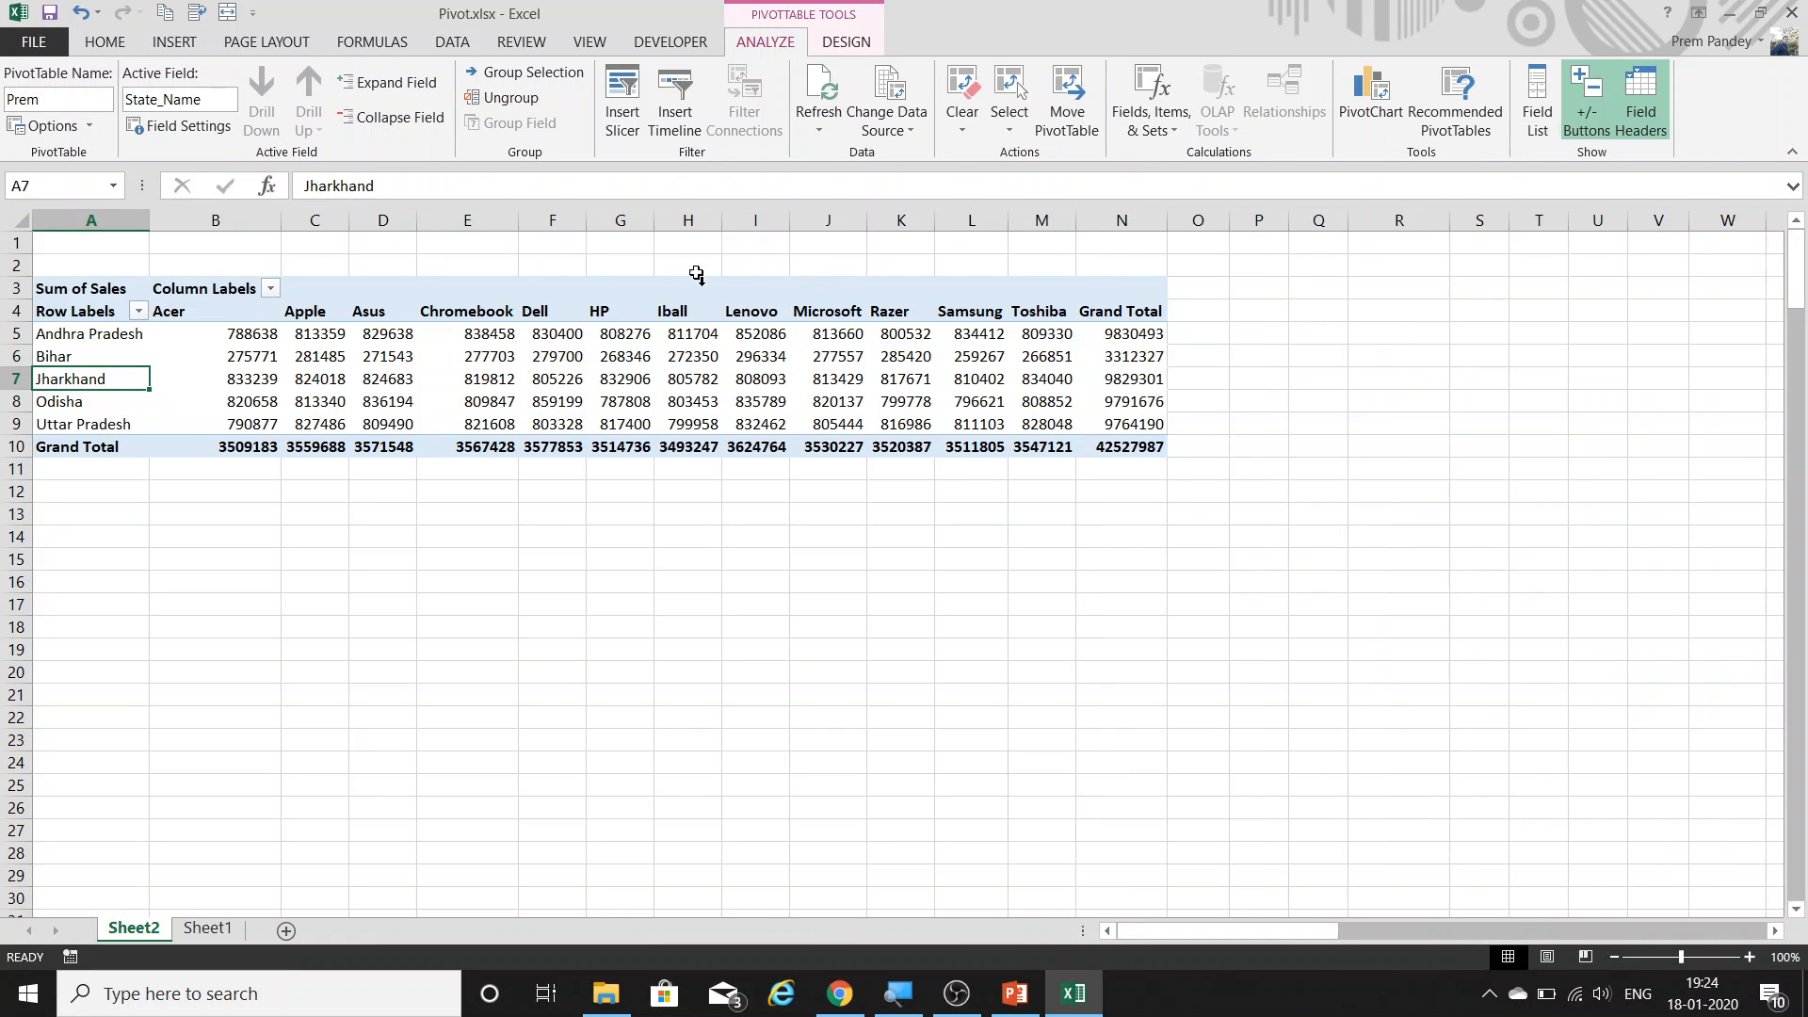
click(663, 331)
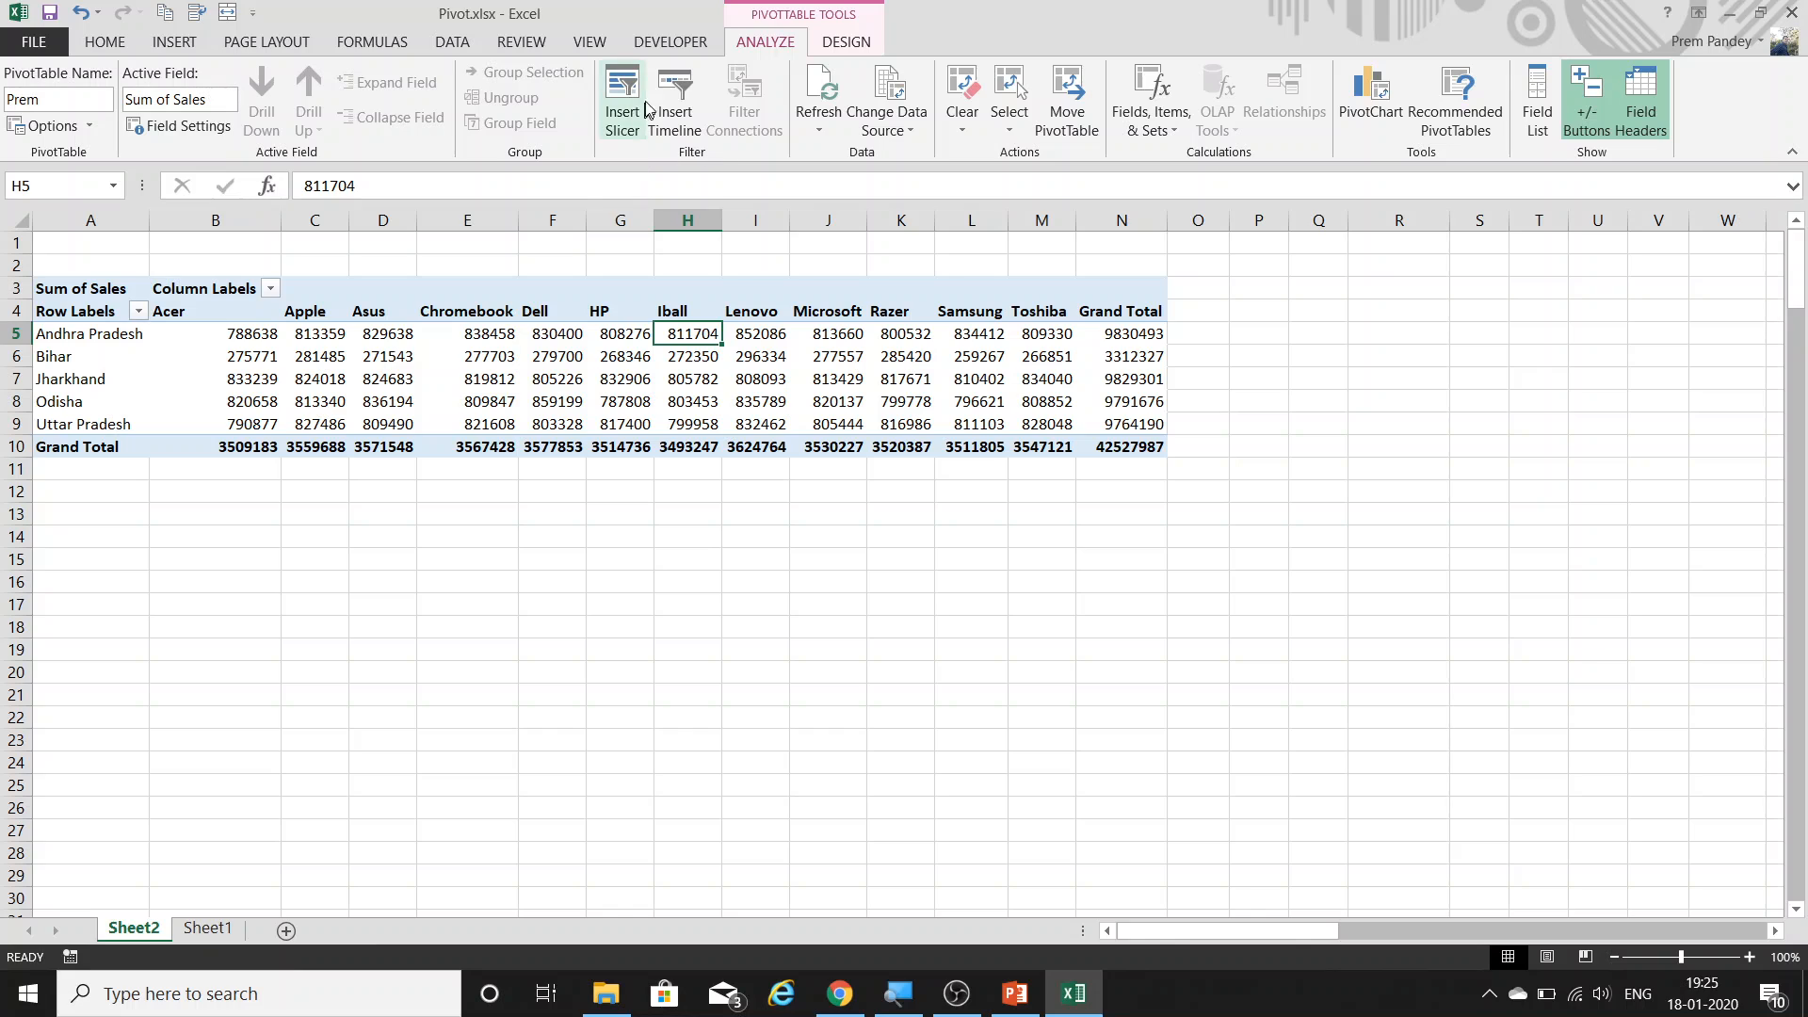
click(544, 375)
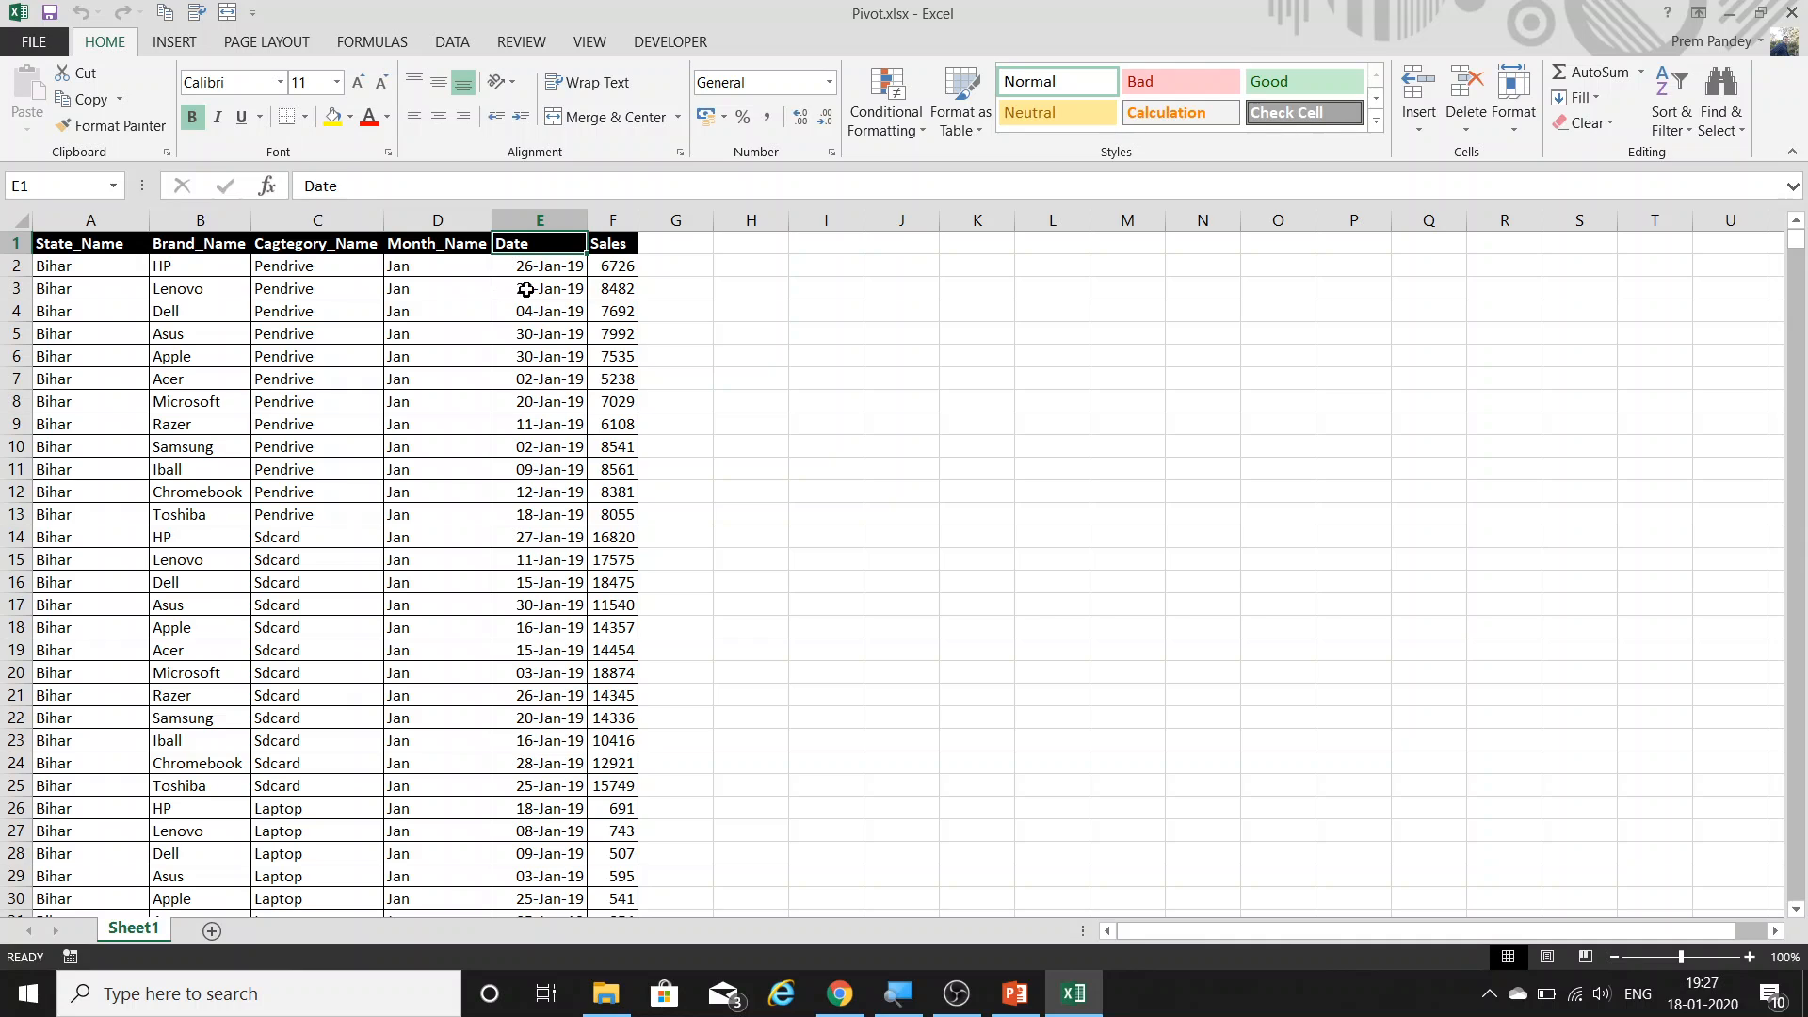
Create a PivotTable on a new sheet from the entire Sheet1 data range, including its Date column.
drag(526, 289, 508, 446)
click(509, 355)
key(ctrl+a)
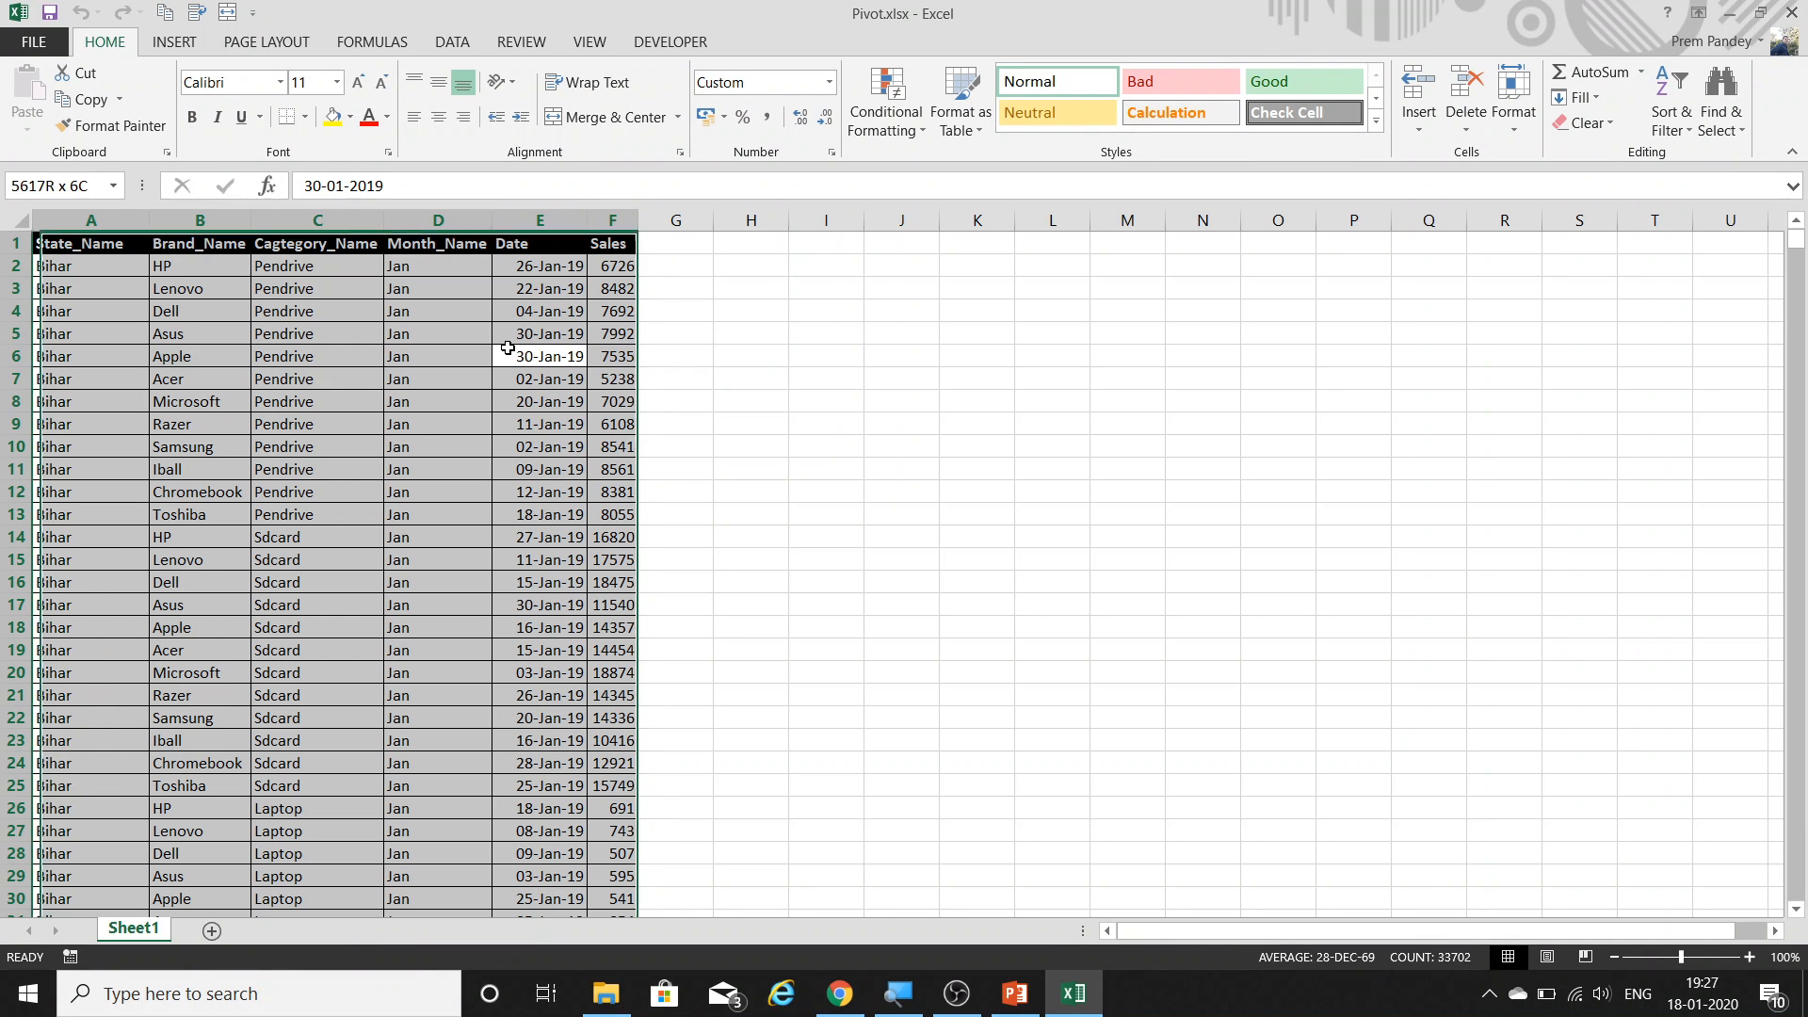
key(alt+d)
key(p)
click(1193, 666)
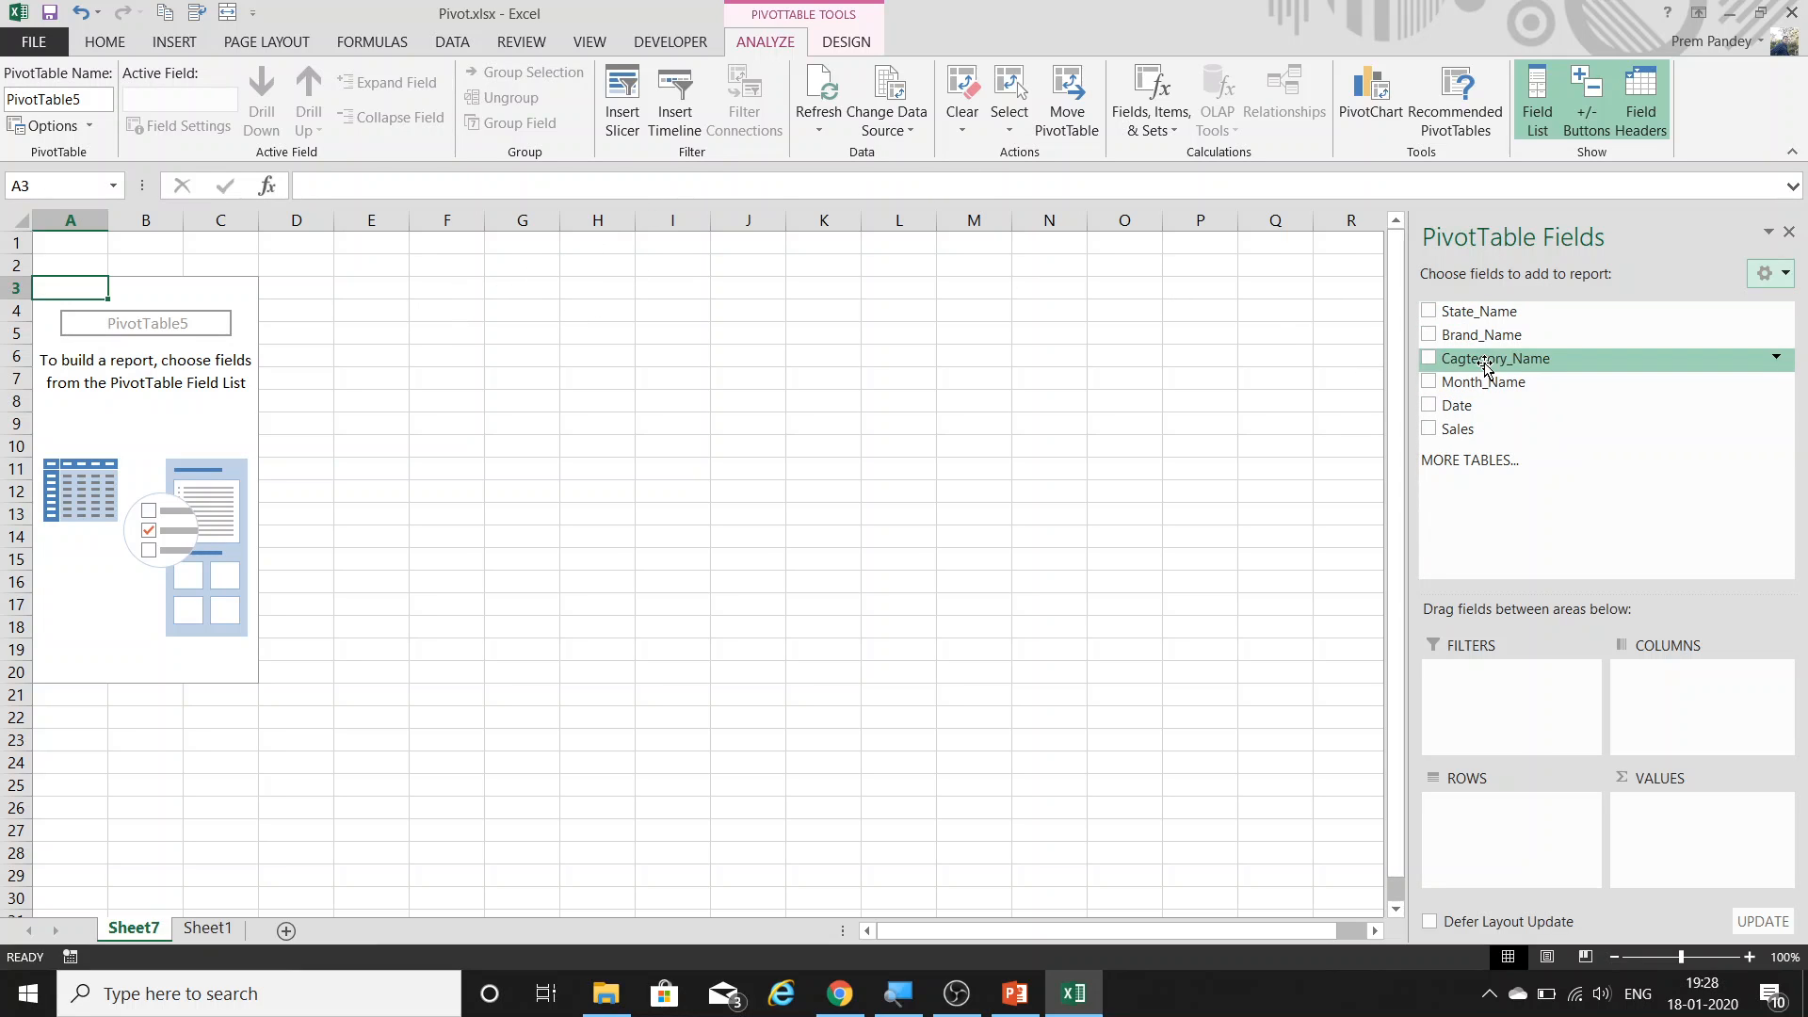
Lay out the new PivotTable with Brand_Name in rows, State_Name in columns, and Sales as values.
drag(1481, 335, 1497, 829)
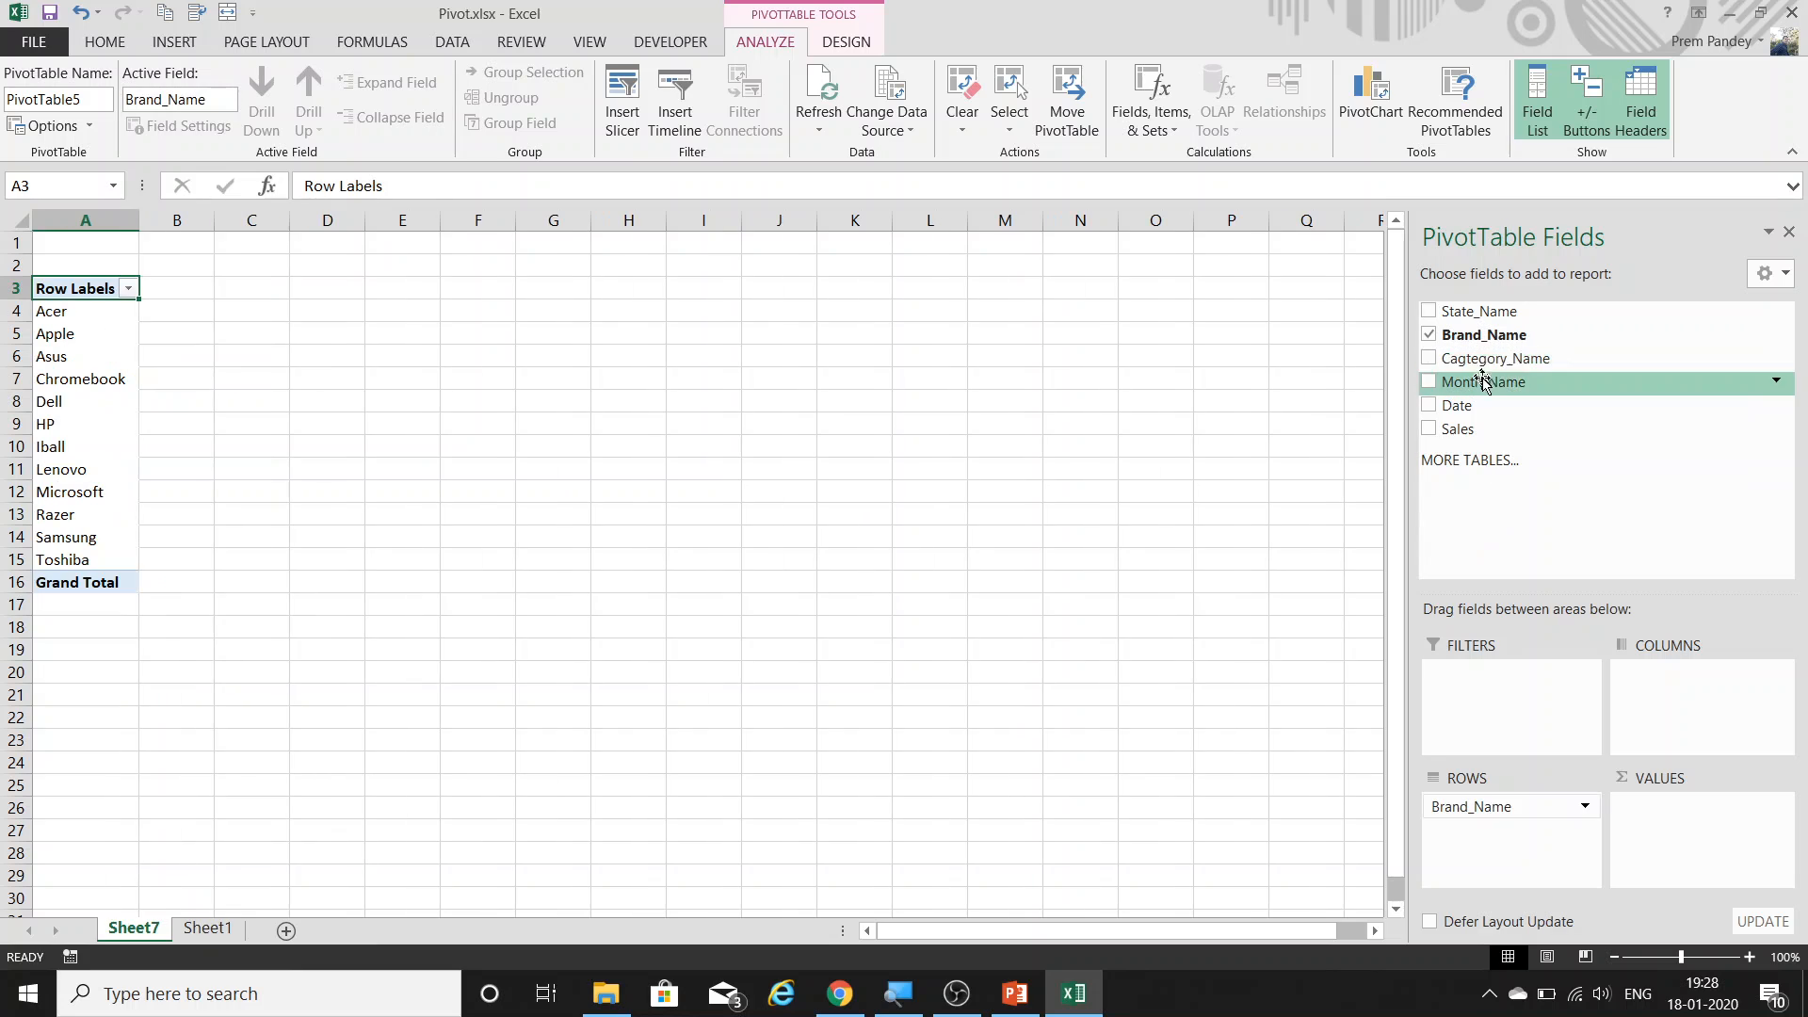
drag(1487, 428, 1690, 819)
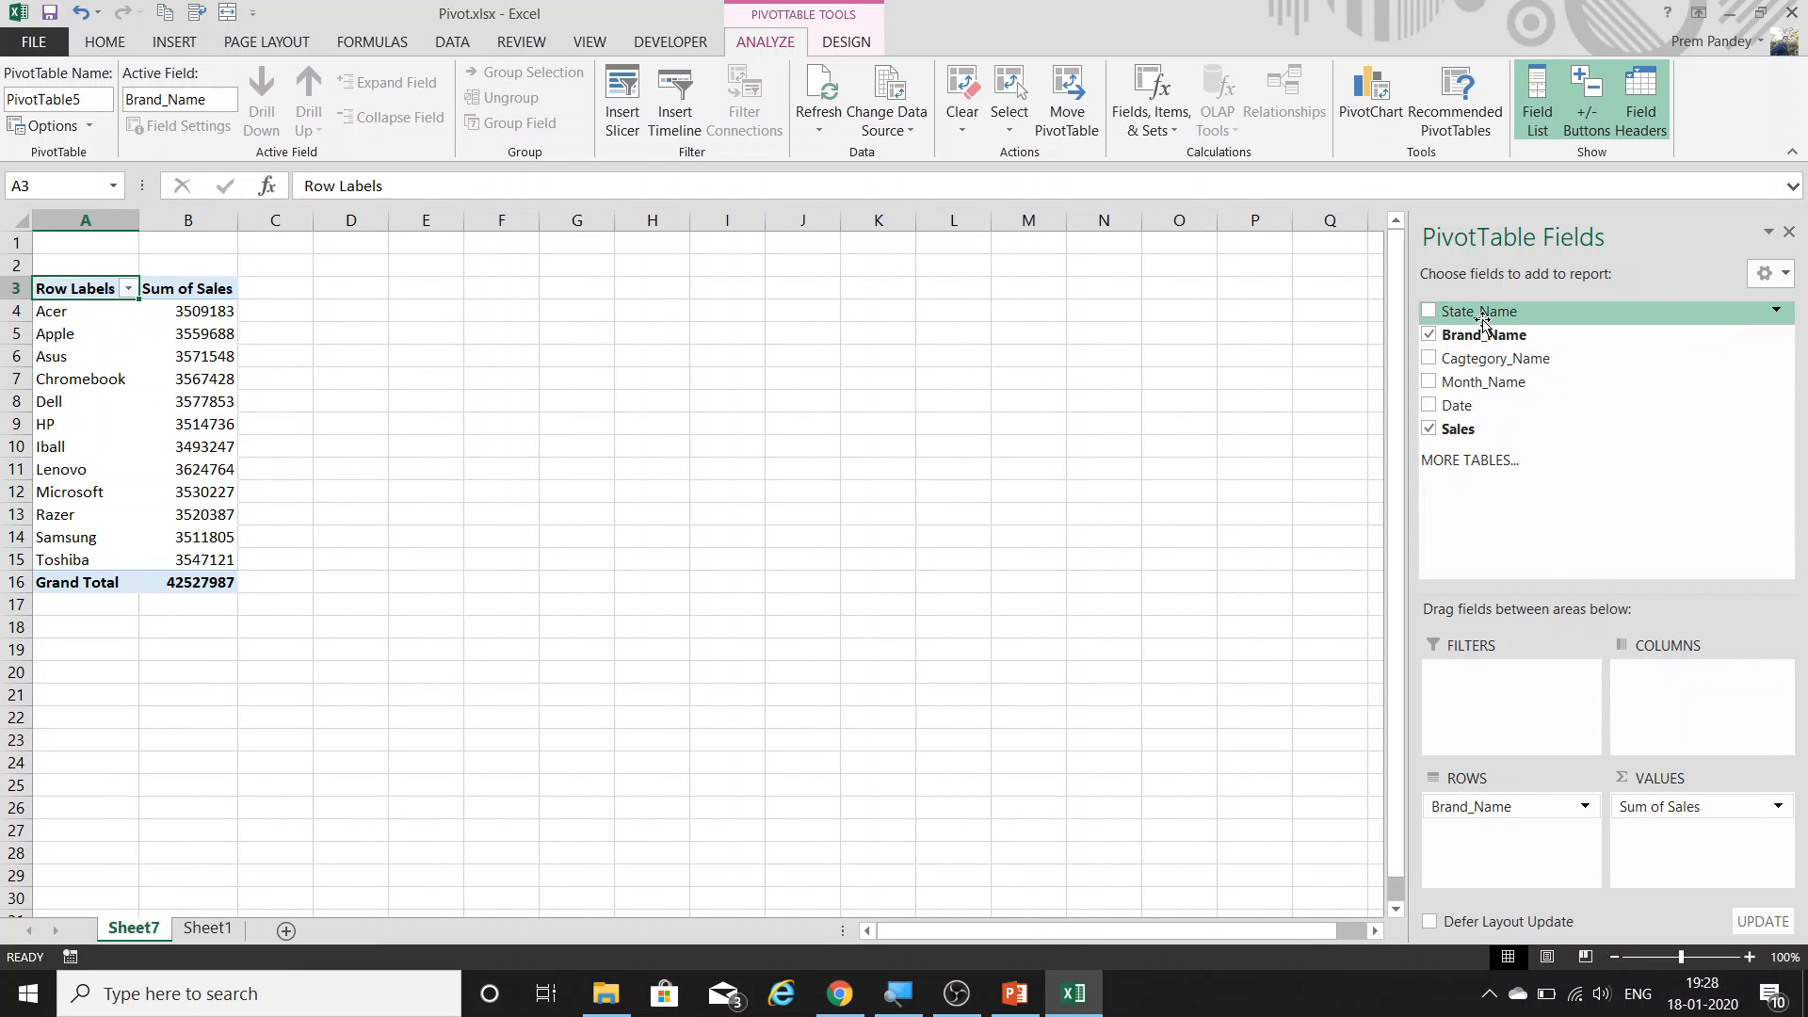
drag(1479, 311, 1657, 683)
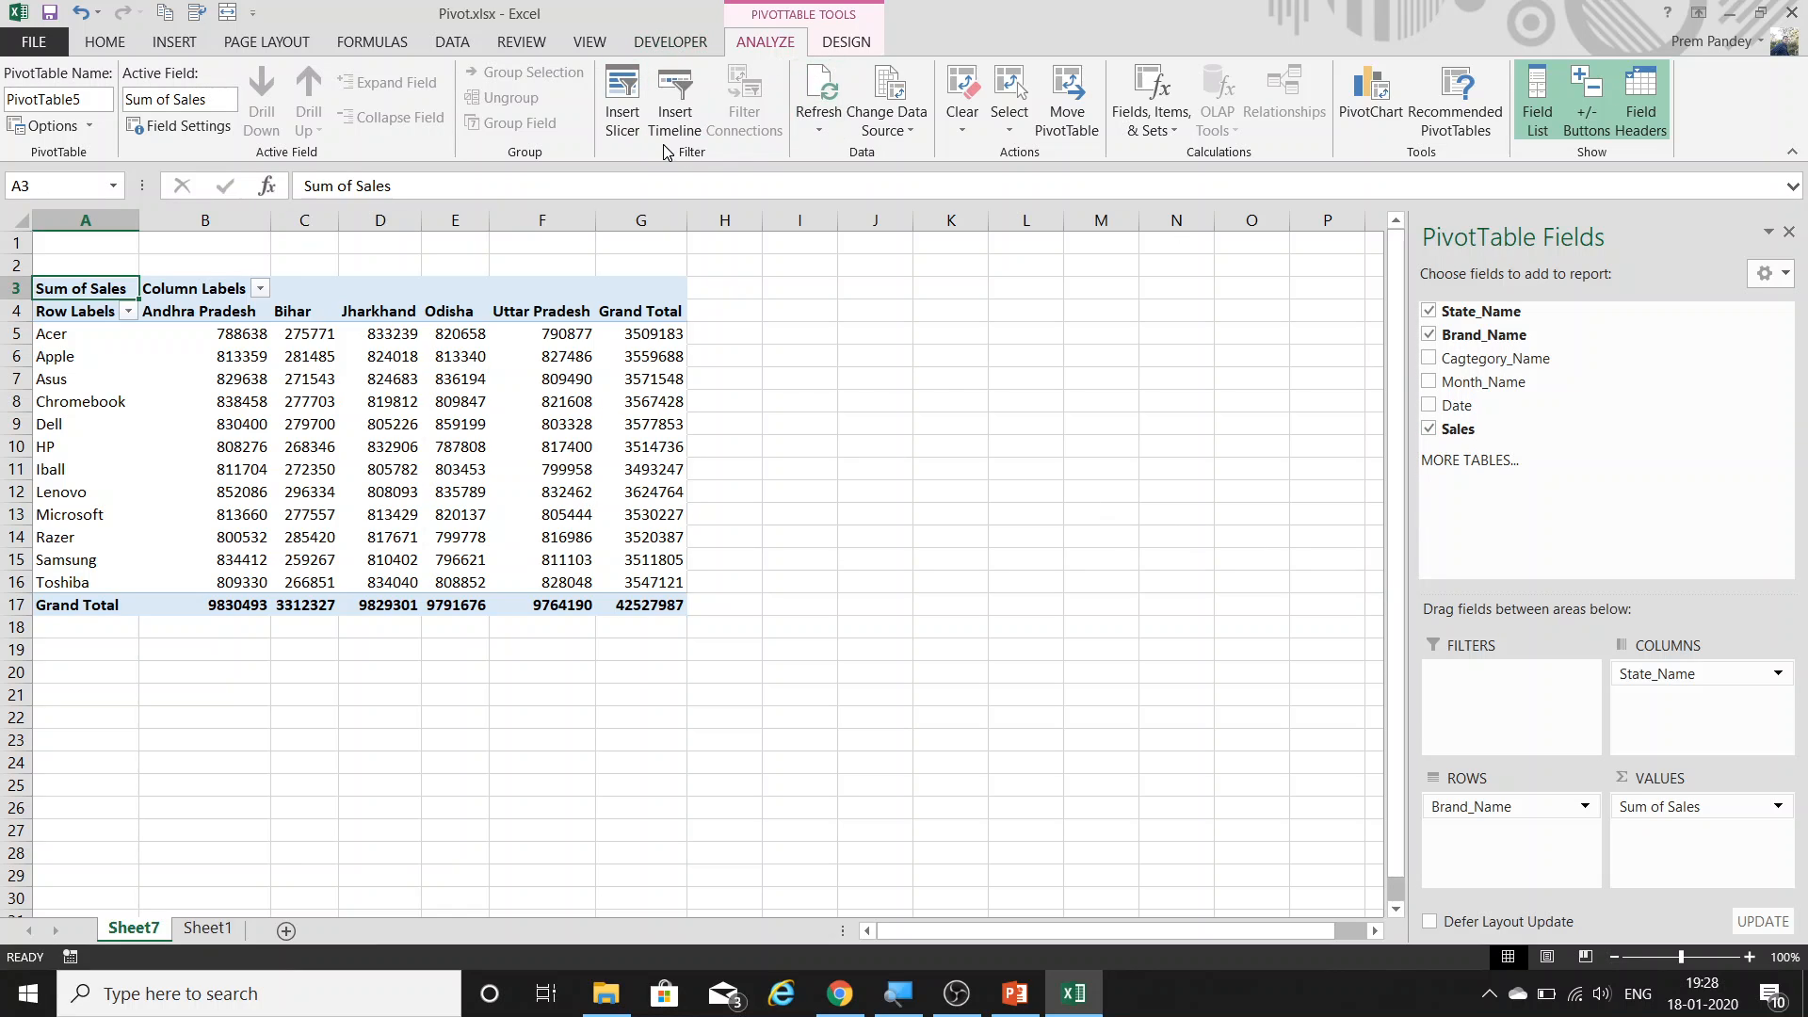
Try to insert a timeline for the PivotTable on Sheet7.
click(678, 99)
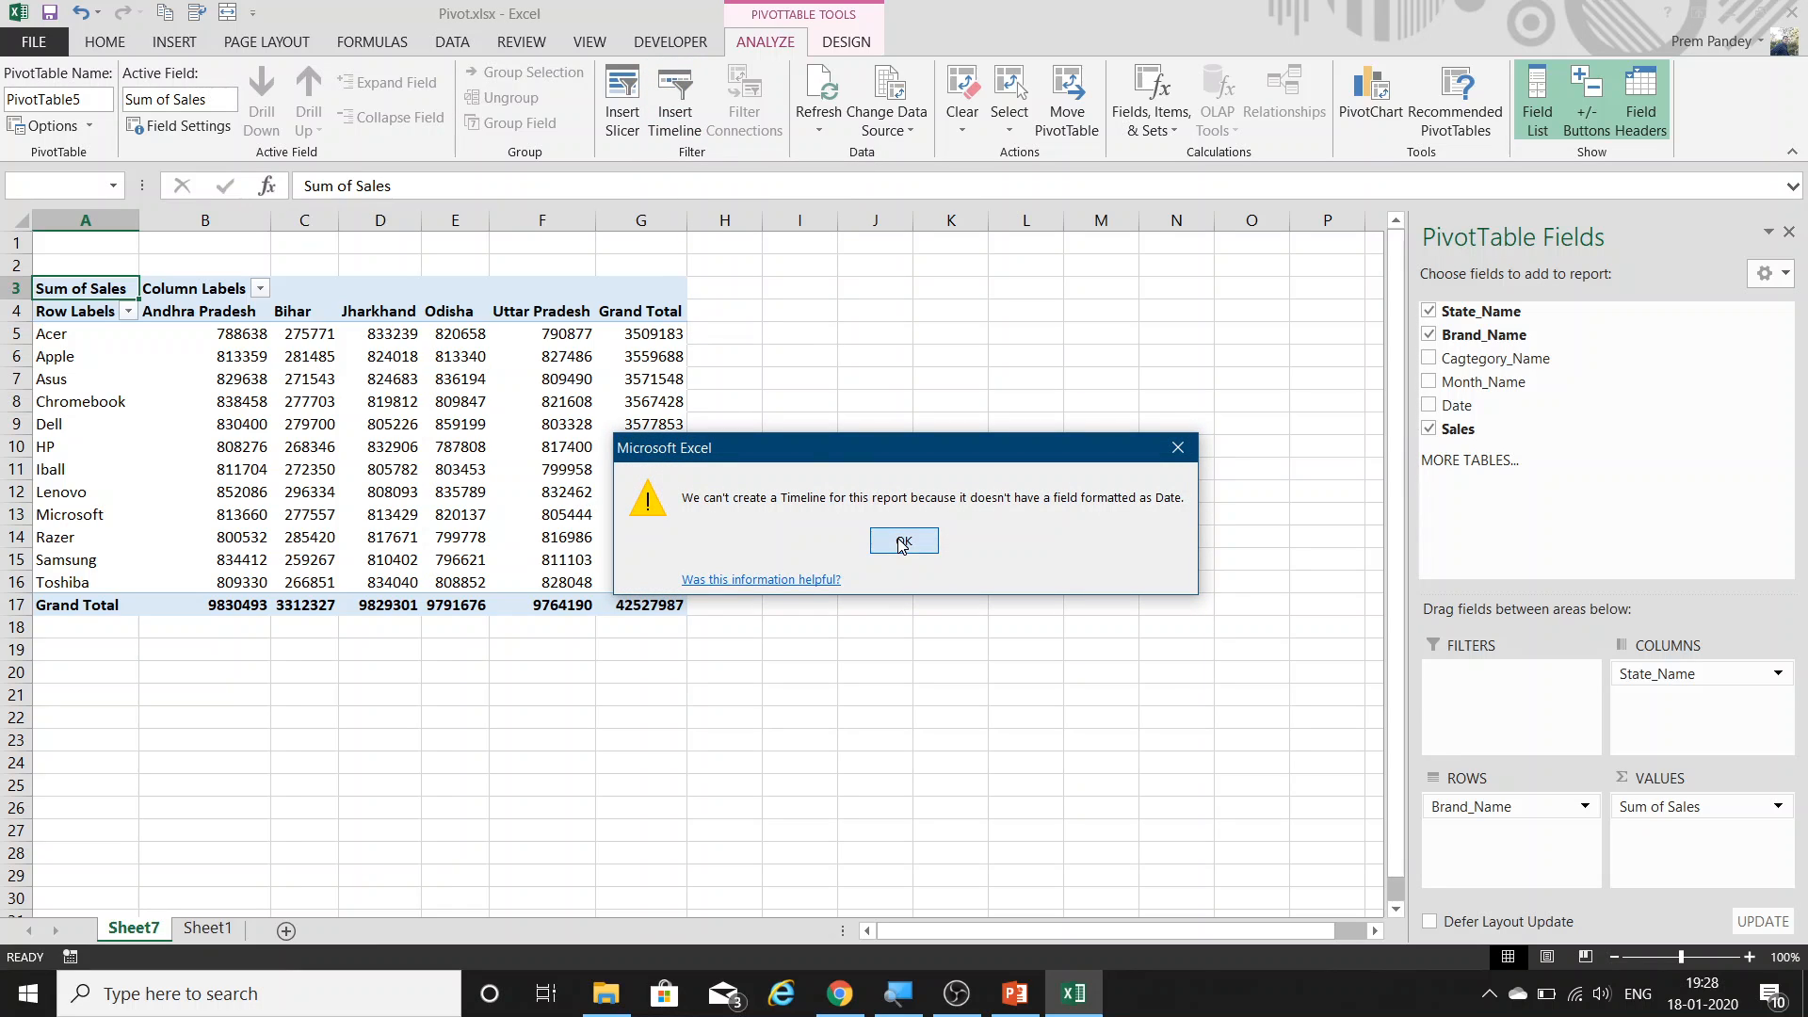
click(902, 543)
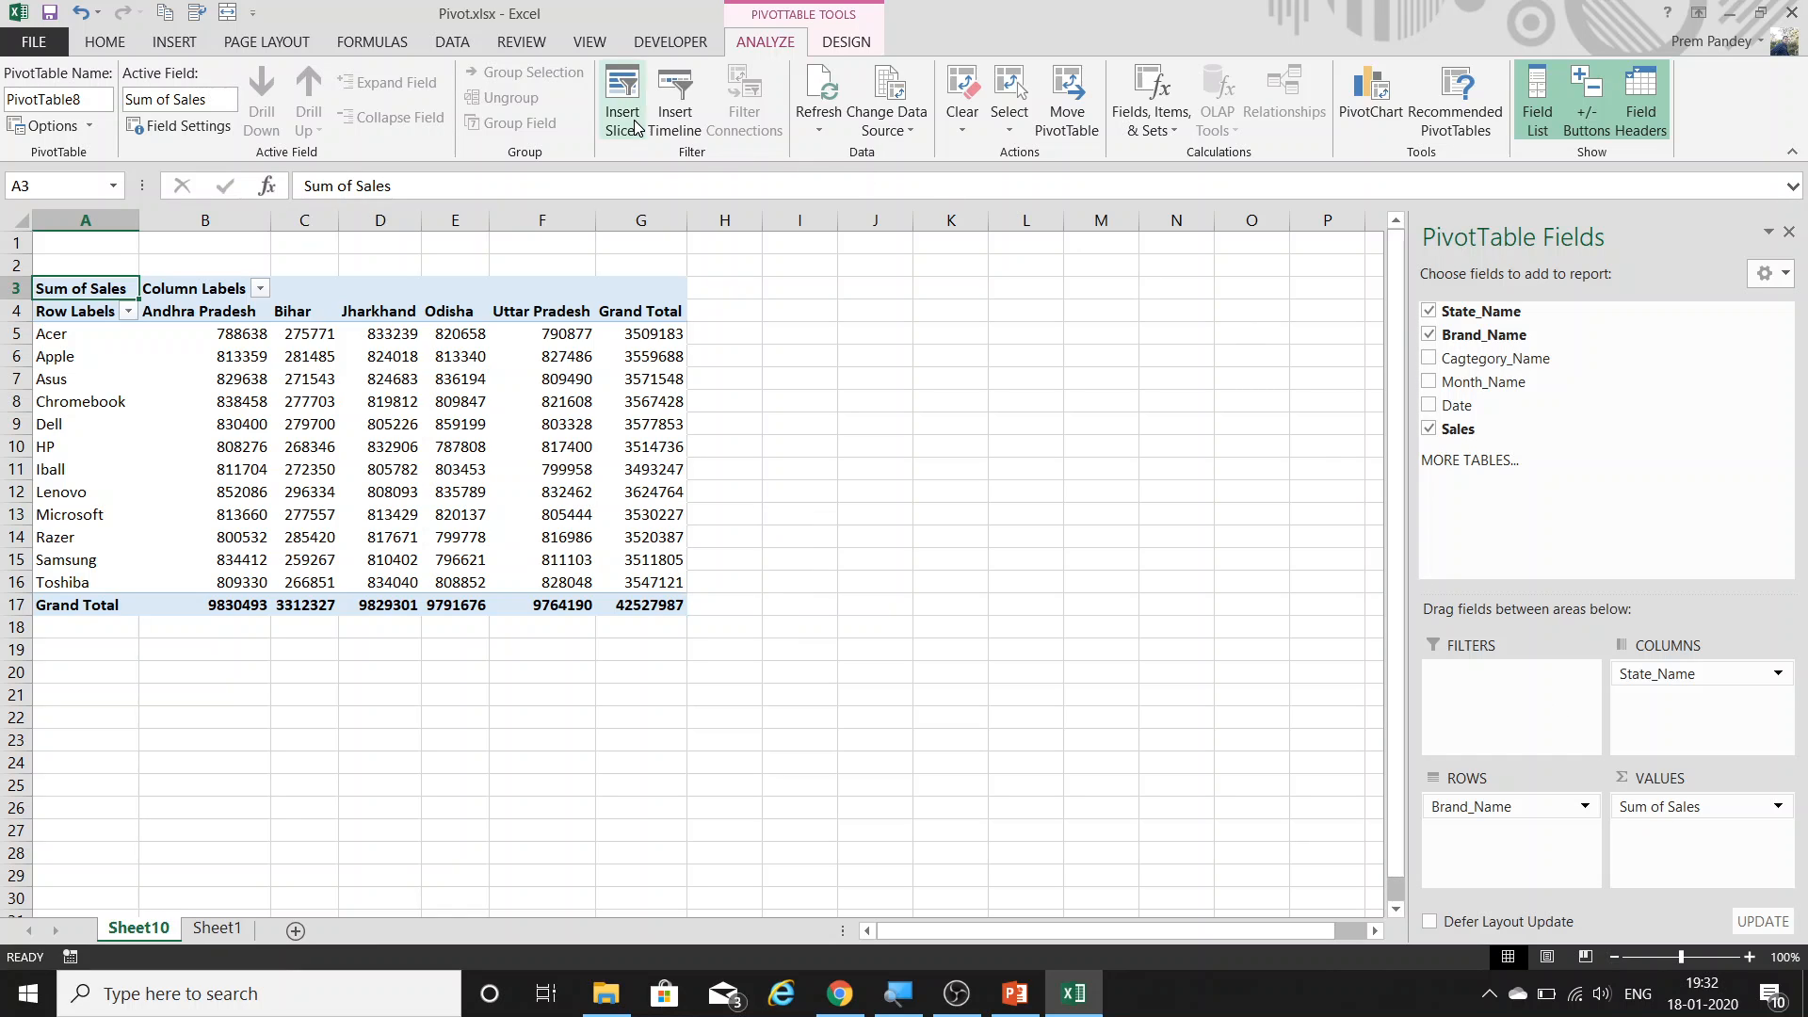
Open the timeline field choices for the PivotTable on Sheet10.
click(679, 90)
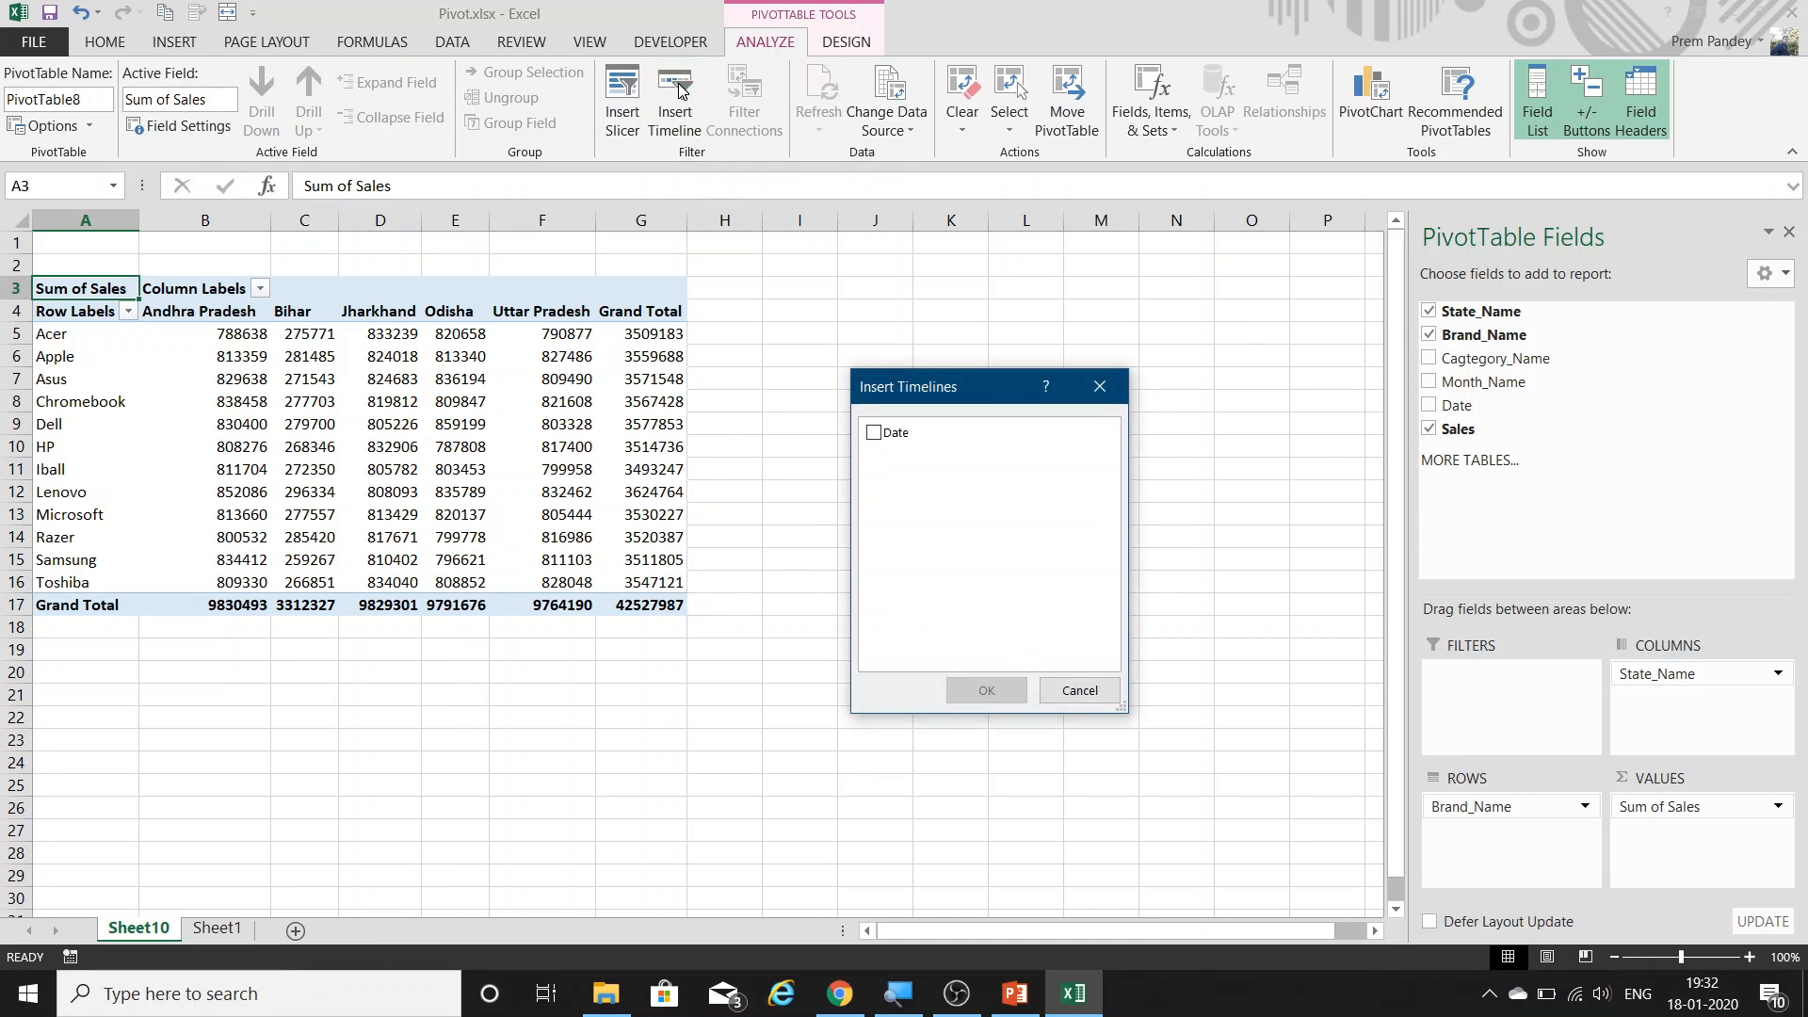
Insert a Date timeline, place it beside the pivot table, and widen it to about 16.19 cm.
drag(905, 396, 861, 324)
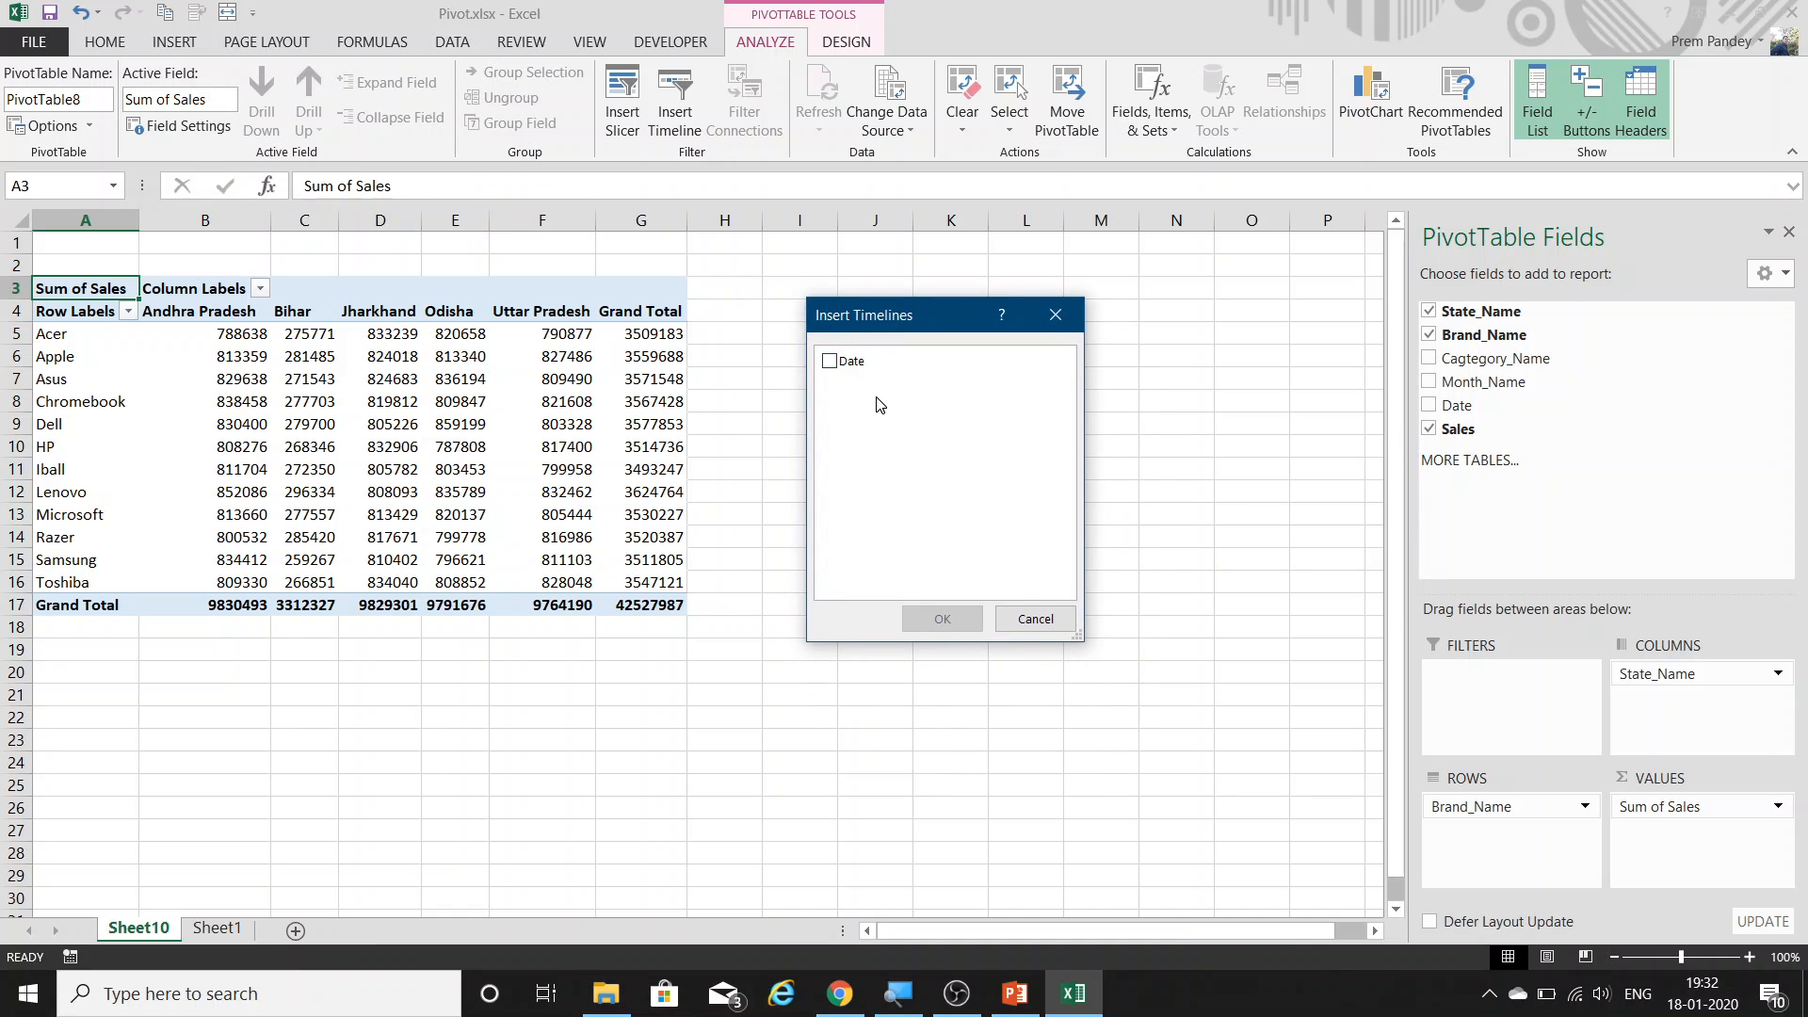
click(829, 362)
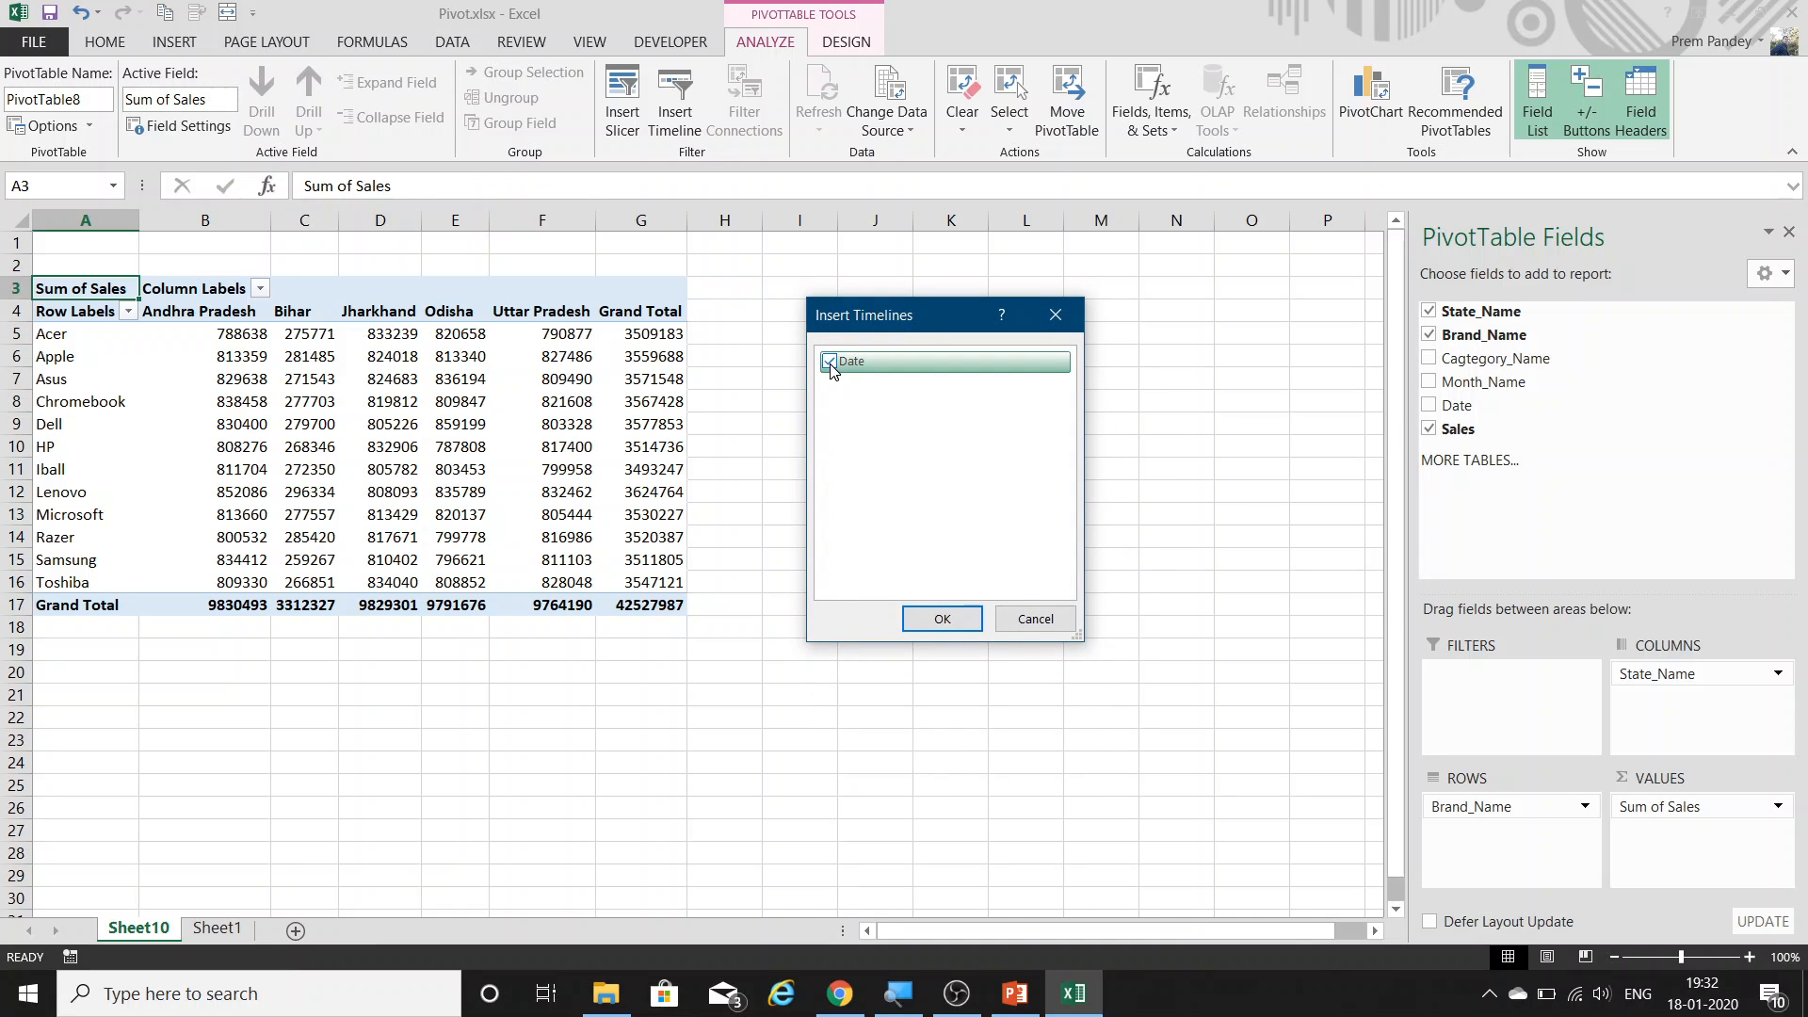
click(955, 622)
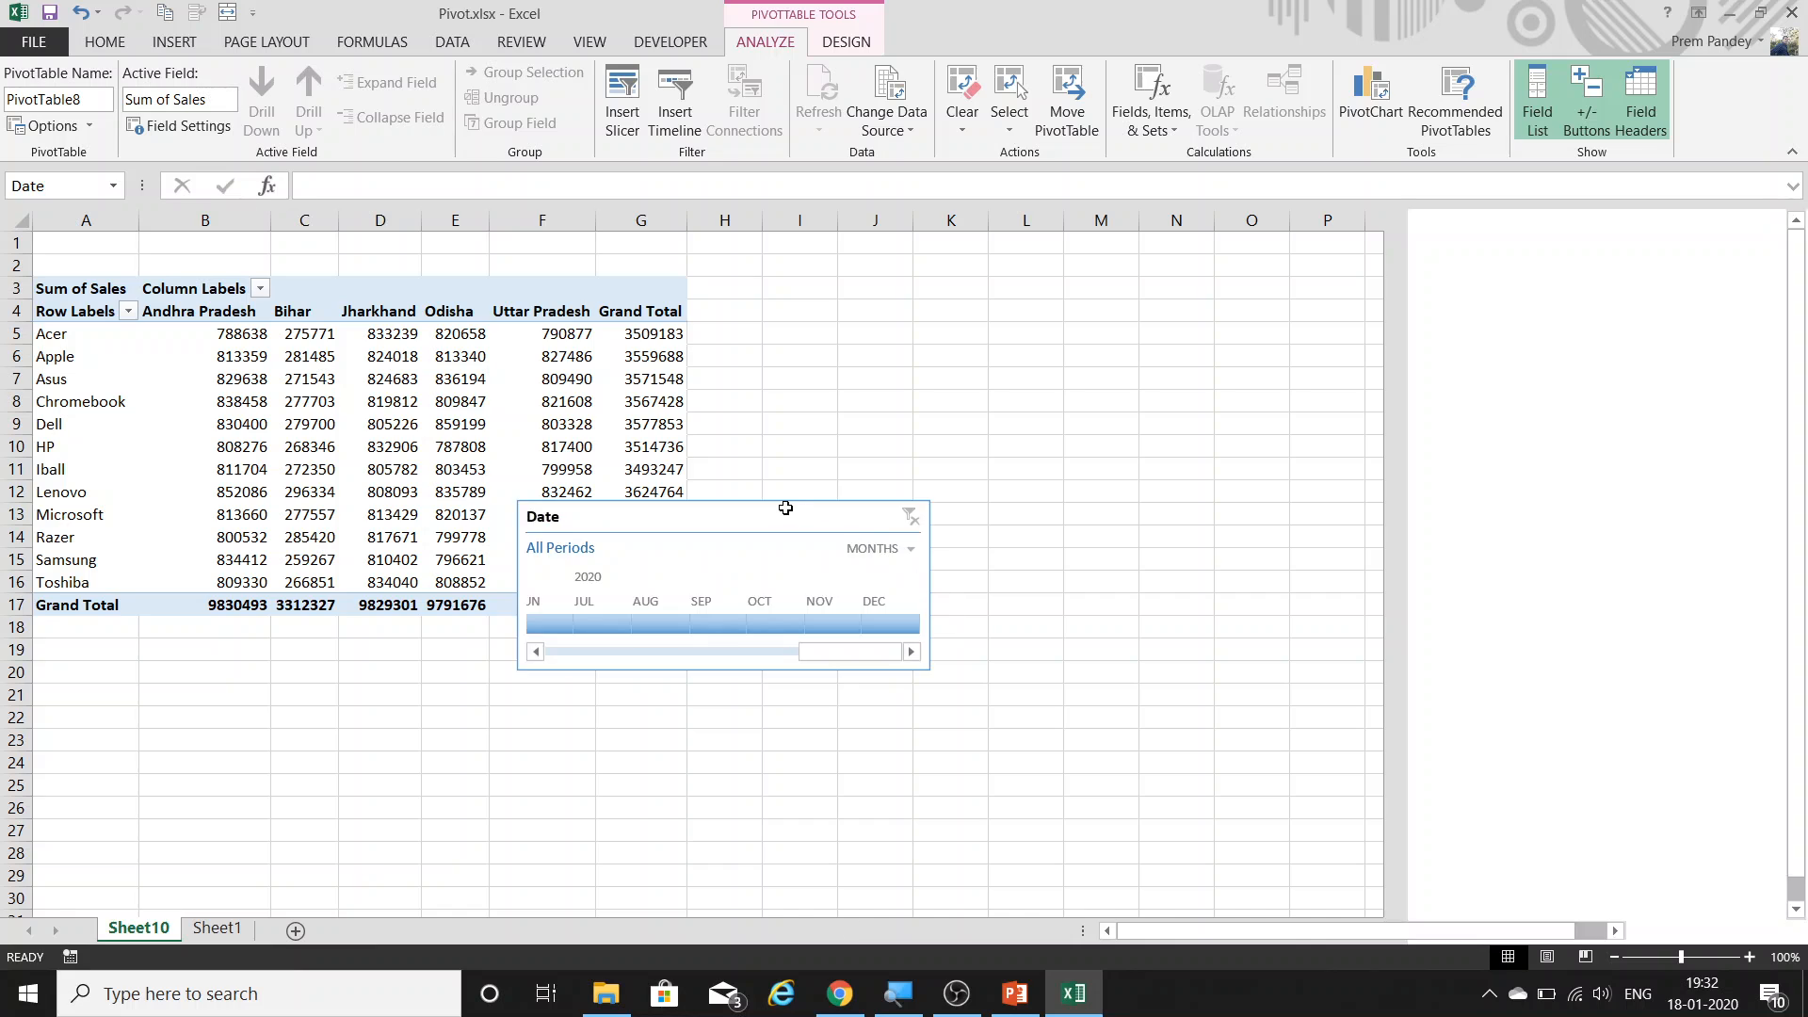
drag(703, 512, 874, 287)
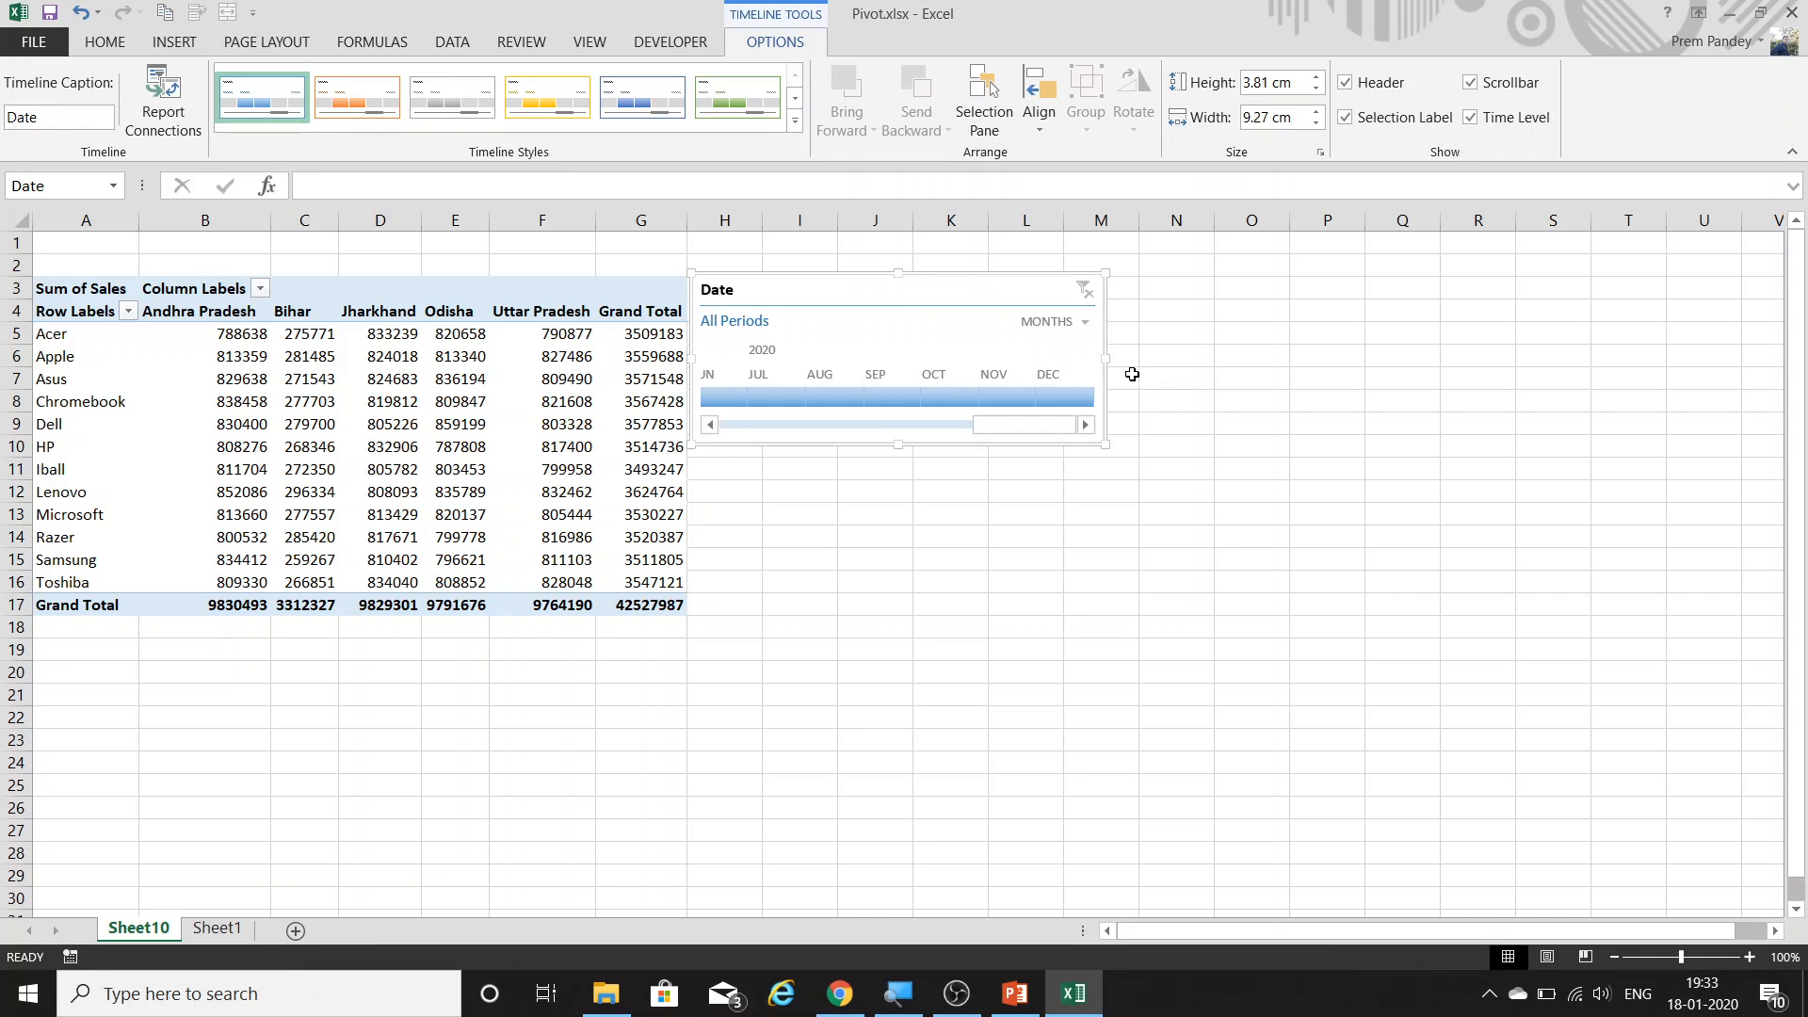
drag(1117, 361, 1412, 346)
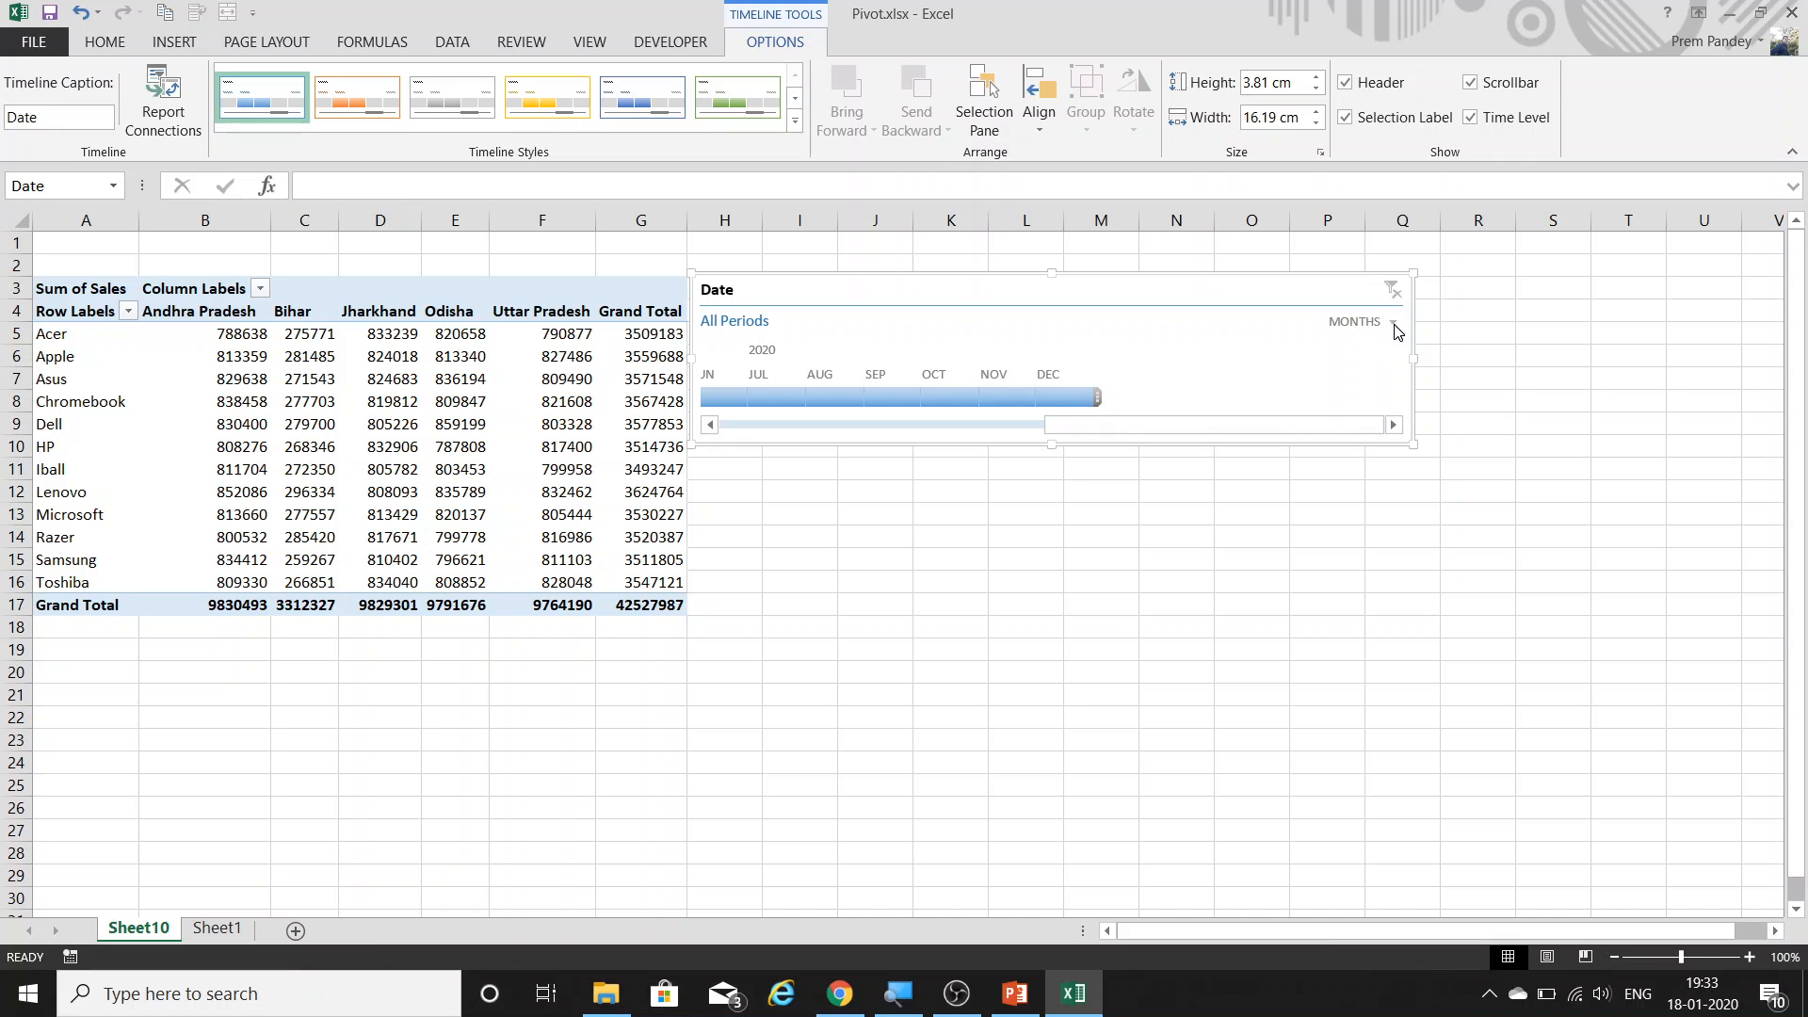
Set the Date timeline to years and filter the pivot table by 2020, by 2019, and by 2020 again.
click(1394, 324)
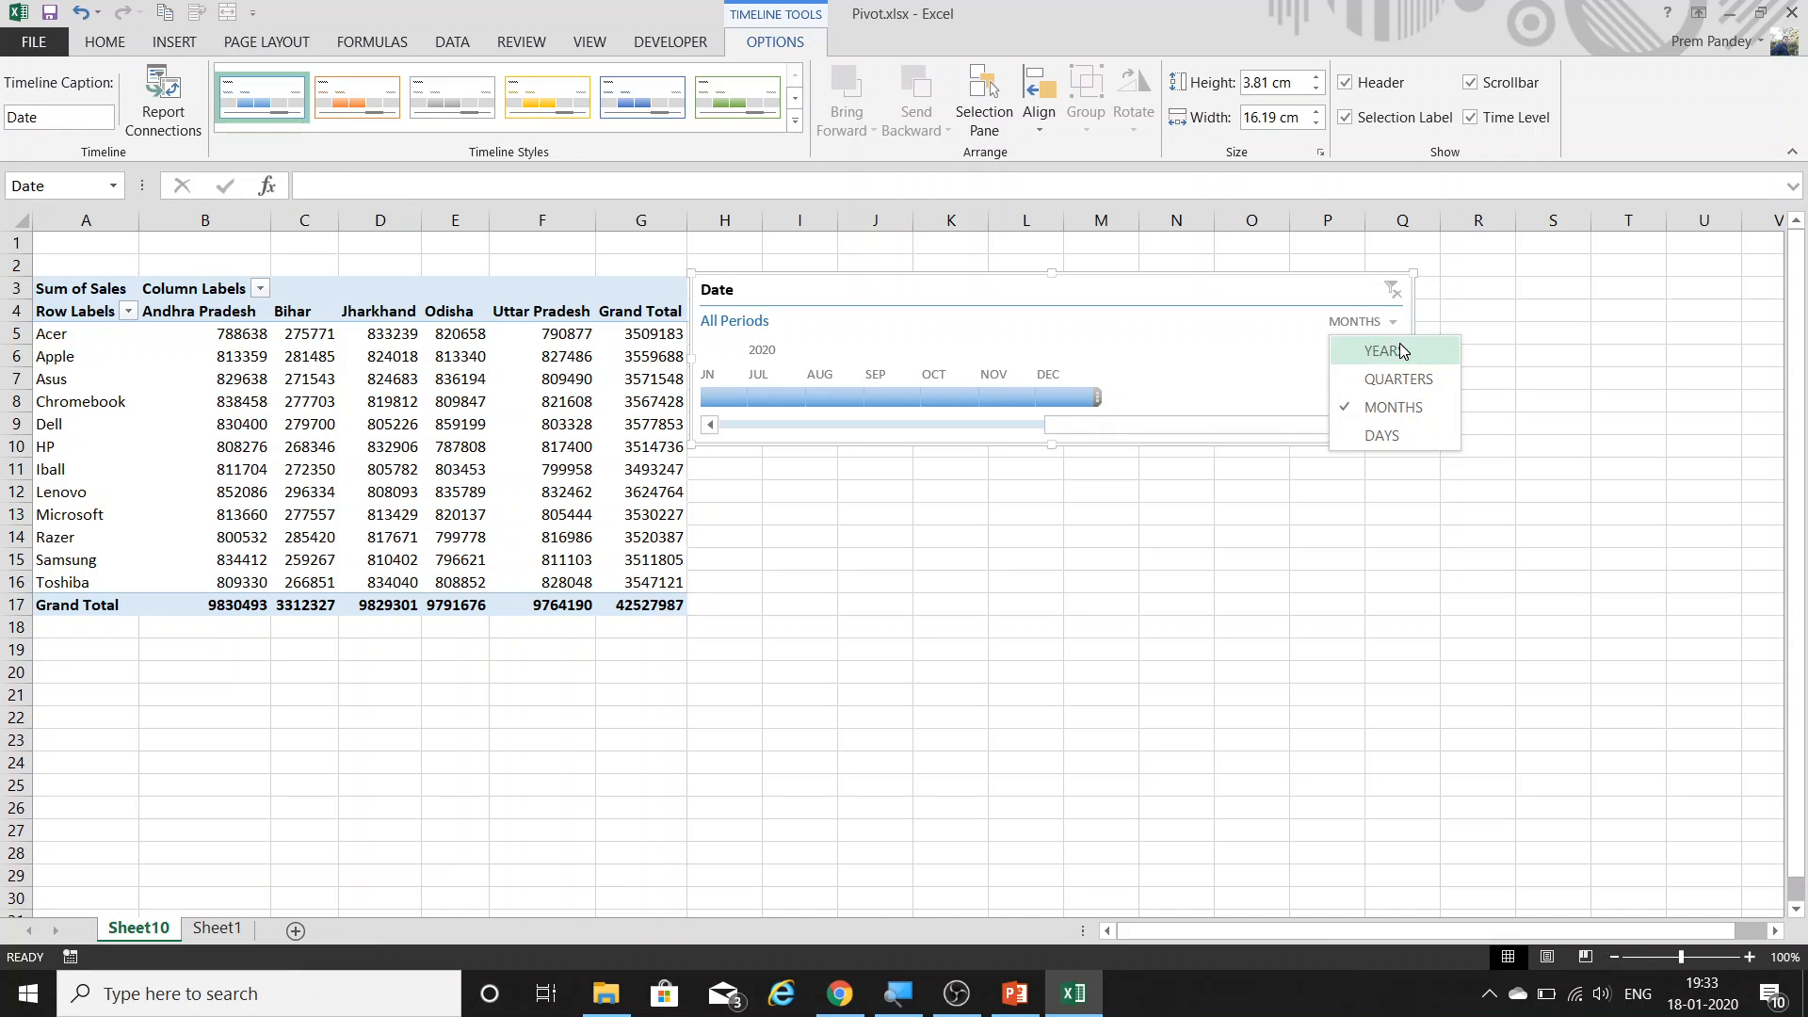
click(1400, 350)
click(789, 395)
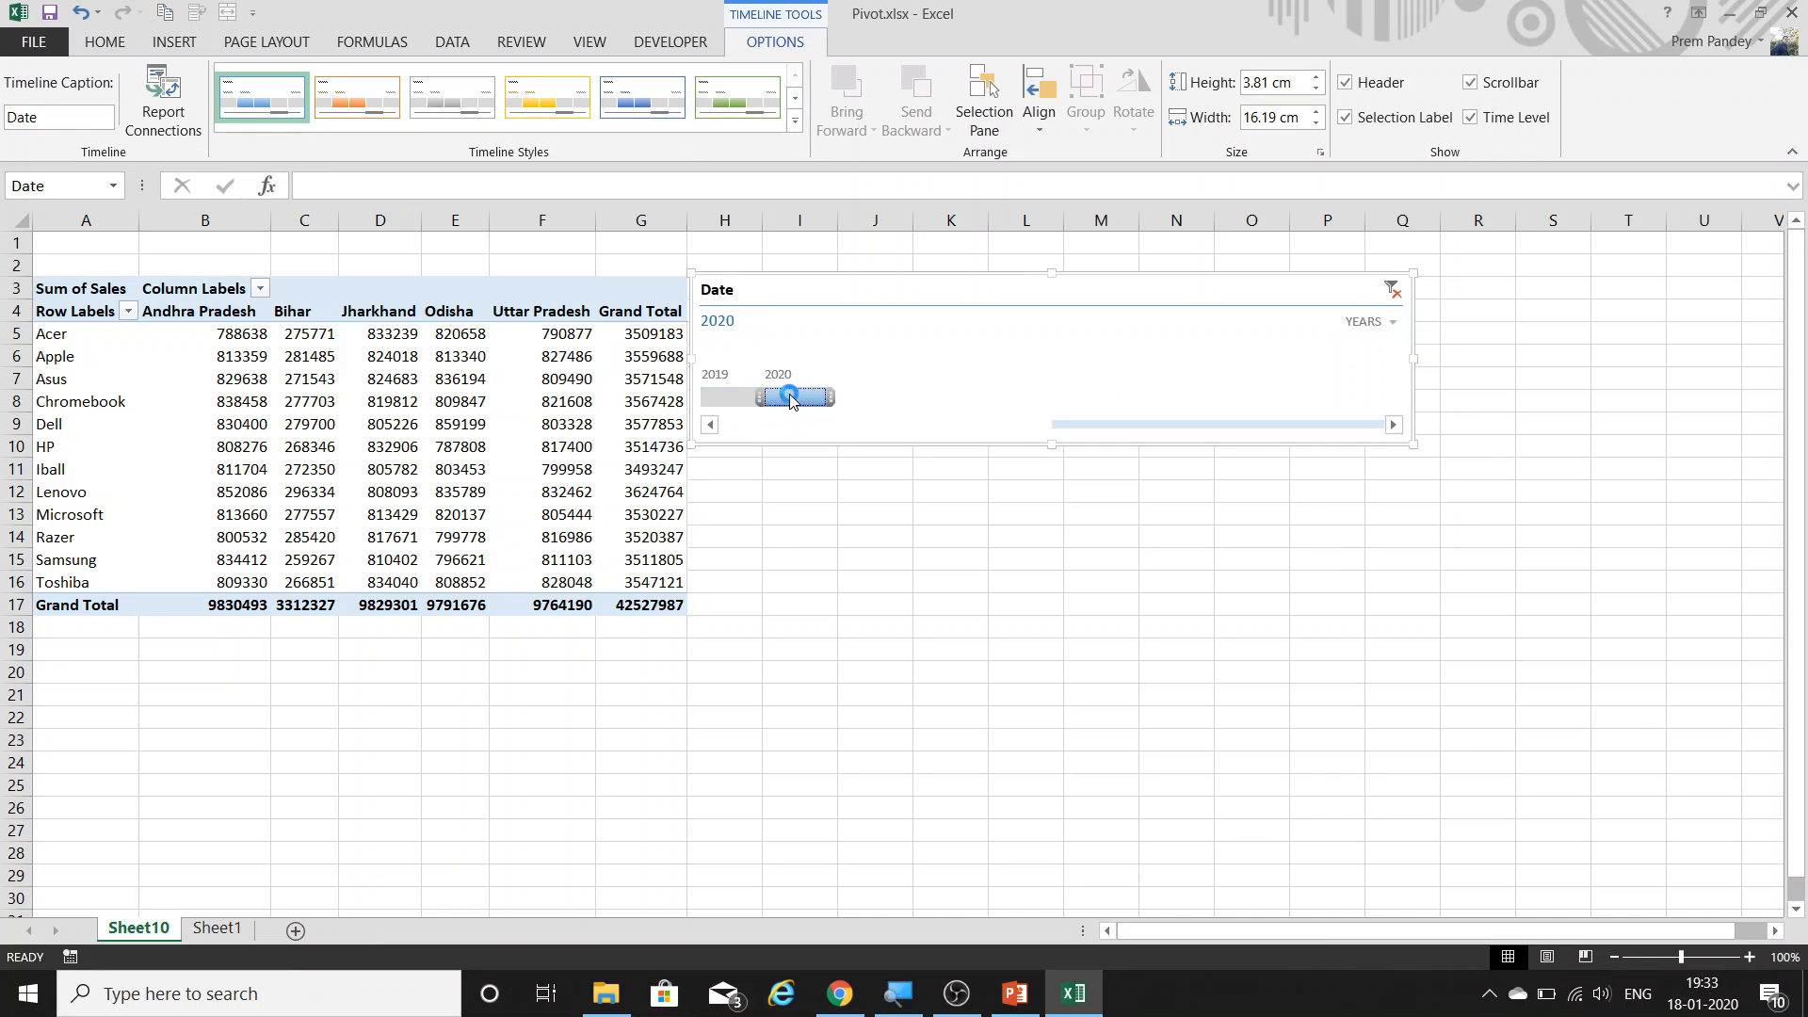
click(697, 395)
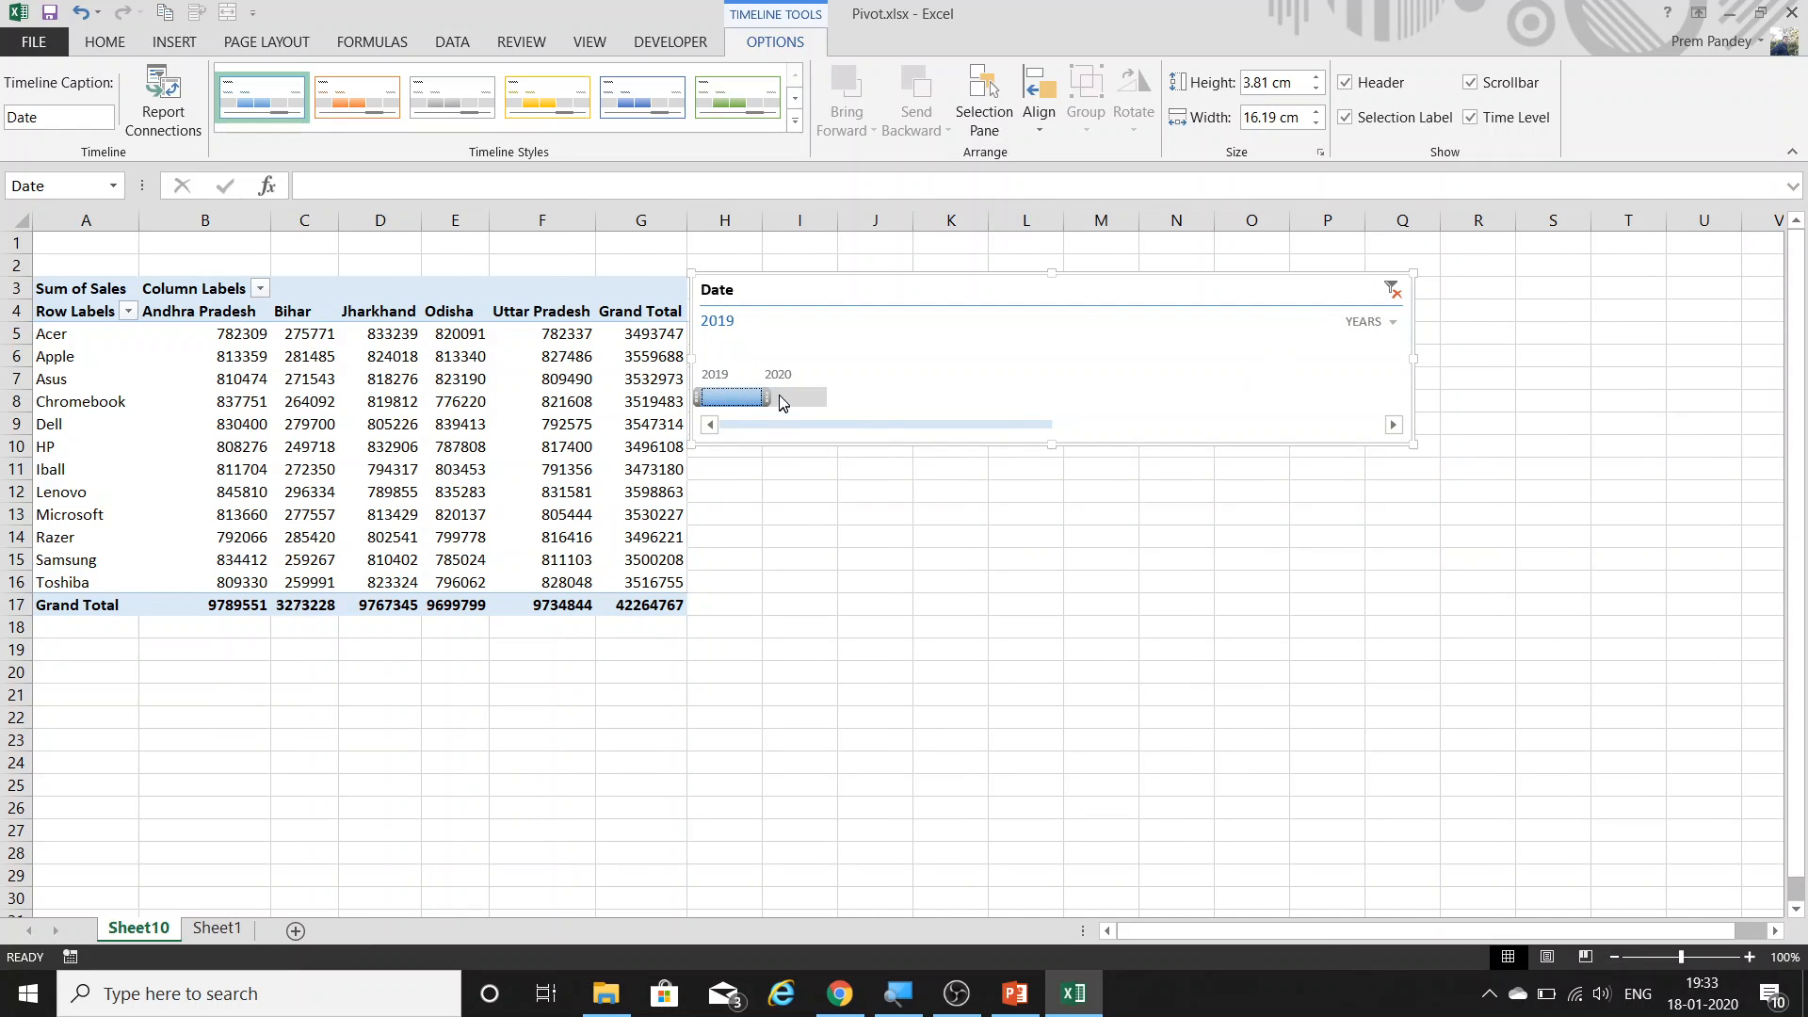
click(791, 398)
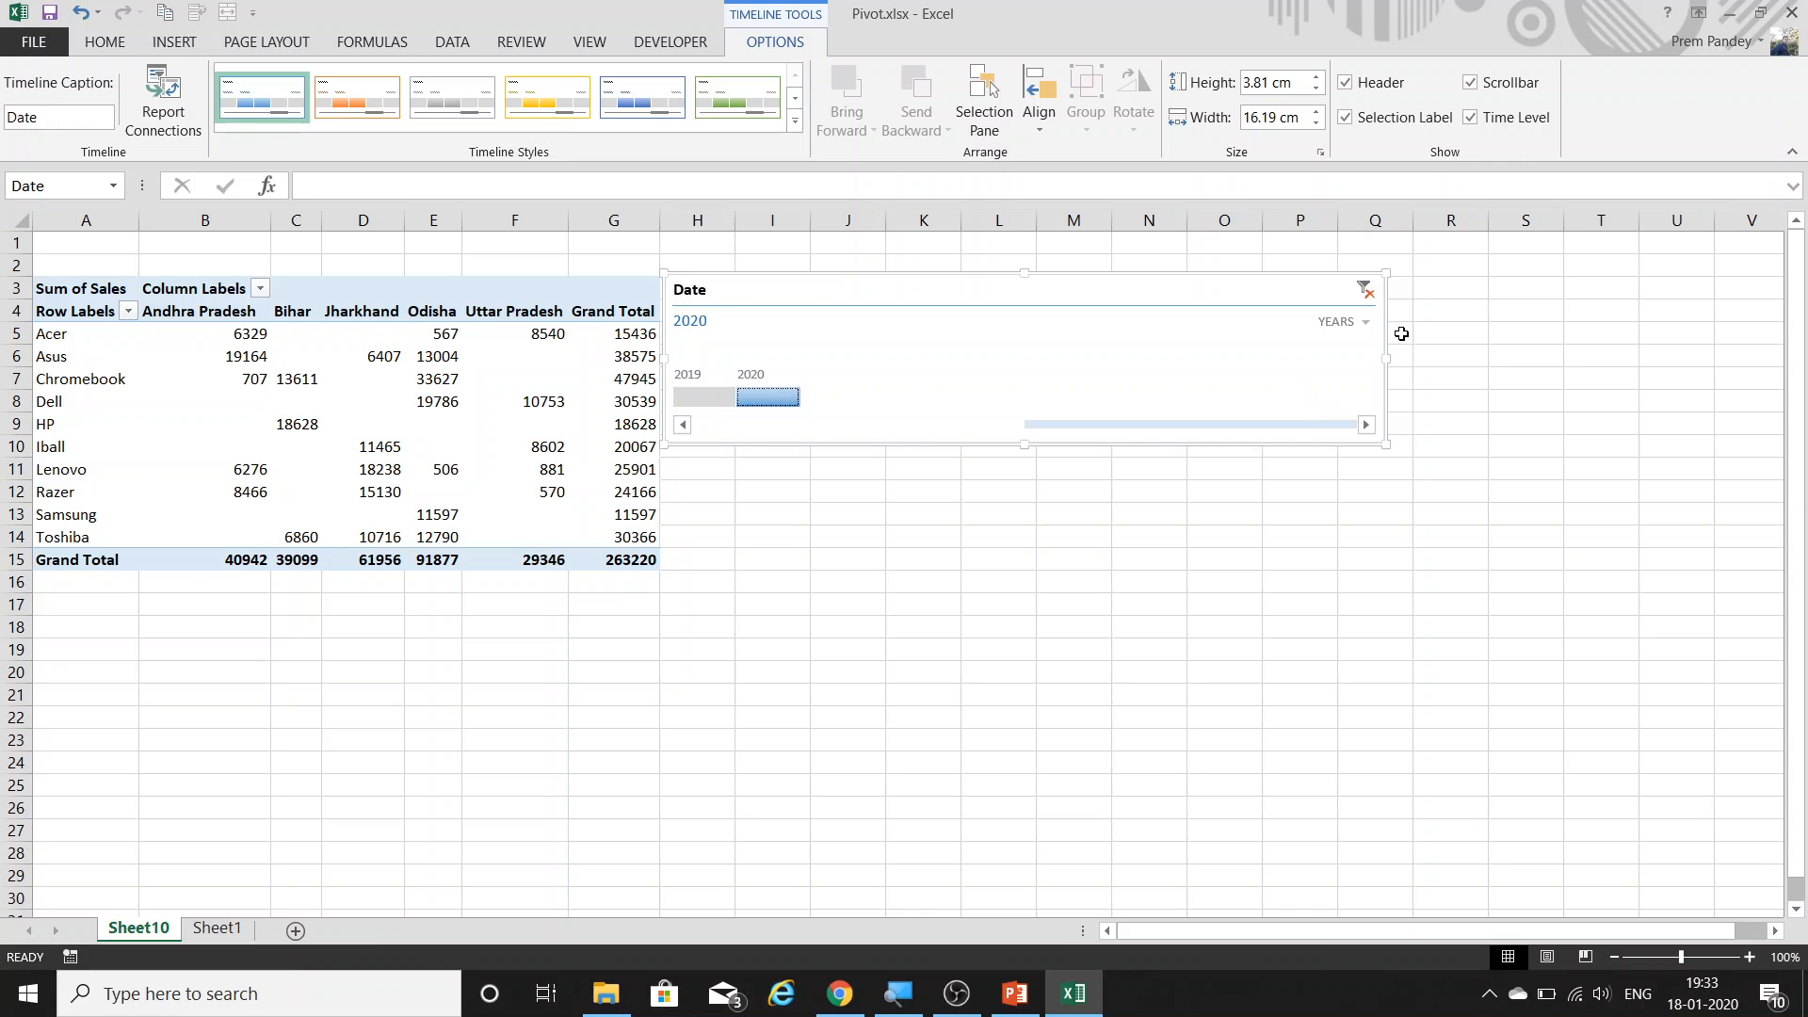
Set the timeline to quarters, filter by Q1 and Q2 2019 in turn, and move the timeline away from the pivot table.
click(1374, 327)
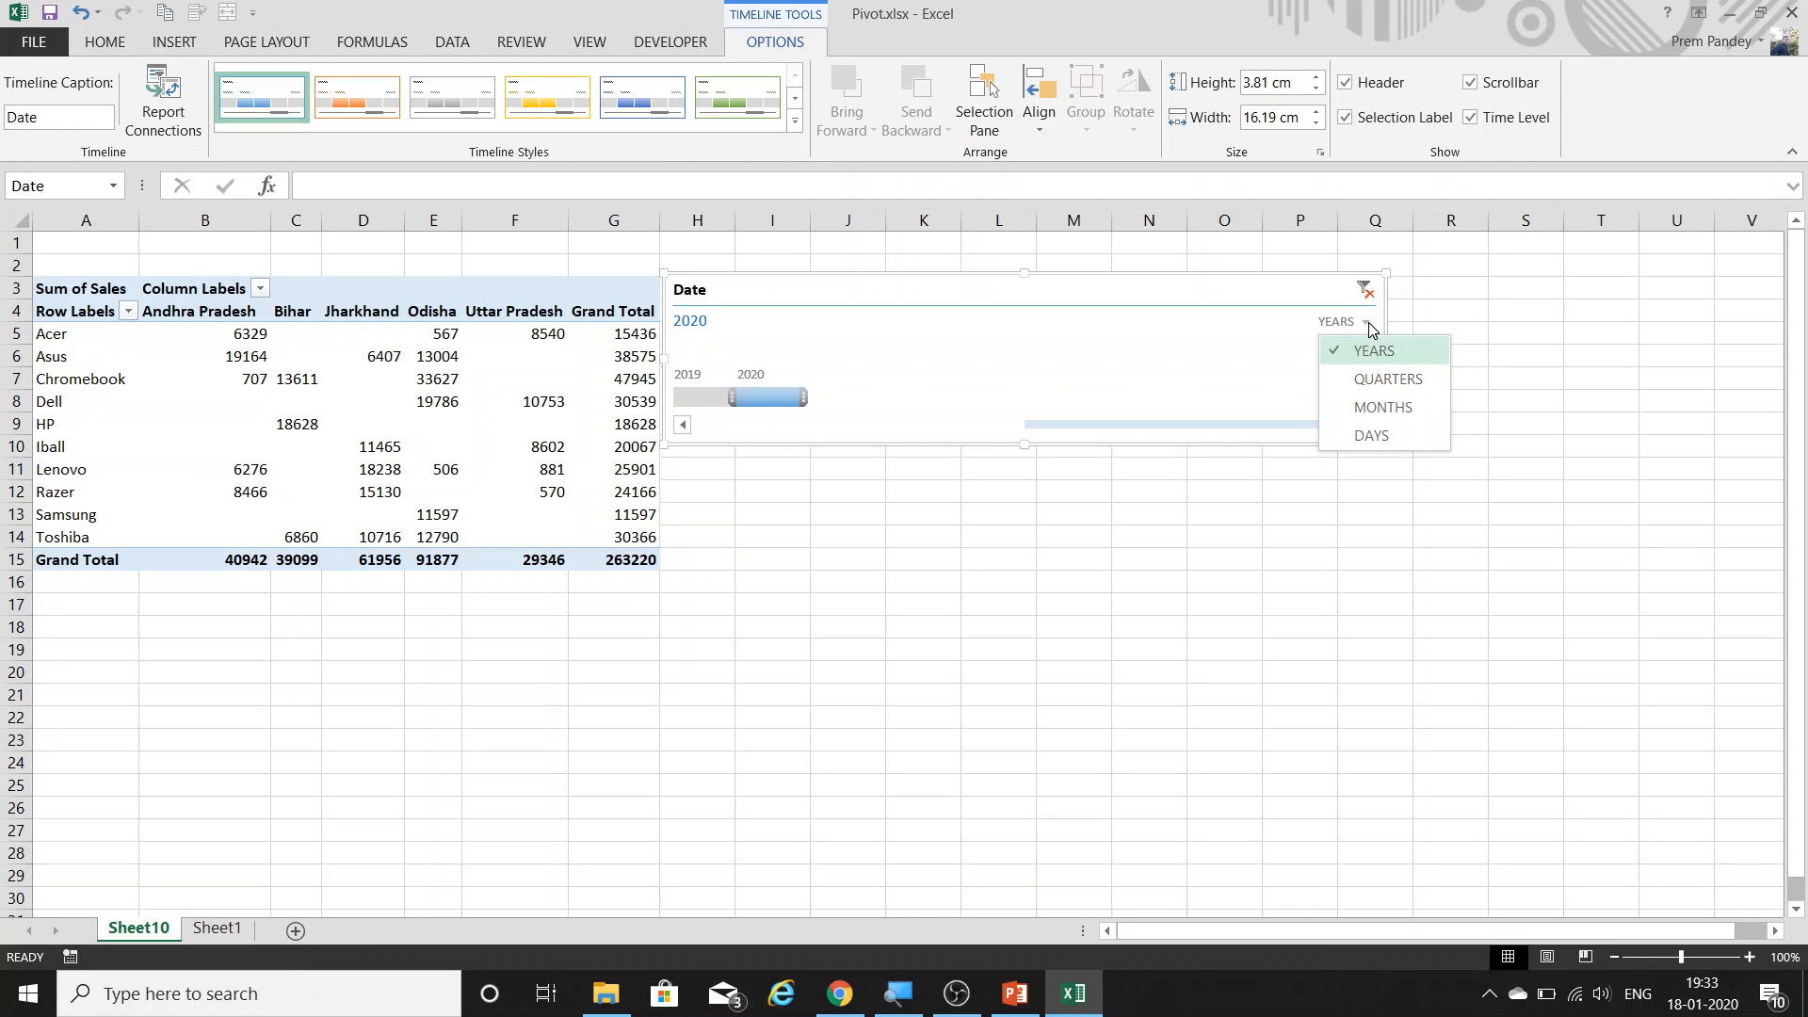
click(1380, 379)
click(685, 405)
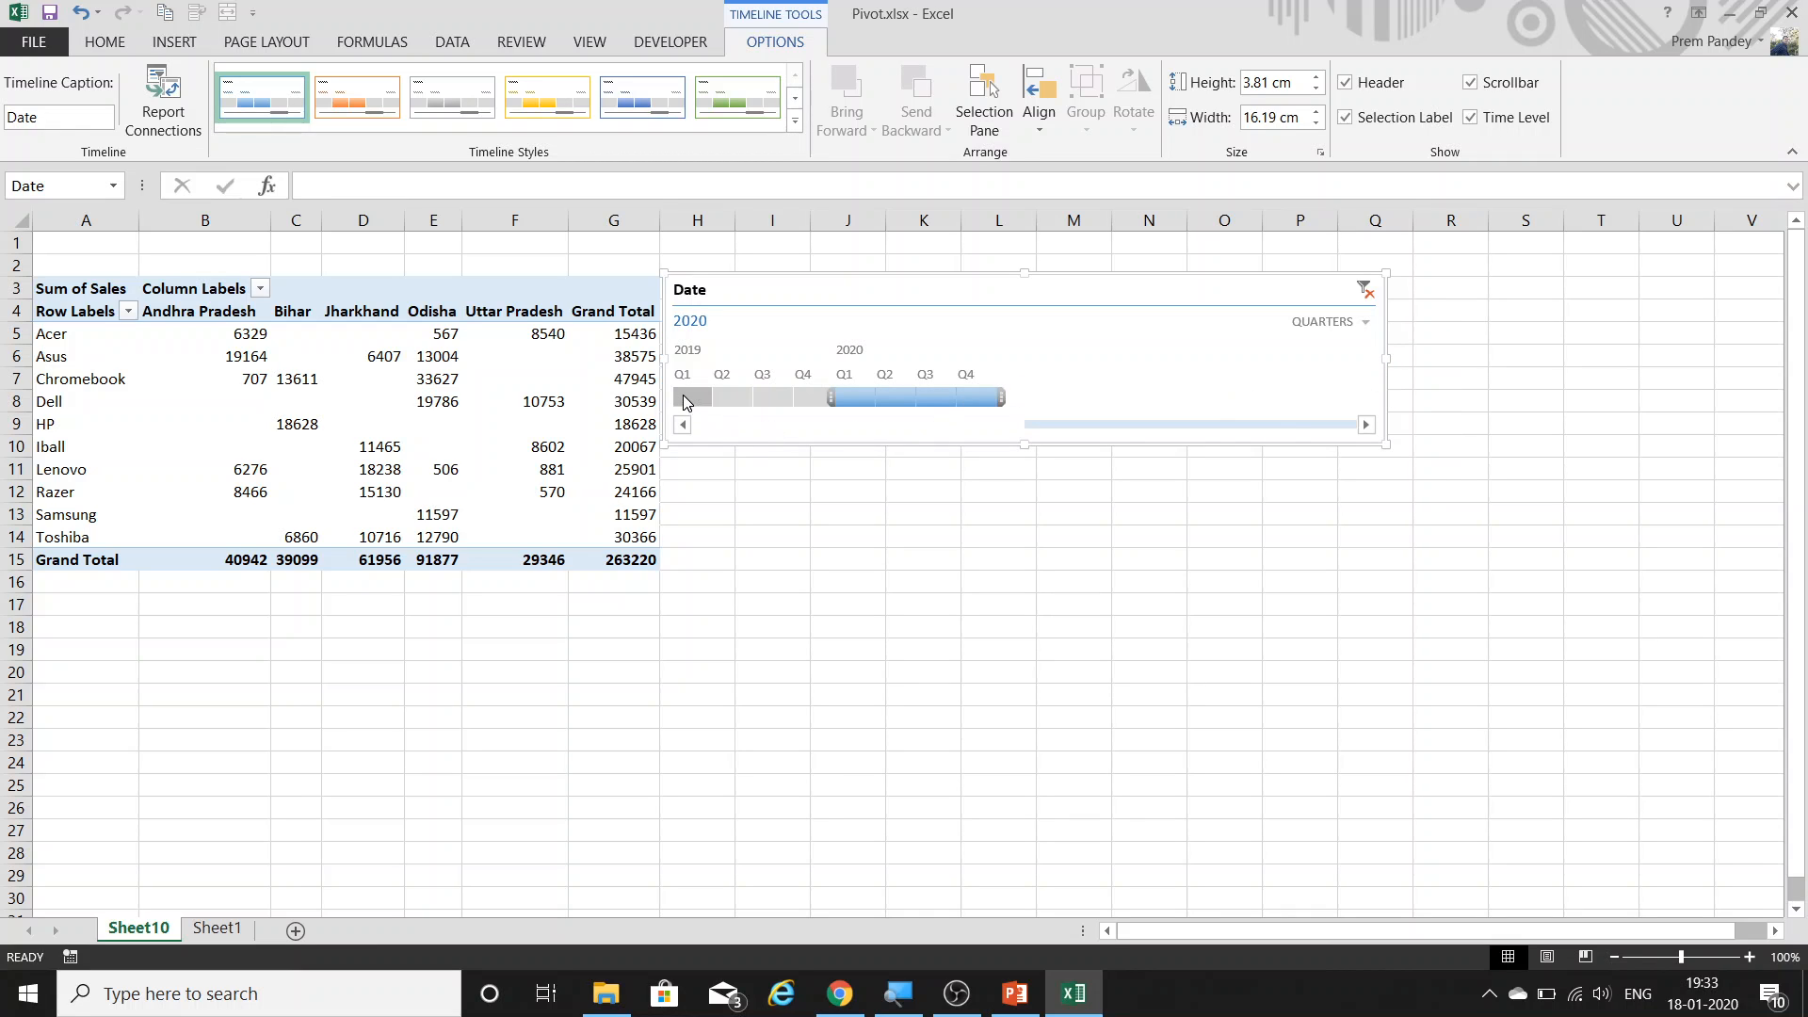
click(753, 404)
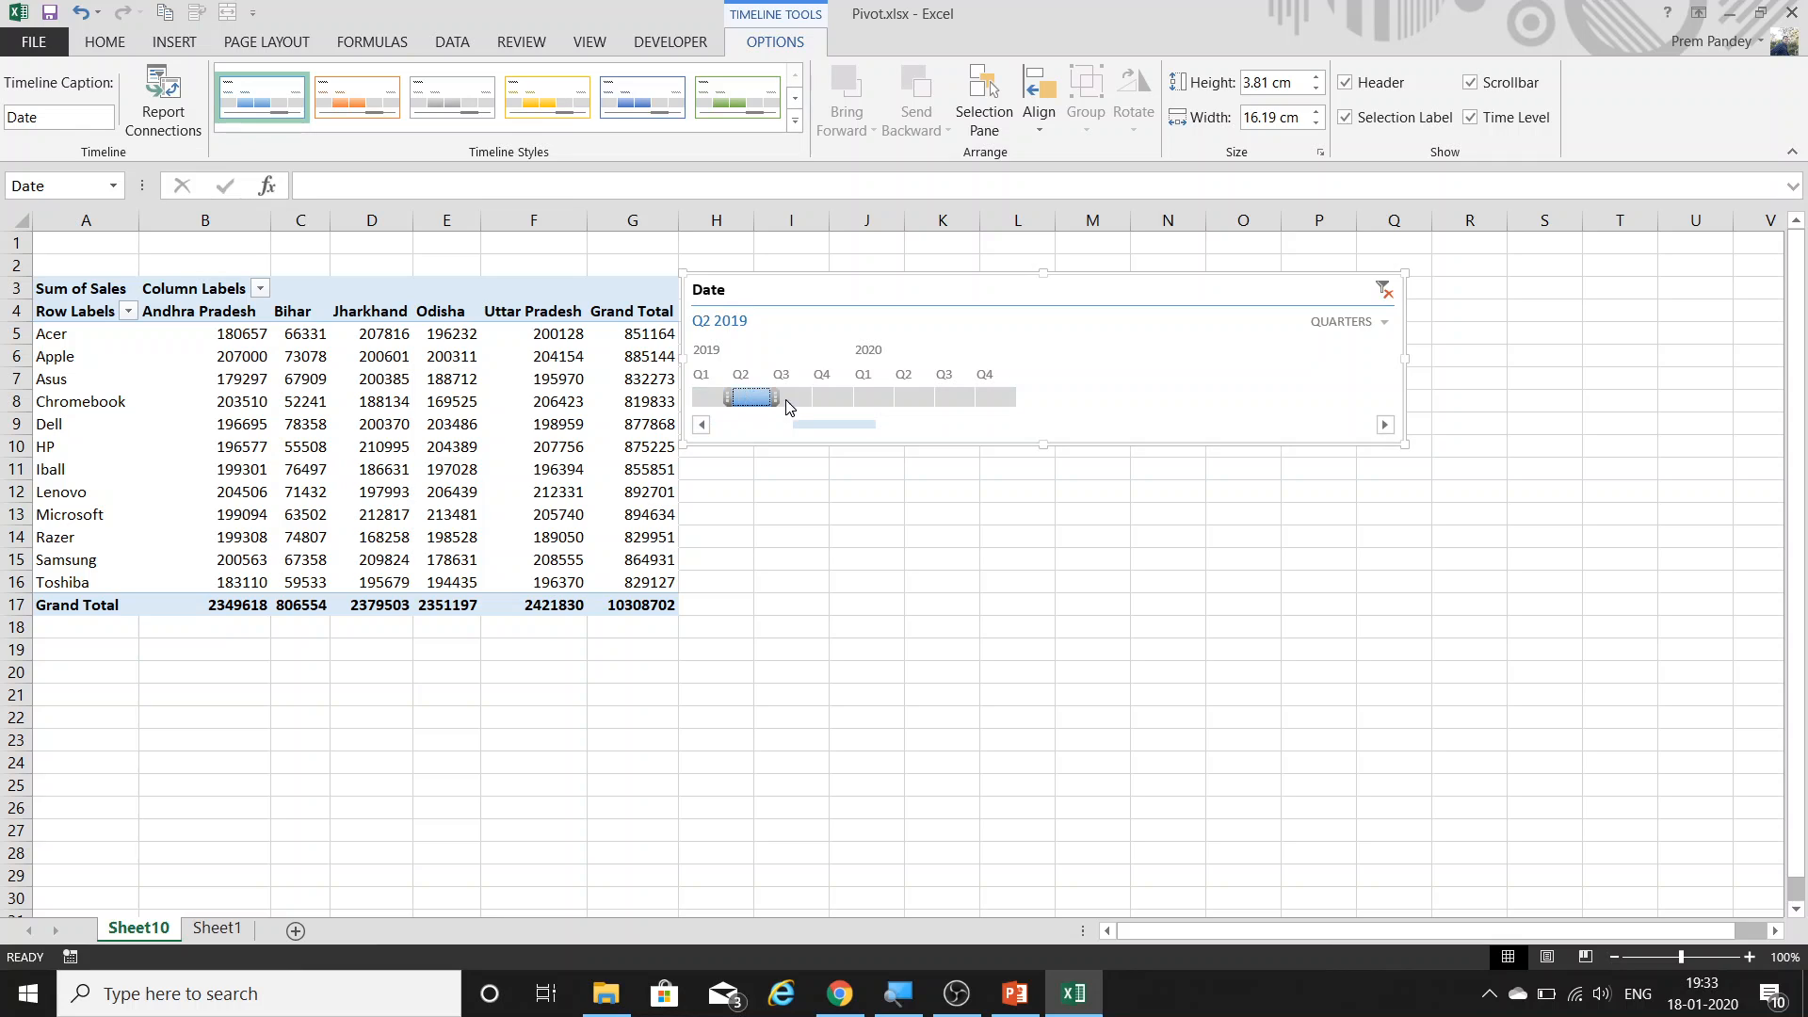
drag(808, 282, 982, 296)
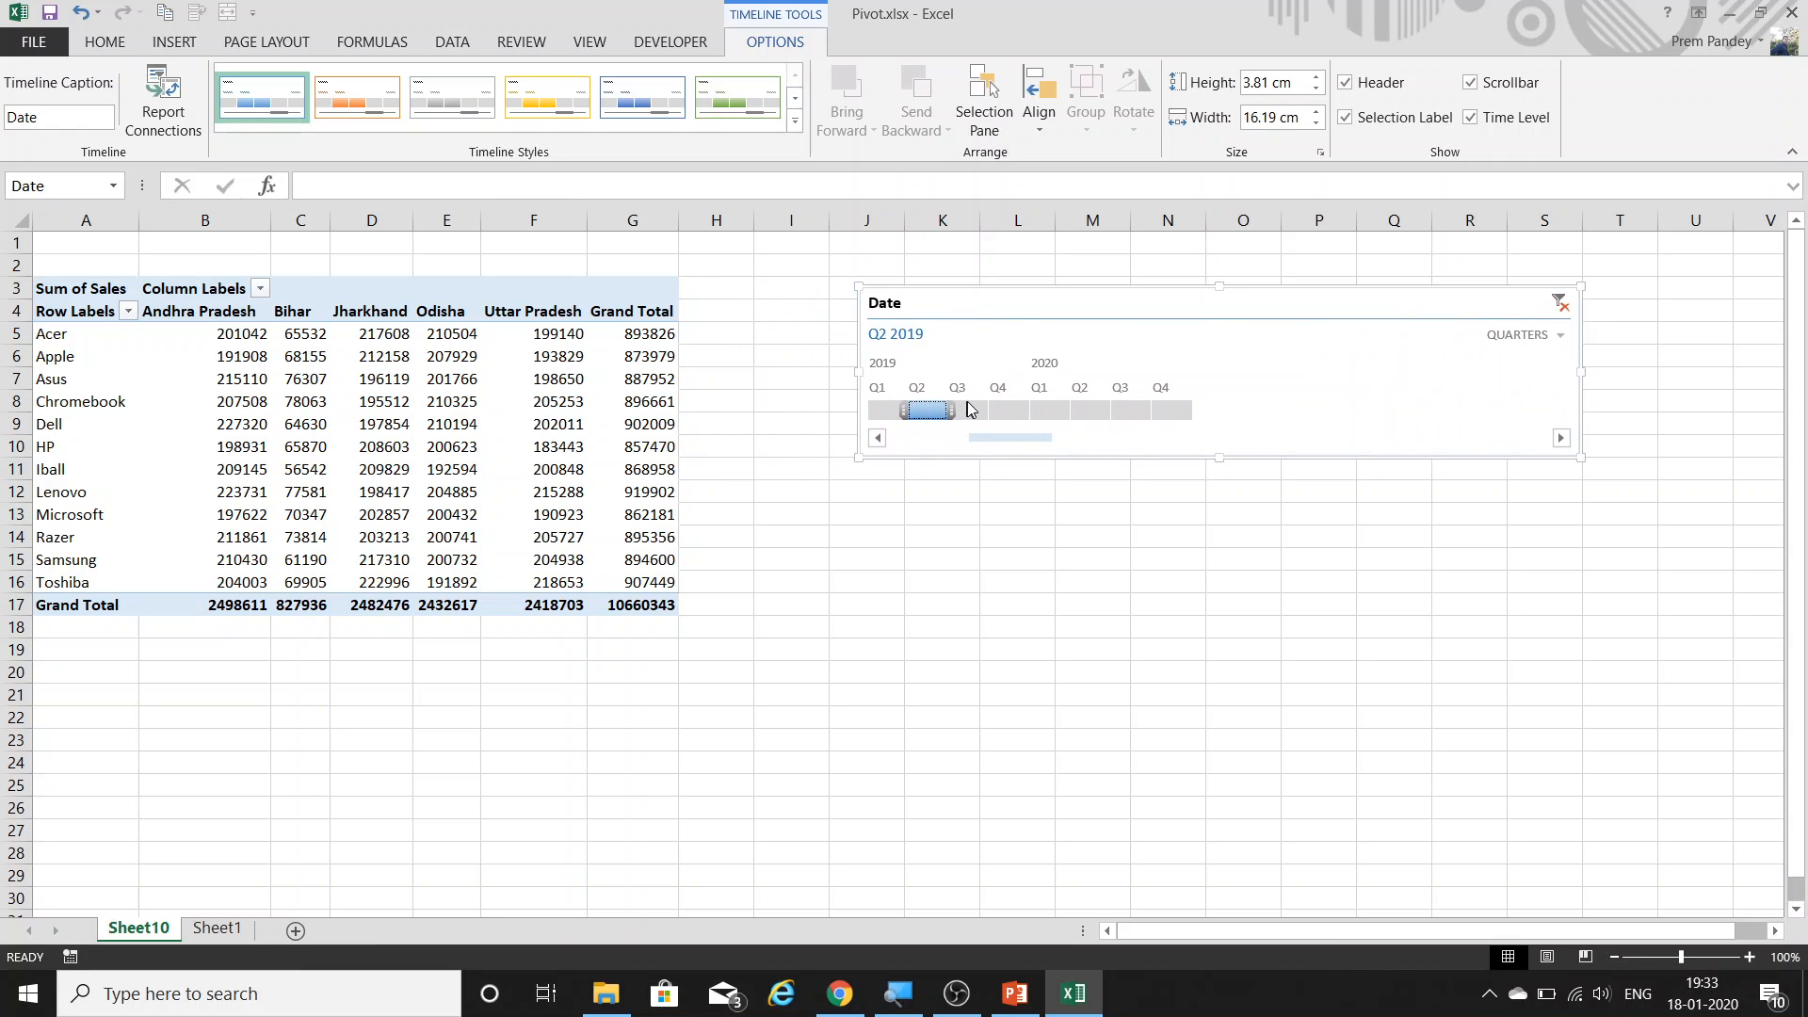
Filter the pivot table by Q4 2019, followed by each 2020 quarter from Q1 to Q4 in turn.
click(1000, 410)
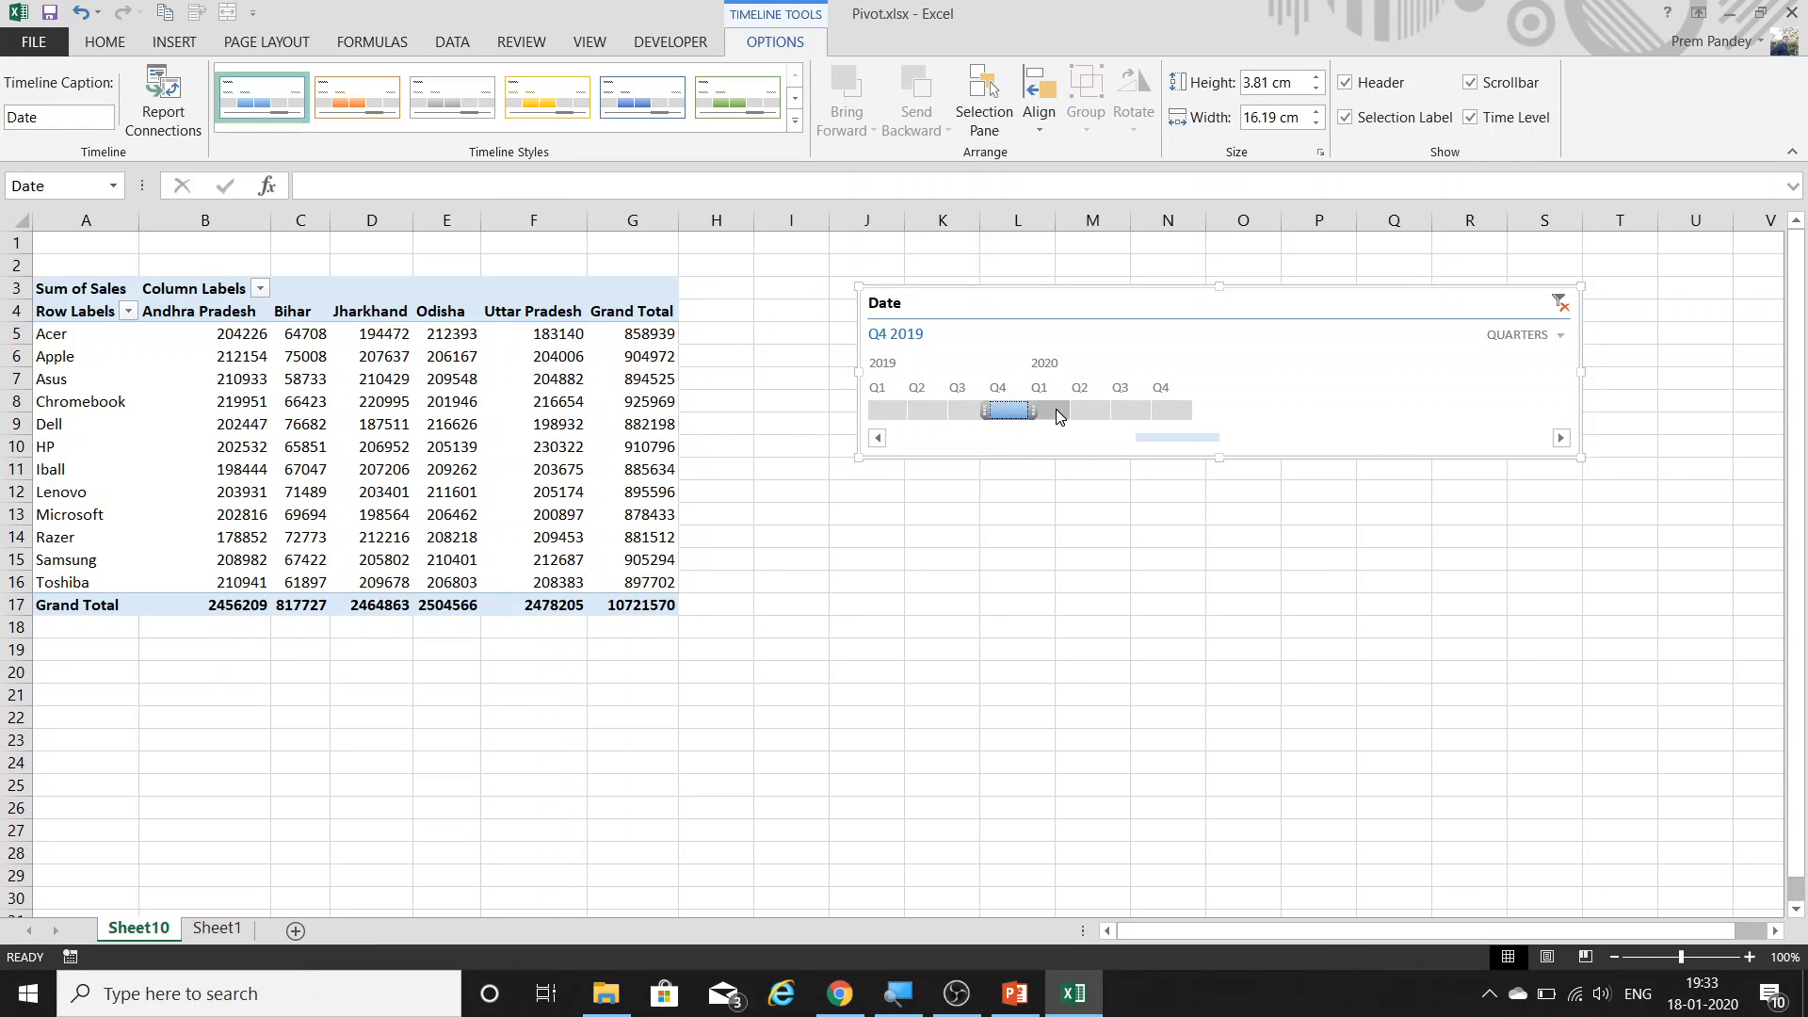
click(1053, 411)
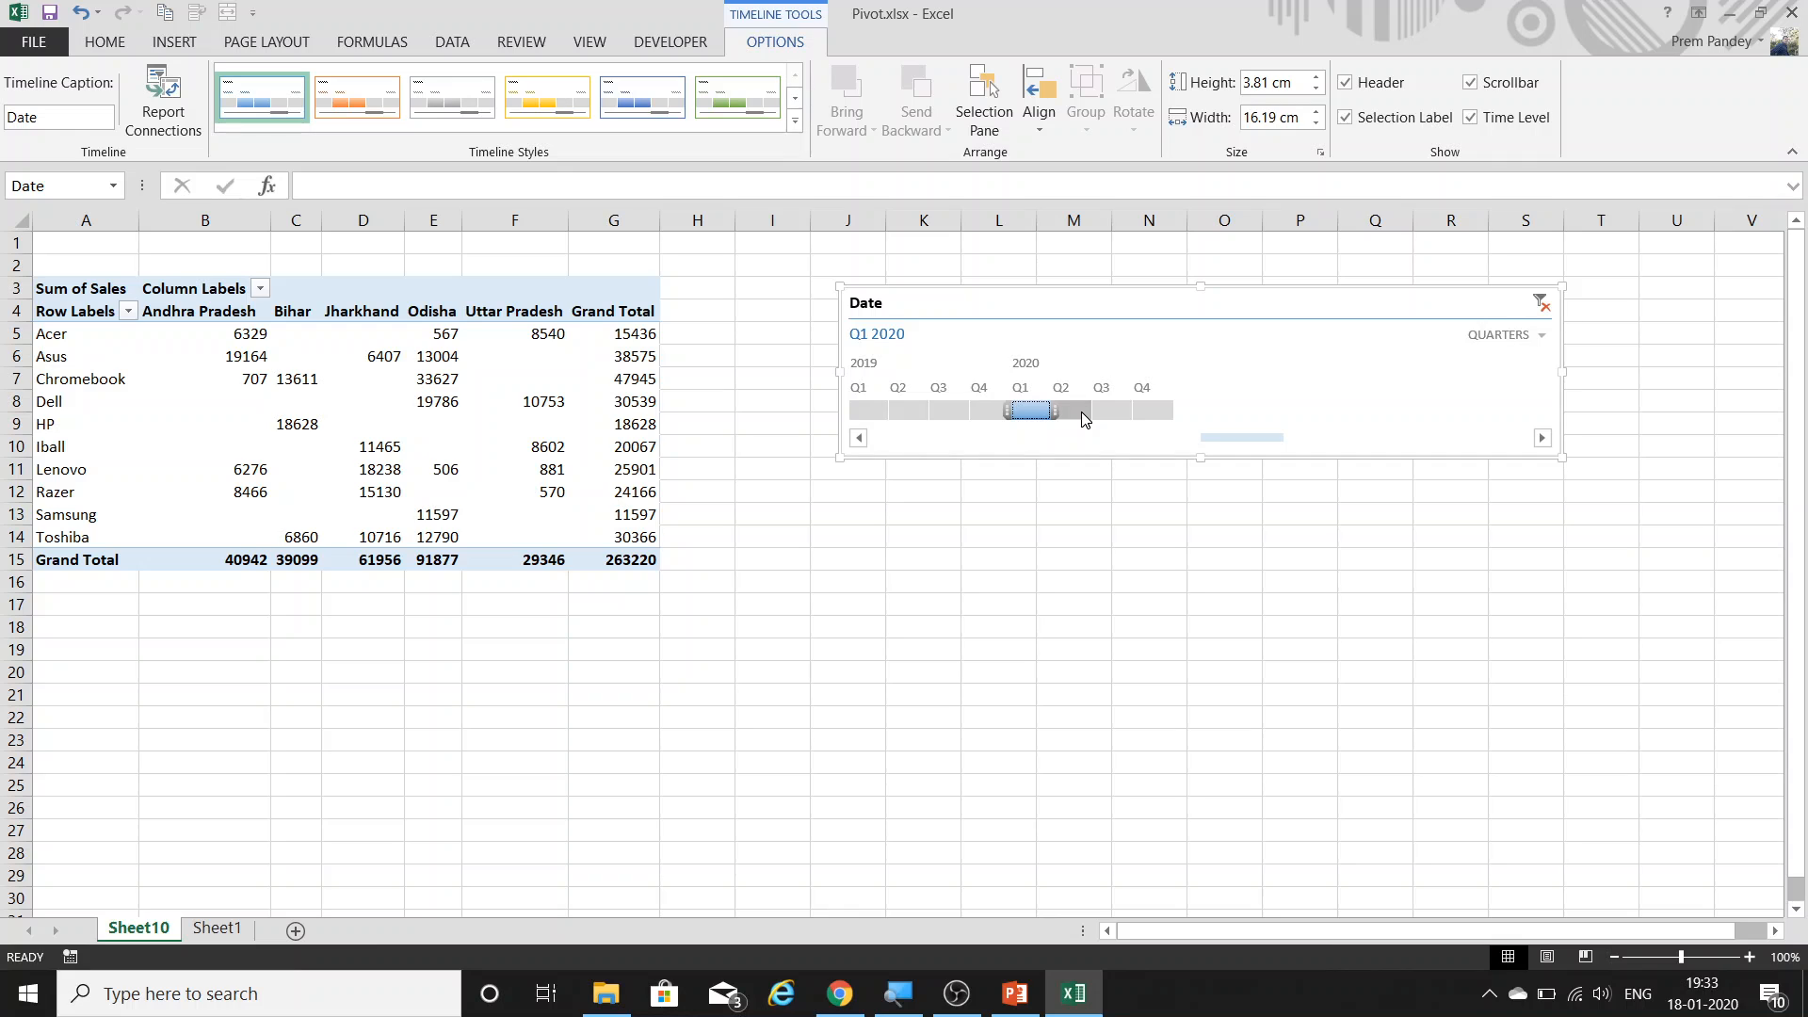
click(1073, 412)
click(1112, 412)
click(1155, 412)
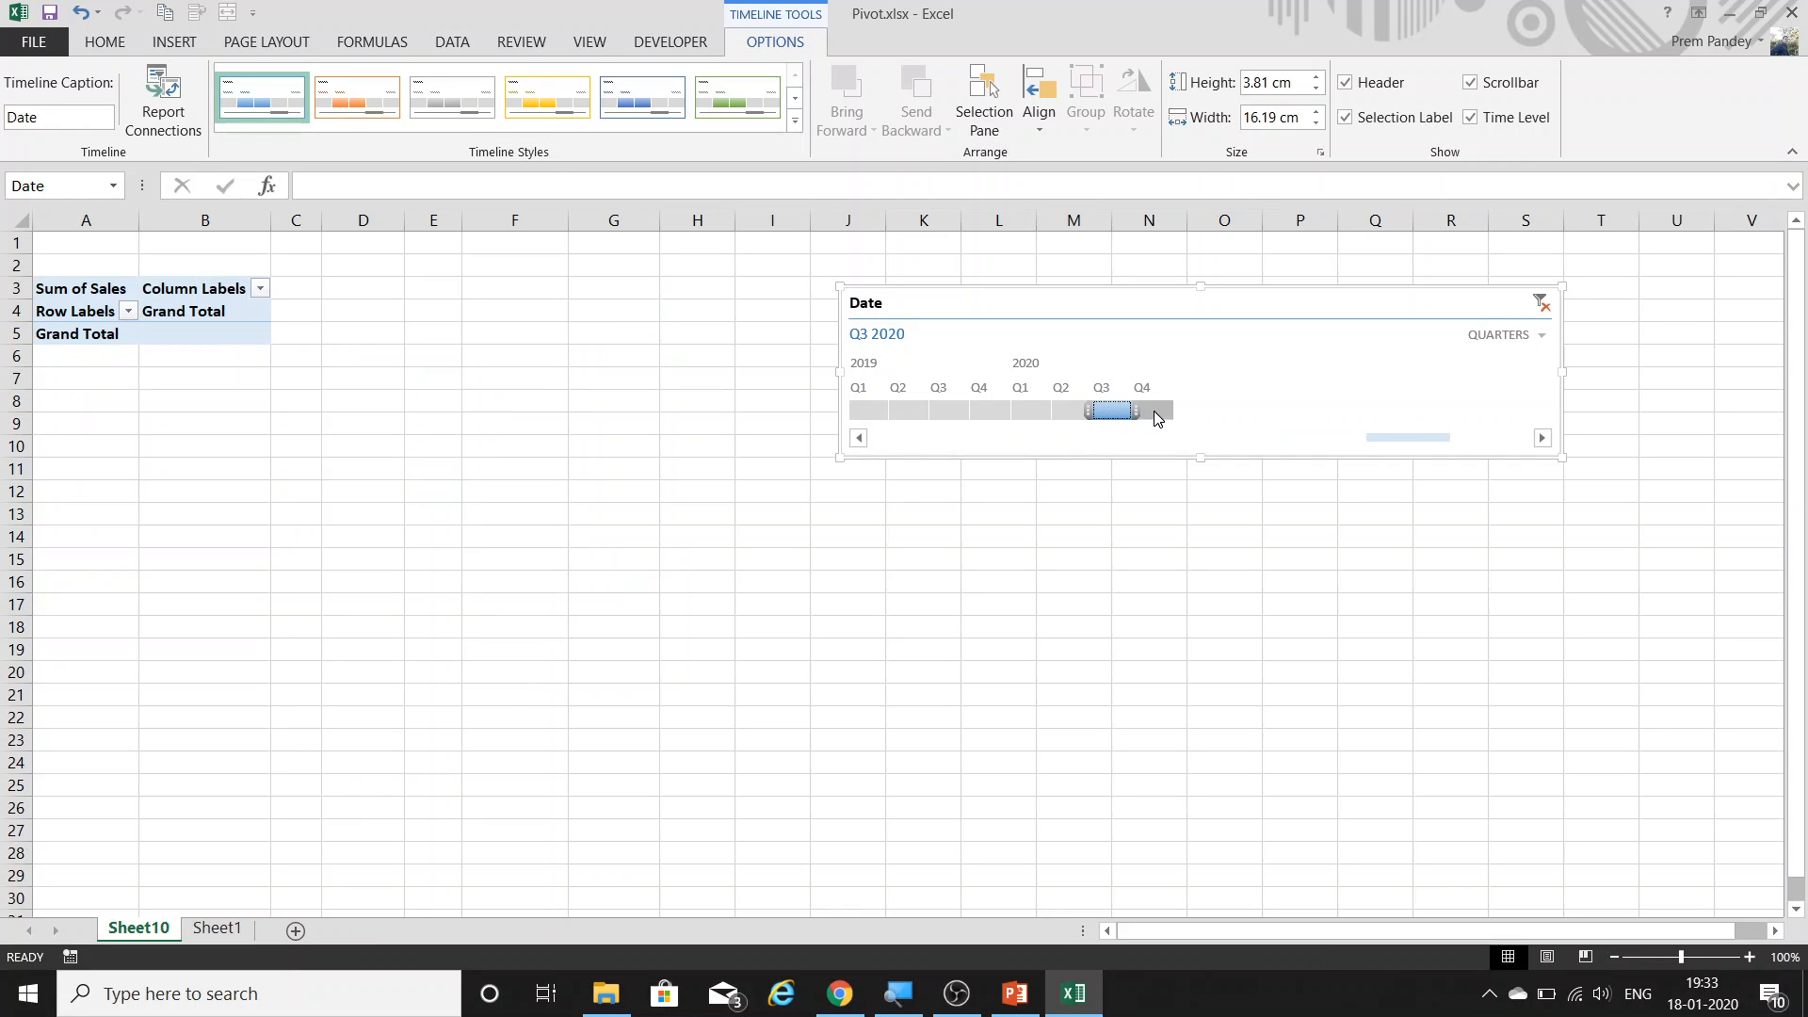
Set the timeline to months and filter the pivot table by Jan 2020, followed by Jan 2019.
click(1541, 337)
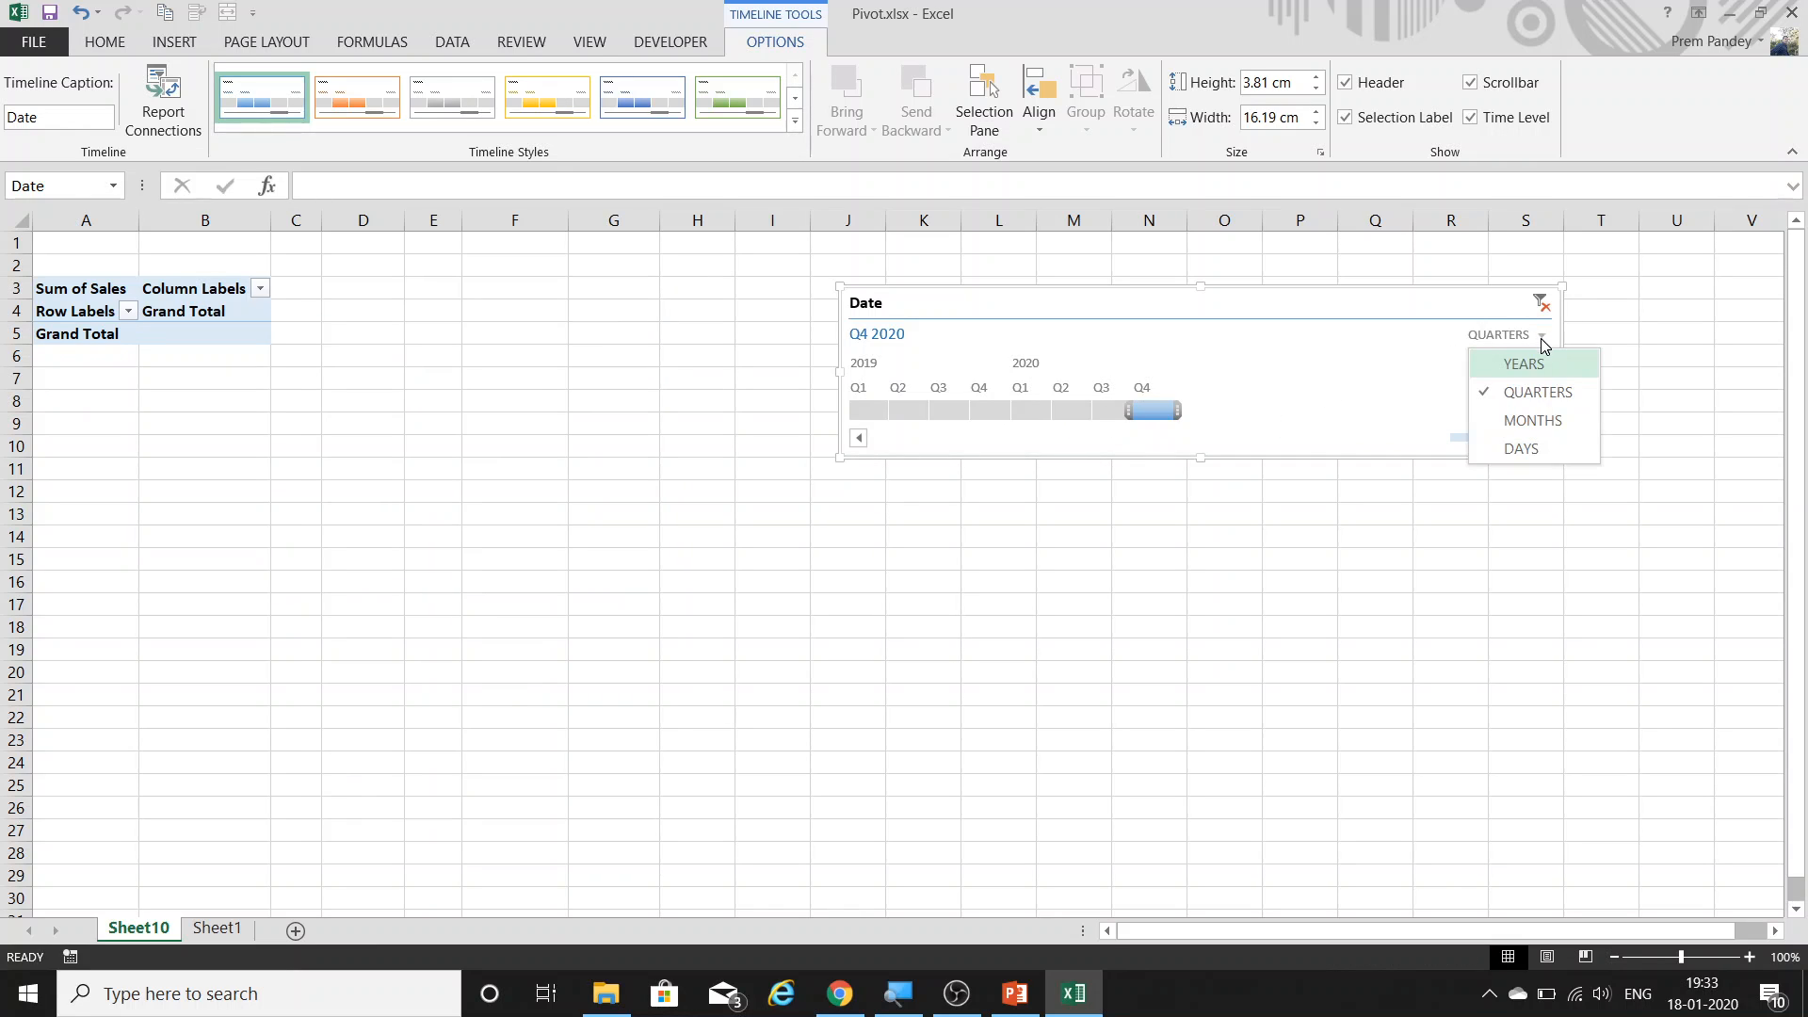
click(1536, 424)
click(888, 418)
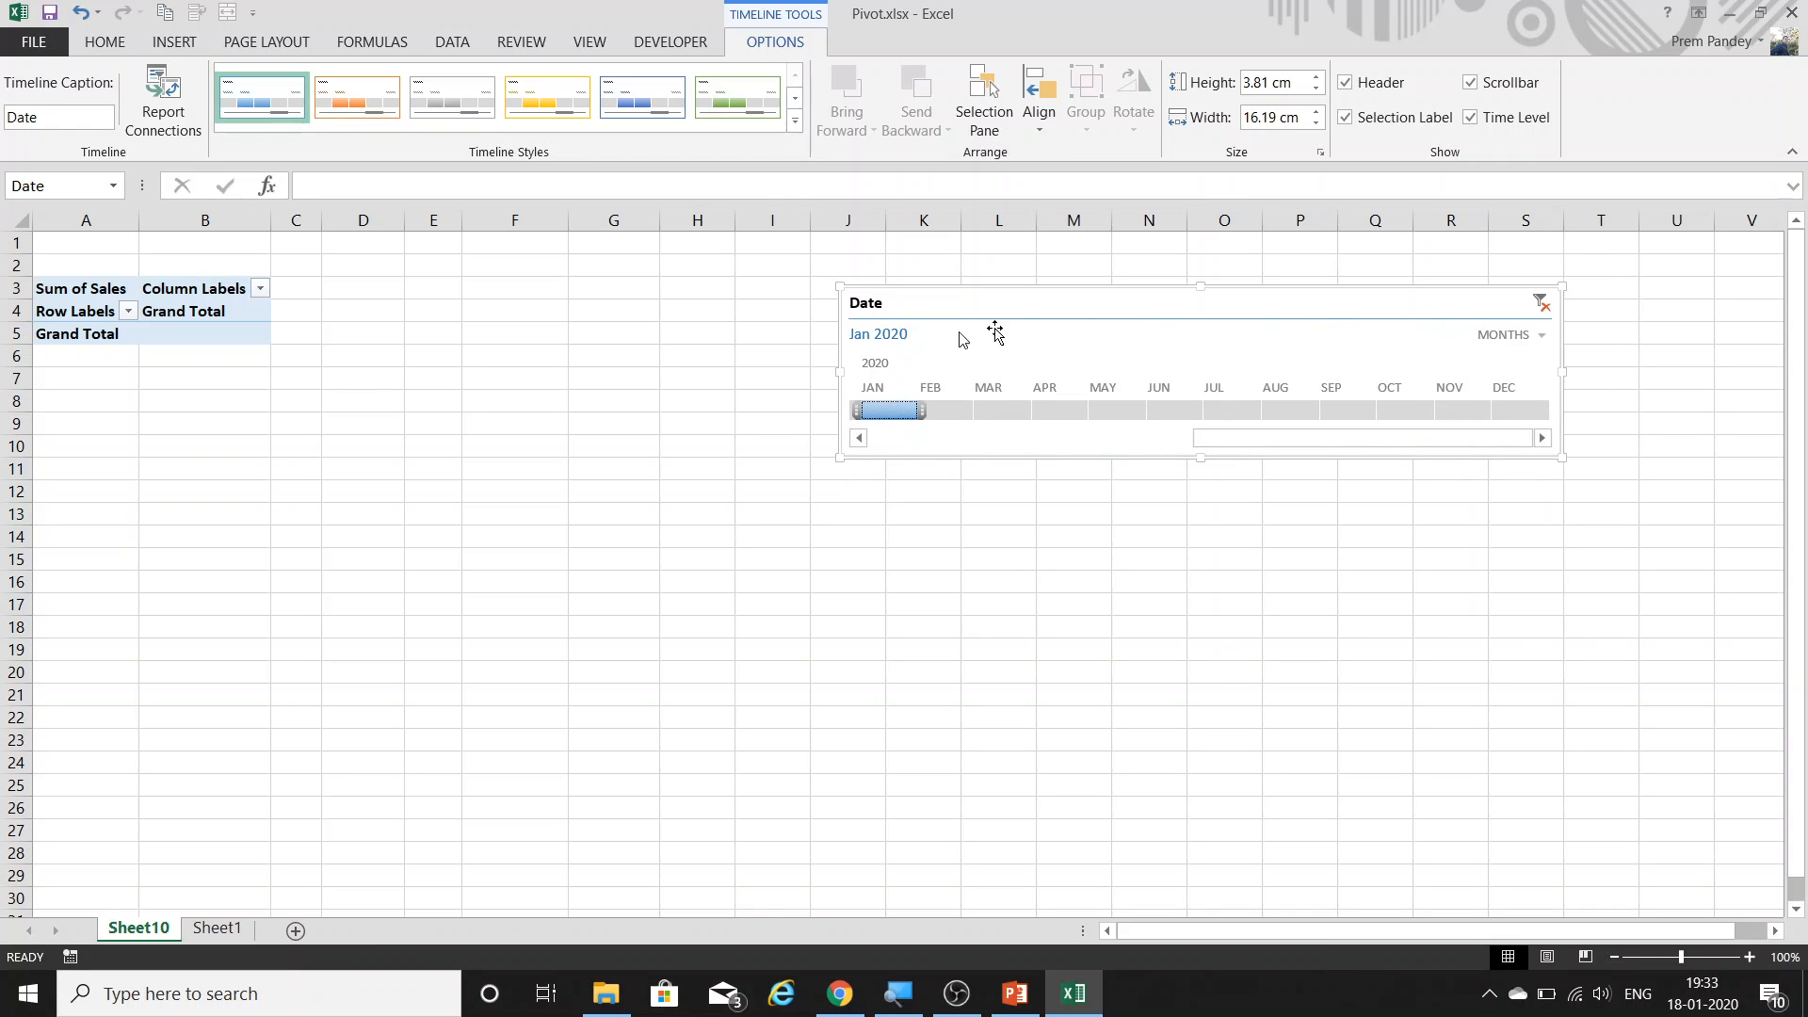
click(1544, 337)
click(932, 468)
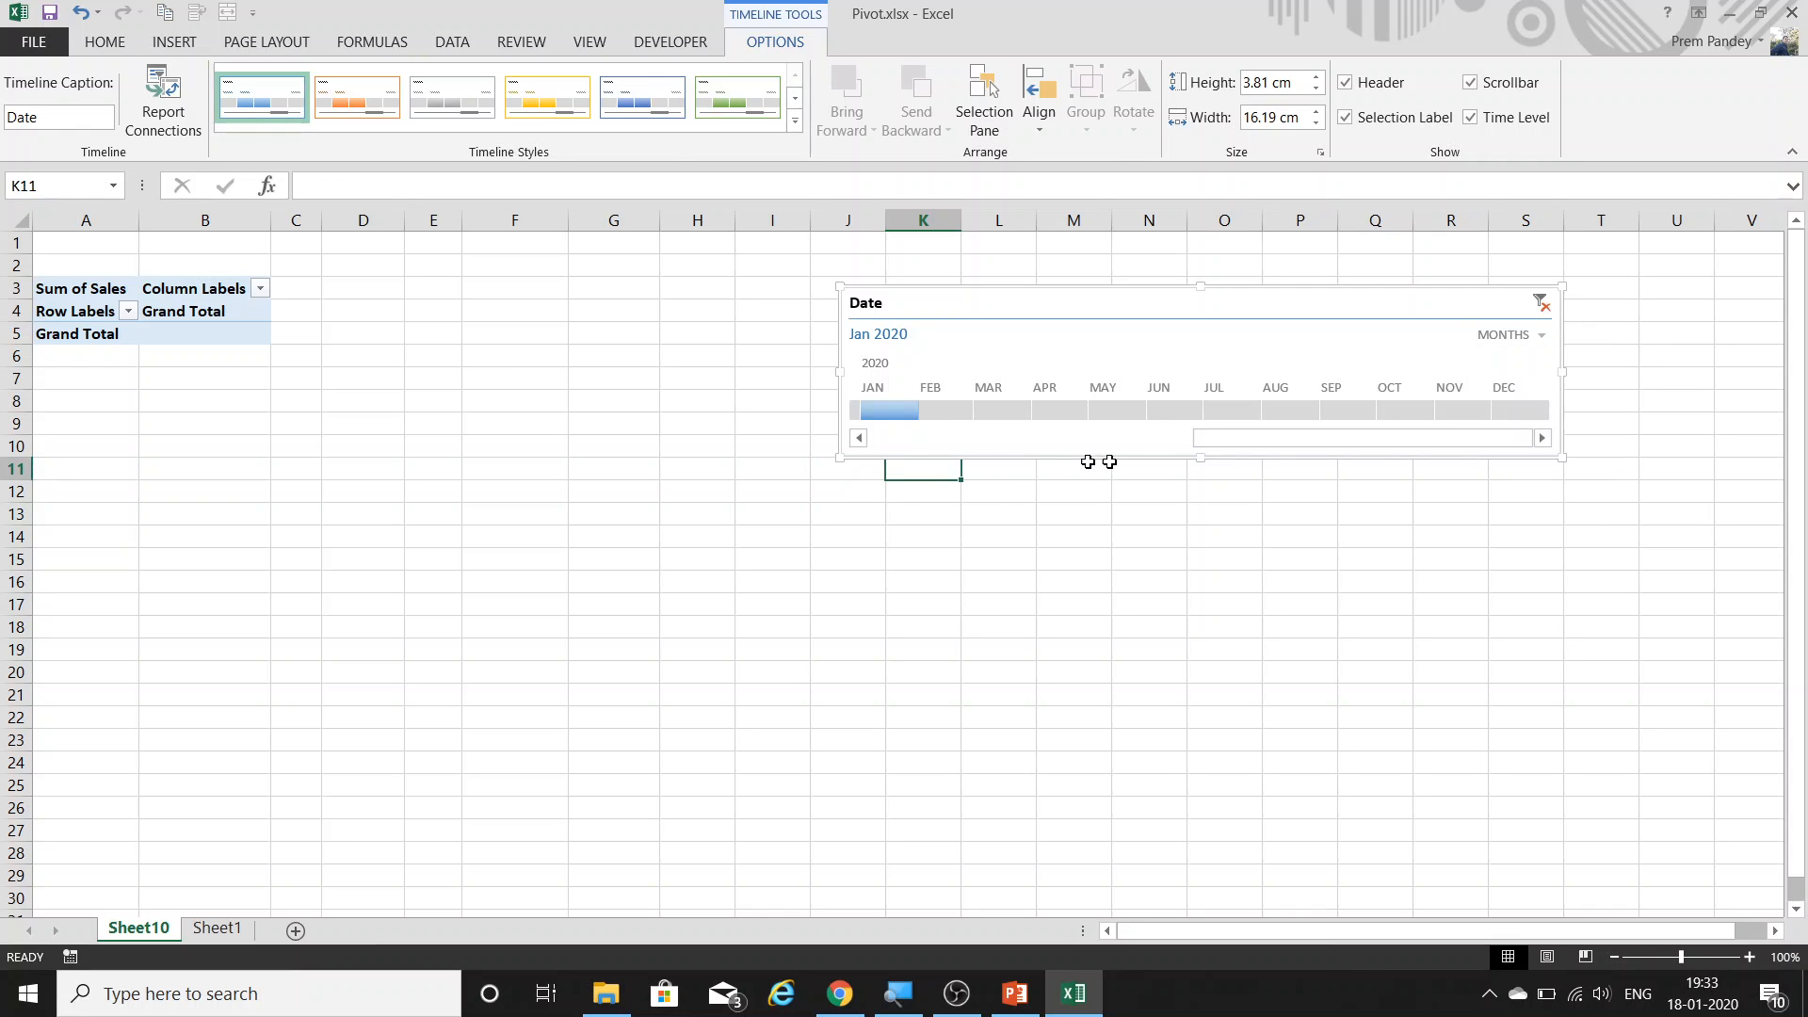
drag(1223, 440, 859, 452)
click(871, 410)
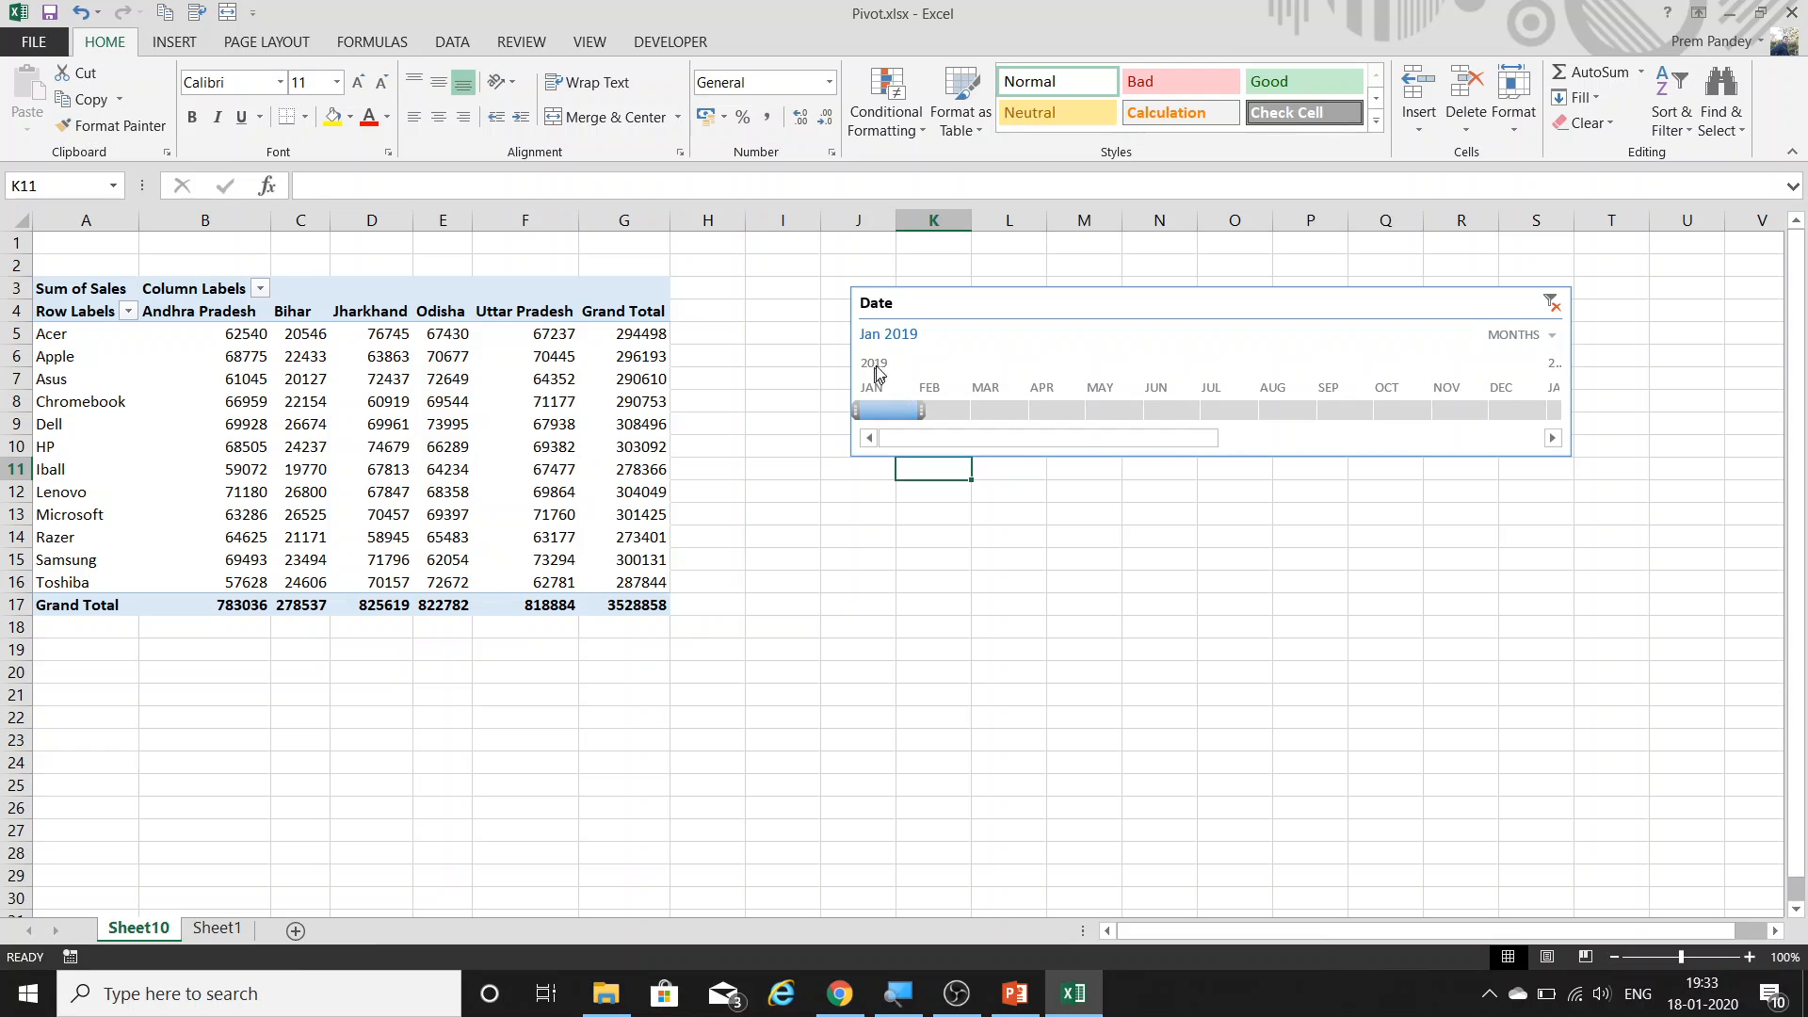
Show the timeline in days, switch it back to quarters, and extend the filtered period to Q1 - Q3 2019.
click(1554, 339)
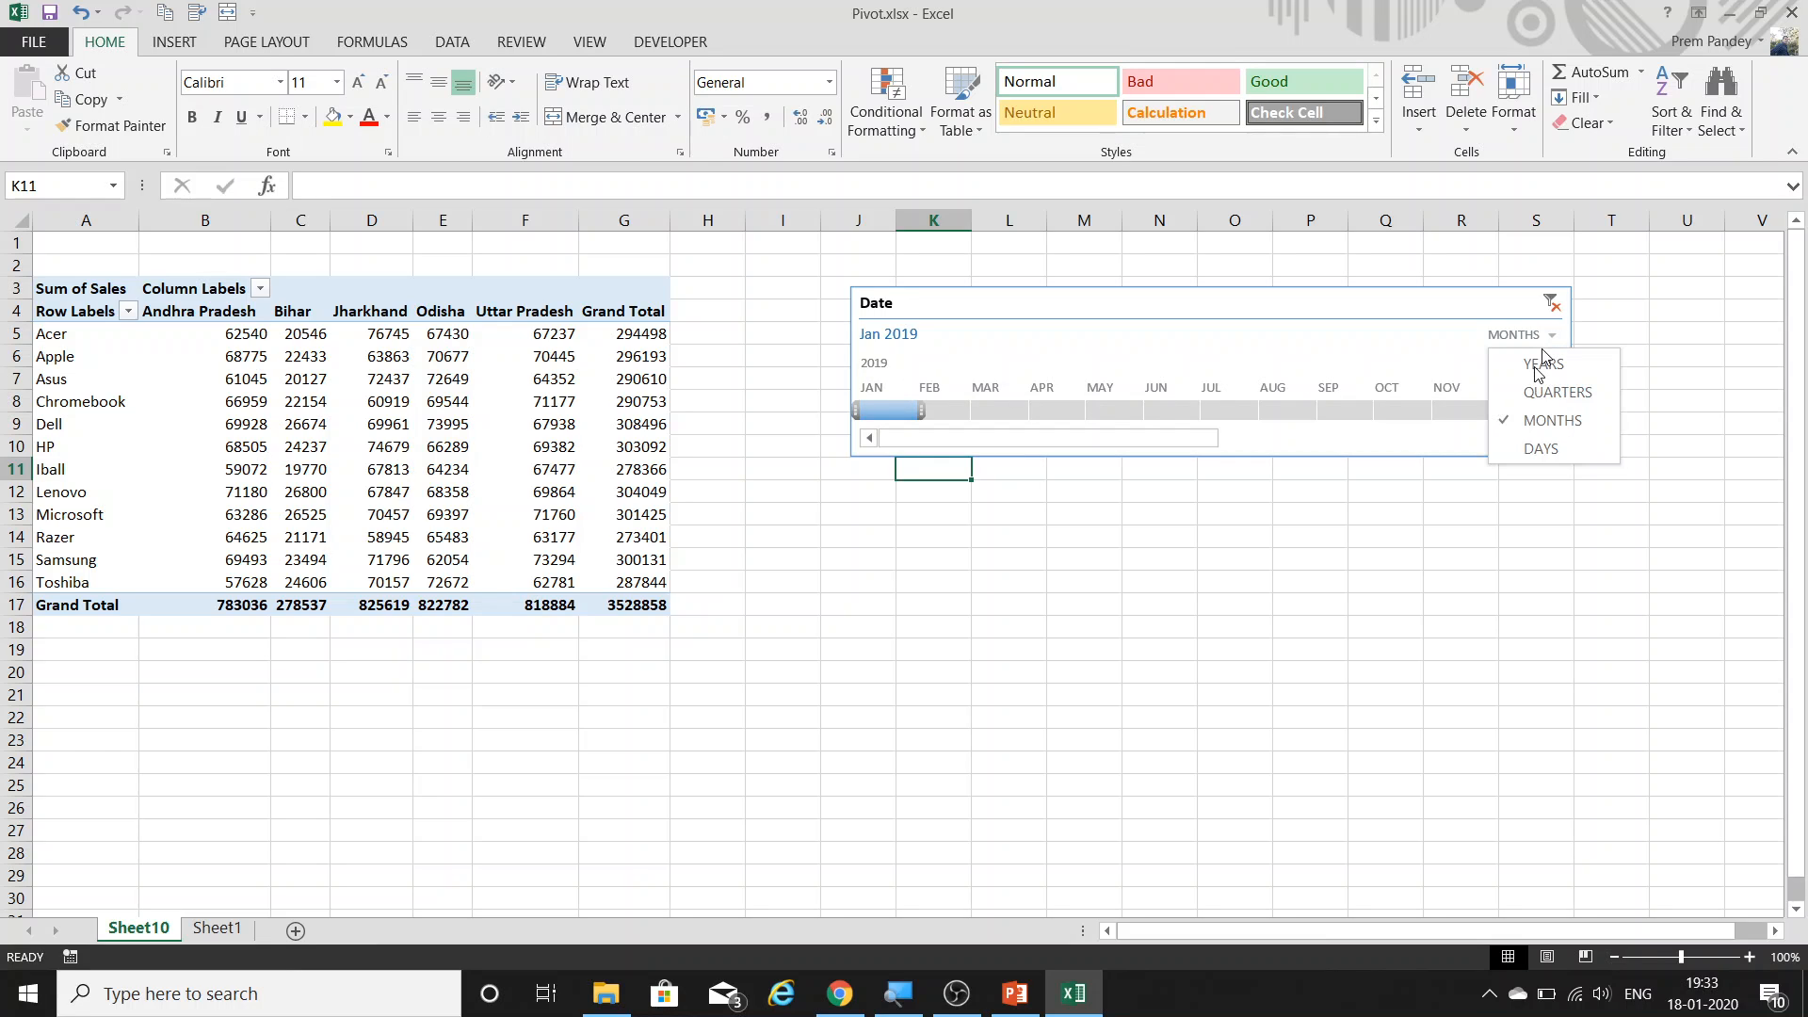
click(1539, 443)
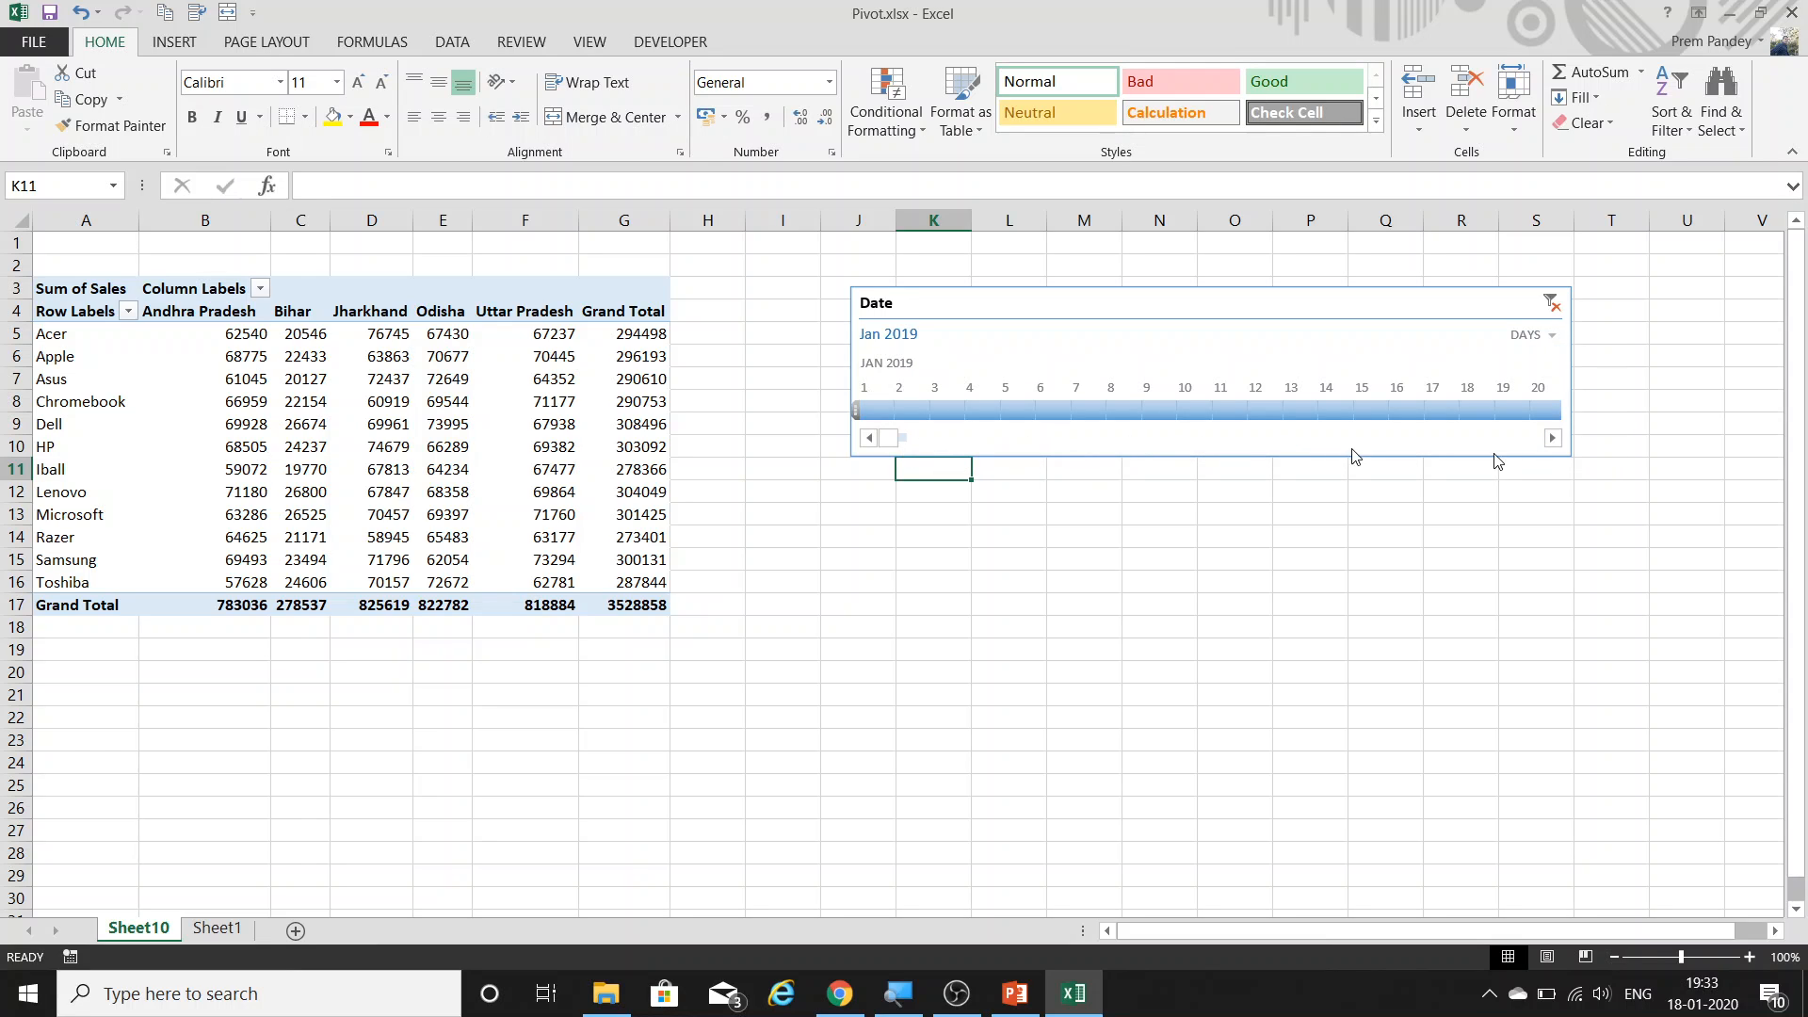
click(1554, 339)
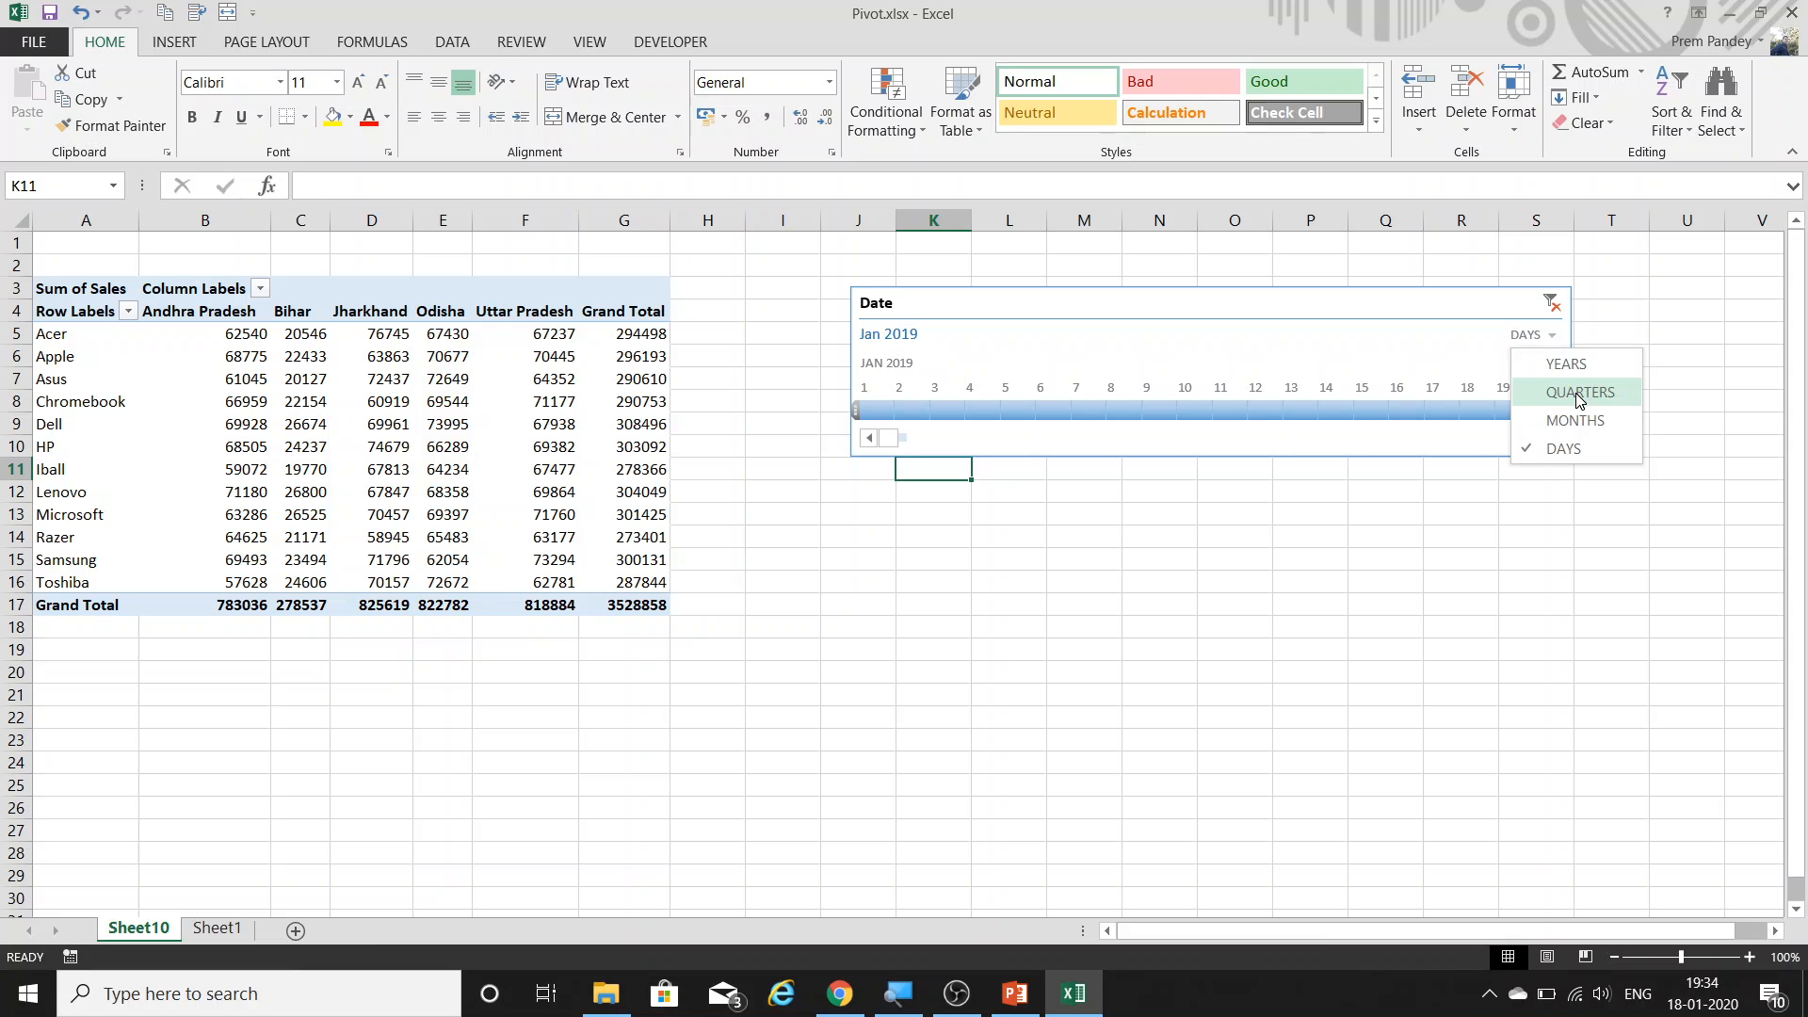
click(1579, 394)
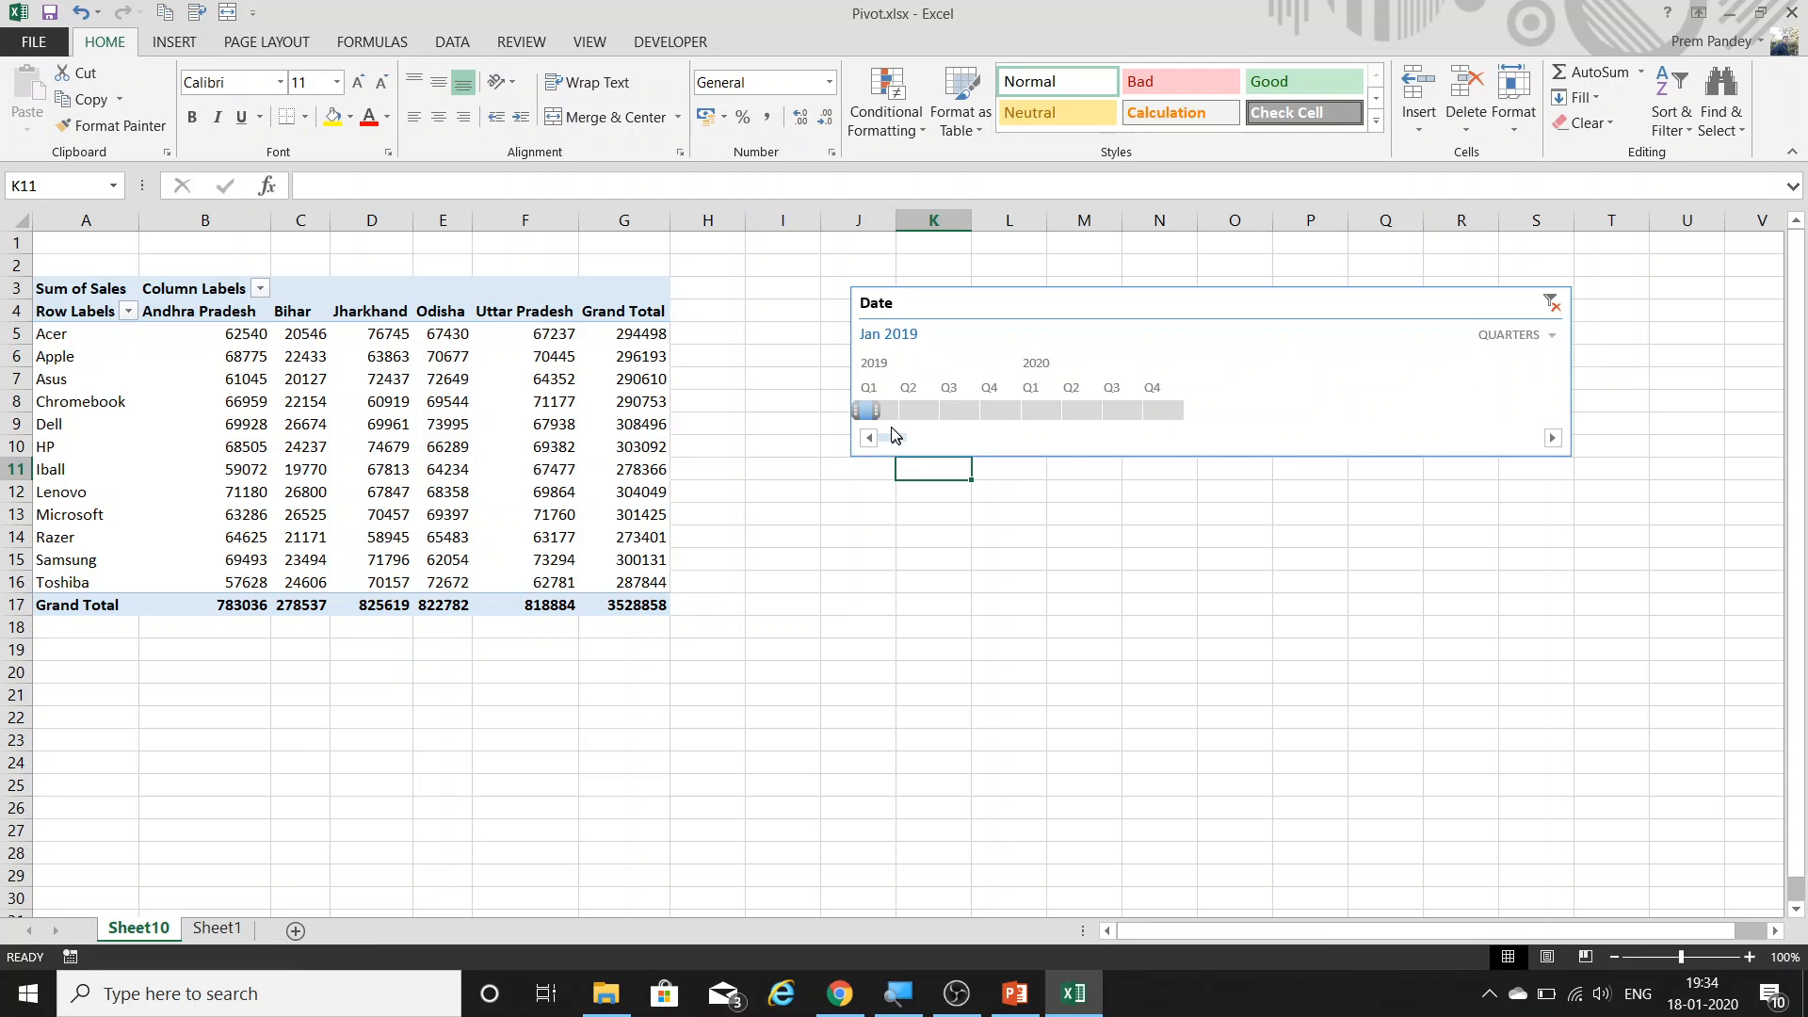
drag(872, 414, 982, 409)
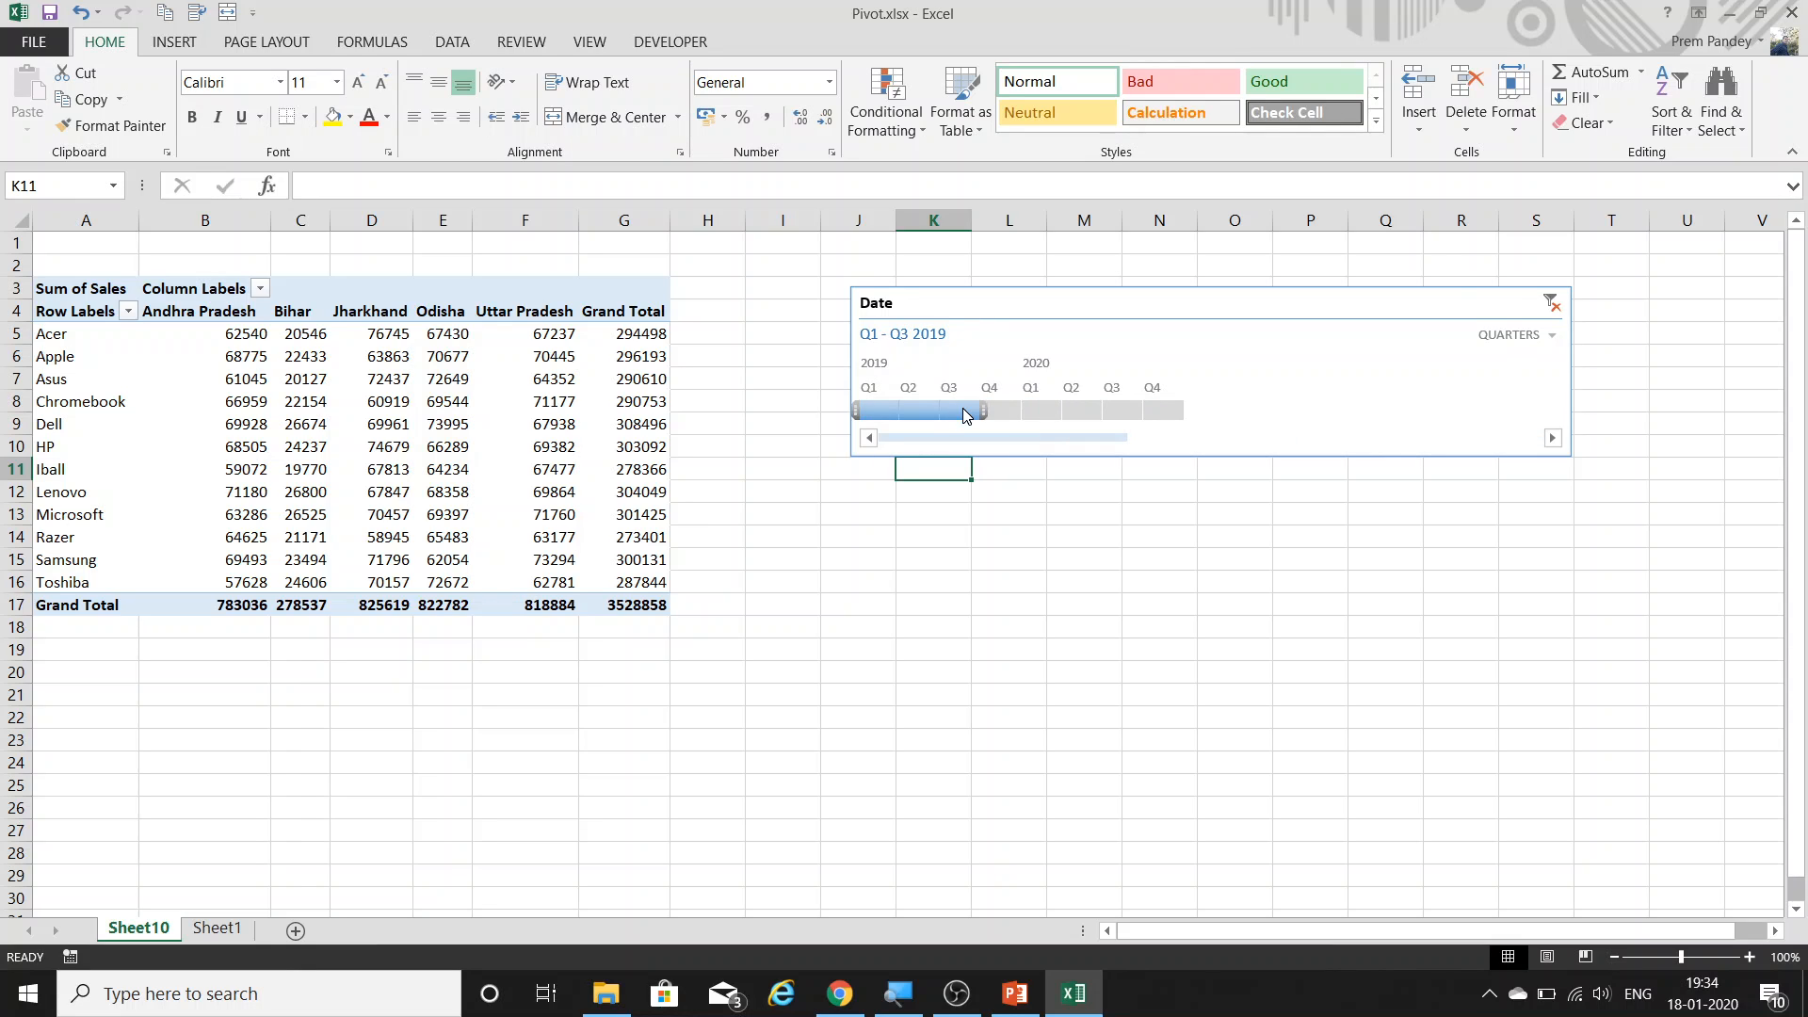
Delete the Date timeline from the sheet.
click(1570, 336)
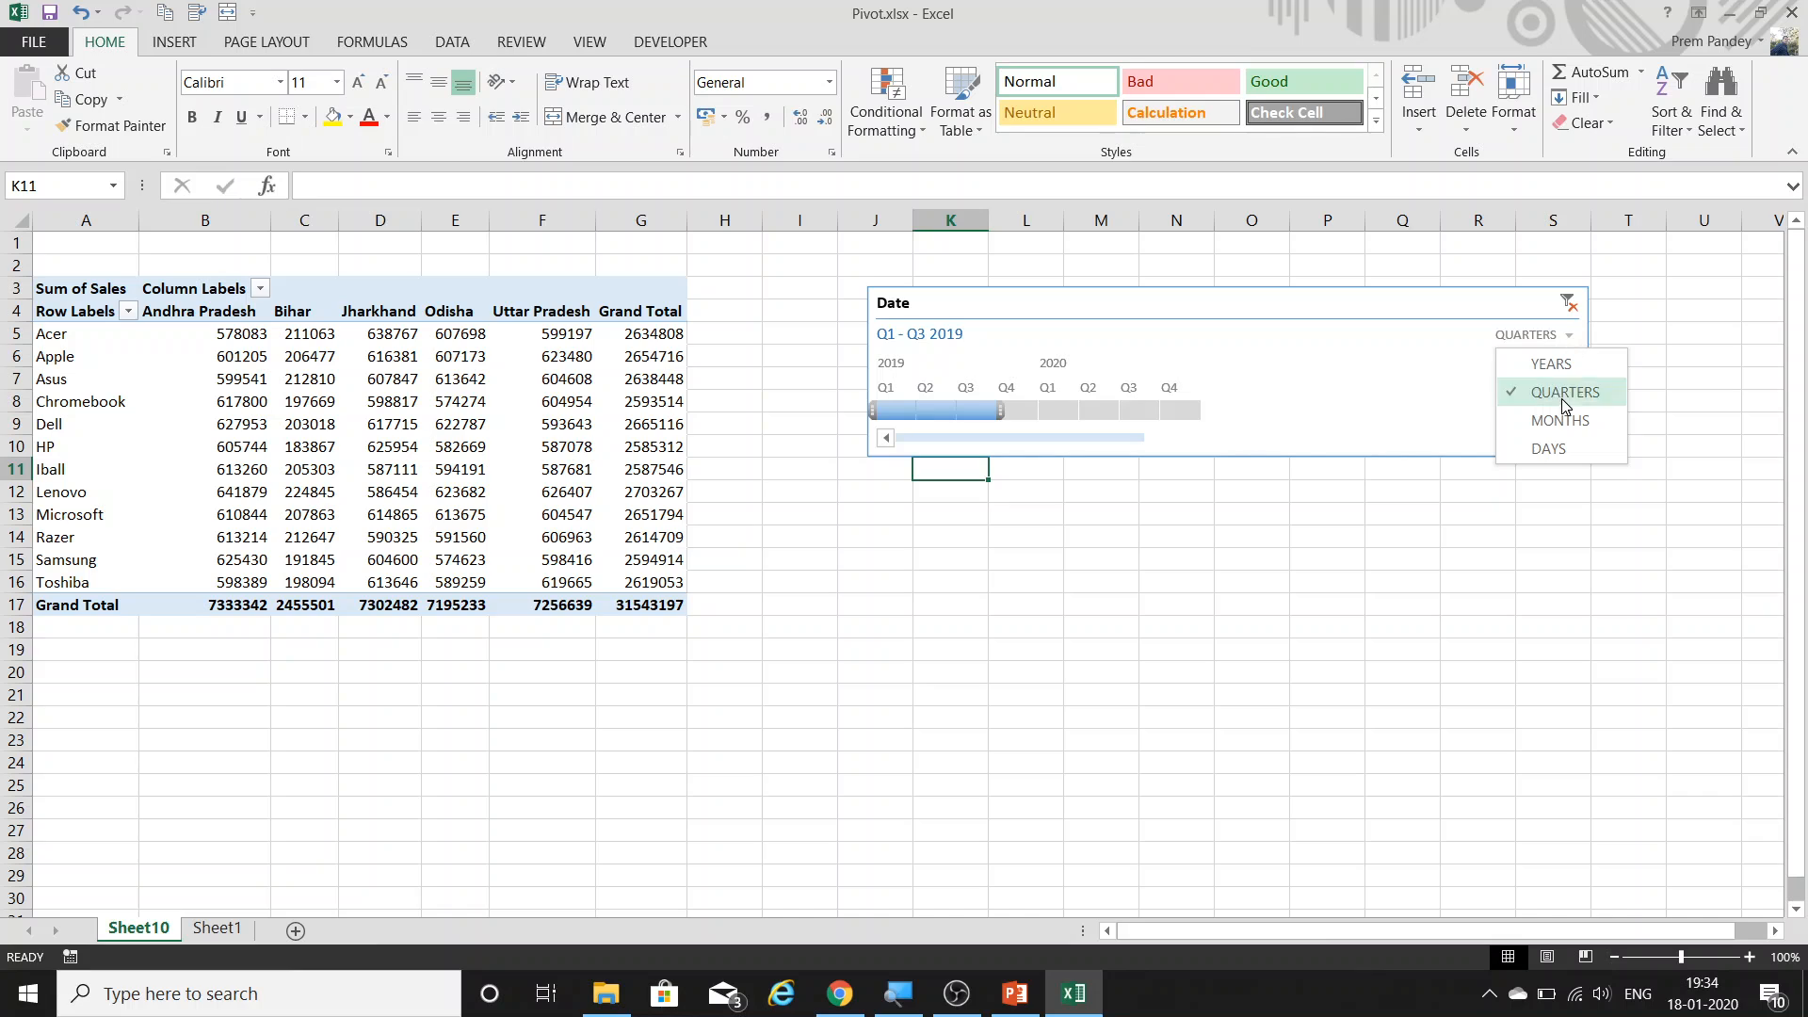
click(1235, 376)
click(1148, 310)
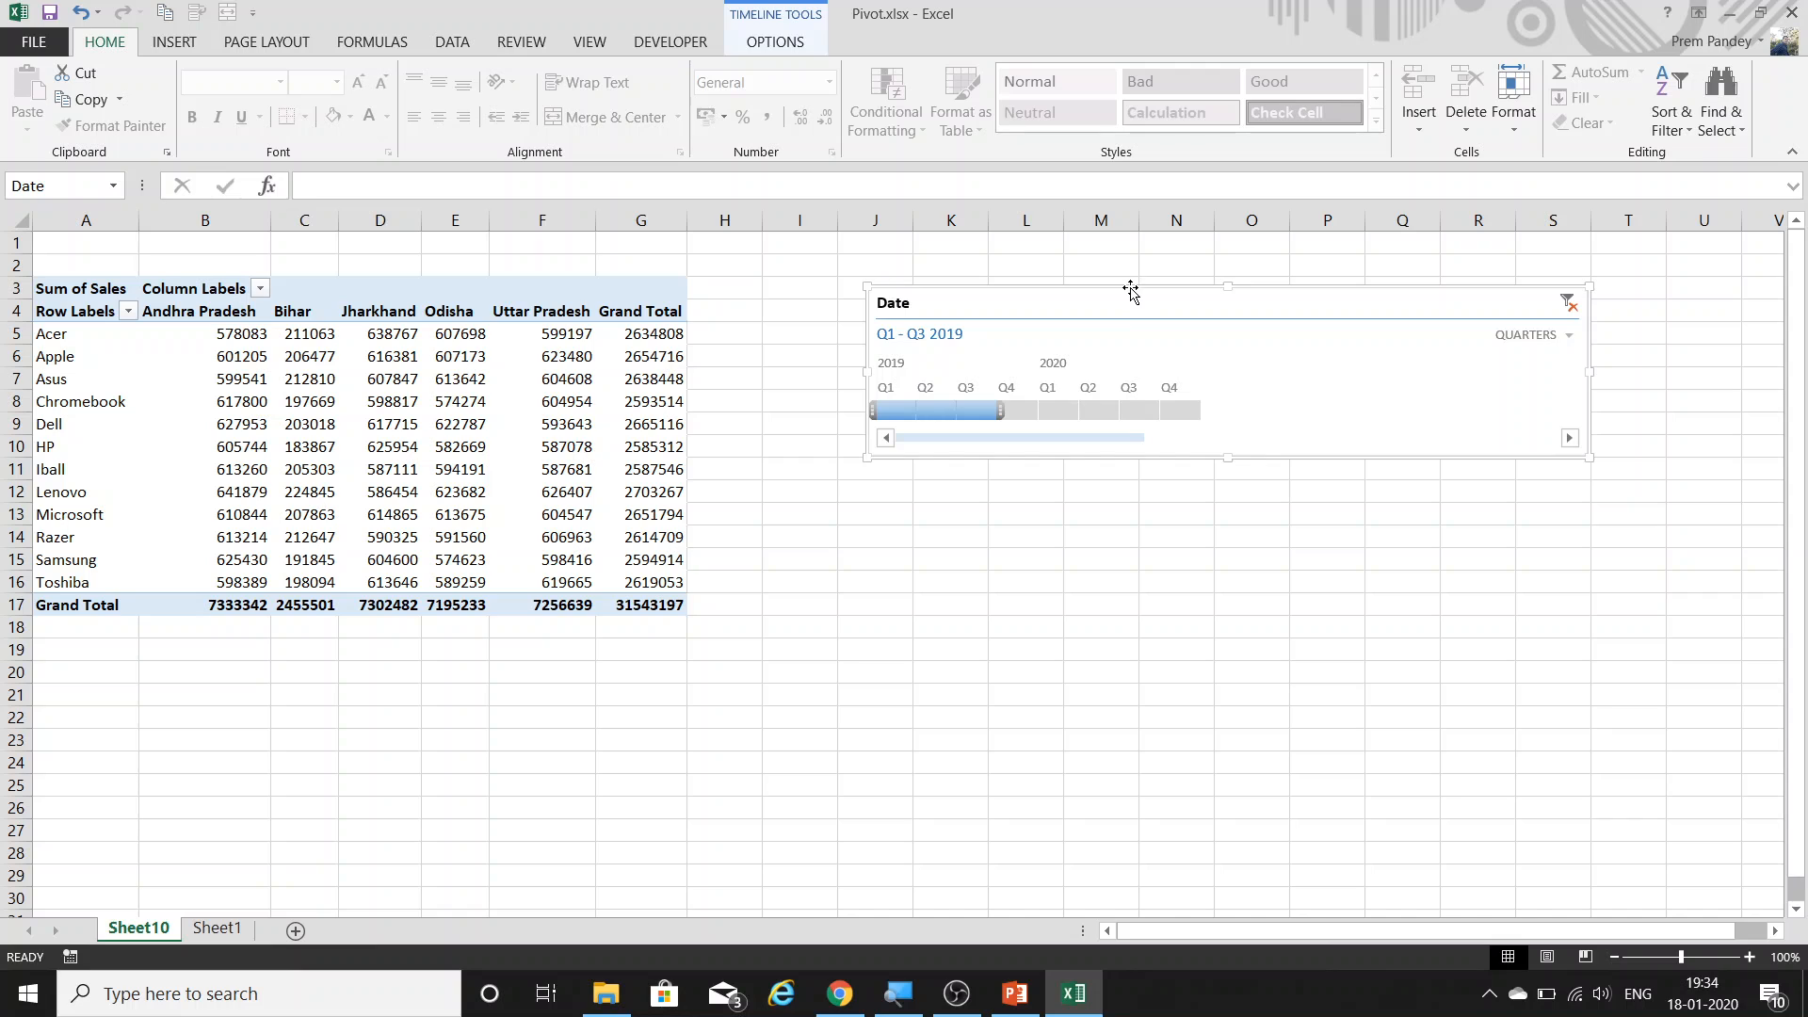
key(Delete)
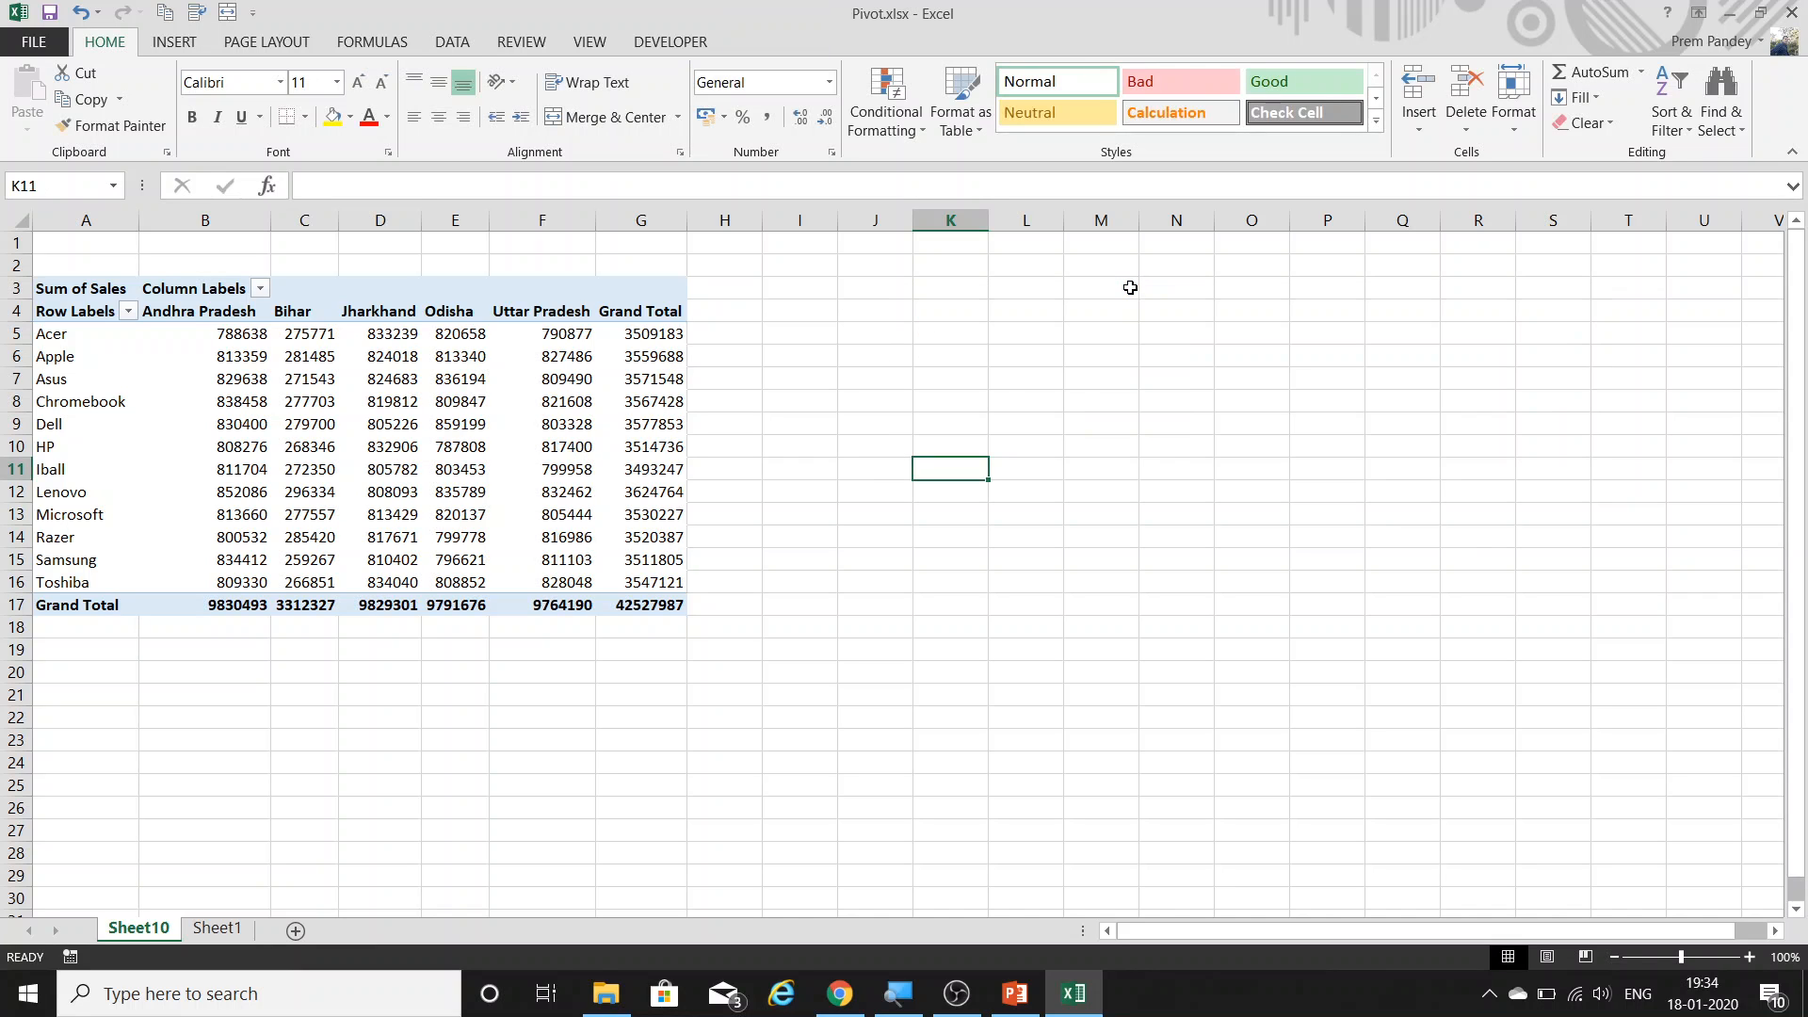
Examine the pivot table's Refresh and Change Data Source options without applying any.
click(448, 354)
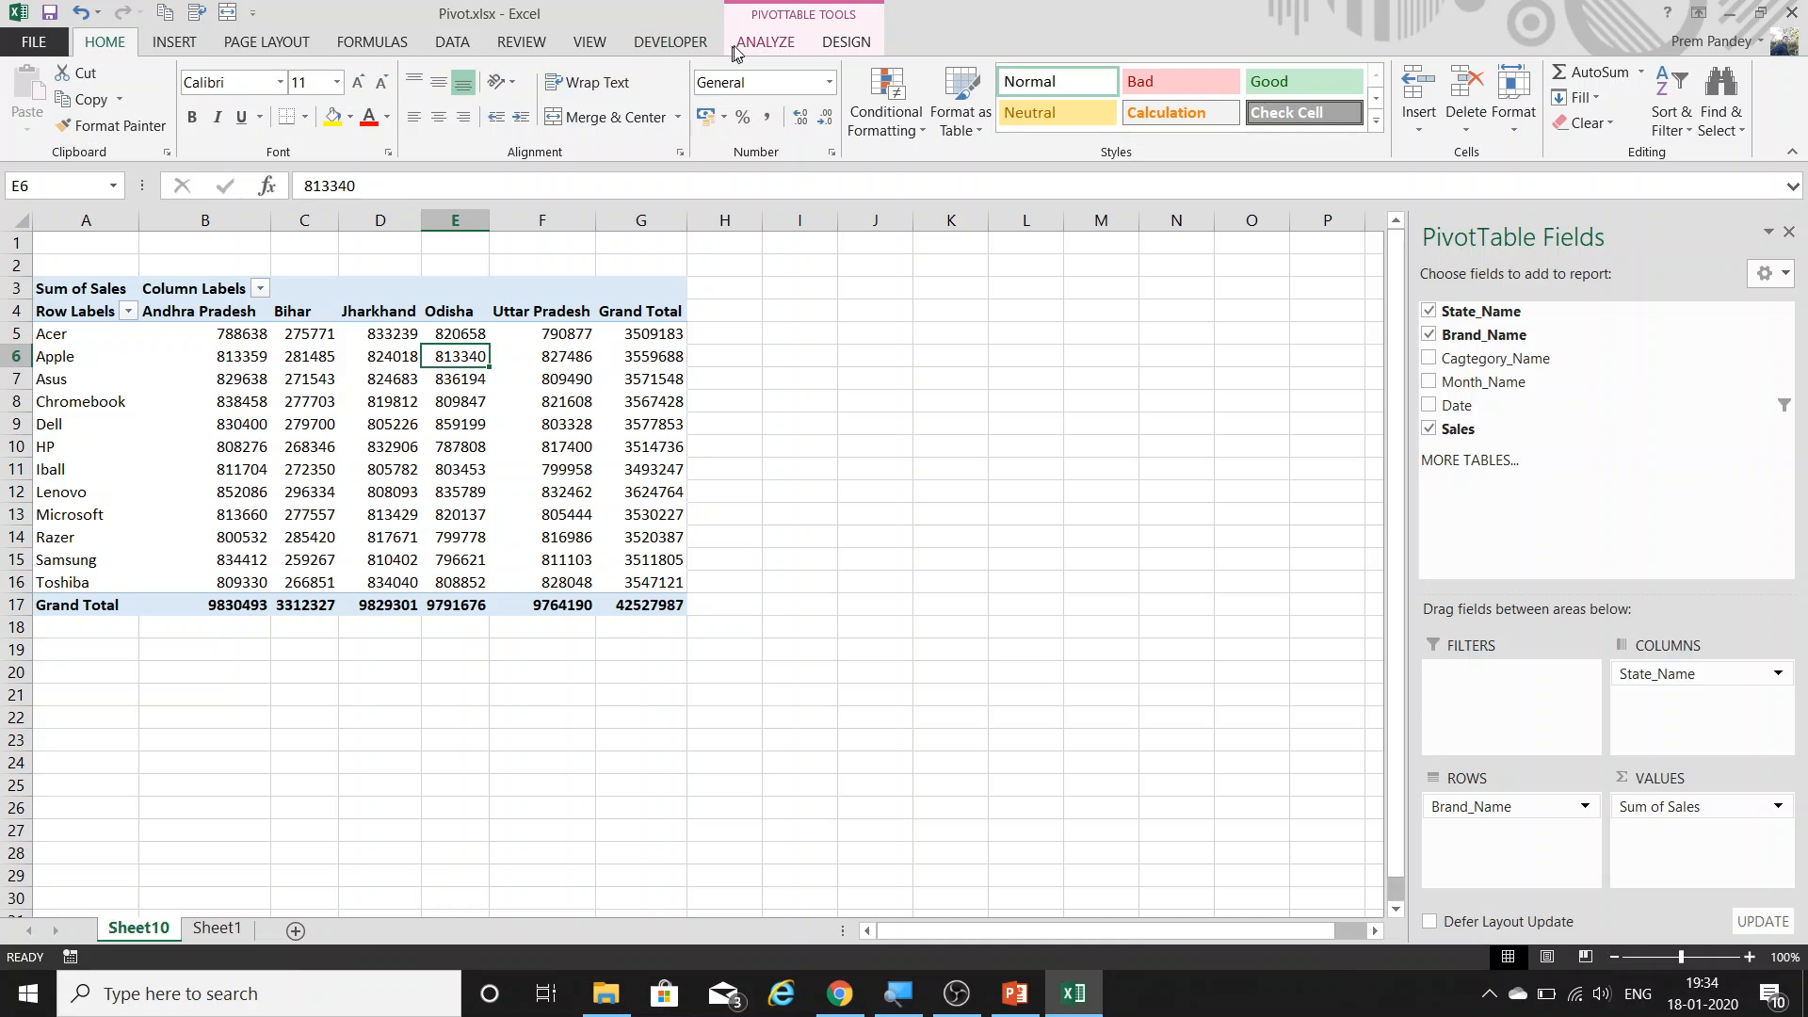
click(759, 47)
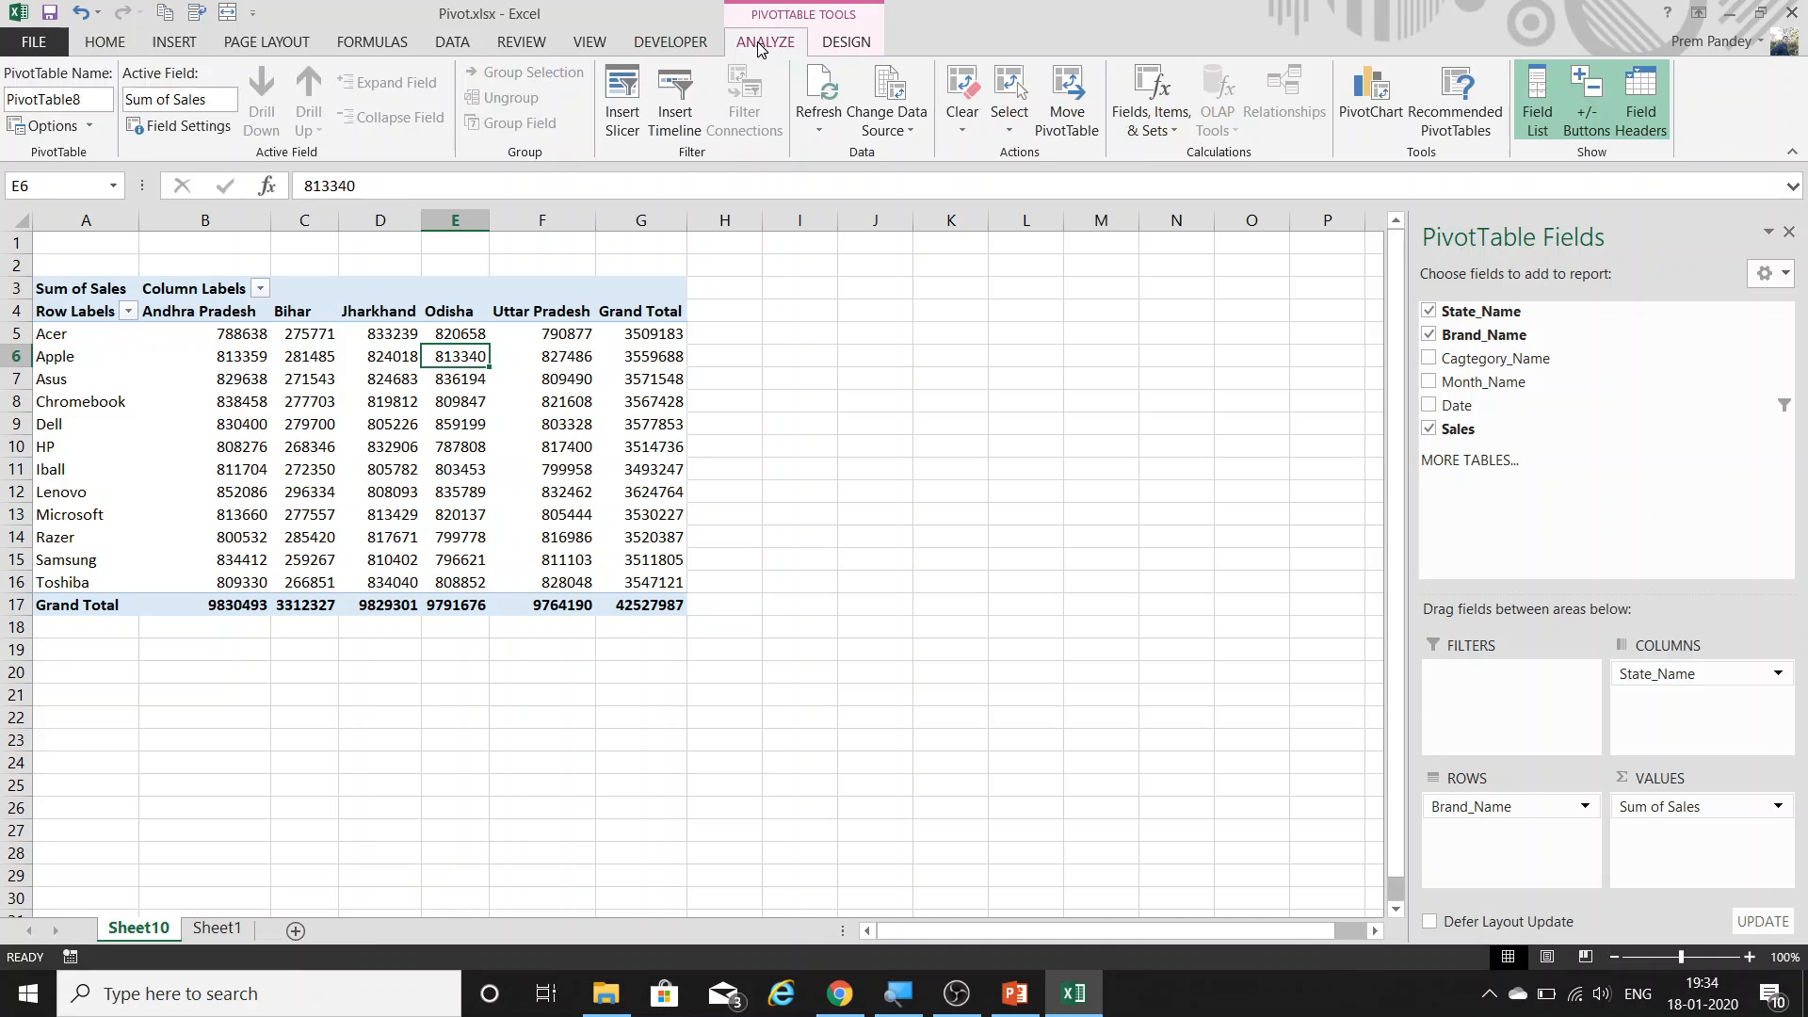
click(815, 132)
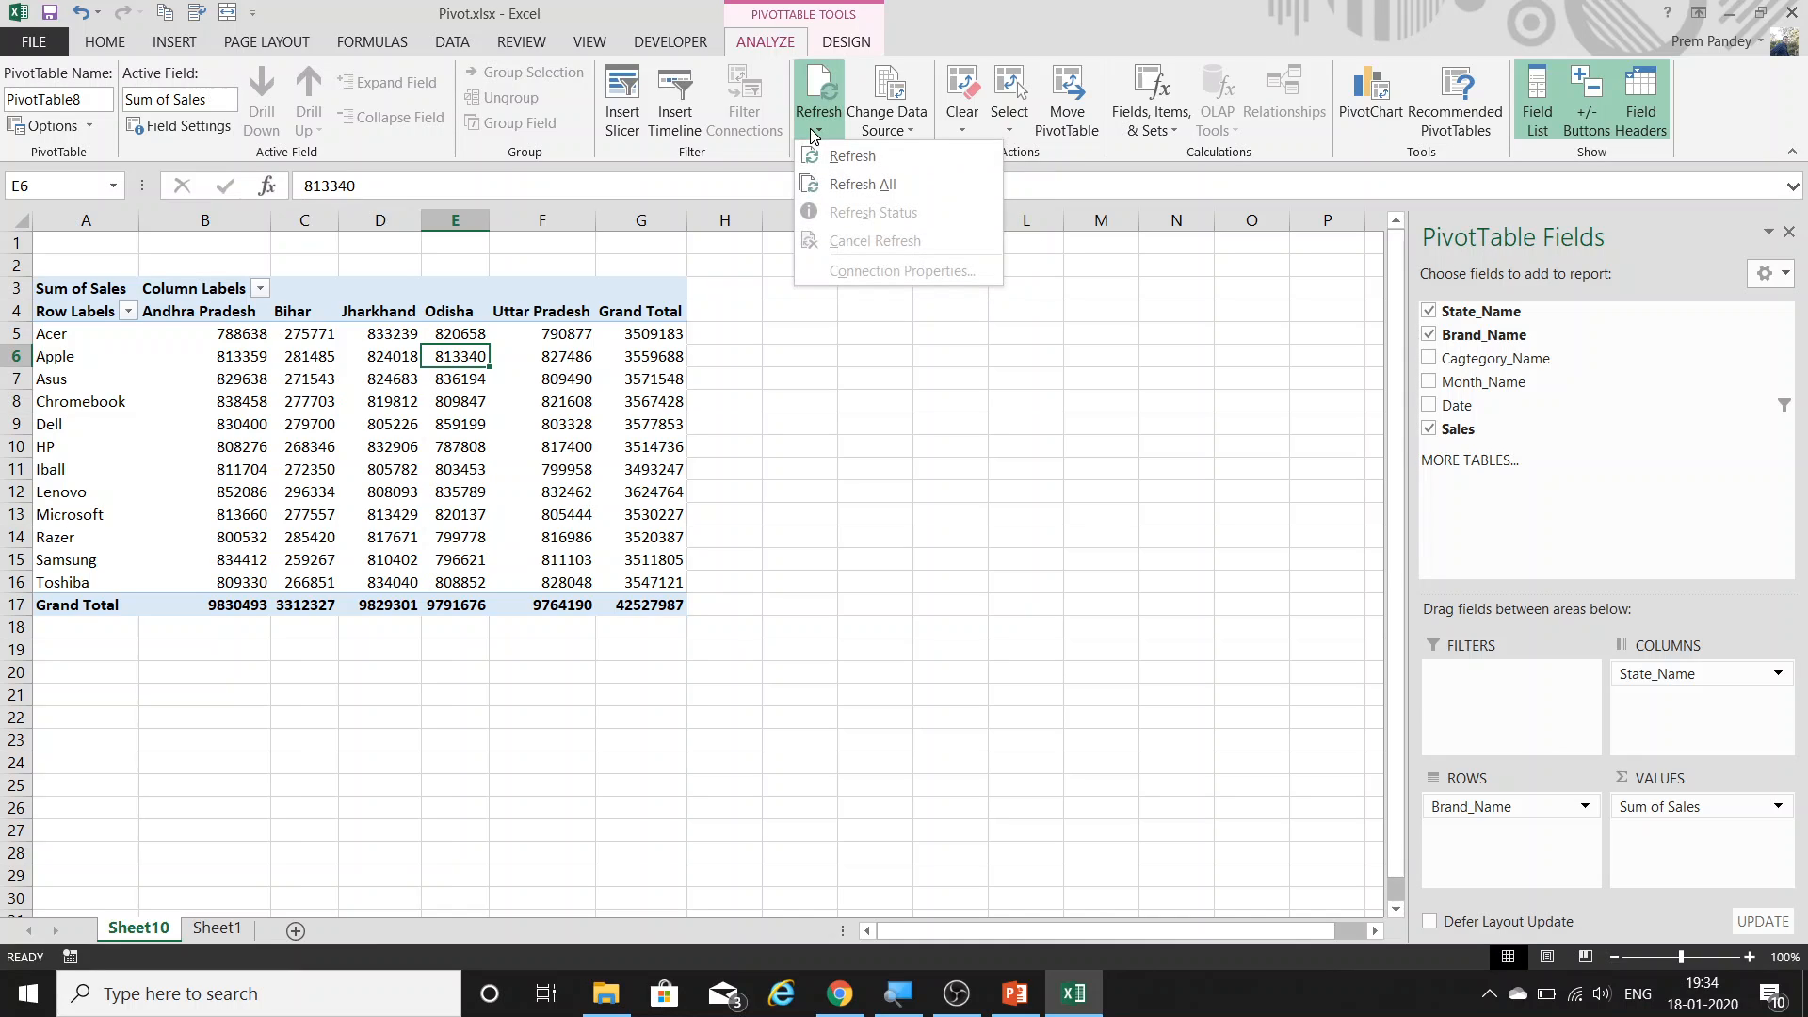
click(909, 134)
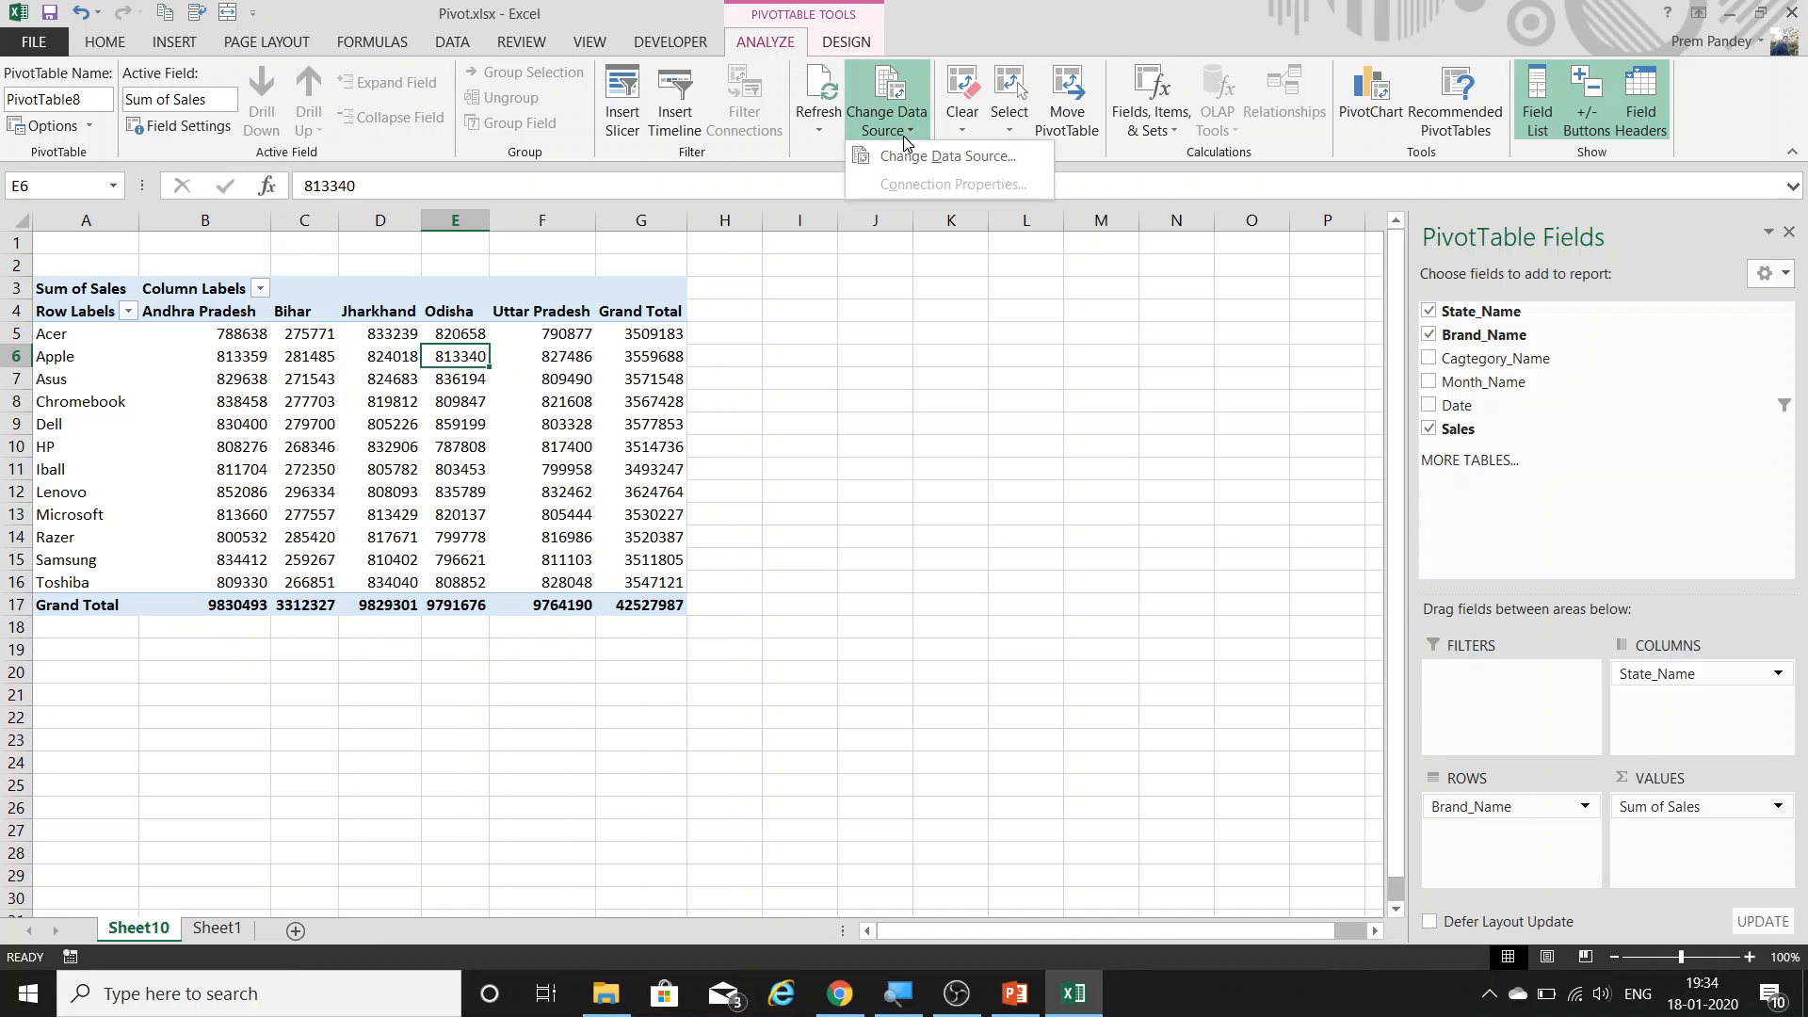
click(613, 375)
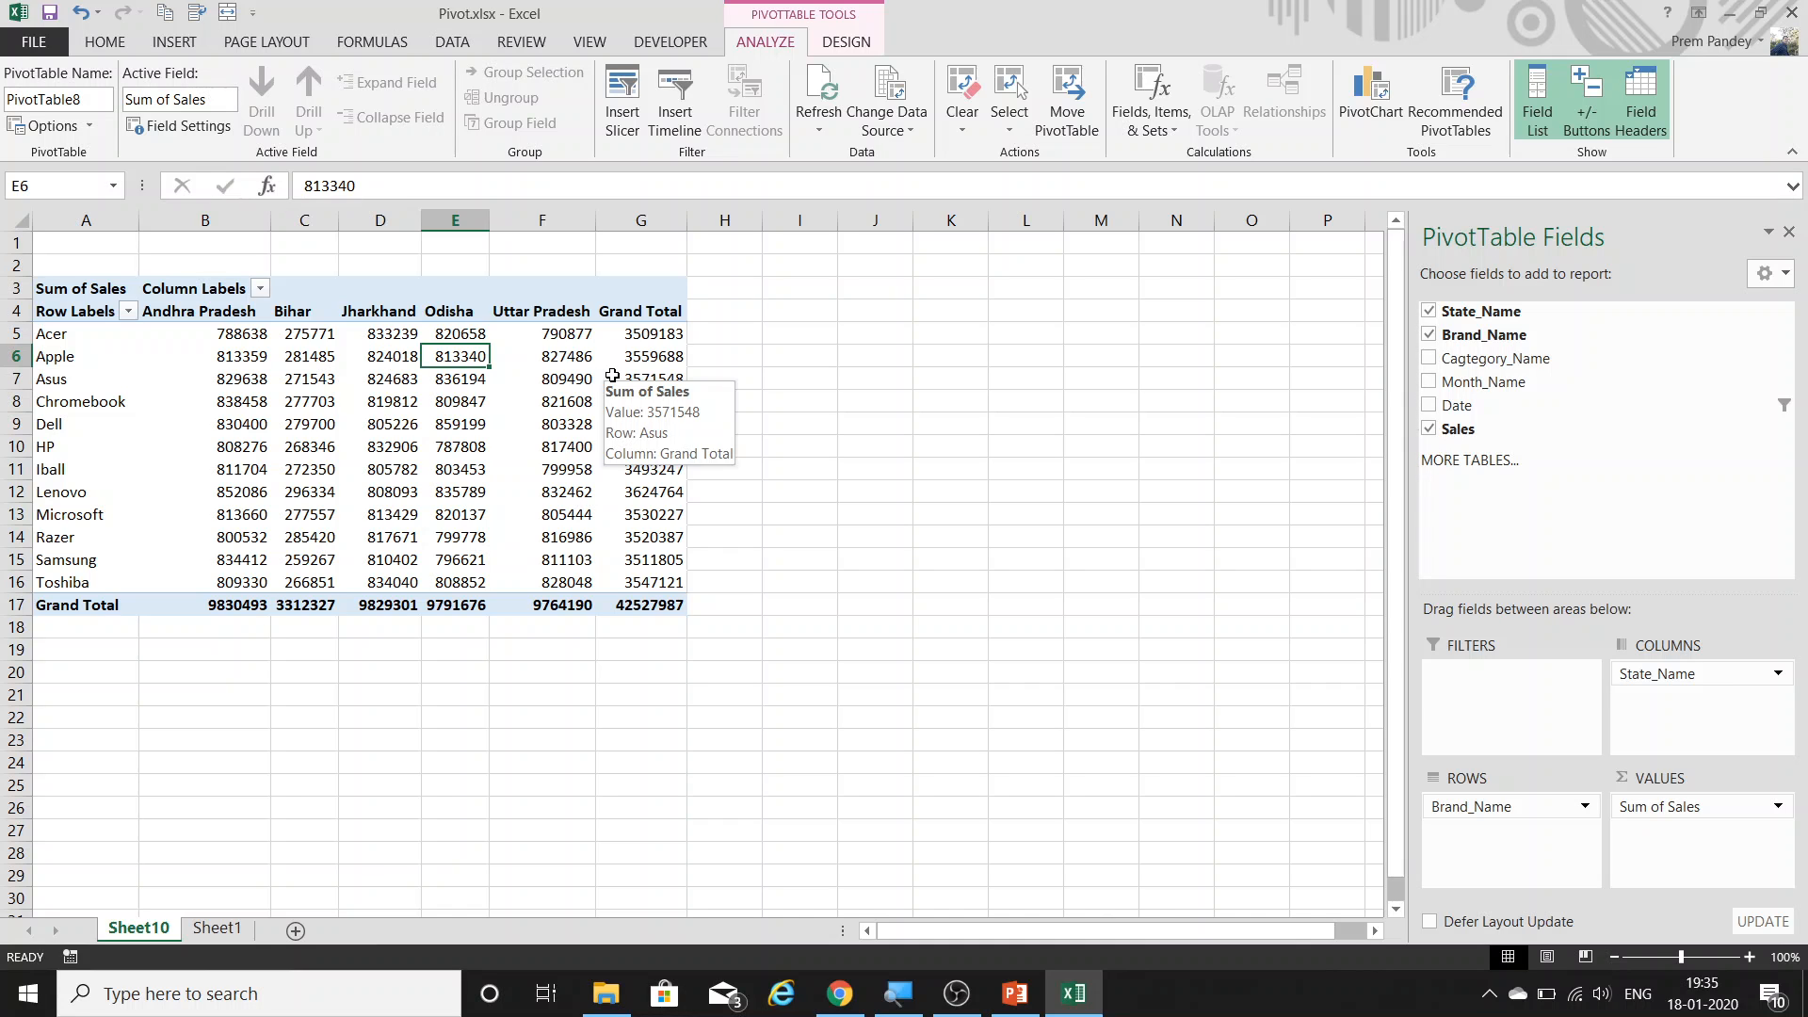
Select the first empty cell in column A below the source data on Sheet1.
key(ctrl+Page_Down)
key(Left)
key(Left)
key(Left)
key(Left)
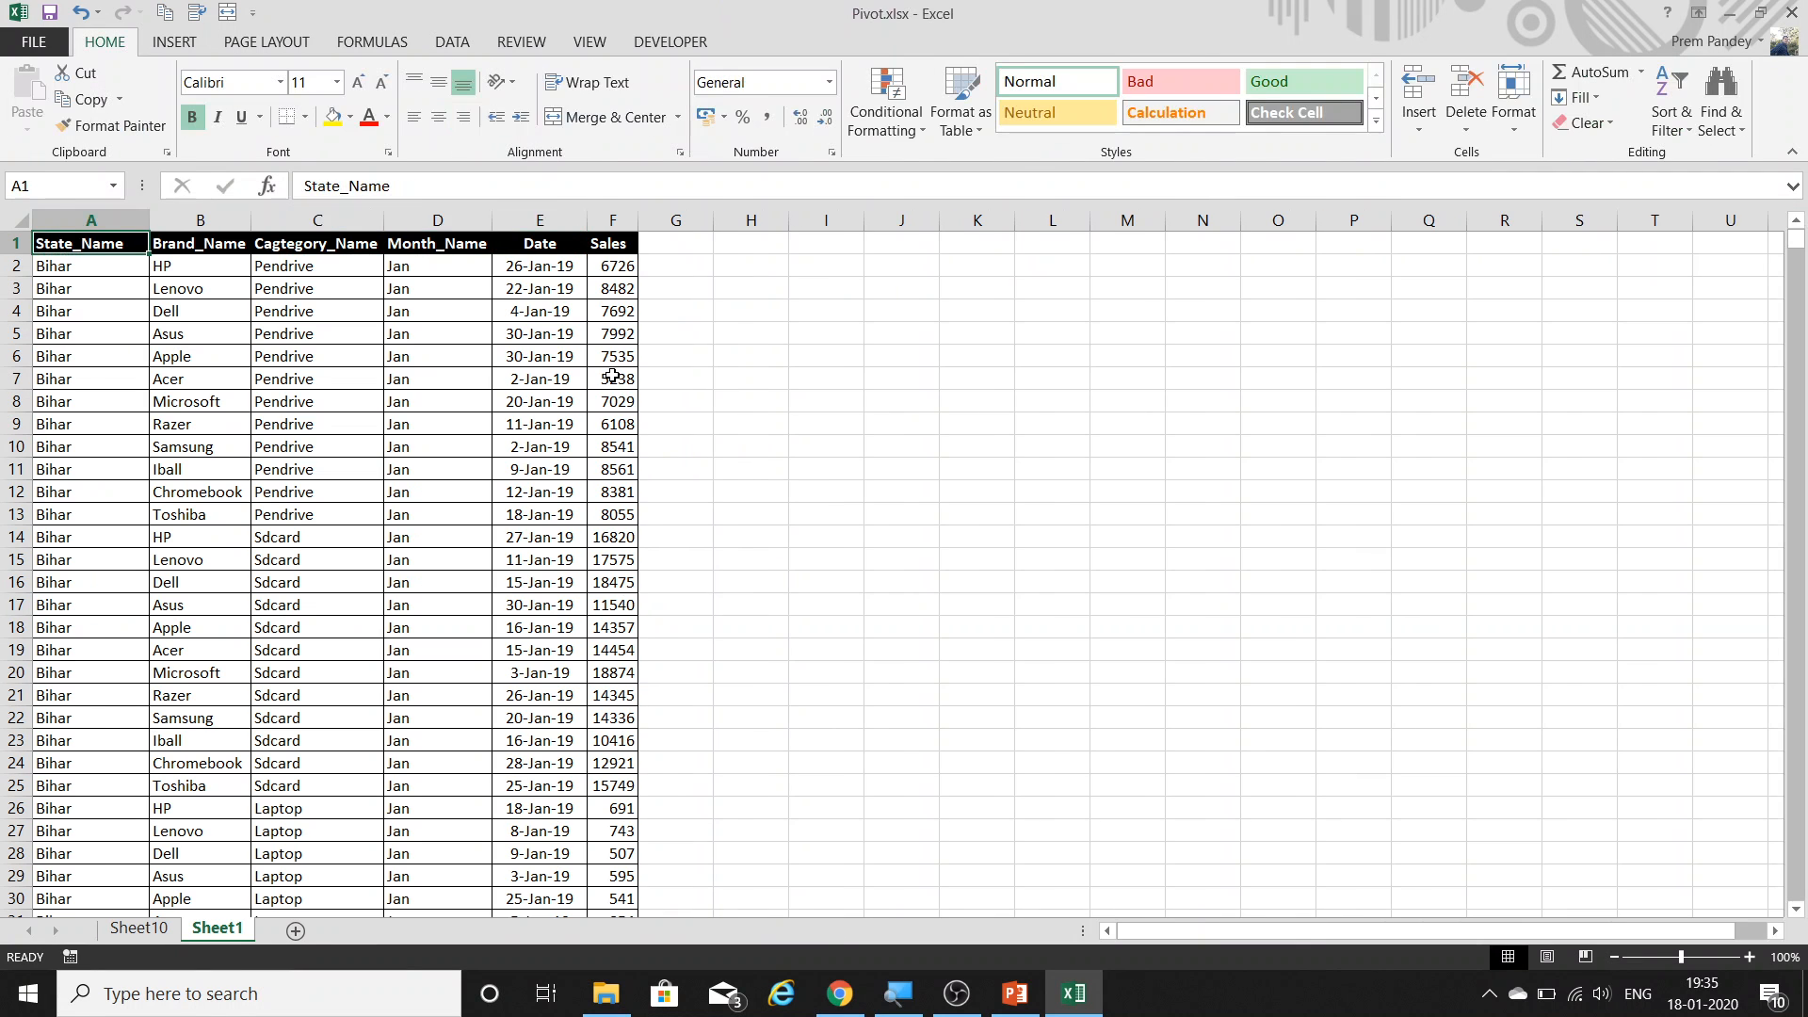
key(ctrl+Down)
key(Down)
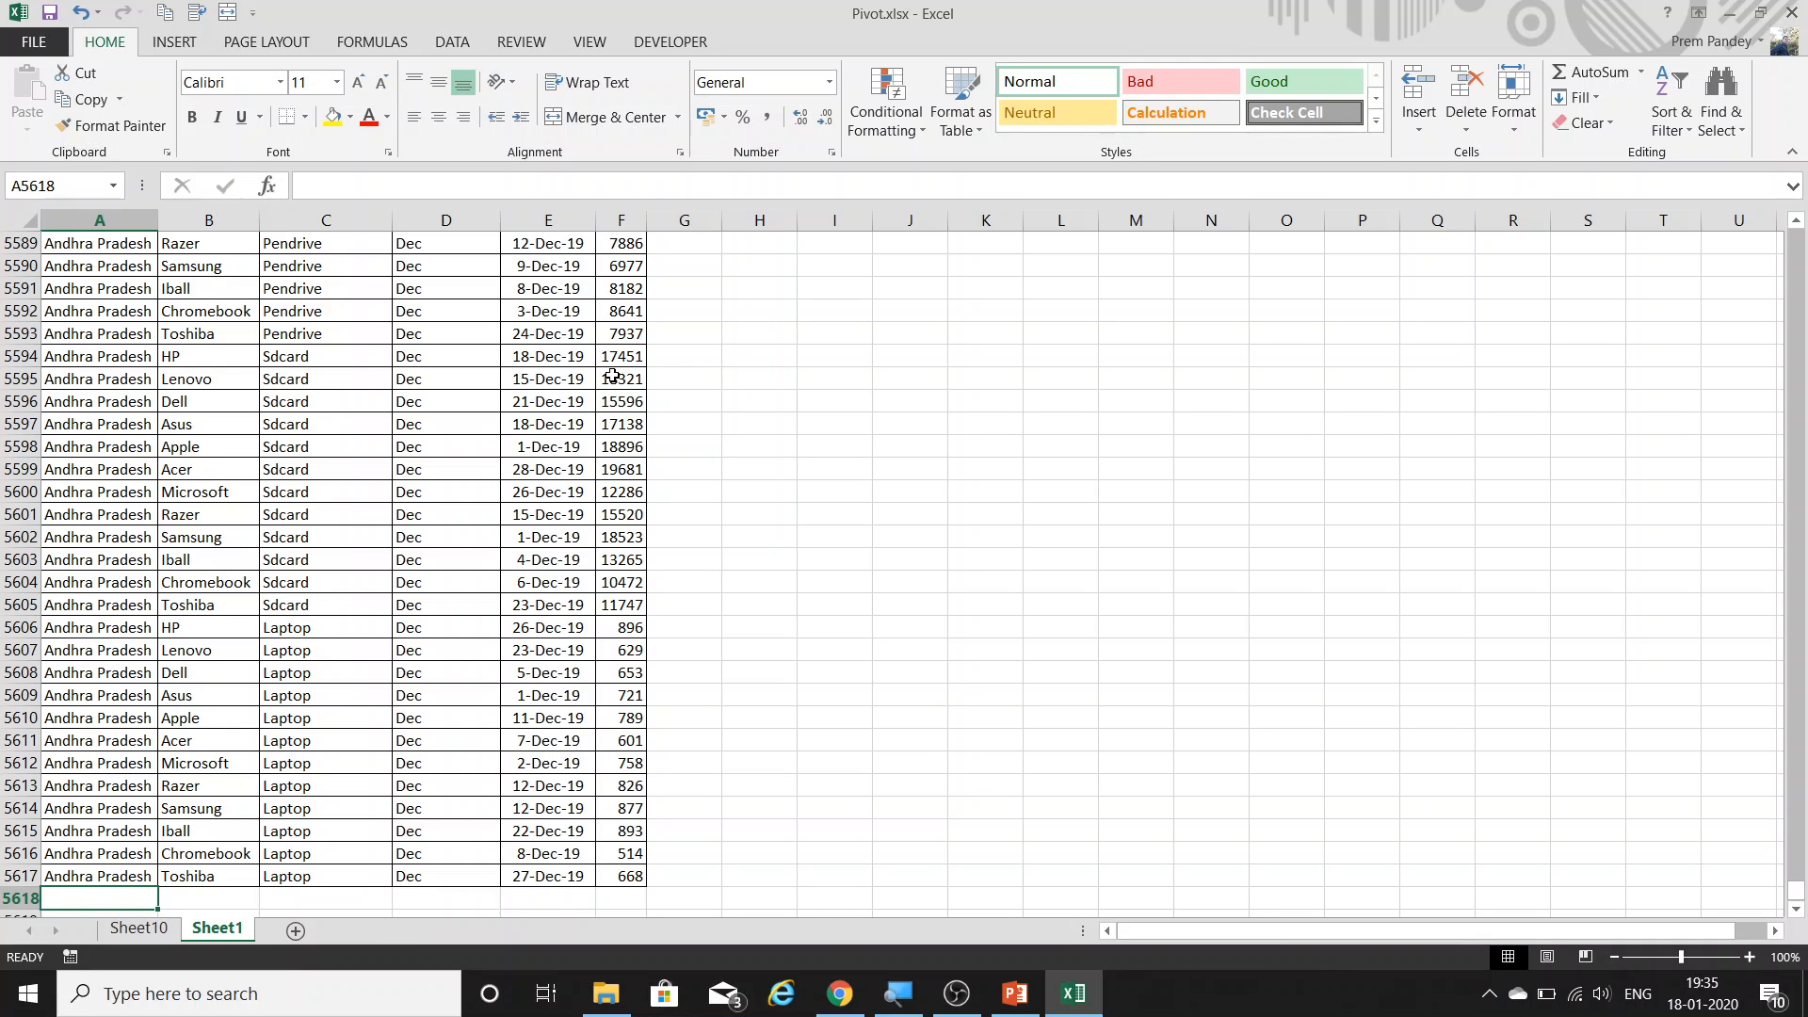
Enter Maharashtra, Xiaomi and Laptop as state, brand and category in row 5618 below the source data.
text(M)
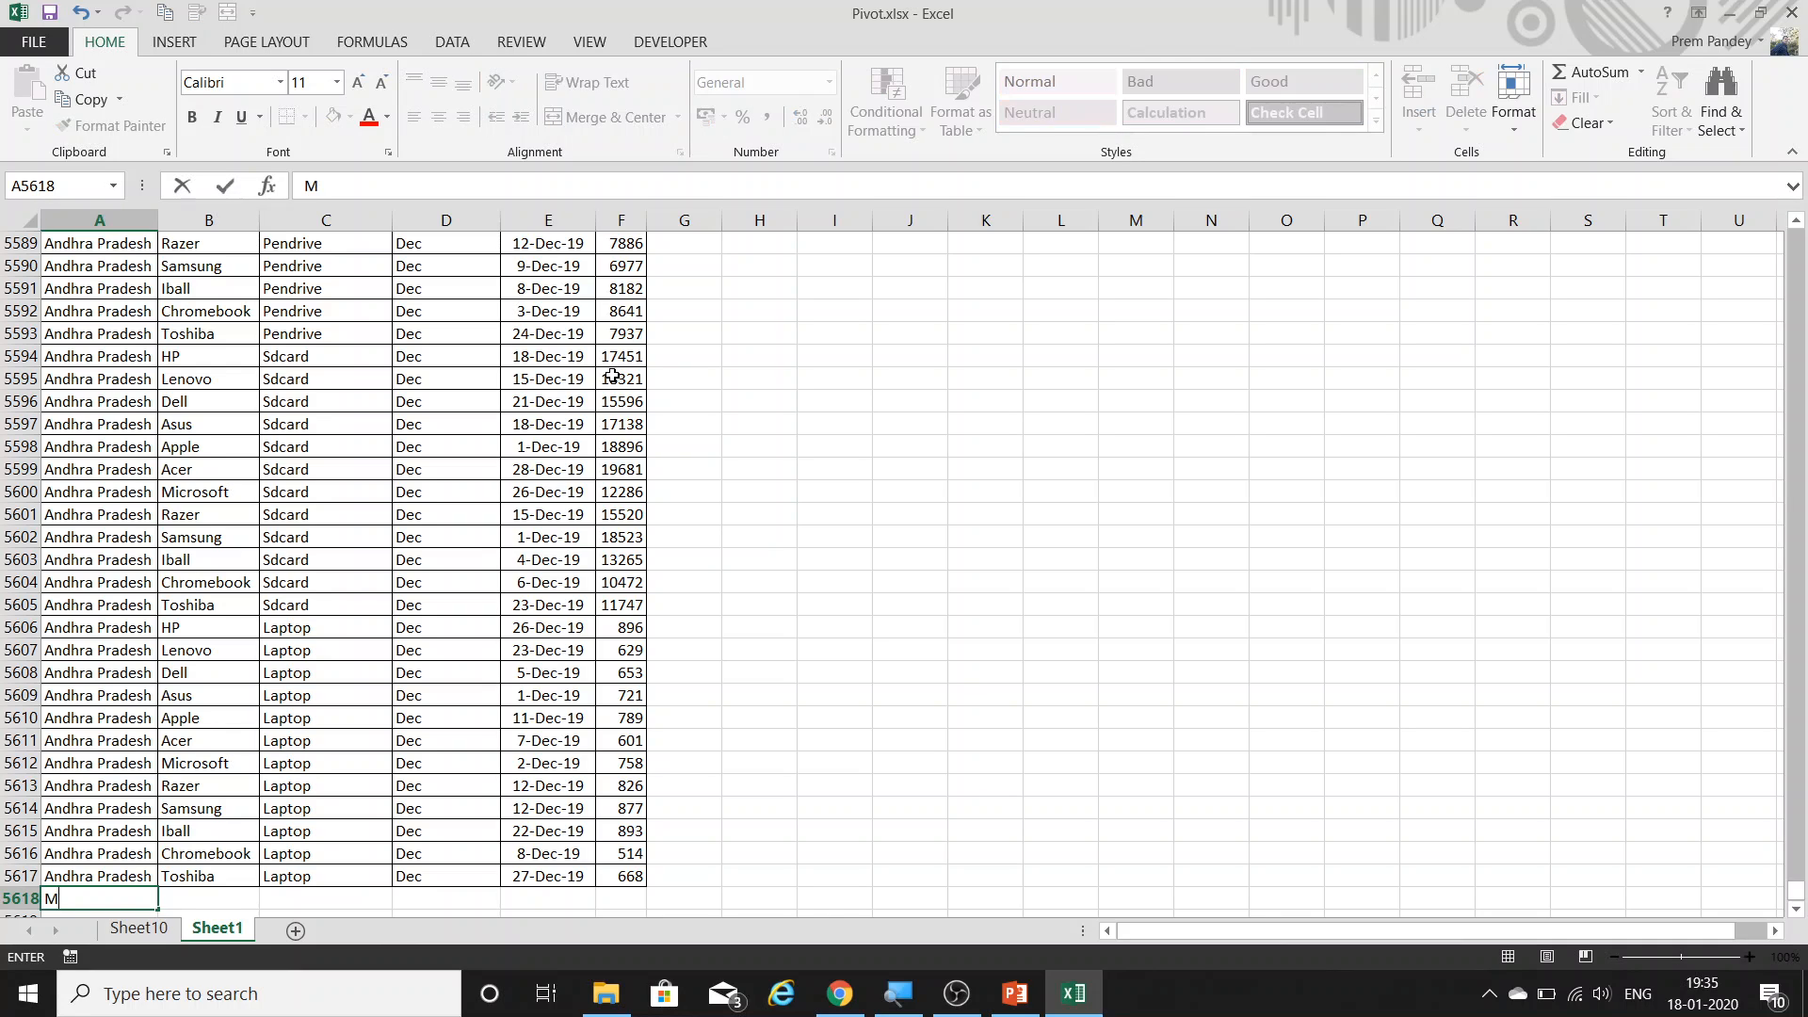
text(aharashtra)
key(Return)
key(Up)
key(Right)
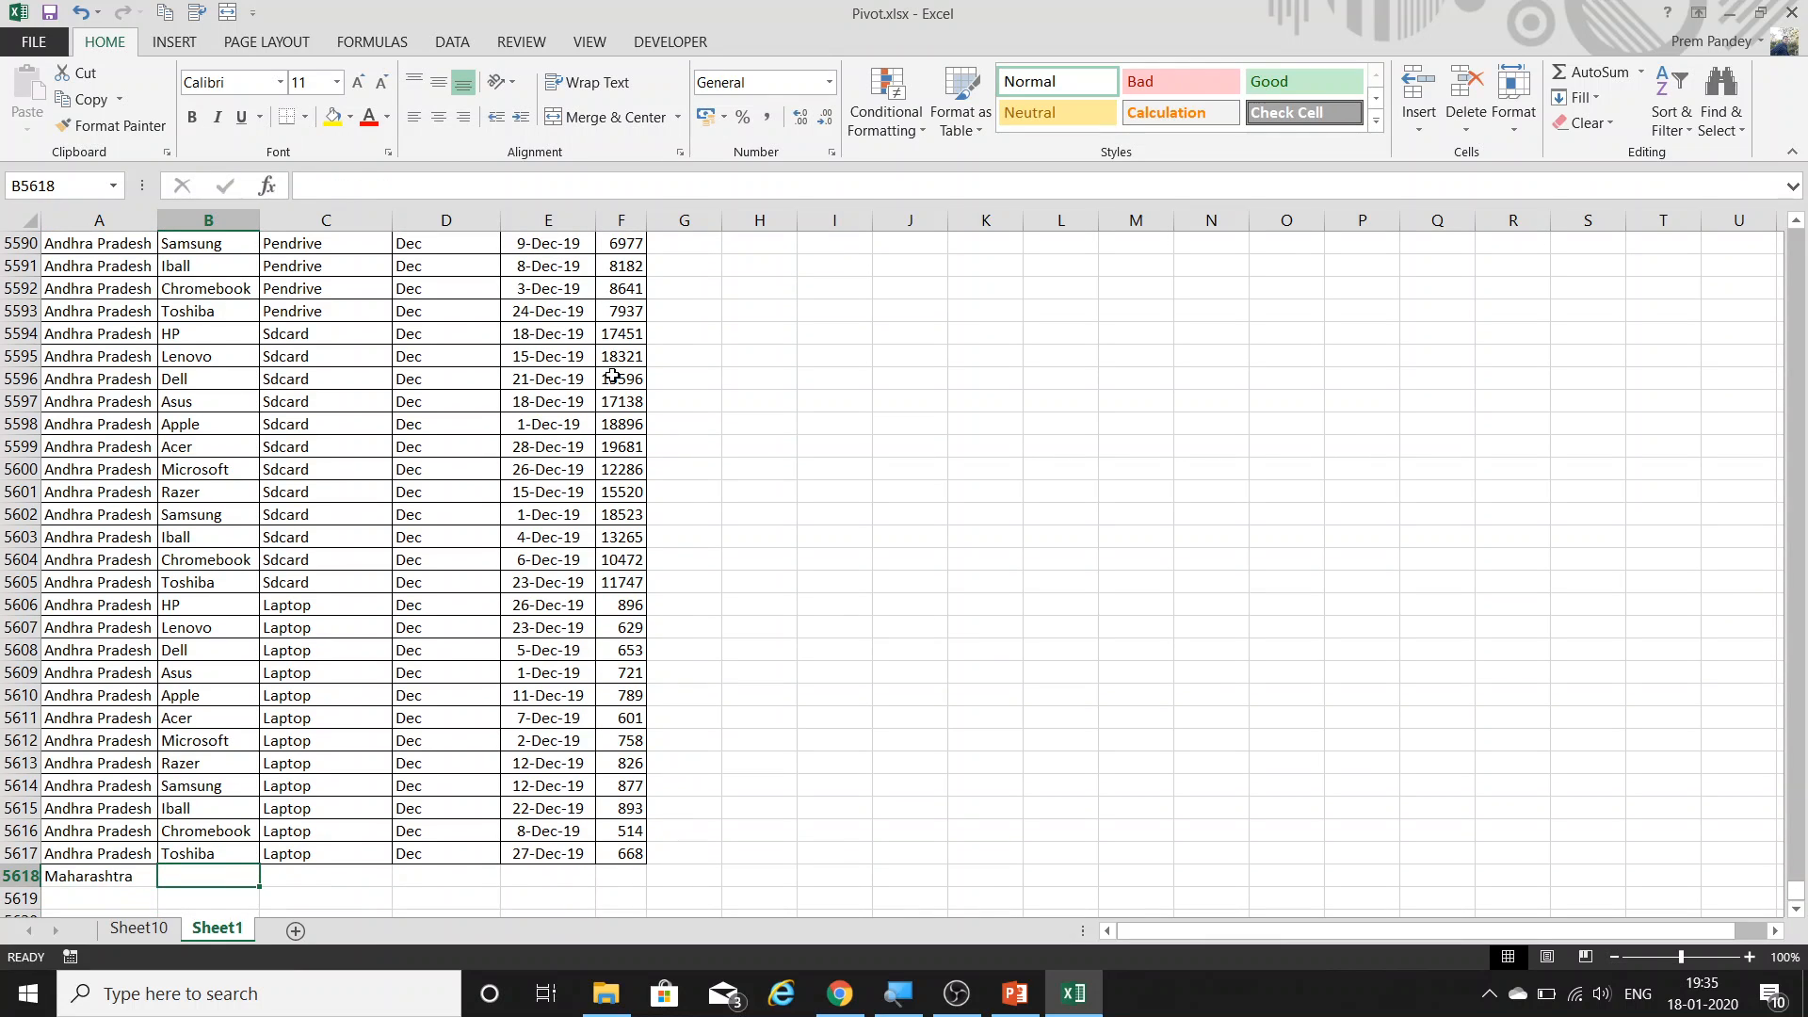
text(Xiaomi)
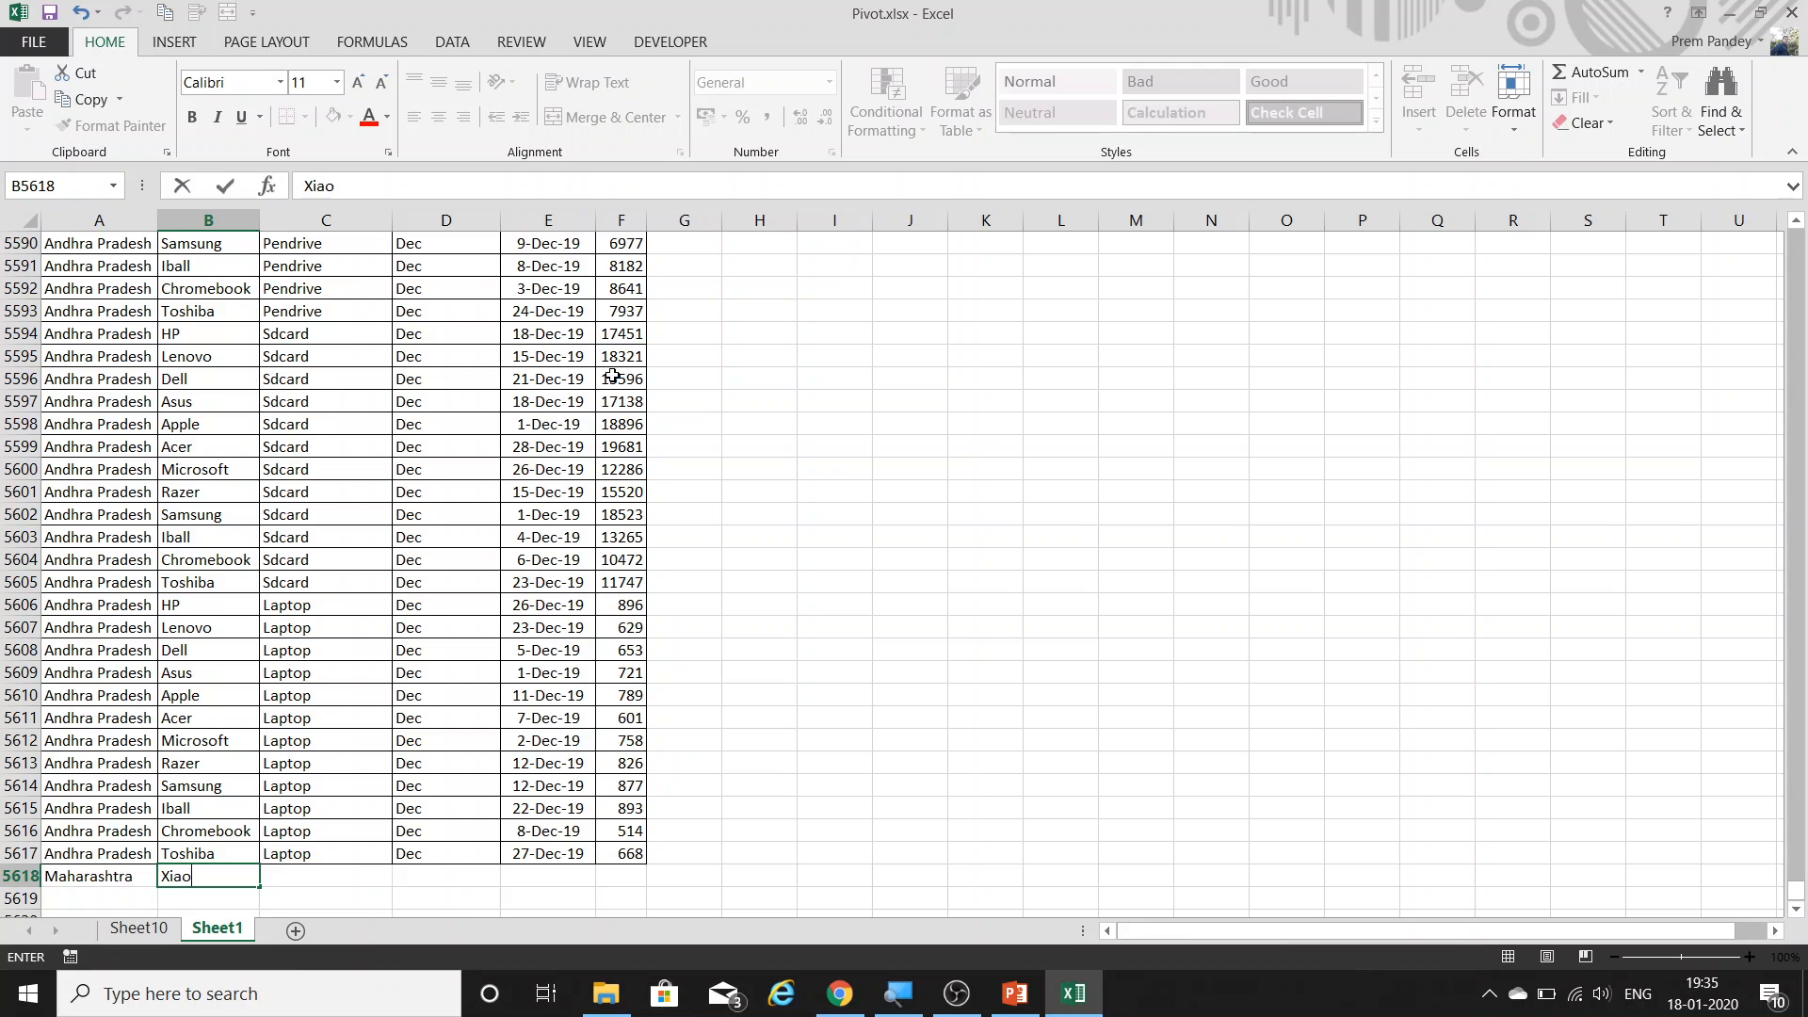
key(Tab)
text(Laptop)
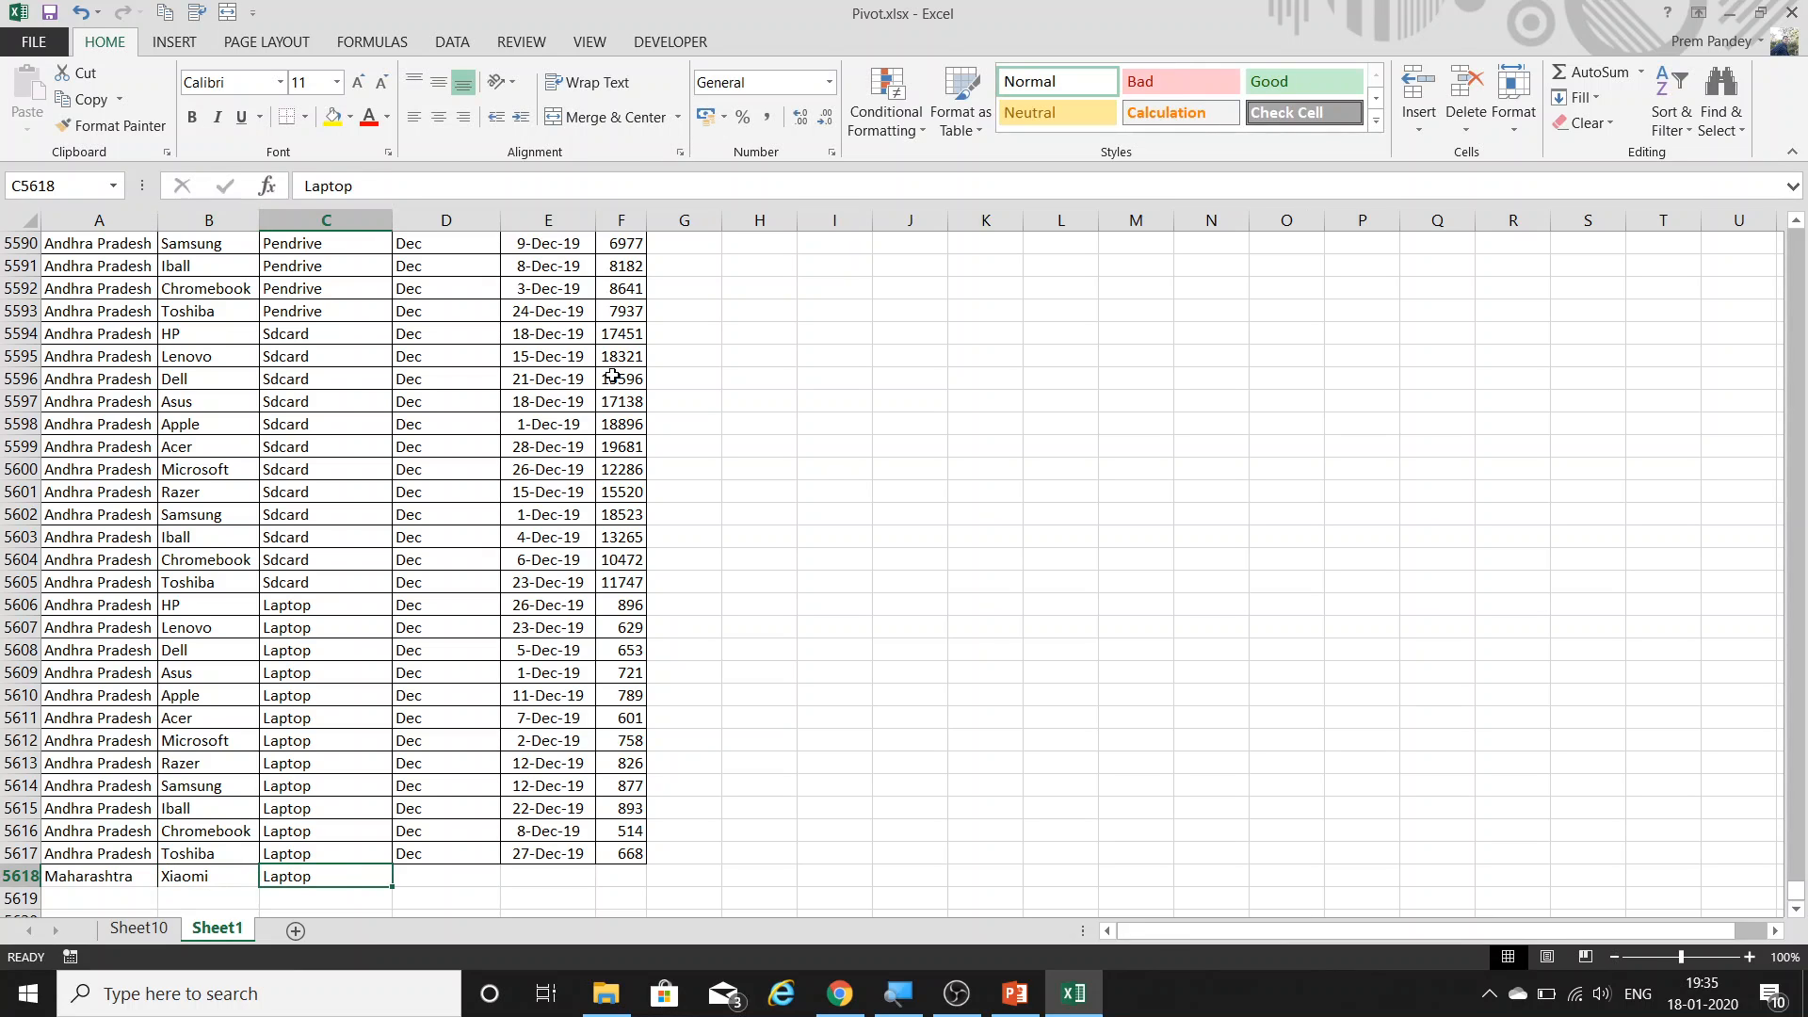
key(Tab)
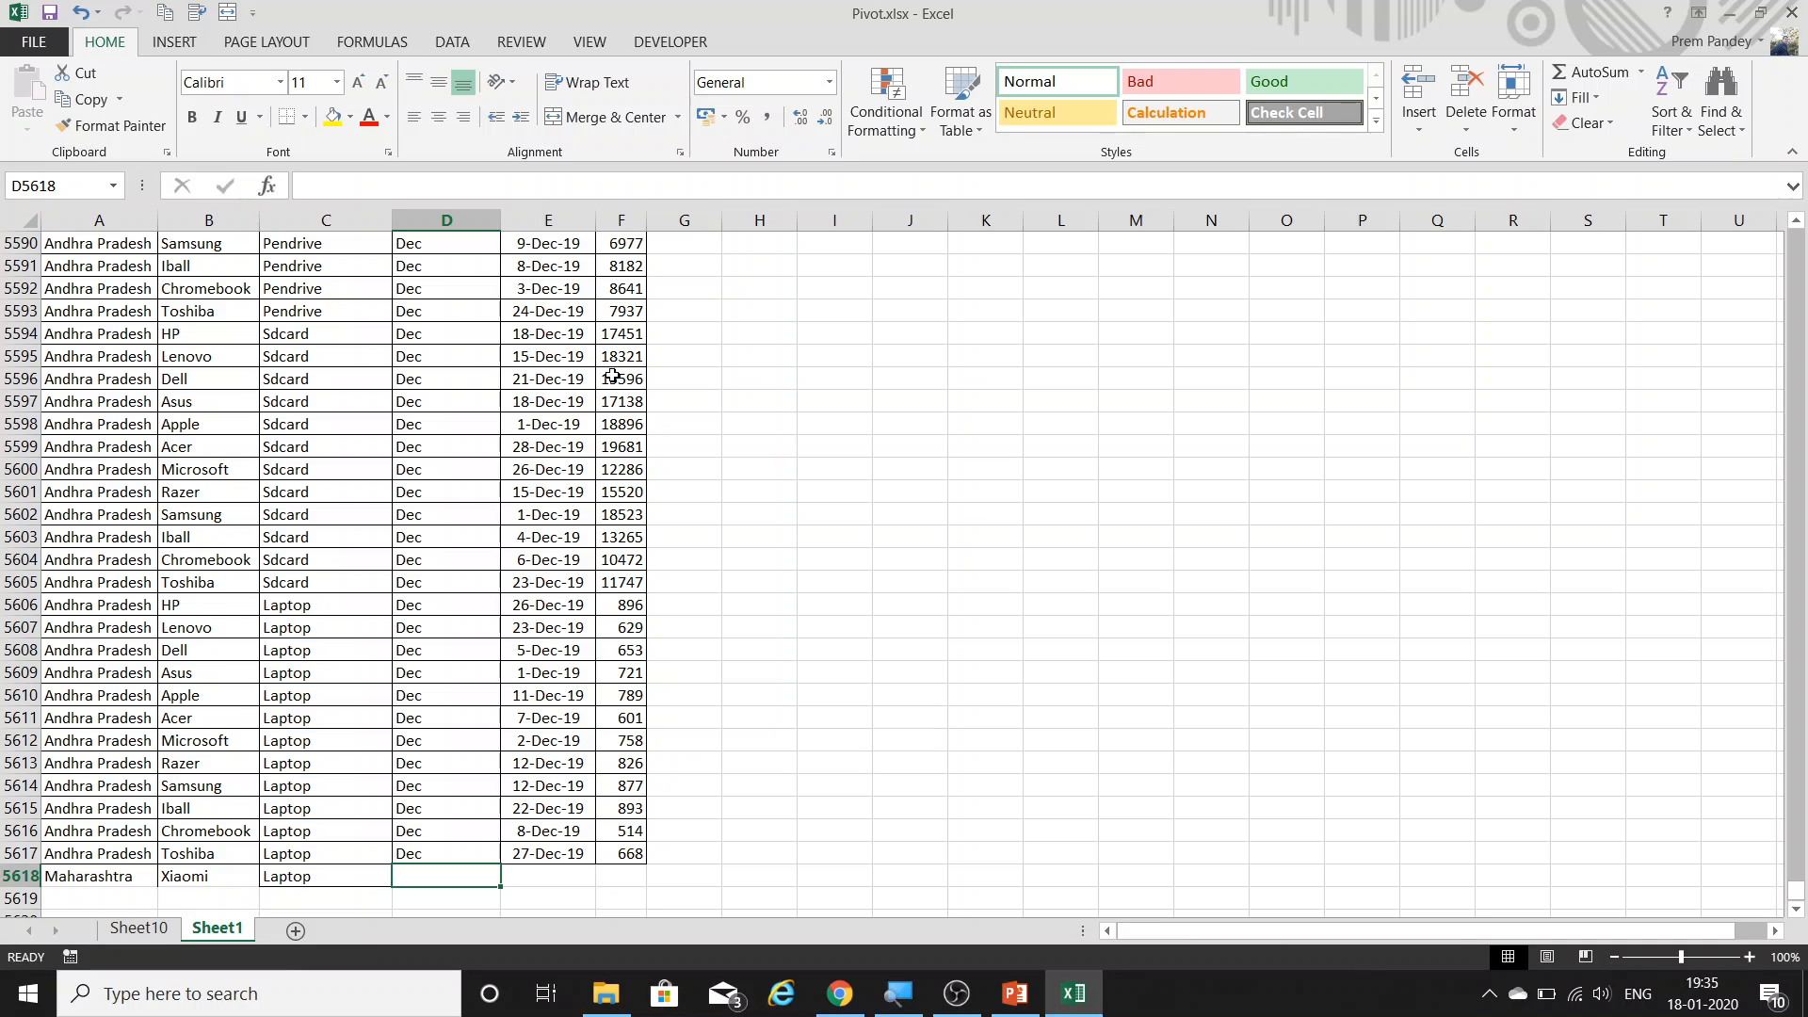
Complete row 5618 with month Feb, the current date 18-Jan-20 and sales of 5000.
text(Feb)
key(Tab)
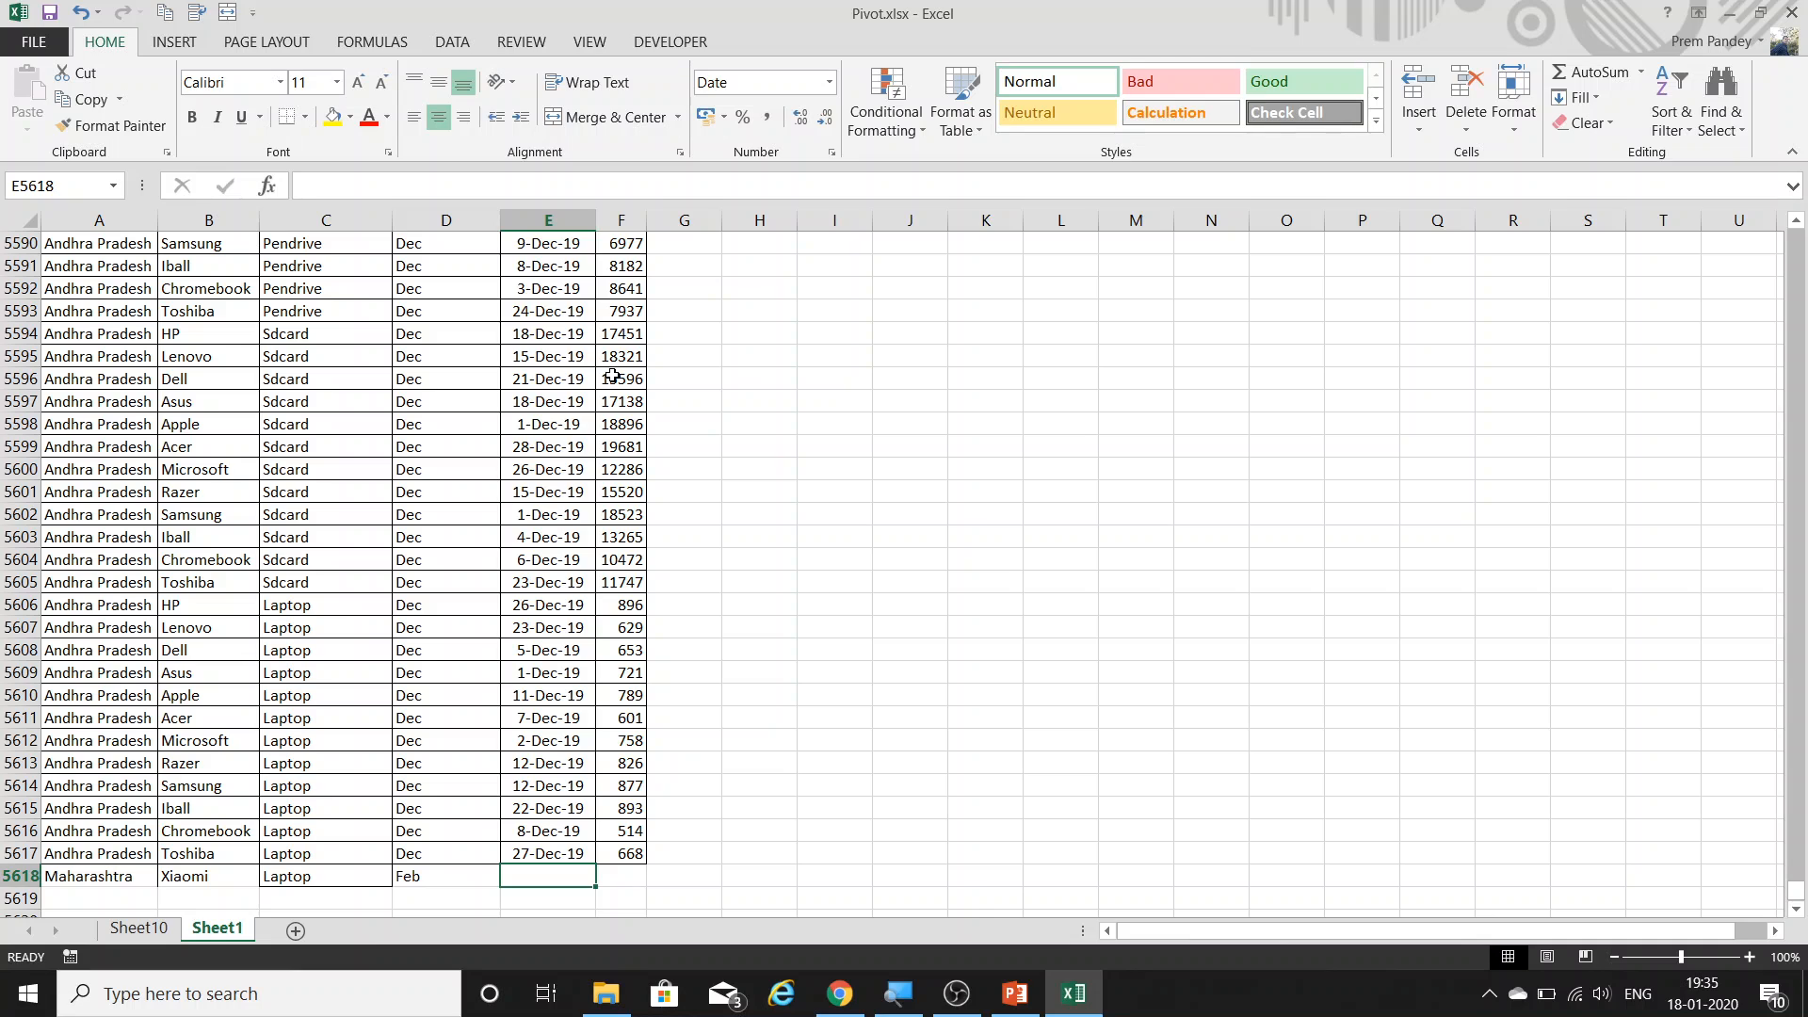
key(ctrl+semicolon)
key(Tab)
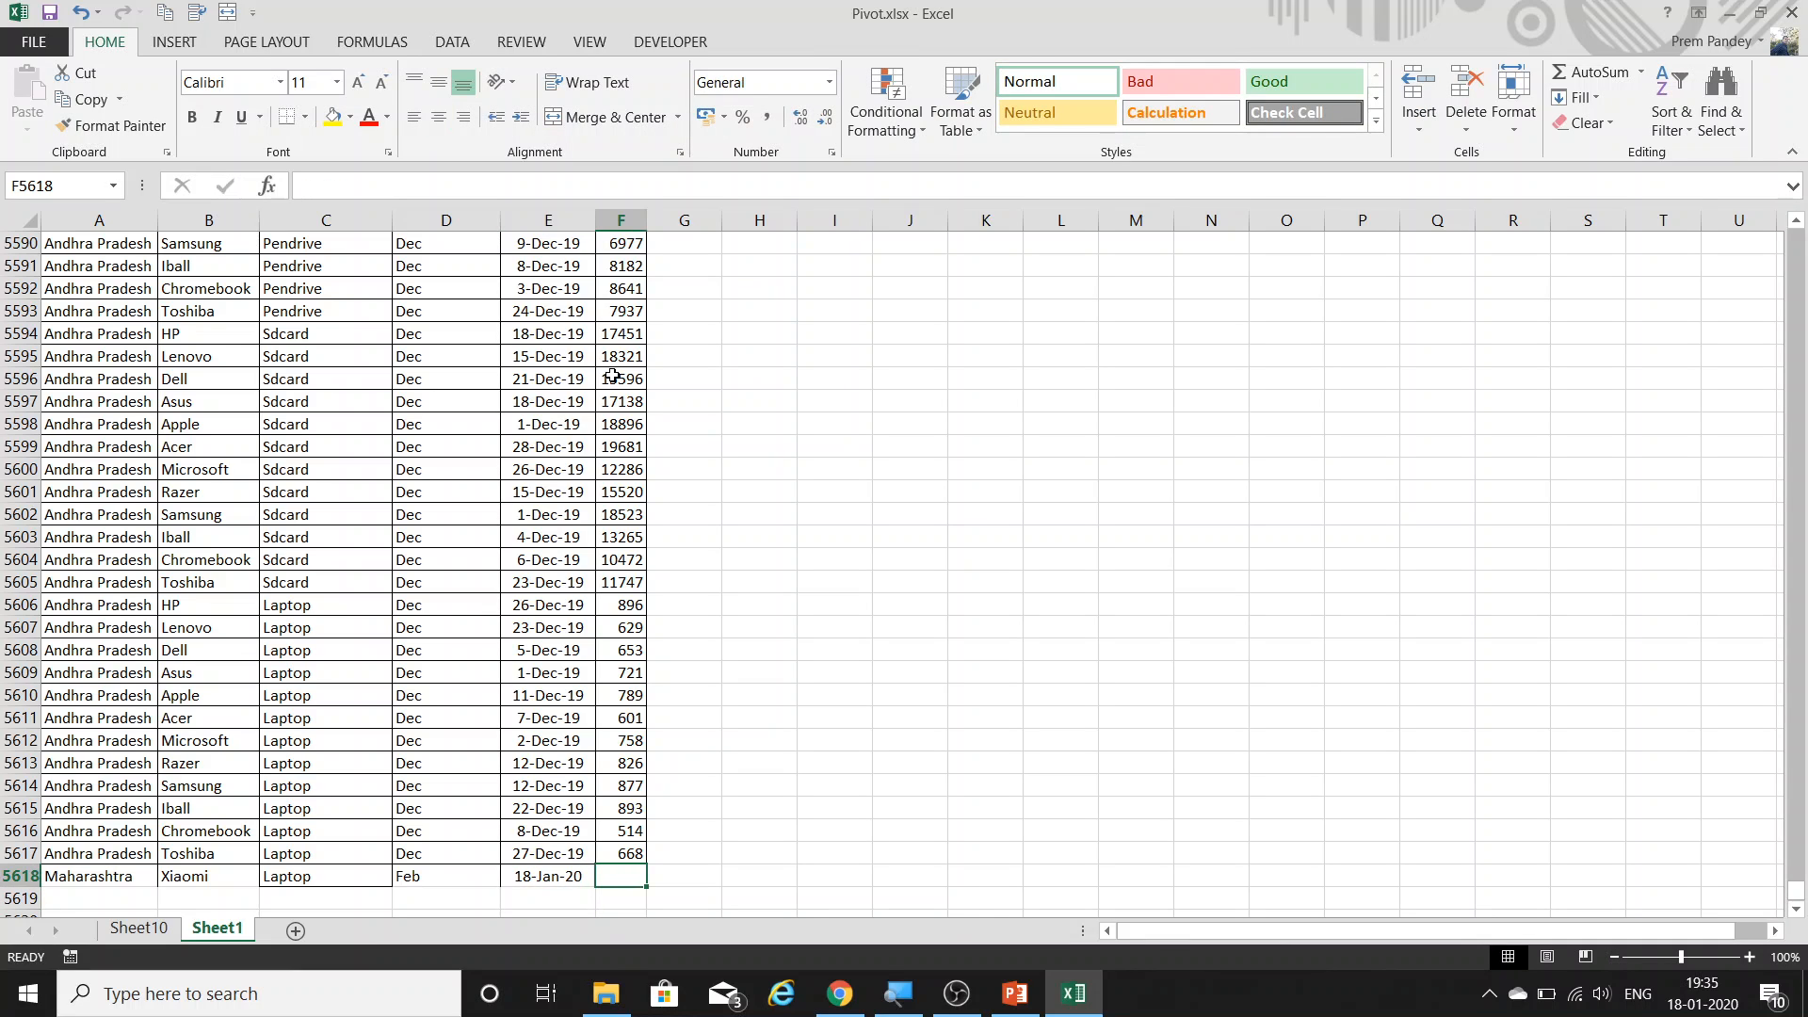
text(5000)
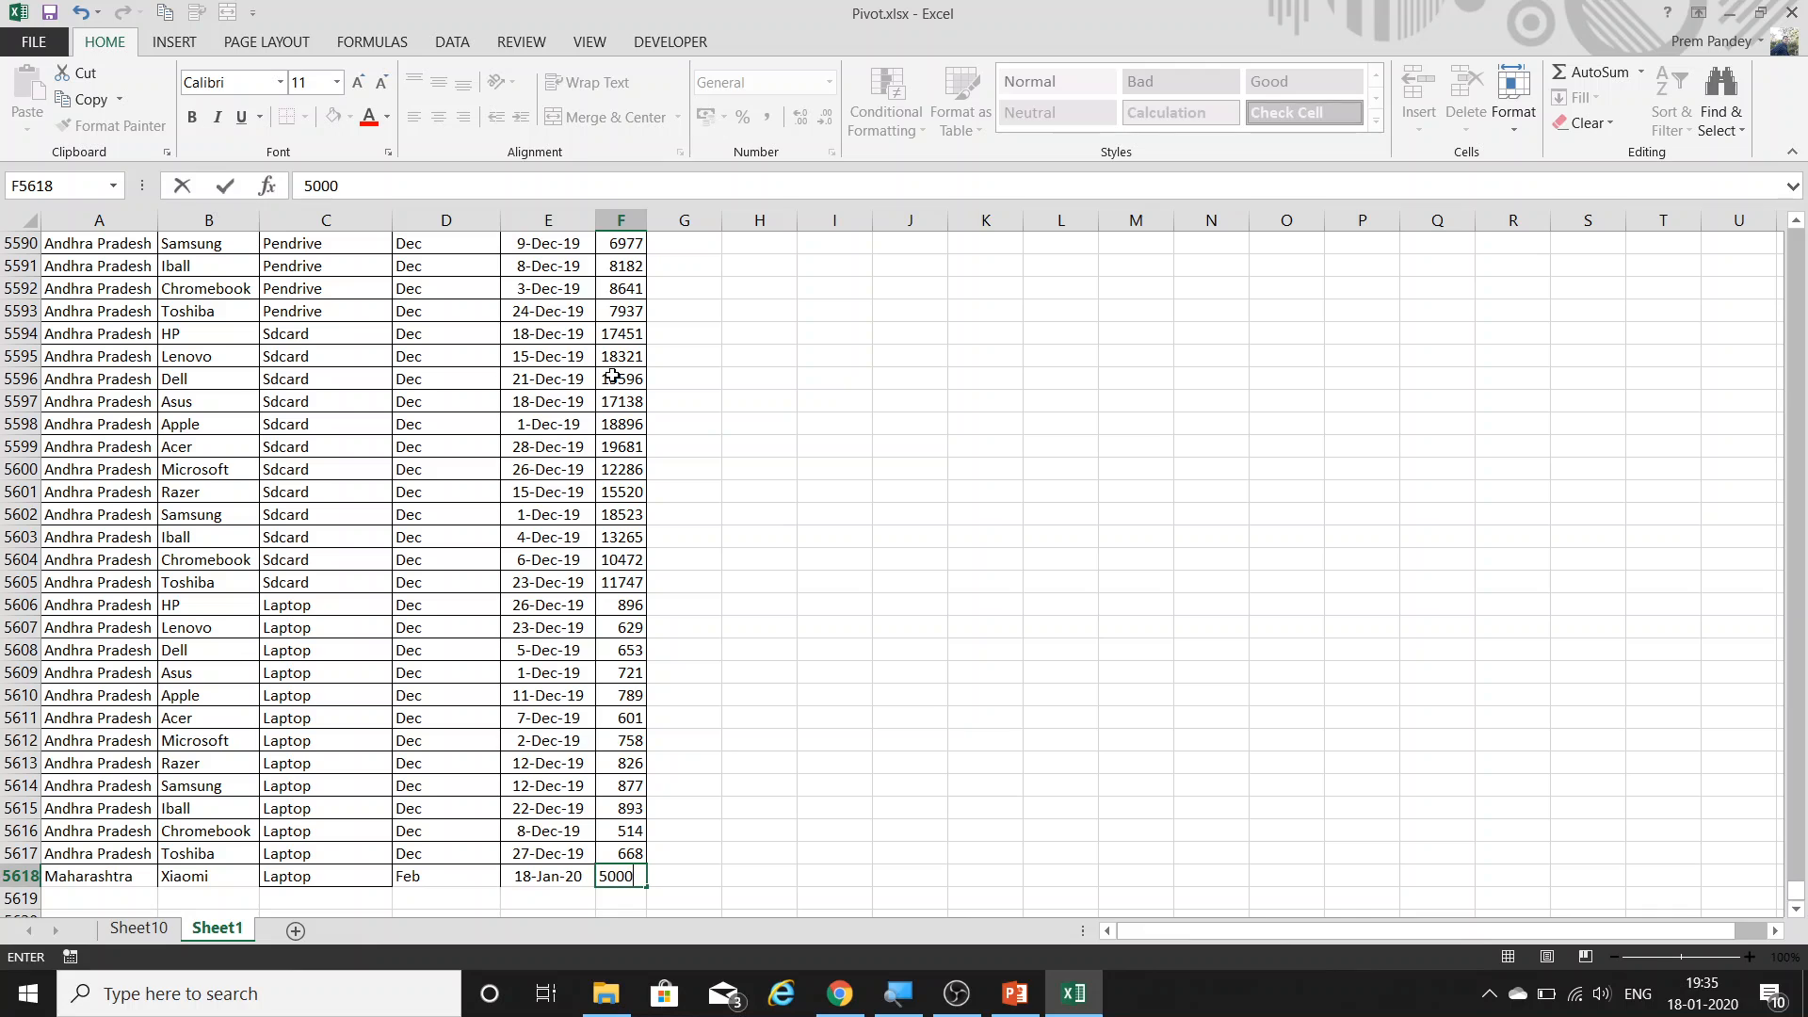
key(Return)
key(Up)
key(Up)
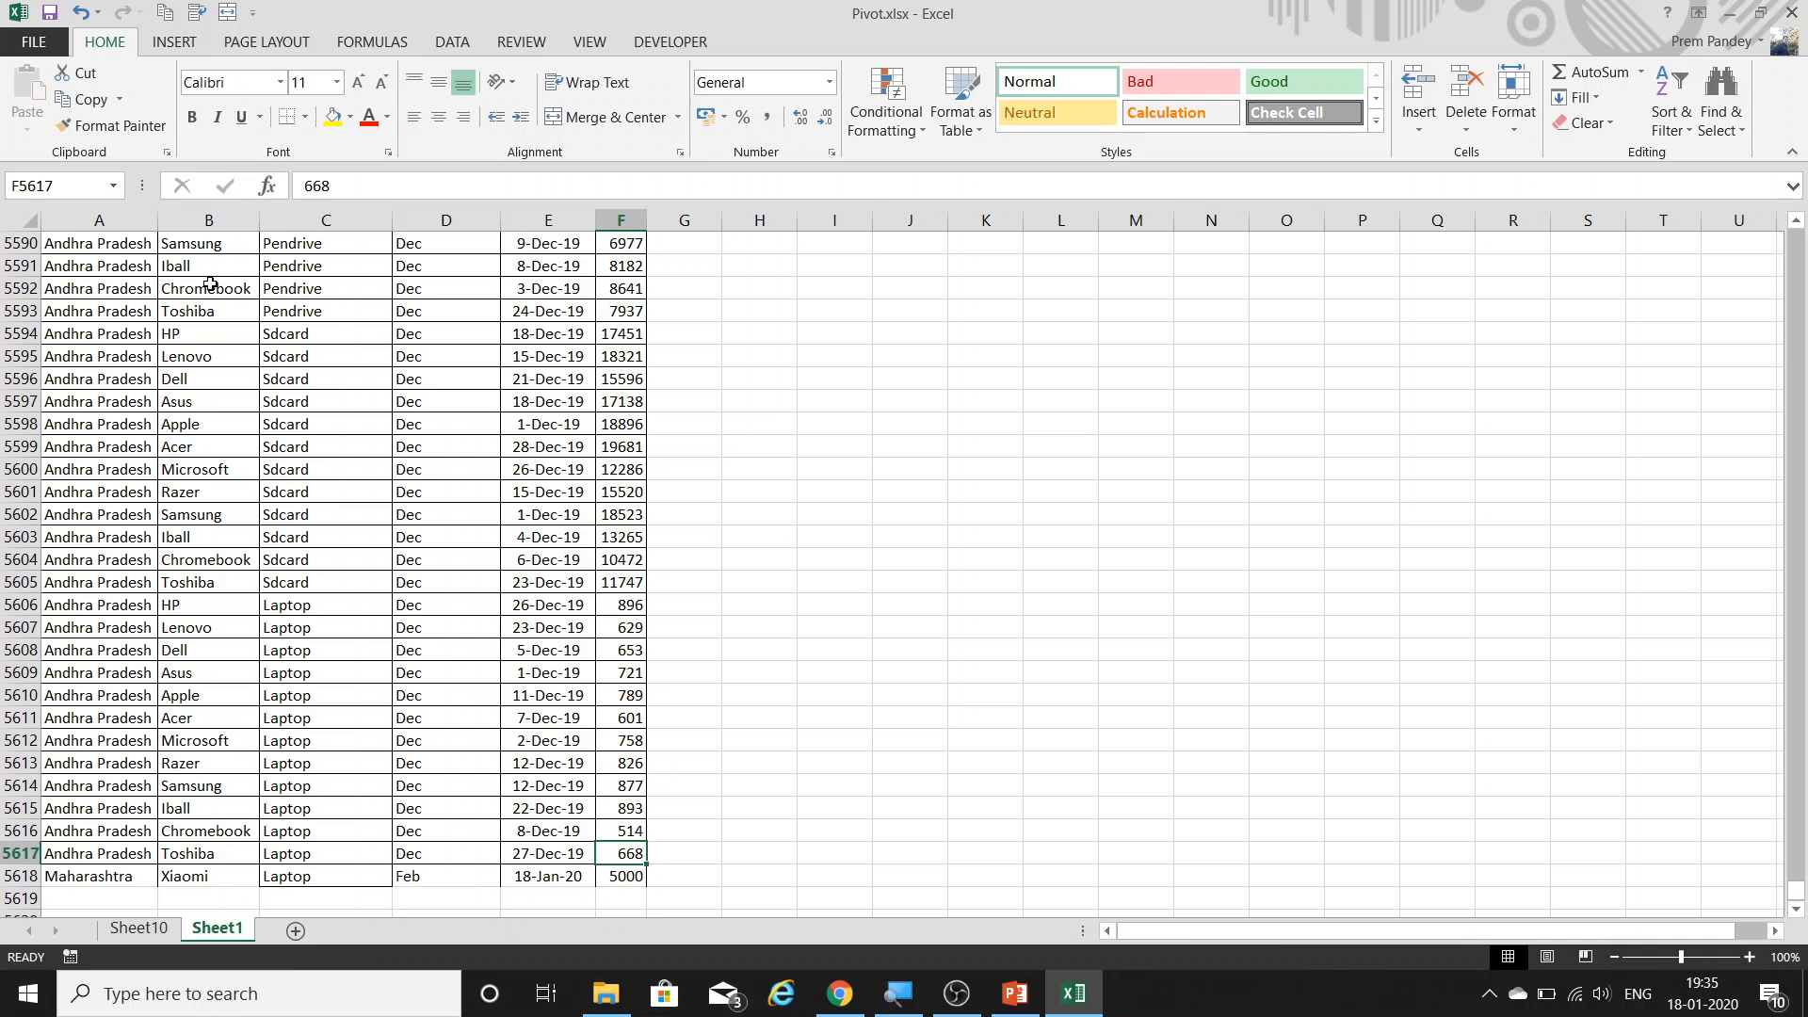
key(Left)
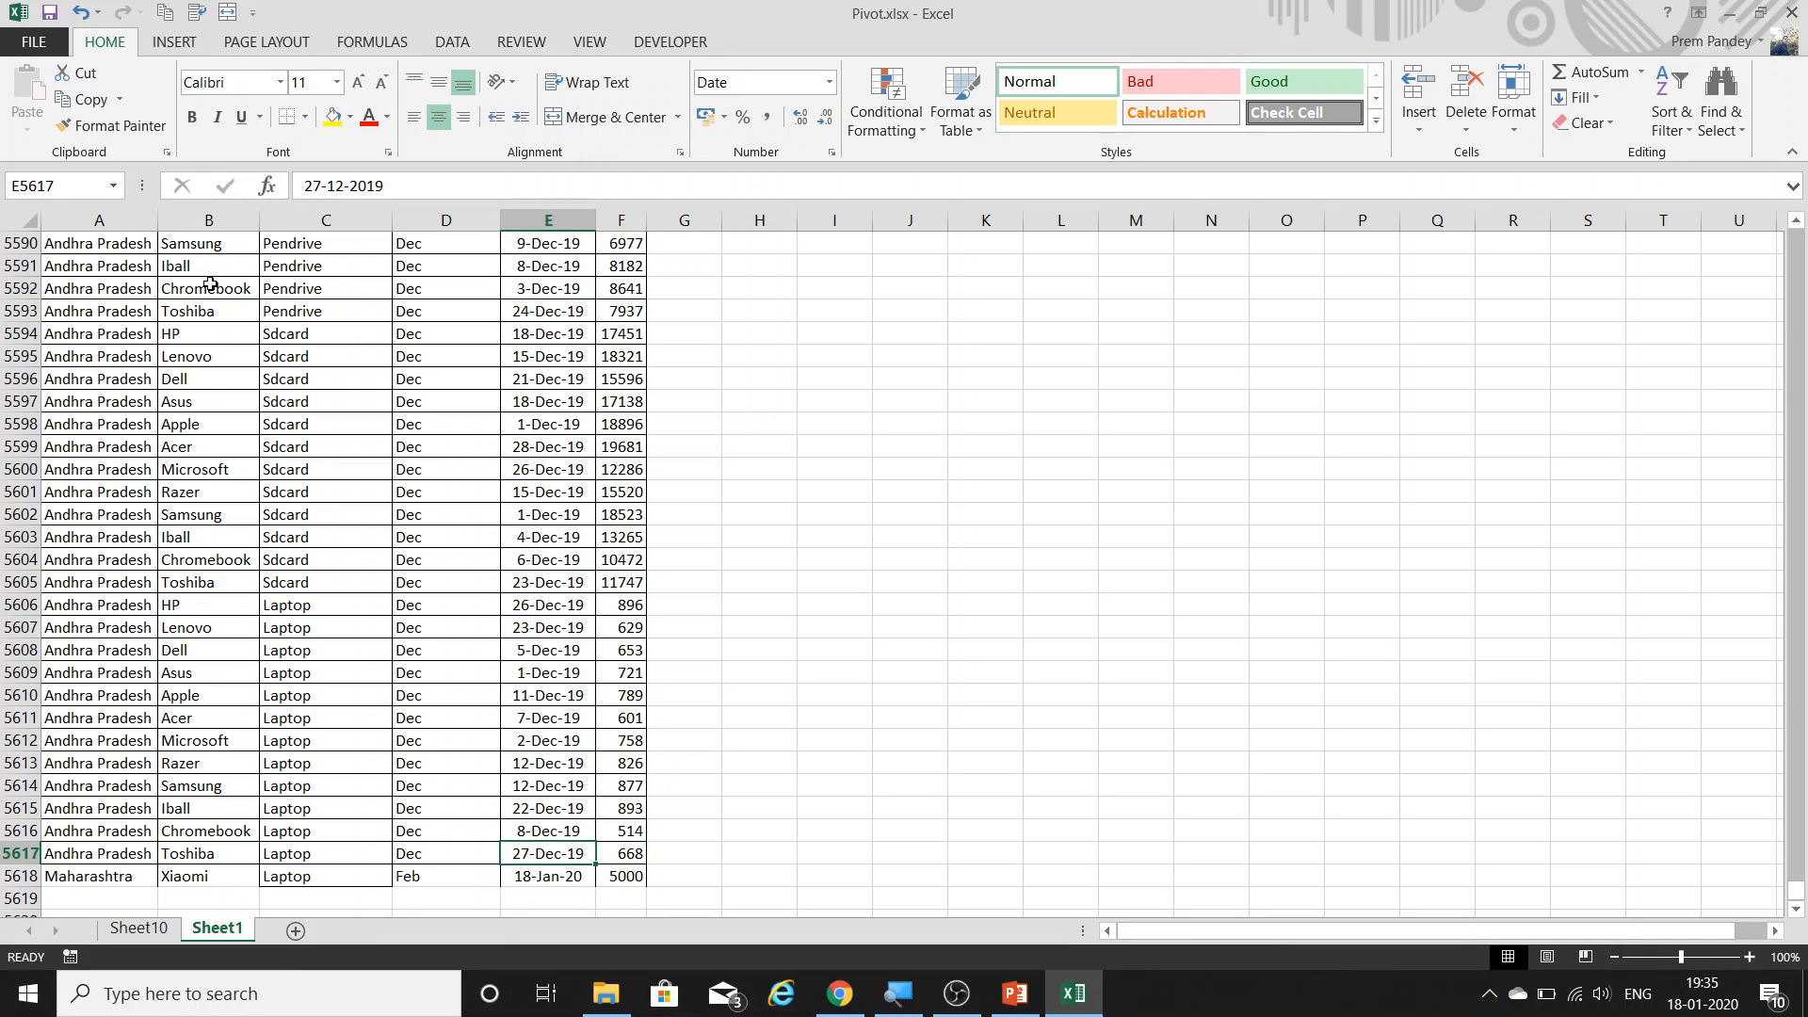
key(Page_Up)
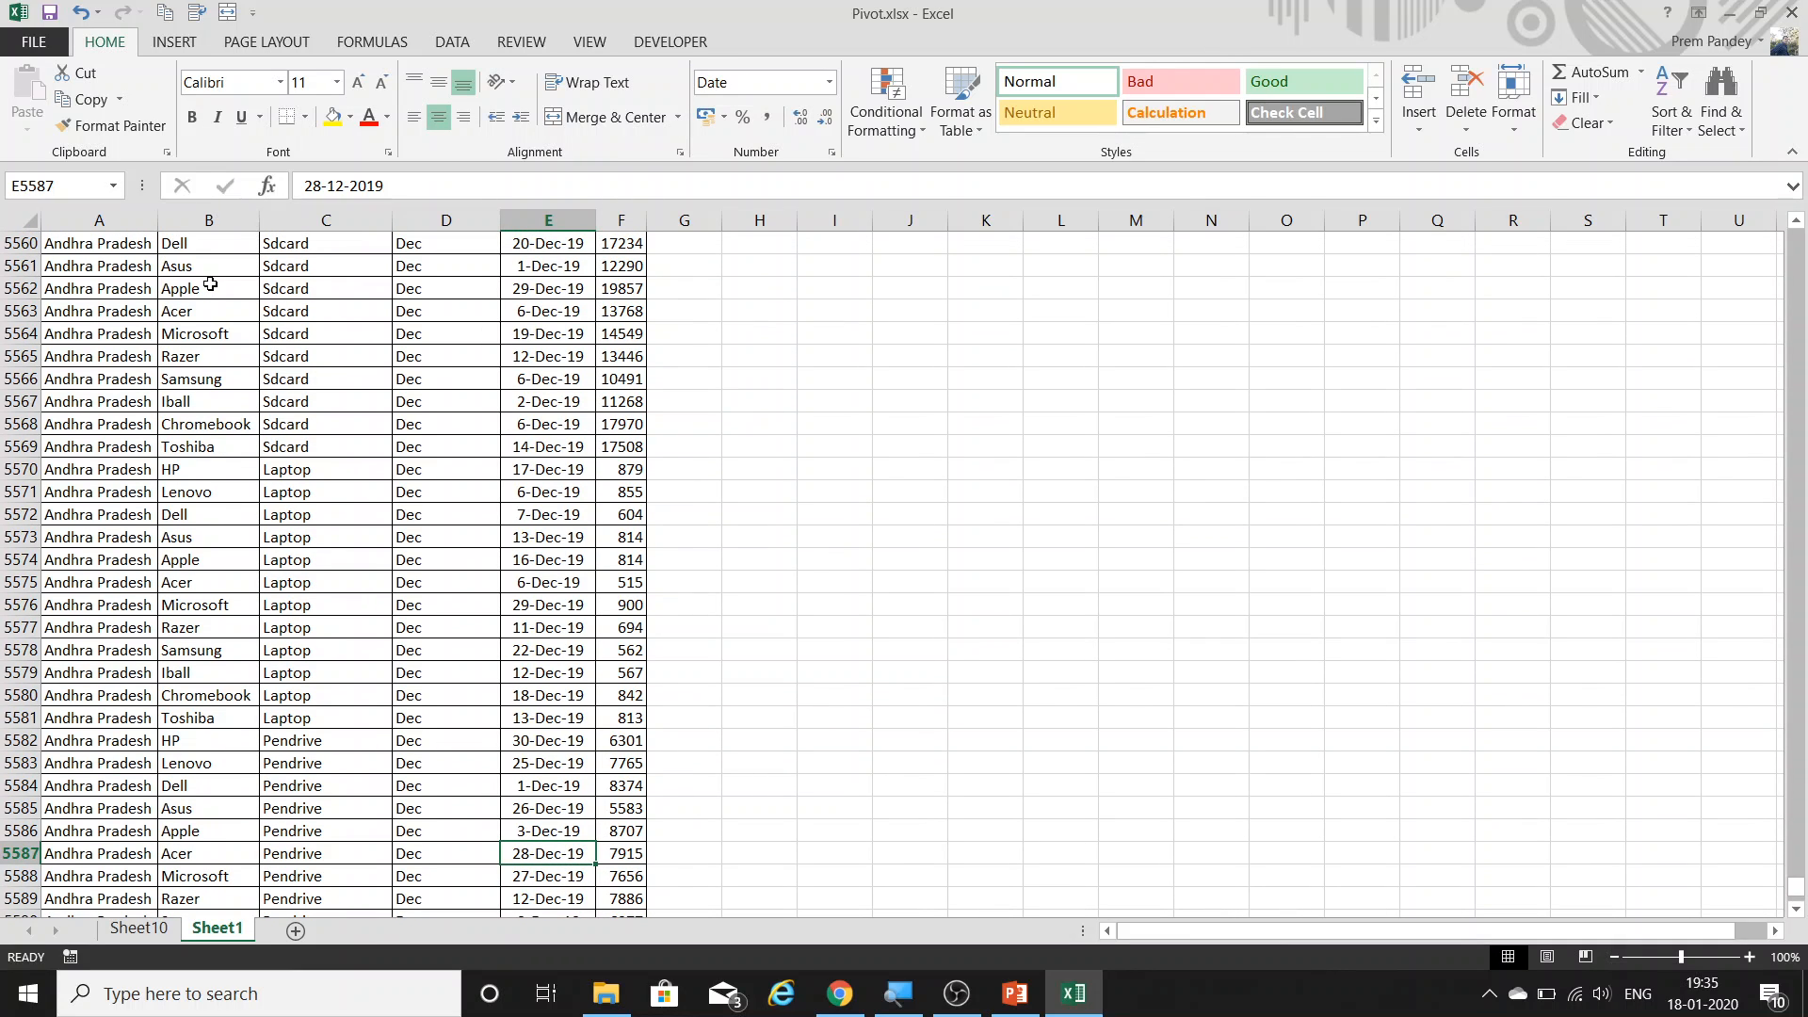
Refresh the pivot table on Sheet10.
key(ctrl+Page_Up)
click(262, 377)
right_click(265, 375)
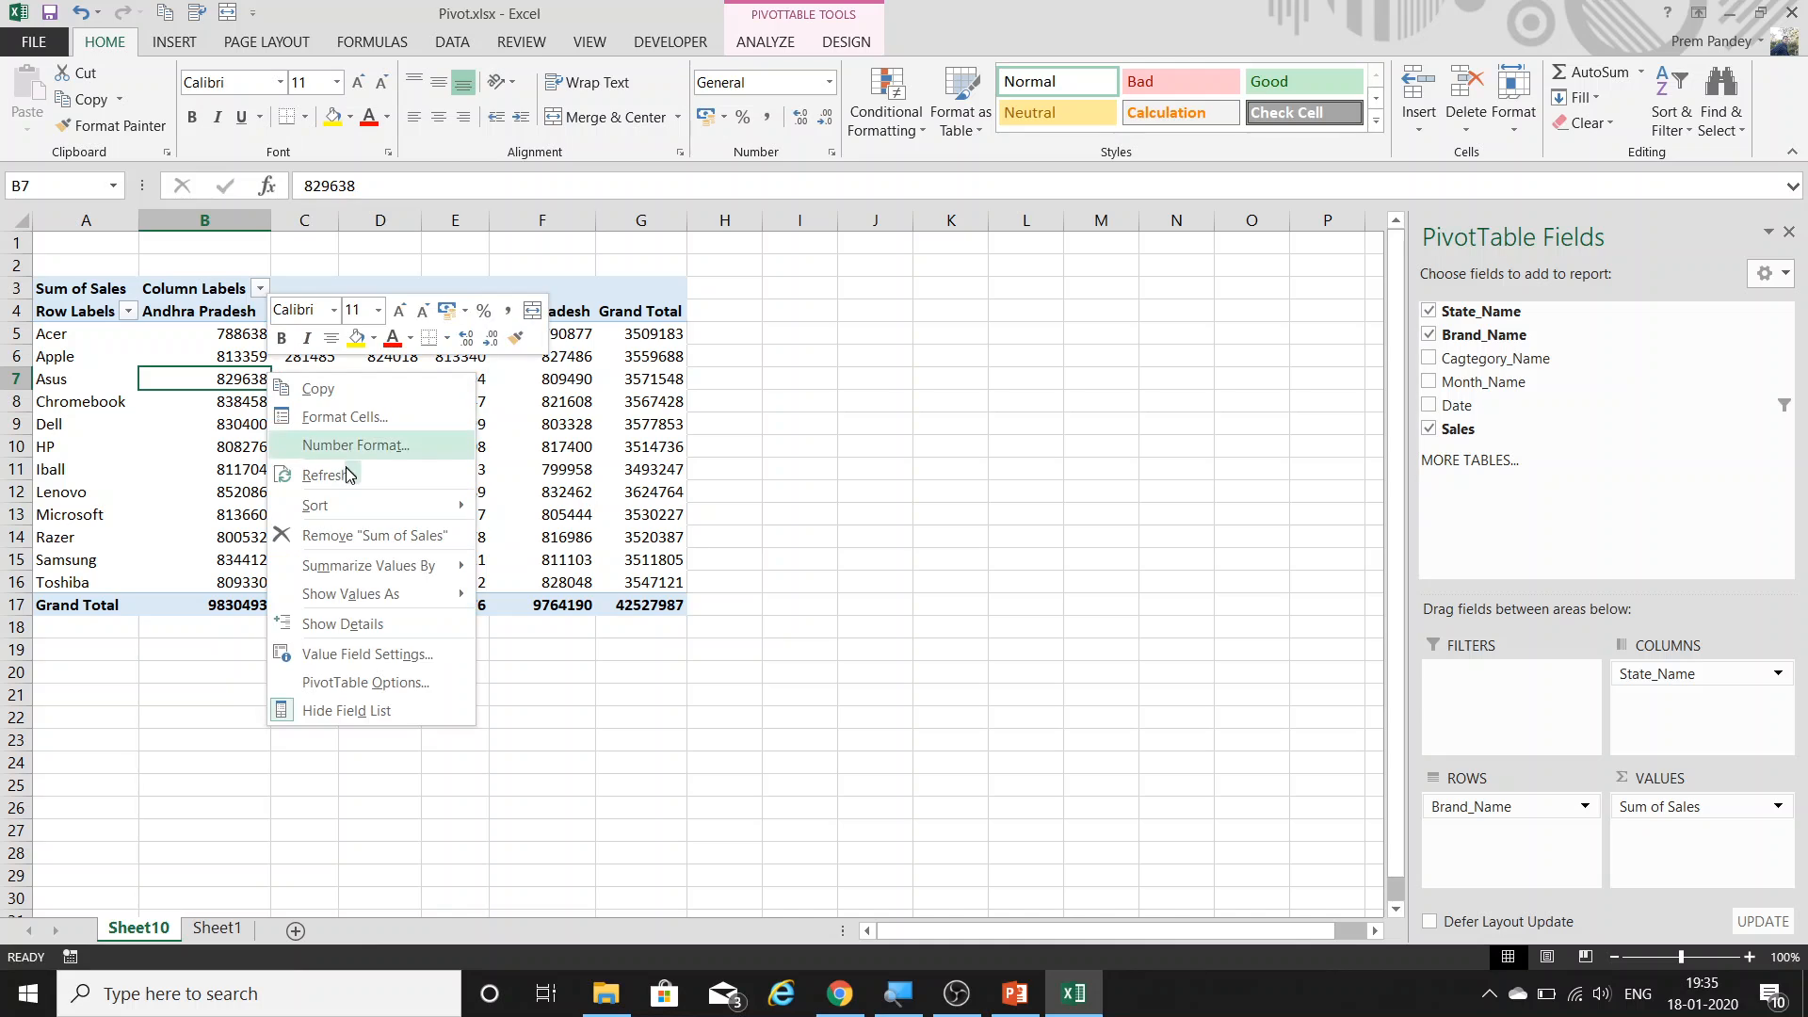
click(357, 474)
mouse_move(363, 474)
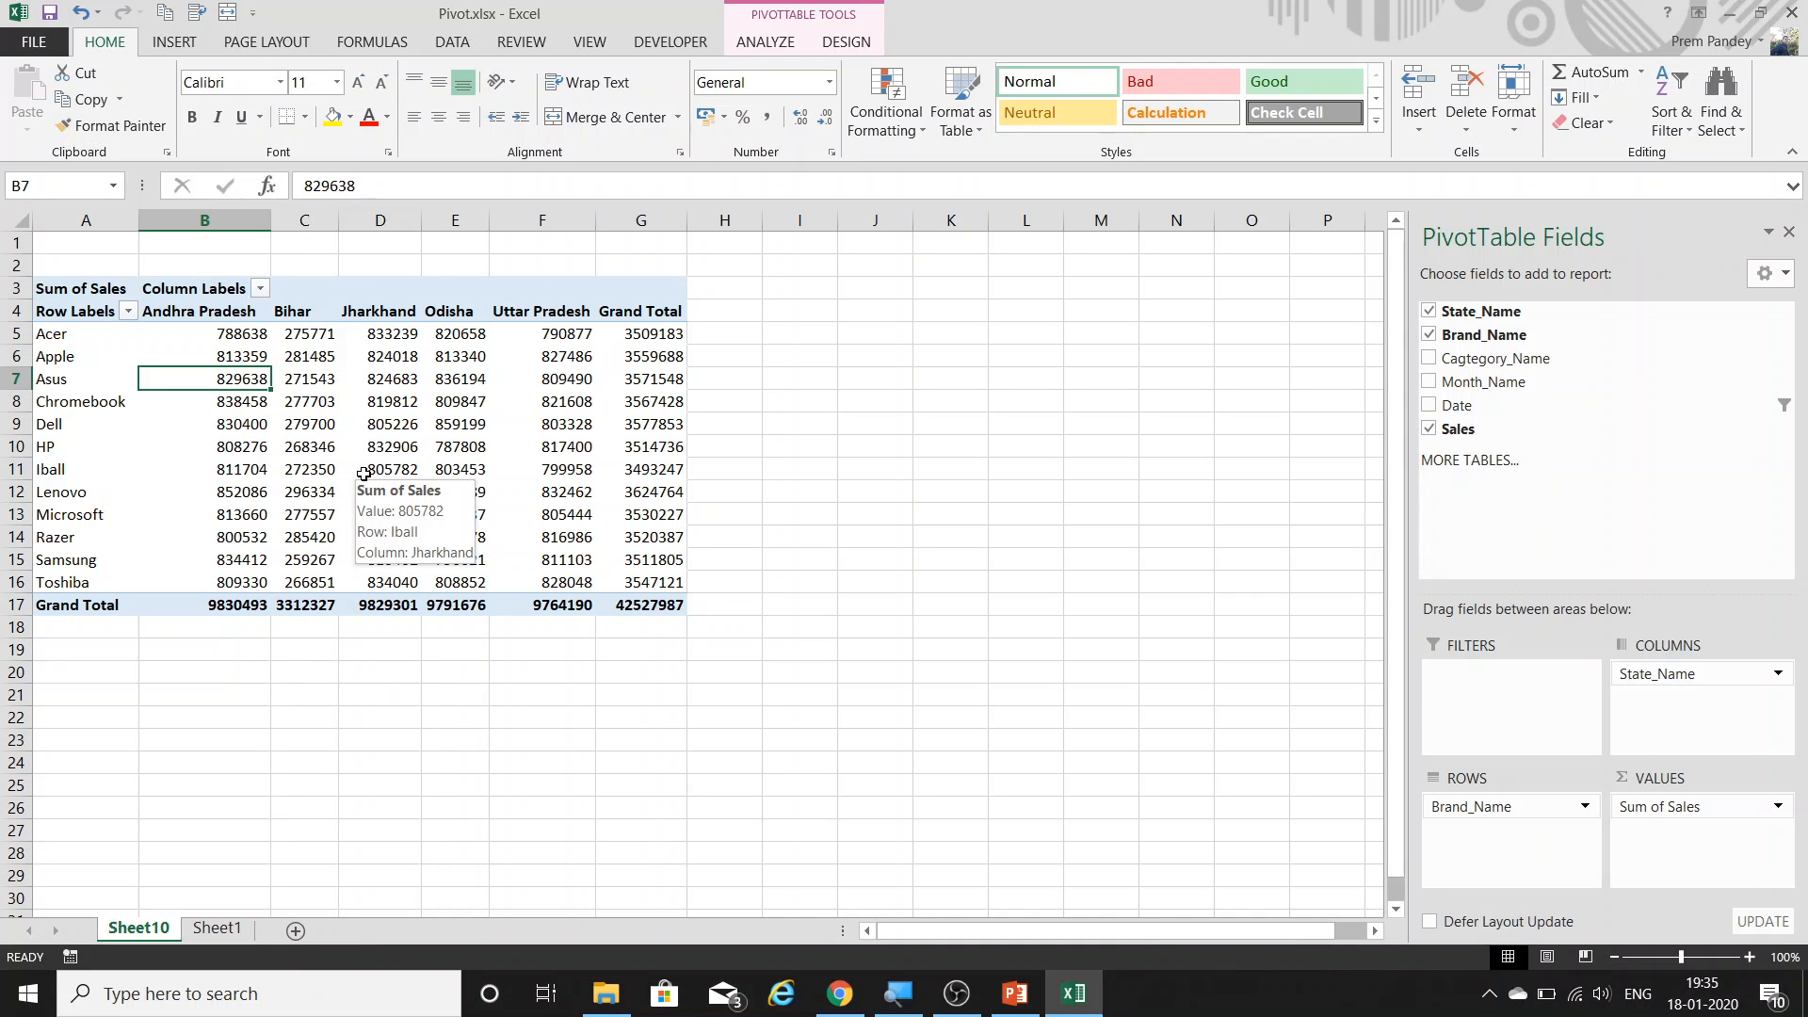
Try extending the pivot table's source range to Sheet1!$A$1:$F$5618 by editing the reference, and undo the change.
click(743, 36)
click(909, 130)
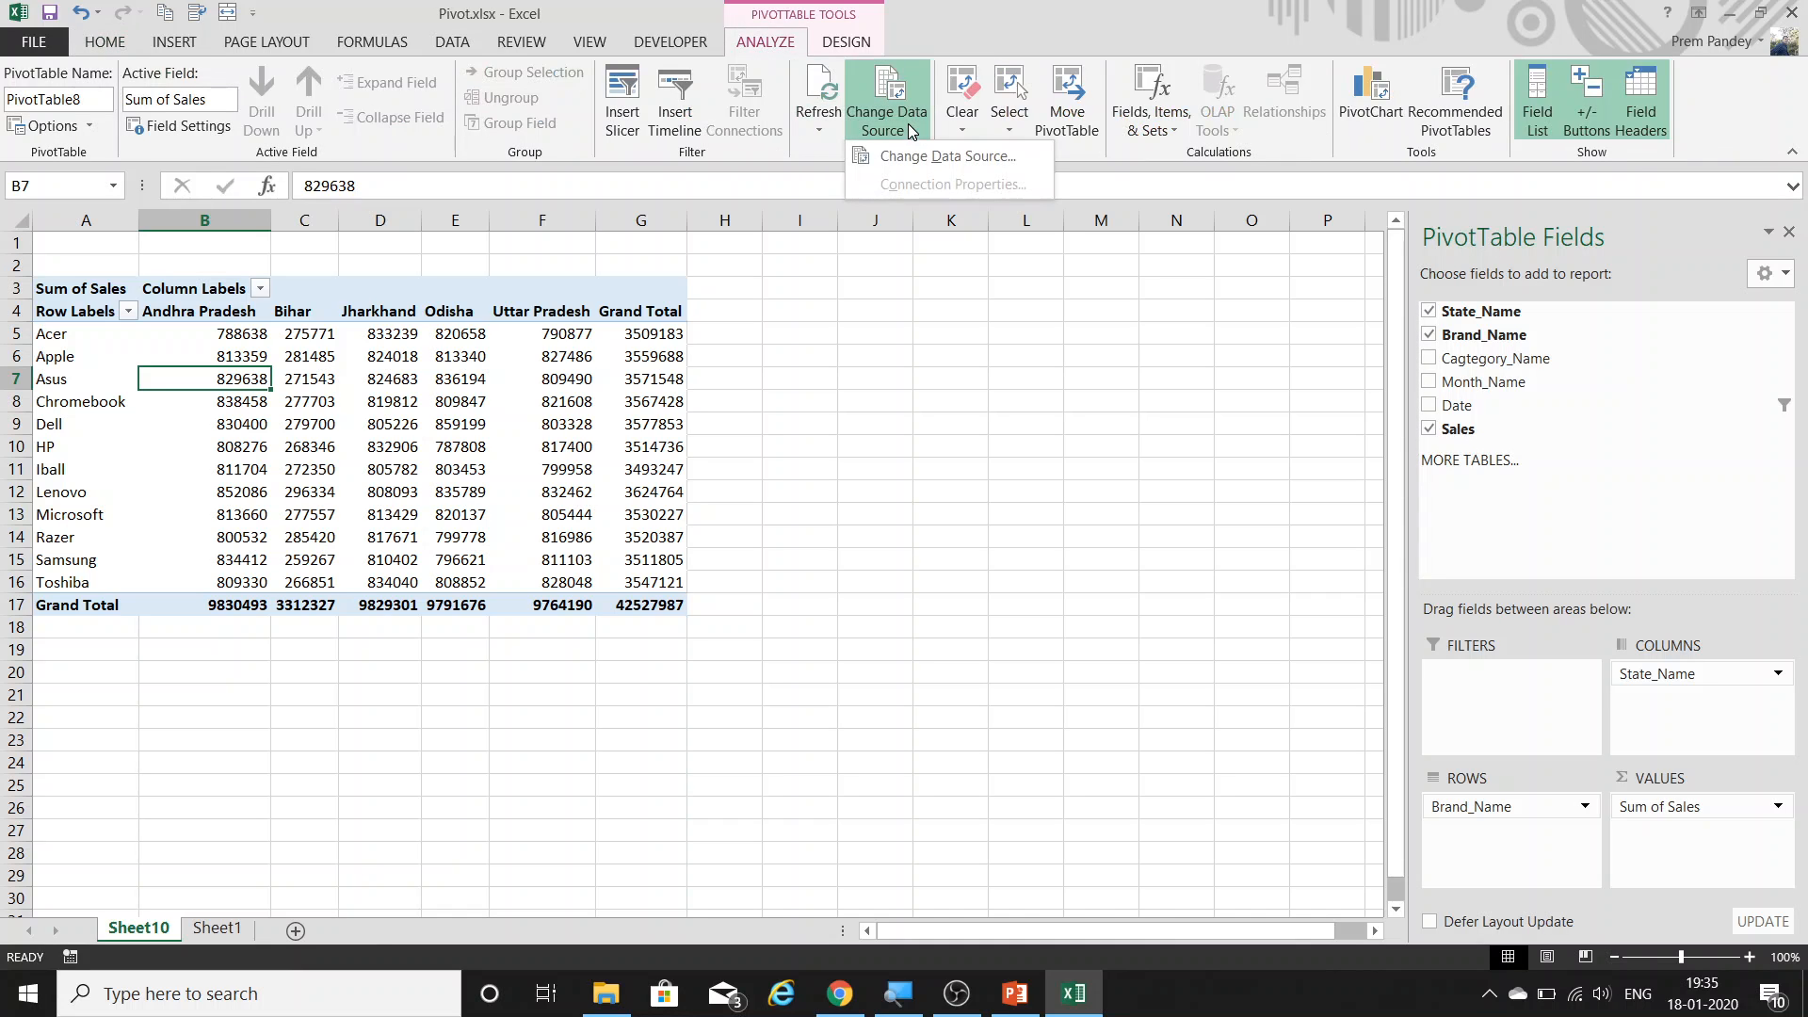
click(932, 152)
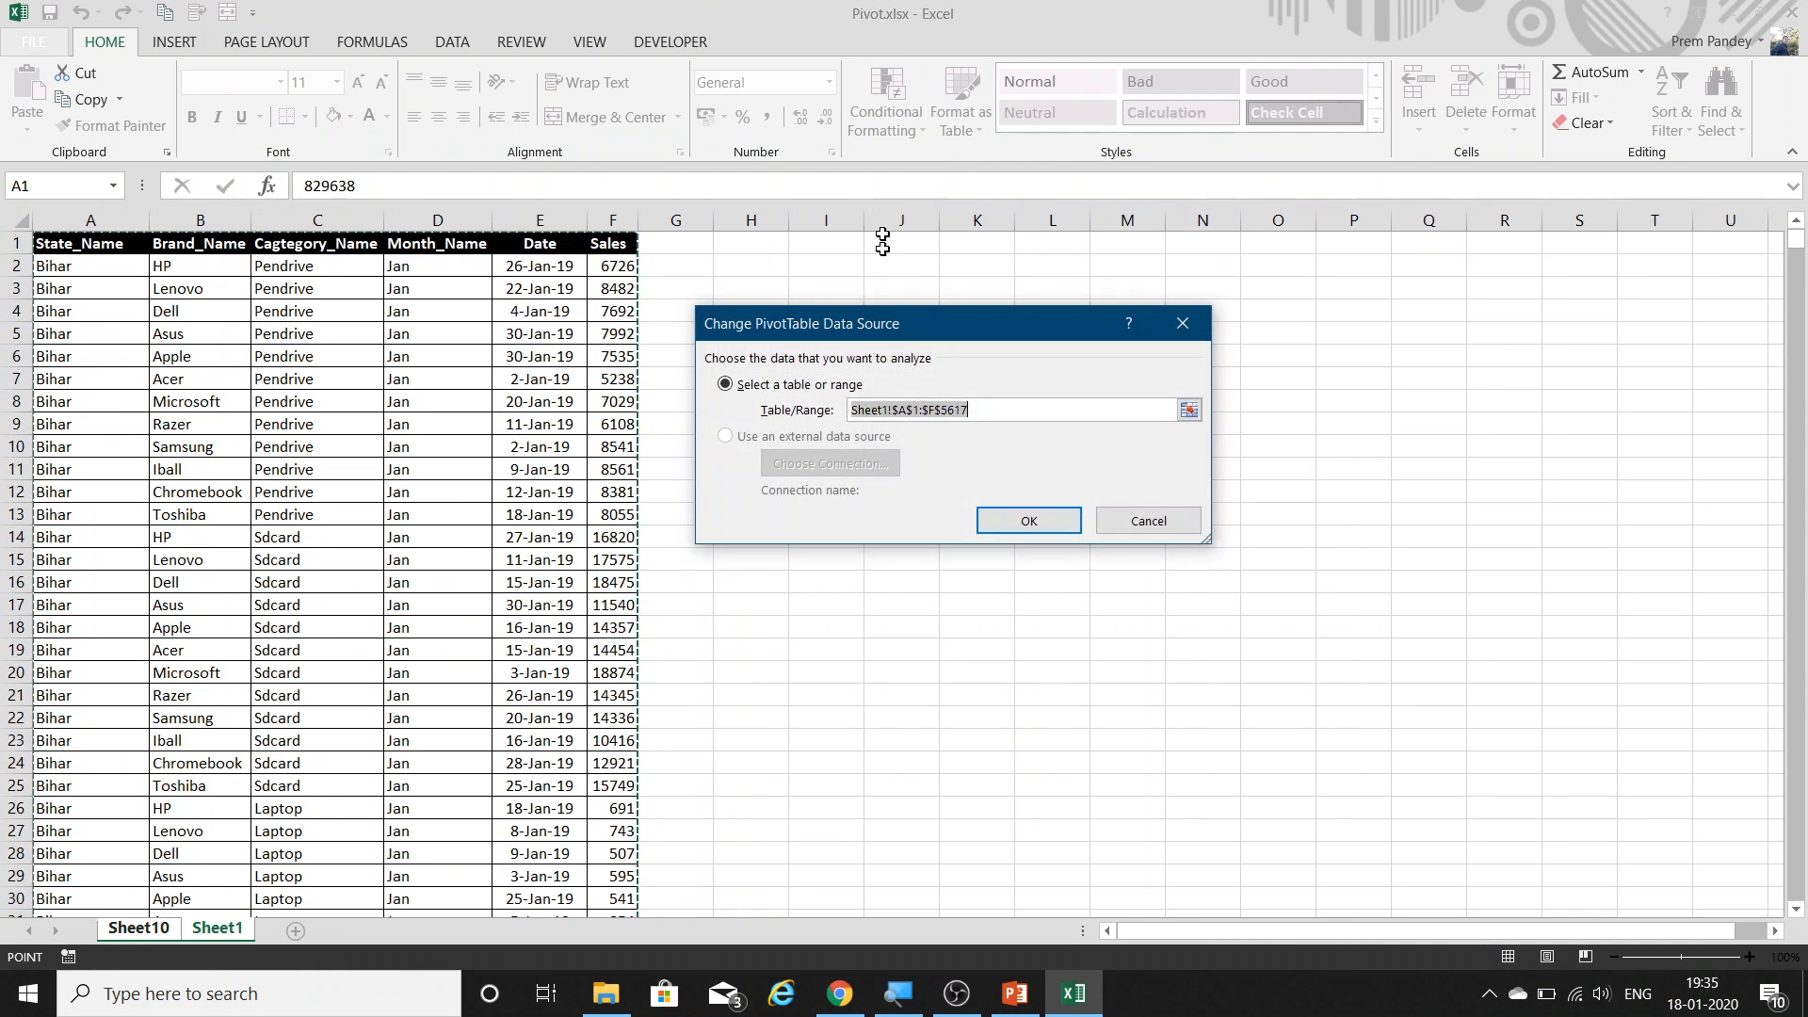
click(992, 414)
key(F2)
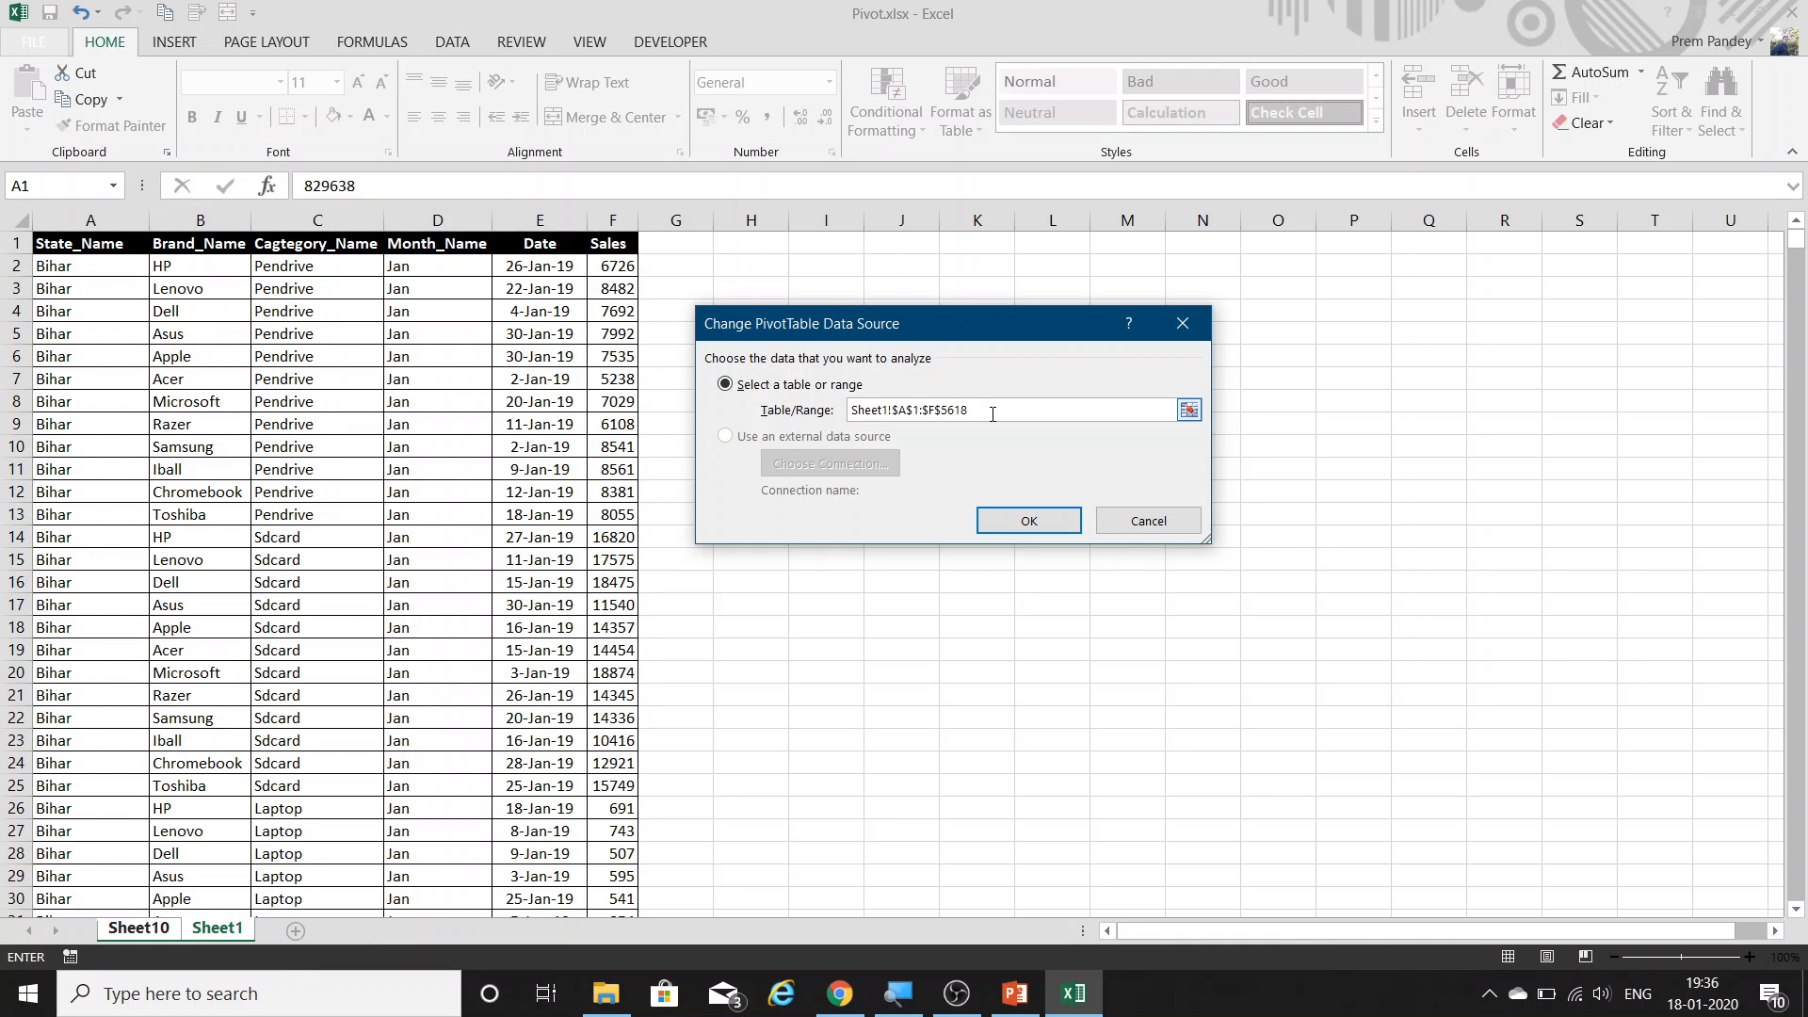
key(Return)
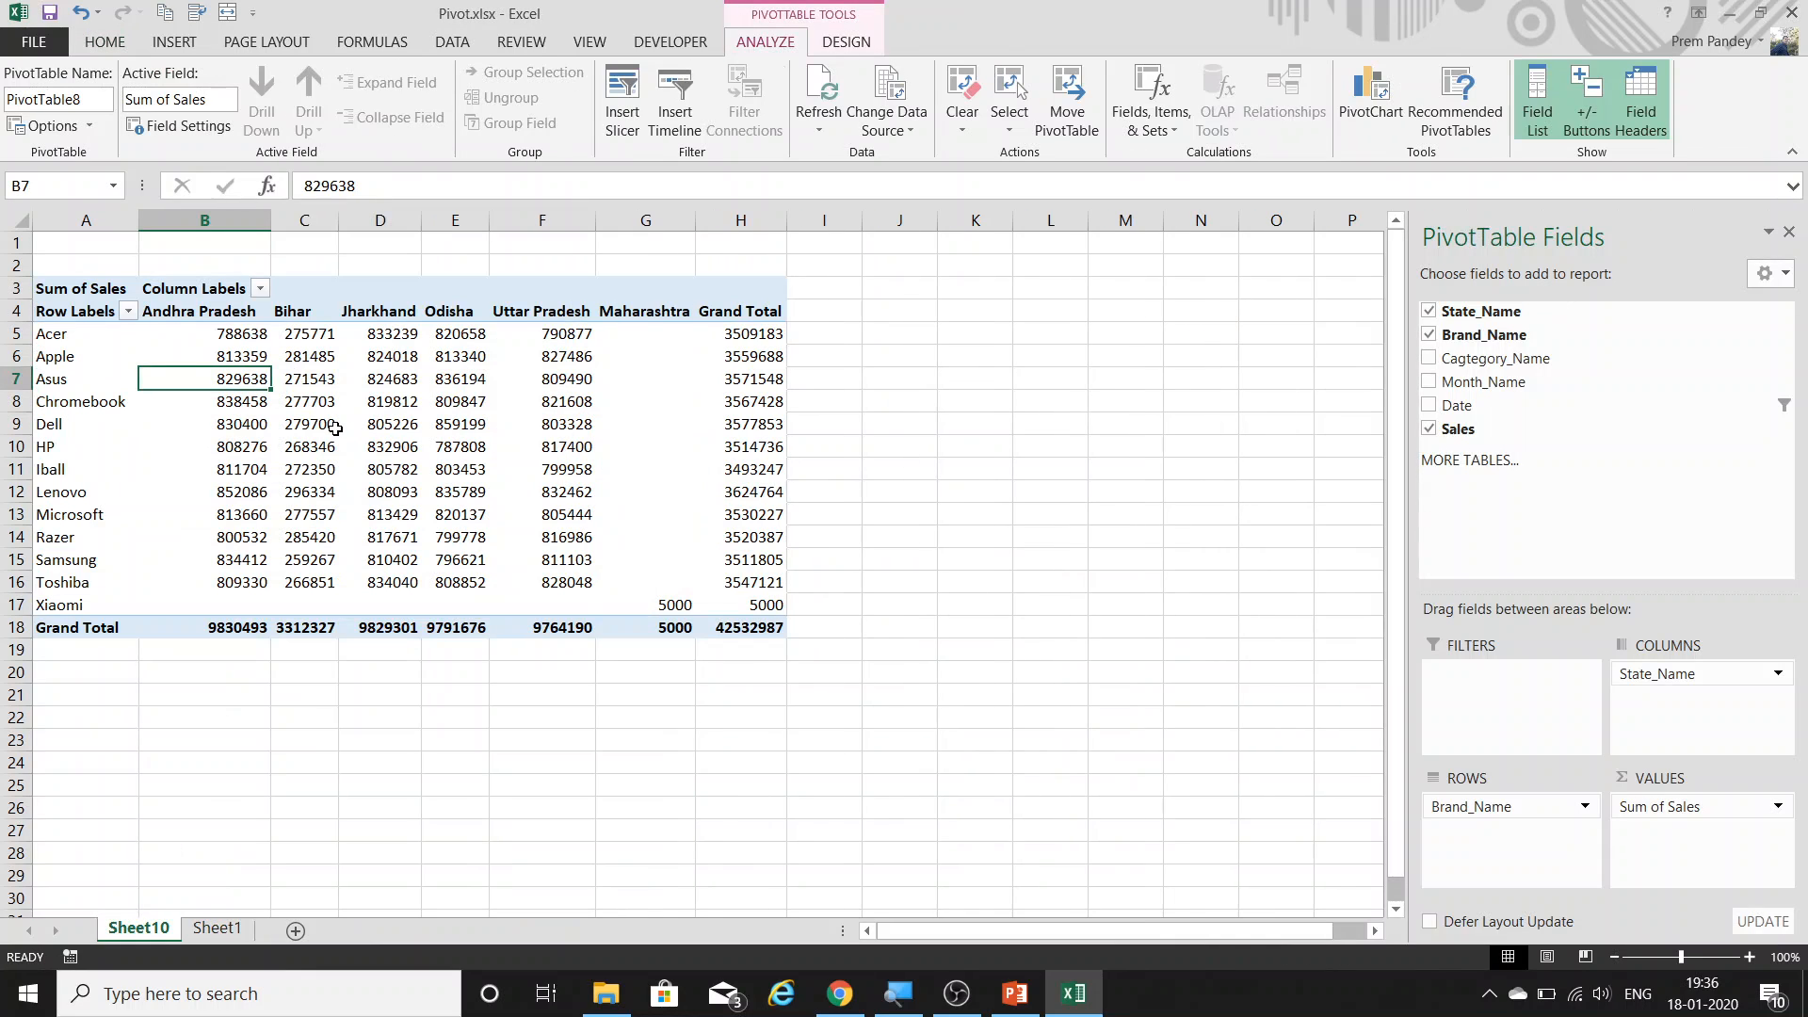
key(ctrl+z)
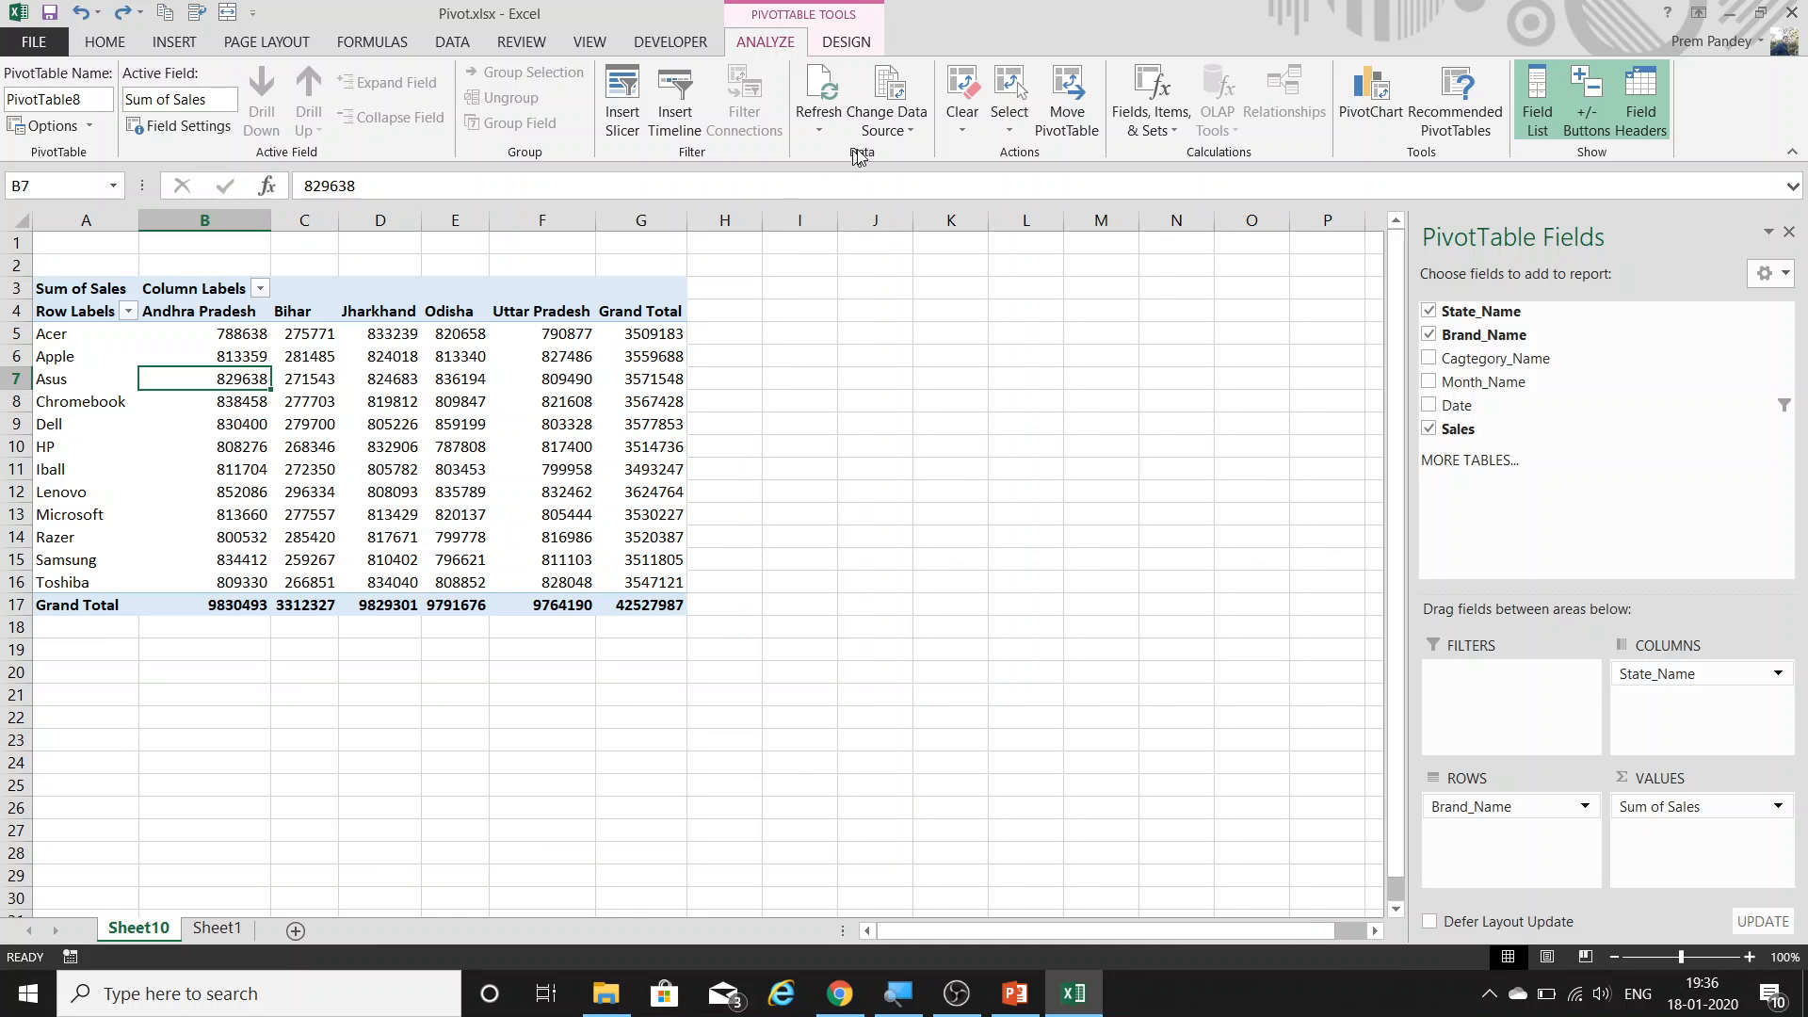
Change the pivot table's data source to Sheet1!$A$1:$F$5618 by reselecting the whole data block, and refresh the pivot table.
click(893, 87)
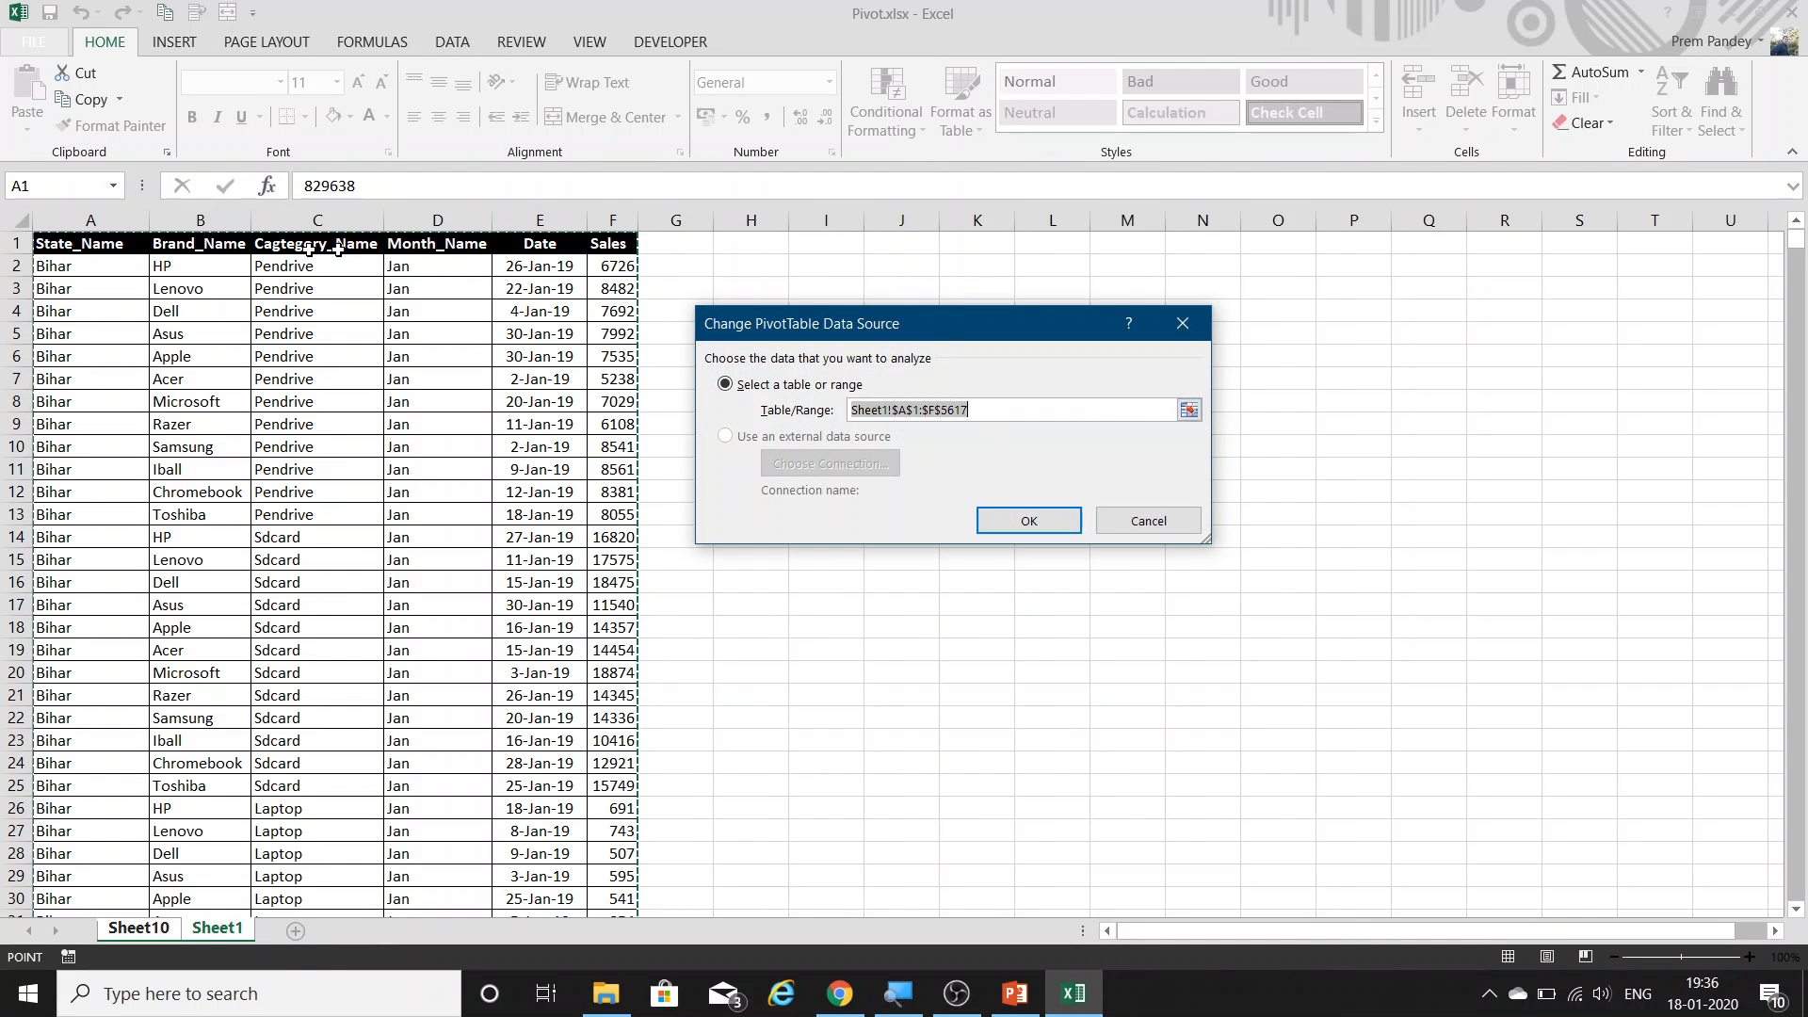
click(109, 238)
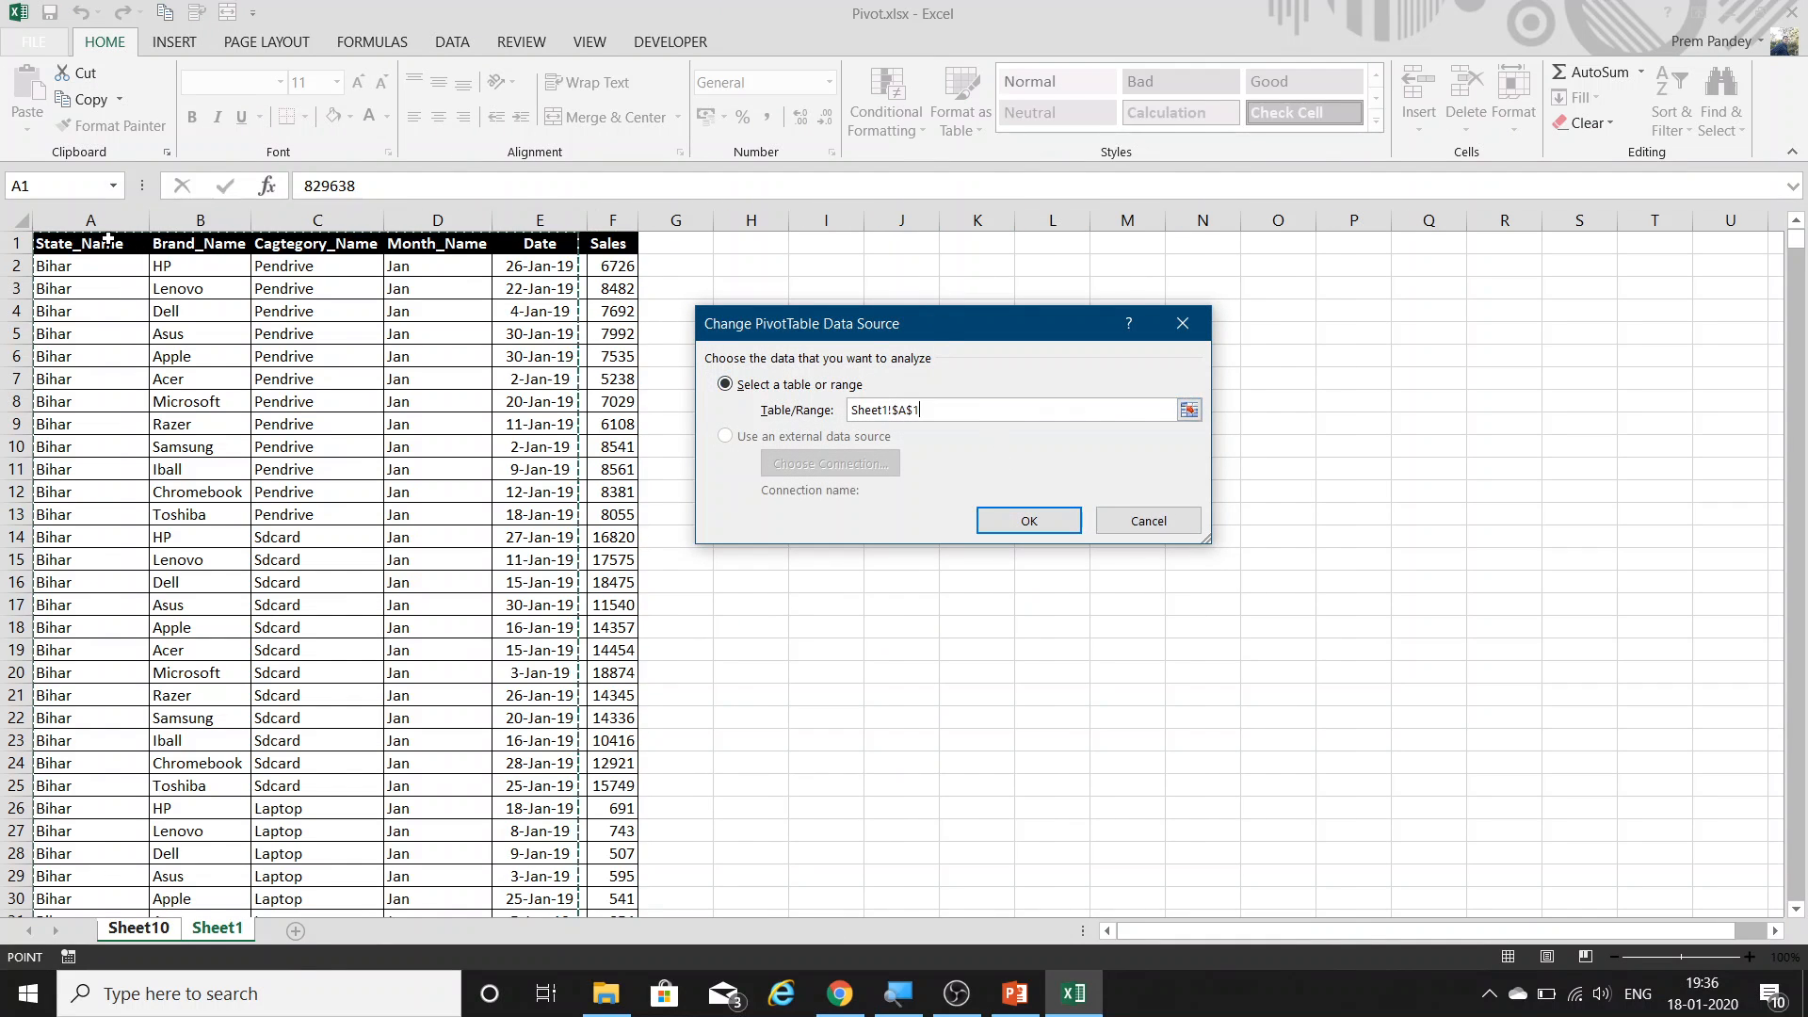
key(ctrl+shift+Right)
key(ctrl+shift+Down)
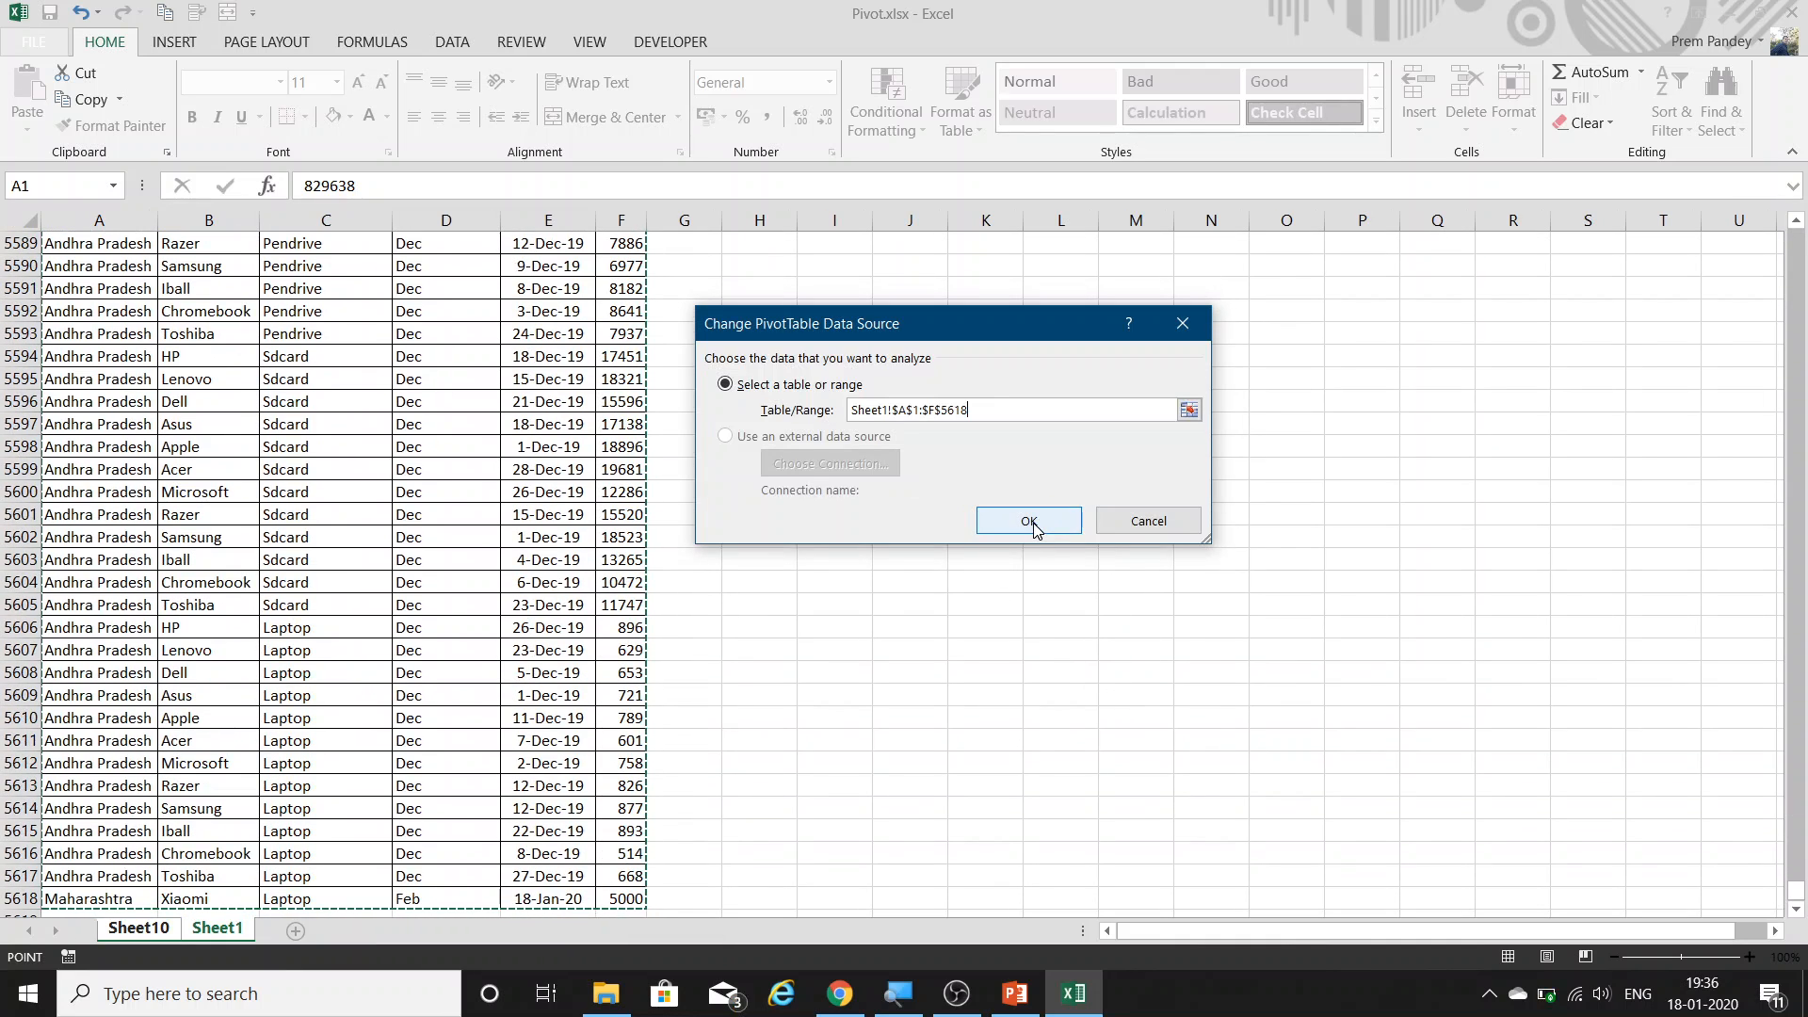
click(1033, 523)
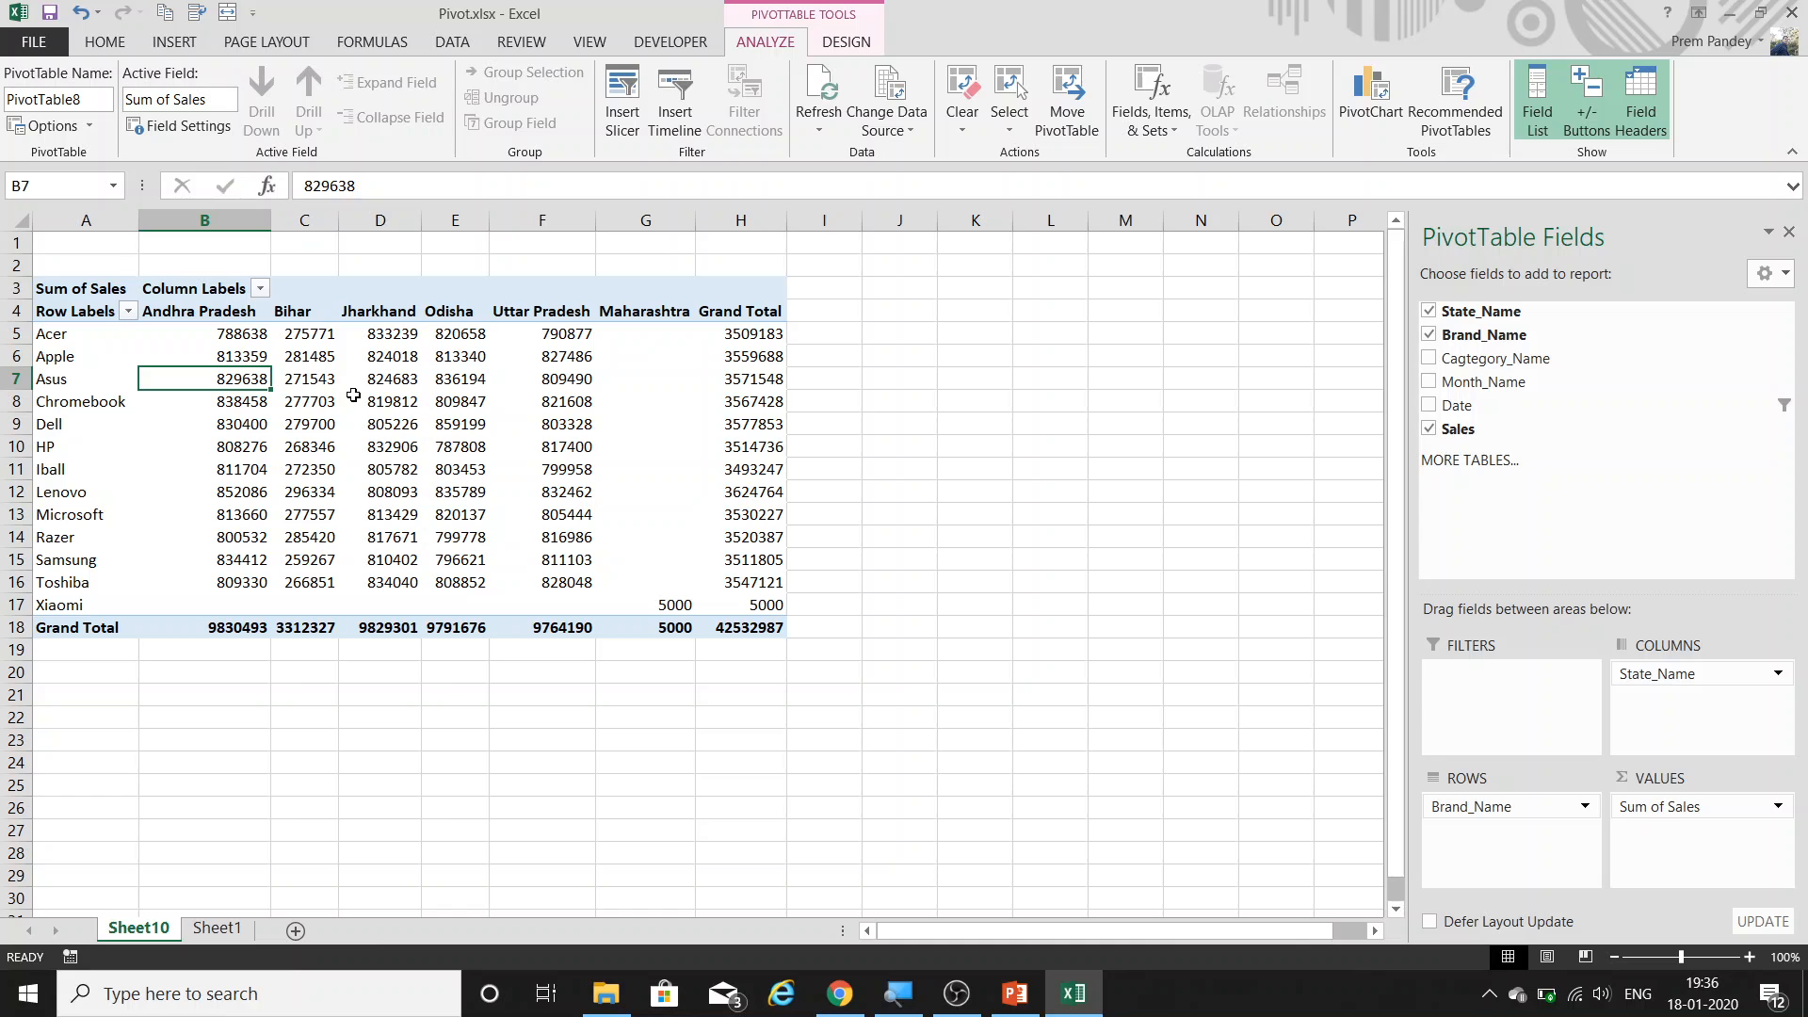
mouse_move(353, 395)
click(817, 92)
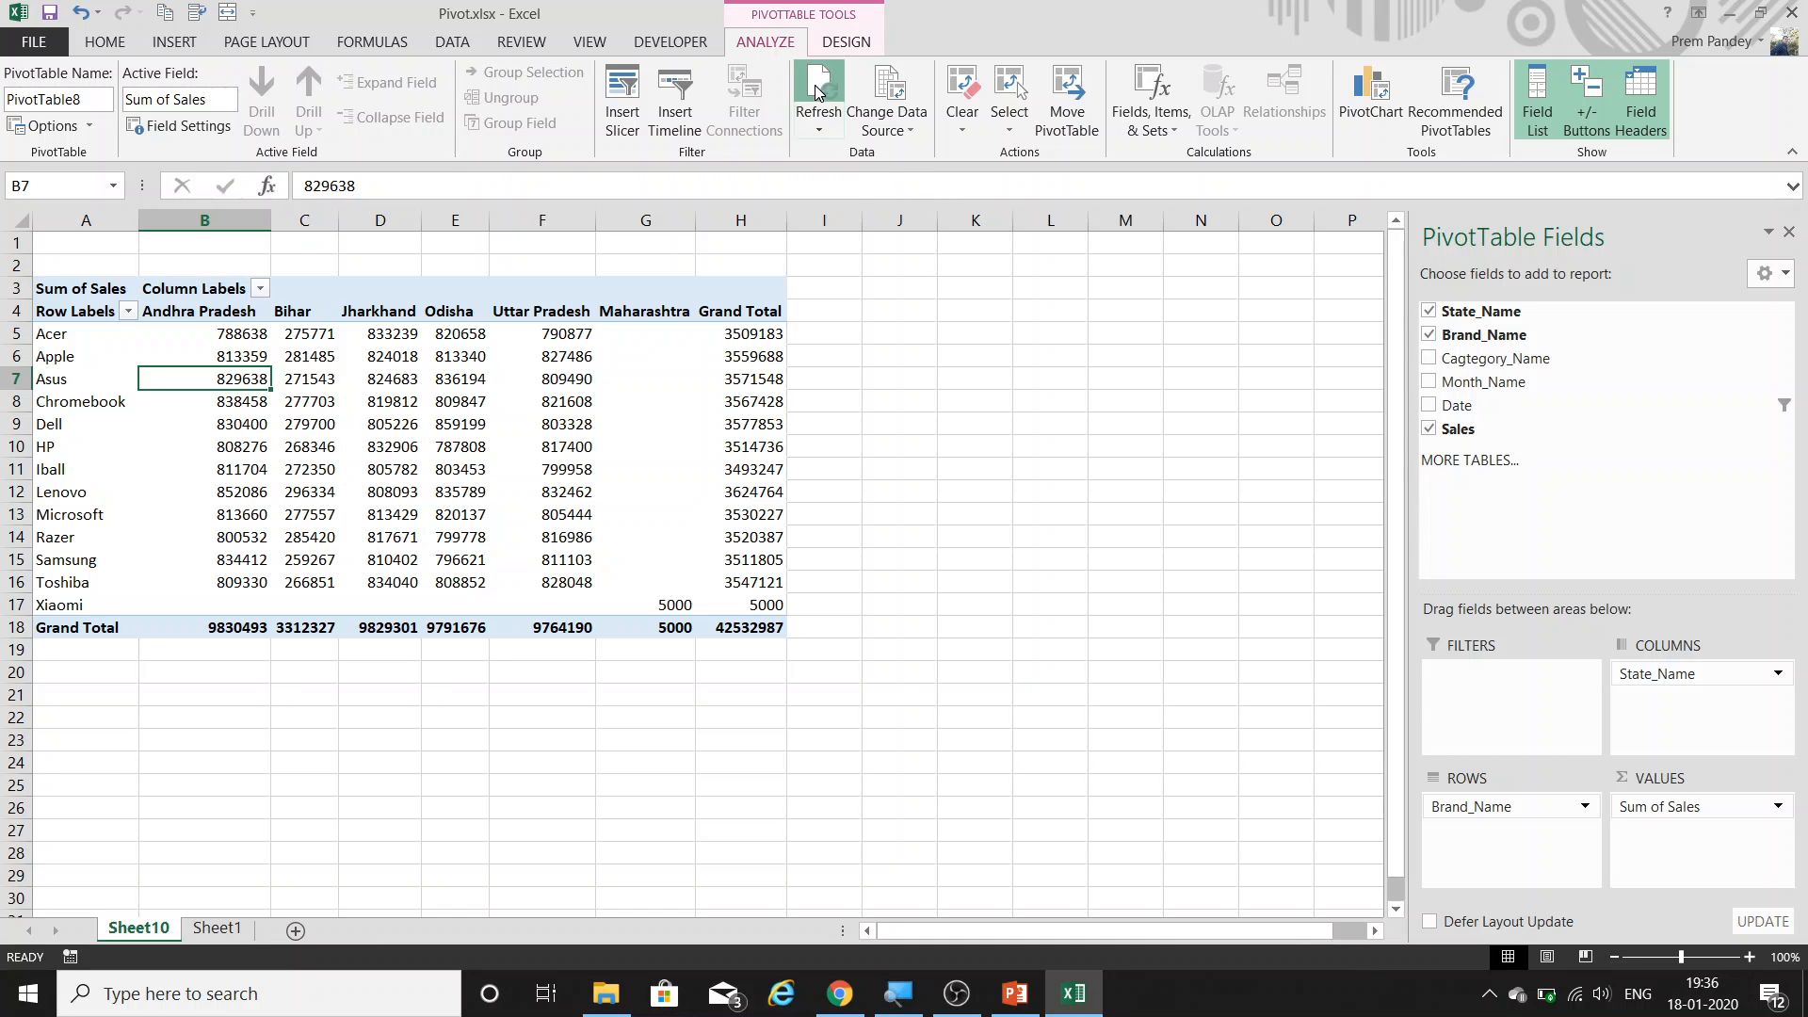
click(534, 378)
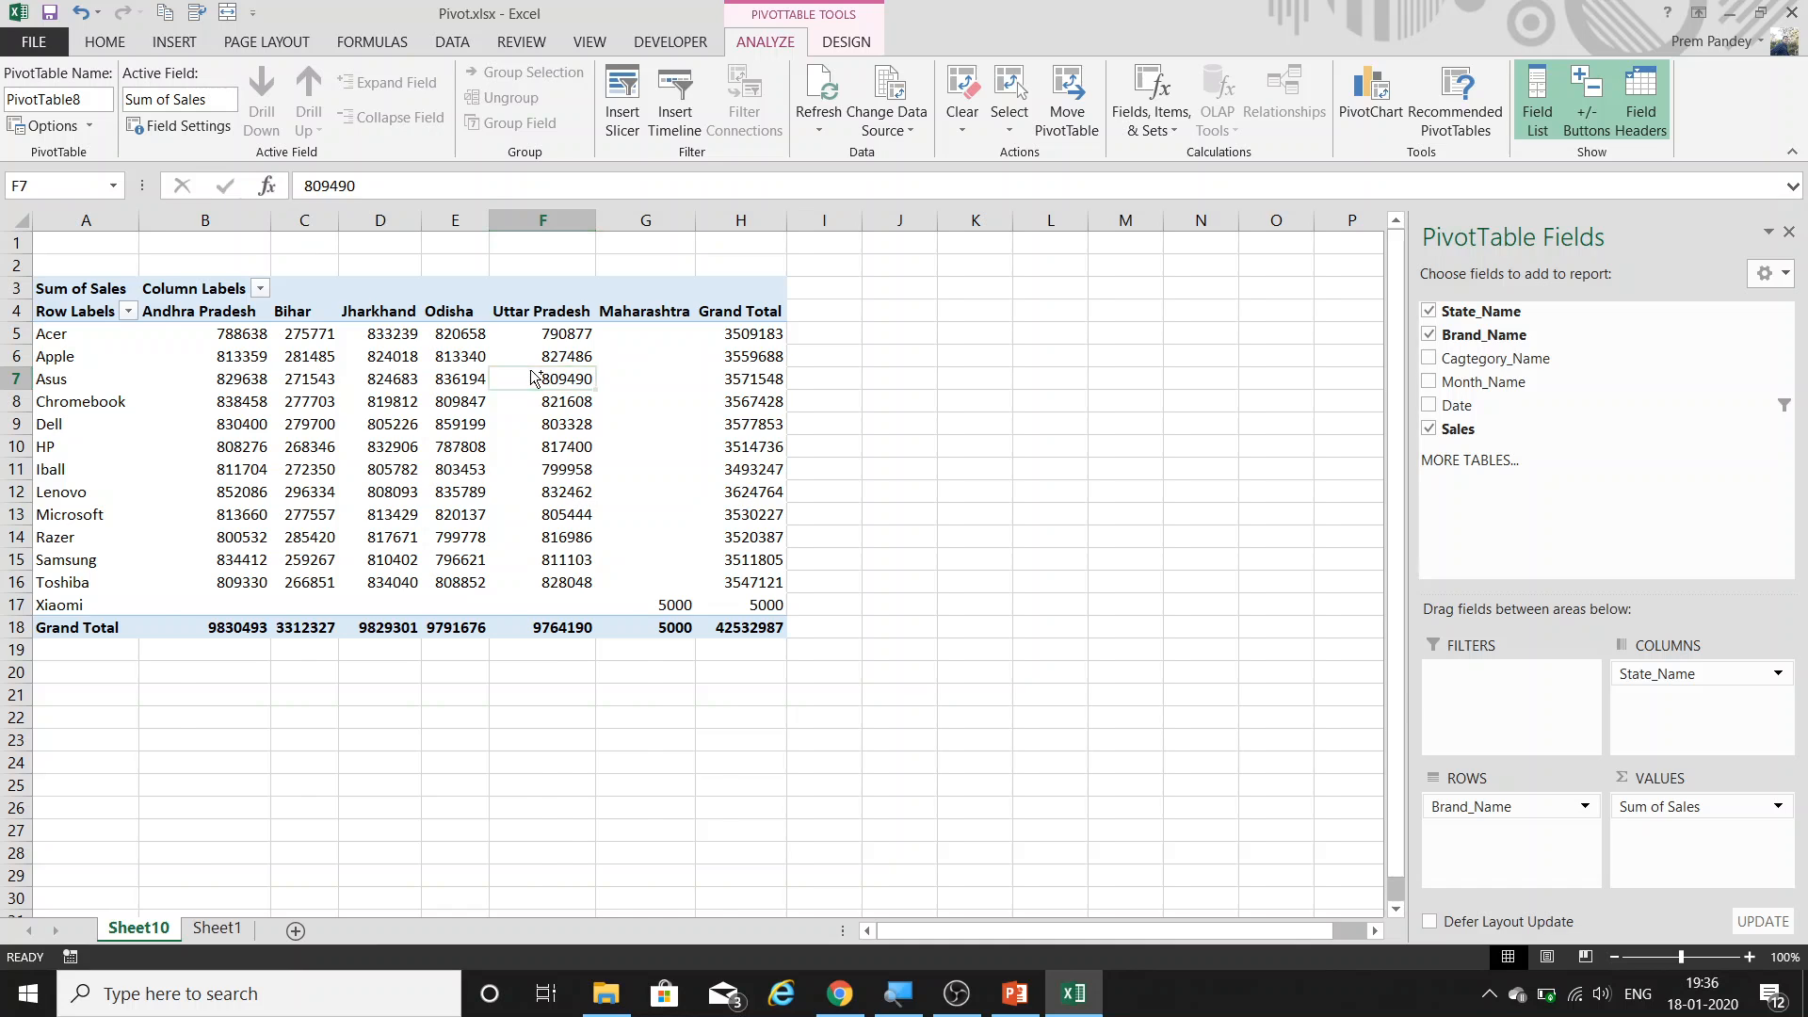
Insert an empty row on Sheet1 at row 6, between the Asus and Apple records.
key(ctrl+Page_Down)
key(Left)
key(Left)
key(Left)
key(ctrl+Up)
key(Down)
key(Down)
key(Down)
key(Down)
key(Down)
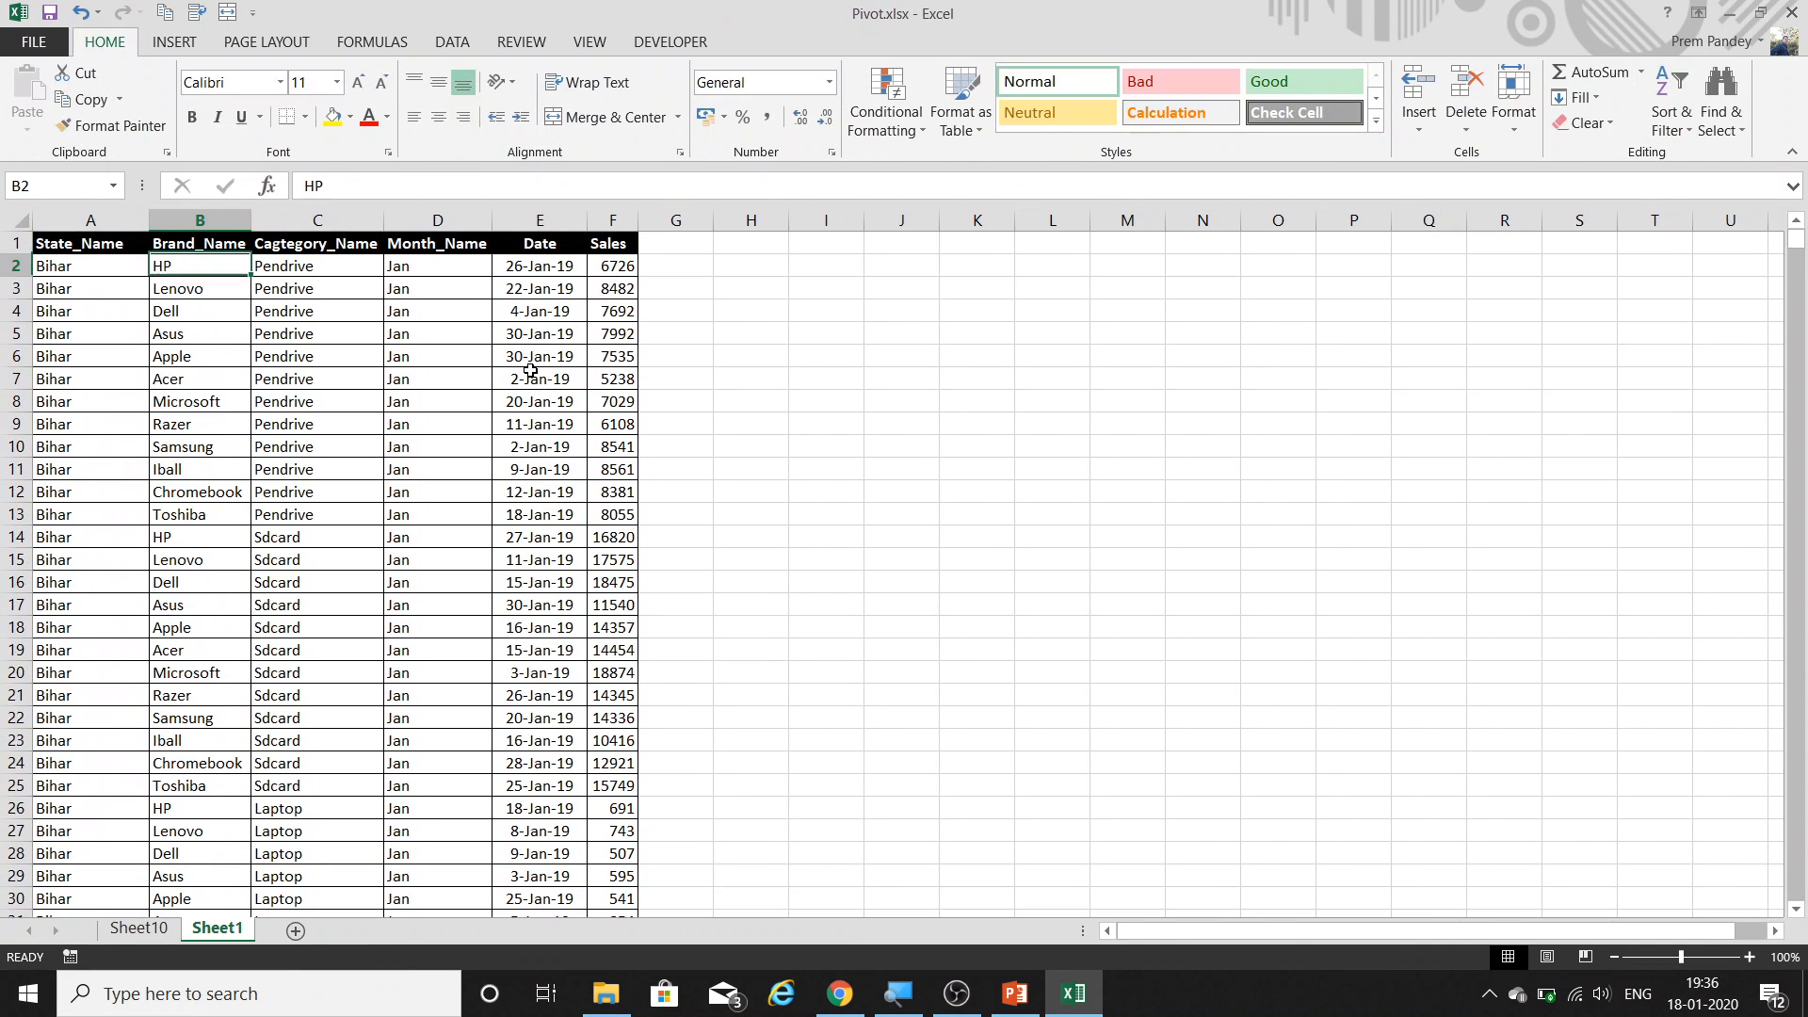
key(Left)
key(ctrl+shift+plus)
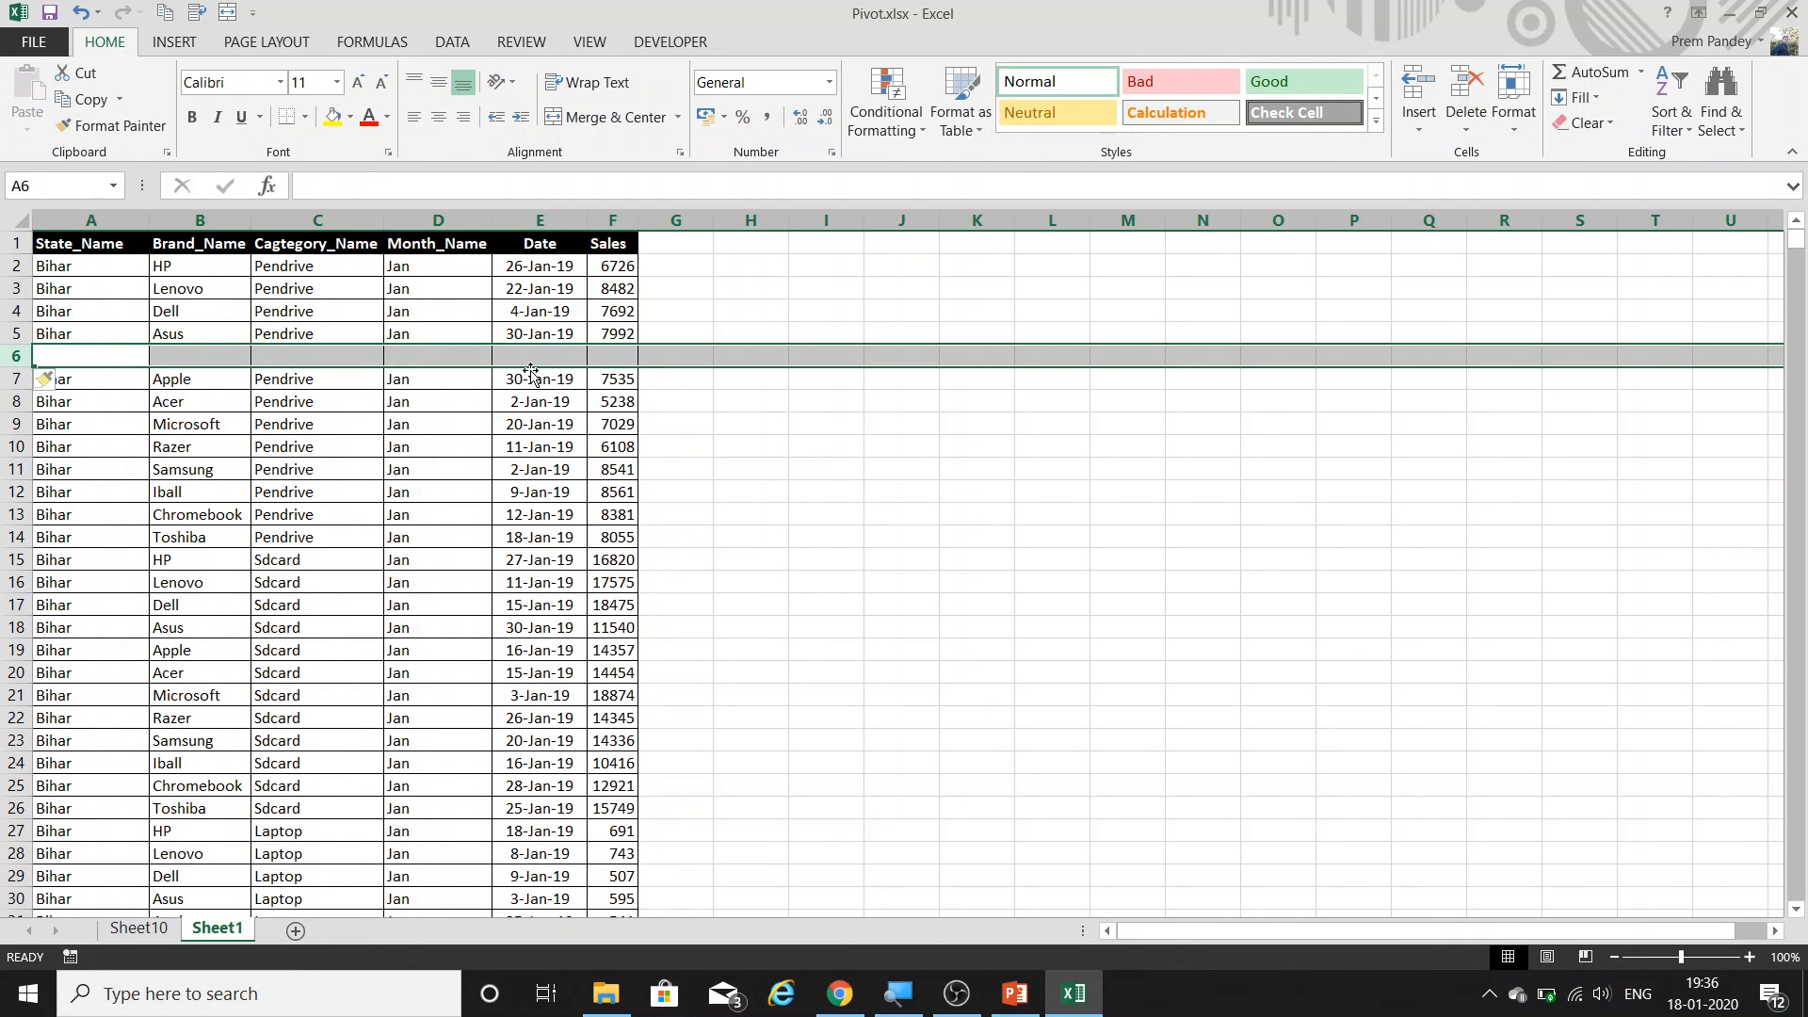
Enter Bihar as the state and choose Xiaomi from the existing brand entries in the new row 6.
text(Bihar)
key(Tab)
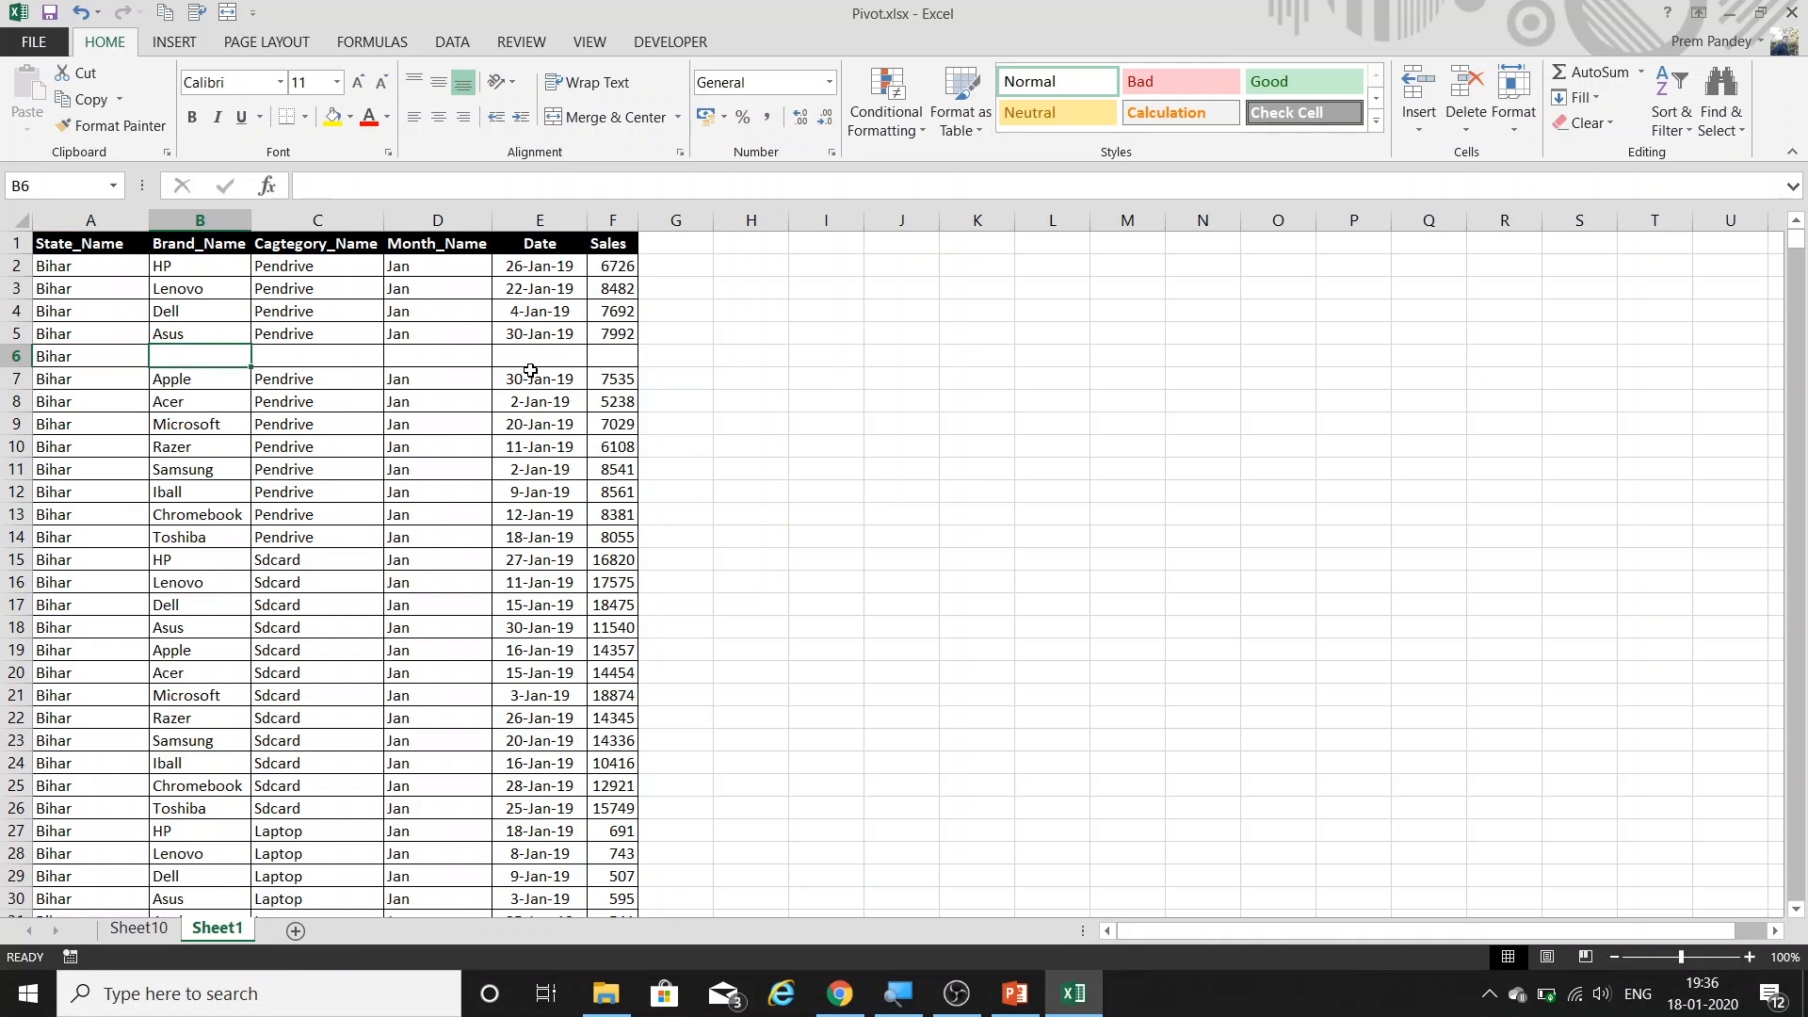
key(alt+Down)
key(Down)
key(Down)
key(Down)
key(Down)
key(Down)
key(Down)
key(Down)
key(Down)
key(Down)
key(Down)
key(Down)
key(Down)
key(Down)
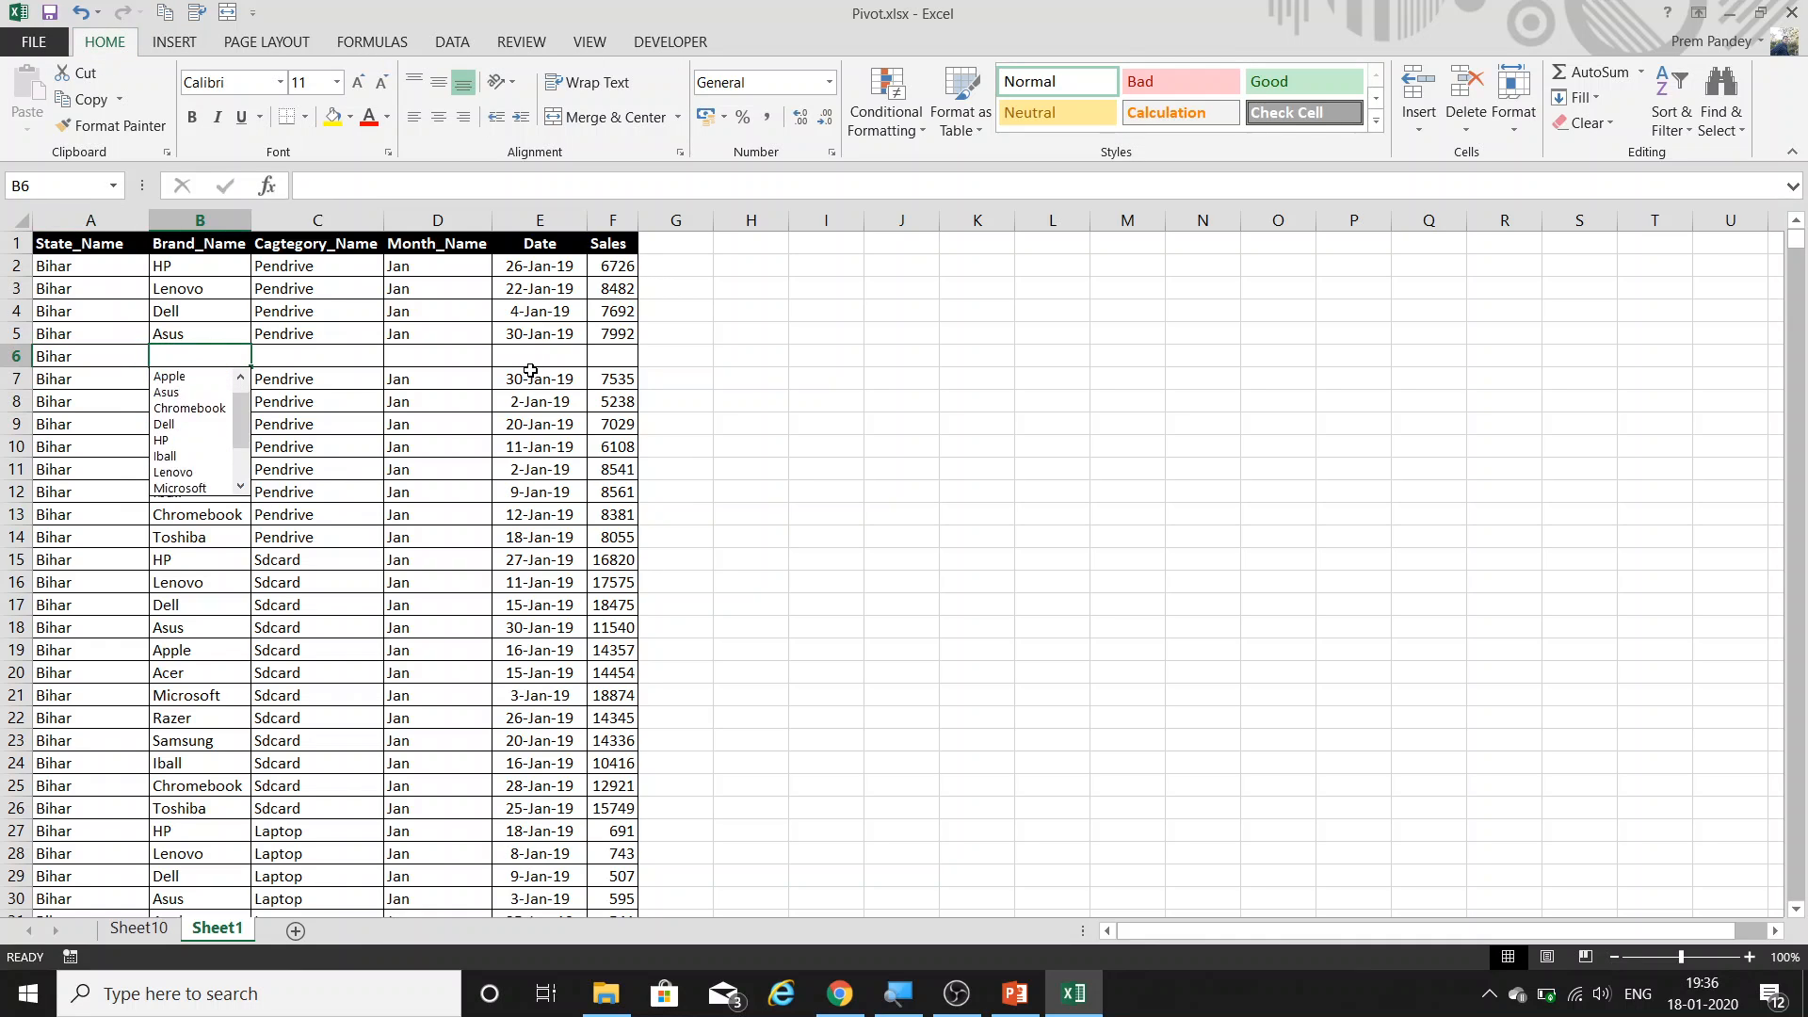
key(Return)
key(Up)
key(Right)
key(Down)
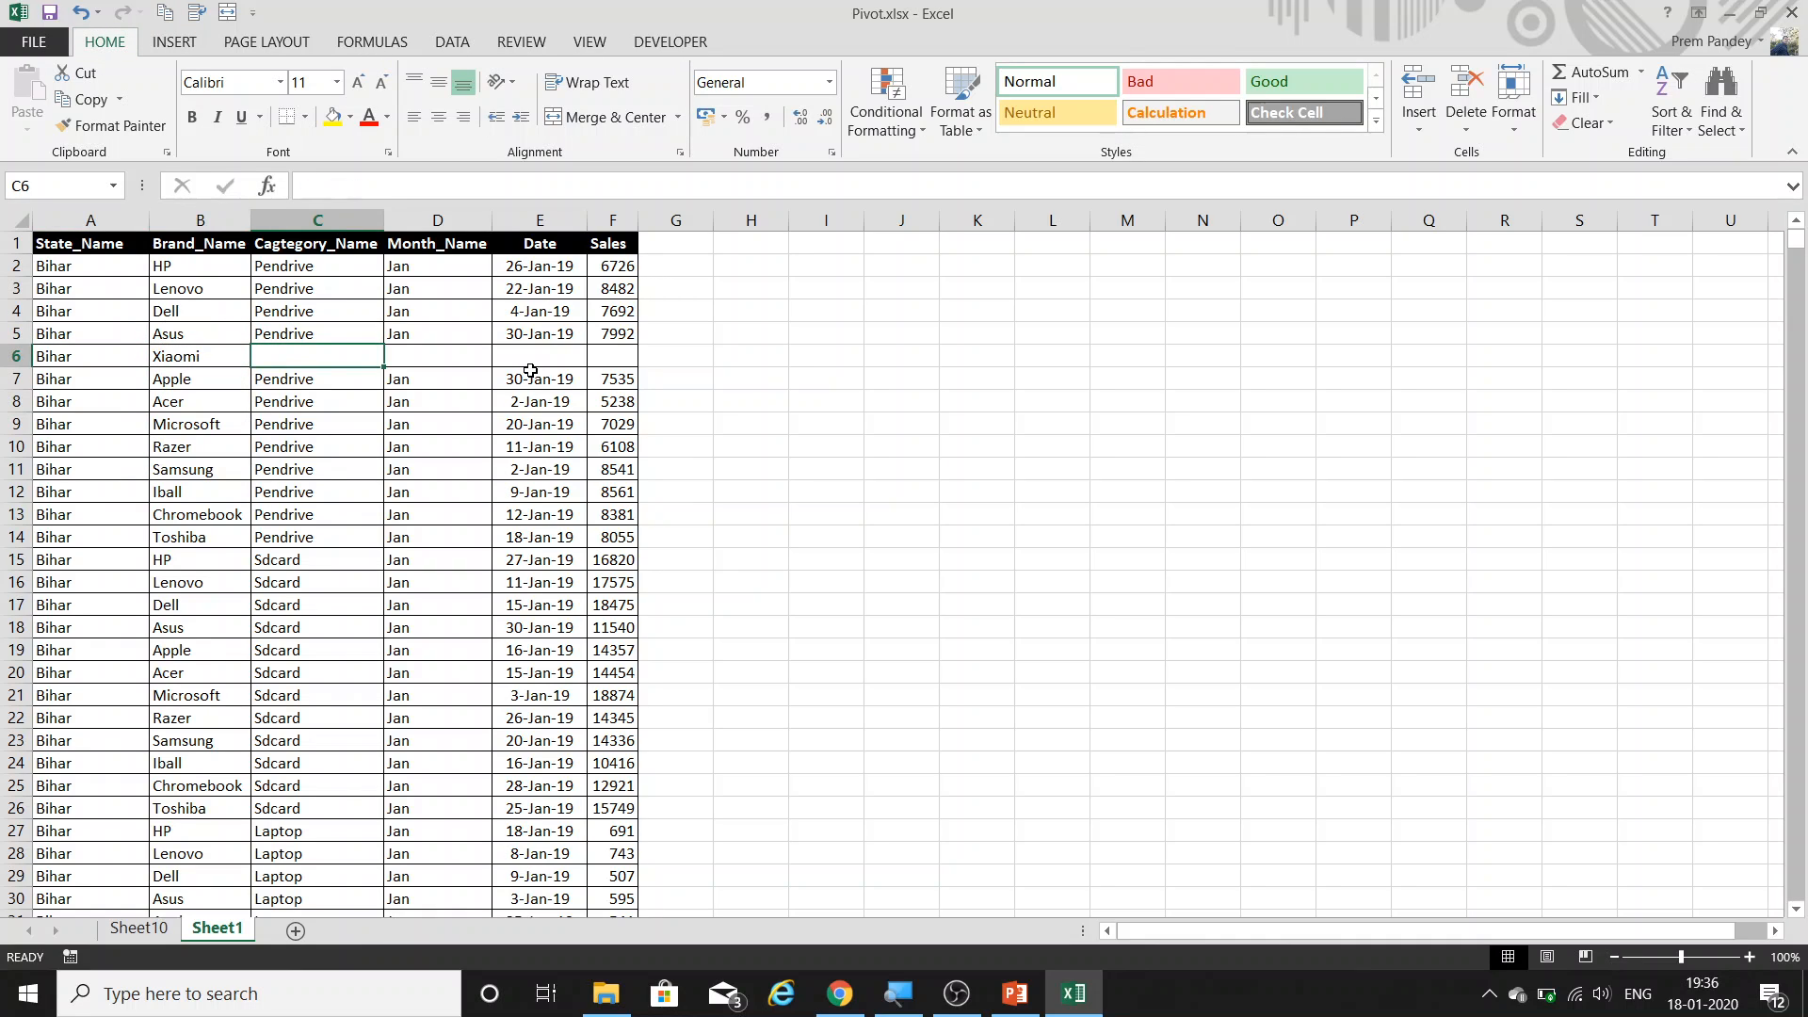
Complete row 6 with category Laptop, month Jan, the date 30-Jan-19 copied from the row above, and sales of 2000.
text(Laptop)
key(Tab)
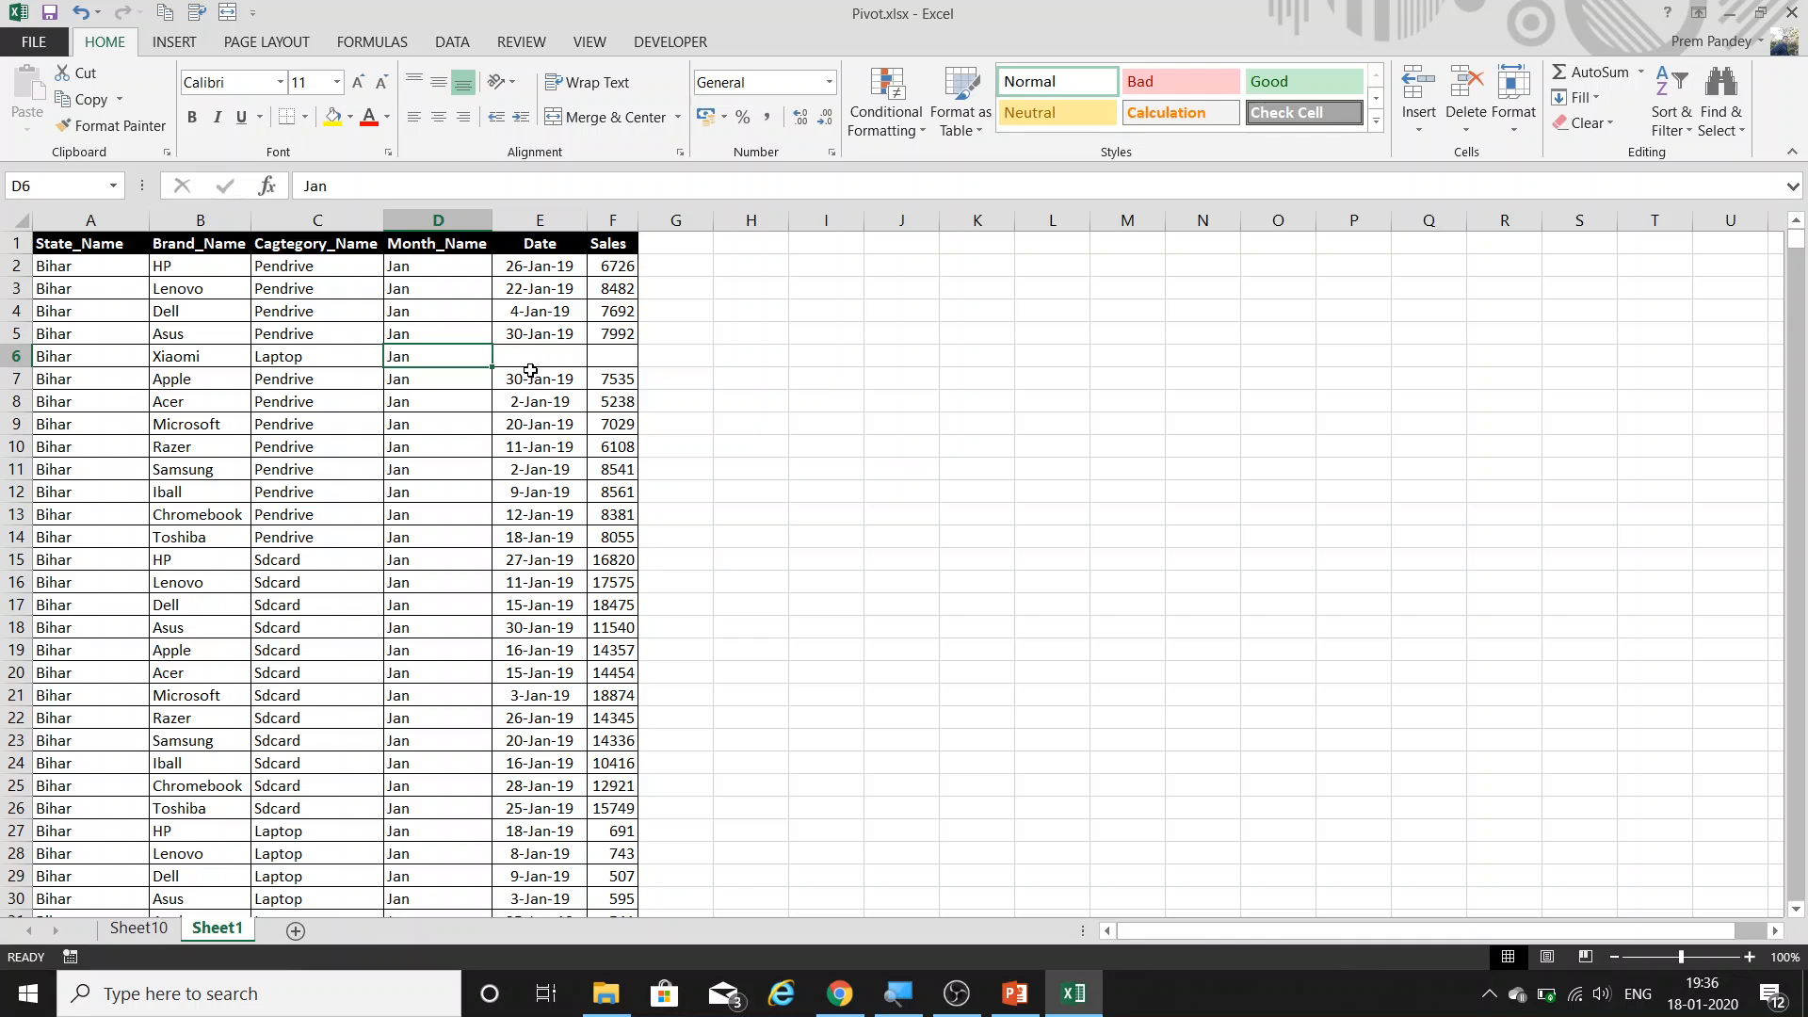
key(Tab)
key(ctrl+d)
key(Tab)
text(2)
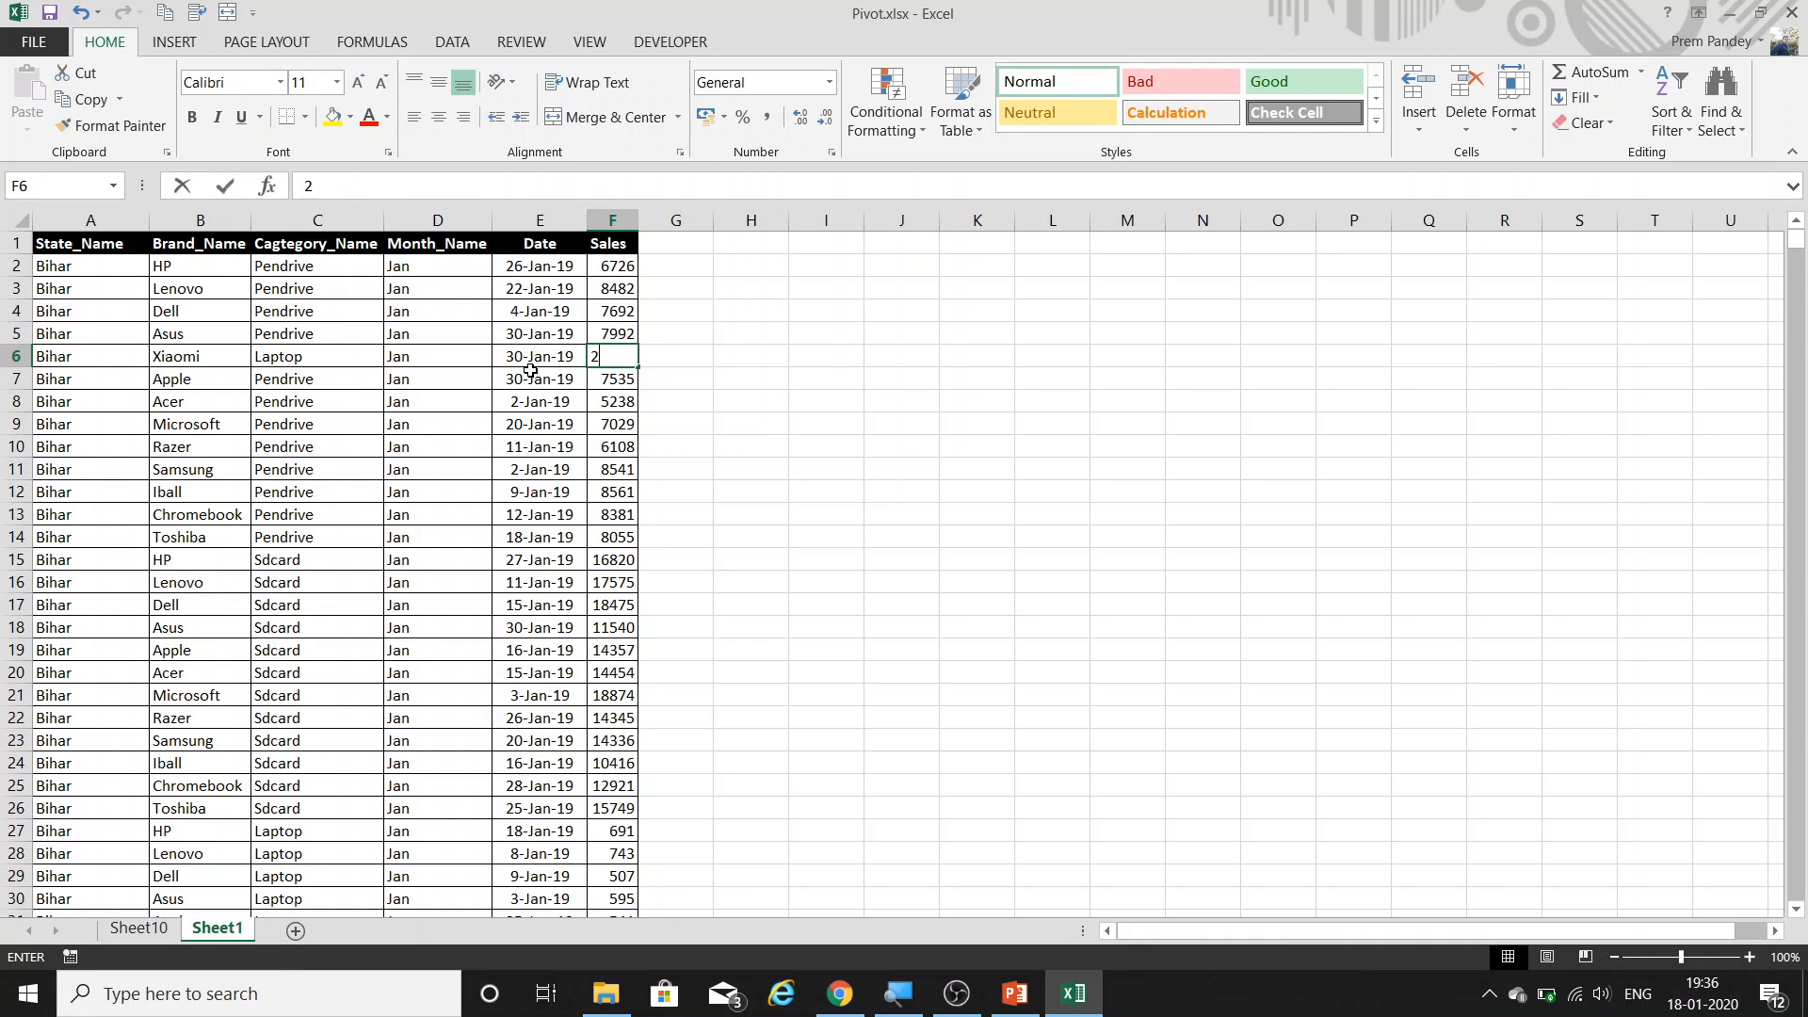
text(000)
key(Return)
Refresh the pivot table on Sheet10 to include the row inserted within its source range.
key(ctrl+Page_Up)
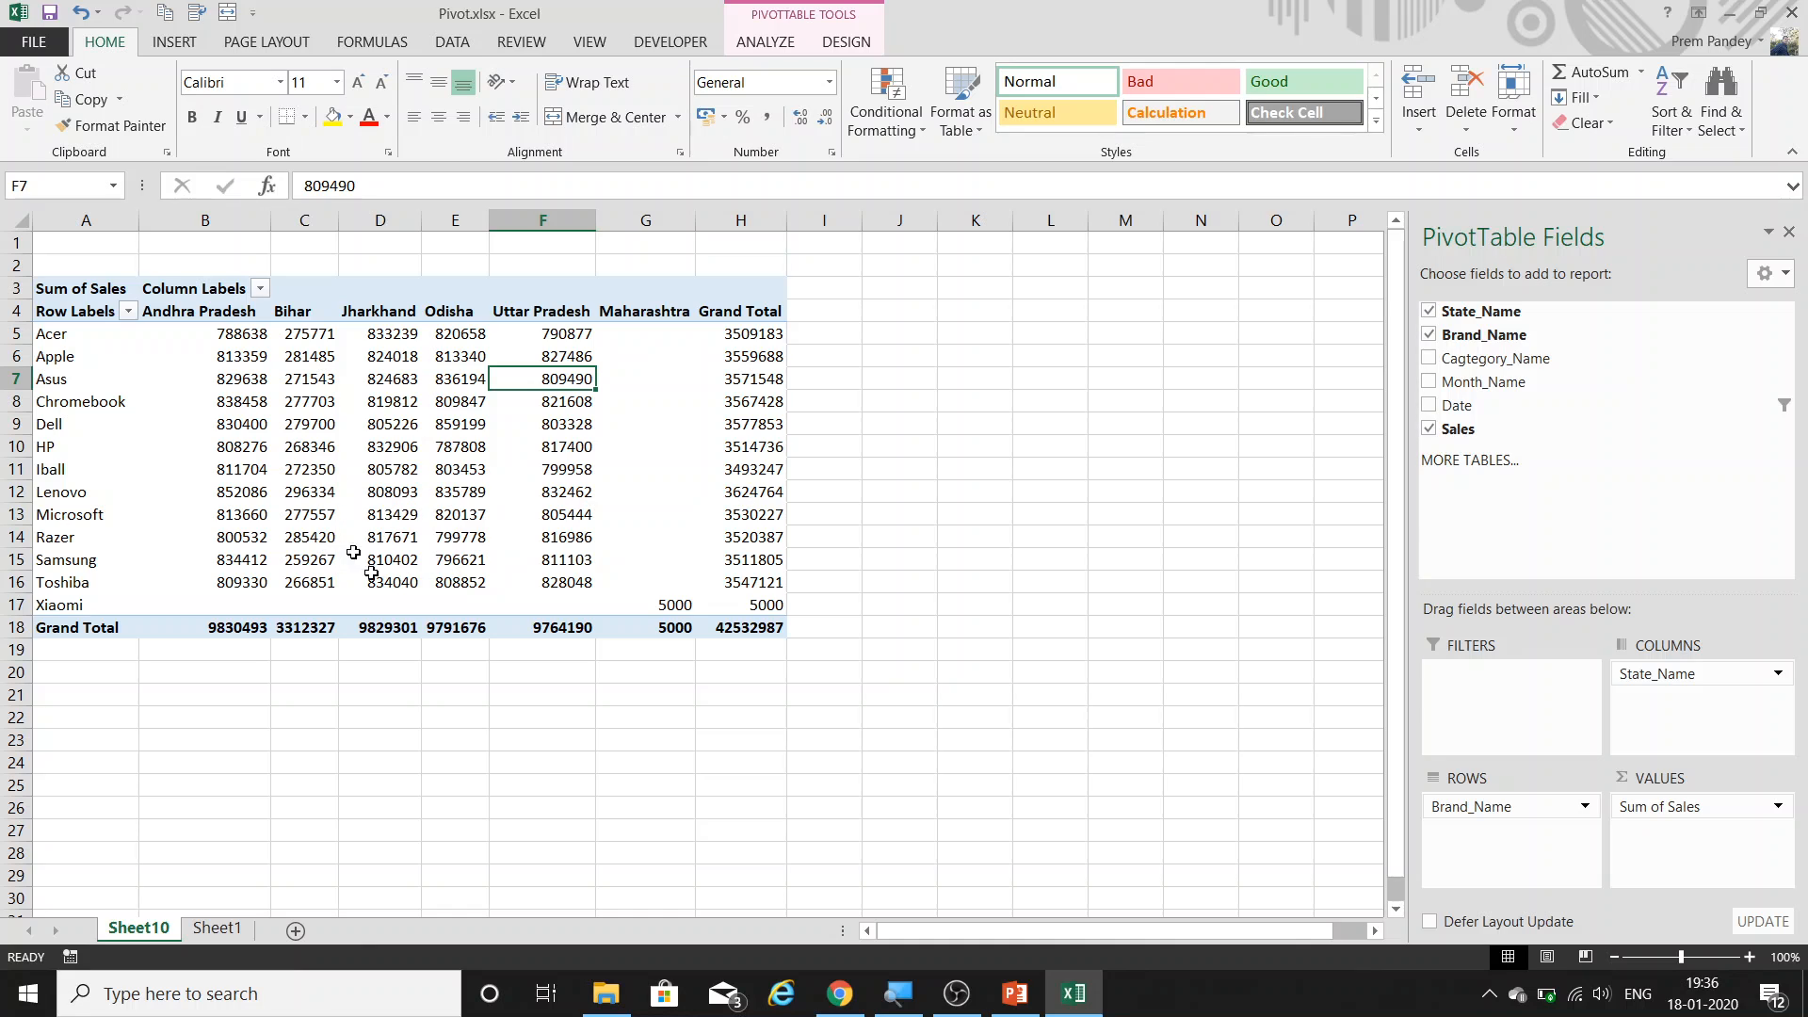
click(346, 342)
right_click(346, 342)
click(386, 517)
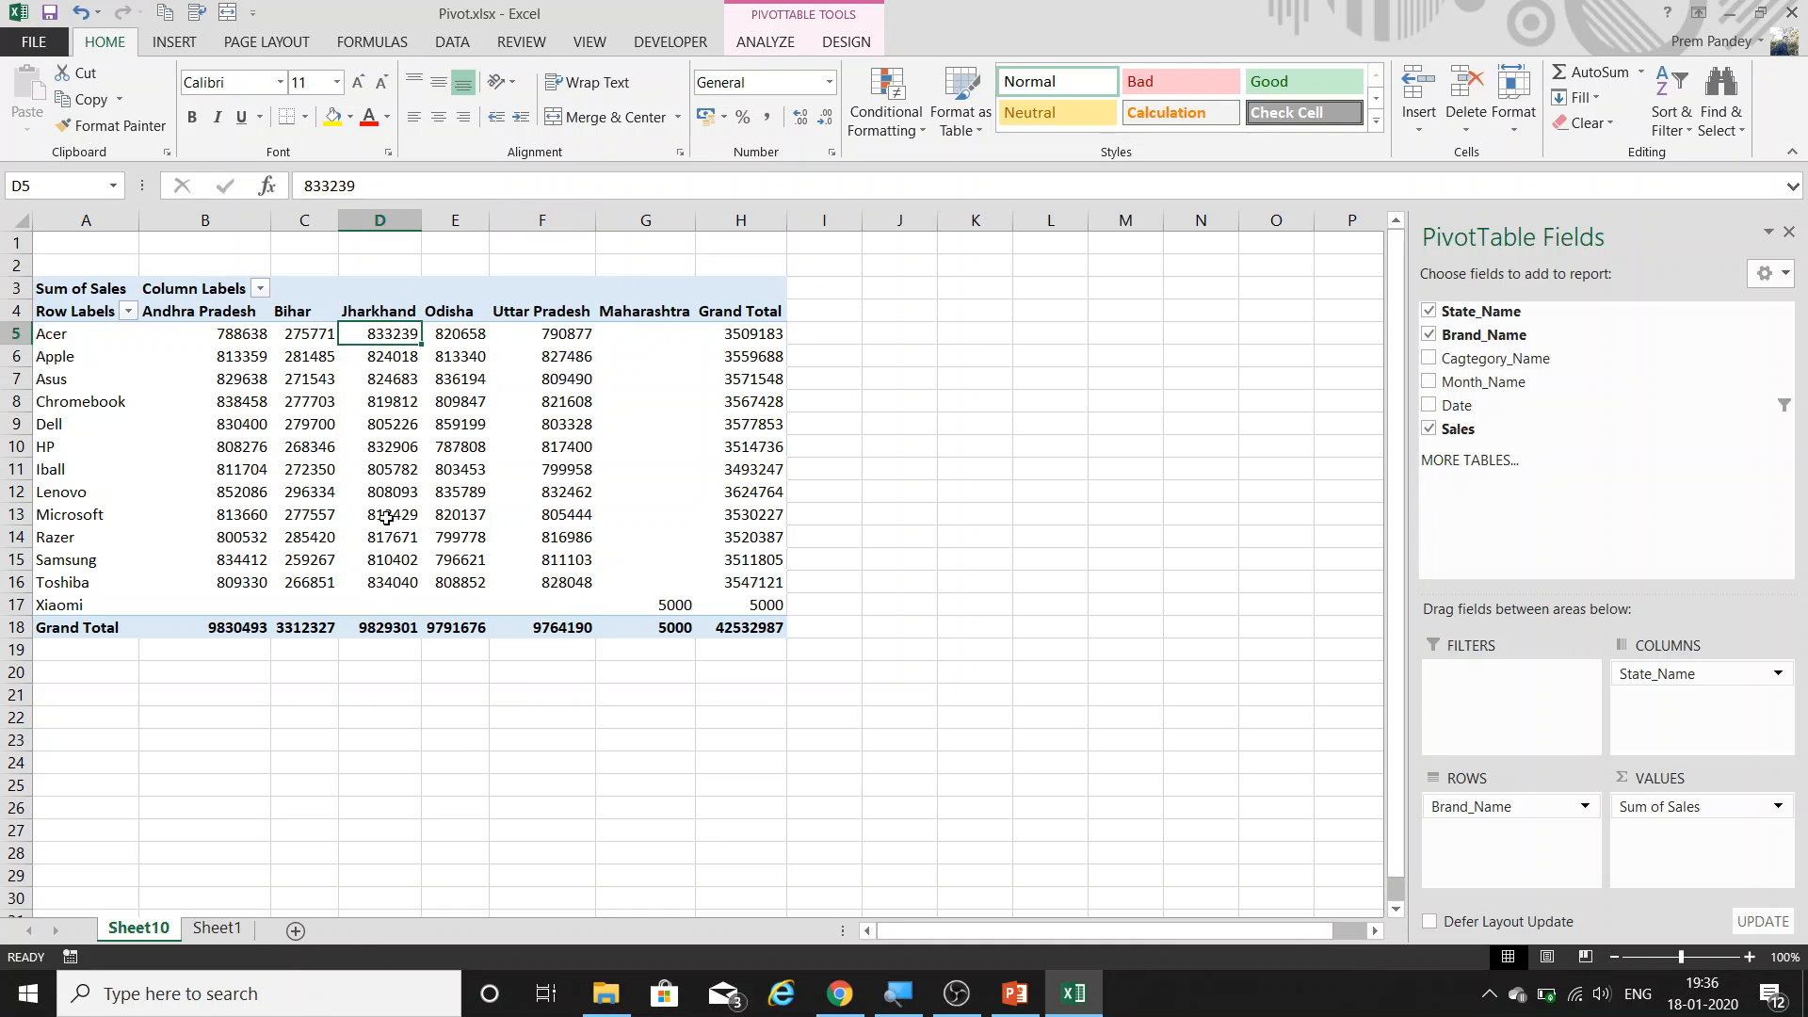
right_click(247, 428)
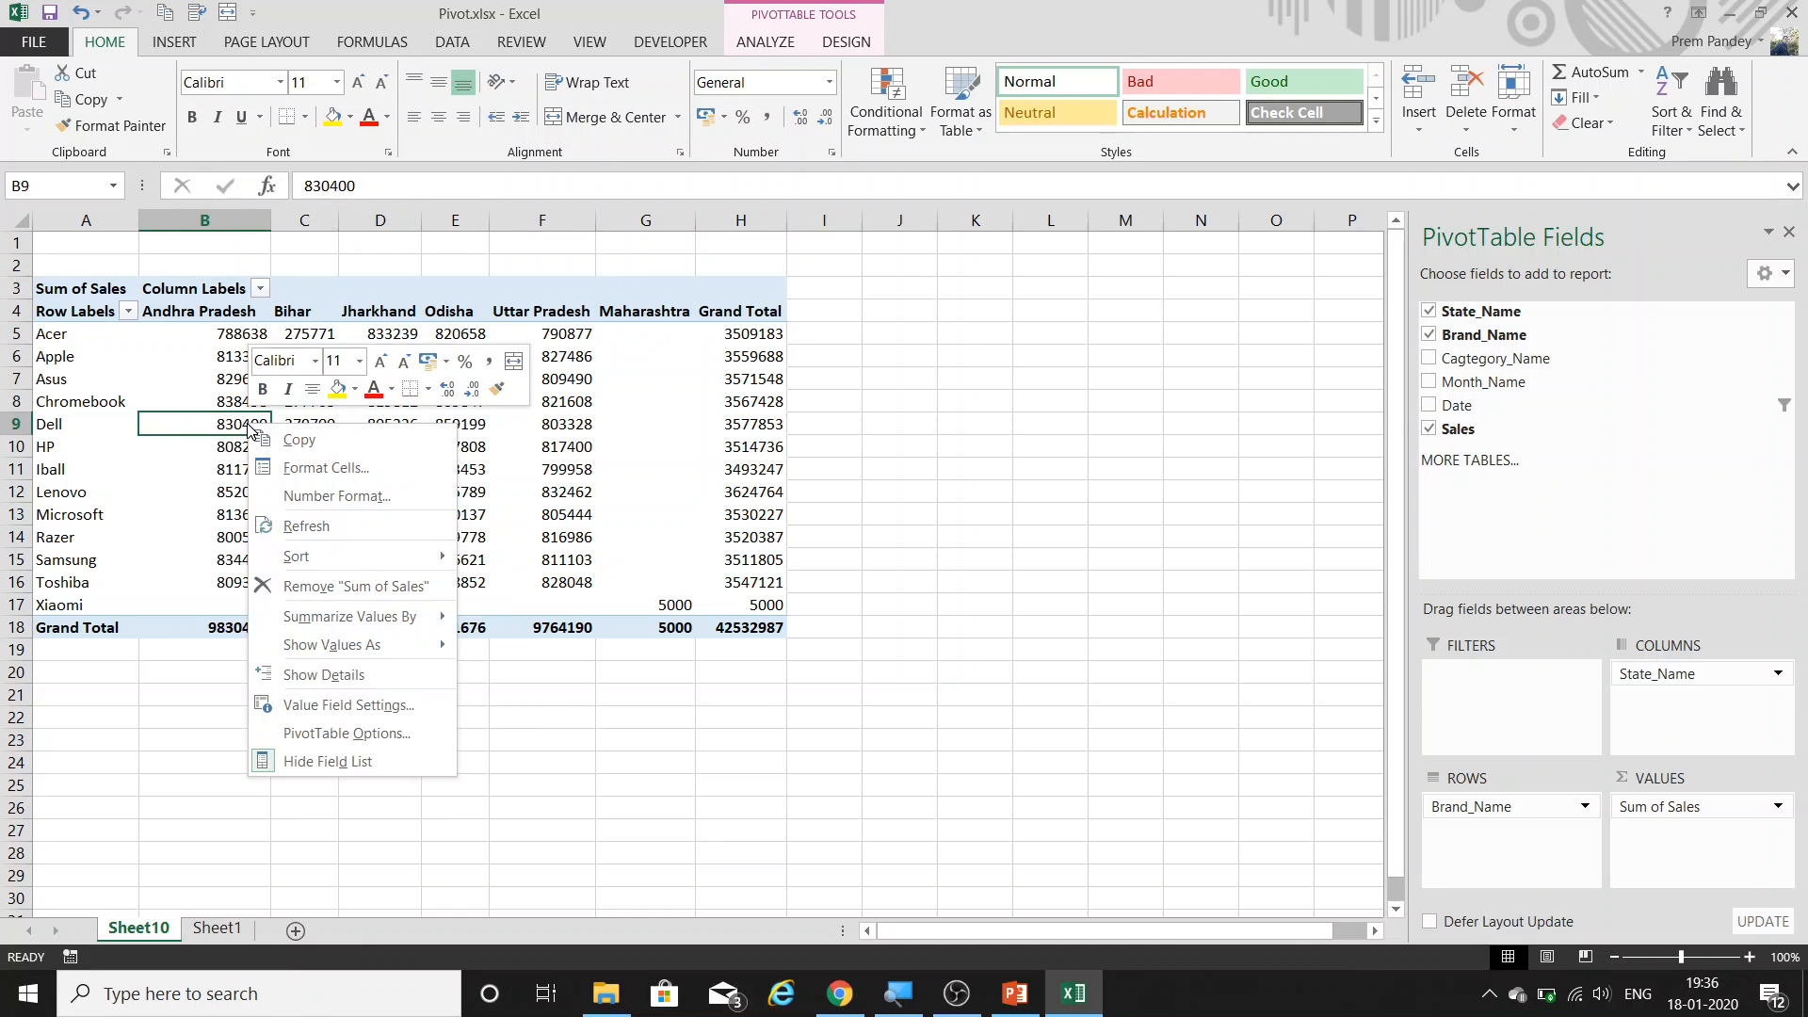
click(316, 524)
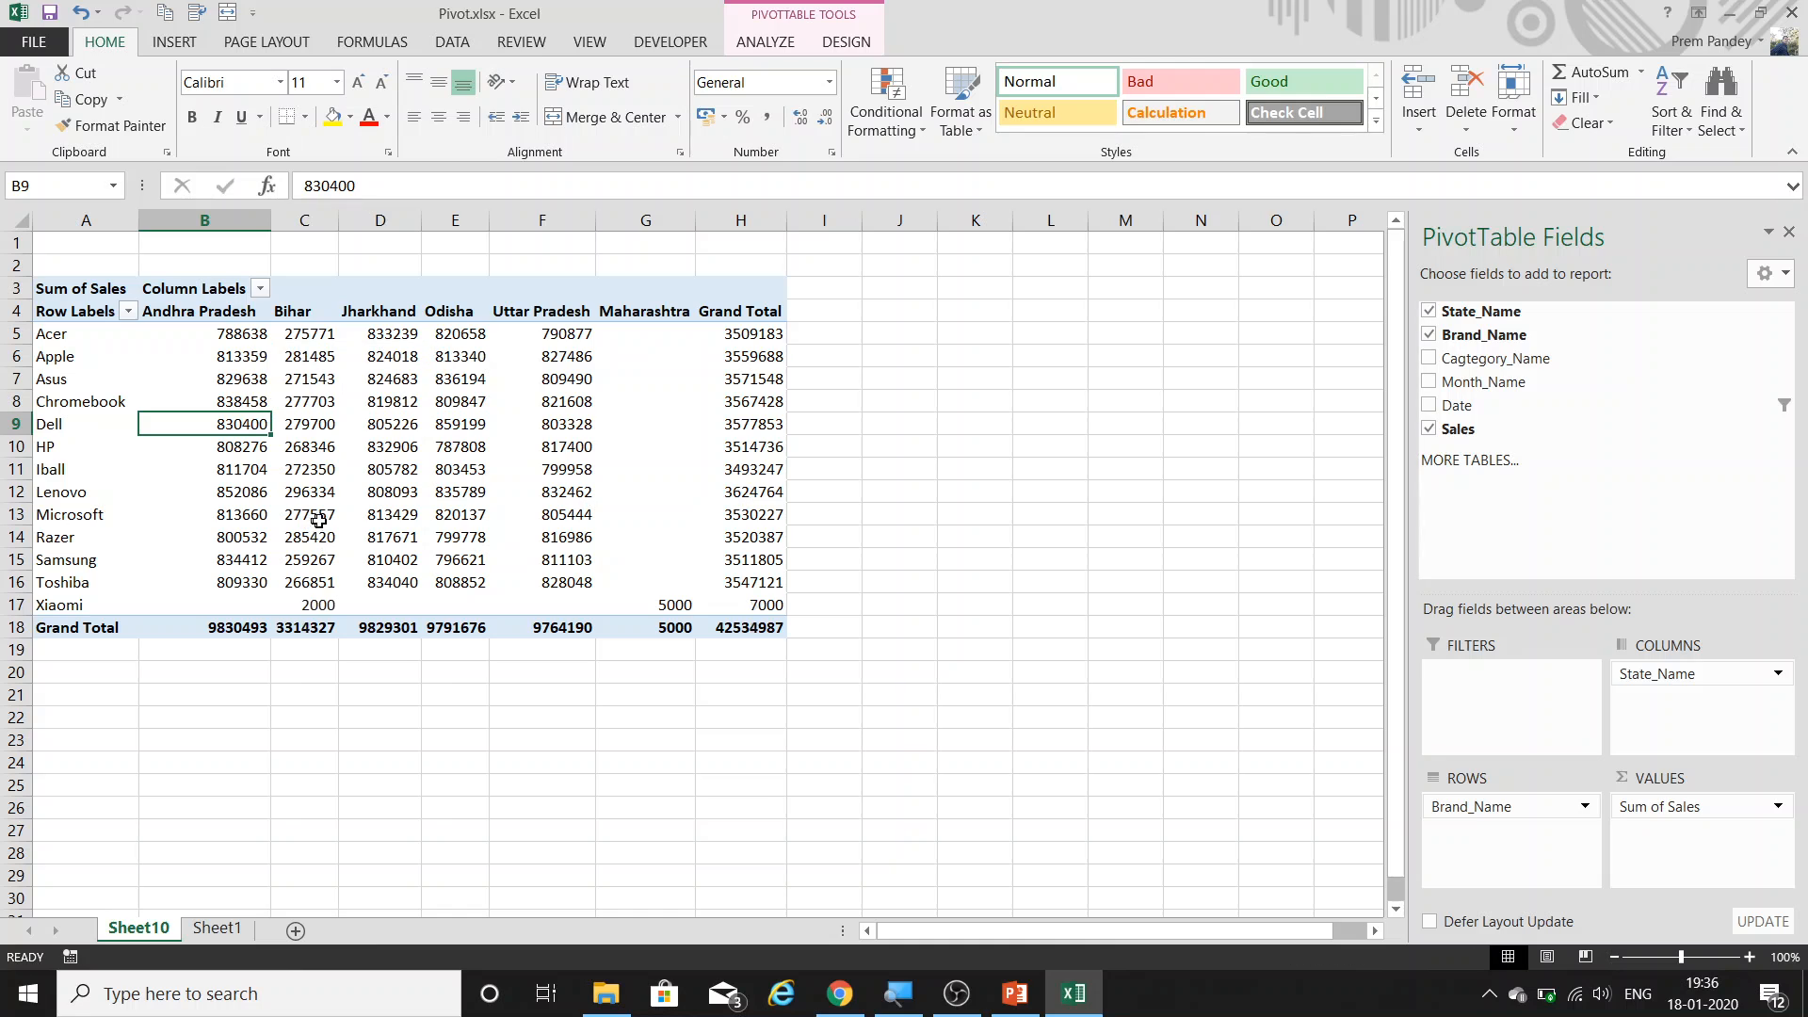
Refresh all pivot tables in the workbook to bring in the added Bihar record for Xiaomi.
click(766, 41)
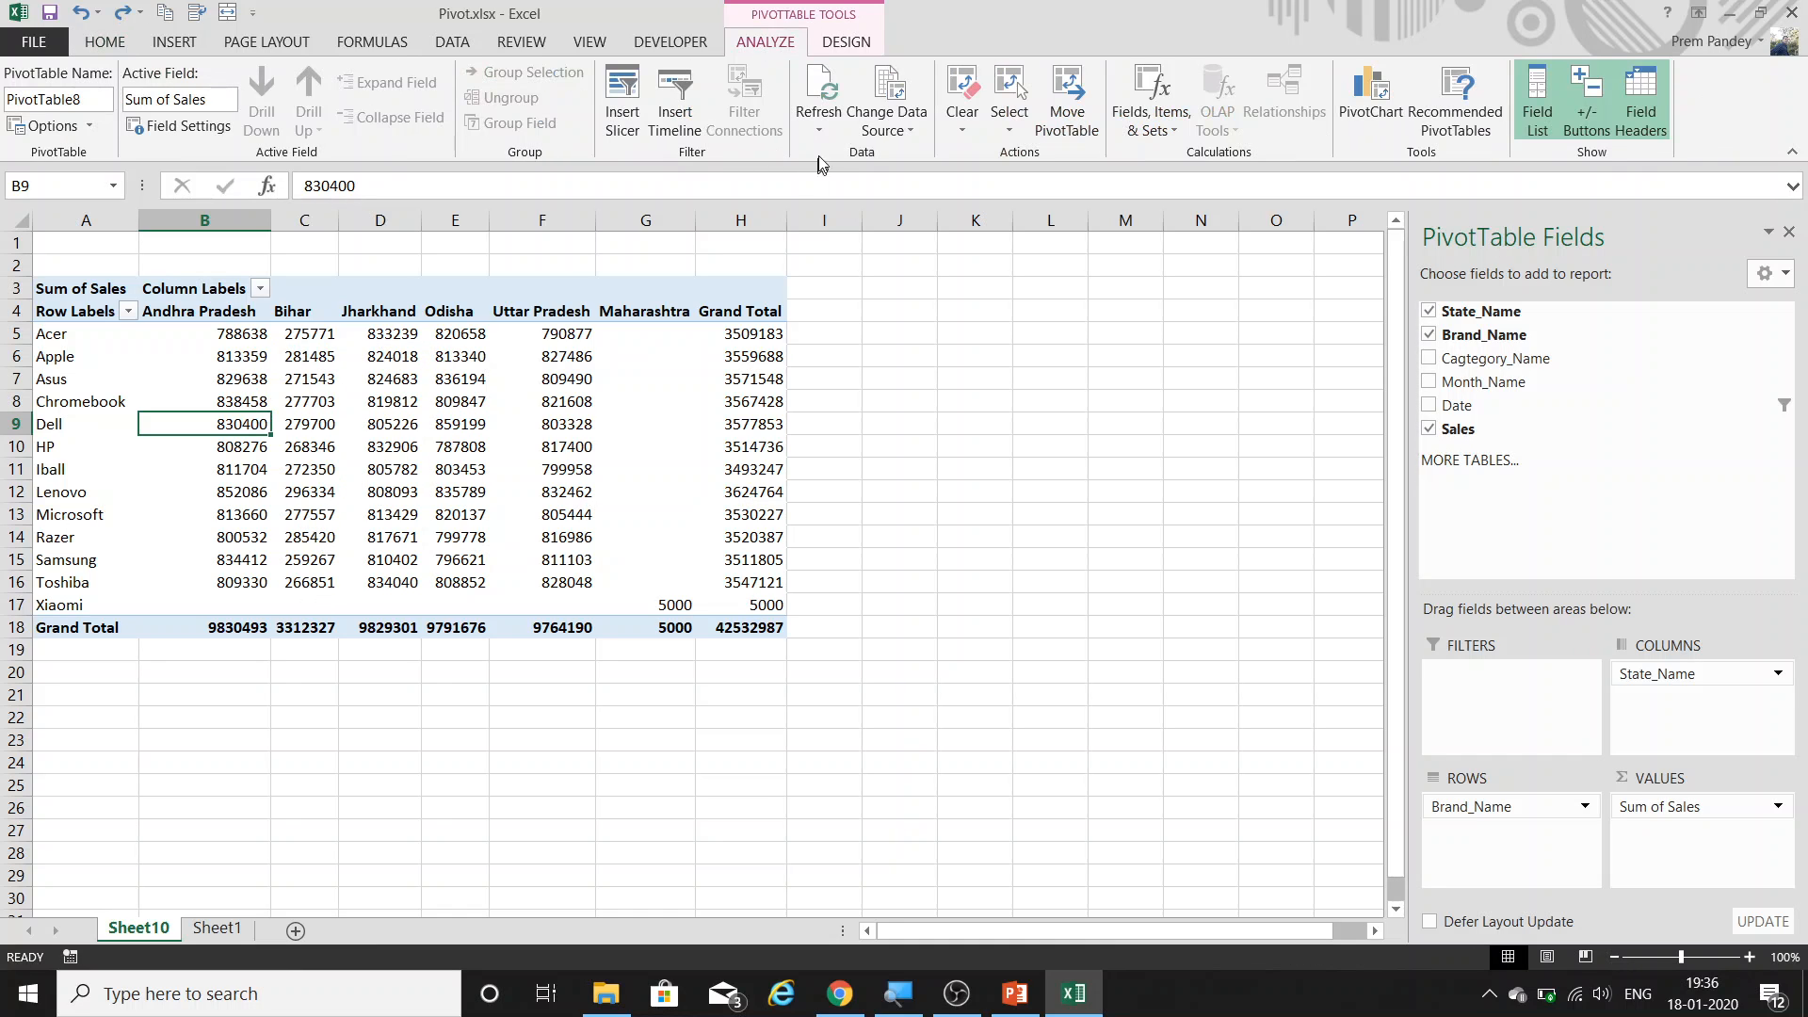
click(821, 130)
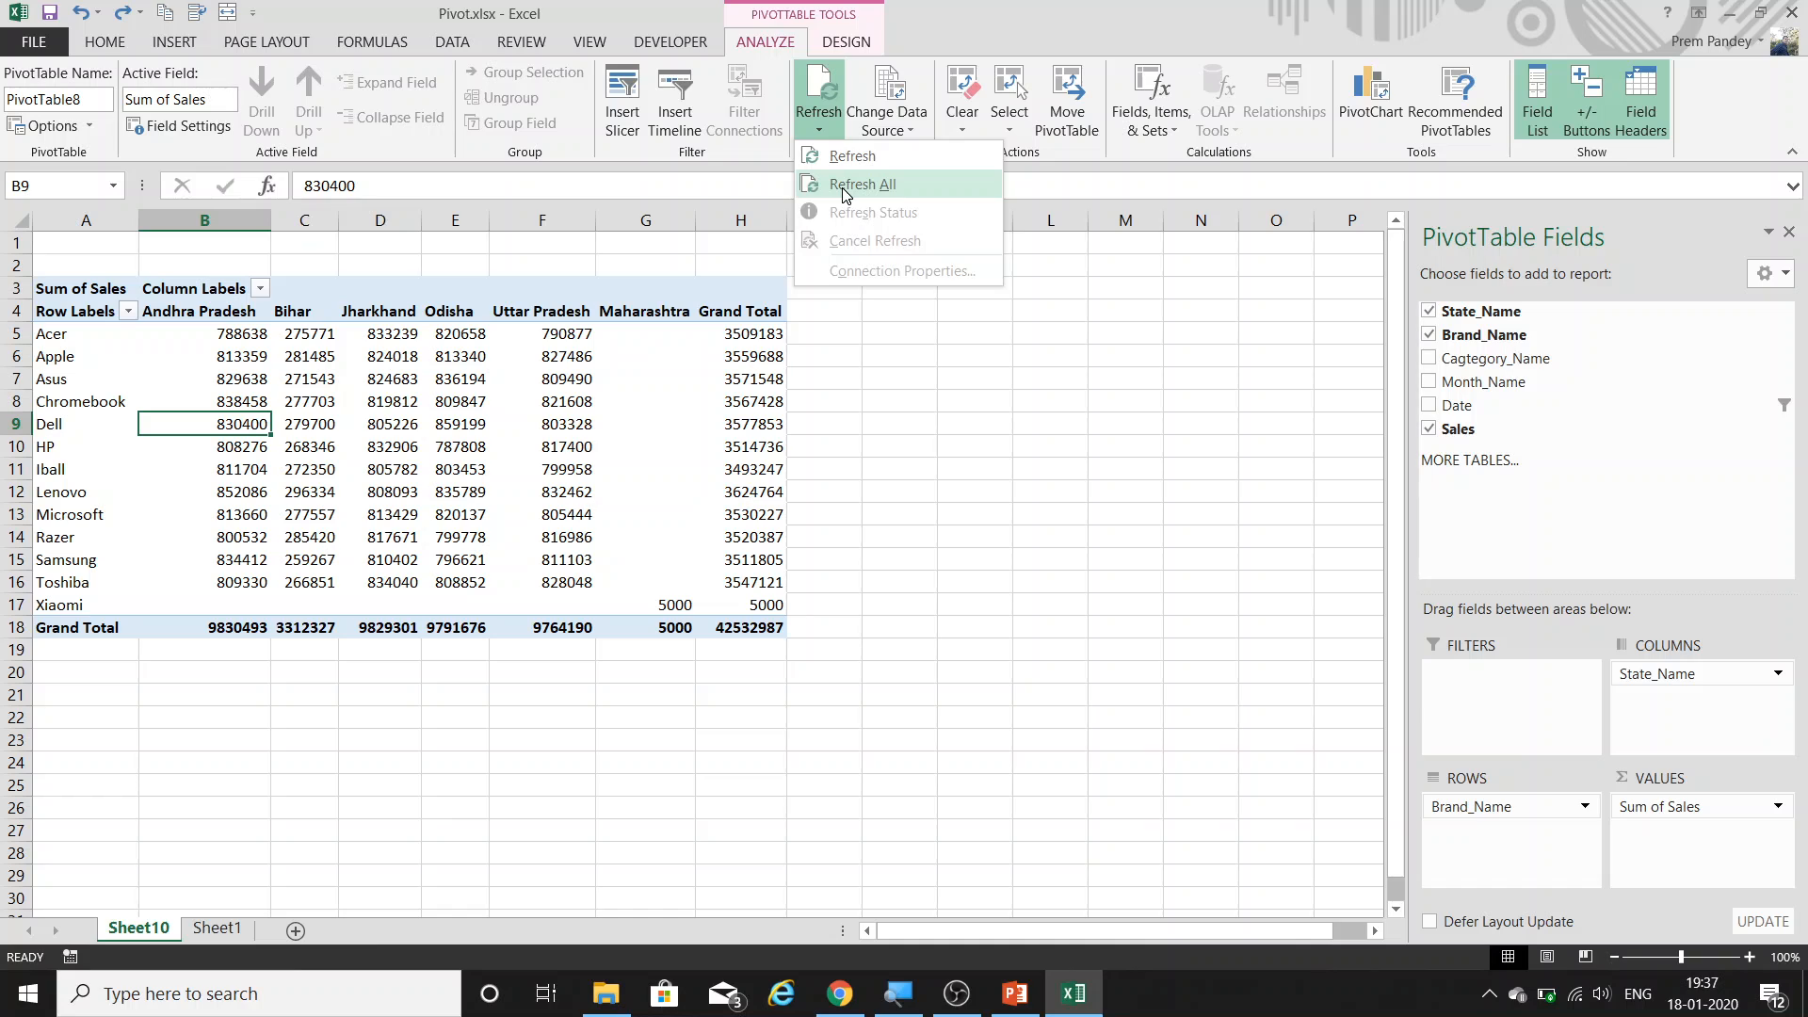
click(844, 186)
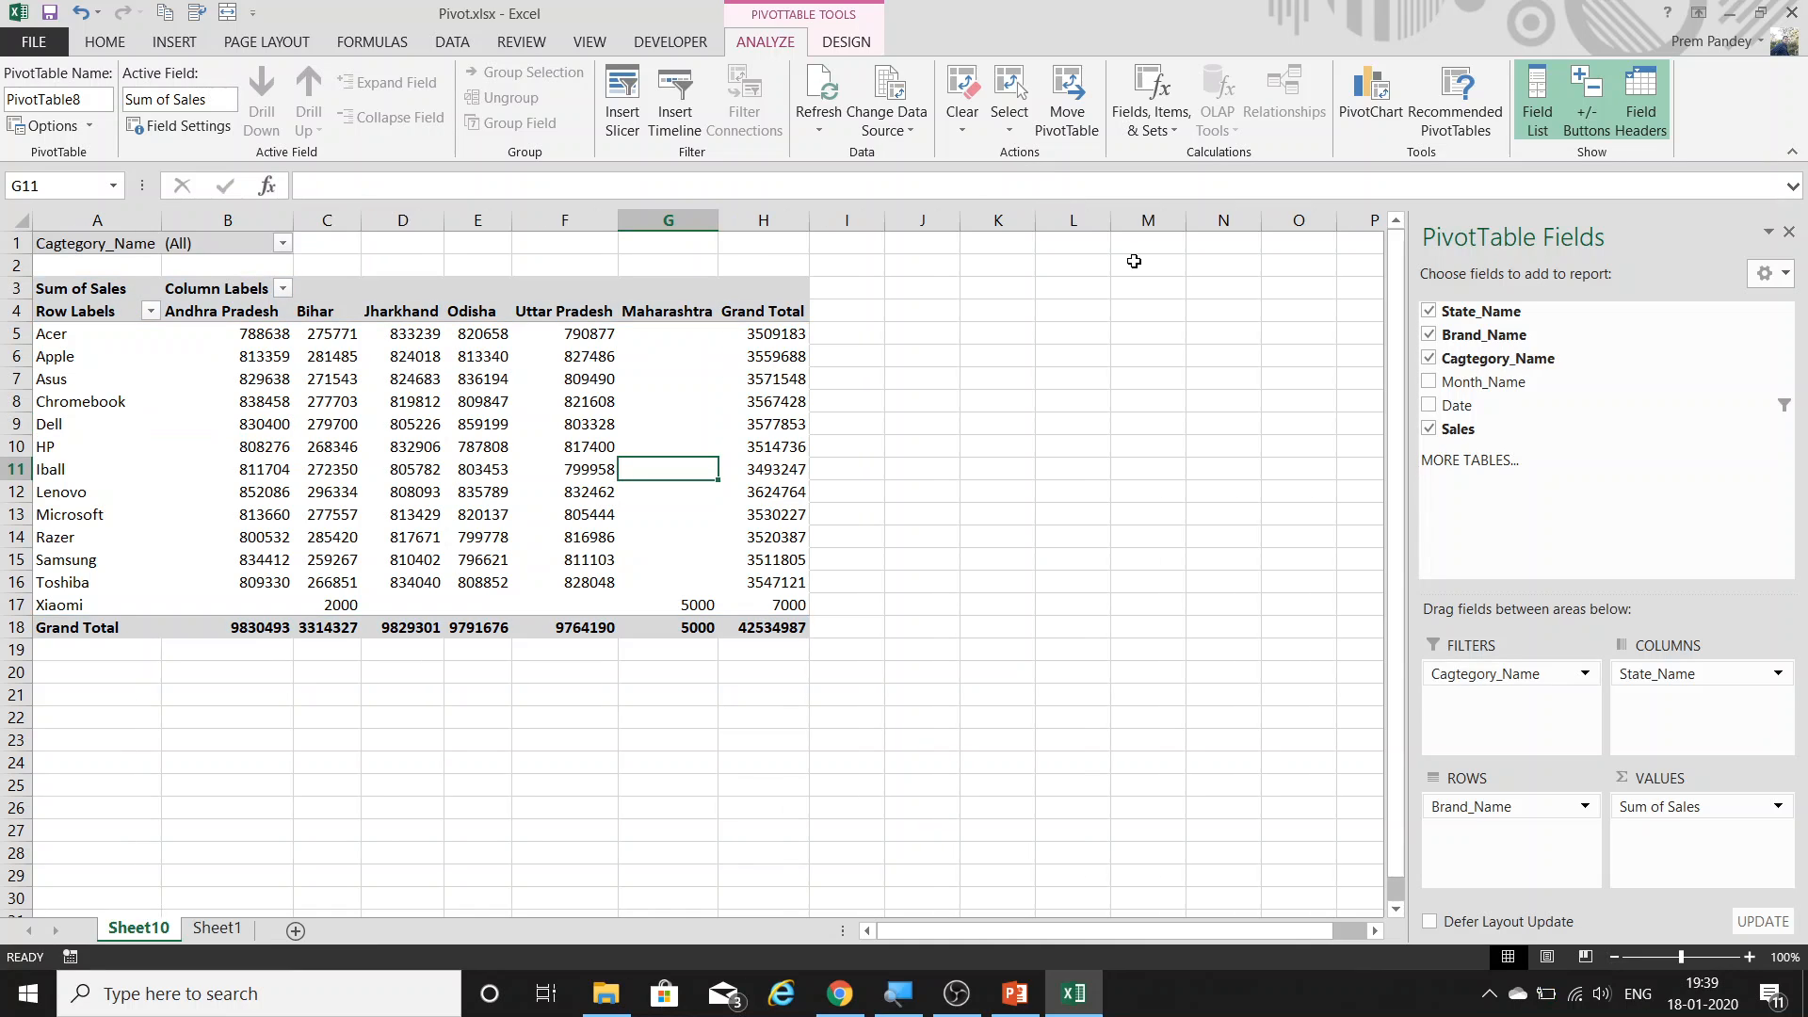
Clear all fields and filters from the pivot table on Sheet10 and undo the clearing.
click(958, 132)
click(415, 442)
click(962, 118)
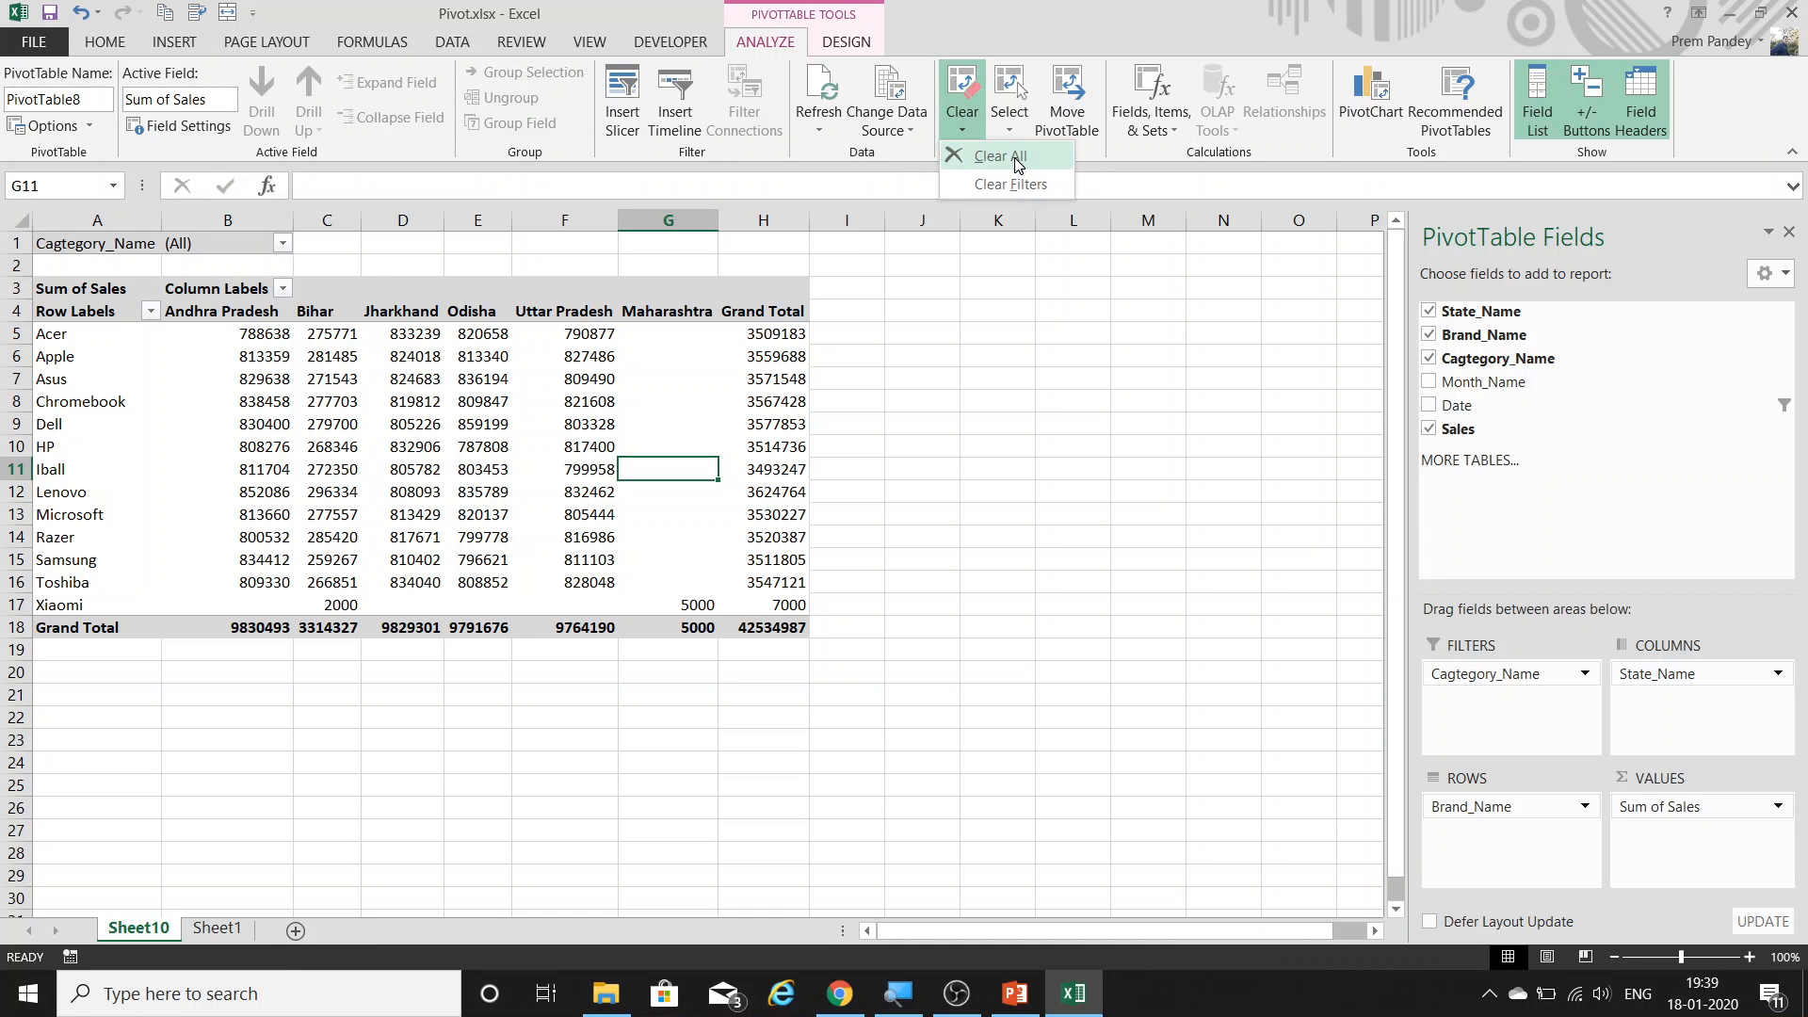
click(1000, 156)
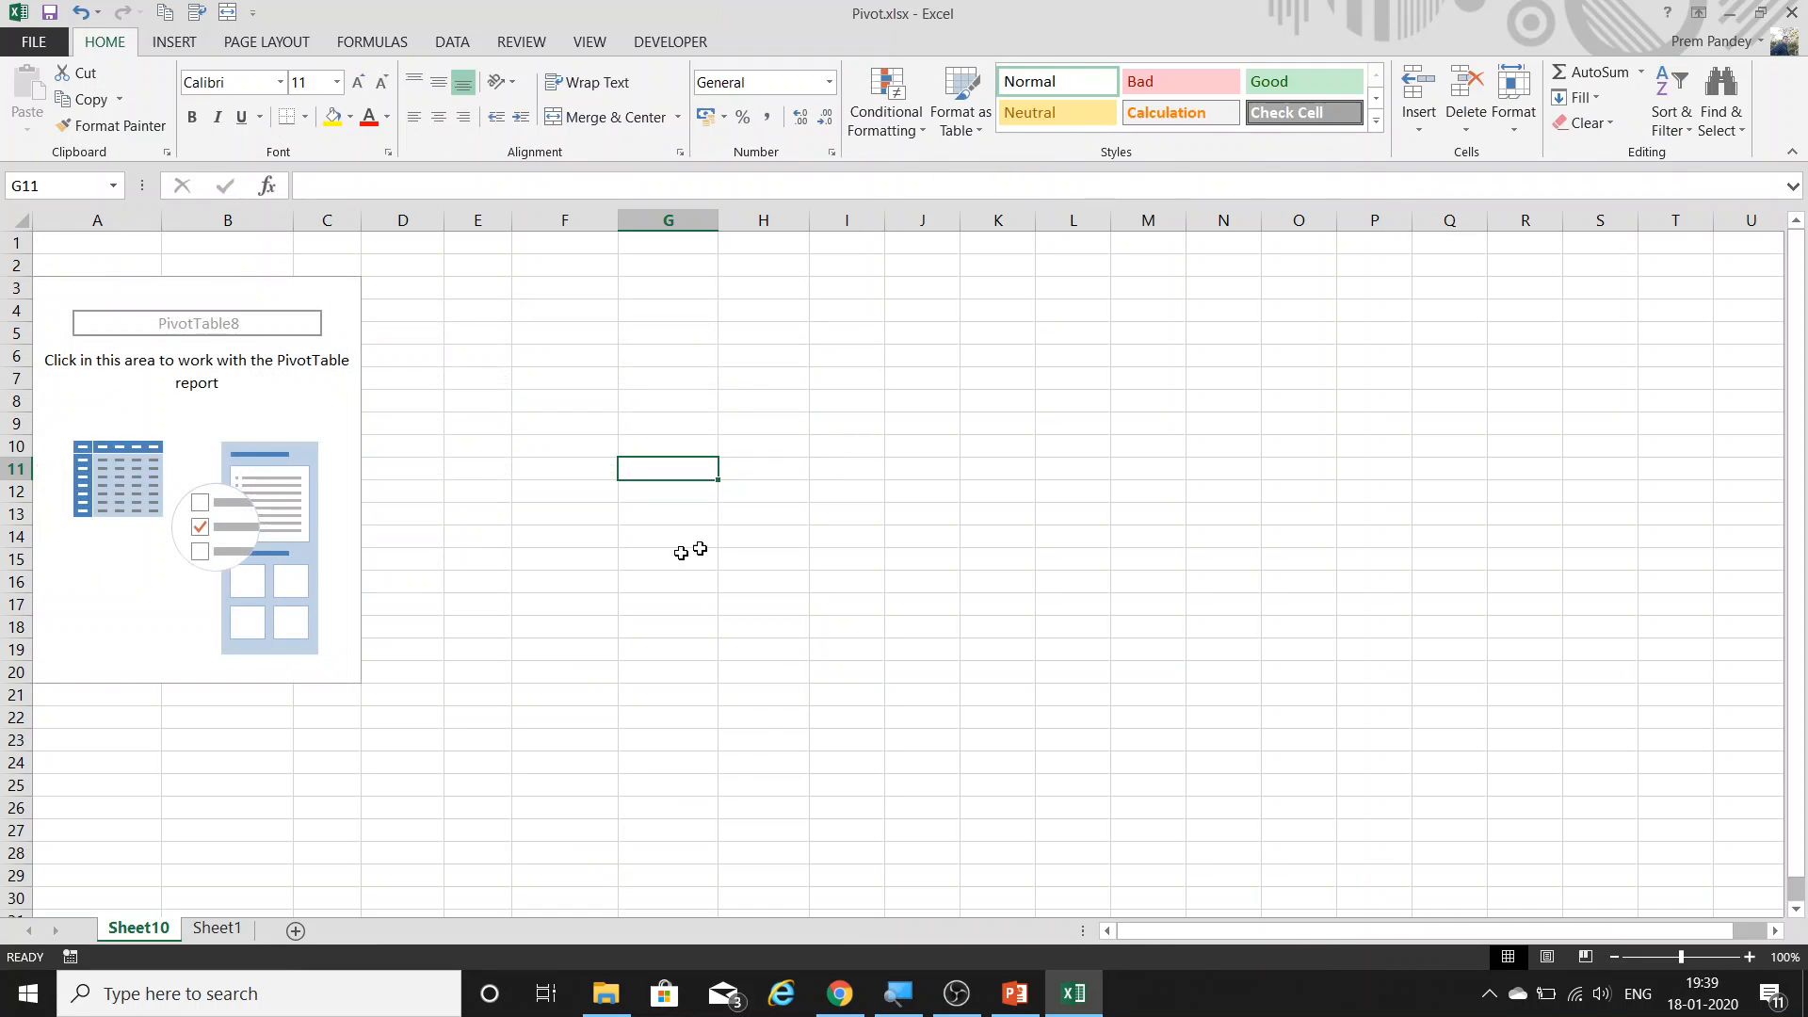
click(250, 342)
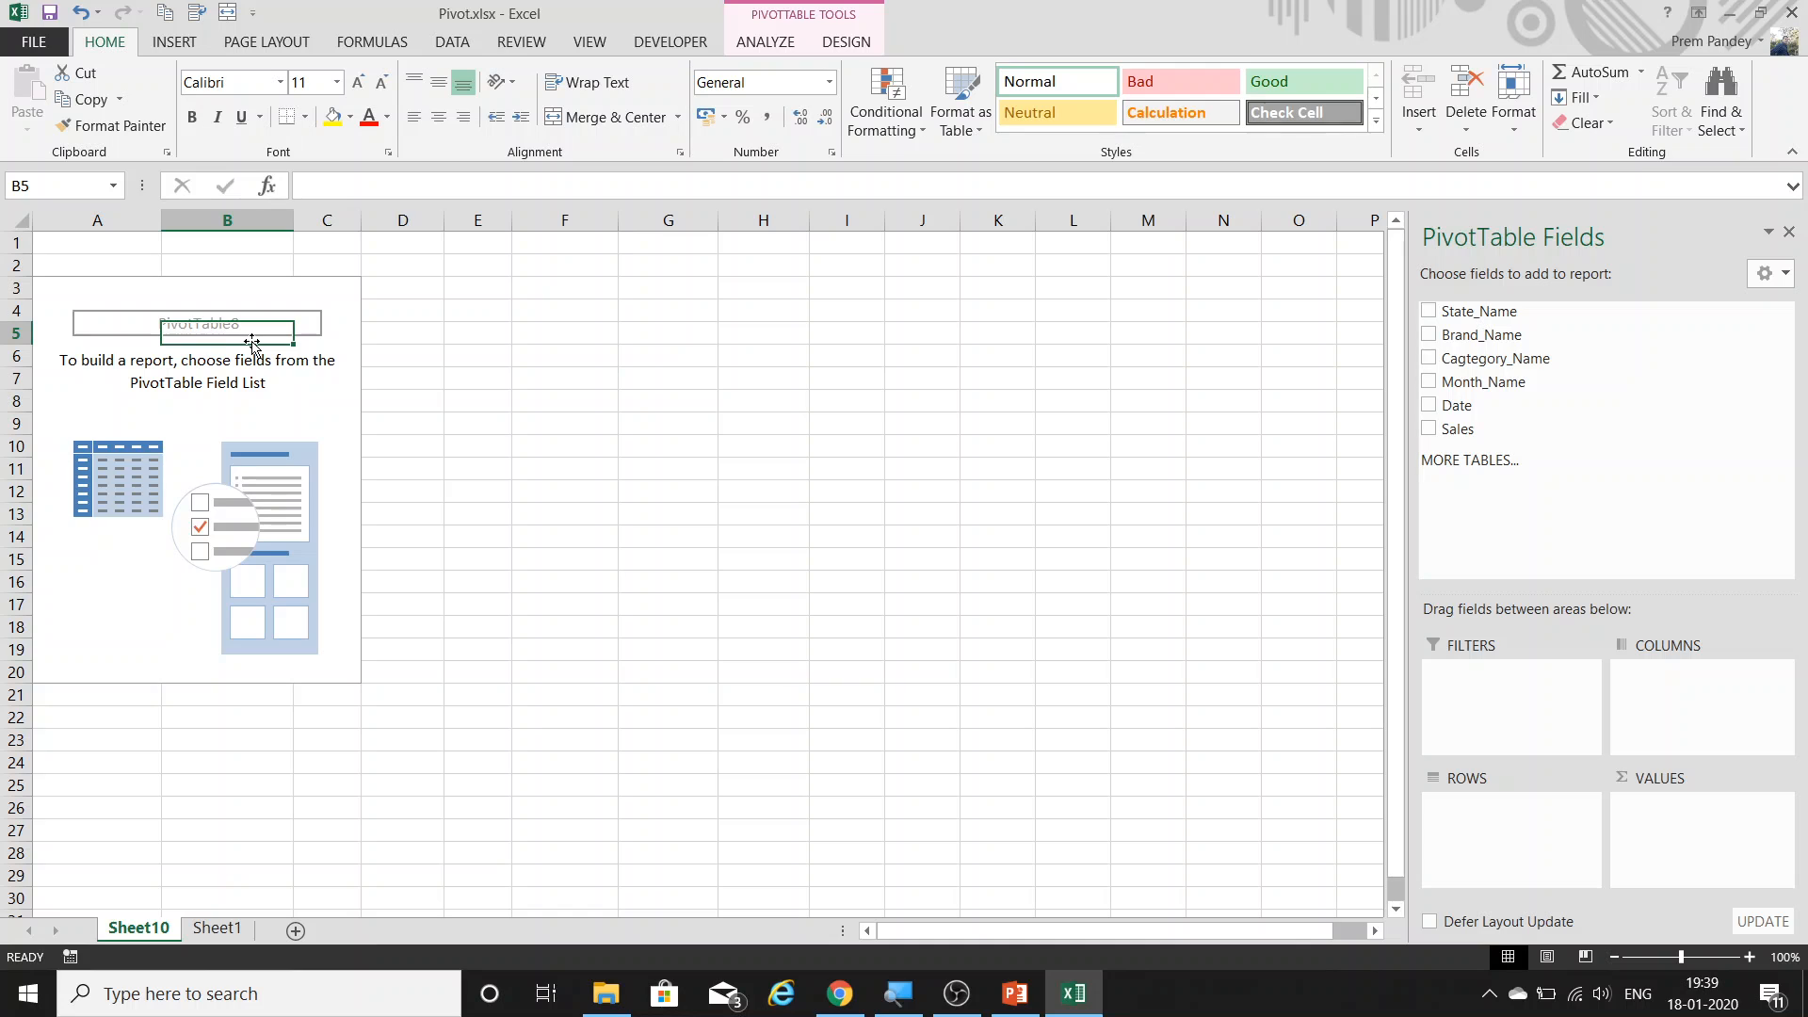
key(ctrl+z)
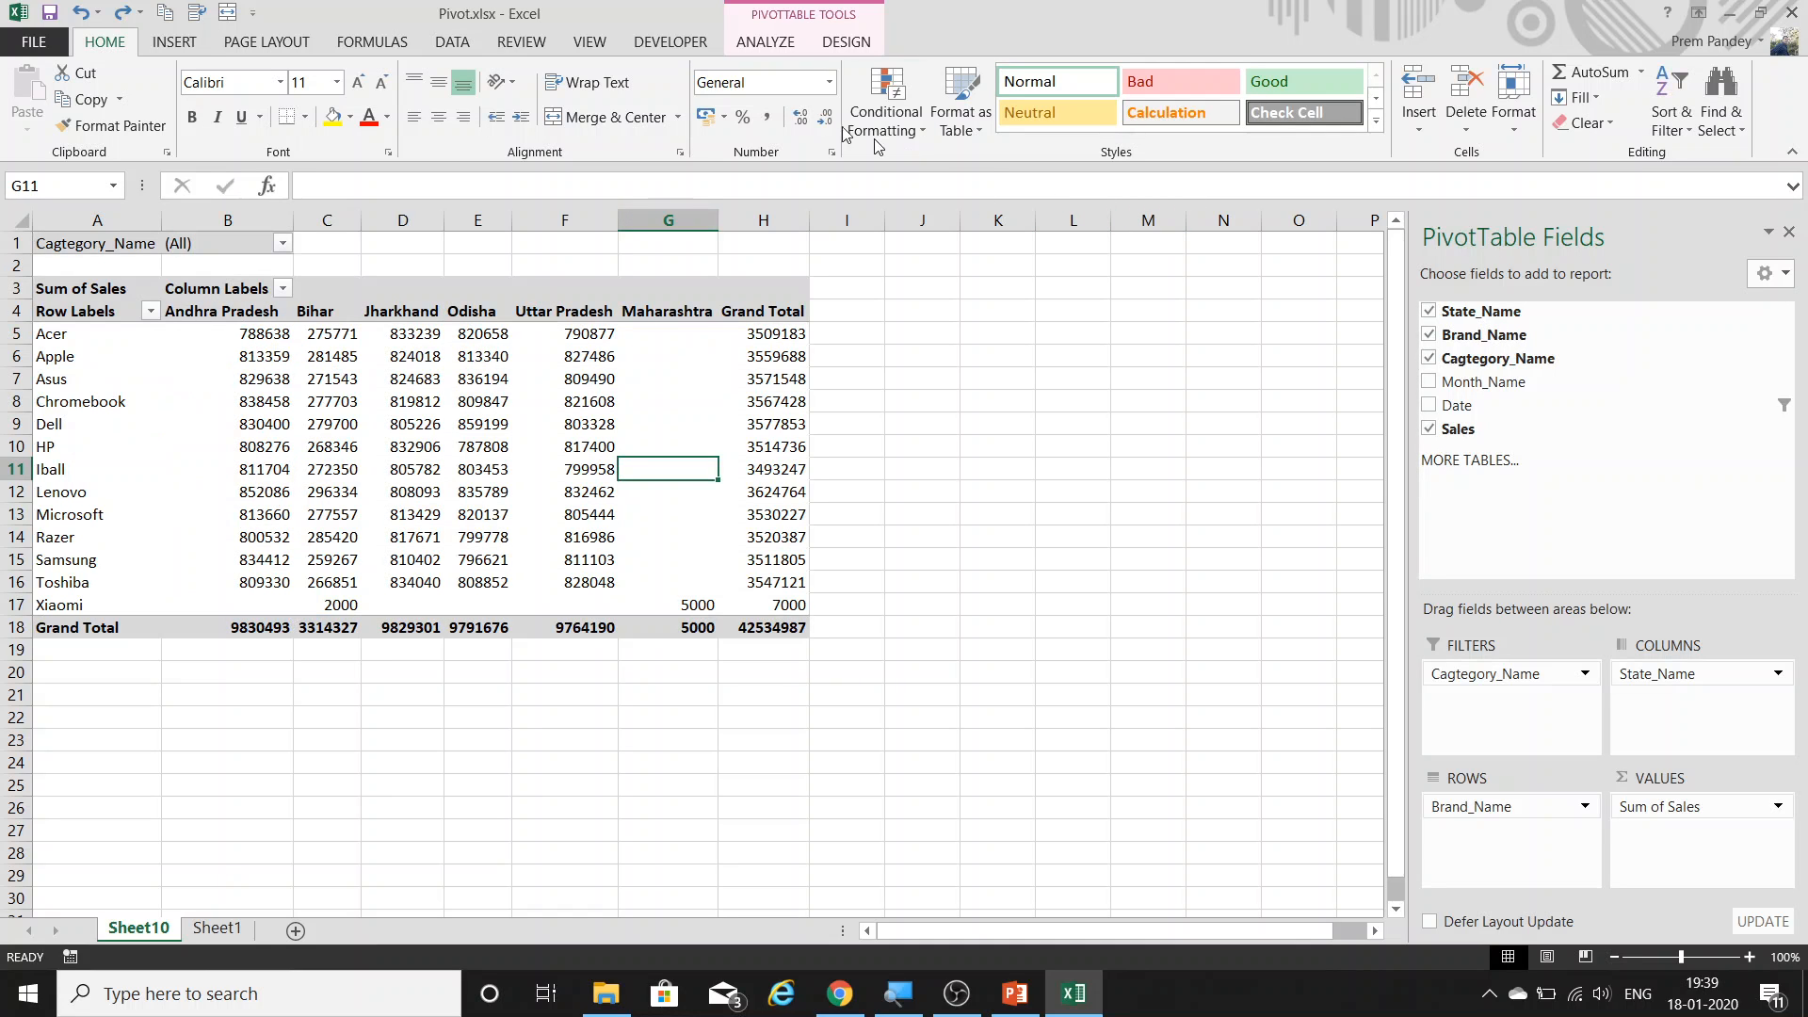
Clear only the filters from the pivot table, keeping its field layout.
click(778, 45)
click(961, 113)
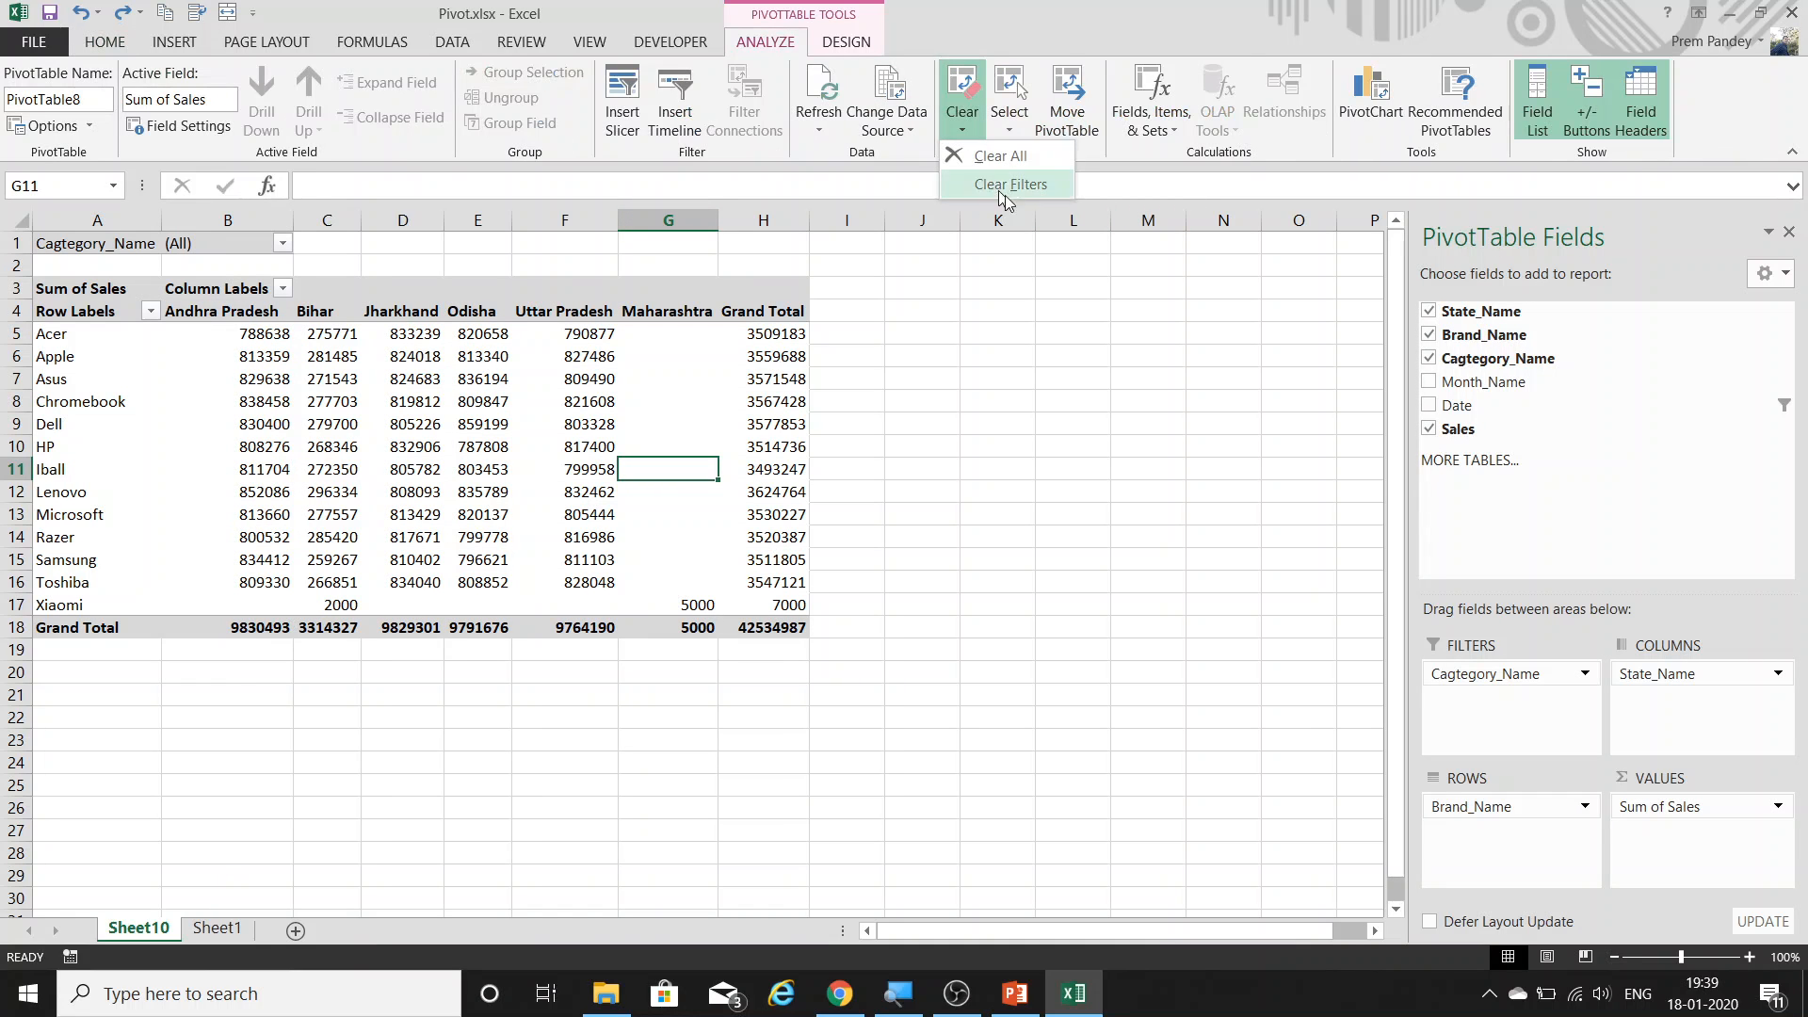
click(1024, 185)
click(553, 357)
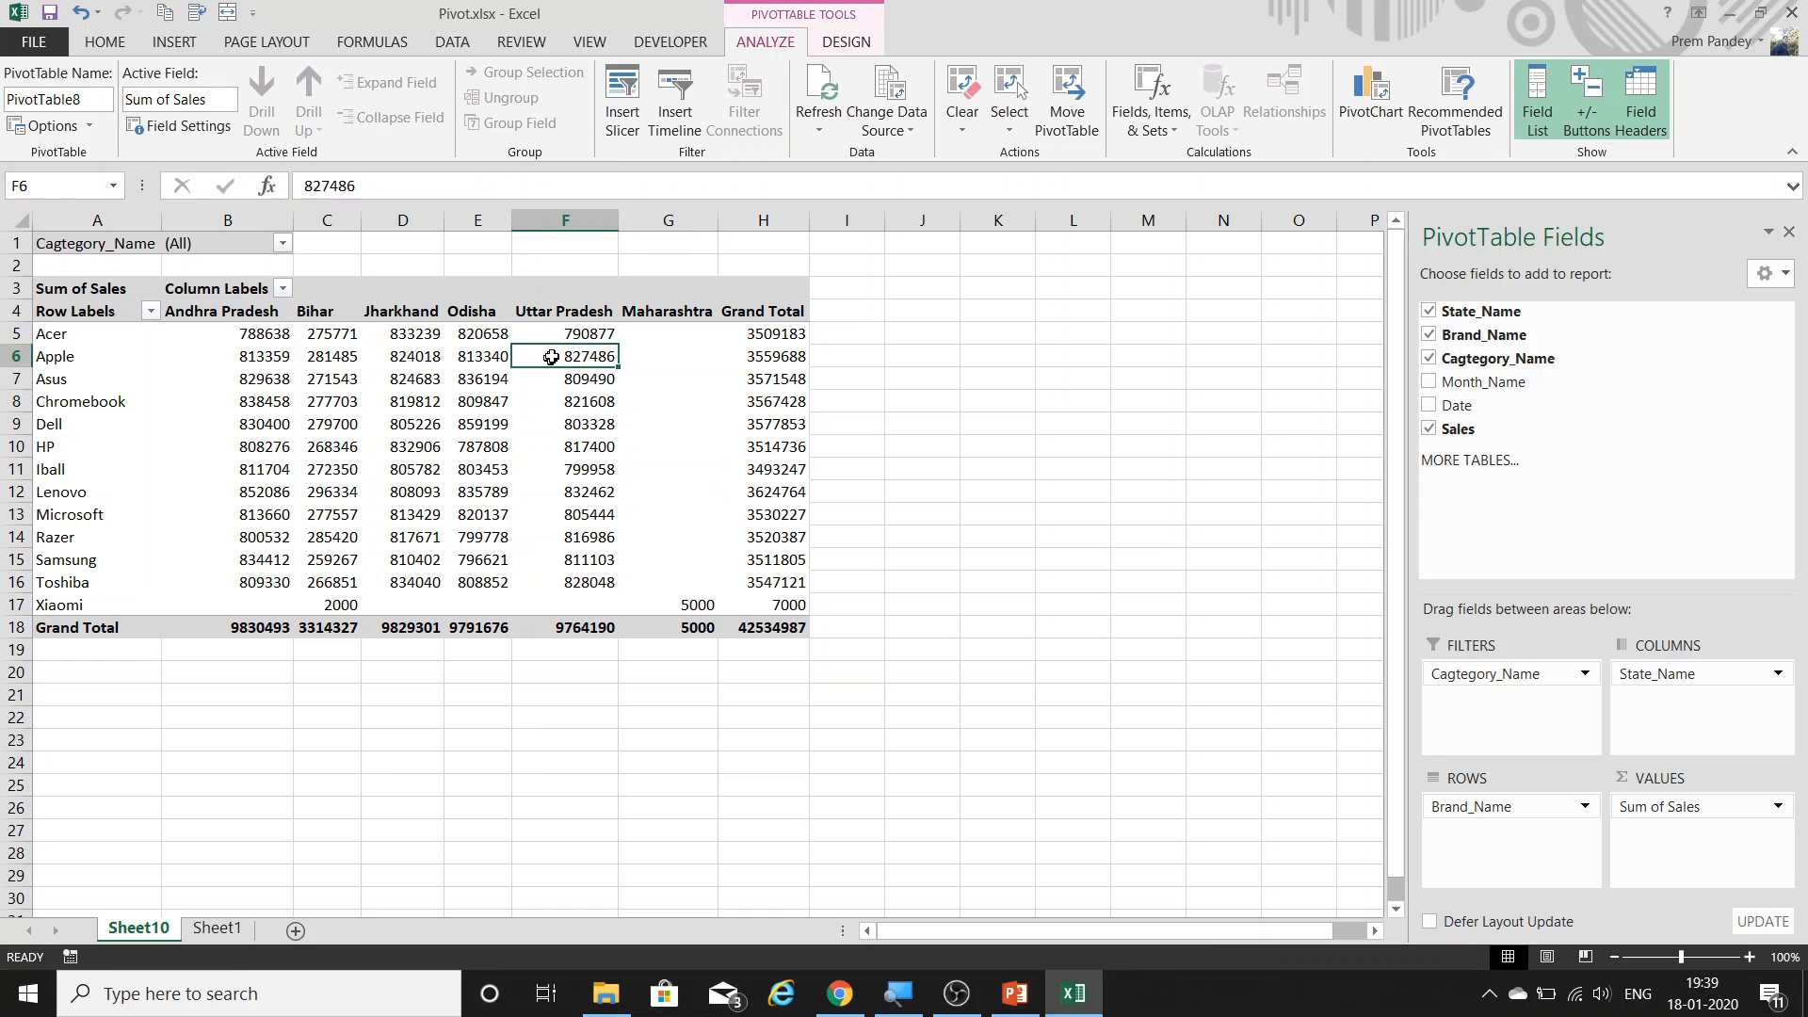
Clear the entire pivot table once more and undo that clearing.
click(962, 108)
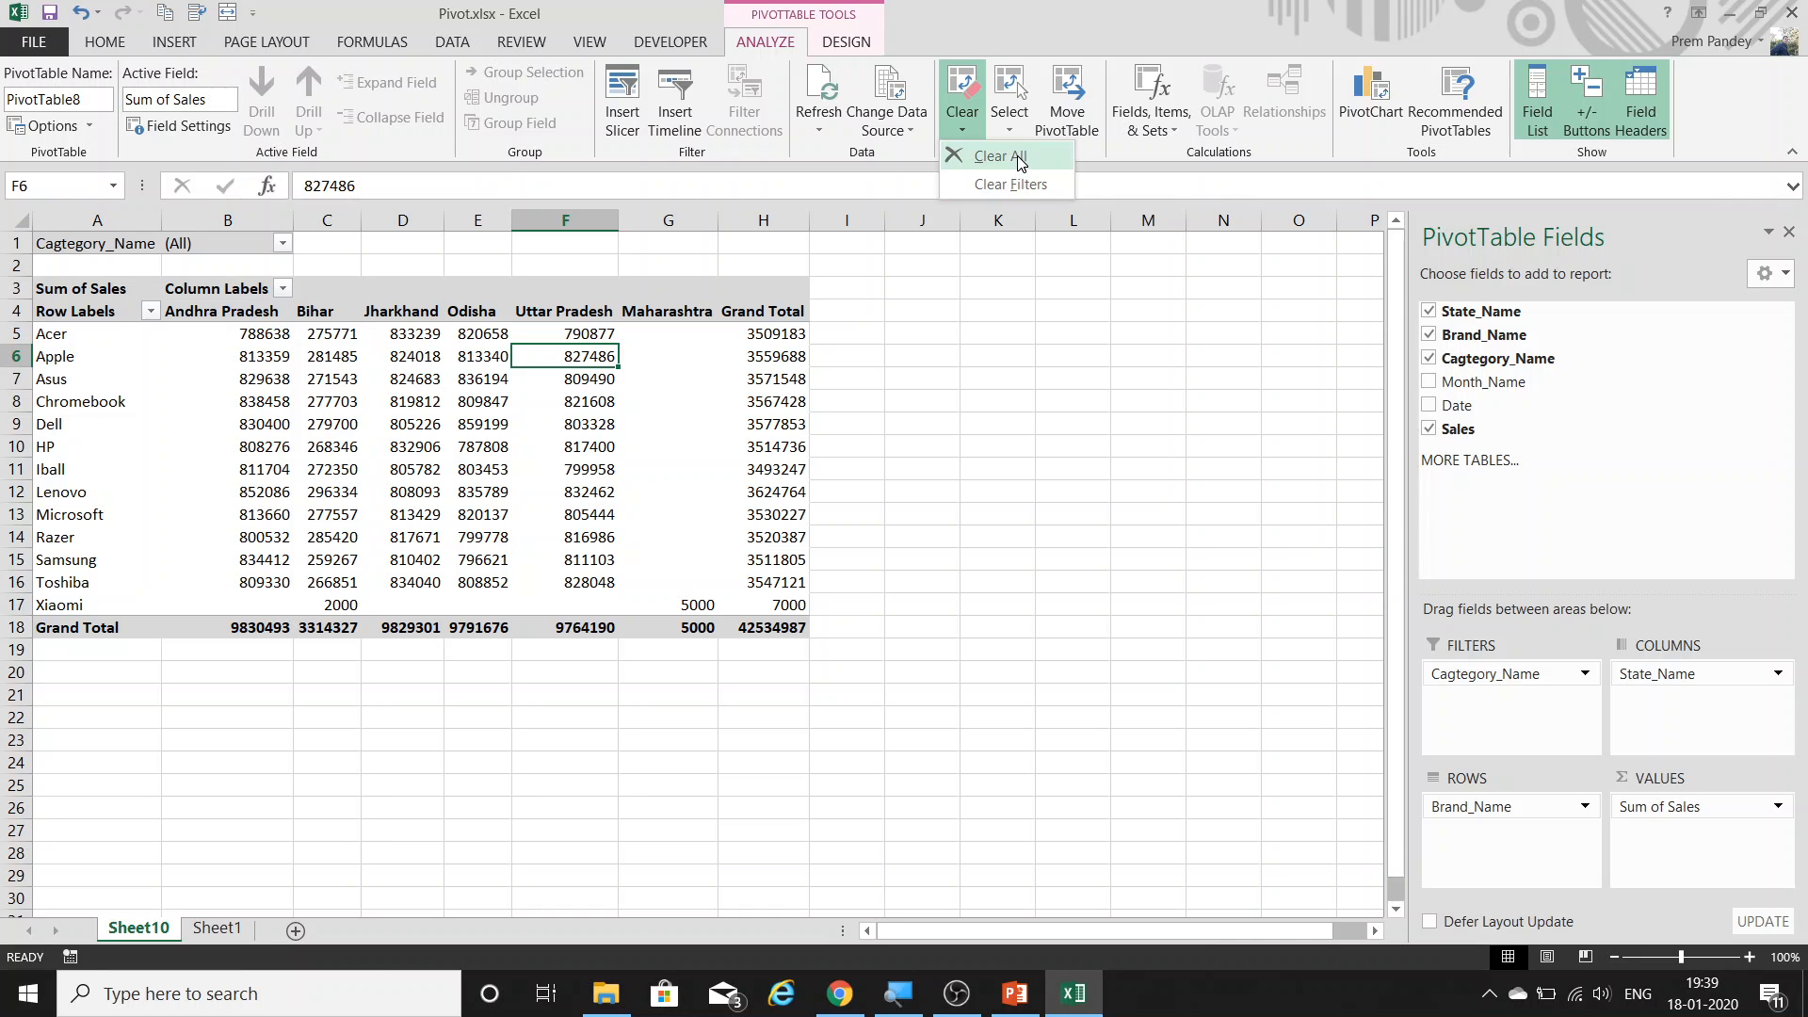
click(1000, 156)
key(ctrl+z)
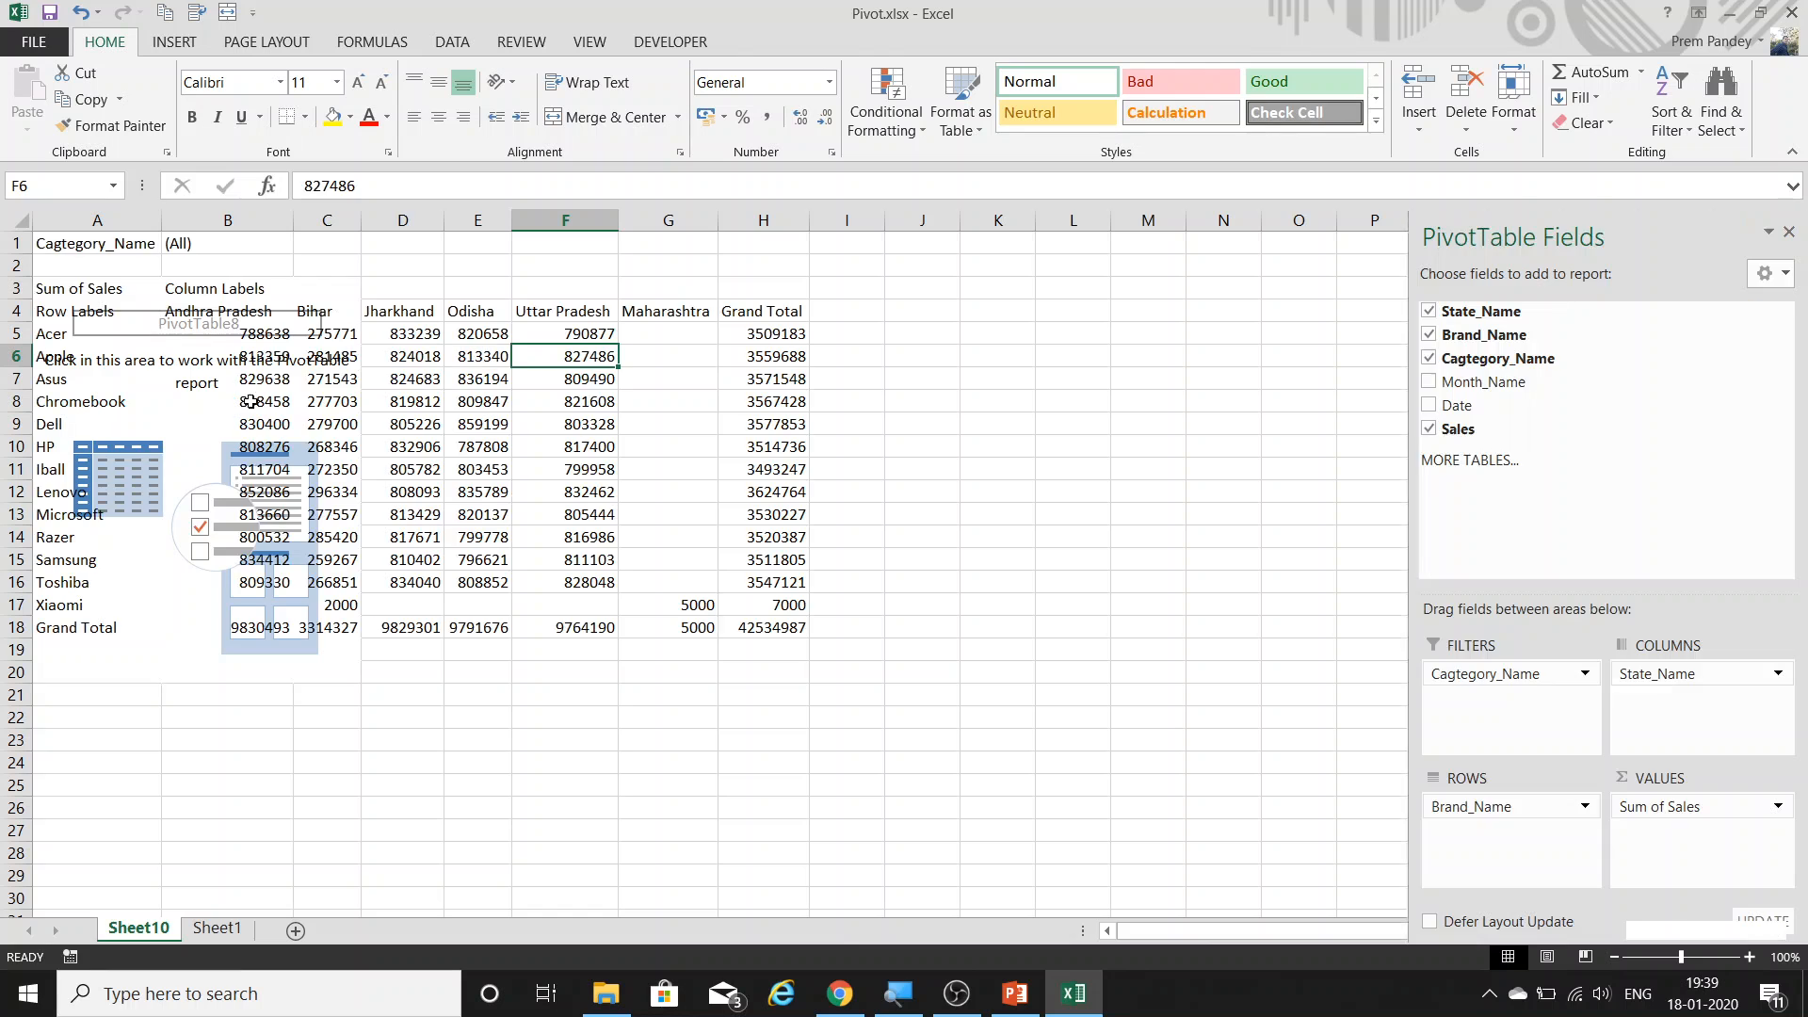
Filter the pivot table's category report filter to Pendrive.
click(282, 242)
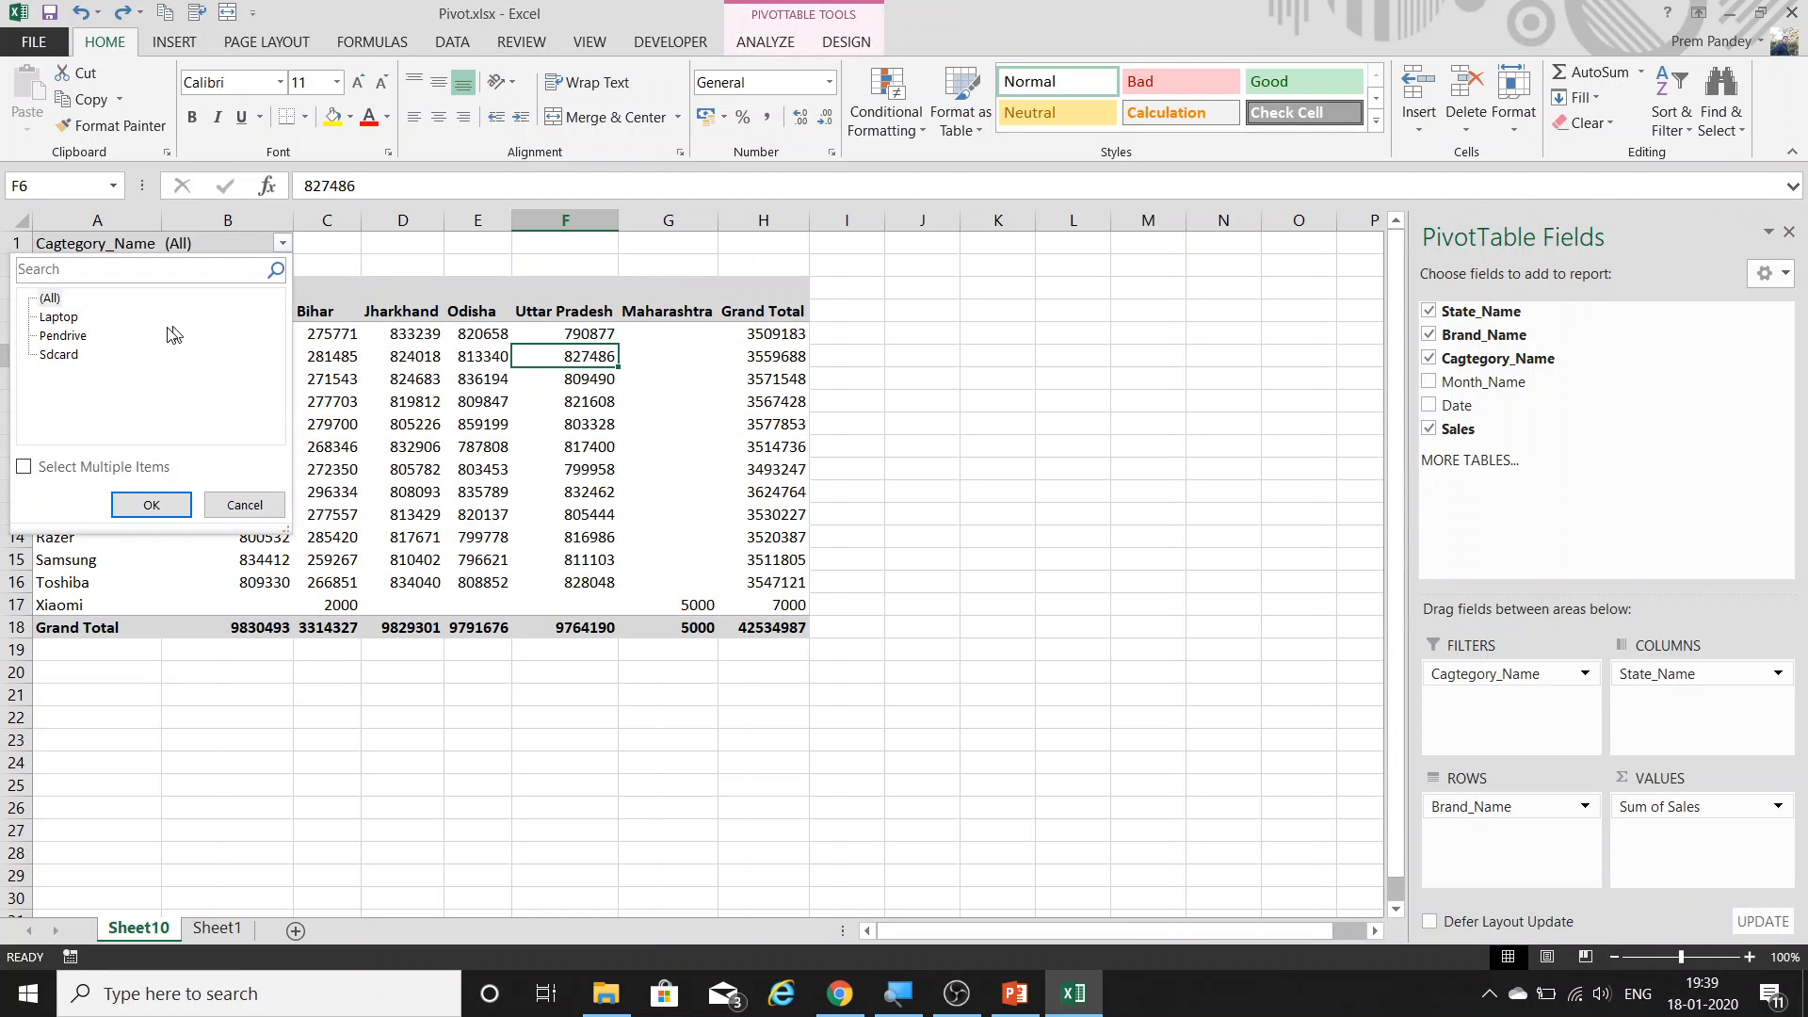
click(58, 335)
click(152, 505)
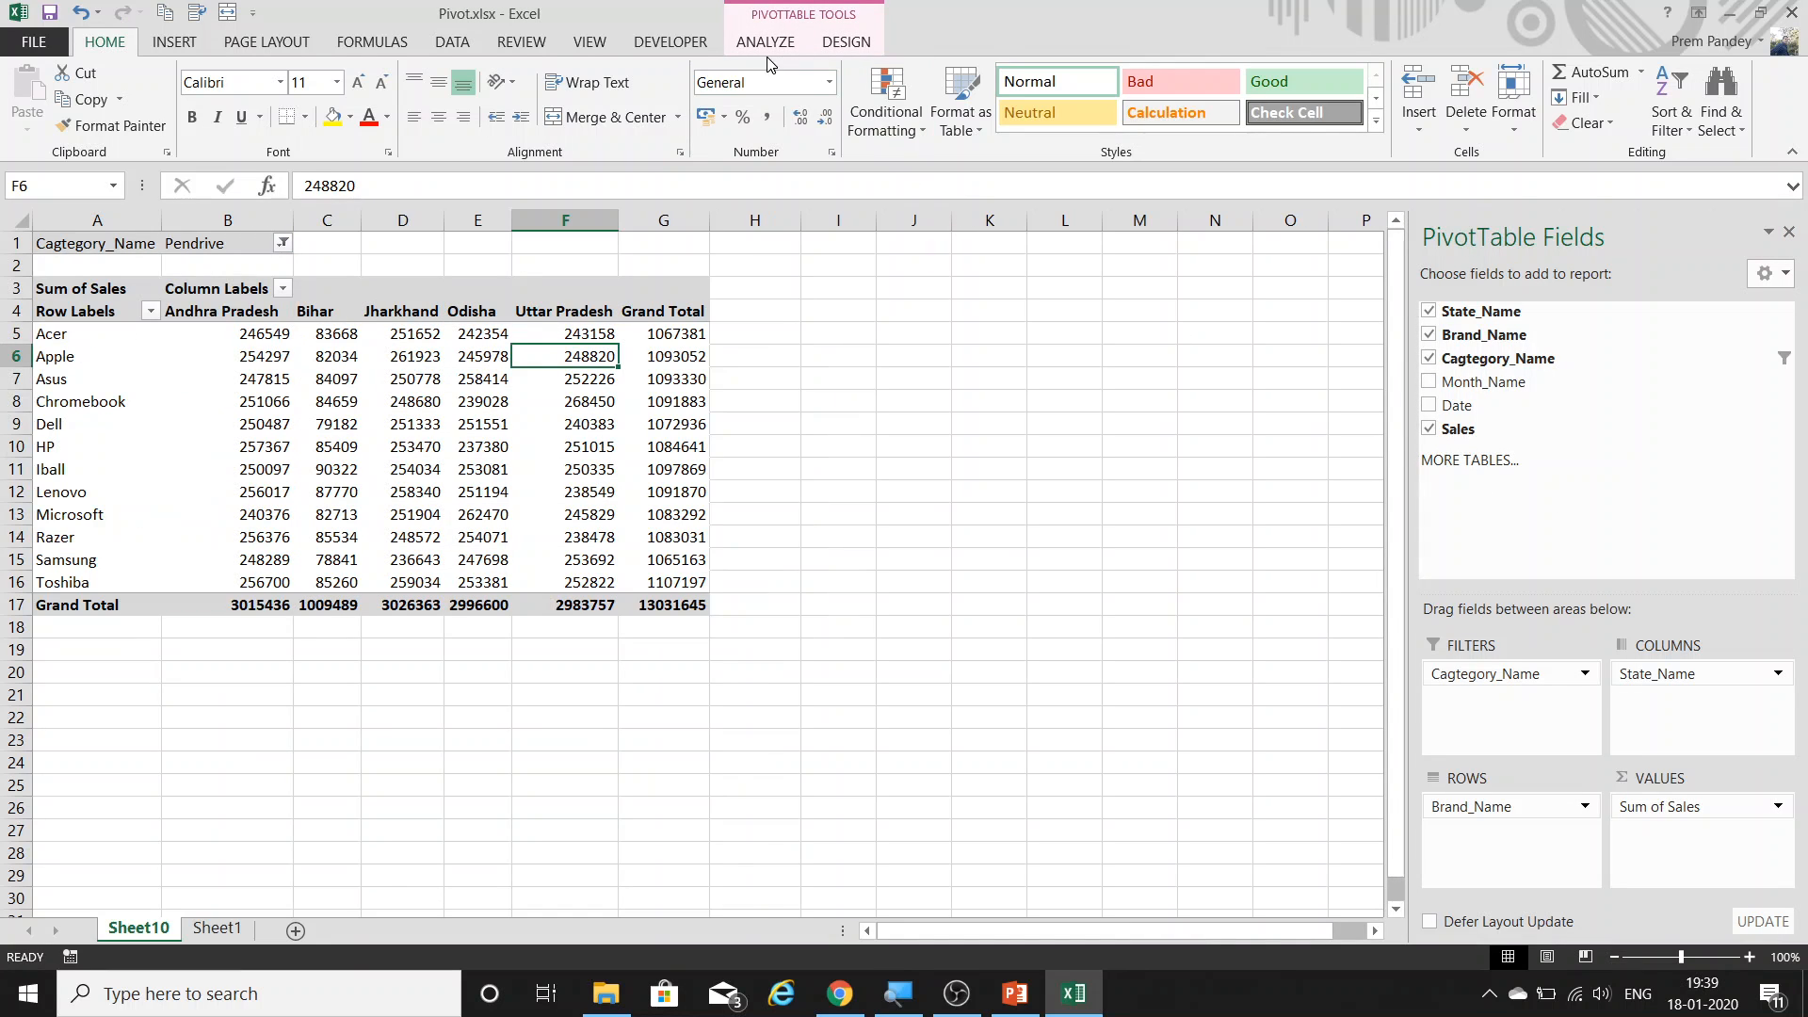
Clear the Pendrive filter from the pivot table with the Clear Filters command.
click(764, 41)
click(1009, 130)
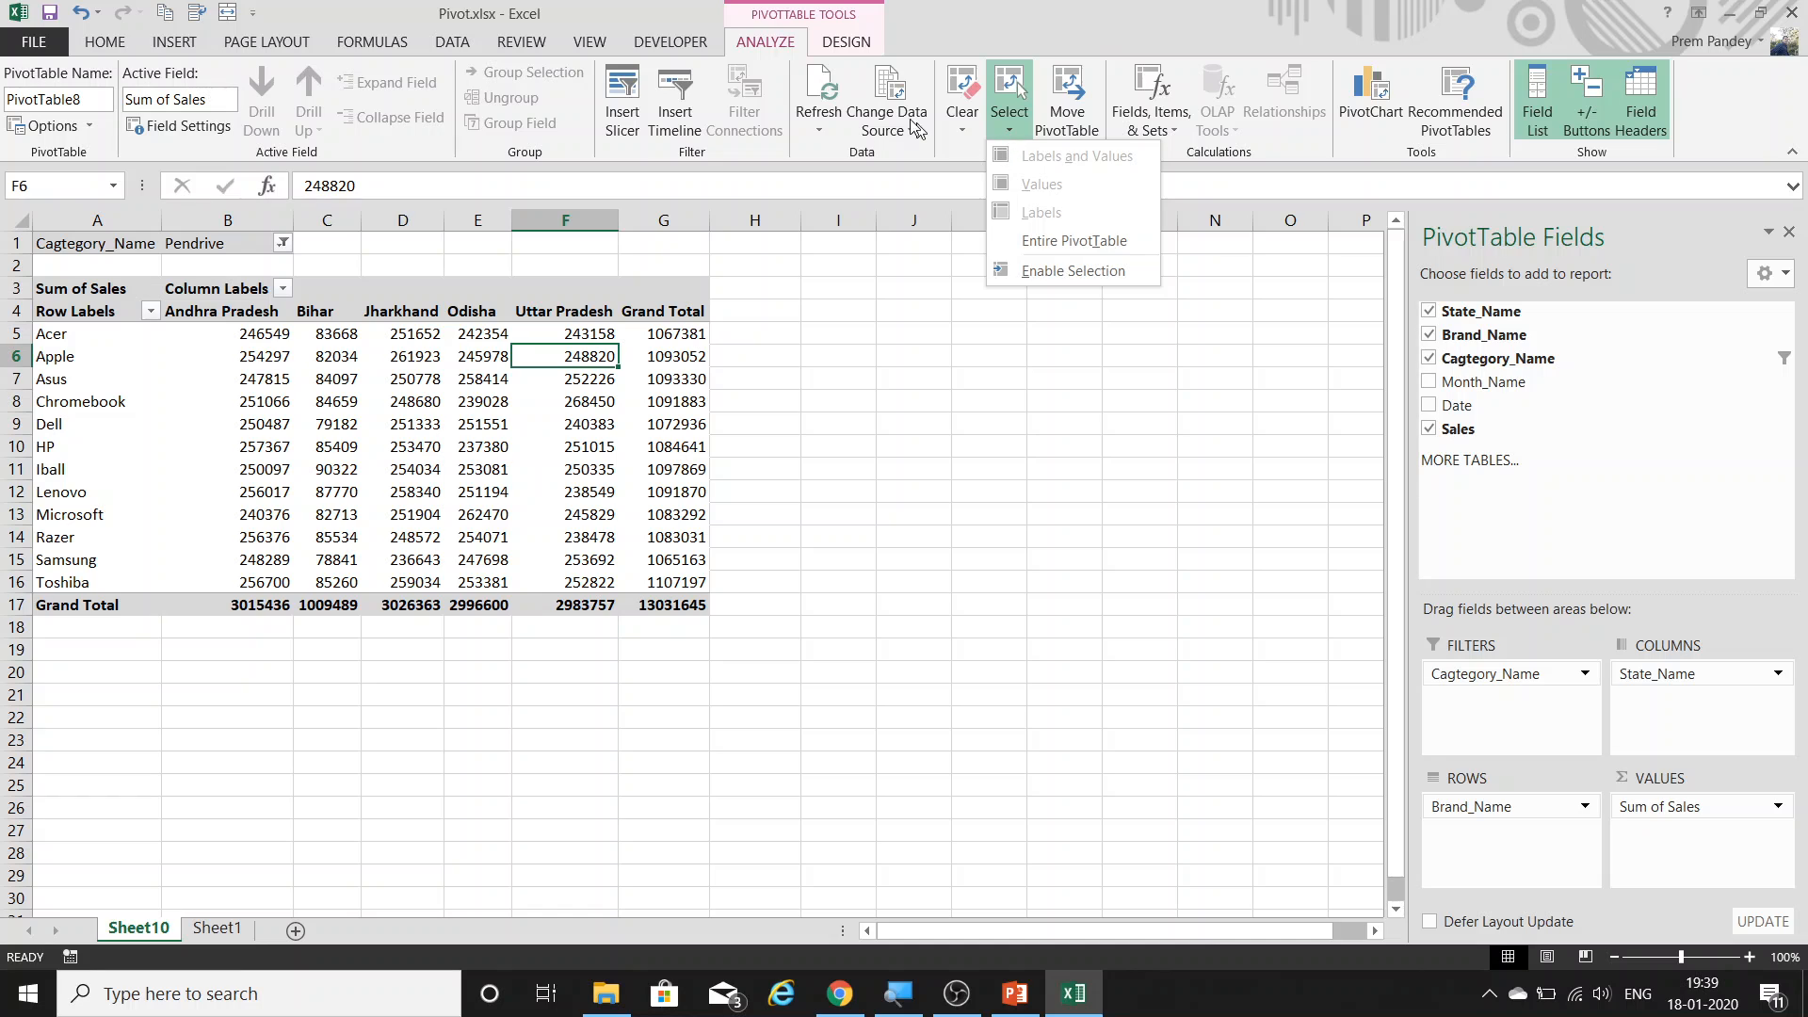
click(964, 123)
click(1024, 184)
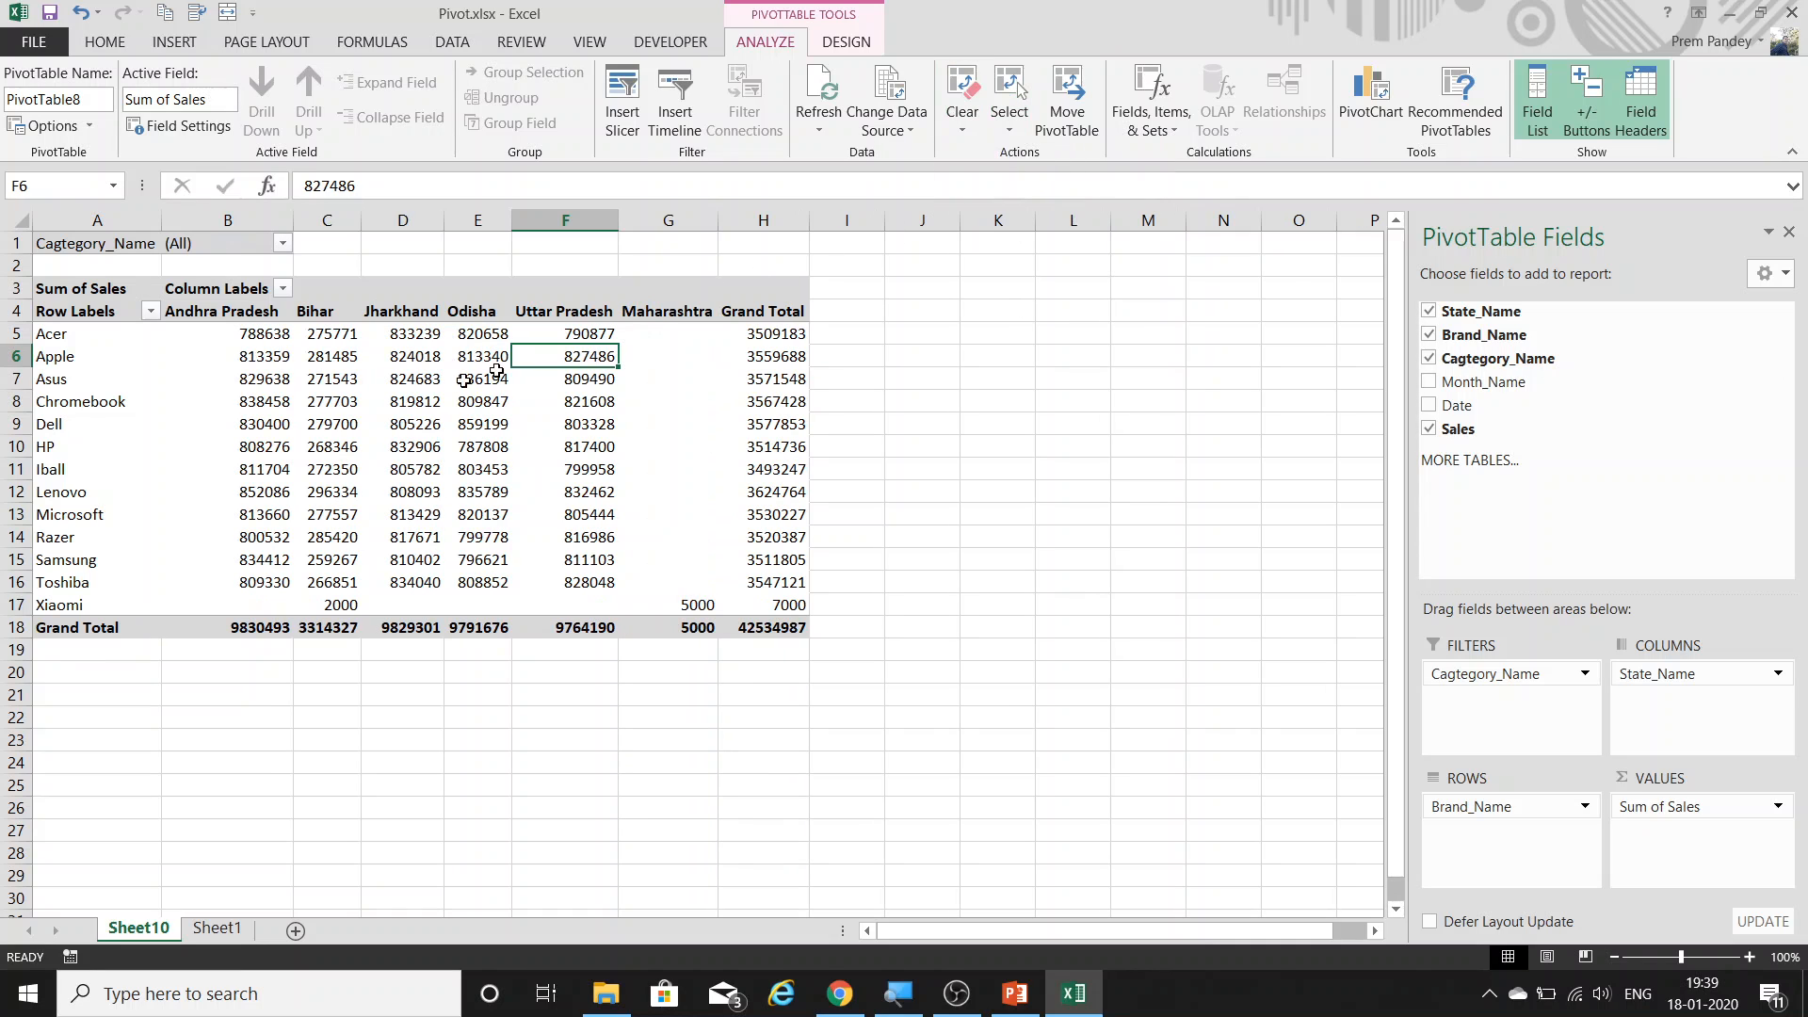
Select the pivot table's main block and highlight the blank cells A2:C2 between it and the category filter.
mouse_move(425, 397)
mouse_move(426, 336)
key(ctrl+a)
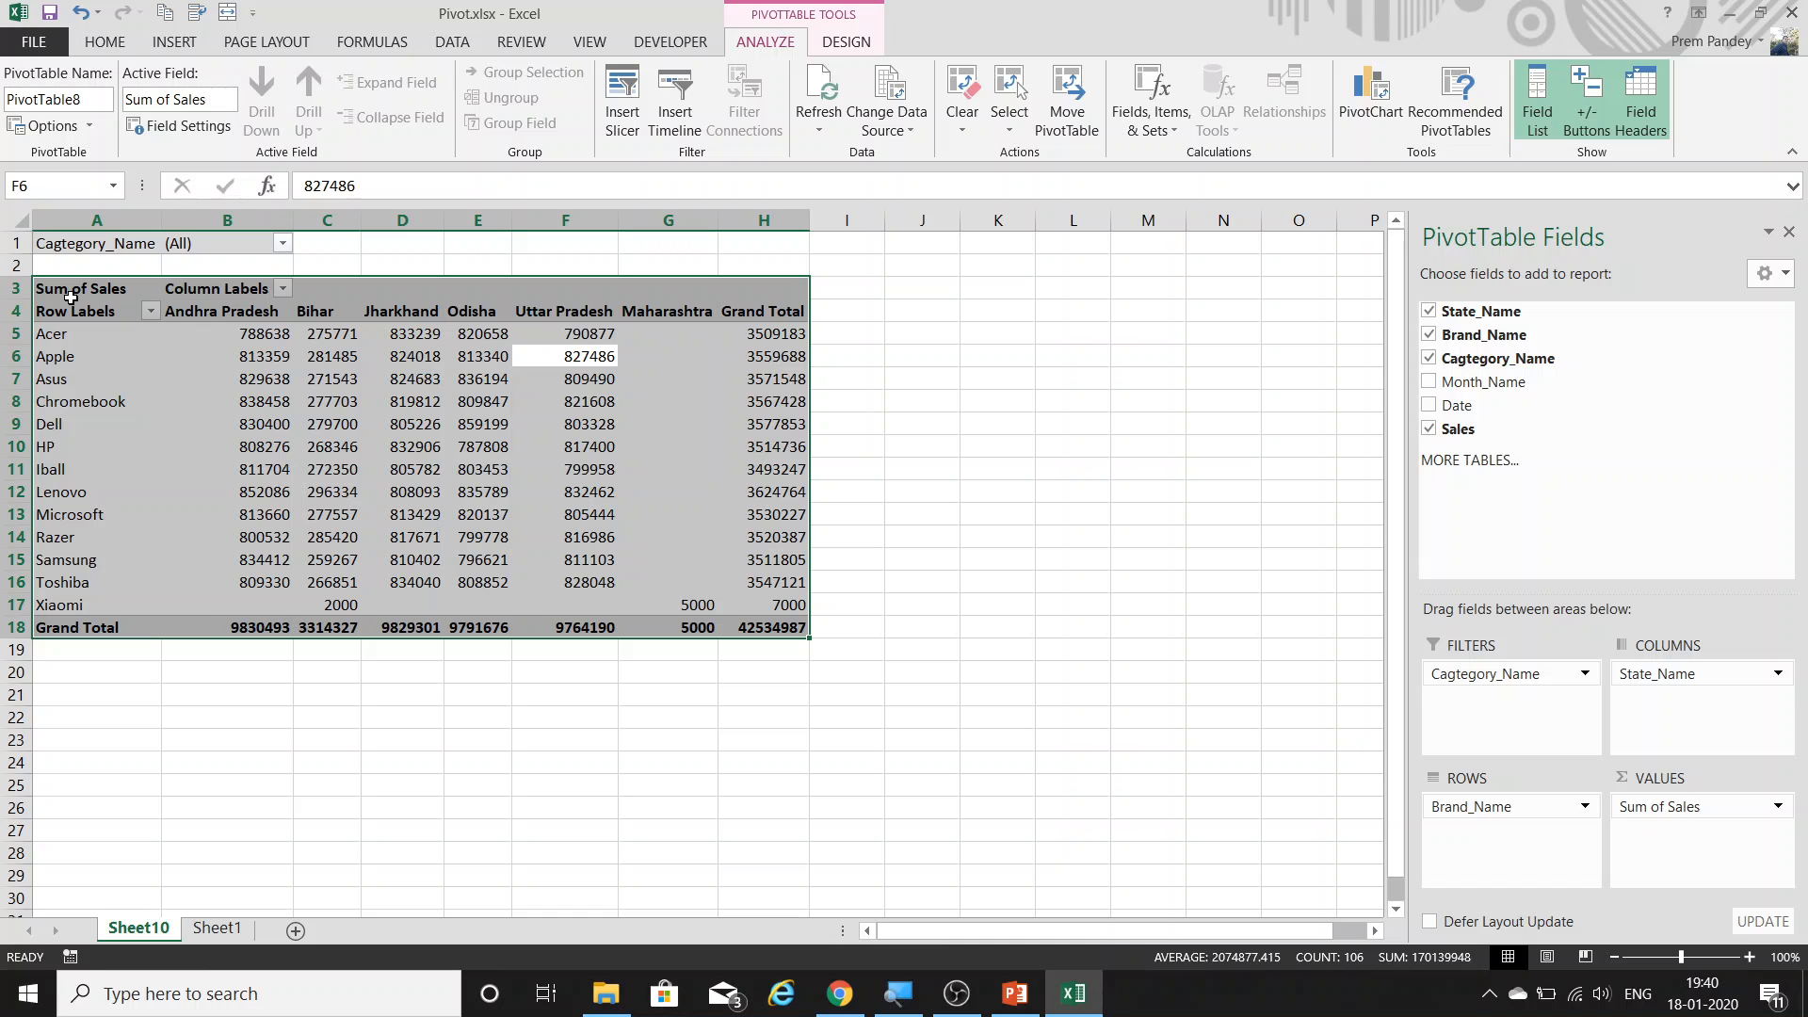
drag(76, 268, 349, 267)
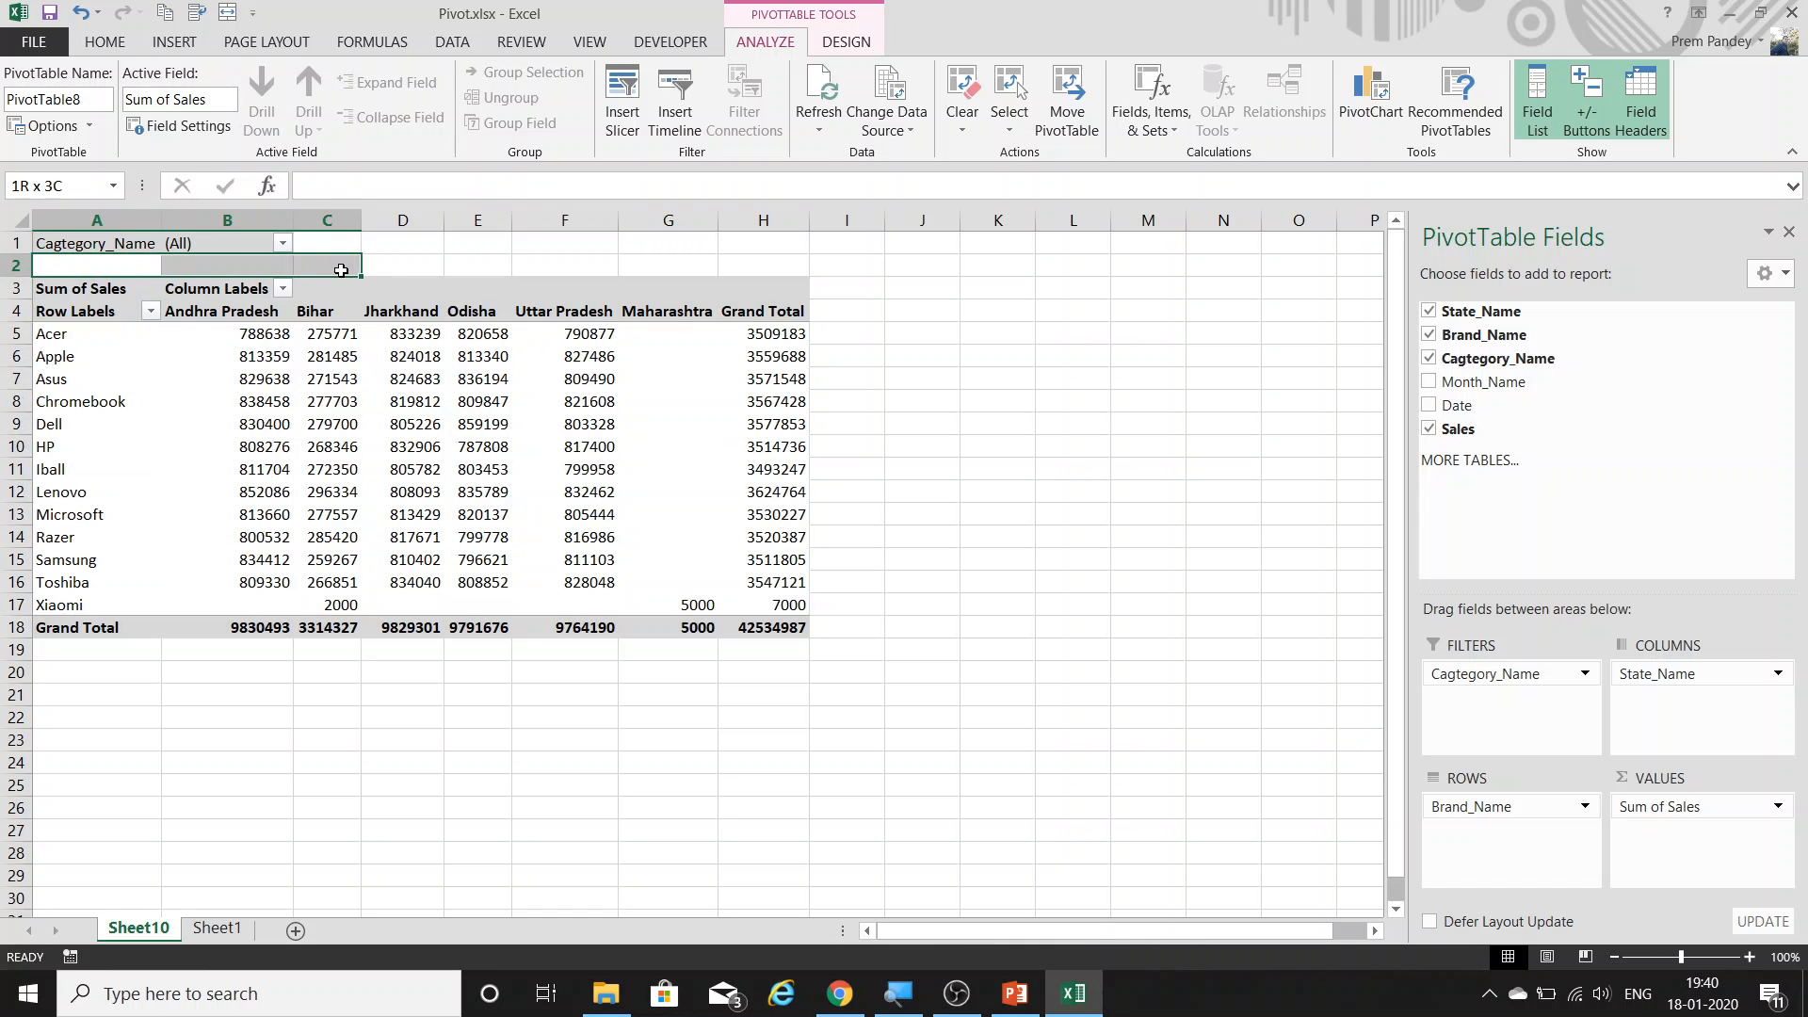
click(113, 356)
Enter 0 in cell B2 to select the category filter and table as one block, and remove the 0.
drag(66, 266, 268, 268)
click(264, 273)
text(0)
key(Return)
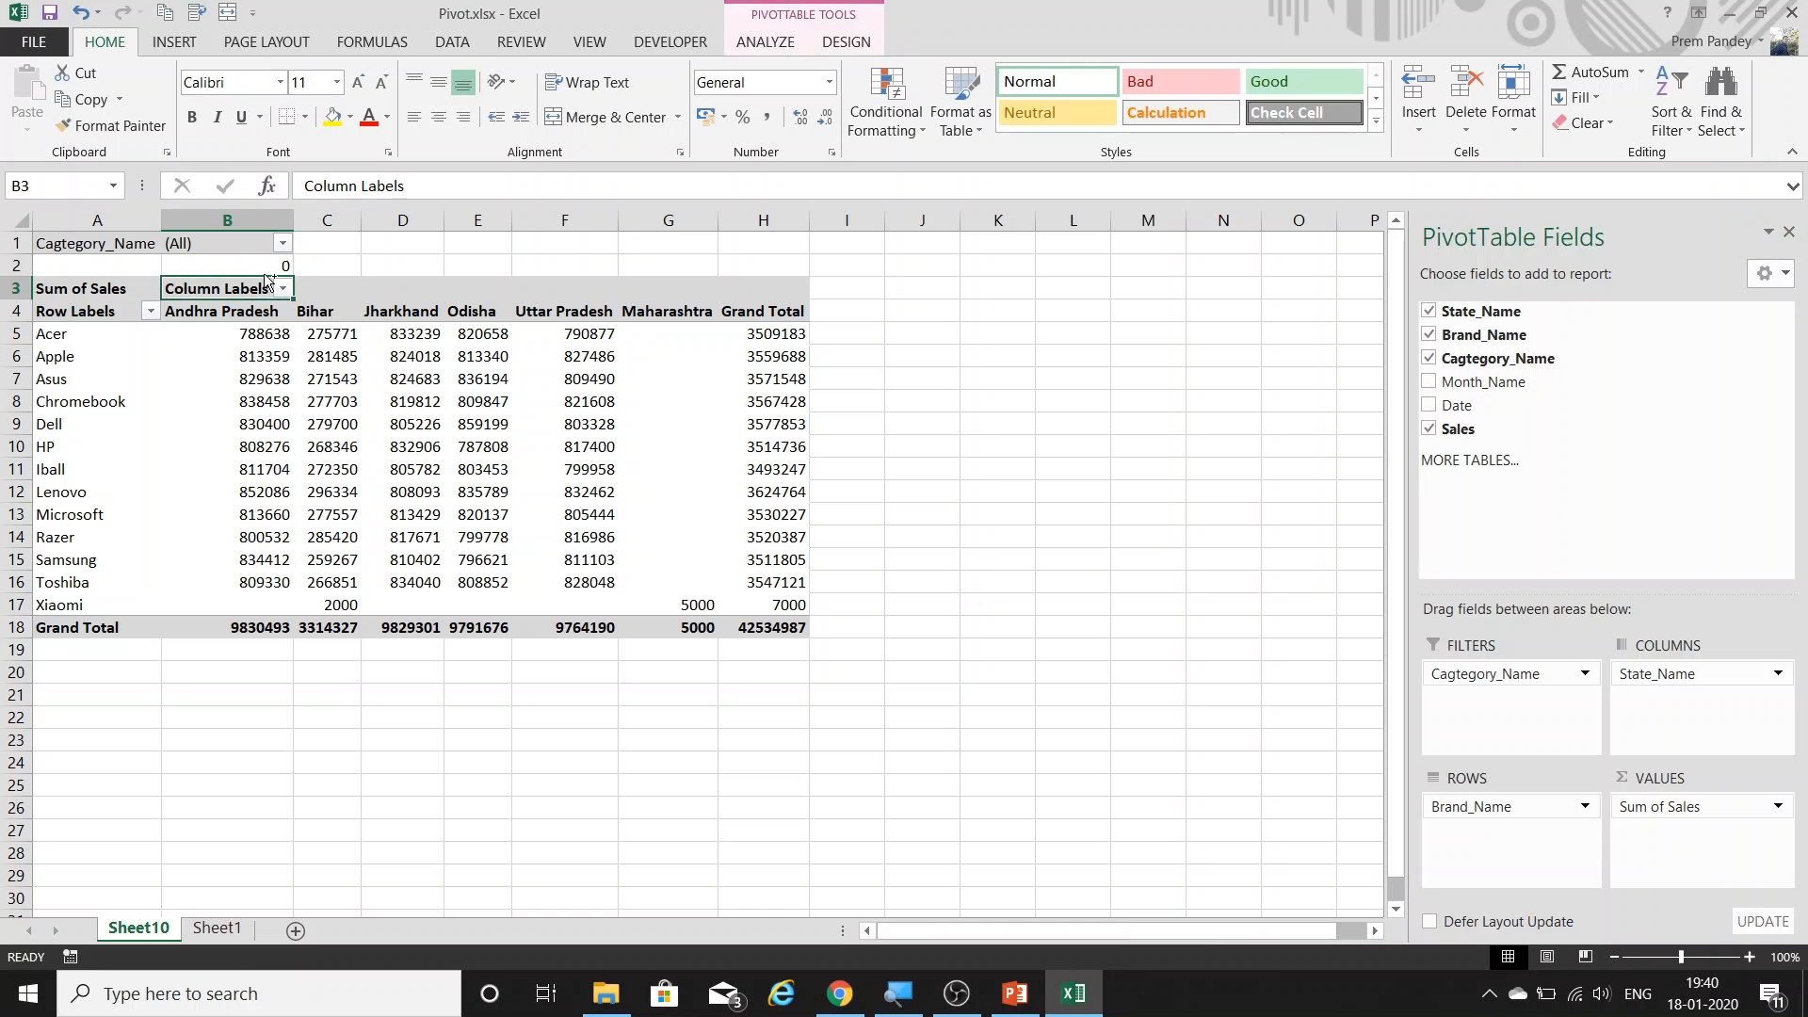
key(ctrl+a)
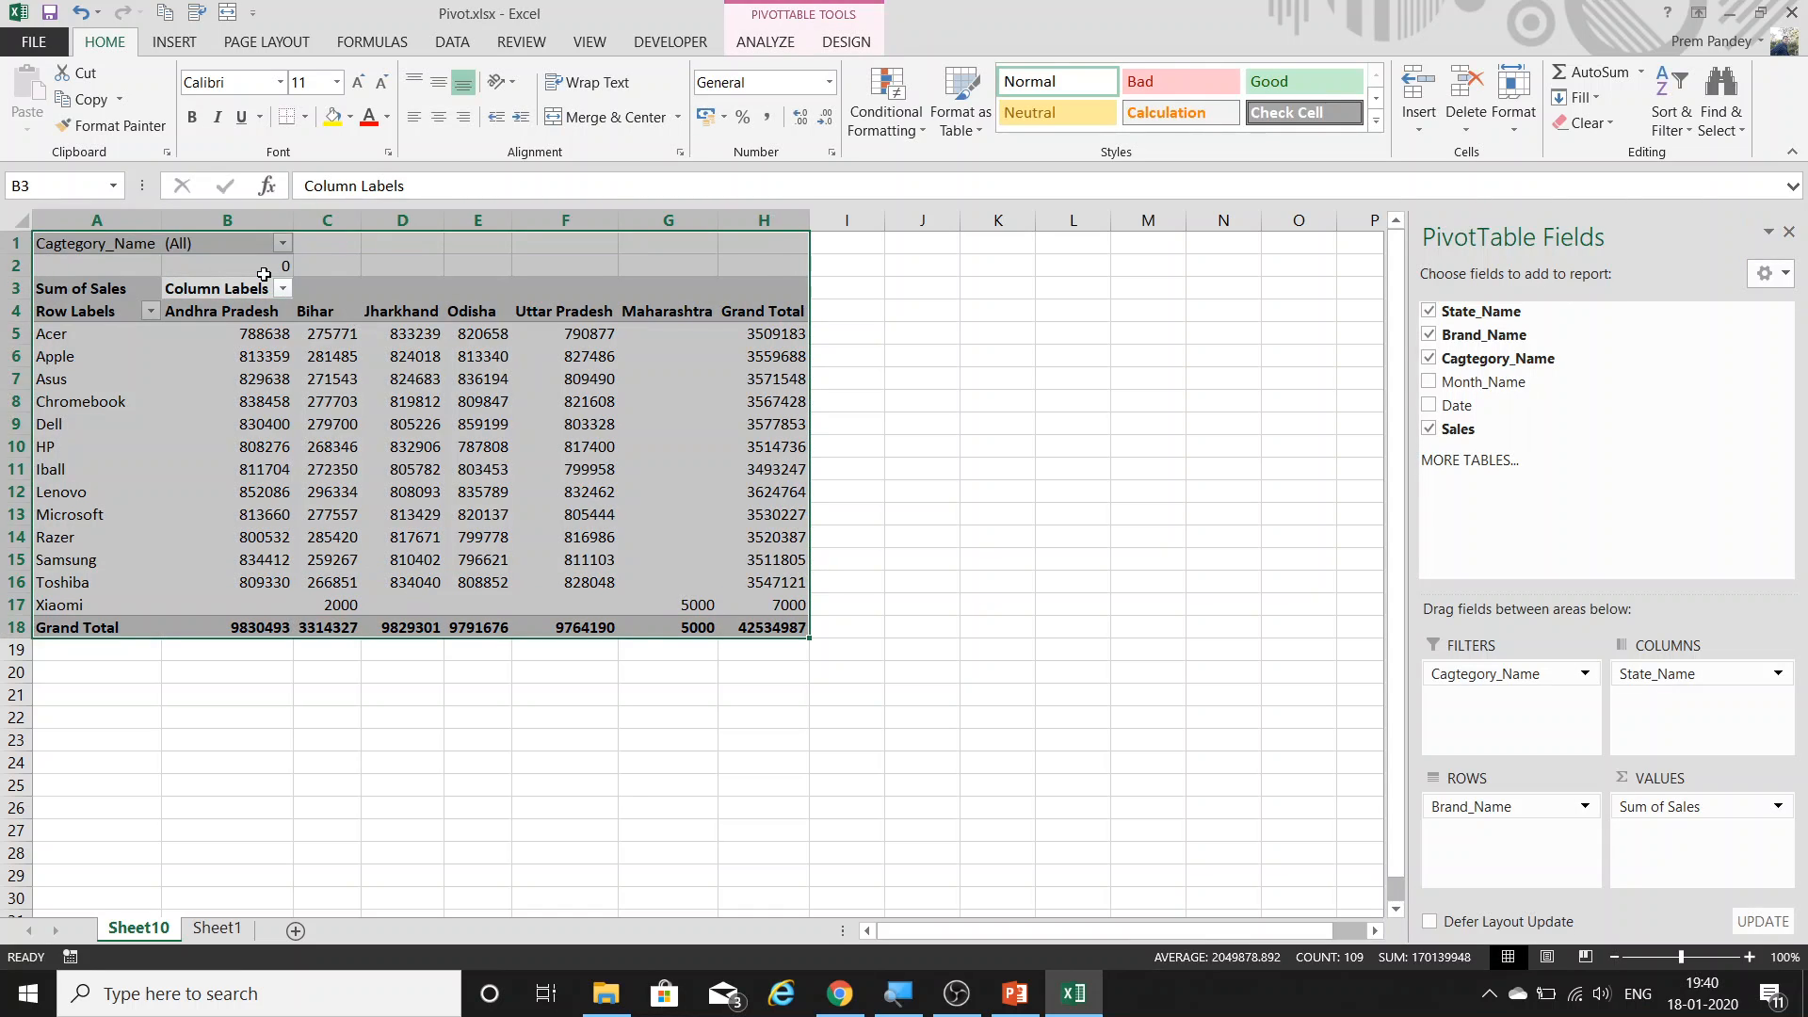
click(264, 274)
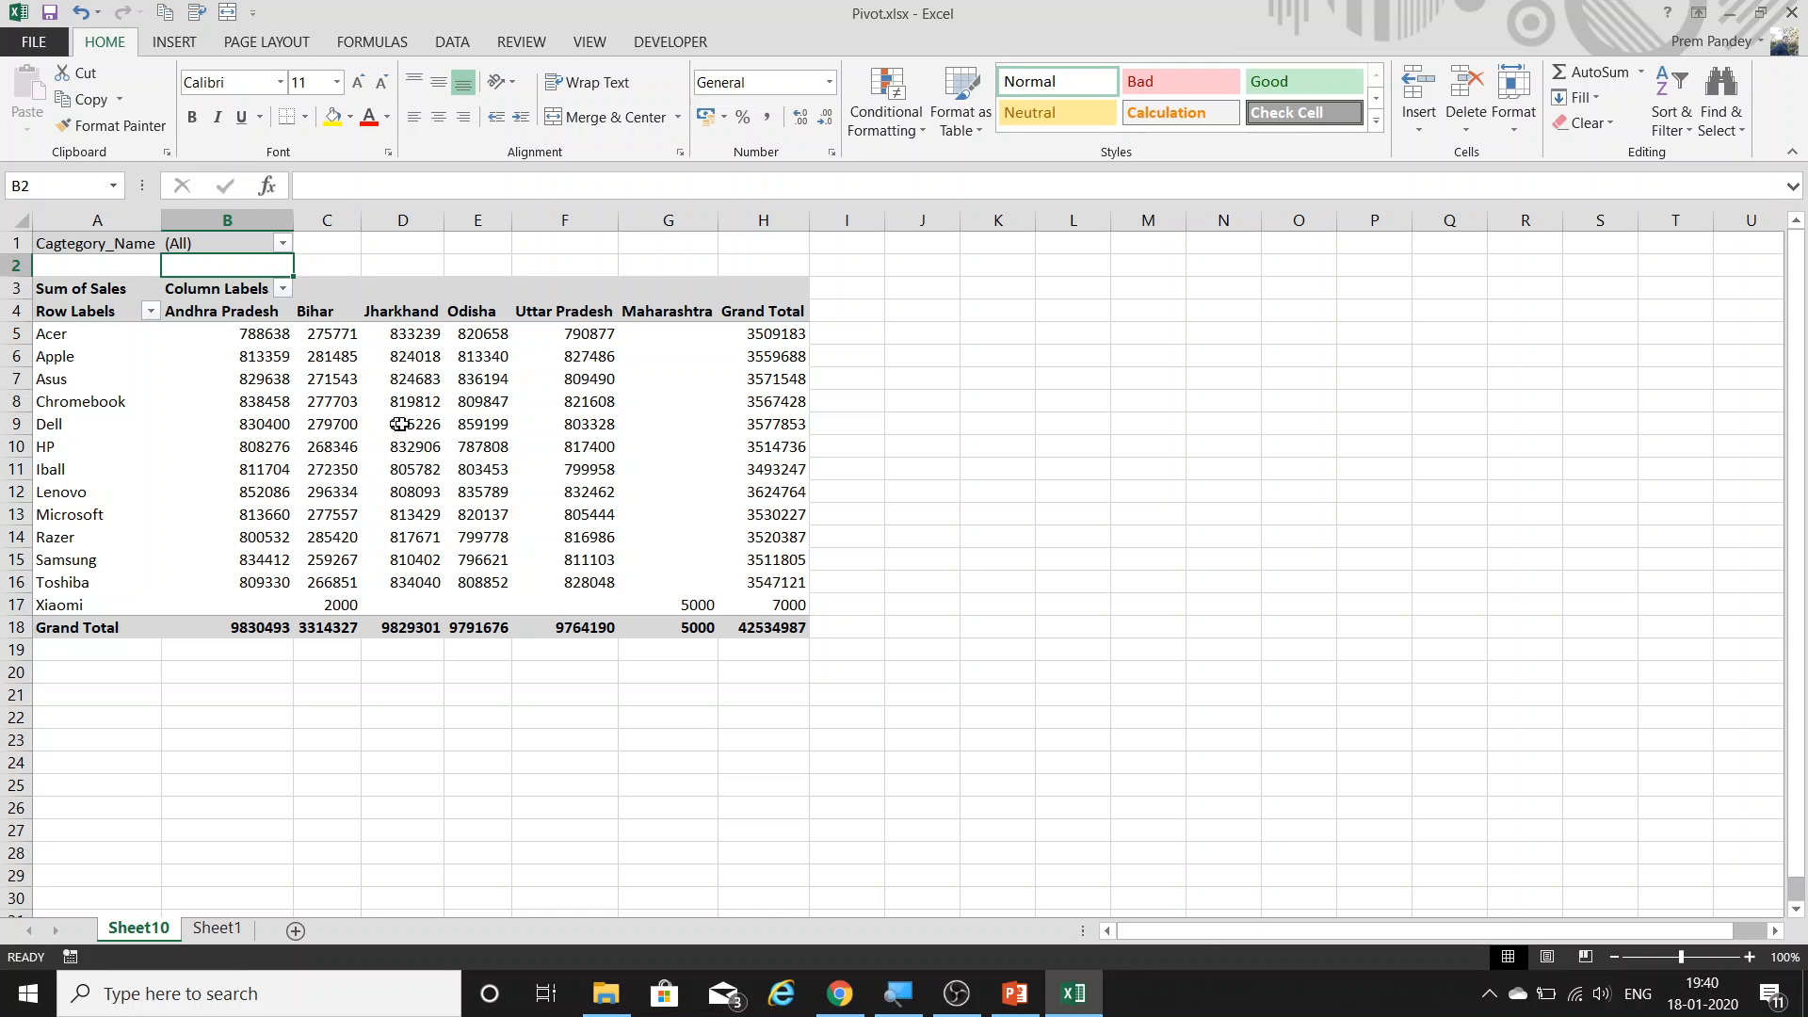
Compare selecting just the pivot table's main block with selecting the entire PivotTable including its category filter.
click(496, 399)
key(ctrl+a)
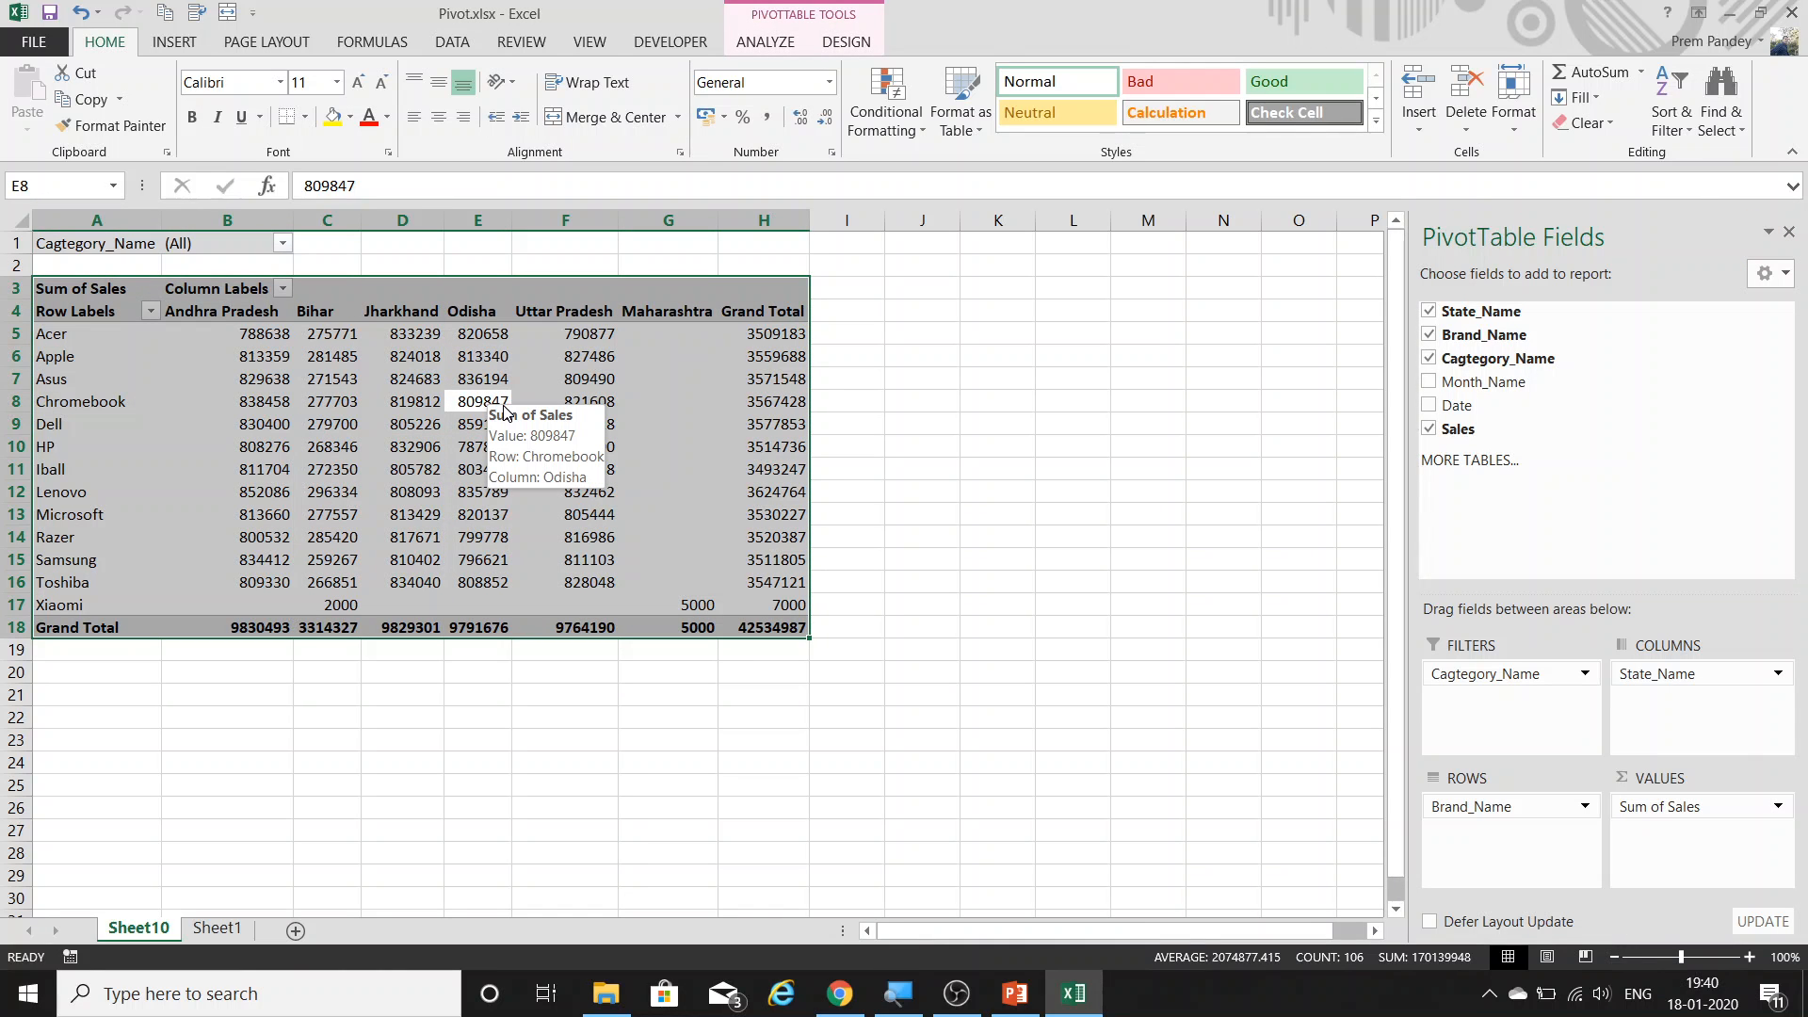
click(789, 47)
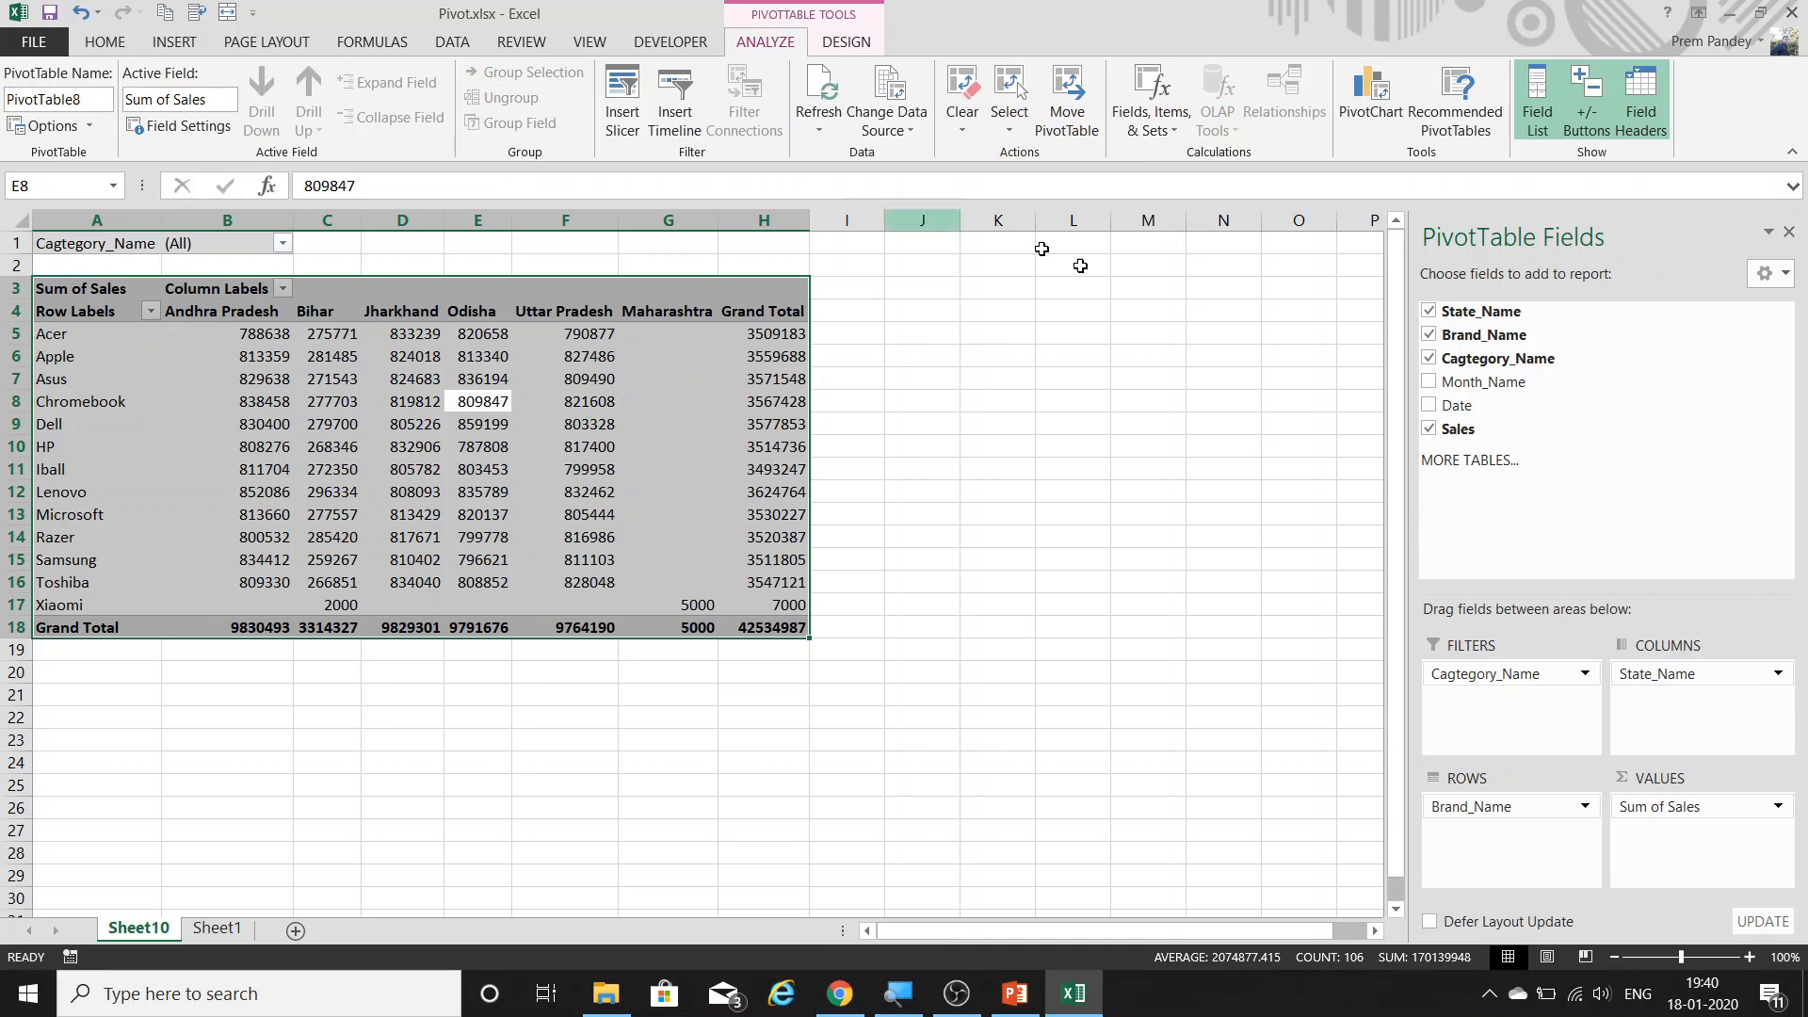
click(1007, 132)
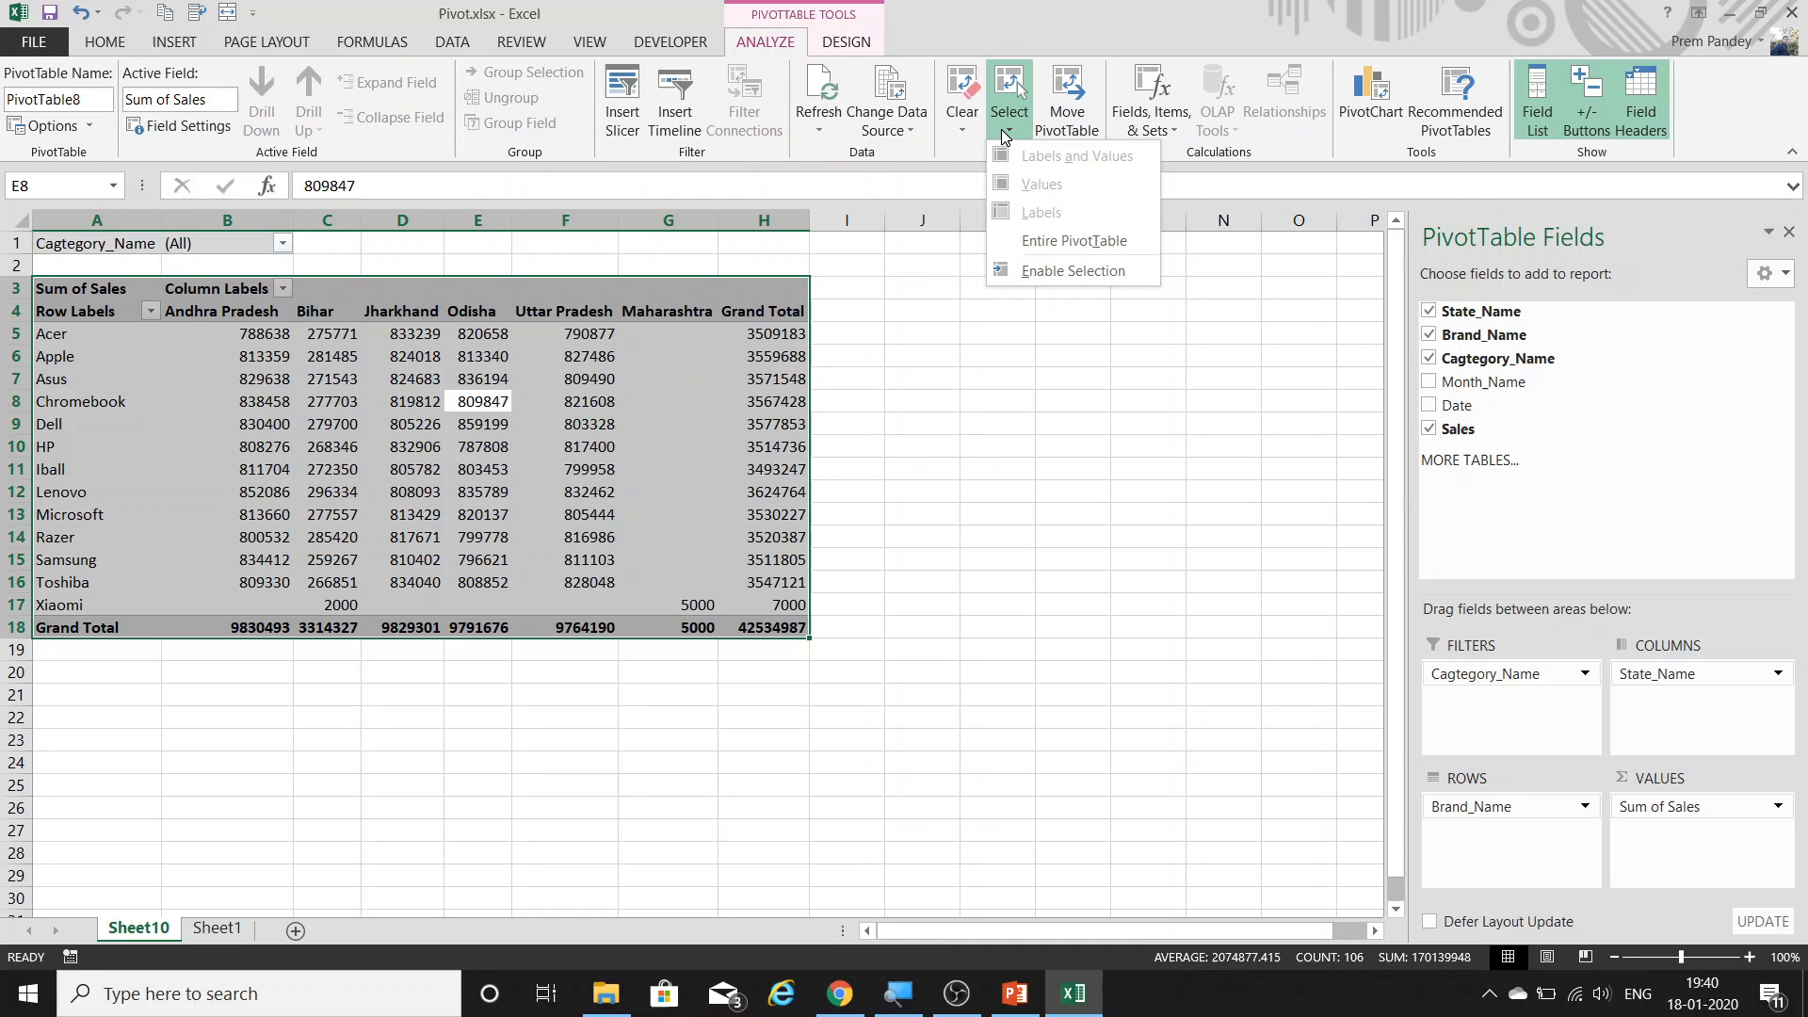
click(1099, 243)
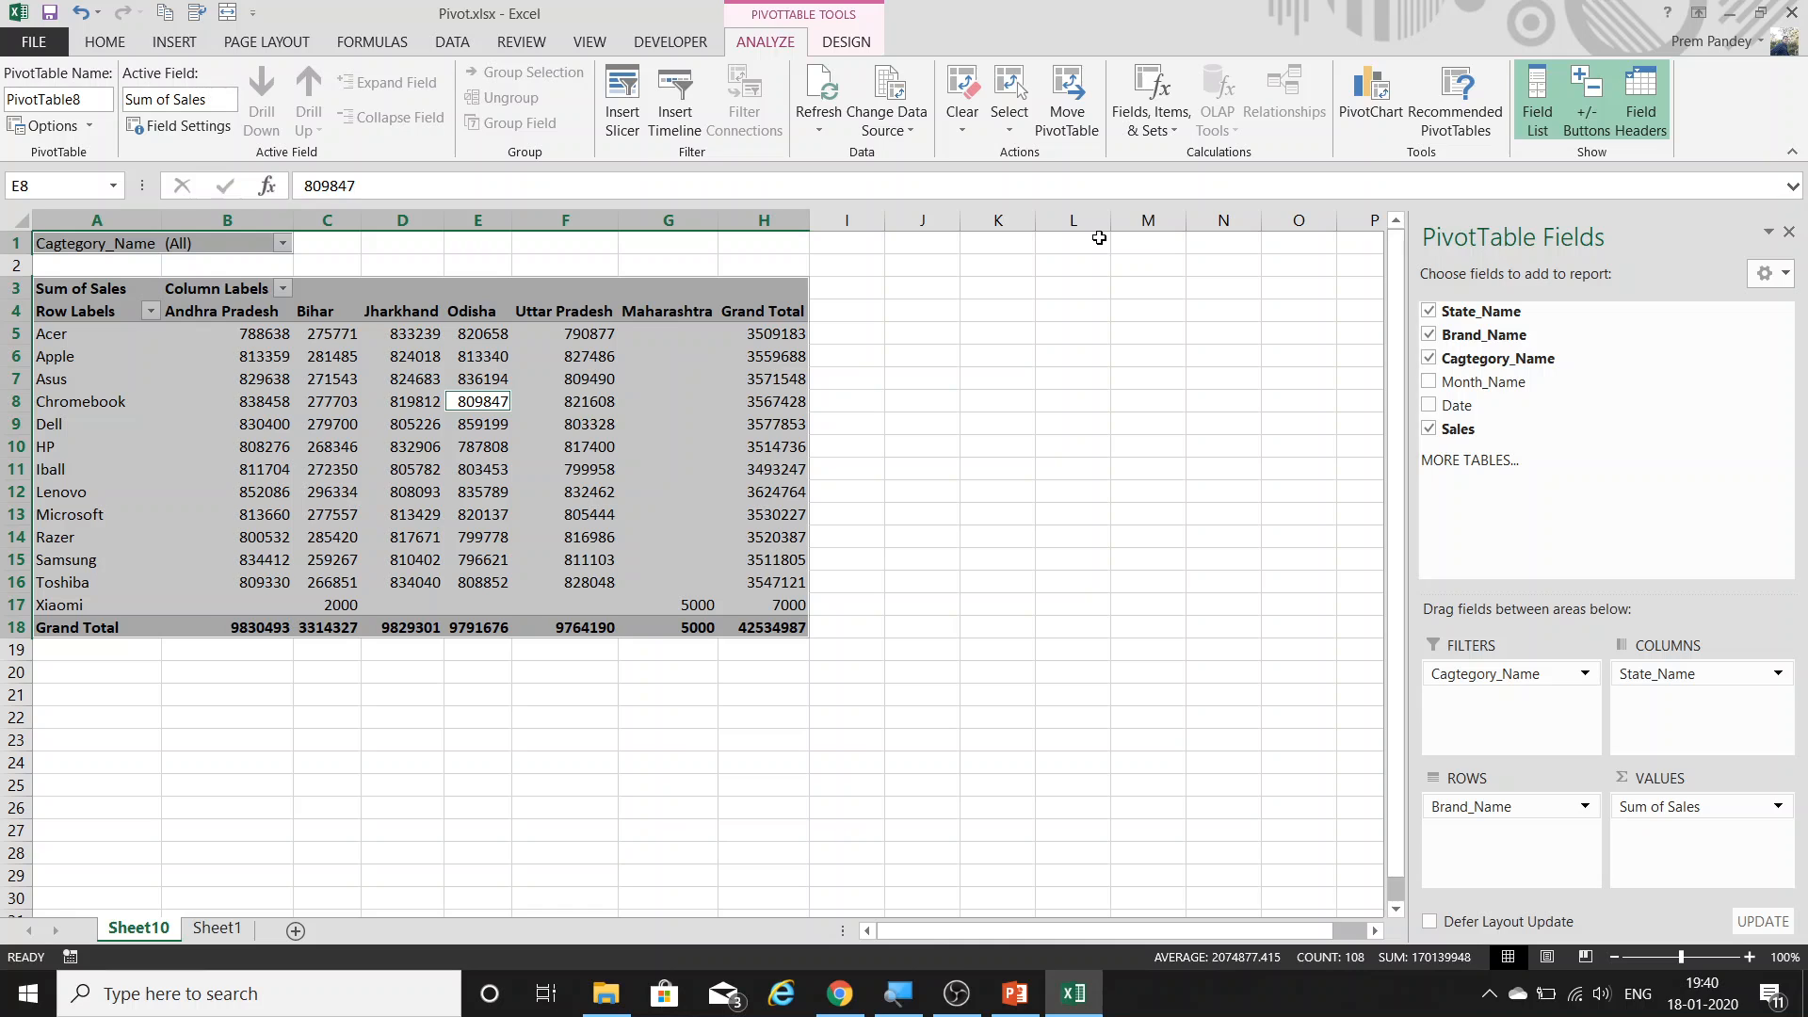
key(Right)
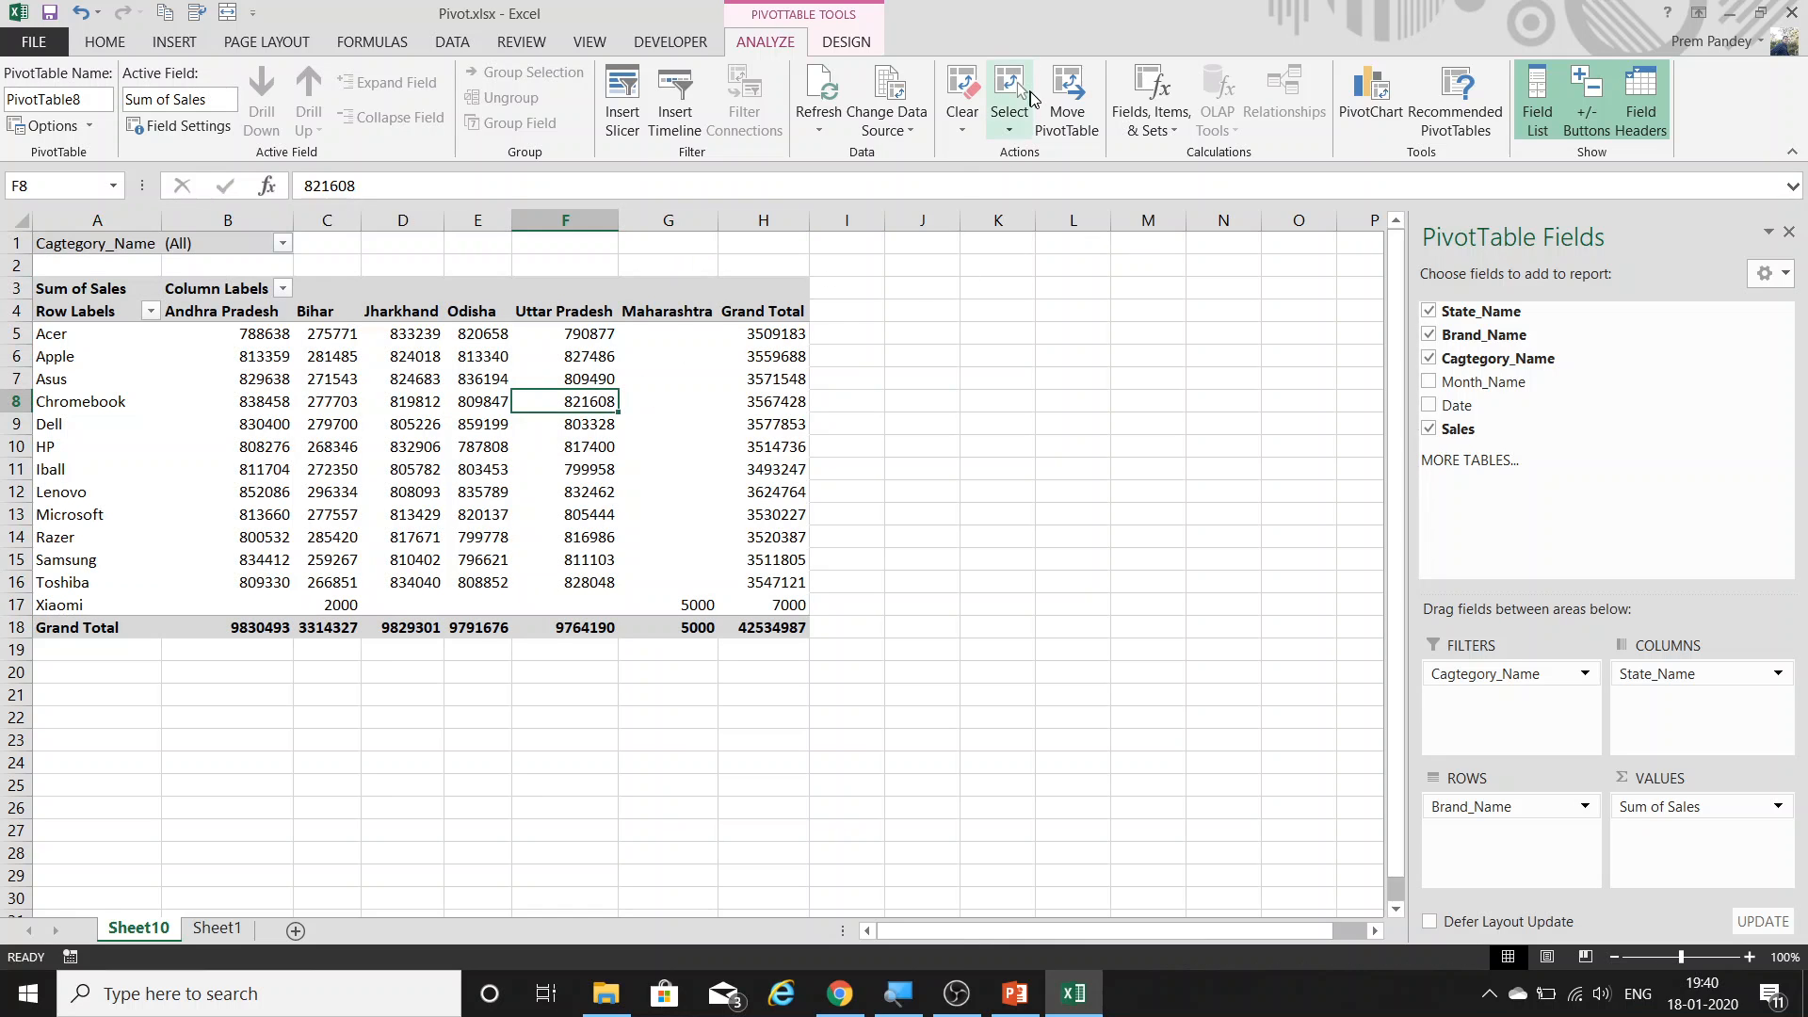
Copy the entire PivotTable with its category filter to cell L1 and undo the paste.
click(1011, 120)
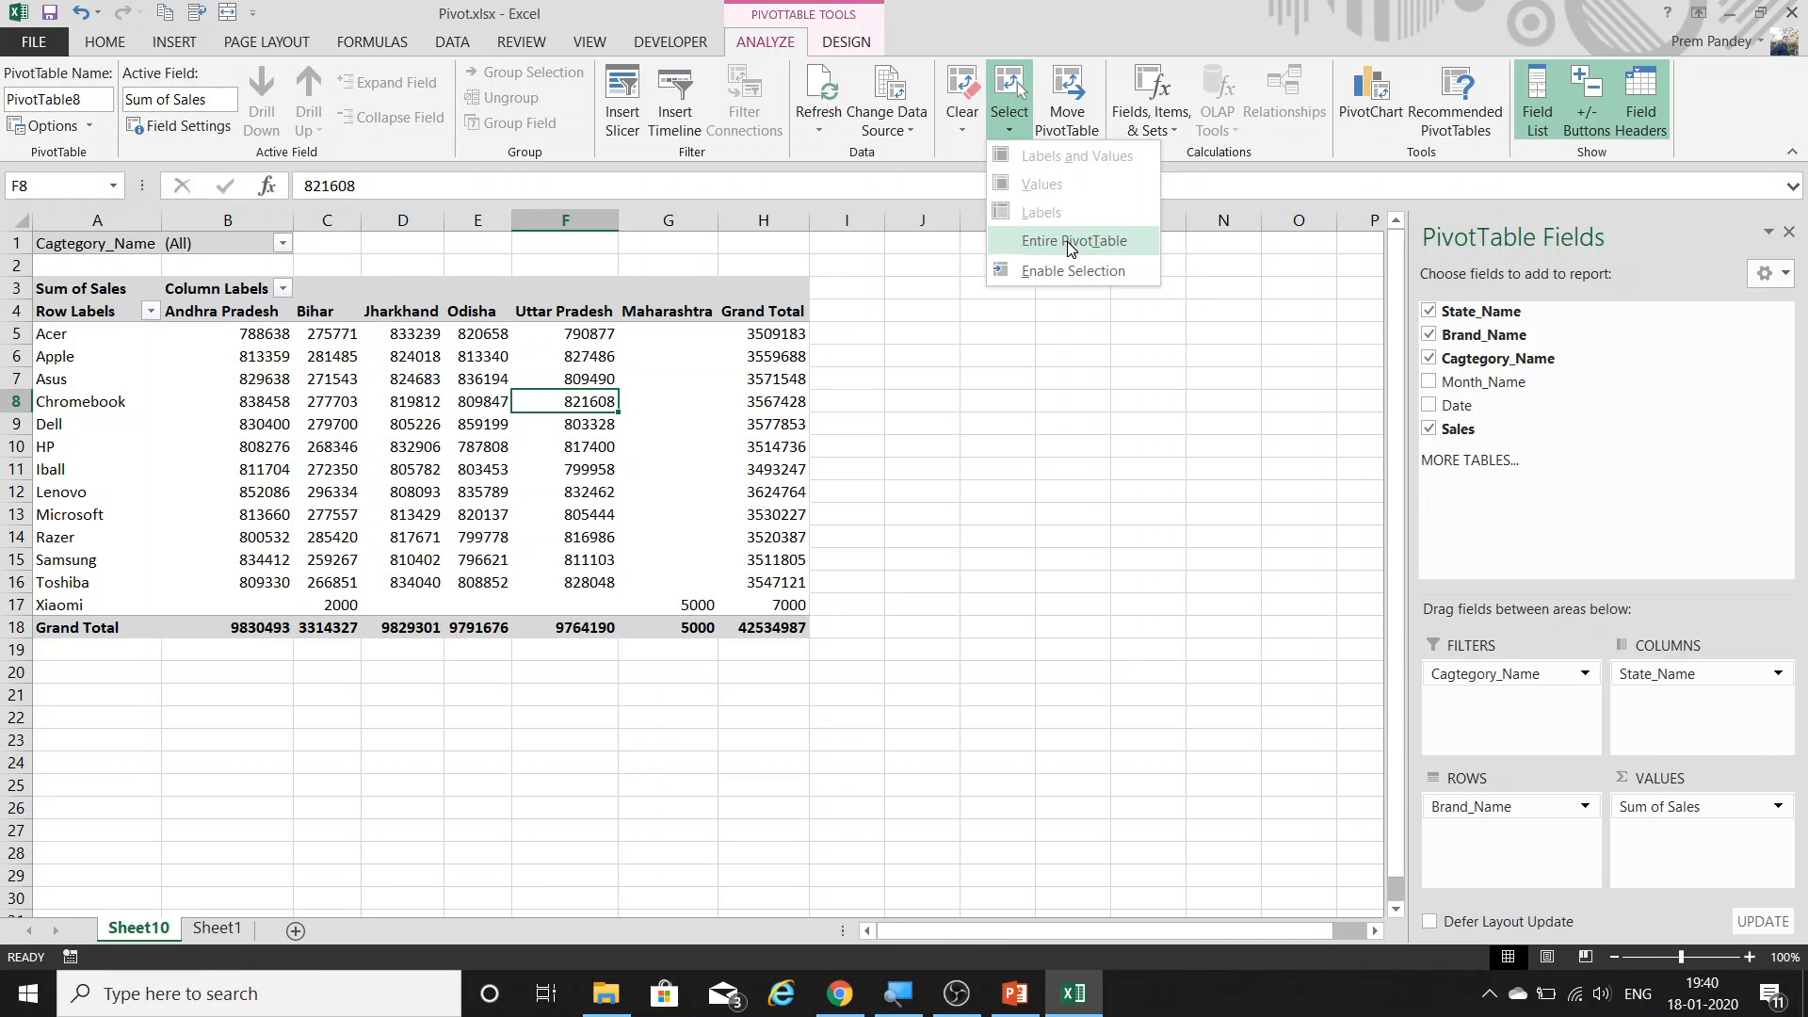
click(1071, 243)
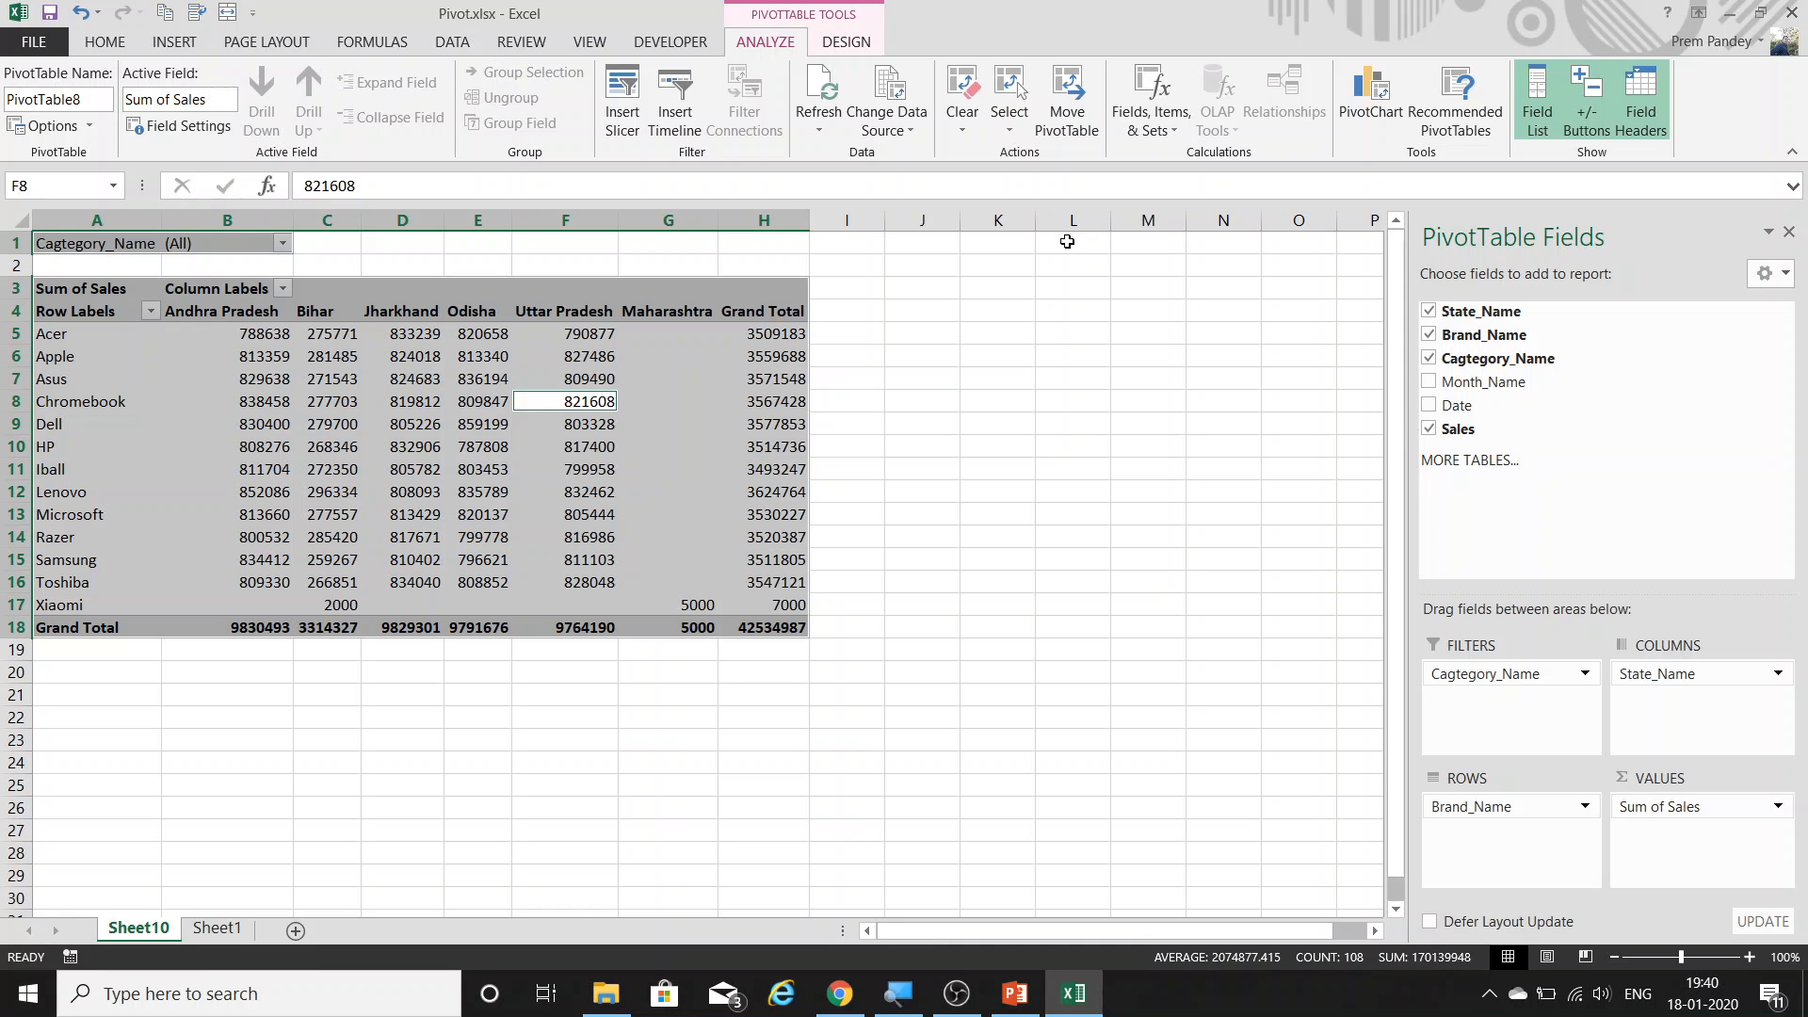
key(ctrl+c)
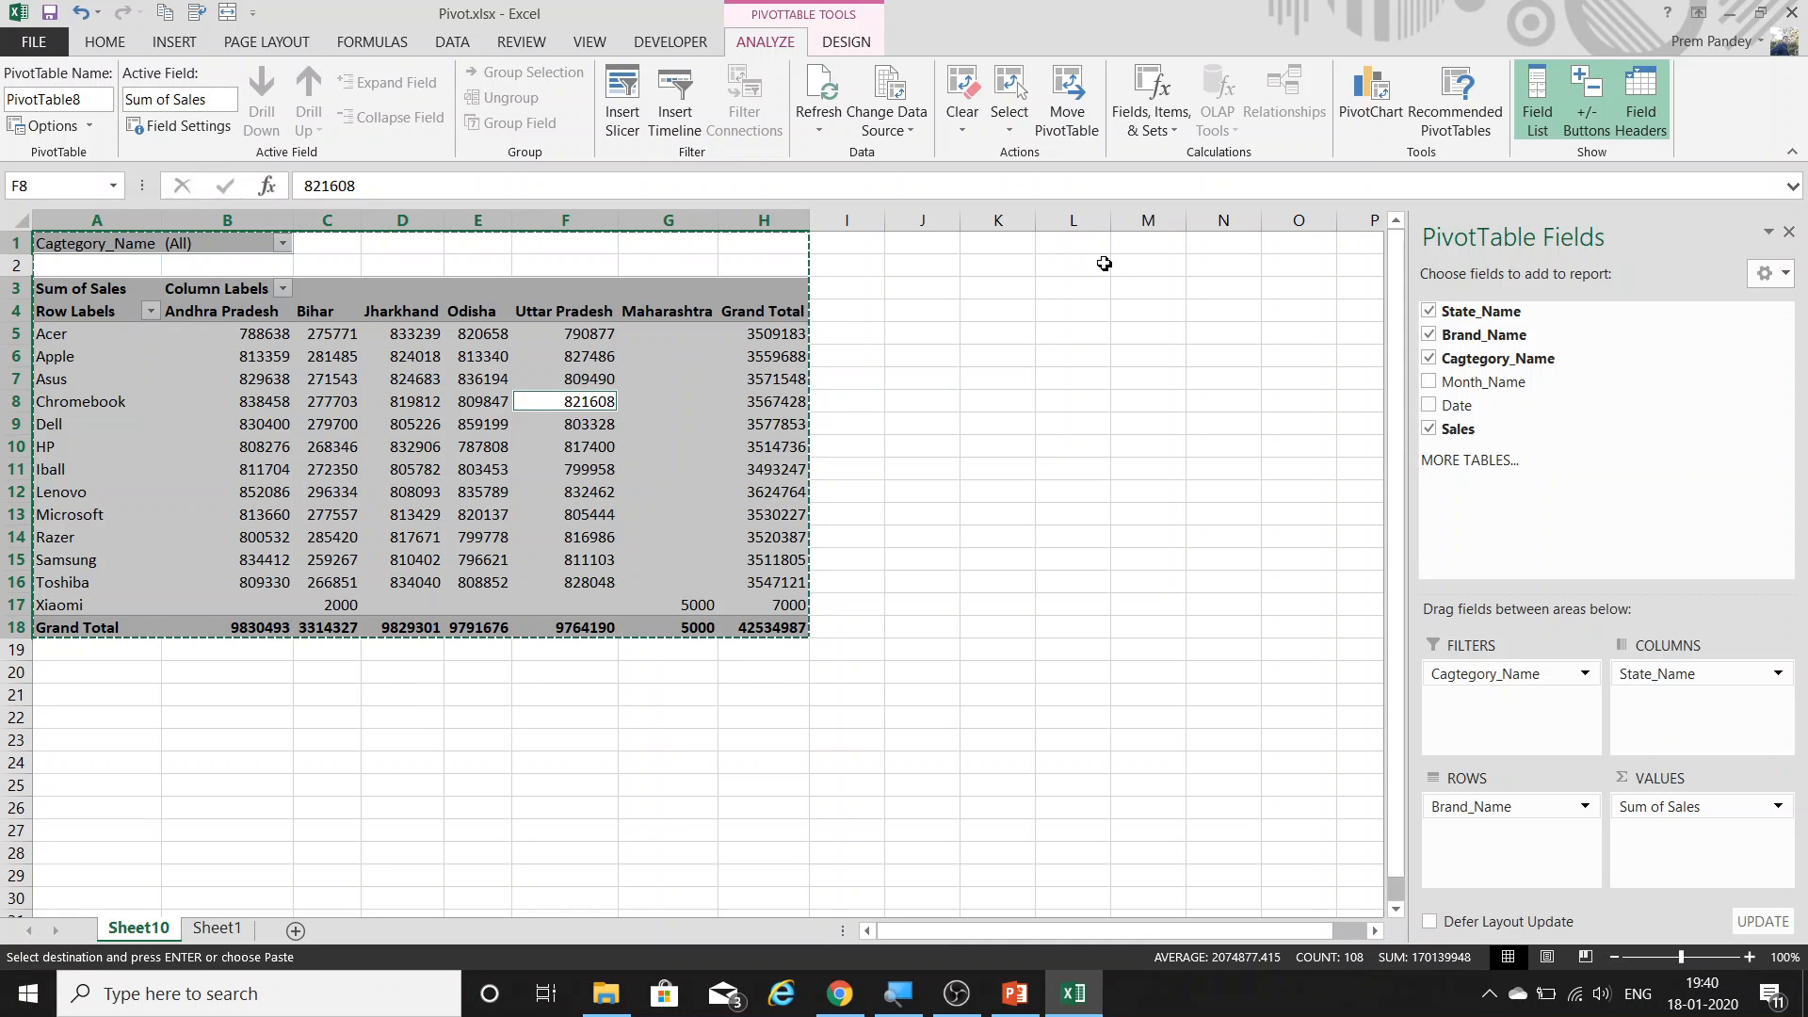
click(1099, 248)
key(ctrl+v)
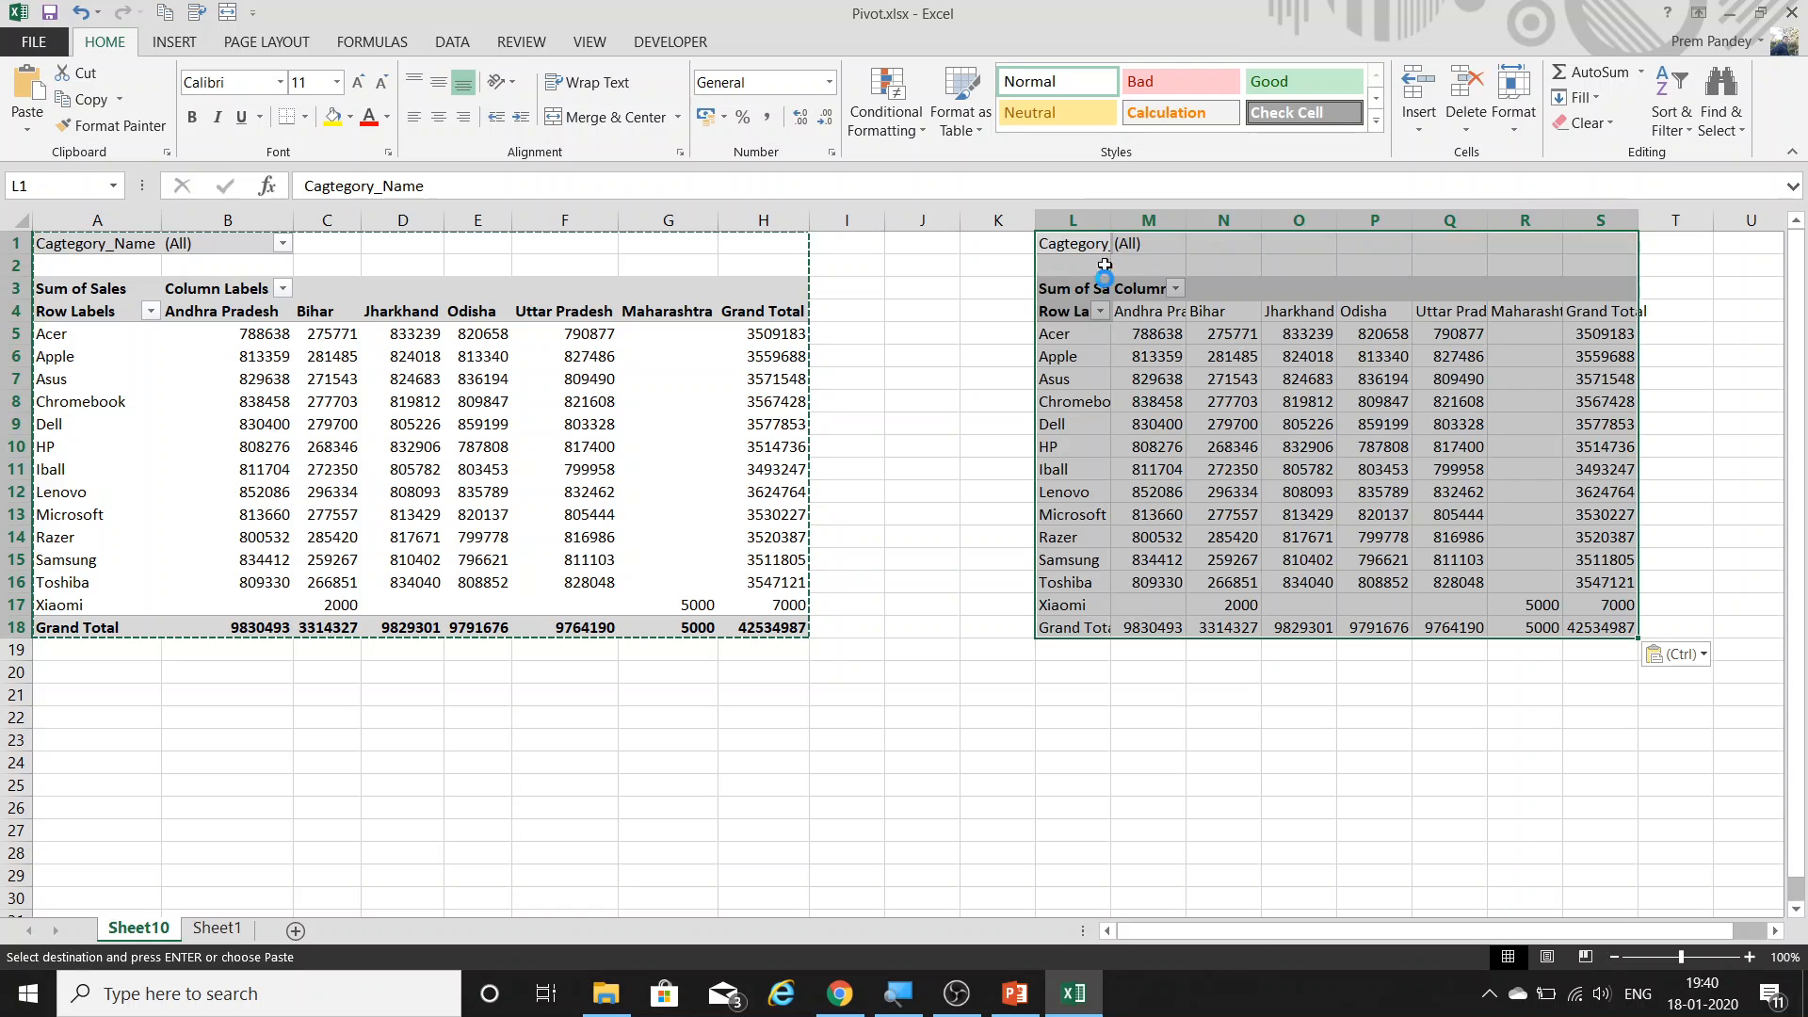
click(1223, 356)
key(ctrl+z)
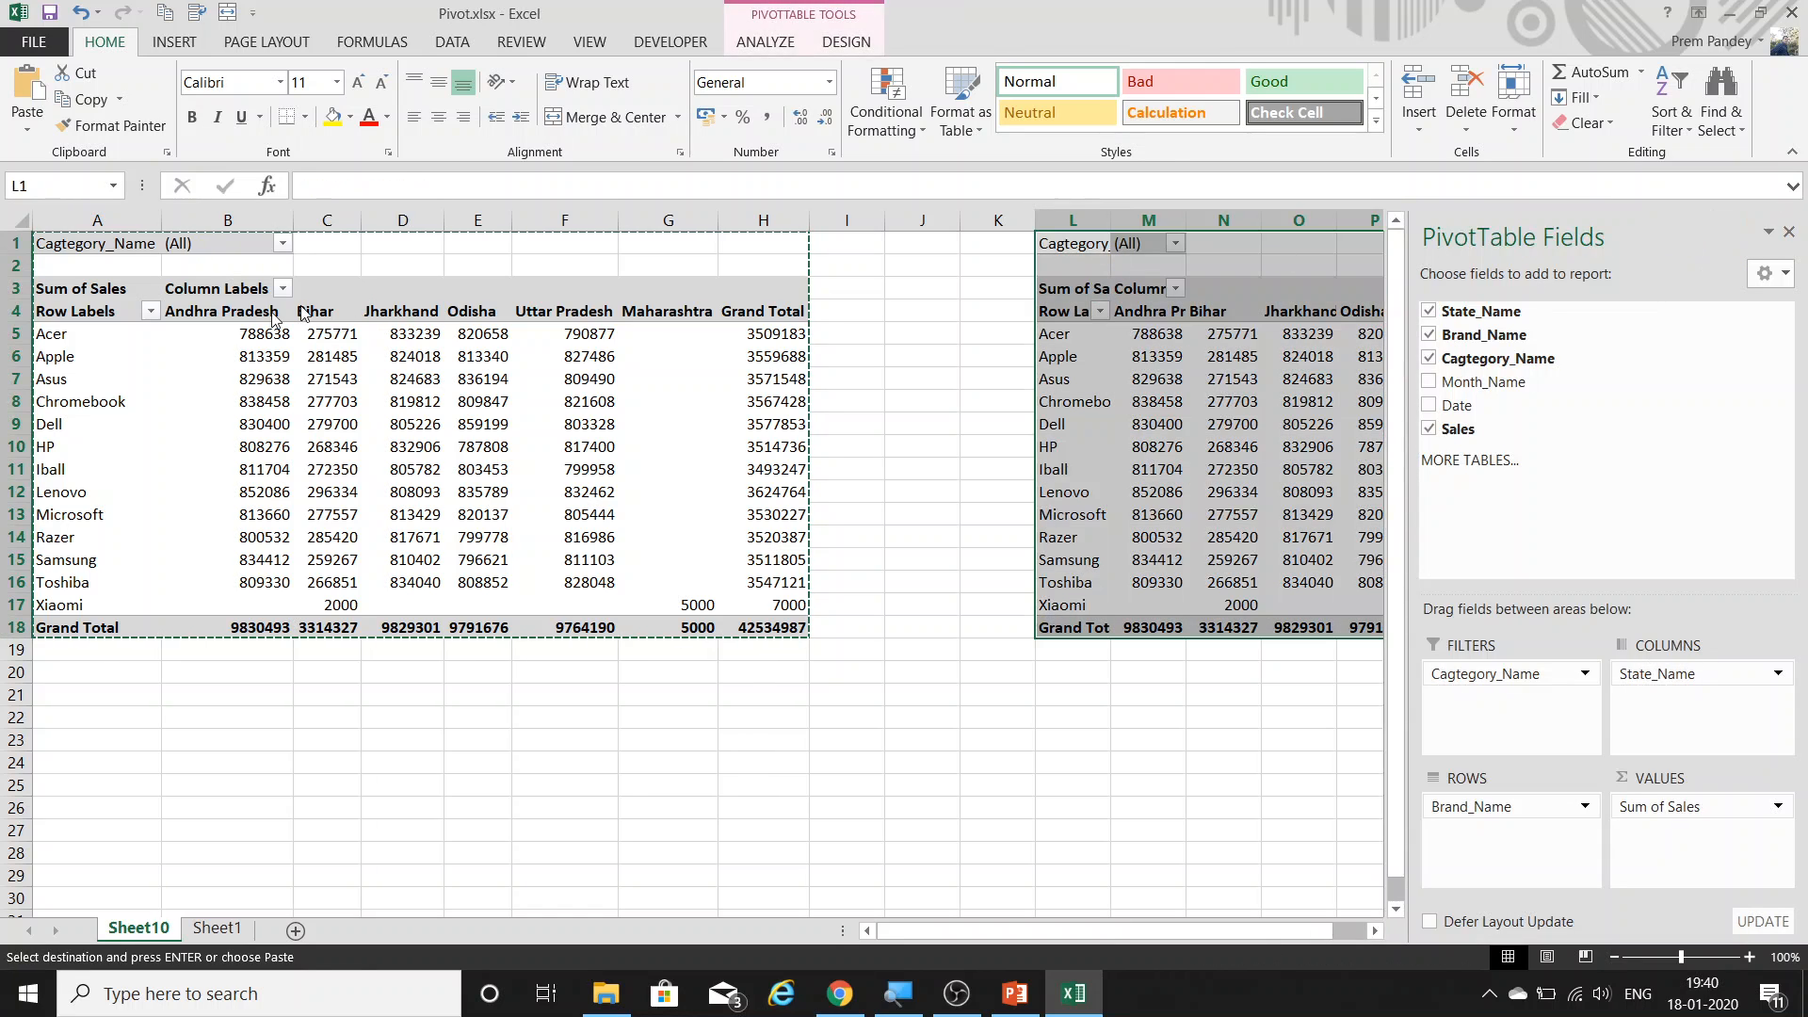
Copy only the pivot table's main block, without the category filter, and paste it at cell L3.
click(209, 418)
key(ctrl+a)
key(ctrl+c)
click(1045, 283)
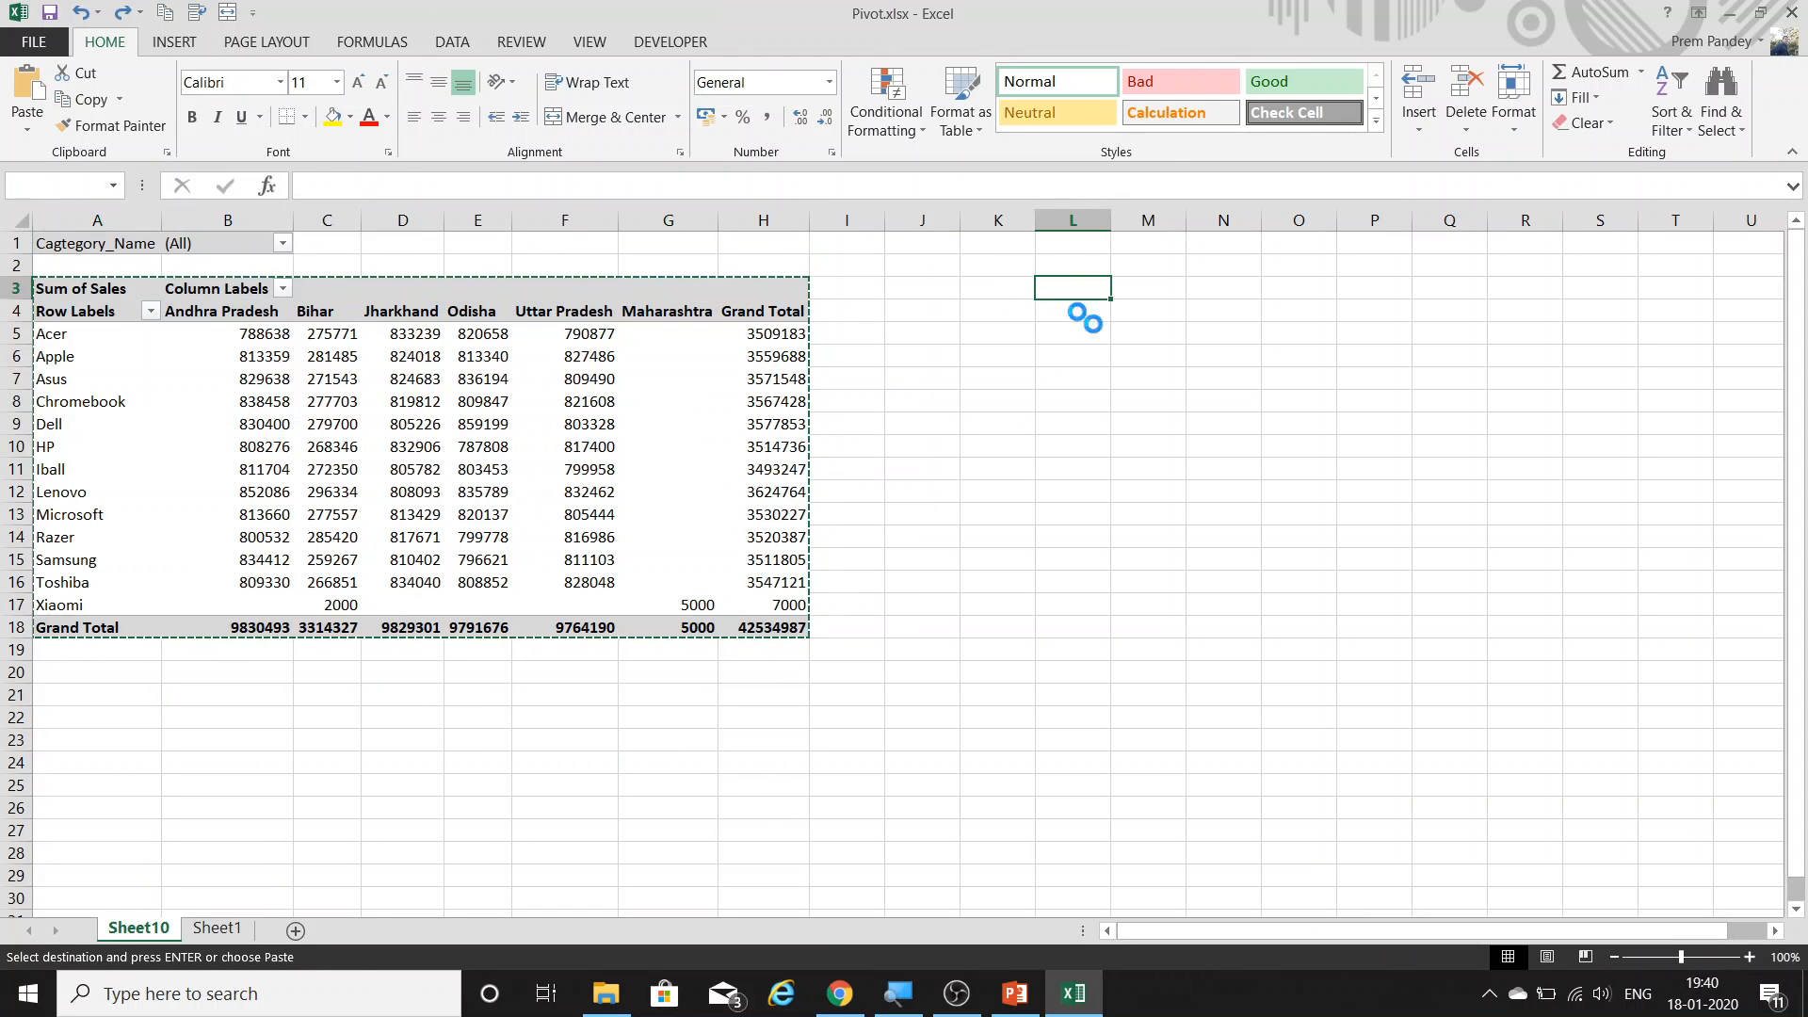
key(ctrl+v)
click(1153, 314)
Delete the pasted copy's contents from column L onward.
drag(1104, 294, 1597, 623)
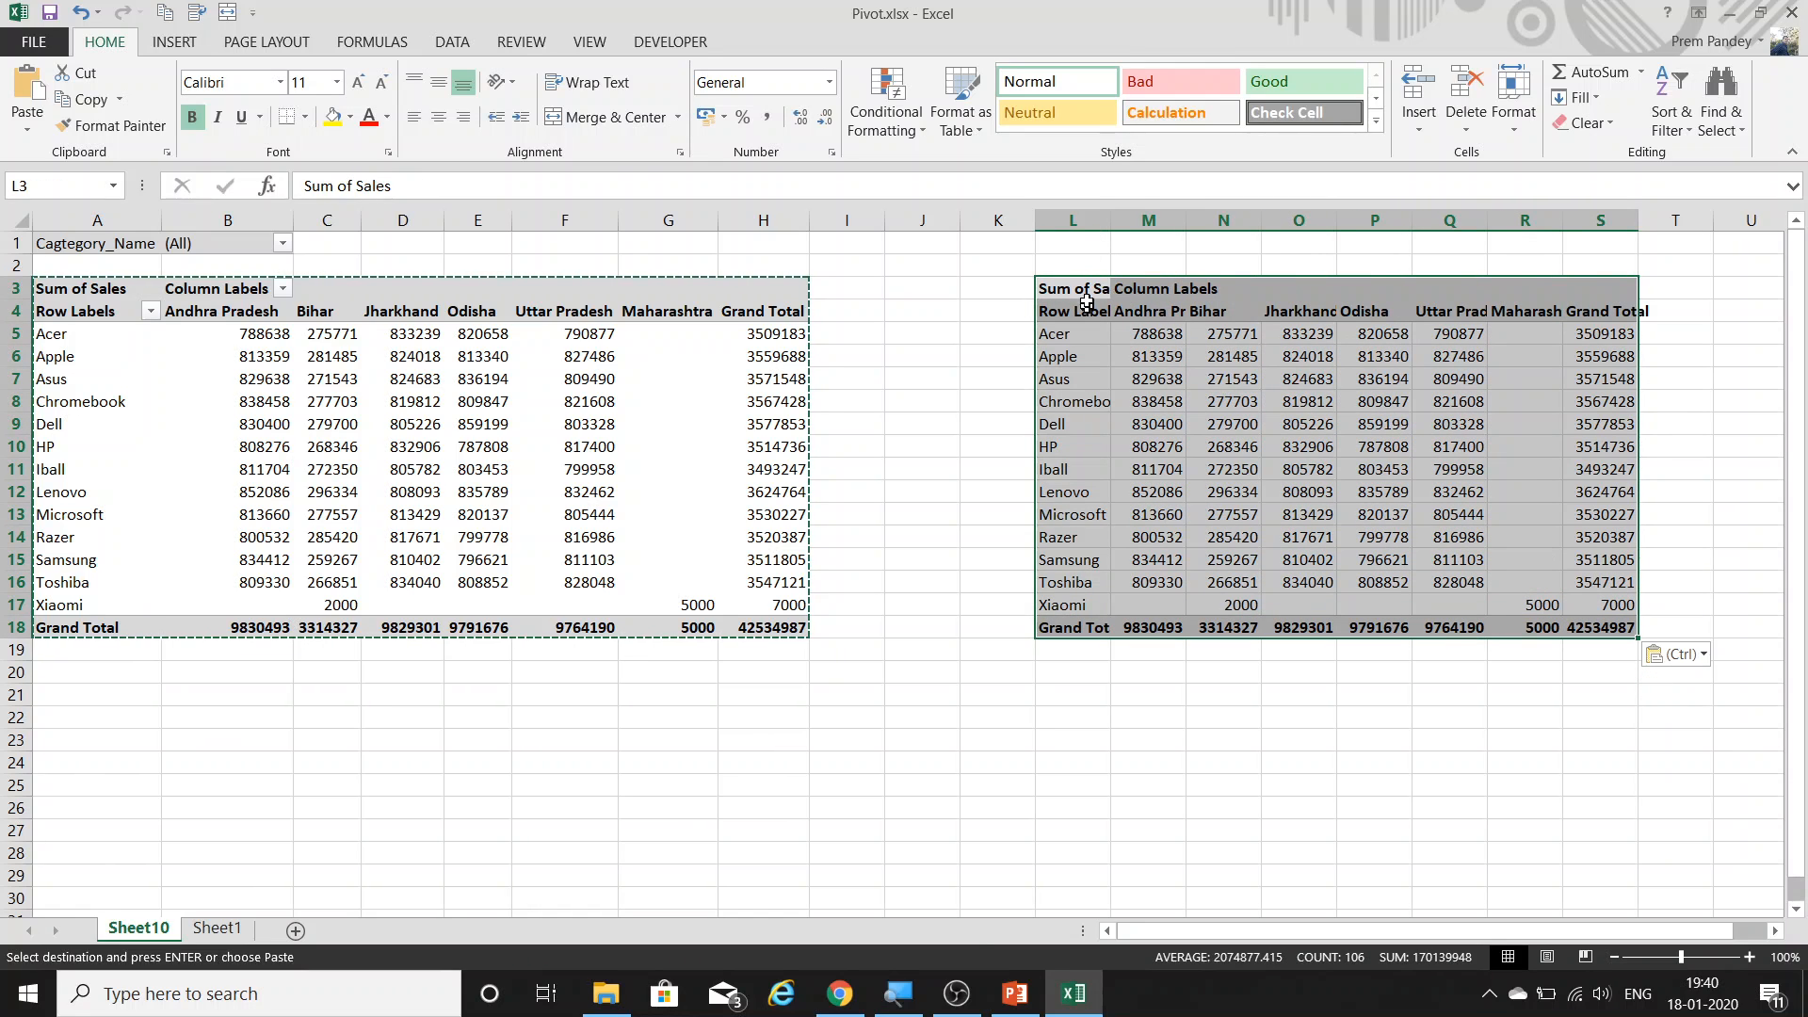
drag(1070, 220, 1715, 279)
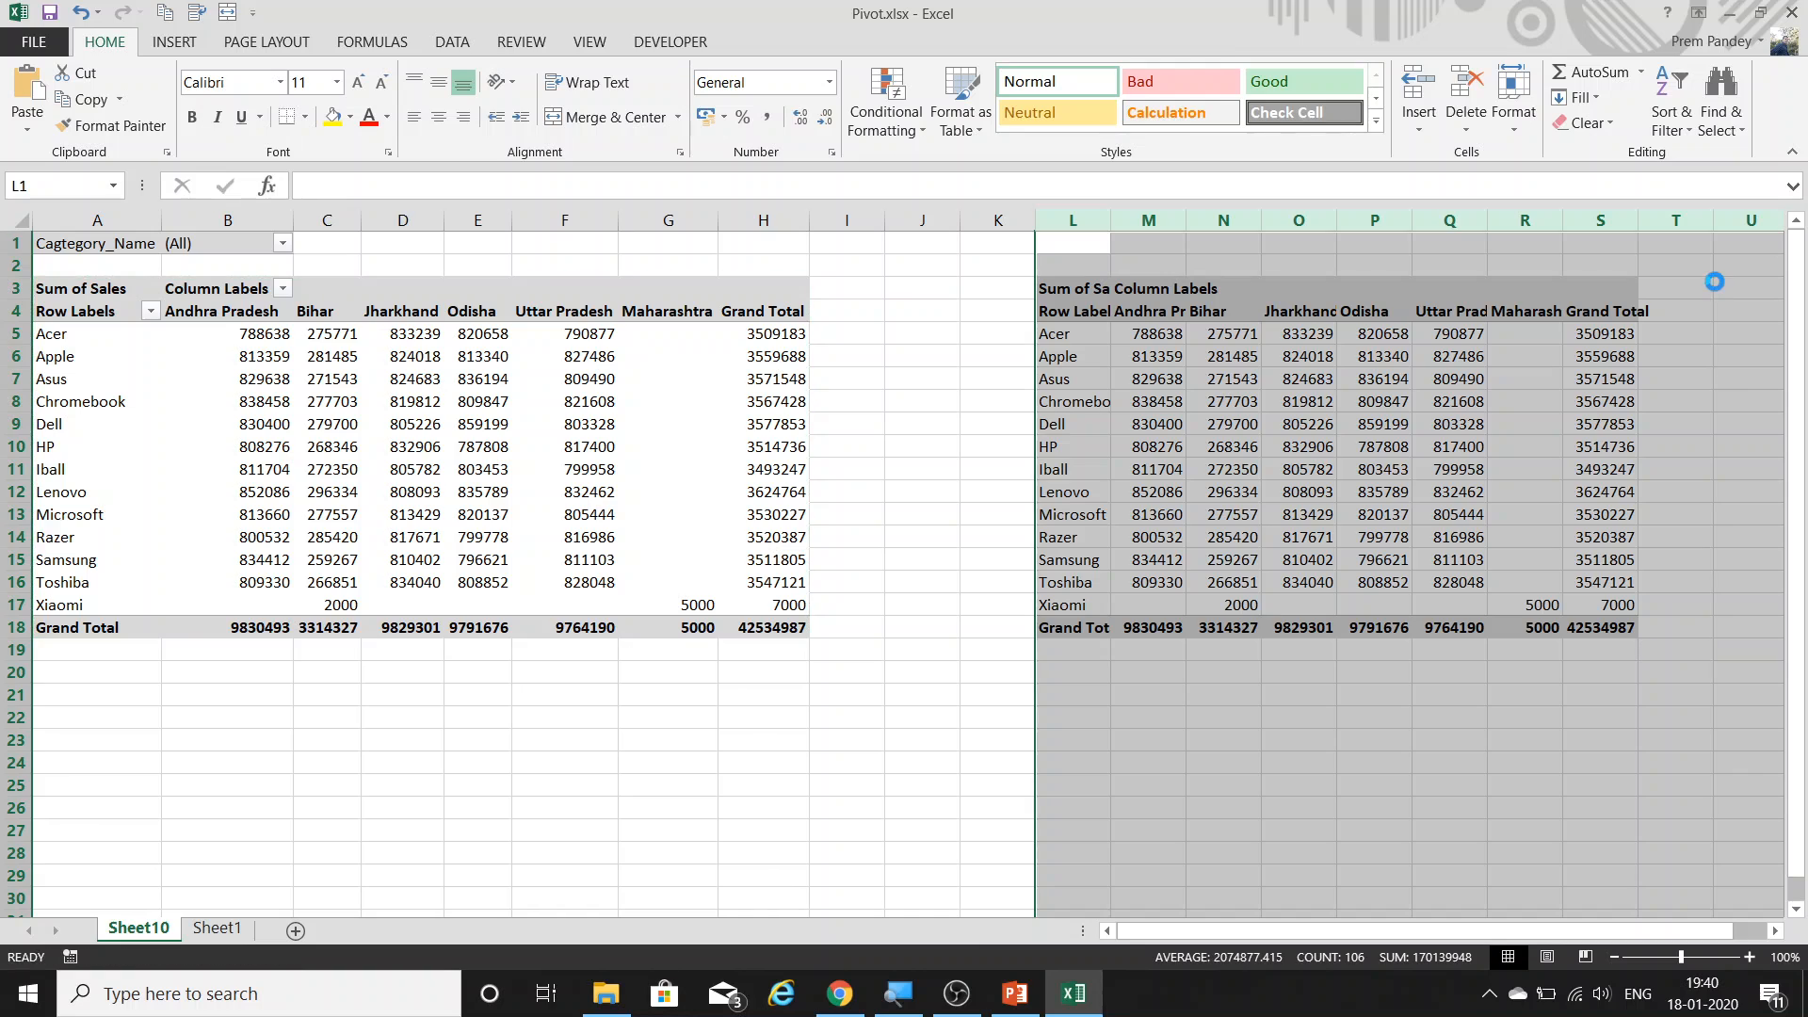
key(Delete)
Move the PivotTable to cell J12 on the existing worksheet and undo the move.
click(339, 336)
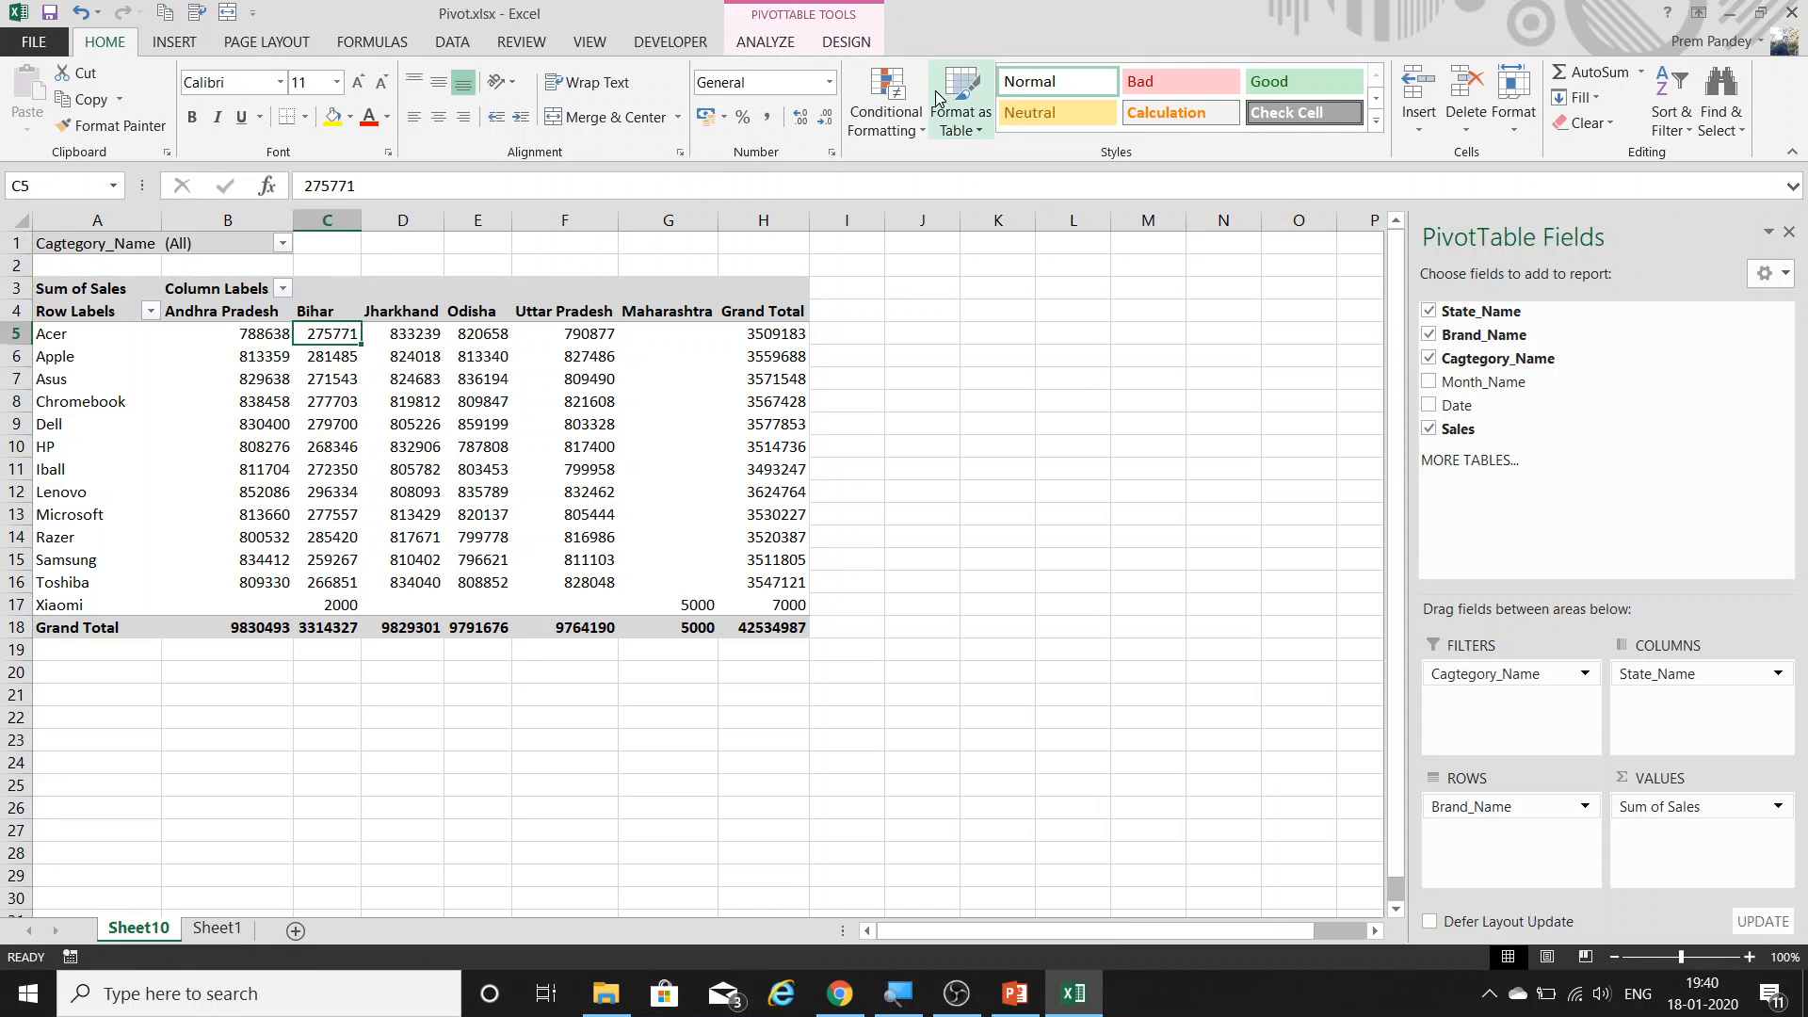
click(764, 42)
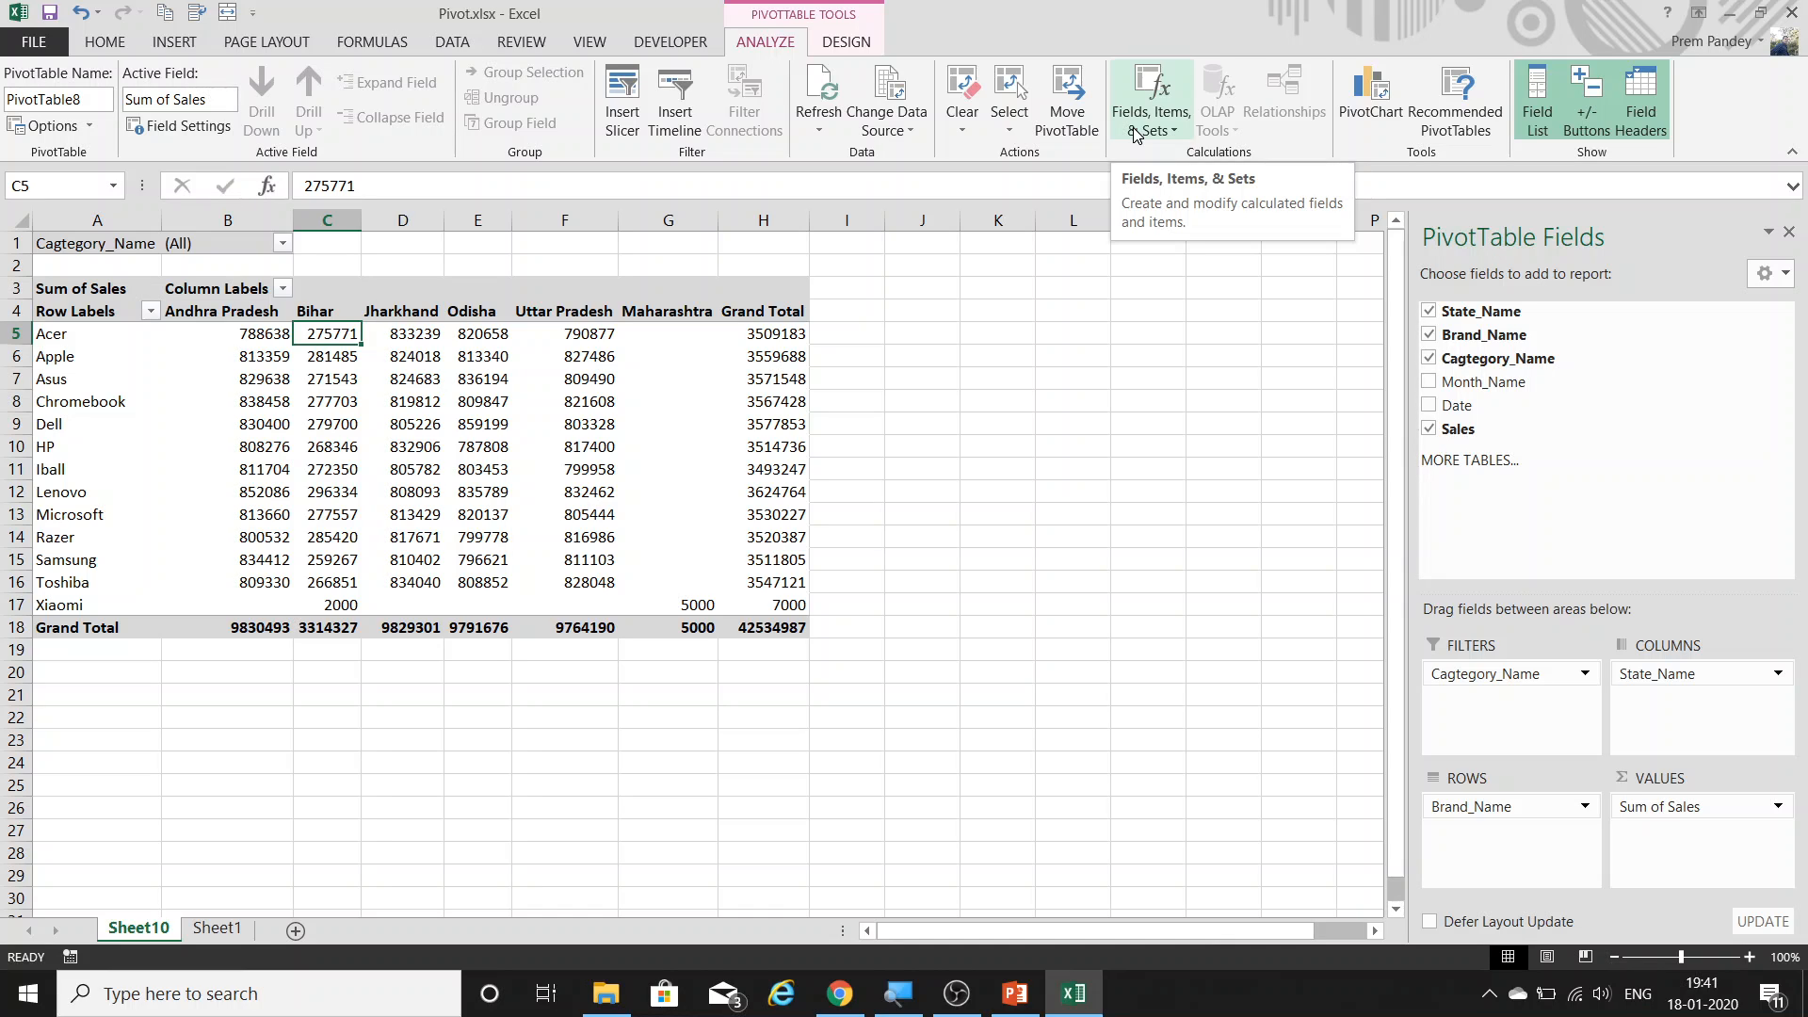
click(1067, 99)
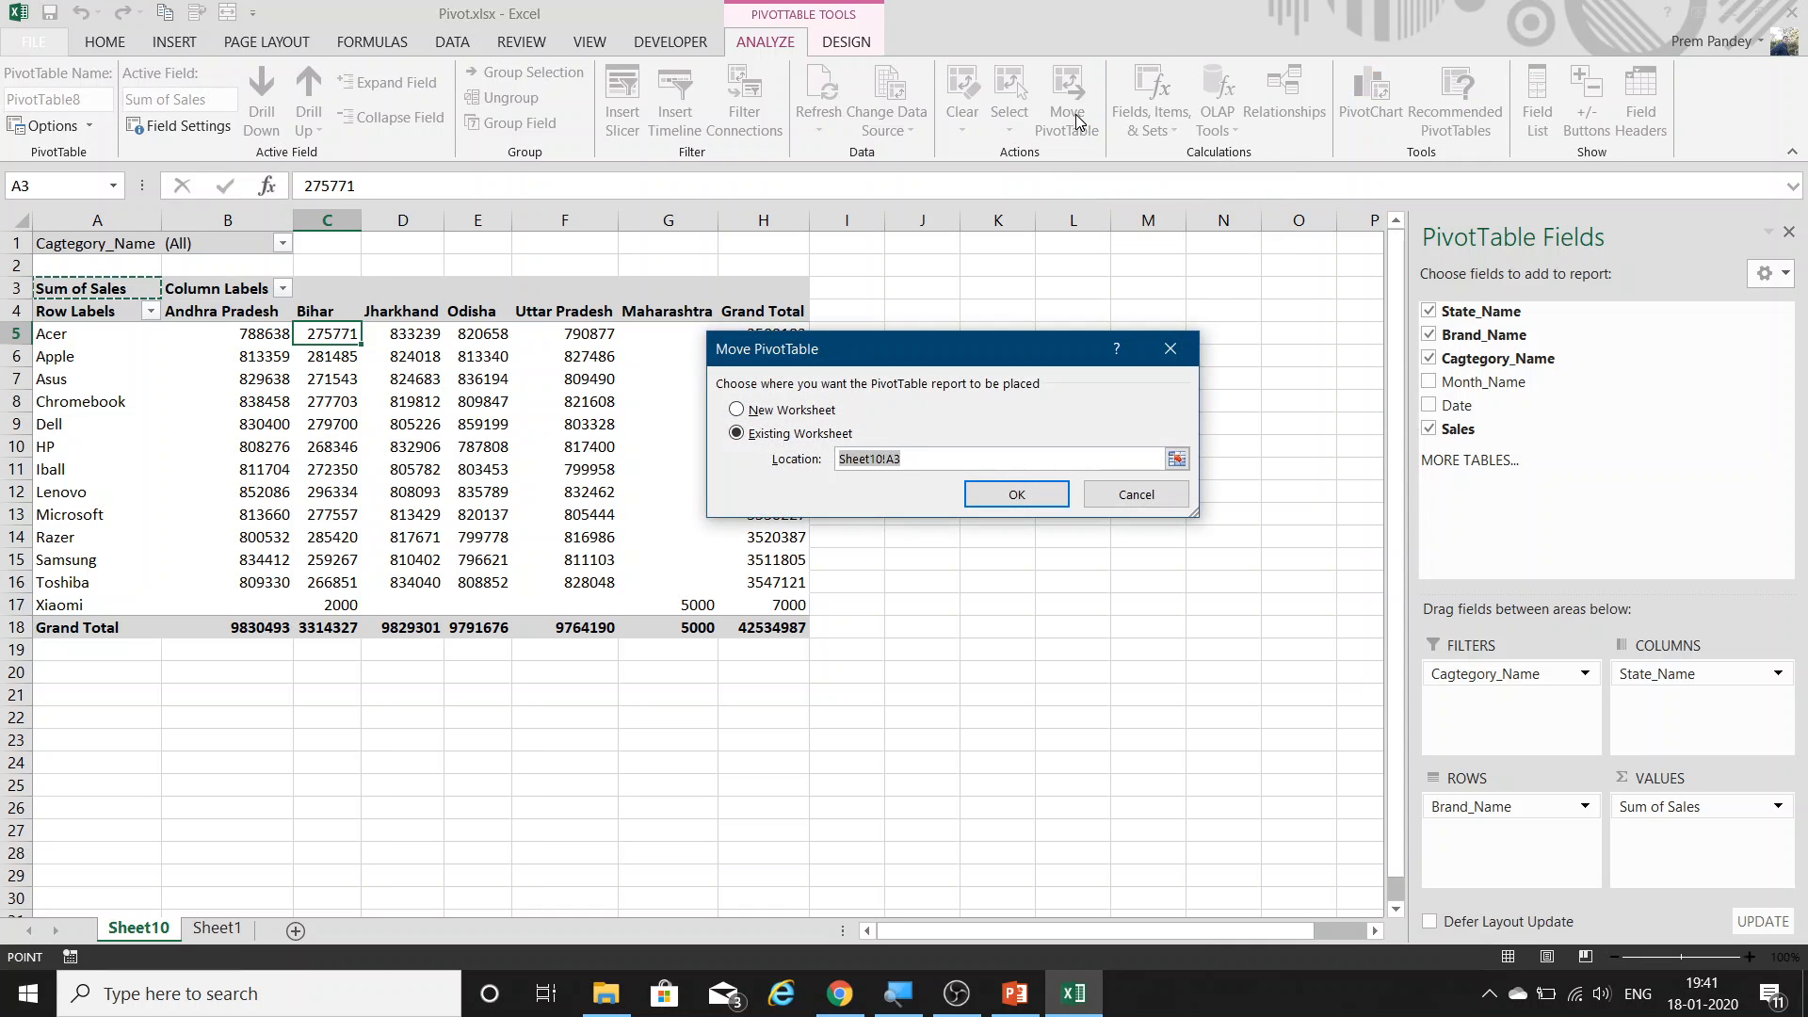
drag(904, 358, 1025, 305)
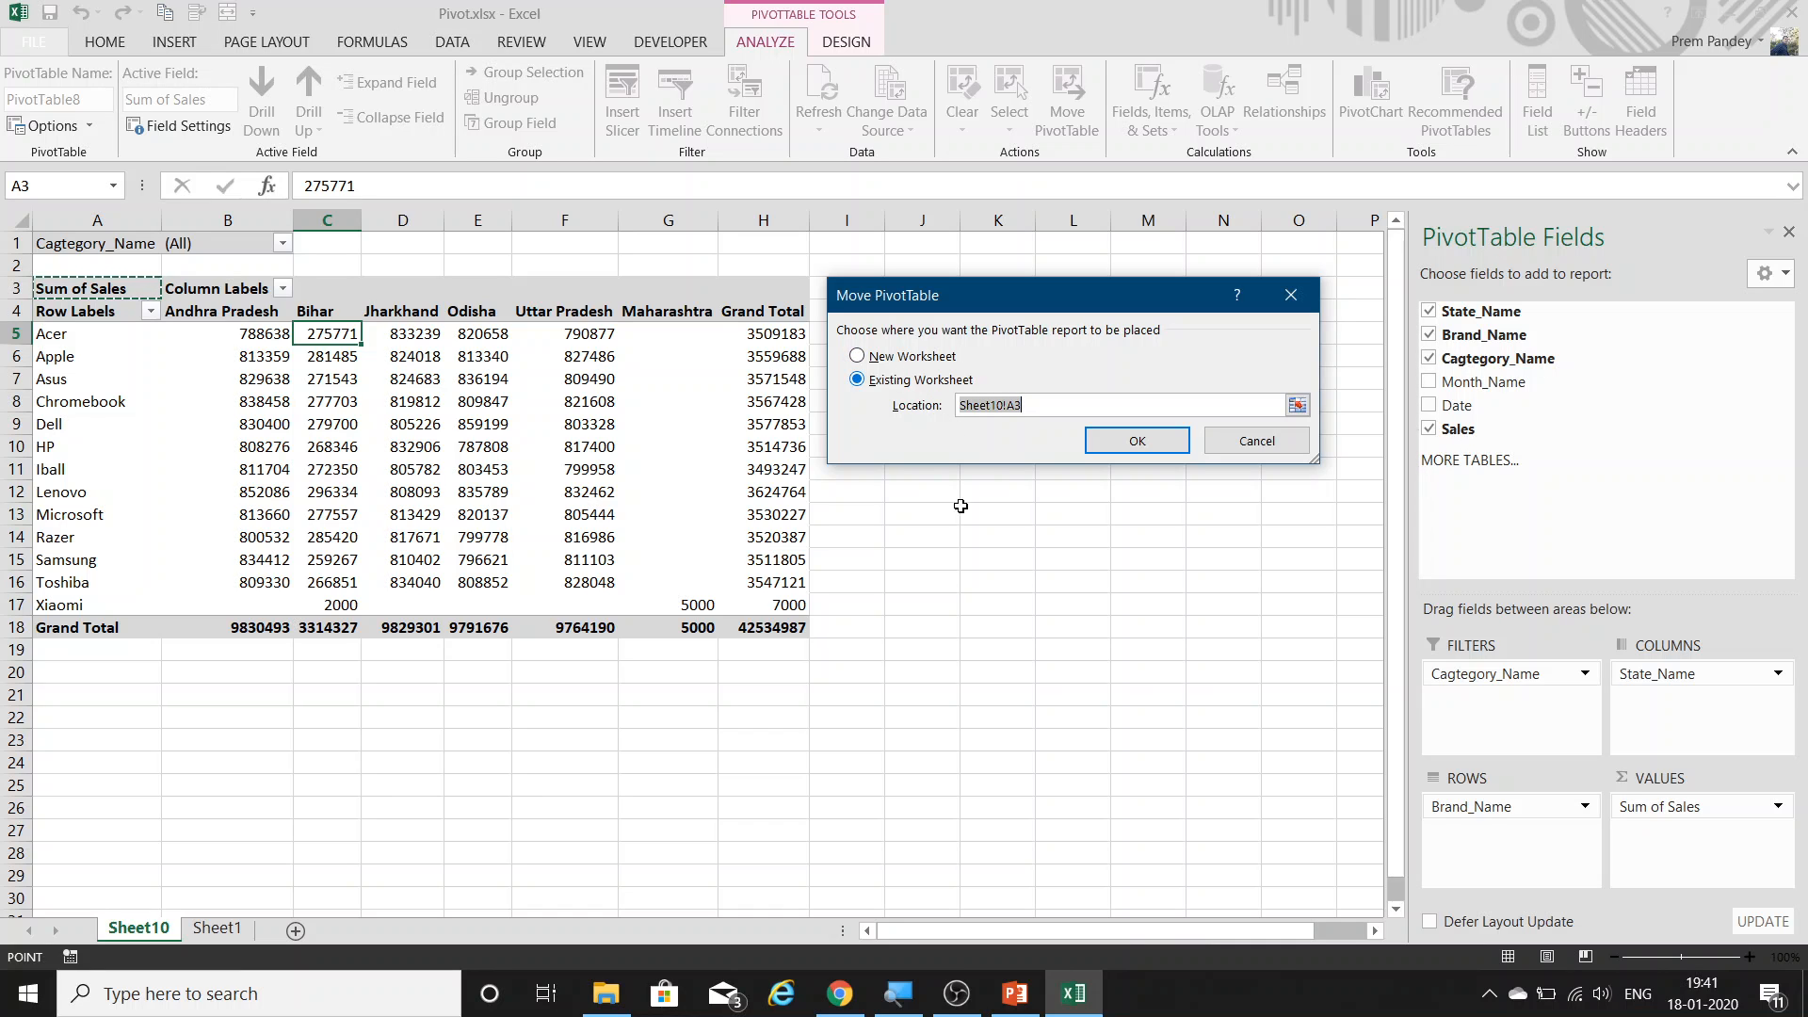
click(921, 499)
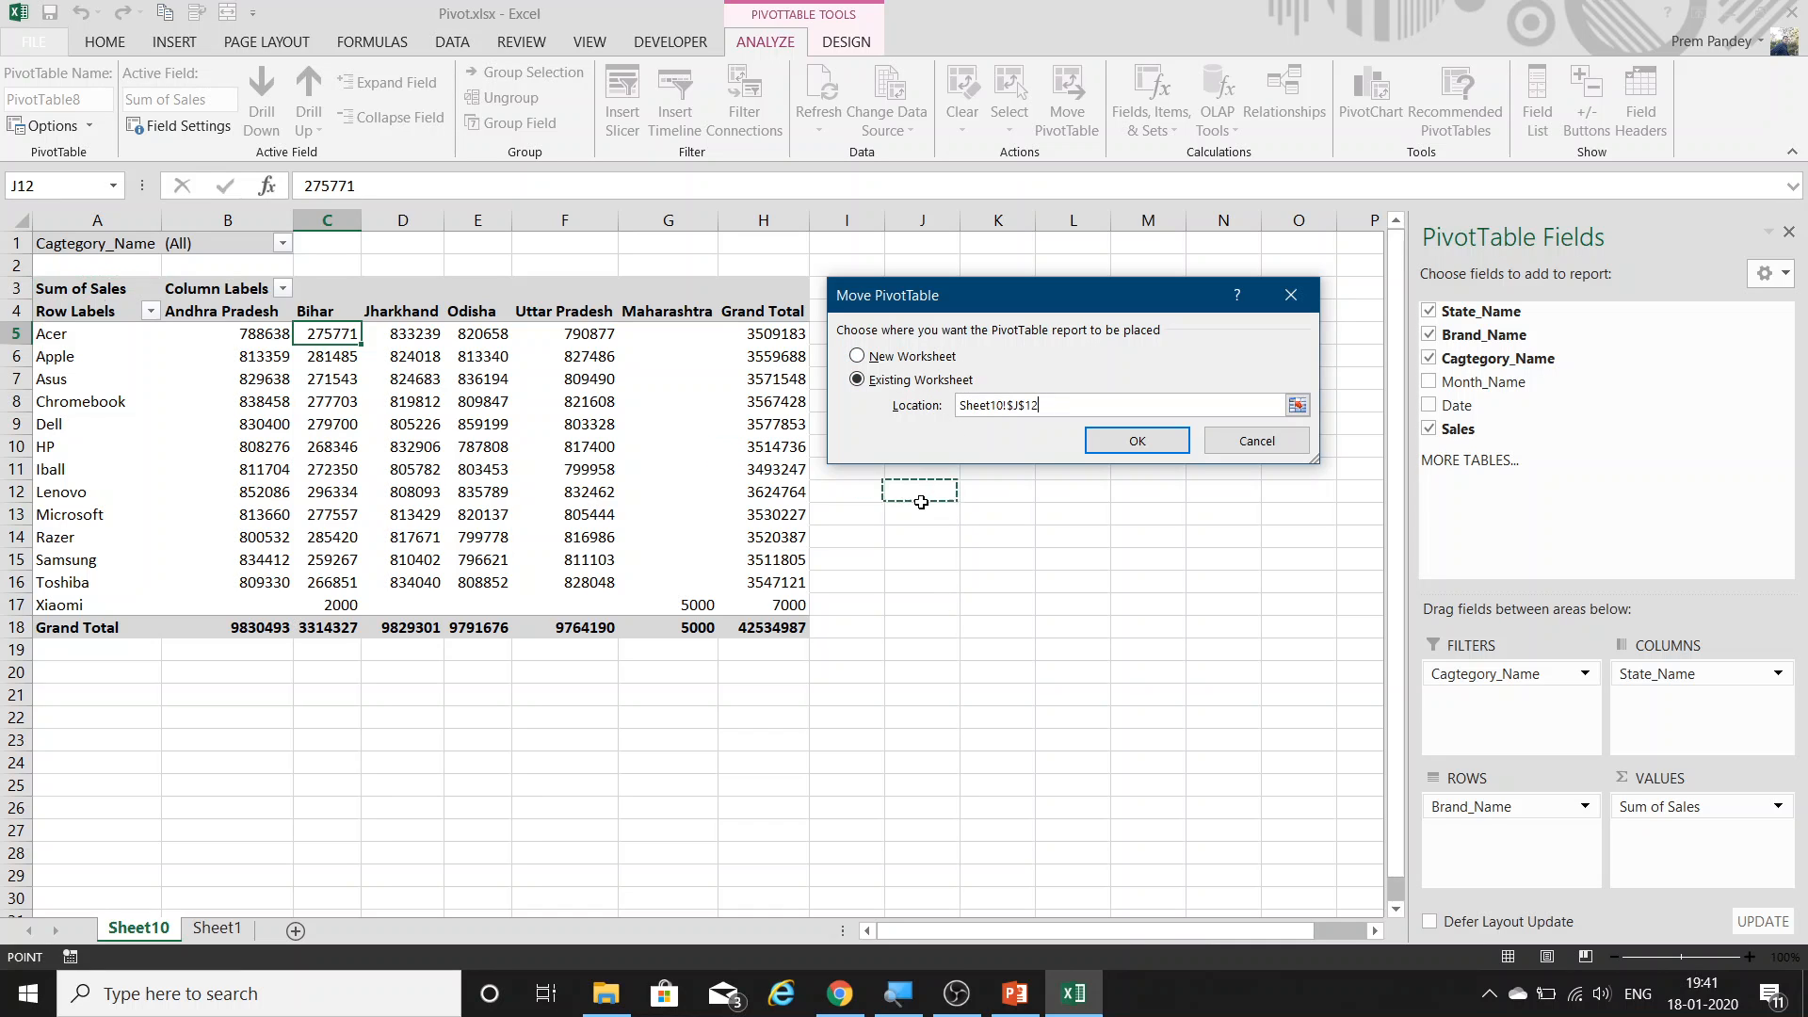
click(1137, 440)
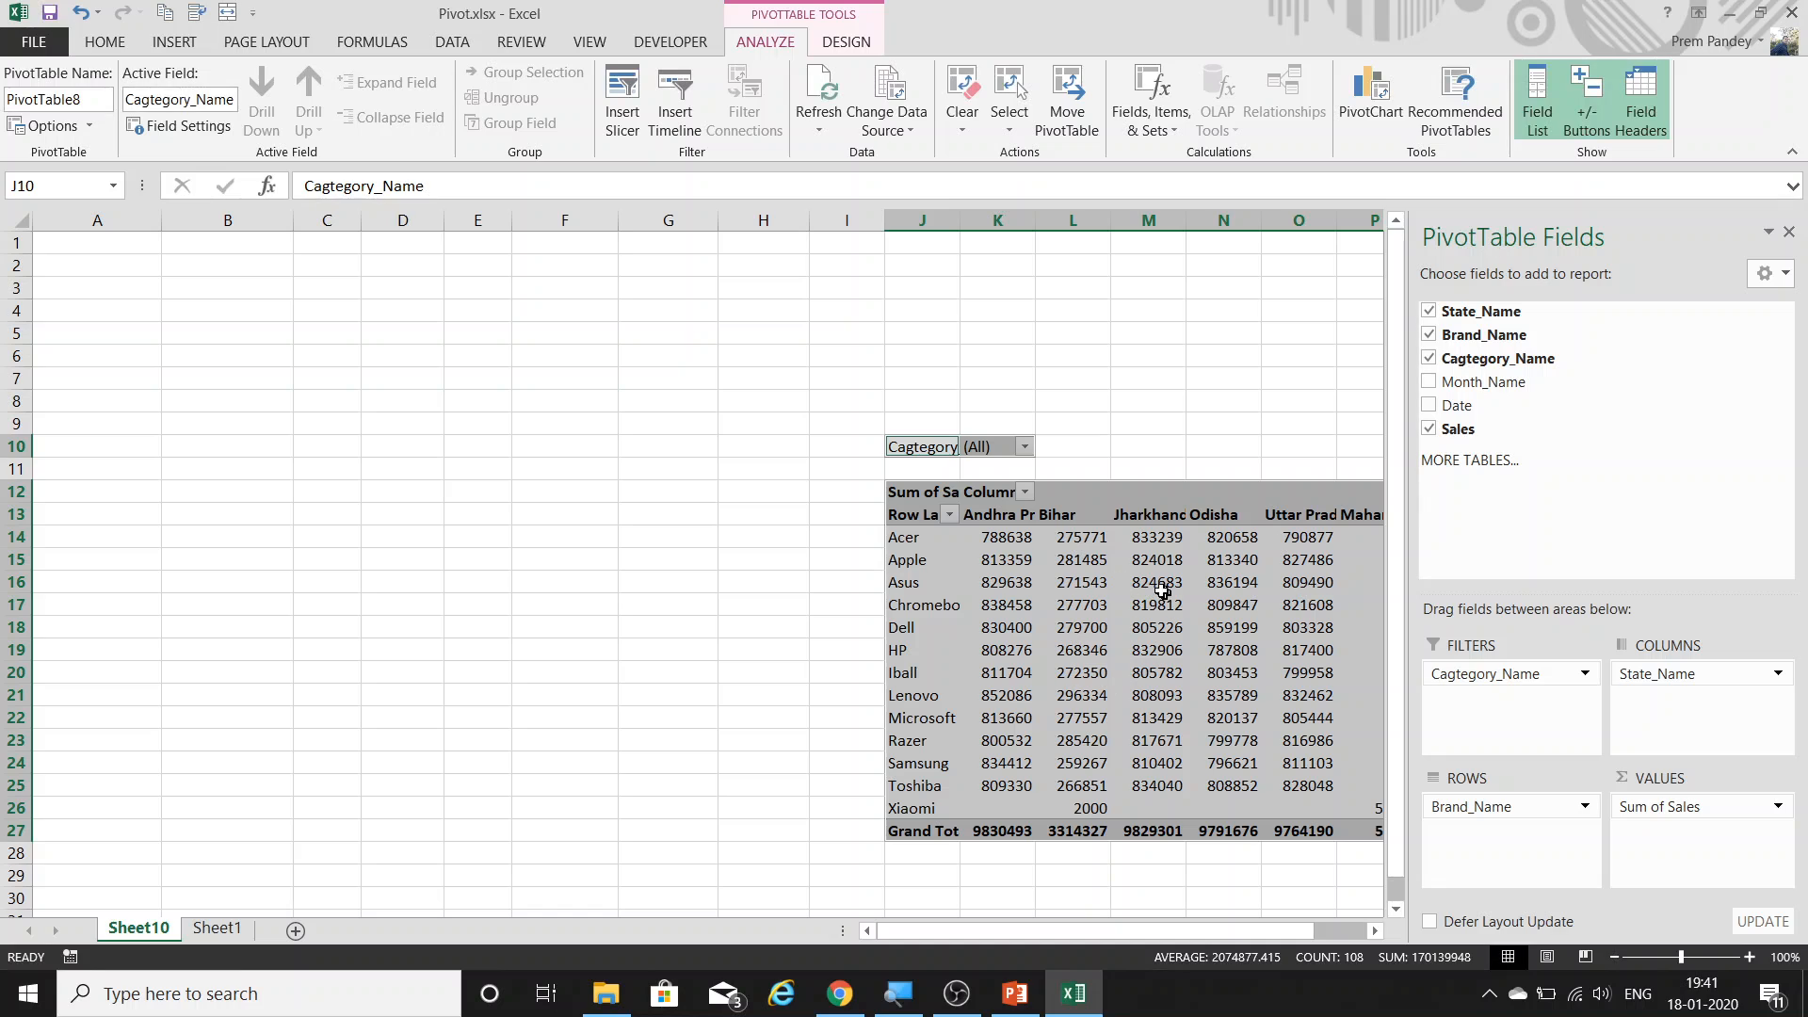
key(ctrl+z)
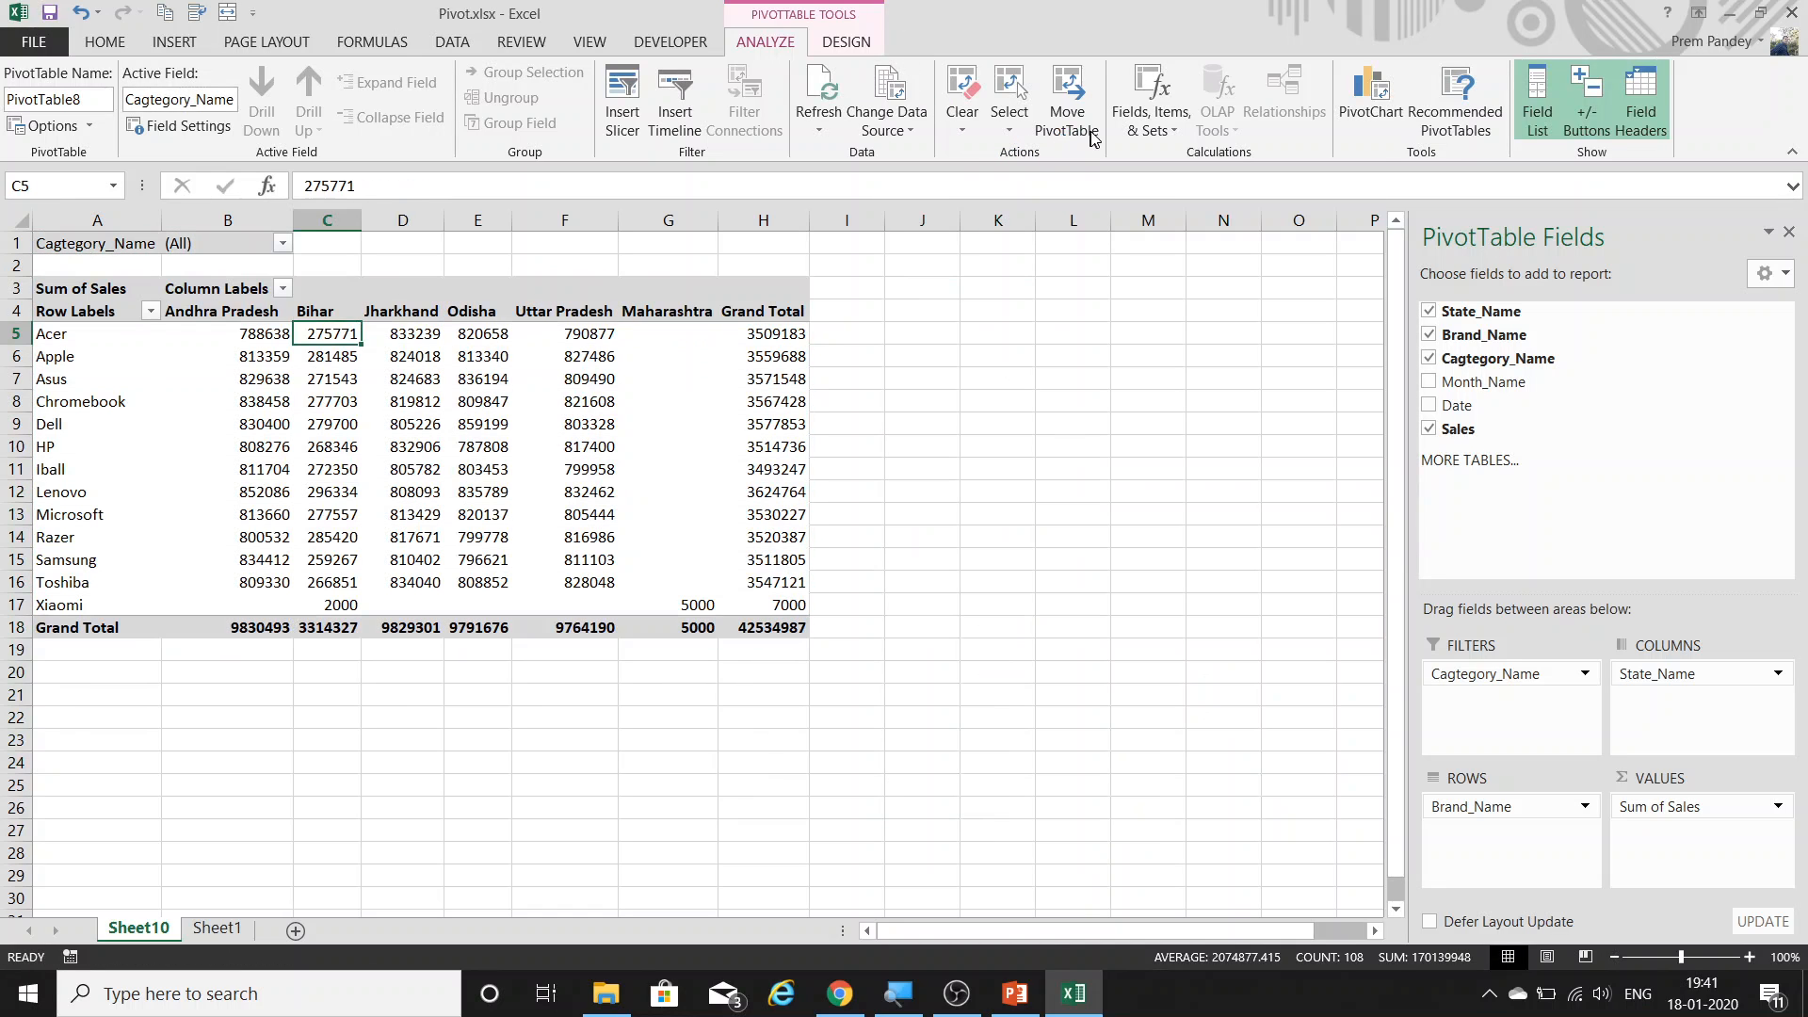
click(1083, 122)
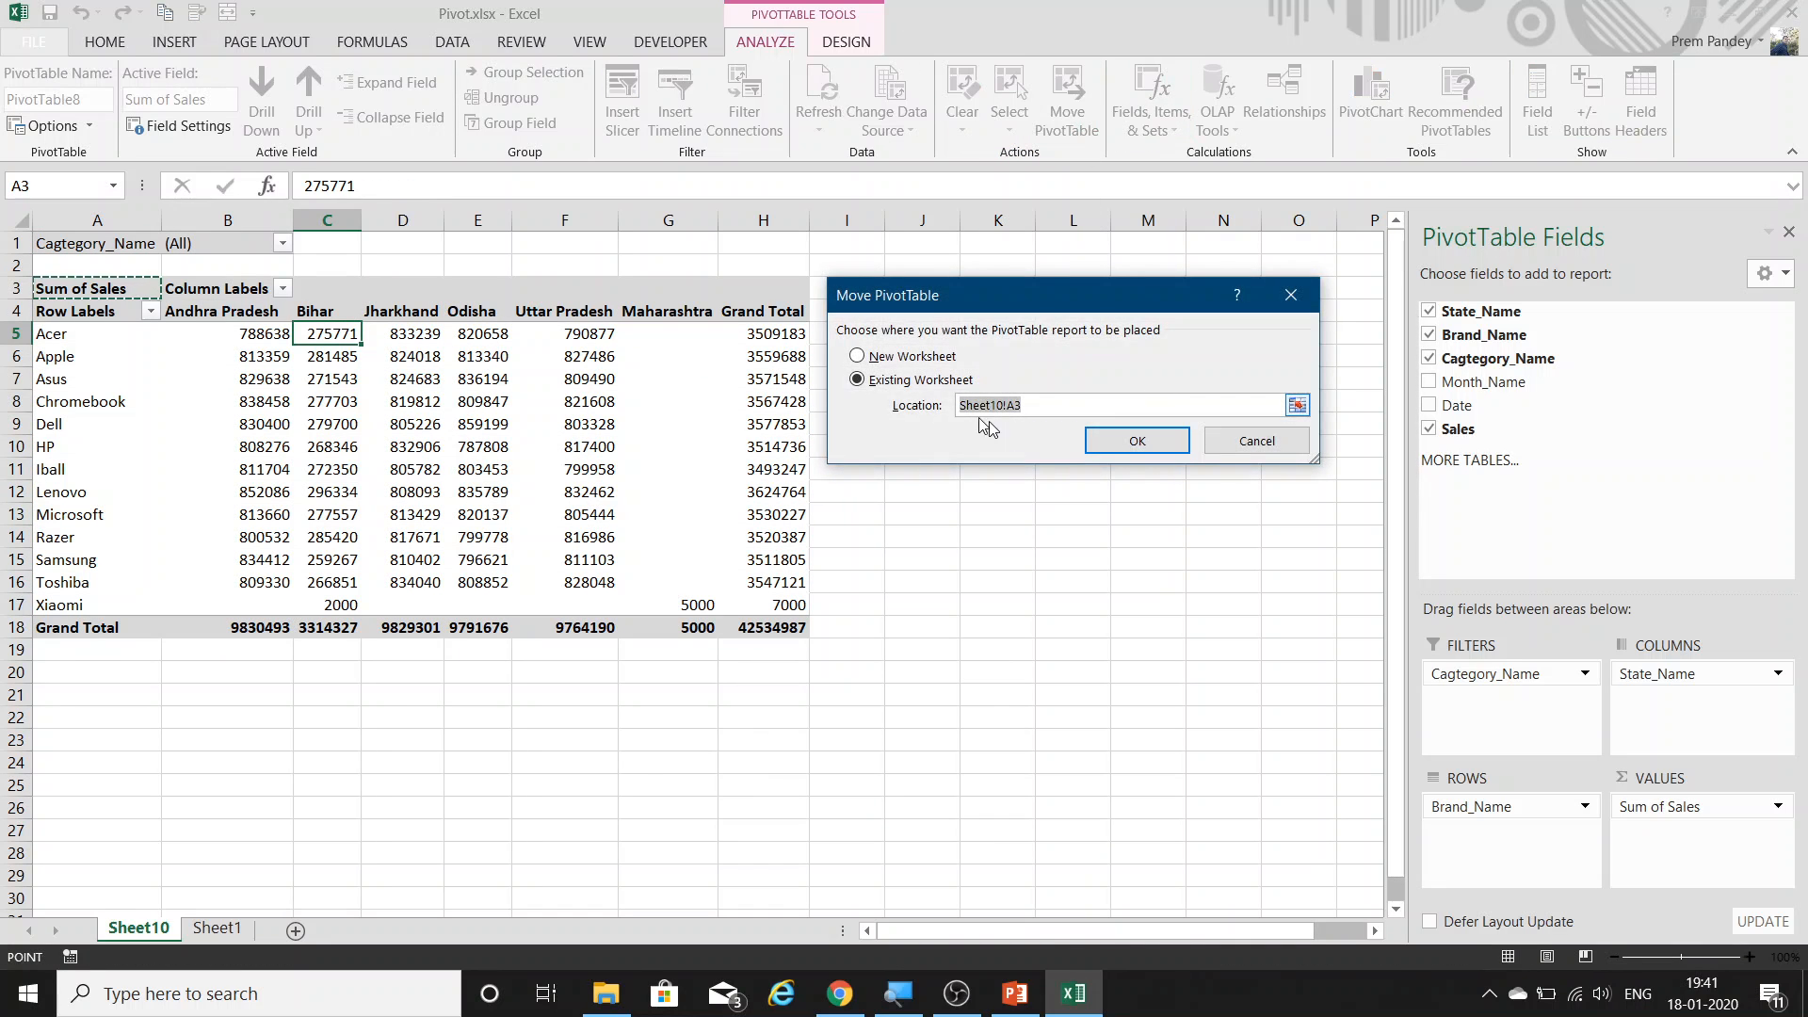
click(859, 356)
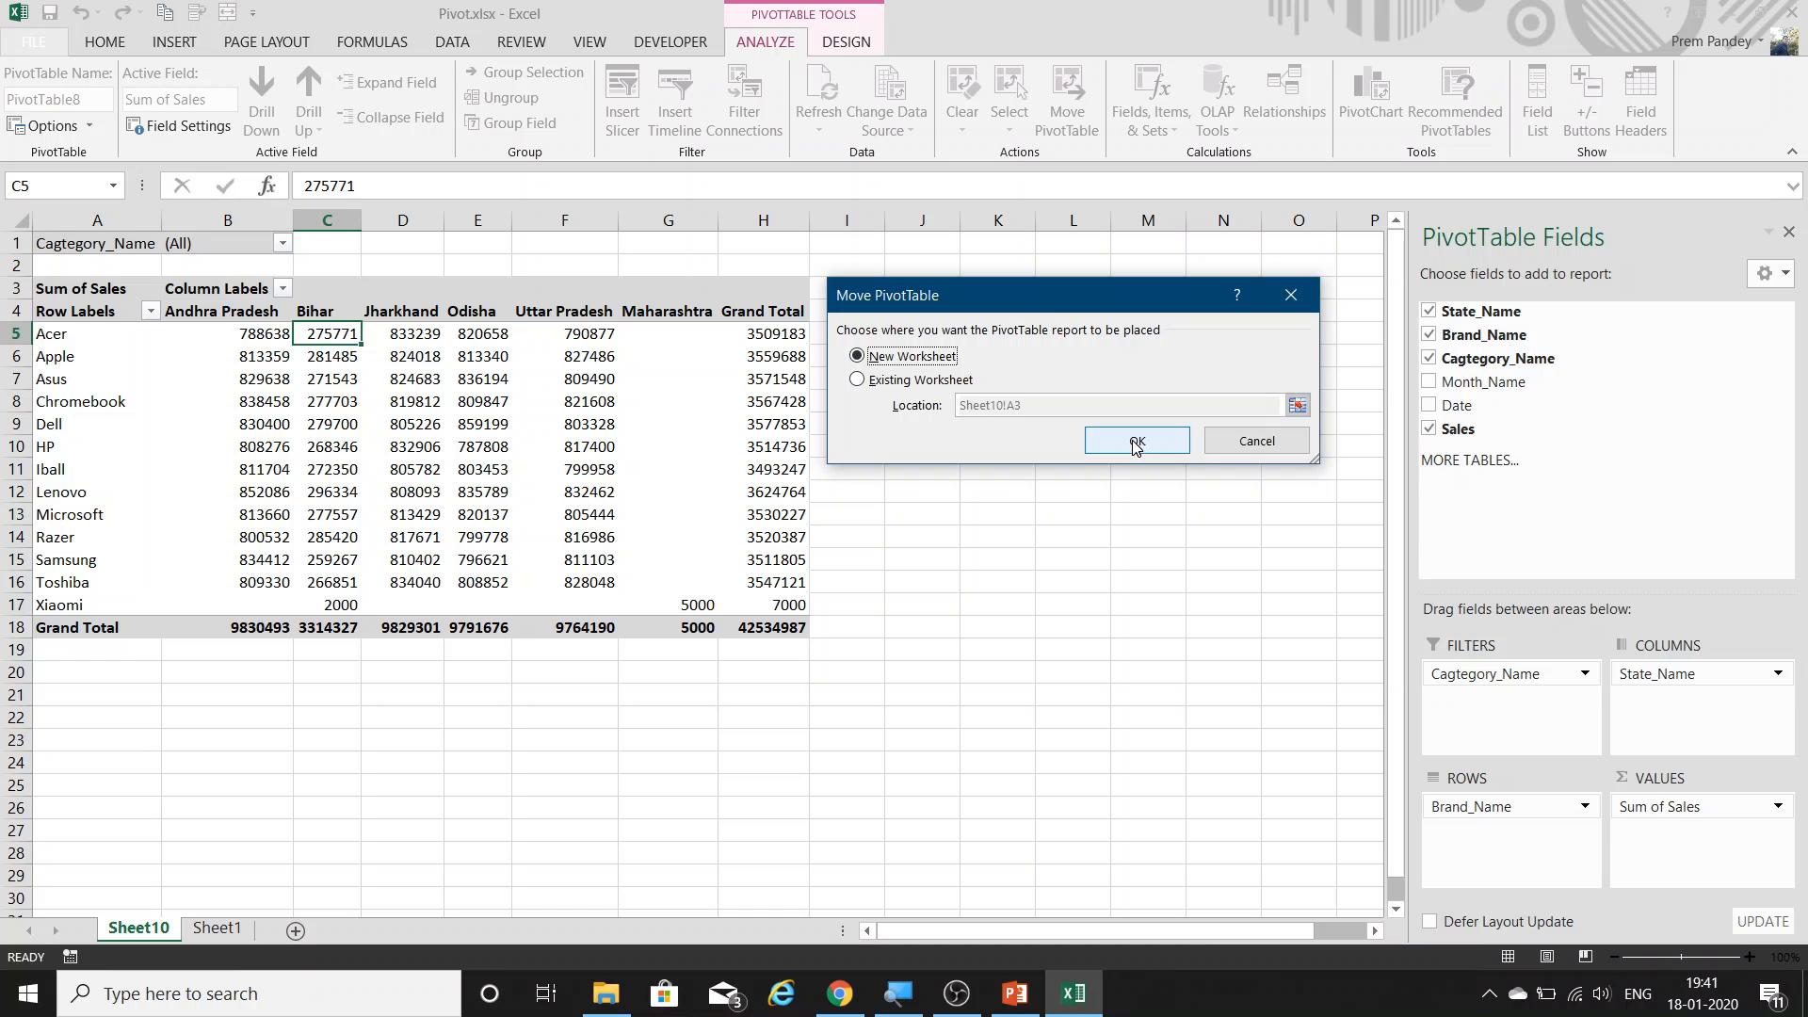
click(1246, 441)
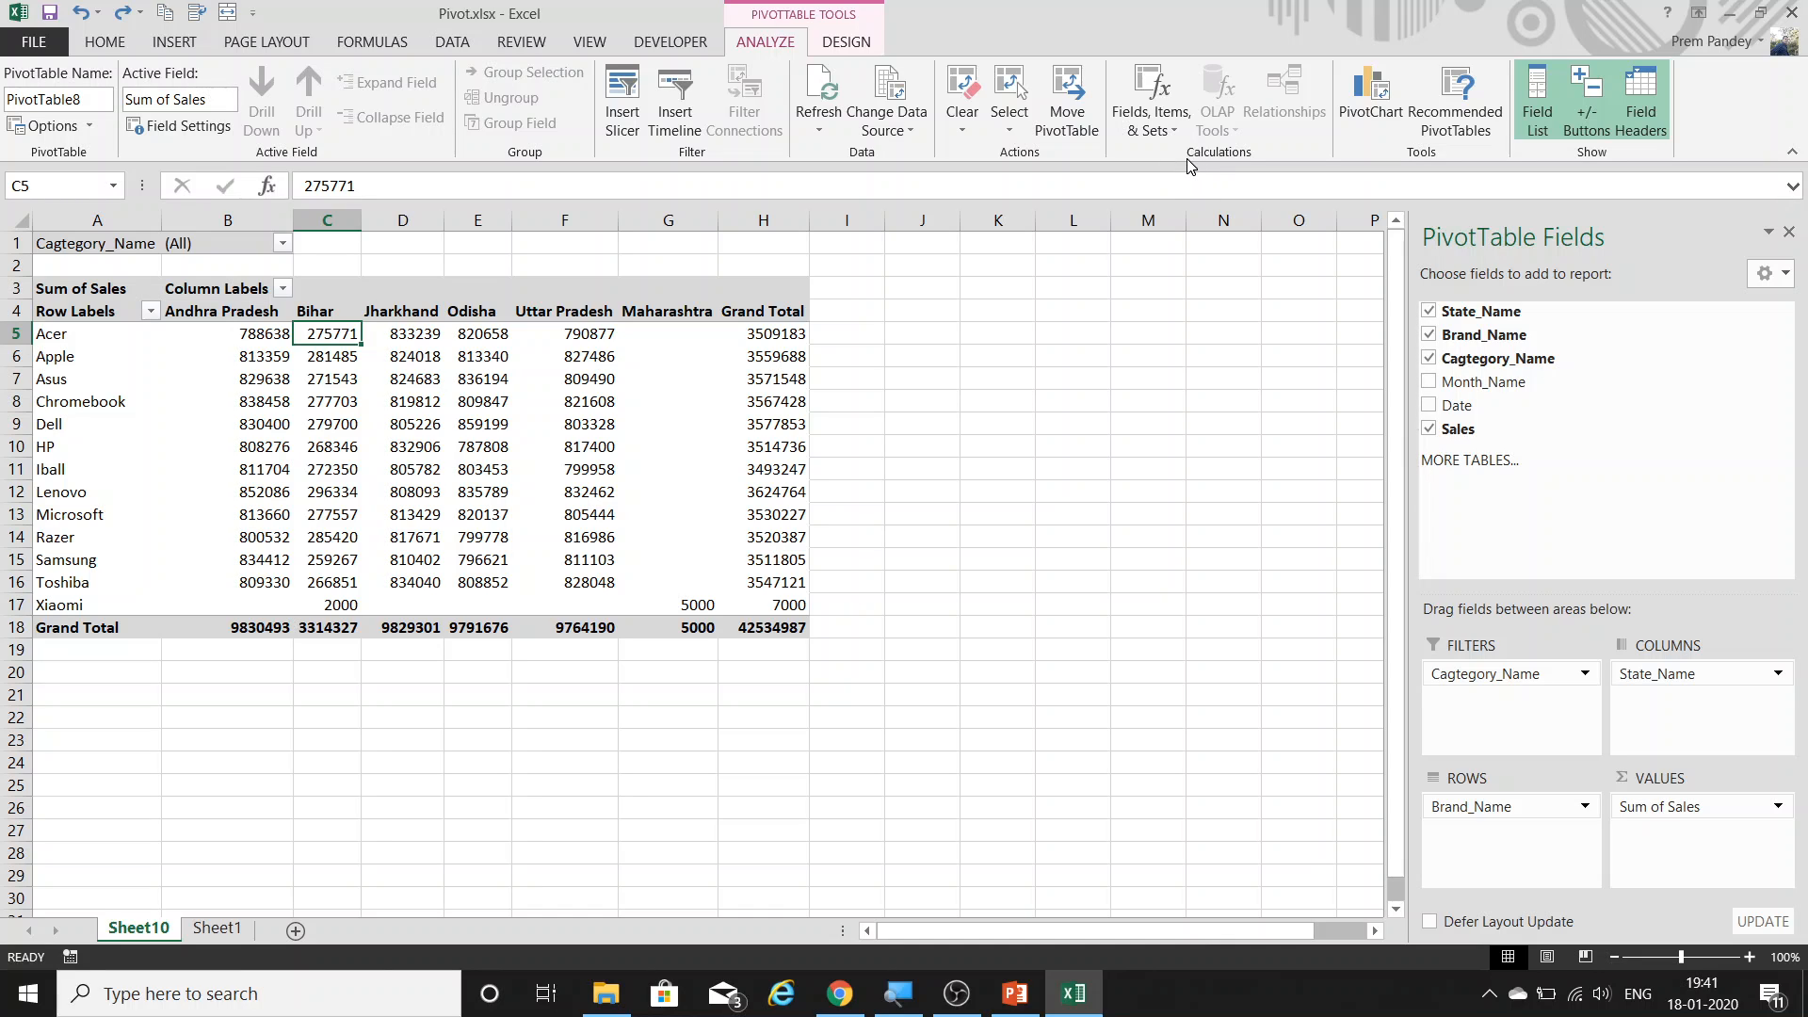
click(1173, 129)
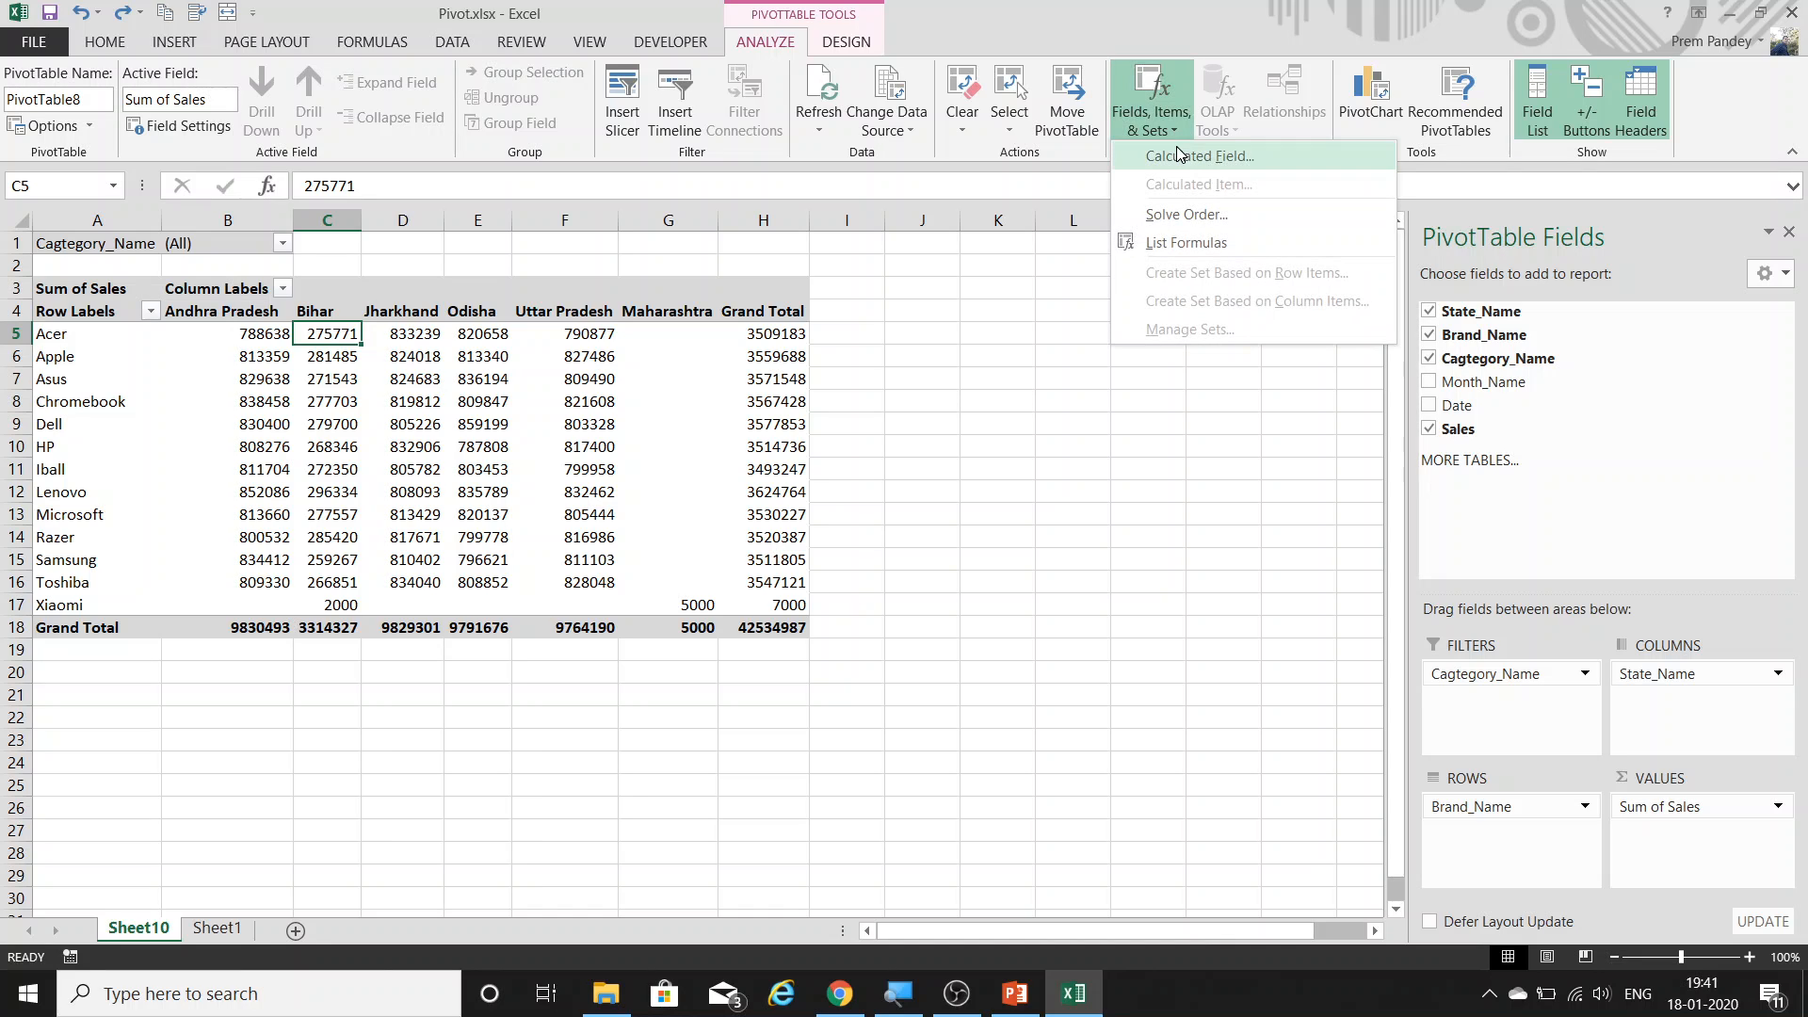
click(744, 333)
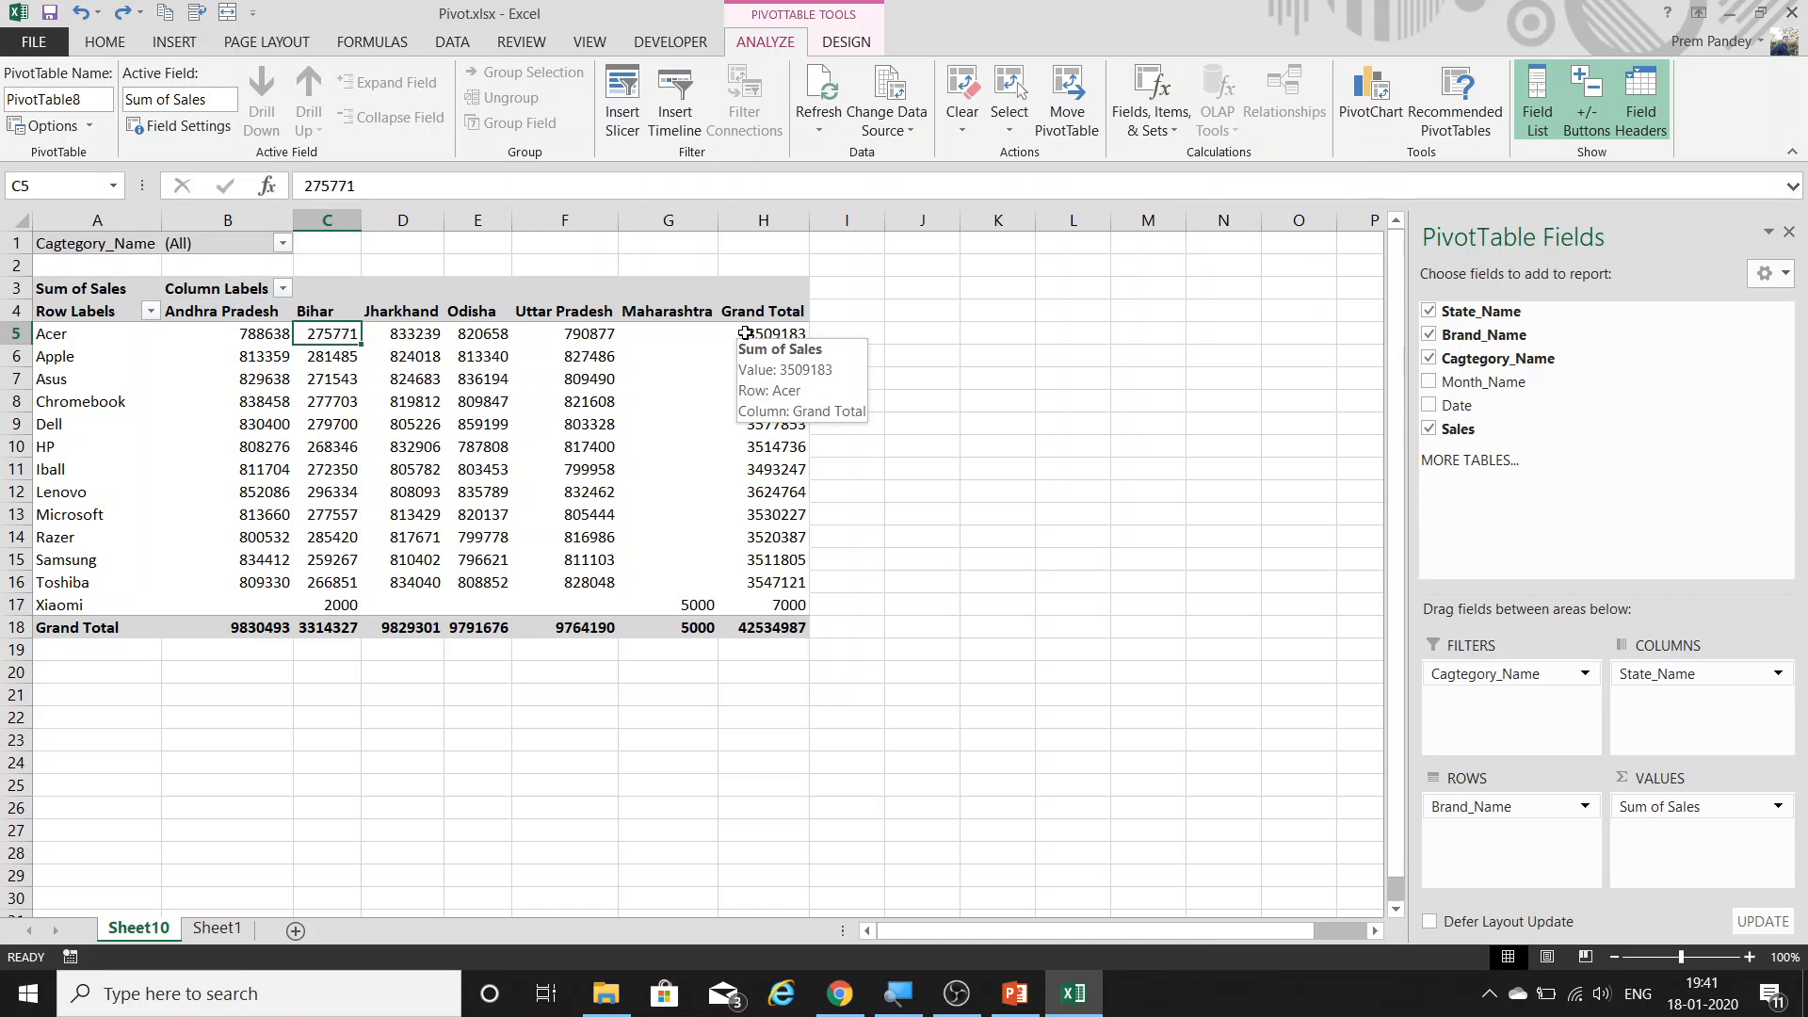
click(411, 363)
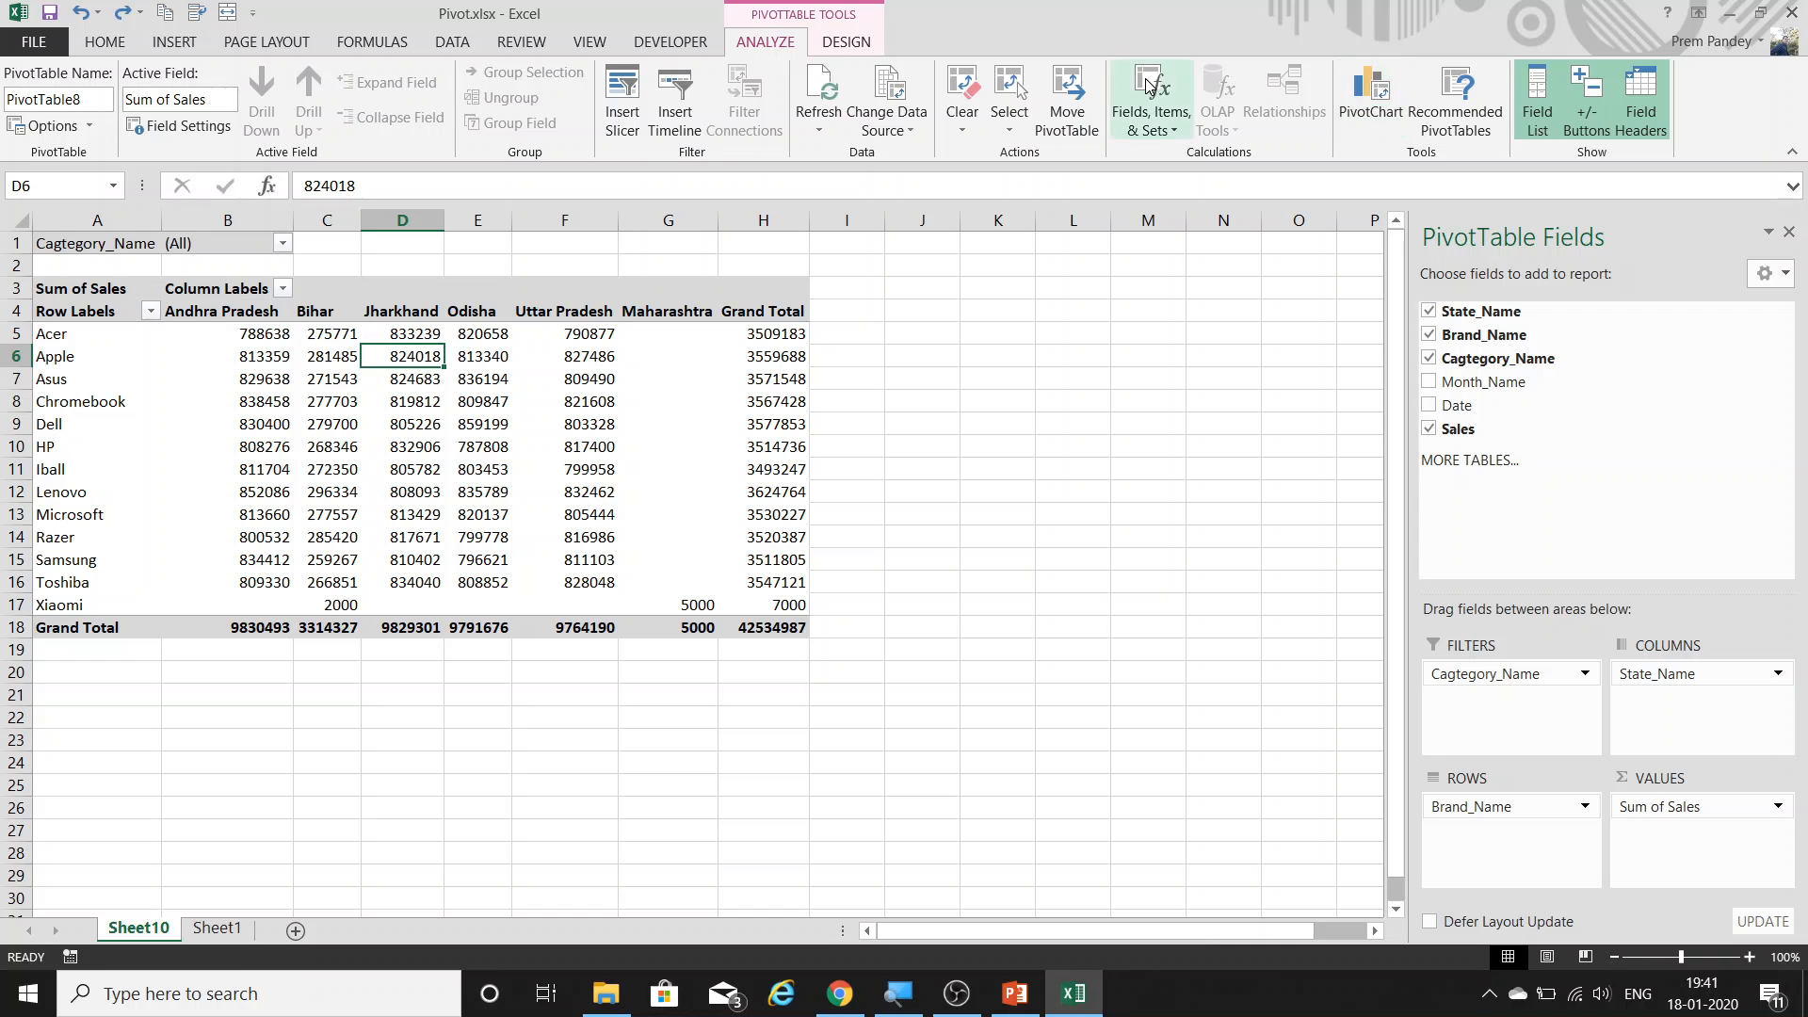
click(1172, 130)
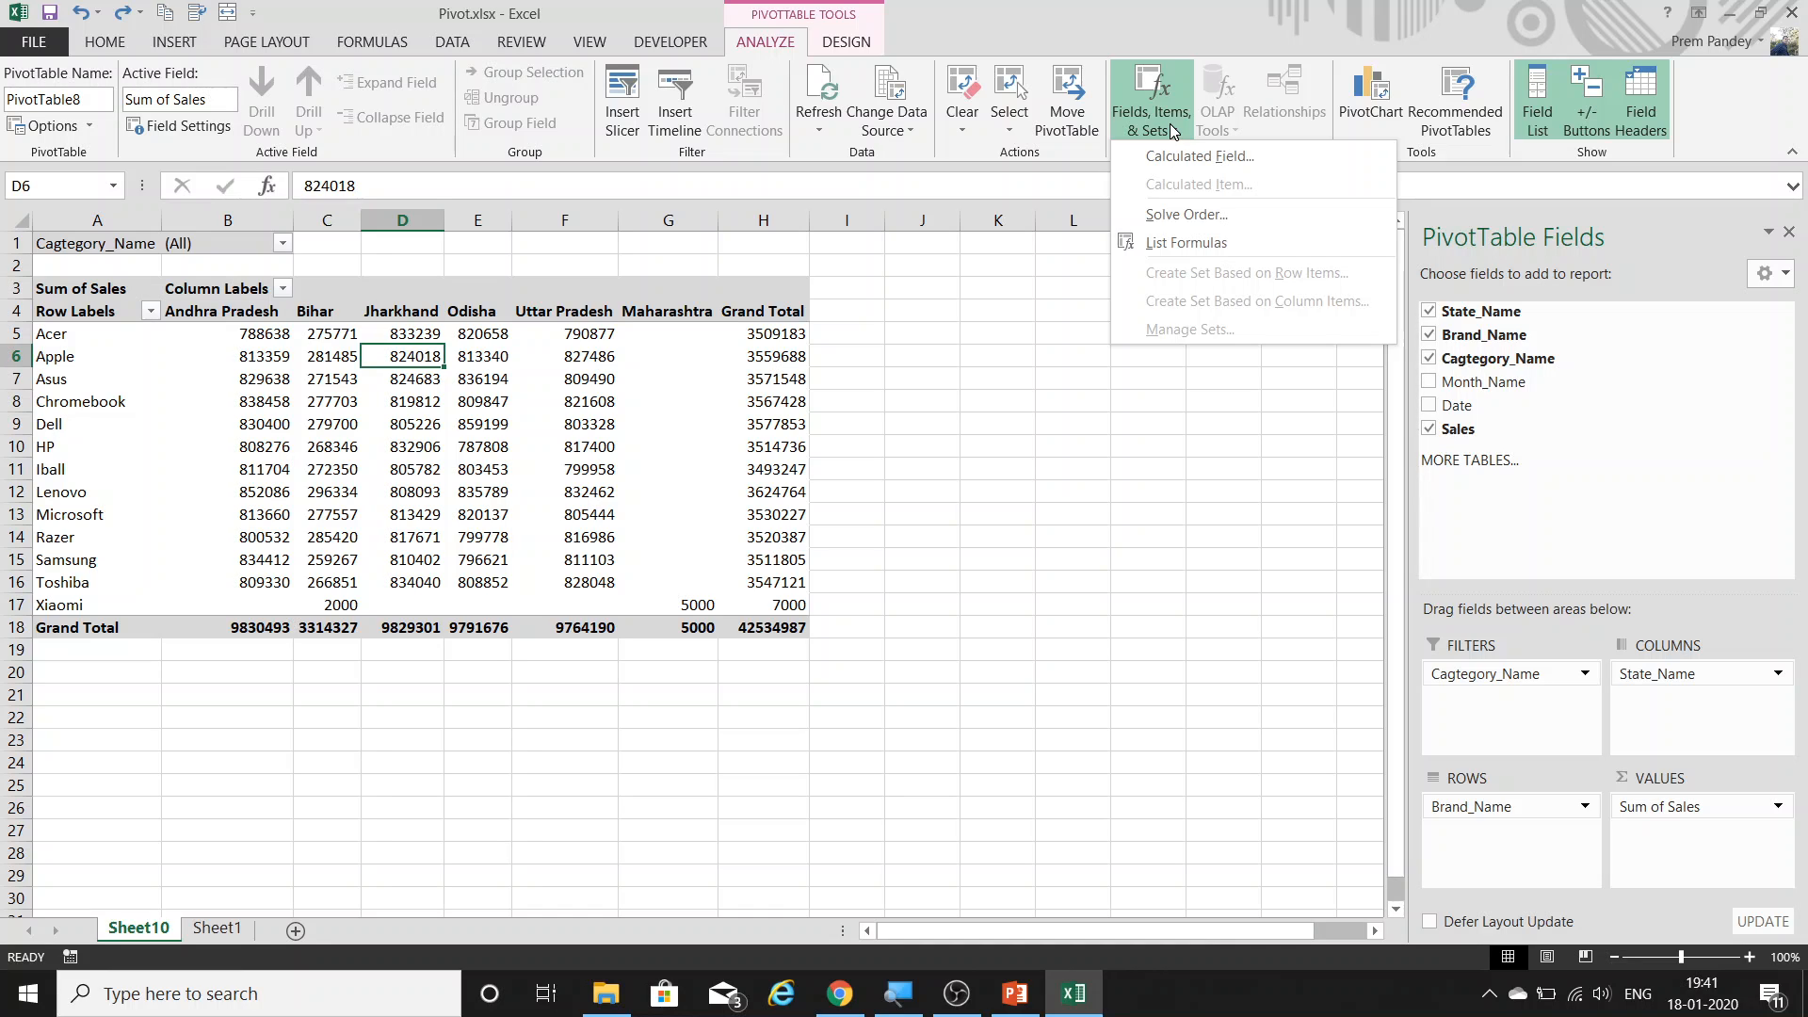
click(1172, 129)
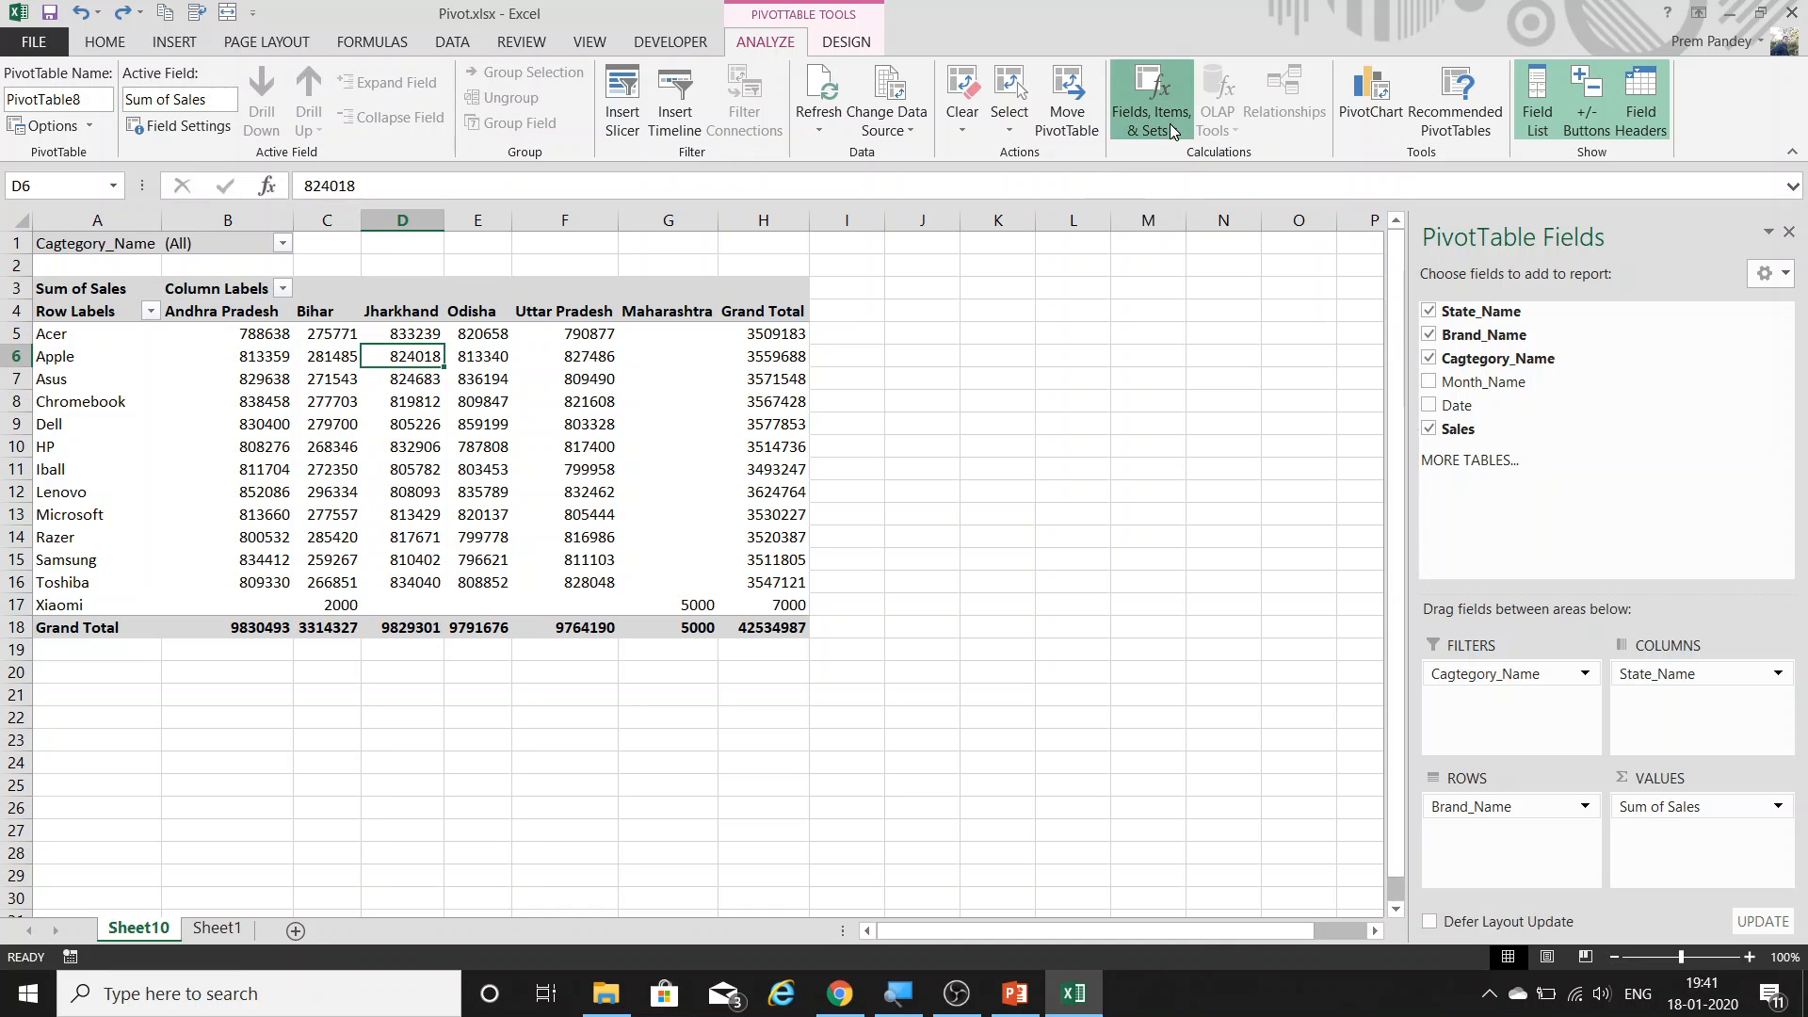
click(665, 308)
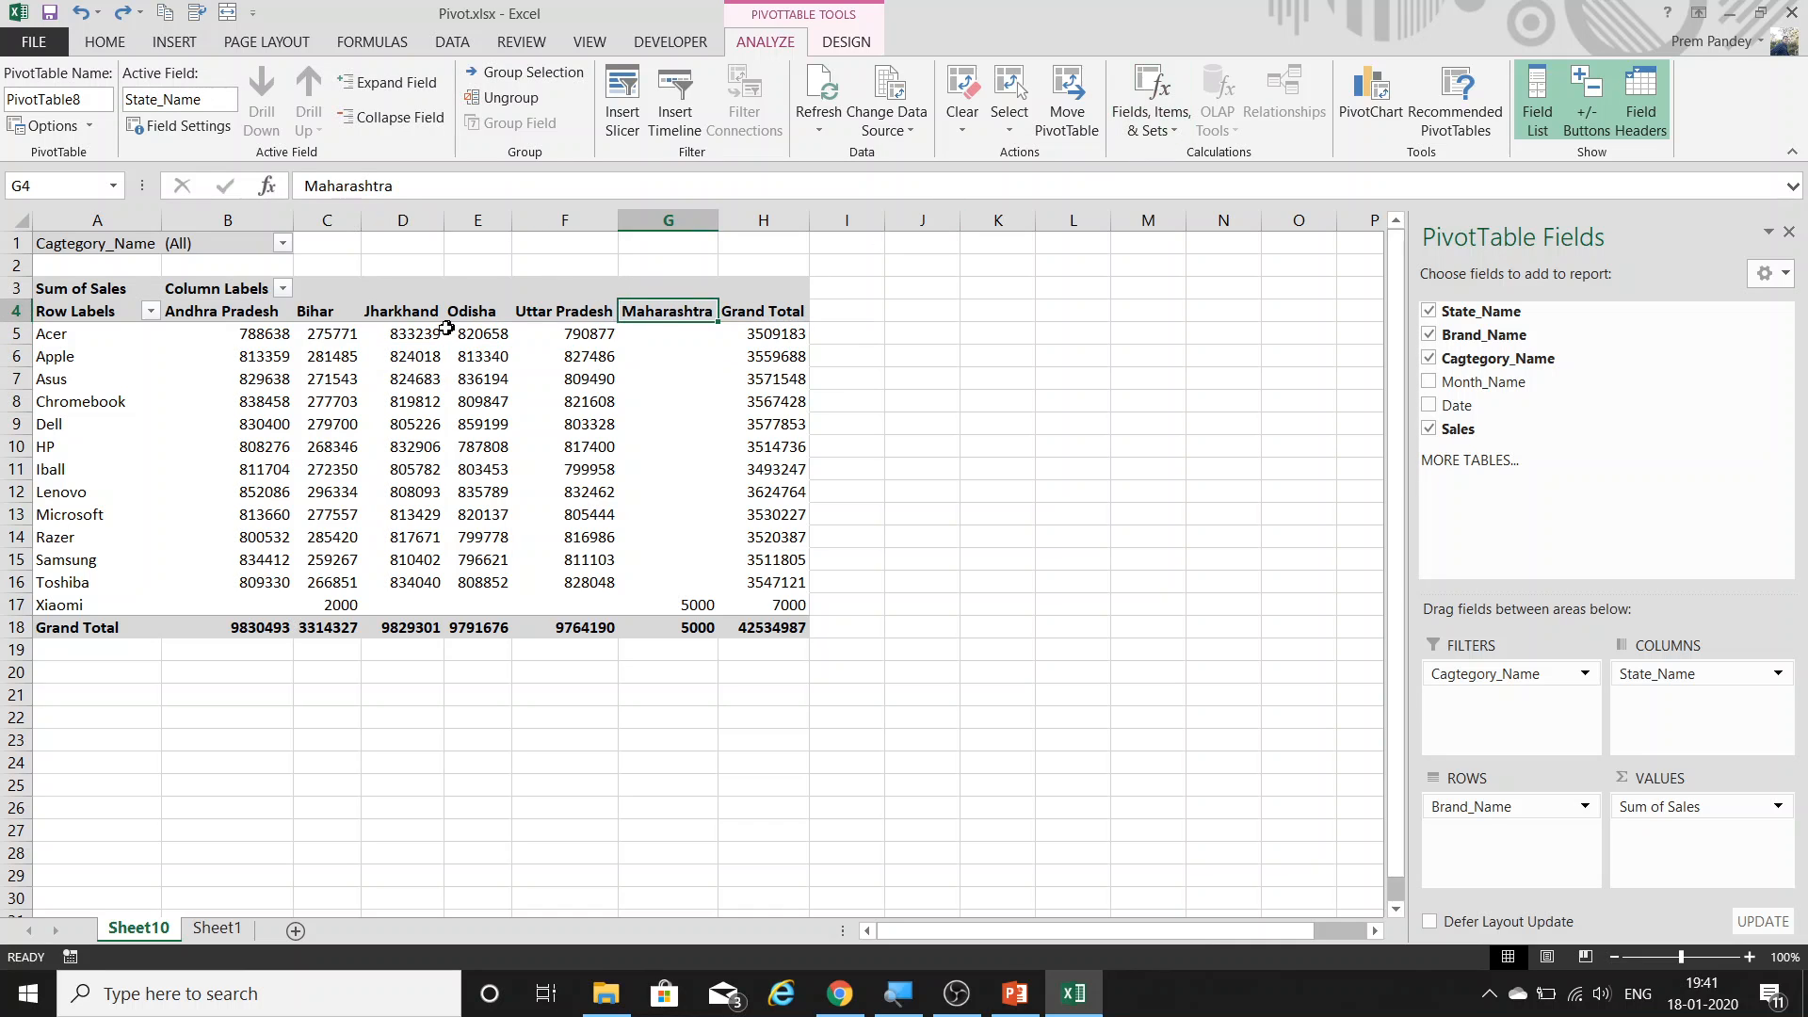
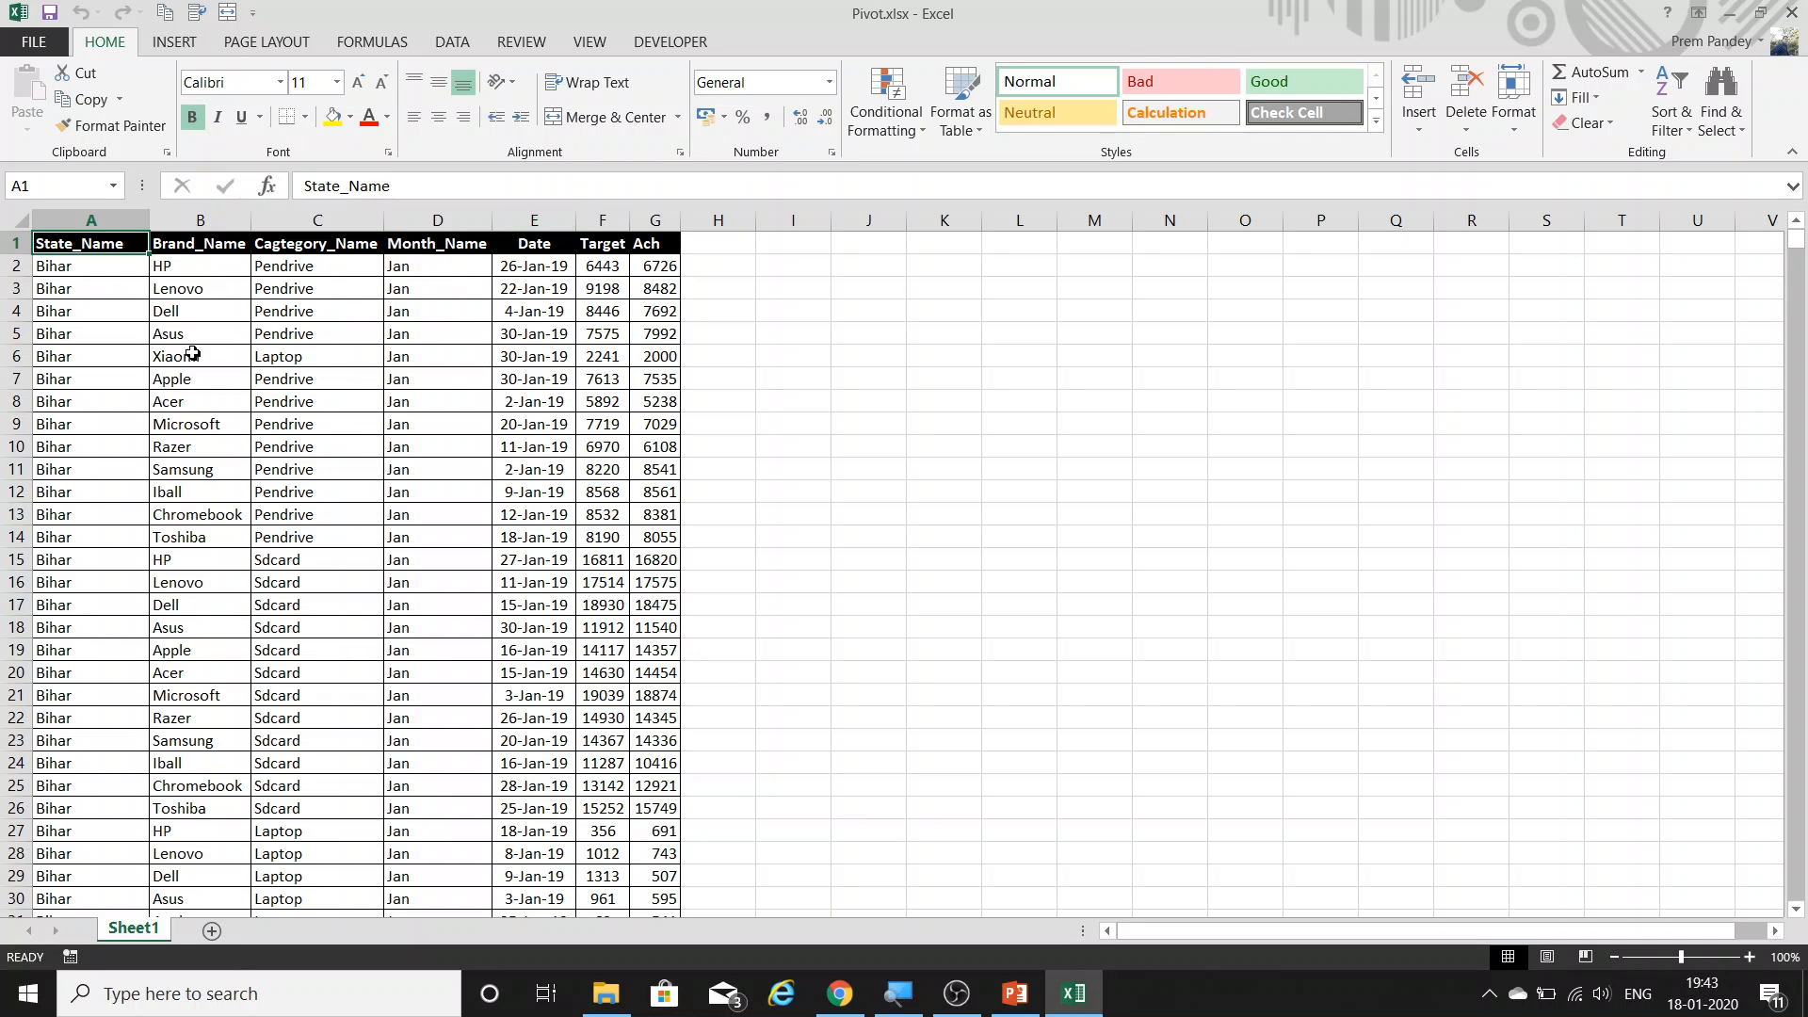
Create a PivotTable on a new sheet from the entire data range on Sheet1 using the PivotTable and PivotChart Wizard.
key(ctrl+shift+End)
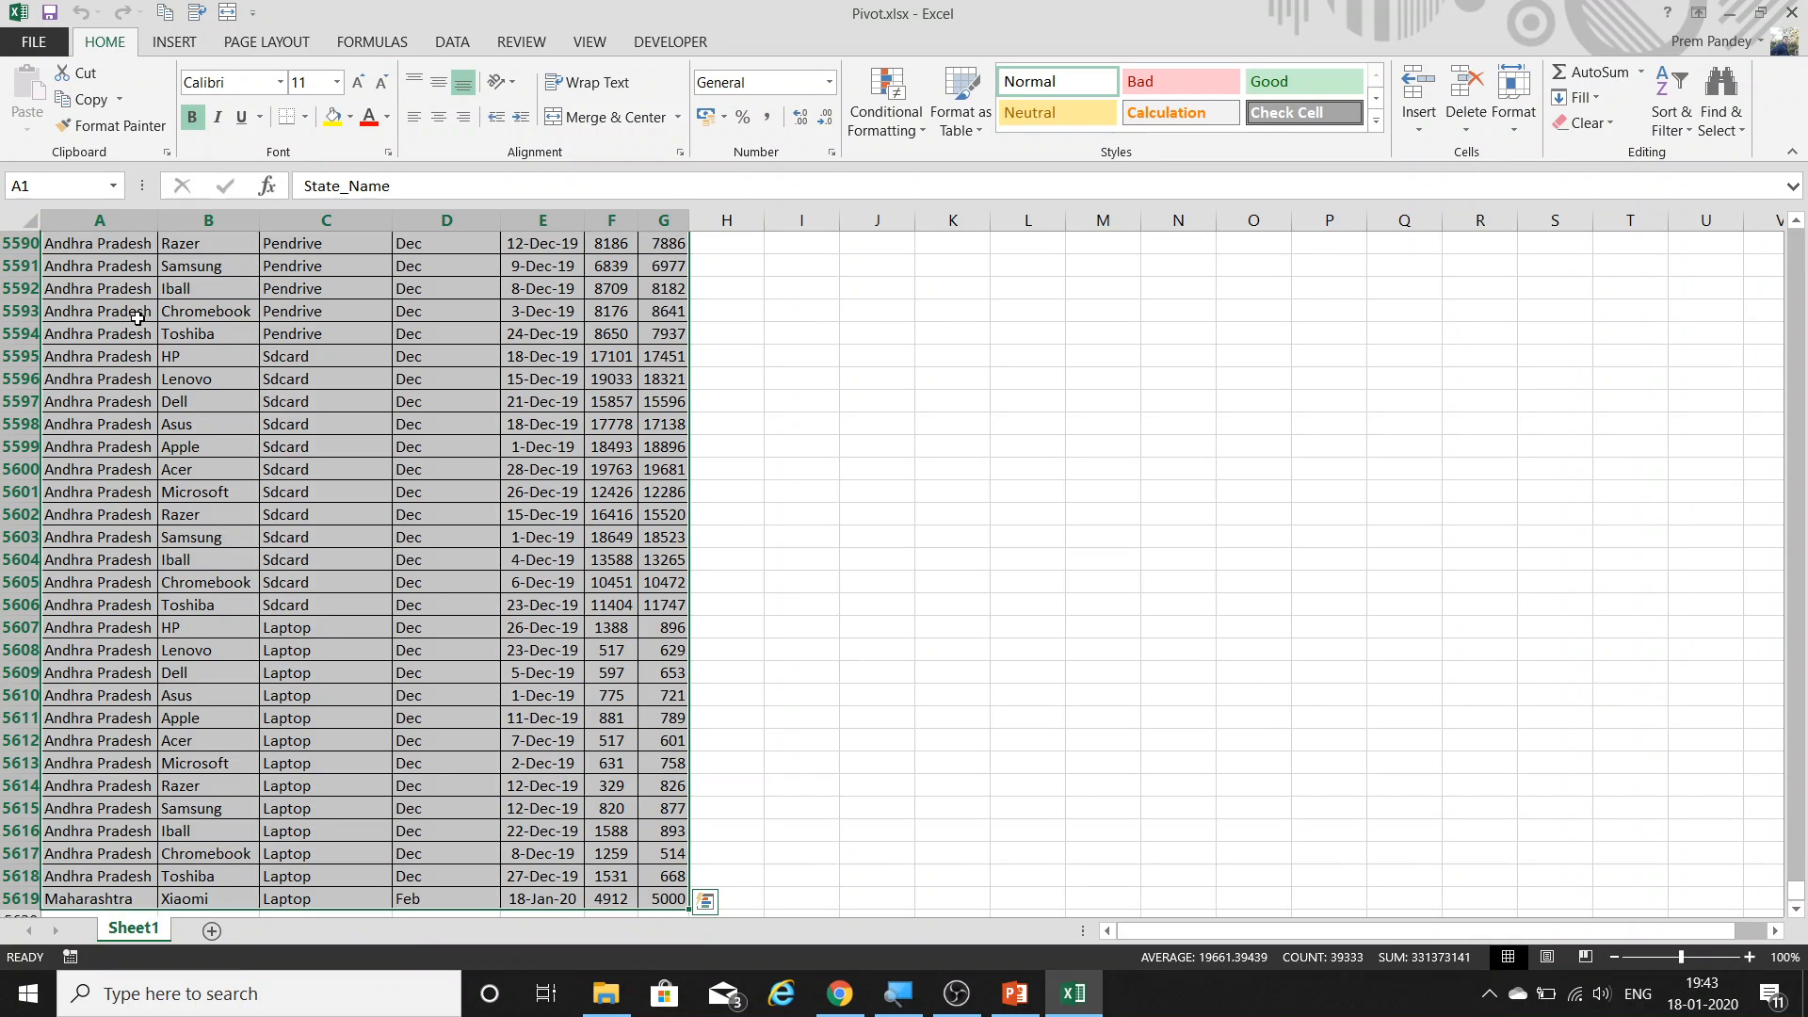
key(alt+d)
key(p)
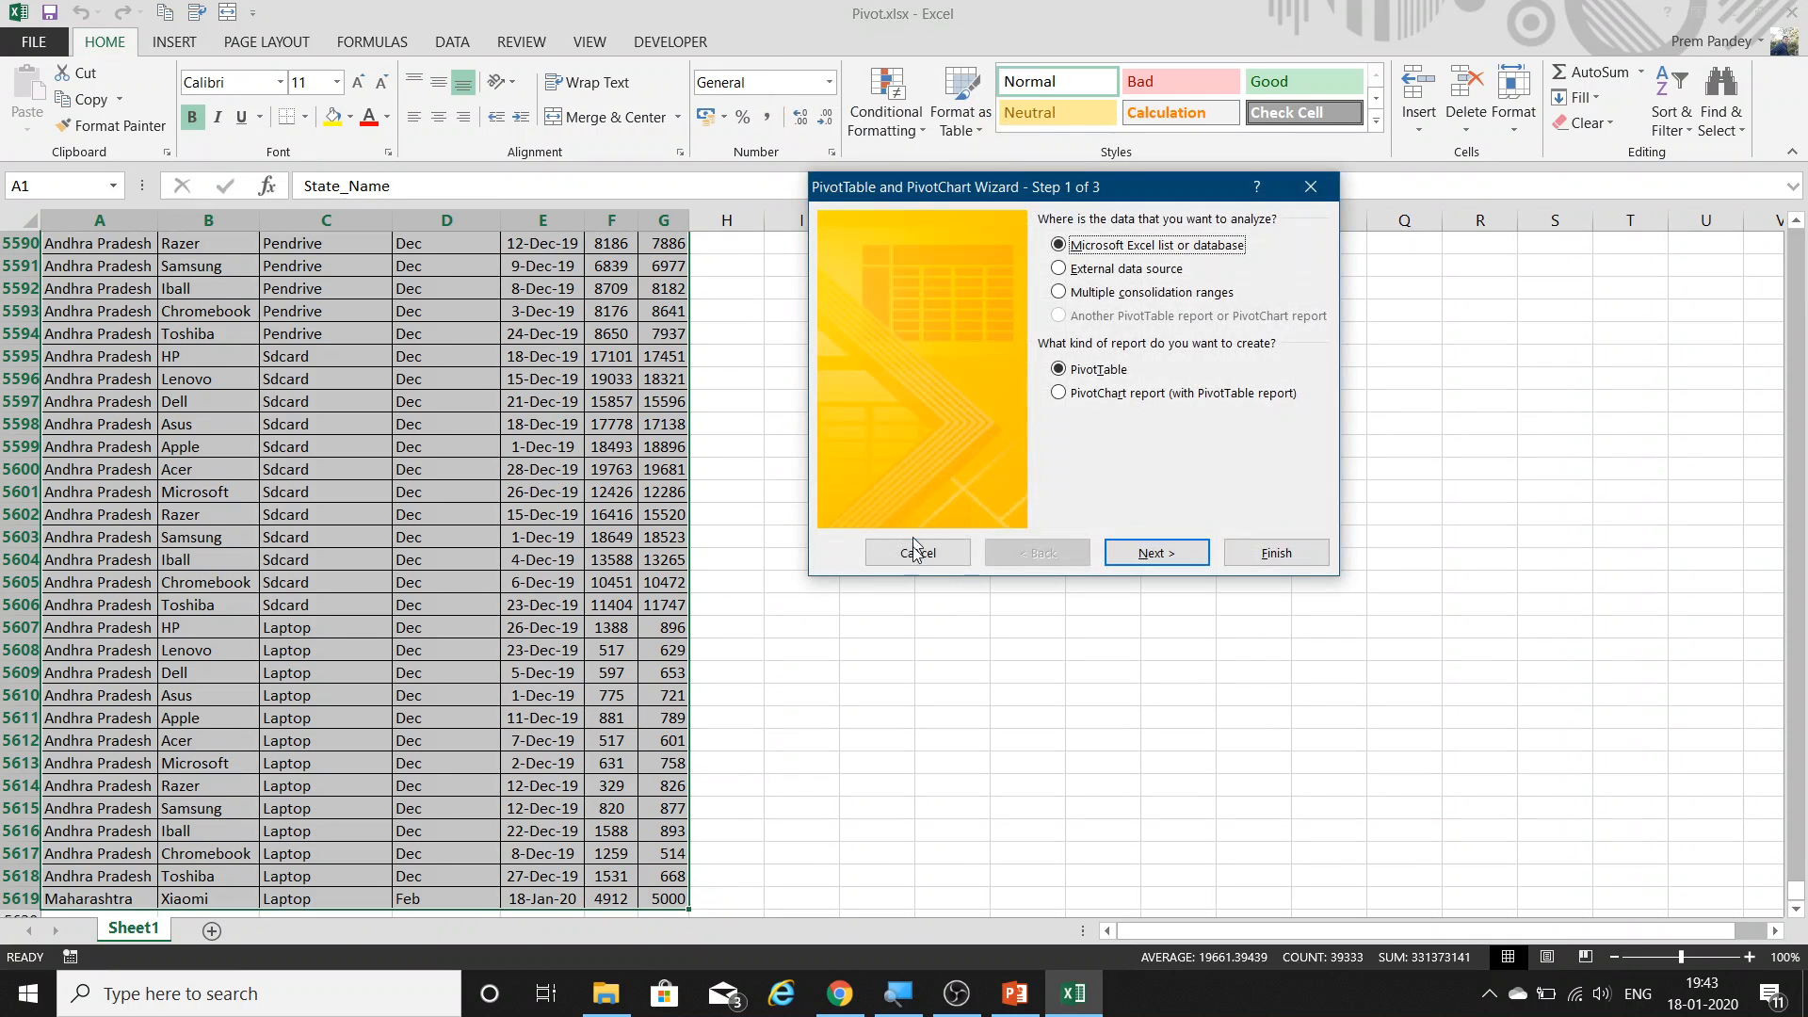
click(1289, 562)
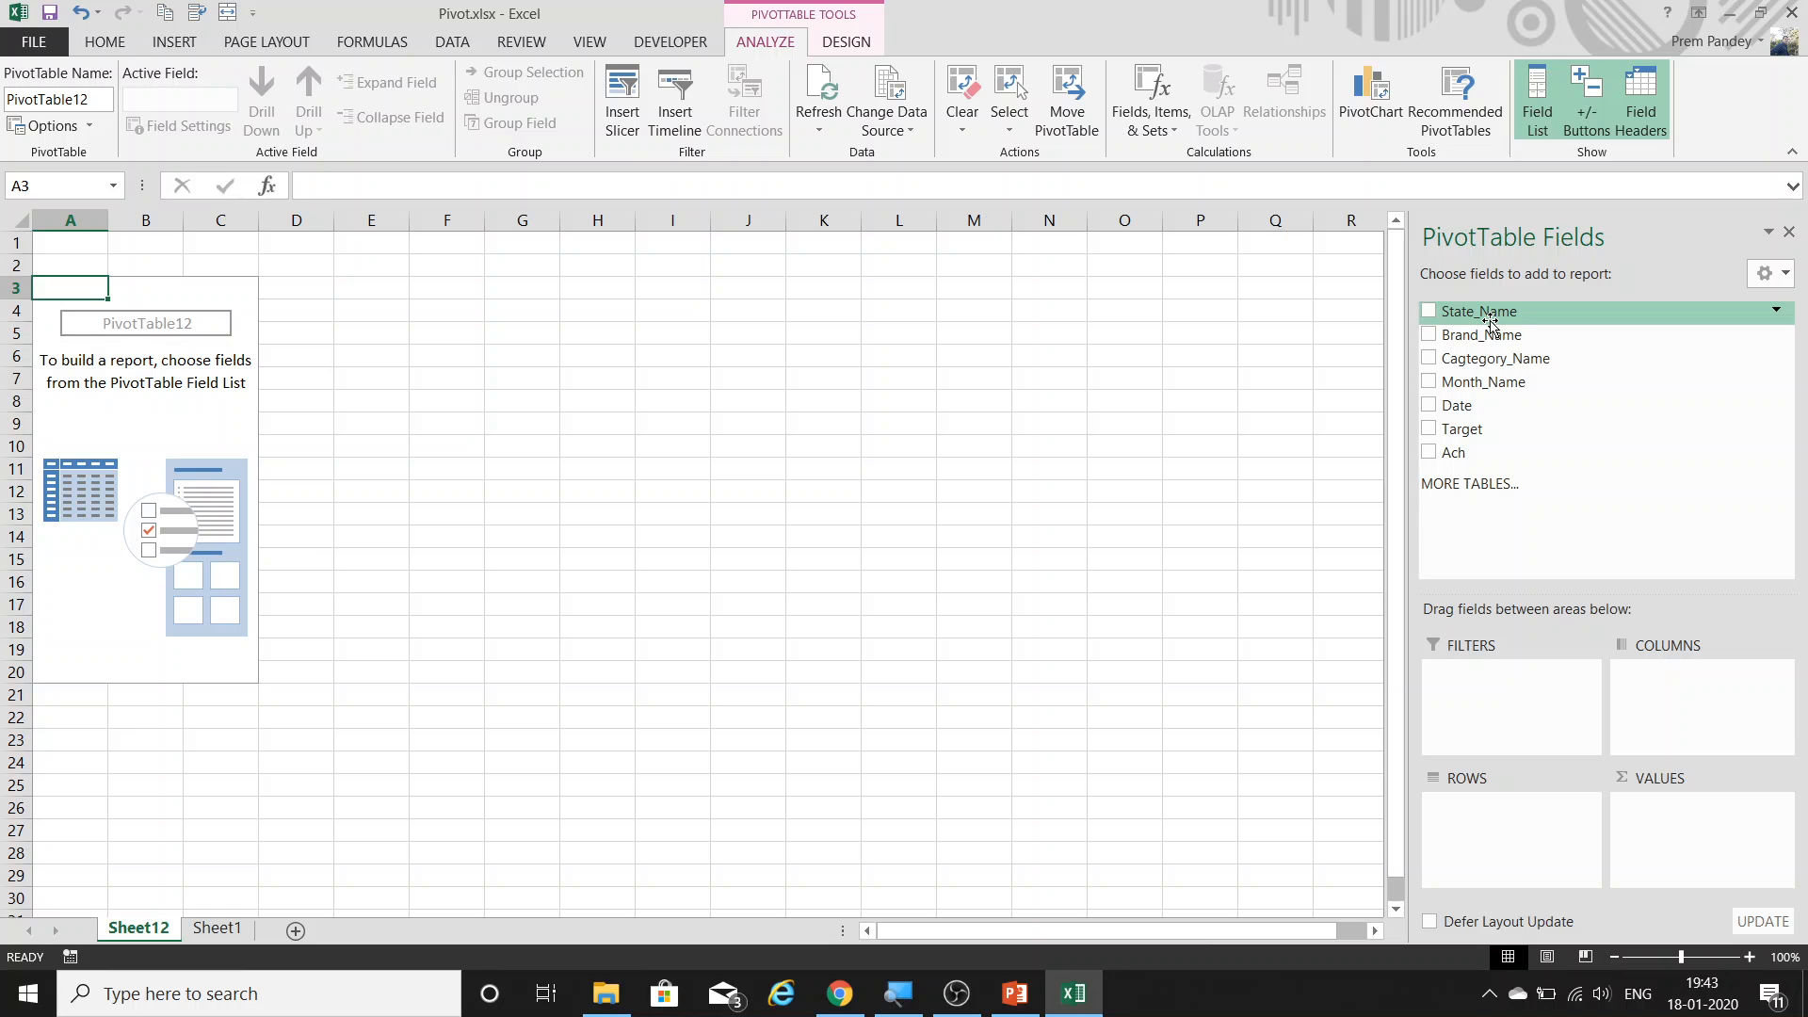
Place State_Name in the rows area and add Target and Ach as summed values.
drag(1497, 322, 1506, 857)
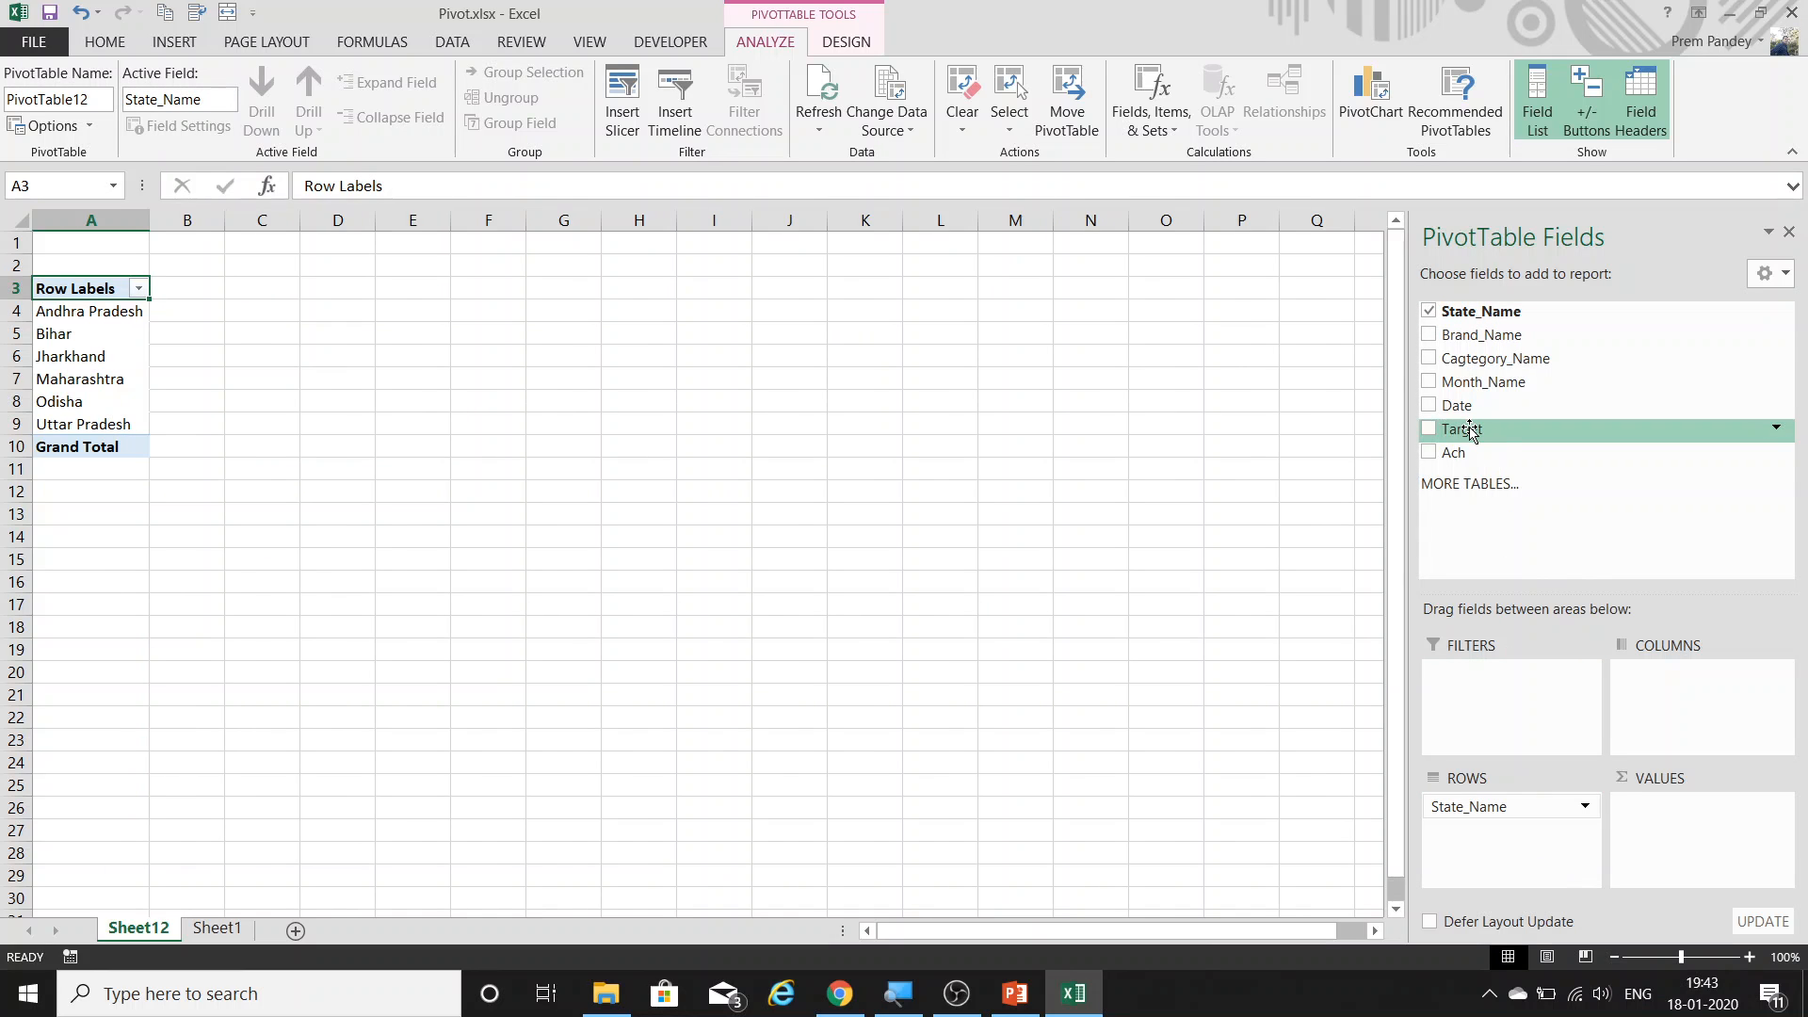
drag(1470, 431, 1669, 833)
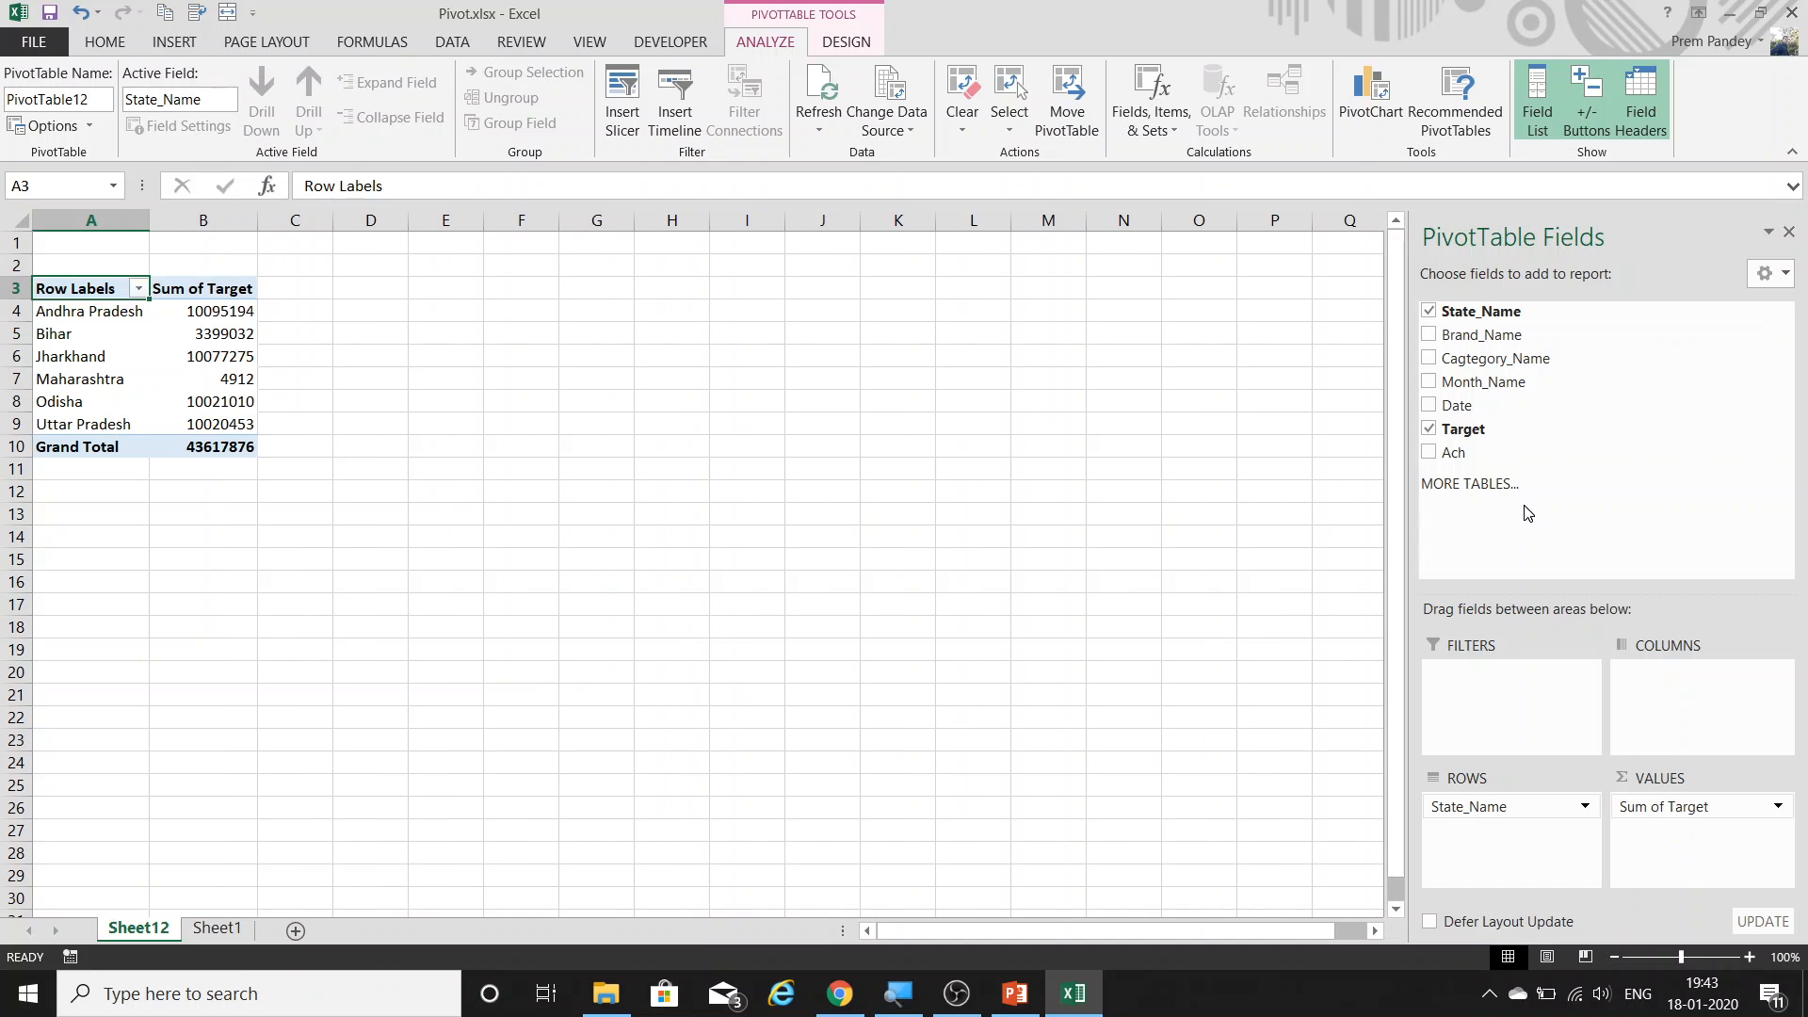
drag(1455, 451, 1686, 838)
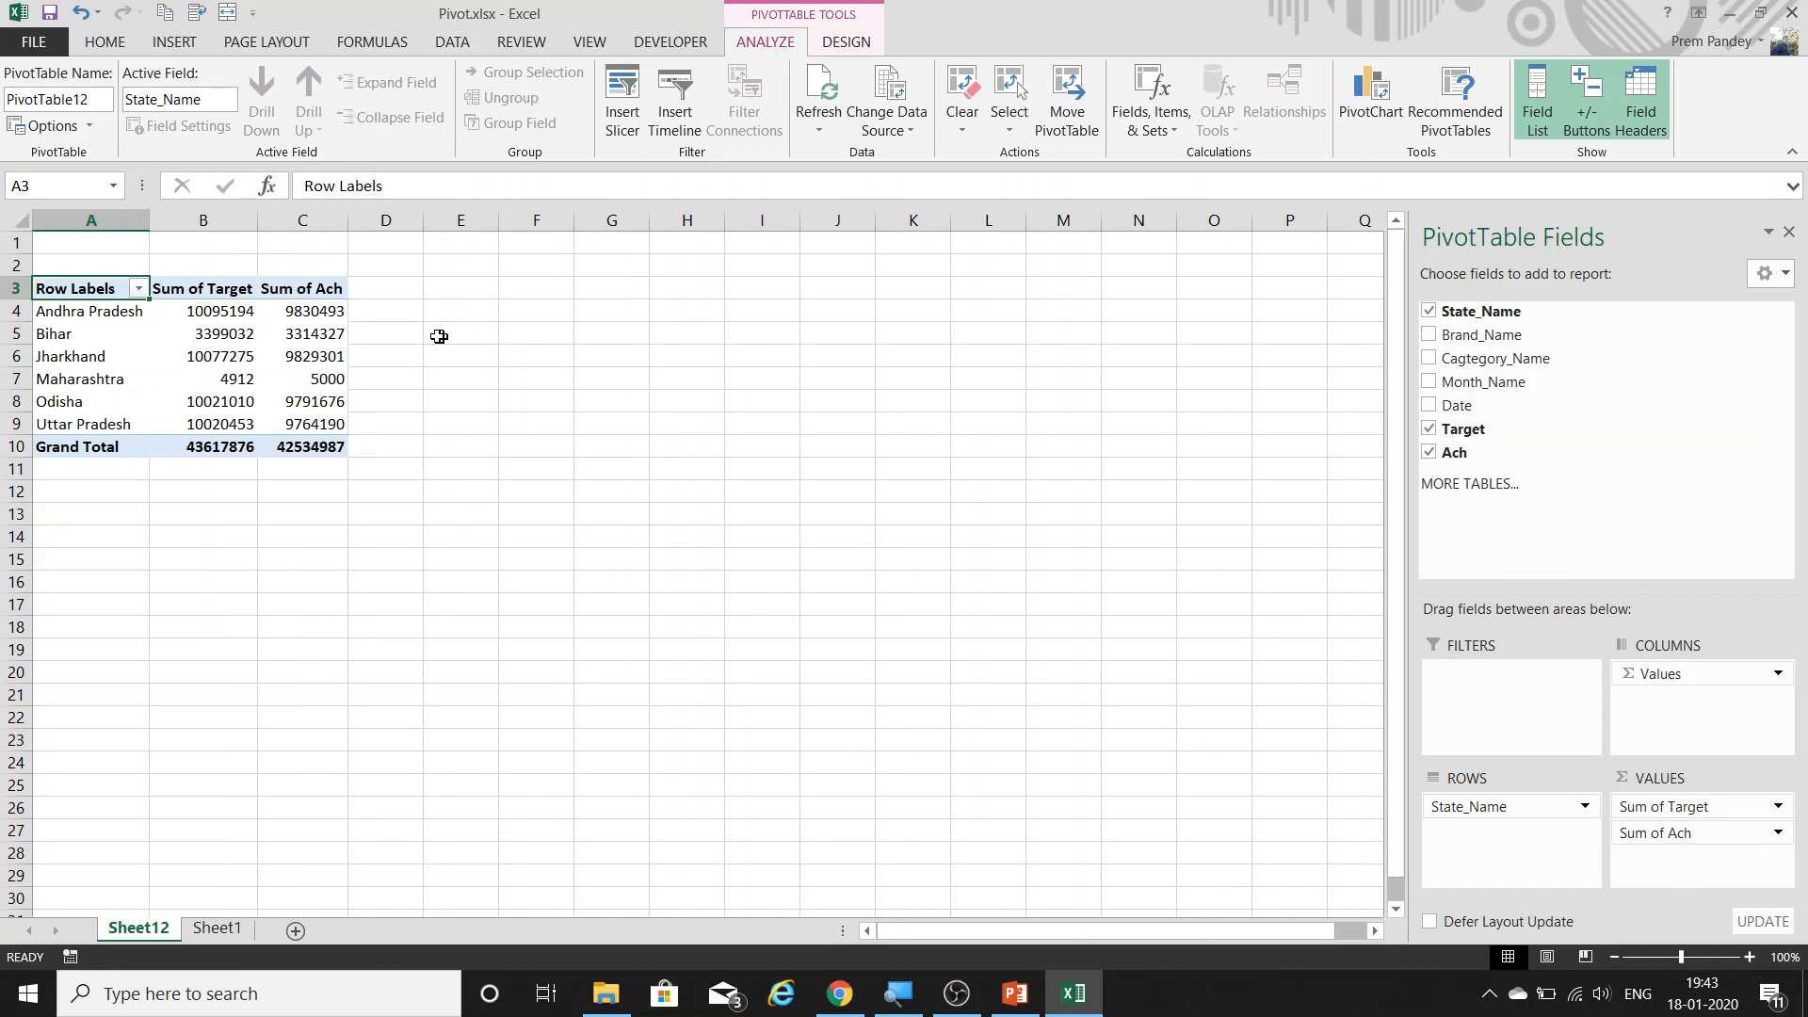
click(399, 314)
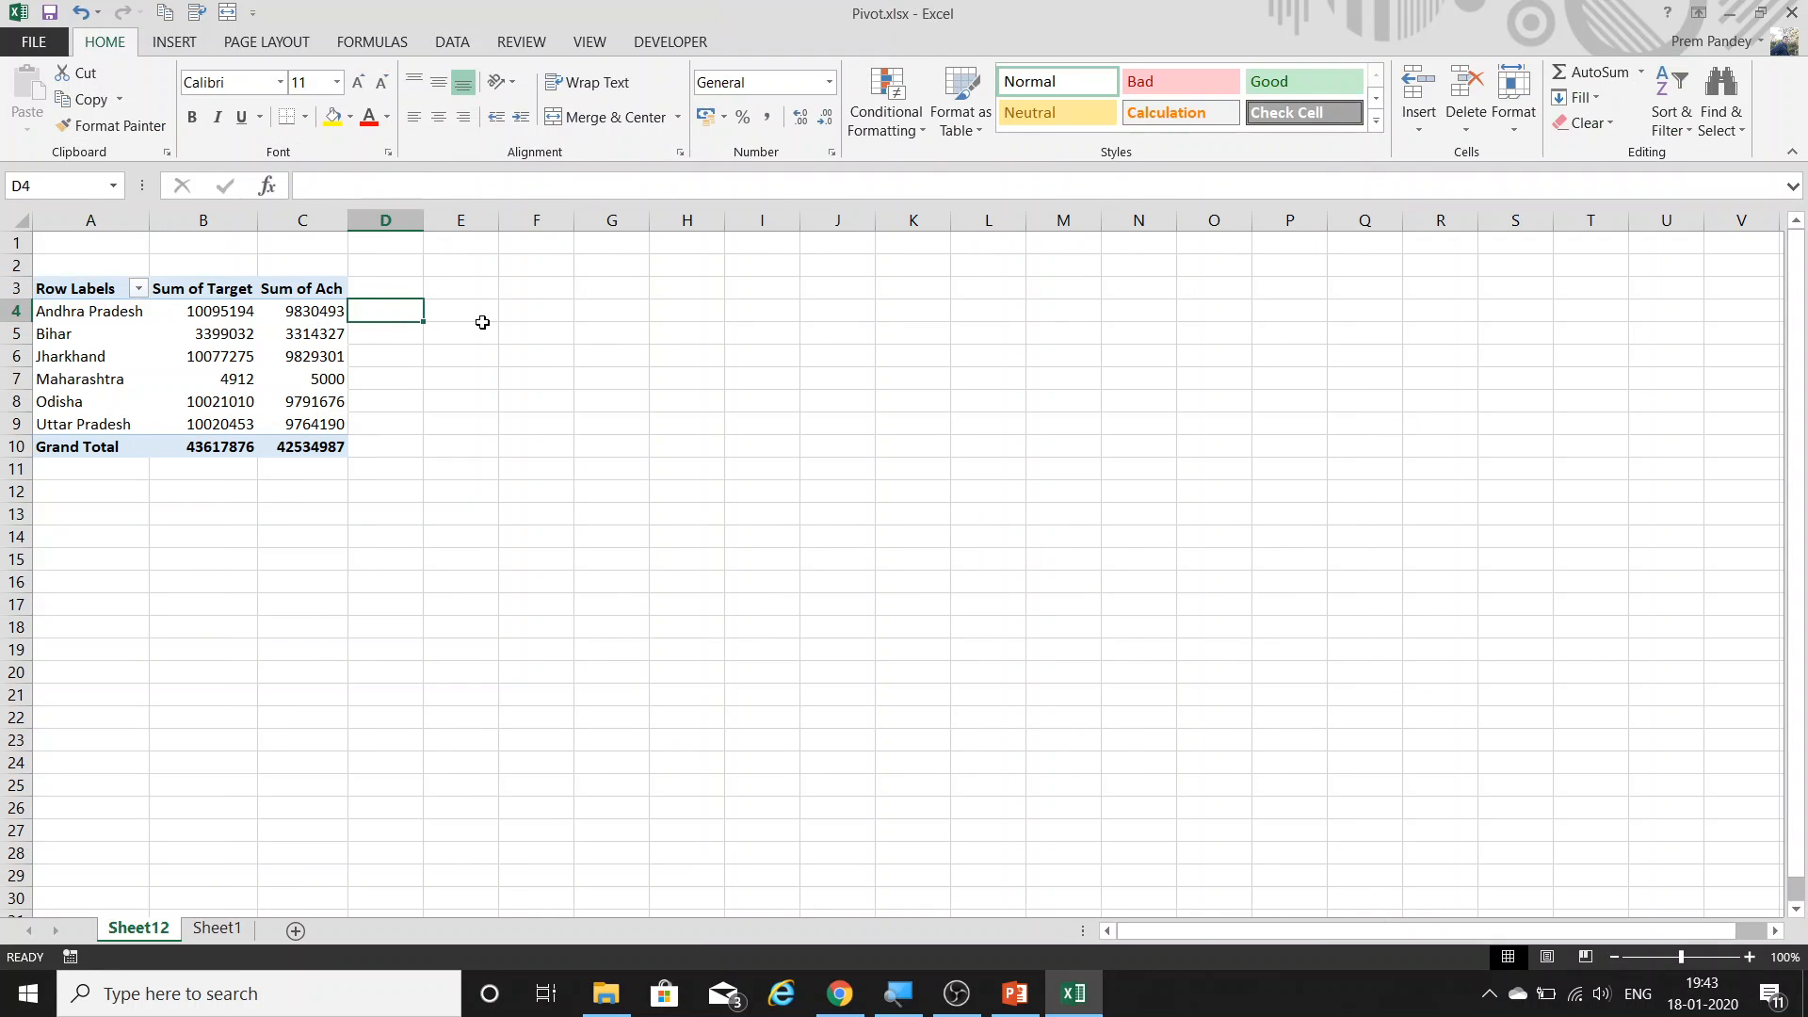
text(+)
key(Left)
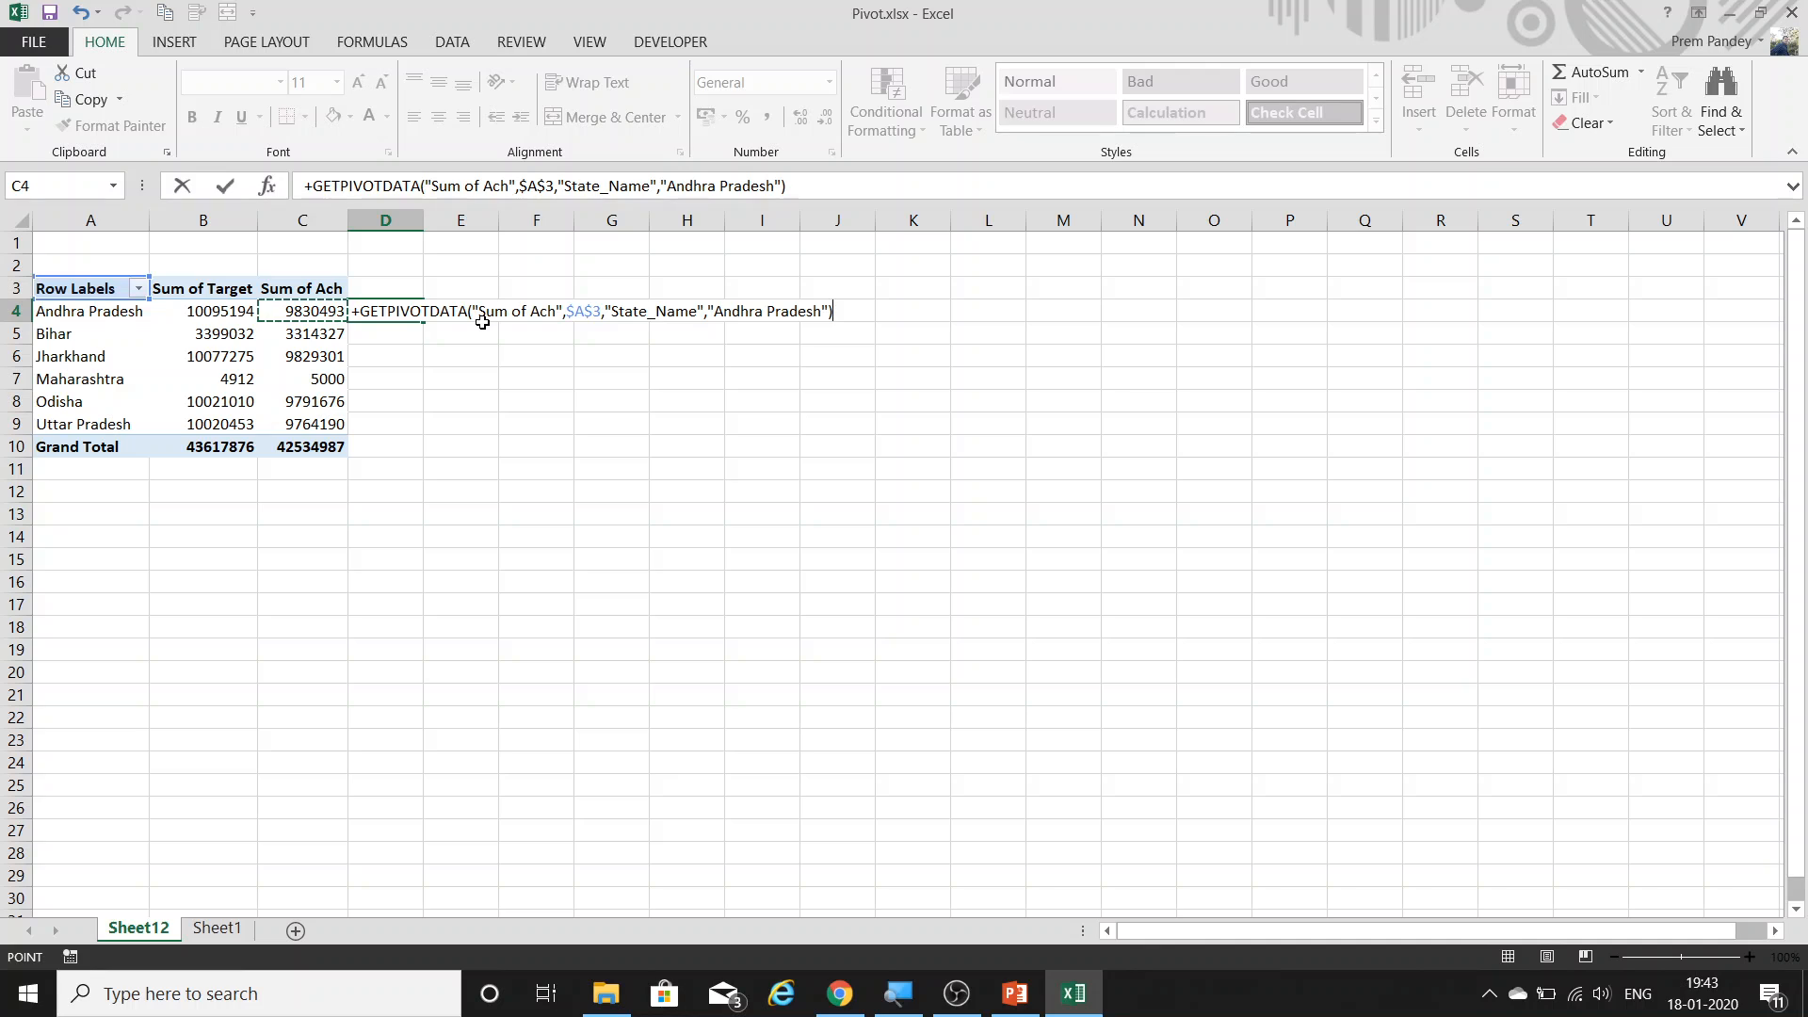
key(Escape)
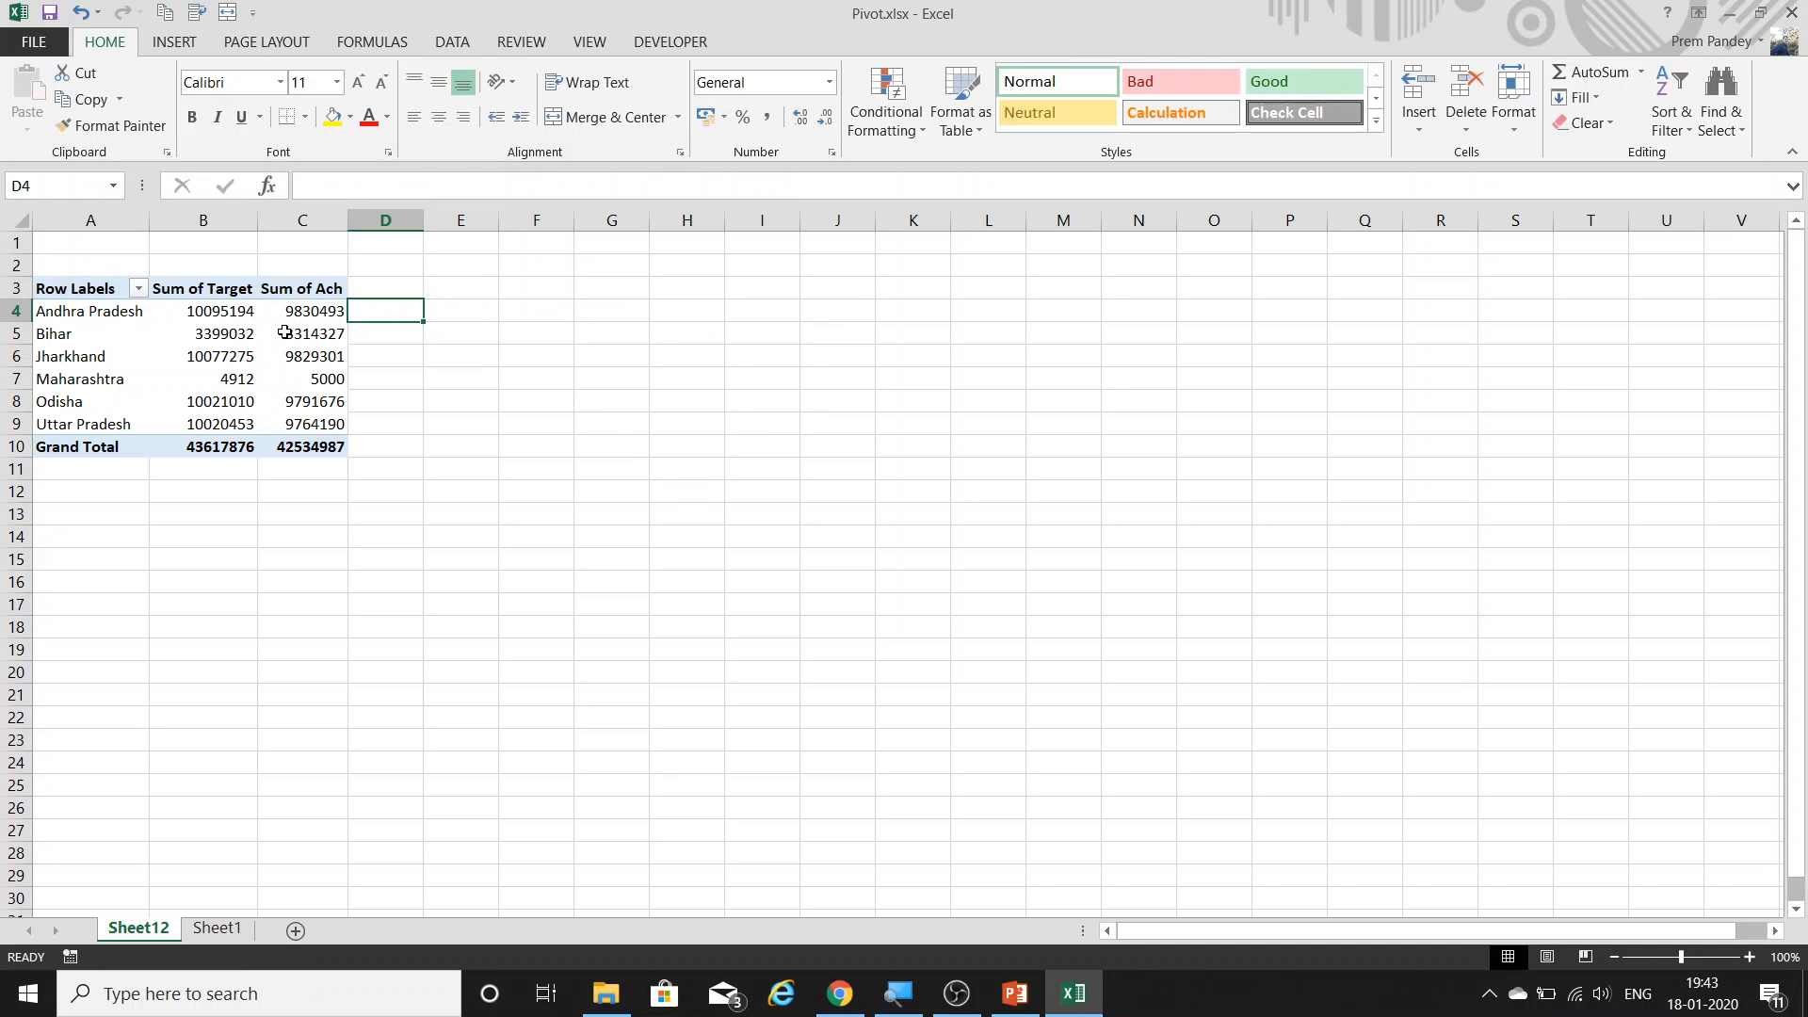
Enter a formula in D4 dividing Andhra Pradesh's Sum of Ach by its Sum of Target, using GETPIVOTDATA references.
text(+)
key(Left)
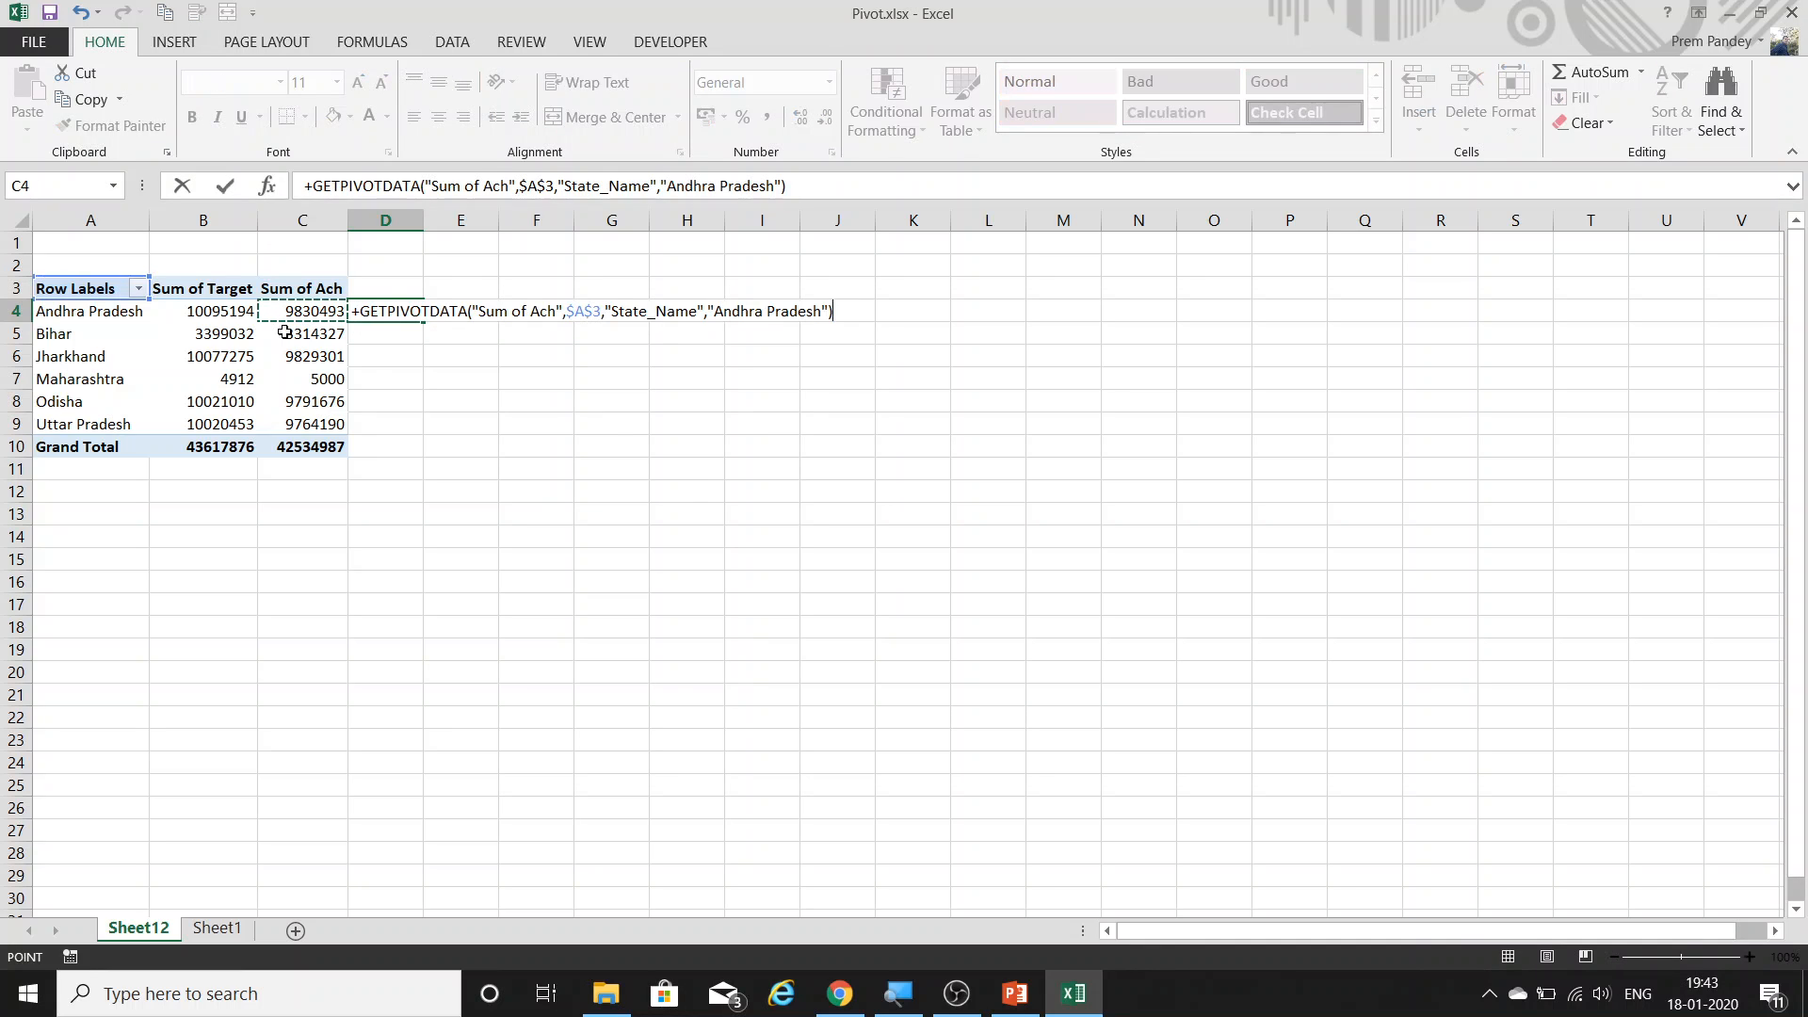
text(/)
key(Left)
key(Left)
key(Left)
key(Right)
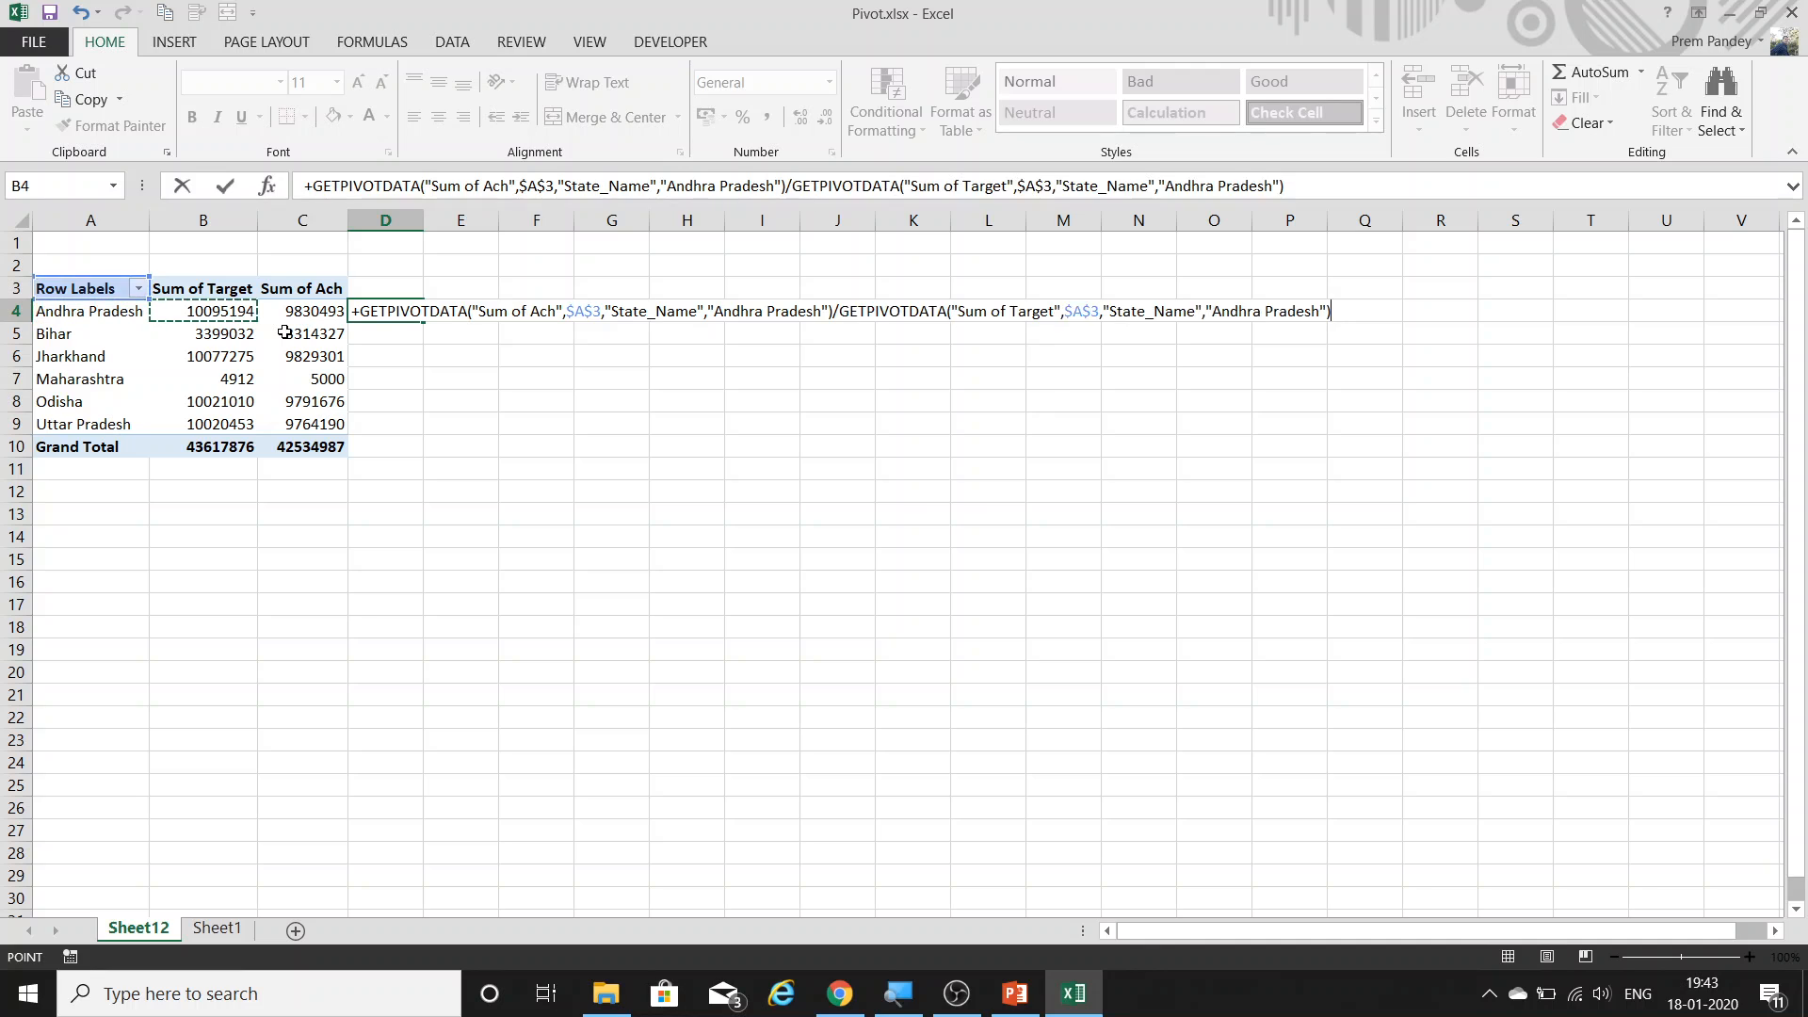
key(Return)
Fill the D4 formula down through D10 and format the range as percentages.
key(Left)
key(Down)
key(Down)
key(Down)
key(Down)
key(Down)
key(Right)
key(ctrl+shift+Up)
key(ctrl+d)
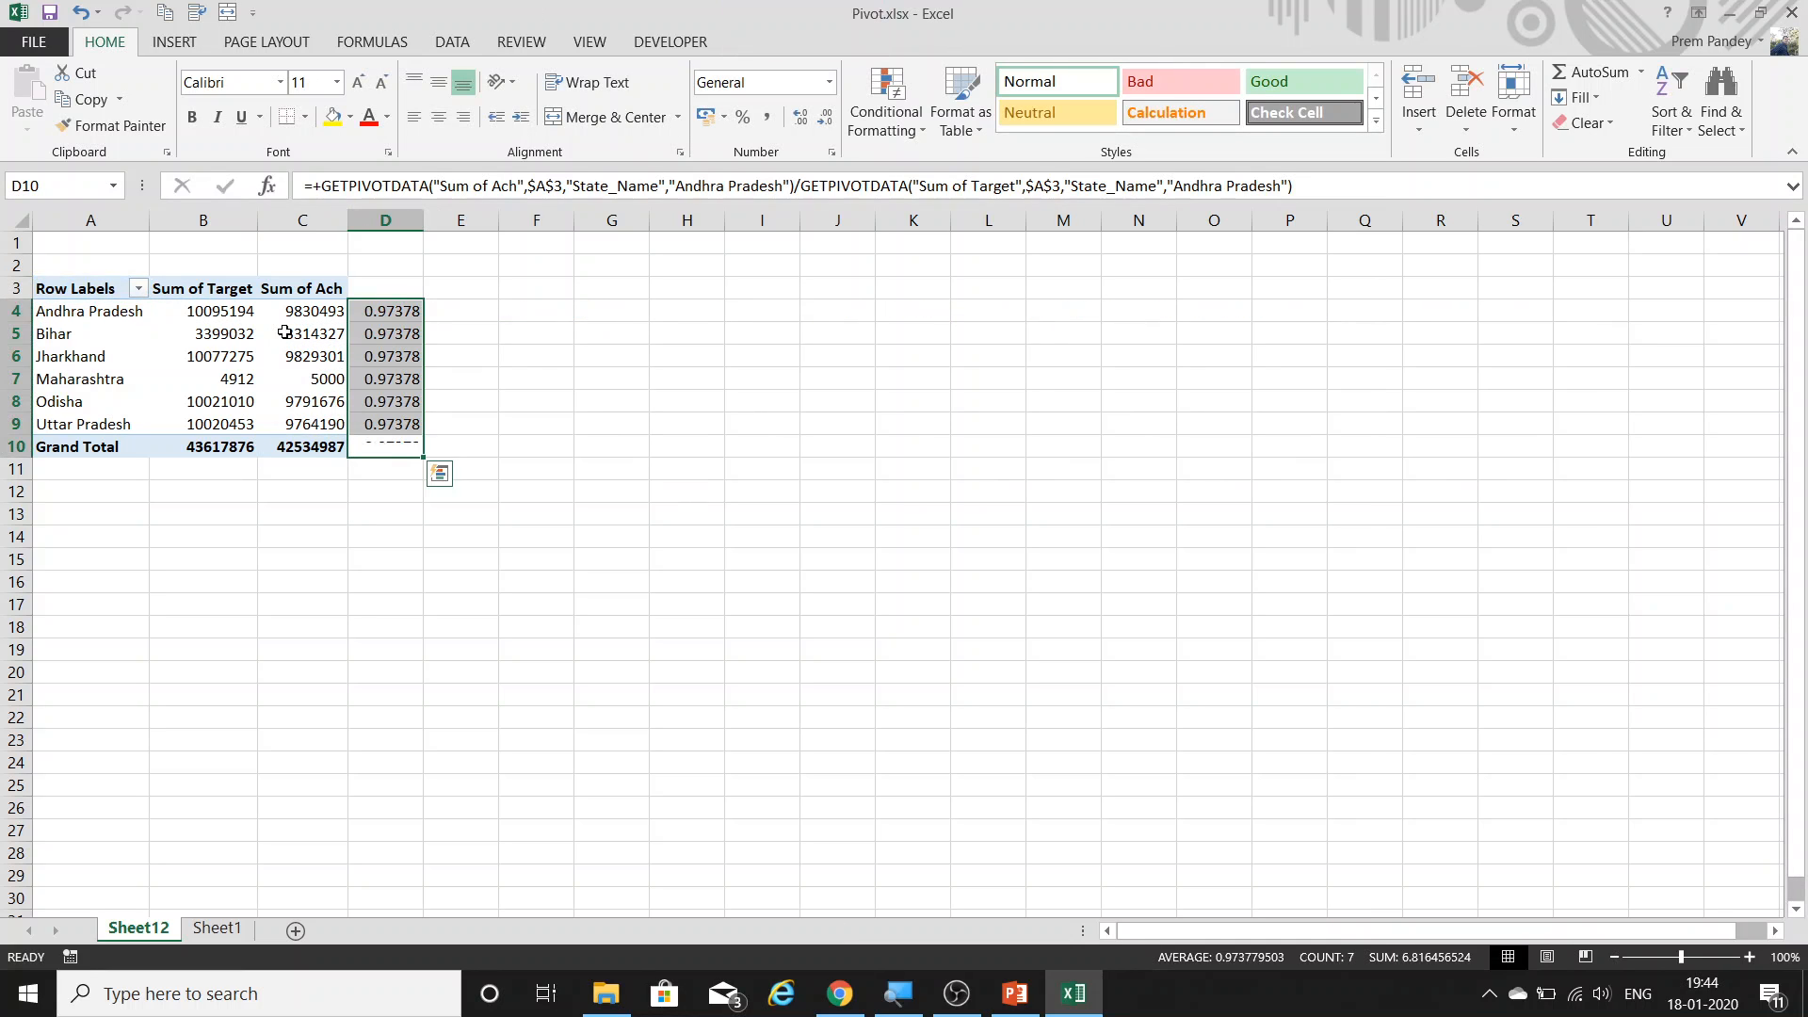
key(ctrl+shift+5)
key(Right)
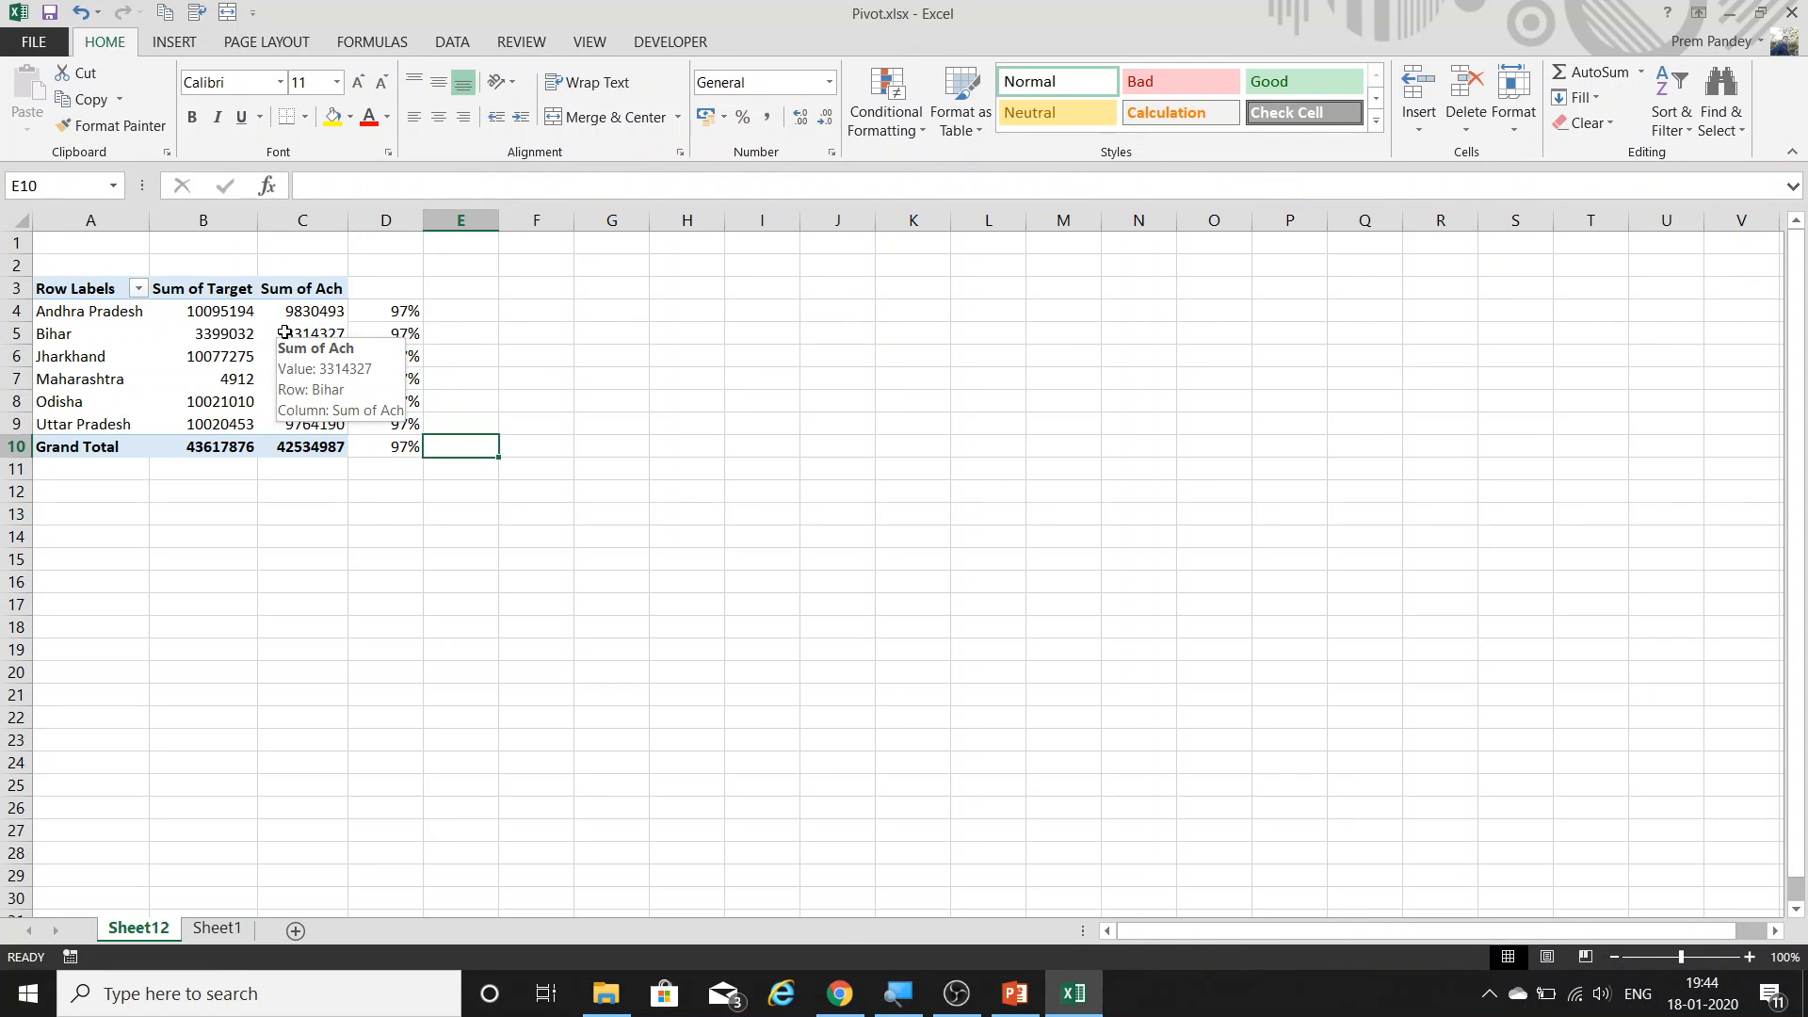
Delete column D with the achievement percentage formulas.
key(Down)
key(Left)
key(ctrl+space)
key(ctrl+minus)
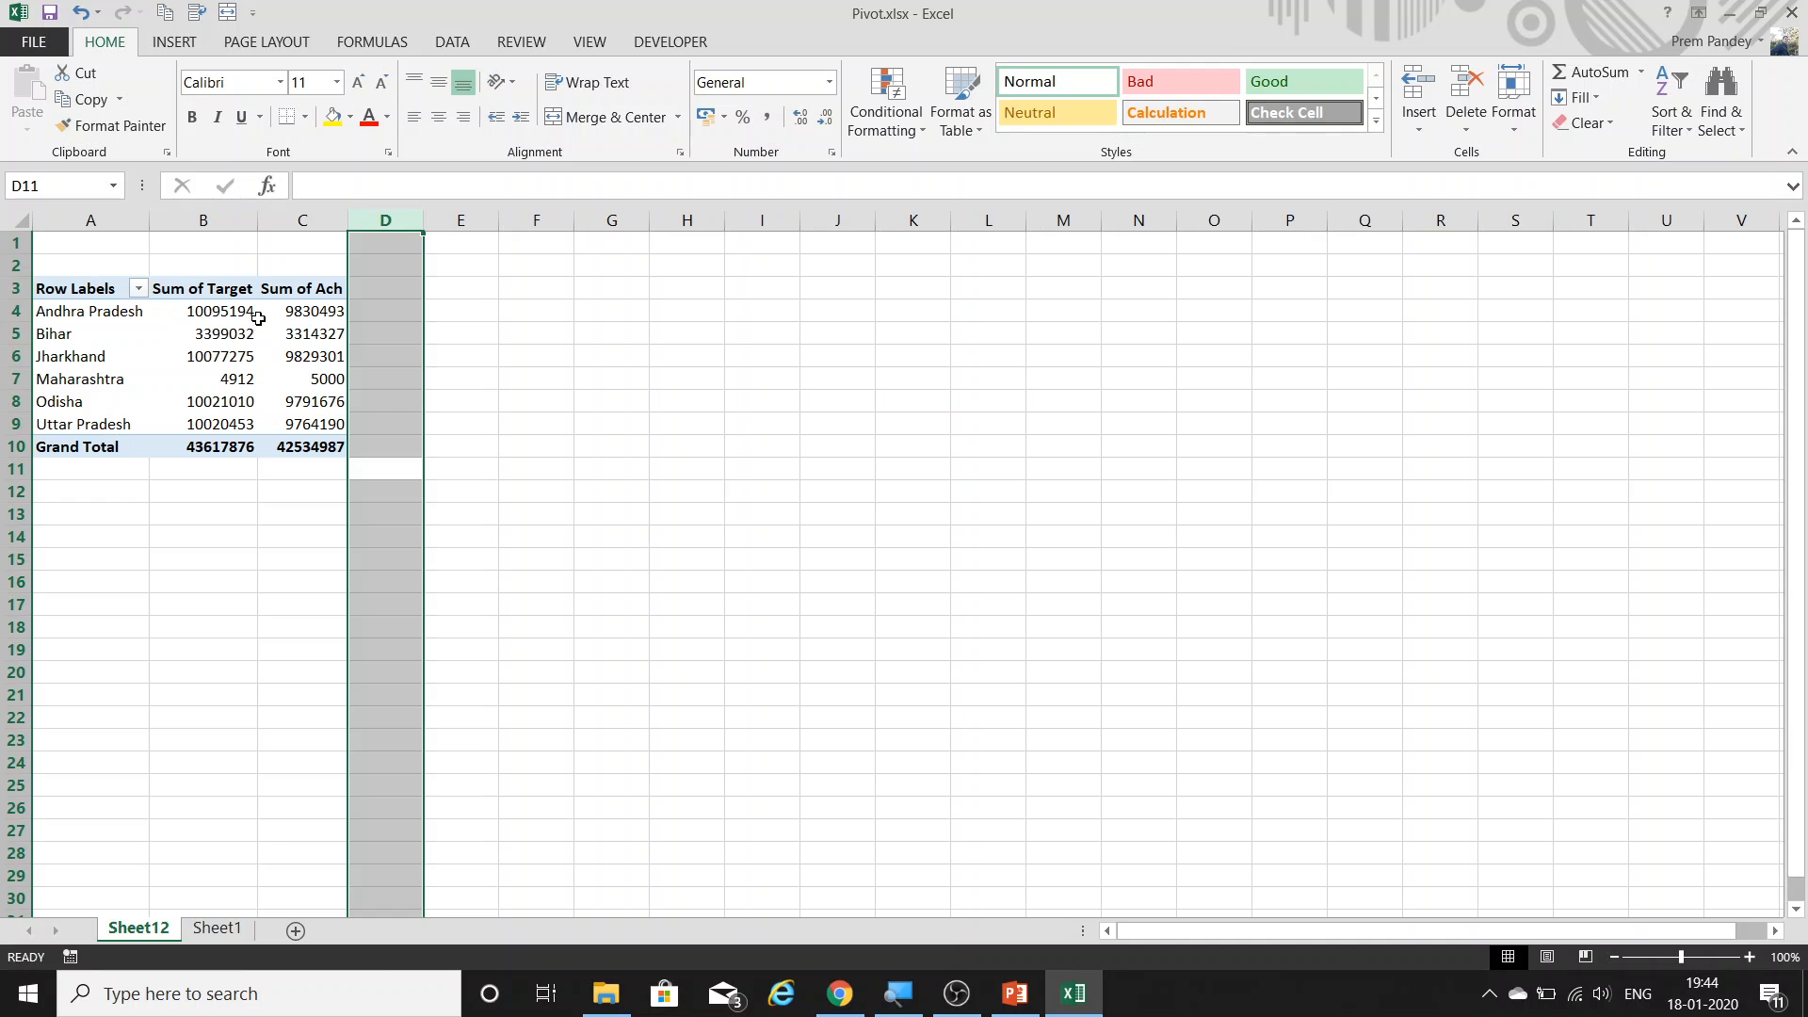
Turn off Generate GetPivotData in the PivotTable options.
click(265, 314)
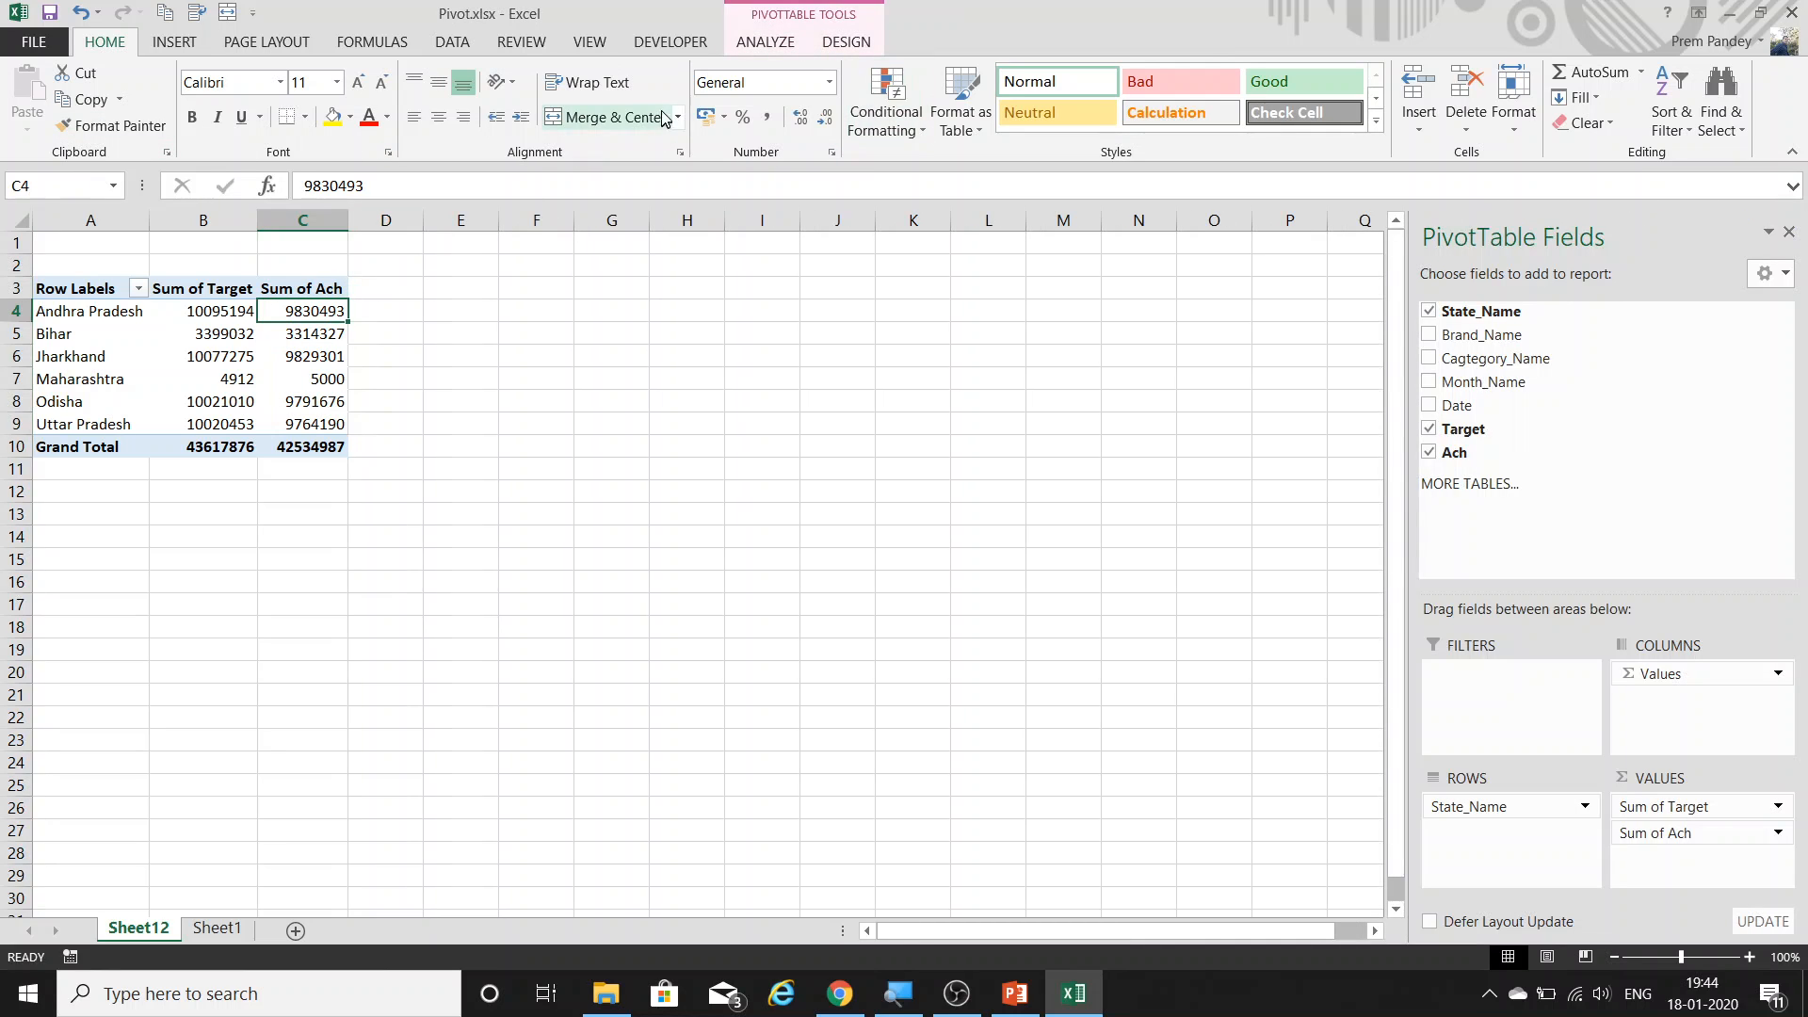
click(795, 41)
click(87, 129)
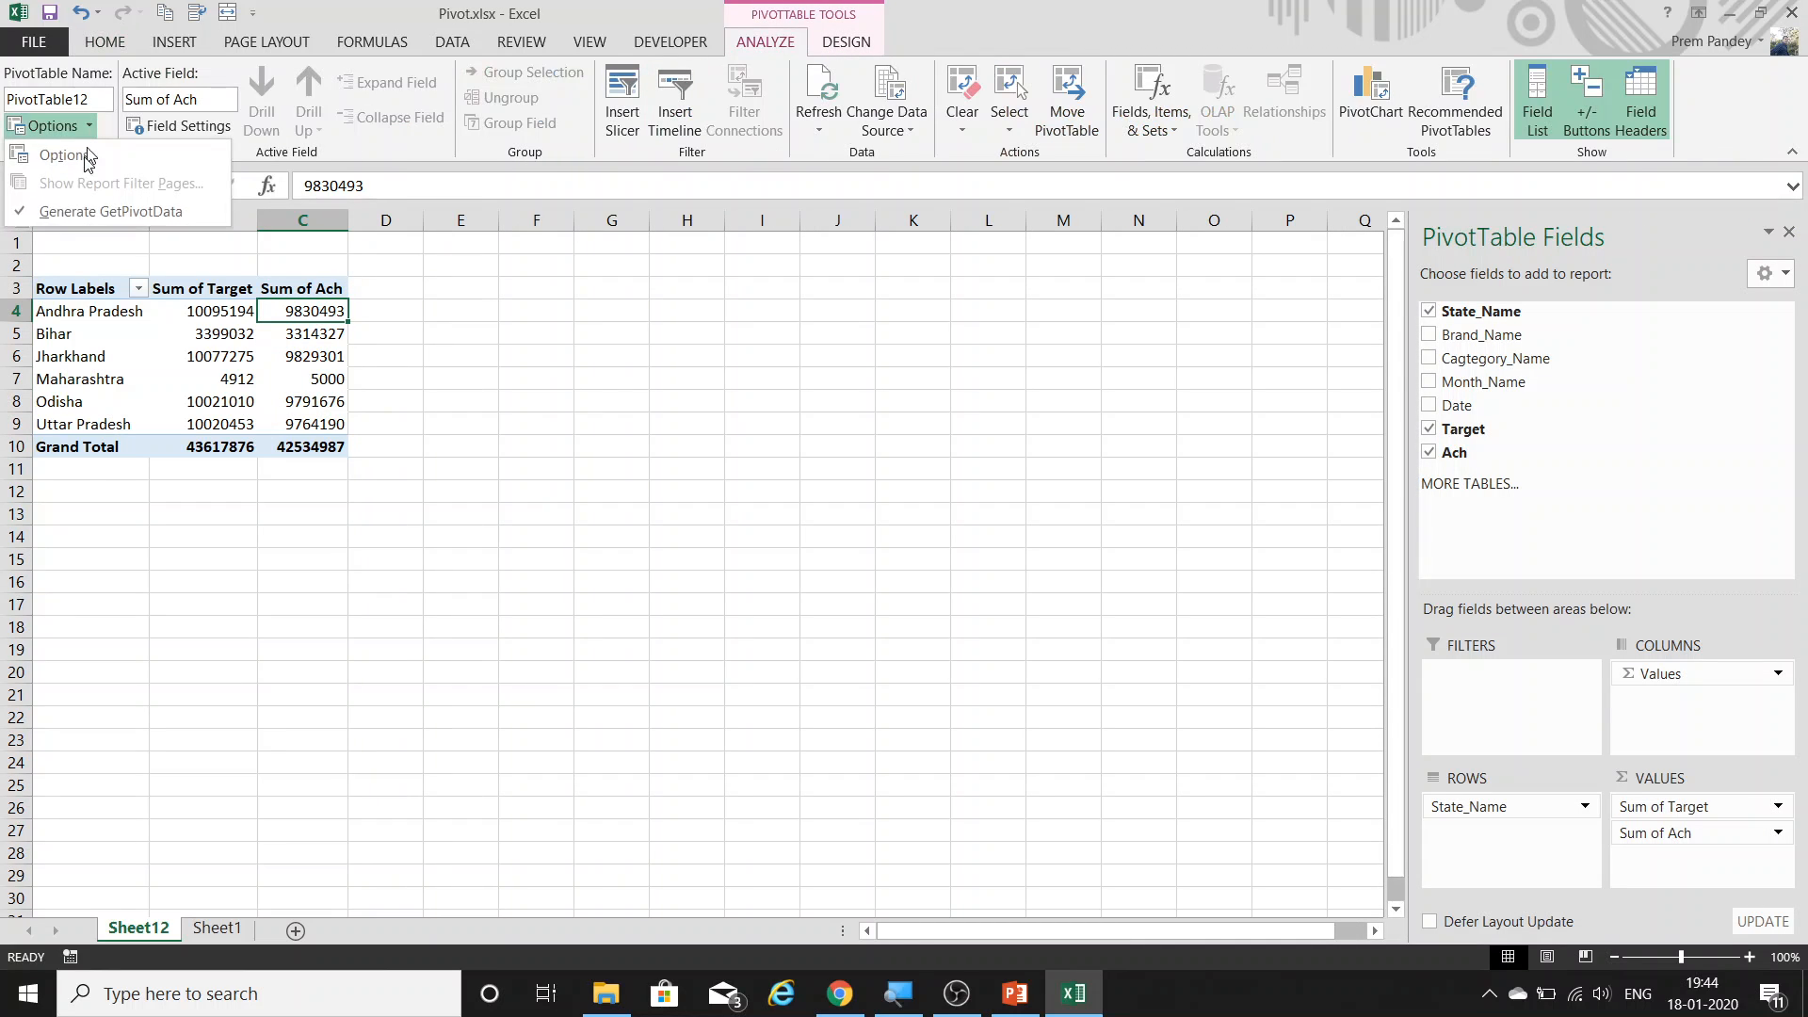
click(85, 195)
Enter the formula +C4/B4 in D4 to divide Andhra Pradesh's Sum of Ach by its Sum of Target.
click(390, 302)
text(+)
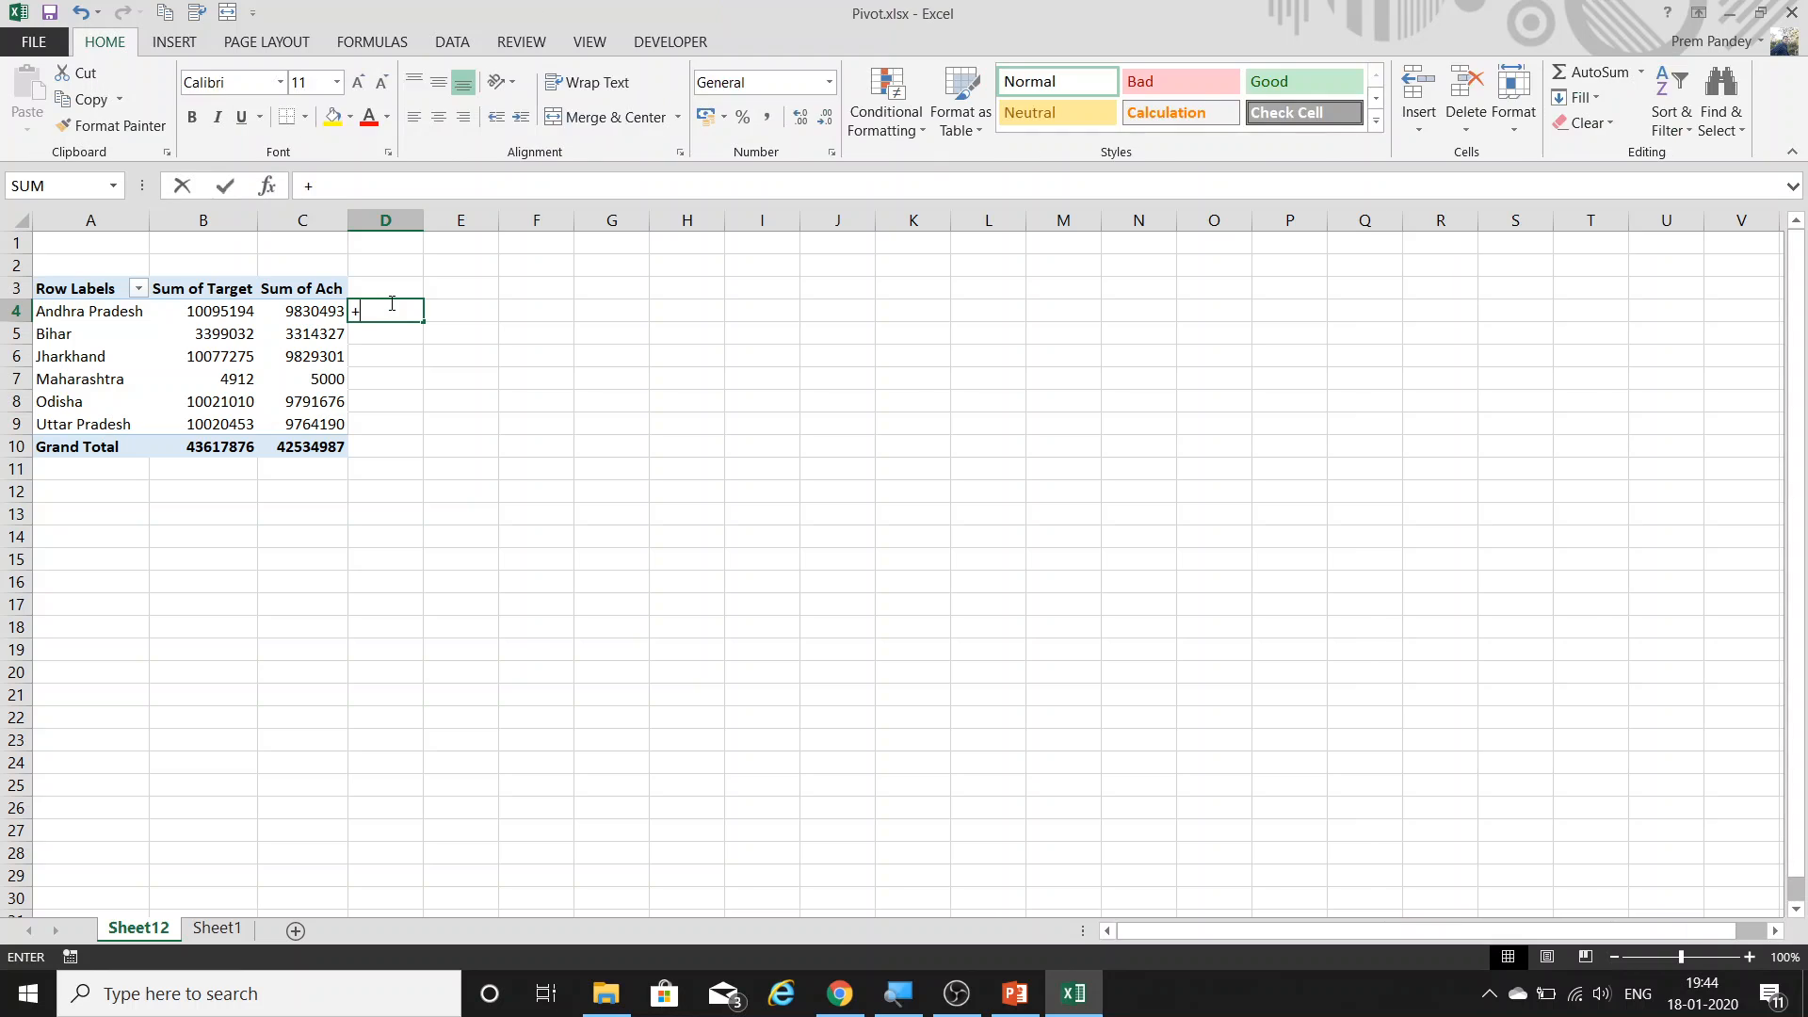
key(Left)
text(/)
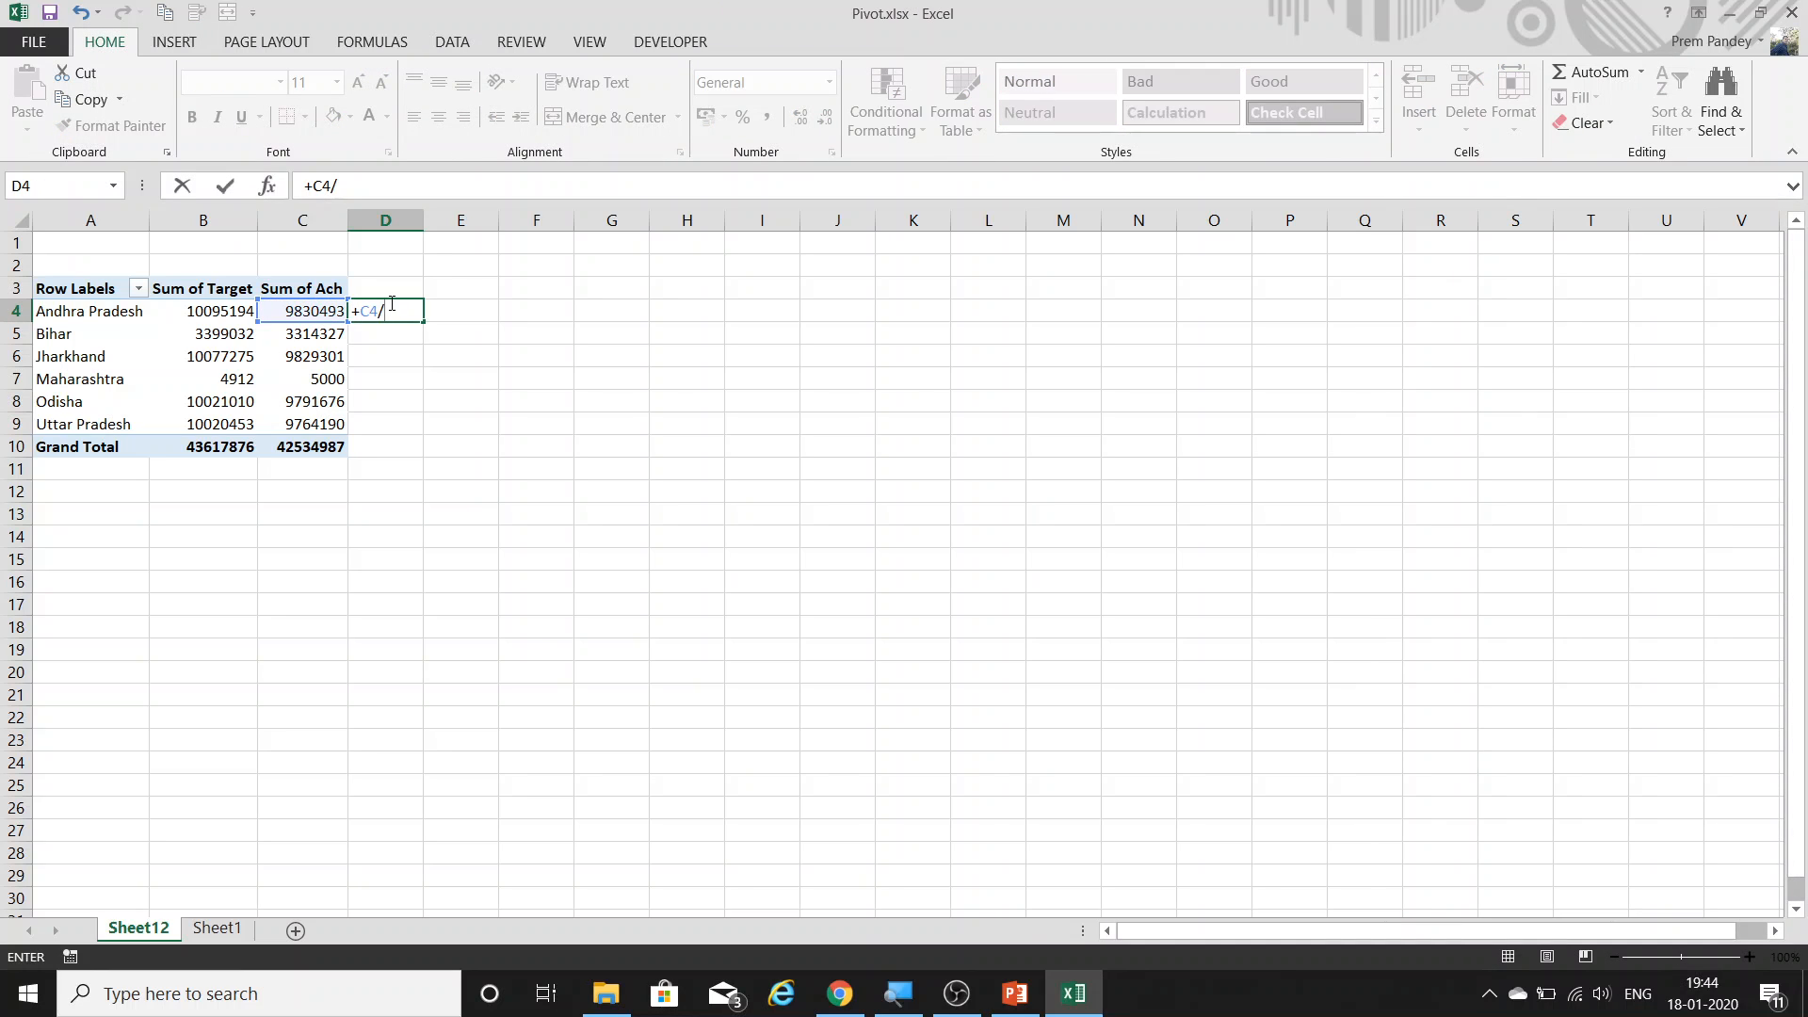
key(Left)
key(Left)
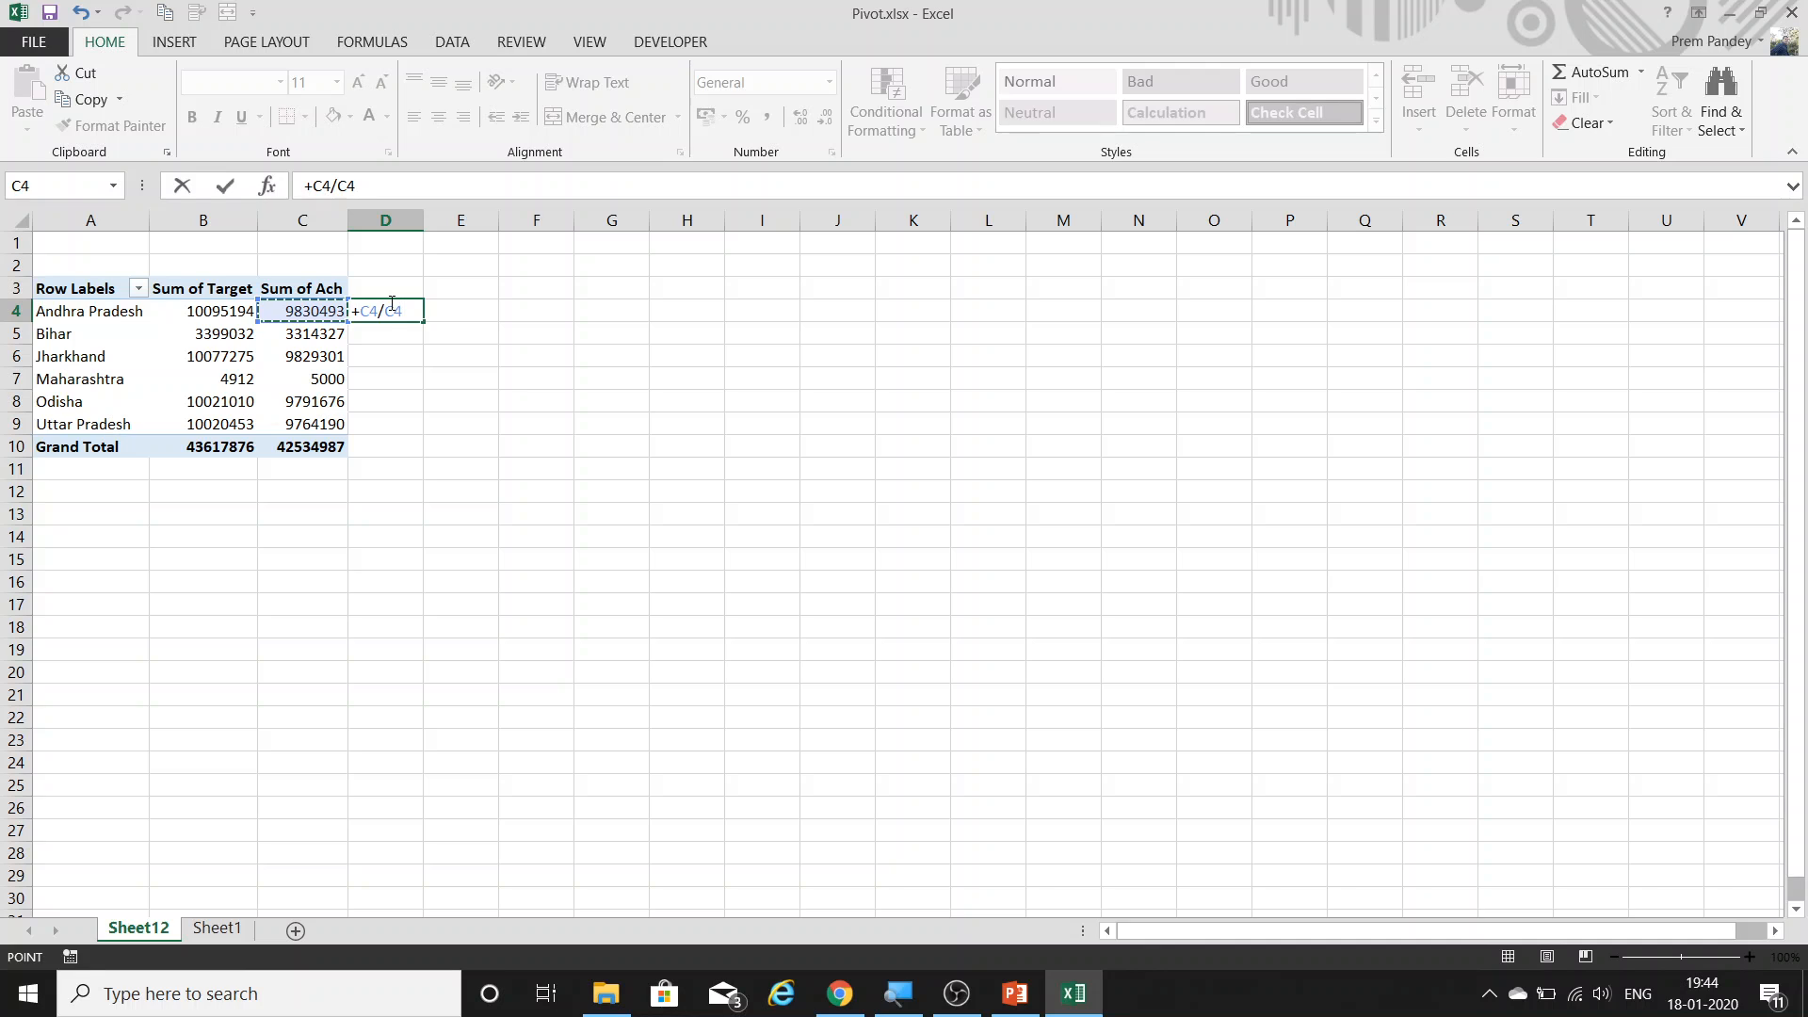
key(Return)
Fill the C4/B4 formula down from D4 to the Grand Total row and format the range as whole percentages.
key(Left)
key(Right)
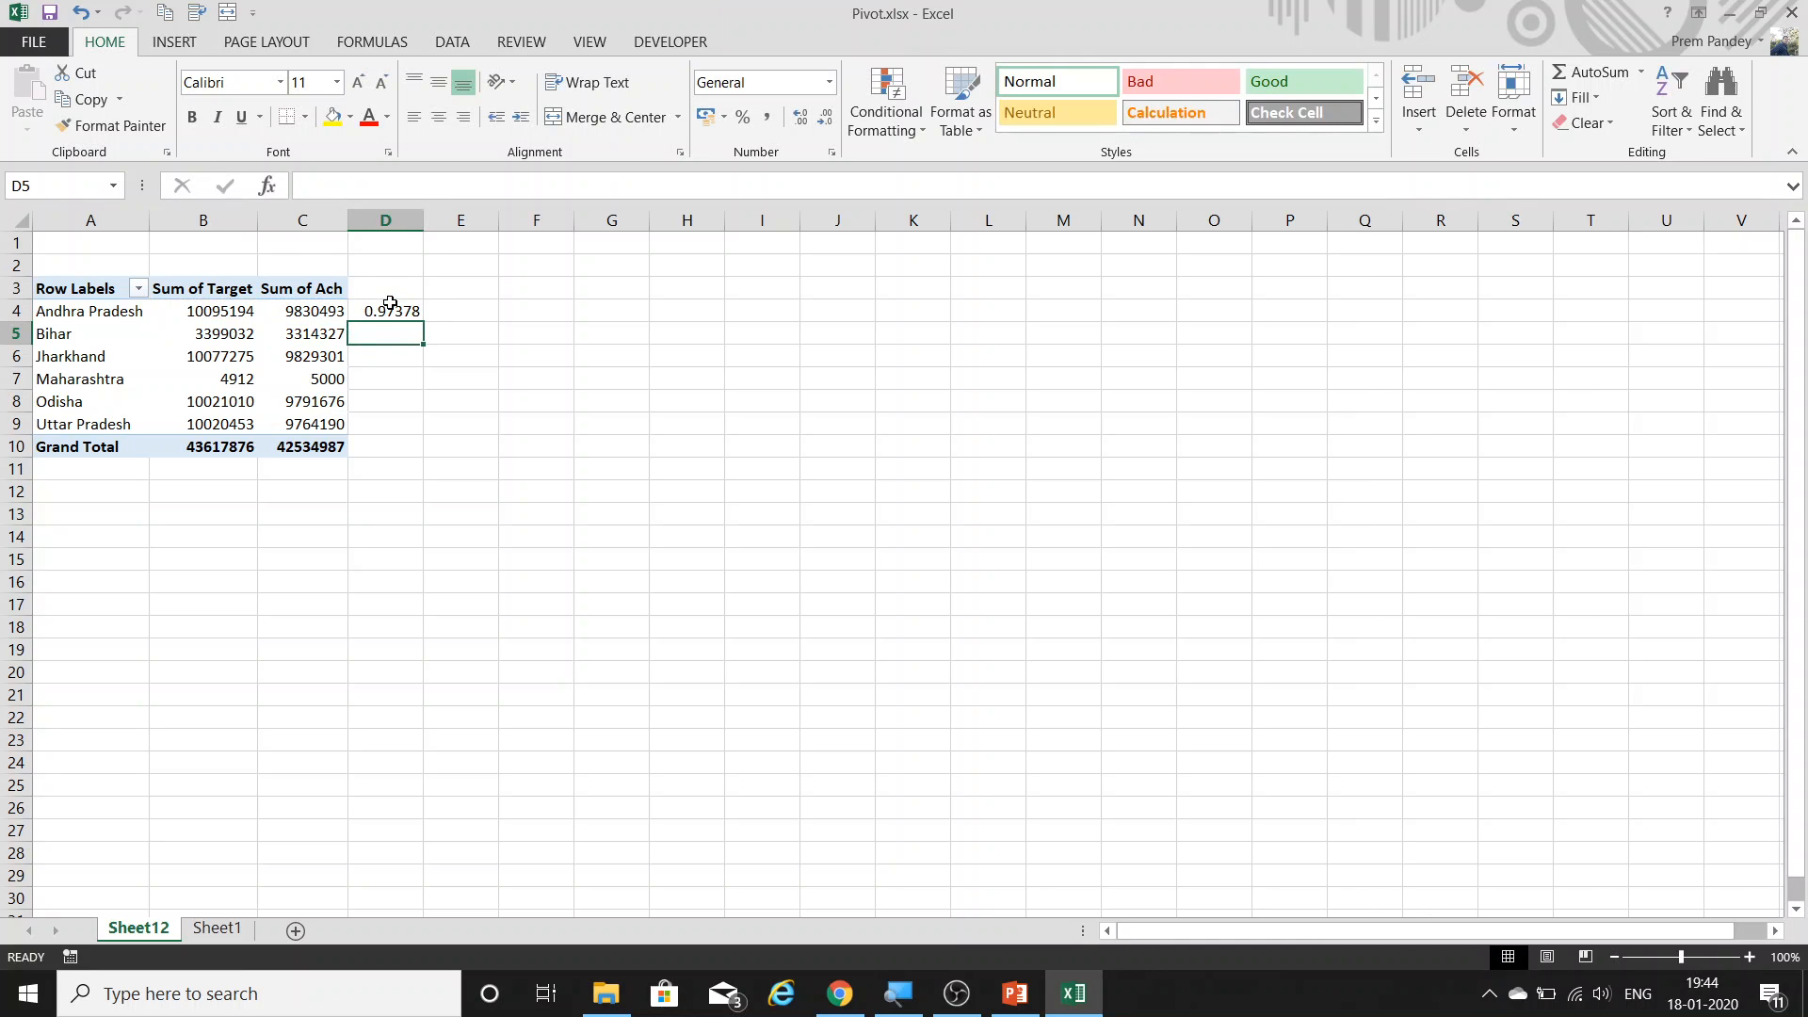
key(Left)
key(ctrl+Down)
key(Right)
key(ctrl+shift+Up)
key(ctrl+d)
key(ctrl+shift+5)
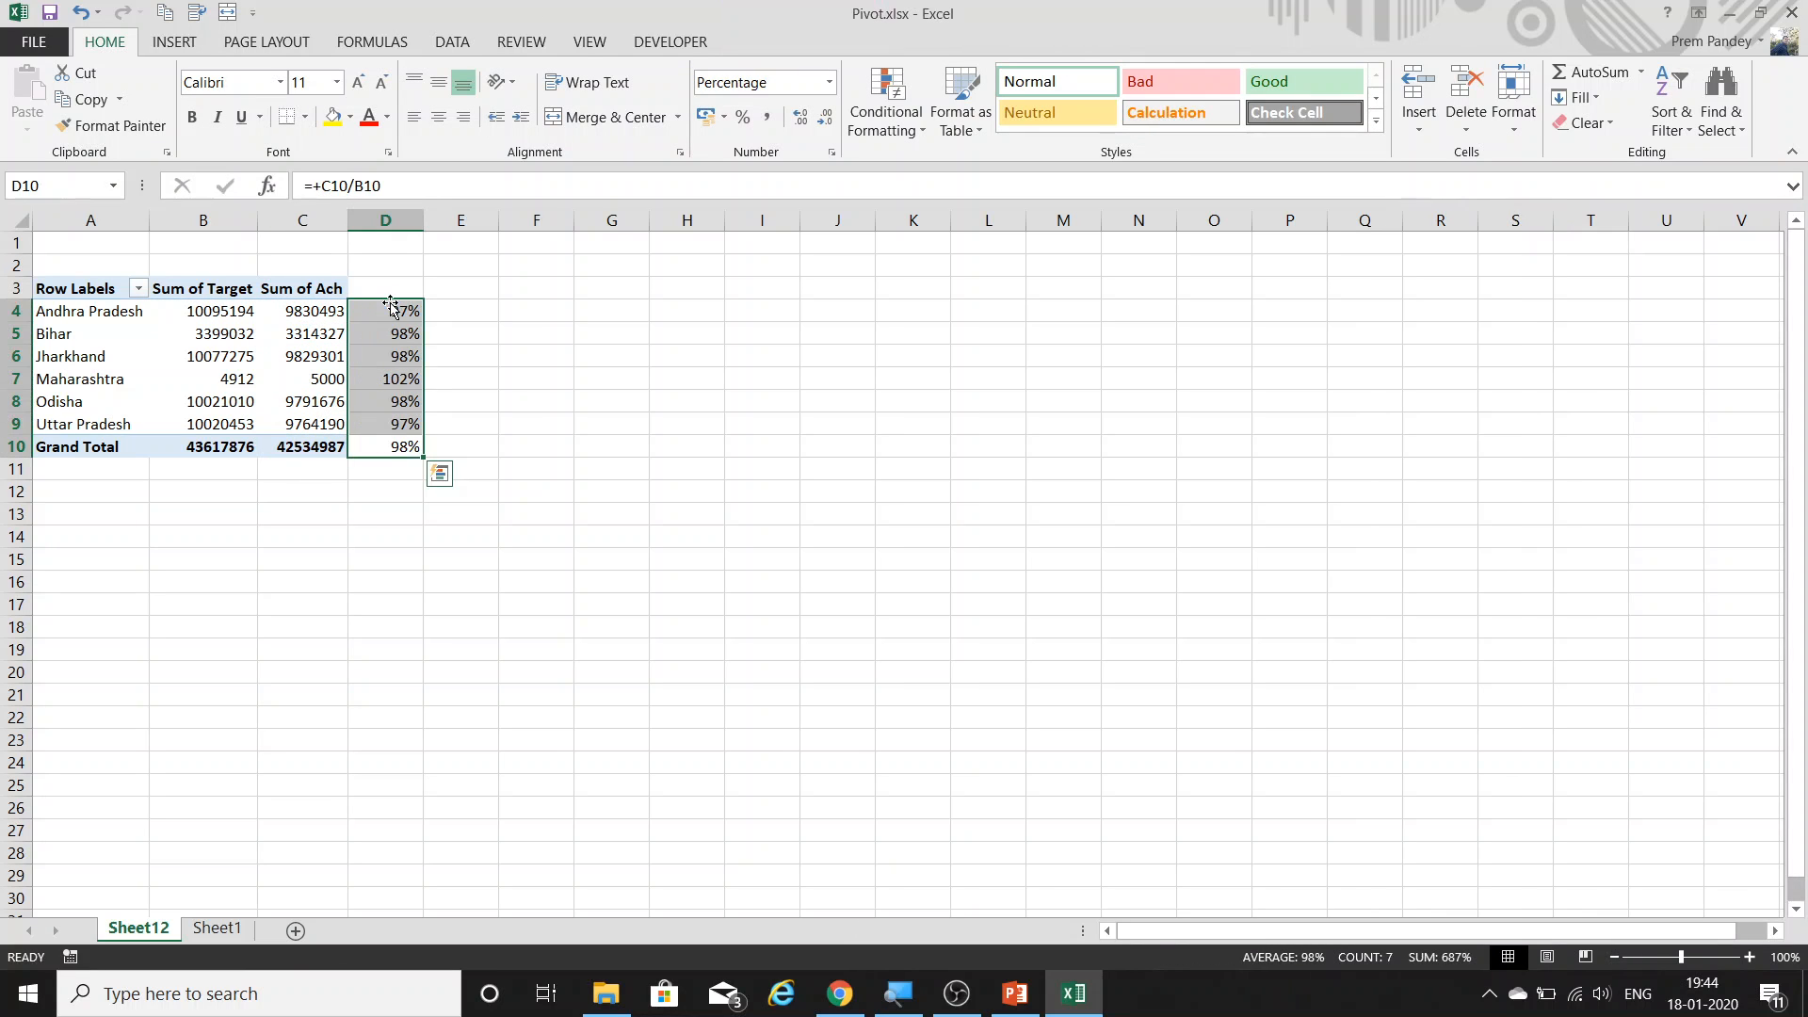
Try to add Month_Name to the pivot table's columns beside the formulas in column D.
click(284, 356)
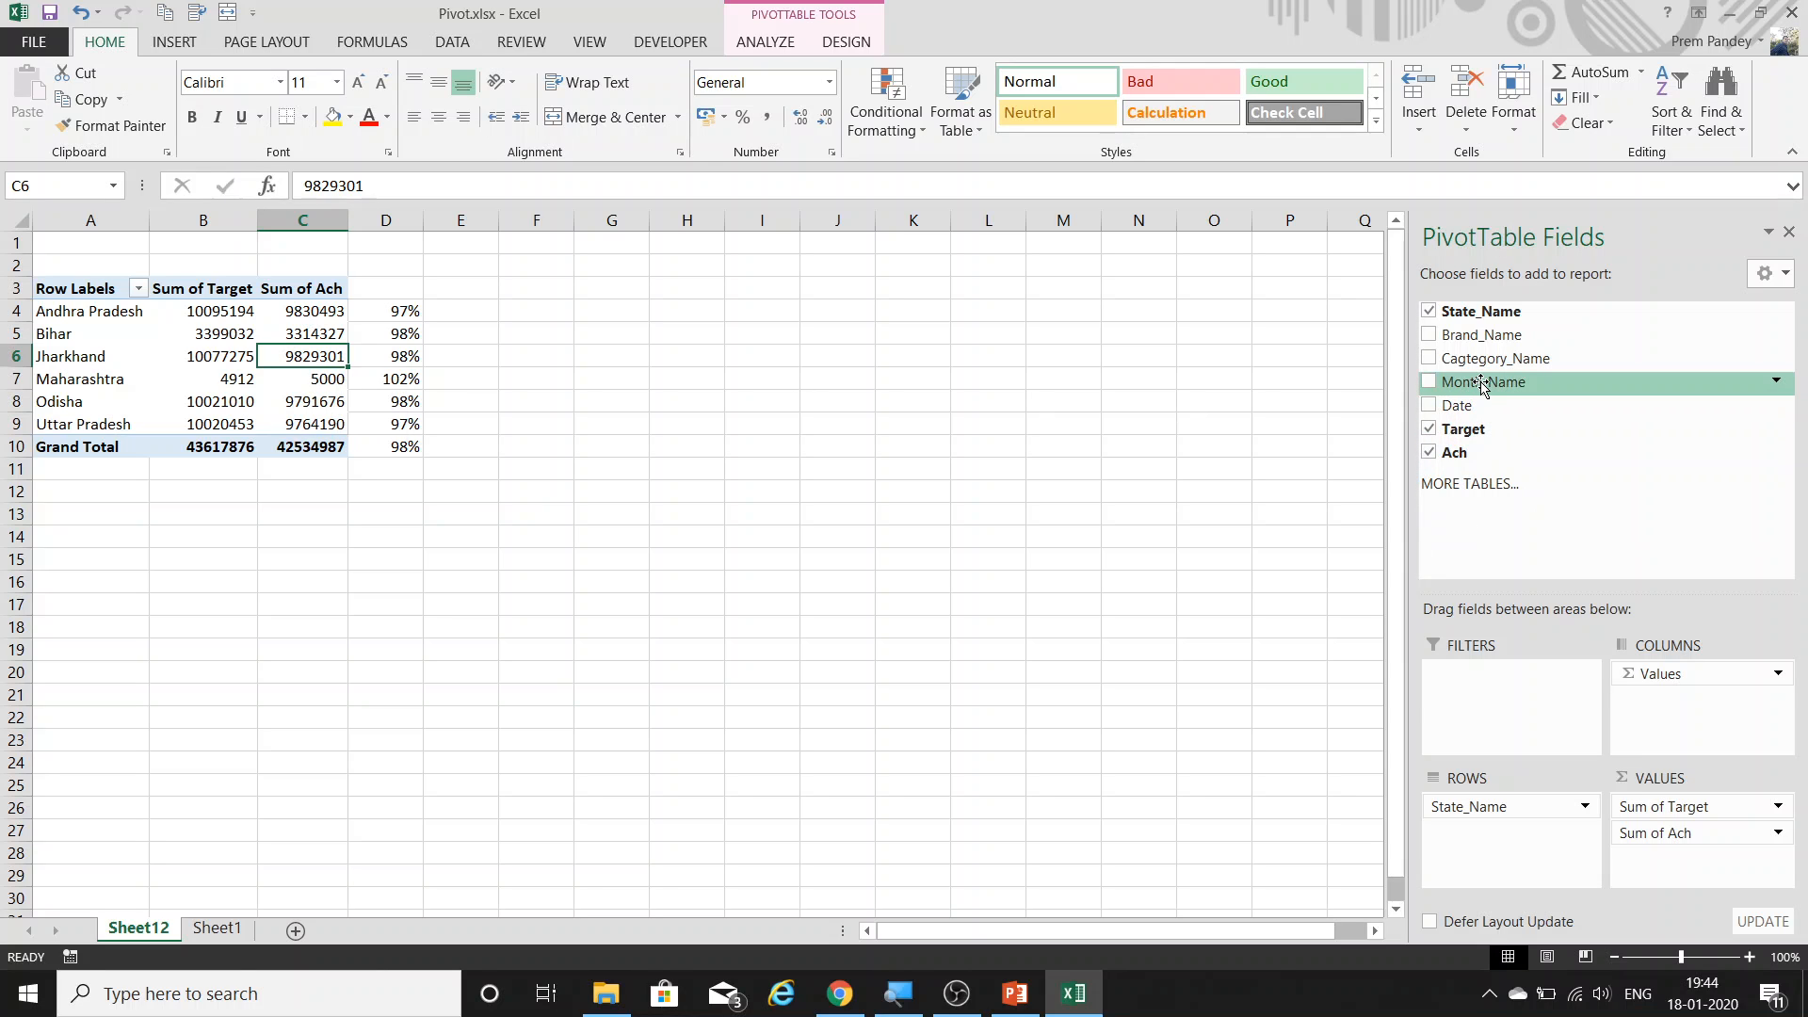
drag(1481, 385, 1692, 717)
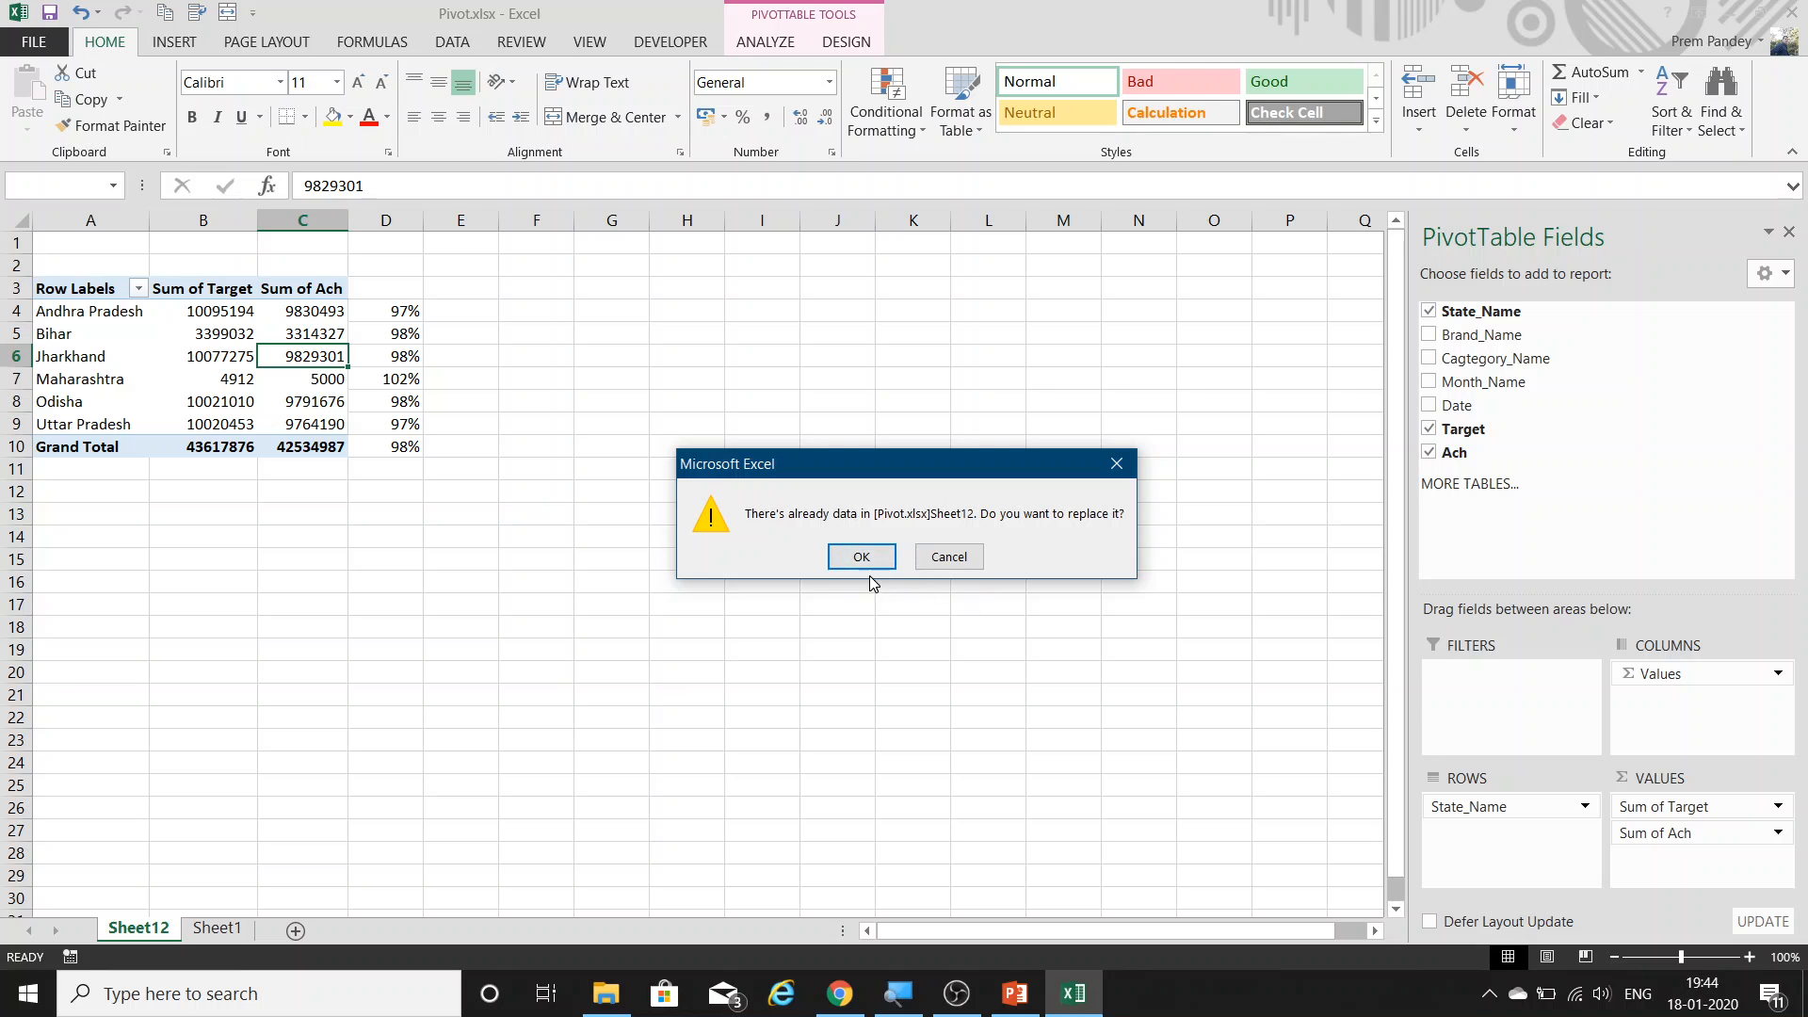
drag(777, 473, 686, 398)
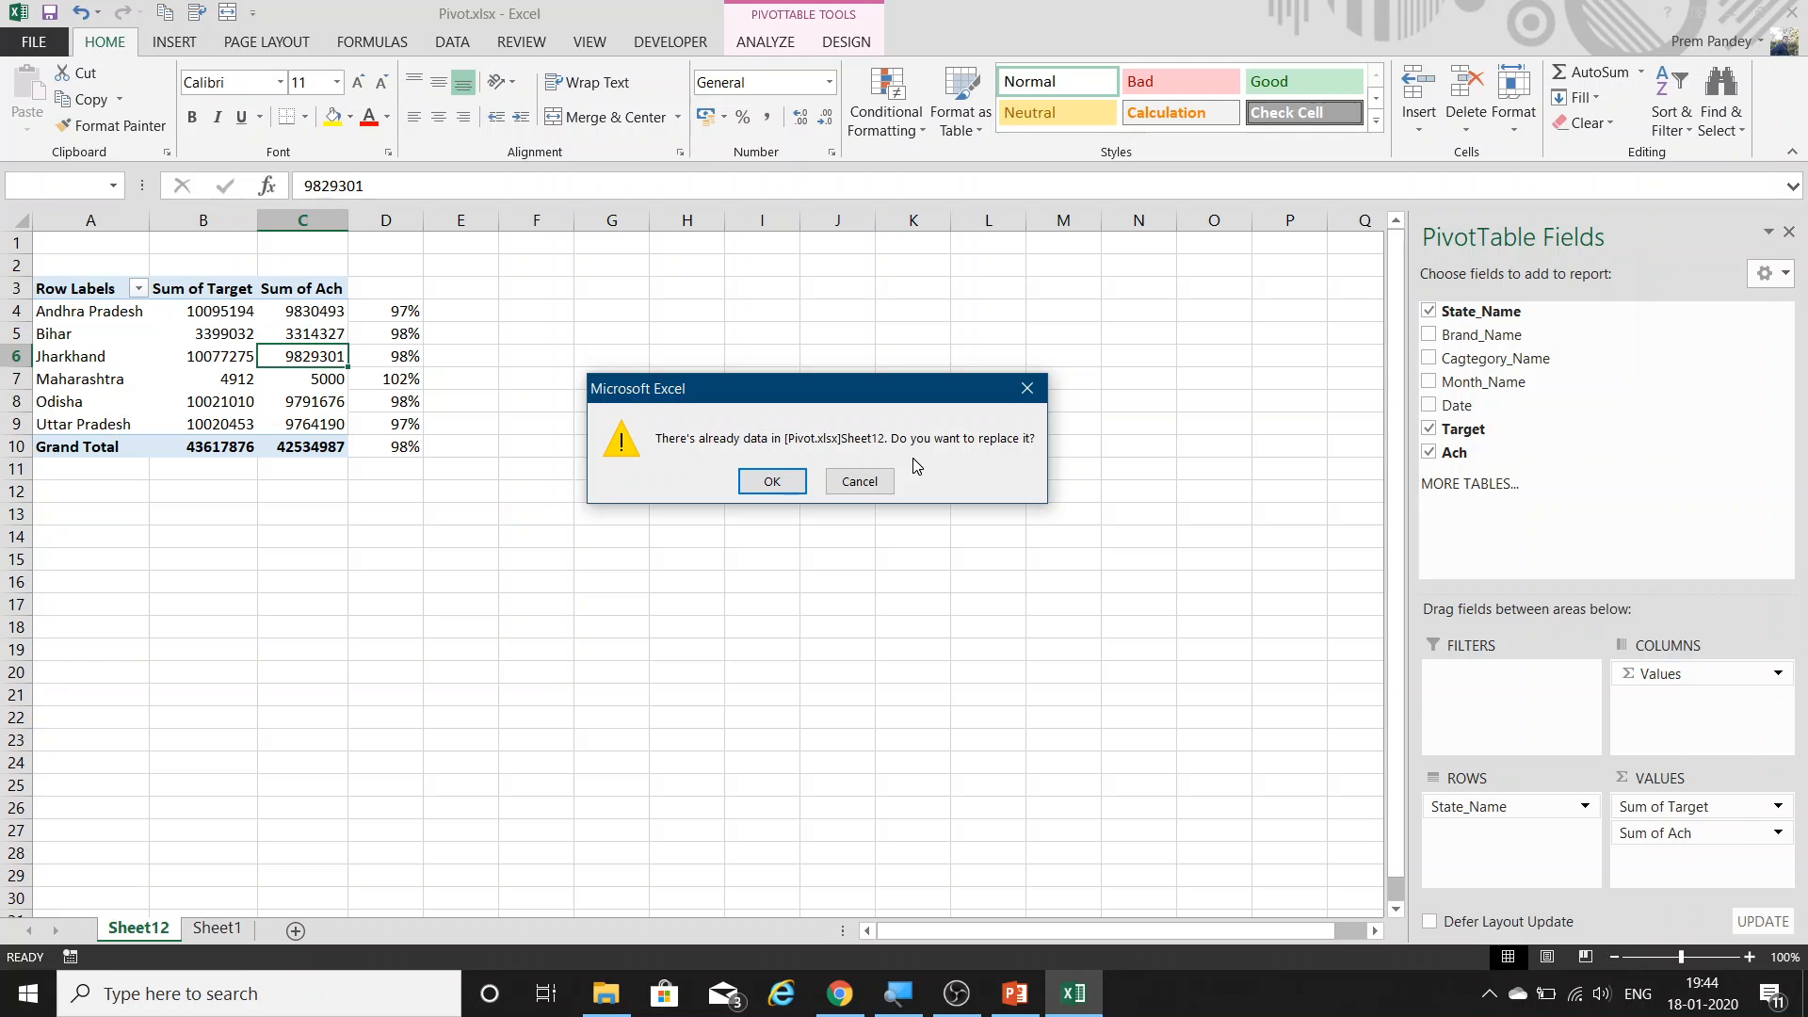
click(772, 483)
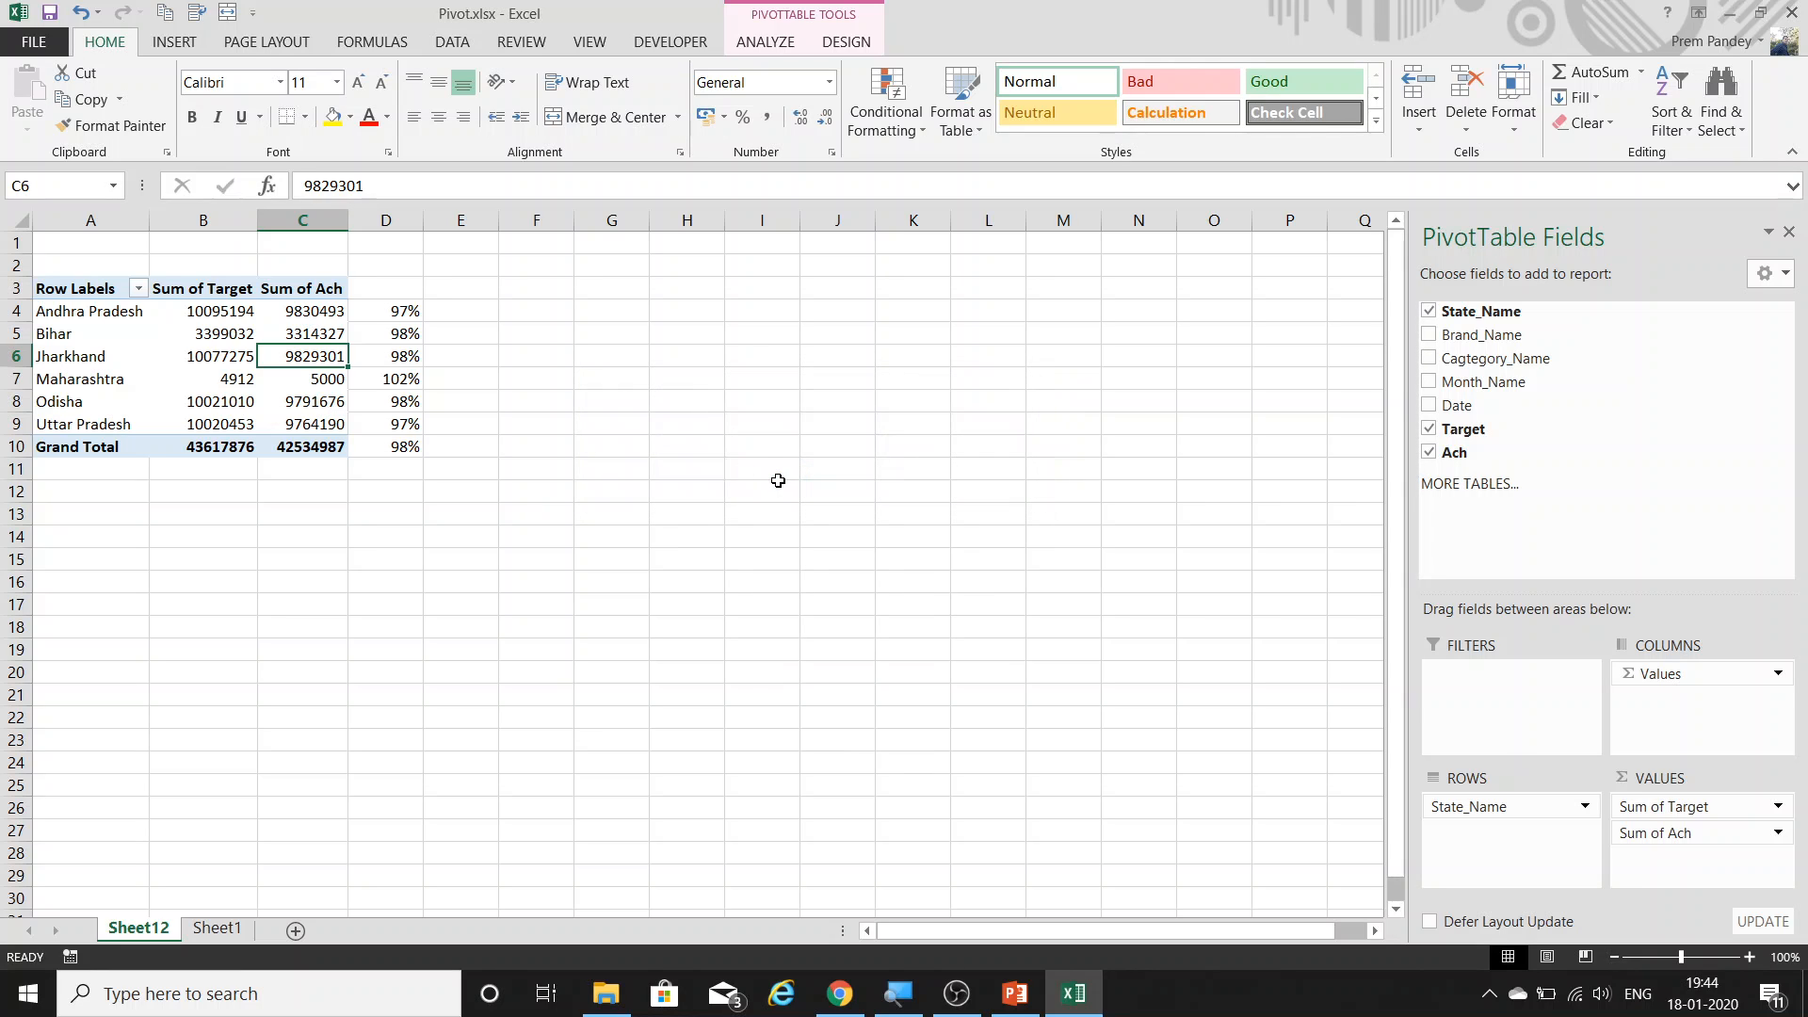
Clear the achievement percentage formulas from column D and select Maharashtra's Sum of Ach cell.
click(414, 363)
key(ctrl+space)
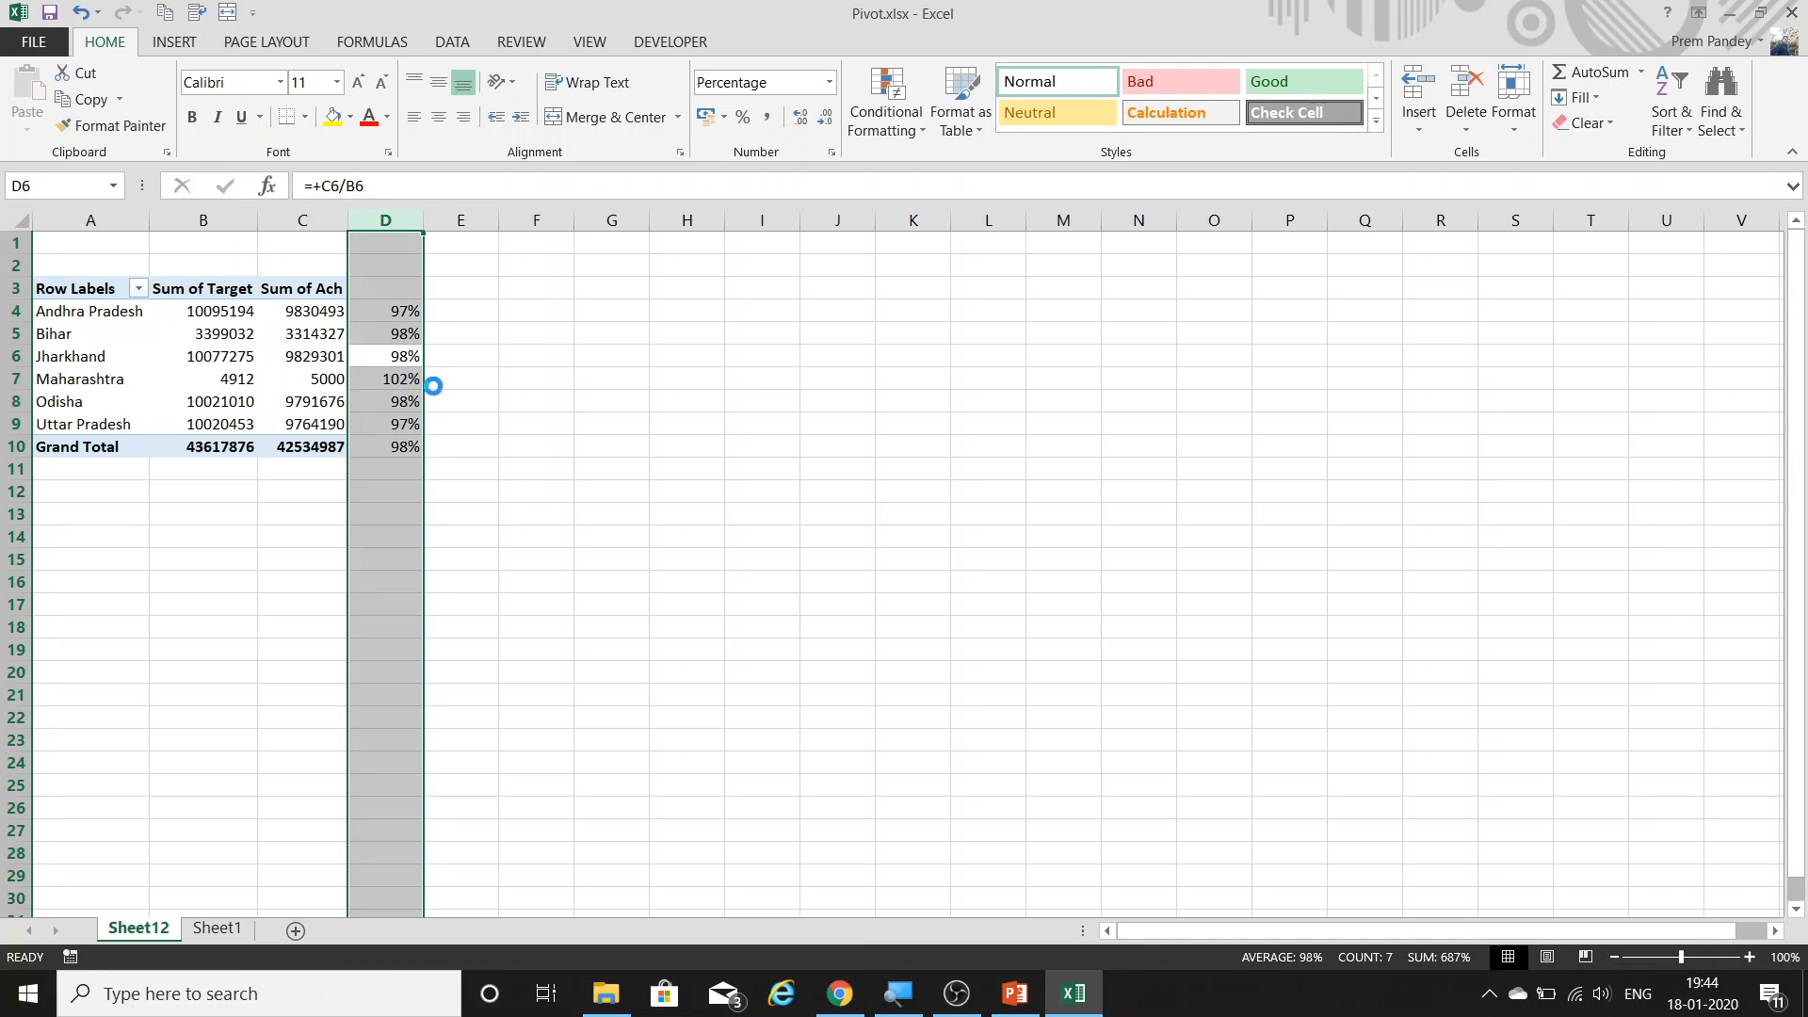
key(Delete)
key(Left)
key(Down)
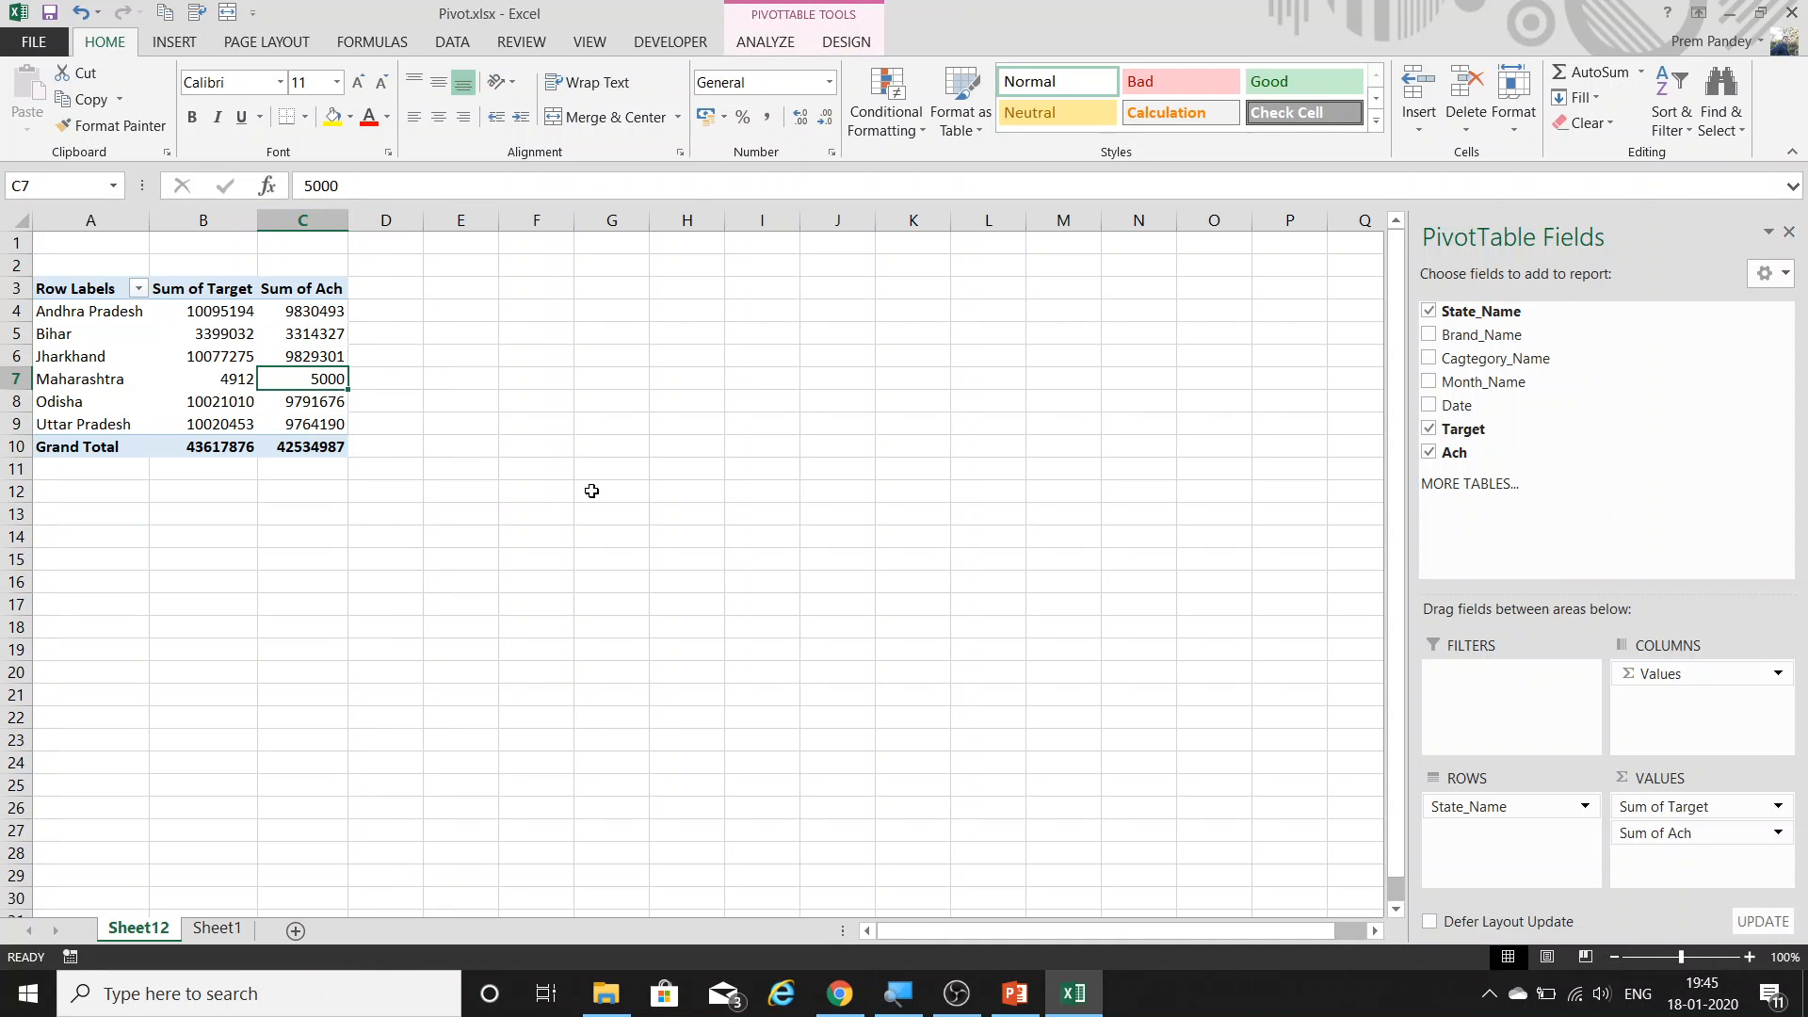
Insert a calculated field named Ach% with the formula =Ach/ Target into the pivot table.
click(764, 44)
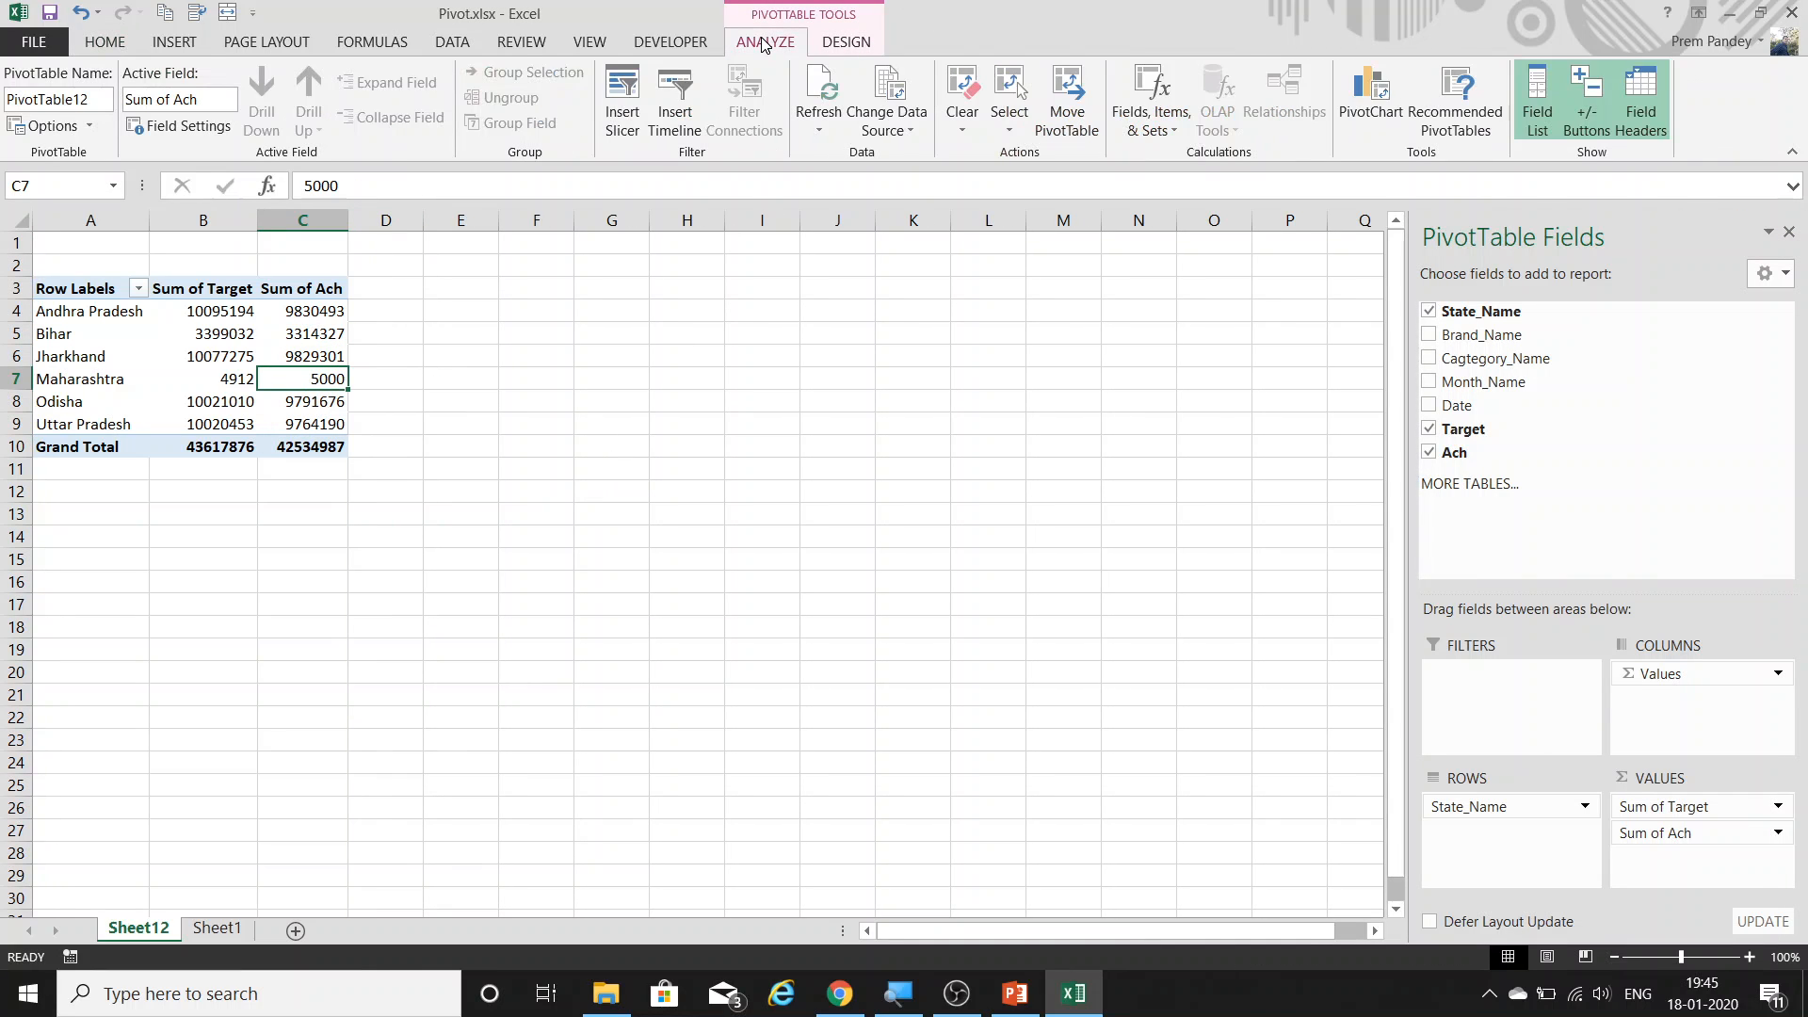
click(1142, 135)
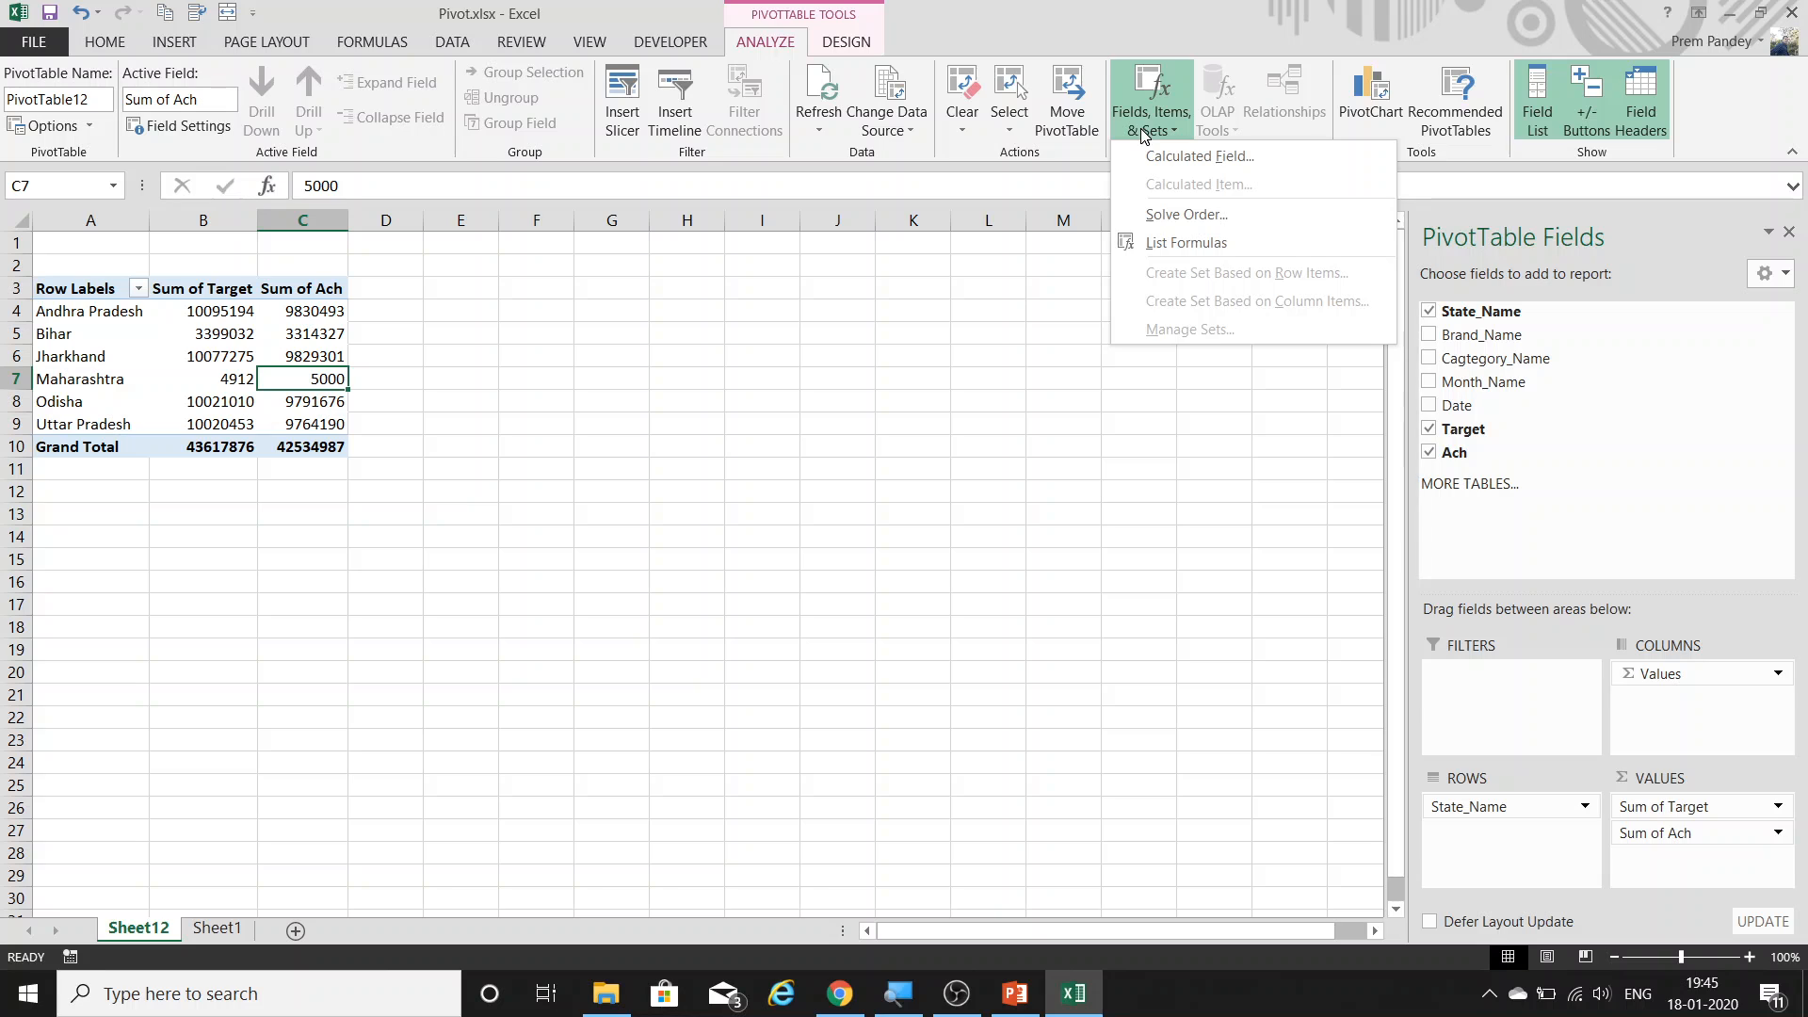
click(1178, 156)
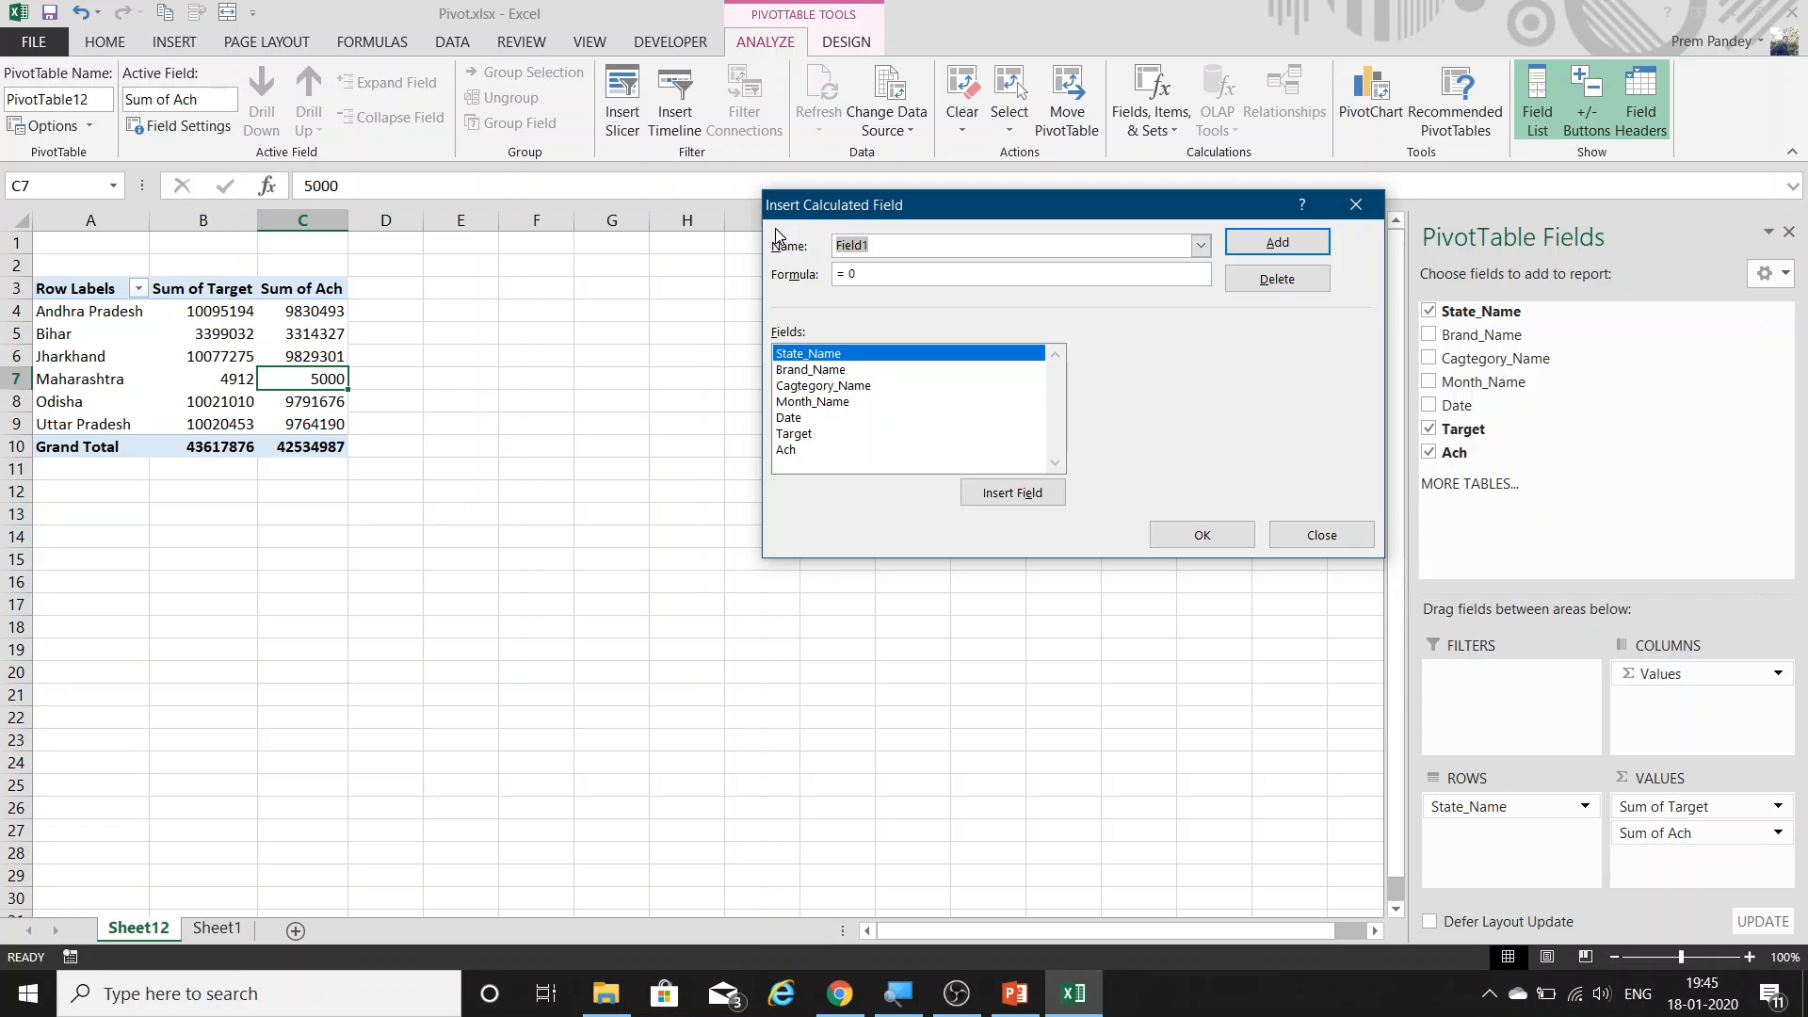
text(Ach%)
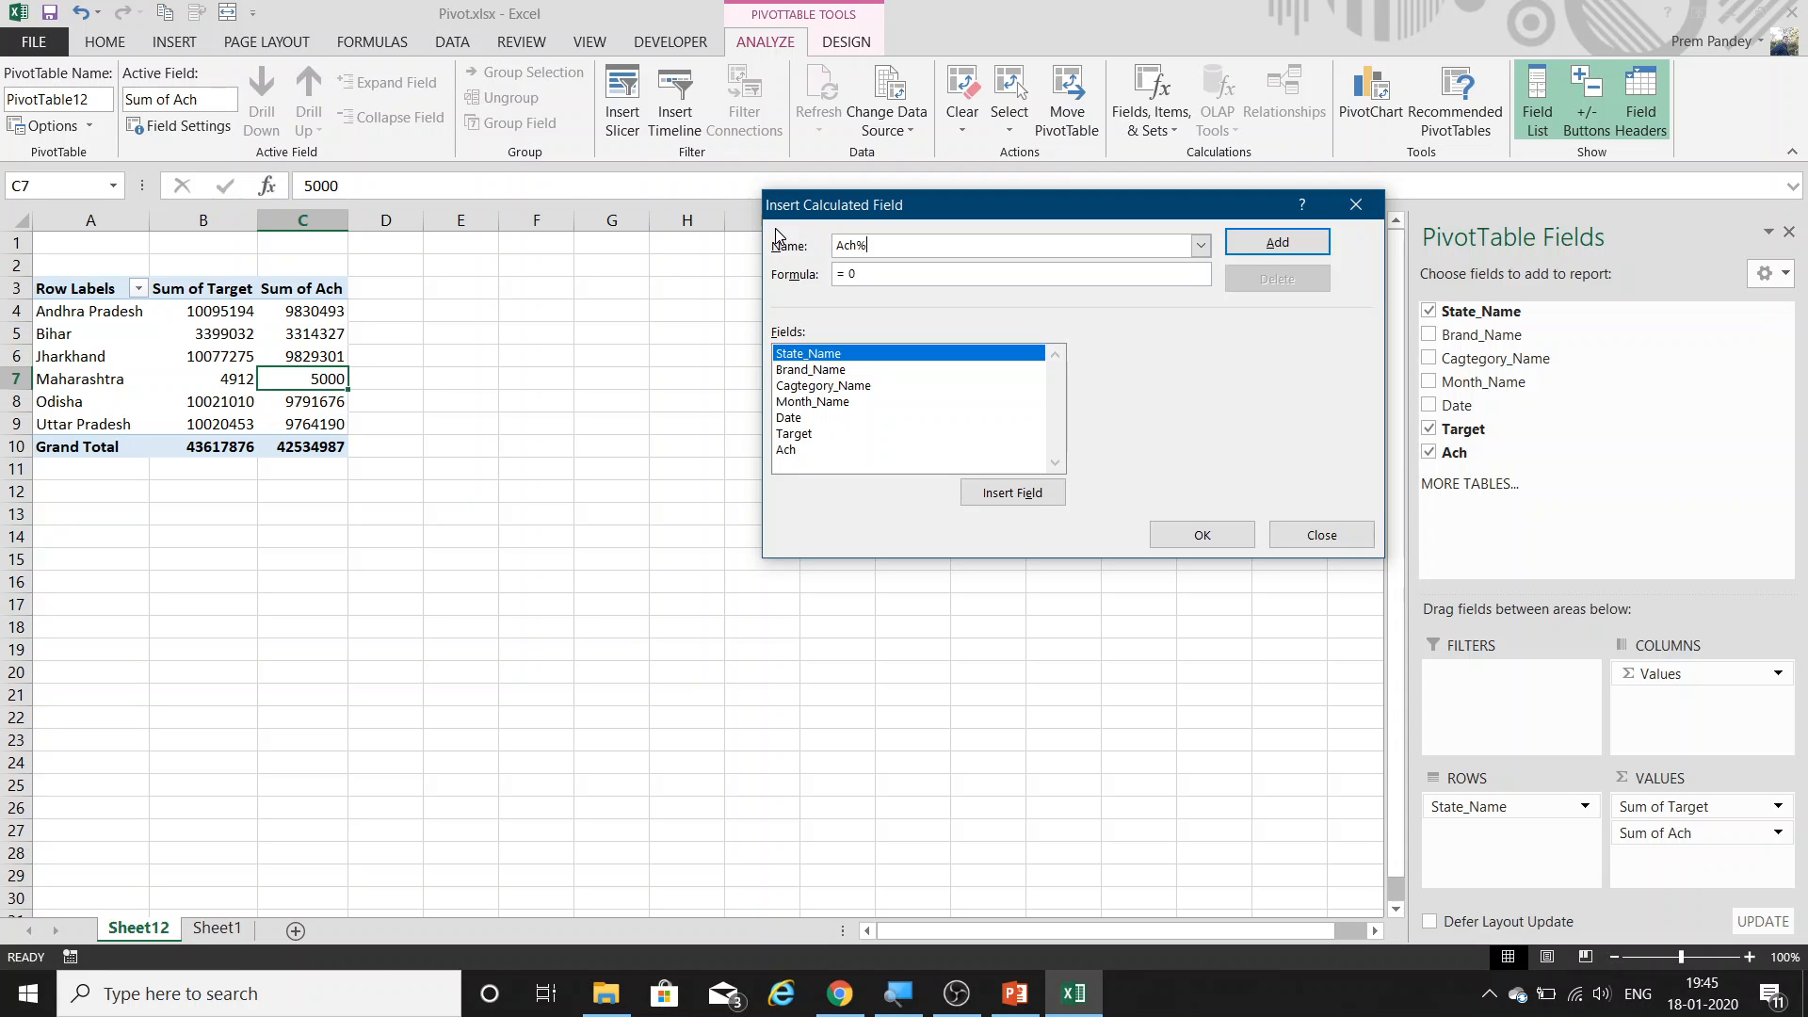
key(Tab)
key(BackSpace)
double_click(787, 451)
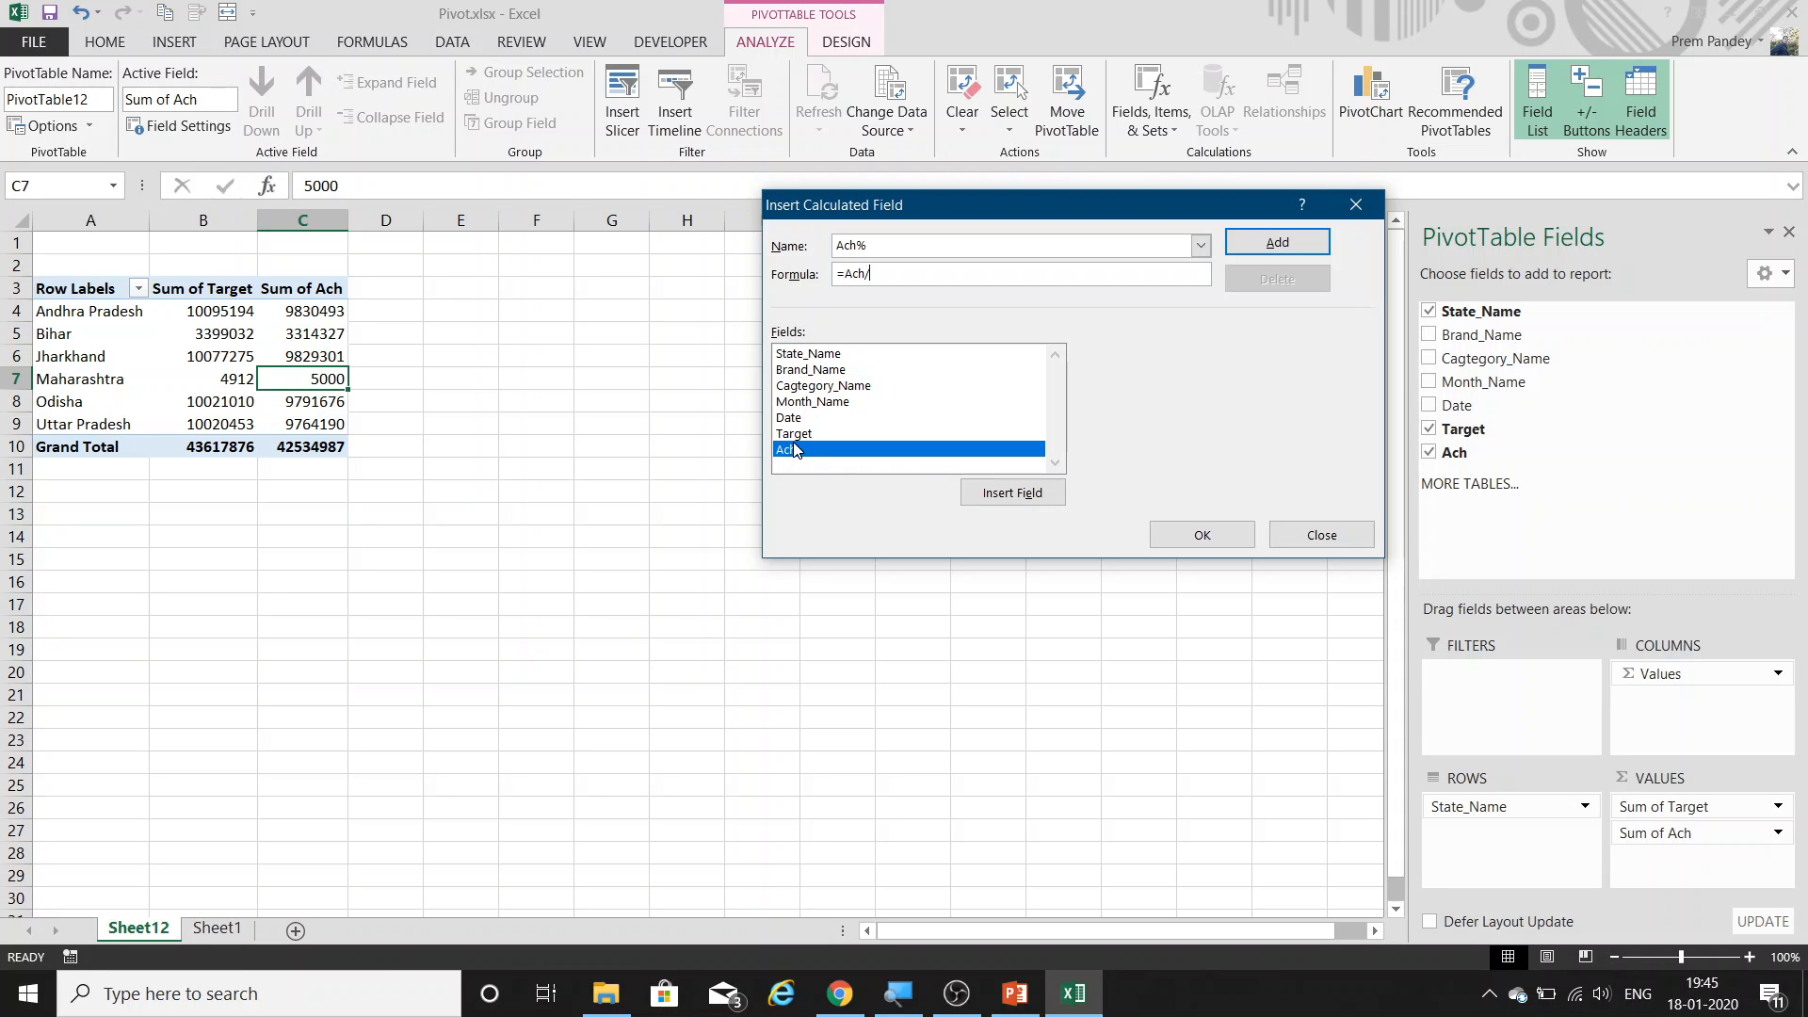
text(/)
double_click(793, 433)
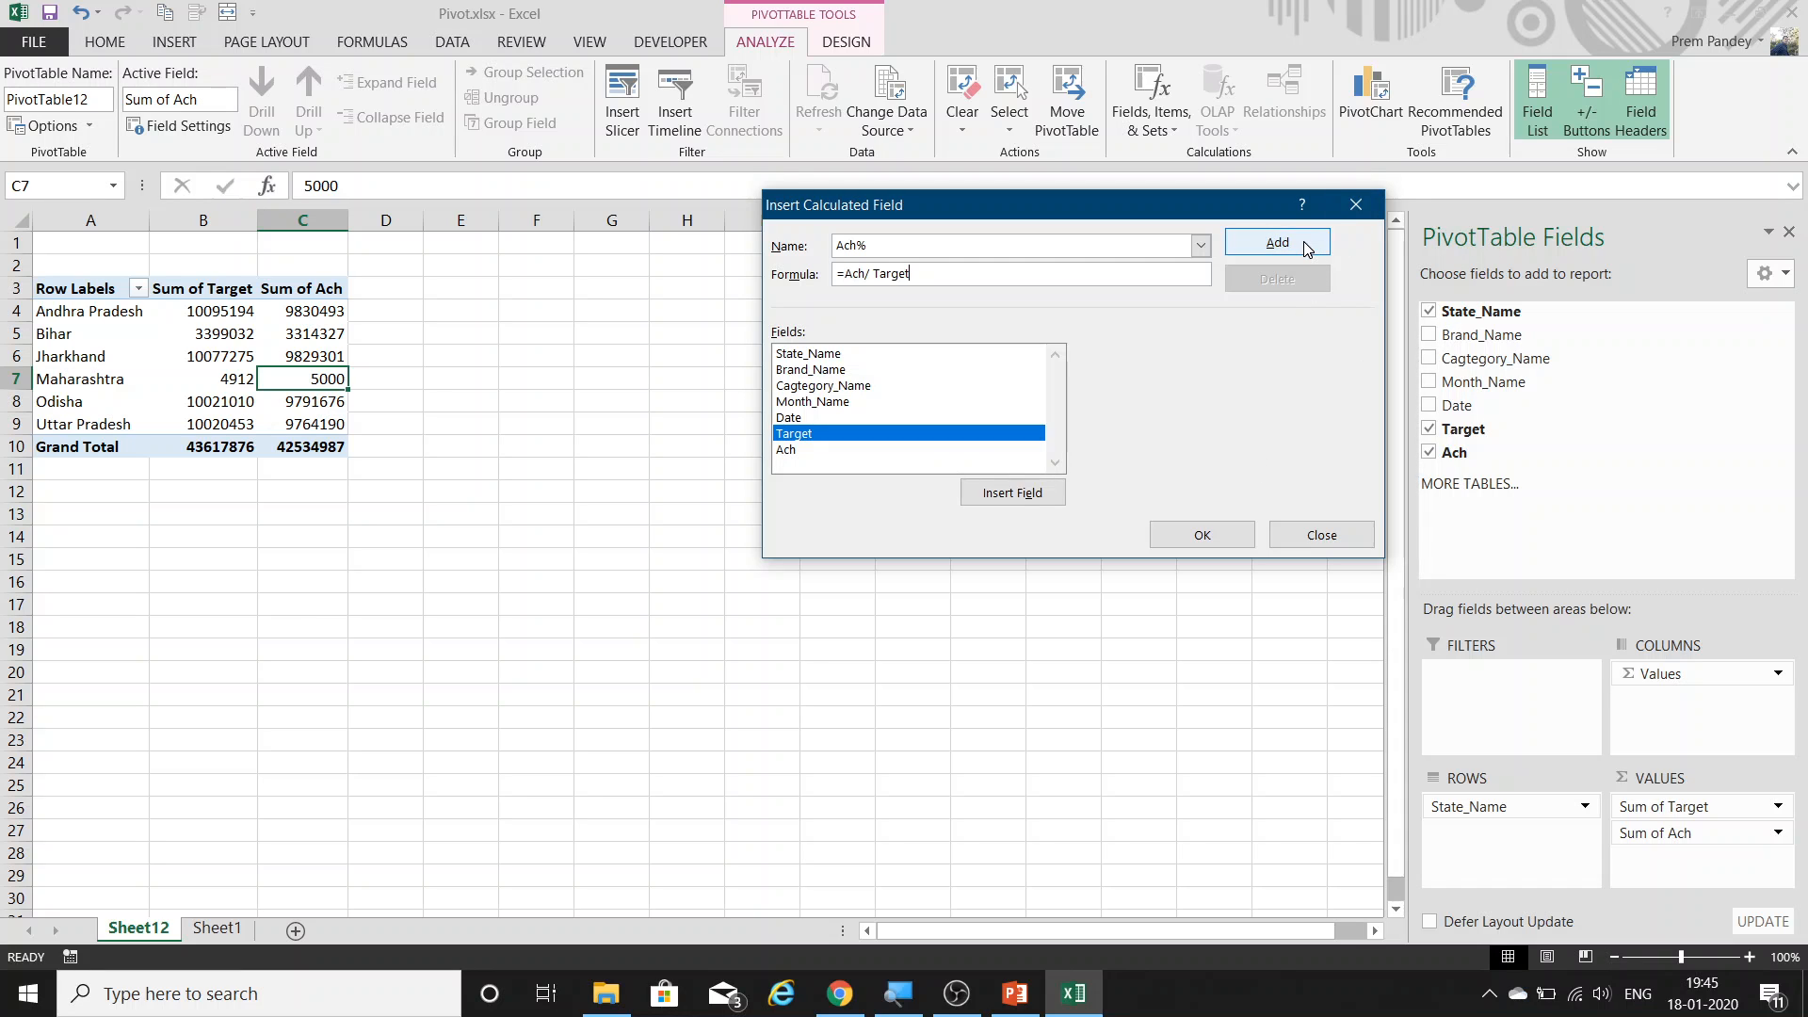
click(1306, 247)
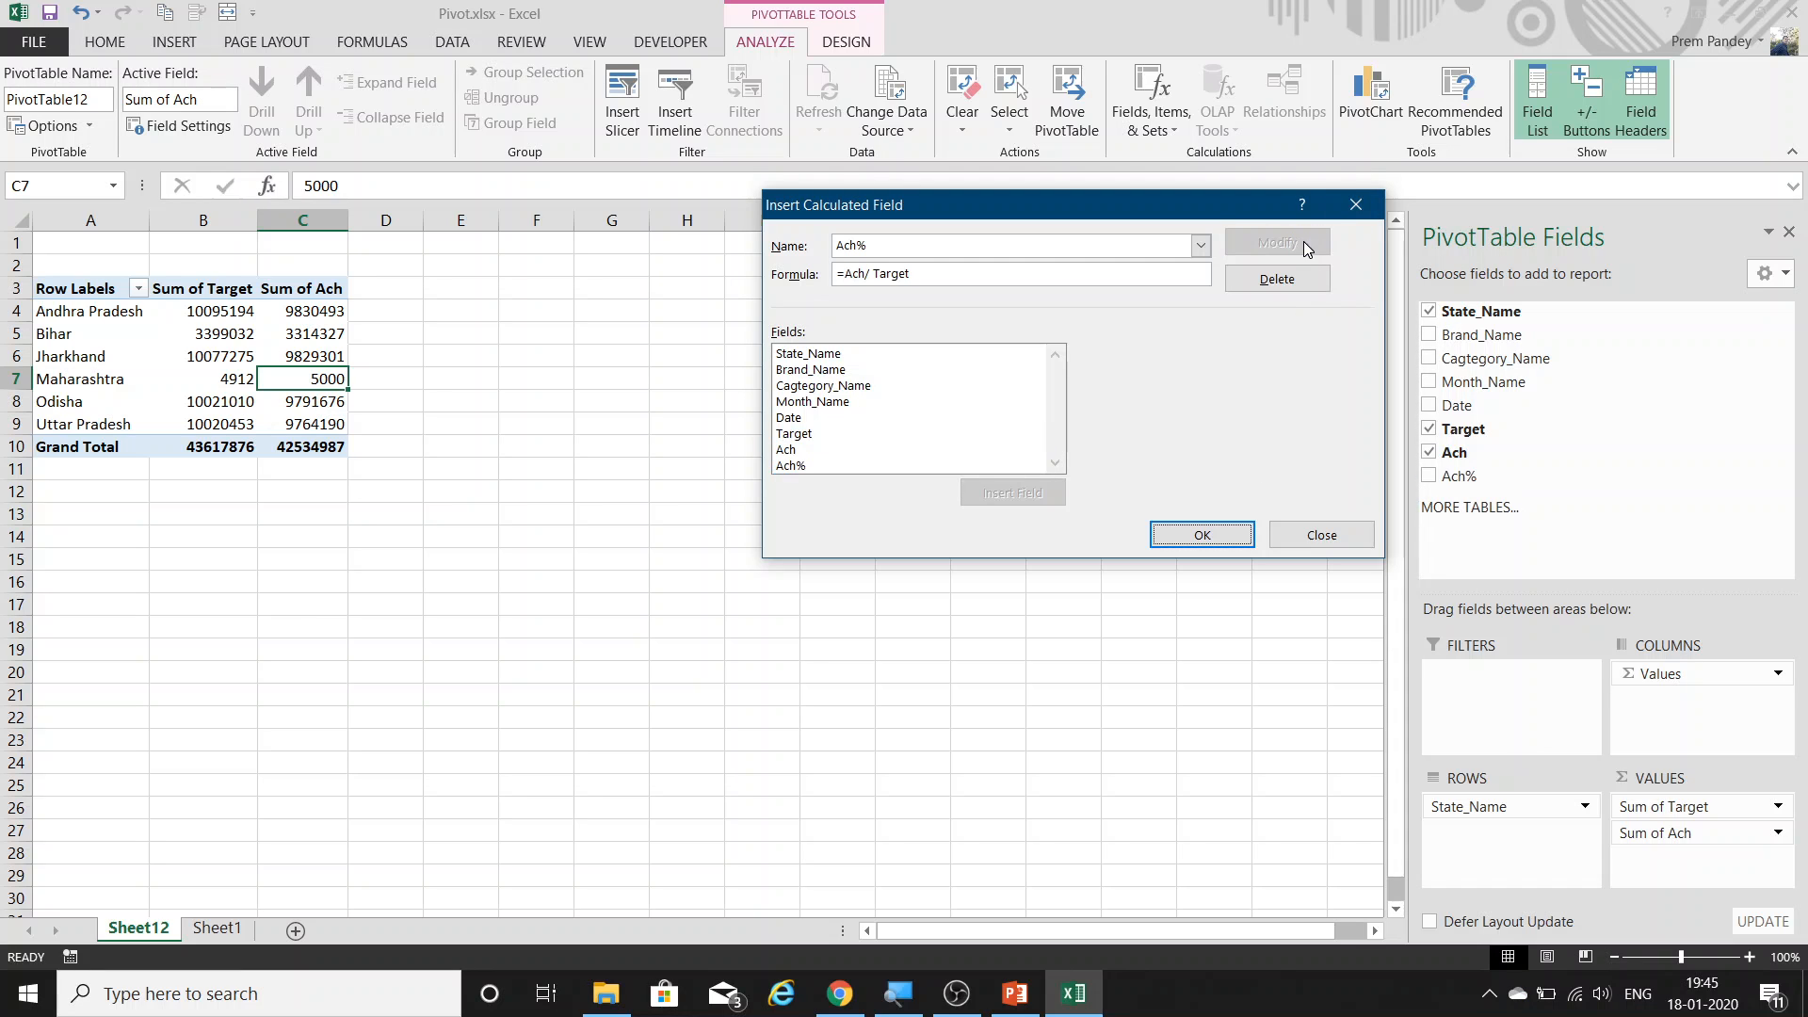
click(1227, 544)
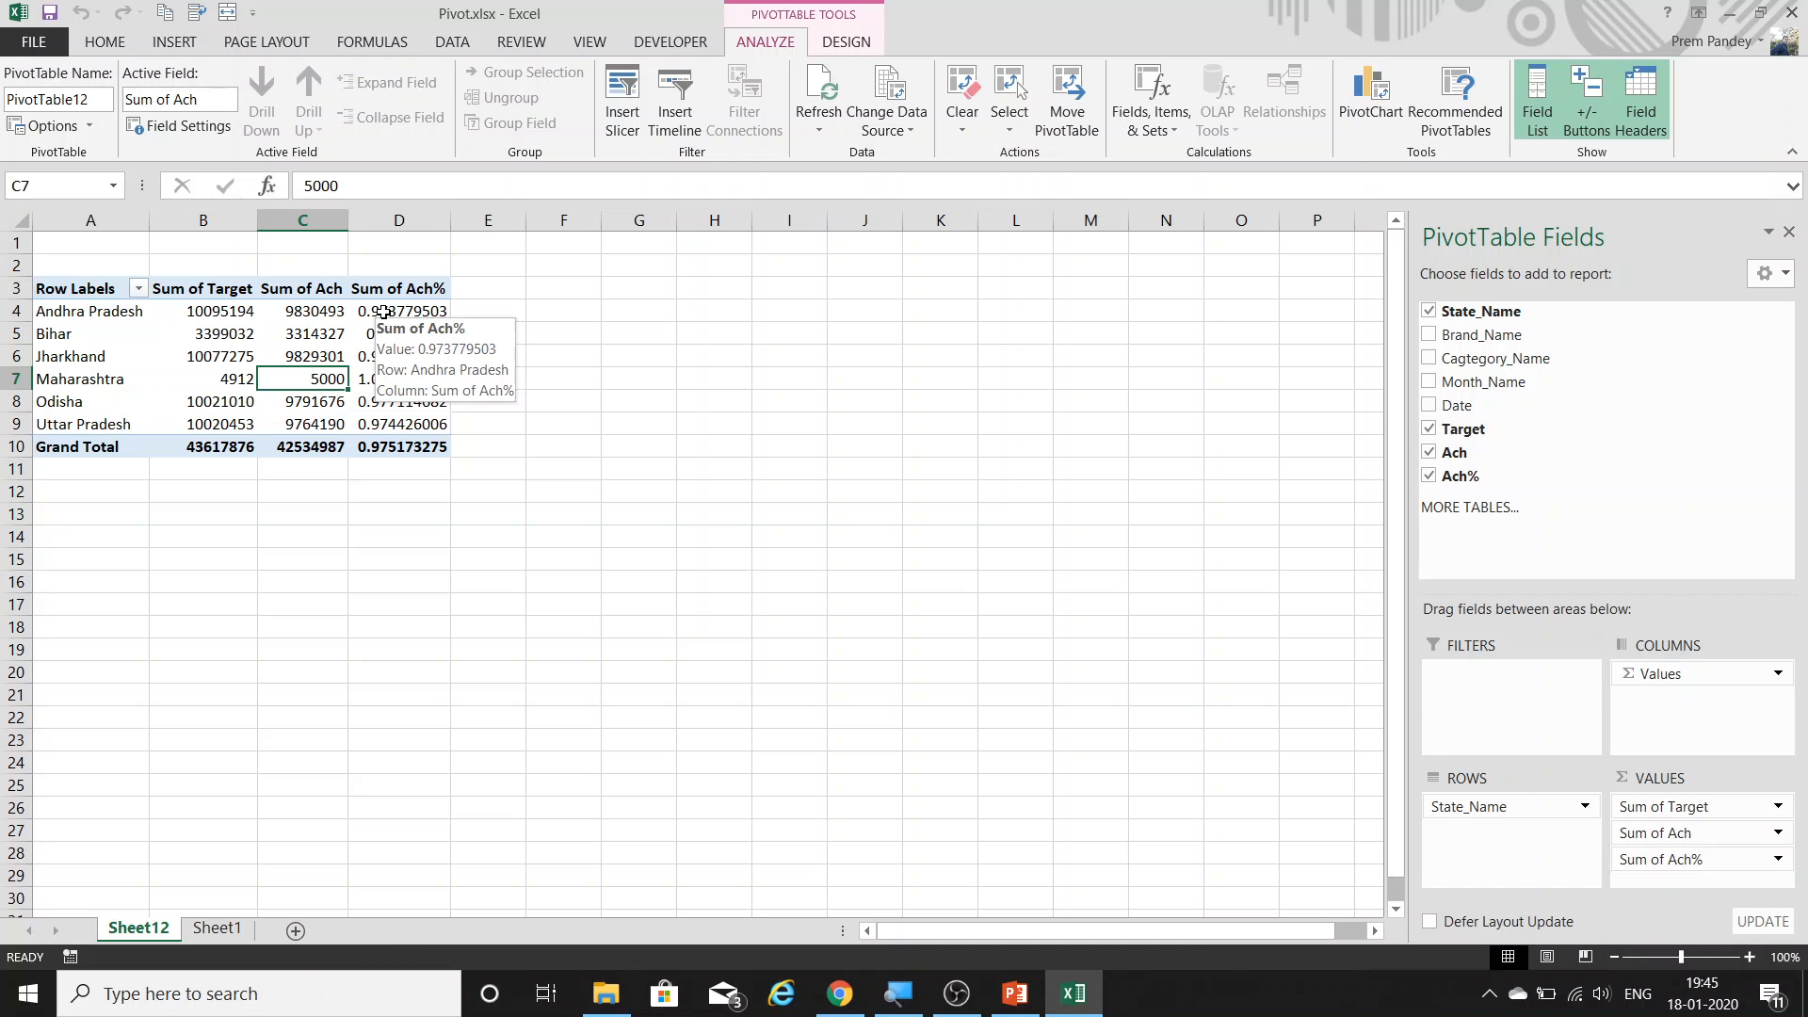
Set the number format of the Sum of Ach% field to Percentage with one decimal place.
right_click(383, 312)
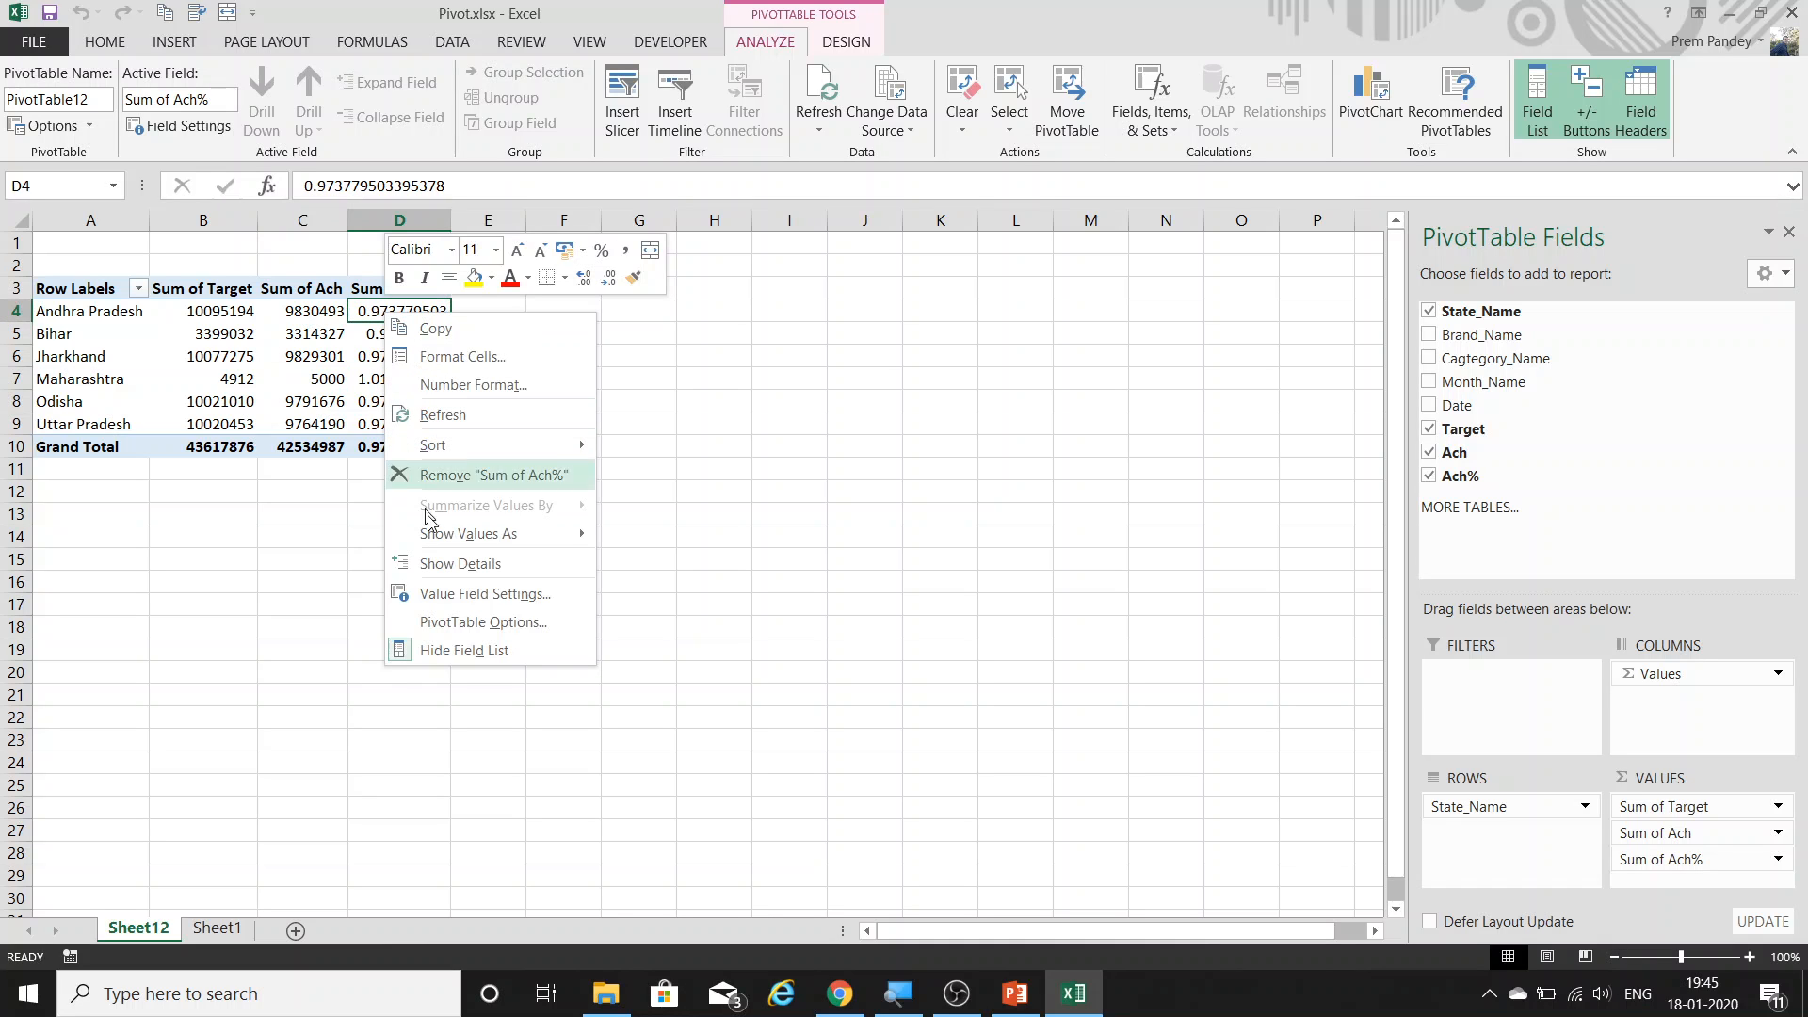
click(472, 594)
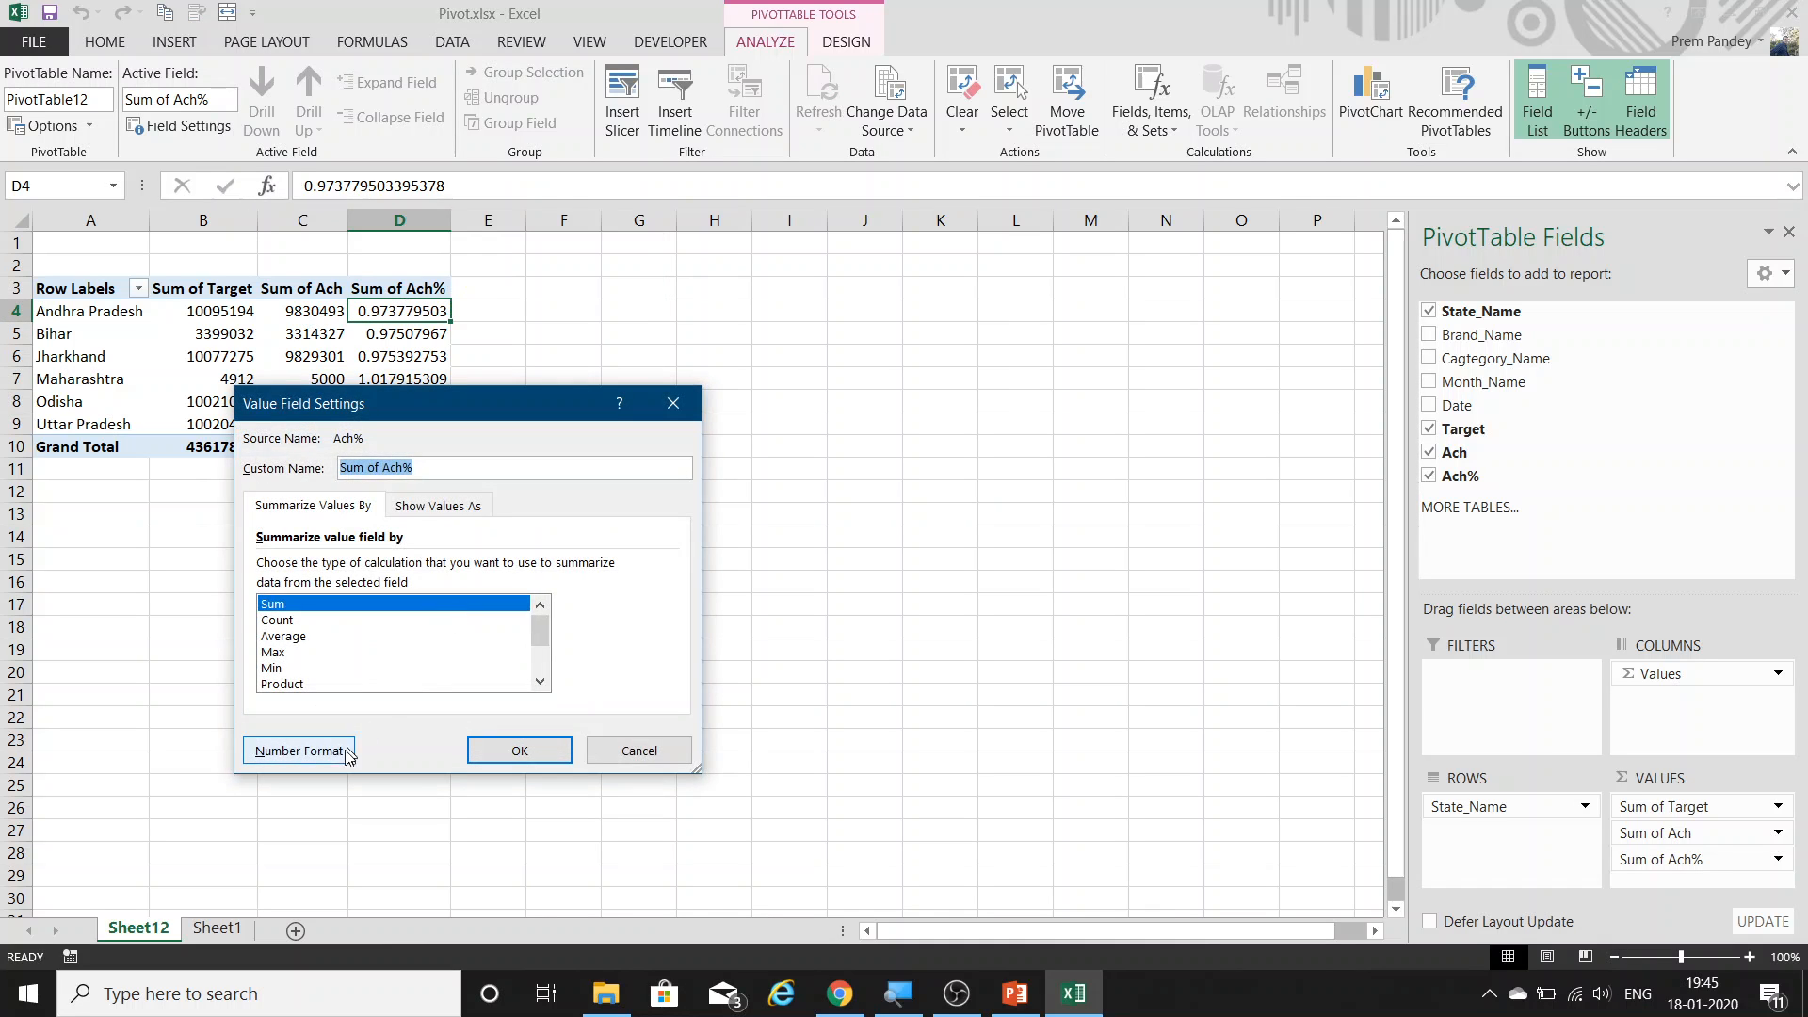
click(326, 752)
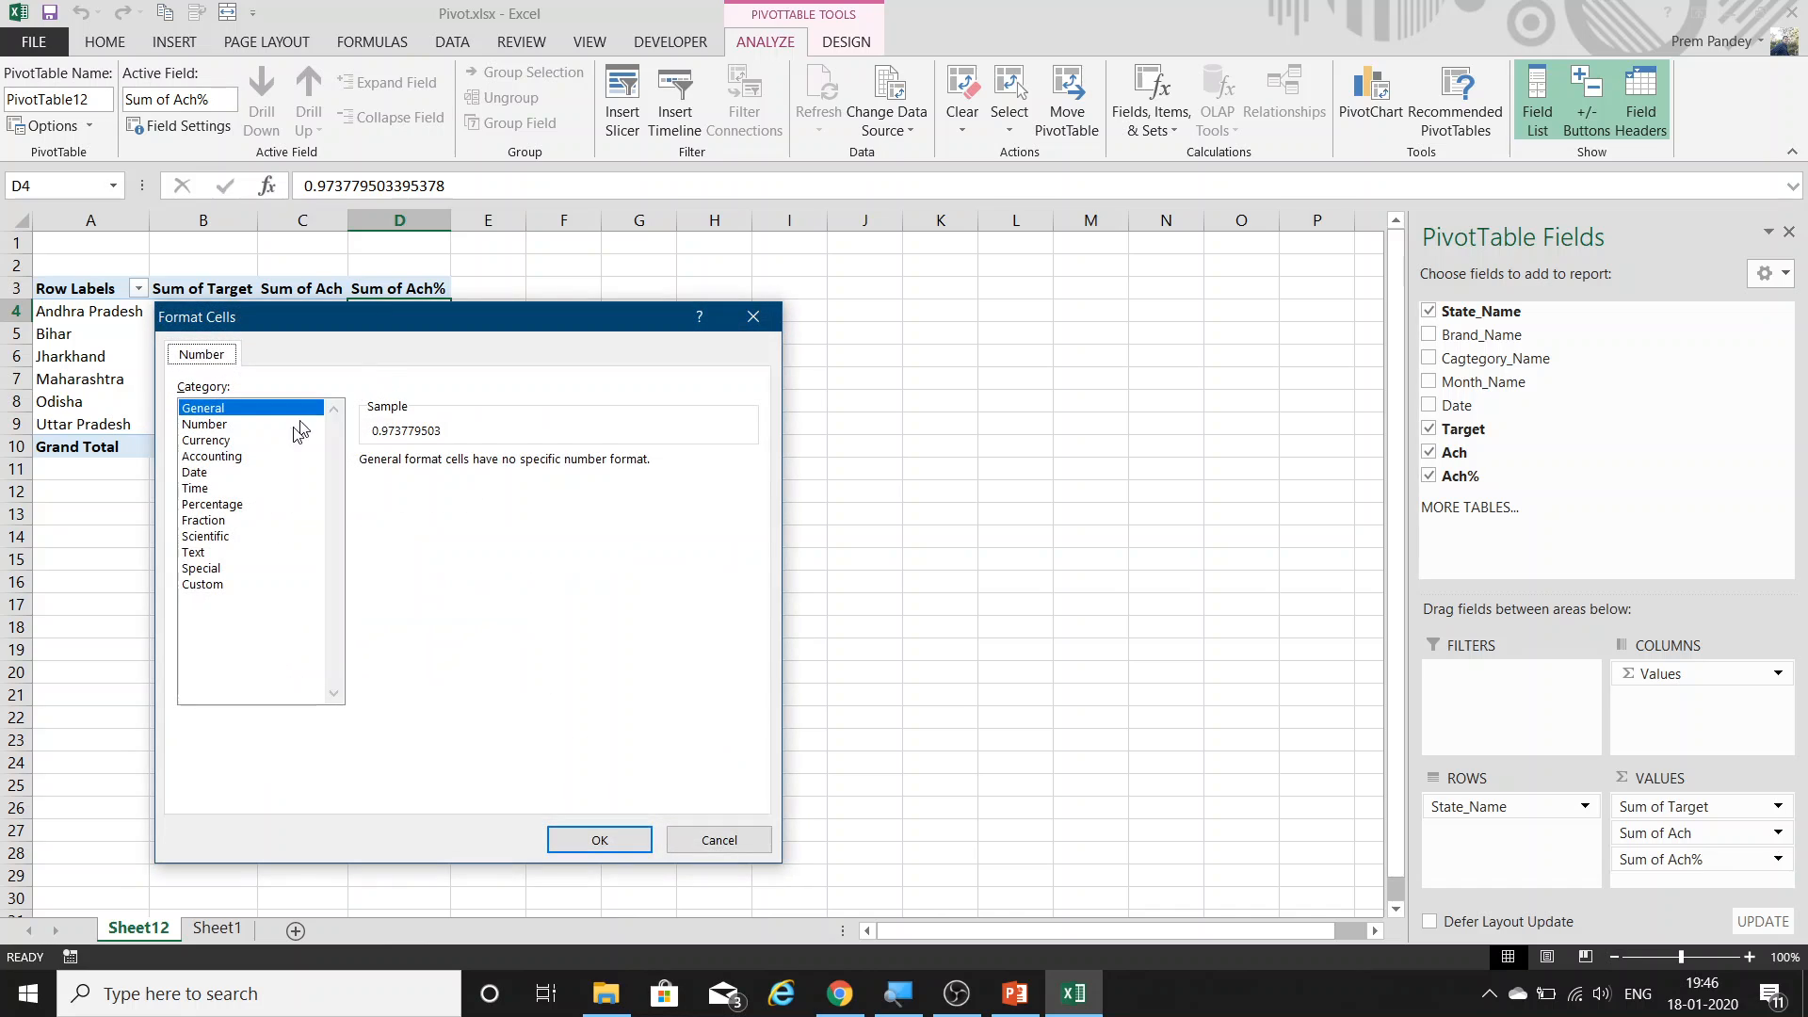
click(184, 504)
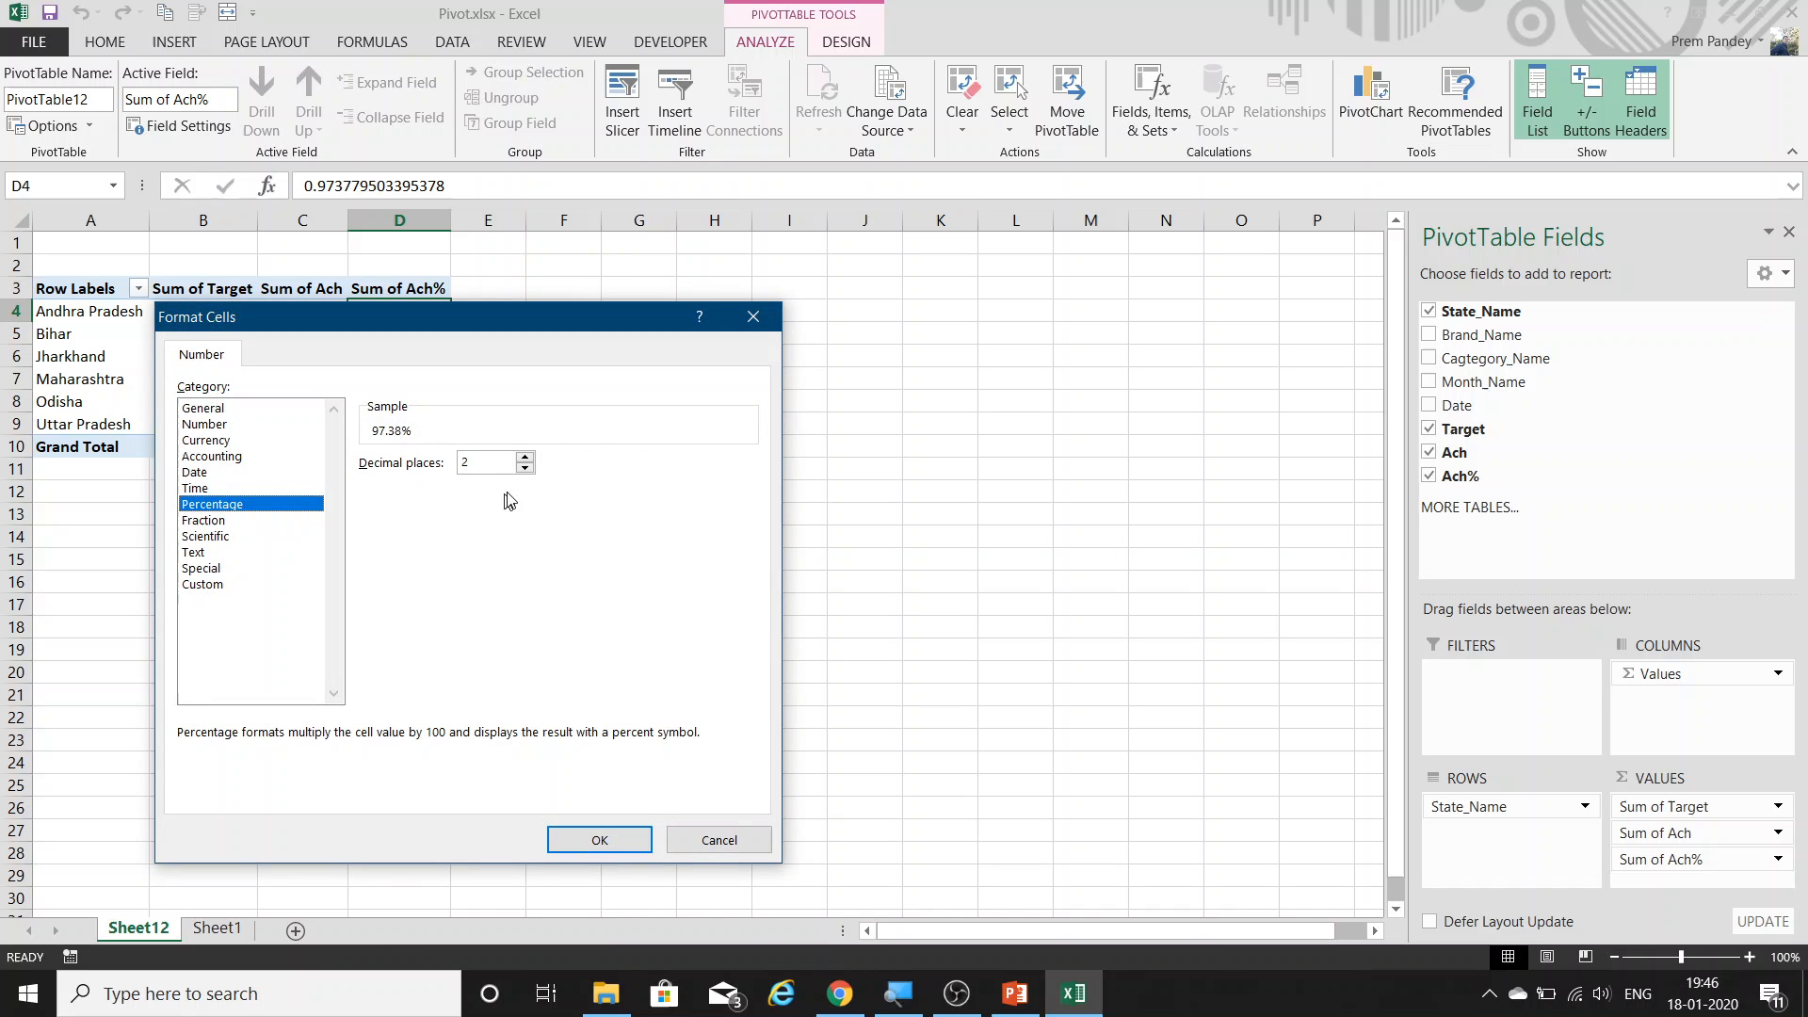
click(587, 836)
click(519, 750)
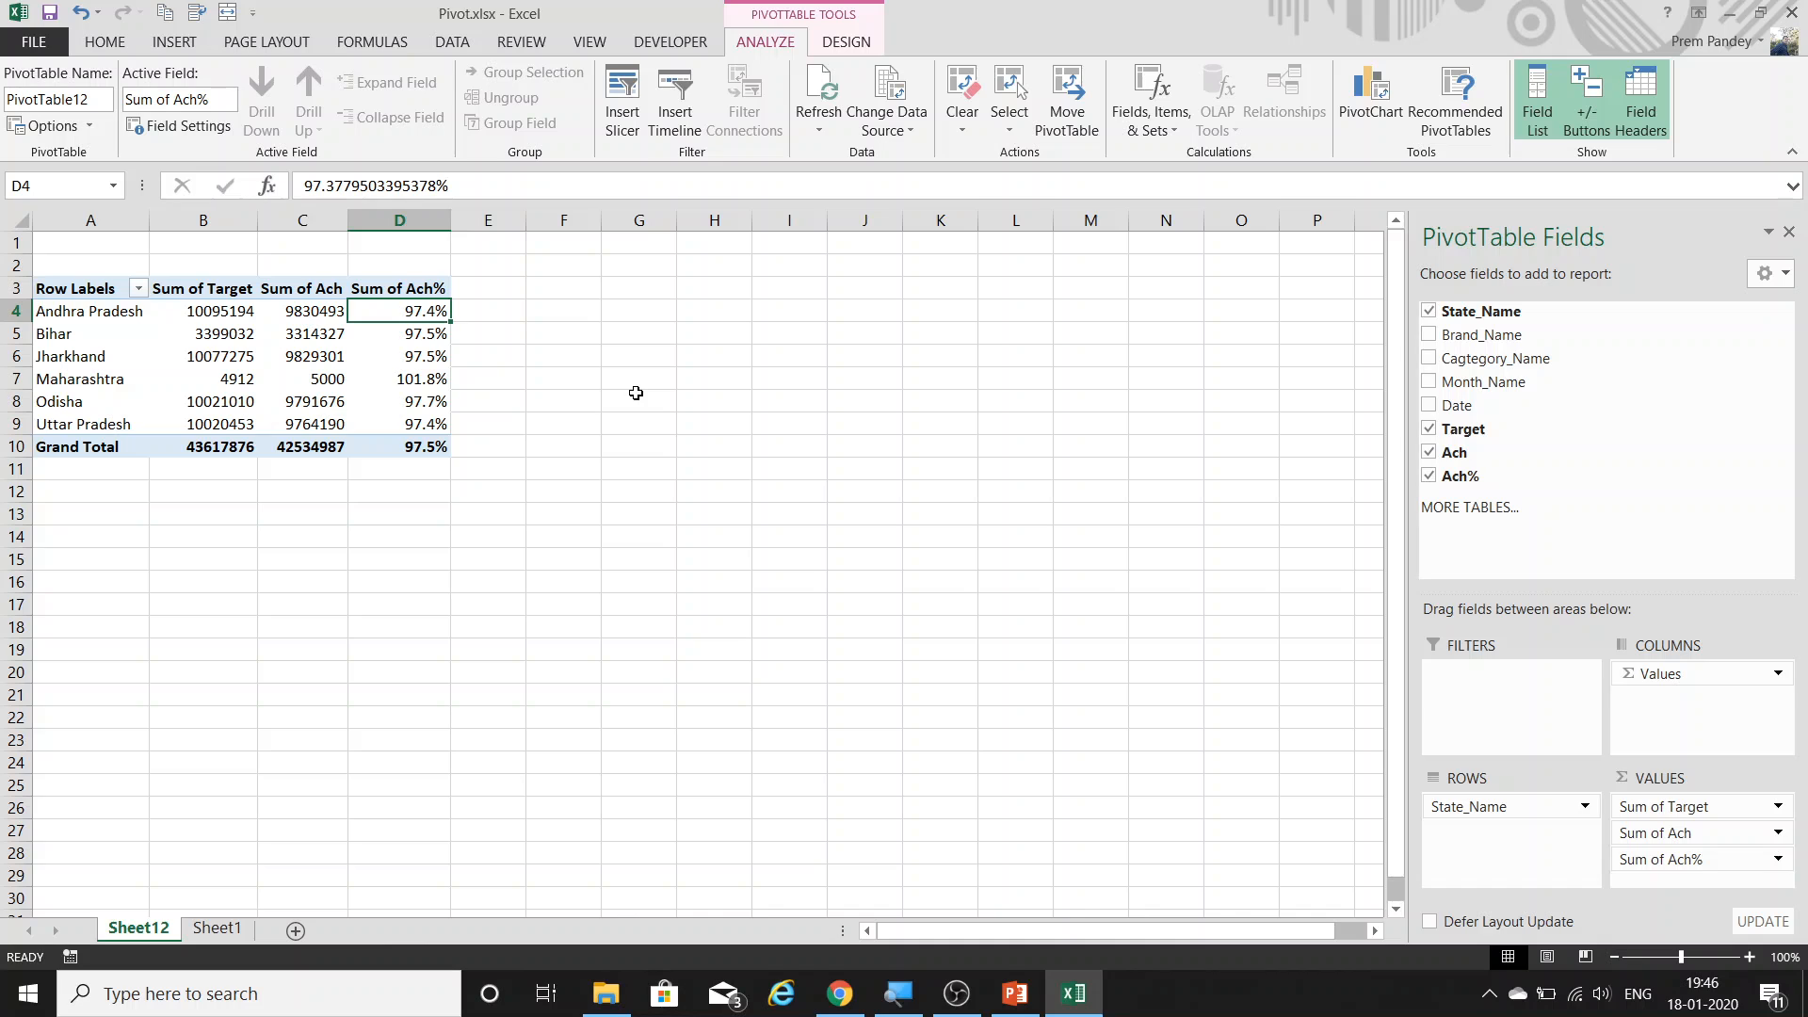
Try breaking the pivot table down by Cagtegory_Name in the columns, inspect the Pendrive percentages, and undo the breakdown.
drag(1501, 361, 1650, 708)
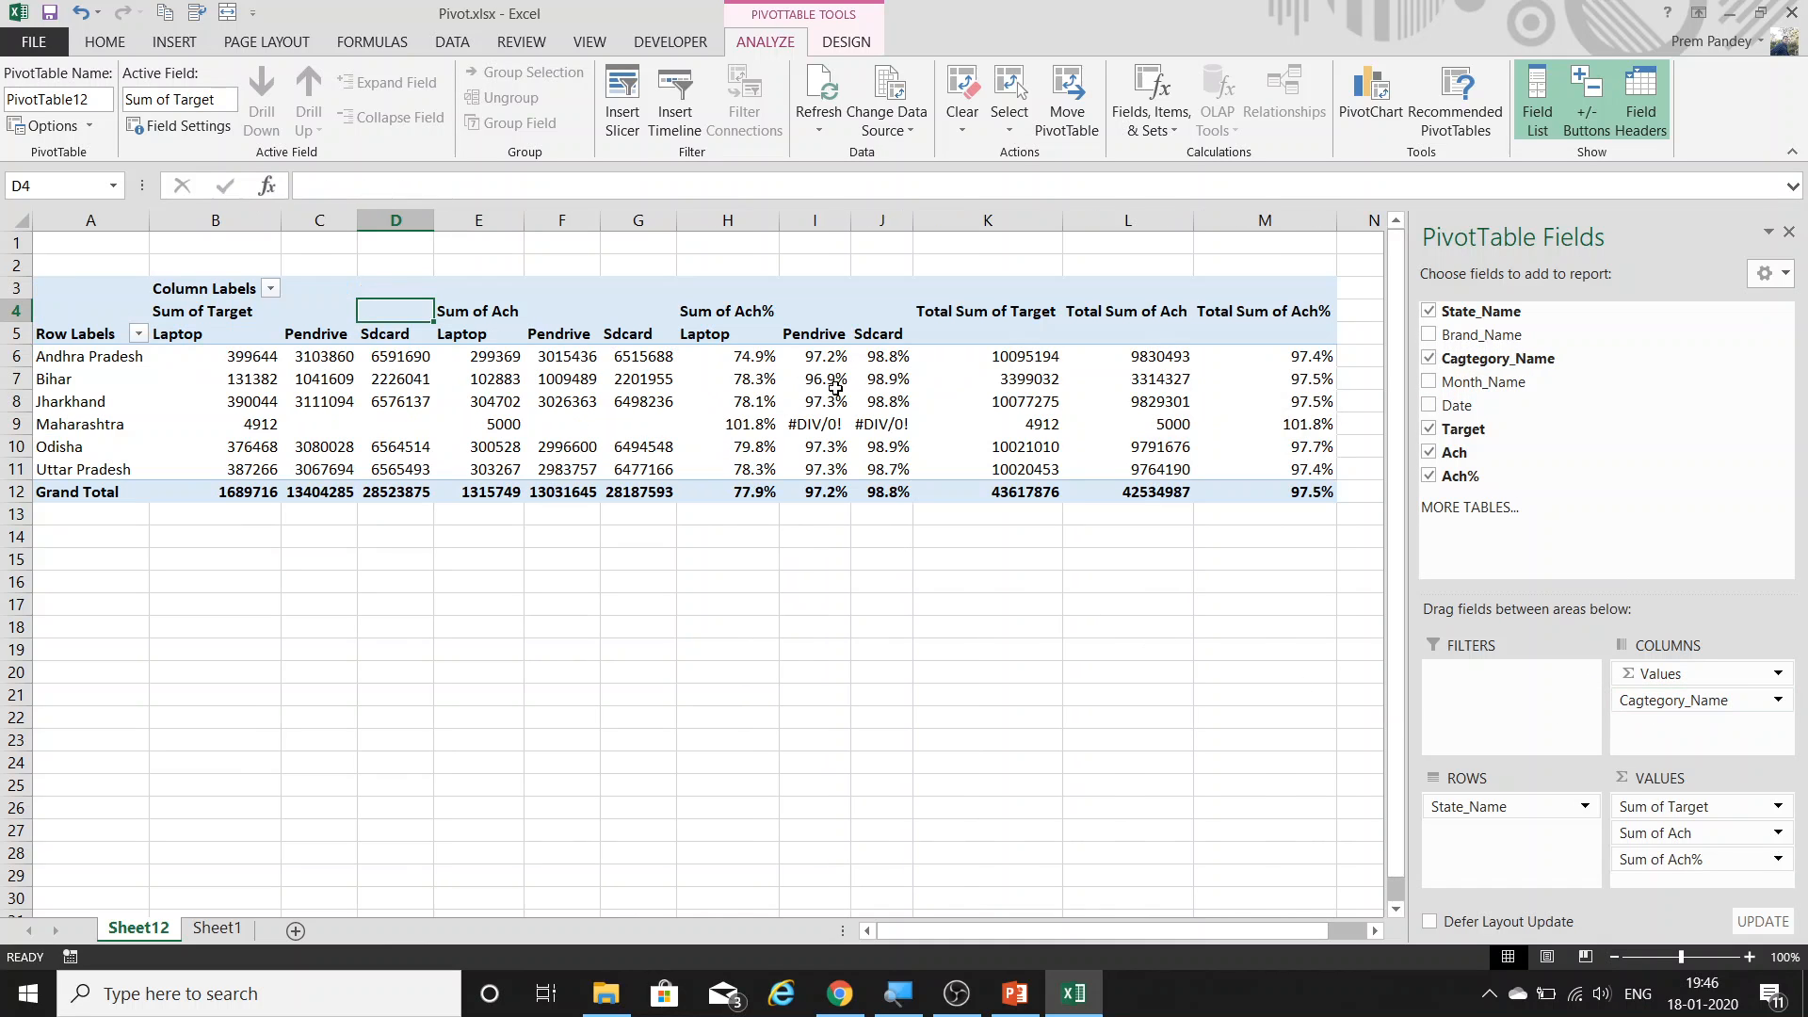
drag(821, 332, 835, 514)
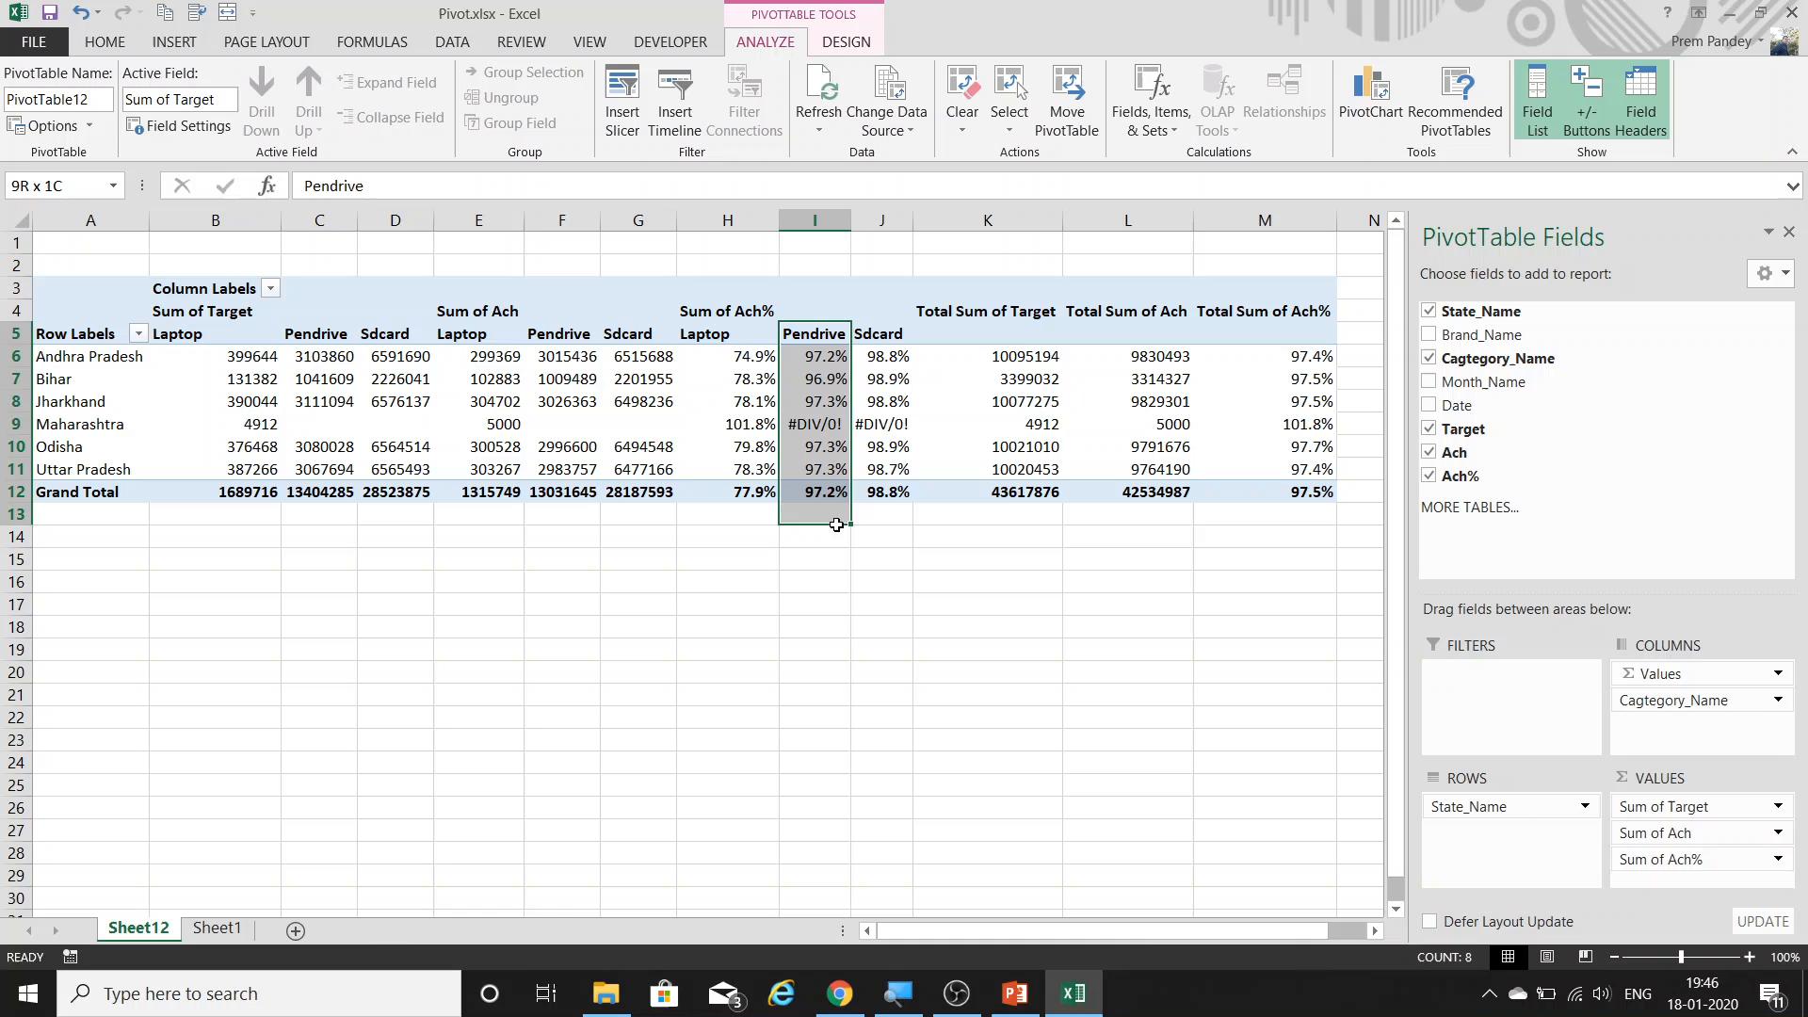
click(964, 397)
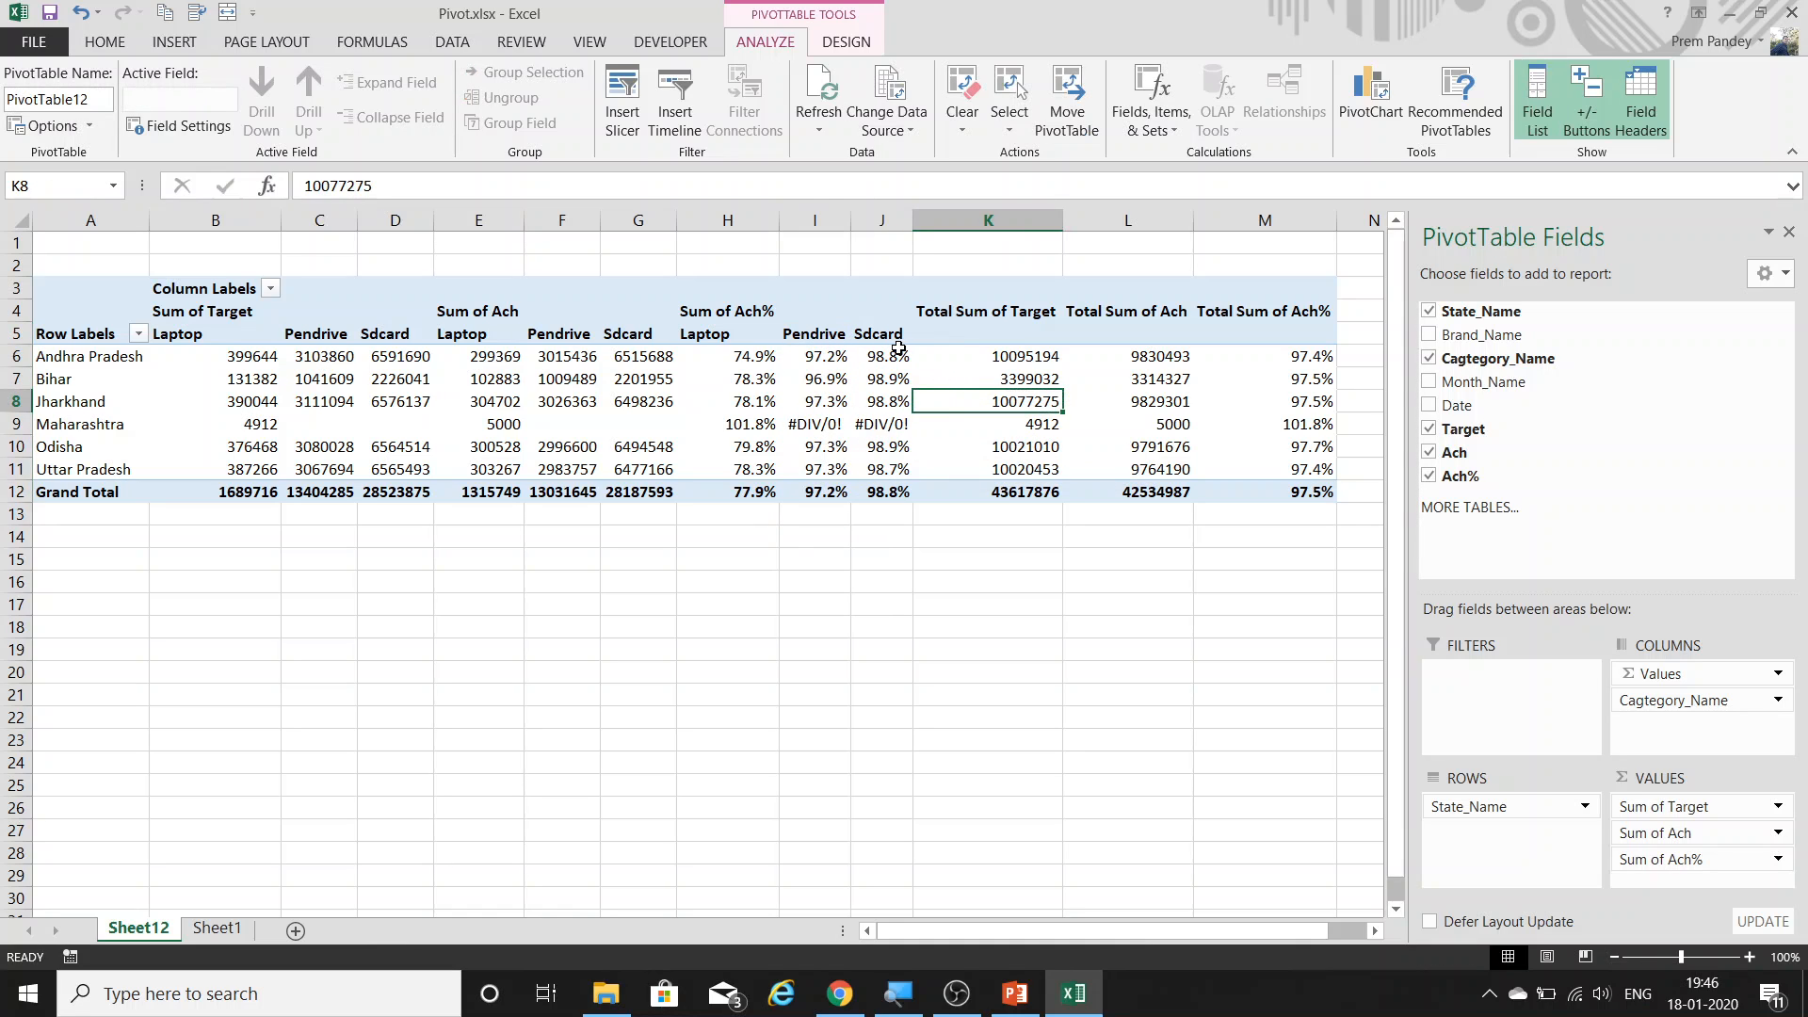
mouse_move(899, 348)
key(ctrl+z)
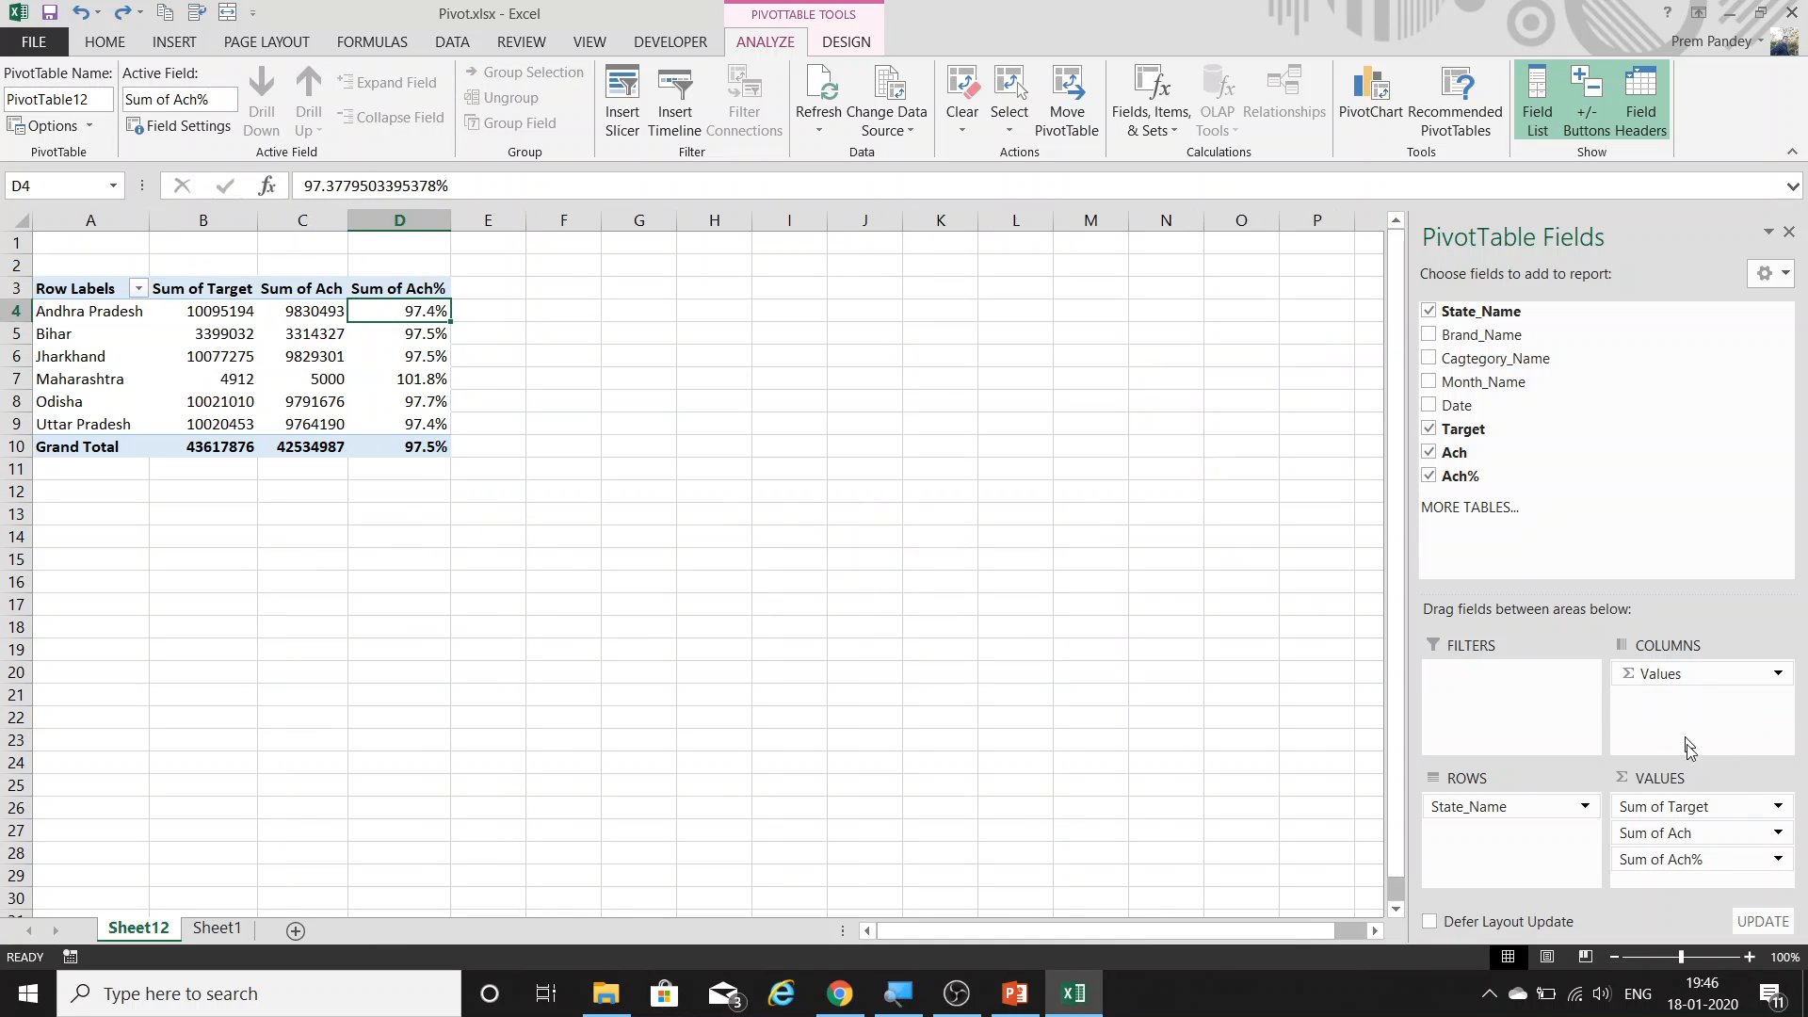
Remove Sum of Target and Sum of Ach from the pivot table's values, keeping only Sum of Ach%.
drag(1688, 801, 1356, 673)
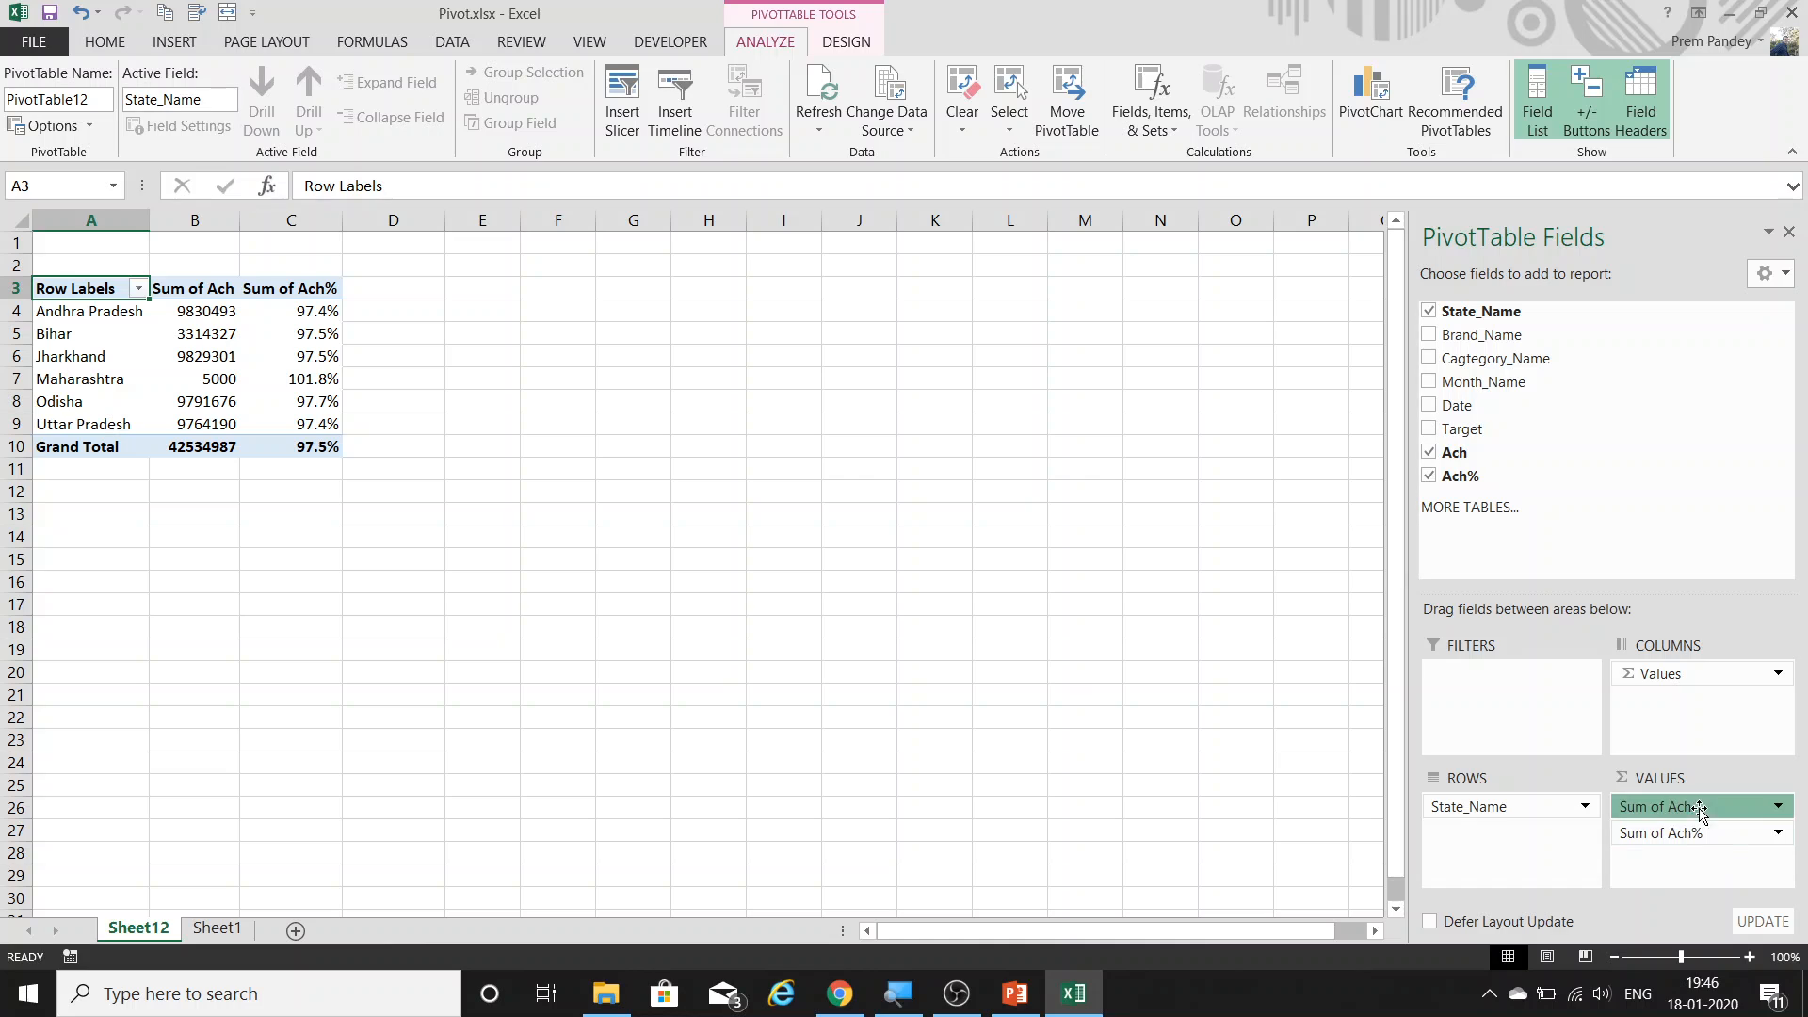
drag(1658, 806, 484, 432)
click(217, 311)
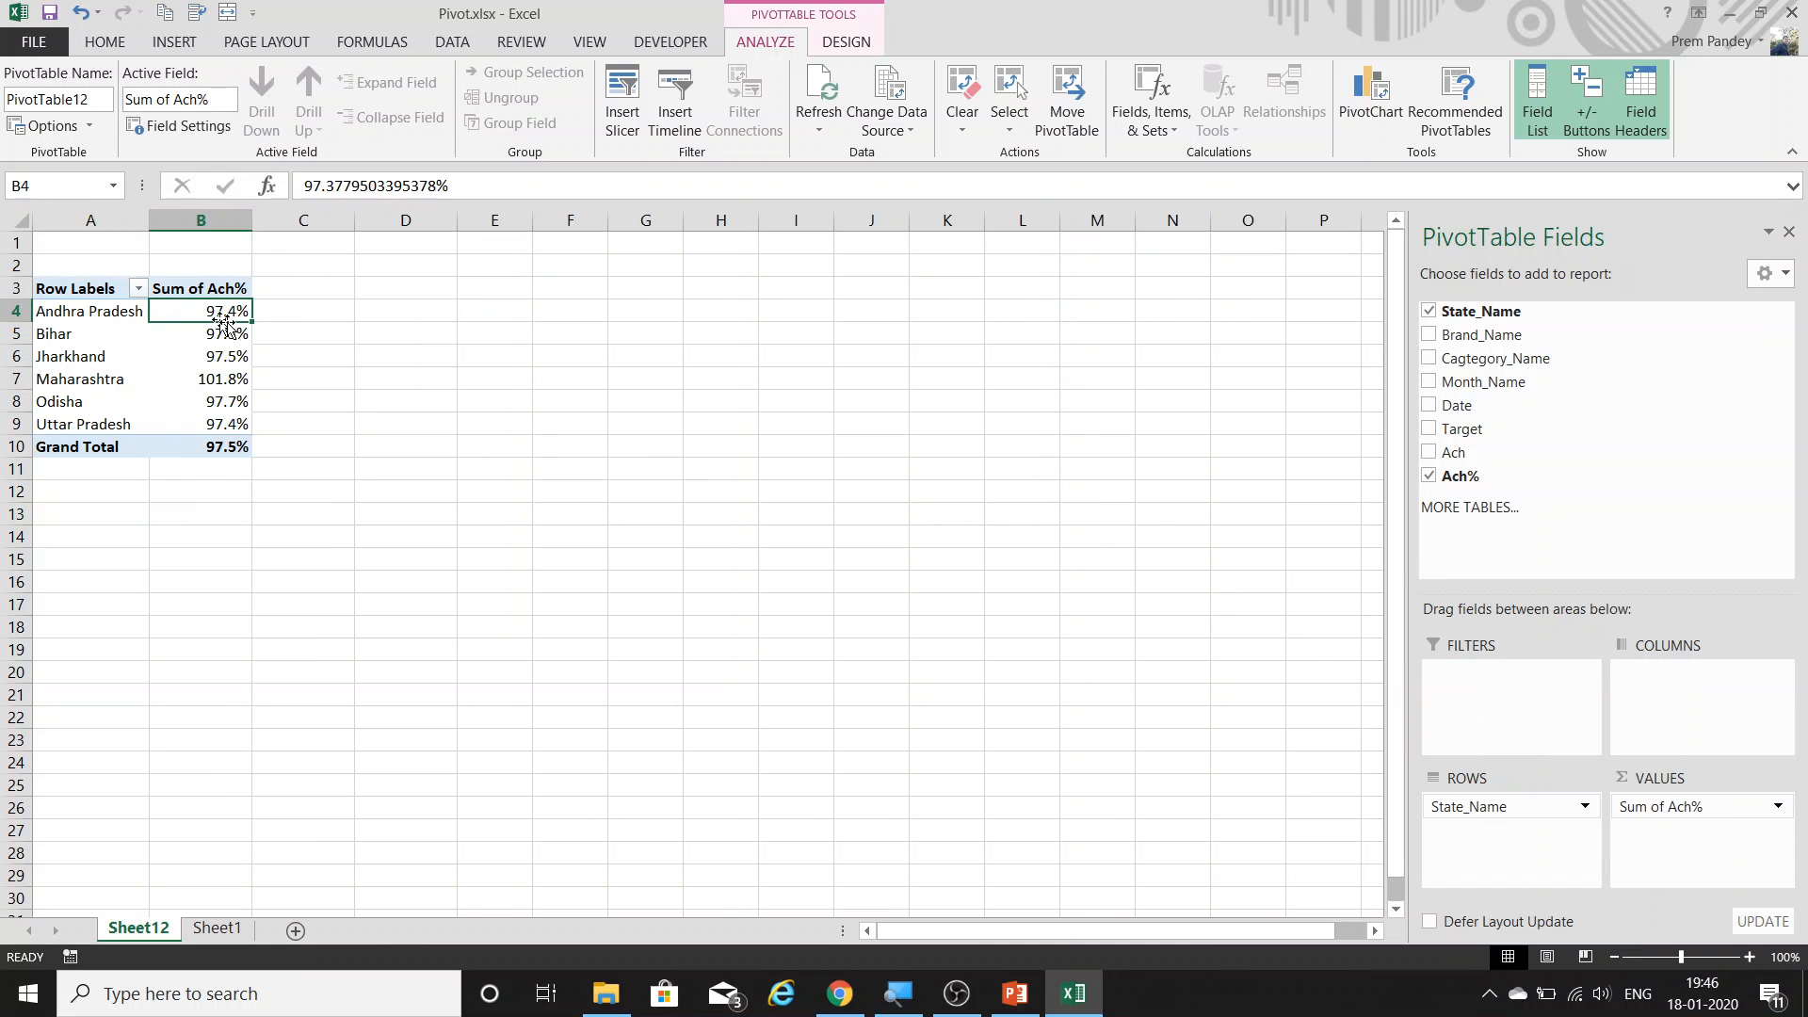
Add Month_Name to the pivot table's columns and review the monthly achievement percentages by state.
drag(1505, 382, 1691, 702)
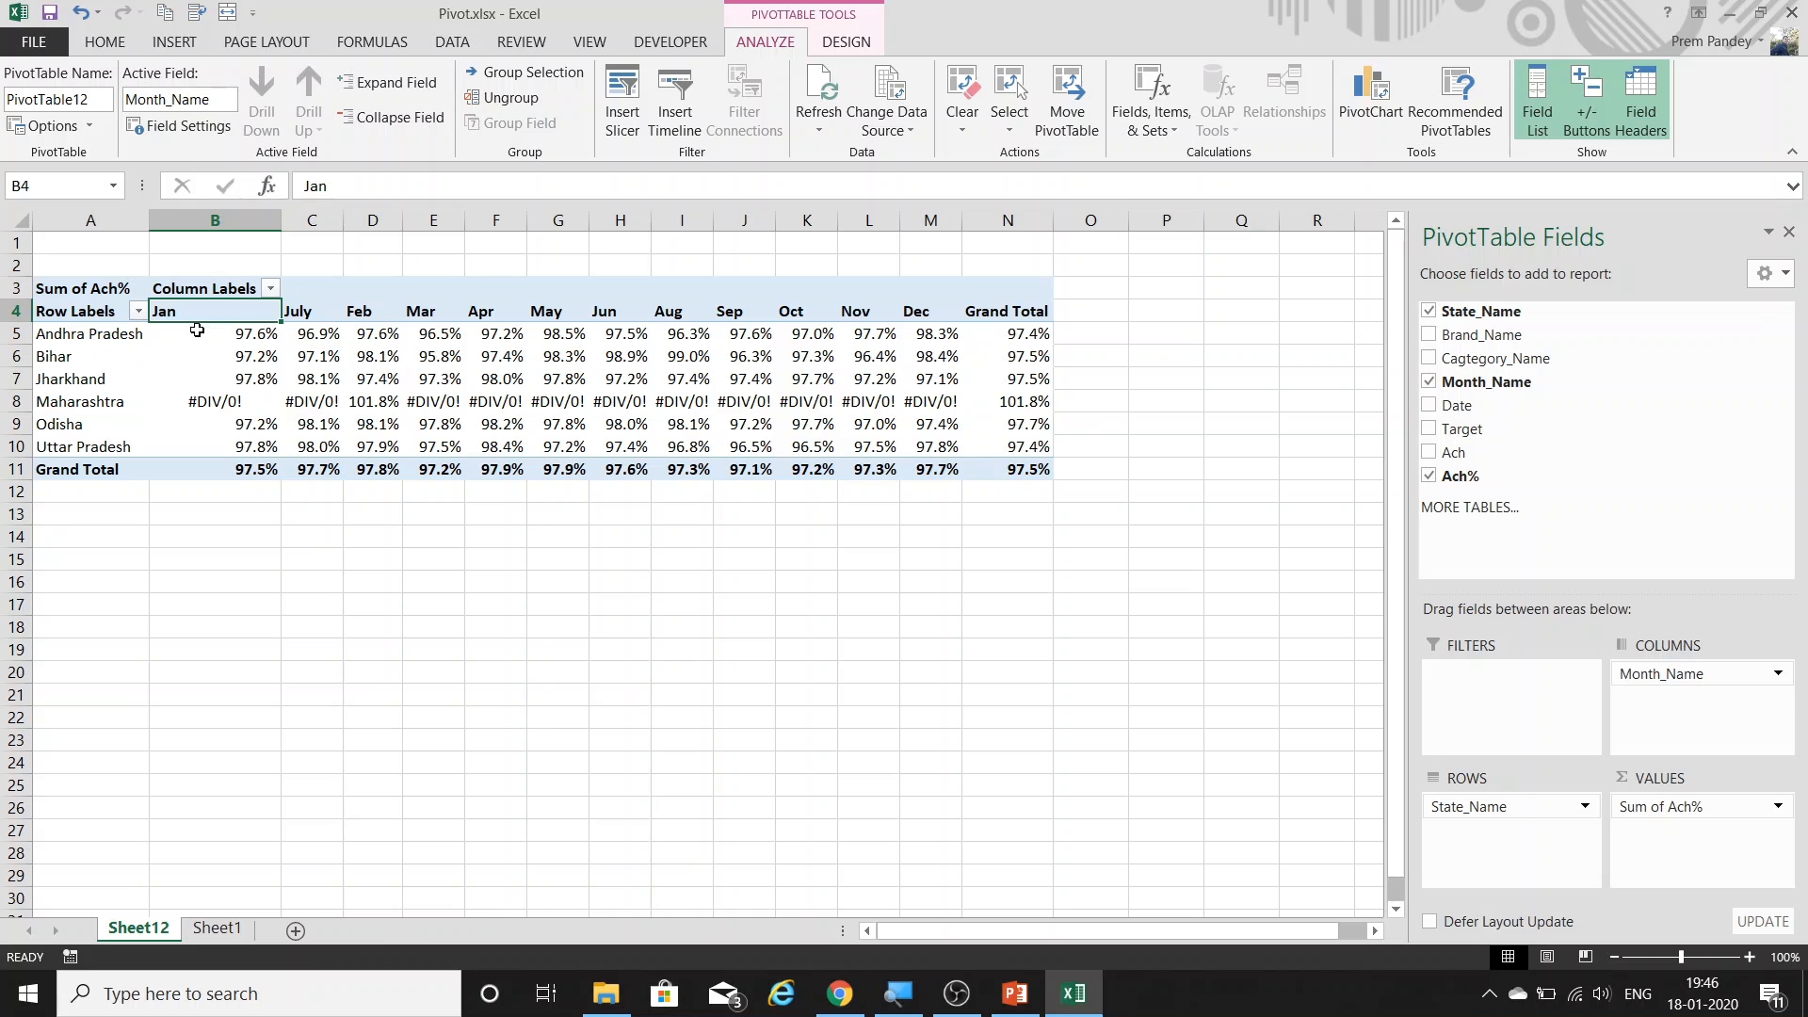
drag(224, 349, 1172, 381)
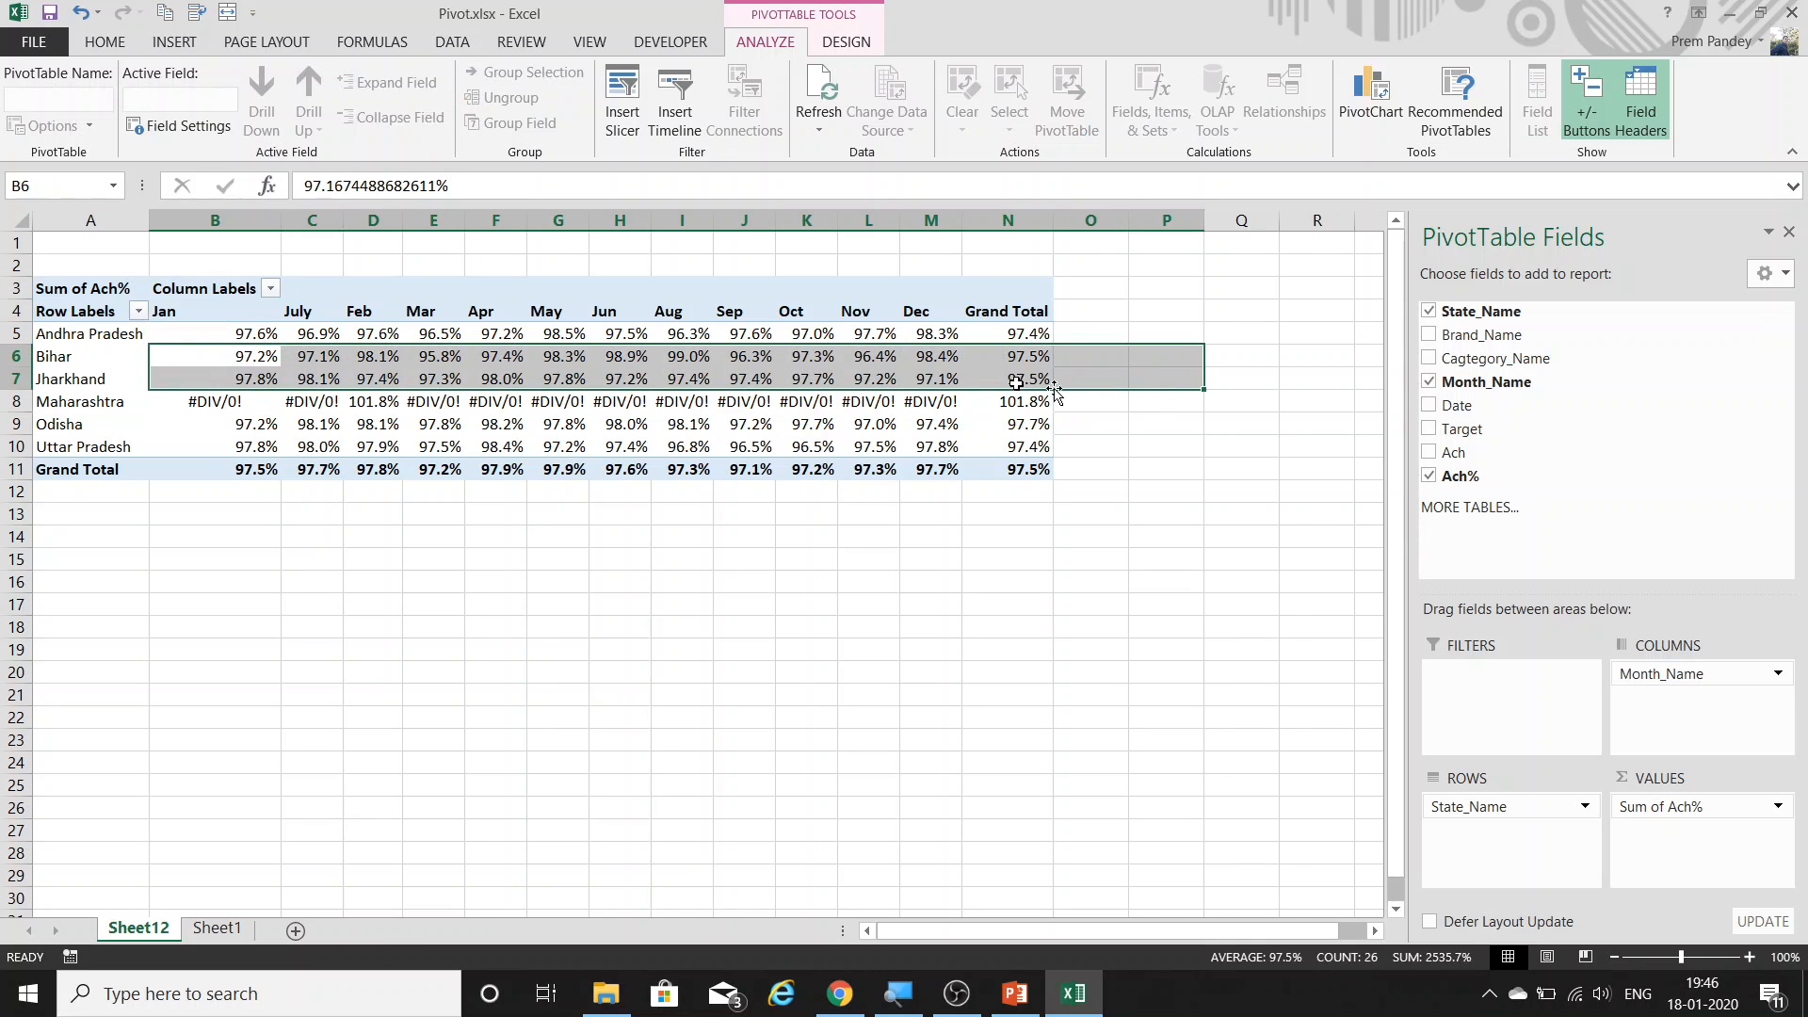
click(753, 425)
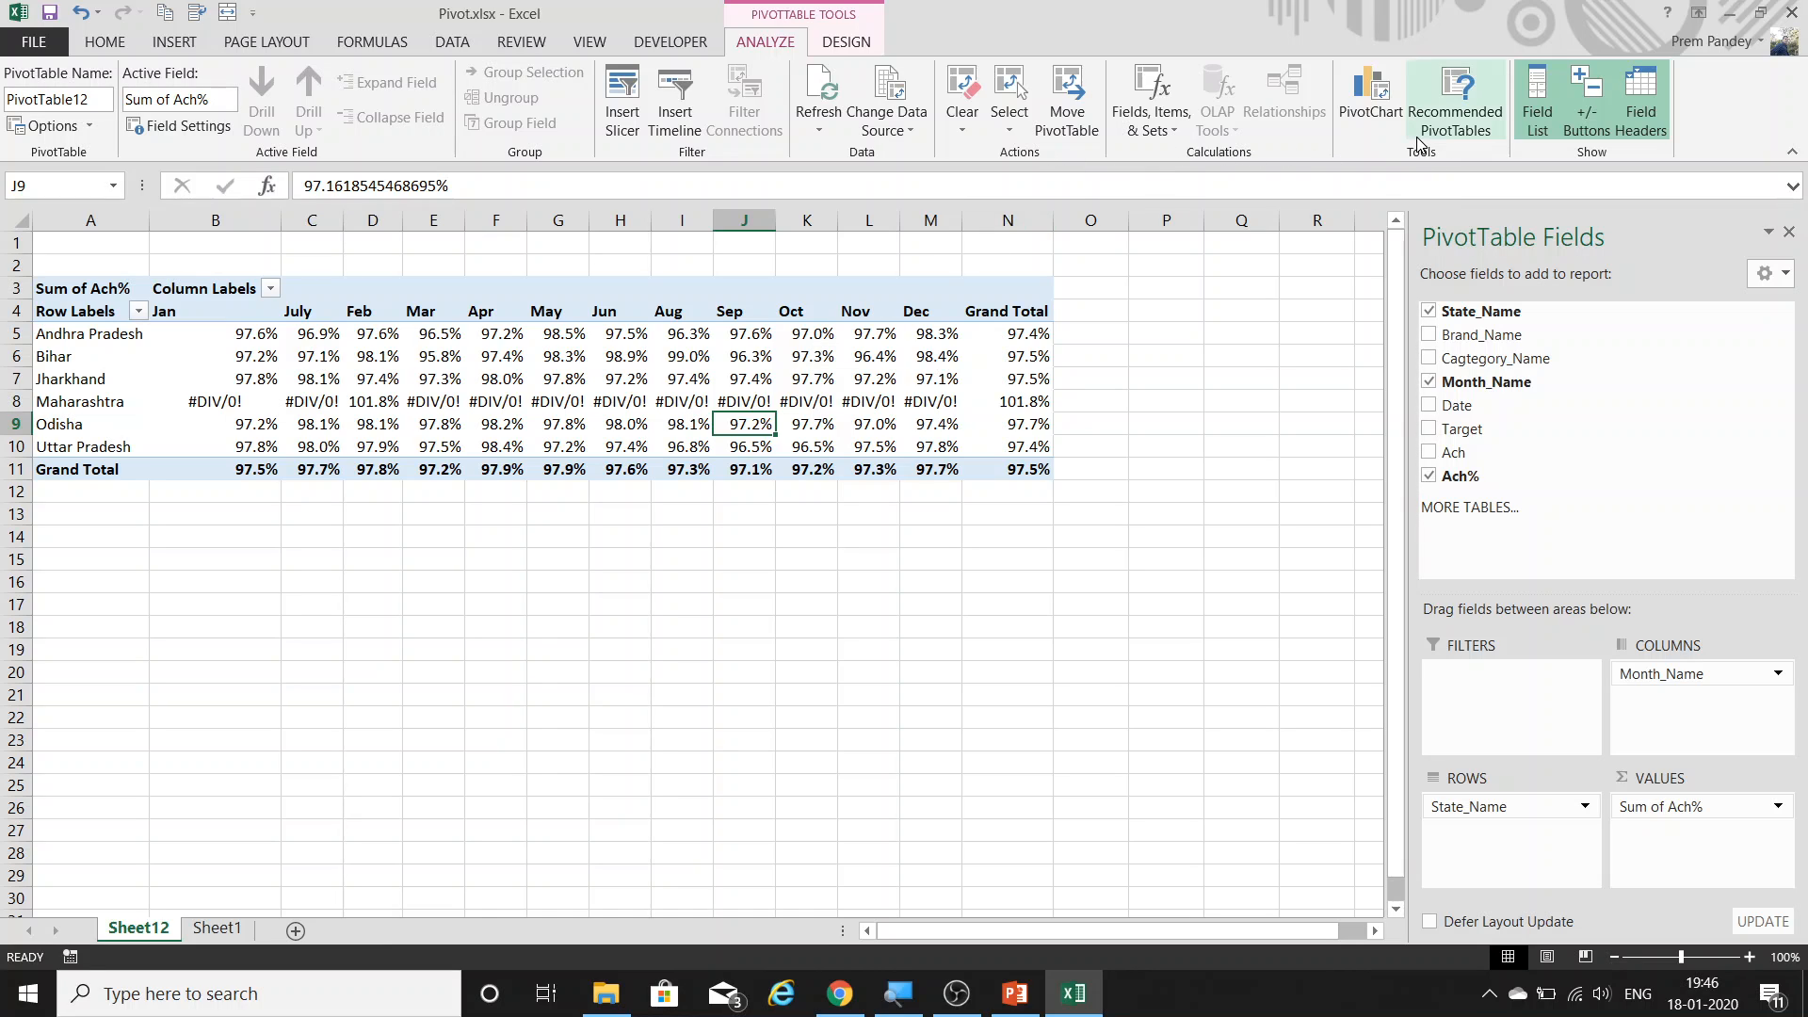
Preview the recommended PivotTables, dismiss the suggestions without applying one, and switch to the source data on Sheet1.
click(1448, 91)
drag(968, 212, 1196, 147)
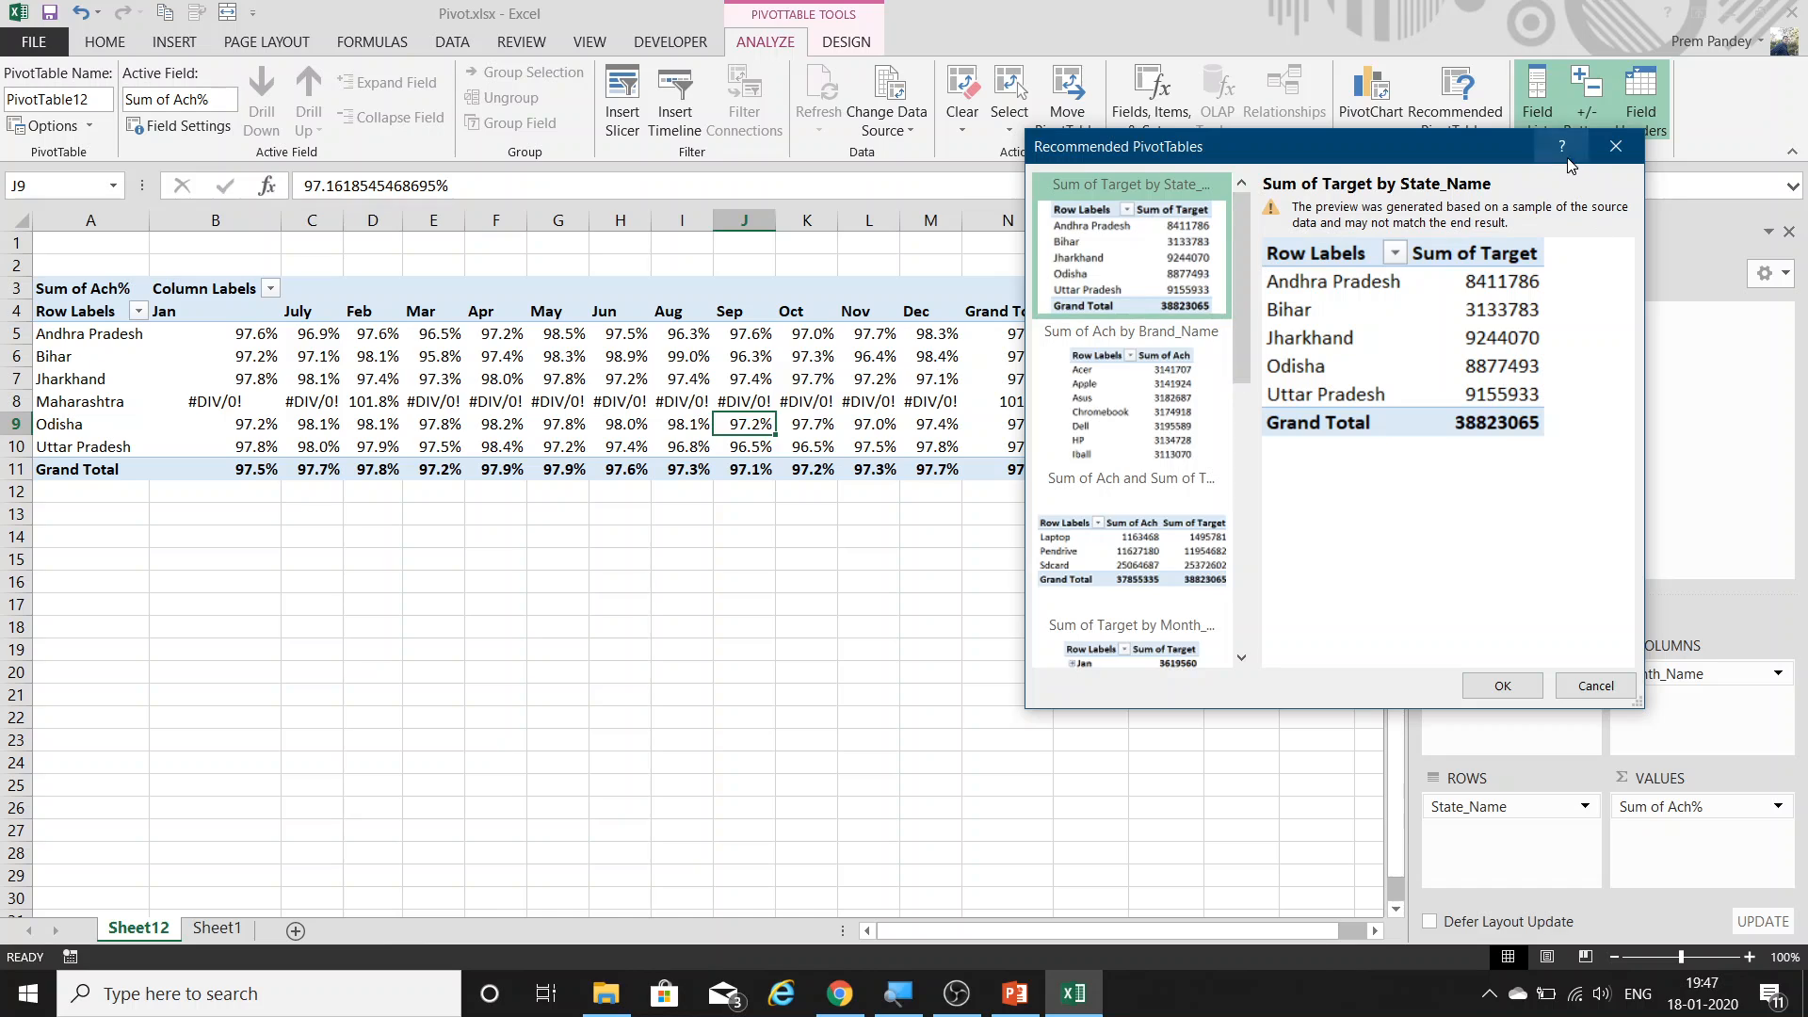
click(1616, 146)
click(217, 928)
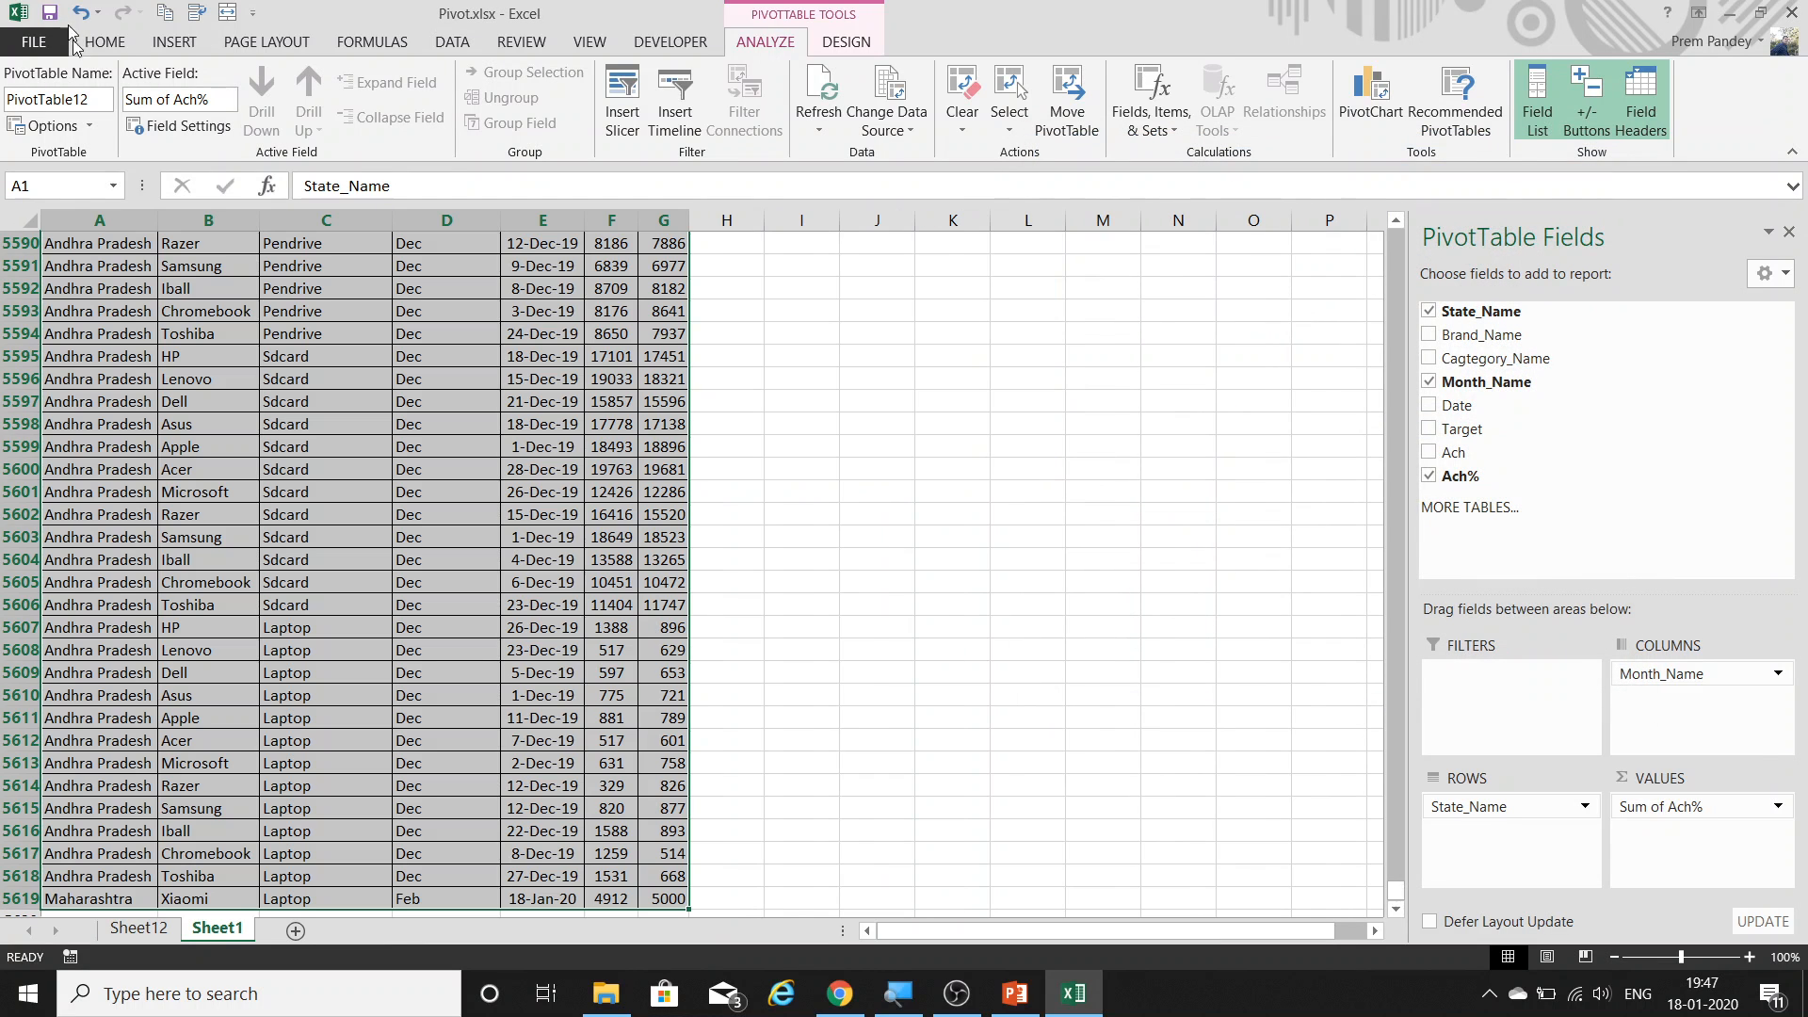
Preview the recommended PivotTables for the Sheet1 data, including Sum of Target and Sum of Ach by category, without inserting one.
click(175, 41)
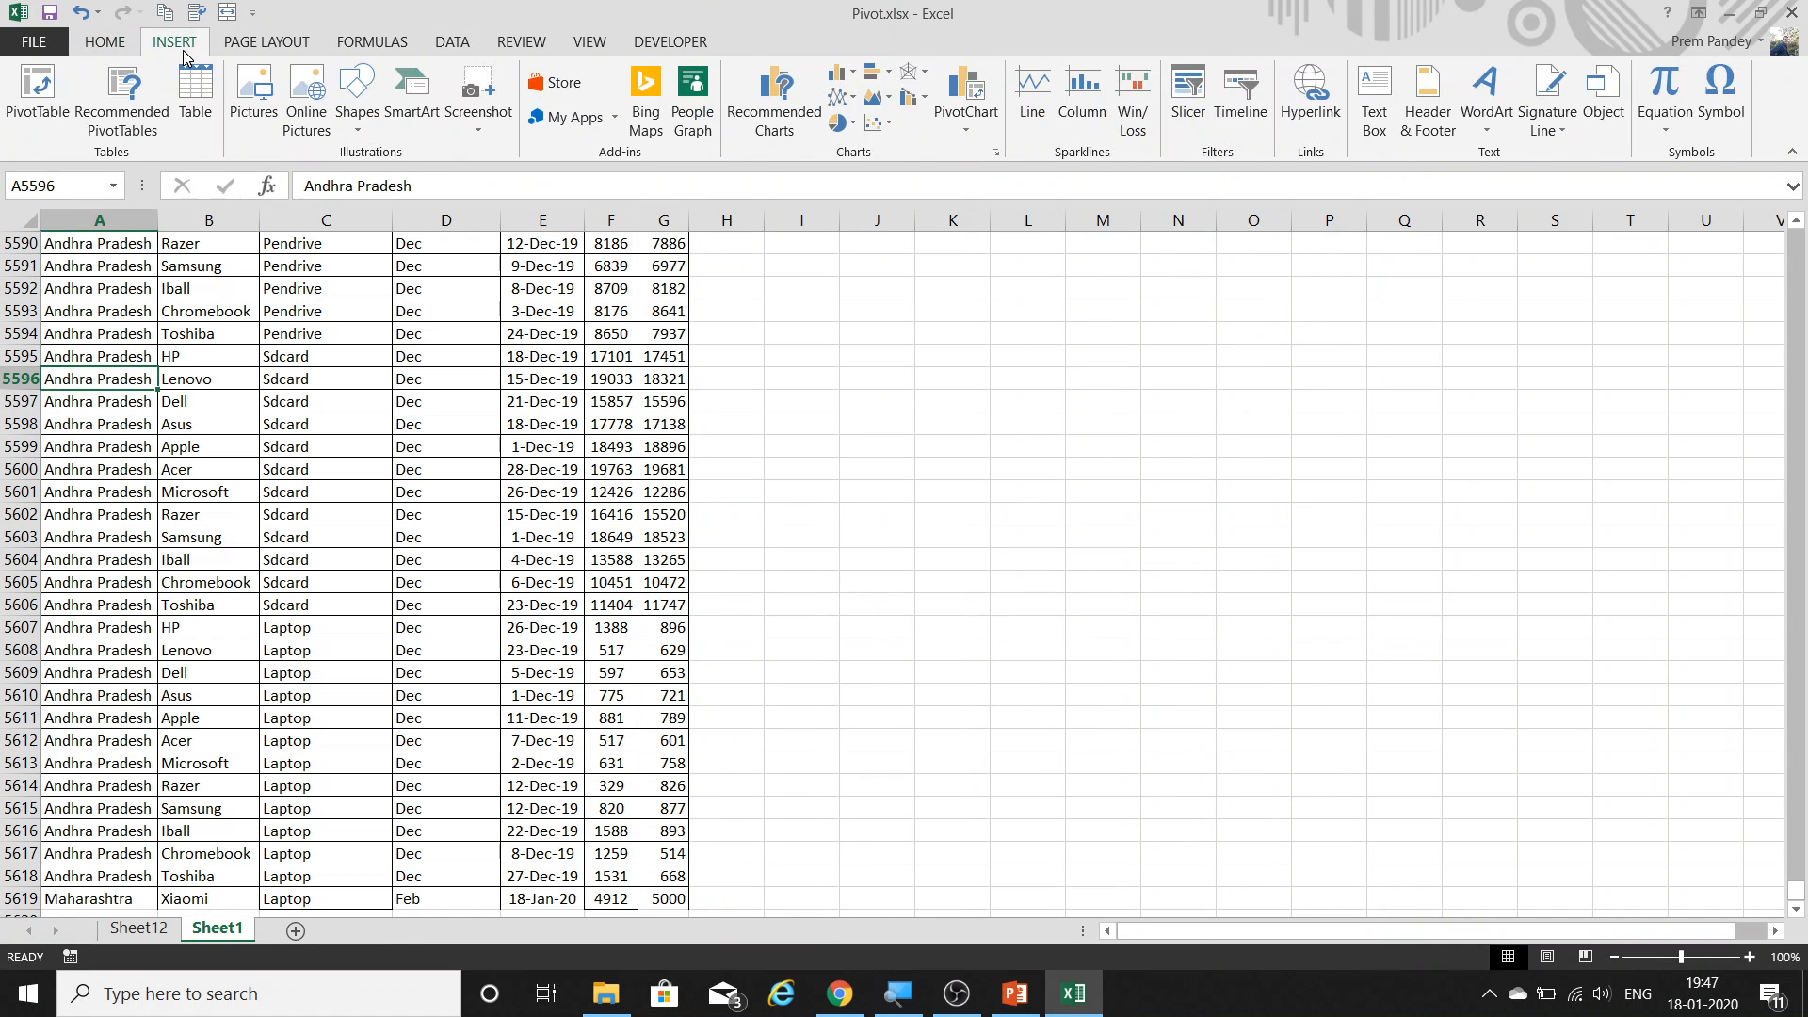
click(111, 104)
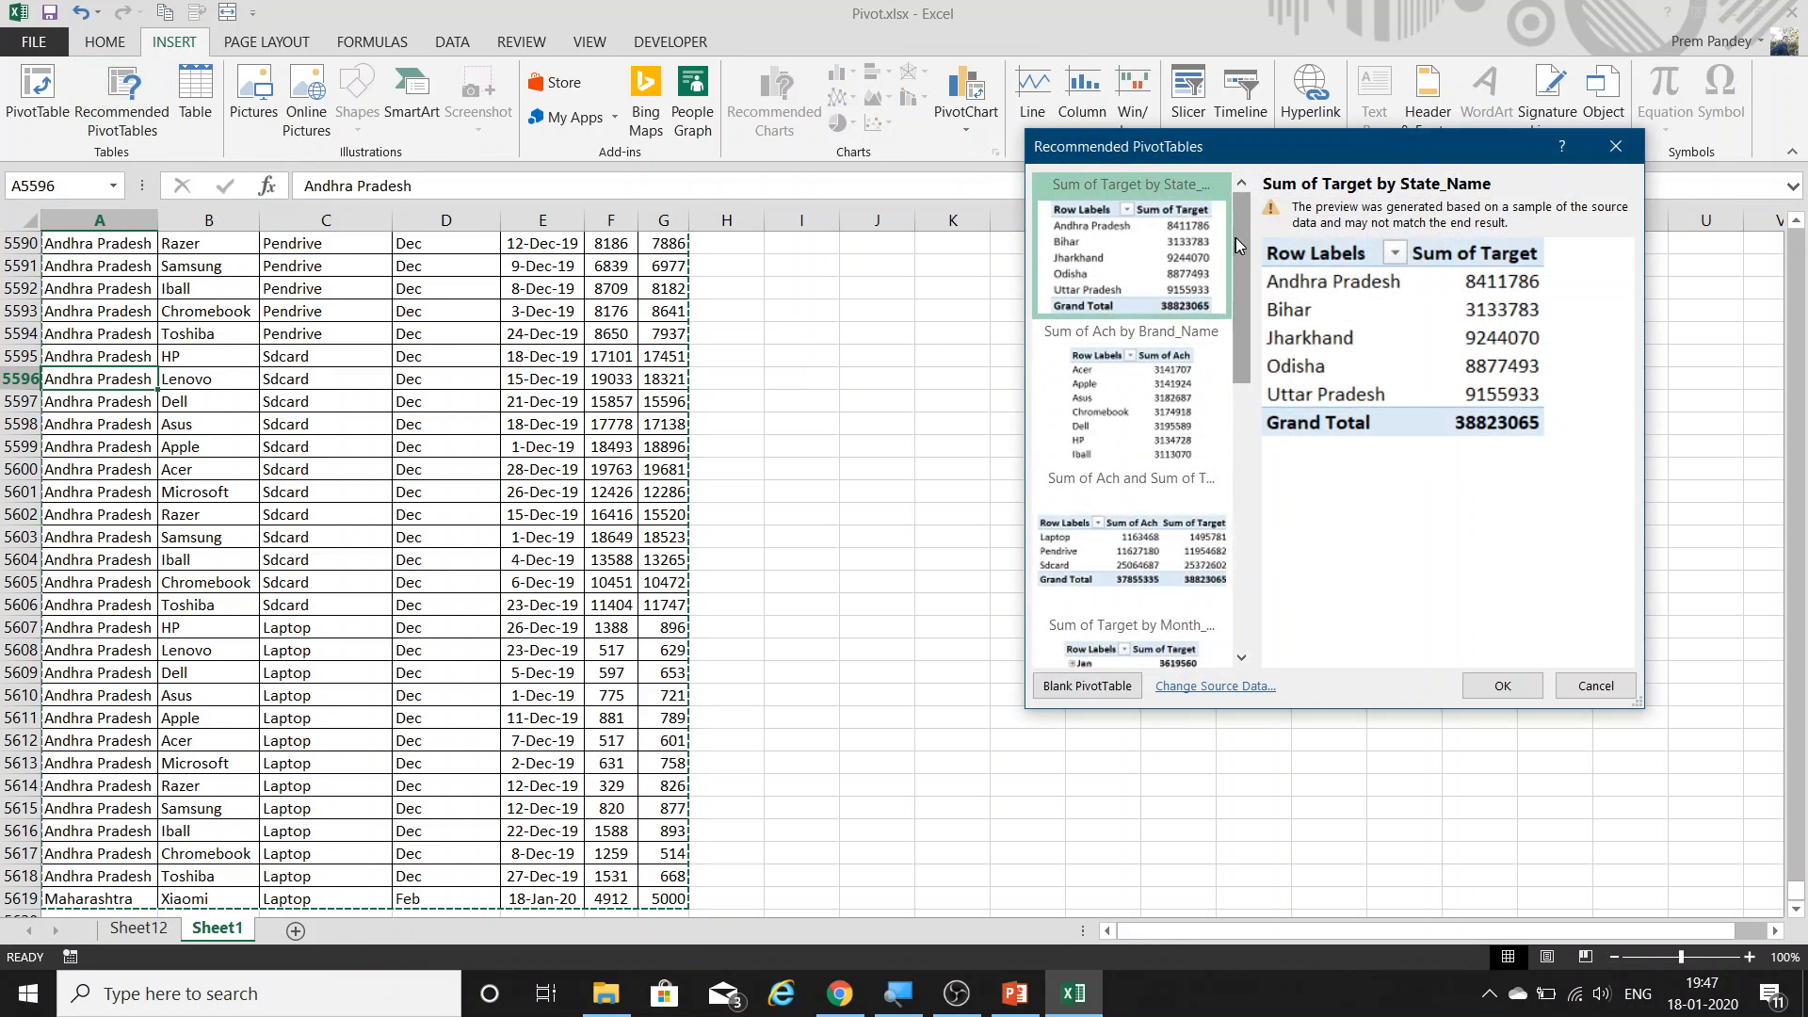
drag(1239, 233, 1239, 517)
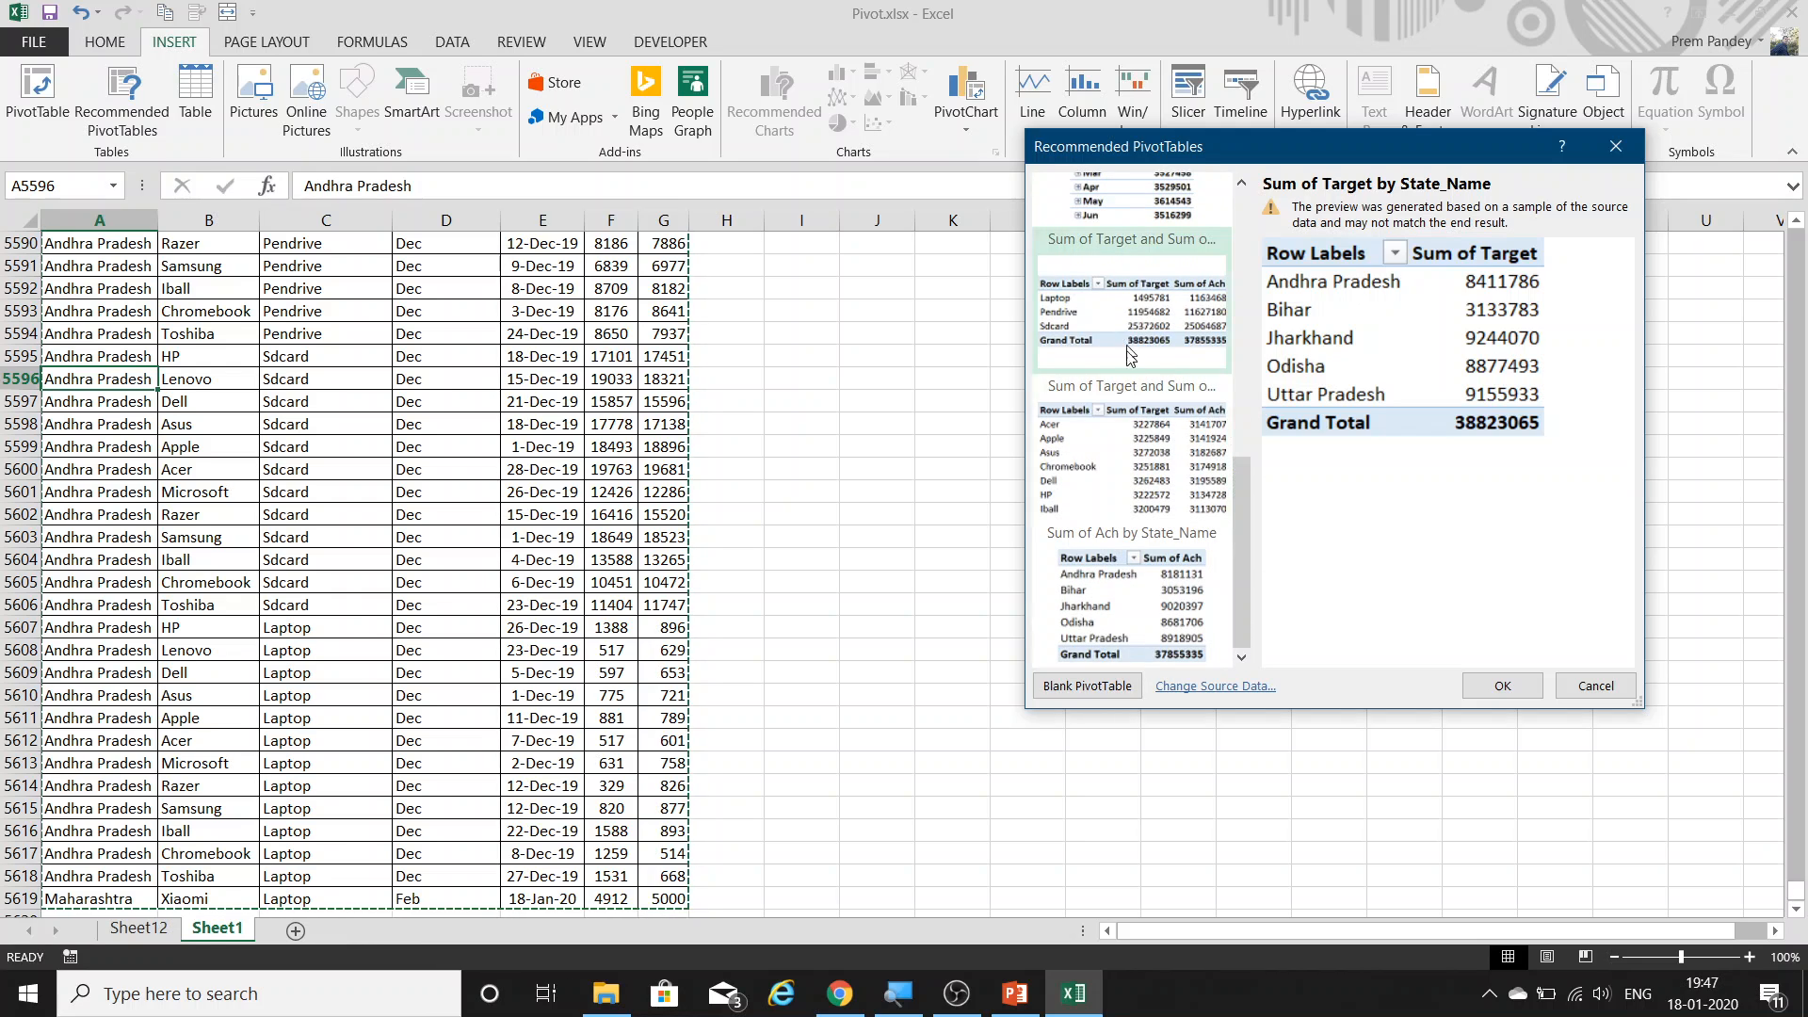
click(1156, 334)
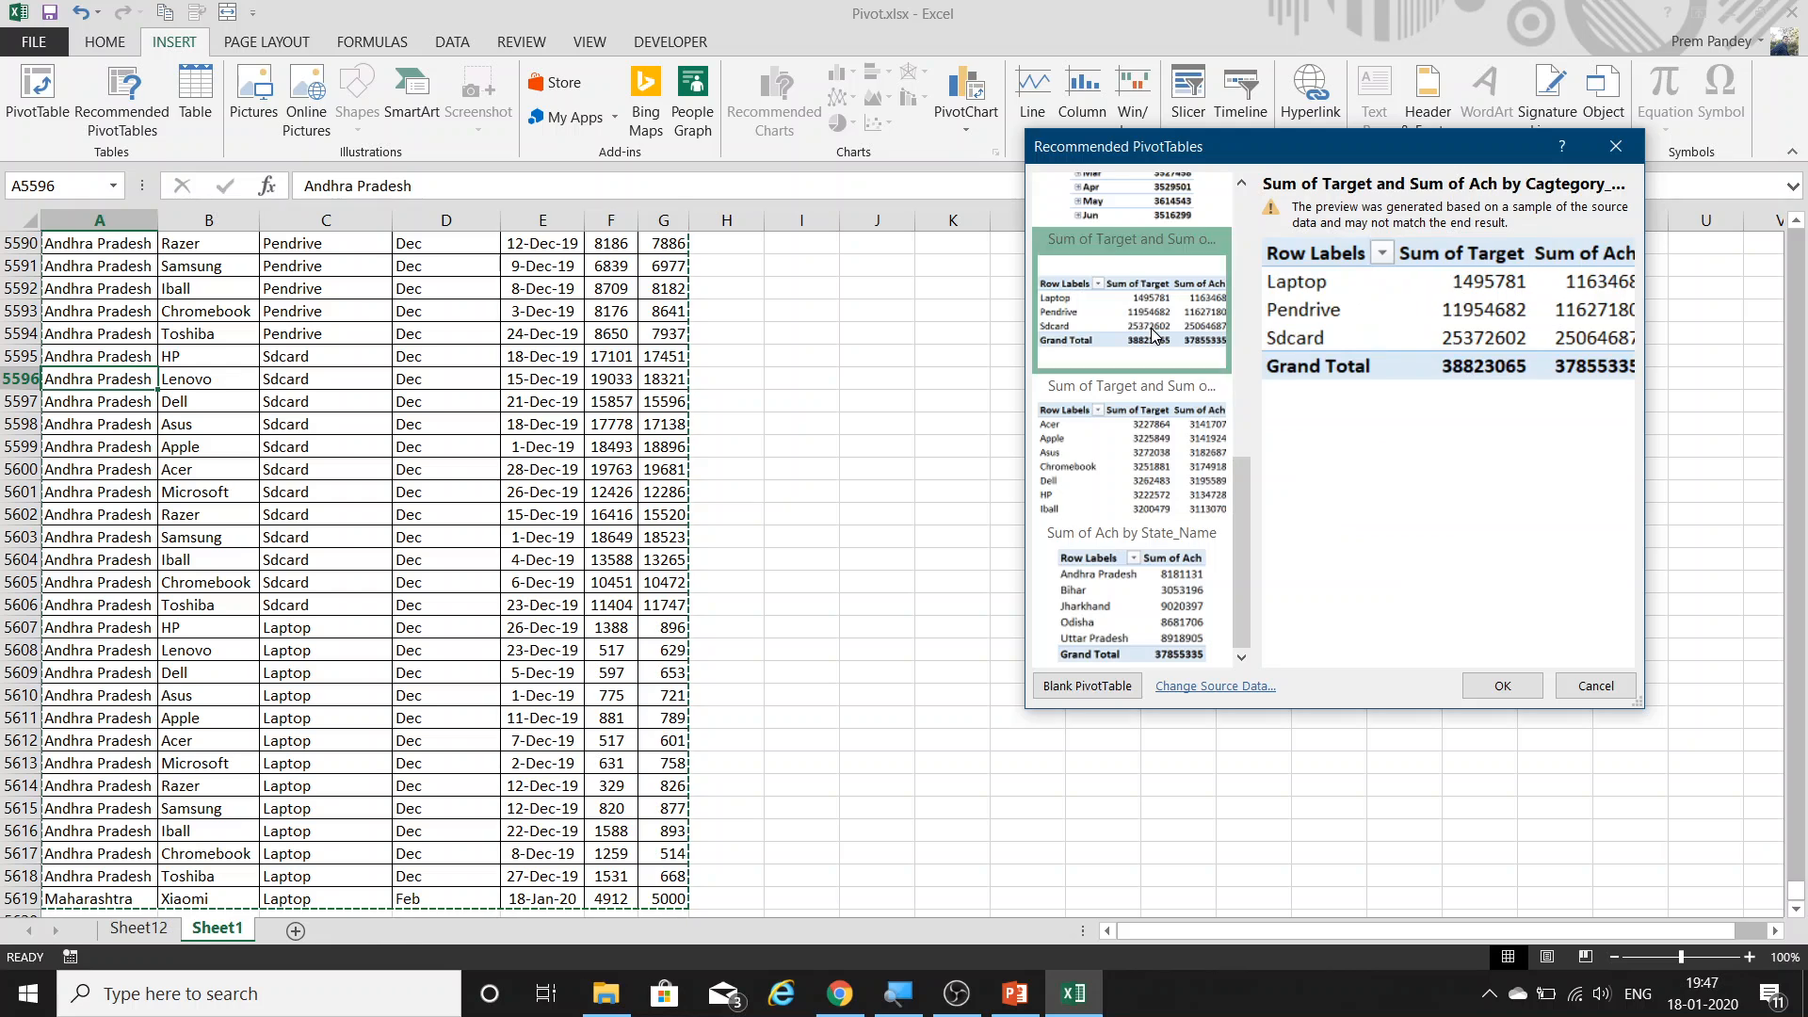
click(1563, 688)
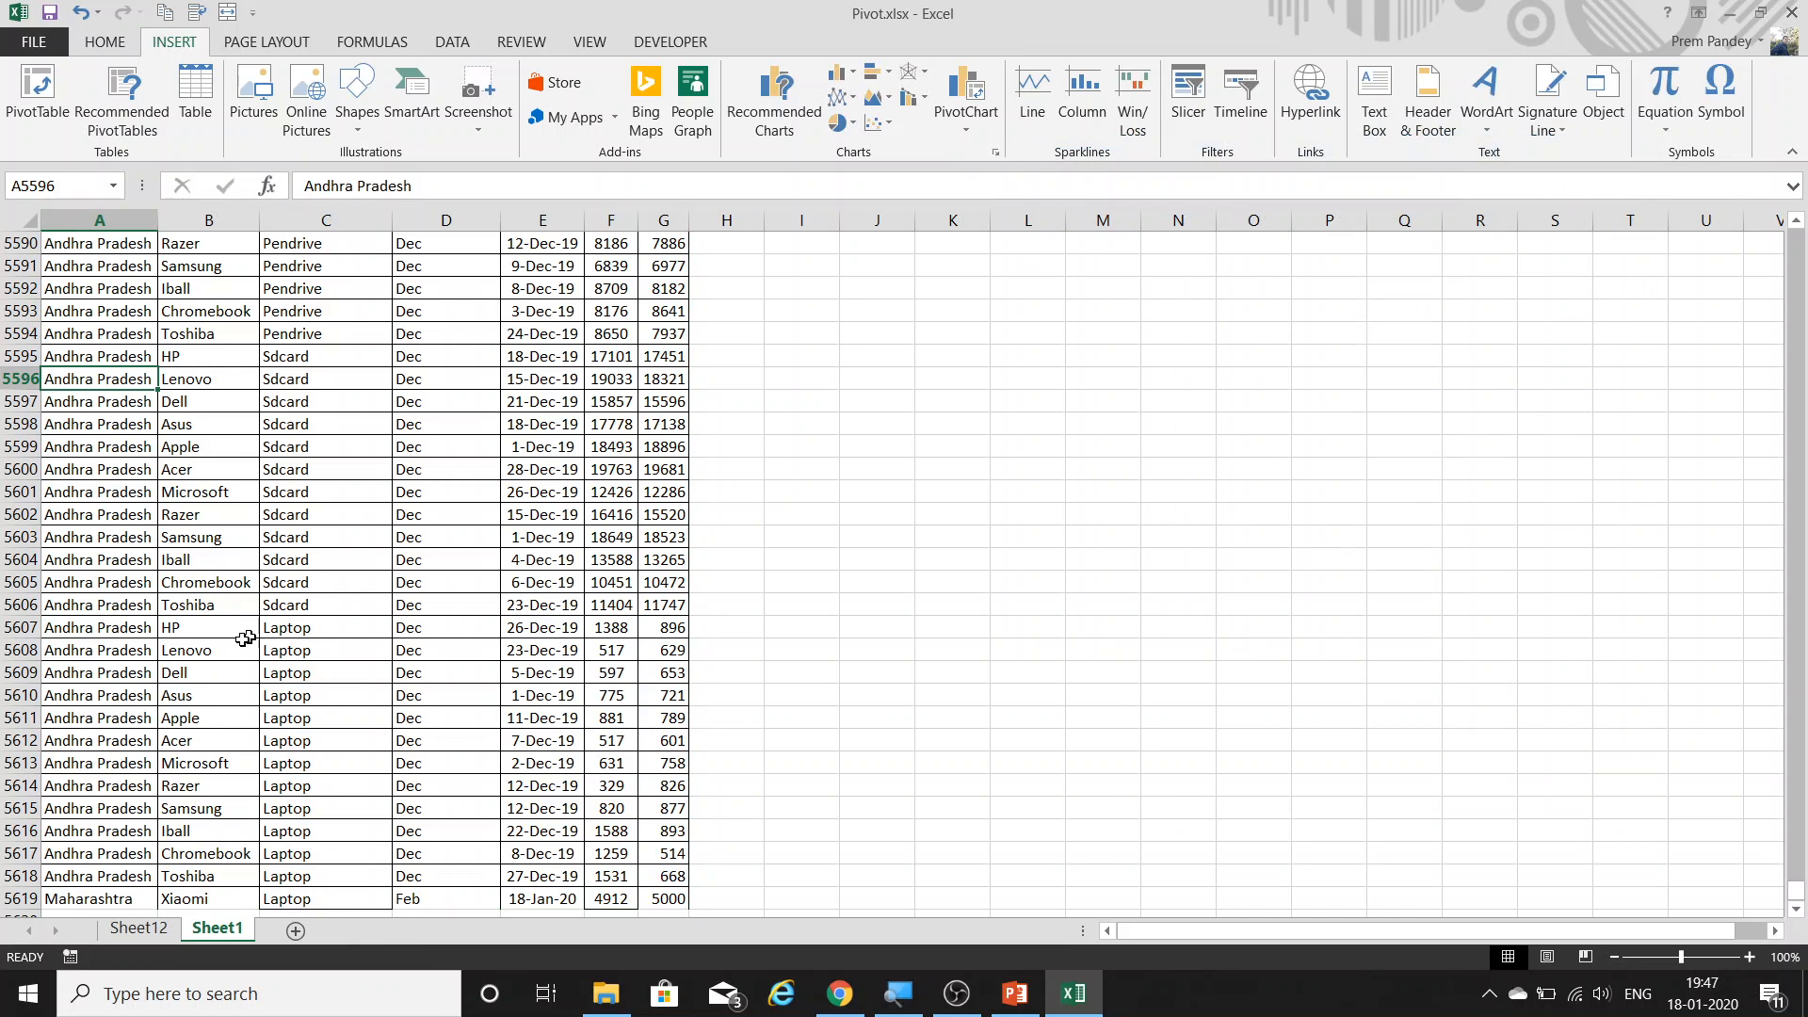
Apply the recommended Sum of Ach by Brand_Name layout to the pivot table on Sheet12 and review the brand rows.
click(140, 929)
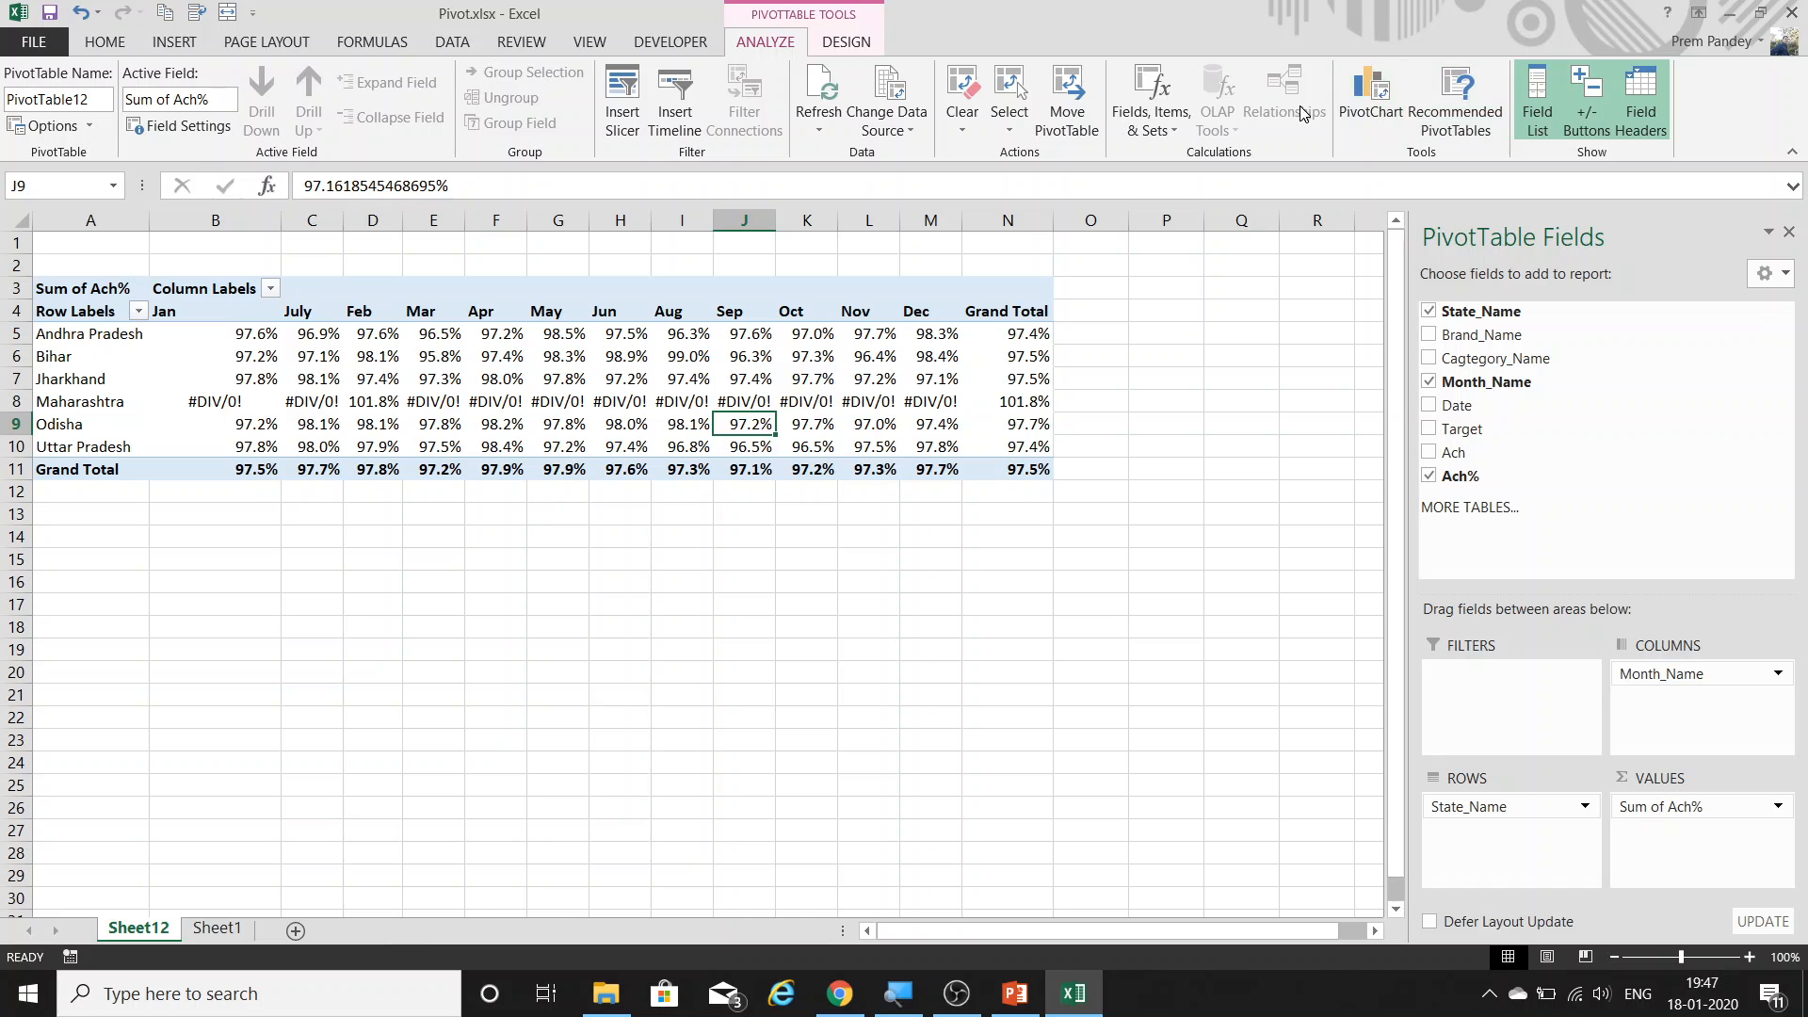
click(1455, 99)
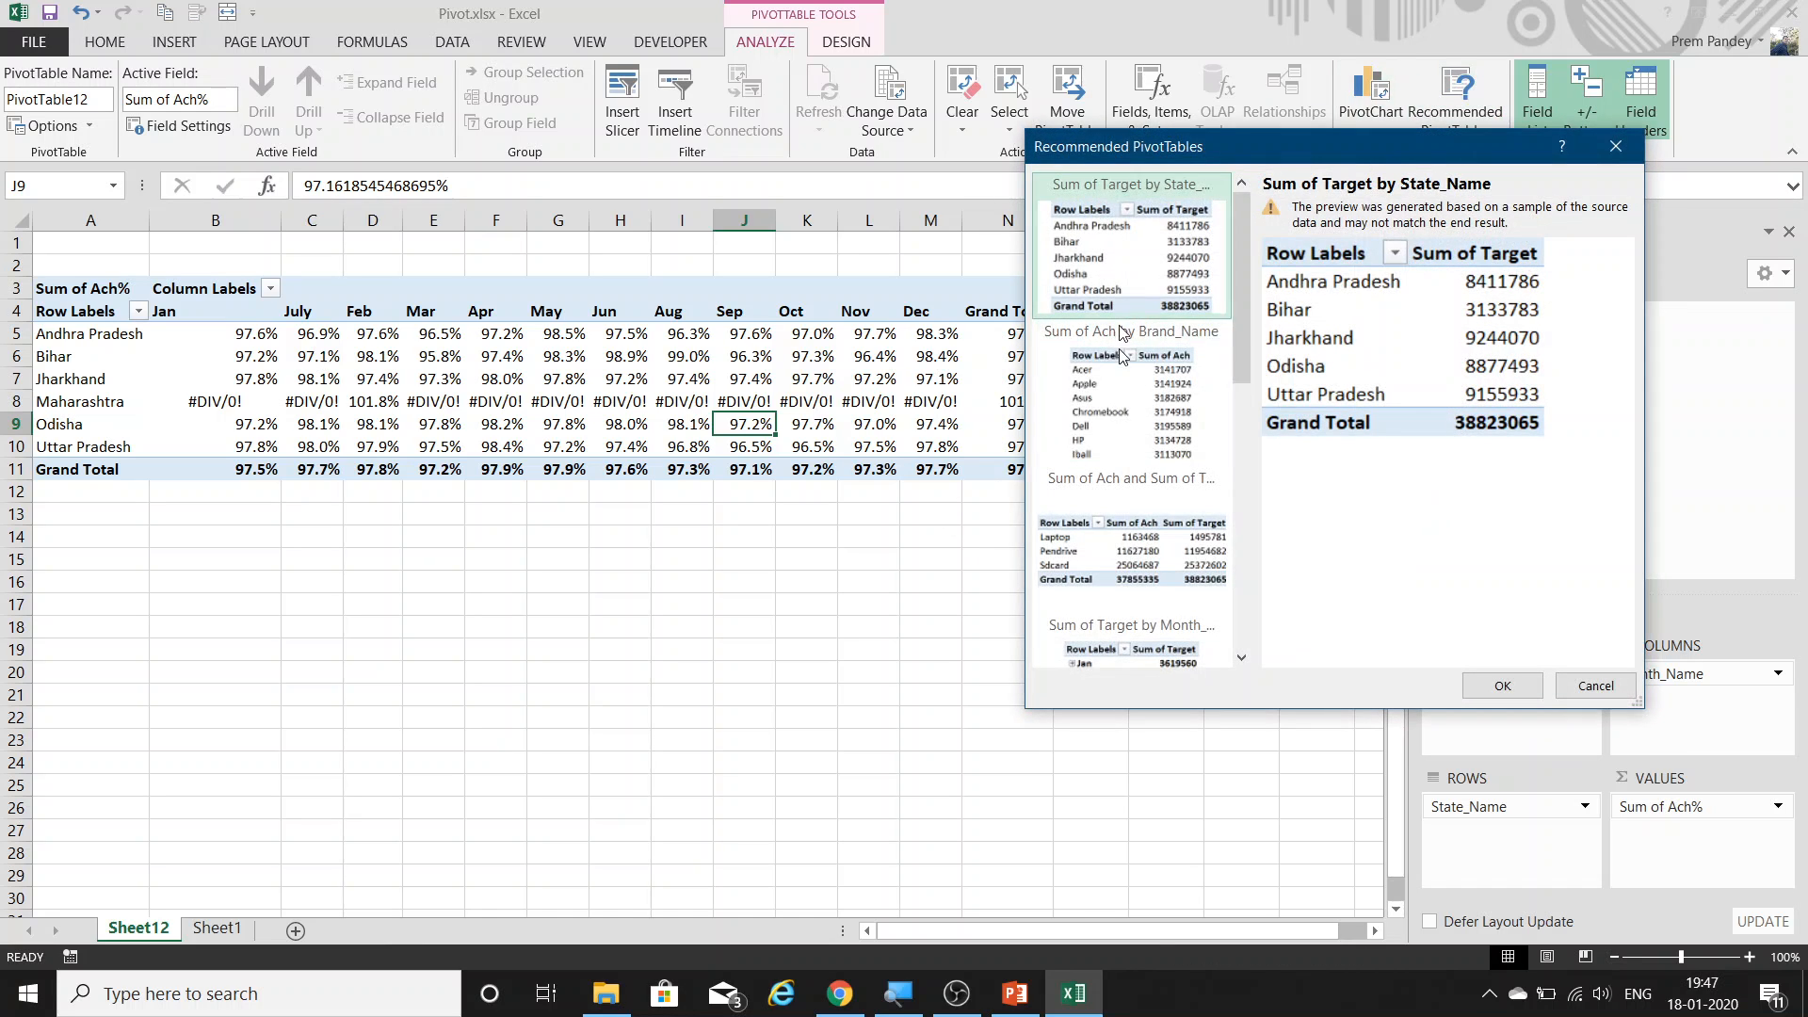
double_click(1160, 395)
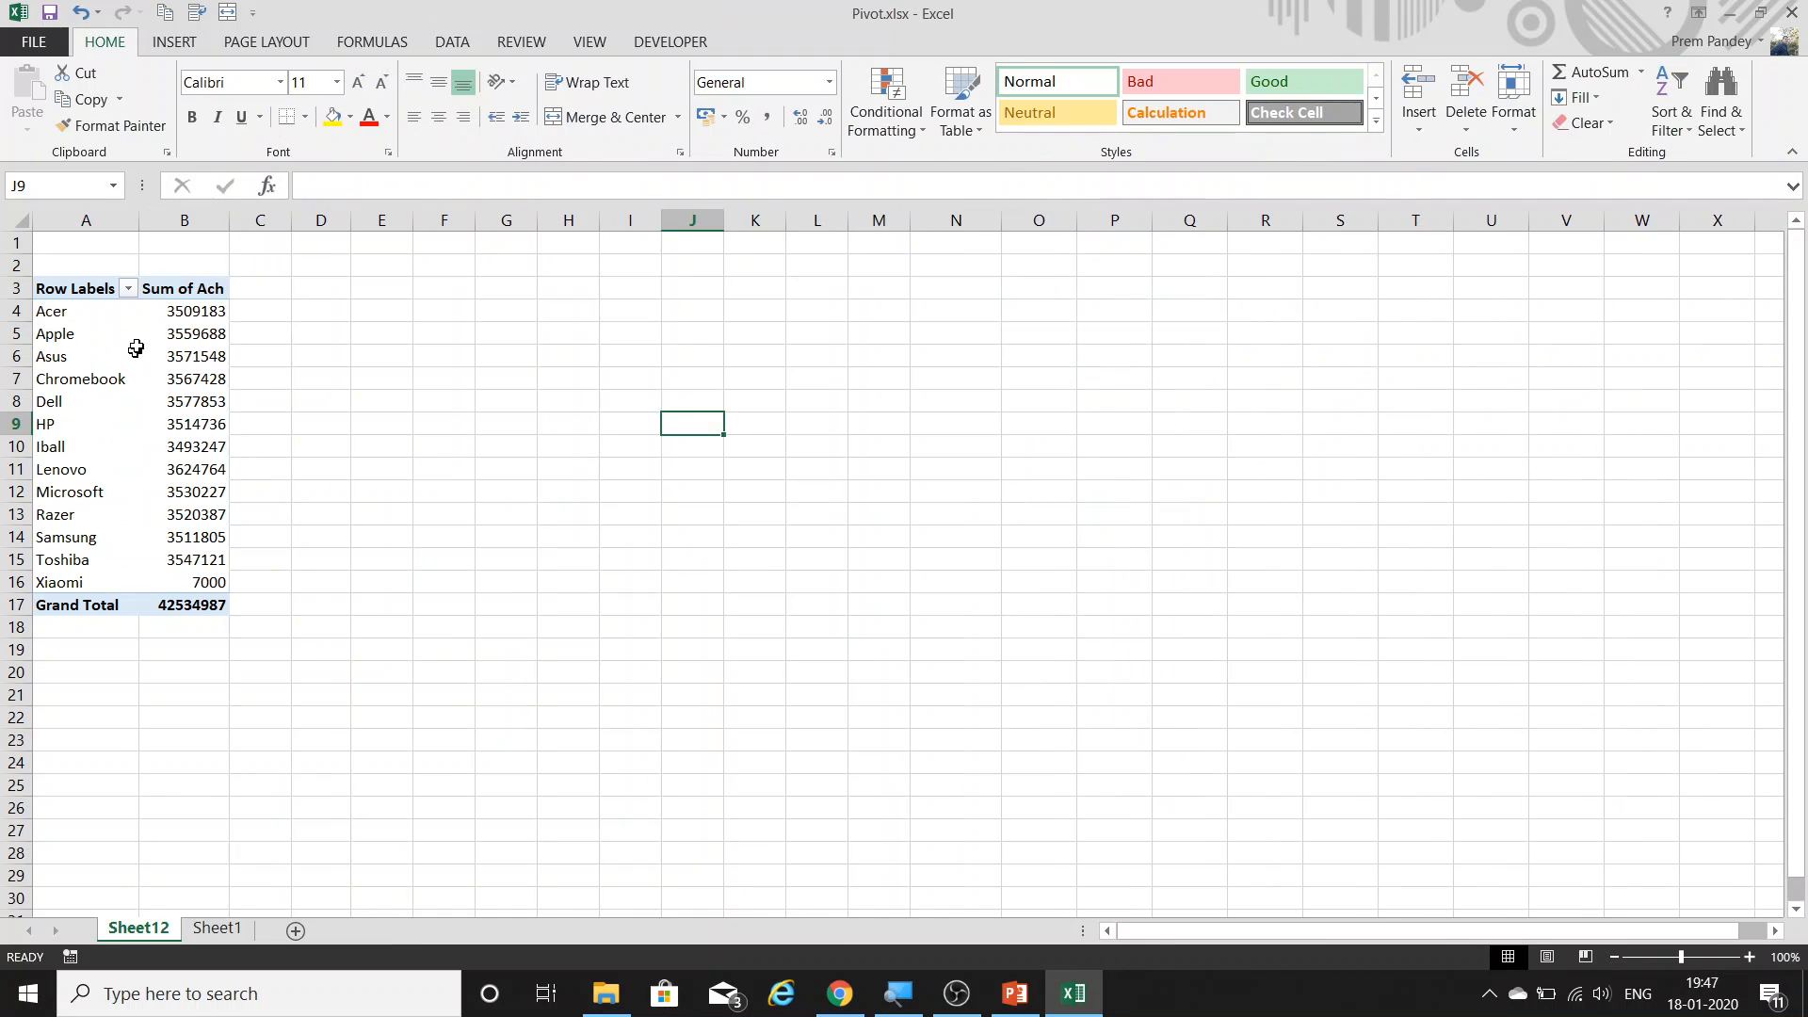
click(143, 333)
click(135, 334)
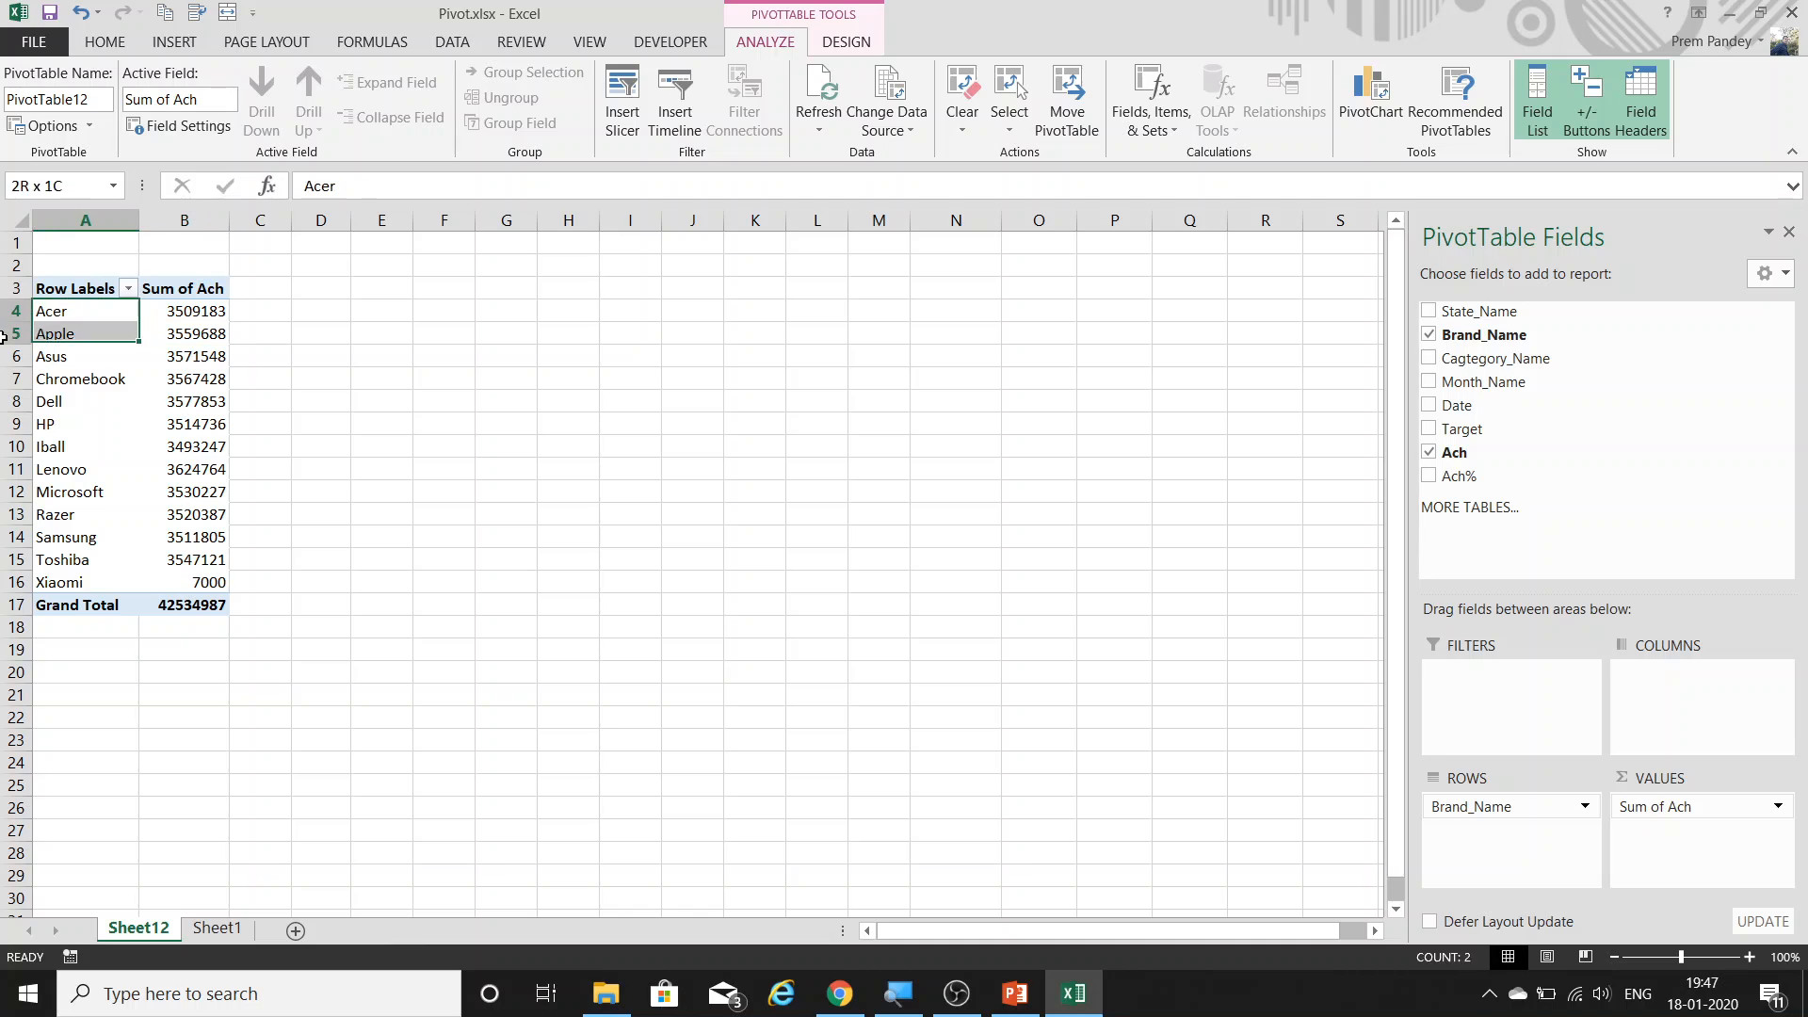
click(92, 416)
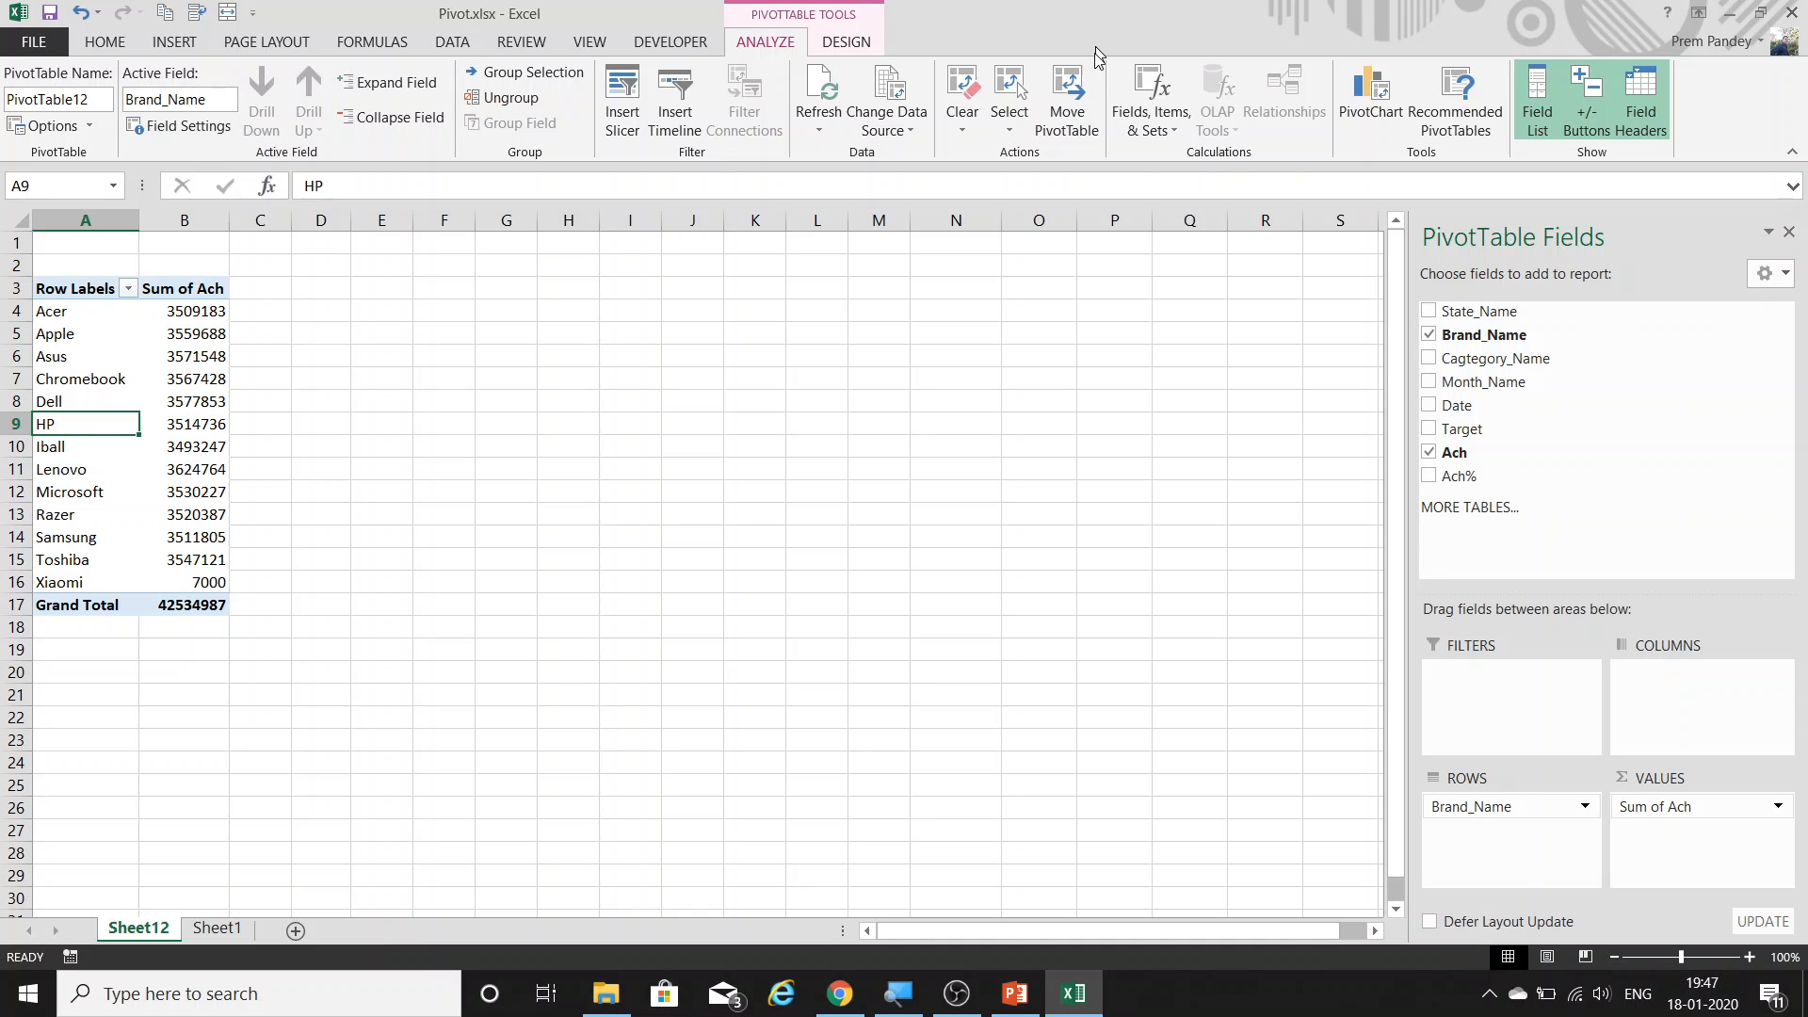
Insert a Clustered Column PivotChart based on the brand pivot table.
mouse_move(201, 326)
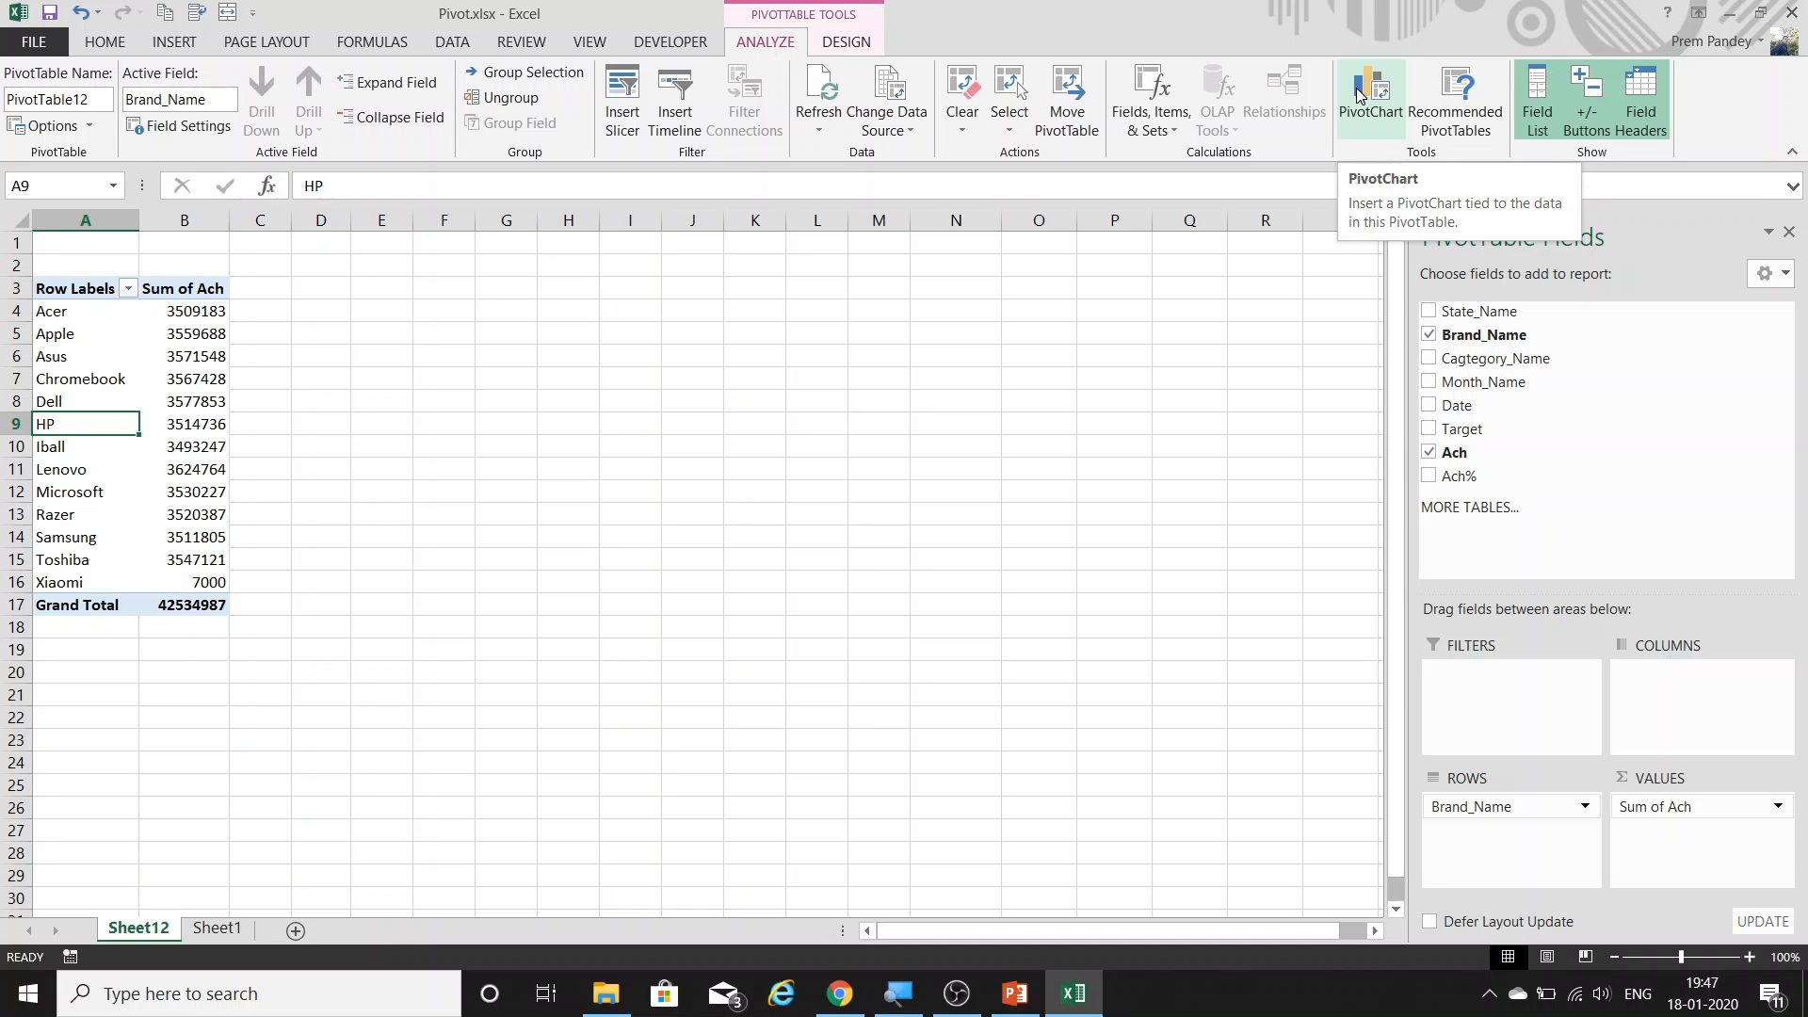
click(1358, 91)
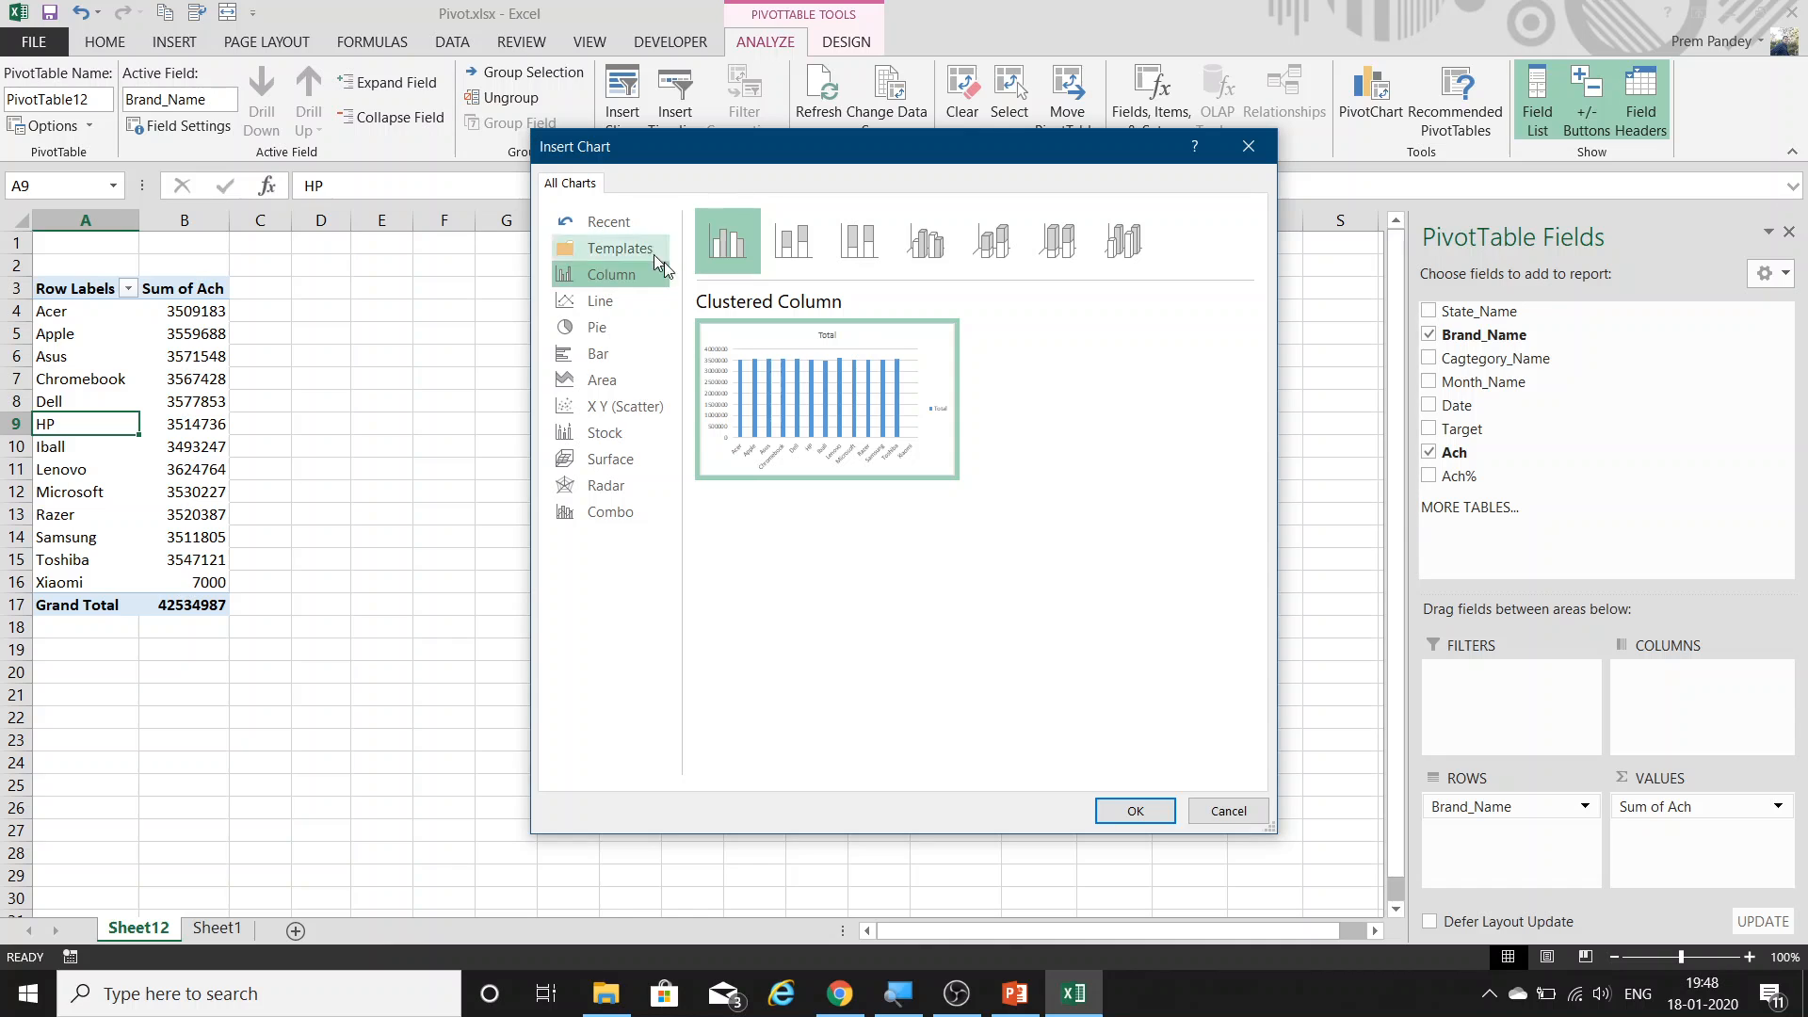
click(627, 322)
click(610, 274)
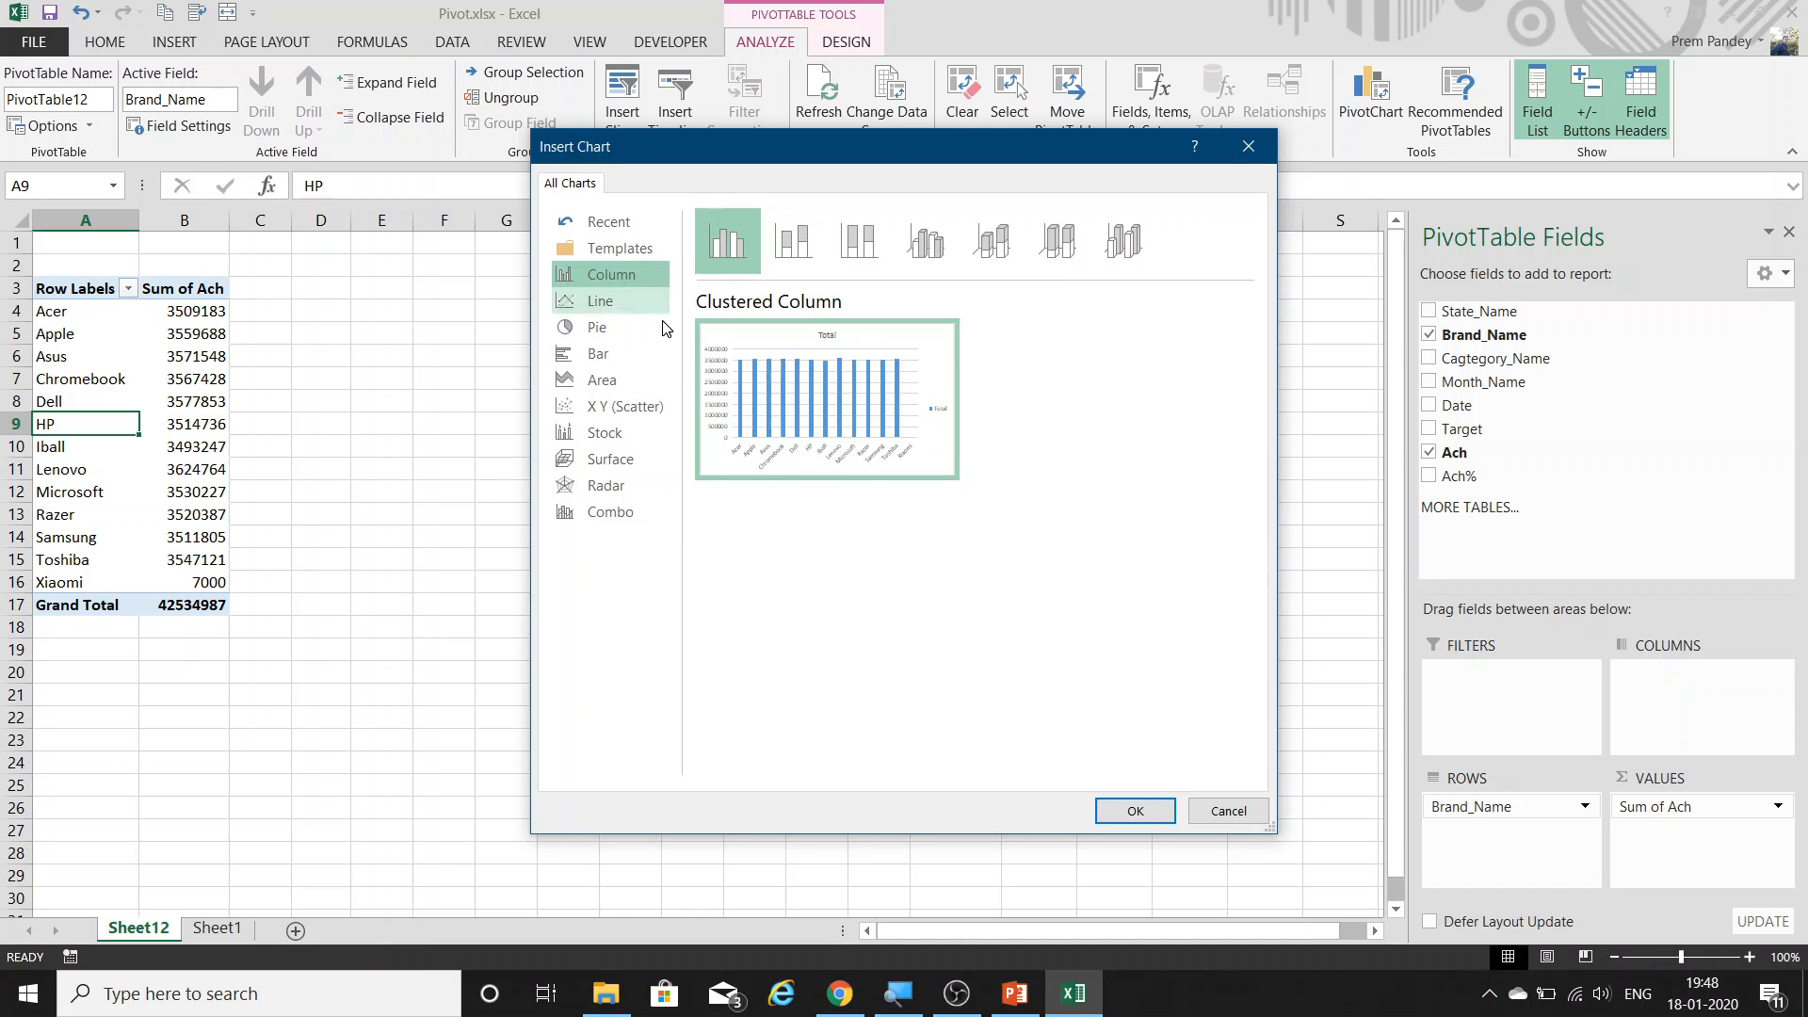
click(1134, 811)
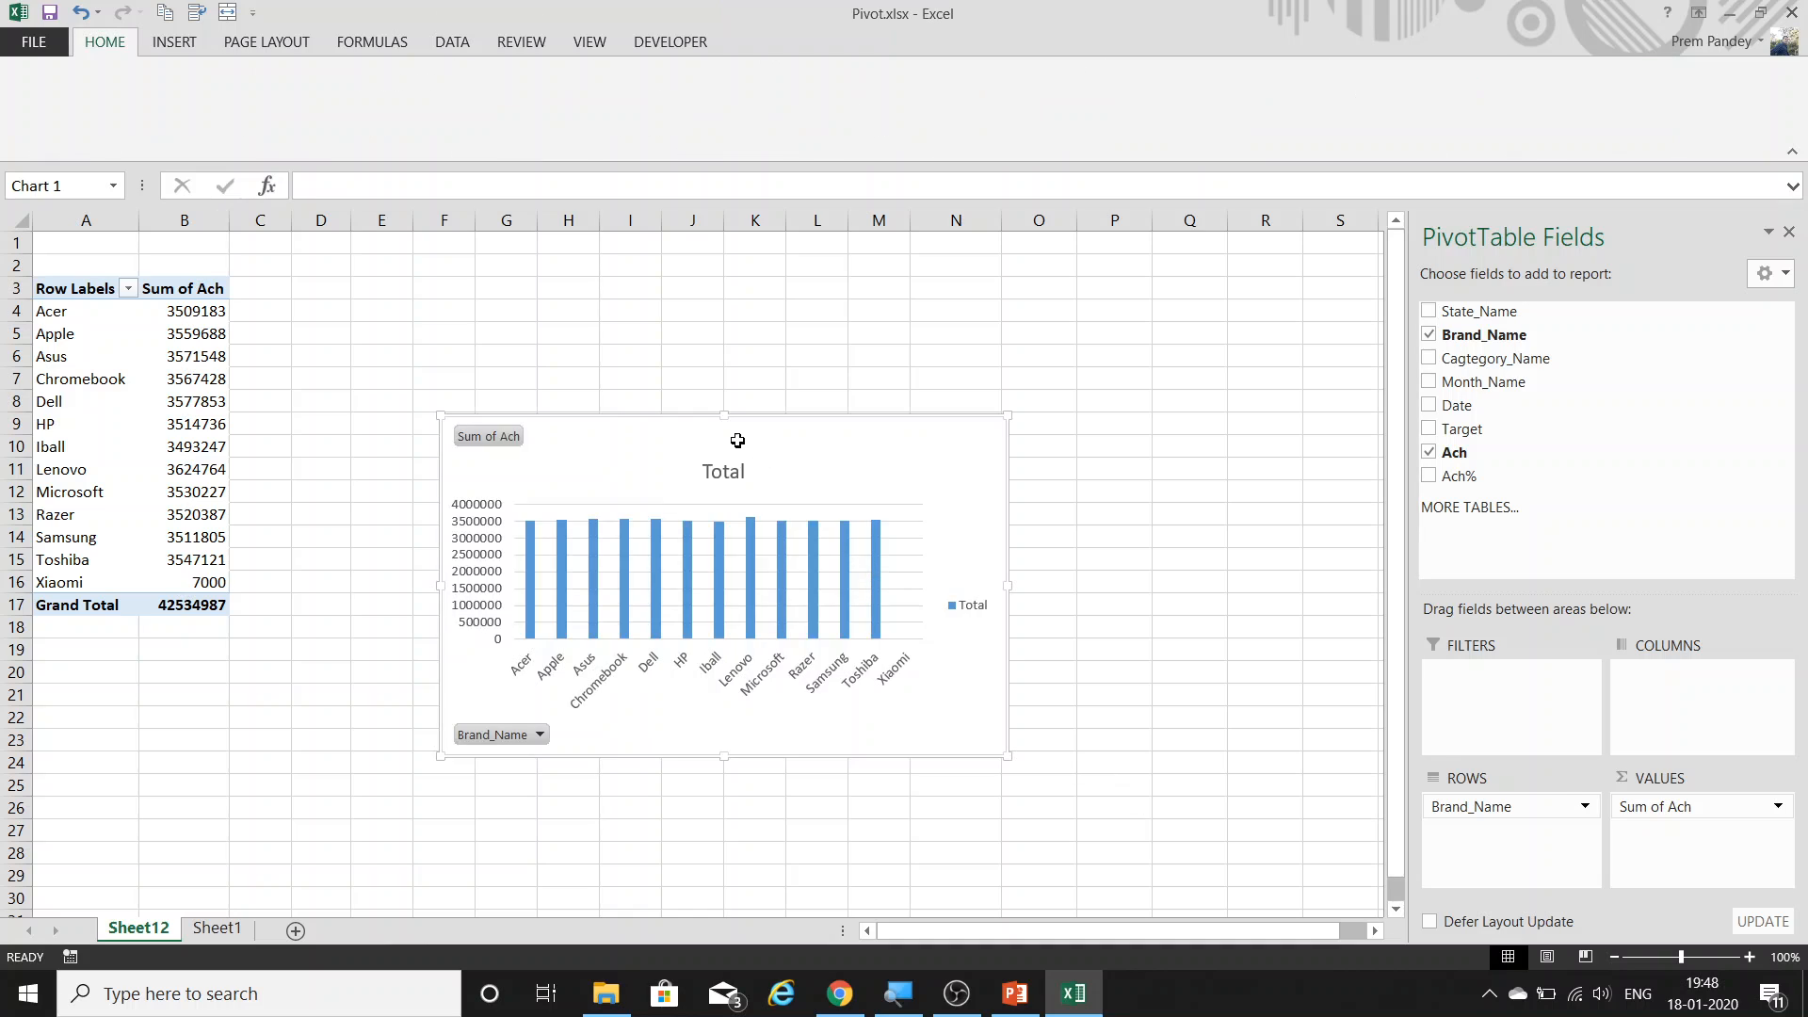
Move the PivotChart up beside the pivot table and widen it to about 17.83 cm.
drag(698, 415, 753, 299)
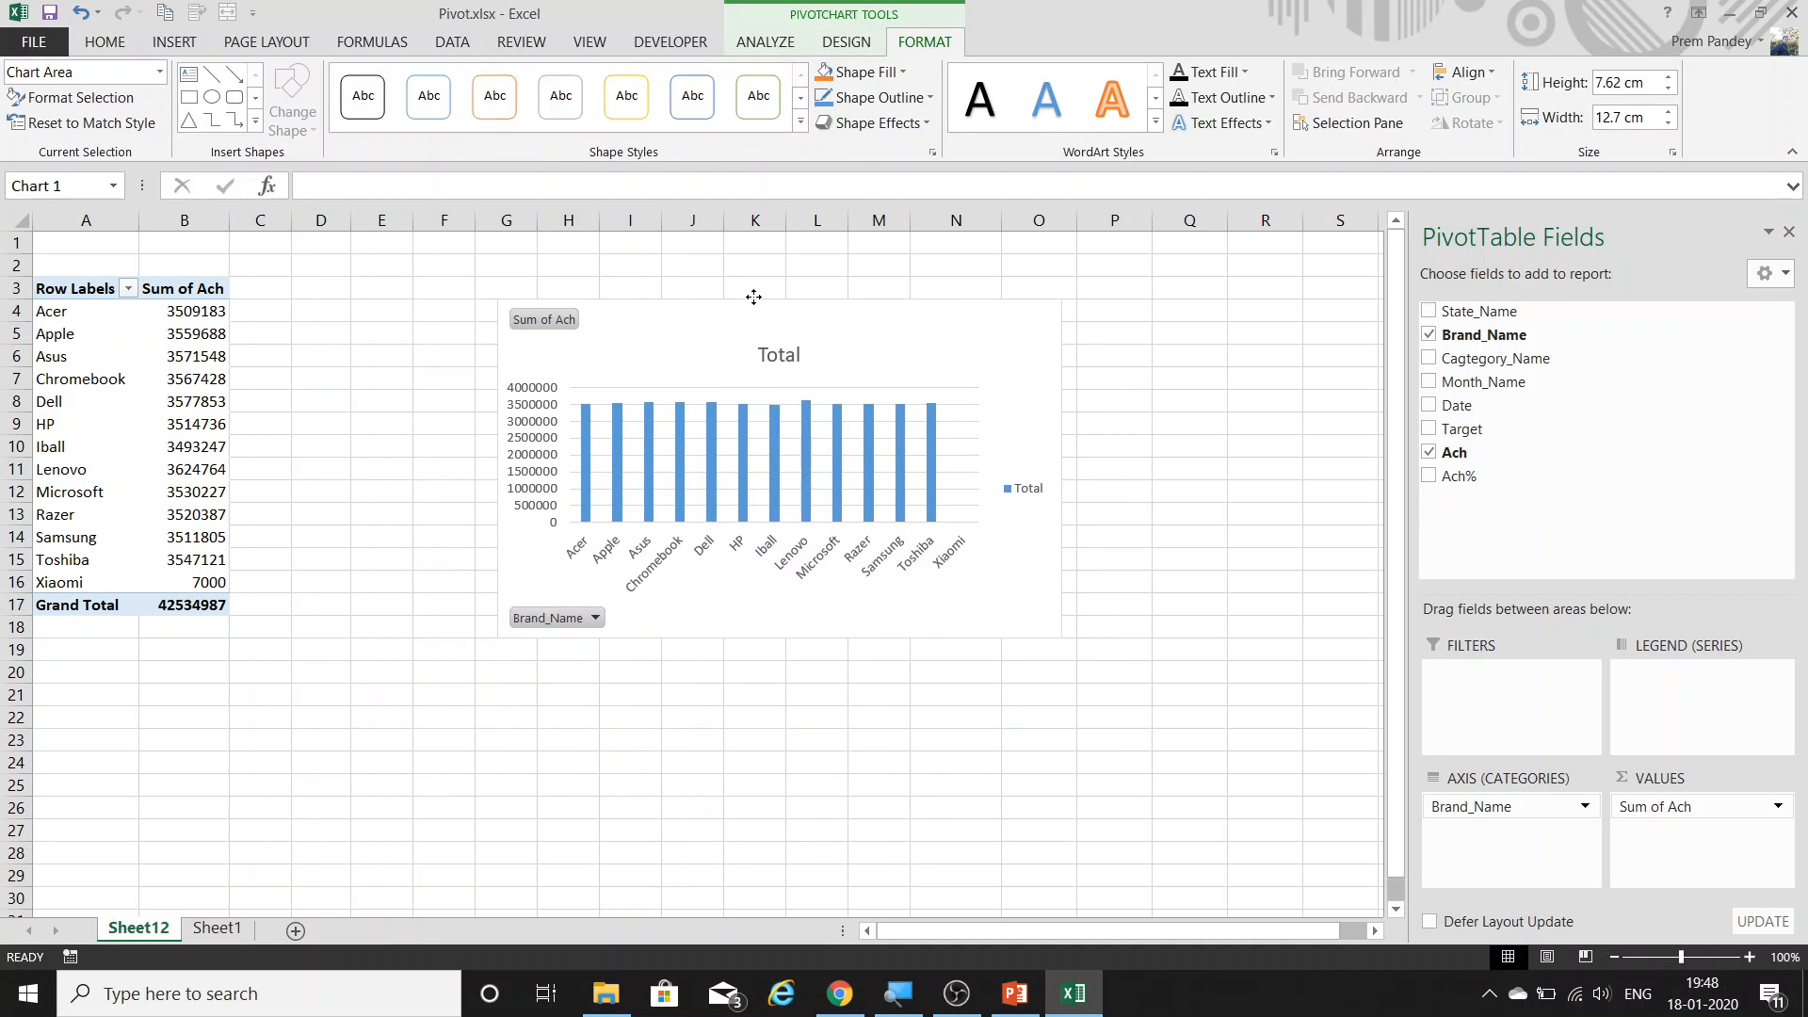
click(588, 556)
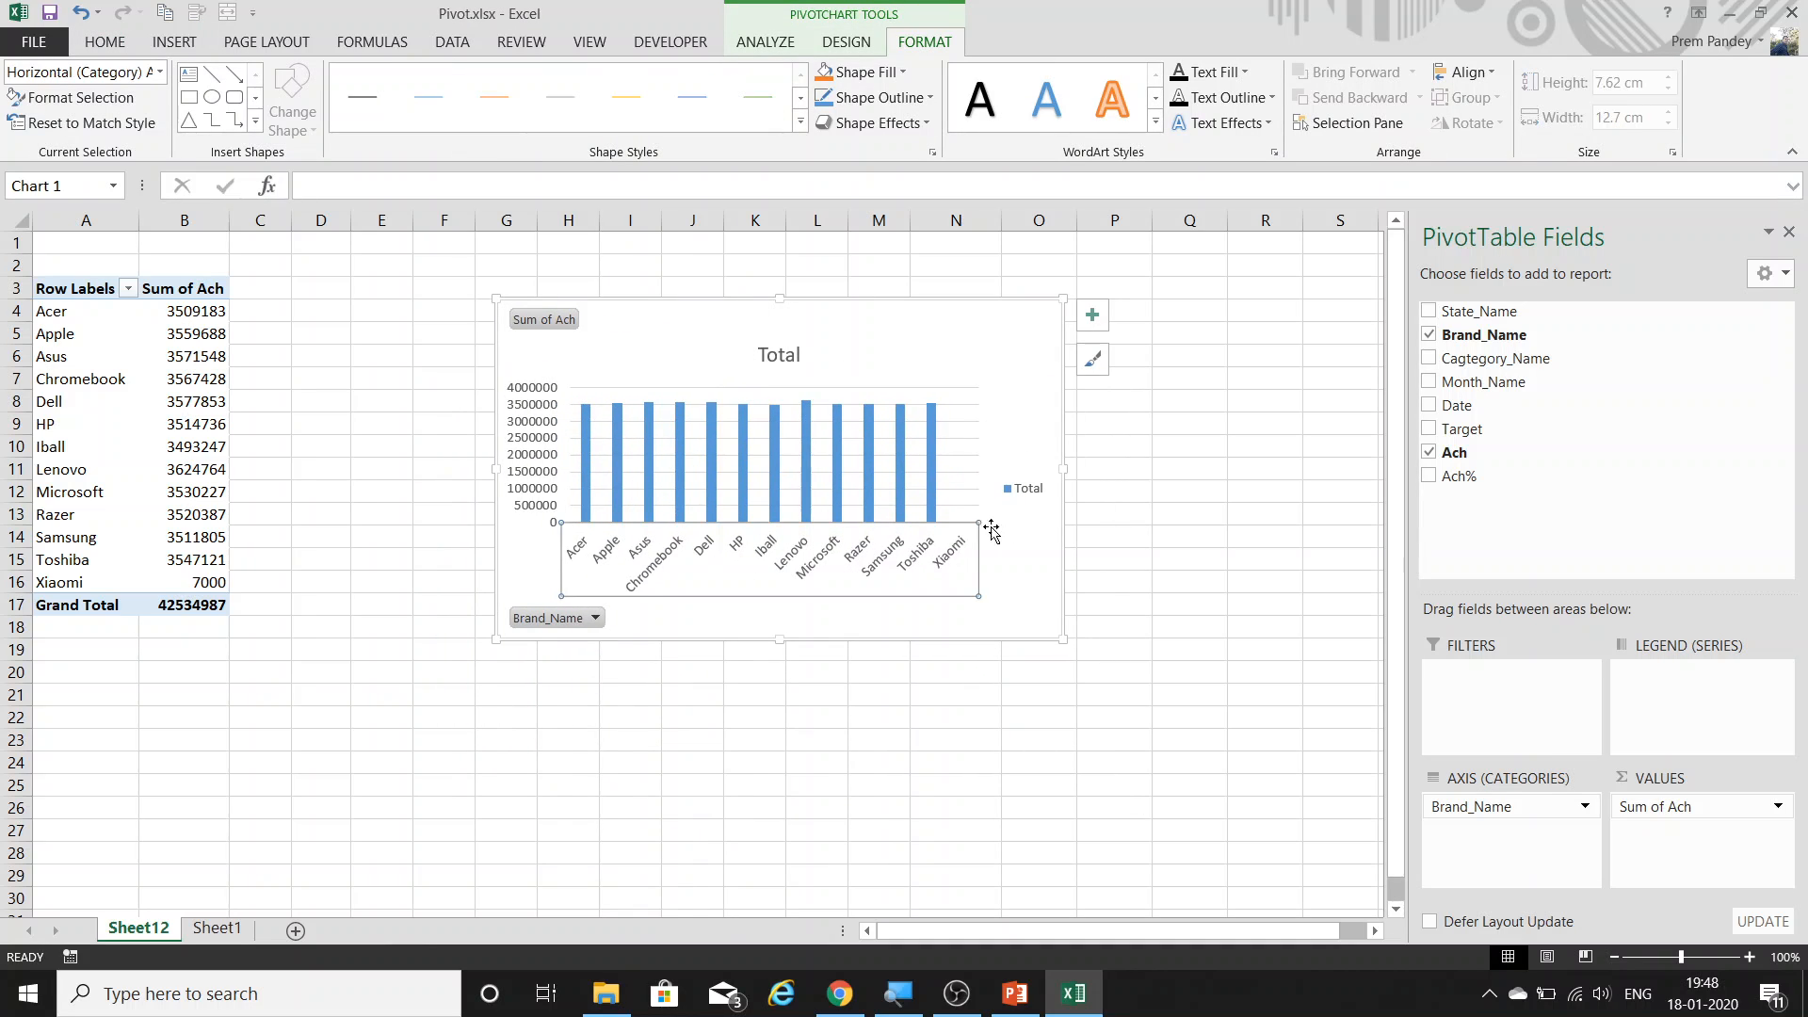
drag(1062, 467, 1291, 458)
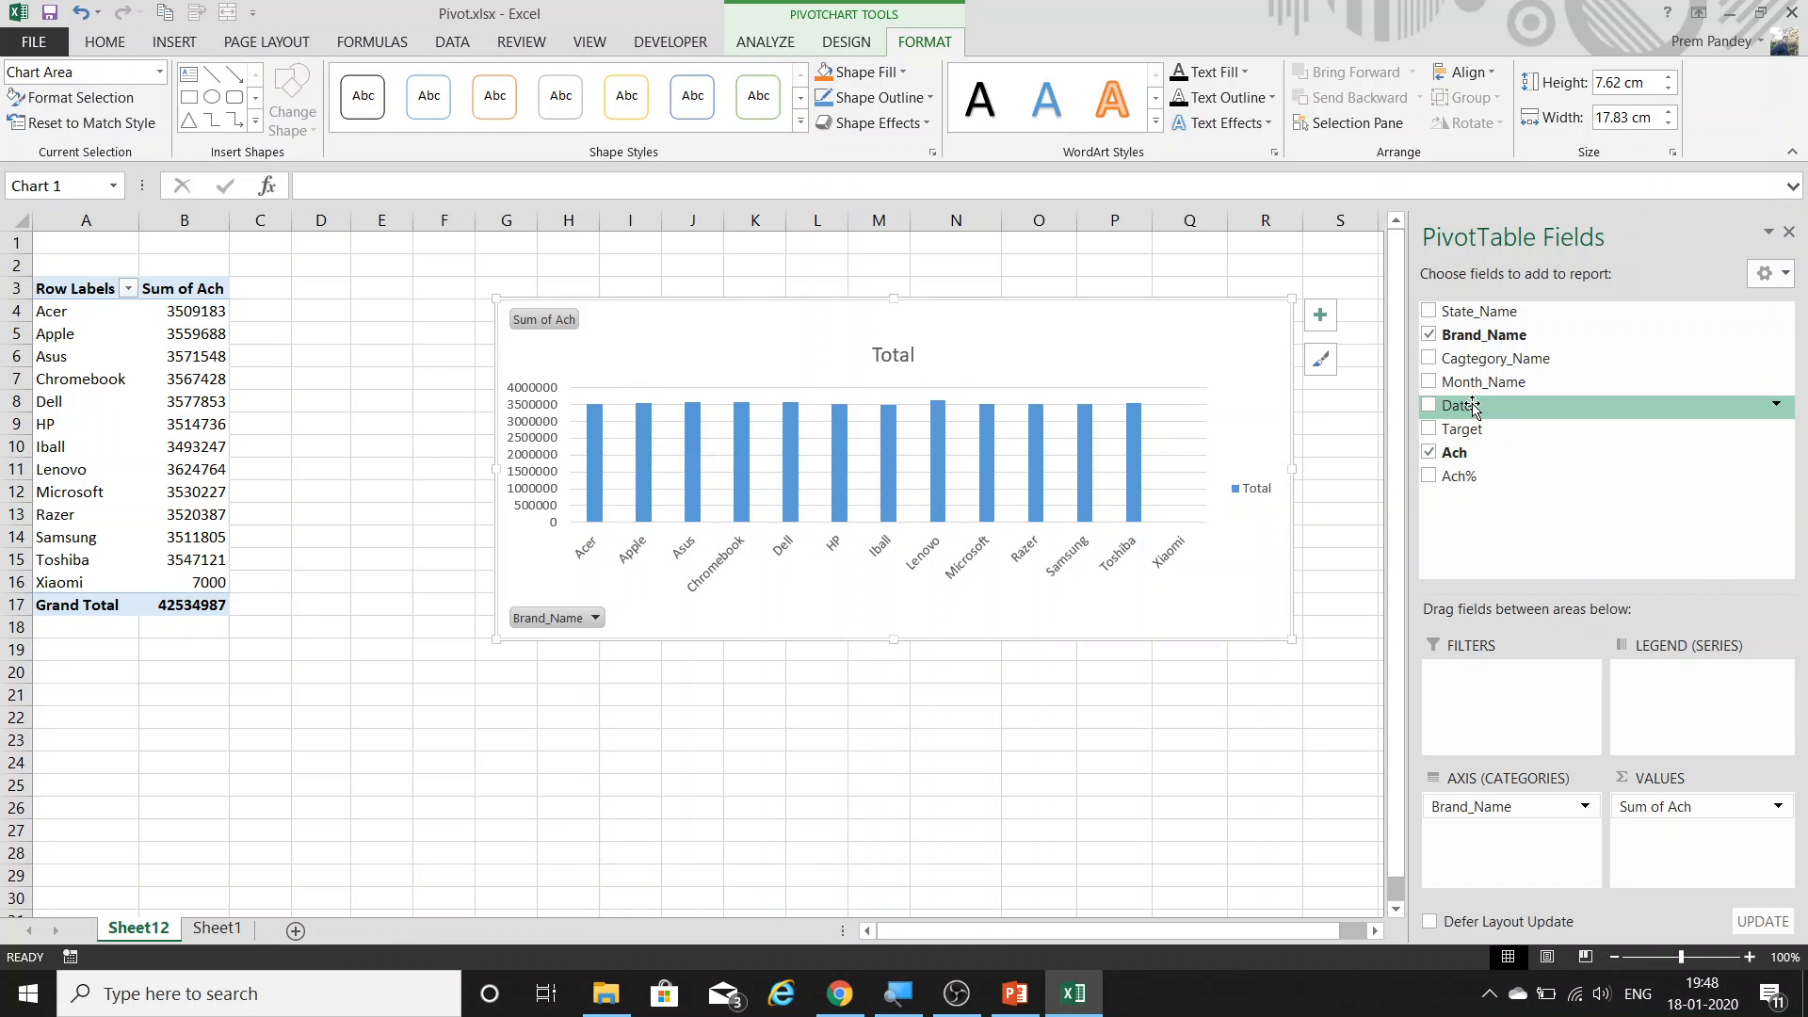
Add Month_Name as the PivotChart's legend series and filter it to Jan only.
drag(1482, 382, 1685, 744)
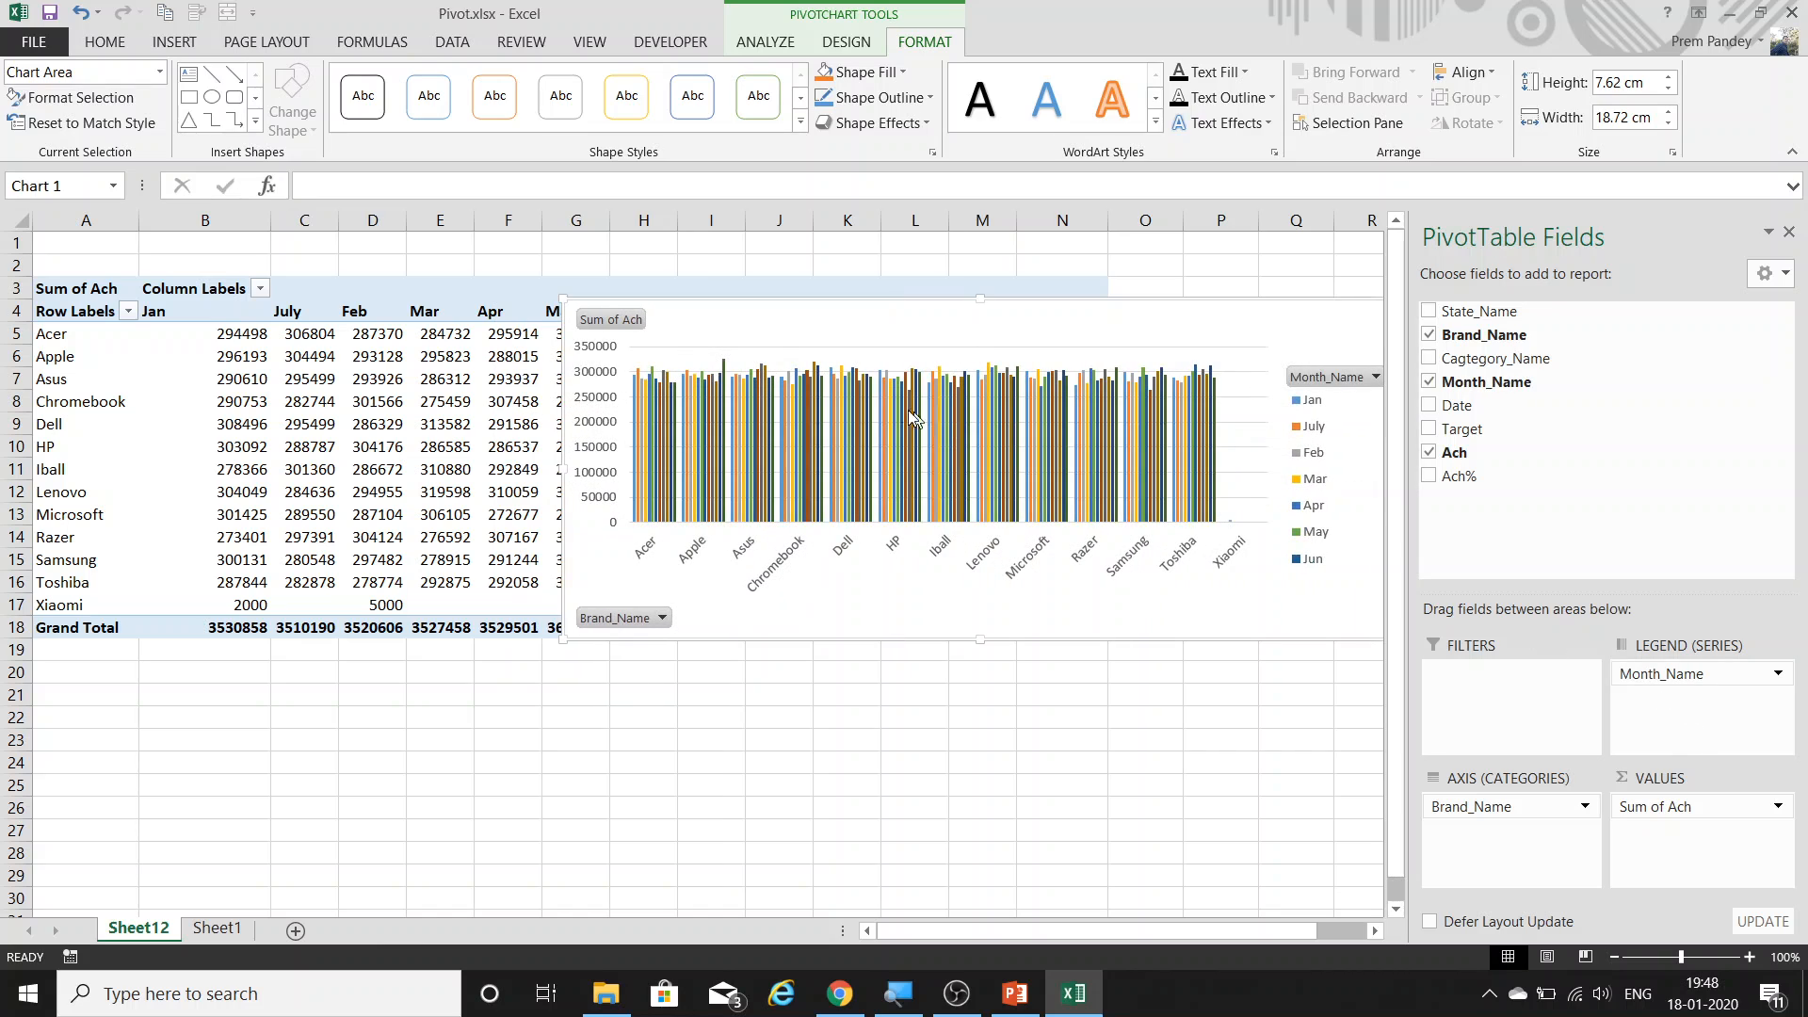
drag(767, 320, 553, 376)
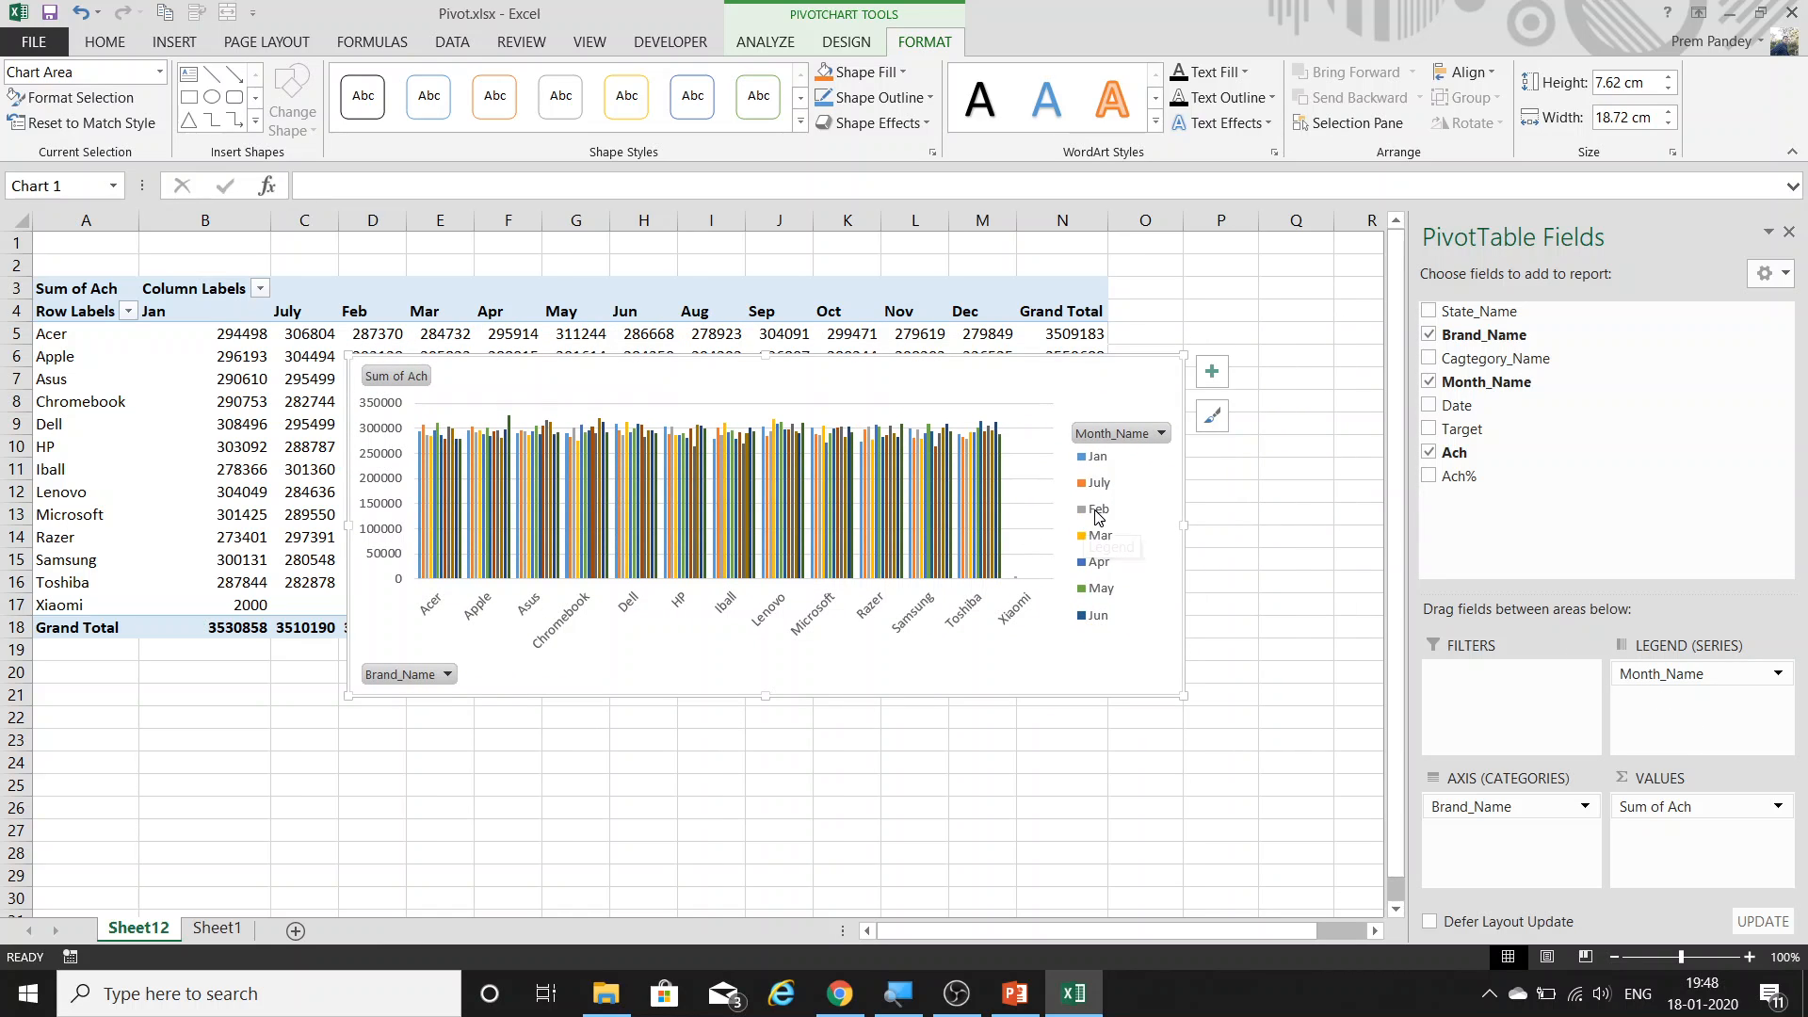
click(1161, 433)
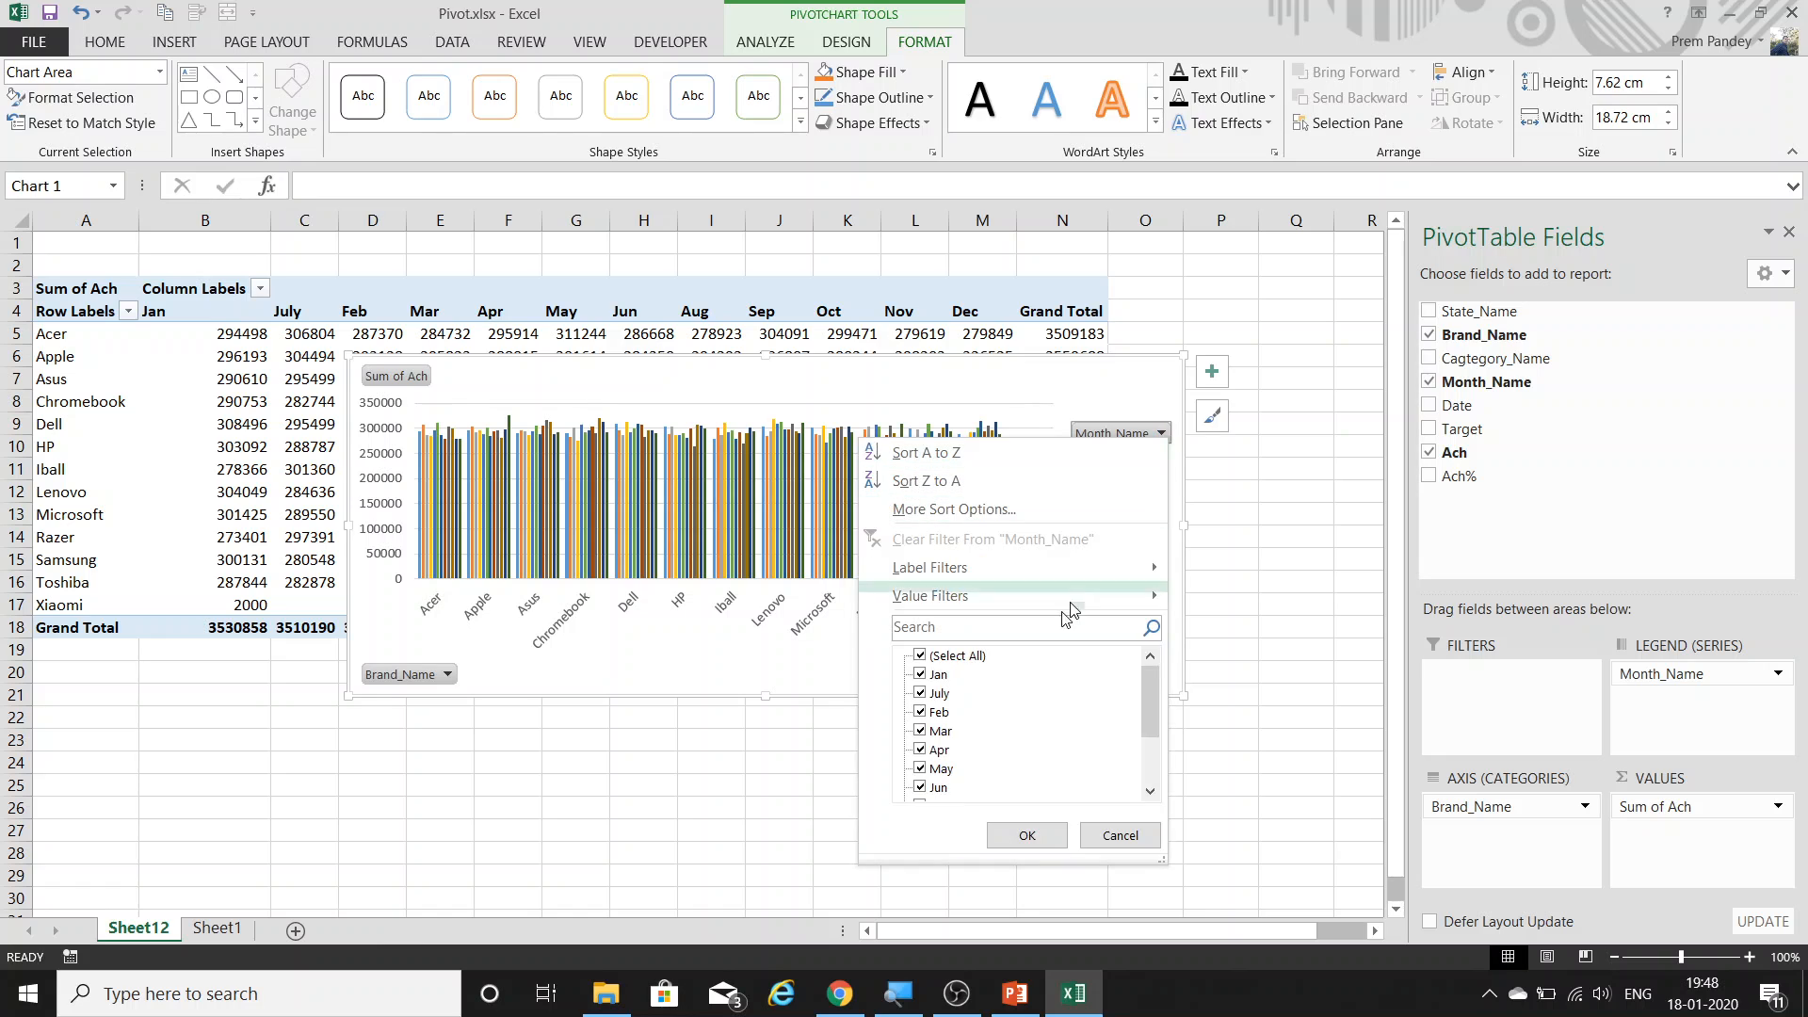
click(920, 656)
click(919, 674)
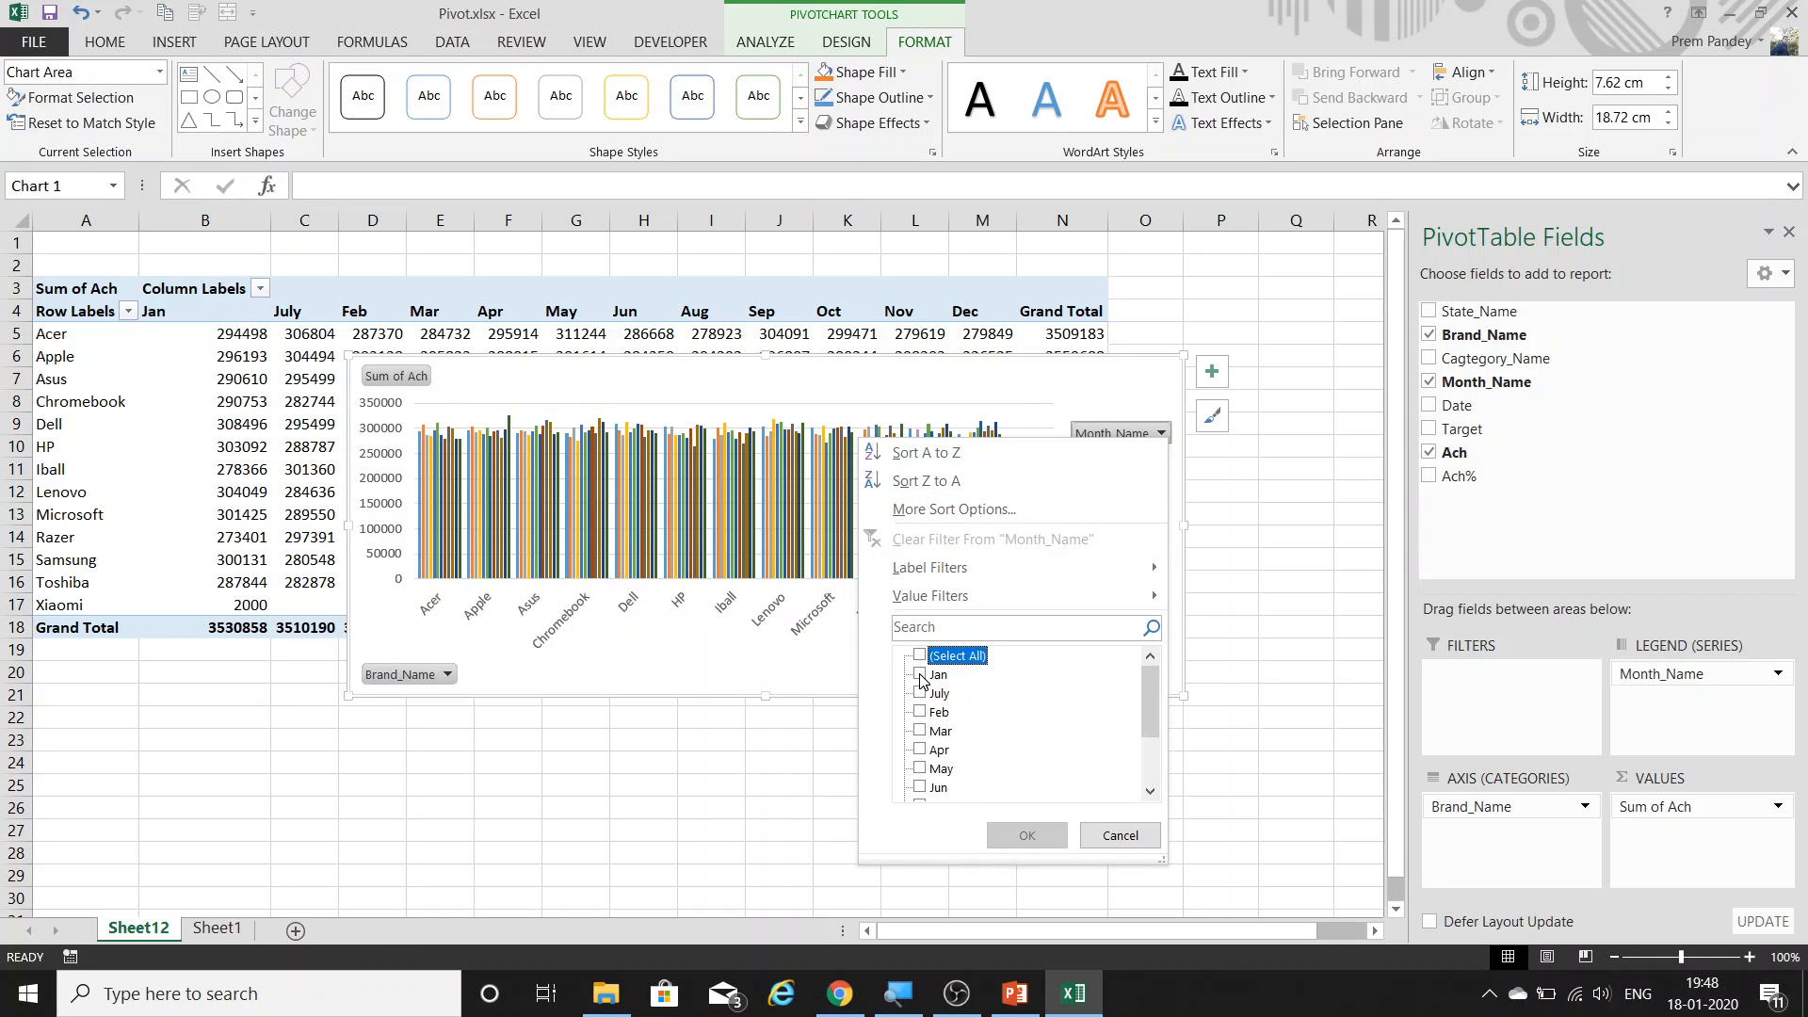
click(1027, 835)
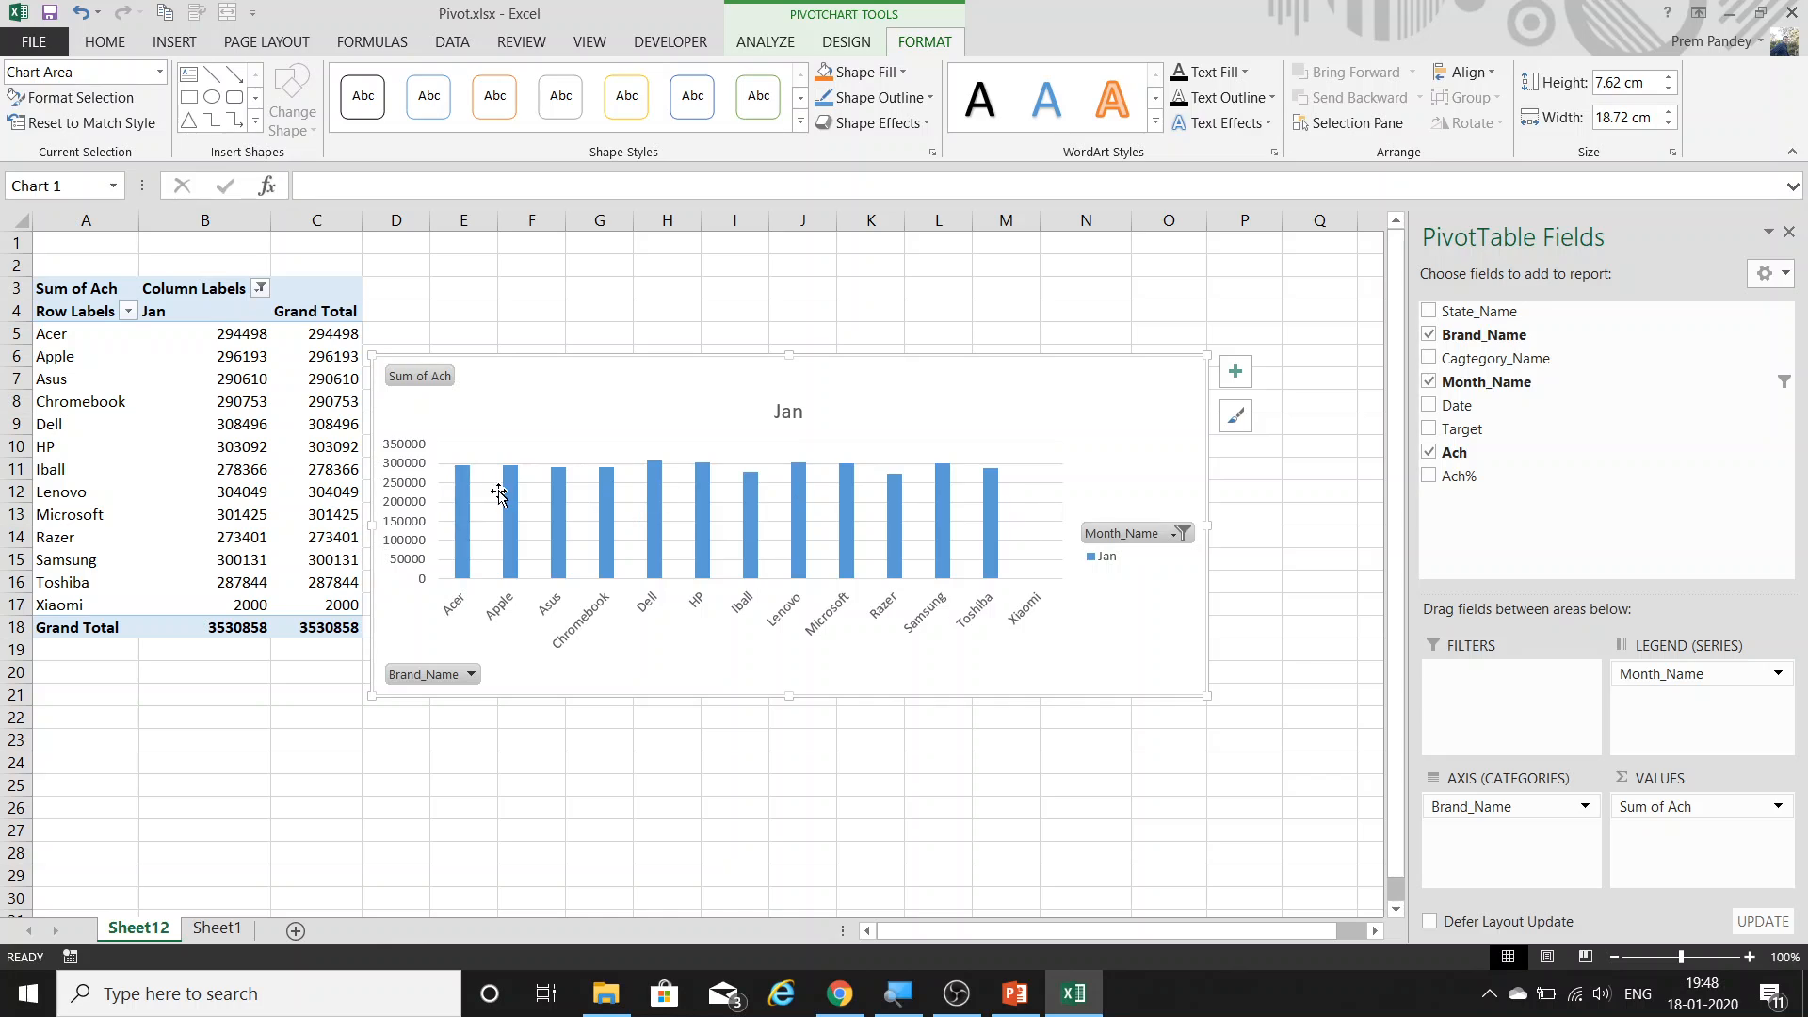
Move the PivotChart clear of the pivot table and add State_Name as a report filter.
click(414, 502)
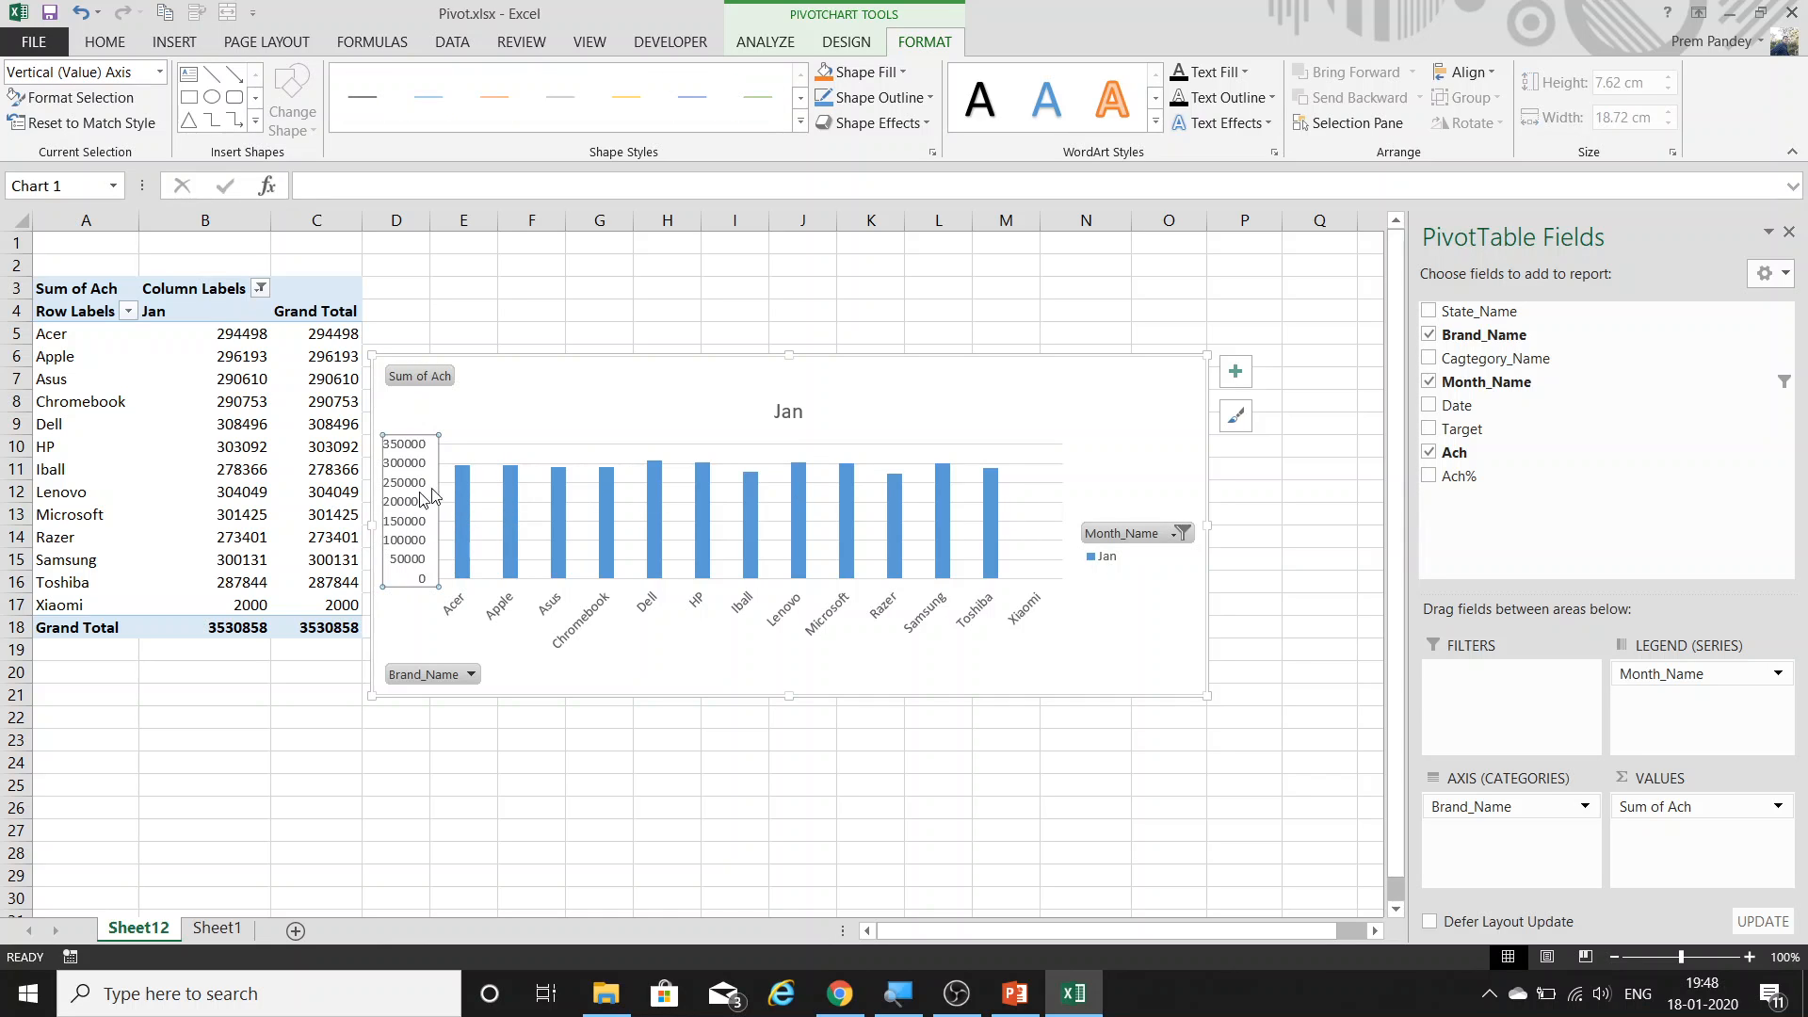
drag(614, 354, 790, 307)
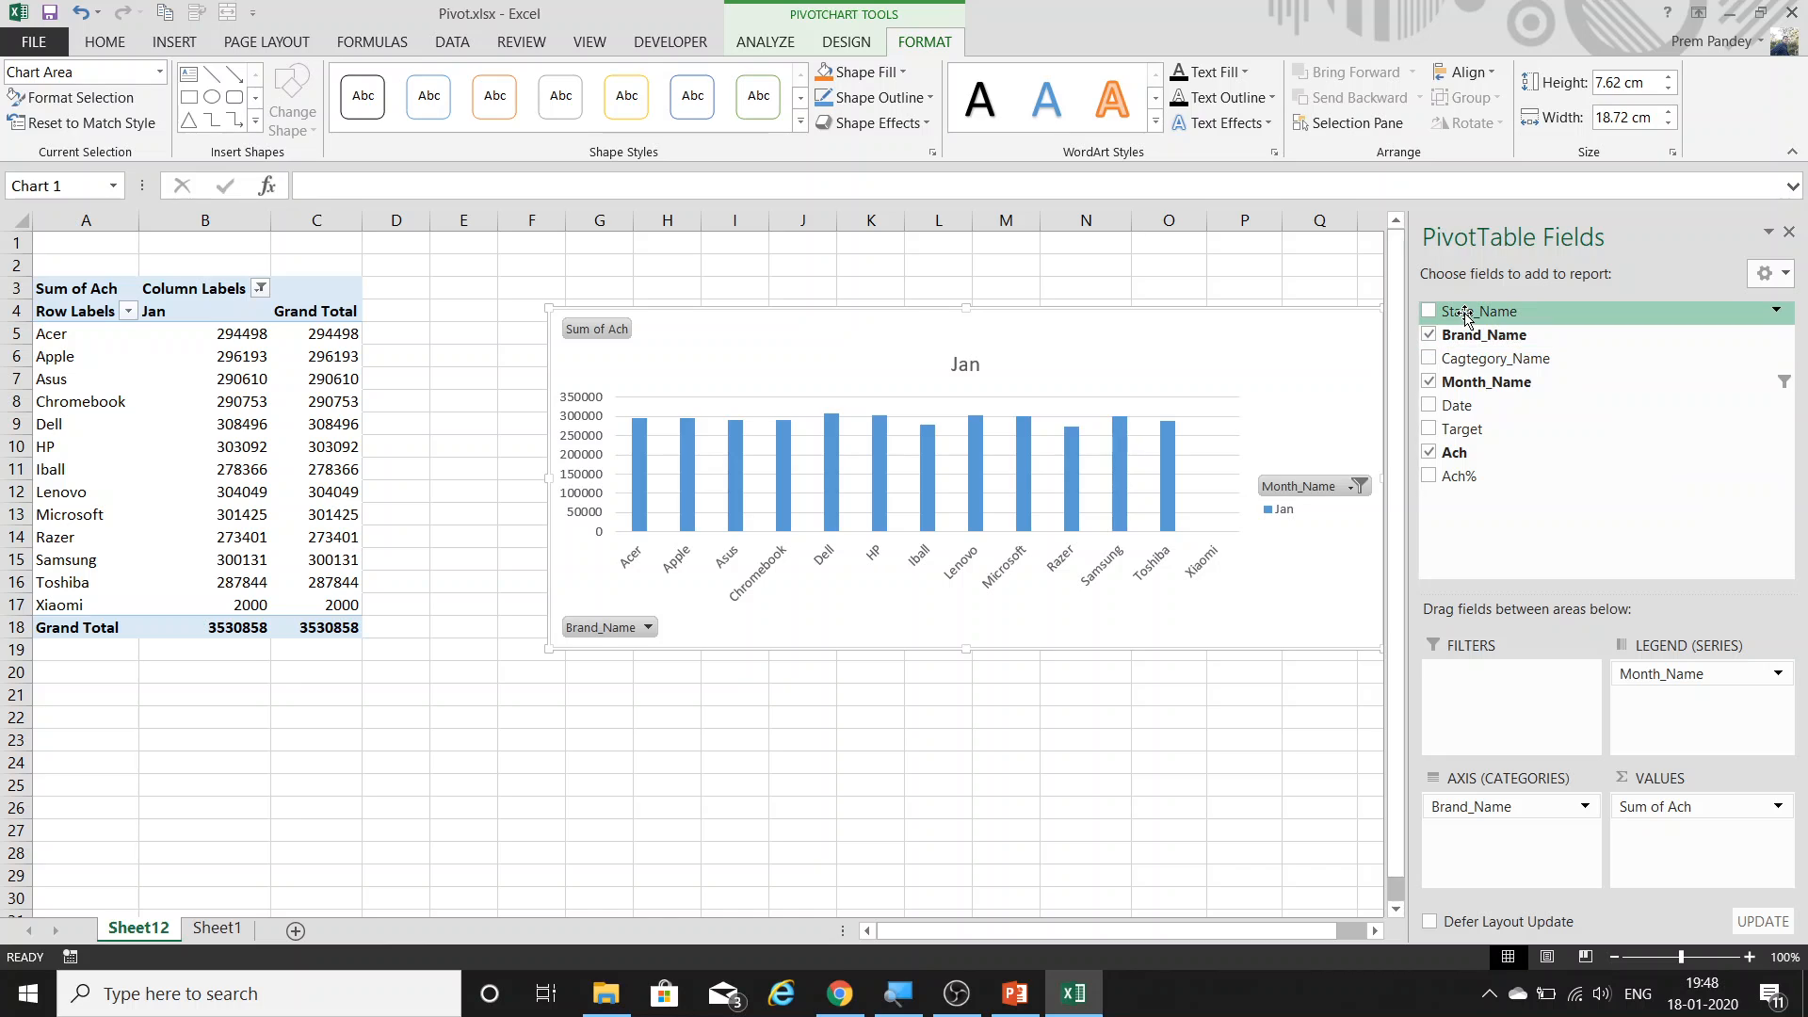
drag(1464, 316, 1488, 716)
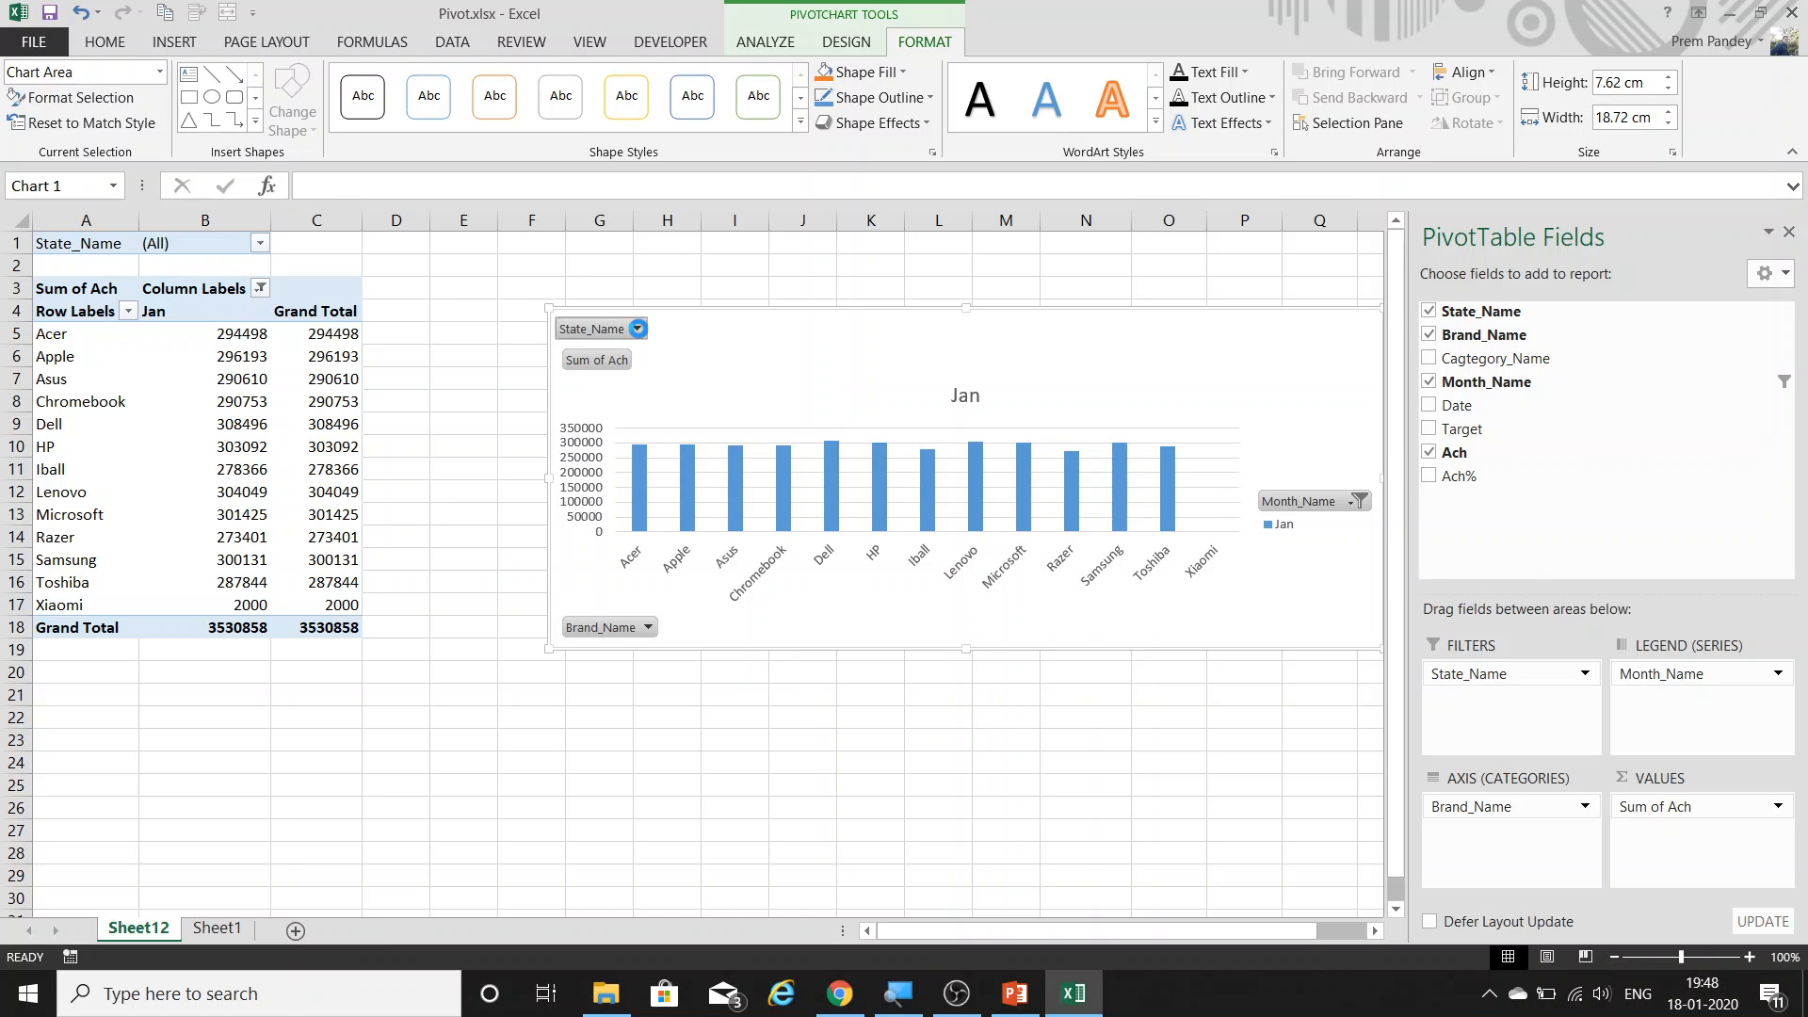
Filter the PivotChart's State_Name to Maharashtra.
click(637, 328)
click(407, 452)
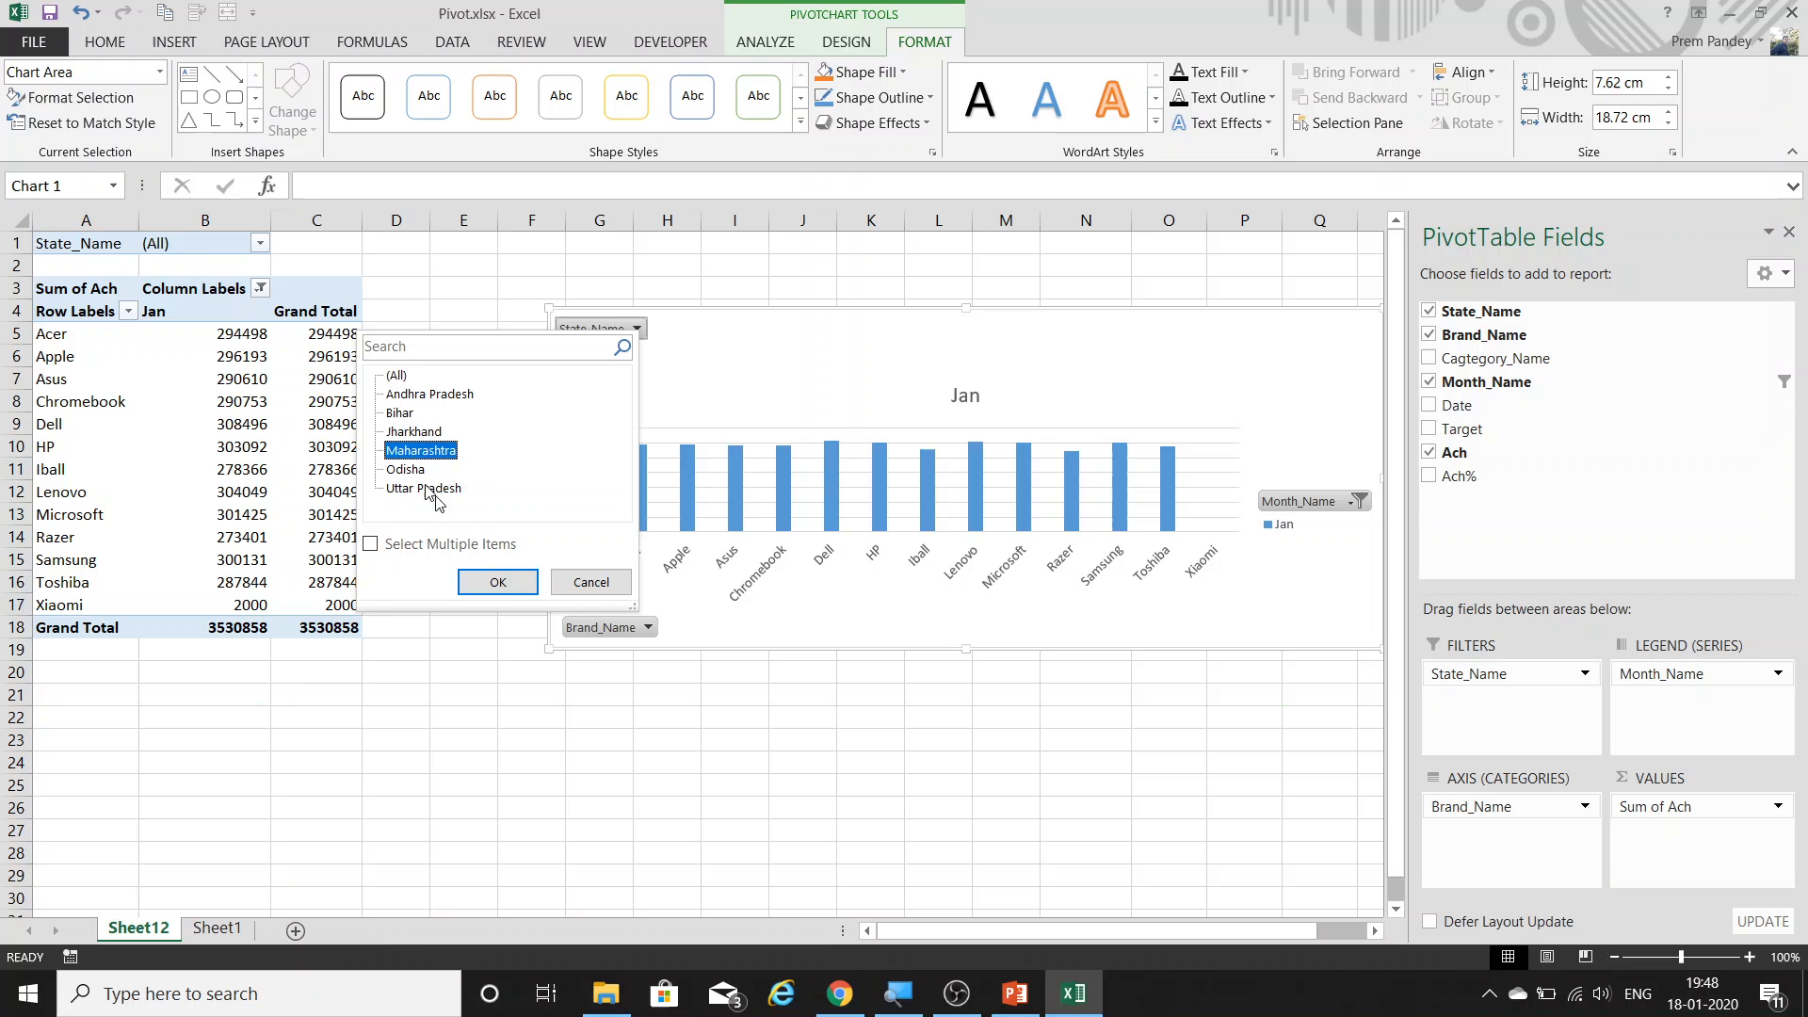
click(497, 582)
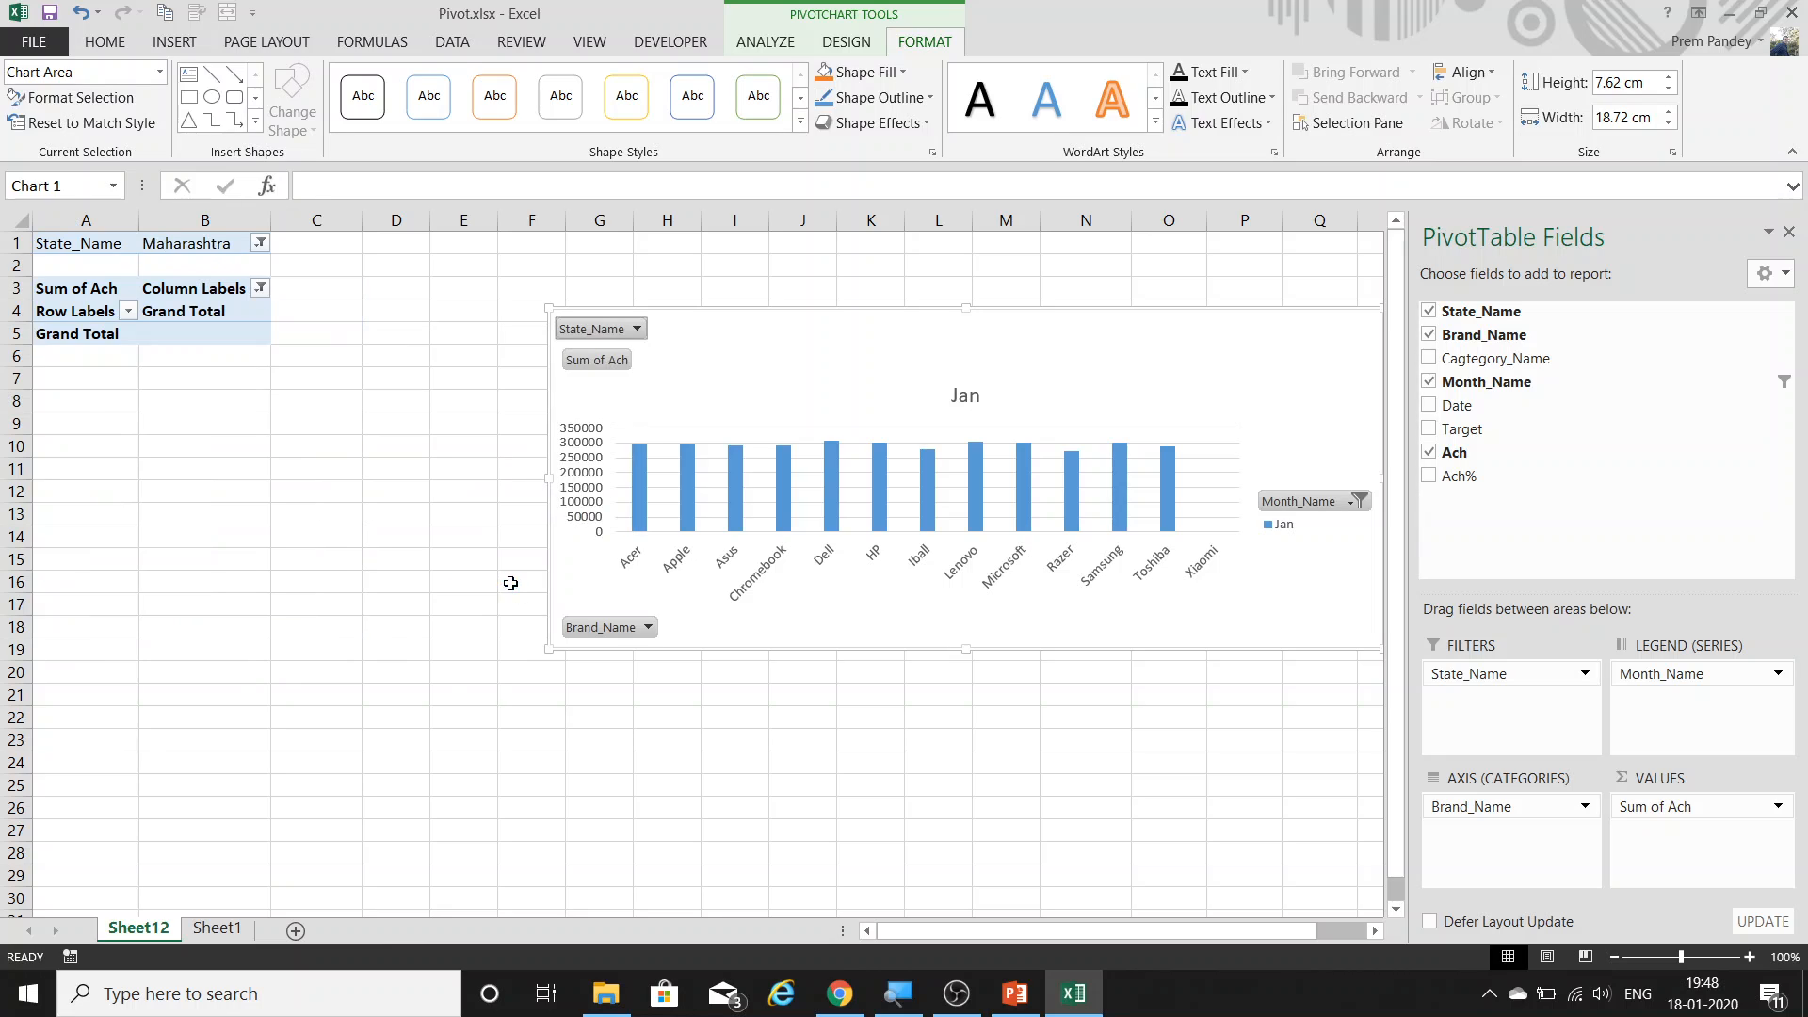
Switch the PivotChart's State_Name filter to Odisha.
click(646, 330)
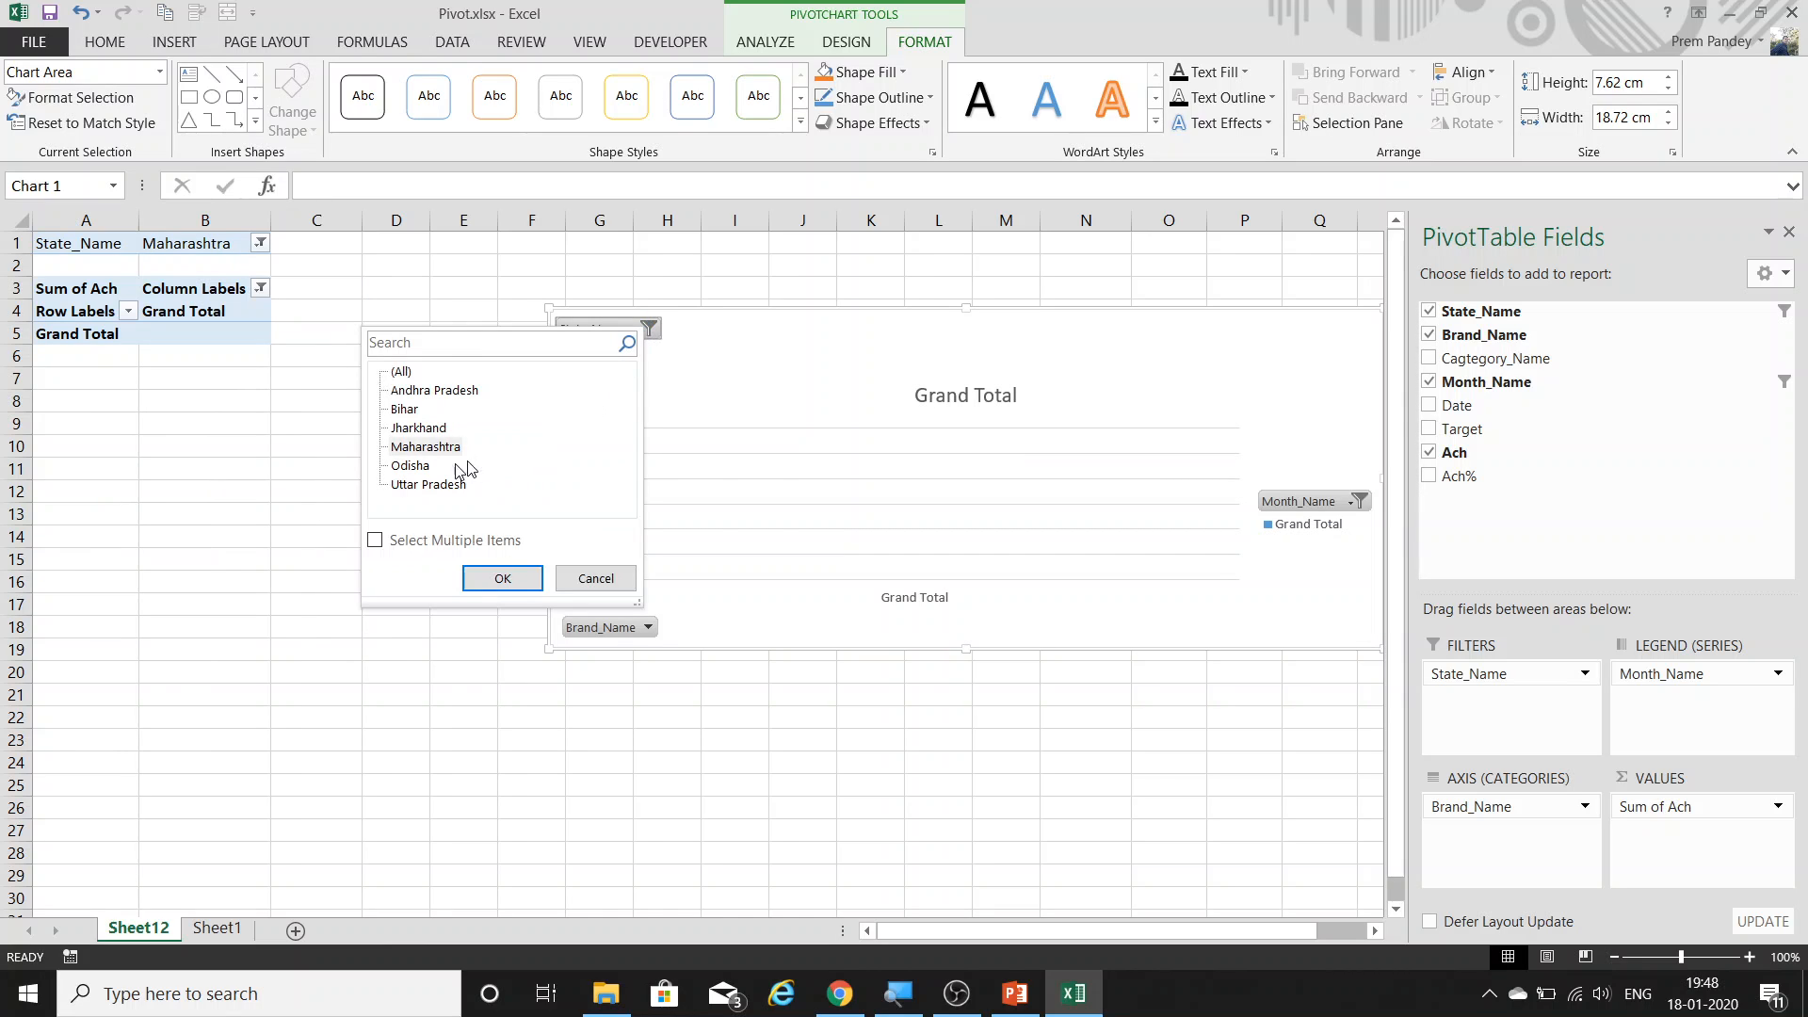
click(432, 468)
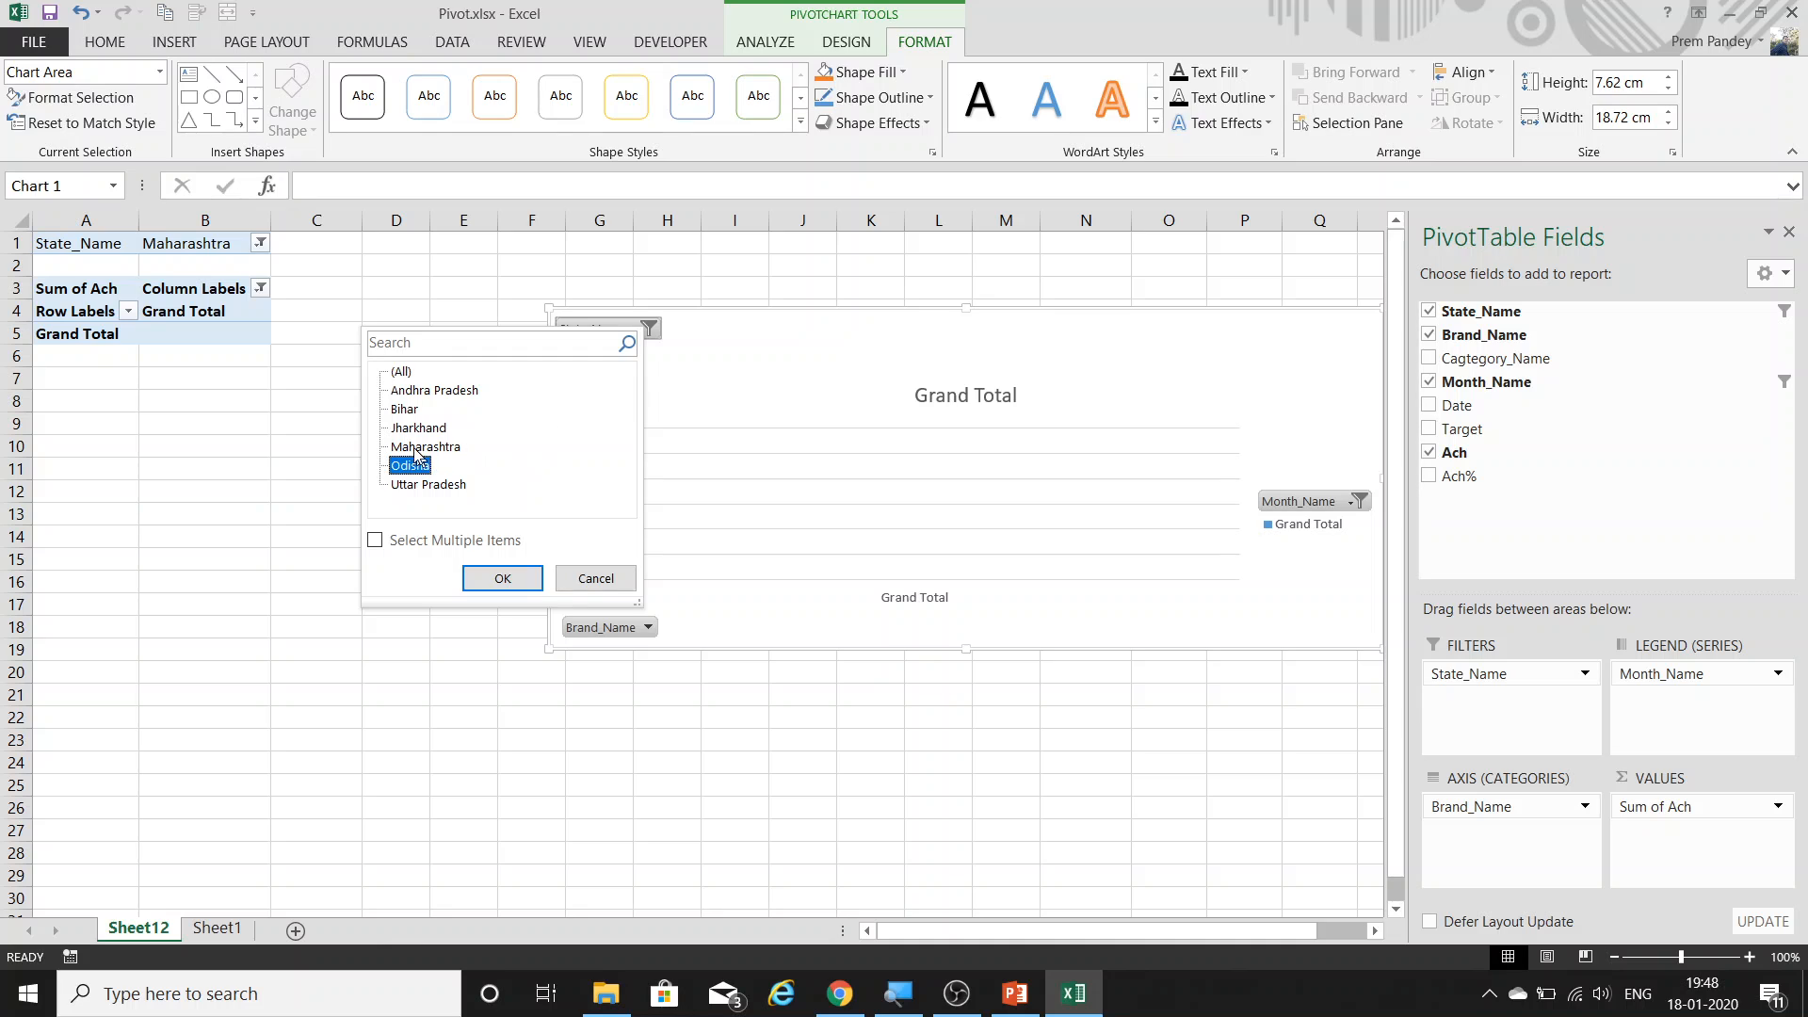
click(504, 584)
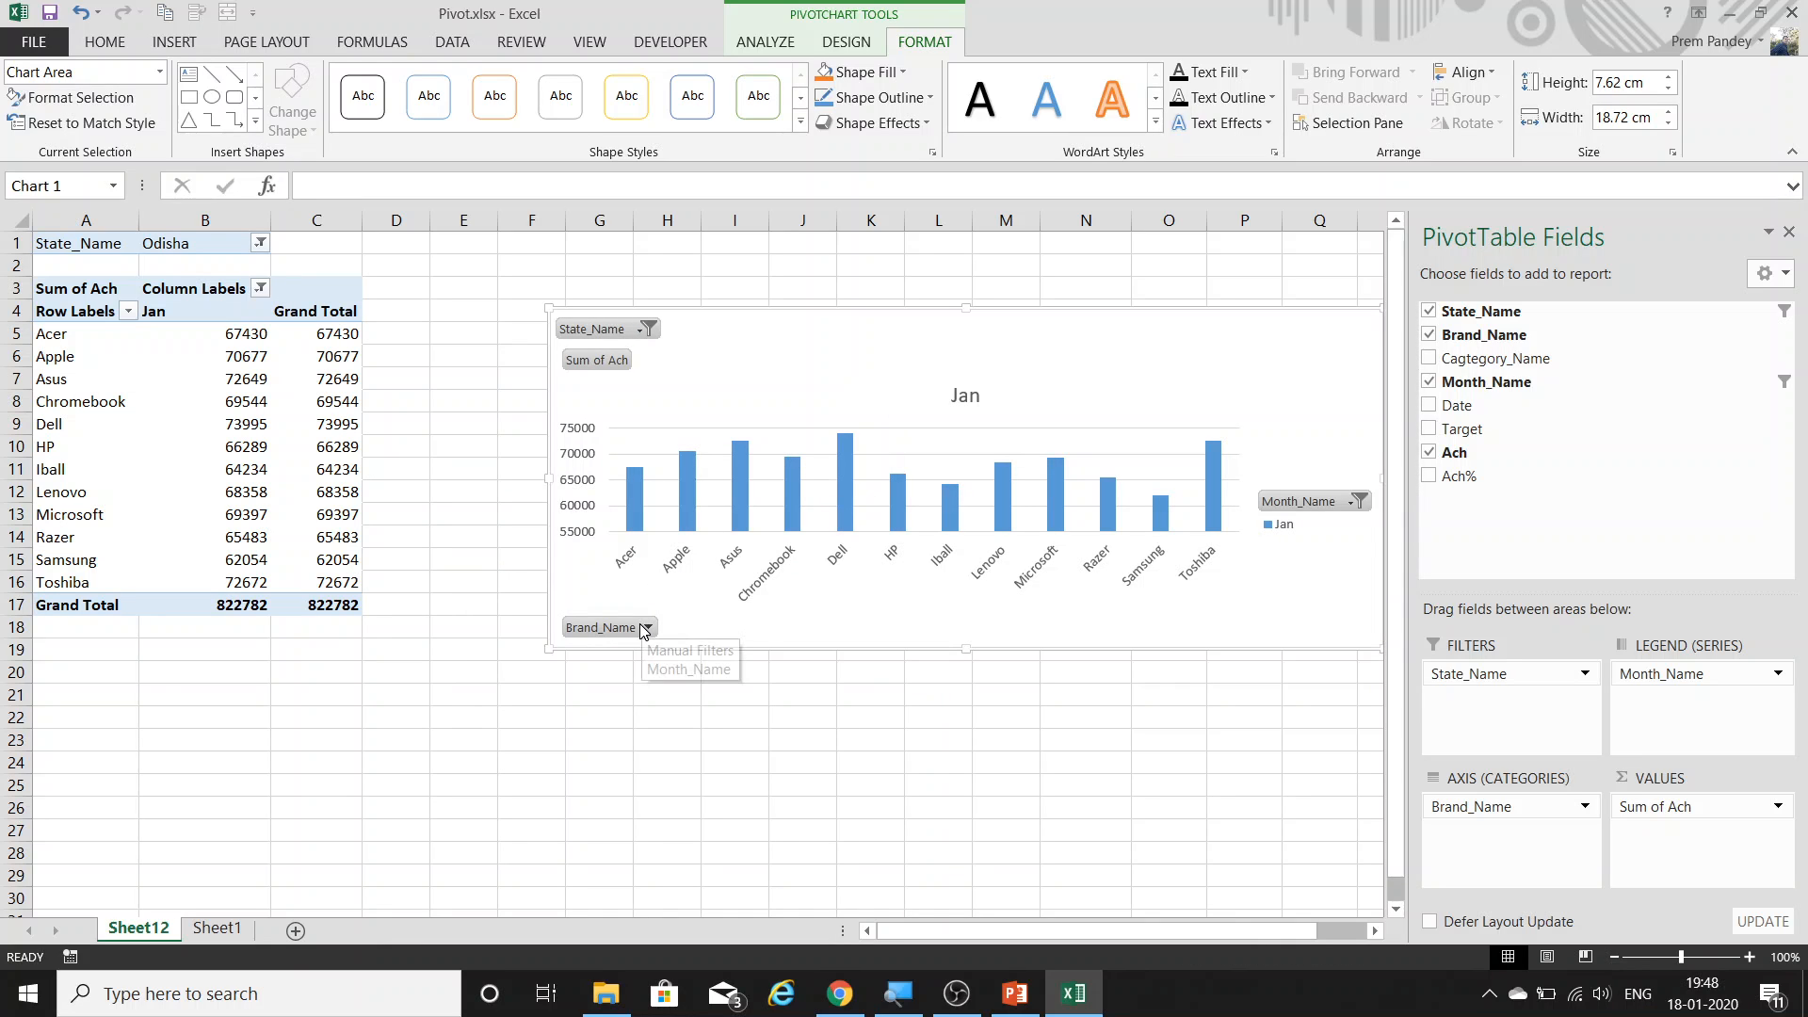
Filter the PivotChart's Brand_Name axis to show only Dell.
click(646, 628)
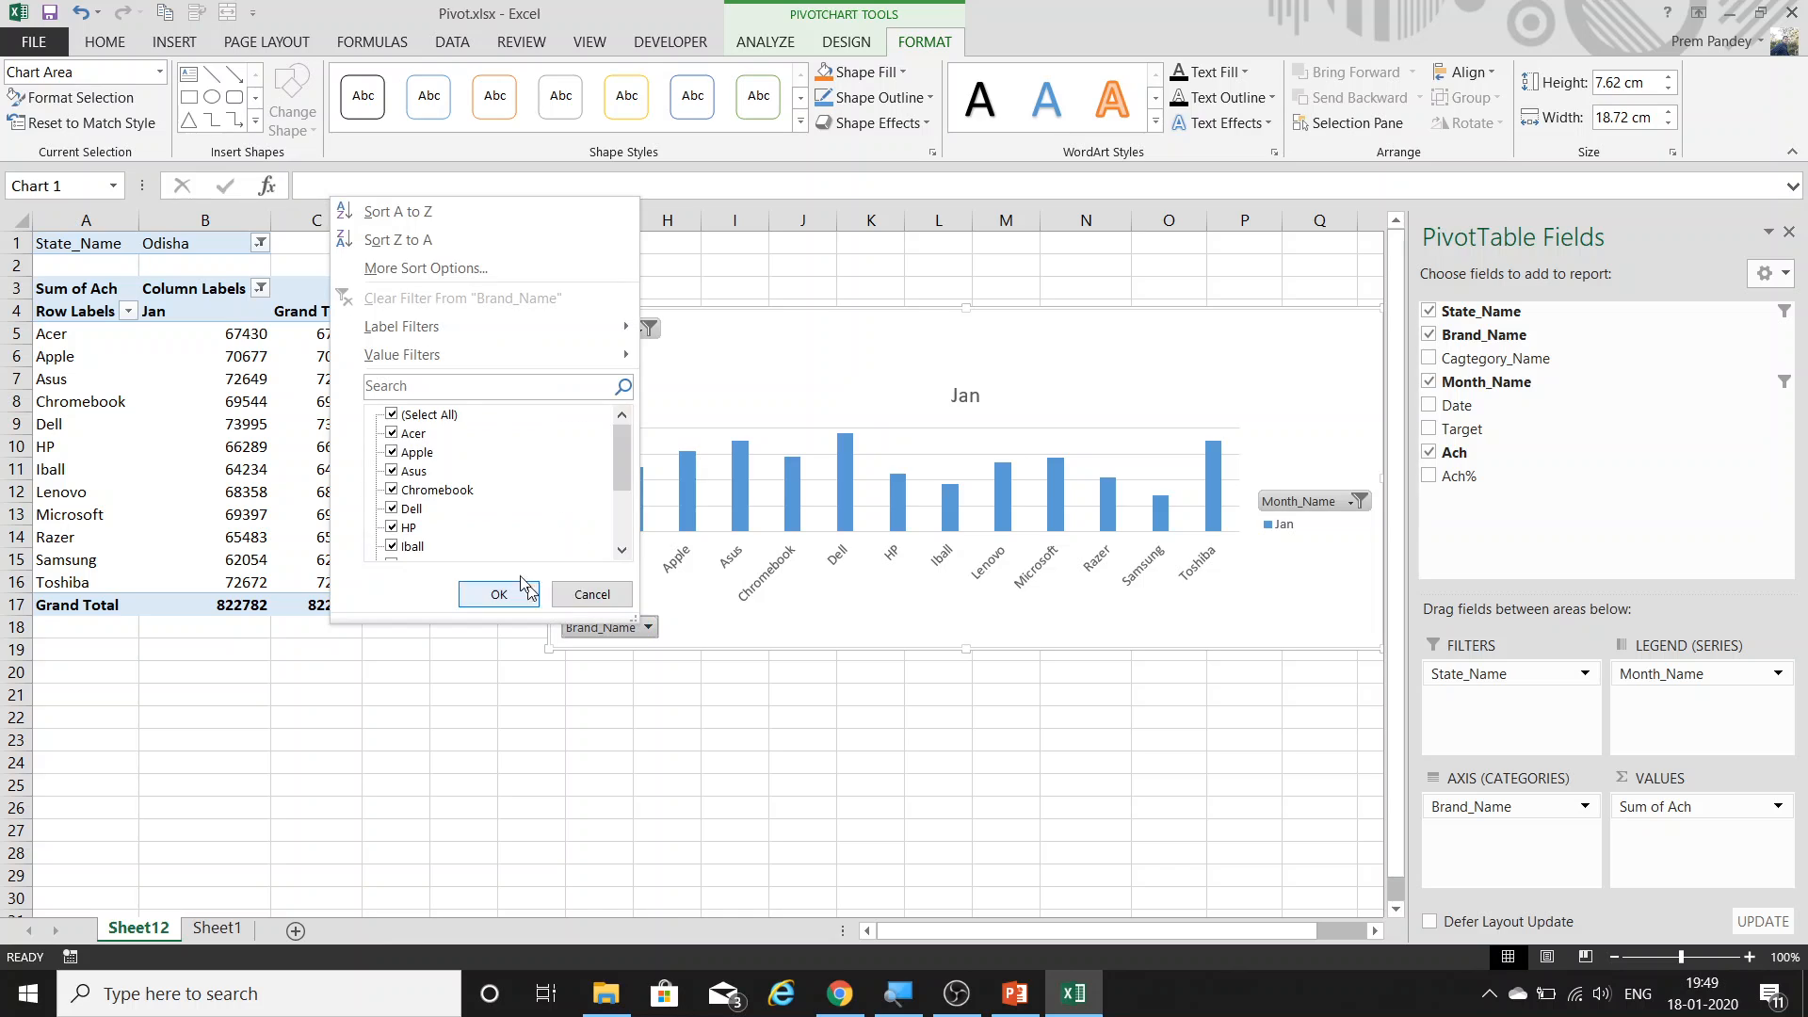
click(391, 415)
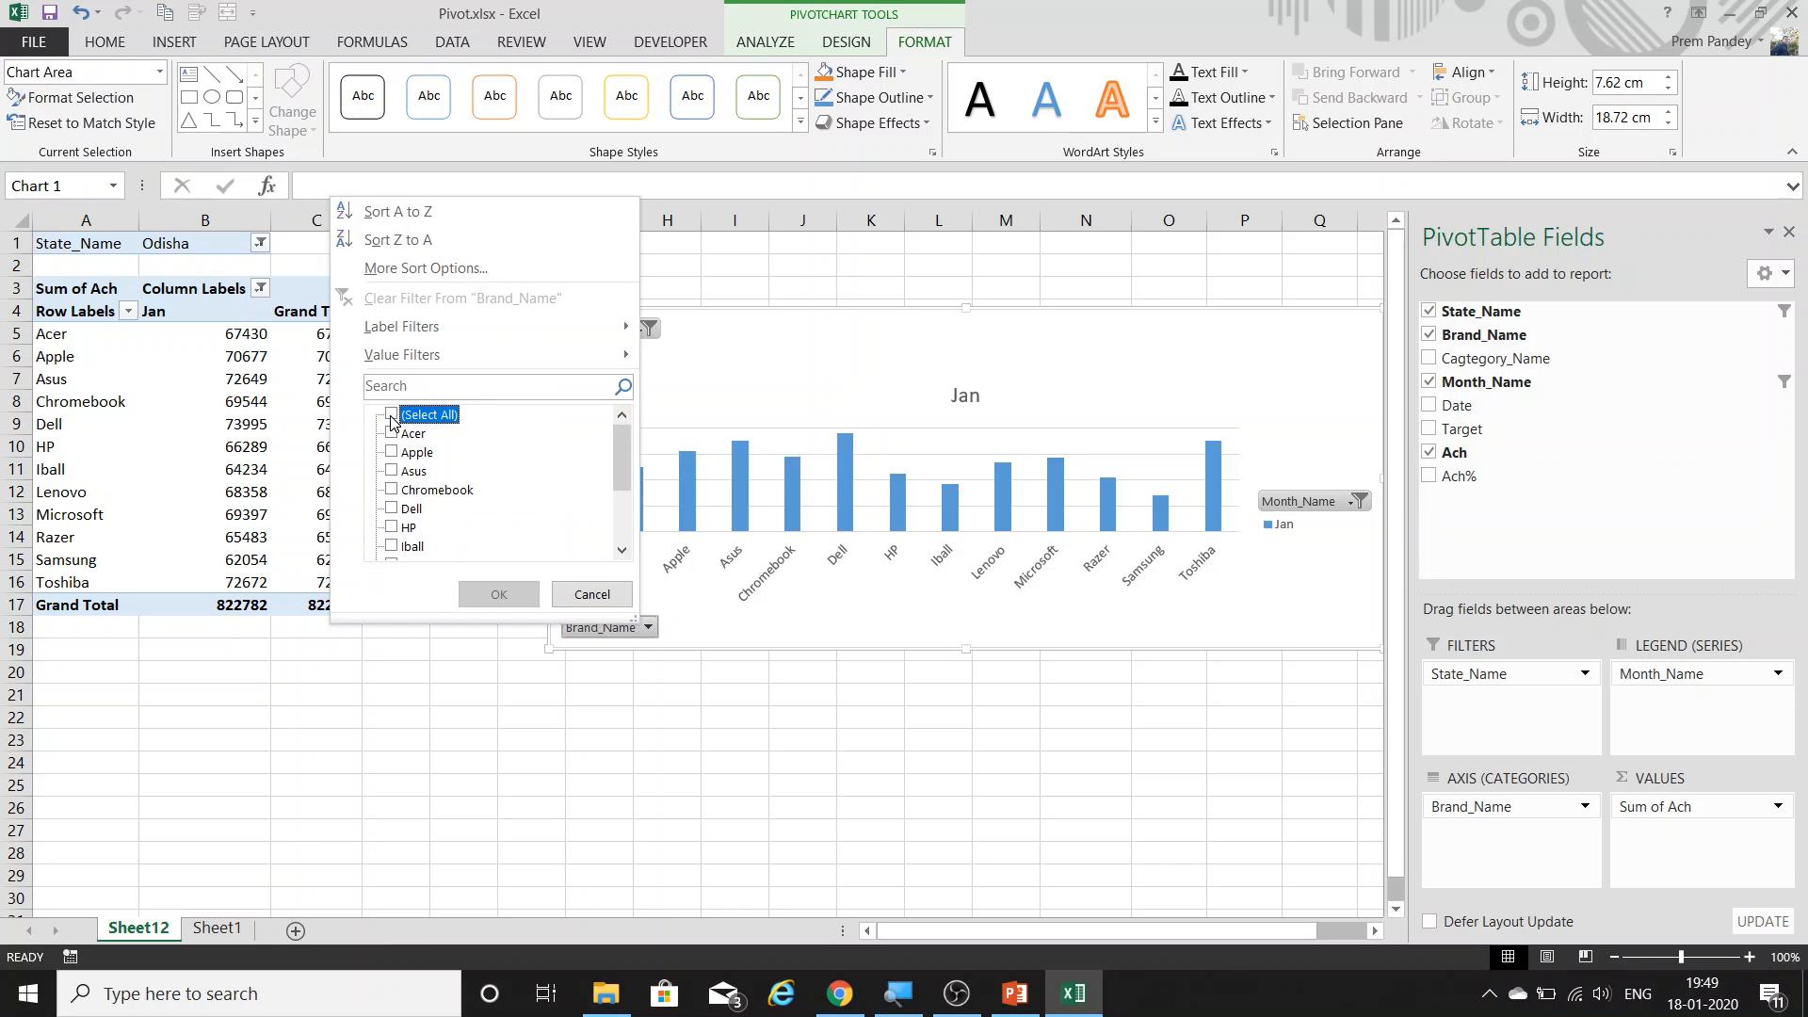
click(391, 508)
click(496, 594)
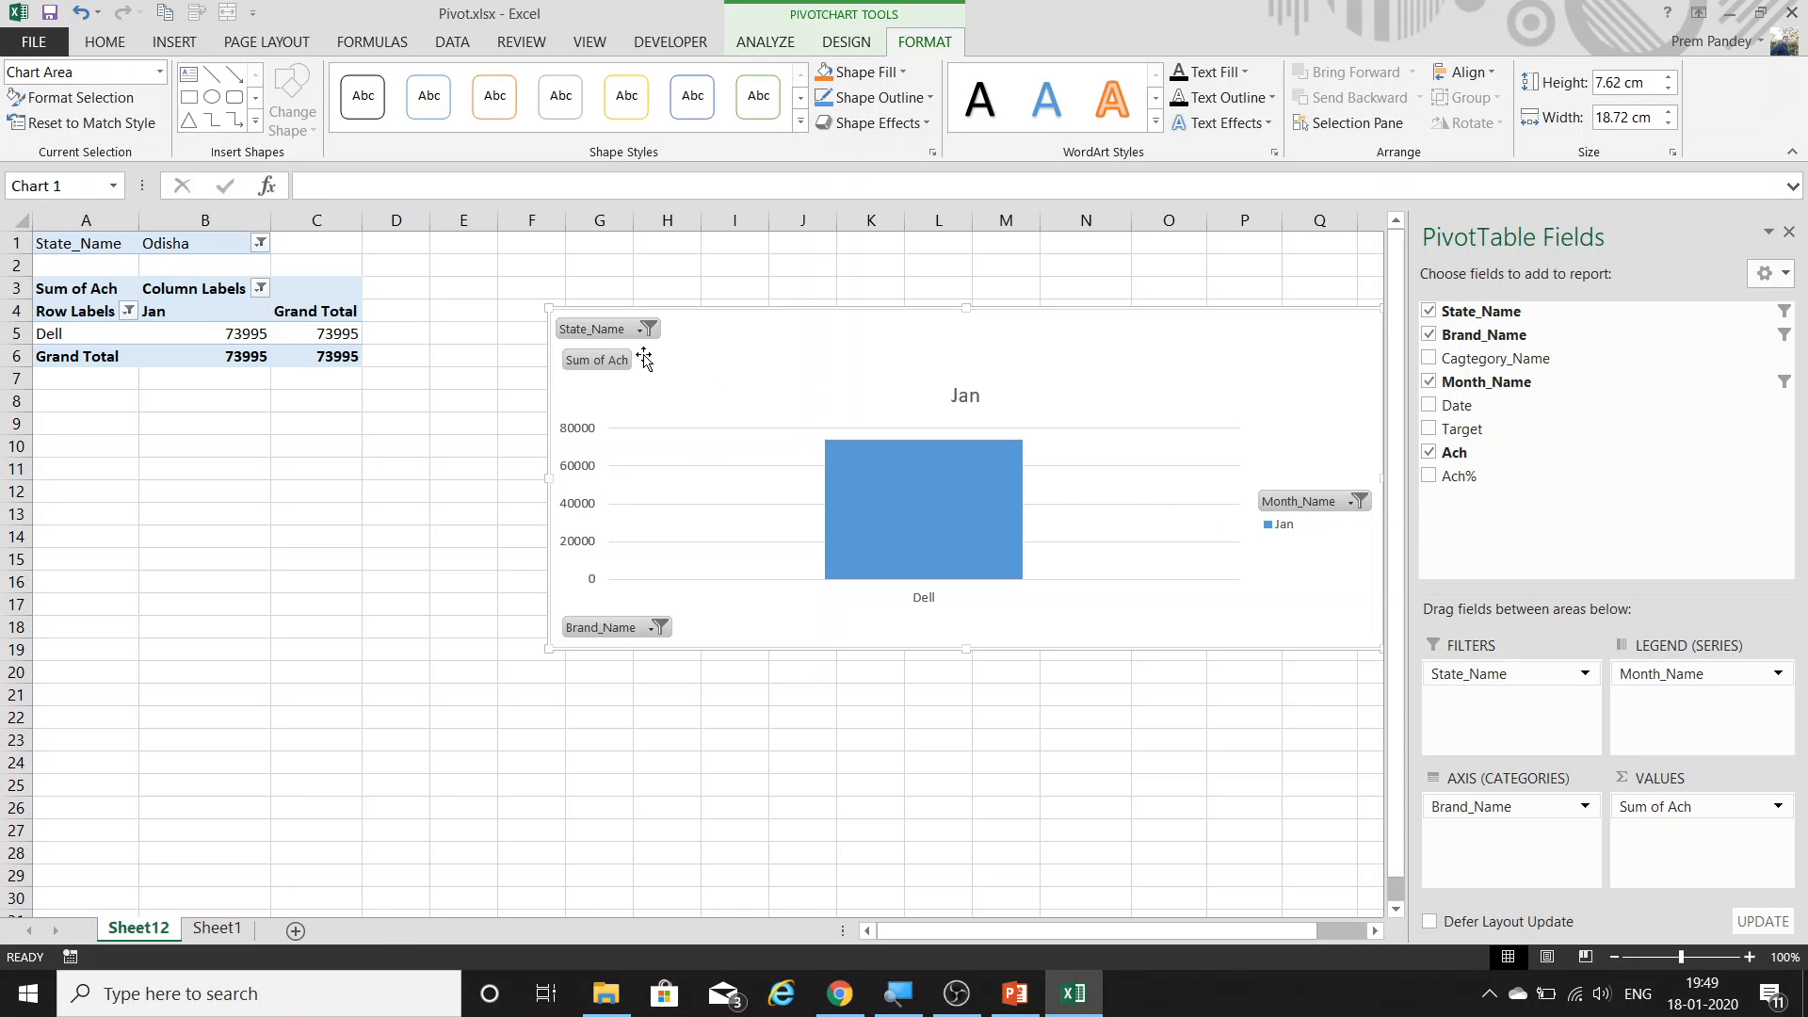
Select all months in the PivotChart's Month_Name filter.
click(1329, 506)
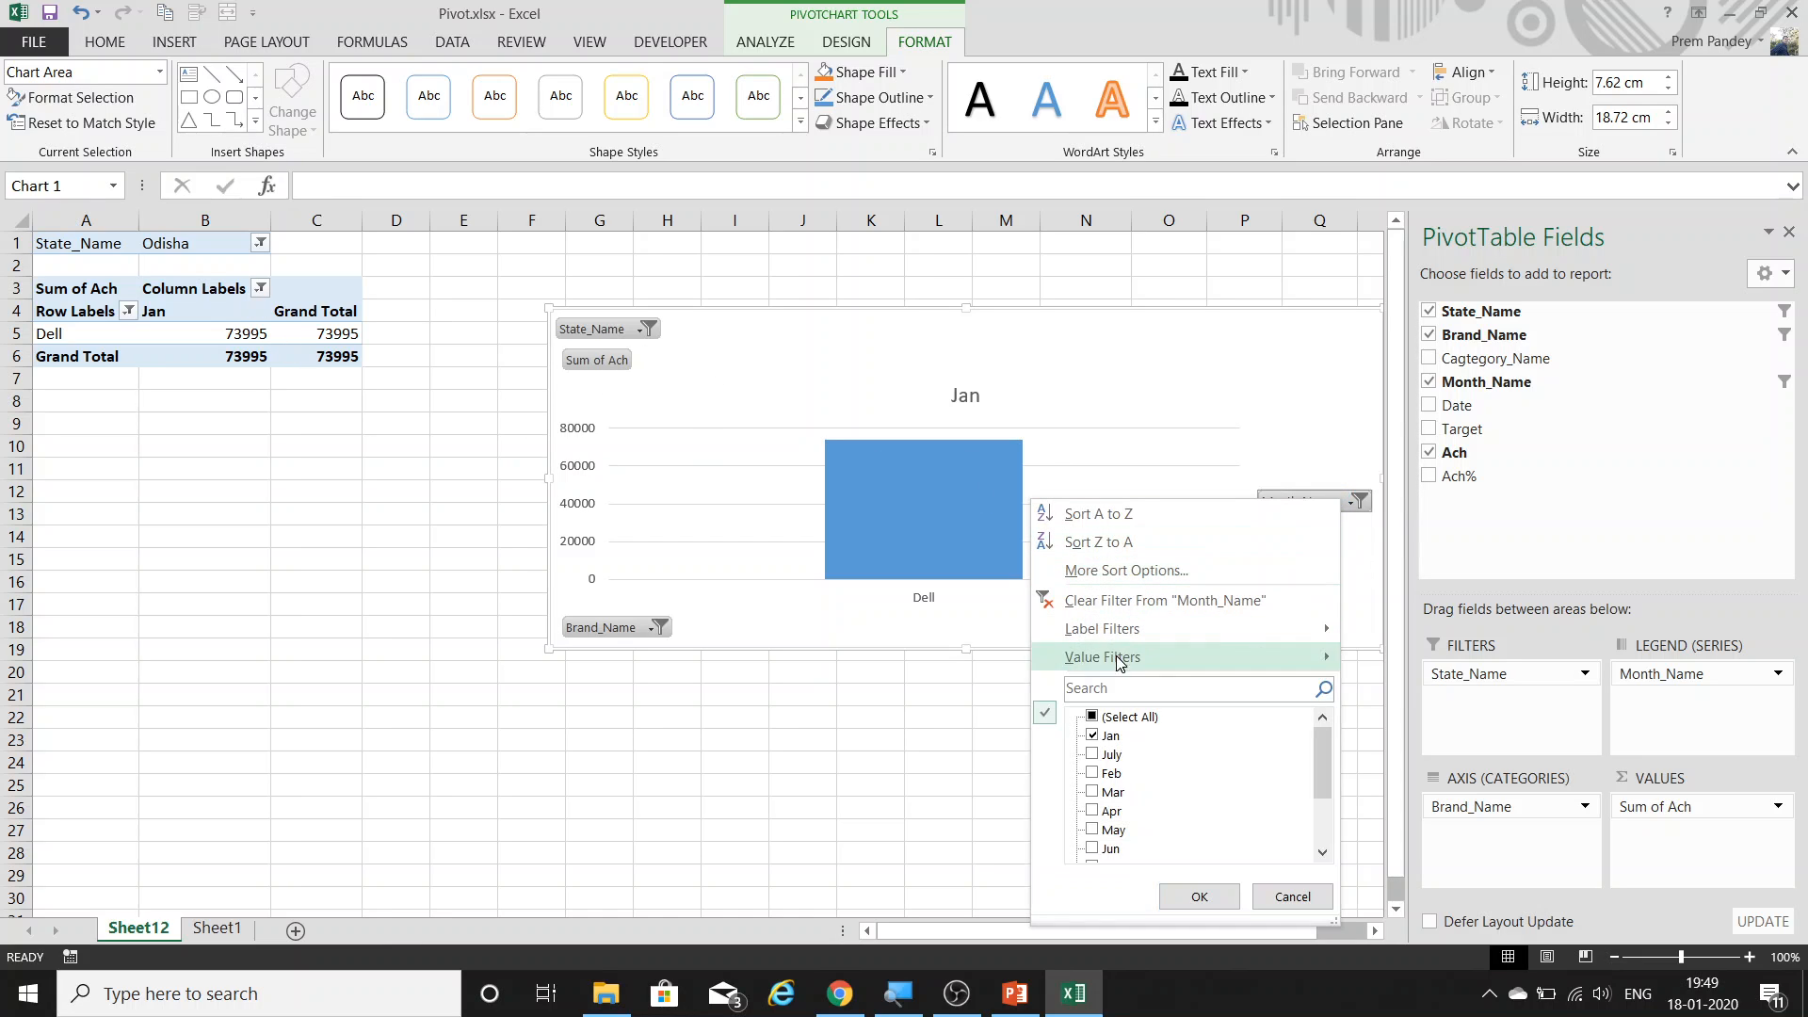
click(1093, 718)
click(1200, 896)
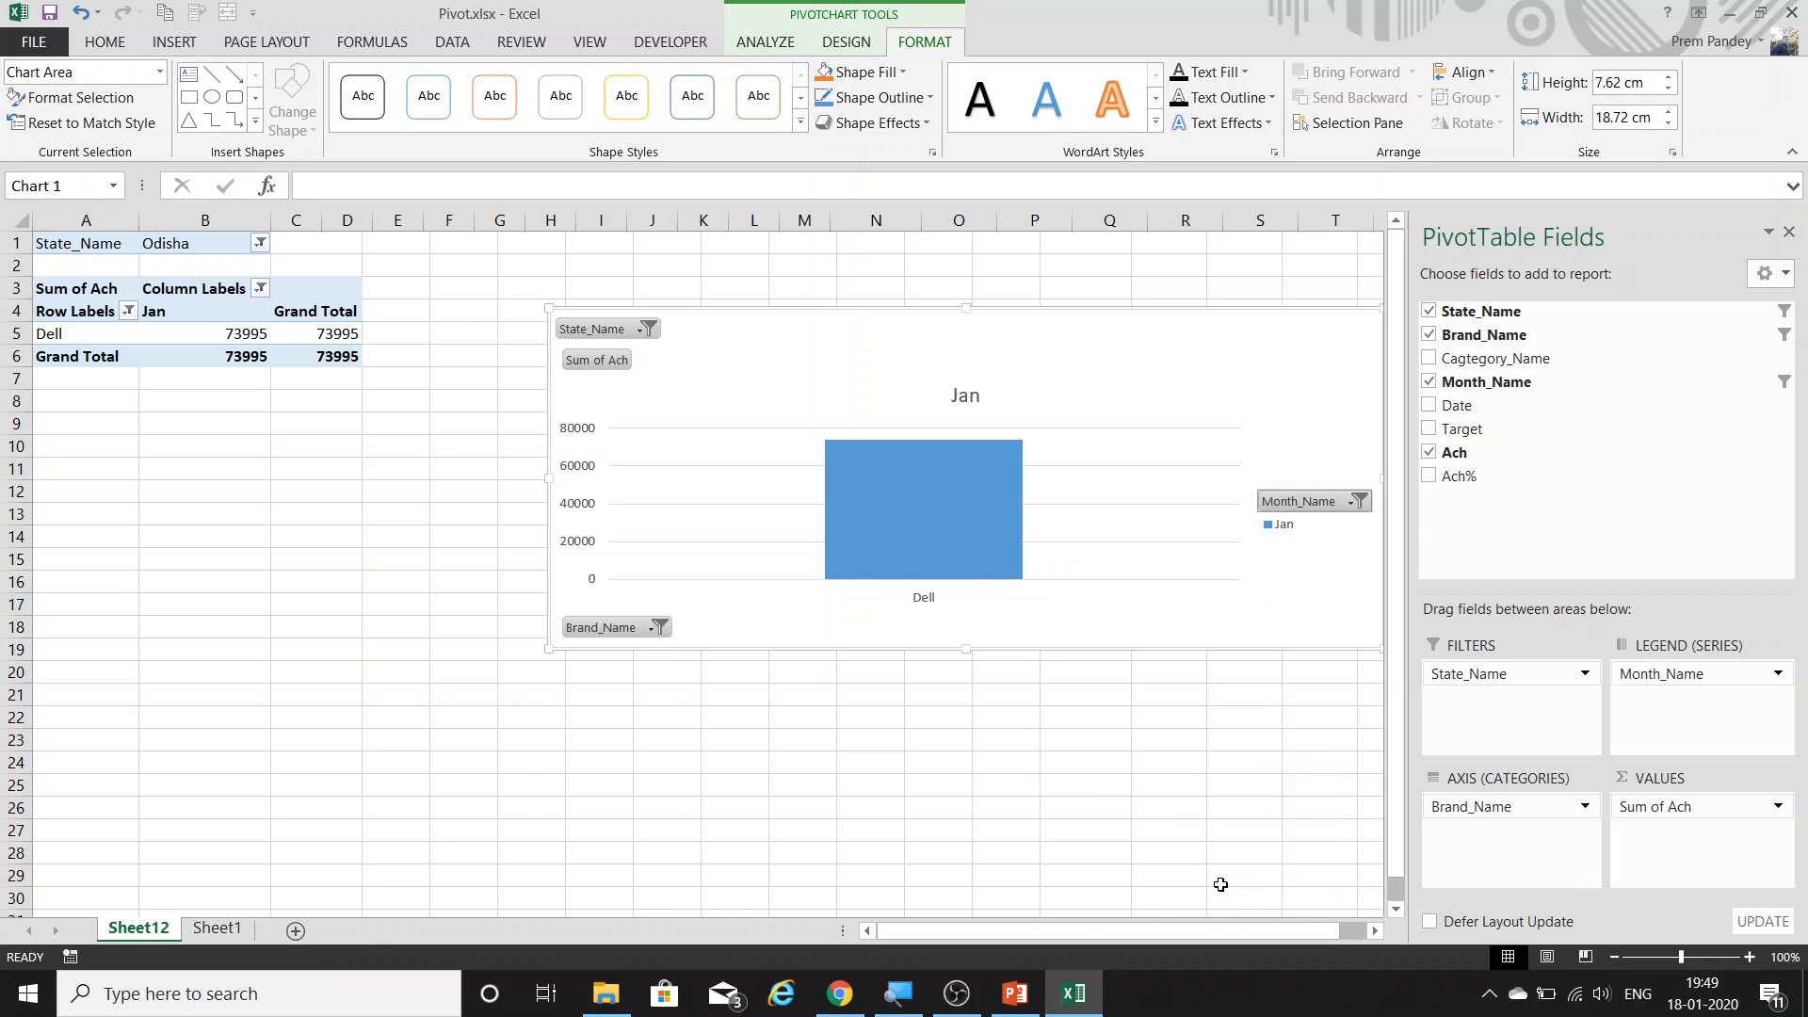
Change the PivotChart to a line chart and move it down clear of the PivotTable's rows.
right_click(946, 405)
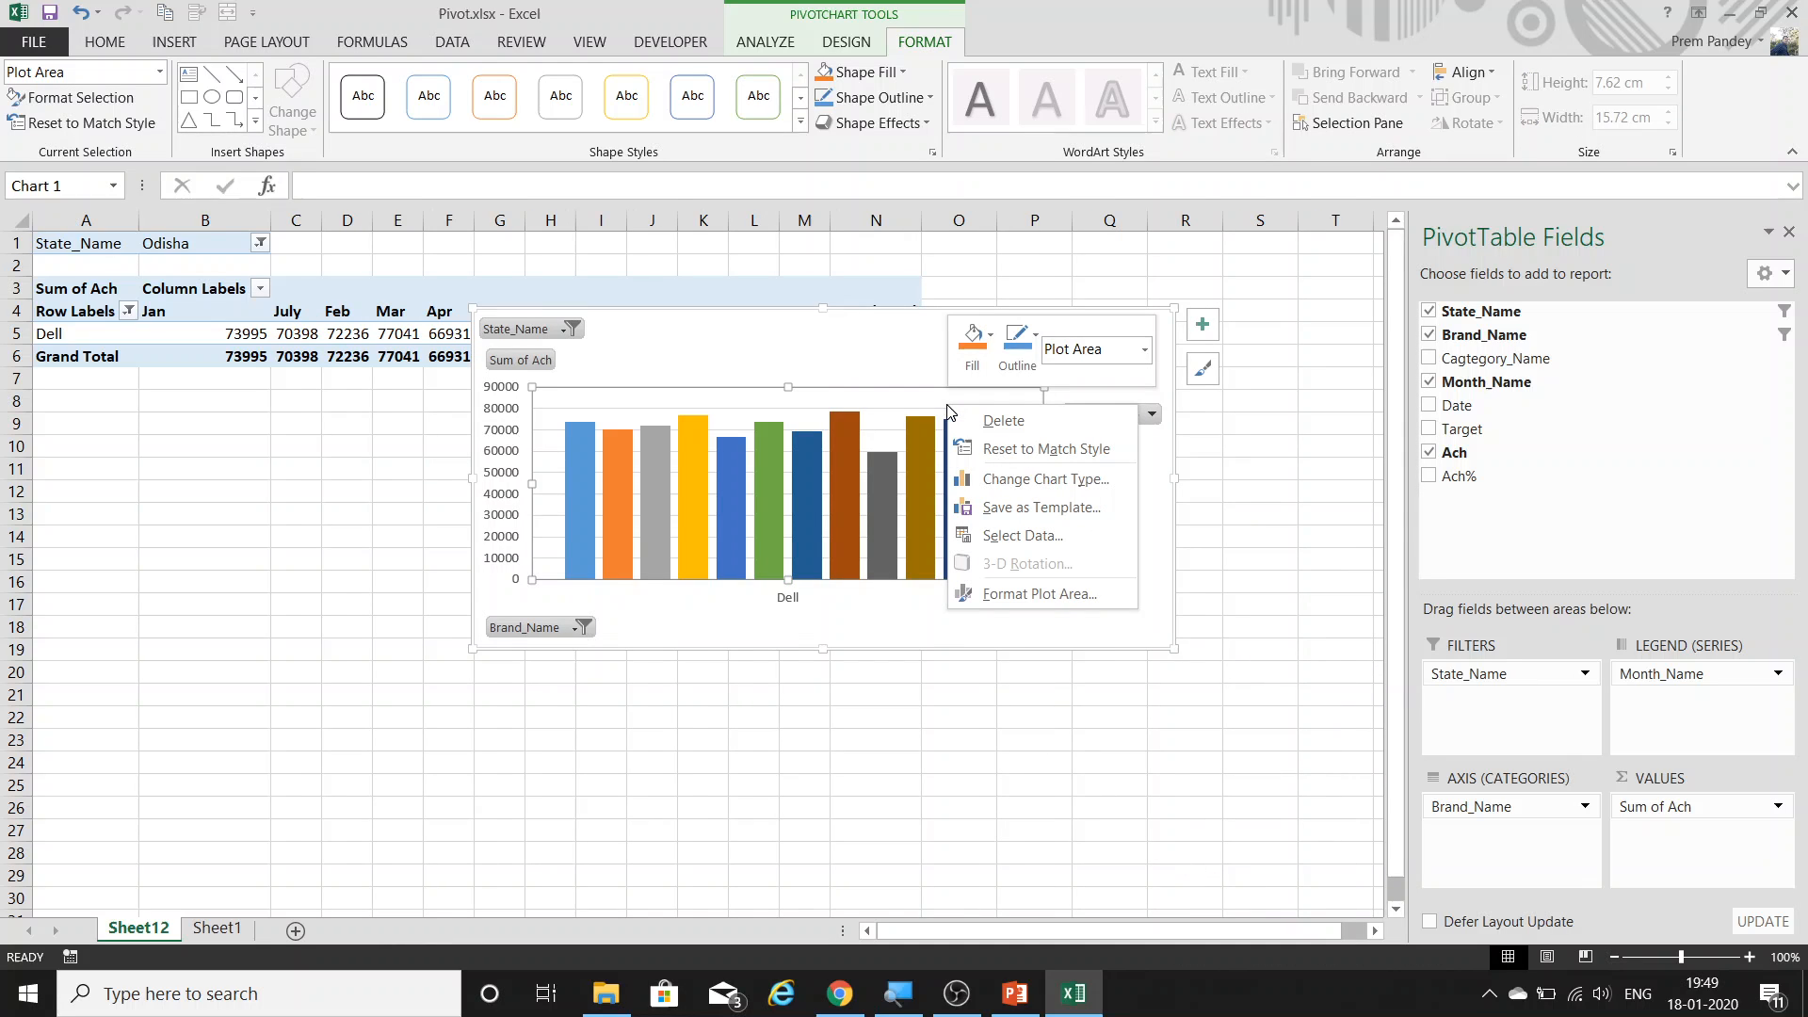
click(1040, 478)
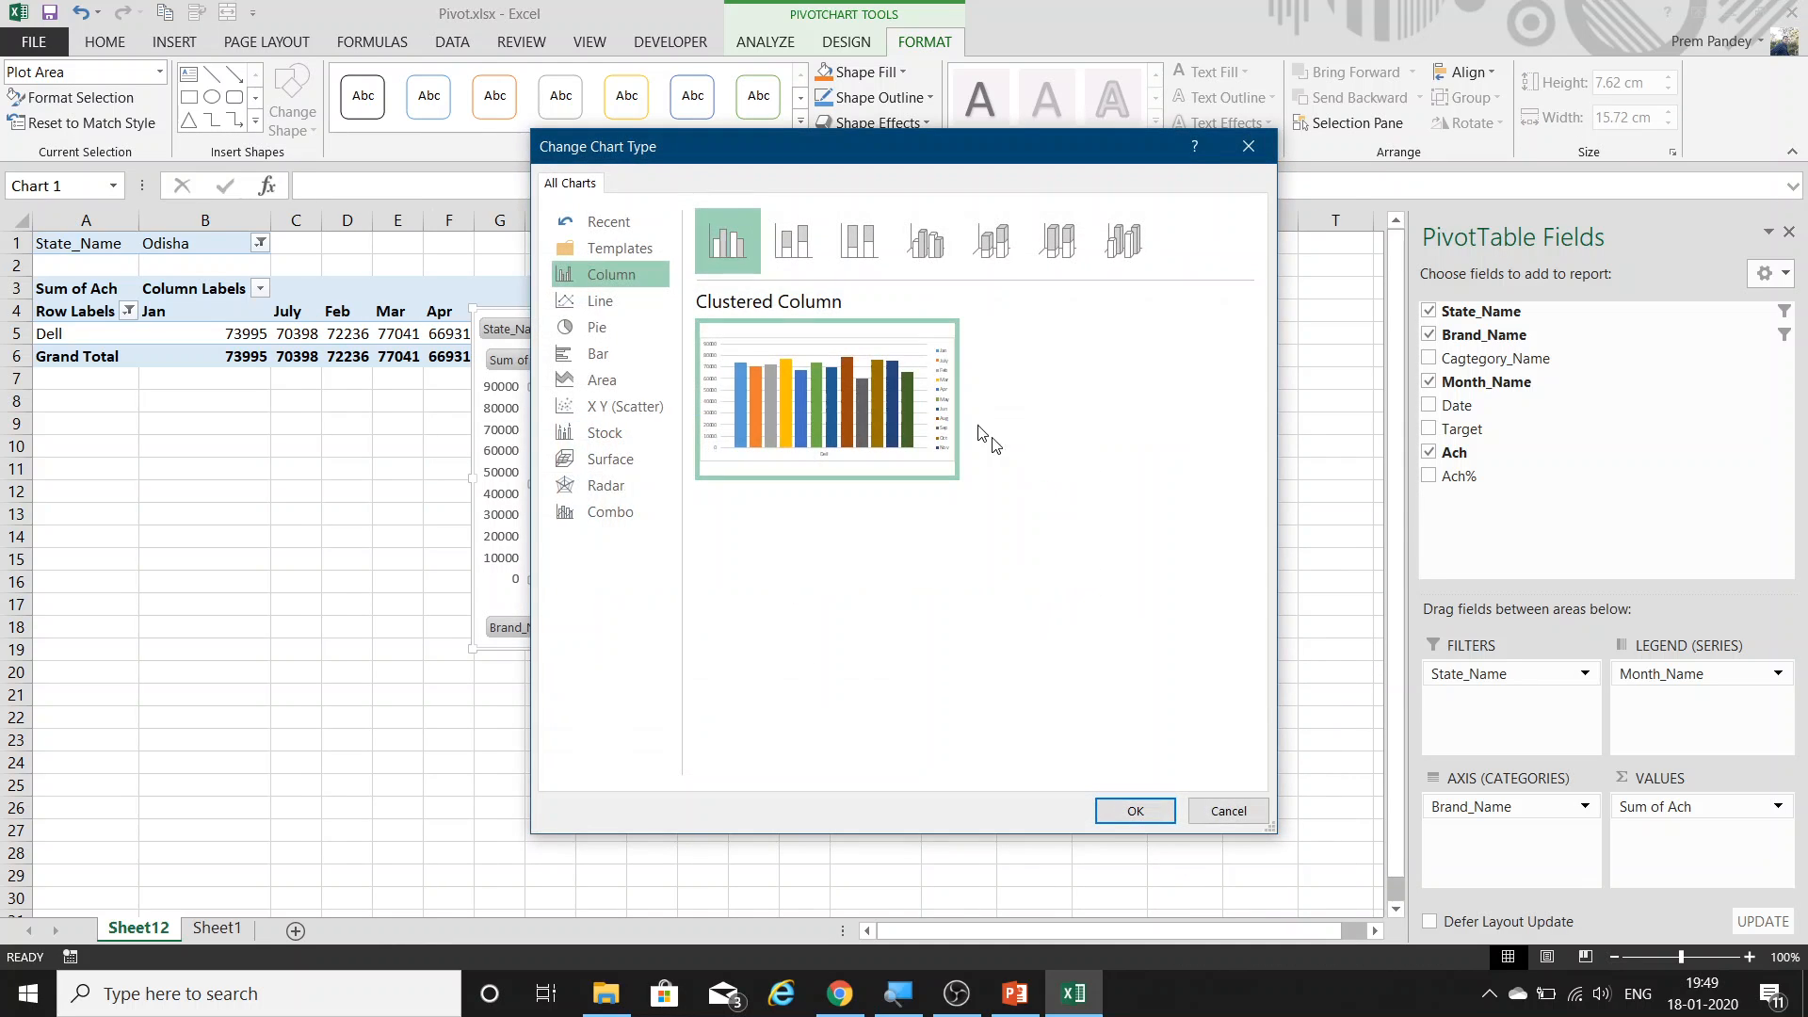
click(597, 302)
click(1133, 810)
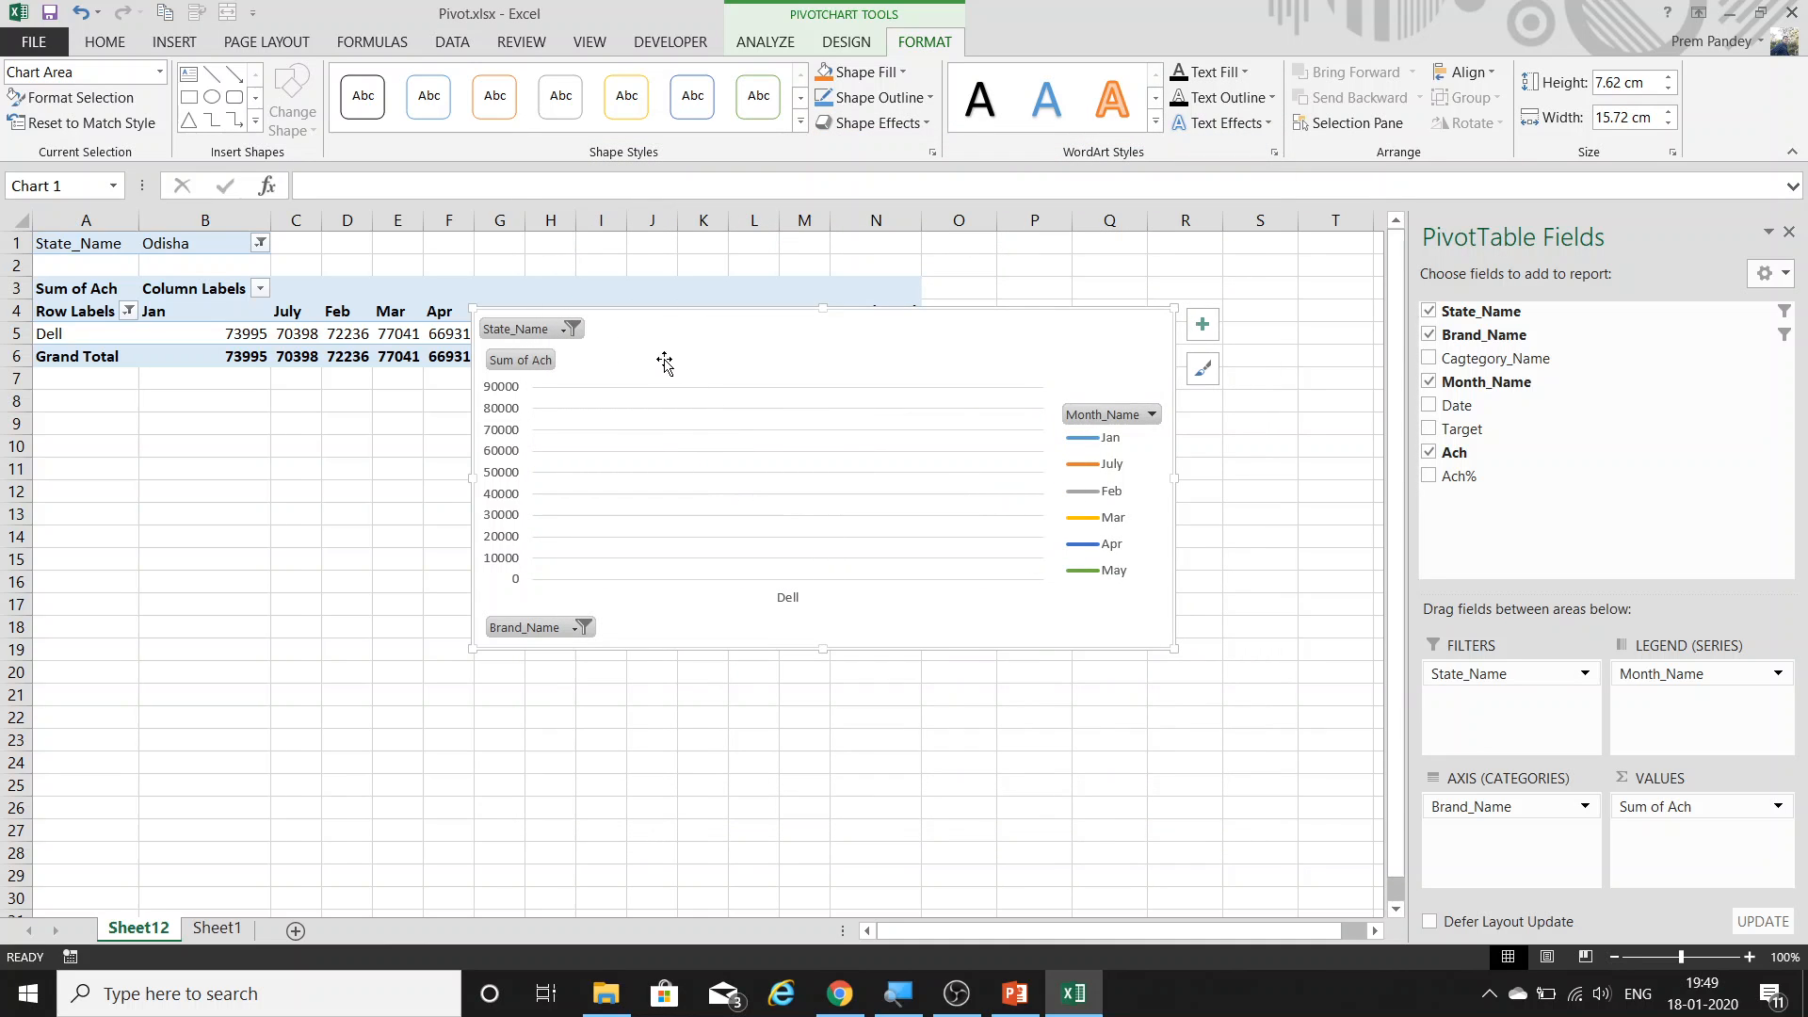
drag(649, 311, 643, 394)
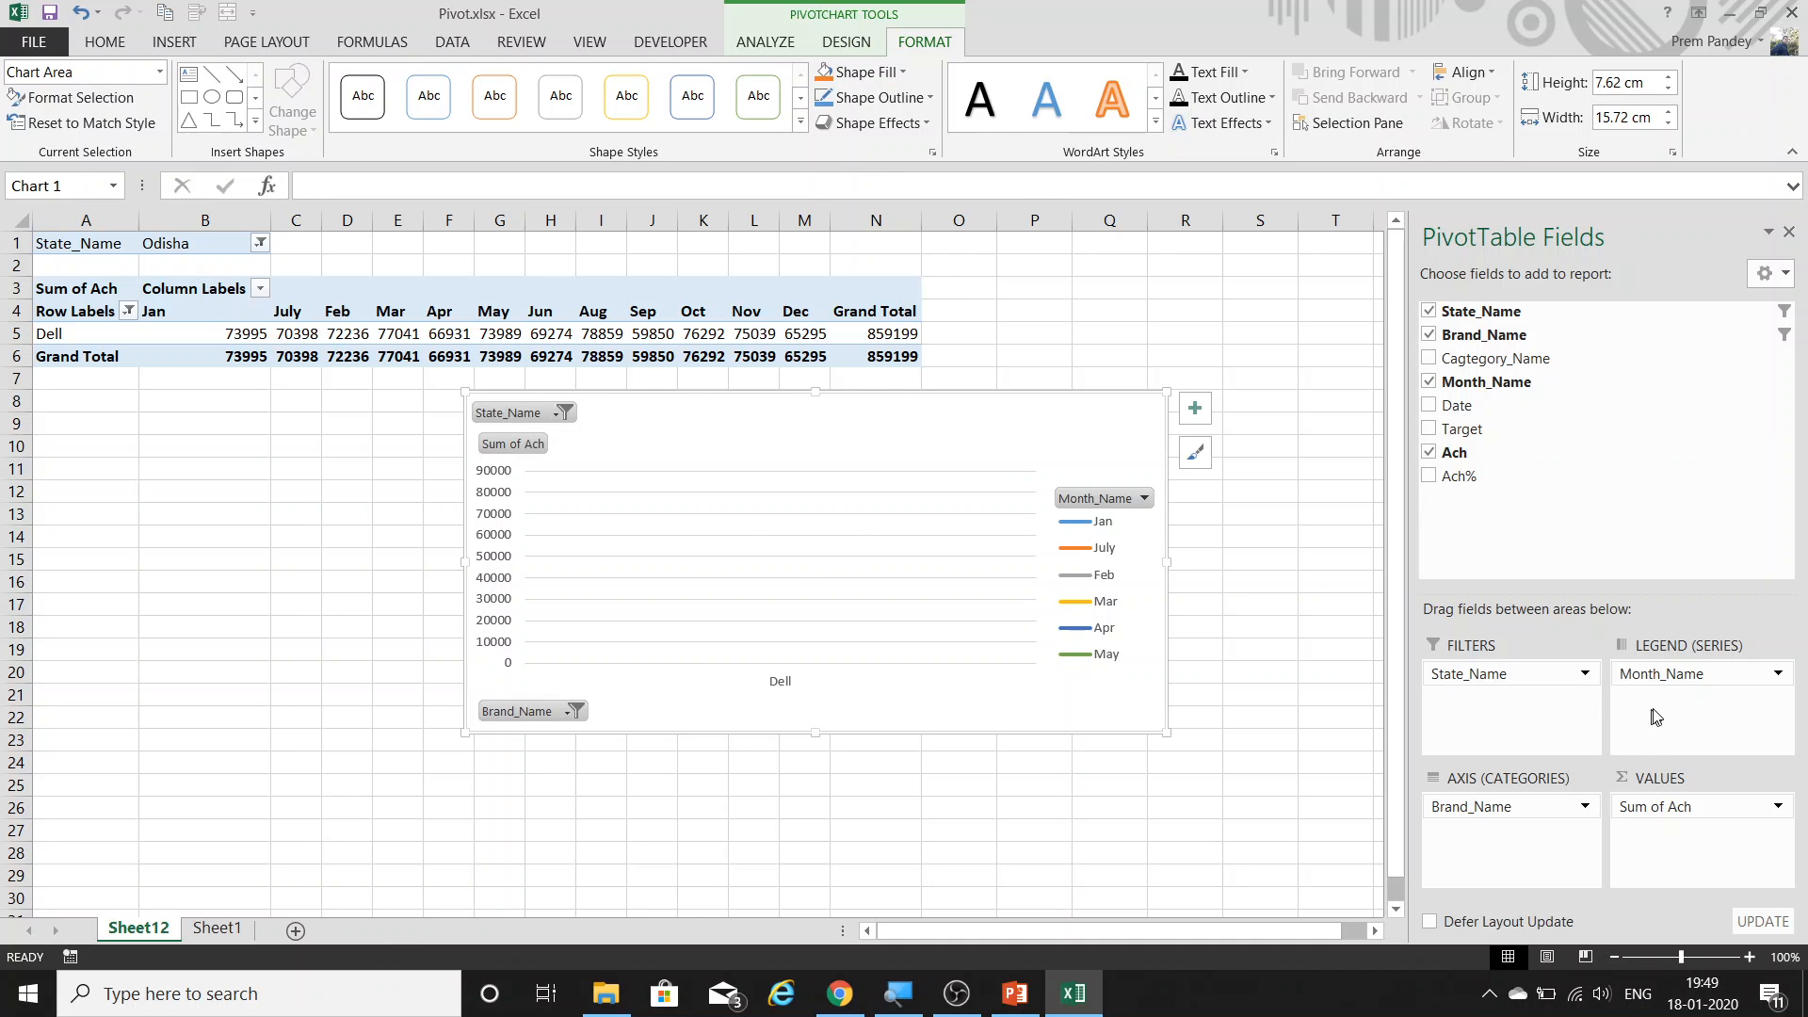
Swap the PivotChart's fields so Month_Name is on the axis and Brand_Name is in the legend.
drag(1665, 674, 1669, 720)
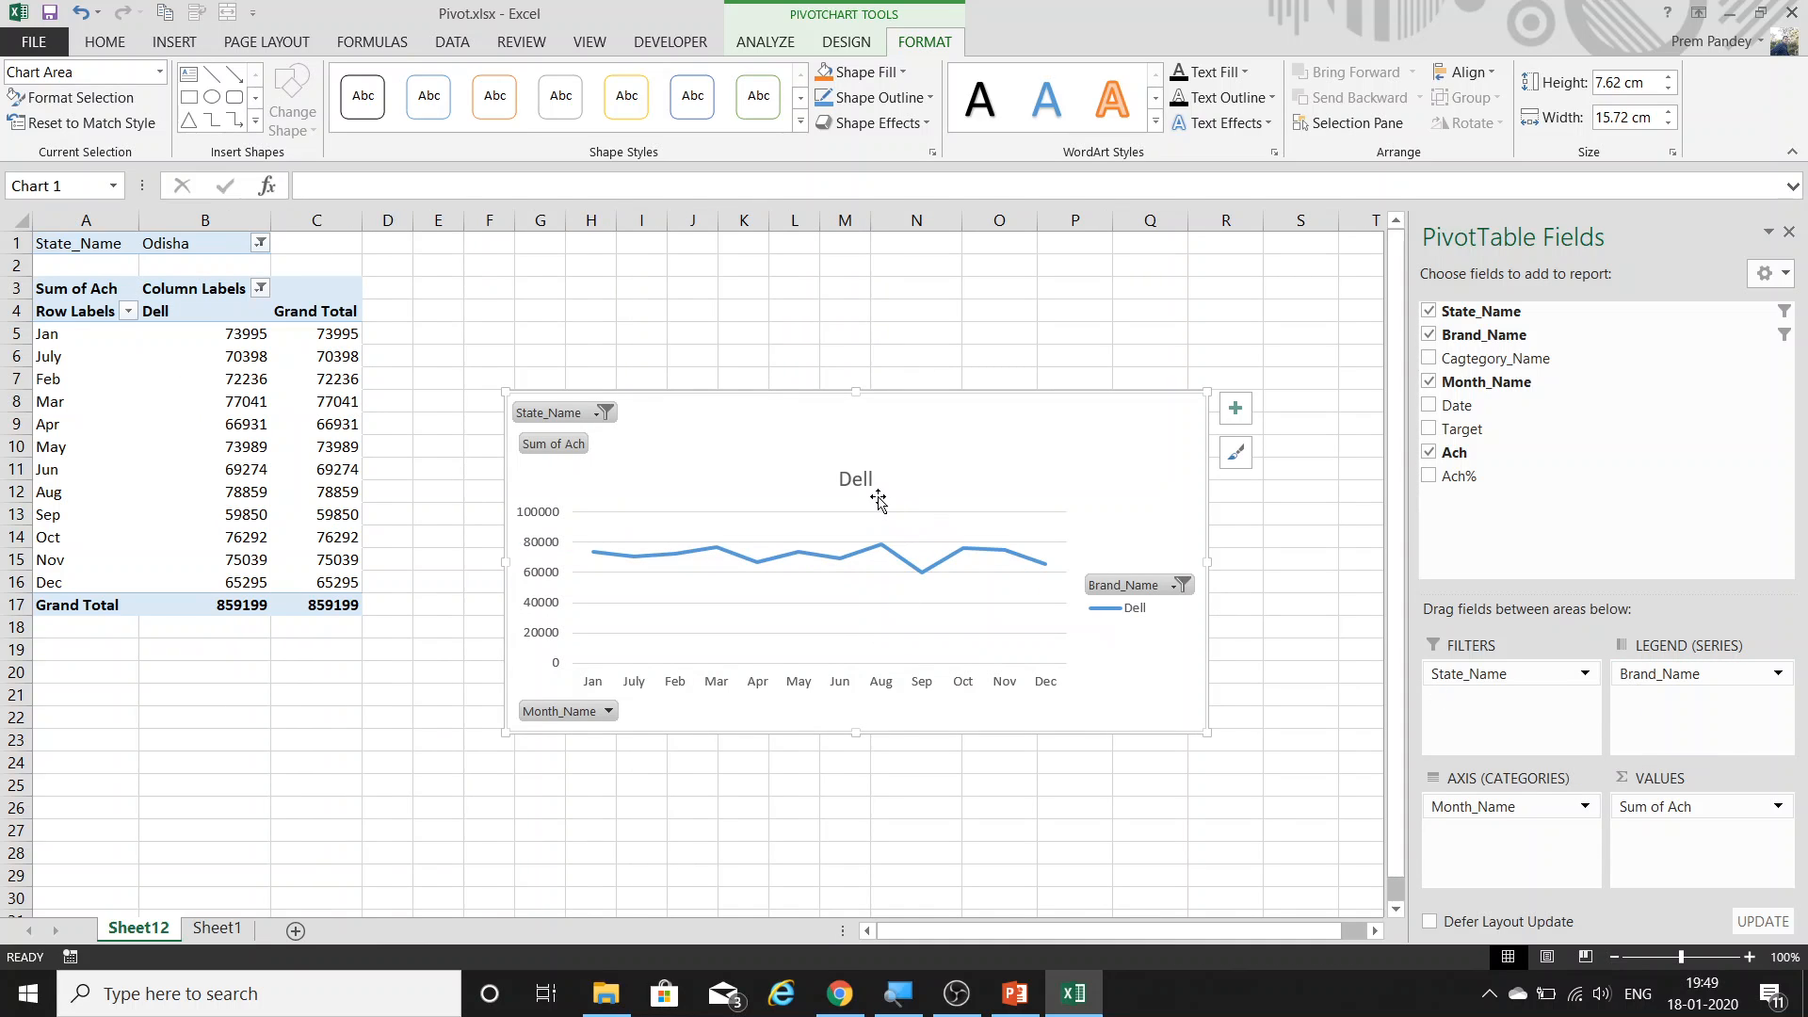
click(970, 603)
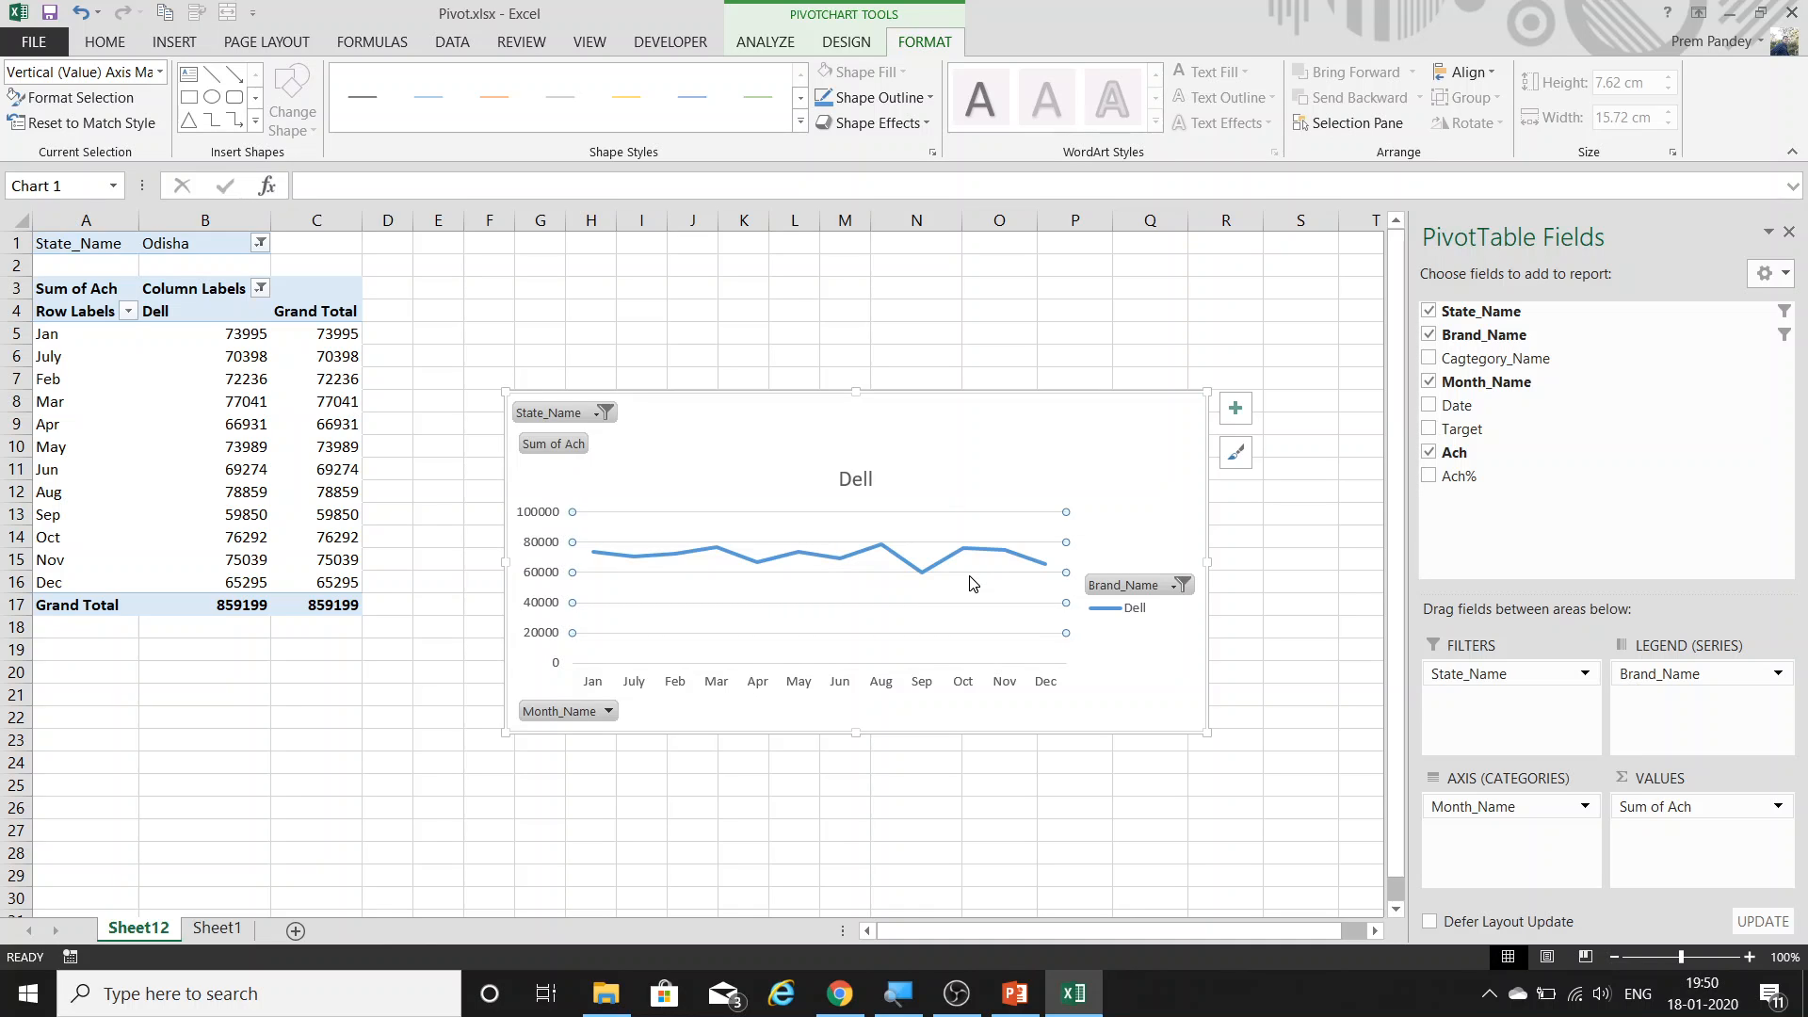
Apply a blue gradient shape style to the PivotChart's chart area and move the chart up beside the PivotTable.
click(807, 392)
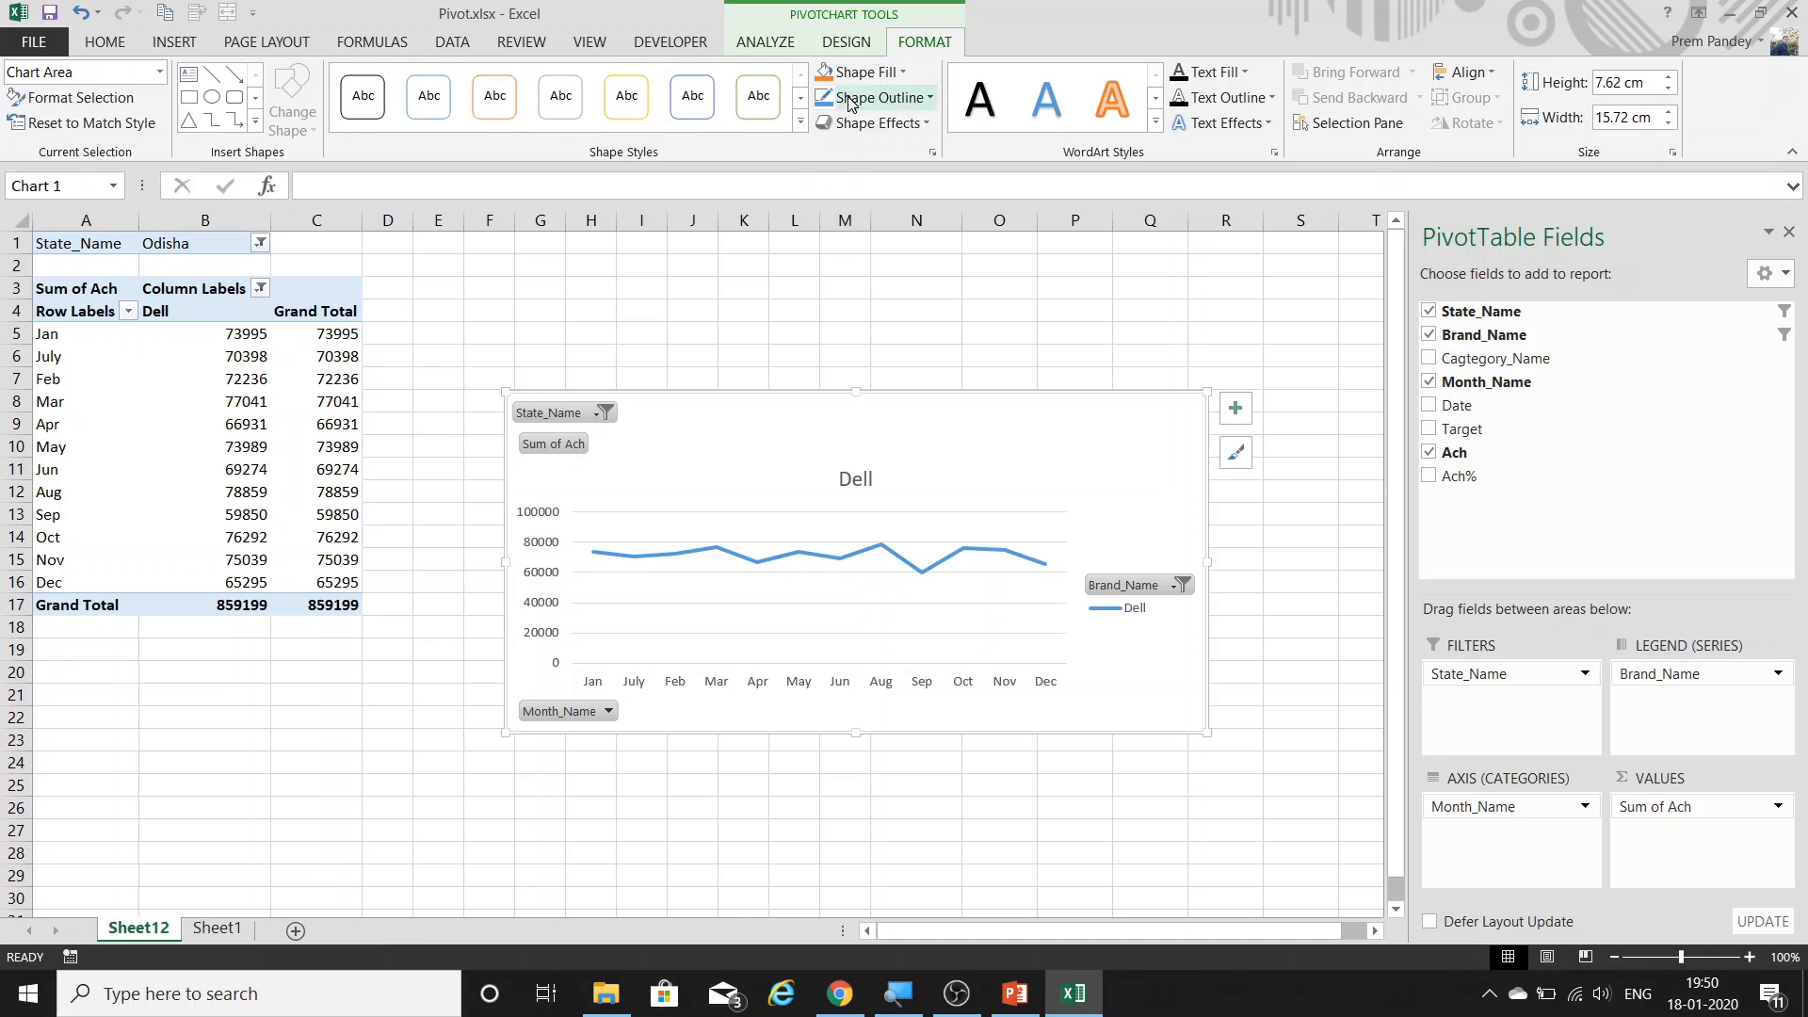
click(801, 122)
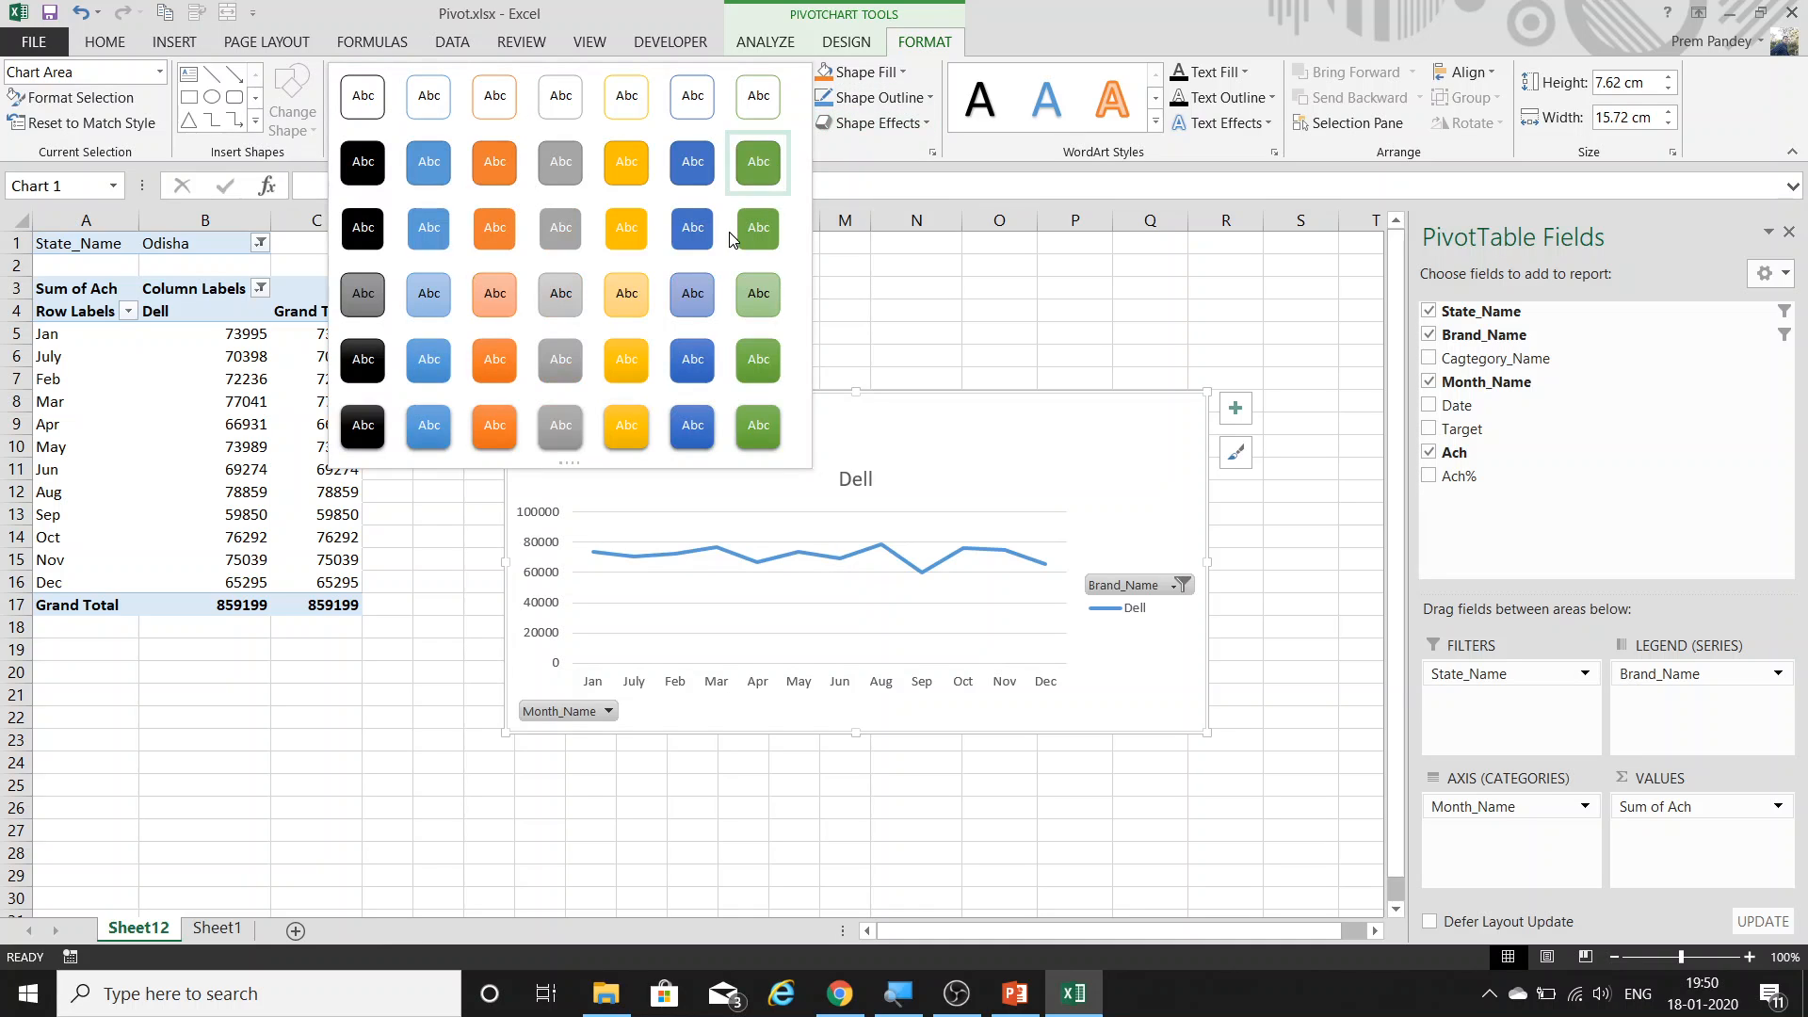
click(692, 359)
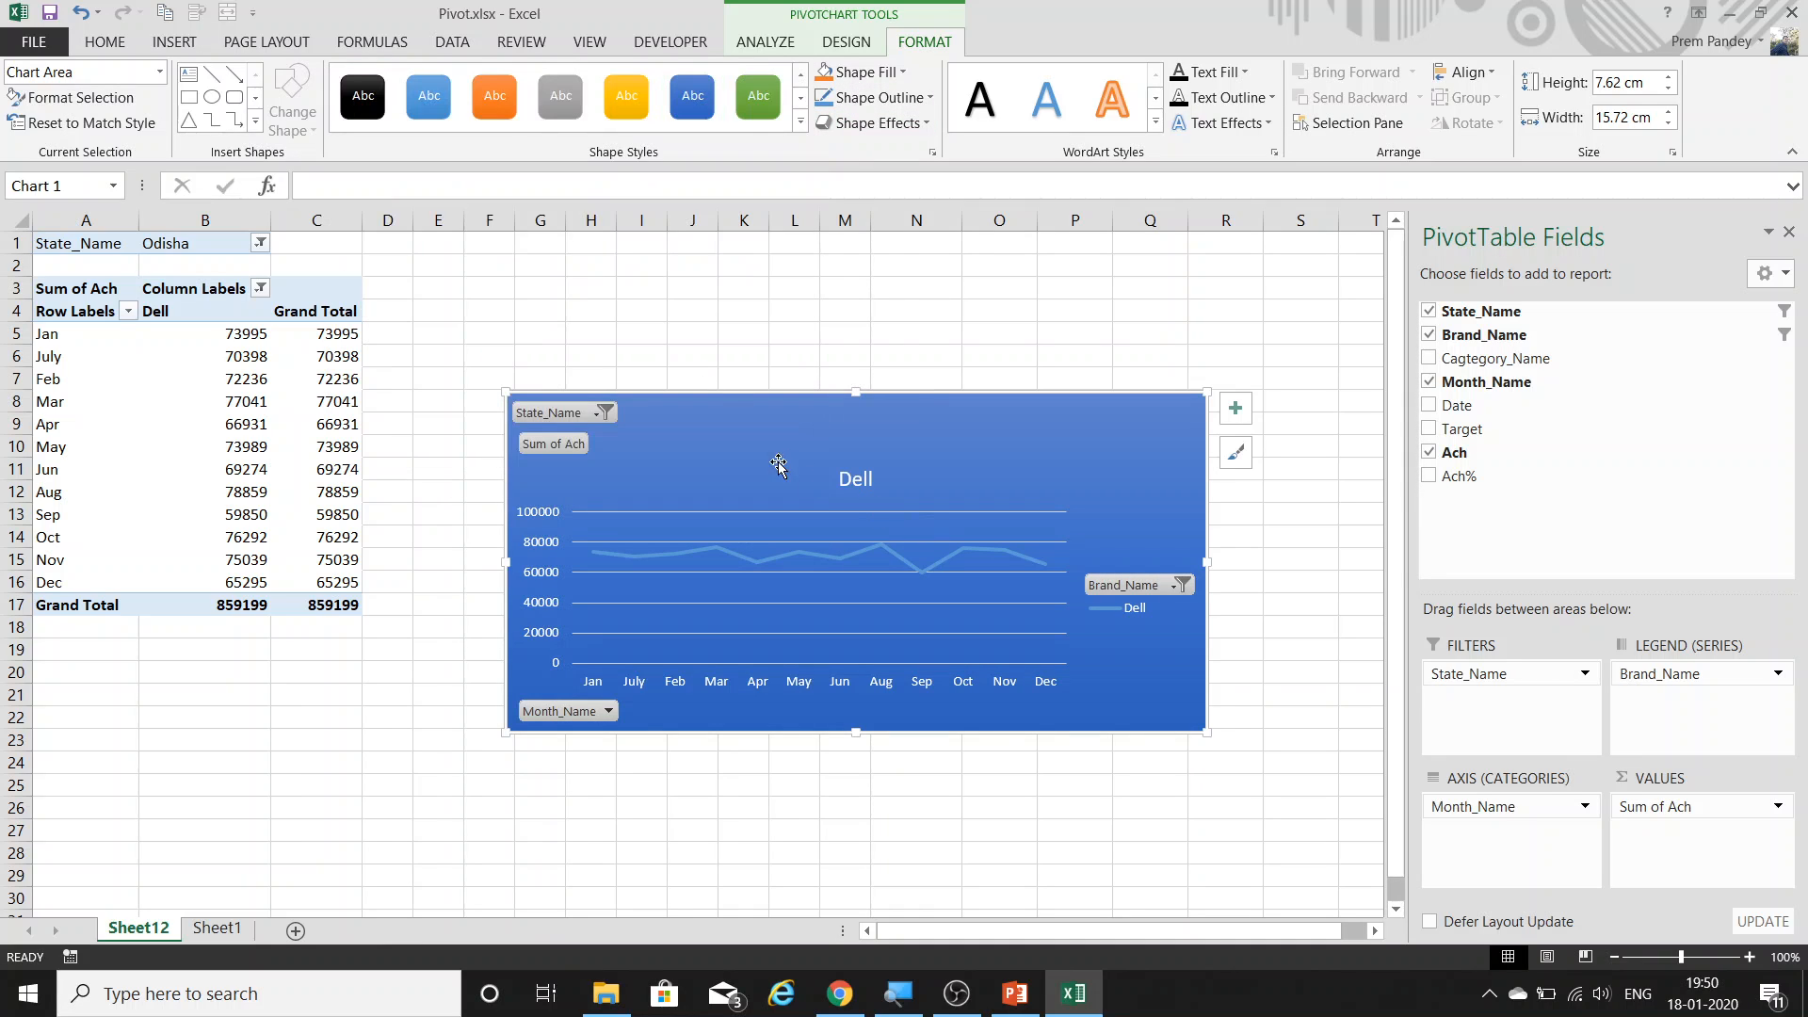
drag(732, 401, 711, 287)
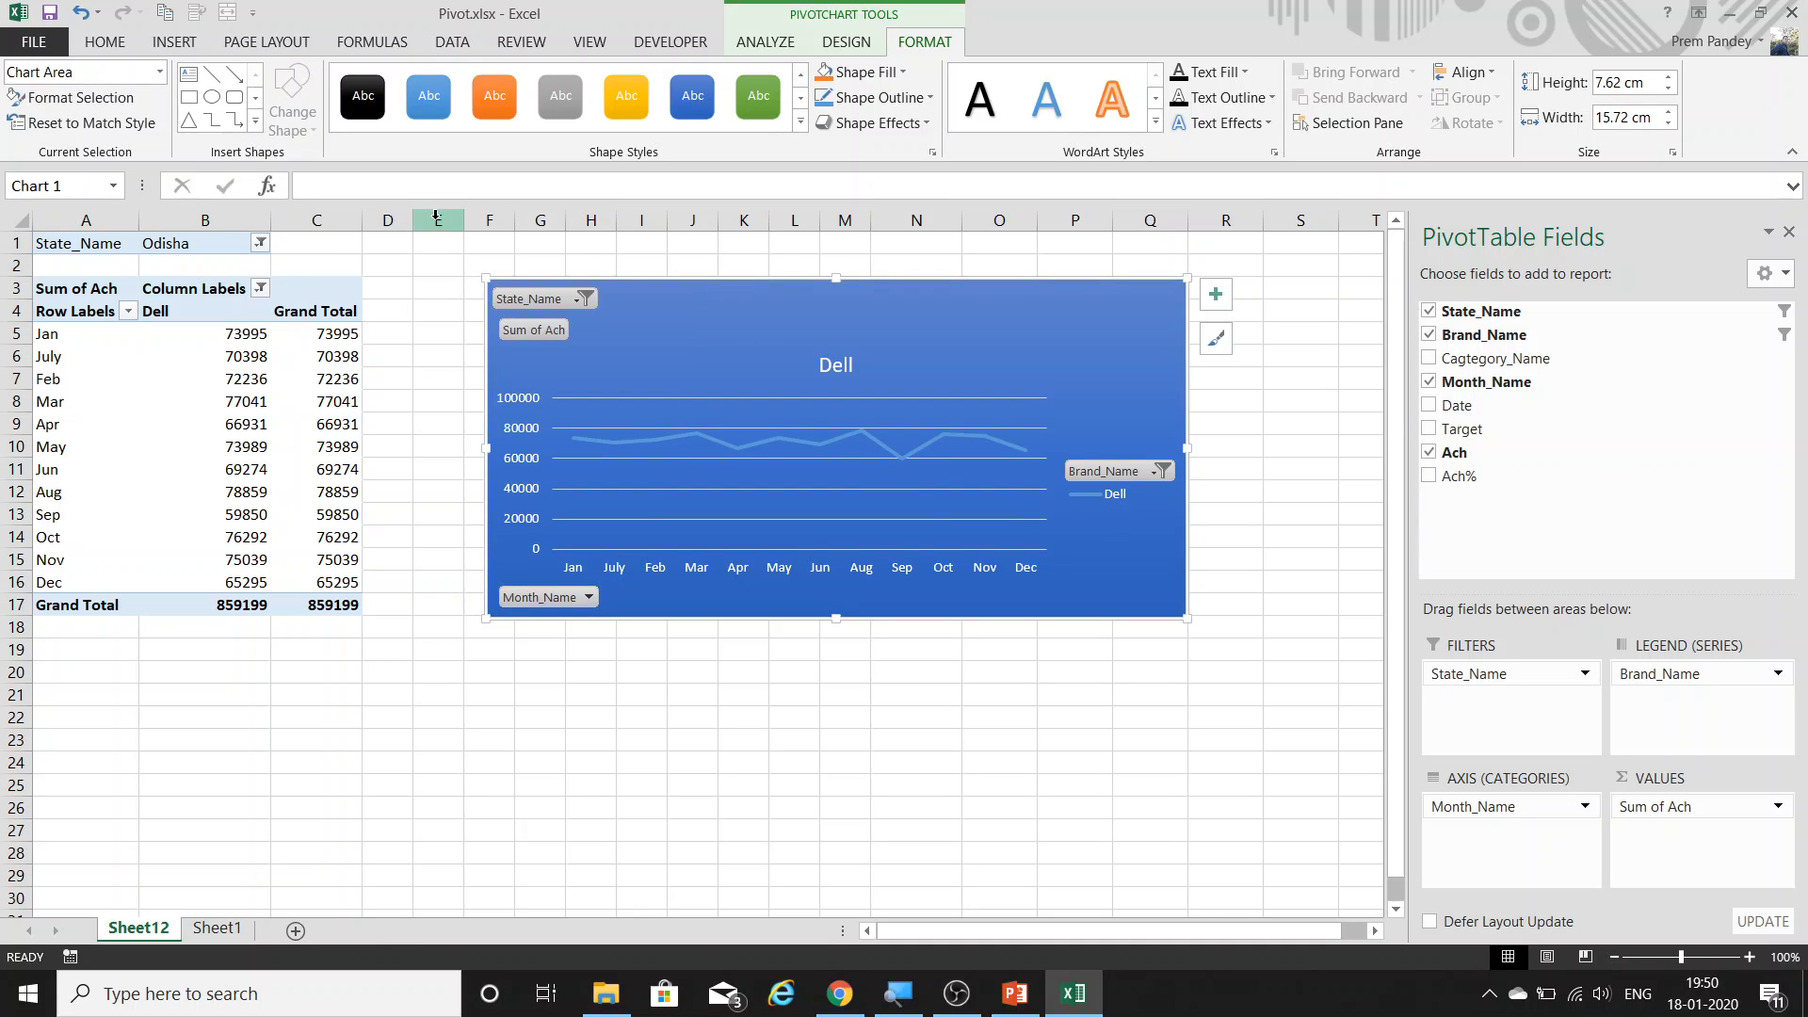
Delete the PivotChart from the sheet.
drag(438, 220, 3, 217)
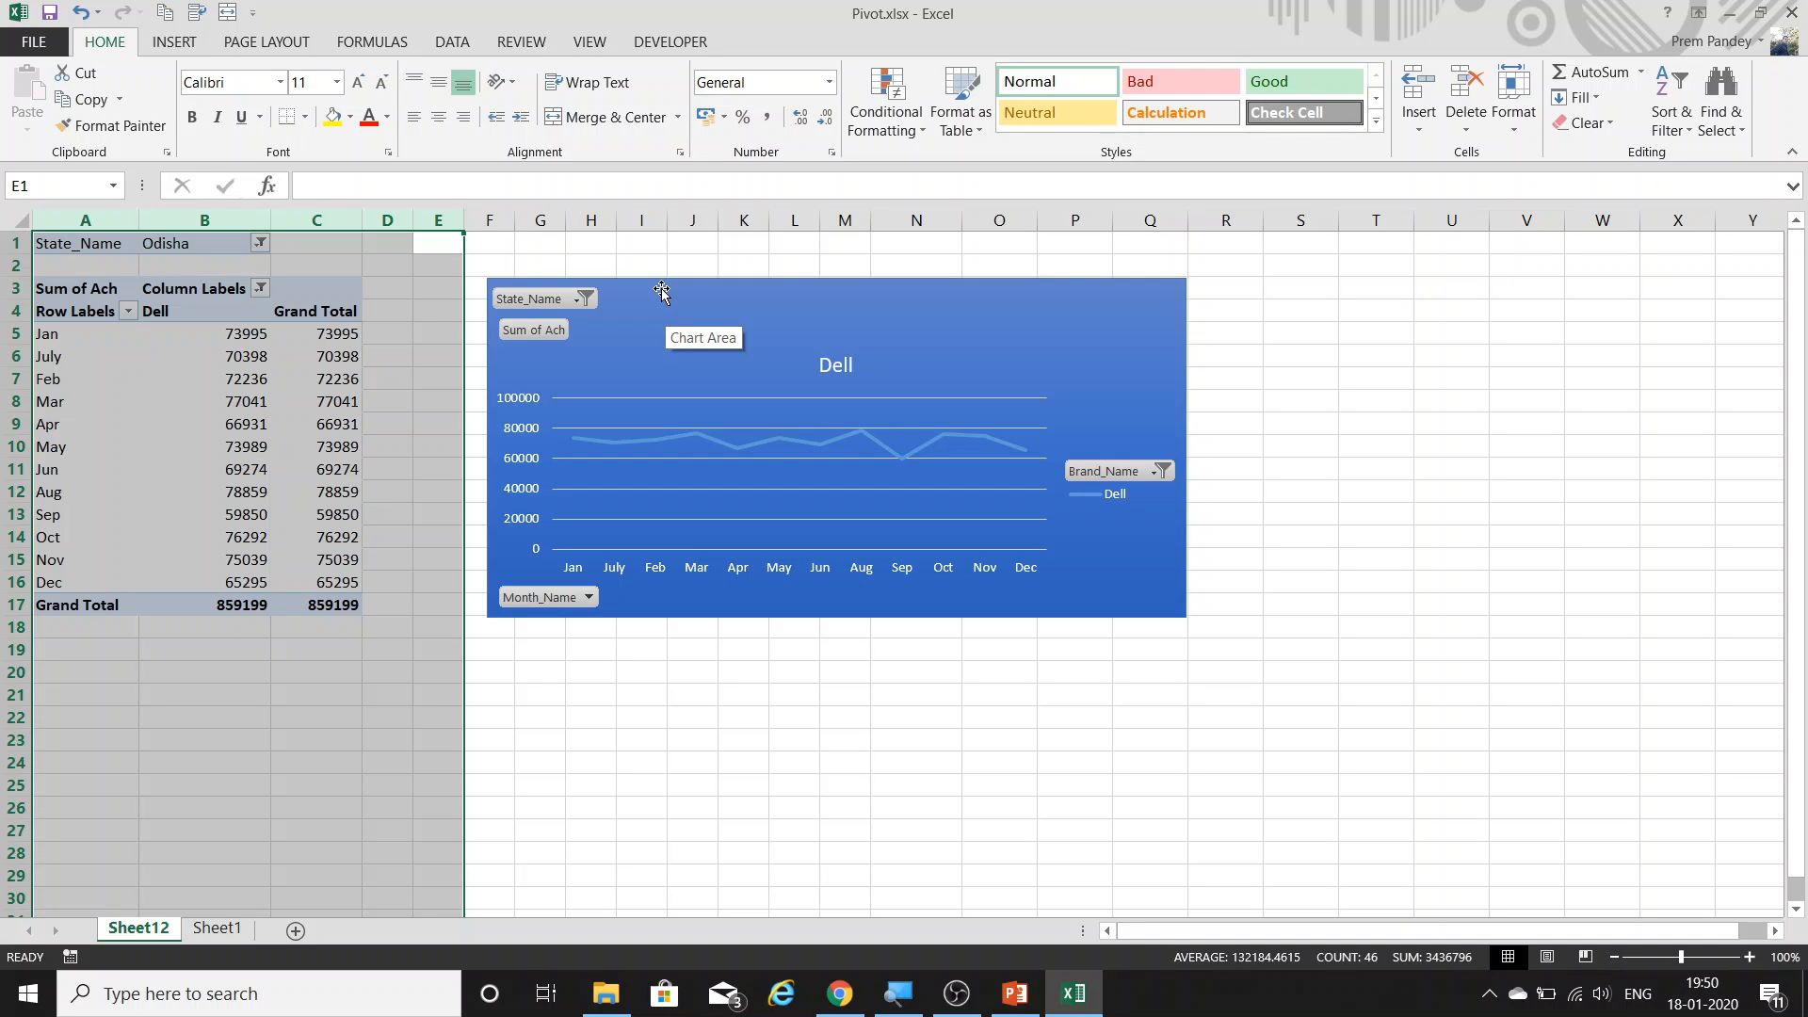
click(227, 457)
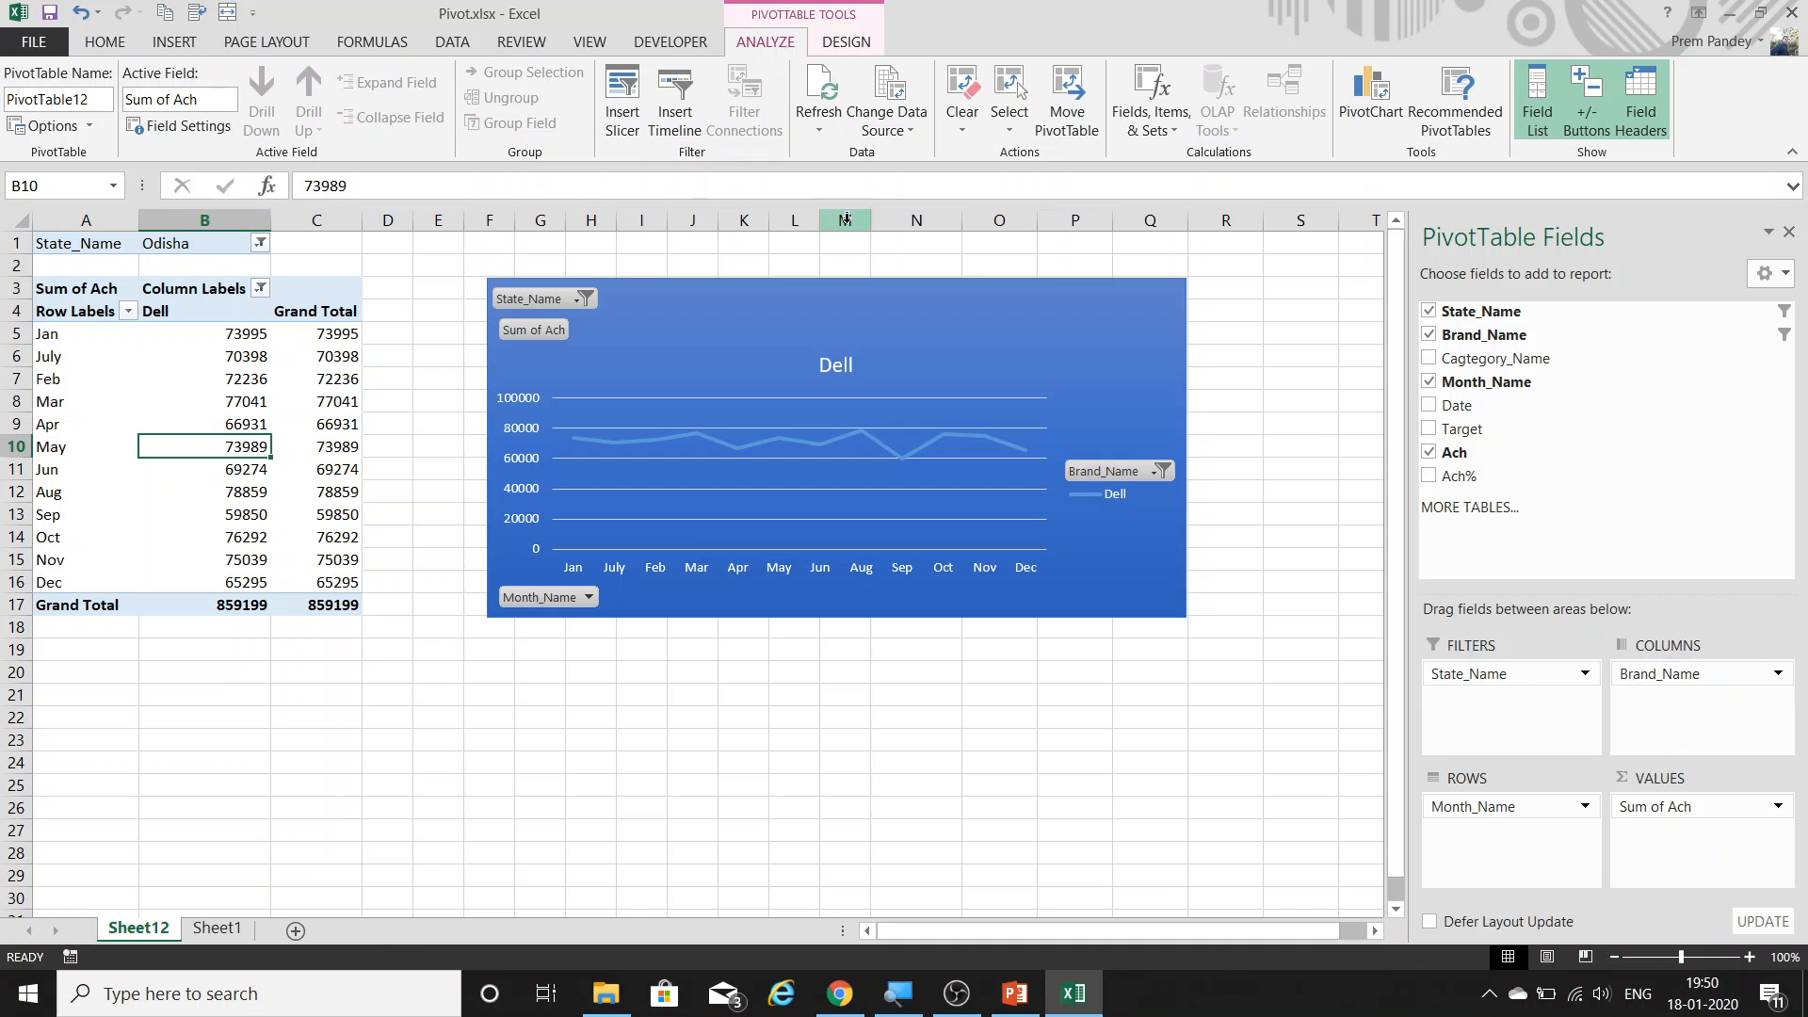
click(836, 283)
key(Delete)
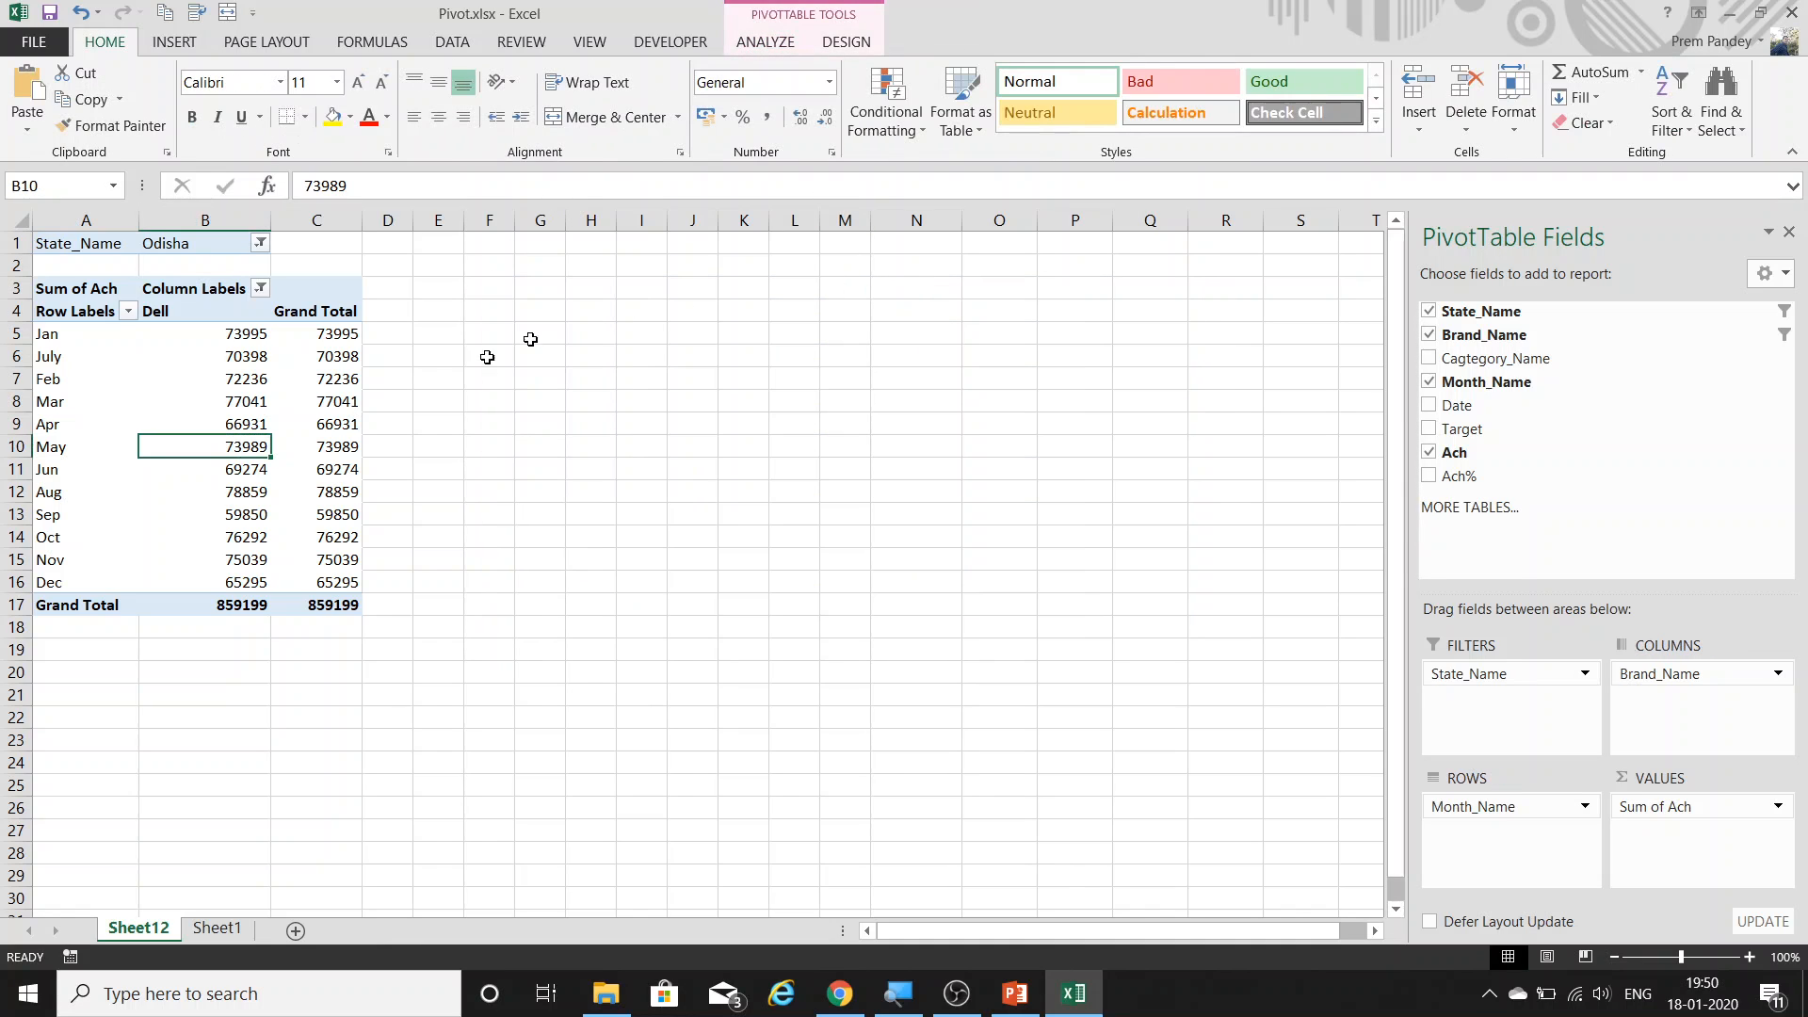
Hide and redisplay the PivotTable's field list and its field headers.
key(Up)
key(Up)
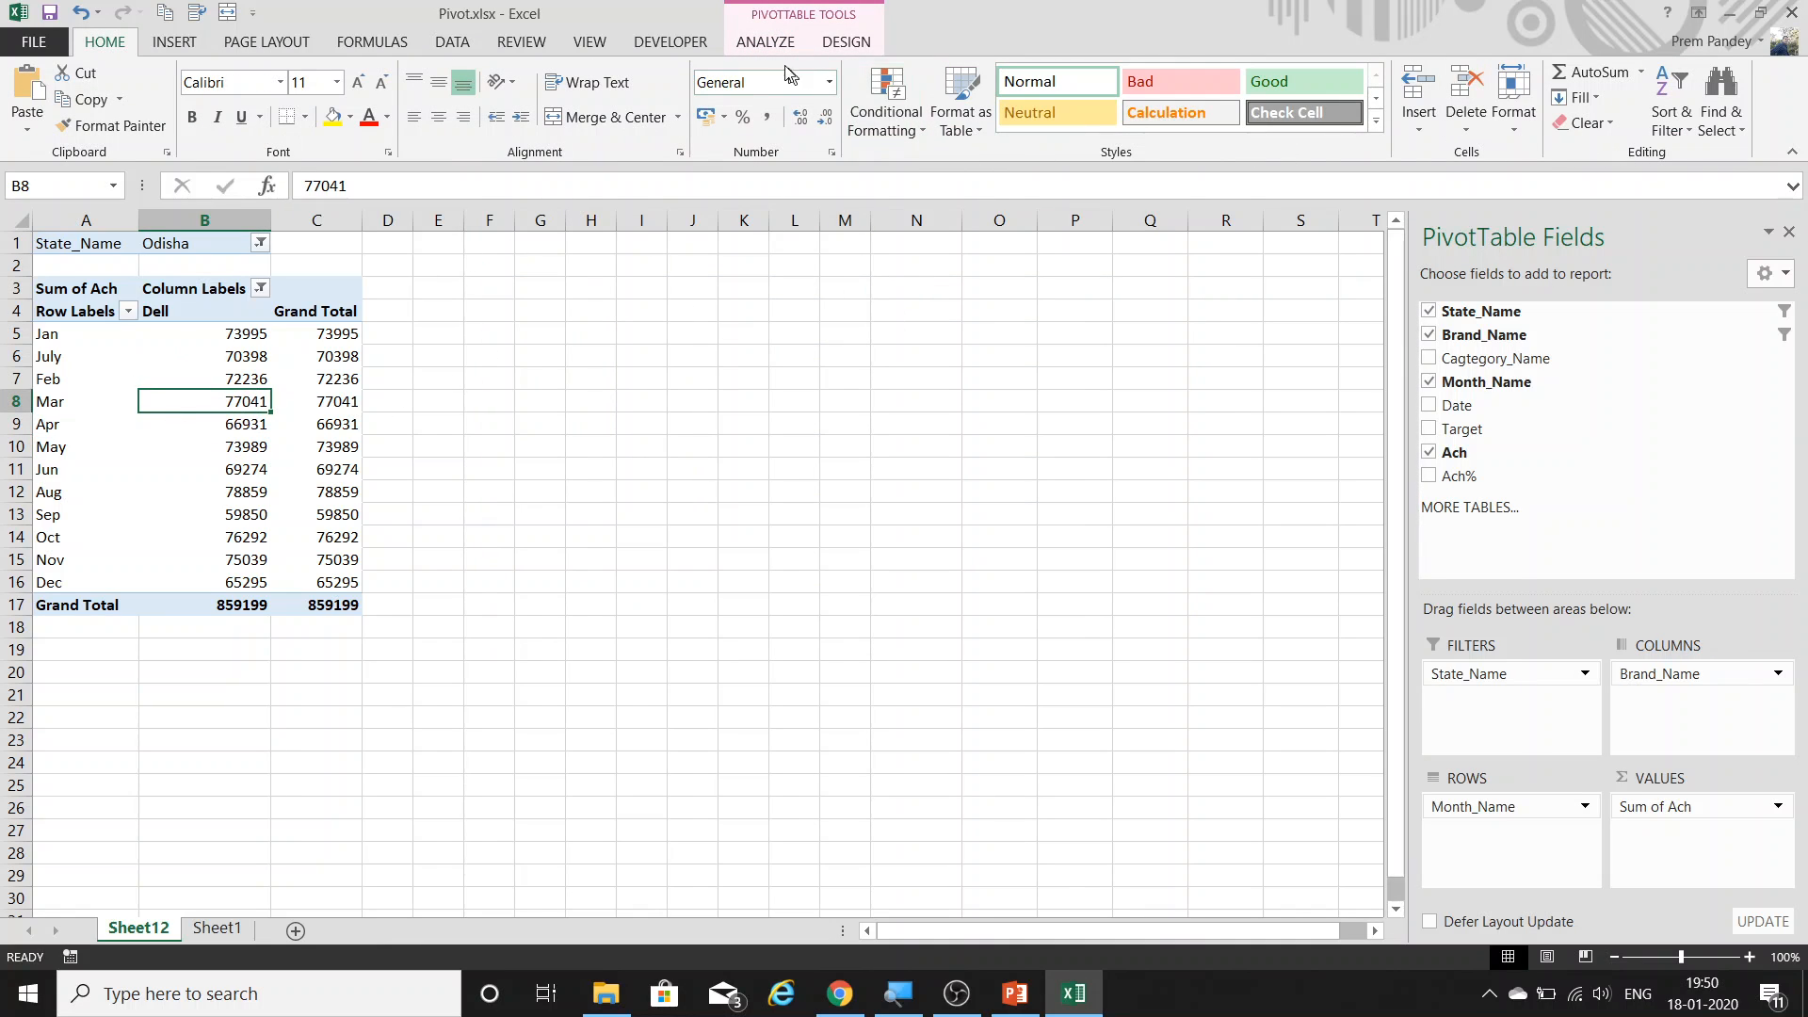
click(766, 42)
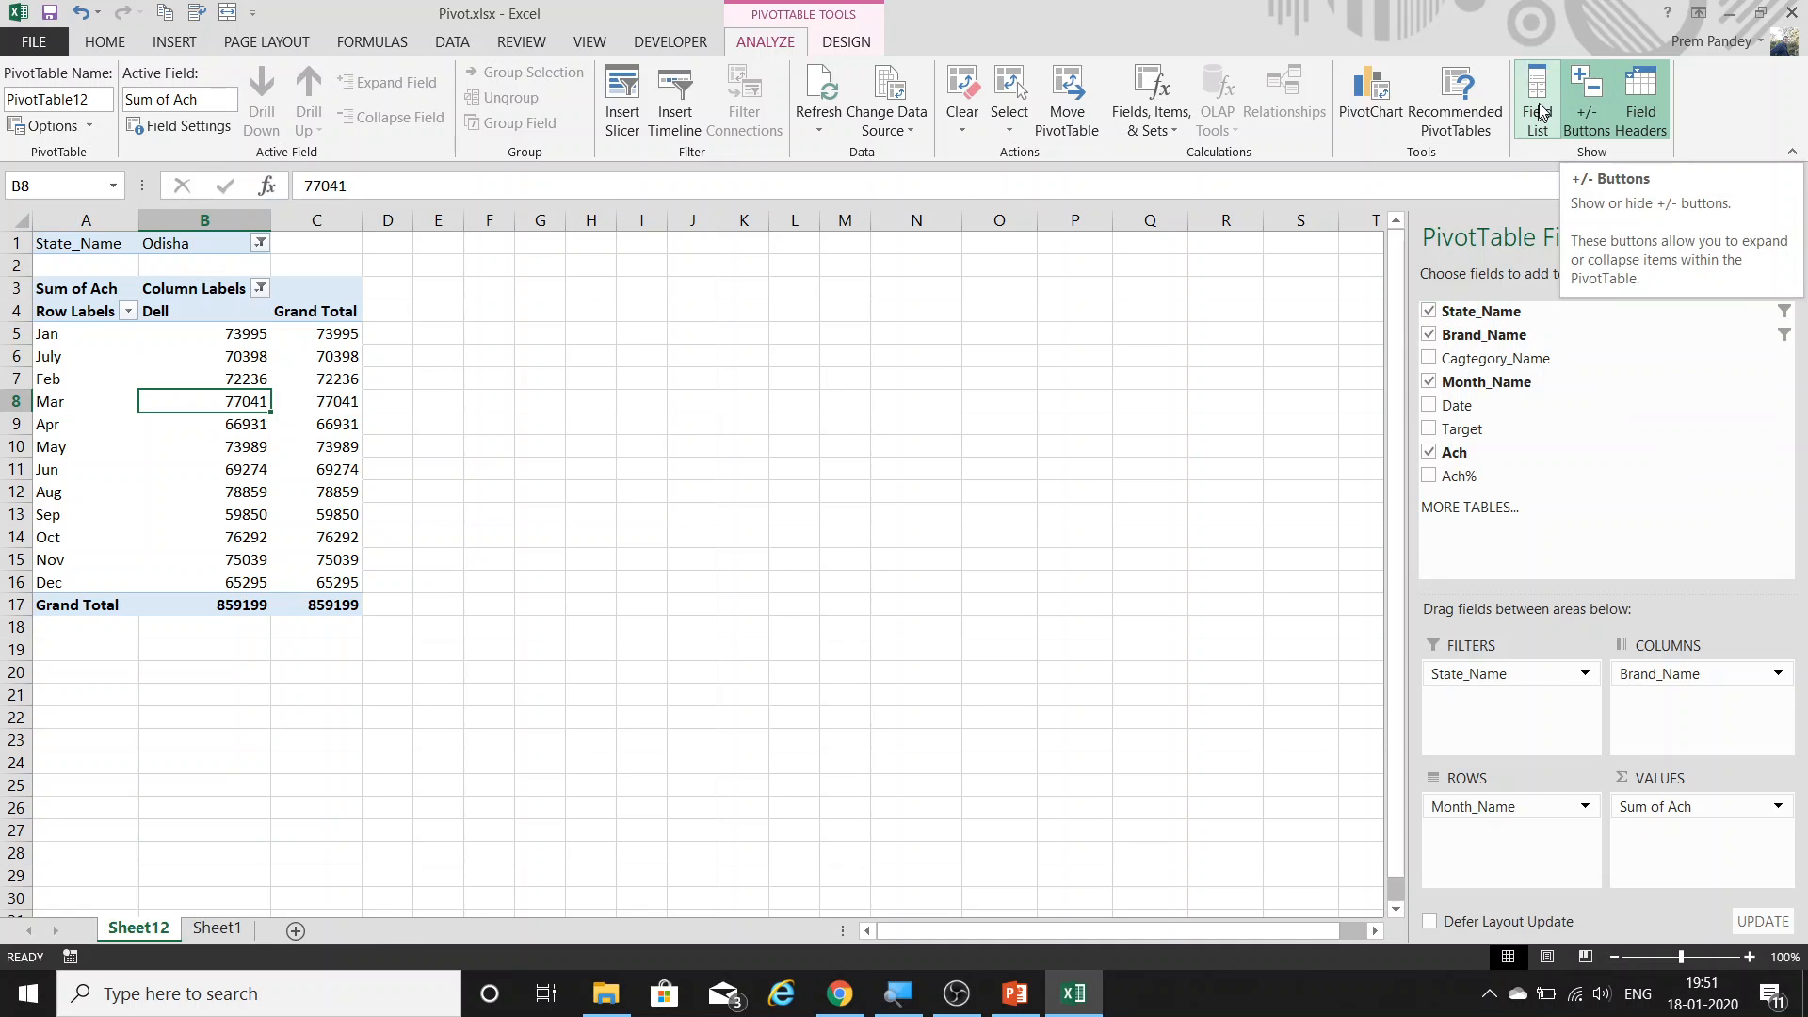
right_click(169, 365)
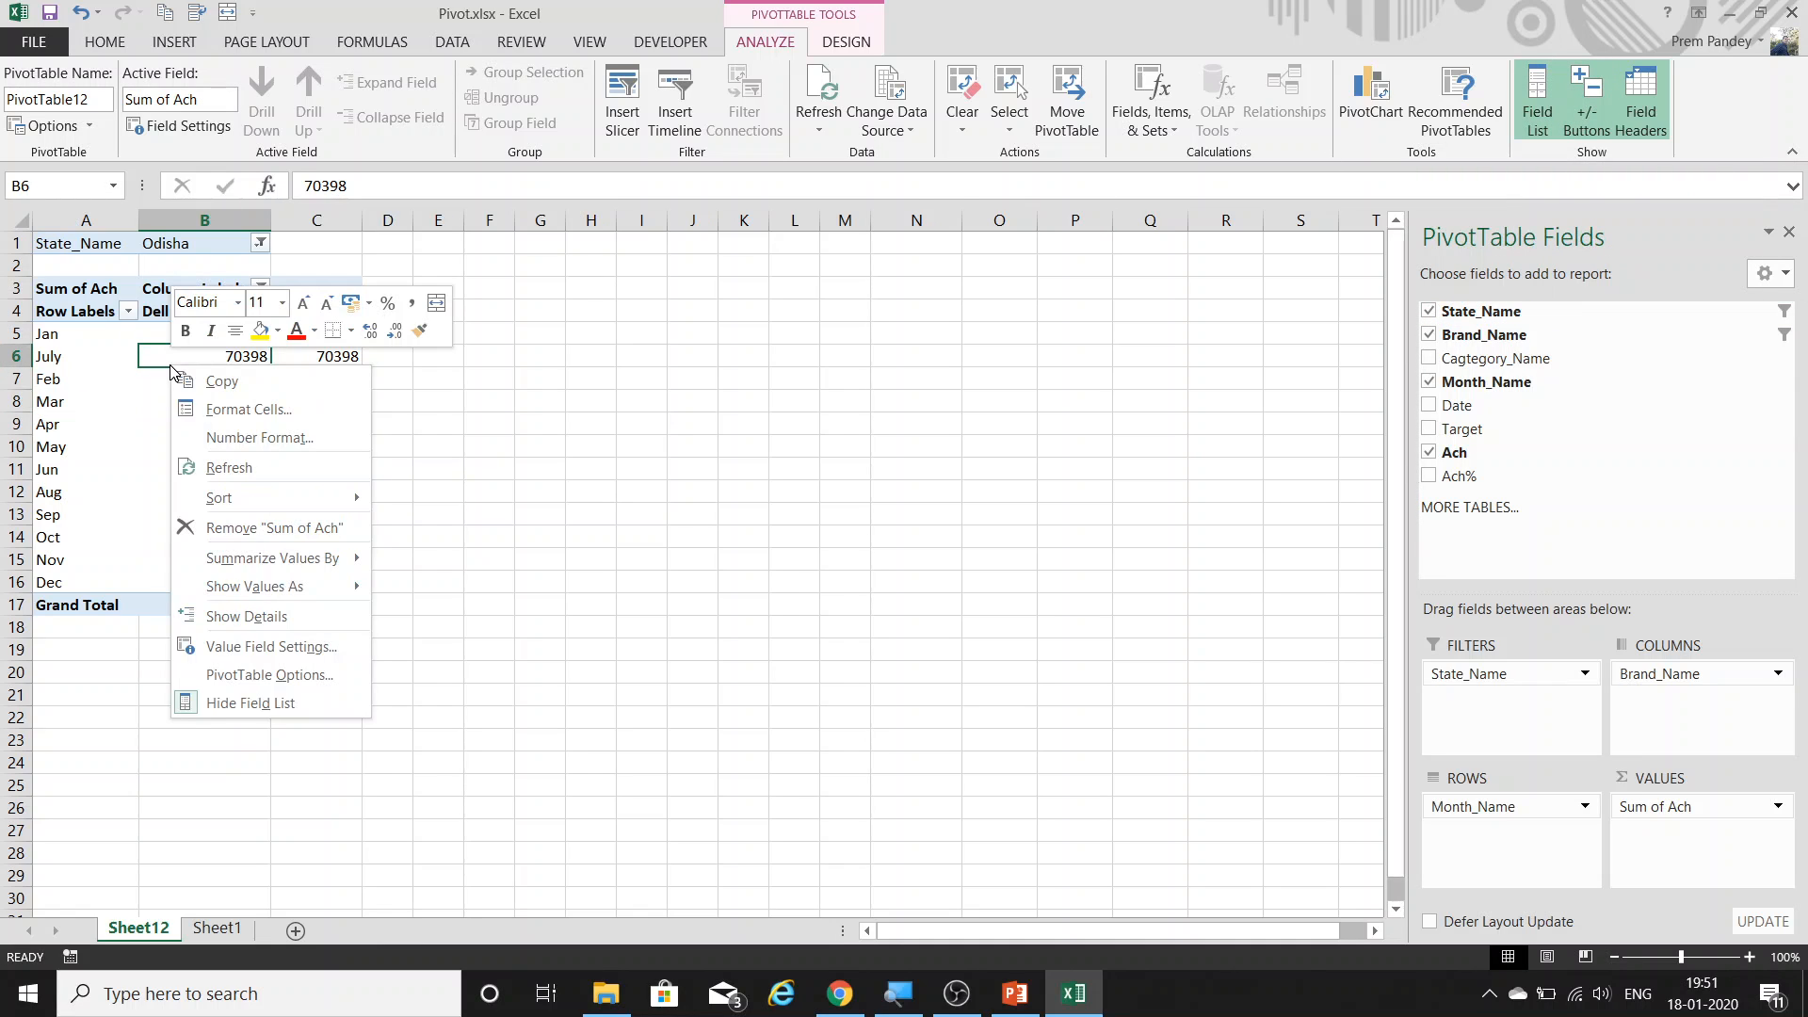
click(266, 703)
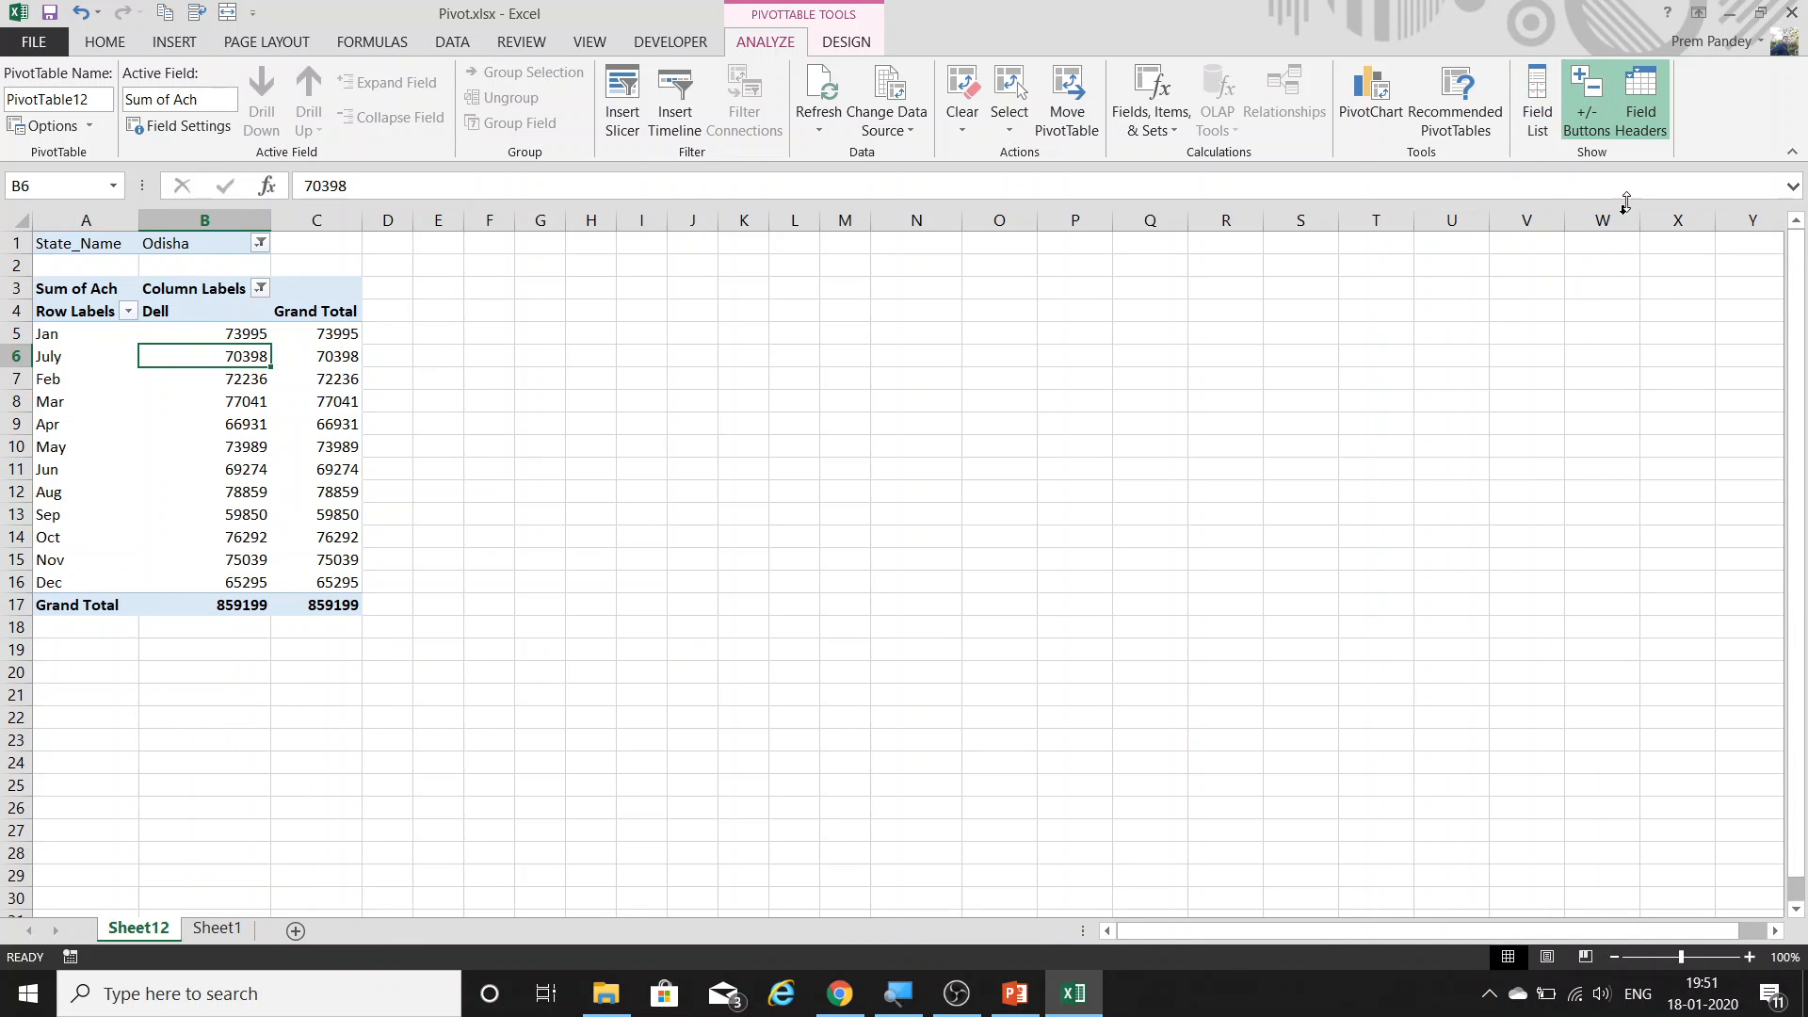
click(1539, 111)
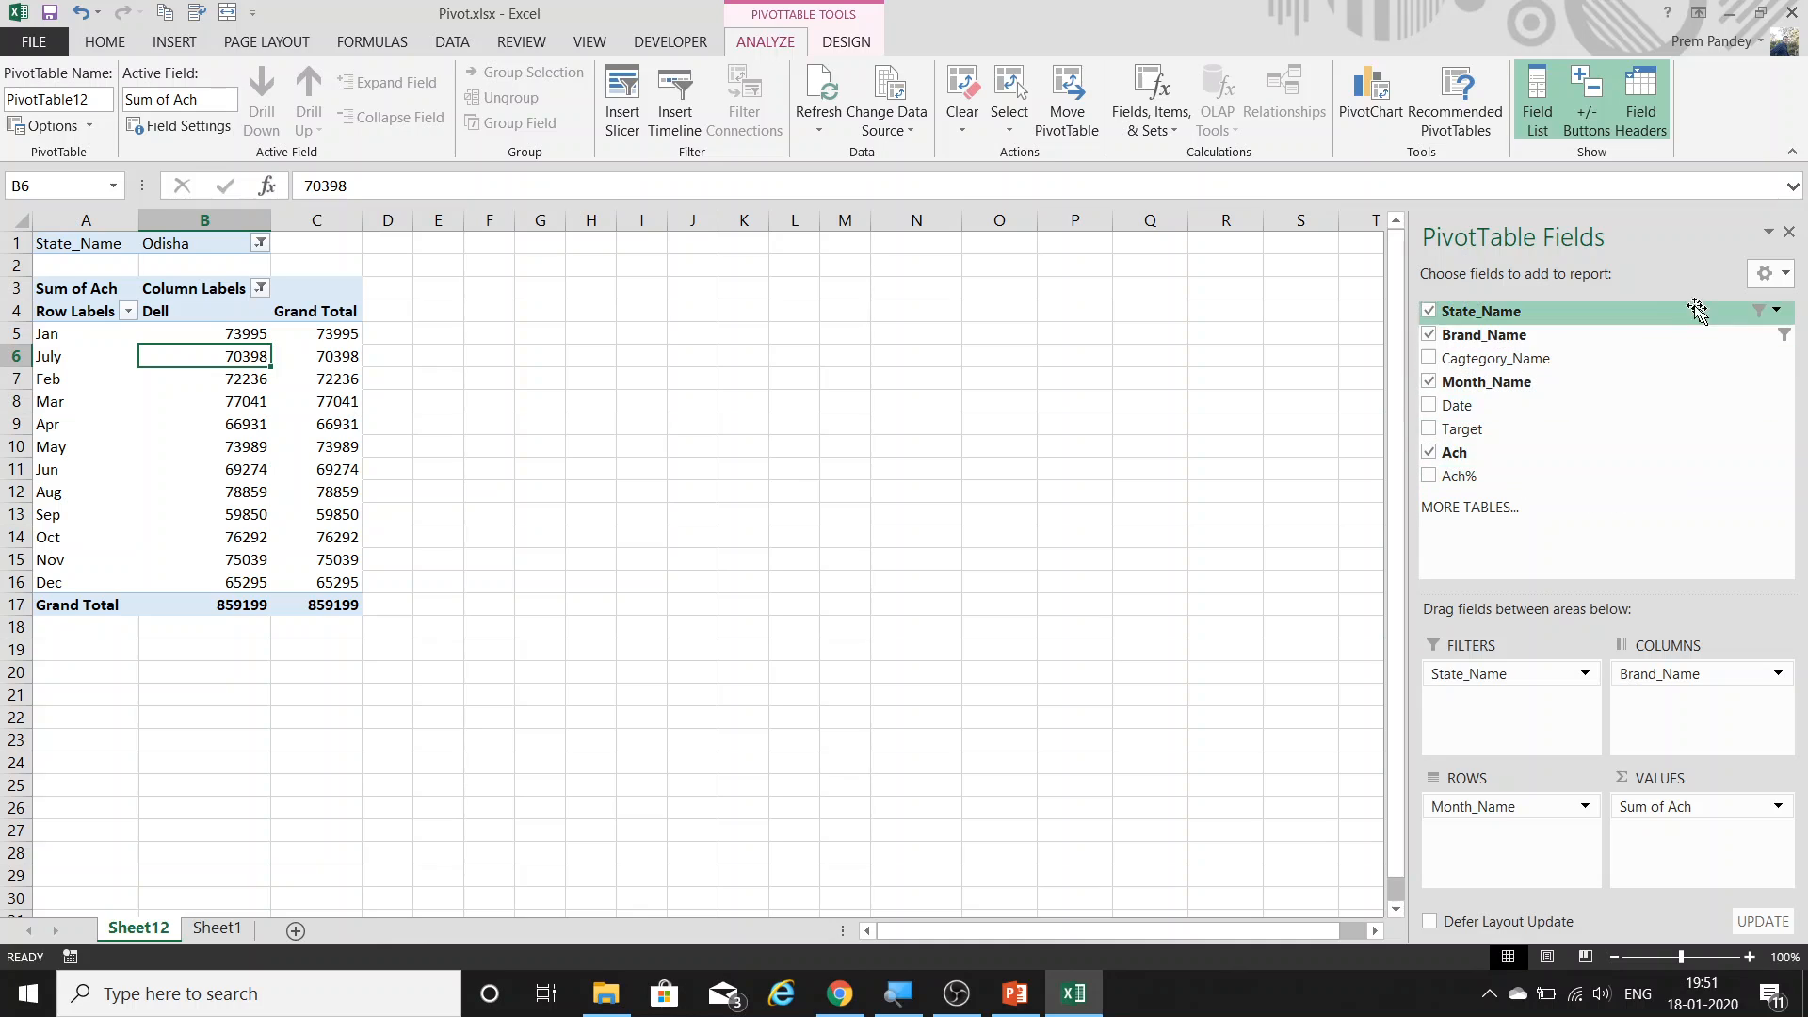
click(1538, 100)
click(1539, 100)
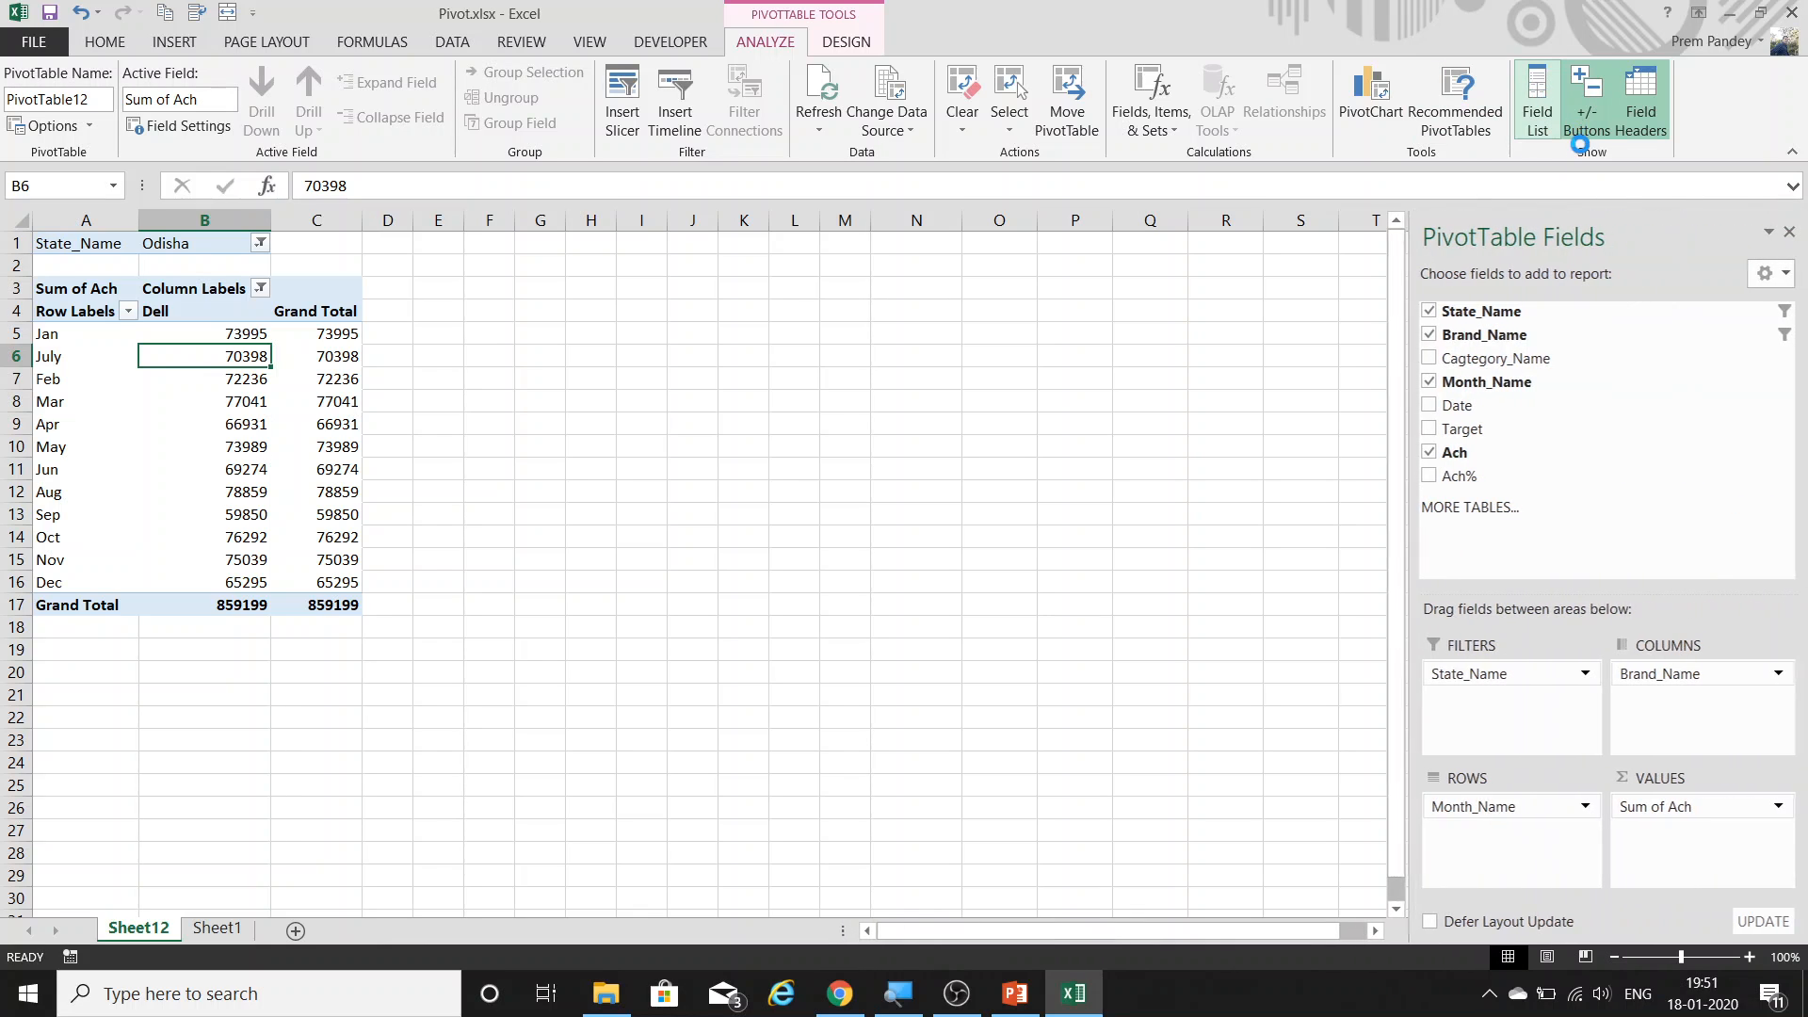
click(1646, 94)
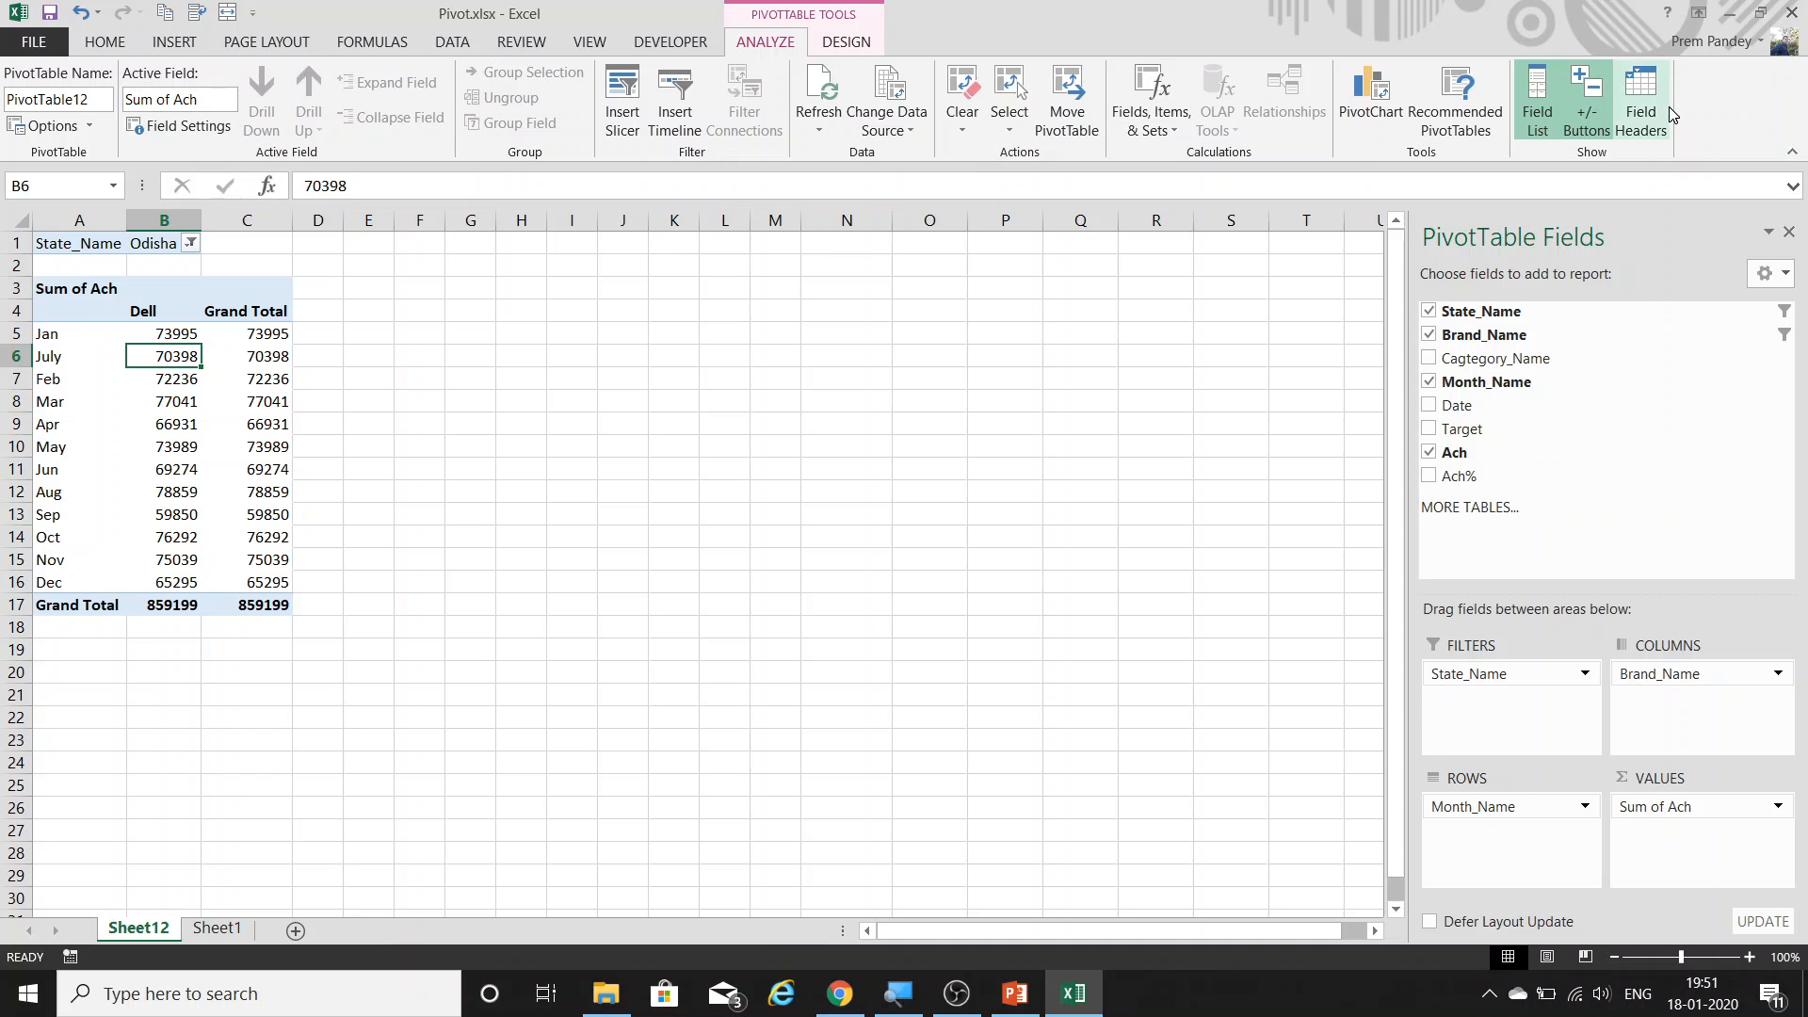
click(1643, 88)
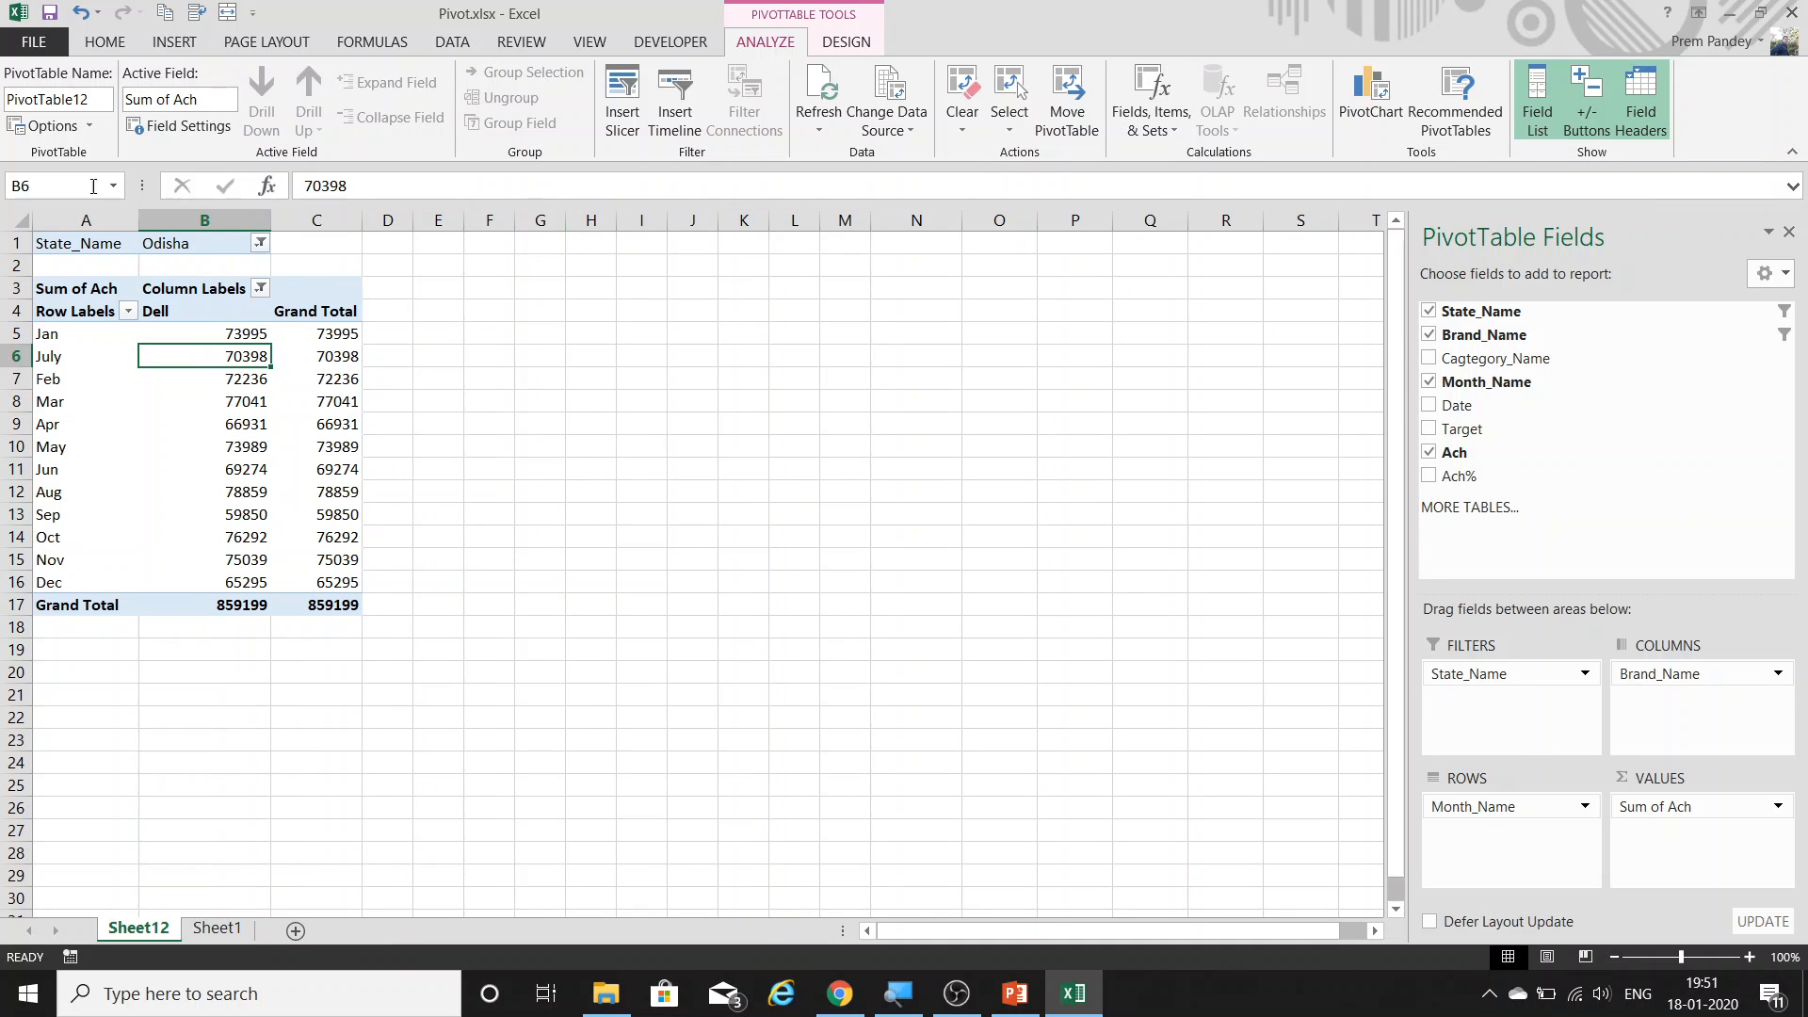
Enable merging and centering of cells with labels in the PivotTable options and undo the change.
click(89, 127)
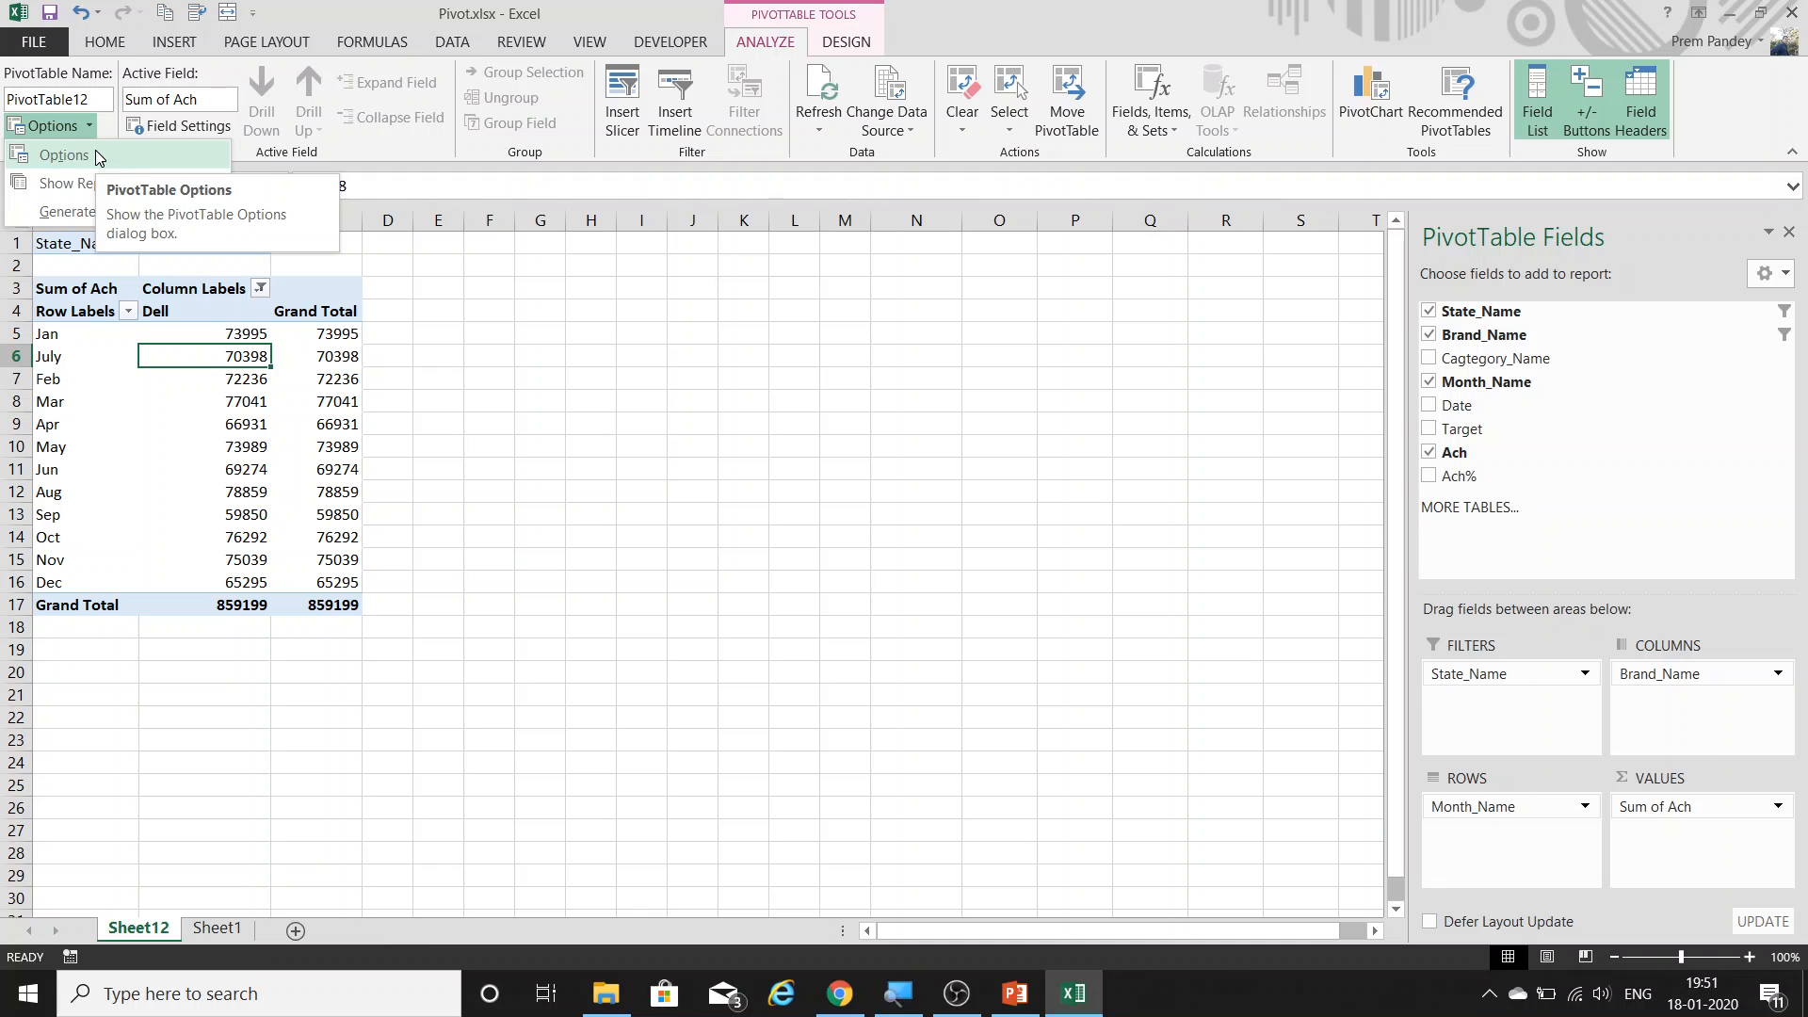
click(95, 153)
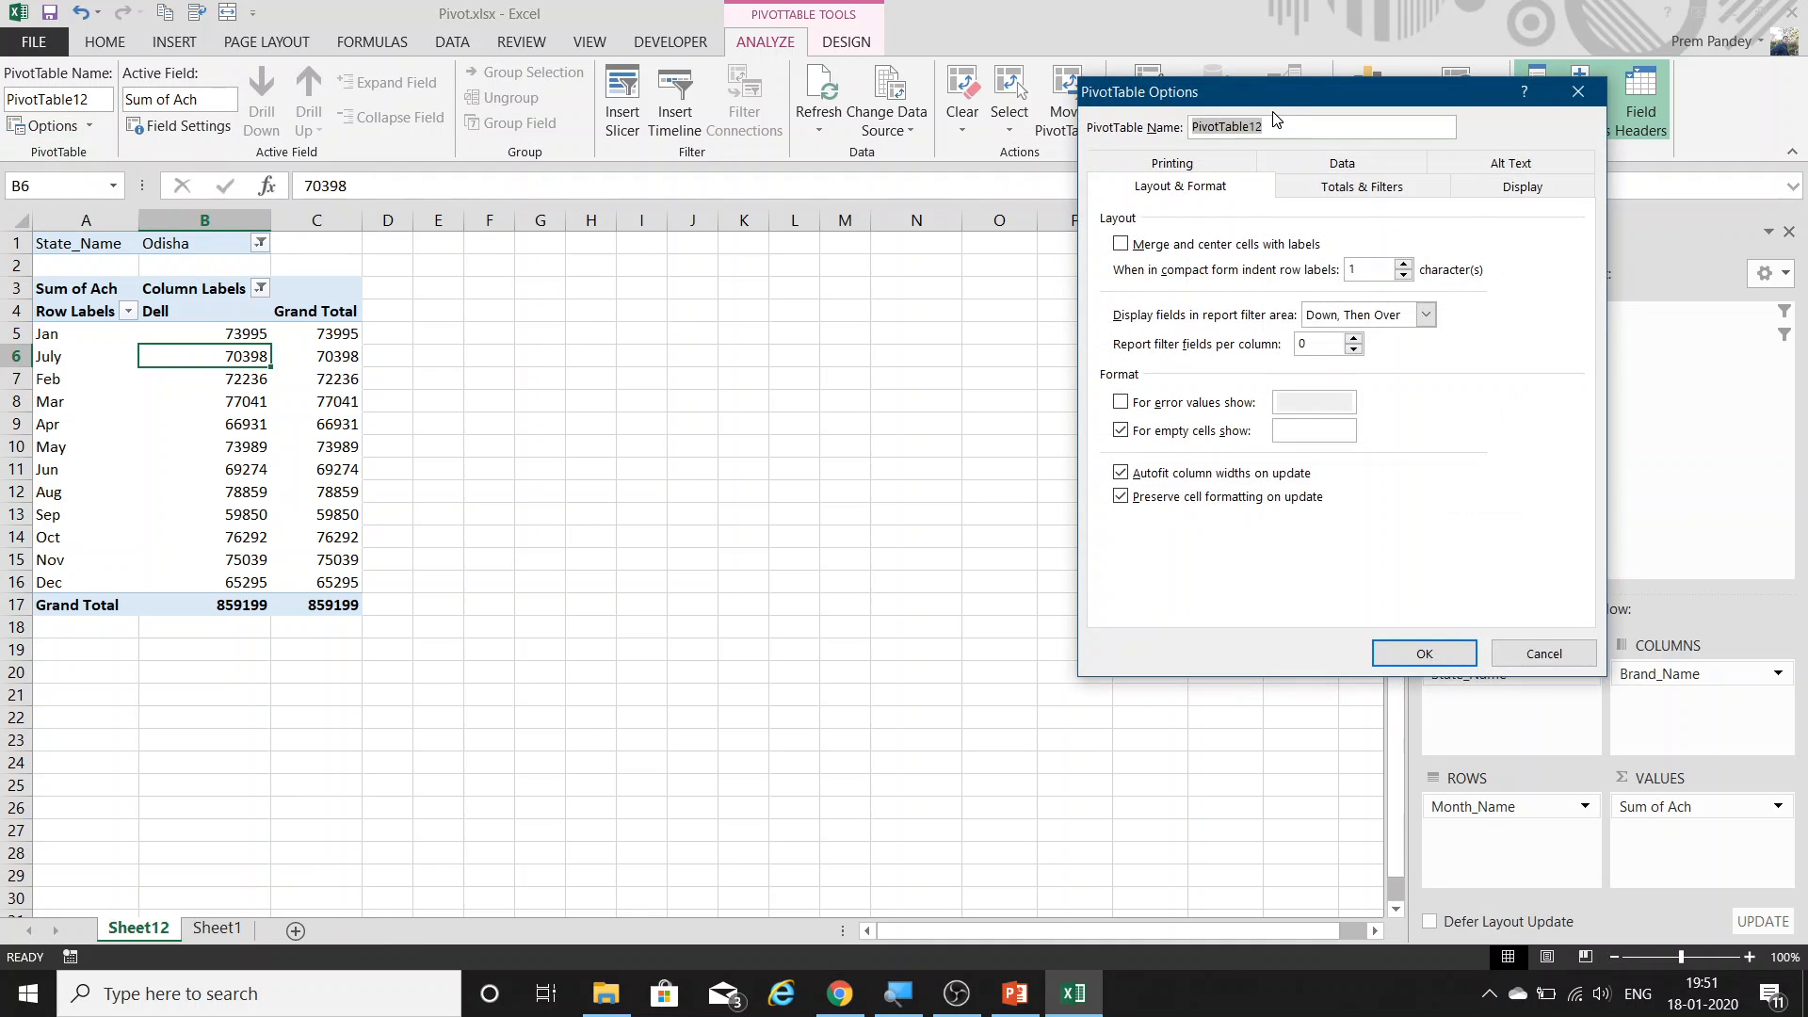
drag(1274, 100, 772, 211)
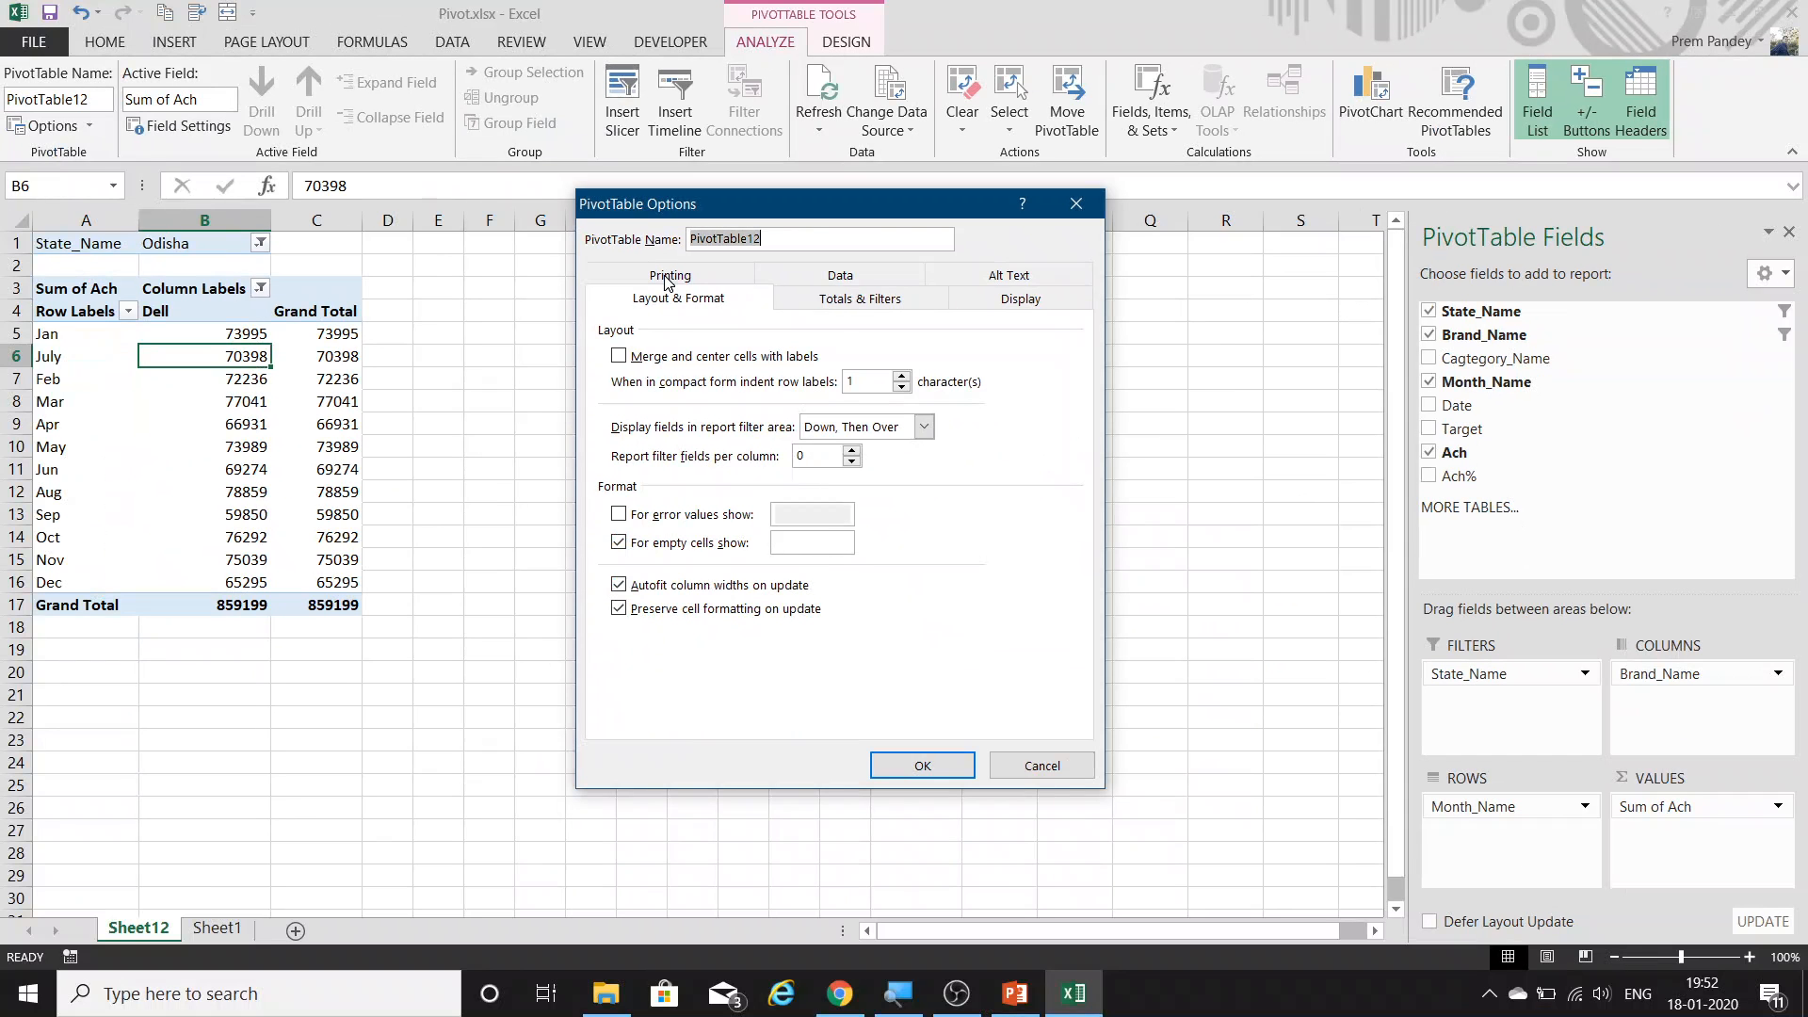
click(672, 362)
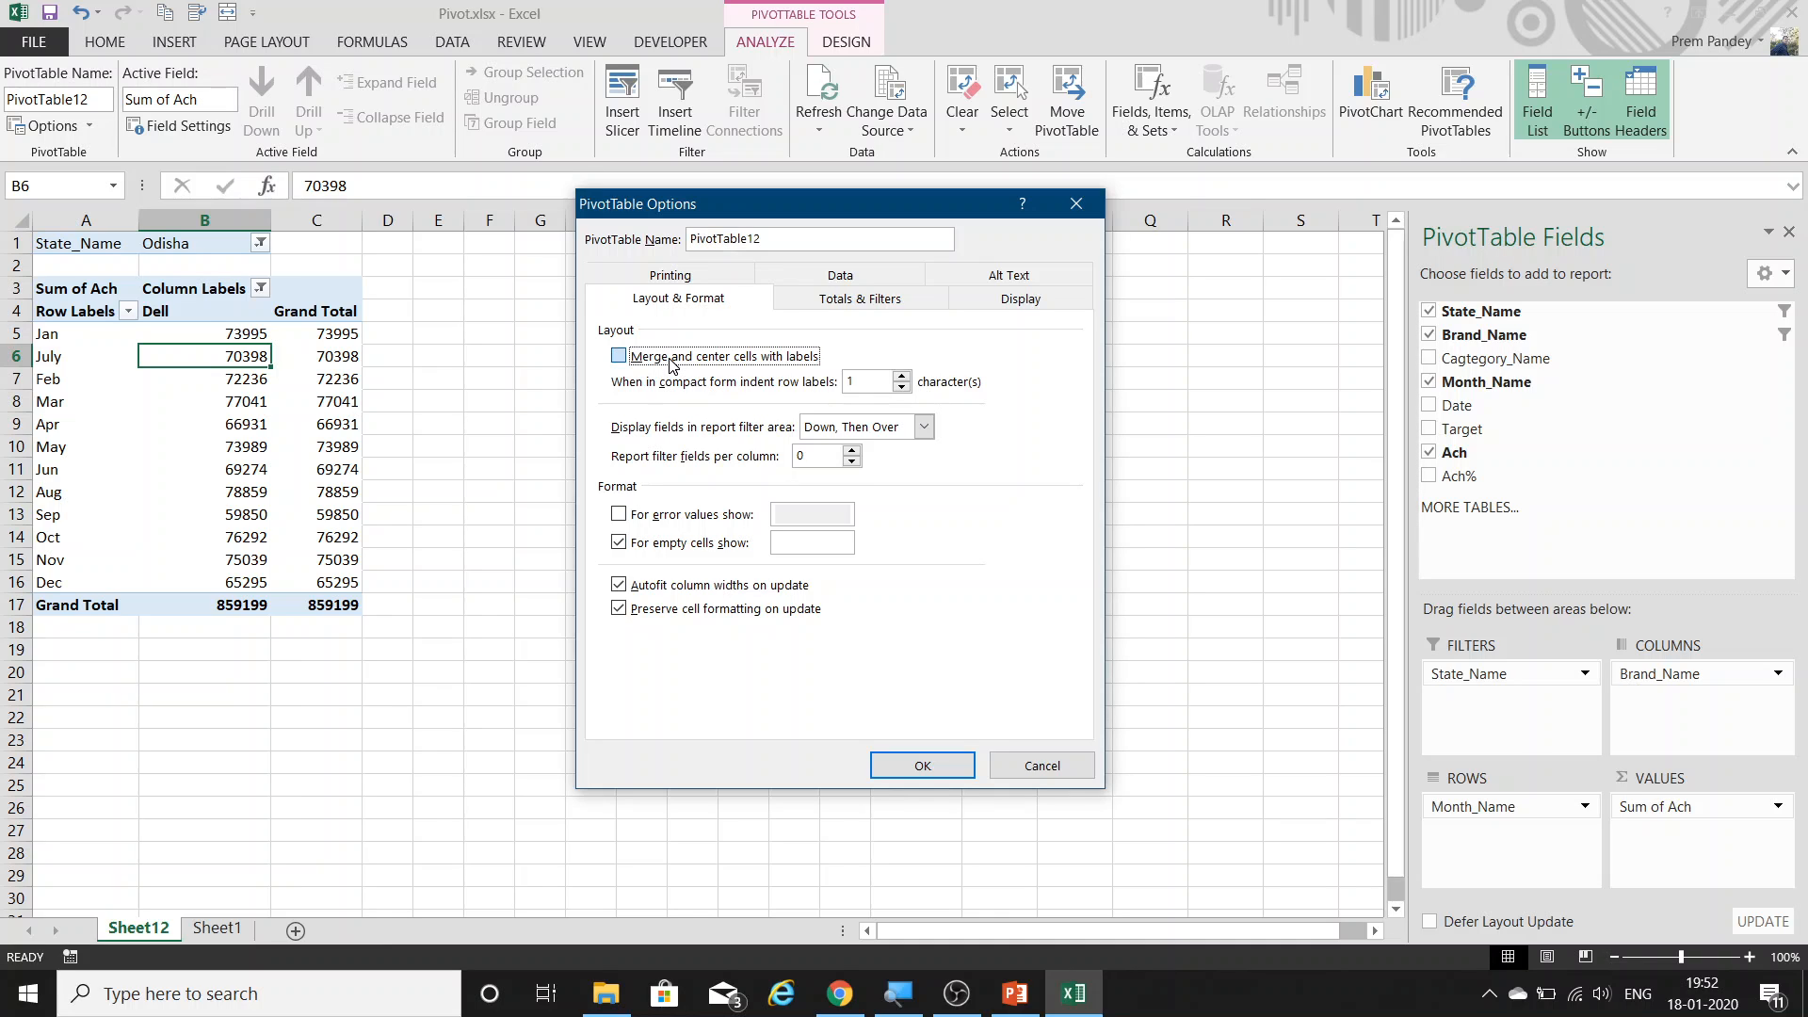
click(932, 771)
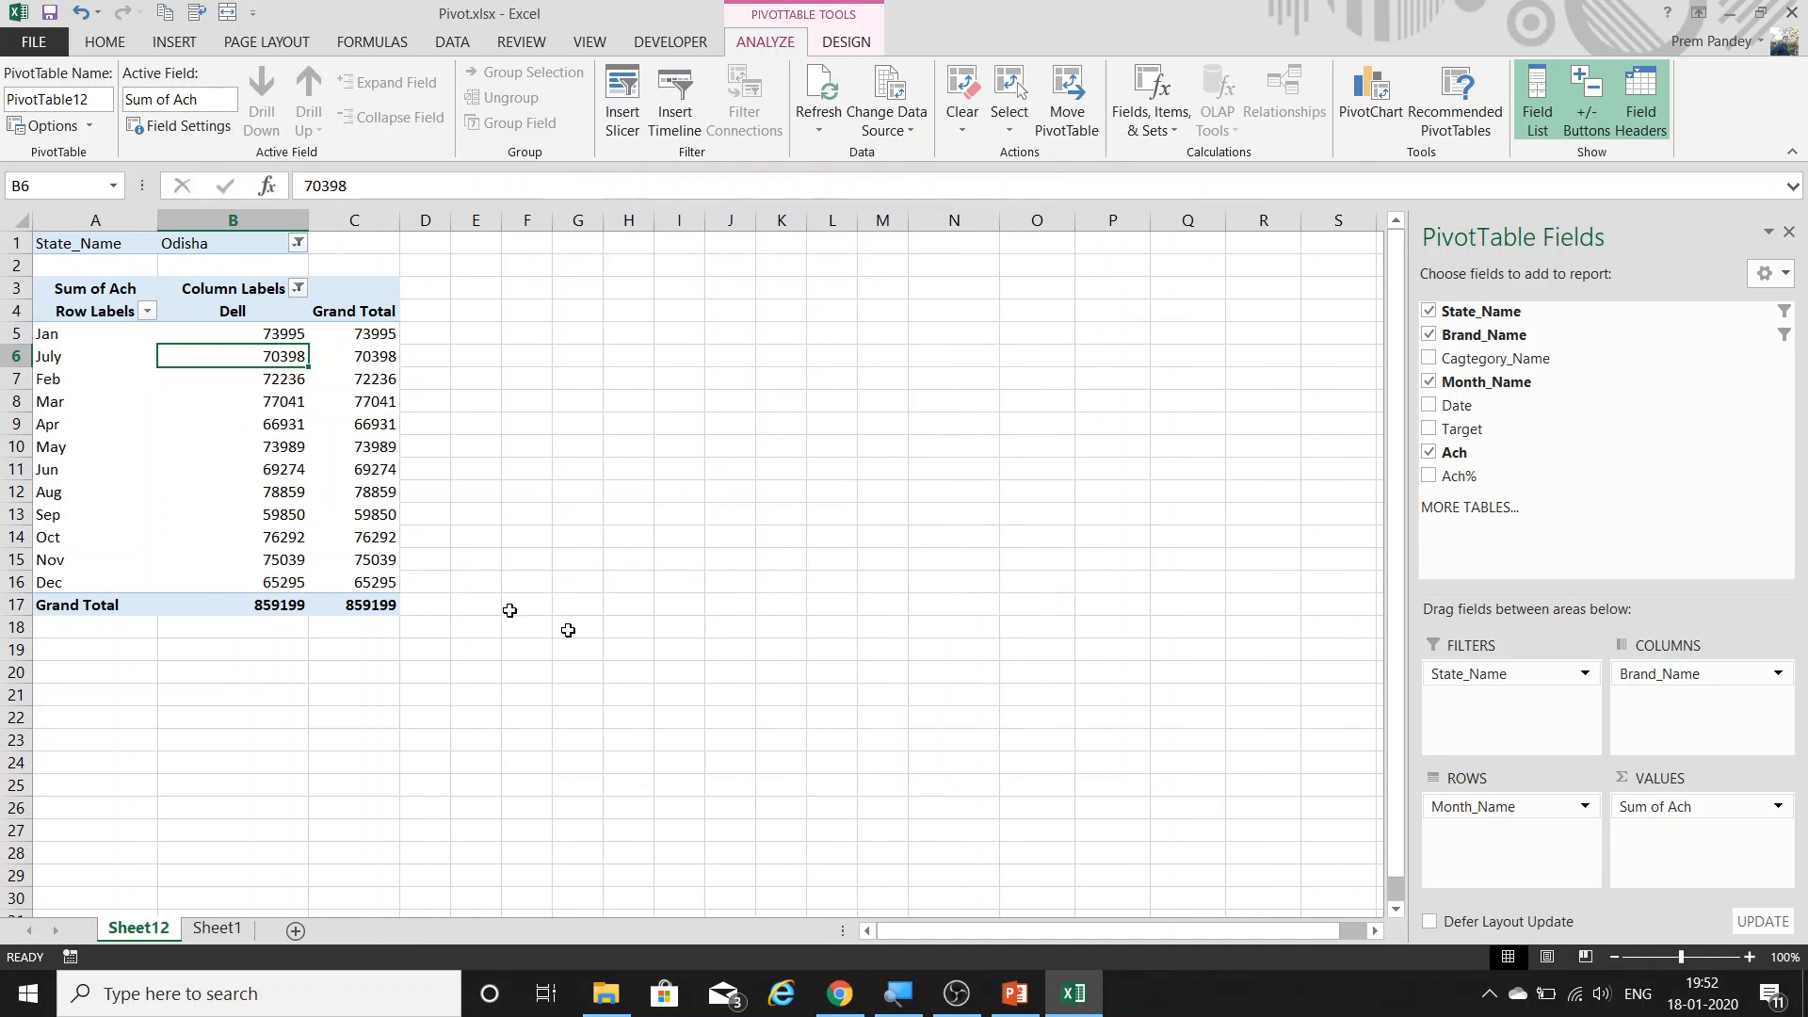
key(ctrl+z)
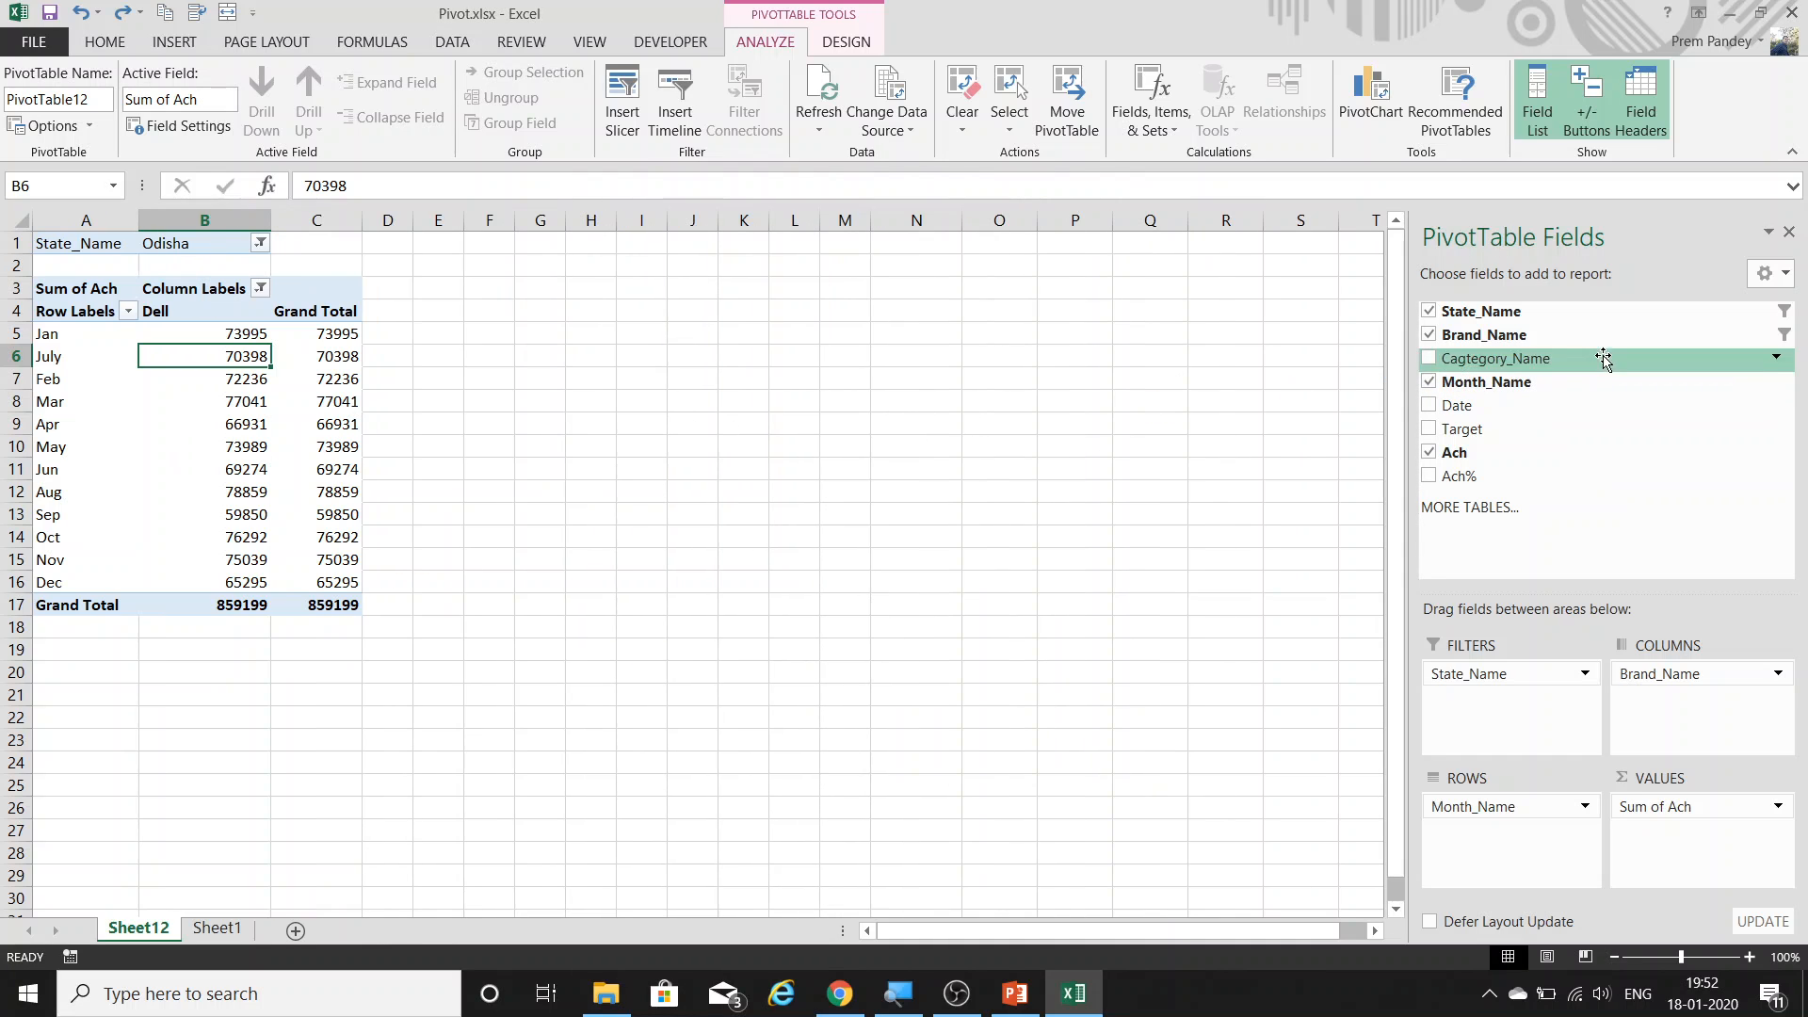
Rearrange the PivotTable rows as State_Name above Brand_Name without Month_Name, and clear all filters.
drag(1516, 365, 1571, 480)
drag(1539, 808, 1532, 561)
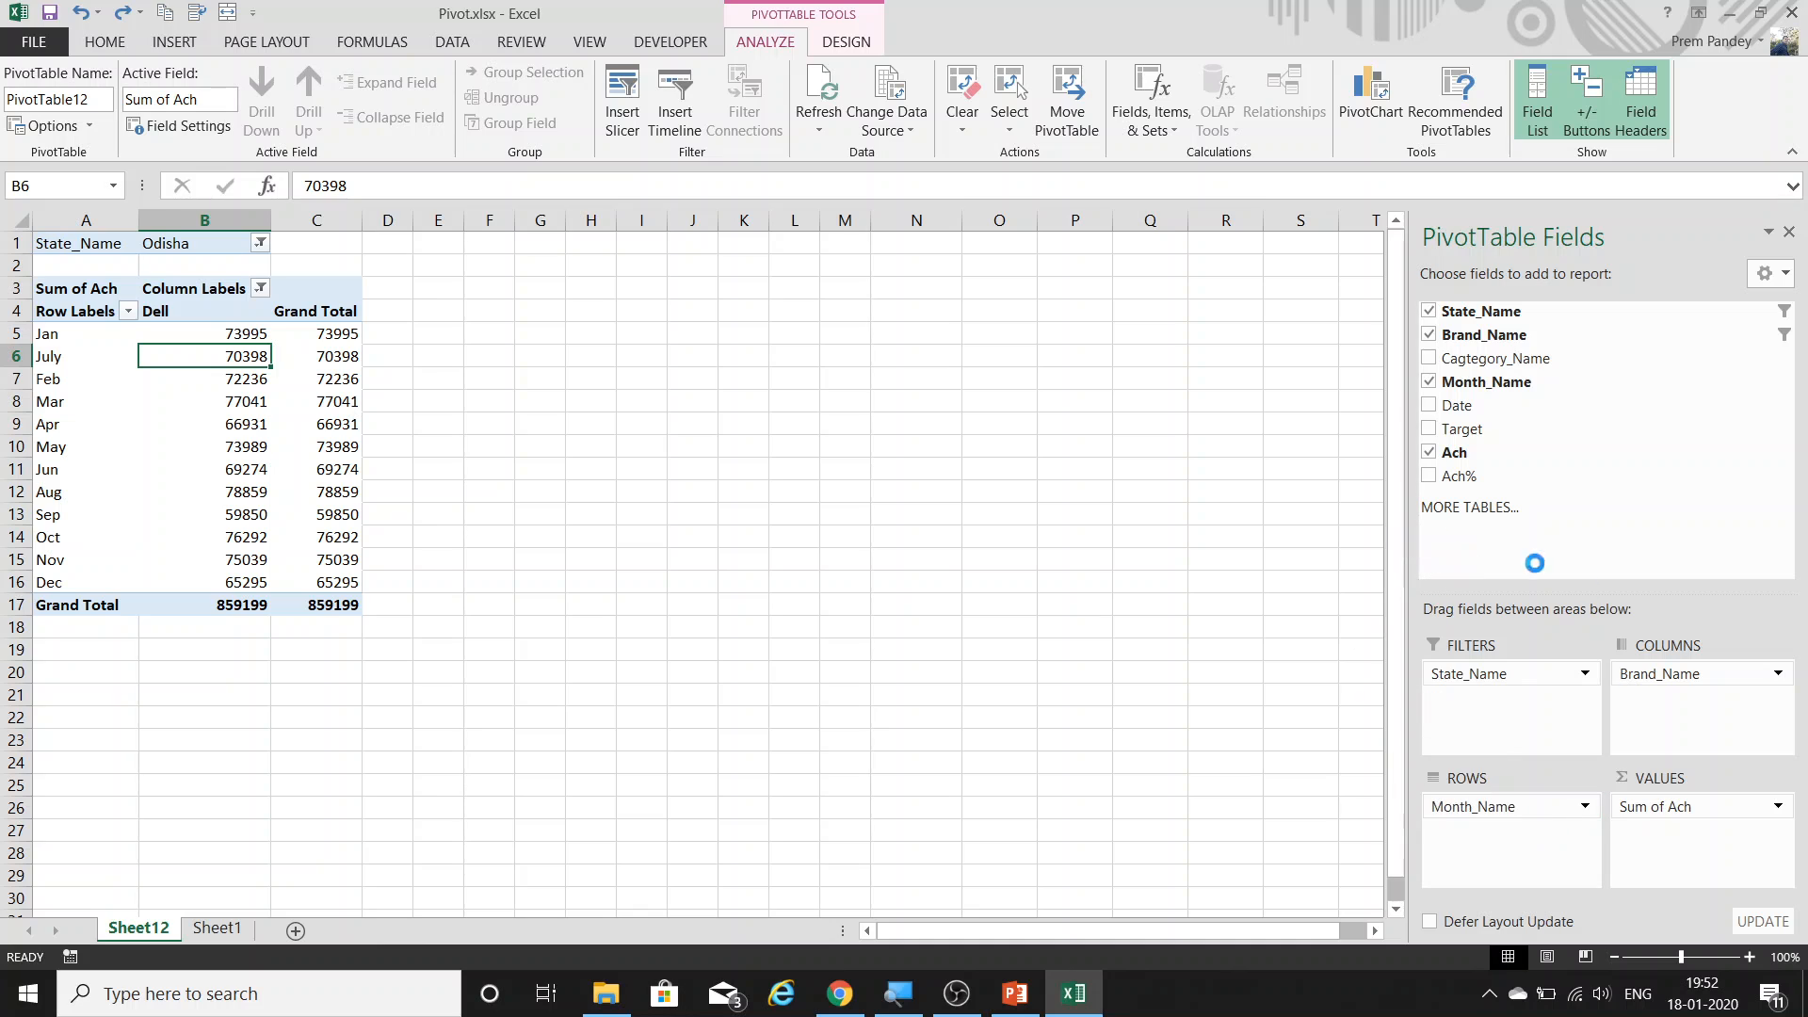
drag(1719, 678, 1520, 848)
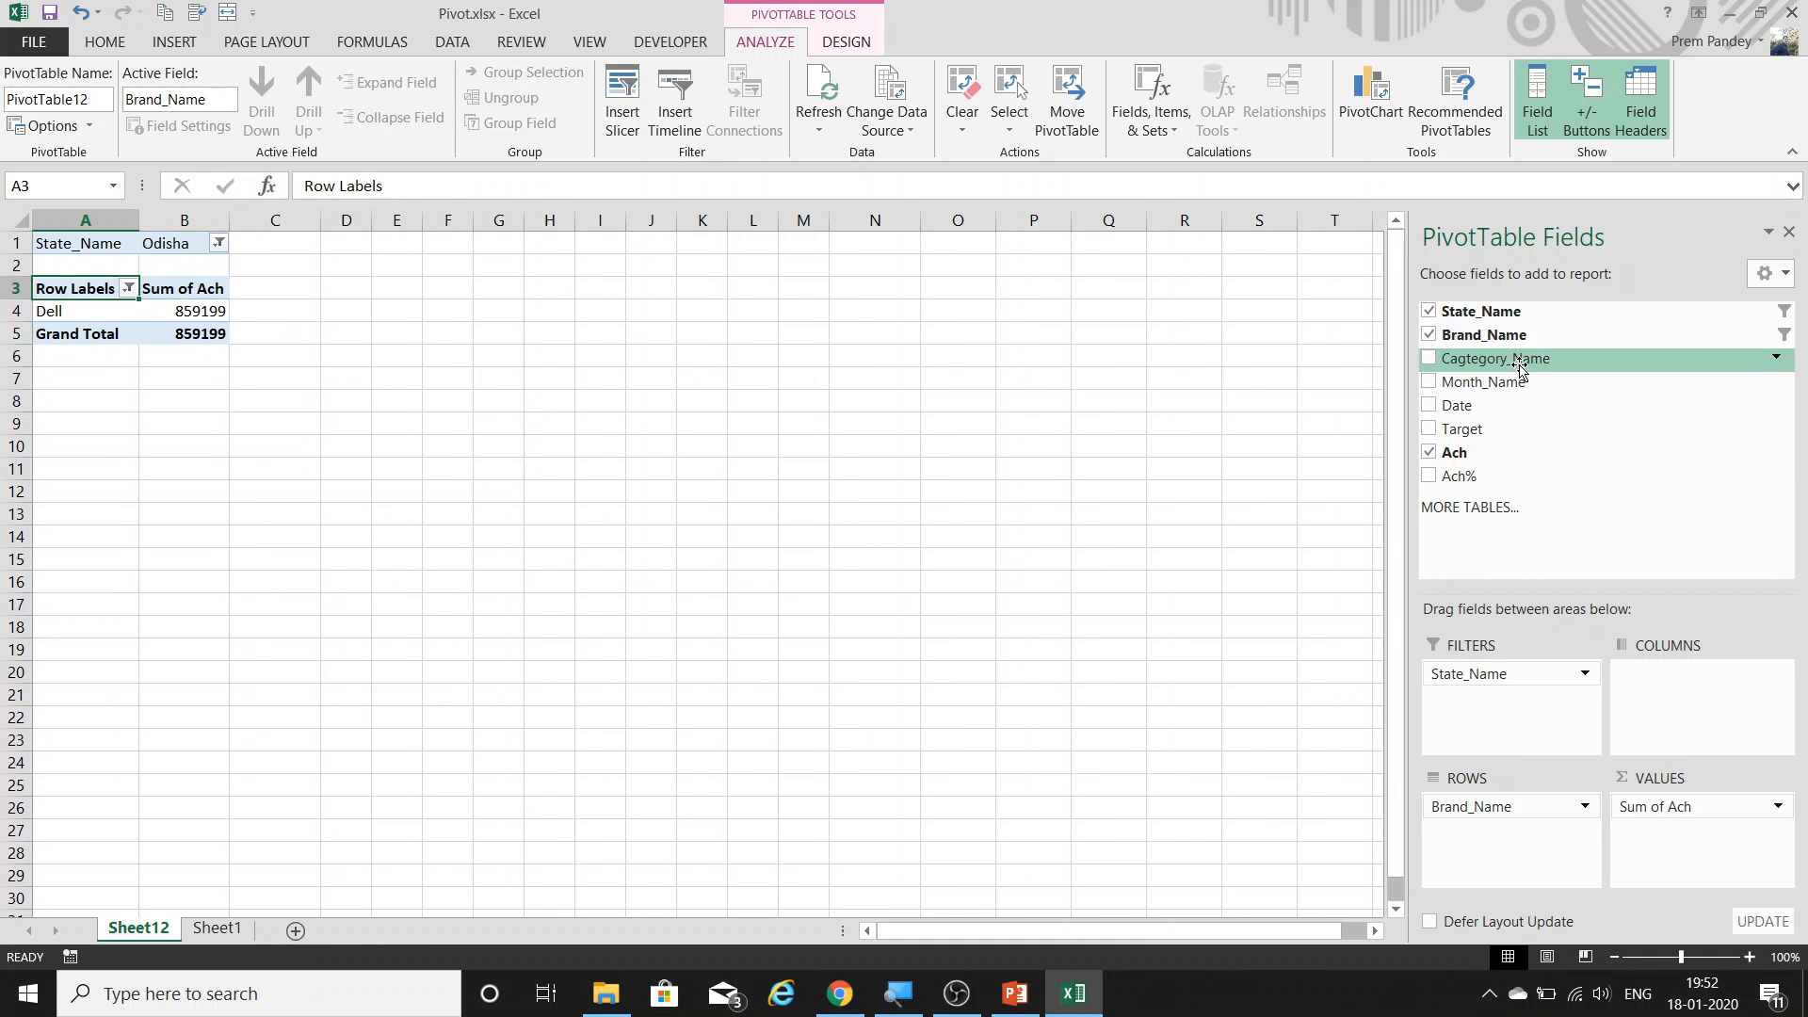
drag(1516, 311, 1558, 807)
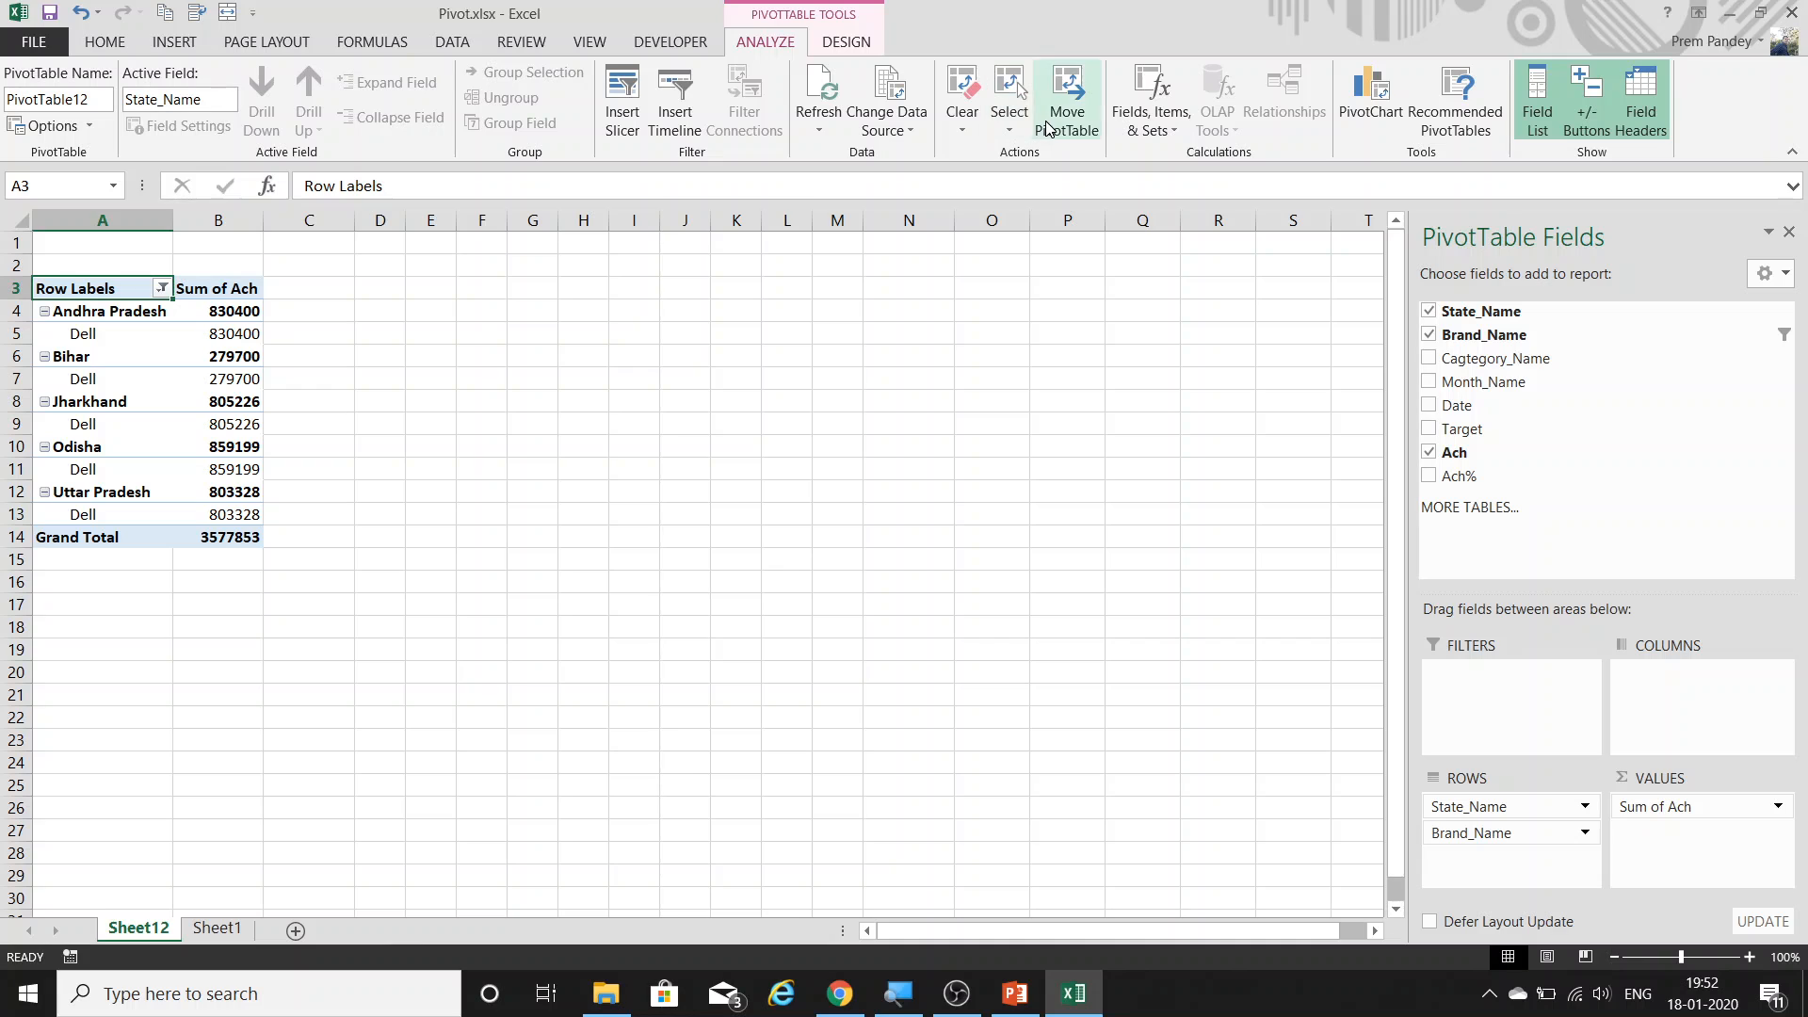
click(962, 120)
click(1014, 184)
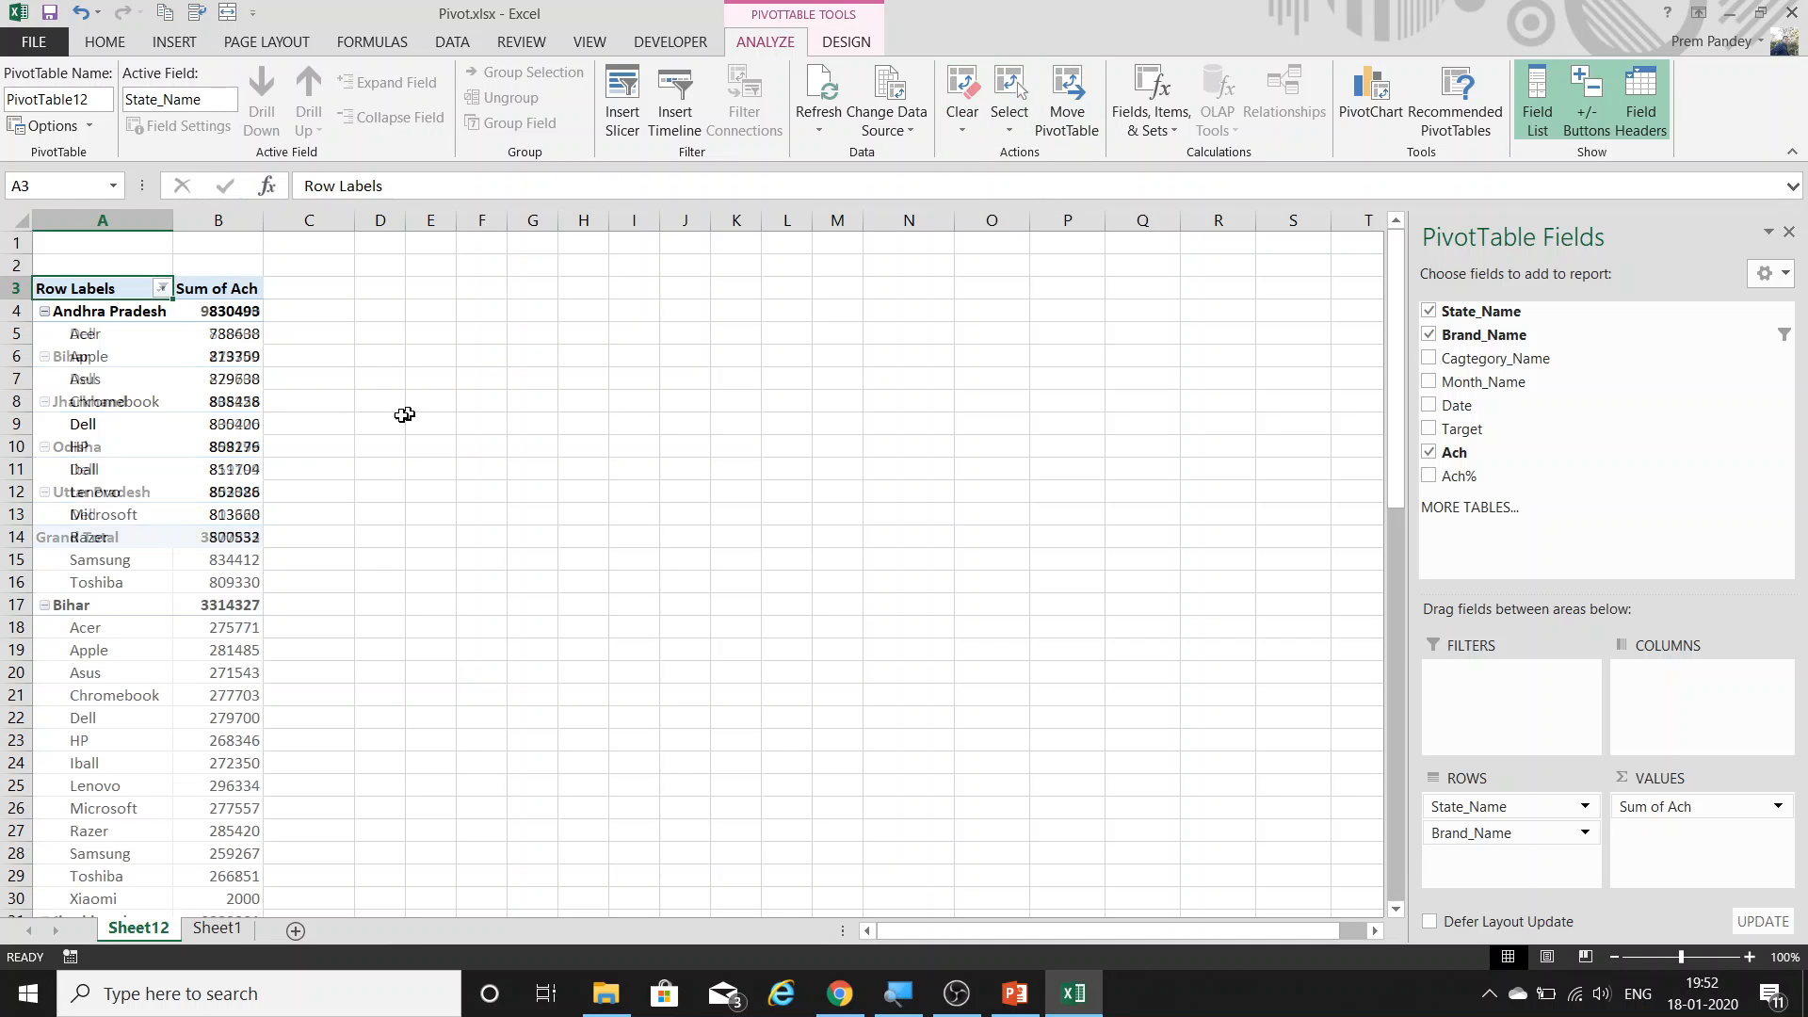
Turn on merging and centering of cells with labels for the state and brand PivotTable.
right_click(126, 345)
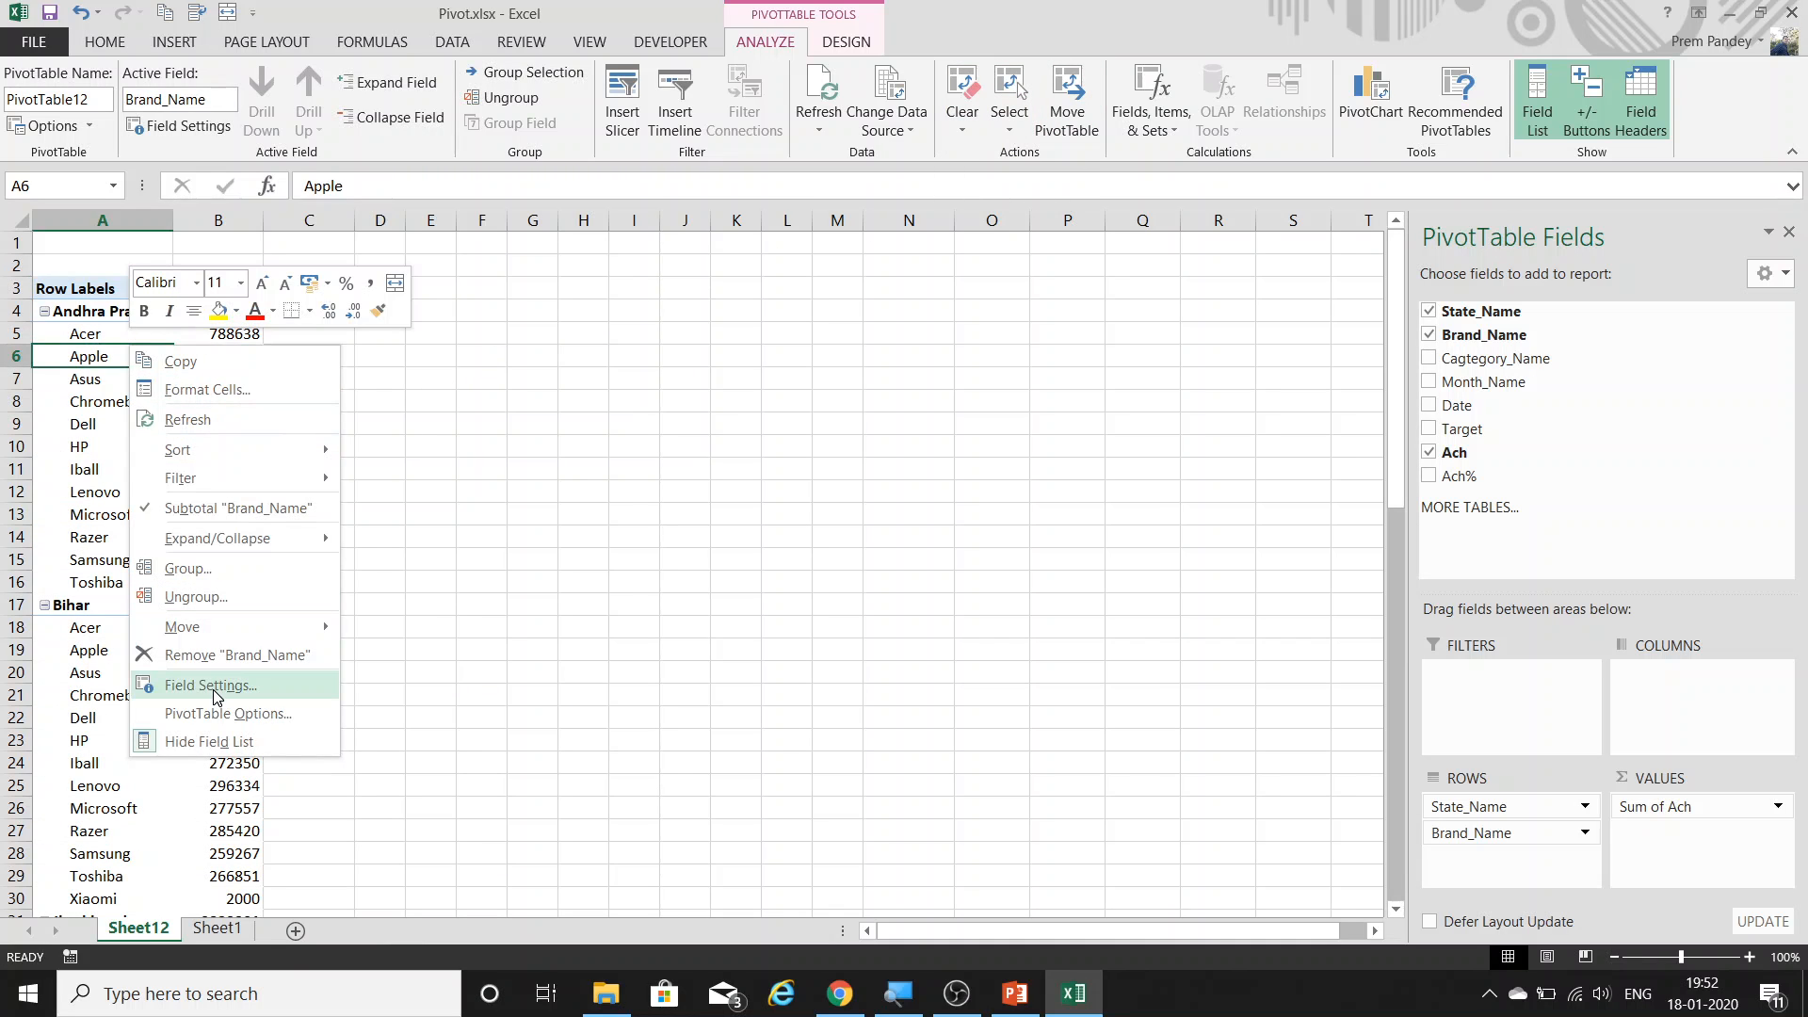
click(249, 716)
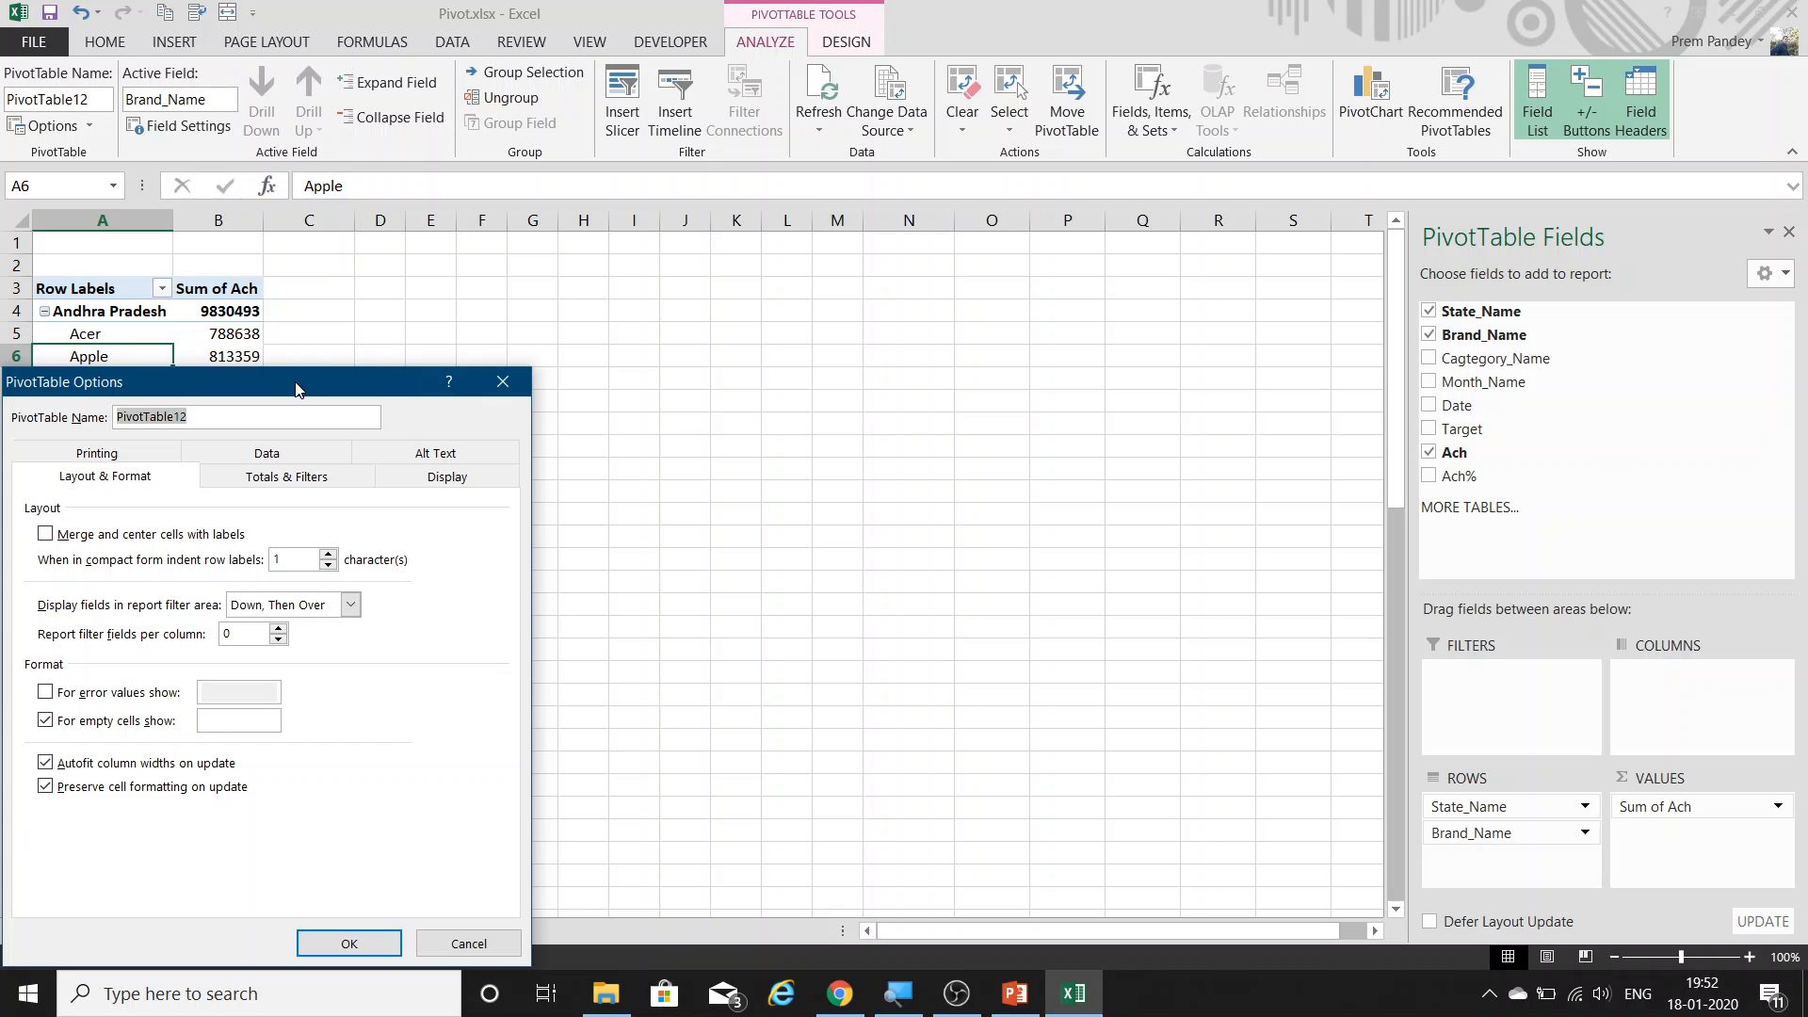
drag(300, 388, 711, 310)
click(495, 448)
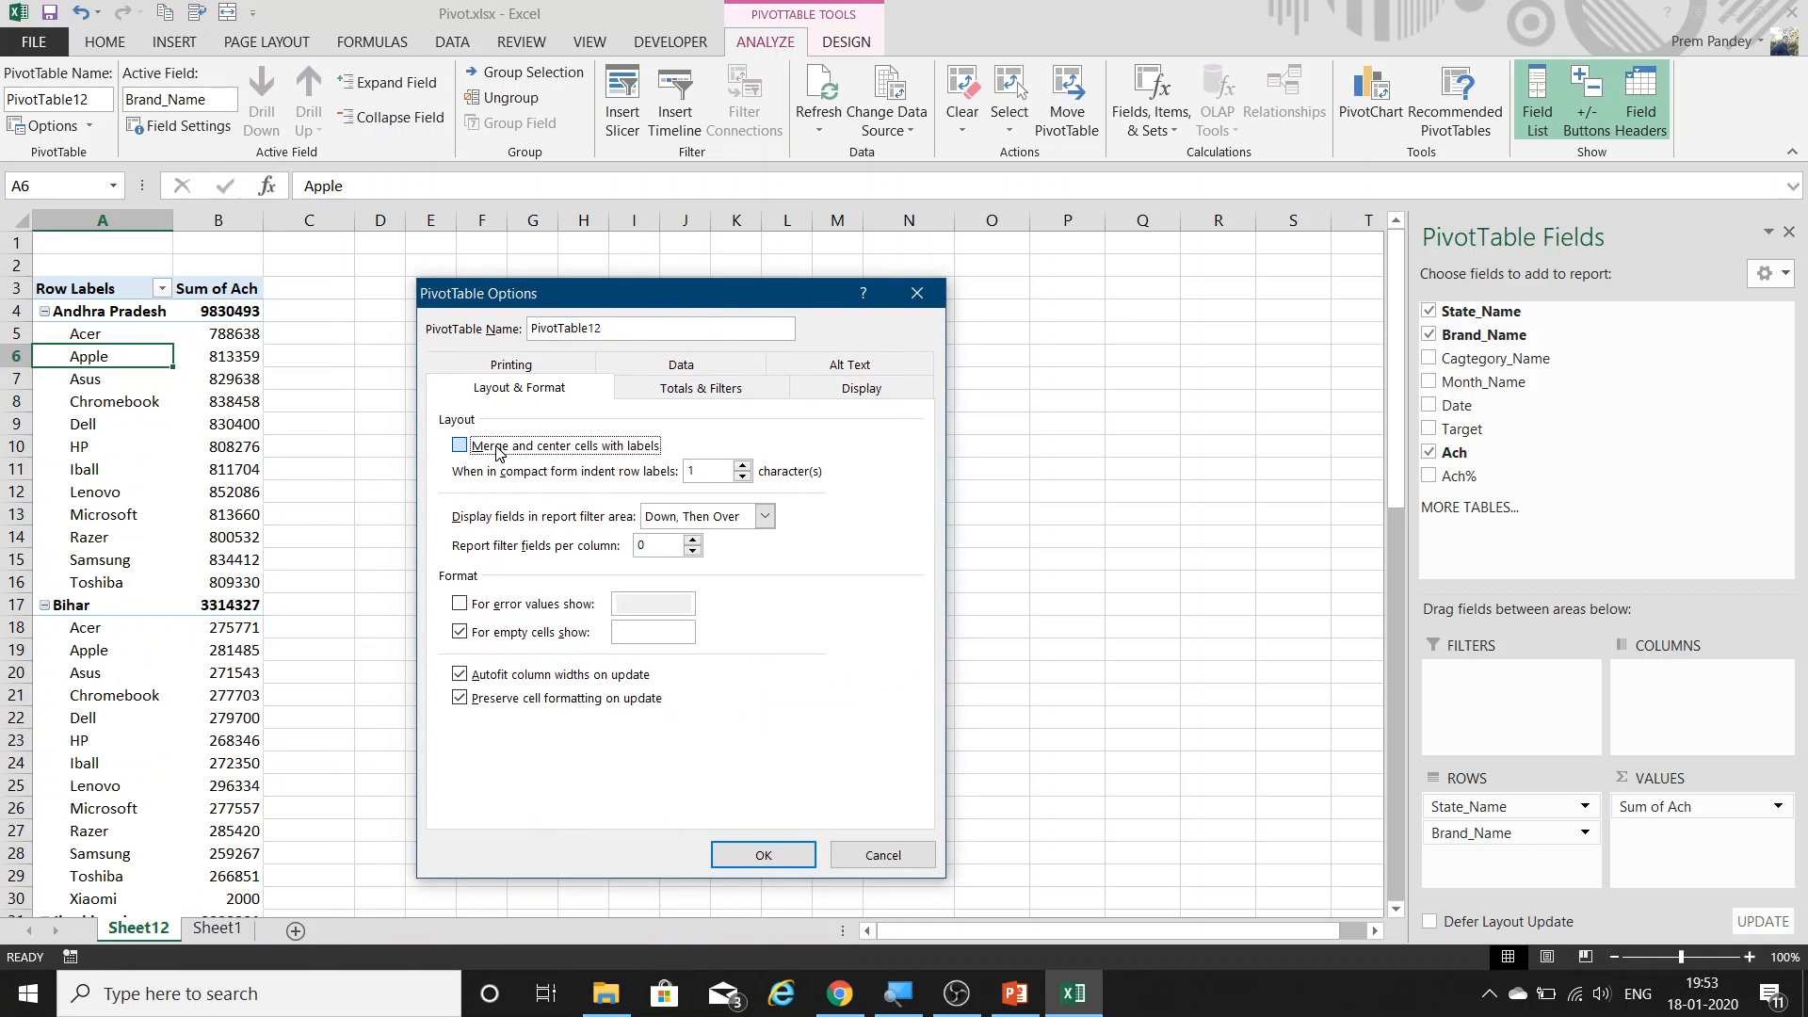
click(763, 854)
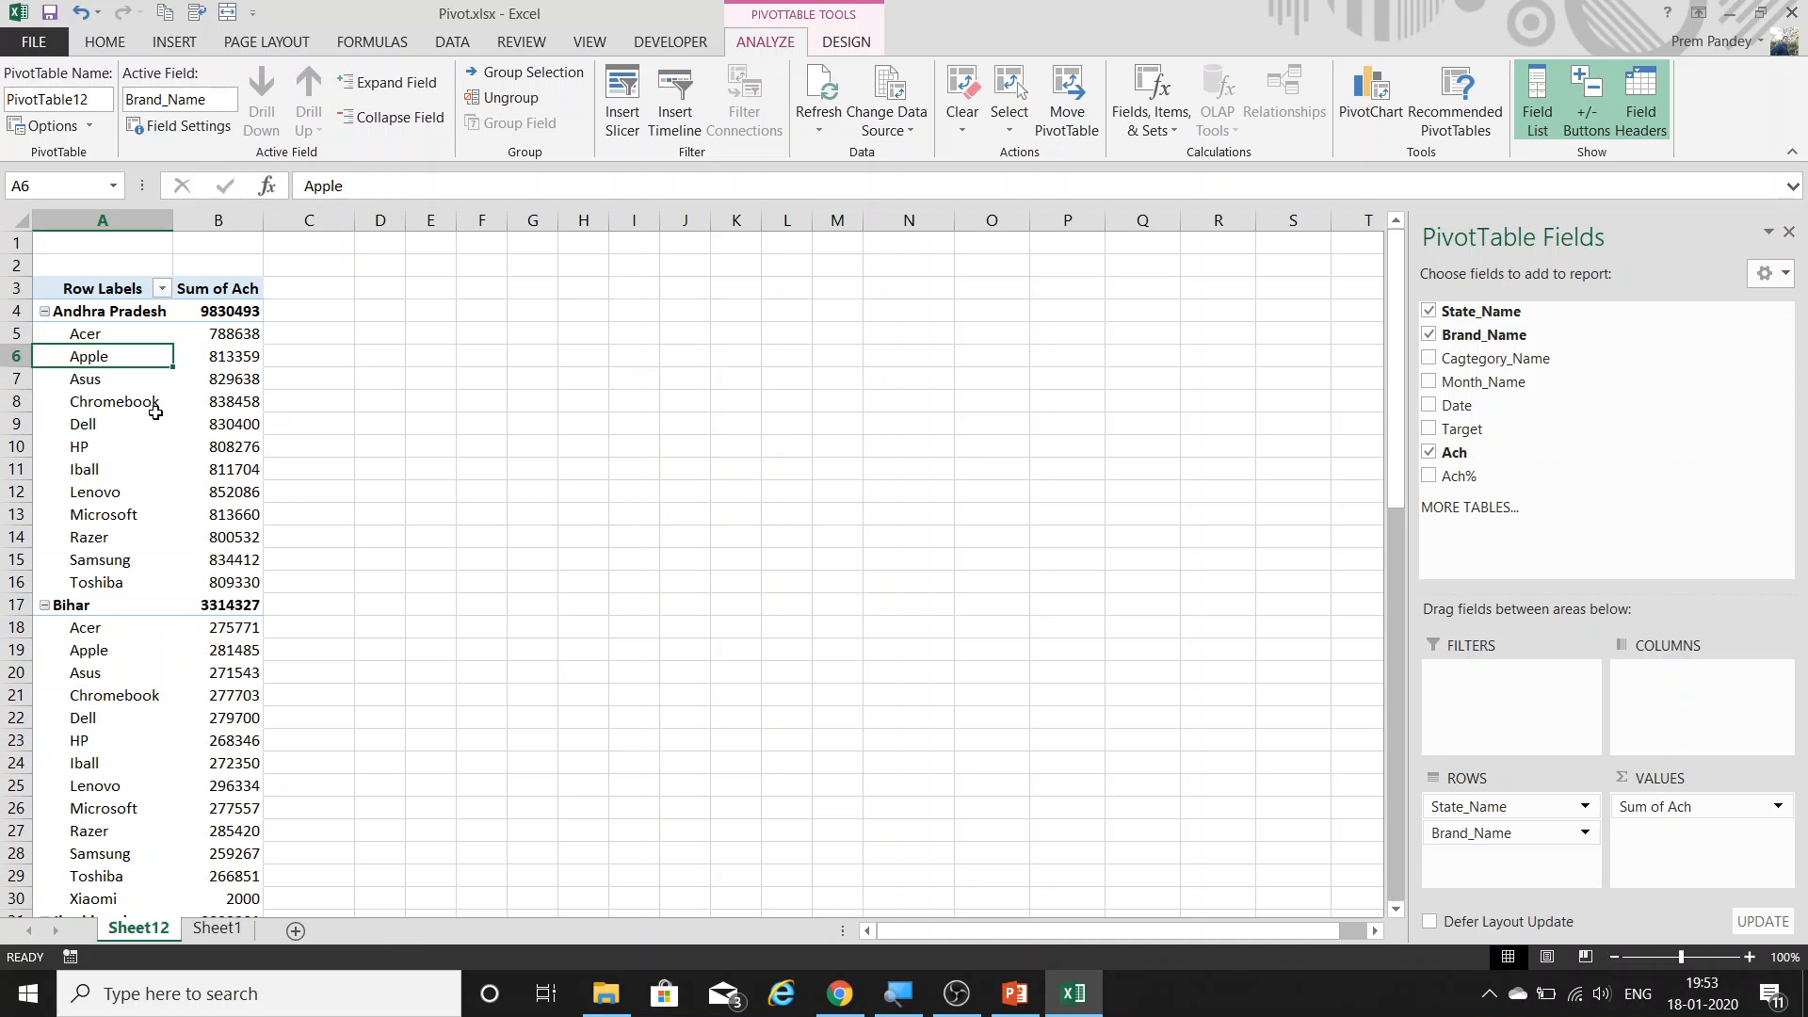
Enable the classic PivotTable layout in the display options of the state and brand PivotTable.
click(235, 380)
right_click(240, 381)
click(309, 692)
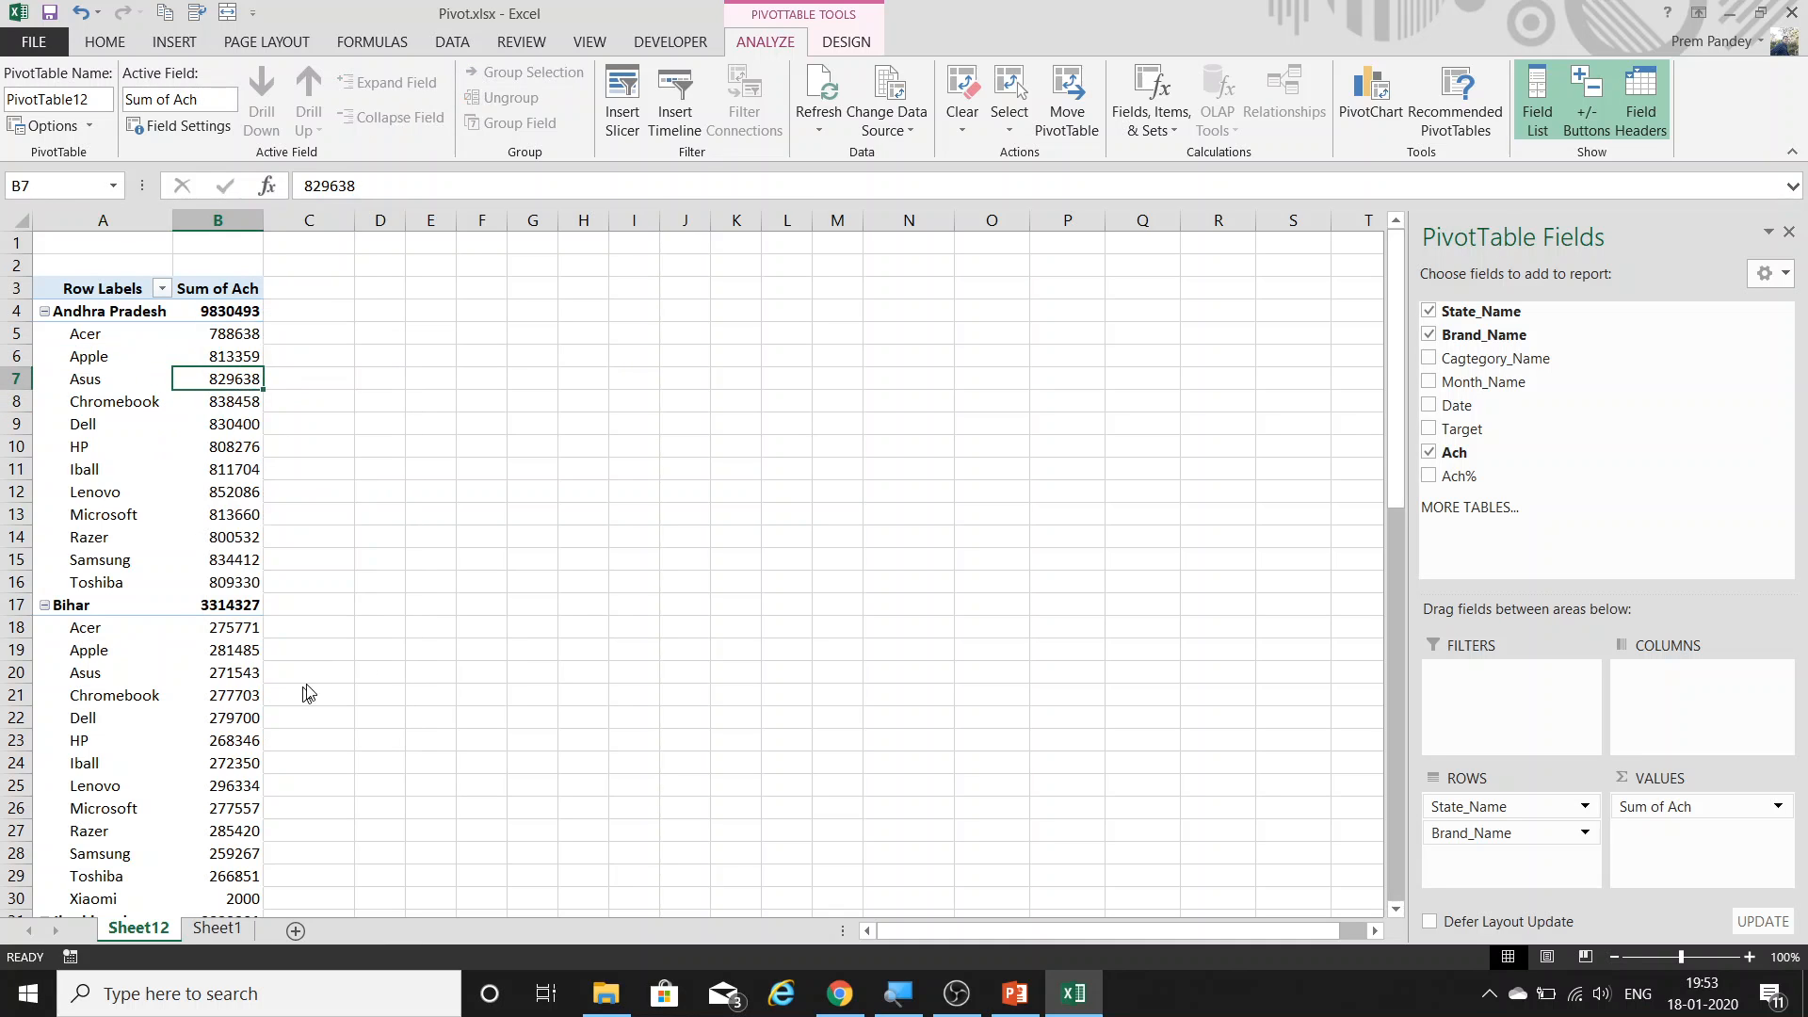
click(484, 473)
click(203, 663)
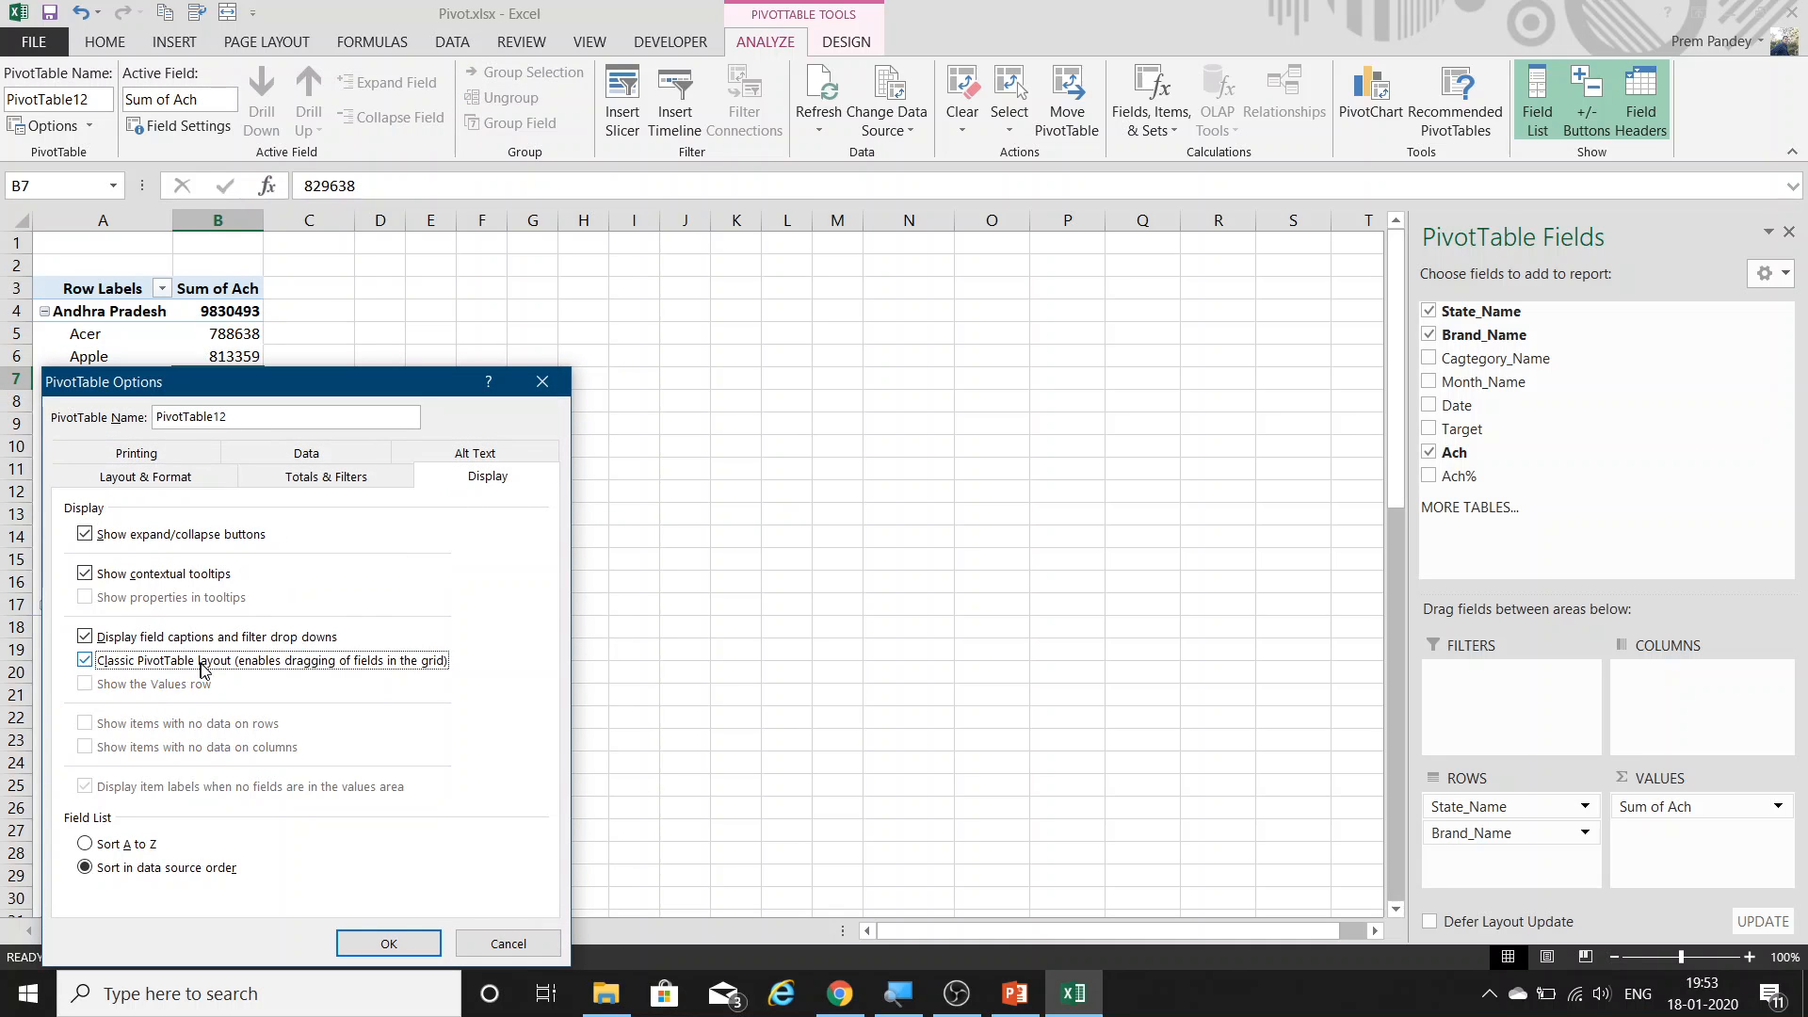
click(388, 943)
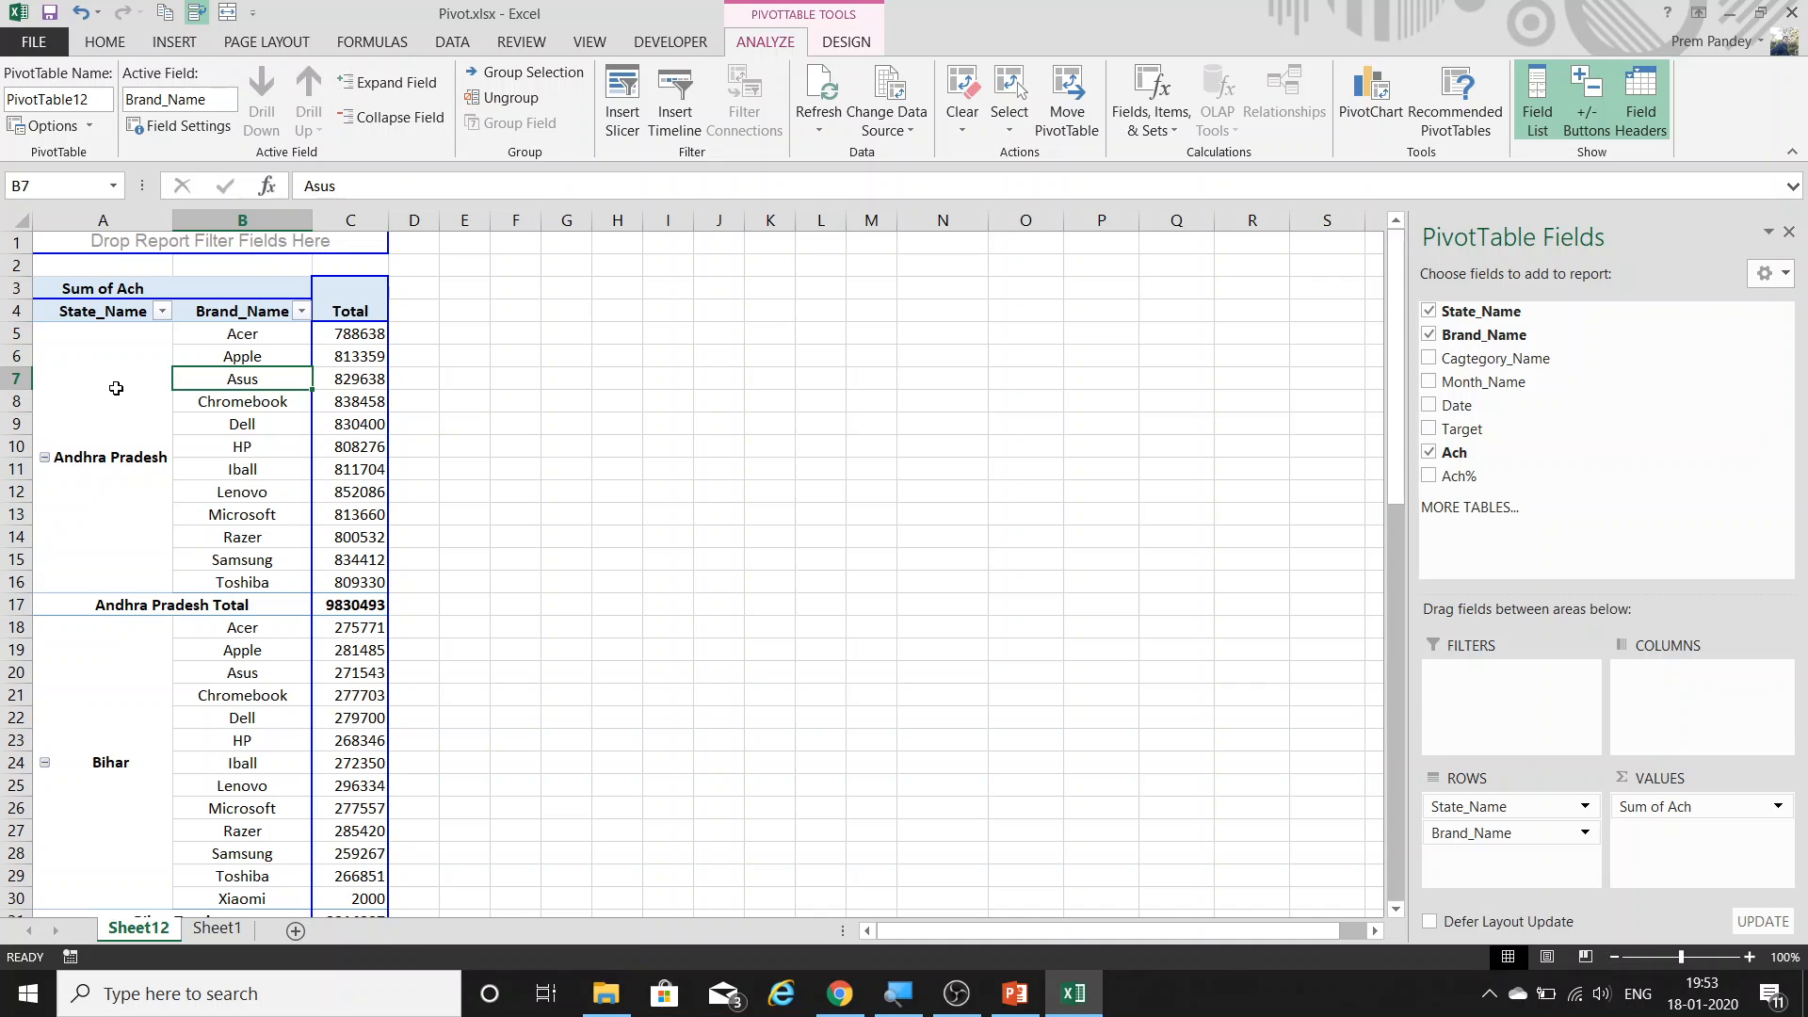
Inspect the merged Andhra Pradesh and Bihar label cells, and undo the classic layout change.
click(116, 388)
click(120, 707)
scroll(188, 565, down, 2)
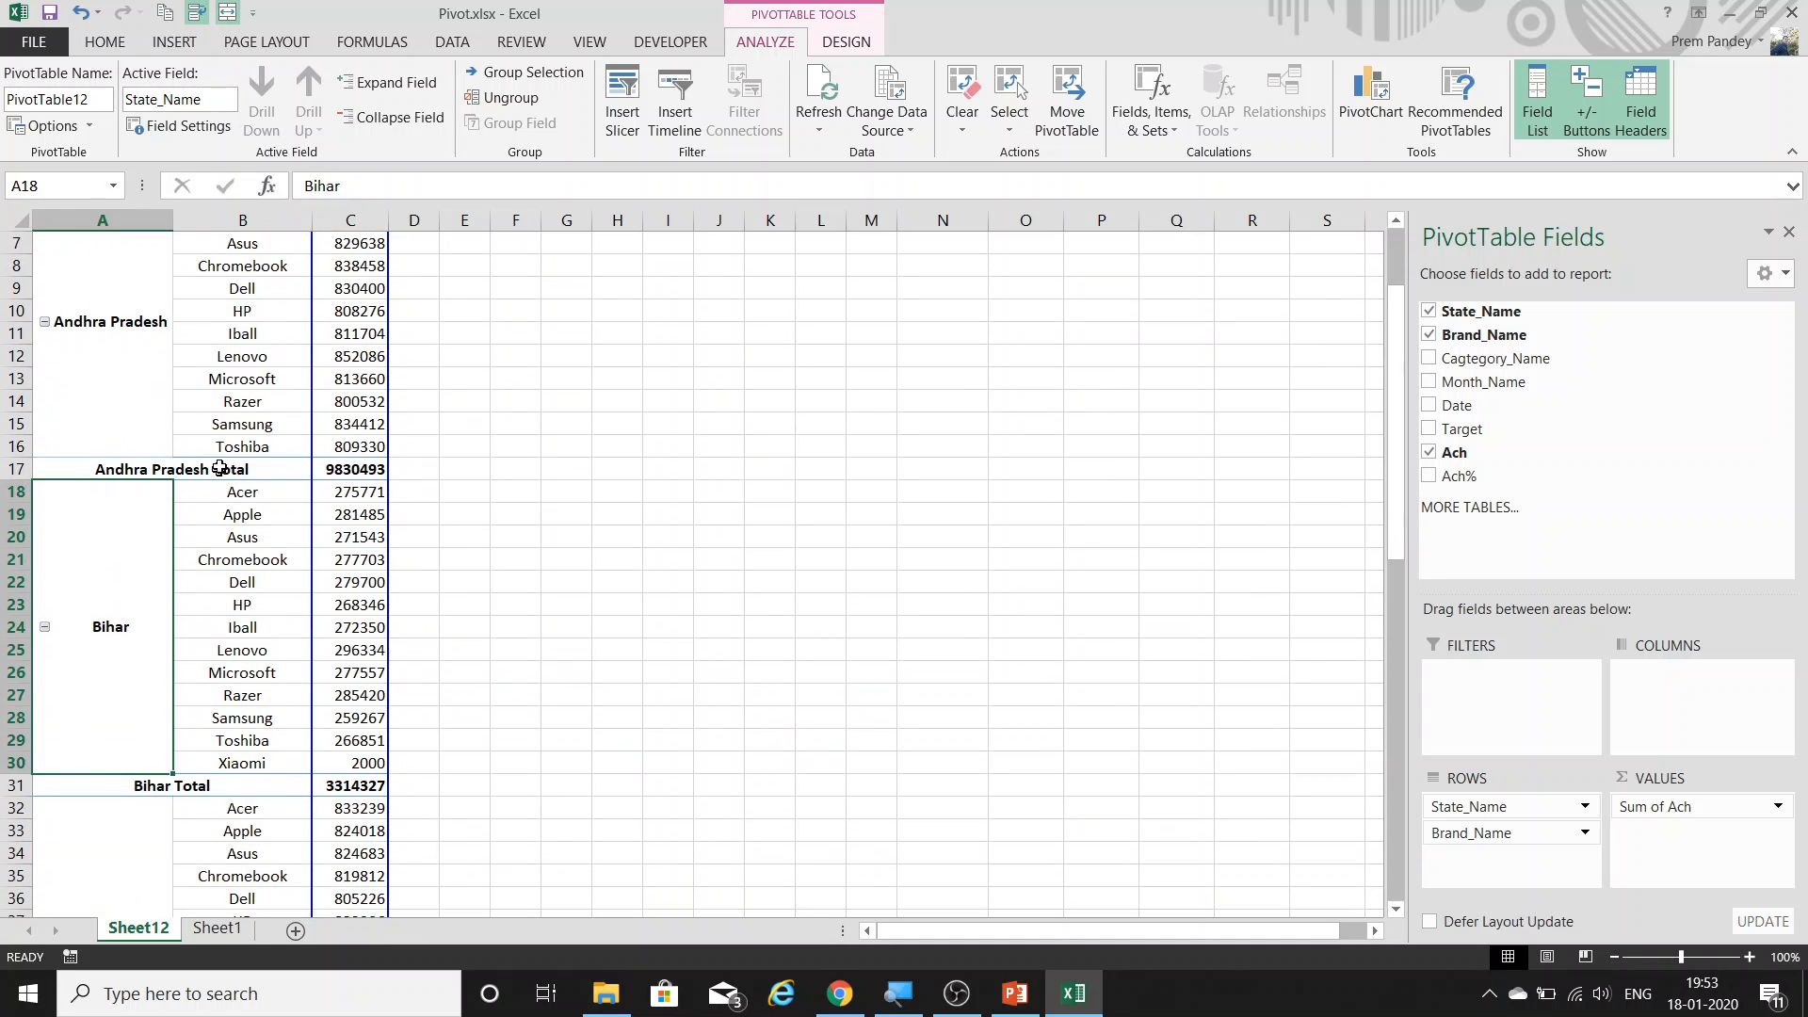
scroll(219, 468, up, 2)
click(119, 384)
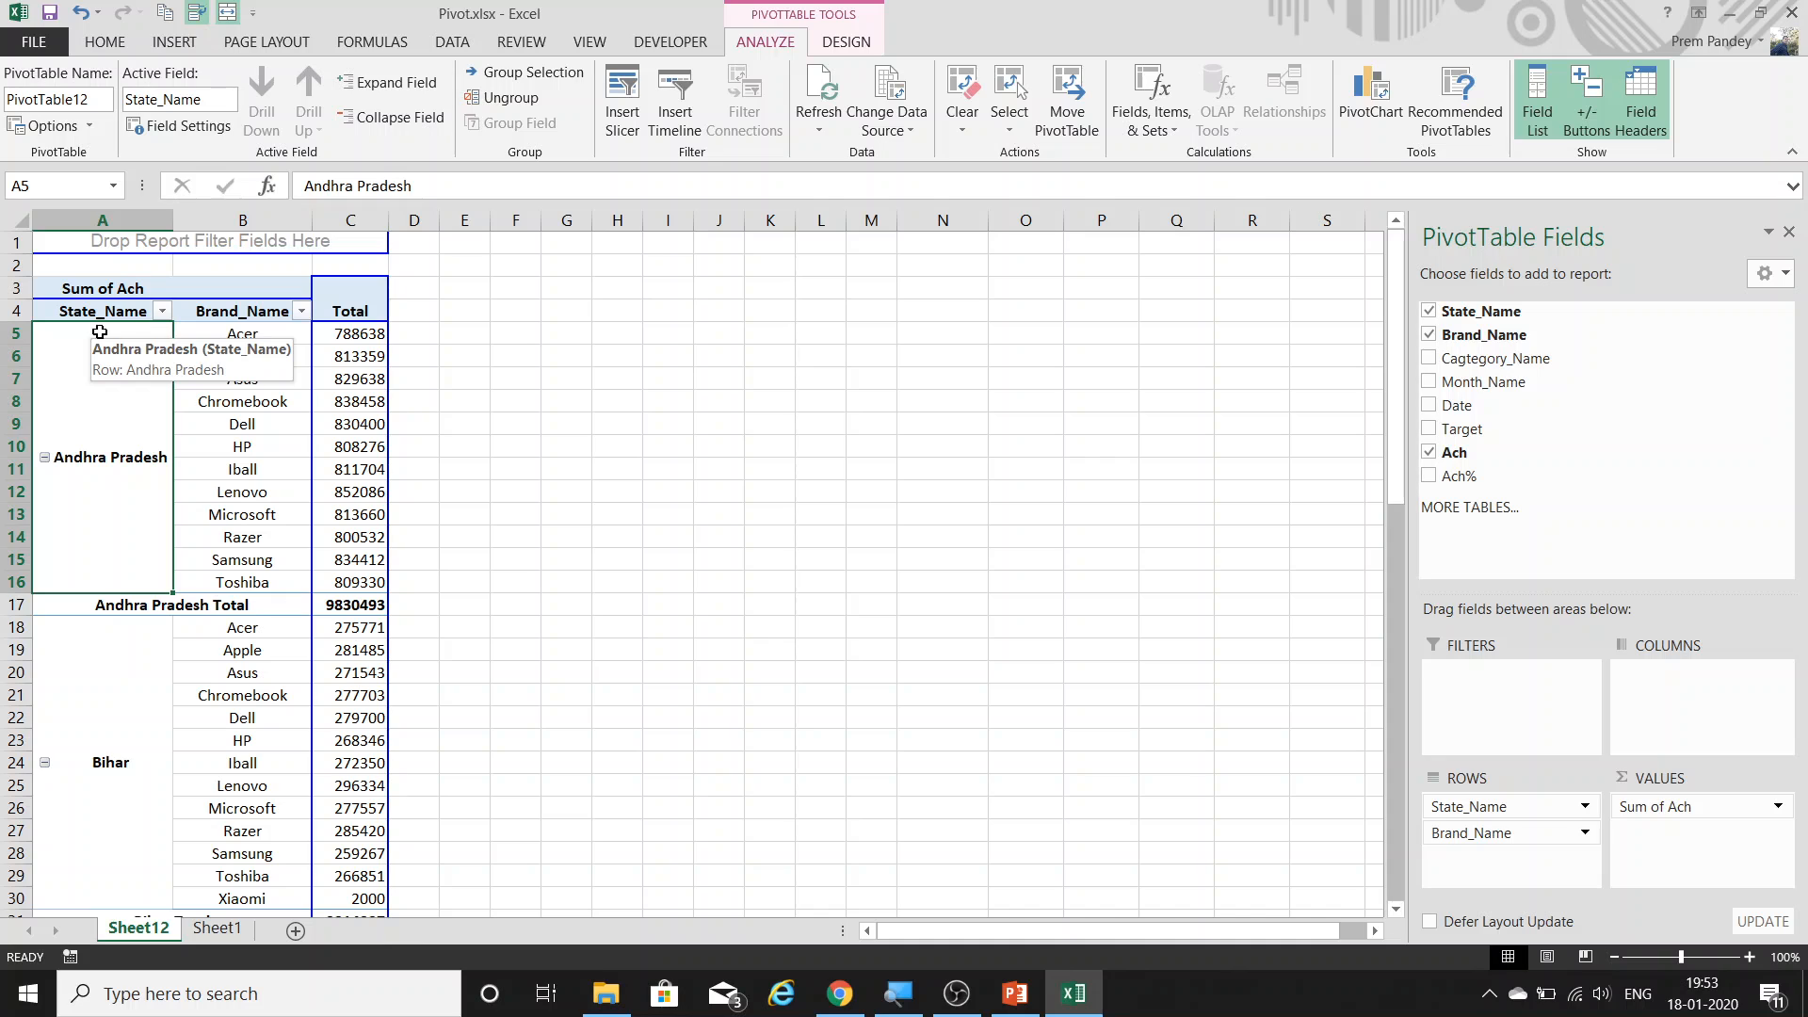
key(ctrl+z)
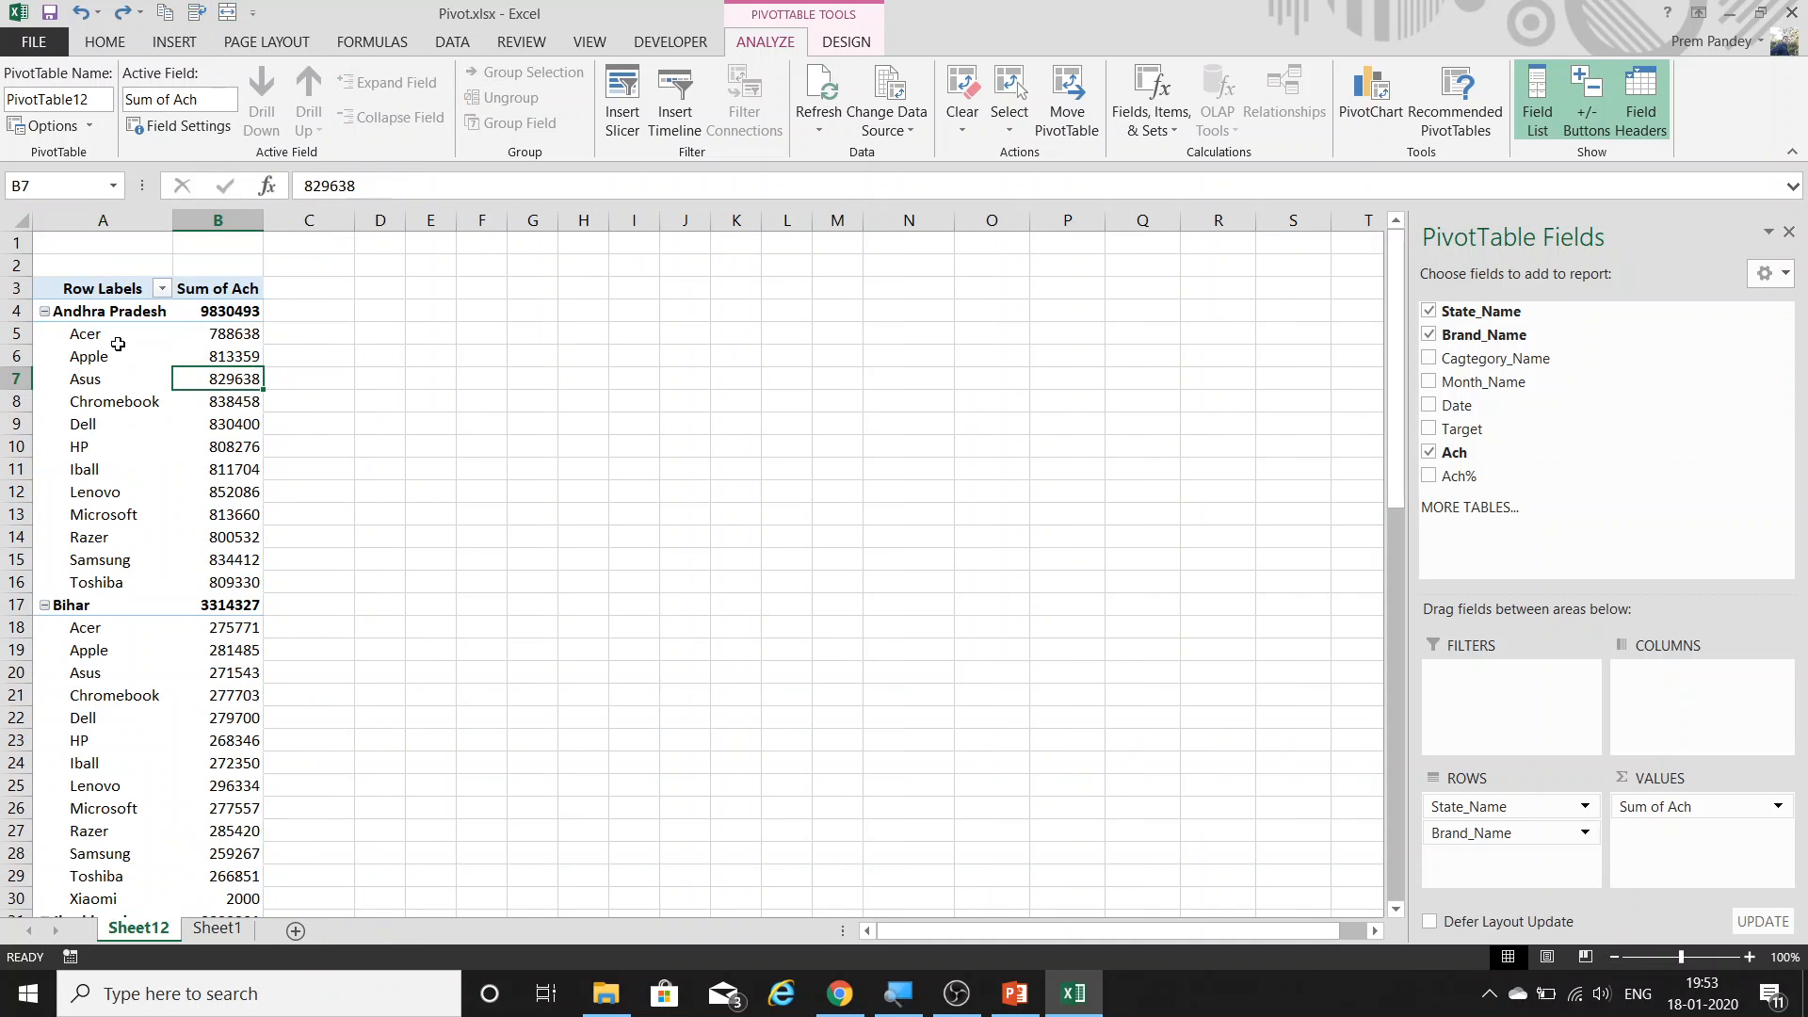
Set the PivotTable to not show subtotals for the states.
click(852, 43)
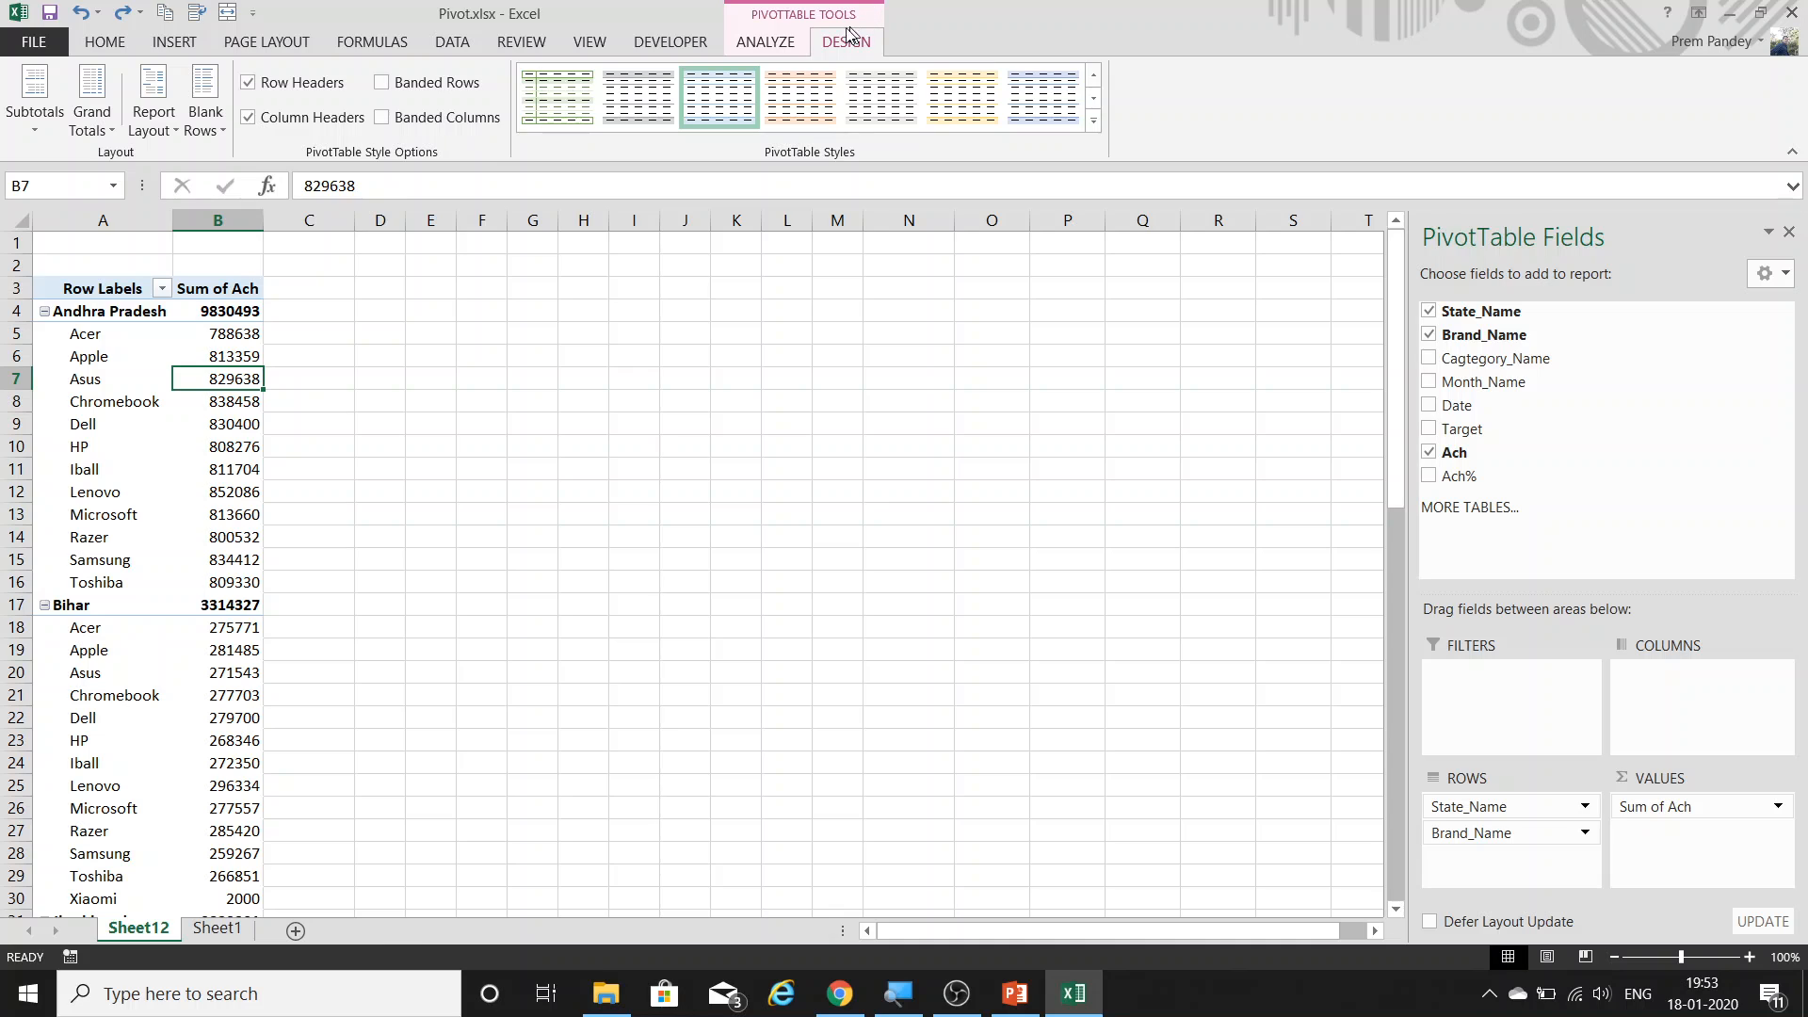
click(20, 119)
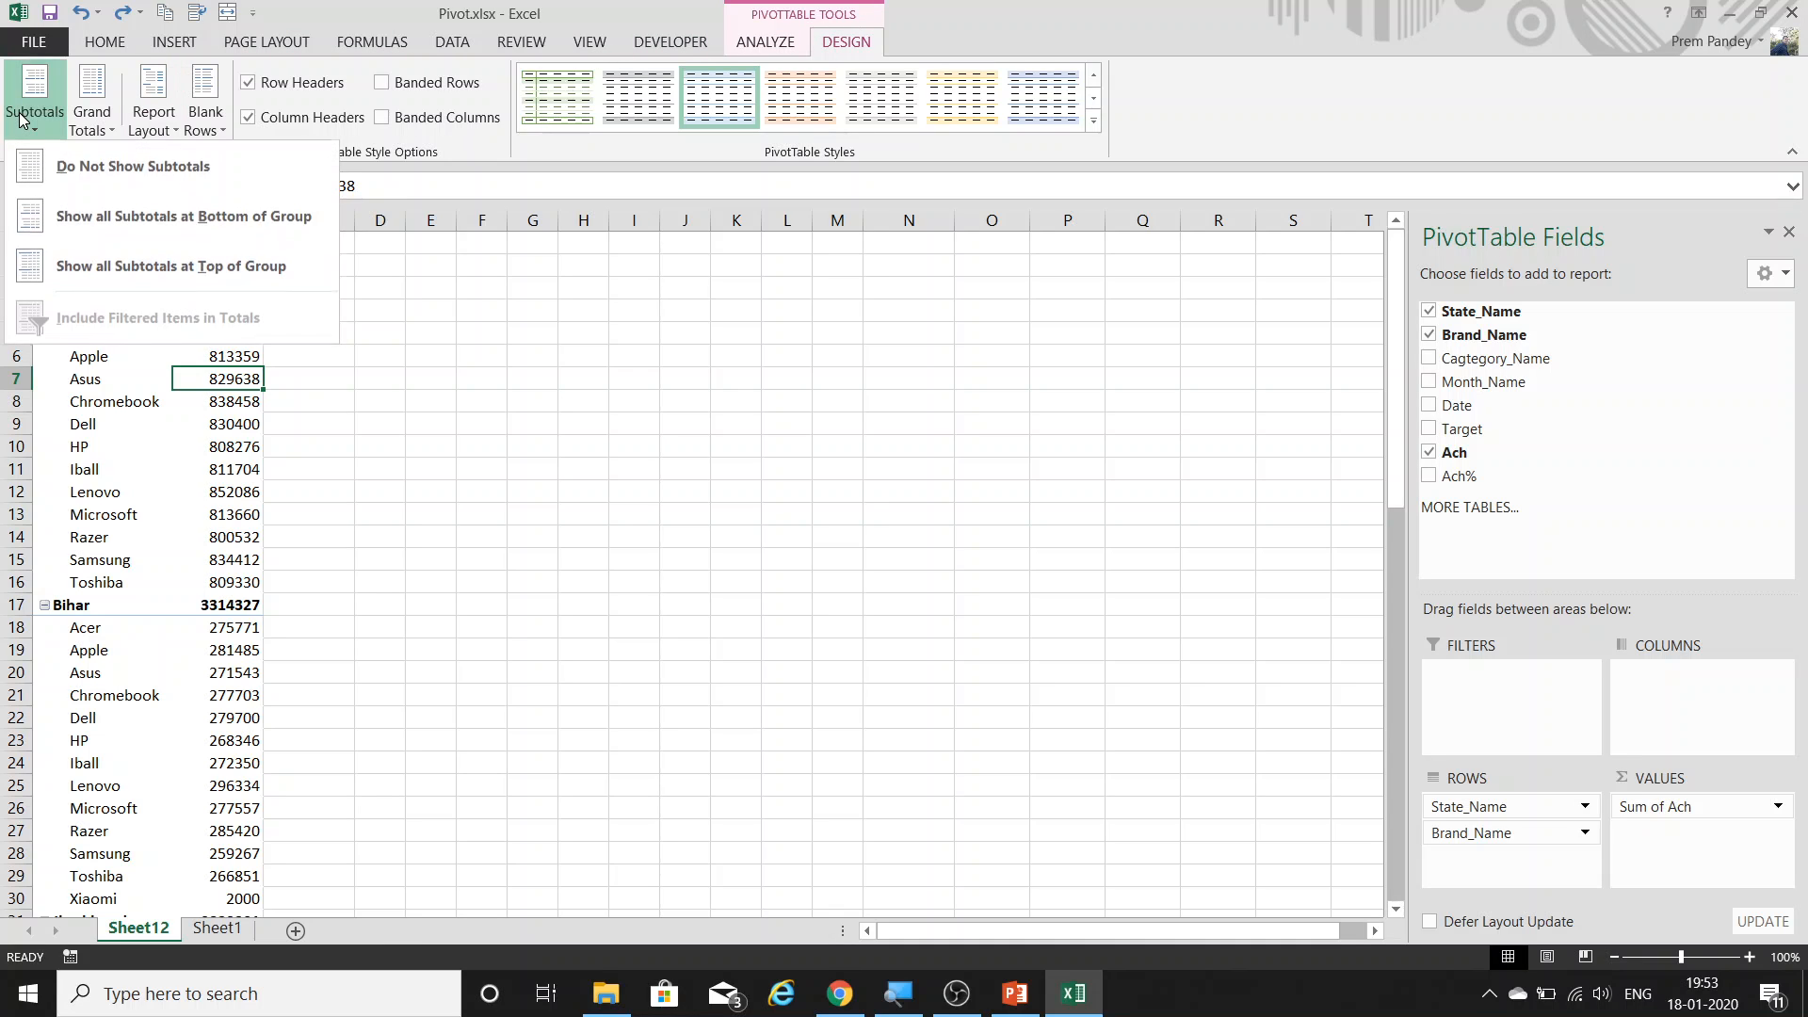
click(77, 164)
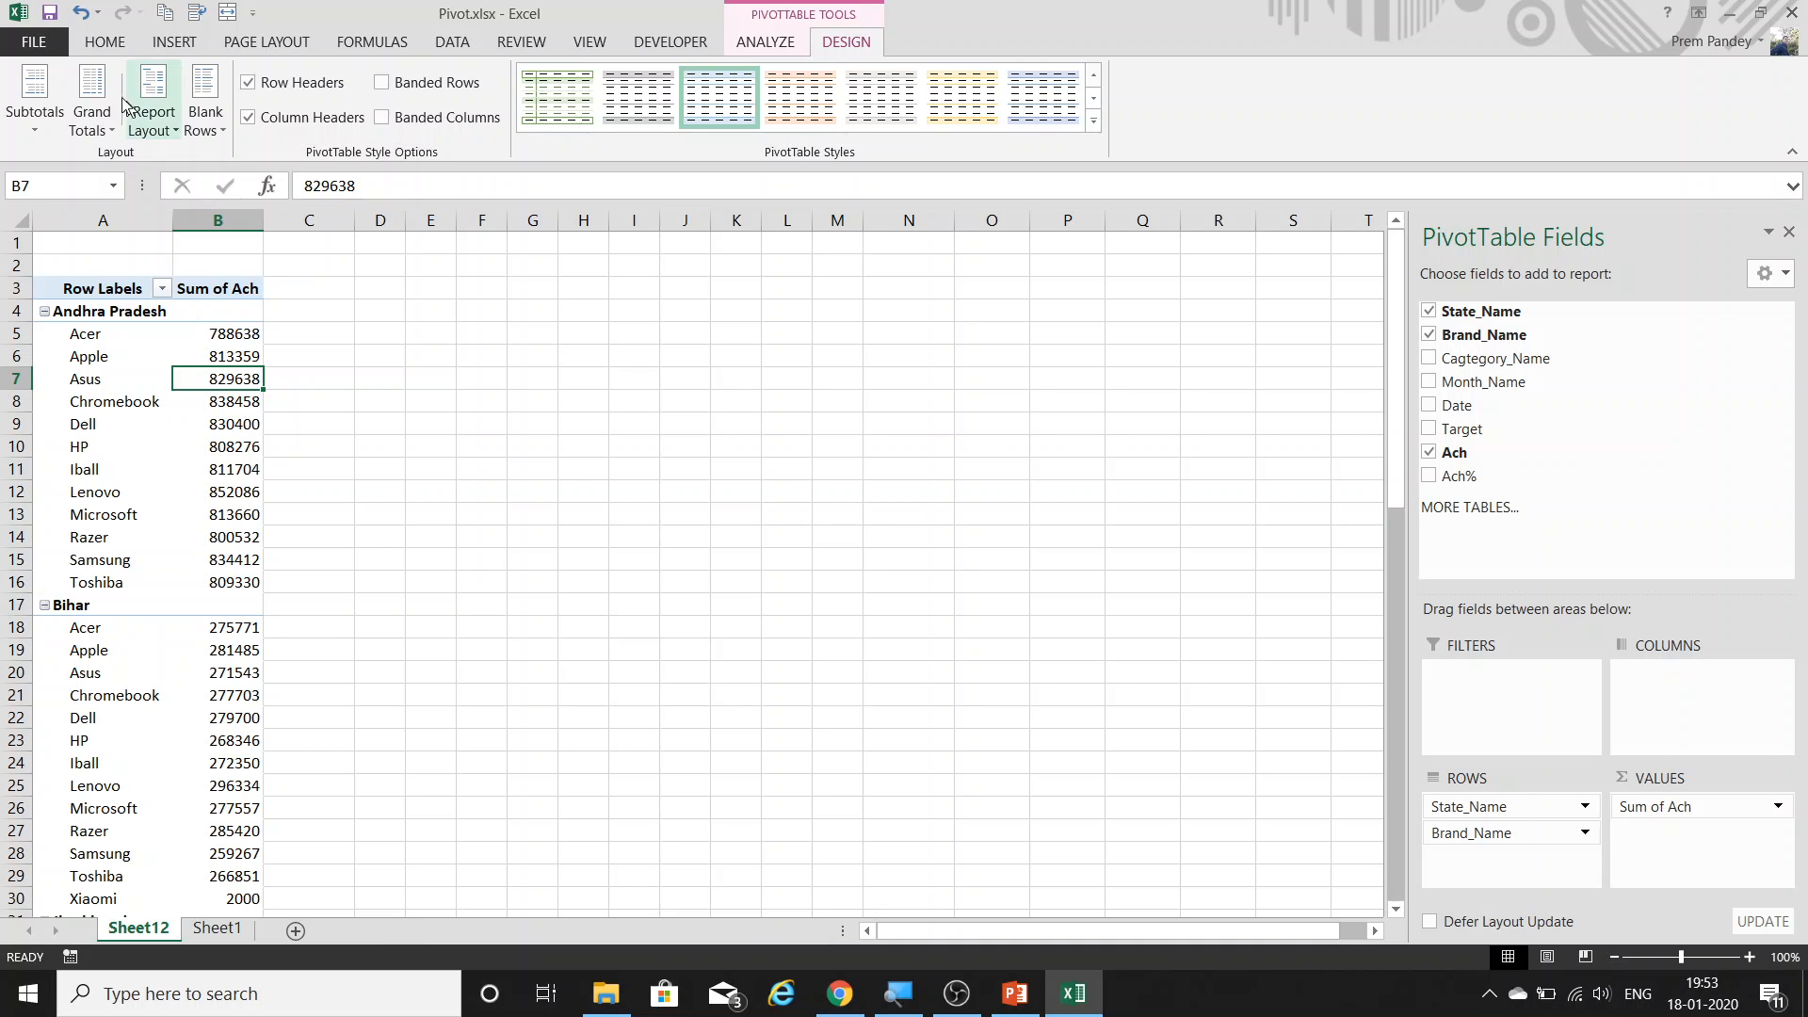
Show all subtotals at the bottom of each group, and compare the Andhra Pradesh total with the sum of its brand values.
click(34, 111)
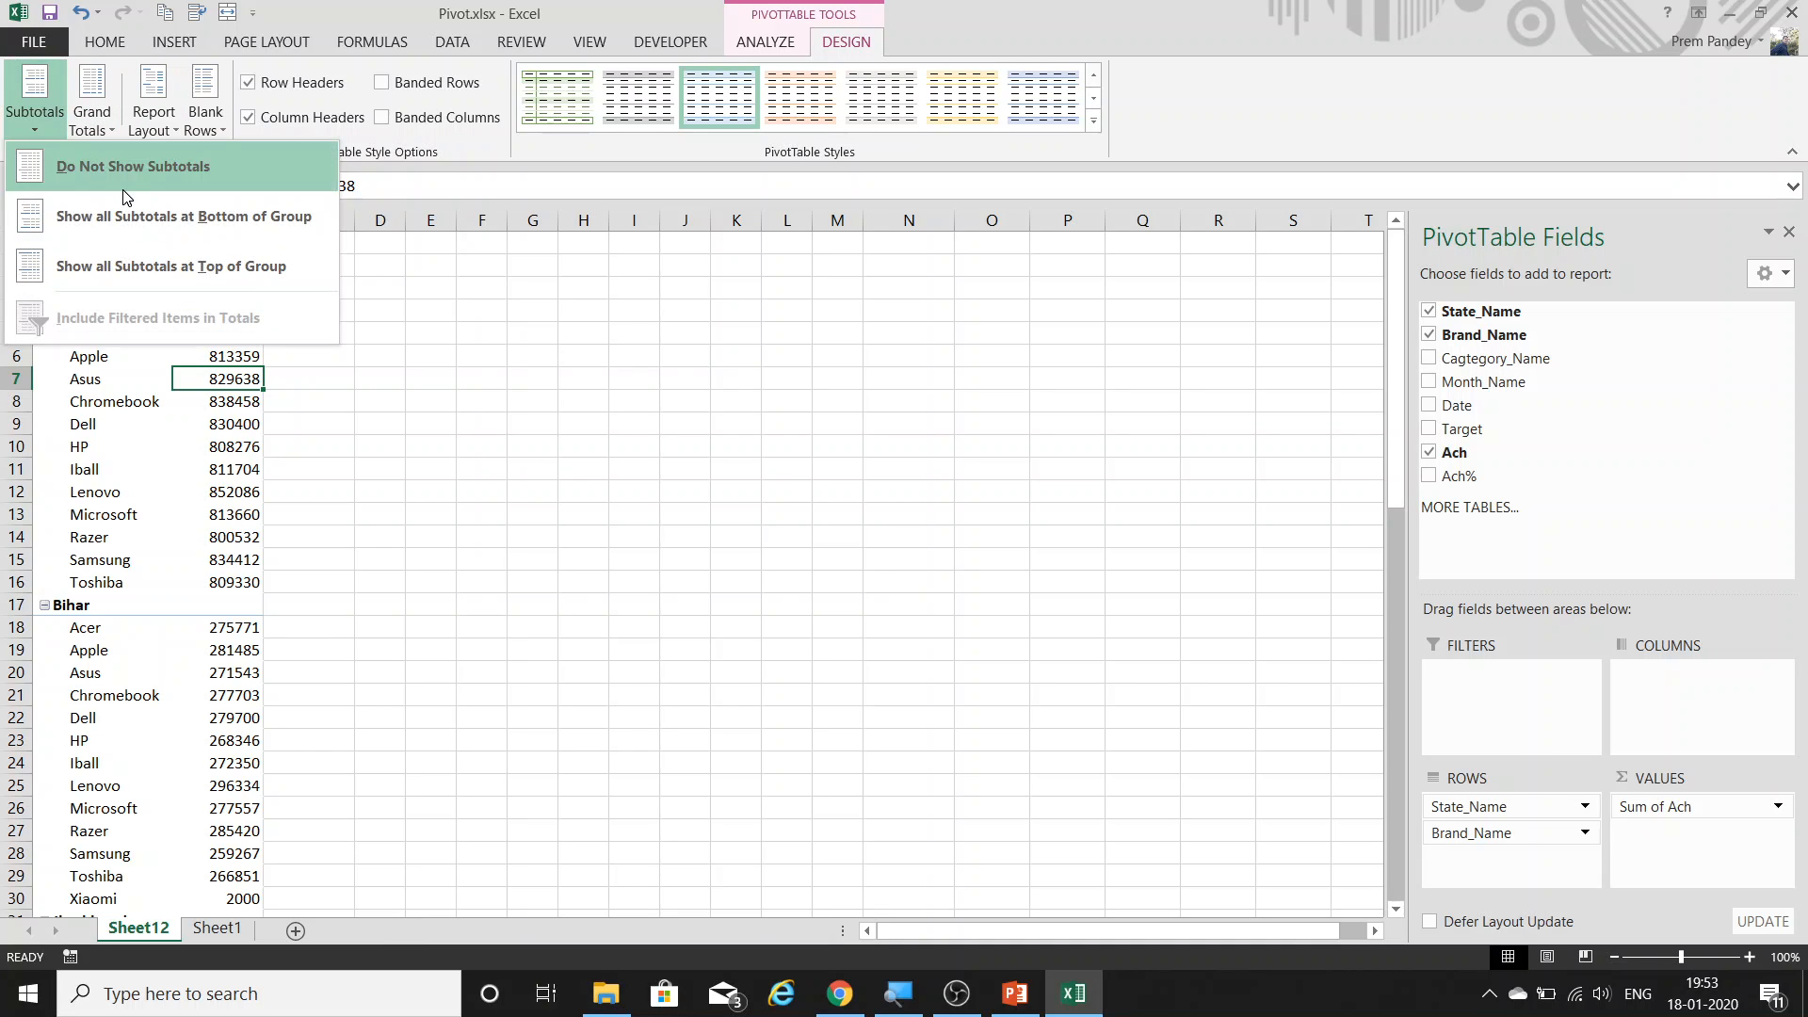
click(240, 228)
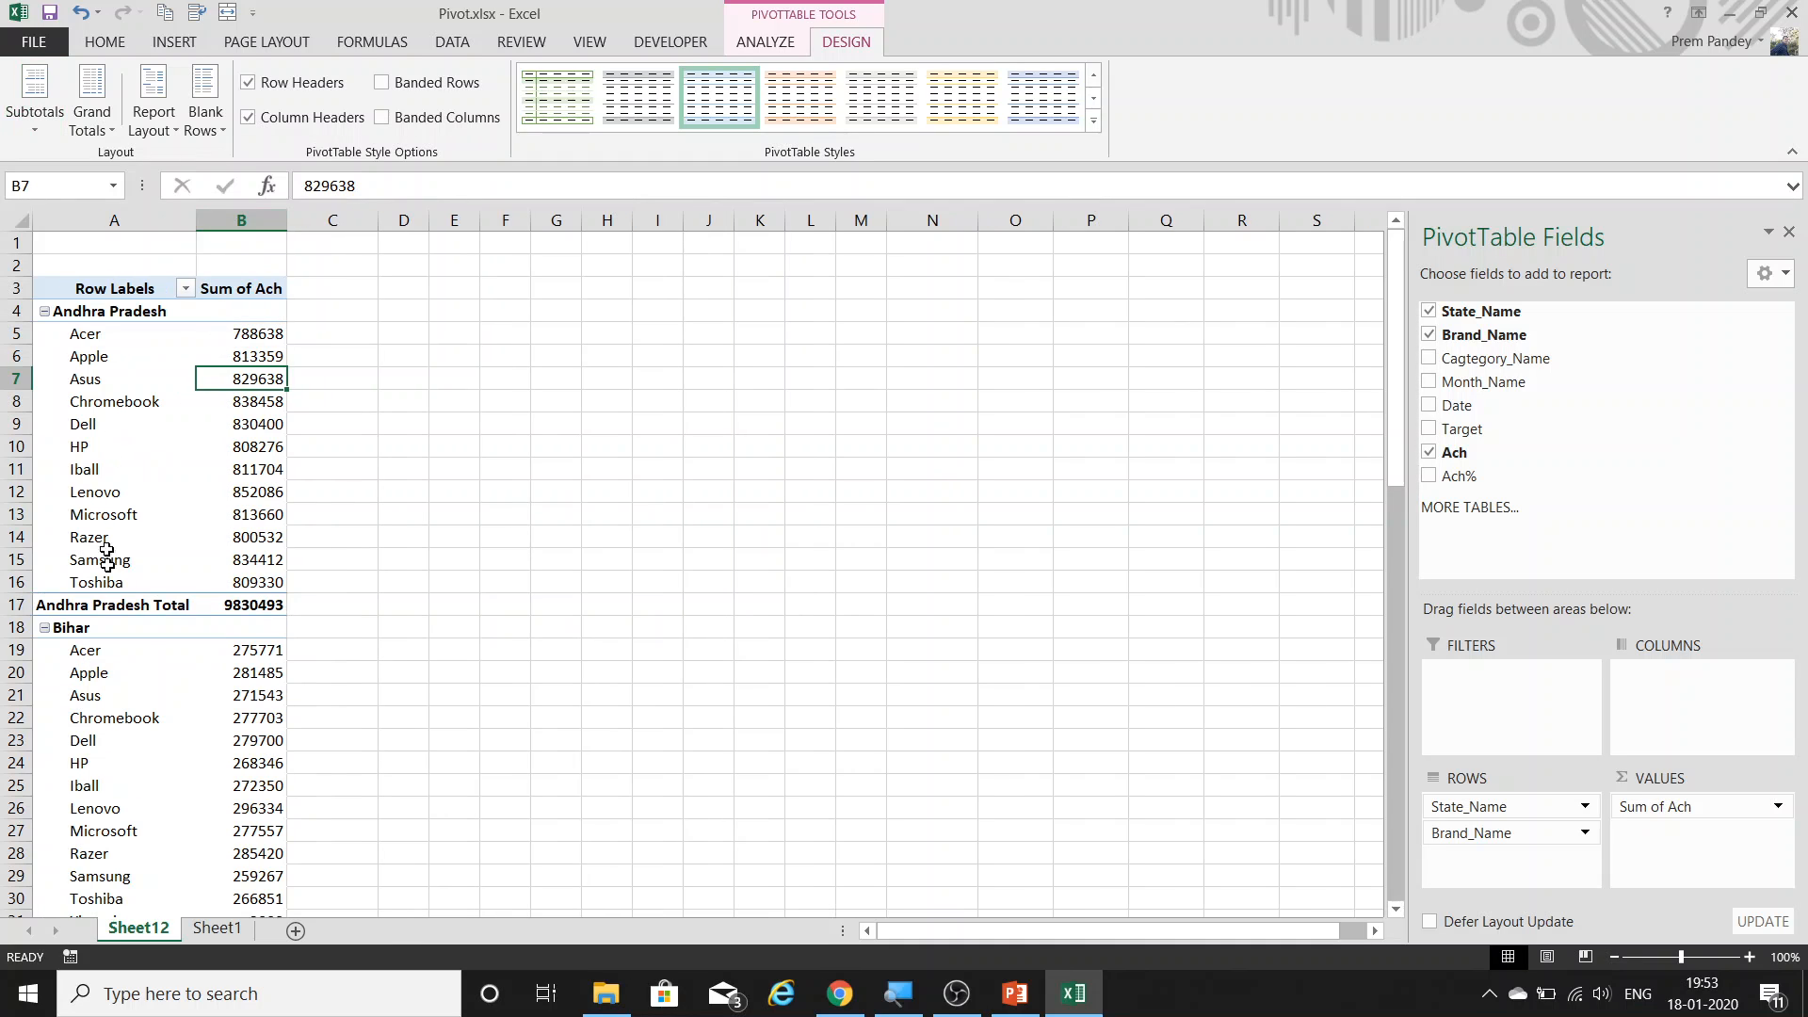
drag(164, 605, 256, 604)
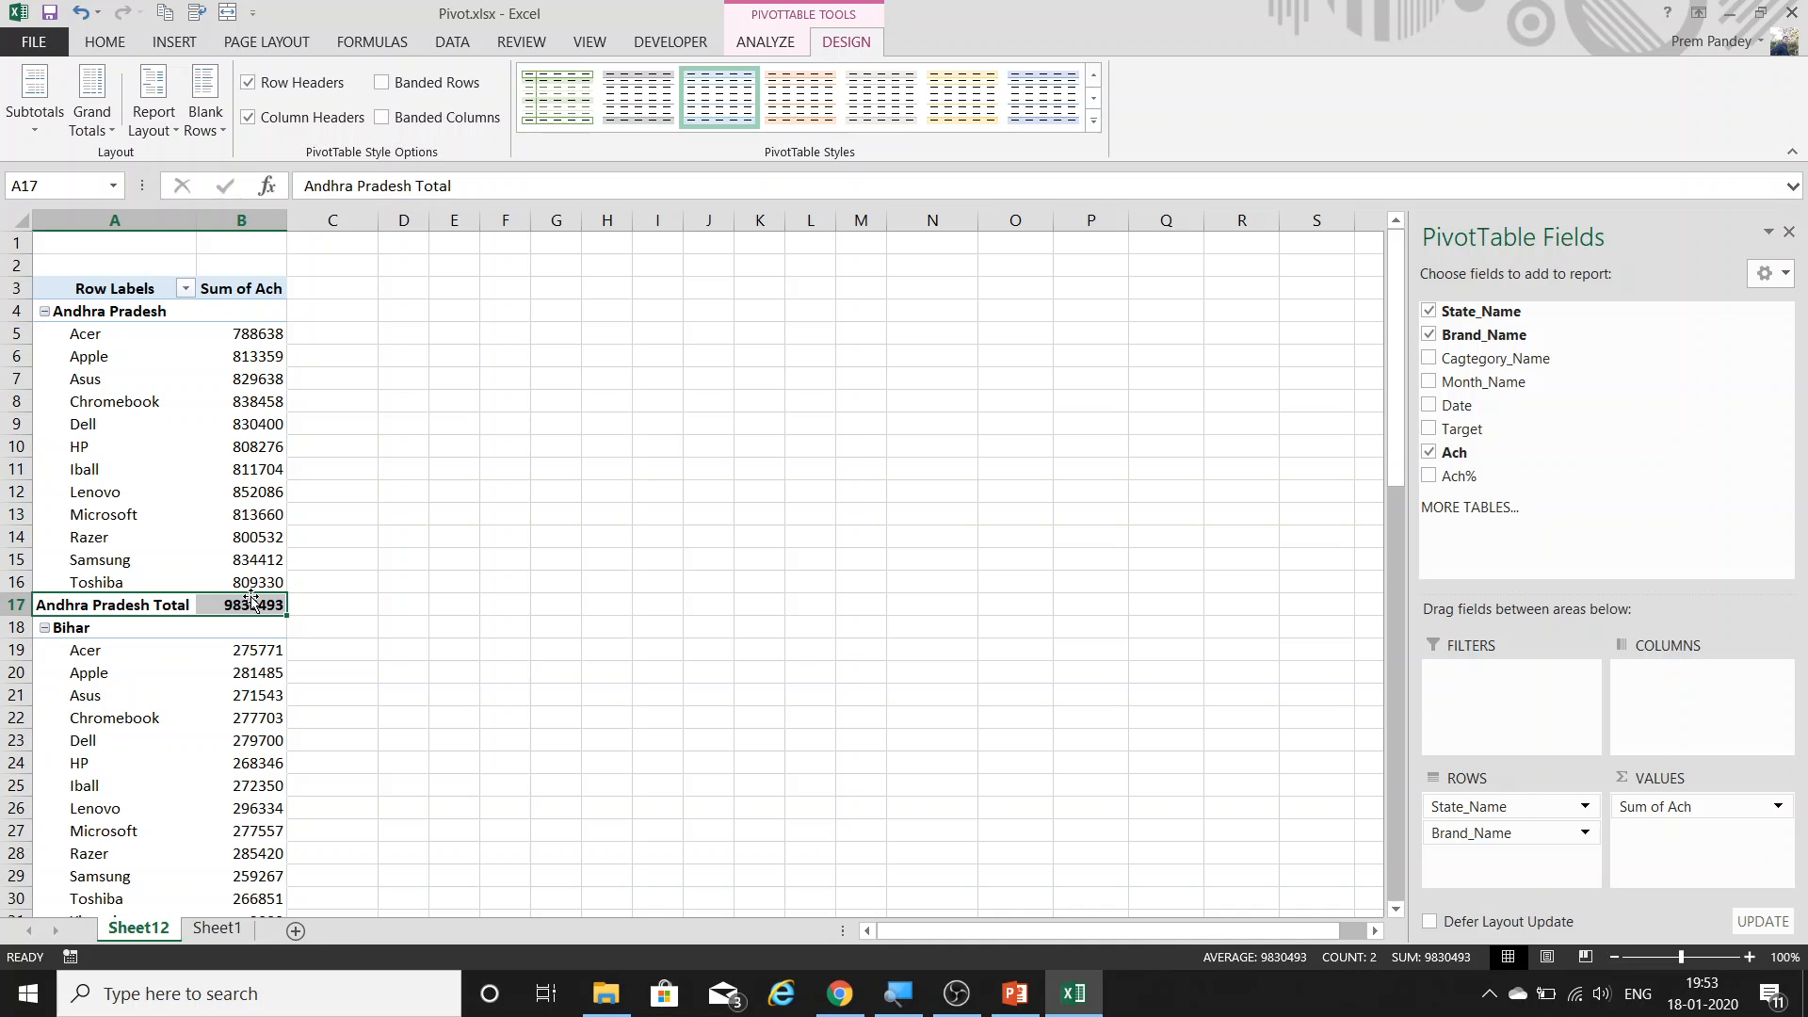
scroll(252, 603, down, 5)
scroll(247, 585, up, 5)
drag(252, 339, 278, 582)
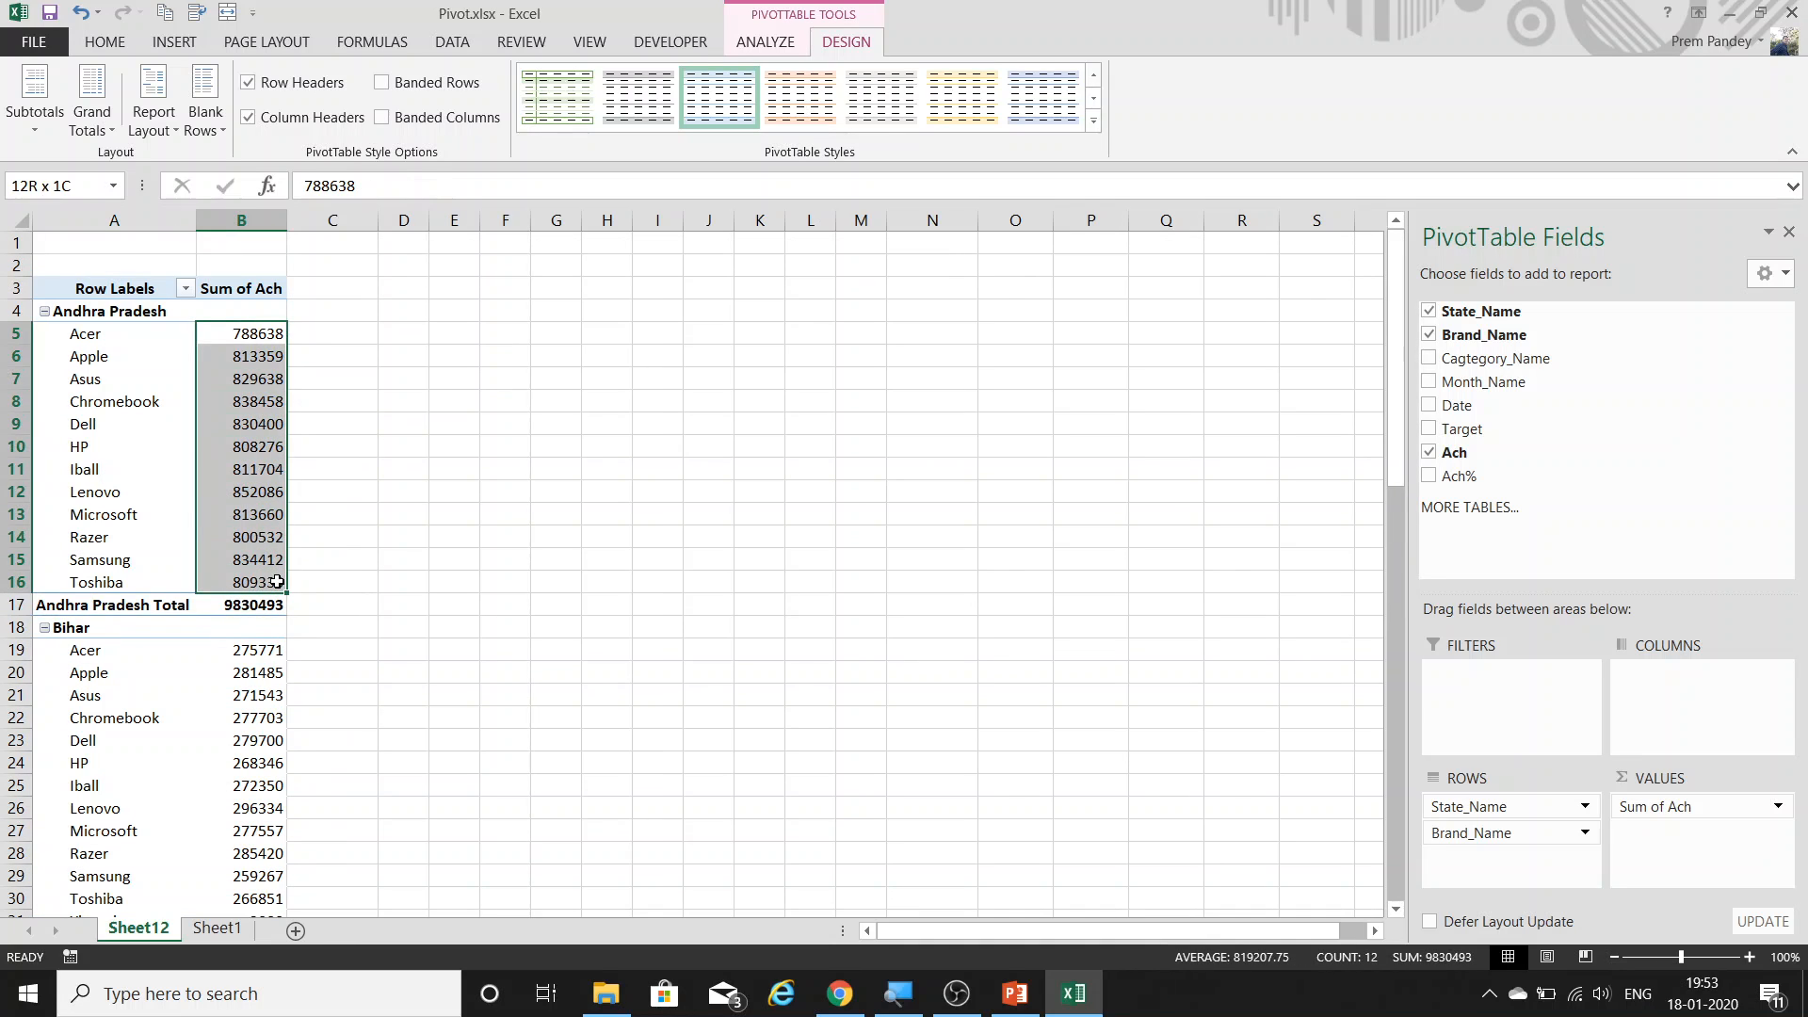
click(219, 401)
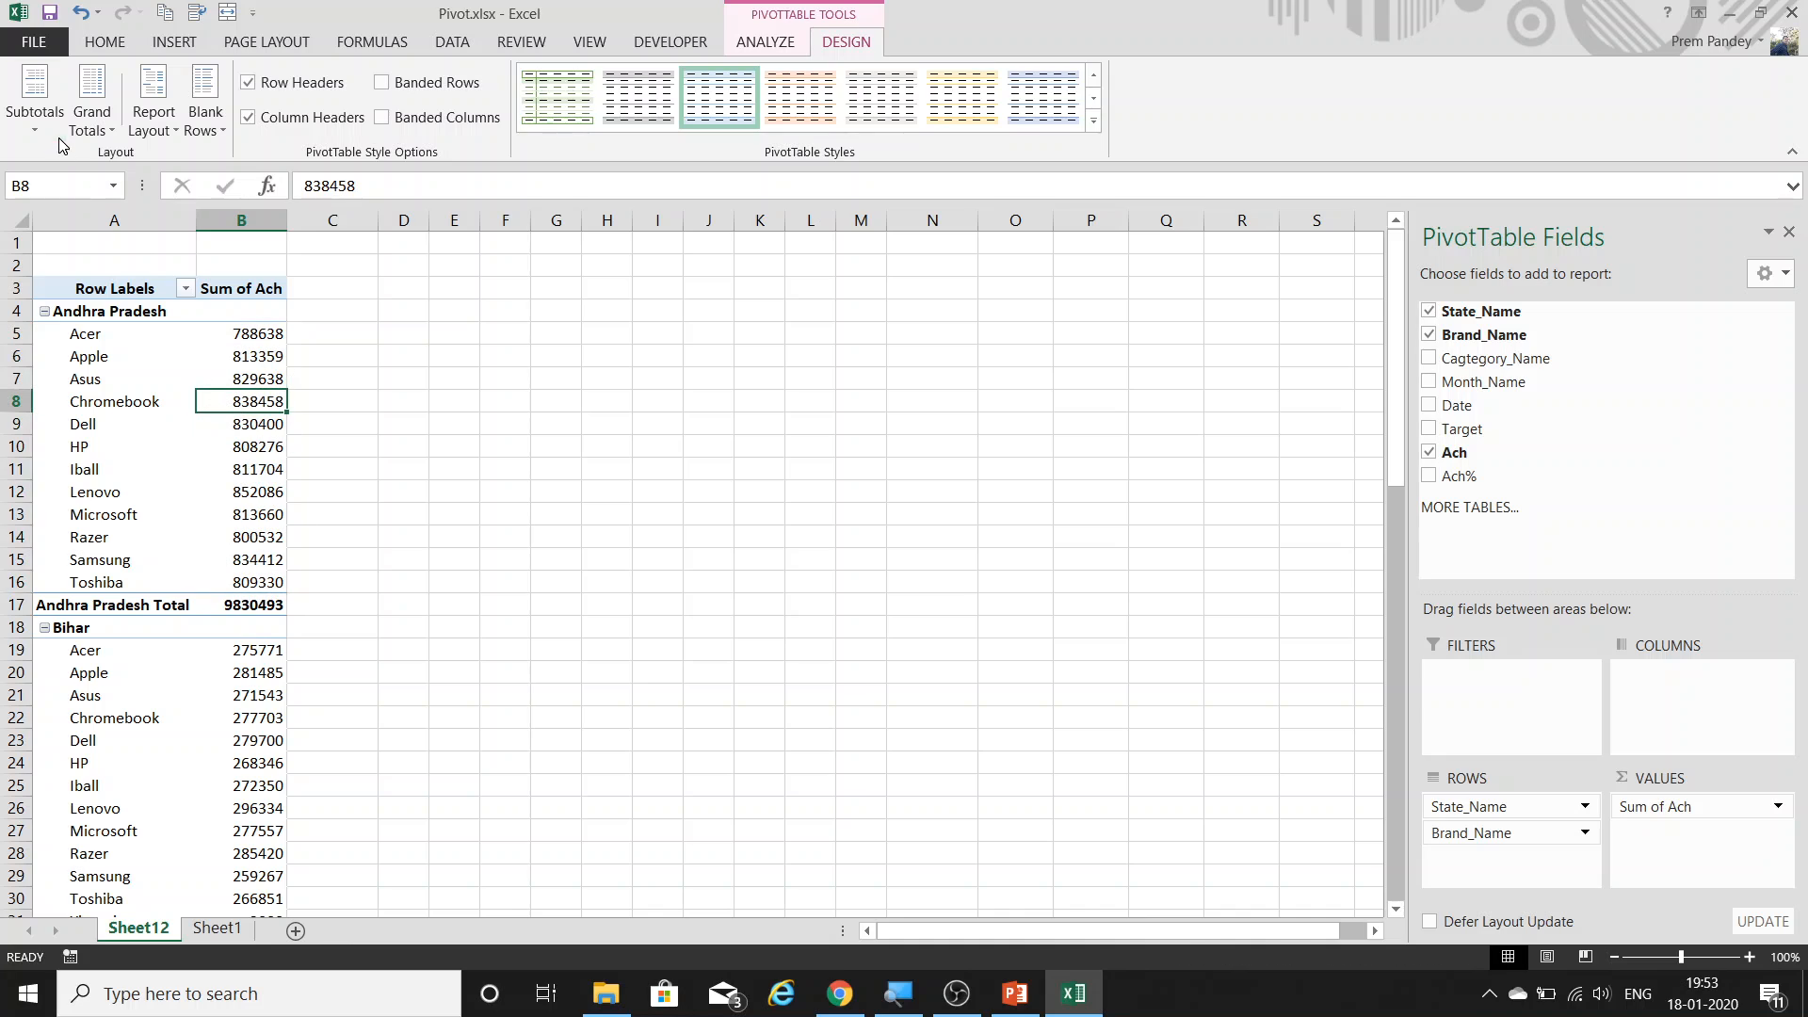
Show all subtotals at the top of each state group.
click(34, 111)
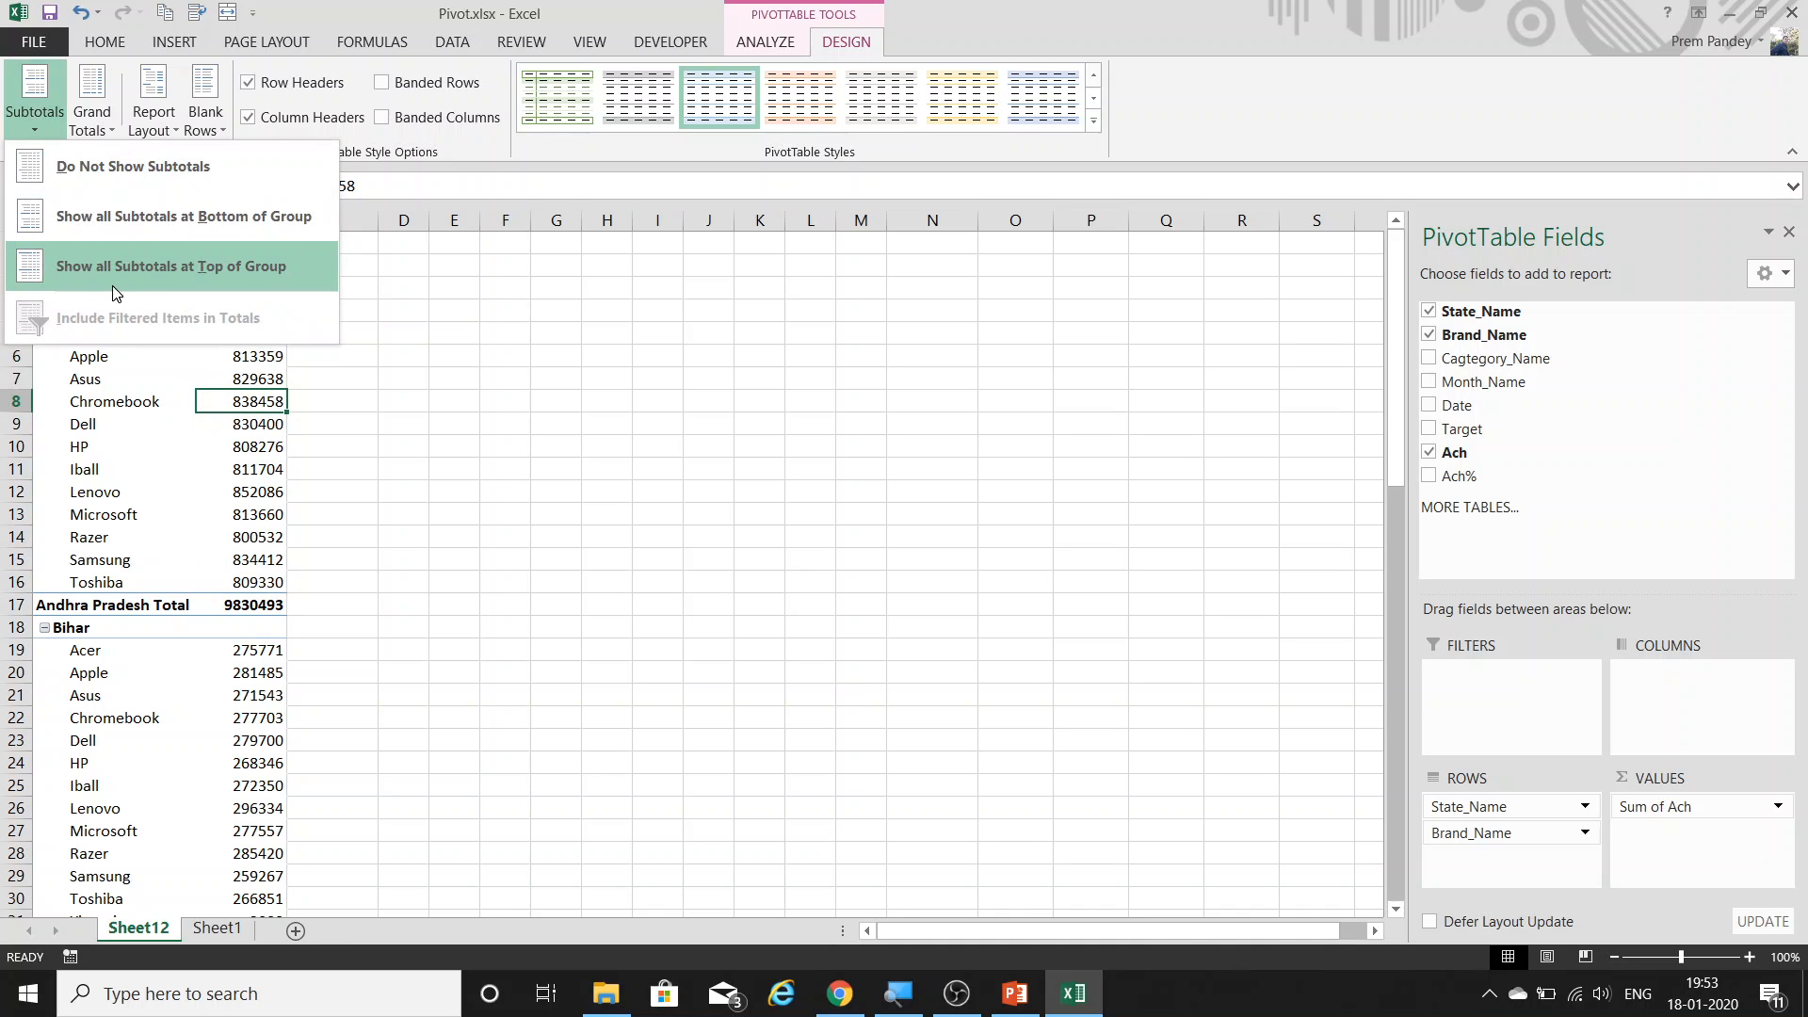
click(137, 273)
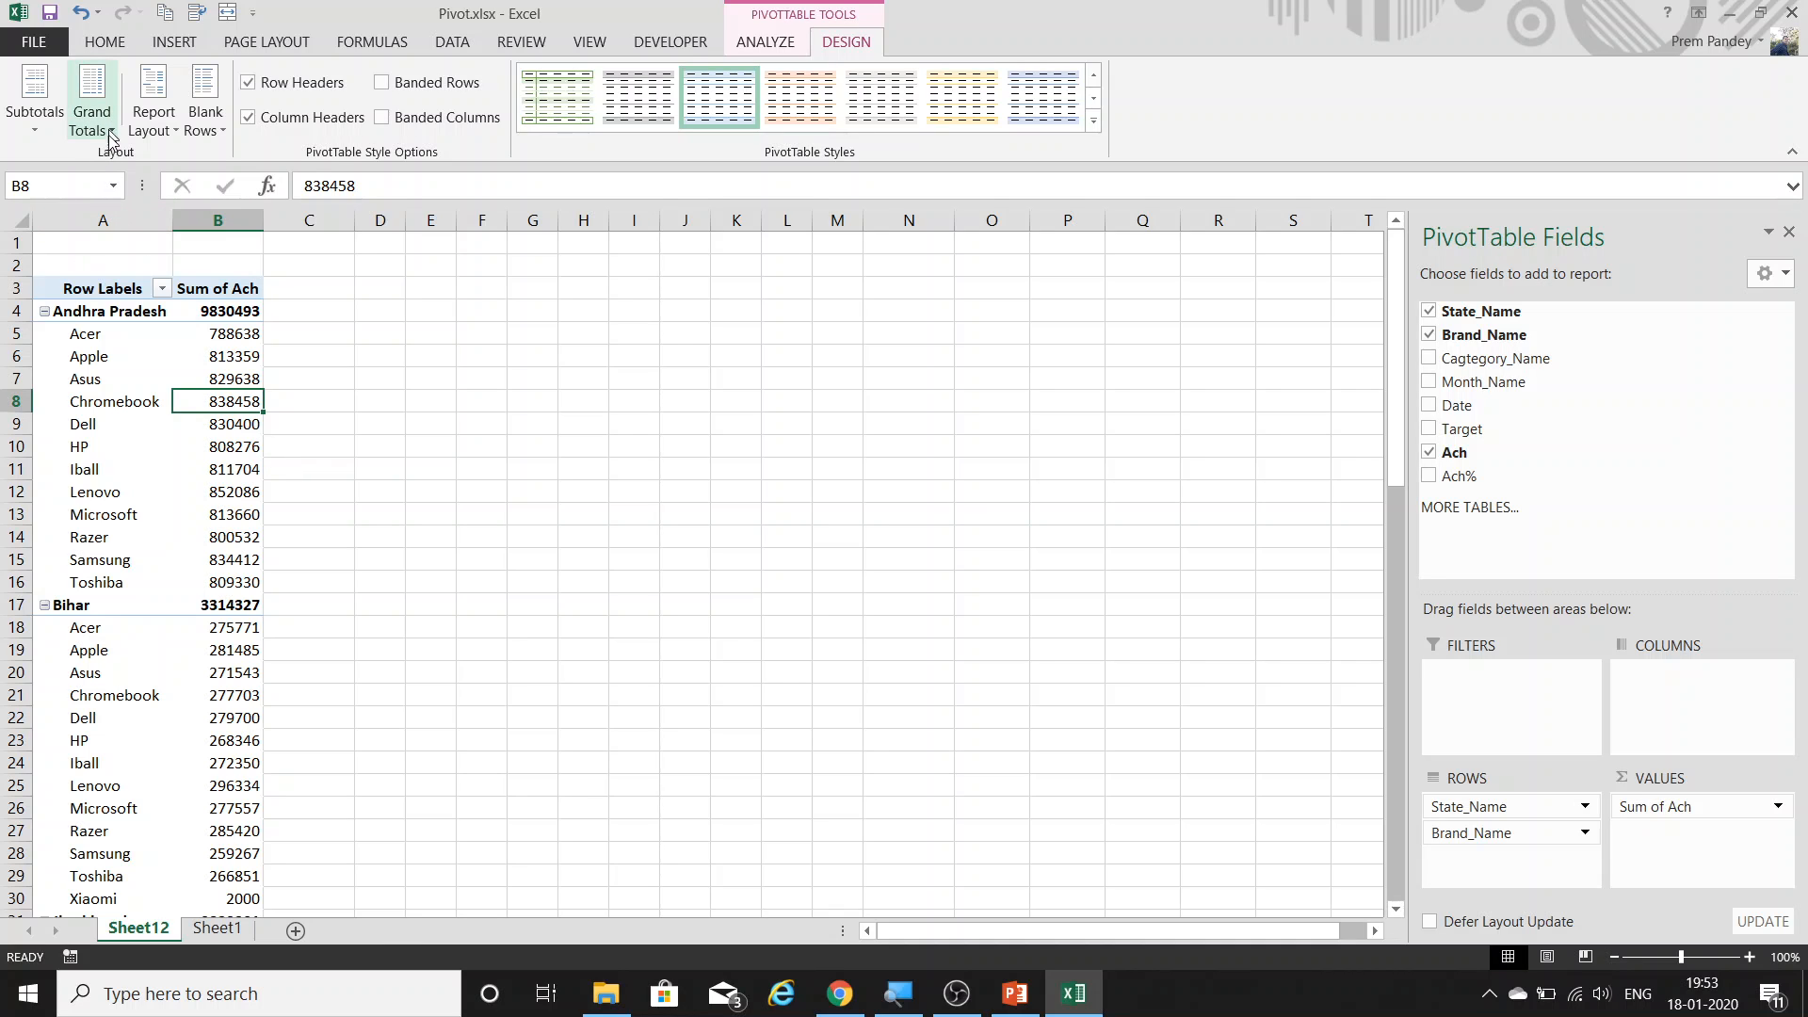
Add Target to the PivotTable values and undo it, and move Brand_Name from the rows to the columns area.
mouse_move(1462, 431)
mouse_down()
mouse_move(1731, 834)
mouse_move(1727, 811)
mouse_up()
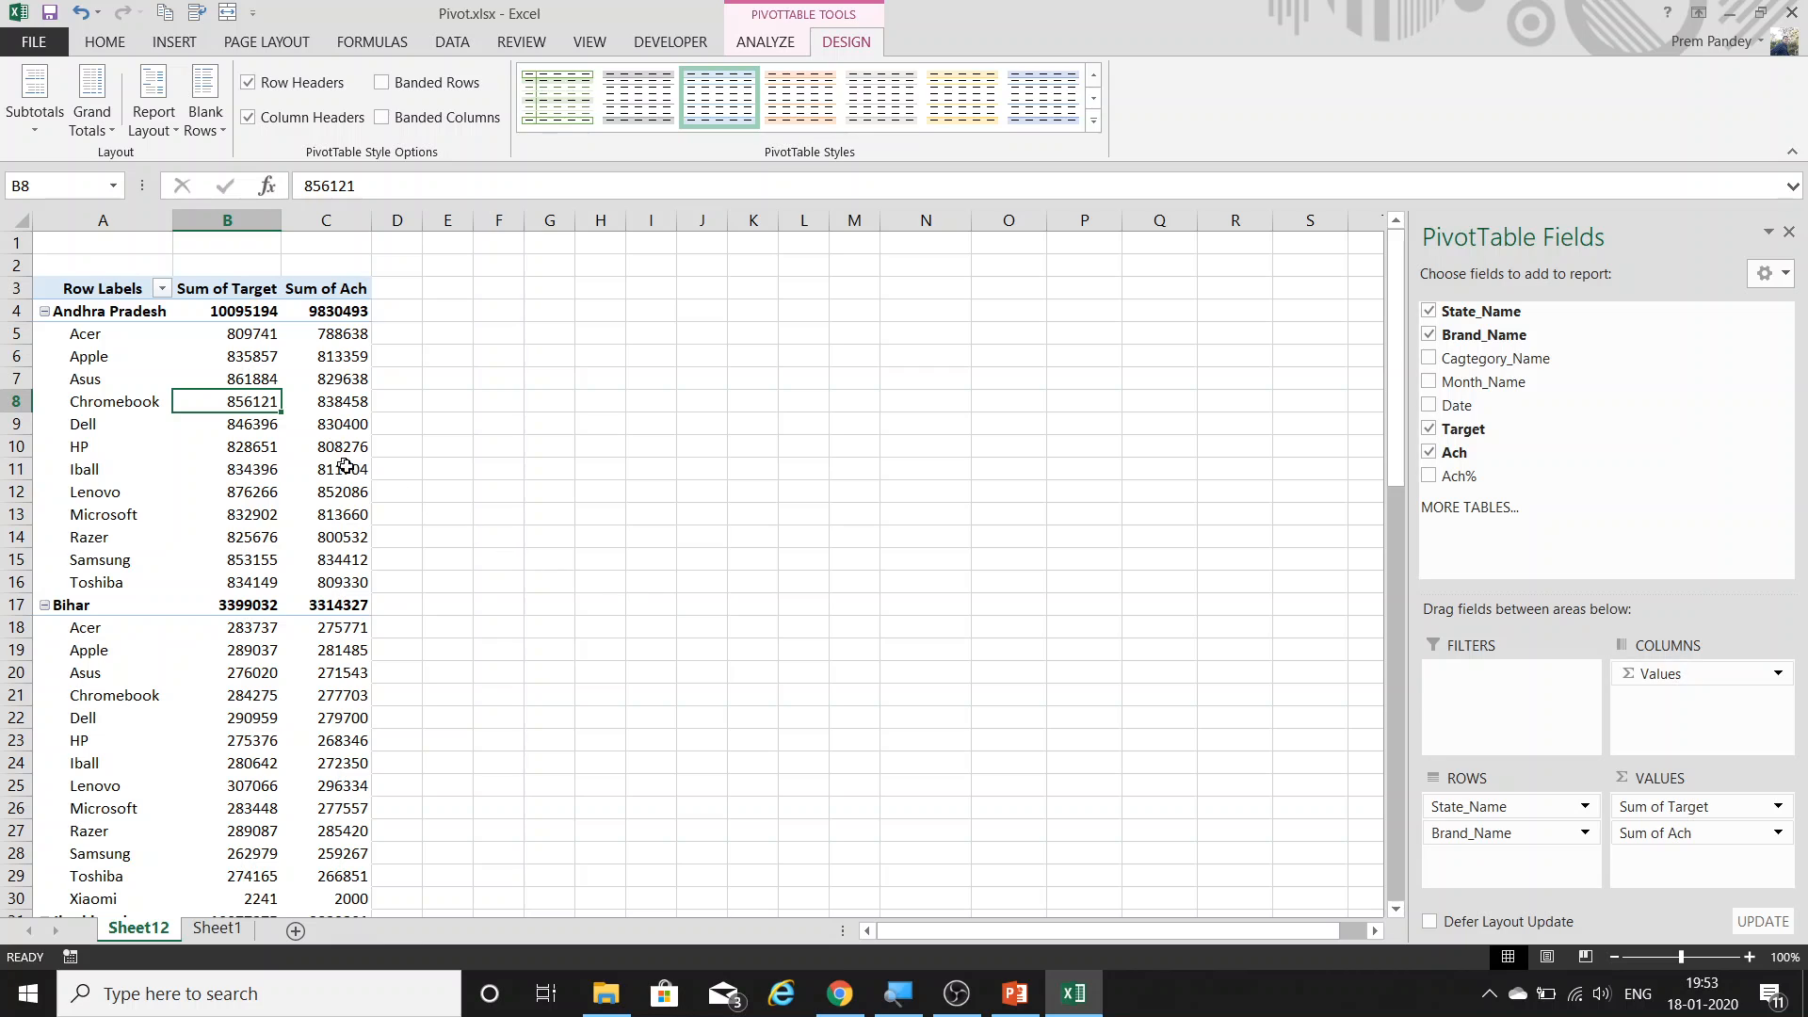
key(ctrl+z)
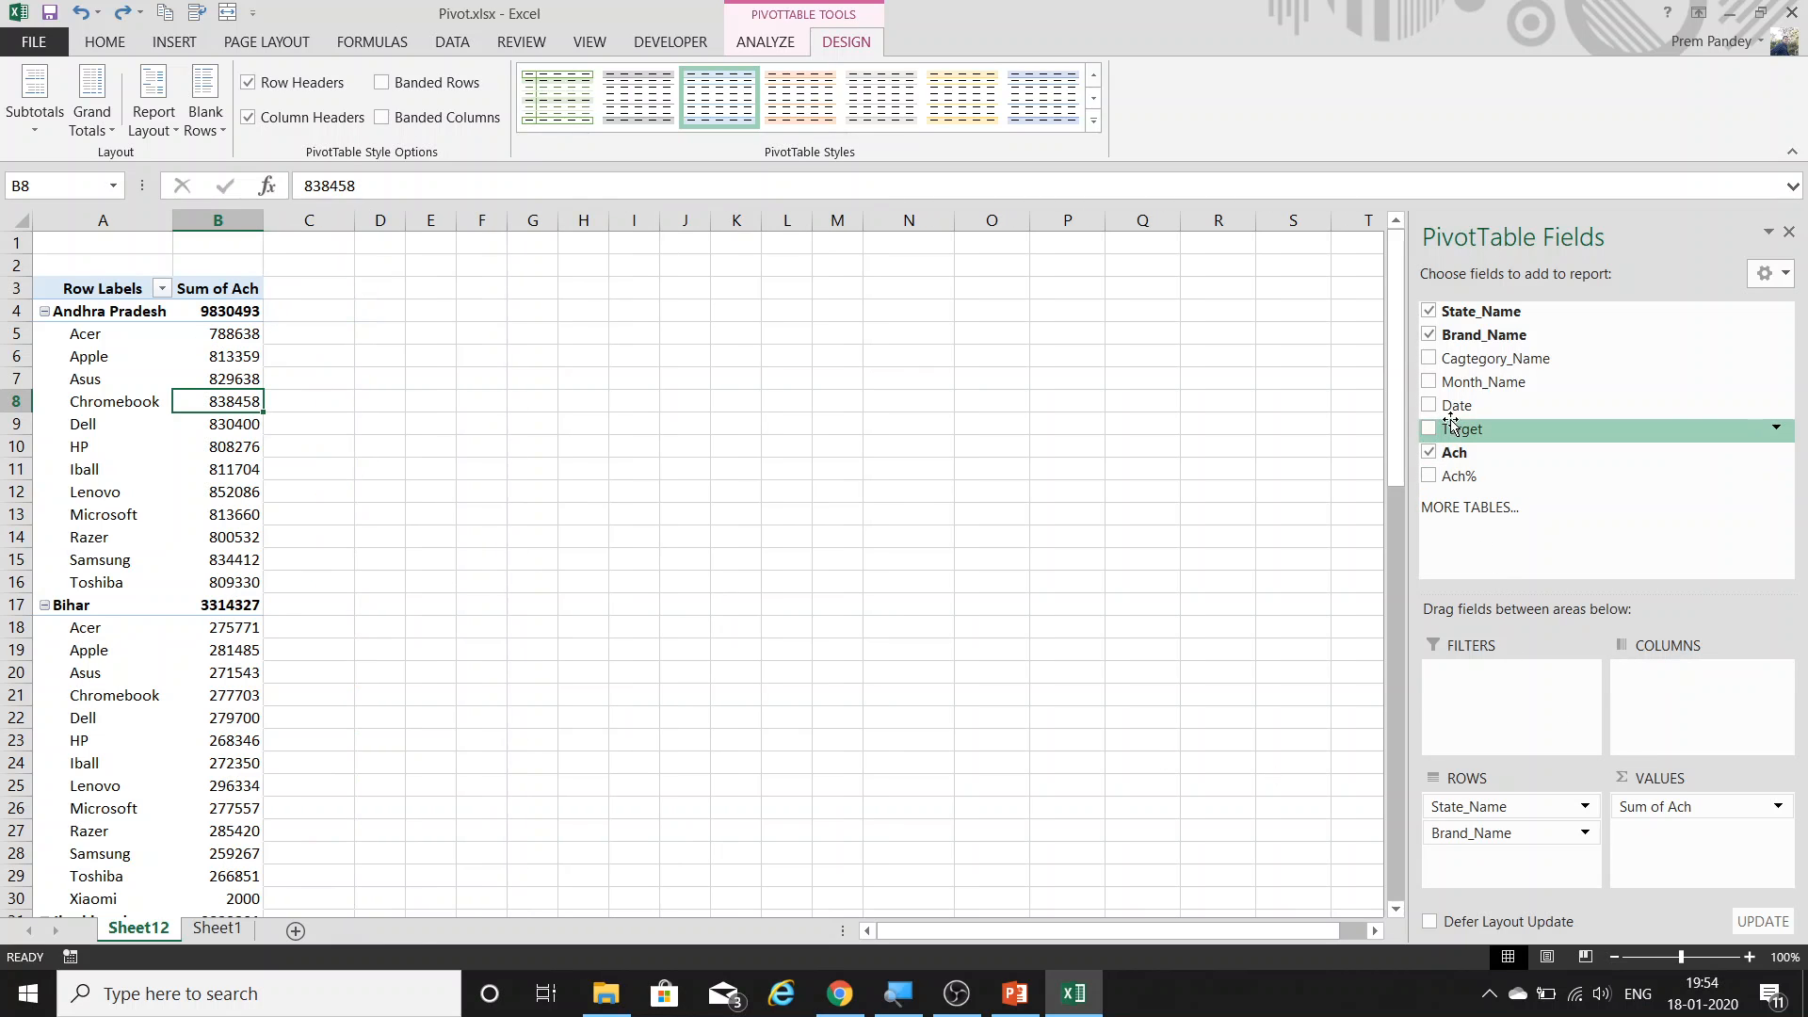
drag(1527, 833, 1695, 715)
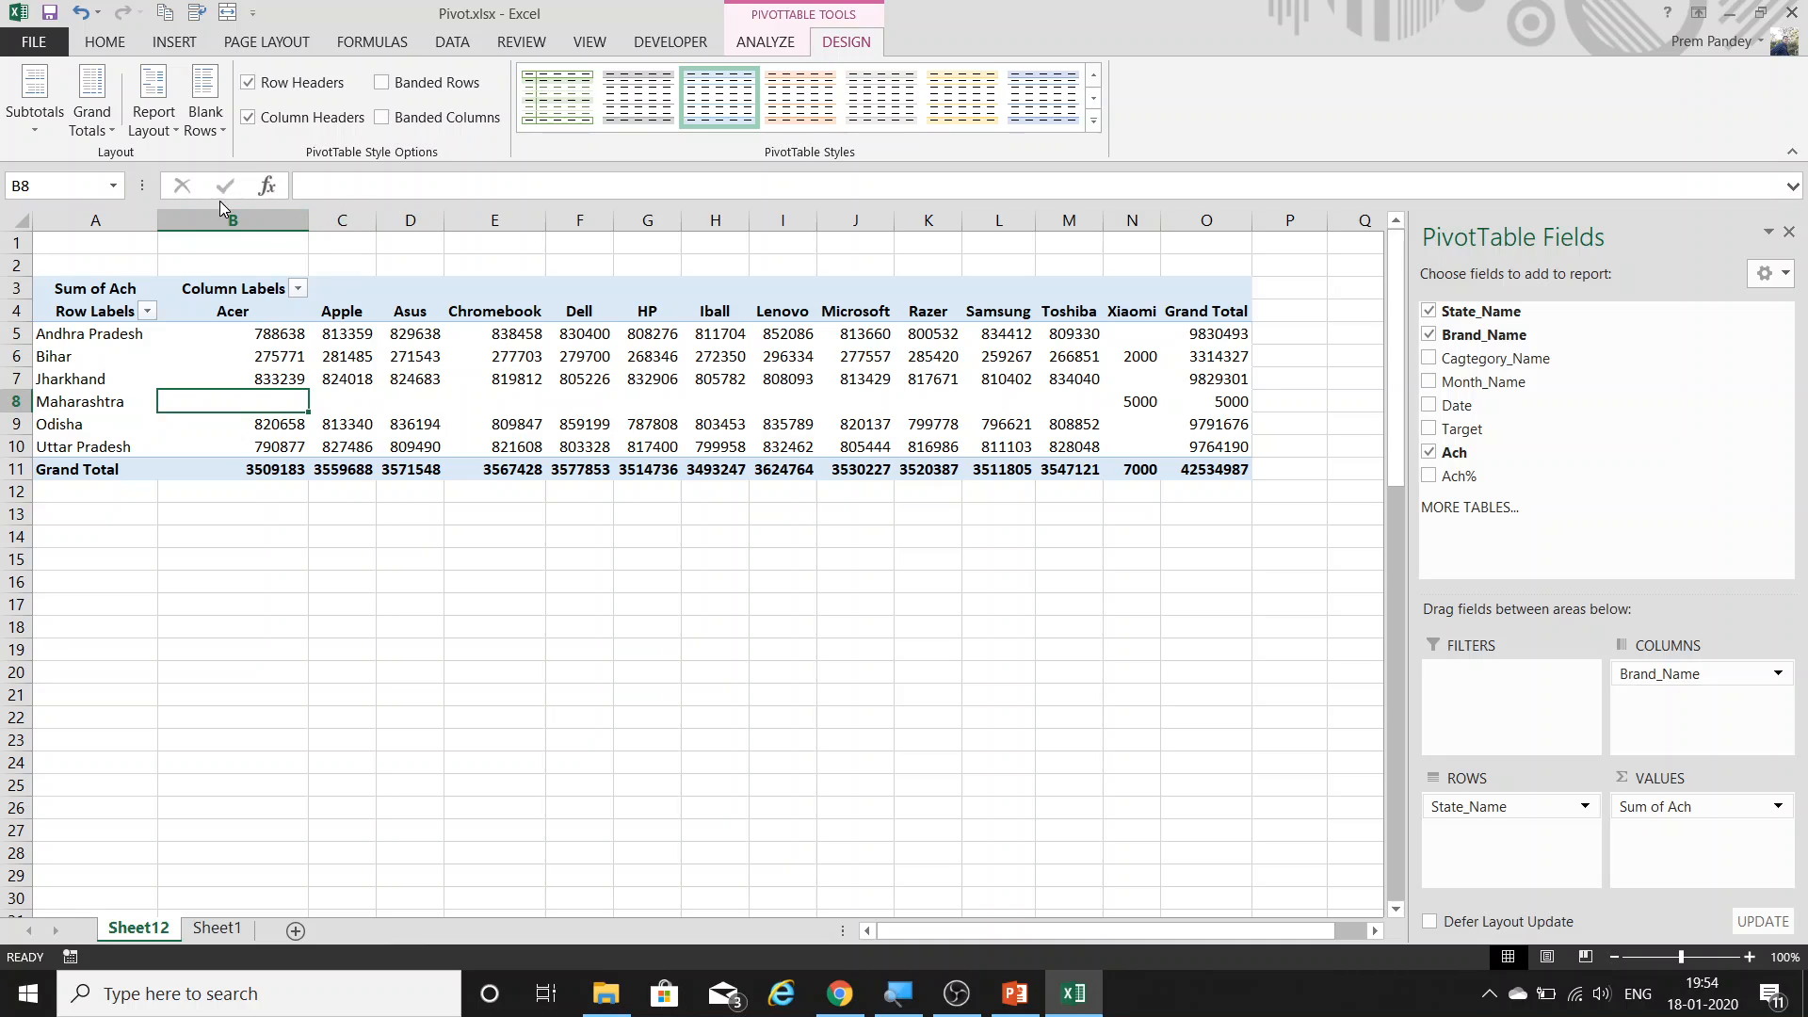
Turn off grand totals for rows and columns, and undo the change.
click(113, 131)
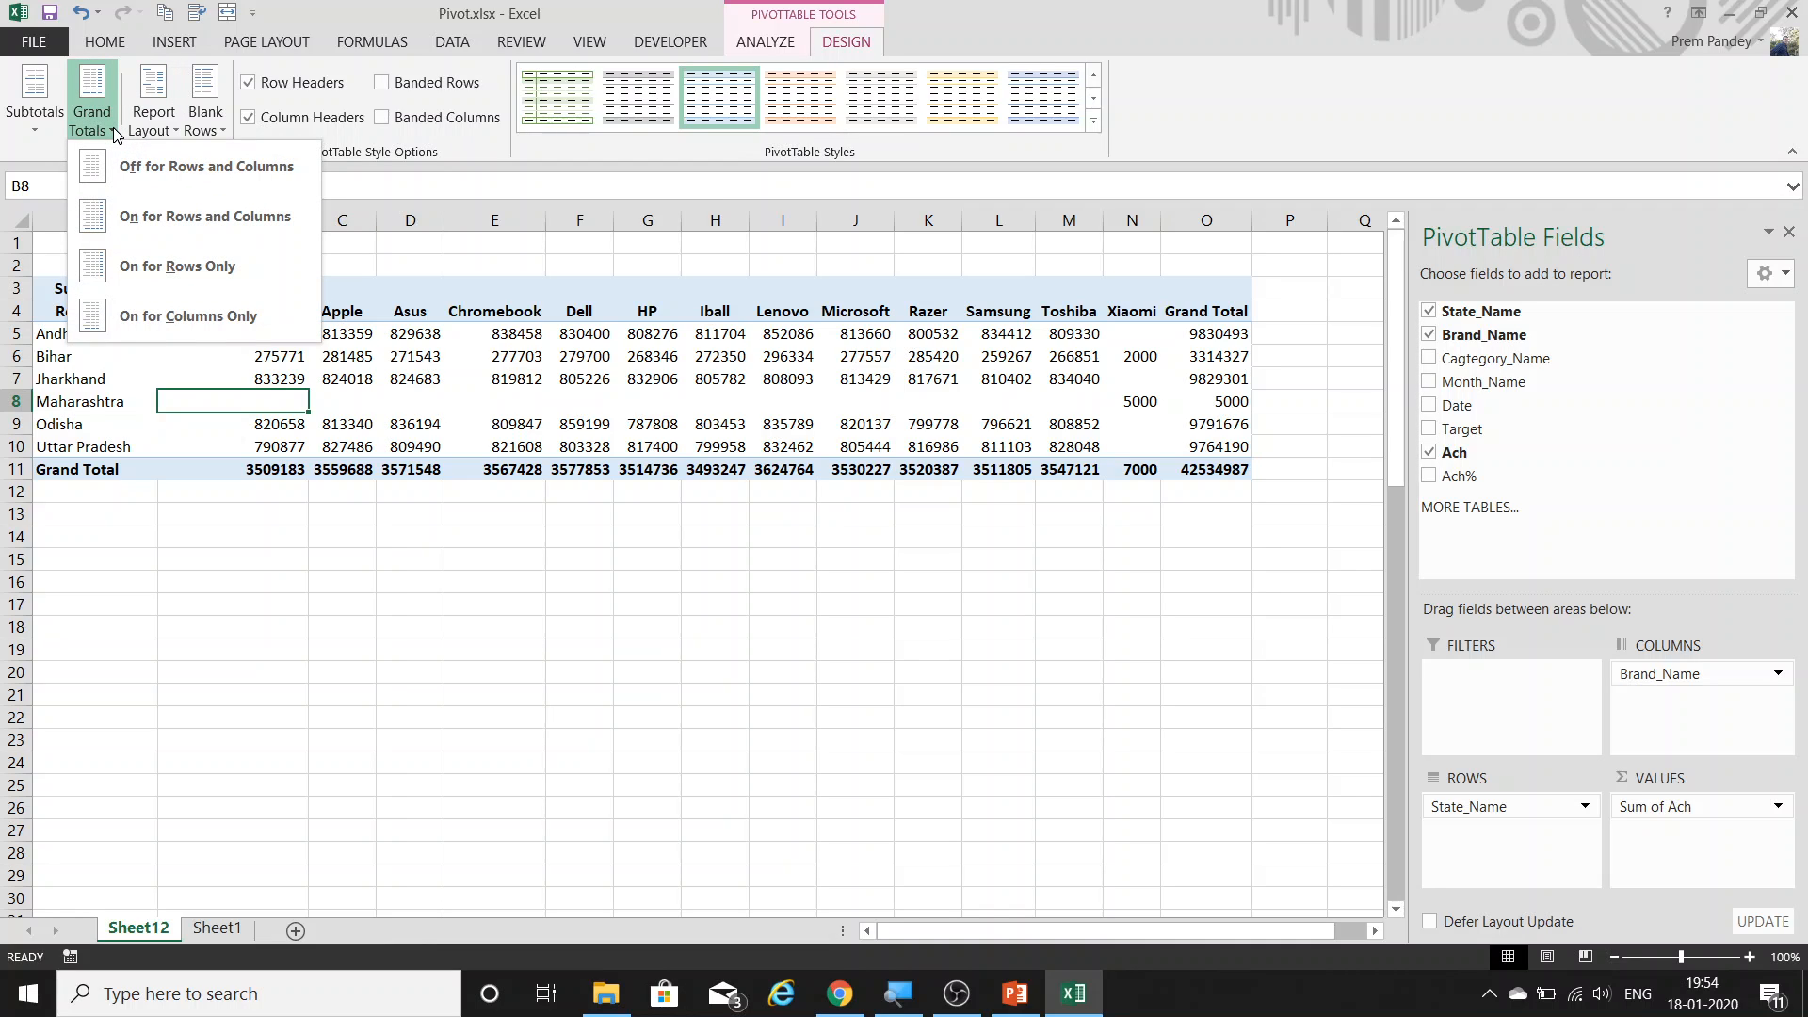
click(150, 169)
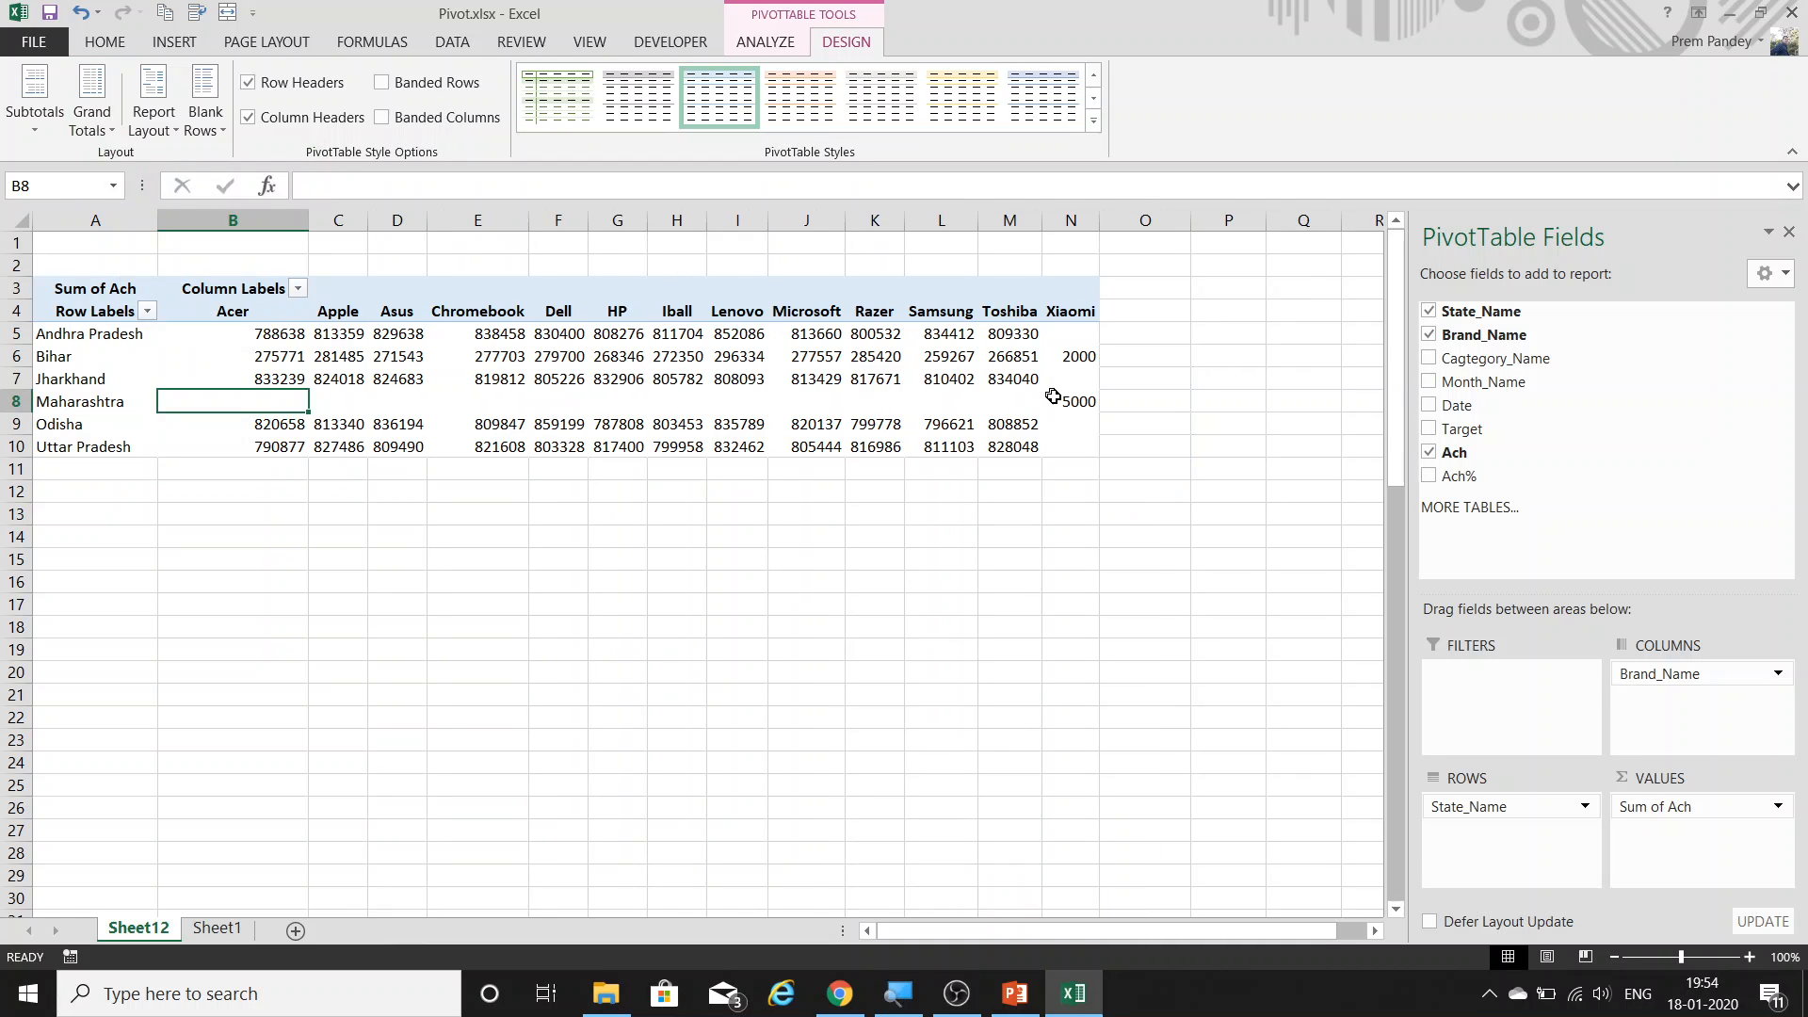
key(ctrl+z)
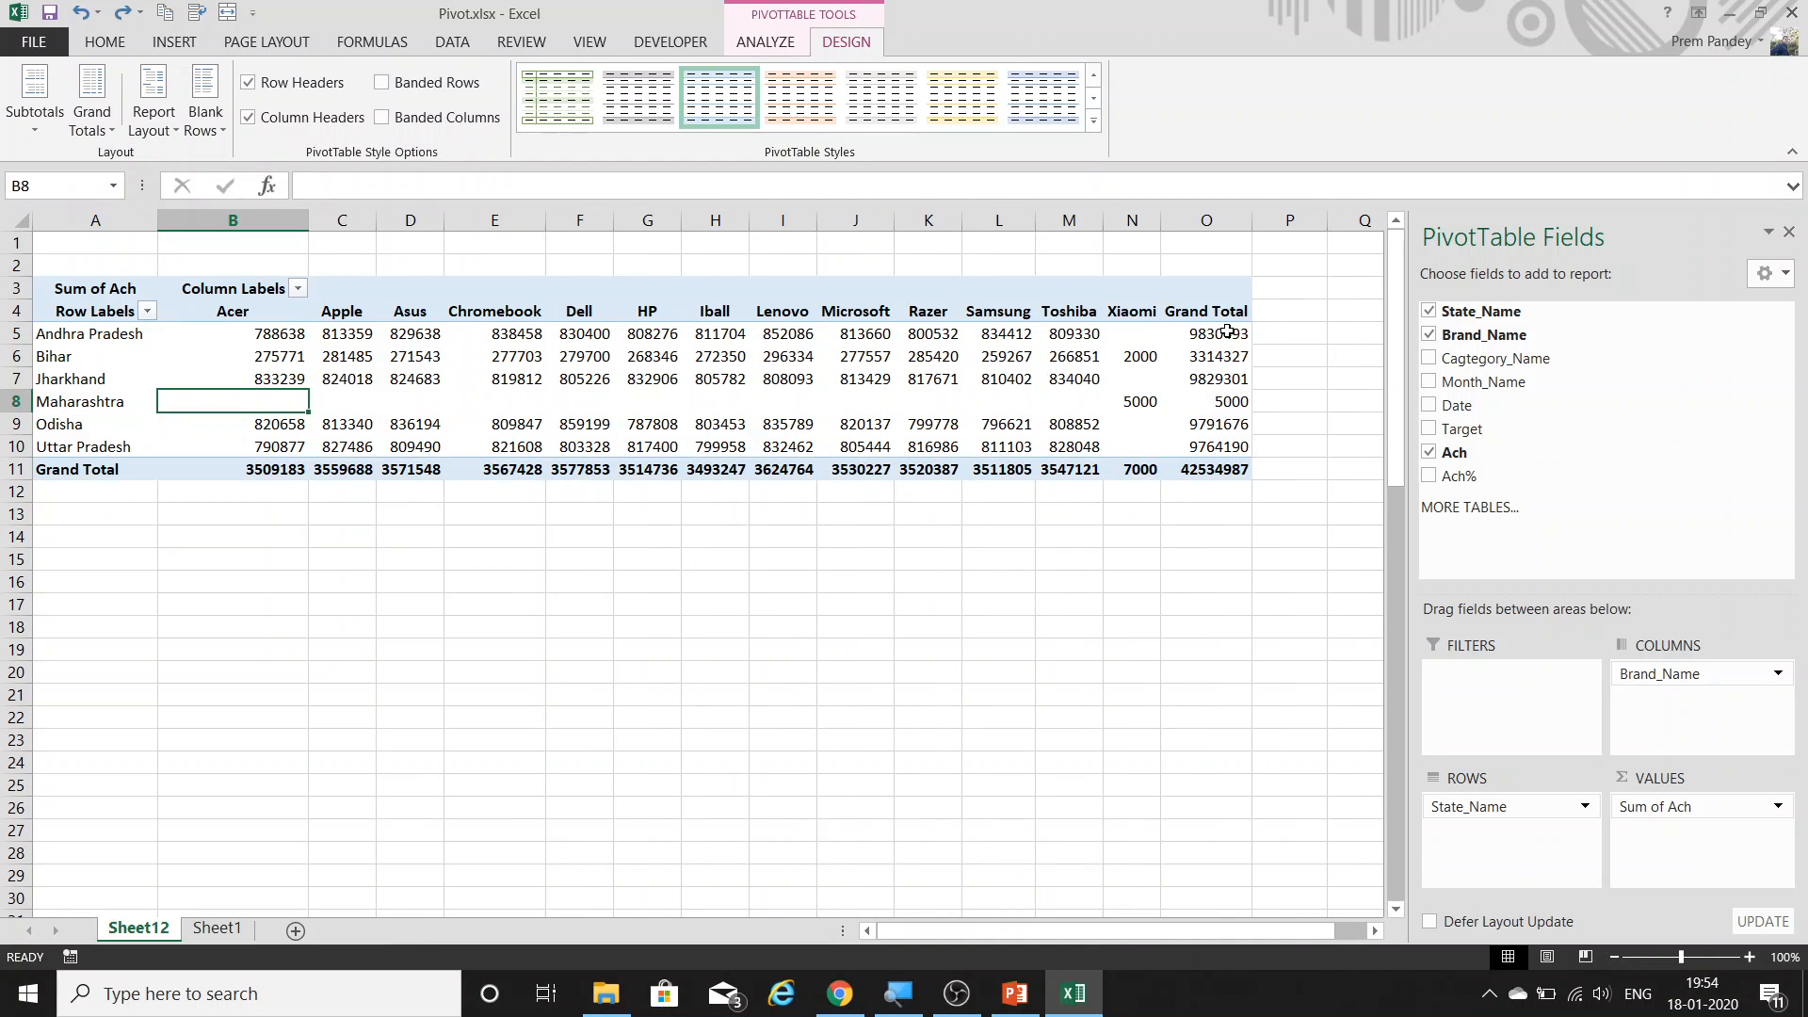
Select the Grand Total column and row to point them out, and turn grand totals off for rows and columns.
drag(1227, 331, 1224, 518)
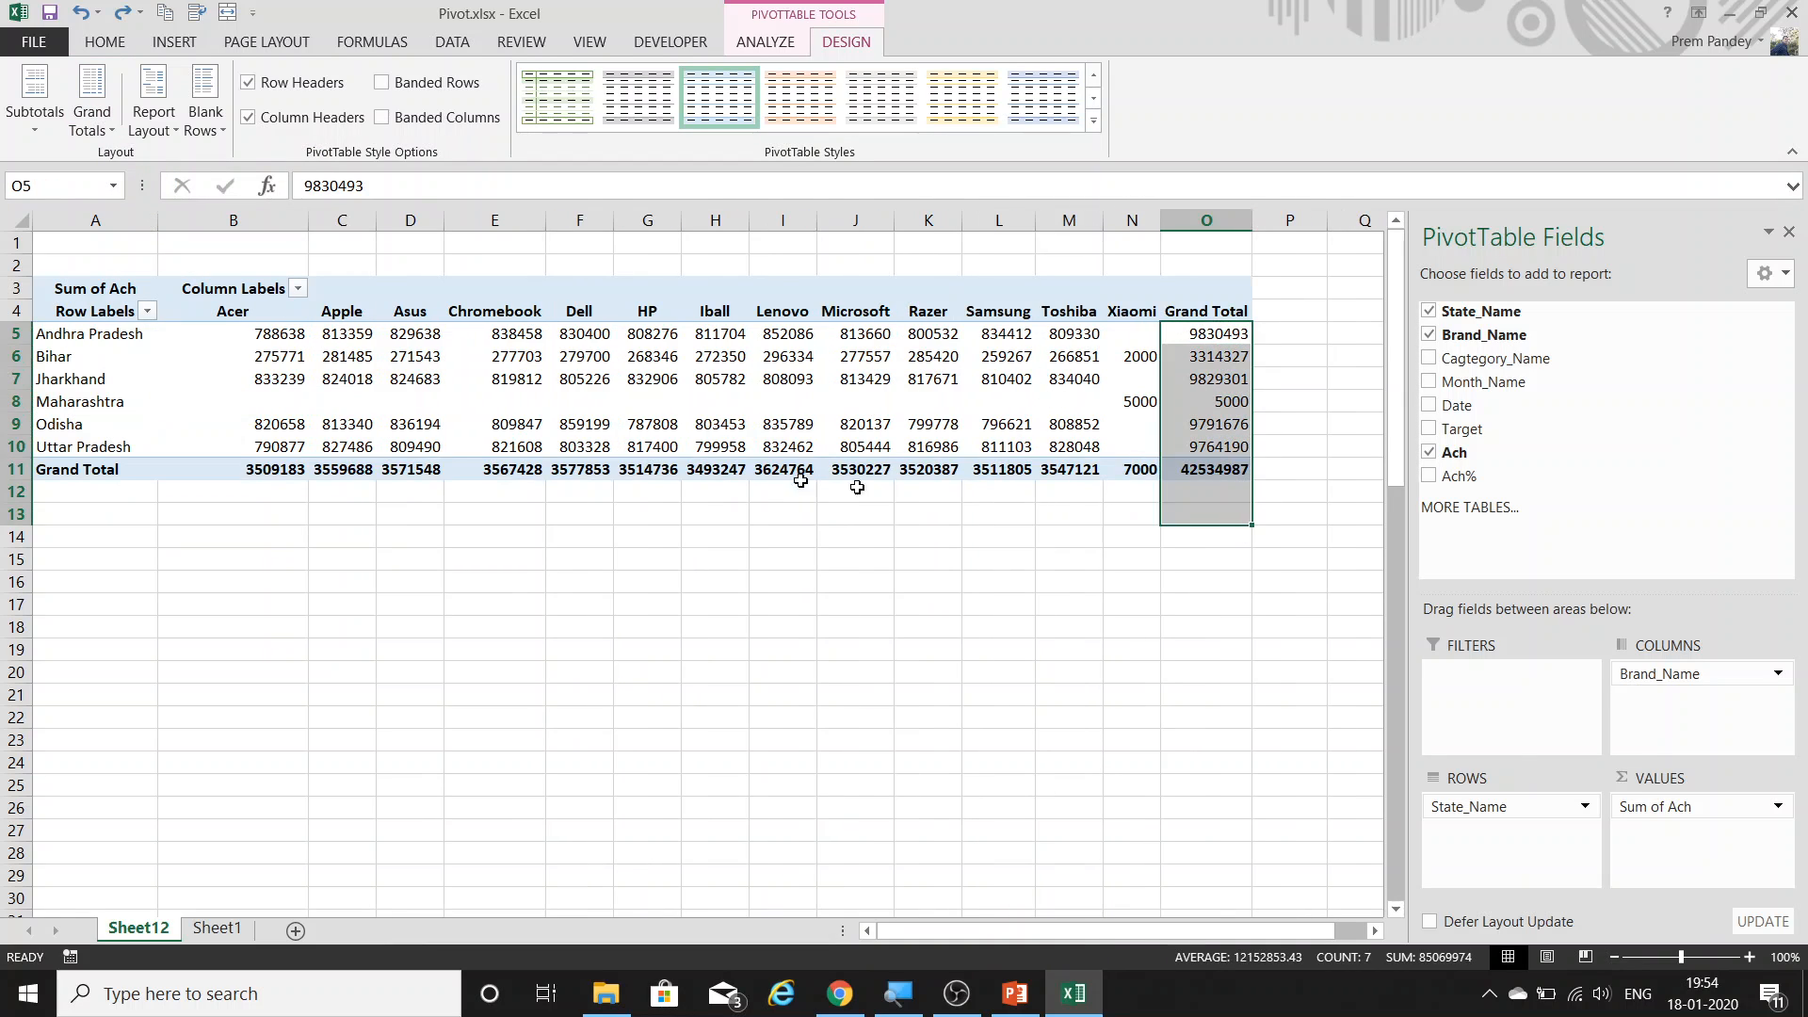
click(19, 471)
click(92, 103)
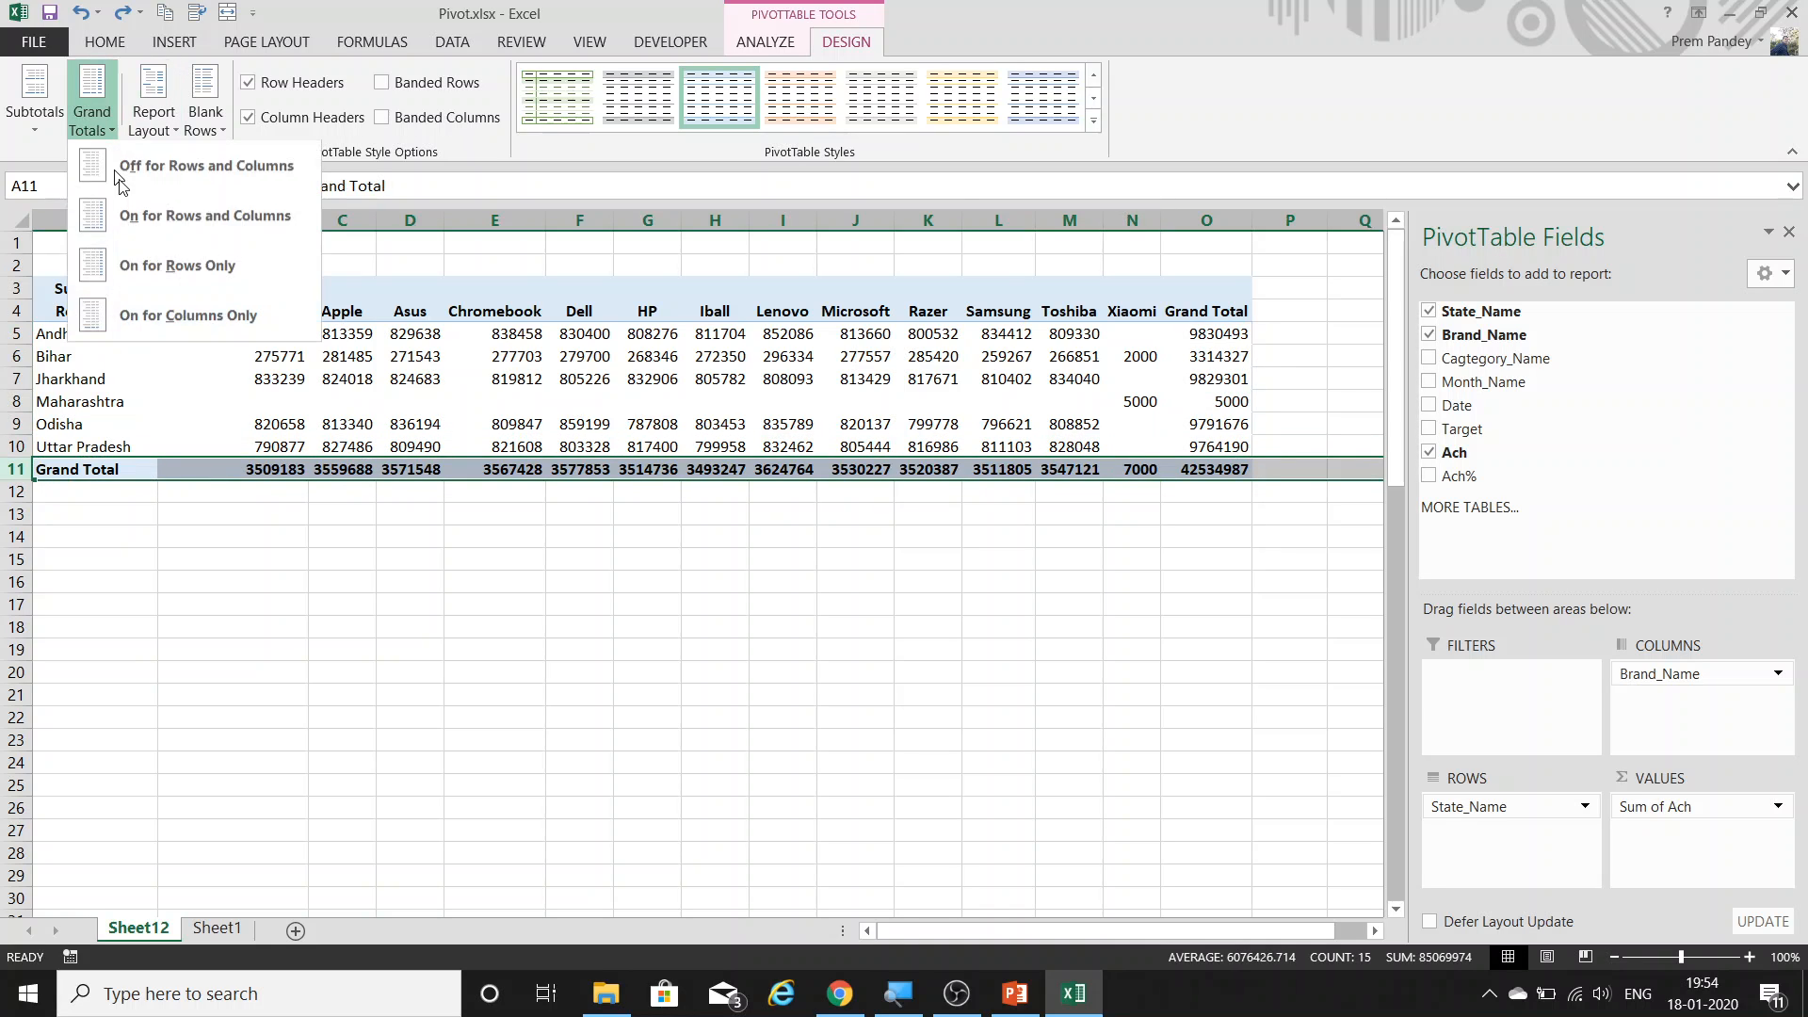
click(166, 175)
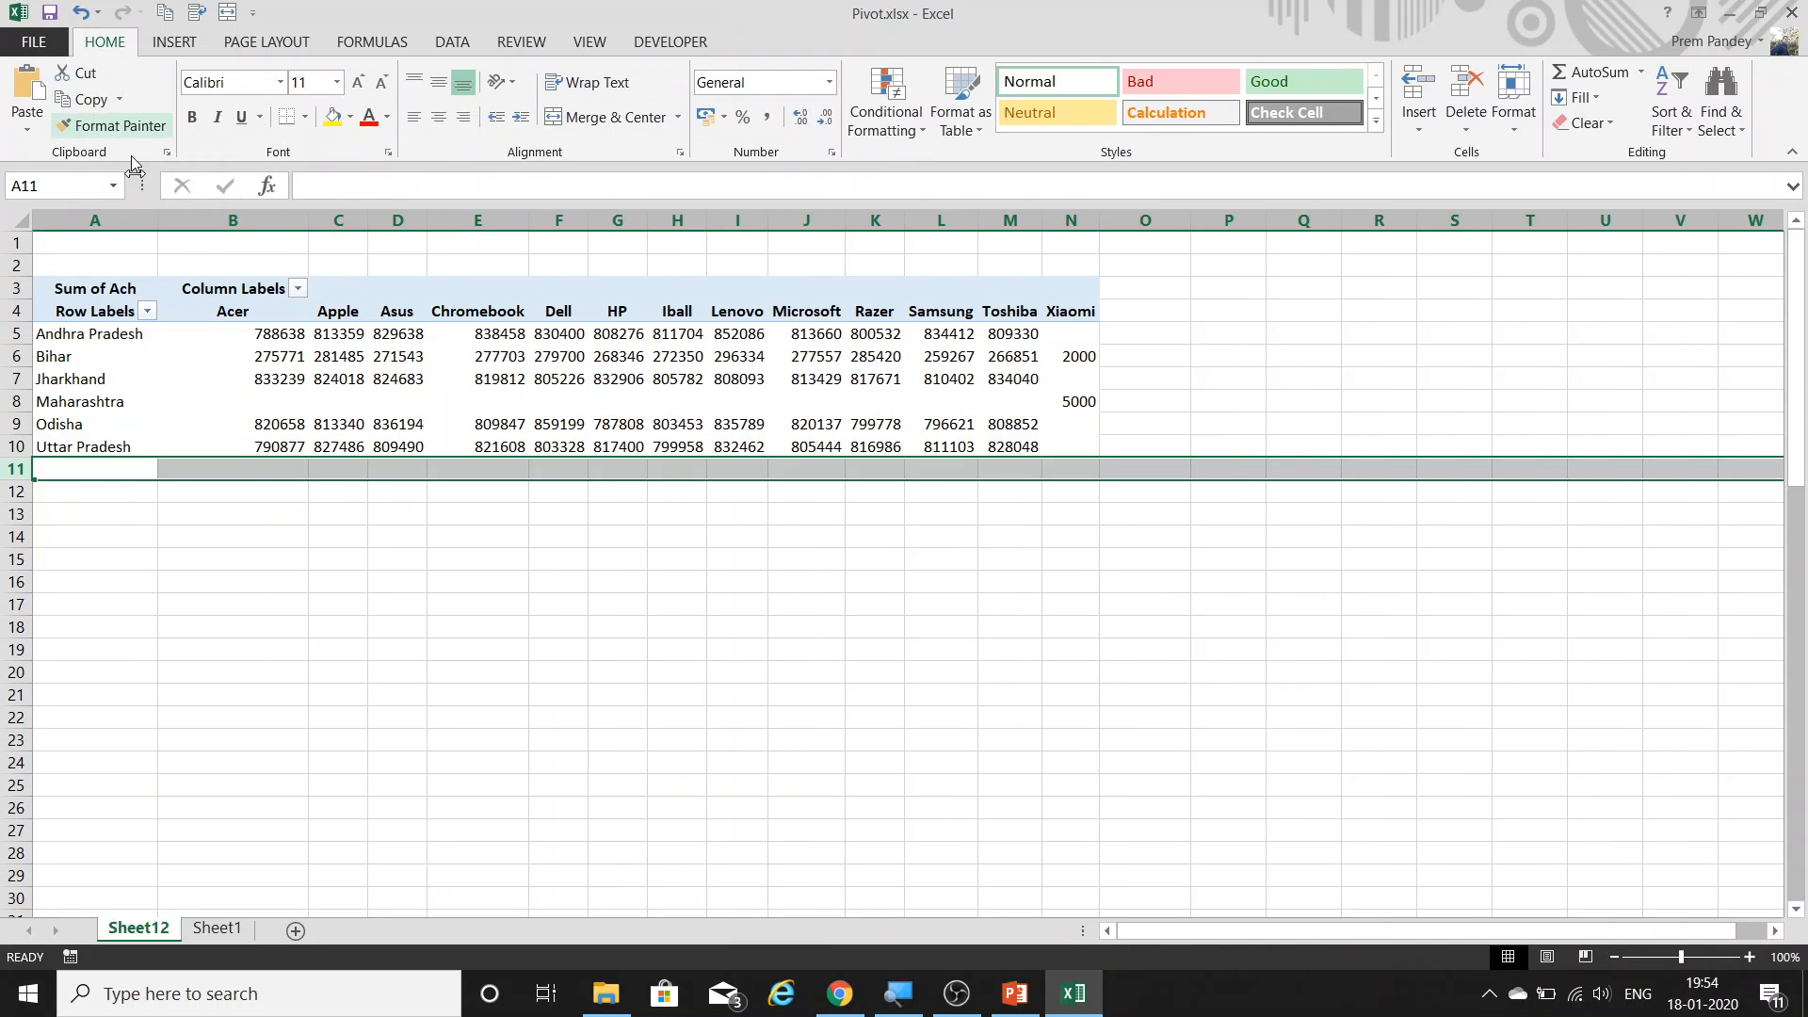
Restore the grand totals for both rows and columns of the PivotTable.
click(251, 377)
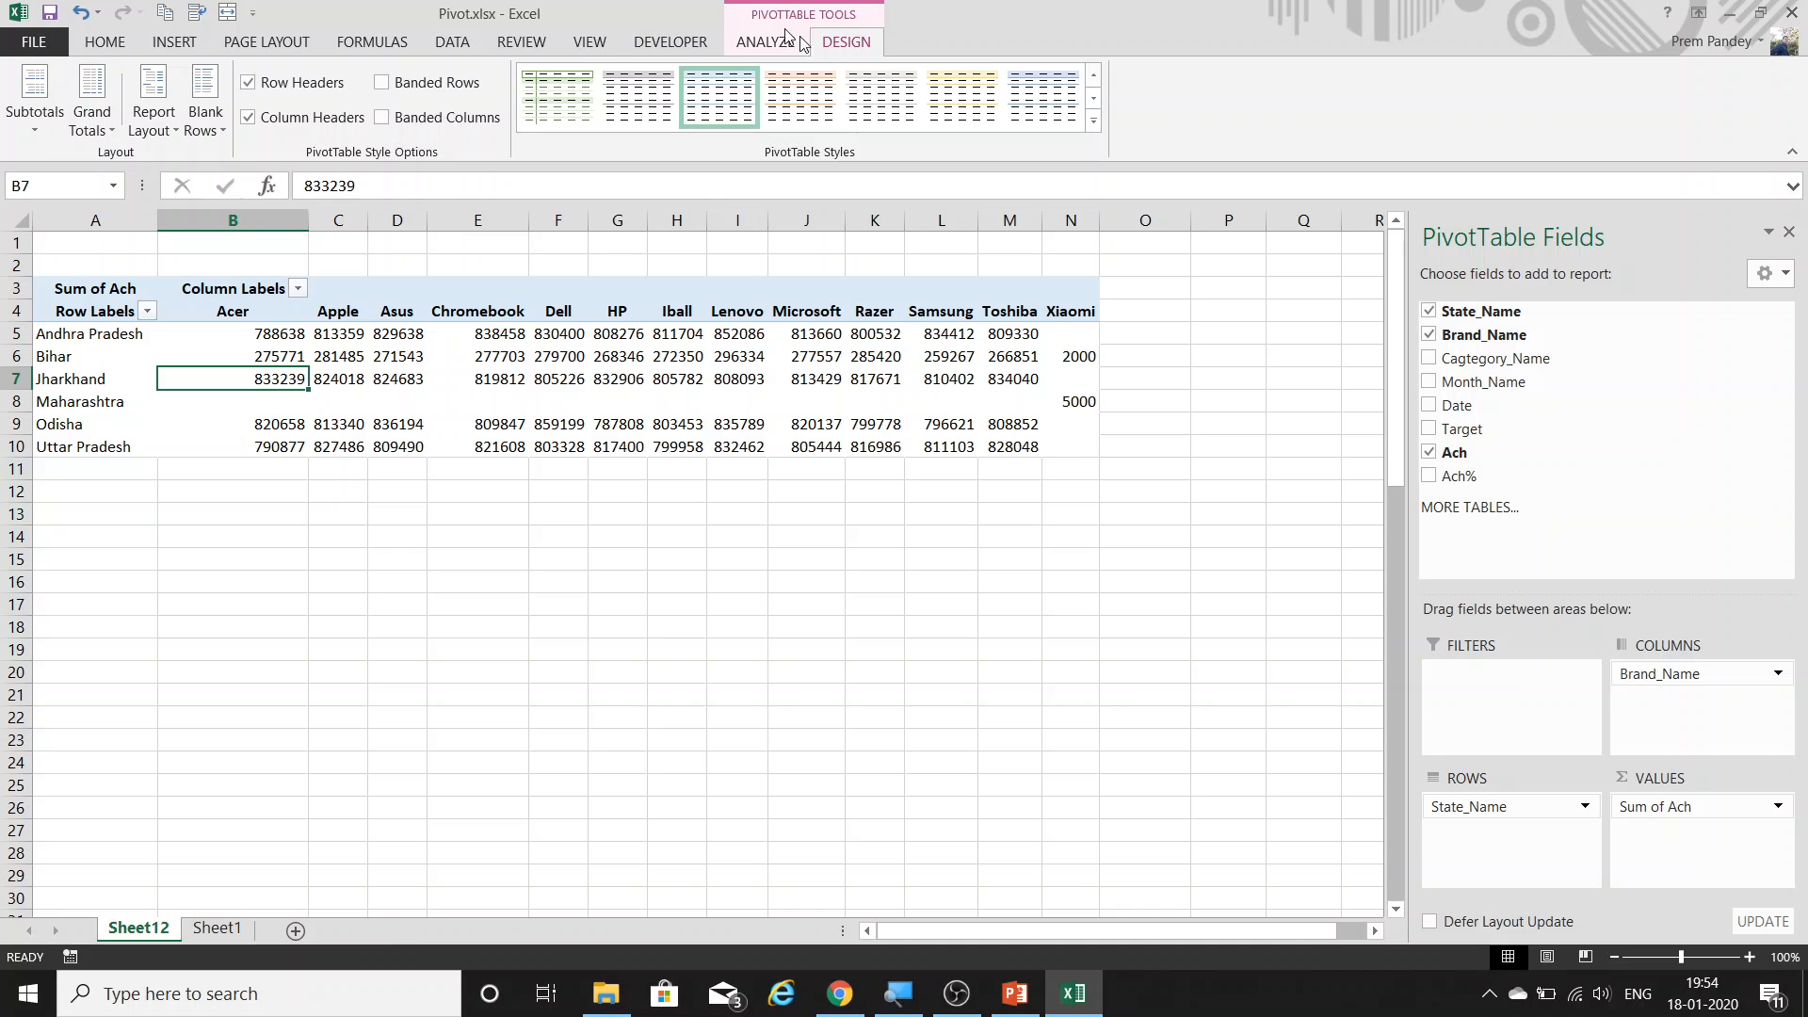
click(97, 109)
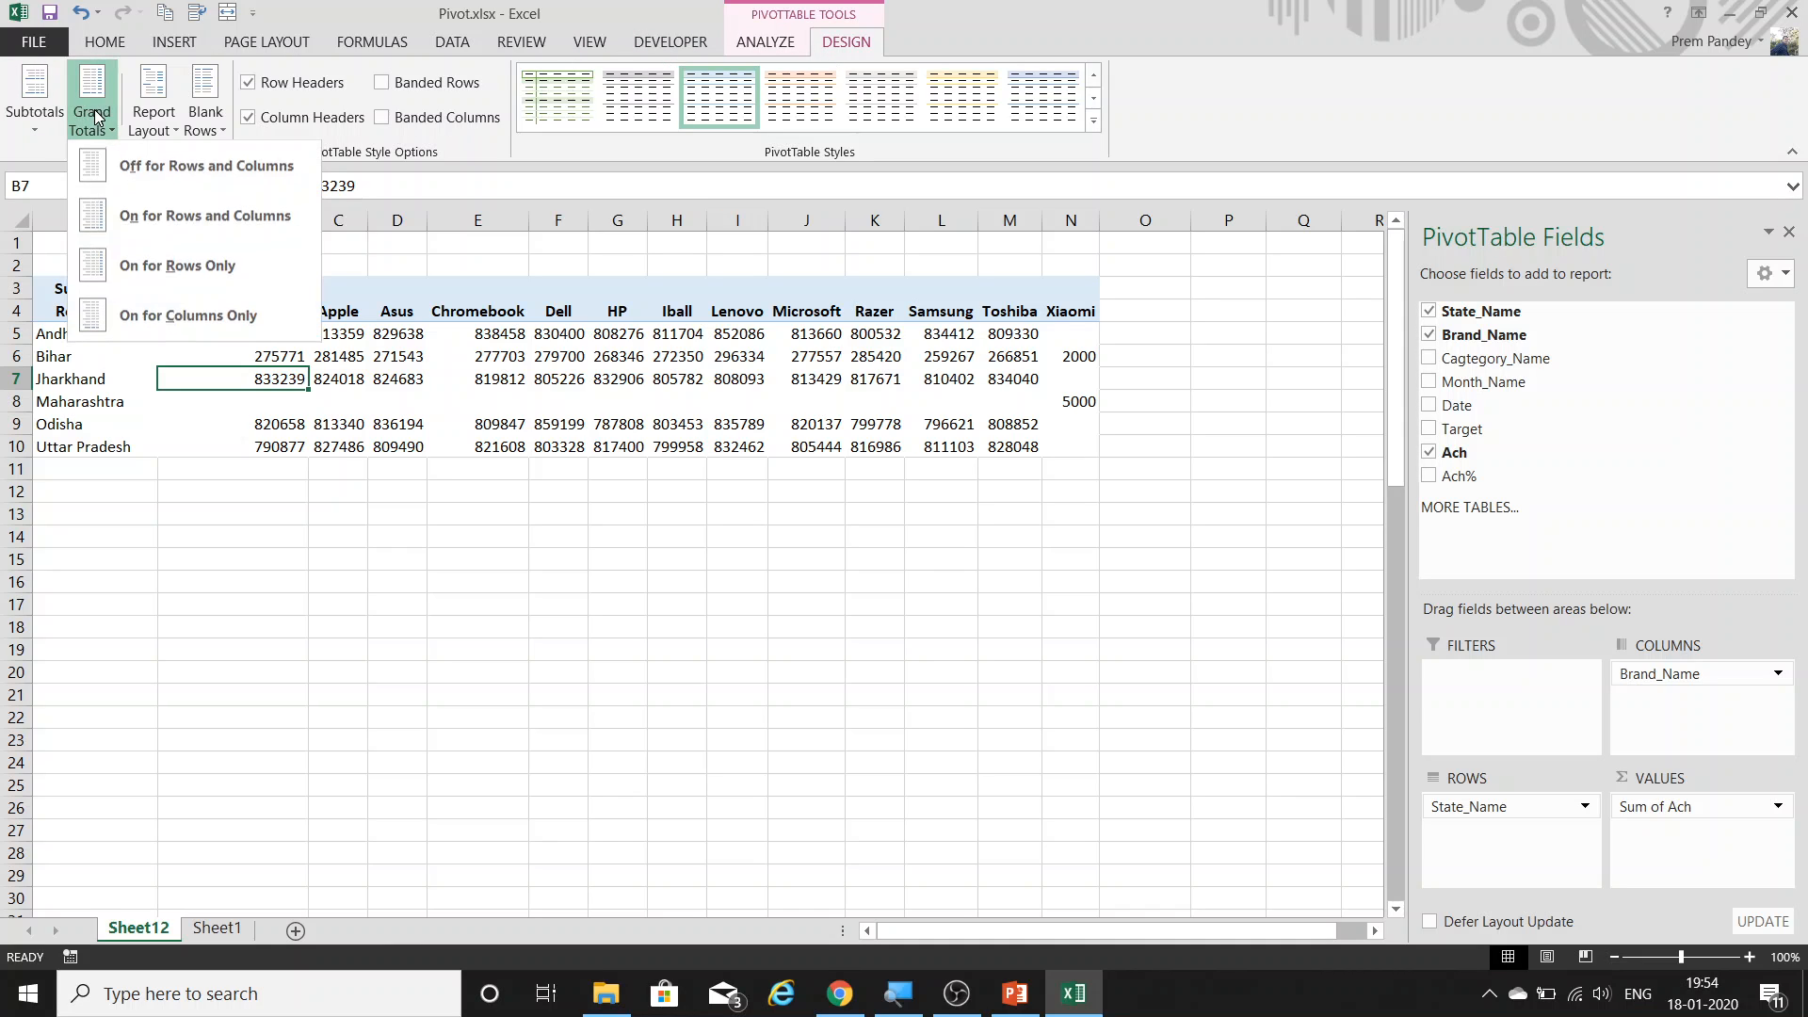
click(192, 209)
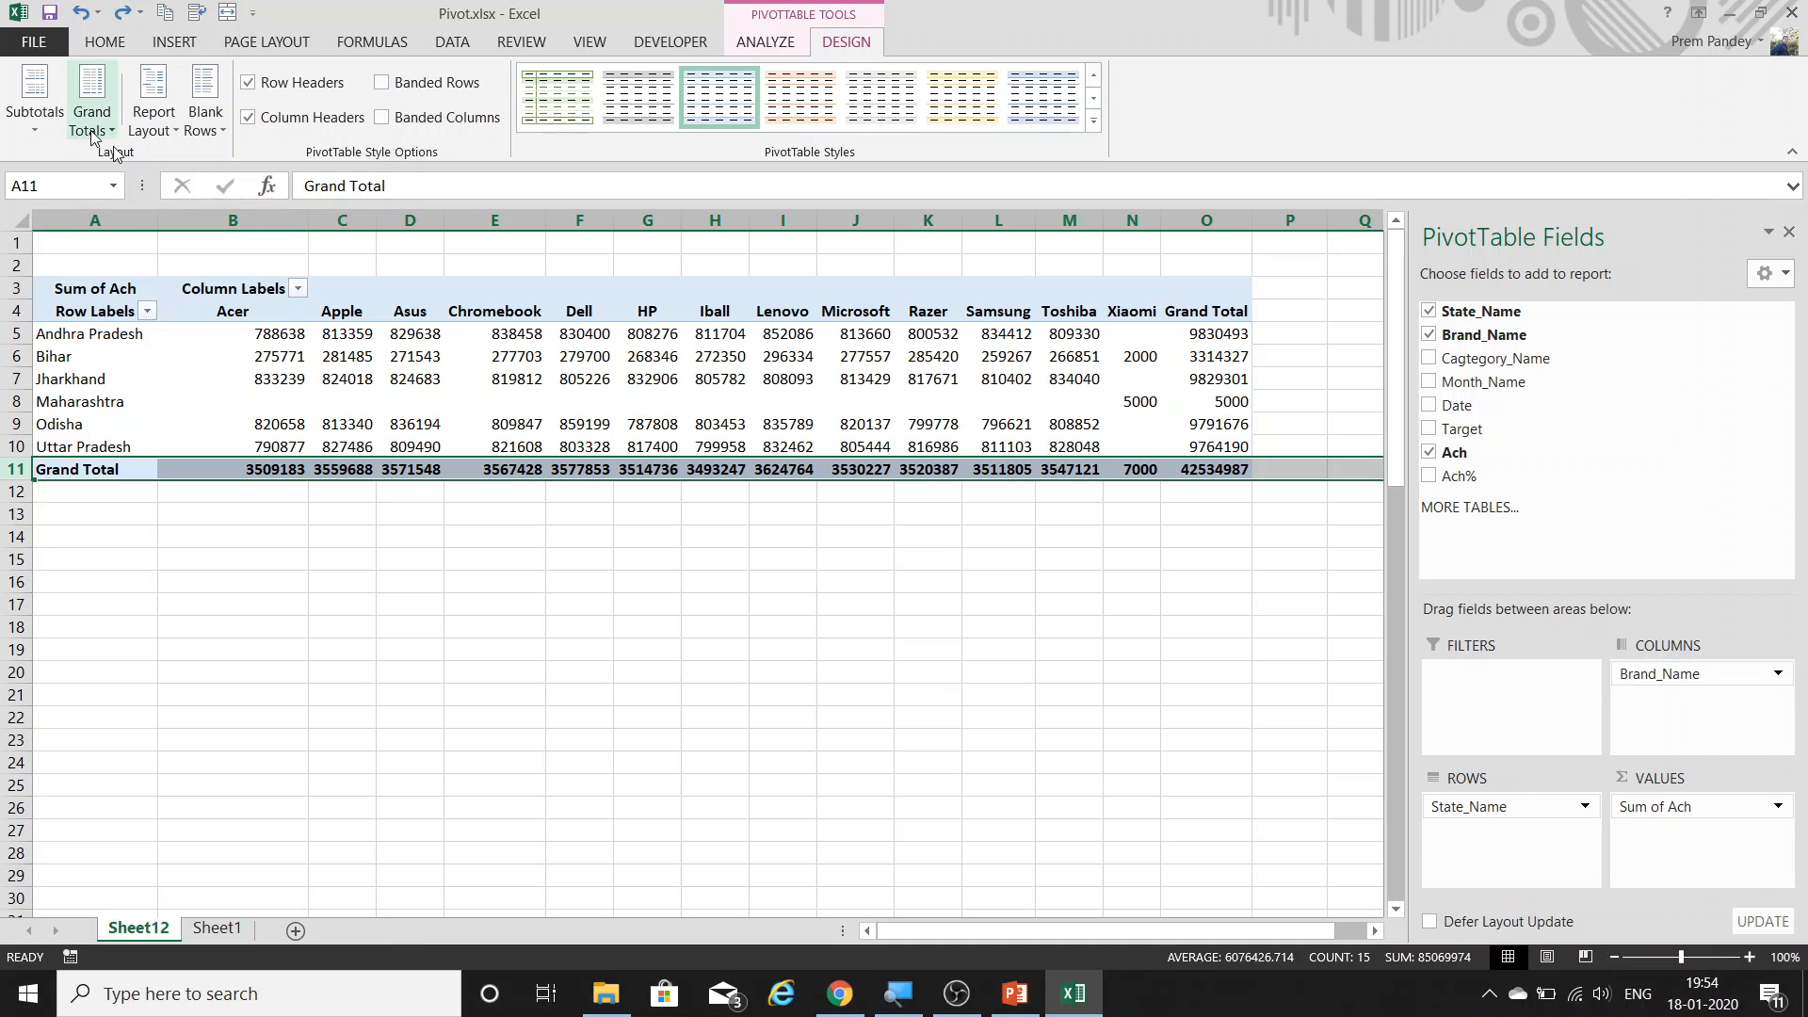
Review the grand total options and remove the grand totals for rows and columns again.
click(240, 339)
click(153, 108)
click(85, 107)
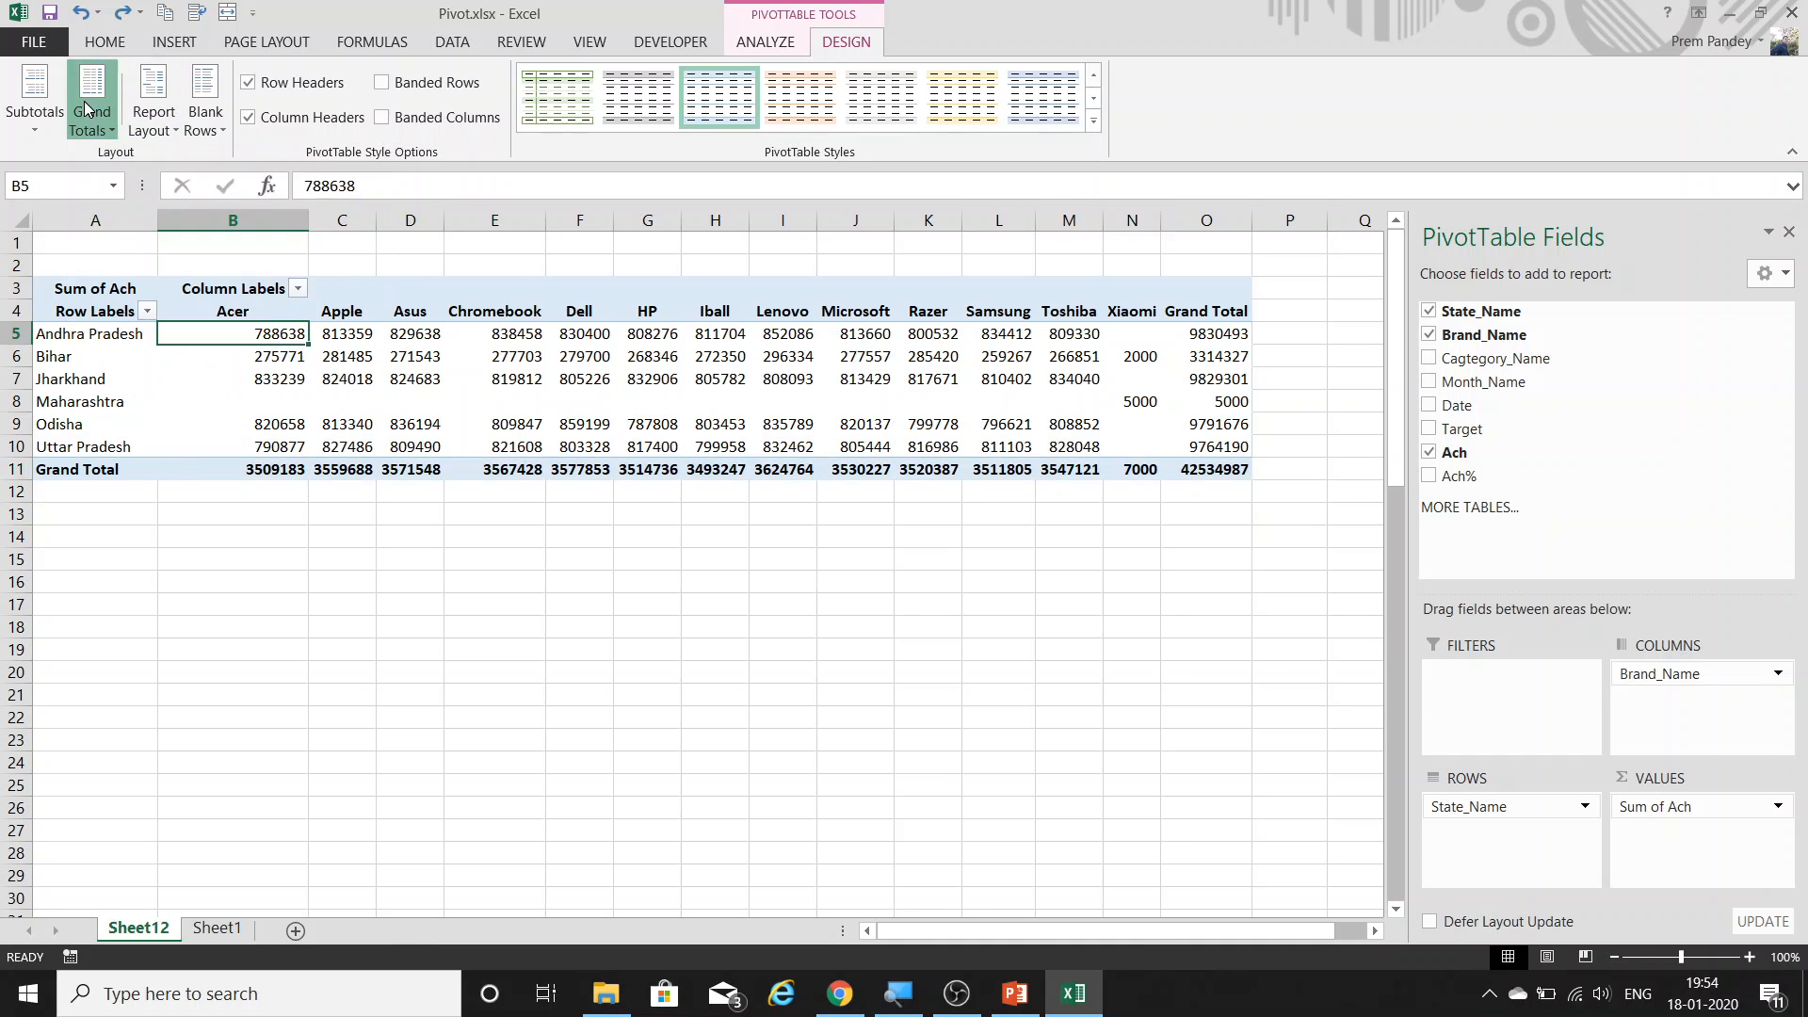
click(84, 106)
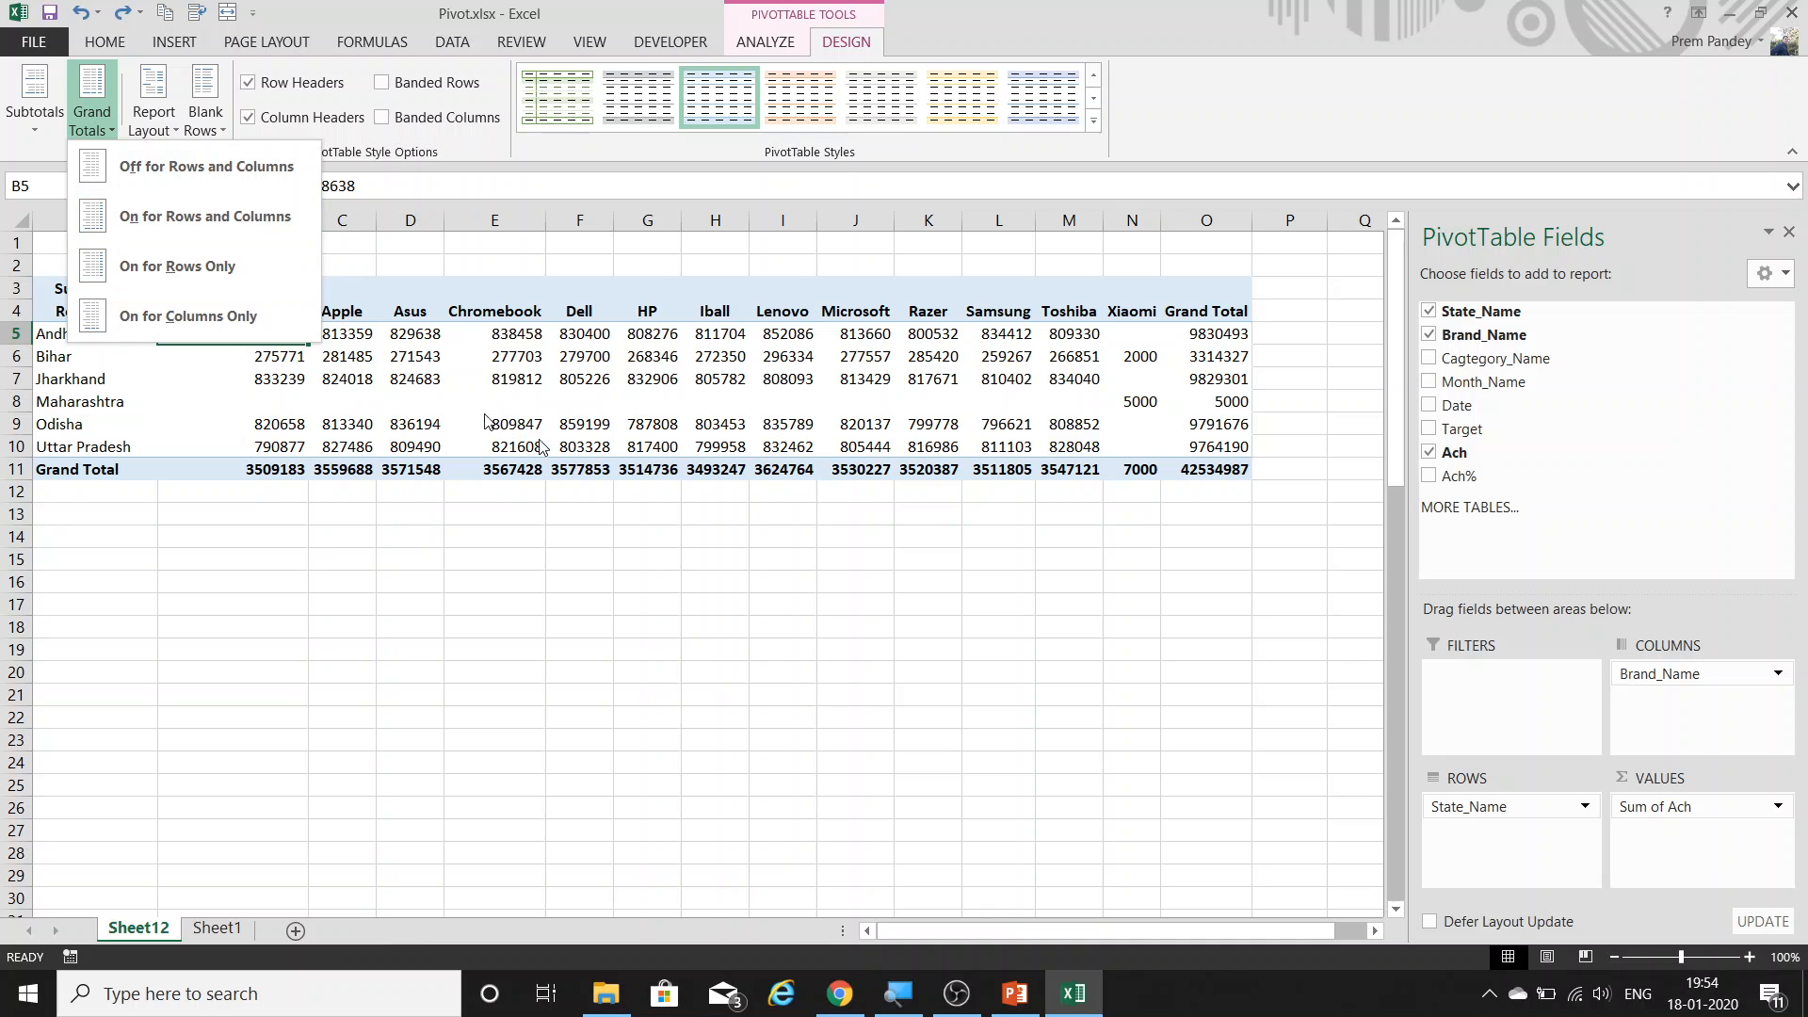
click(659, 444)
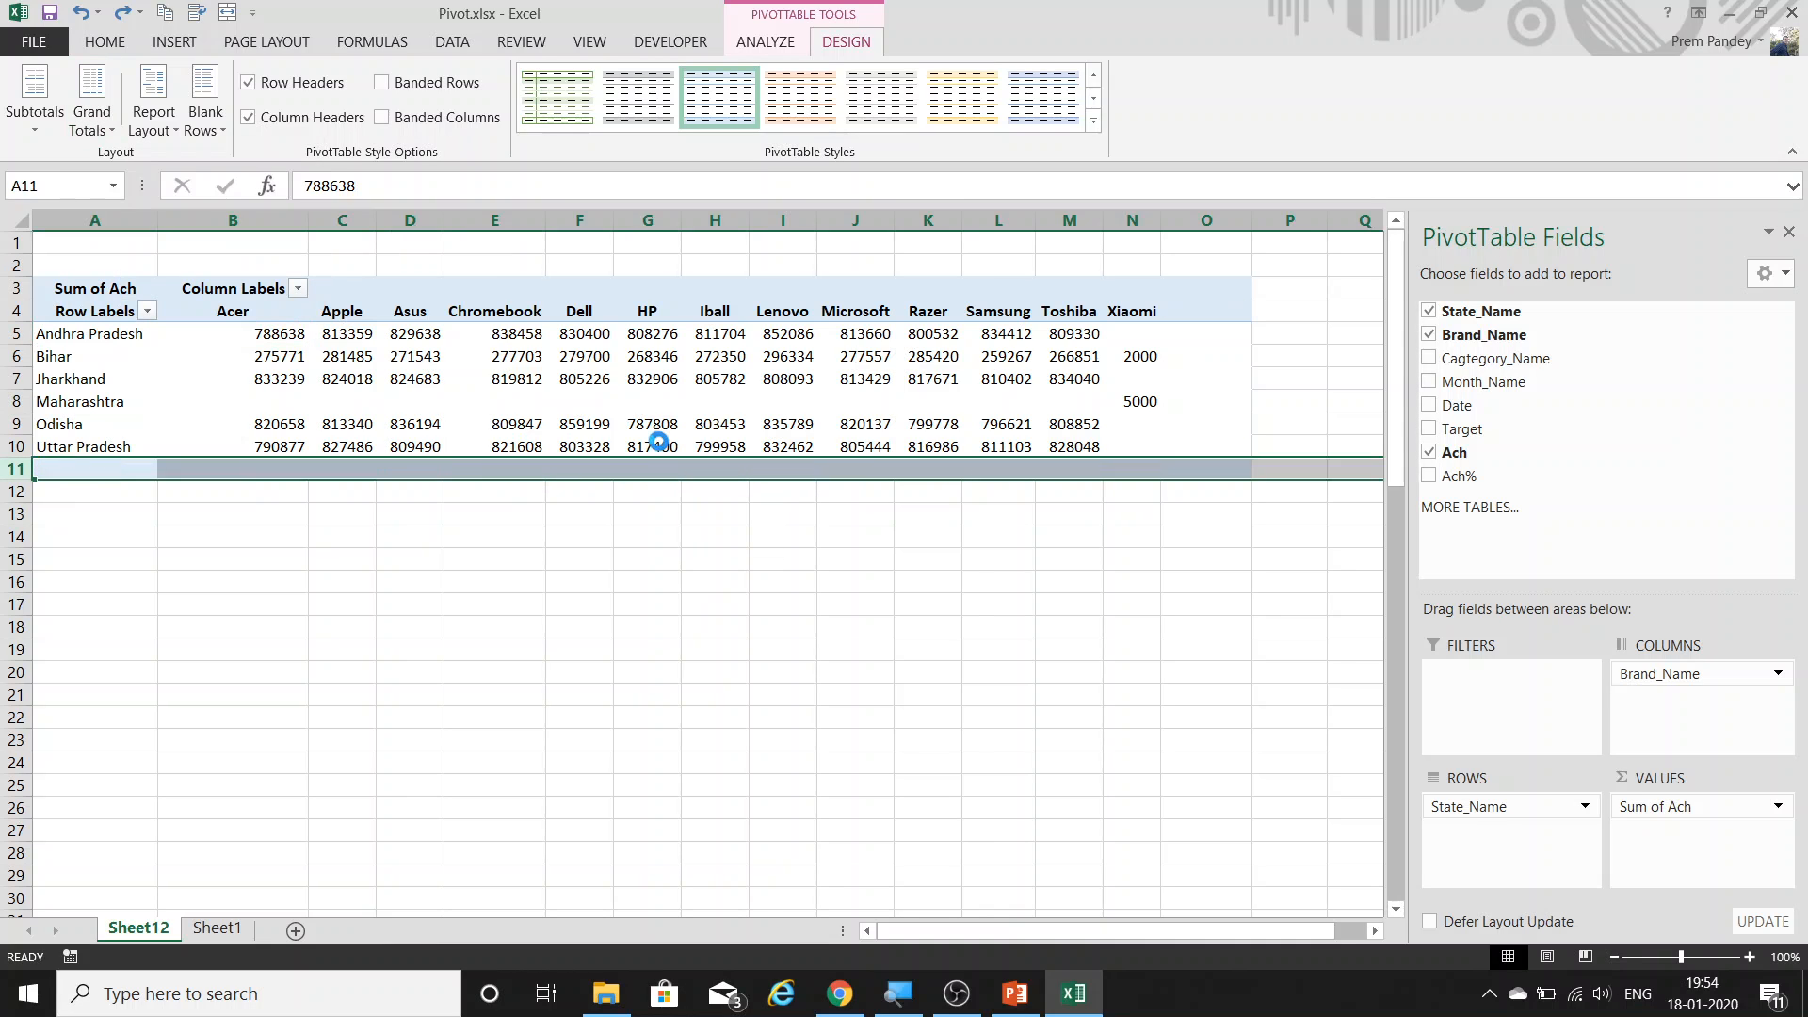
Turn grand totals on for rows and columns, and limit them to rows only.
click(240, 381)
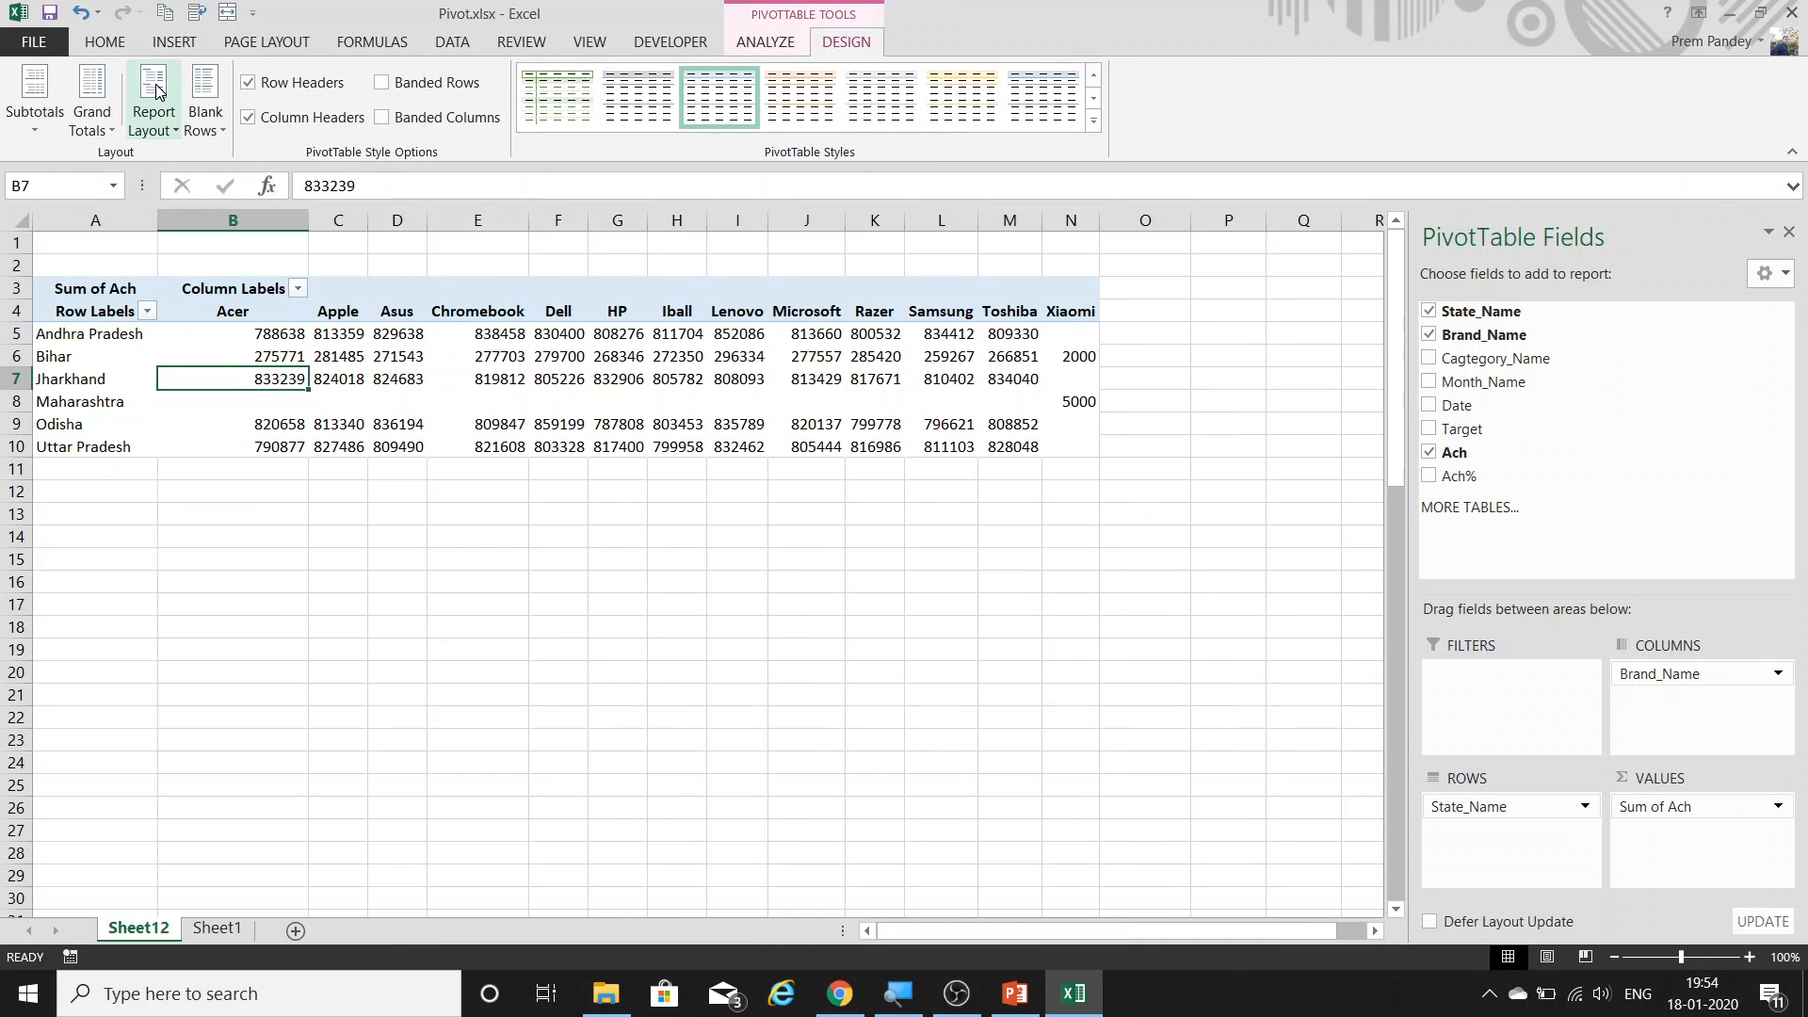
click(92, 111)
click(193, 215)
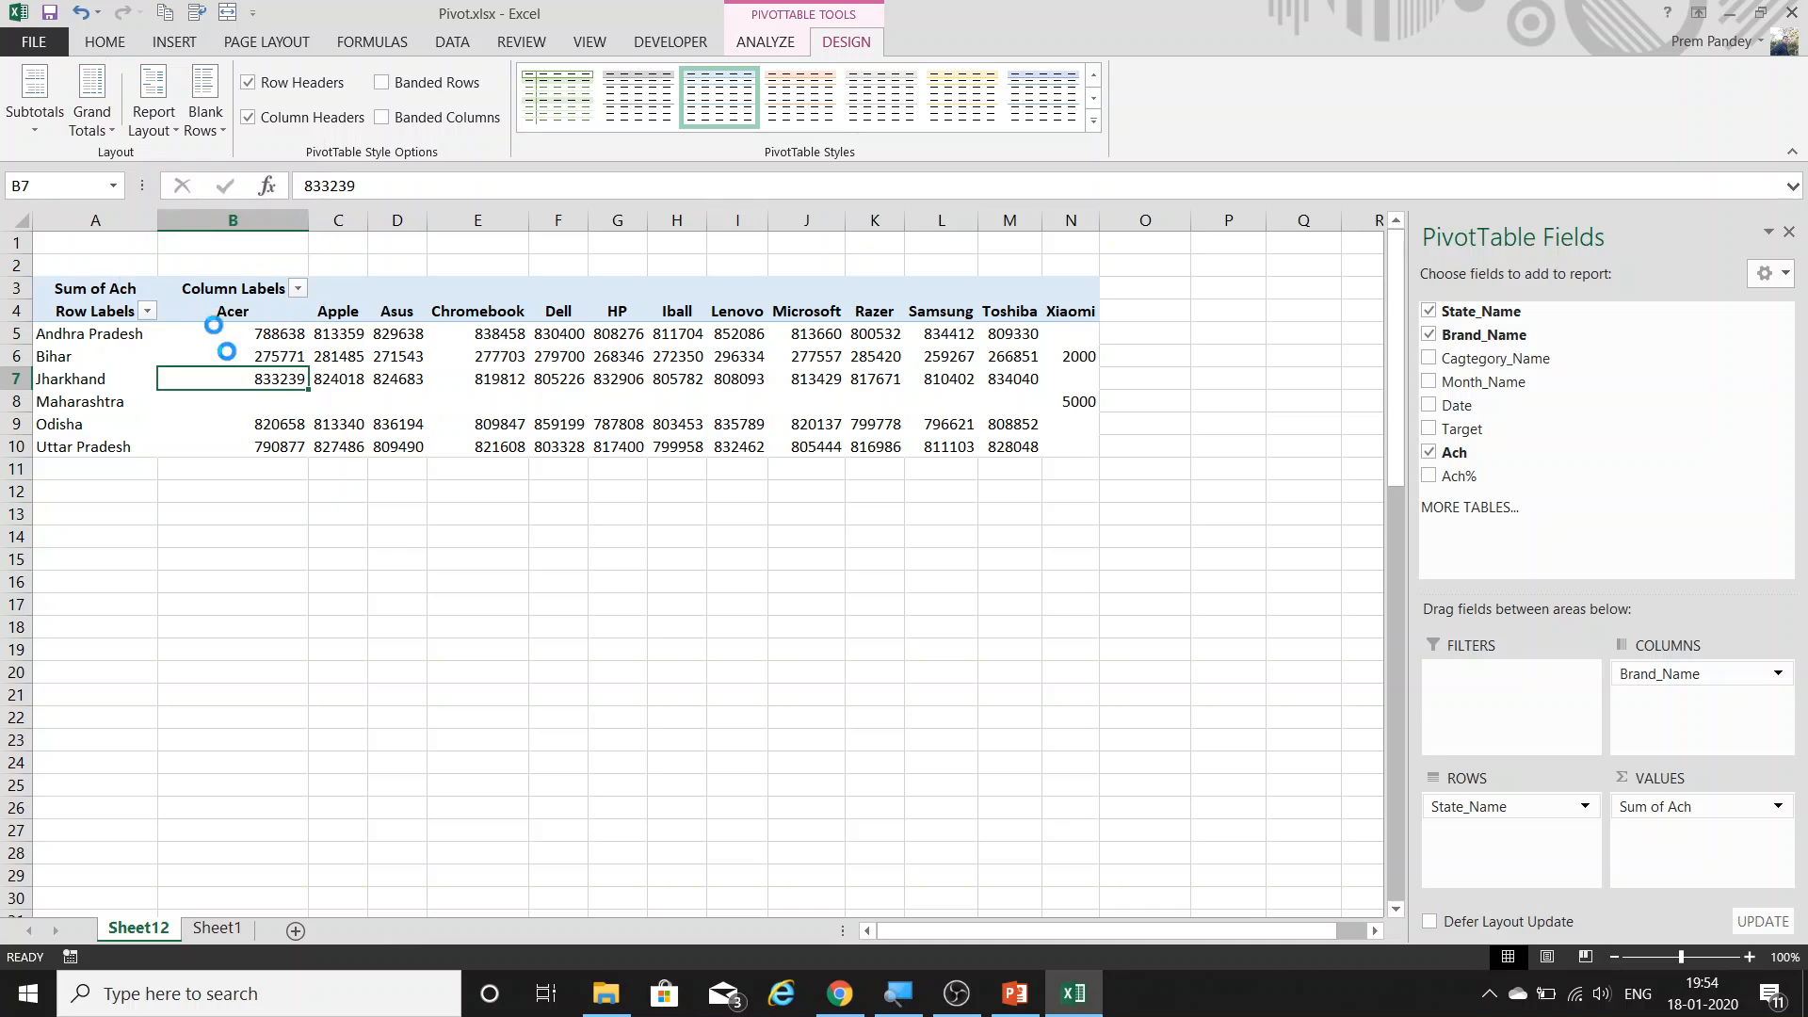
click(92, 111)
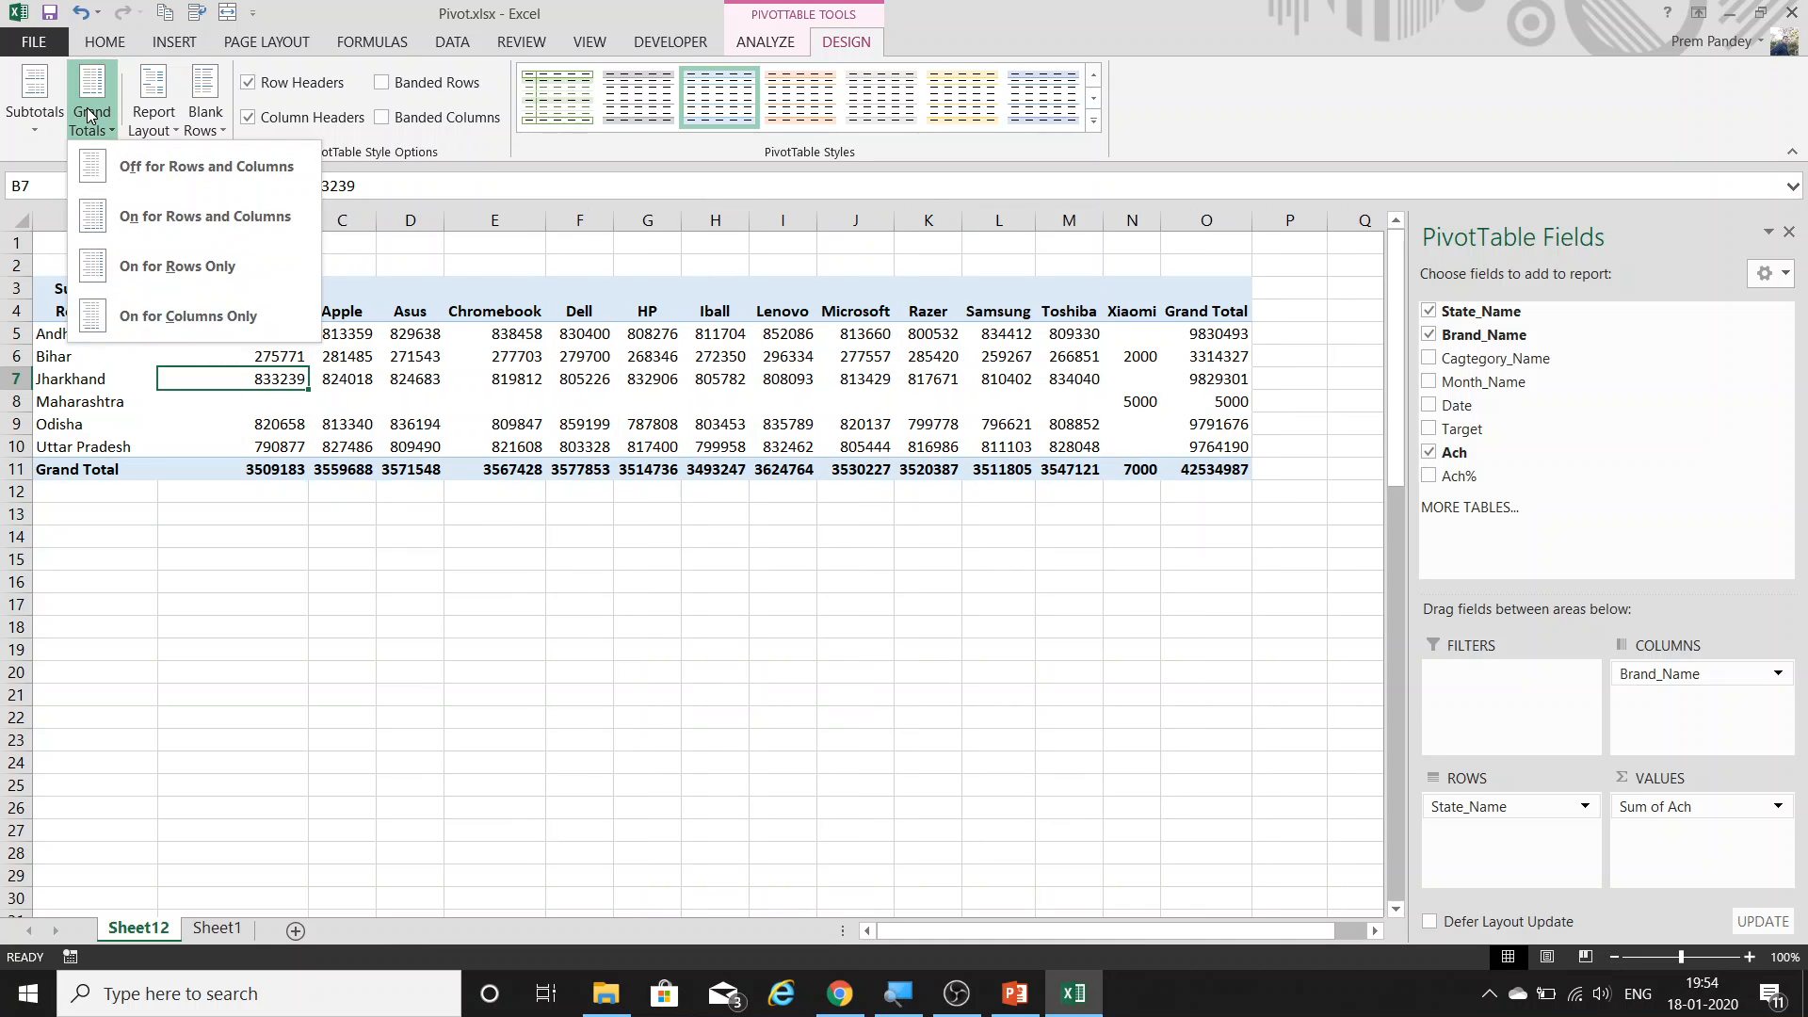
click(200, 275)
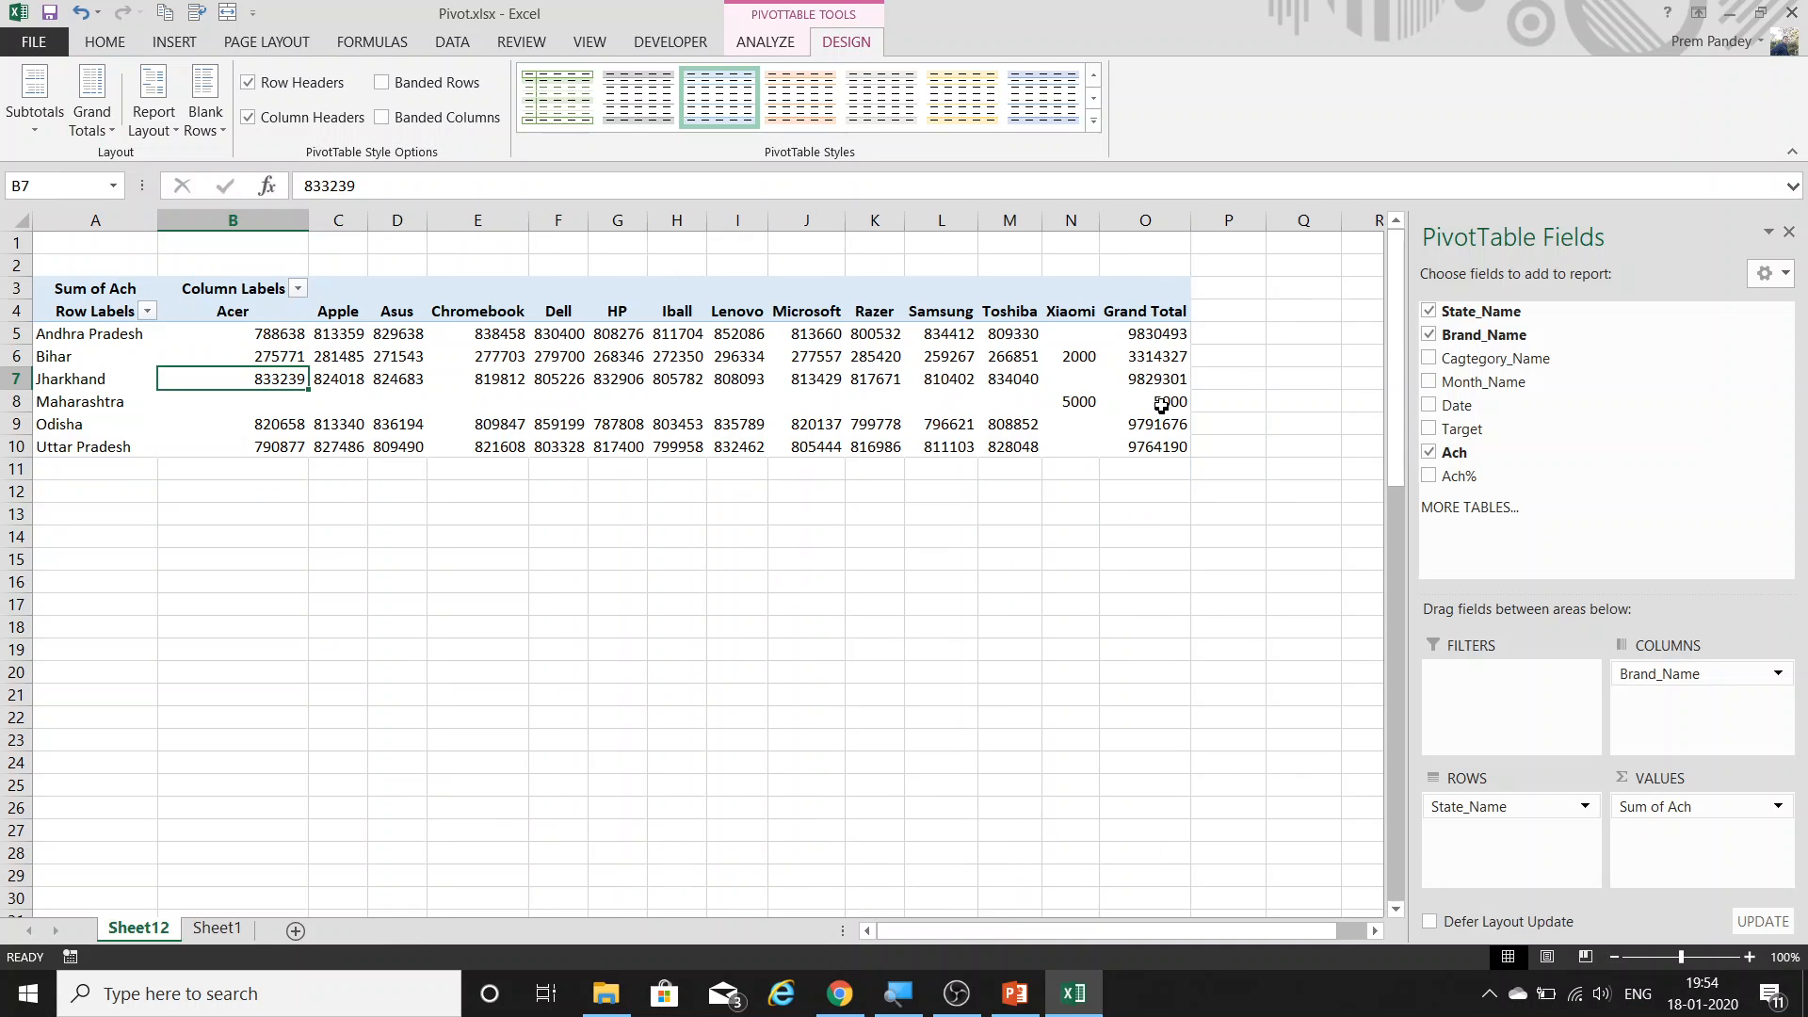
Select the Andhra Pradesh and Maharashtra rows to point out their row grand totals, and check the area below the PivotTable.
drag(1158, 333, 2, 280)
click(14, 332)
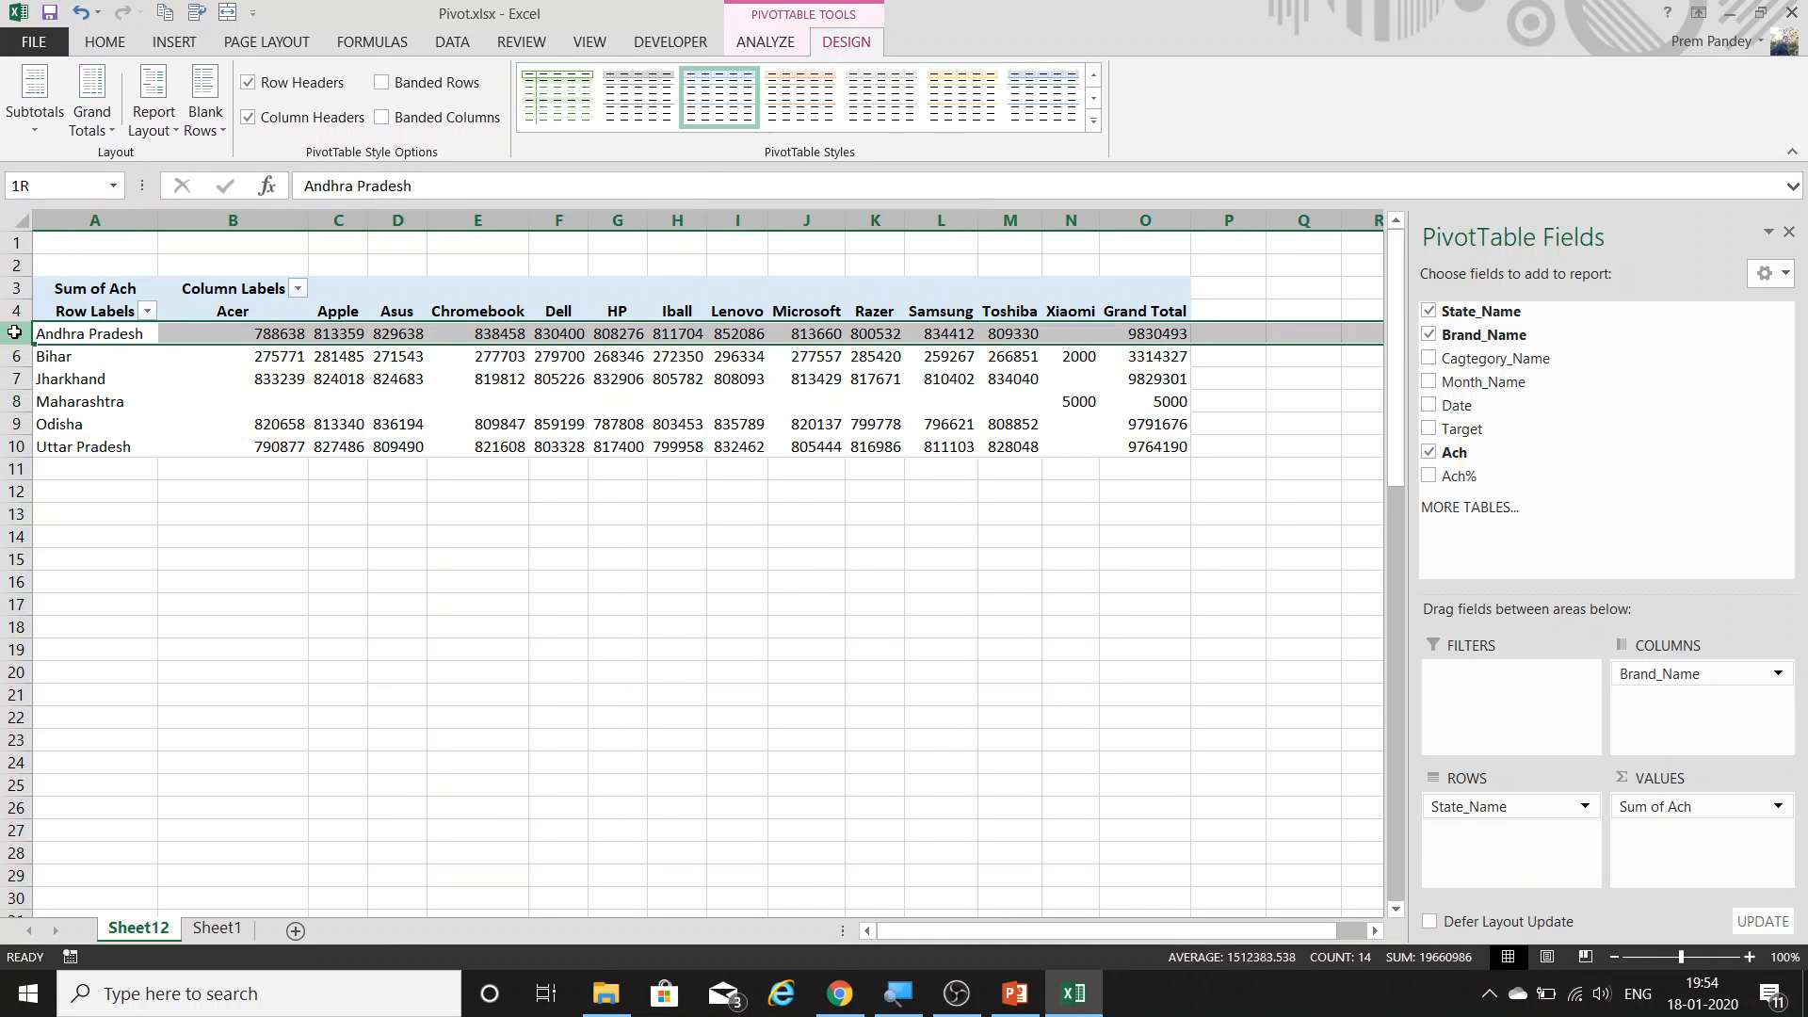
click(14, 401)
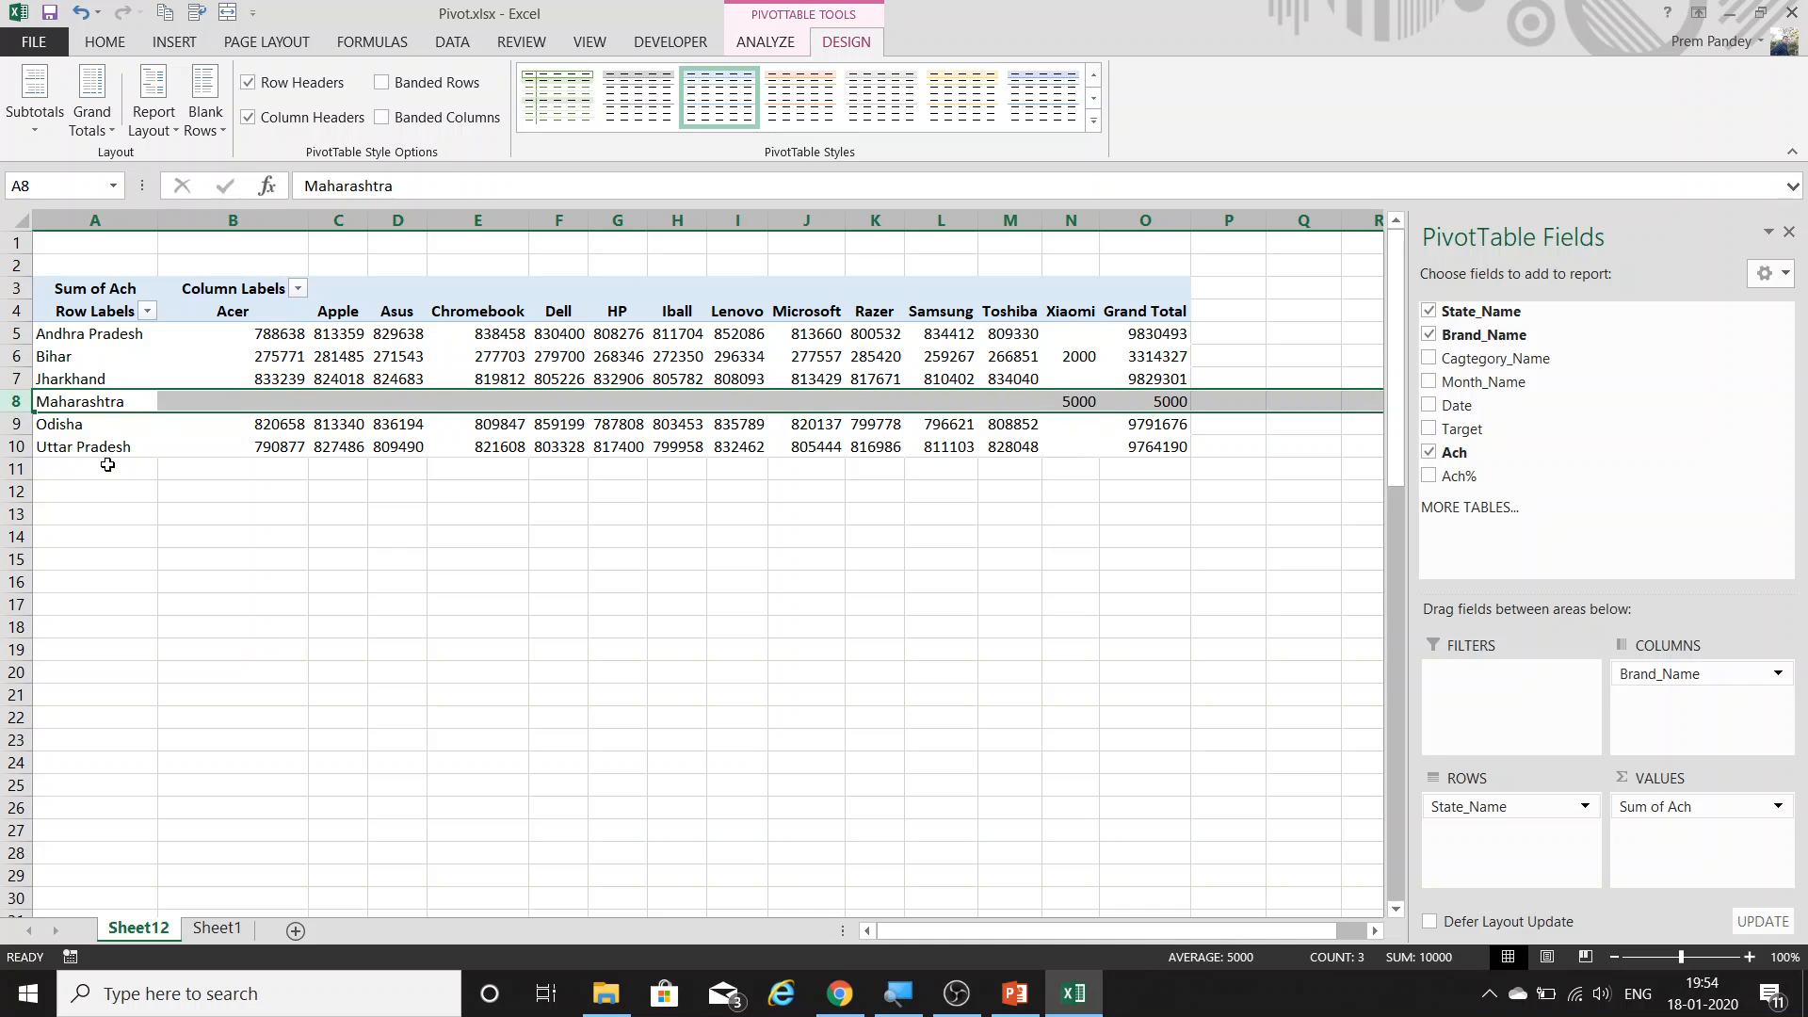
click(291, 447)
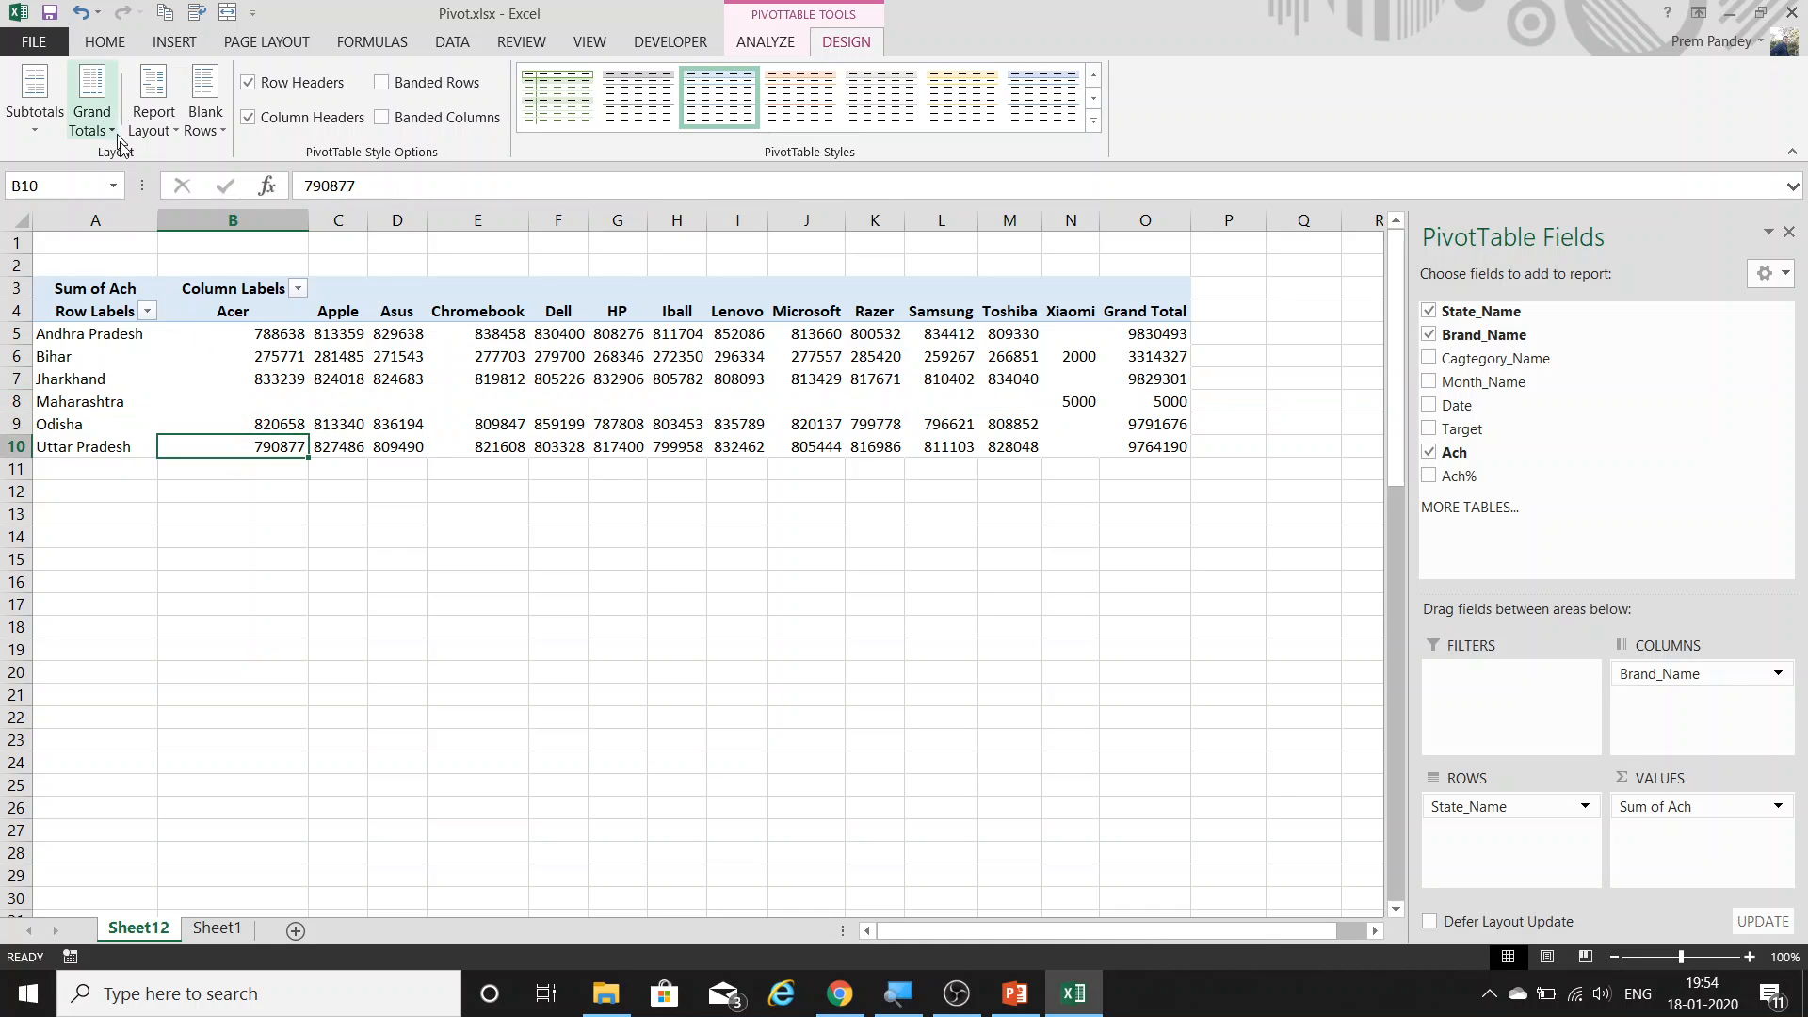
click(93, 463)
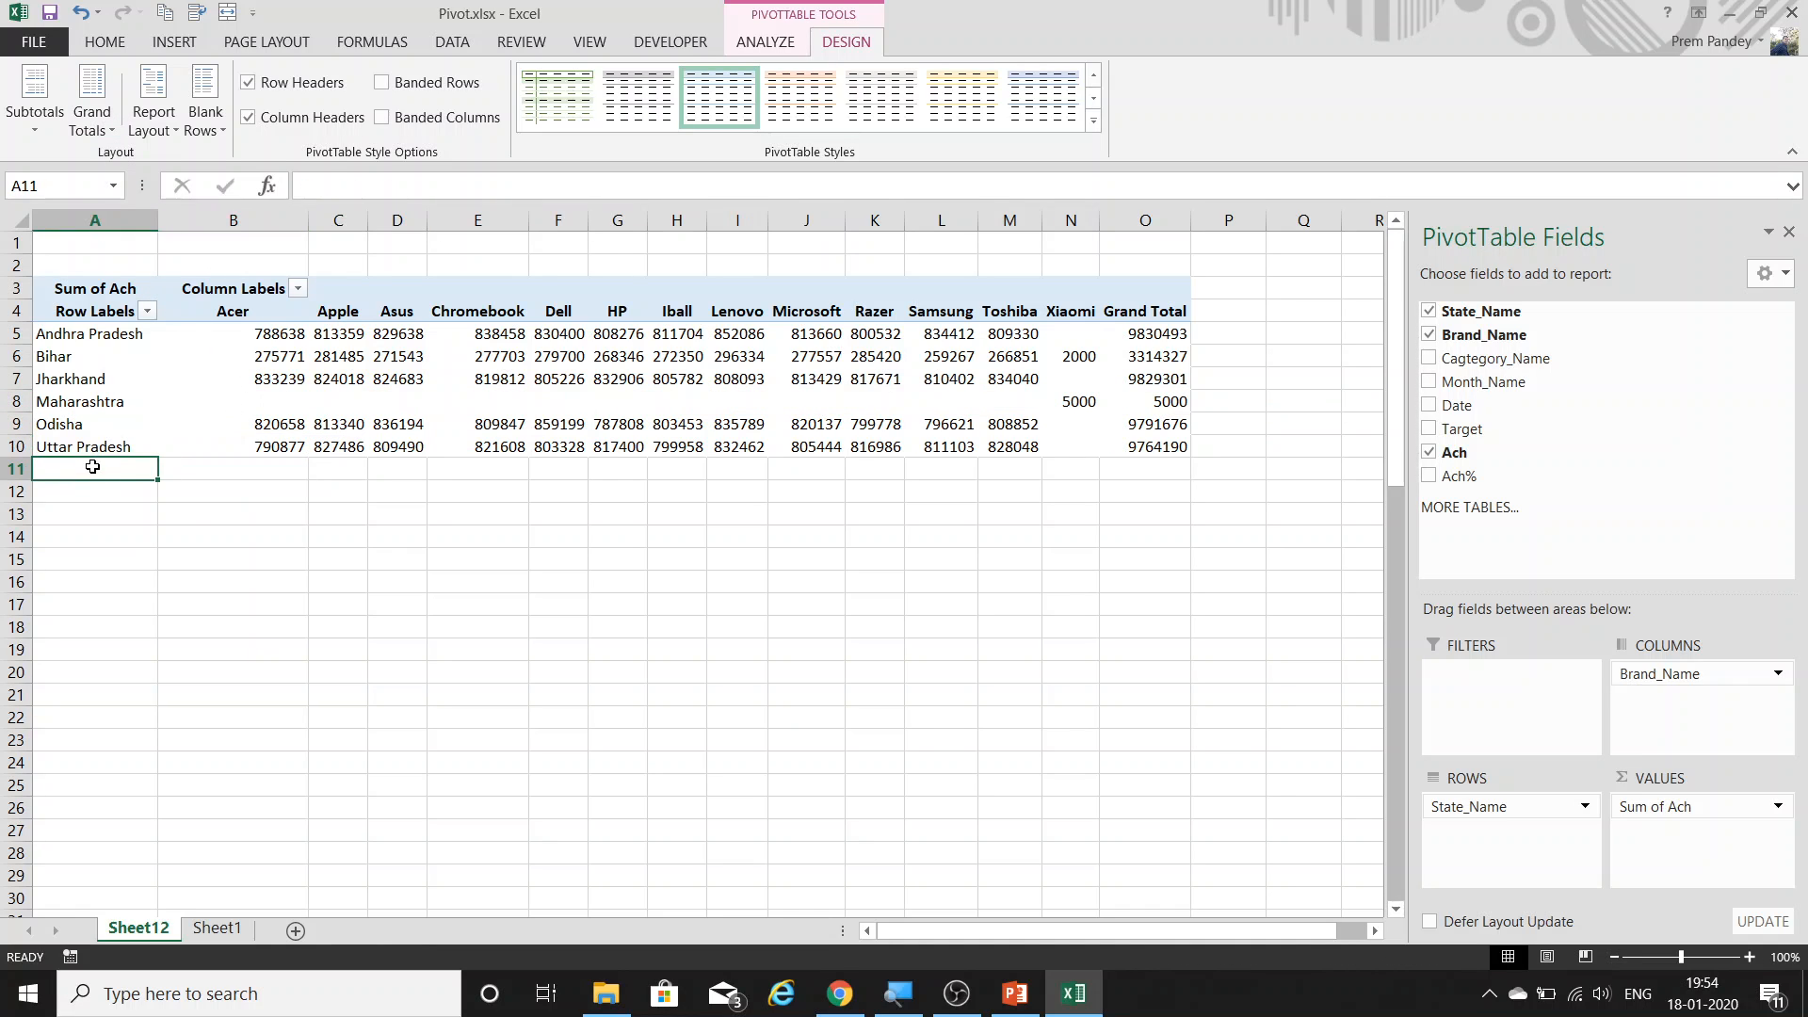
click(183, 380)
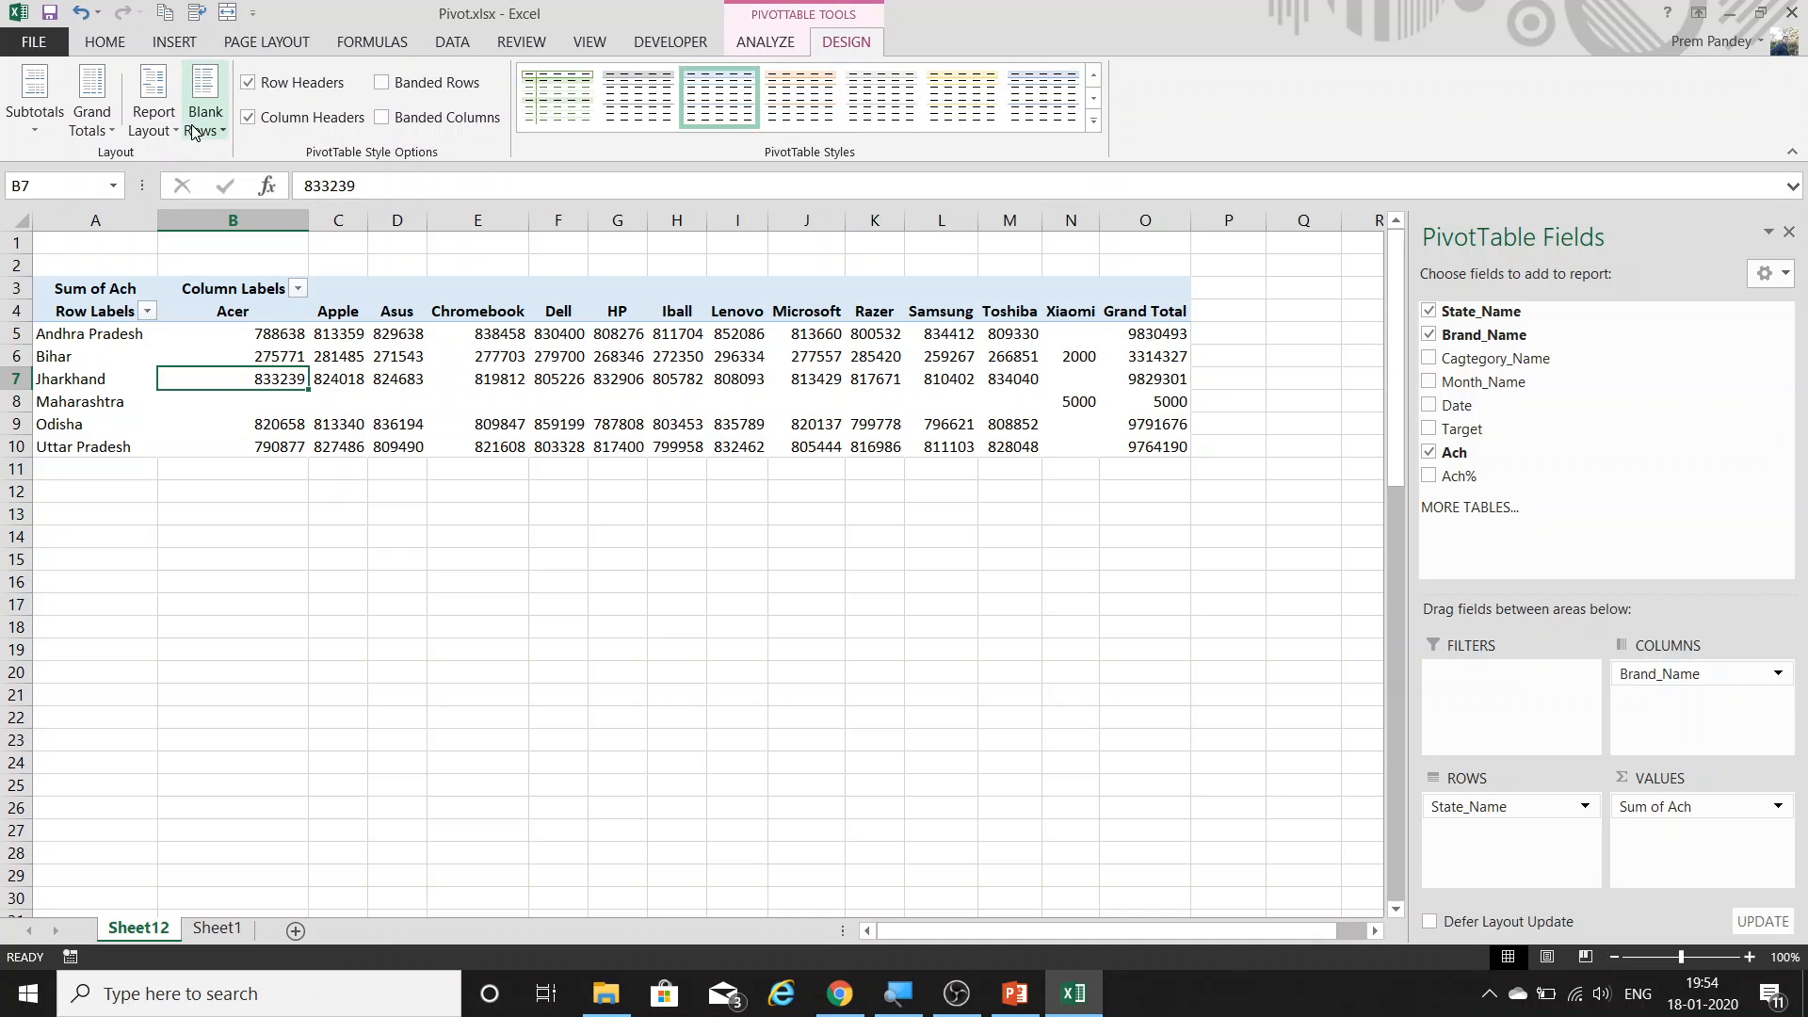
Switch the PivotTable's grand totals to columns only.
click(155, 118)
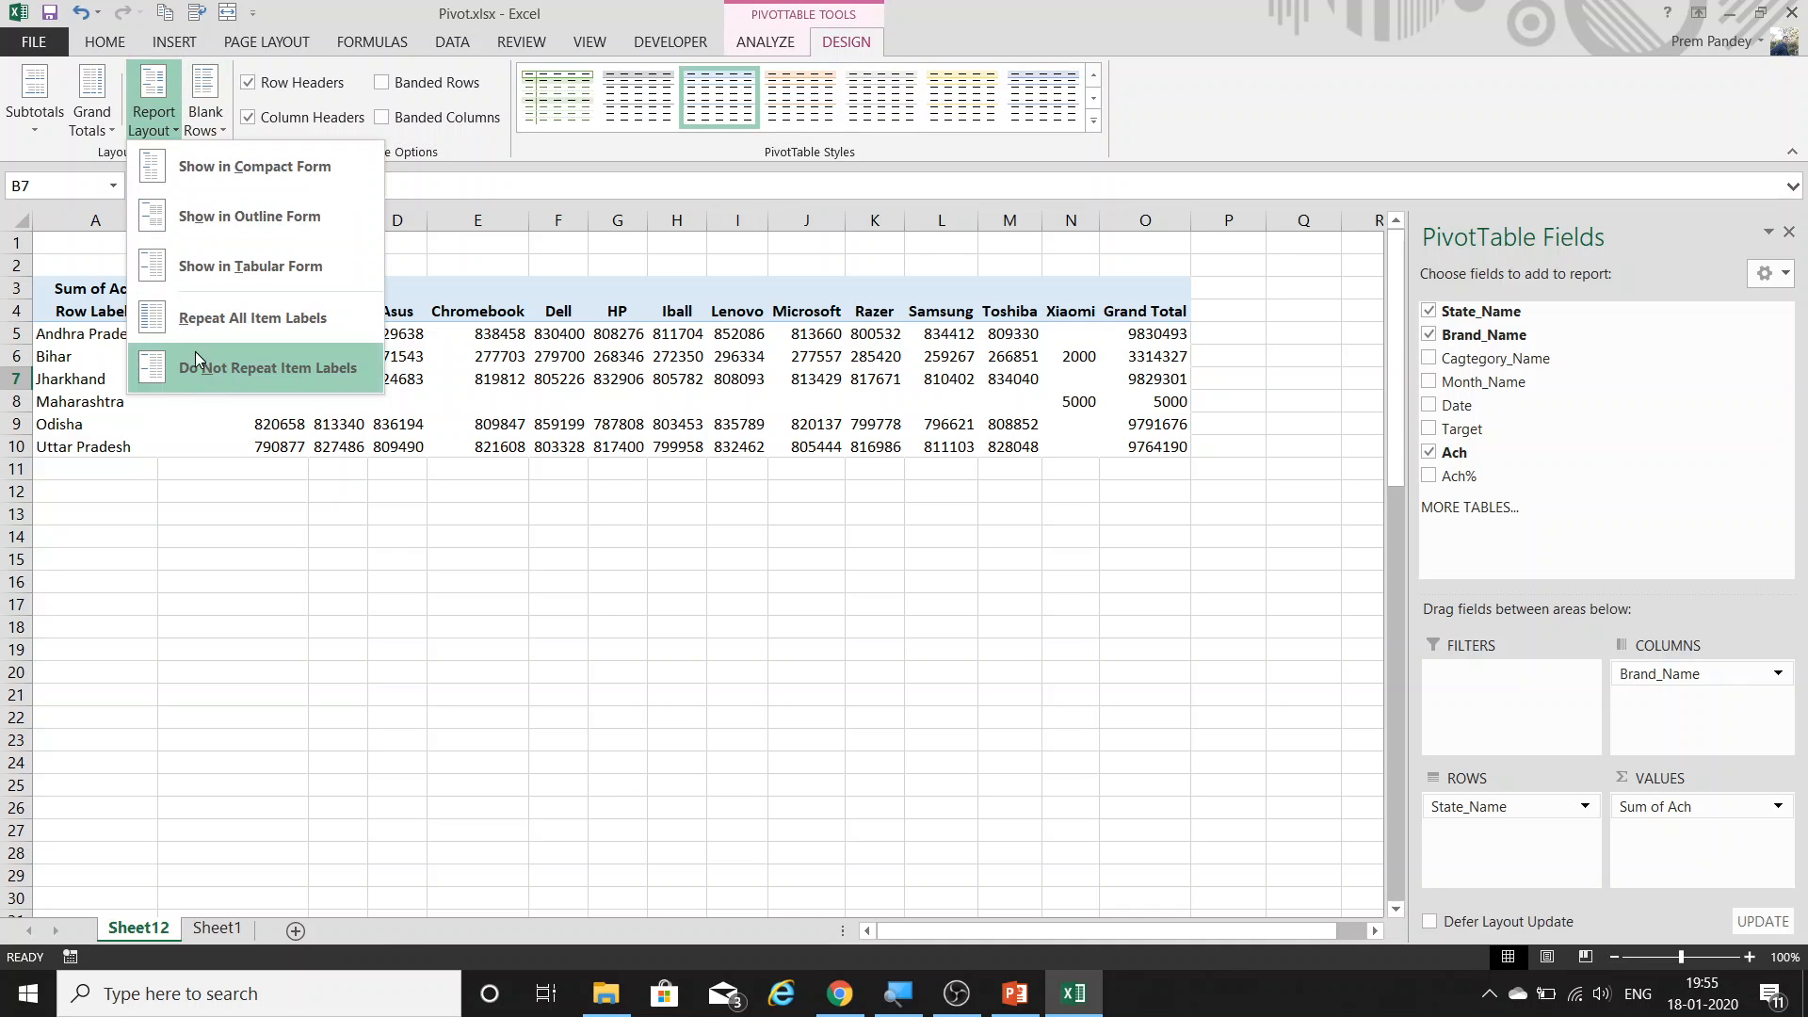
click(91, 118)
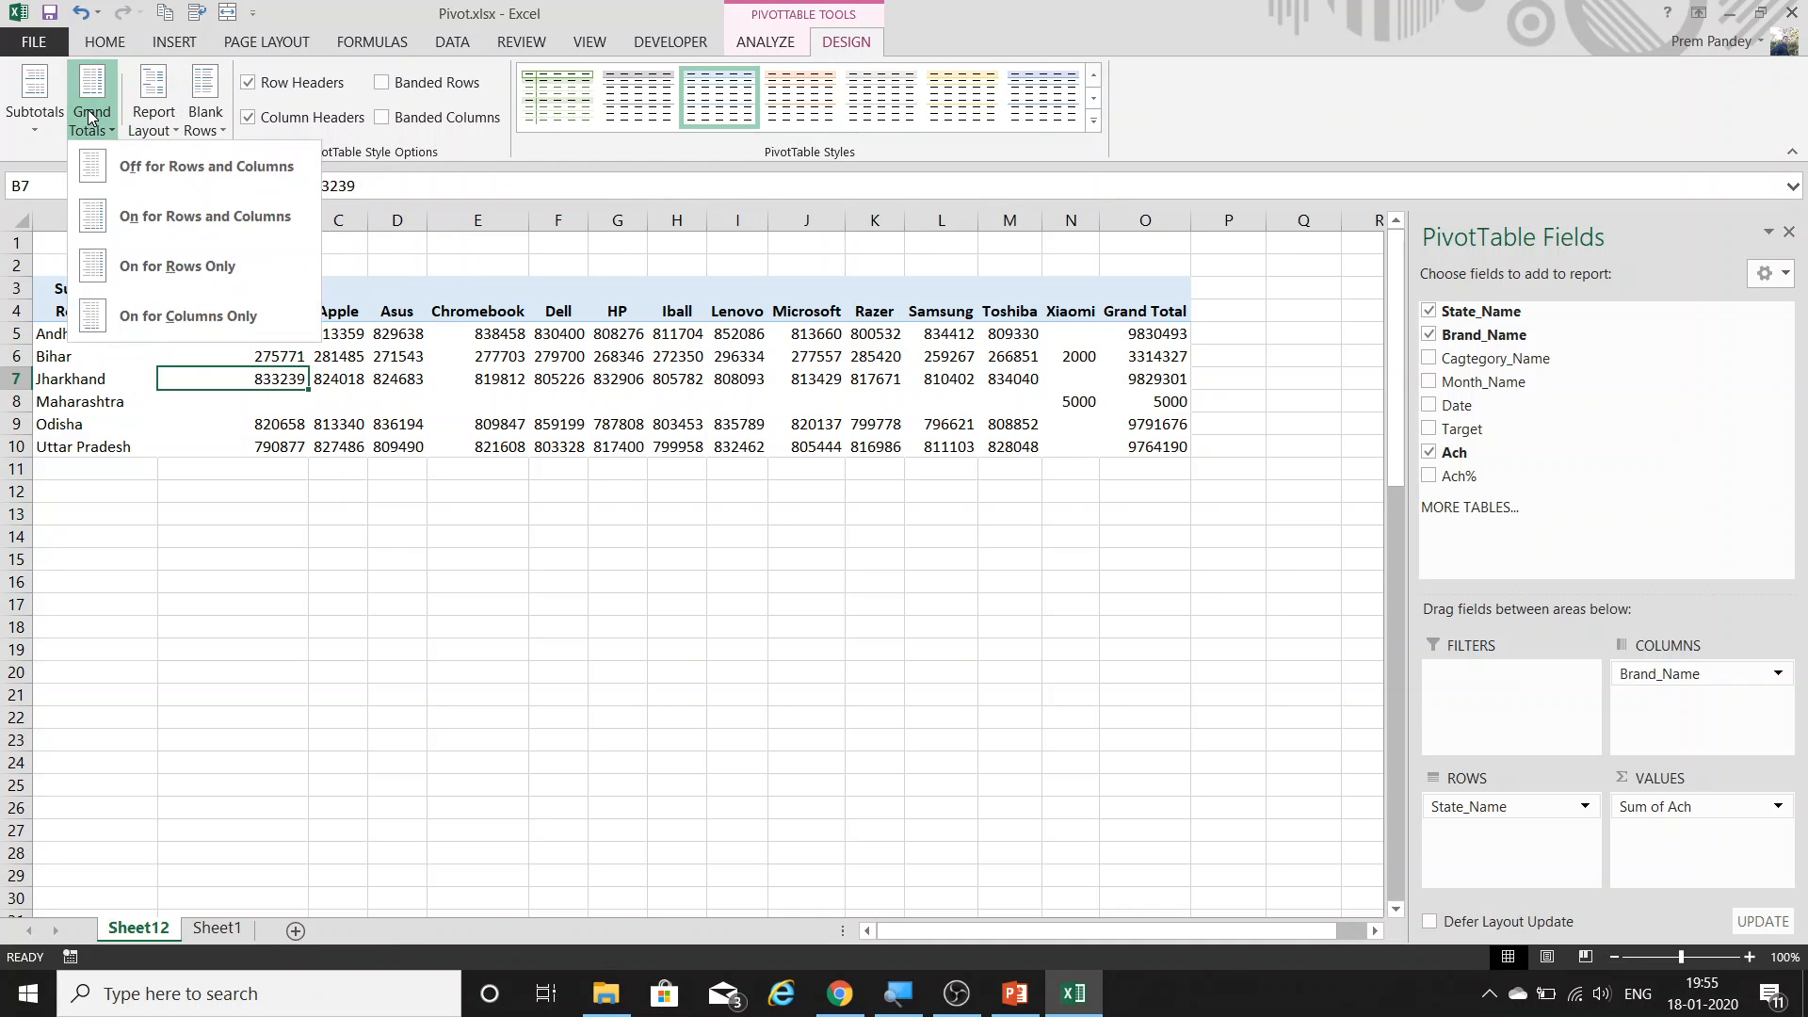
click(192, 320)
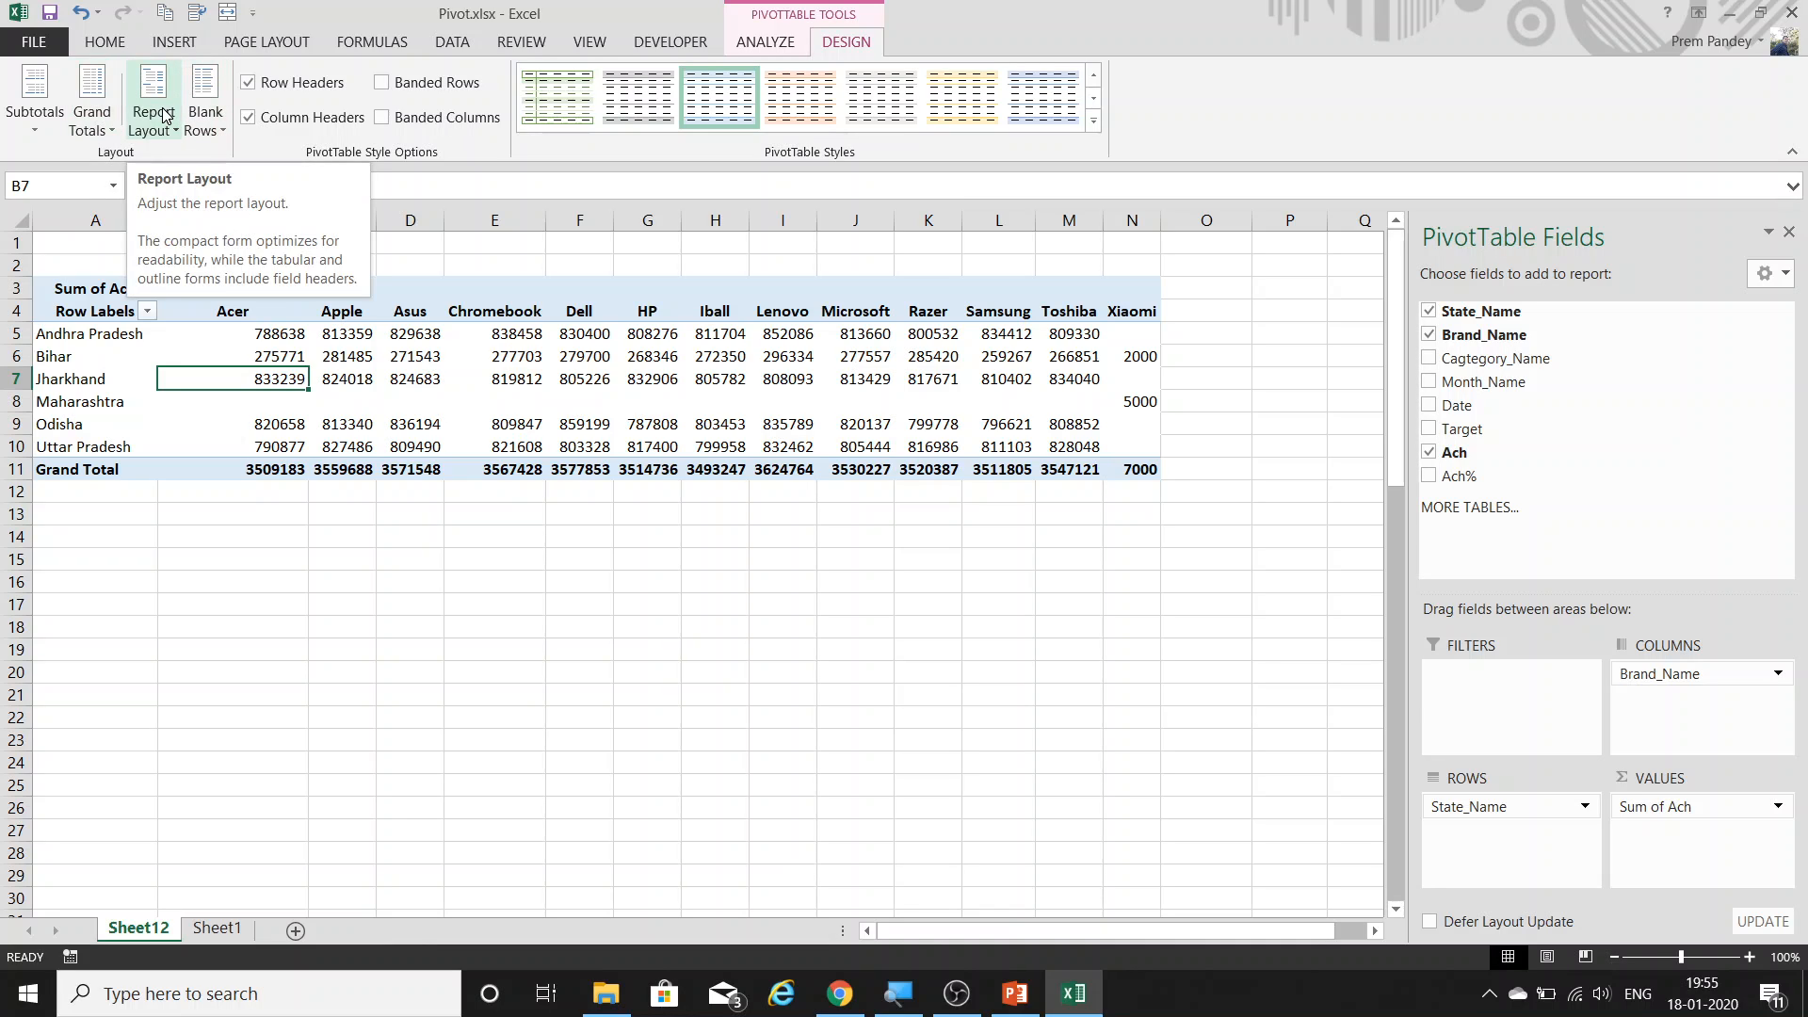
click(554, 400)
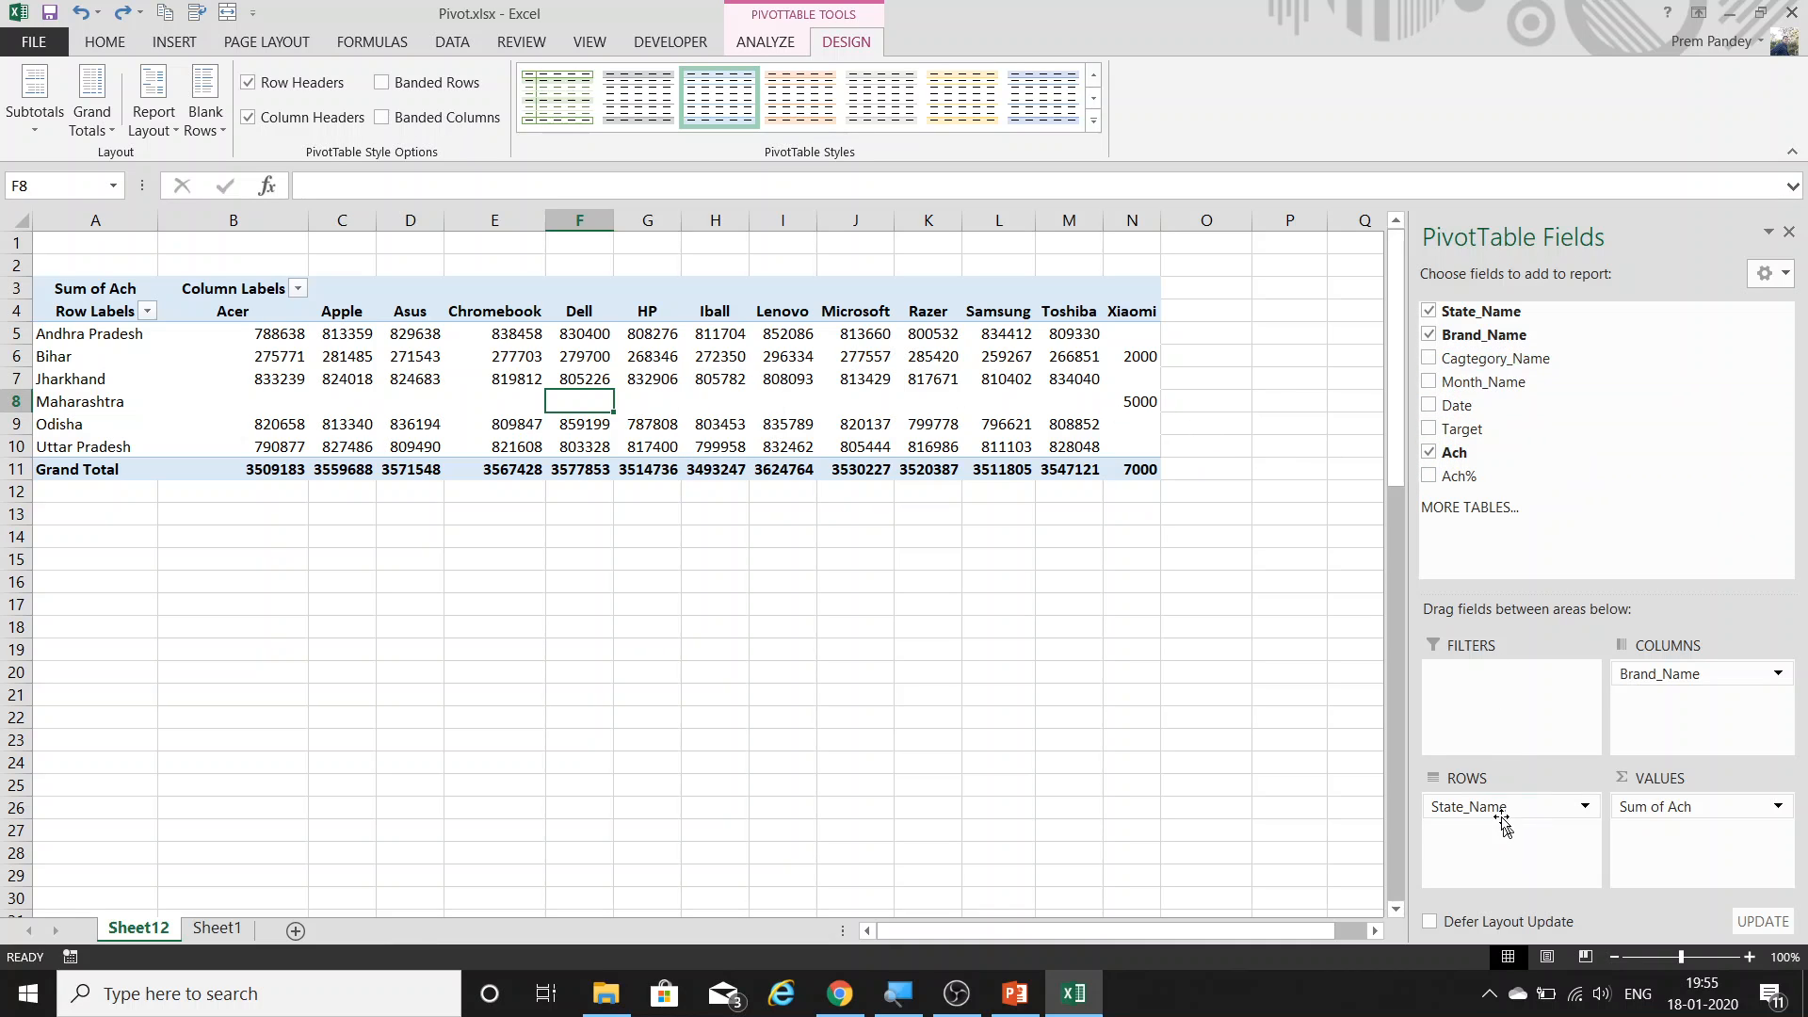
Remove State_Name from the PivotTable, move Brand_Name from columns to rows, and add Cagtegory_Name beneath it.
drag(1503, 825, 1544, 522)
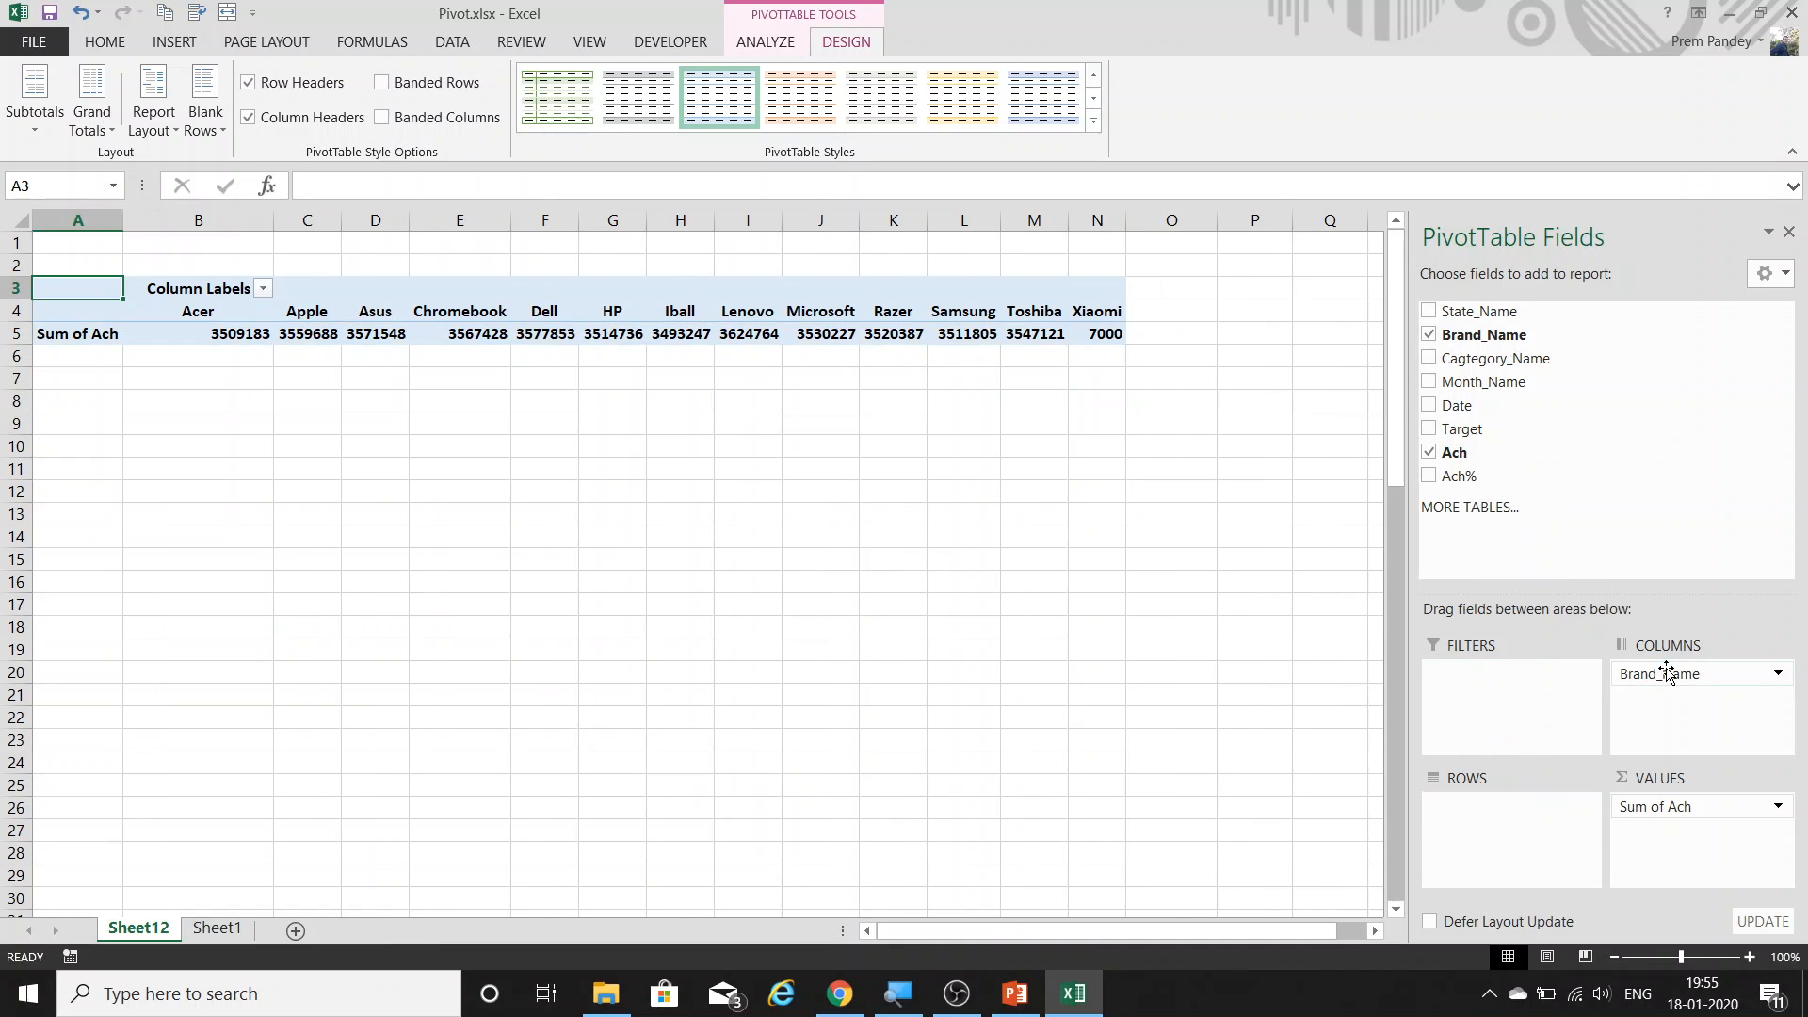
drag(1667, 671, 1504, 834)
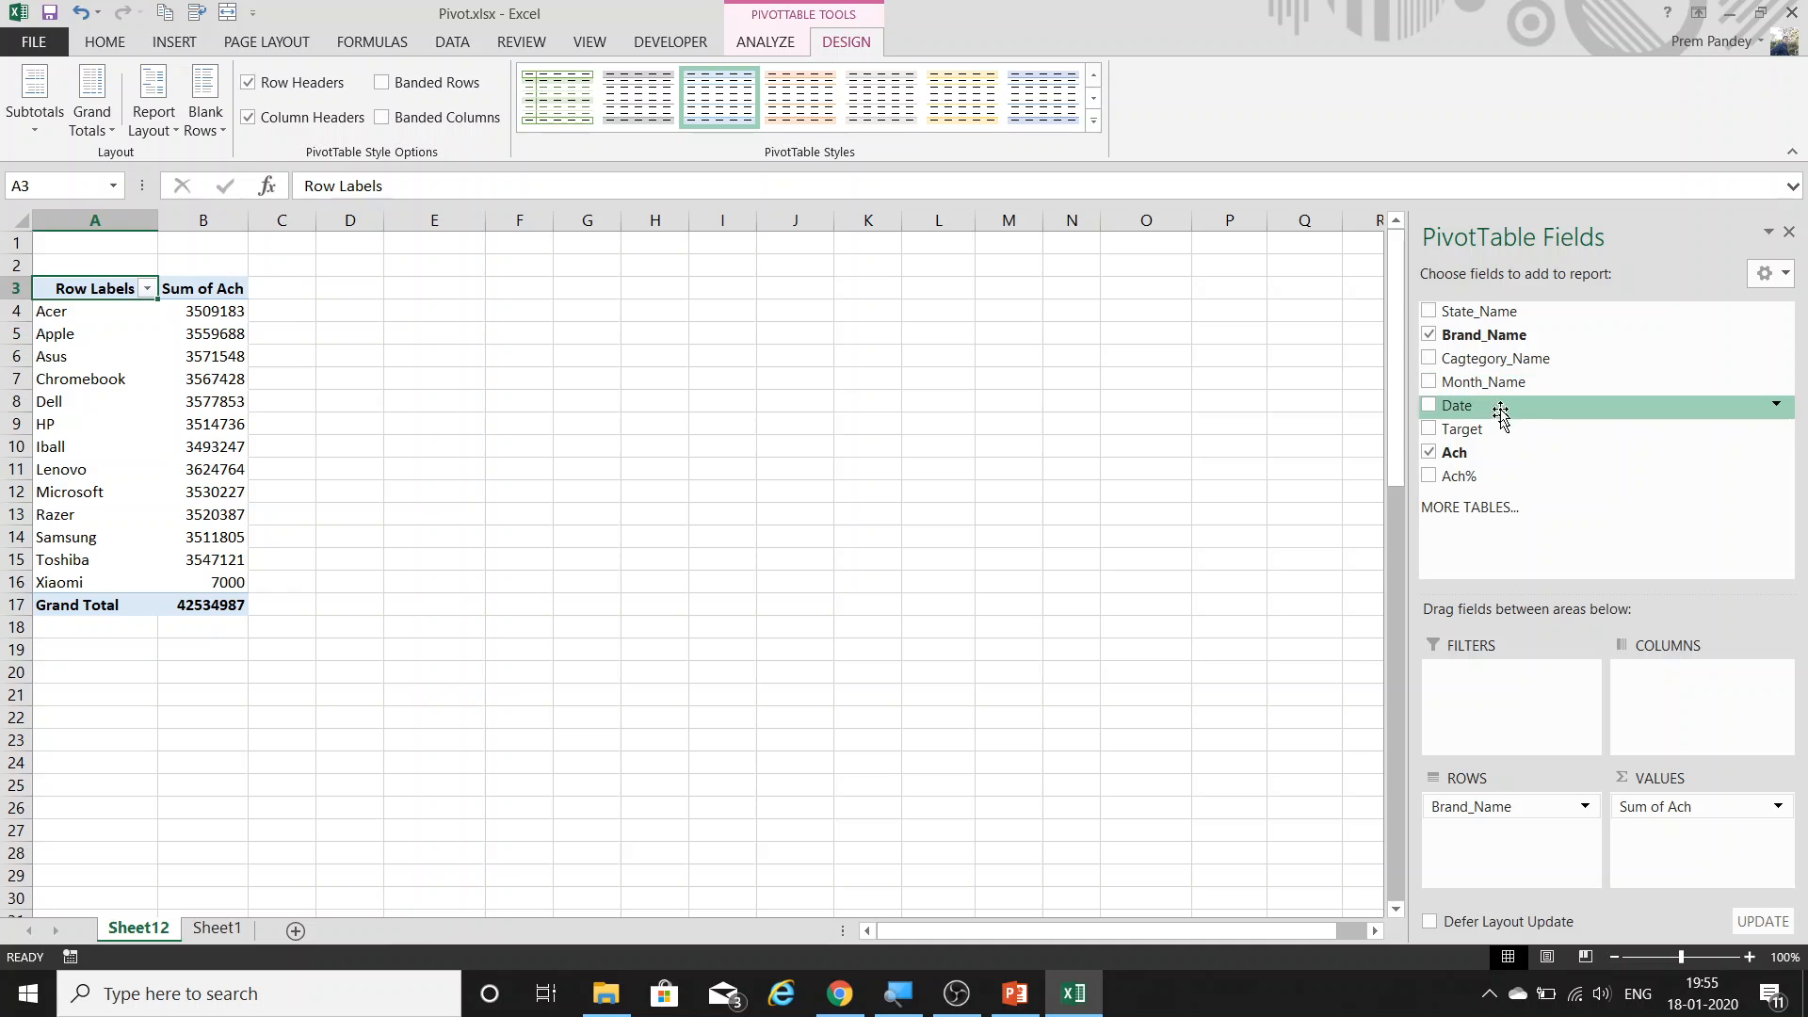
drag(1525, 362, 1535, 846)
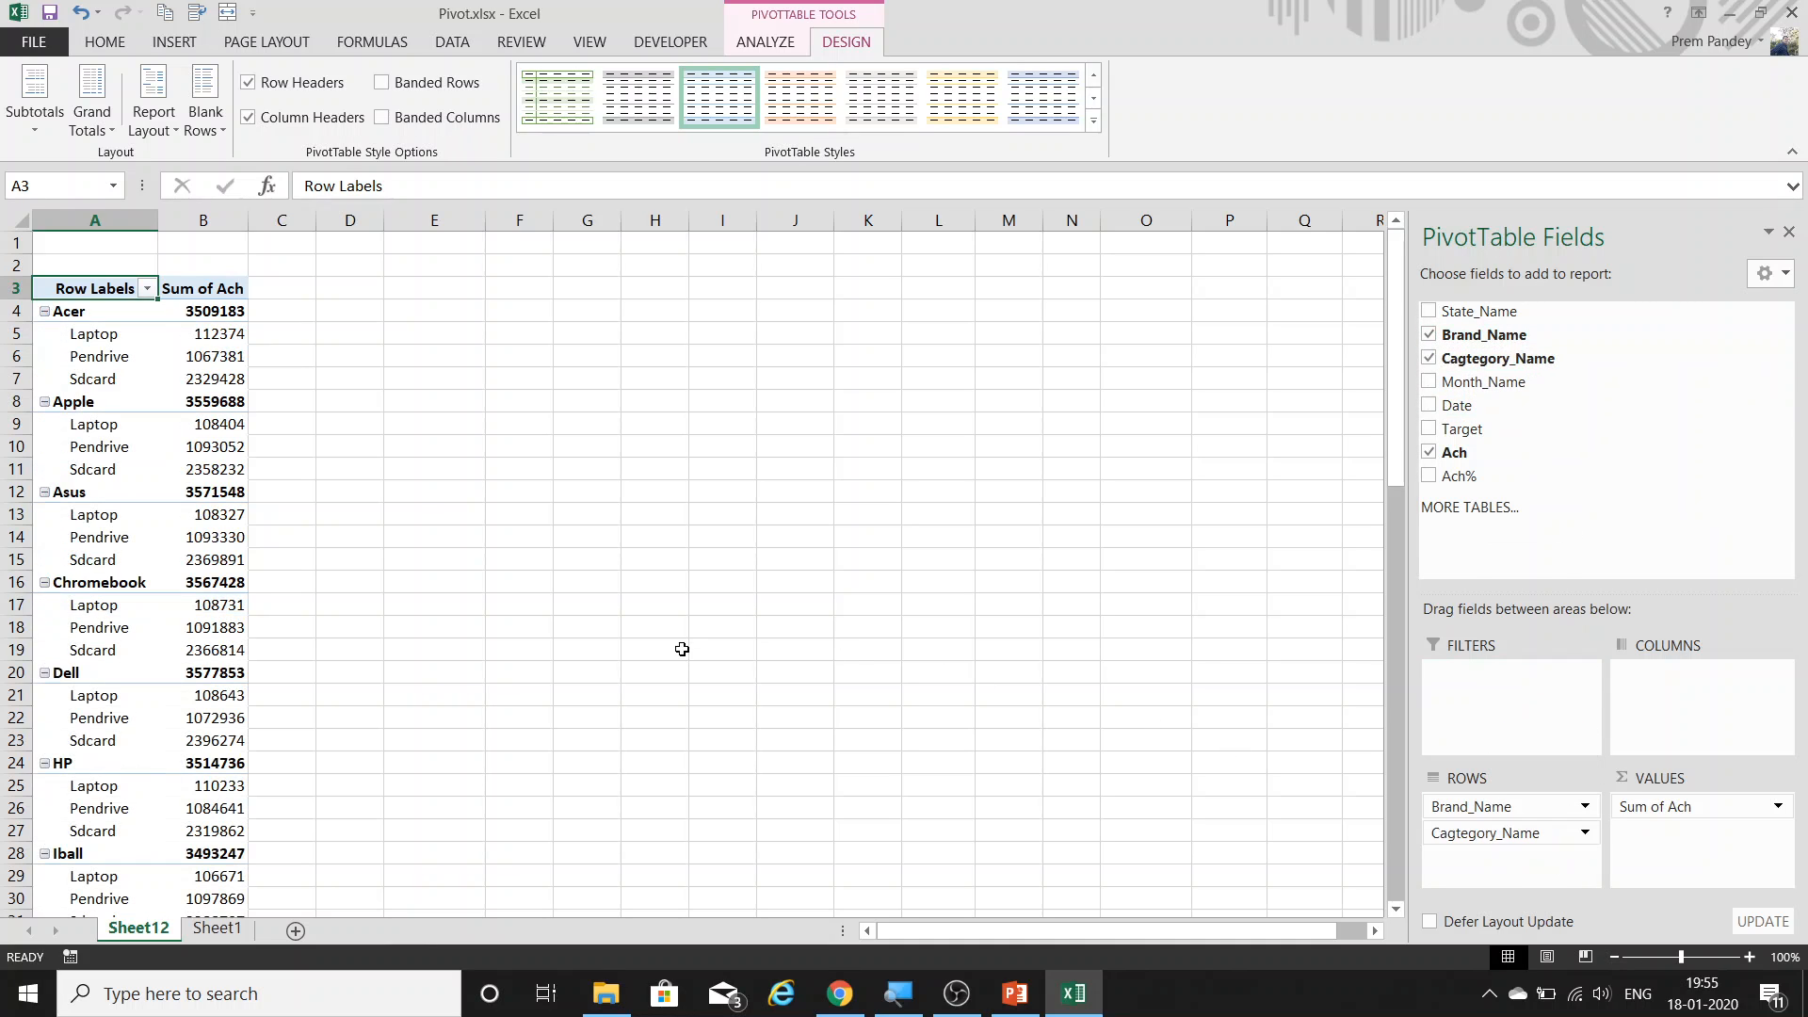
Show the report in Compact Form and select the Acer and Laptop labels to point out their shared column.
click(150, 115)
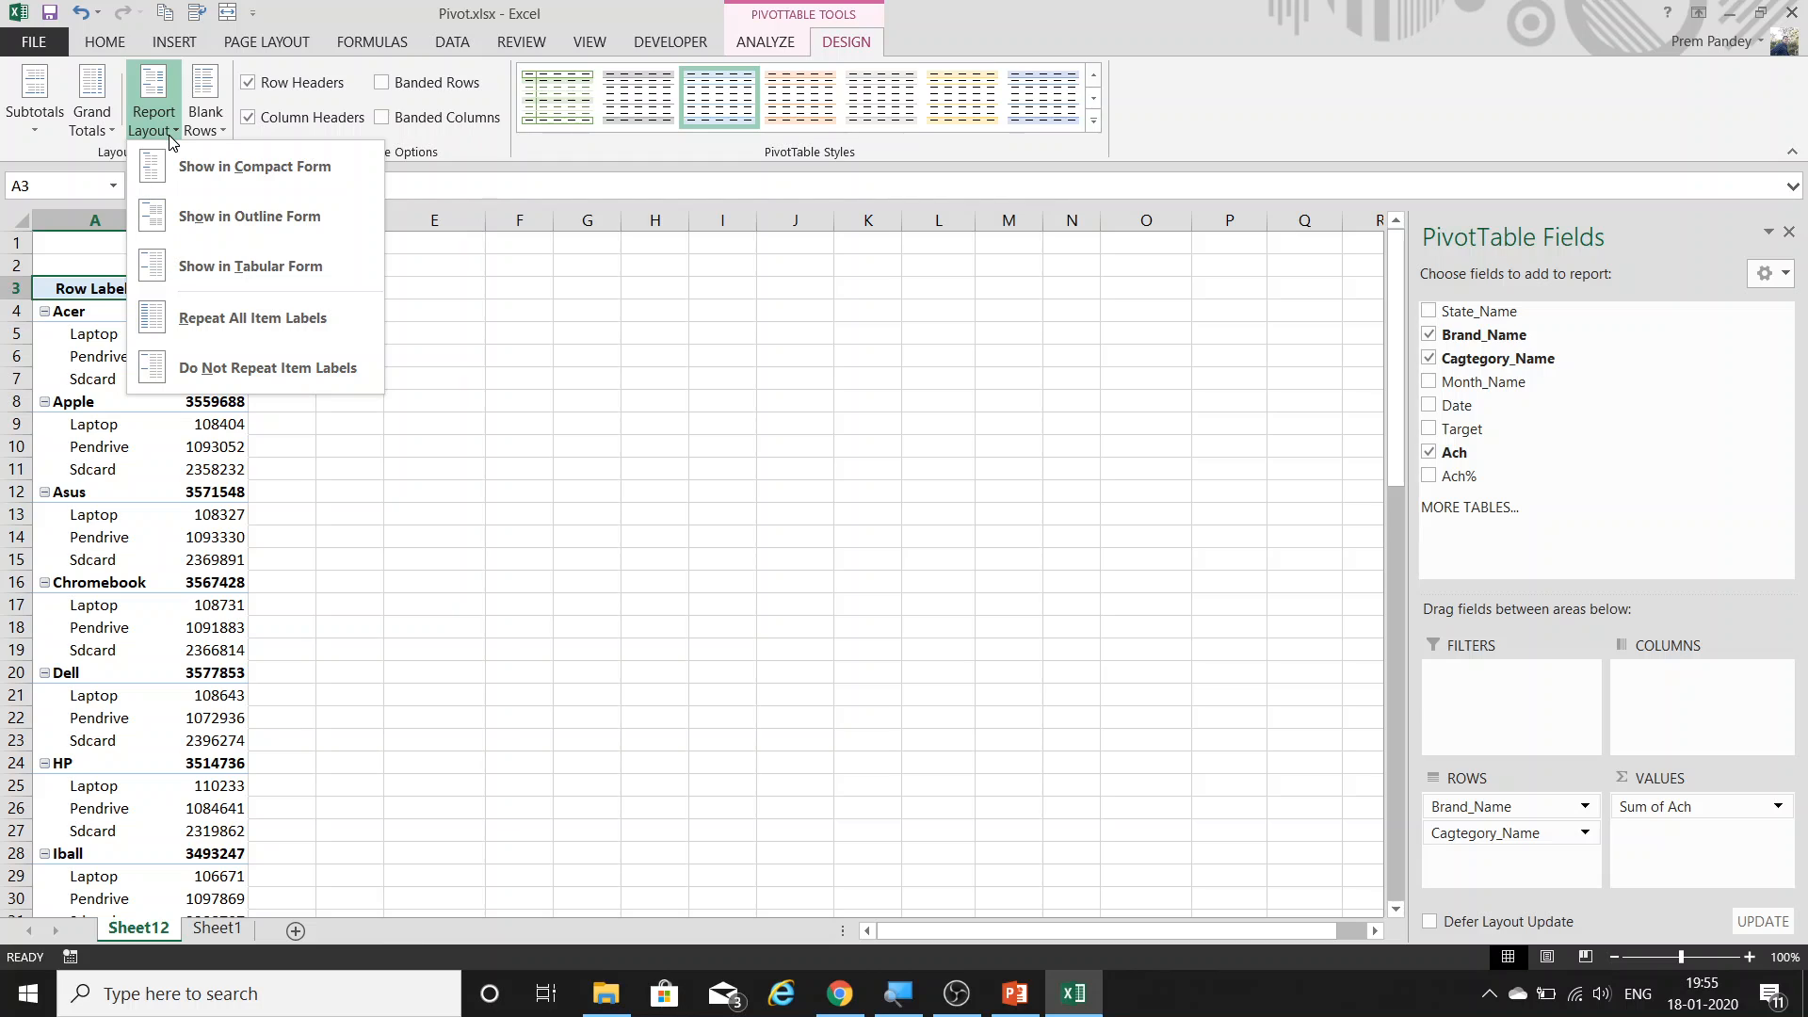
click(211, 165)
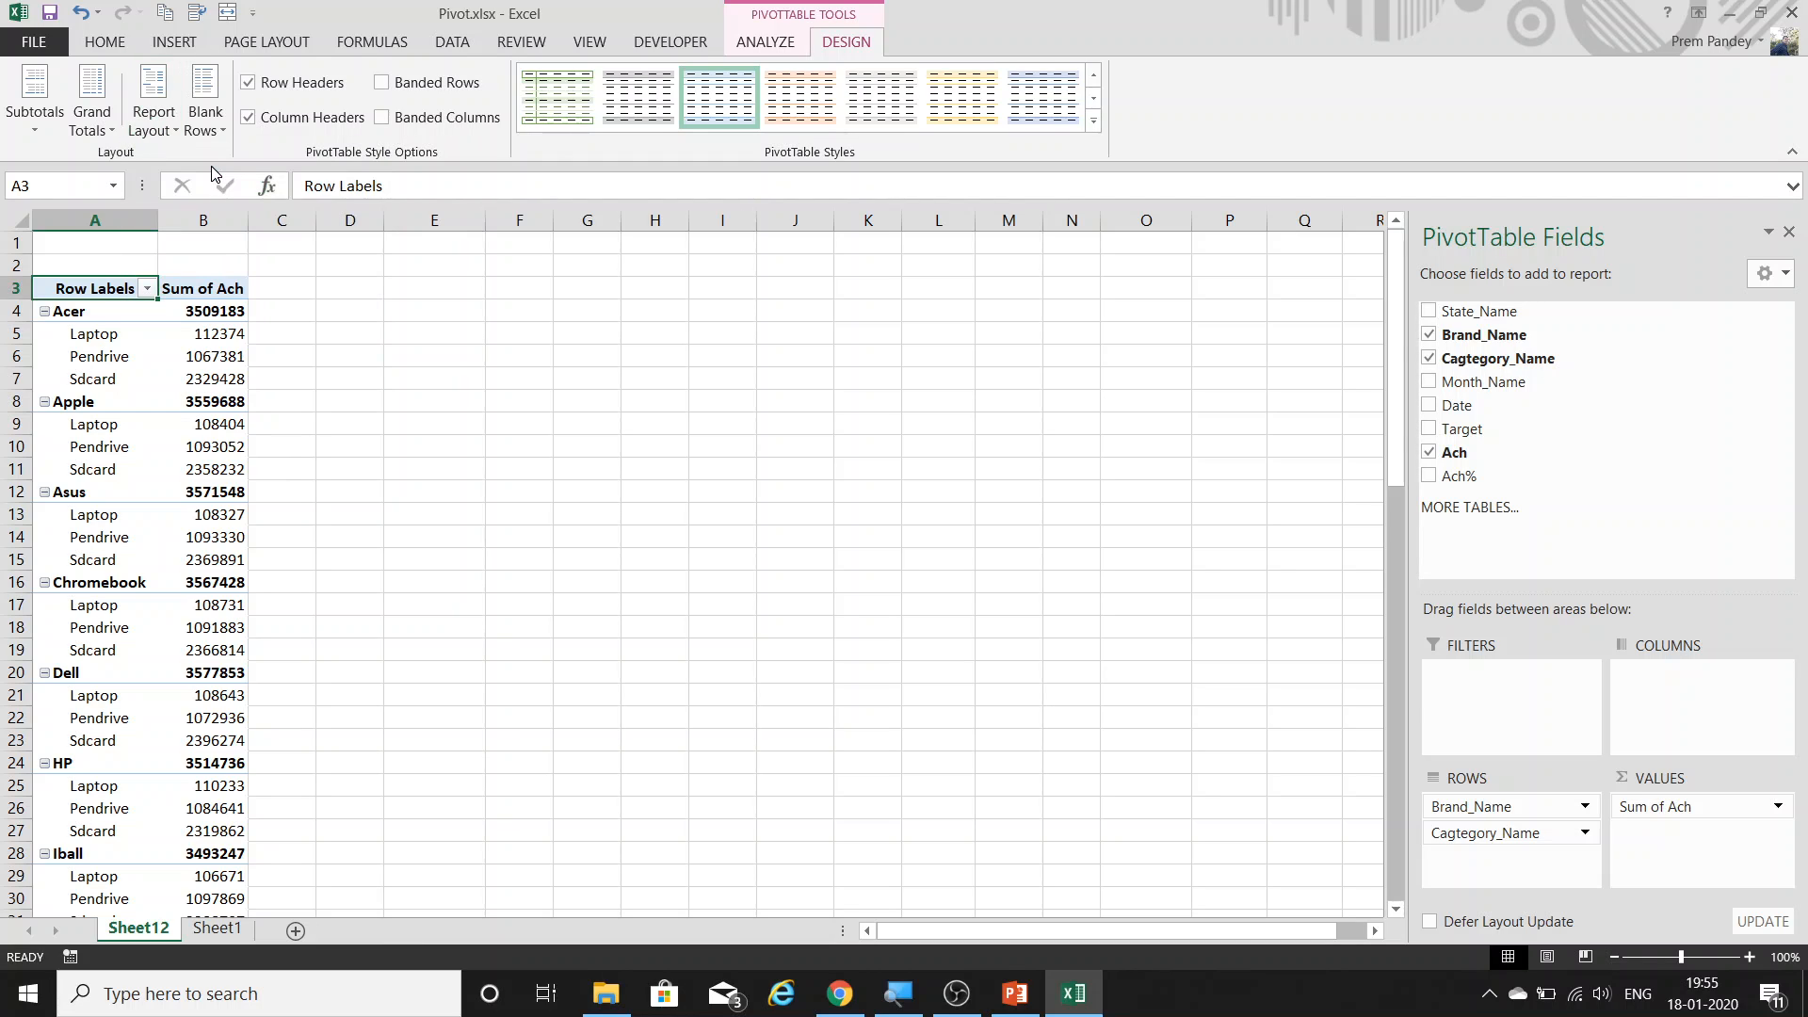
click(103, 315)
click(99, 338)
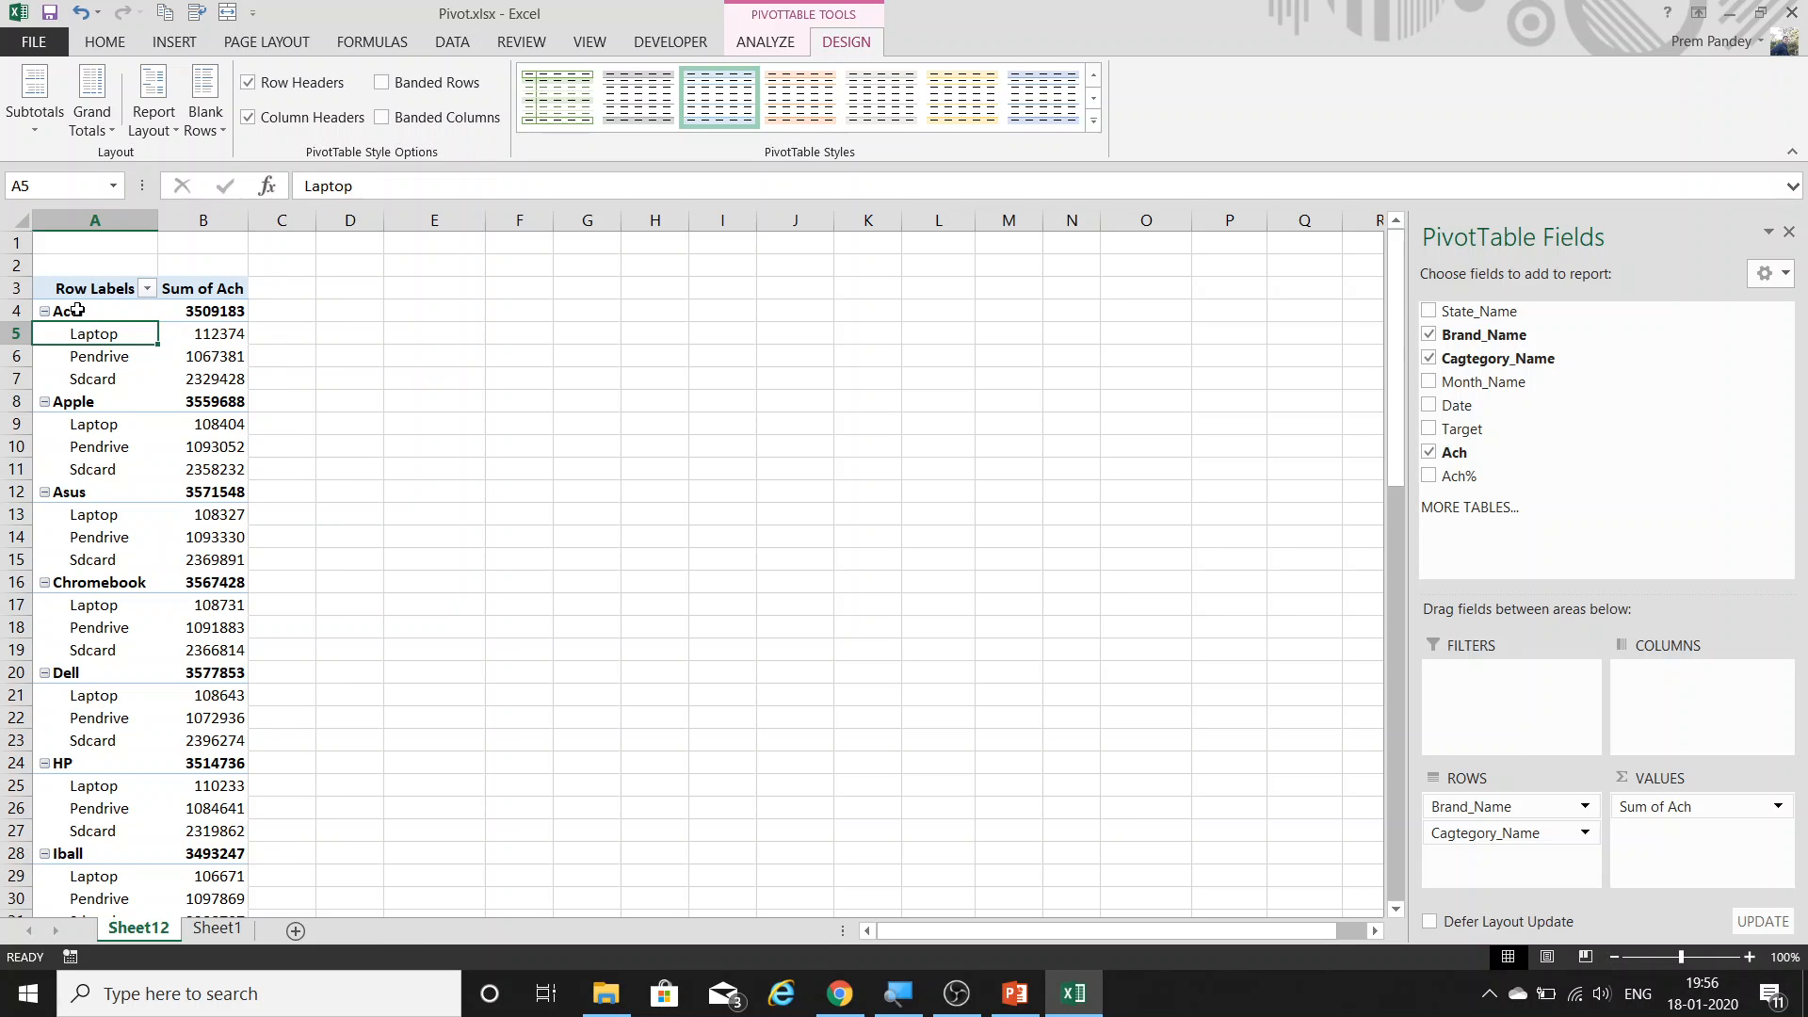
click(77, 309)
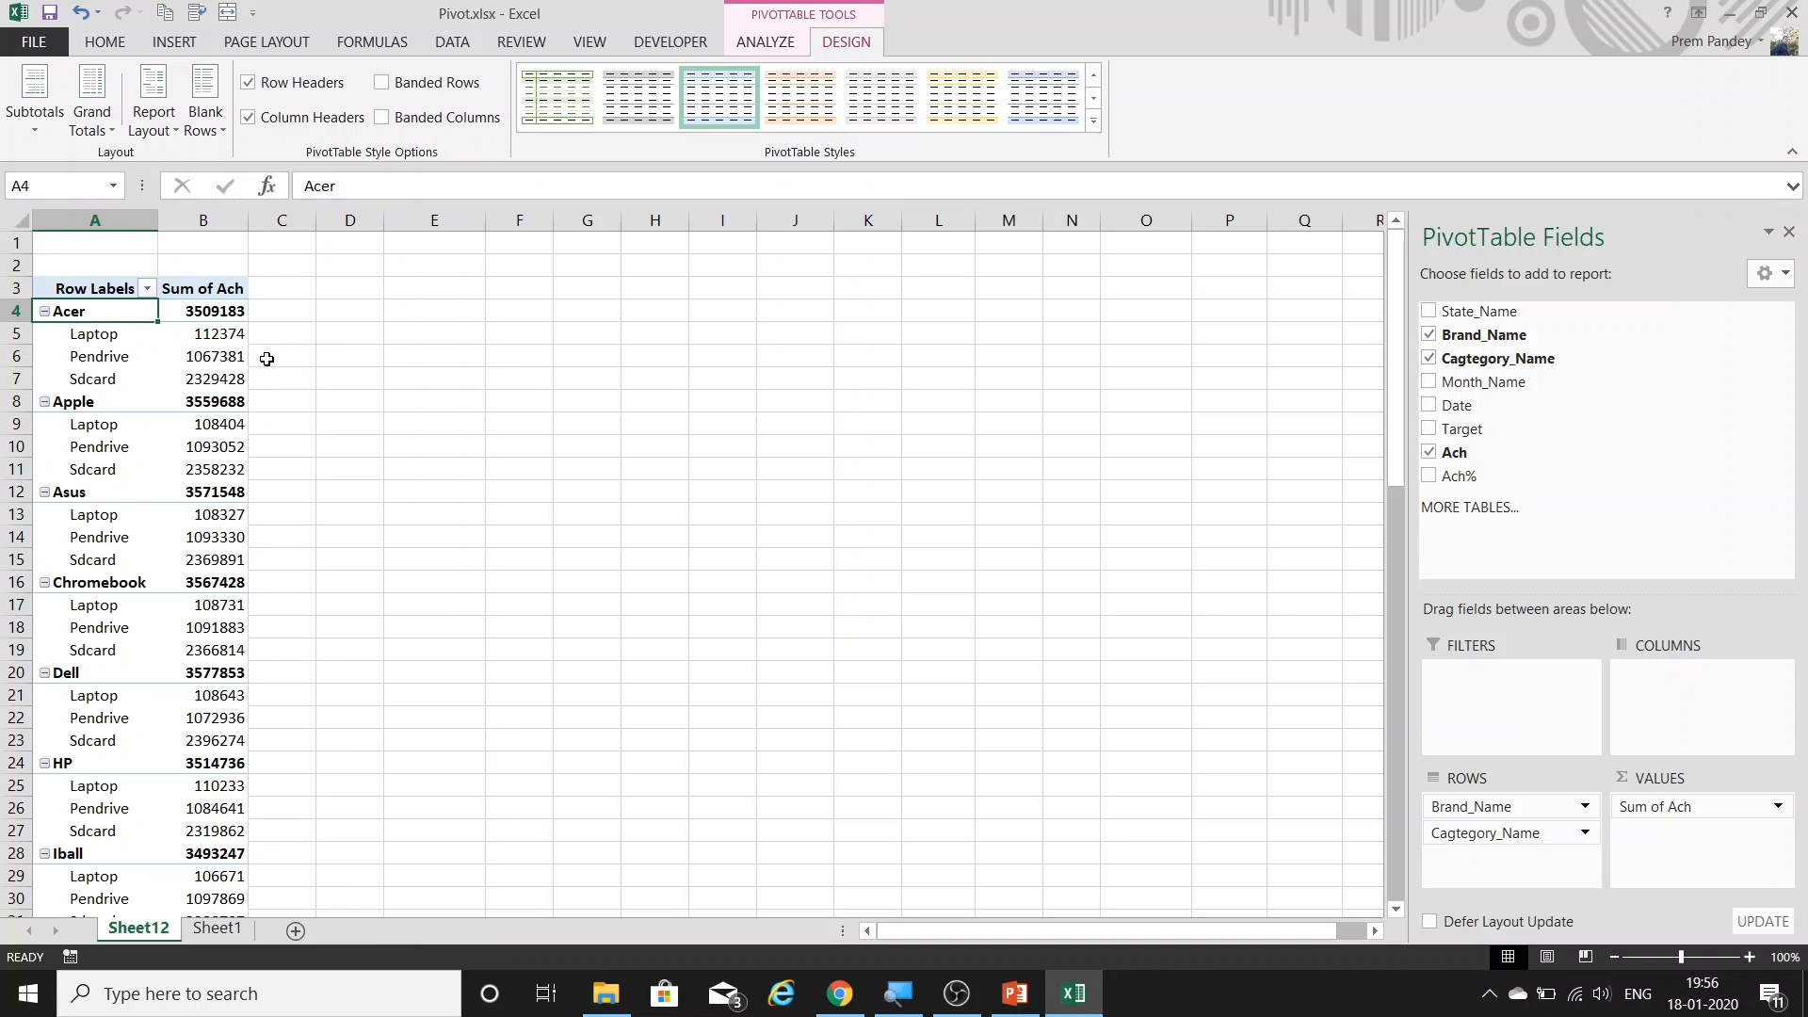
Show the report in Outline Form and select the Brand_Name and Cagtegory_Name columns to point out the separate fields.
click(164, 127)
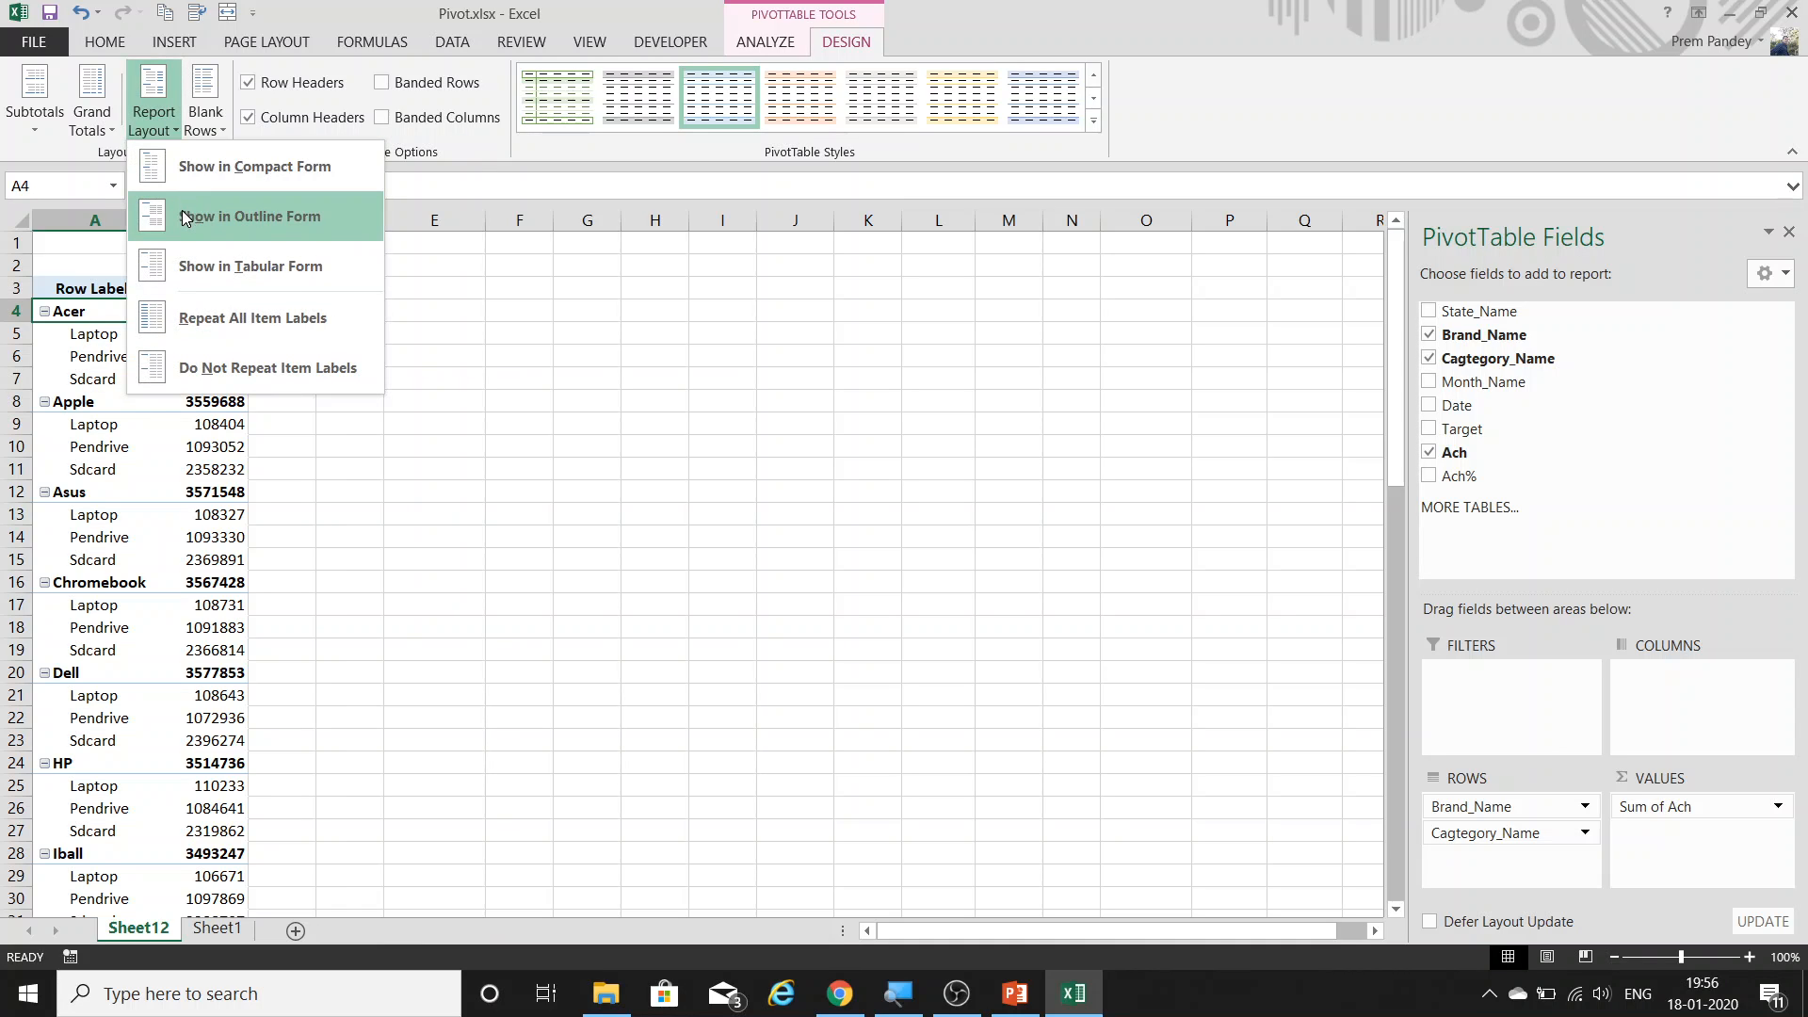
click(180, 218)
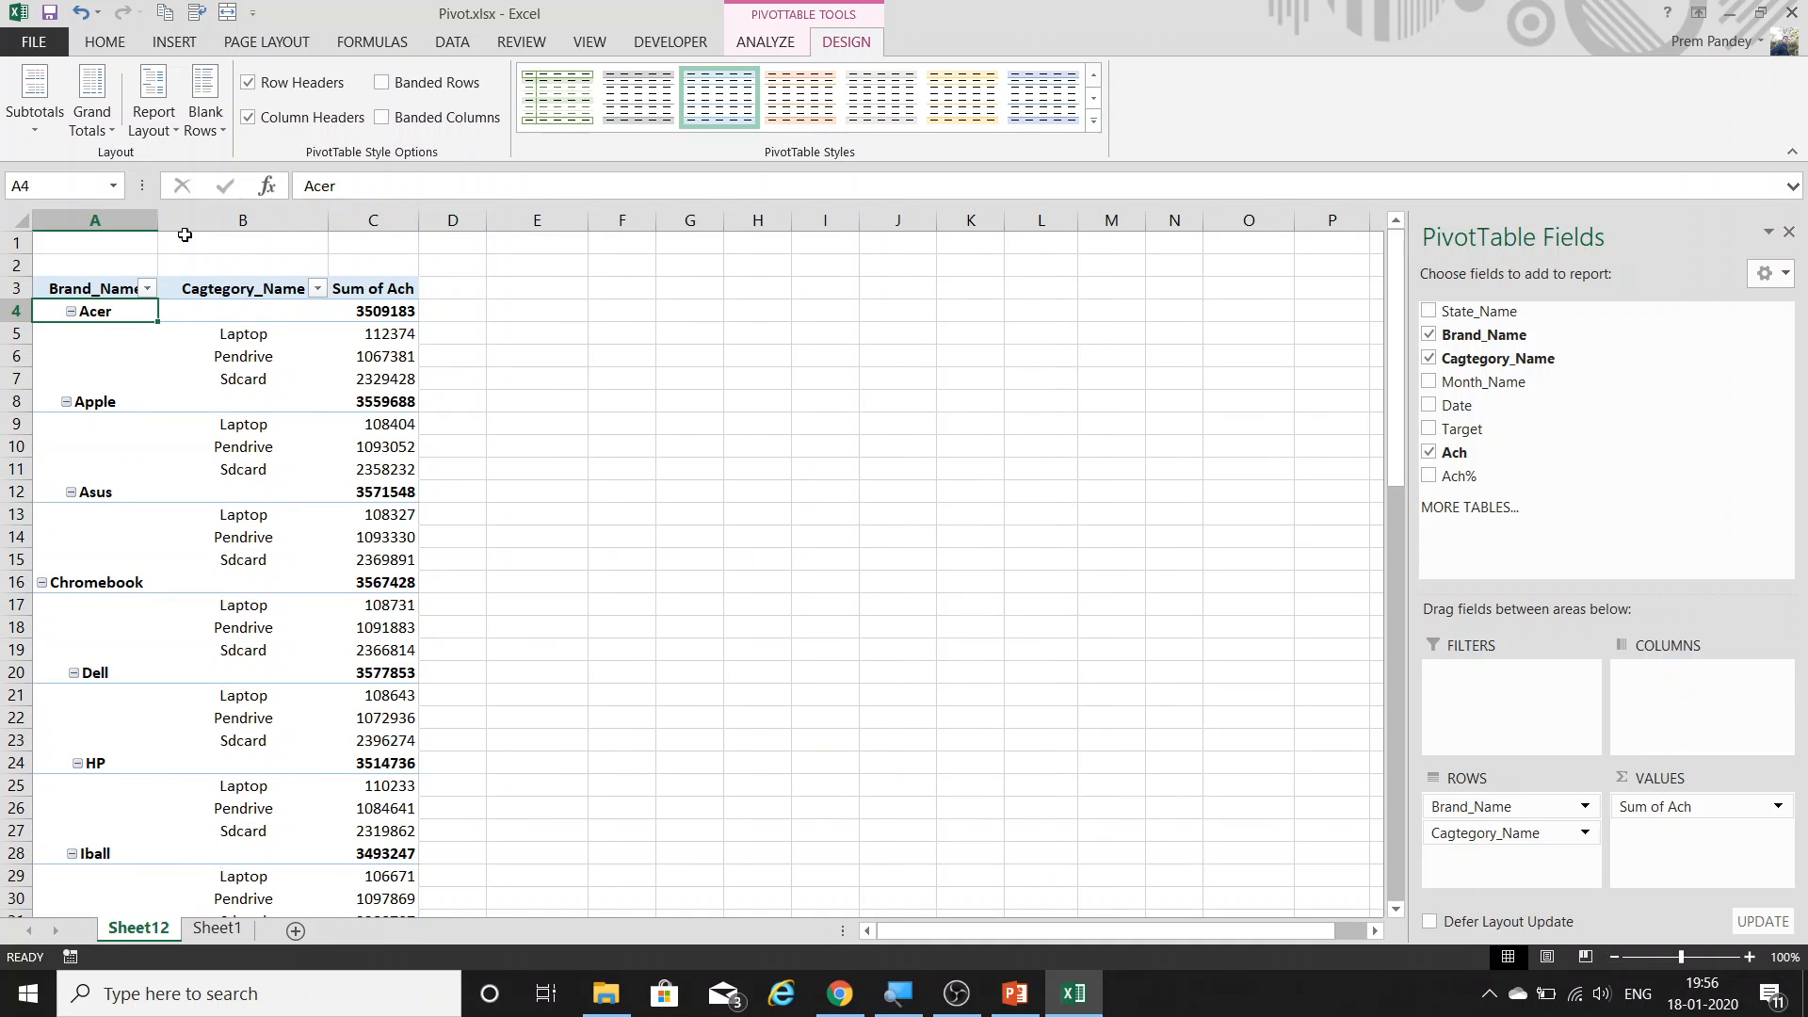
click(115, 216)
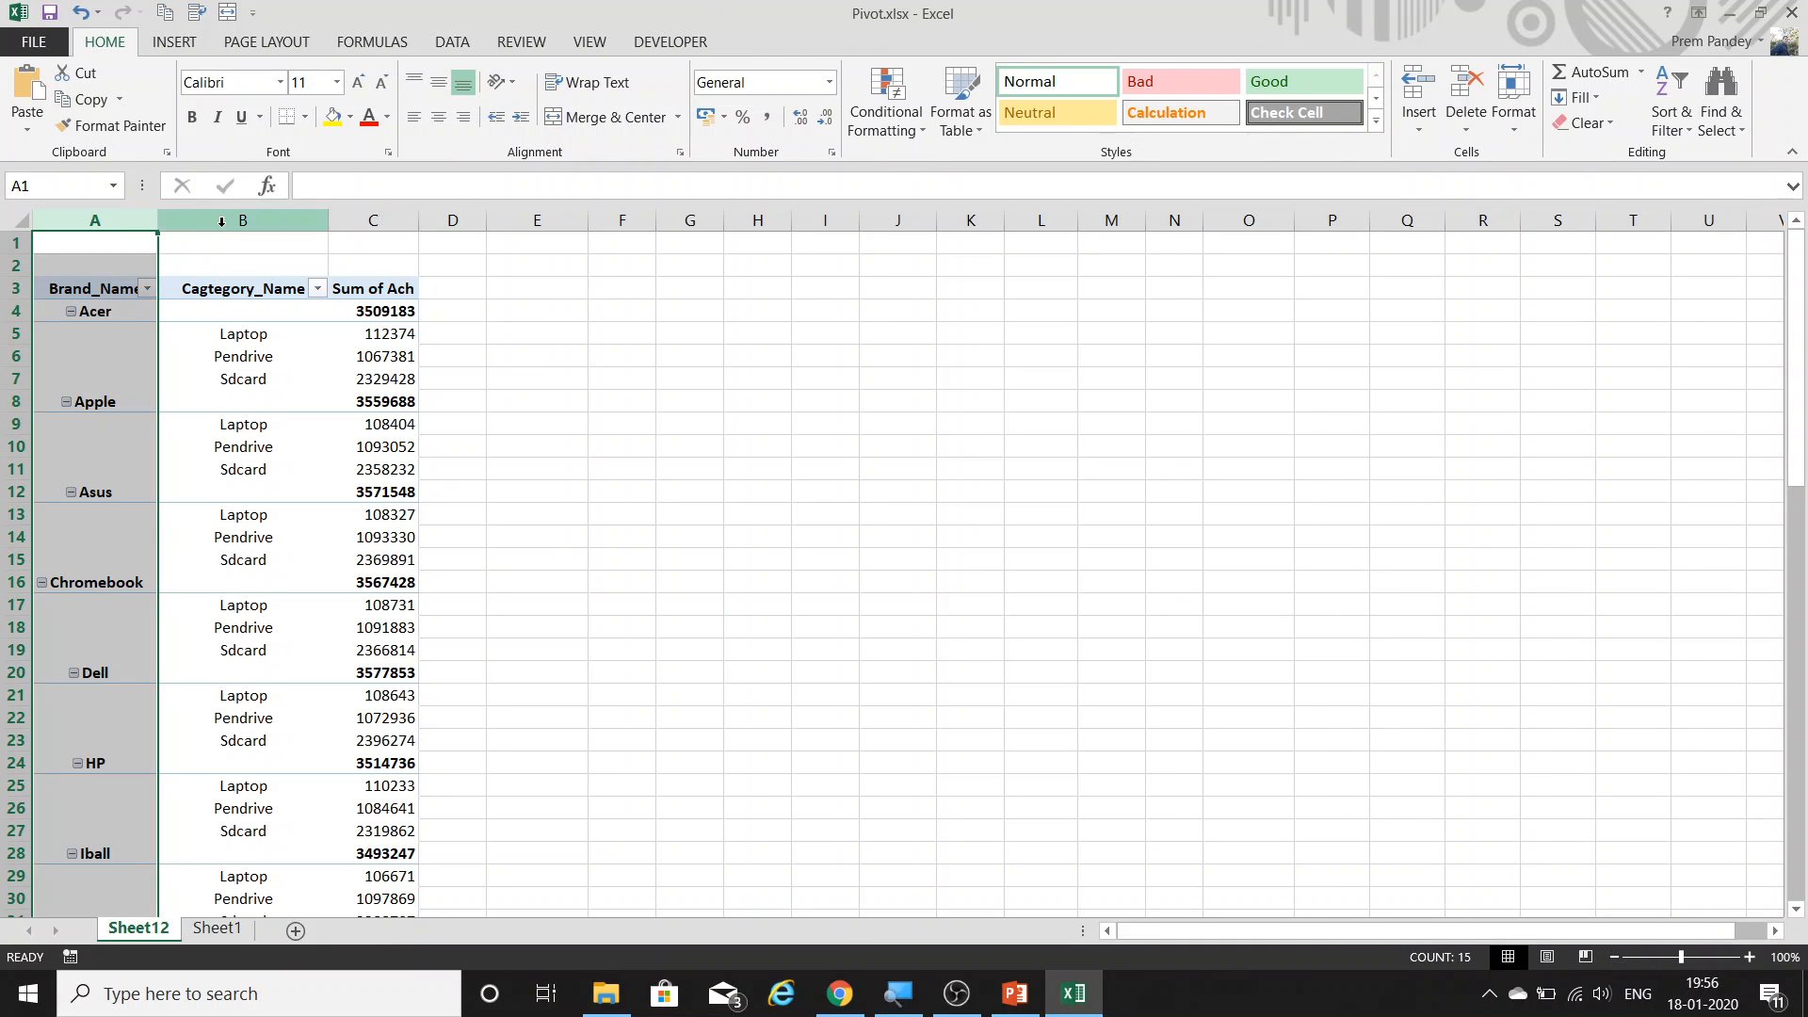
click(111, 290)
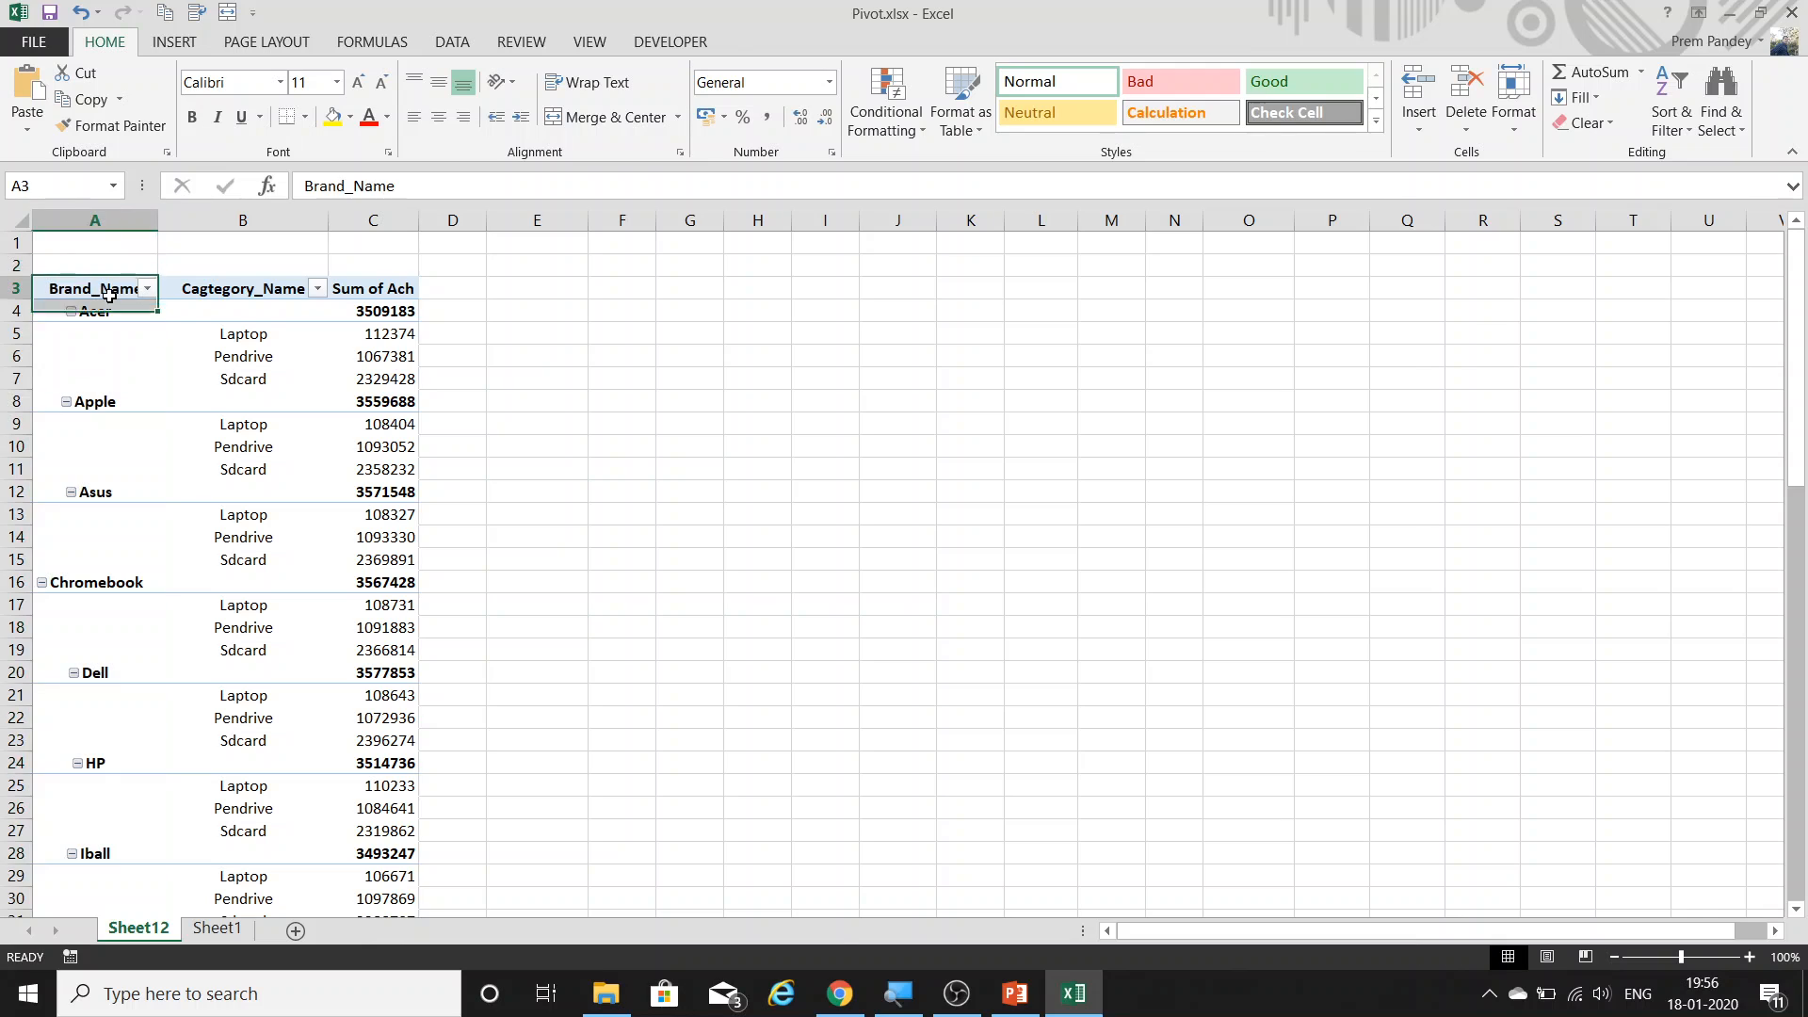
click(222, 217)
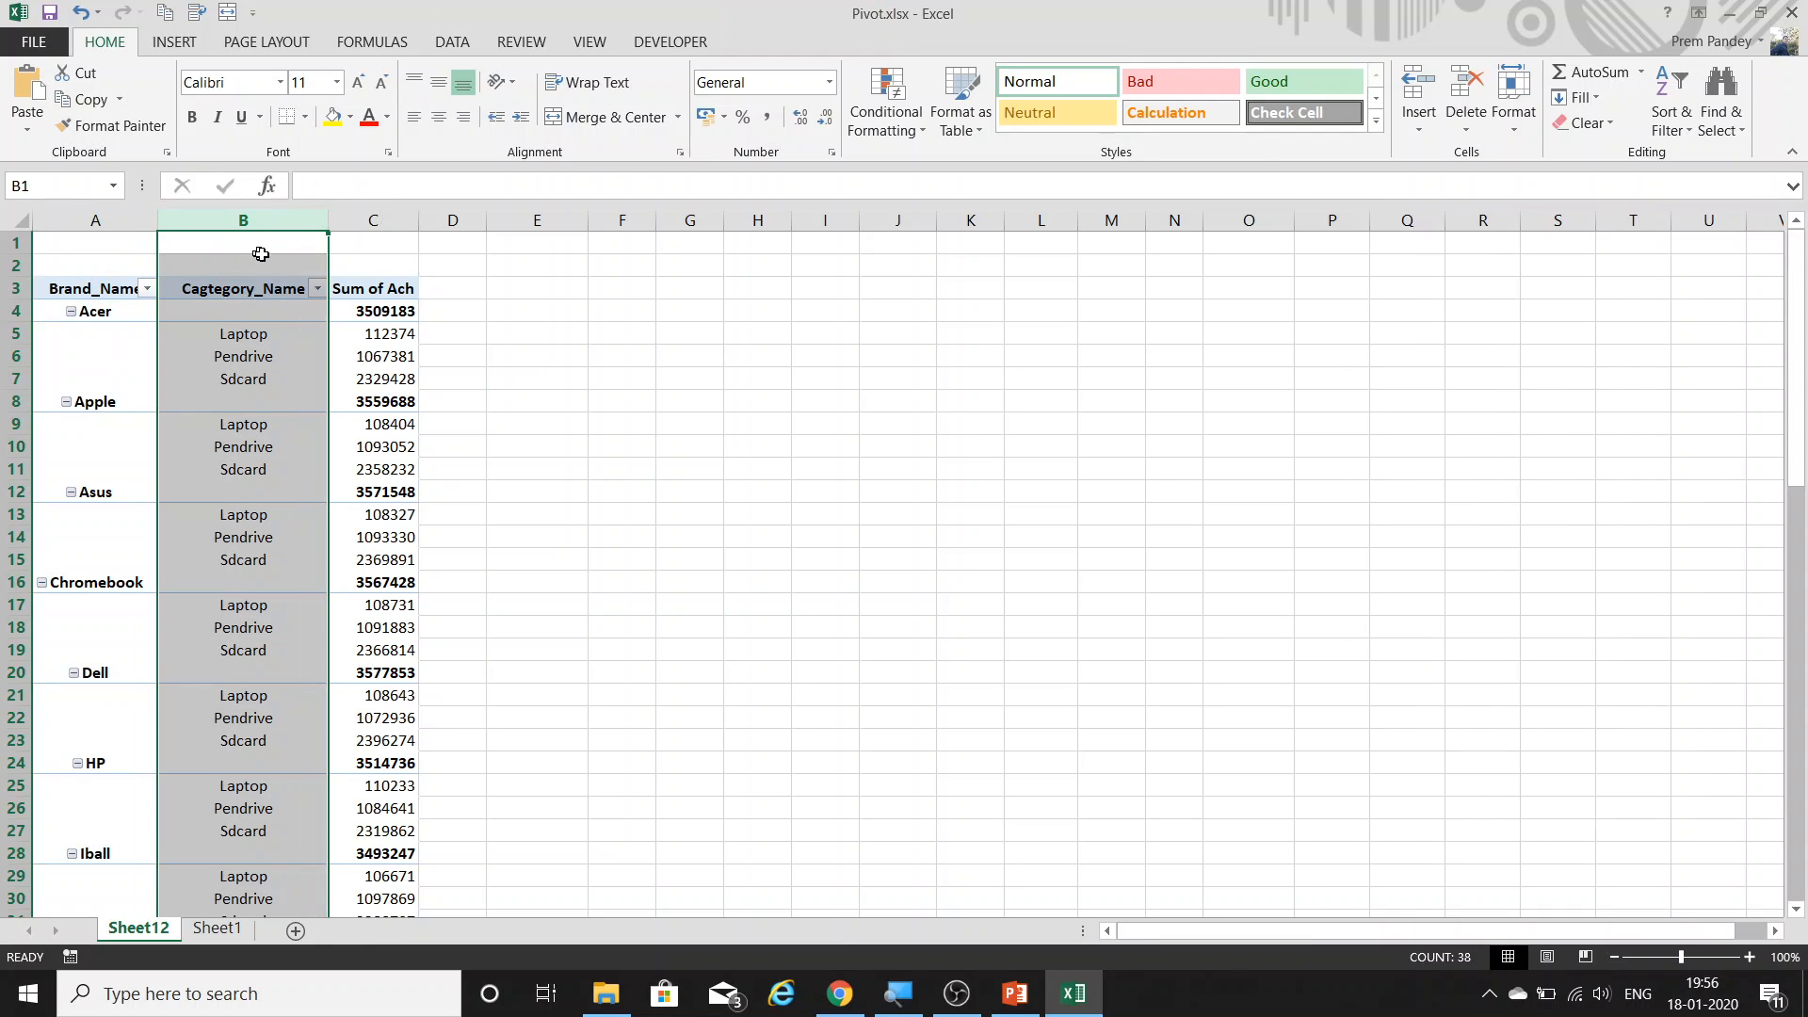
click(221, 354)
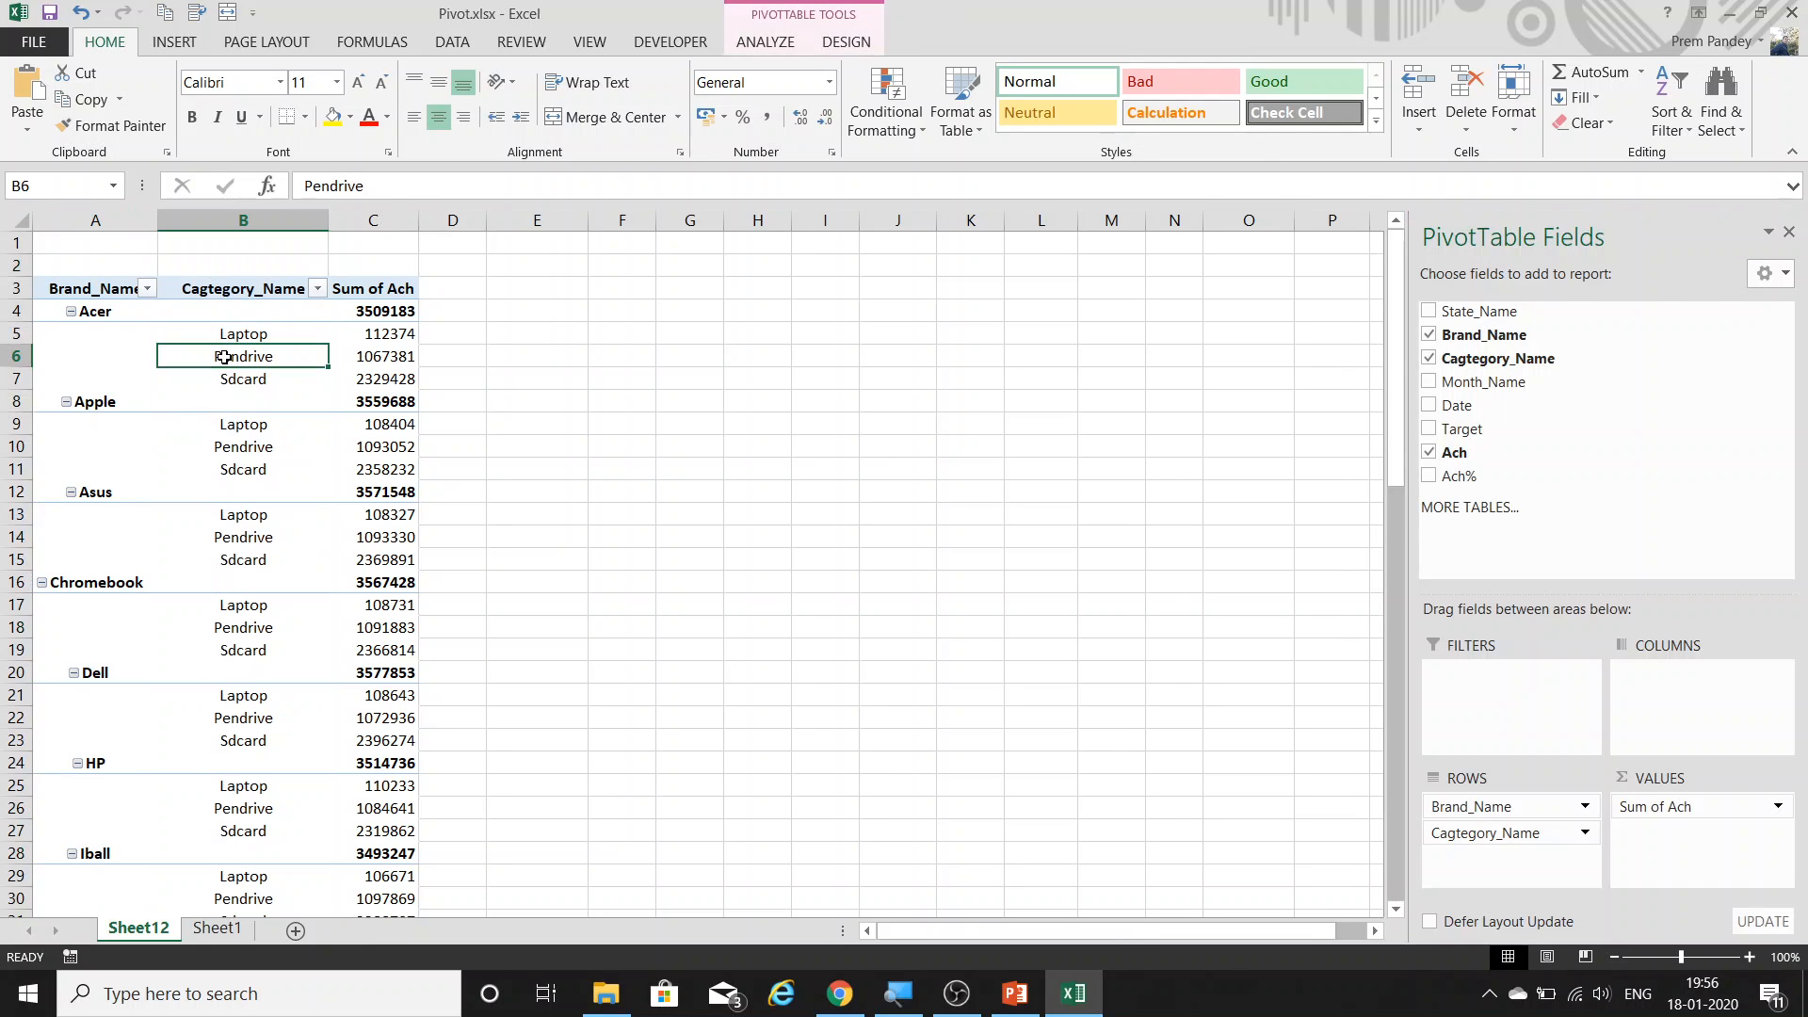
Show the PivotTable report in Tabular Form.
click(824, 43)
click(151, 120)
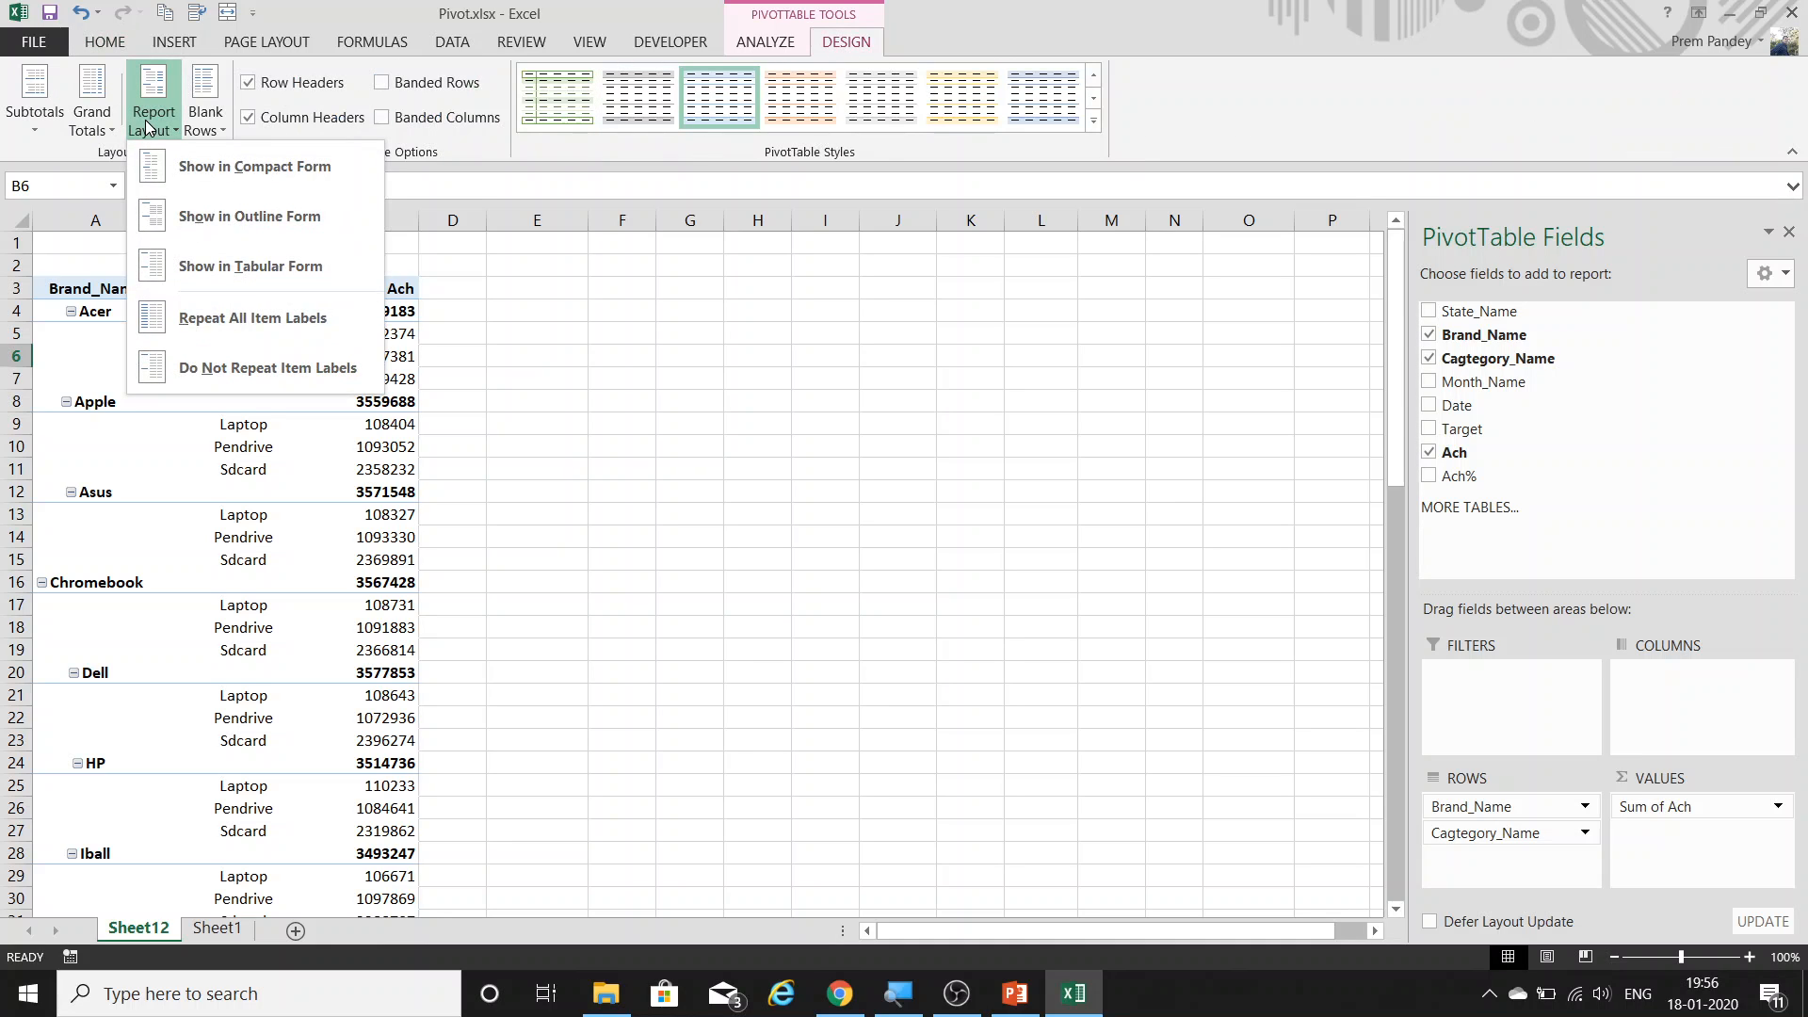
click(198, 270)
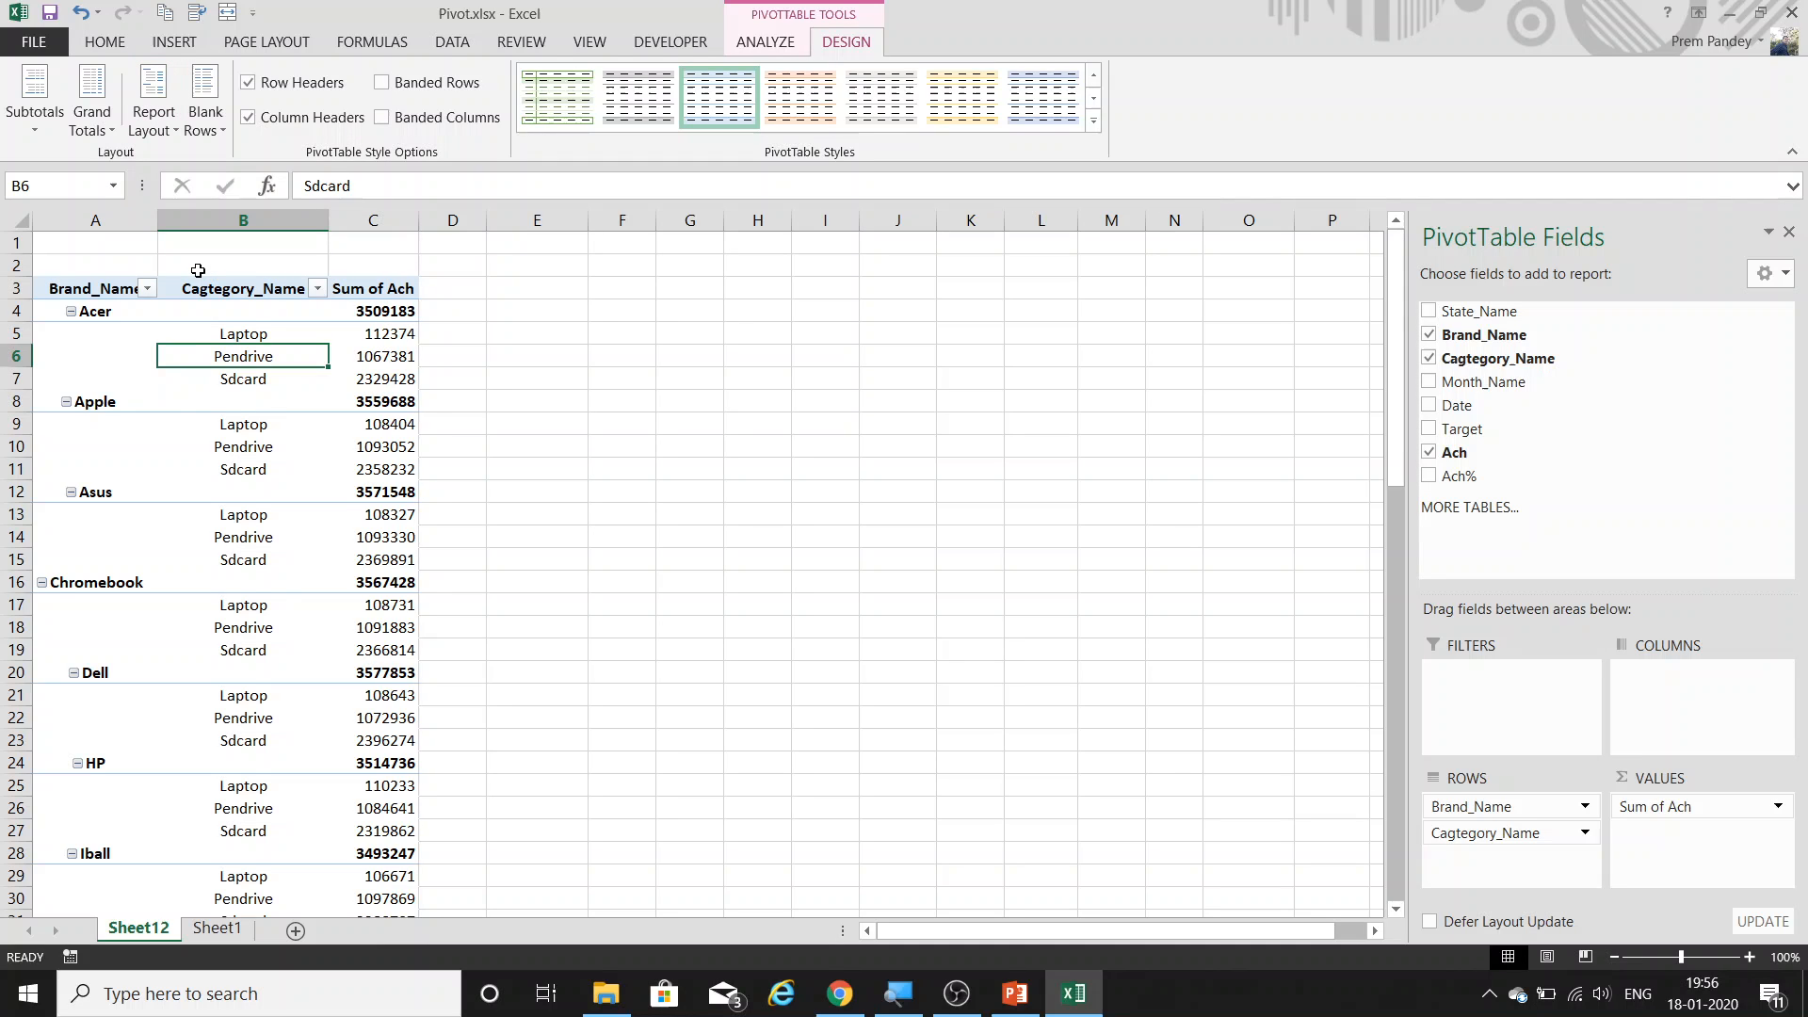
Turn off merging and centering of cells with labels in the PivotTable options.
right_click(98, 317)
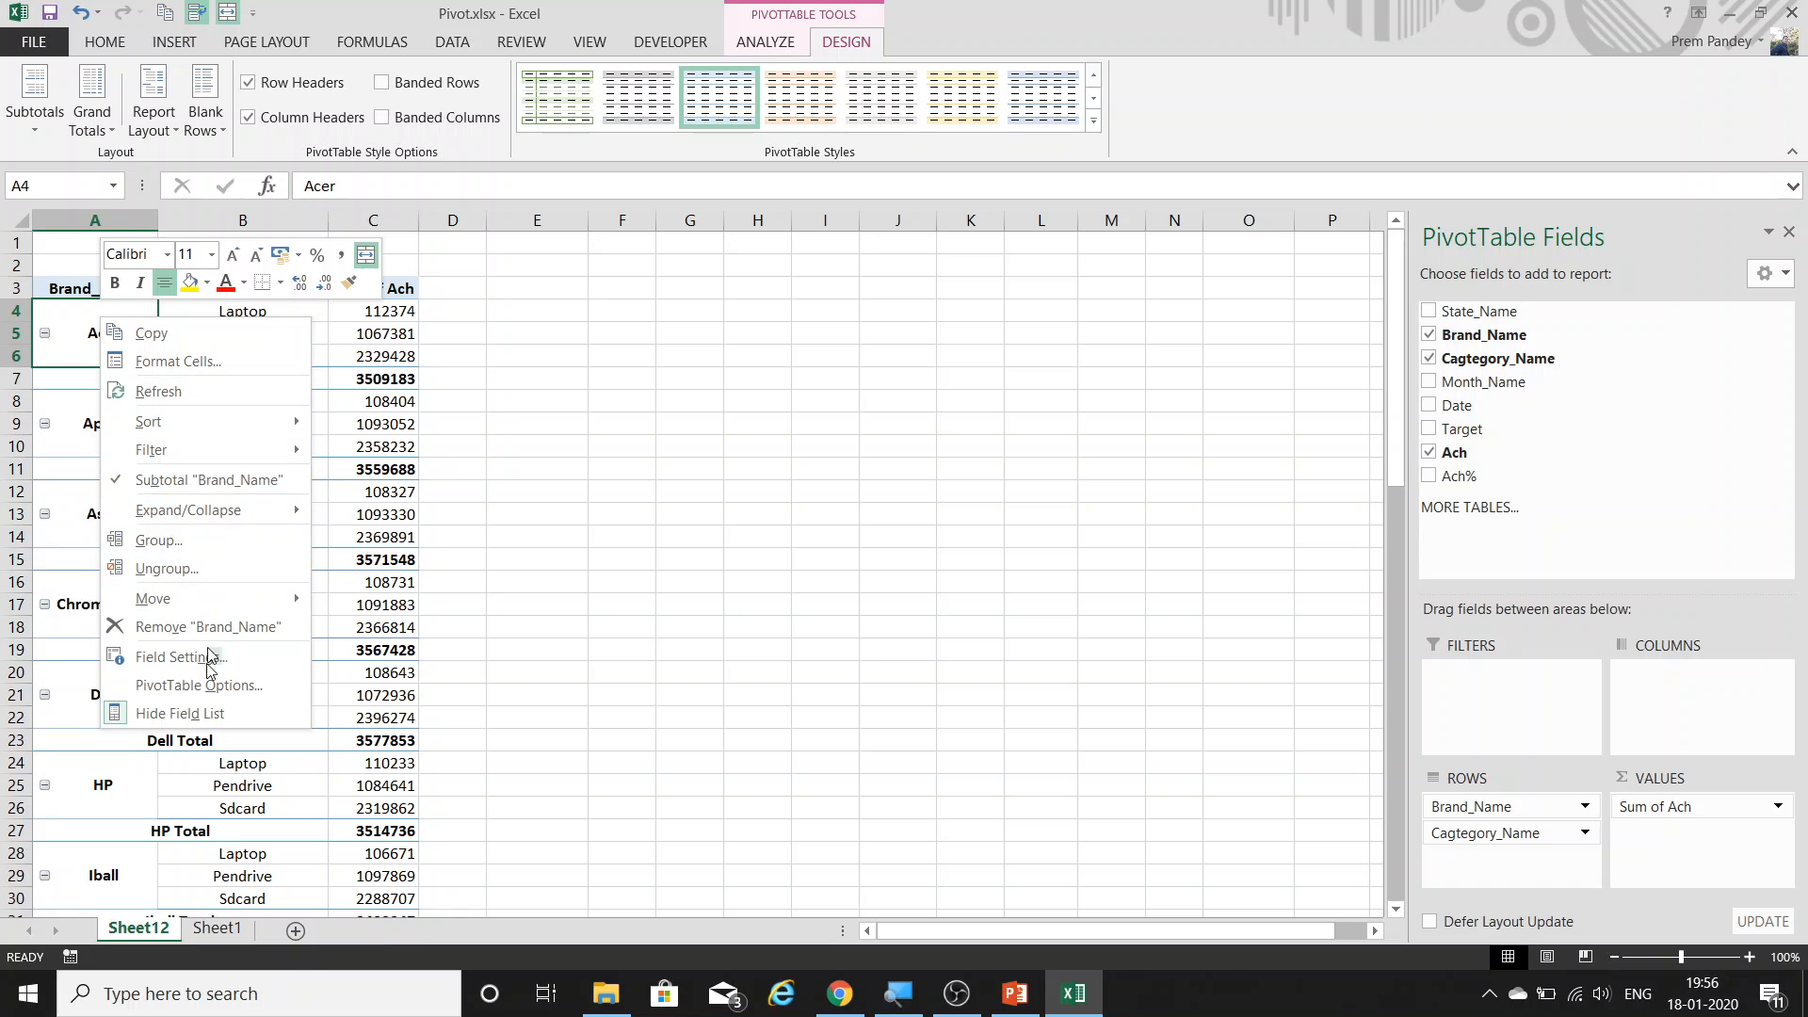
click(218, 686)
click(94, 538)
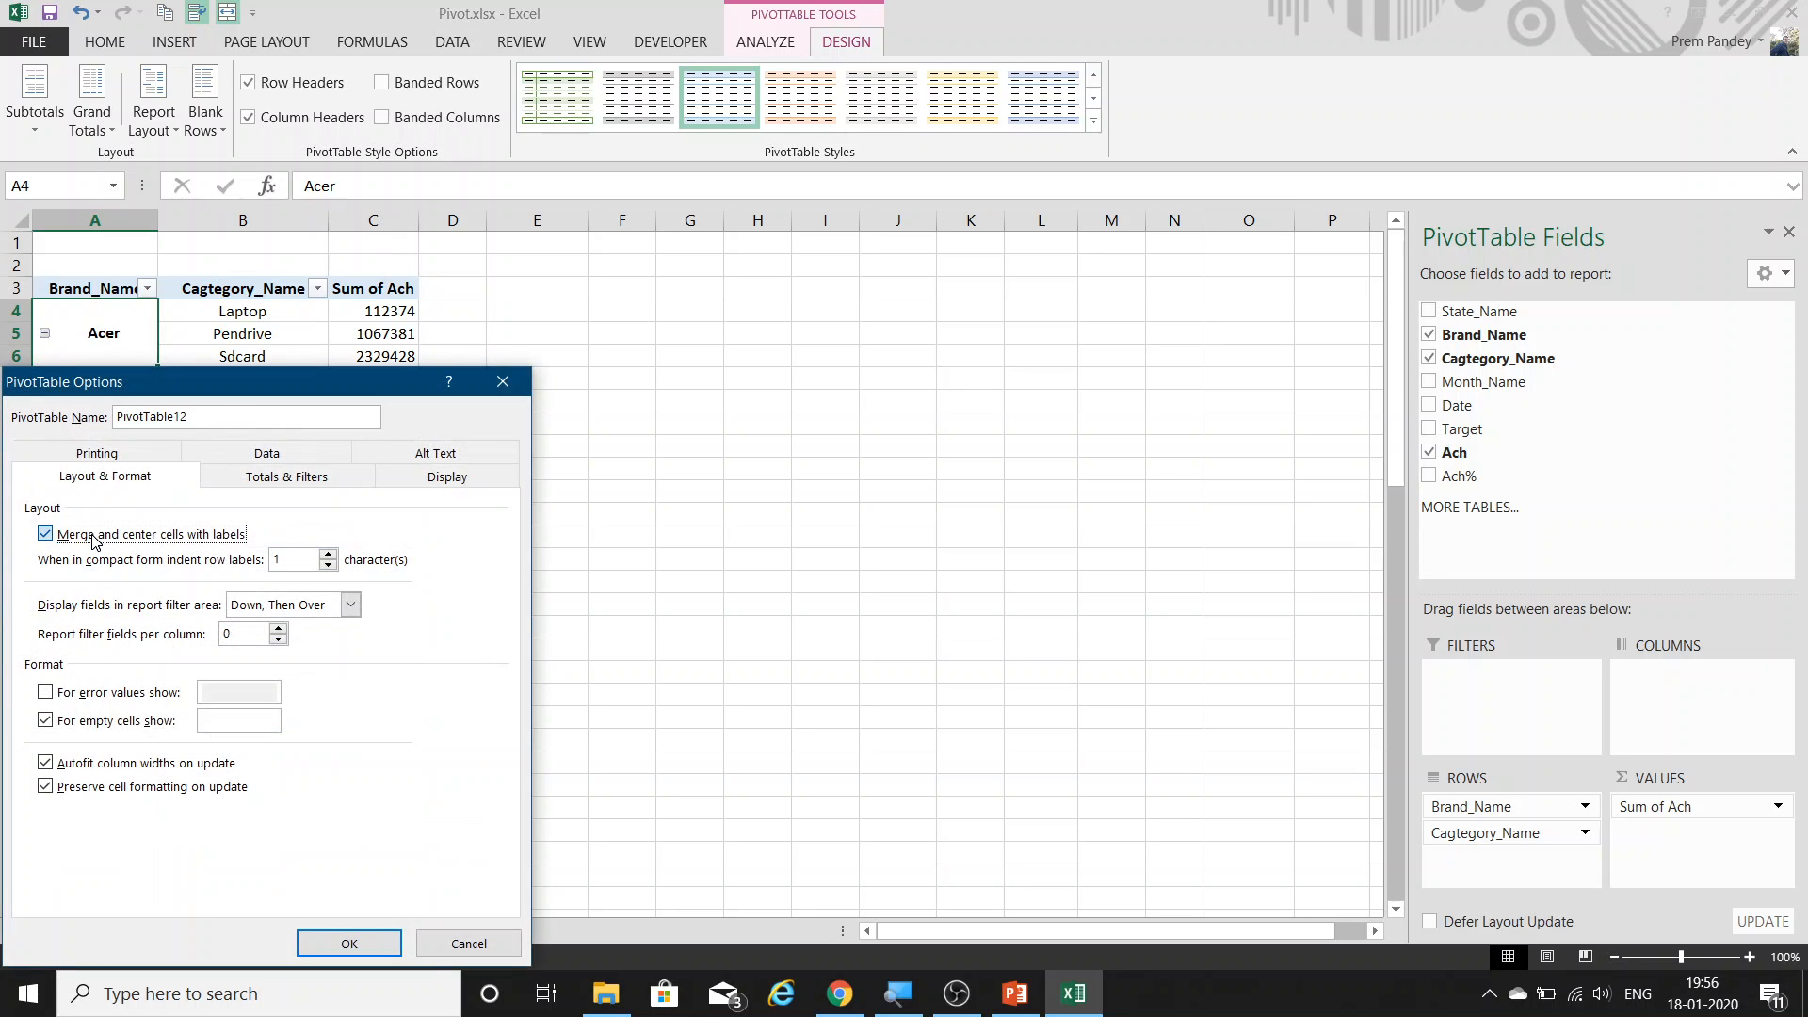
click(372, 938)
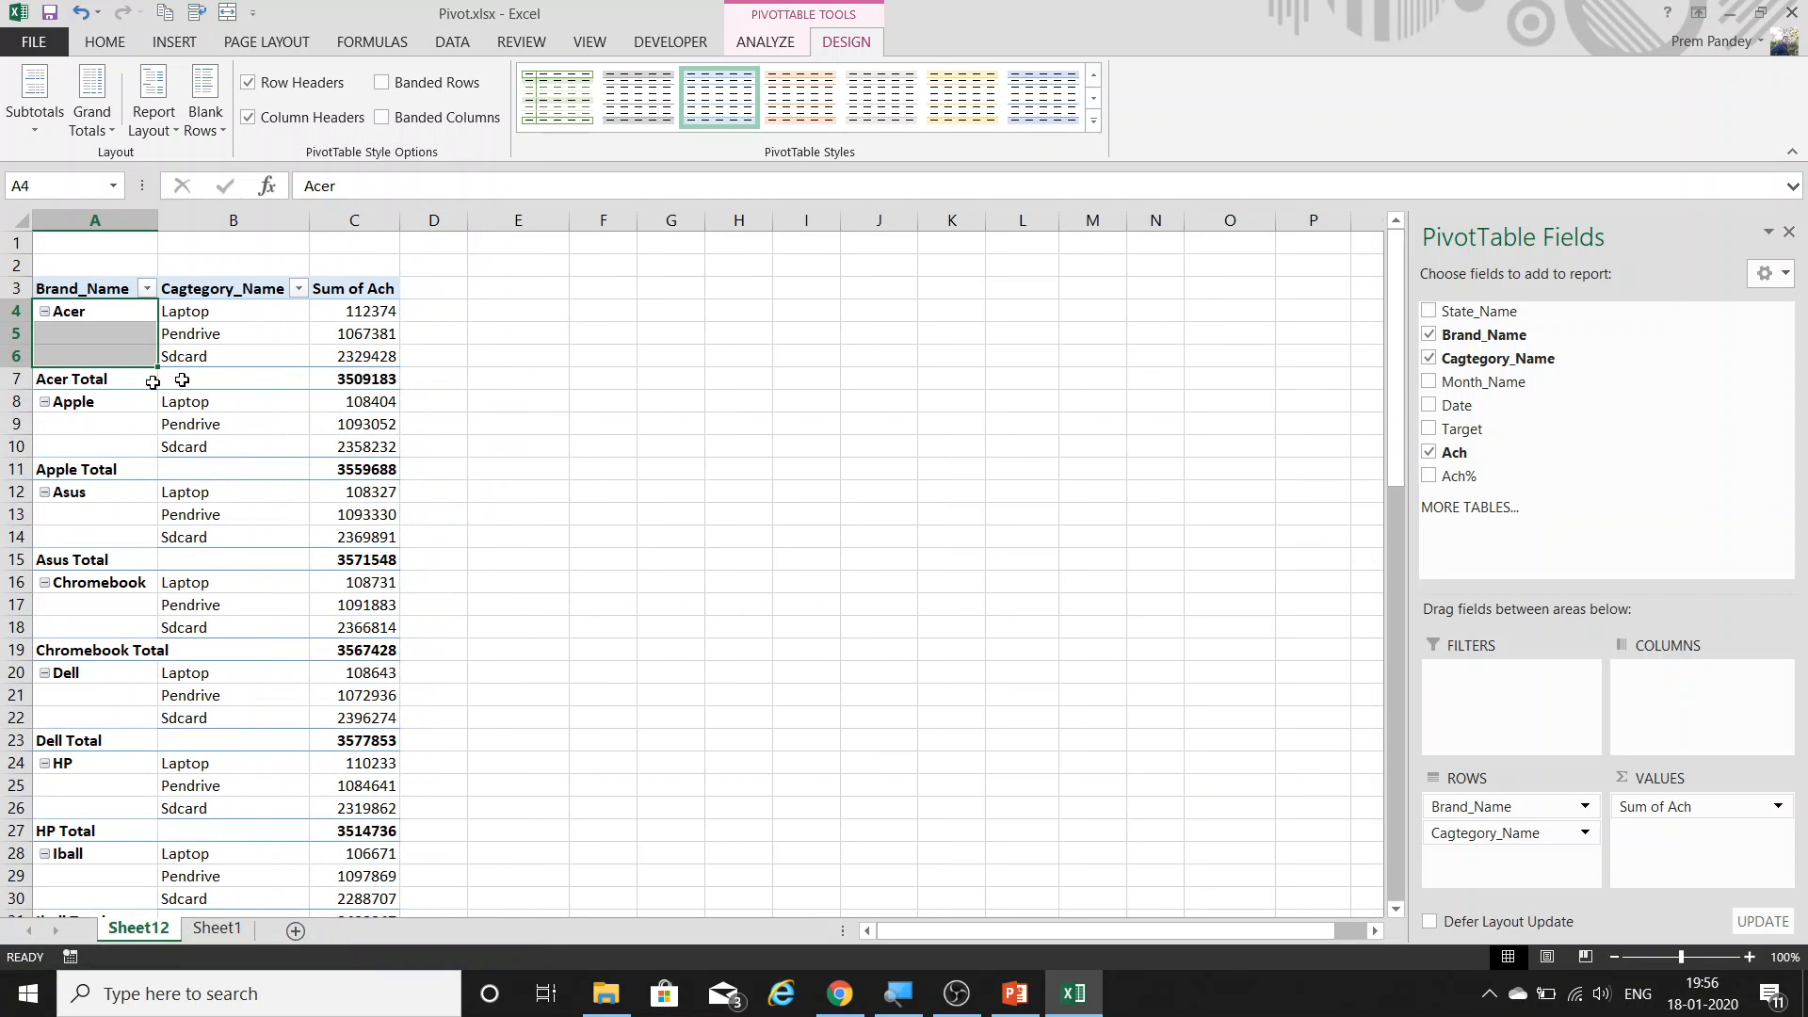
click(236, 356)
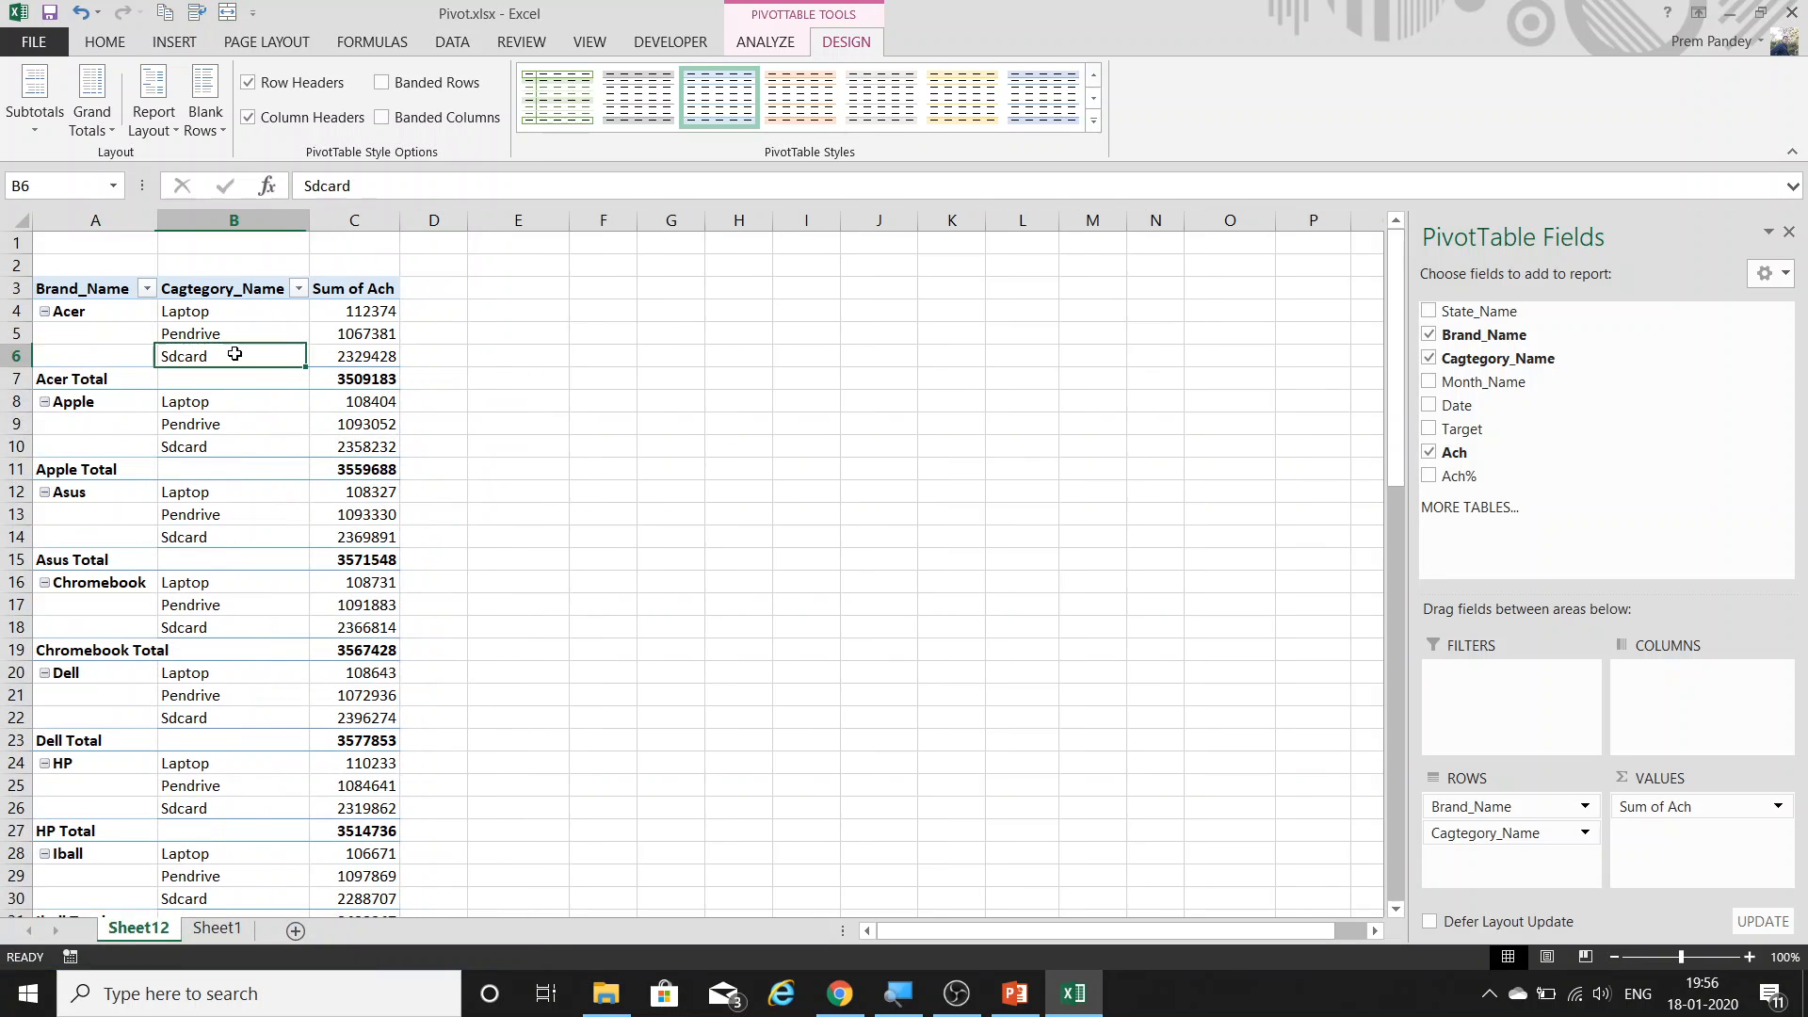
Examine the brand subtotal rows and the Grand Total row at the end of the tabular report.
click(108, 316)
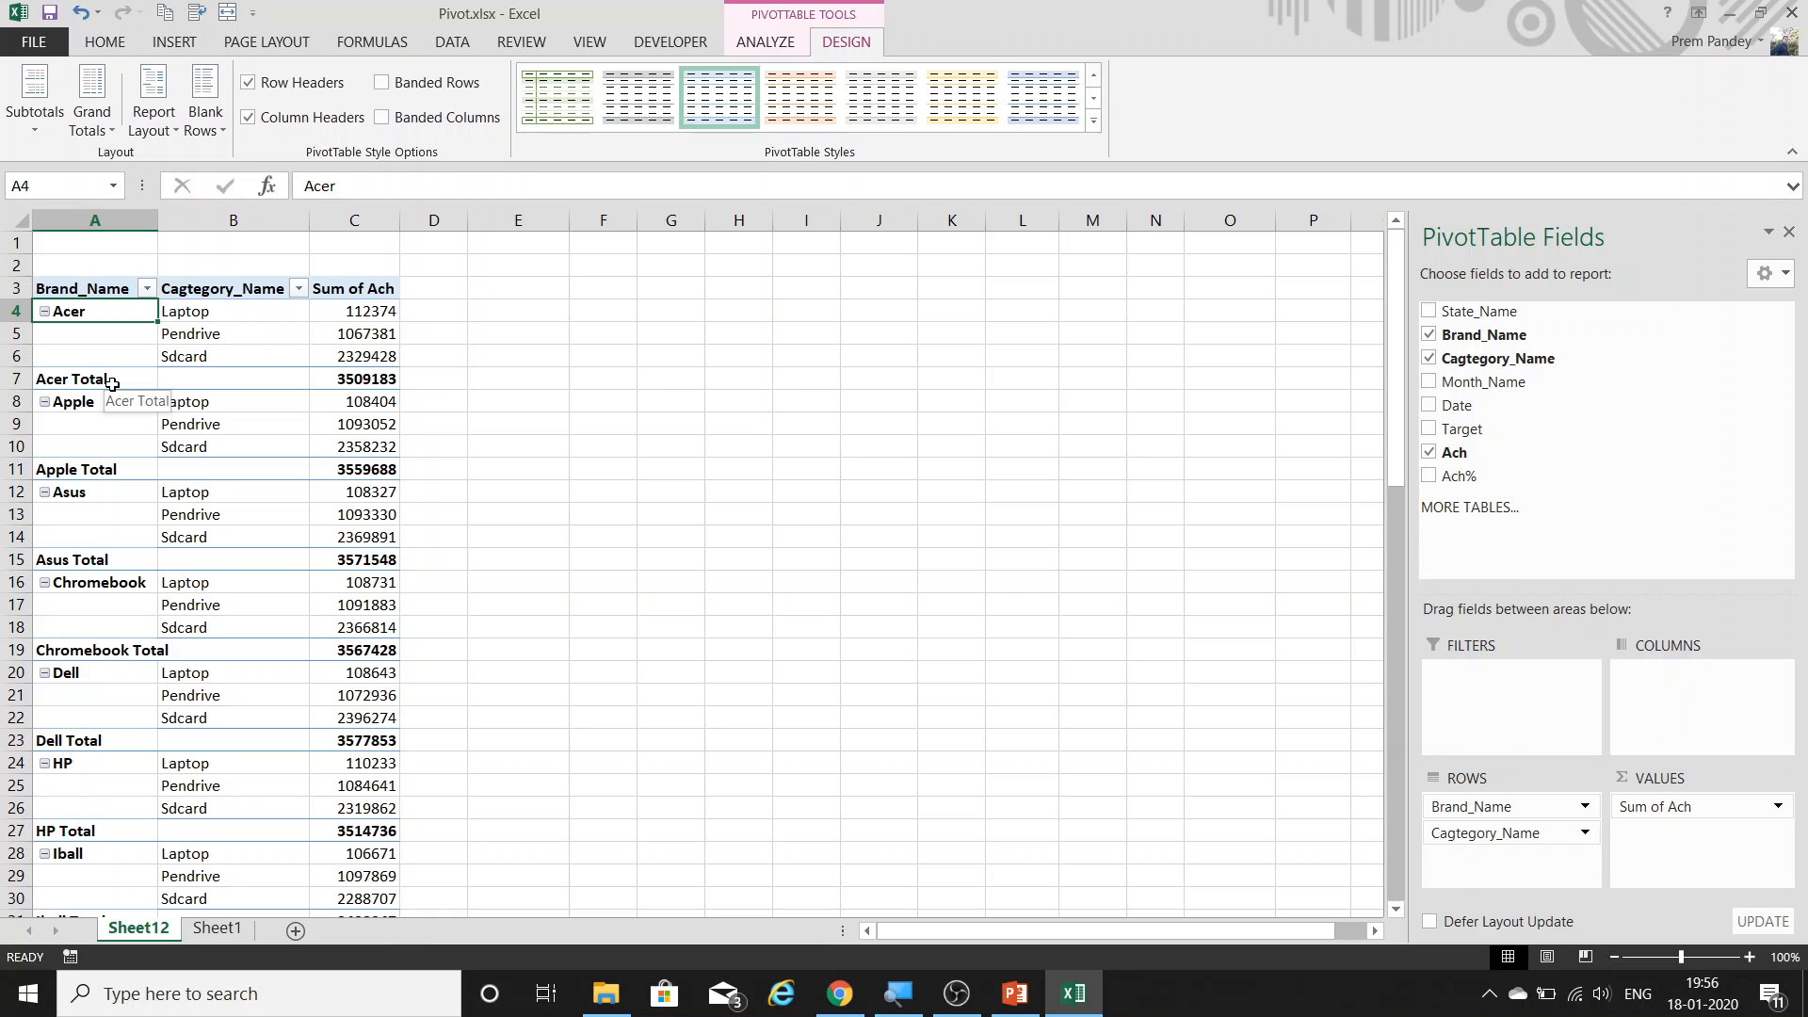
scroll(325, 381, down, 10)
scroll(327, 388, down, 4)
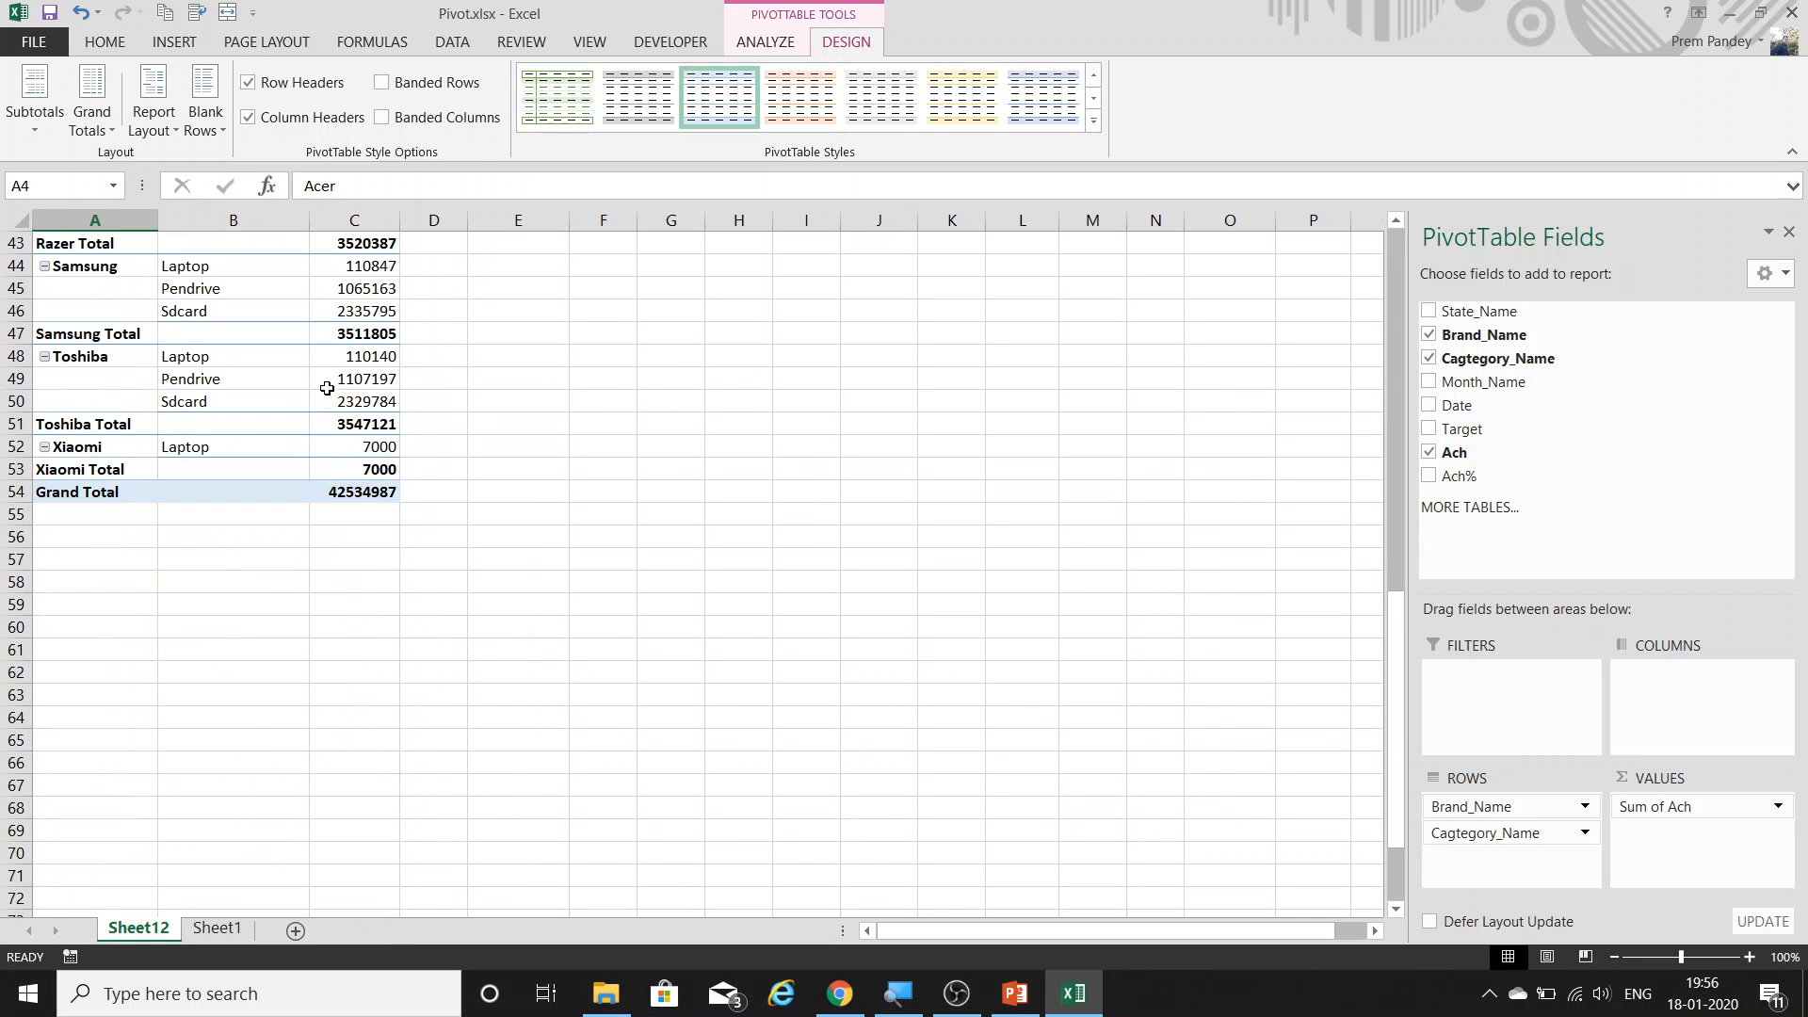
drag(151, 489, 287, 484)
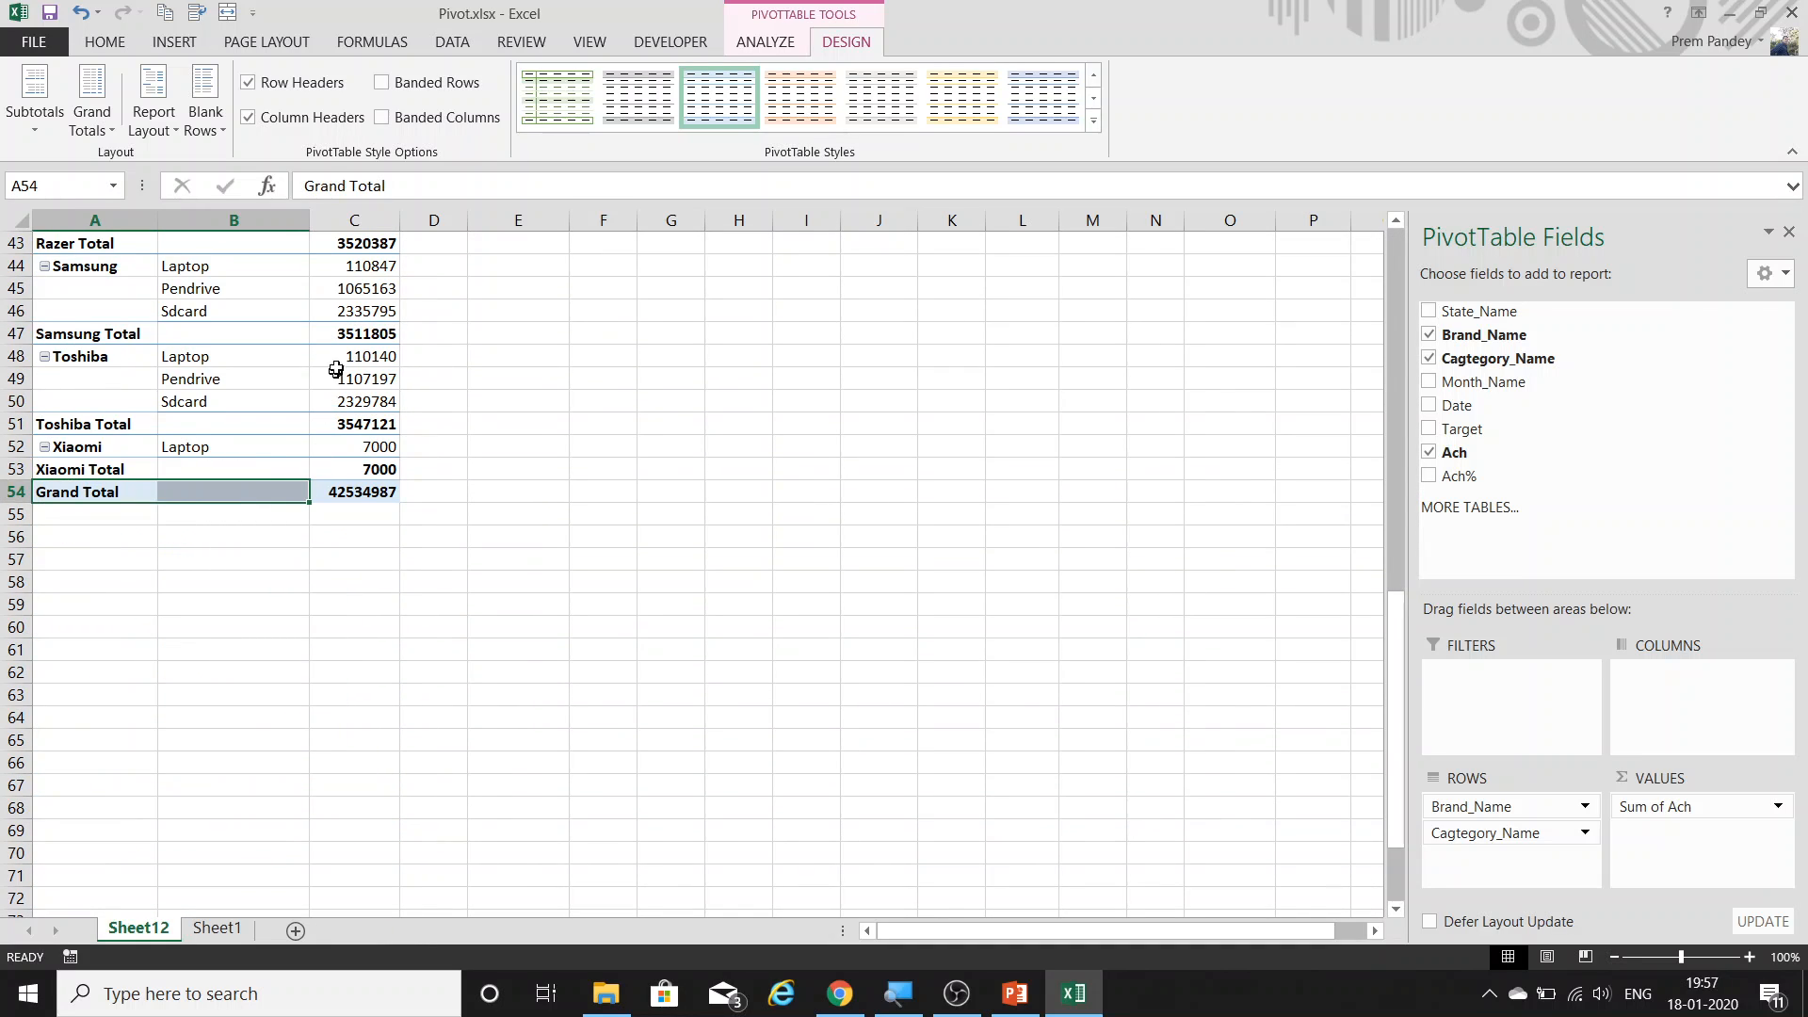
scroll(339, 367, up, 14)
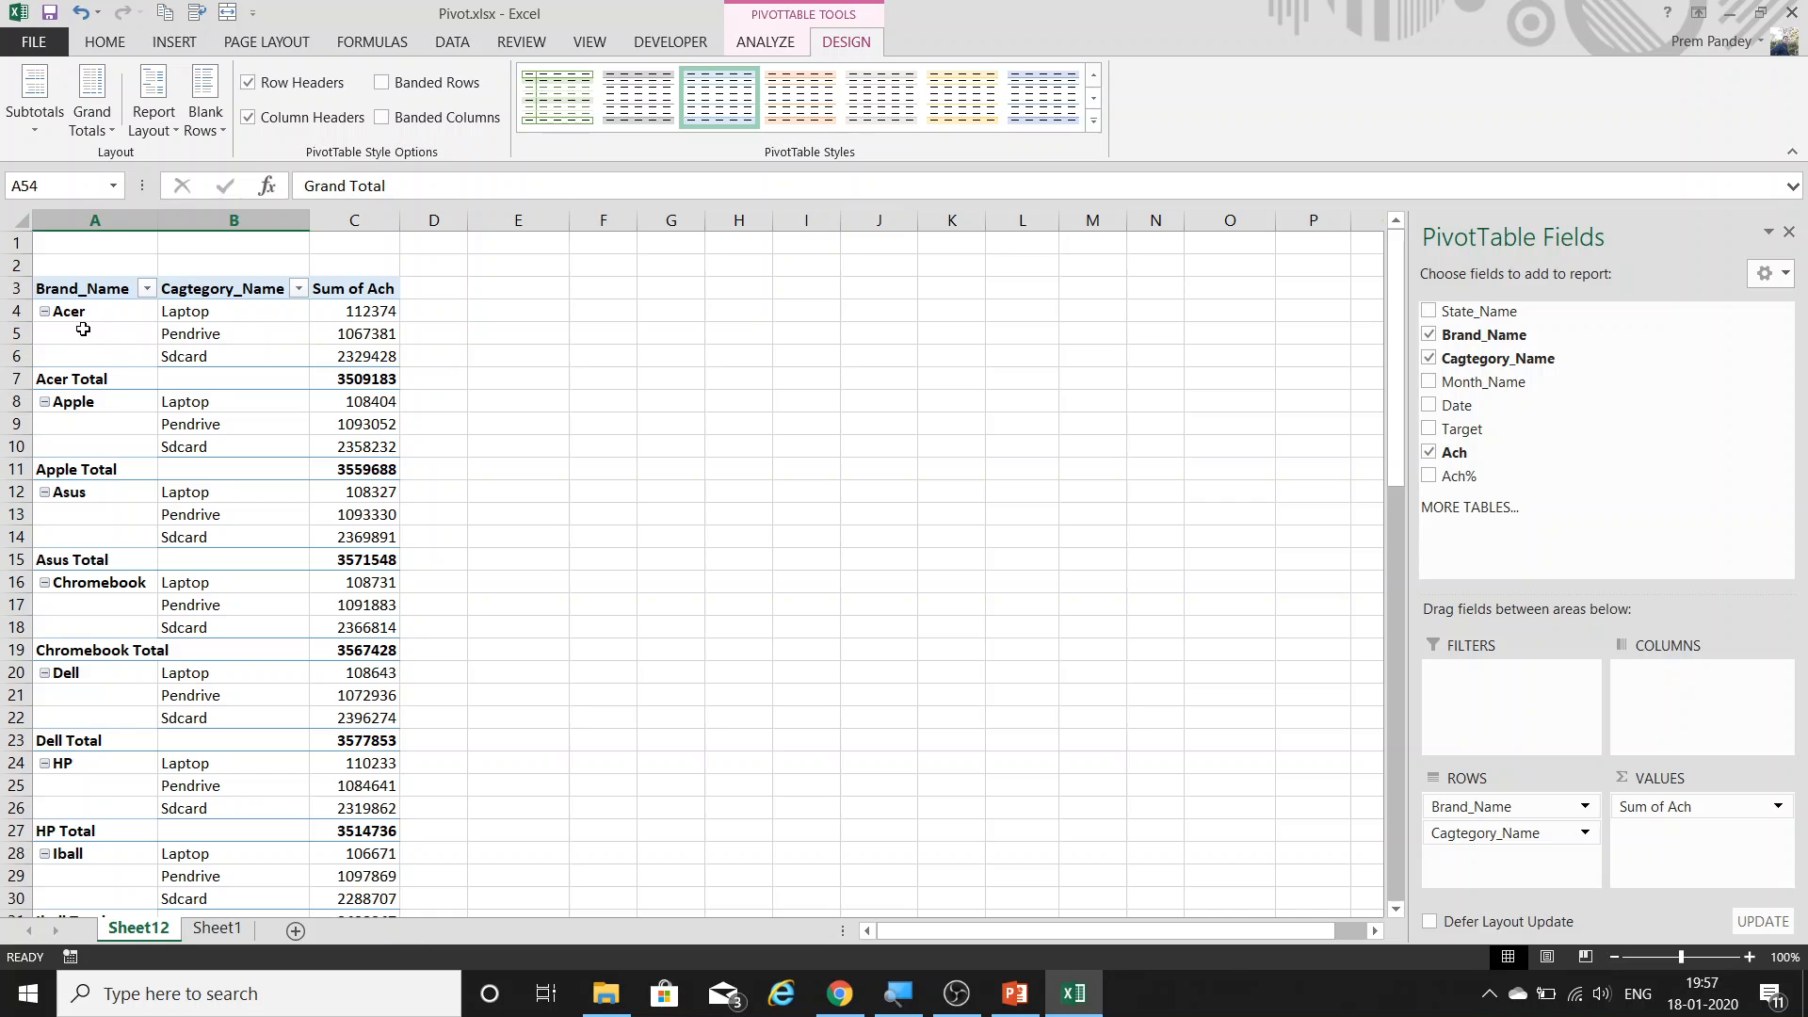
Turn off the Brand_Name subtotals and undo that change.
right_click(84, 331)
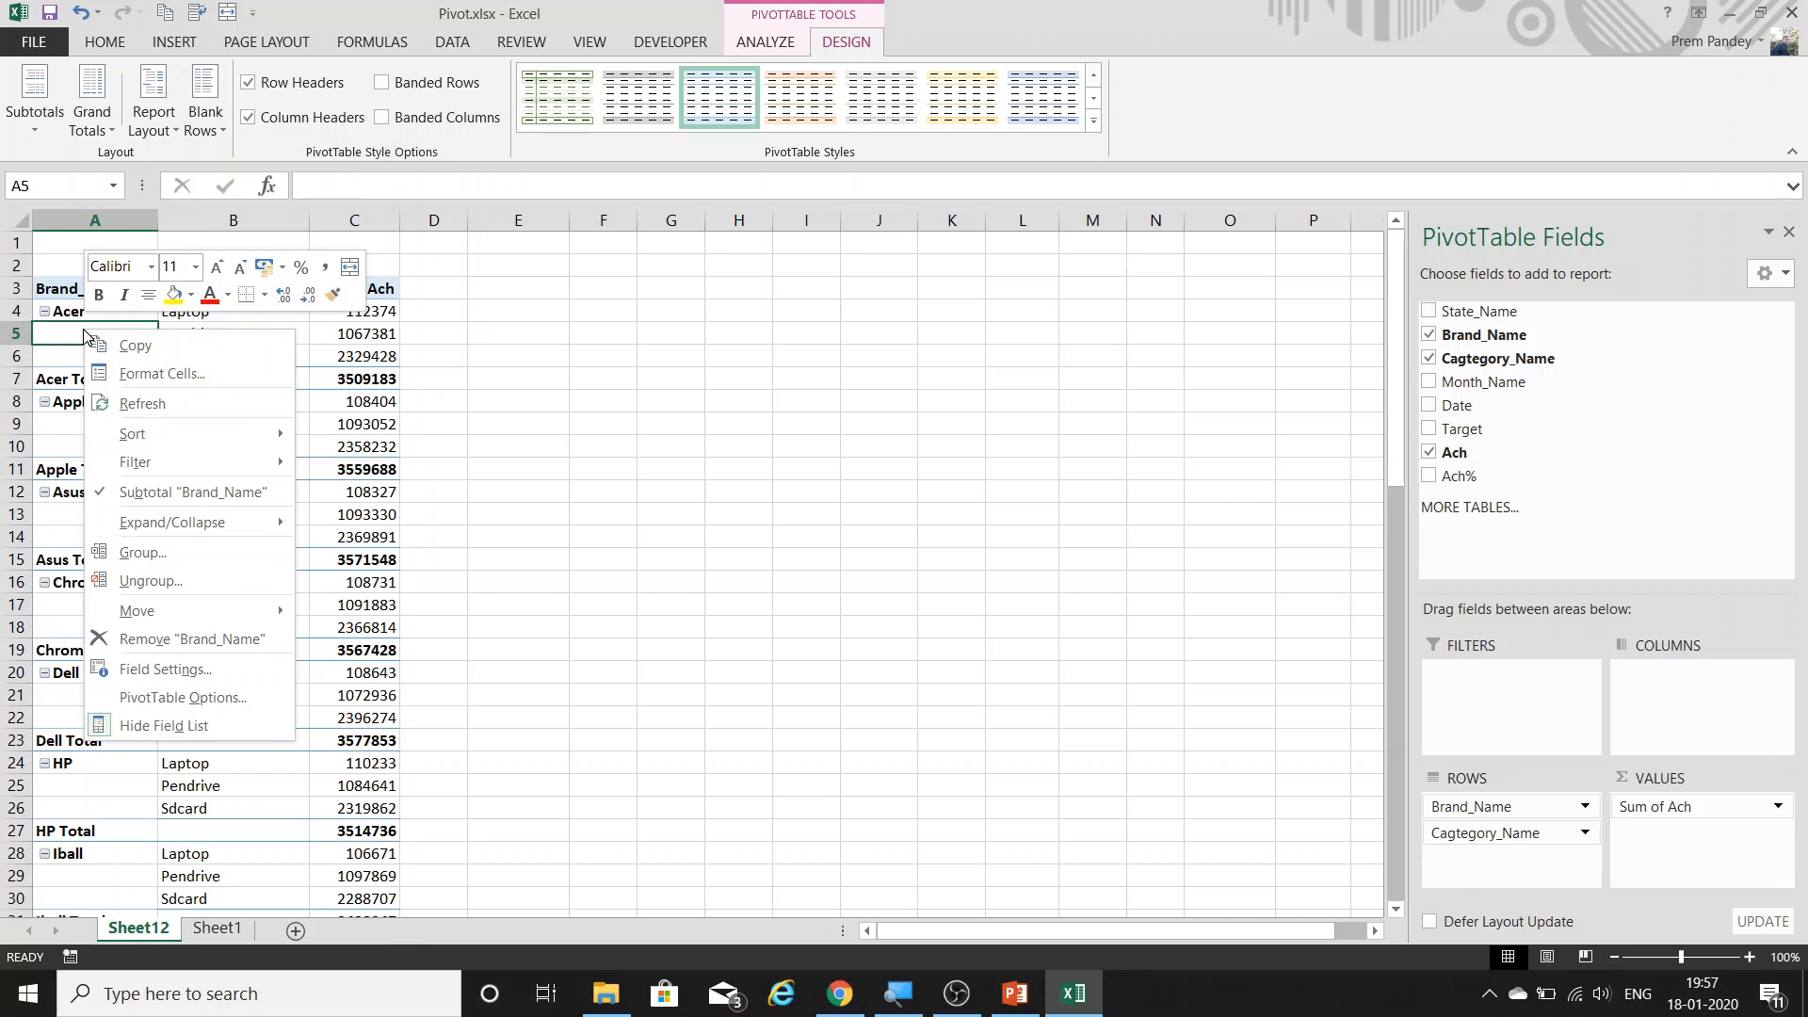
click(200, 491)
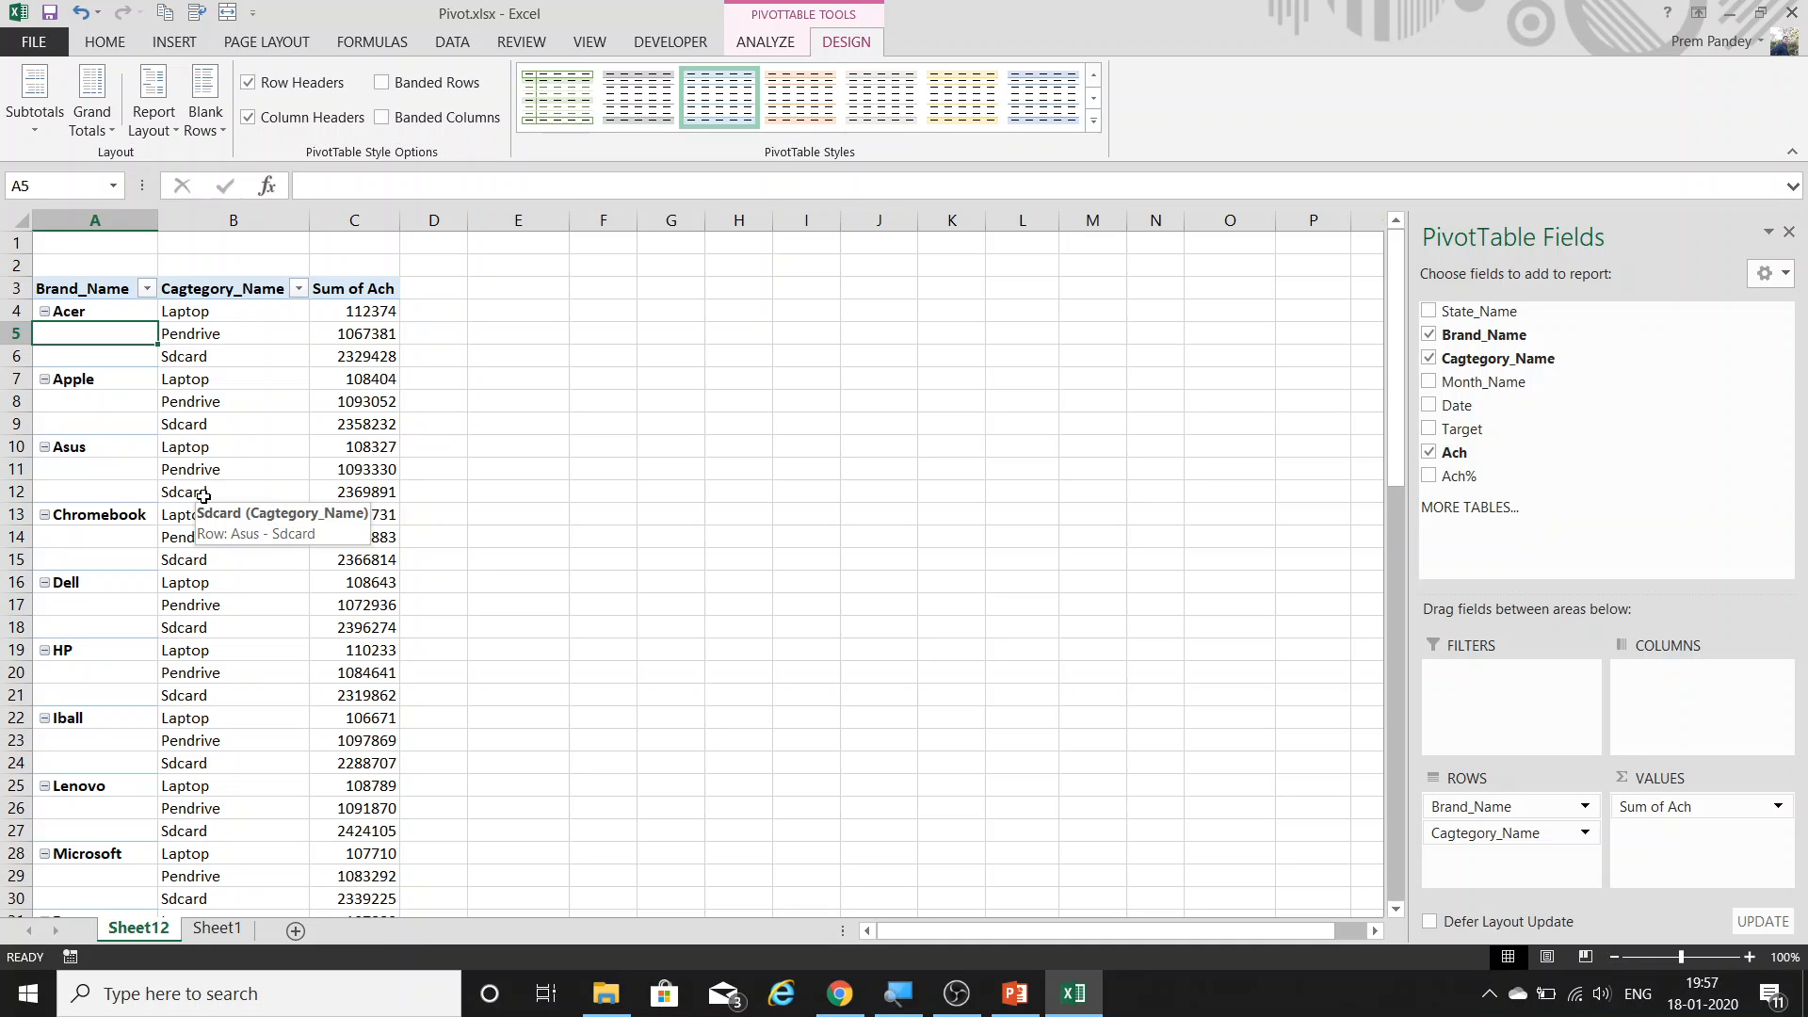
key(ctrl+z)
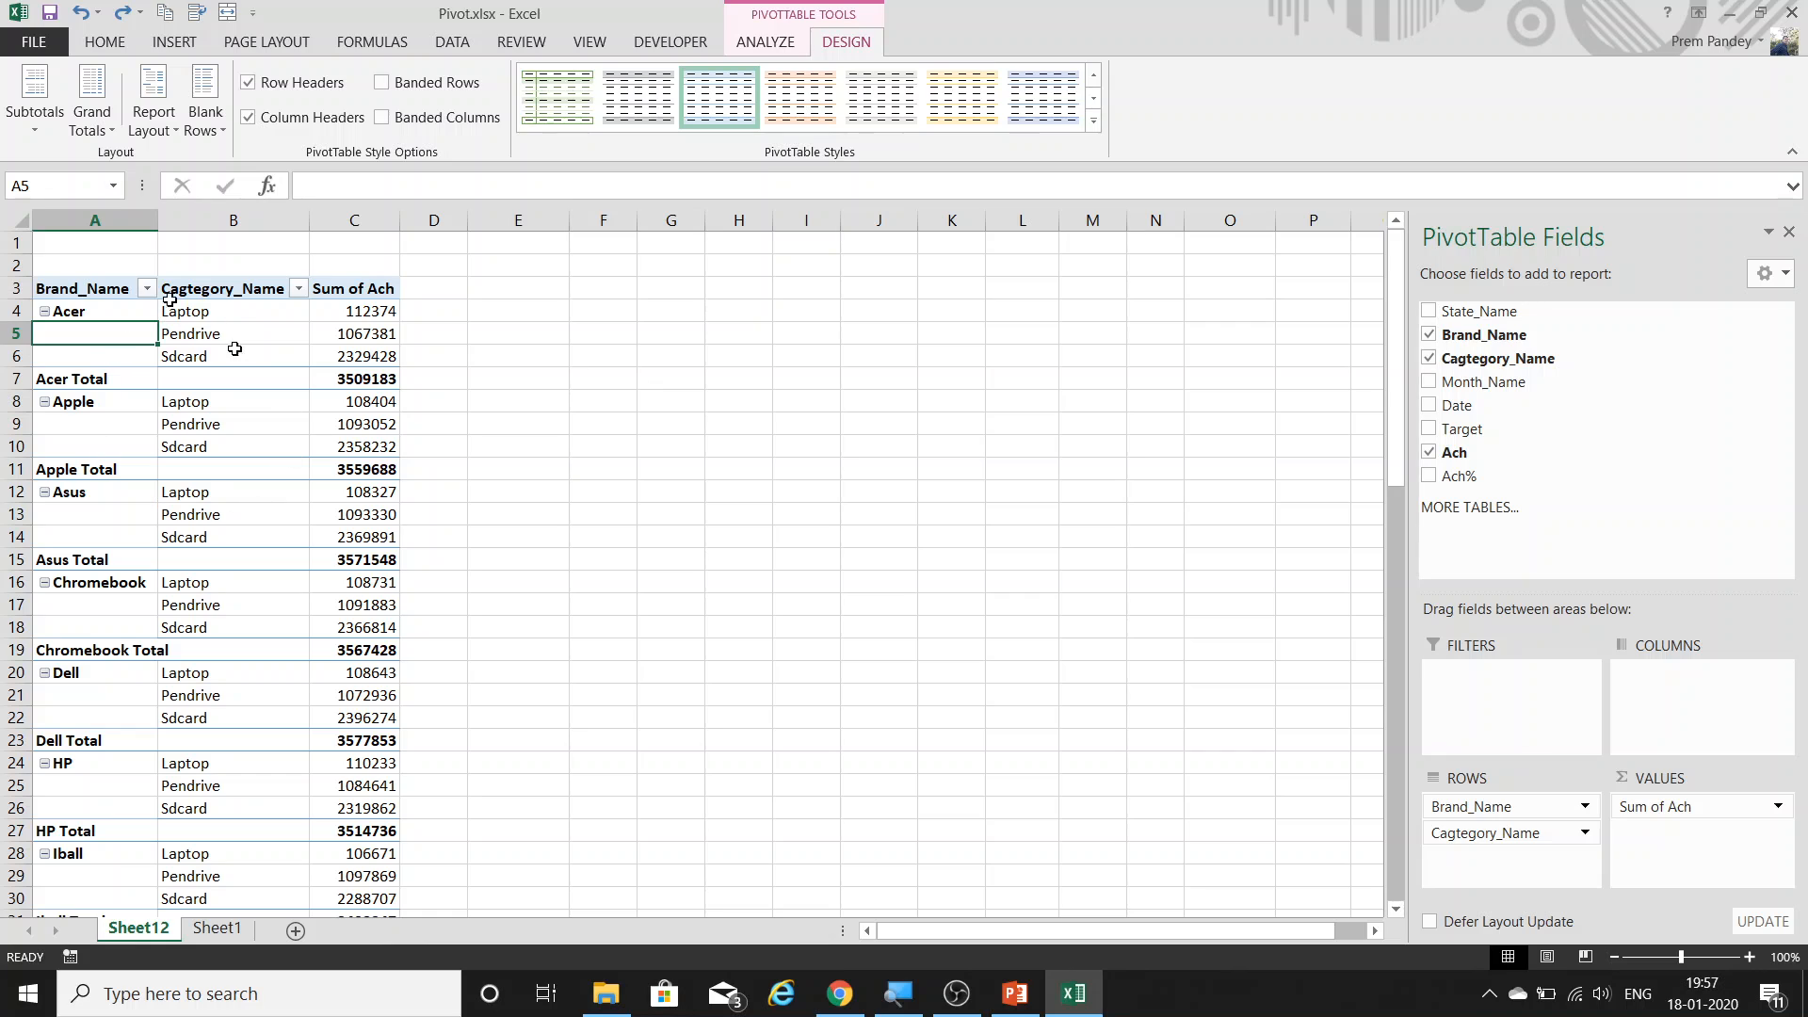
Copy the whole PivotTable report, paste it at cell I3 and undo the paste.
click(149, 117)
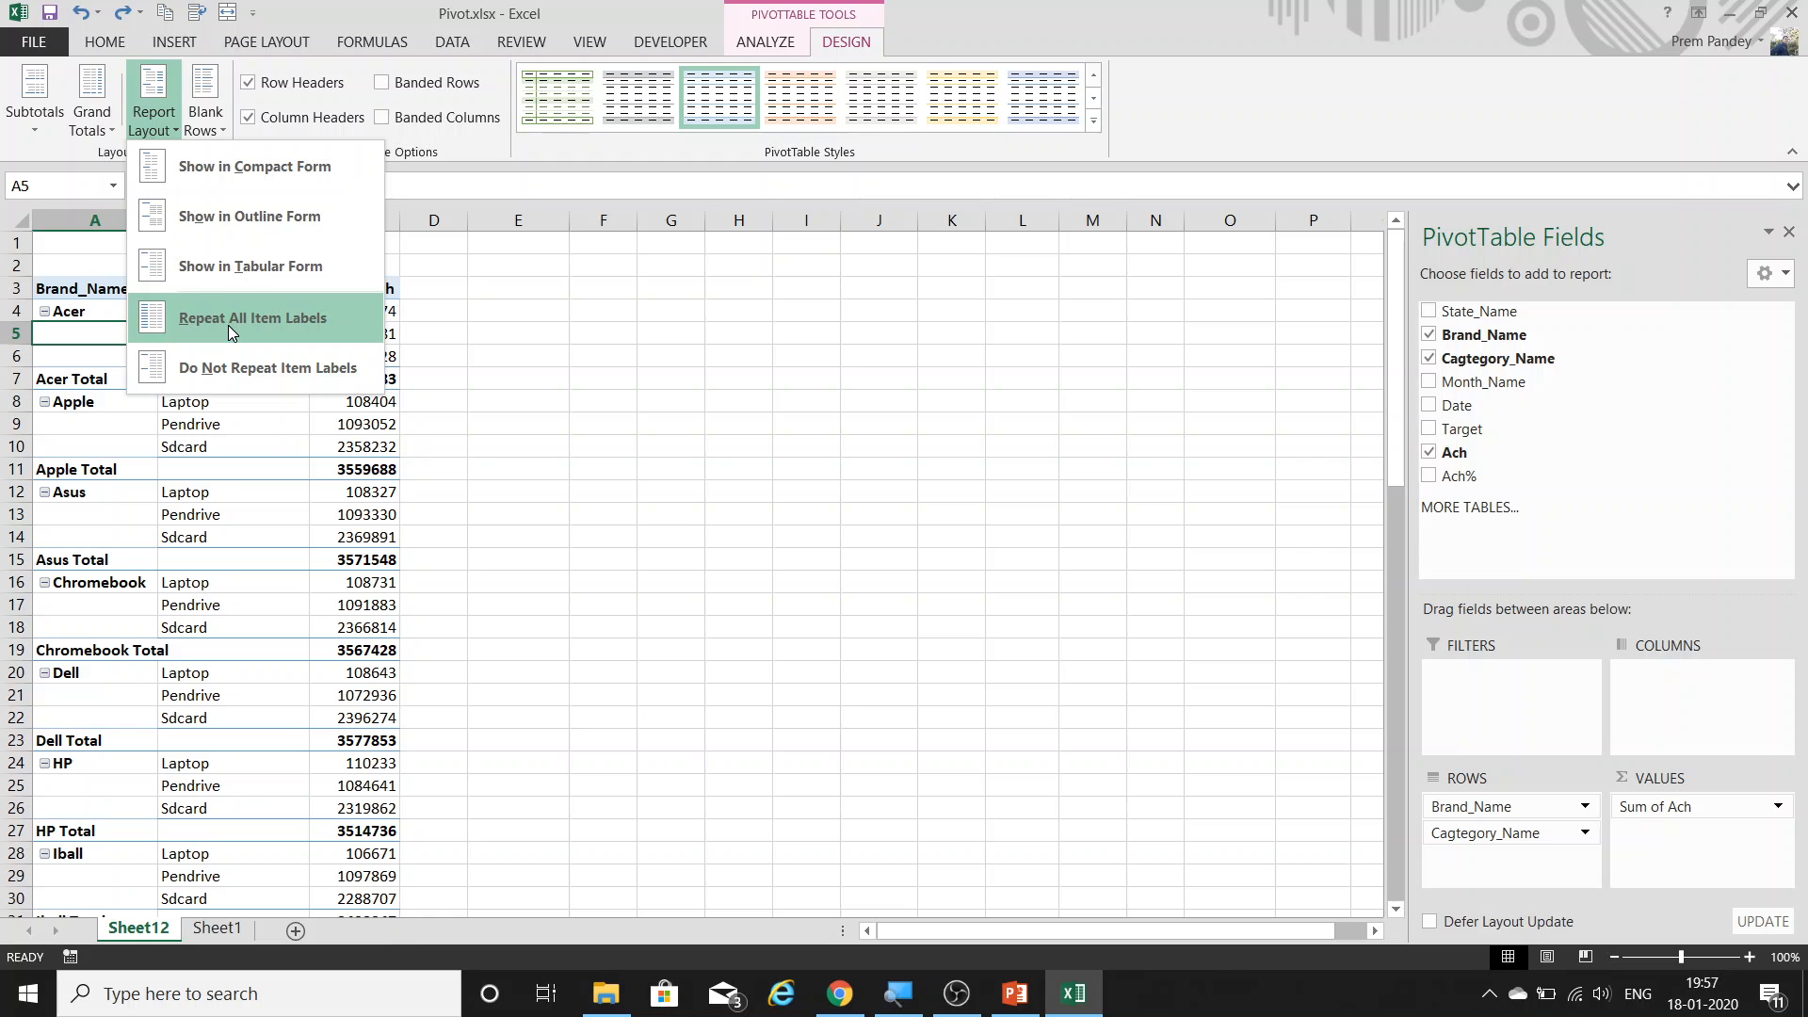
click(357, 379)
click(394, 284)
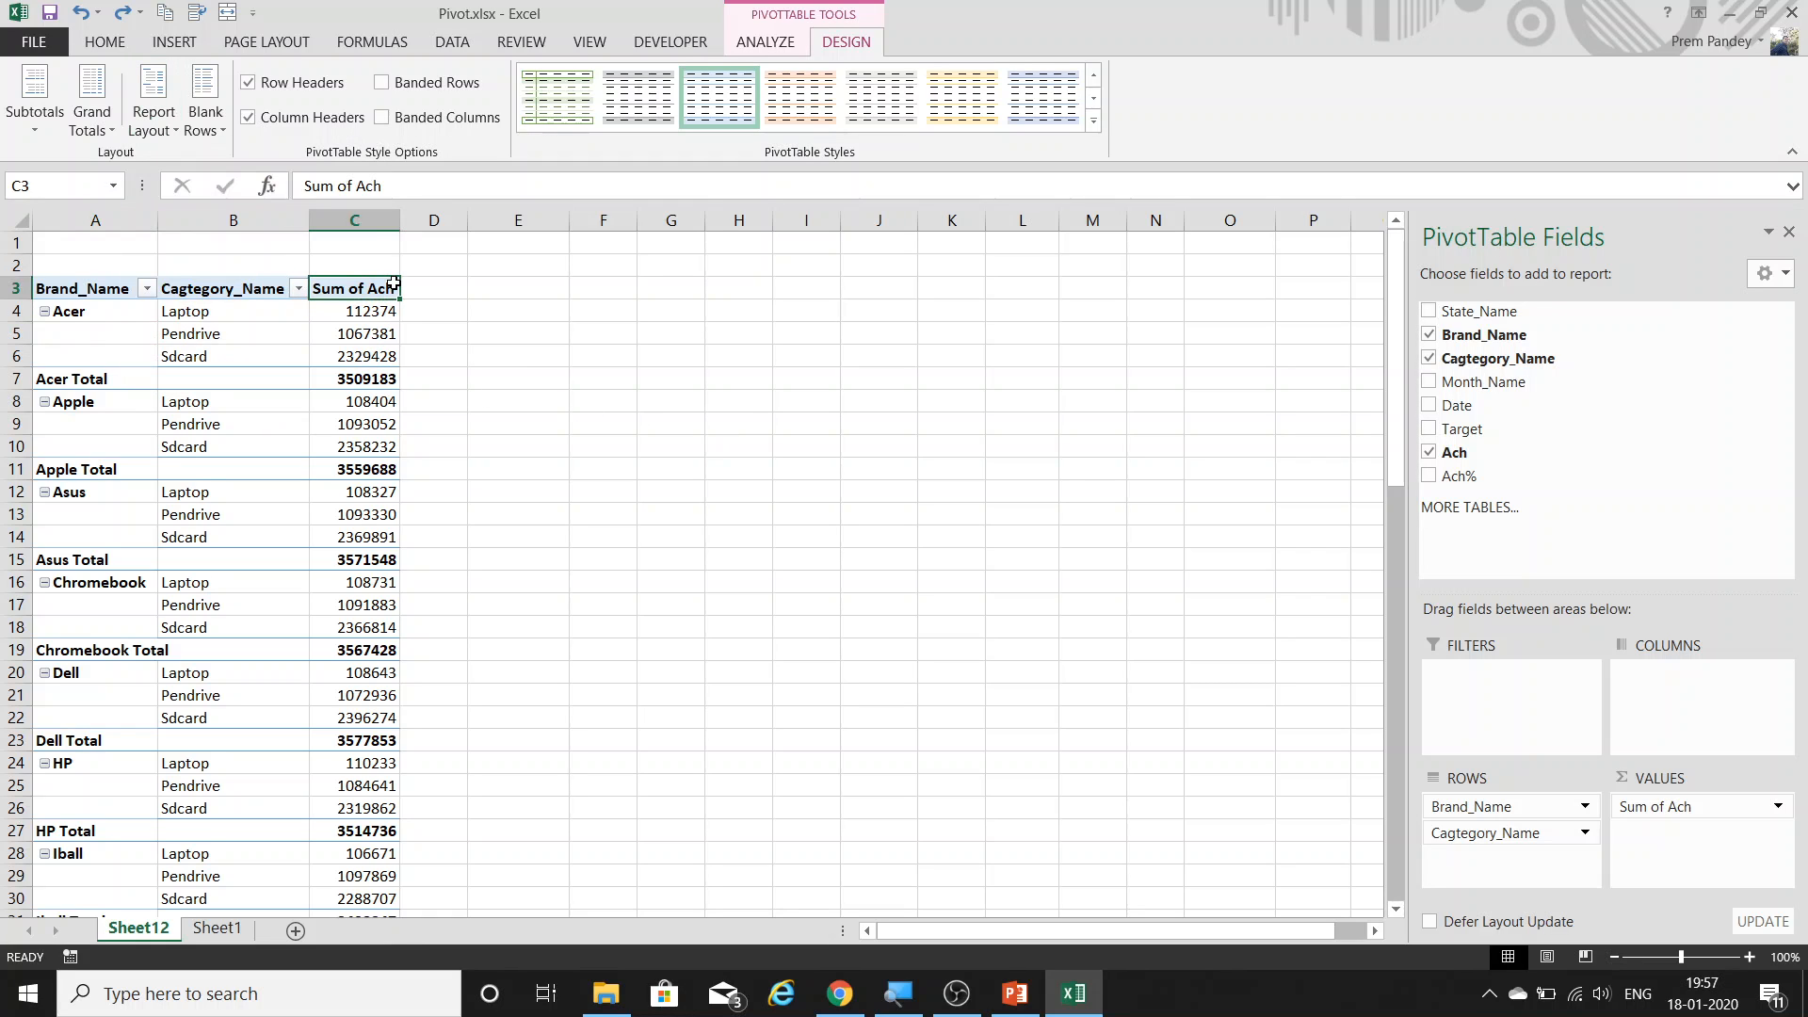
key(ctrl+shift+Down)
key(ctrl+shift+Left)
key(ctrl+c)
key(Right)
key(Right)
key(Right)
key(Right)
key(Right)
key(Right)
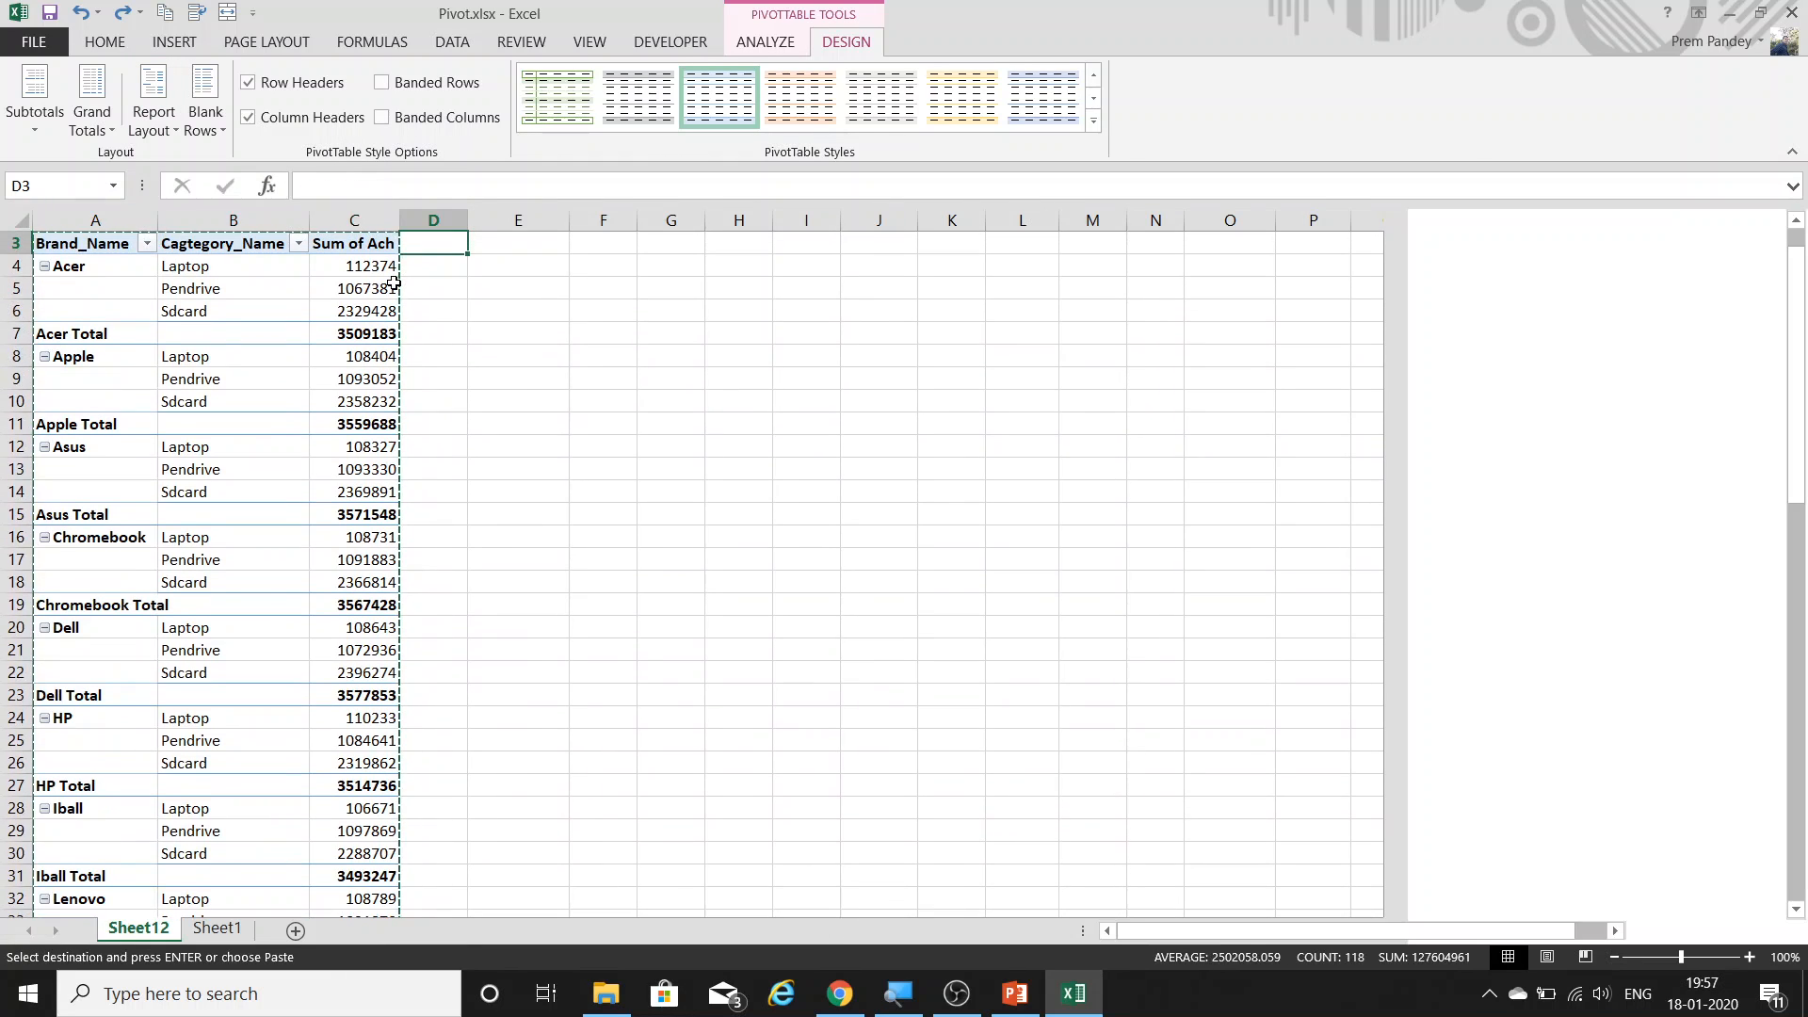
key(ctrl+v)
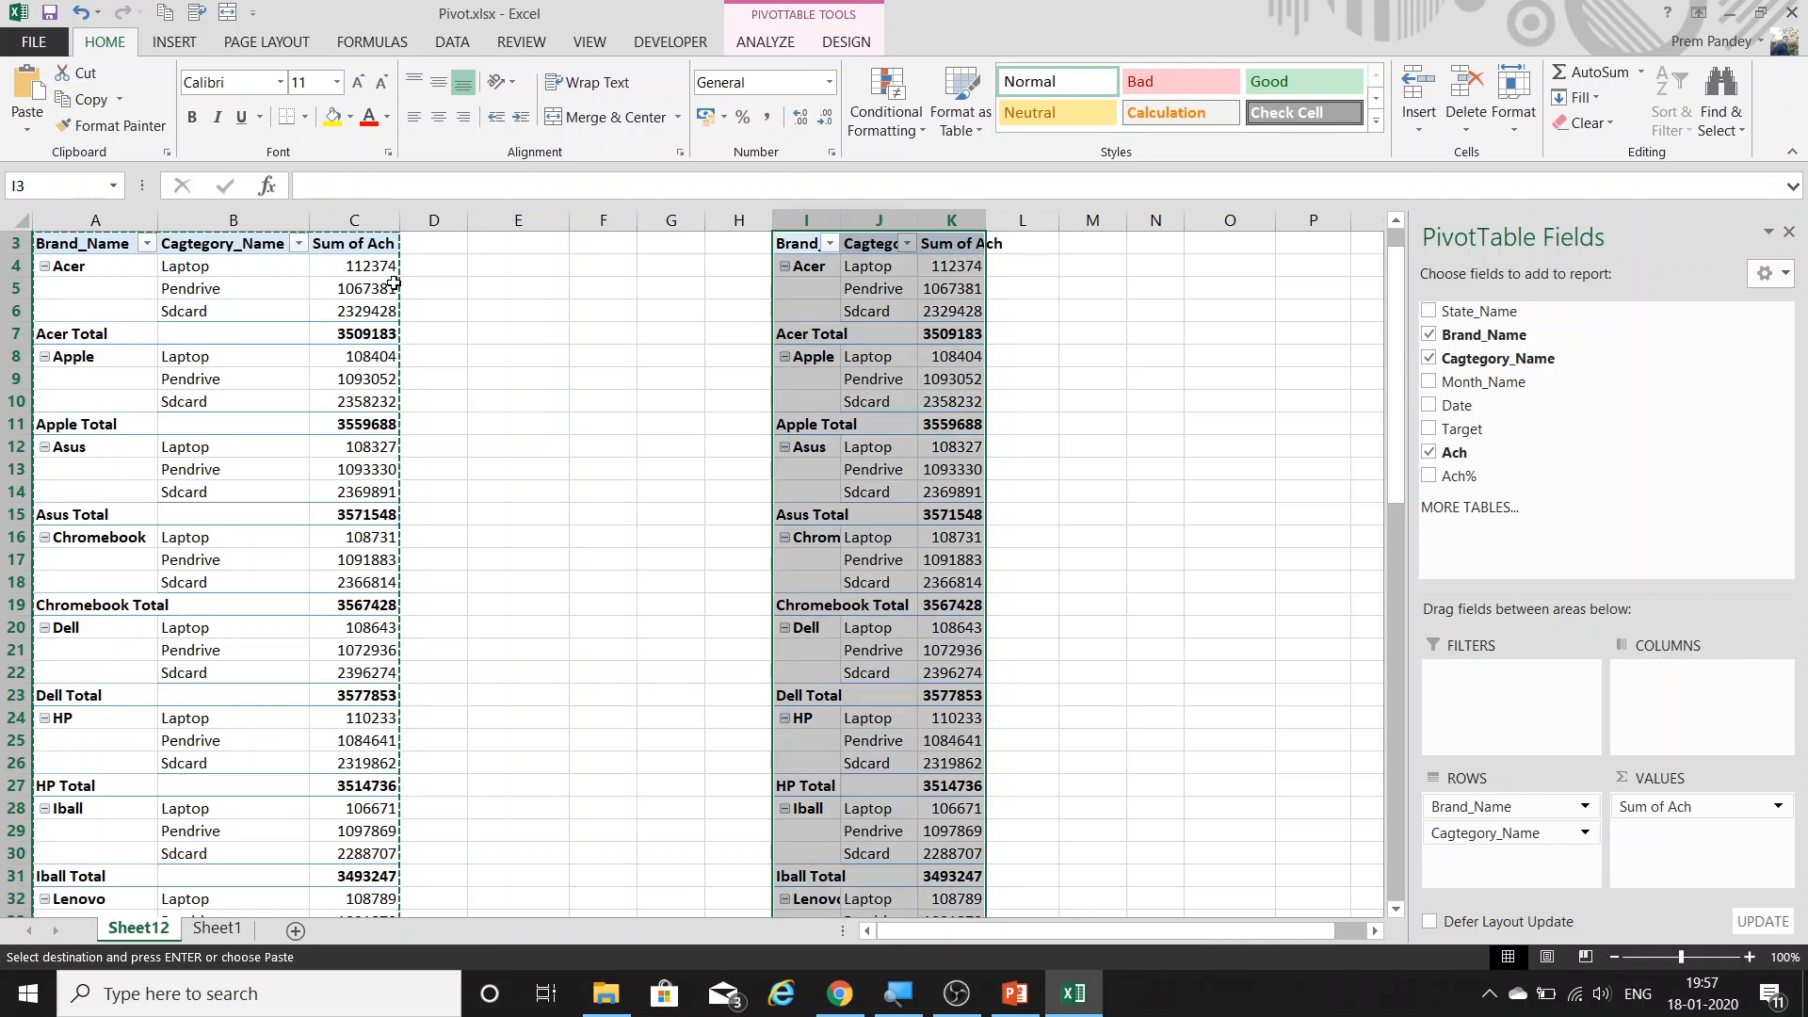
key(ctrl+z)
Paste the copied report as values only, starting at cell I3.
key(Left)
key(alt+n)
key(Right)
key(alt+e)
key(s)
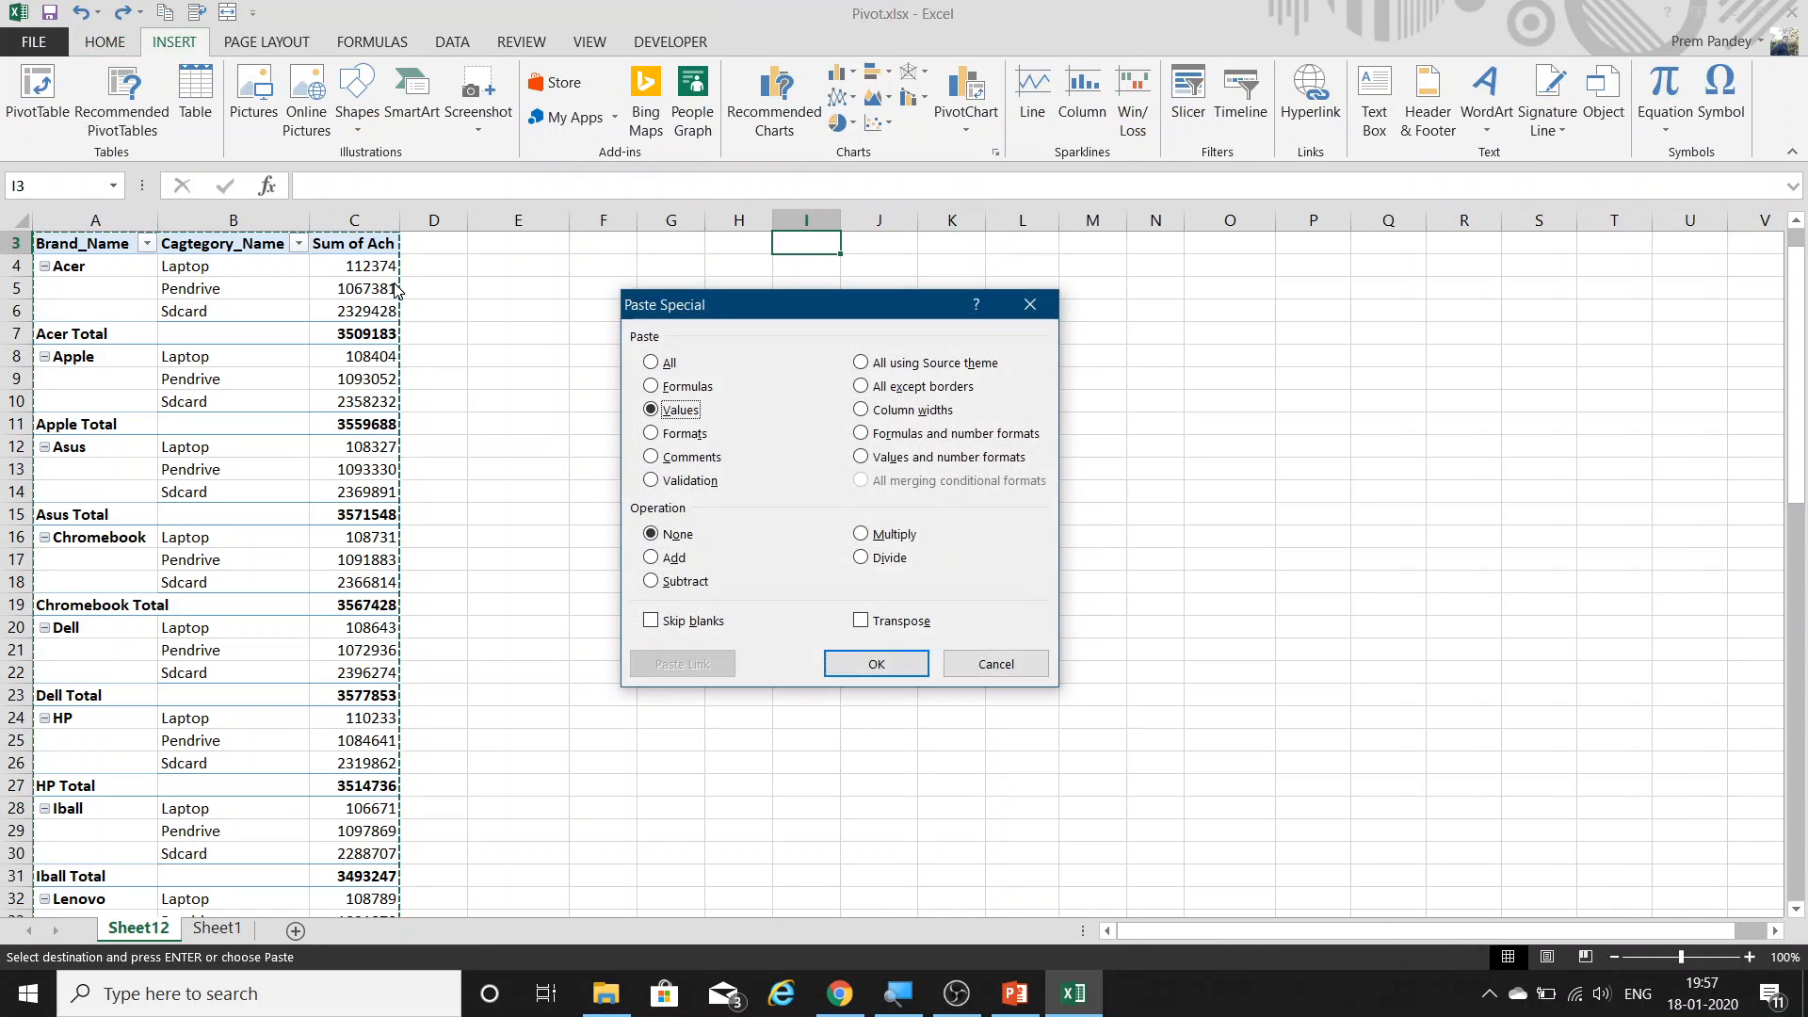
key(Return)
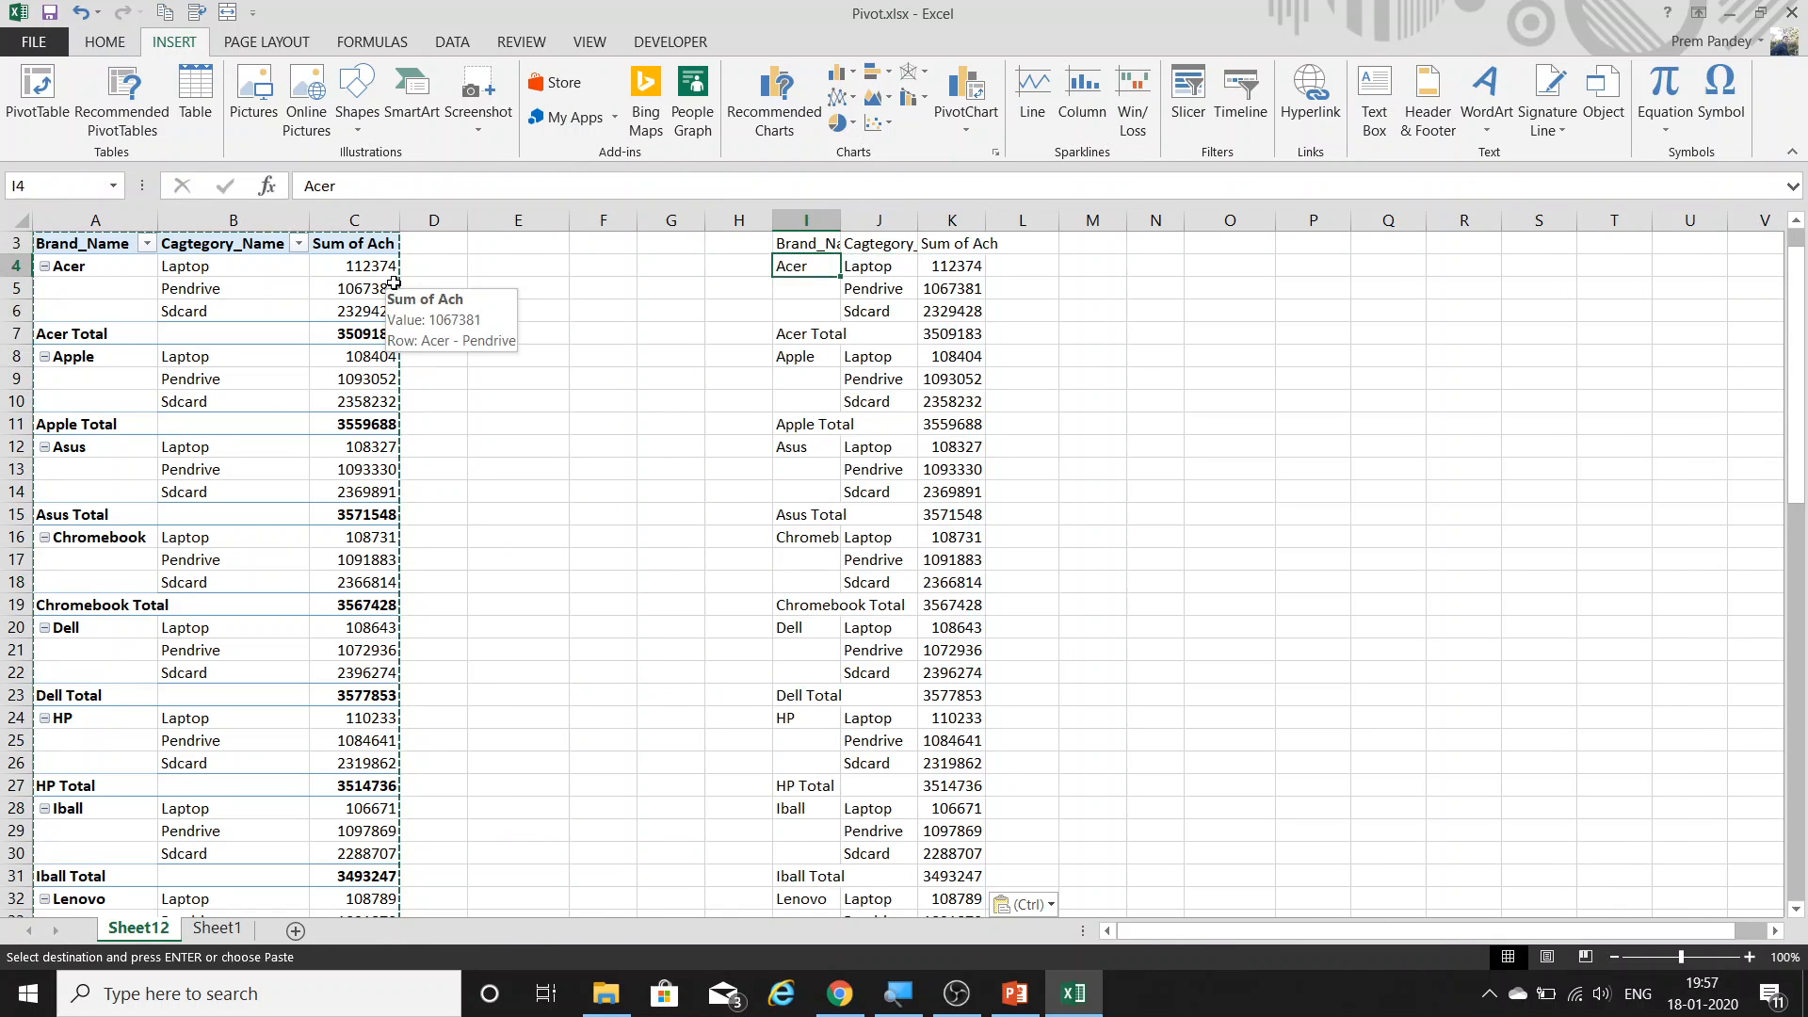
Fill the Acer label down into the blank cells I5:I6 of the pasted copy.
key(Down)
key(shift+Down)
key(shift+Down)
key(ctrl+d)
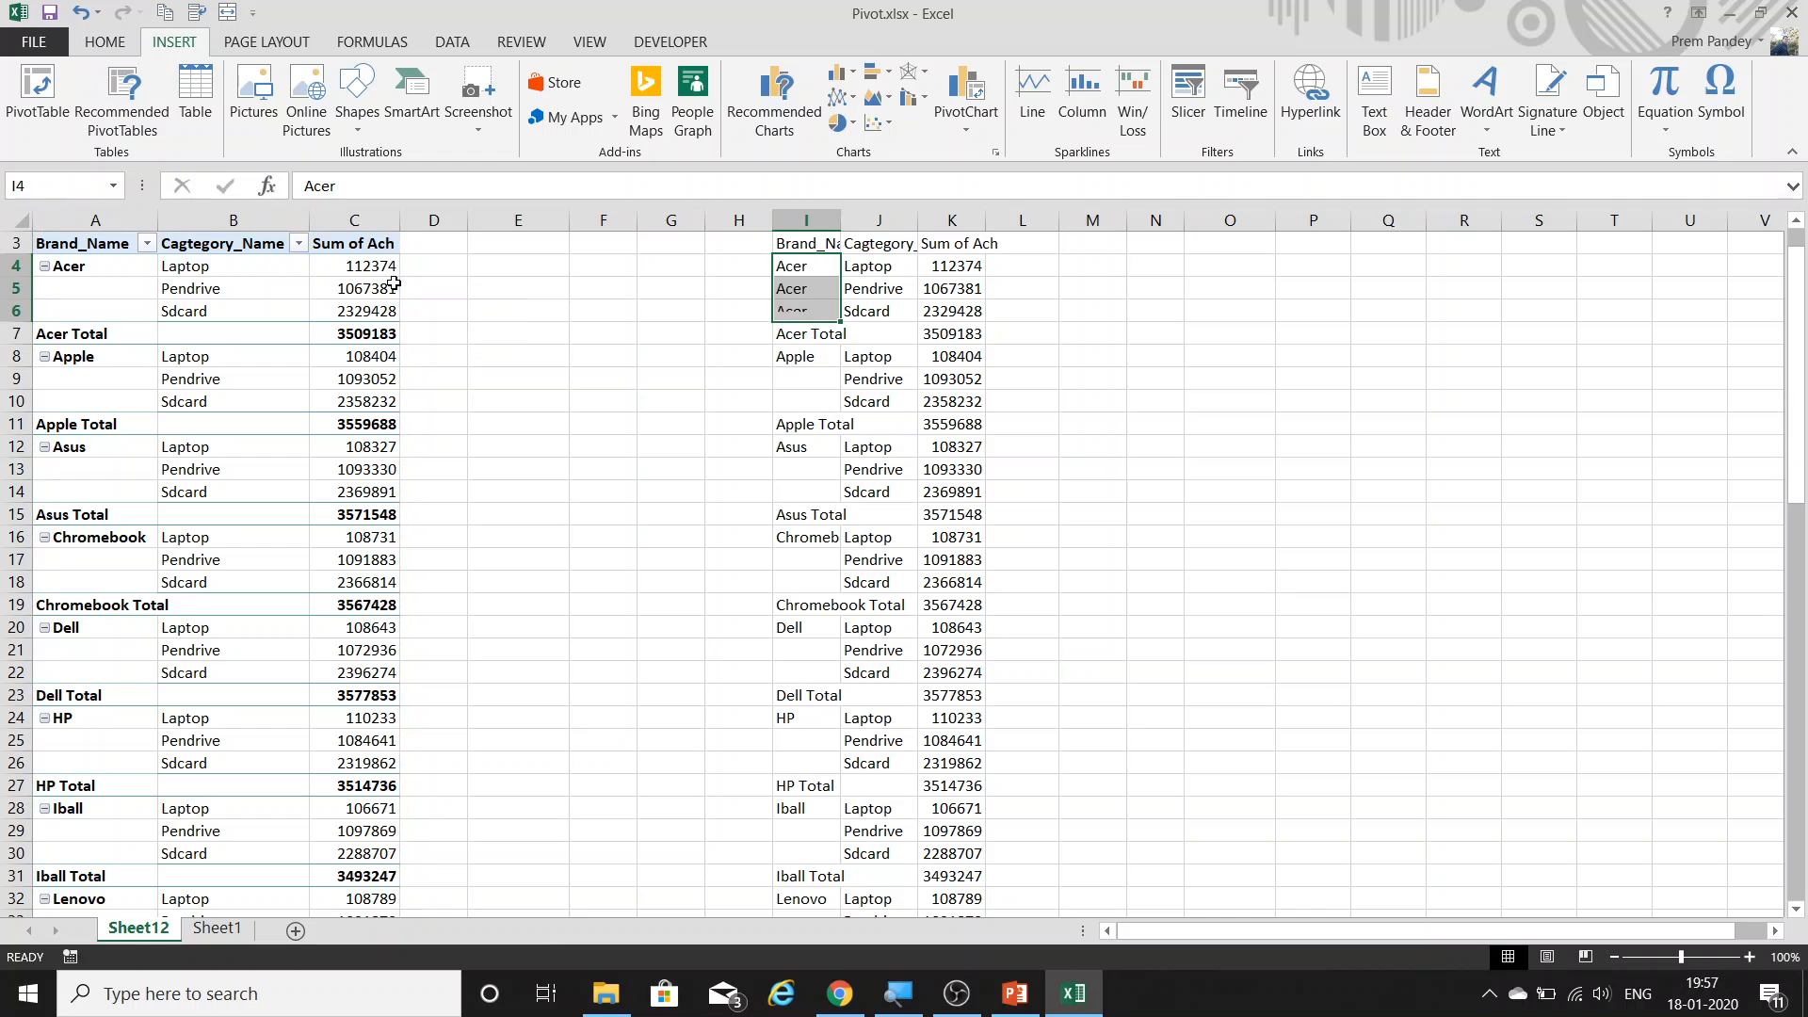
key(shift+Up)
key(shift+Up)
Copy the Apple label in I8 into the blank cells I9:I10.
key(Down)
key(Down)
key(Down)
key(ctrl+c)
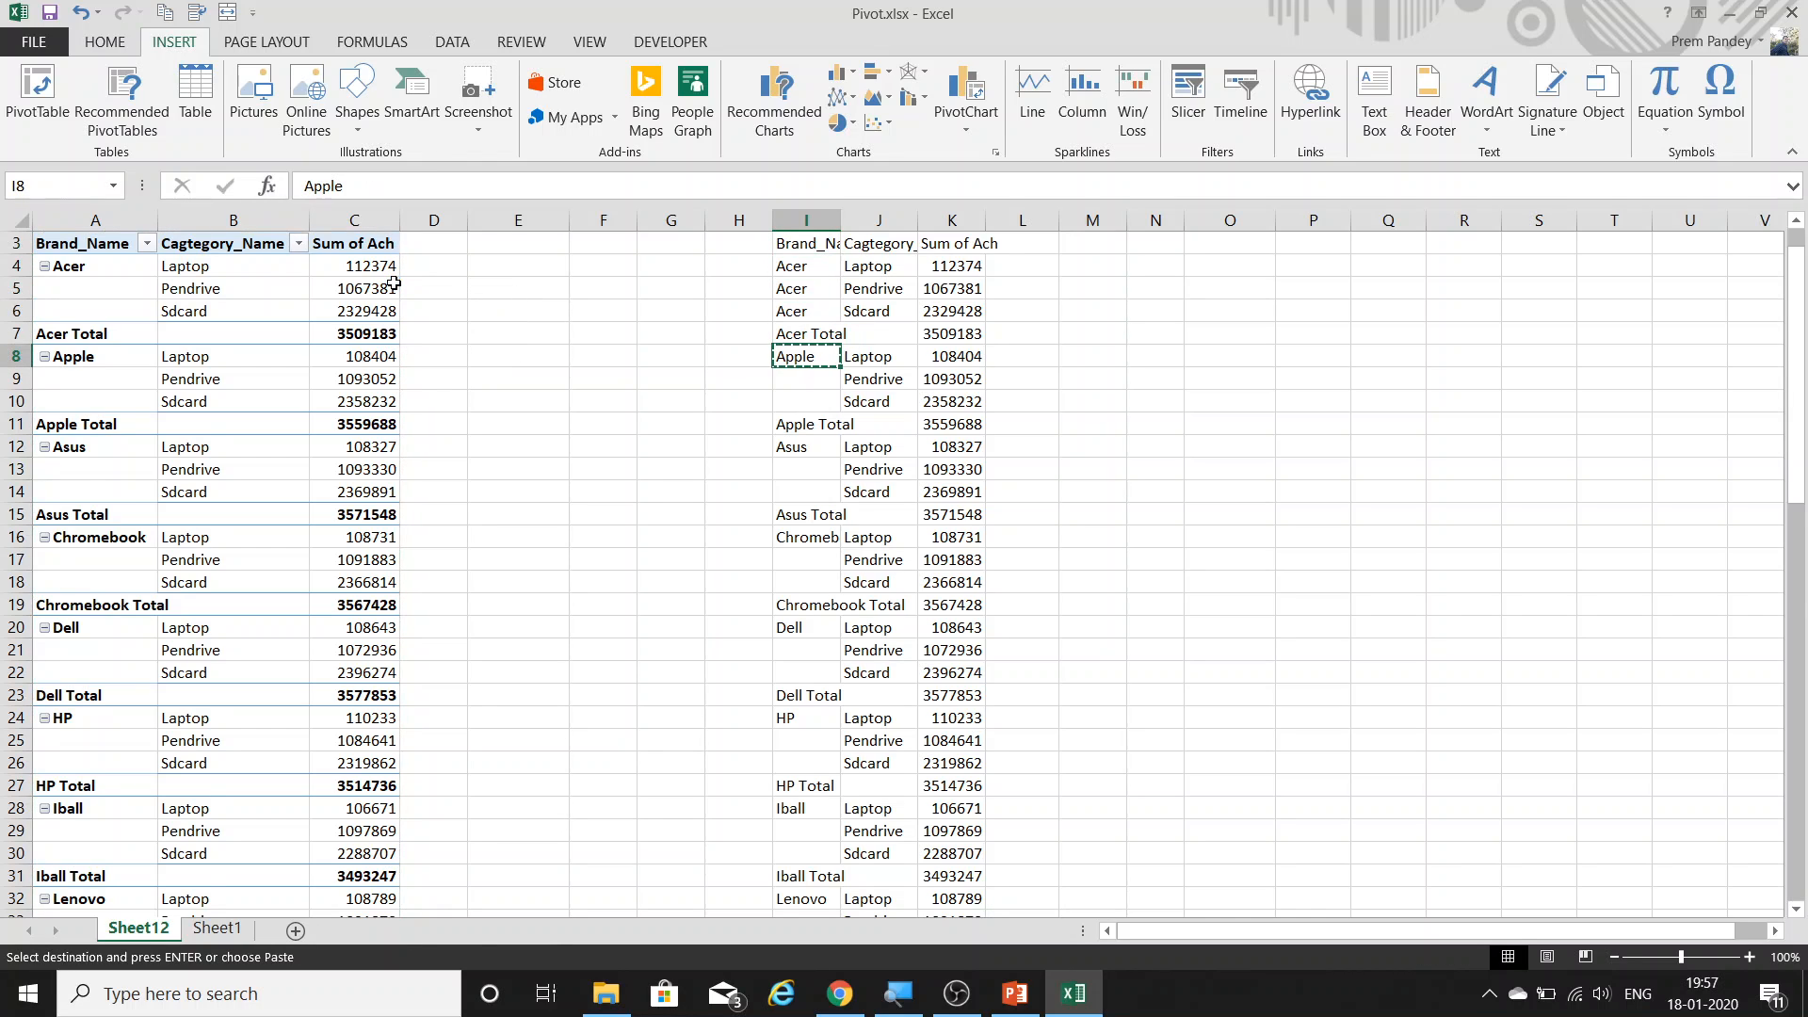
key(Down)
key(shift+Down)
key(ctrl+v)
Copy the Asus label in I12 into the blank cells I13:I14.
key(Down)
key(Down)
key(Down)
key(ctrl+c)
key(Down)
key(shift+Down)
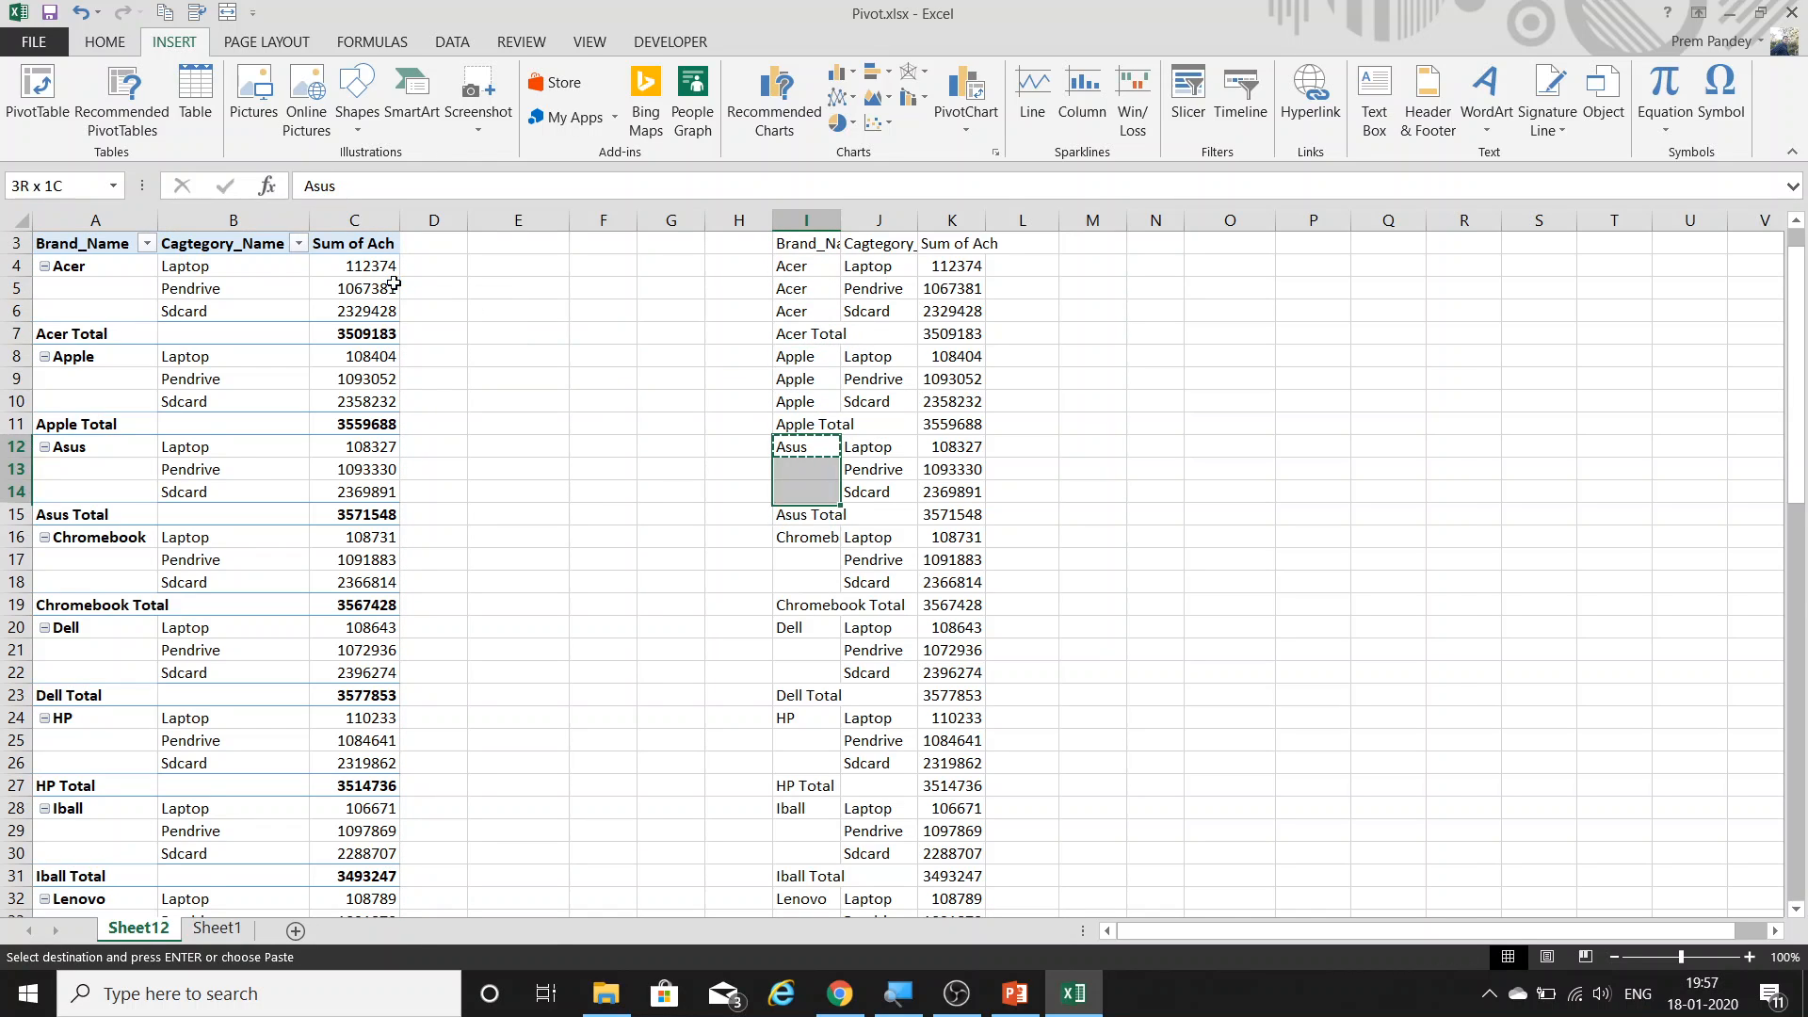
key(ctrl+v)
Delete columns I:K that hold the pasted values copy.
key(Up)
key(ctrl+space)
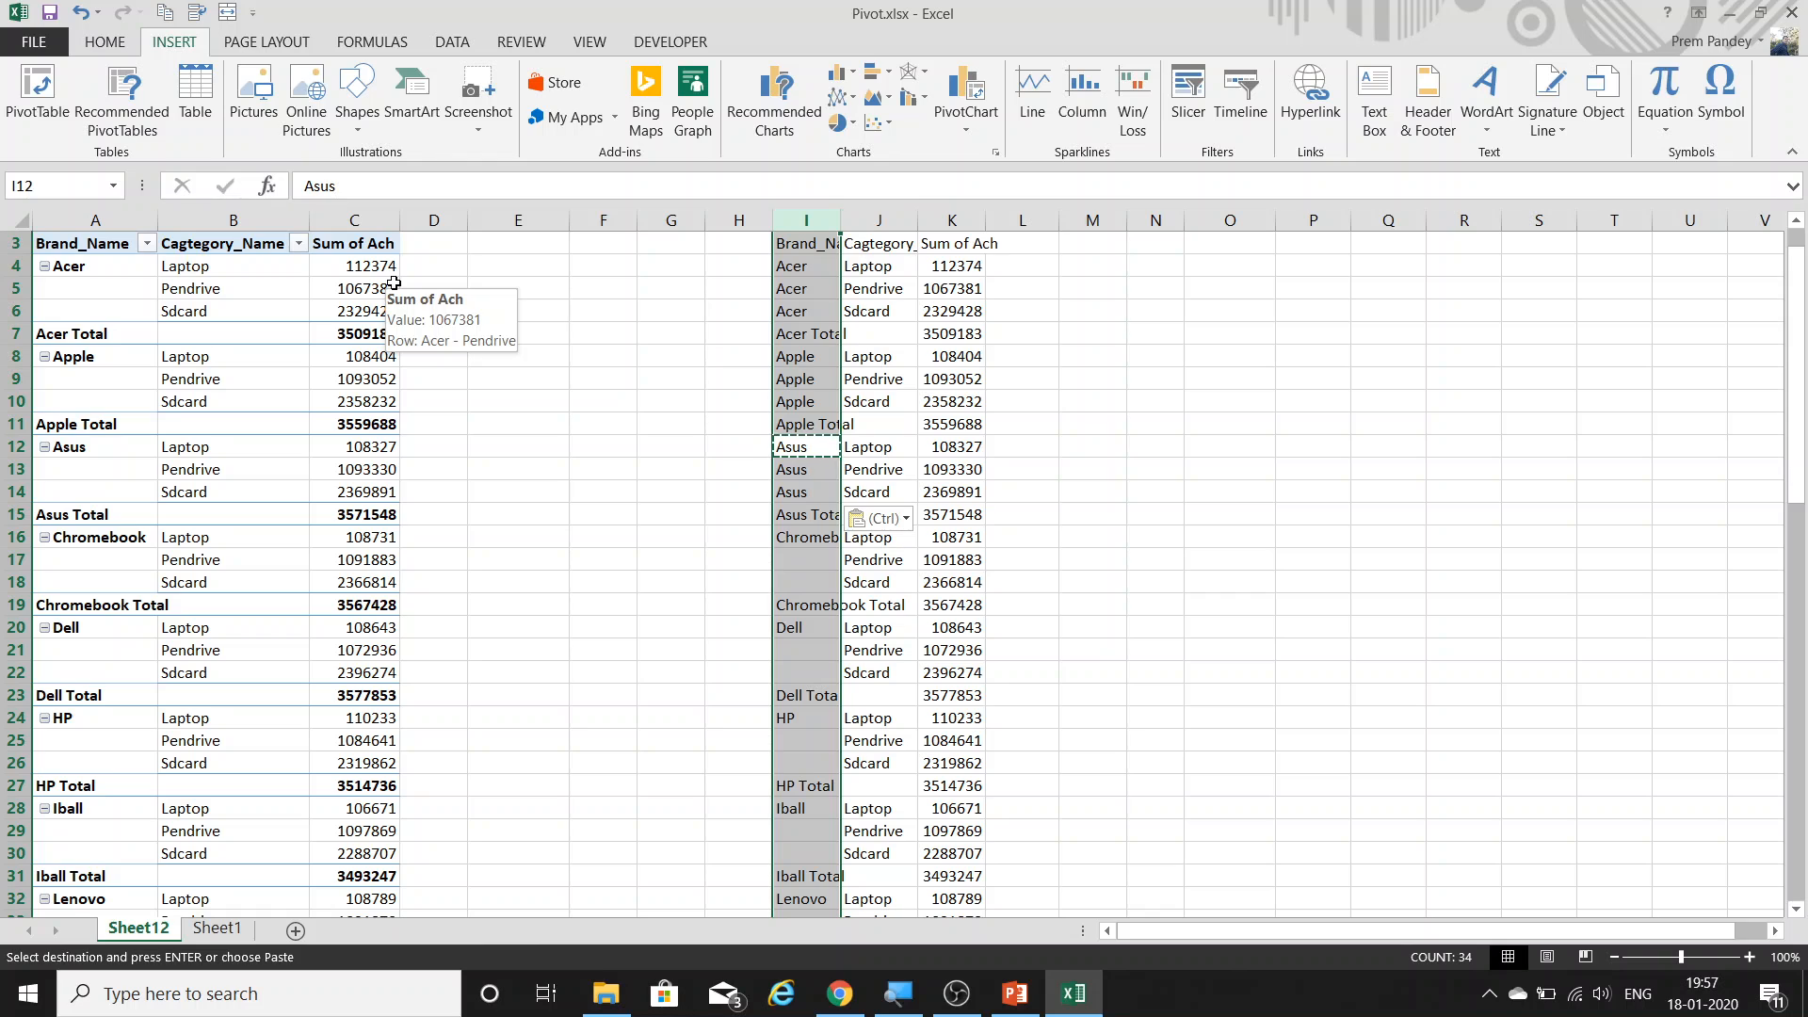
key(shift+Right)
key(shift+Right)
key(ctrl+minus)
Set the PivotTable report layout to repeat all item labels.
click(93, 303)
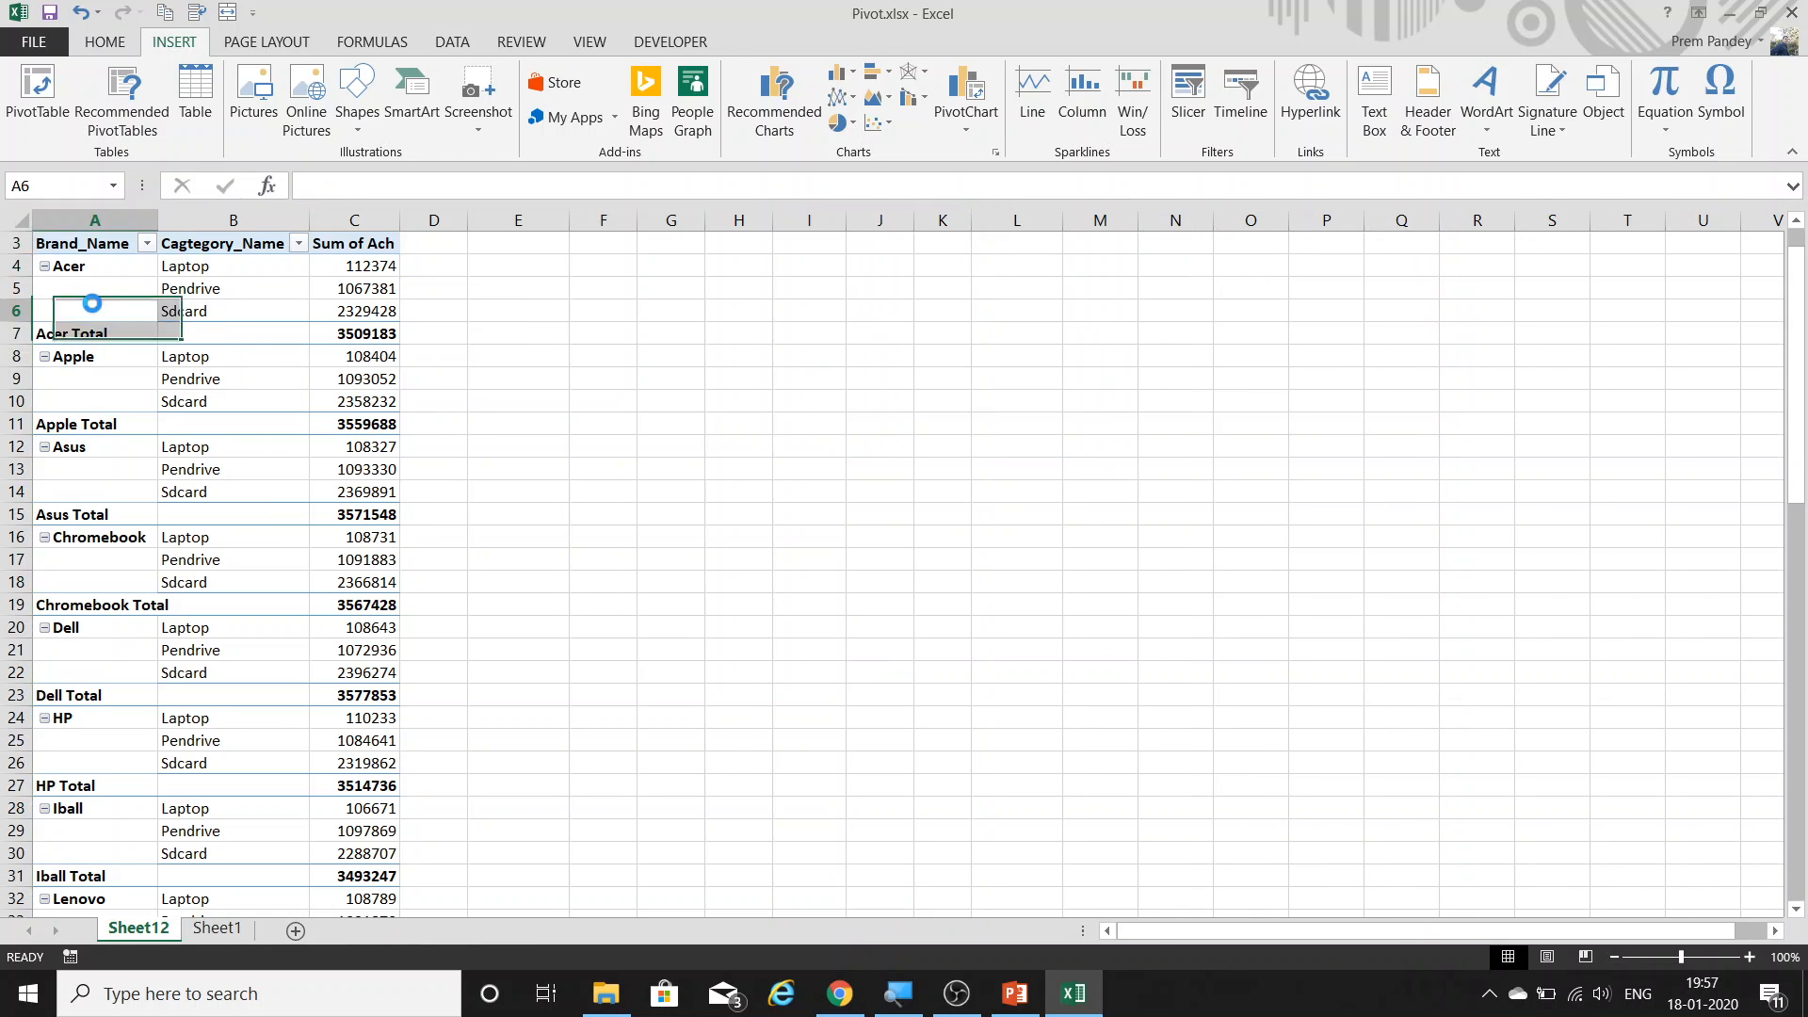
click(845, 42)
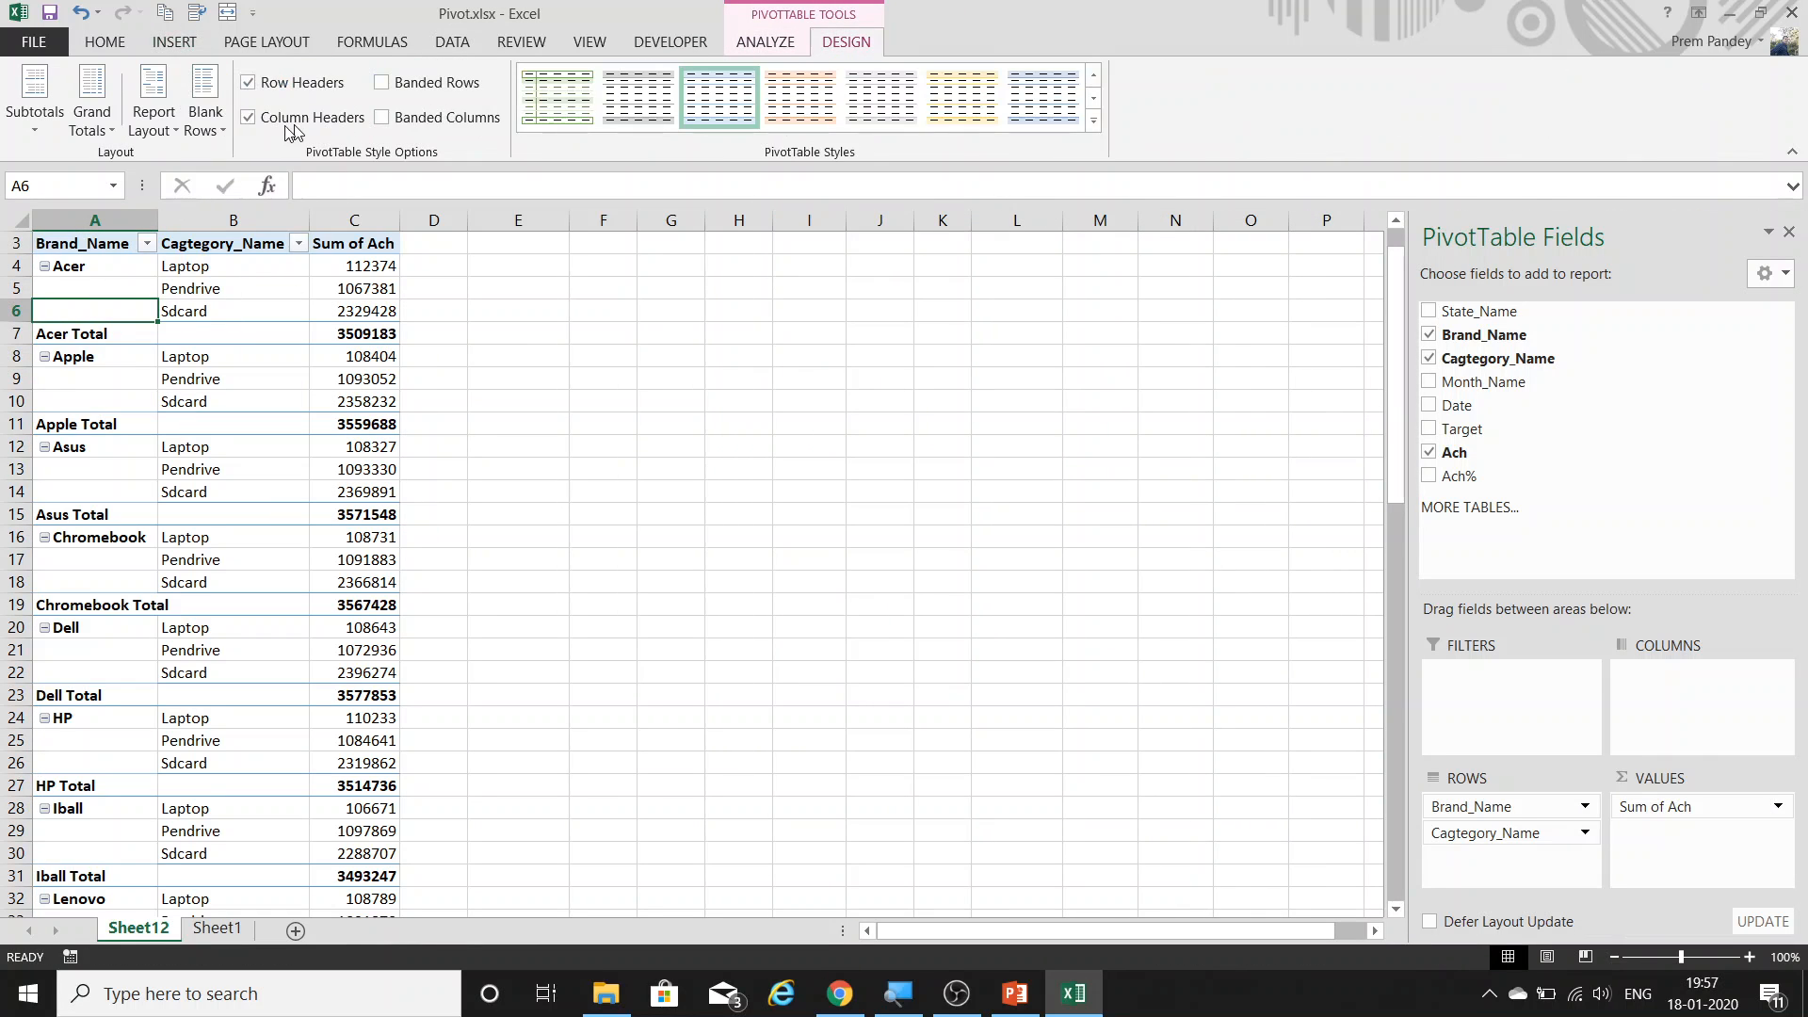
click(154, 123)
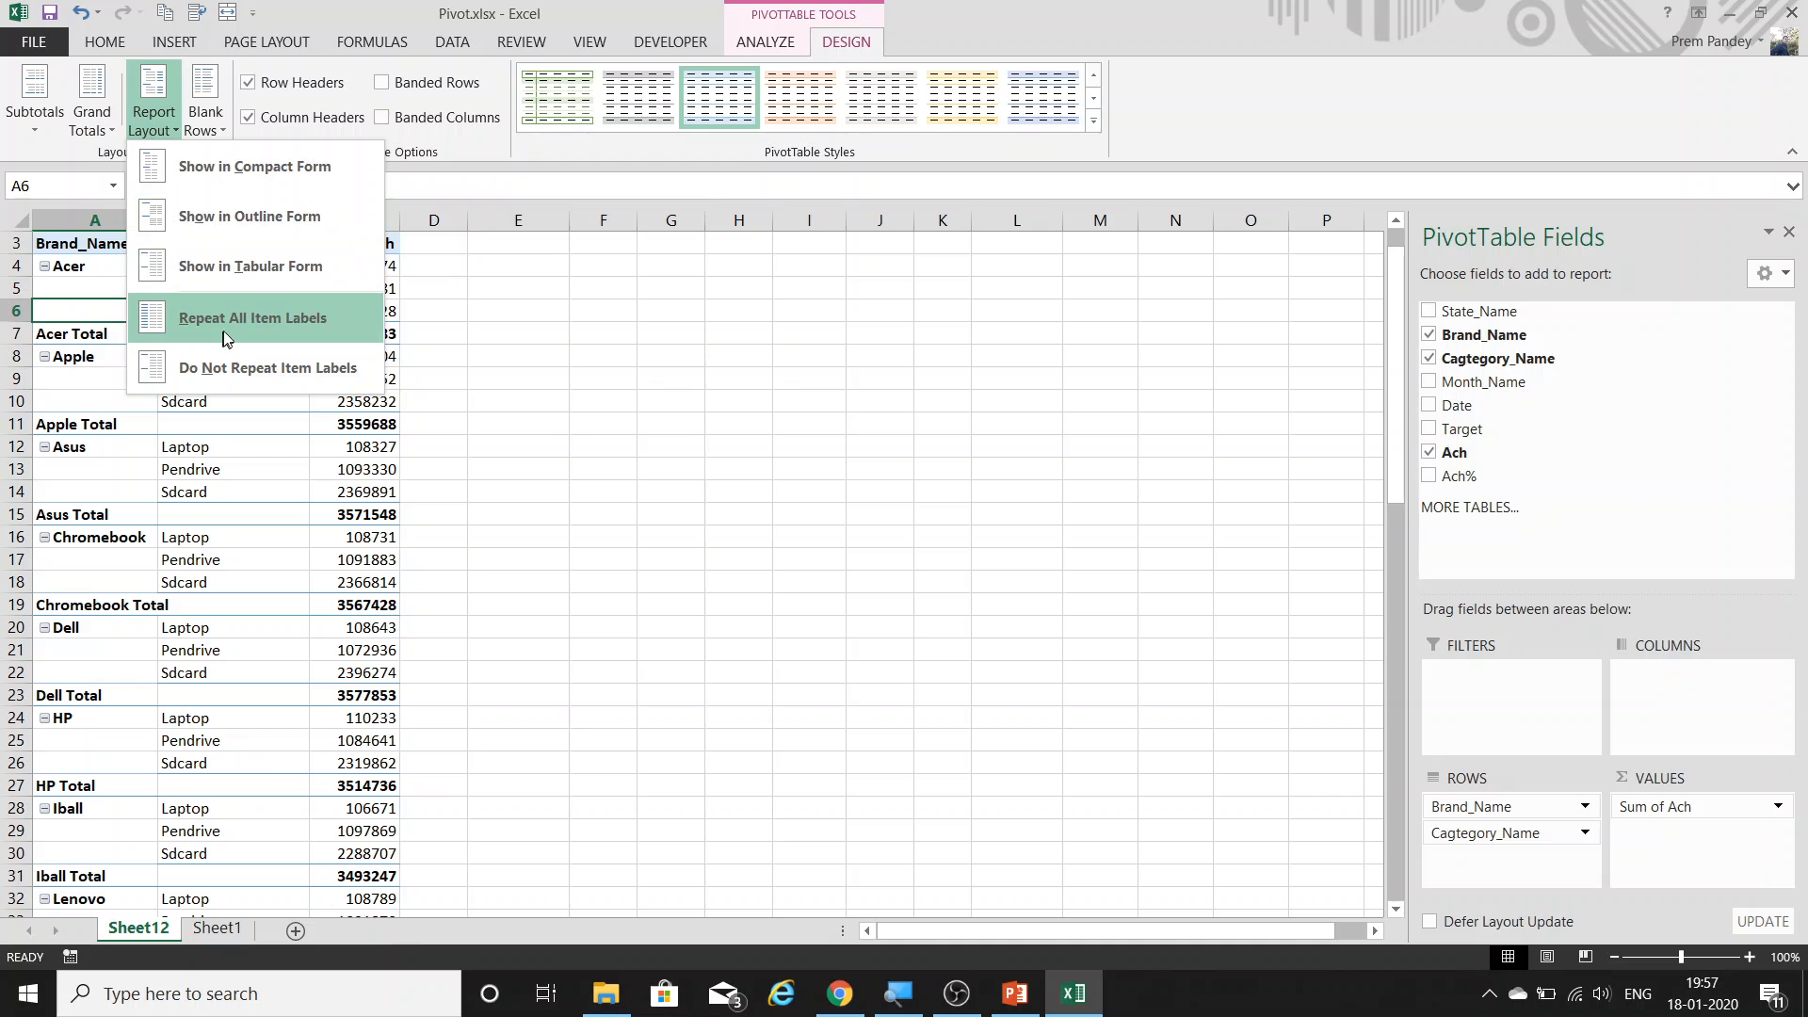
click(236, 320)
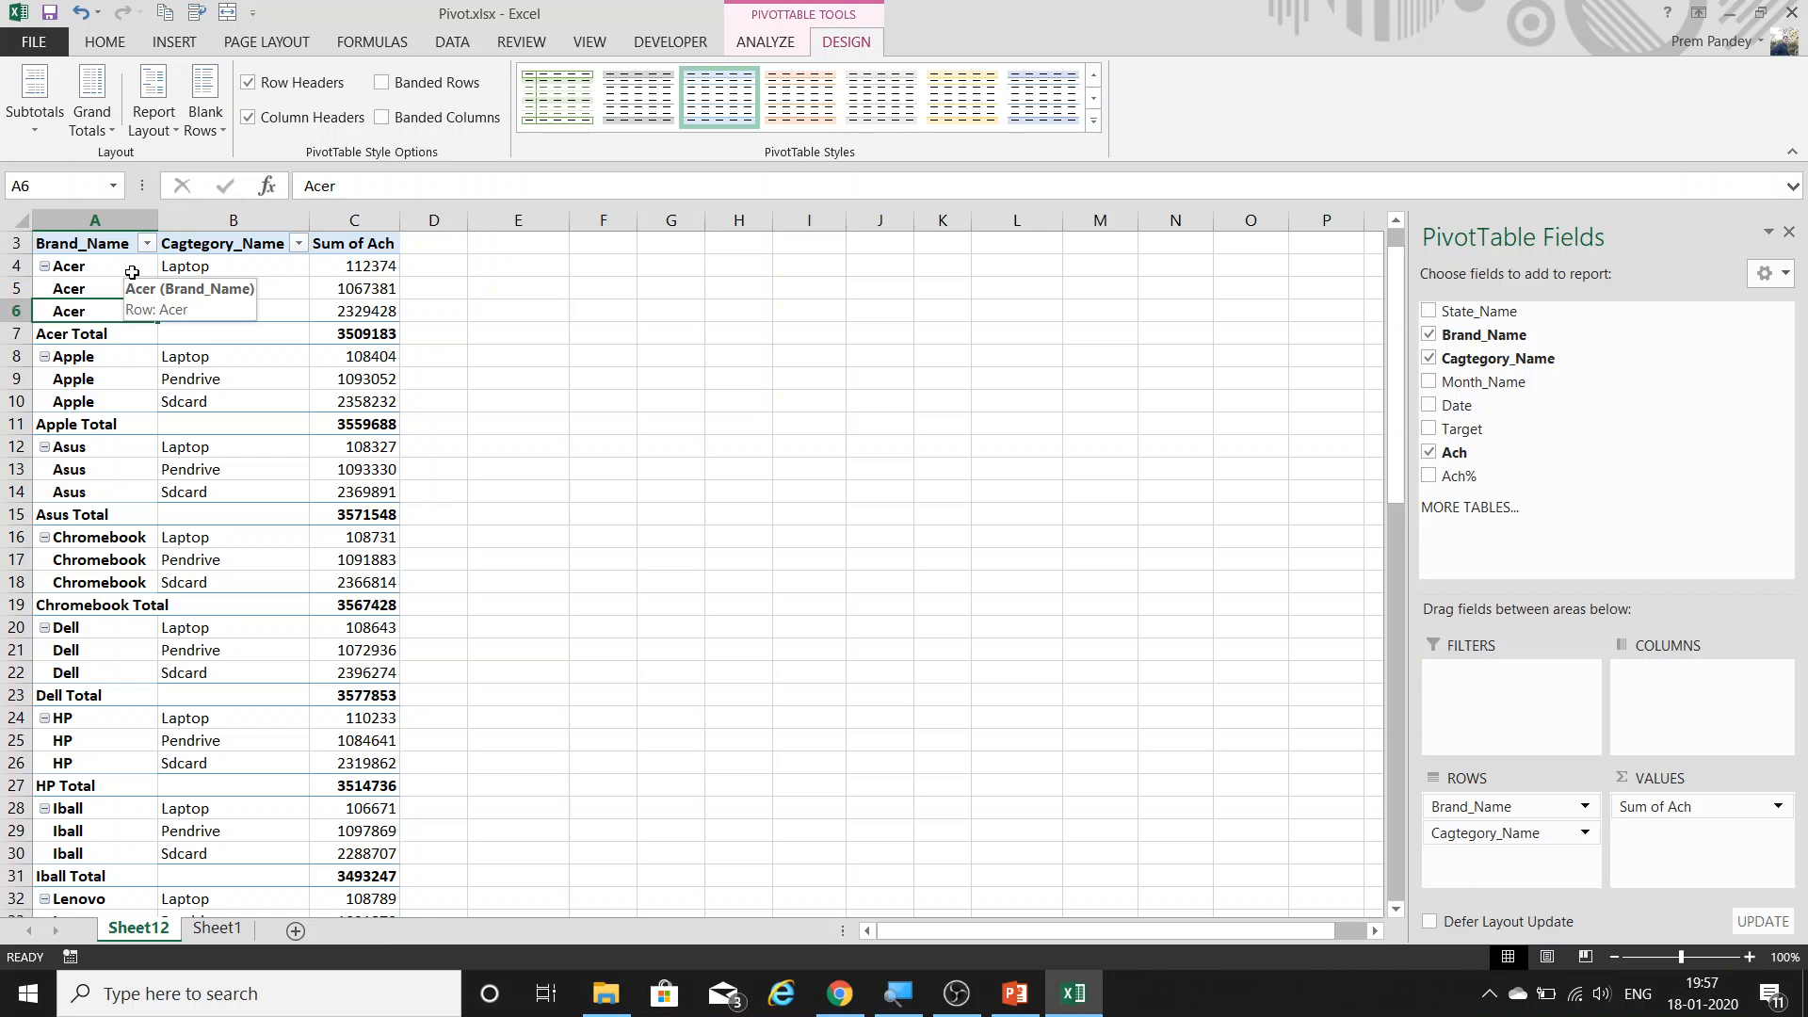
scroll(325, 370, up, 1)
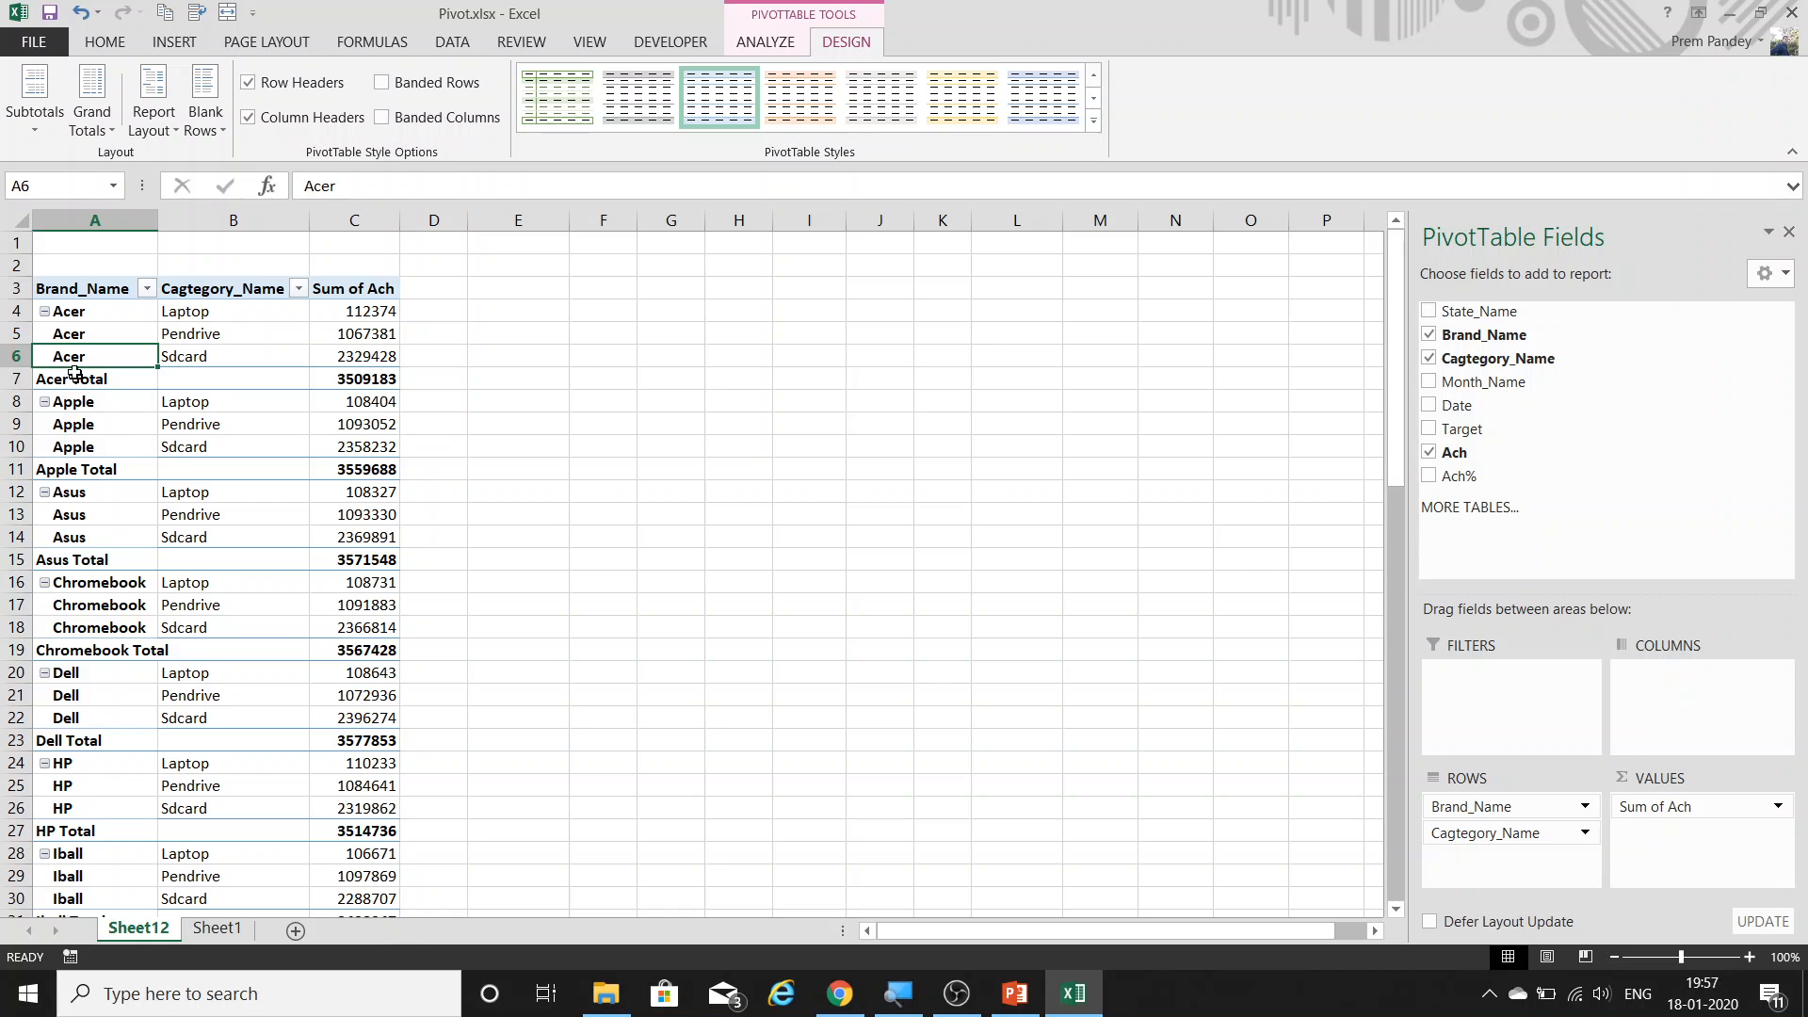
Add Month_Name to the rows below Cagtegory_Name, and undo both this and the repeated item labels.
drag(1495, 382, 1537, 851)
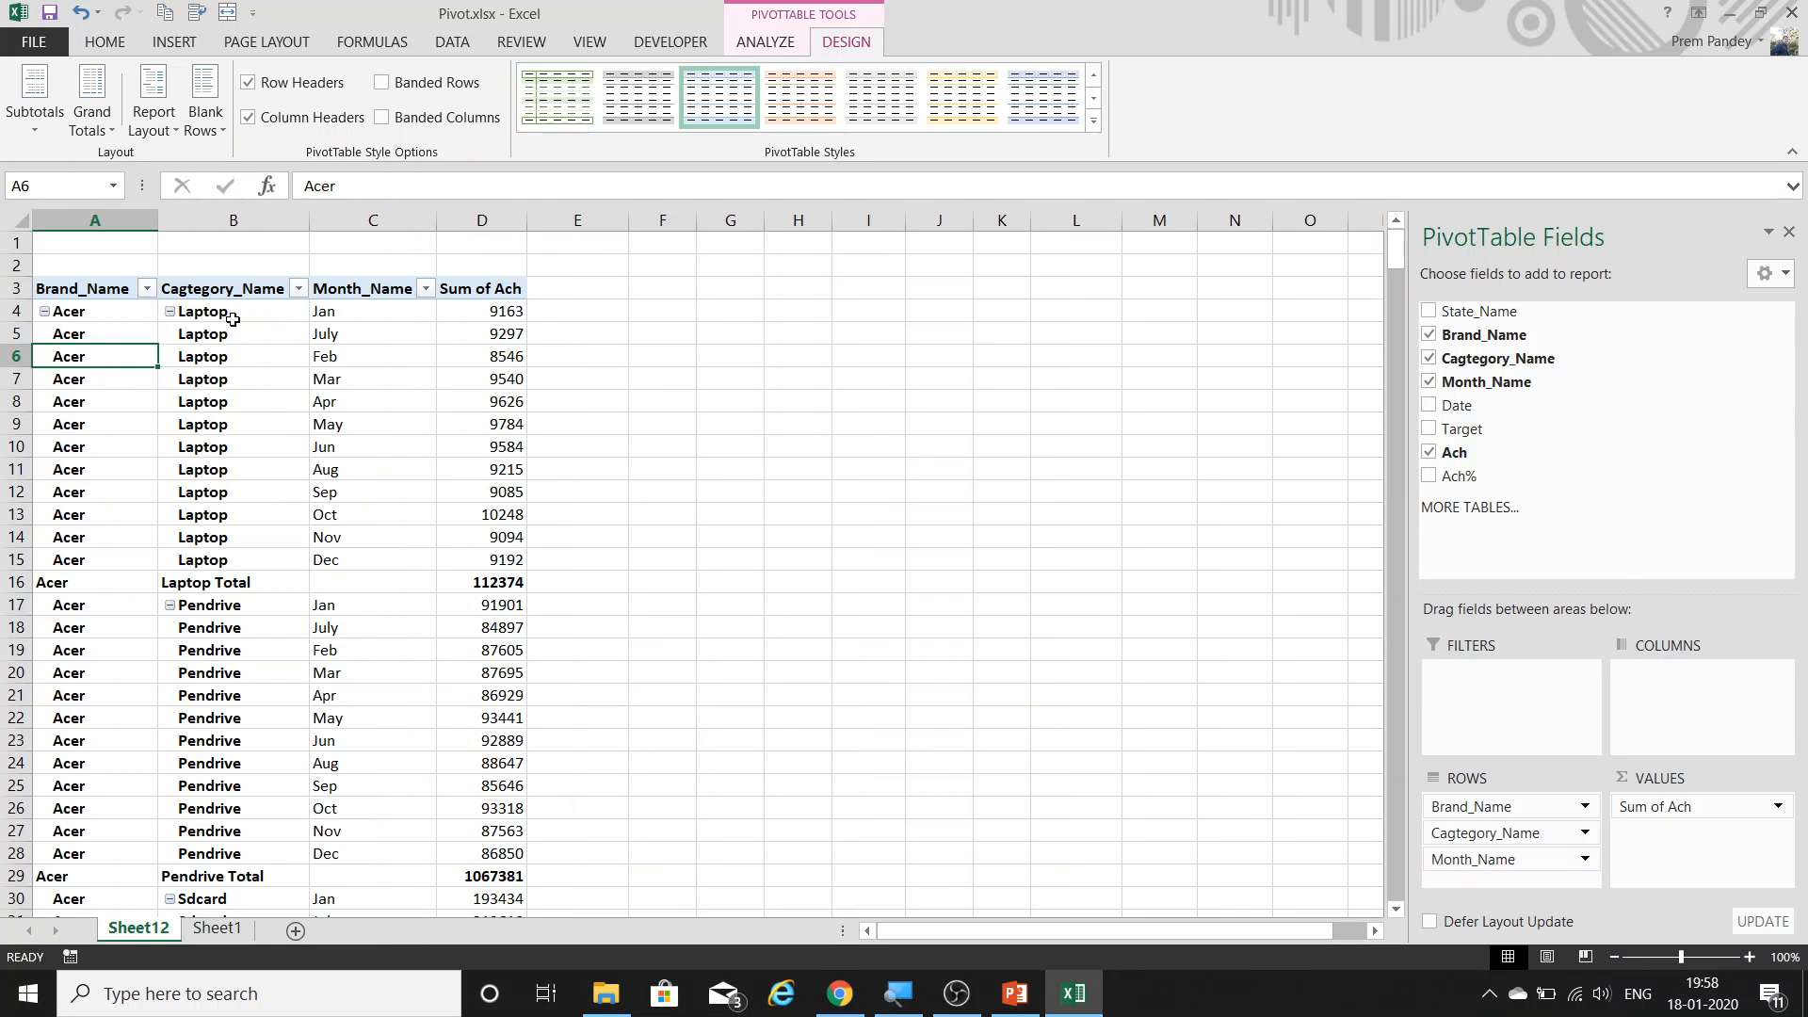
key(ctrl+z)
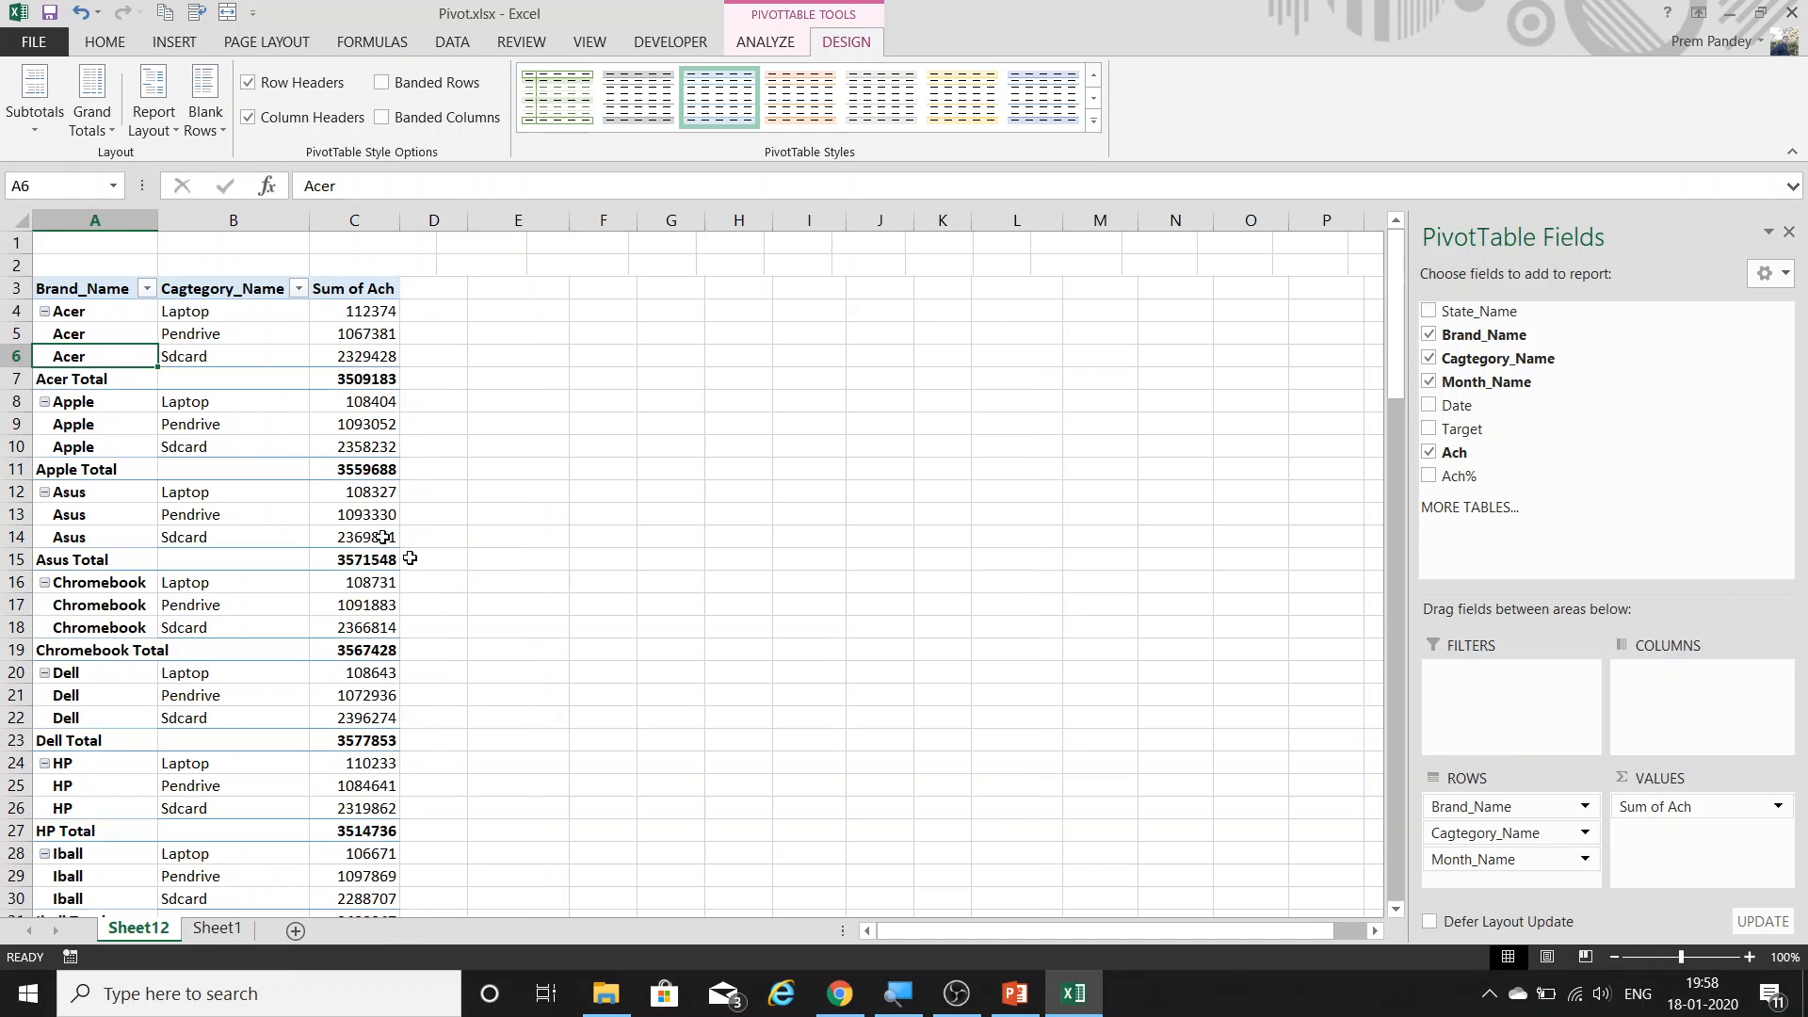
key(ctrl+z)
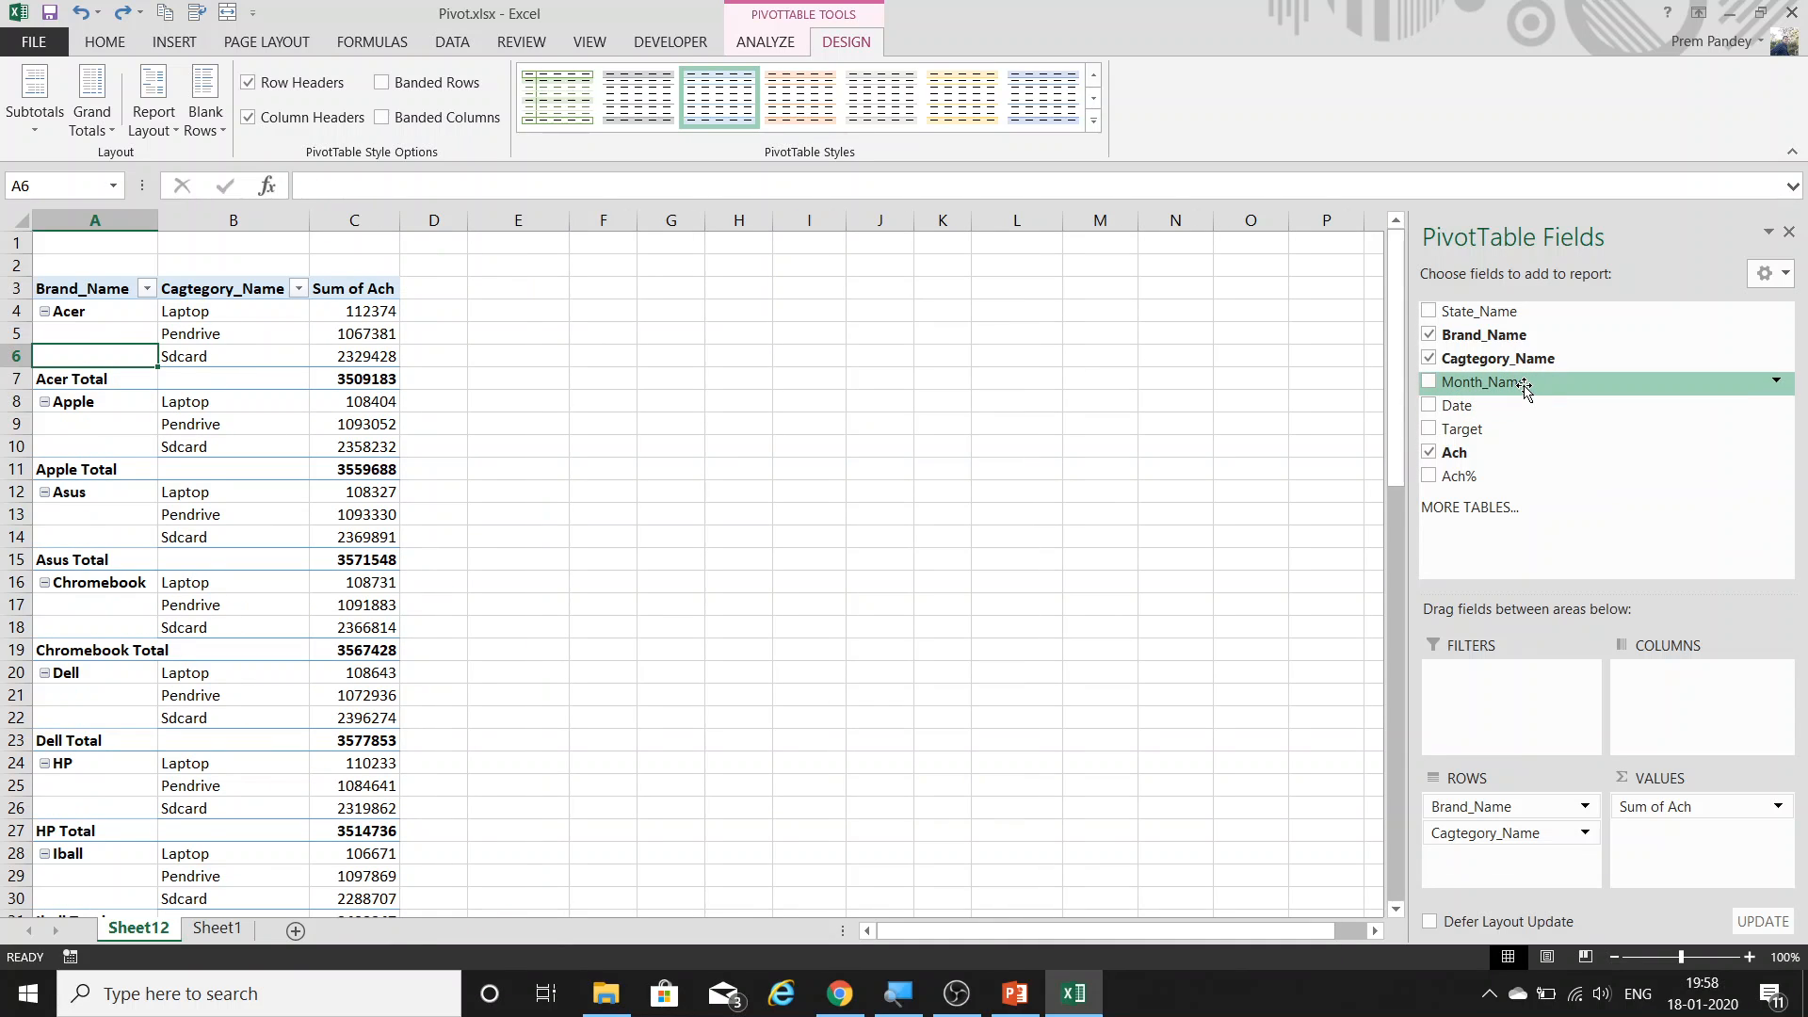
Add State_Name as the first row field, above Brand_Name.
drag(1478, 311, 1534, 806)
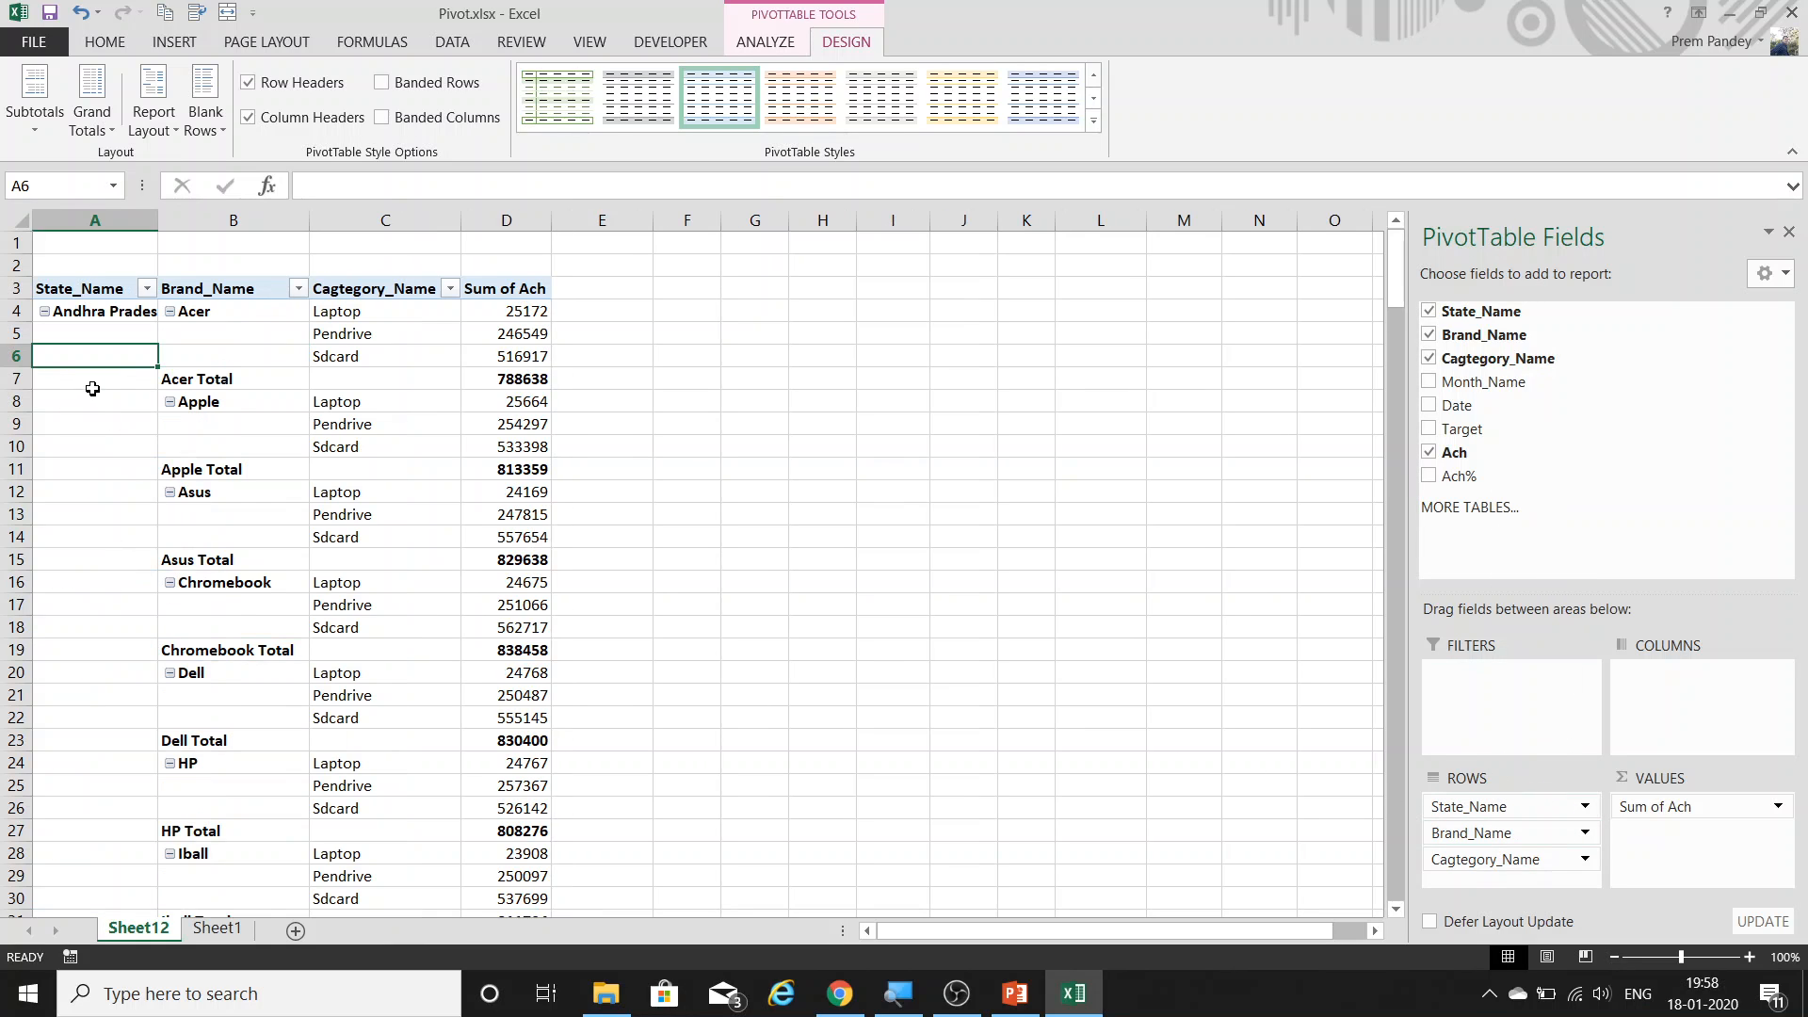
Turn on repeated item labels for the State_Name field only and undo that change.
right_click(81, 384)
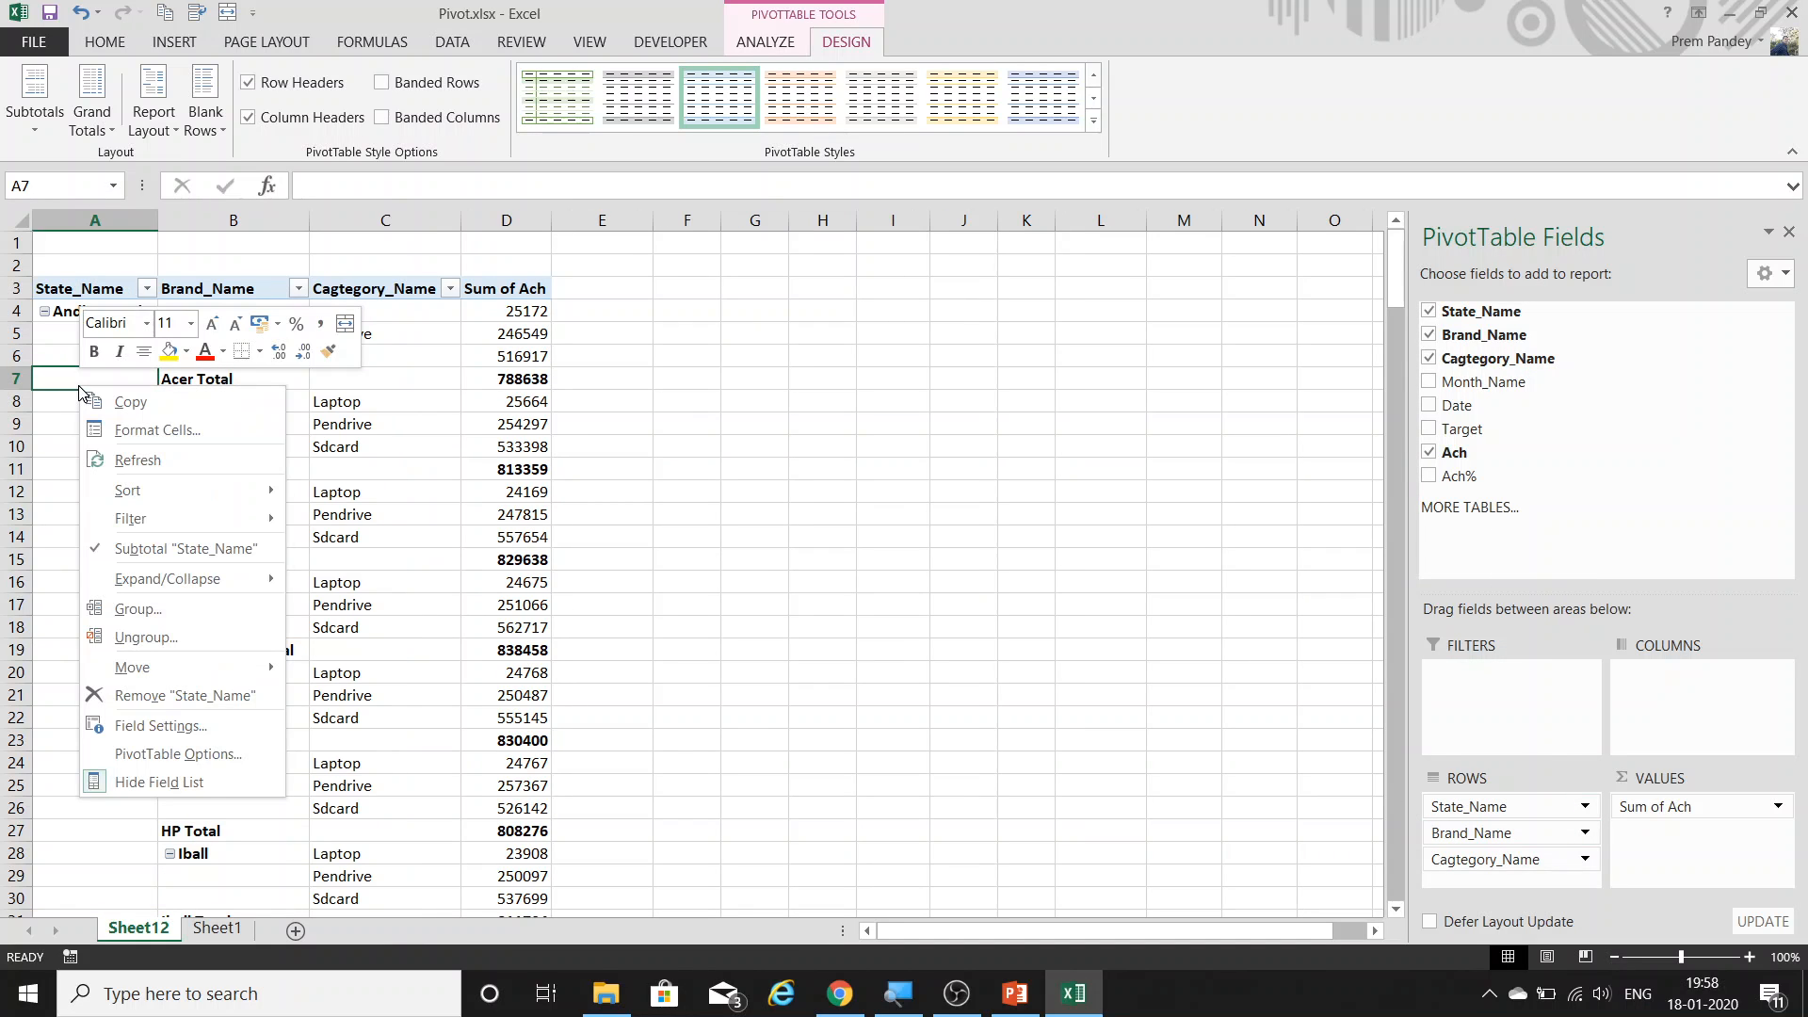
click(186, 726)
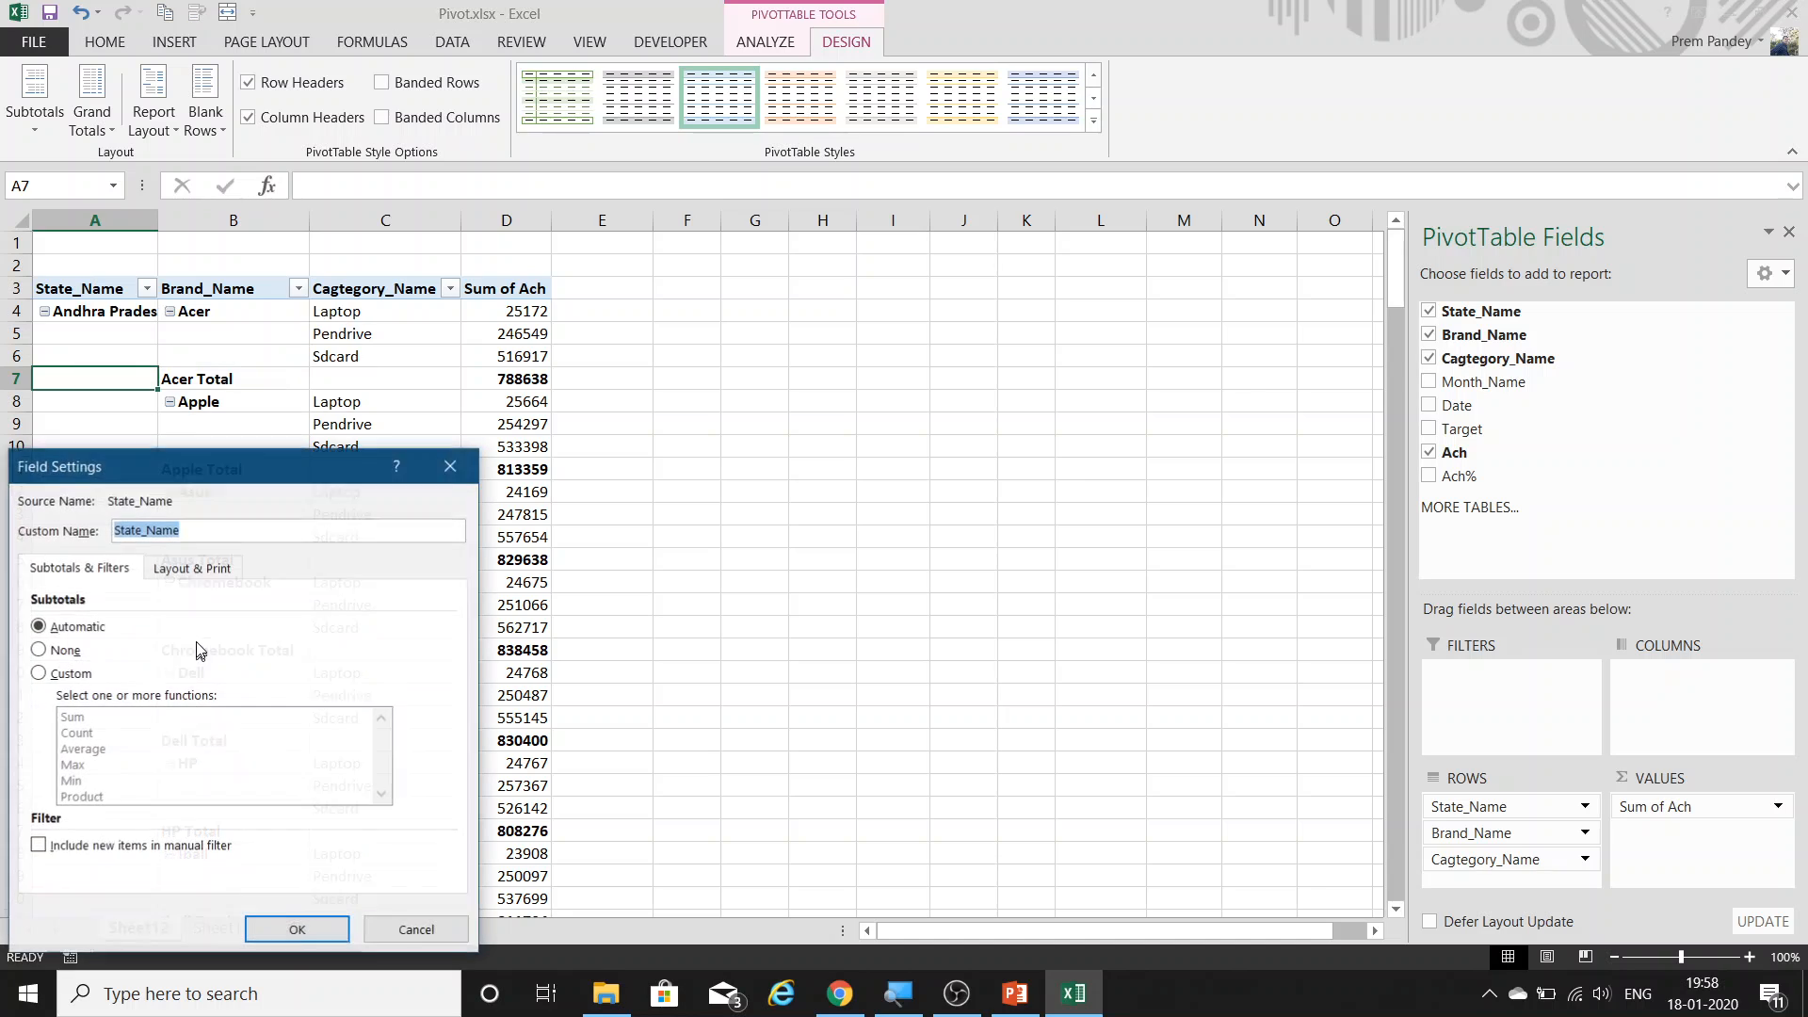
click(195, 569)
drag(201, 491, 998, 297)
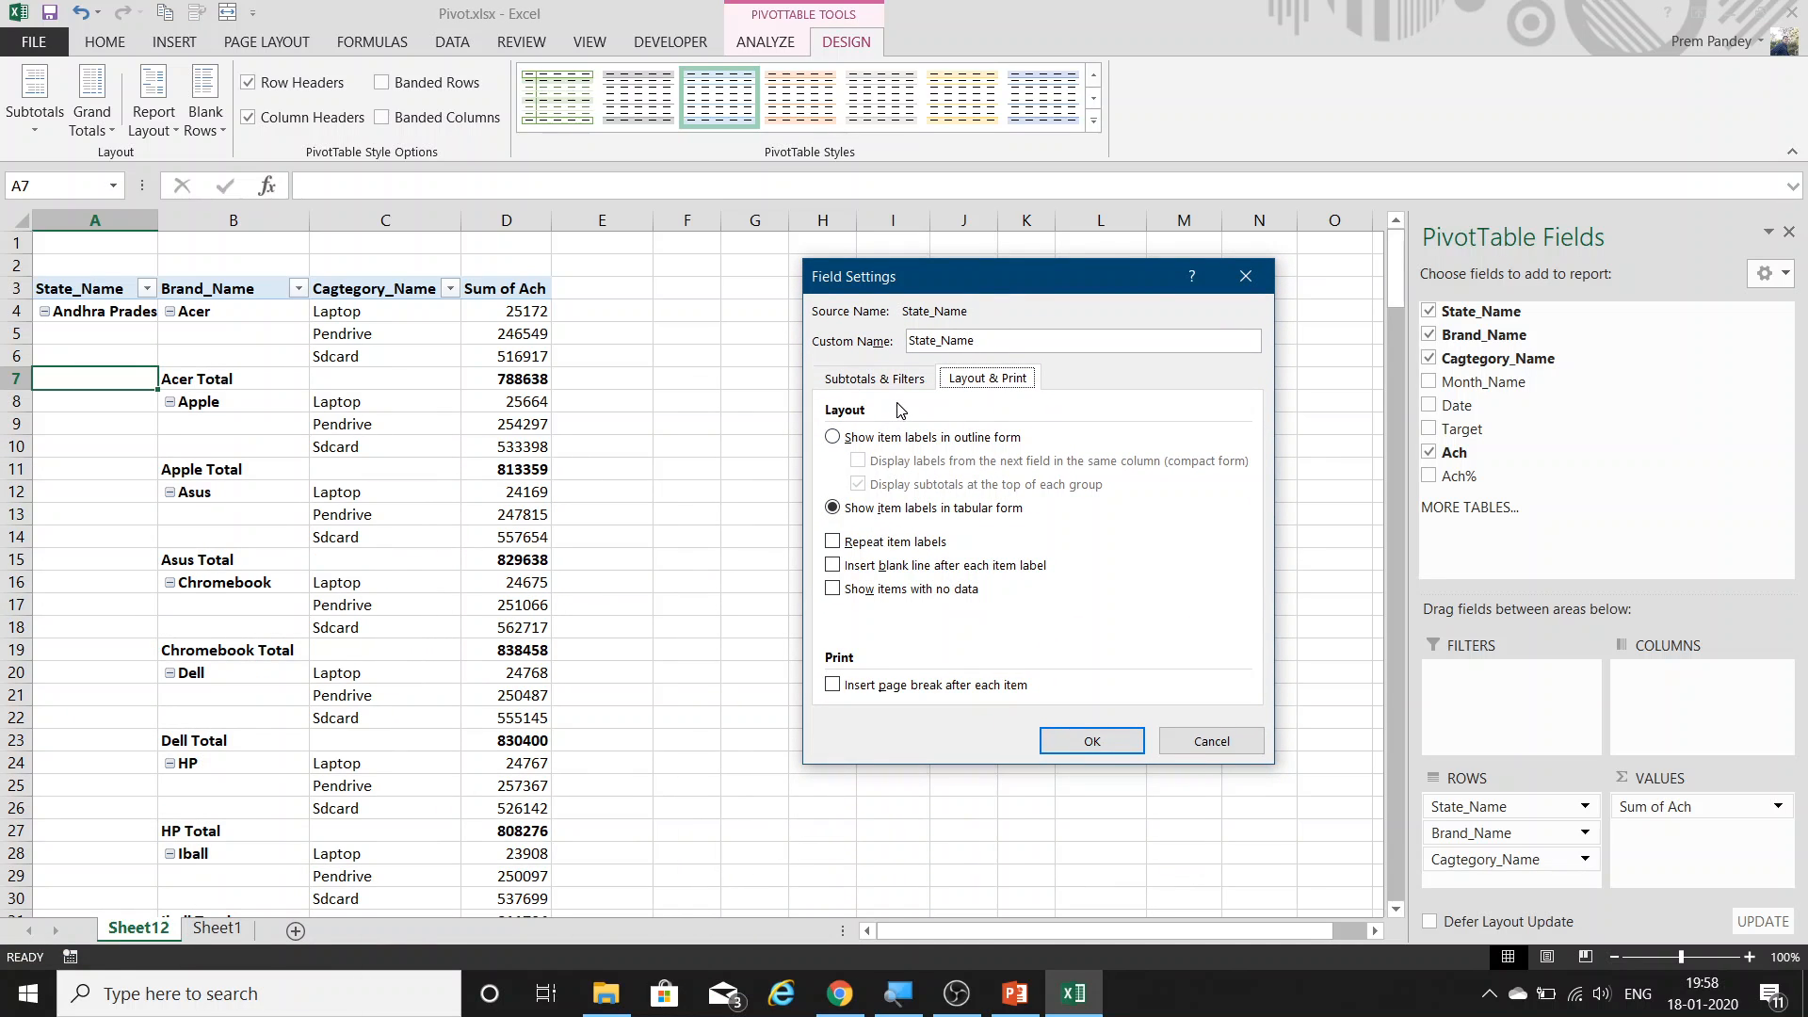
click(860, 552)
click(1092, 740)
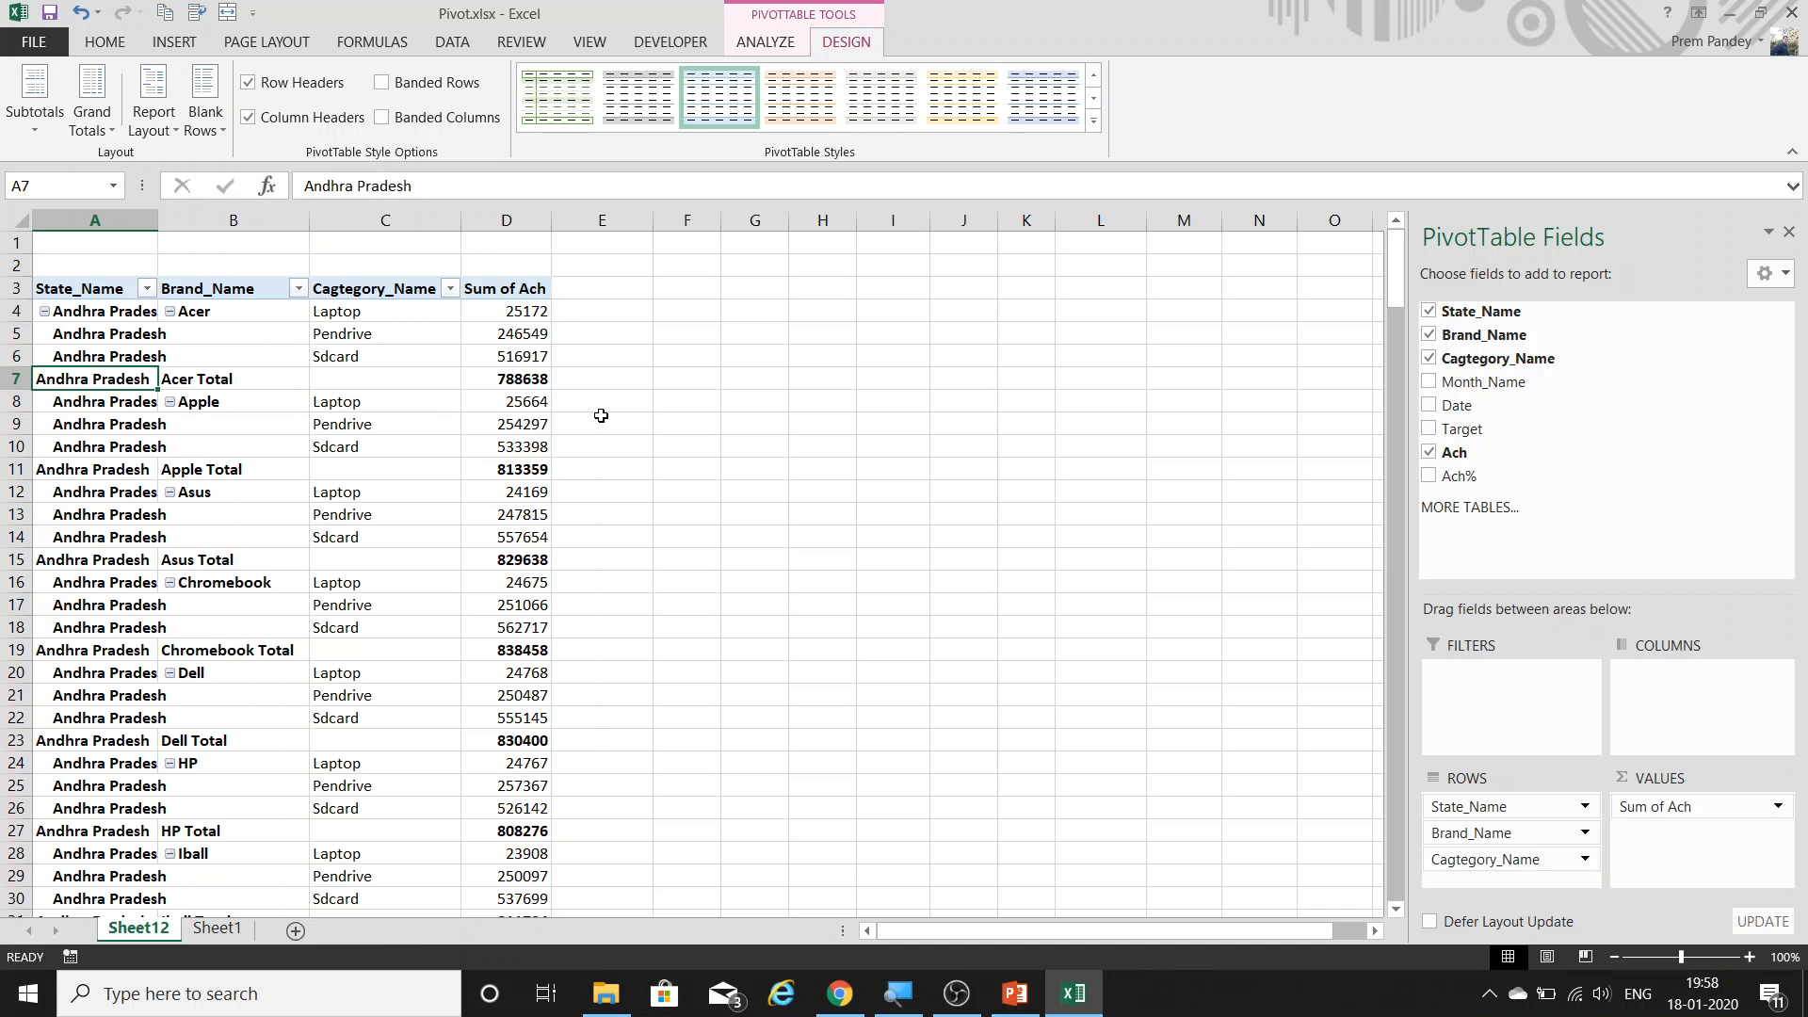
key(ctrl+z)
Repeat all item labels in the report and set it back to Do Not Repeat Item Labels.
click(157, 105)
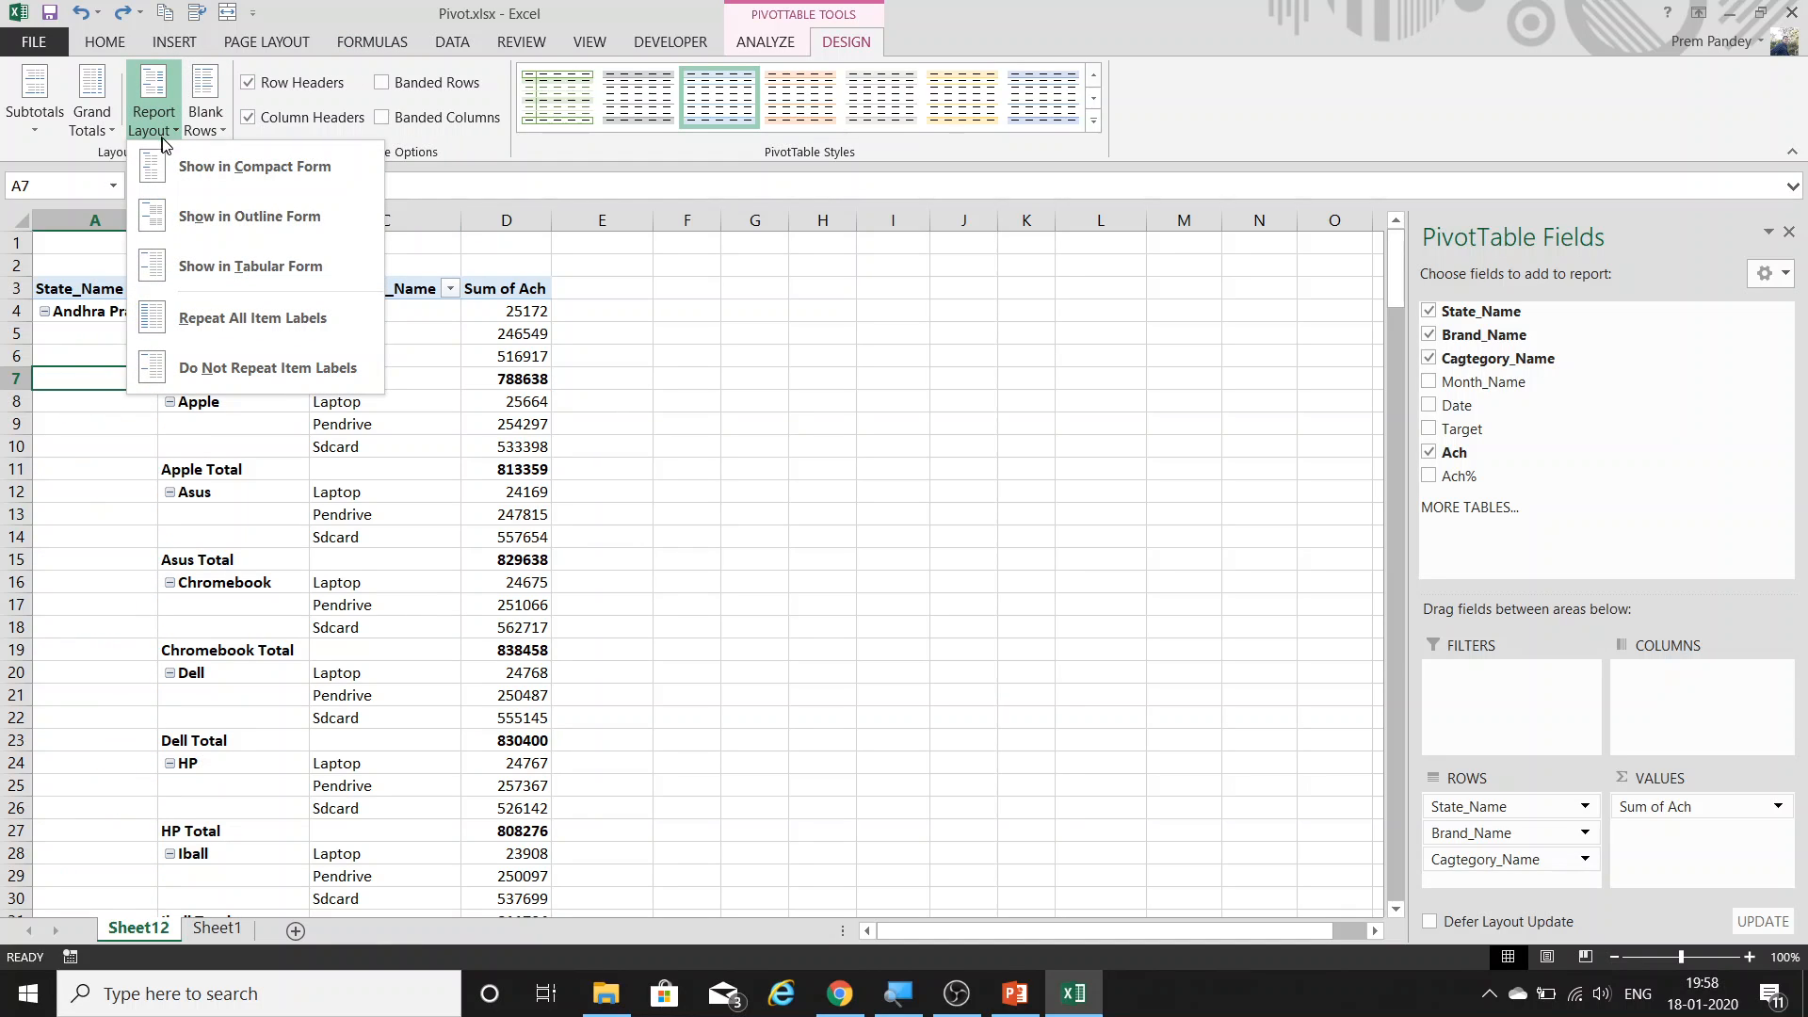
click(235, 318)
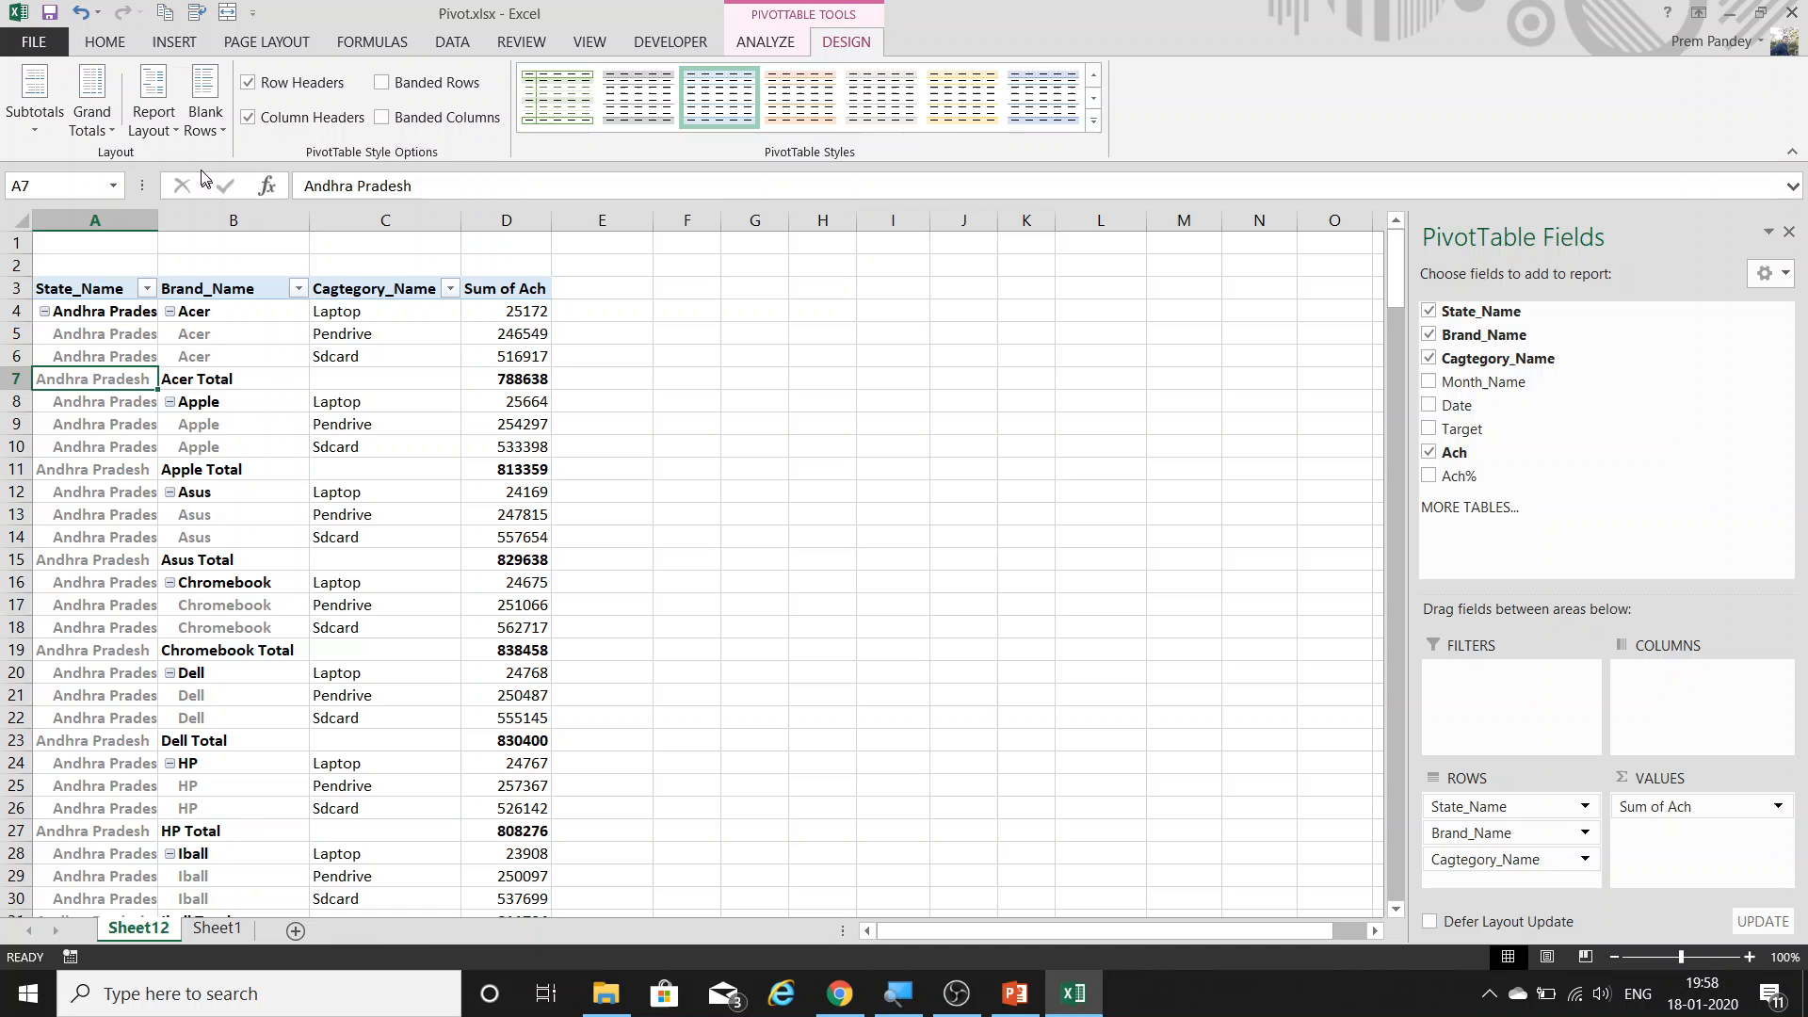
click(162, 120)
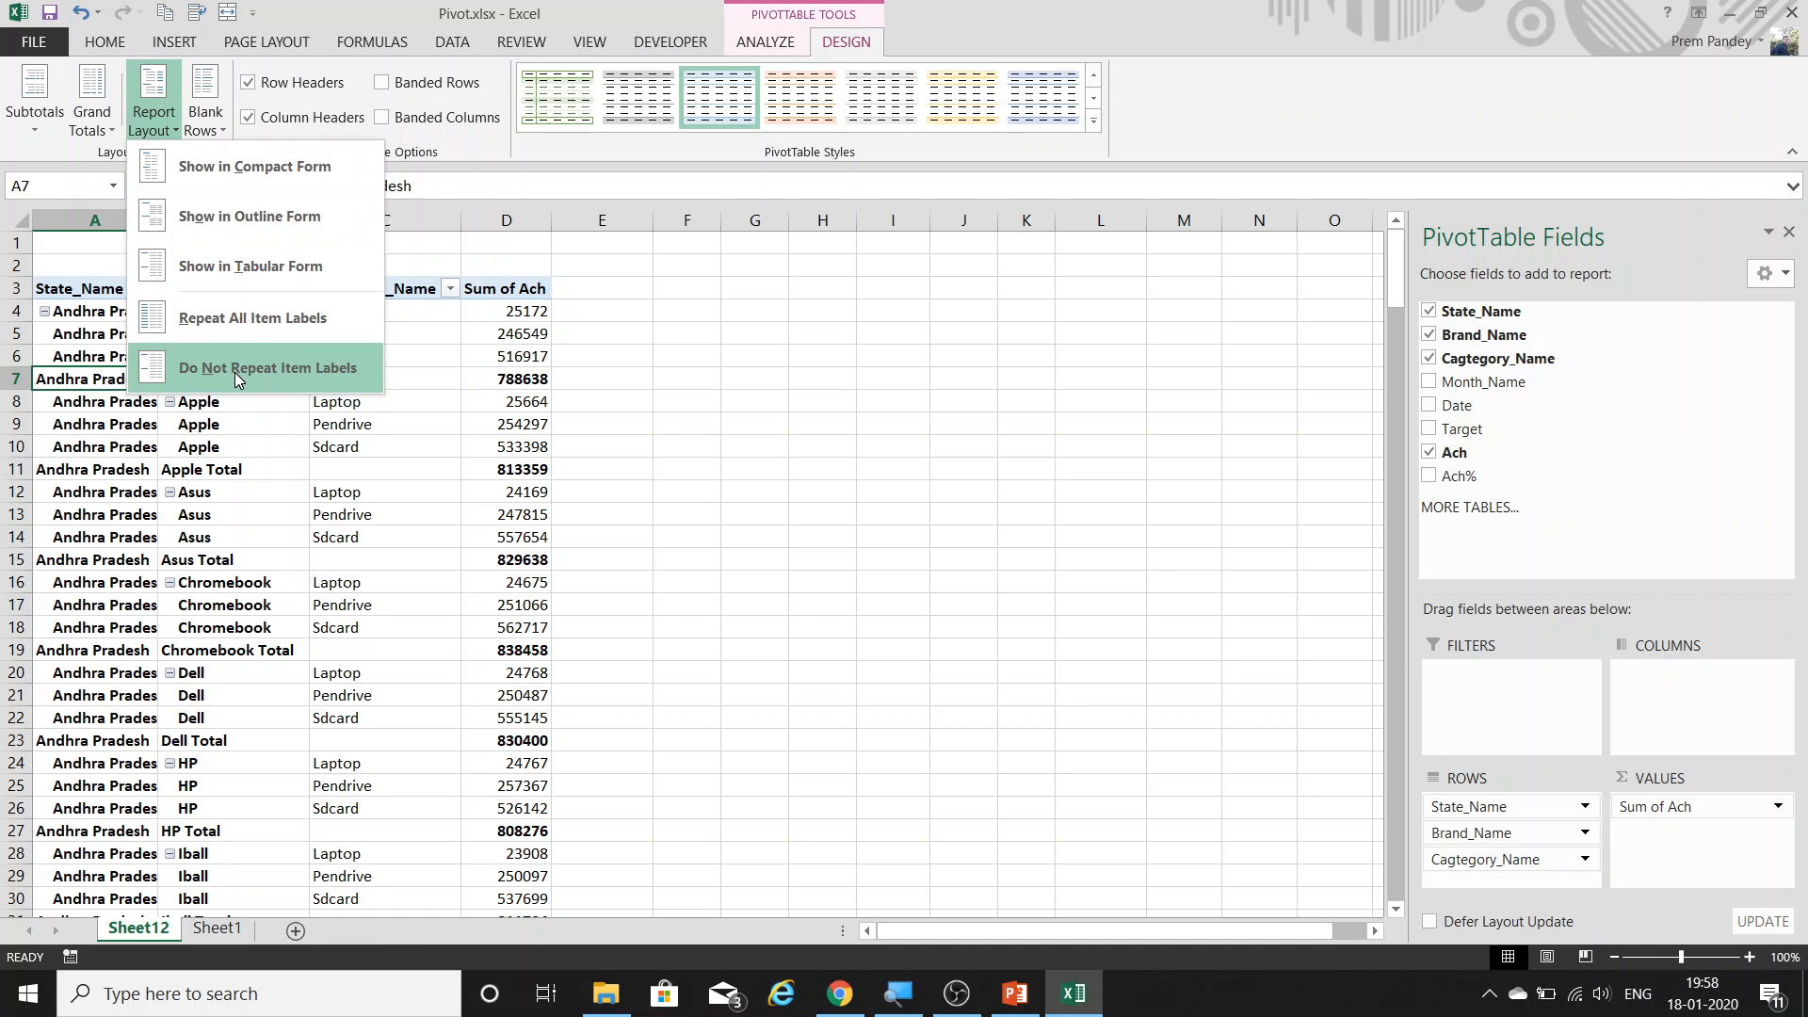
click(235, 369)
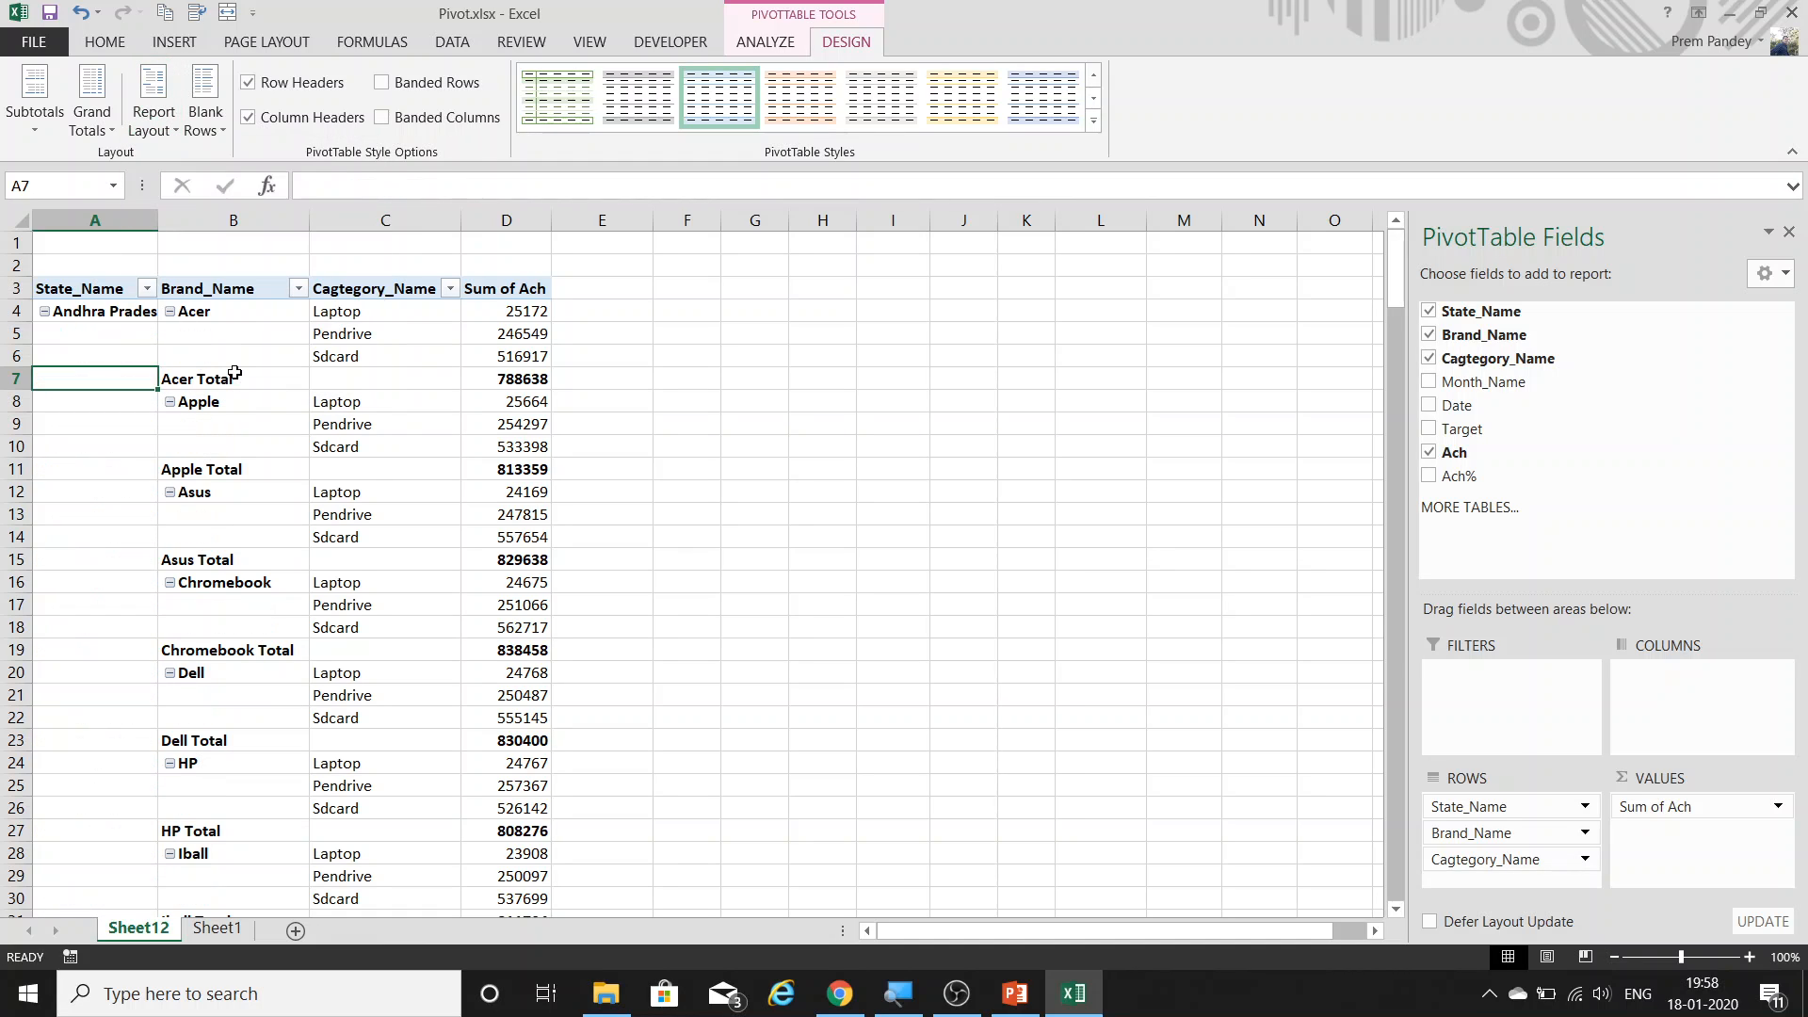
Show the report in Compact Form and apply the blue sixth style in the first row of Medium PivotTable styles.
click(158, 121)
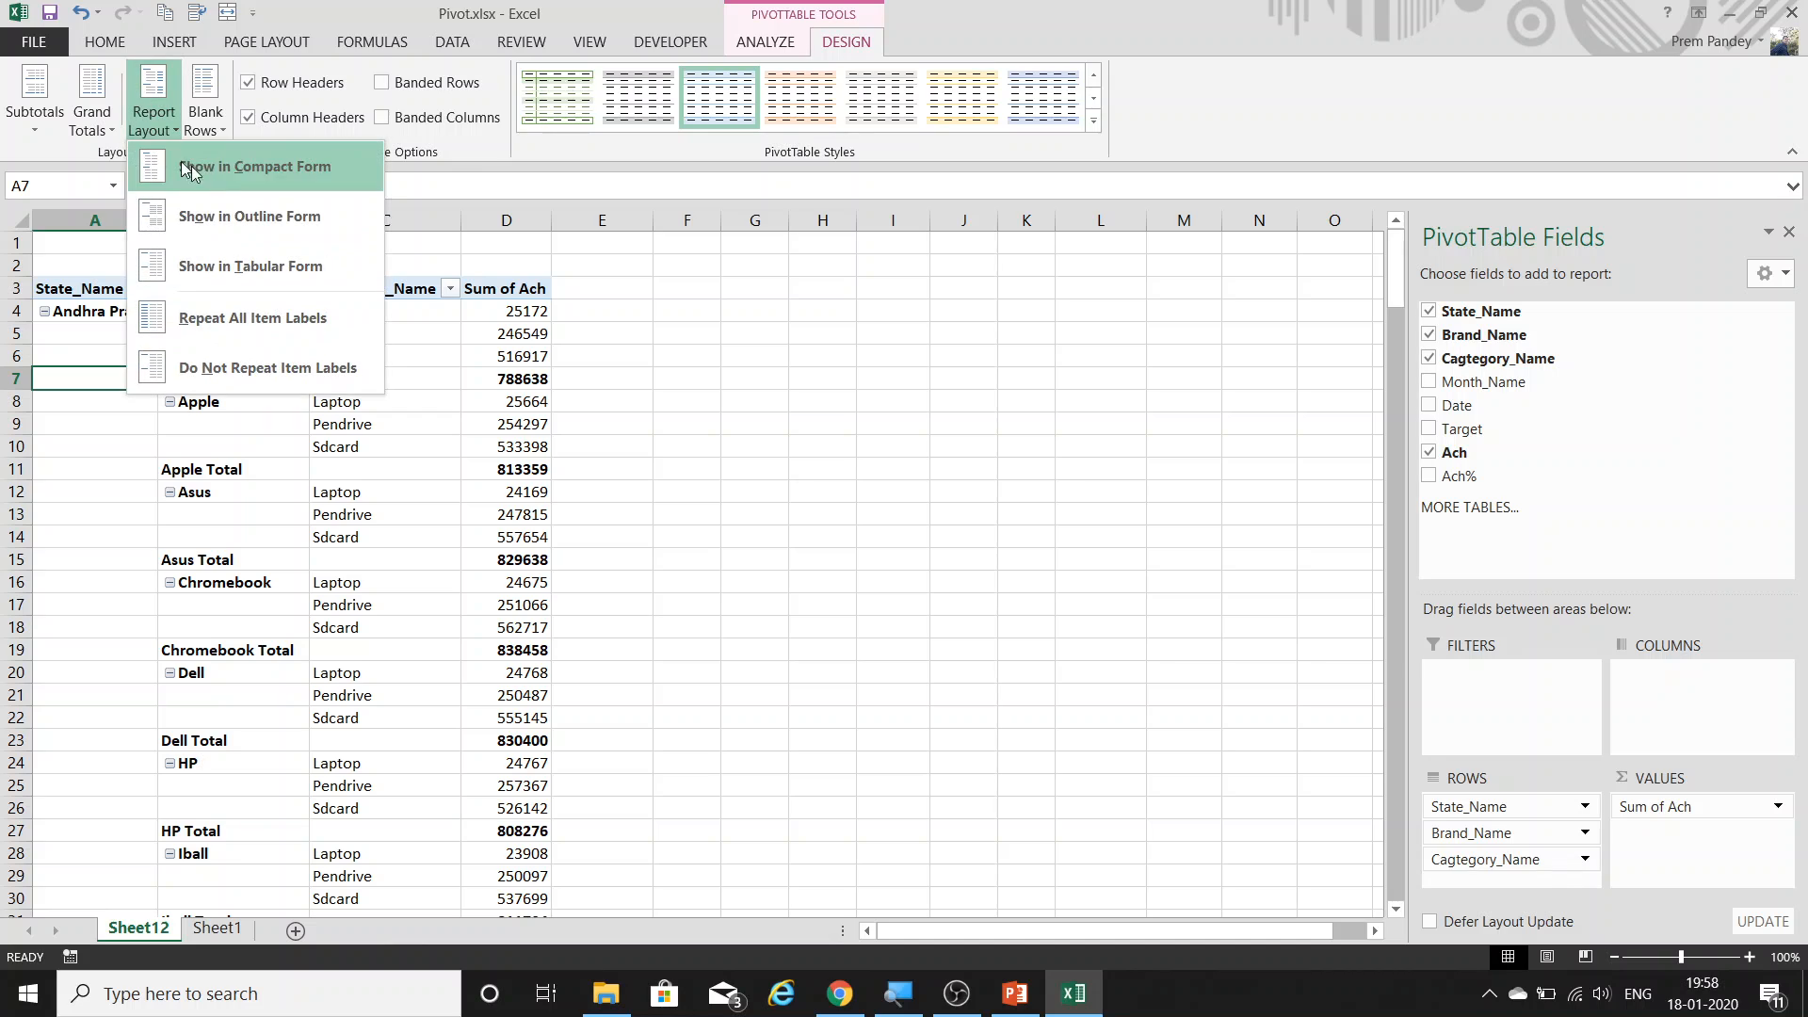
click(254, 175)
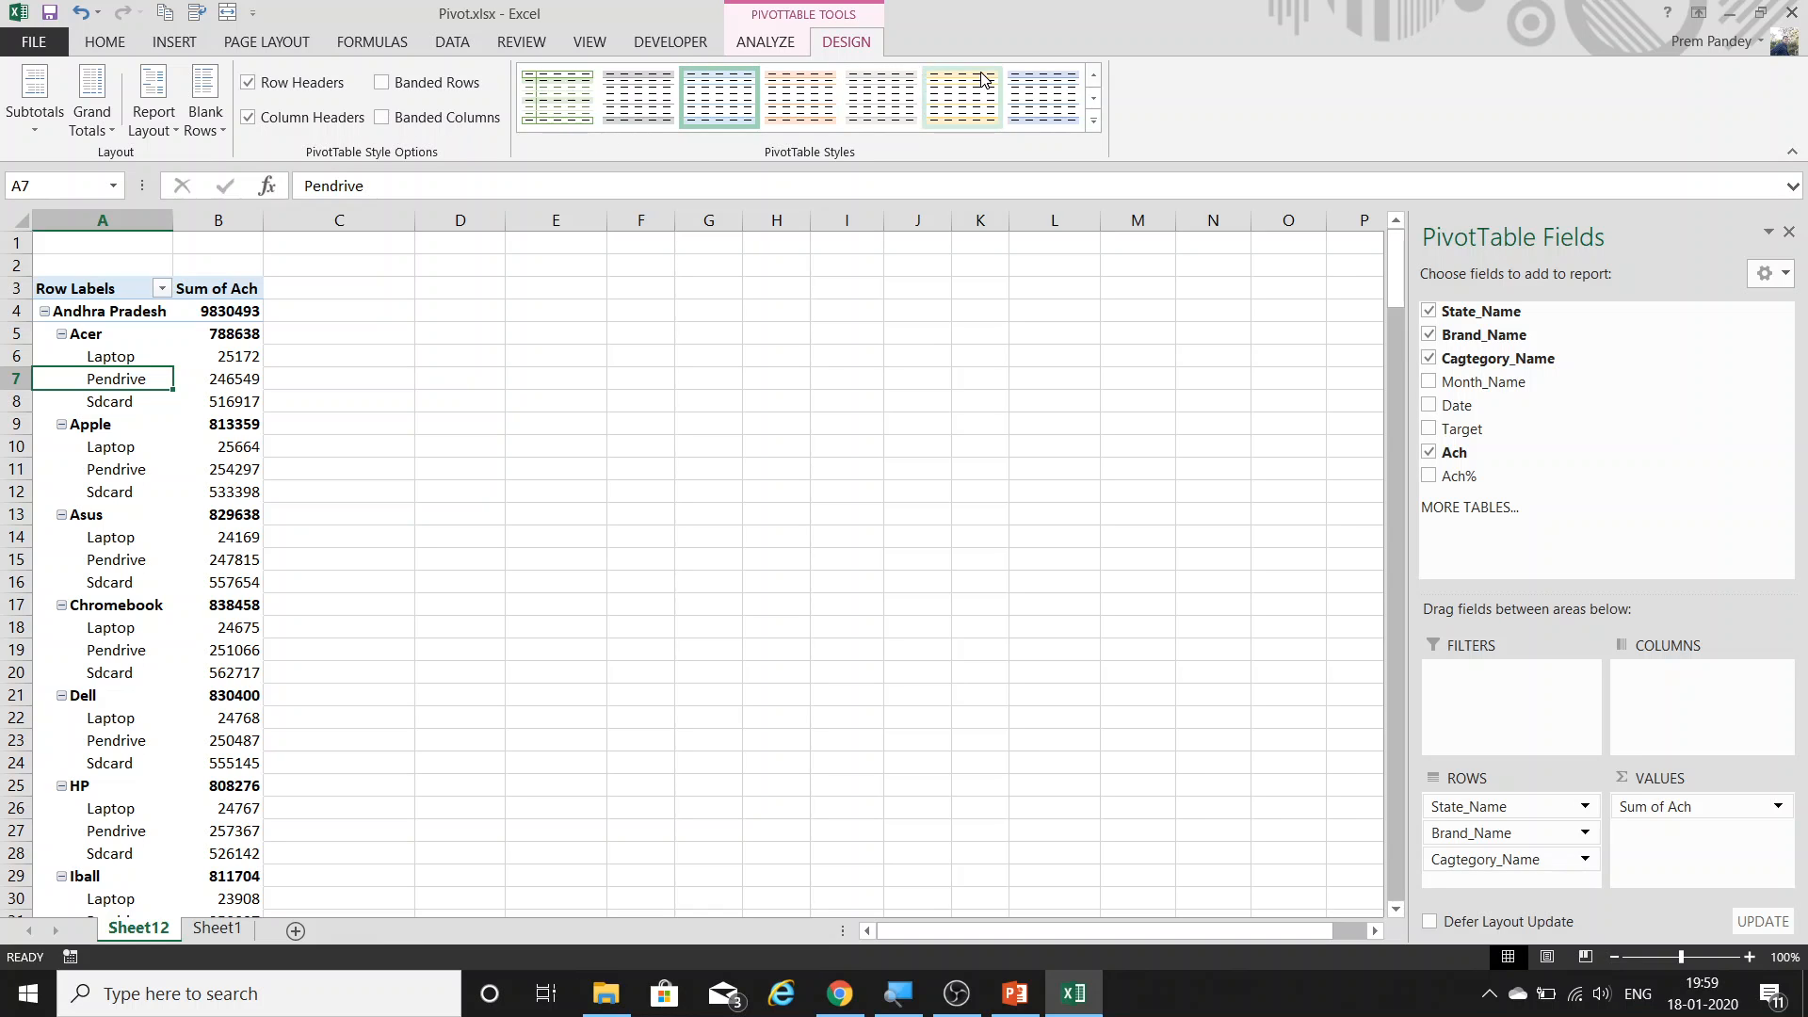
click(1093, 121)
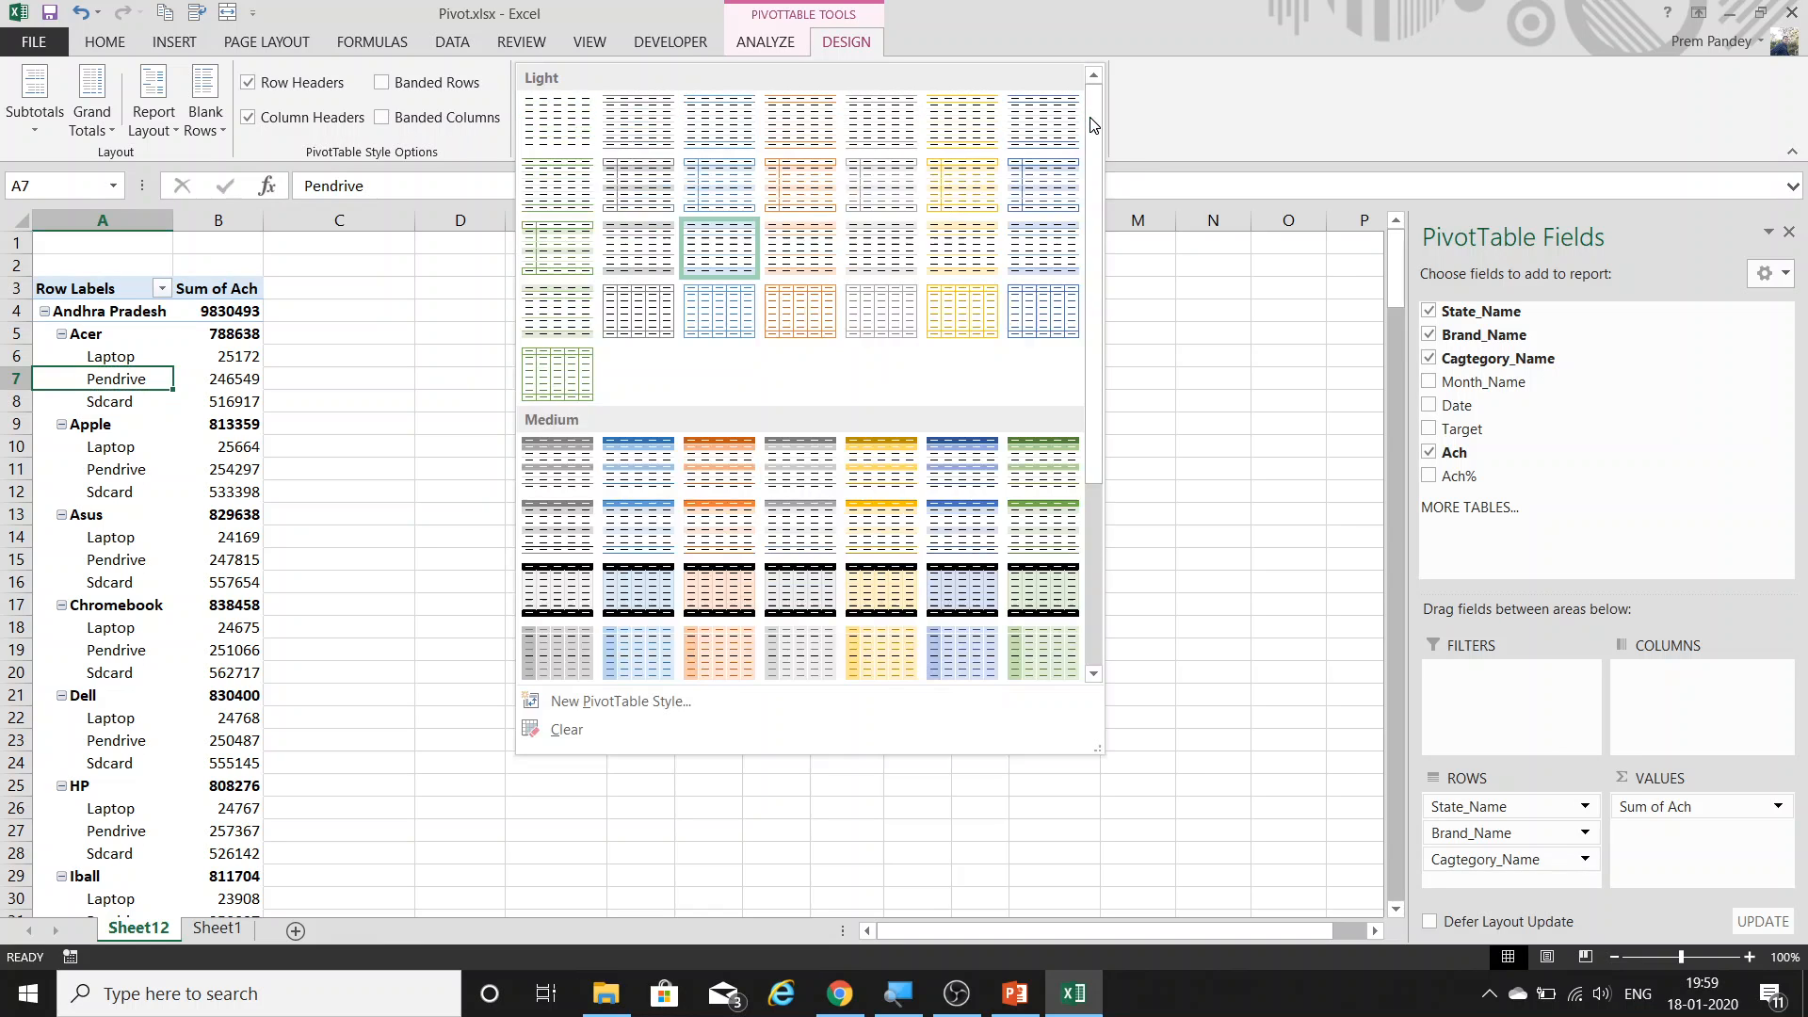
click(979, 468)
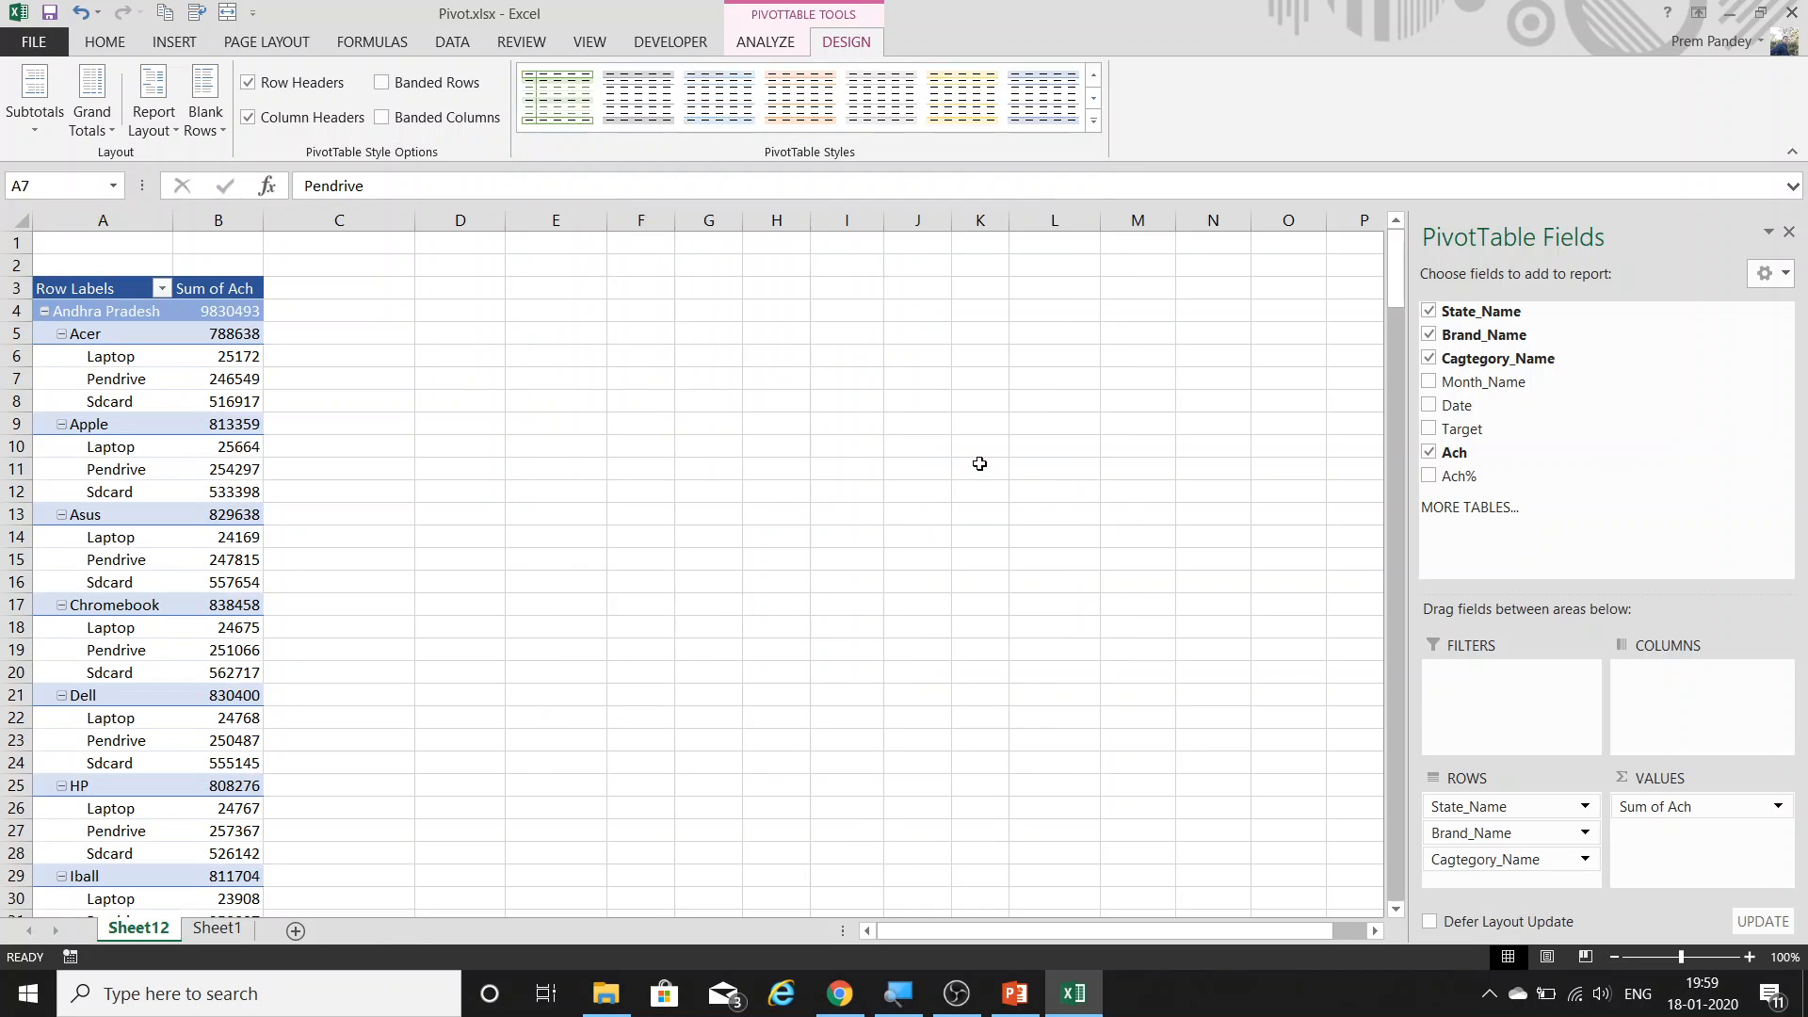
Show the styled PivotTable report in Tabular Form.
click(153, 111)
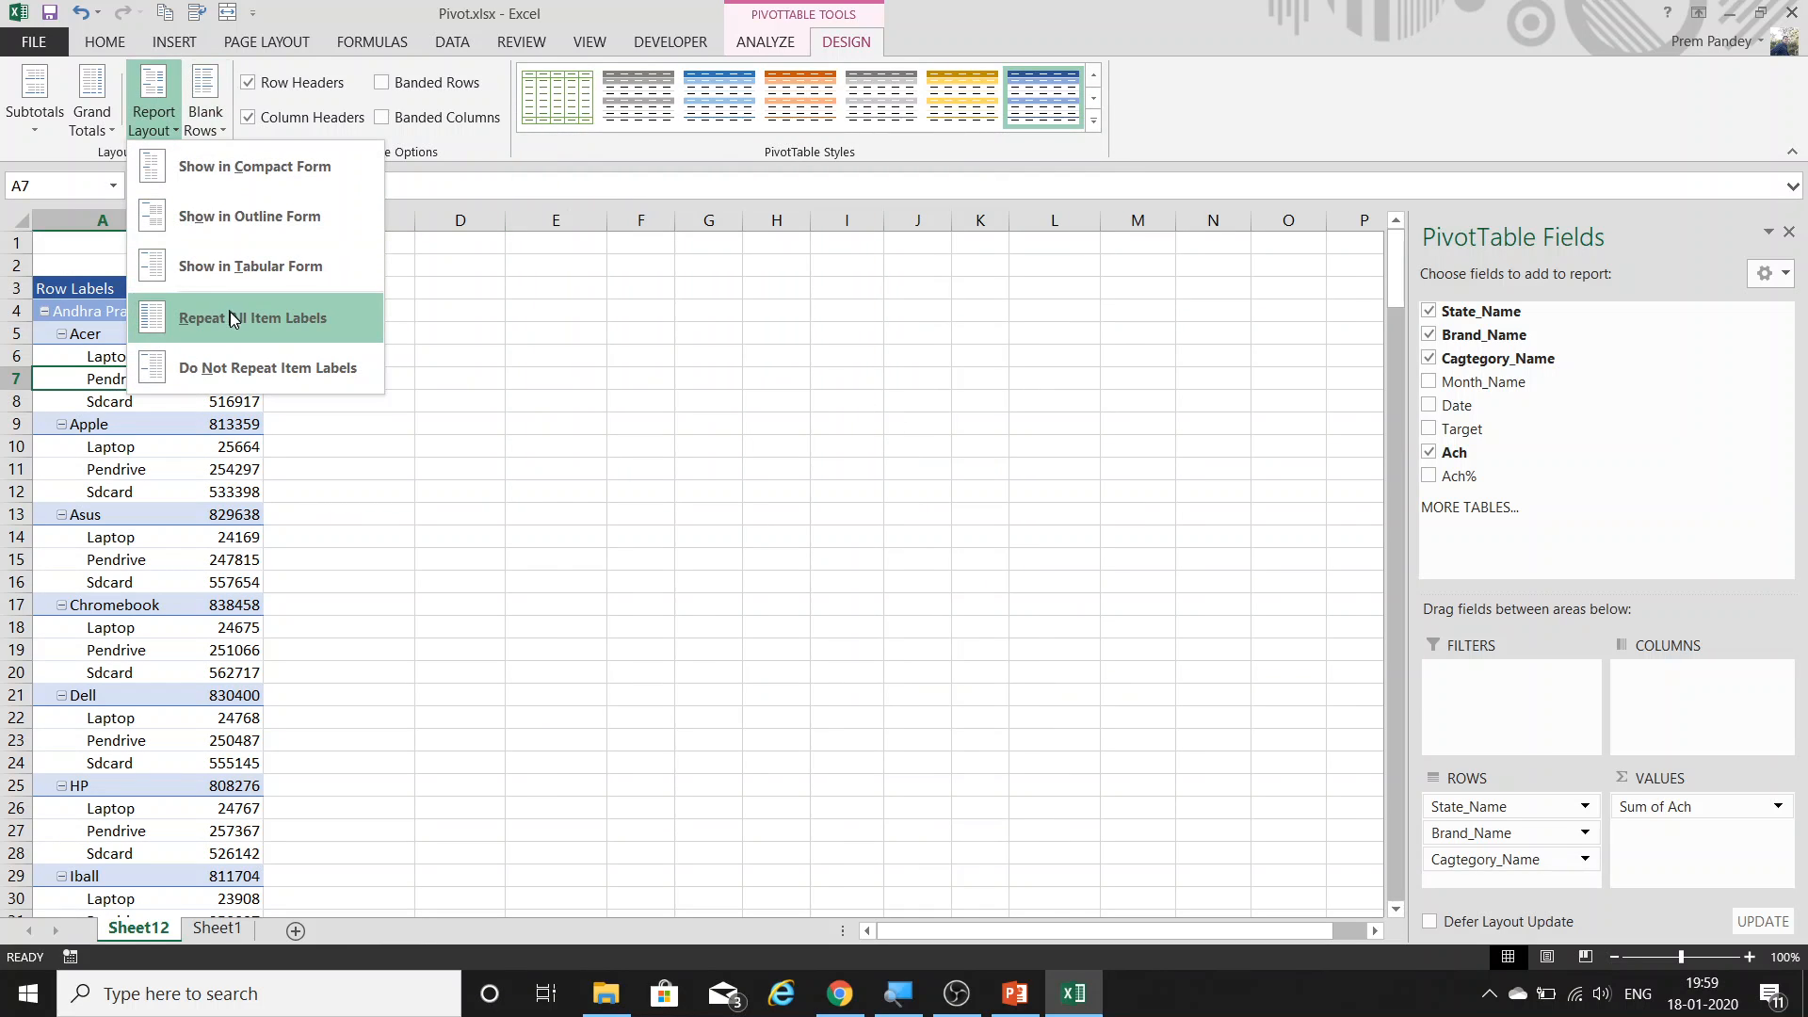
click(254, 273)
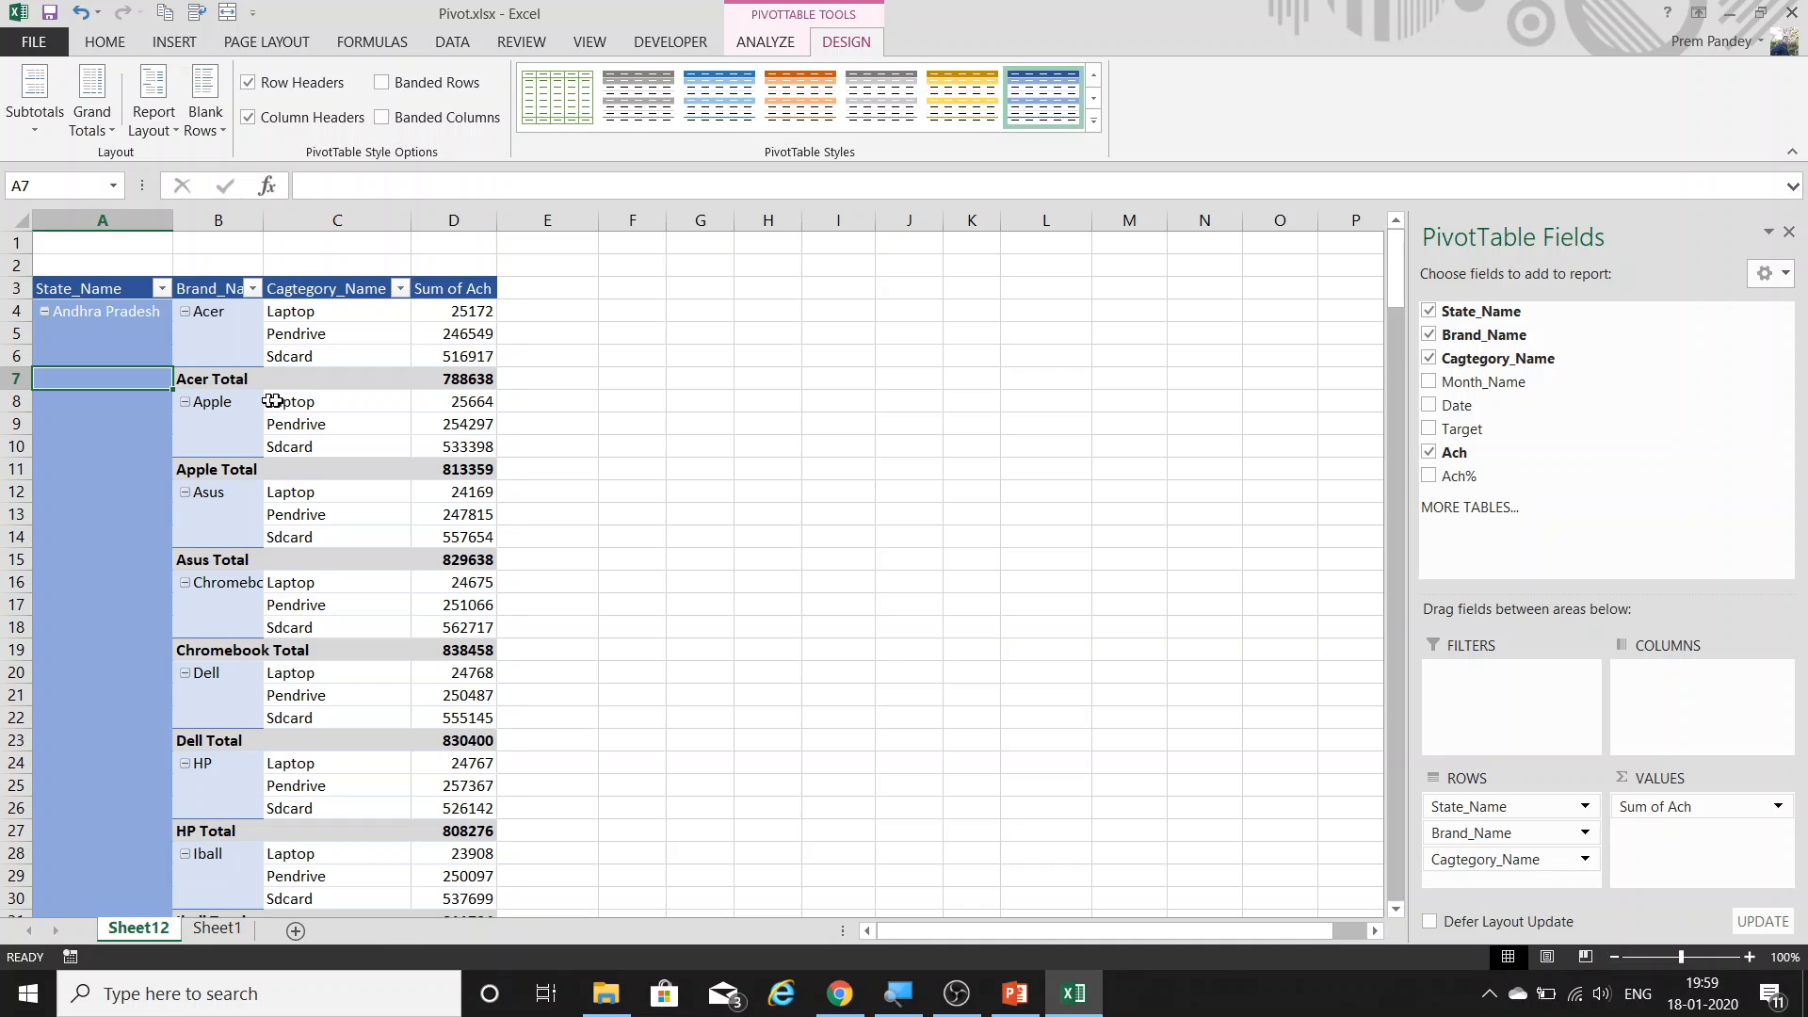
Browse the available Light, Medium and Dark PivotTable styles.
click(1093, 122)
scroll(1099, 172, down, 1)
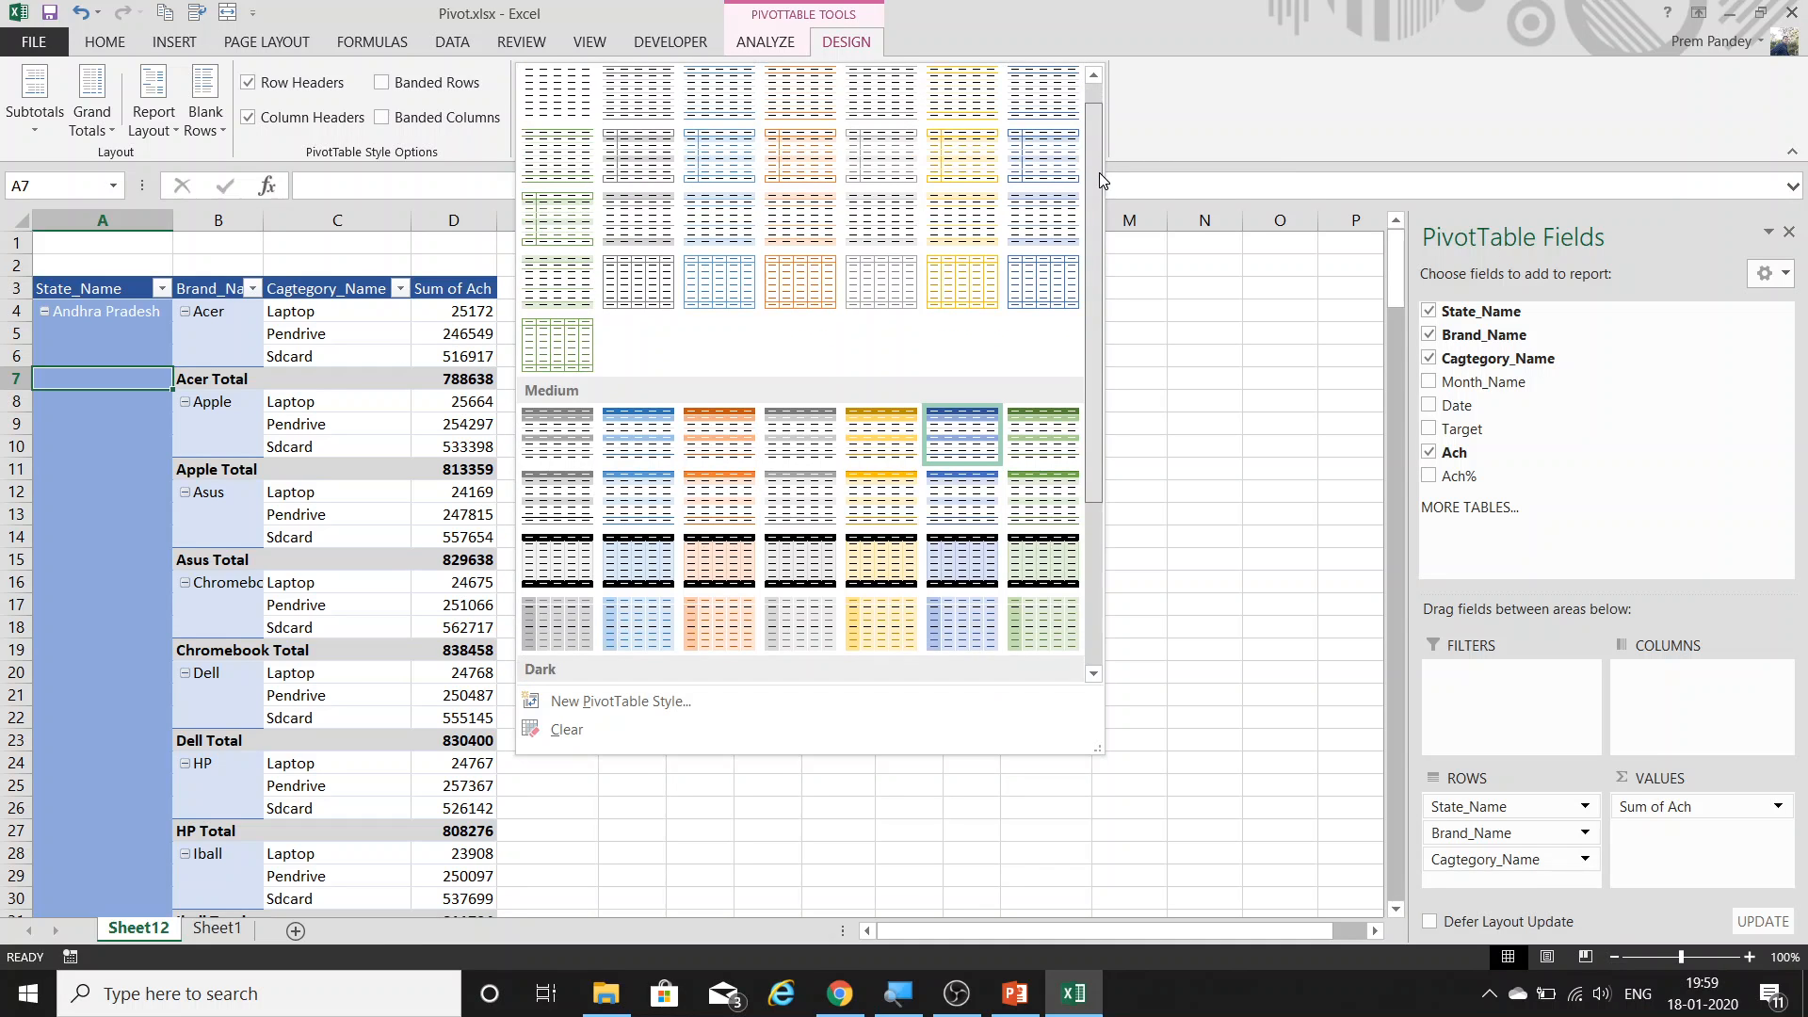
scroll(1099, 173, down, 4)
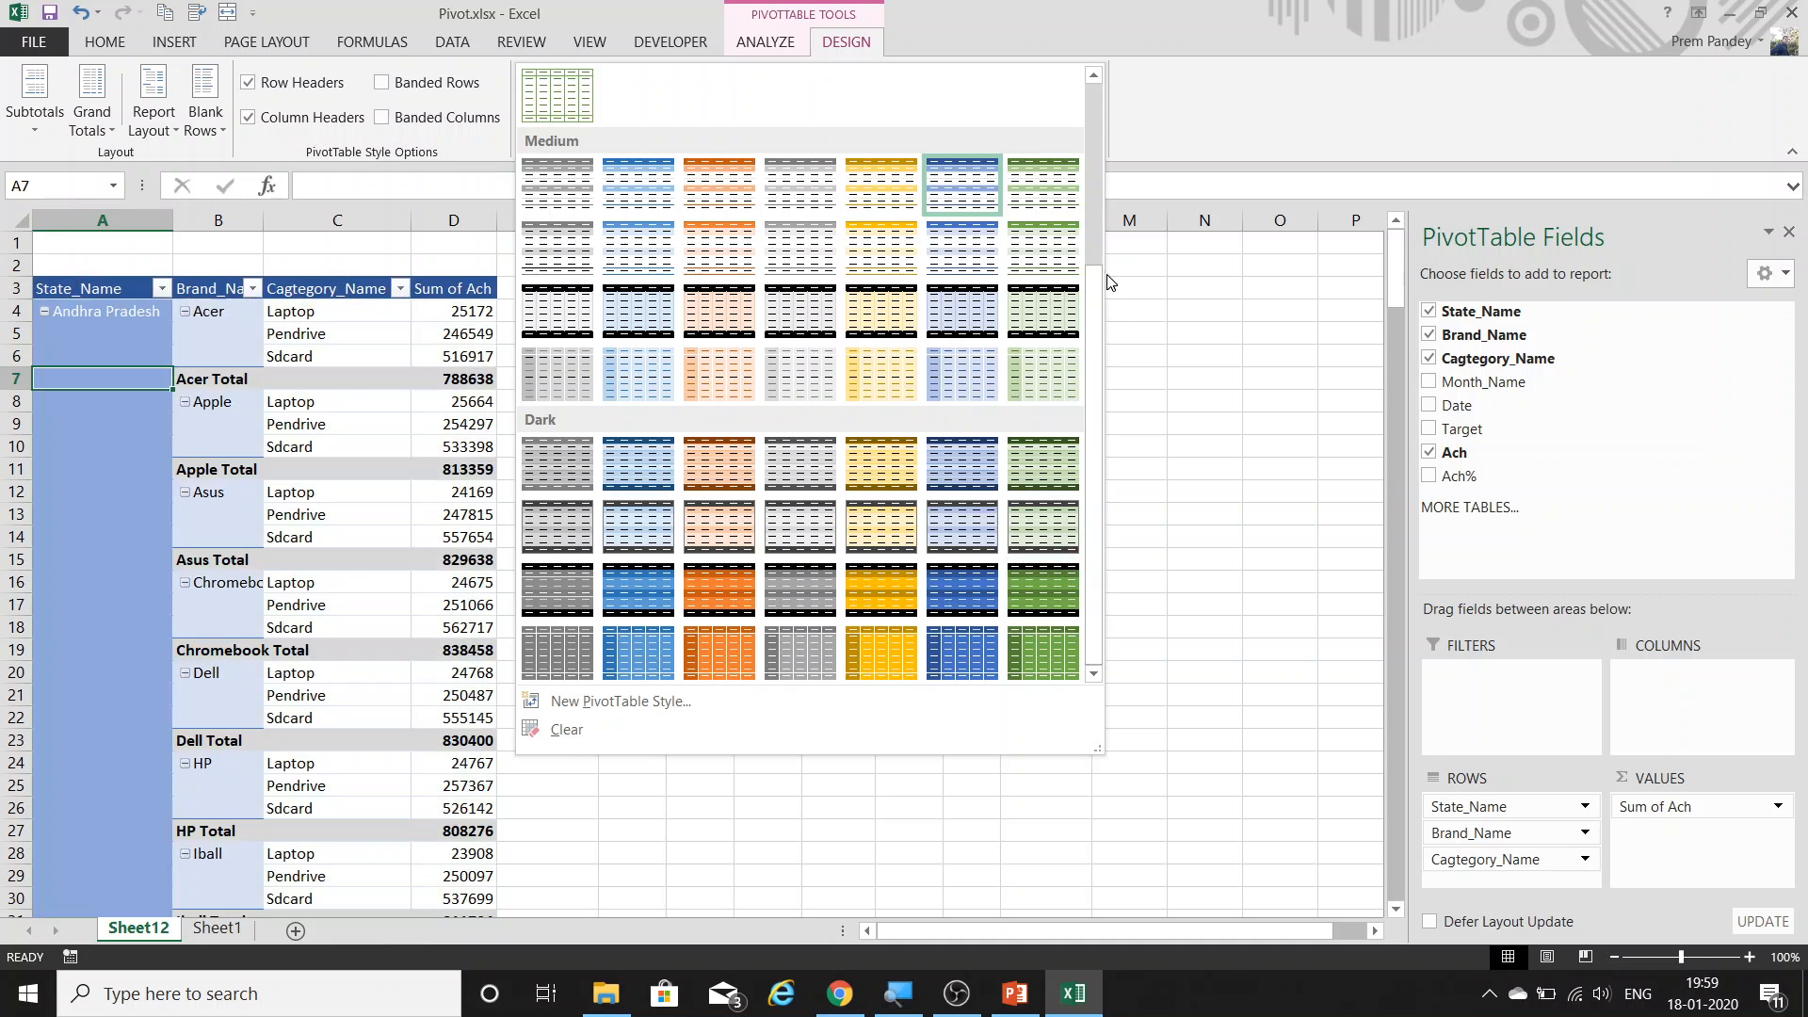
scroll(1107, 283, up, 4)
scroll(1100, 567, down, 4)
drag(1097, 554, 1099, 609)
Start a new PivotTable style and look through its table elements, including First Column, Report Filter Labels and Report Filter Values.
click(639, 702)
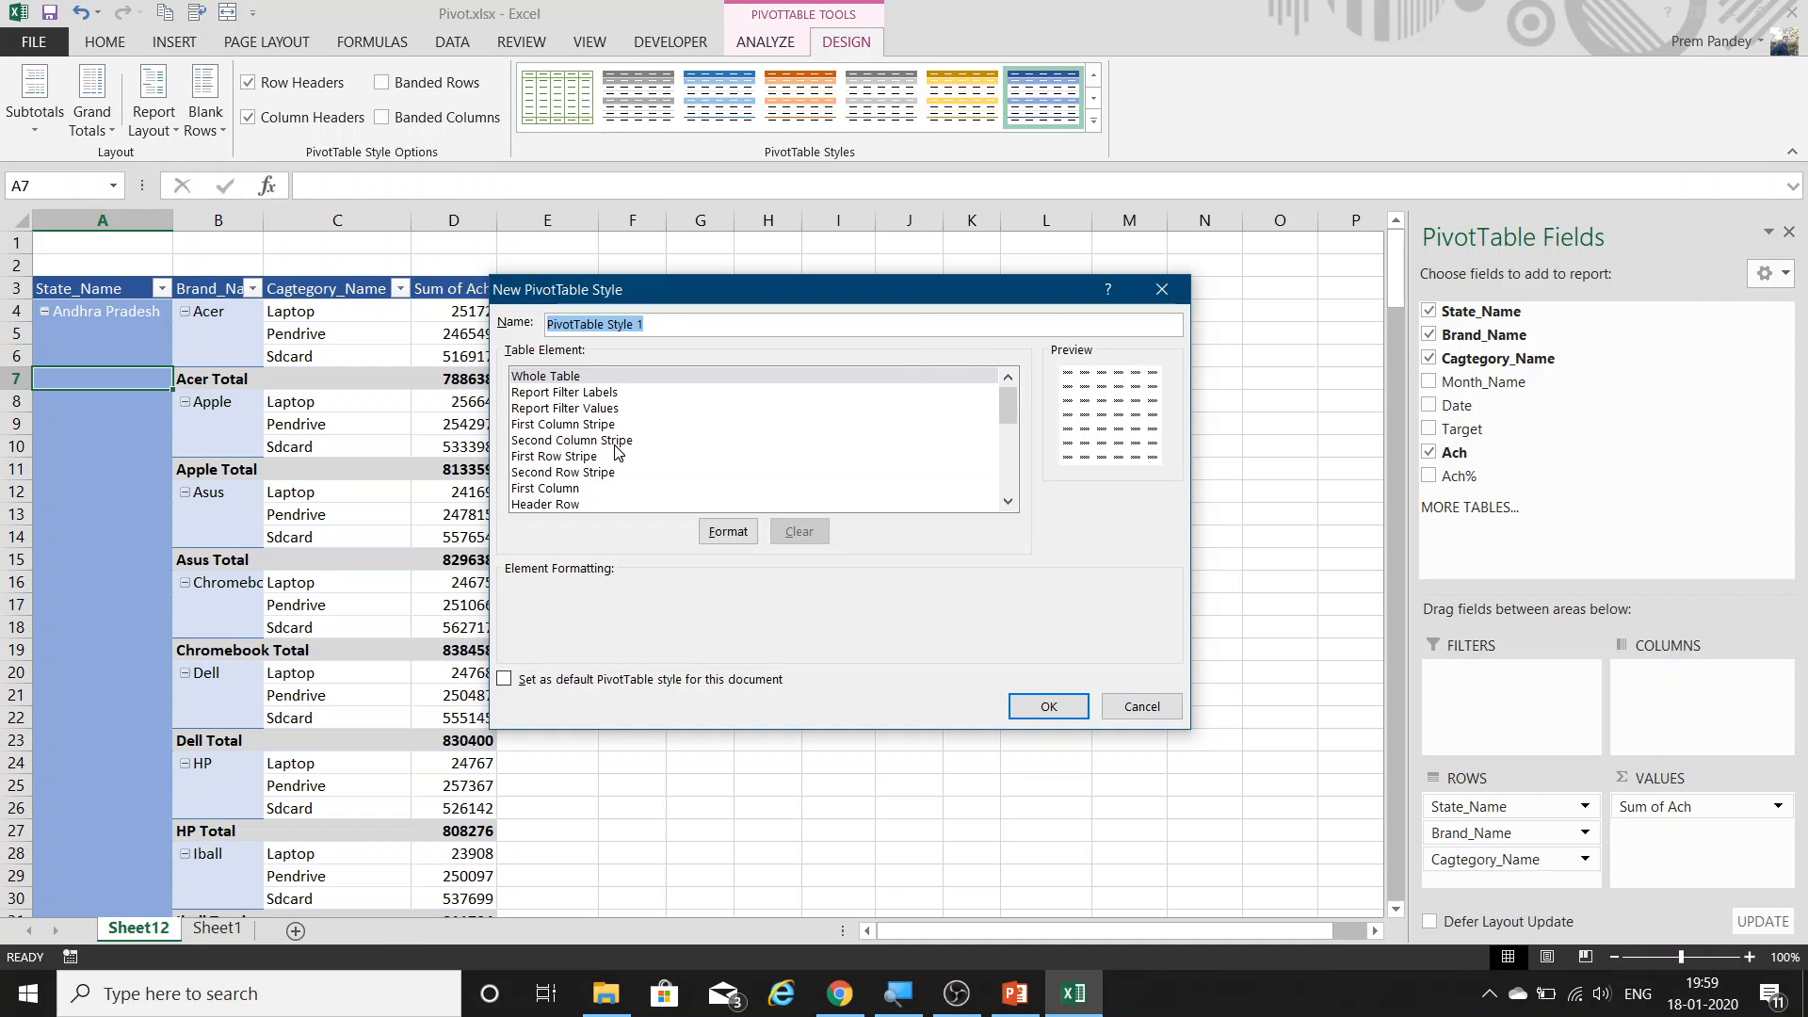
click(589, 425)
click(578, 457)
click(574, 488)
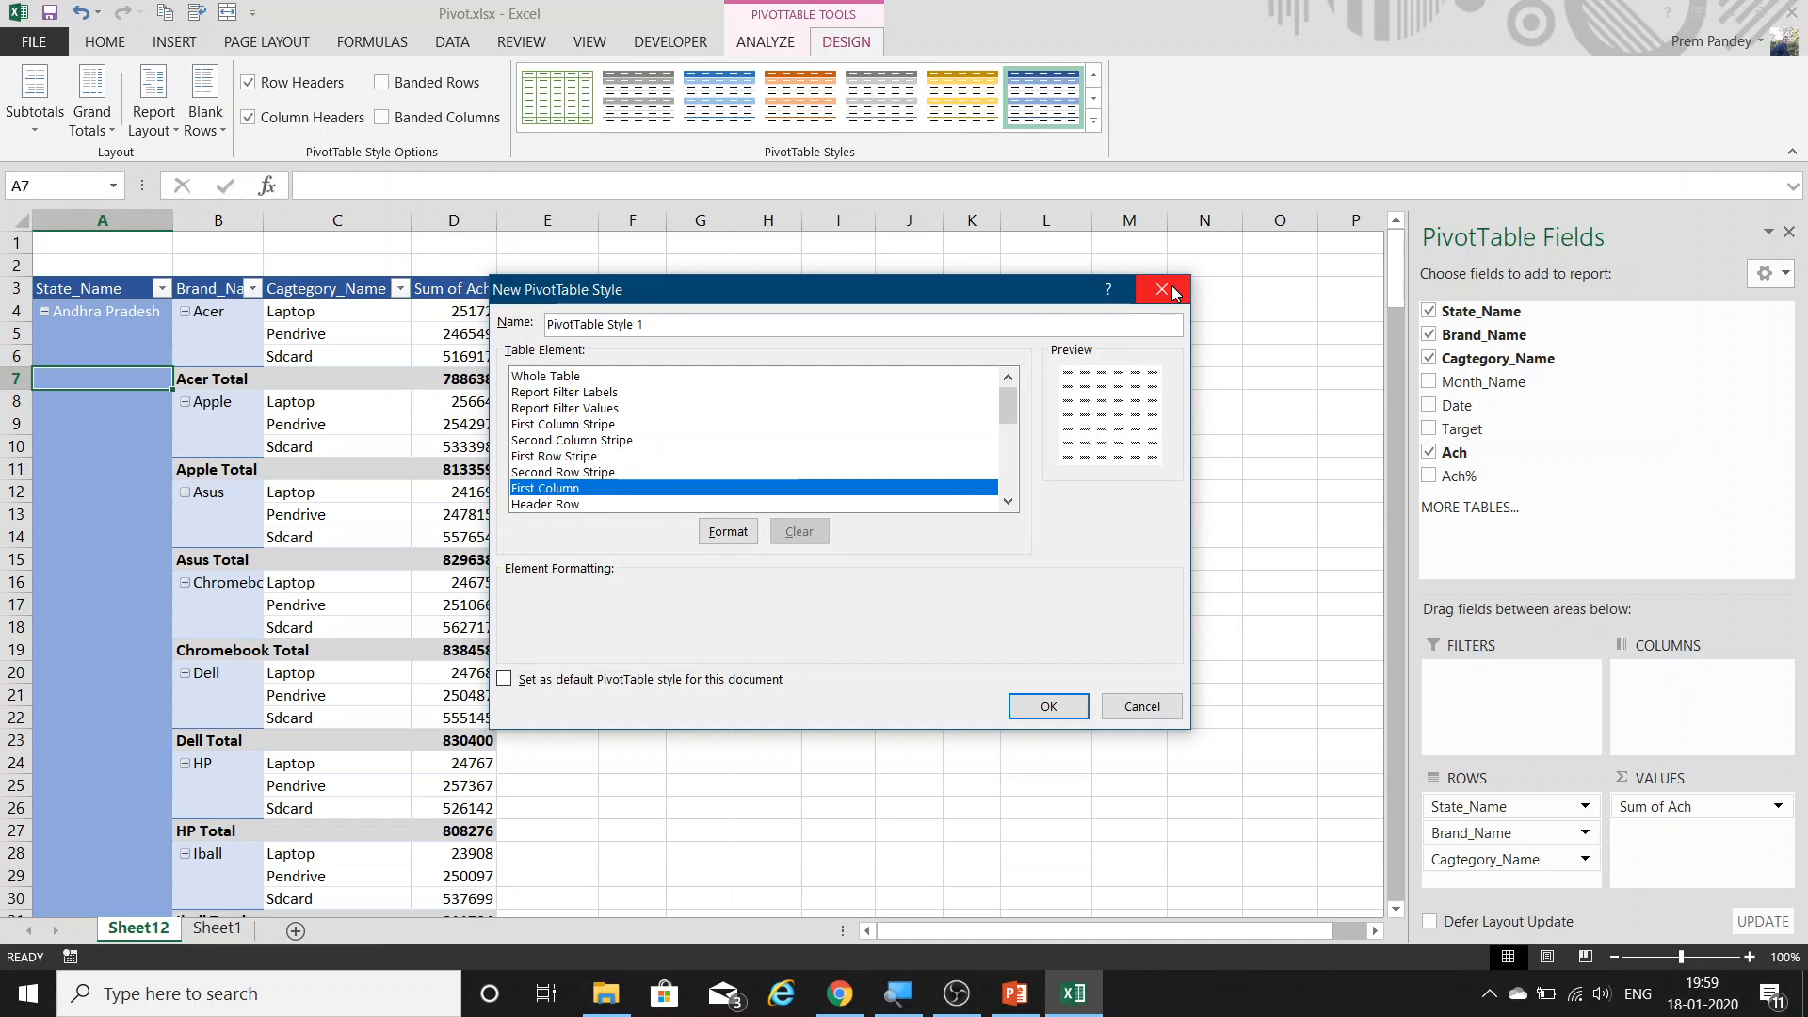
click(553, 393)
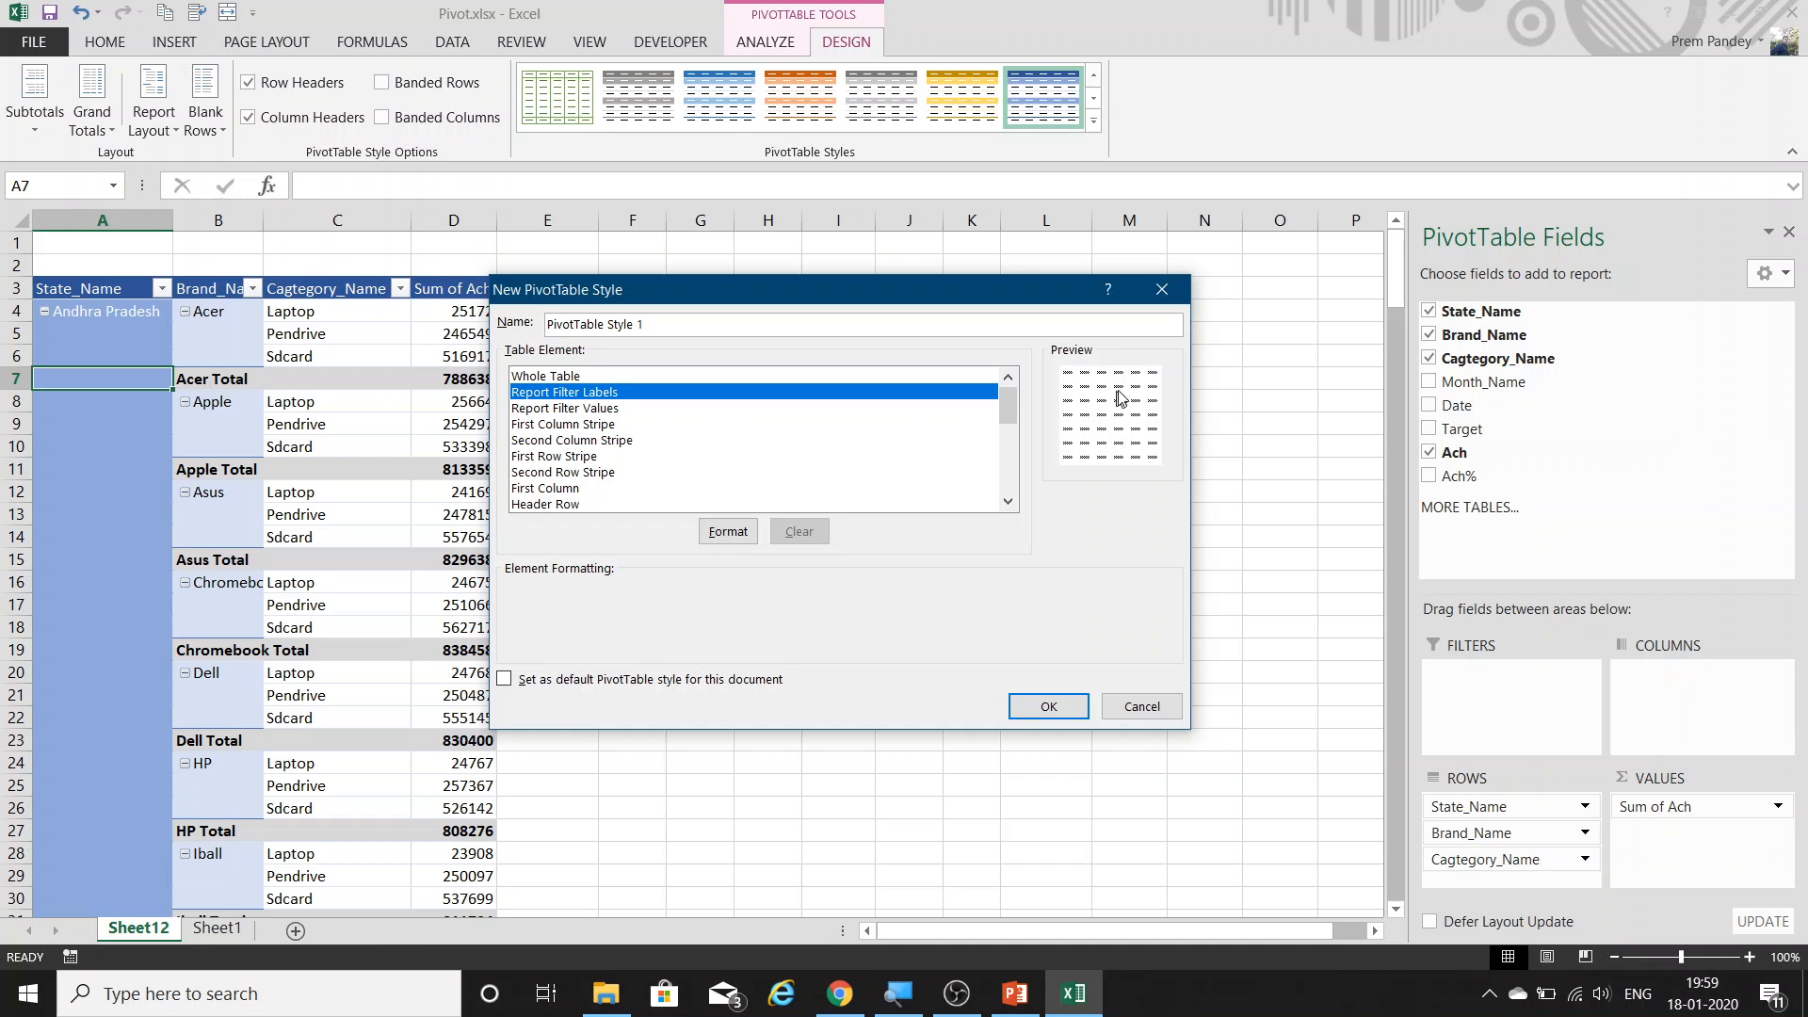
click(588, 409)
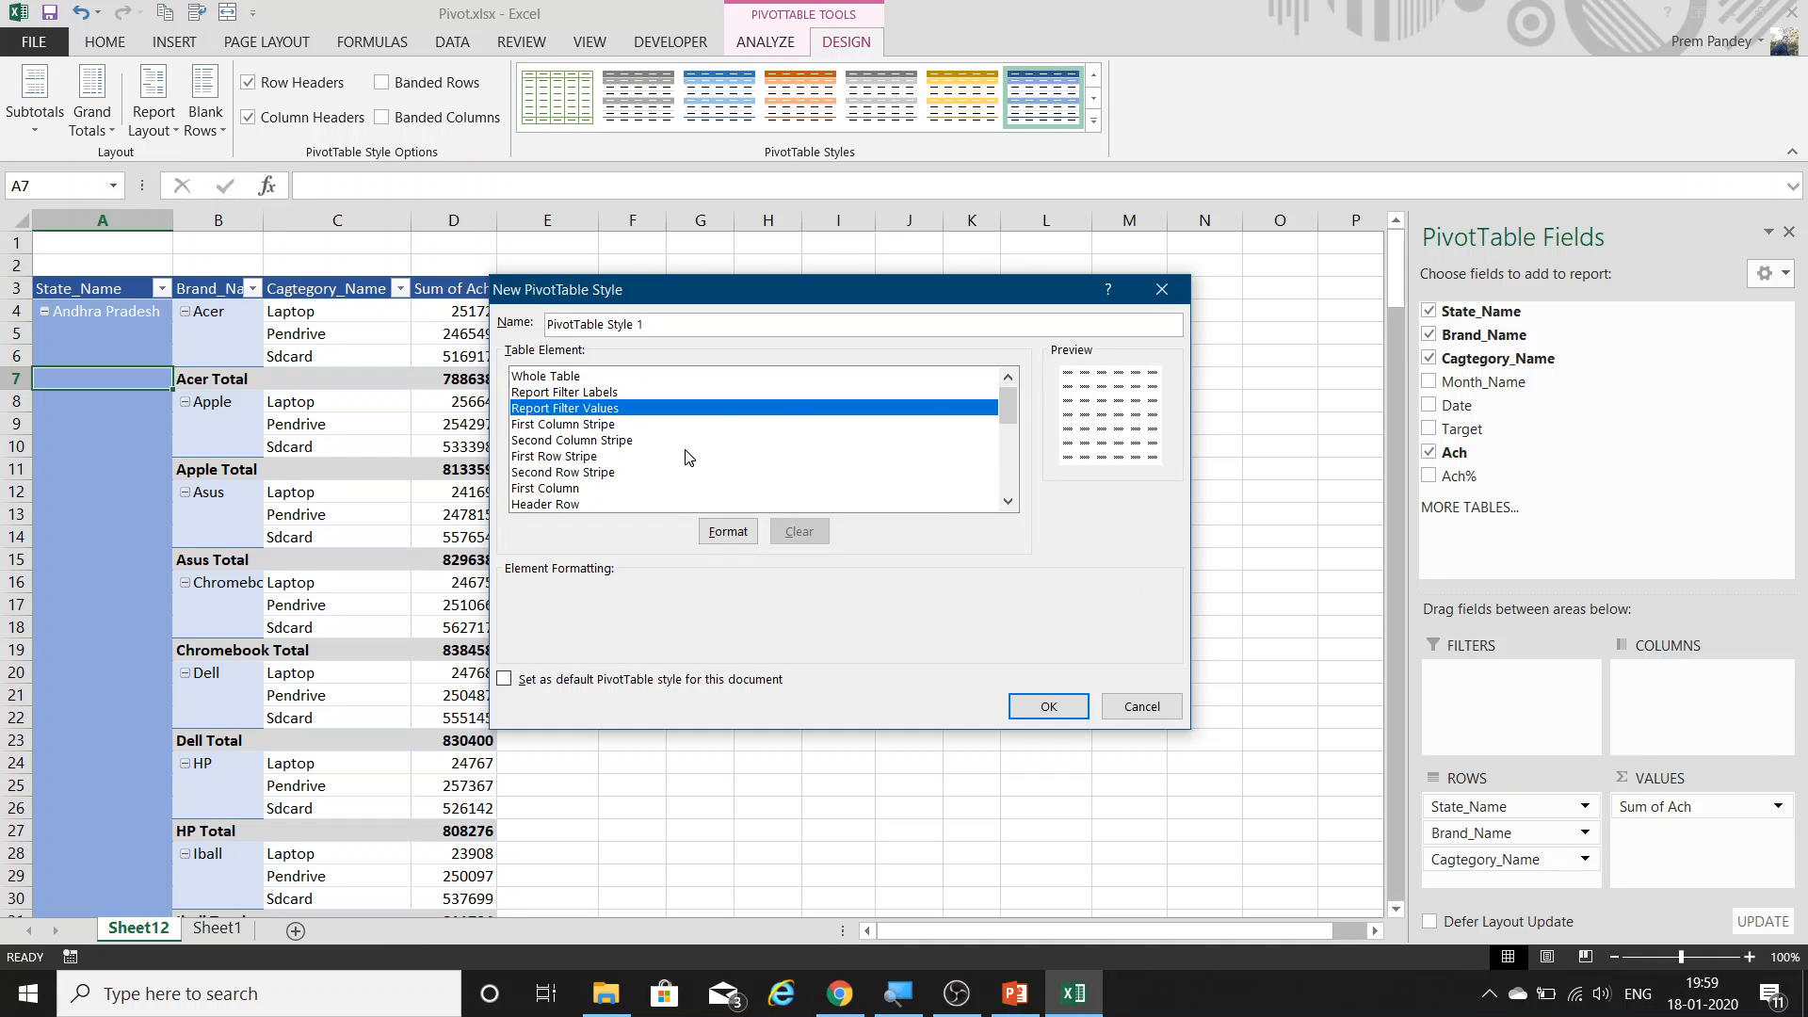
Examine the font, border and fill formatting options for the Report Filter Values element, and discard the new style.
click(735, 533)
click(673, 242)
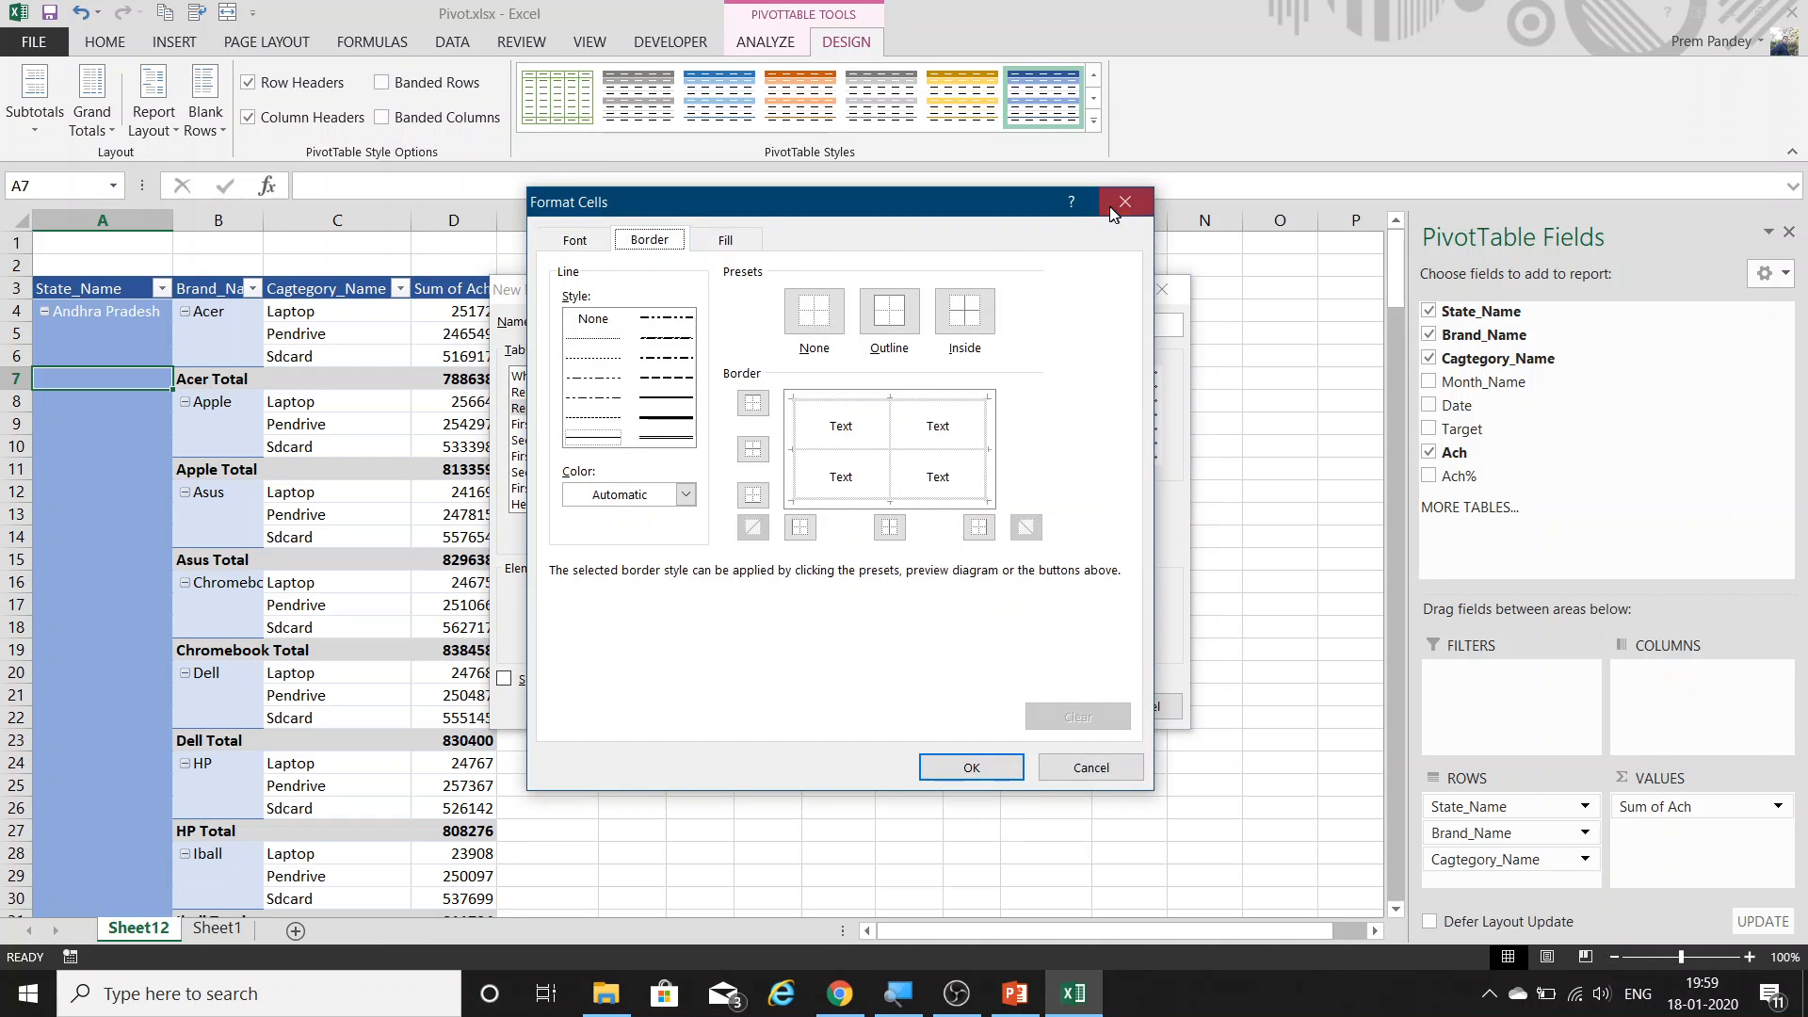
click(574, 240)
click(650, 240)
click(726, 242)
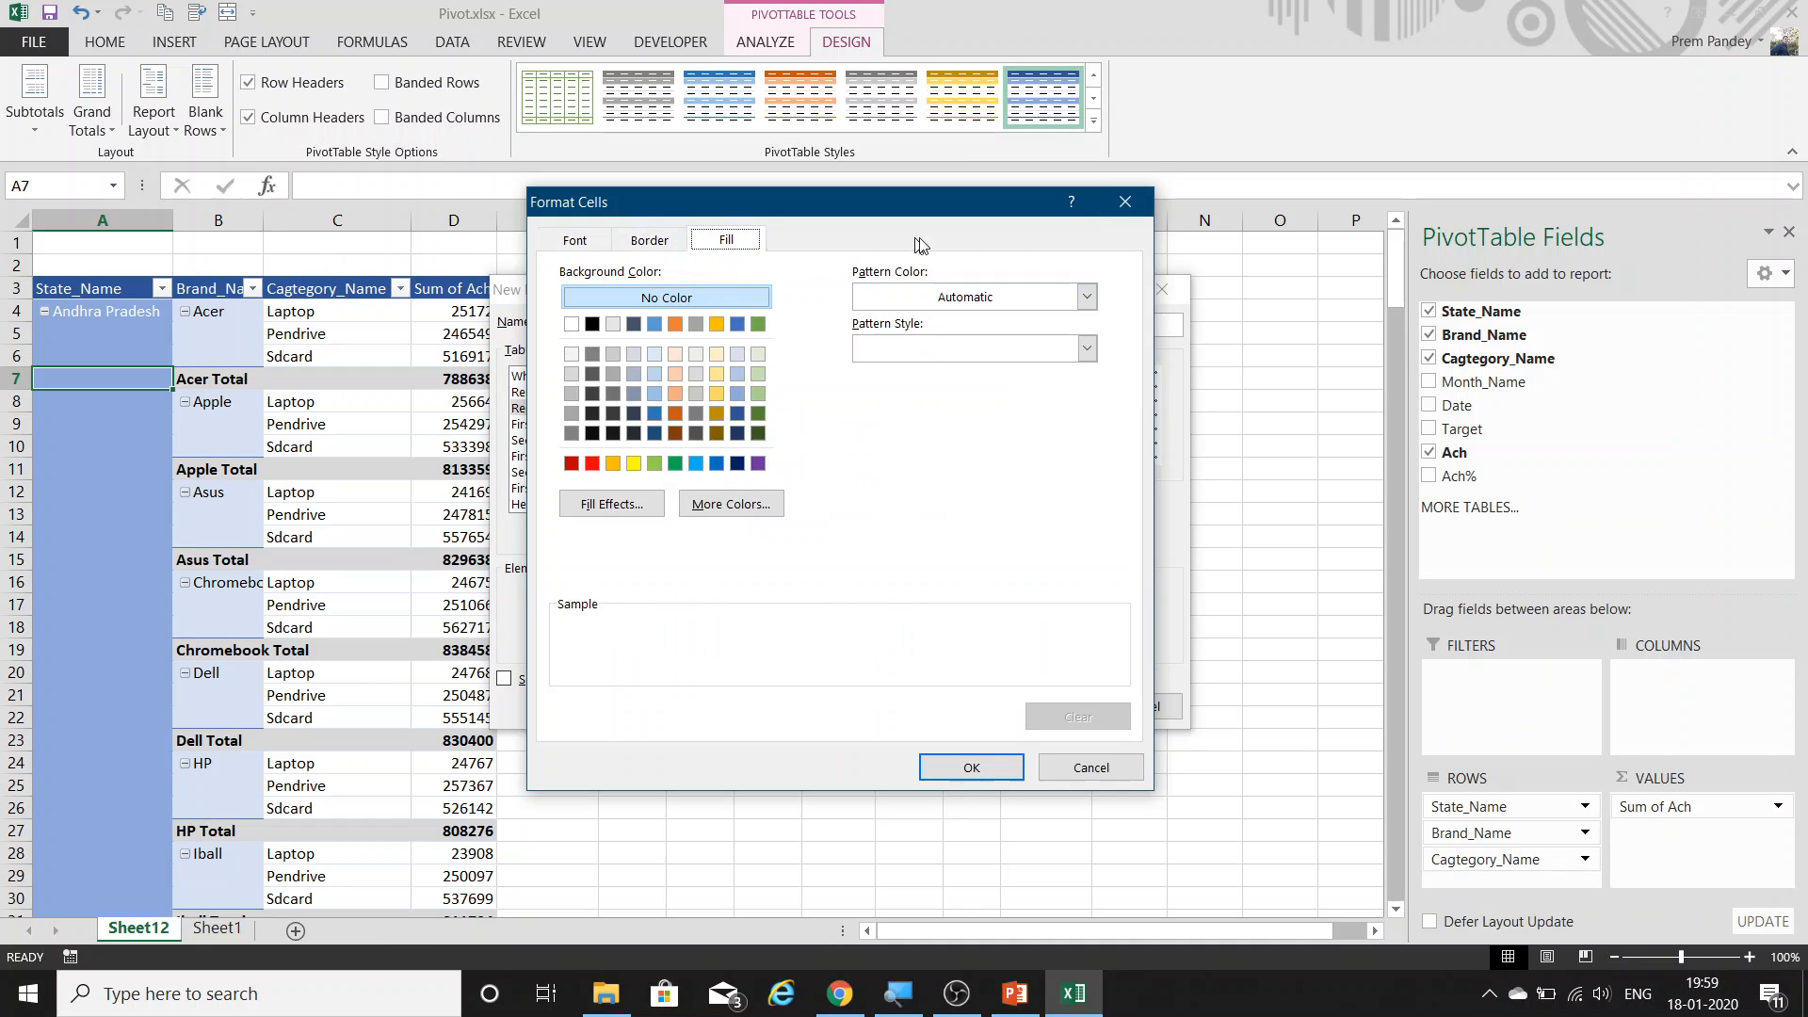
click(1124, 201)
click(1162, 291)
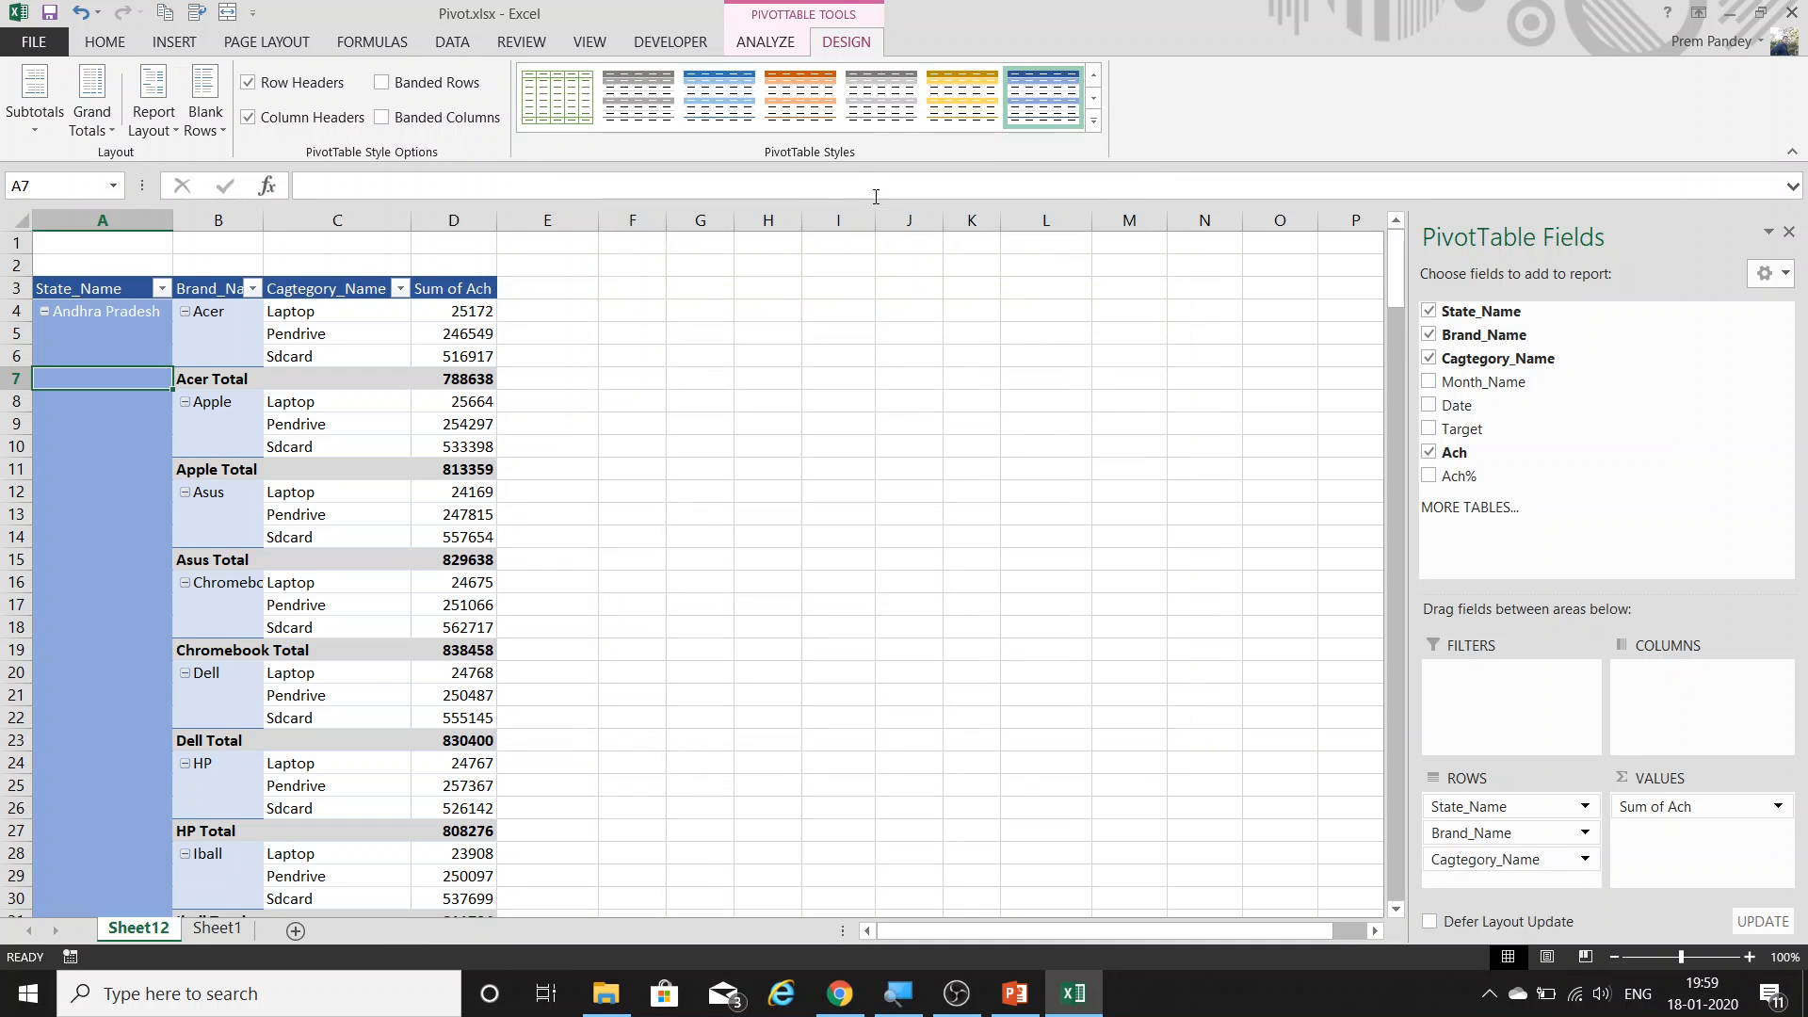
Set the green PivotStyleLight28 style as the default PivotTable style.
right_click(577, 96)
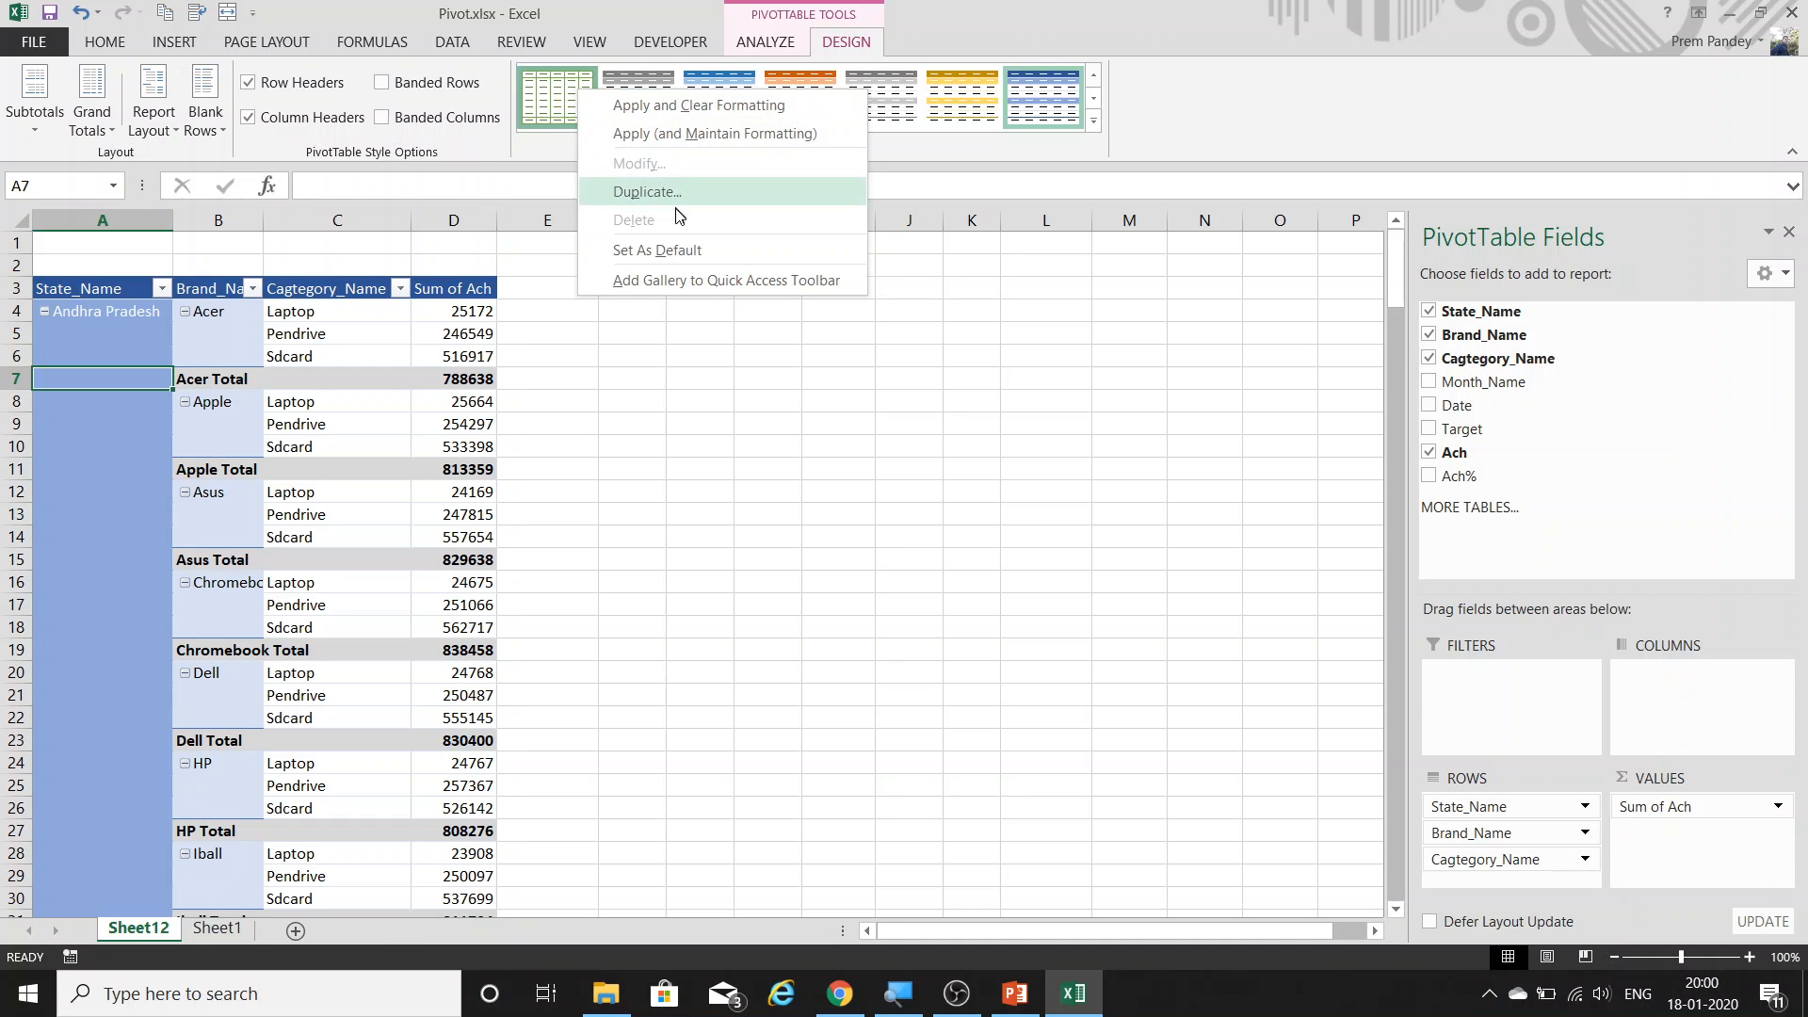
click(687, 260)
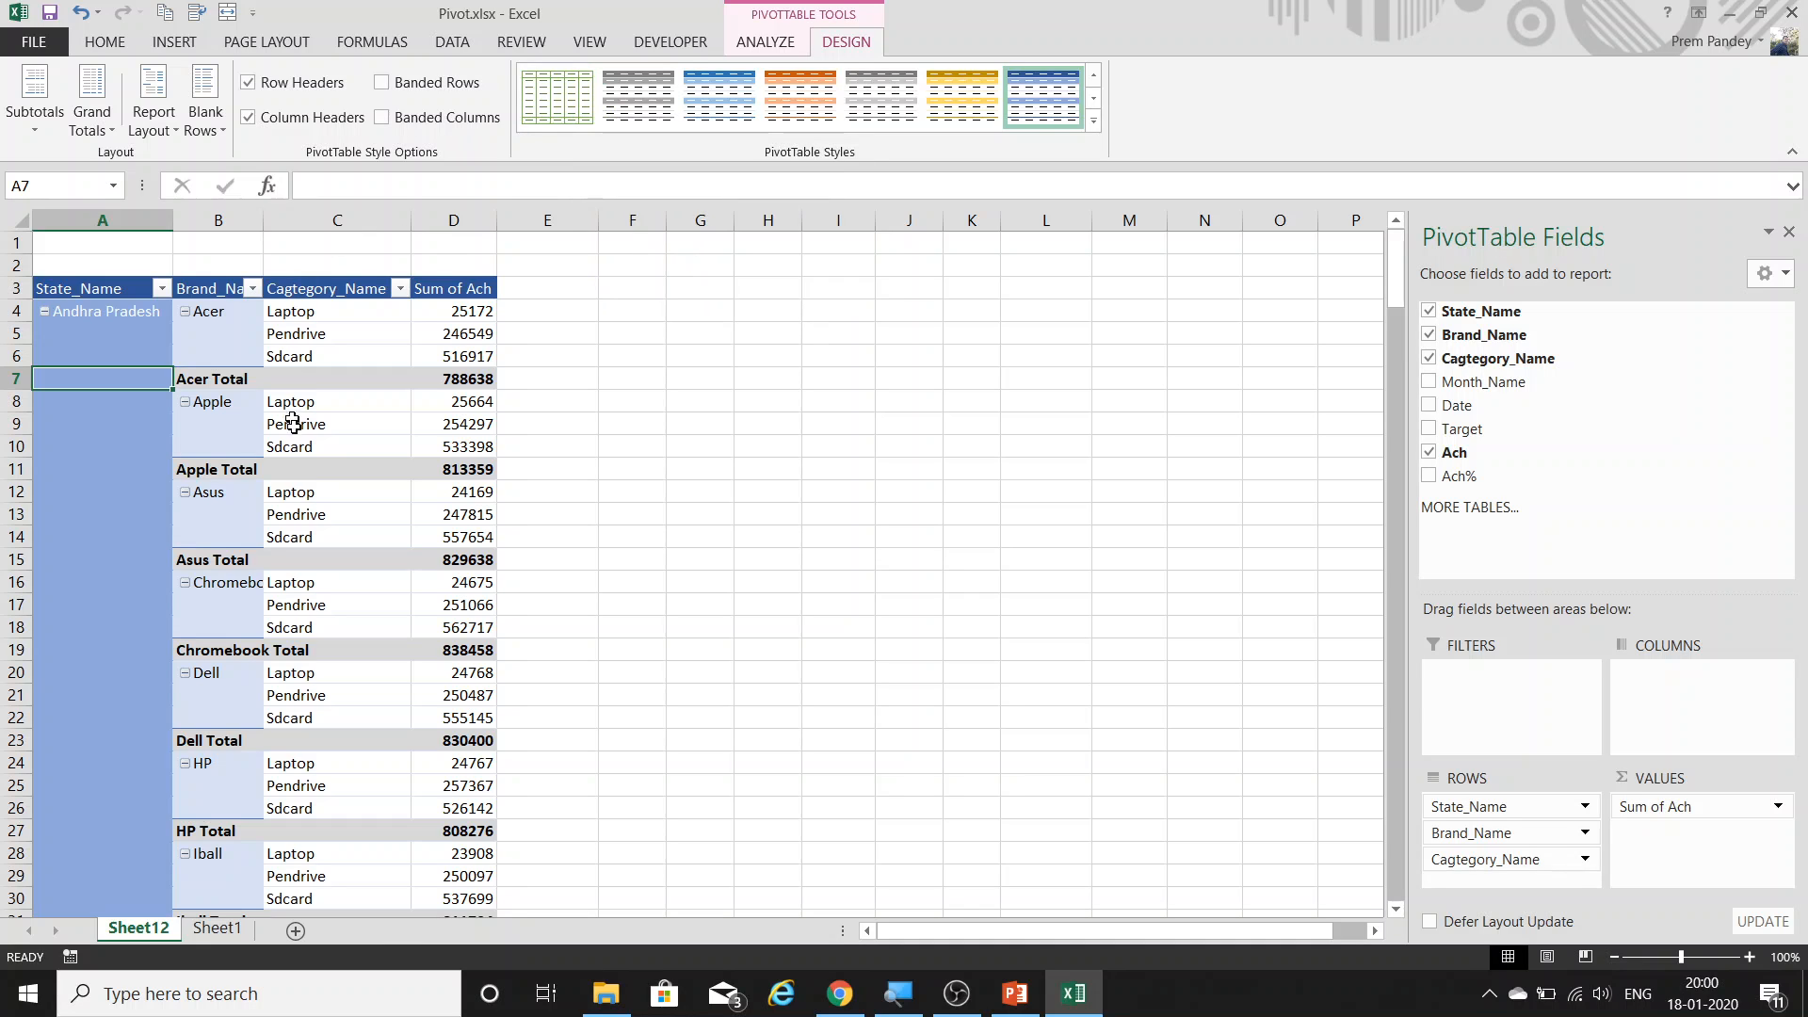
Examine the Whole Table, Report Filter Labels and Report Filter Values elements in a duplicate of PivotStyleLight28, and cancel the duplicate.
right_click(563, 83)
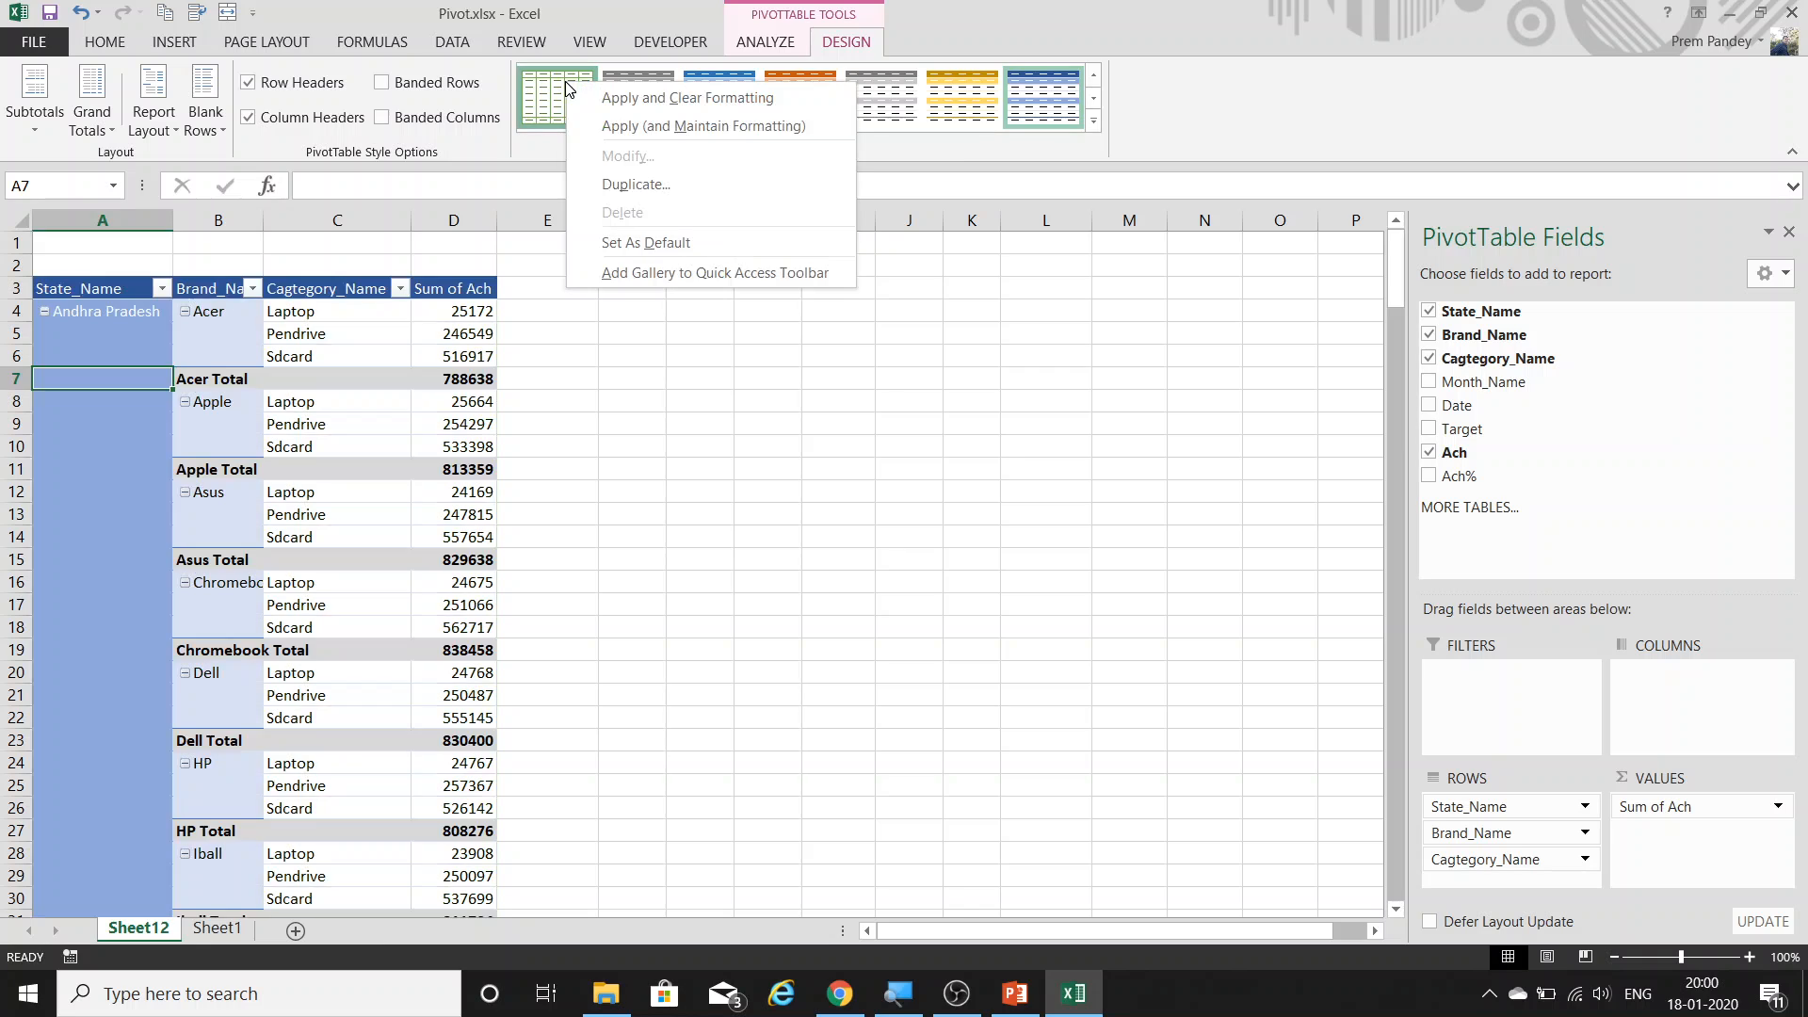
click(663, 183)
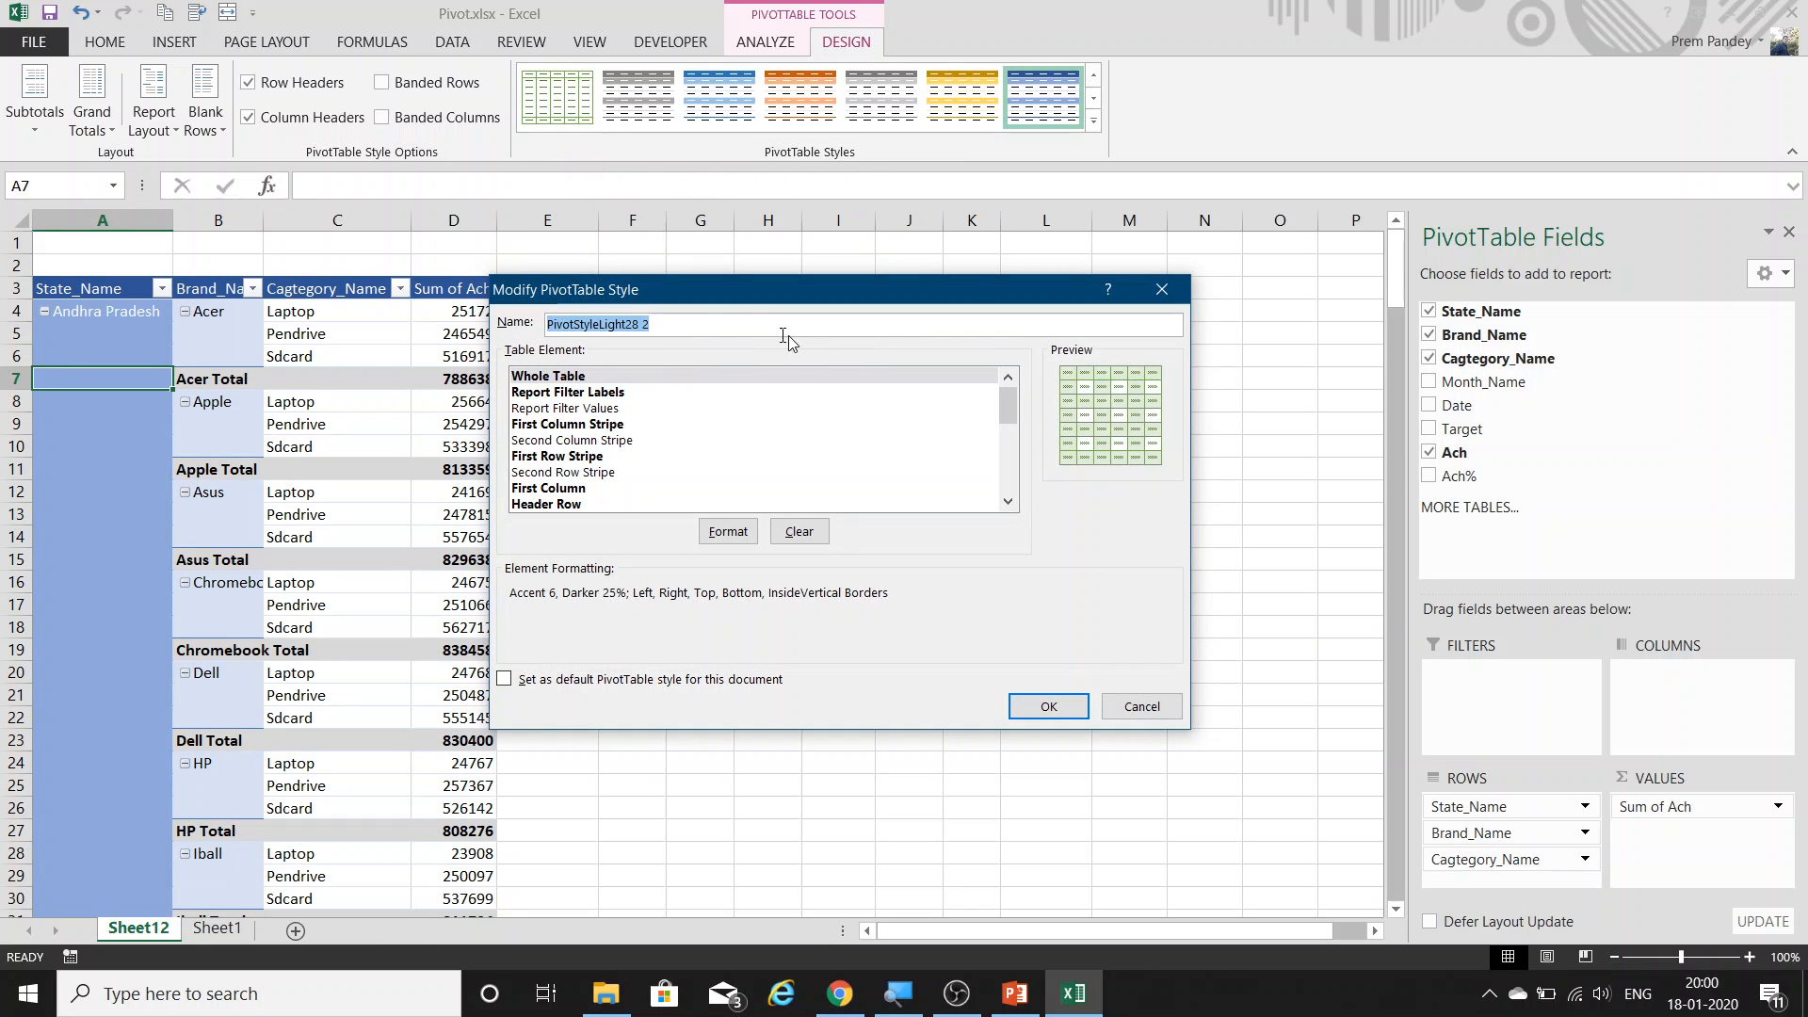
click(563, 377)
click(576, 392)
click(617, 408)
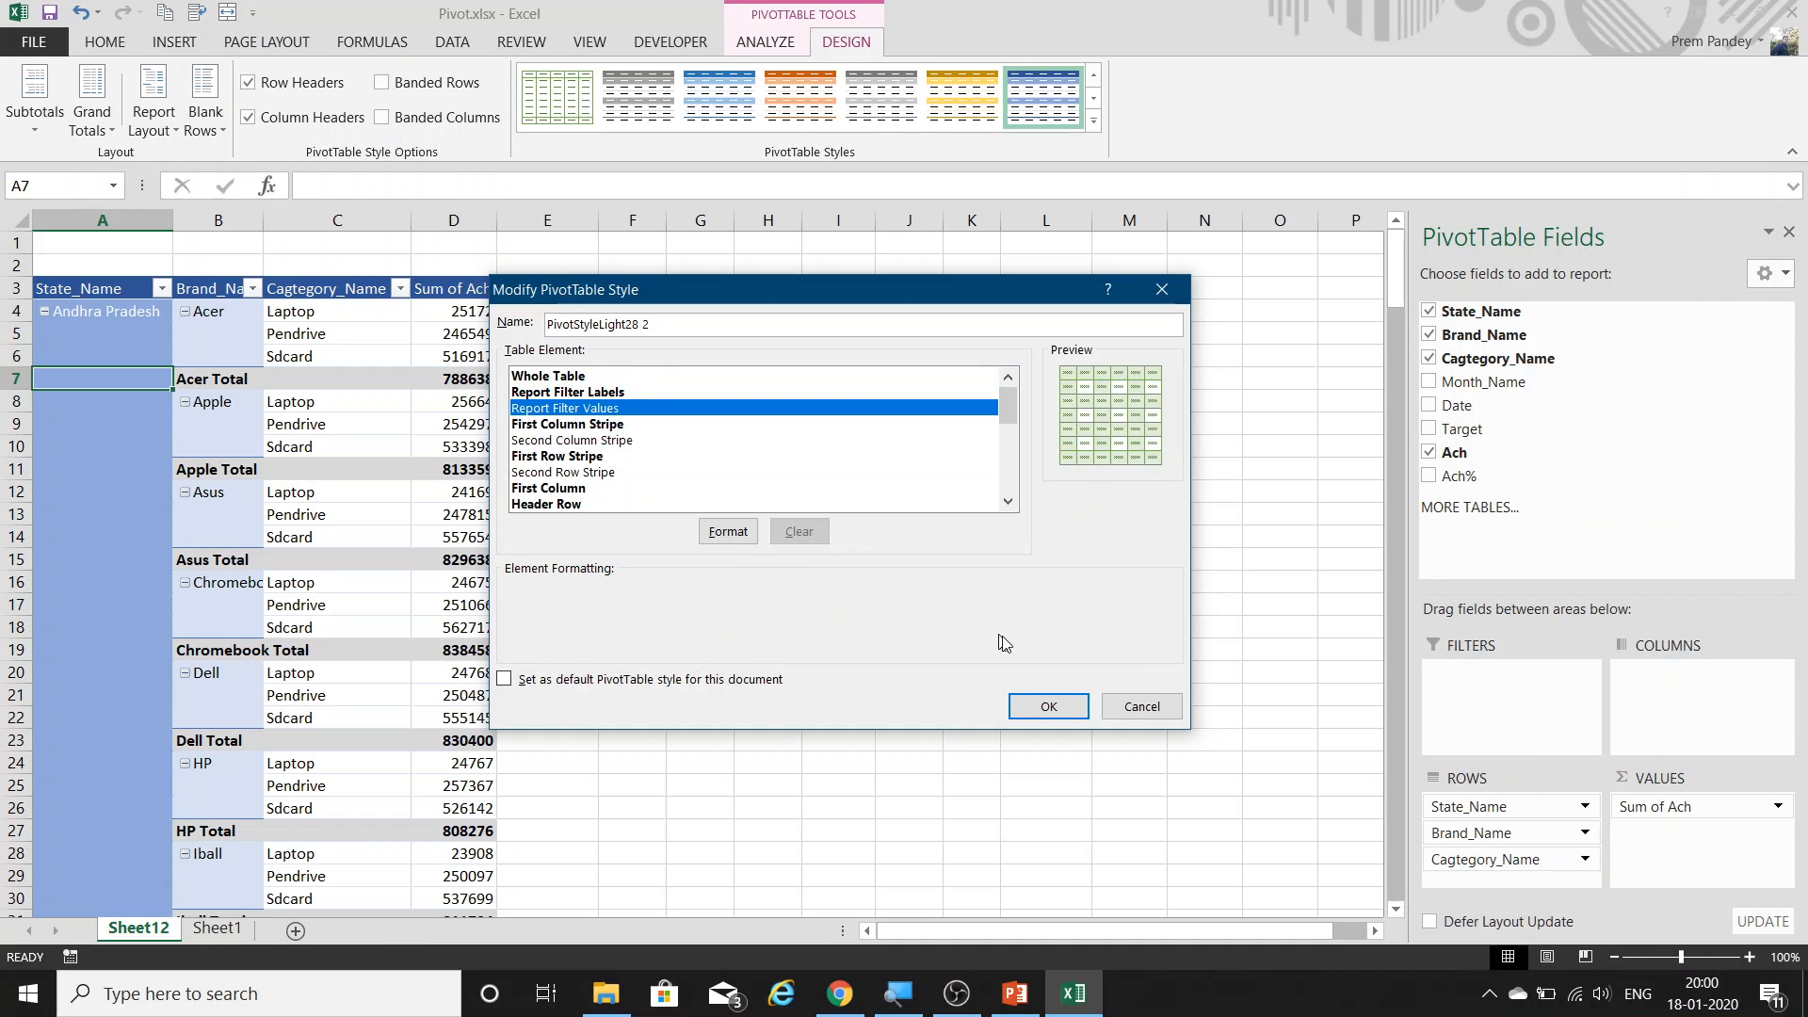
click(1141, 707)
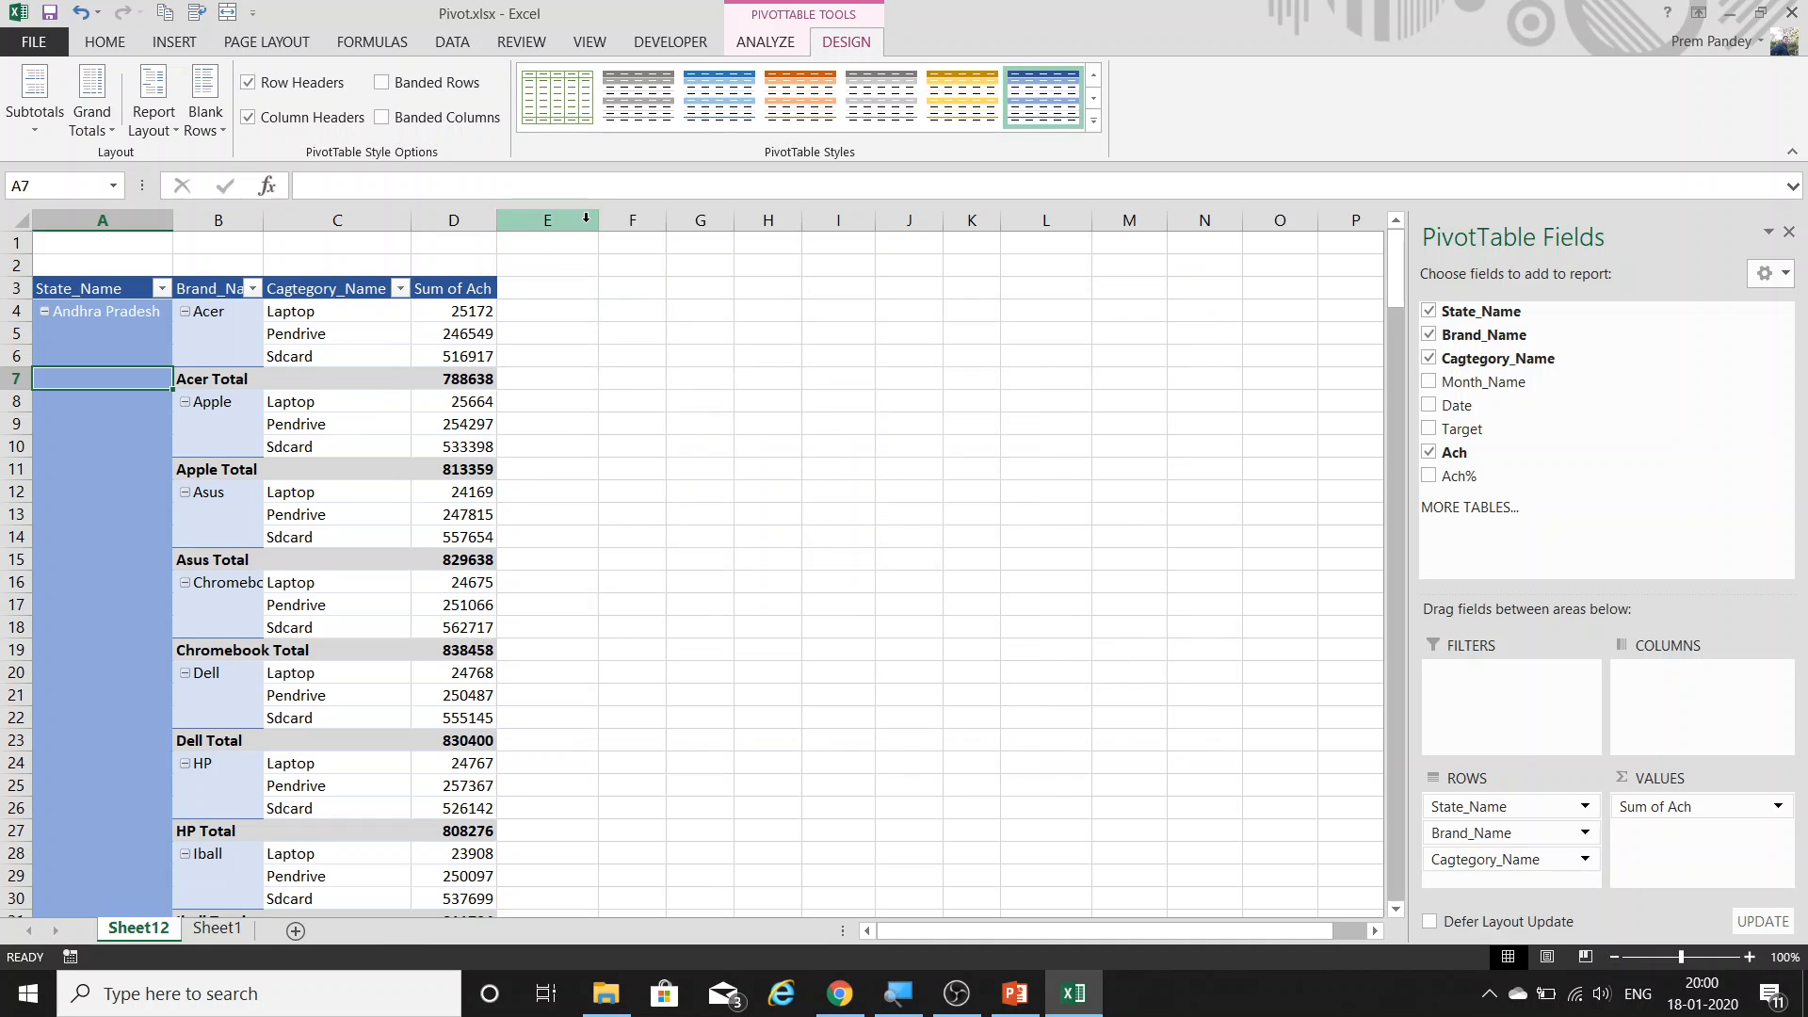
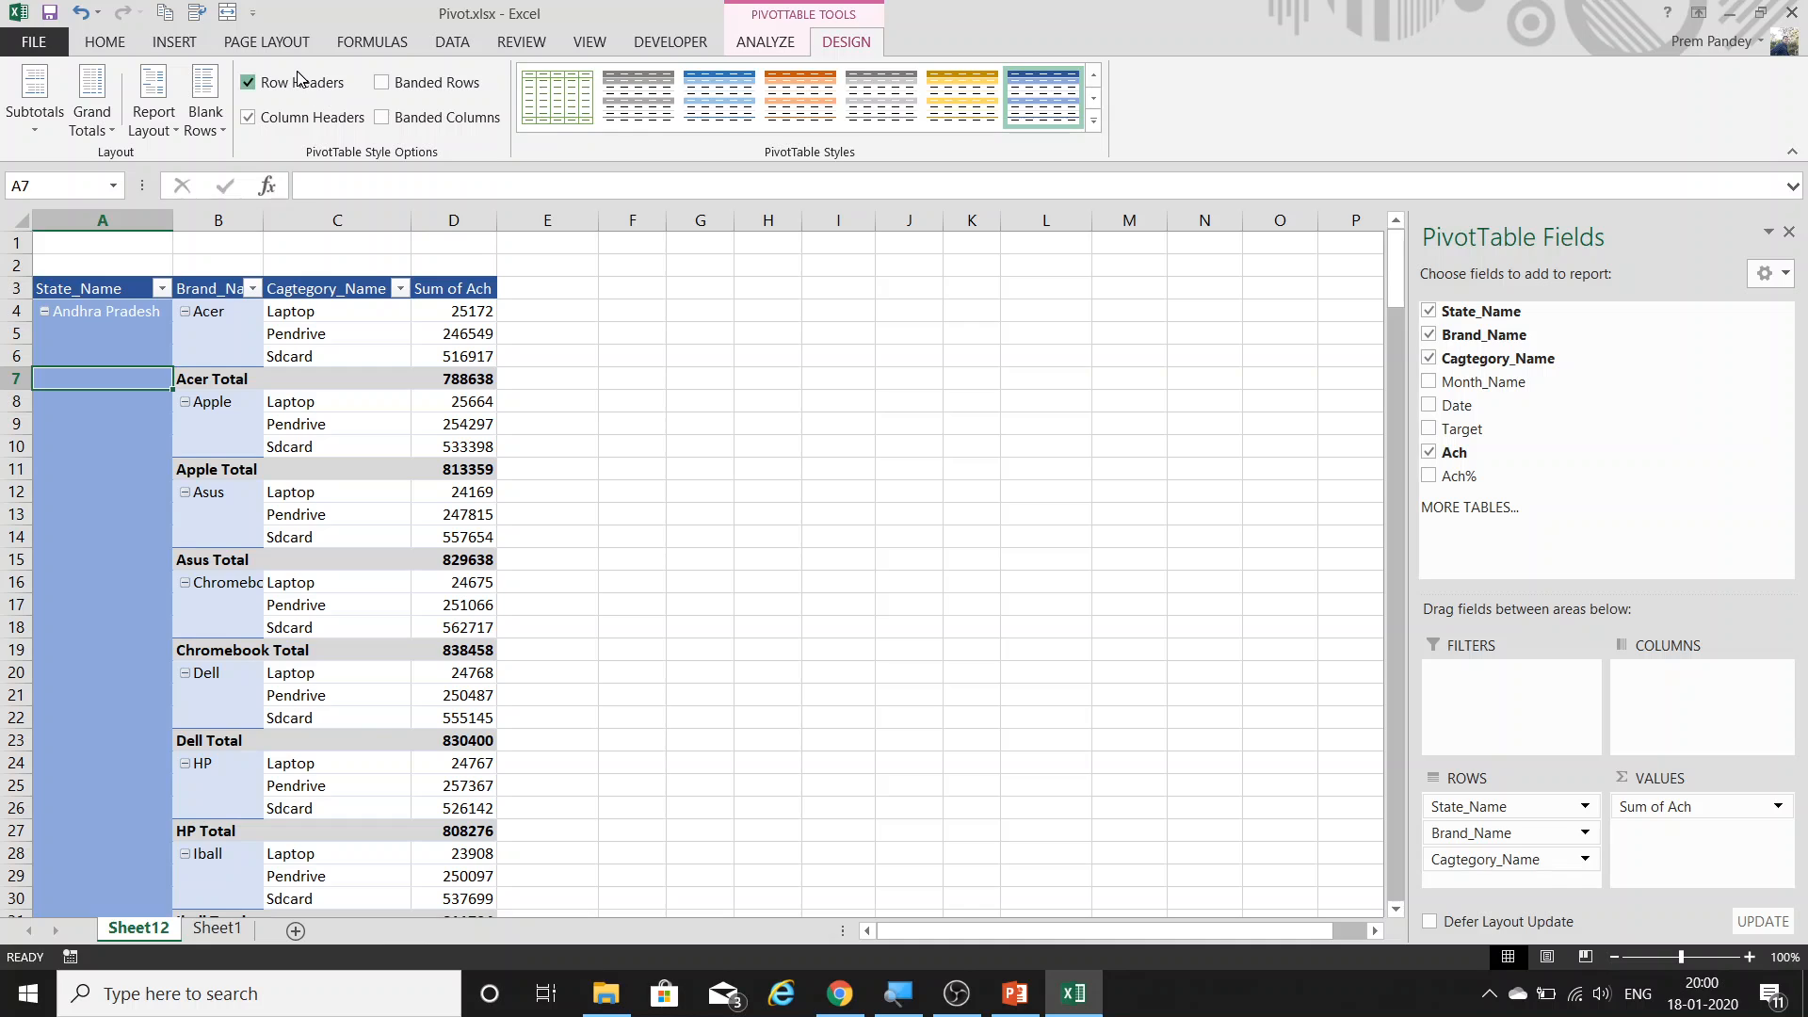
Turn the PivotTable's Row Headers formatting off and back on, and do the same for Column Headers.
click(248, 82)
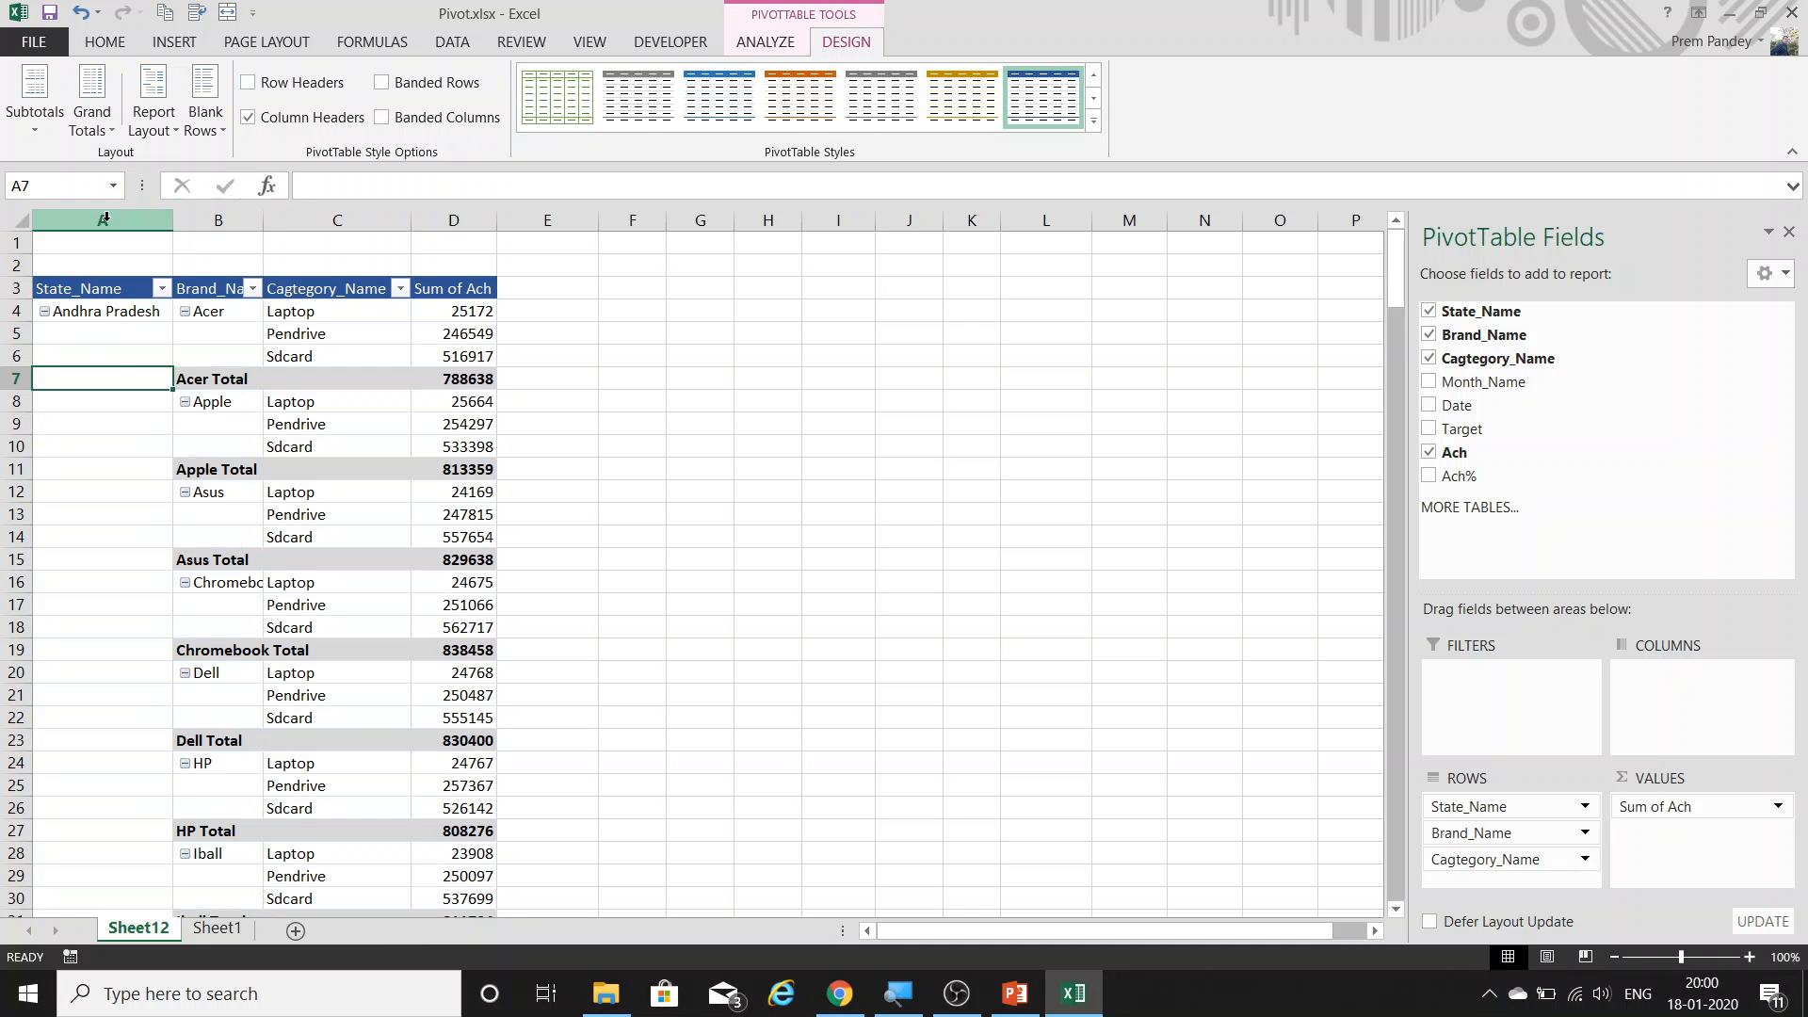
scroll(122, 574, down, 5)
scroll(122, 574, up, 5)
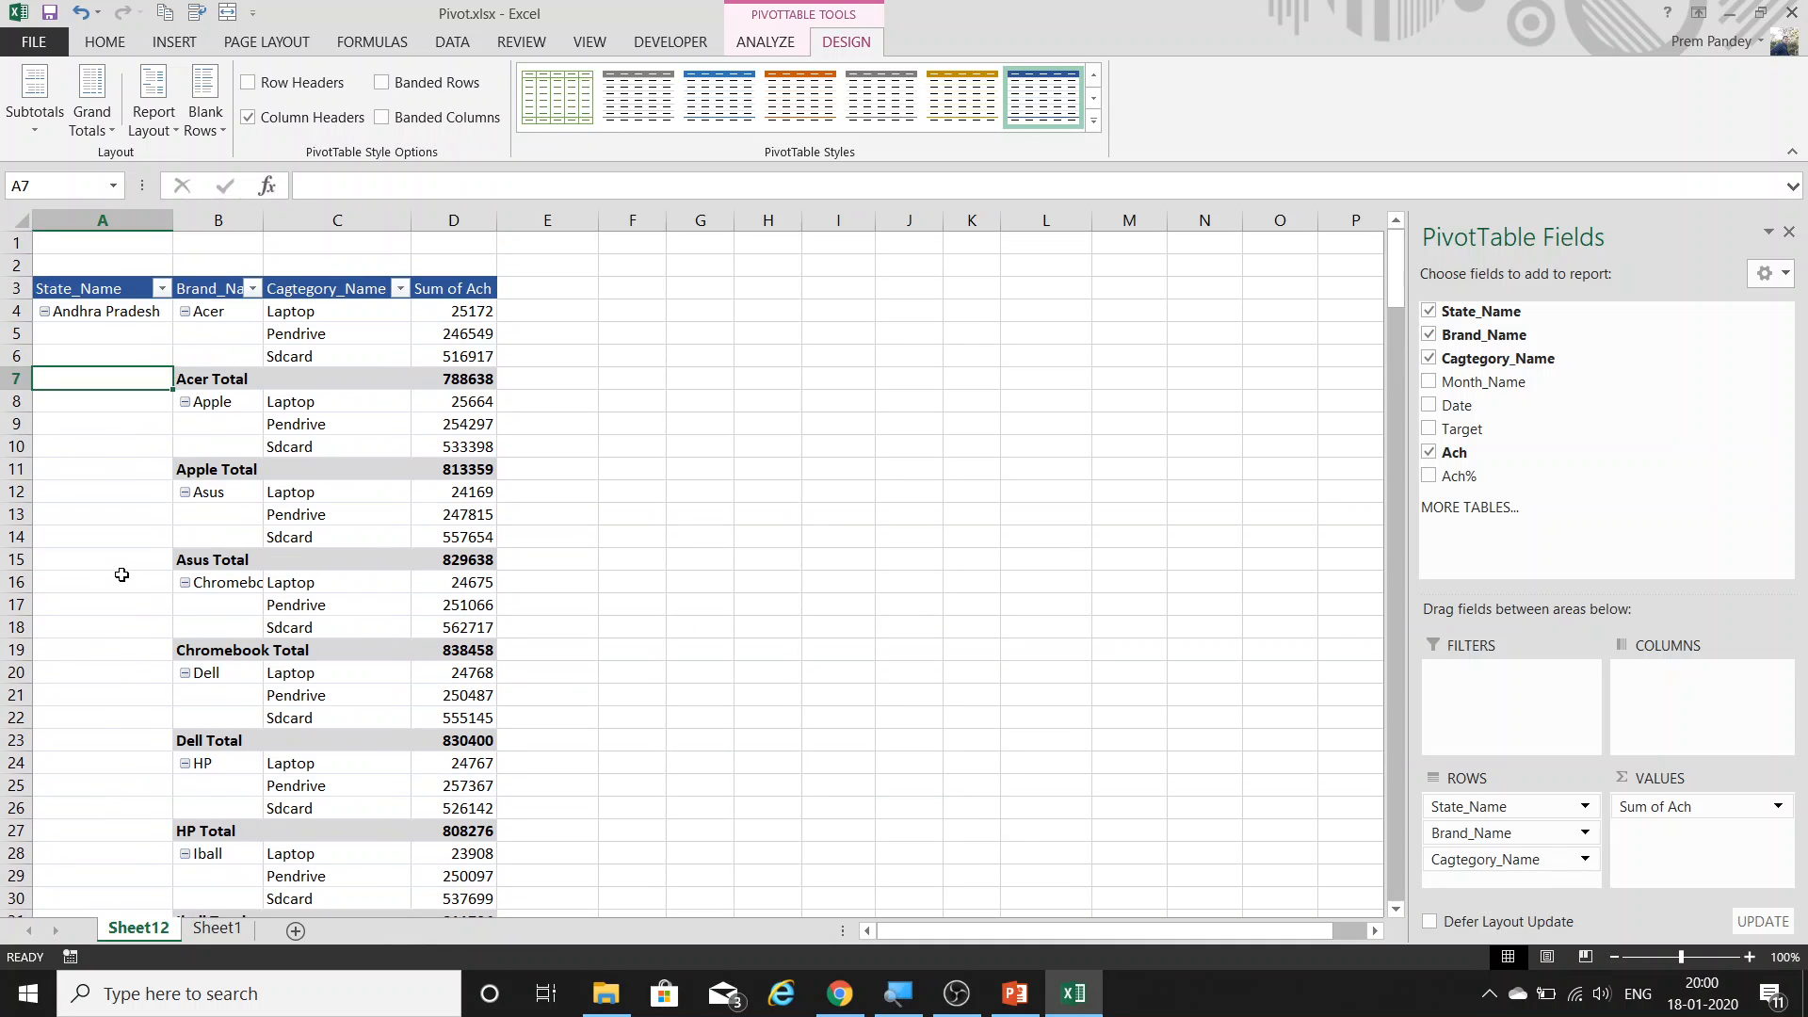
click(249, 82)
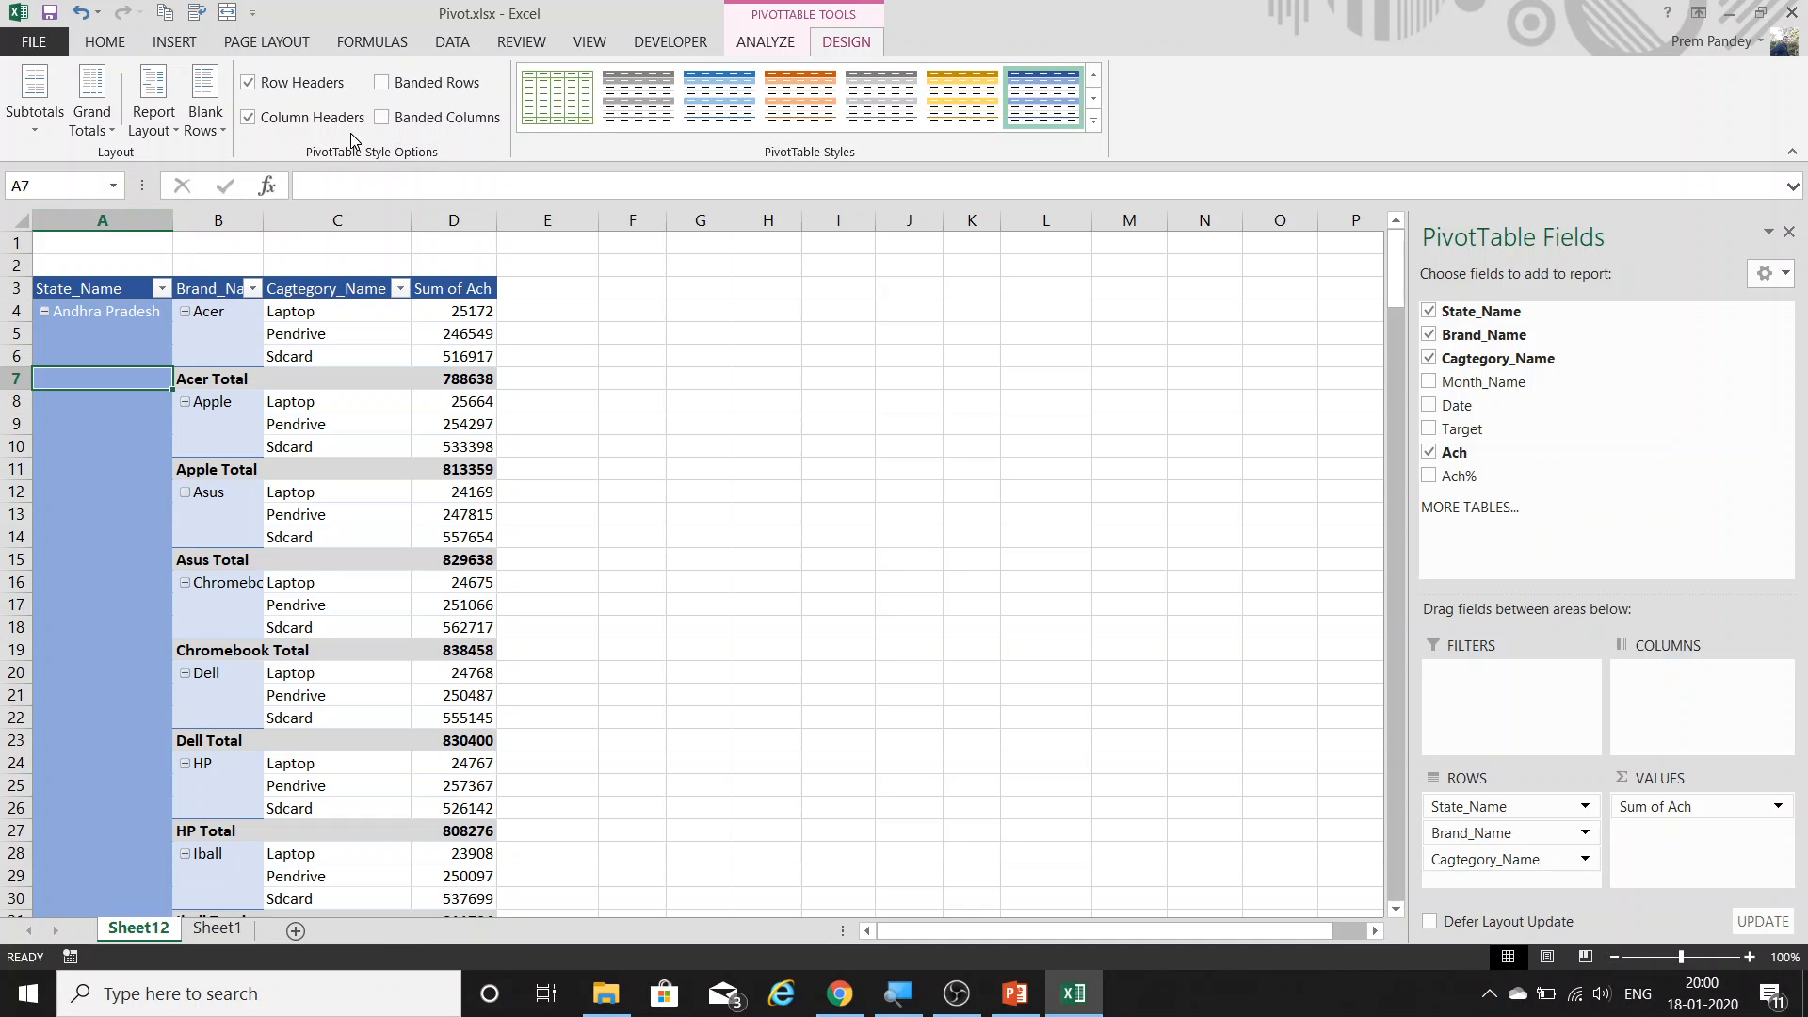
click(319, 118)
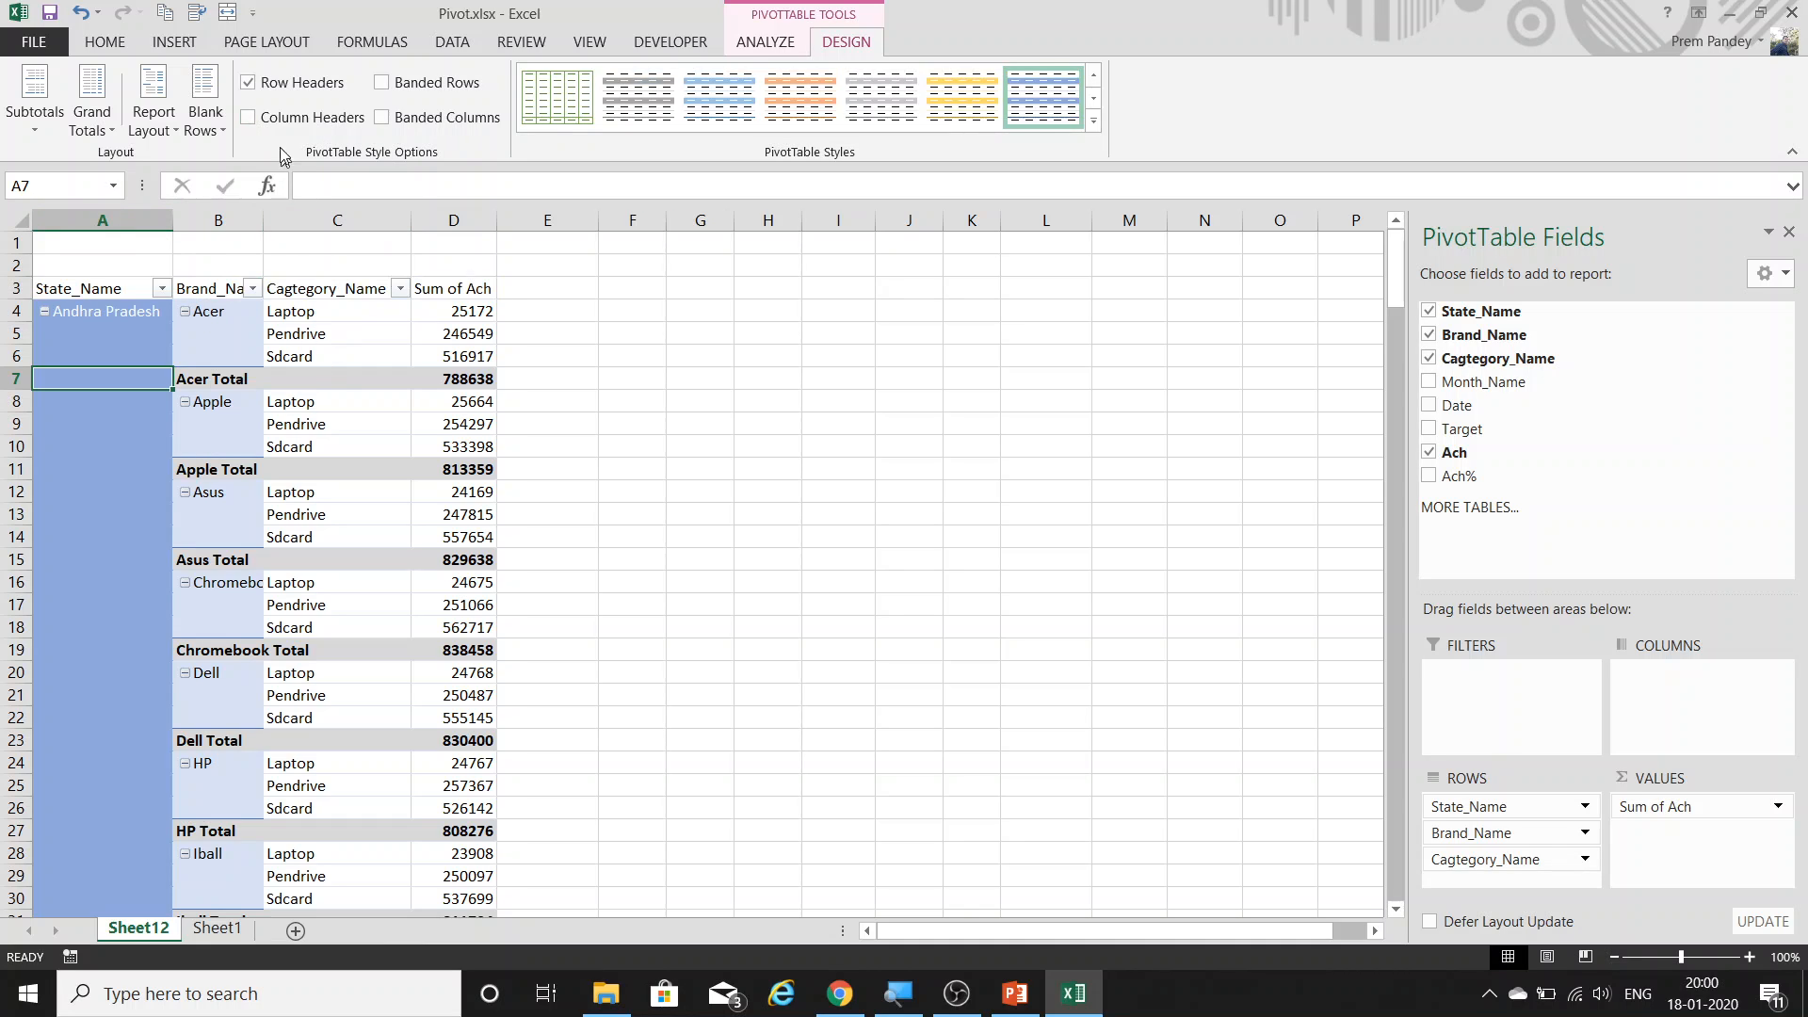
click(248, 116)
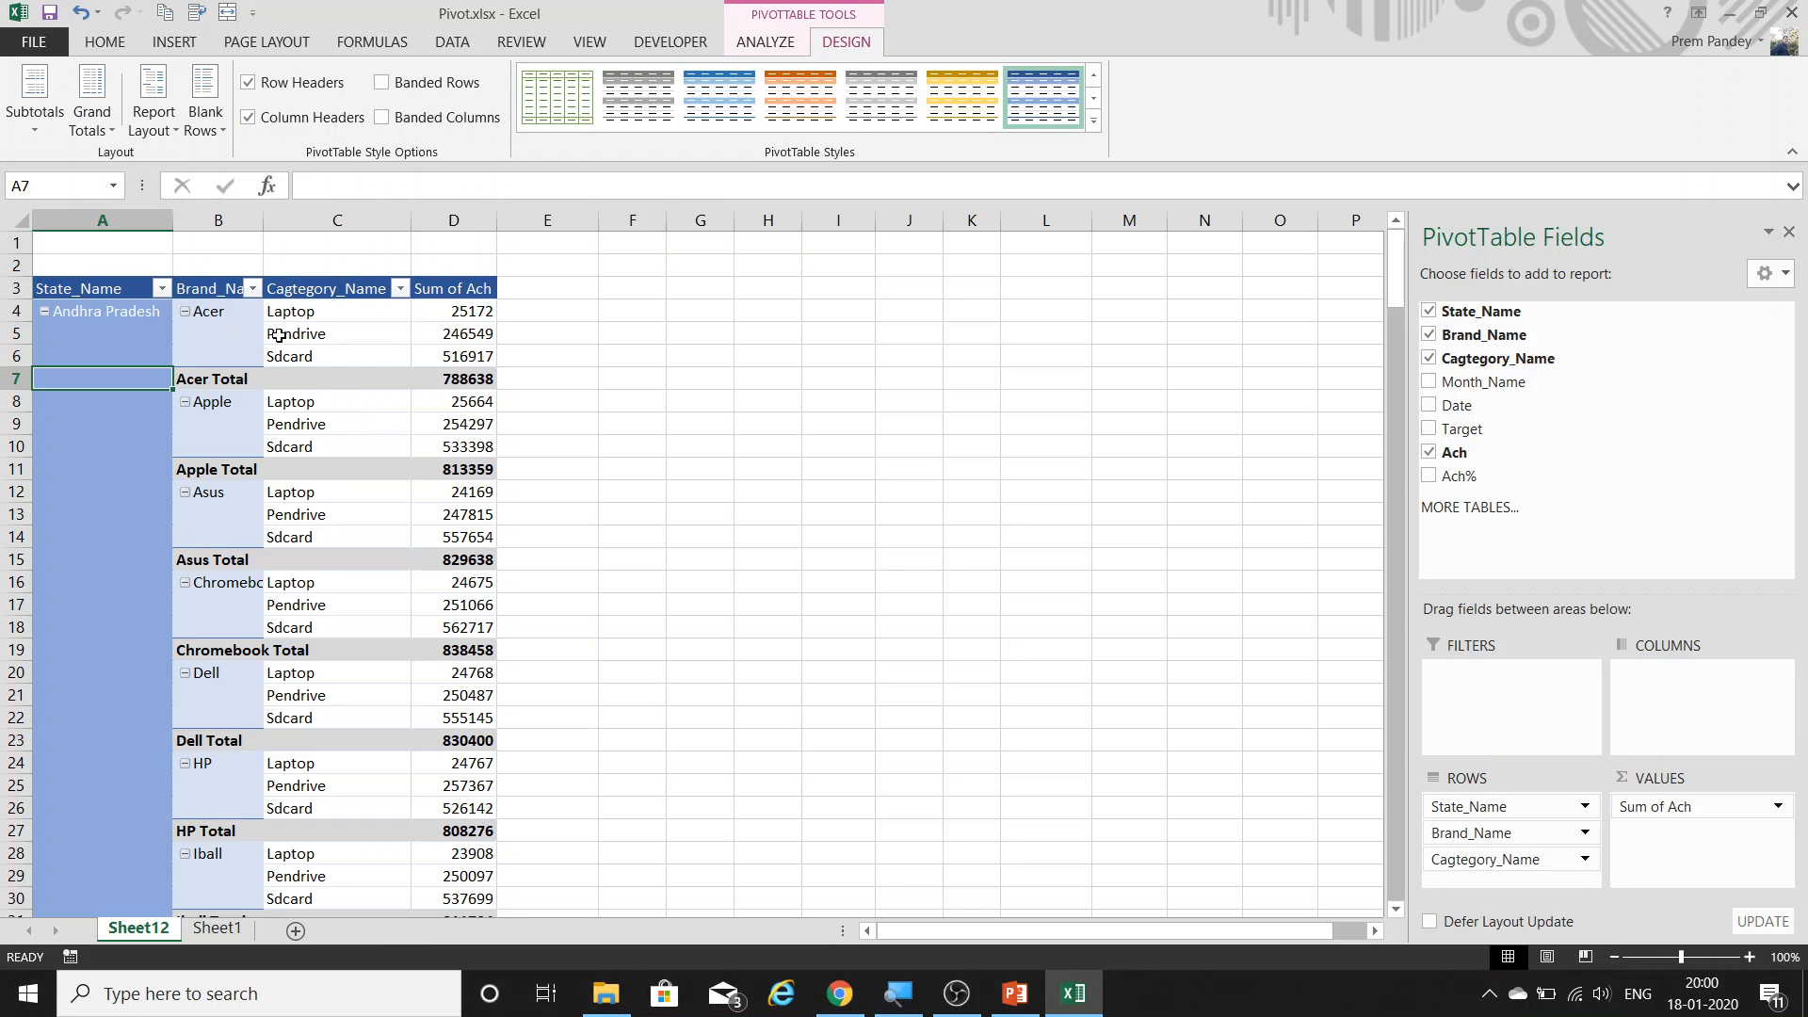
Select cell D14 in the PivotTable and turn on Banded Rows.
drag(255, 317, 452, 572)
click(444, 537)
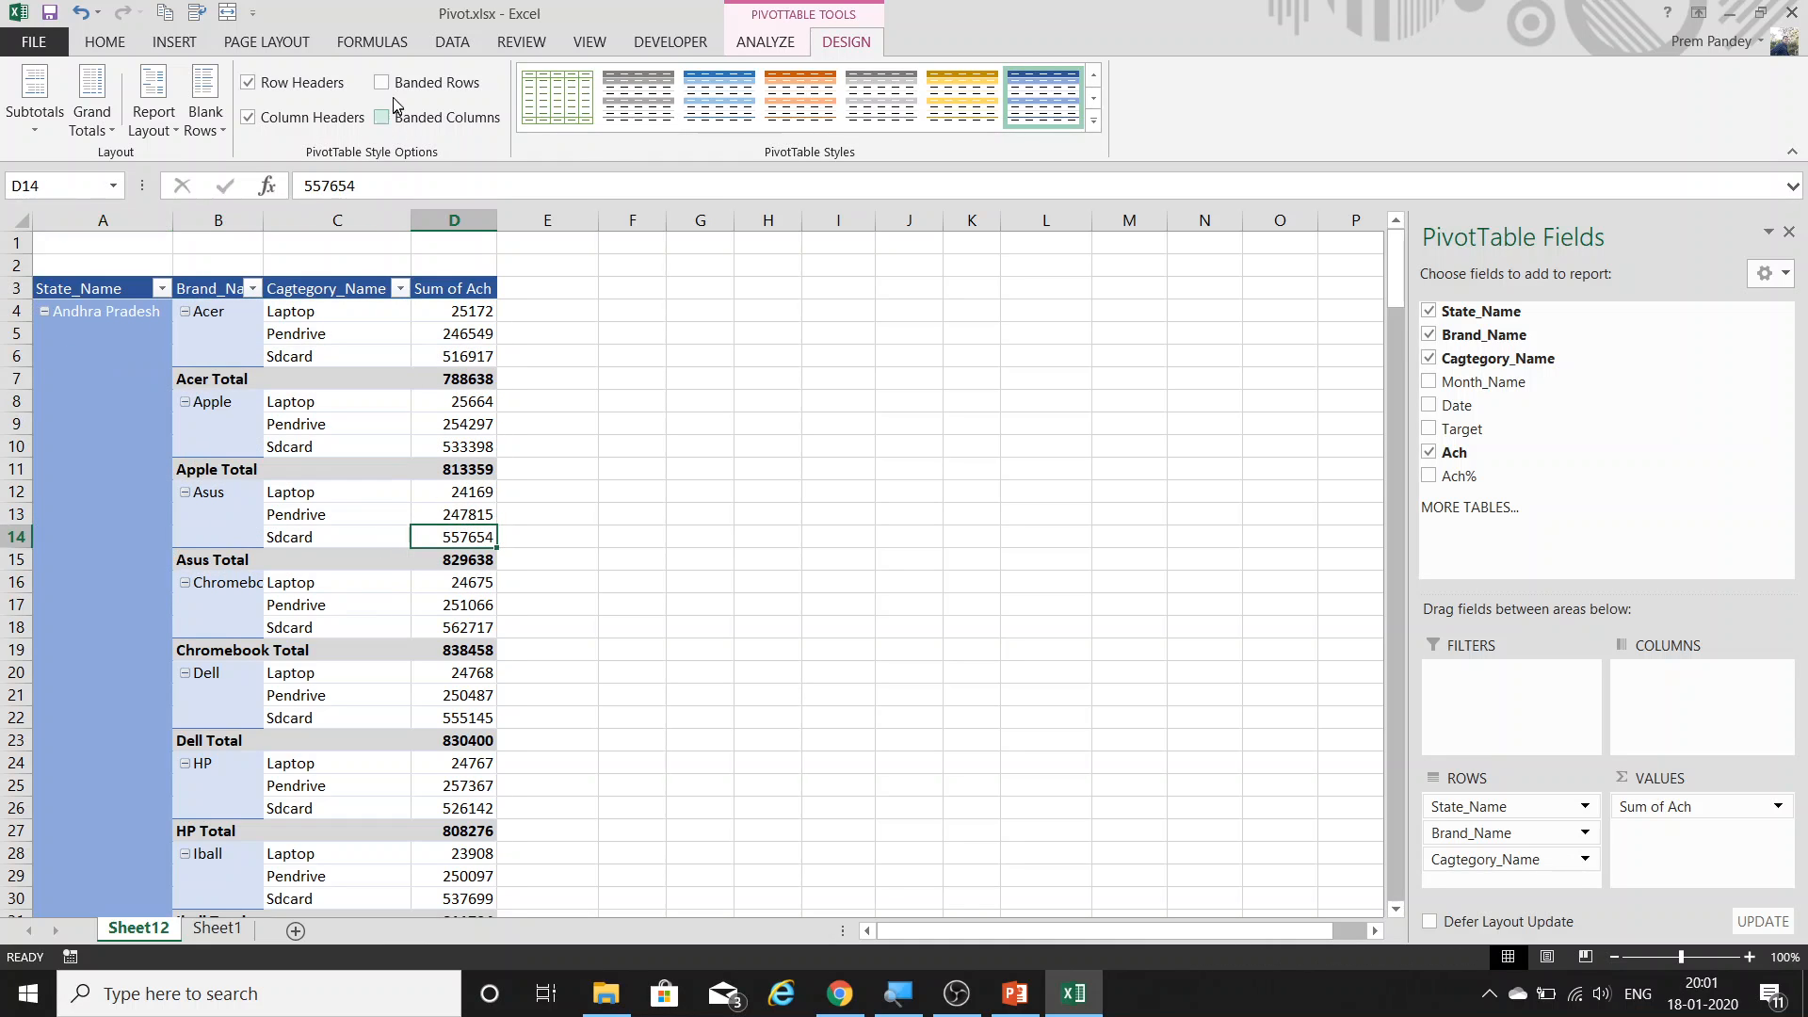
click(388, 83)
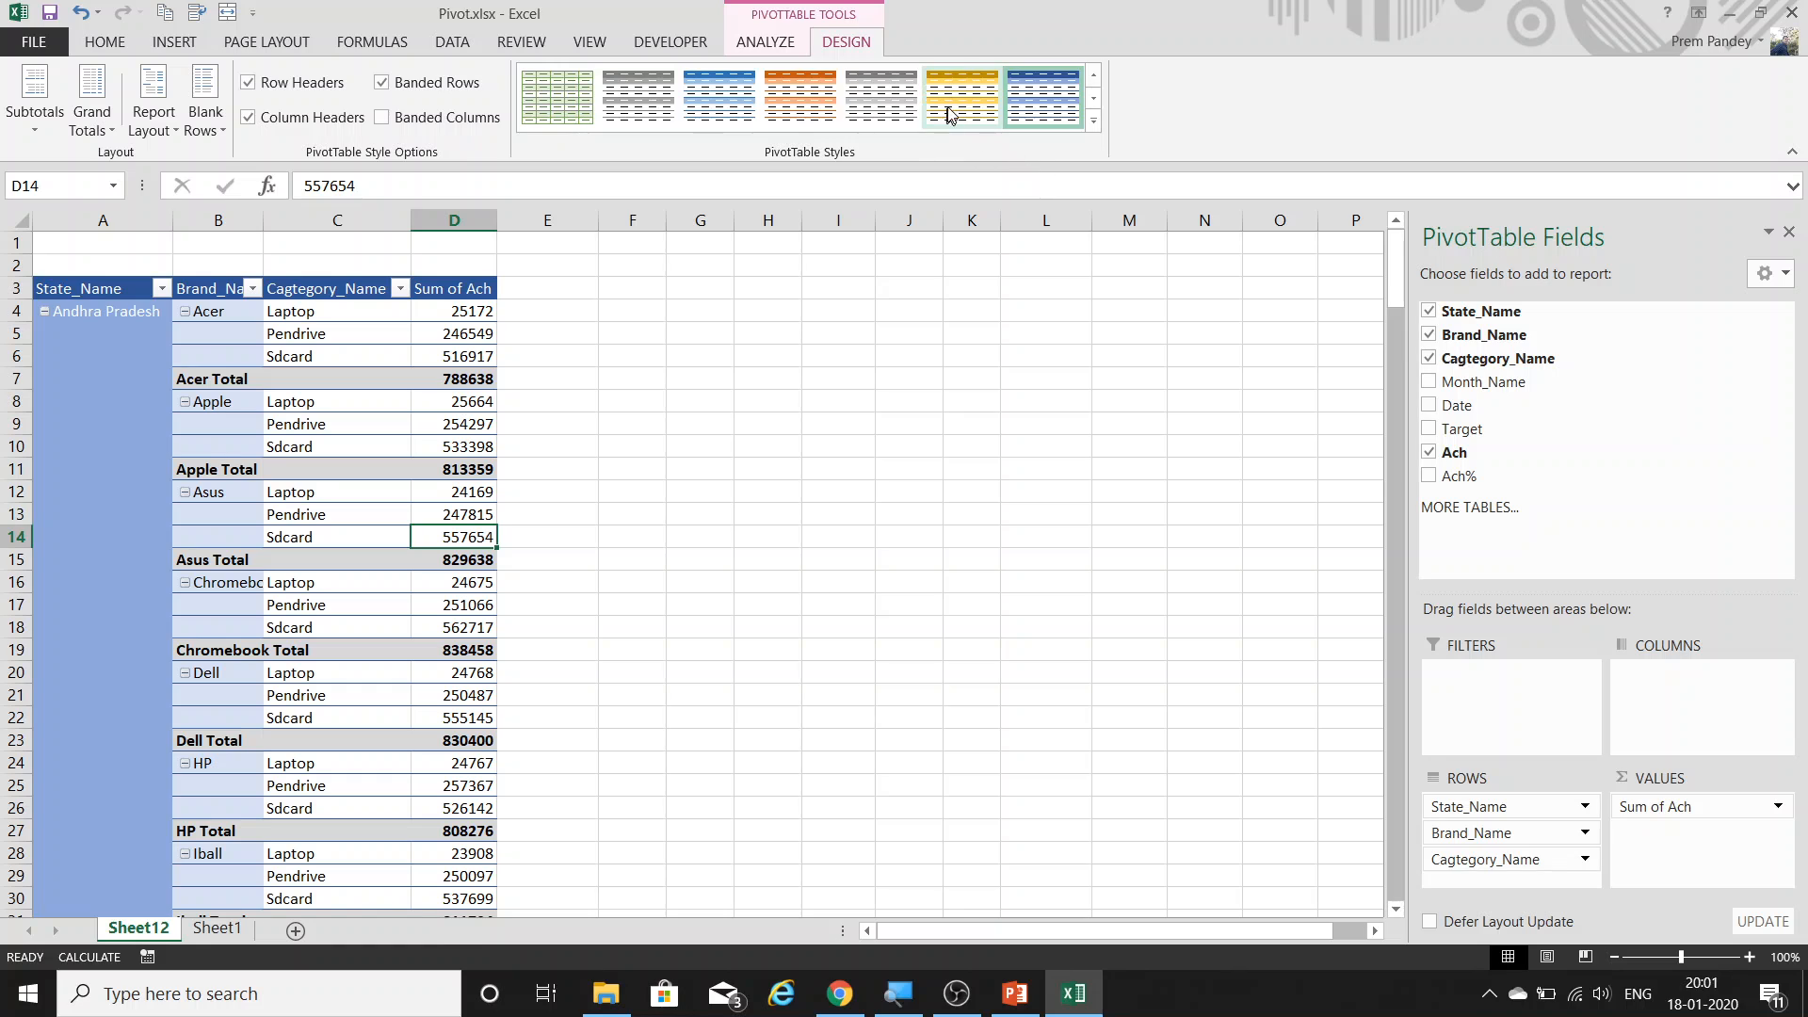
Apply the orange third style from the first row of Medium PivotTable styles and turn on Banded Columns.
click(949, 108)
click(806, 117)
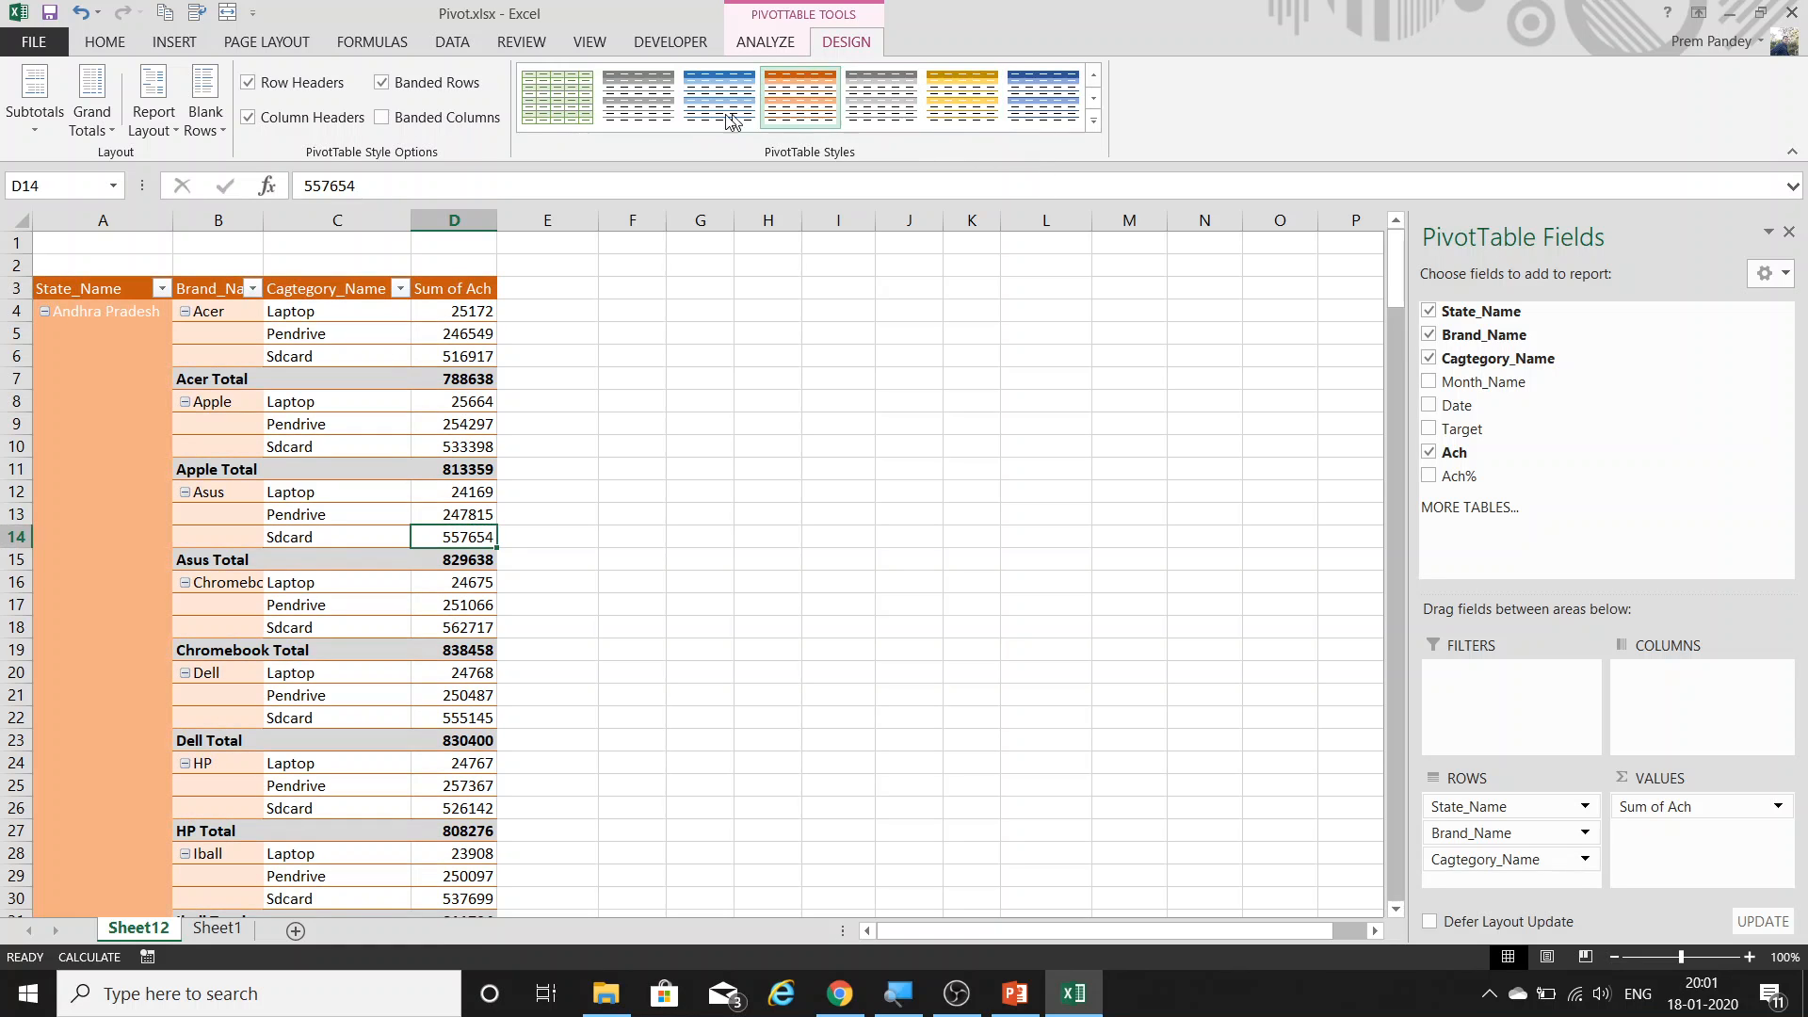
click(450, 123)
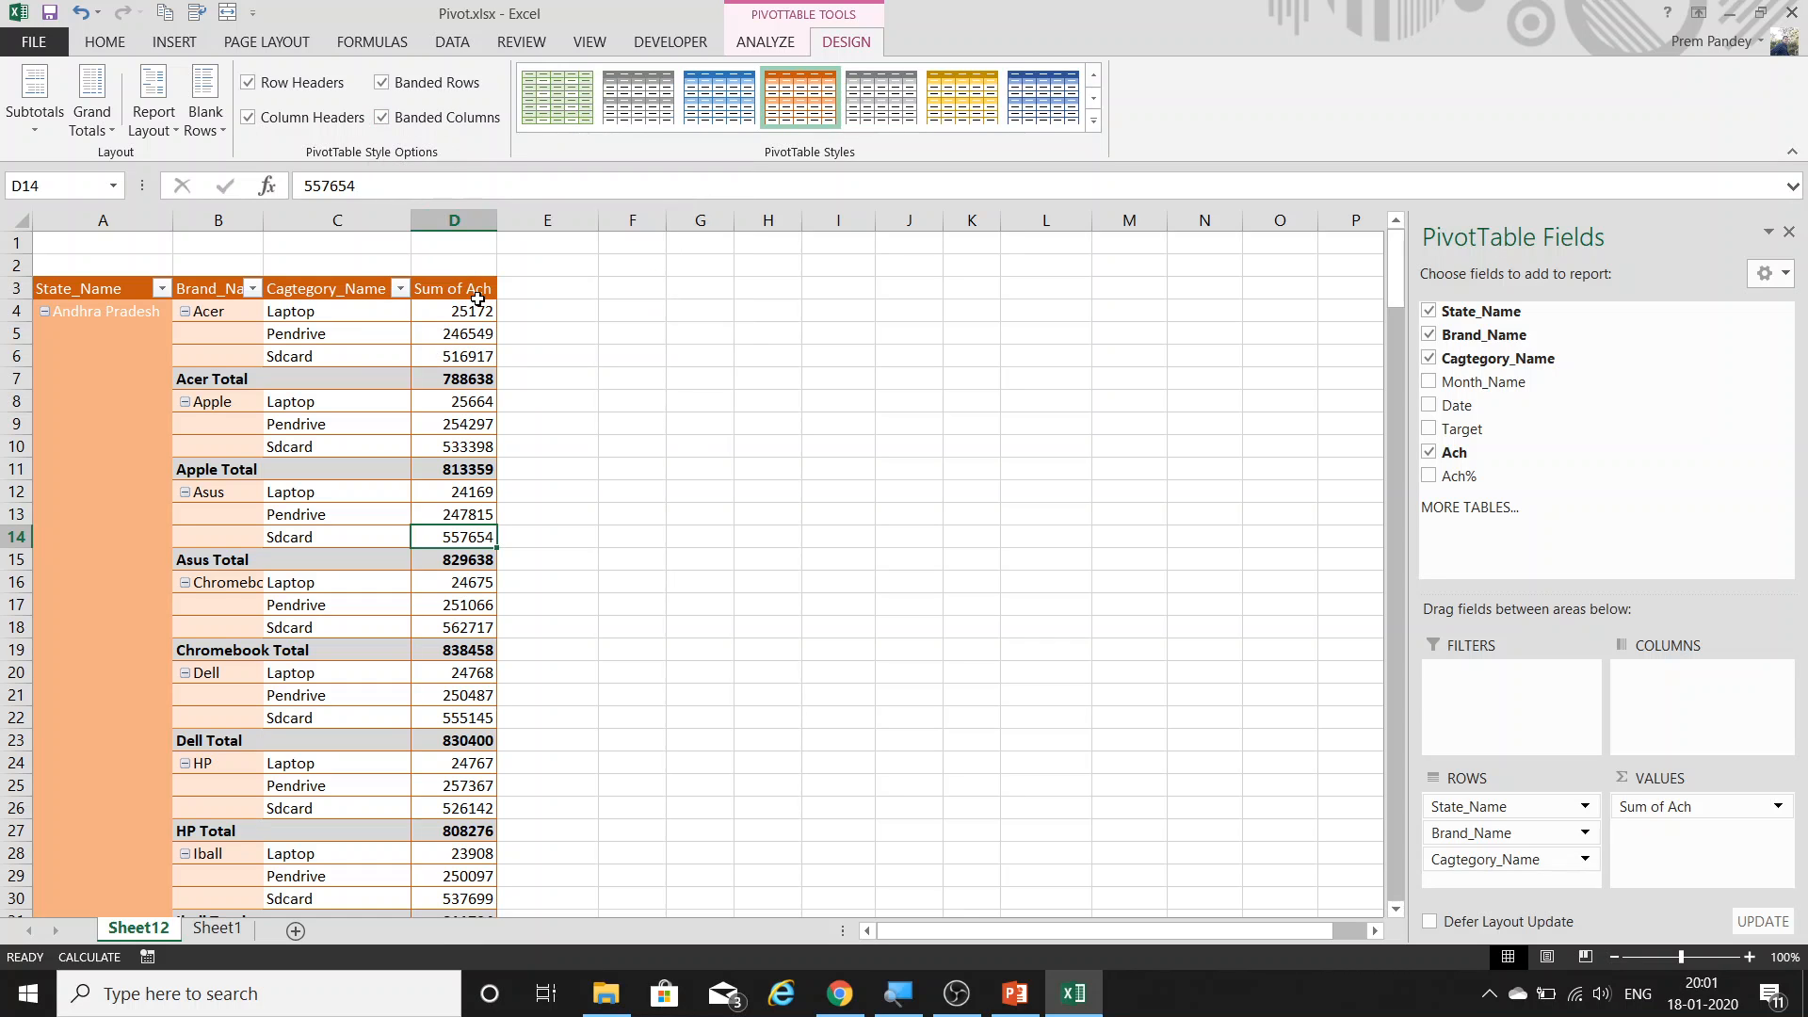
Widen the Sum of Ach column and add the Target field to the values before Sum of Ach.
drag(503, 213, 747, 242)
click(516, 377)
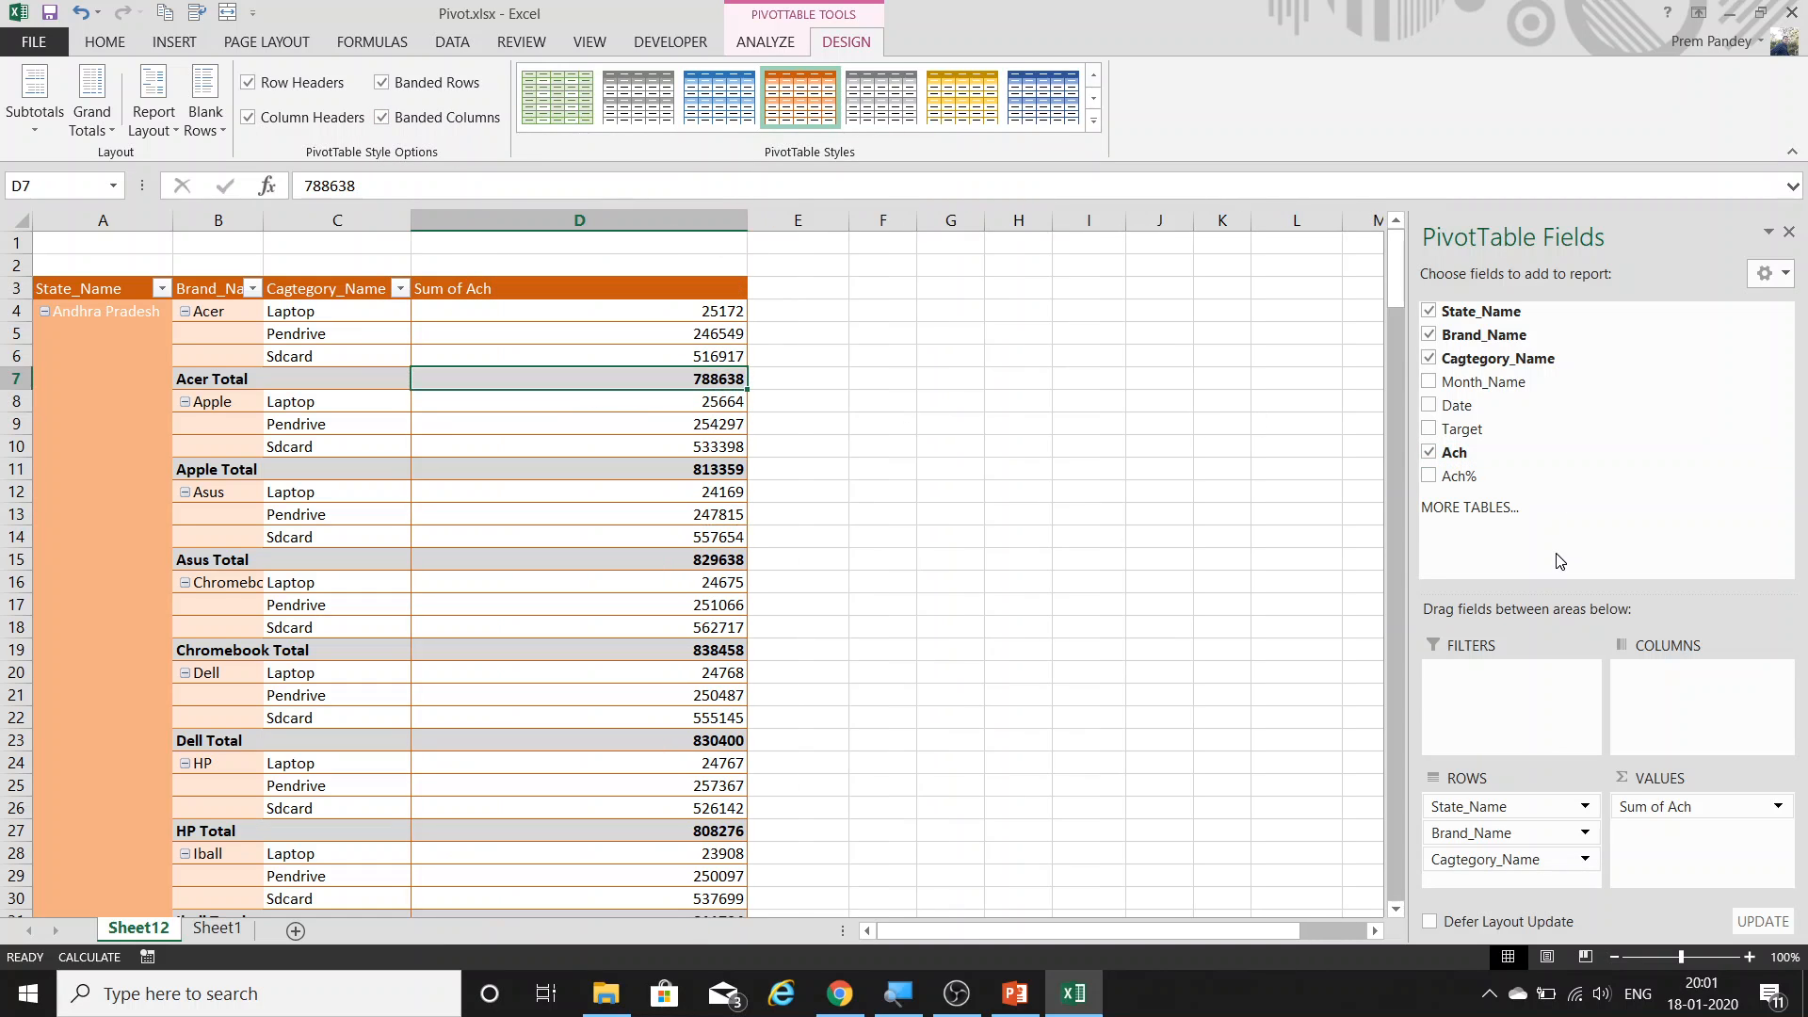
drag(1482, 430, 1692, 798)
drag(499, 314, 496, 650)
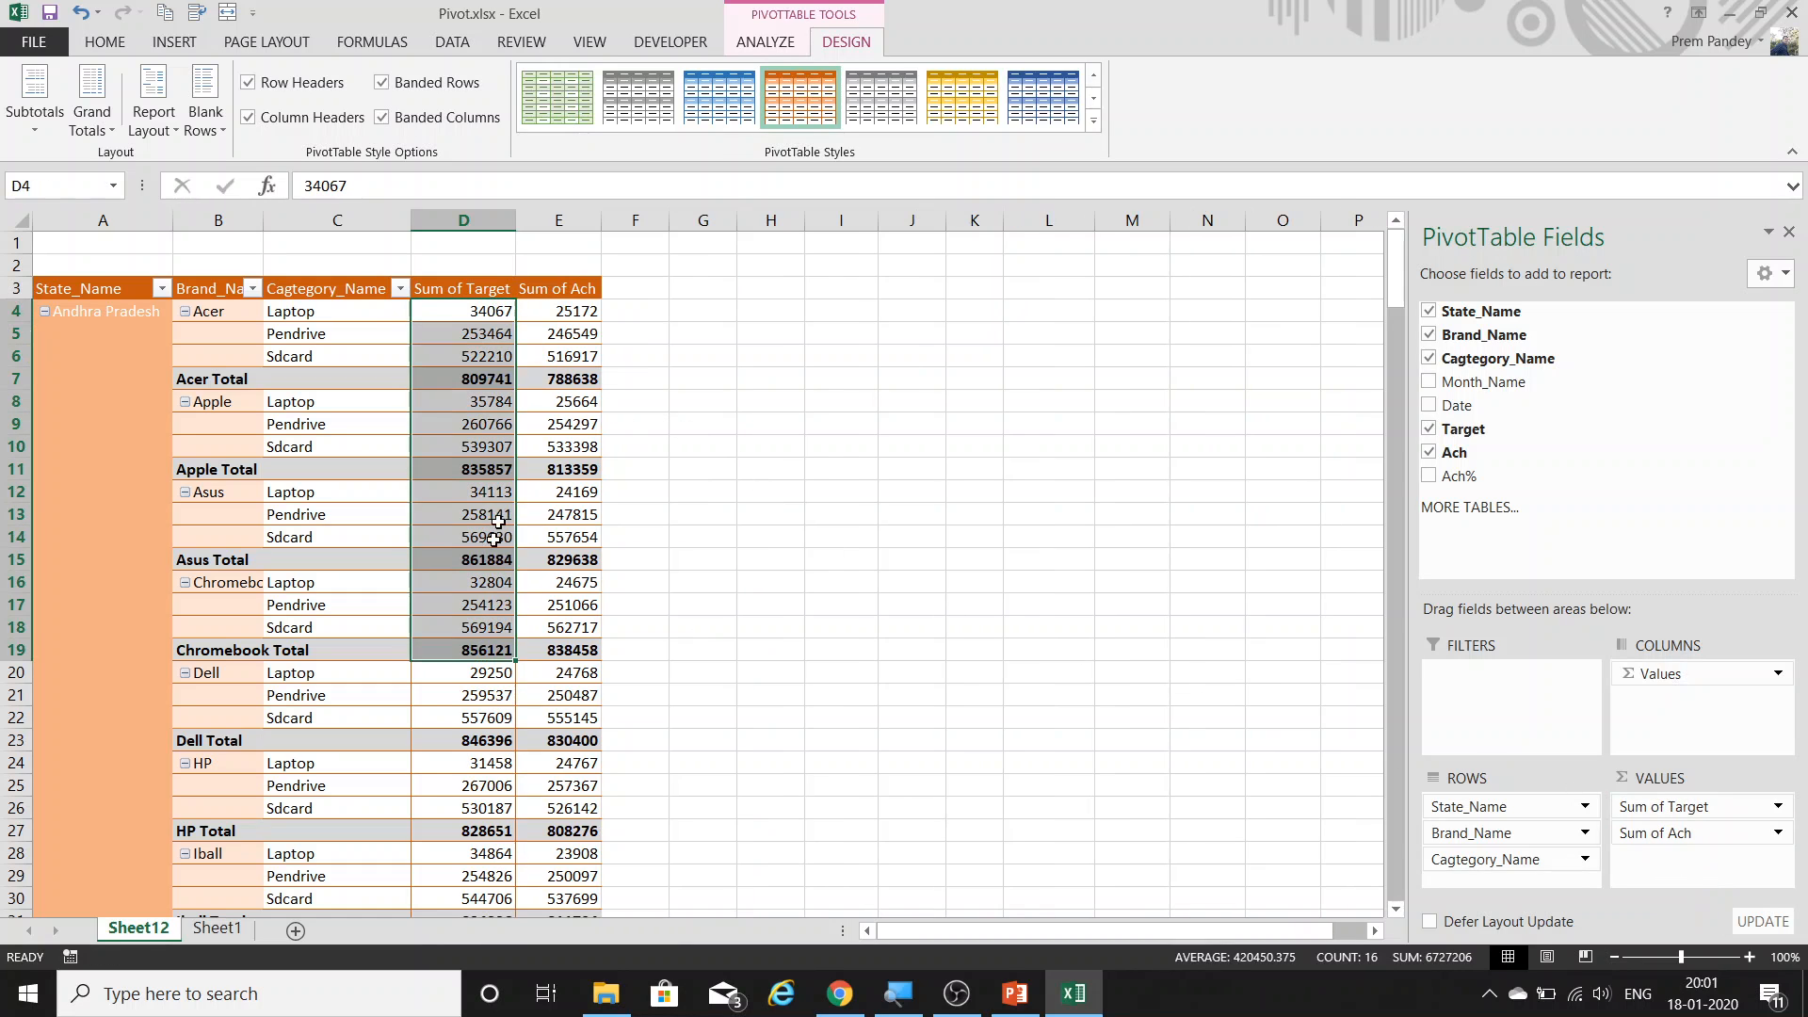
click(543, 440)
Turn off banded columns and banded rows in the PivotTable style options.
mouse_move(439, 316)
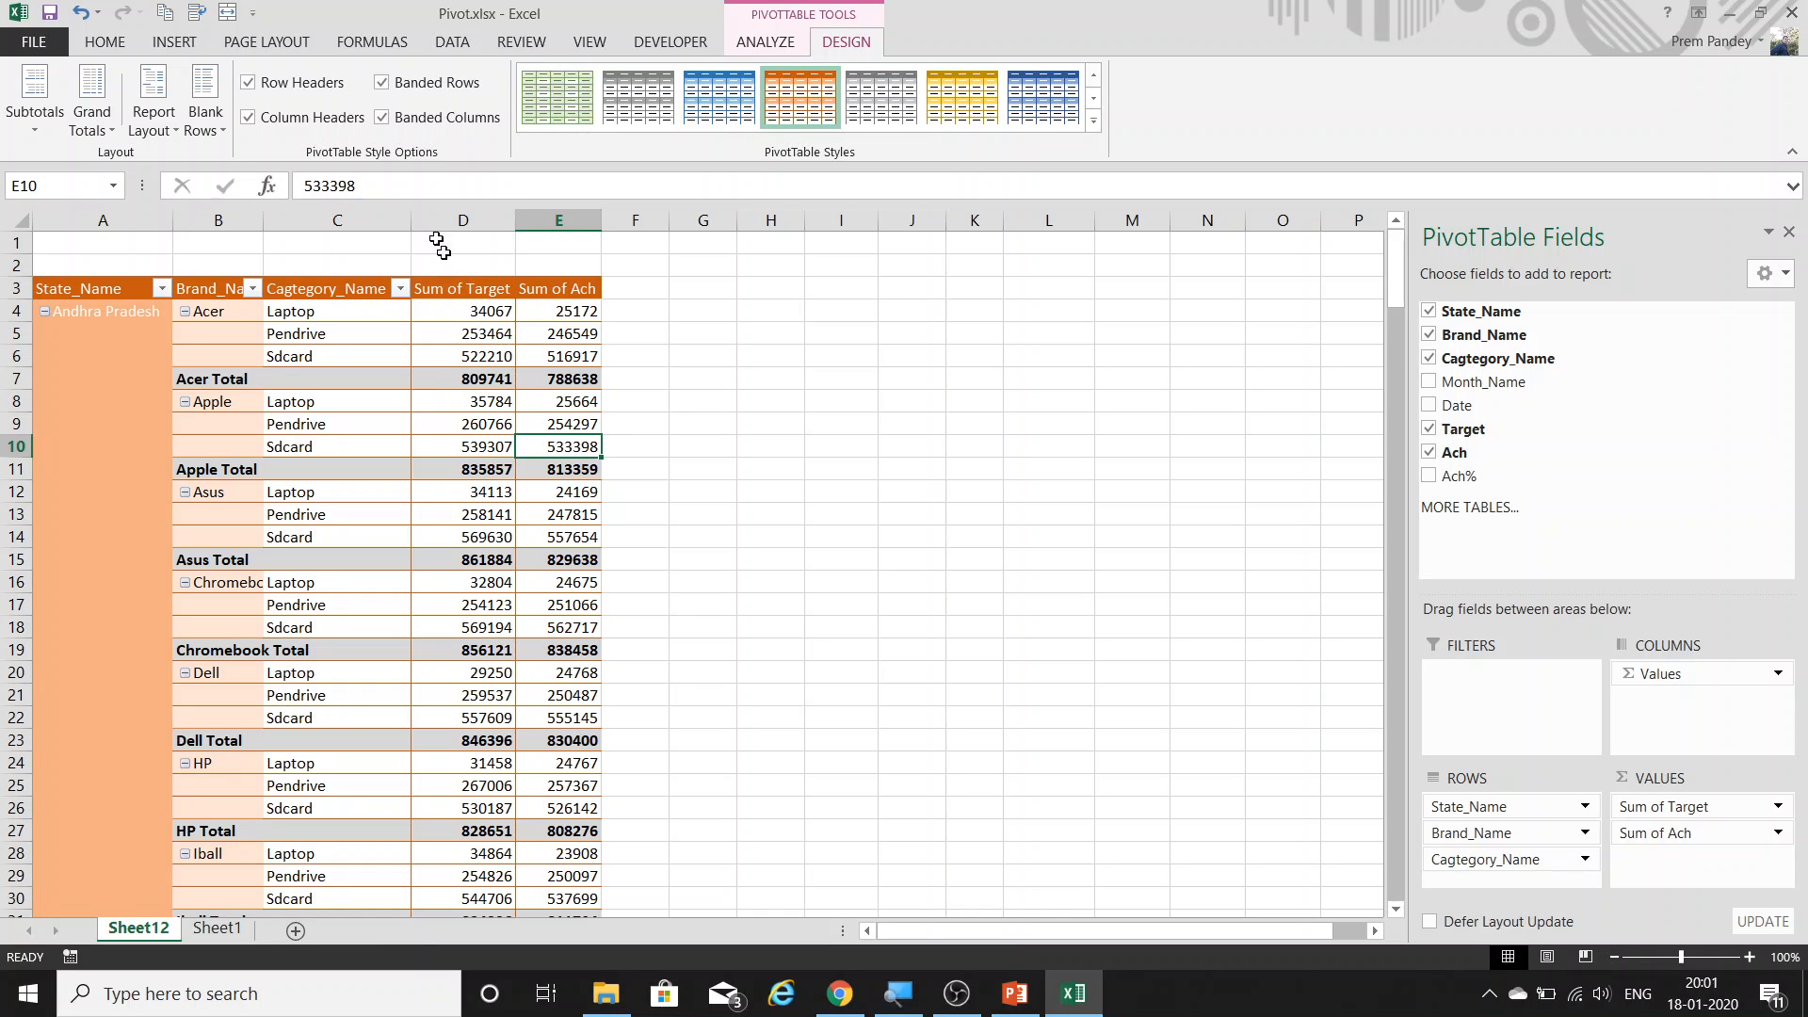
click(438, 124)
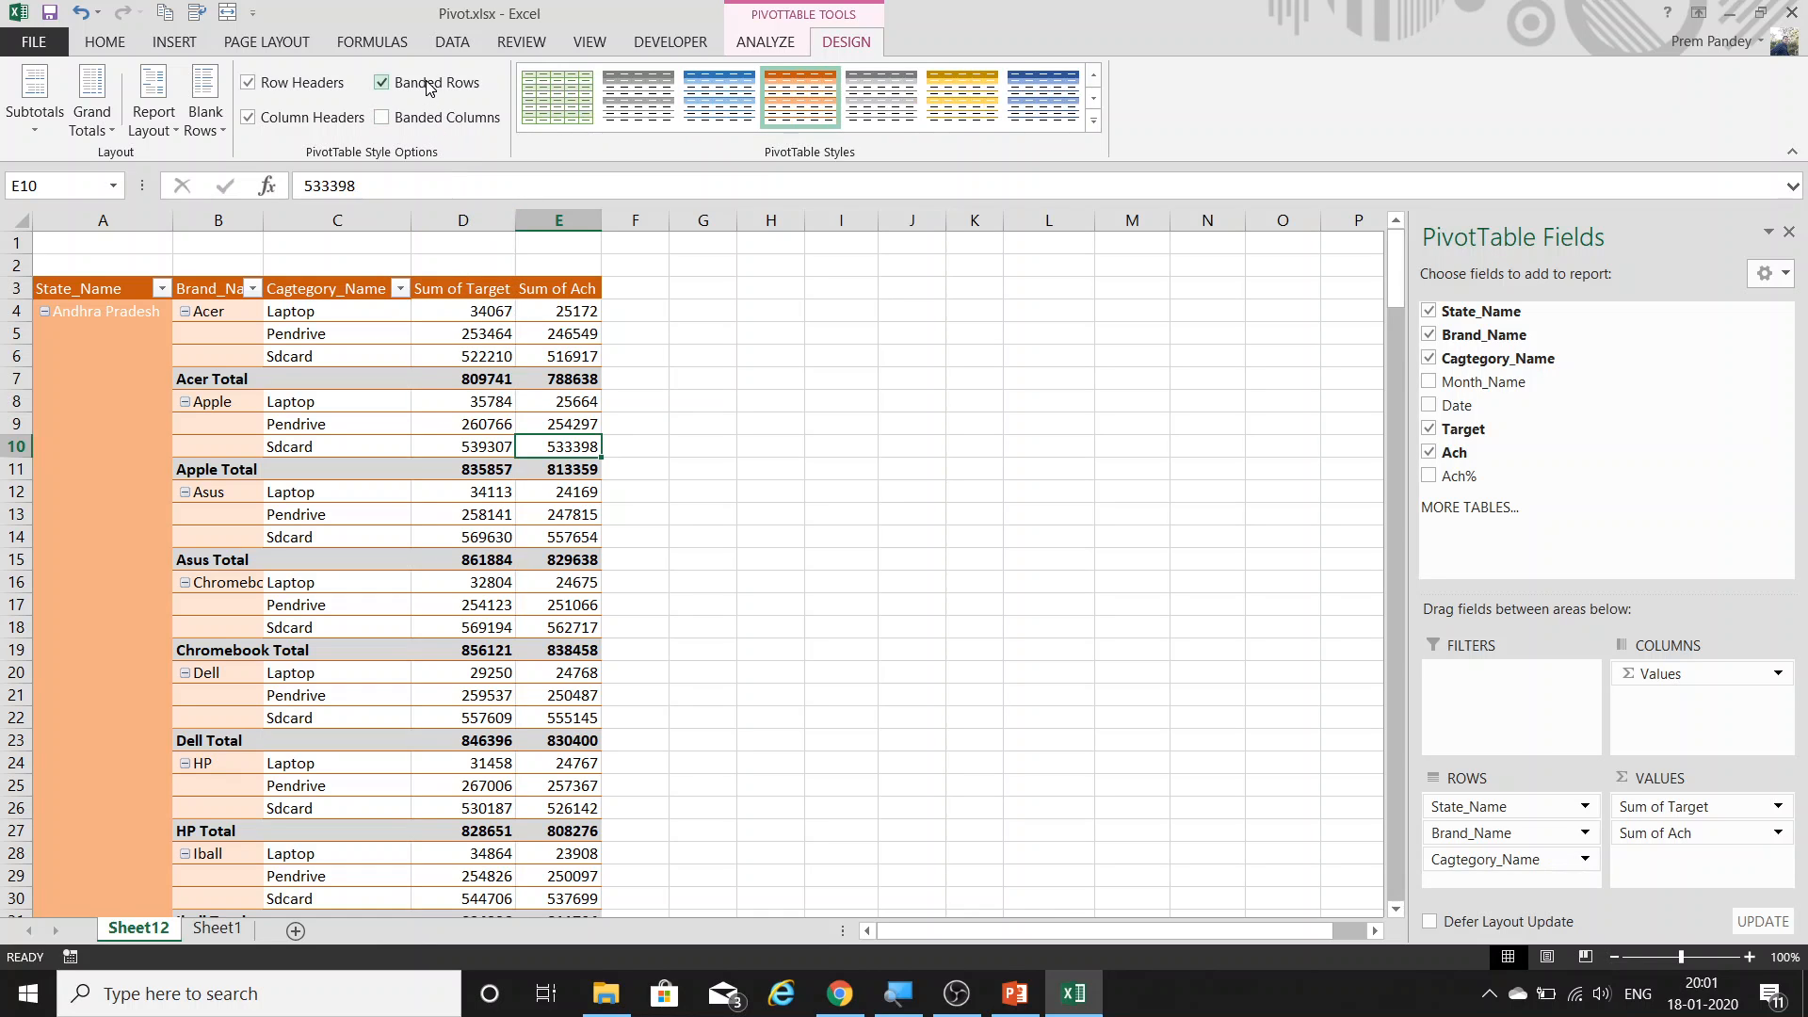
click(419, 83)
Set the compact-form row label indent to 127 characters in the PivotTable options.
click(753, 38)
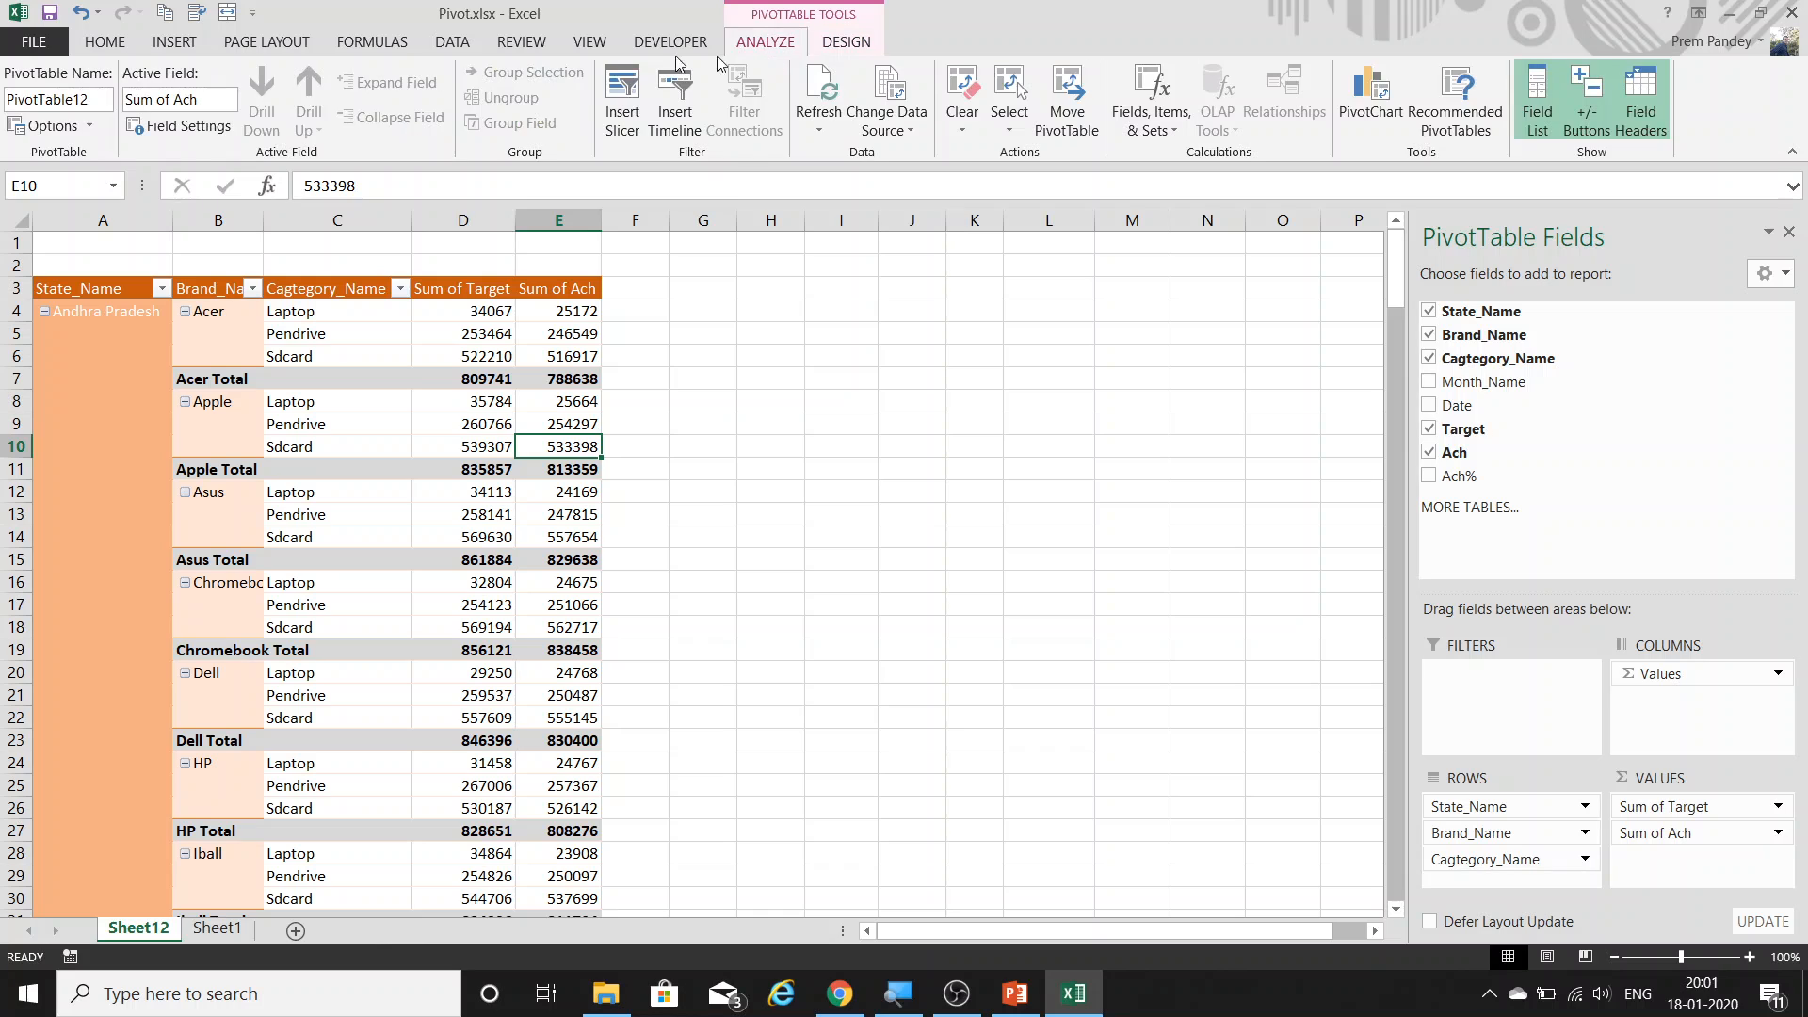
click(47, 126)
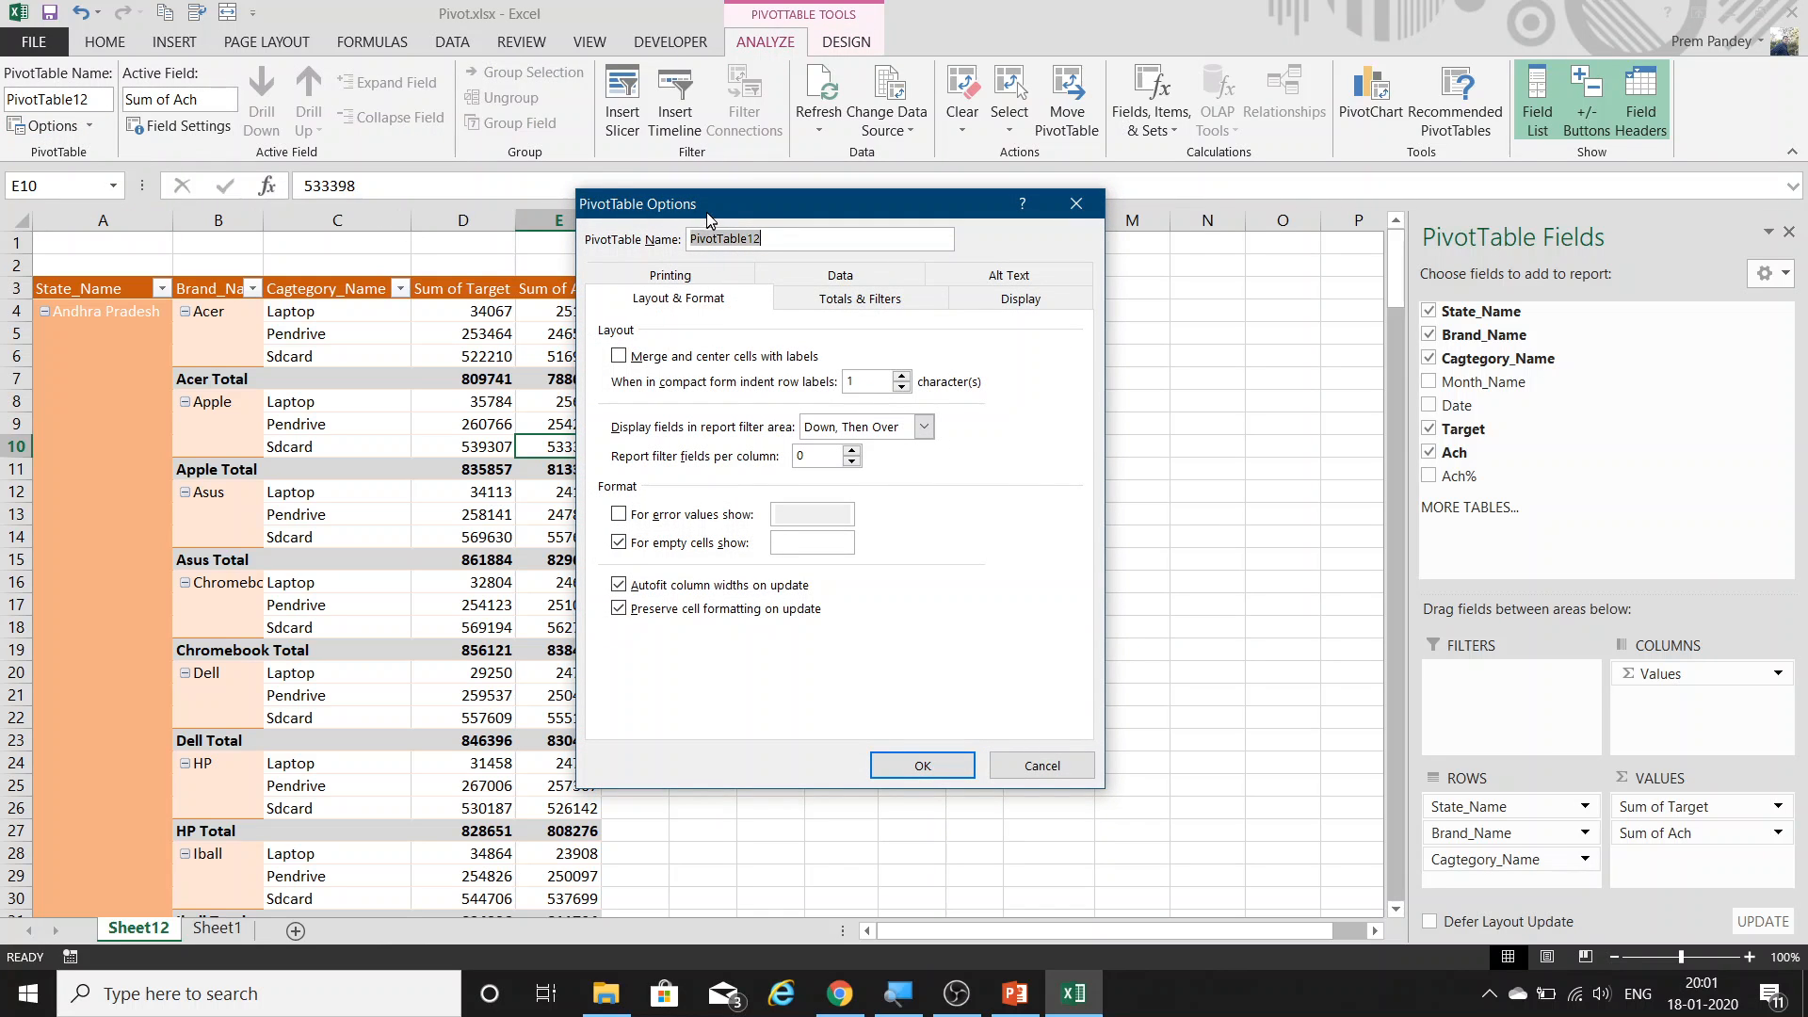
drag(706, 212, 891, 219)
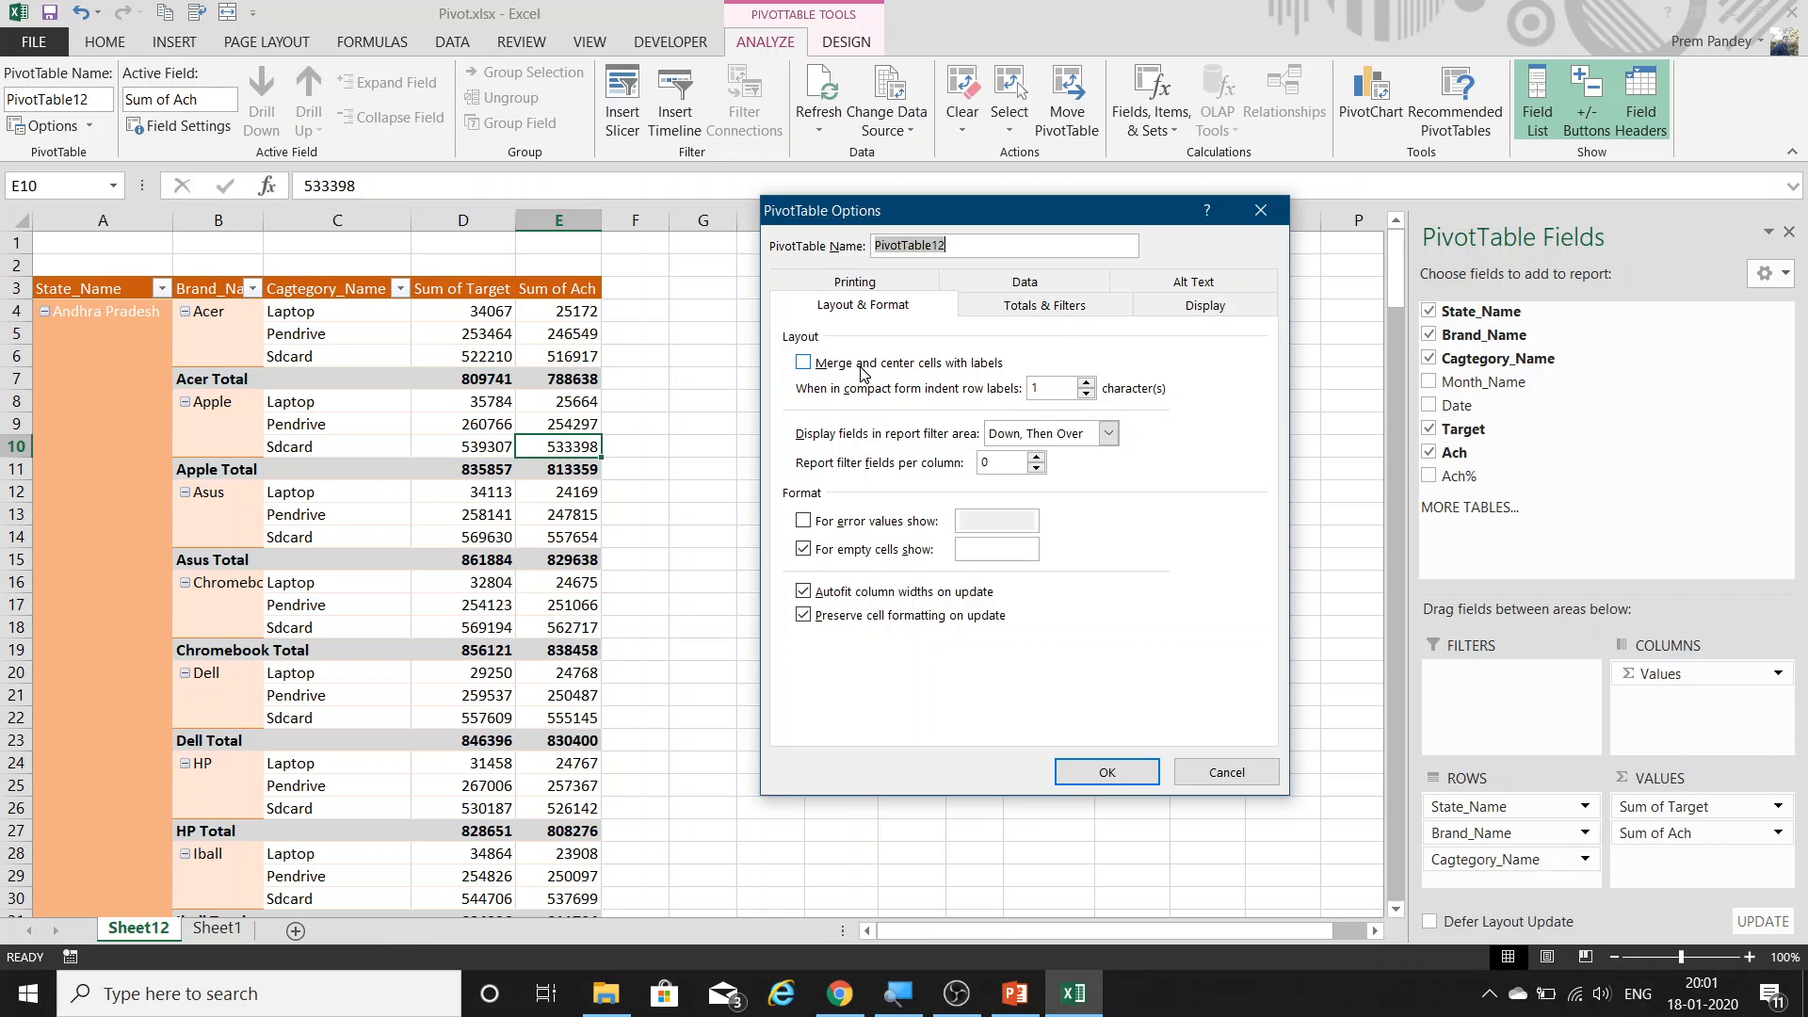
triple_click(1087, 382)
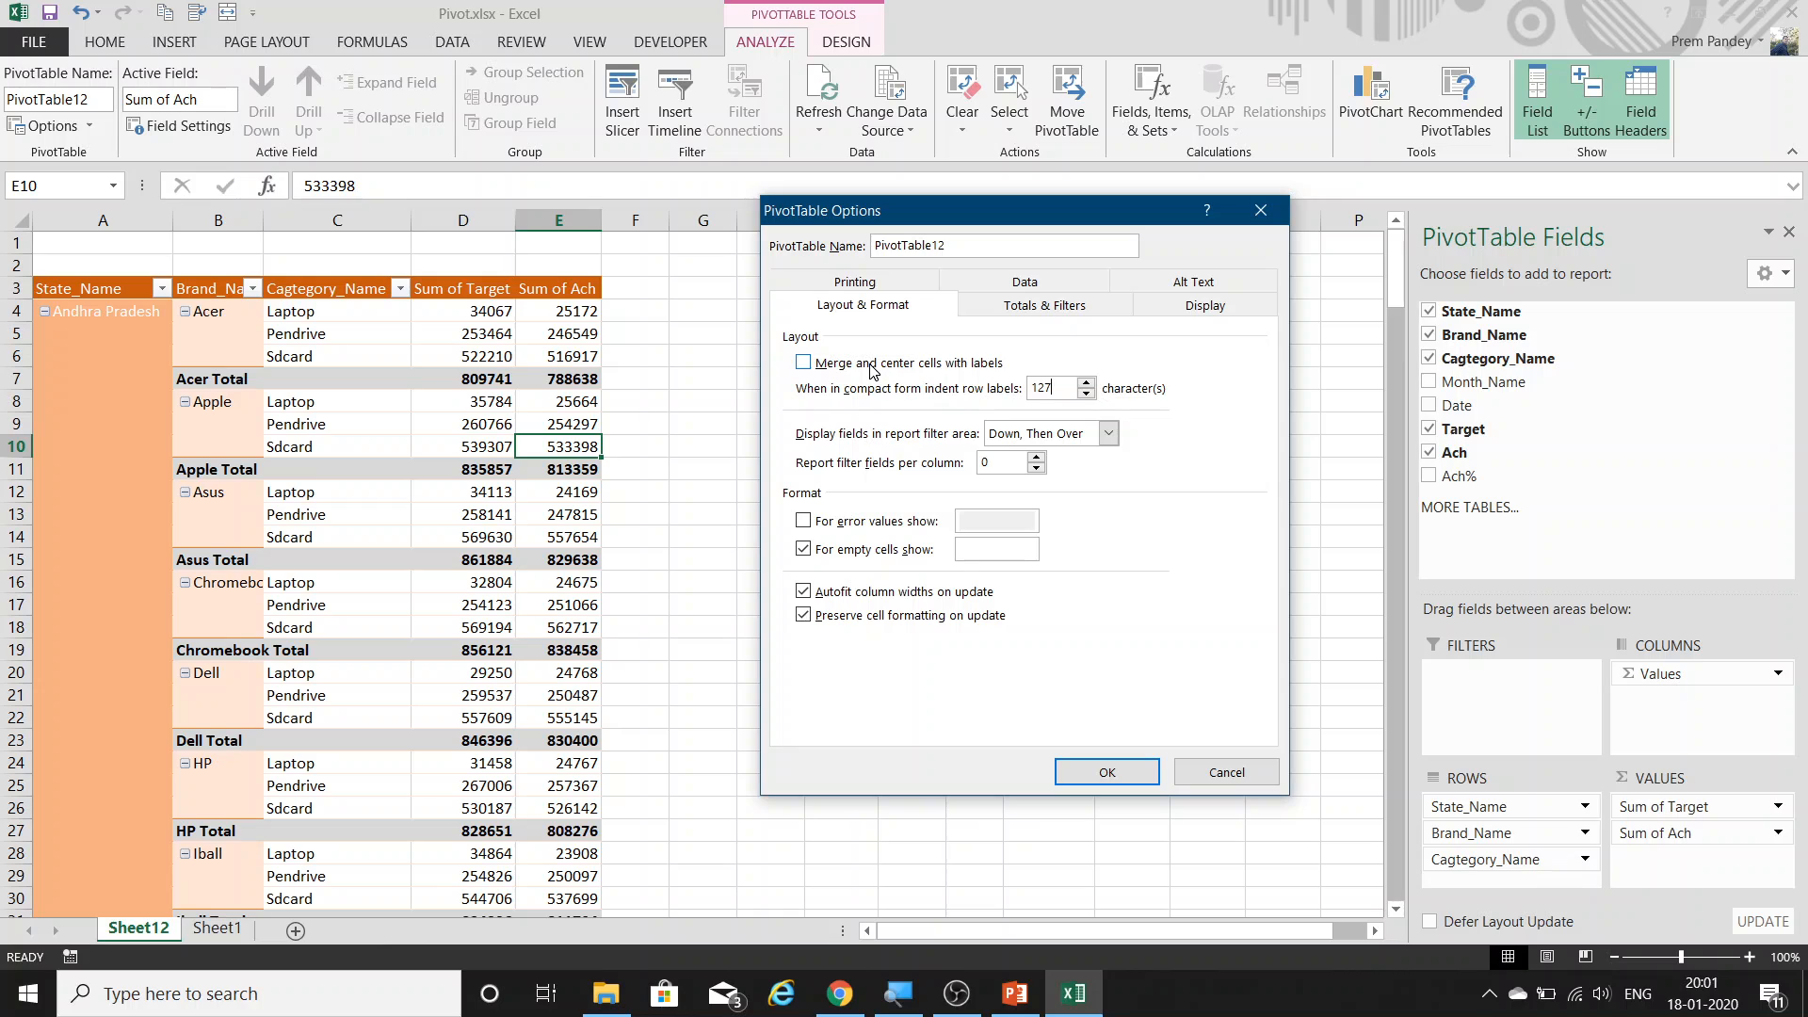
key(Return)
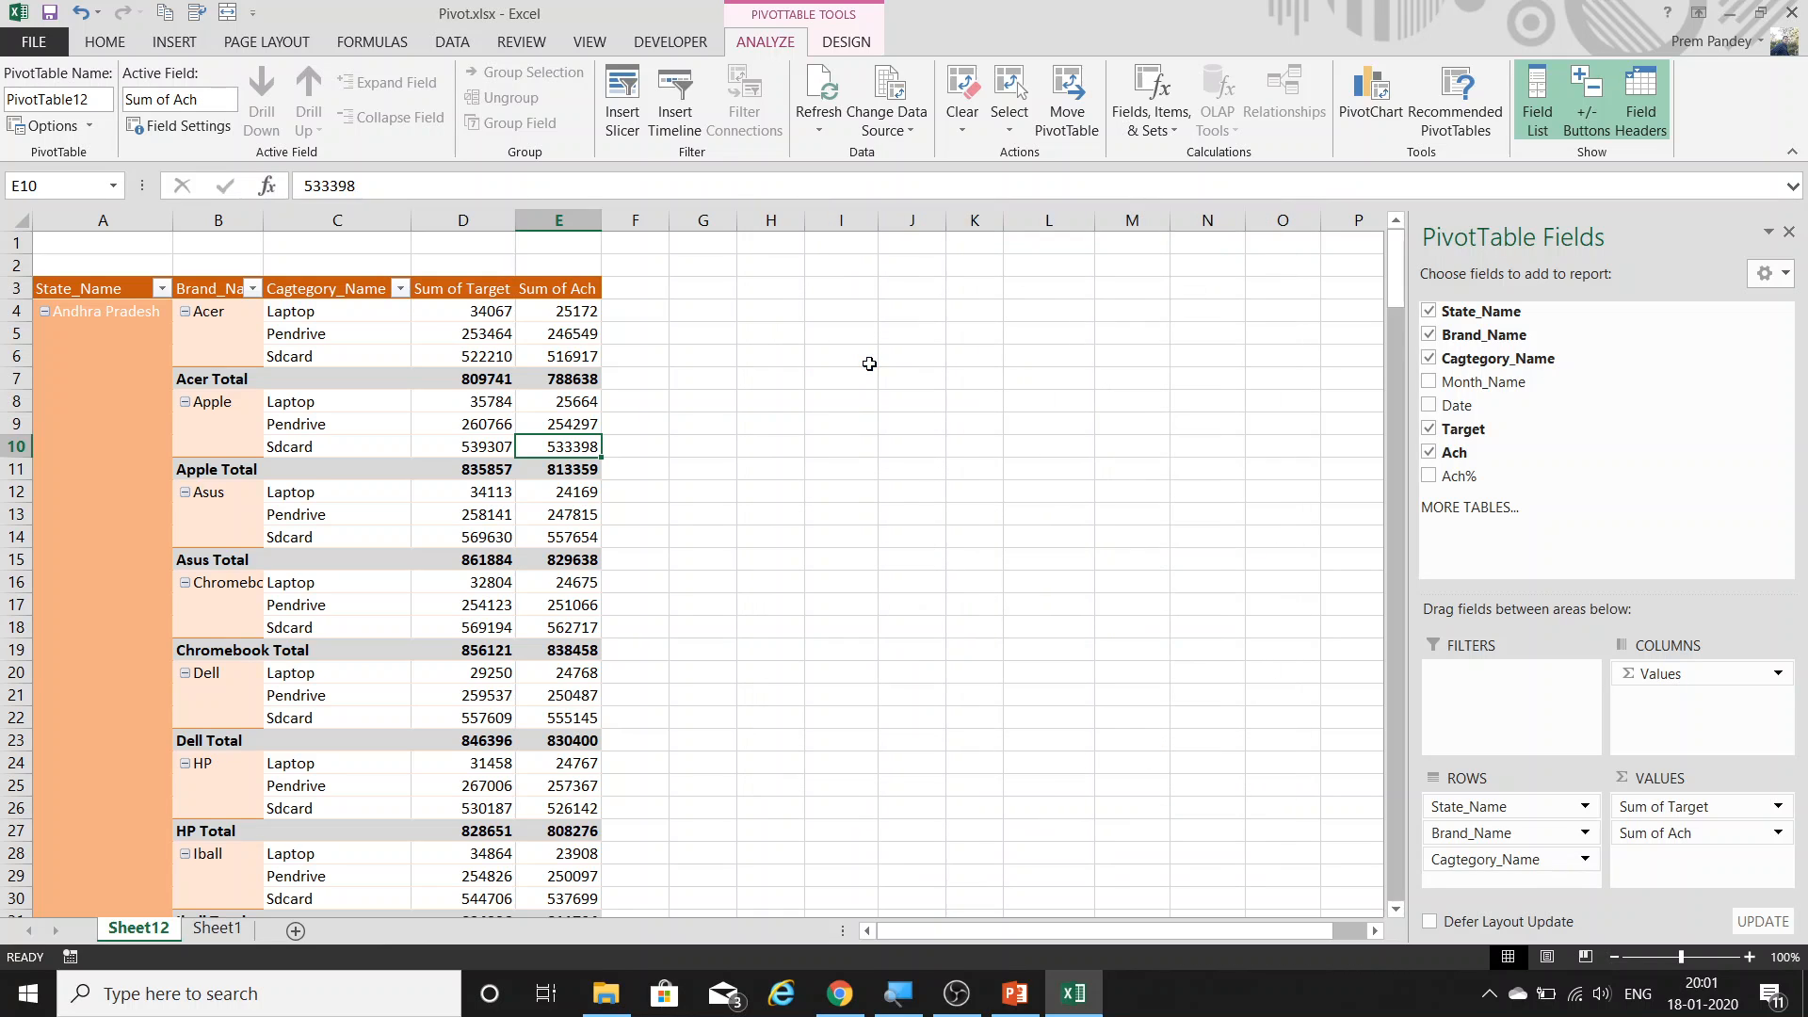
Change the report layout to compact form and hide the PivotTable field list.
click(845, 42)
click(163, 115)
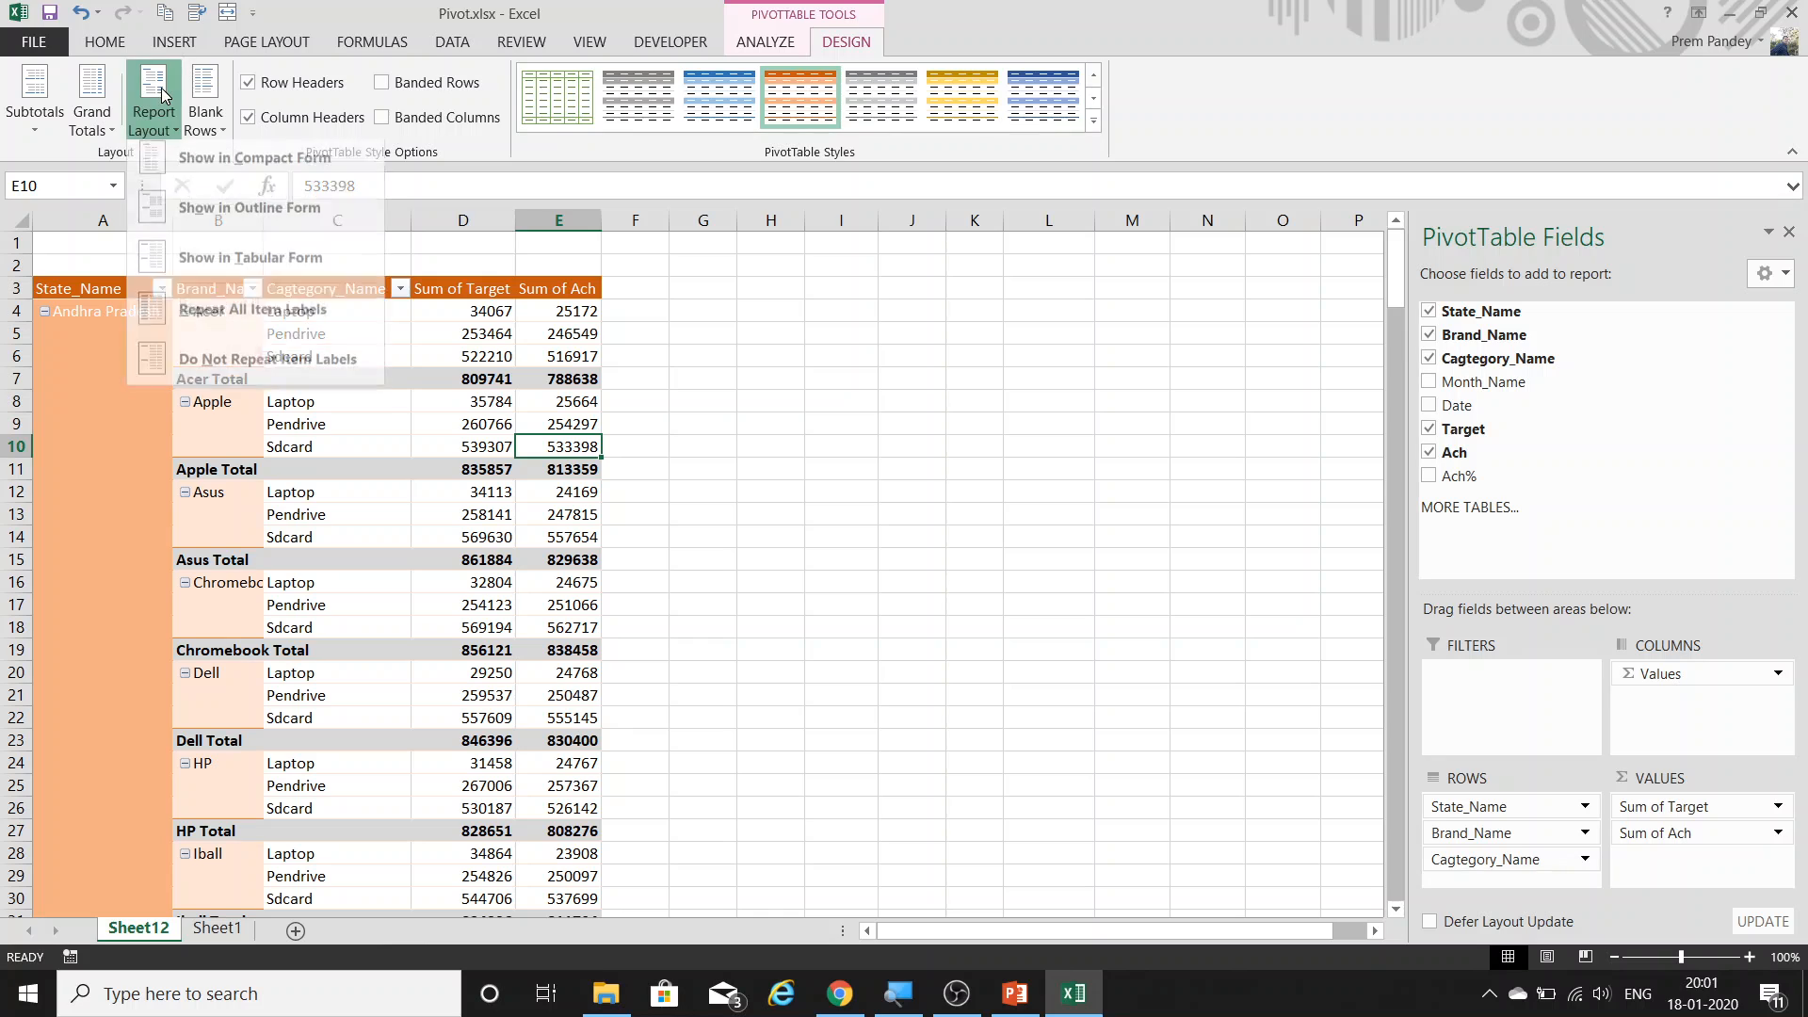
click(189, 162)
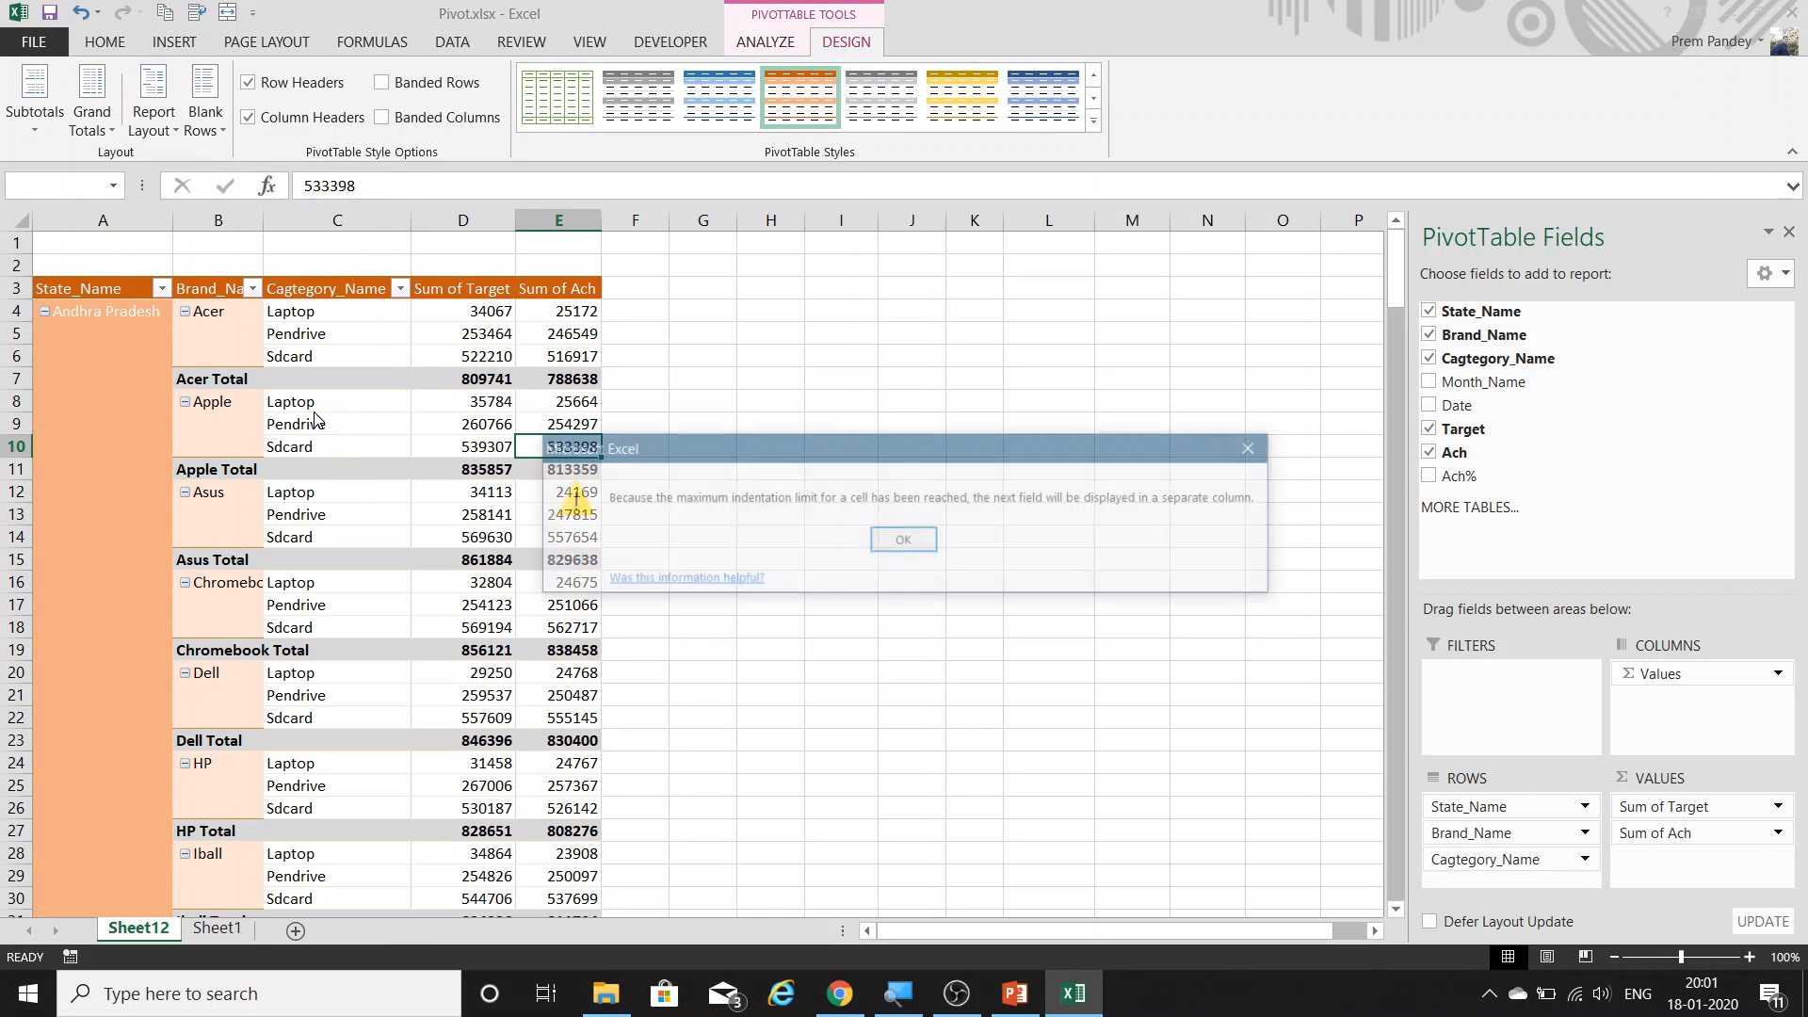
click(903, 541)
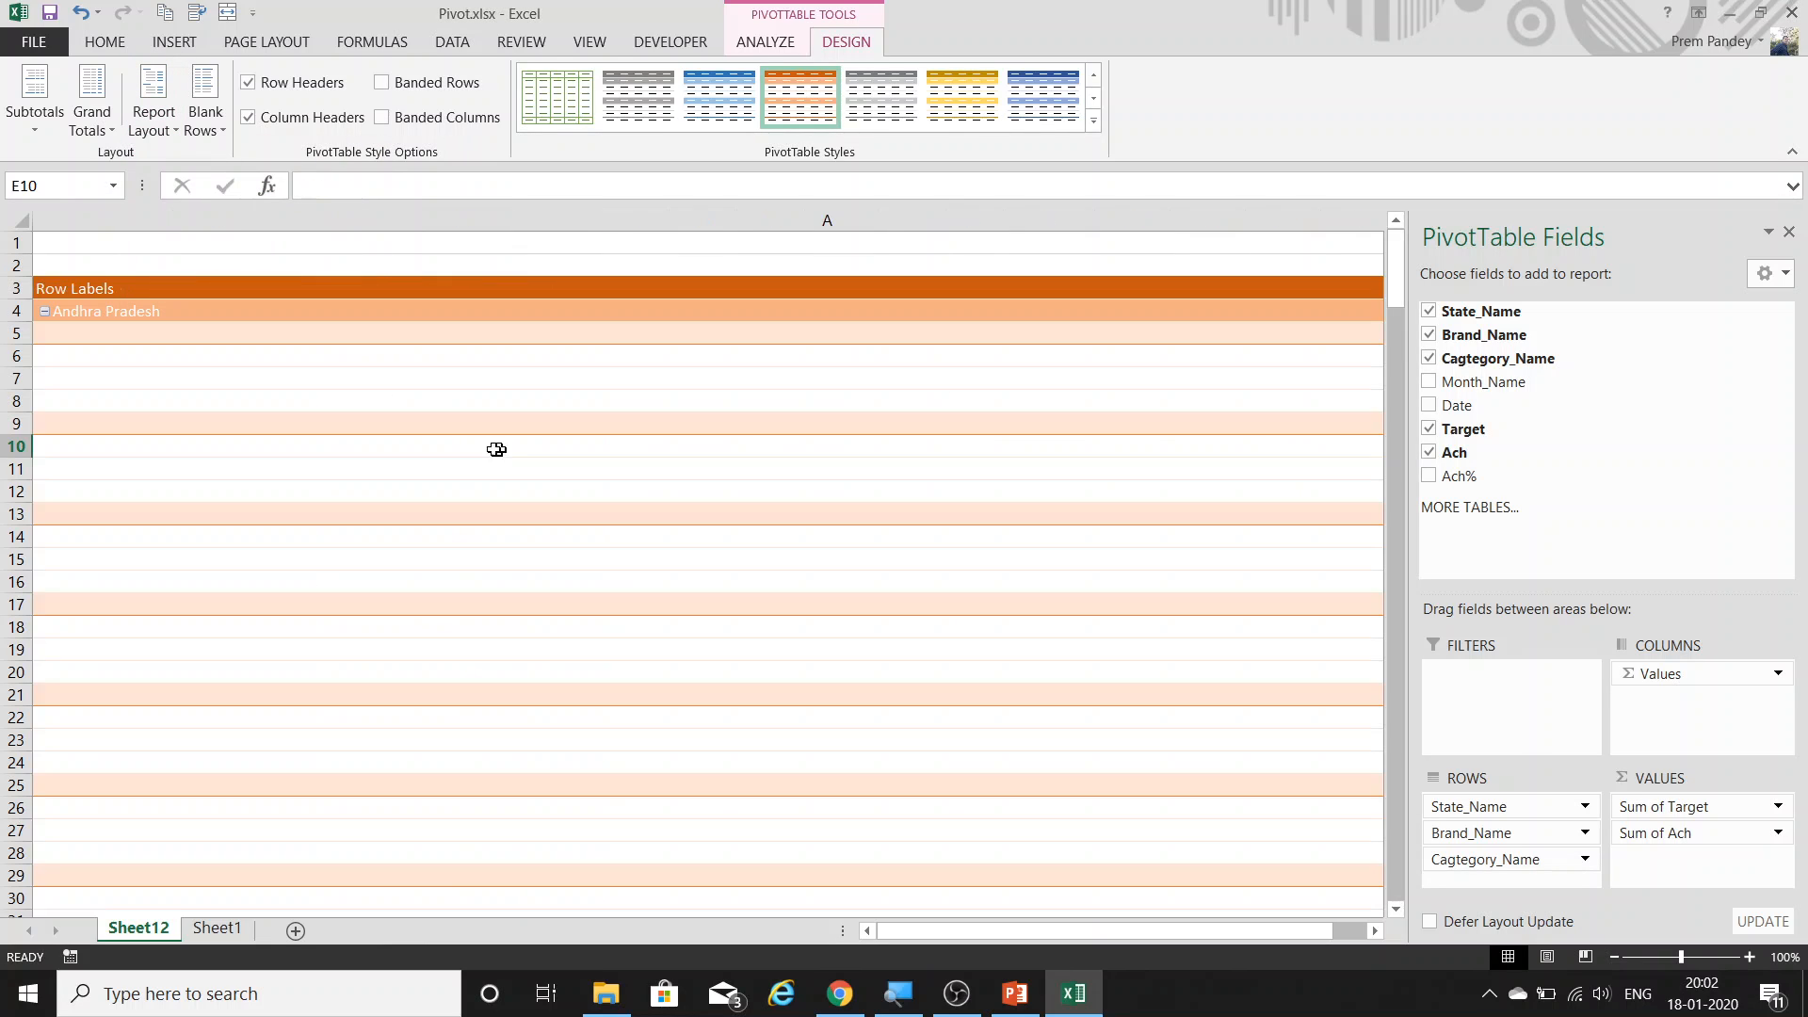
click(1080, 429)
drag(1080, 440, 1629, 560)
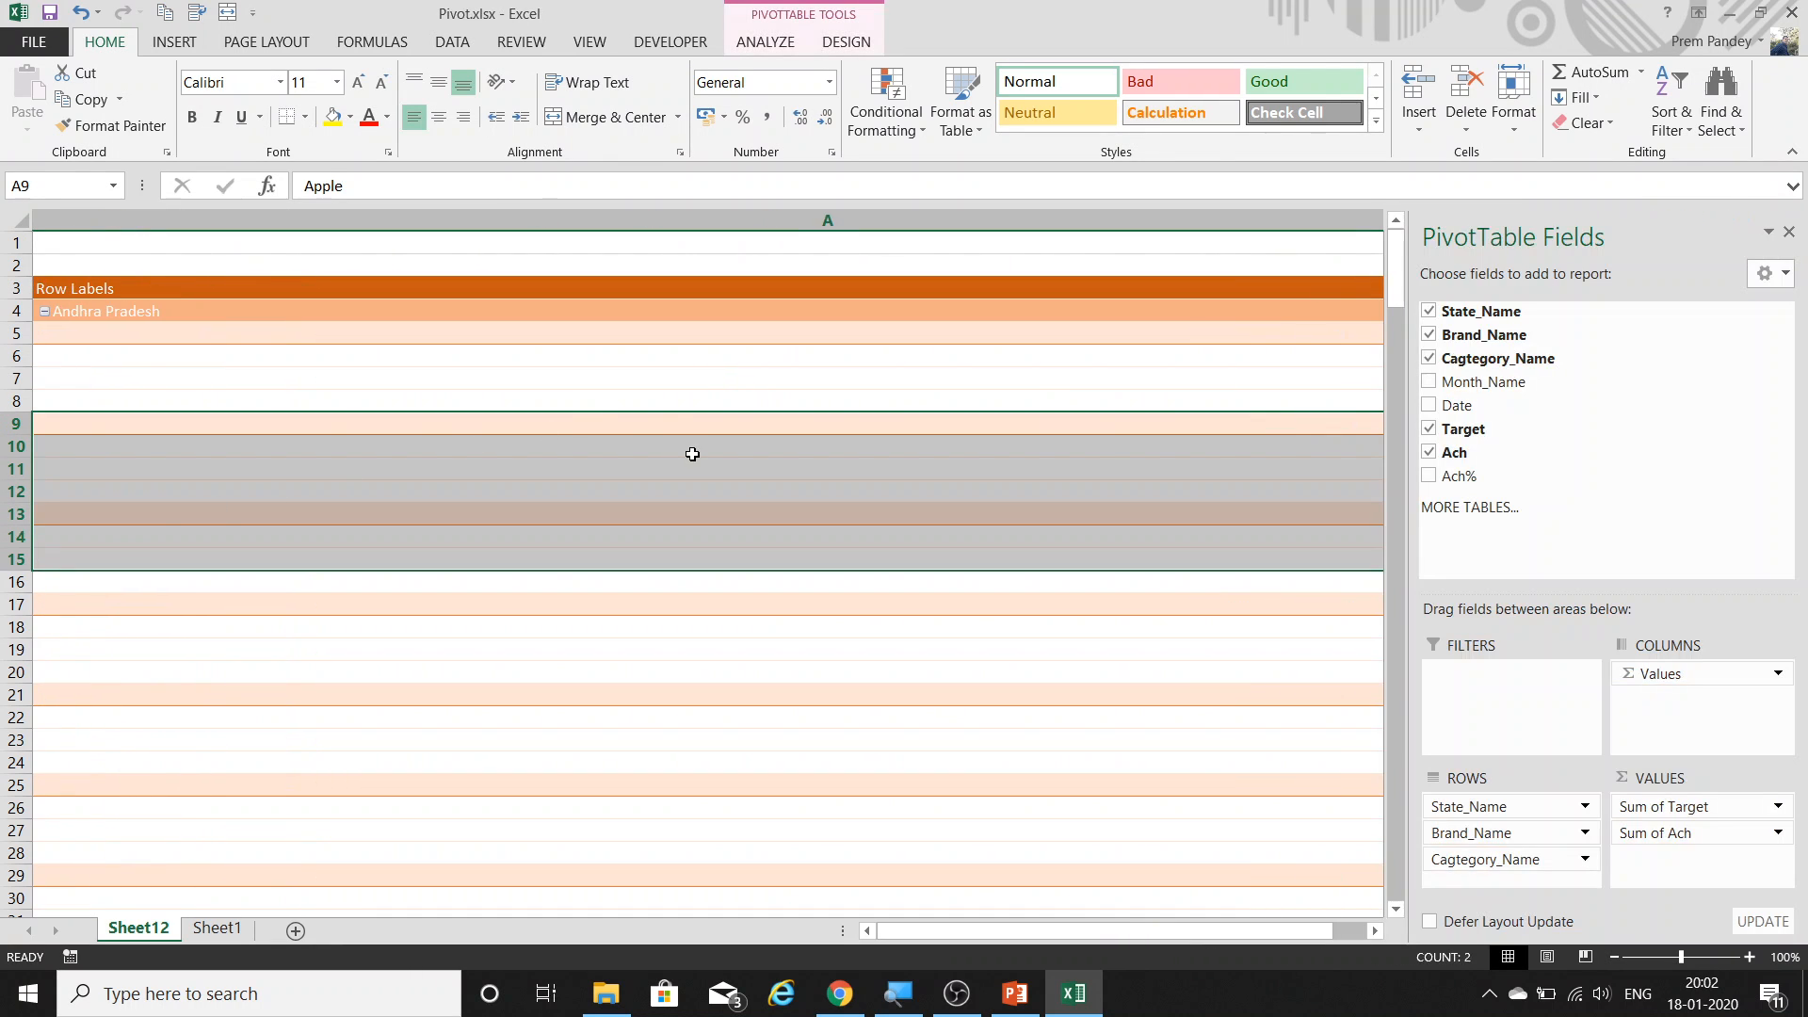
click(661, 380)
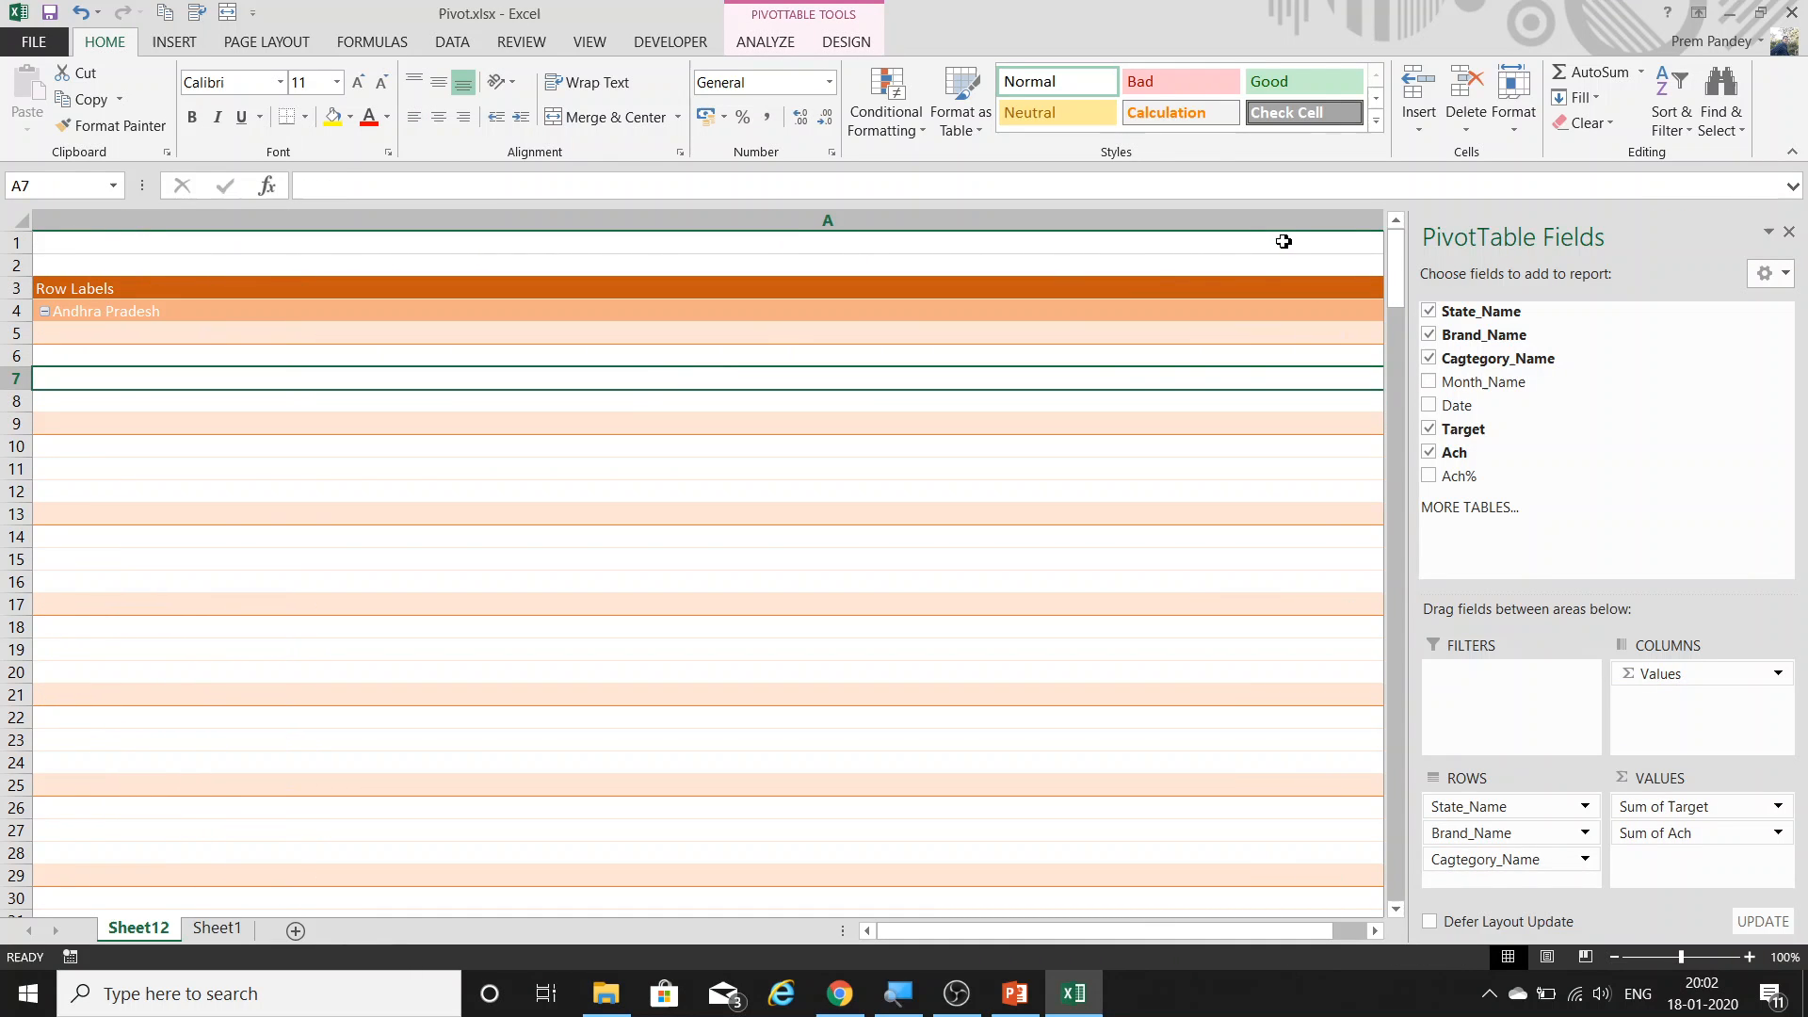
click(1791, 233)
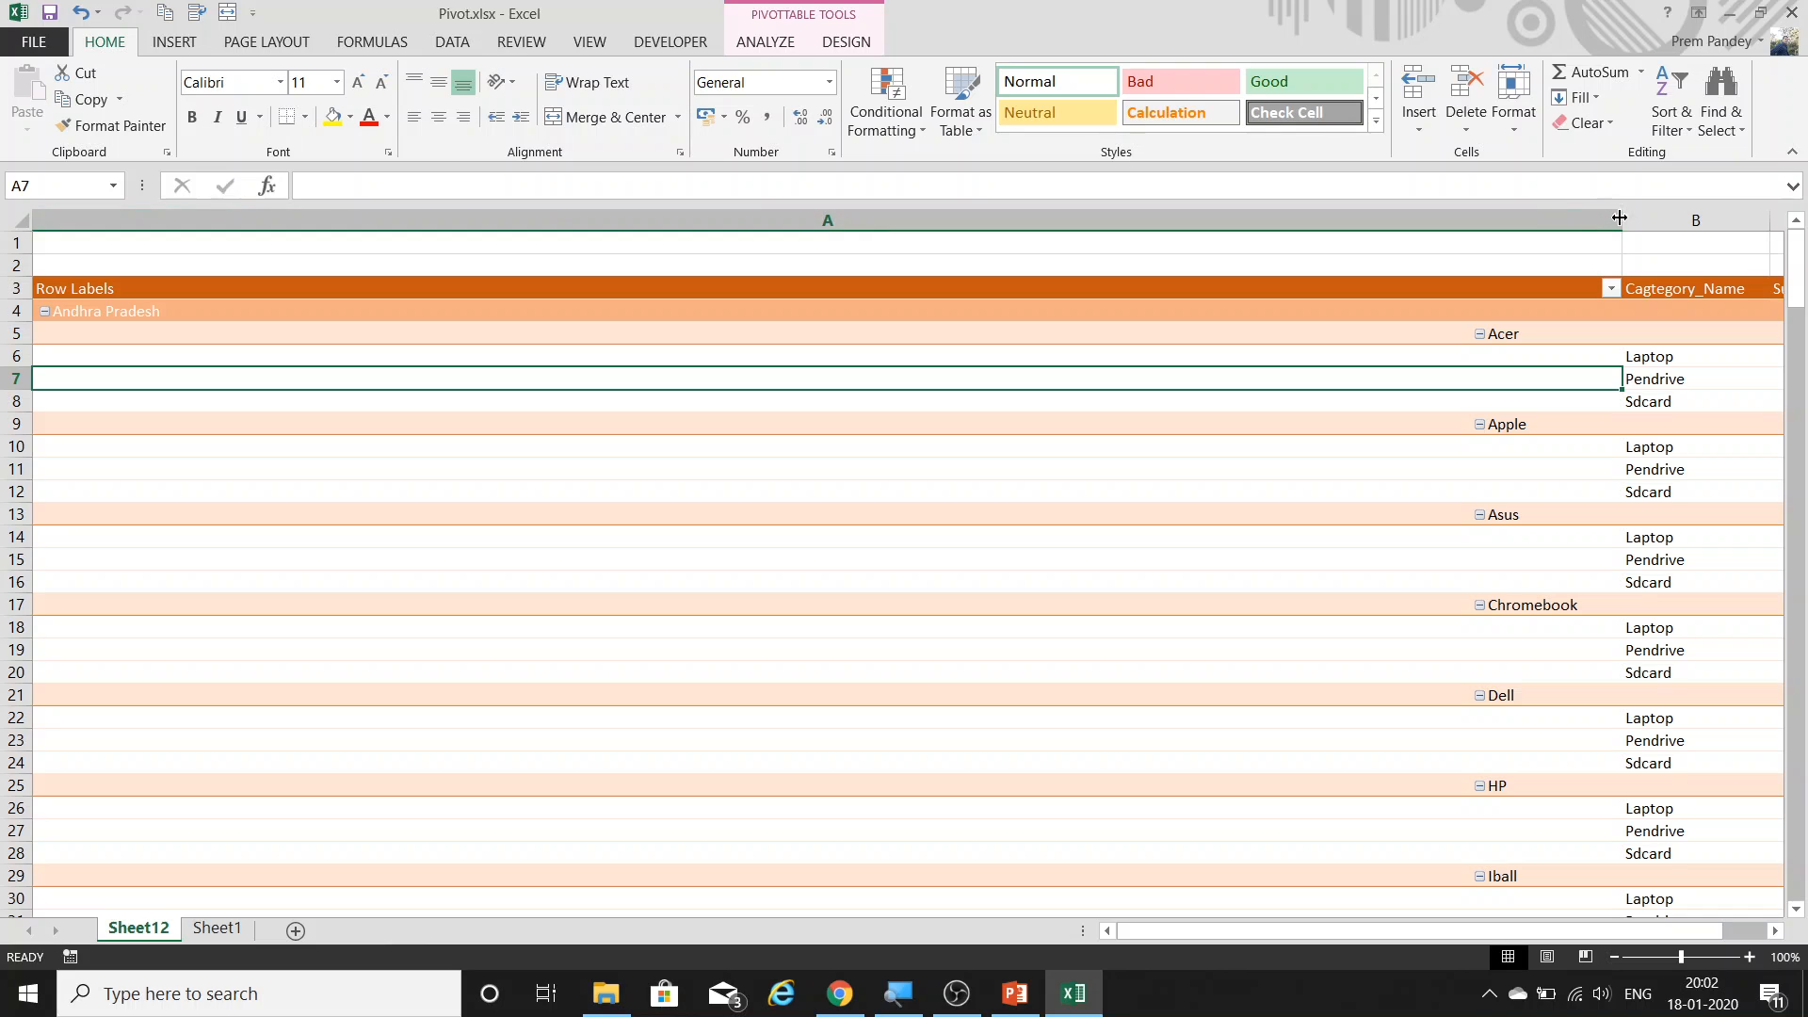
Try narrowing the Row Labels column and undo the resize.
drag(1618, 218, 770, 221)
drag(139, 288, 153, 252)
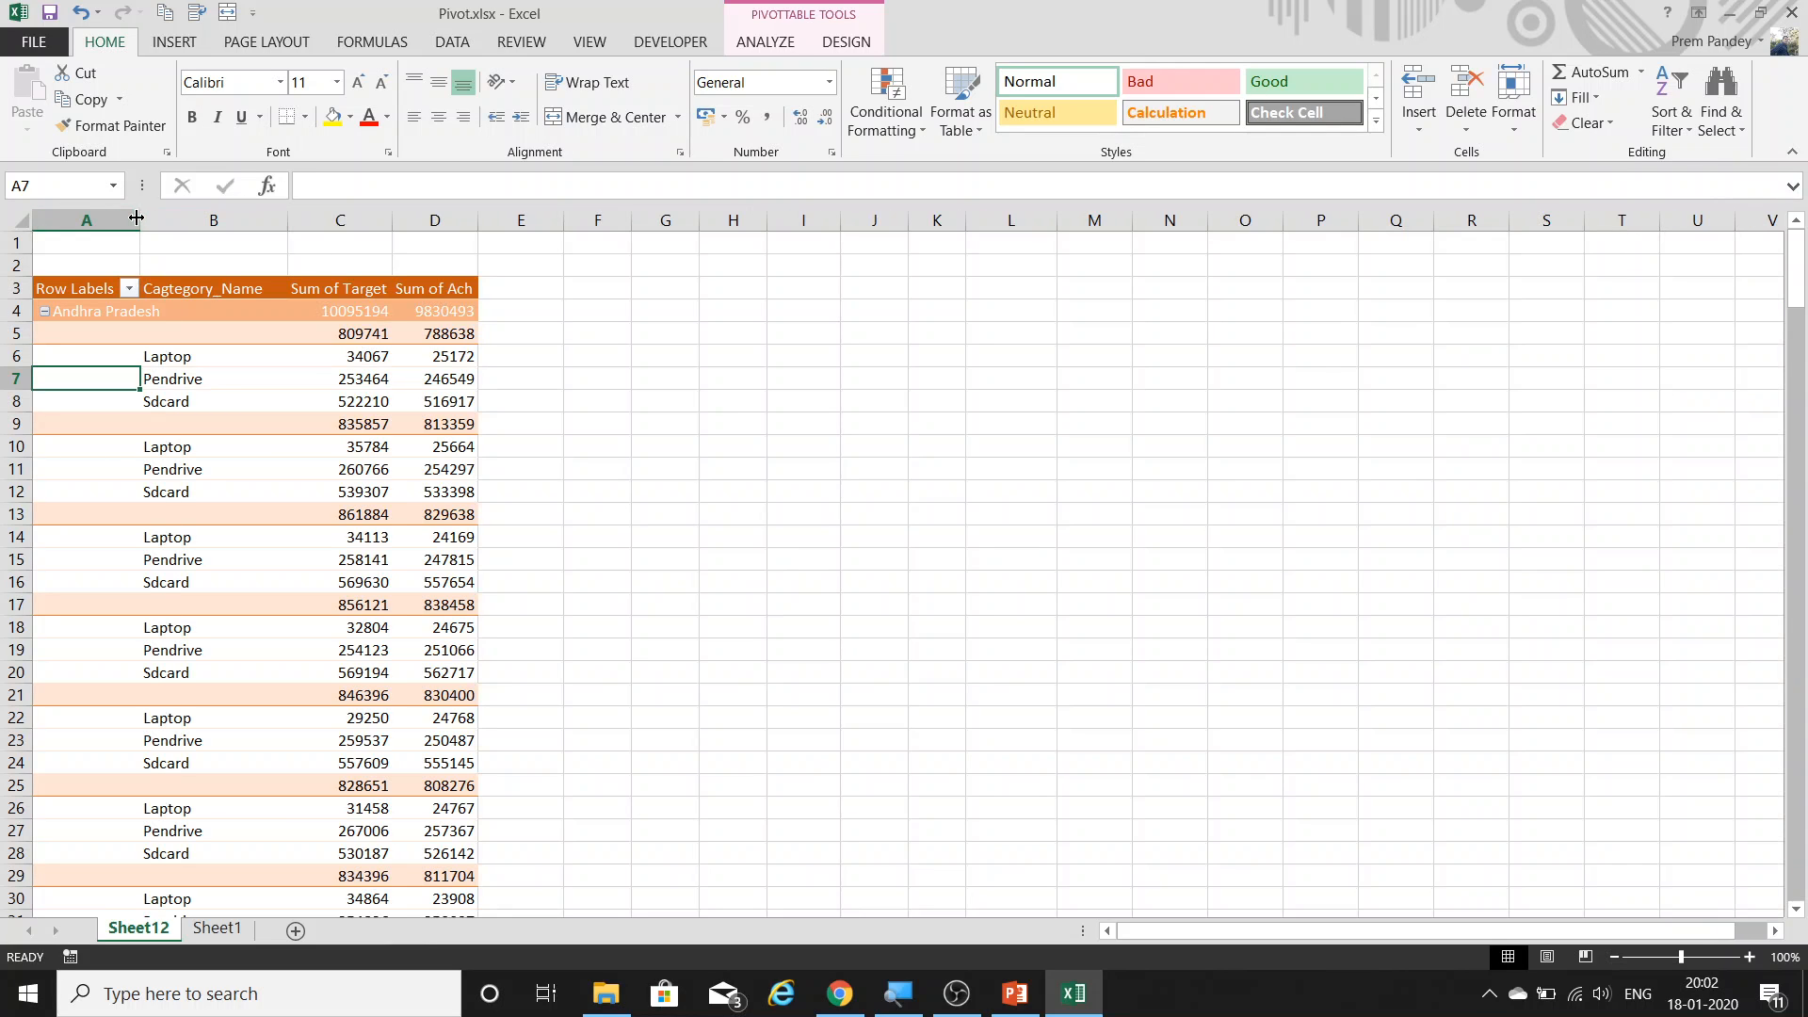
key(ctrl+z)
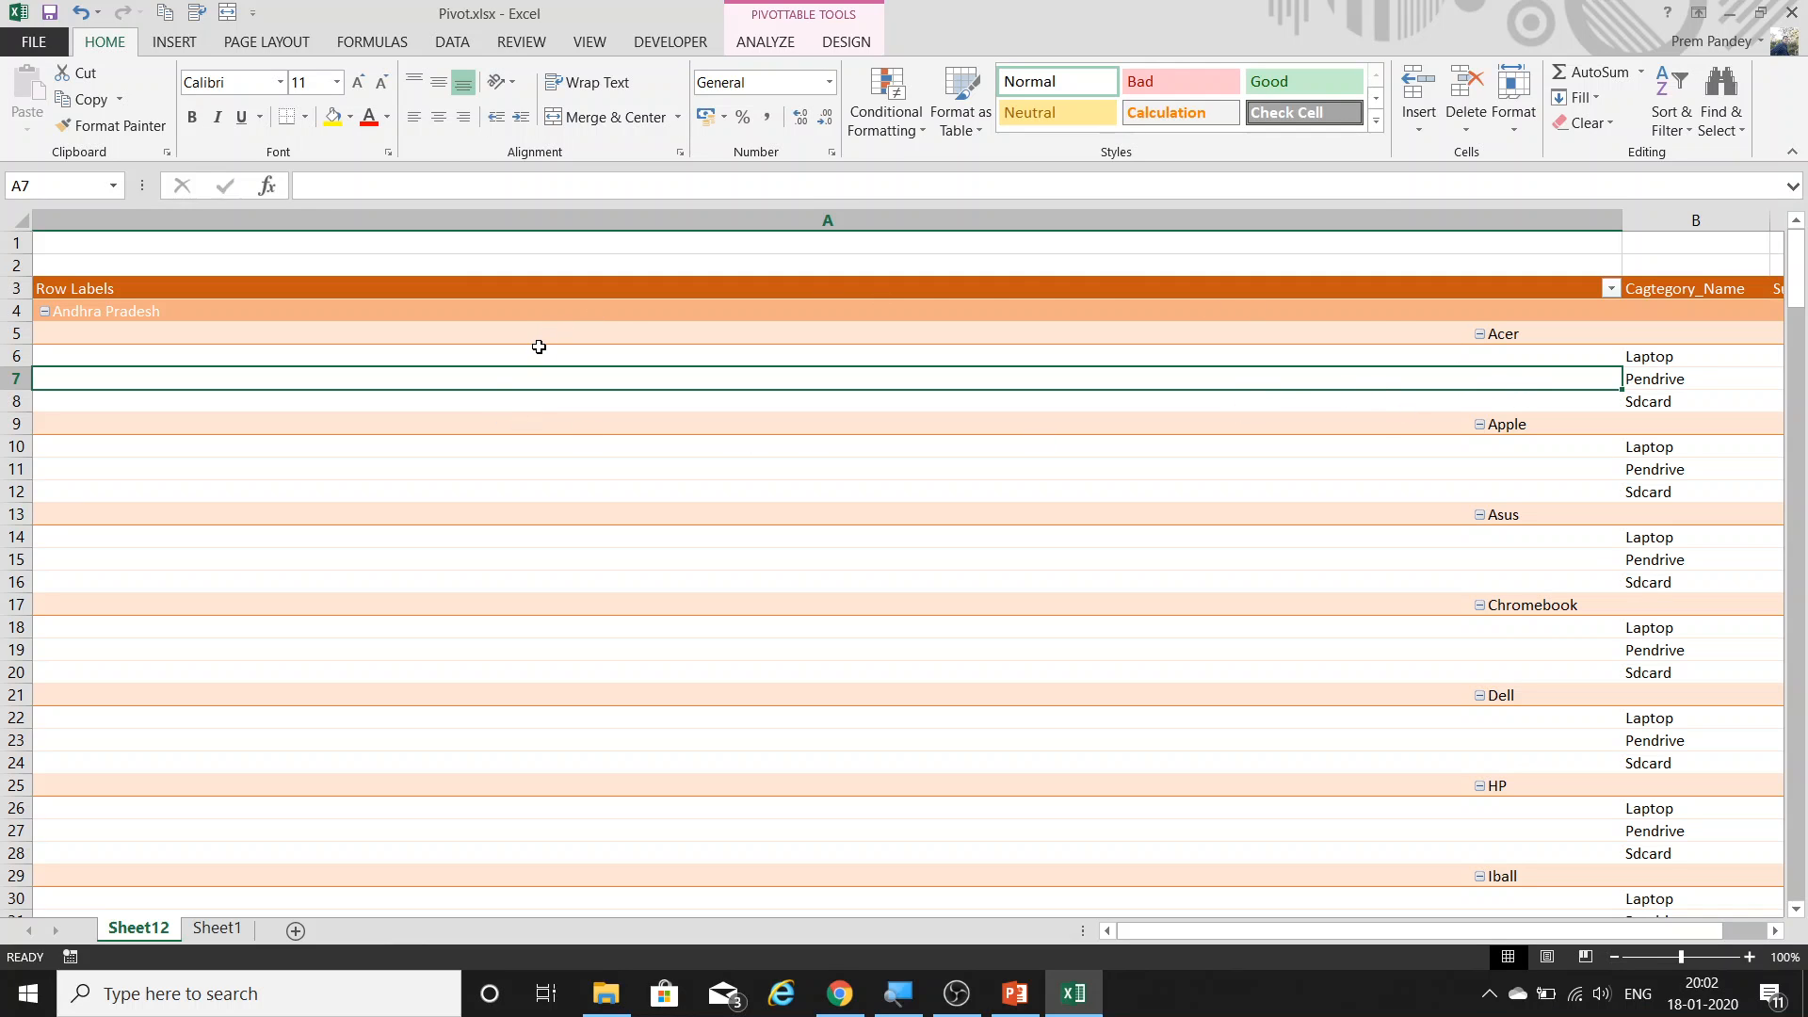
Set the compact-form row label indent to 10 characters in the PivotTable options.
right_click(474, 358)
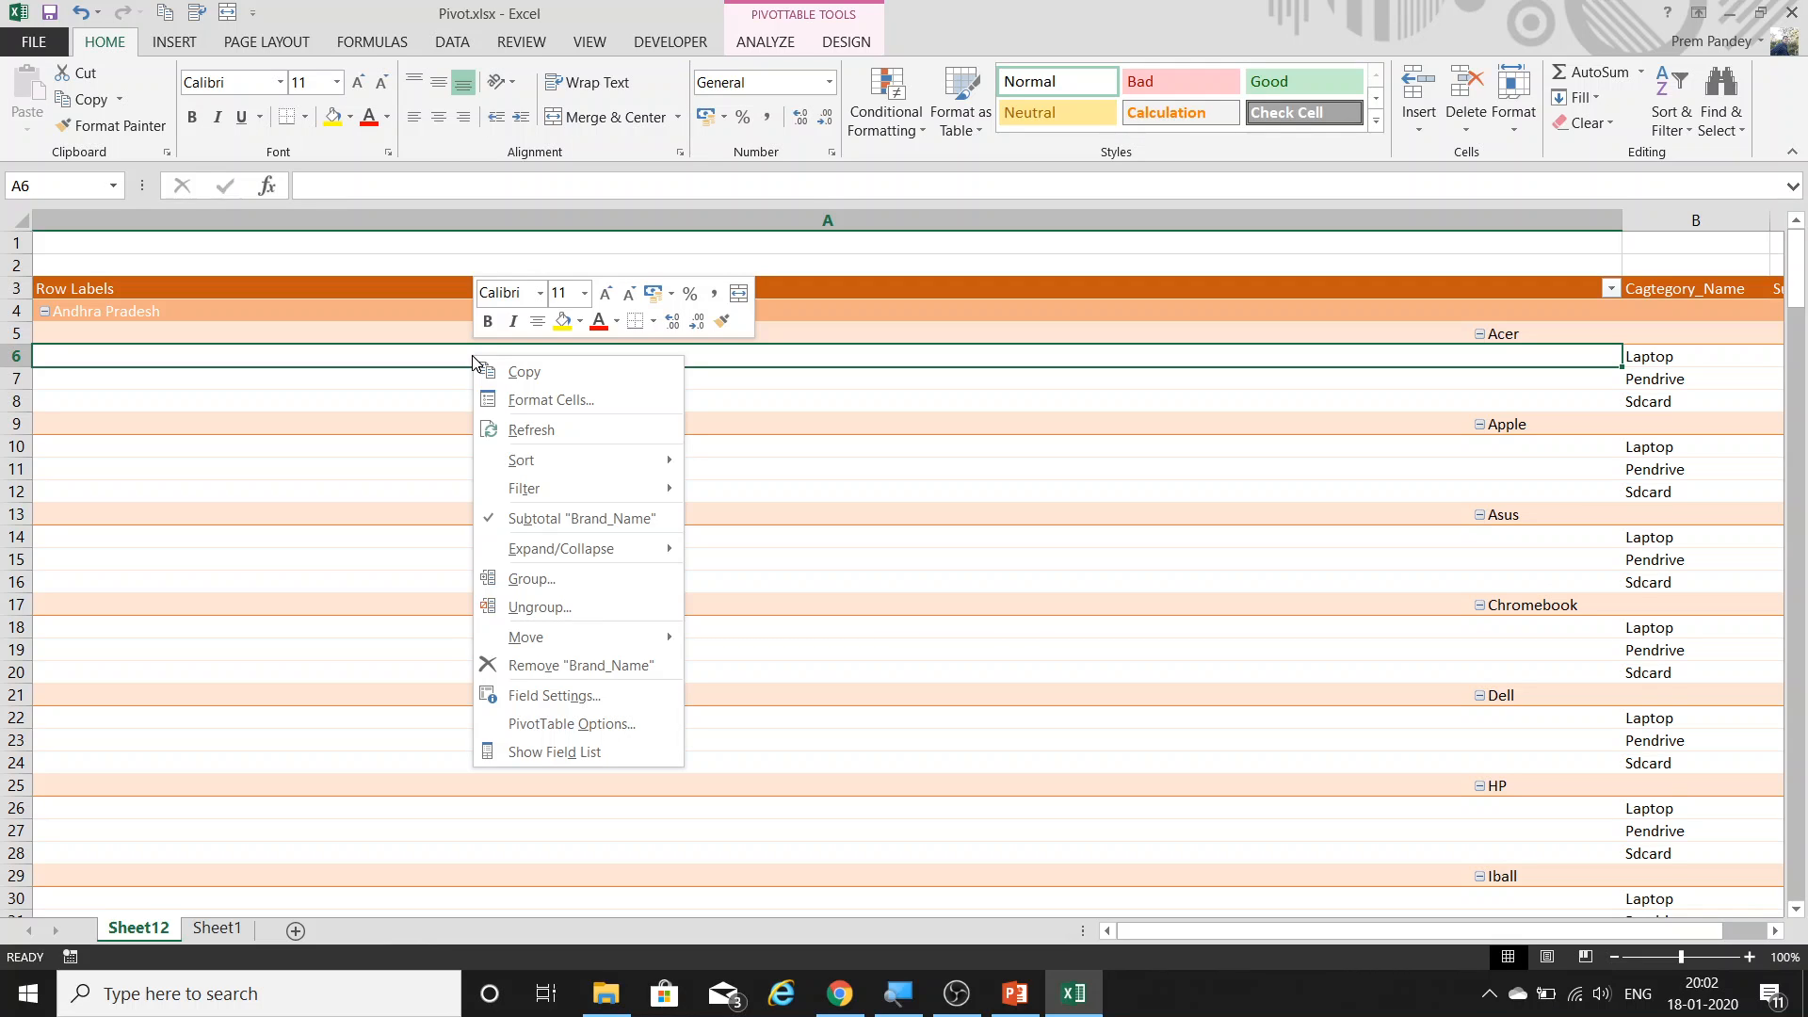
click(595, 723)
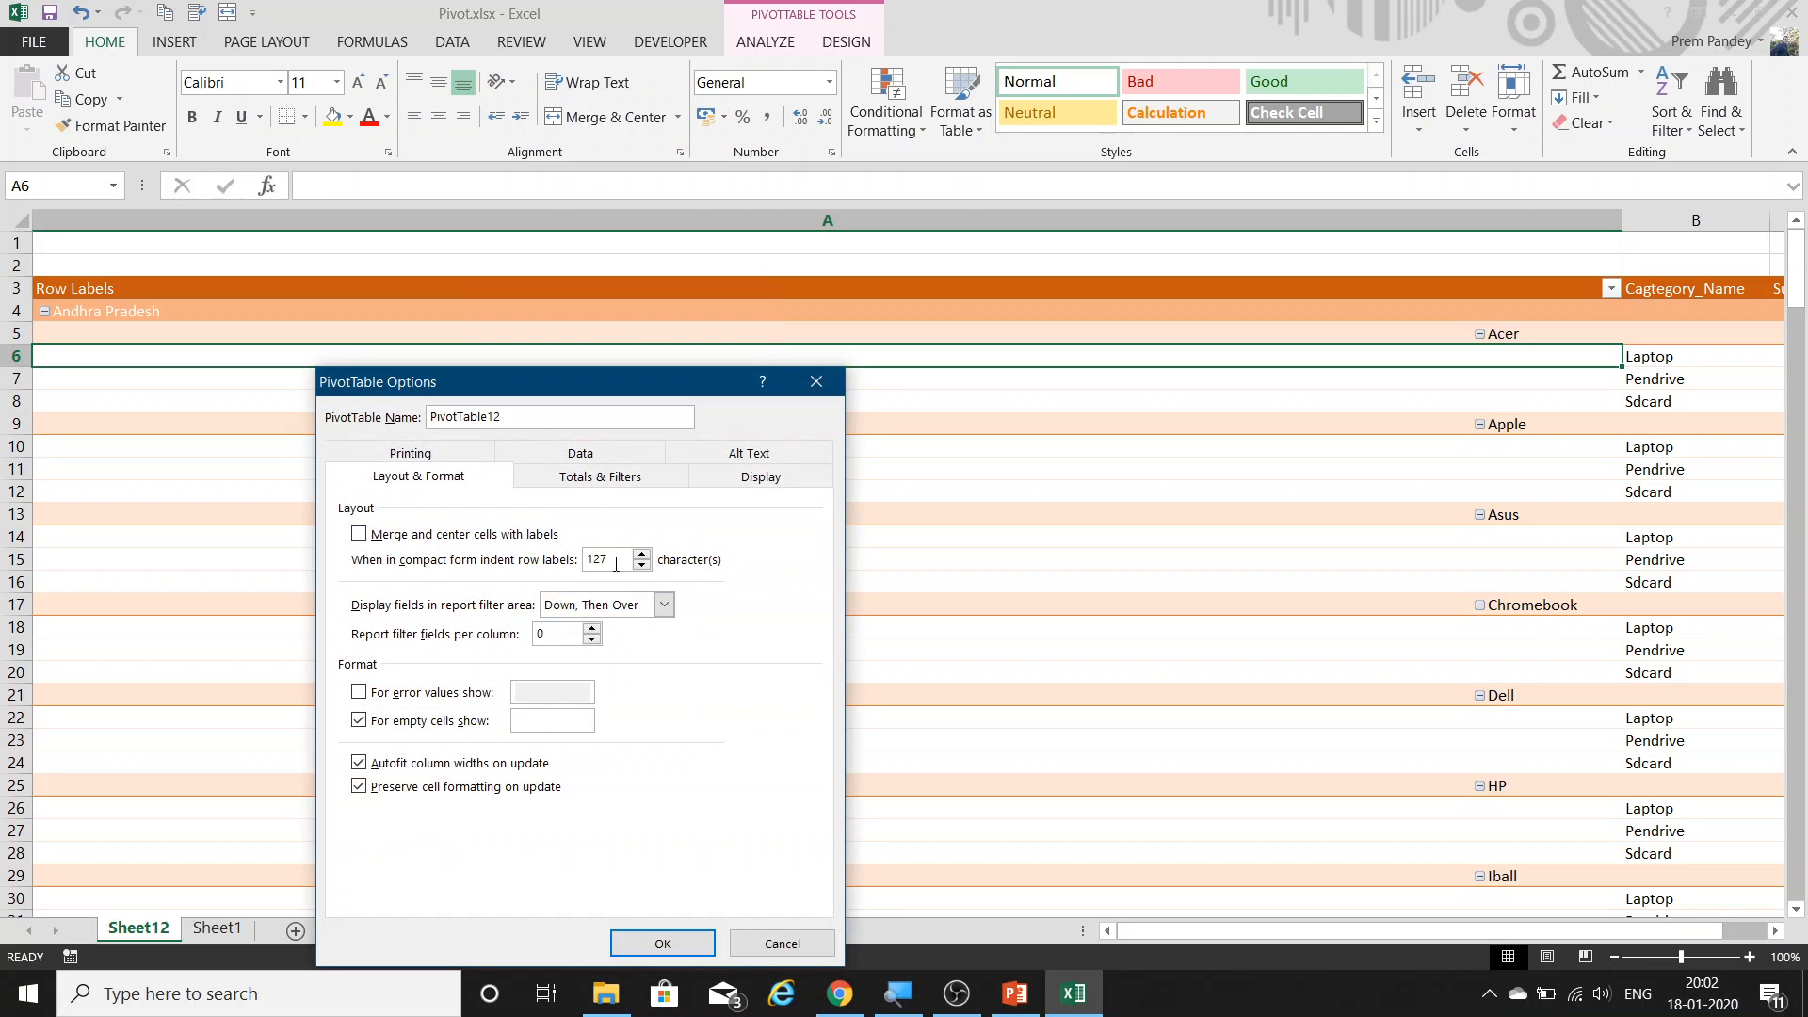
text(0)
key(Return)
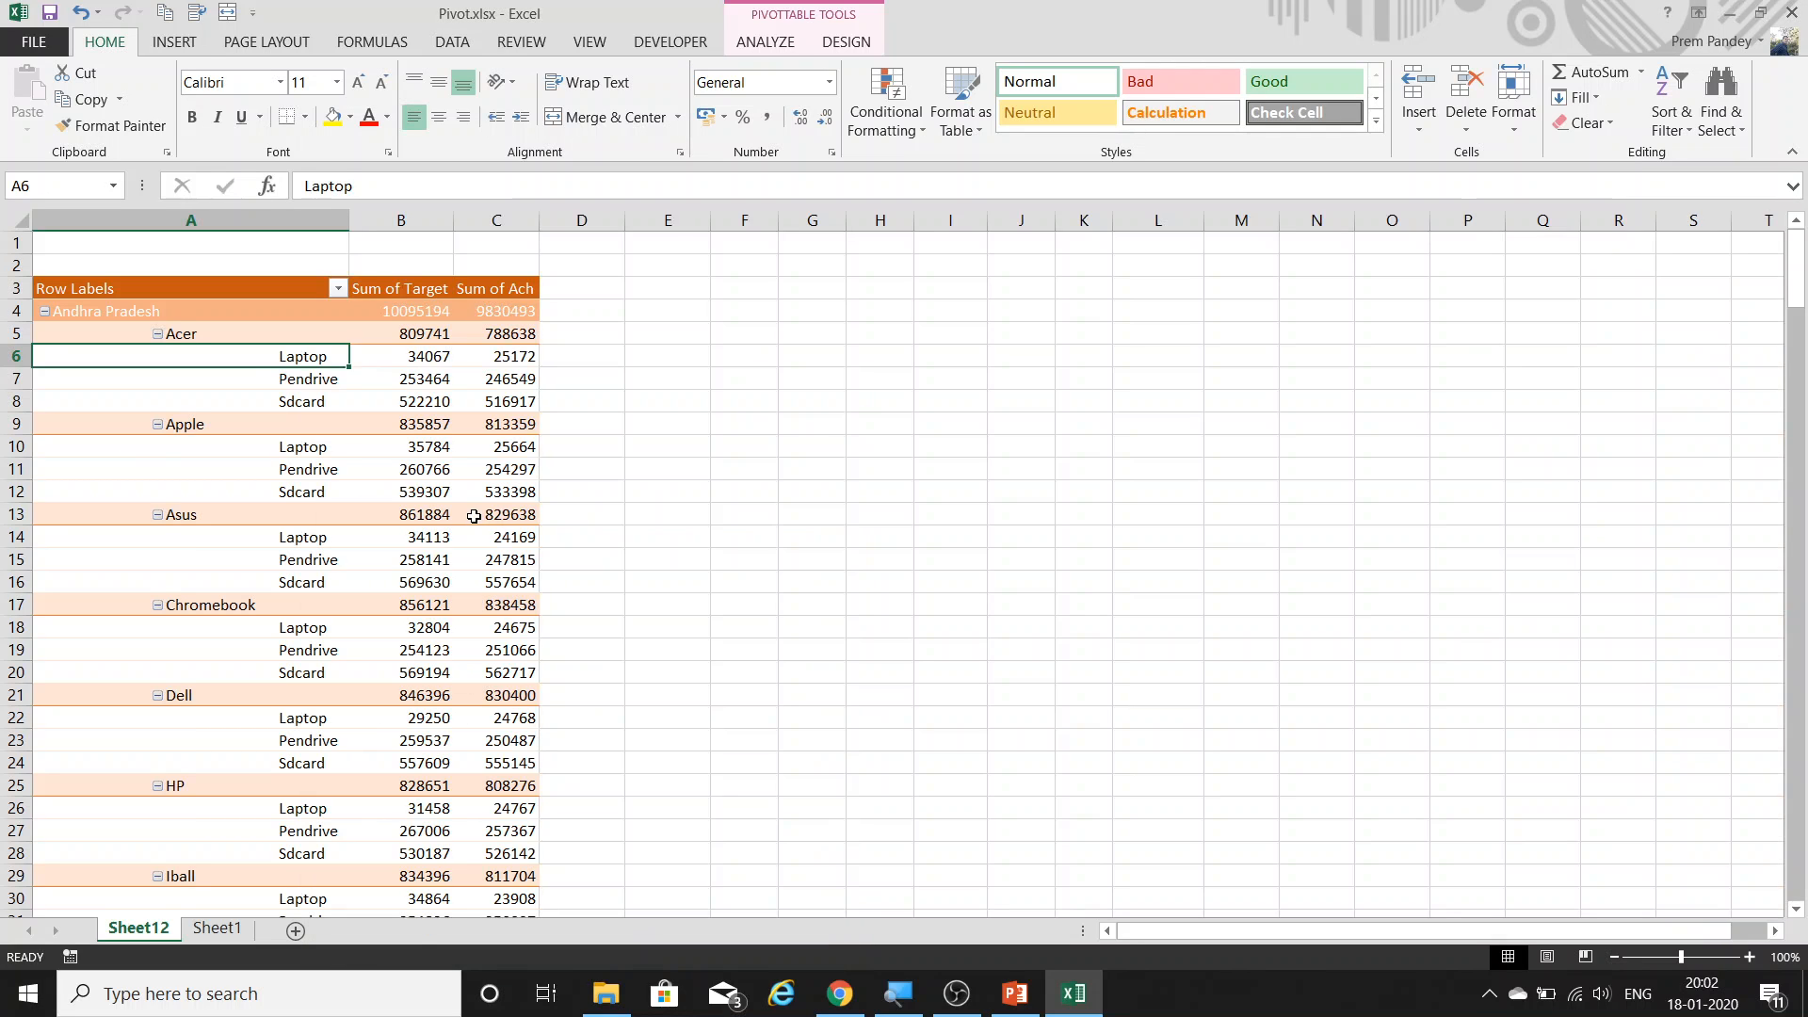
Set the compact-form row label indent to 0 characters and highlight the row labels.
click(124, 311)
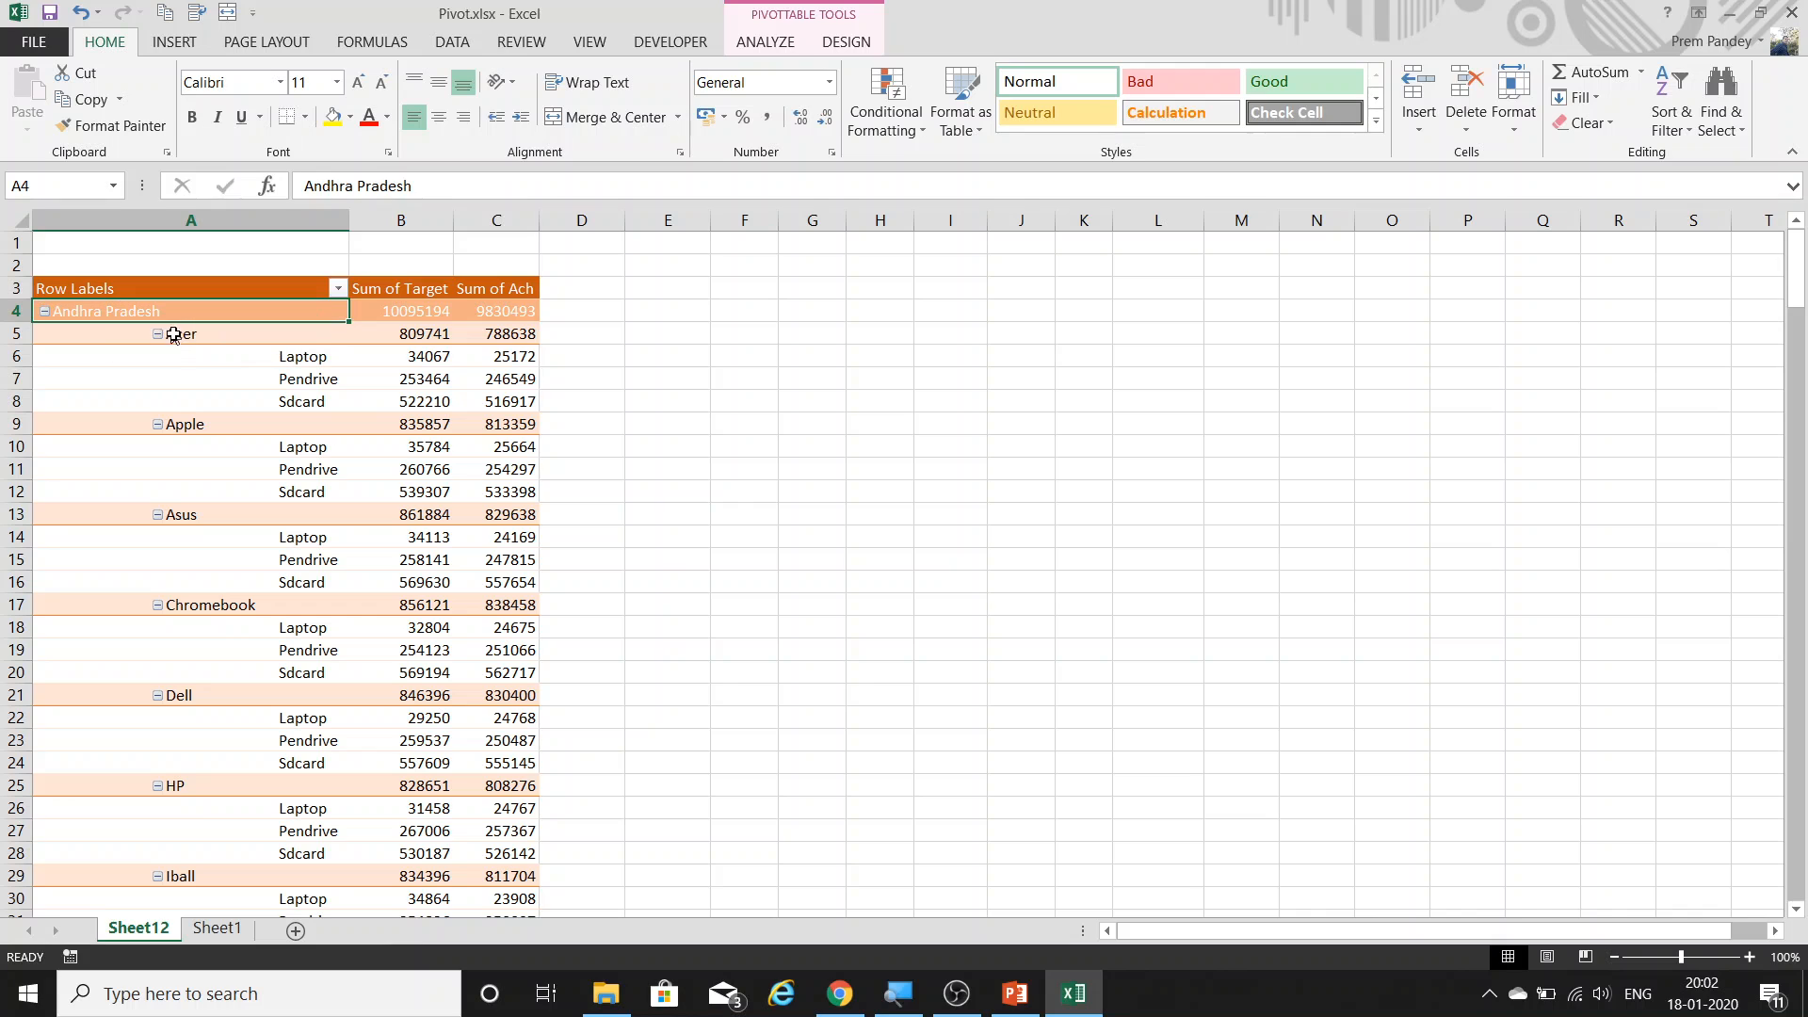
drag(215, 336, 499, 650)
right_click(226, 372)
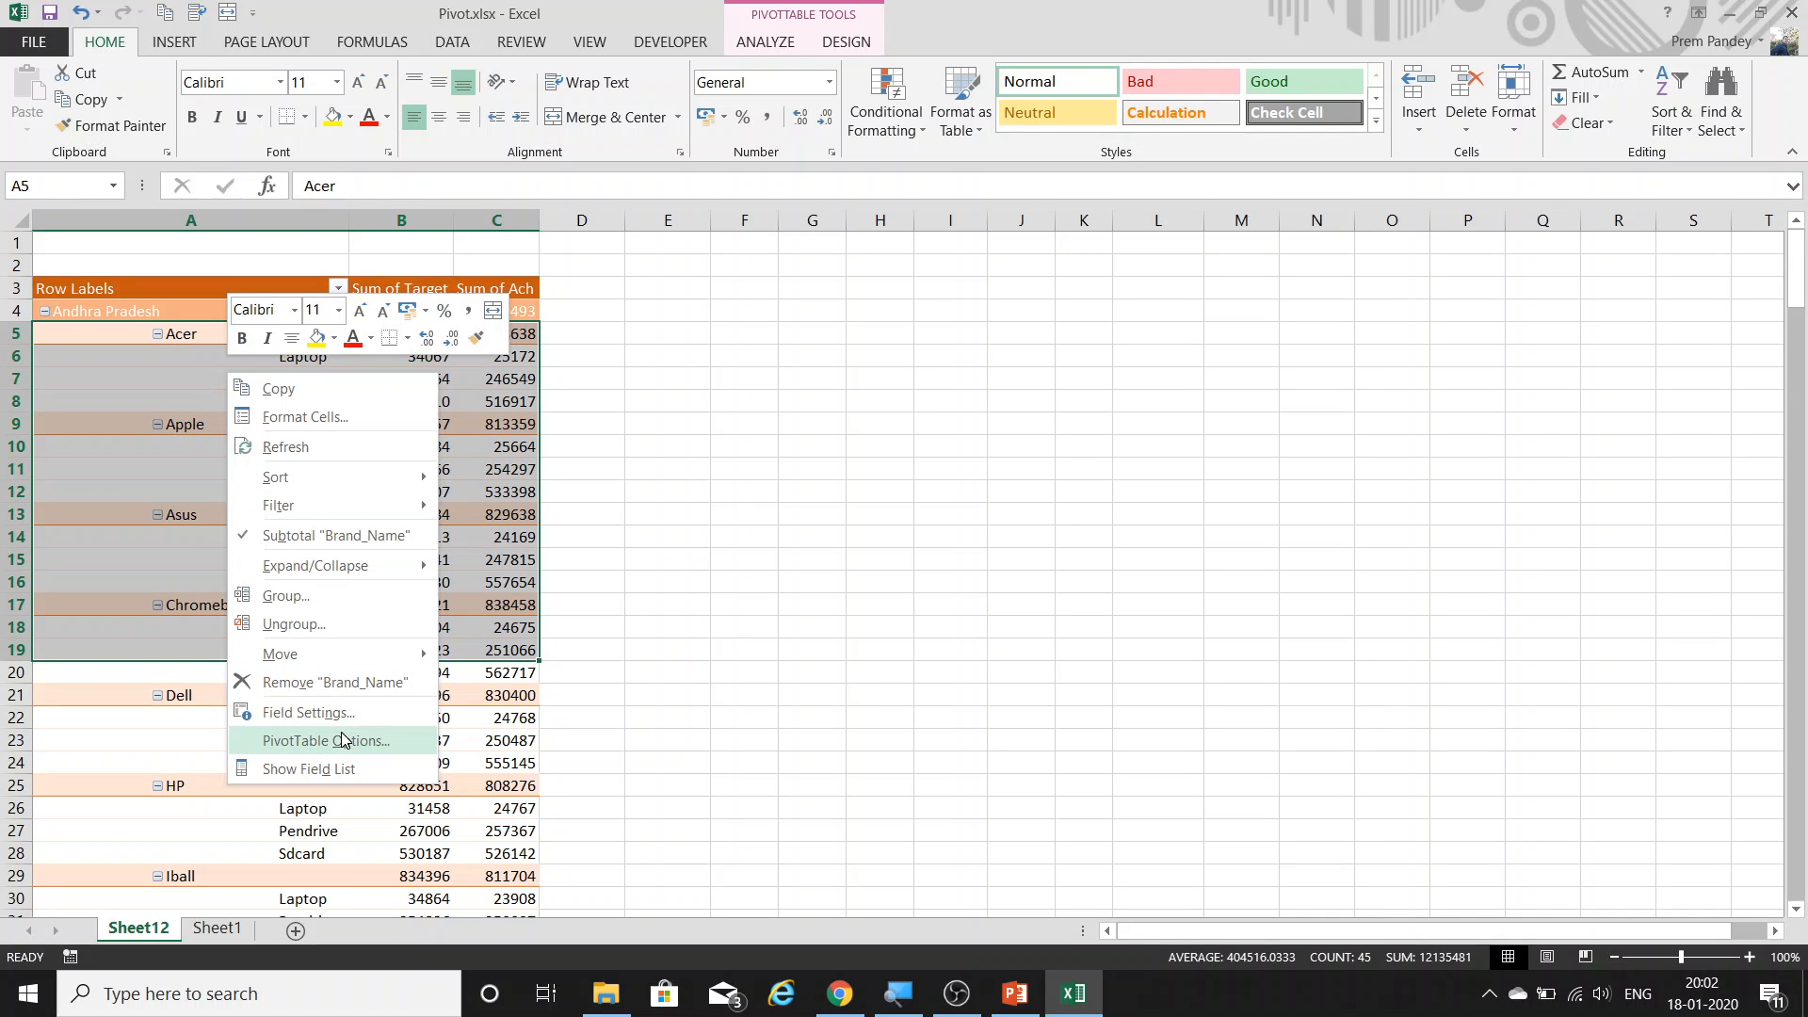
click(355, 738)
double_click(355, 559)
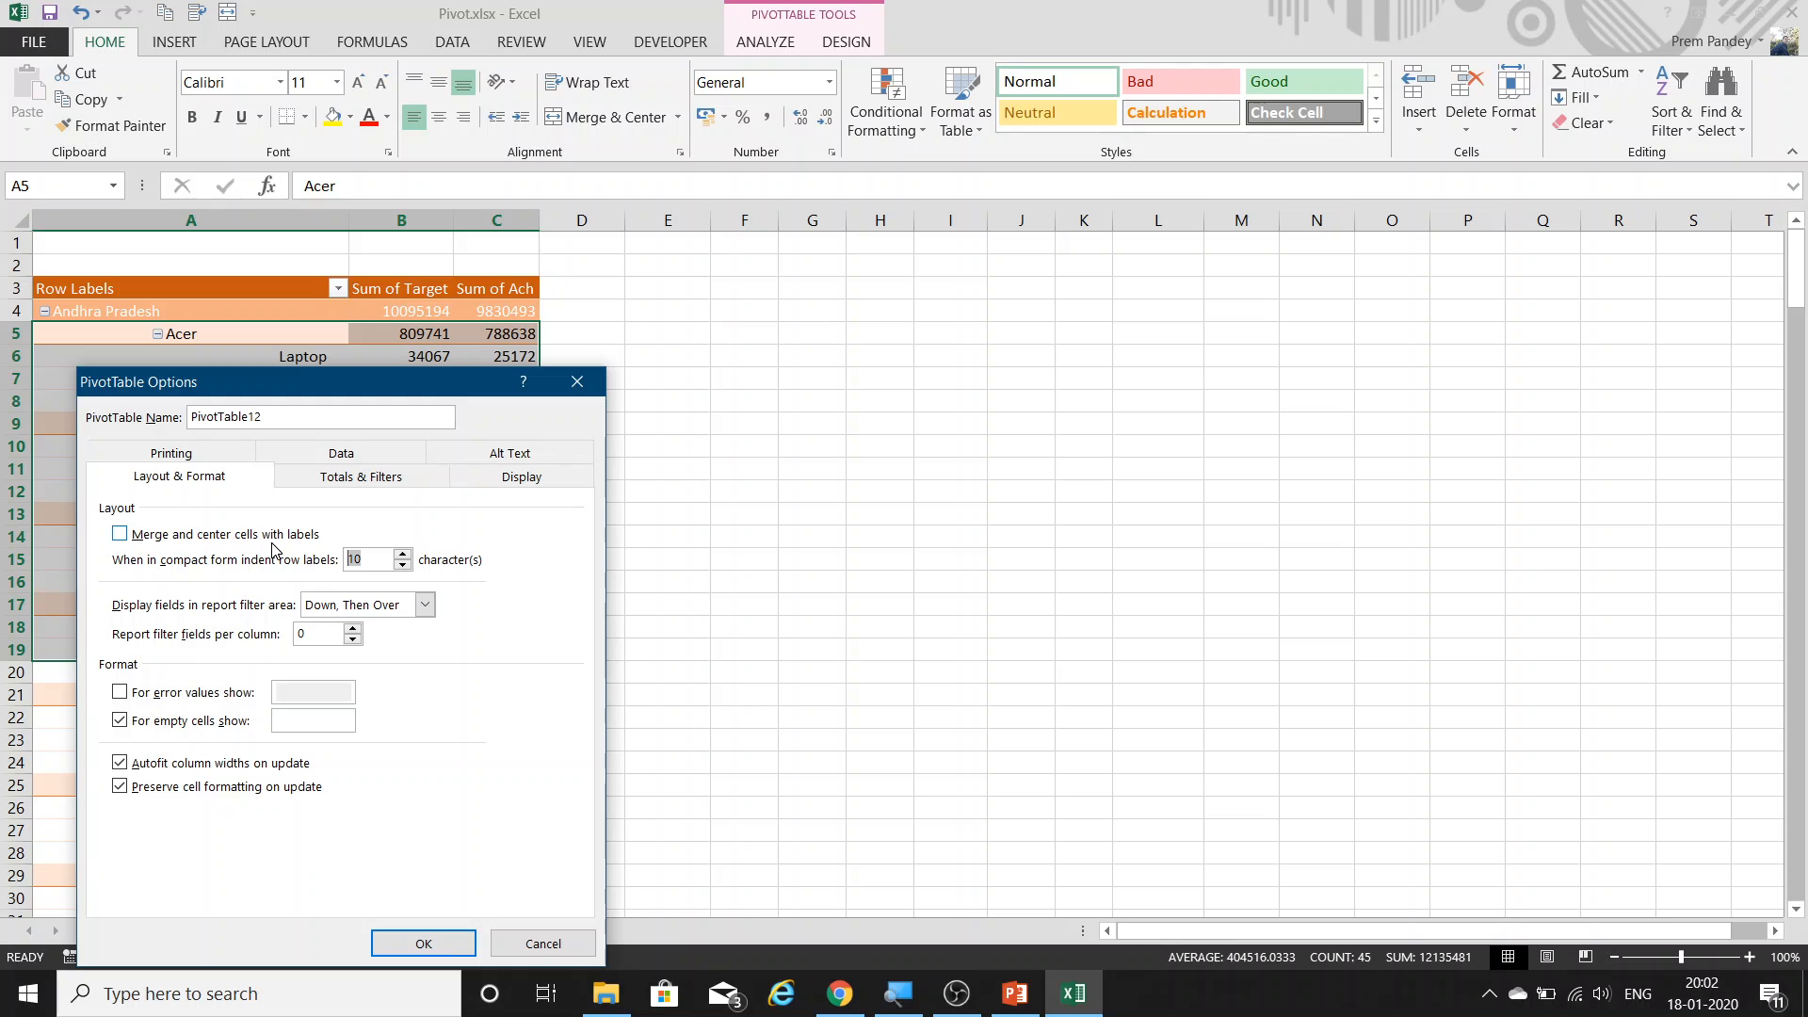
text(1)
key(Return)
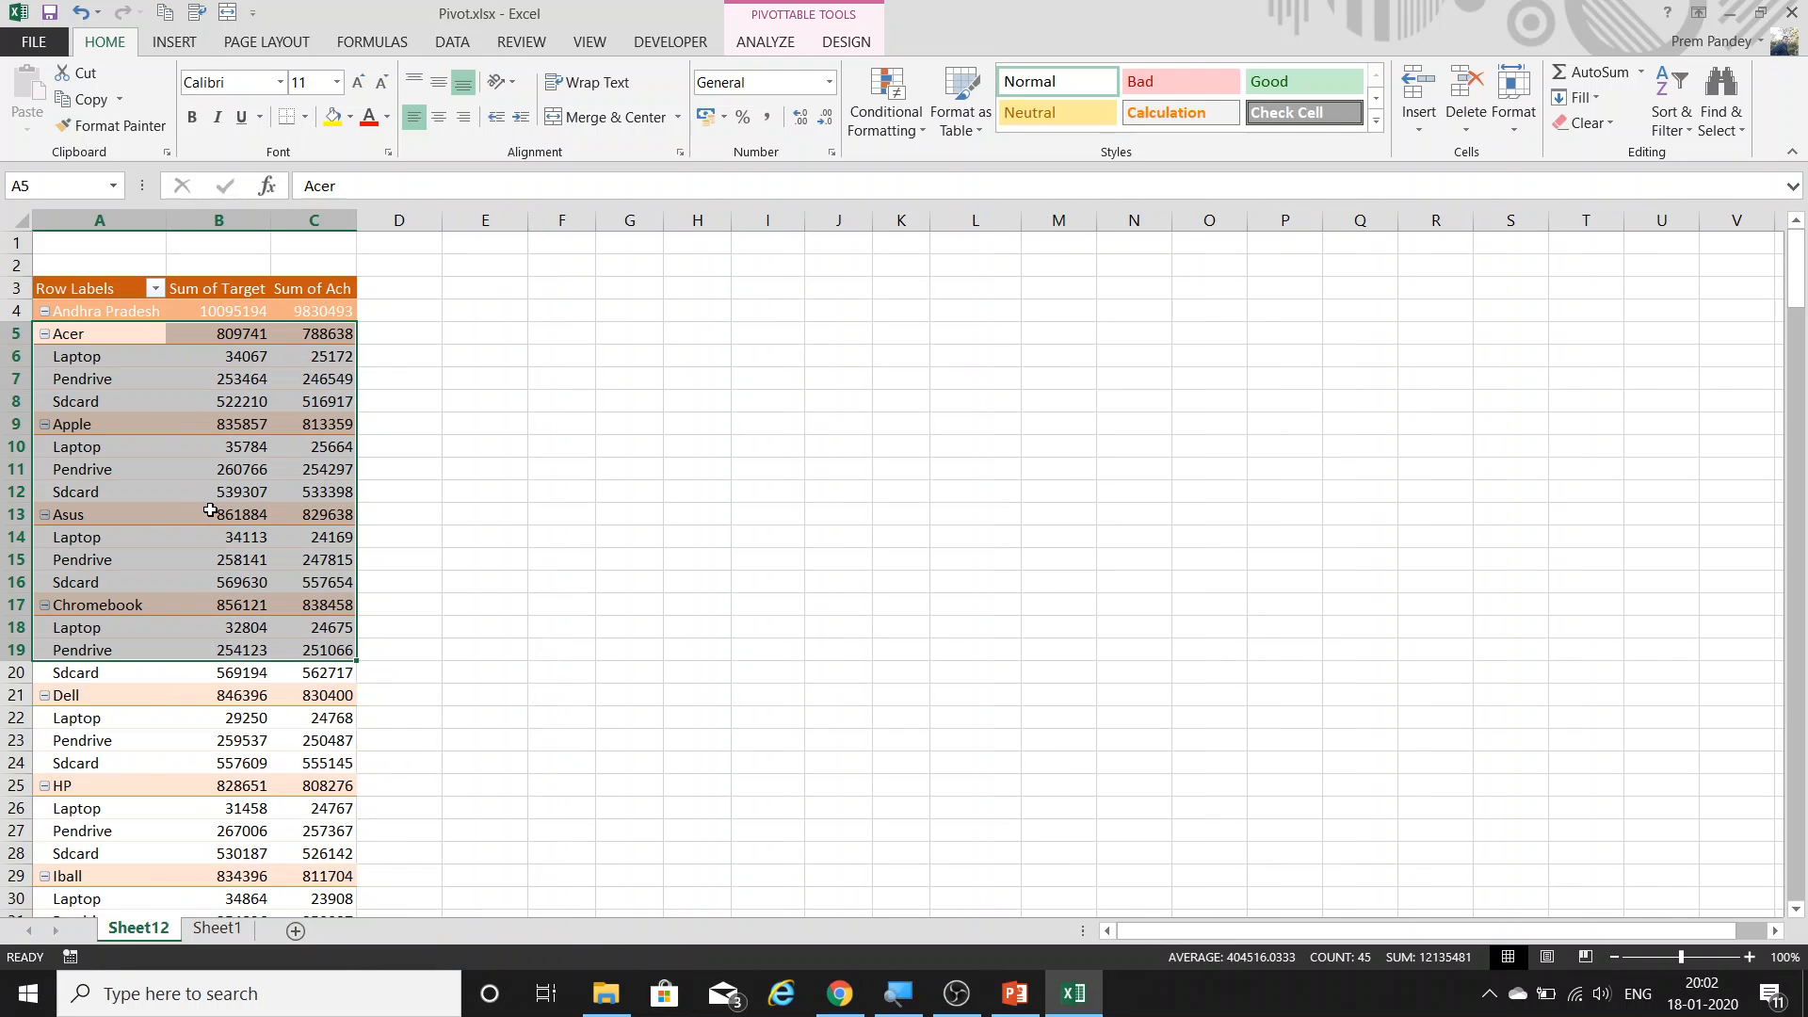
click(132, 384)
drag(92, 356, 63, 746)
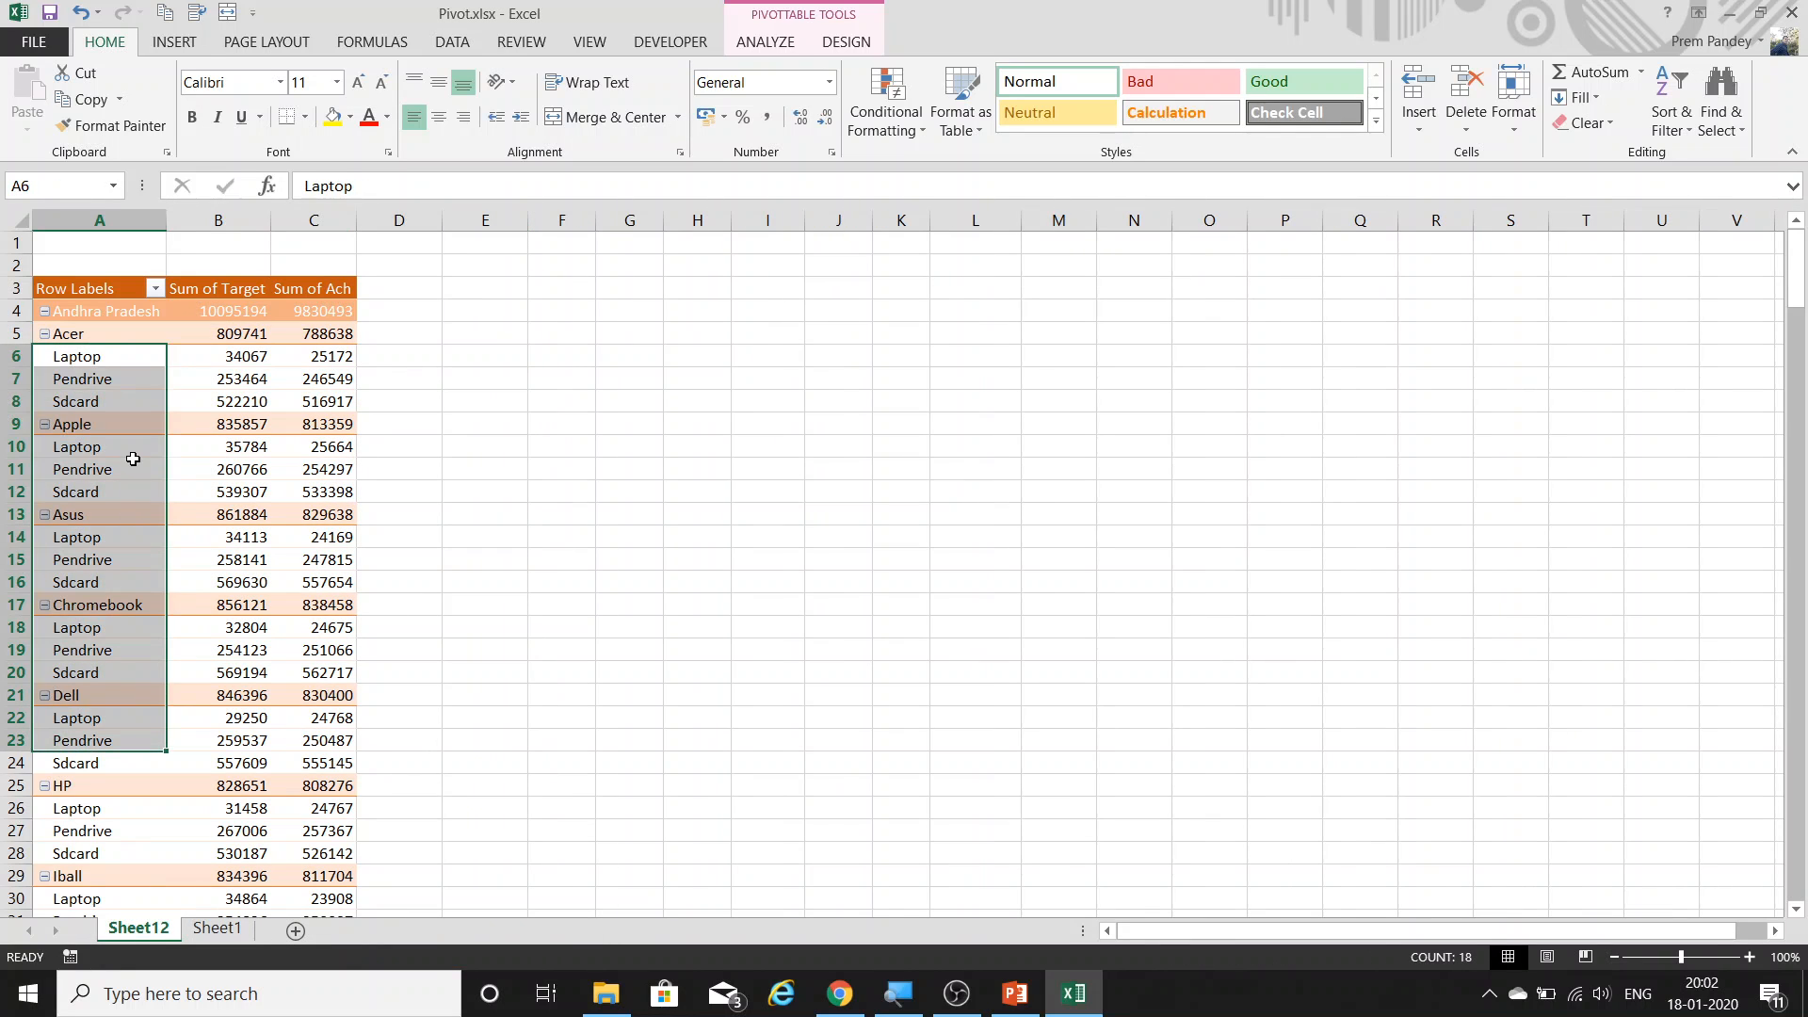
Examine the PivotTable option for how fields are arranged in the report filter area, leaving the settings as they are.
click(83, 356)
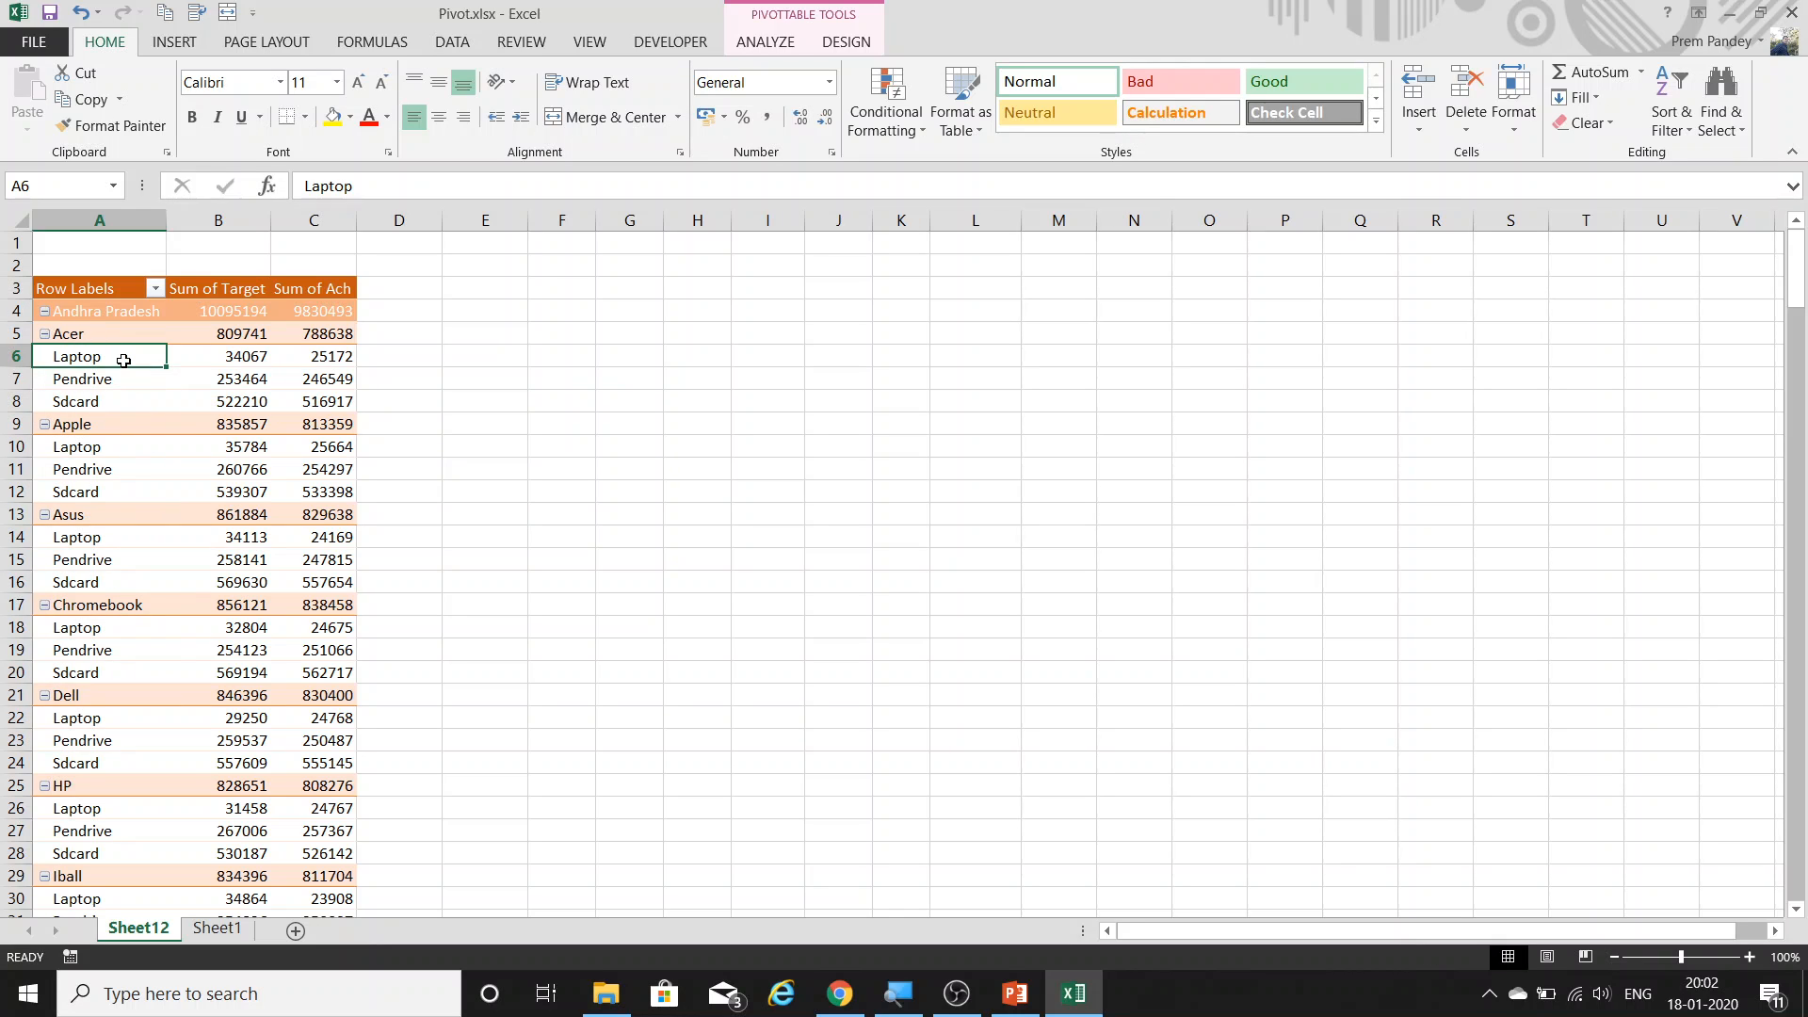
right_click(123, 360)
key(Escape)
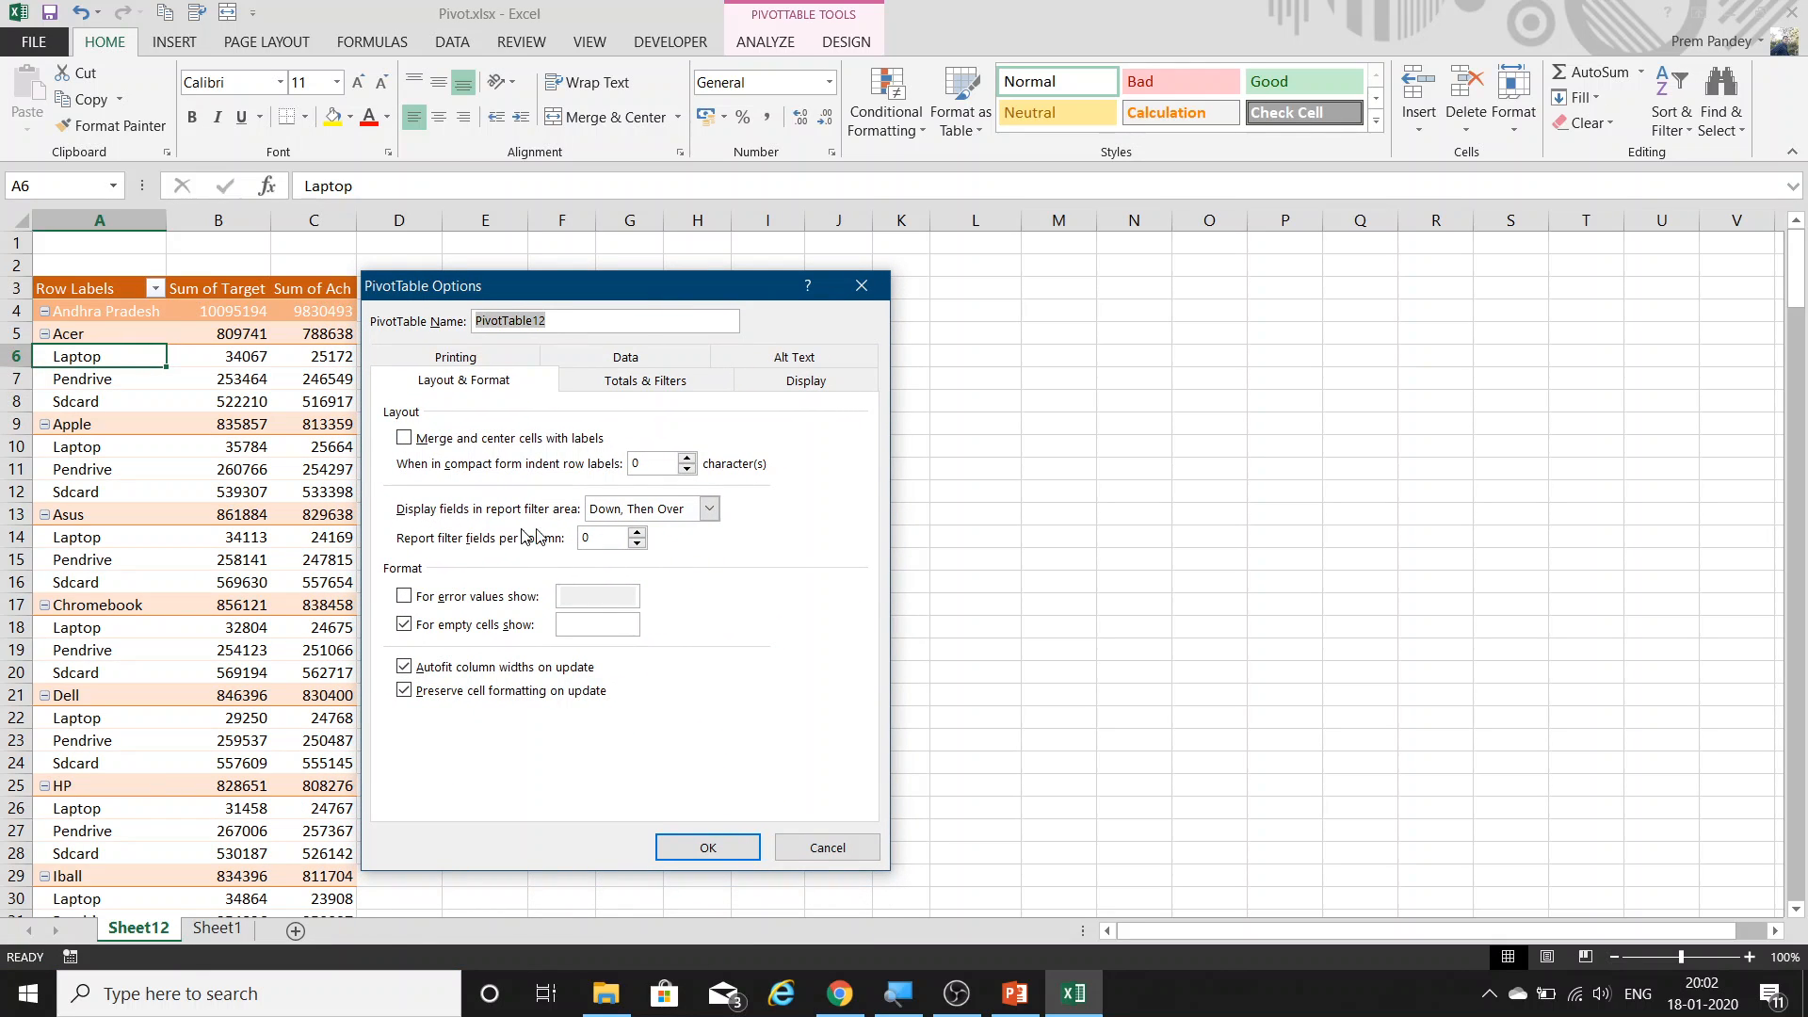
click(710, 510)
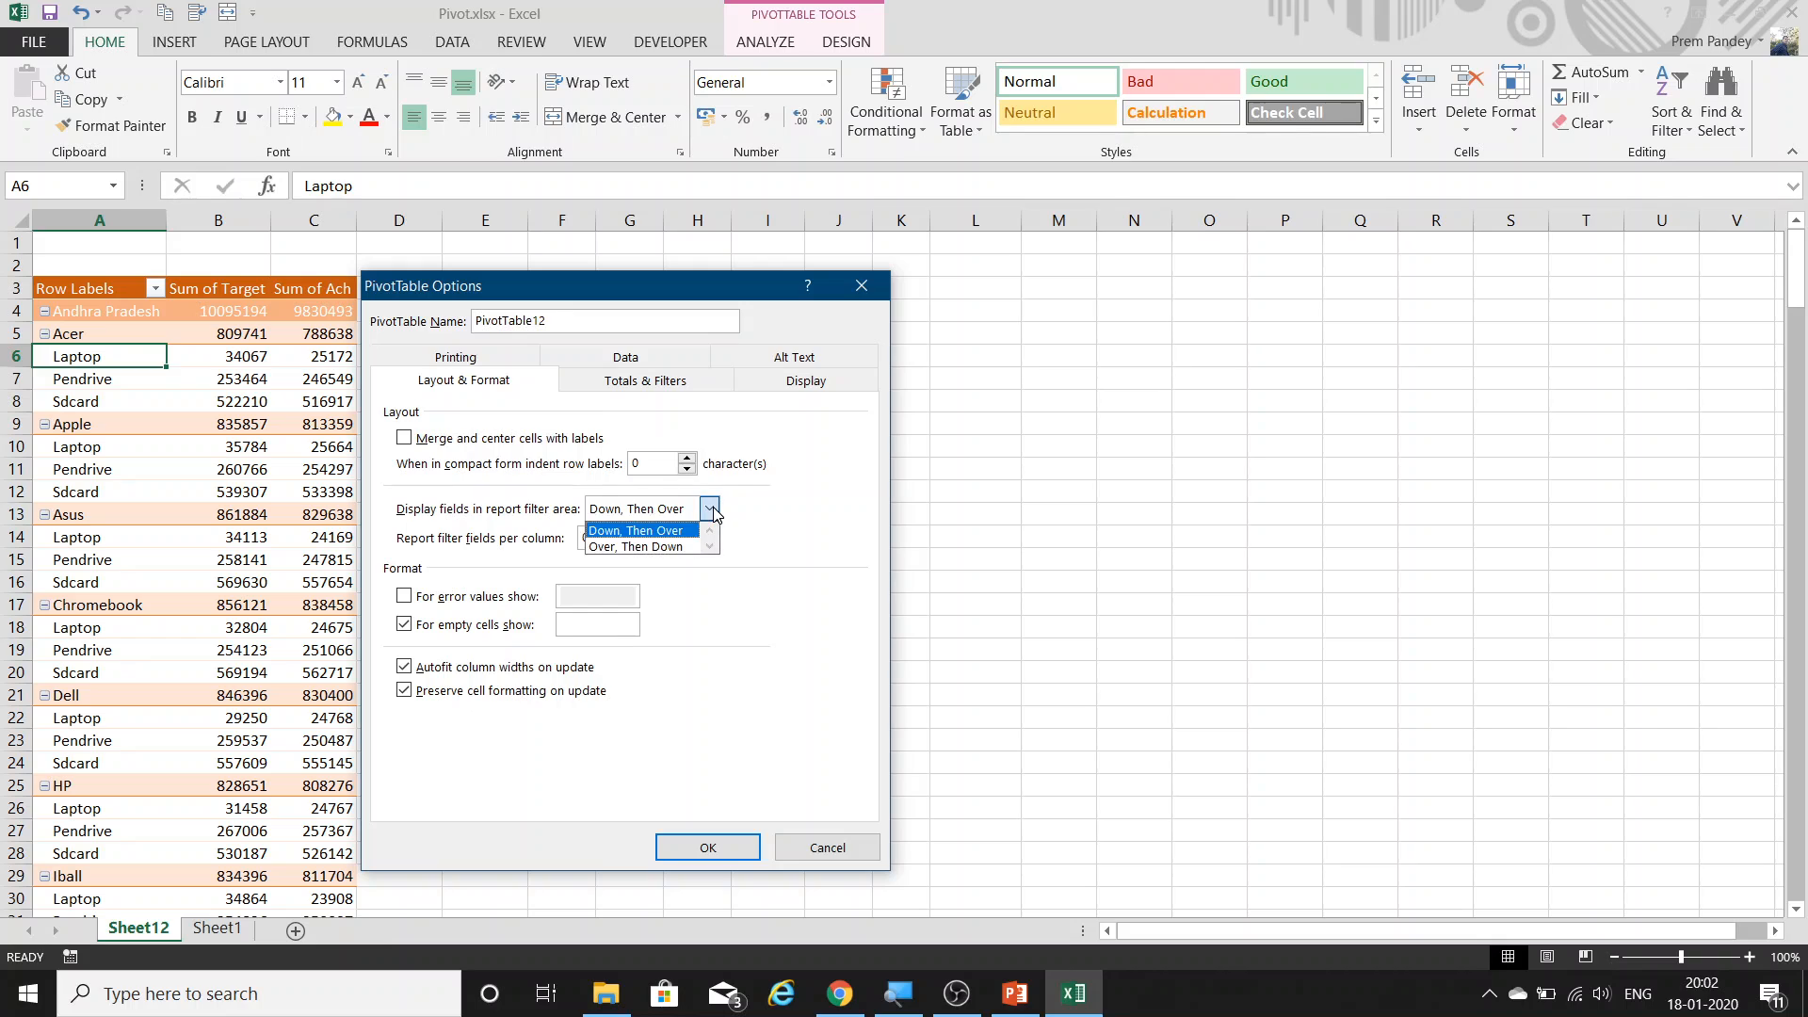
click(735, 514)
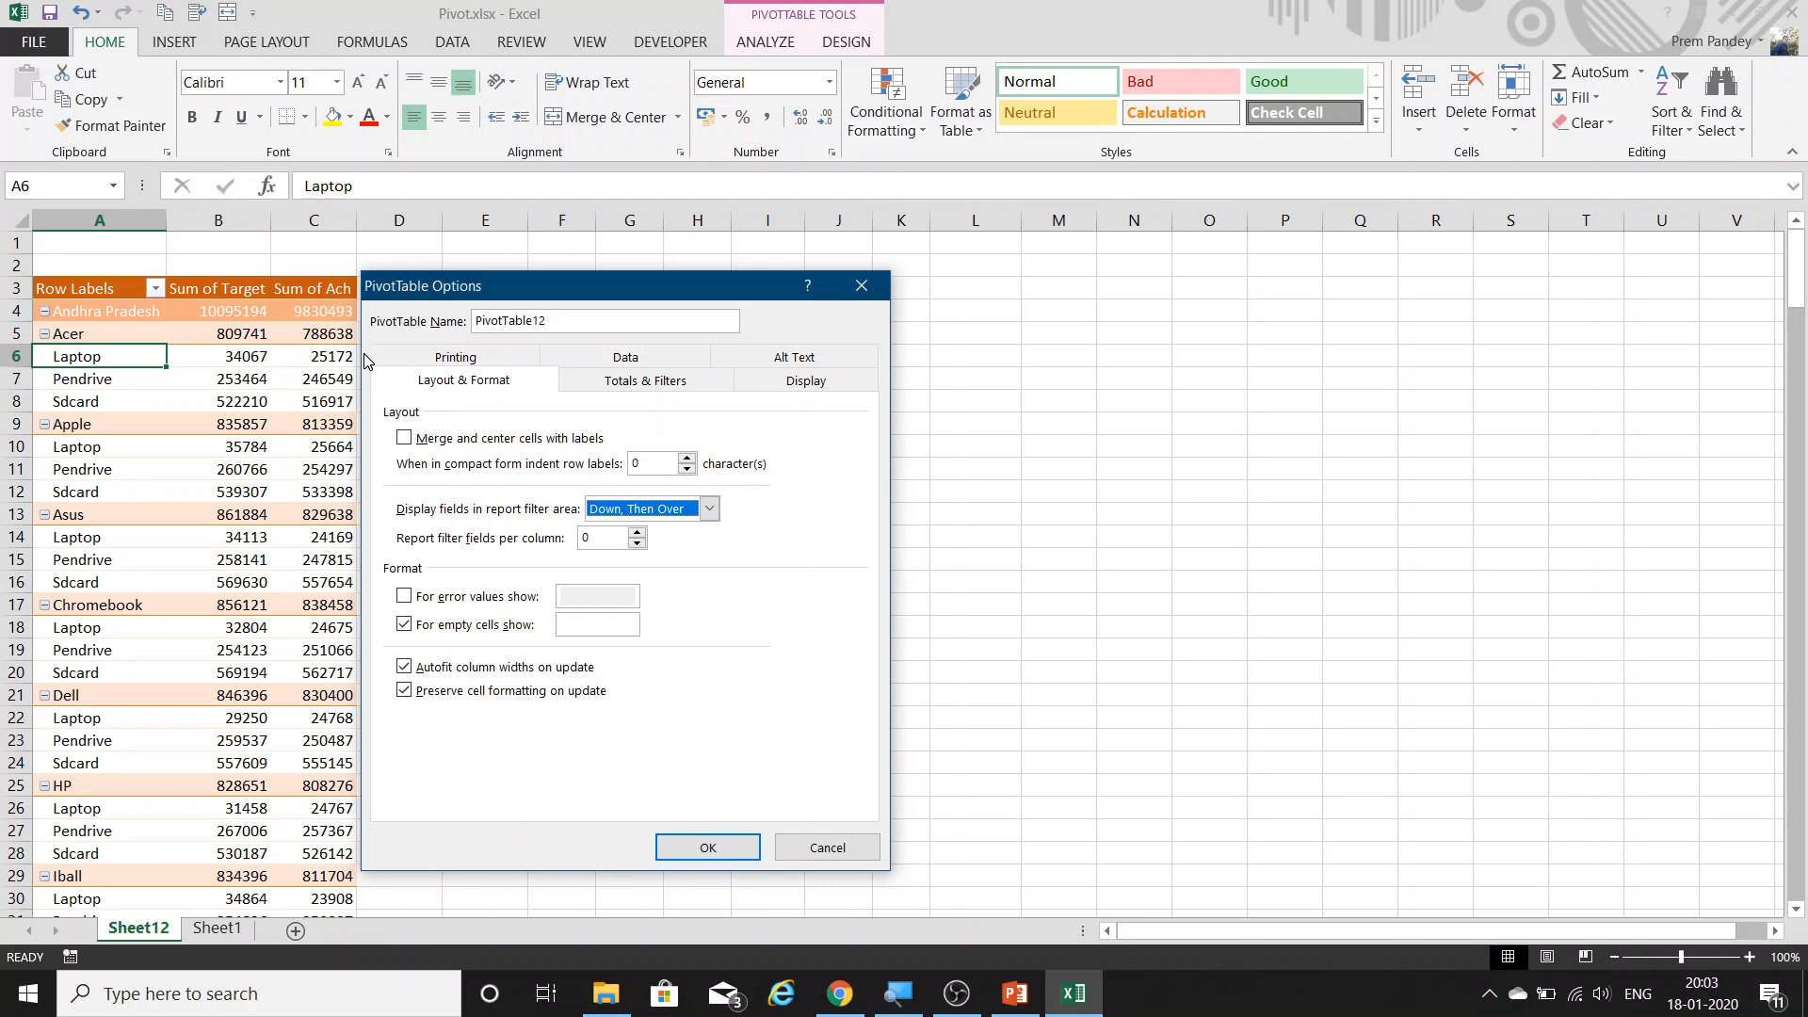
key(Escape)
Show the PivotTable field list and place State_Name and Month_Name in the report filters.
click(222, 360)
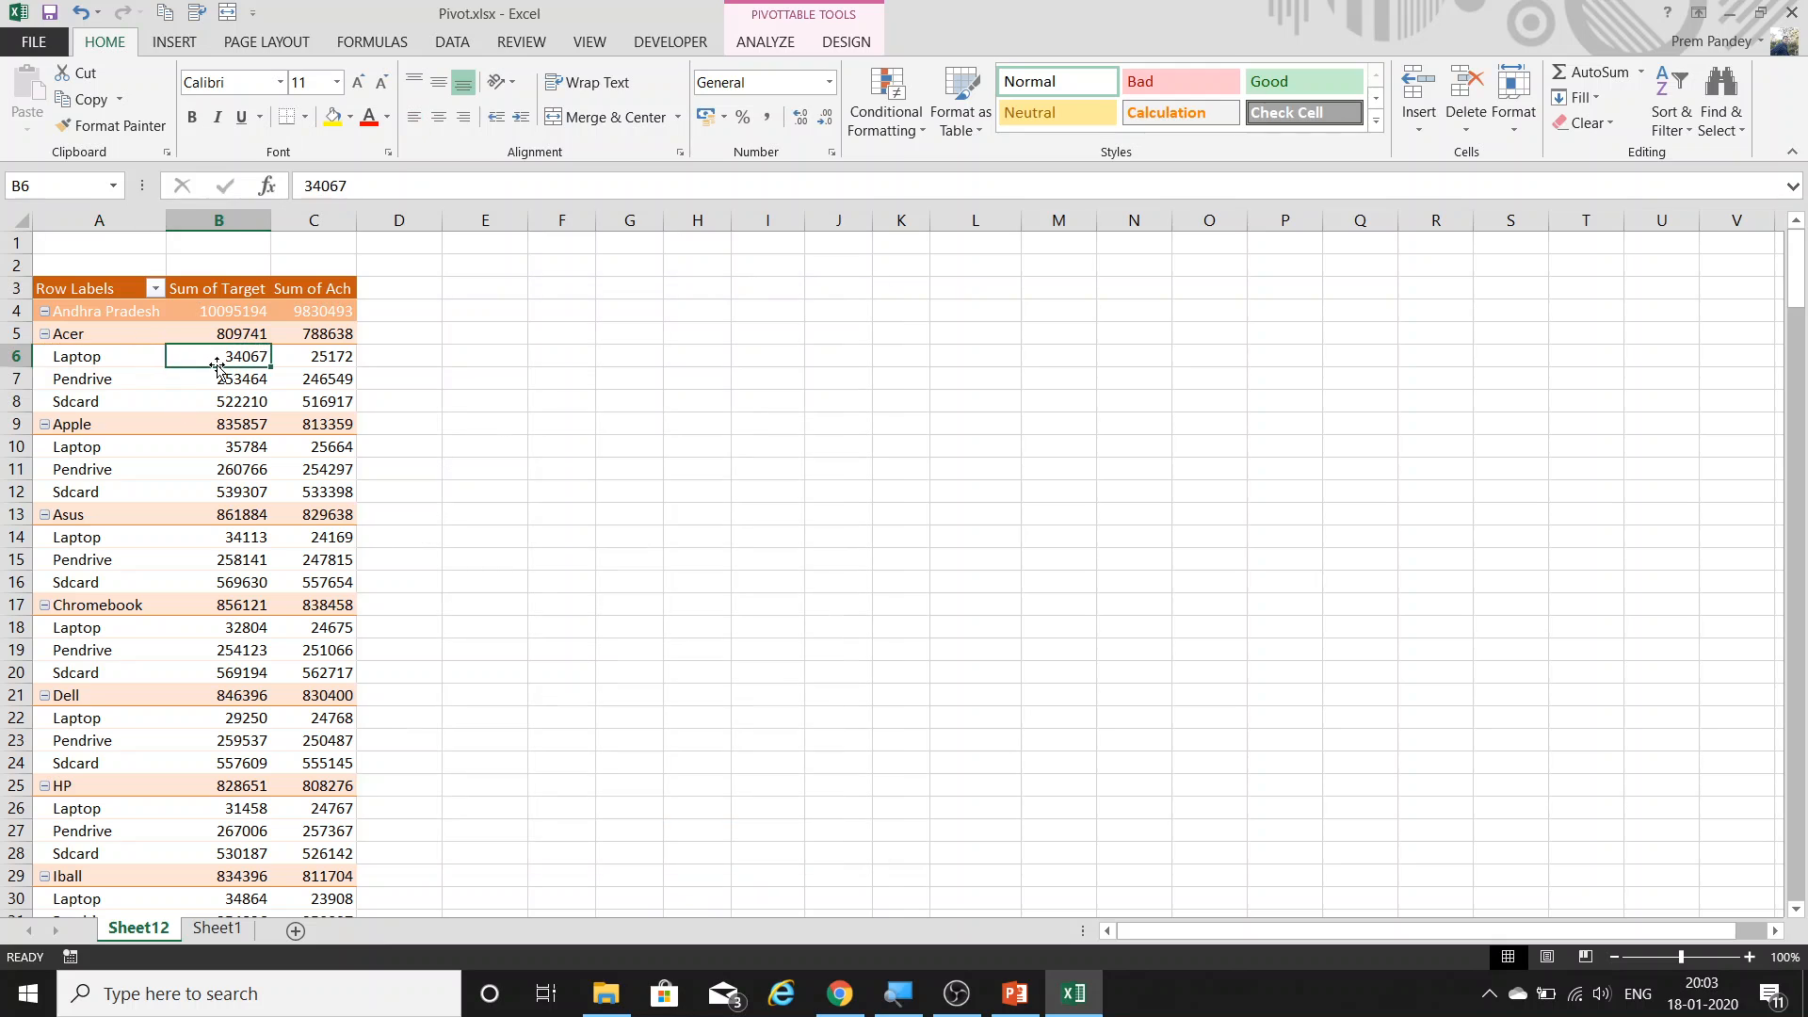
right_click(232, 313)
click(330, 658)
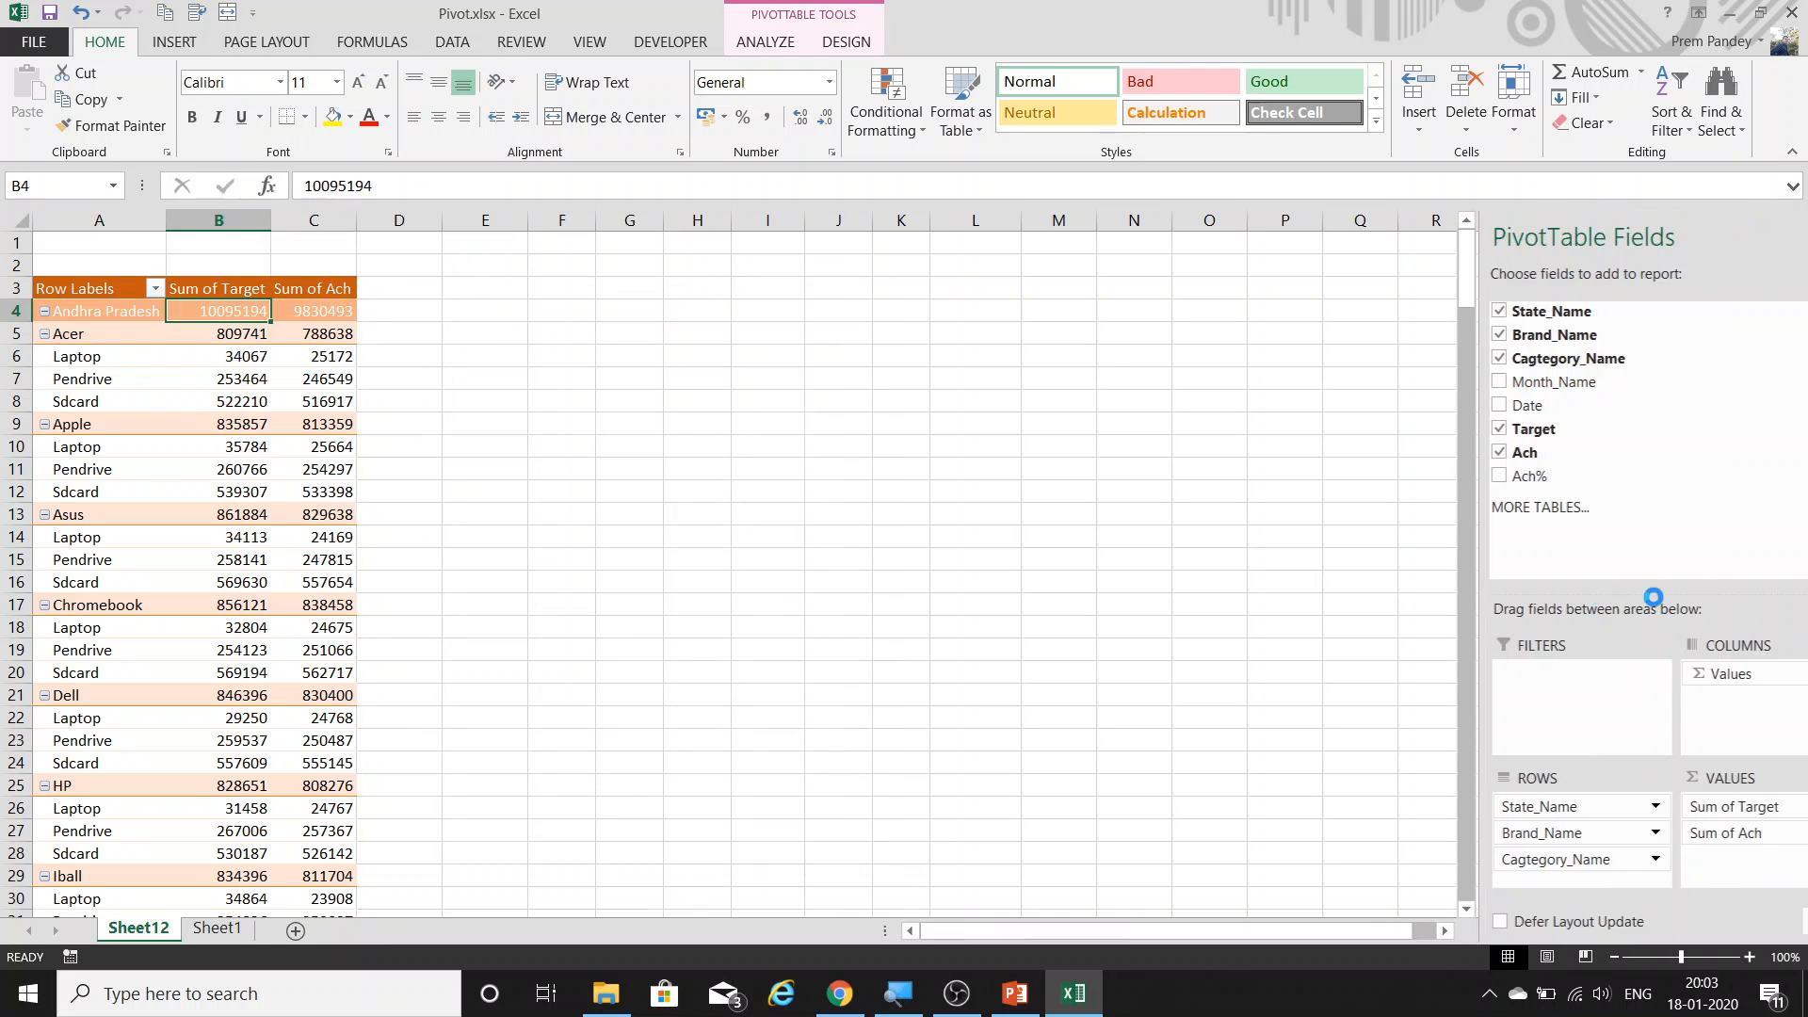
drag(1497, 815, 1506, 696)
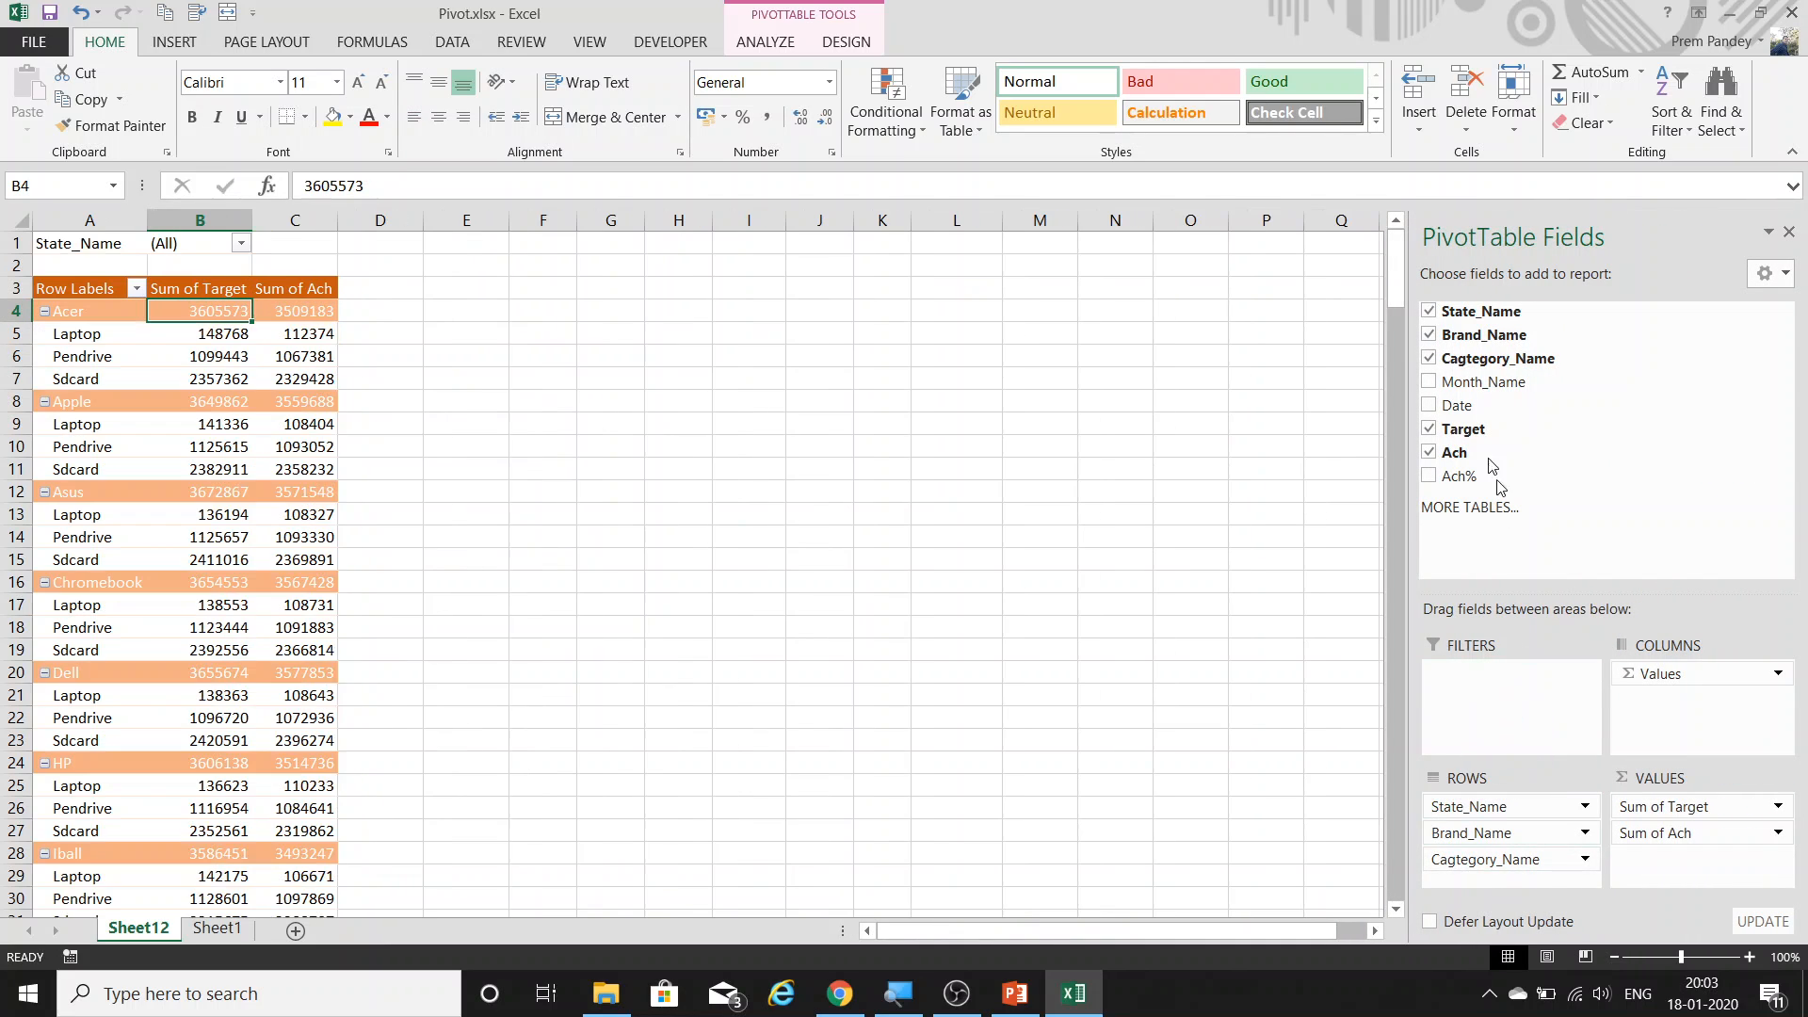
drag(1480, 381, 1534, 699)
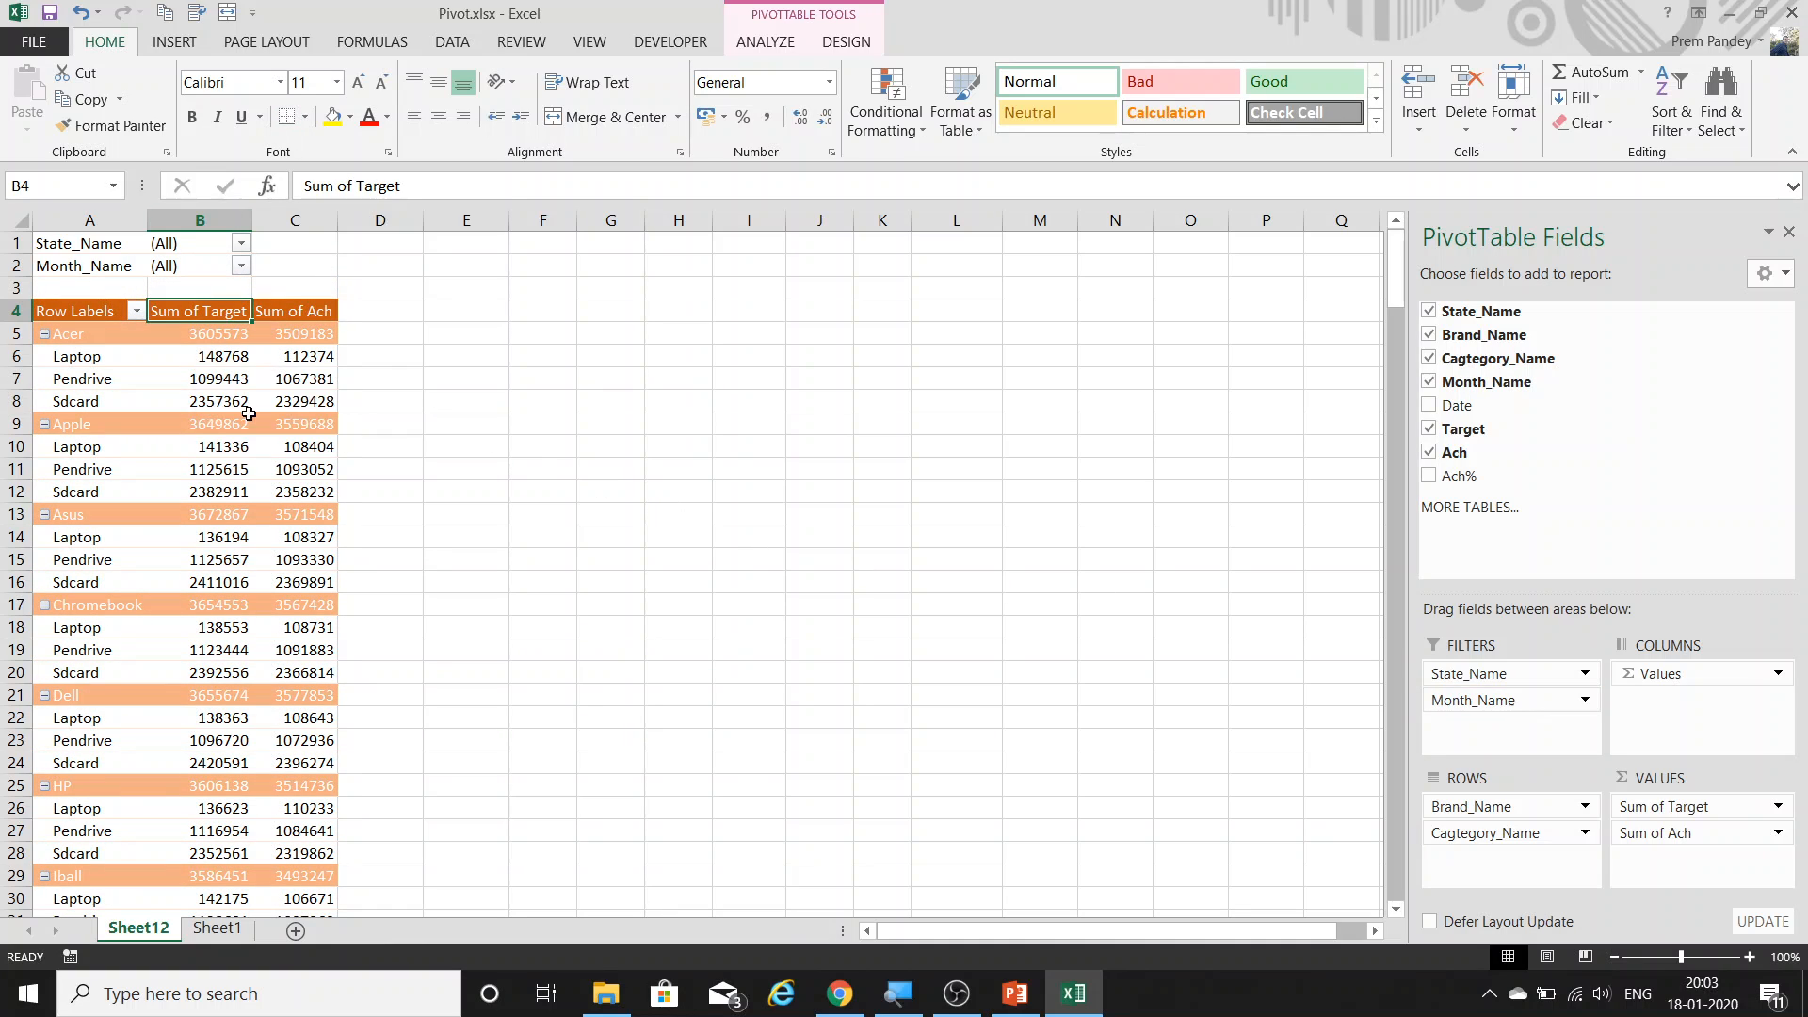
Set the PivotTable's report filter area to display its fields Over, Then Down.
right_click(176, 400)
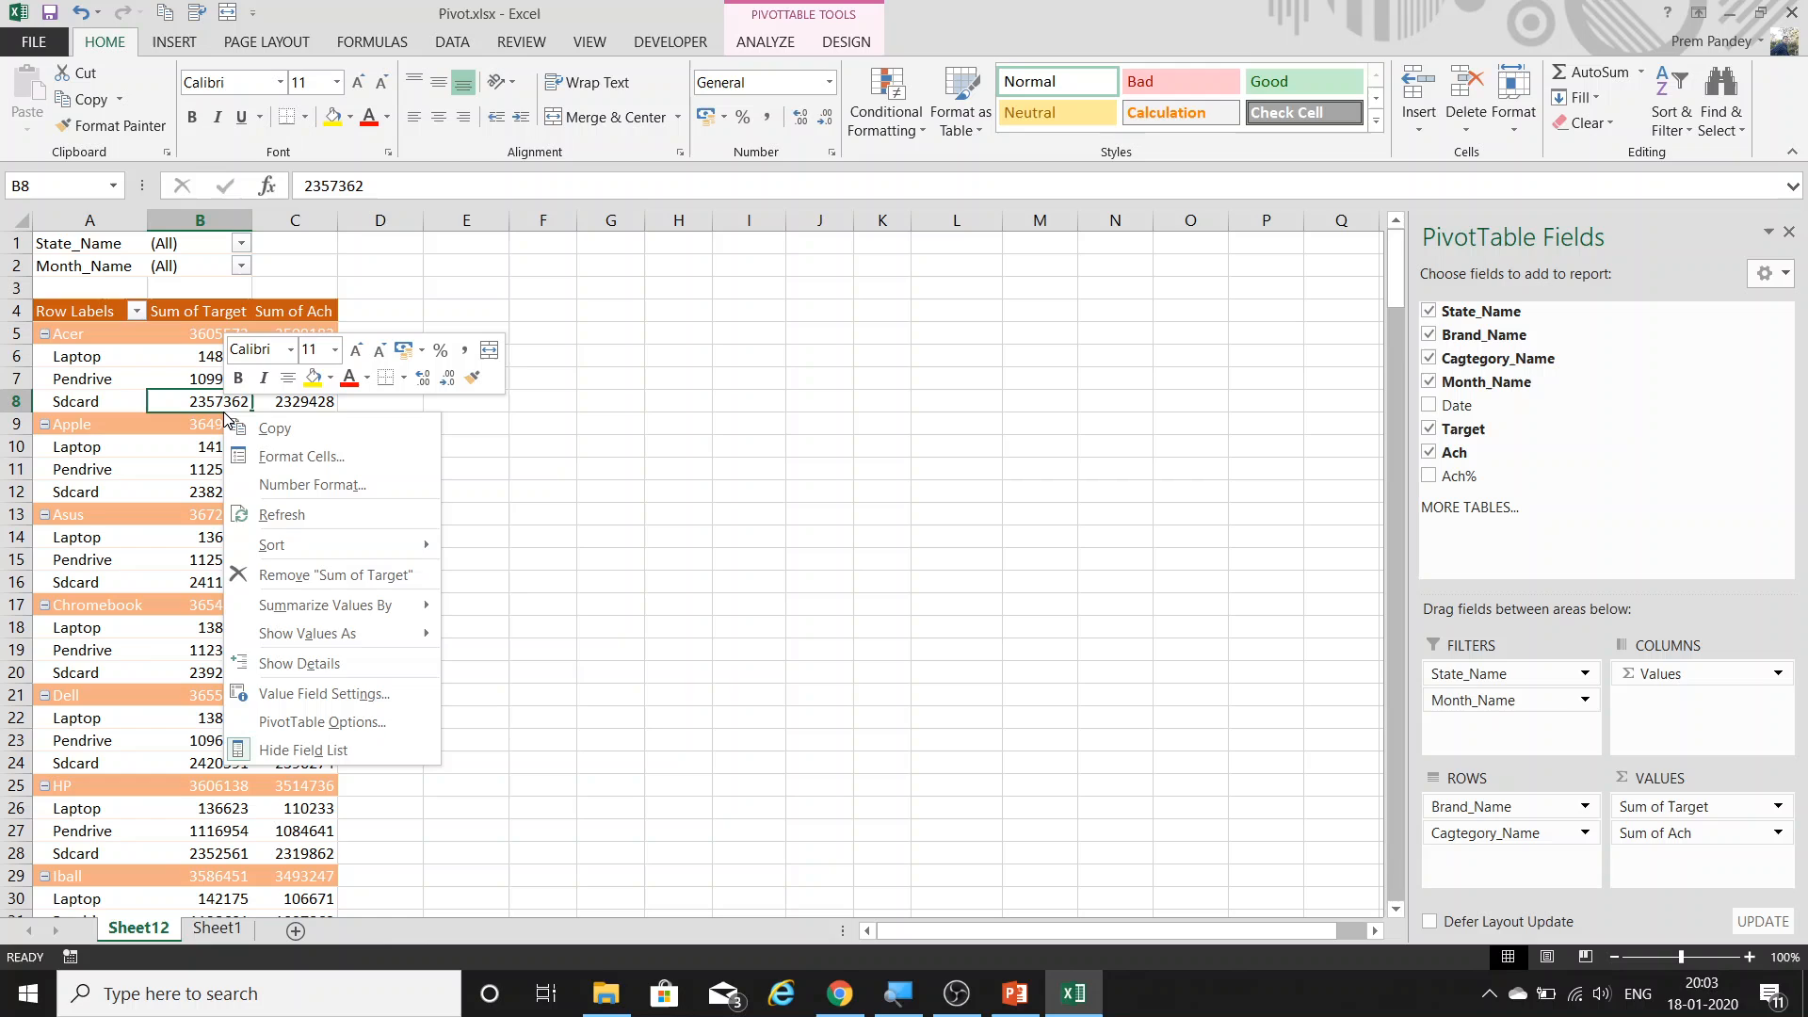
click(341, 727)
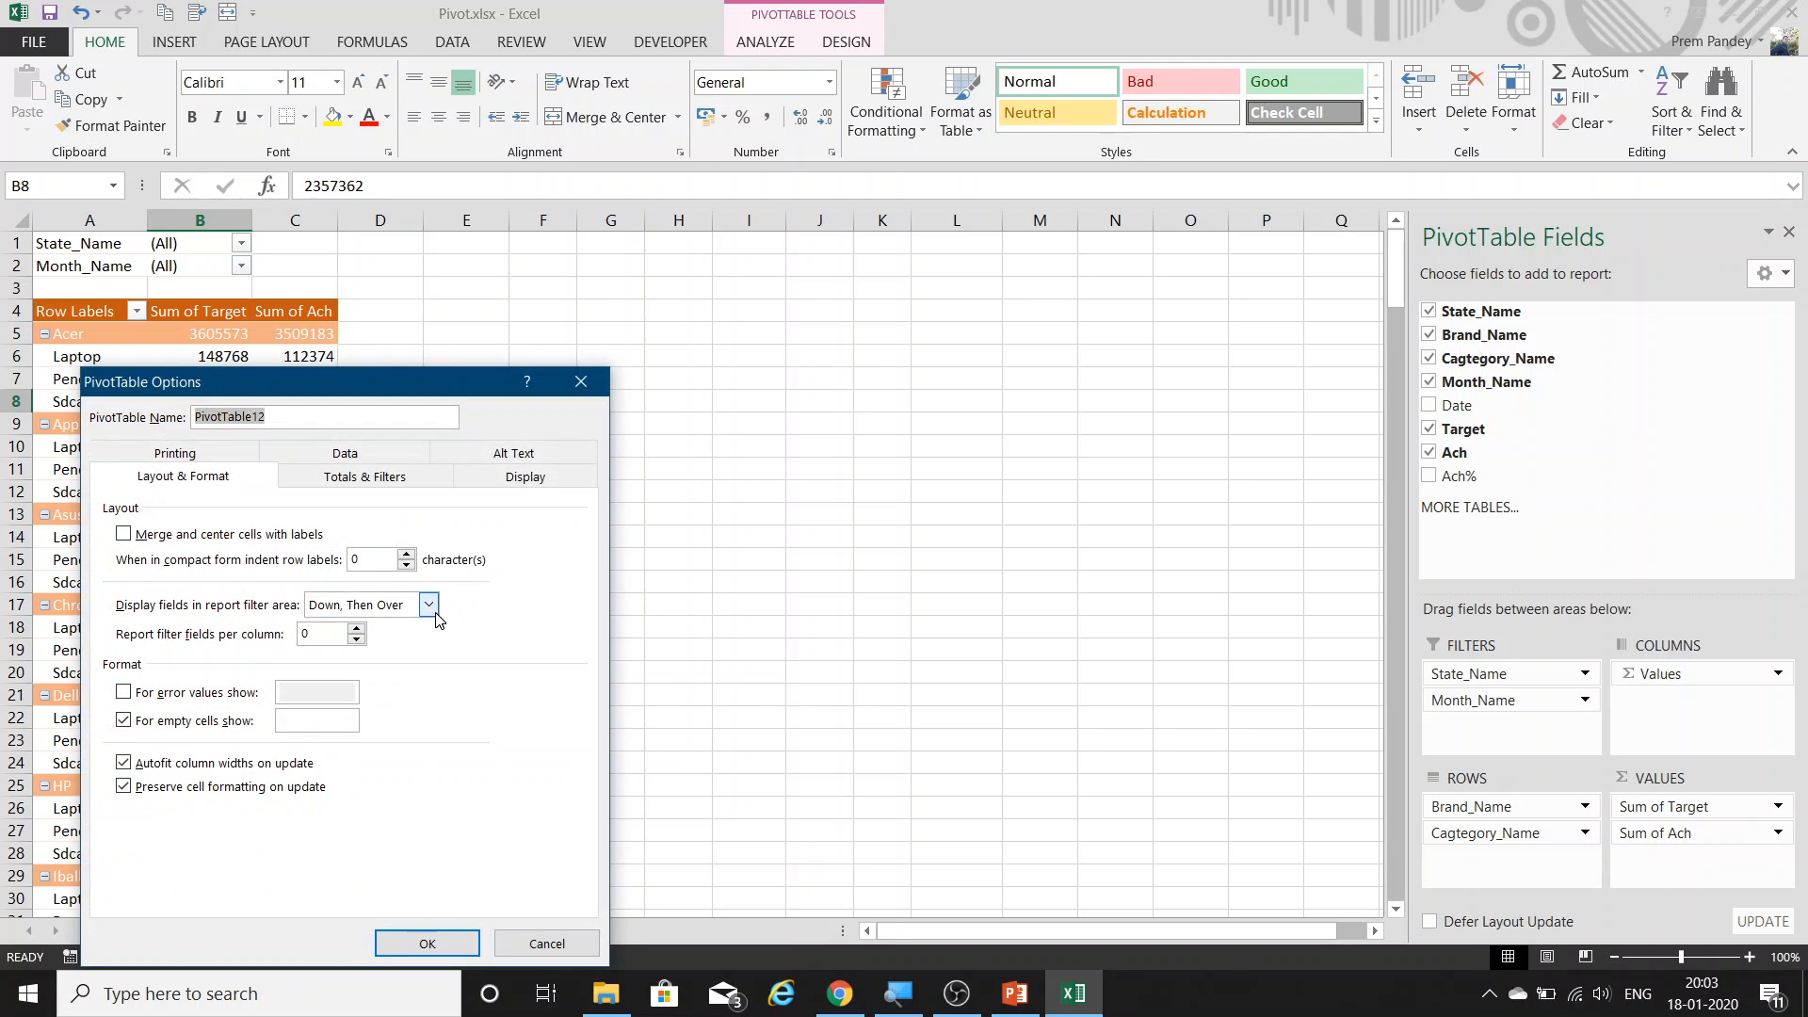
click(429, 605)
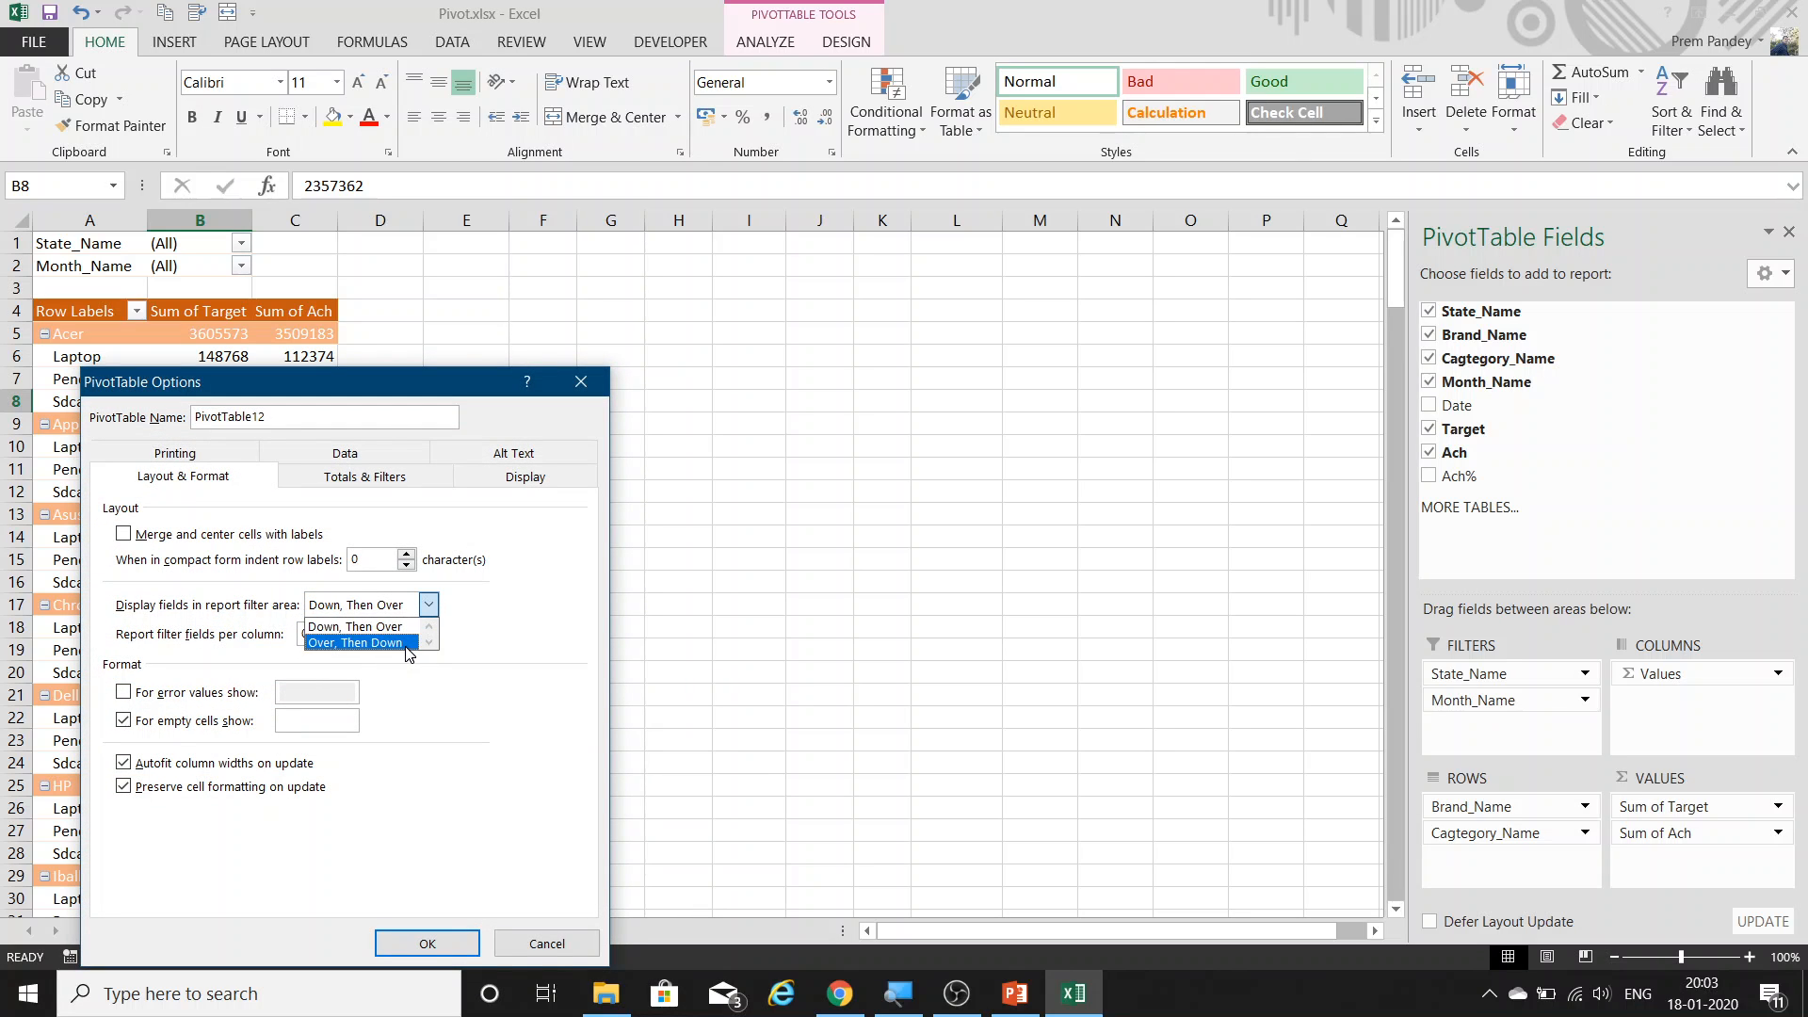
click(408, 643)
click(421, 942)
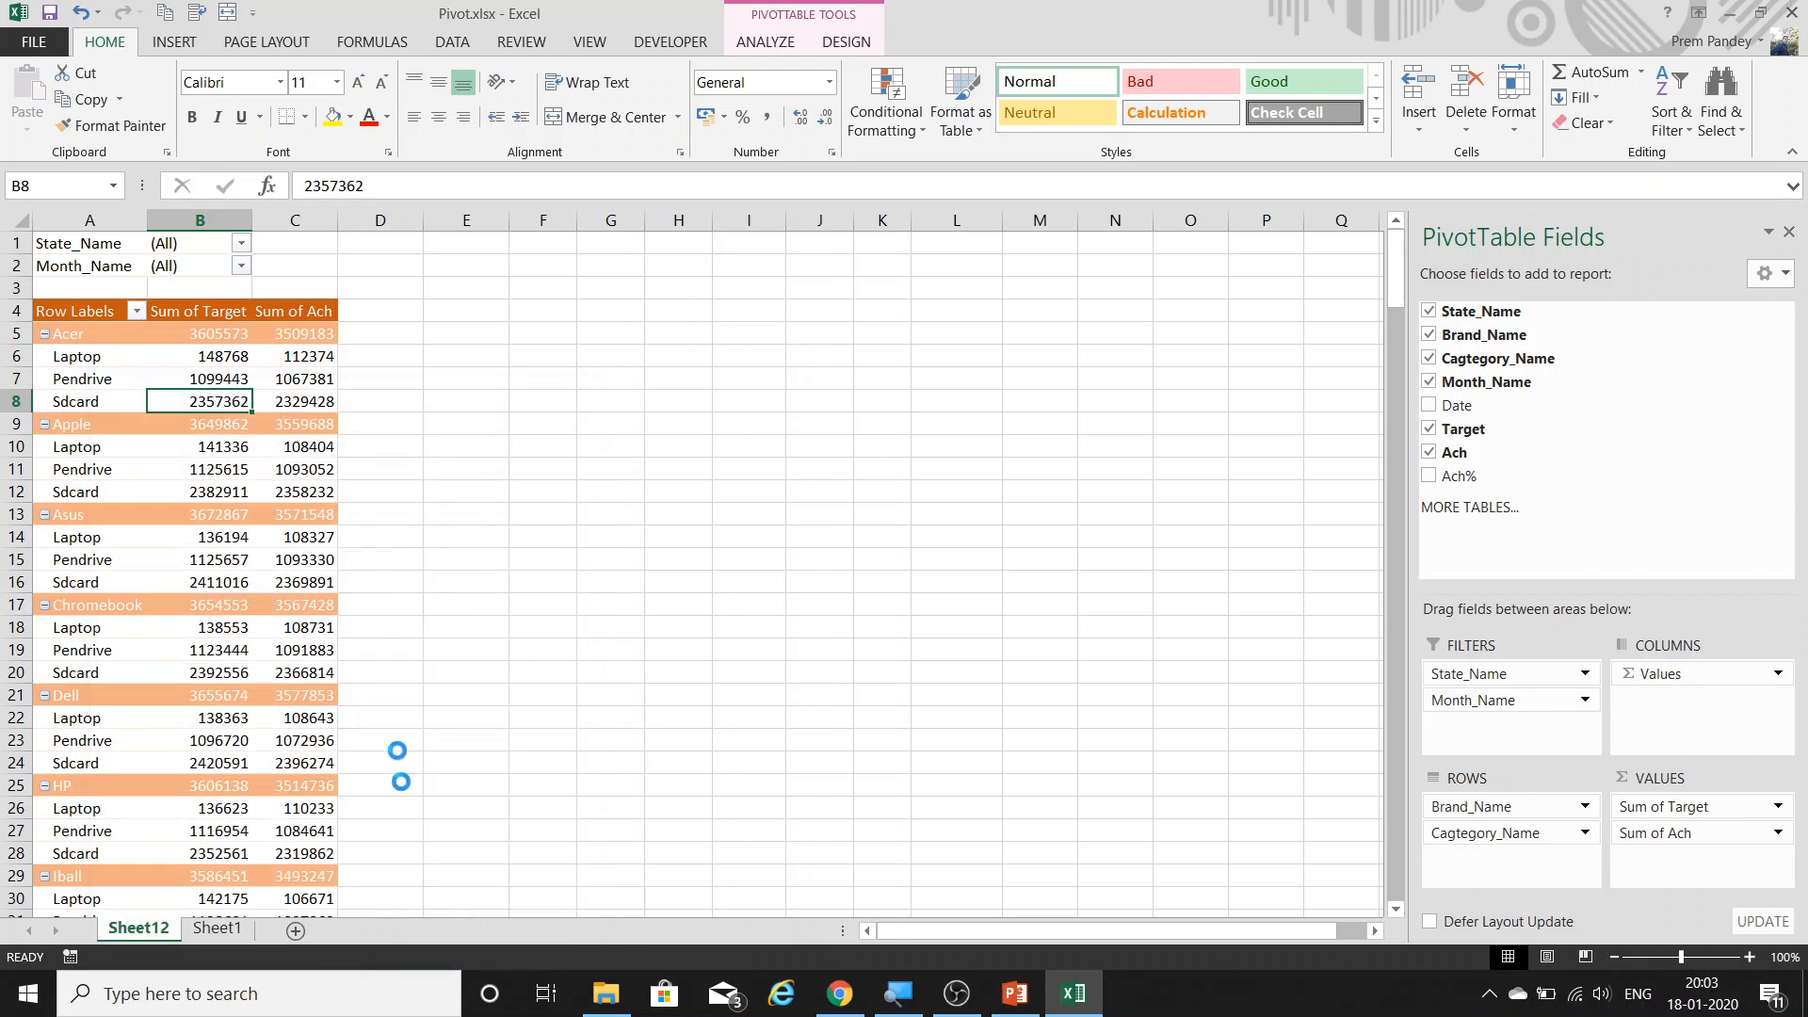
click(6, 242)
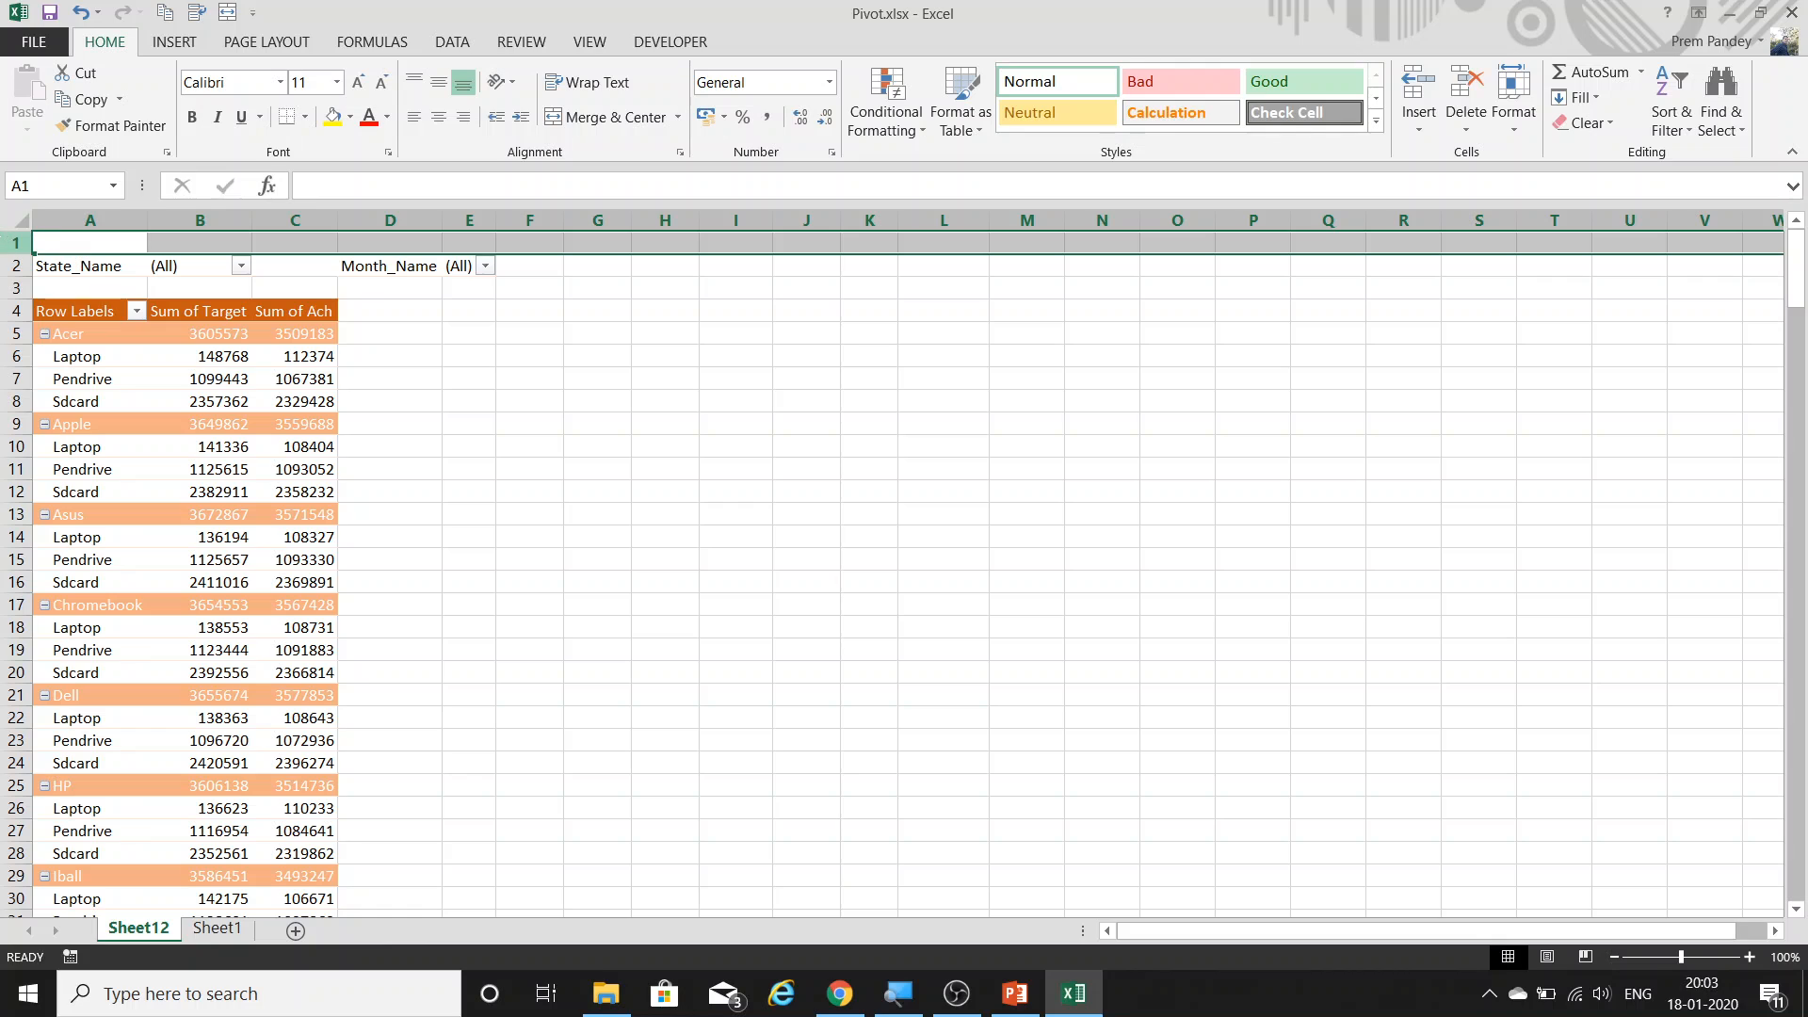
Move the Brand_Name field from the PivotTable rows to the report filters, after Month_Name.
click(242, 268)
key(Escape)
click(226, 399)
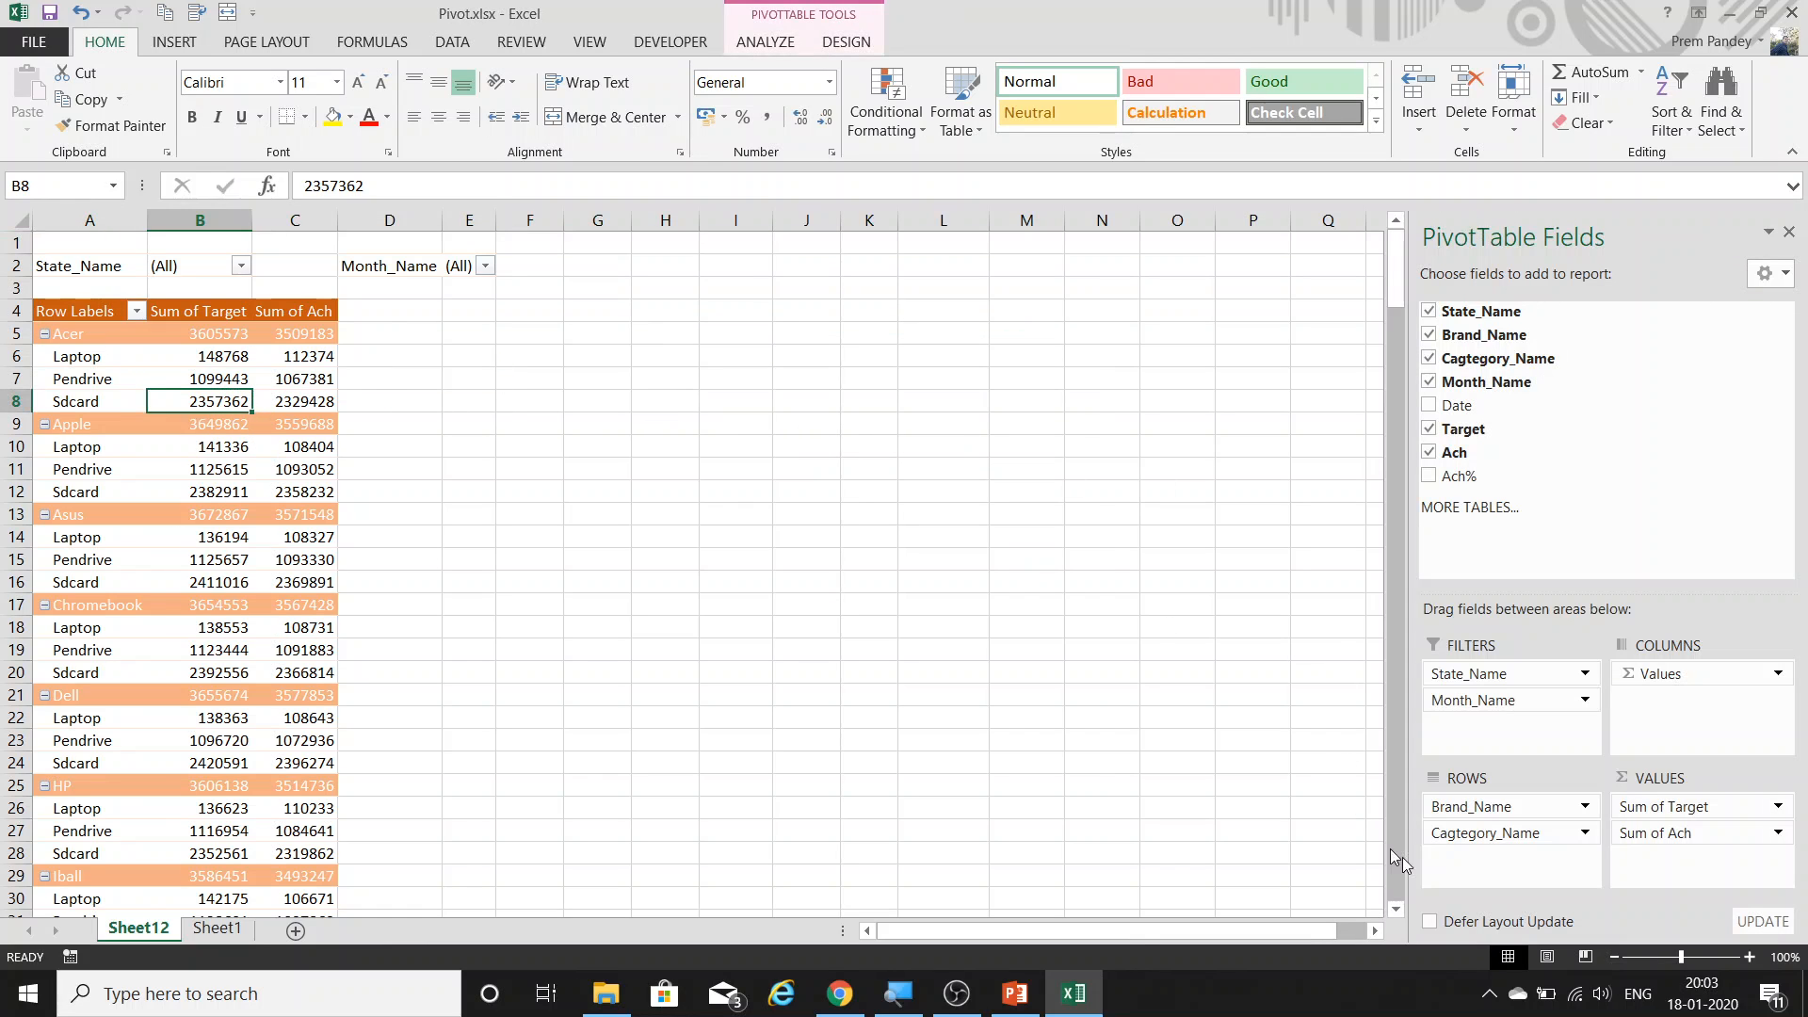
drag(1468, 810, 1511, 737)
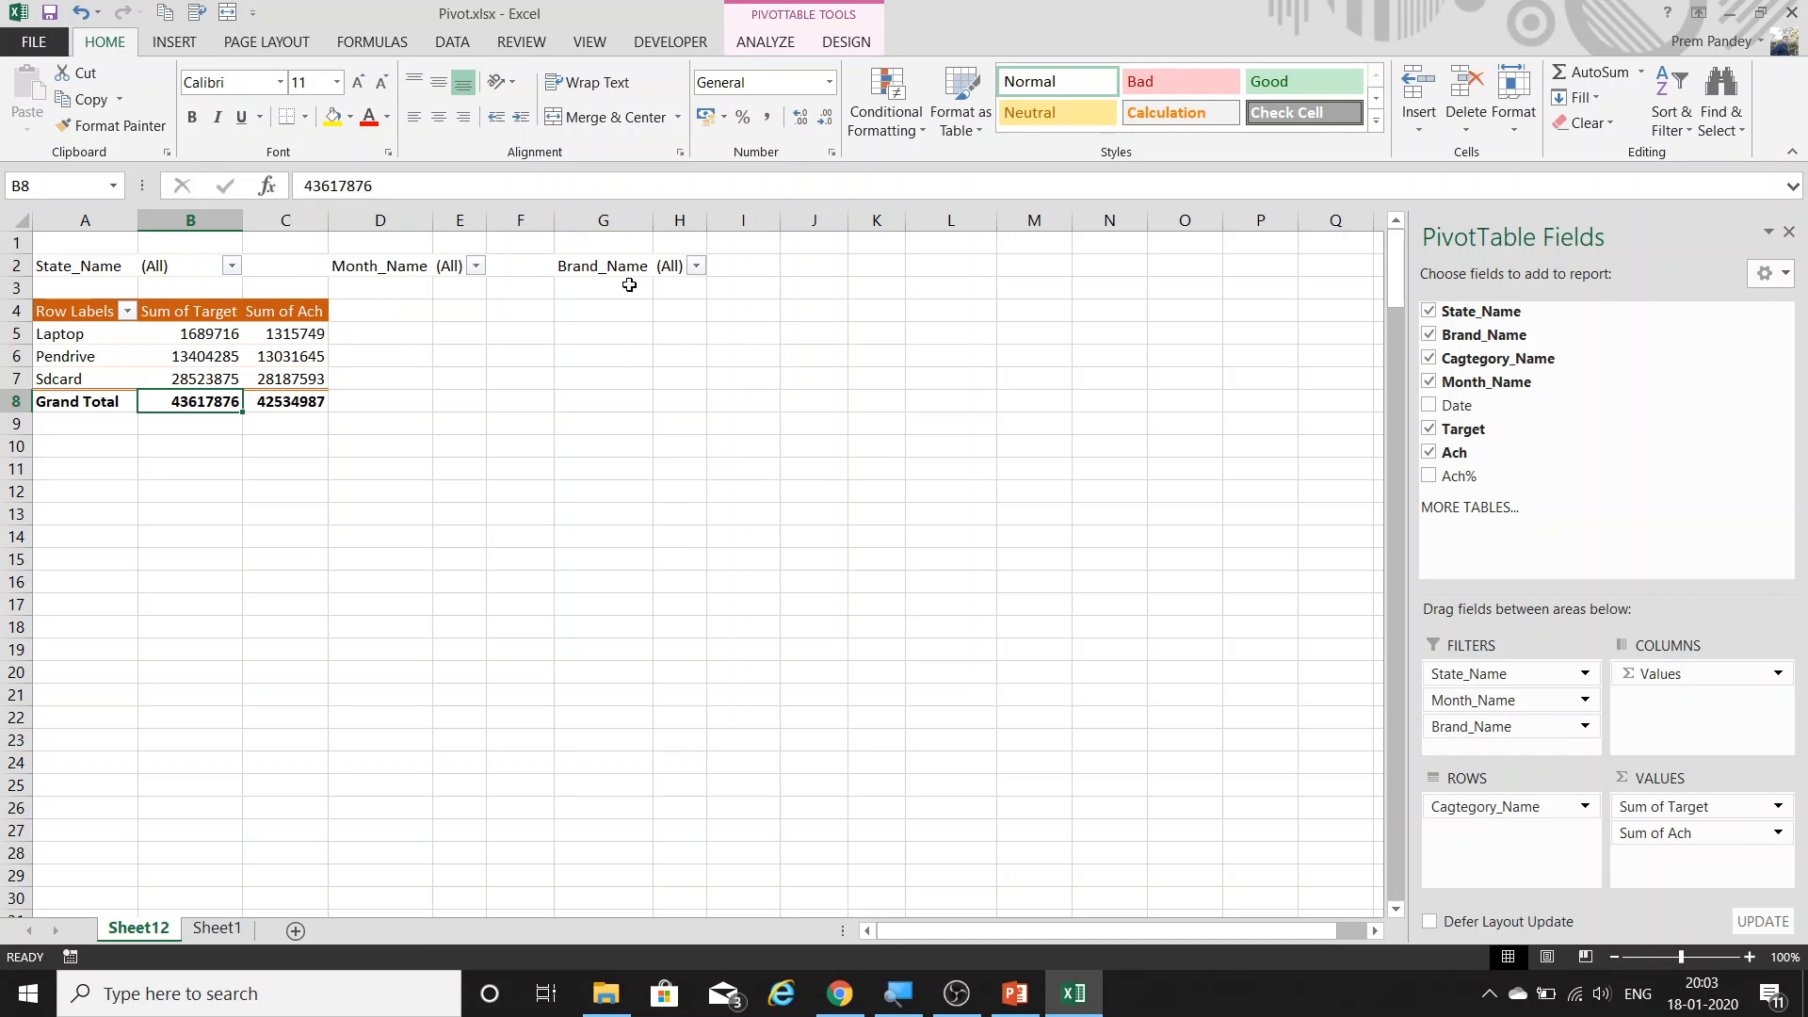
click(159, 349)
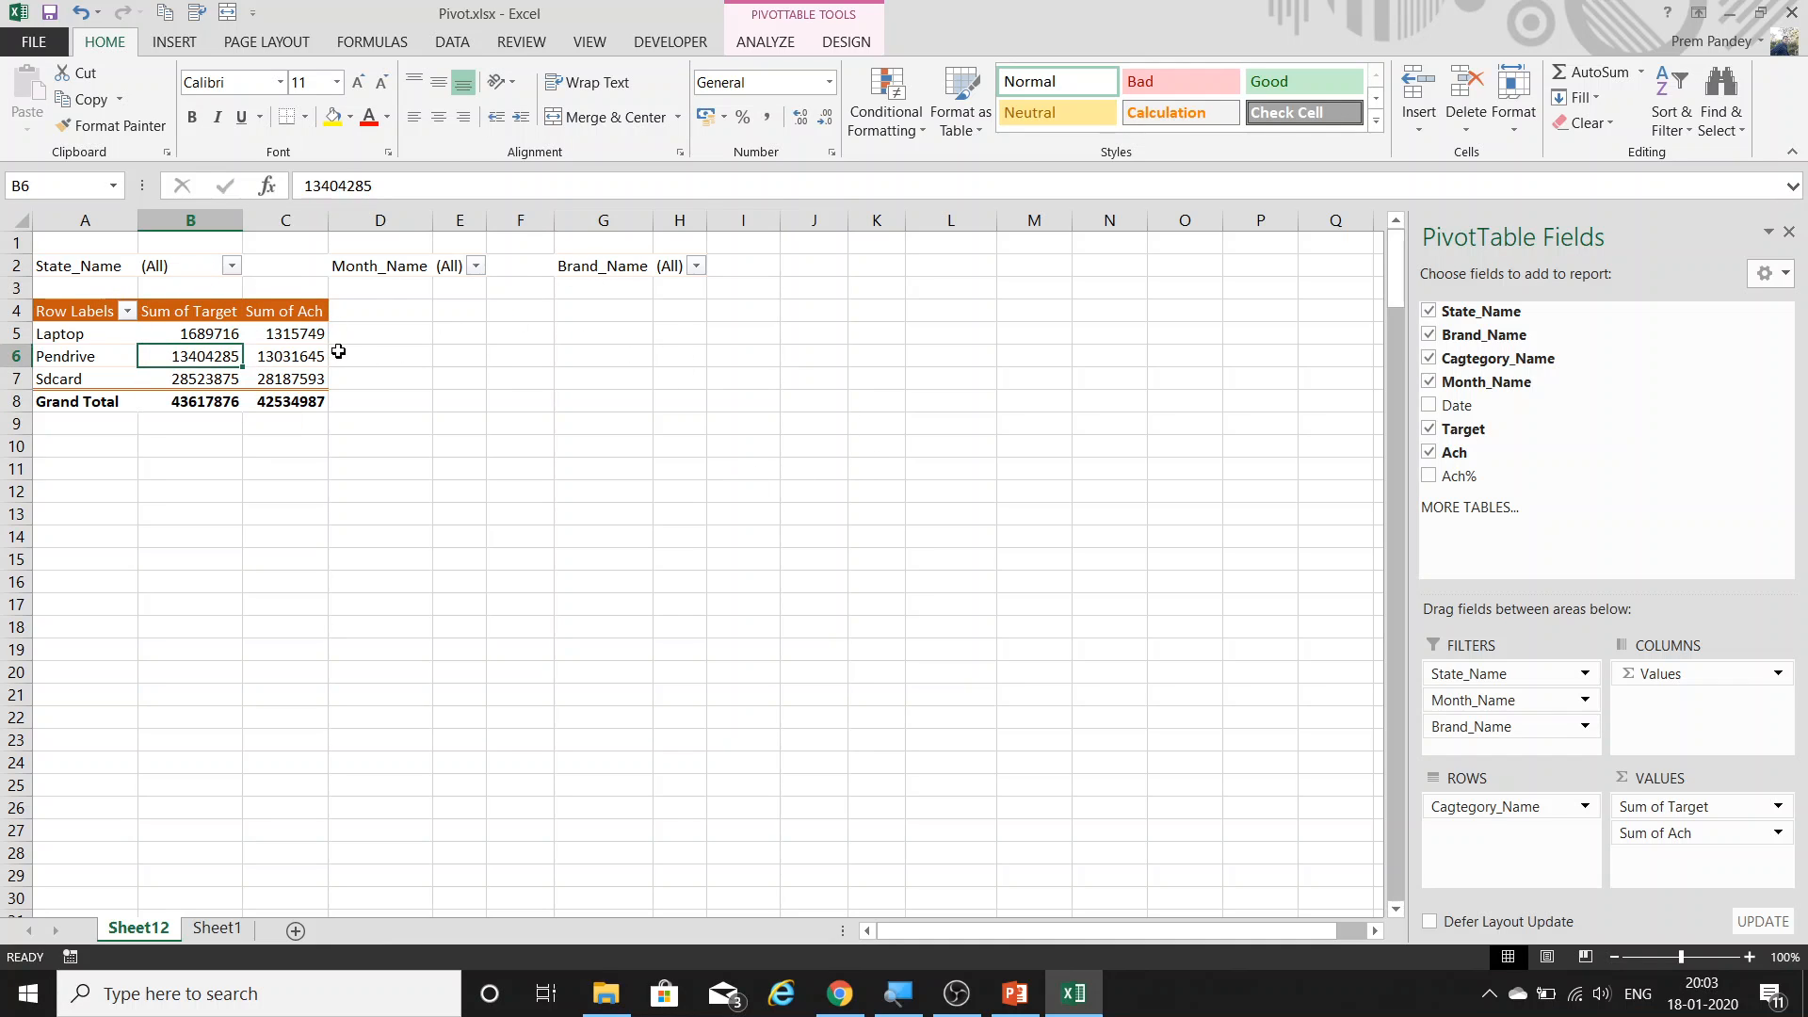
Set the report filter fields per row to 2 in the PivotTable options and highlight the Month_Name filter in row 1.
right_click(98, 354)
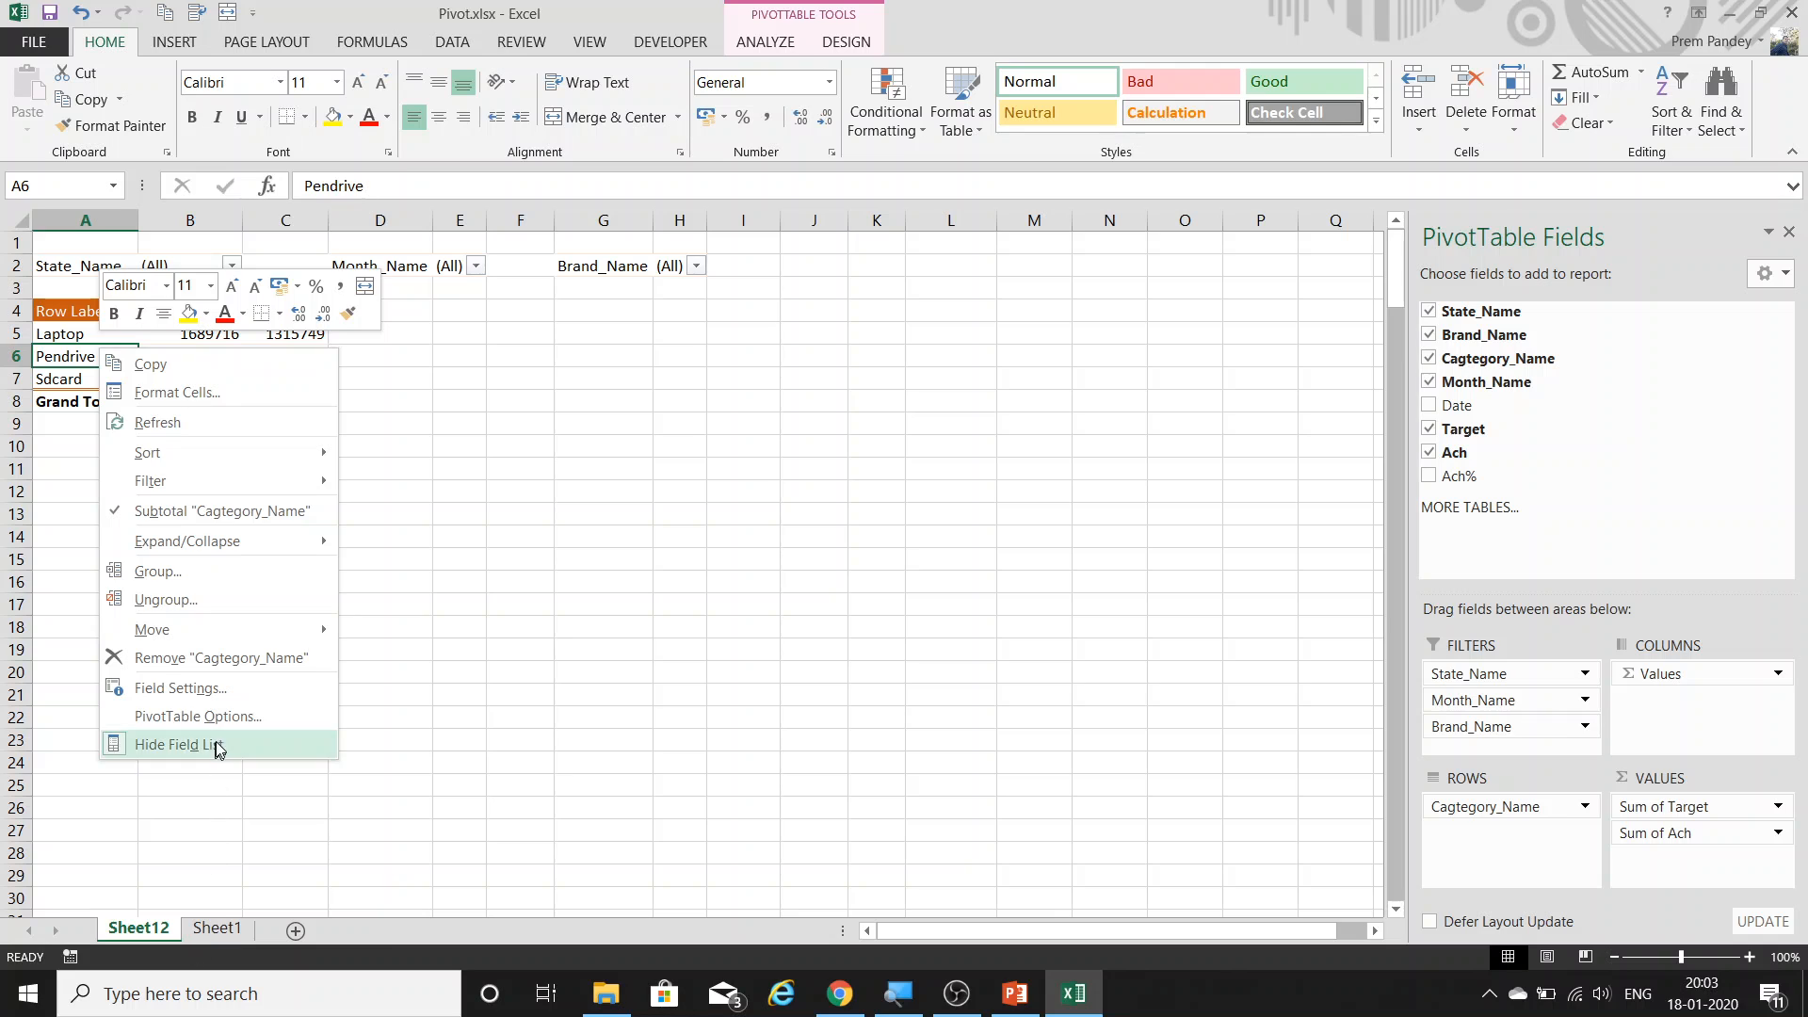
click(235, 719)
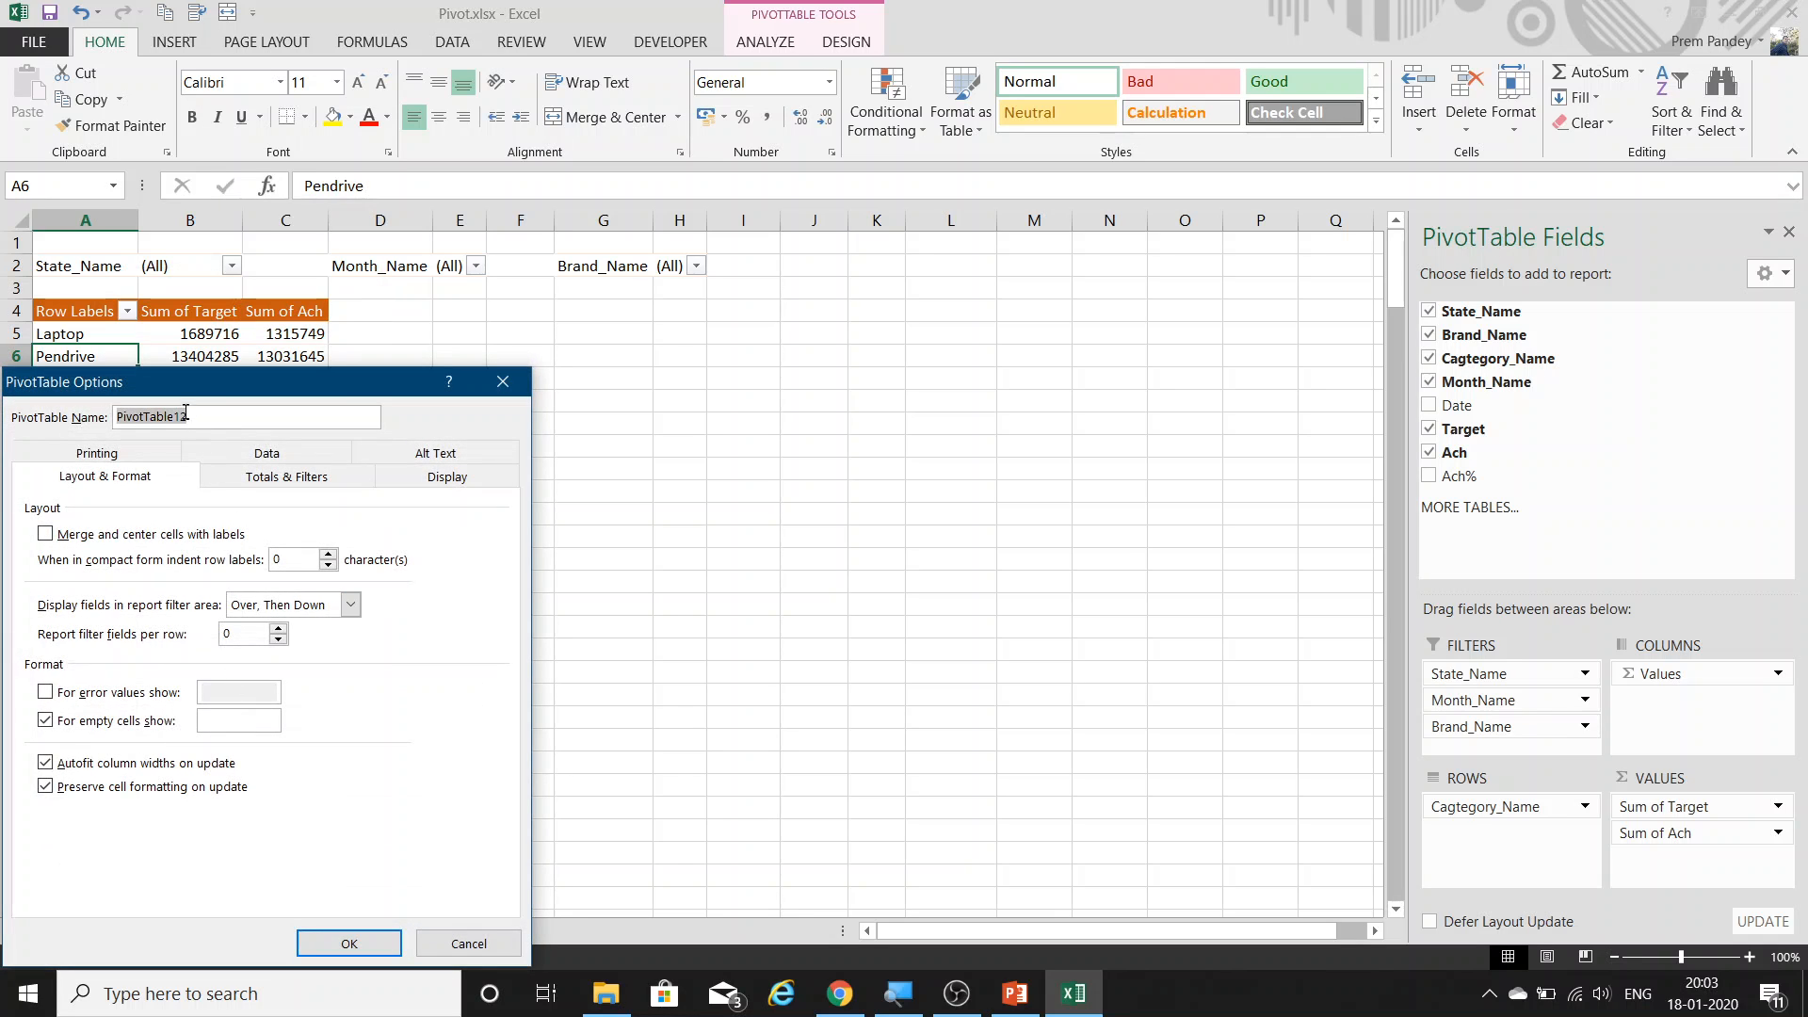
drag(349, 383, 856, 383)
click(1024, 594)
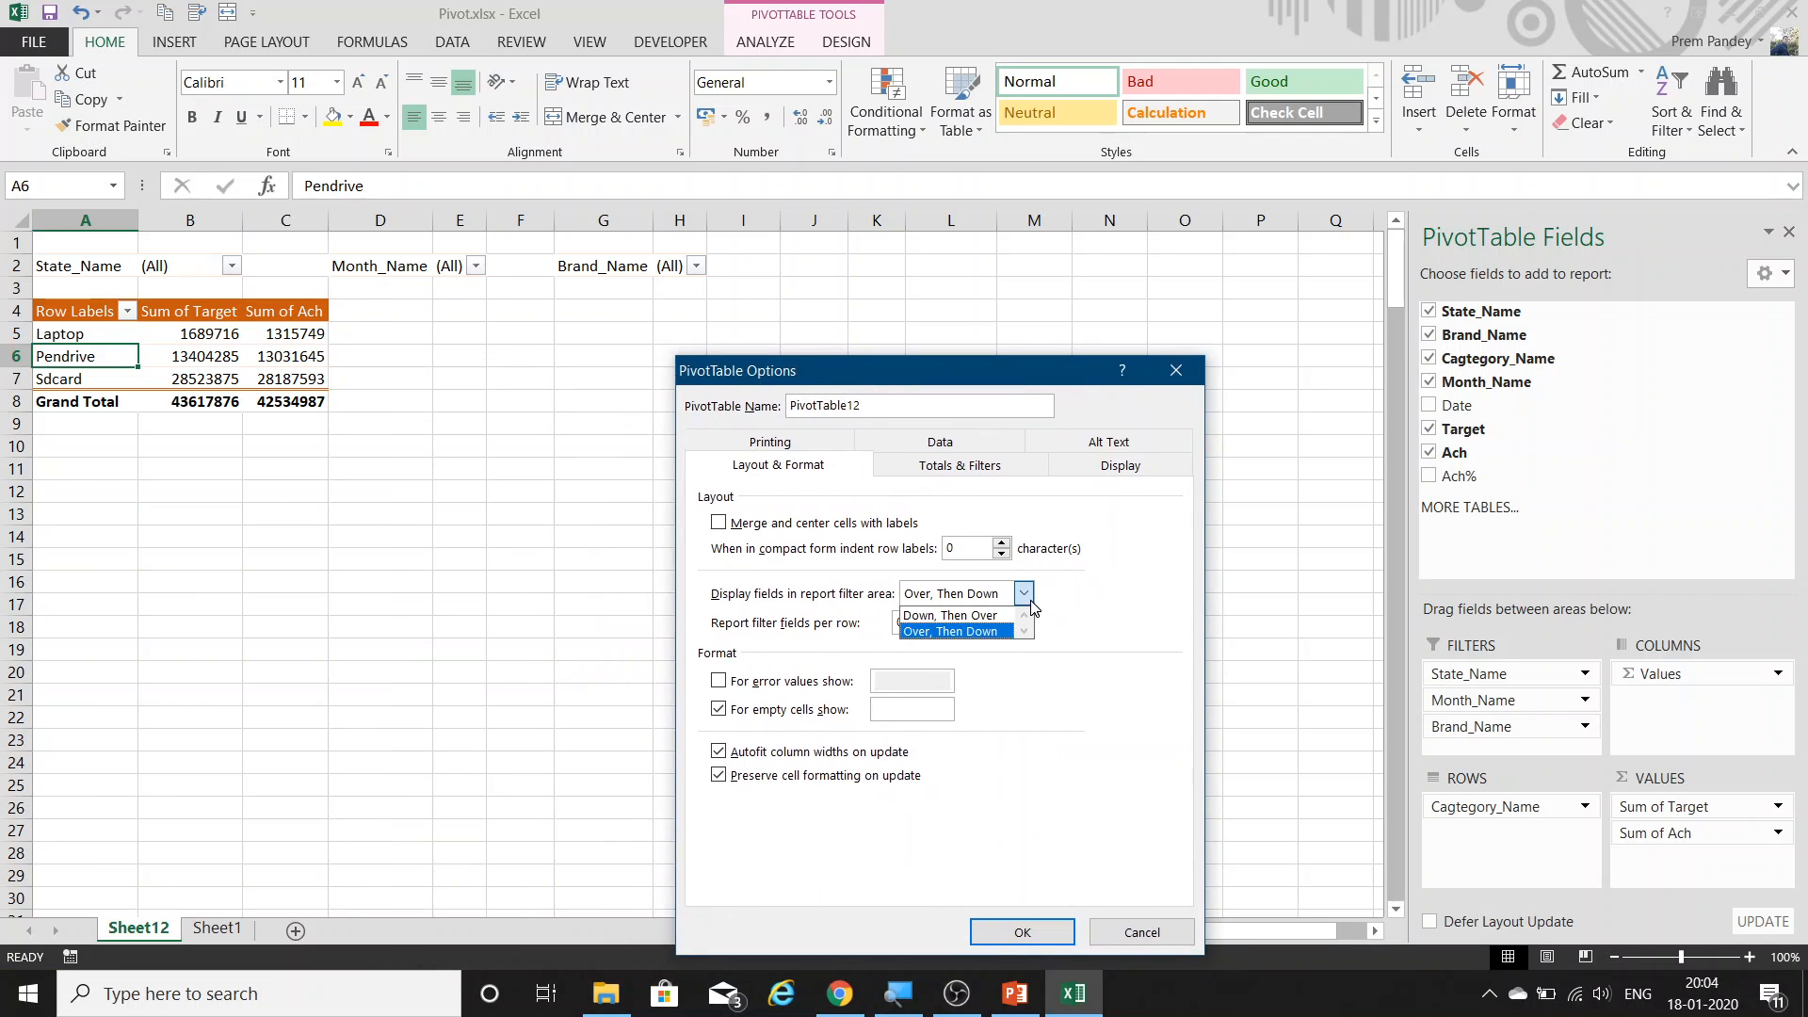
click(1028, 600)
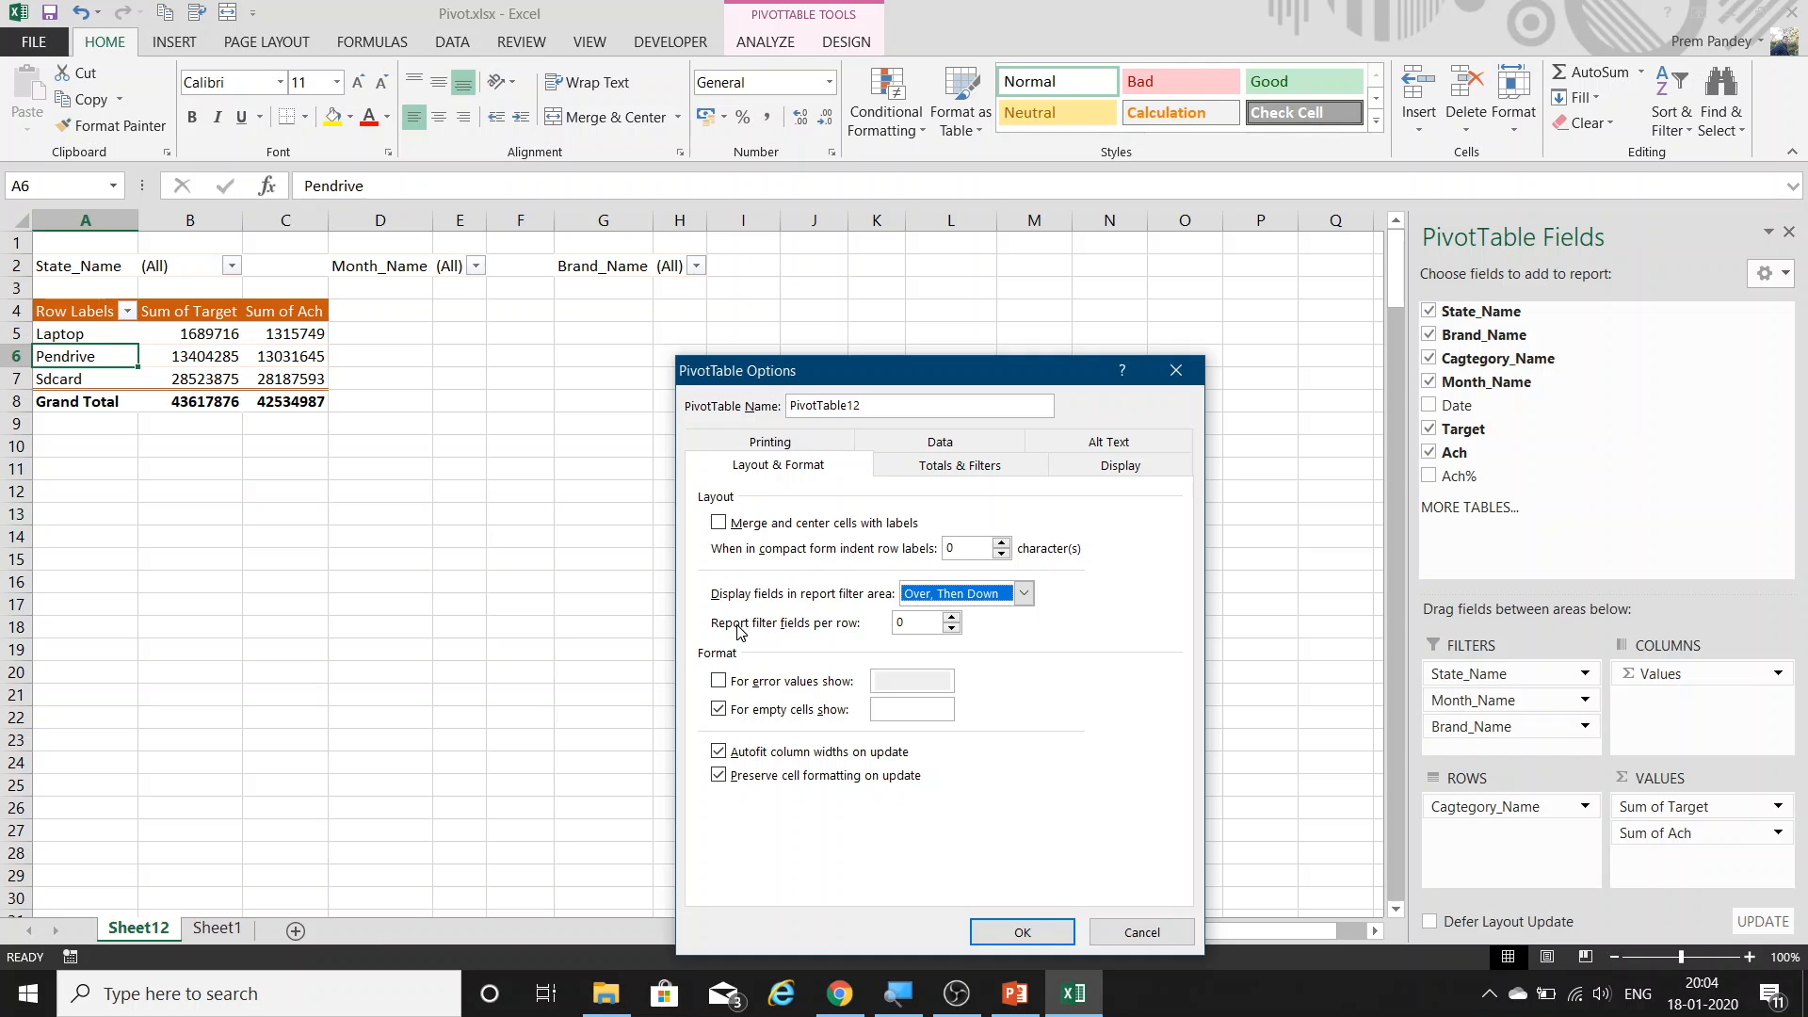
click(951, 618)
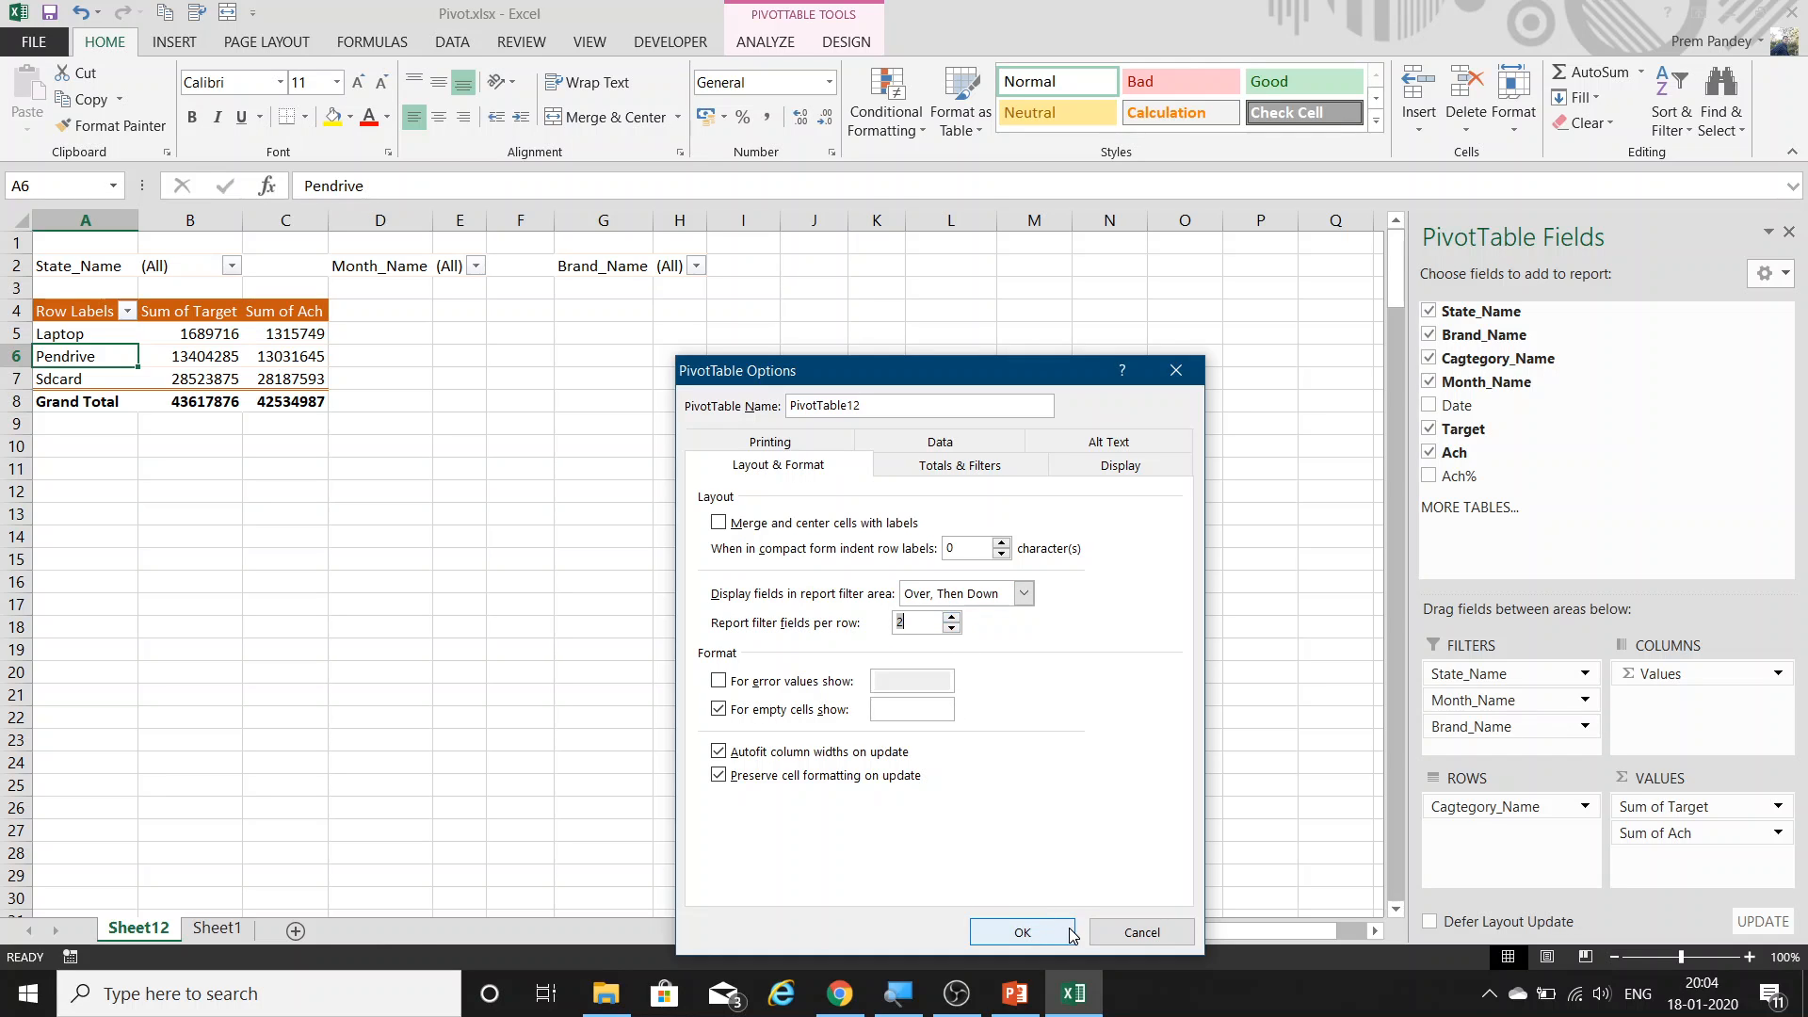
click(1022, 932)
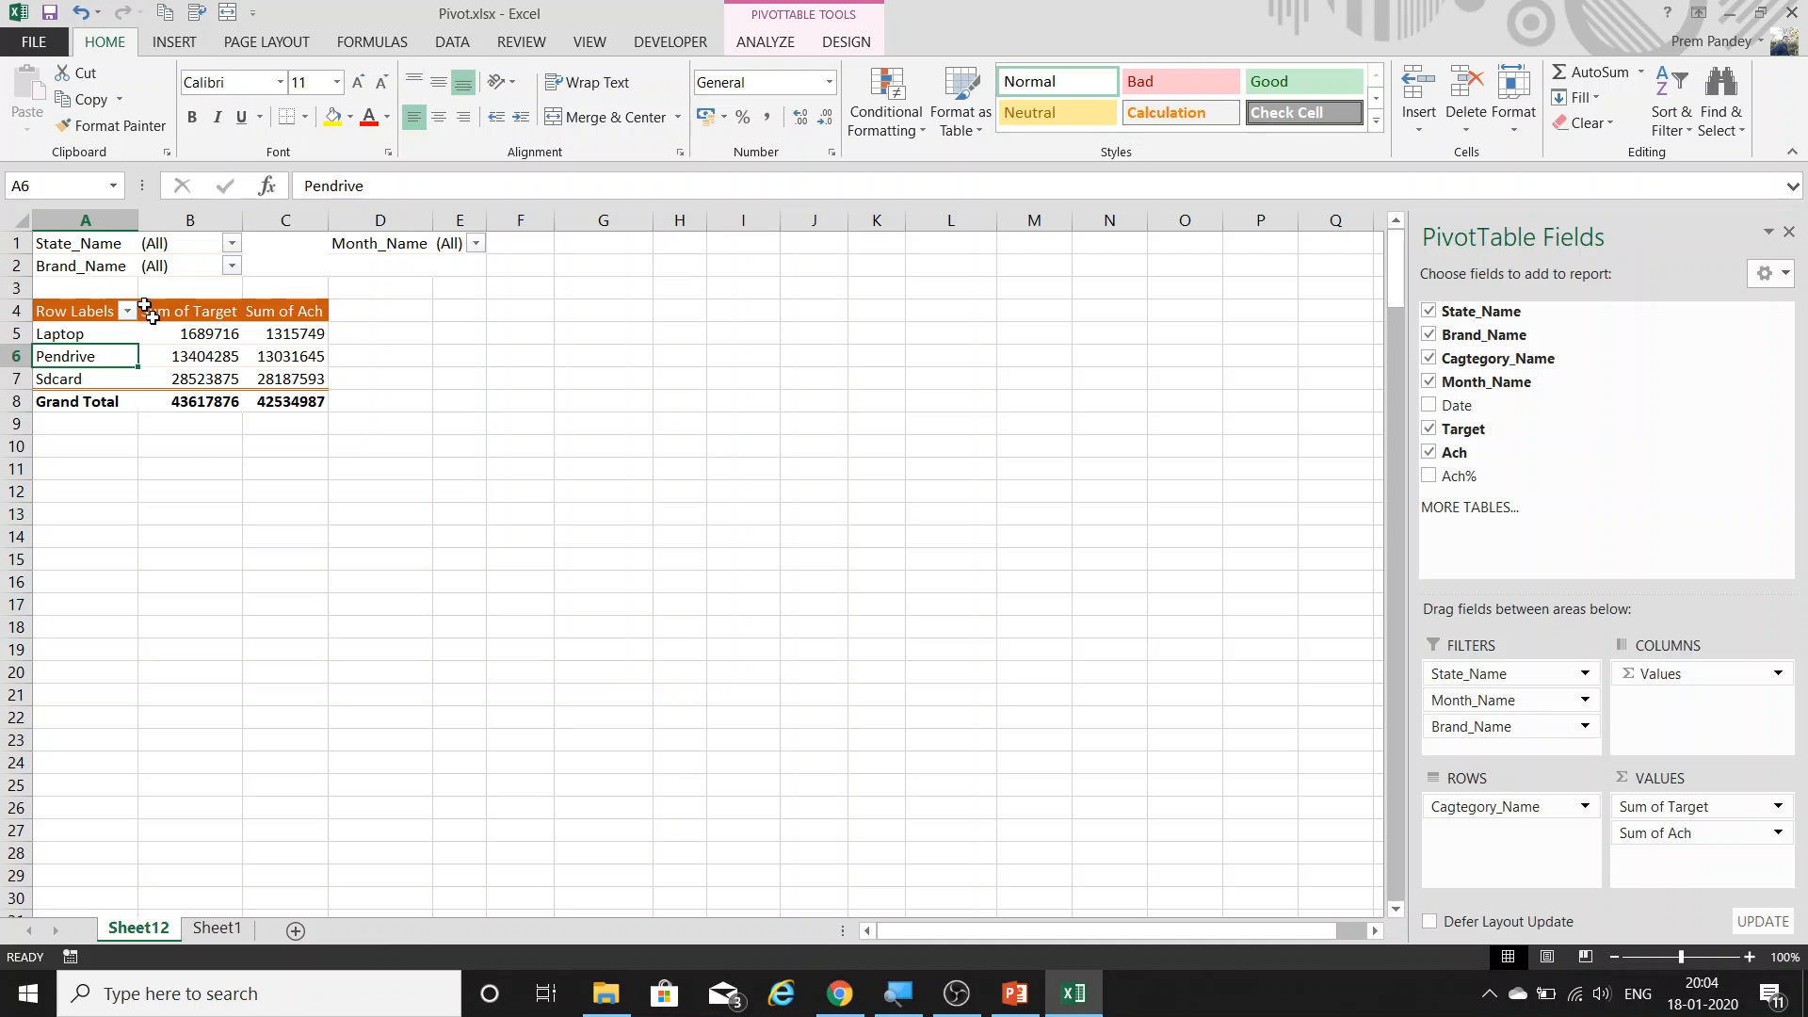
click(296, 224)
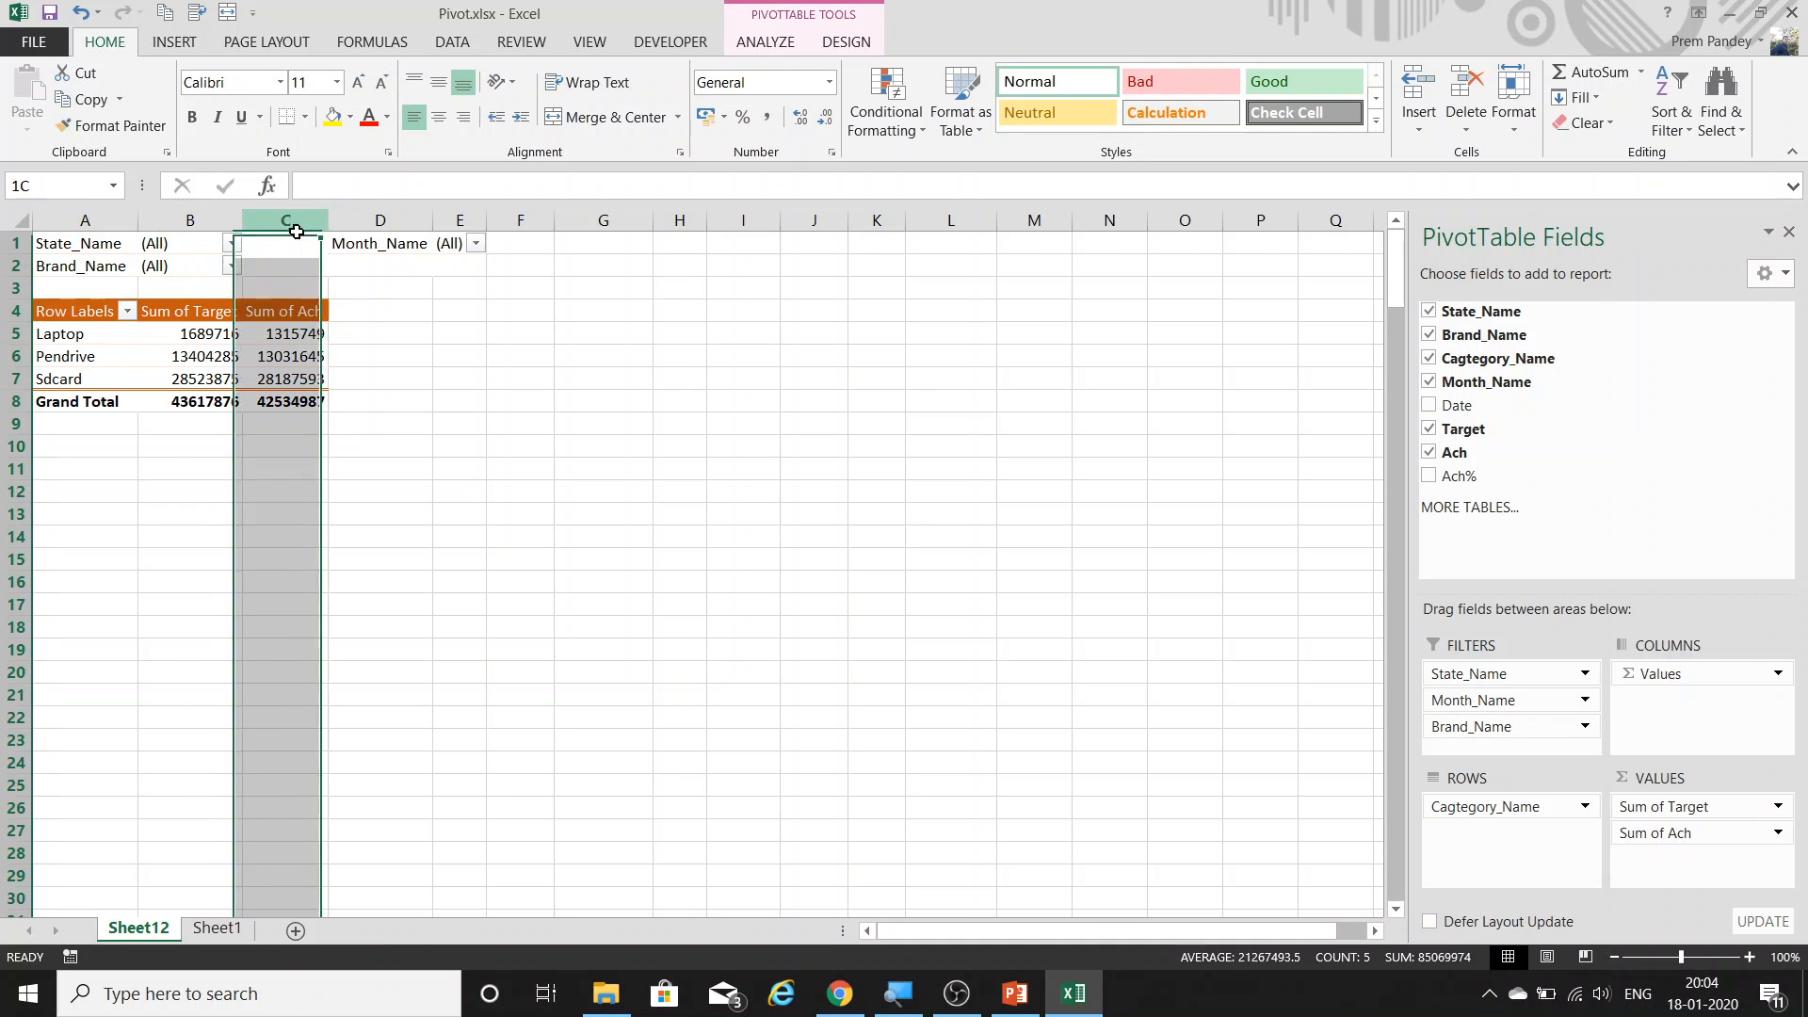
click(334, 244)
drag(334, 244, 308, 245)
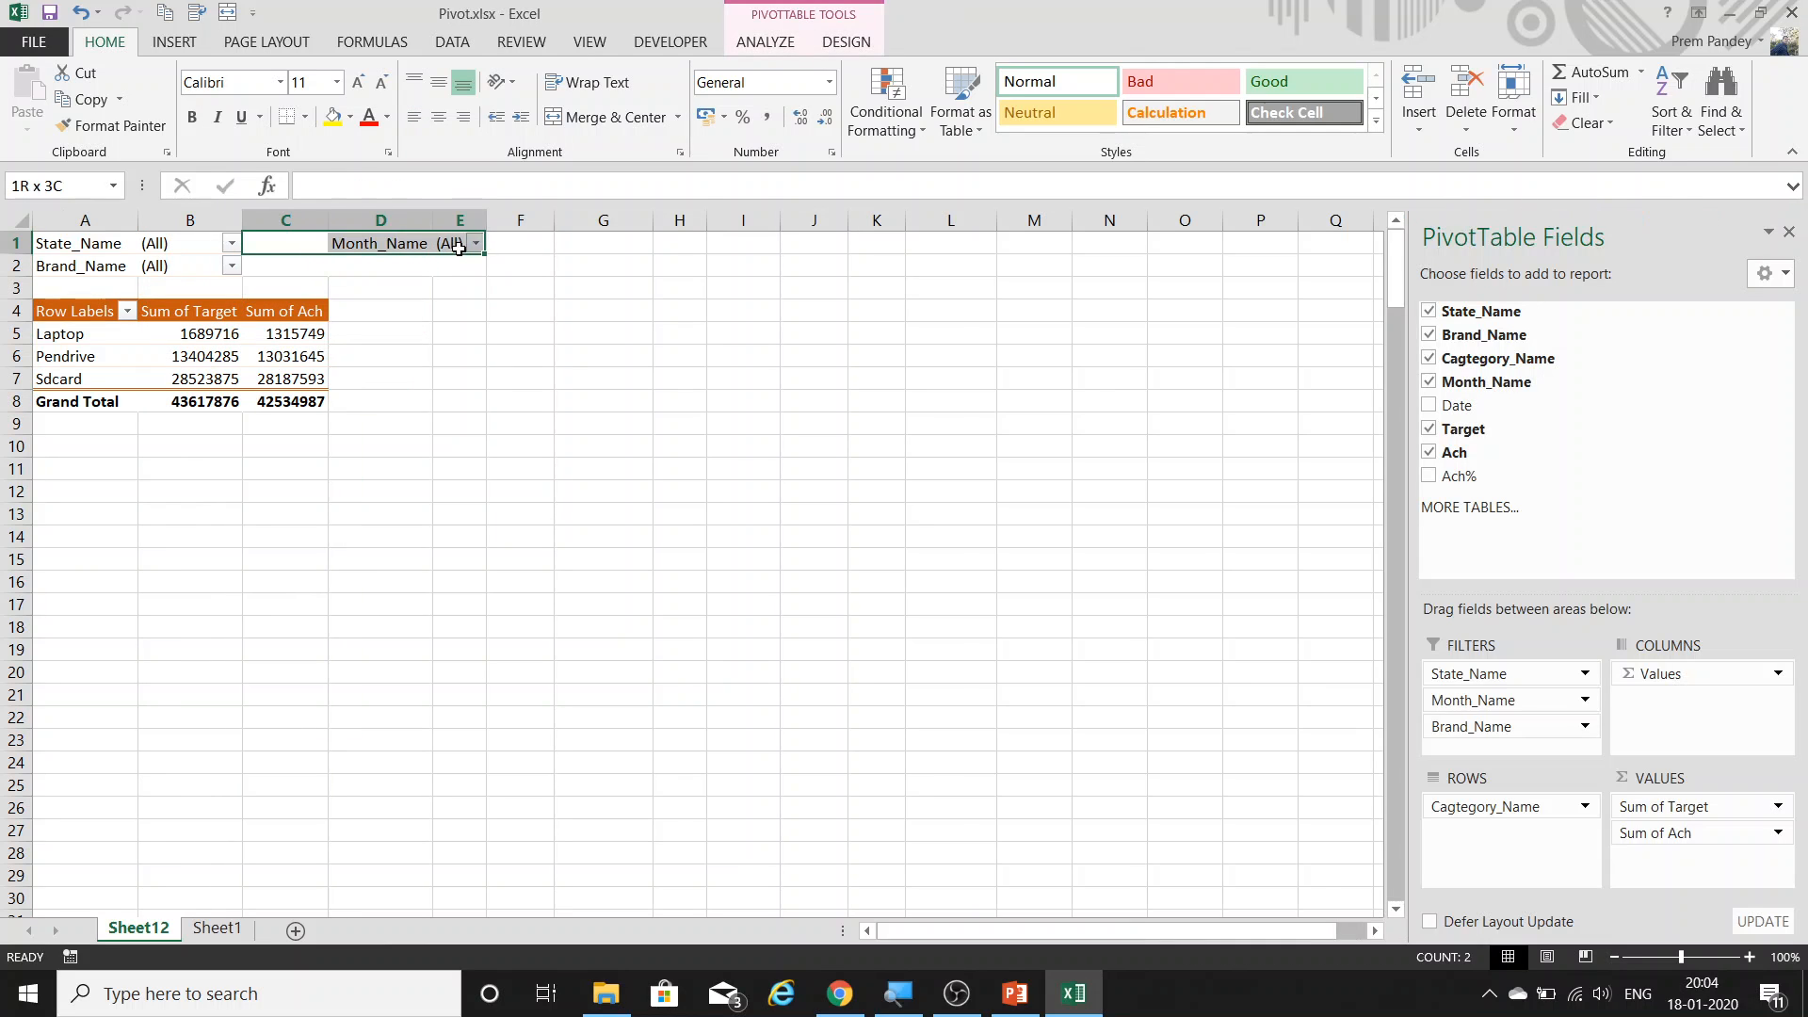
click(367, 286)
click(243, 358)
Set the report filter area to Down, Then Over with 0 filter fields per column in the PivotTable options.
right_click(177, 322)
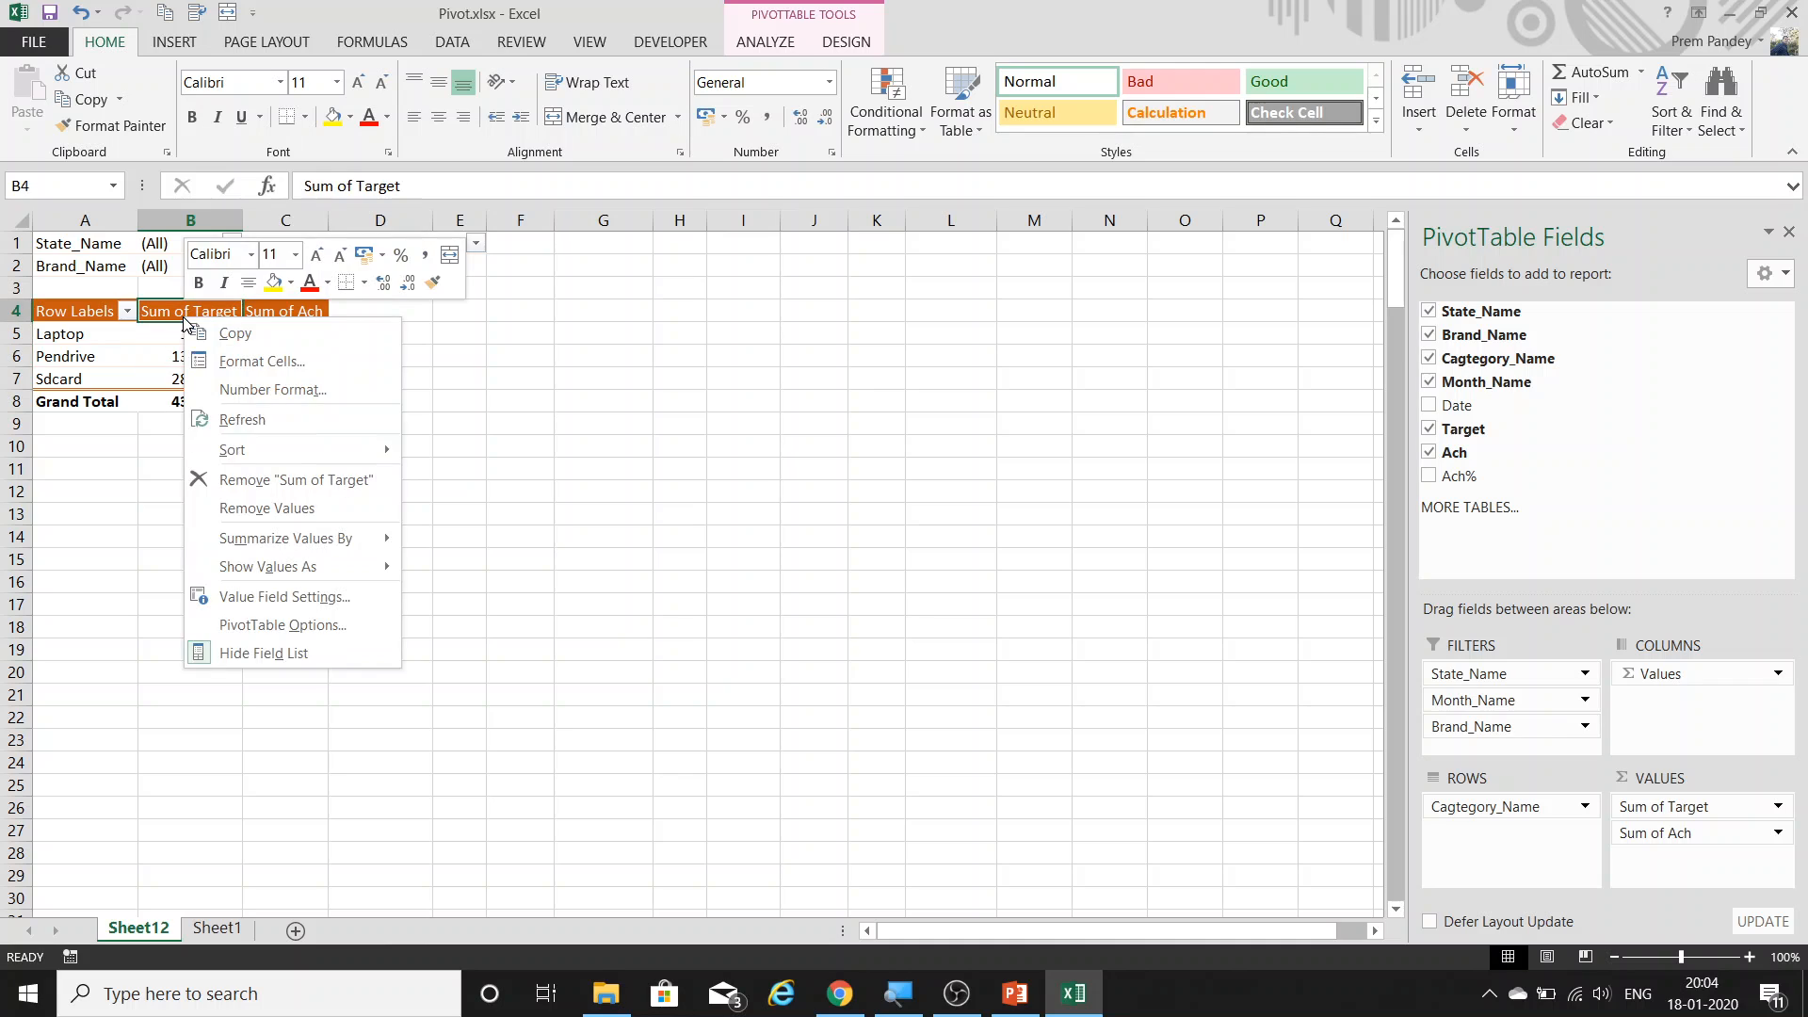
click(283, 625)
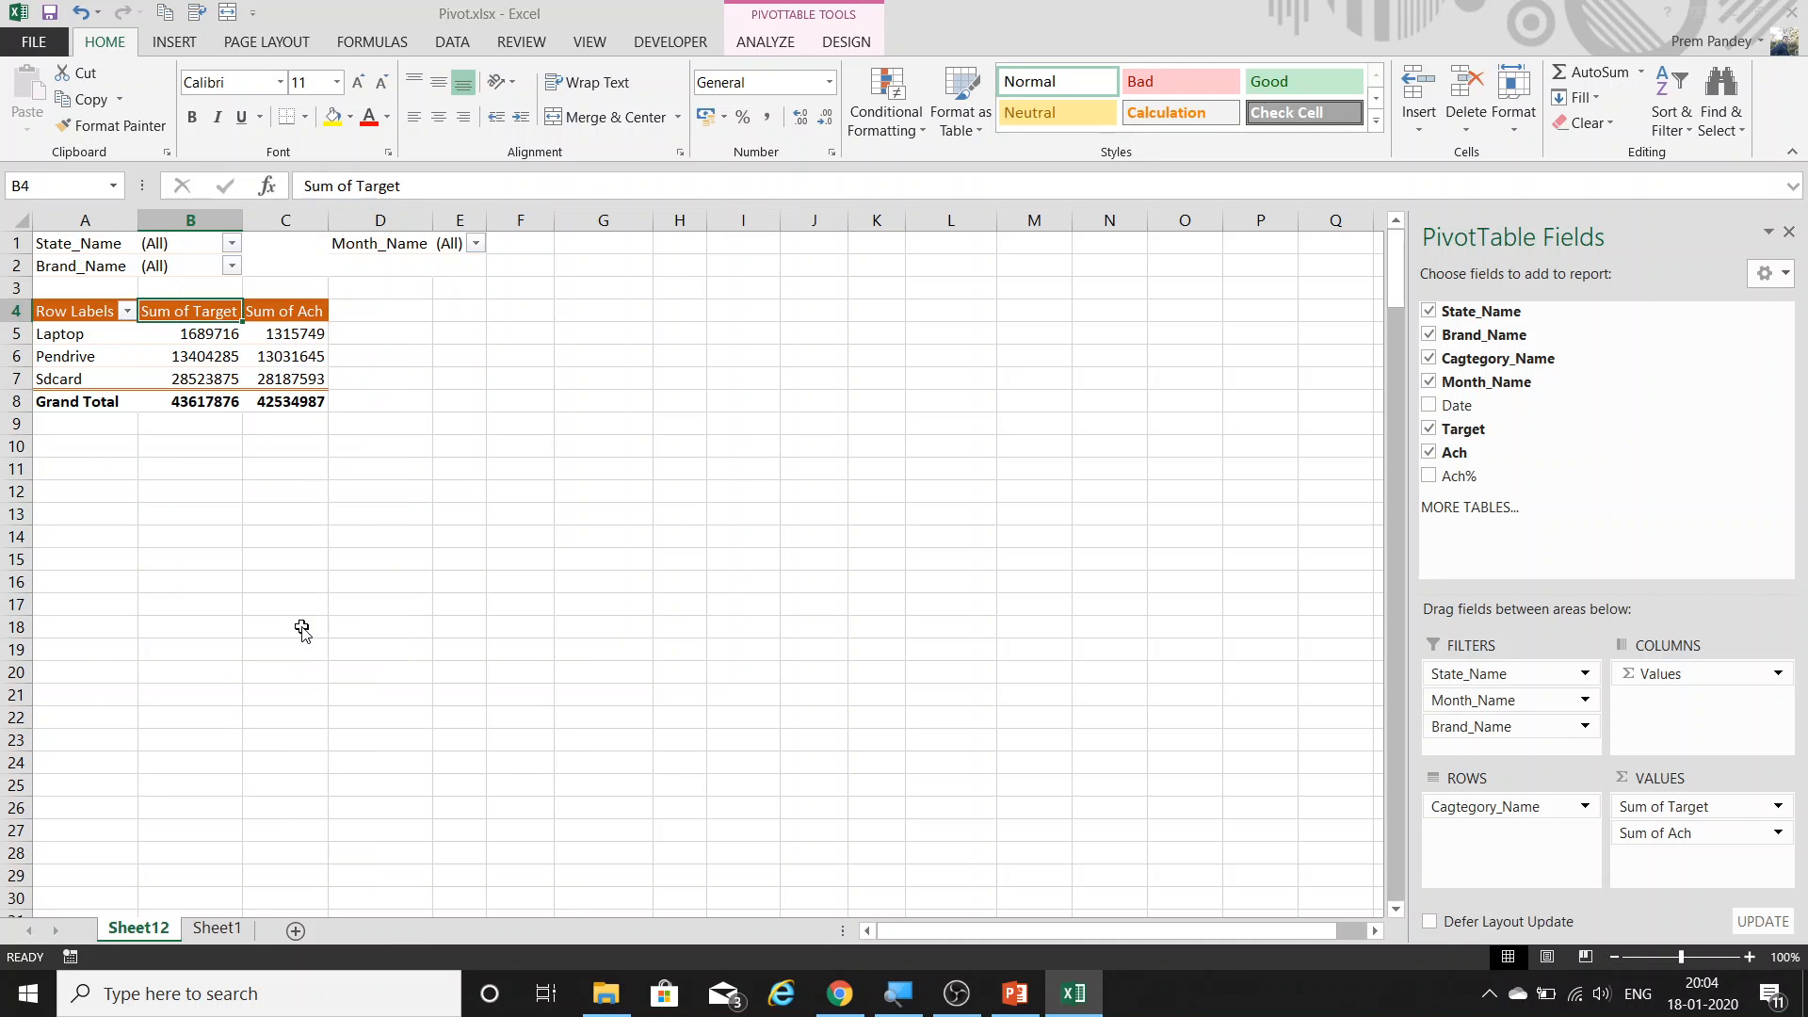
drag(260, 343, 660, 334)
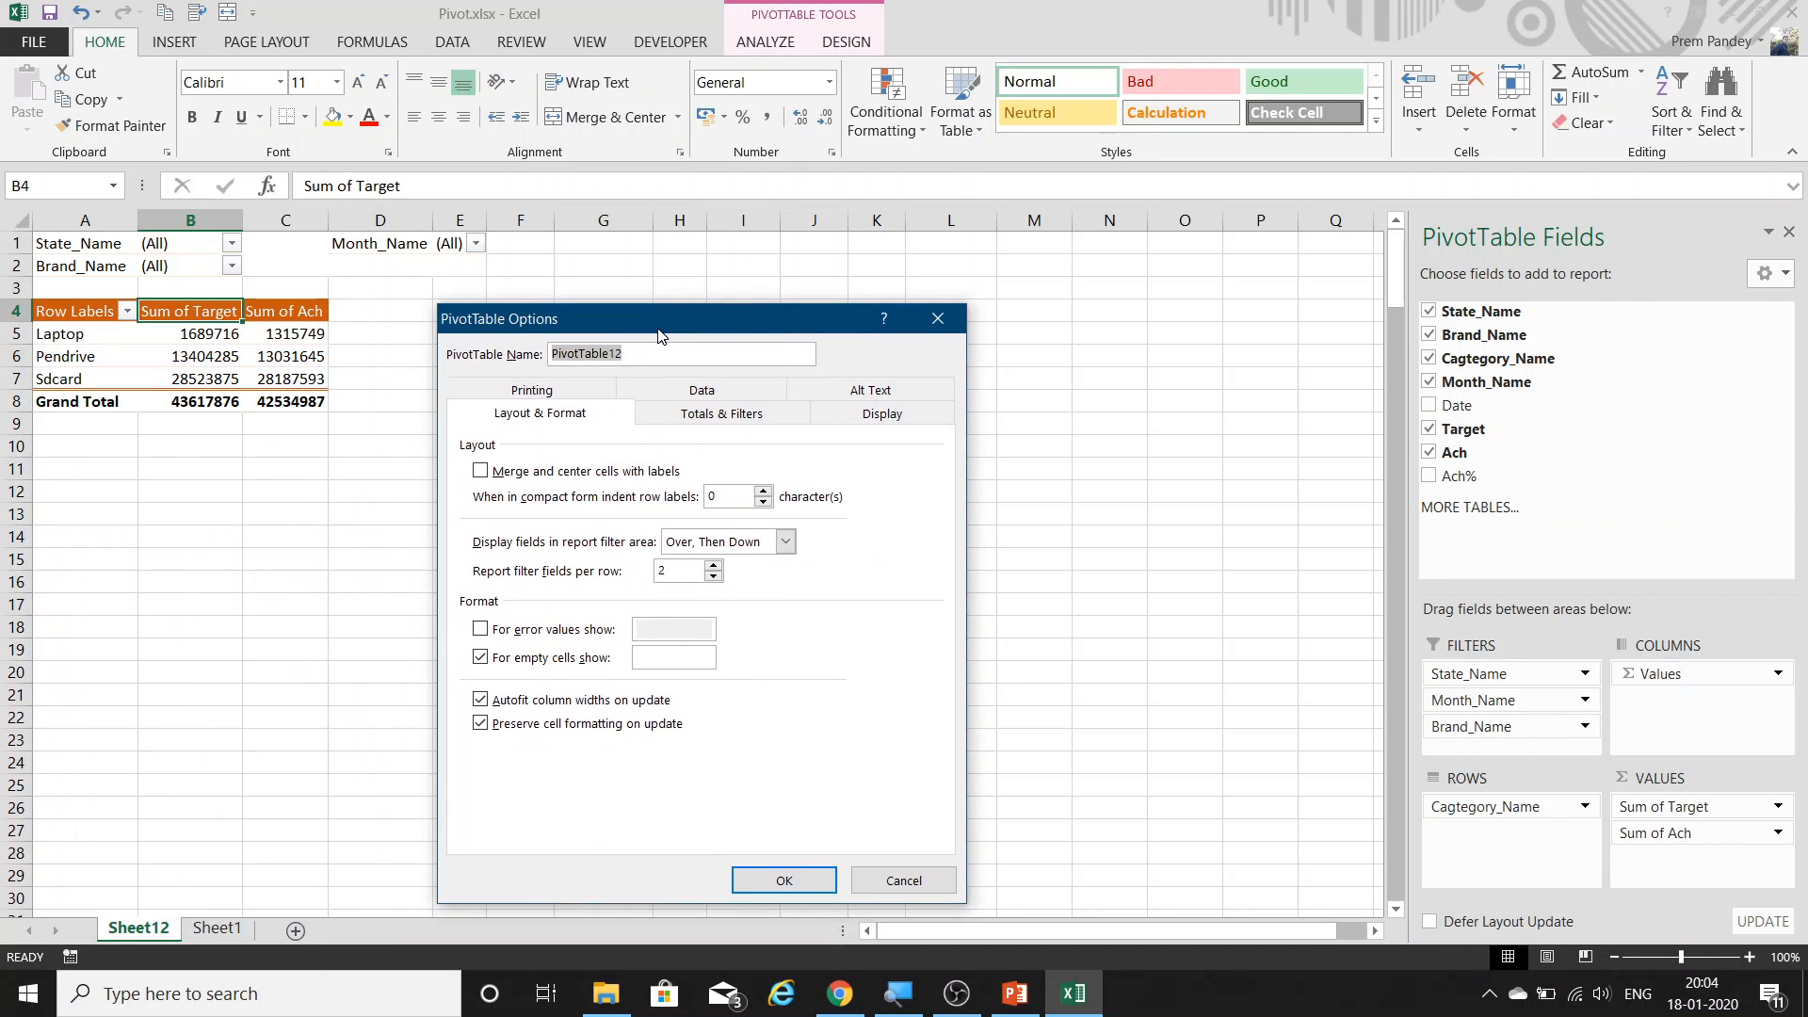
click(785, 542)
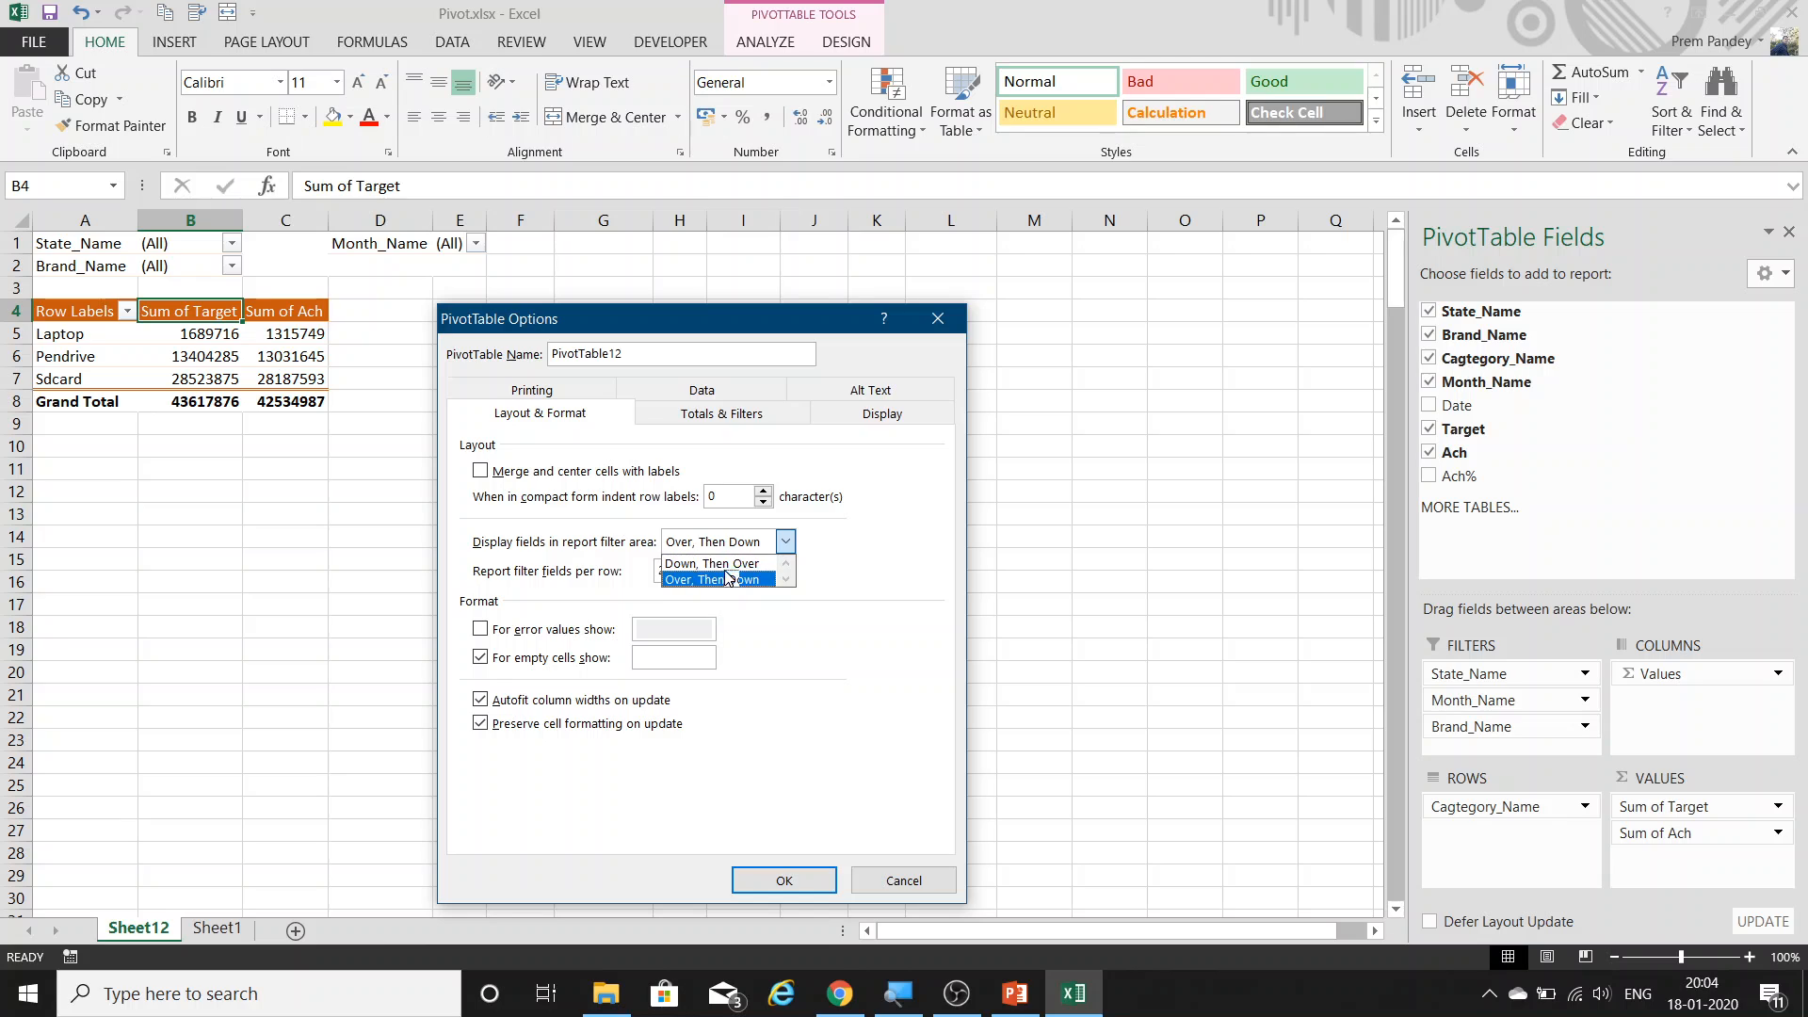
click(723, 585)
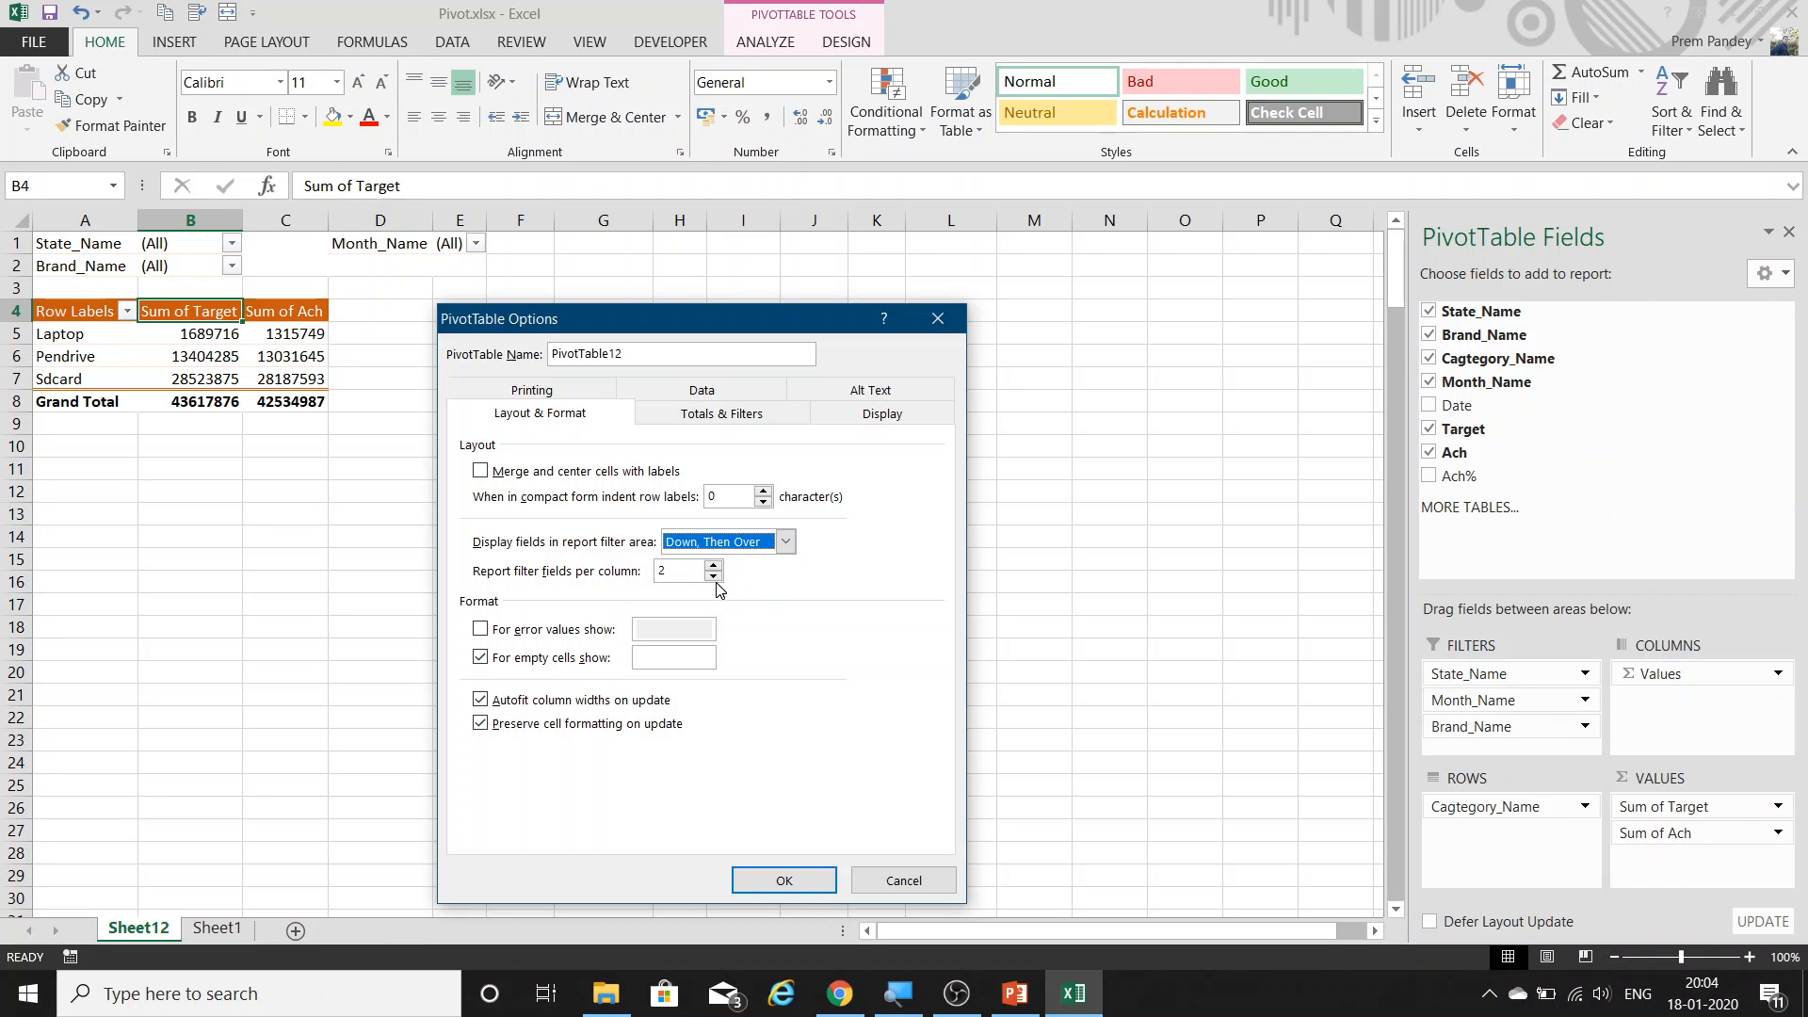
key(Tab)
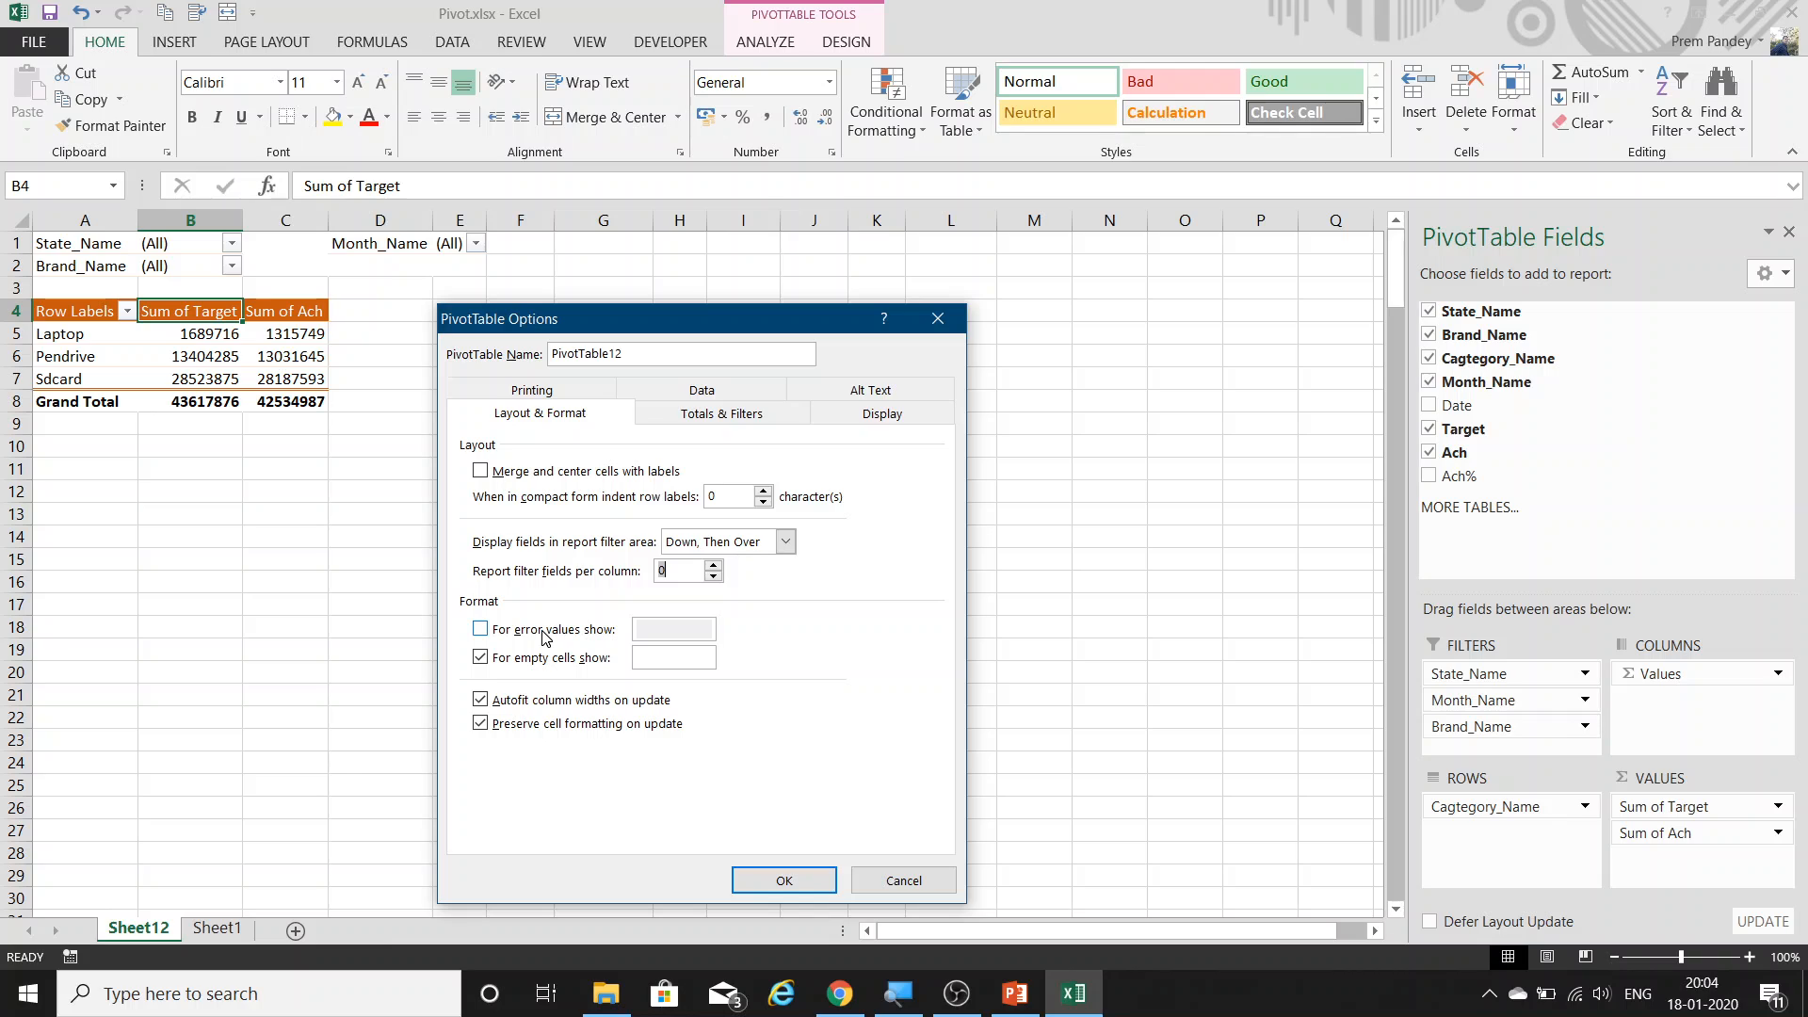
Turn on custom text for error values with the text "Error" and apply the PivotTable options.
click(544, 629)
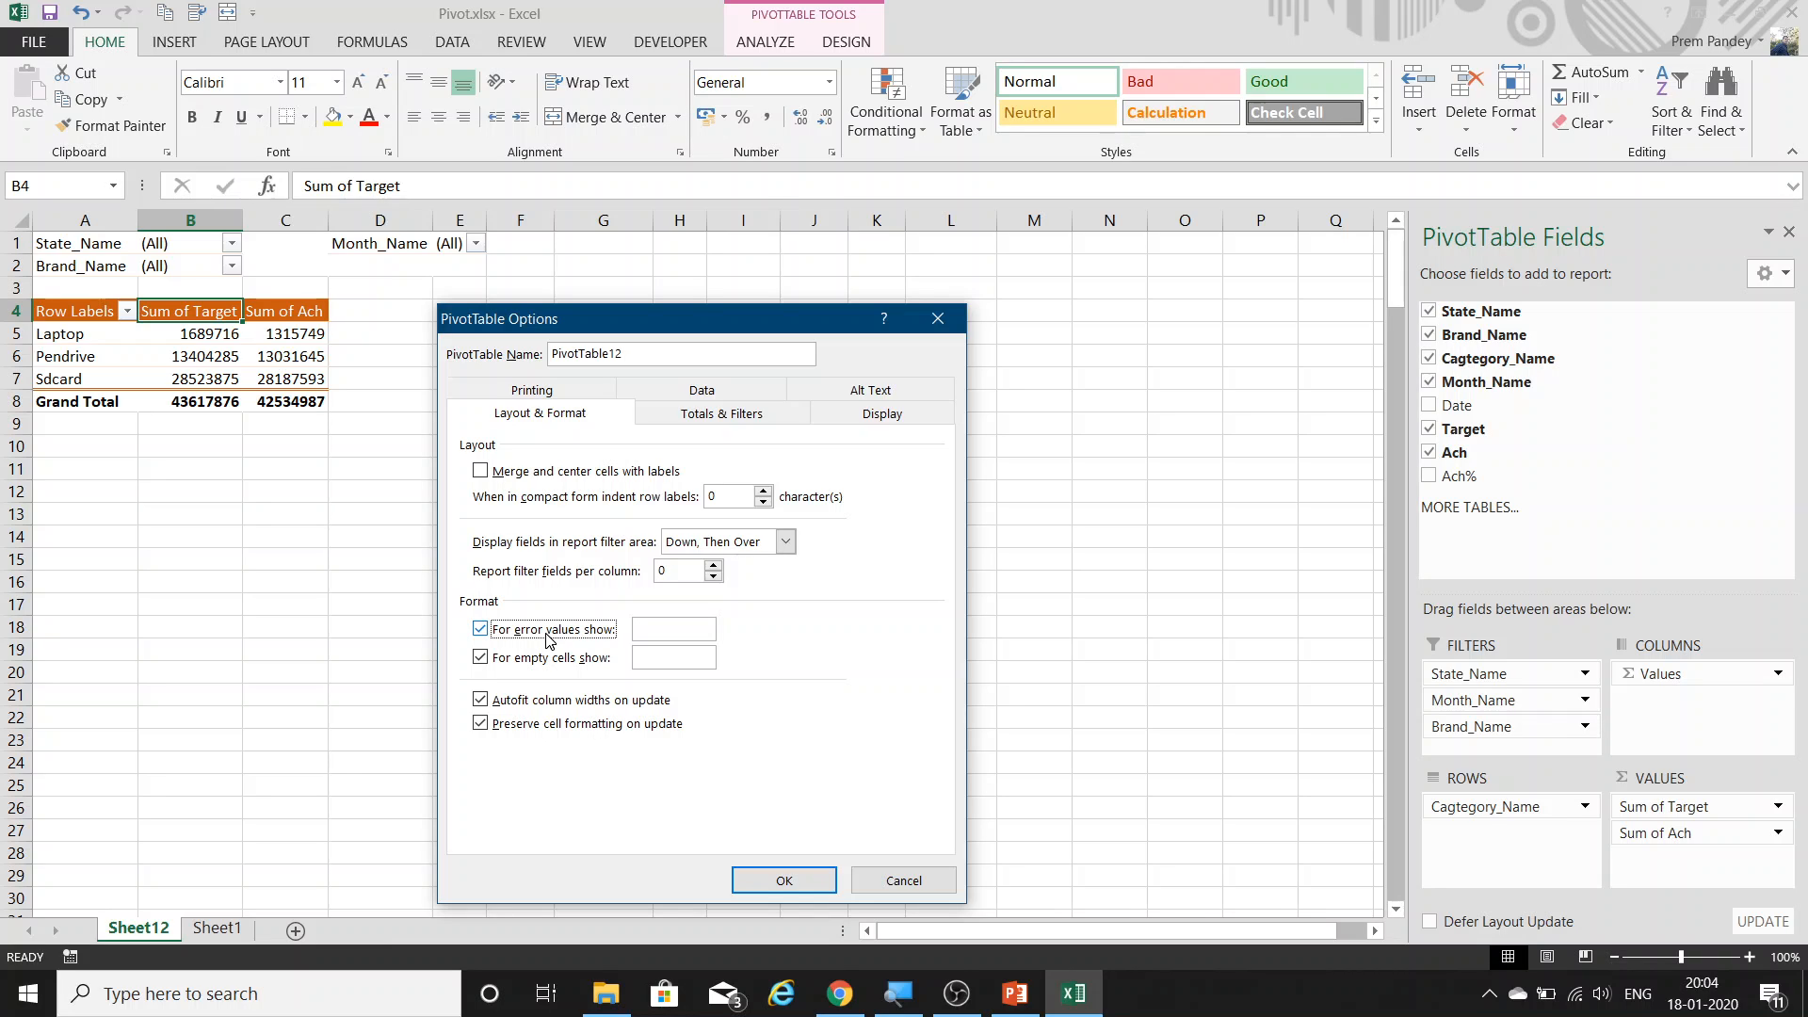
click(652, 629)
key(Tab)
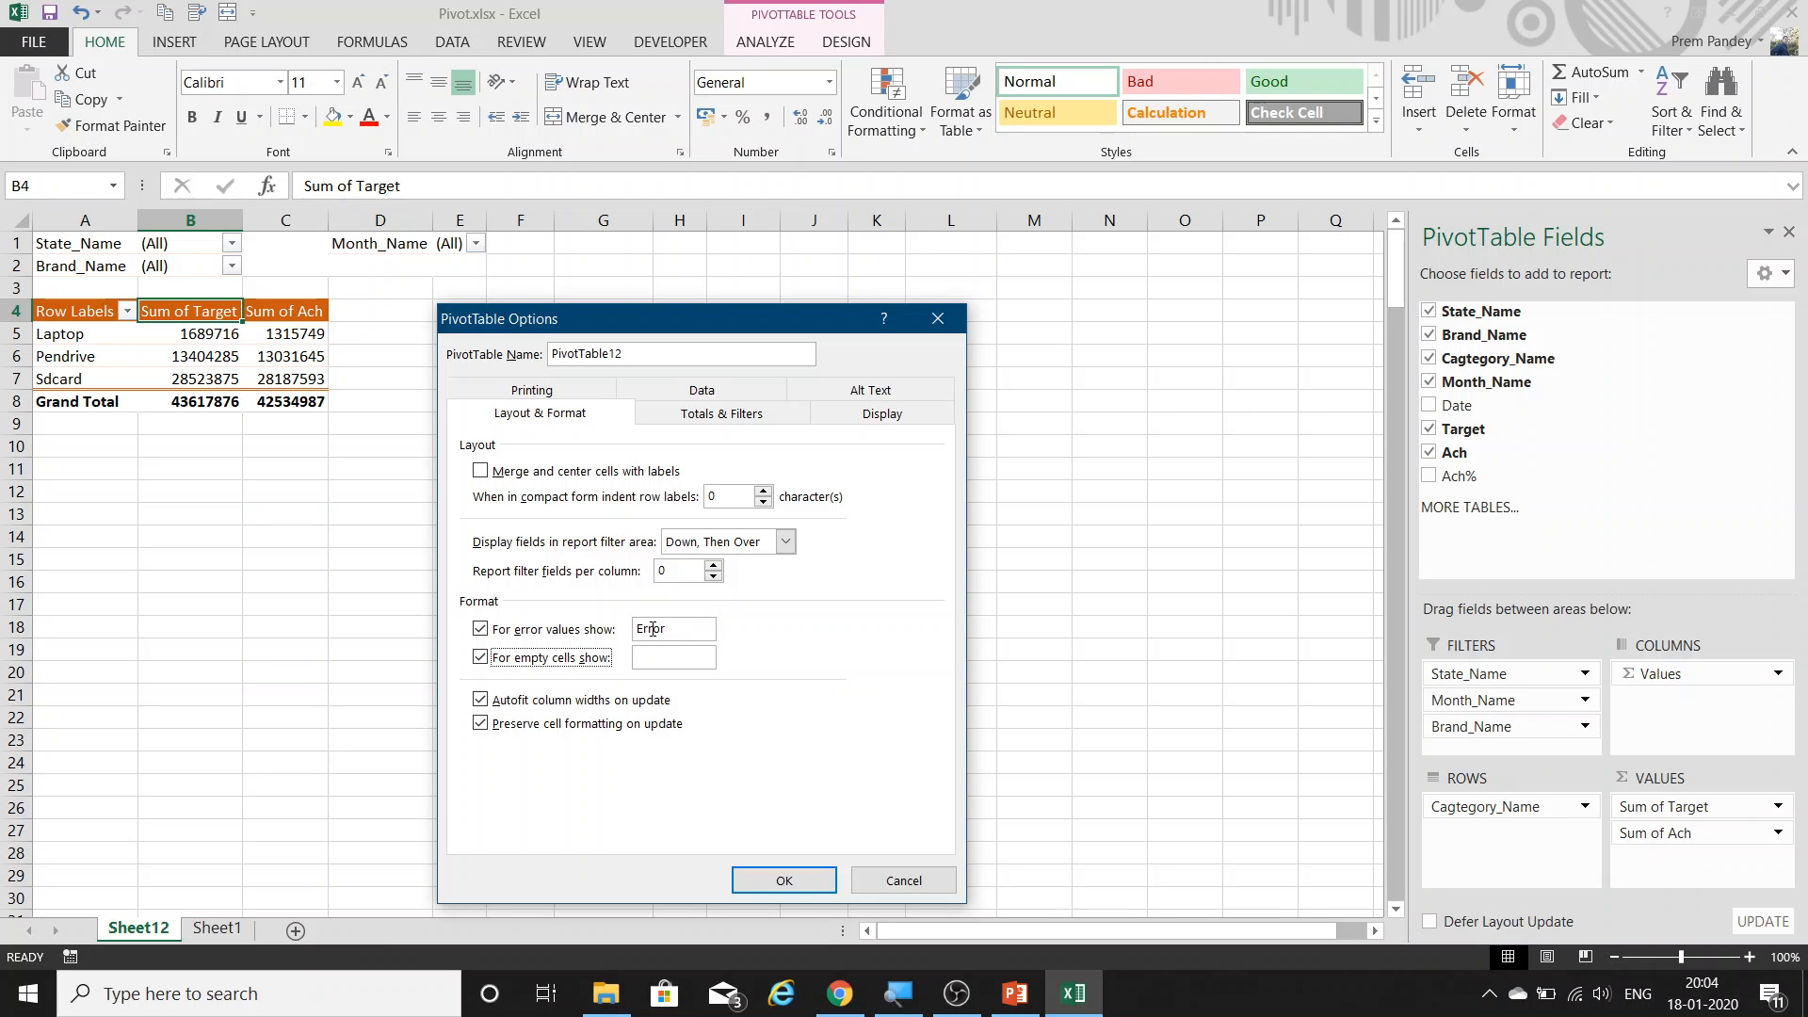
key(Tab)
click(789, 883)
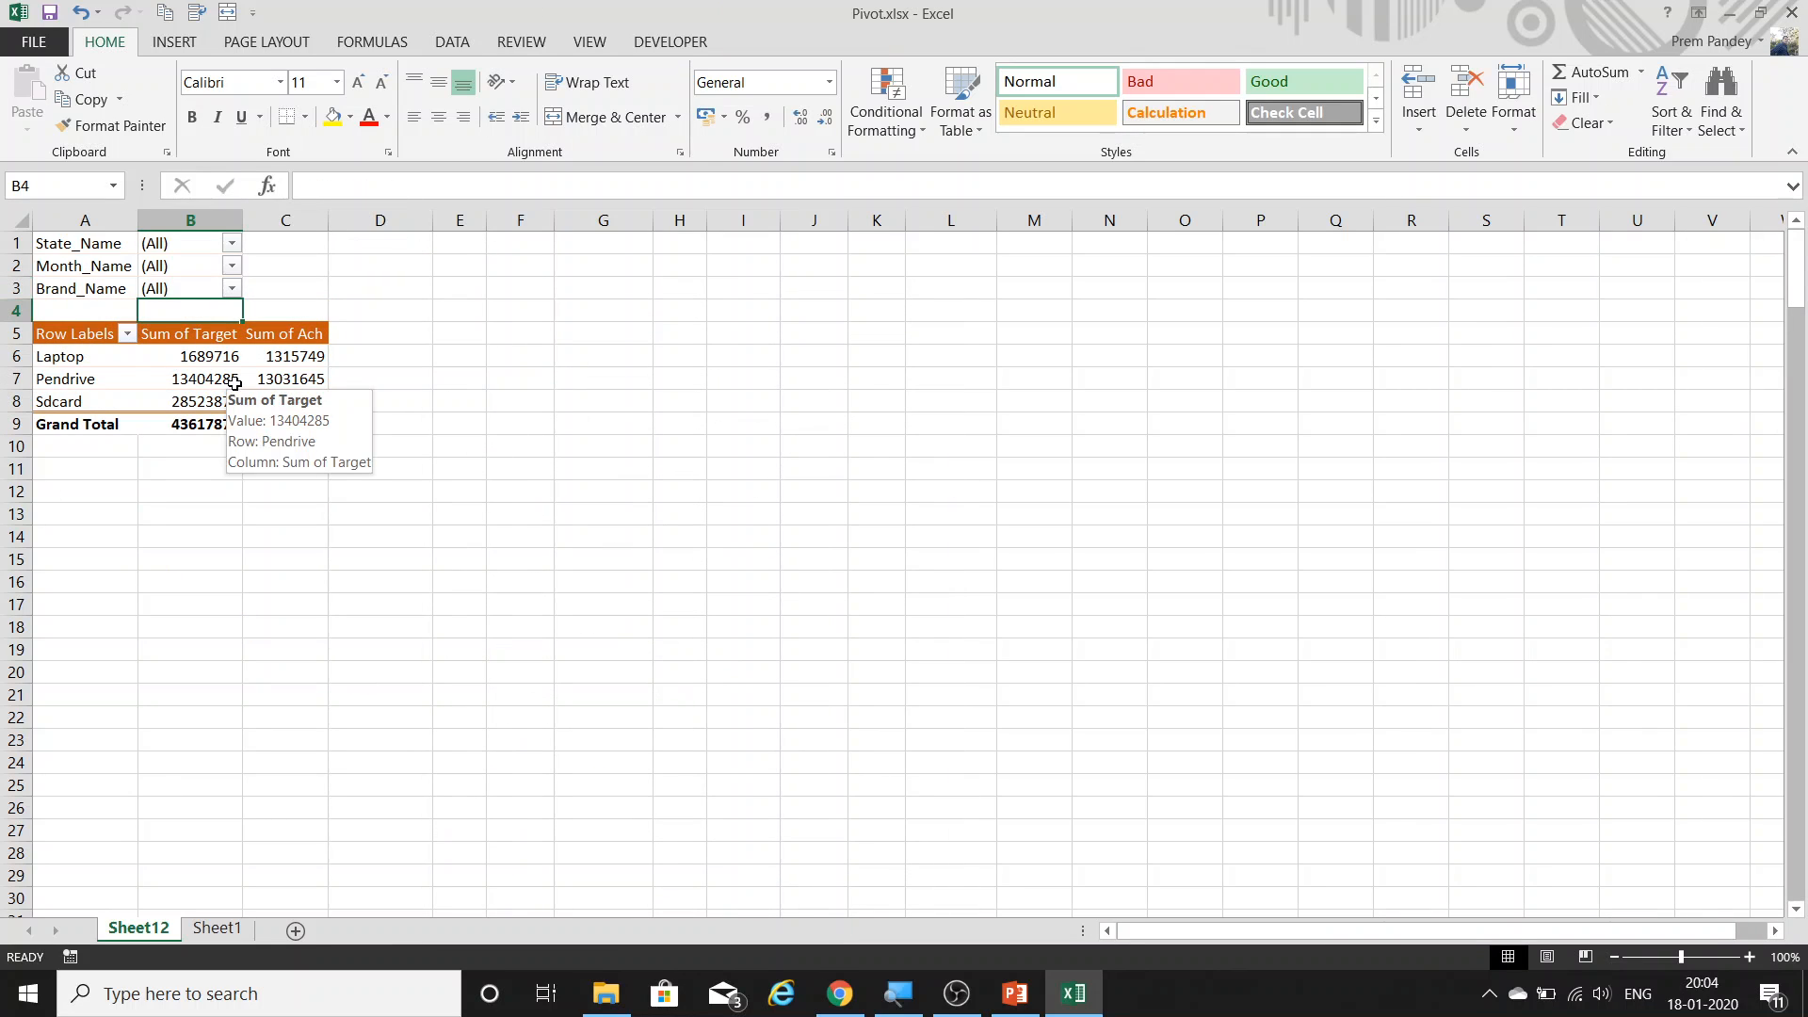
Copy all the Target values in the Sheet1 source data, from F2 down, to column J starting at J2.
key(ctrl+Page_Down)
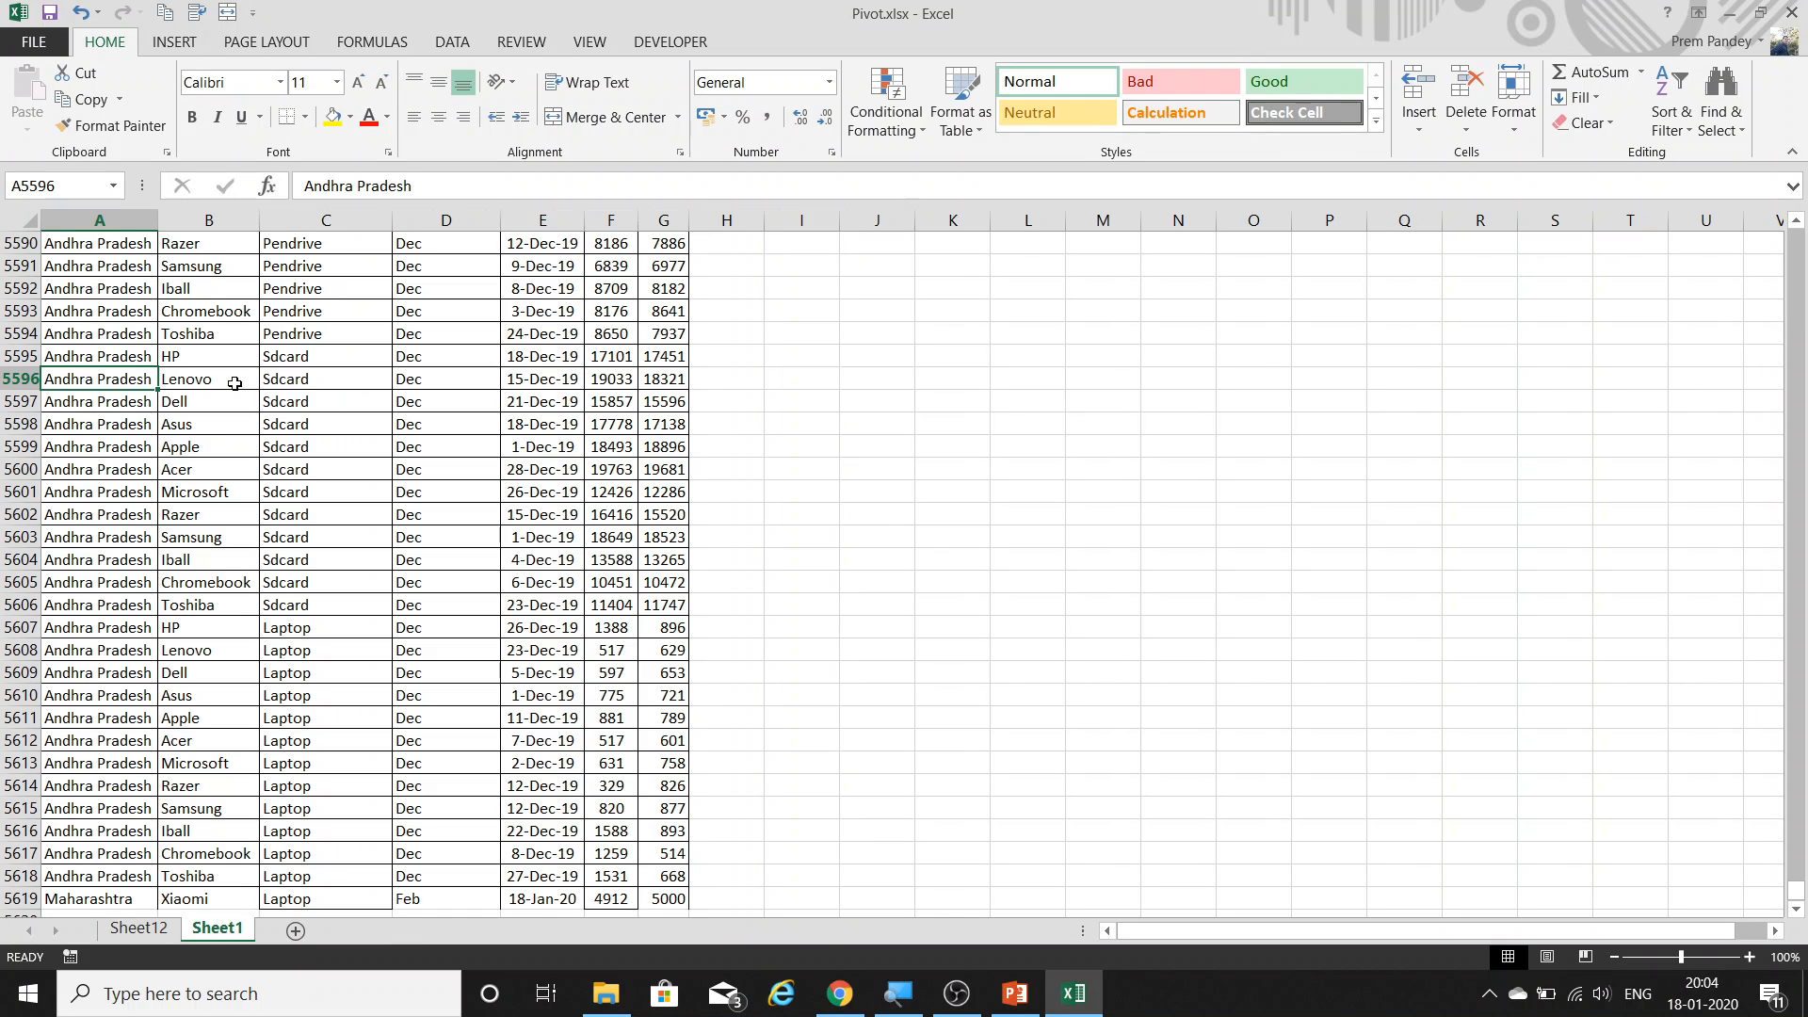
key(ctrl+Home)
key(Right)
key(Right)
key(Right)
key(Right)
key(Right)
key(Down)
key(Right)
key(Down)
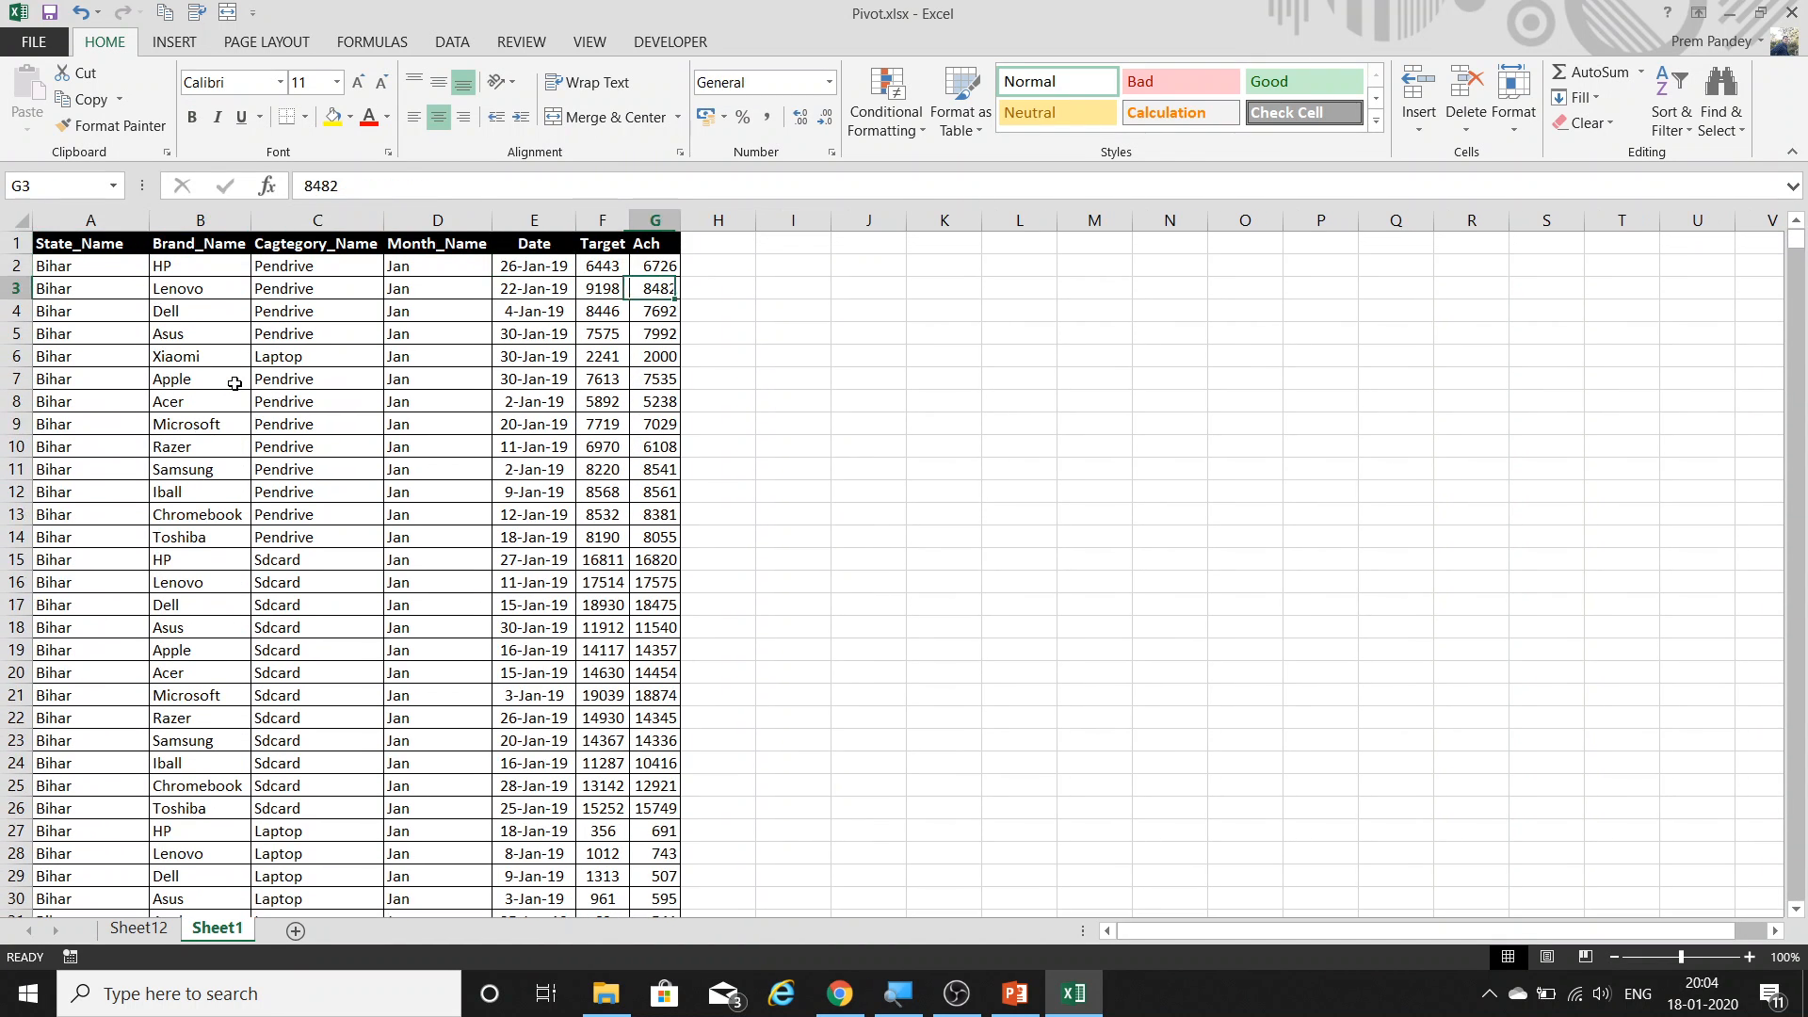
key(Down)
key(Left)
key(Up)
key(Up)
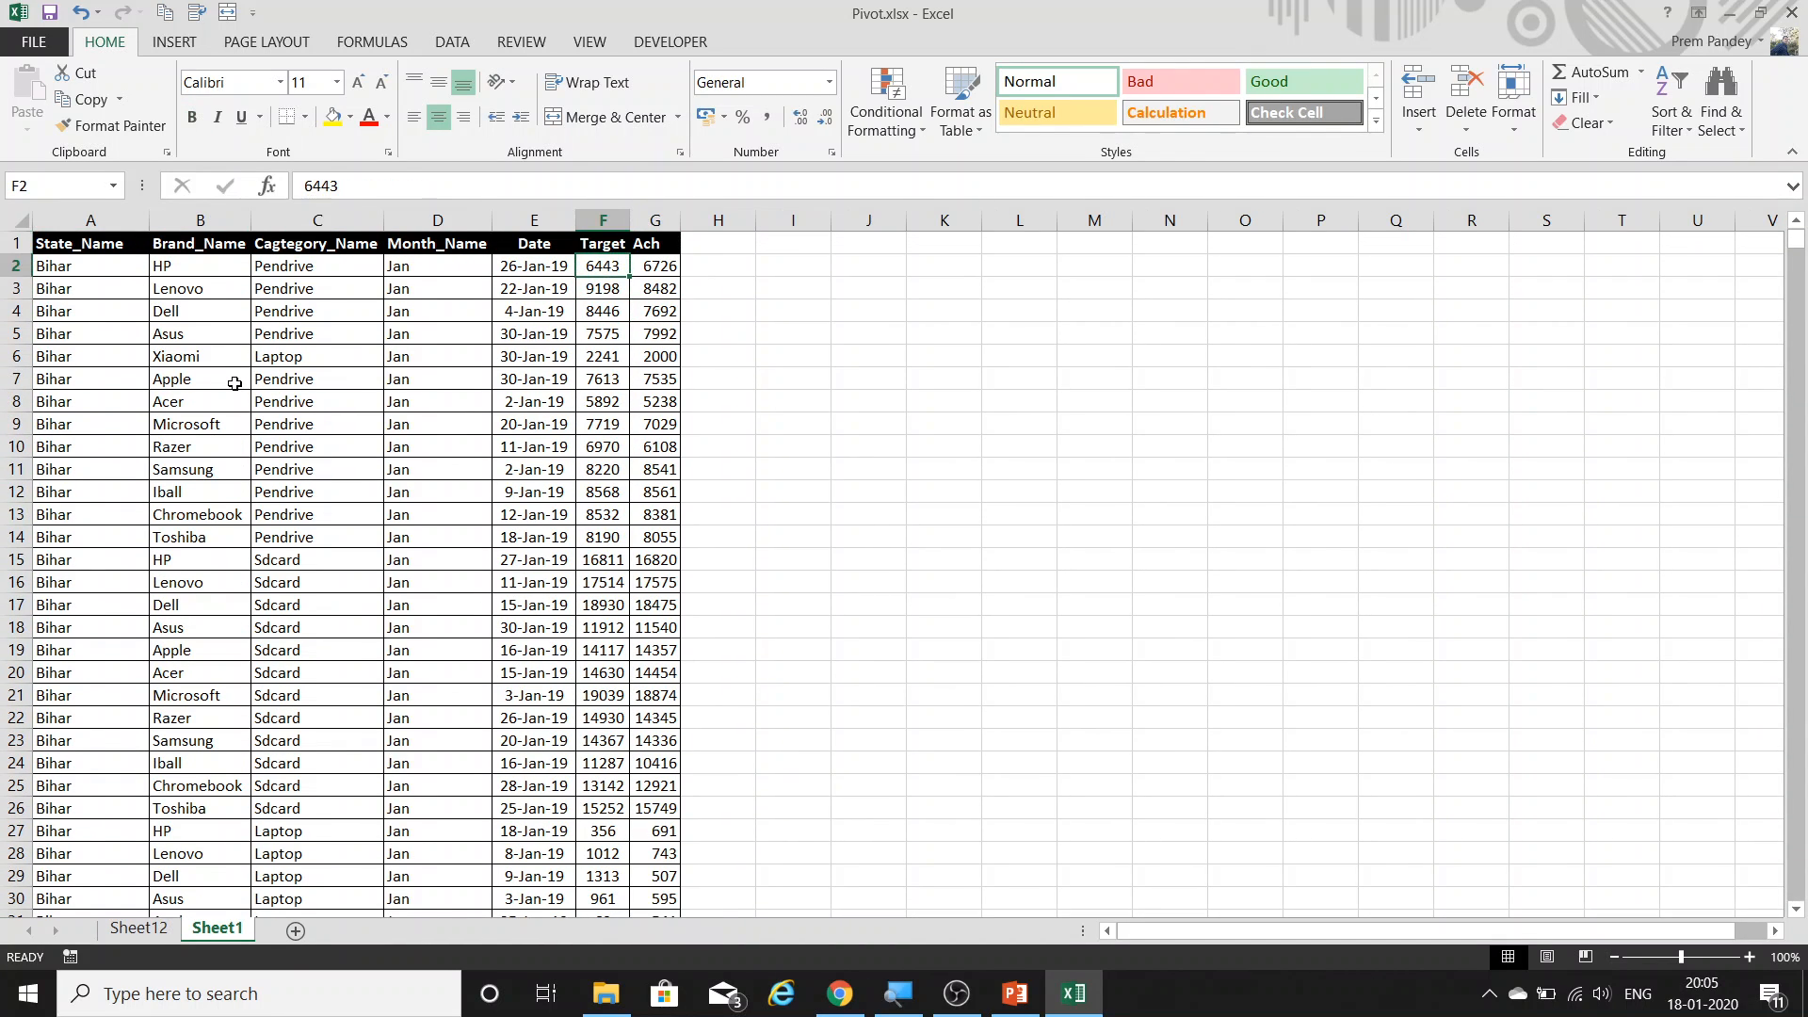
key(ctrl+shift+Down)
key(shift+Right)
key(ctrl+c)
key(ctrl+Up)
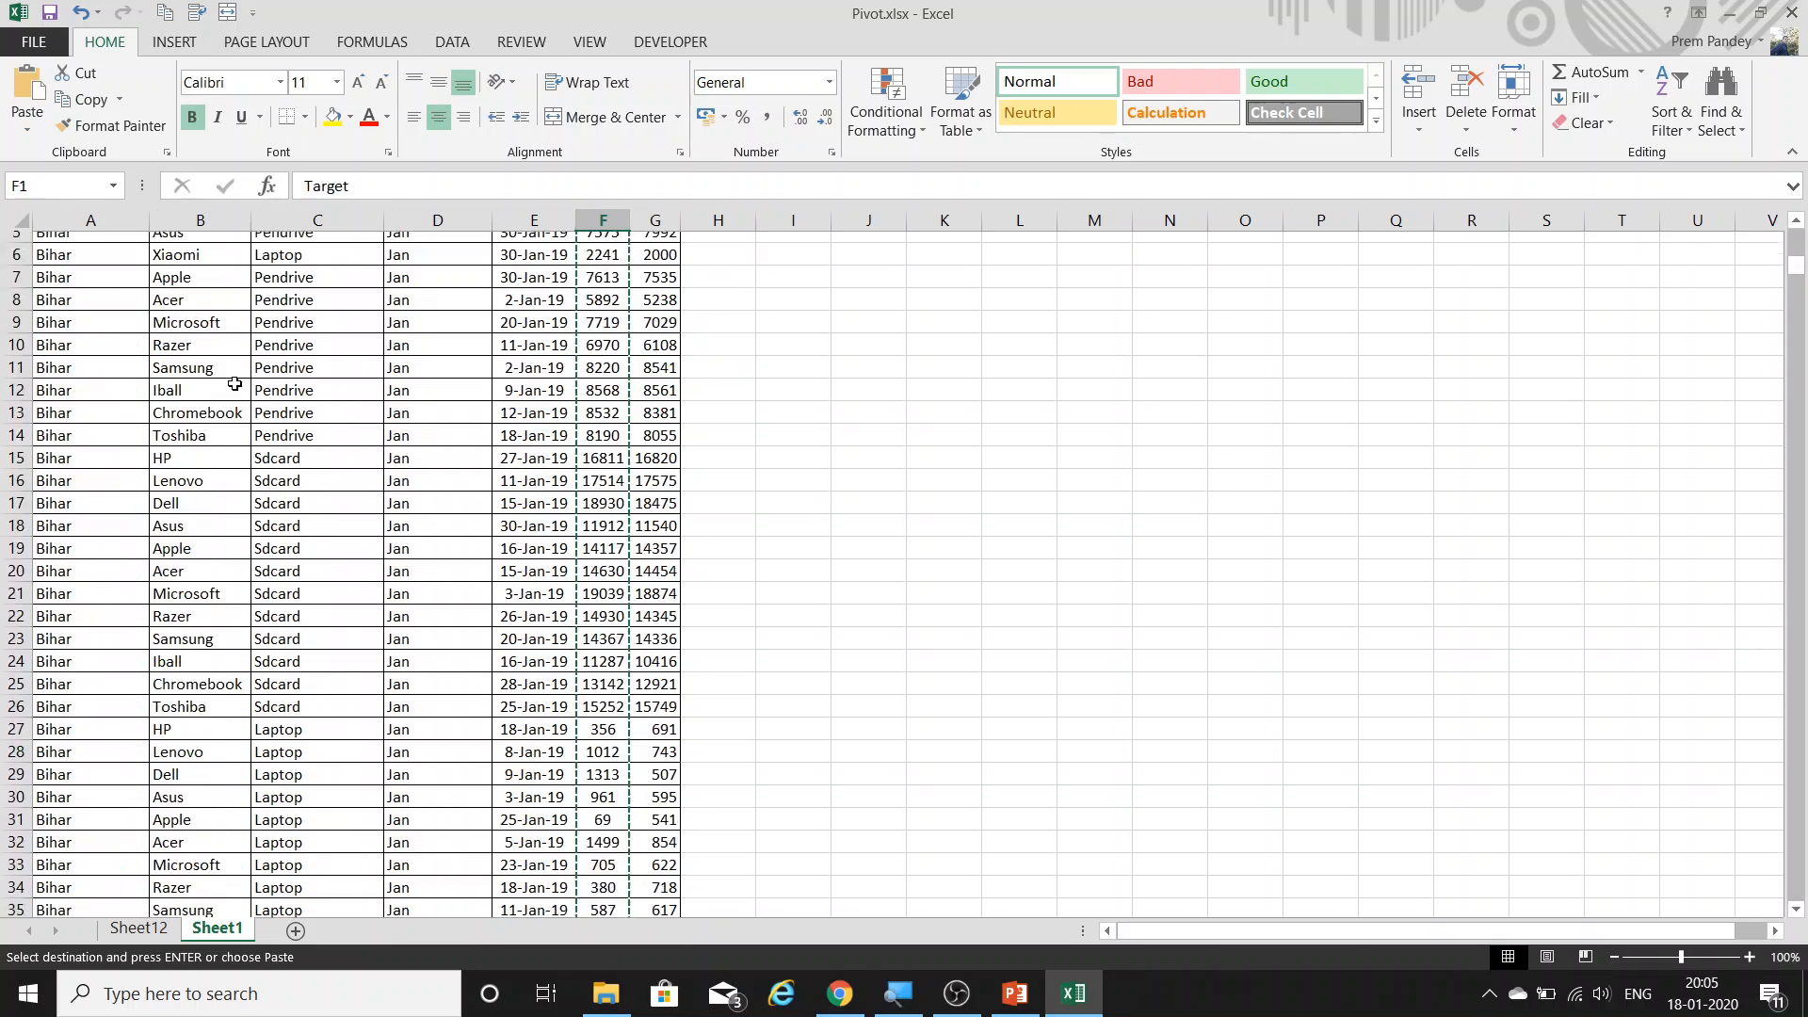
key(Right)
key(Right)
key(Right)
key(Down)
key(Right)
key(ctrl+shift+Down)
key(ctrl+v)
Clear all Target values in column F below the header.
key(Left)
key(Left)
key(Left)
key(Left)
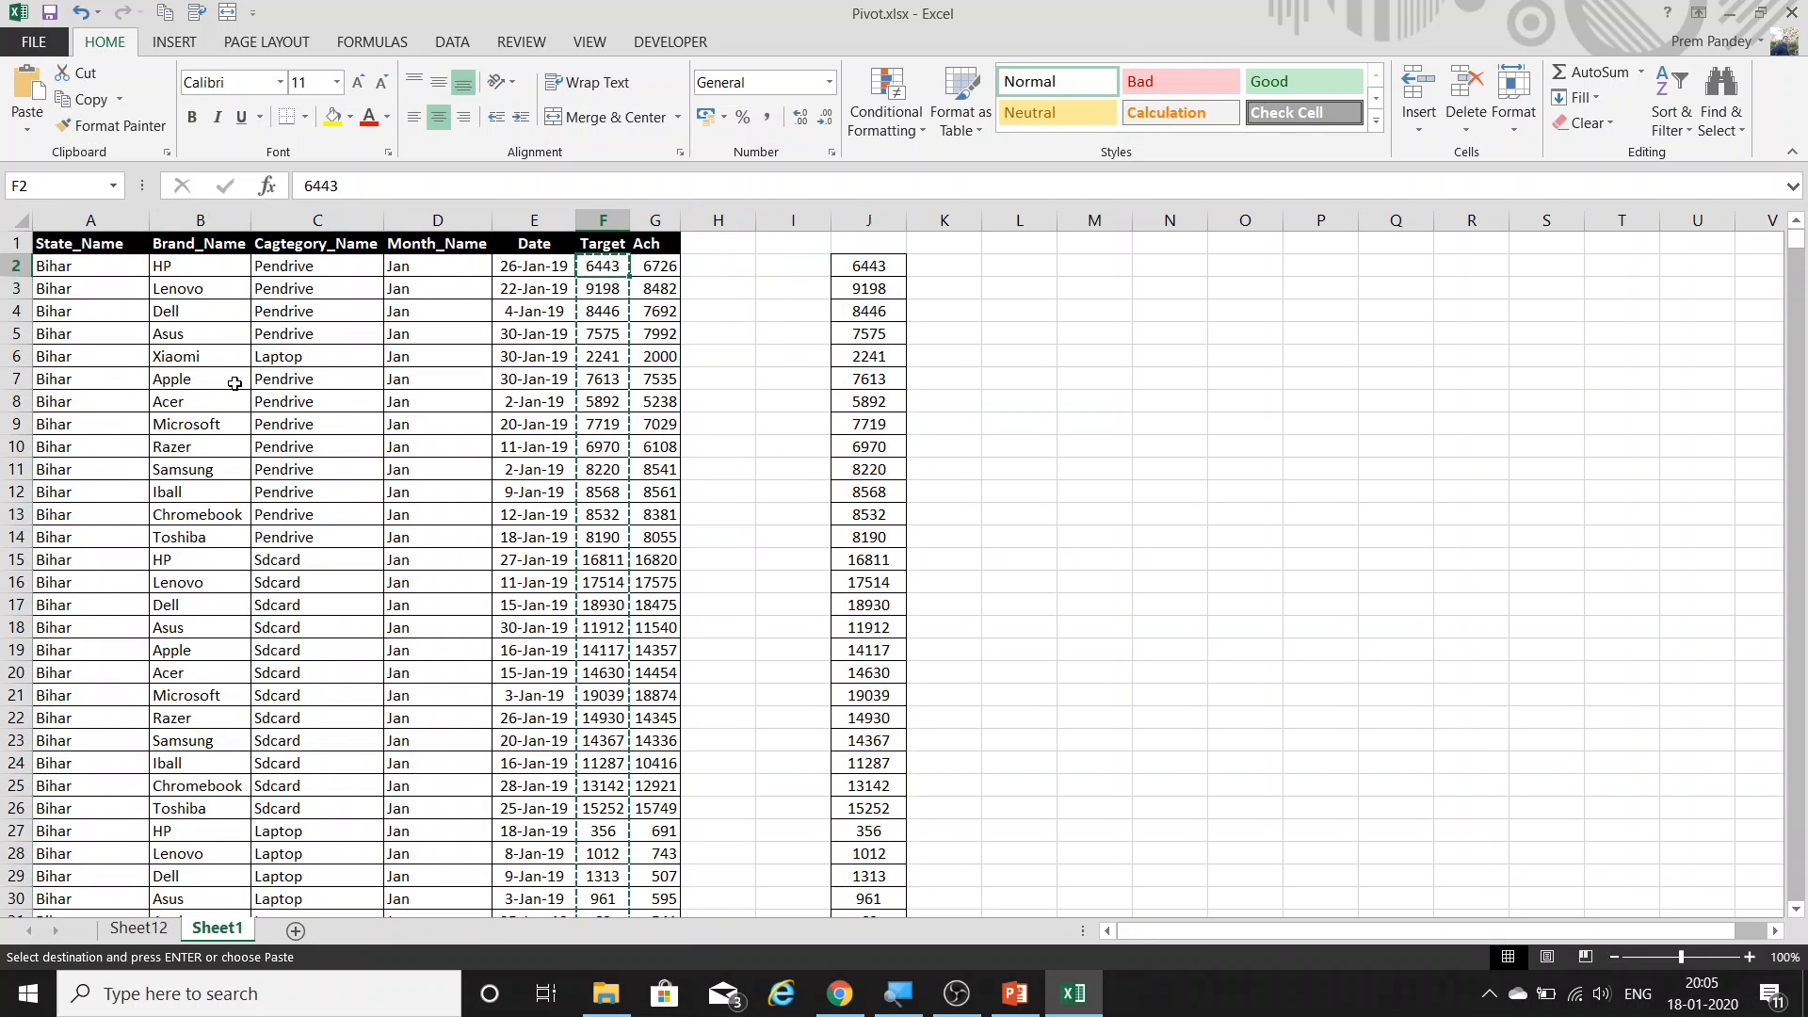
key(ctrl+shift+Down)
key(Delete)
key(ctrl+BackSpace)
Enter #N/A in cell G5 of the Ach column and return to the PivotTable on Sheet12.
key(Up)
key(Right)
key(Down)
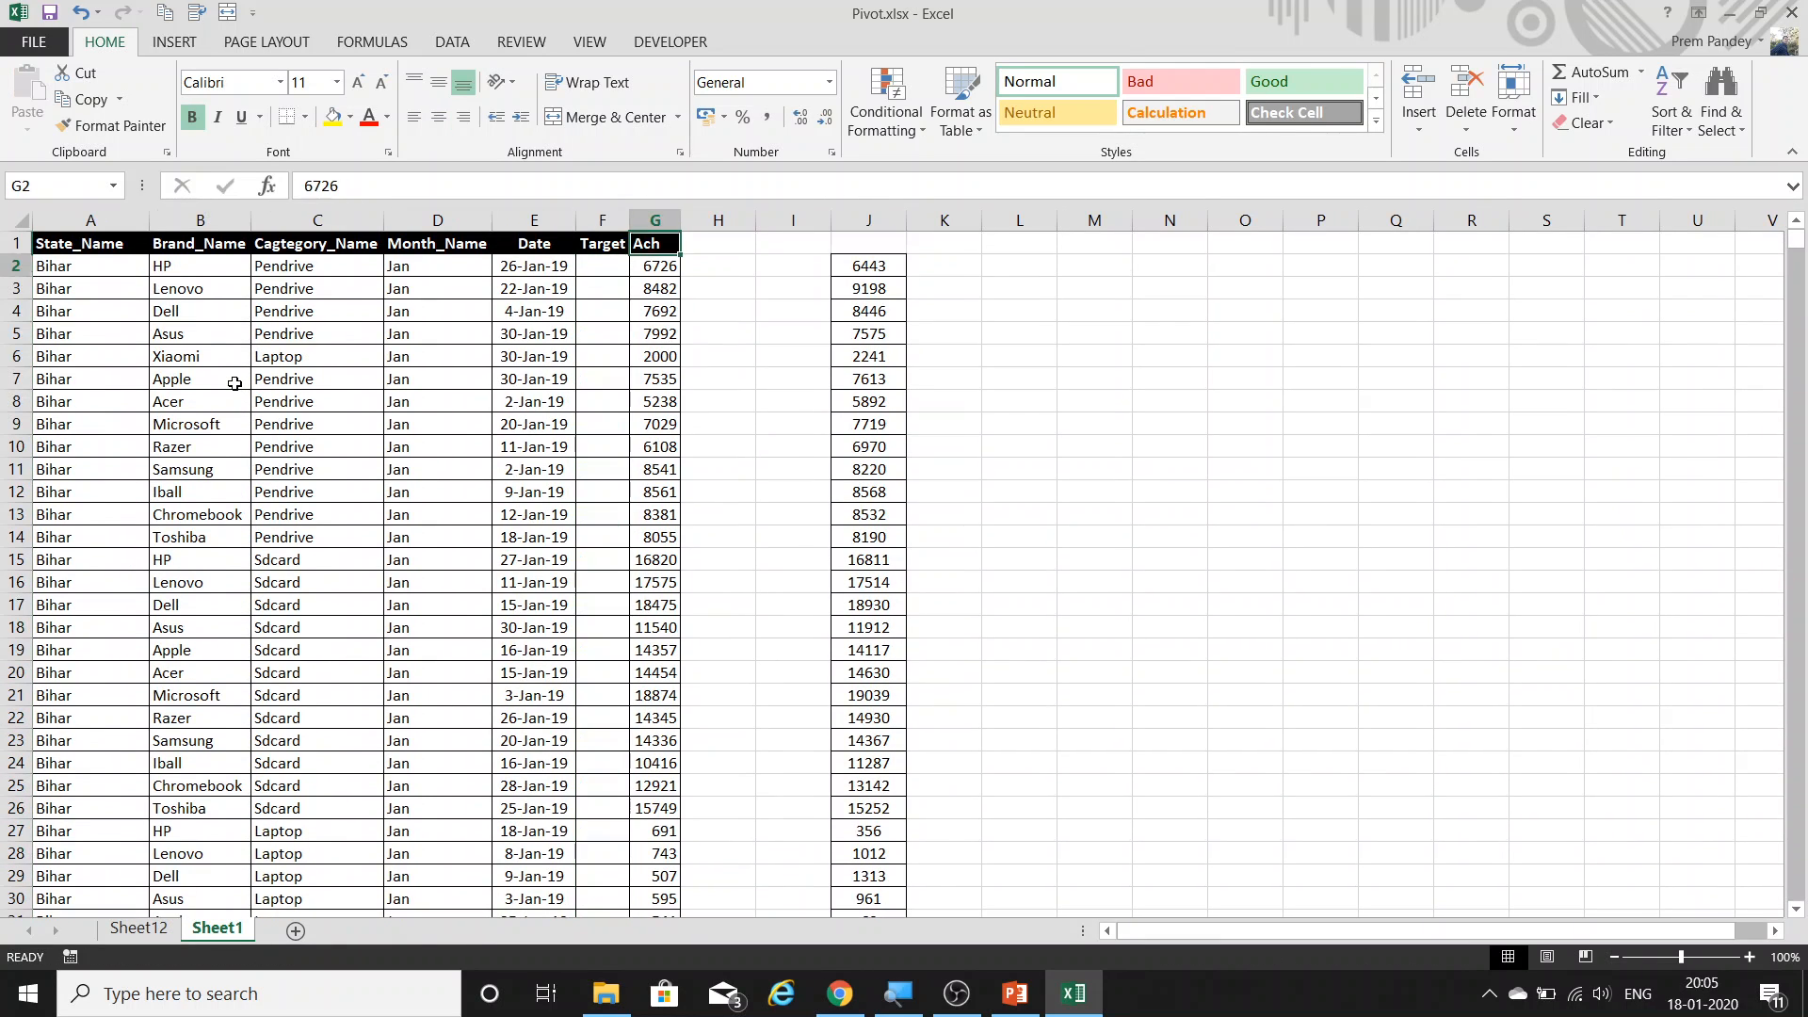
key(Down)
key(Down)
key(Down)
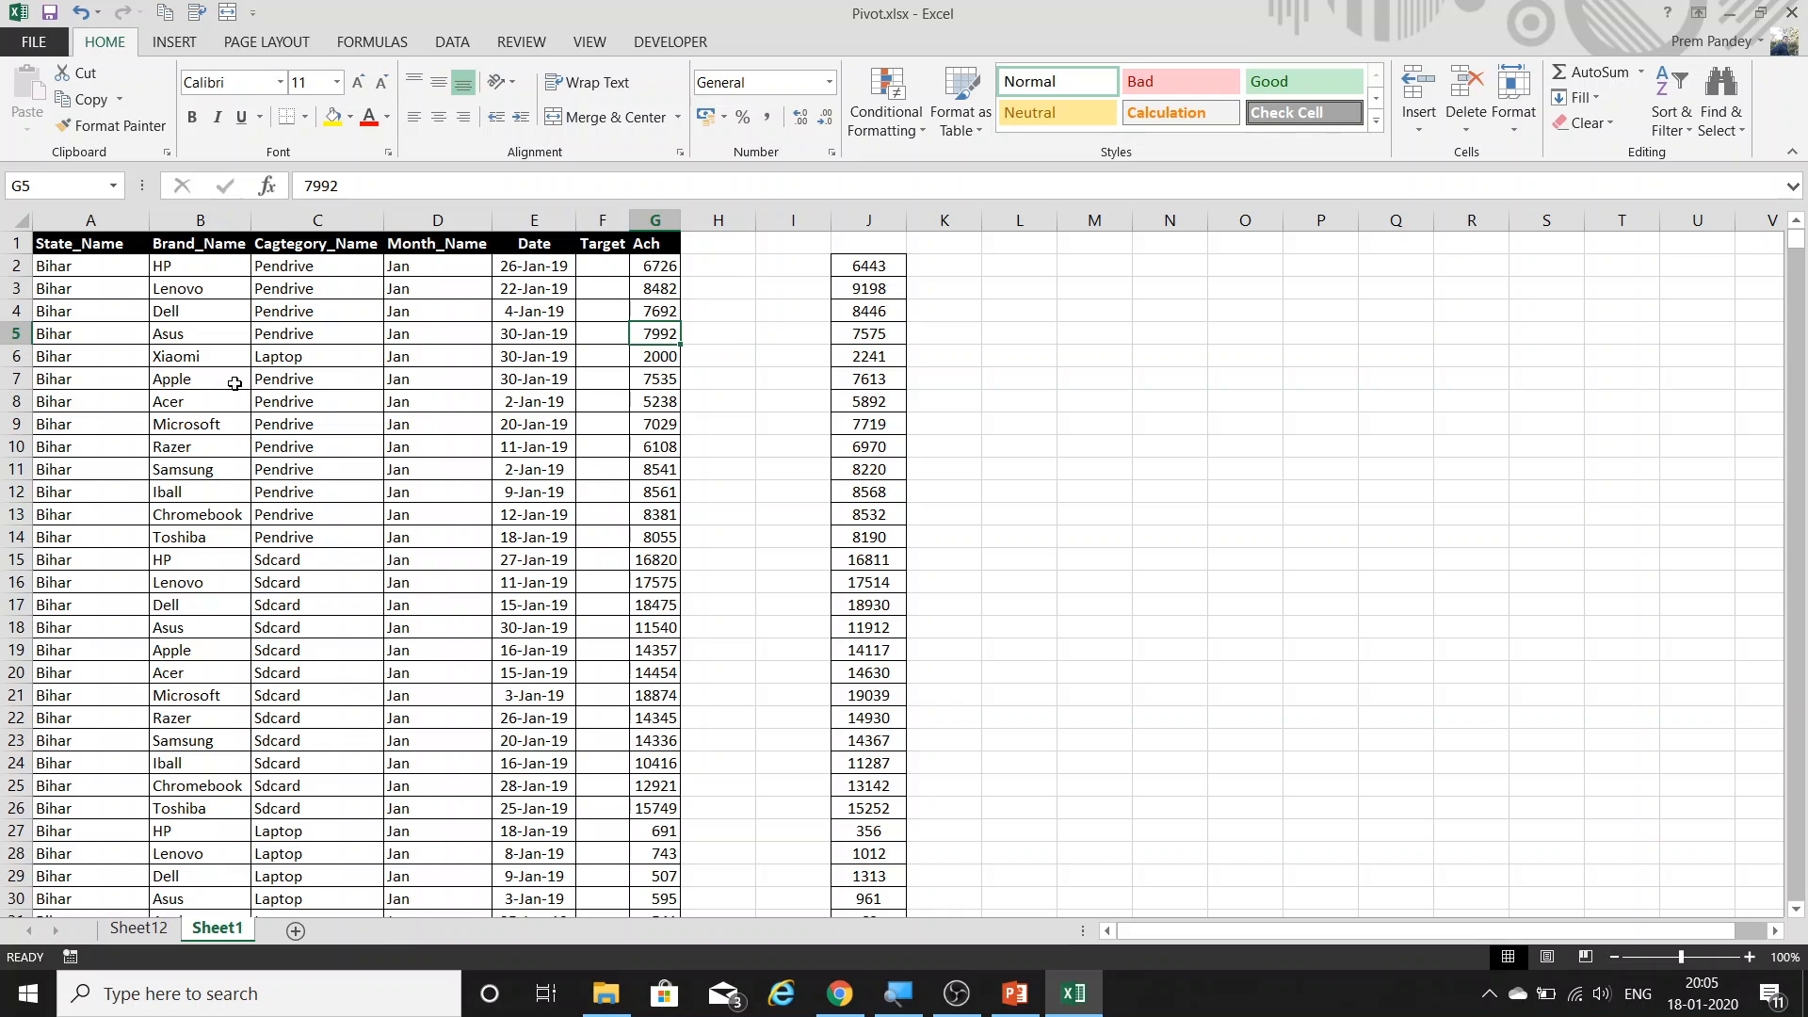
text(#)
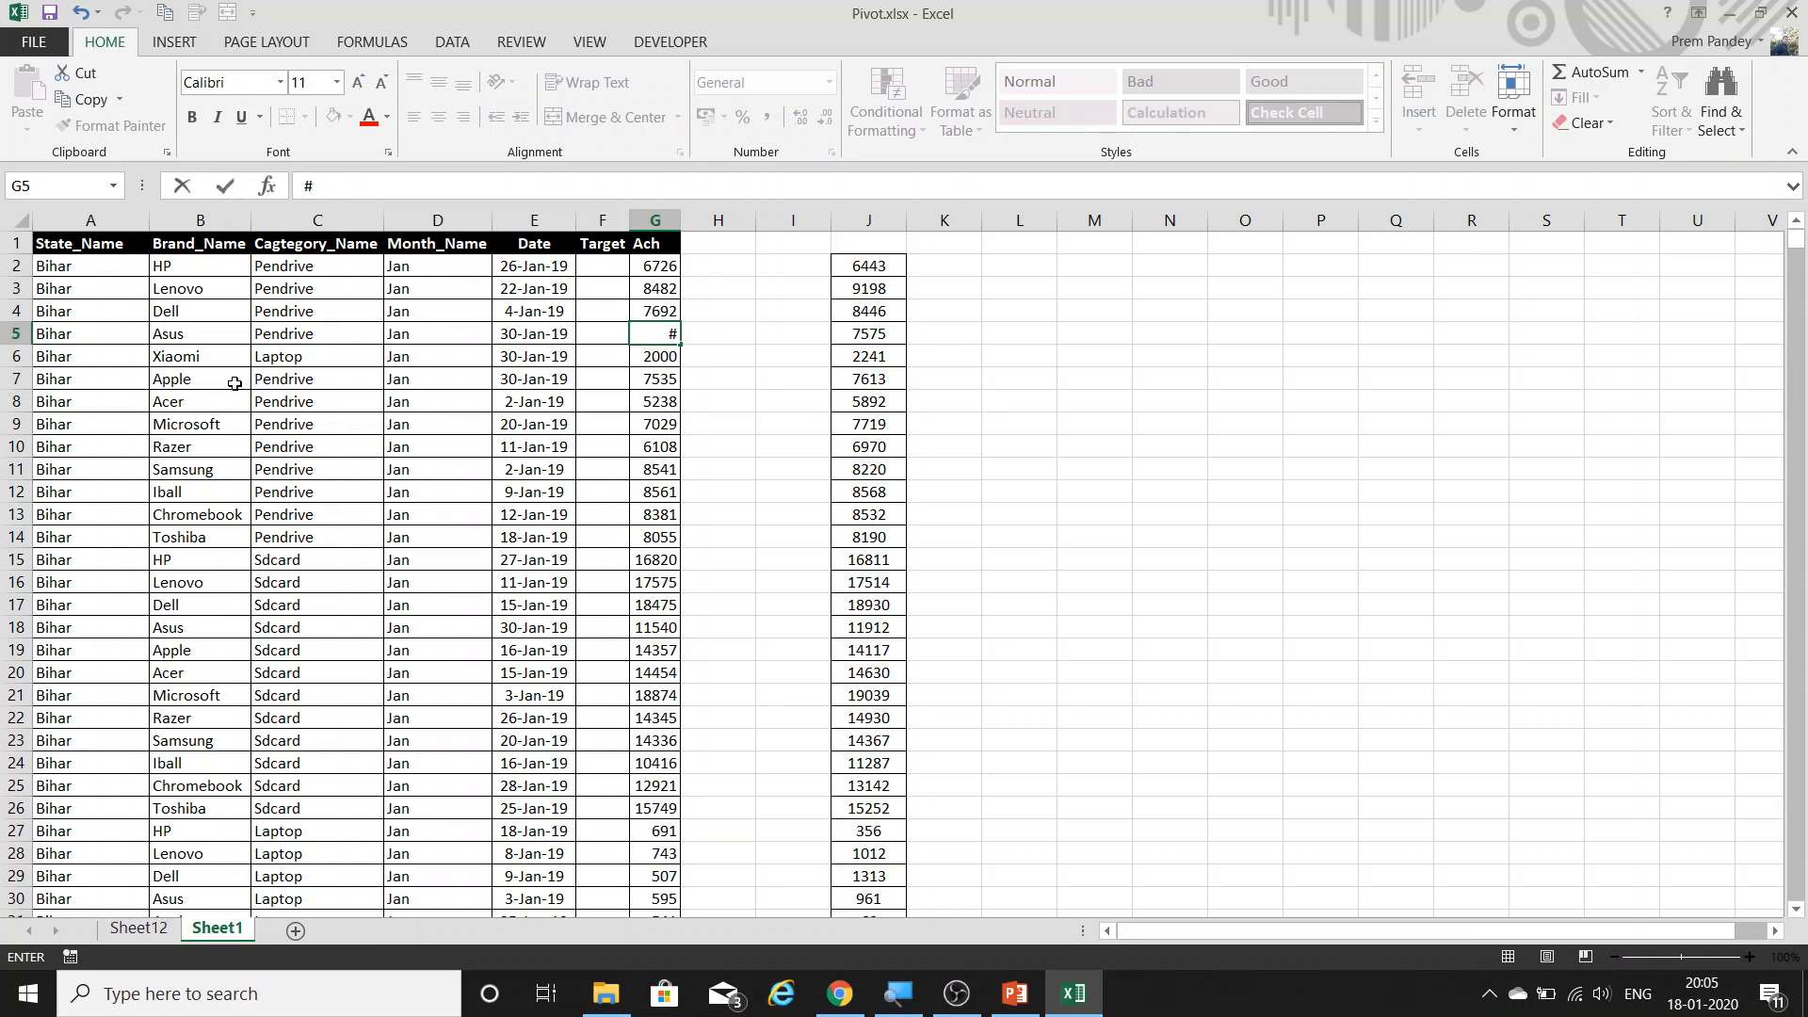
text(N/A)
key(Return)
key(ctrl+Page_Up)
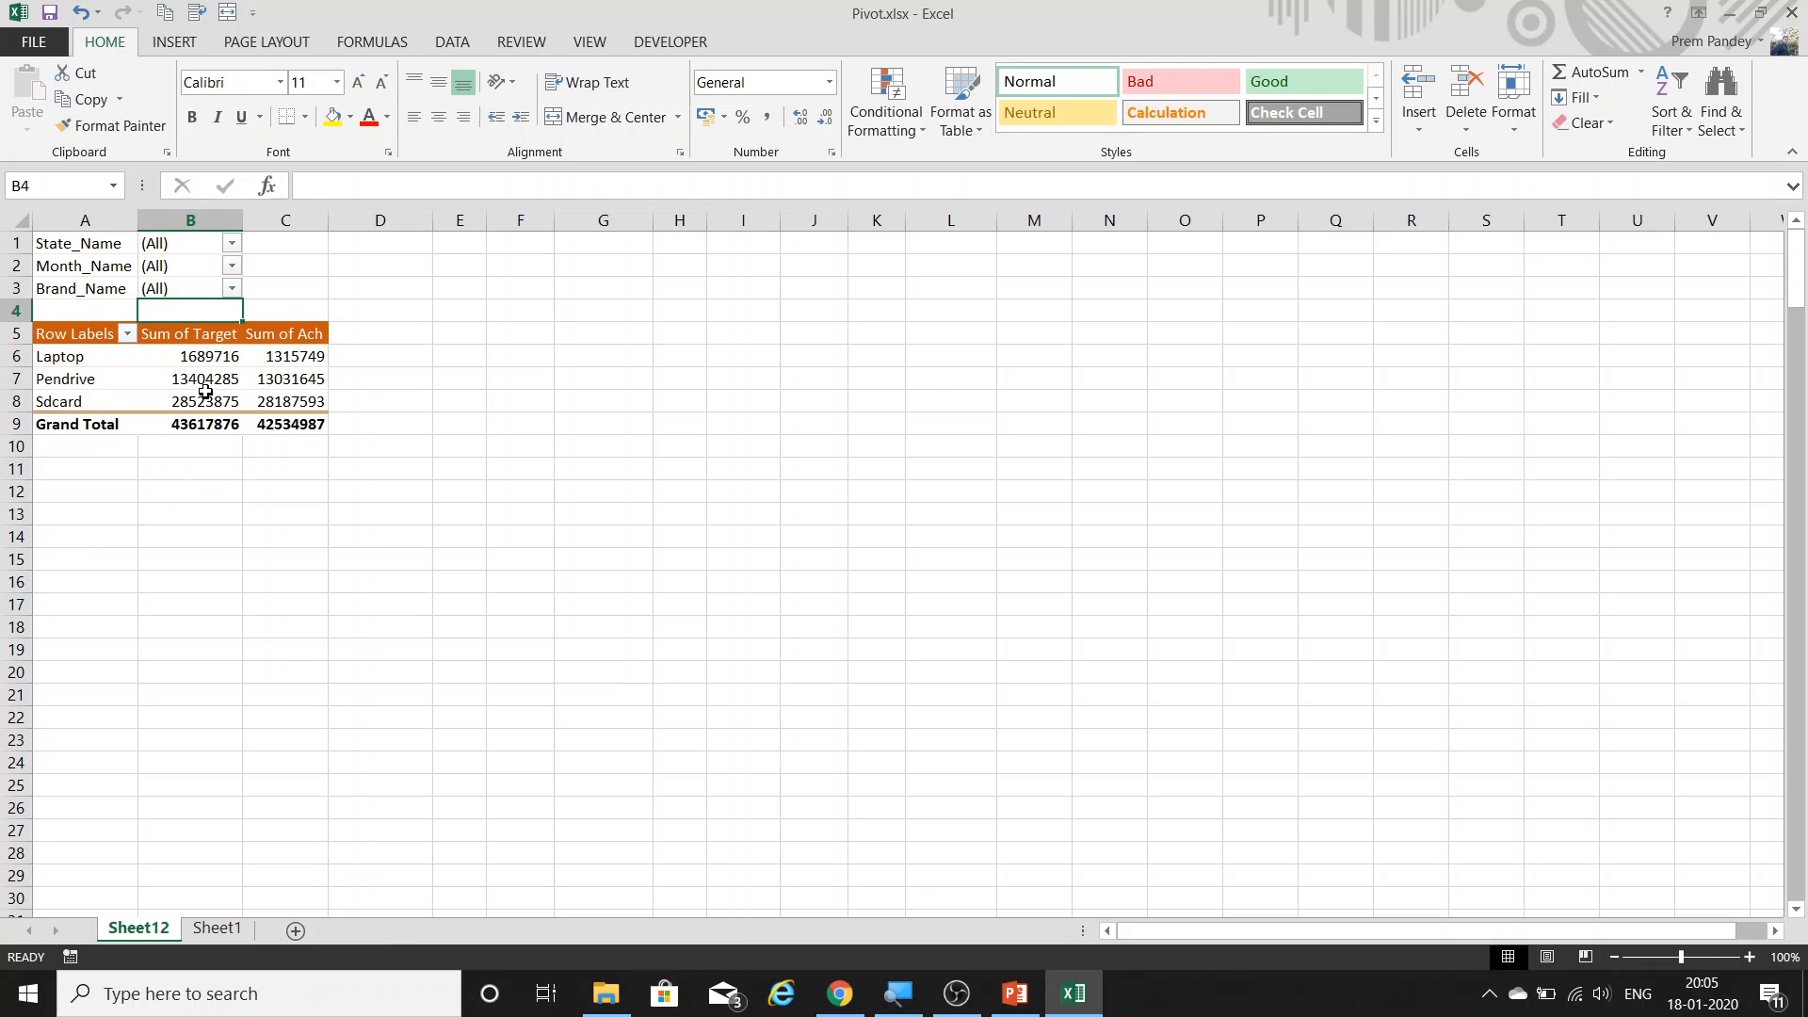
mouse_move(191, 381)
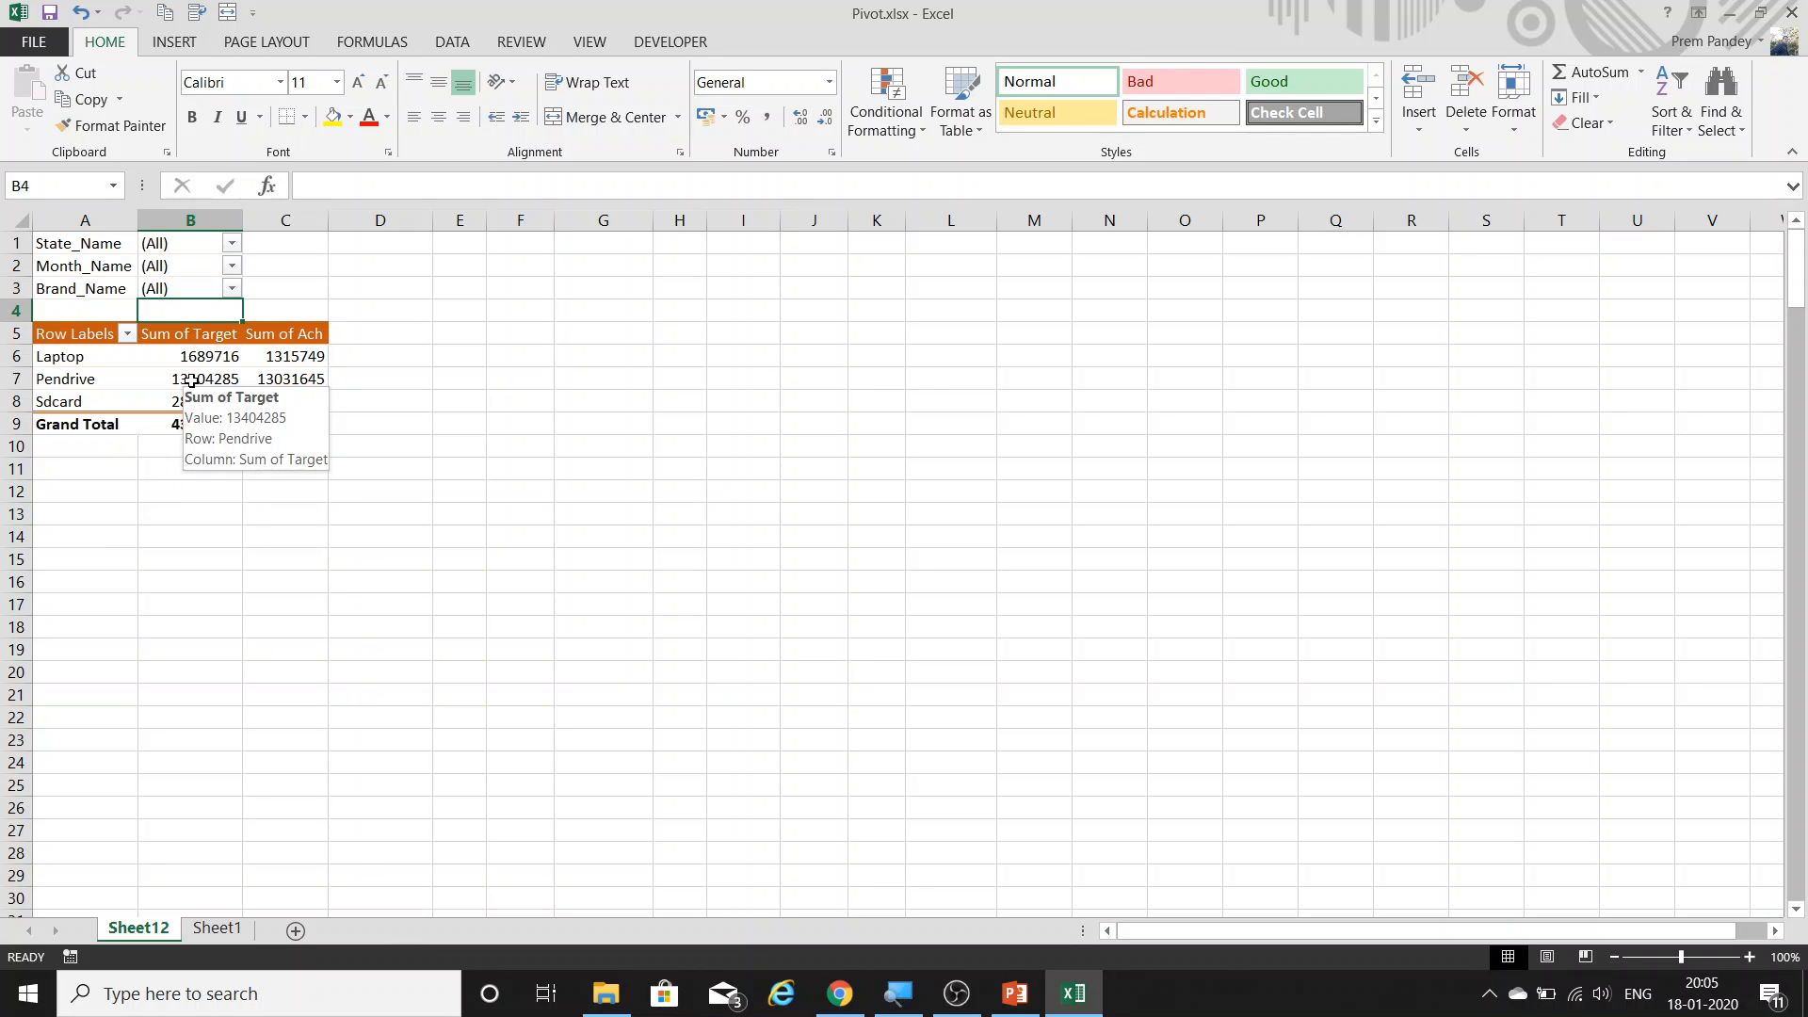
Refresh the PivotTable and review the Sum of Target and Sum of Ach cells for the replacement texts.
click(191, 380)
right_click(191, 380)
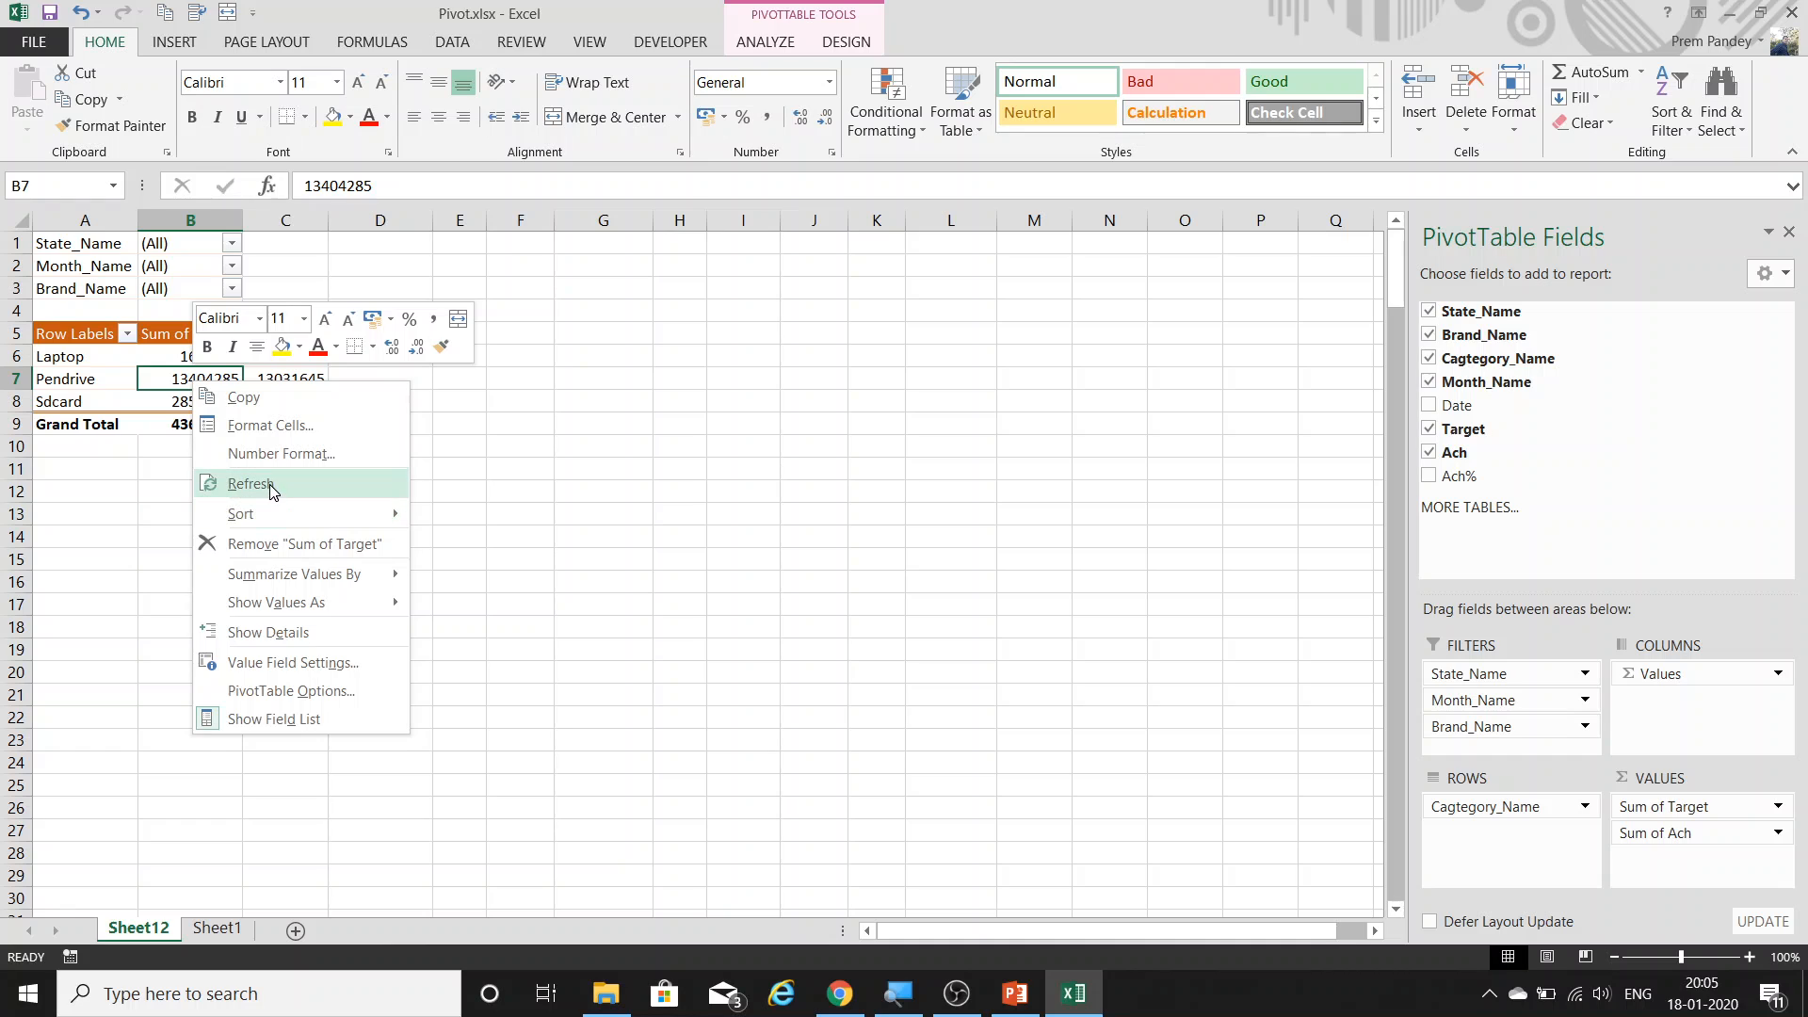
click(269, 482)
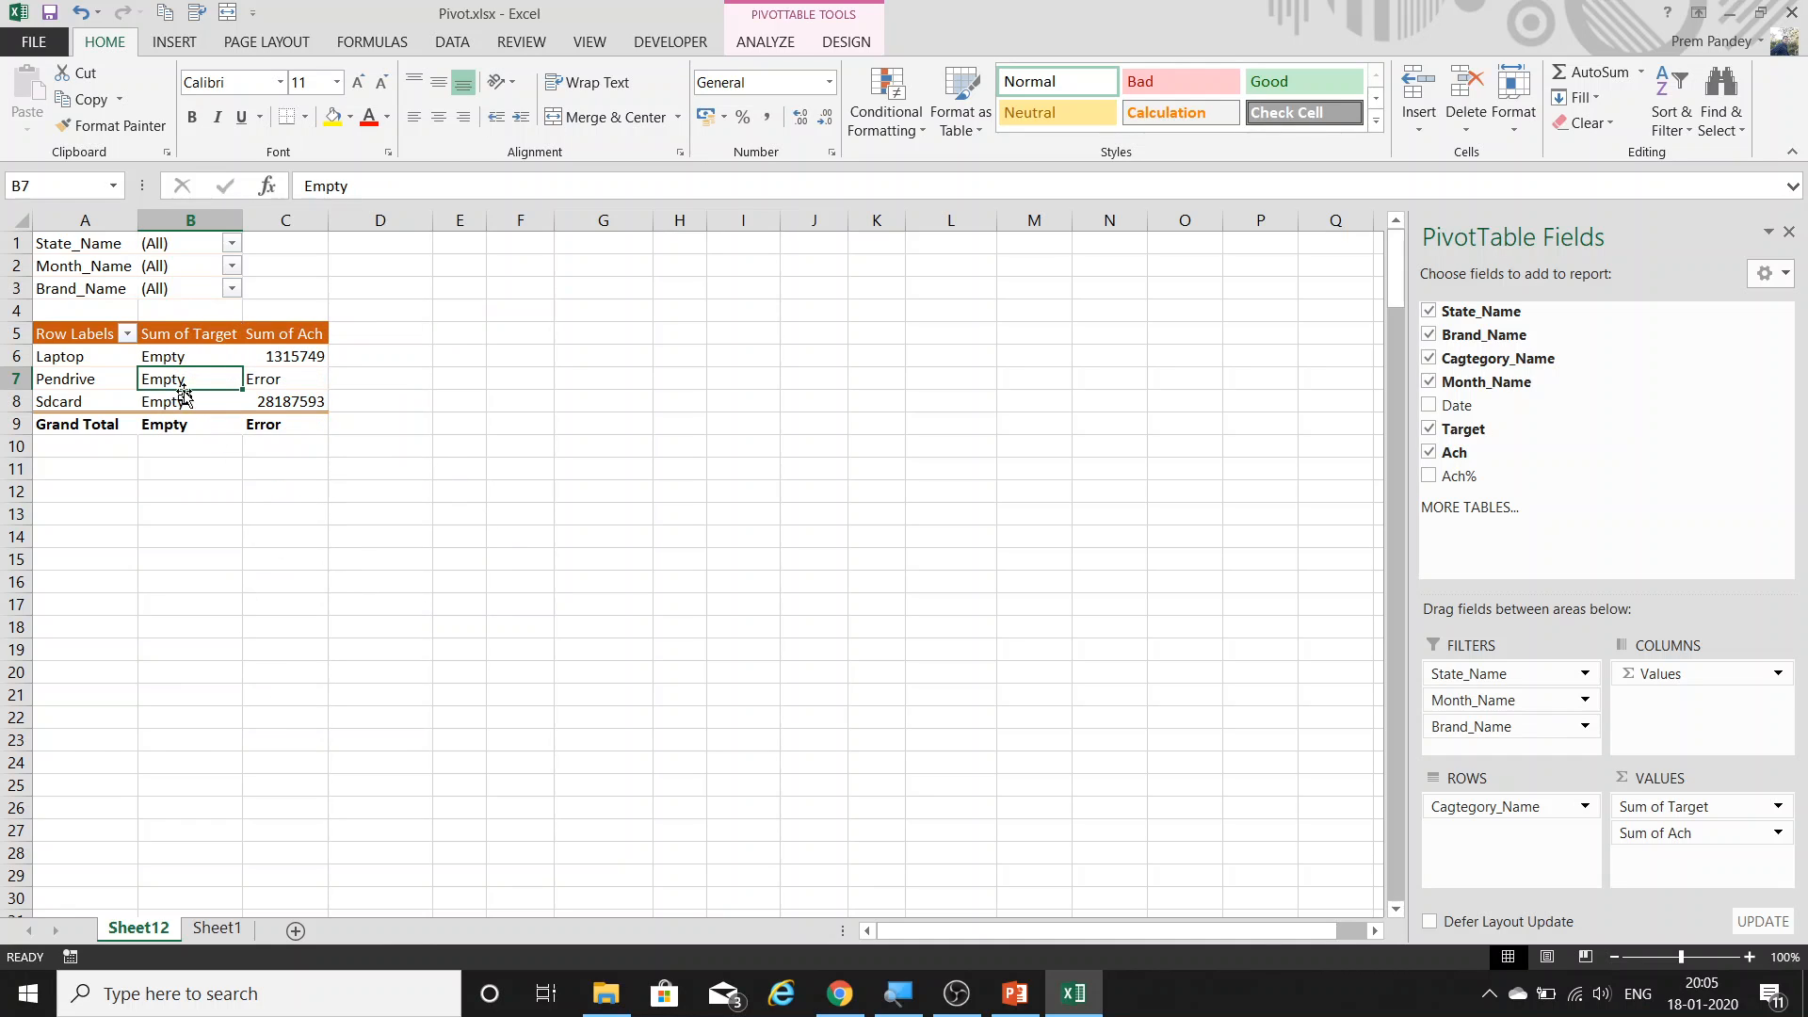
drag(200, 354, 202, 418)
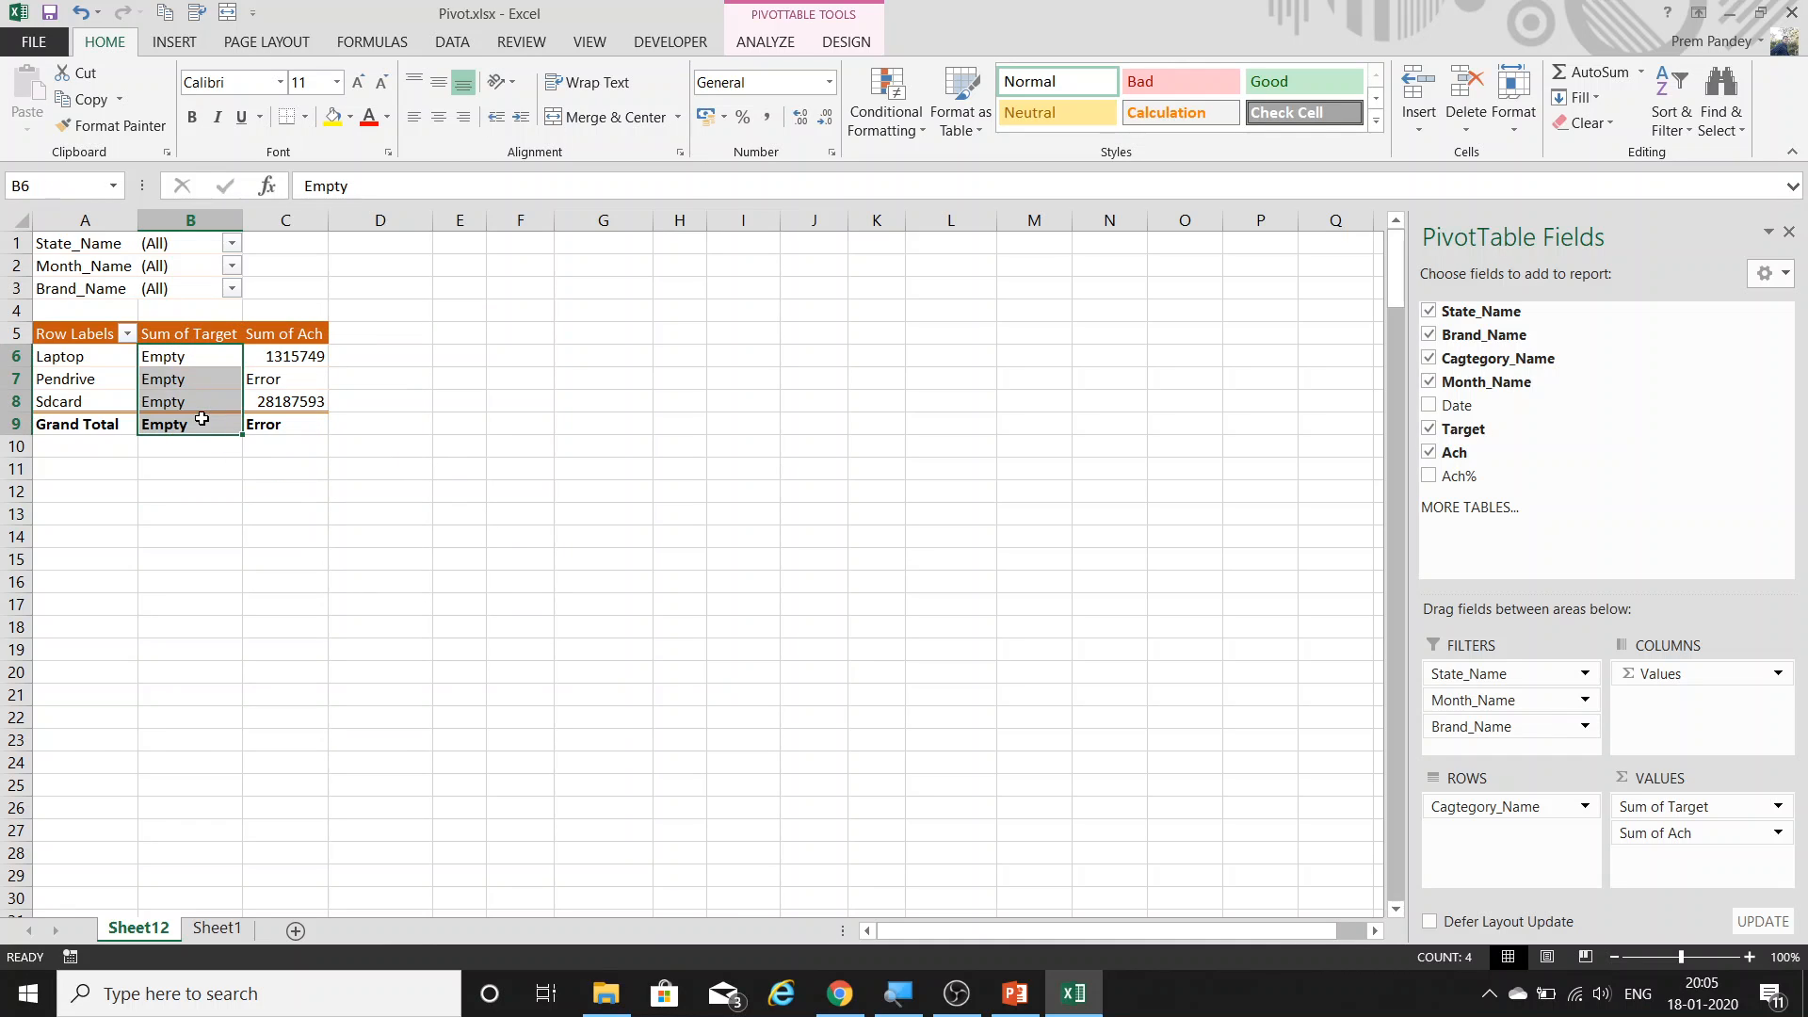
click(316, 357)
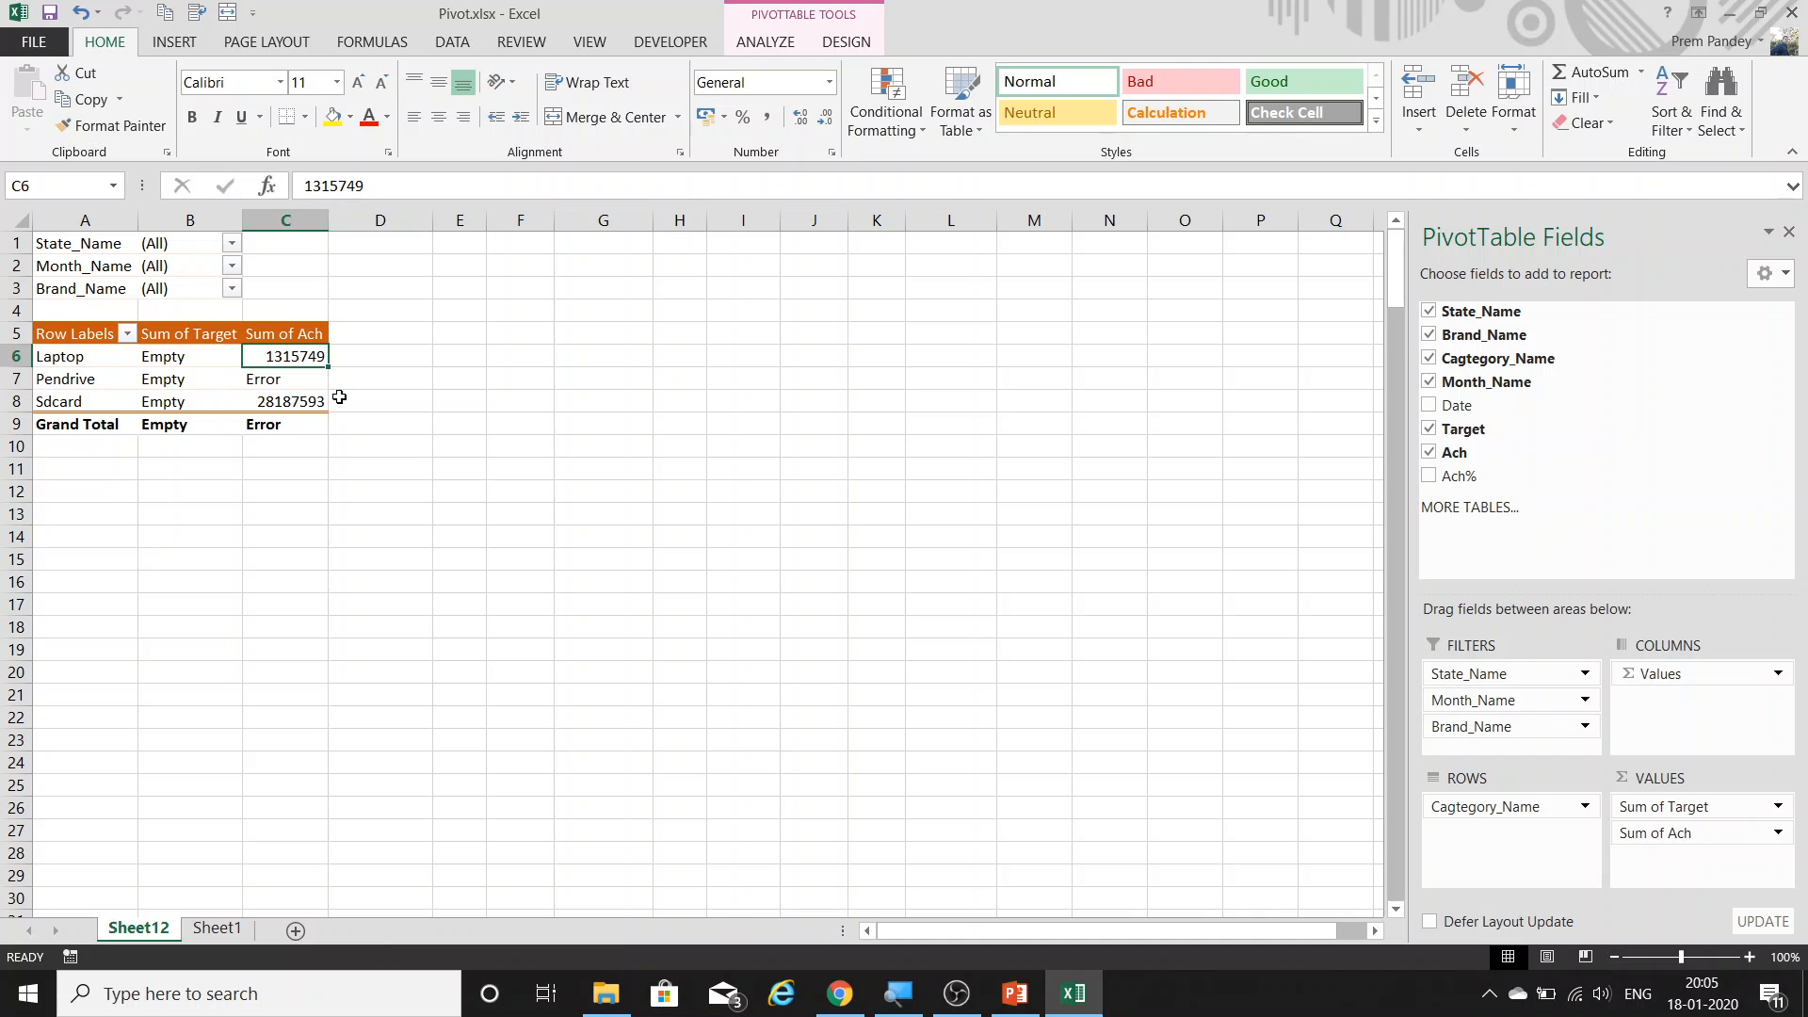
click(294, 381)
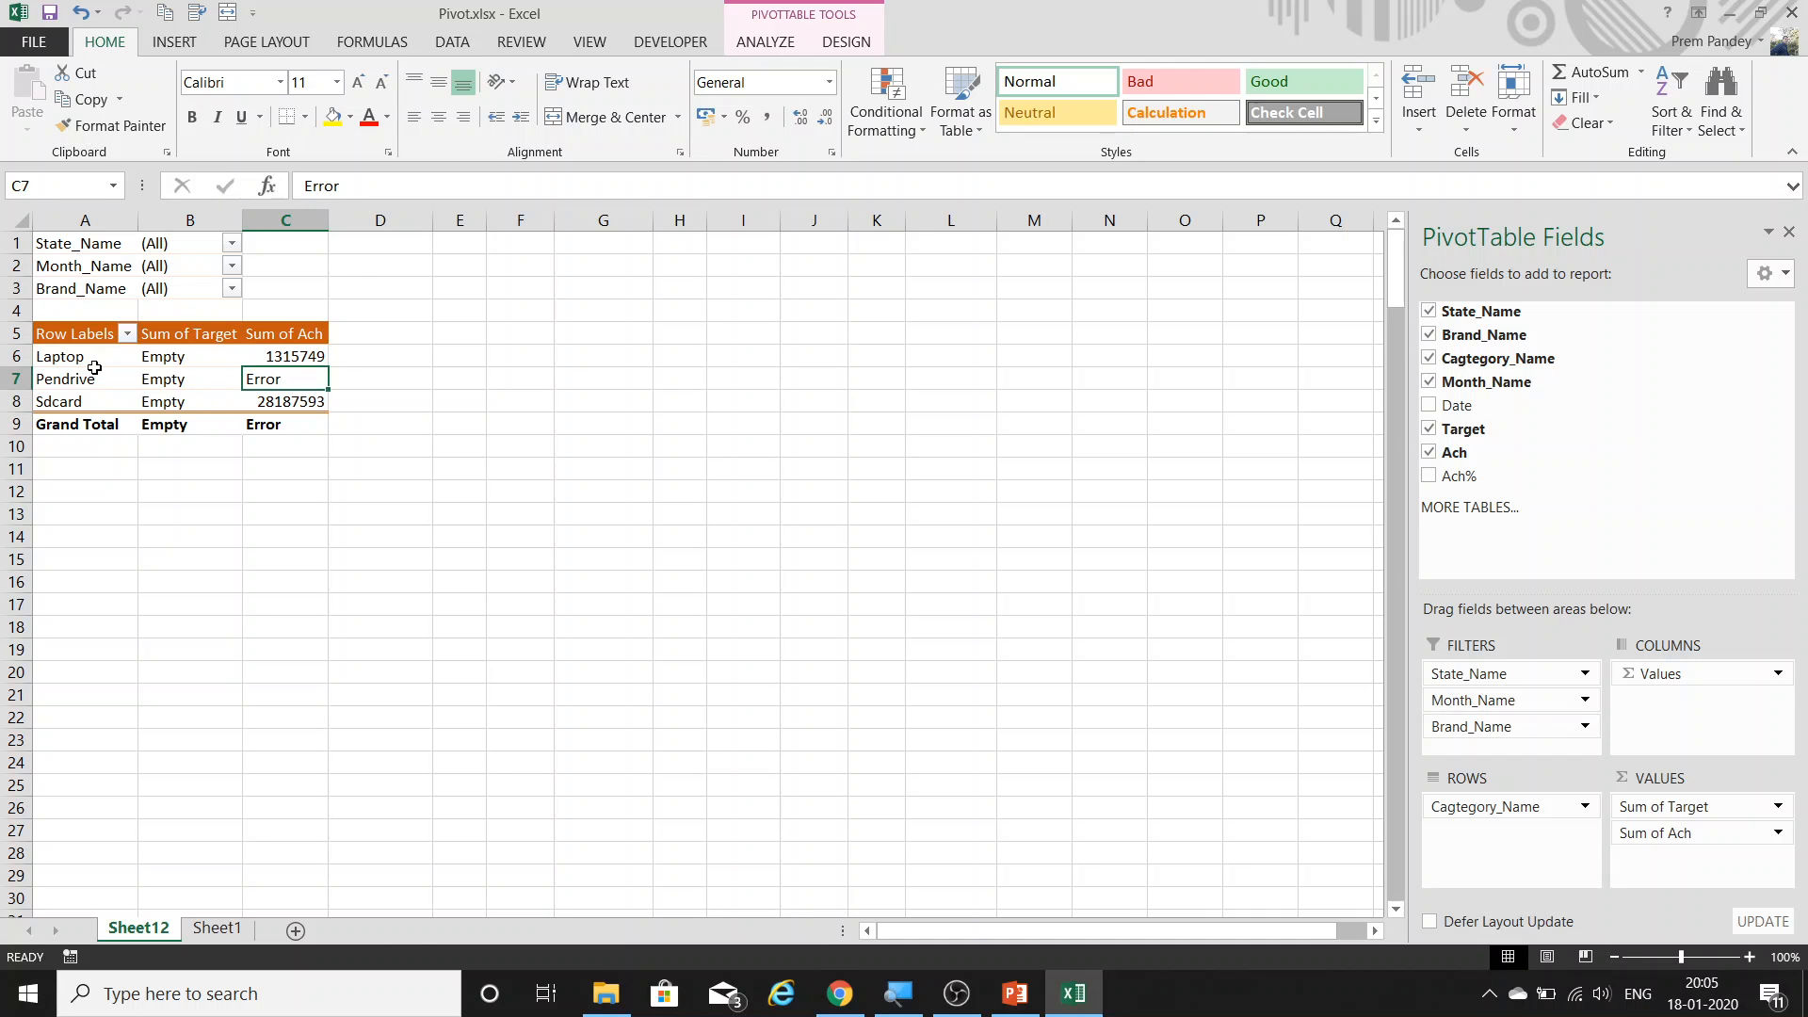
Clear the display text for error values in the PivotTable options and apply the change.
mouse_move(177, 370)
right_click(193, 356)
click(301, 666)
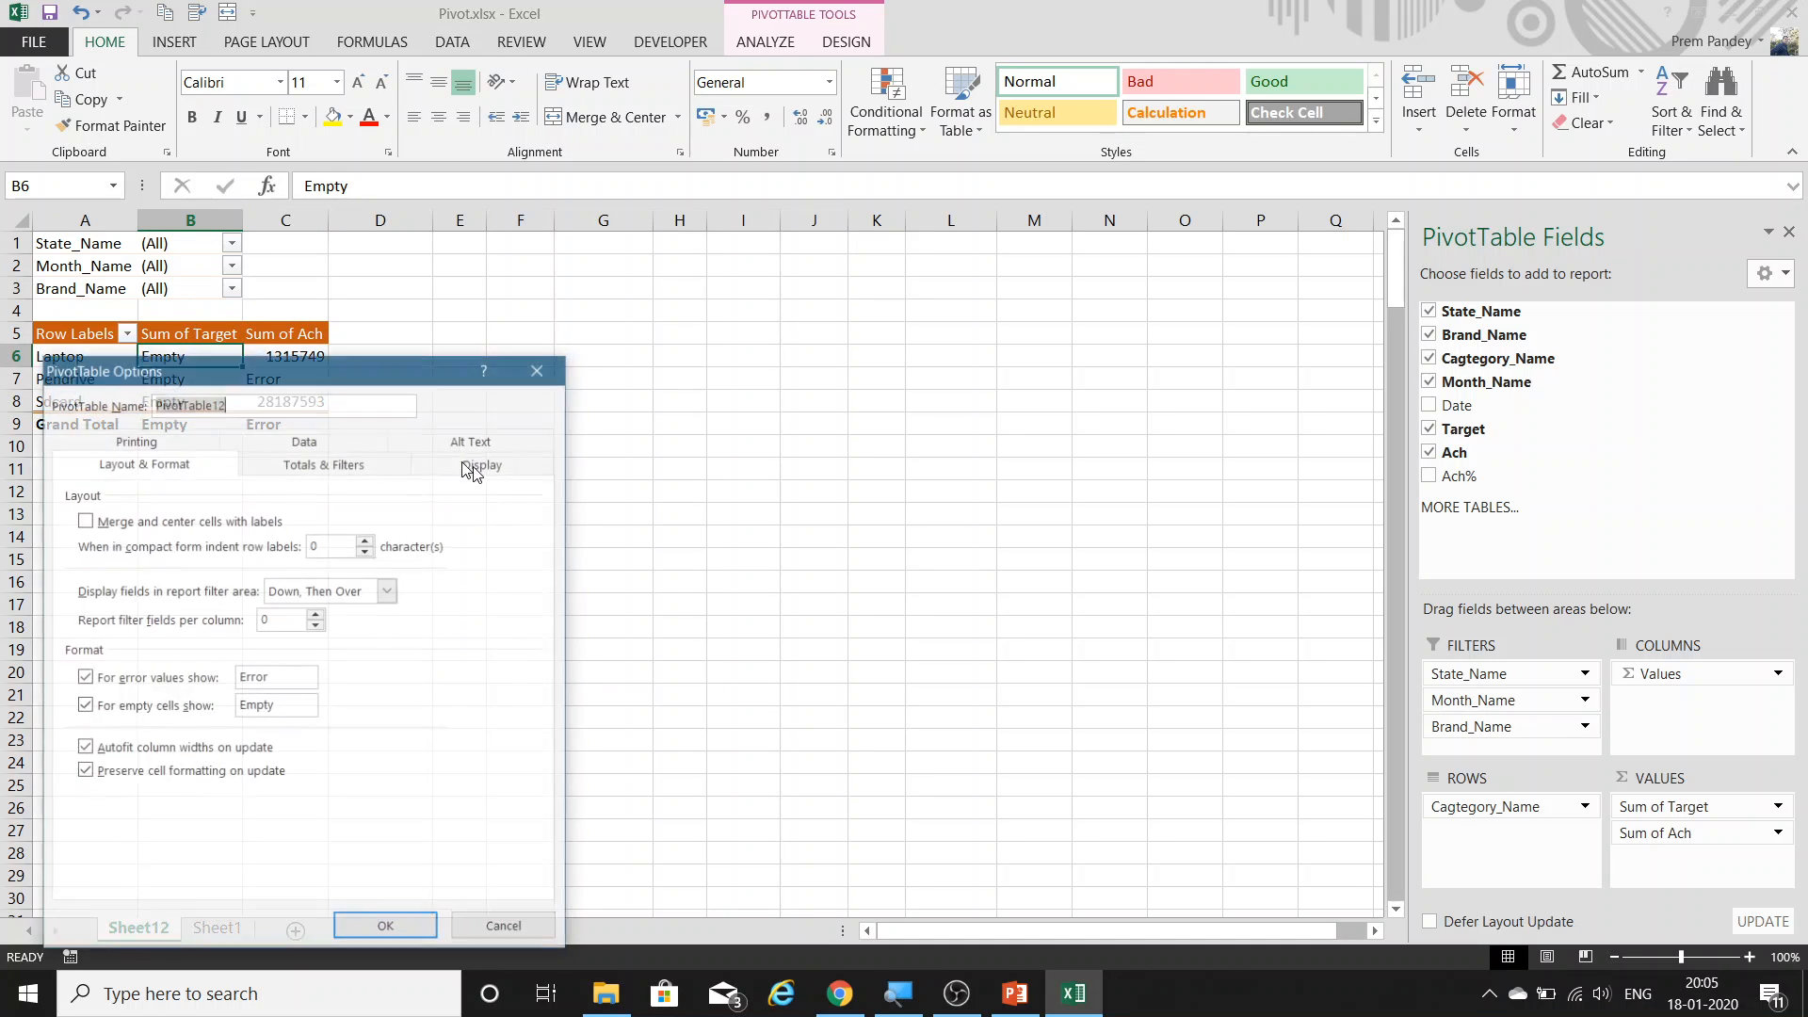
drag(278, 380, 741, 281)
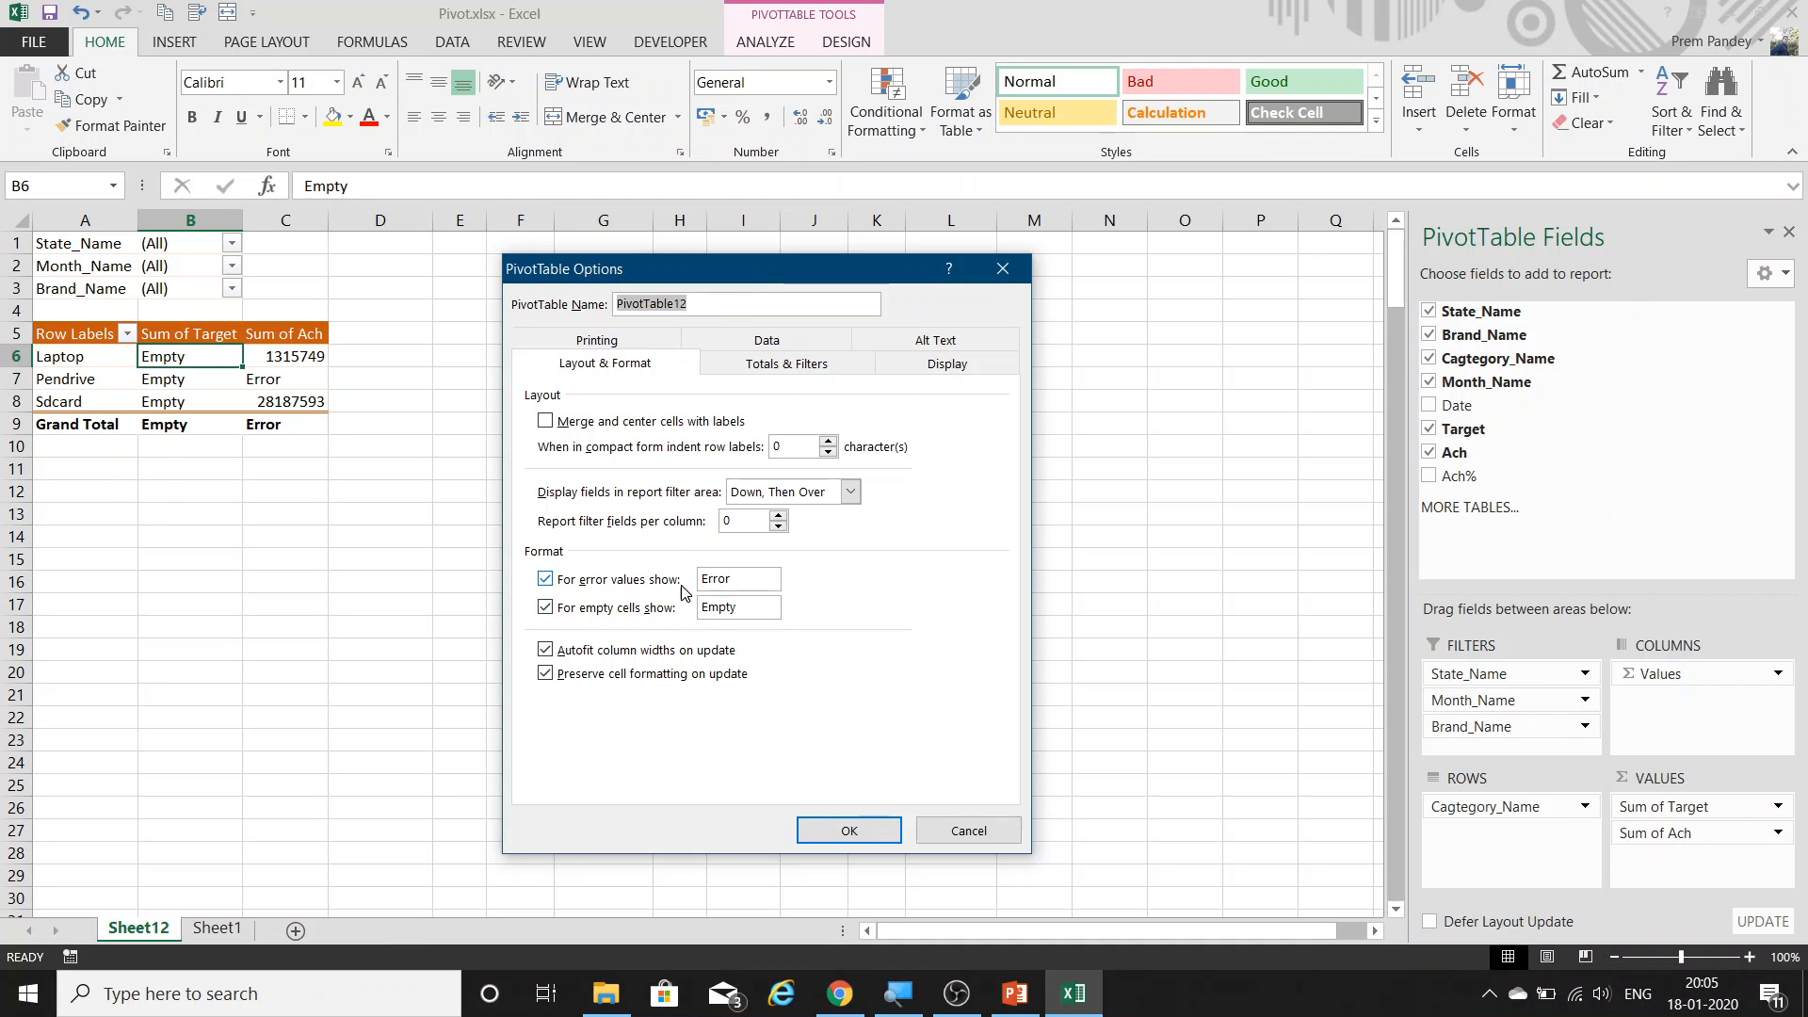
click(594, 580)
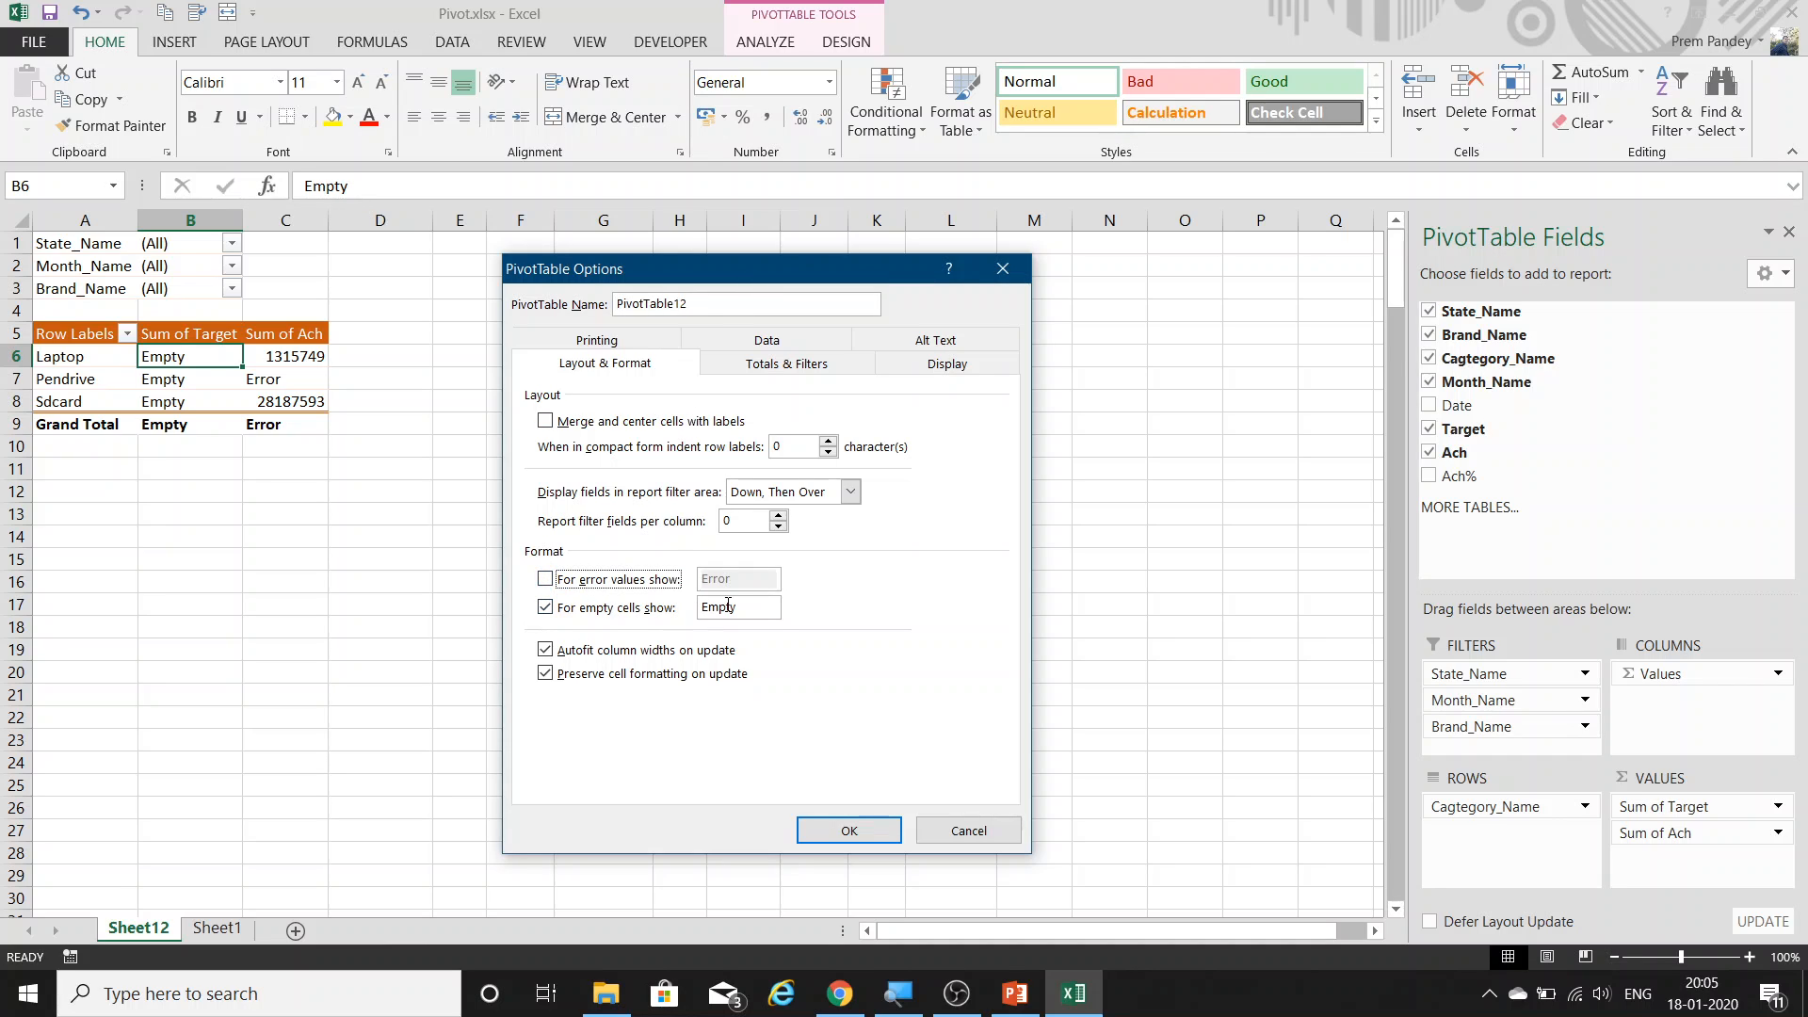
click(579, 580)
click(735, 583)
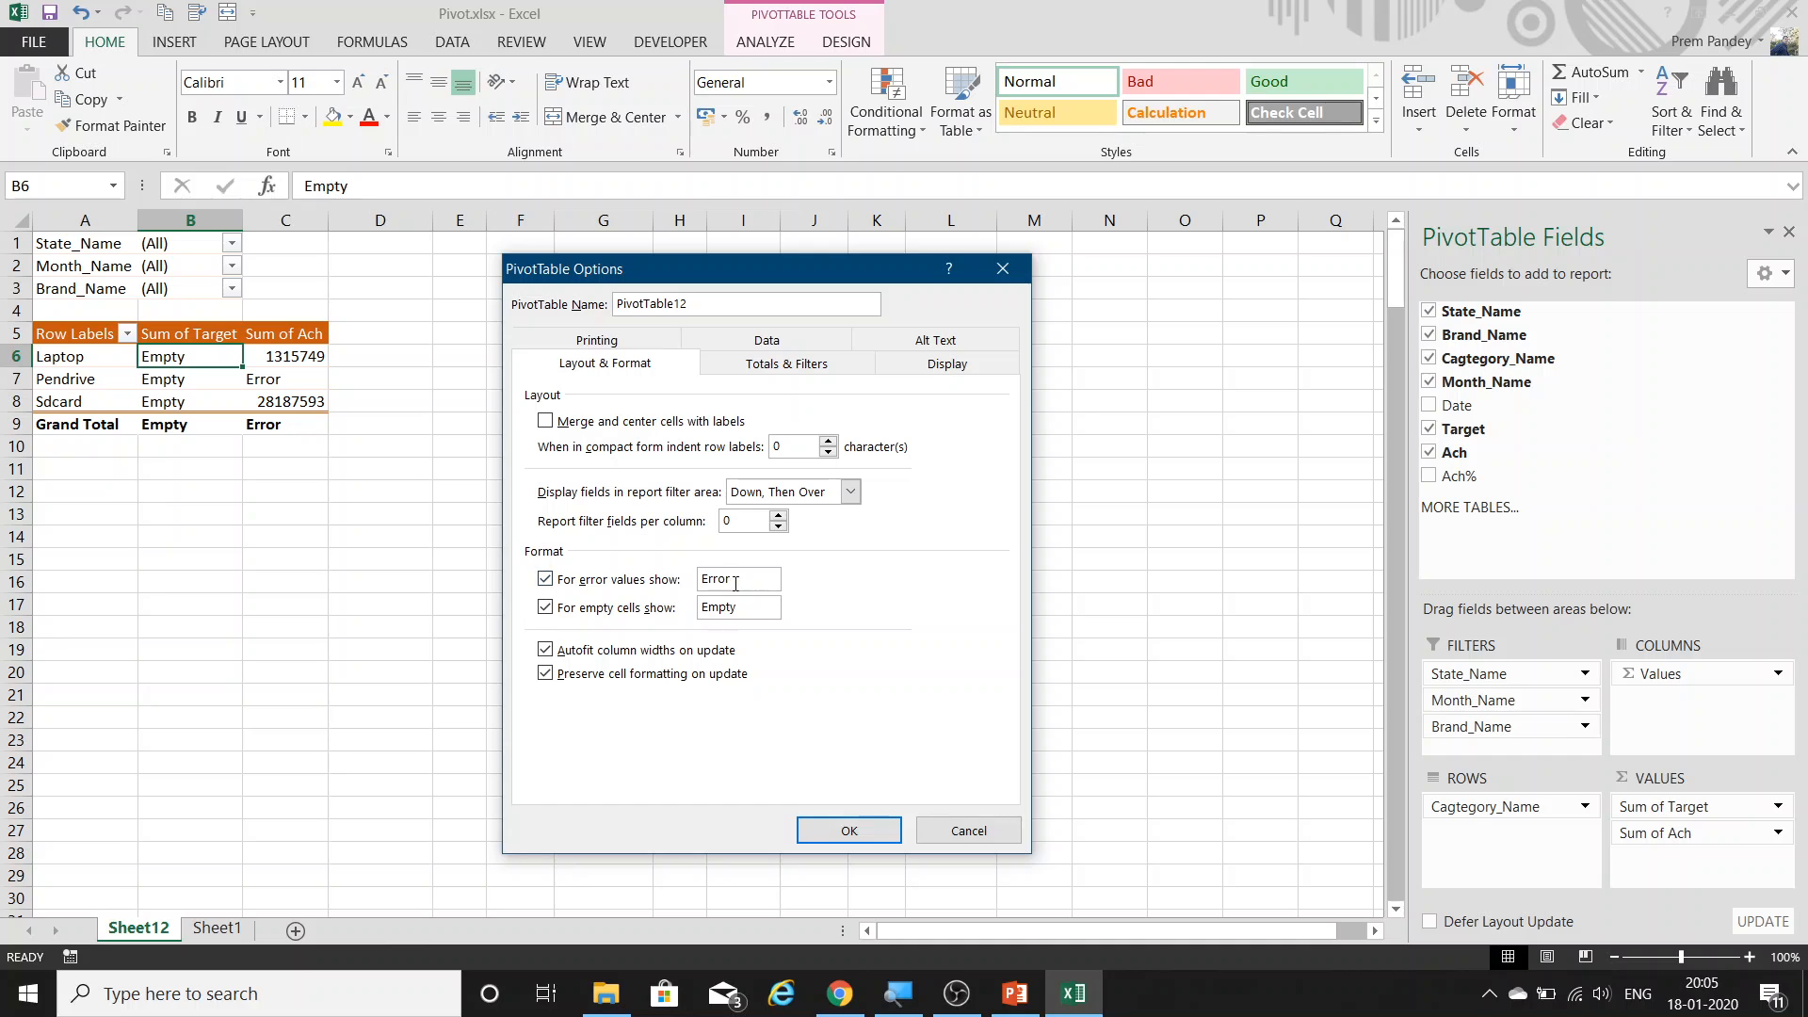
double_click(727, 580)
key(BackSpace)
click(623, 609)
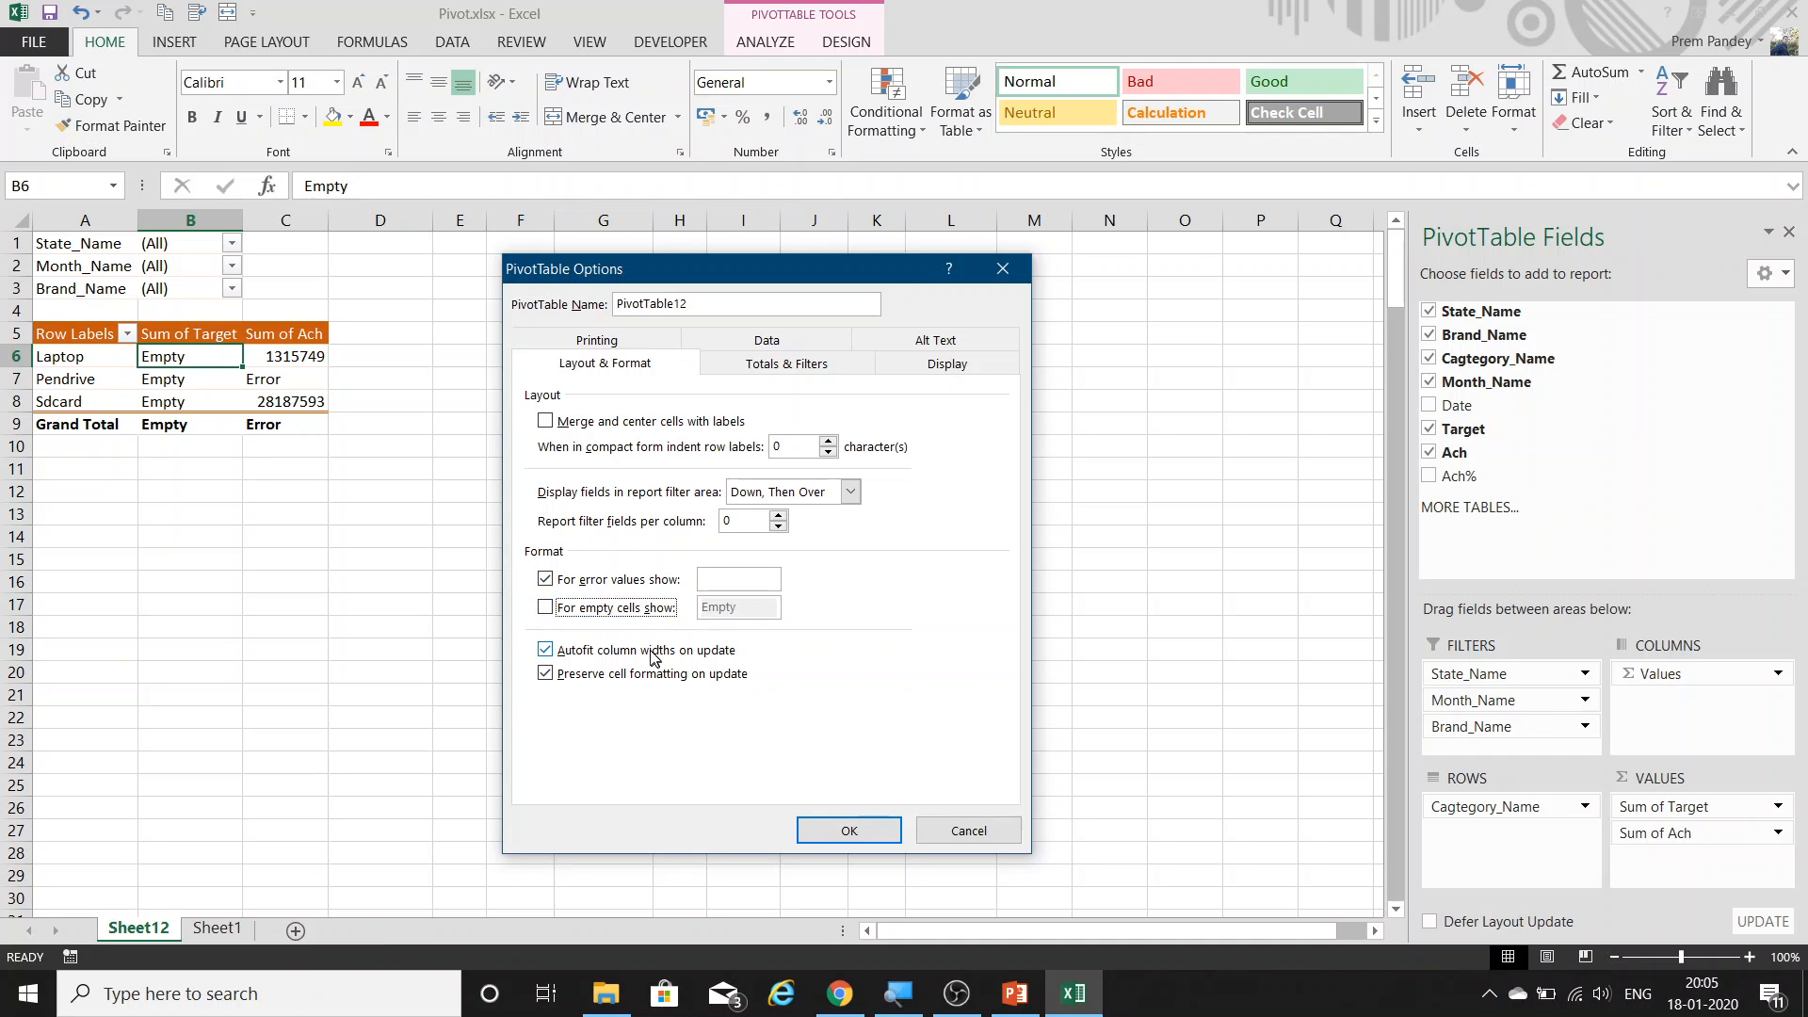
click(595, 610)
click(847, 830)
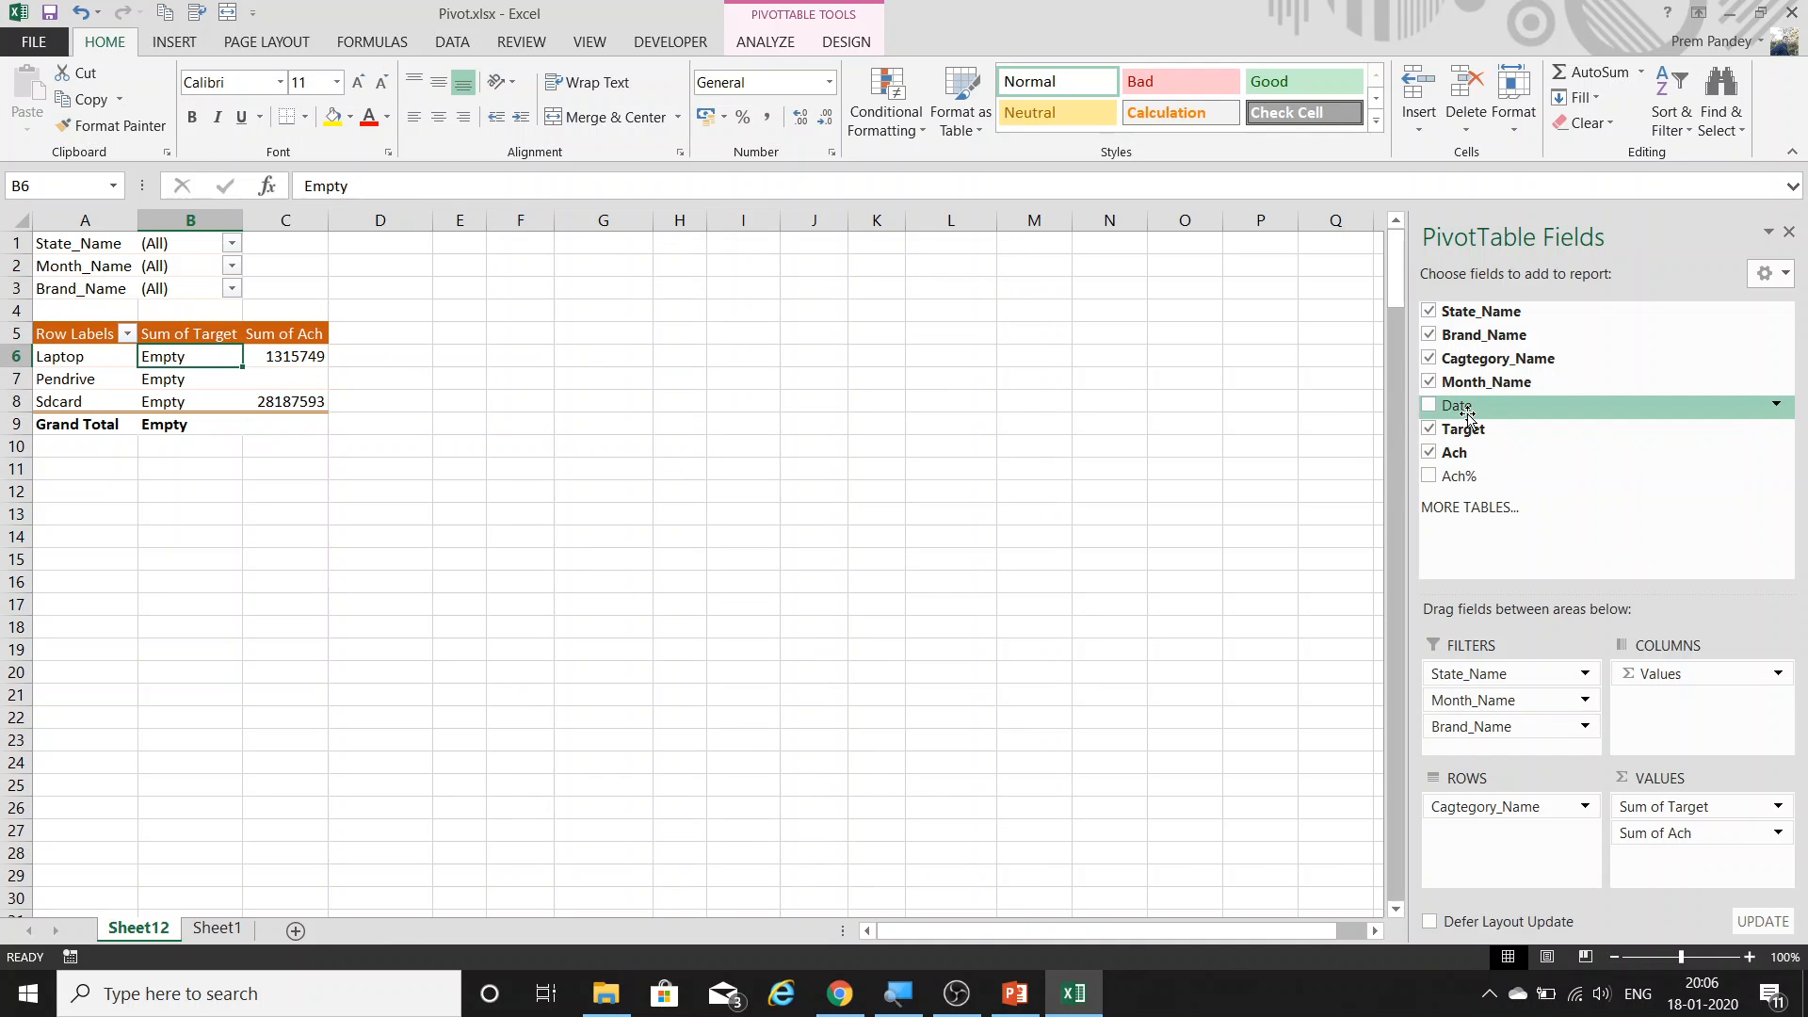
Narrow the Sum of Ach column, refresh the PivotTable and check the column's width.
drag(326, 222, 275, 231)
click(59, 379)
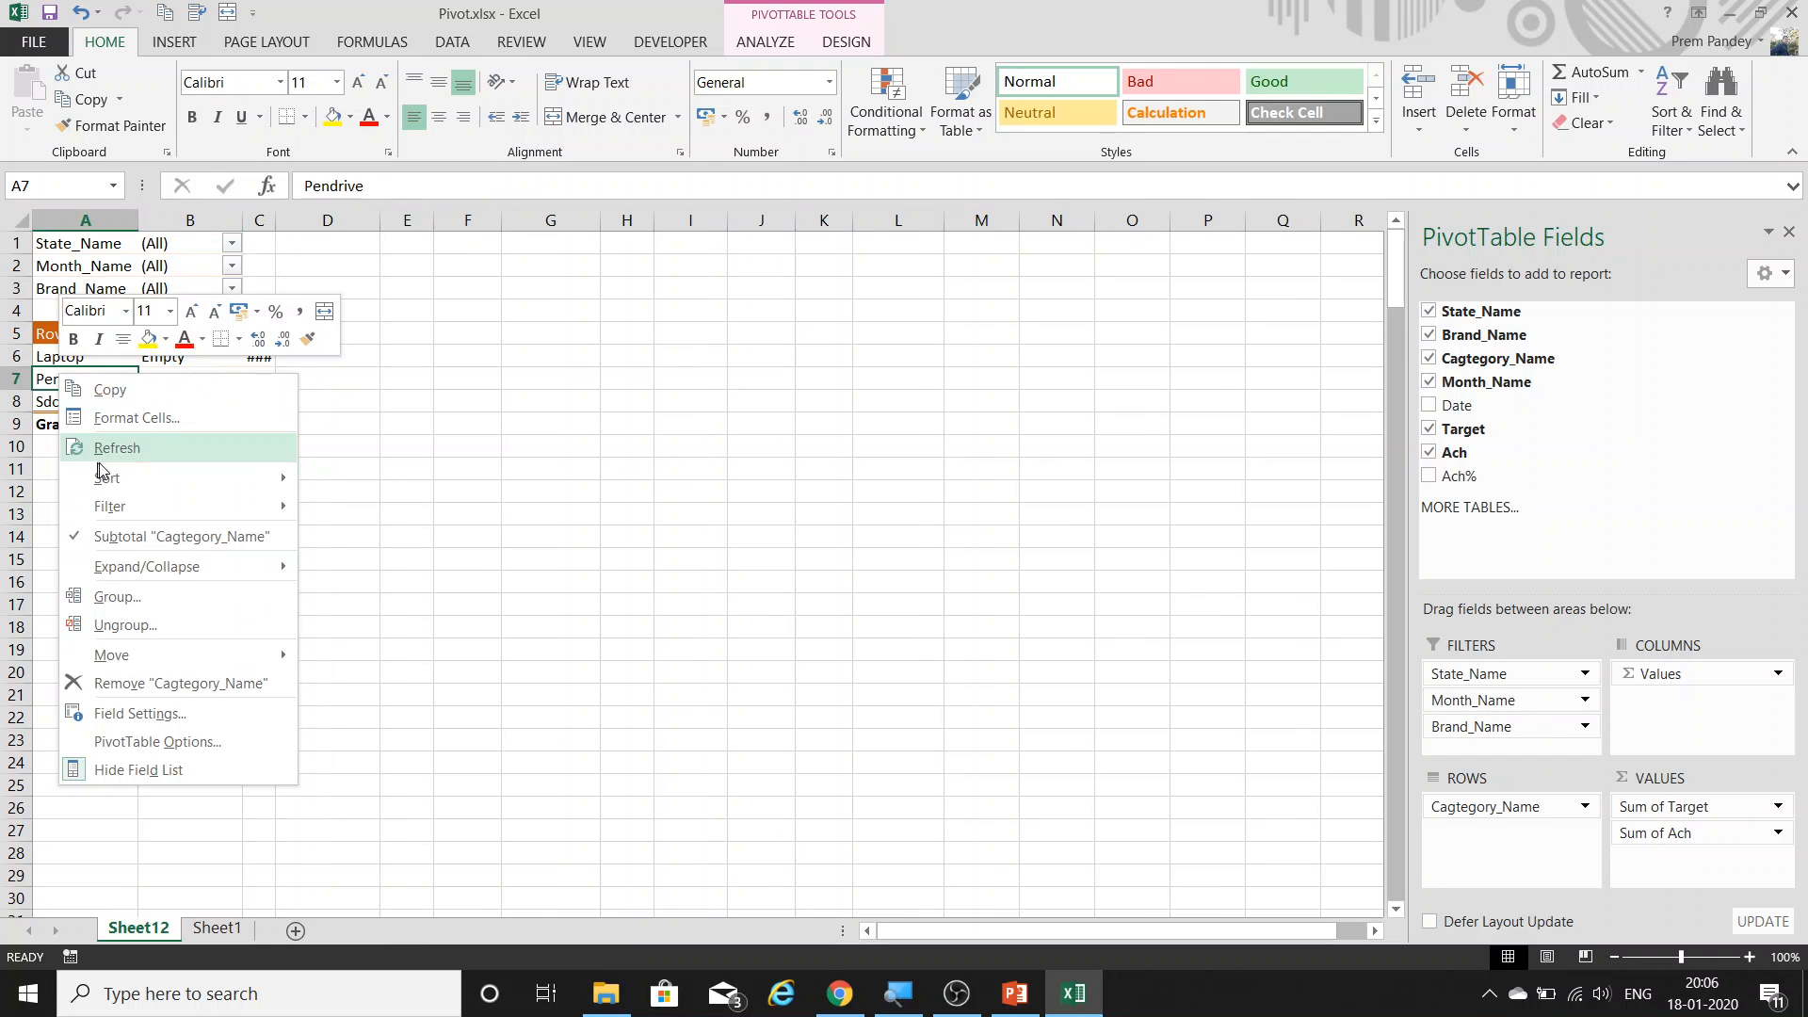
click(104, 452)
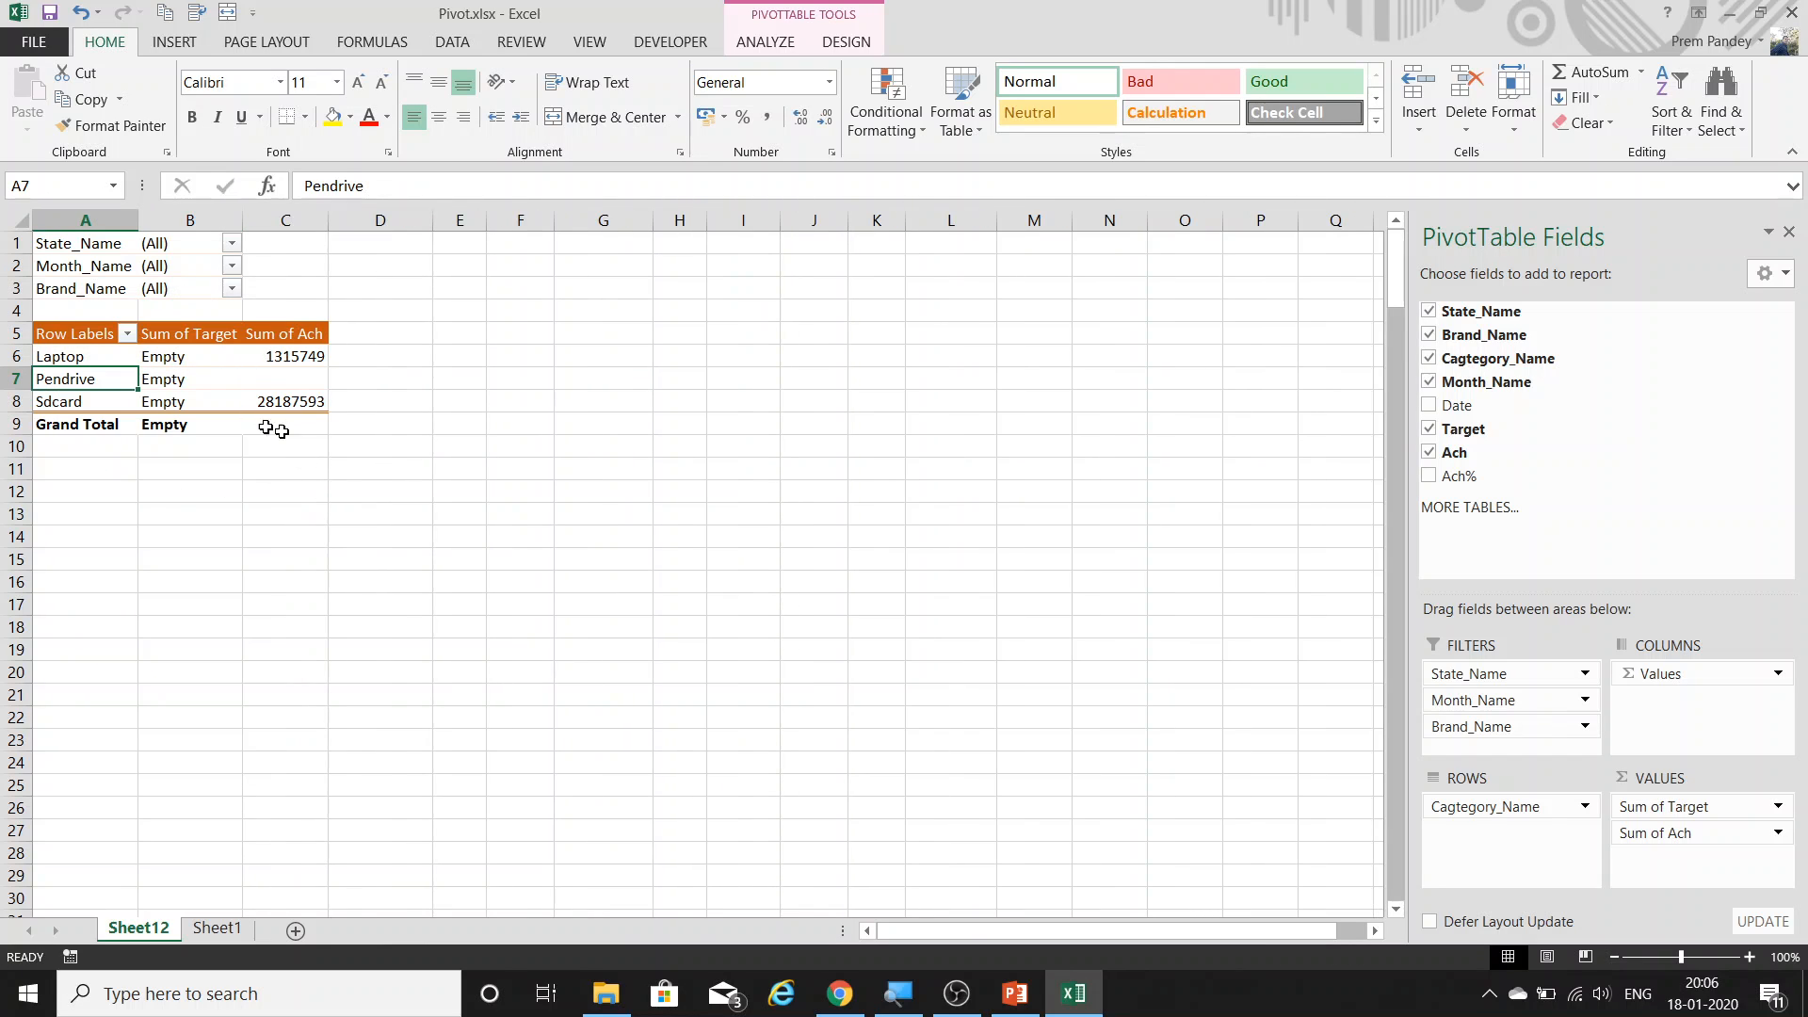
drag(287, 334, 294, 420)
click(285, 349)
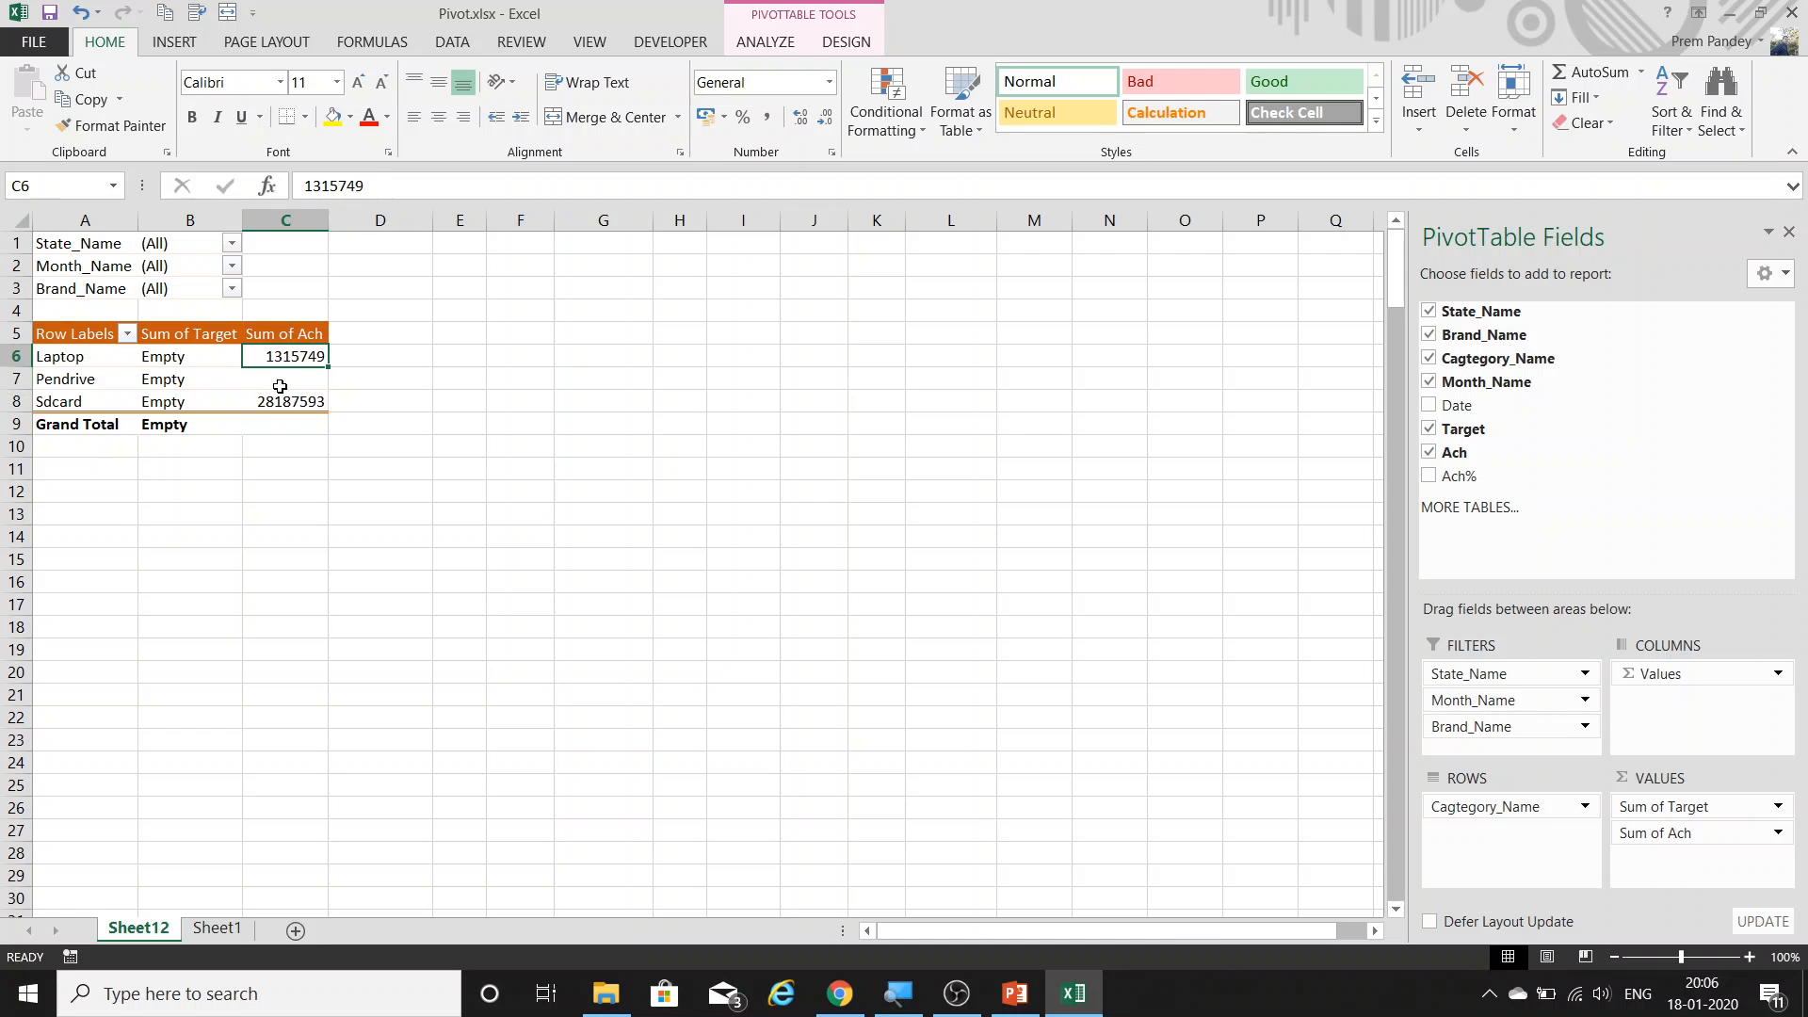
Turn off "Autofit column widths on update" in the PivotTable options and apply it.
click(95, 359)
right_click(95, 358)
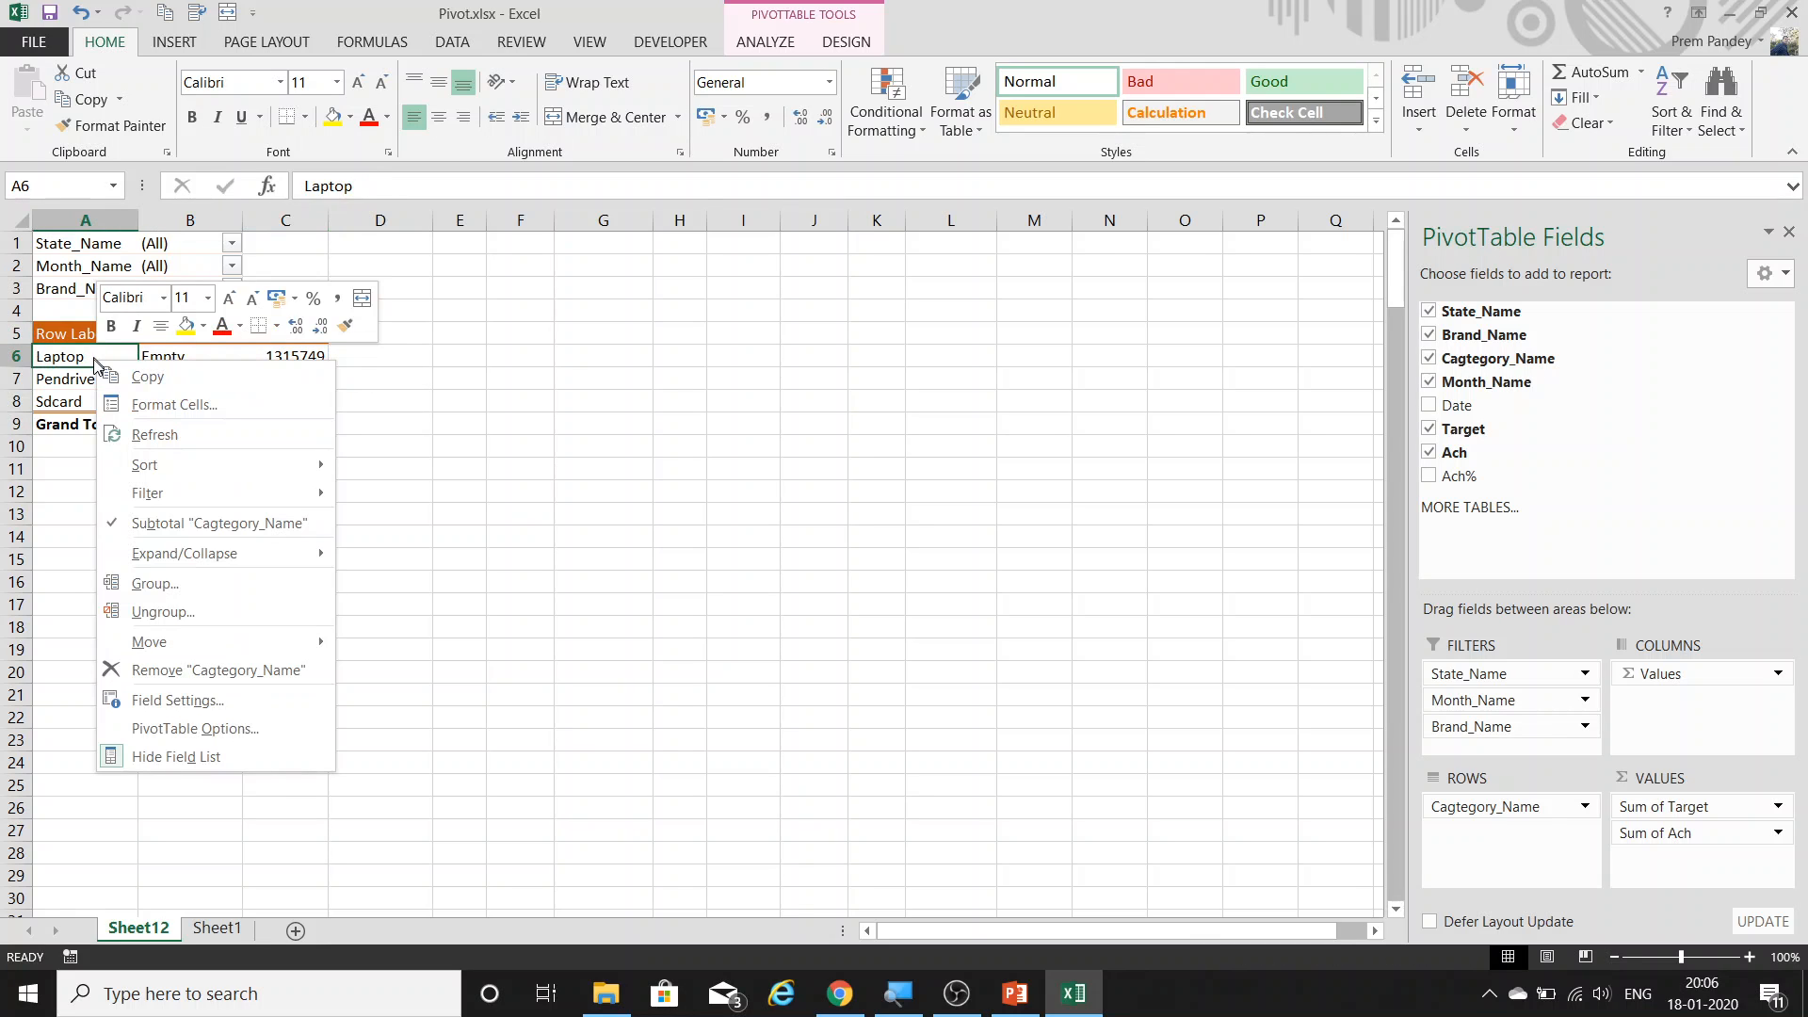
click(226, 734)
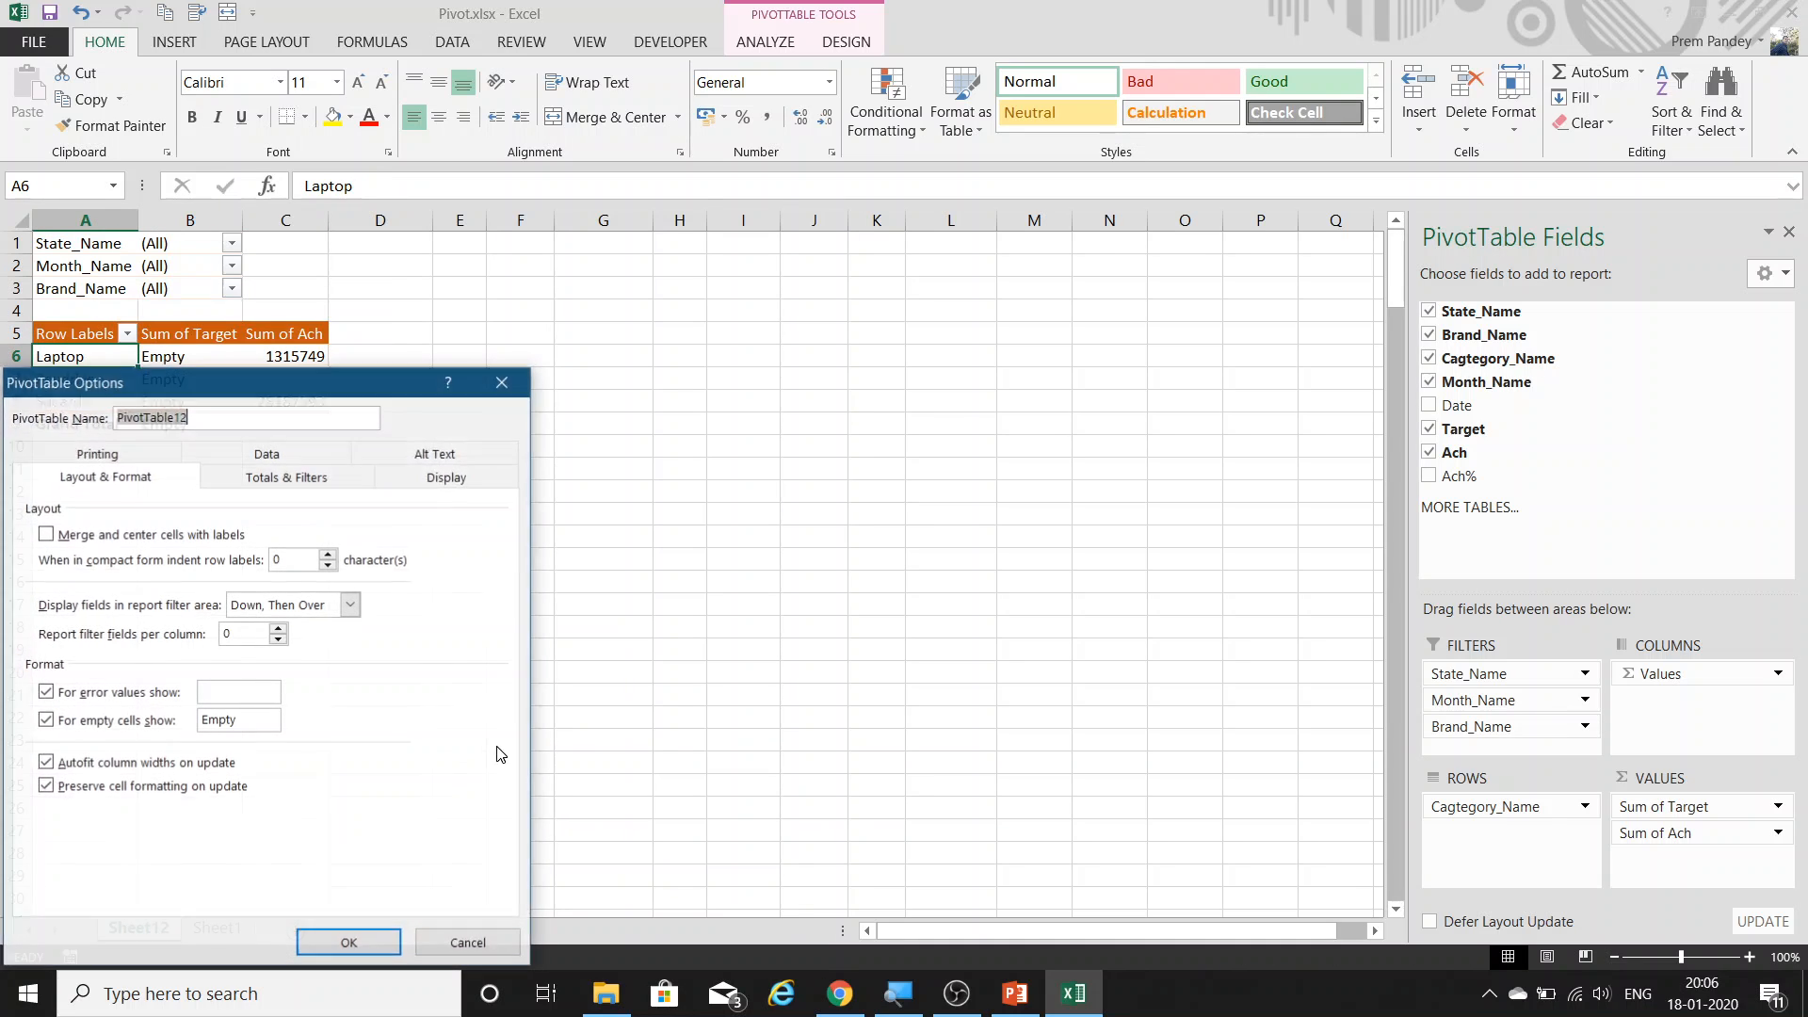
click(127, 765)
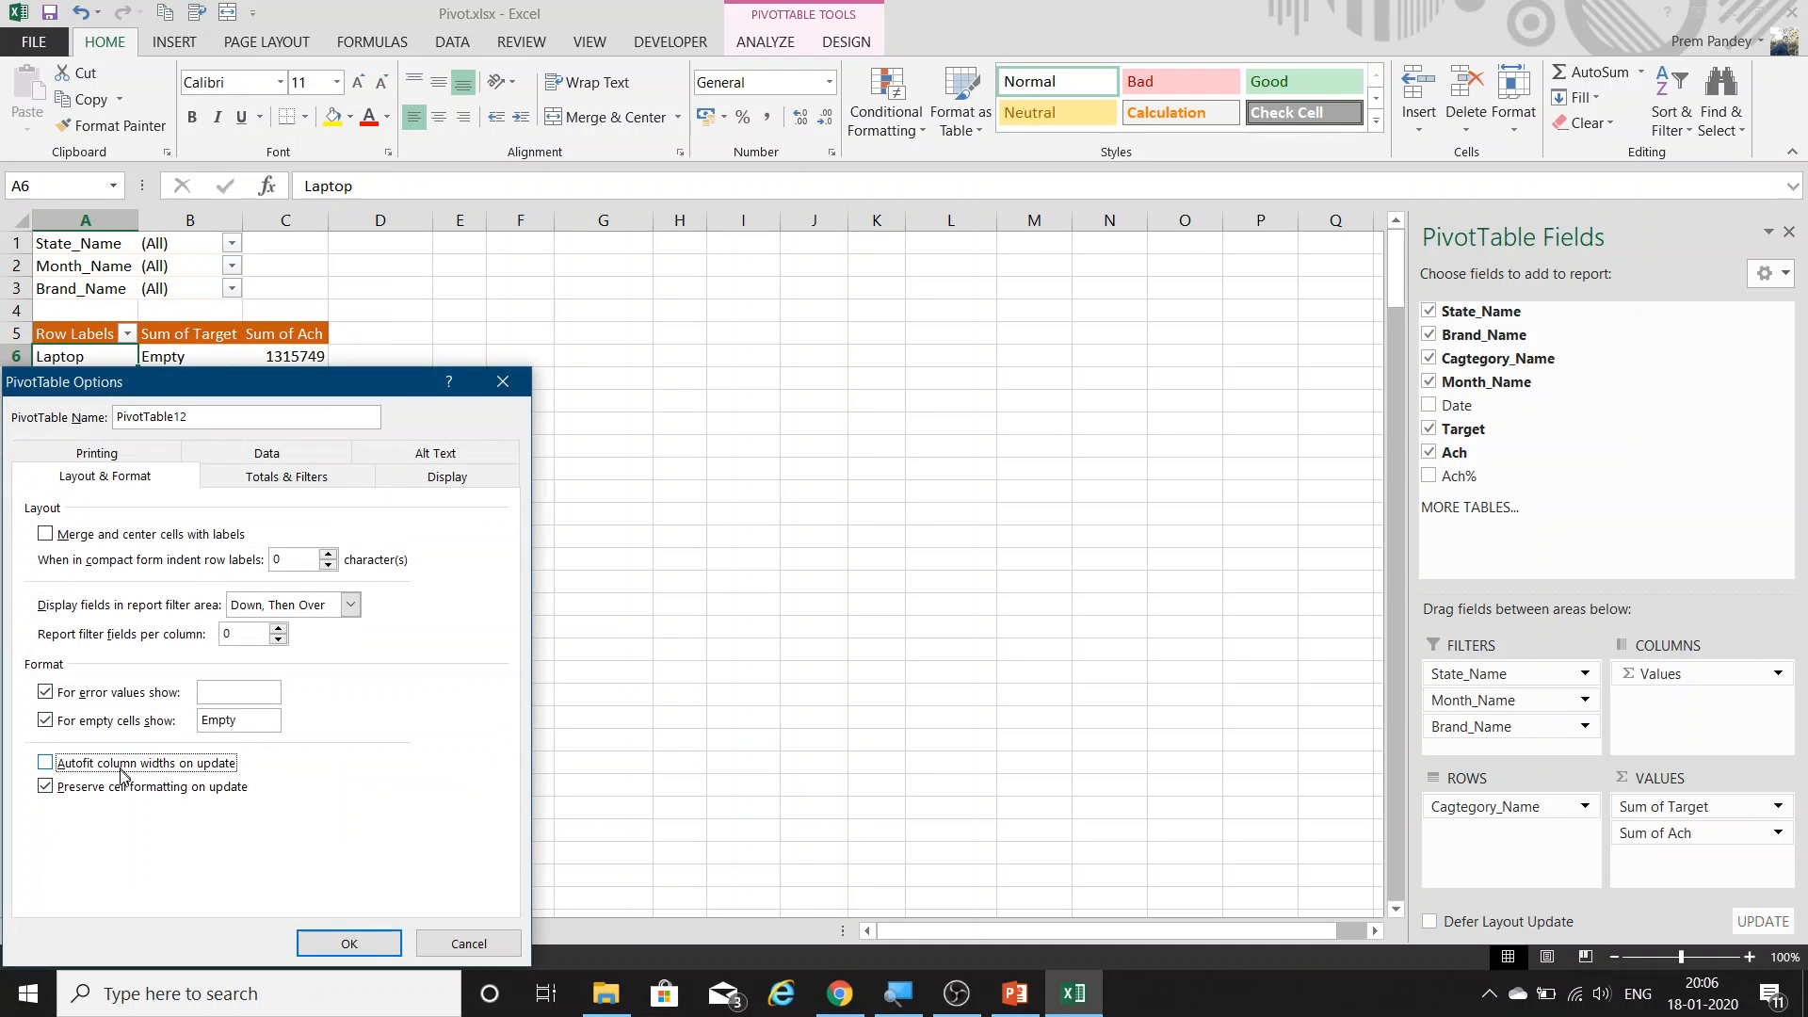
click(349, 944)
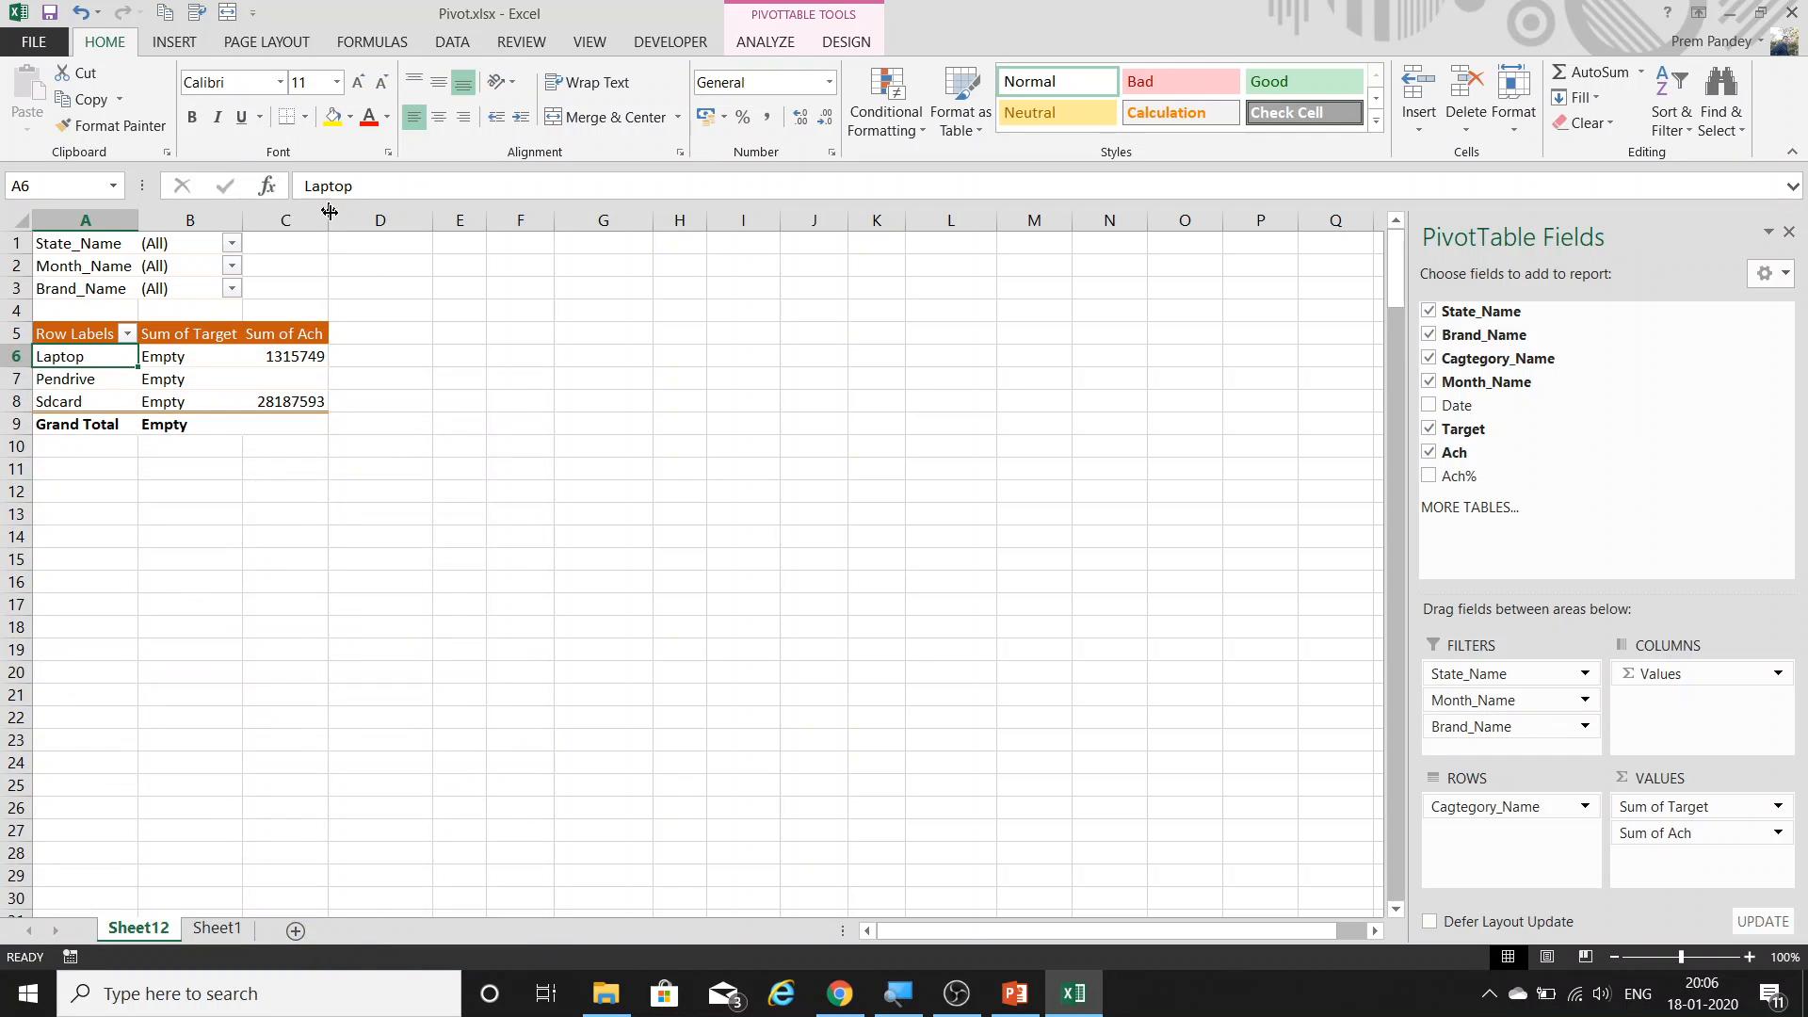
Narrow column C until its values no longer fit and refresh the PivotTable.
drag(329, 211, 270, 228)
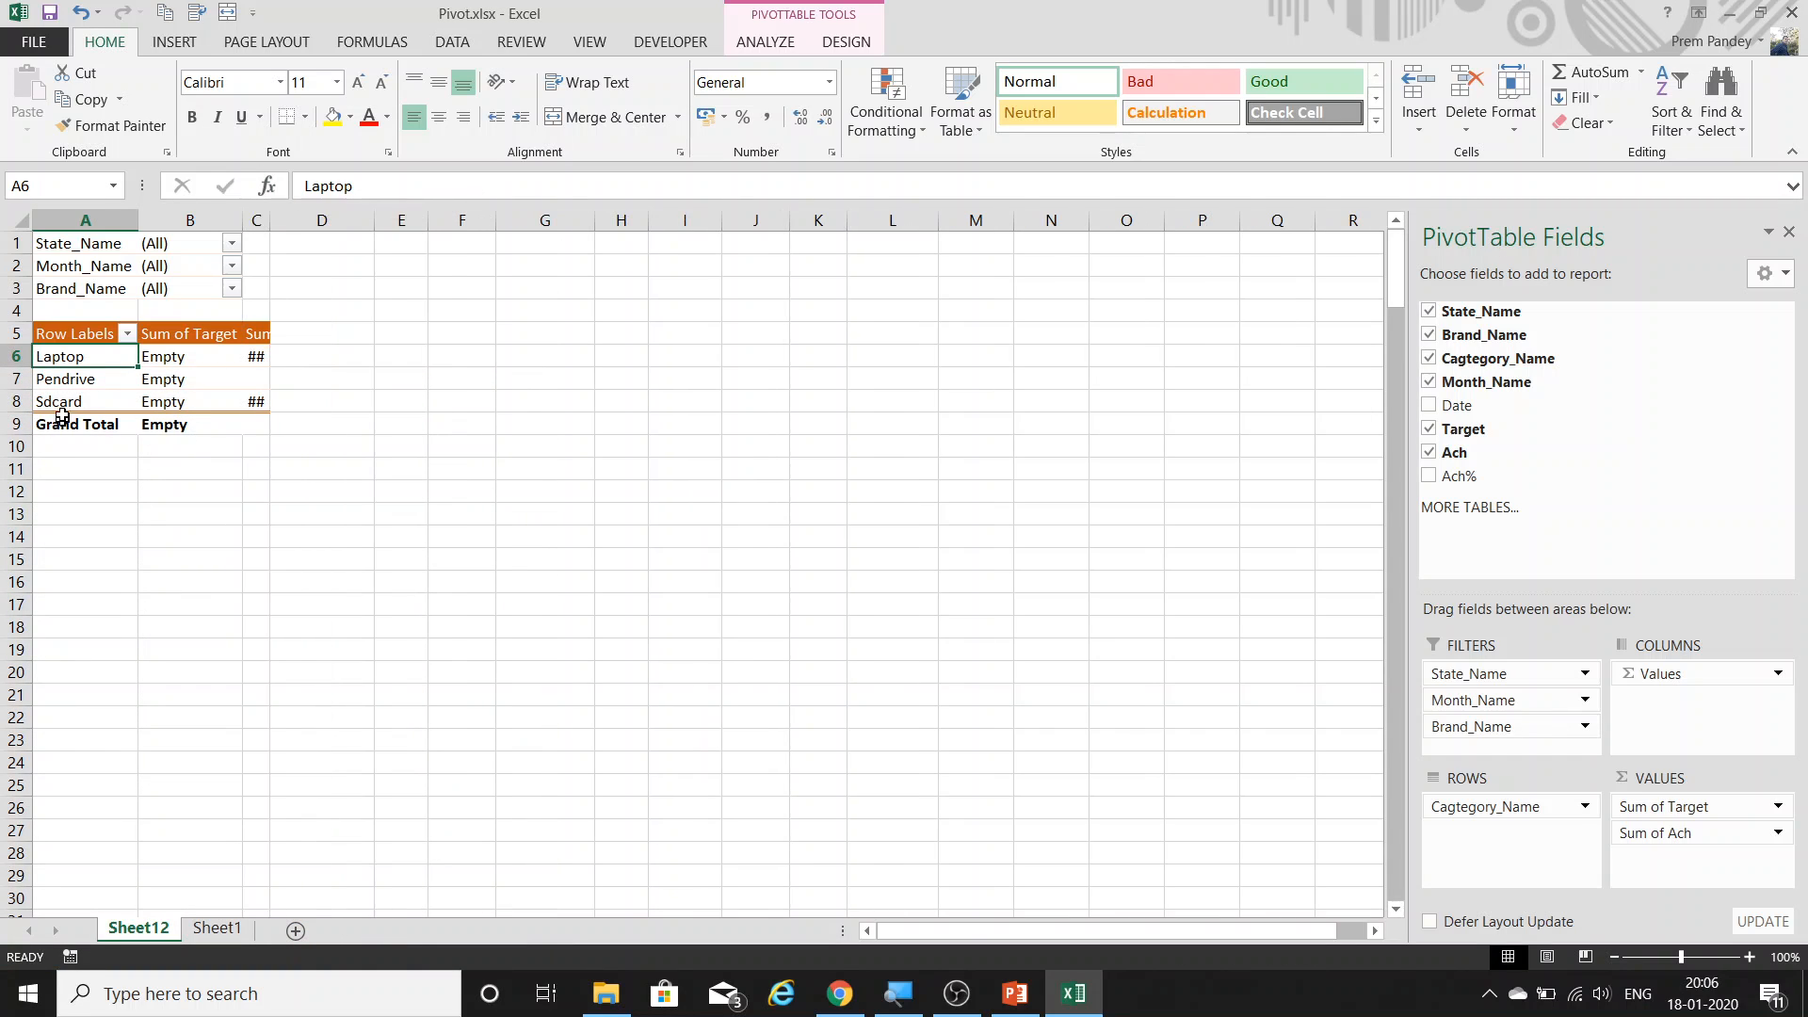
right_click(71, 378)
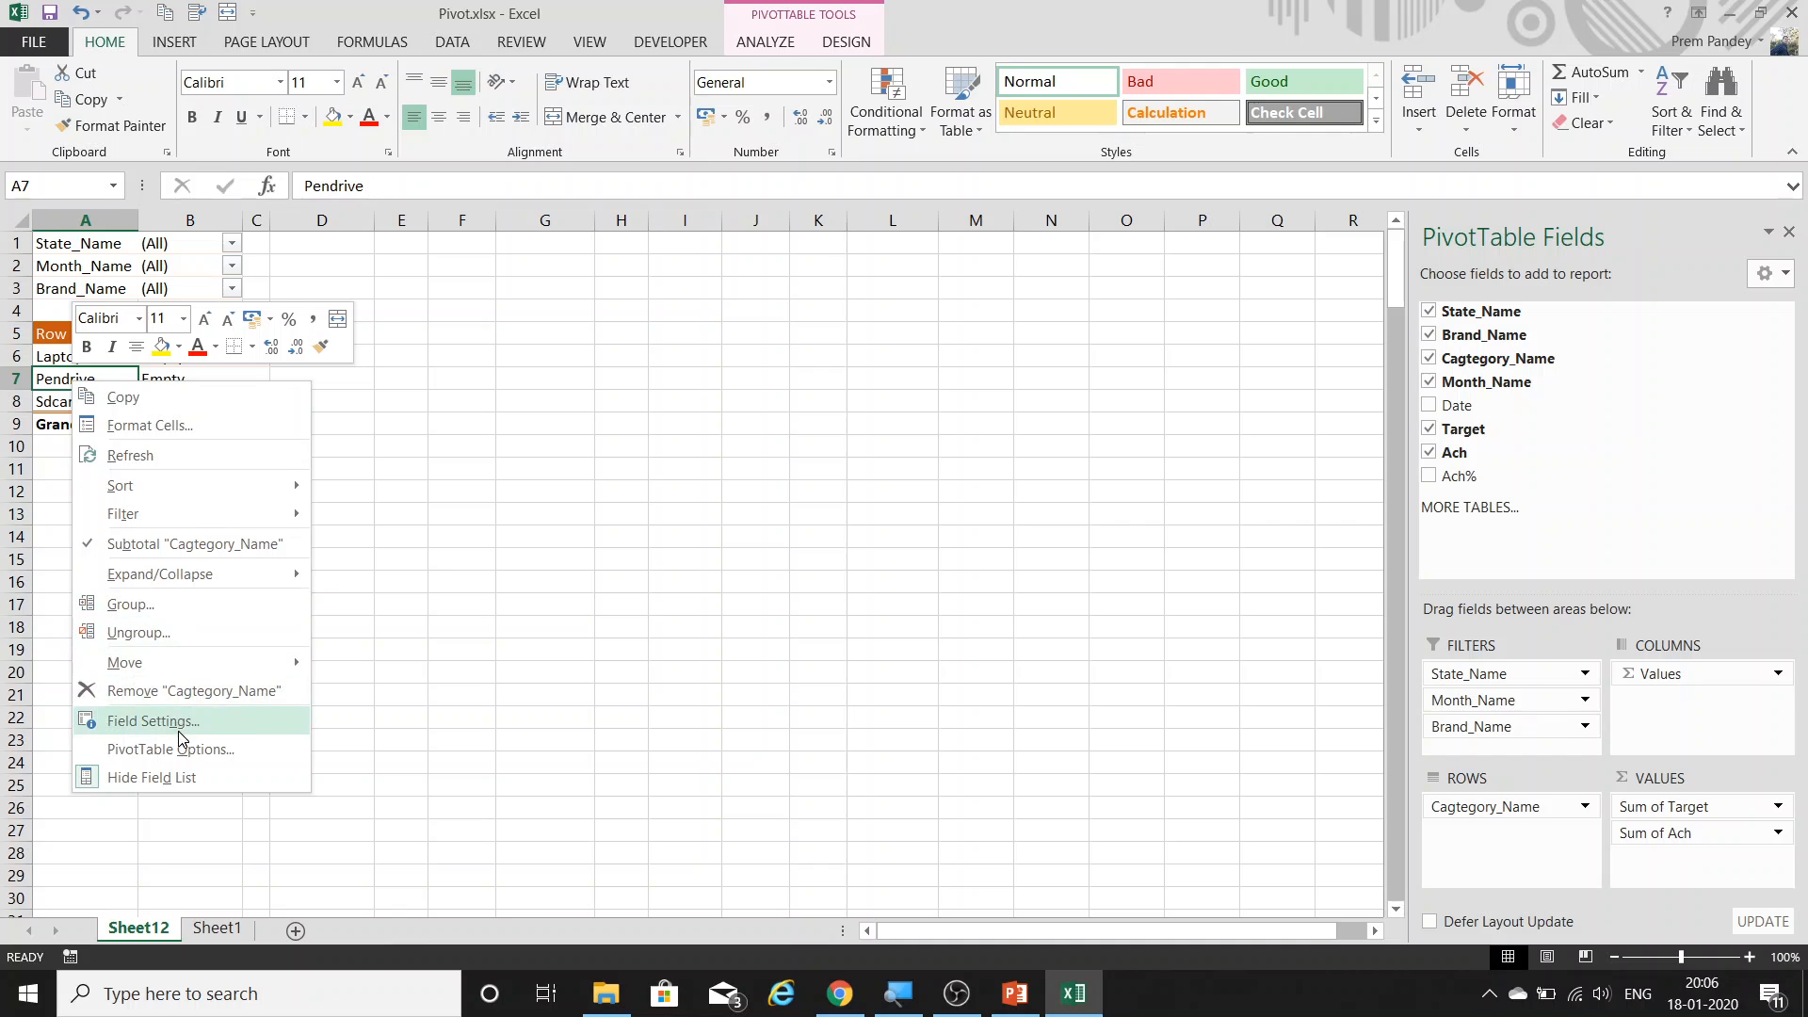
click(141, 457)
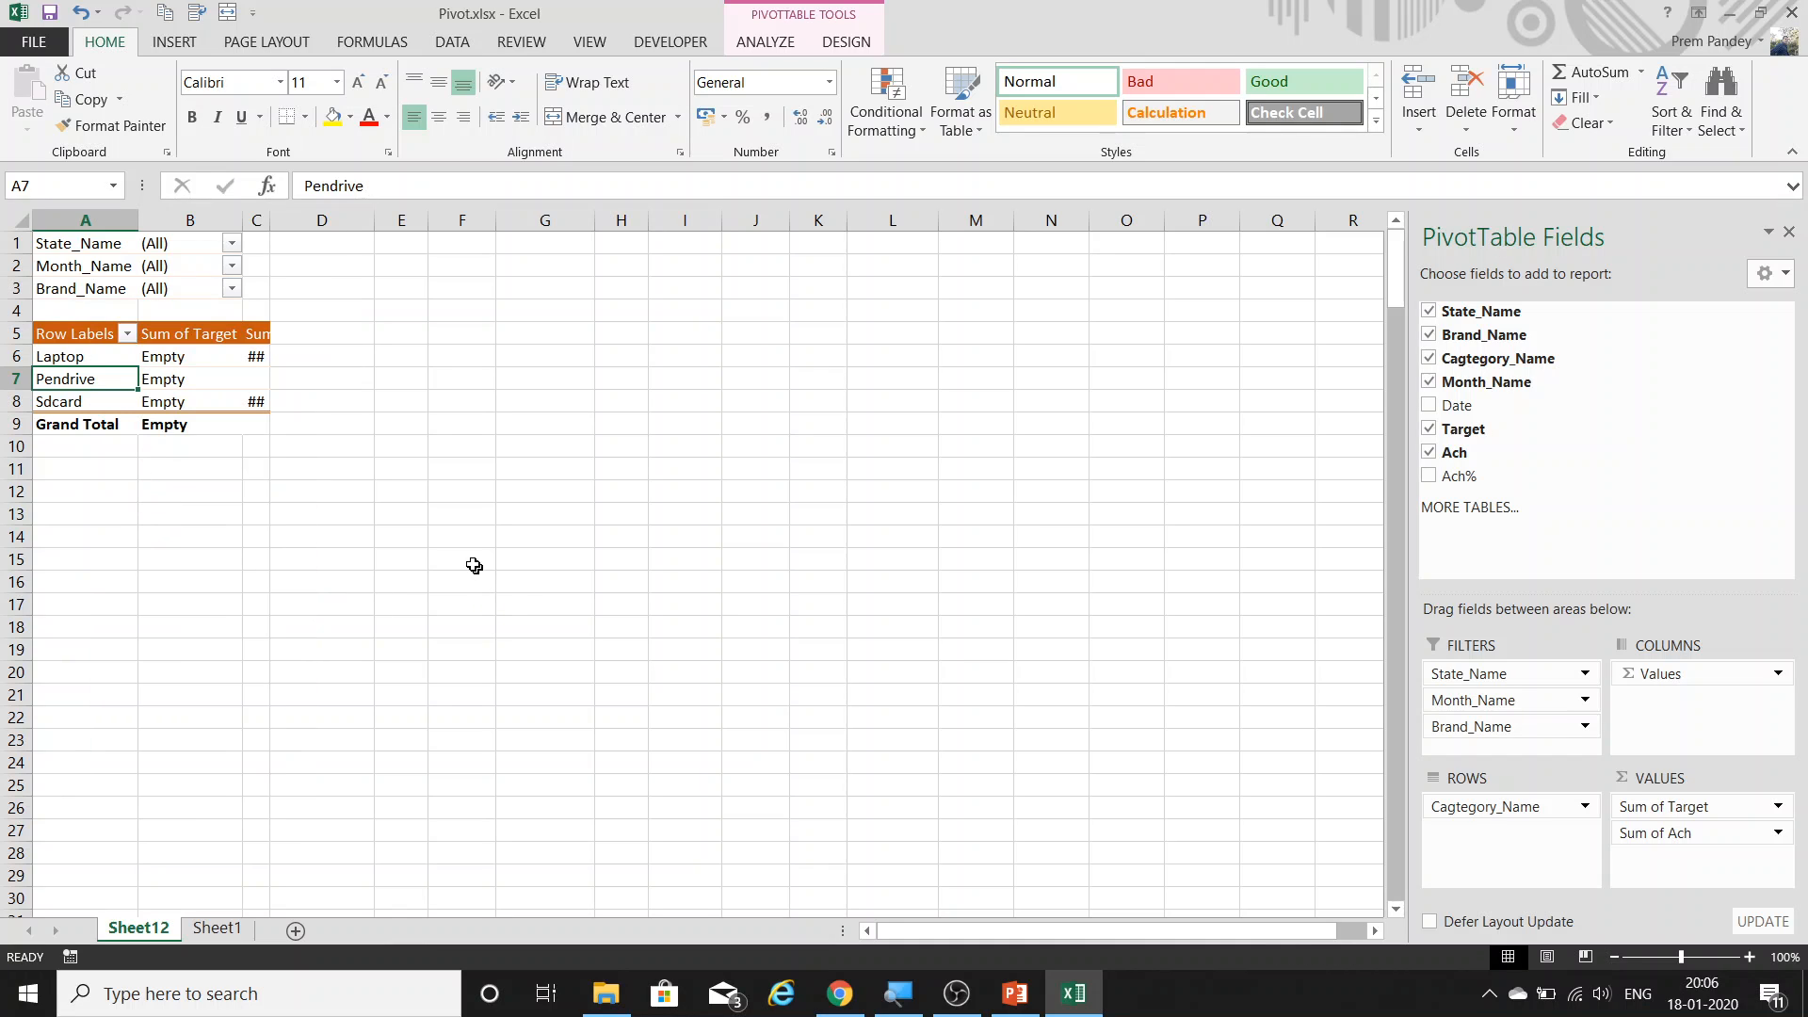
Resize column C wider and column A narrower, and refresh the PivotTable.
drag(268, 220, 327, 221)
drag(137, 220, 73, 221)
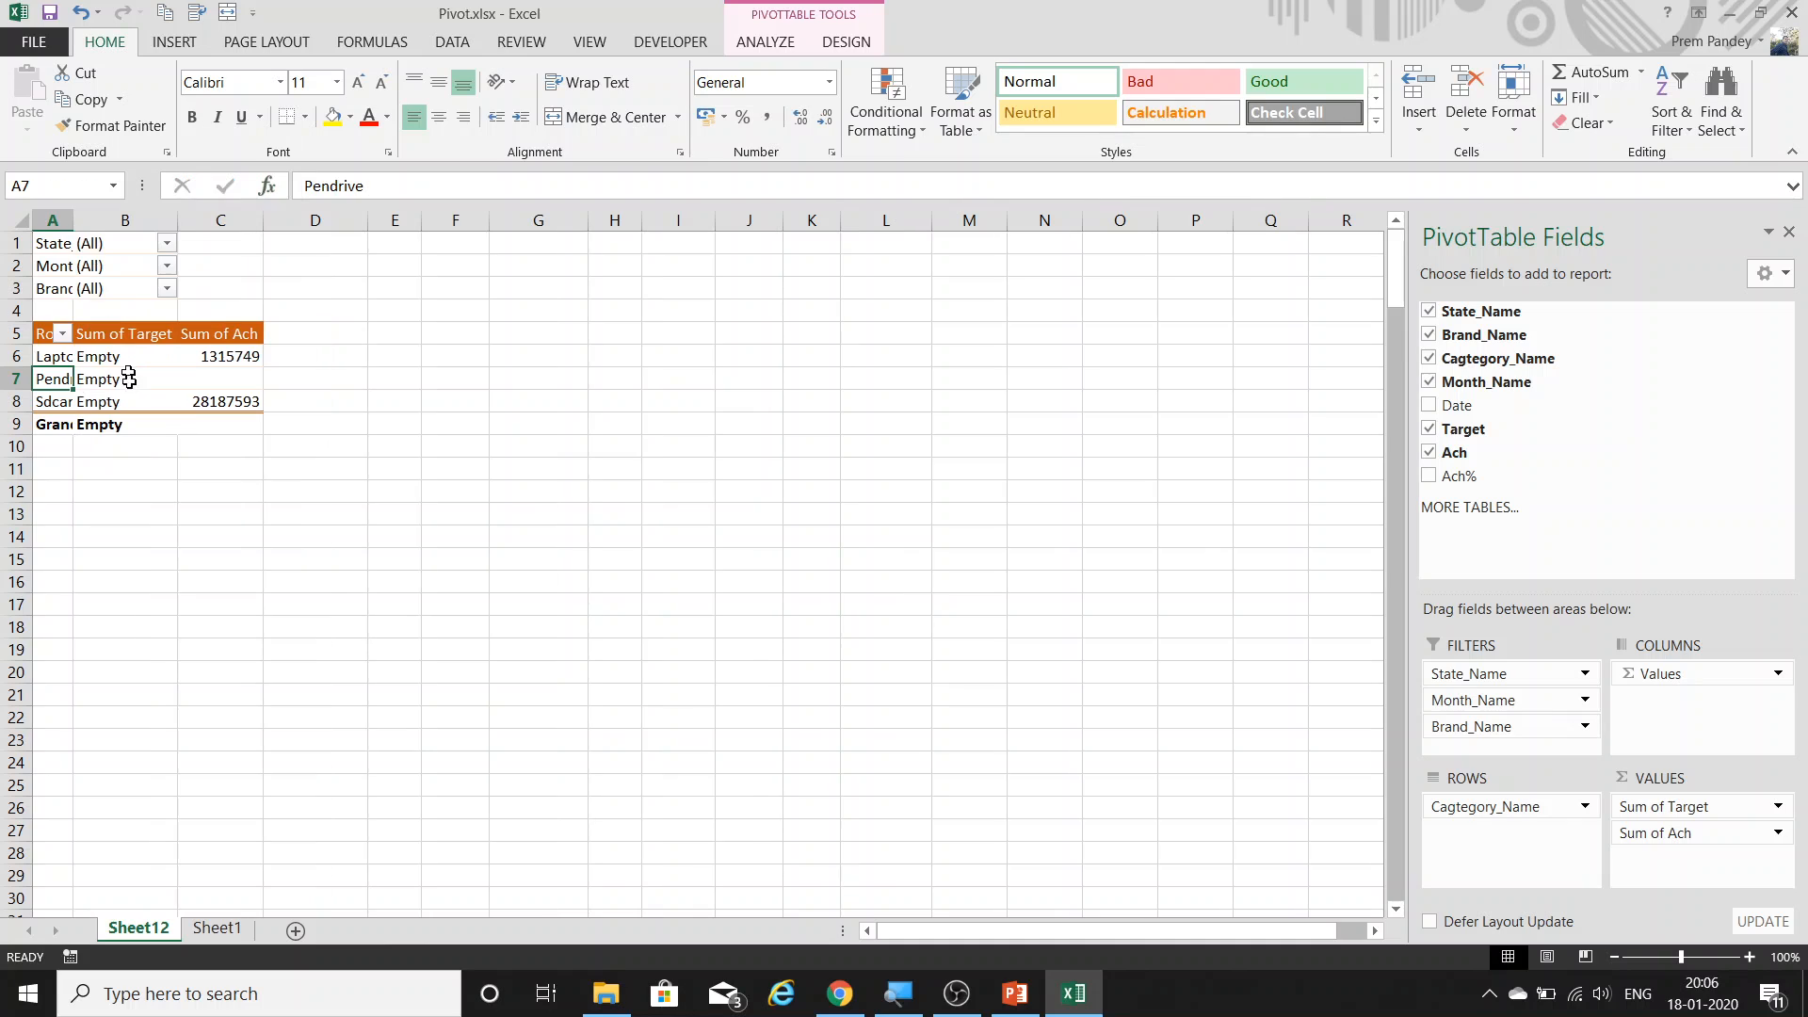
click(129, 377)
right_click(129, 378)
click(189, 481)
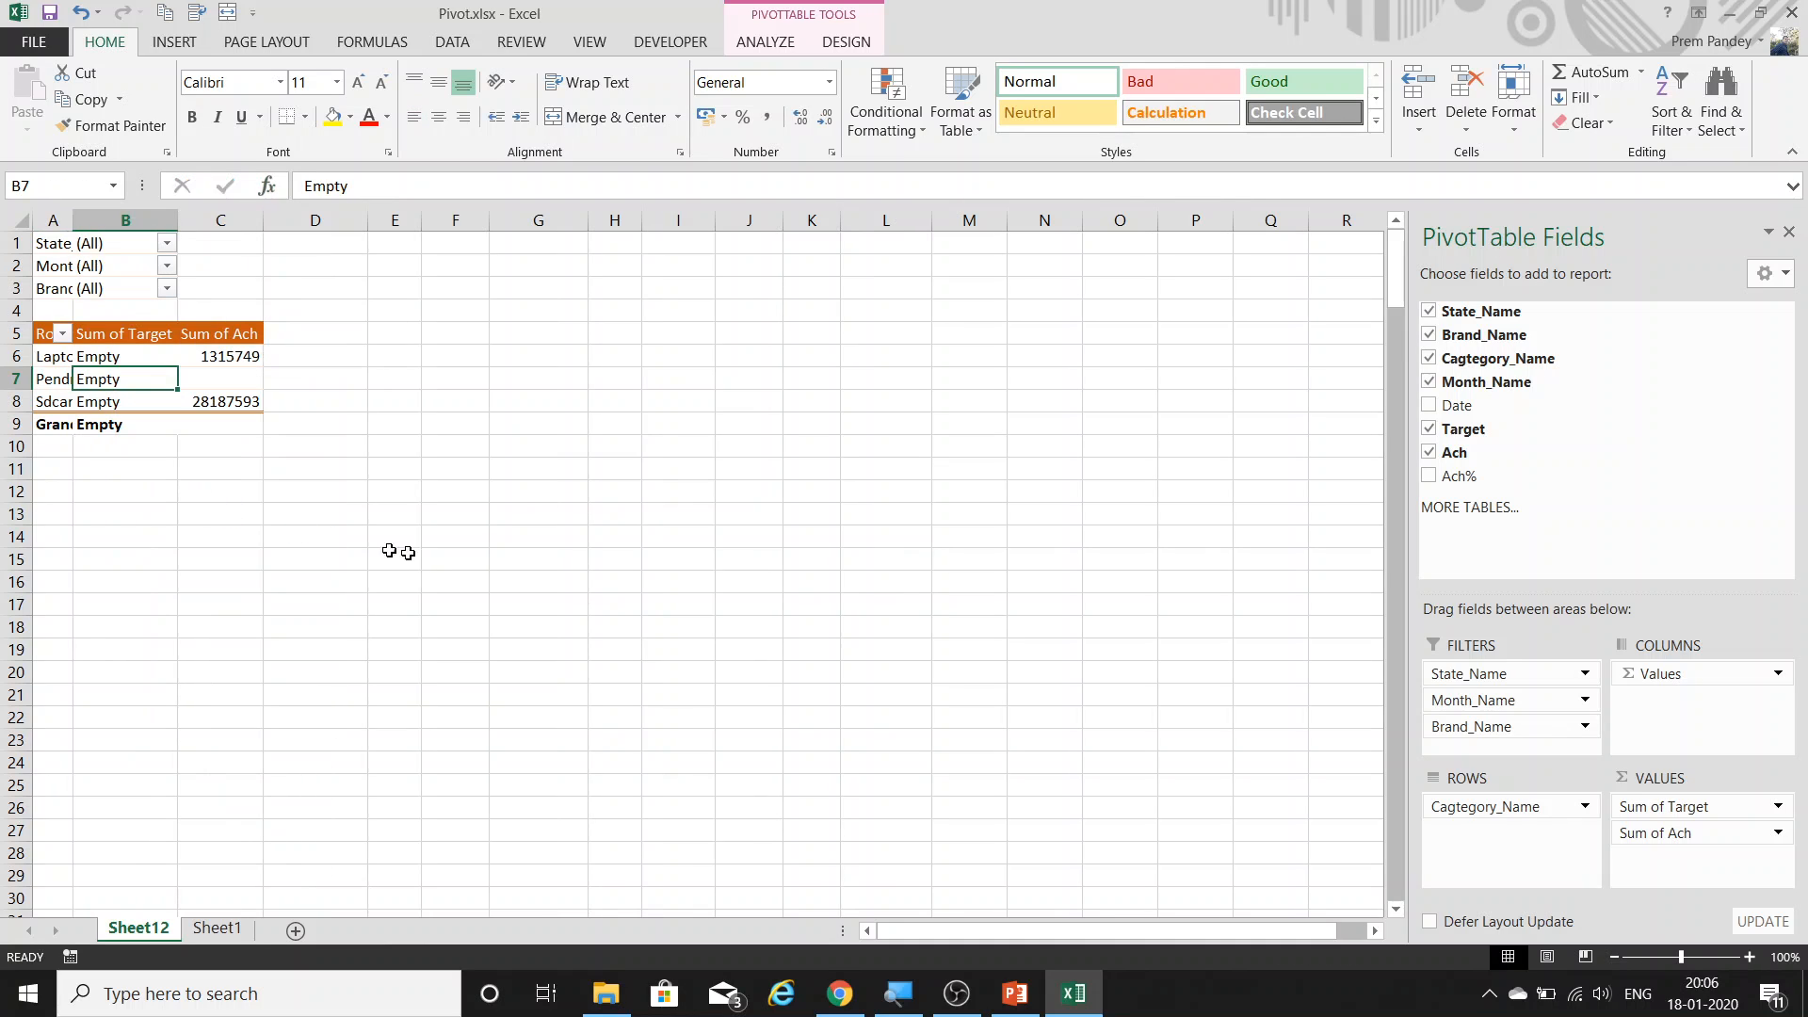
Turn "Autofit column widths on update" back on in the PivotTable options.
right_click(117, 355)
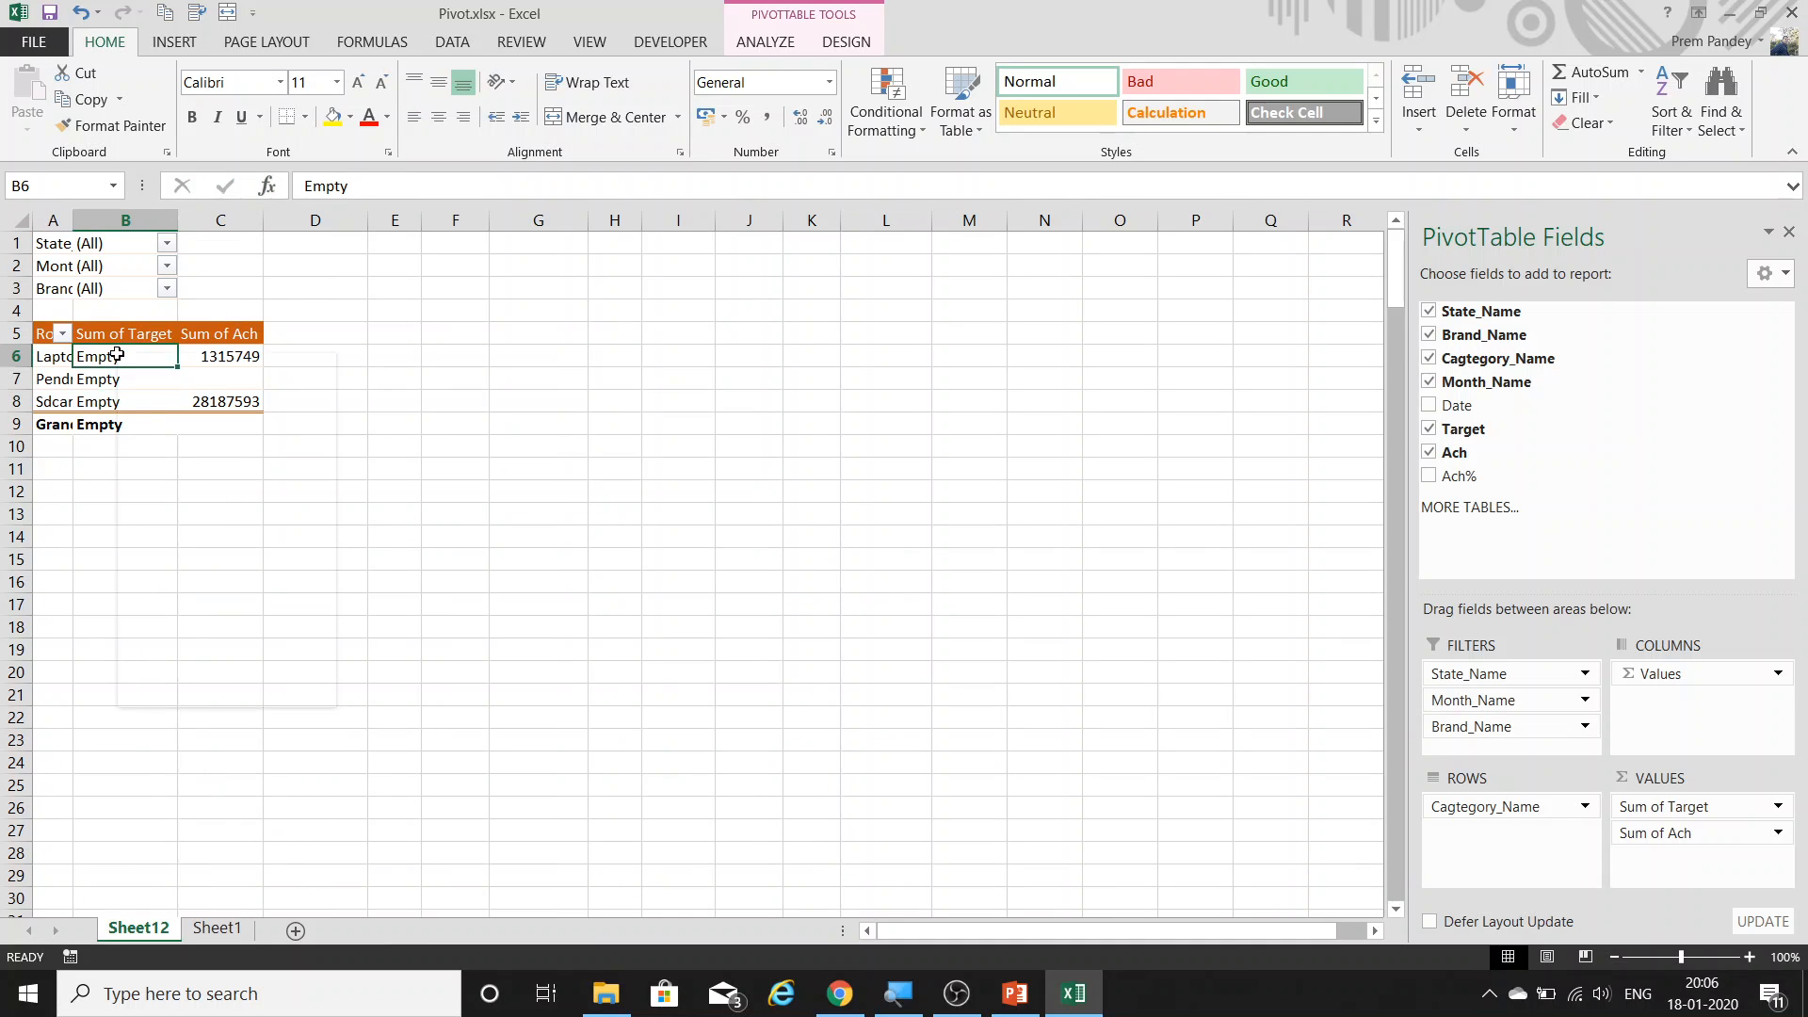
click(236, 659)
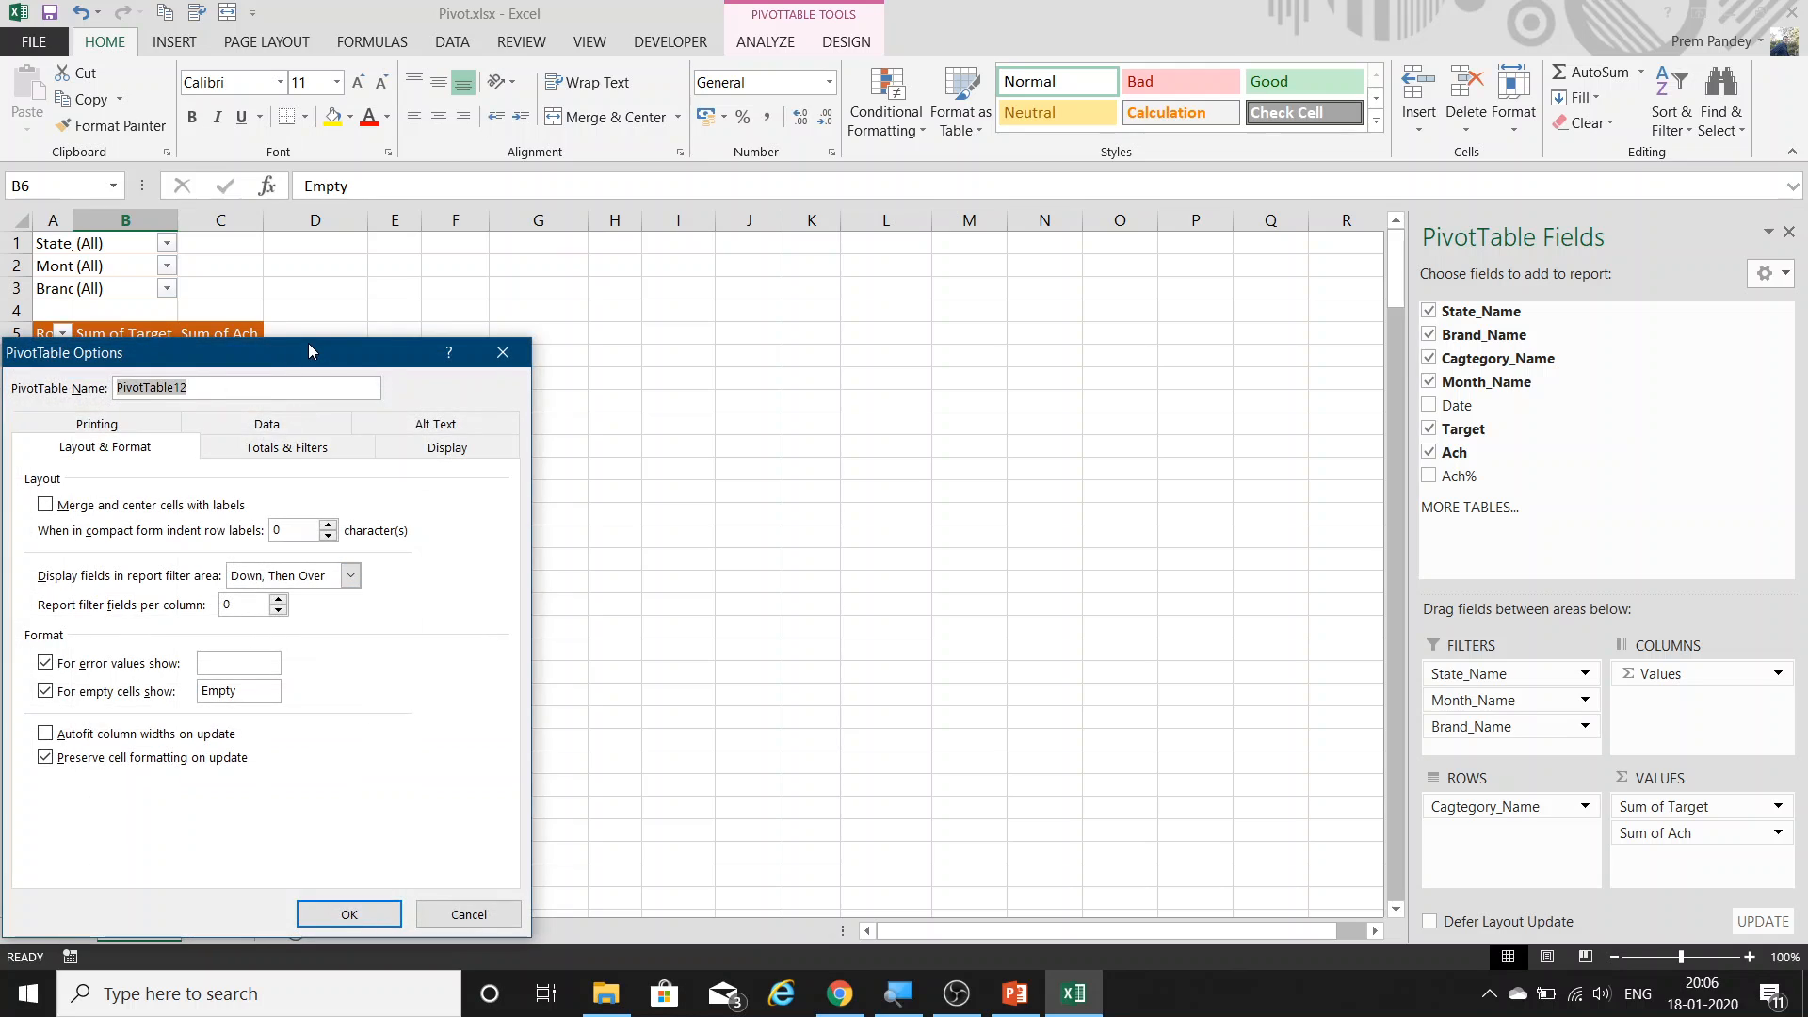
drag(309, 350, 714, 283)
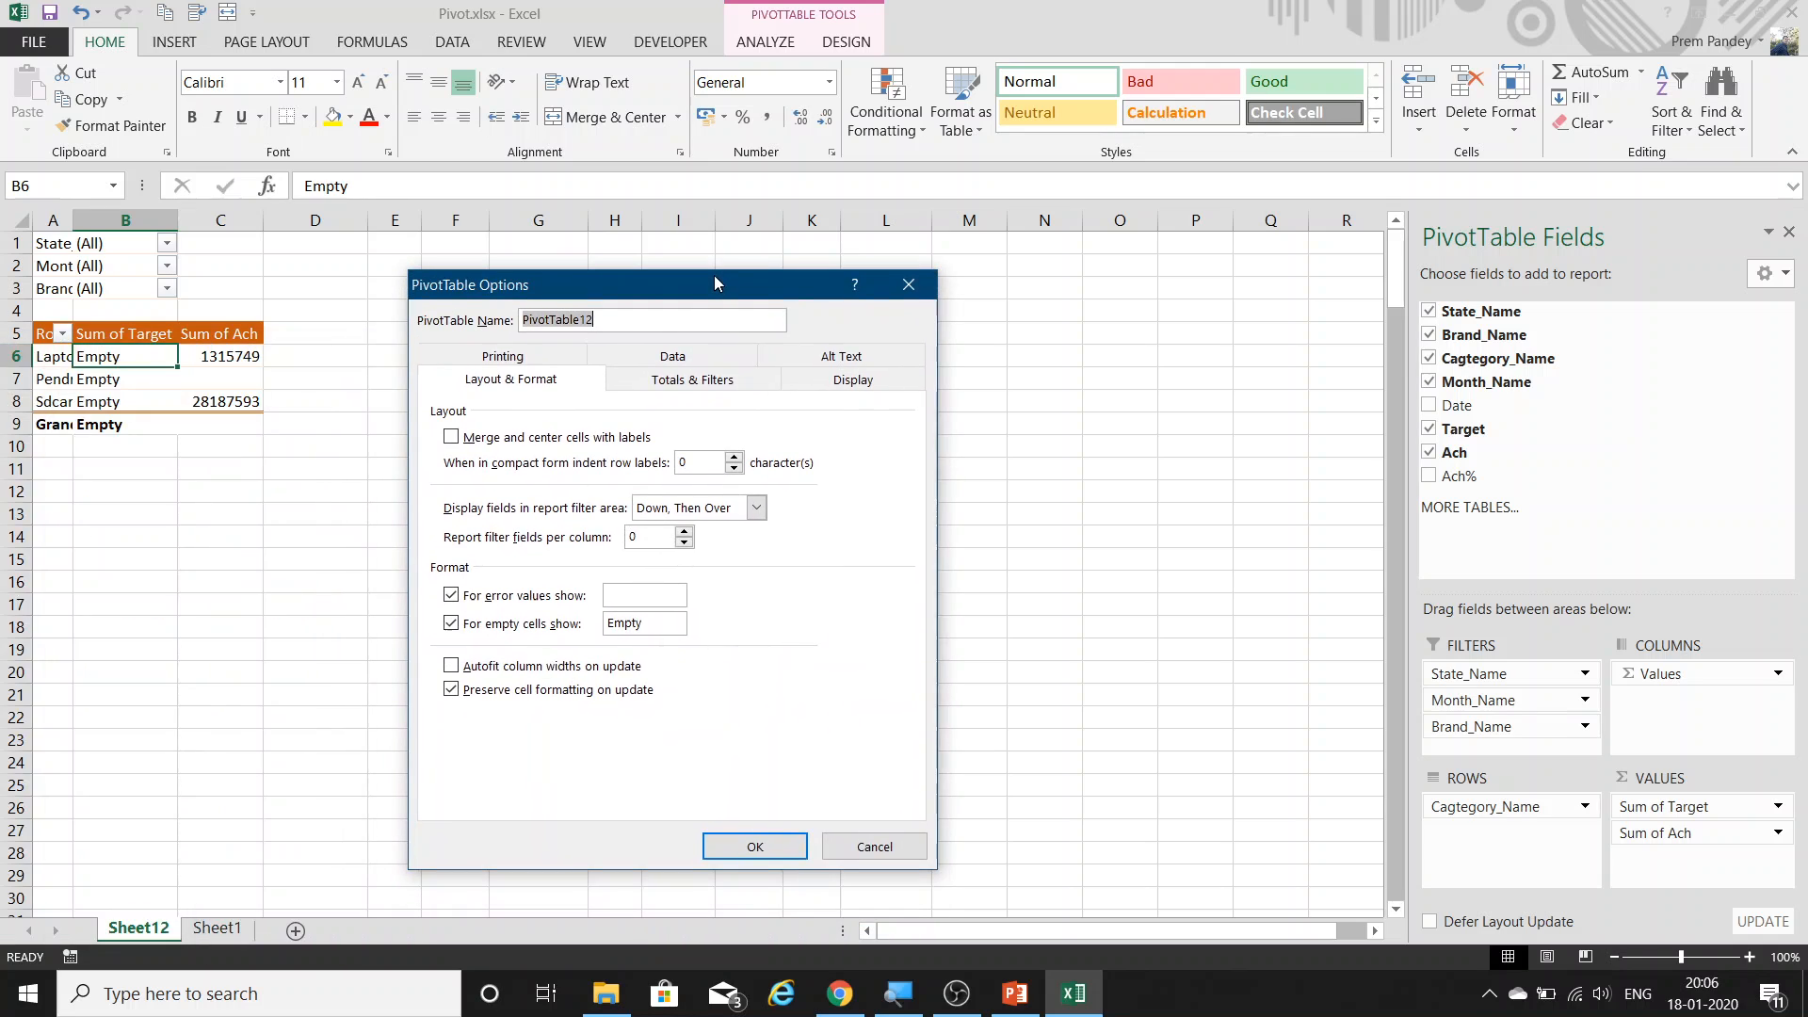
click(504, 669)
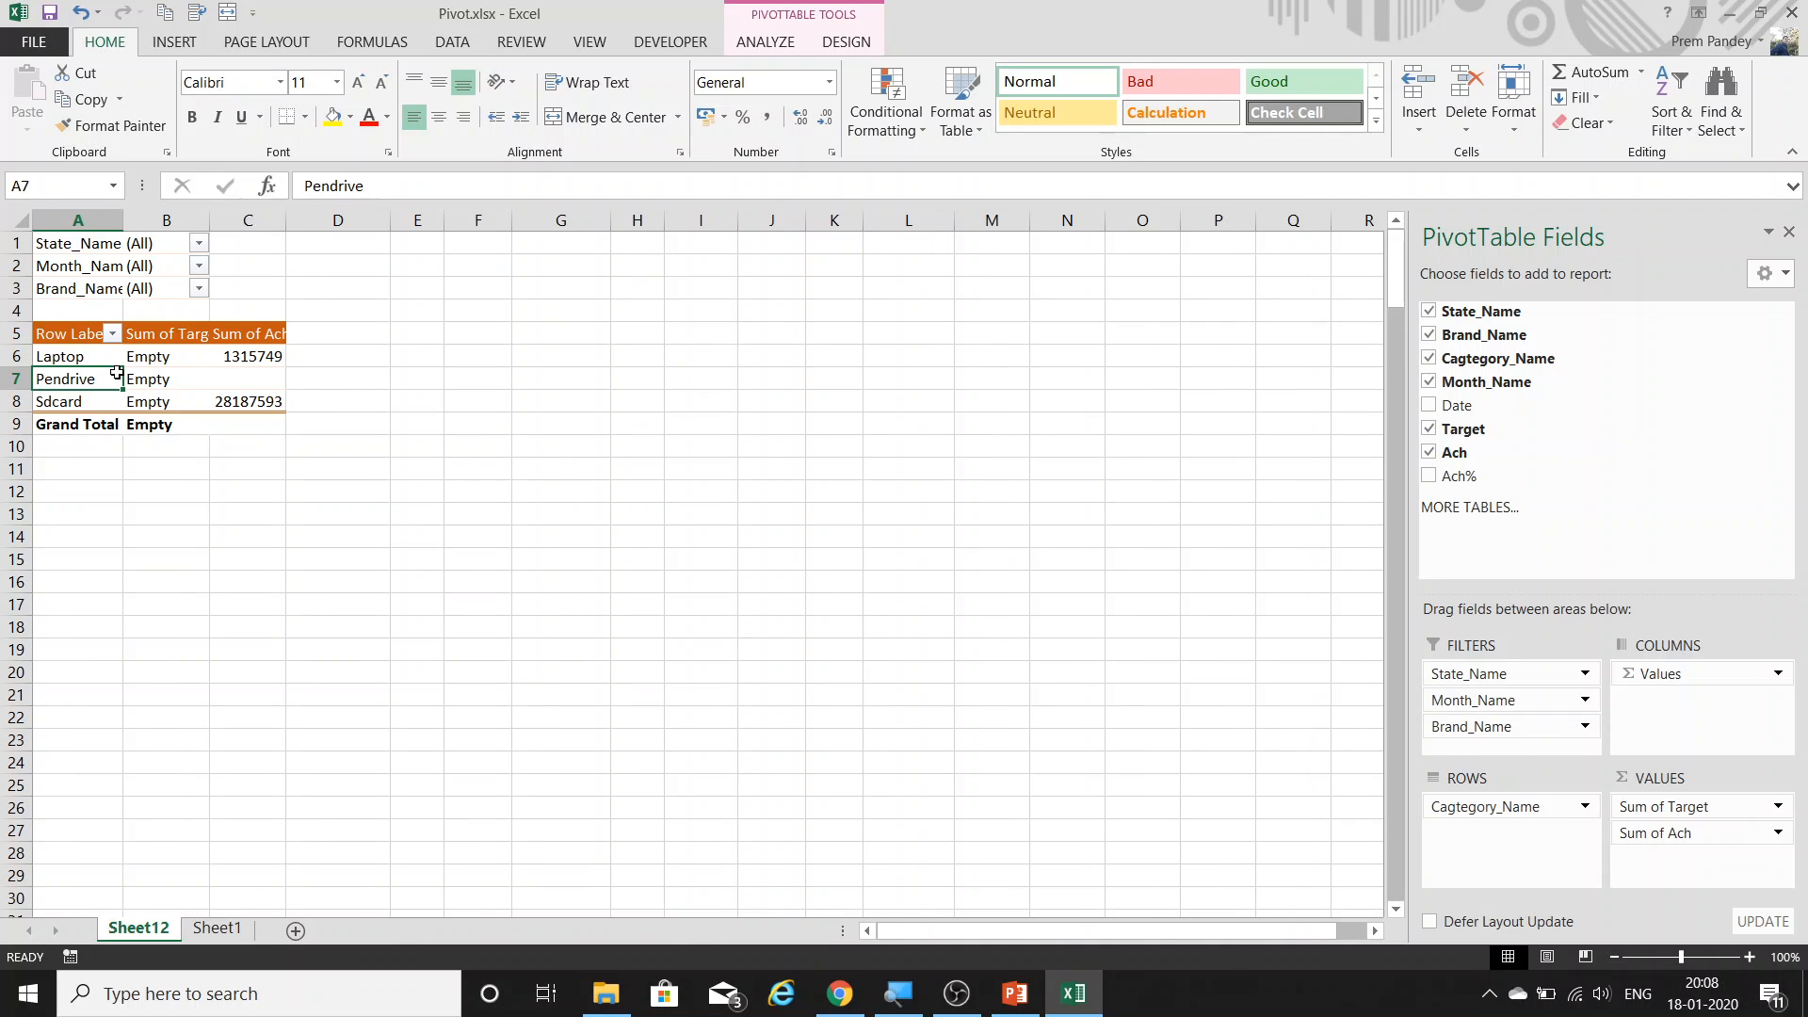
Turn off "Preserve cell formatting on update" in the PivotTable options and apply it.
right_click(155, 359)
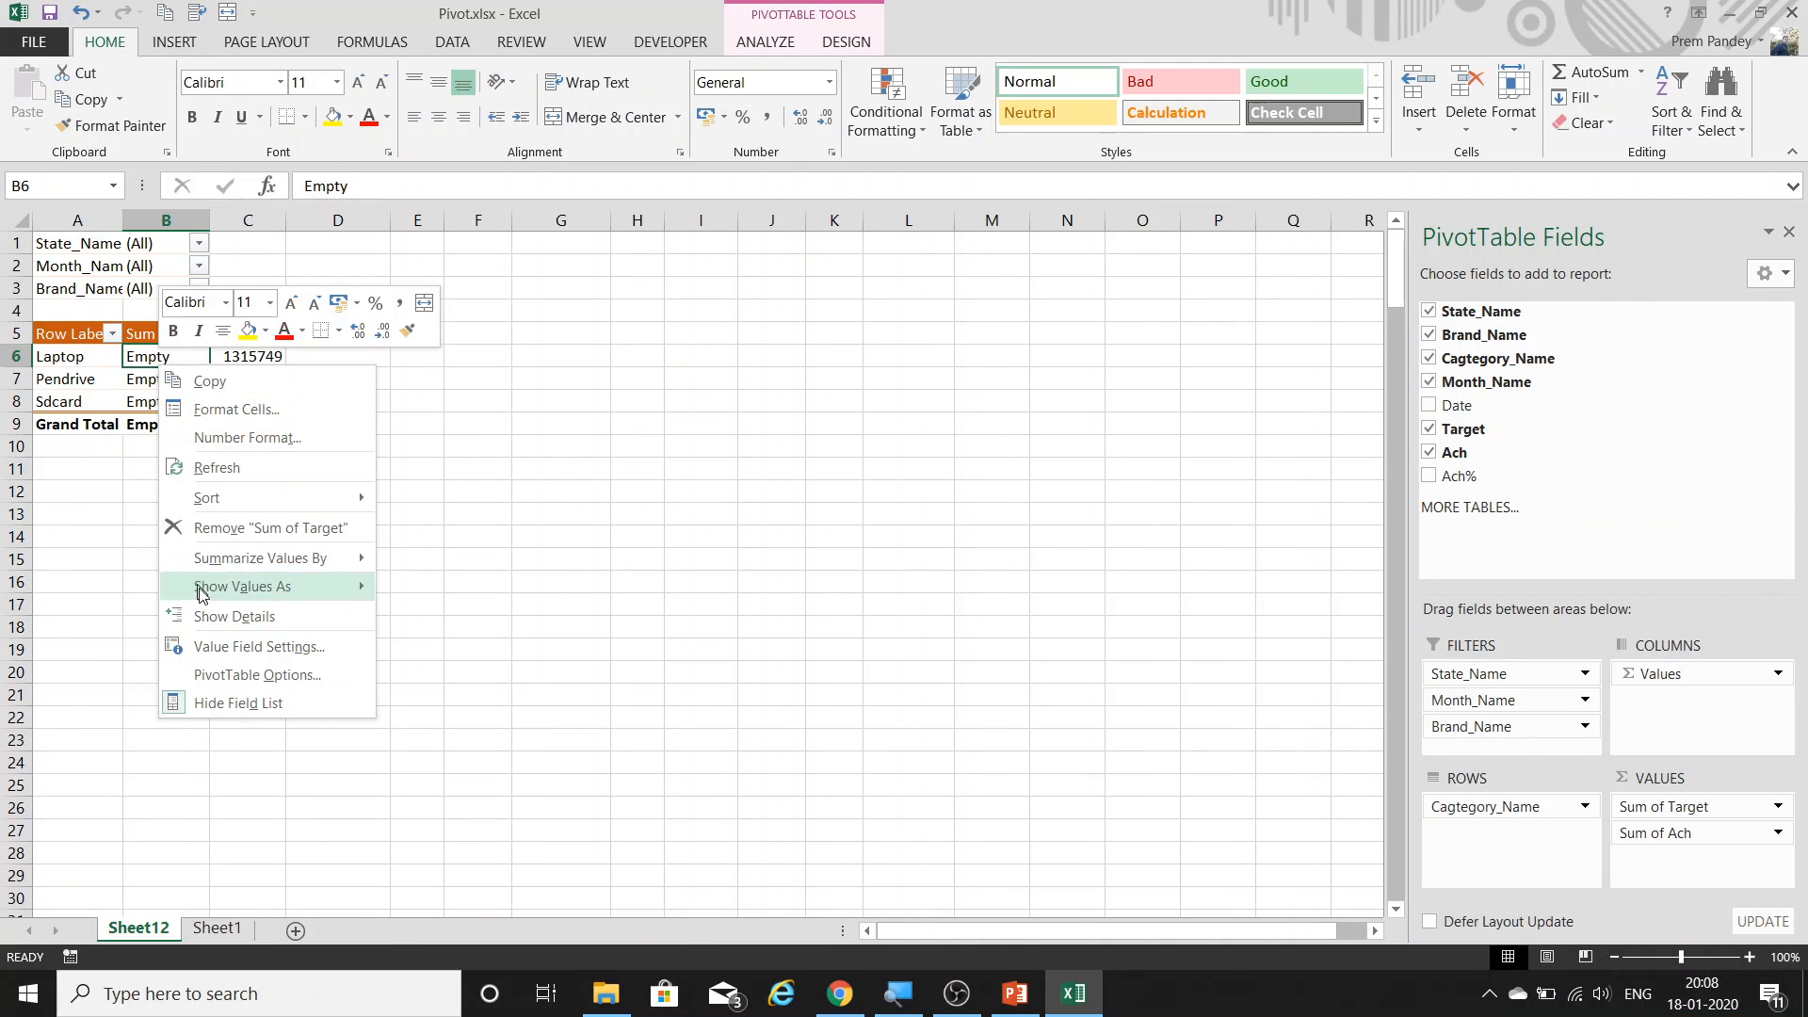
click(273, 670)
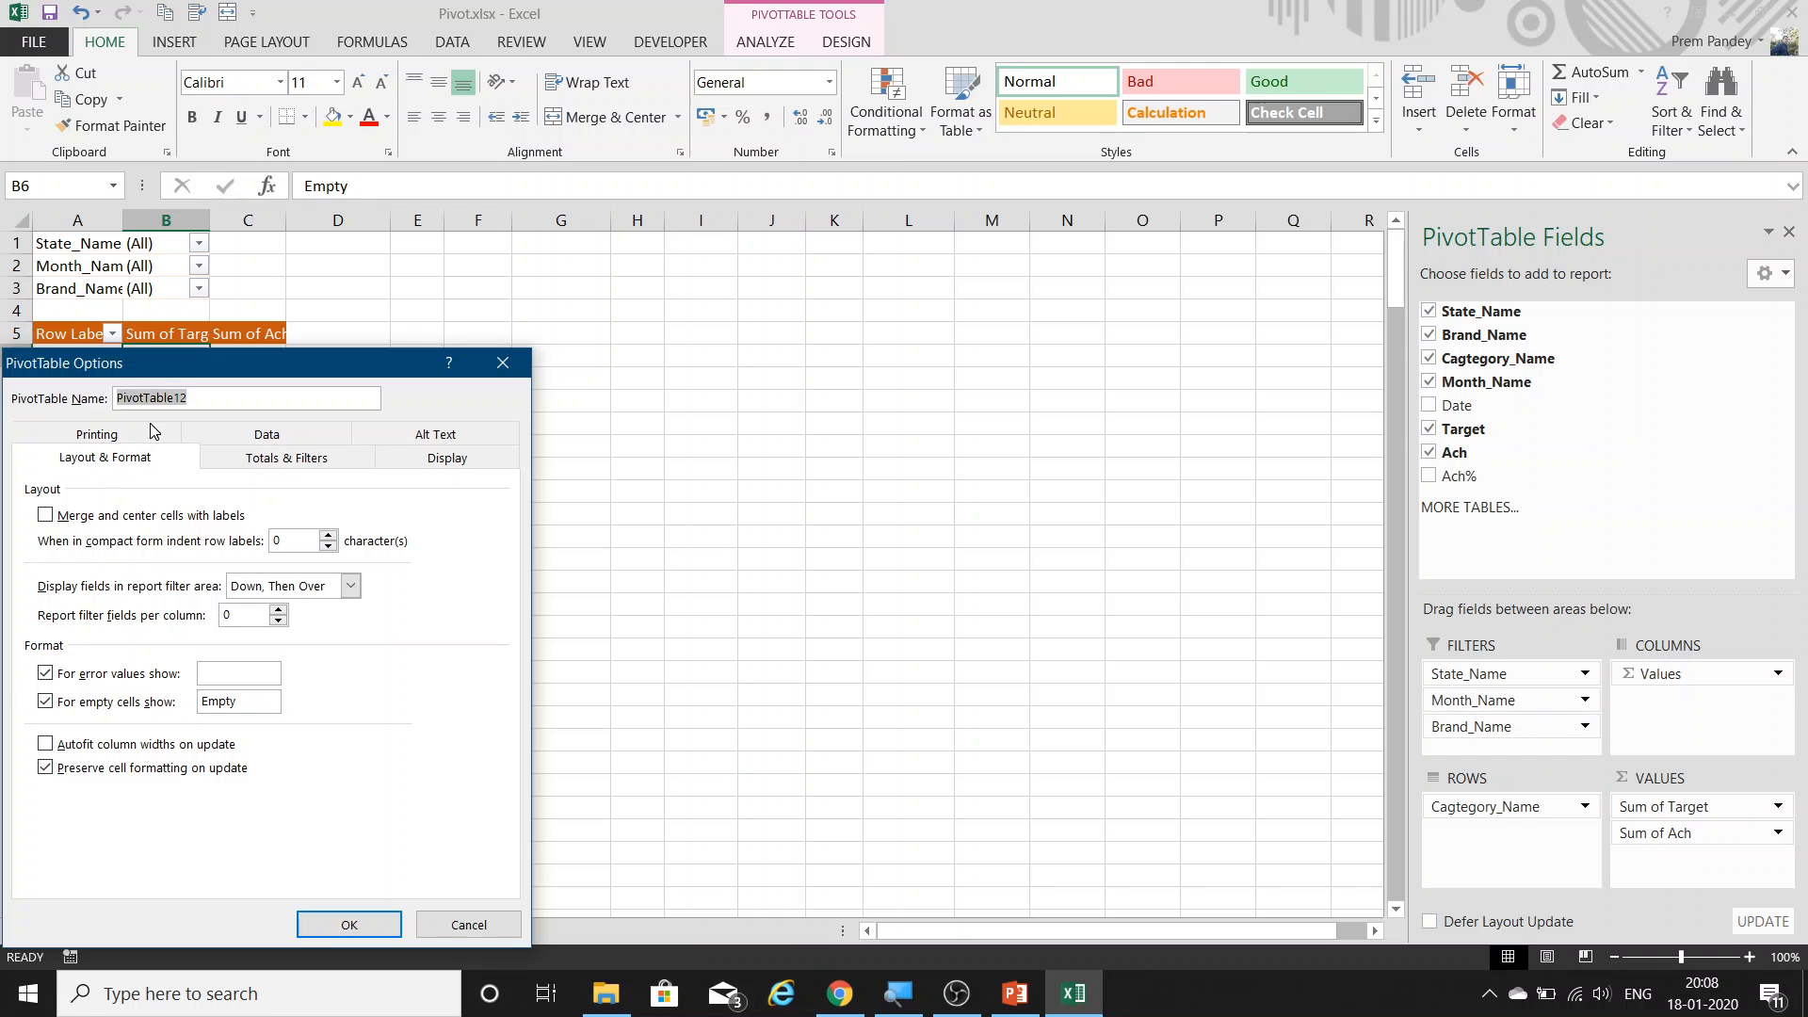
drag(179, 379, 898, 261)
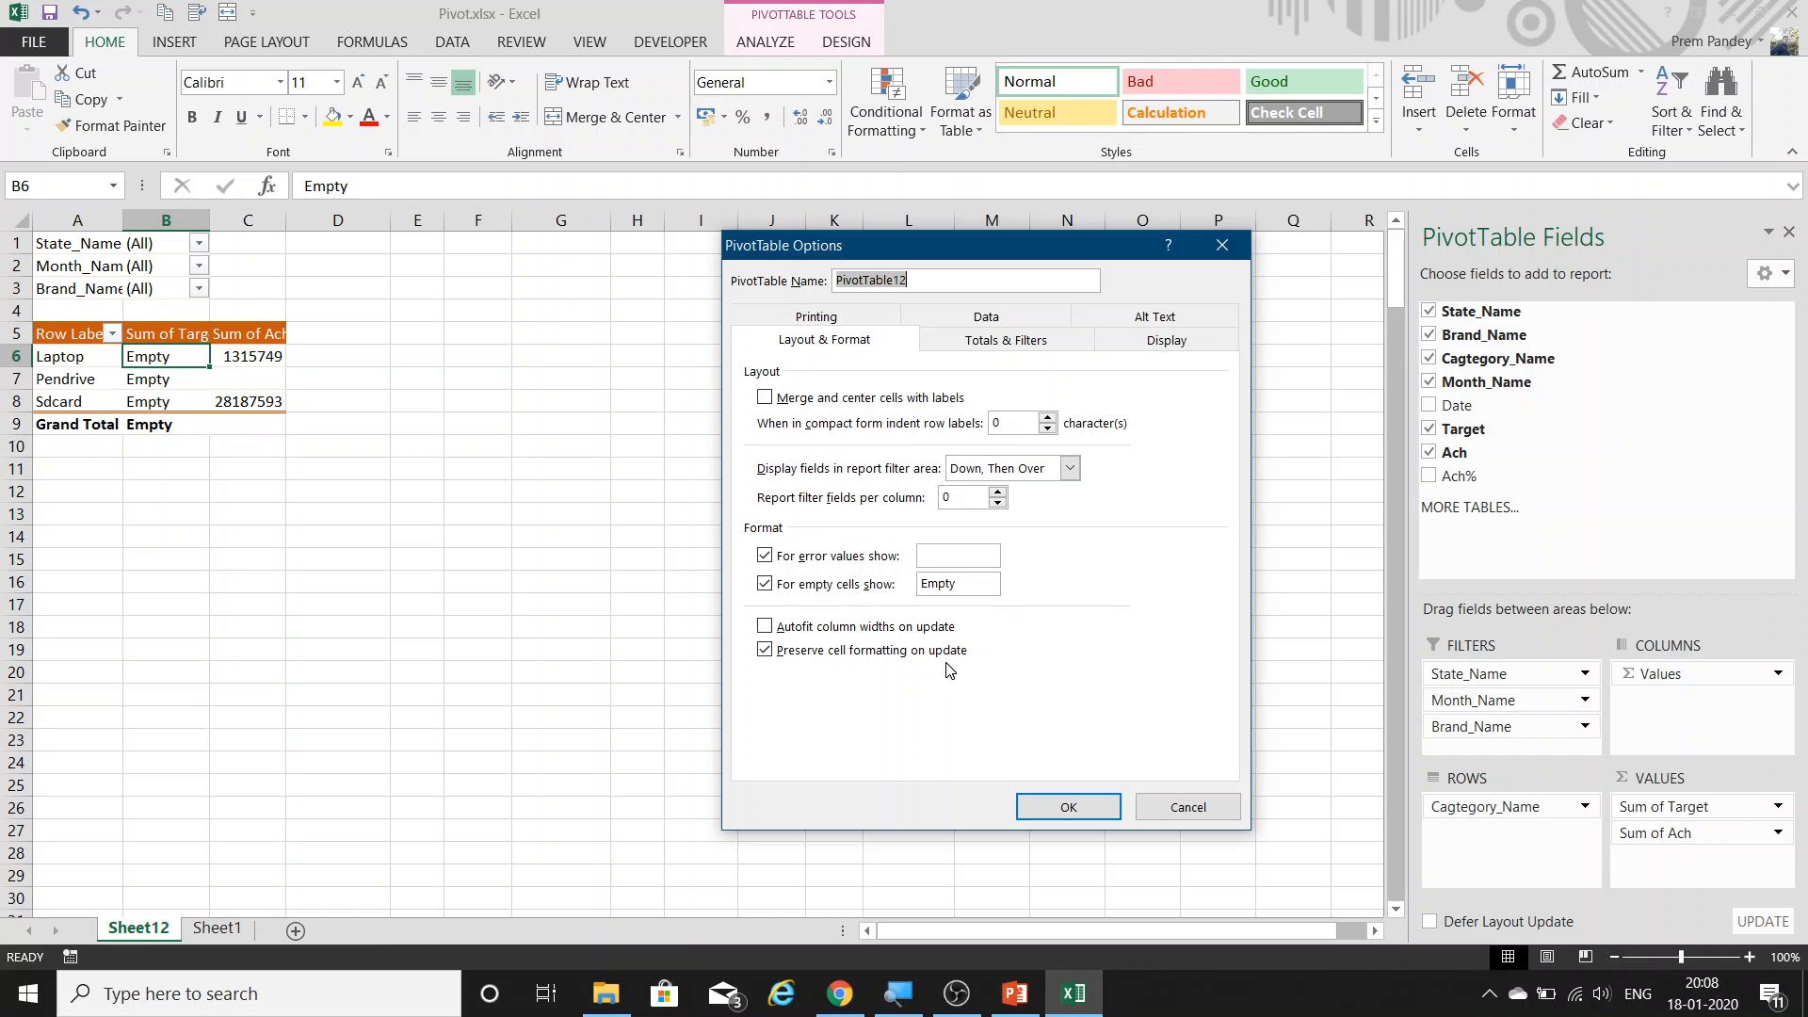
click(935, 658)
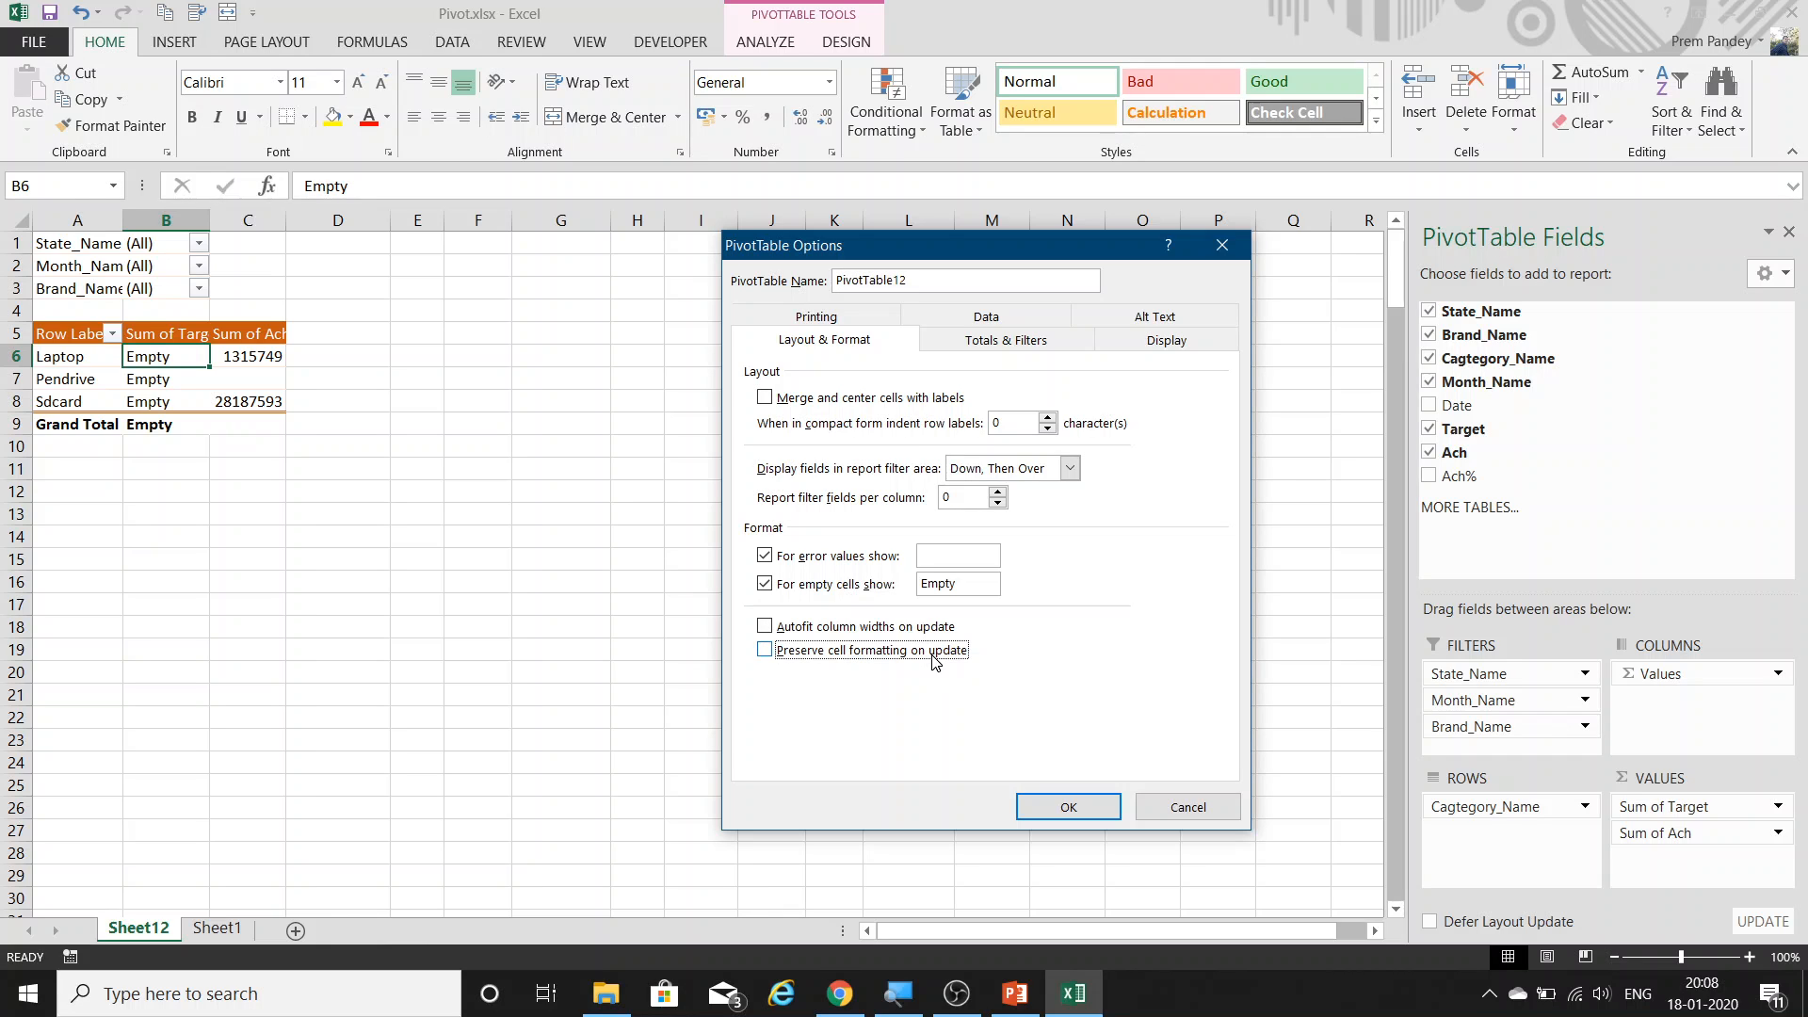
click(1085, 806)
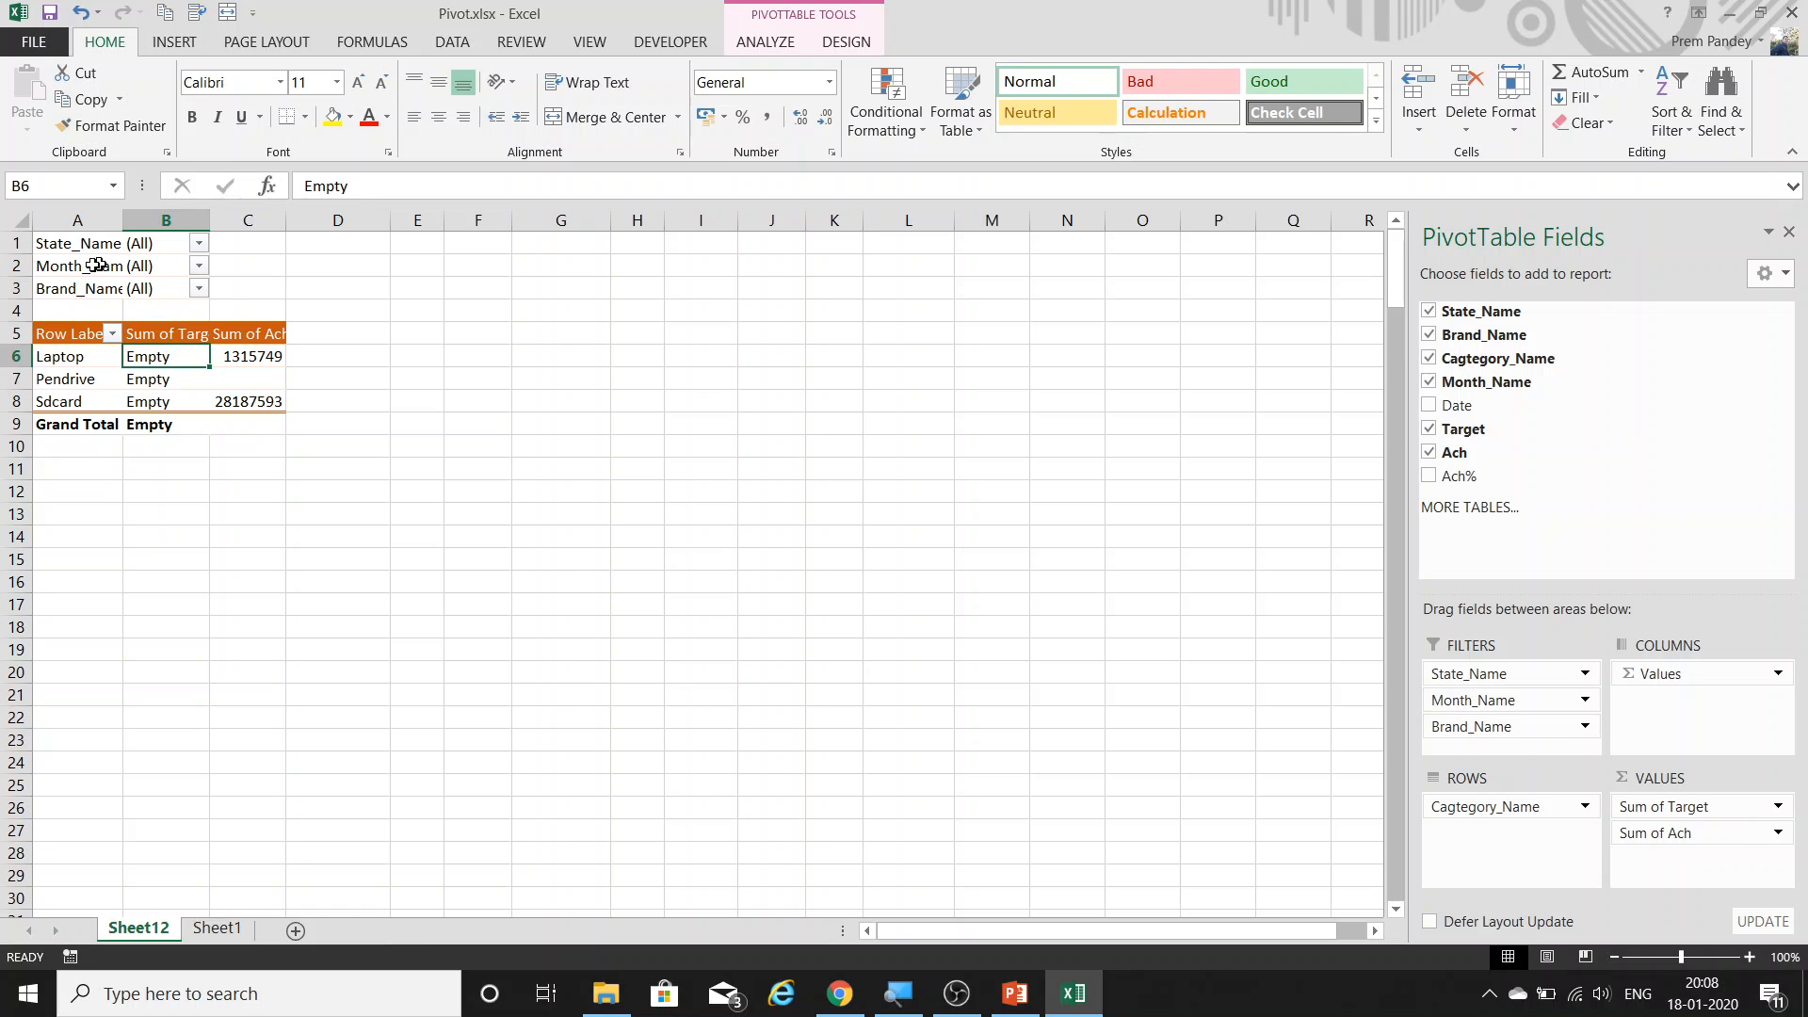
Set the font size of the entire sheet to 9 and refresh the PivotTable.
click(21, 220)
click(312, 83)
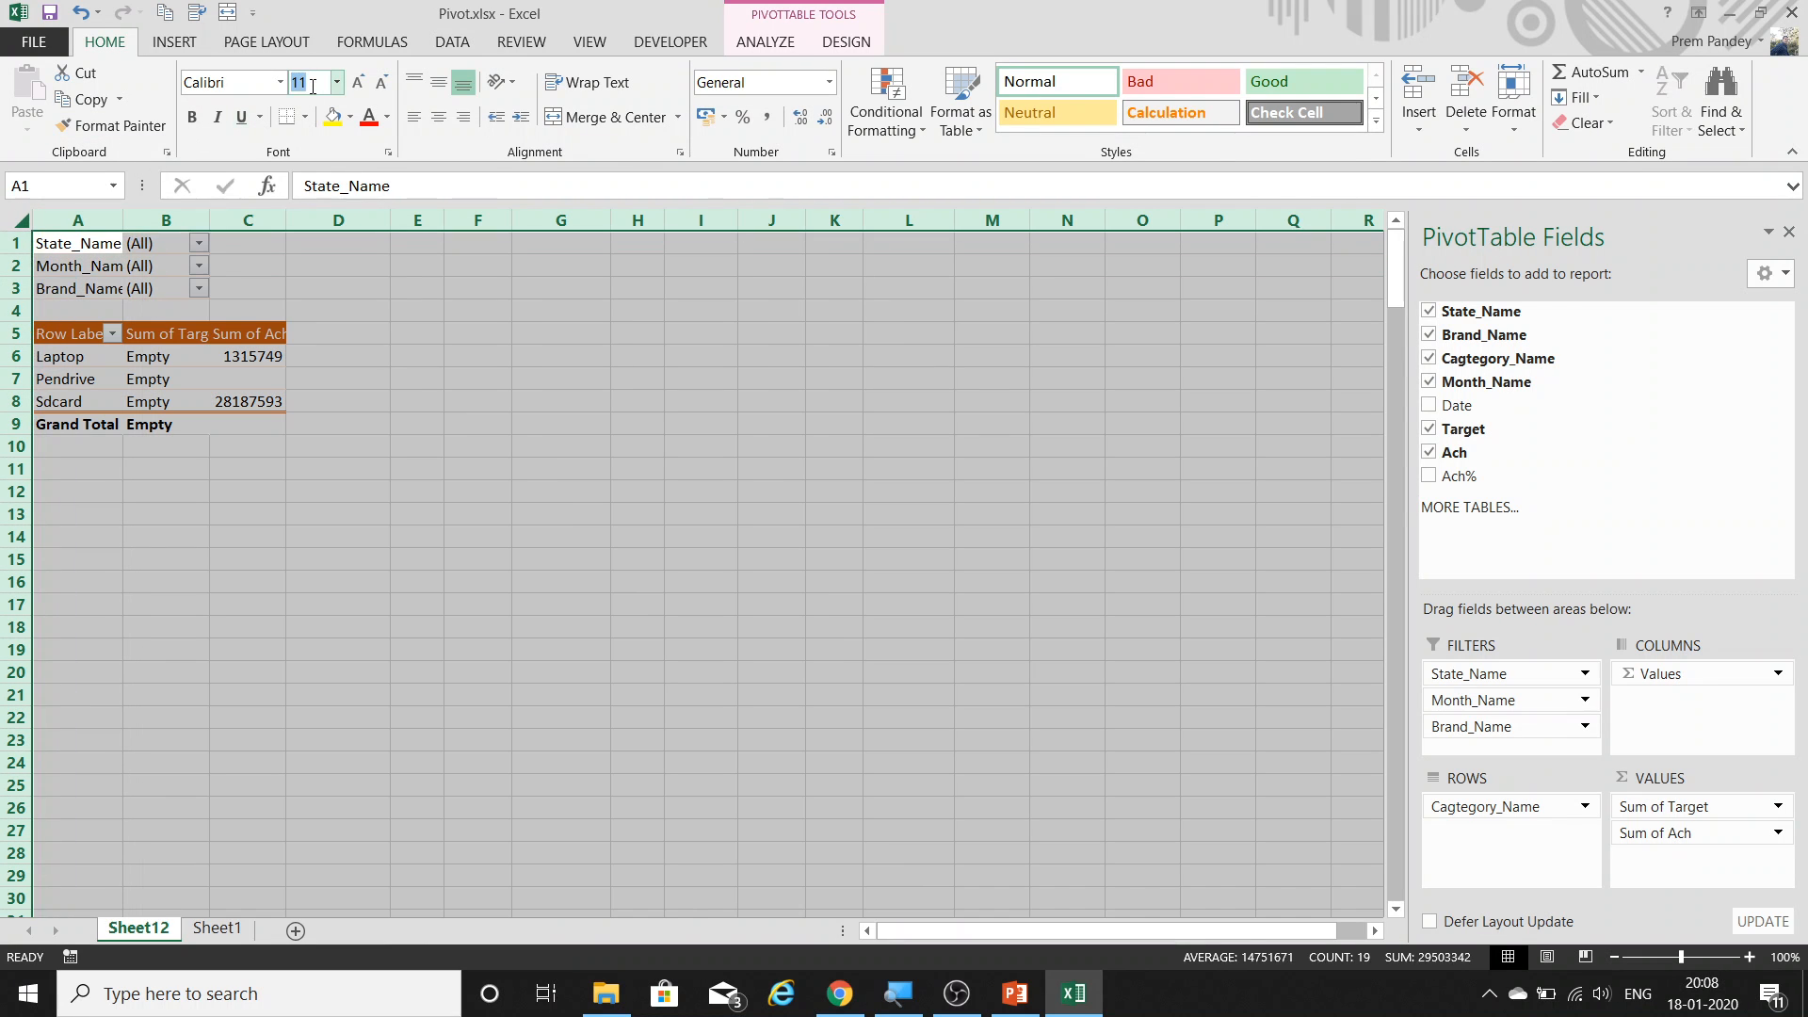
text(9)
key(Return)
click(137, 517)
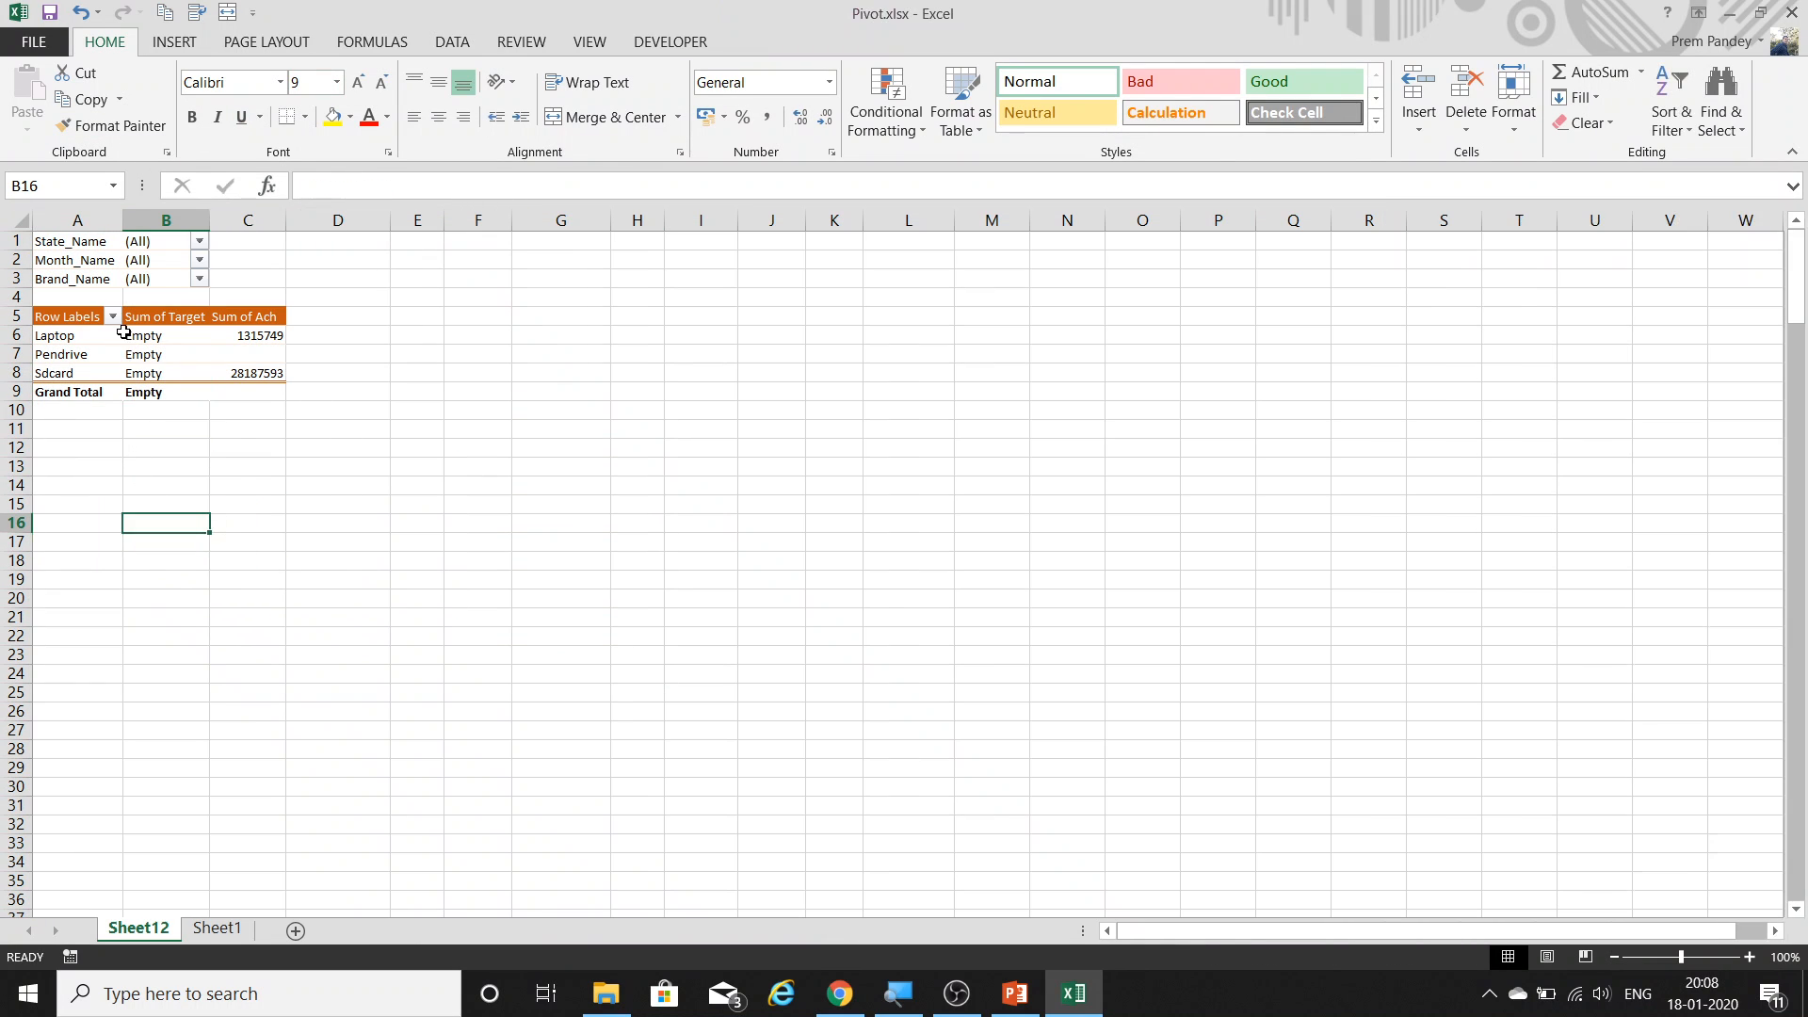
right_click(124, 333)
click(179, 432)
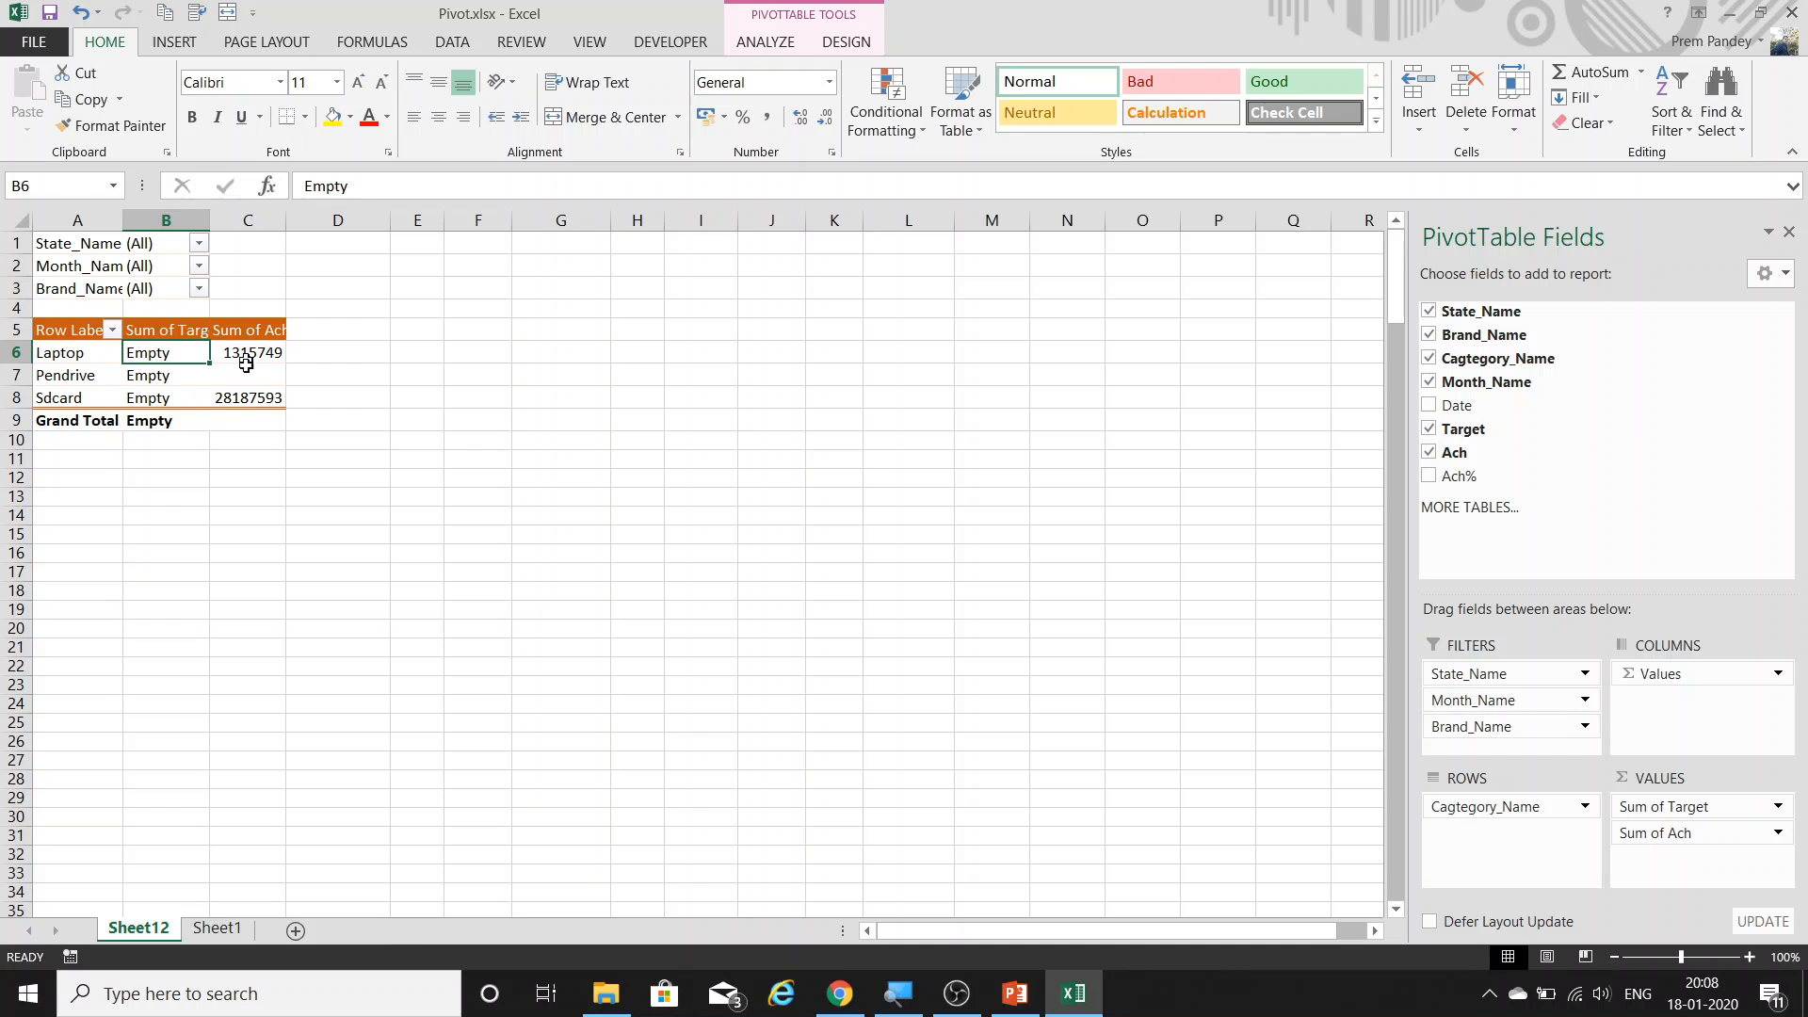
drag(694, 343, 989, 597)
click(618, 393)
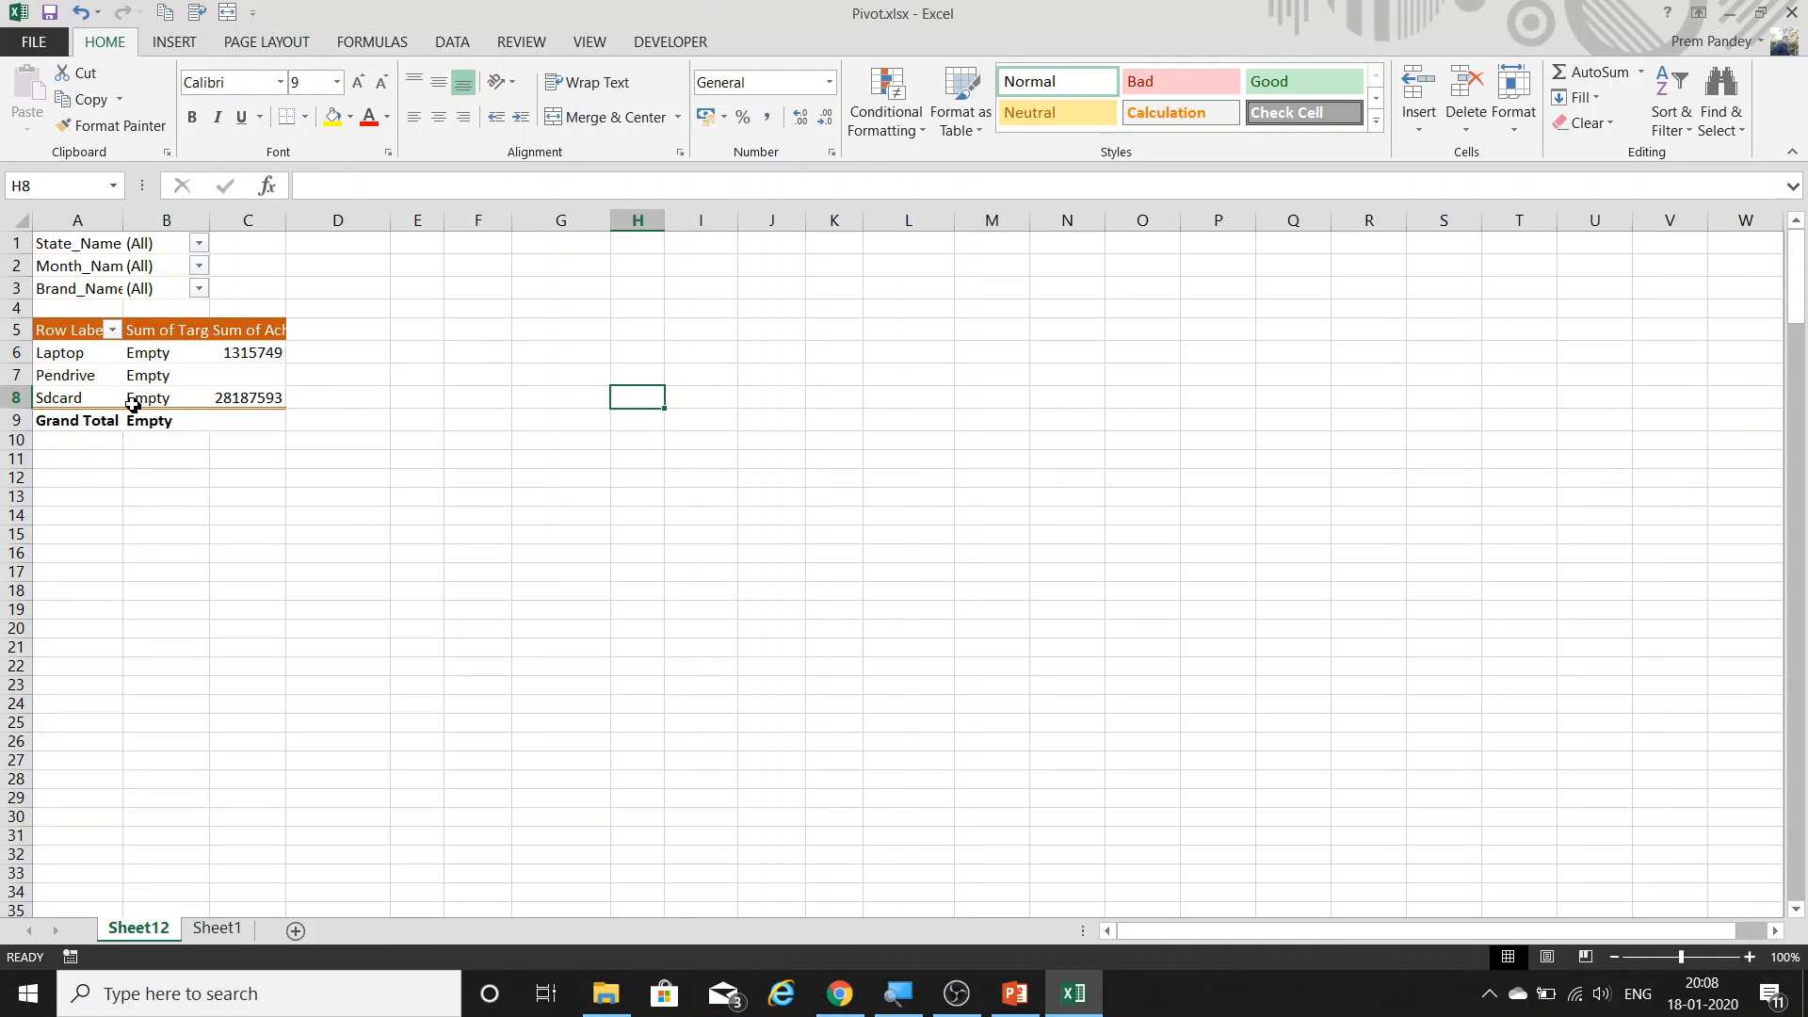
click(105, 377)
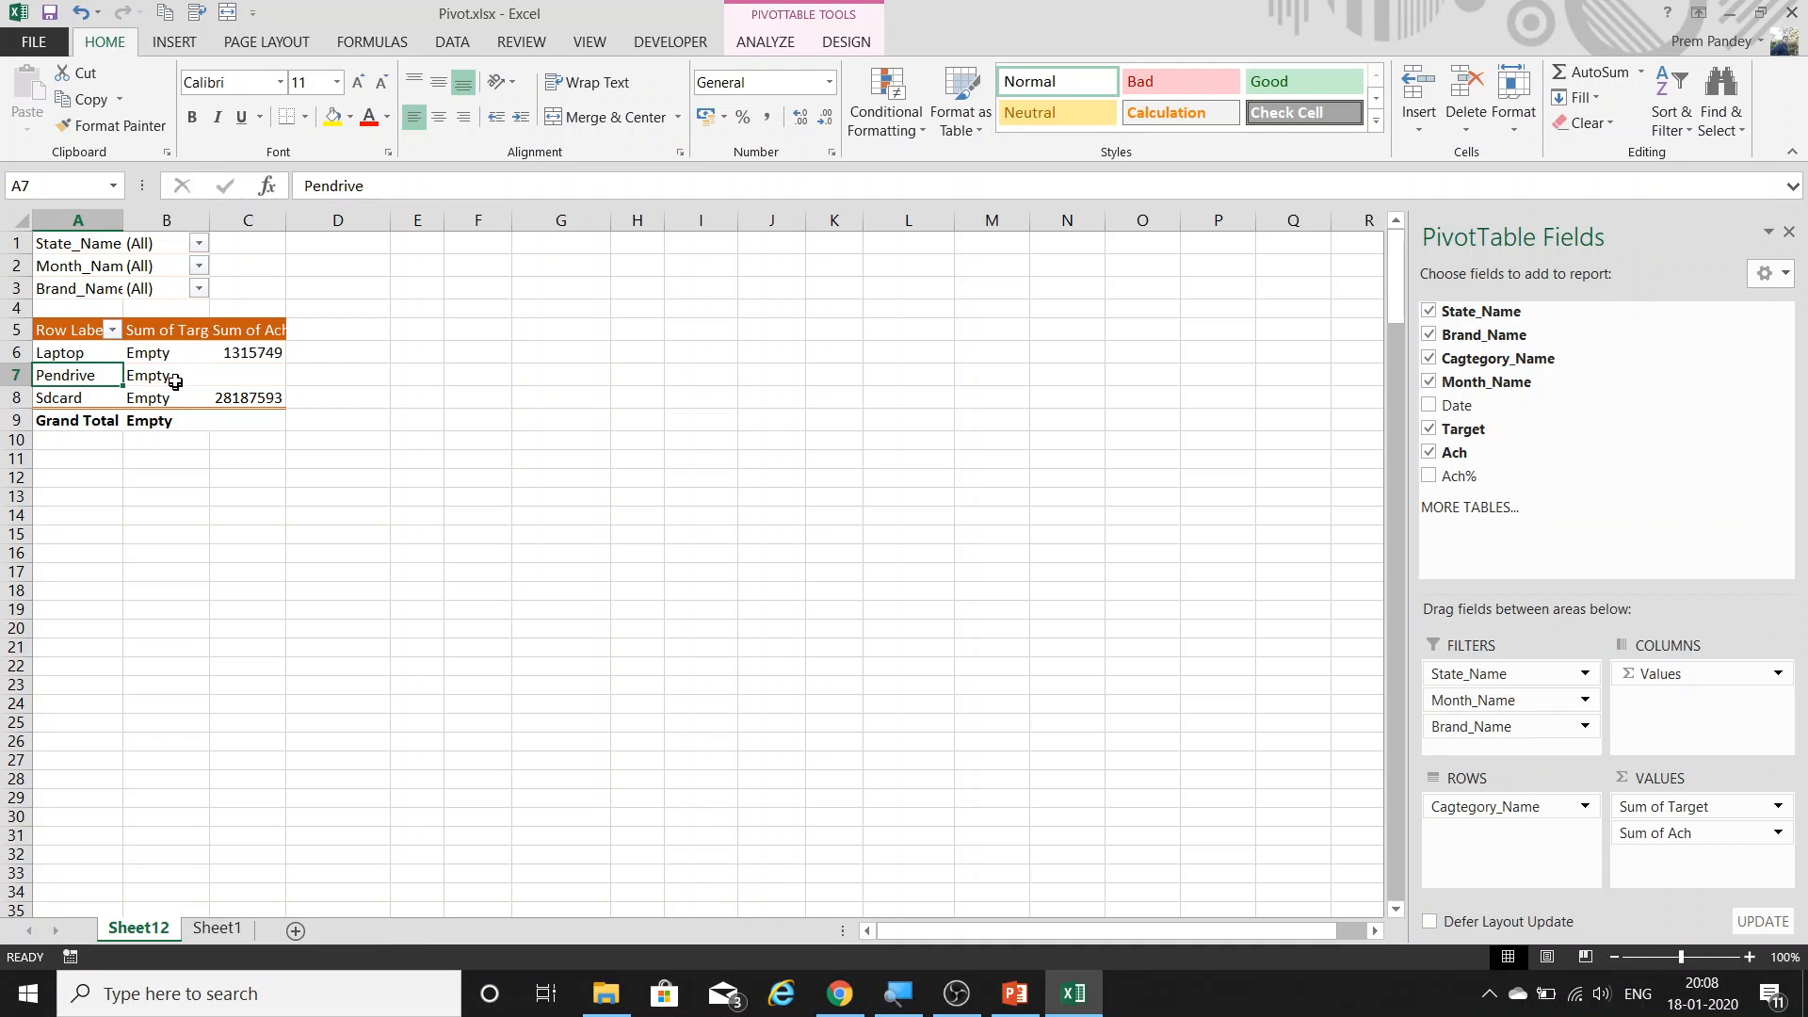
key(ctrl+a)
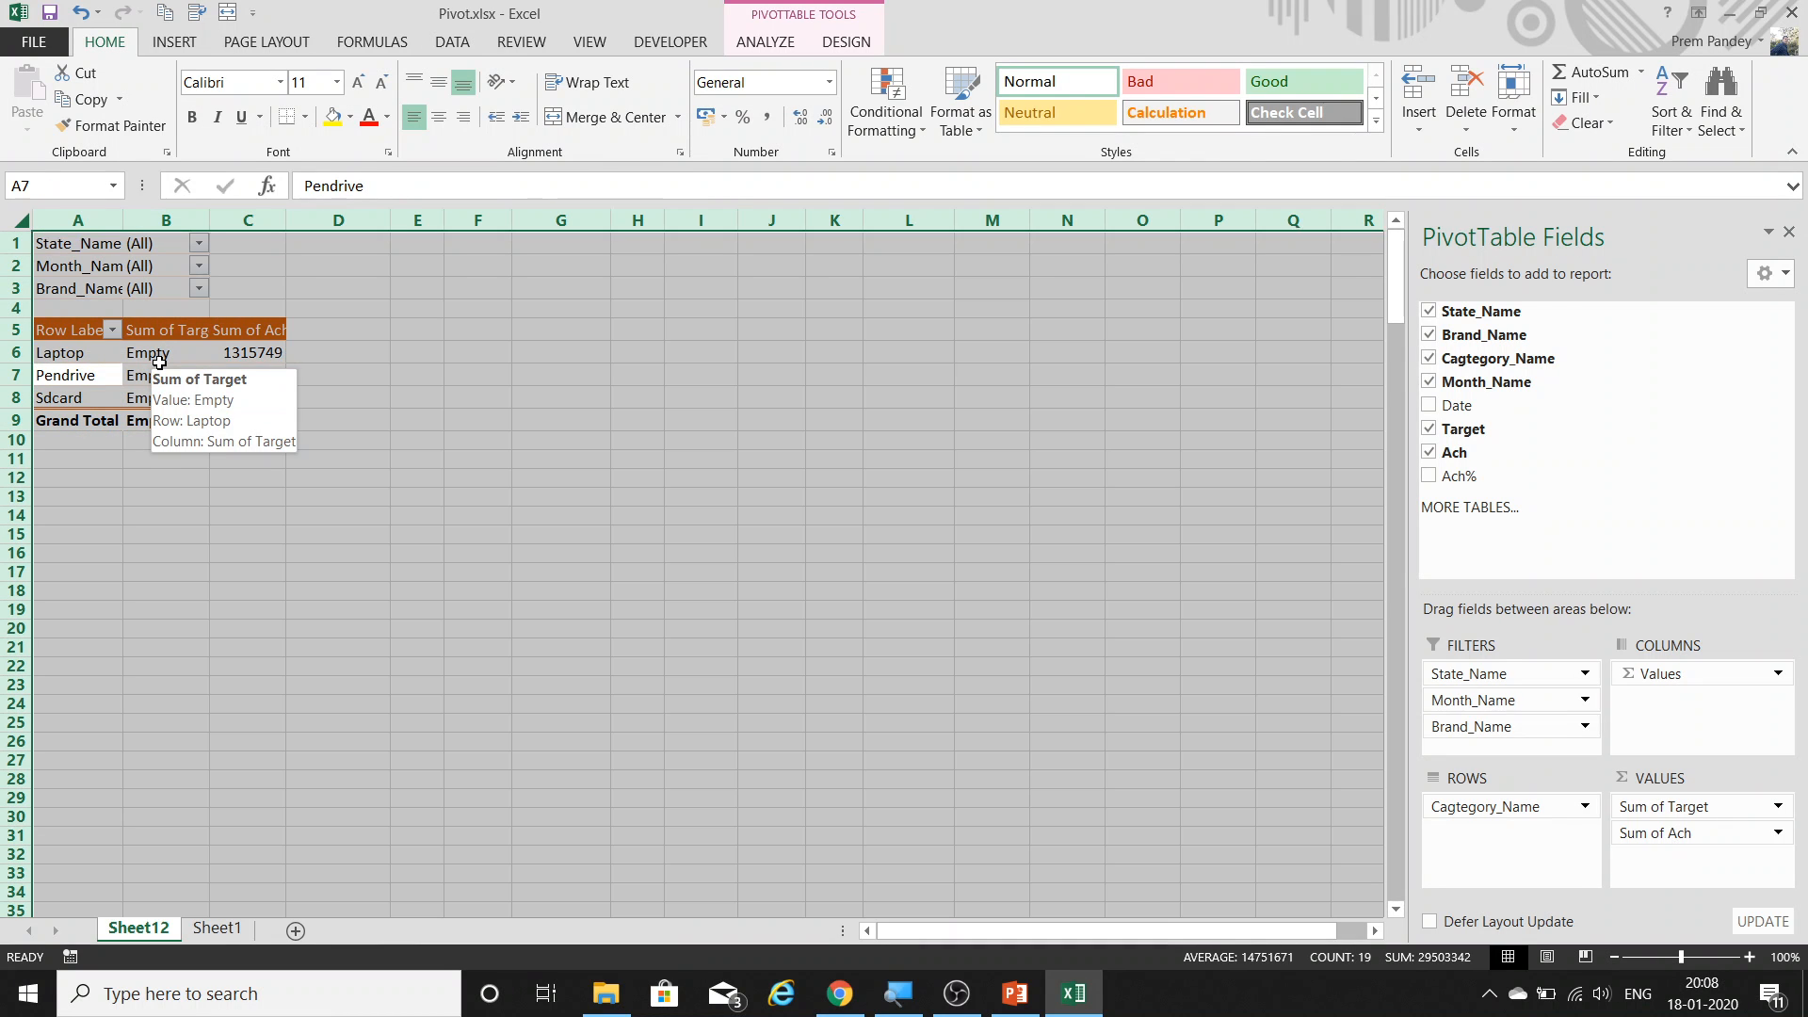
right_click(159, 361)
key(Escape)
click(135, 371)
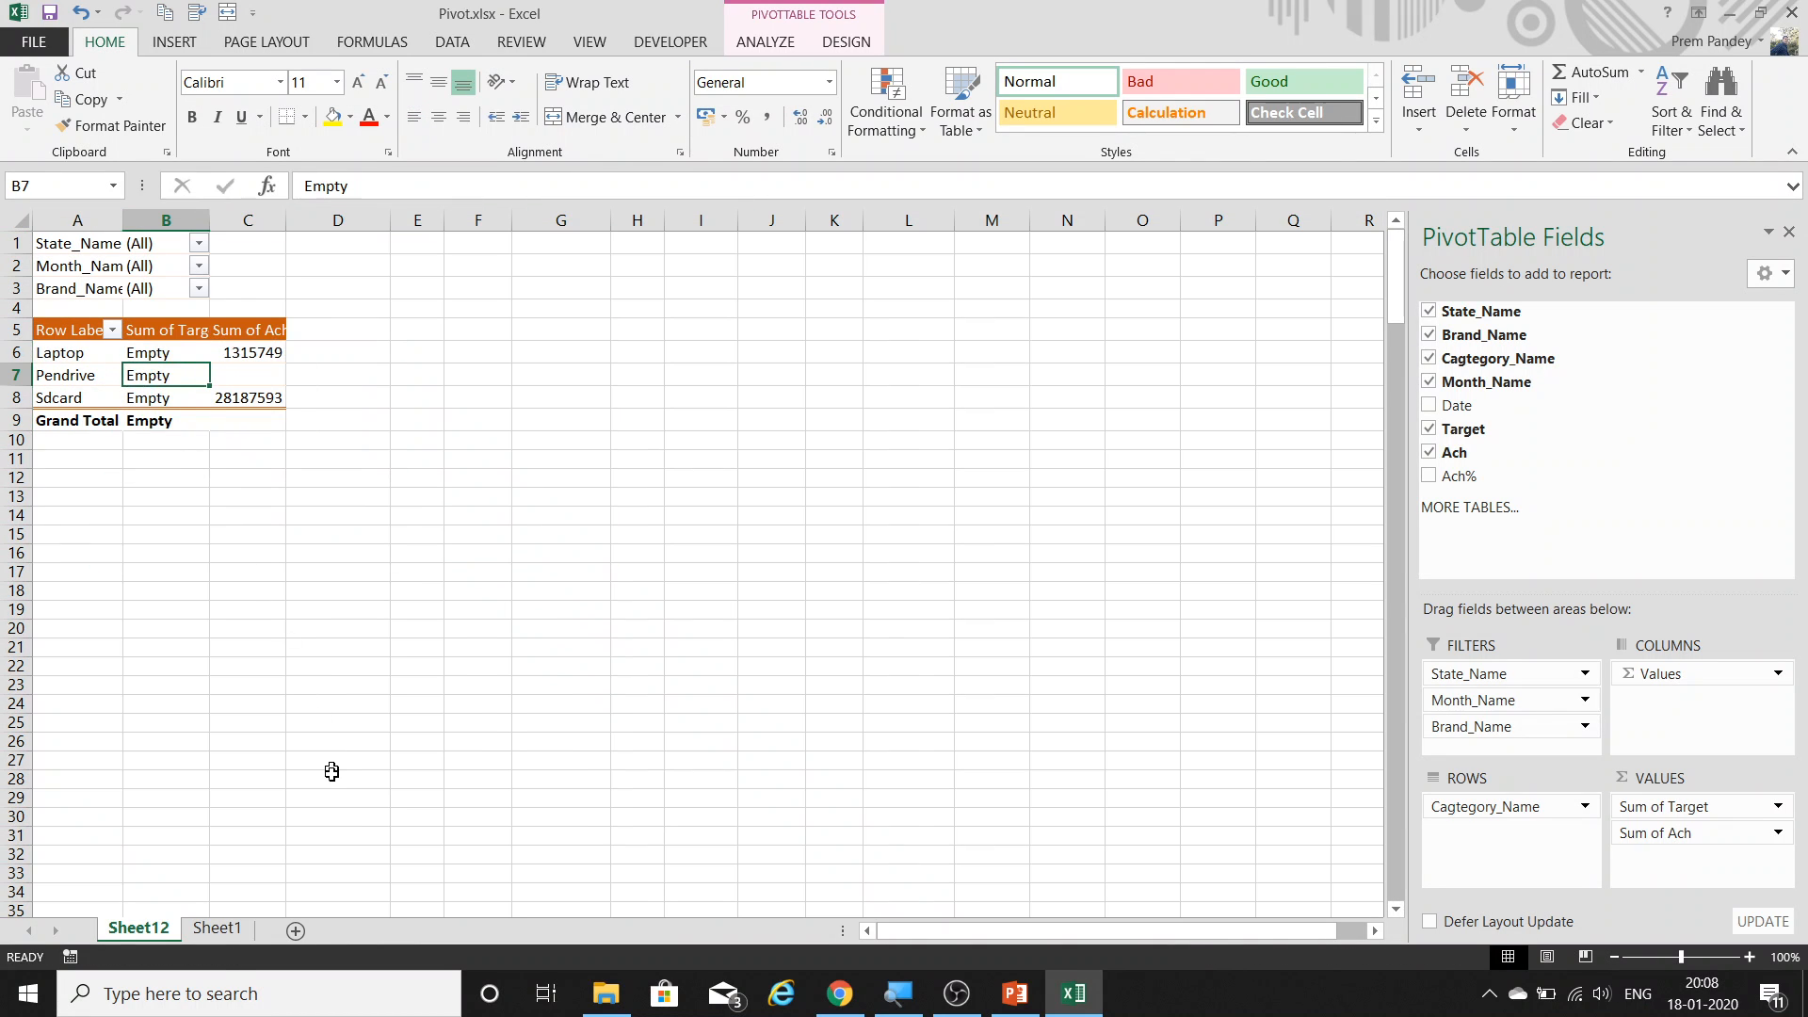
Reopen the PivotTable options, move the dialog clear of the table, and view the Totals & Filters settings.
right_click(120, 354)
click(214, 713)
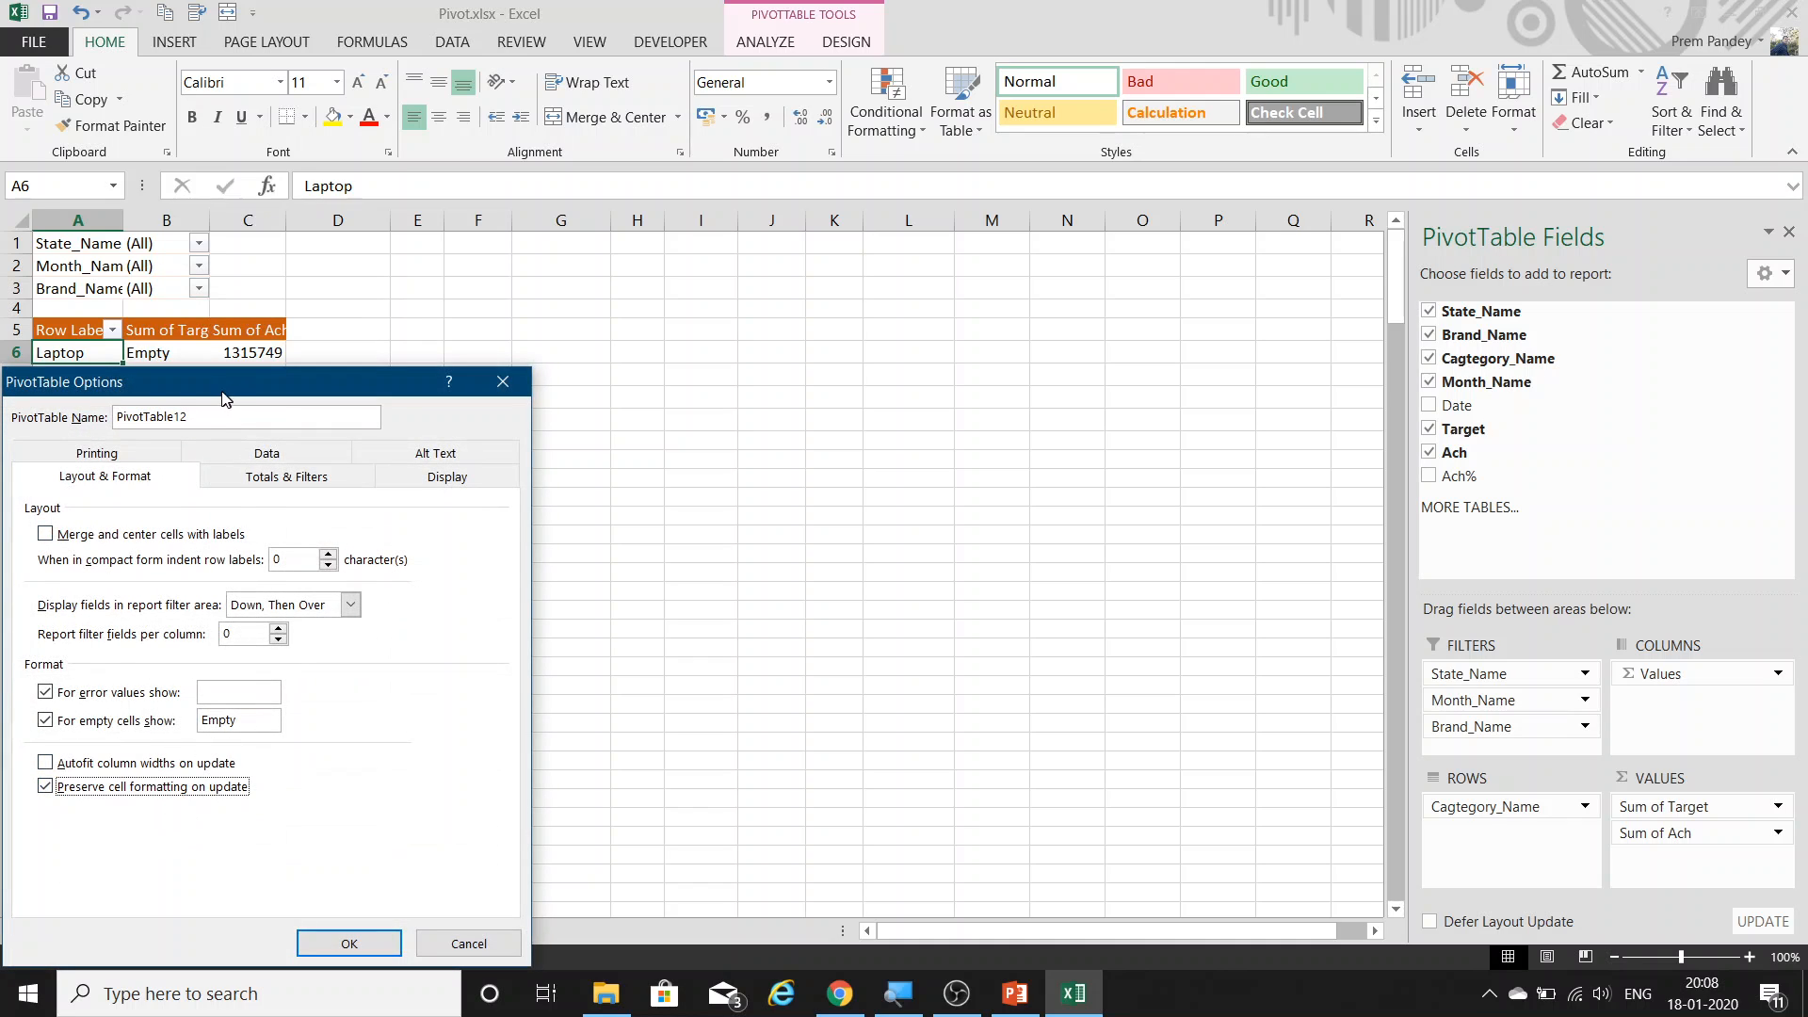
drag(219, 379, 703, 322)
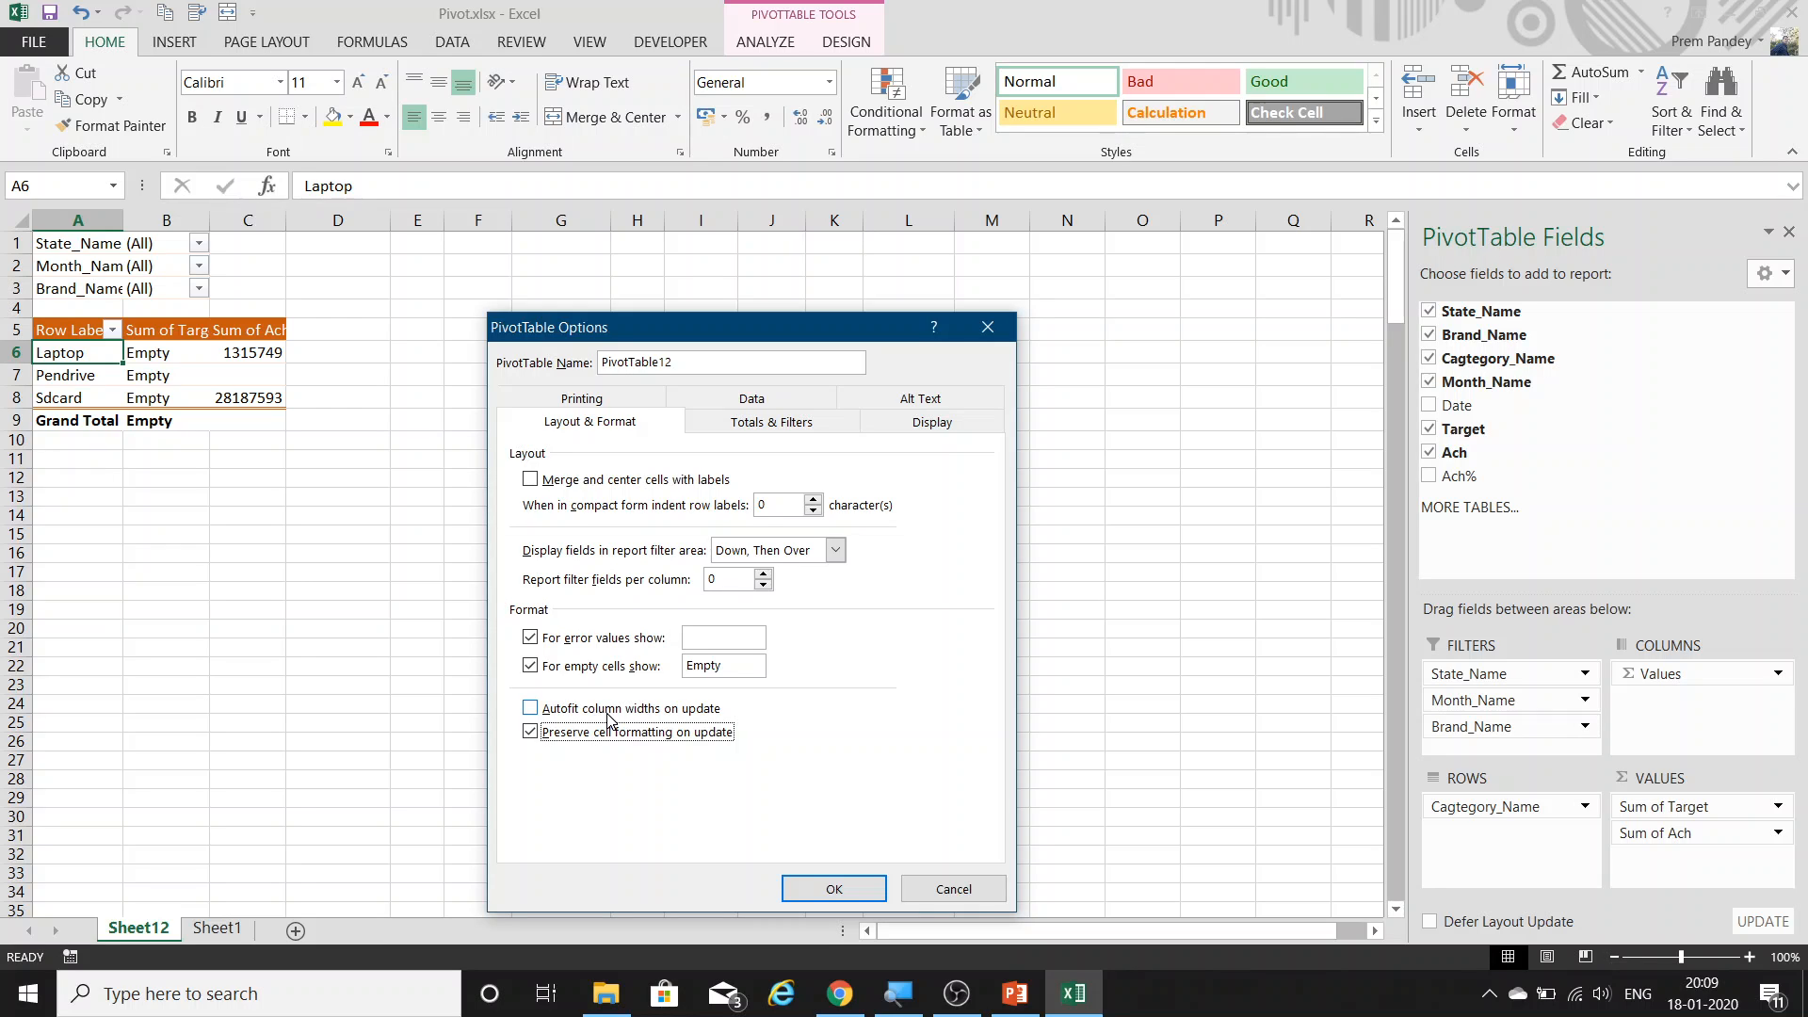
click(761, 431)
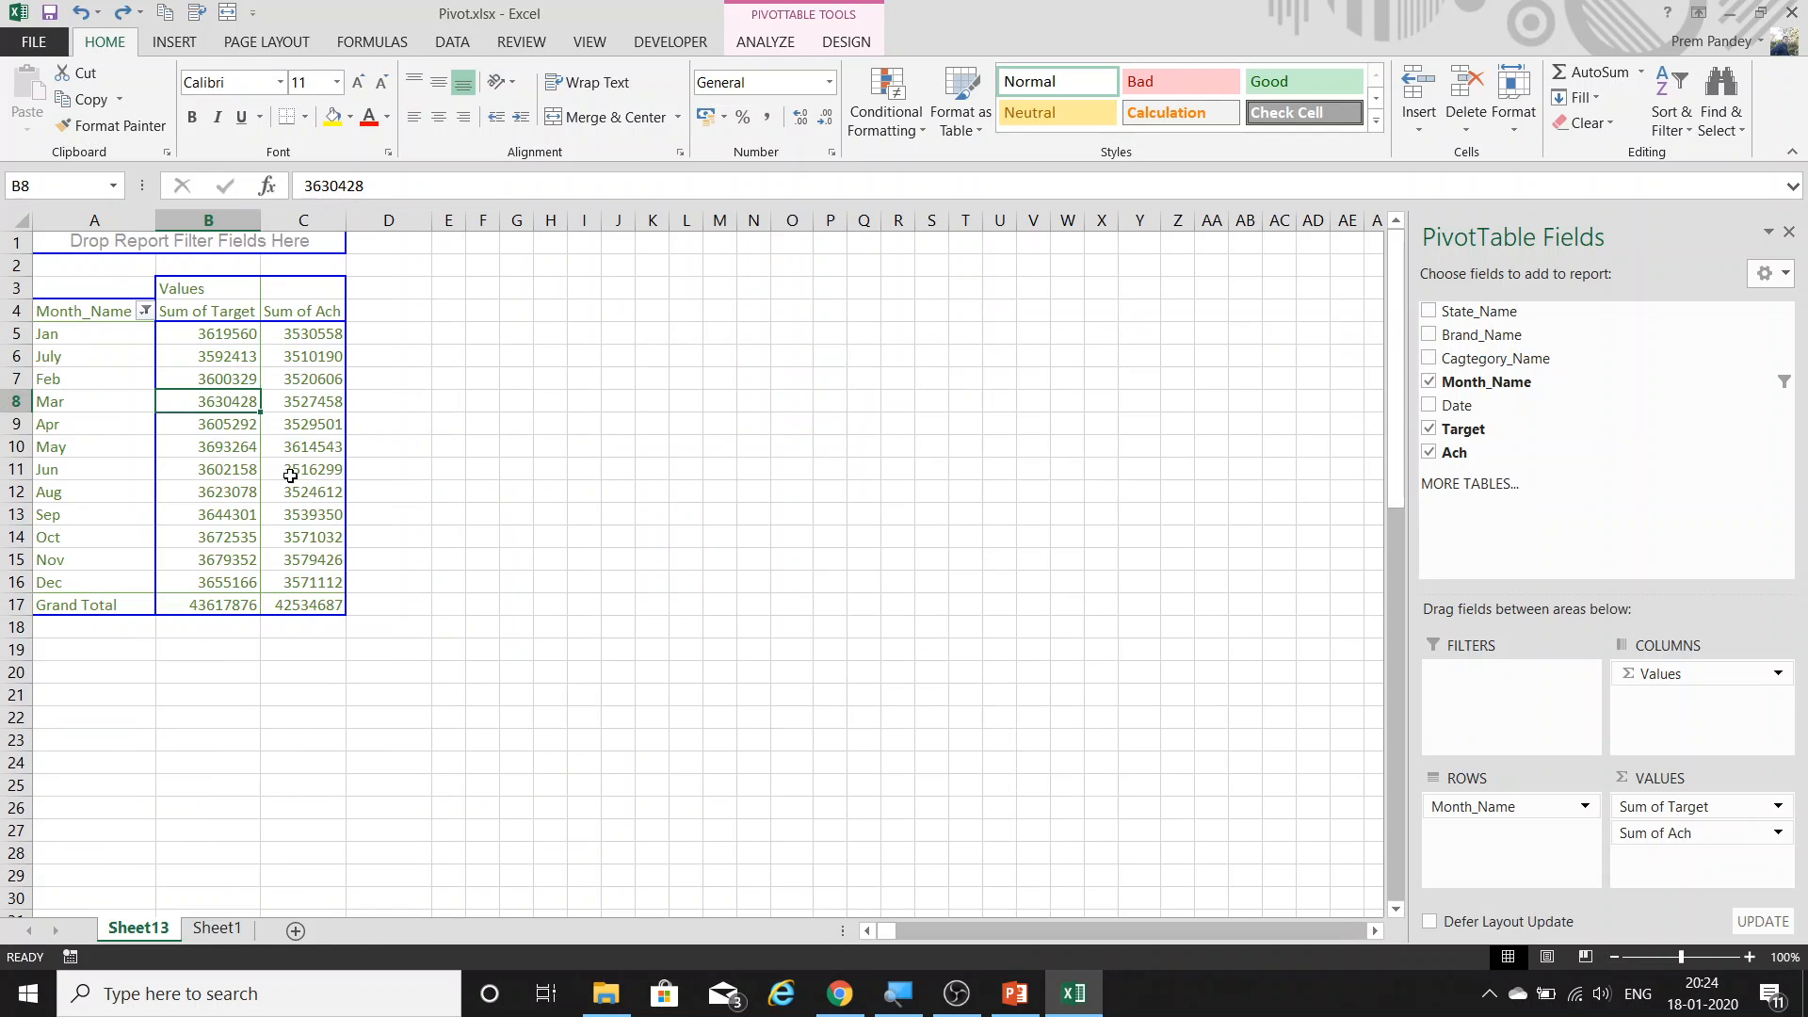
In the Sheet13 PivotTable's Totals & Filters options, leave "Allow multiple filters per field" off and apply the settings.
right_click(312, 405)
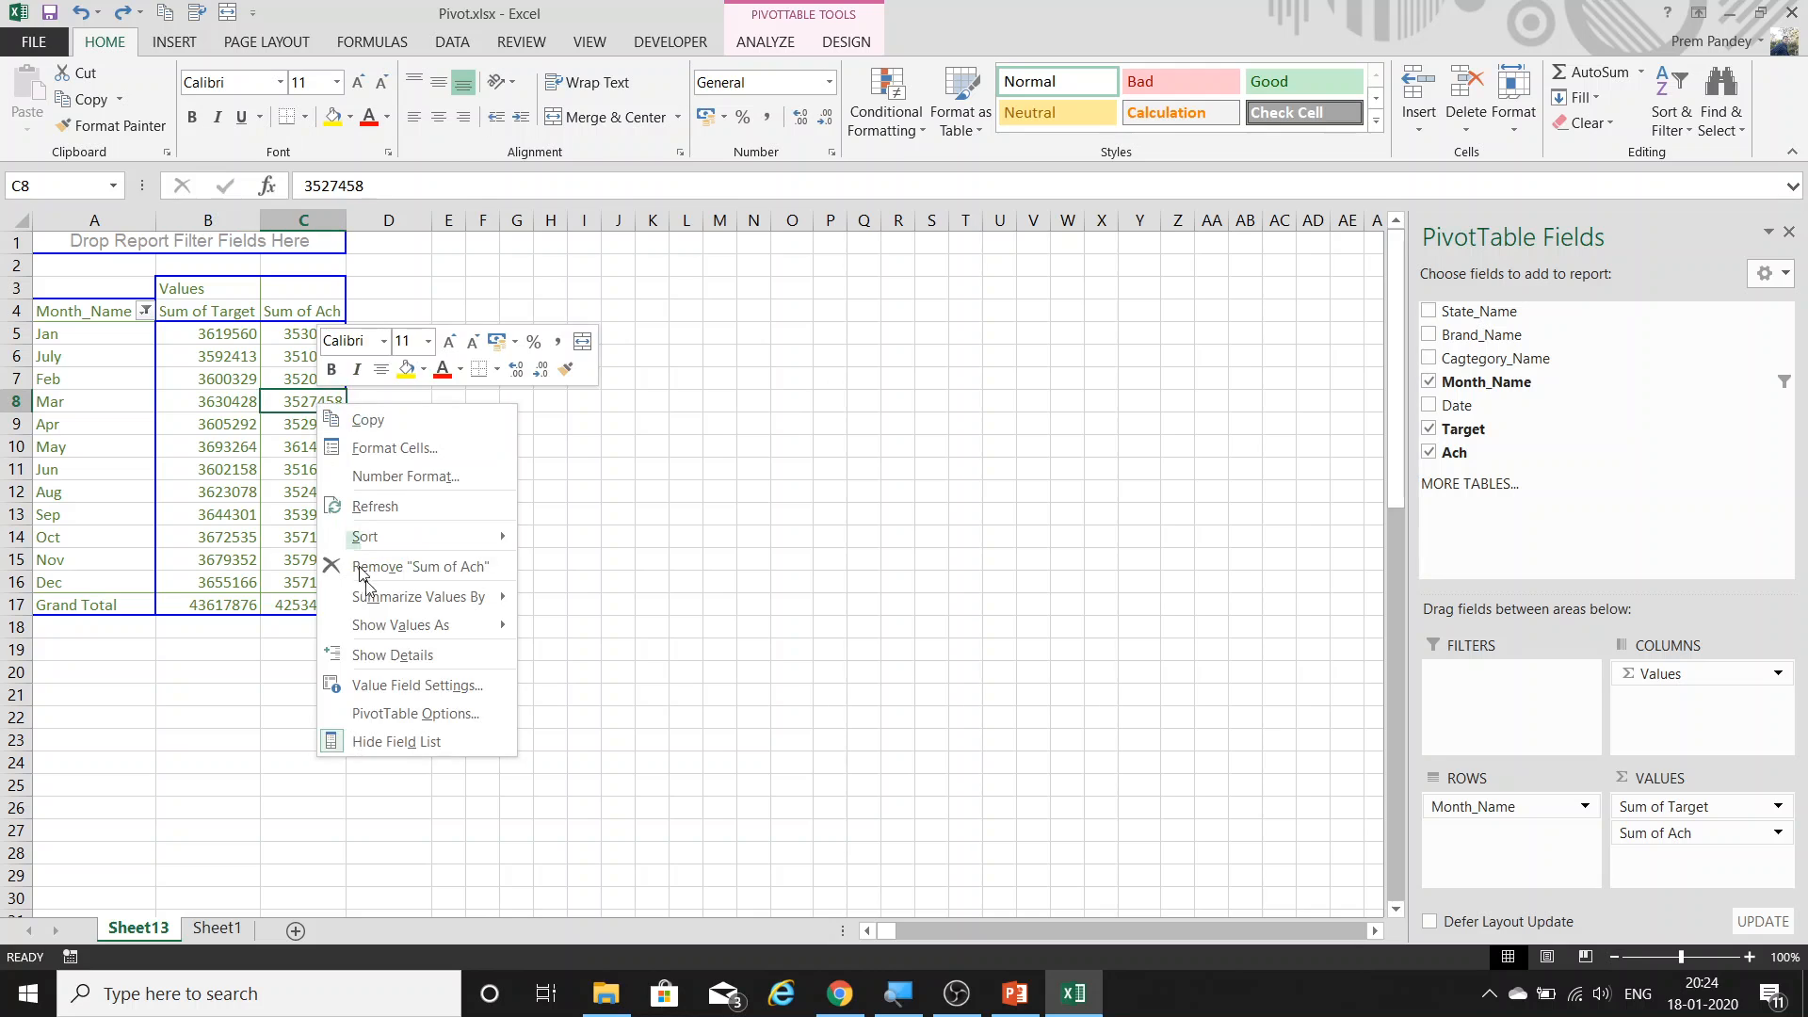
click(452, 712)
click(461, 476)
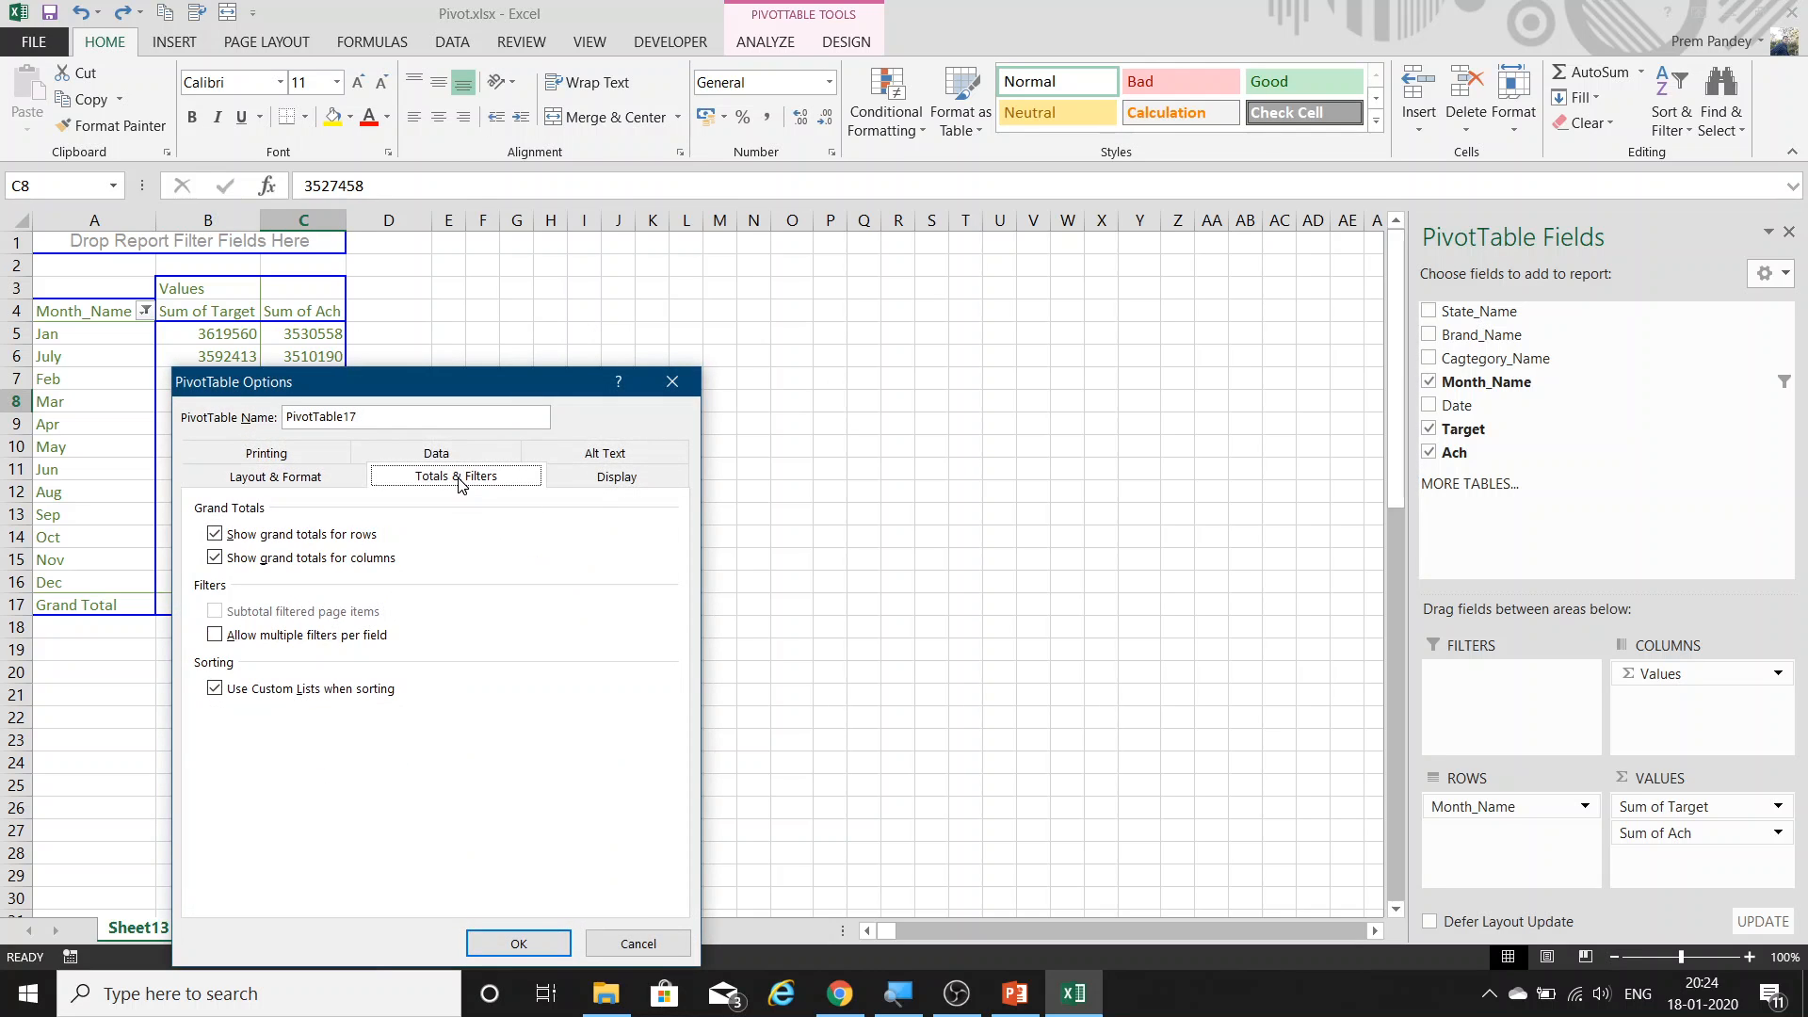
click(302, 646)
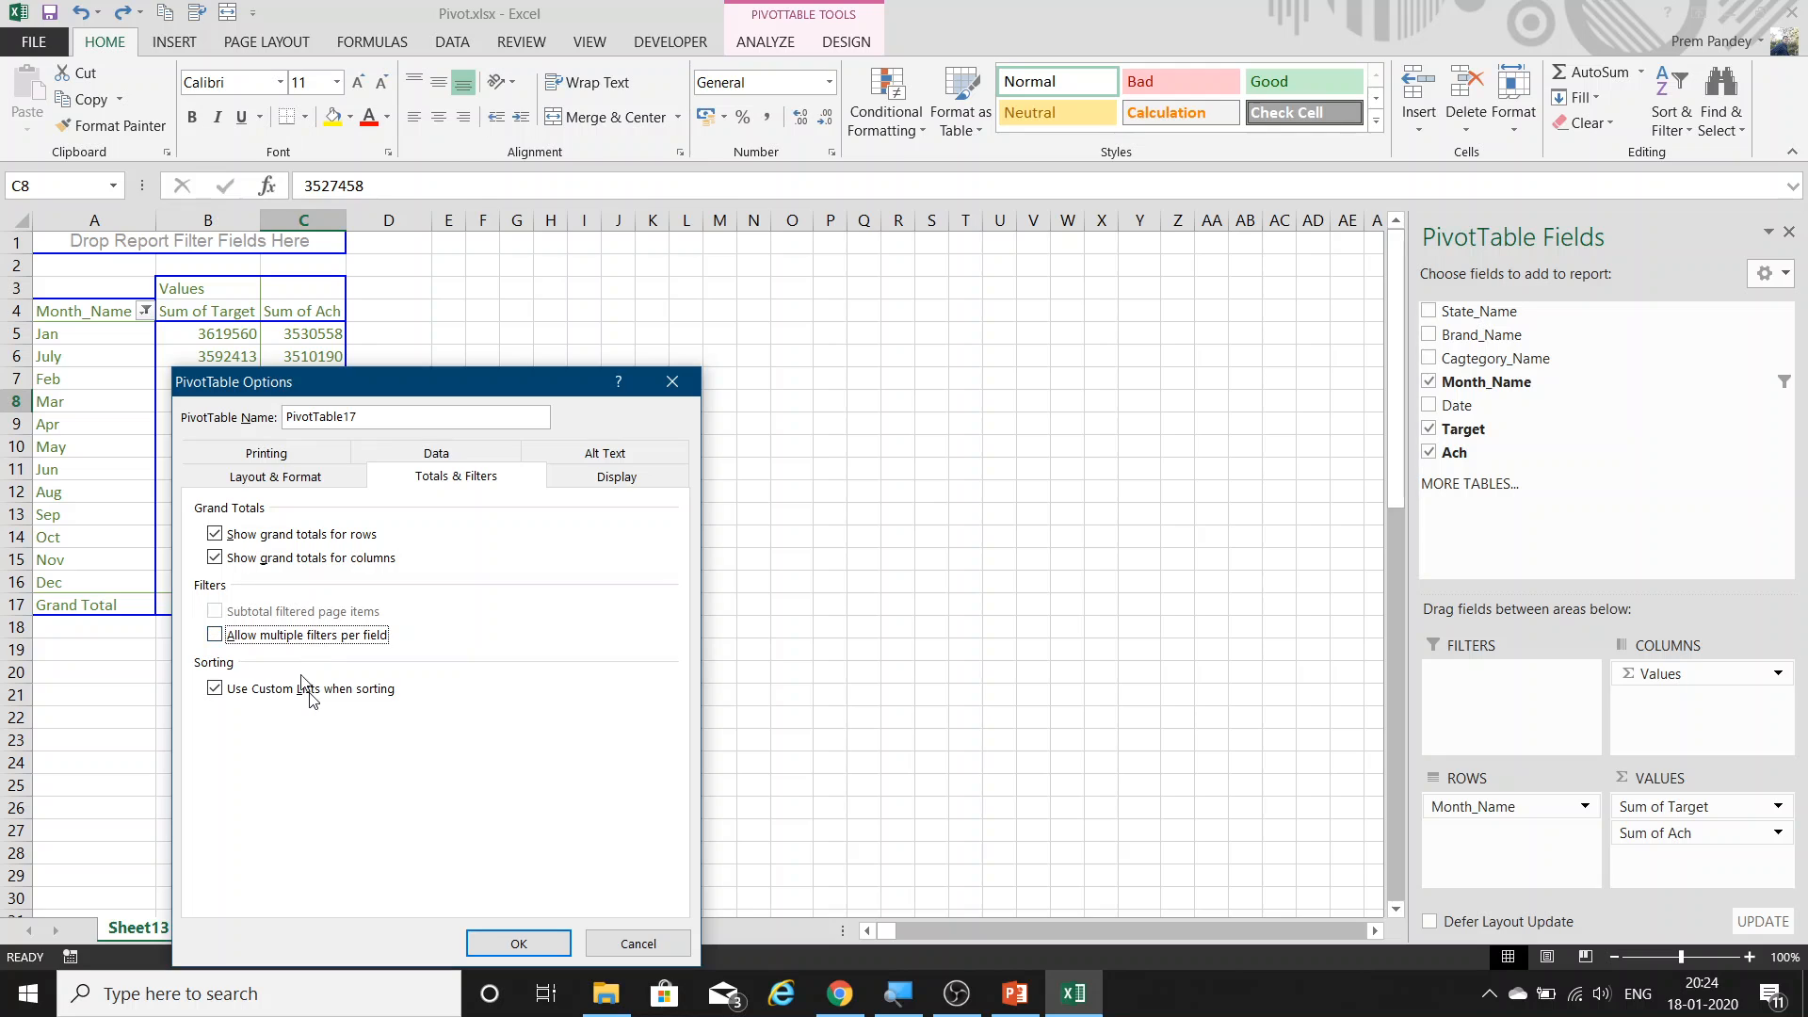
click(517, 942)
Apply a label filter to Month_Name so only items equal to Jan are shown.
click(145, 312)
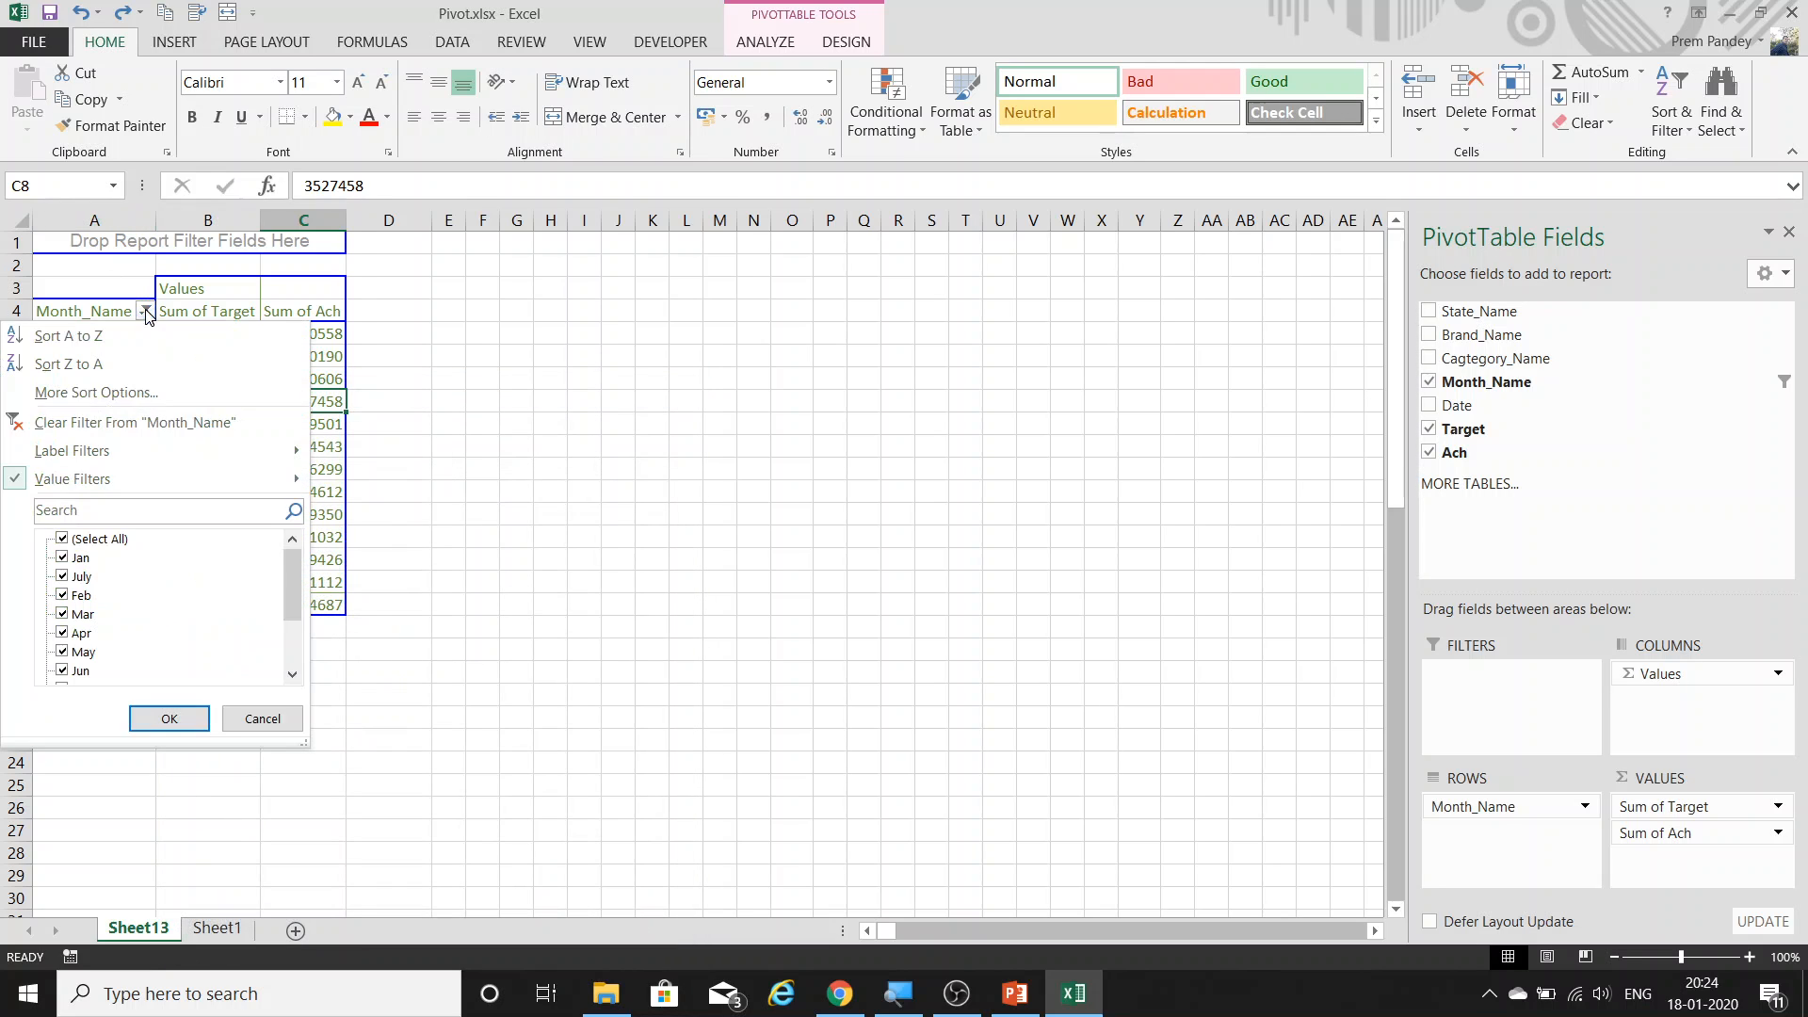
mouse_move(165, 493)
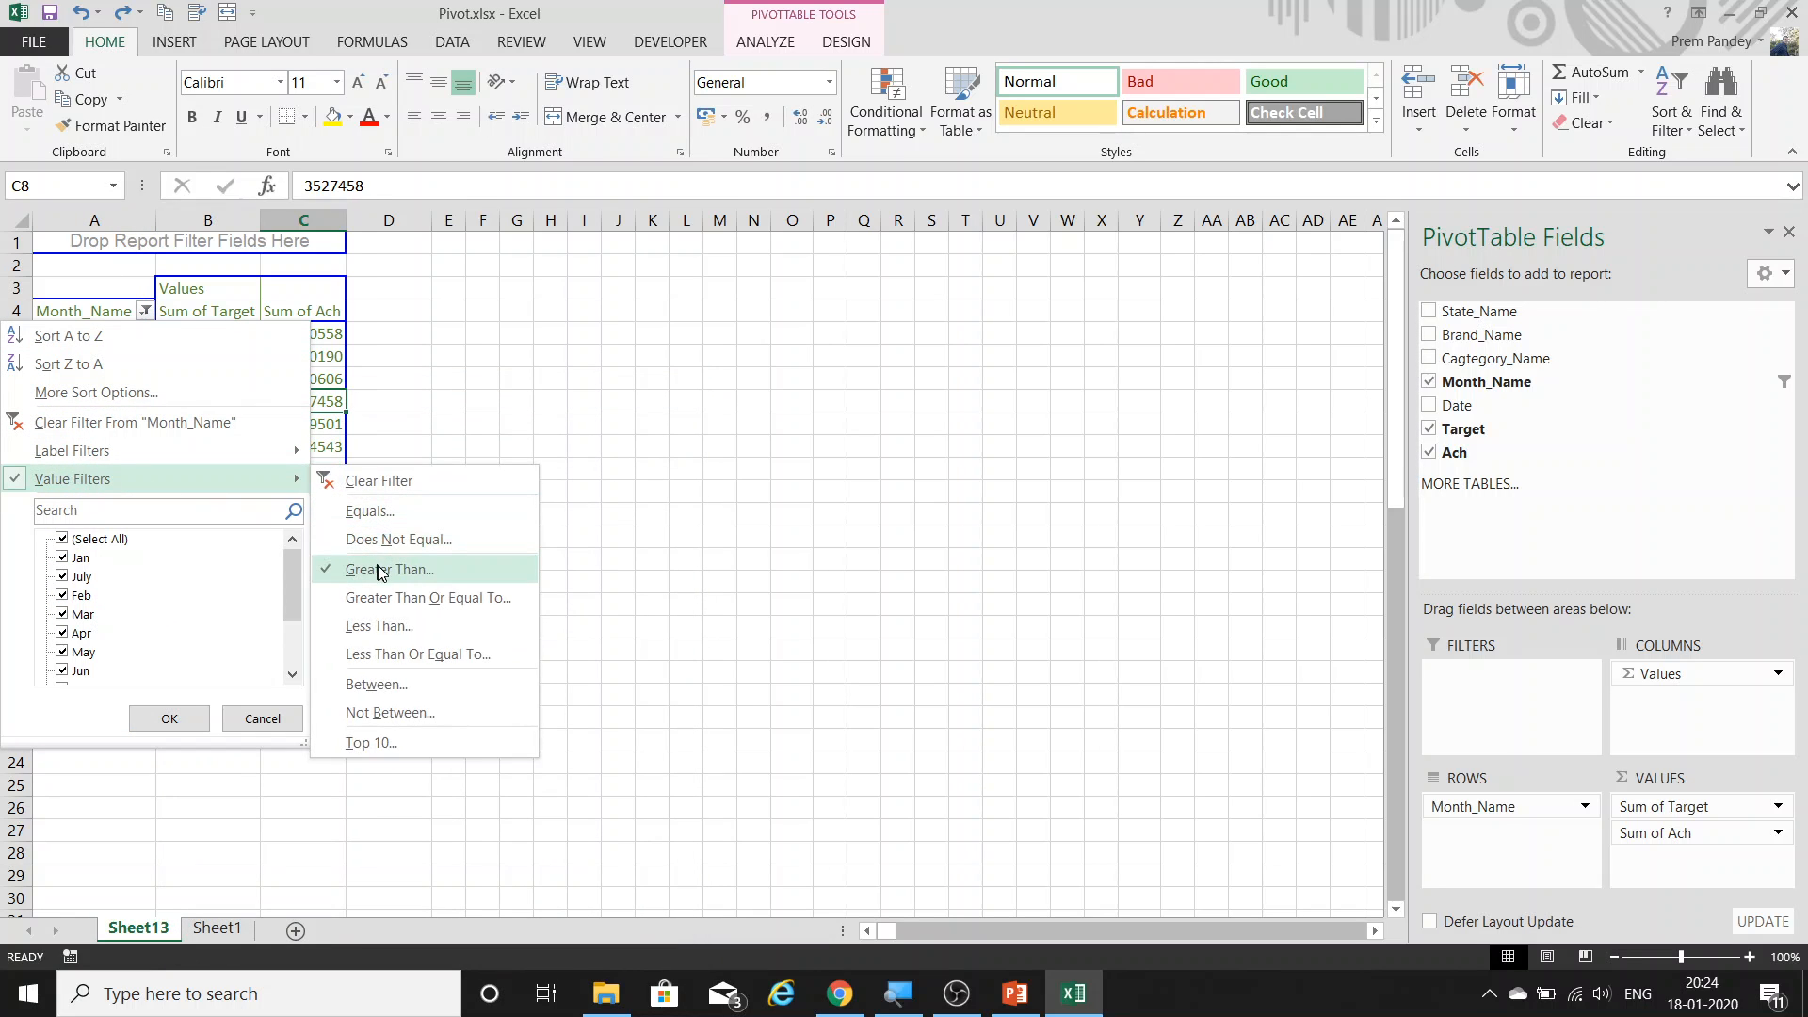
mouse_move(146, 450)
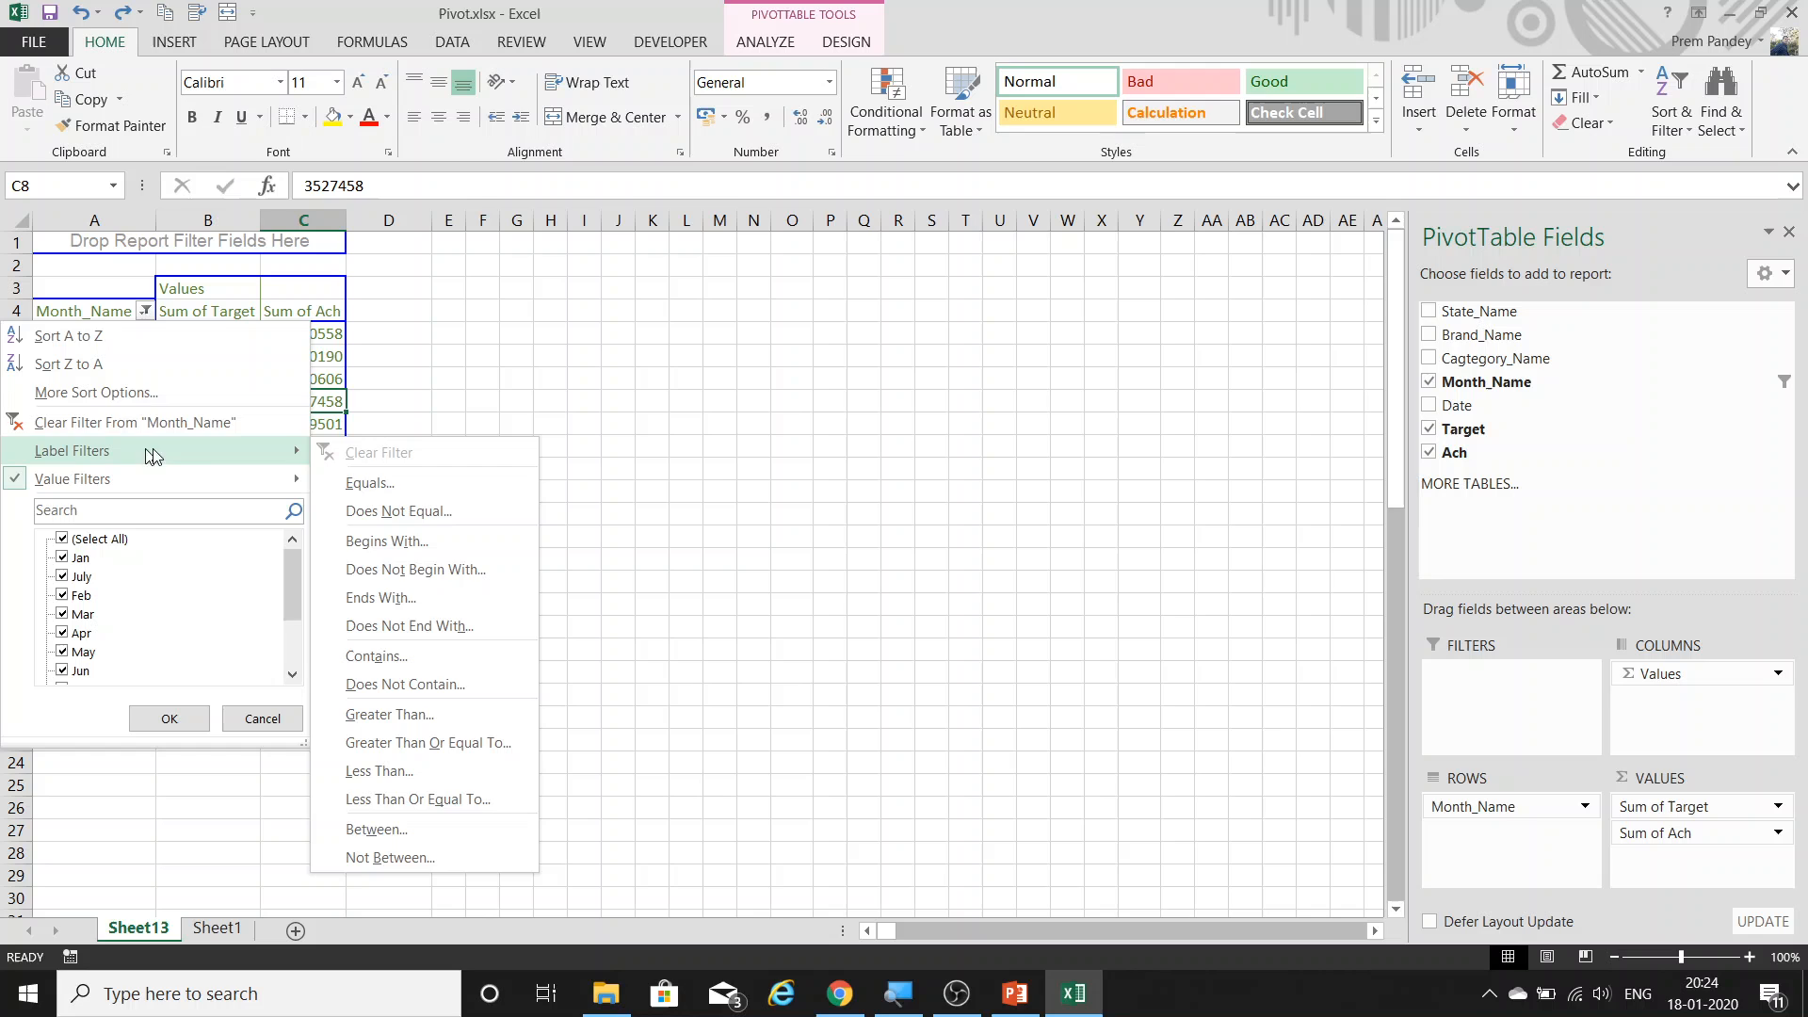
click(381, 492)
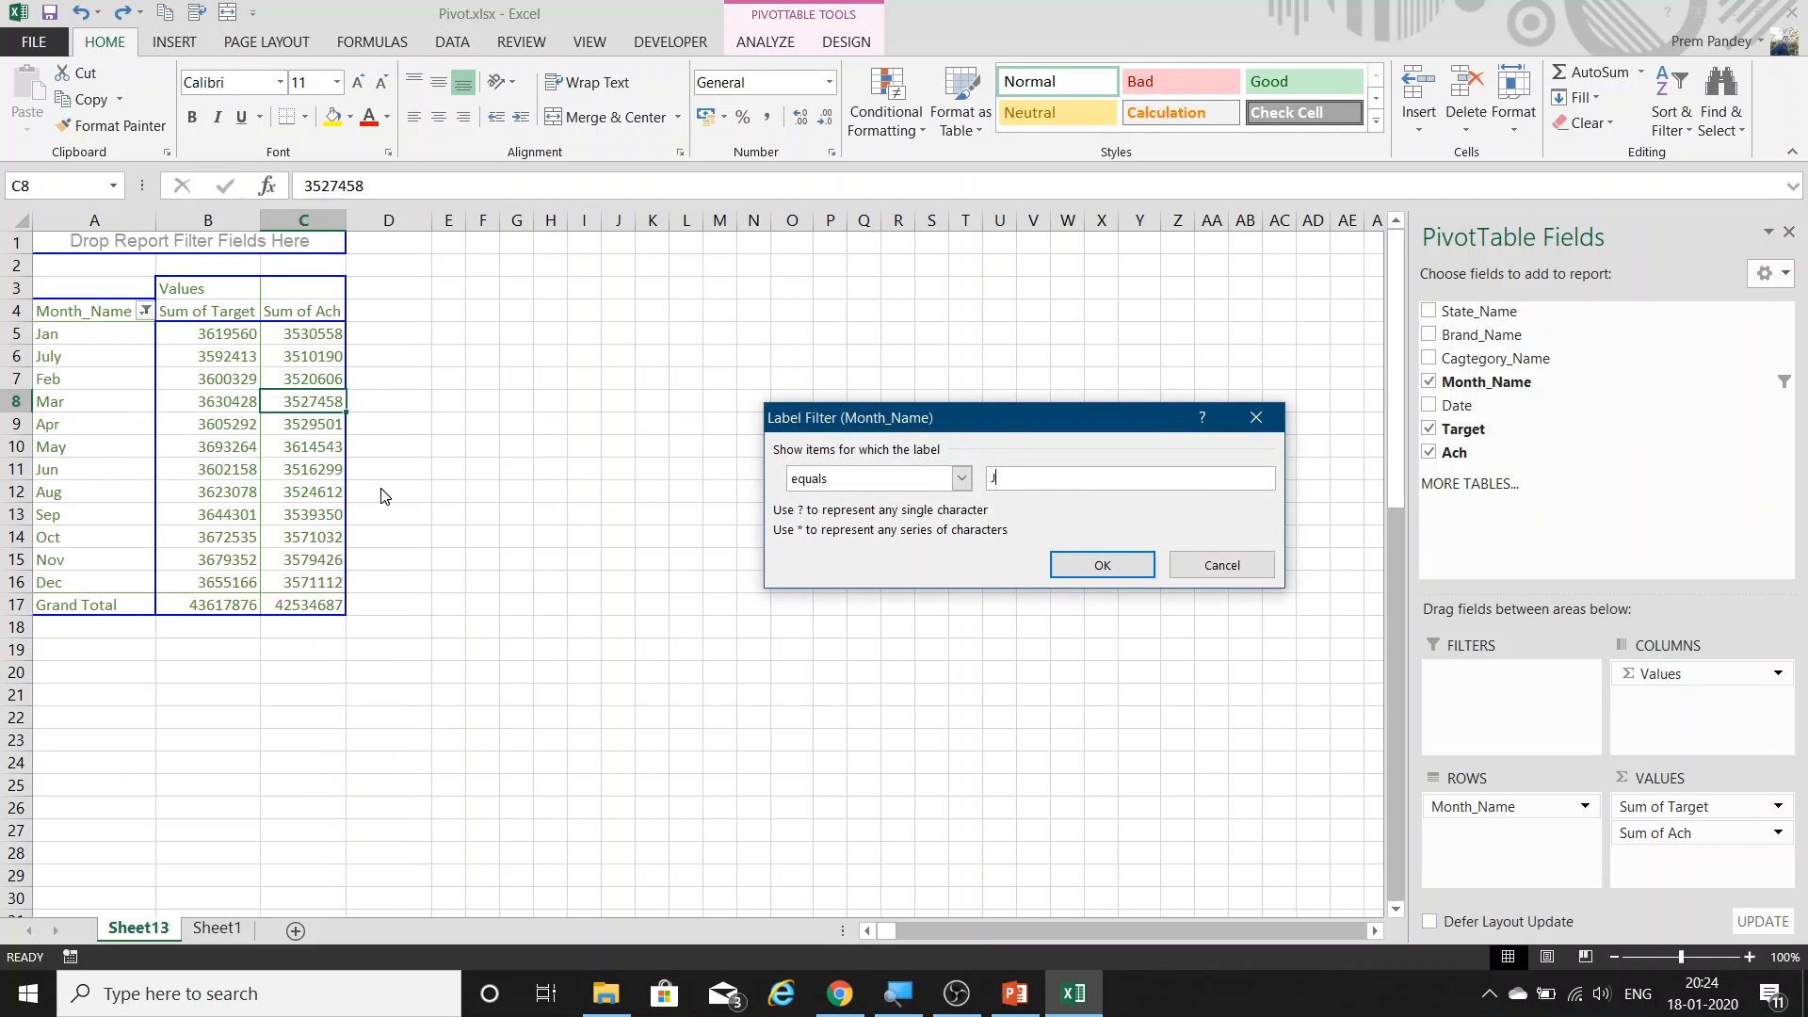
text(Jan)
click(1120, 577)
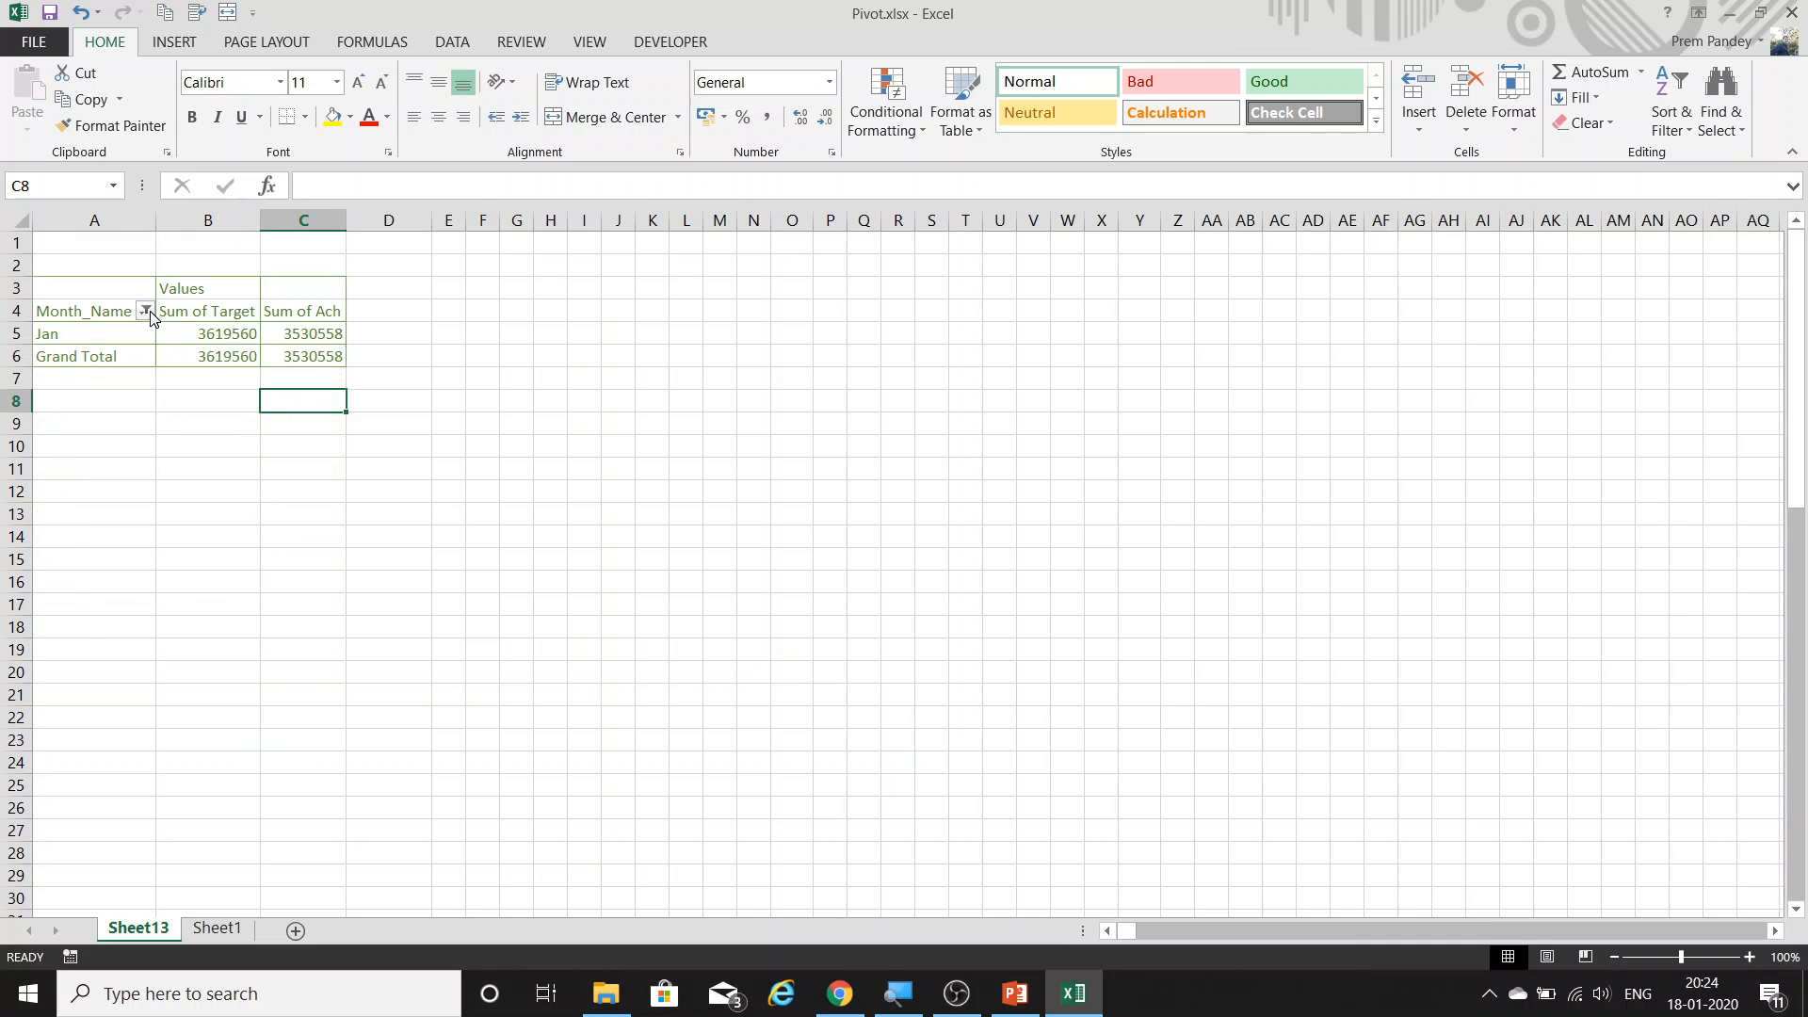
Apply a Month_Name value filter for Sum of Ach less than 3530000 and select the filtered months and values for review.
click(145, 311)
mouse_move(110, 465)
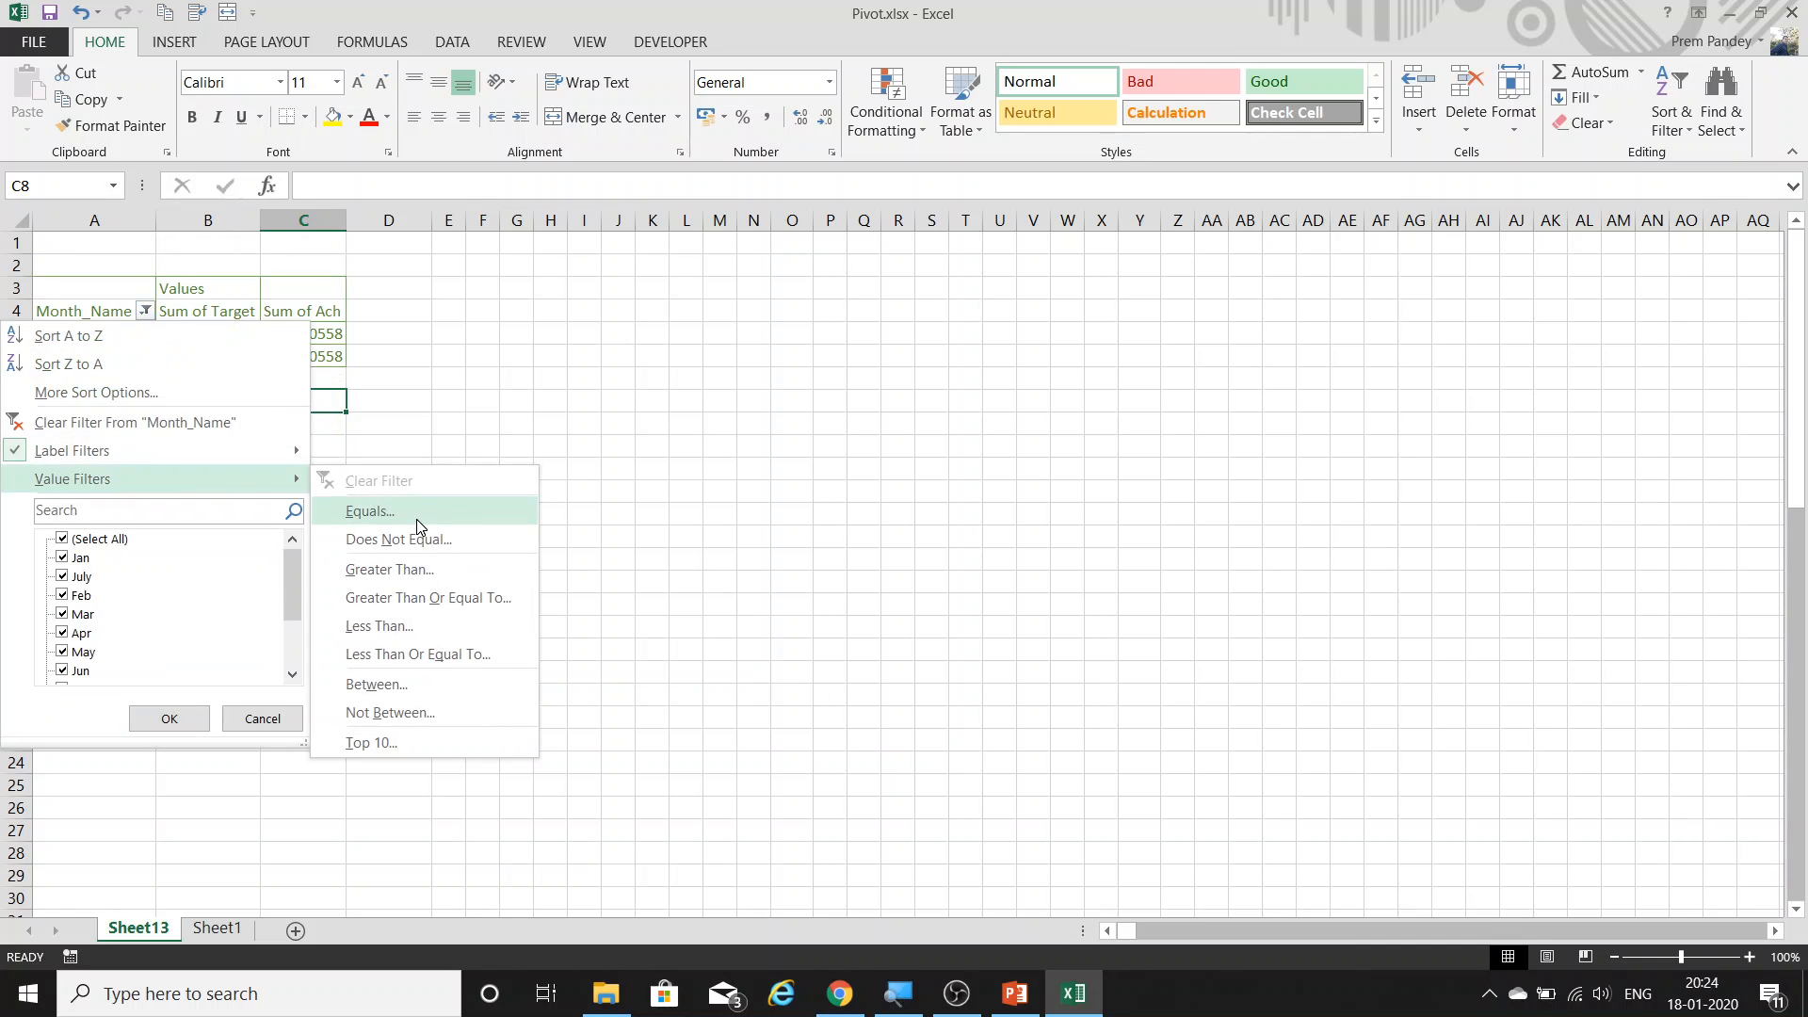
click(412, 627)
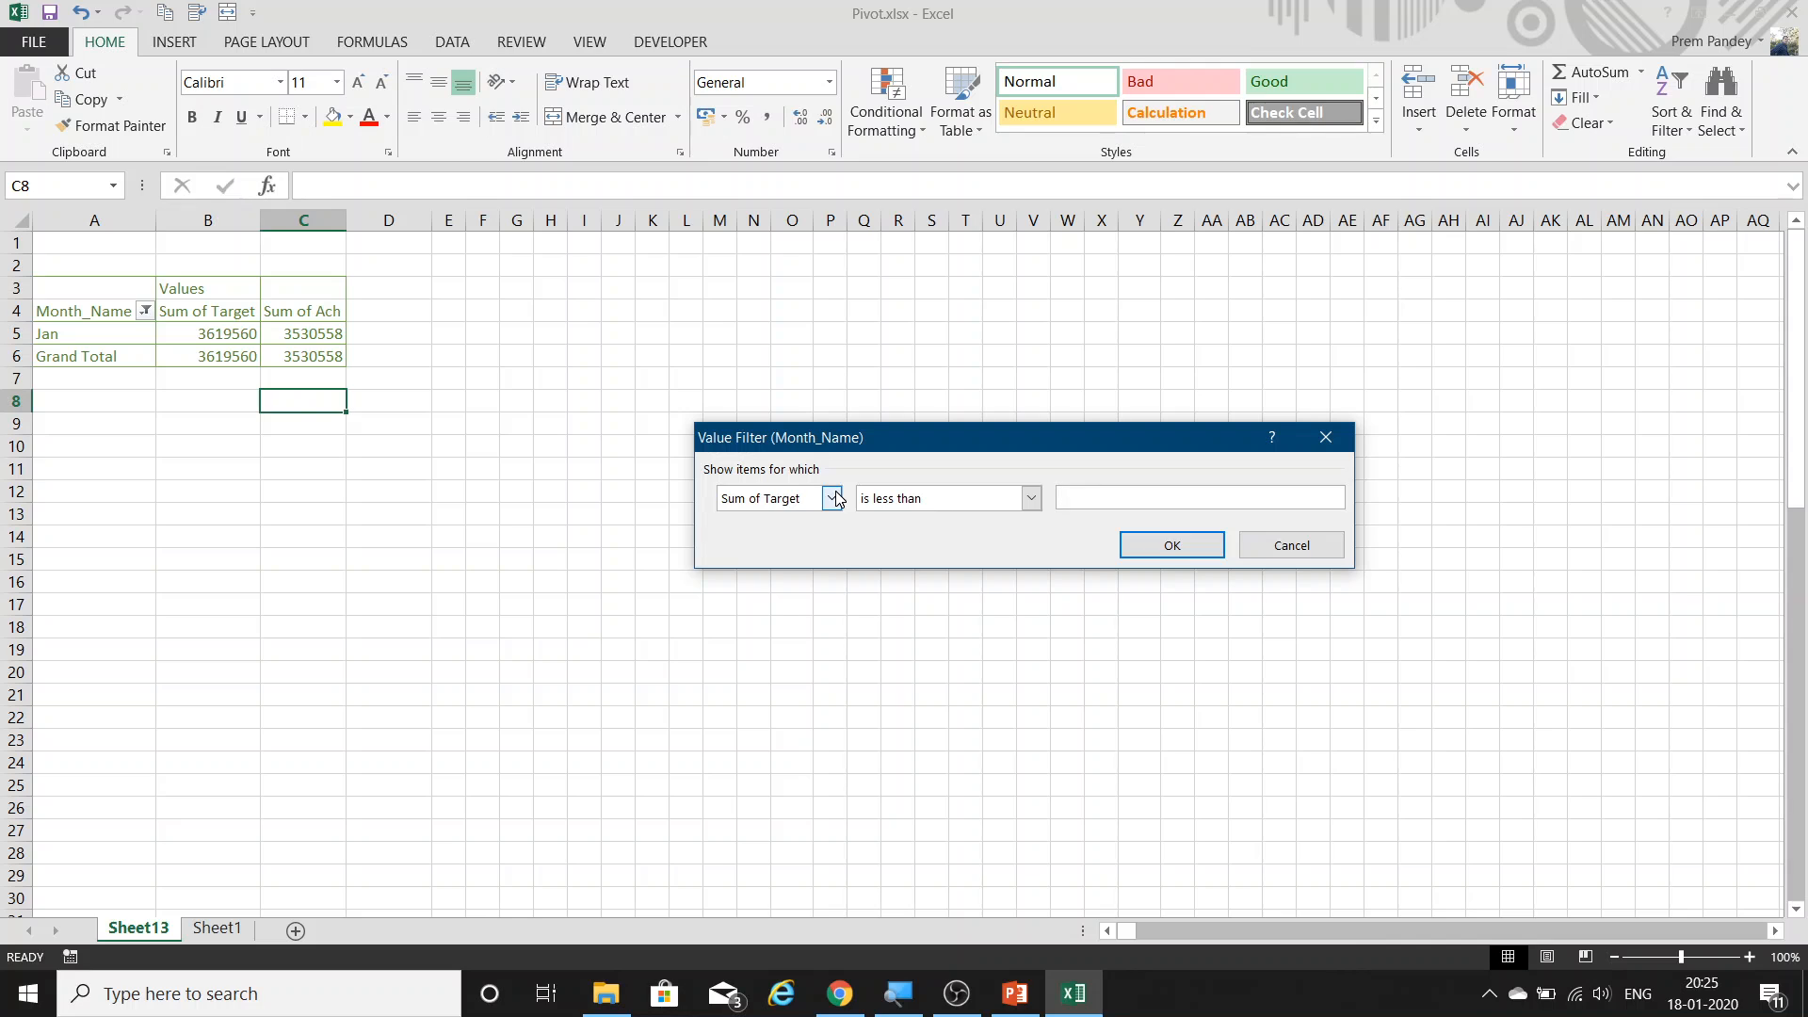
click(832, 498)
click(812, 536)
click(1081, 500)
text(3530000)
click(1189, 550)
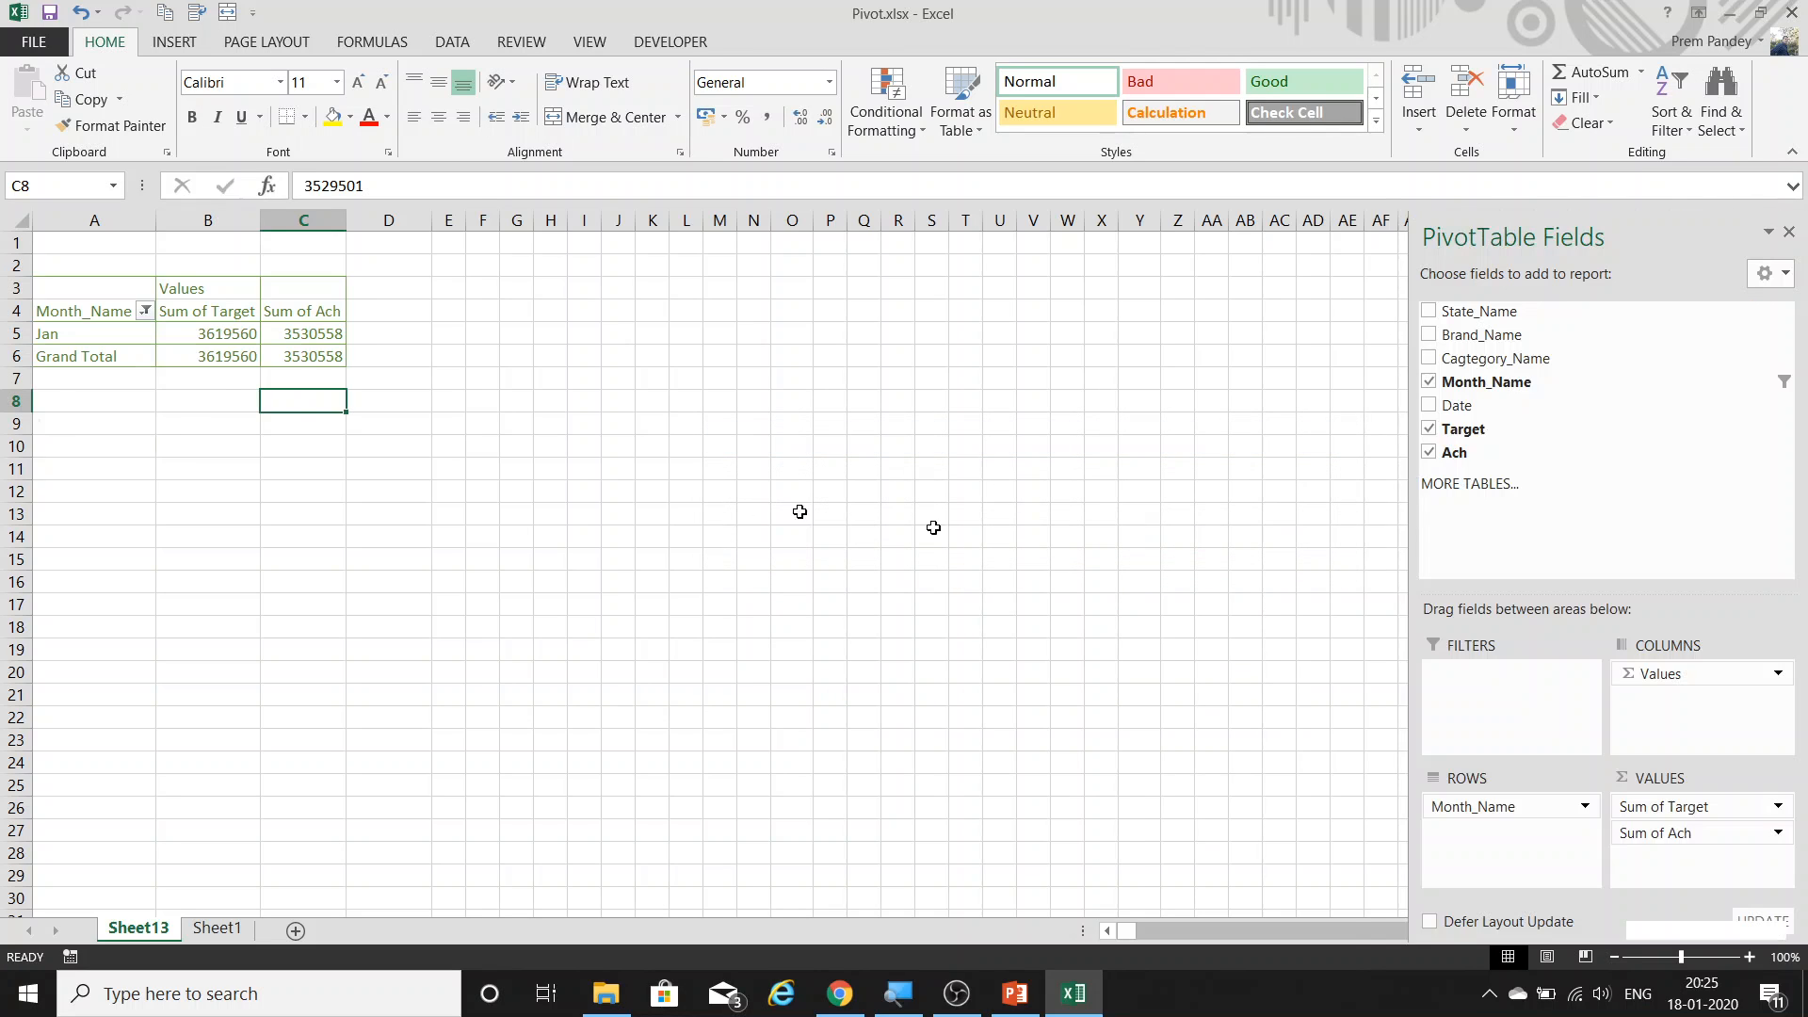
drag(288, 333, 301, 447)
click(103, 334)
drag(102, 333, 102, 446)
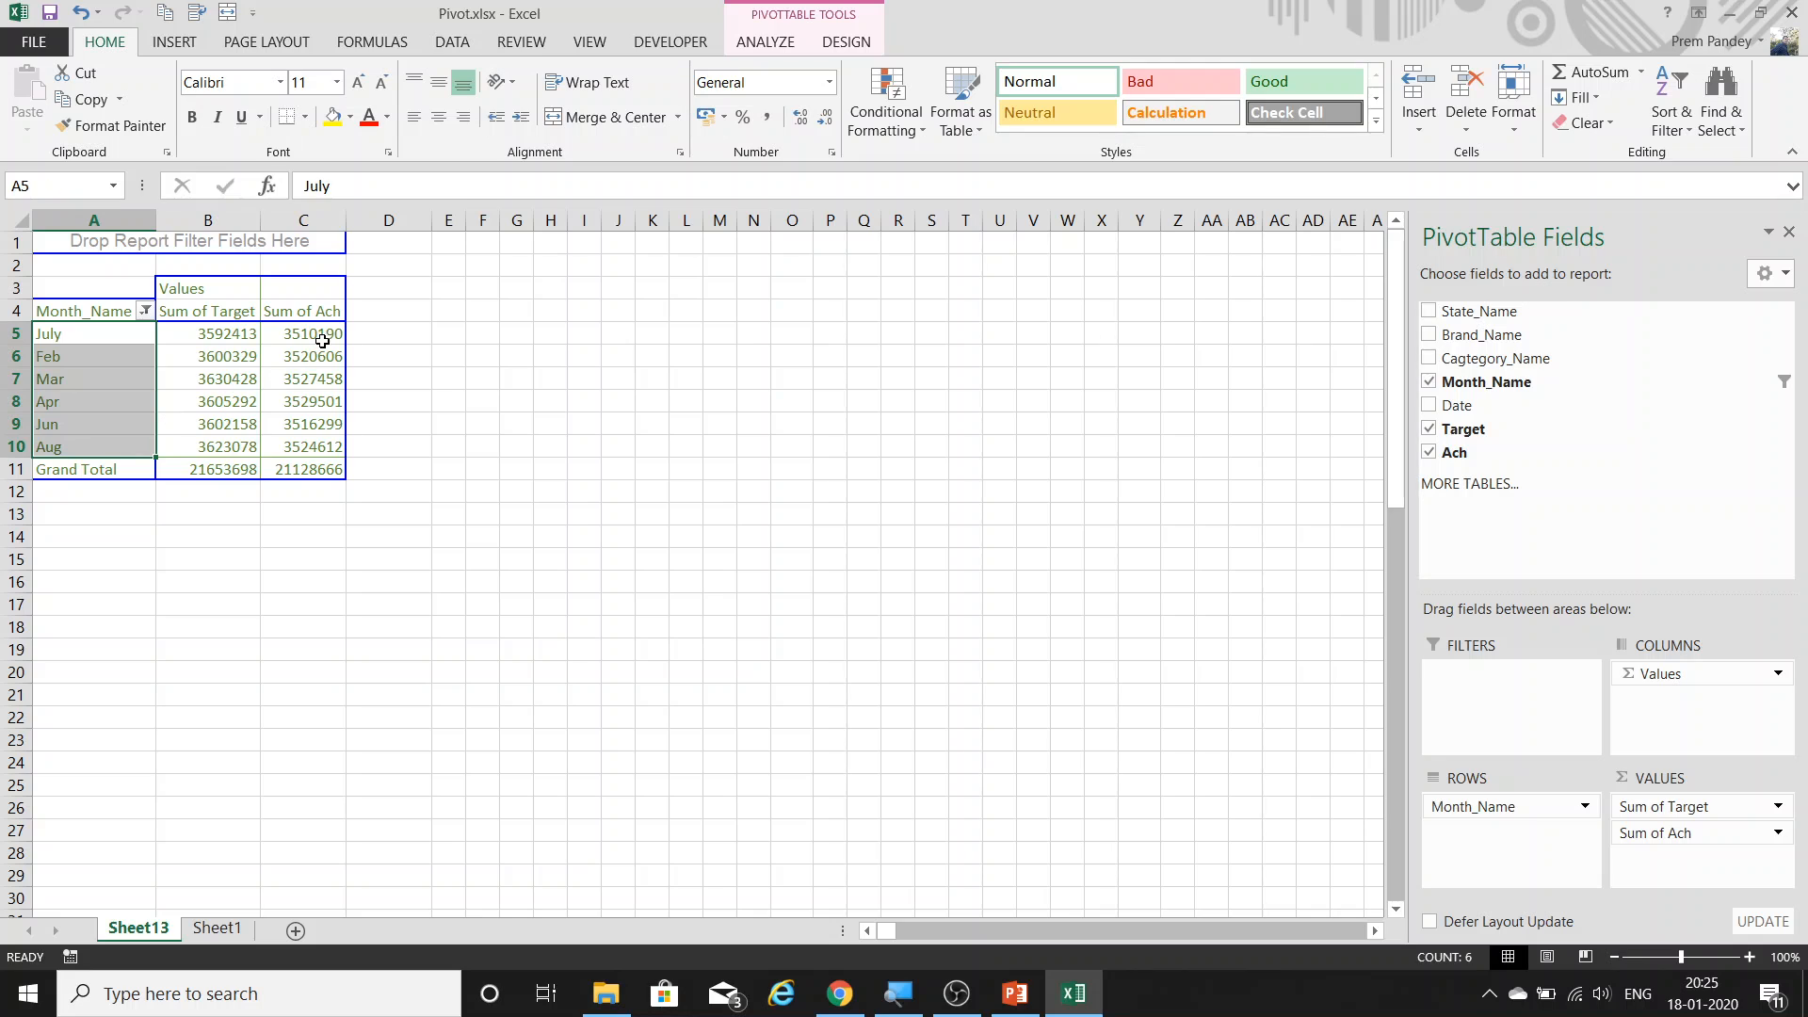
drag(315, 335, 310, 468)
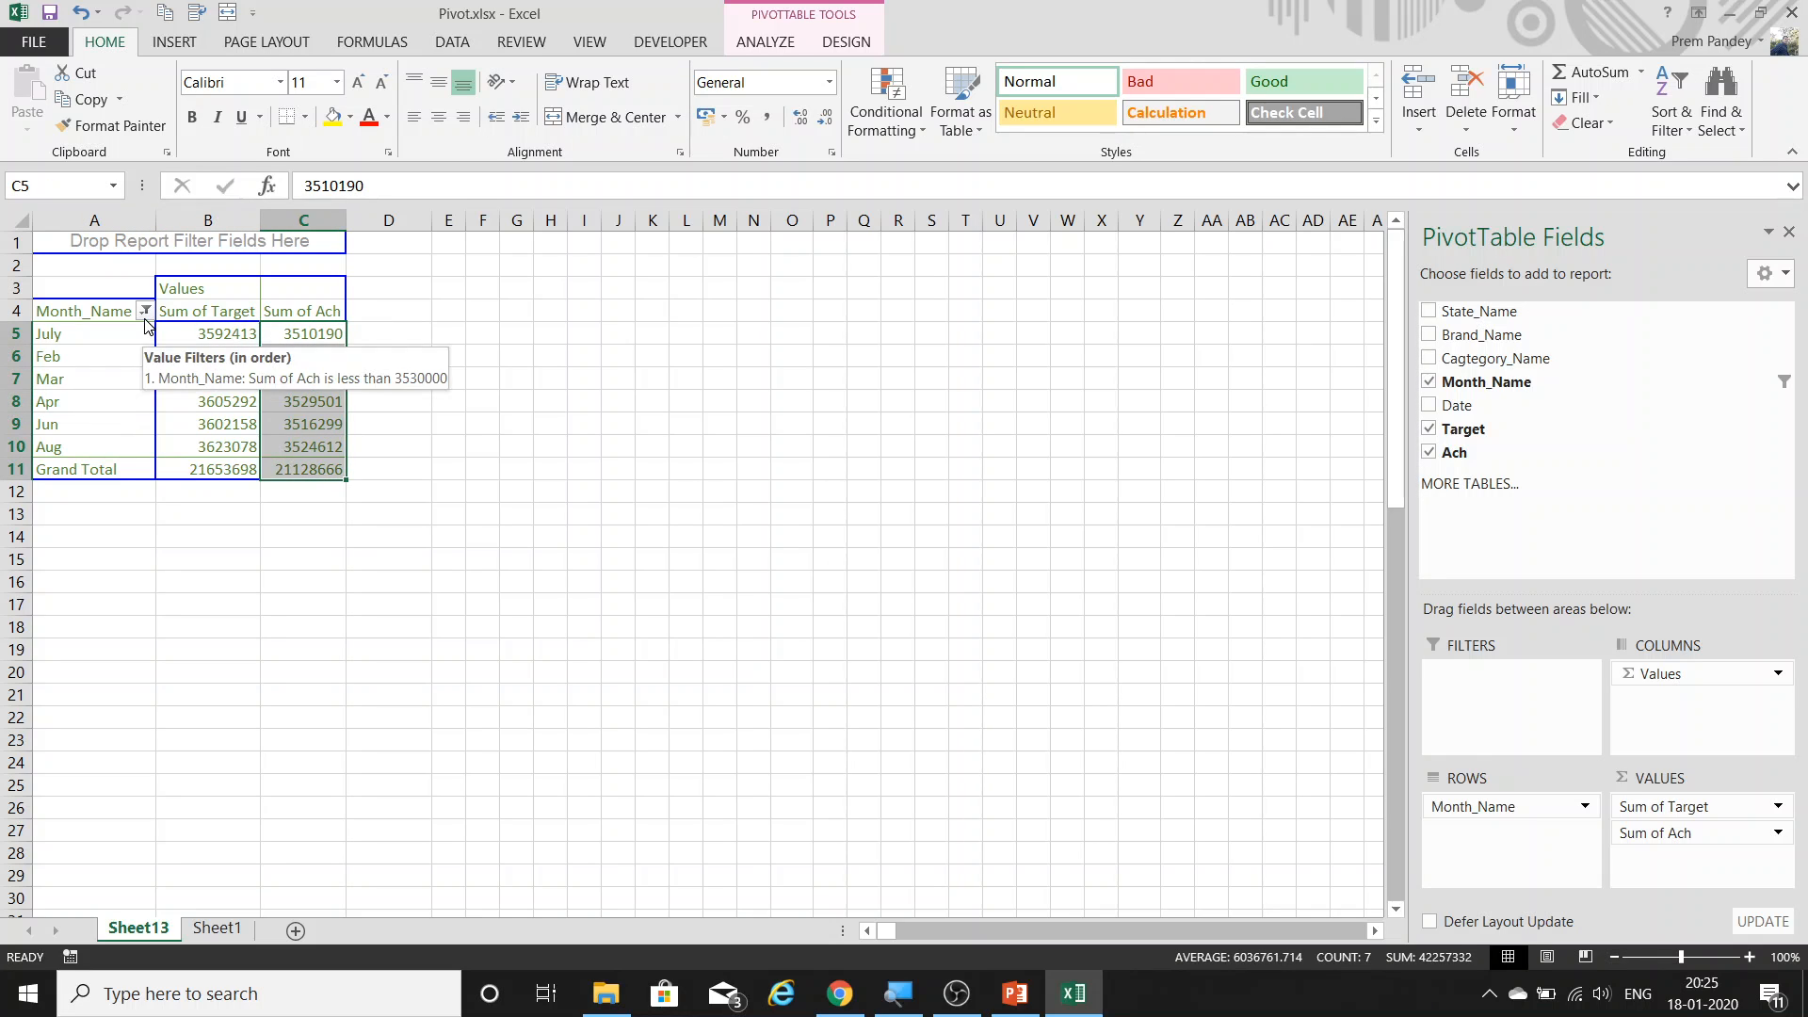
Turn on "Allow multiple filters per field" in the PivotTable's Totals & Filters options and apply it.
right_click(82, 346)
click(190, 713)
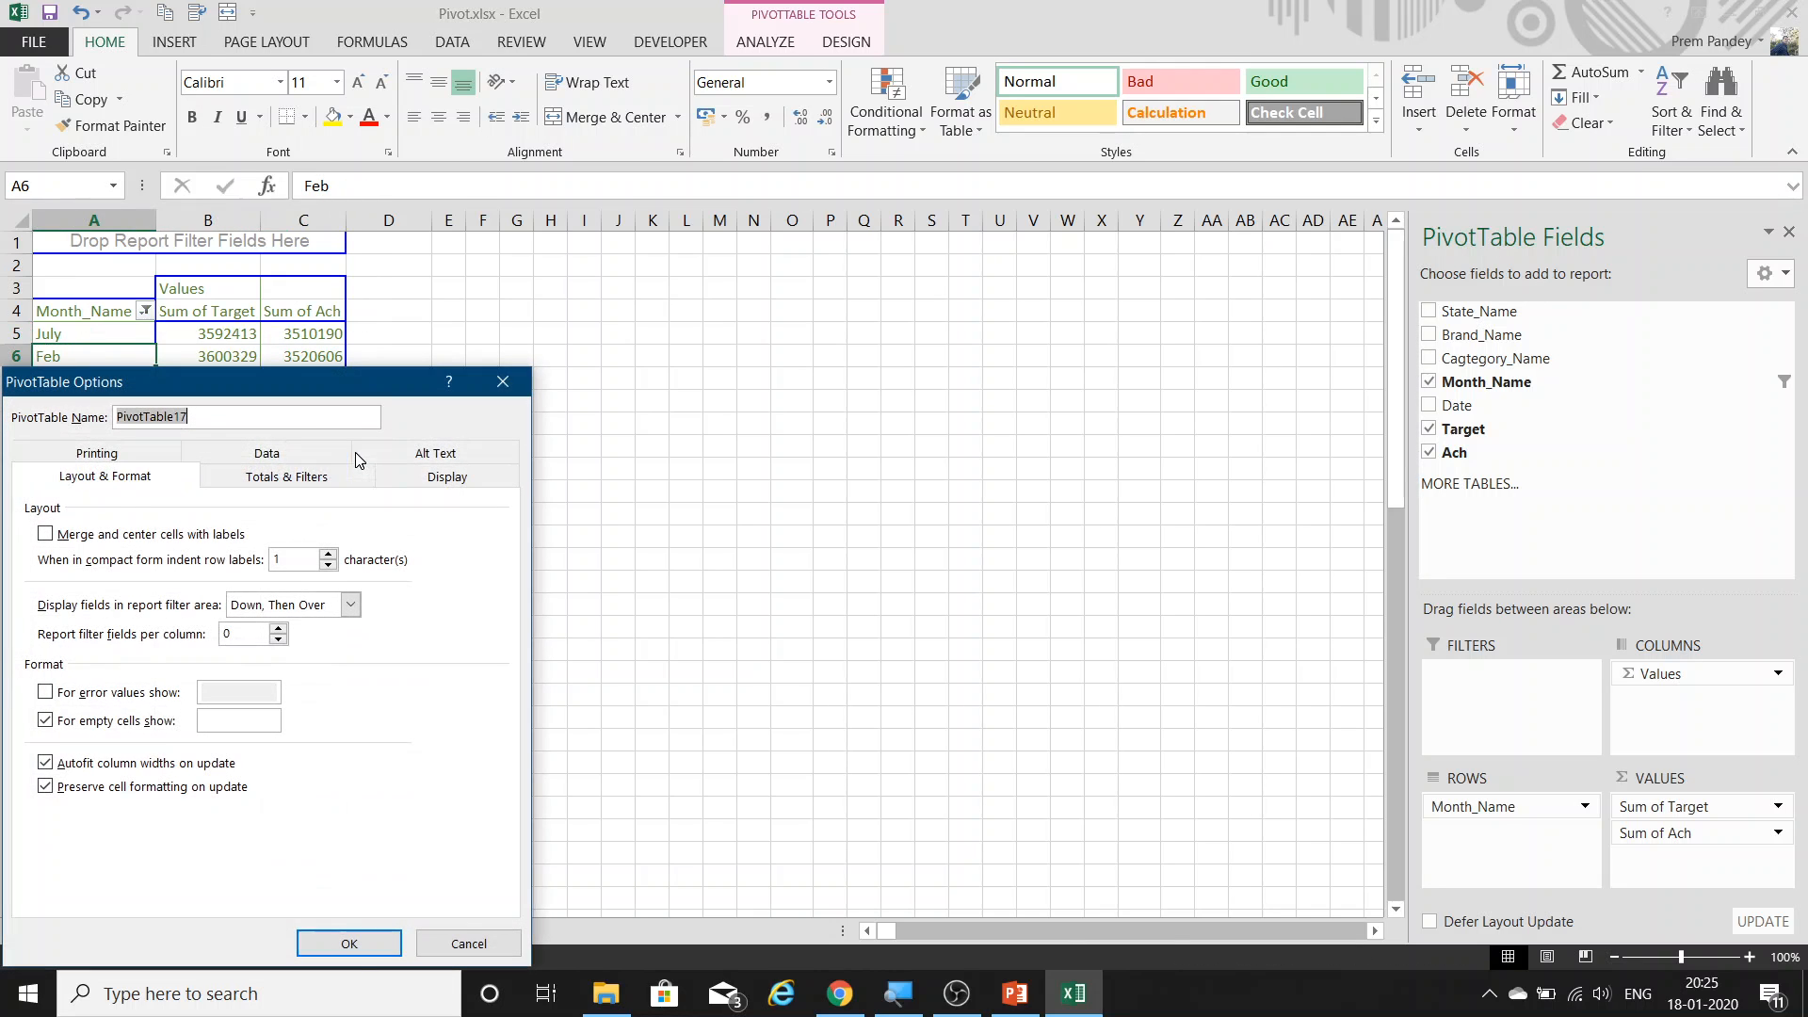
click(316, 478)
drag(298, 395, 679, 344)
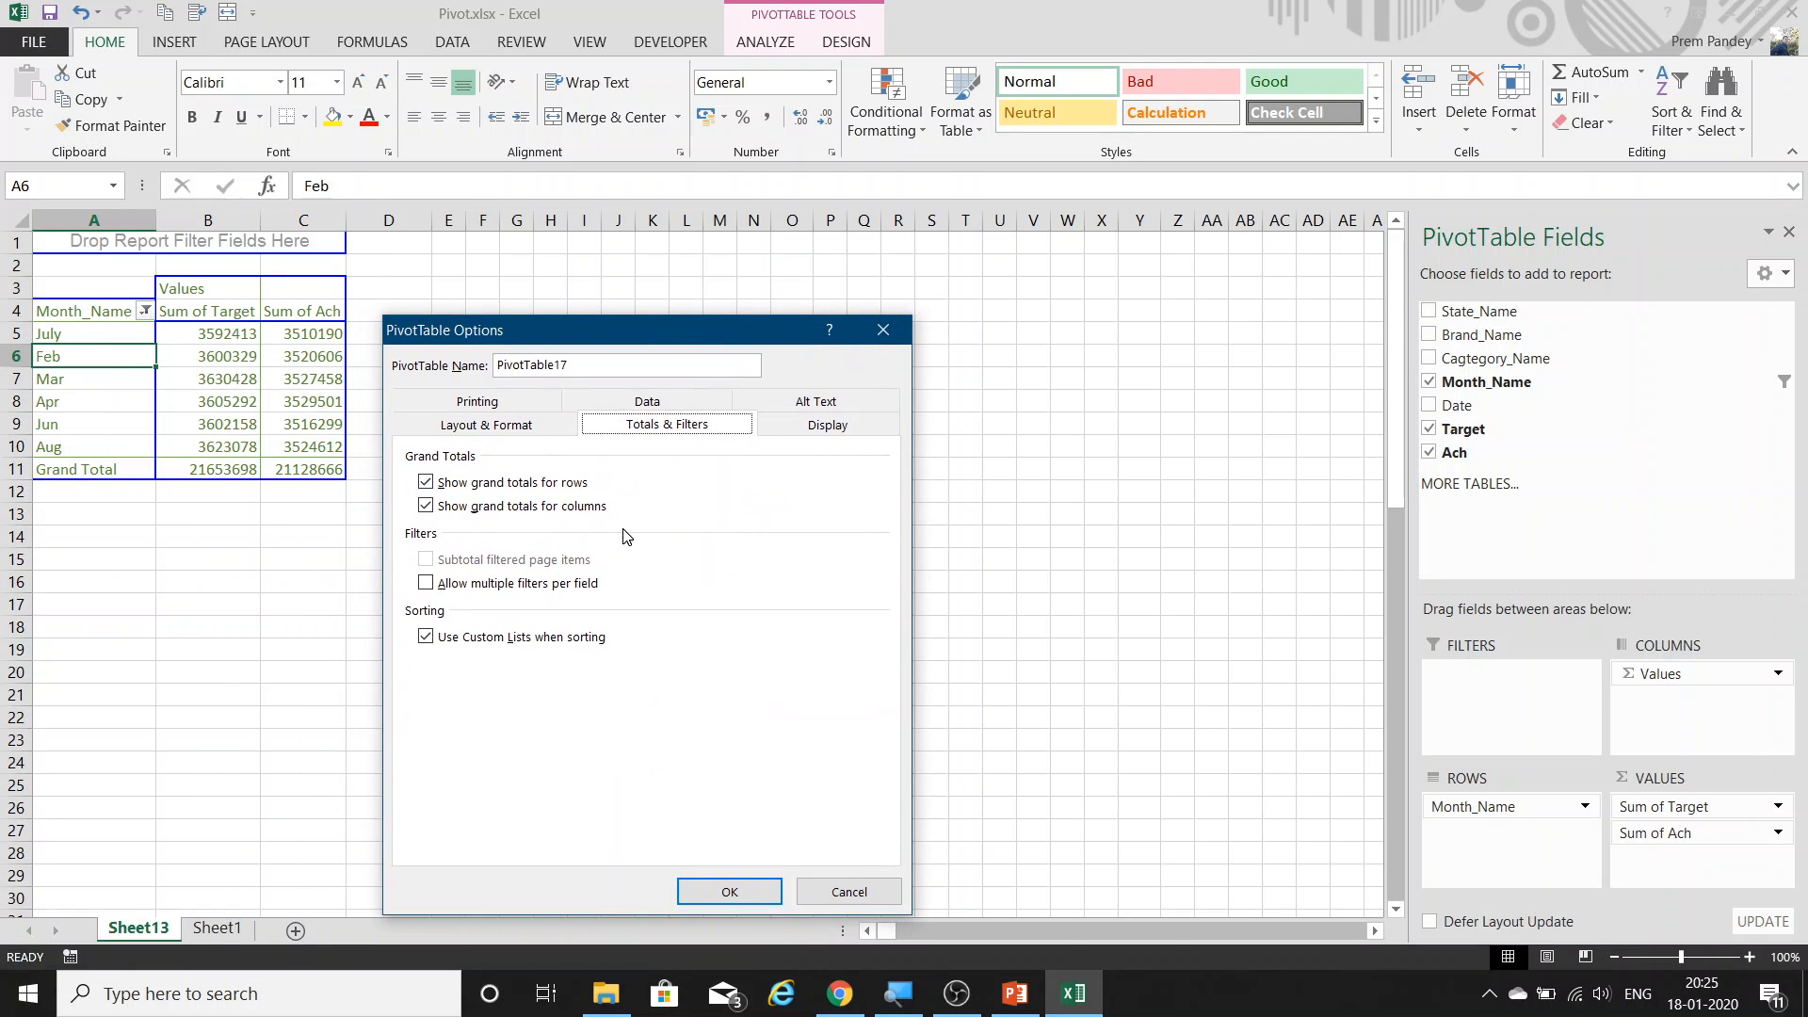
click(540, 589)
click(750, 883)
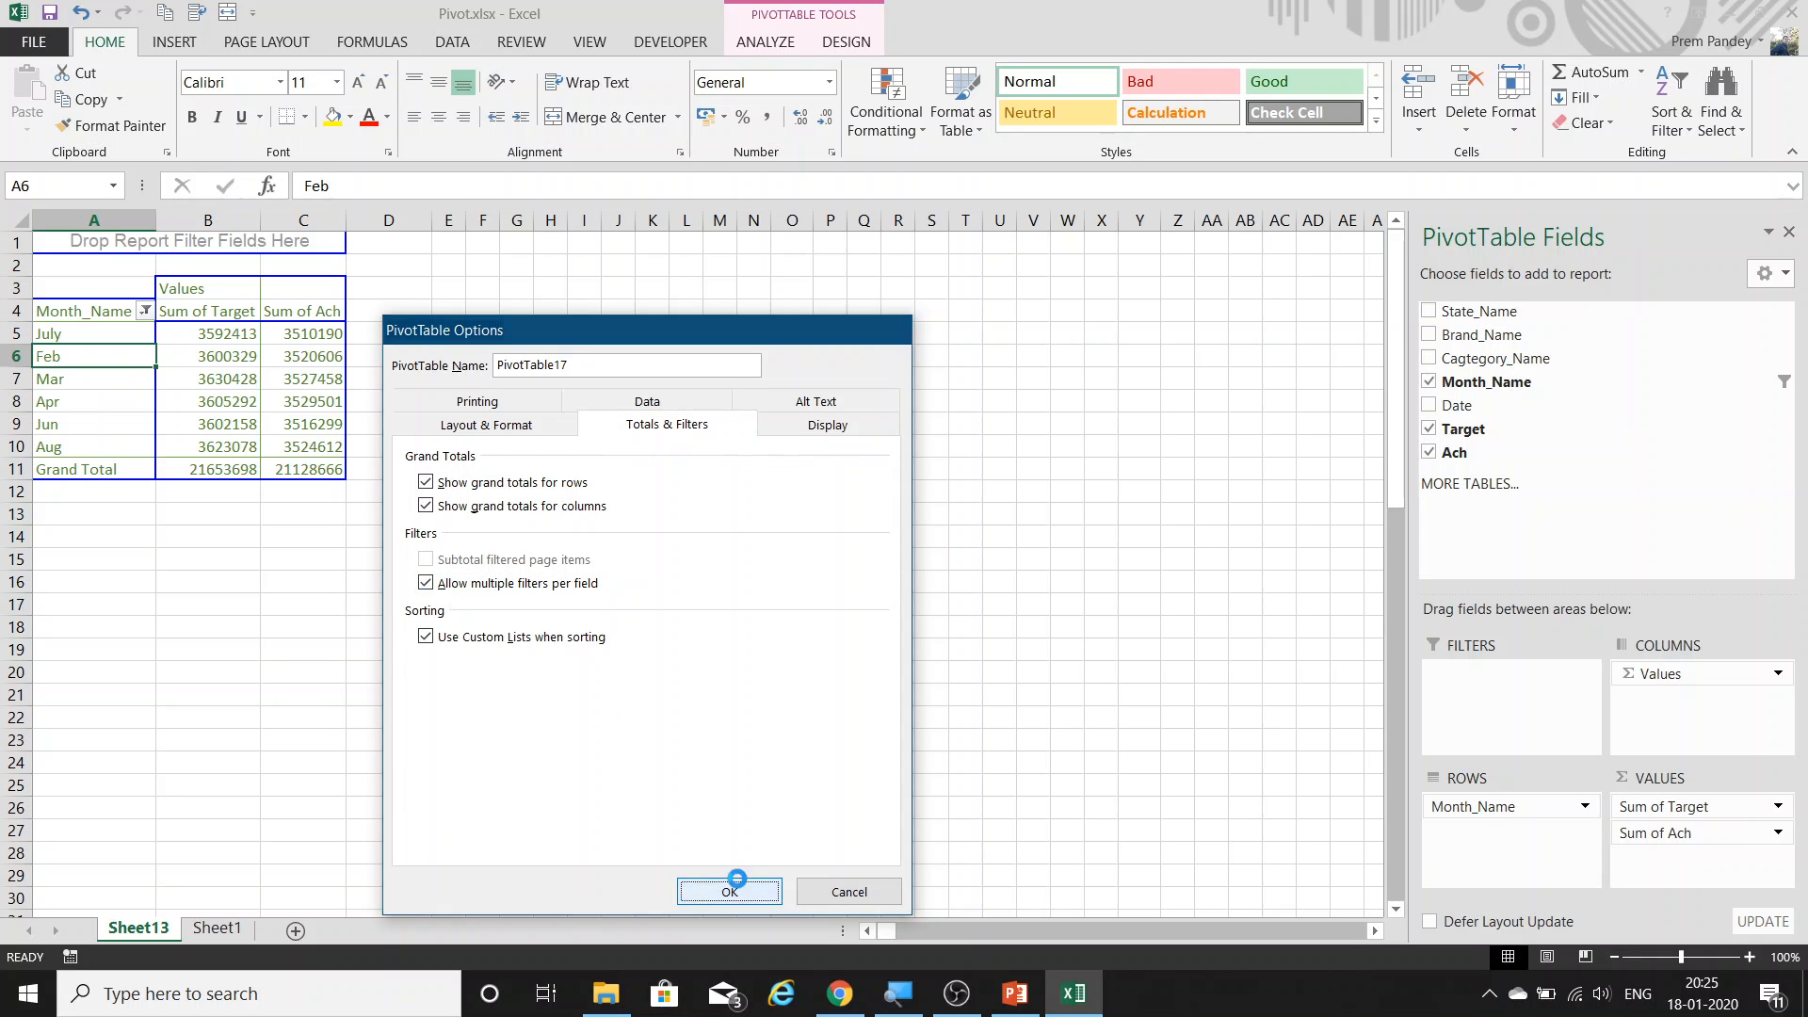
Add a label filter equals Jan to Month_Name on top of the existing value filter.
click(145, 310)
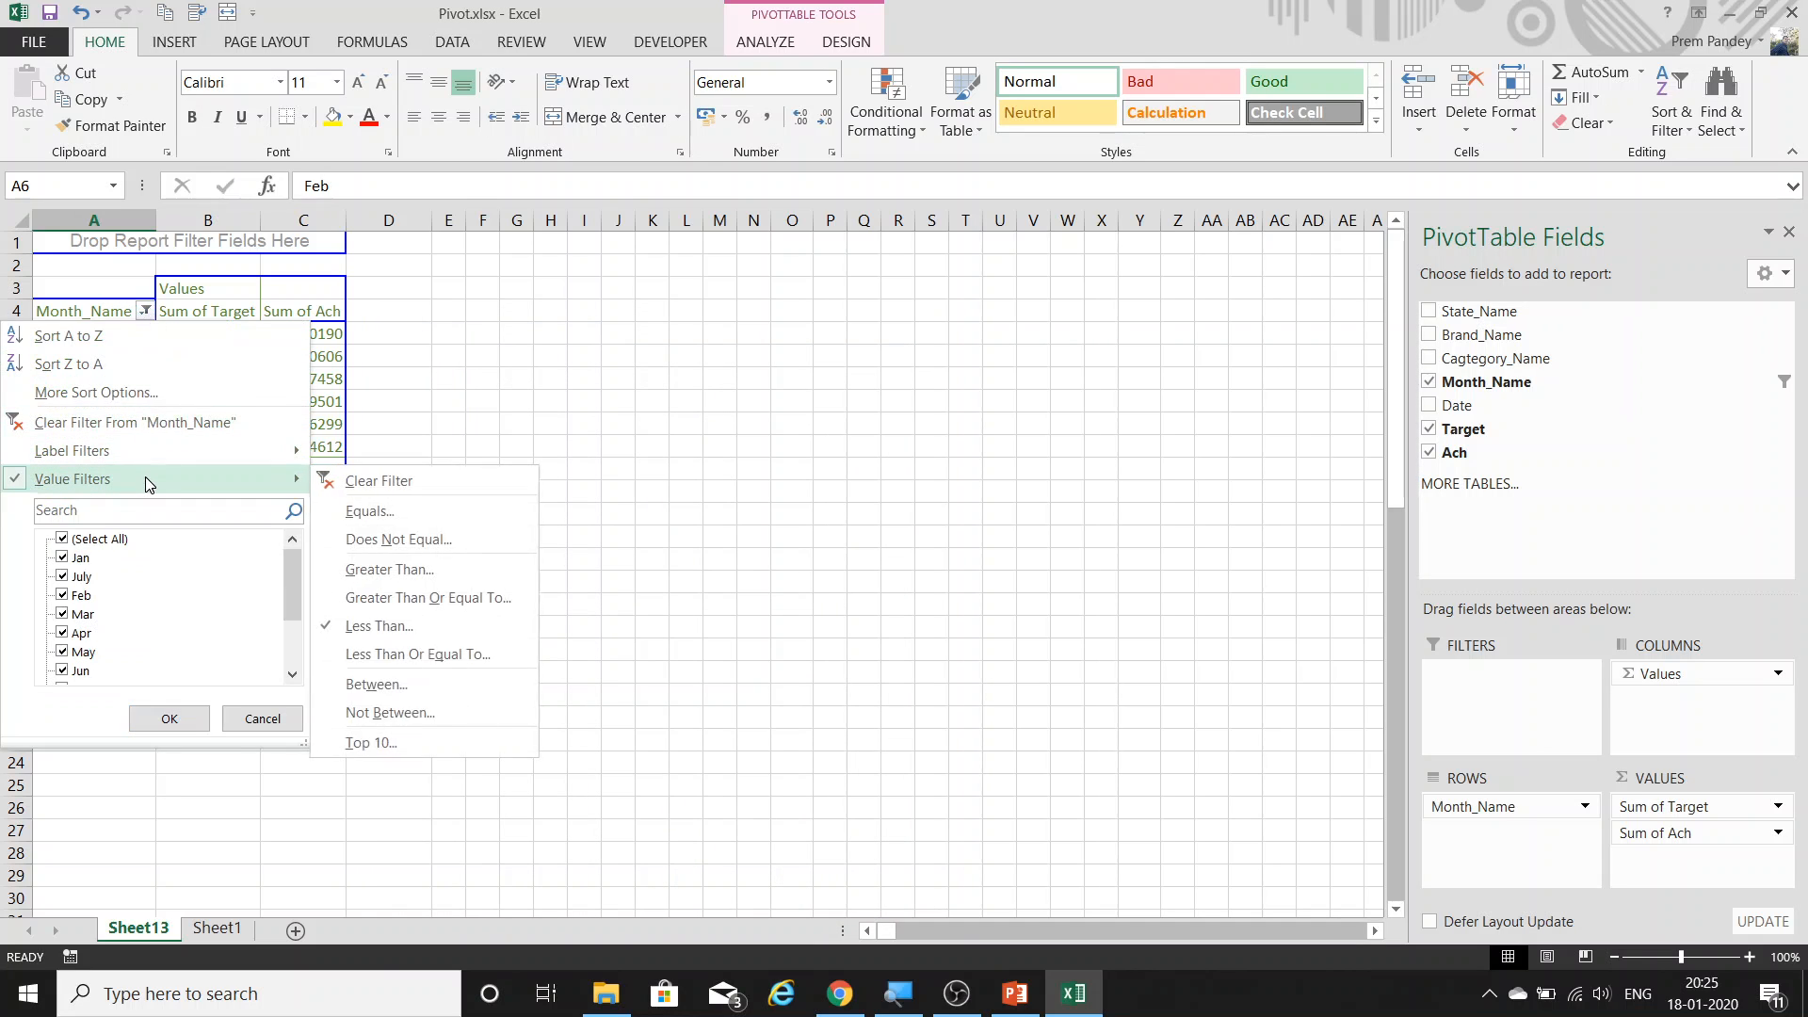
mouse_move(181, 468)
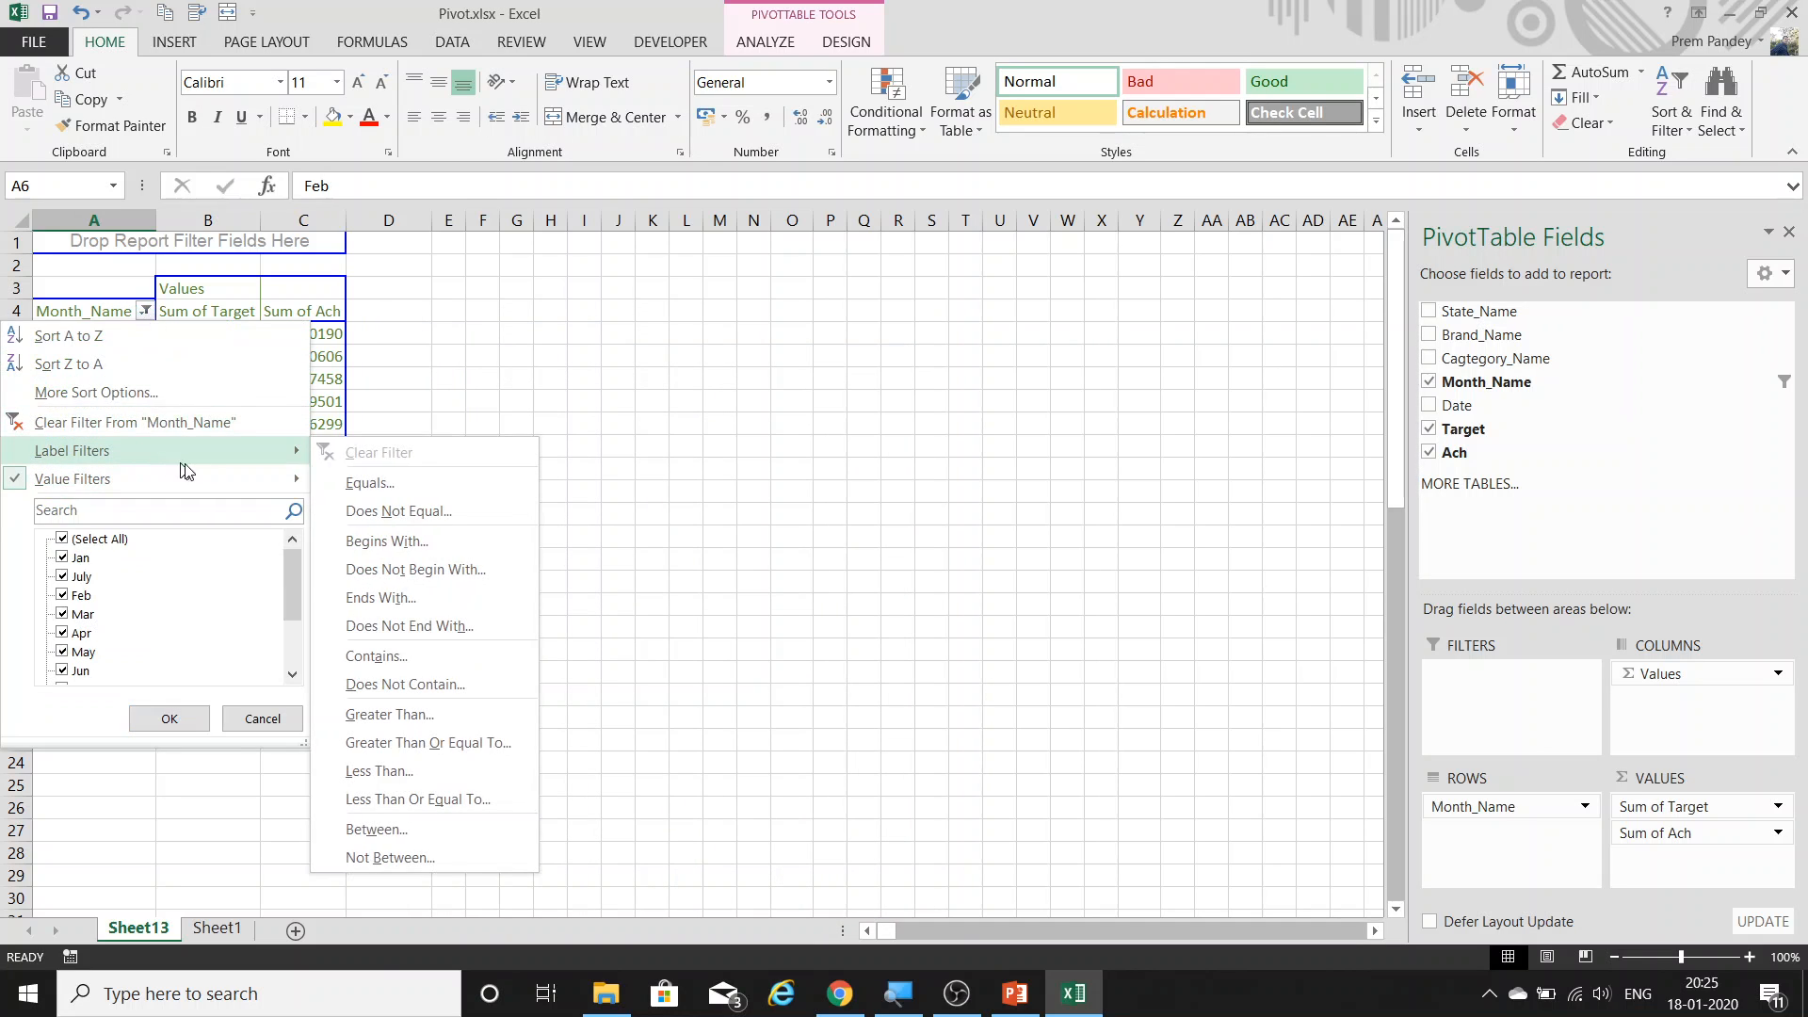
click(419, 483)
text(Jan)
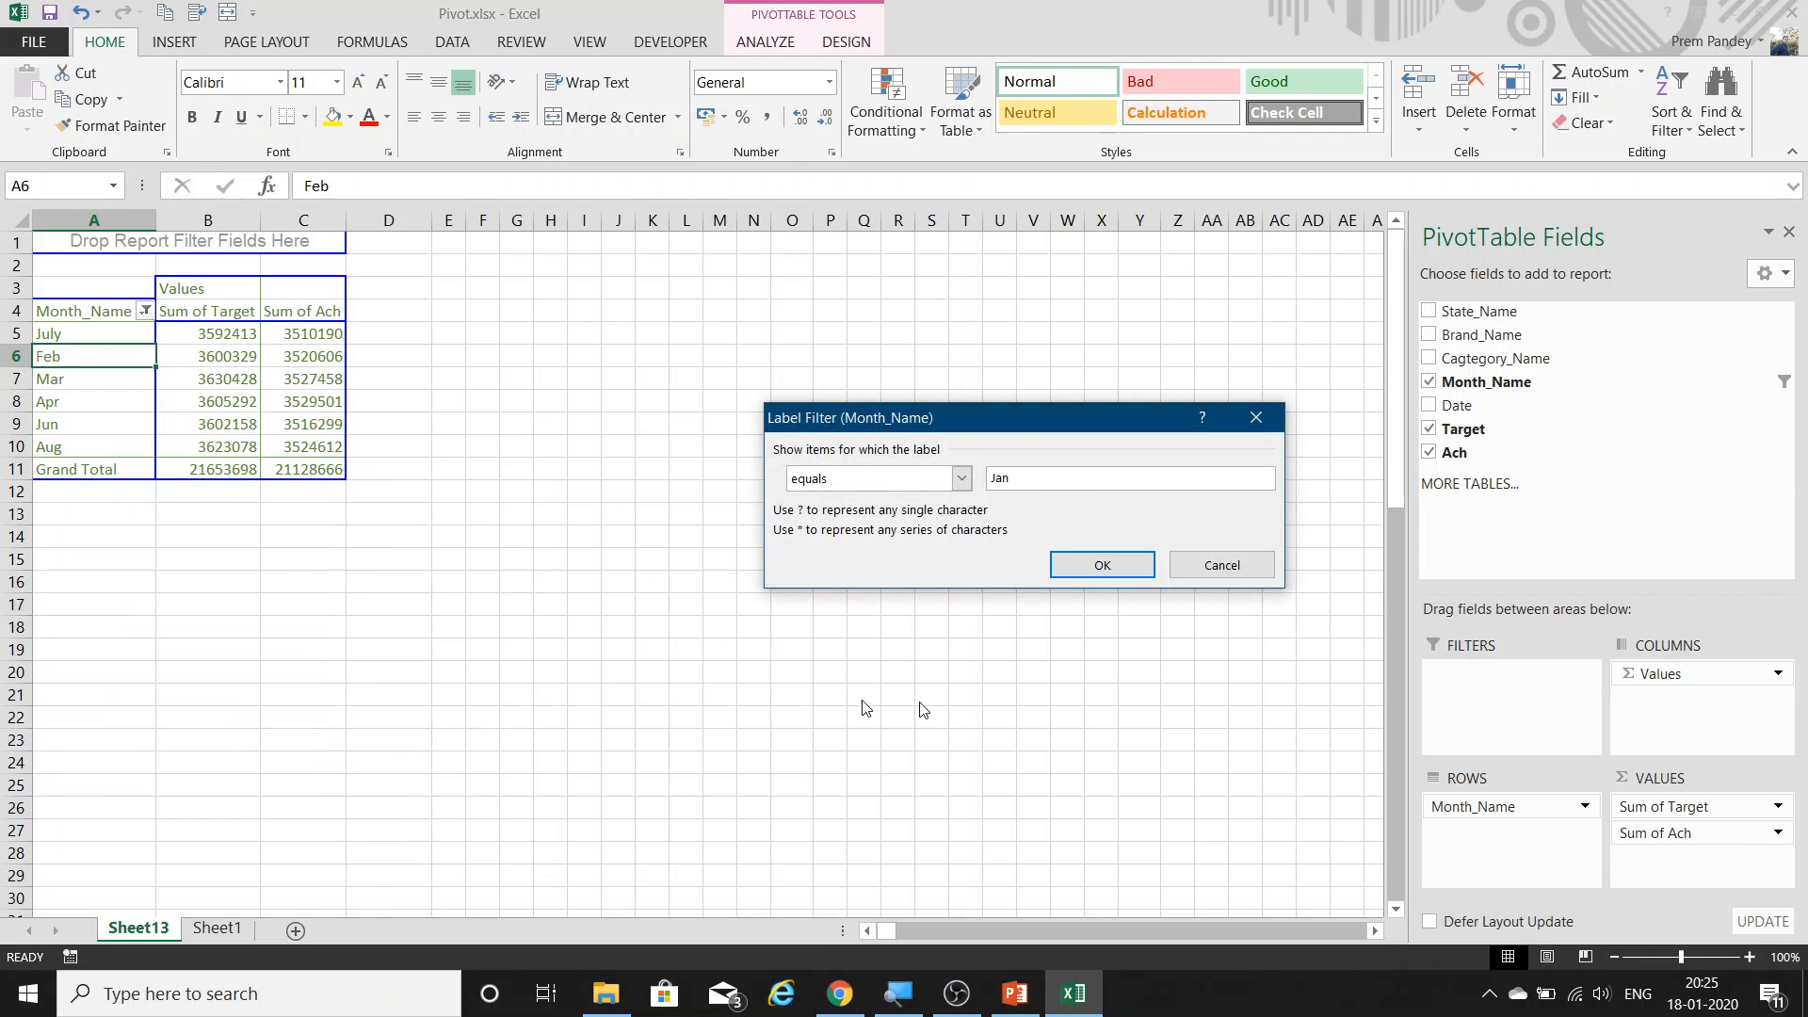
click(1061, 565)
Review the Month_Name value filter's "is less than" condition on Sum of Ach and accept it without changes.
click(145, 311)
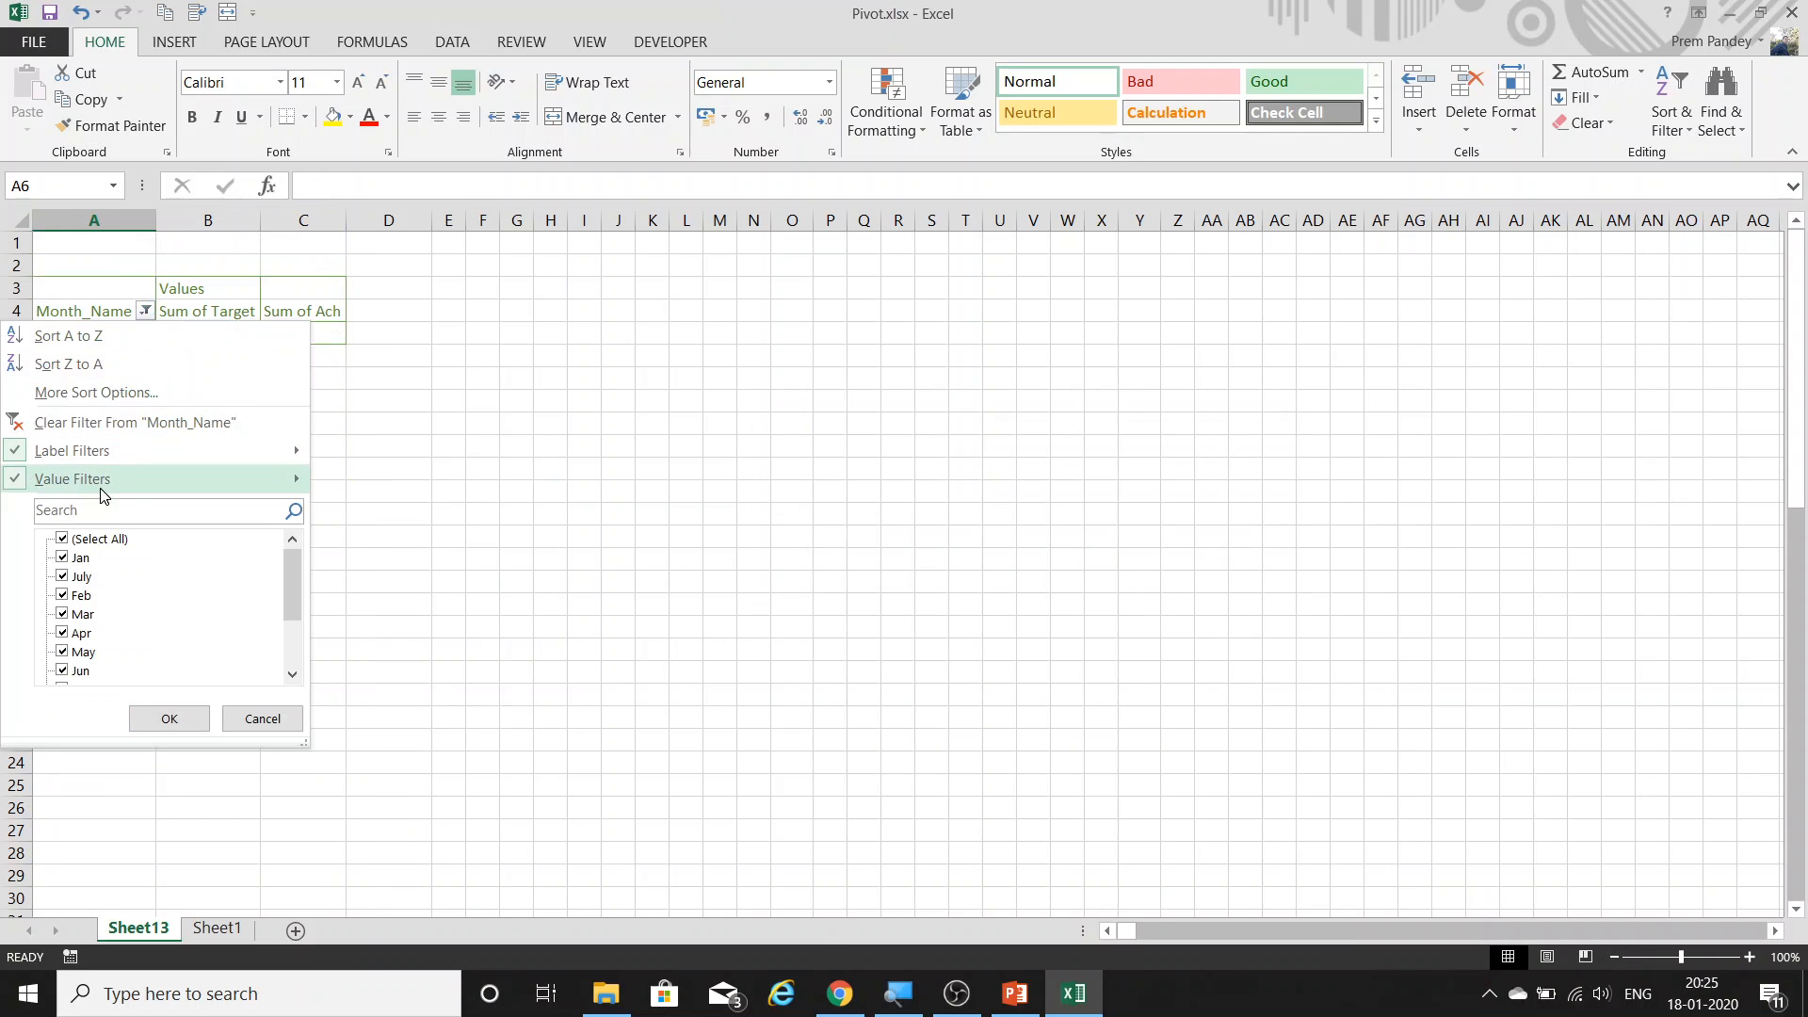
mouse_move(103, 480)
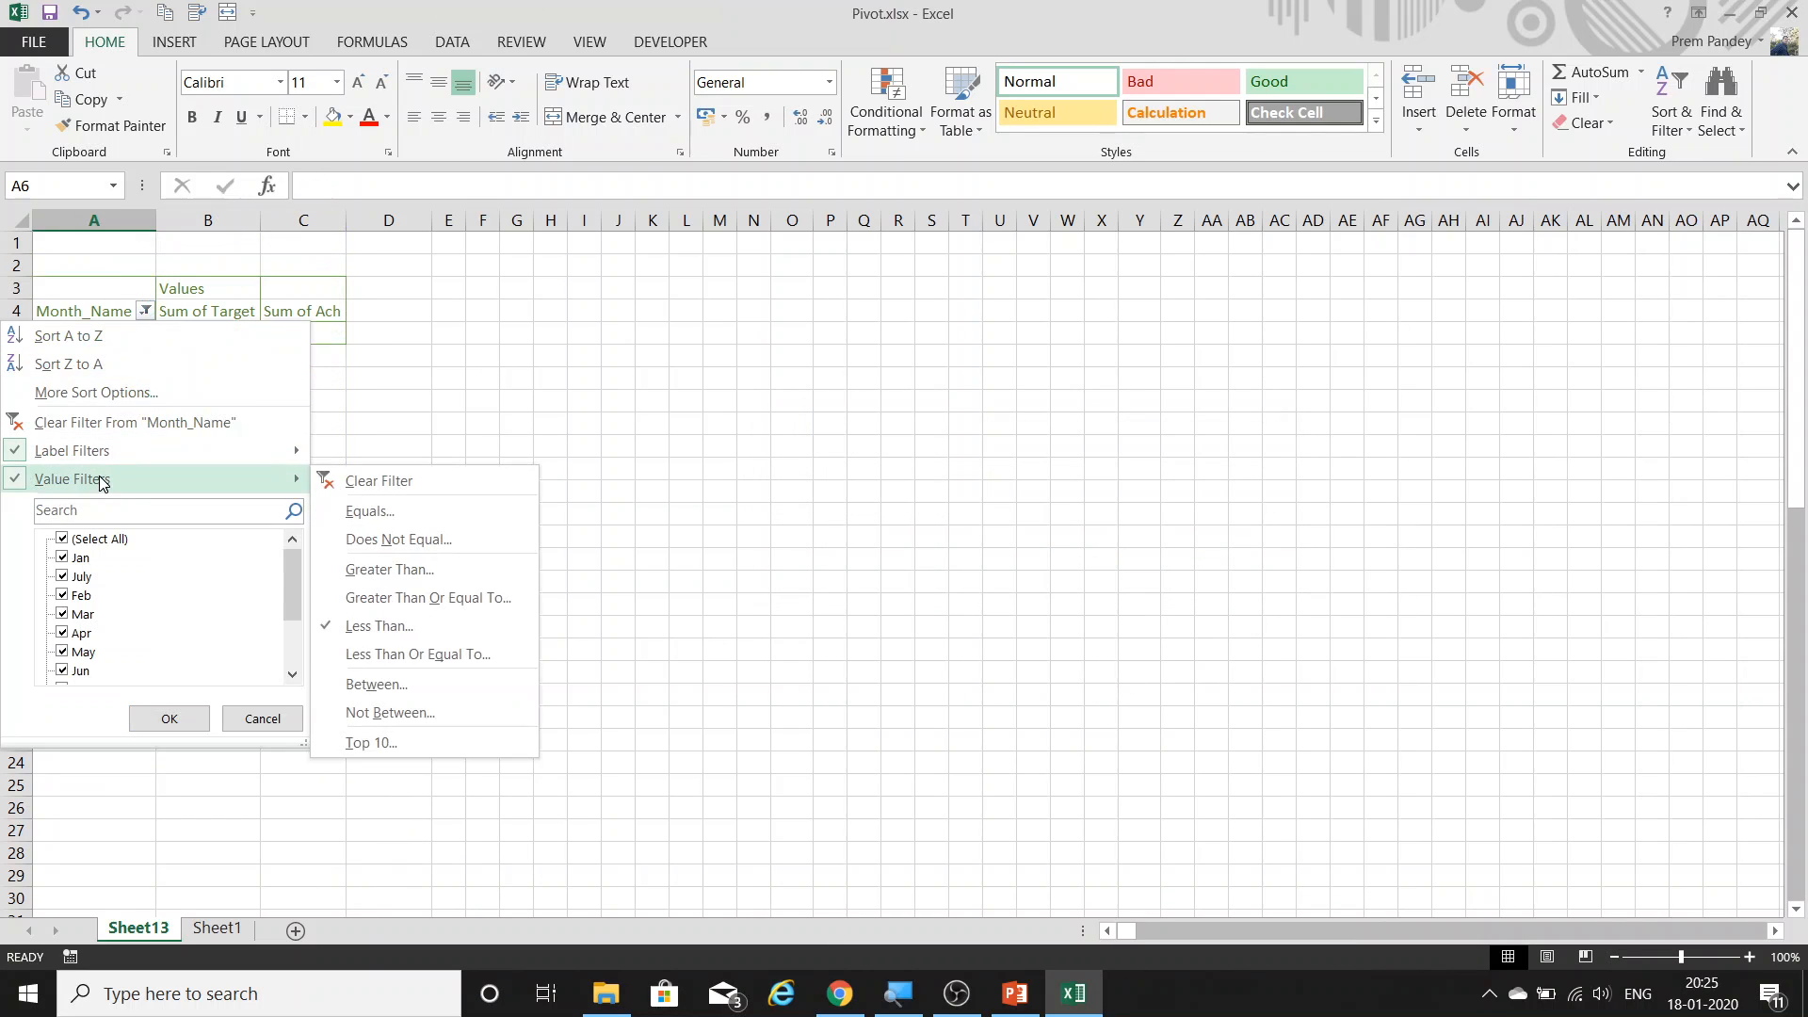
click(394, 623)
click(1106, 493)
double_click(1106, 493)
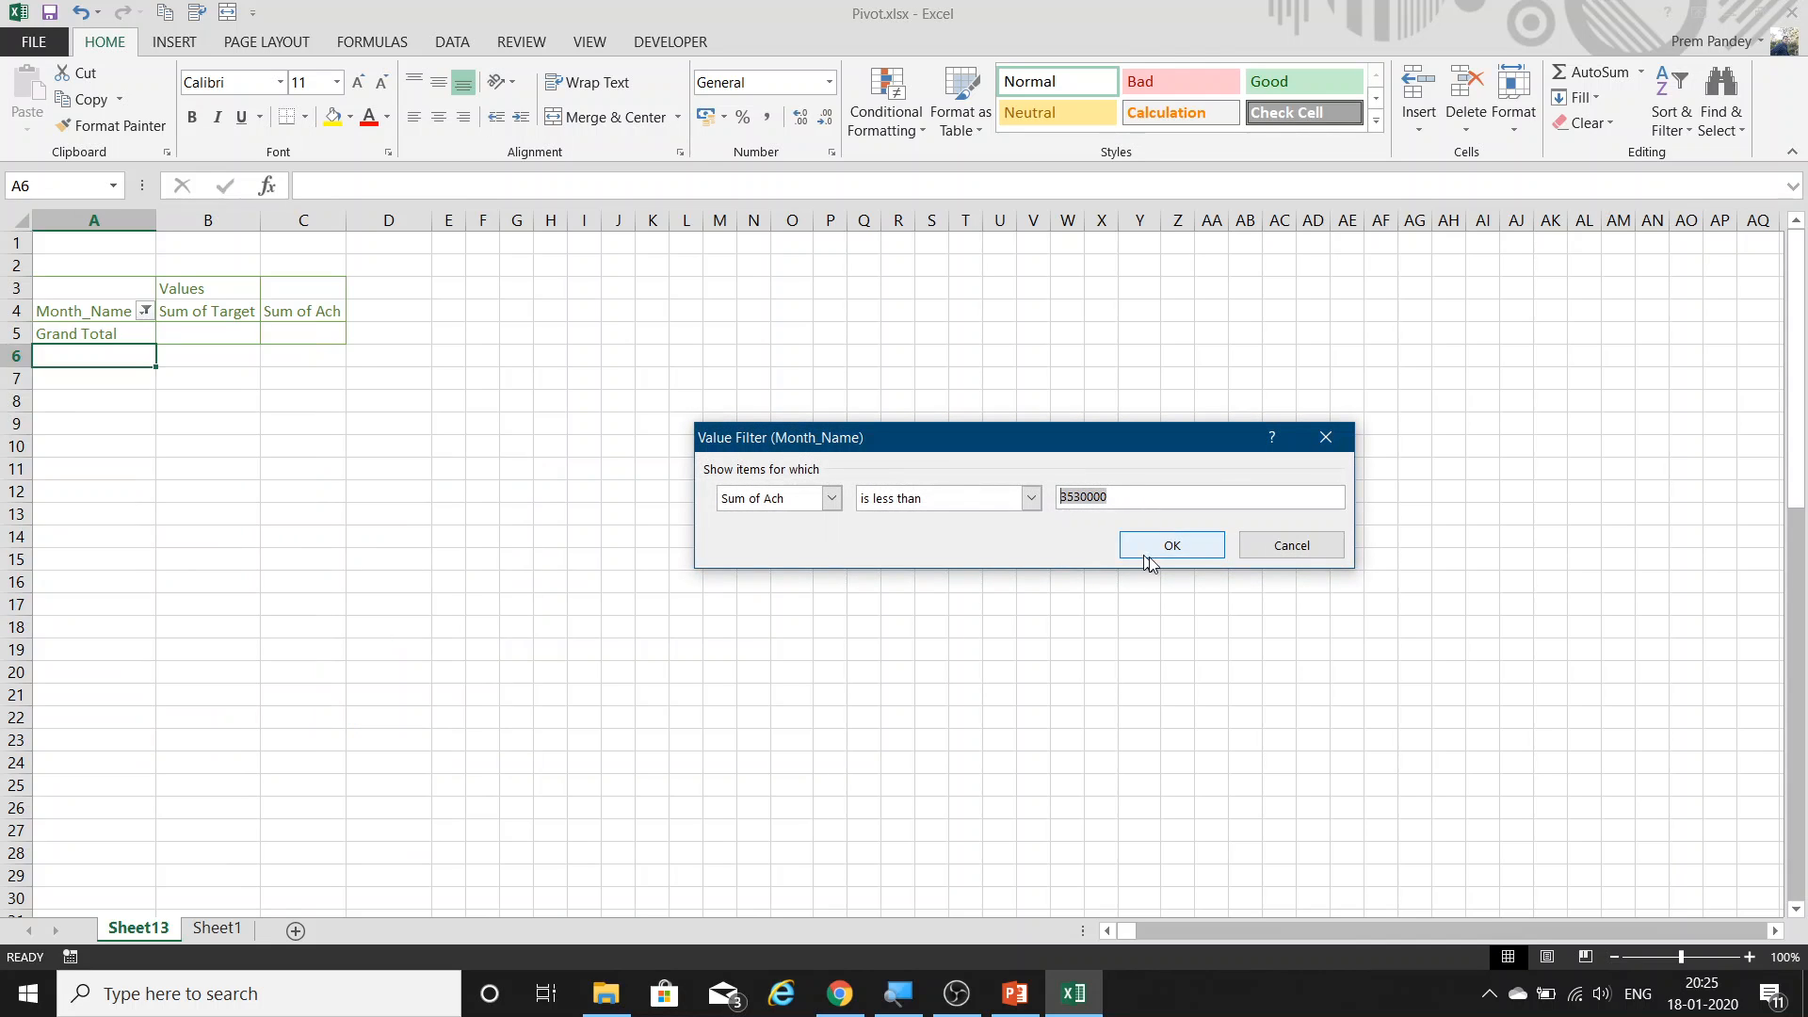
drag(1139, 497, 1082, 496)
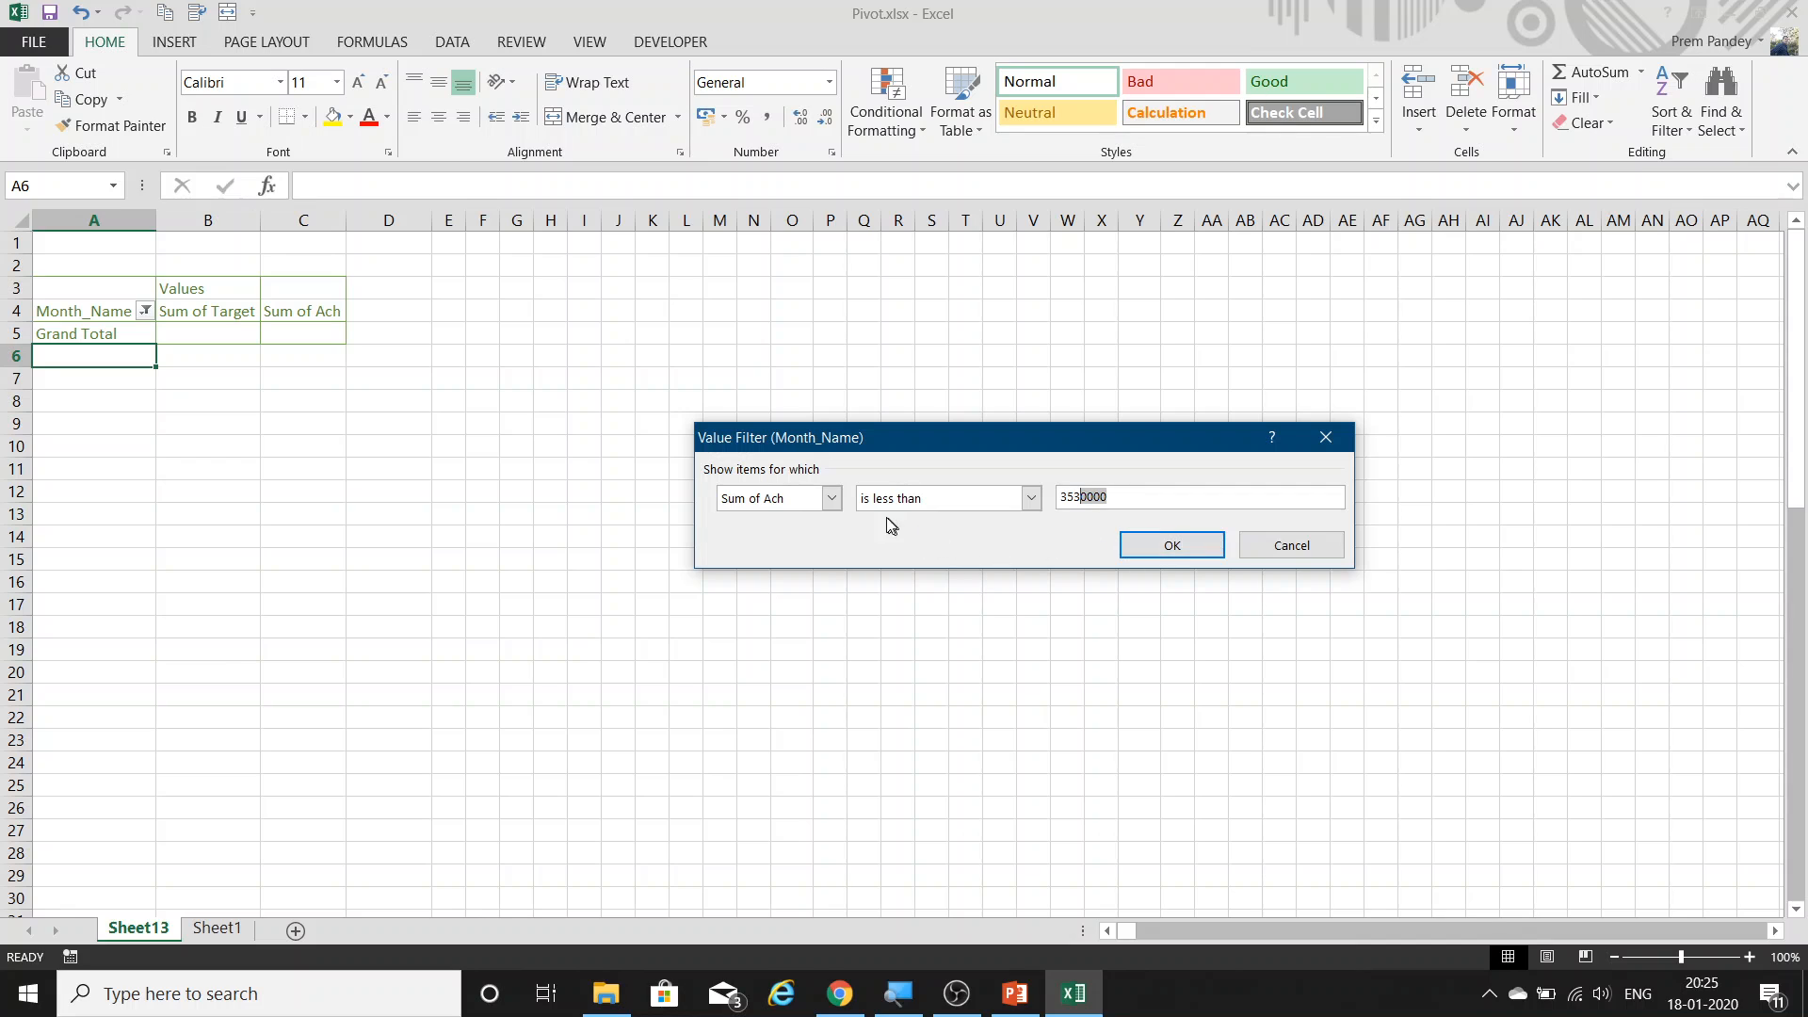
click(1197, 551)
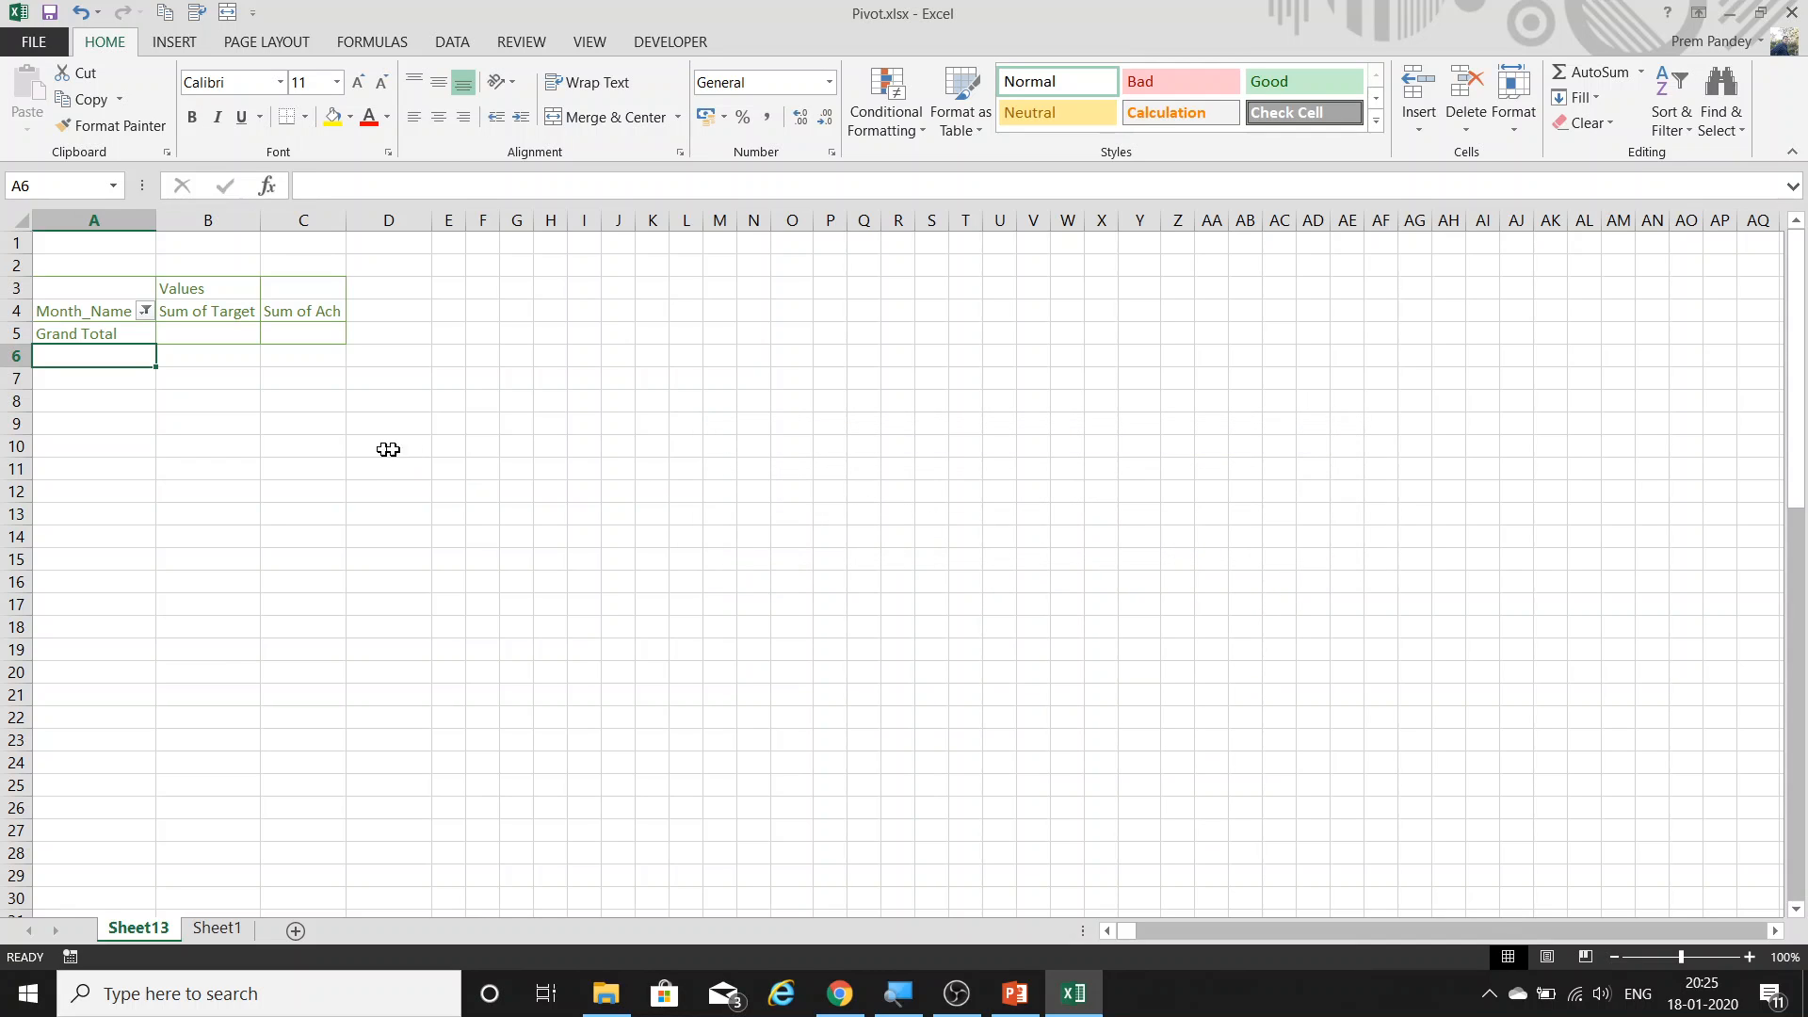
Clear the value filter from Month_Name, keep its label filter, and select Jan's Sum of Ach cell.
click(145, 311)
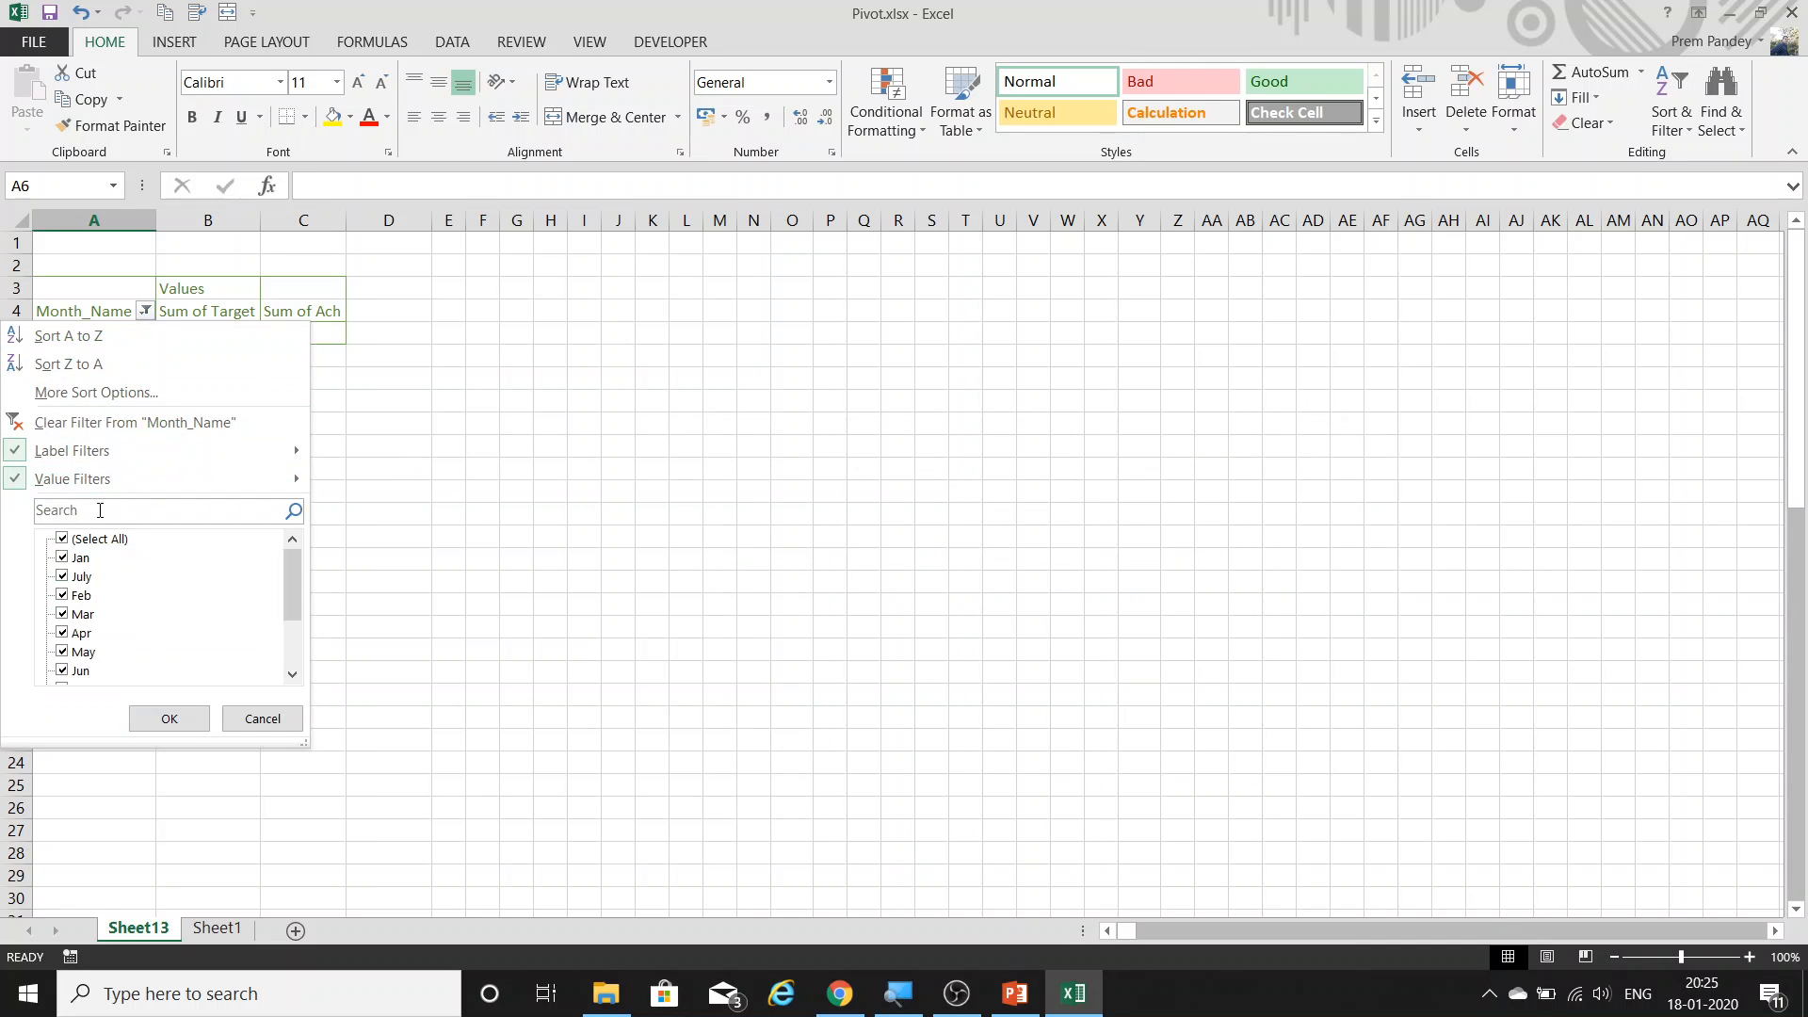
mouse_move(138, 477)
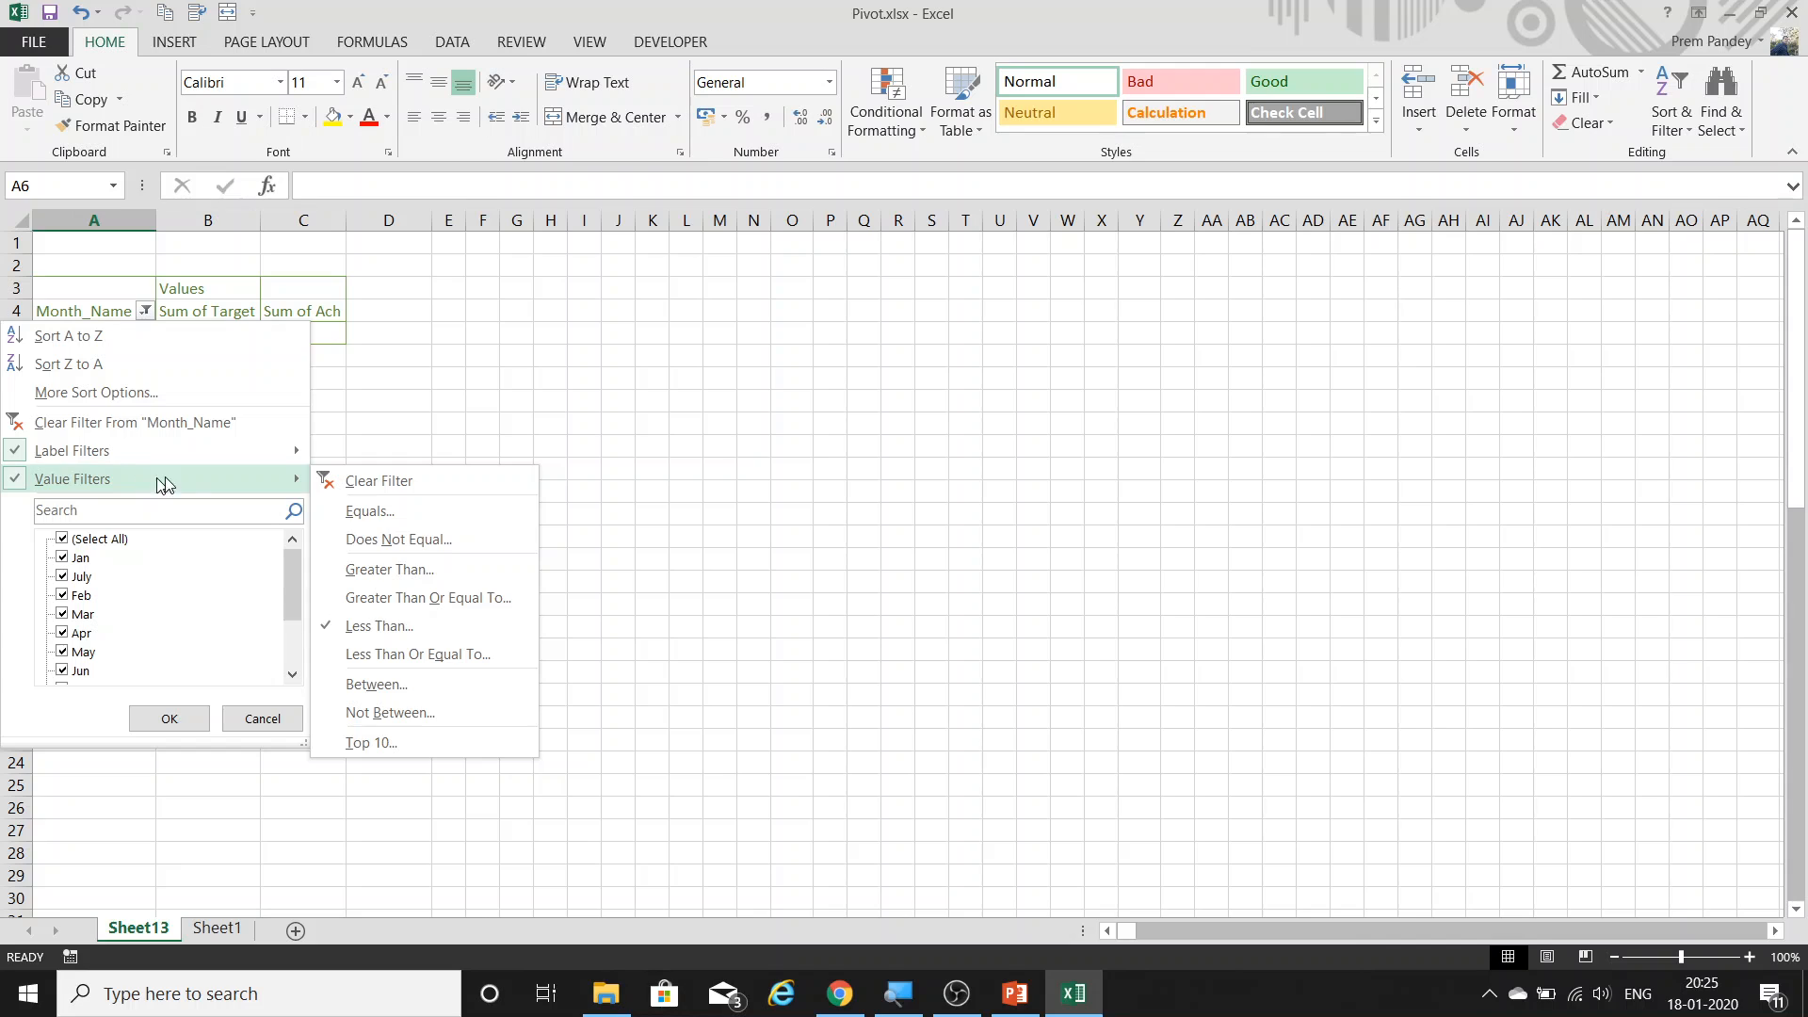
click(393, 495)
click(95, 356)
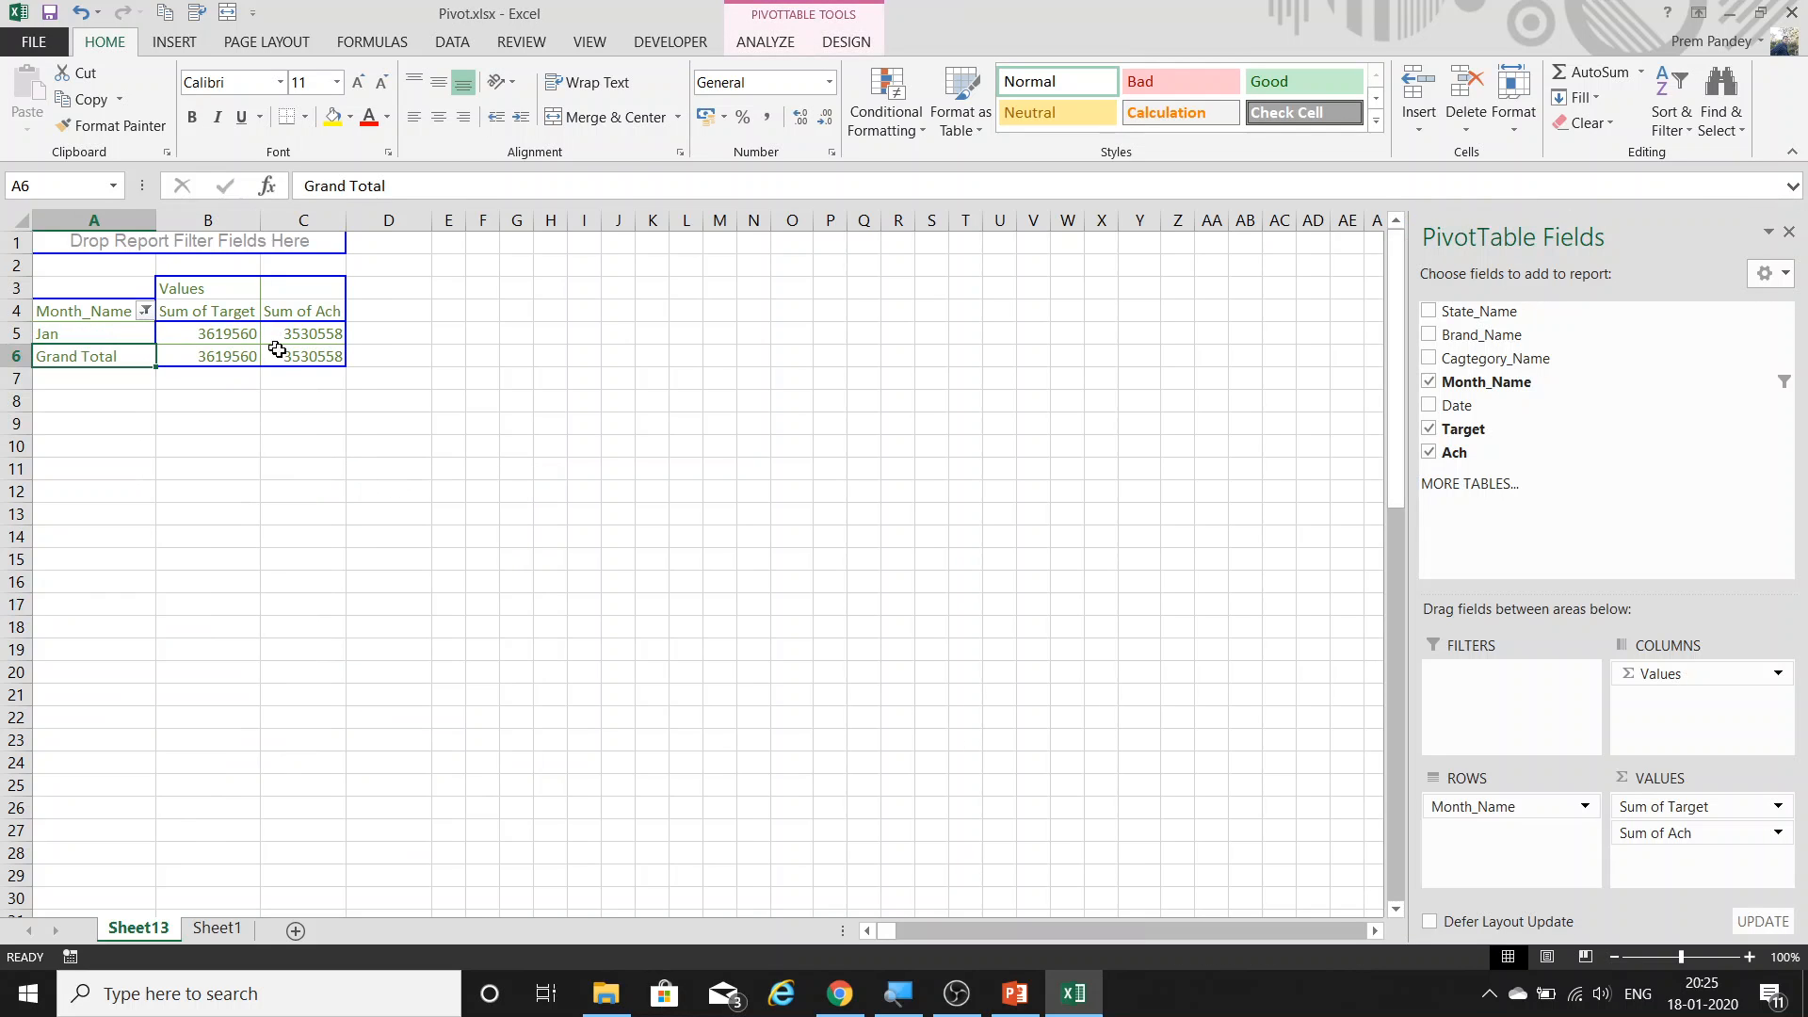
click(333, 341)
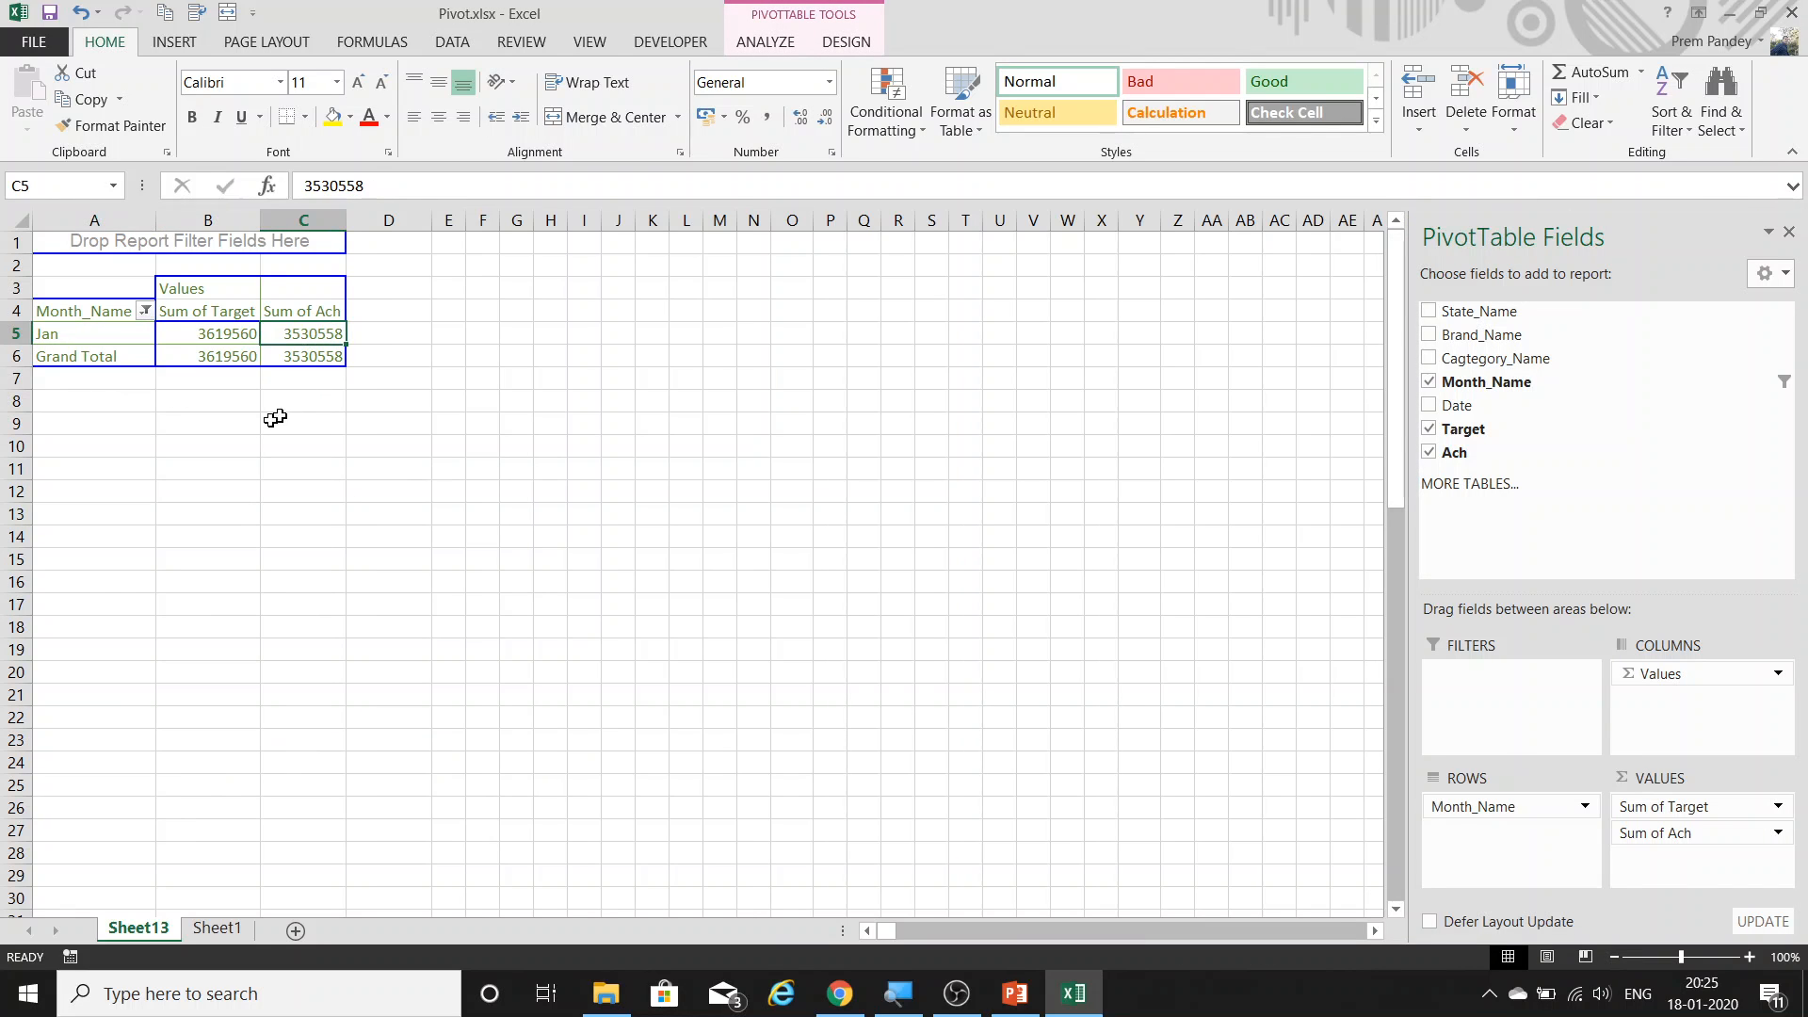
Review the Month_Name label filter's "equals" Jan condition and accept it without changes.
click(145, 311)
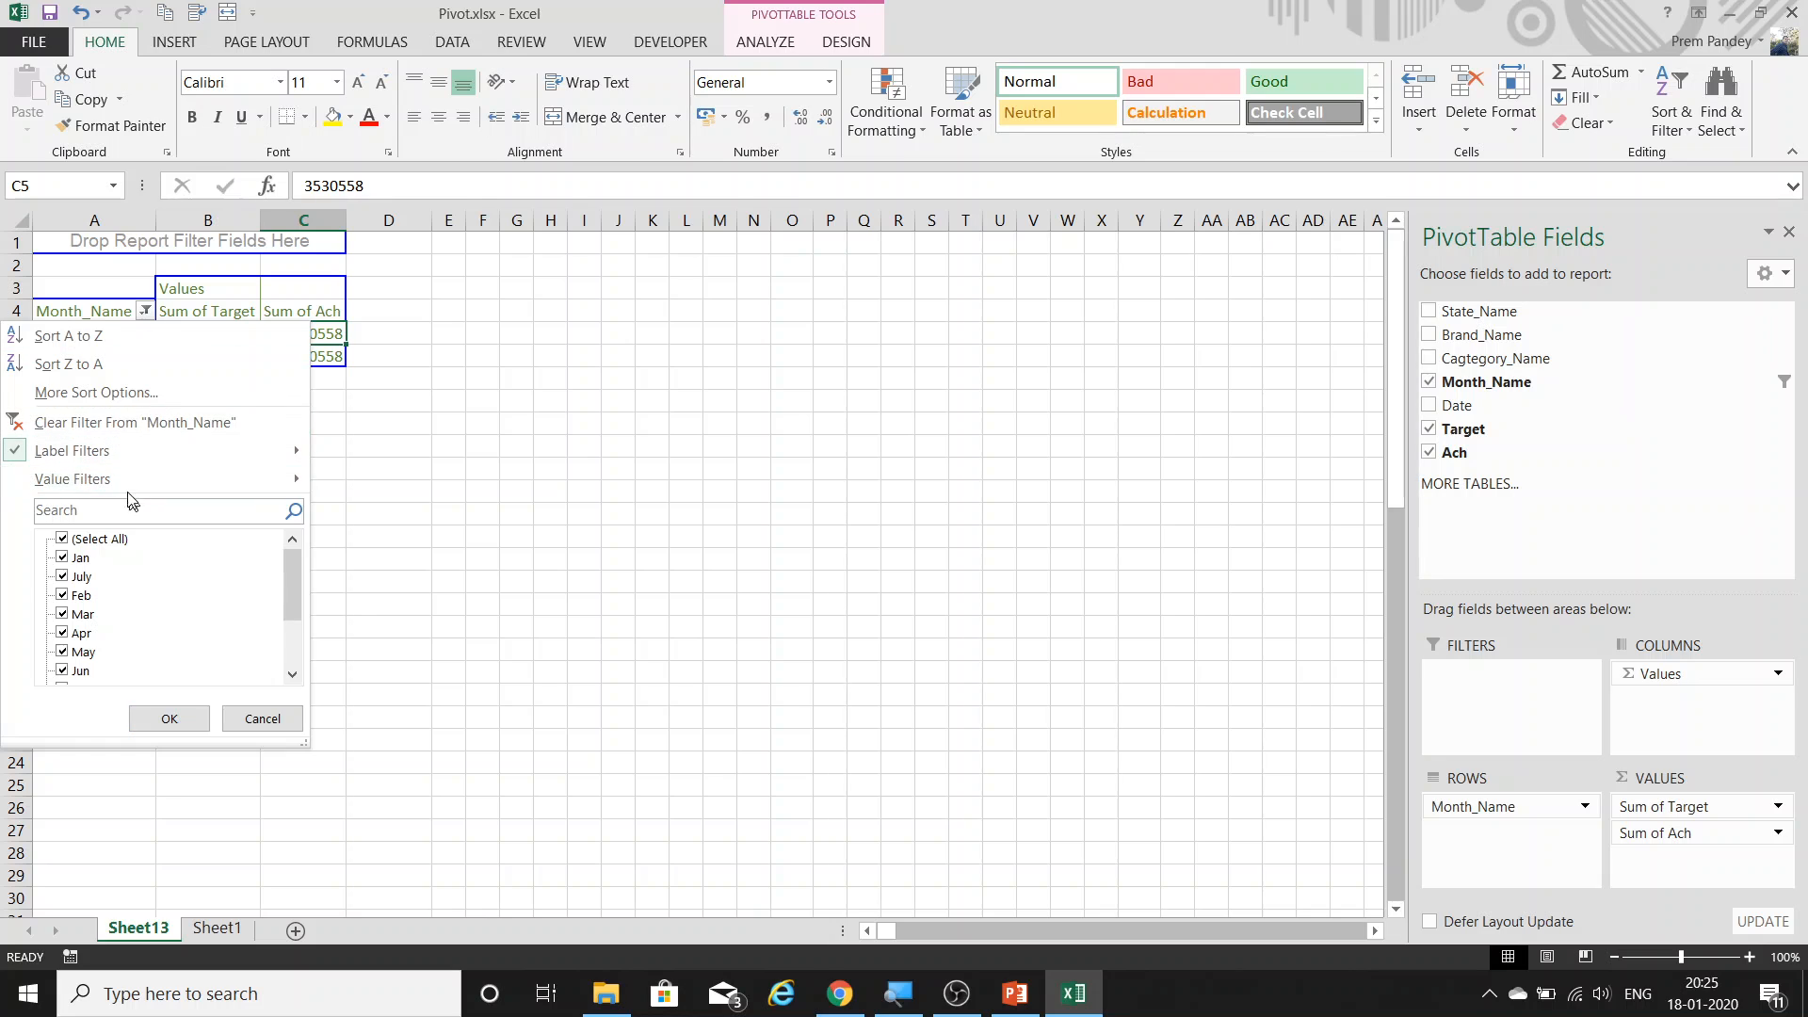
mouse_move(142, 462)
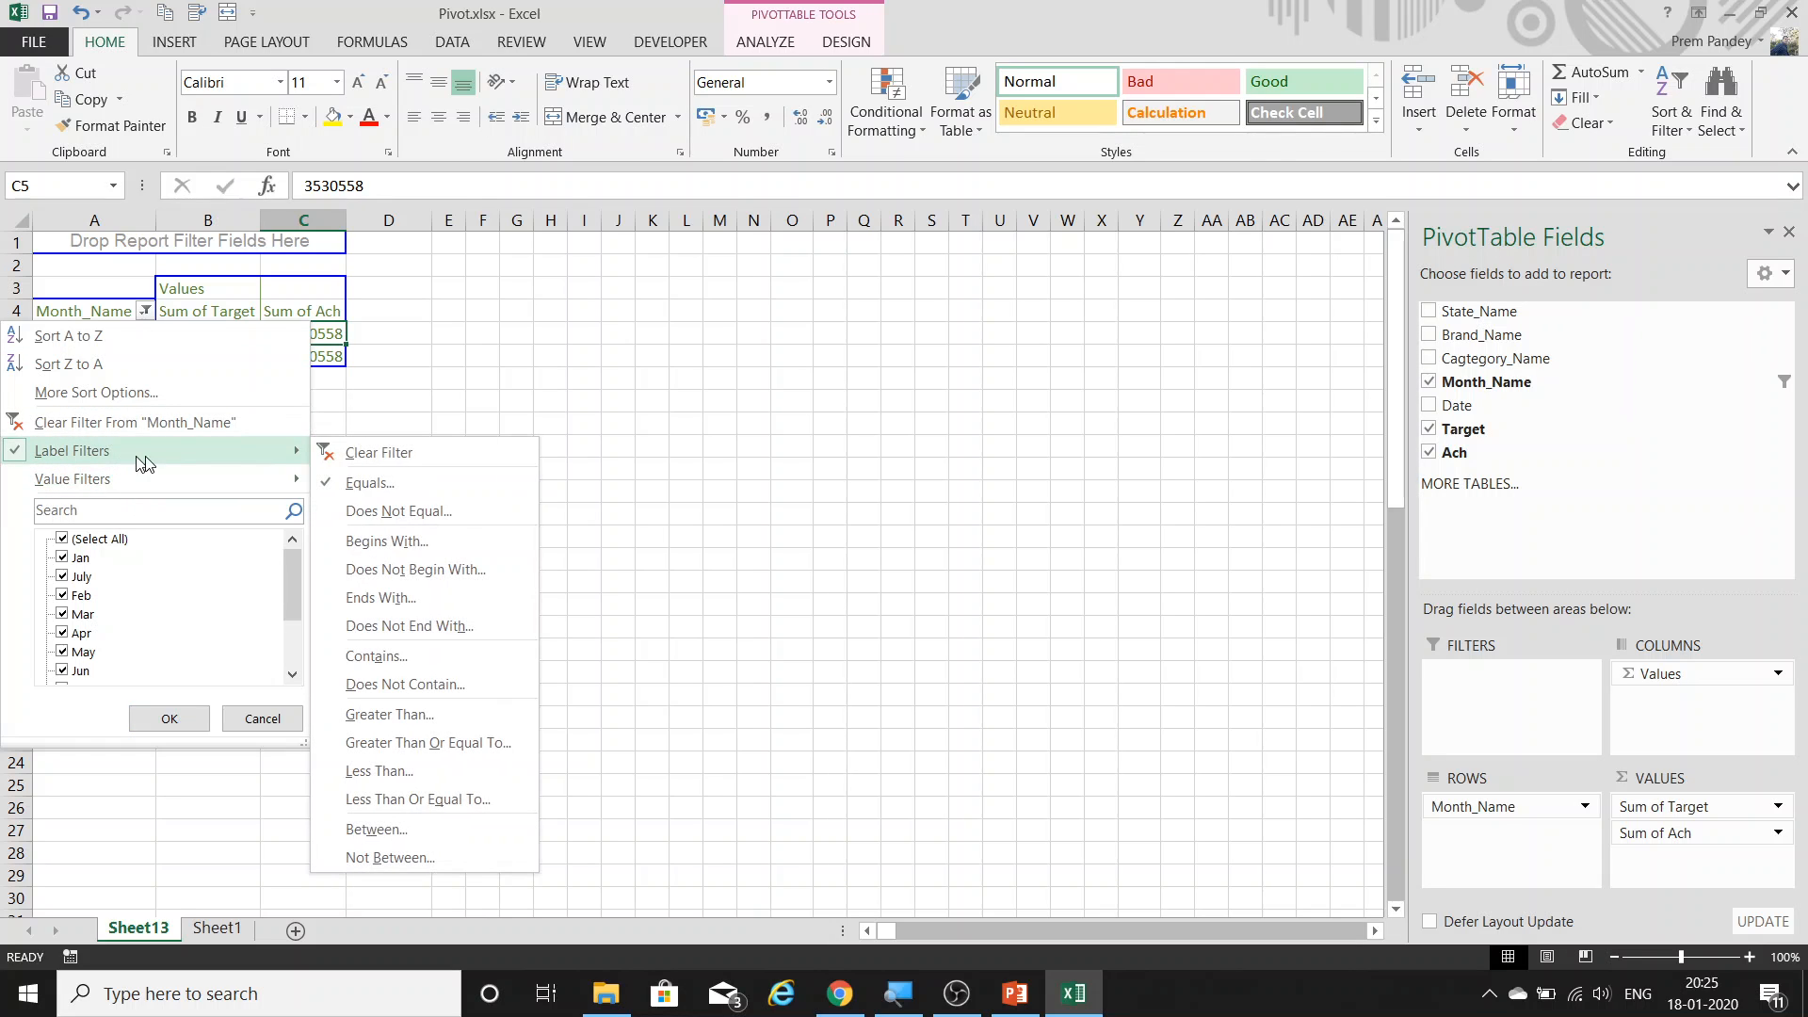
click(383, 494)
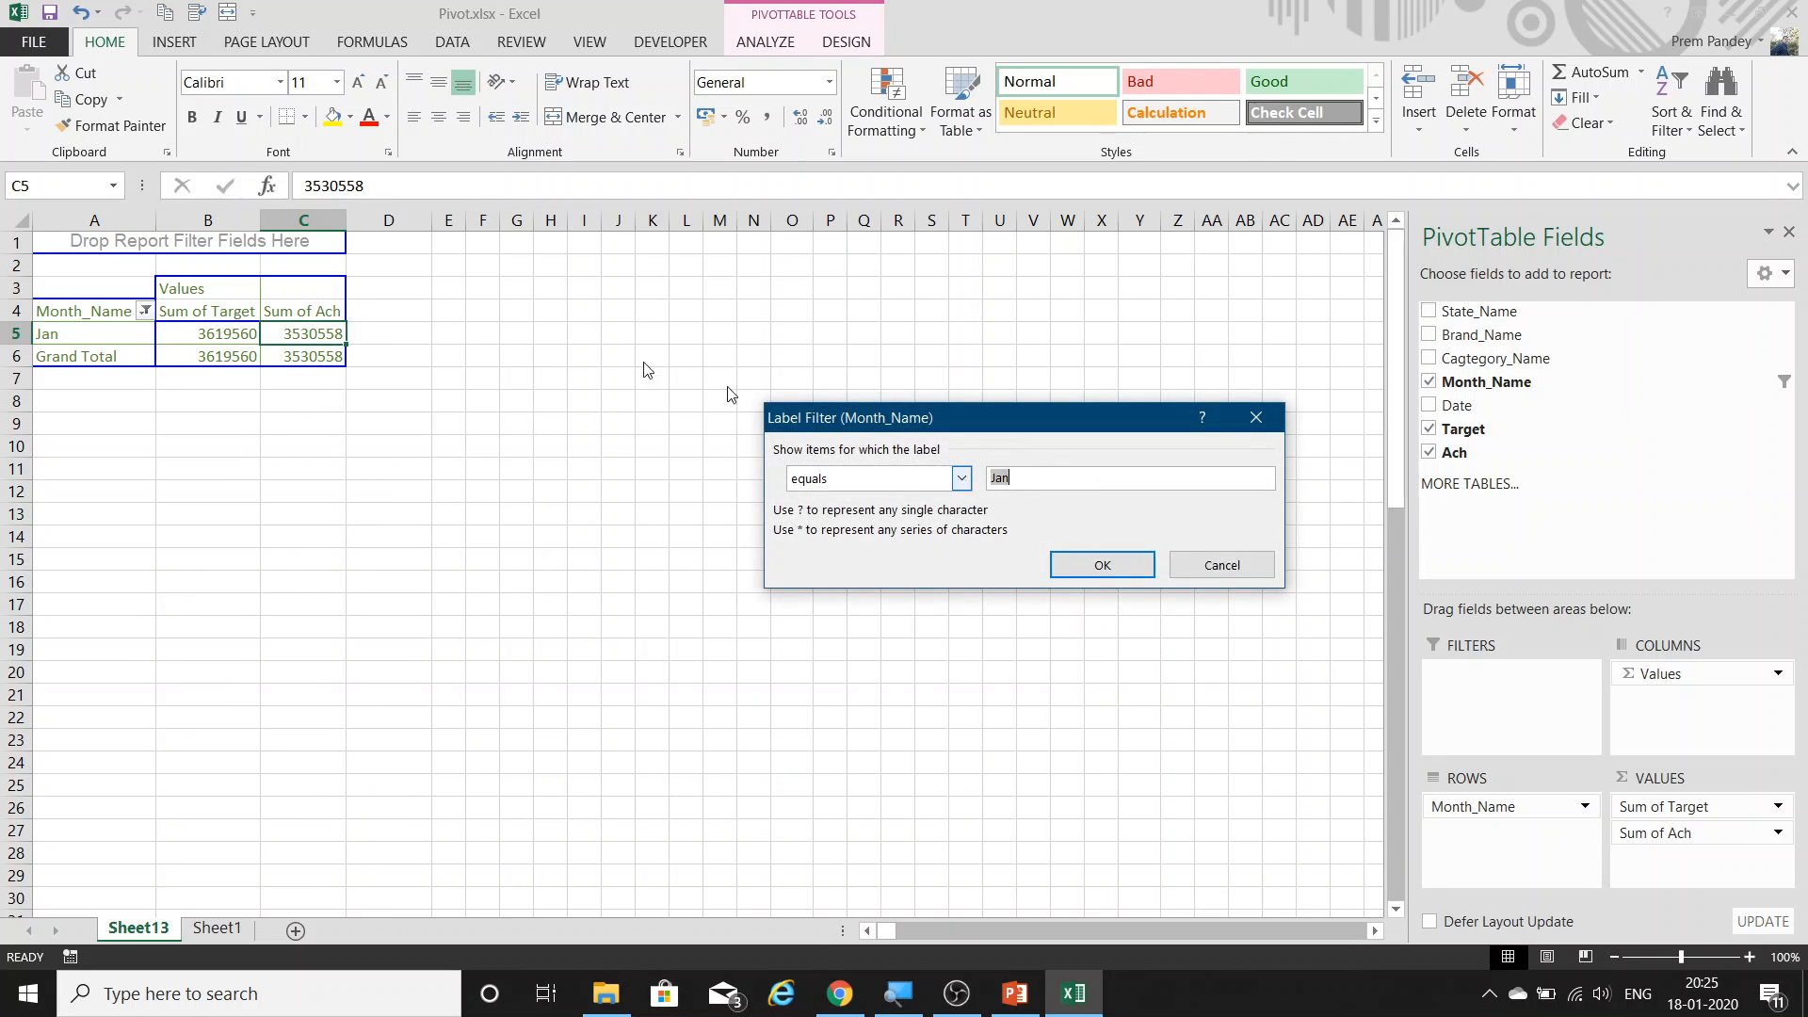
key(Return)
Add a value filter to Month_Name showing items whose Sum of Target is less than 3550000.
click(145, 310)
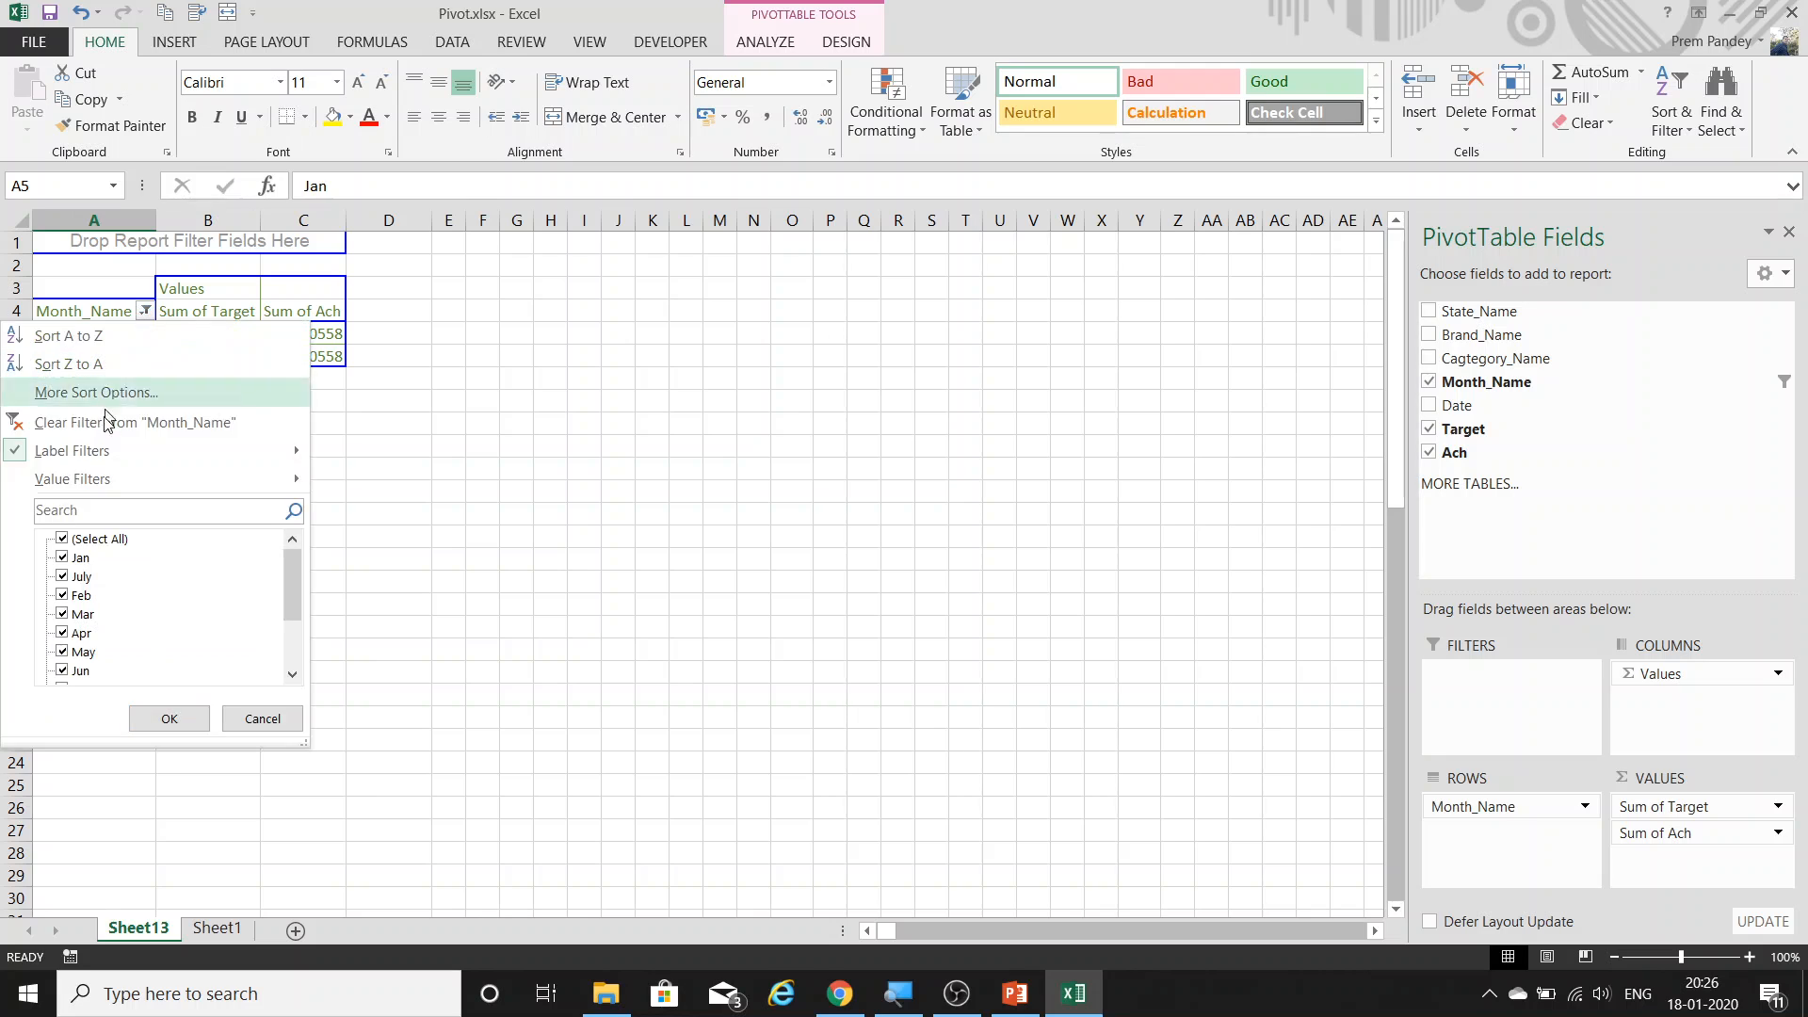
mouse_move(103, 482)
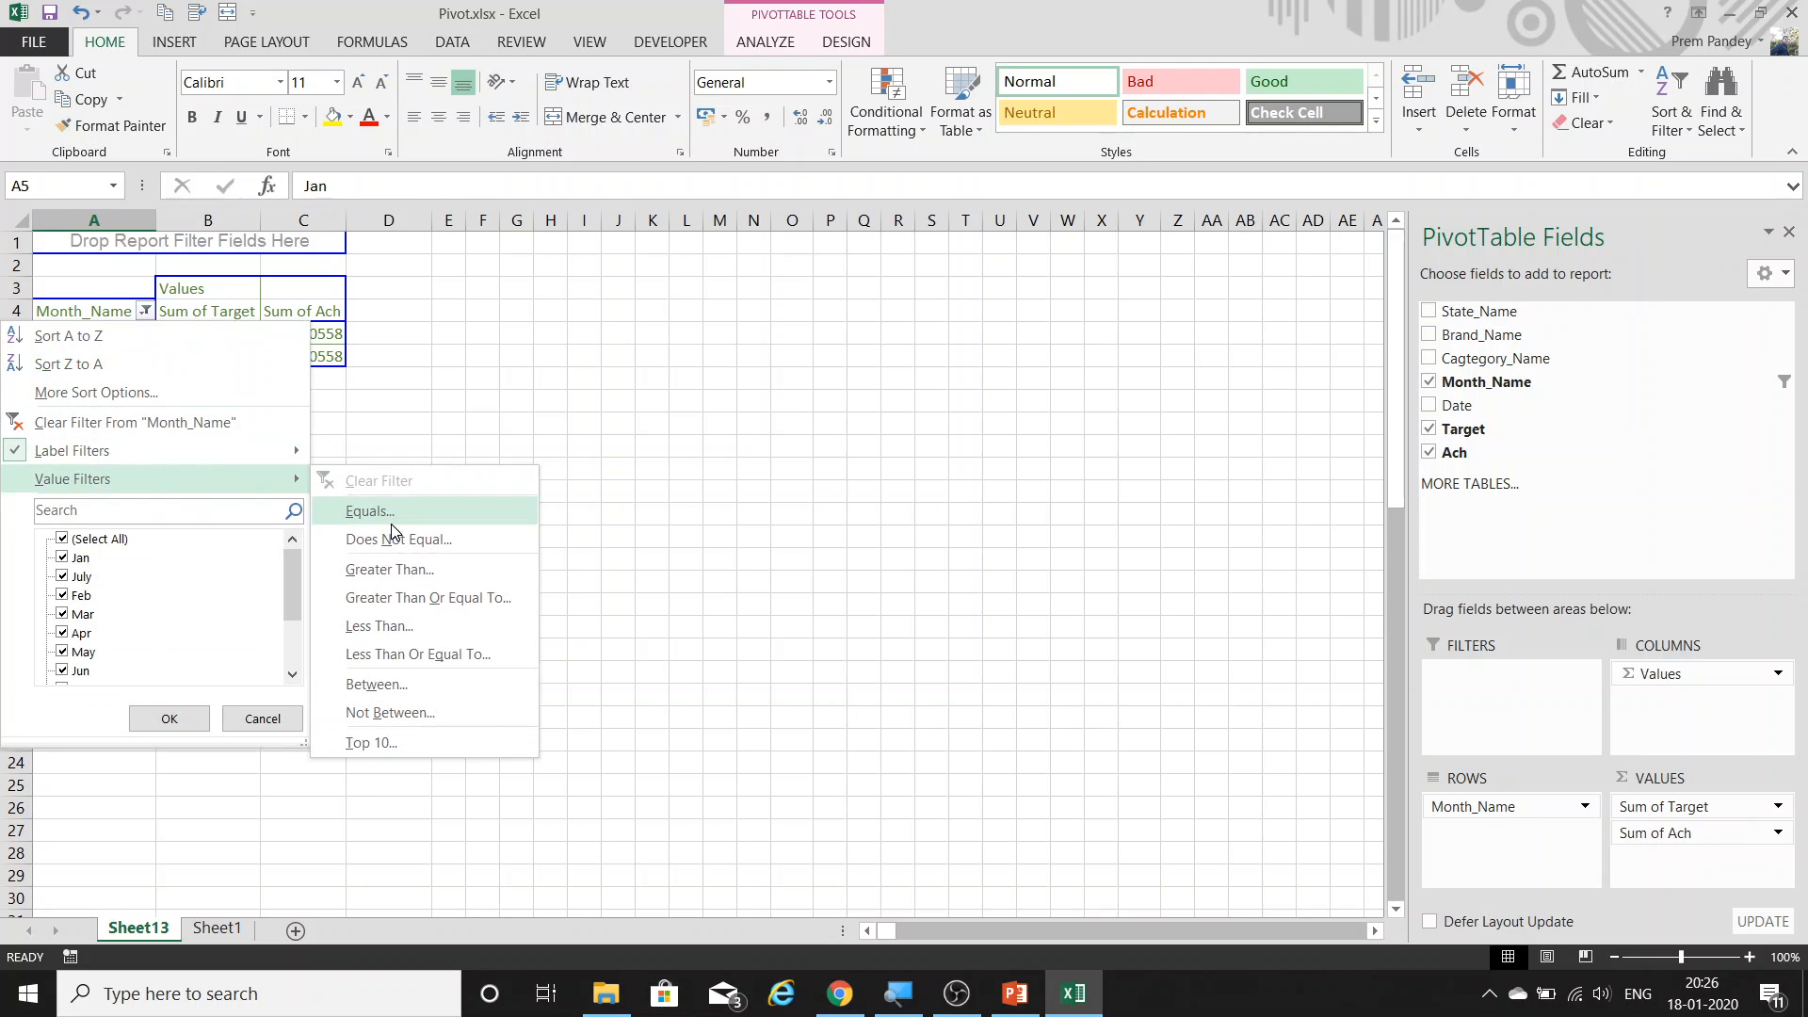
click(386, 626)
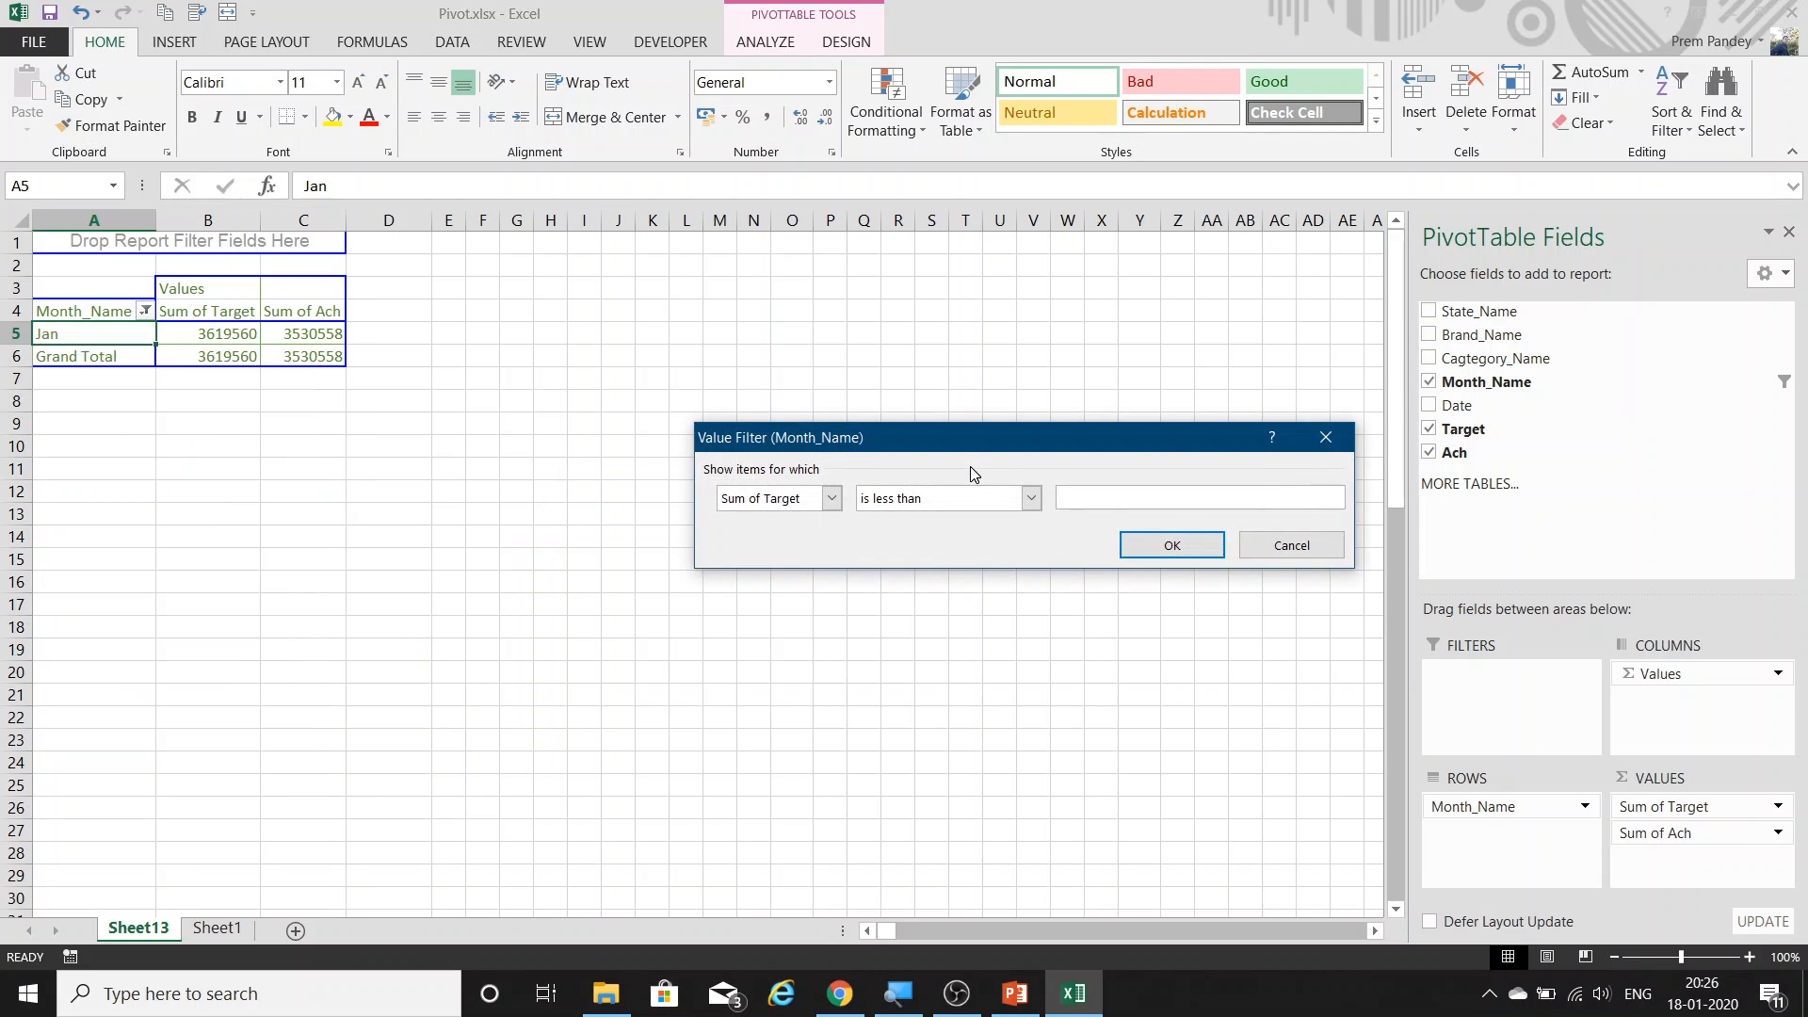
text(3550000)
key(Return)
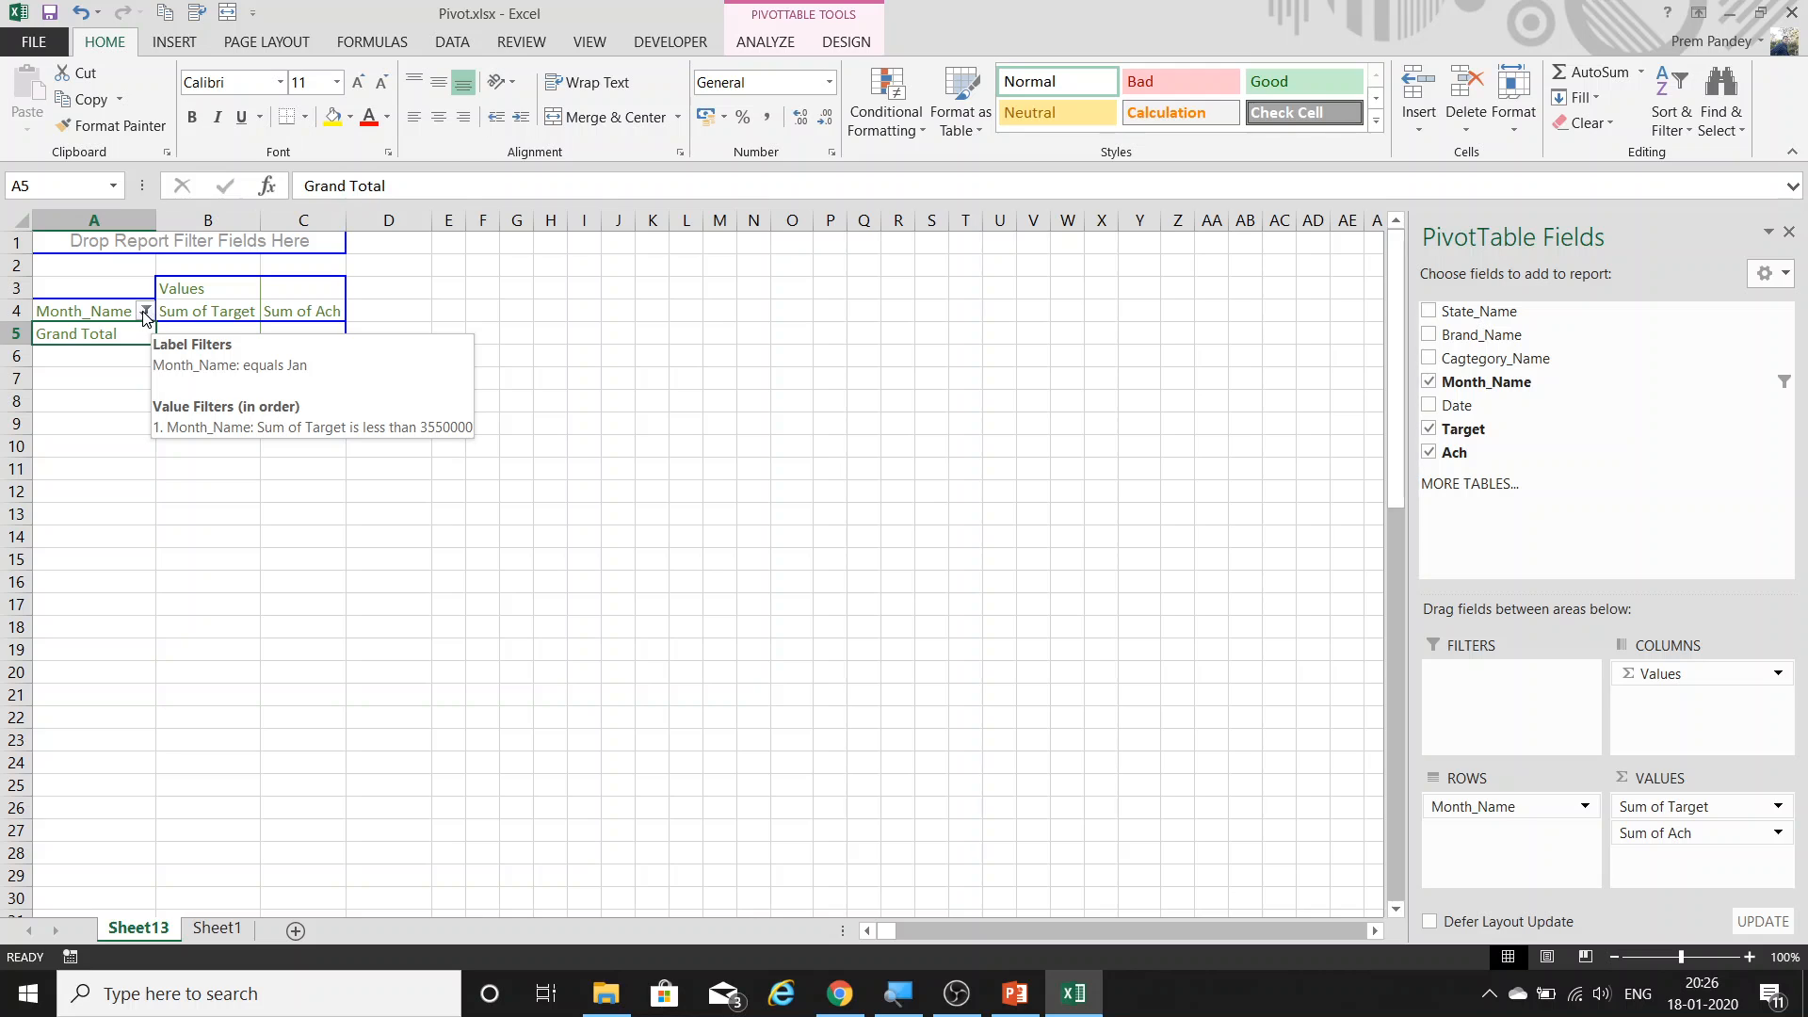
Clear both the label and value filters from the Month_Name field.
click(145, 314)
mouse_move(158, 458)
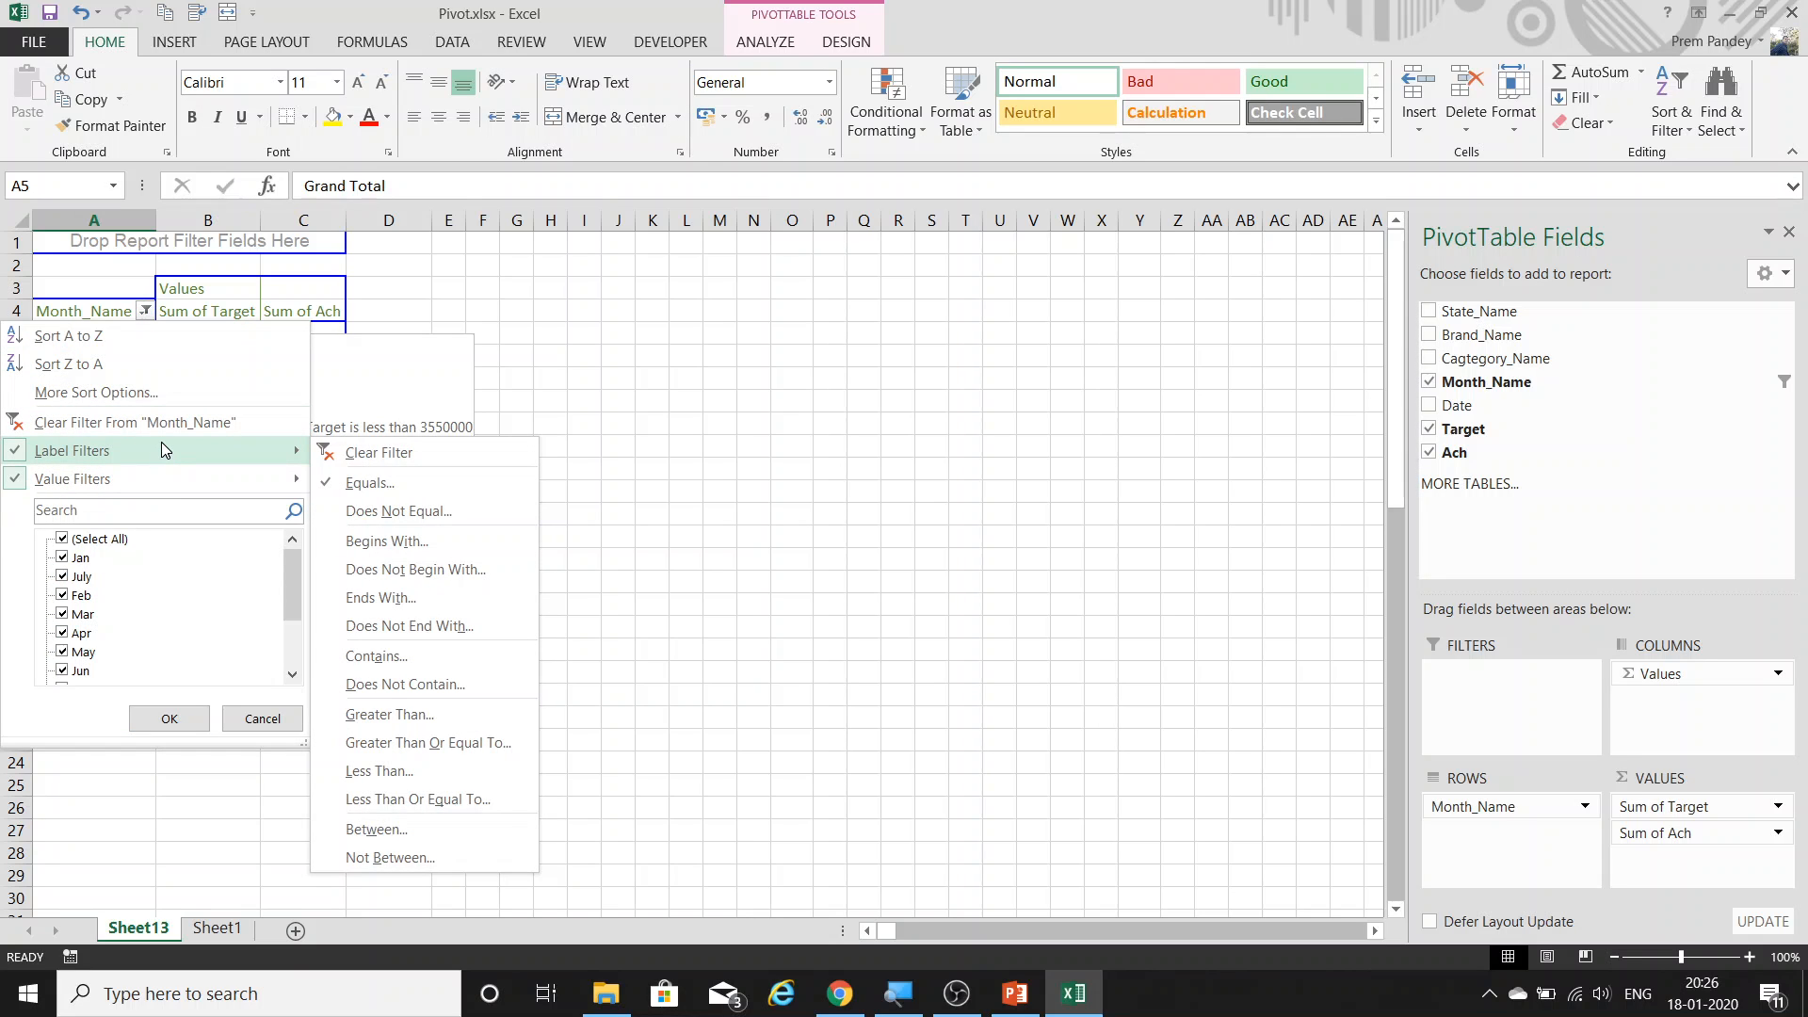
click(193, 282)
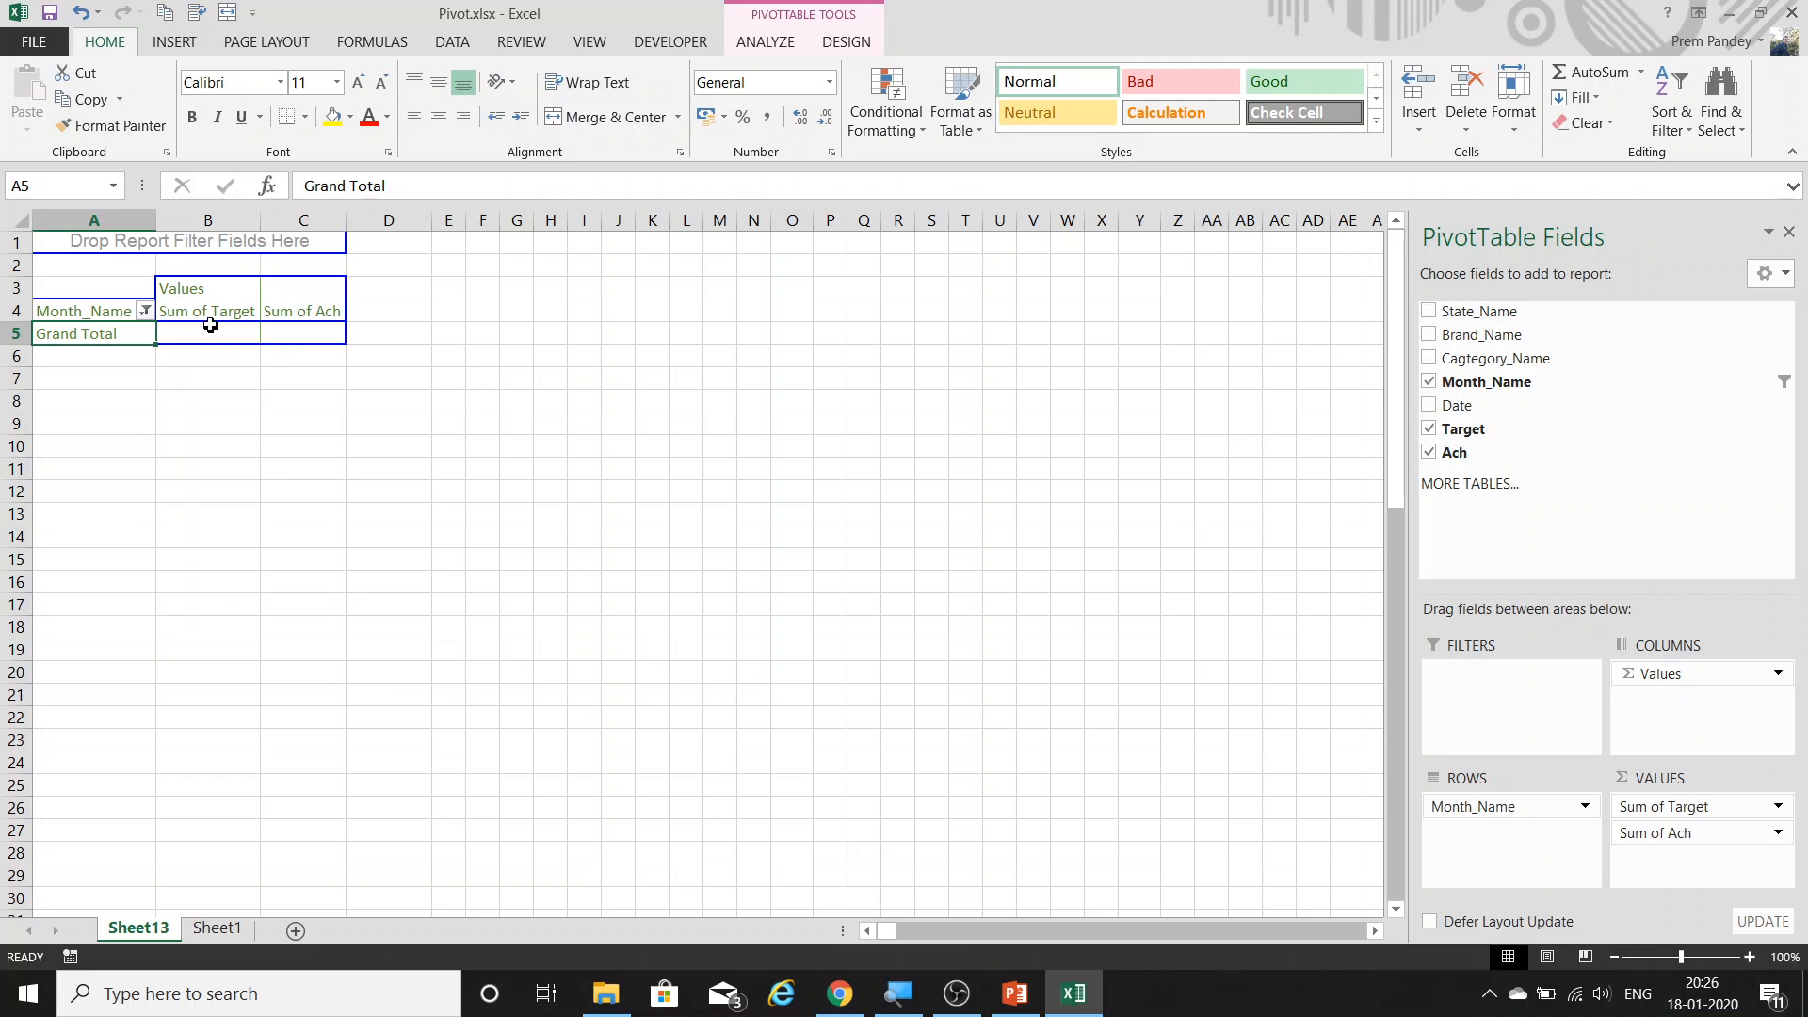
click(145, 310)
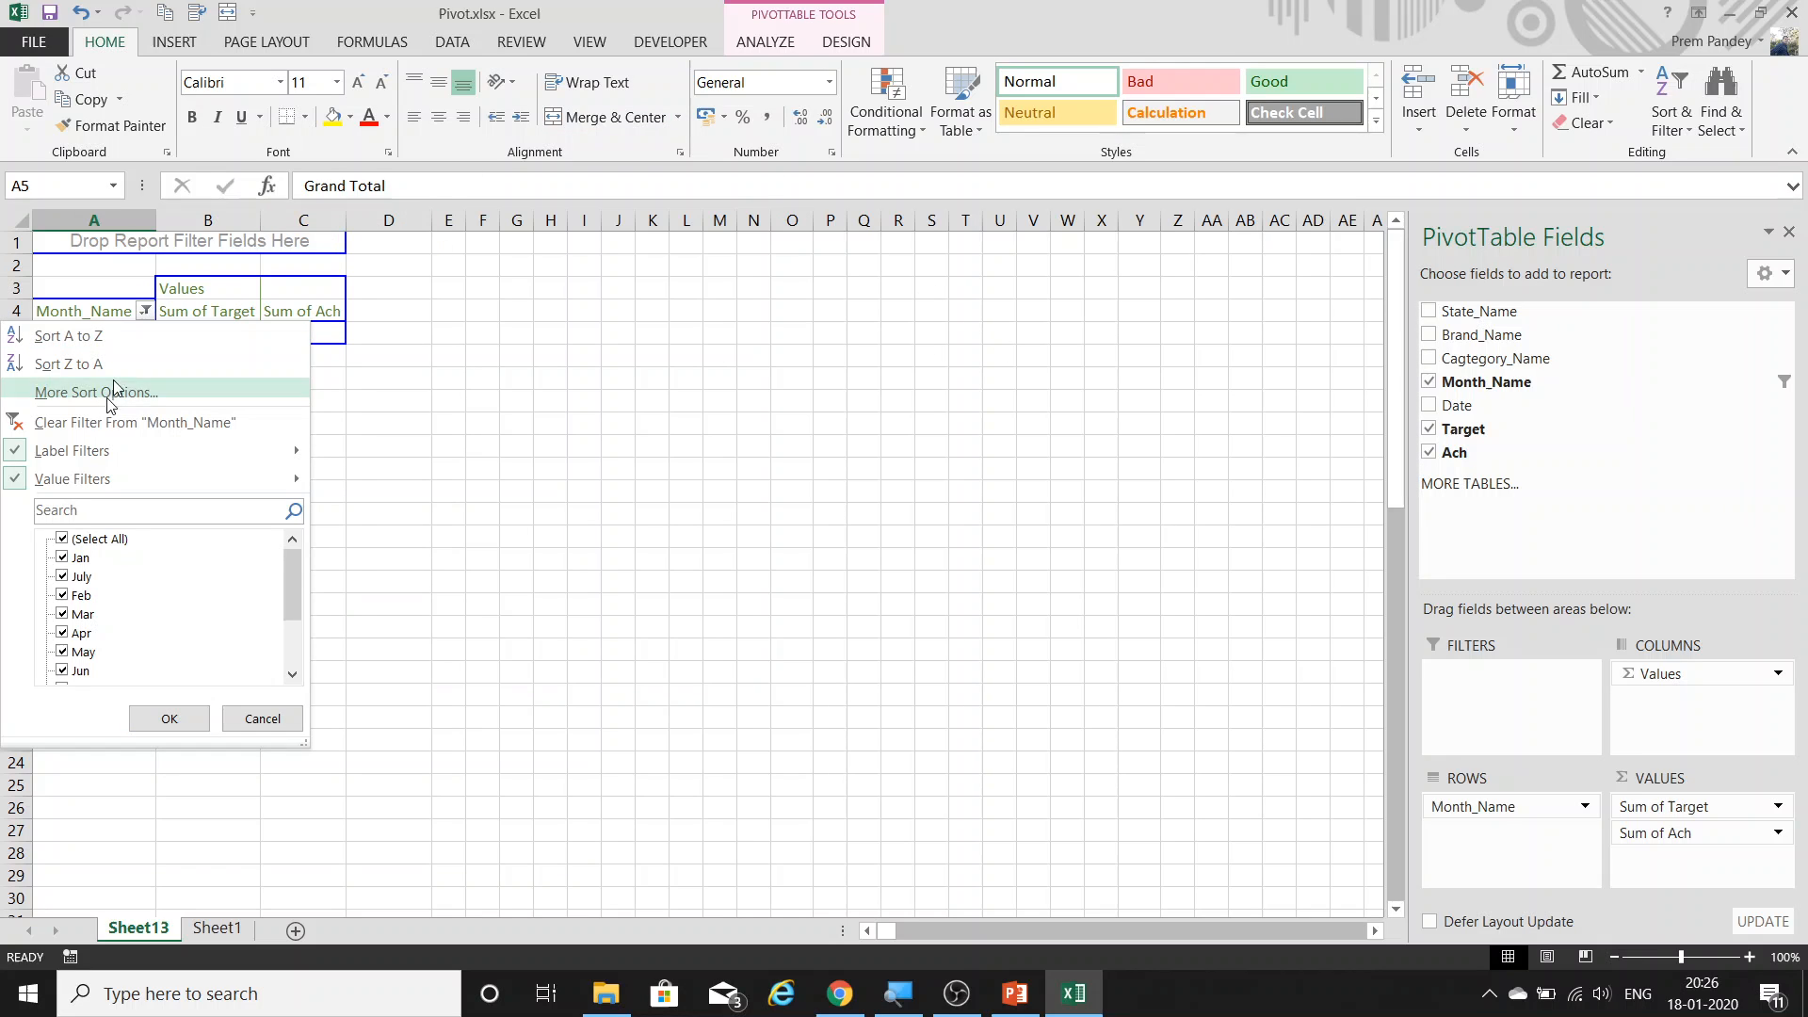
click(32, 431)
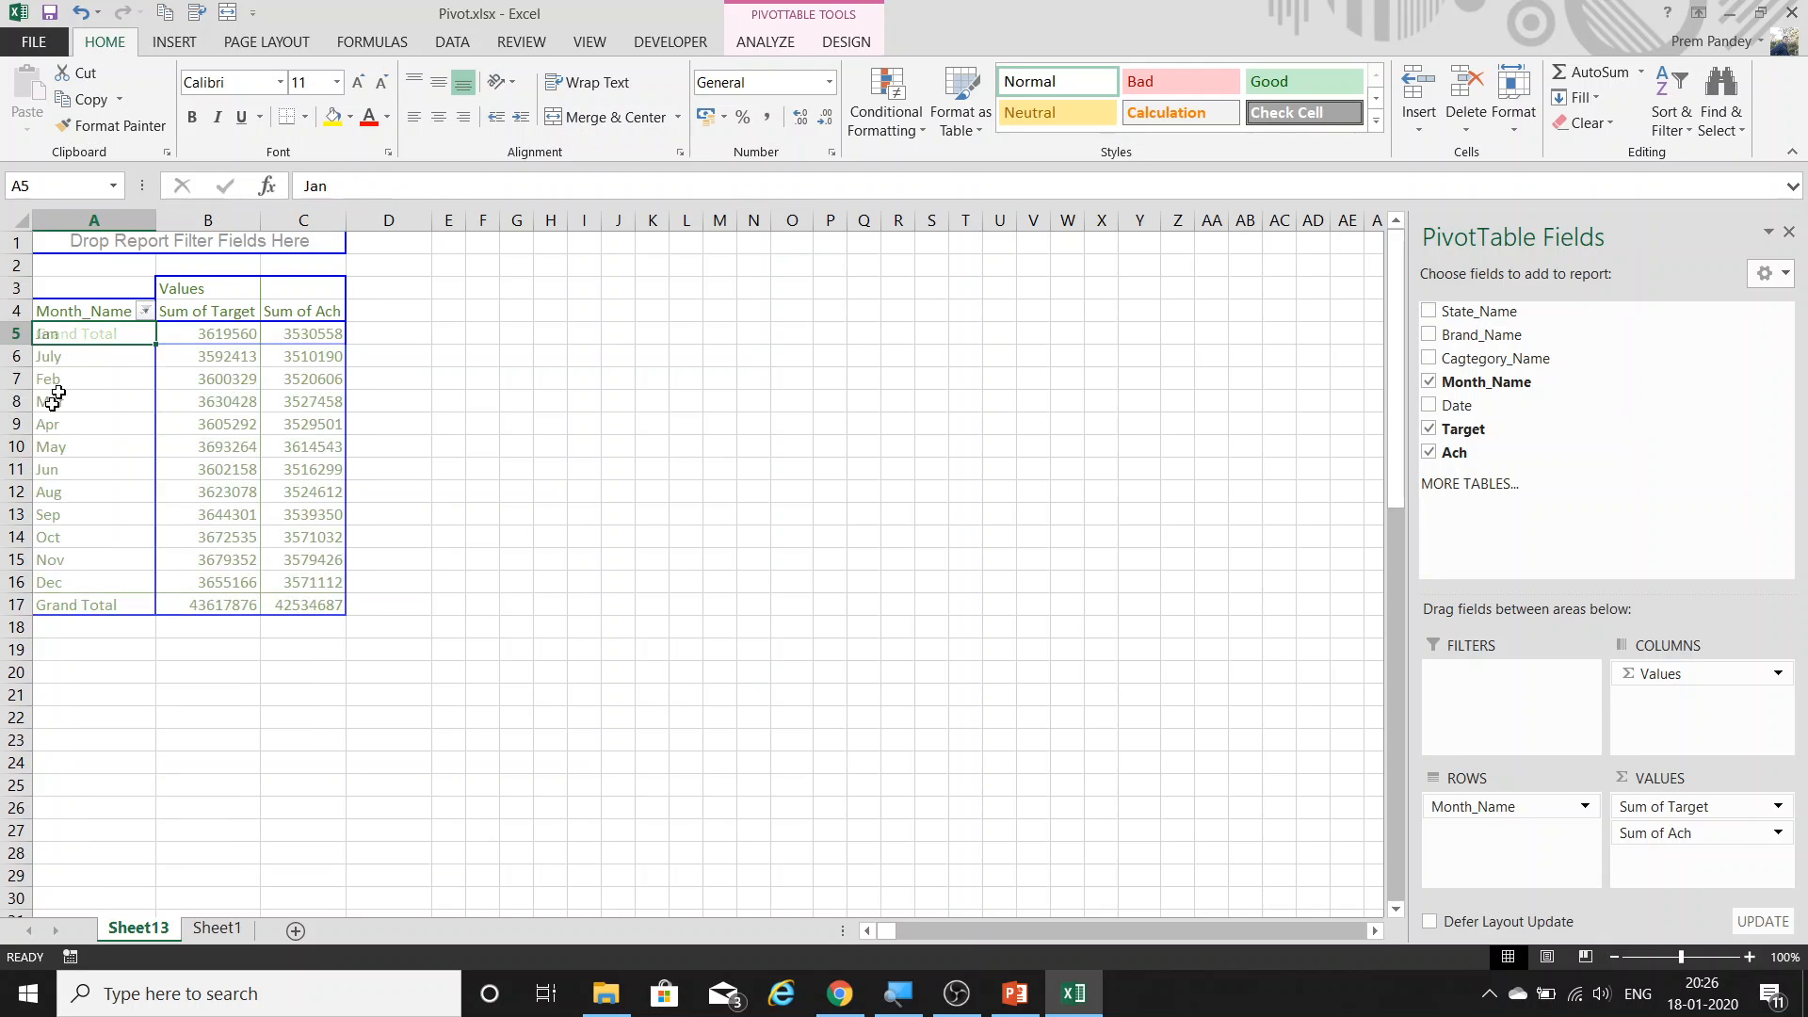
click(141, 312)
click(334, 433)
Review the Display settings in the PivotTable options and close the dialog without changes.
right_click(281, 368)
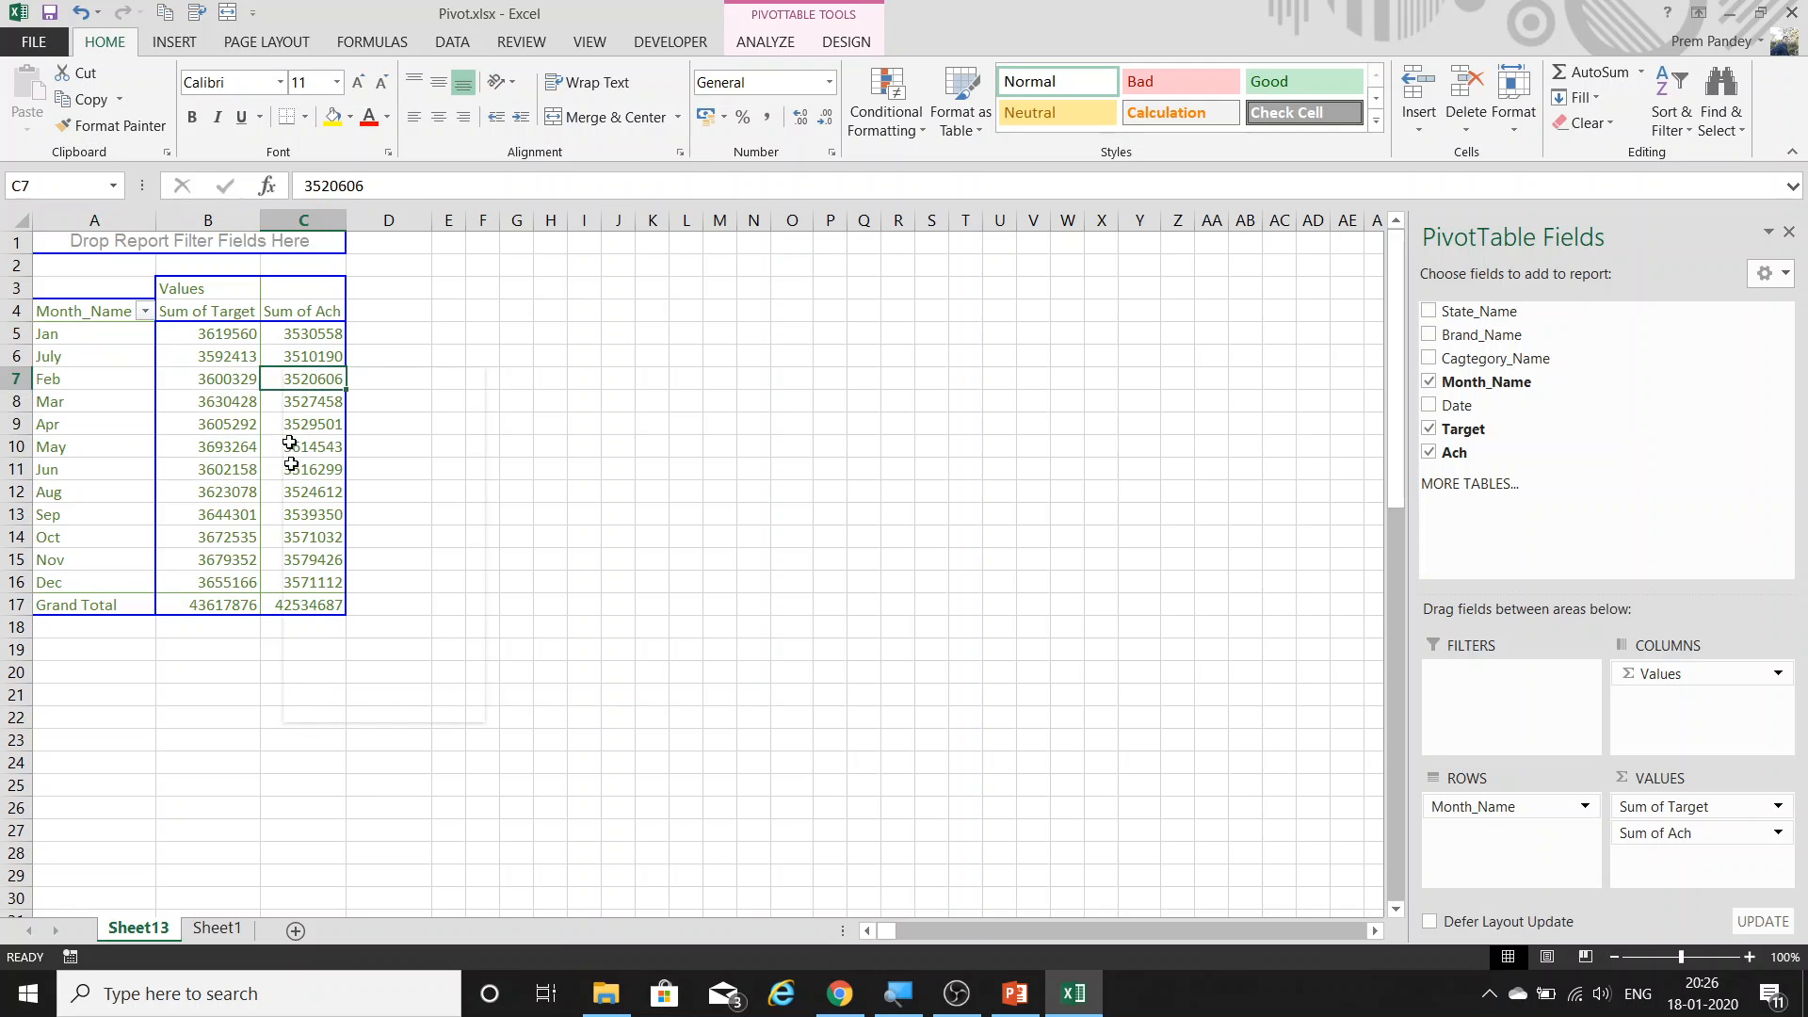
click(393, 678)
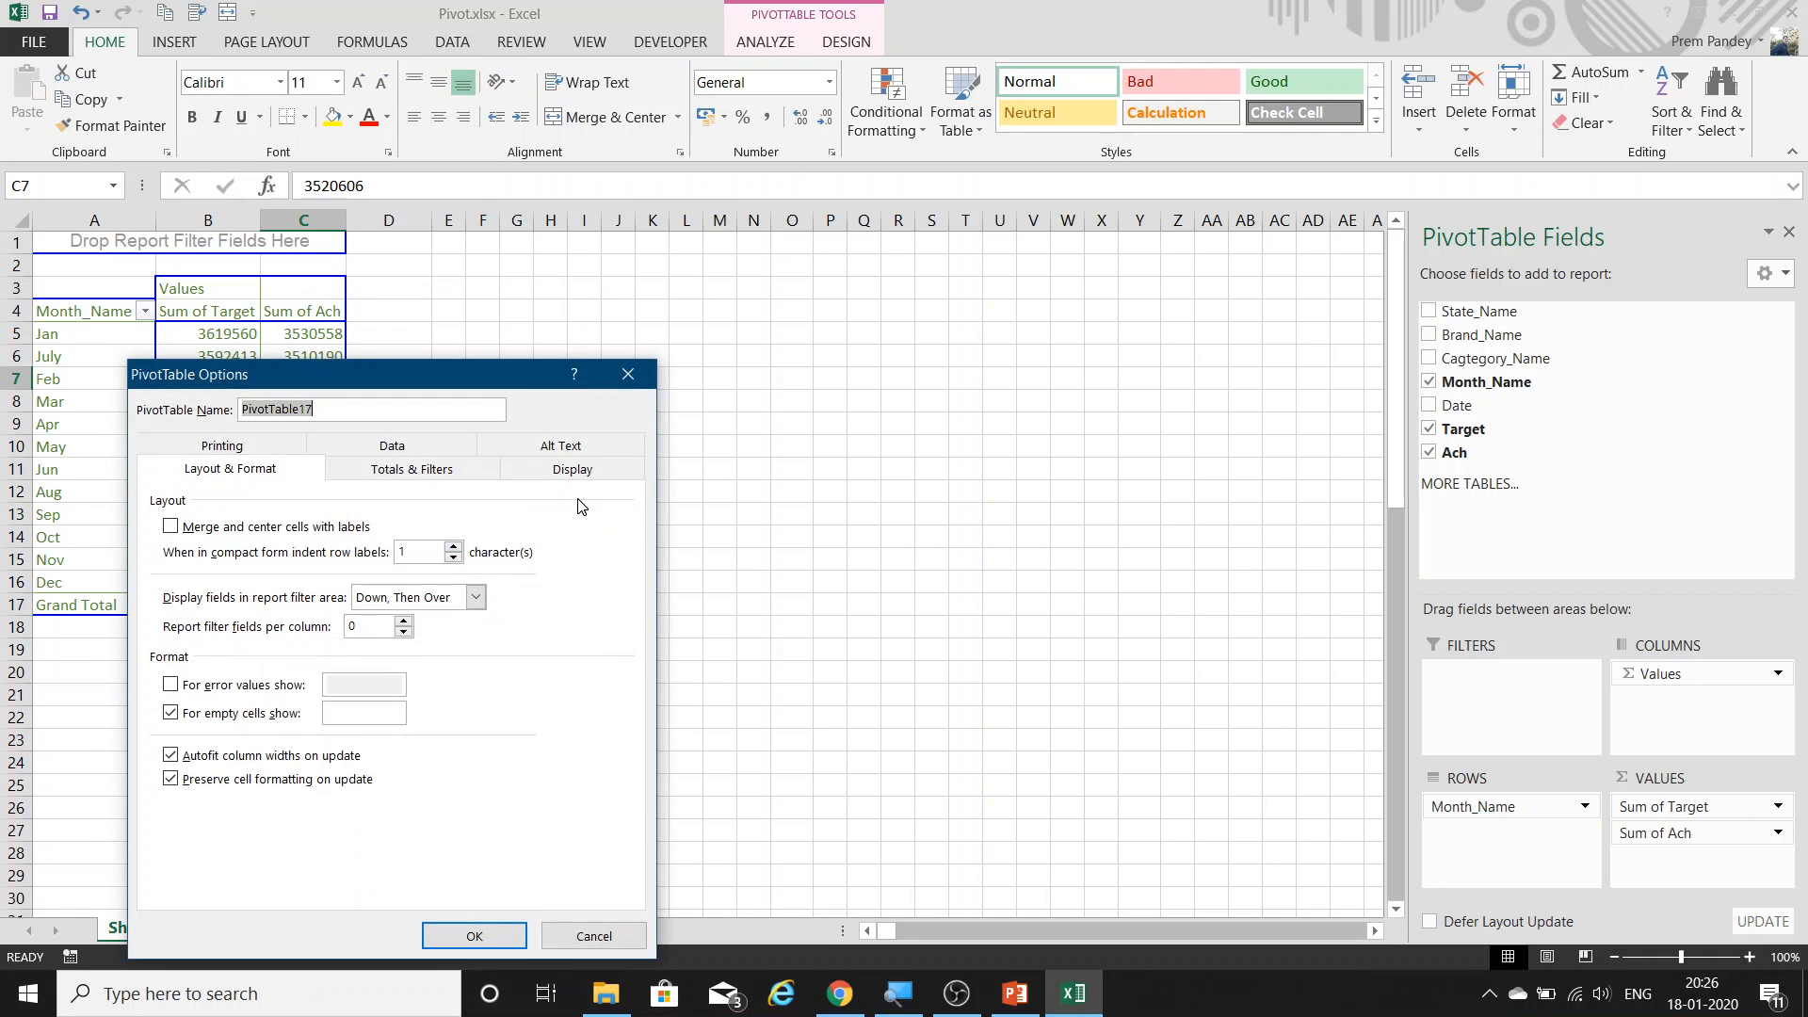
click(578, 474)
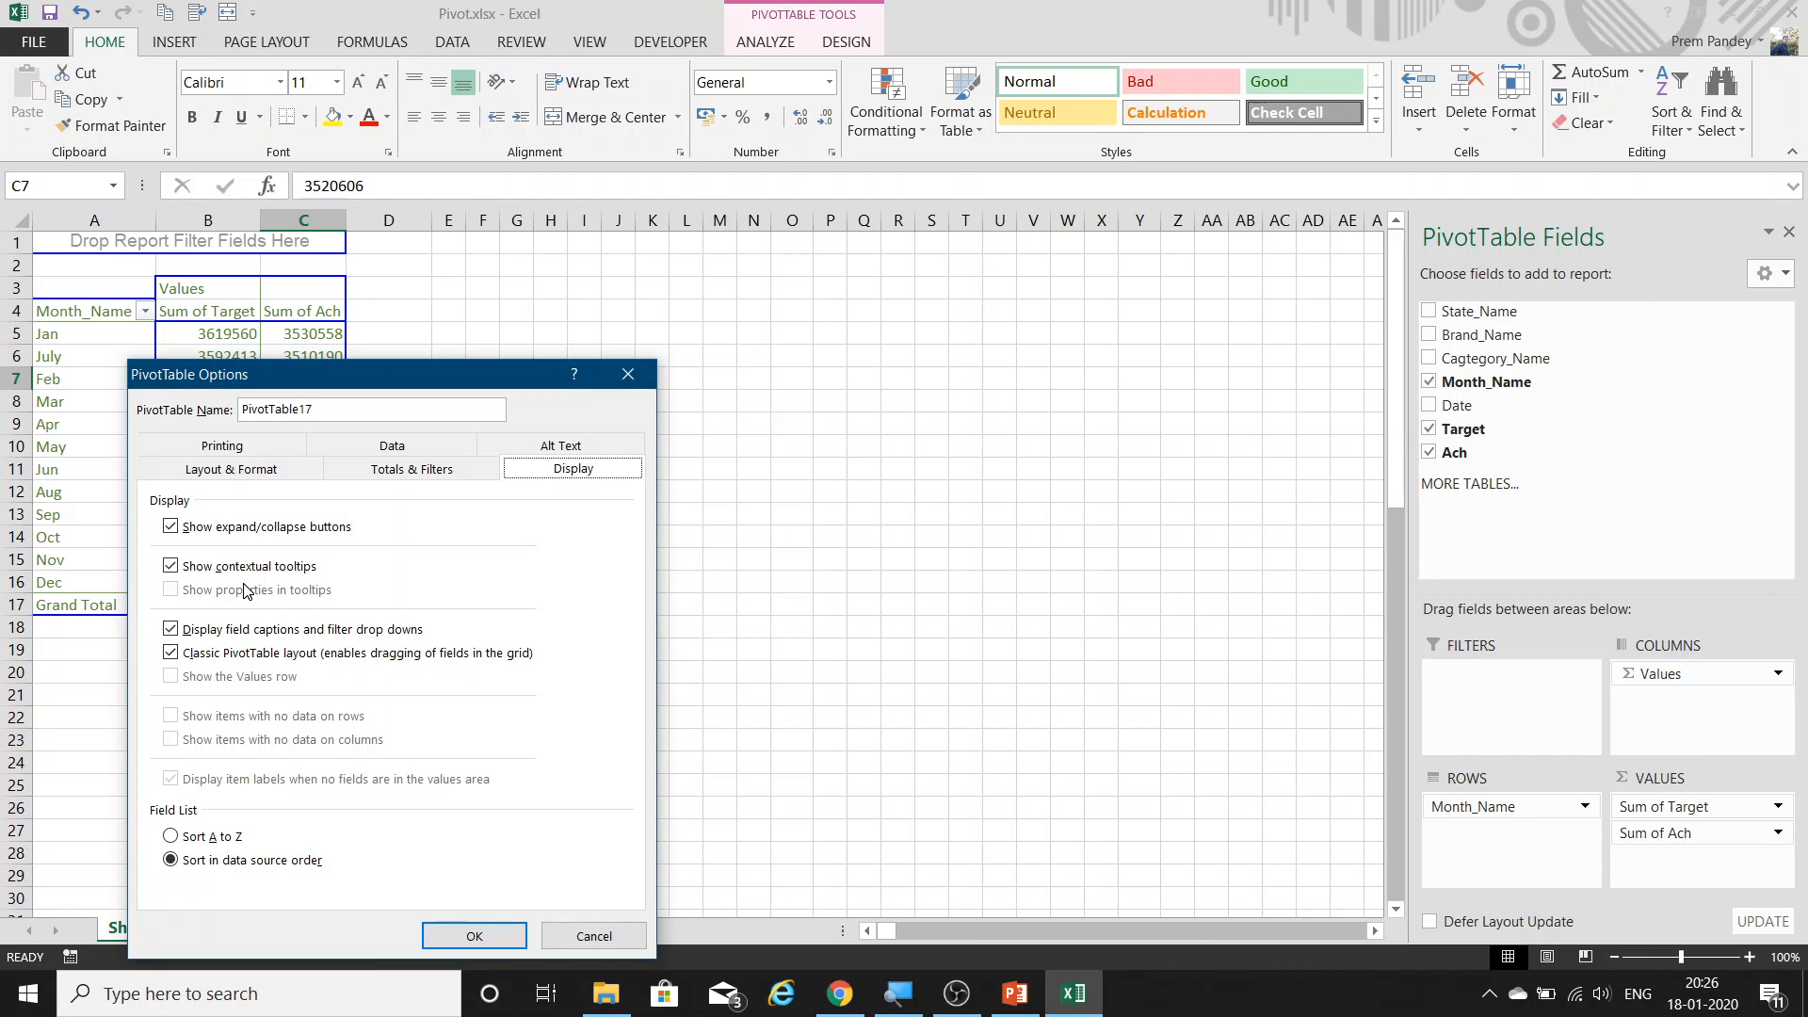
click(642, 381)
Turn off "Show contextual tooltips" in the PivotTable's Display options and apply it.
mouse_move(300, 405)
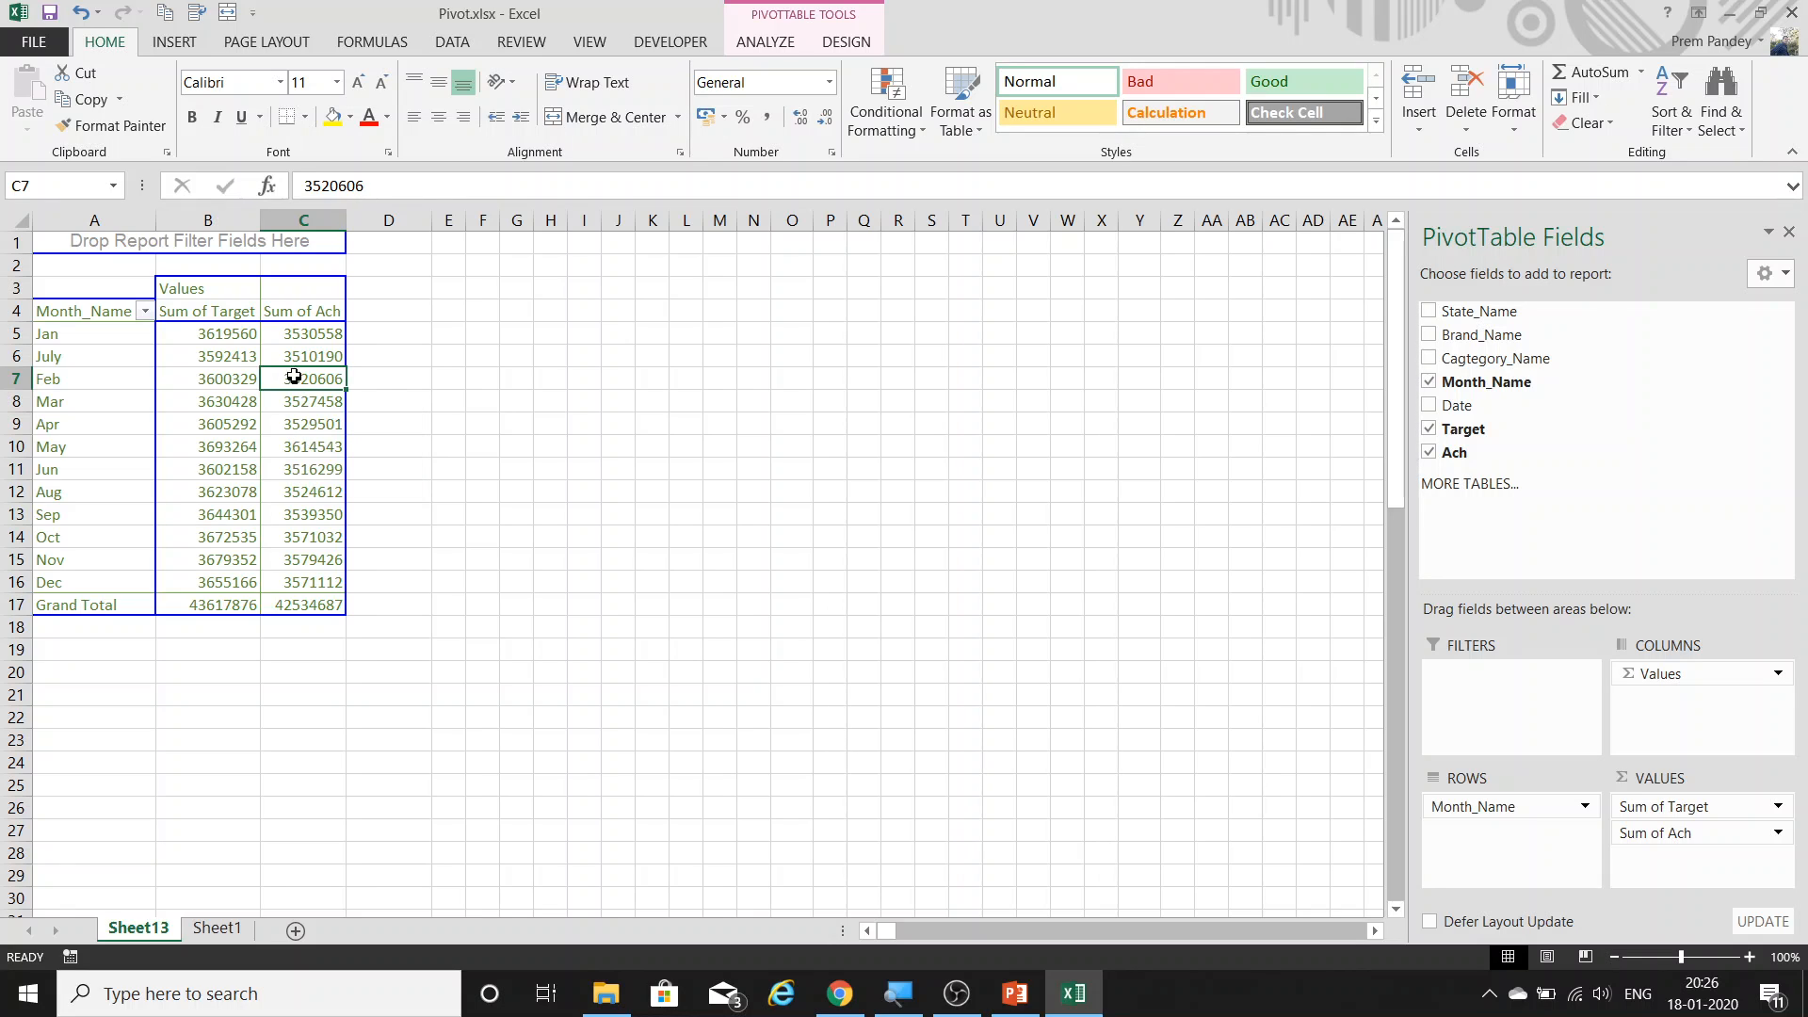
right_click(291, 375)
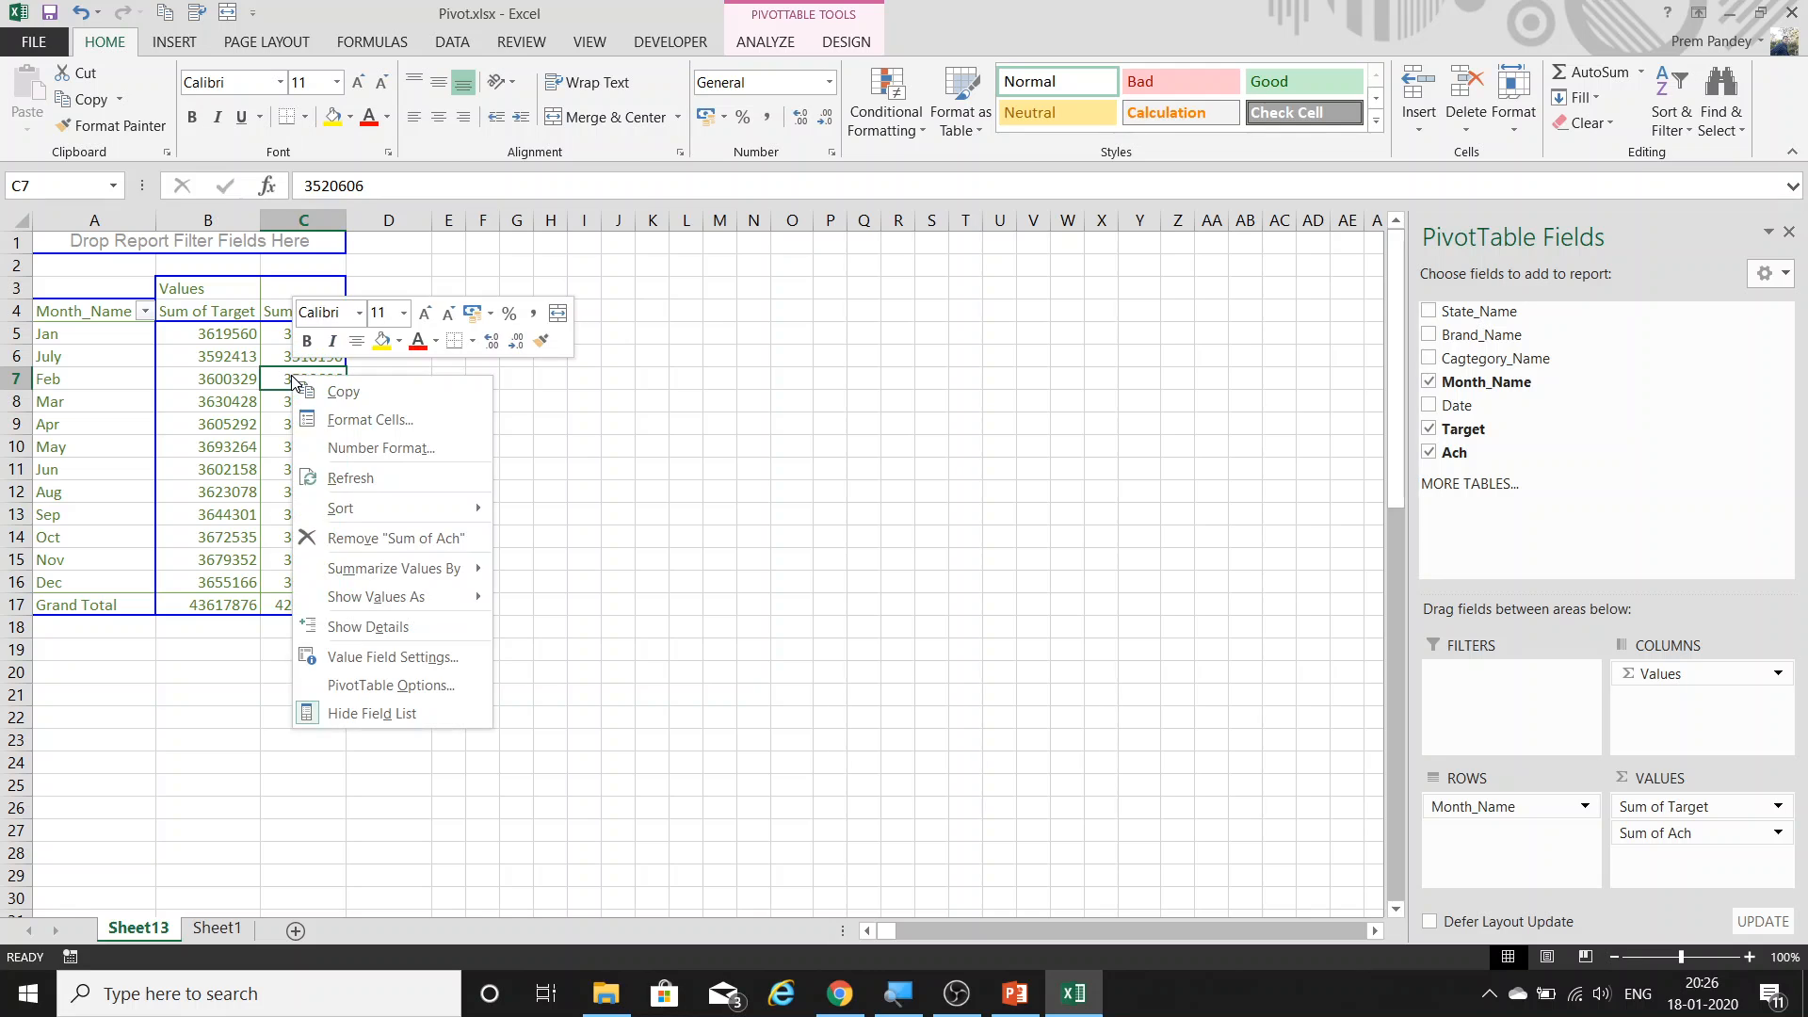
click(416, 692)
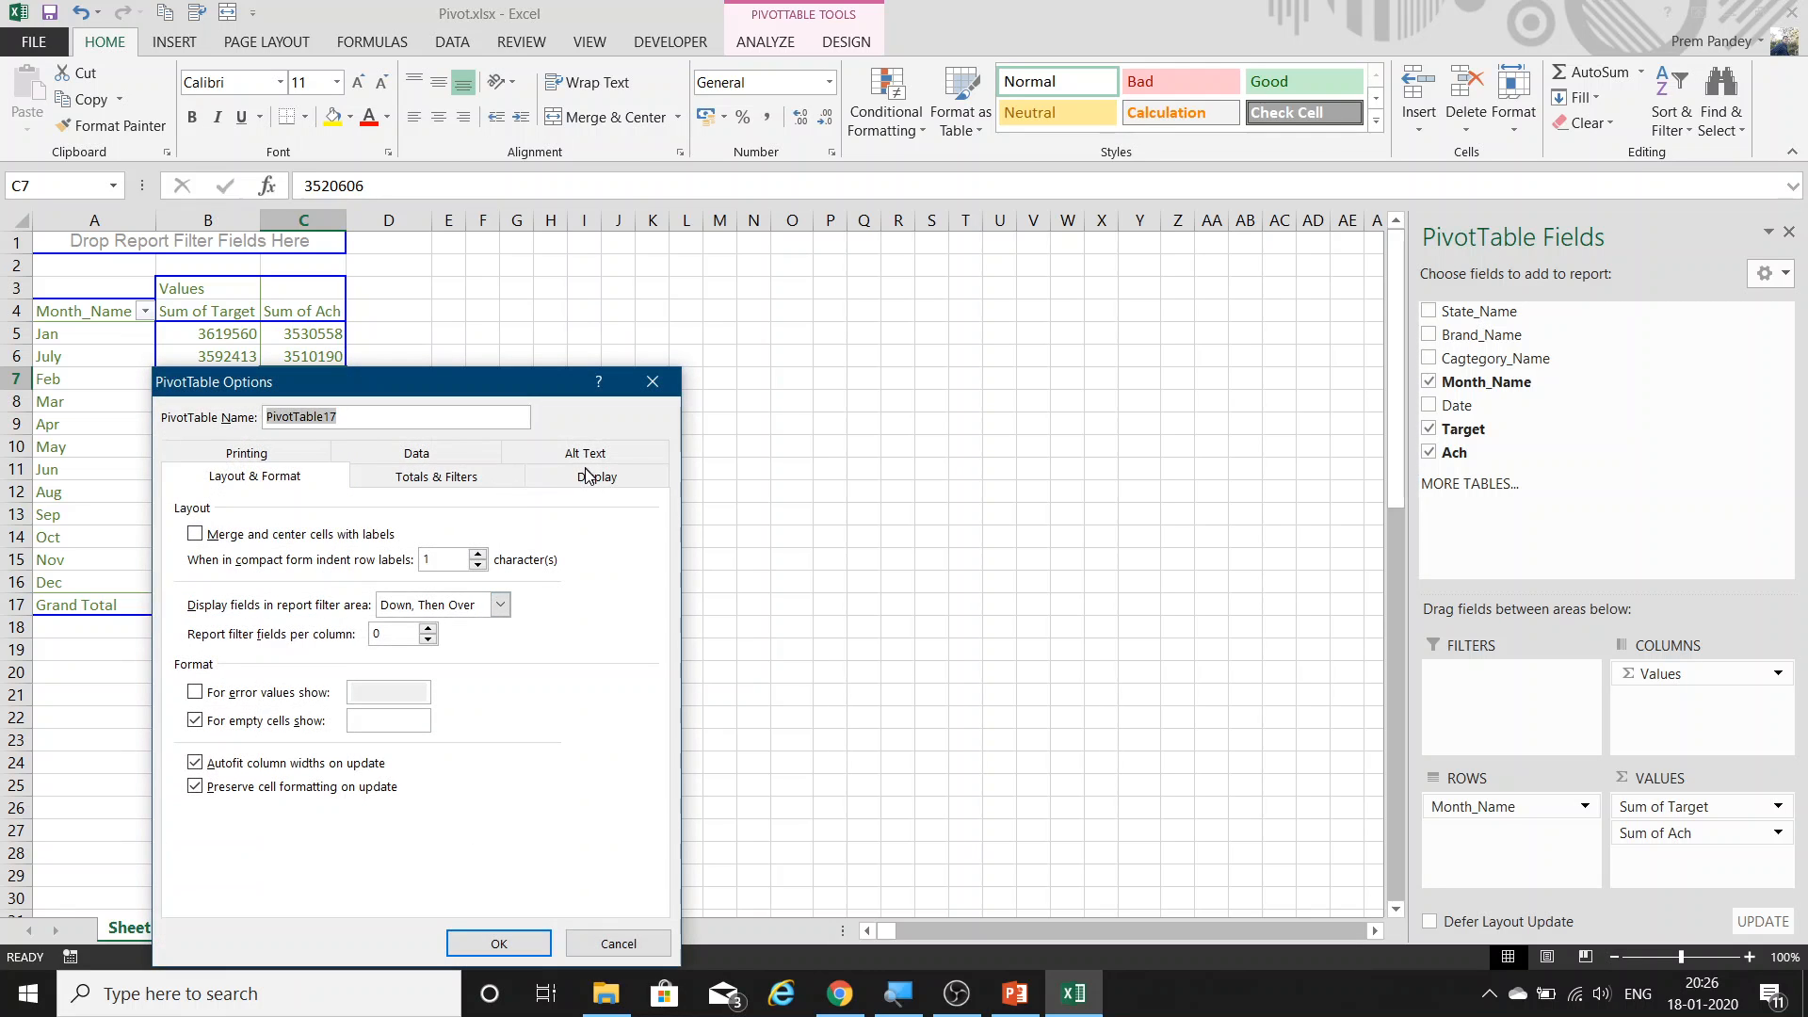
click(579, 475)
click(258, 575)
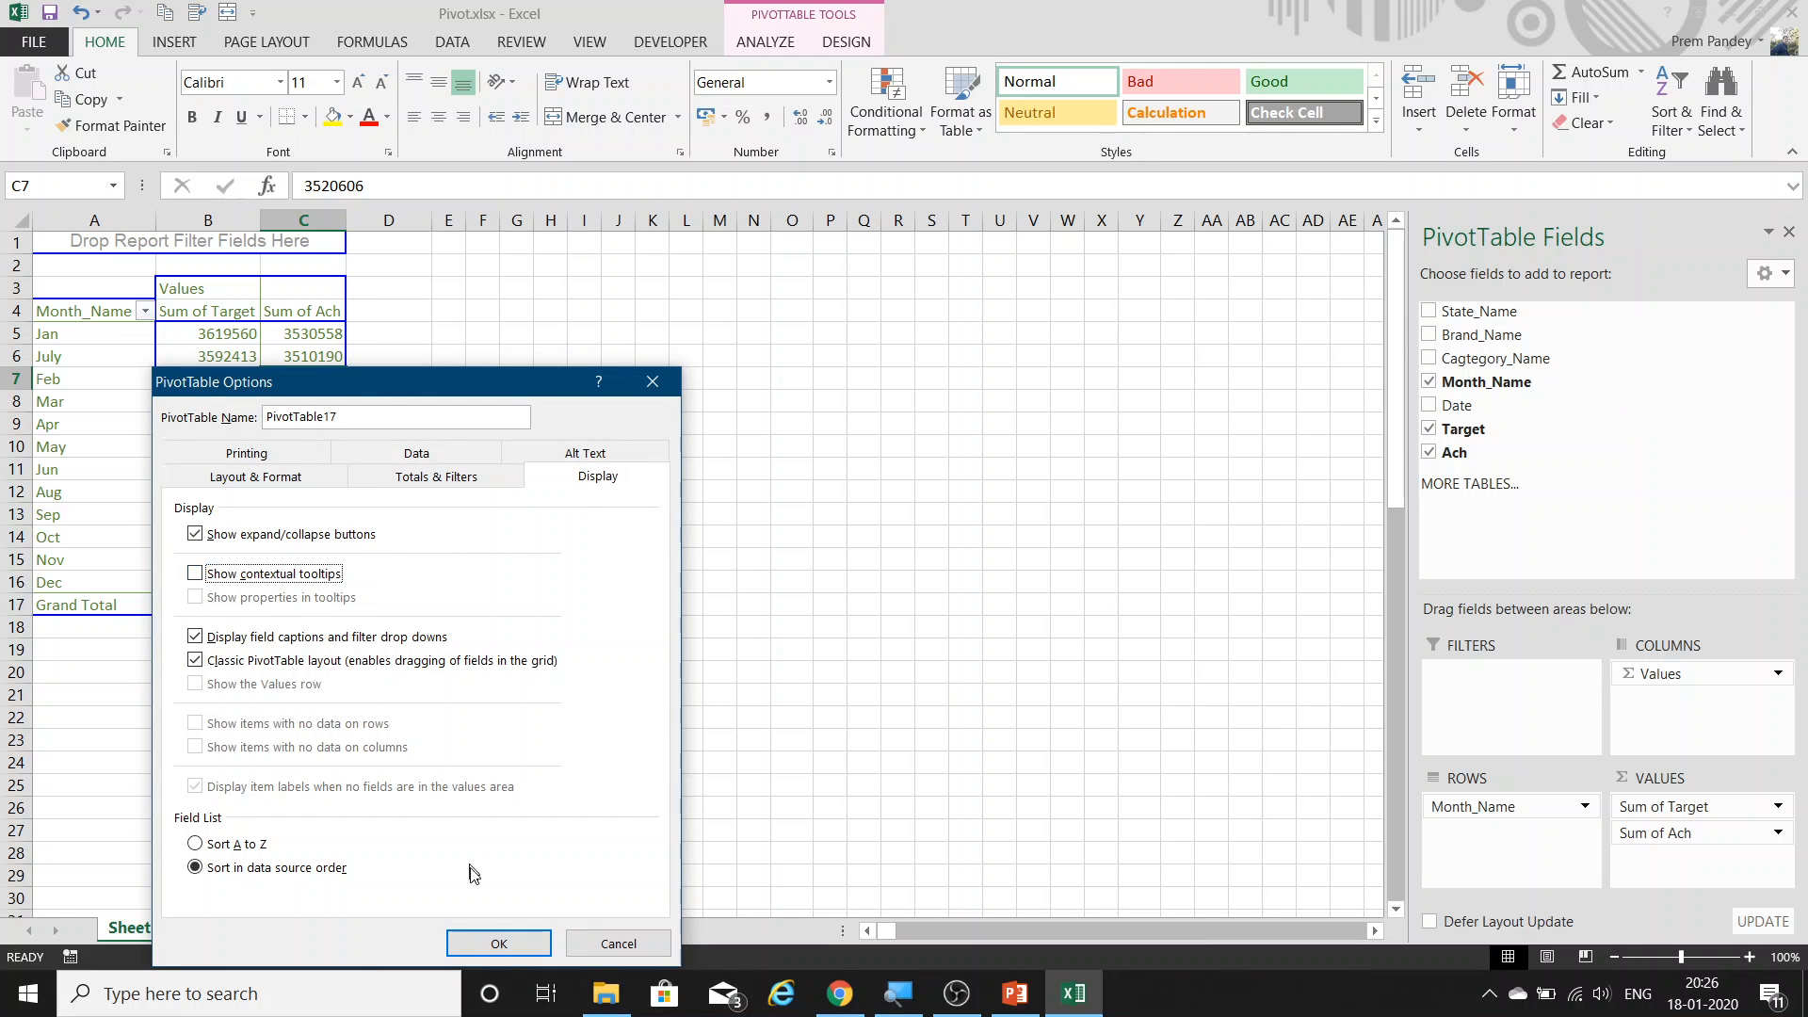
click(498, 943)
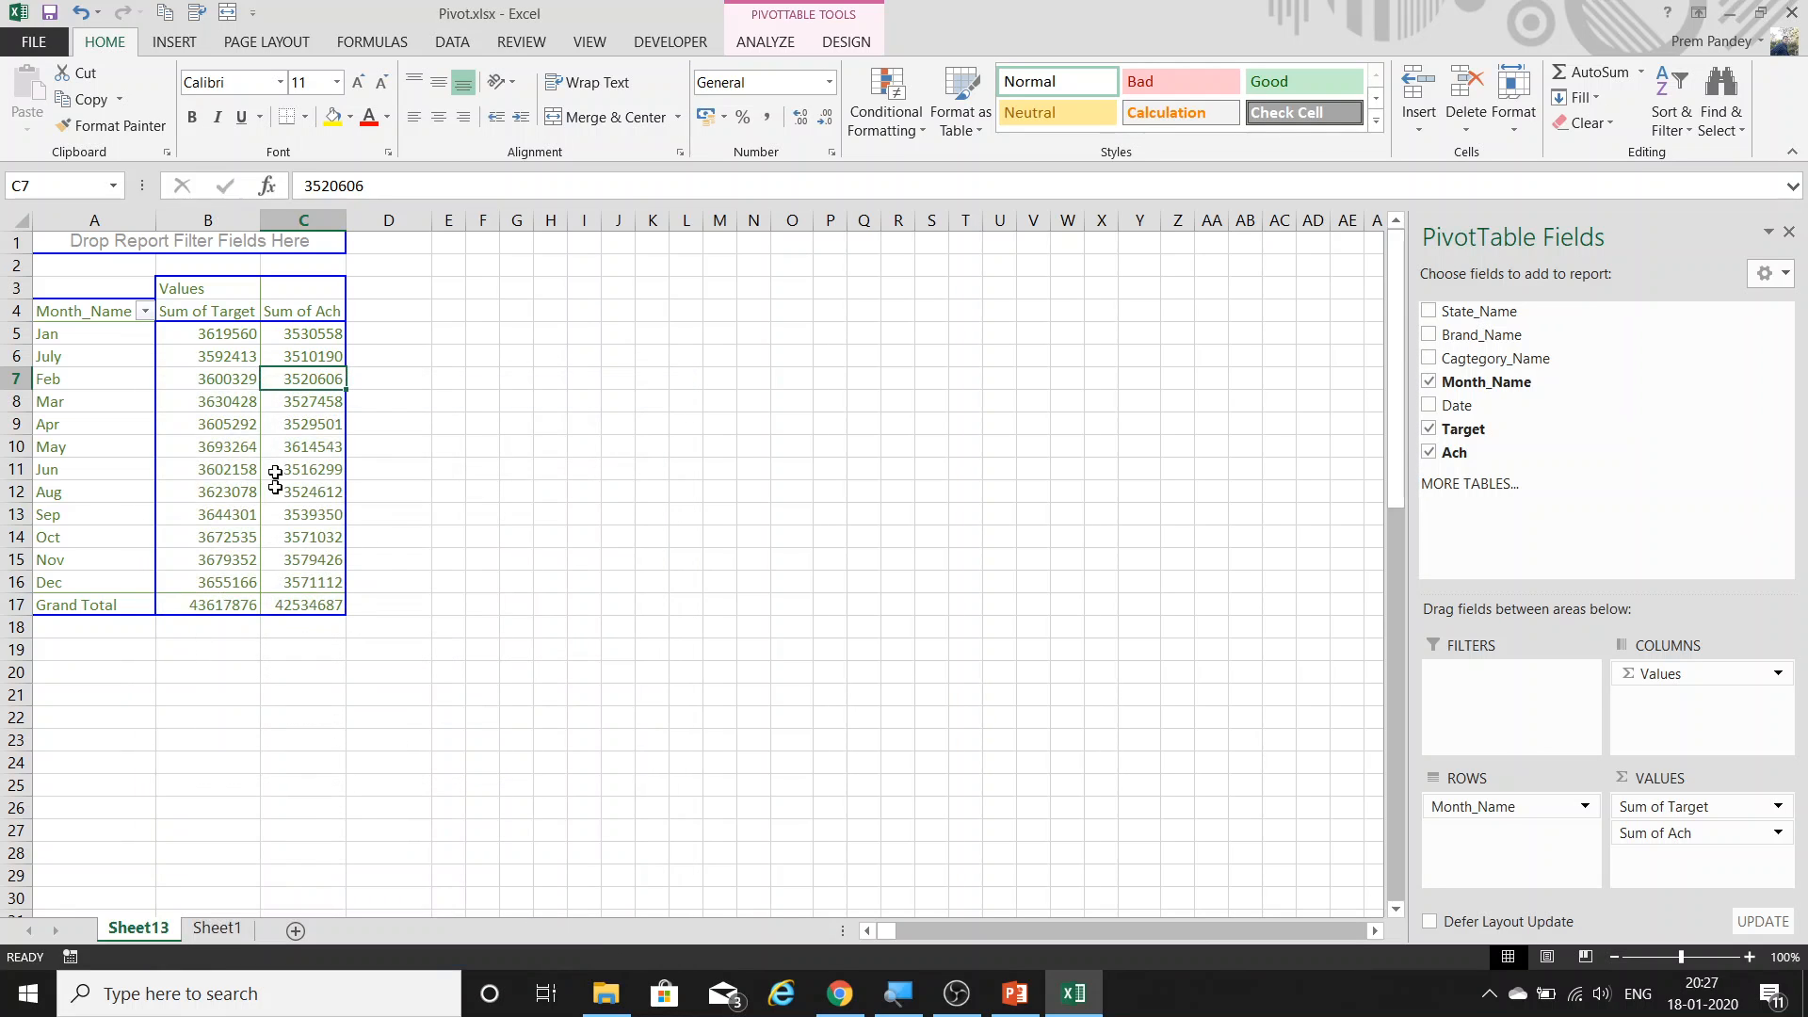
In the PivotTable's Display options, turn on contextual tooltips, turn off "Display field captions and filter drop downs", and apply both.
right_click(303, 401)
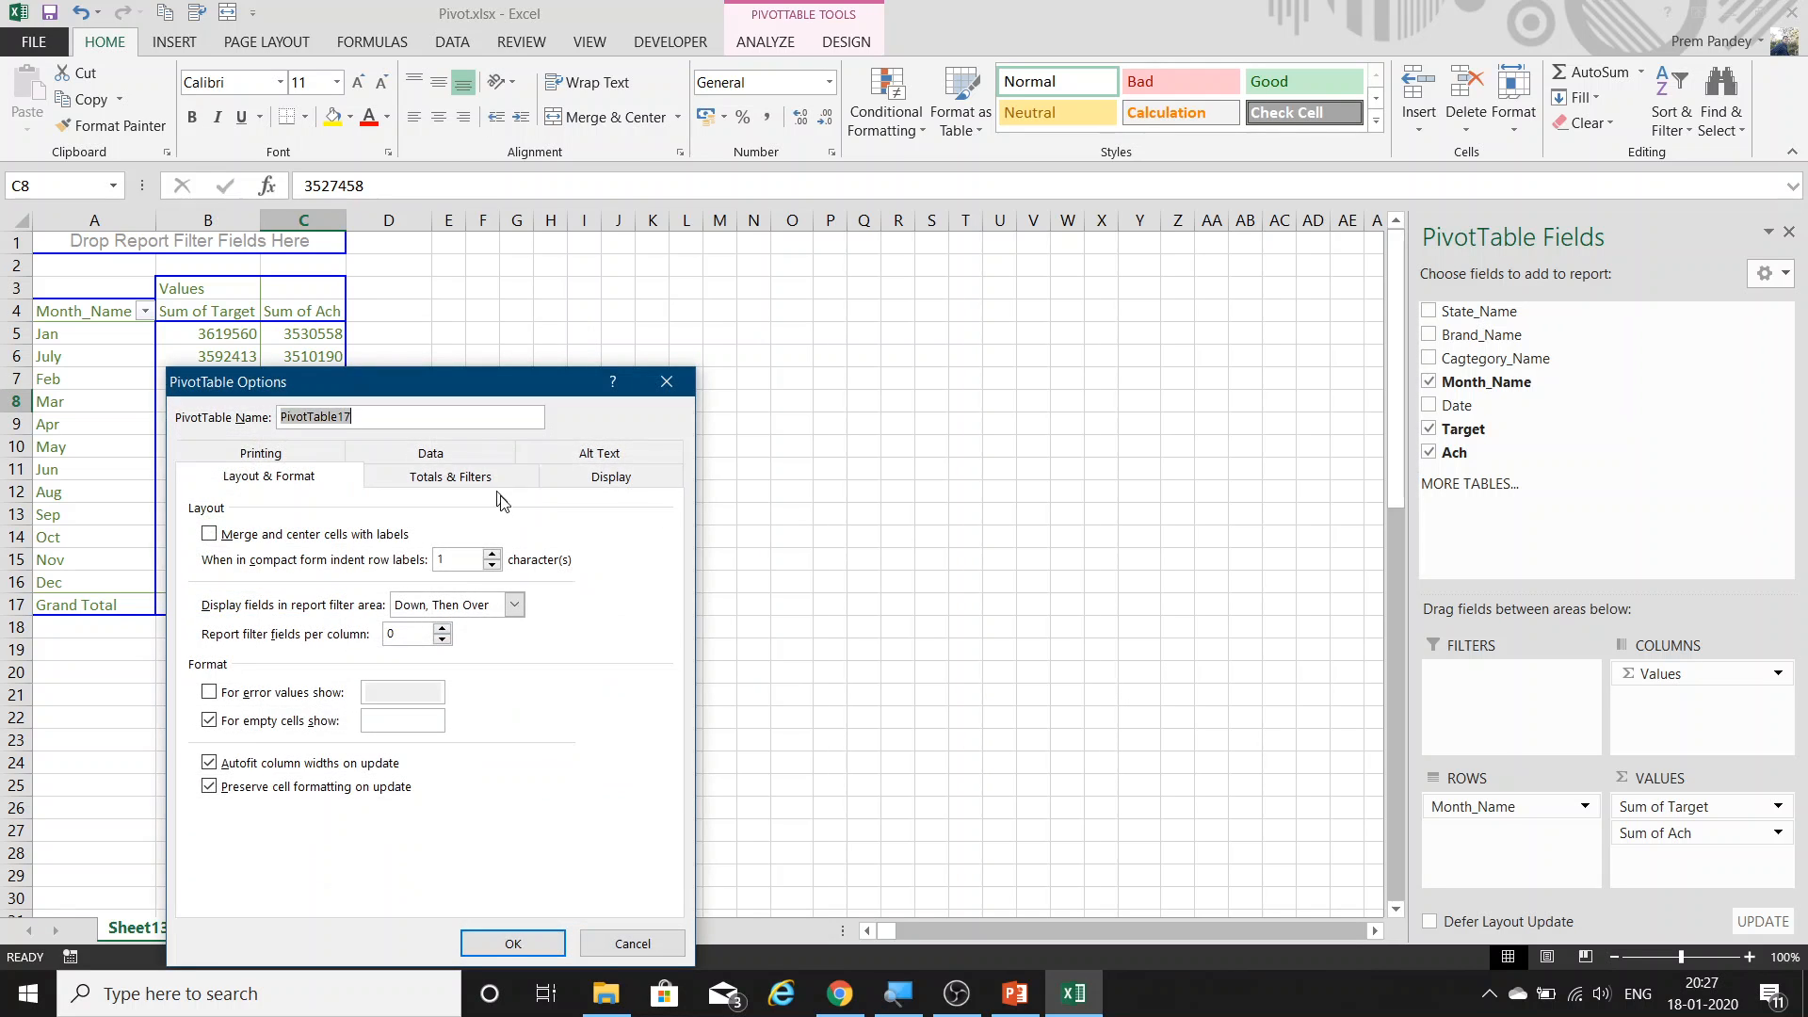
click(613, 477)
click(295, 576)
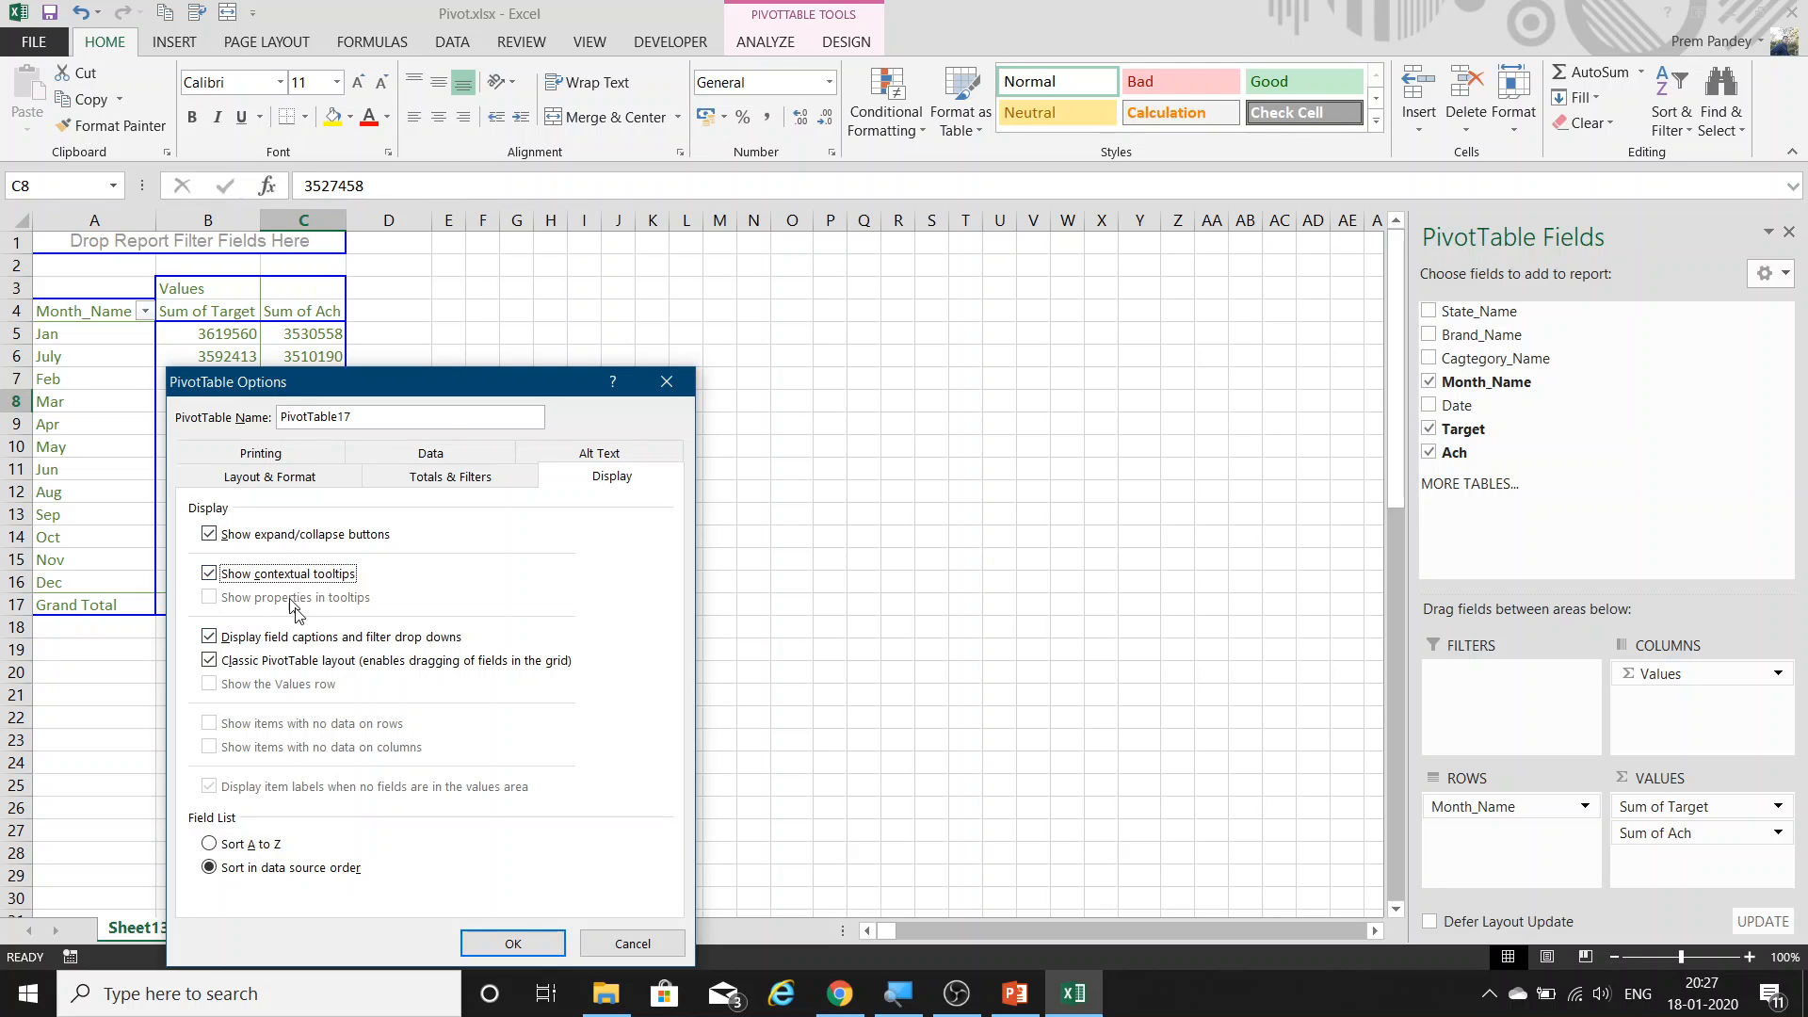
click(384, 638)
click(512, 943)
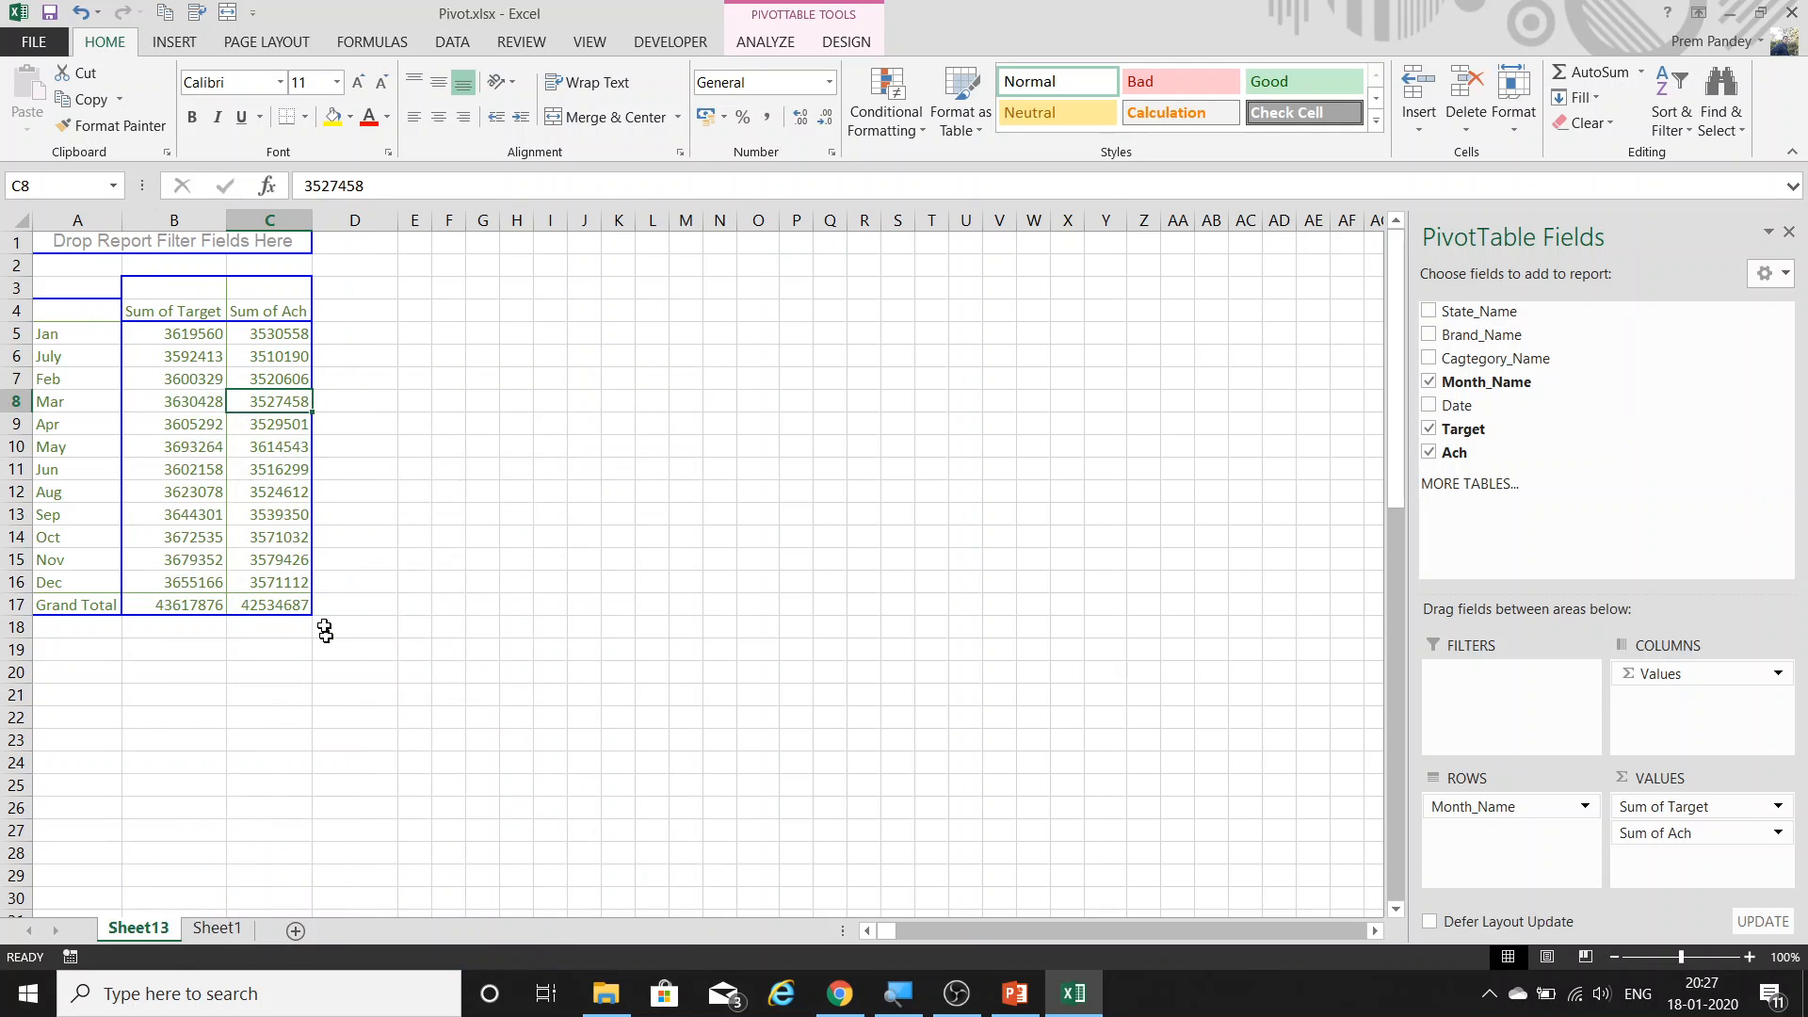
Show the PivotTable's field headers again from the Analyze tools.
click(83, 311)
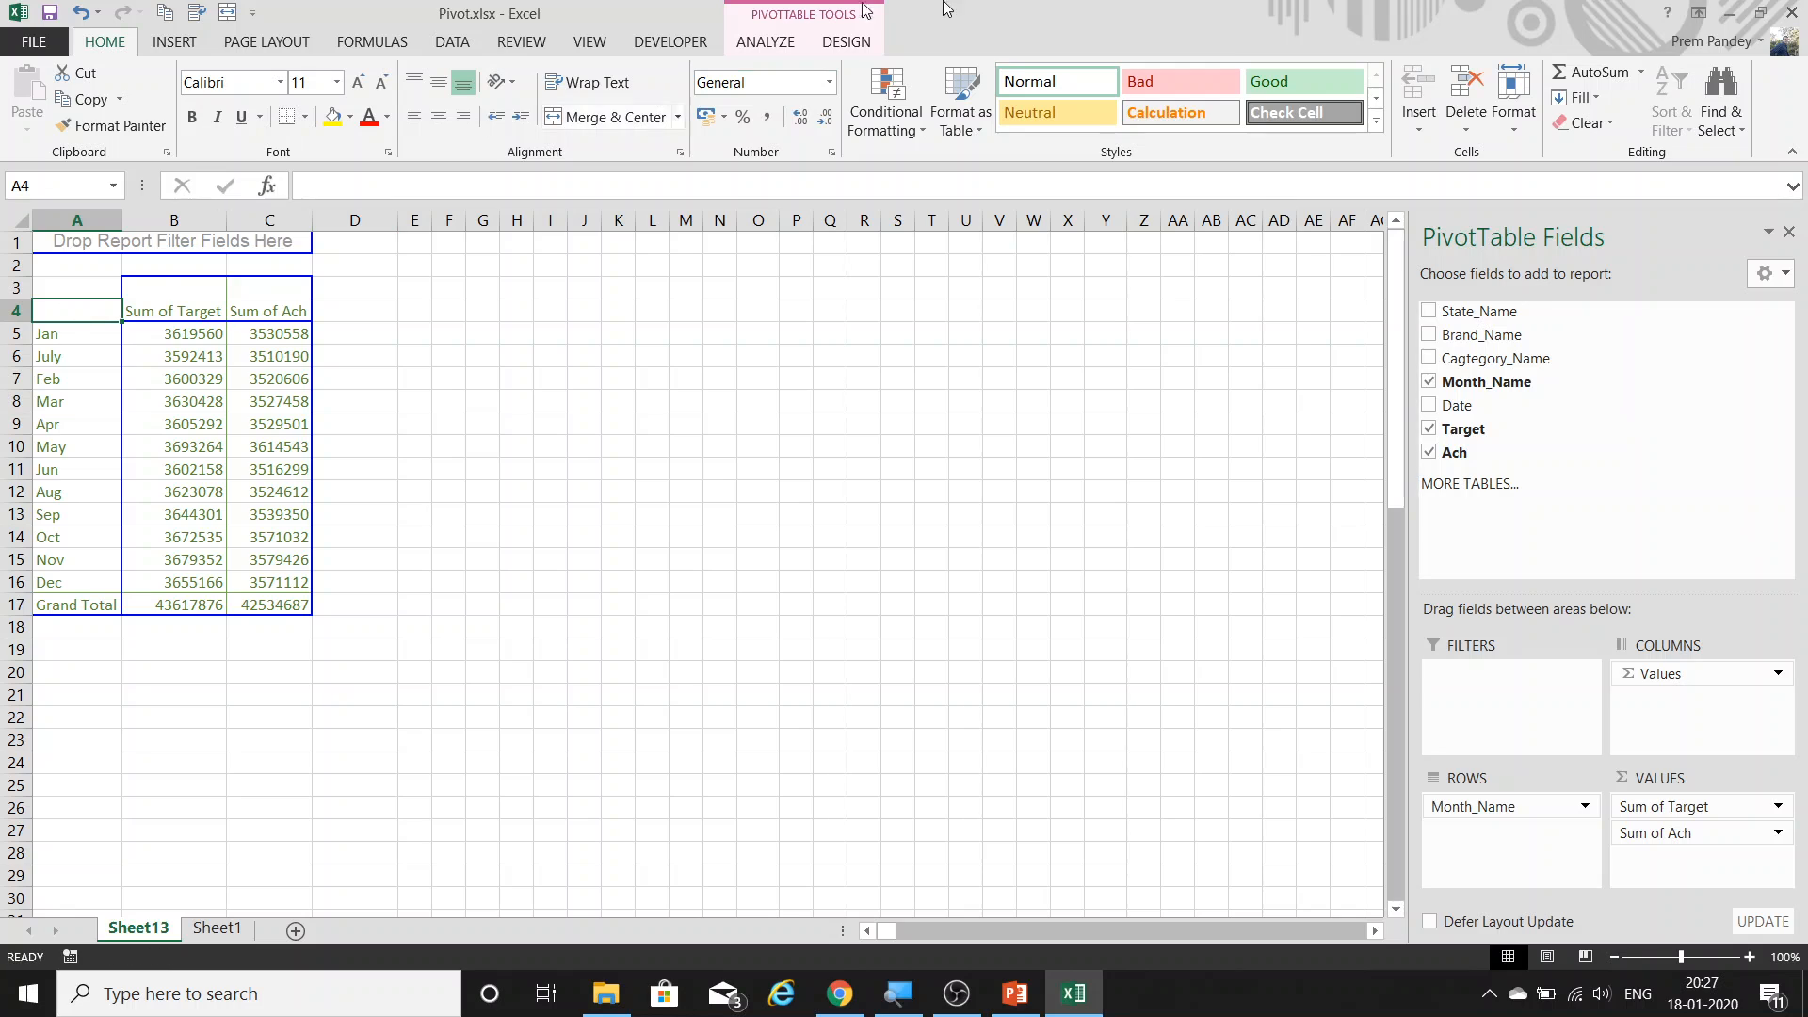
click(770, 44)
click(847, 42)
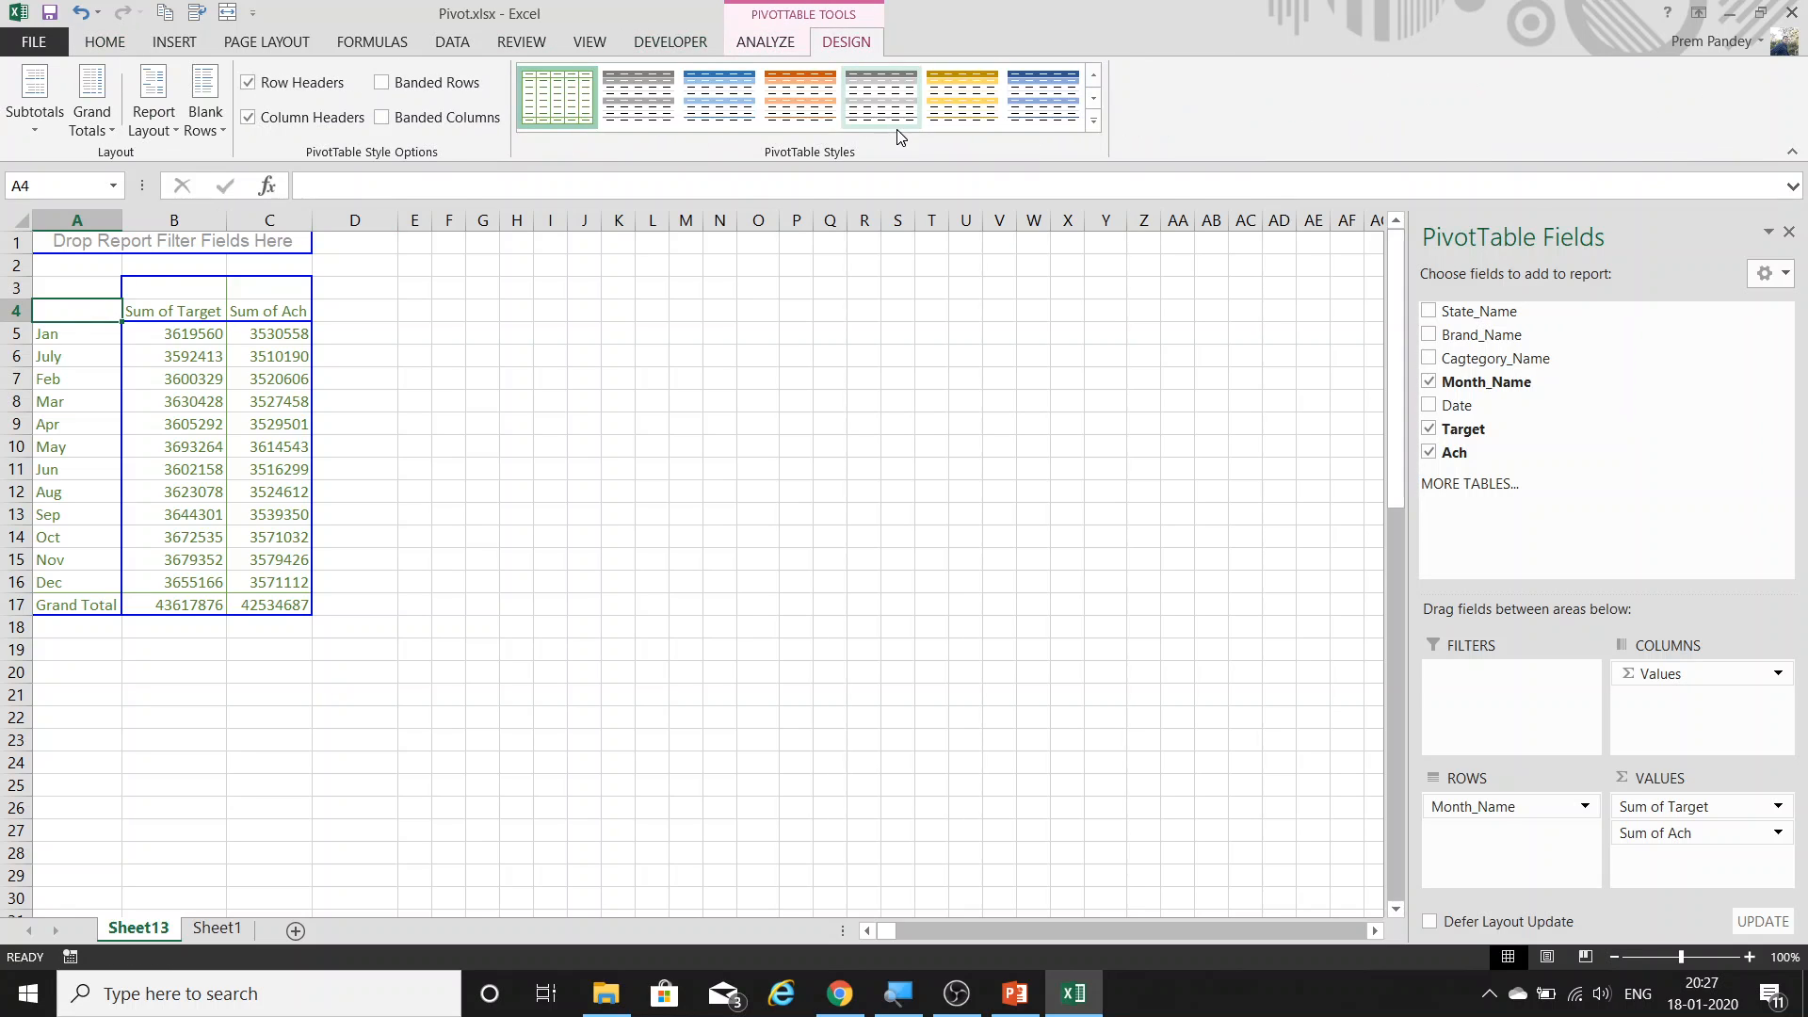
click(767, 43)
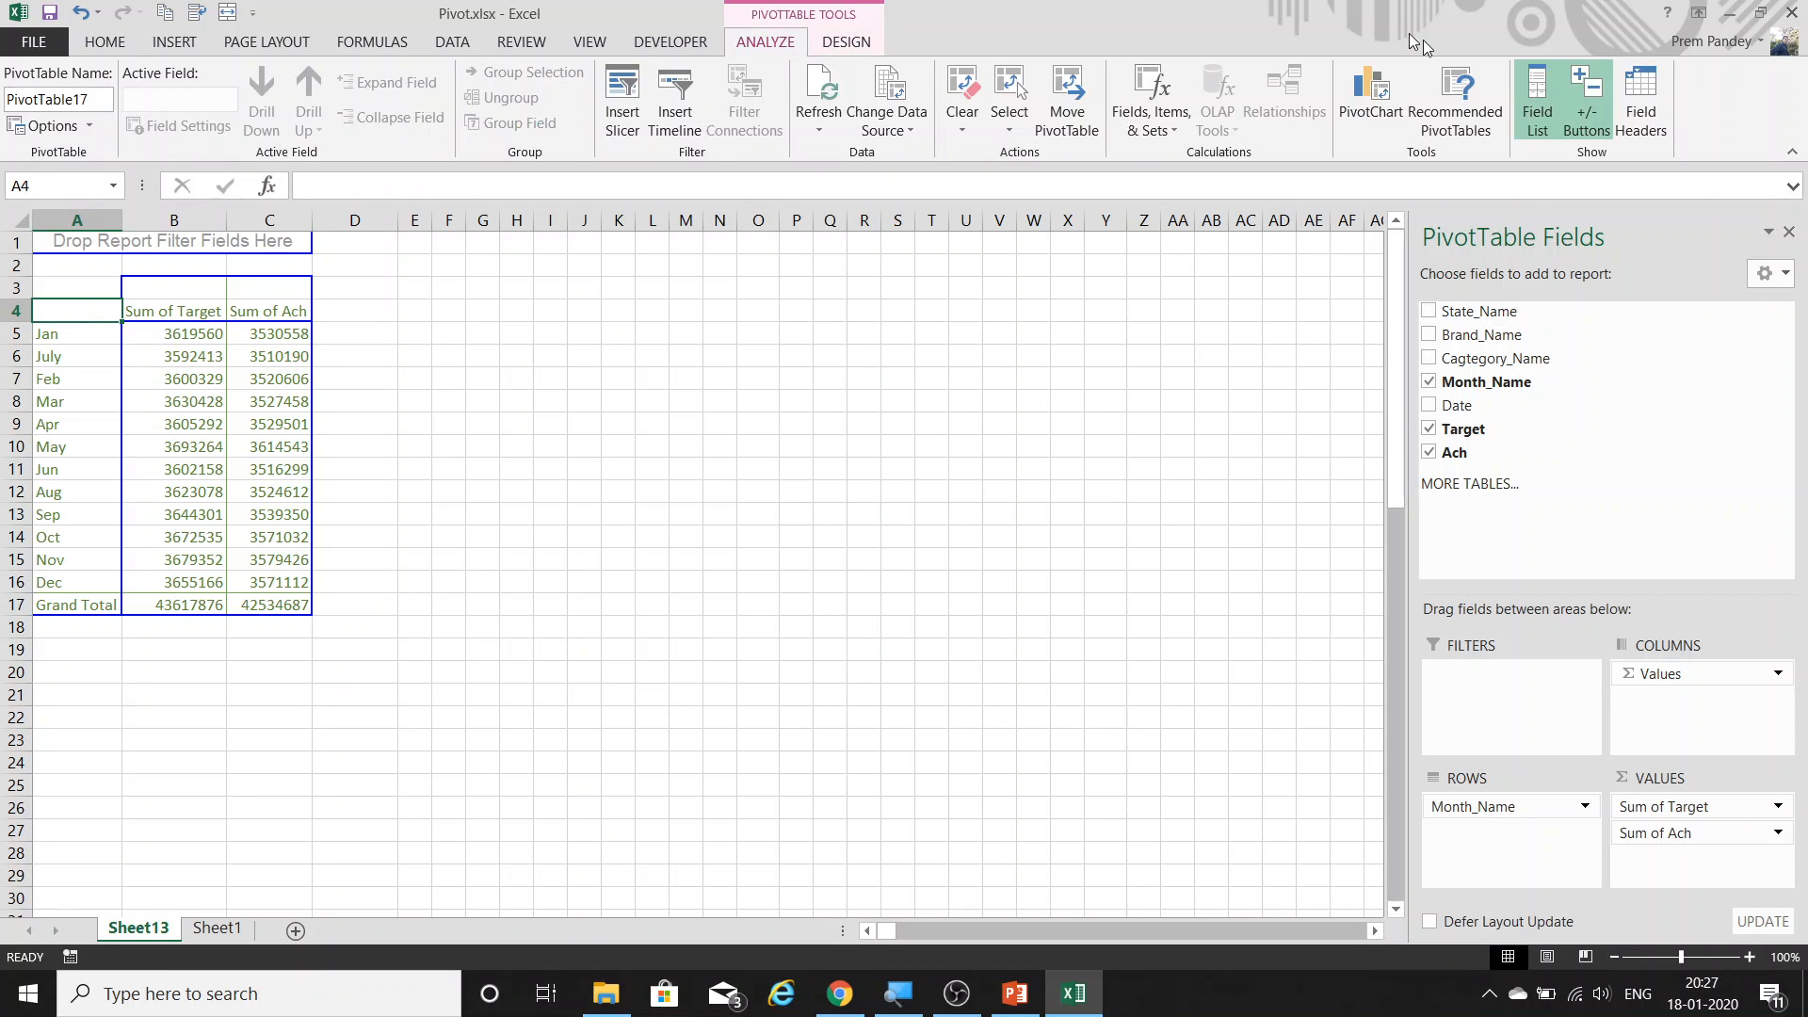
click(1642, 89)
Switch "Classic PivotTable layout" off and back on in the PivotTable's Display options, and accept the dialog.
right_click(105, 358)
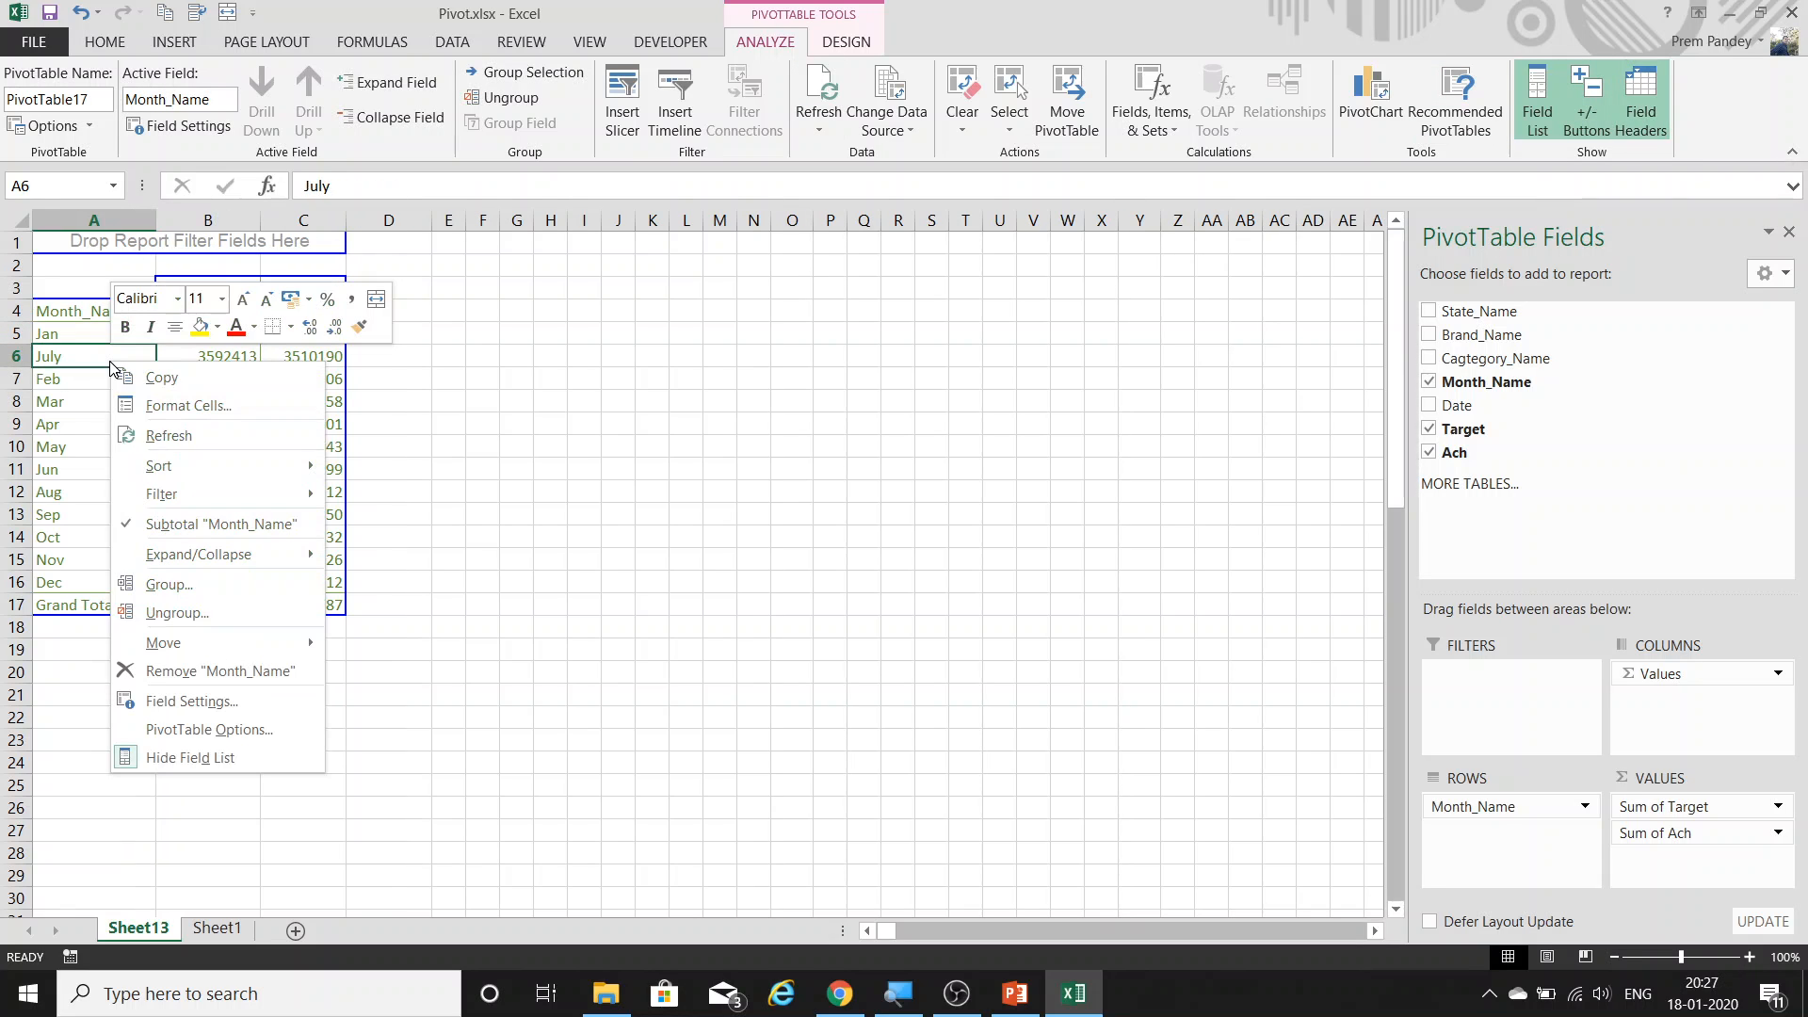
click(201, 726)
click(452, 477)
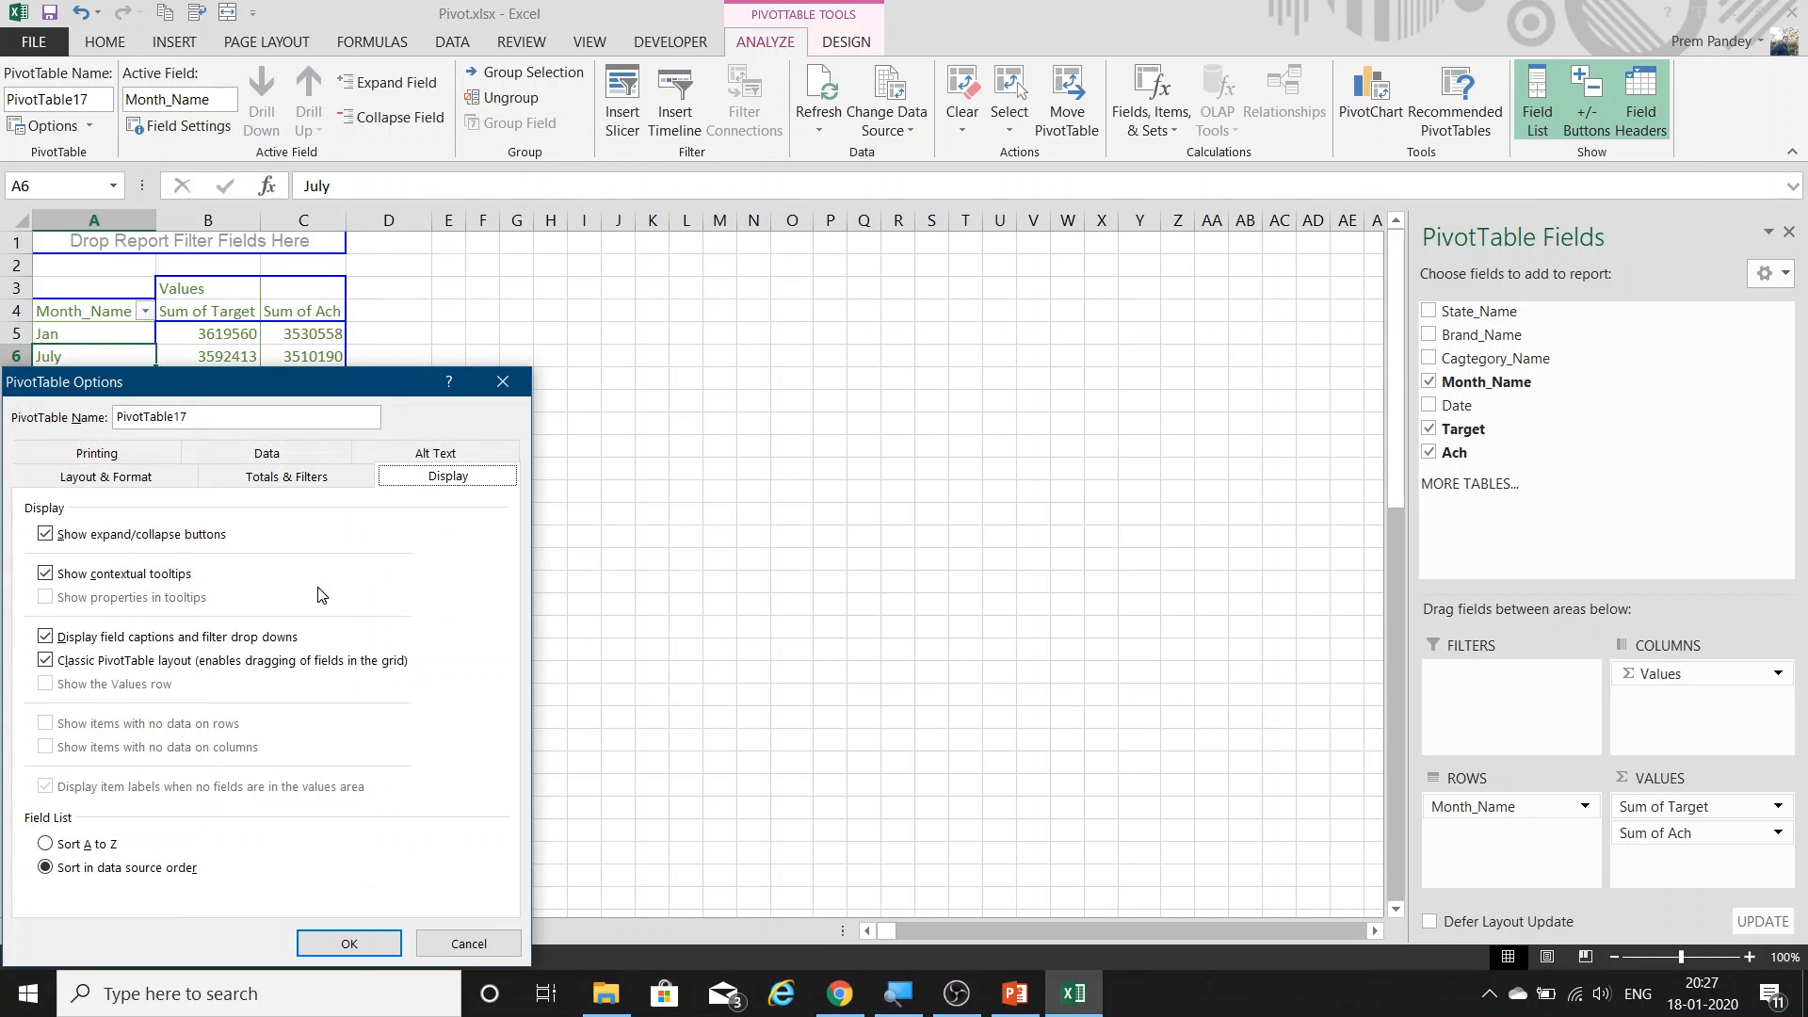
click(150, 667)
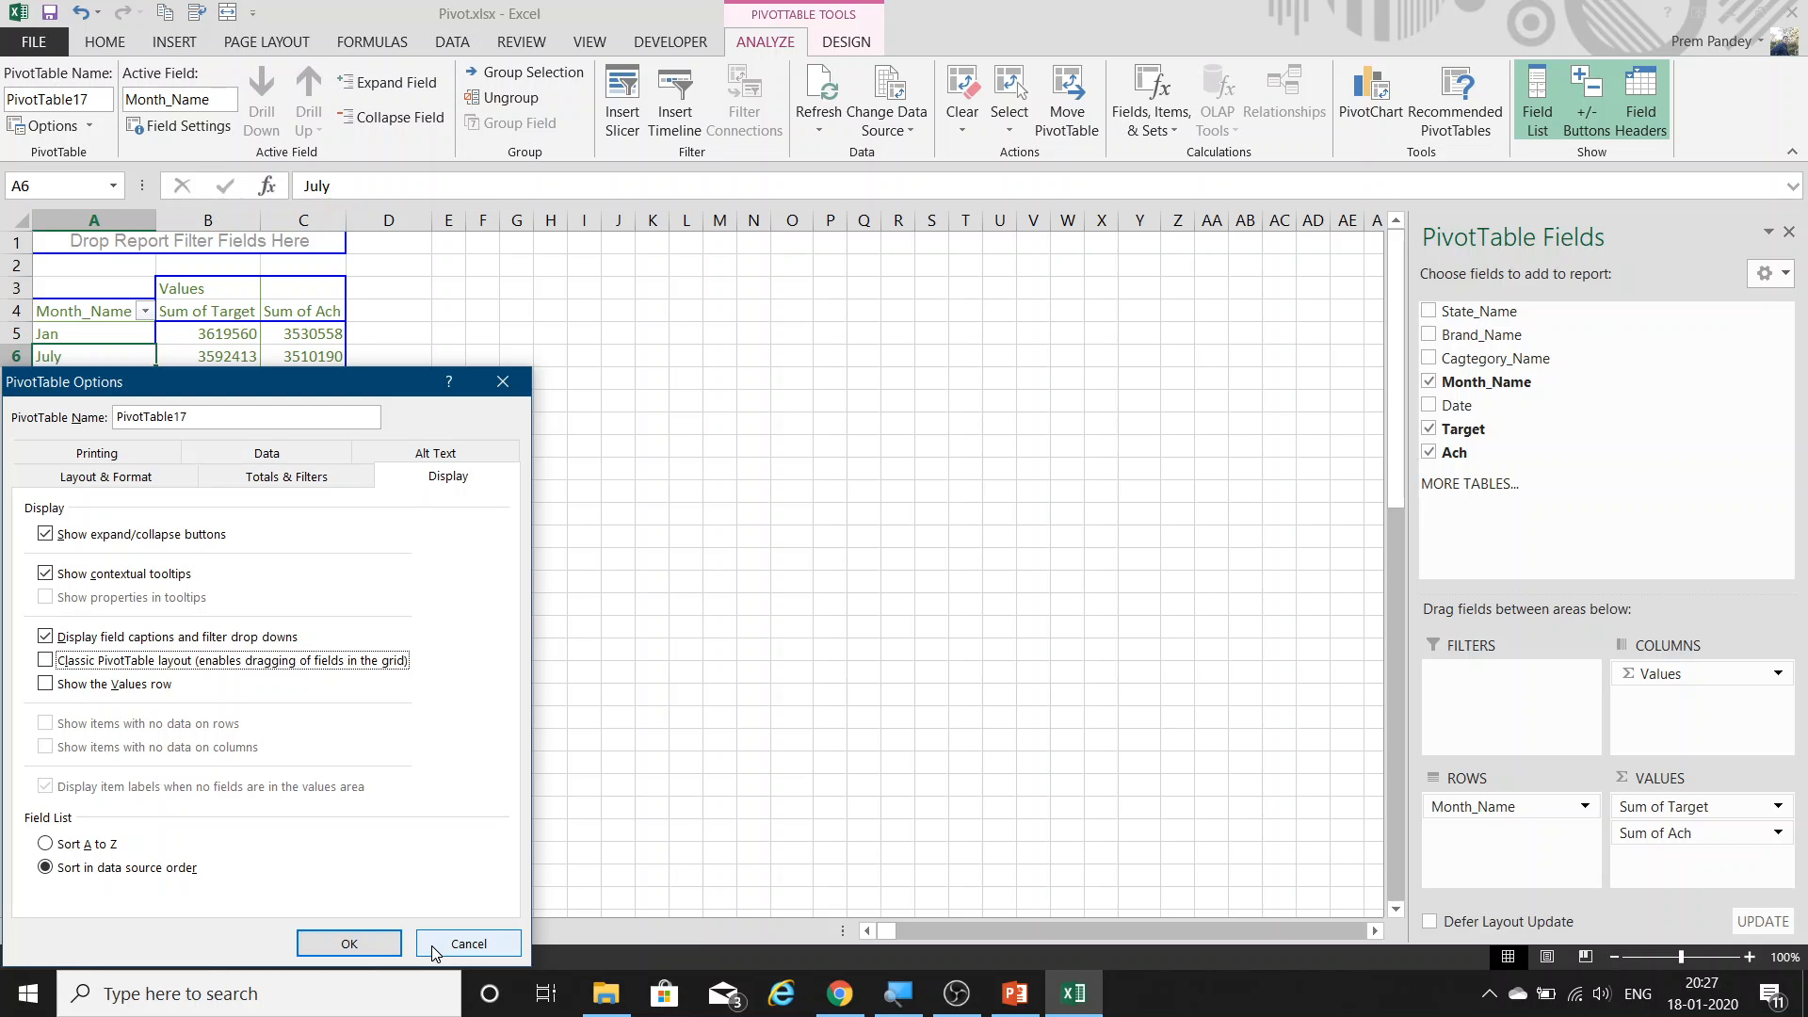
click(141, 662)
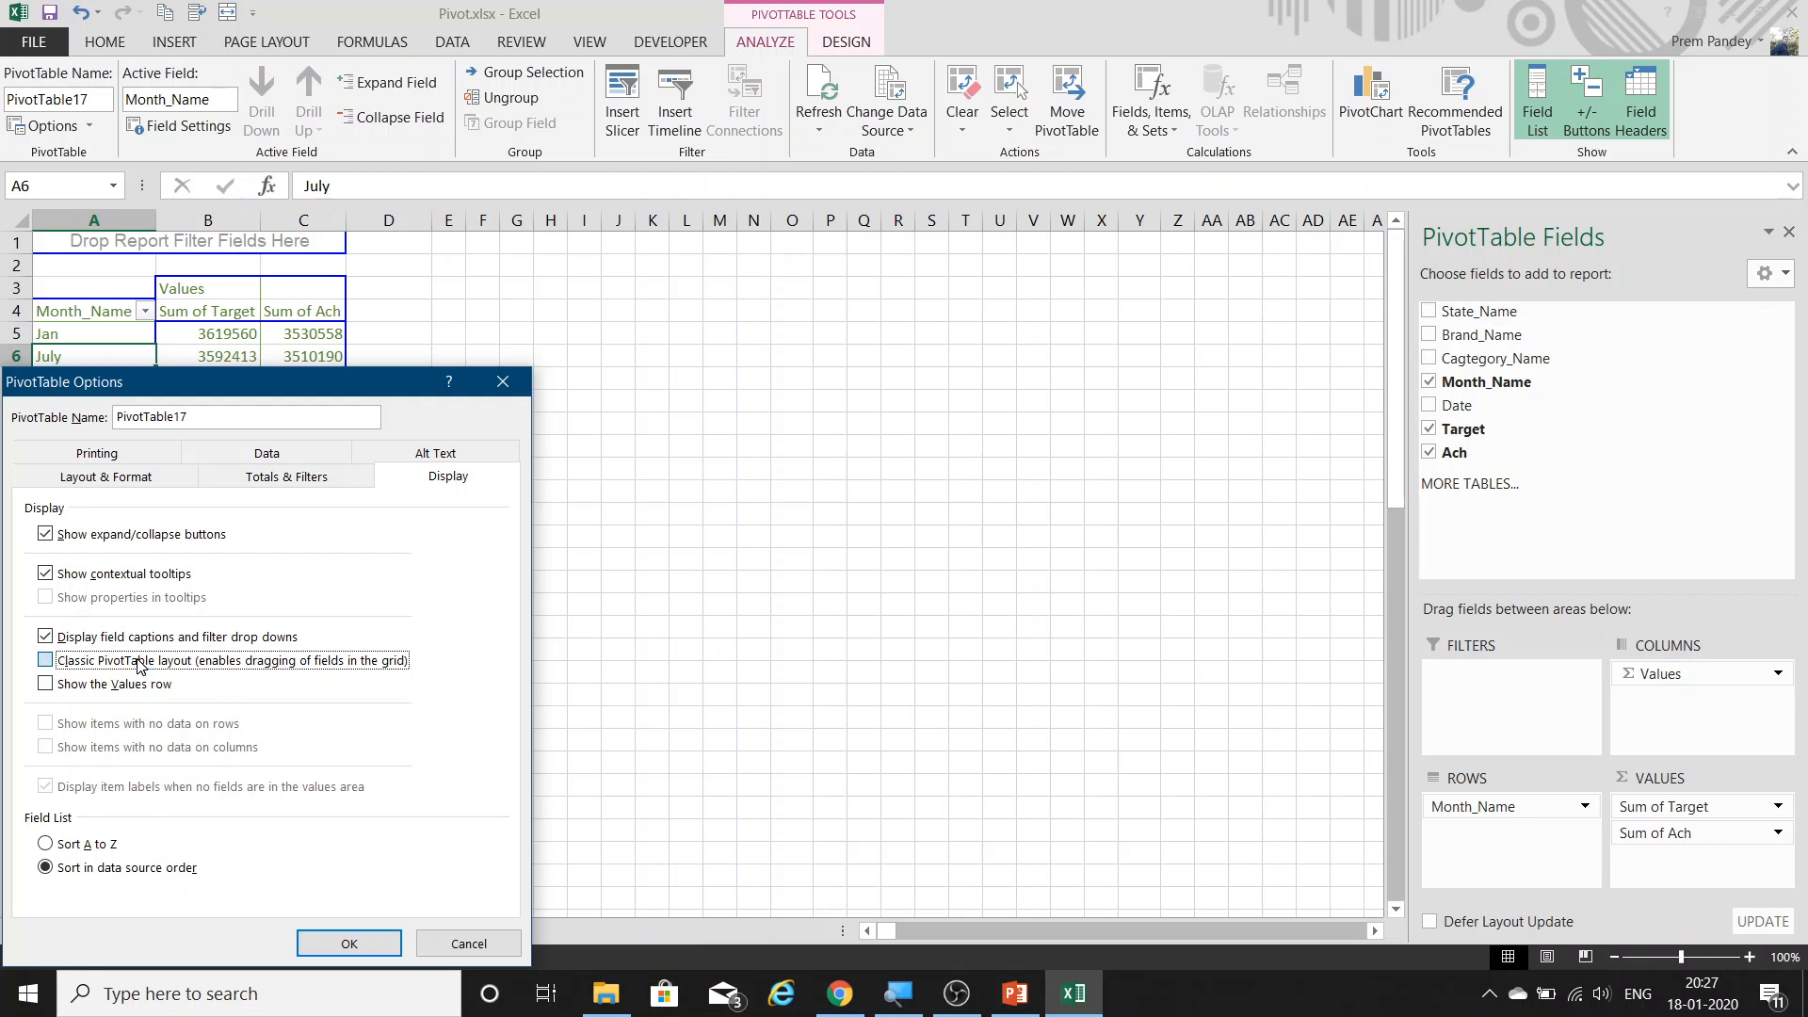
click(367, 944)
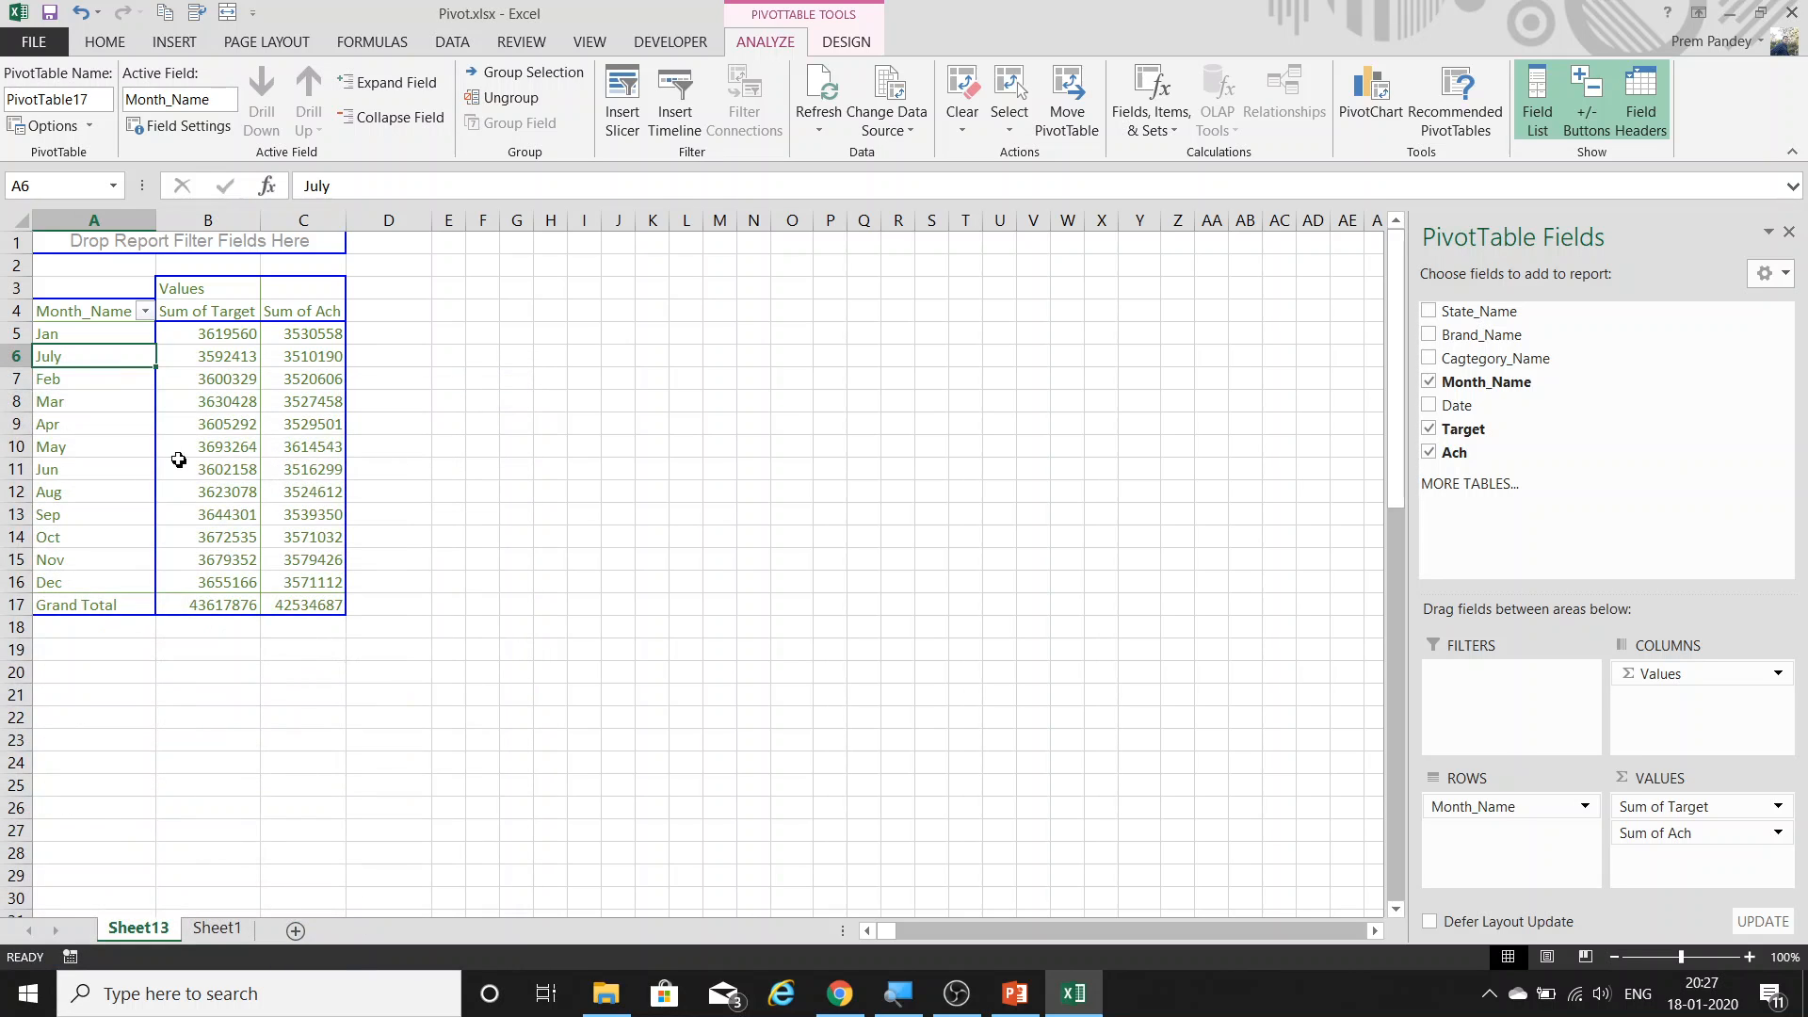
Add State_Name to the PivotTable's rows above Month_Name.
drag(1478, 312, 1497, 810)
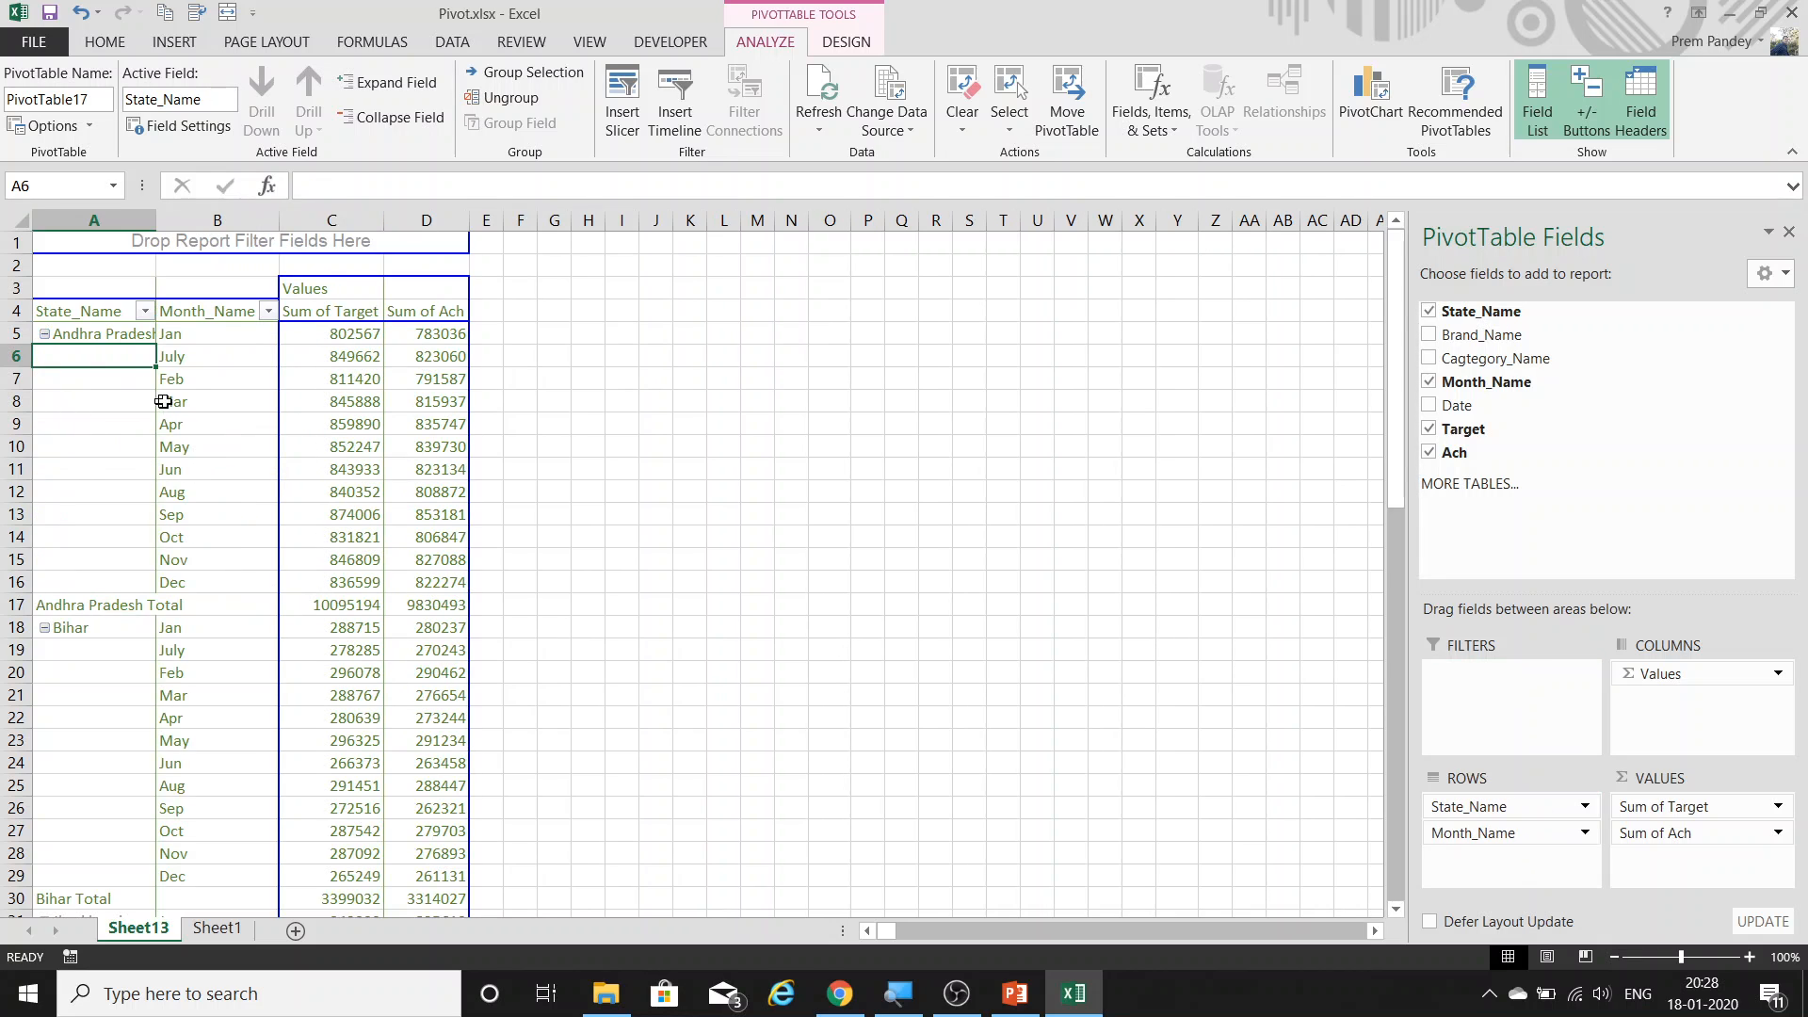
click(206, 355)
right_click(206, 354)
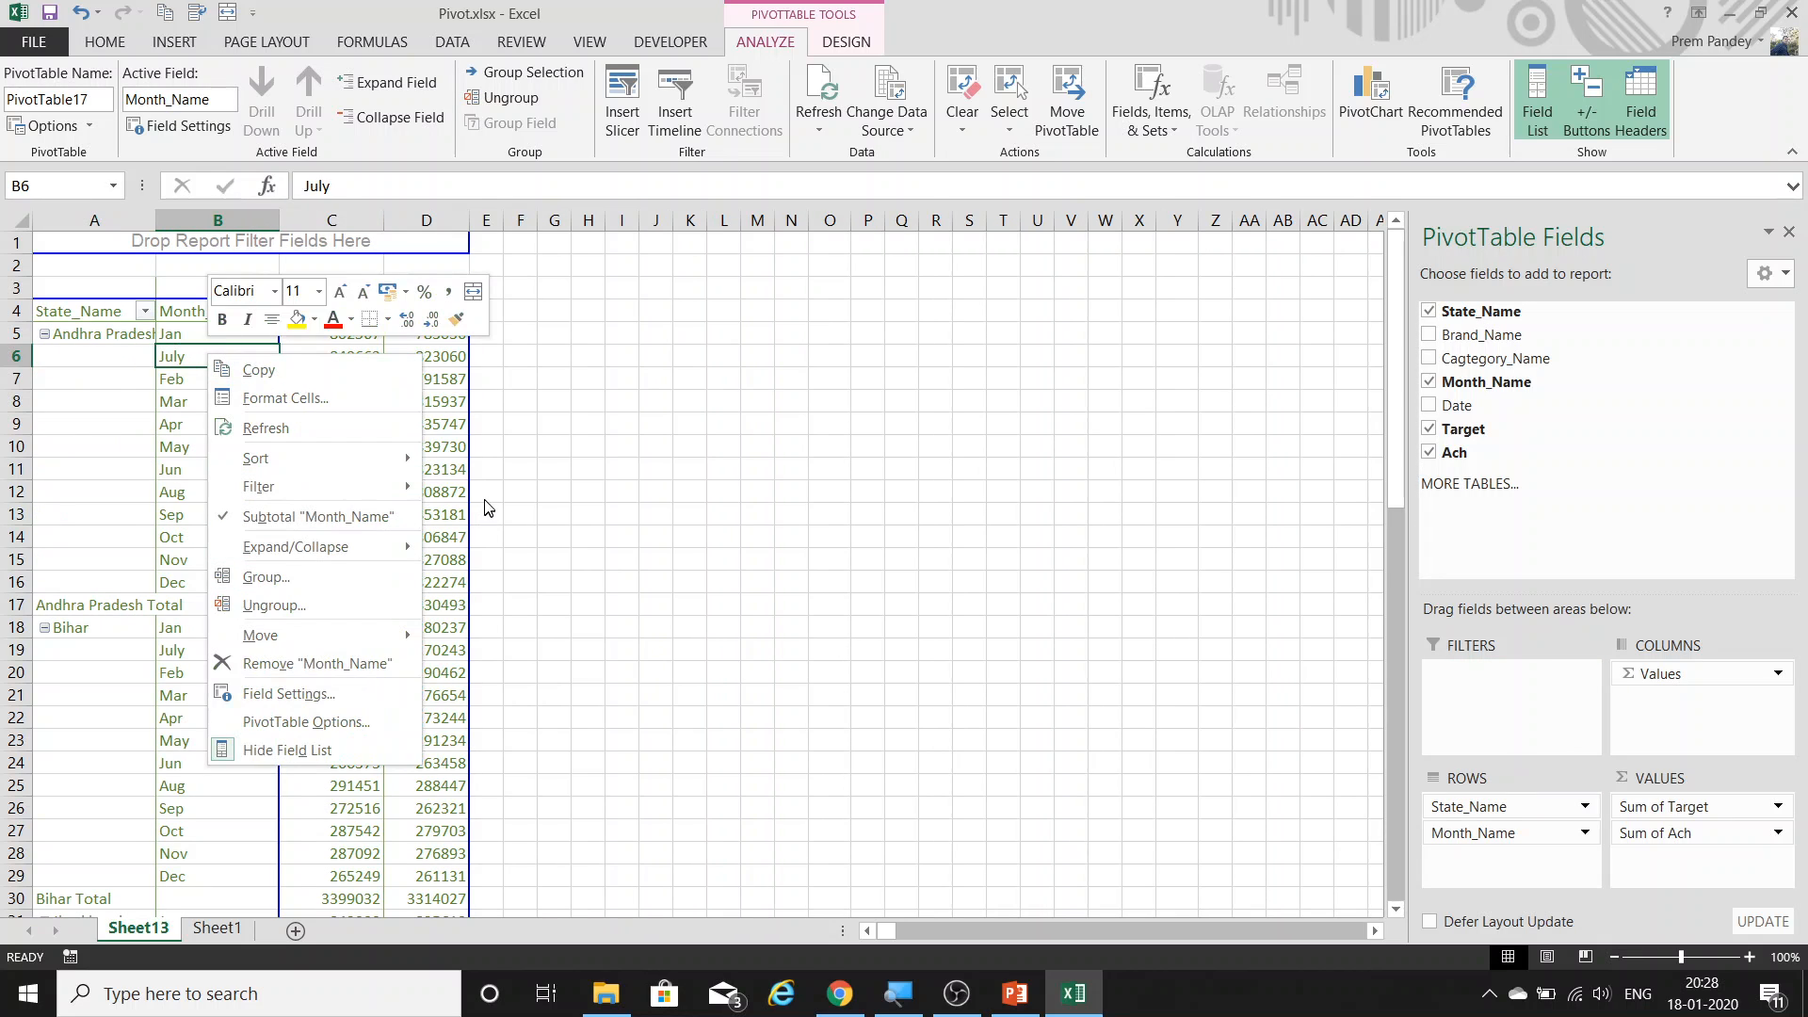
key(Escape)
Change the PivotTable's report layout to Compact Form.
click(288, 388)
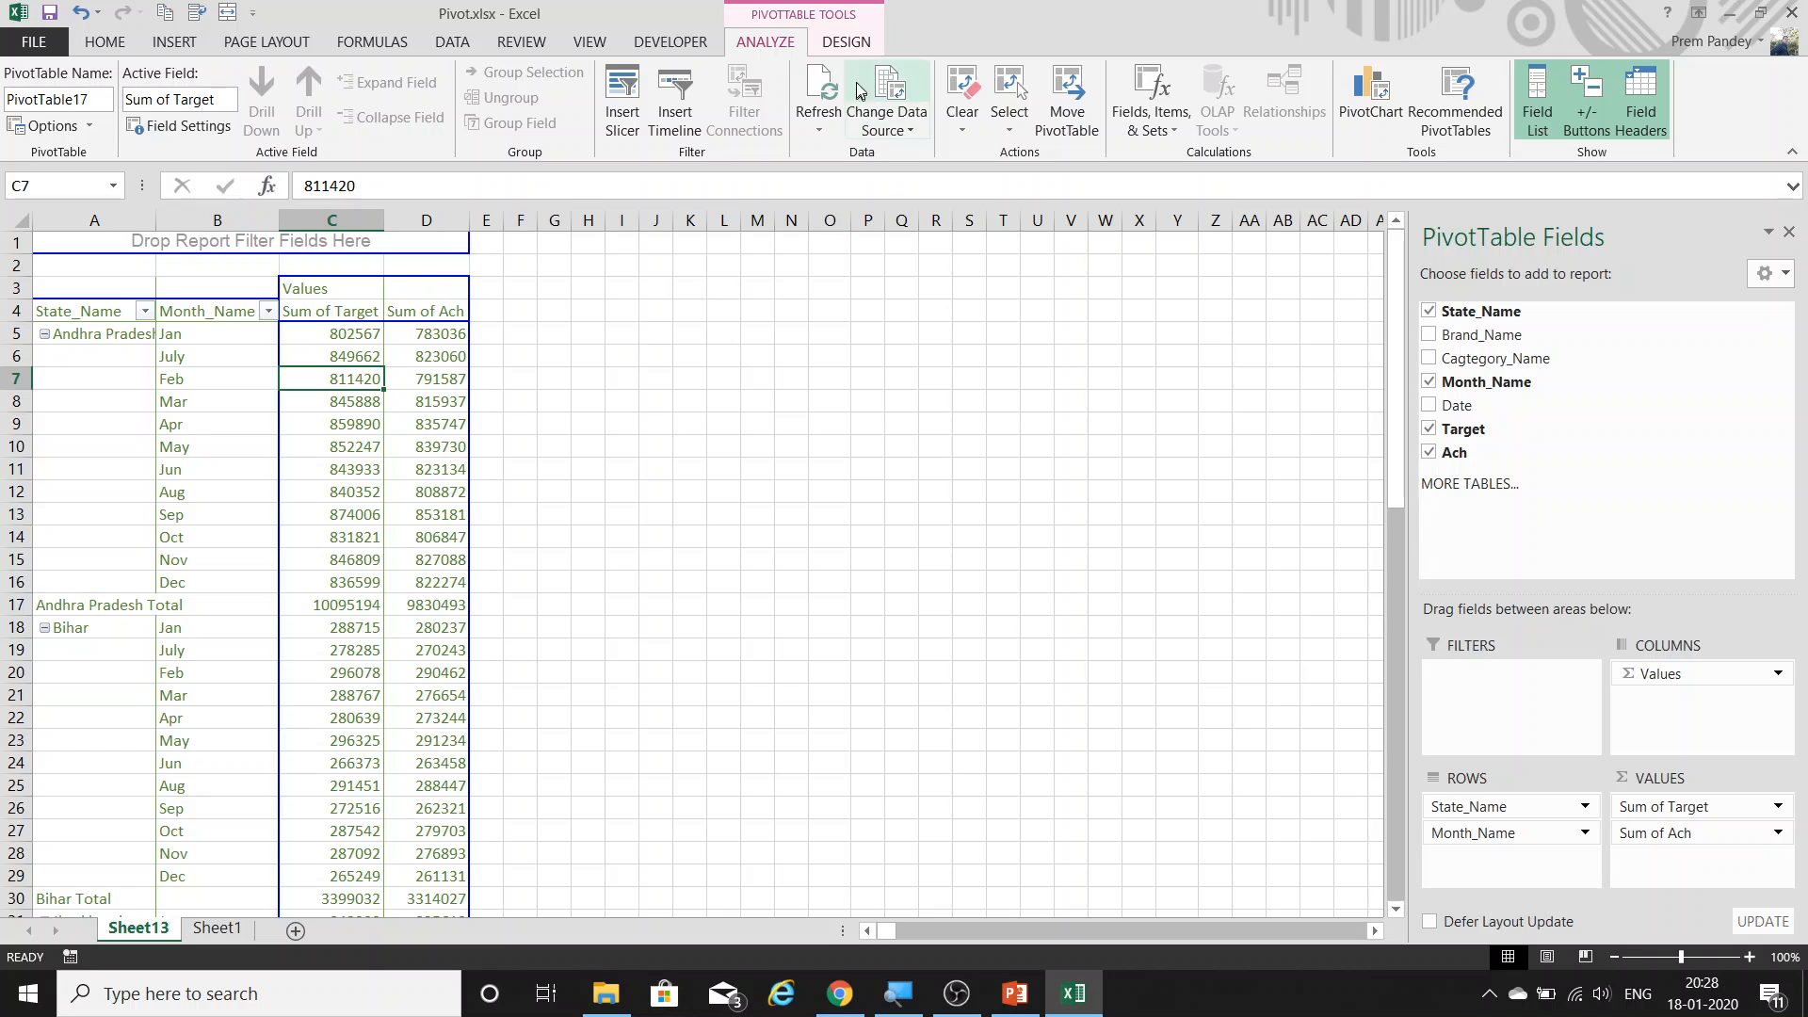
click(845, 42)
click(153, 108)
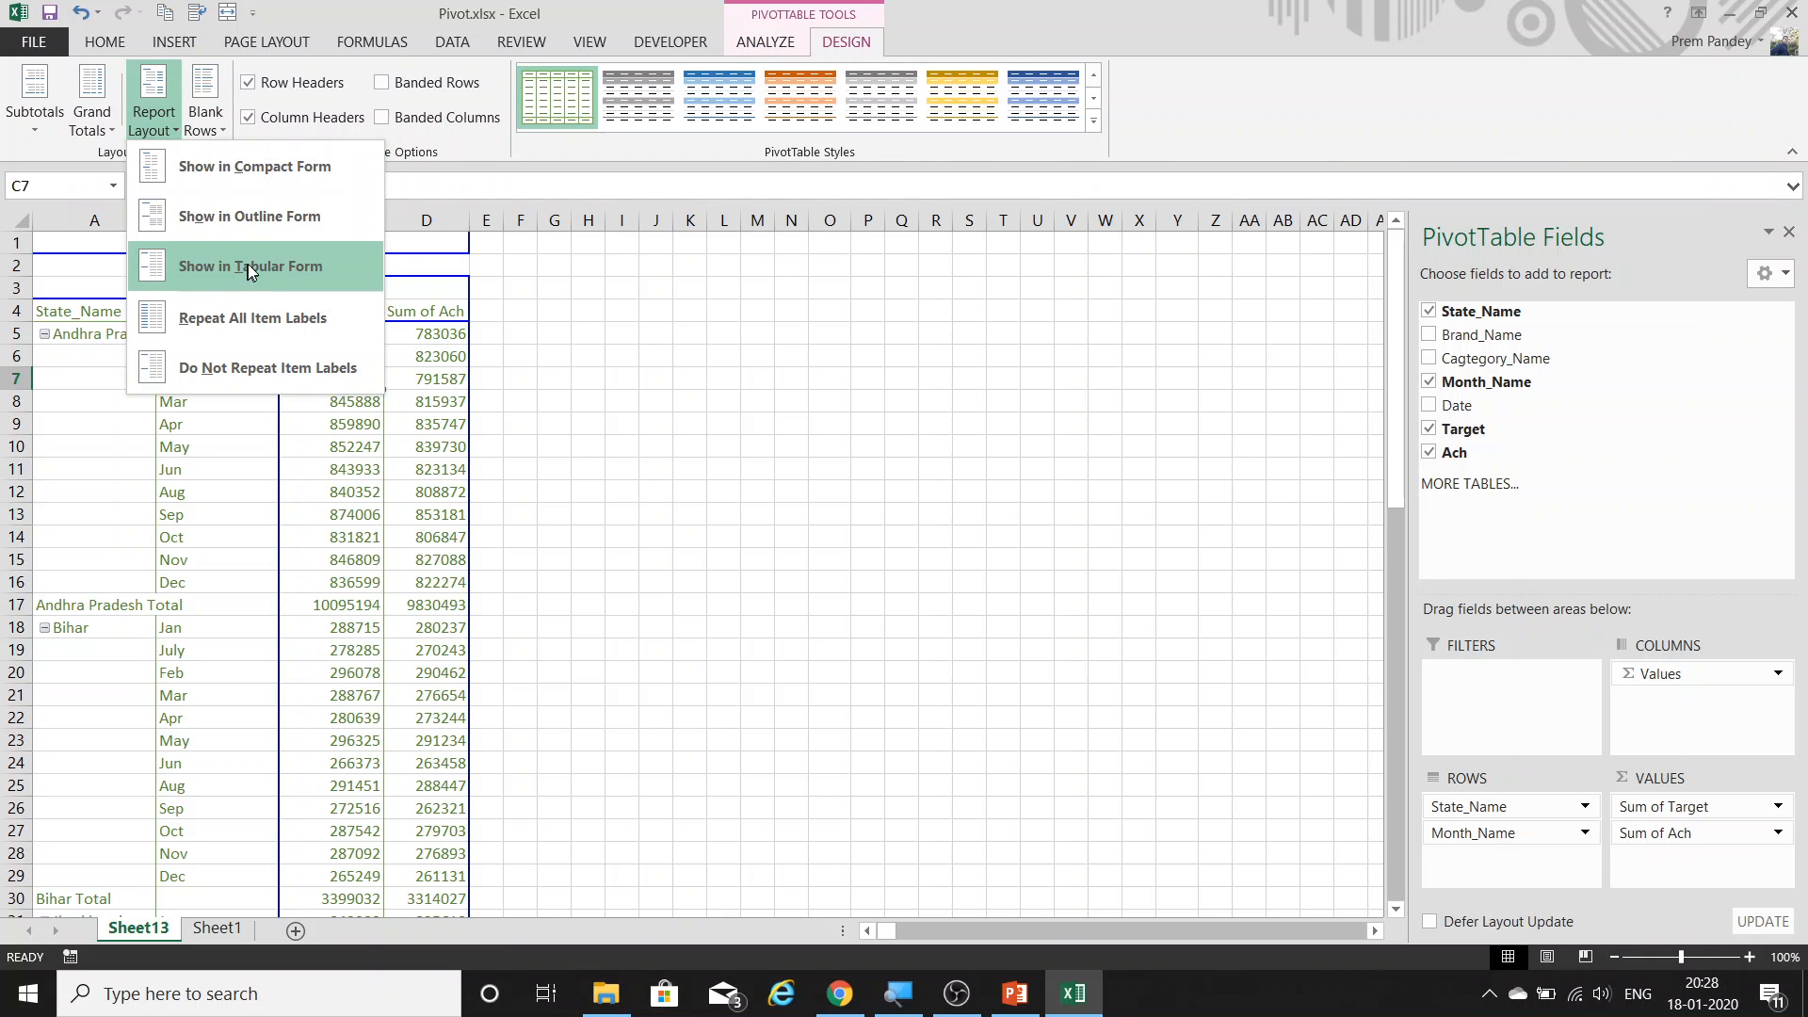
click(297, 173)
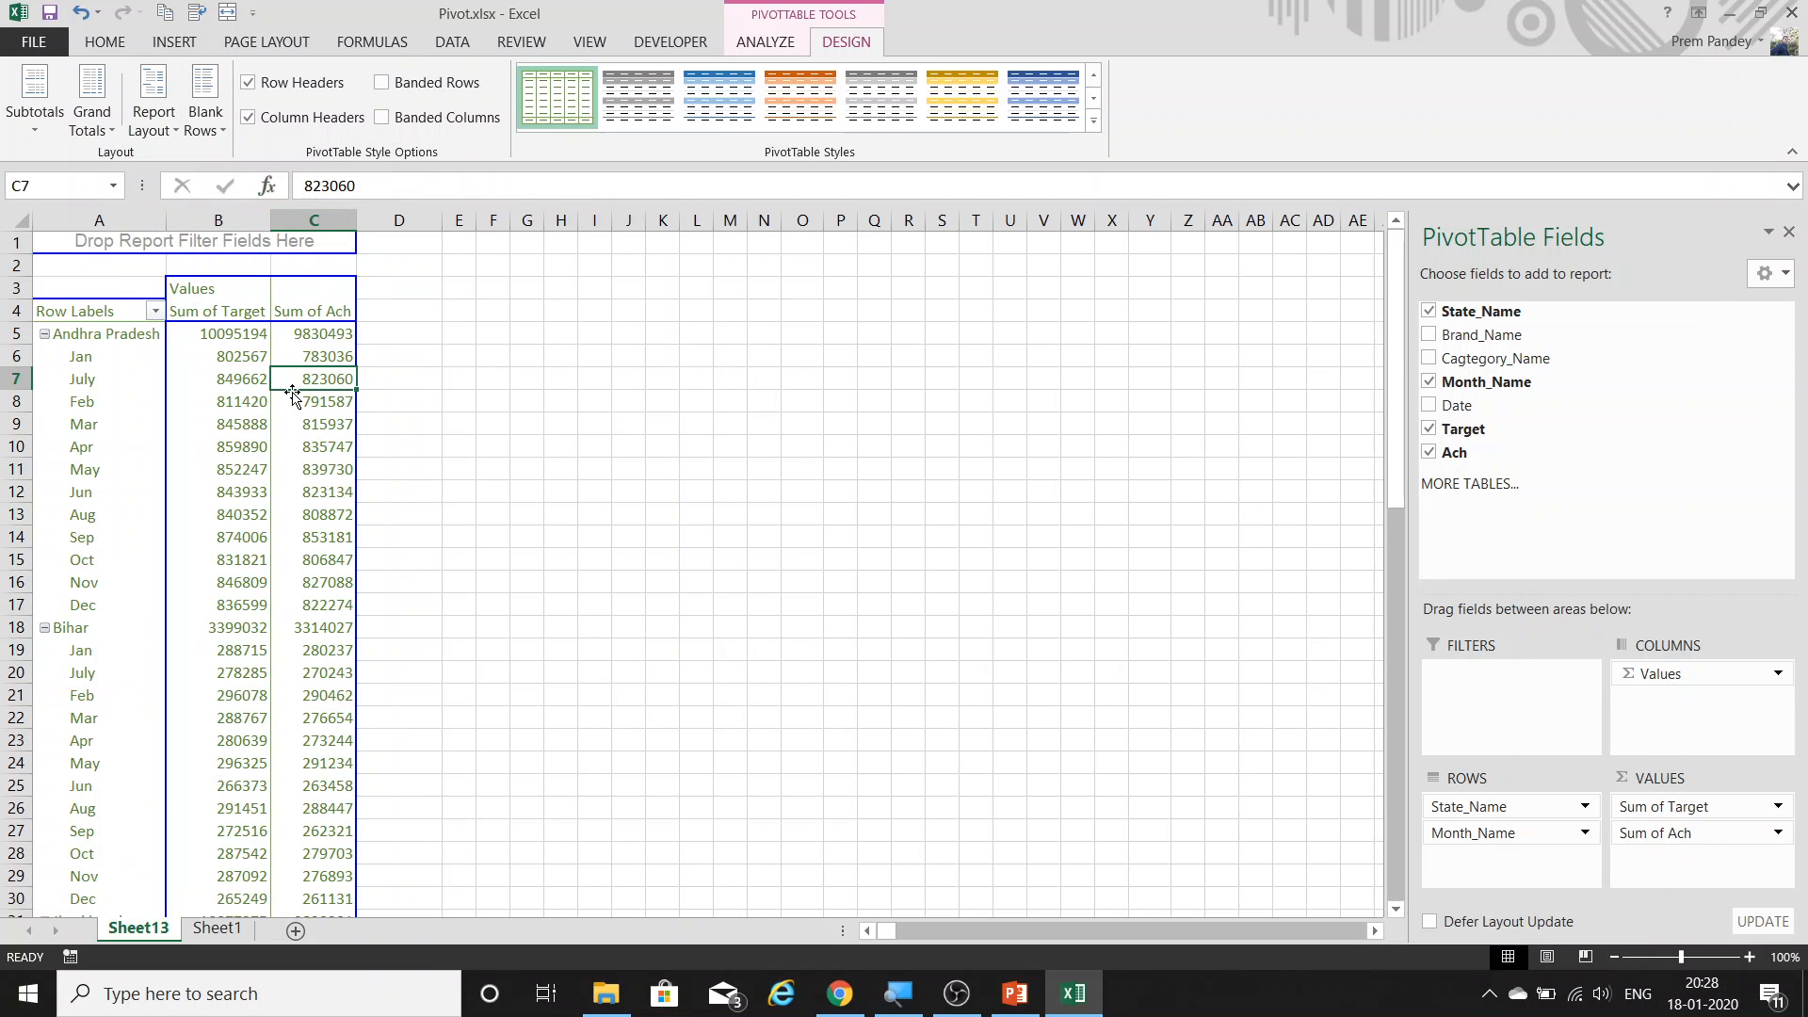
Undo the Compact Form change, and in the PivotTable's Display options switch off "Classic PivotTable layout" and switch on "Show the Values row".
key(ctrl+z)
right_click(199, 367)
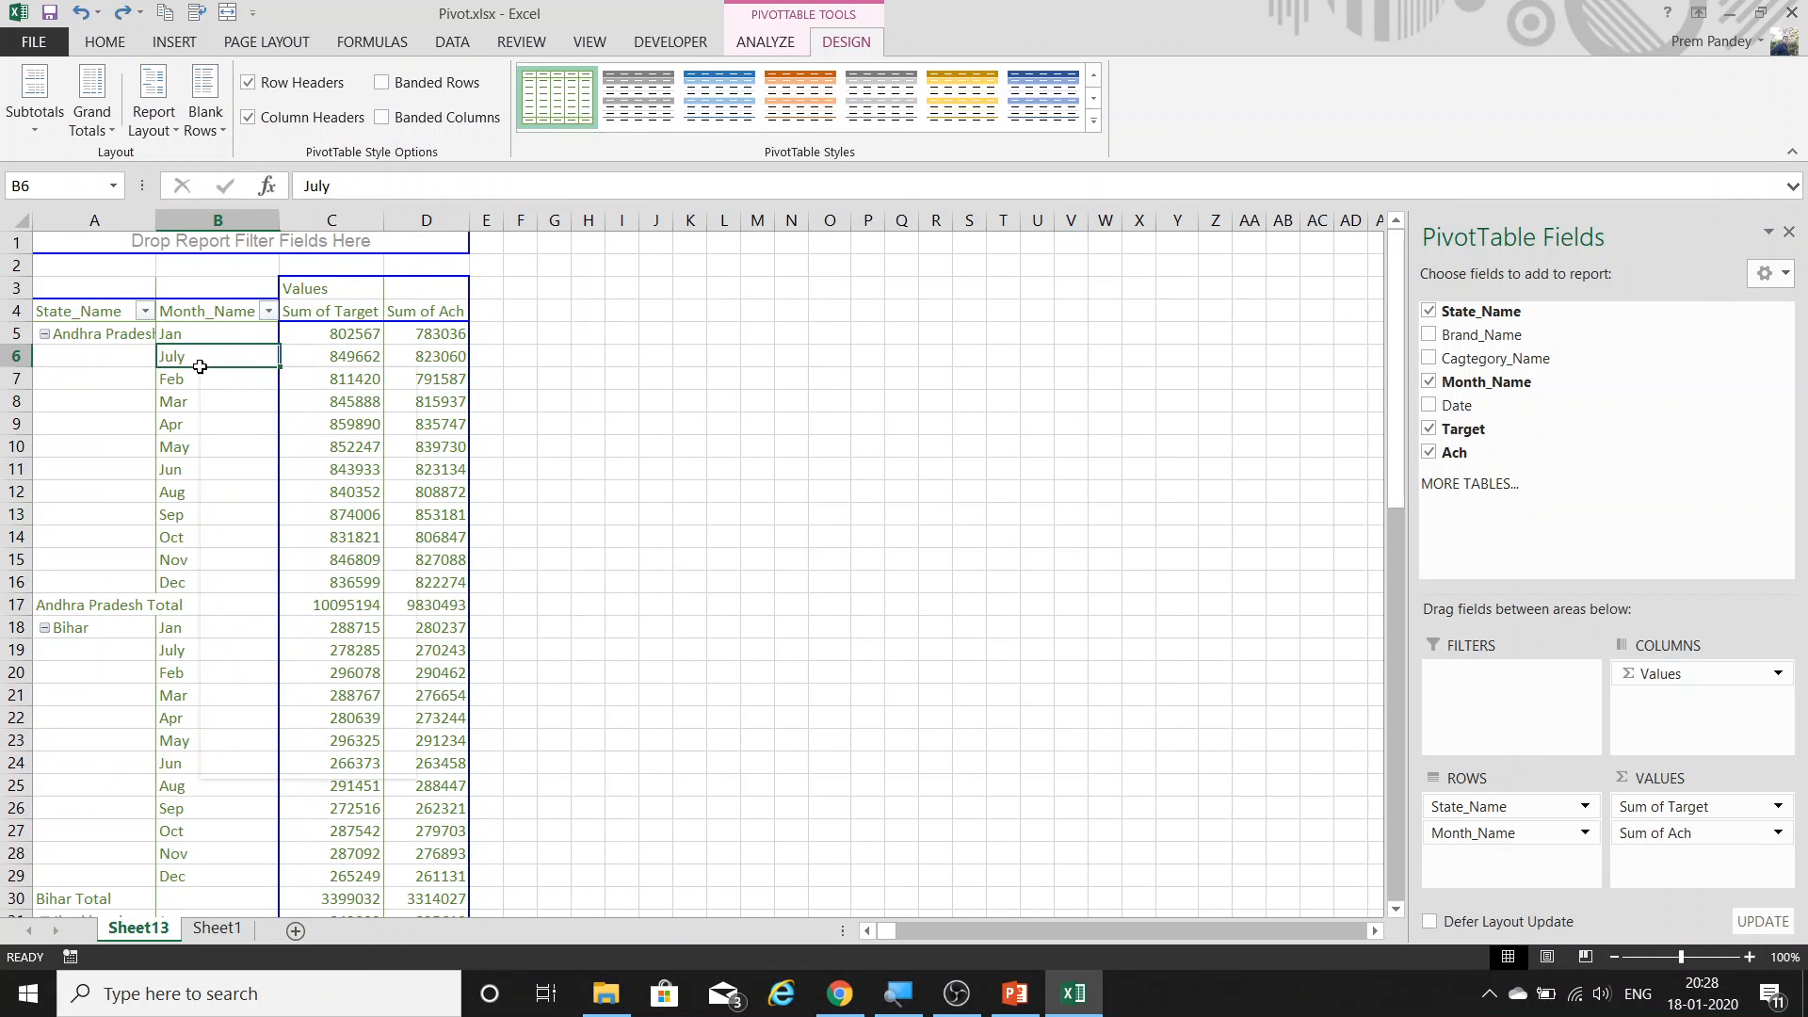
click(292, 736)
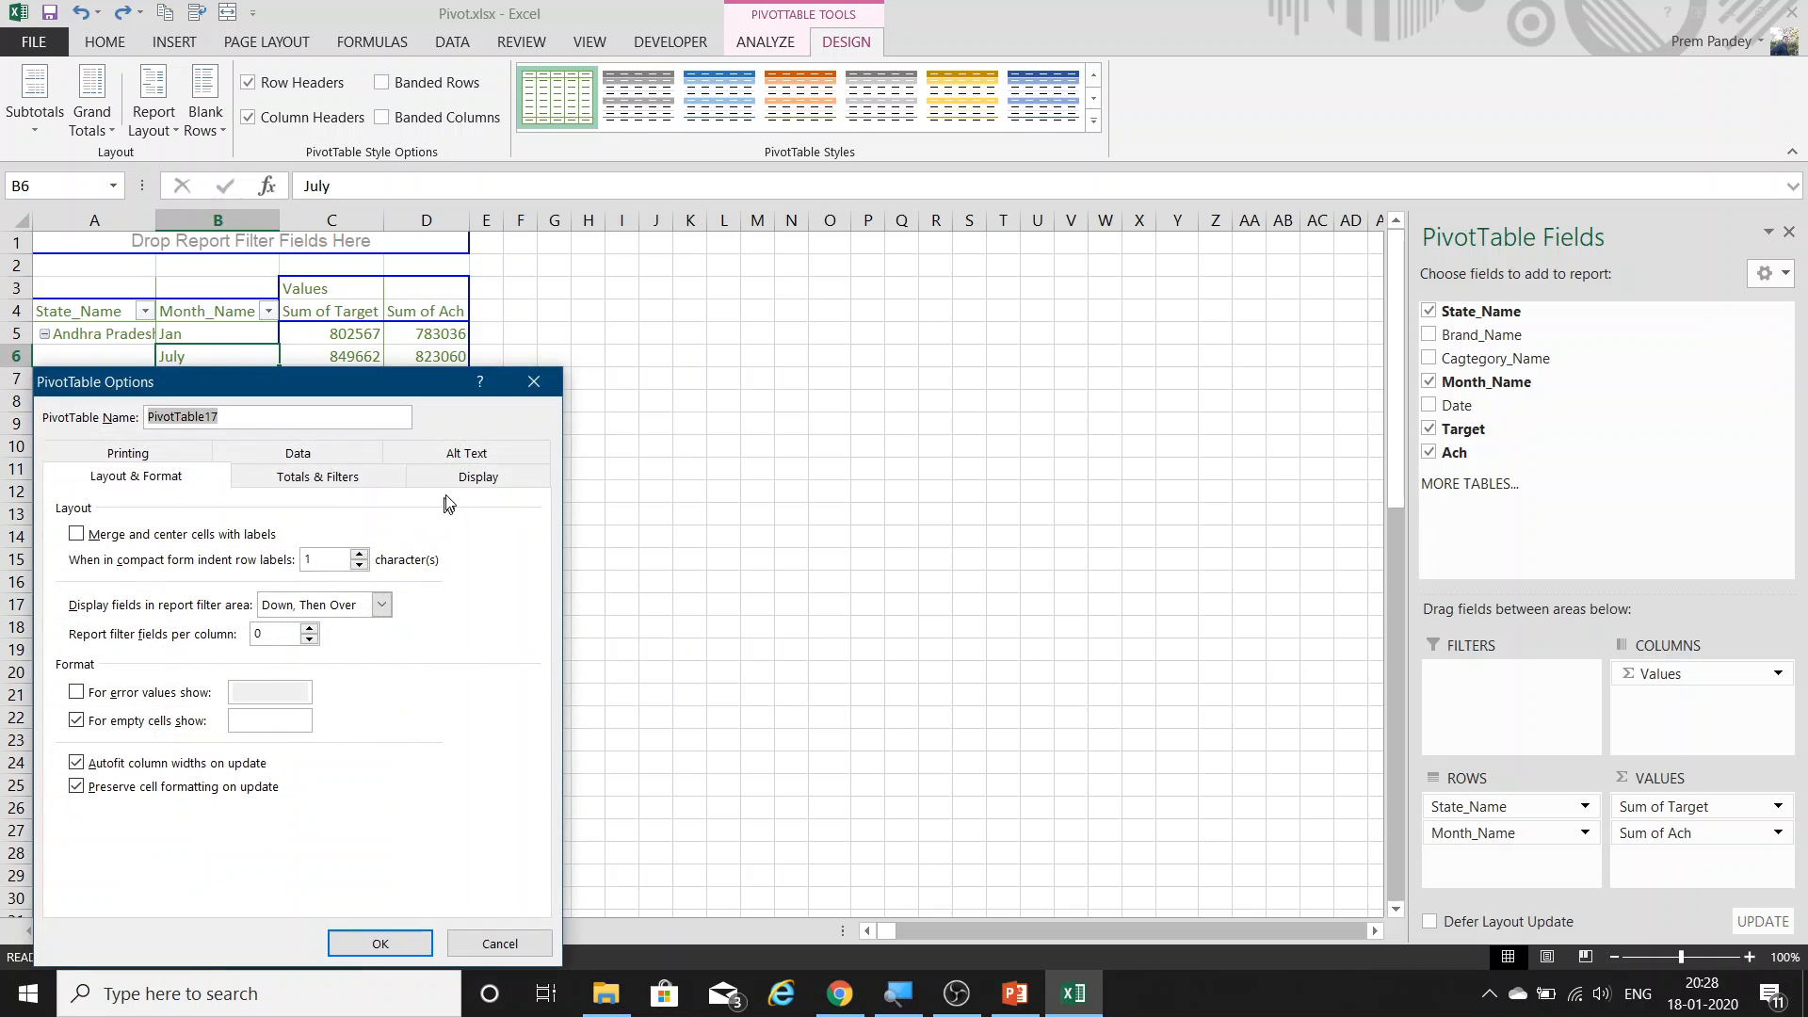
click(474, 476)
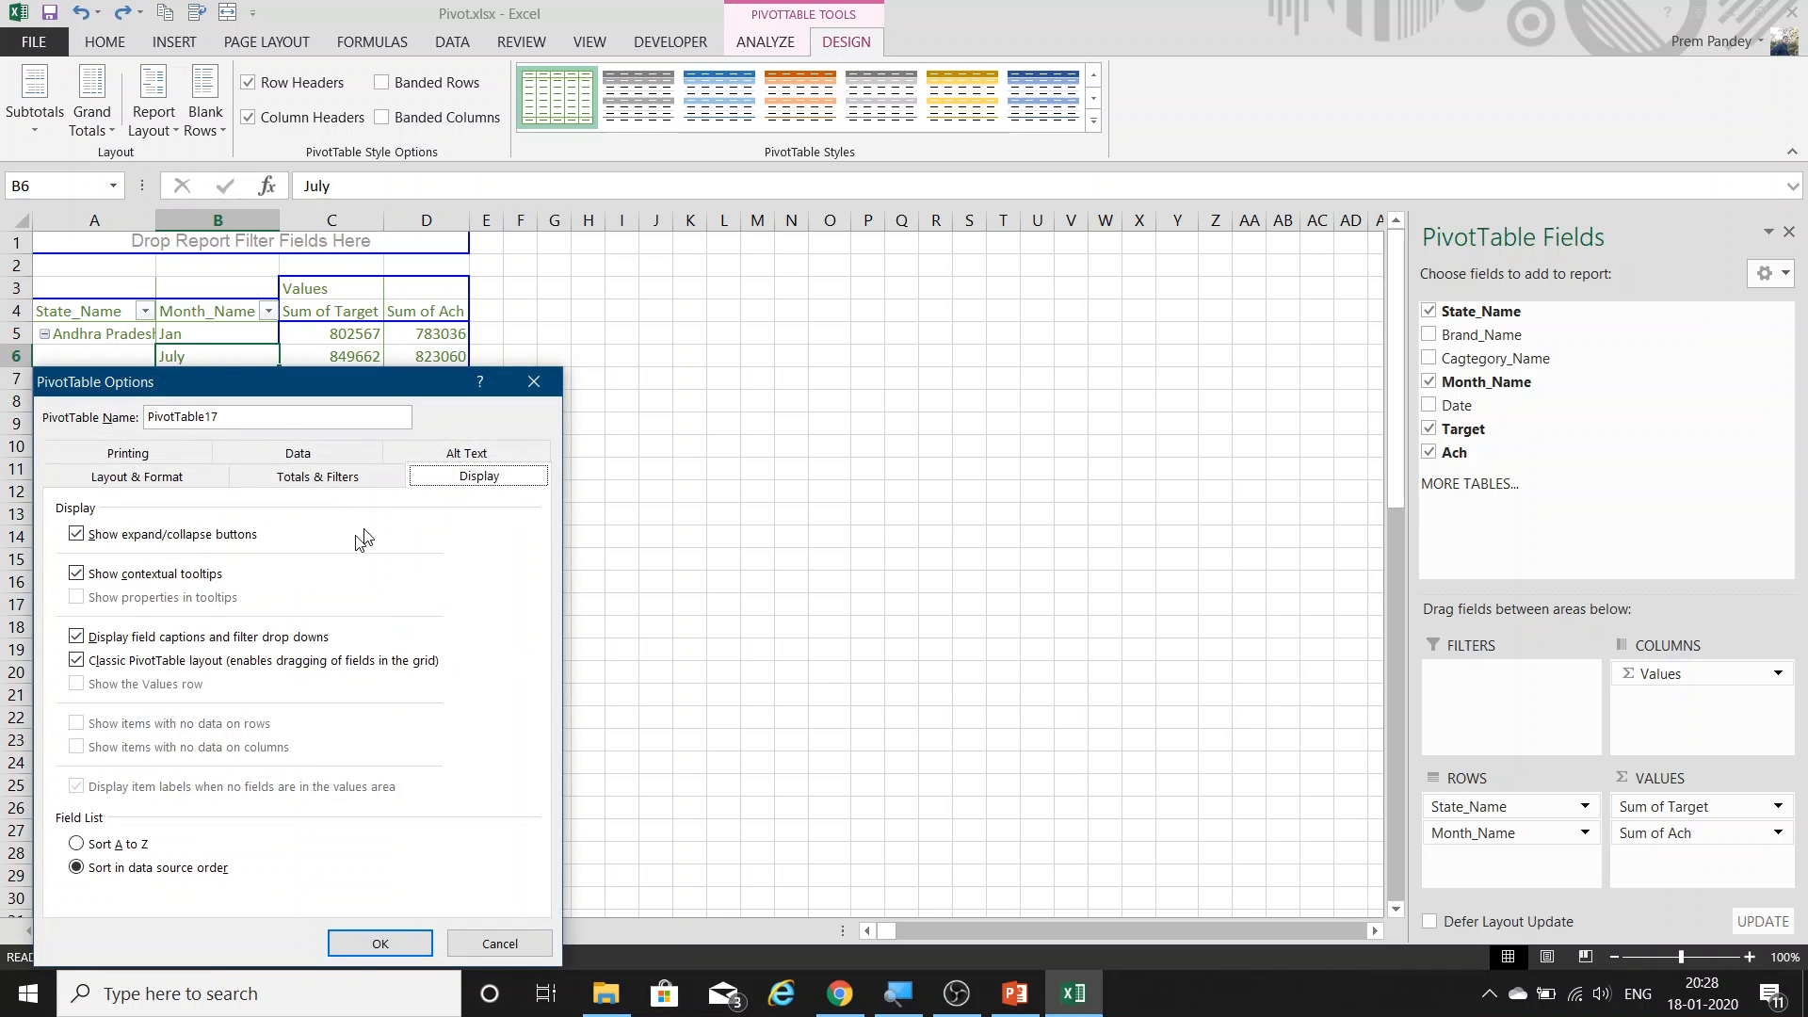
click(131, 665)
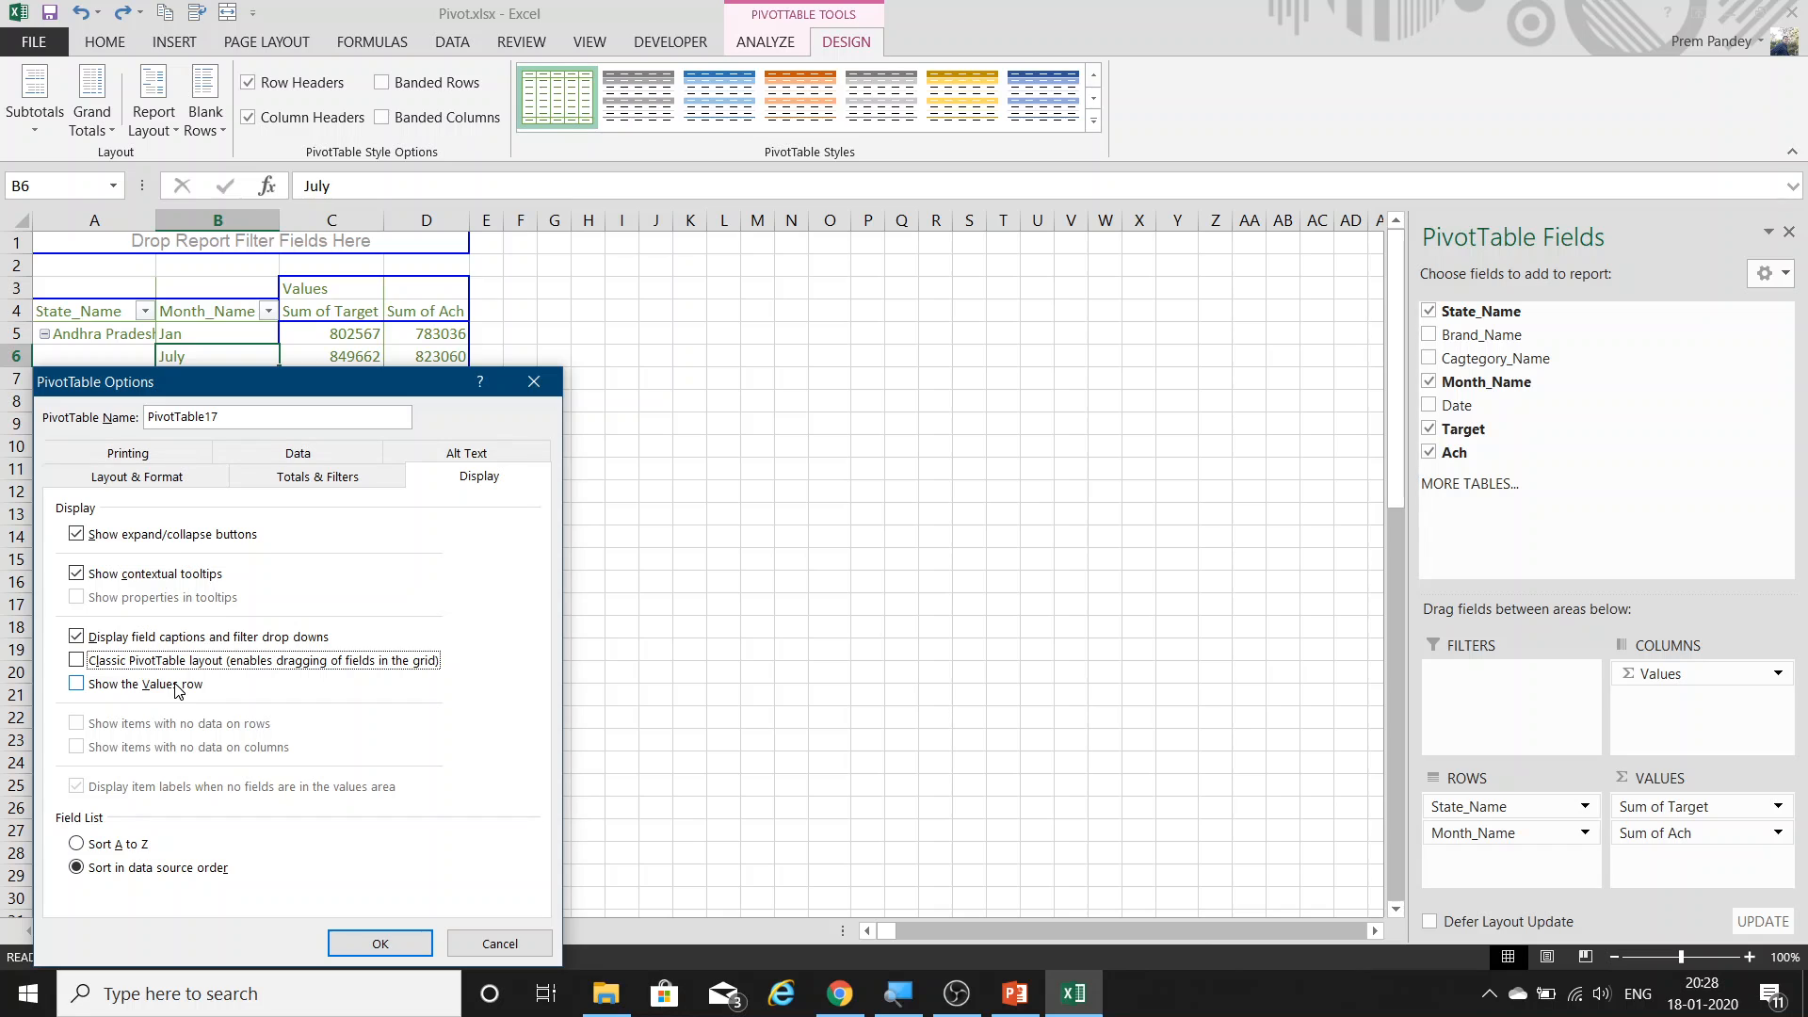
click(177, 690)
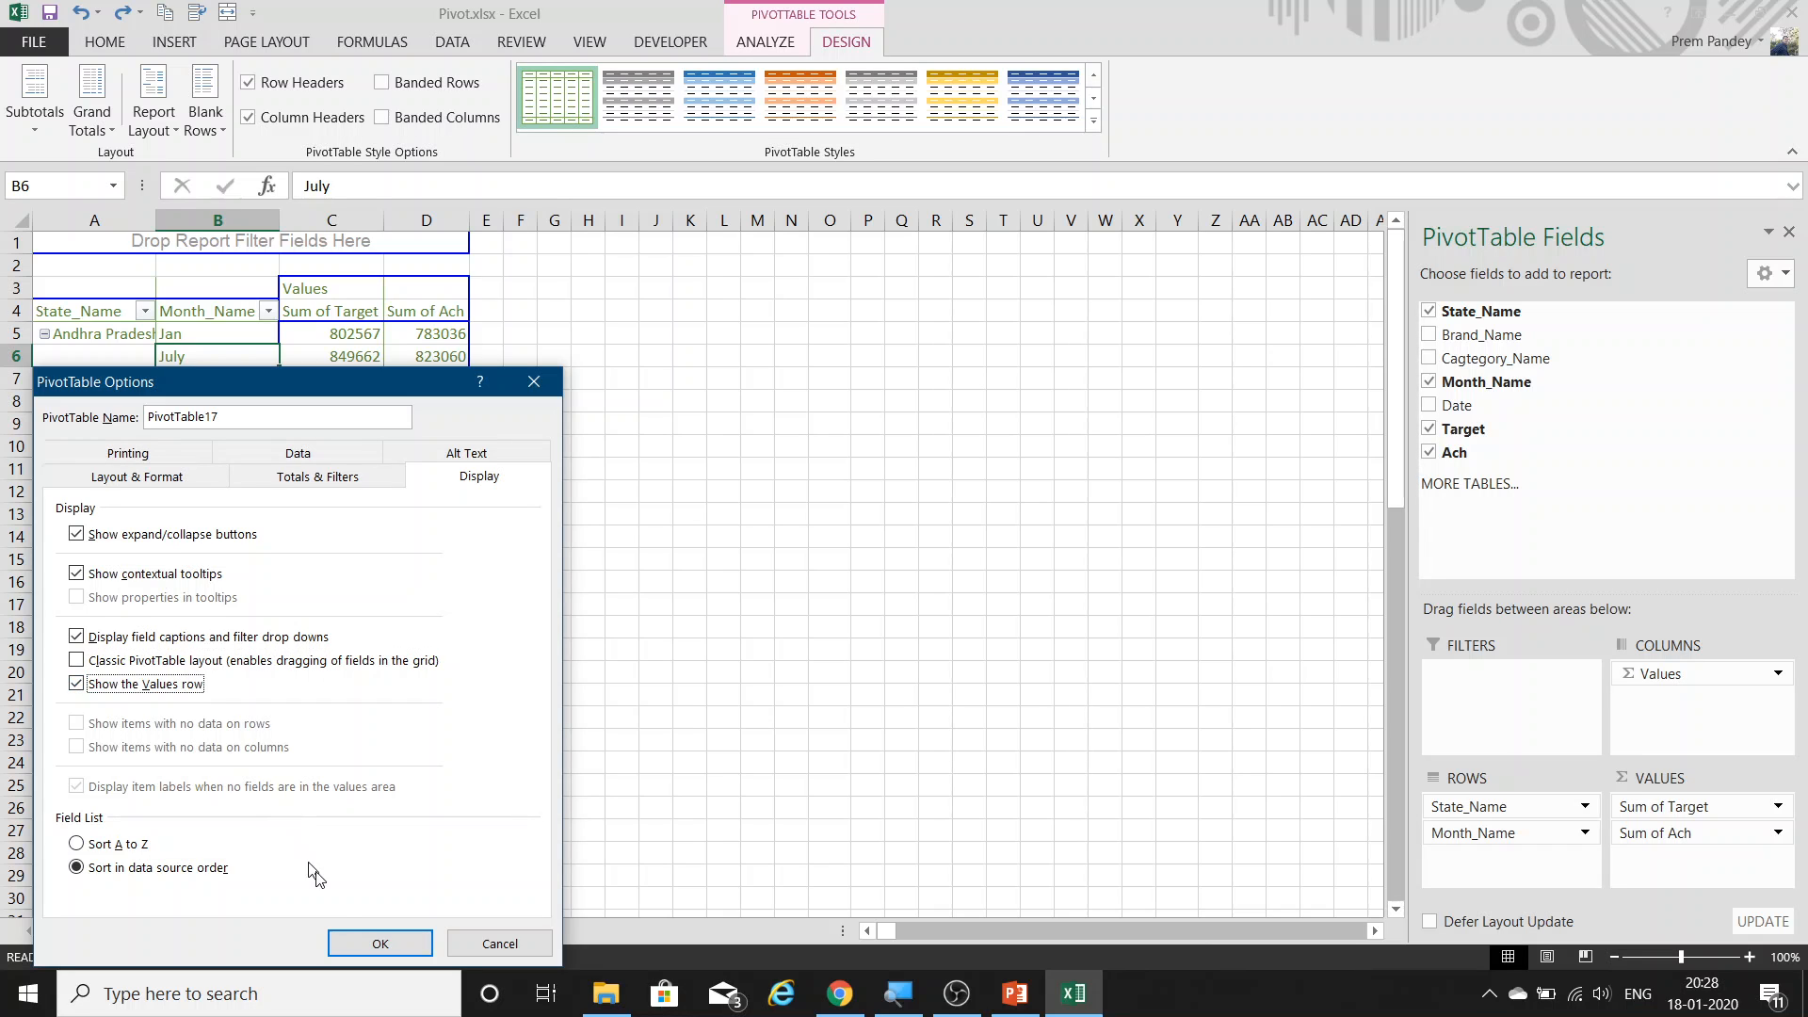
click(380, 943)
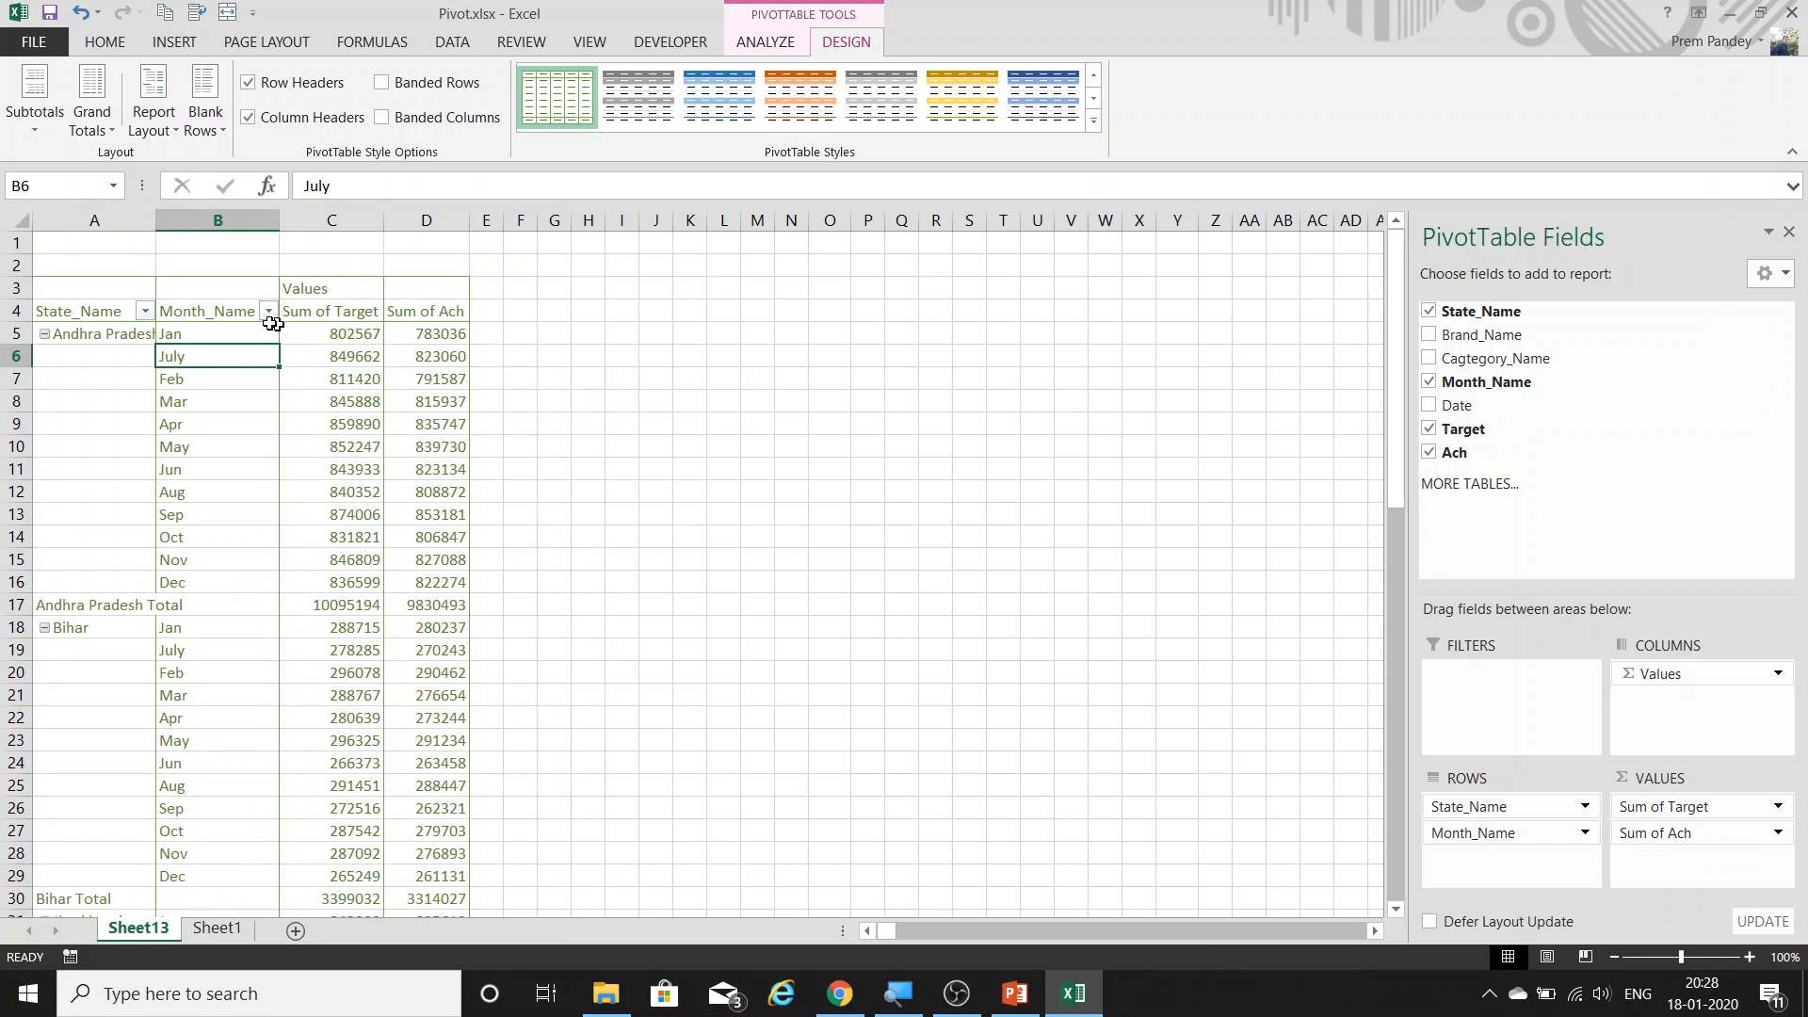
click(306, 289)
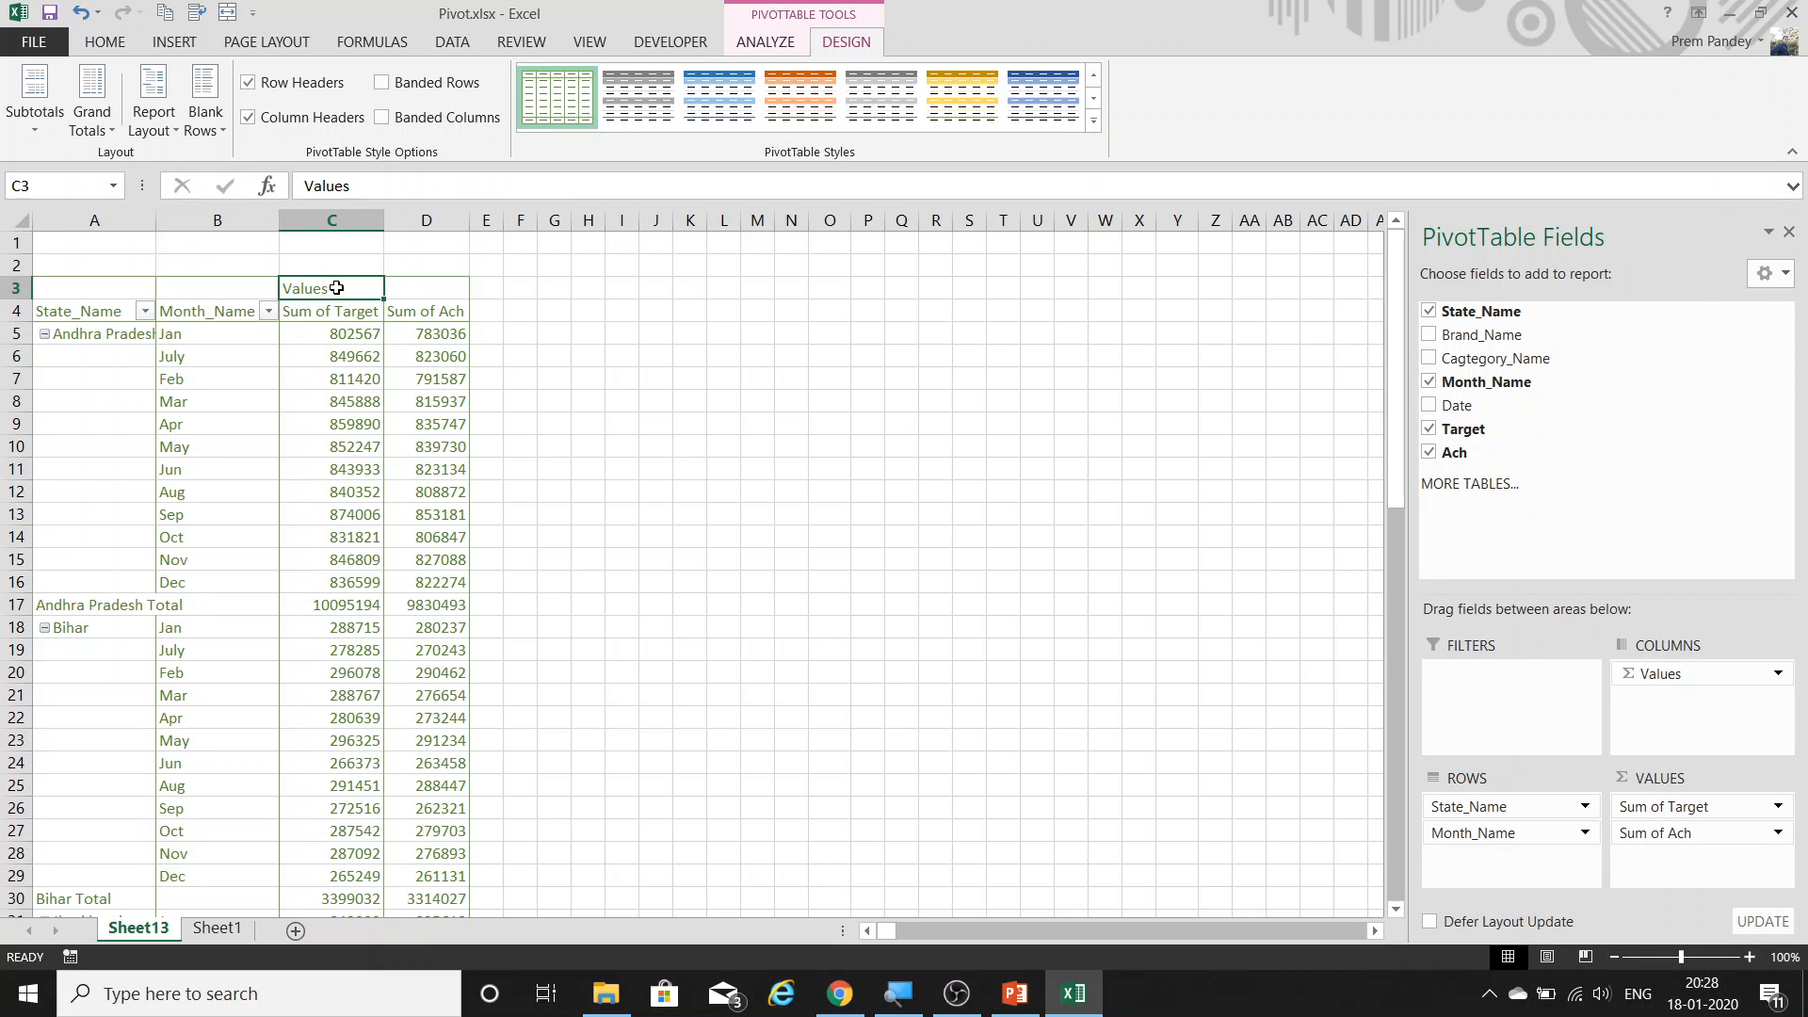
Switch off "Show the Values row" in the PivotTable's Display options, and check the header and Andhra Pradesh rows.
right_click(228, 359)
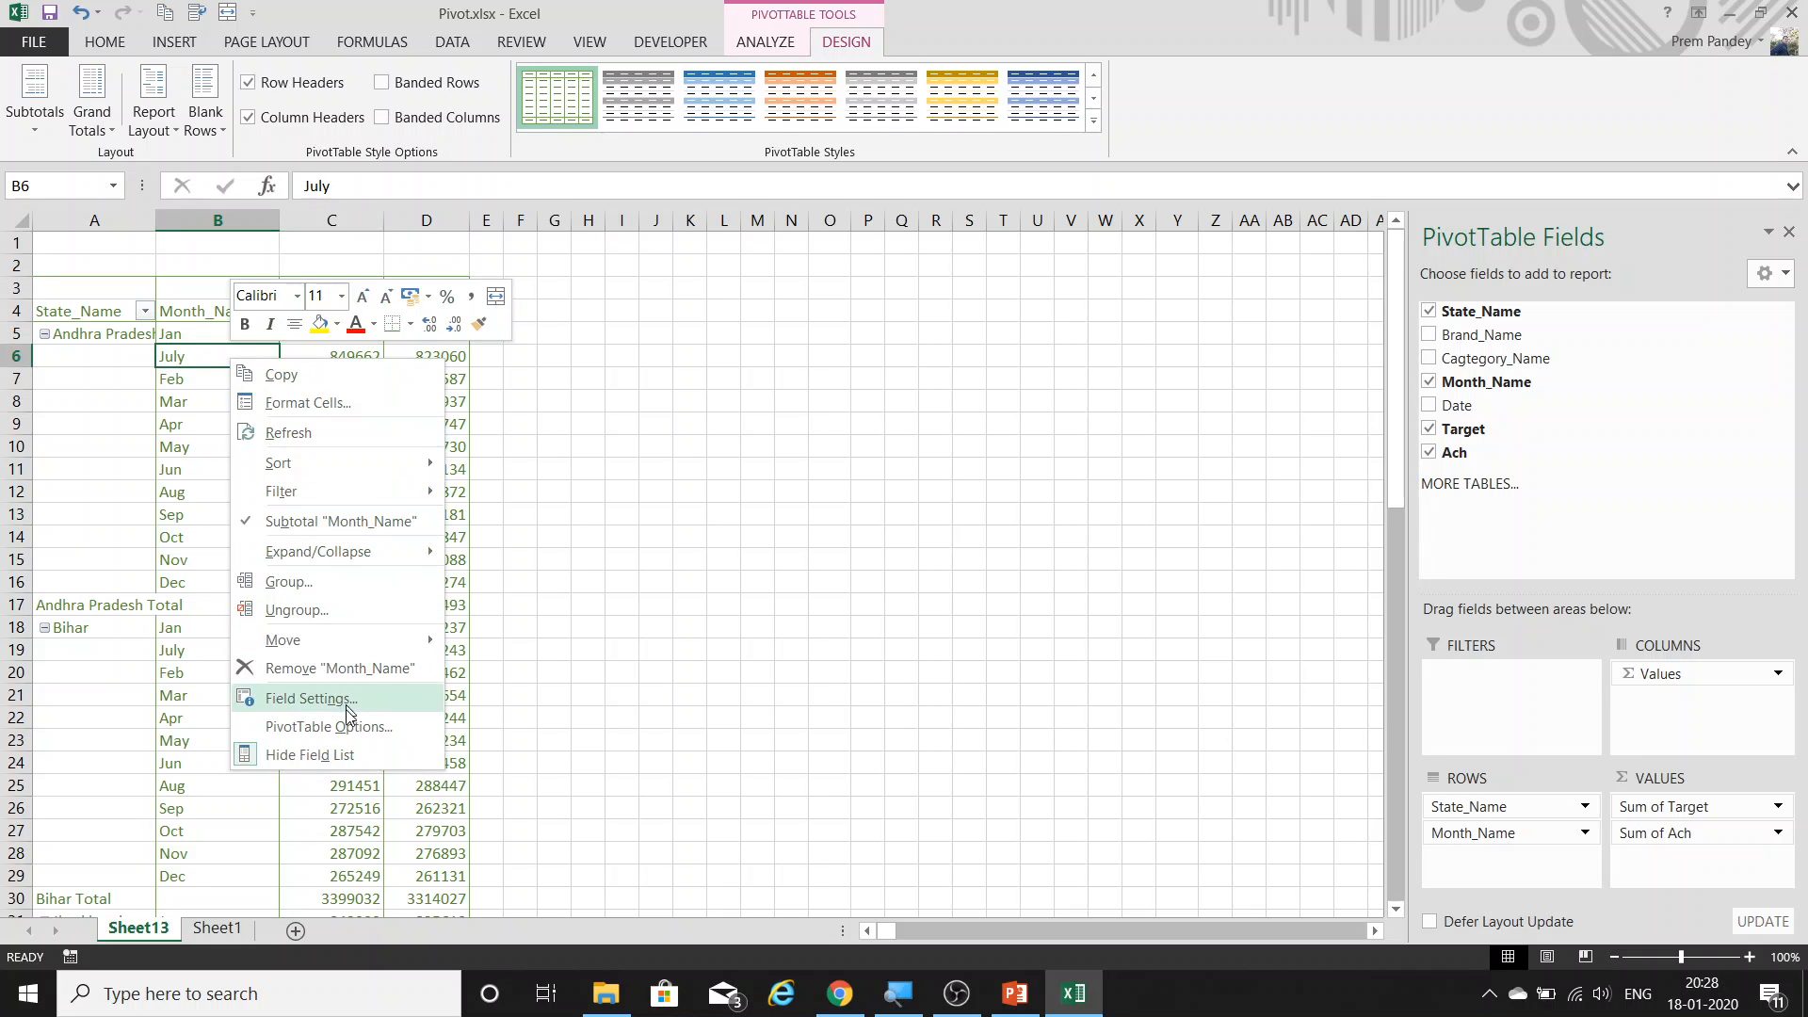
click(273, 728)
click(524, 476)
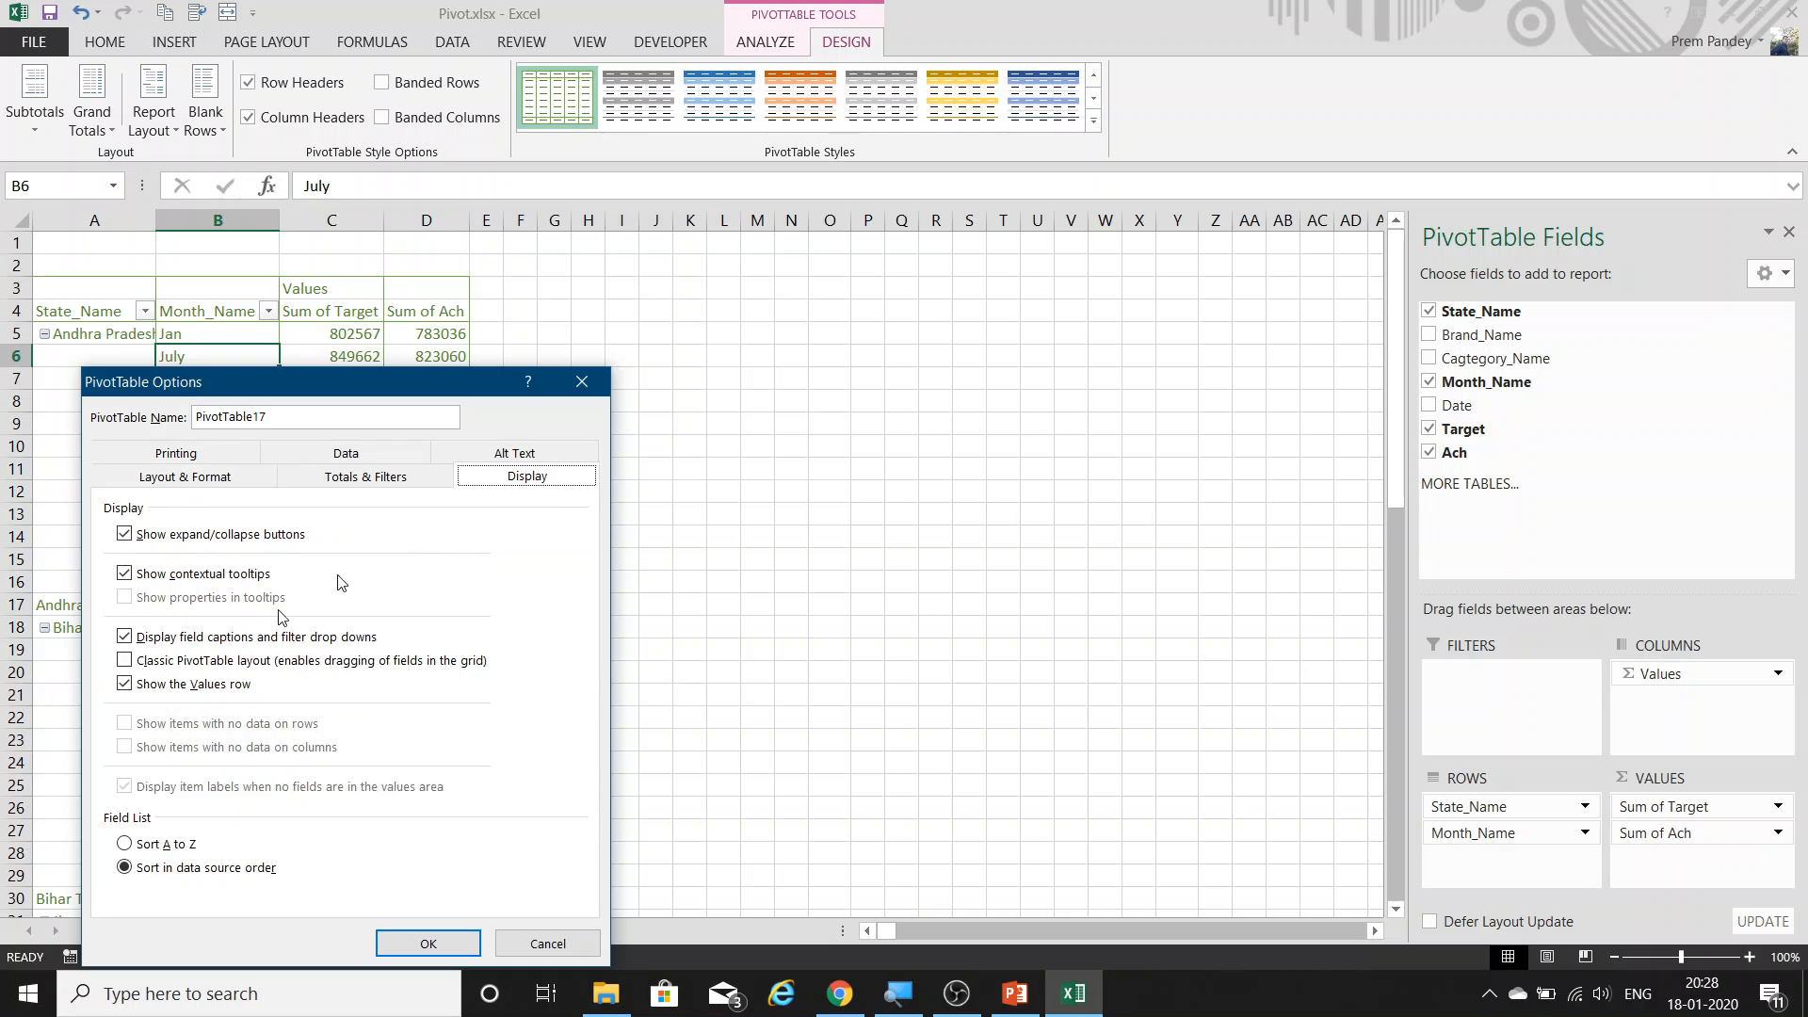
click(143, 684)
click(456, 944)
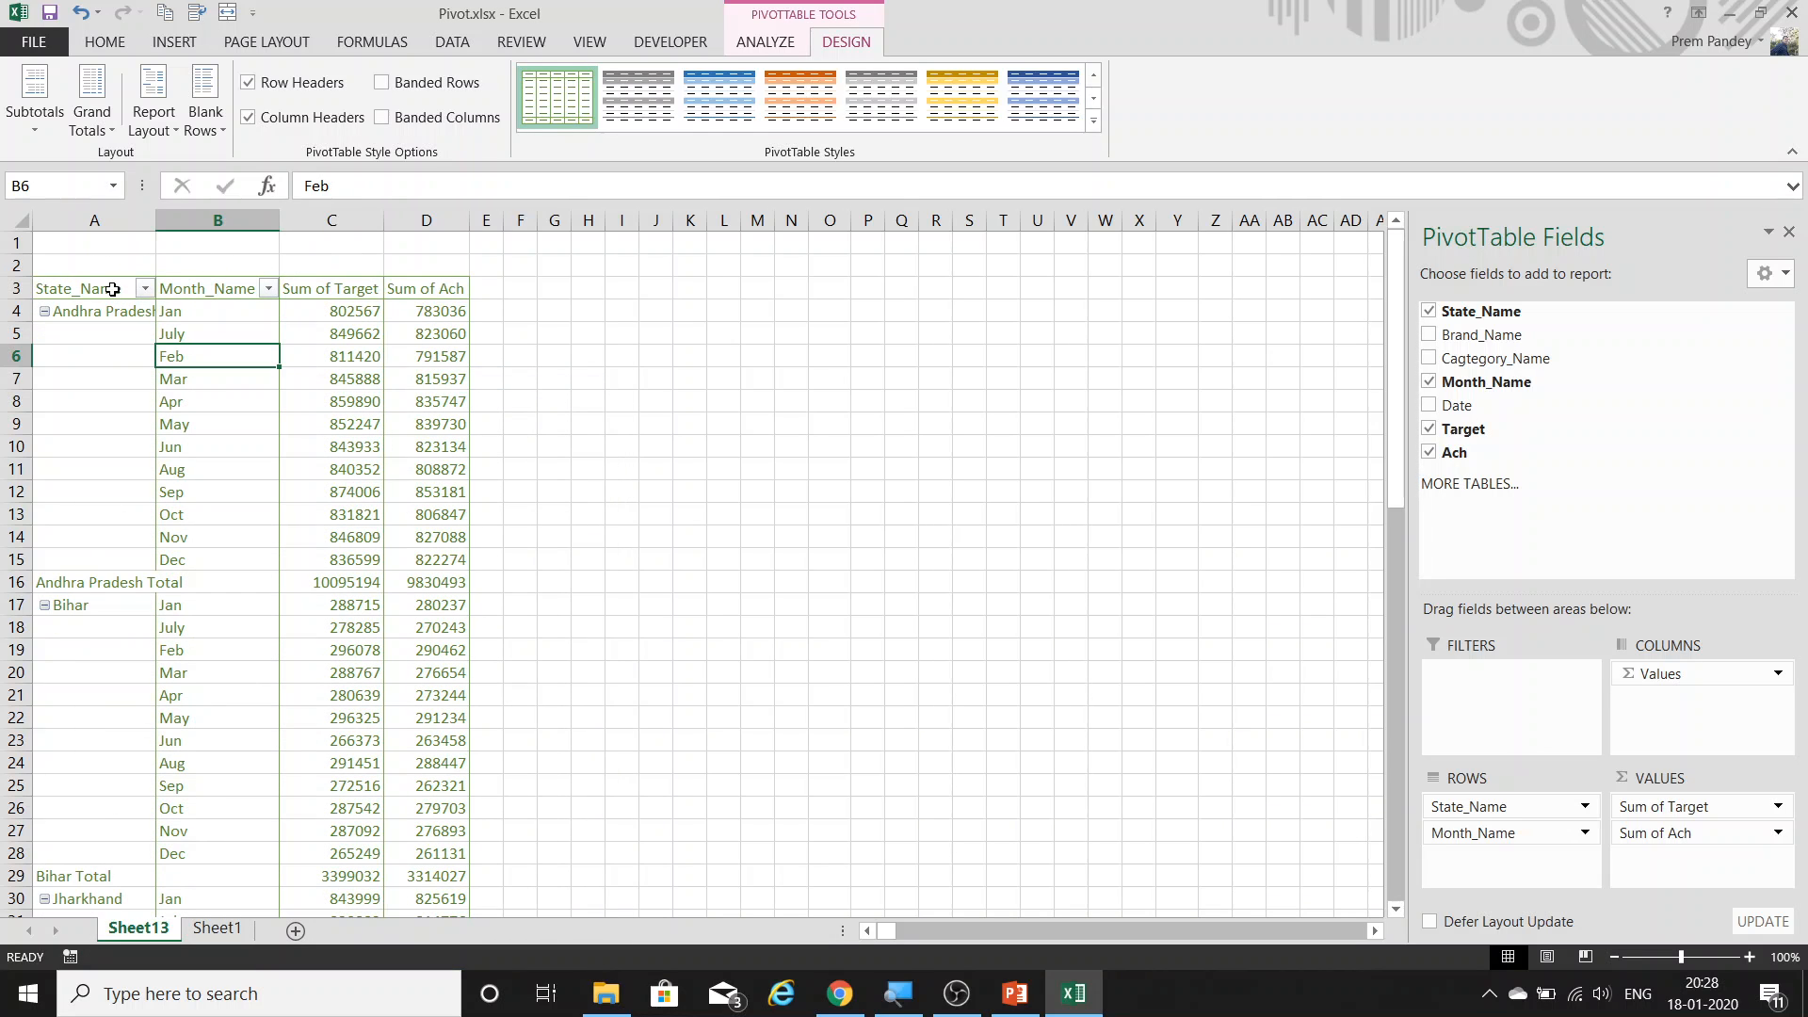
drag(112, 289, 428, 582)
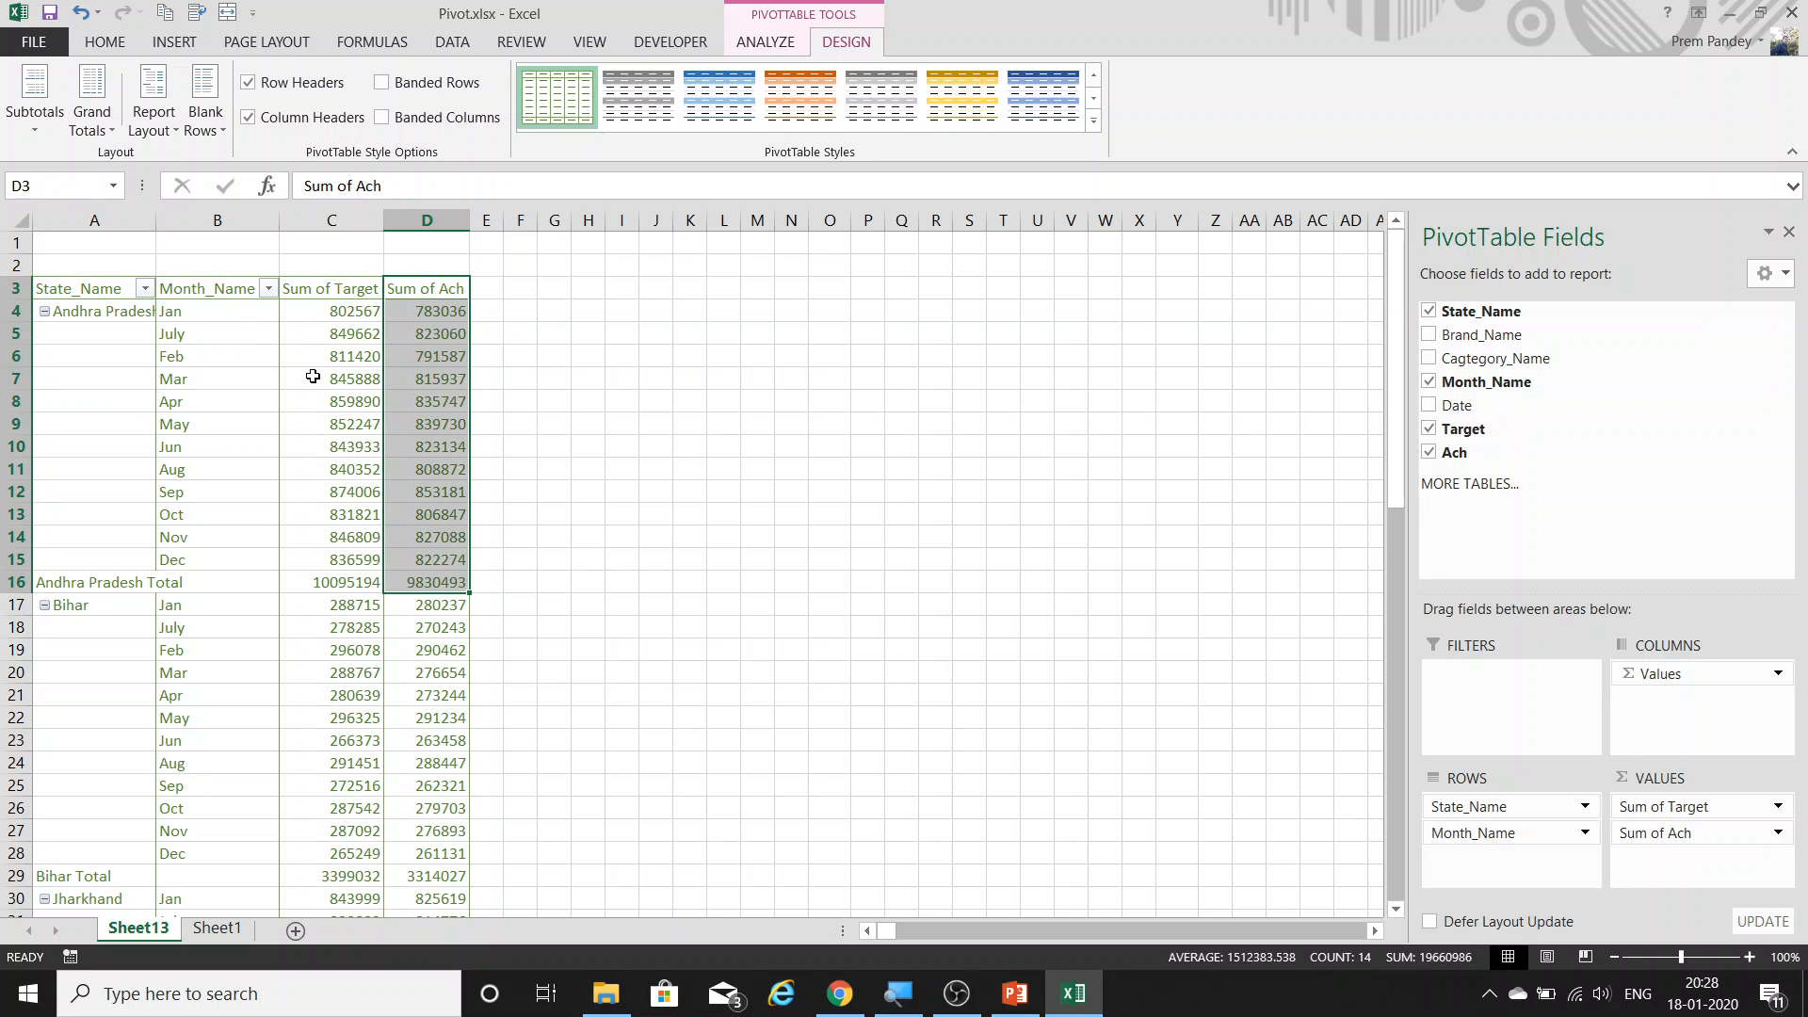
click(313, 377)
Switch on "Classic PivotTable layout" and set the field list to "Sort A to Z" in the PivotTable's Display options.
right_click(209, 325)
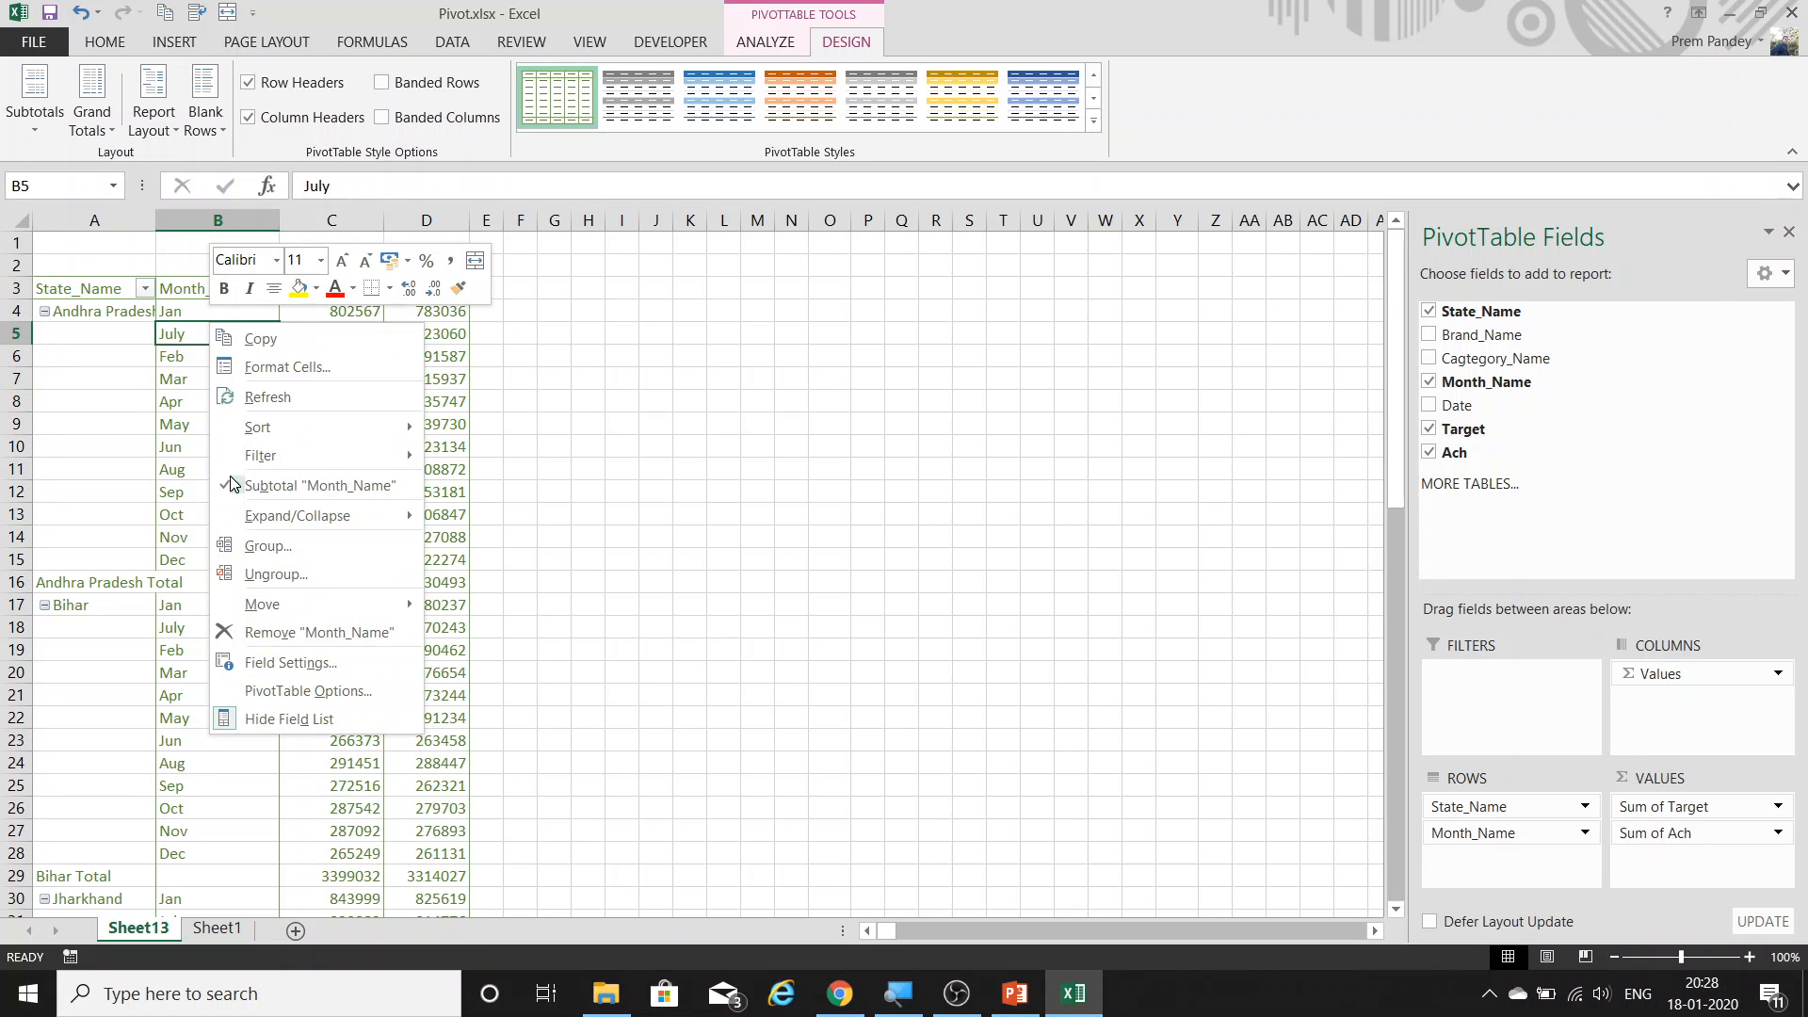
click(327, 691)
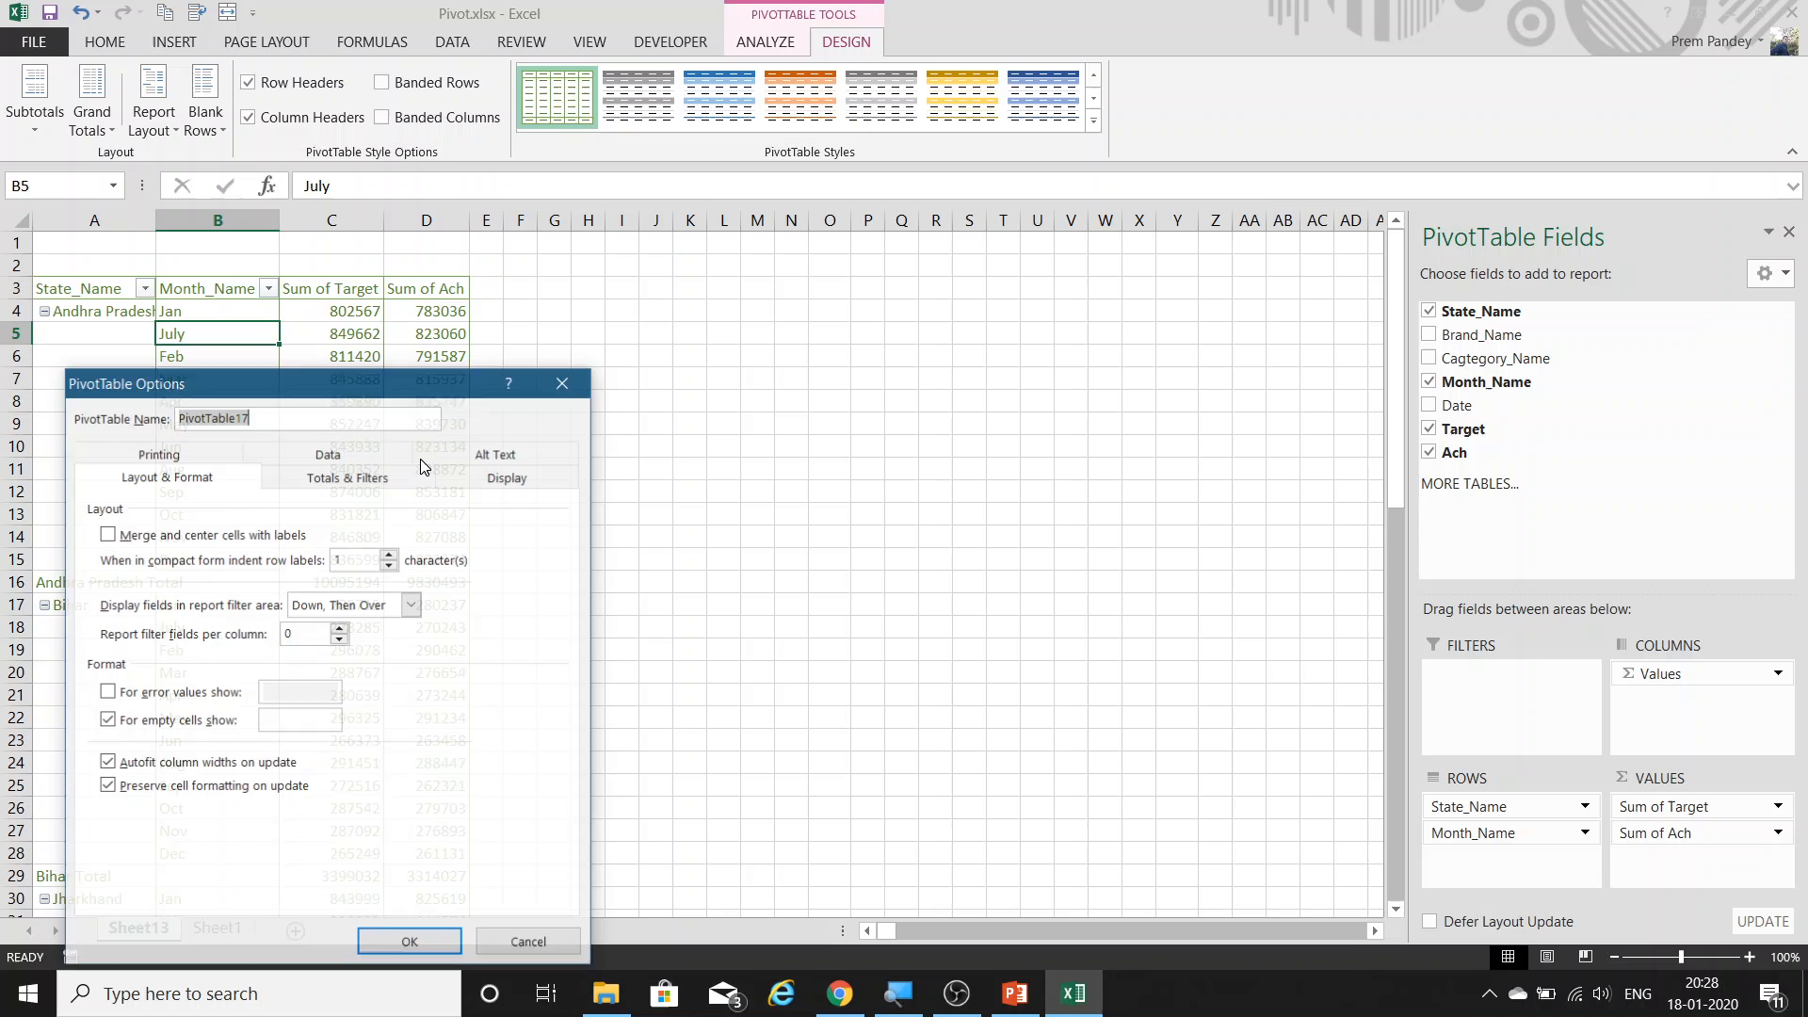
click(504, 477)
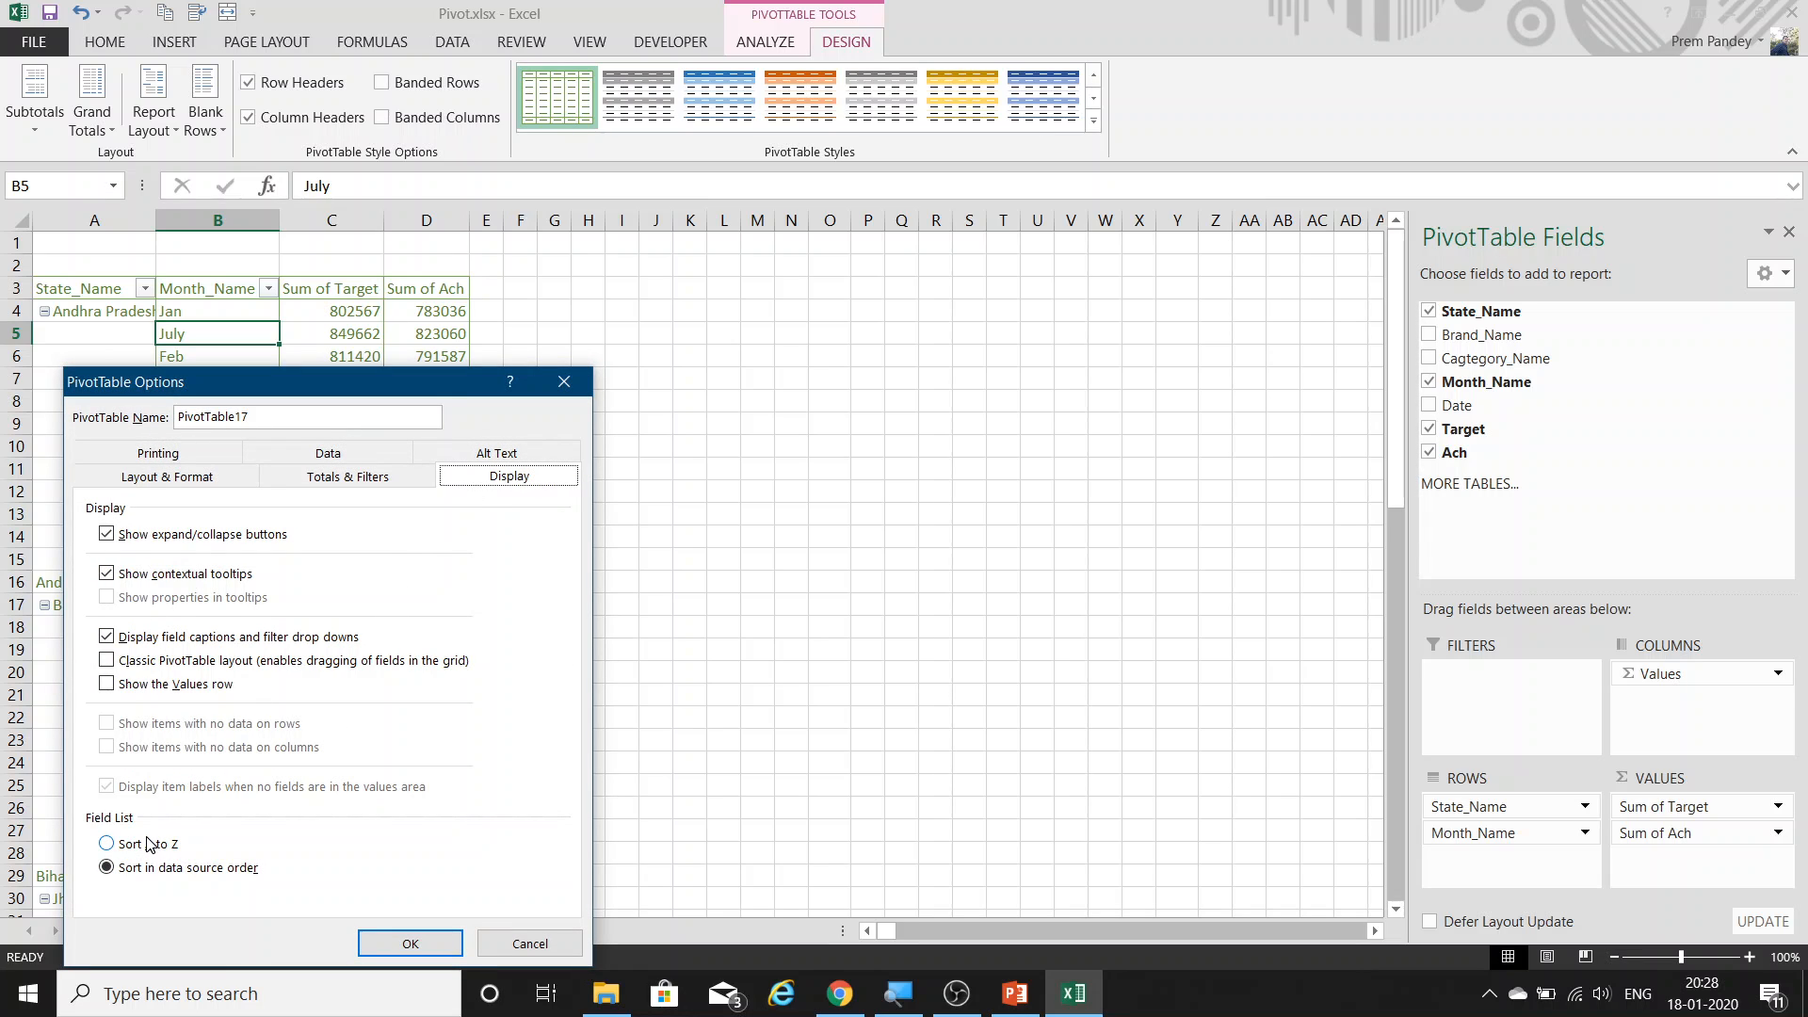
click(209, 662)
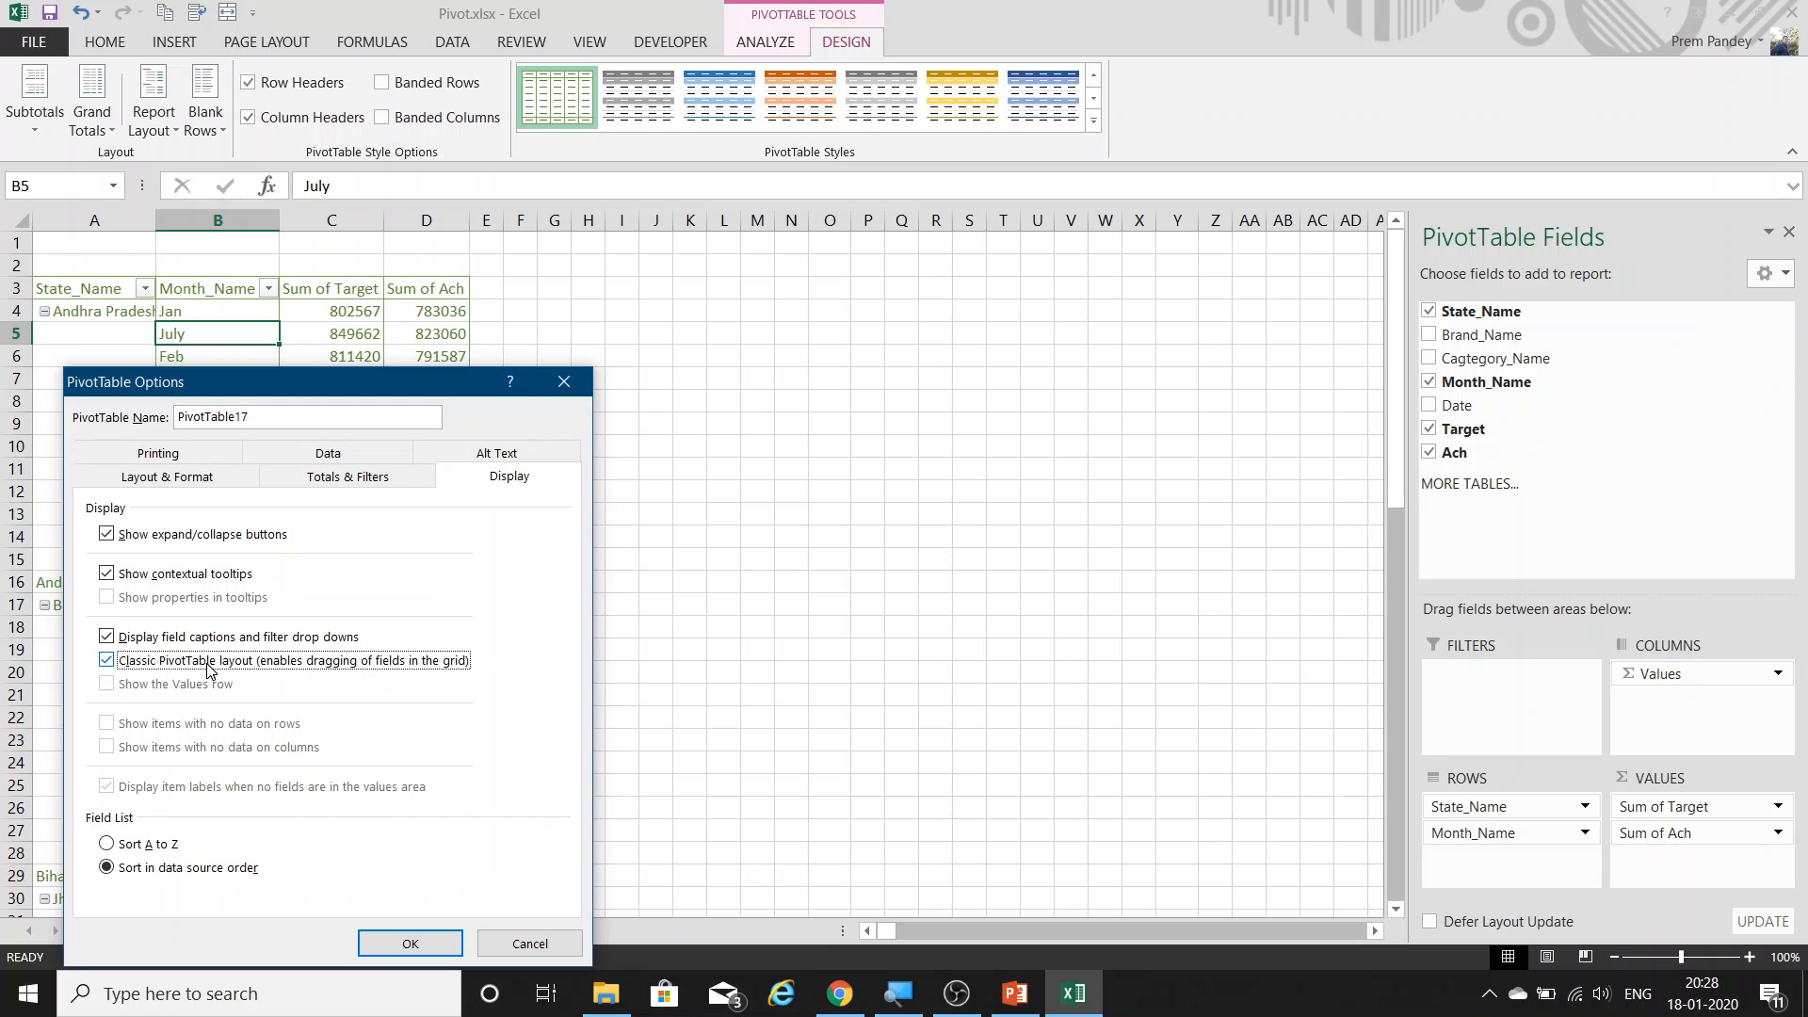
click(133, 848)
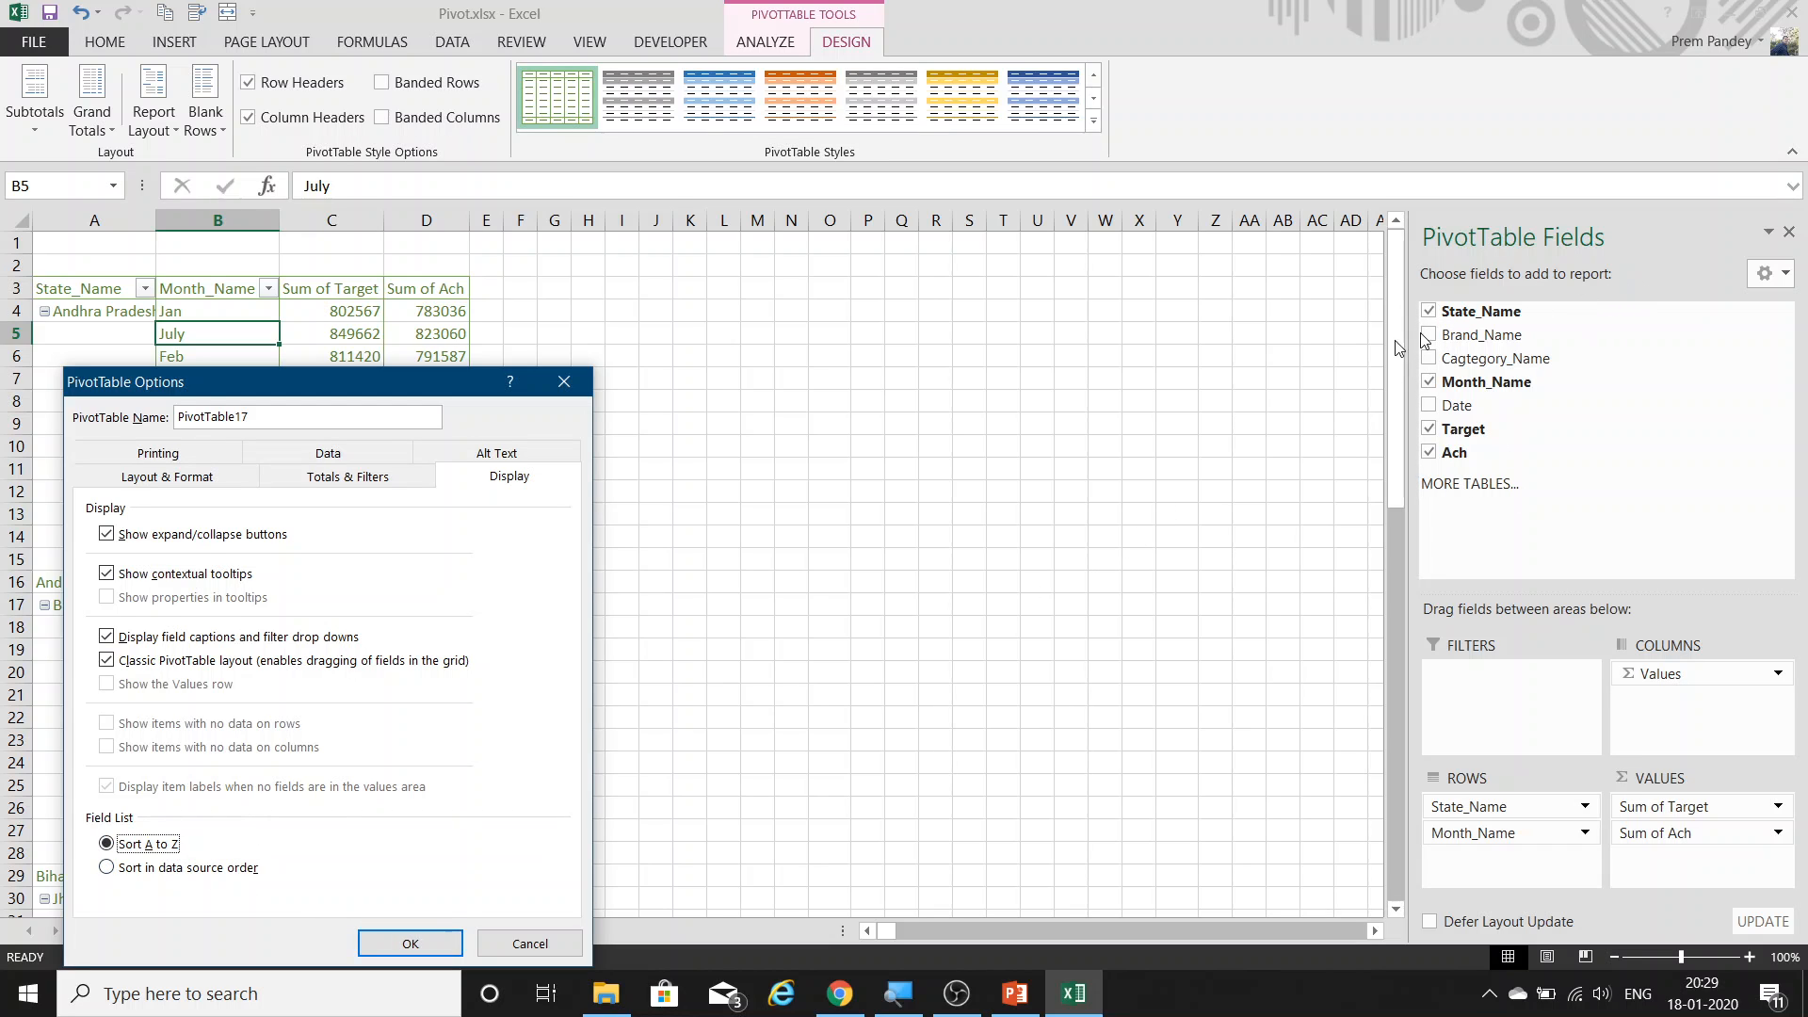
drag(386, 389, 691, 289)
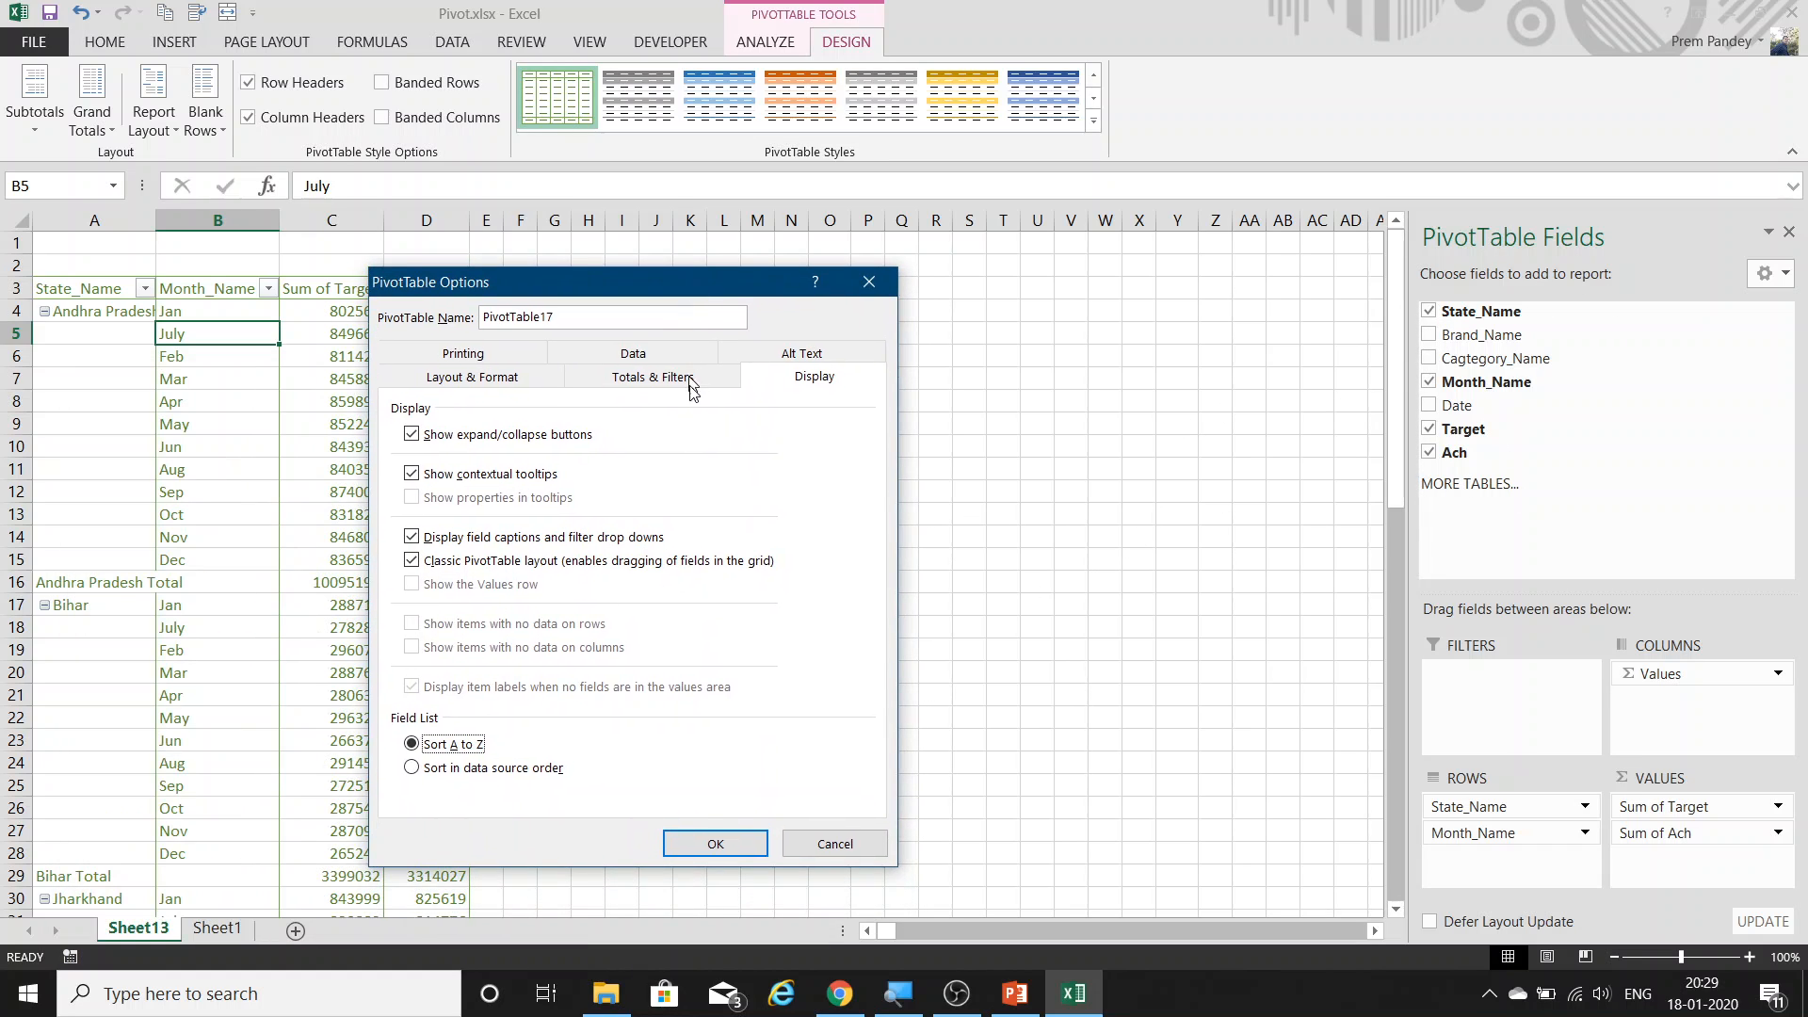
click(714, 844)
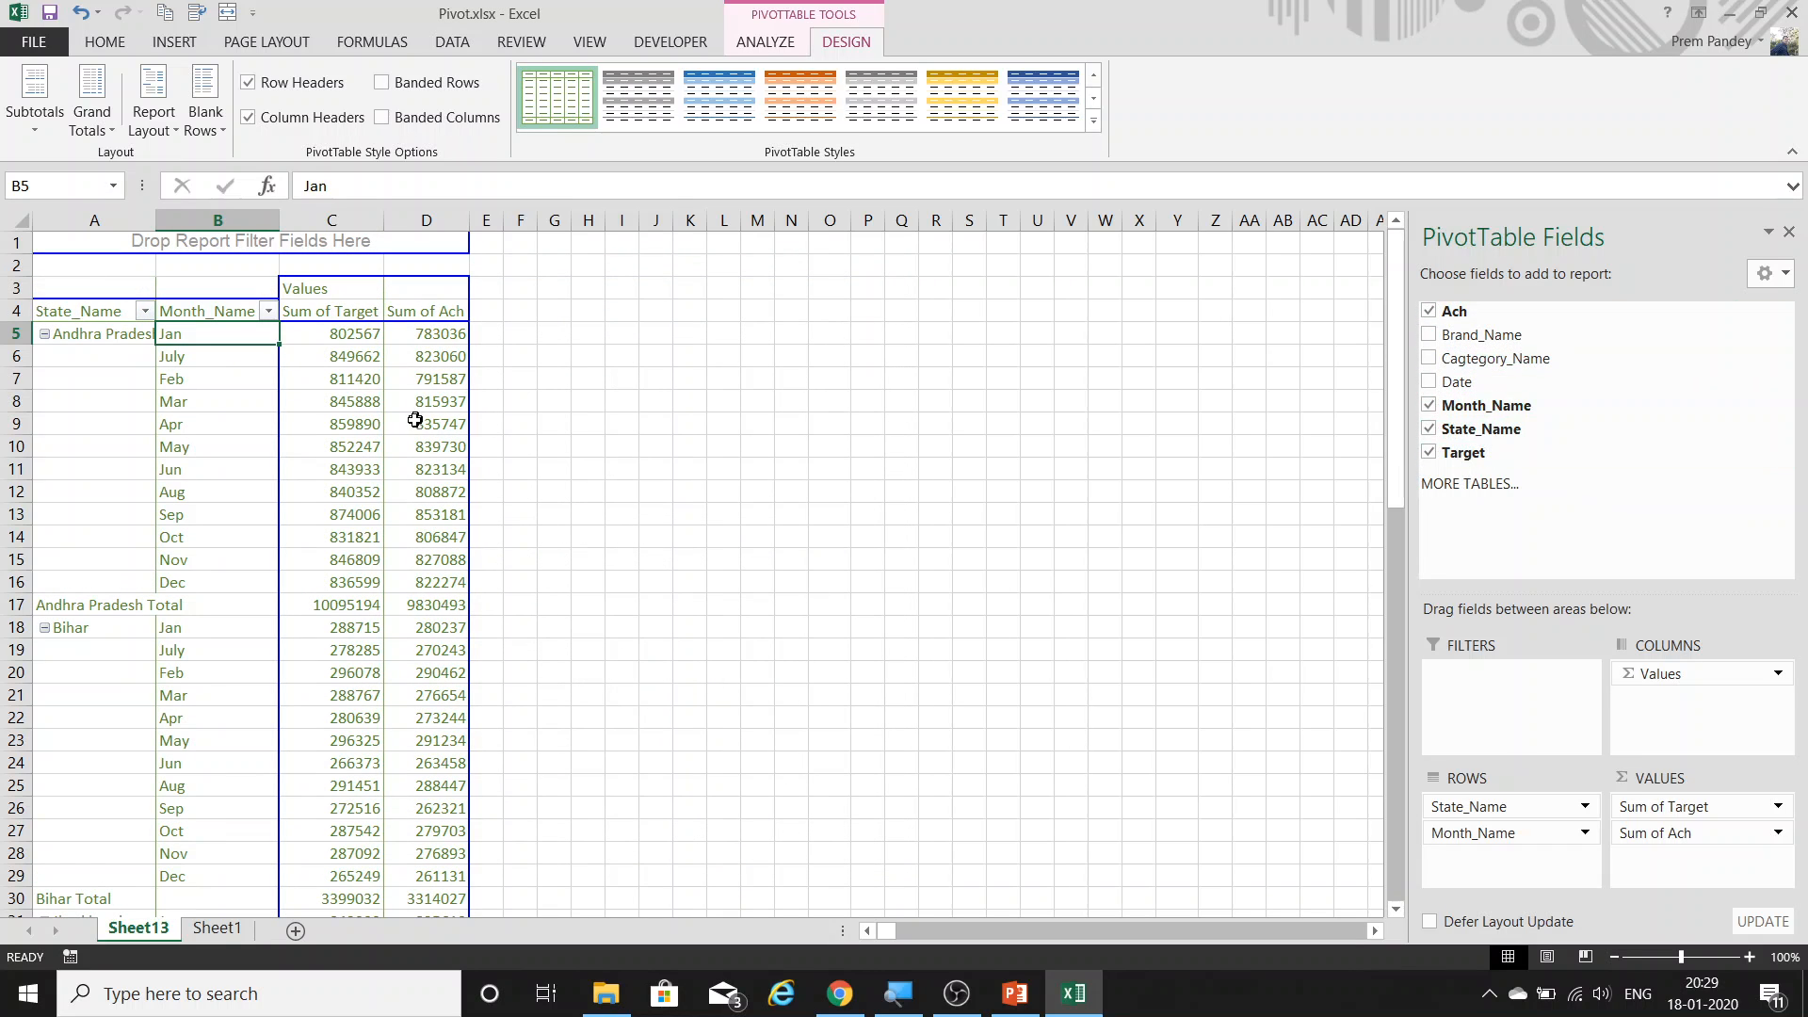
Set the PivotTable's field list to "Sort in data source order" in the Display options.
right_click(224, 361)
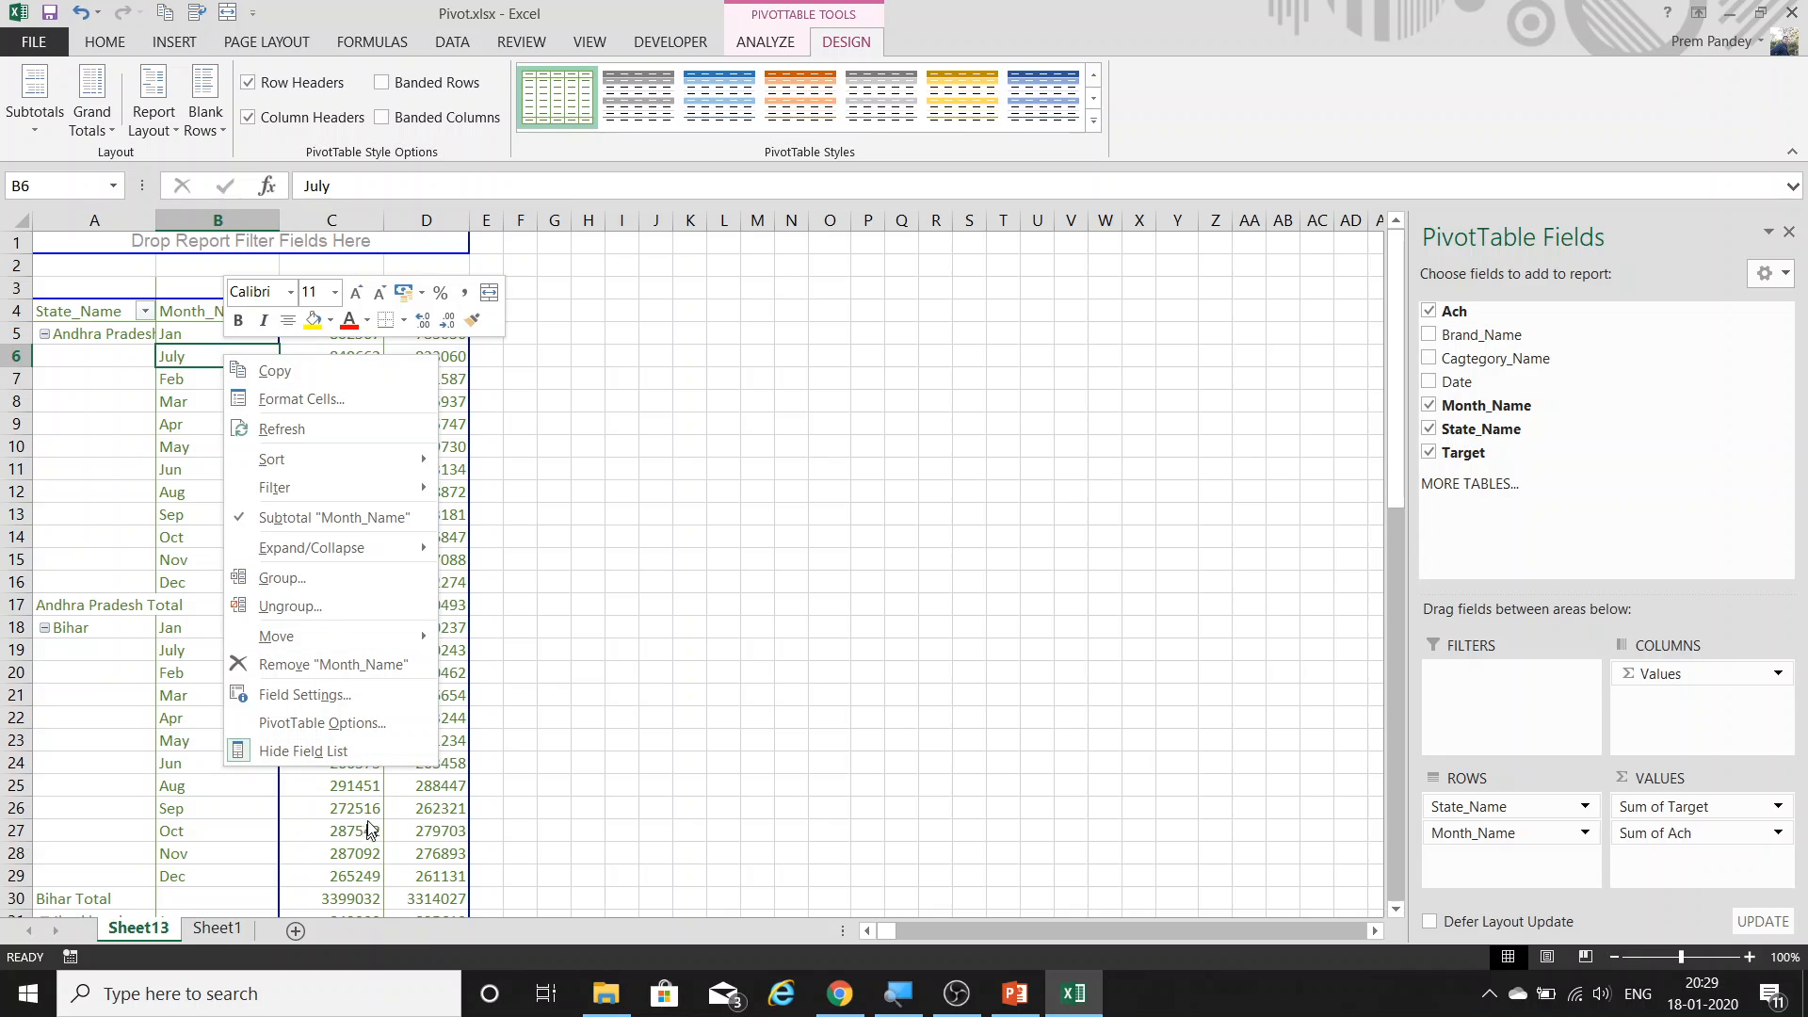
click(322, 722)
click(541, 482)
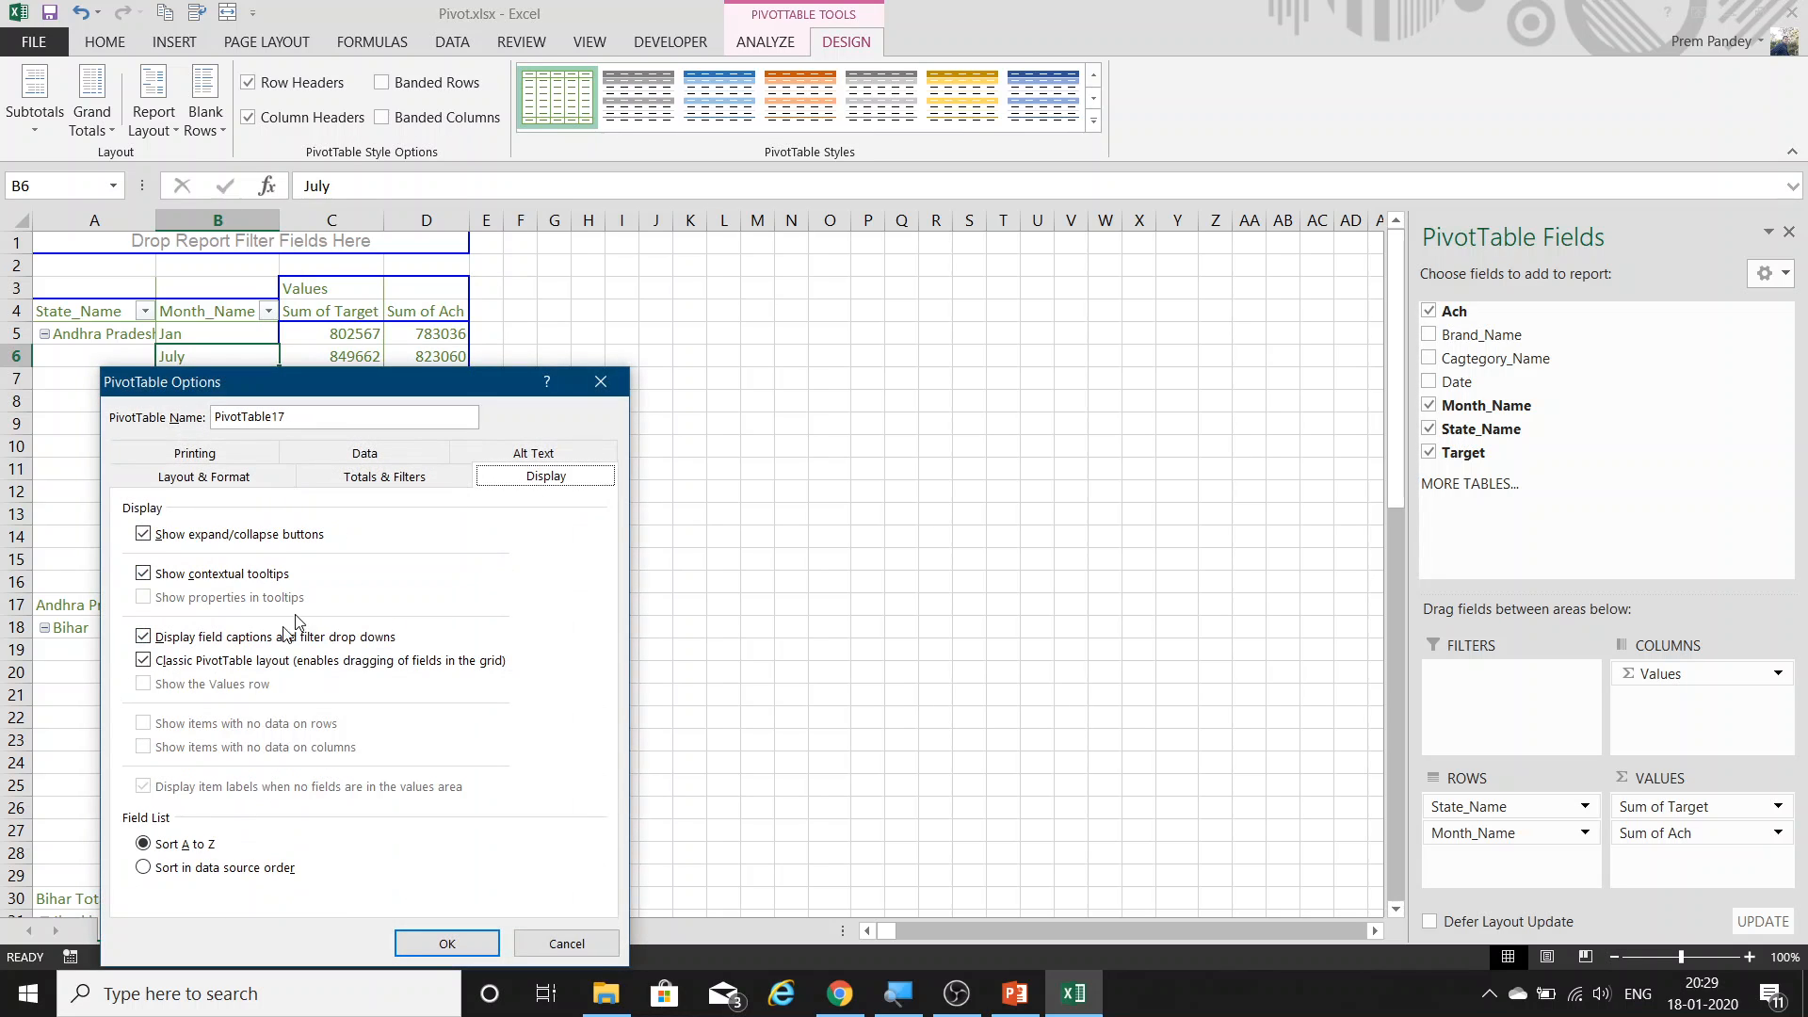
click(224, 871)
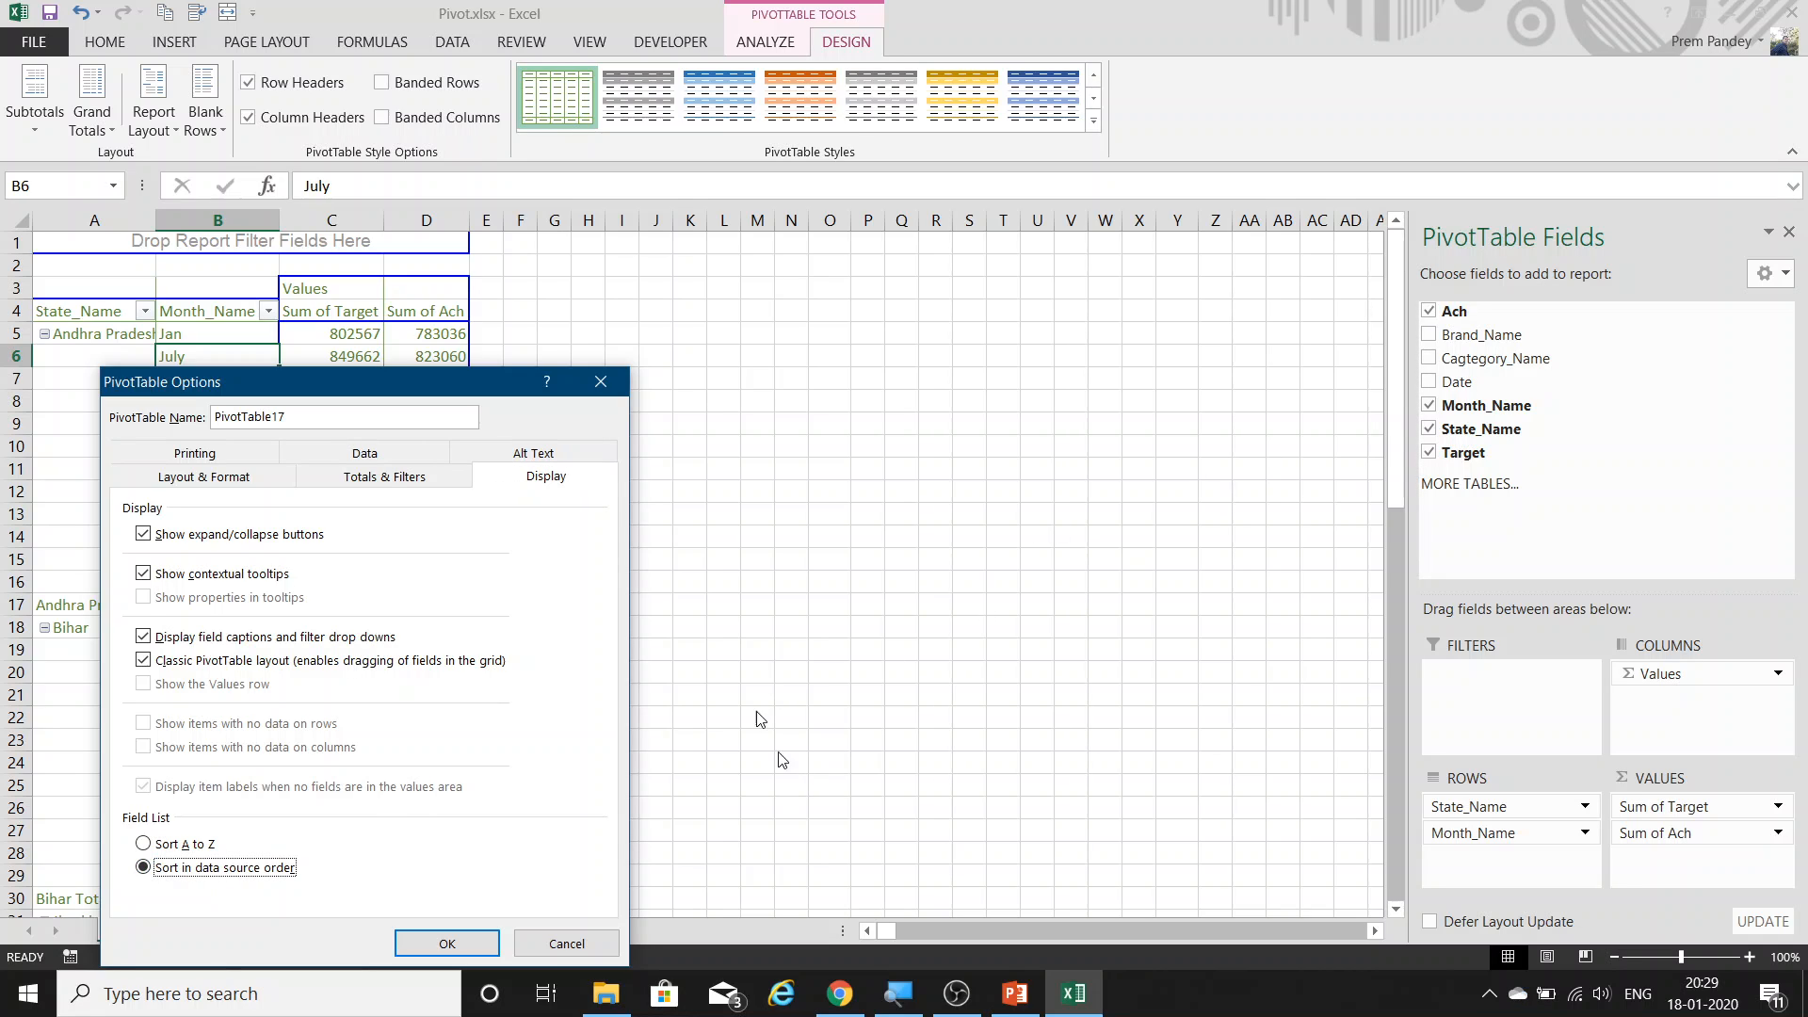
click(447, 944)
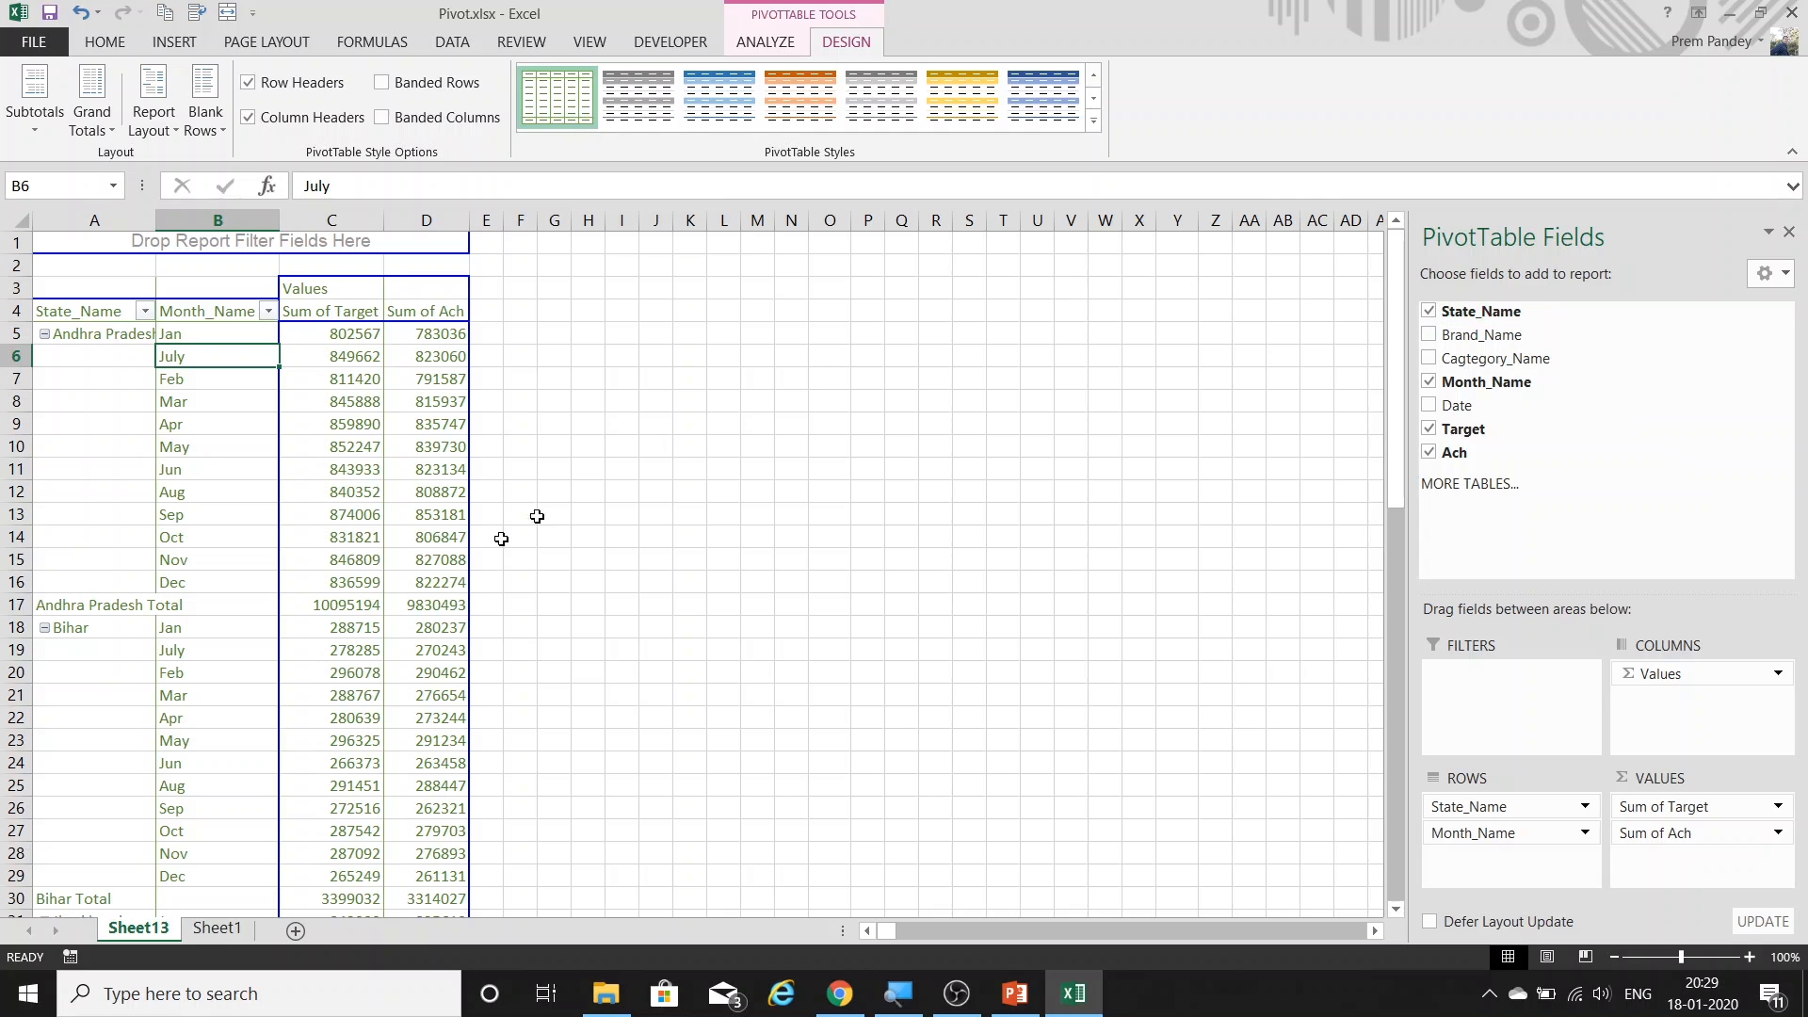
right_click(322, 377)
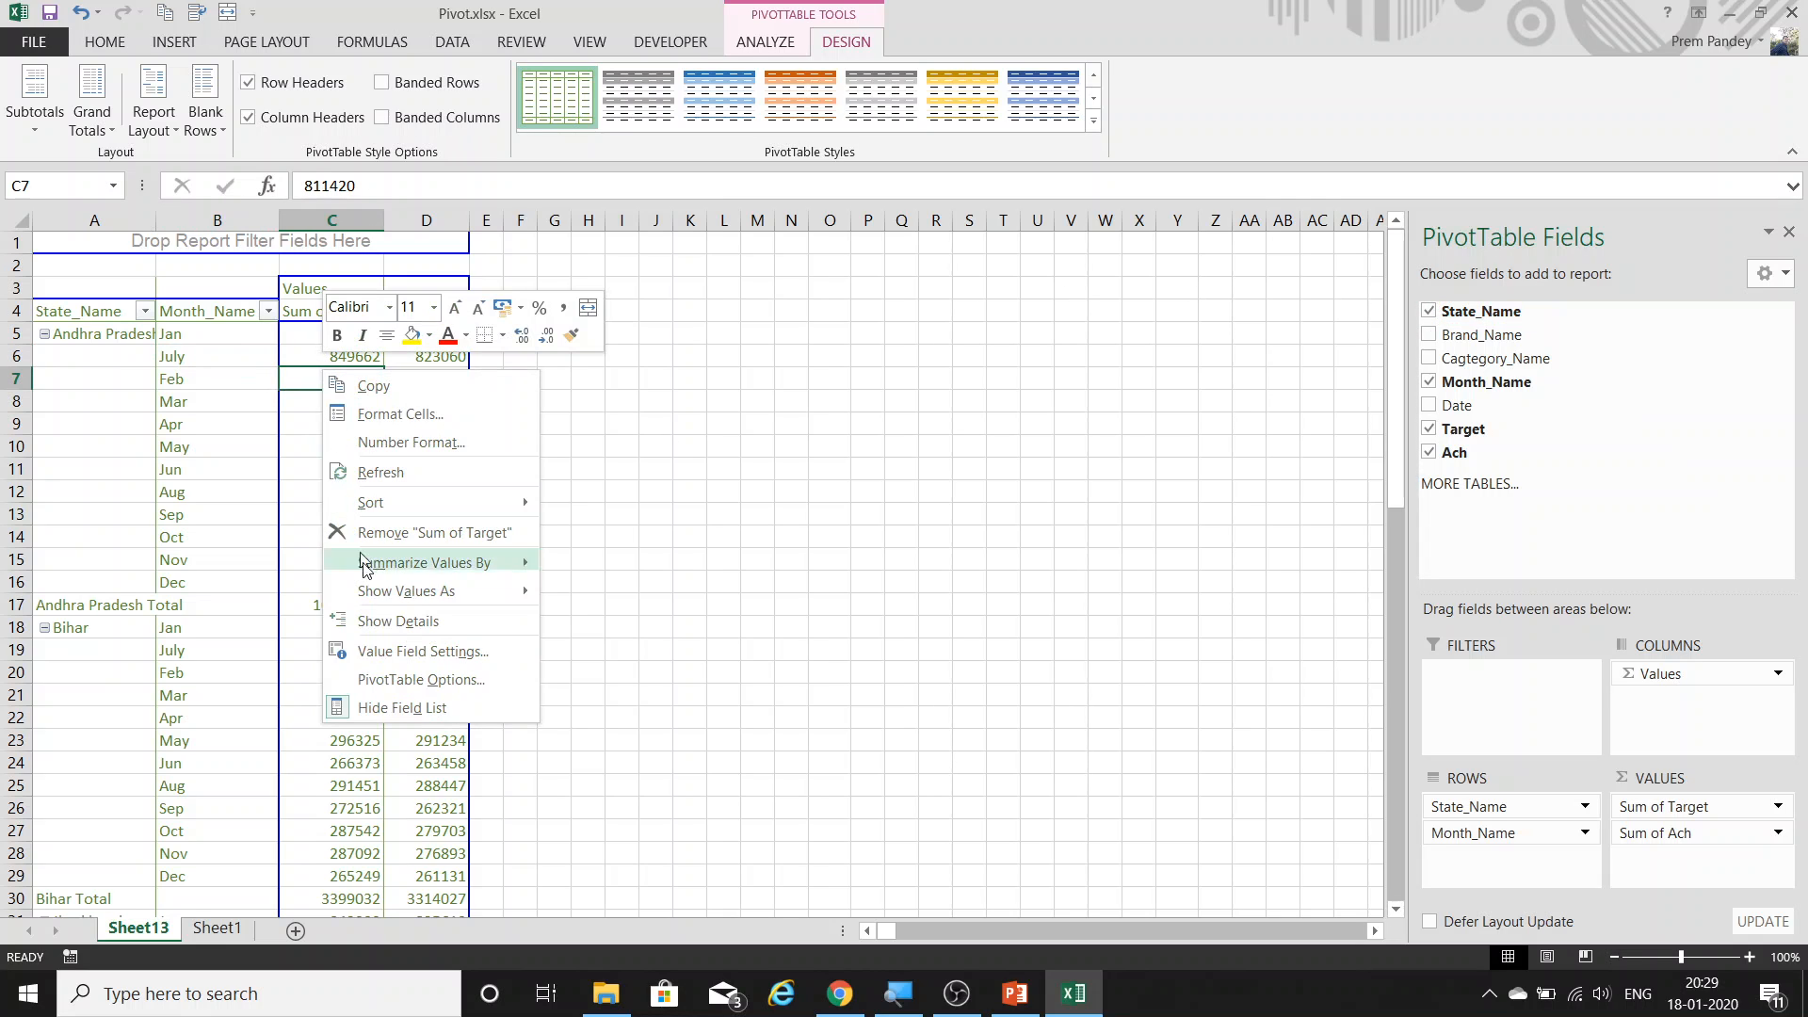
click(450, 678)
drag(375, 373, 731, 263)
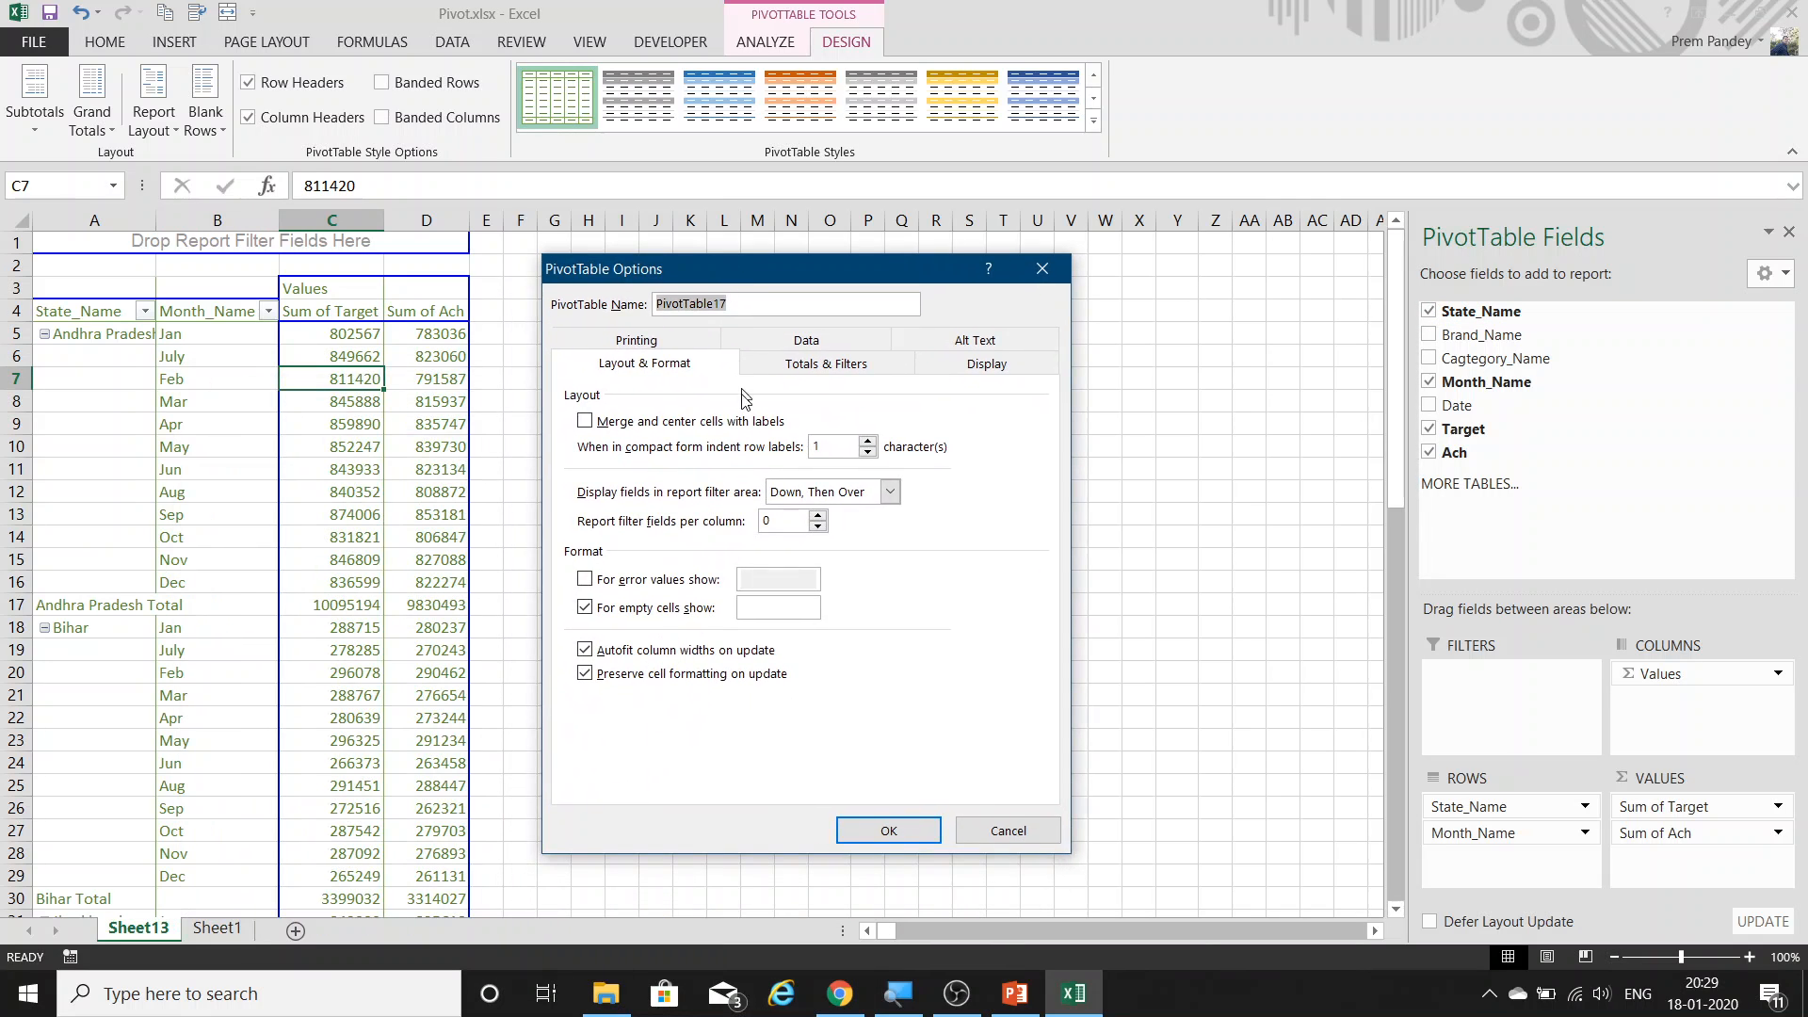
click(636, 341)
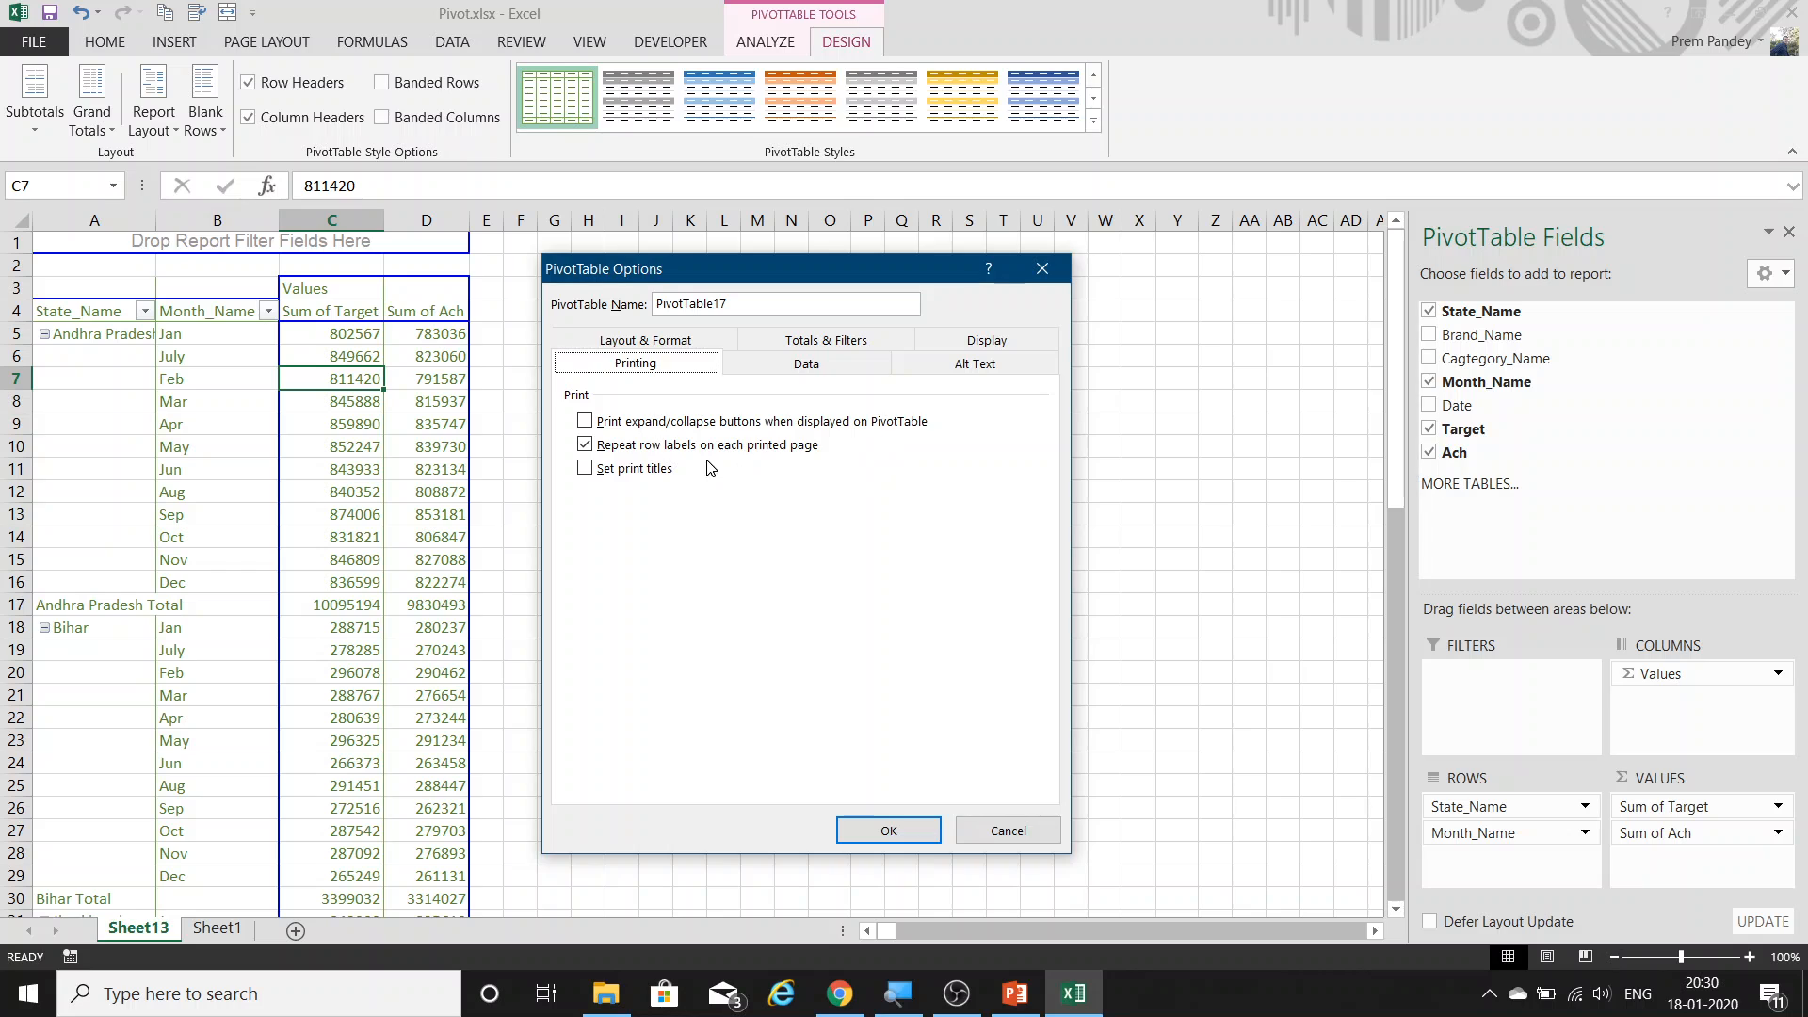
click(625, 420)
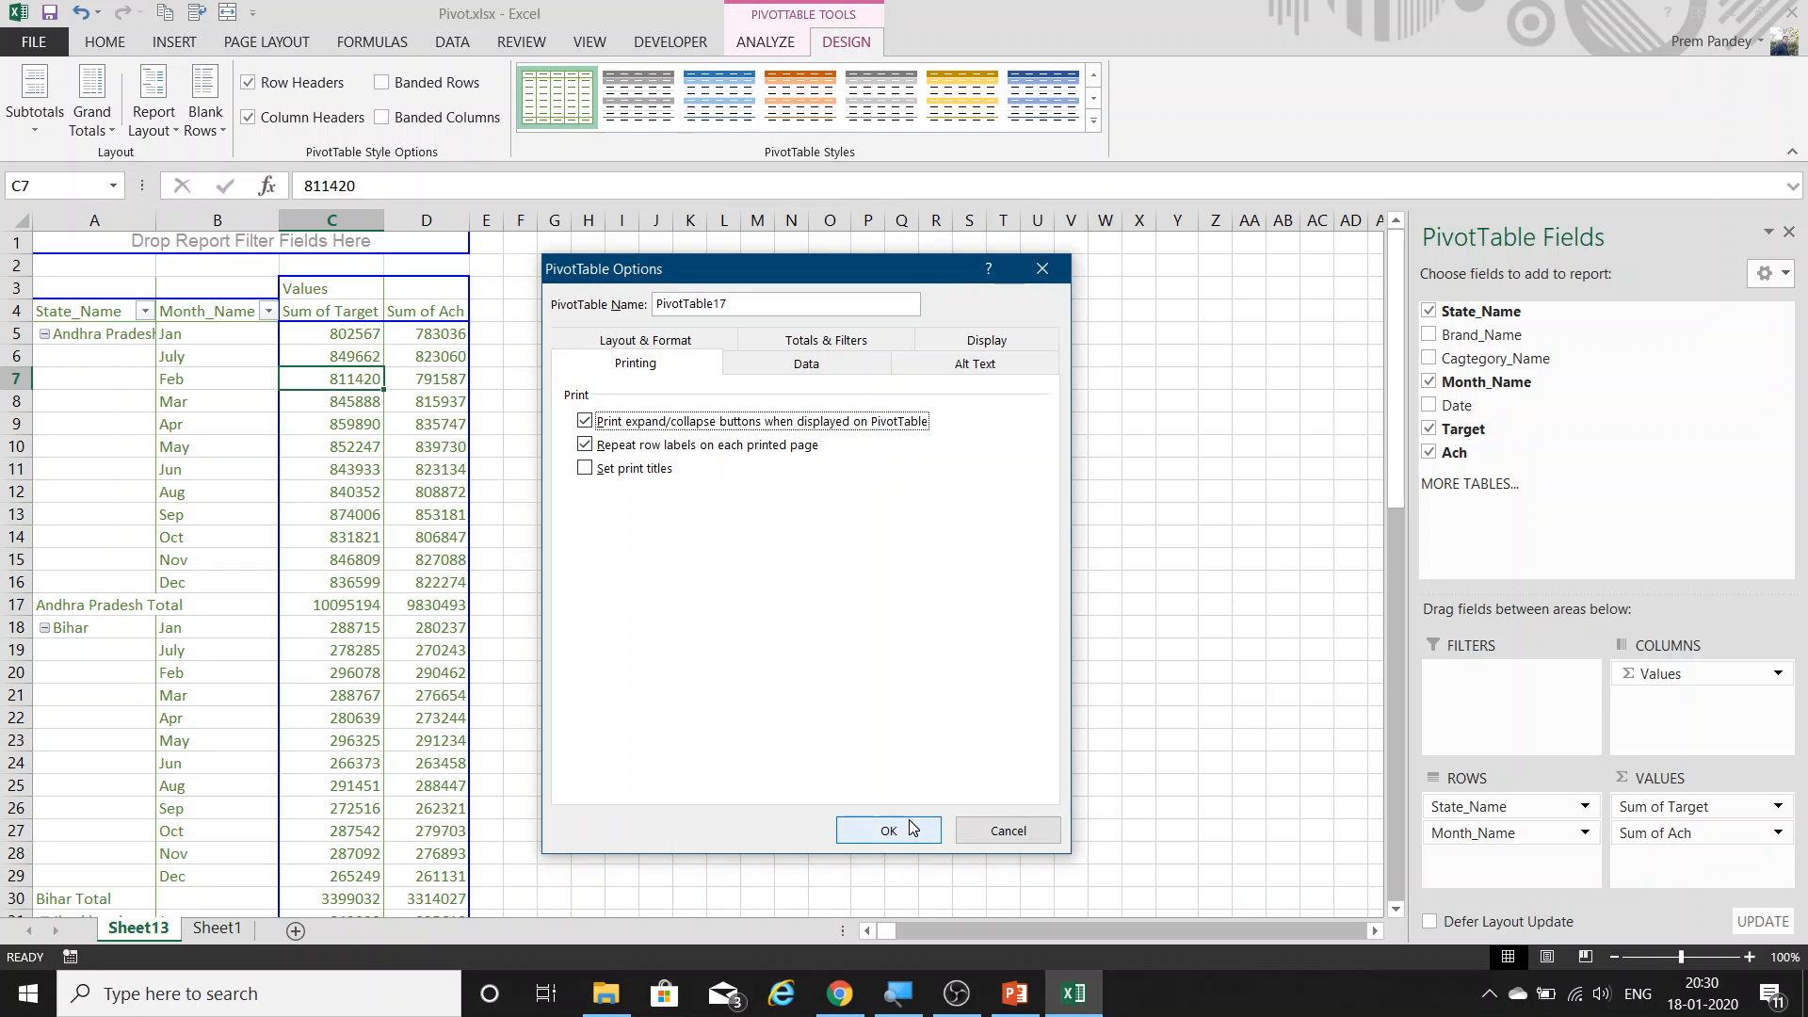
click(1008, 830)
Check the print preview of the PivotTable sheet, and return to the worksheet.
click(288, 545)
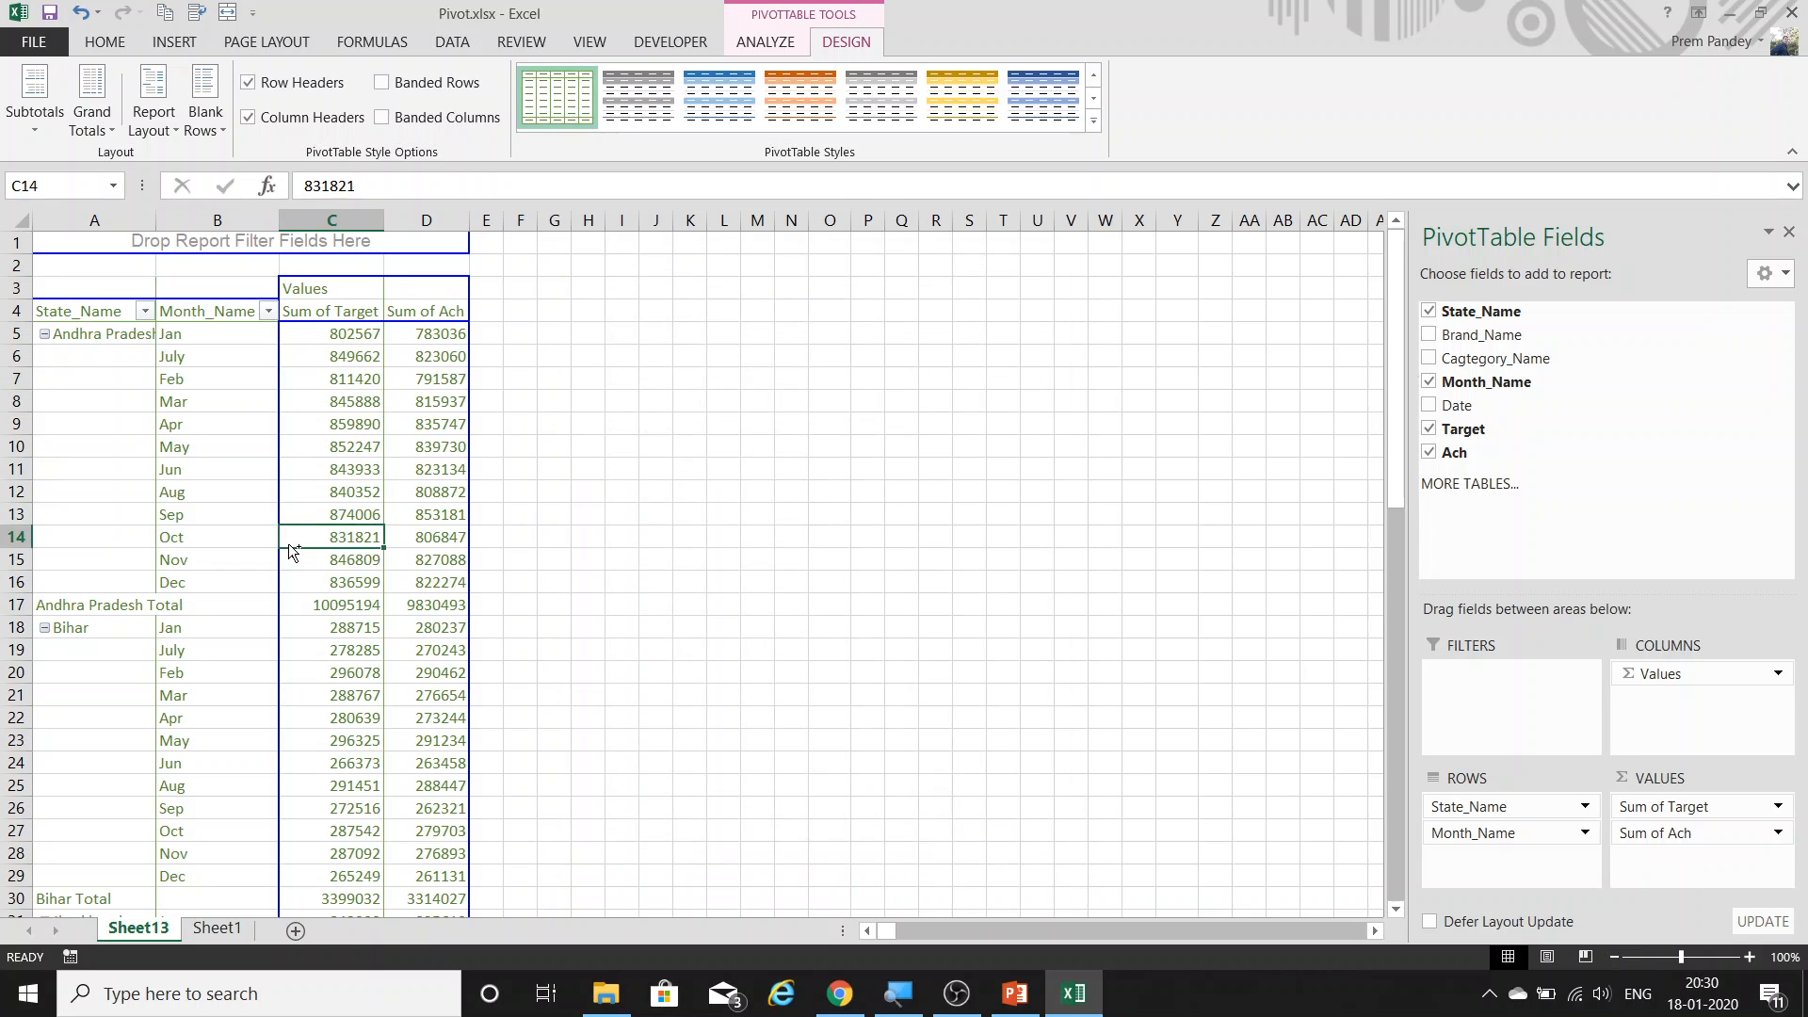
key(ctrl+p)
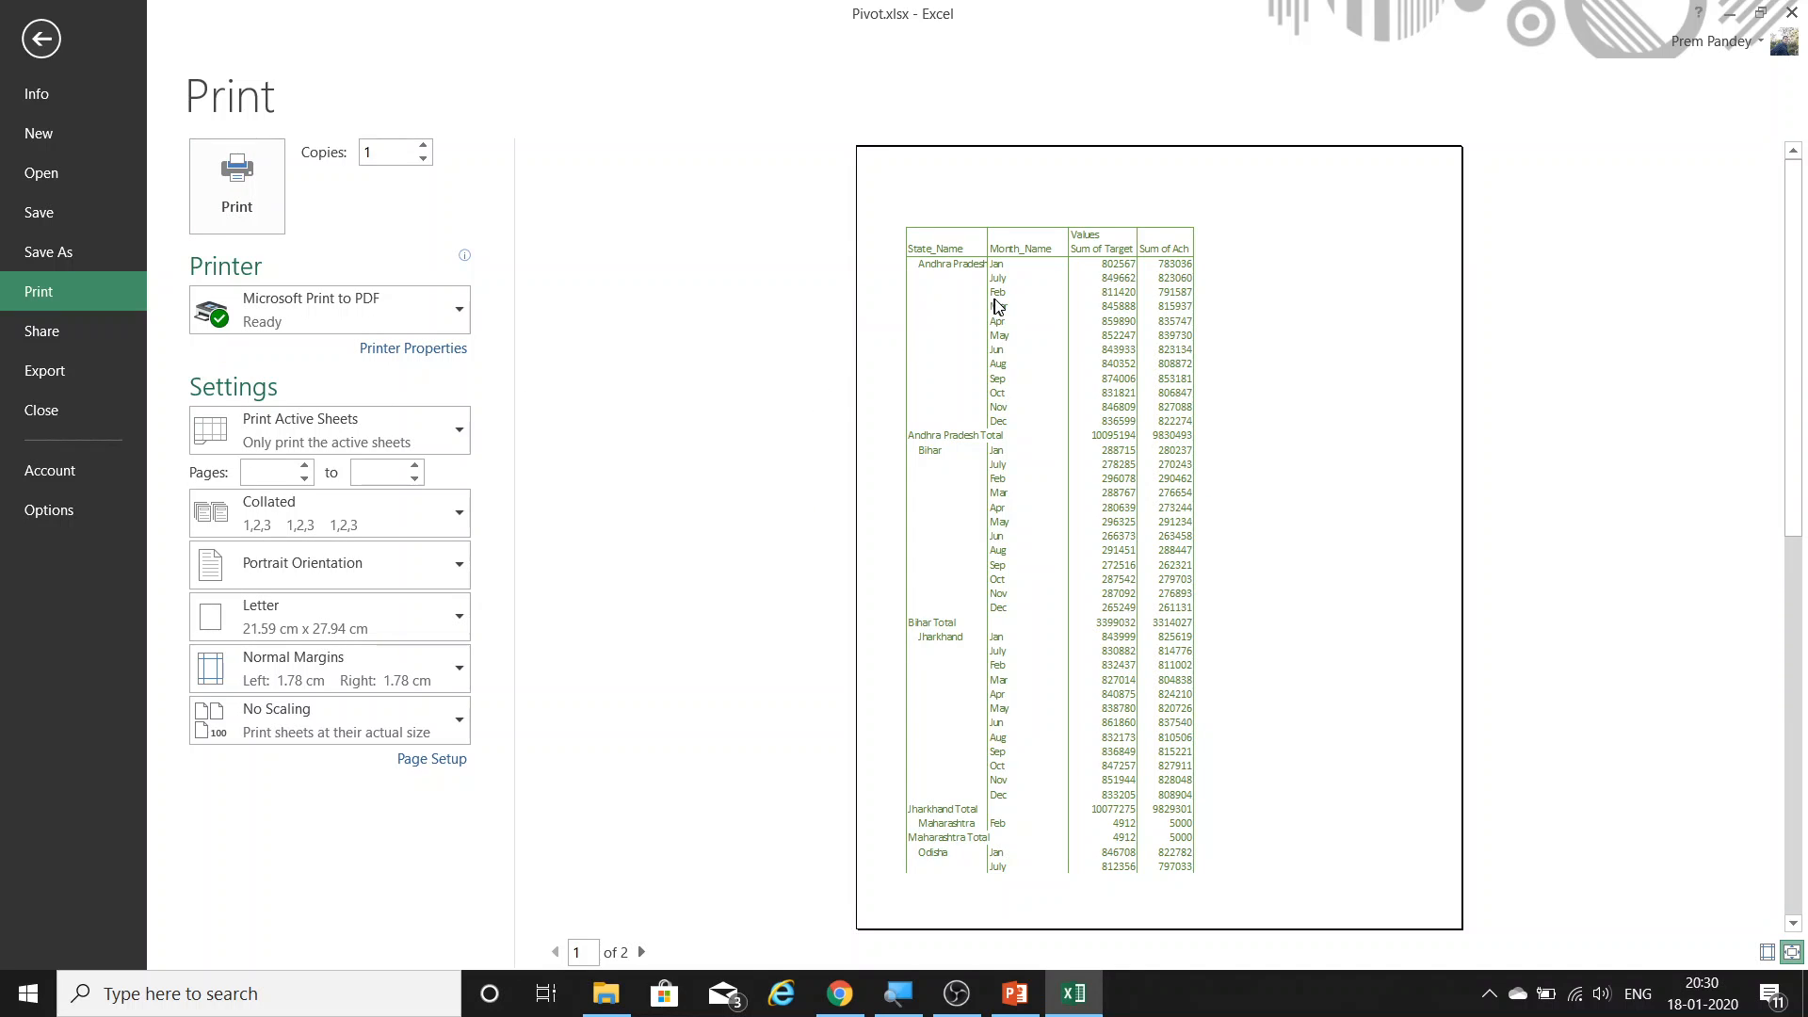
key(Escape)
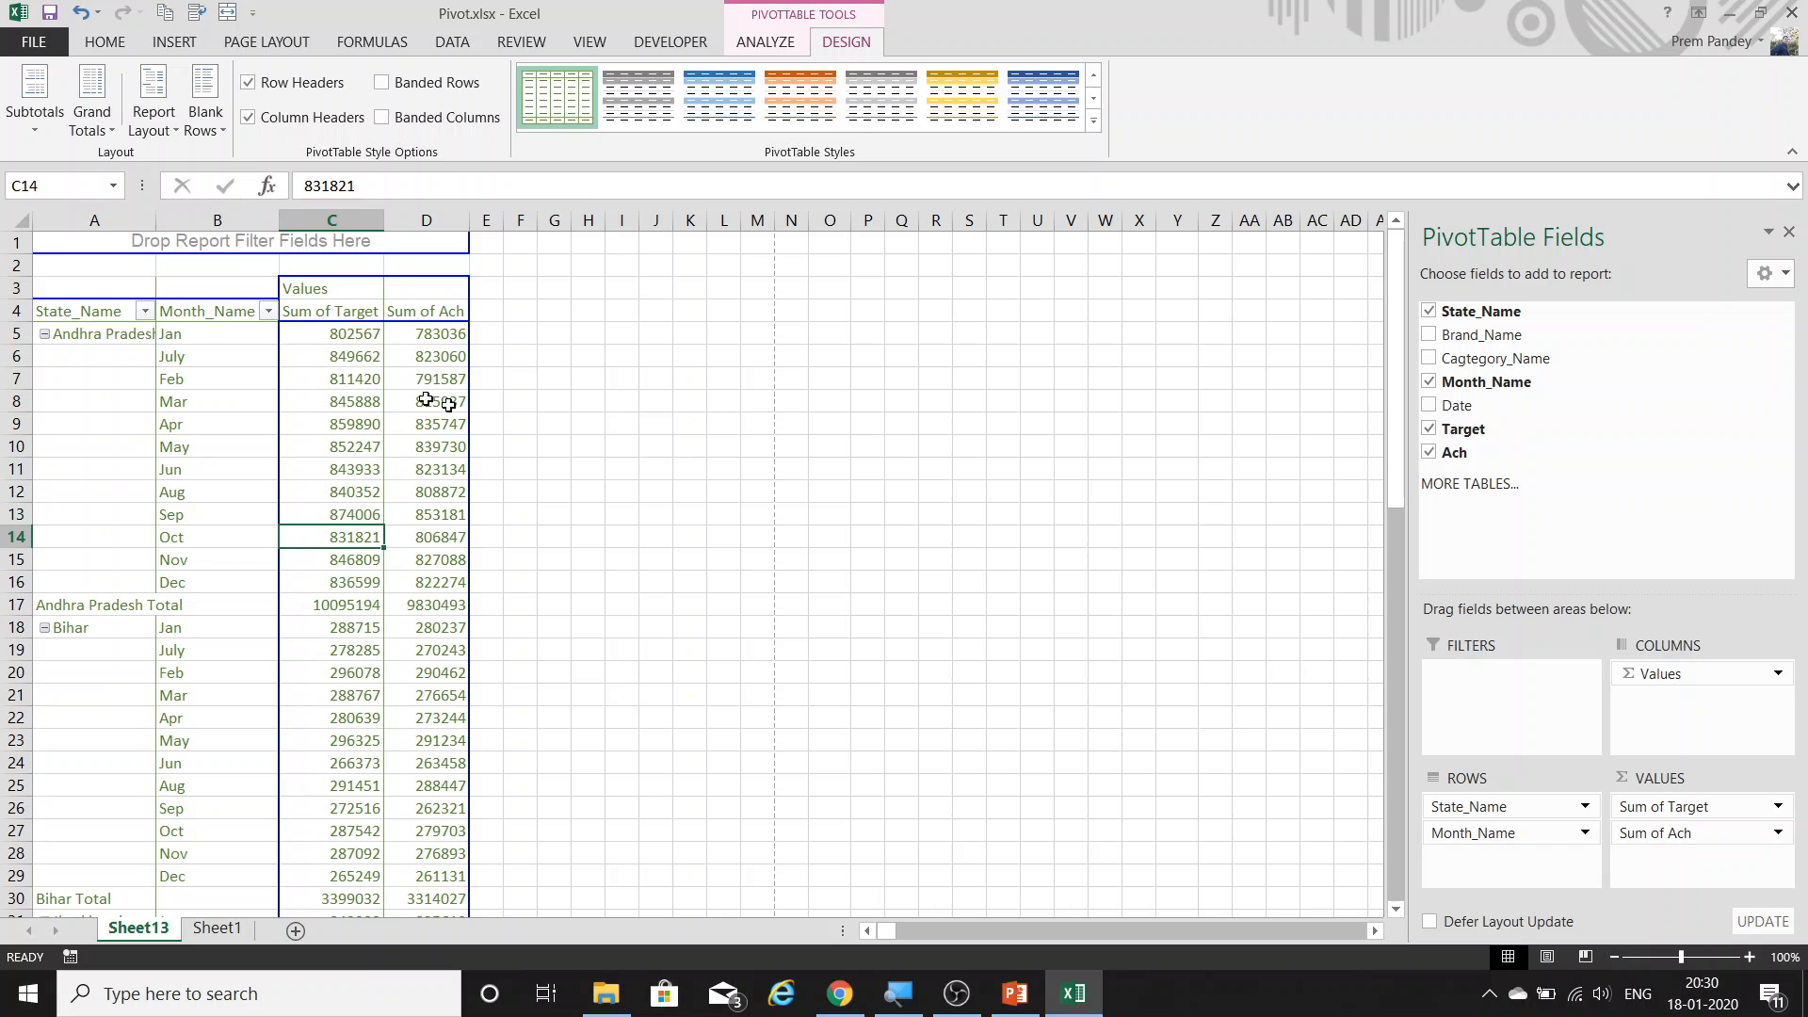
Switch on "Print expand/collapse buttons when displayed on PivotTable" in the PivotTable's Printing options.
right_click(341, 395)
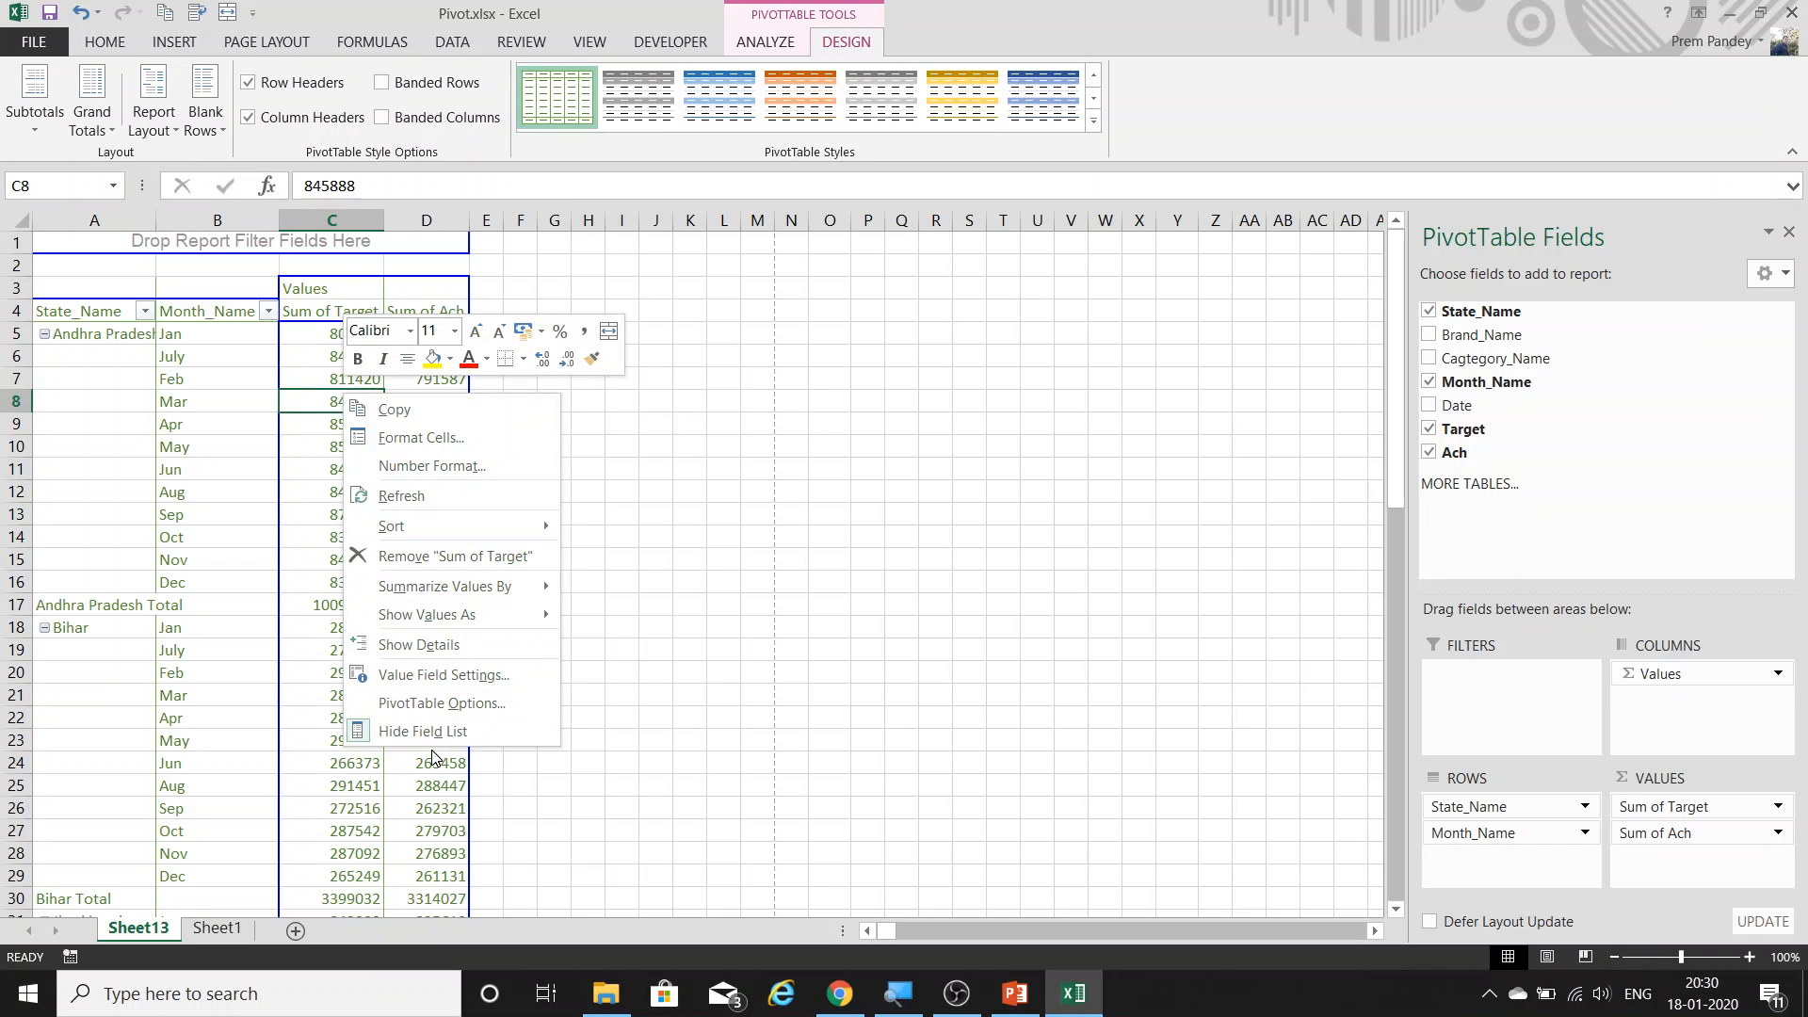
click(441, 702)
click(304, 456)
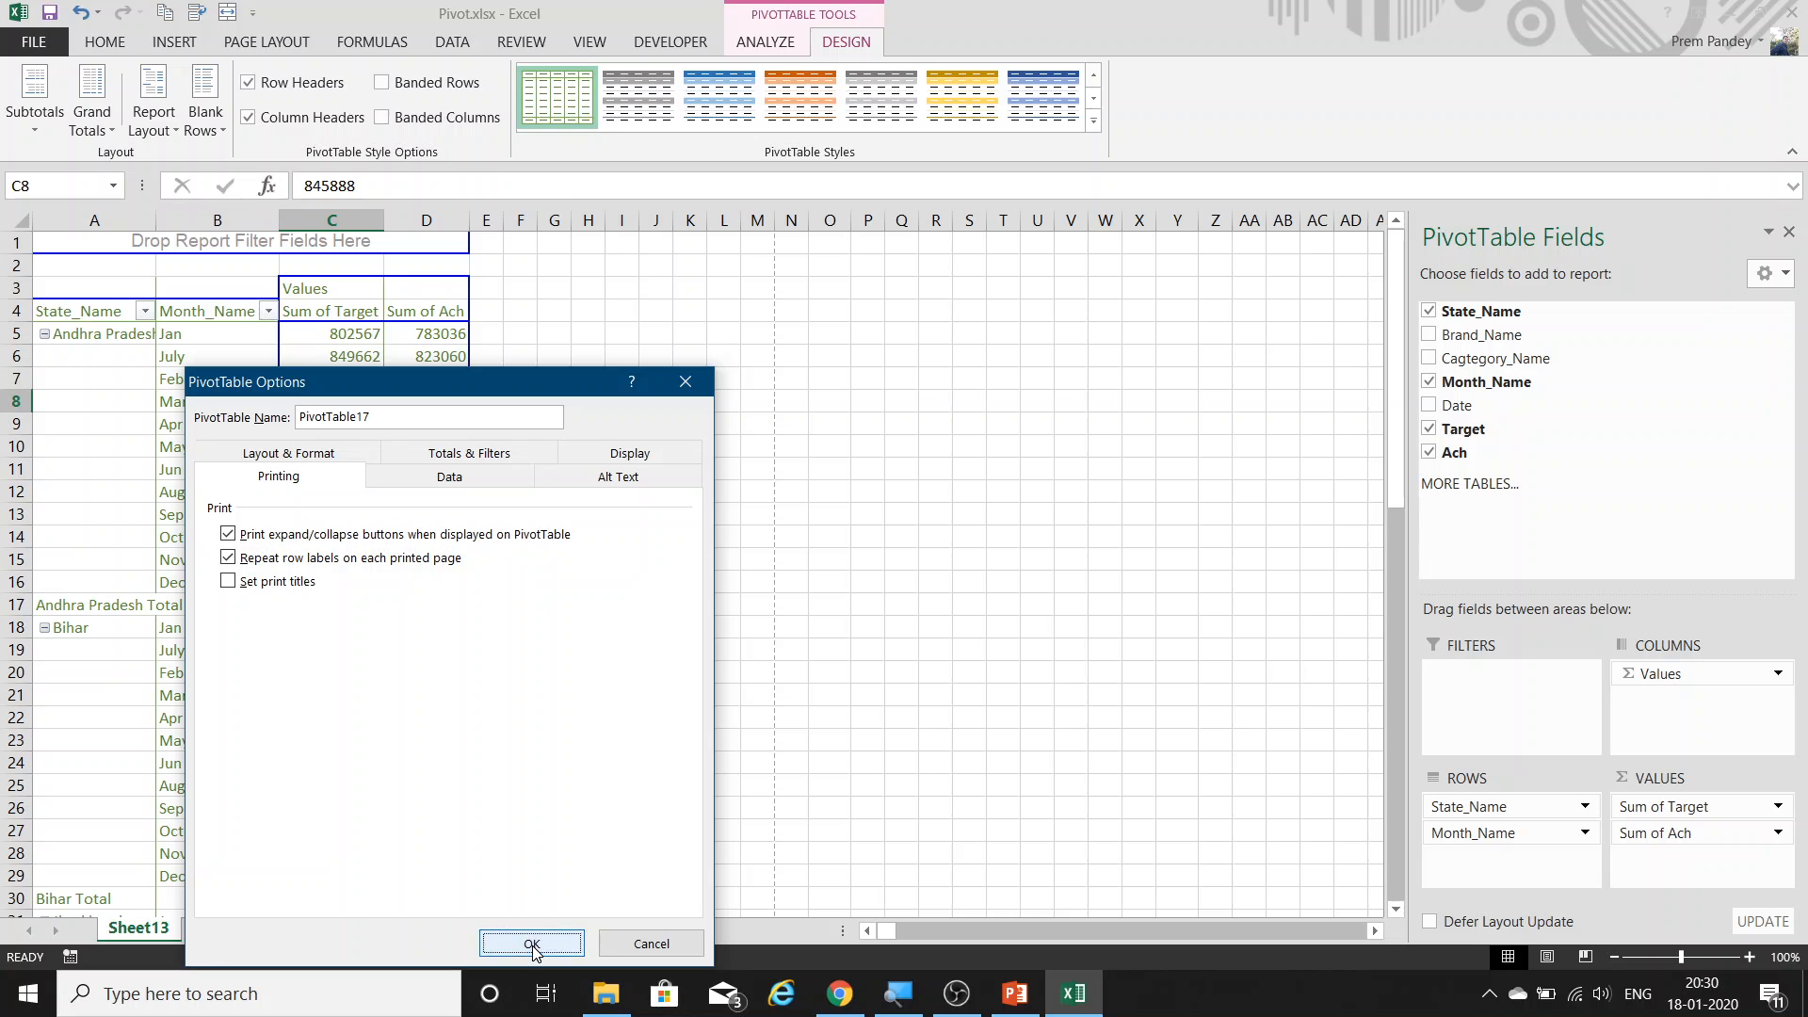
click(527, 937)
Check in the print preview how the expand/collapse buttons print beside the state names, and return to the worksheet.
right_click(125, 386)
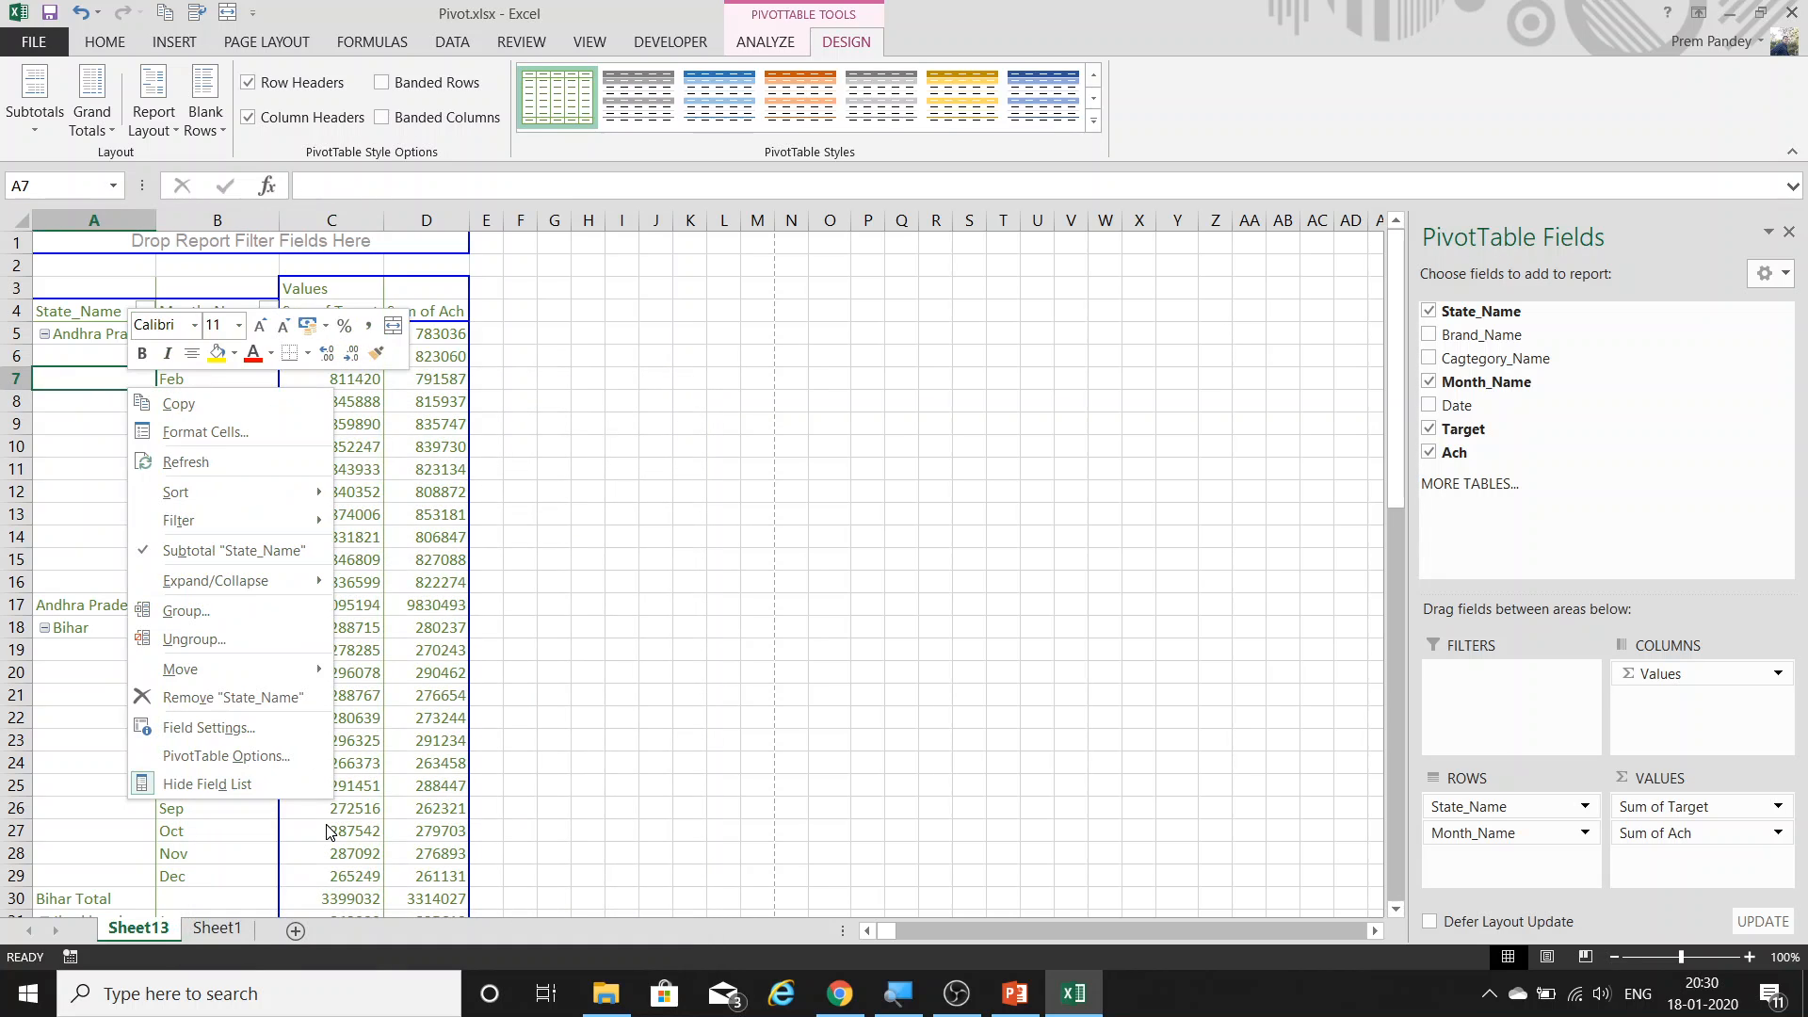
key(Escape)
key(ctrl+p)
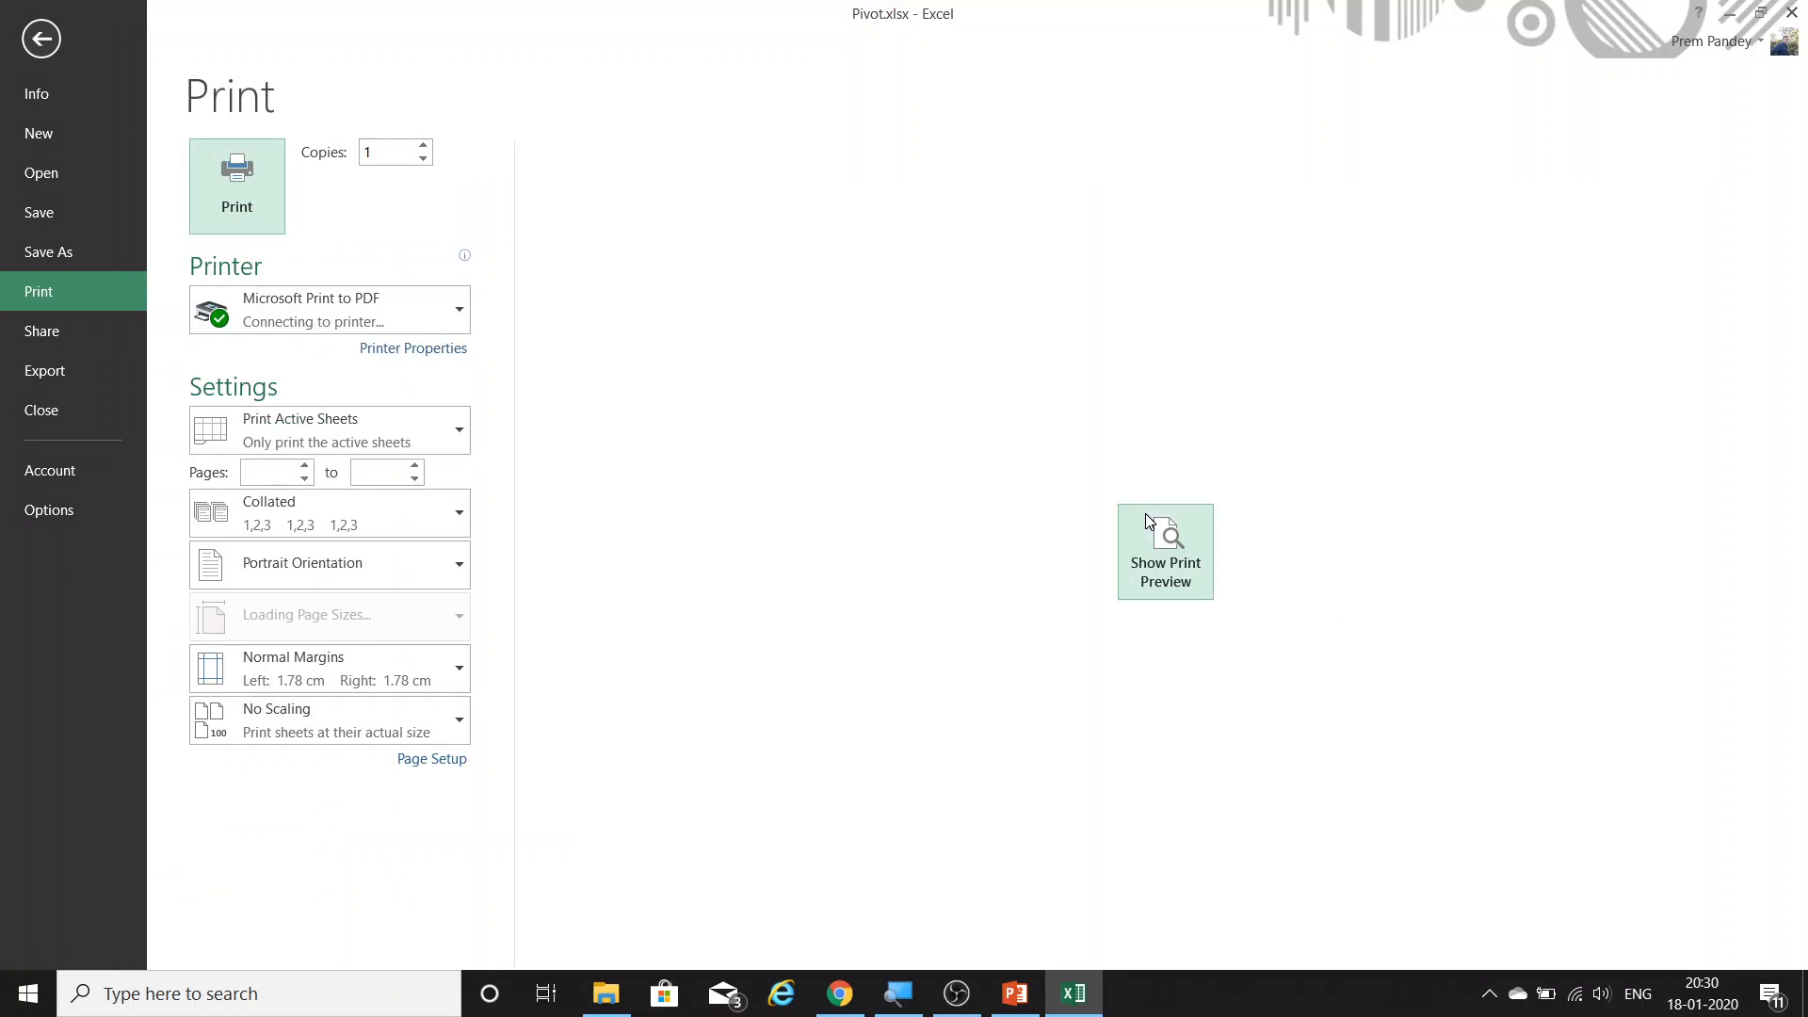
click(1160, 546)
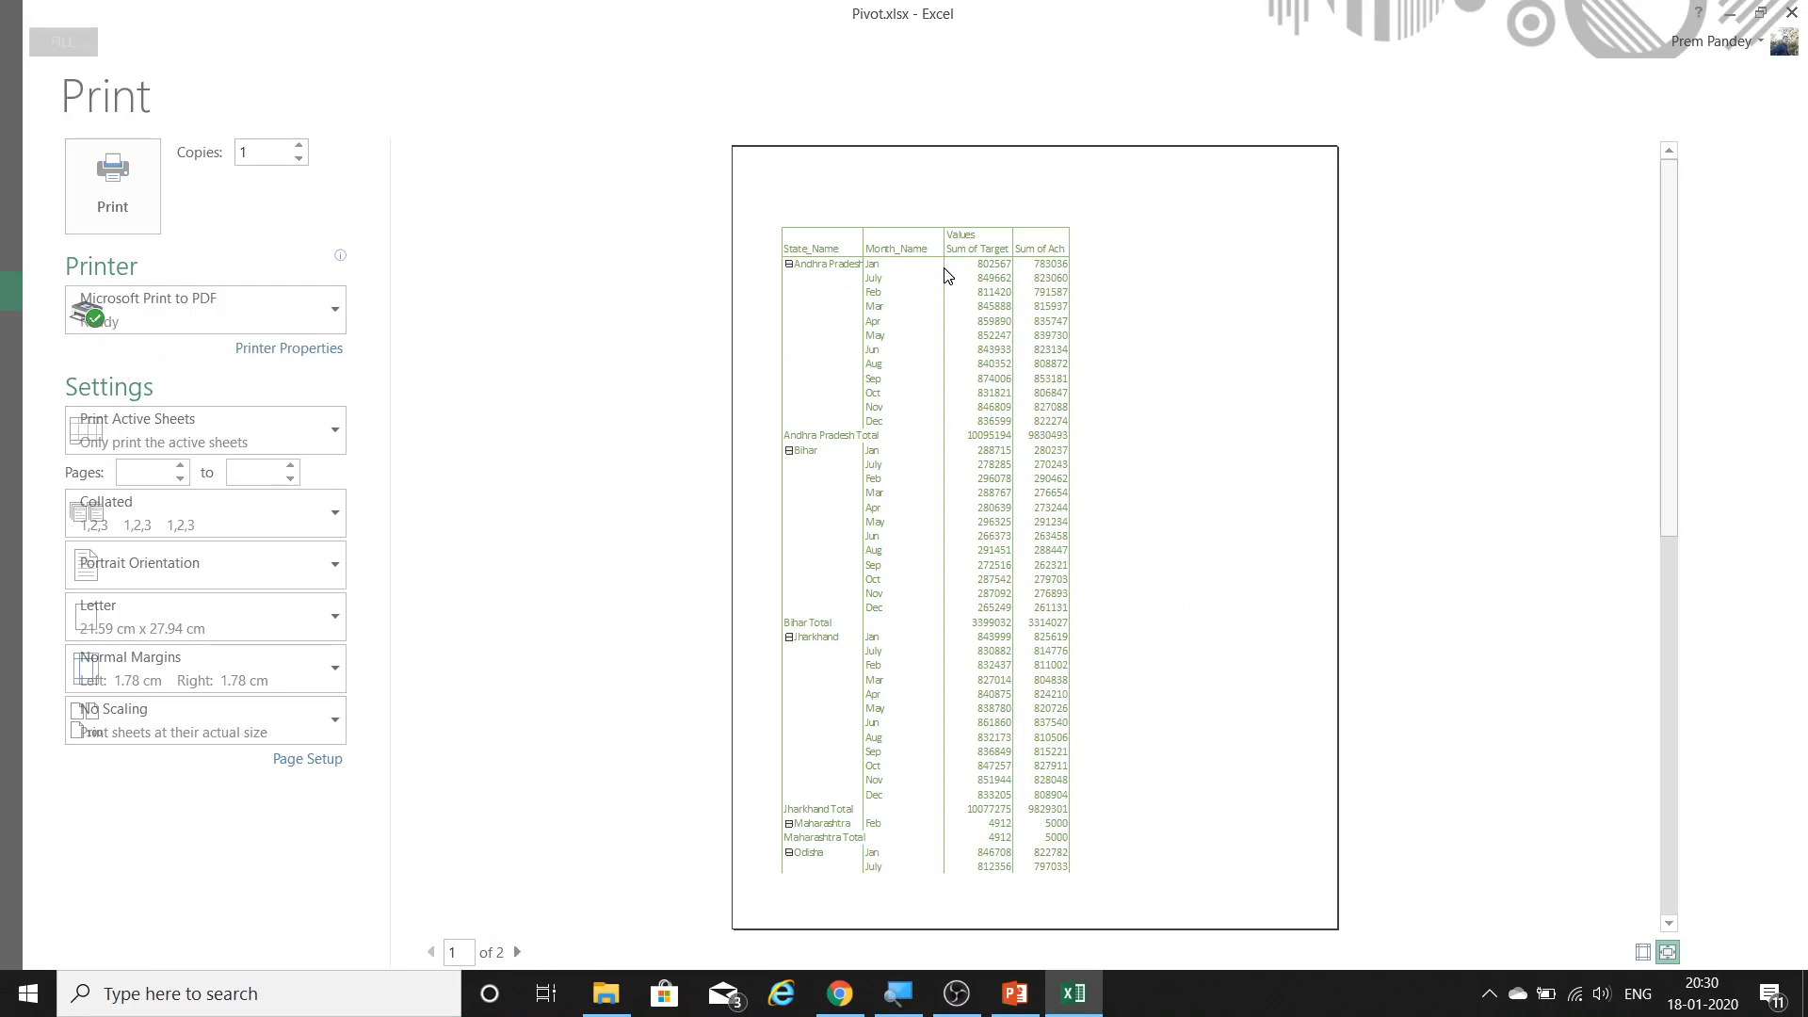
key(Escape)
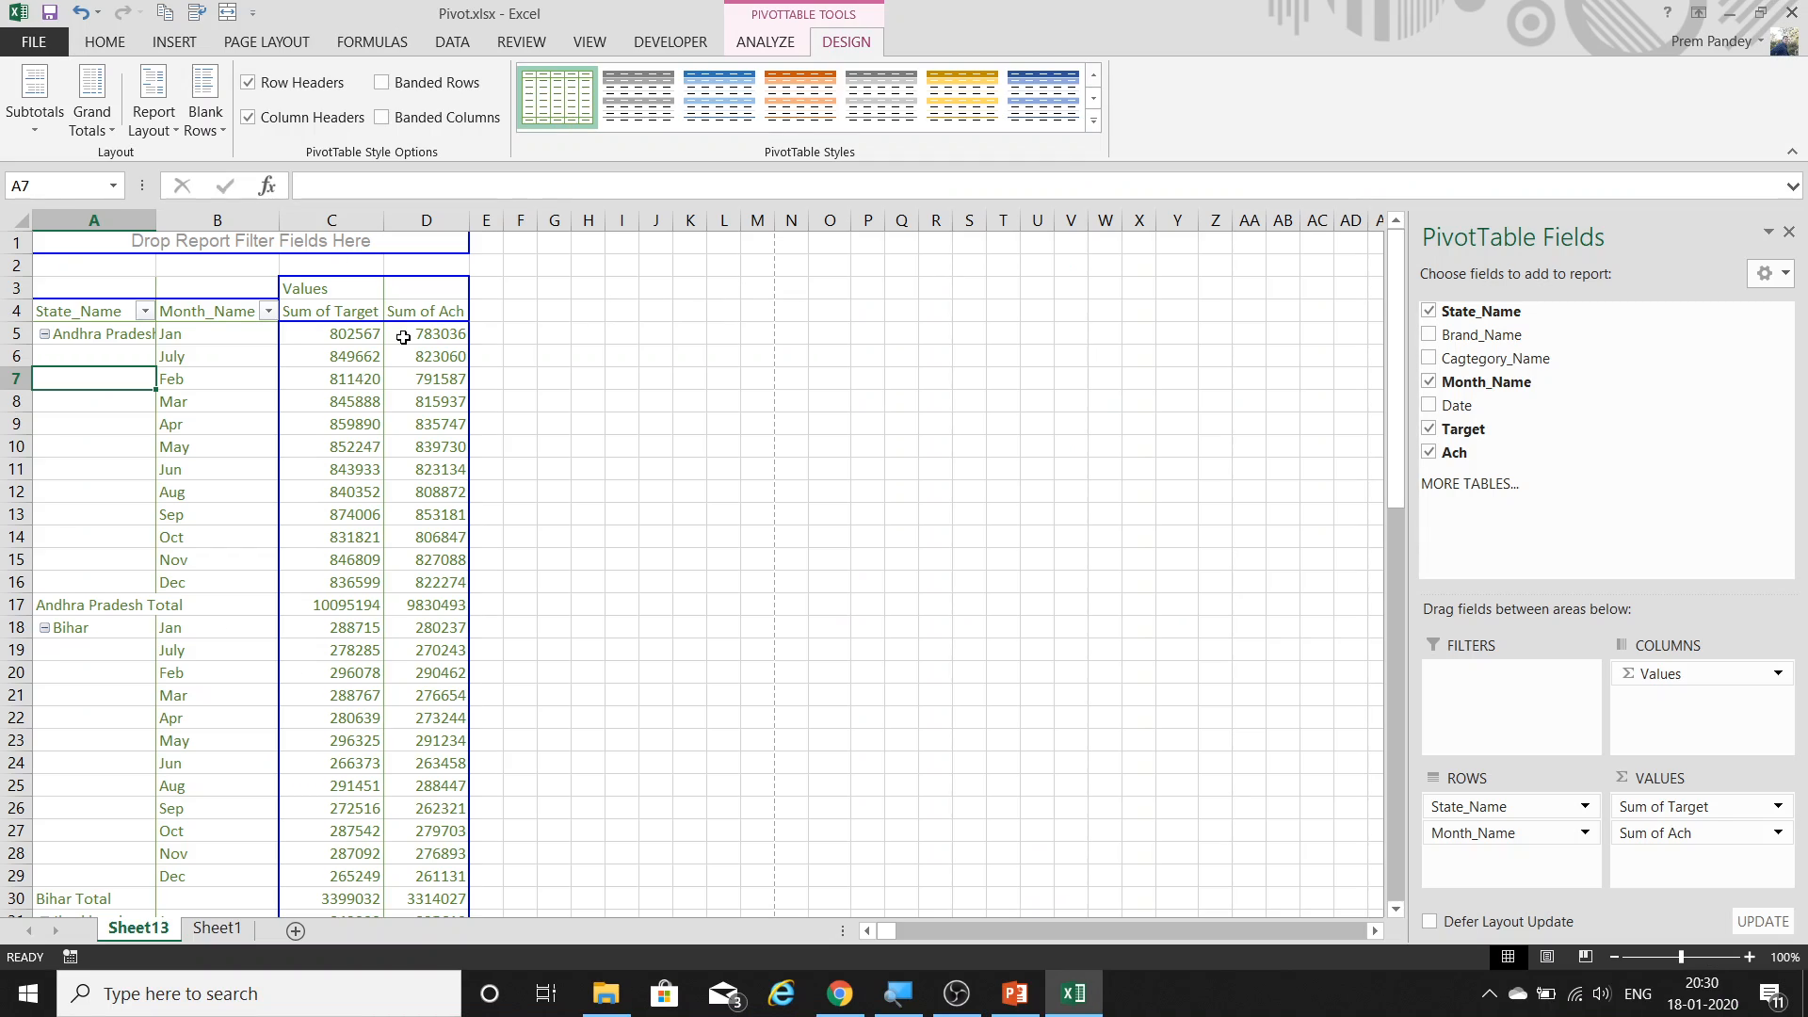
Review the PivotTable's Printing options, including "Repeat row labels on each printed page" and "Set print titles", and close them unchanged.
right_click(111, 403)
click(250, 774)
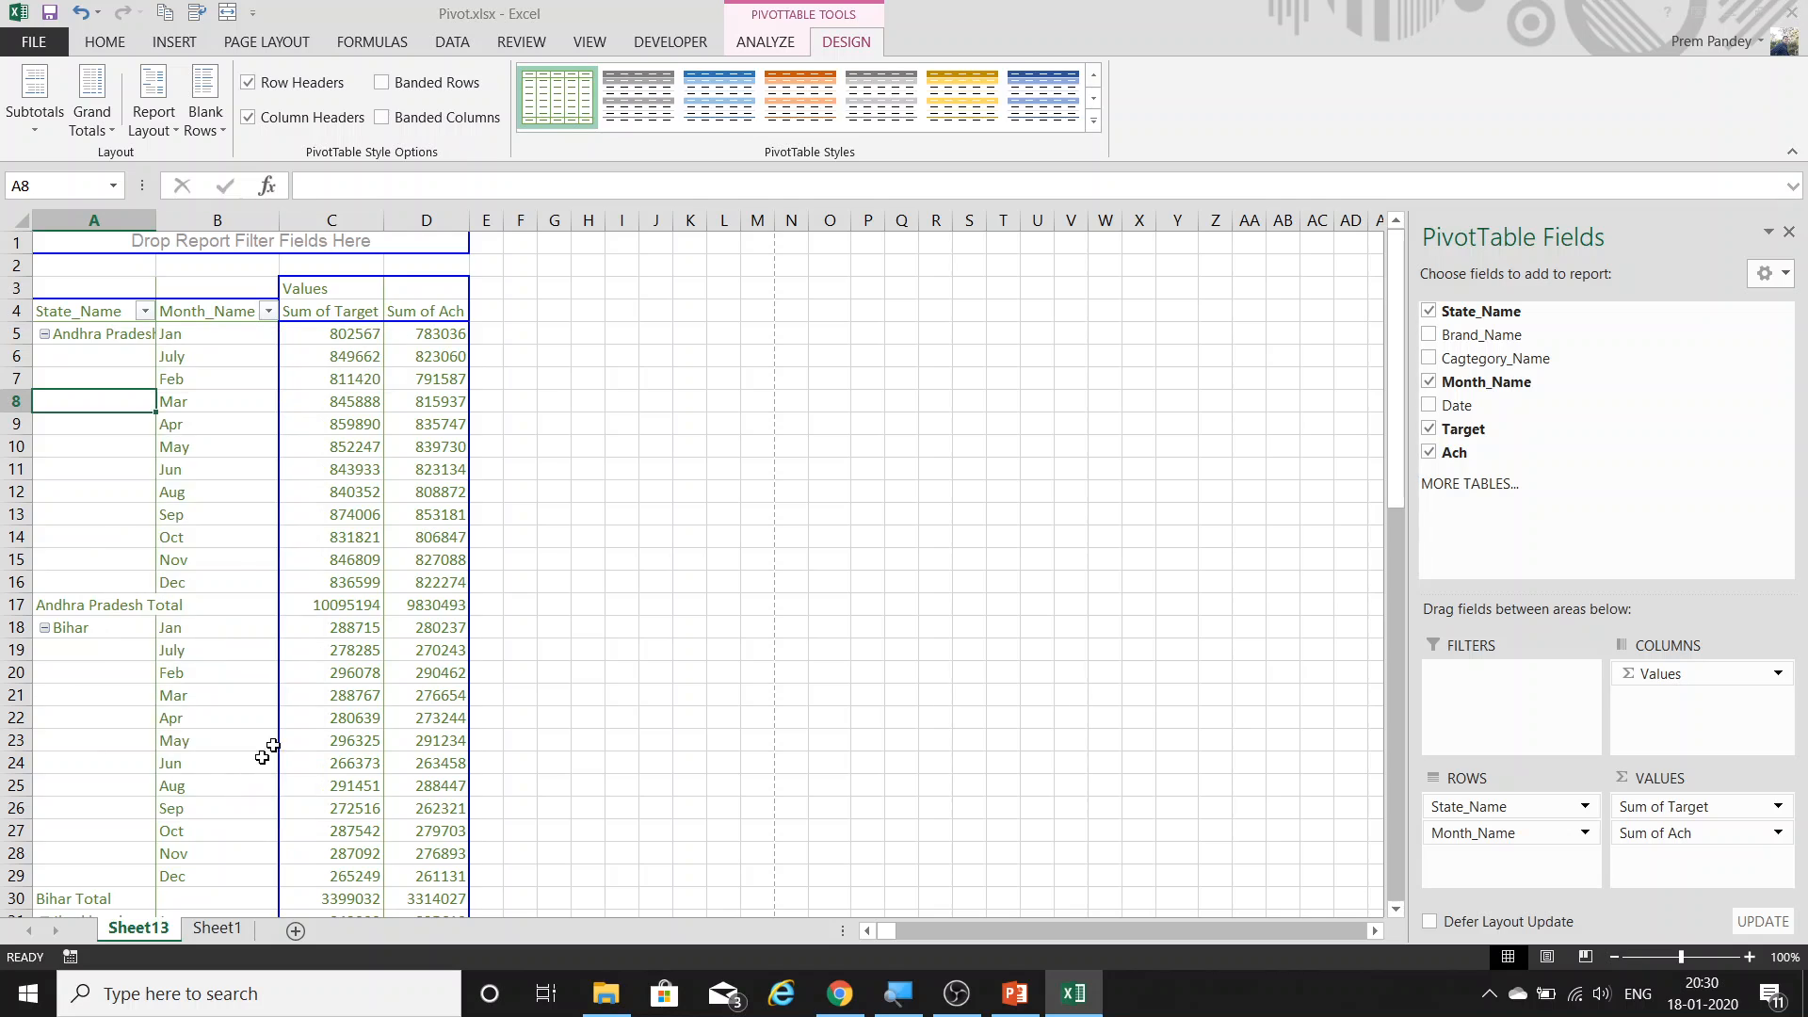
click(146, 455)
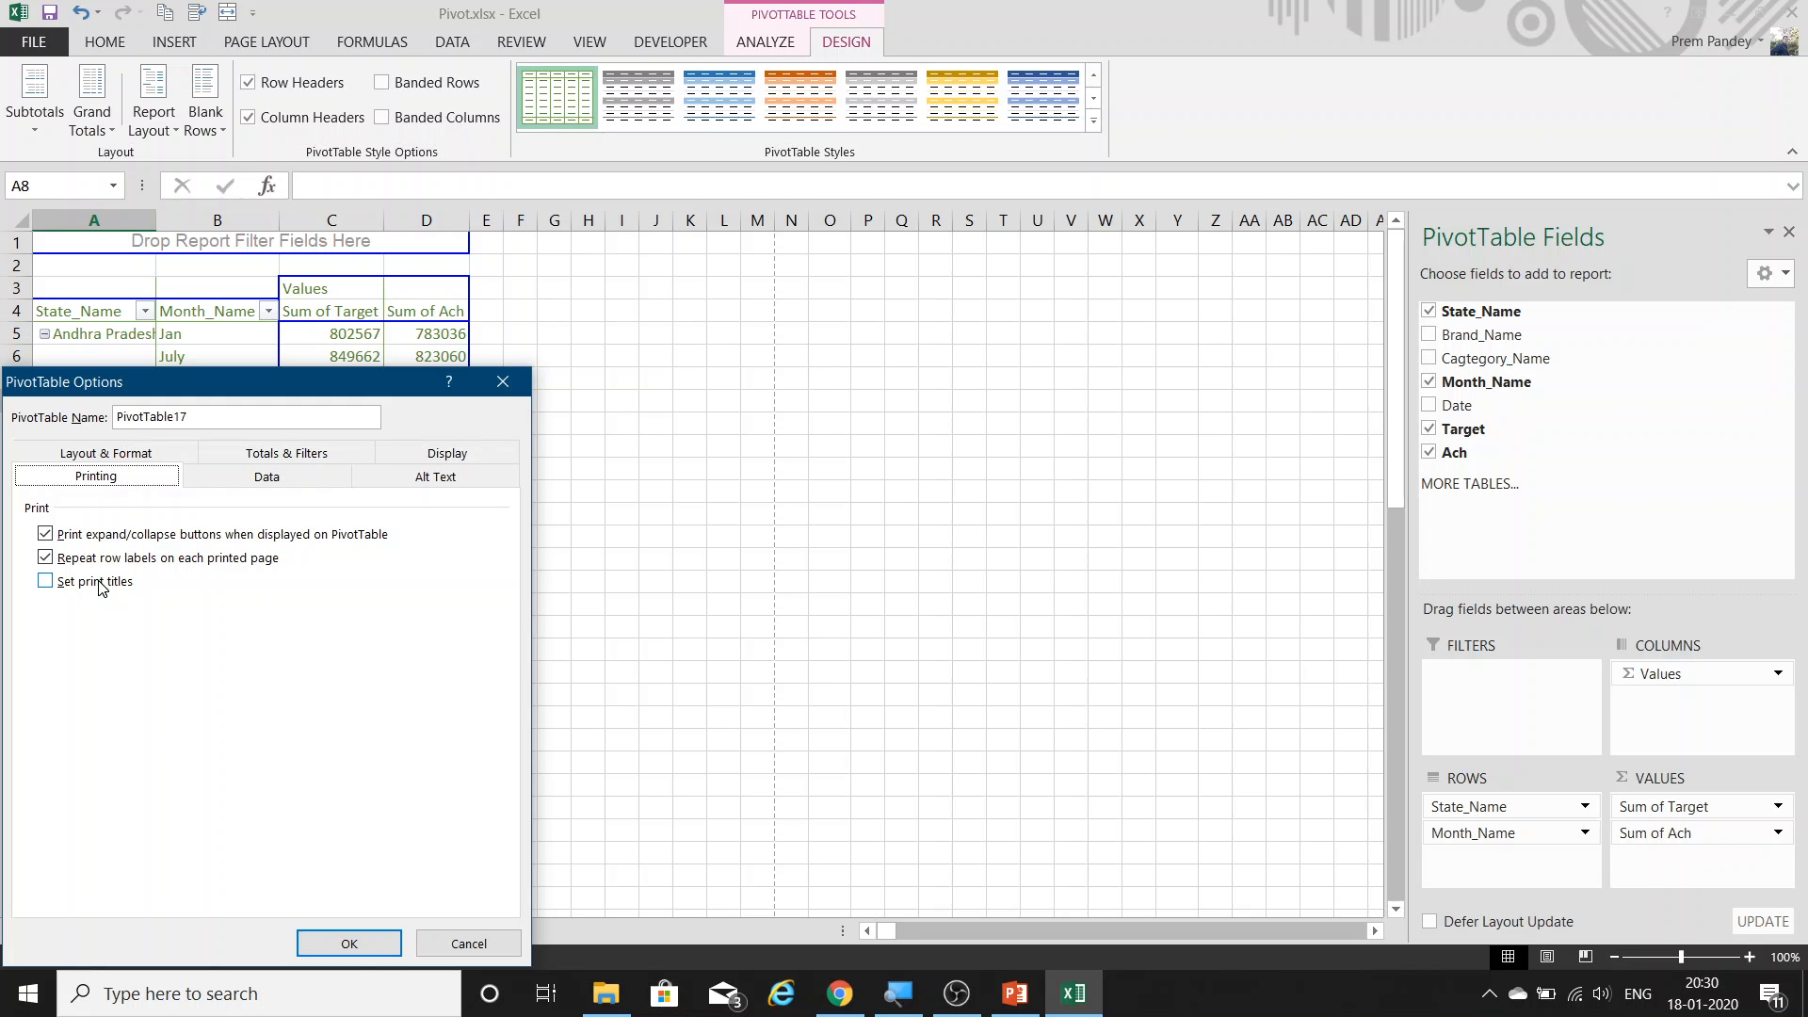
drag(73, 388, 750, 296)
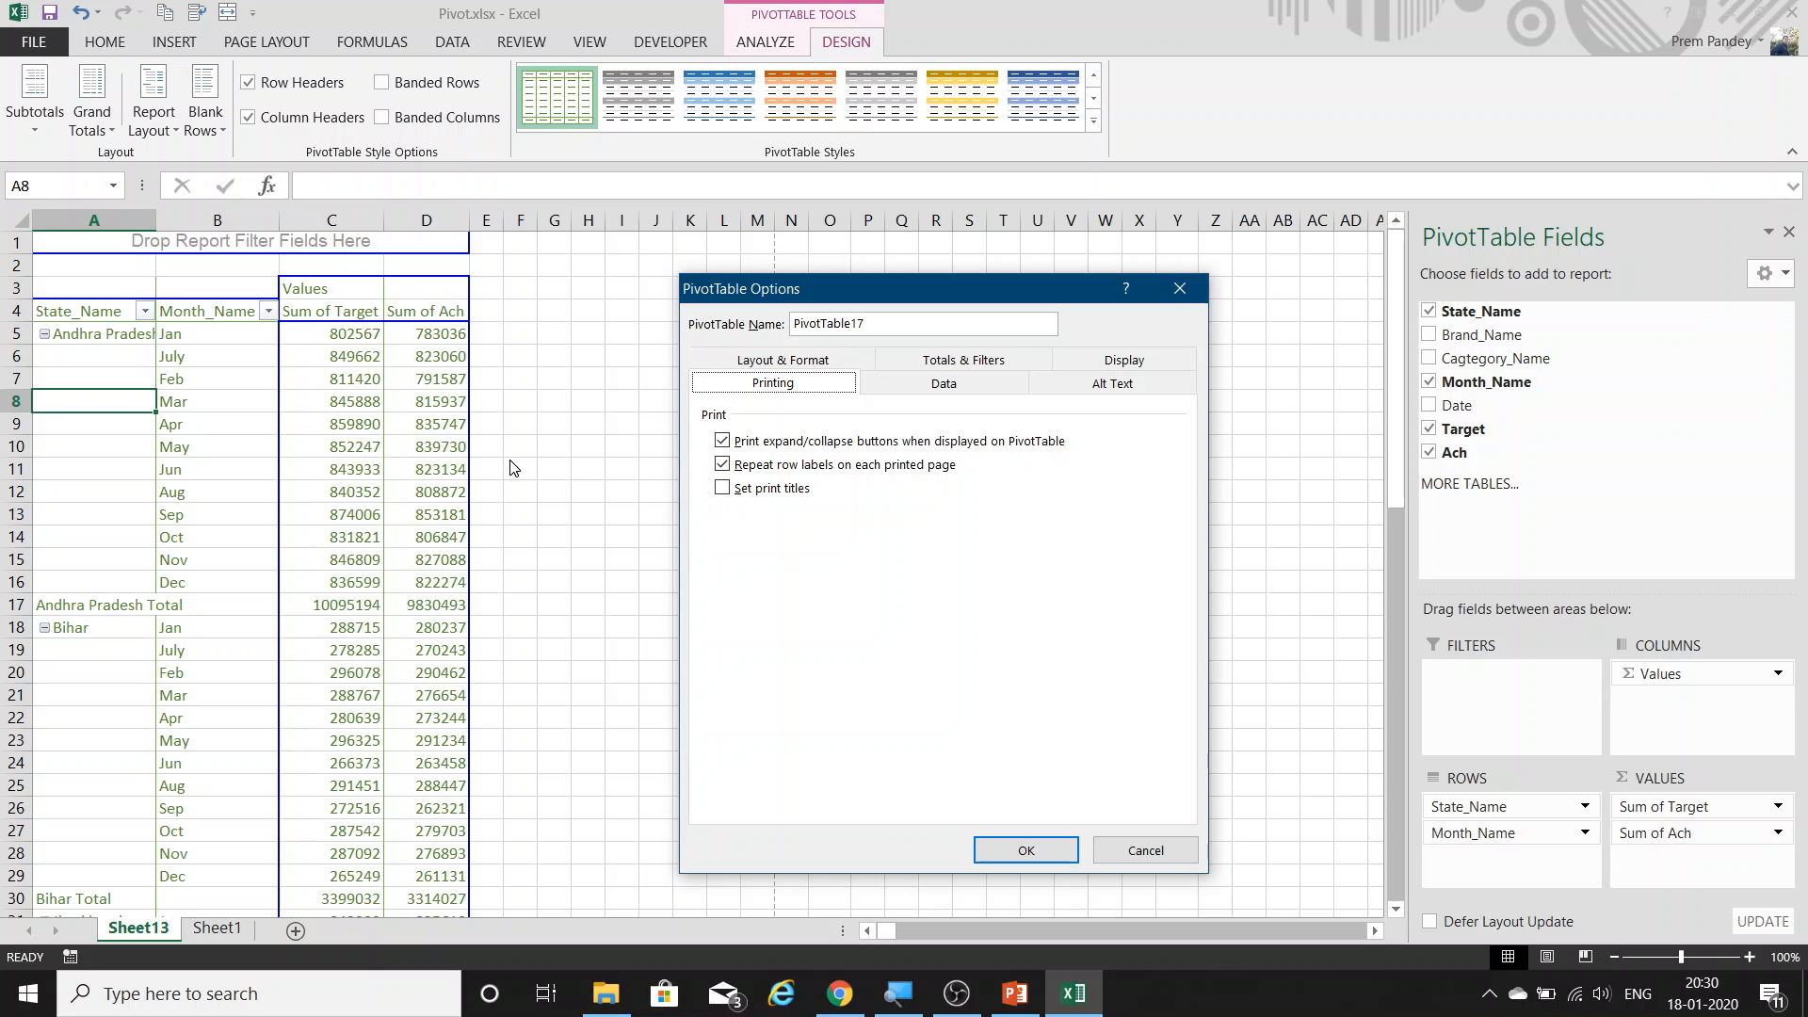
key(Escape)
Rearrange the PivotTable to show State_Name in rows, Month_Name in columns and only Sum of Ach as values.
drag(1675, 674, 1698, 709)
drag(1686, 806, 1487, 458)
drag(1489, 846, 1685, 712)
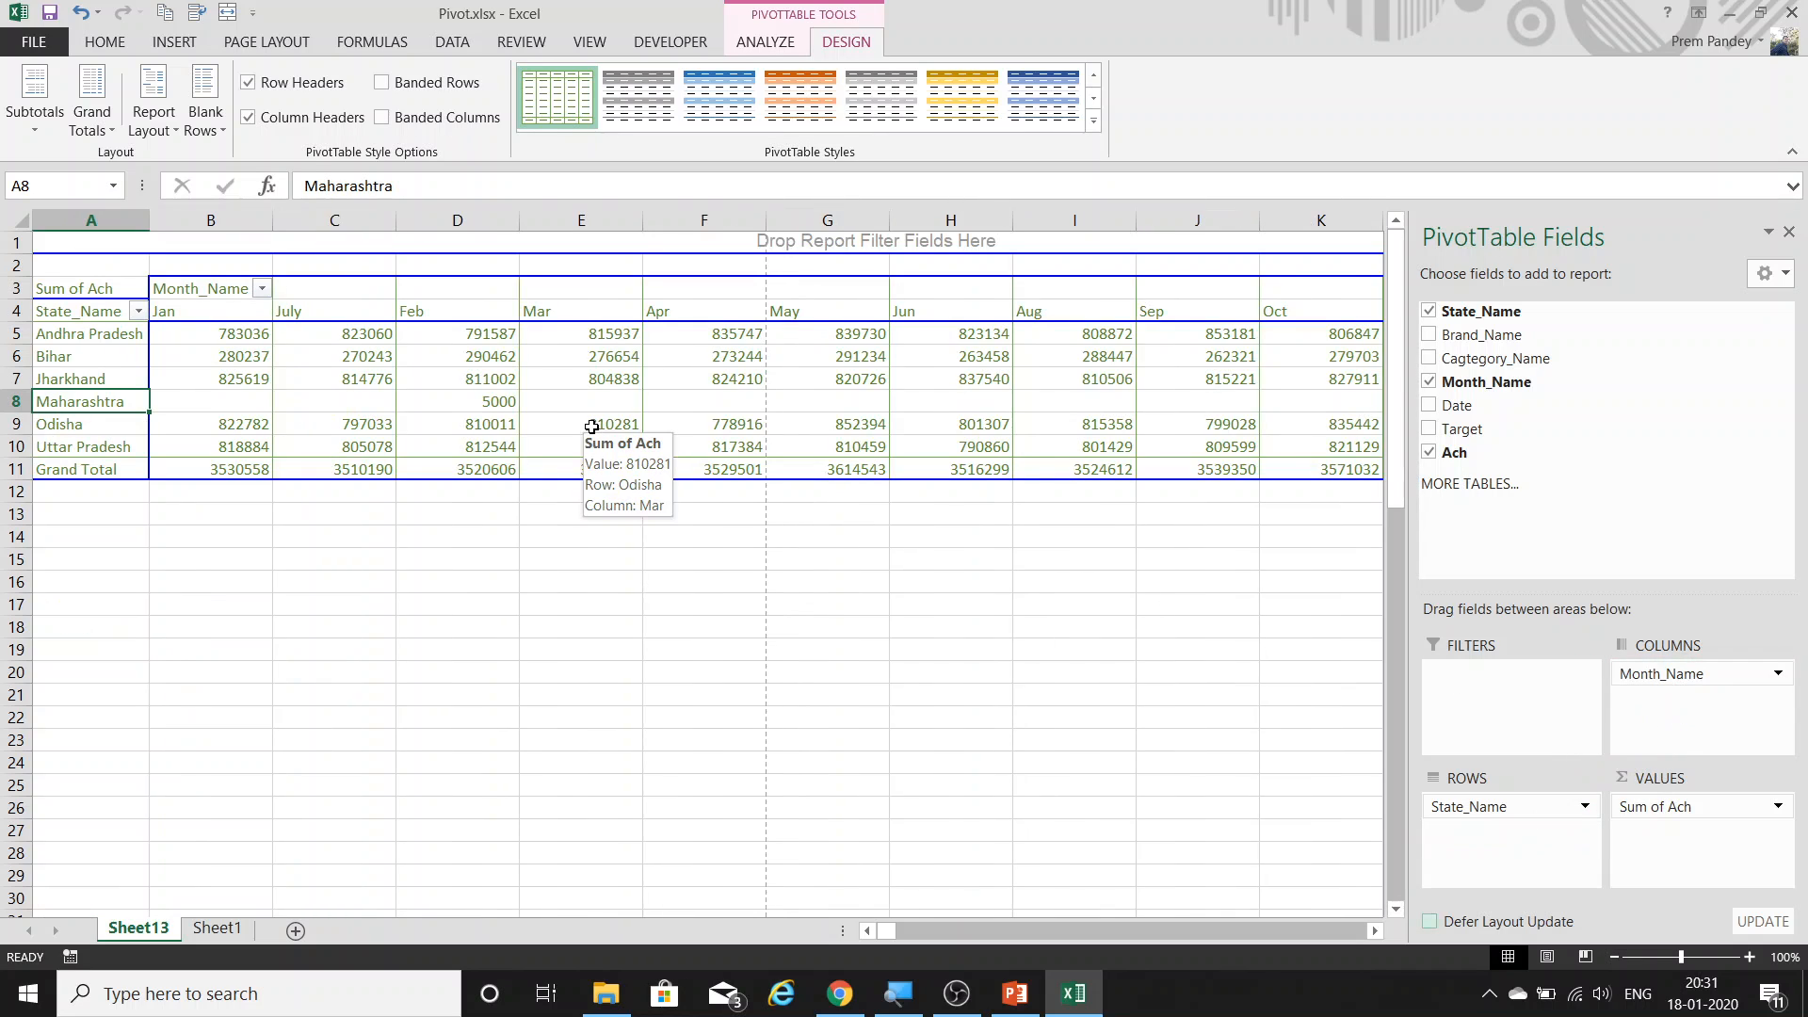
Check the first two print preview pages for row labels beside the month columns, and return to the worksheet.
key(ctrl+p)
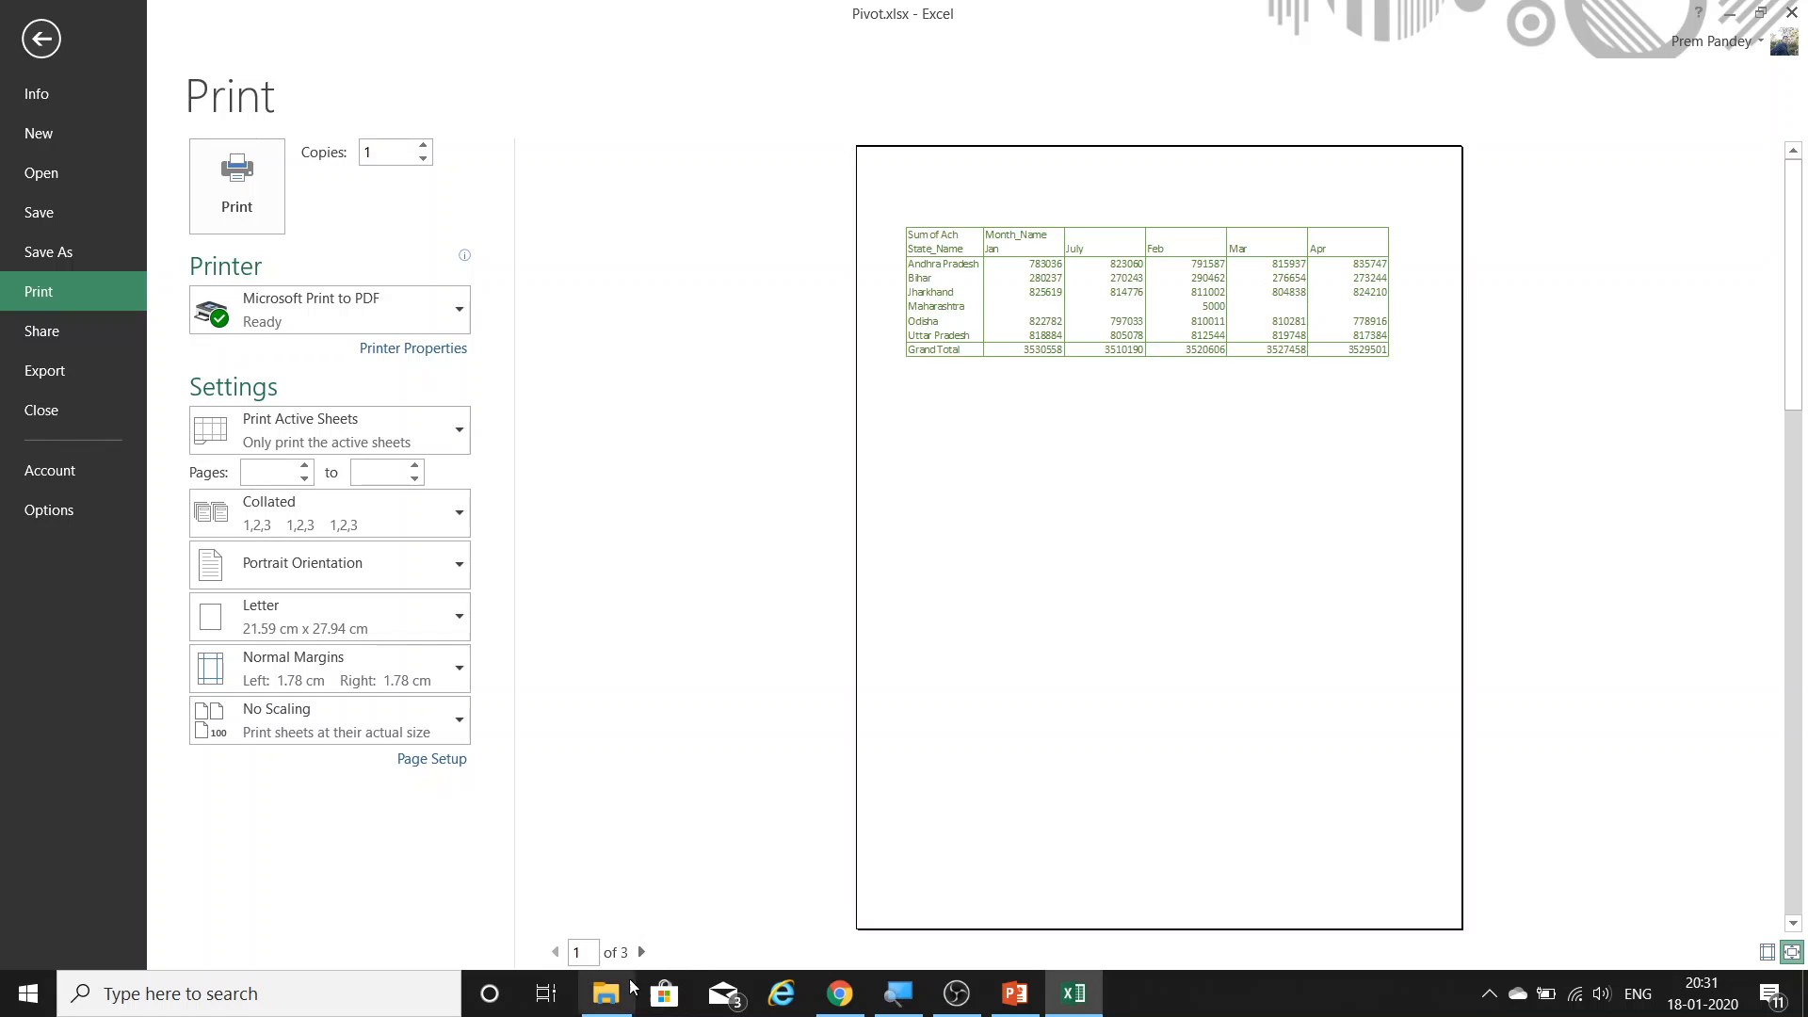
click(644, 953)
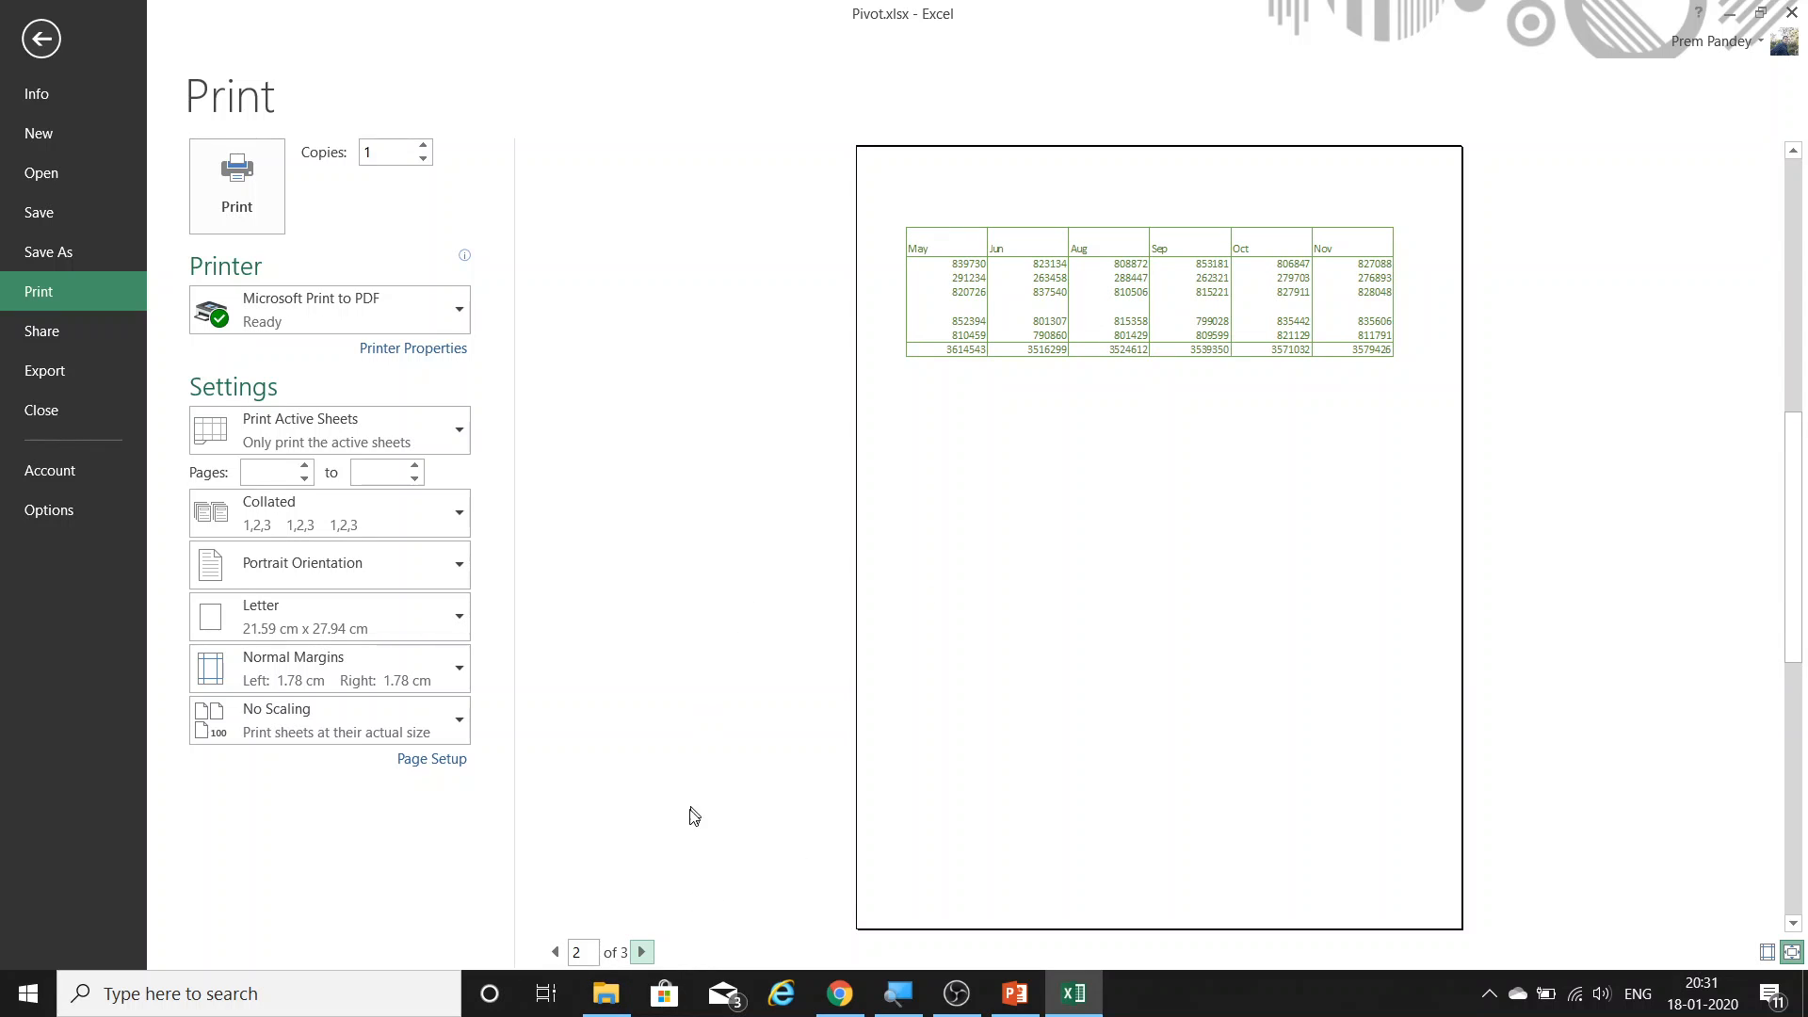
click(581, 952)
click(557, 952)
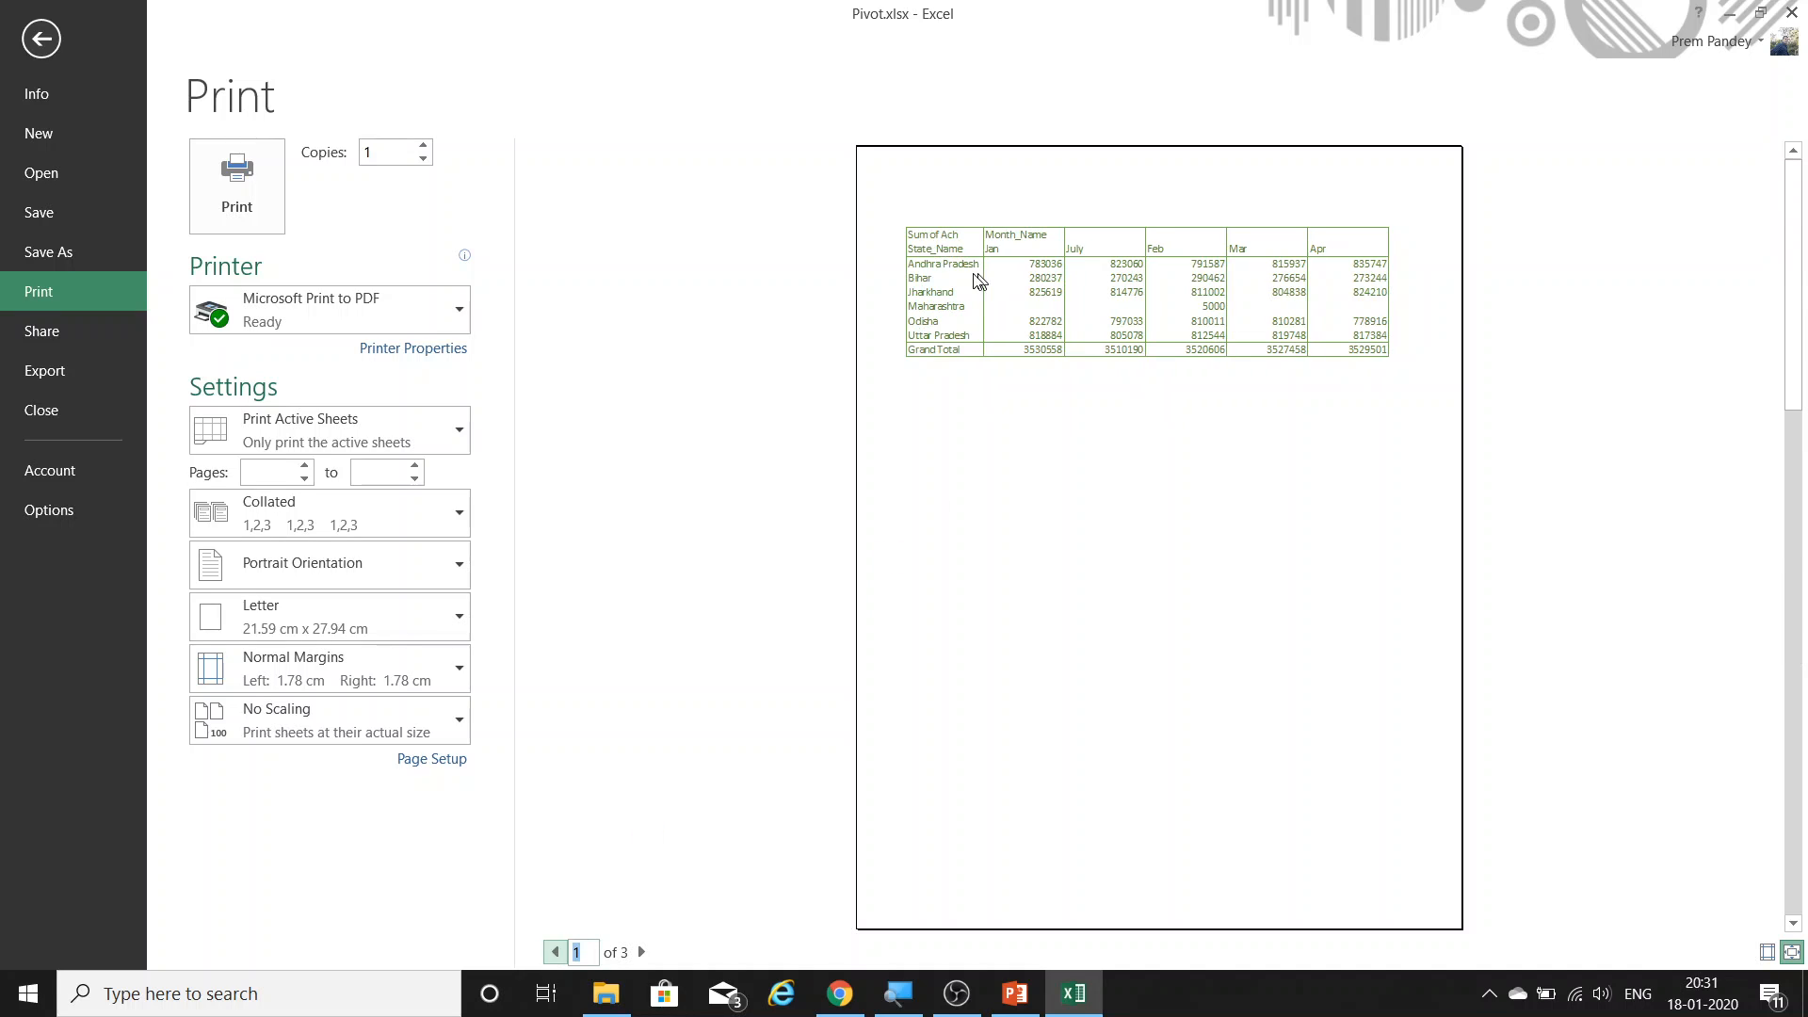
key(Escape)
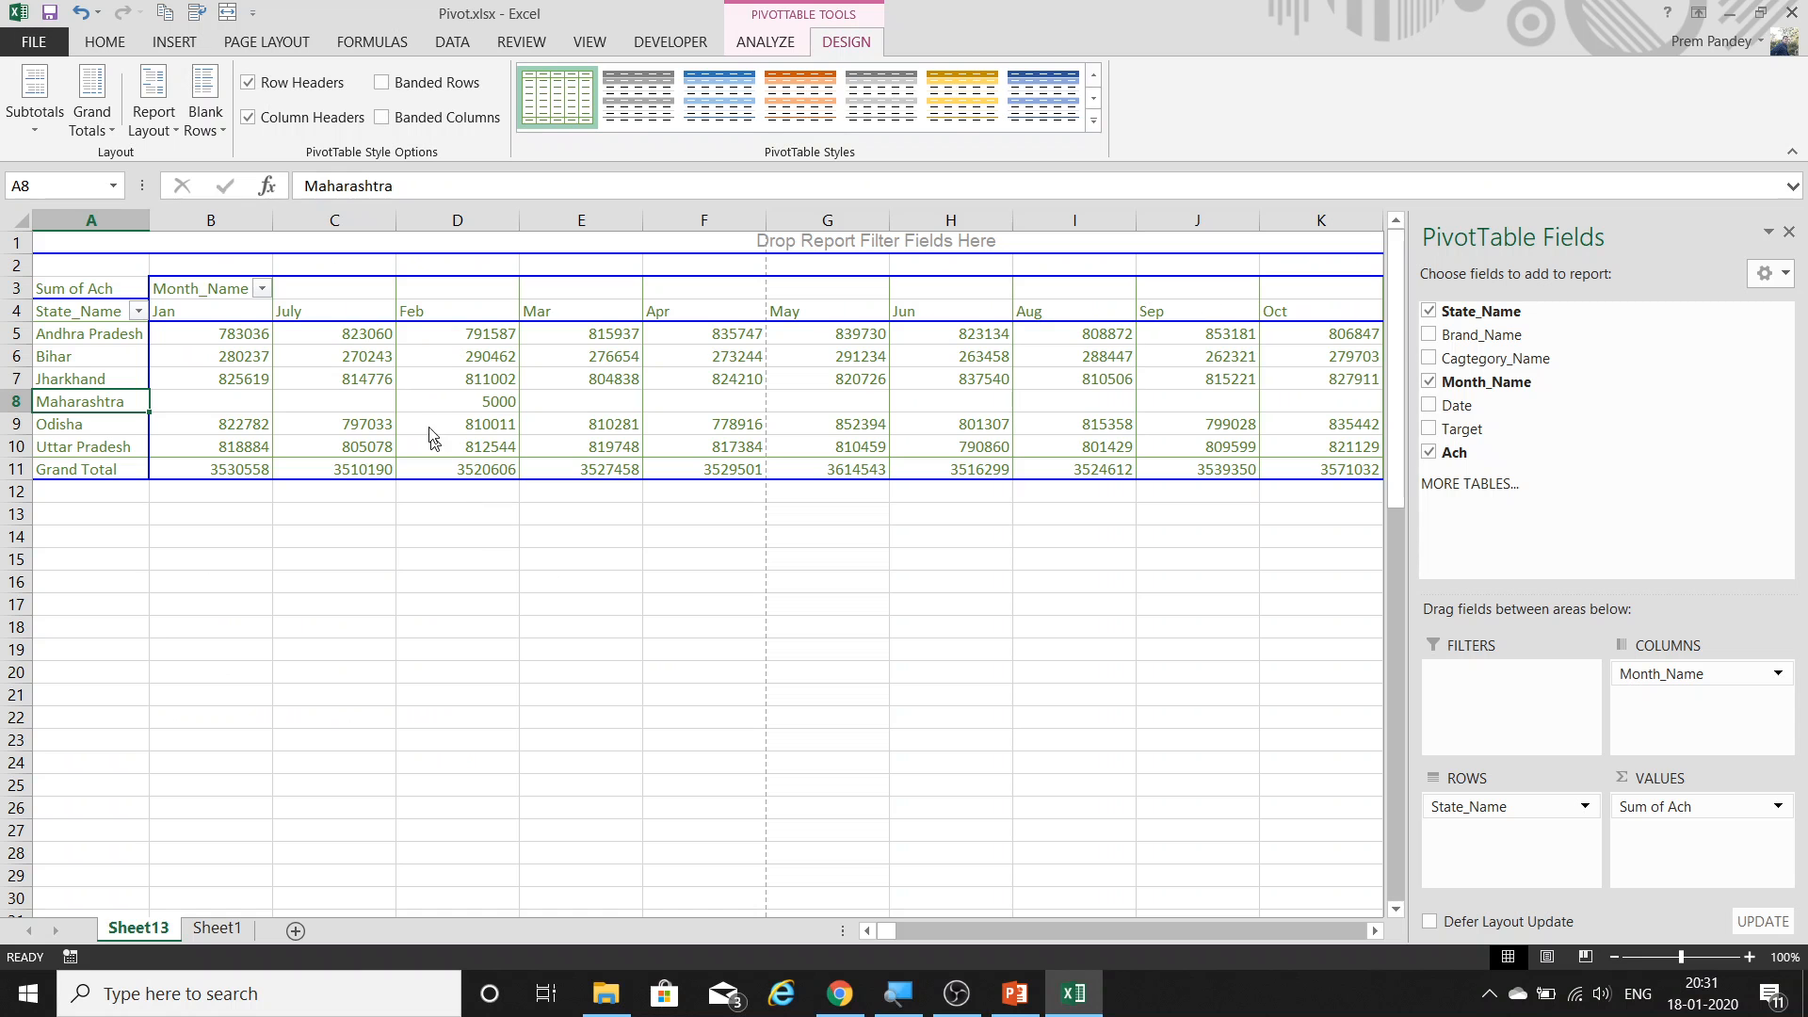
Switch on "Set print titles" in the PivotTable's Printing options.
right_click(331, 303)
click(428, 672)
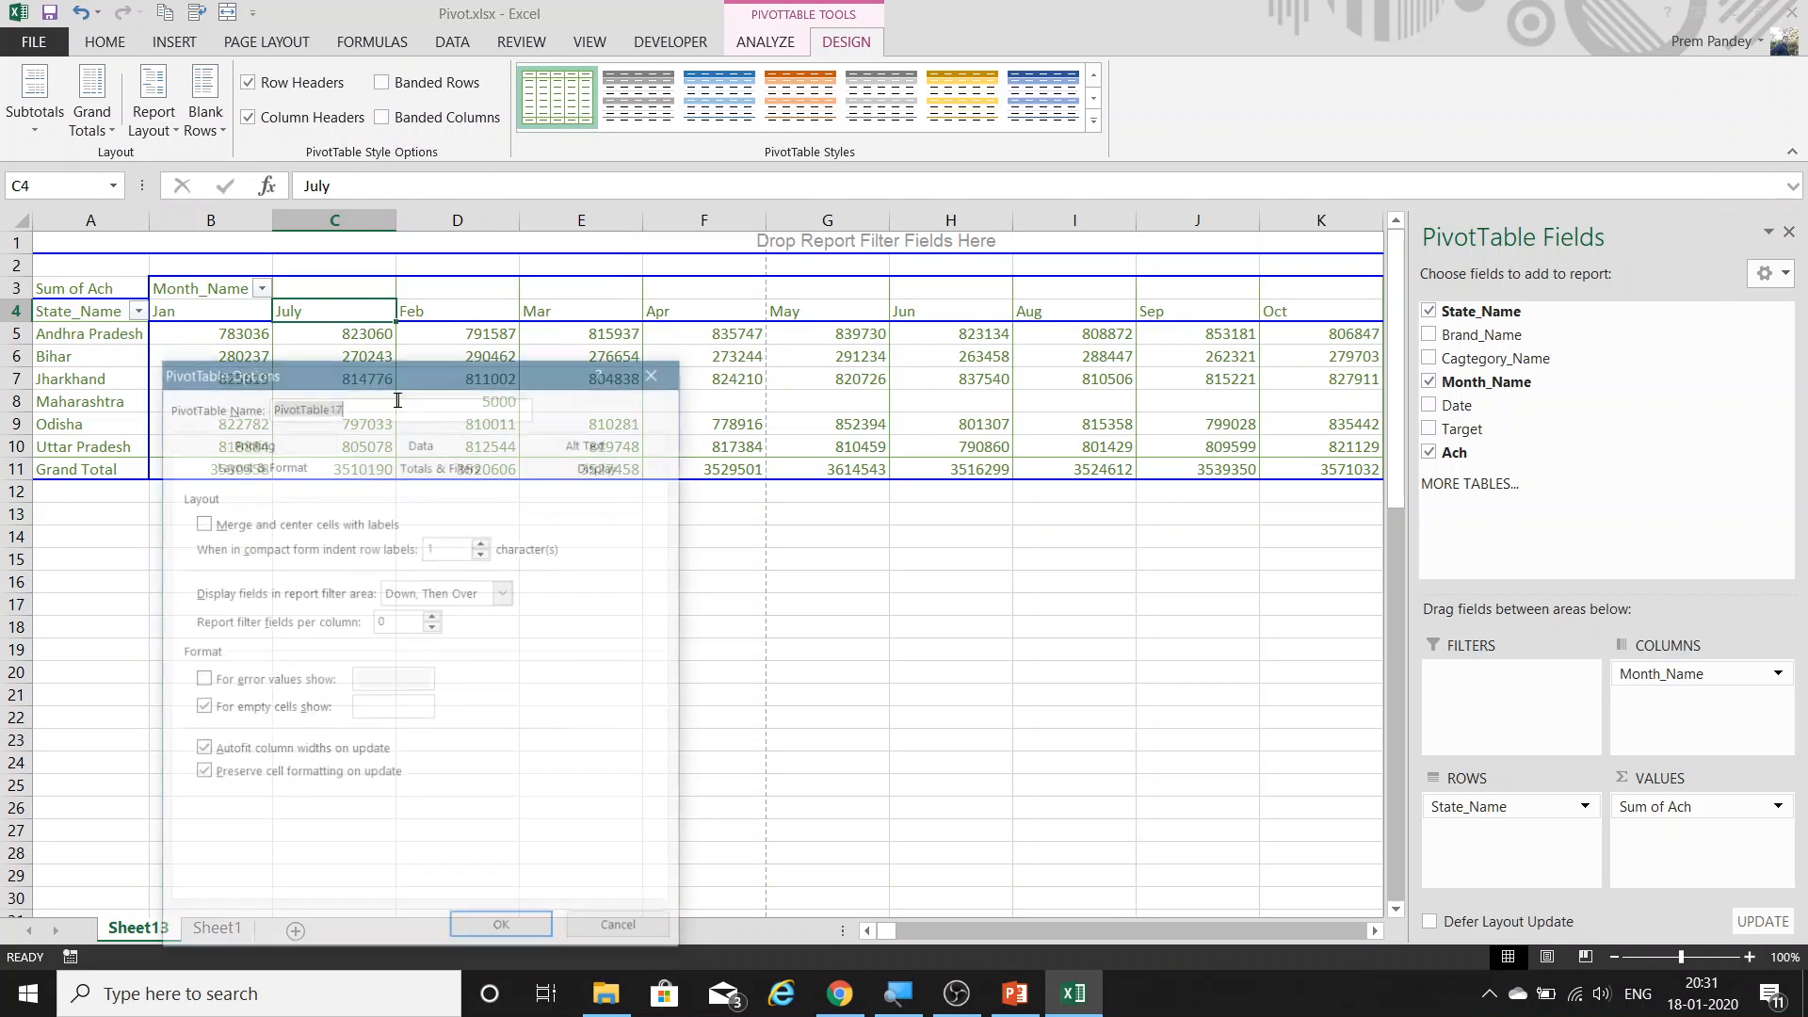
click(283, 446)
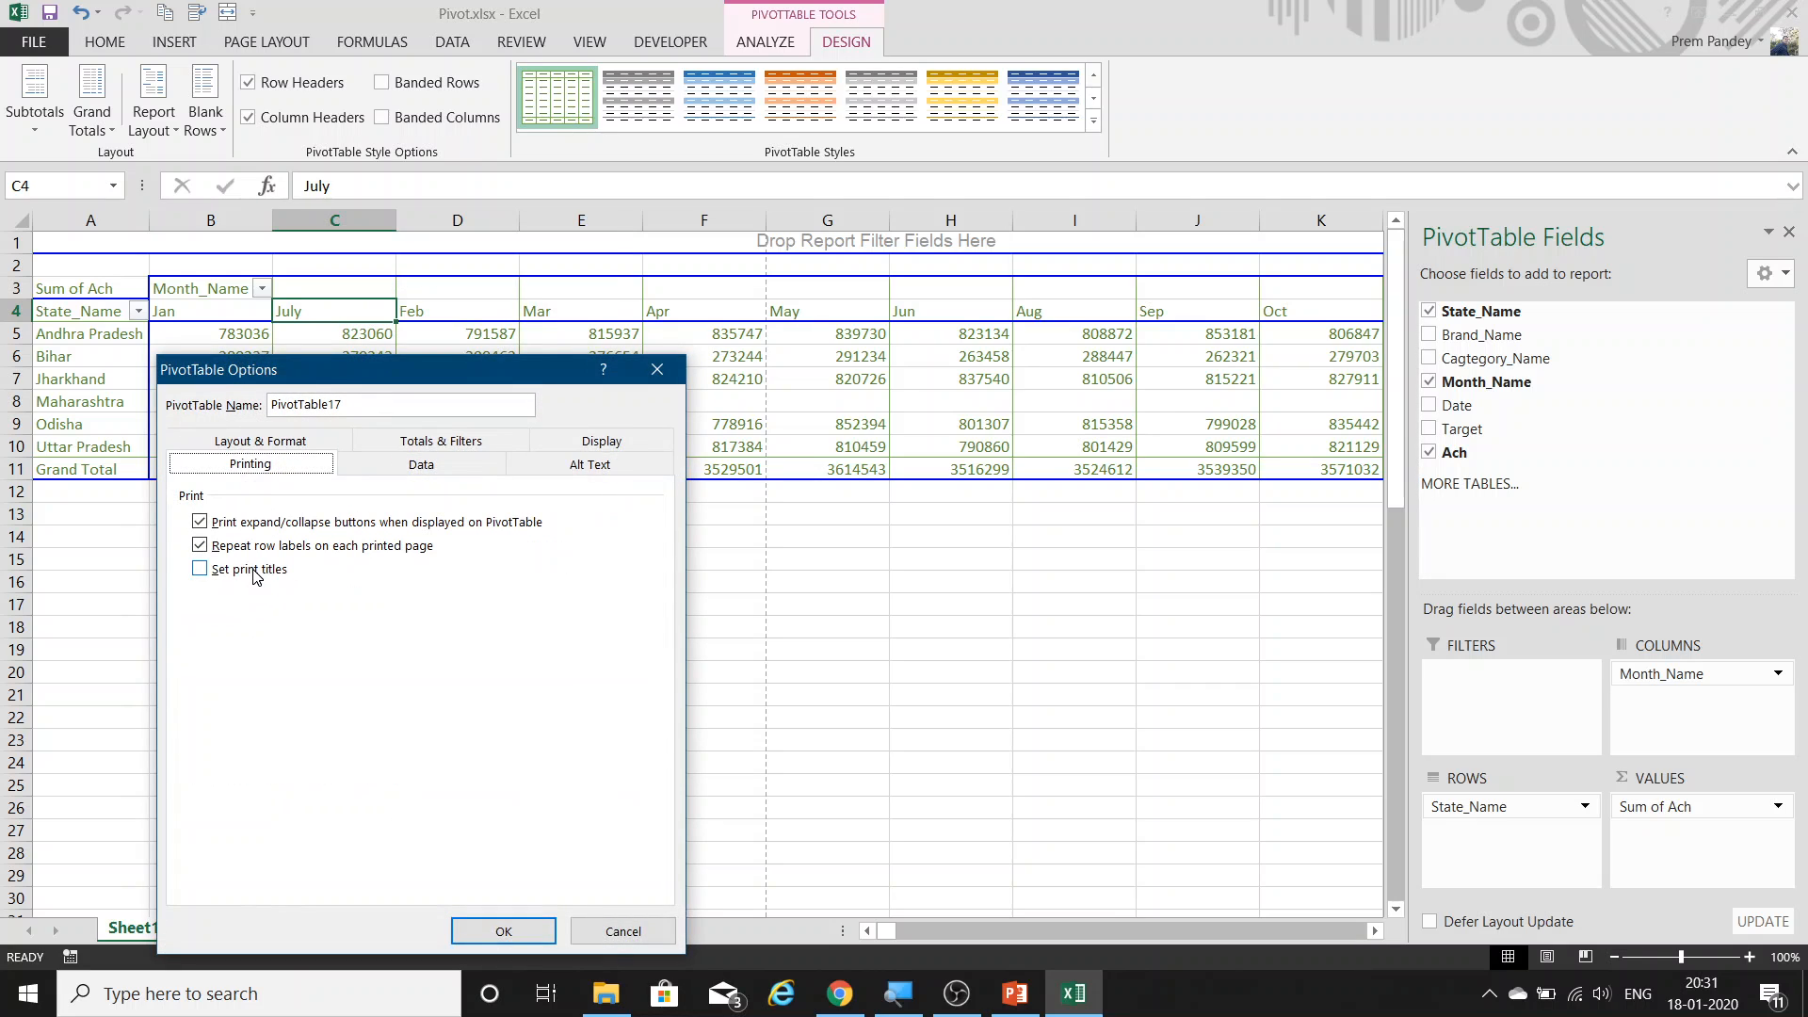
click(500, 932)
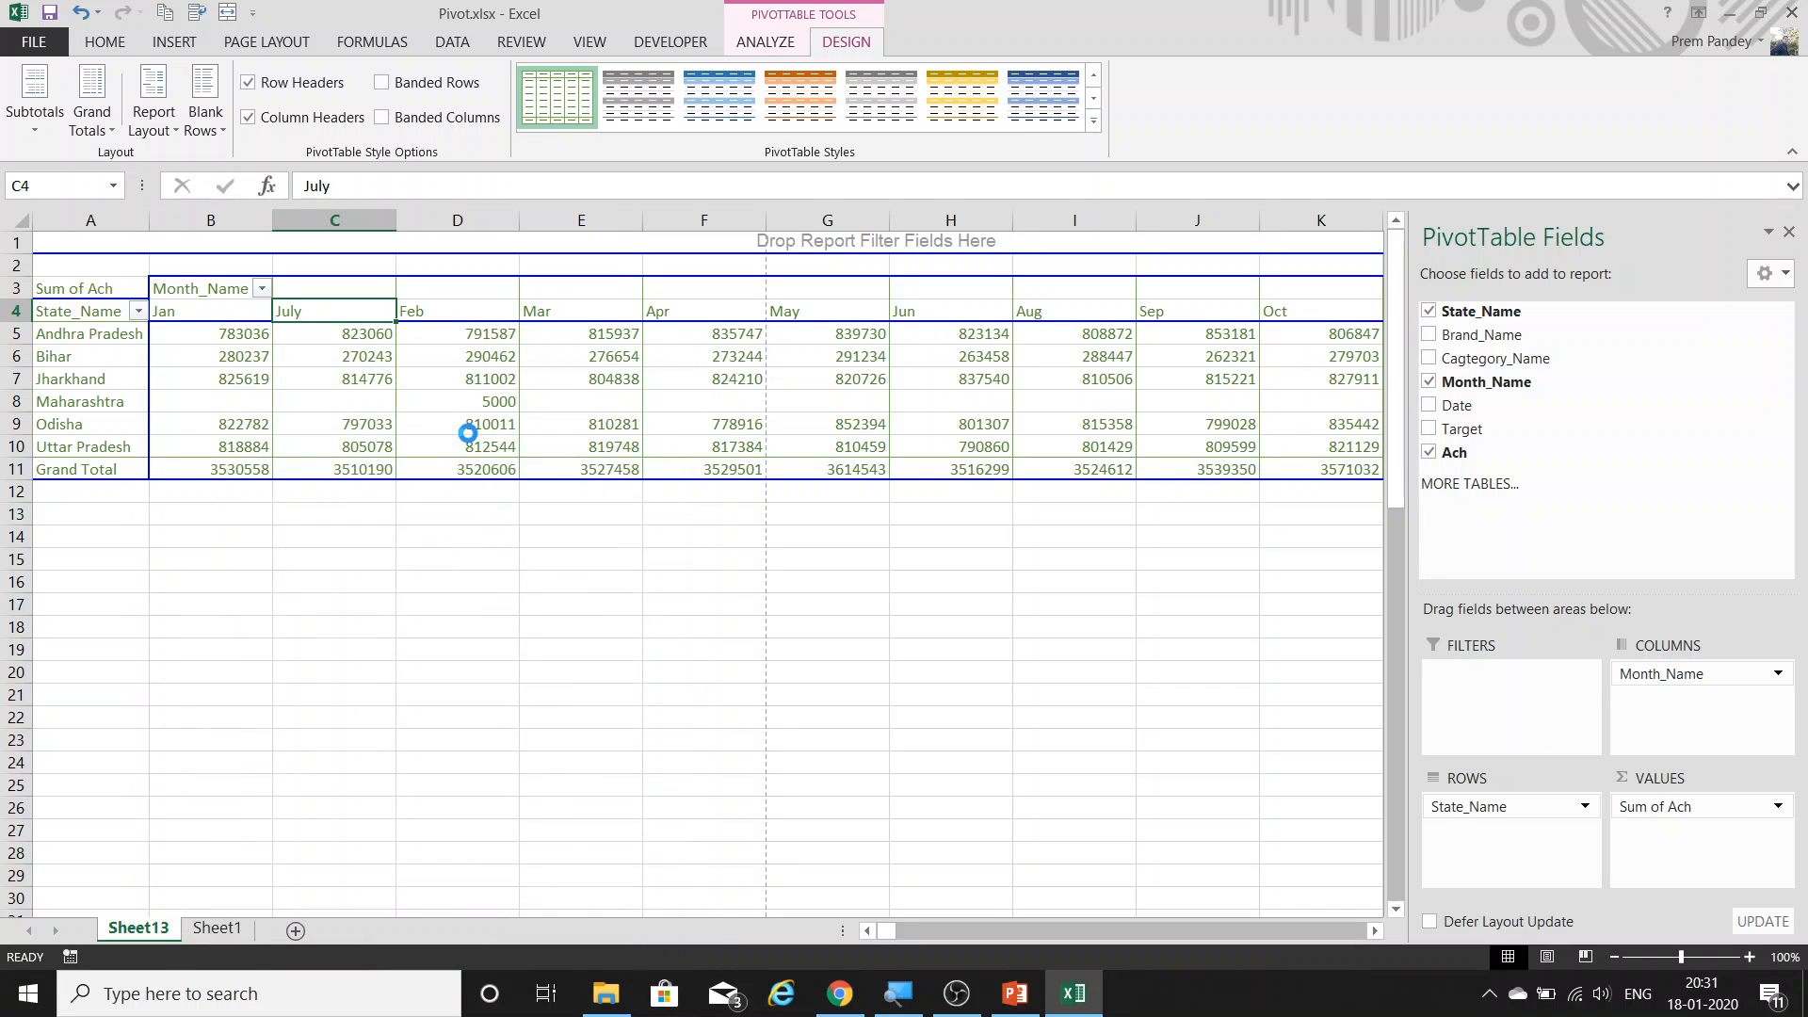
Page through the print preview to check that the state names repeat on every page, and return to the worksheet.
click(503, 405)
key(ctrl+p)
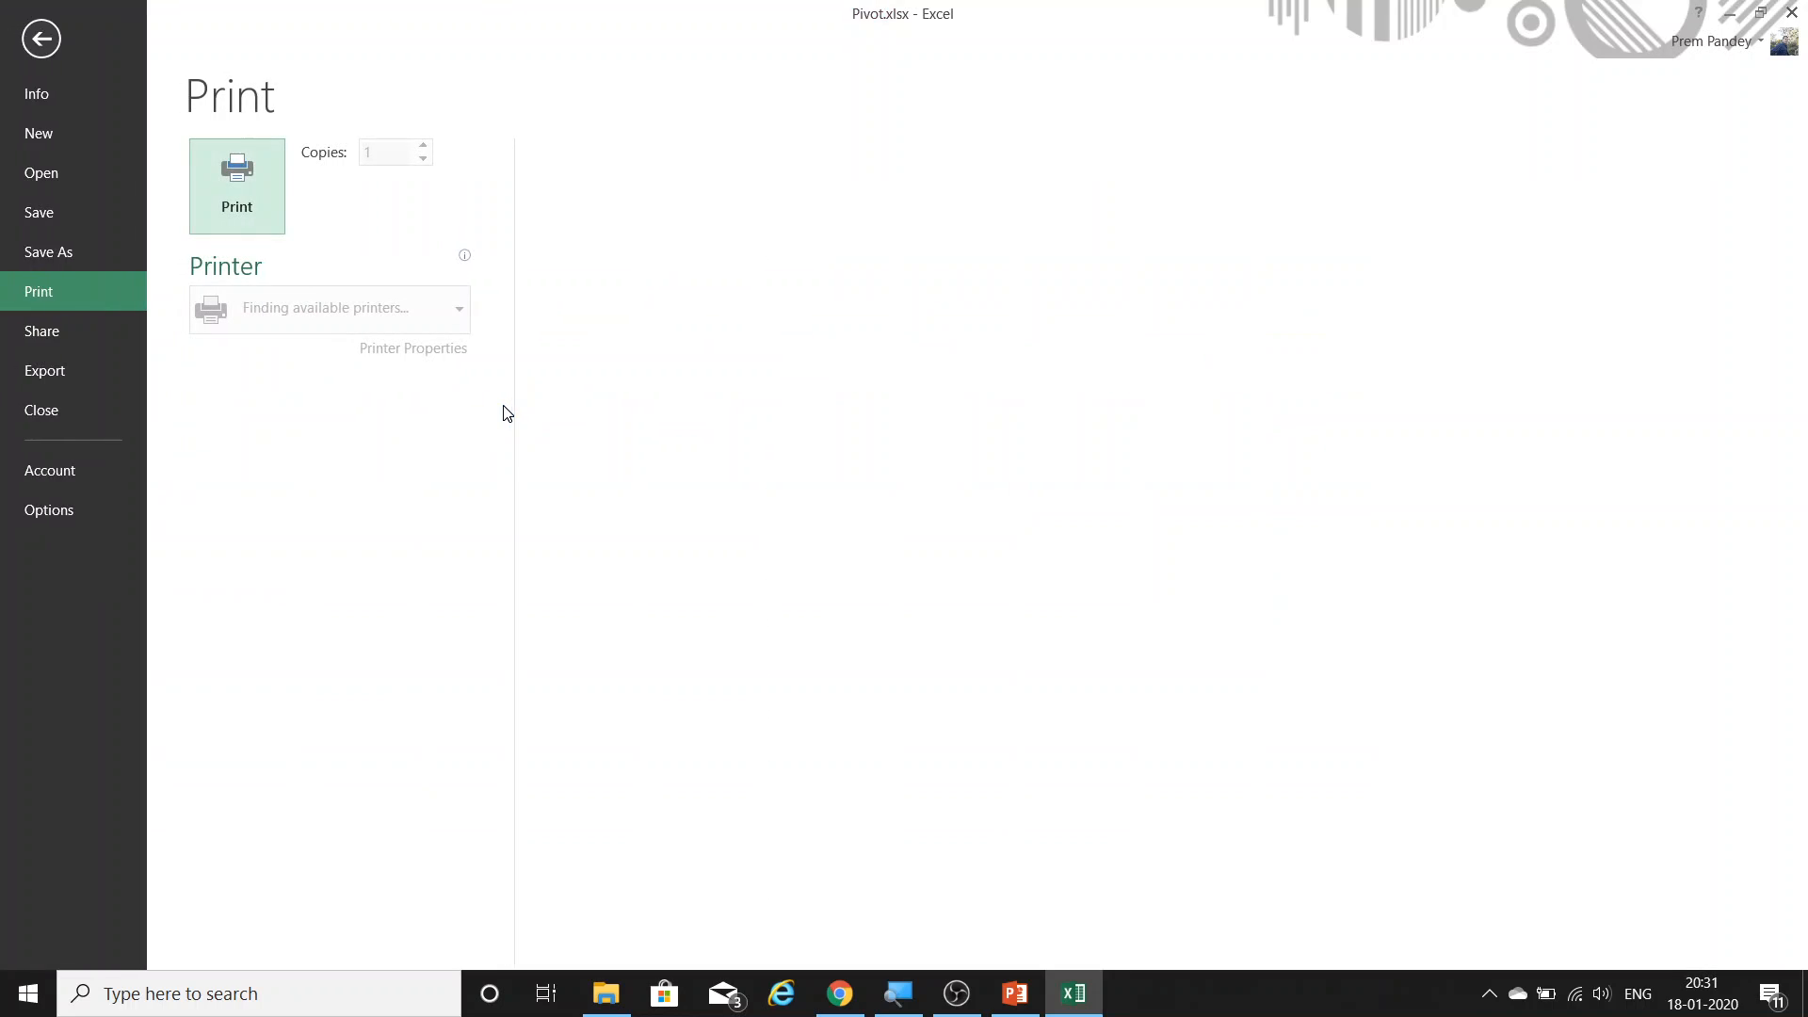
click(1164, 550)
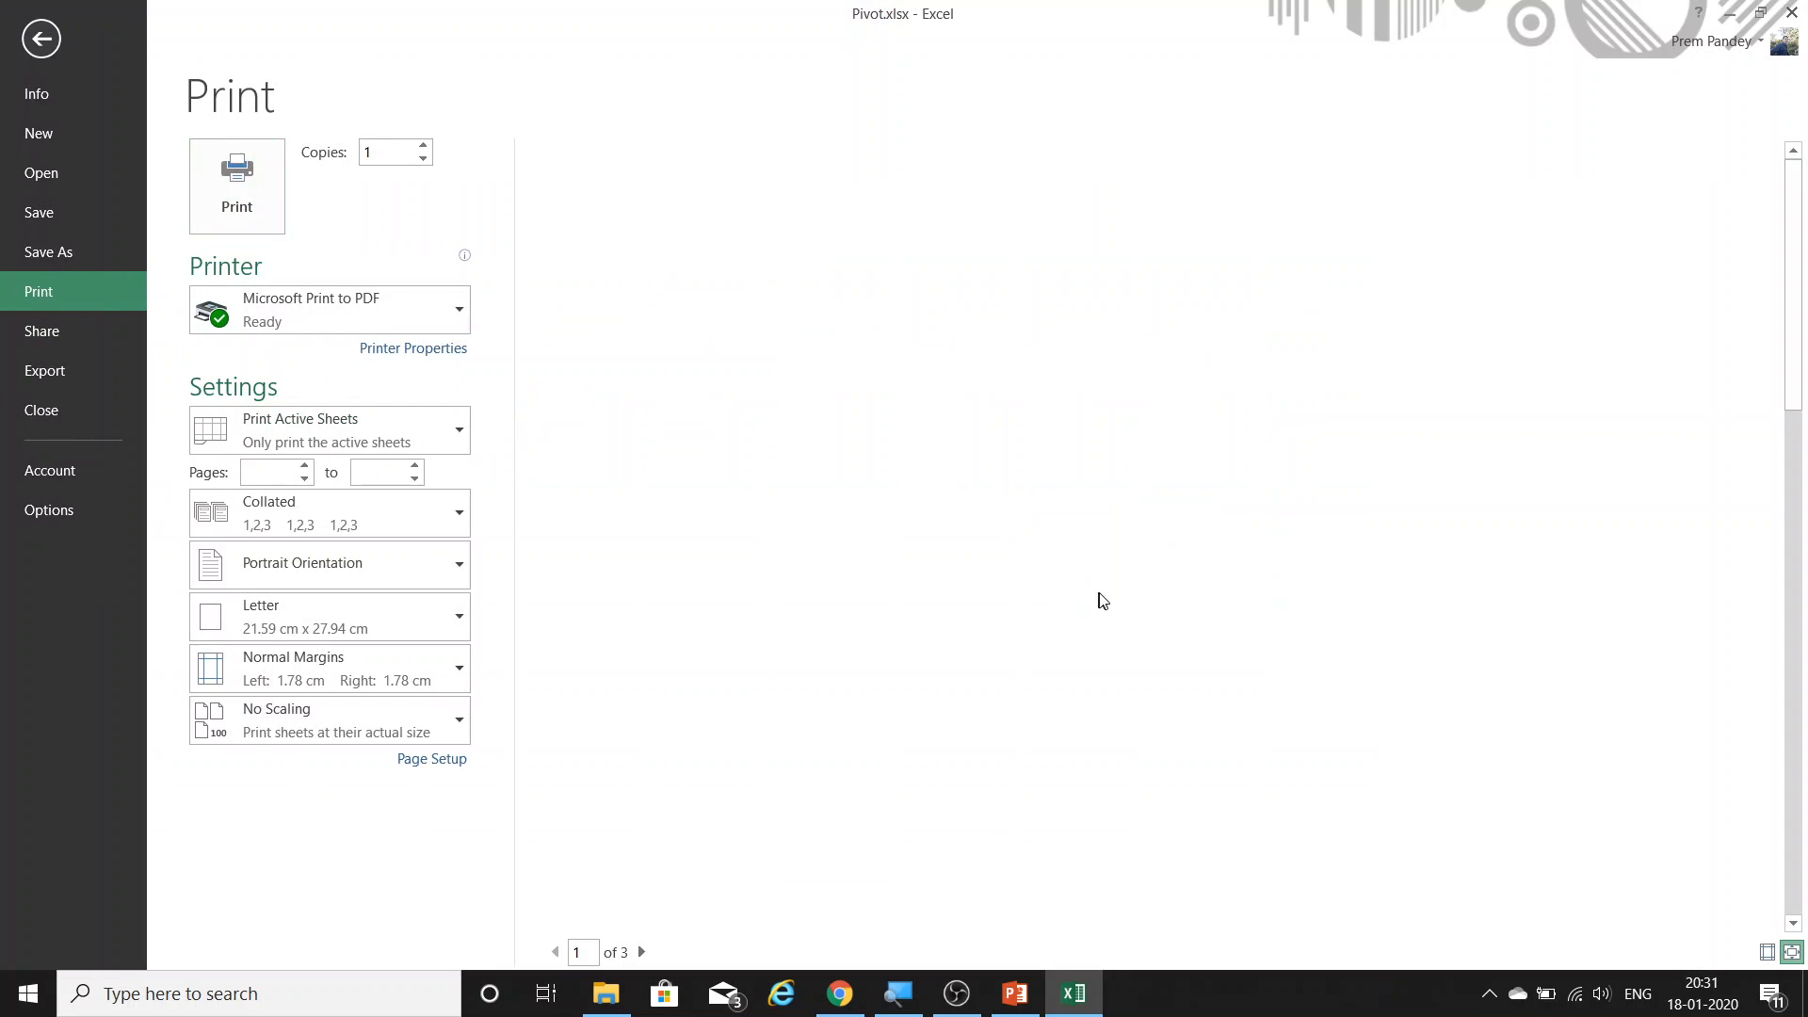
click(642, 953)
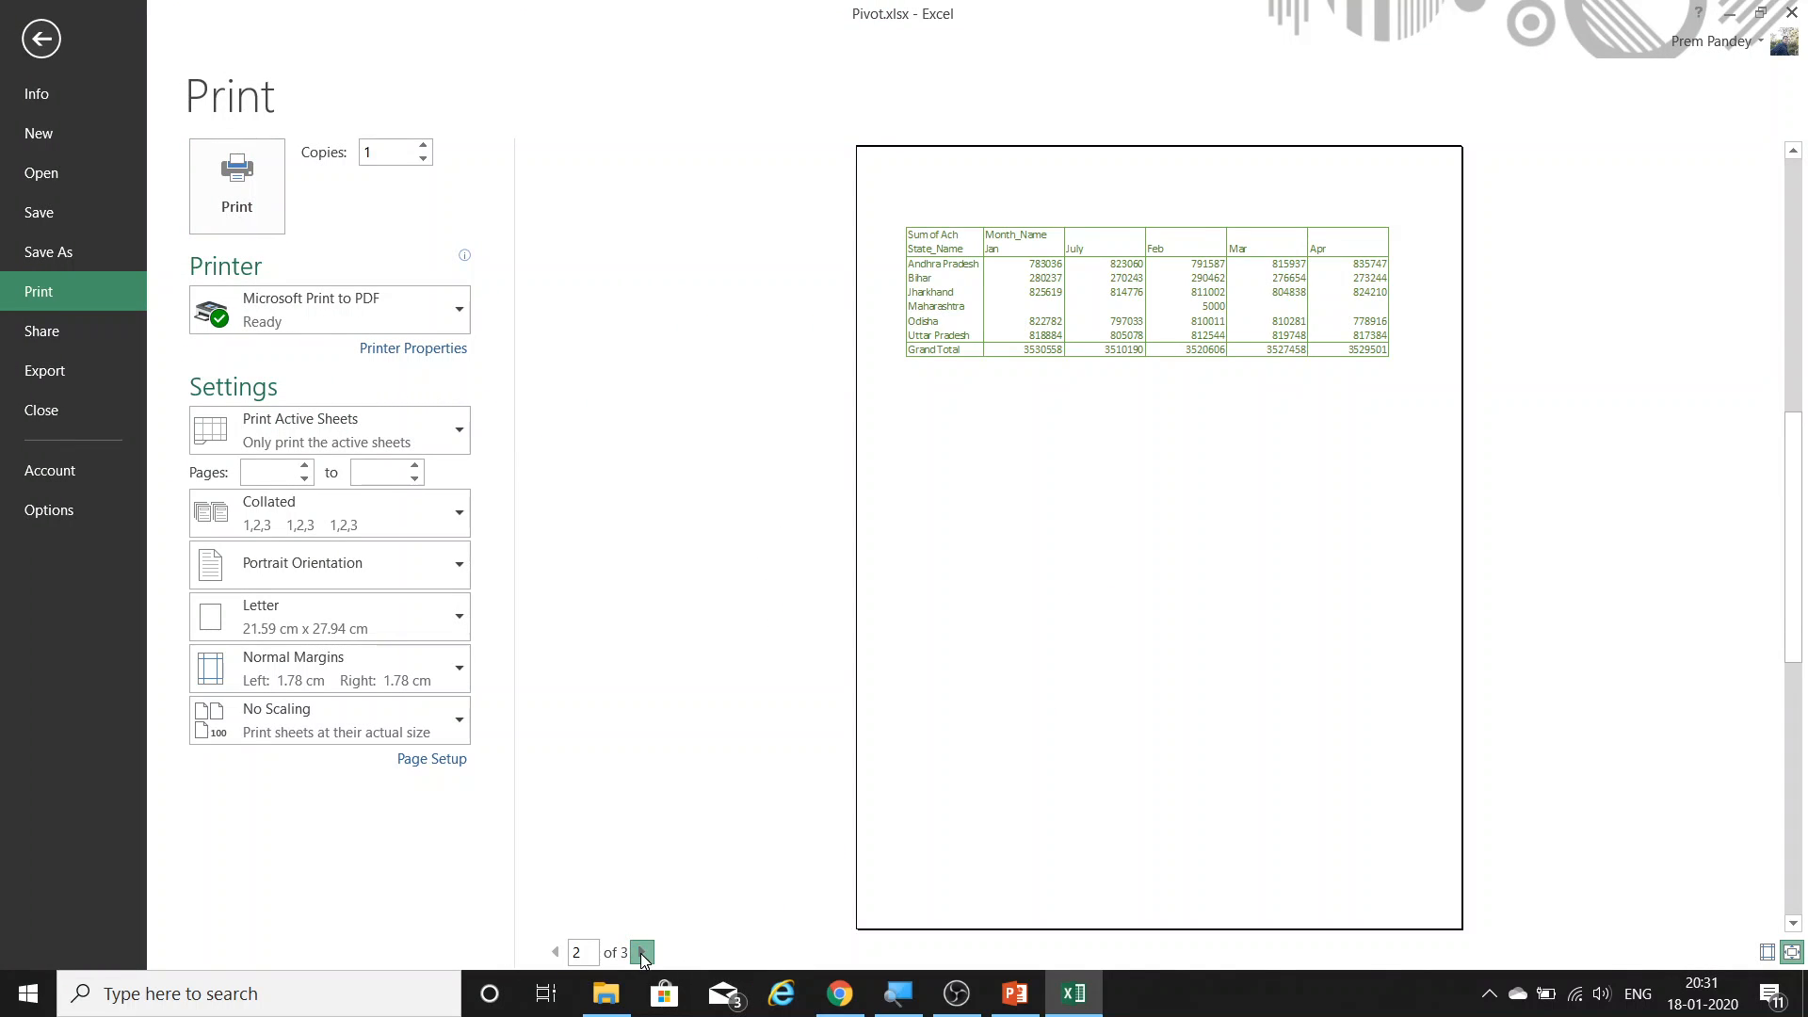
click(642, 953)
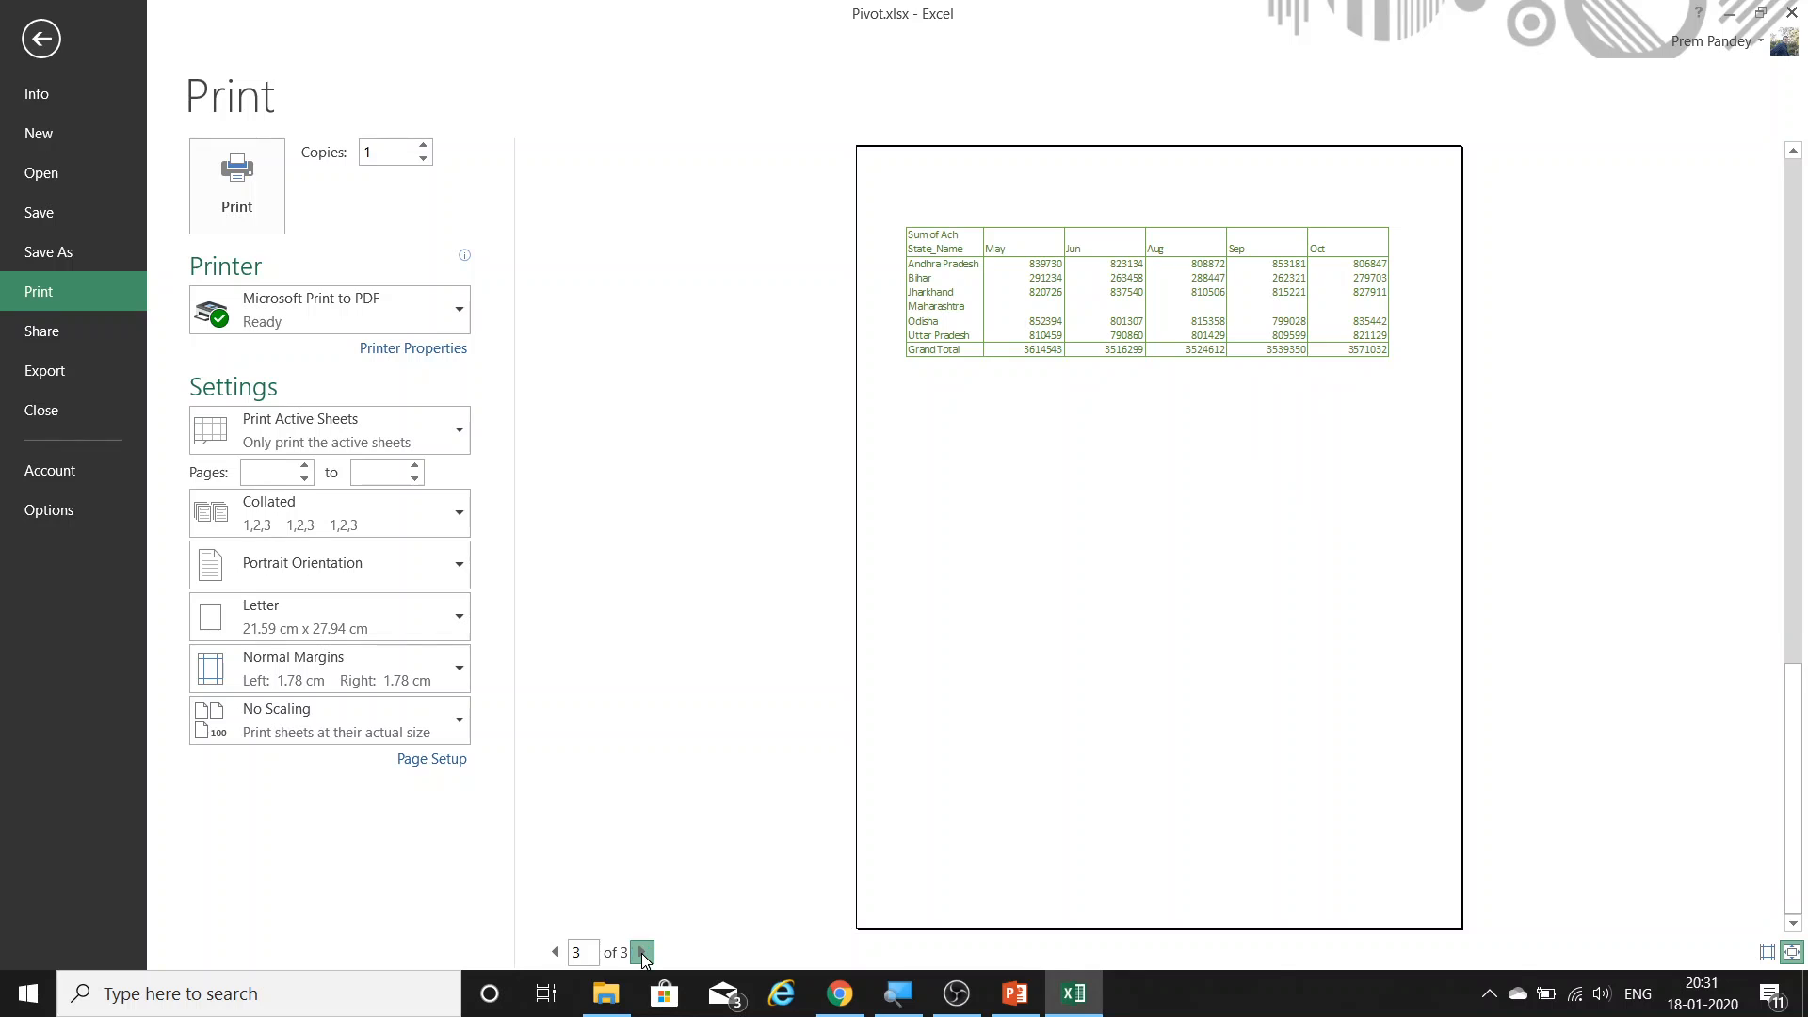
key(Escape)
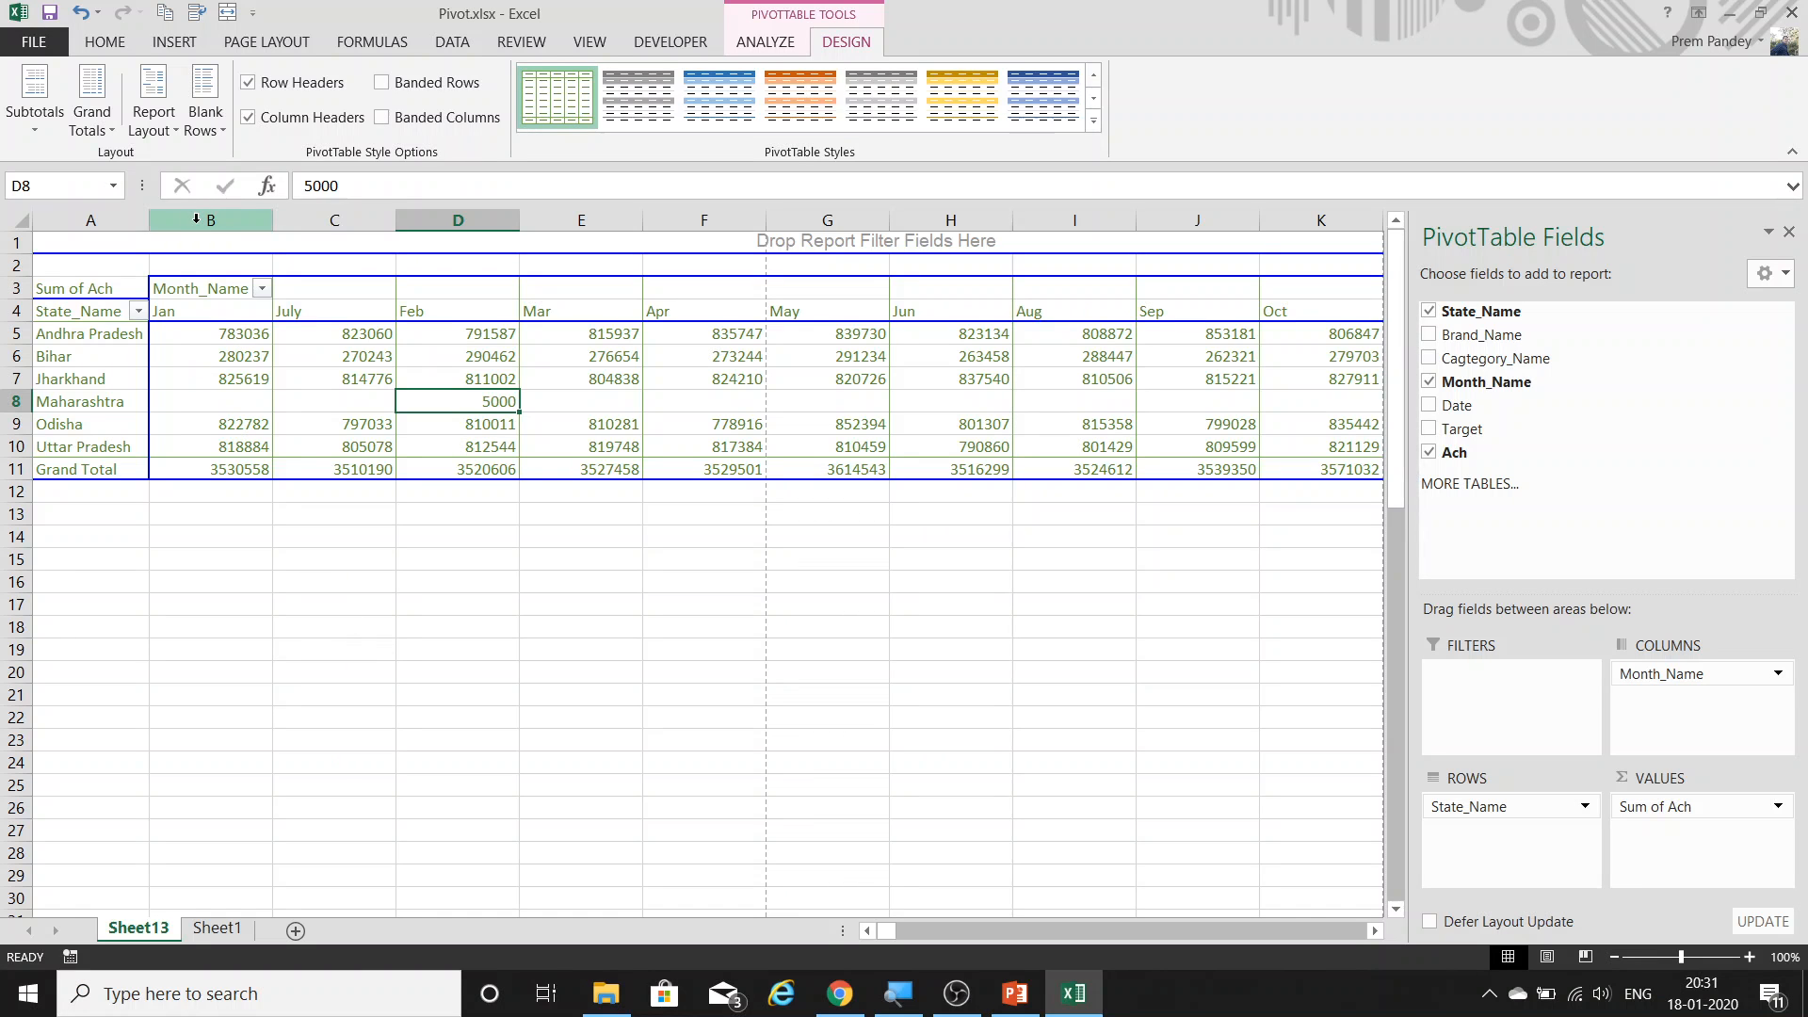
Autofit the widths of columns B through S to their contents and return to the start of the table.
drag(209, 220, 1324, 303)
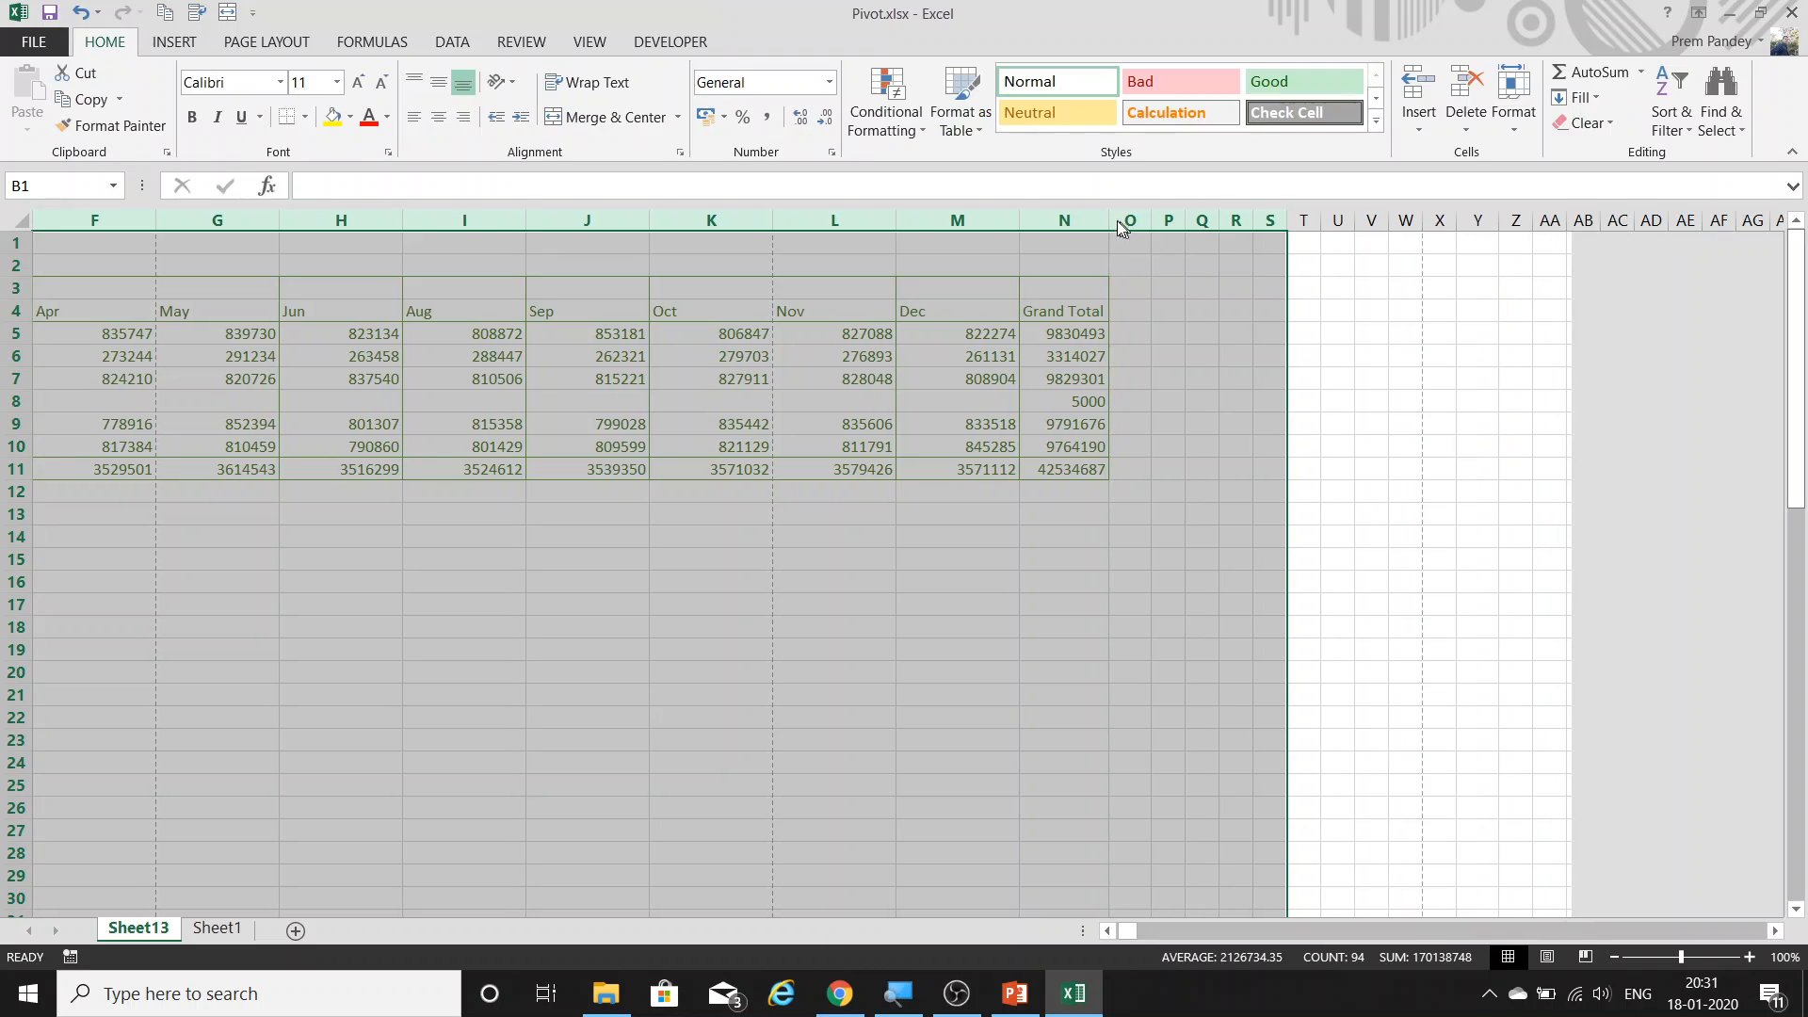
double_click(1112, 221)
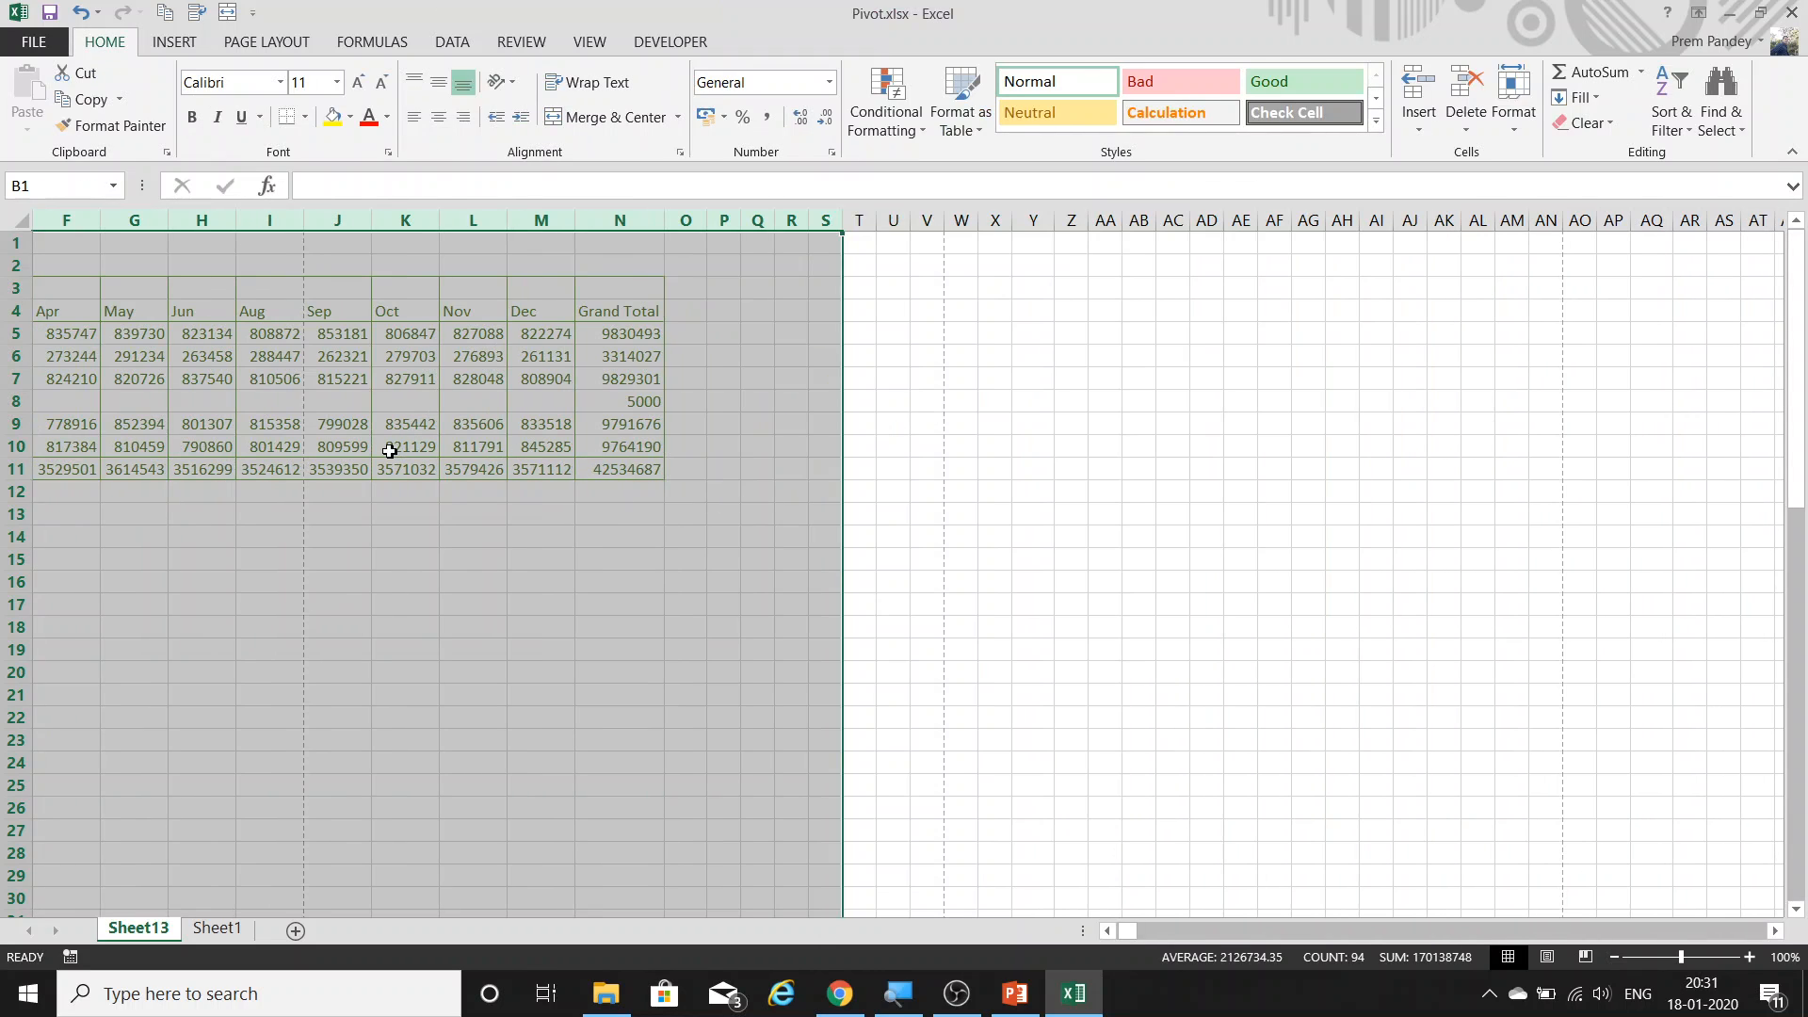
click(390, 452)
key(Home)
Switch off "Save source data with file" in the Data options of the PivotTable in Pivot.xlsx.
right_click(291, 356)
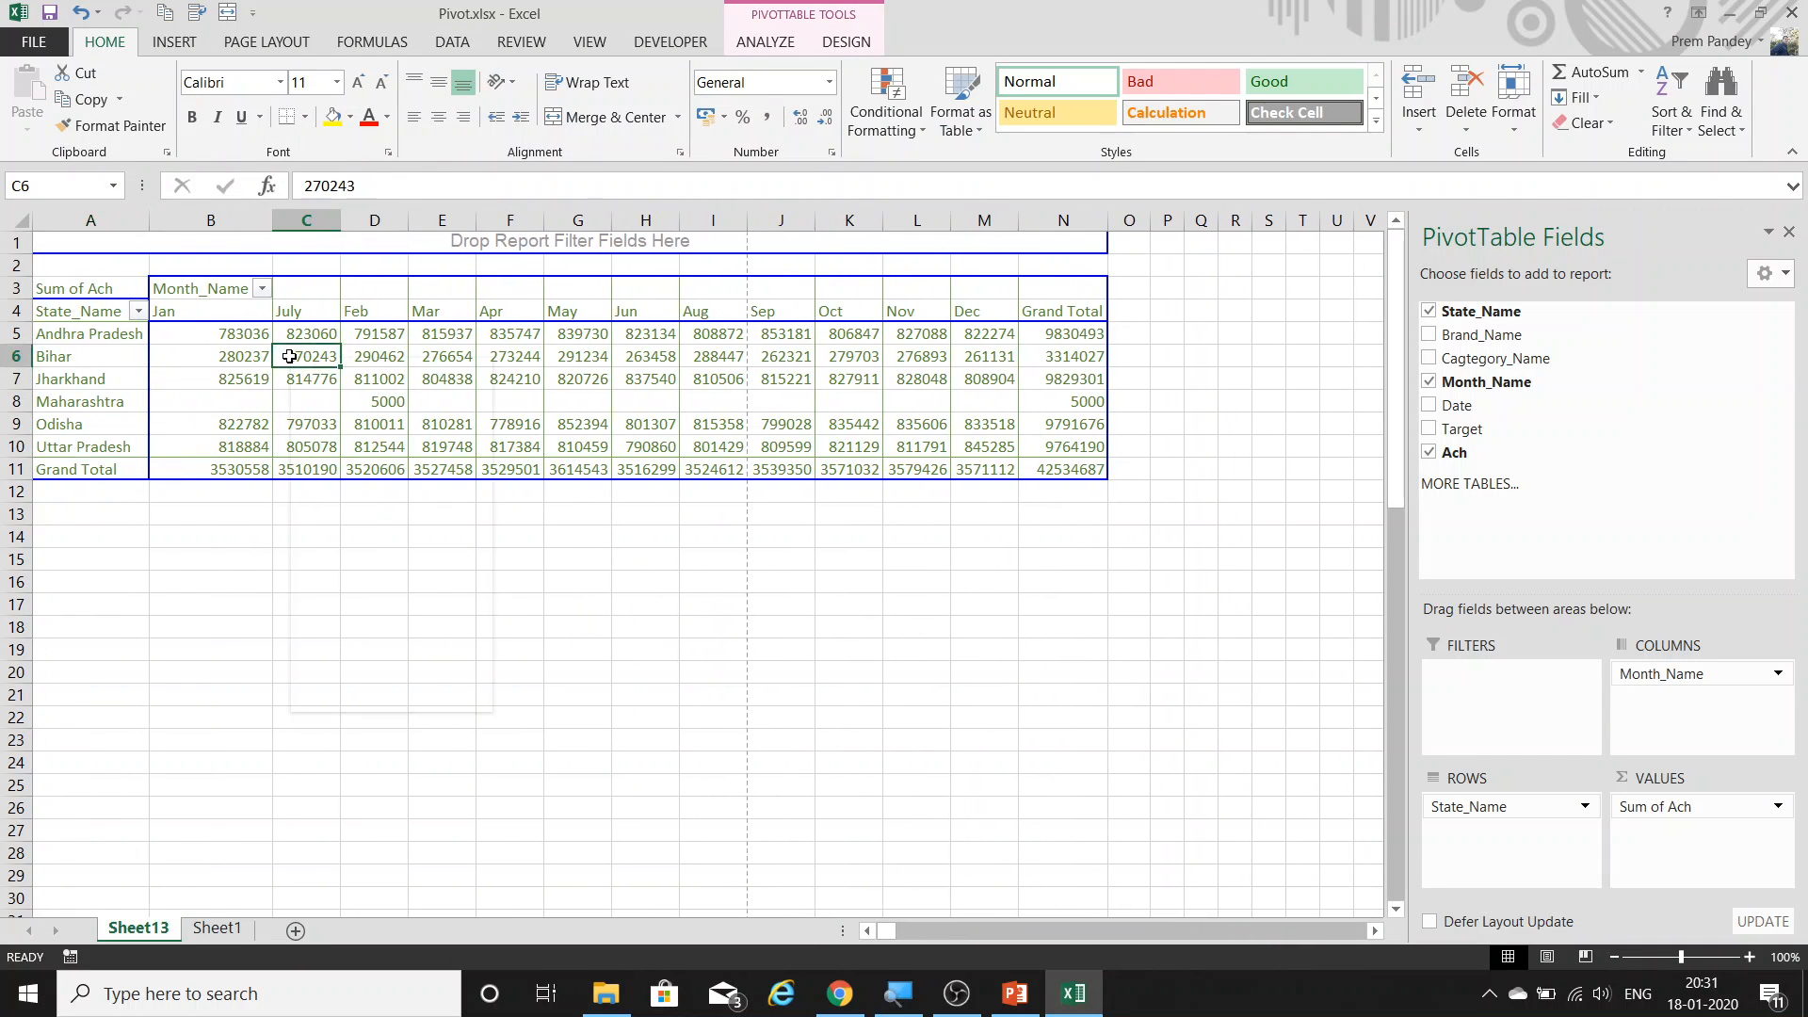
click(405, 668)
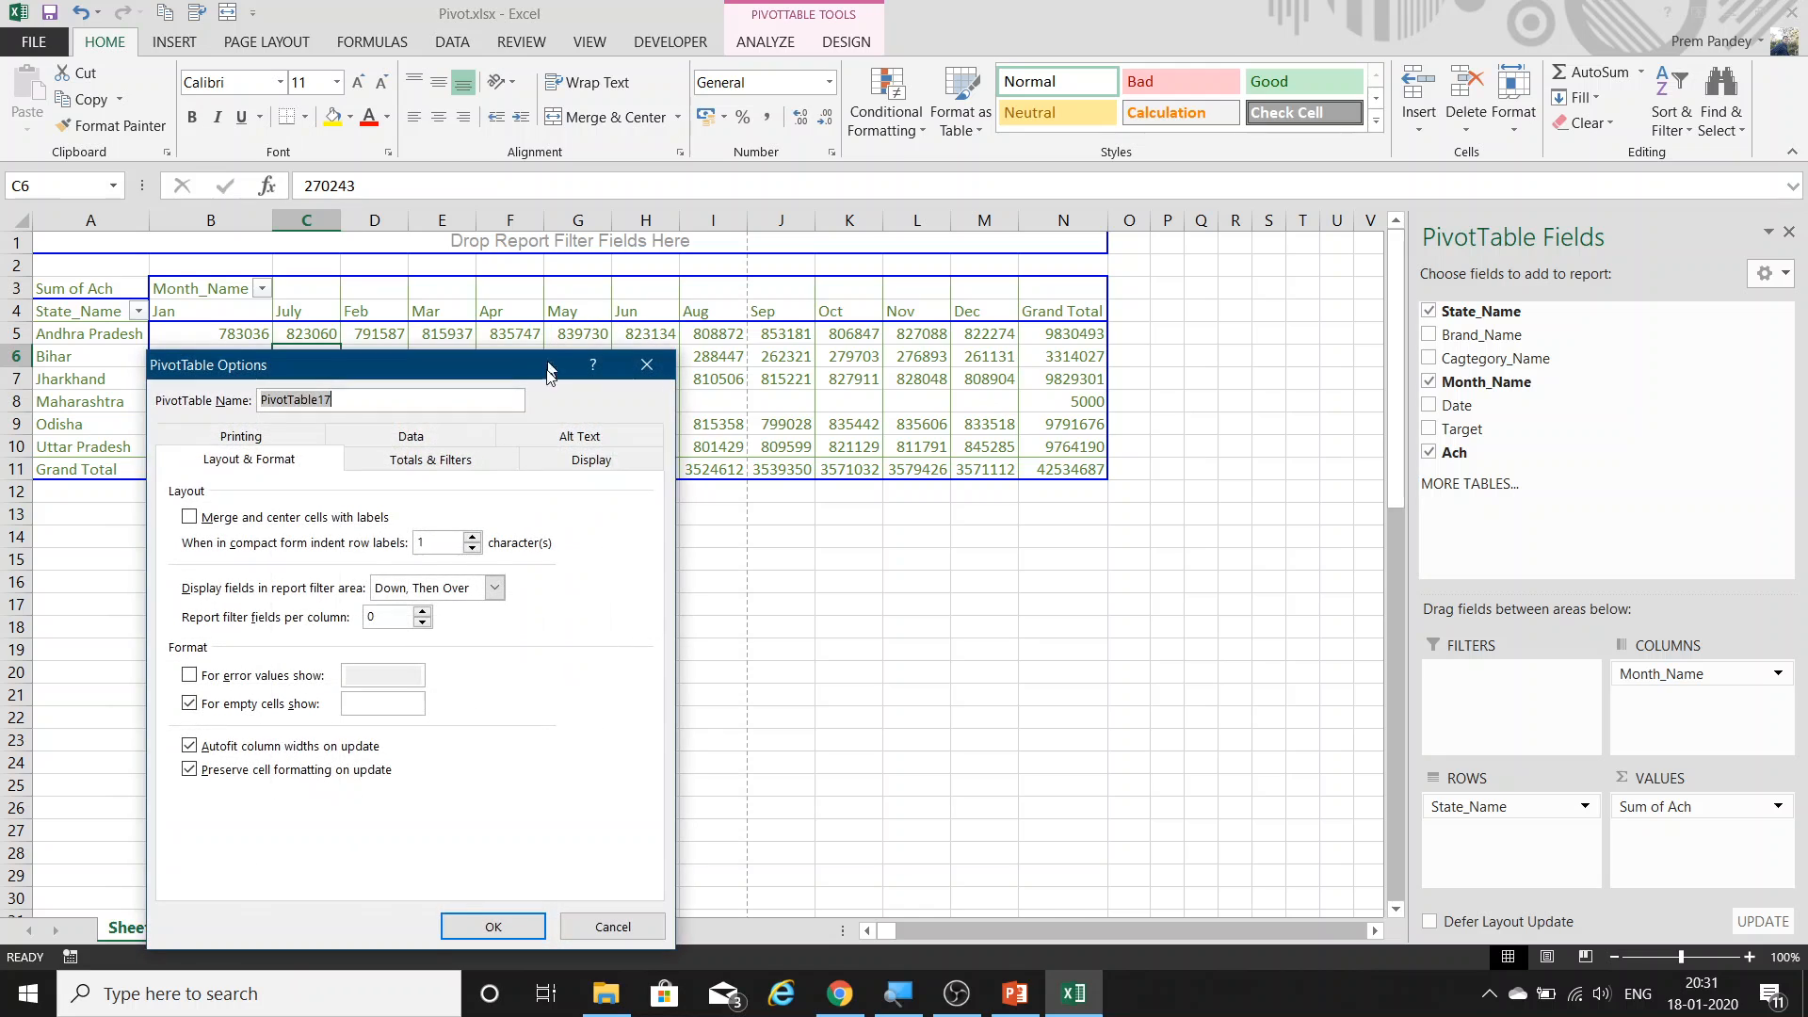
click(468, 435)
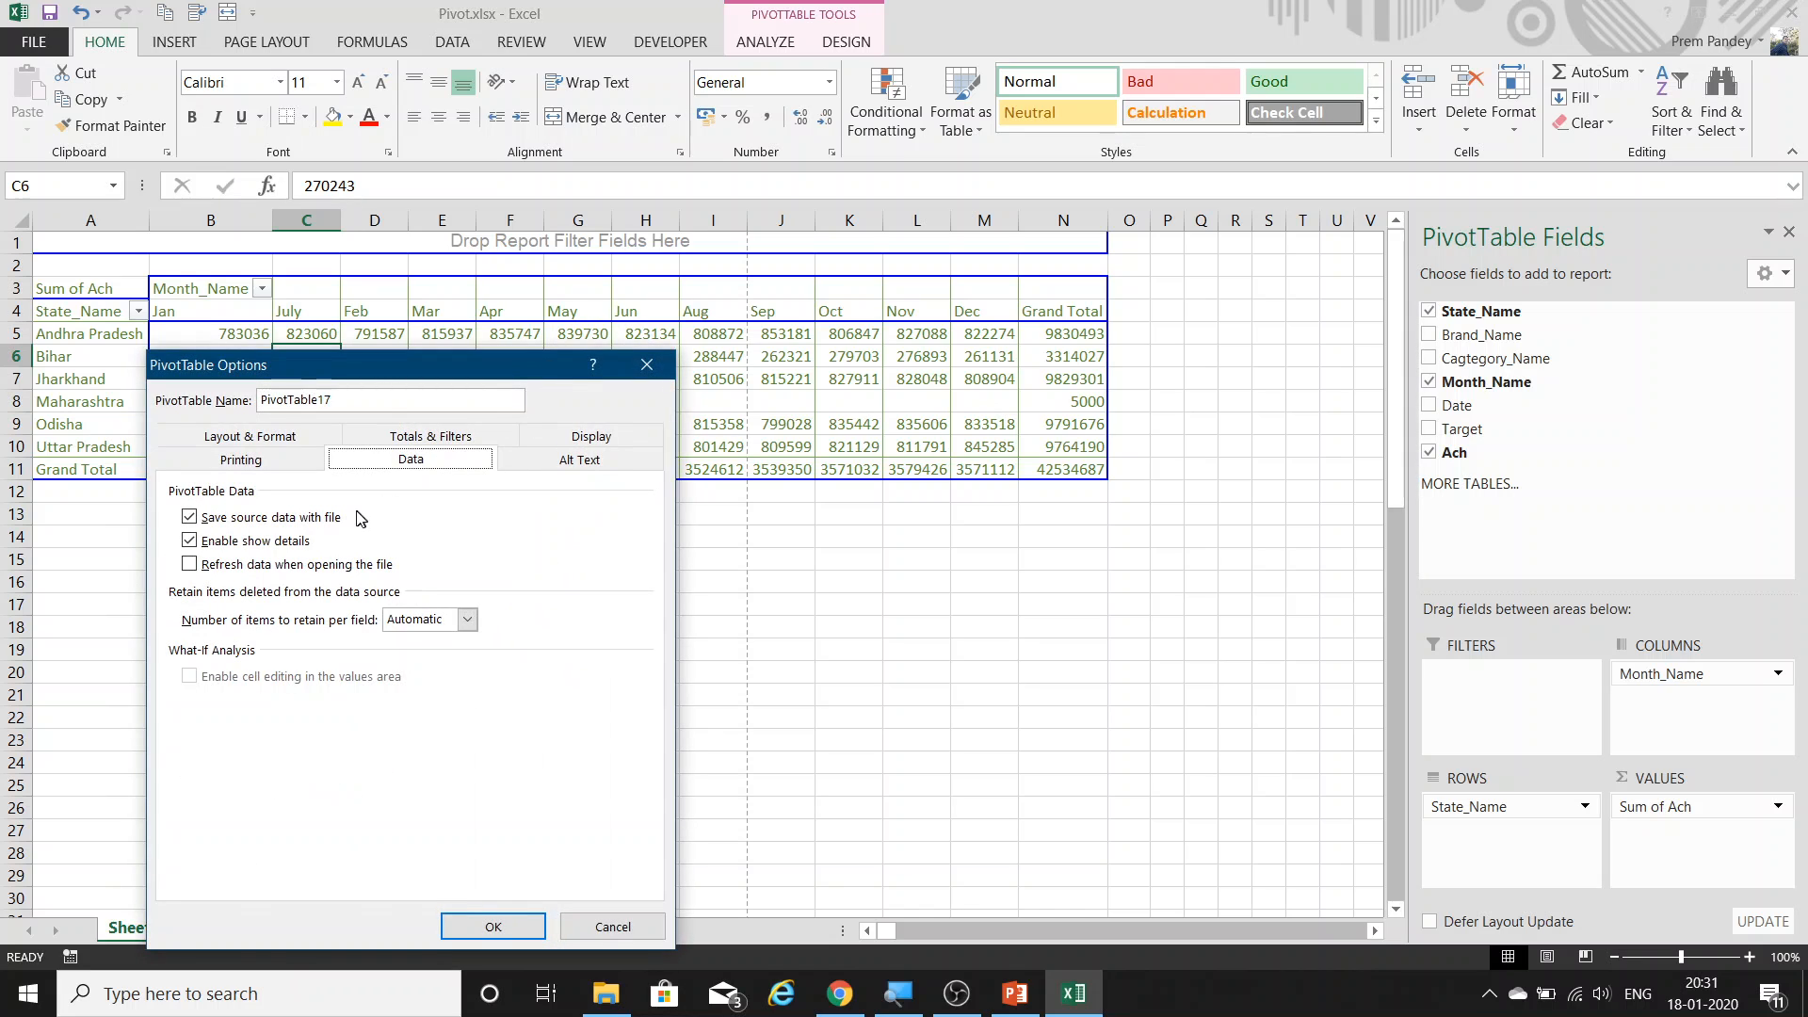
drag(292, 364, 550, 238)
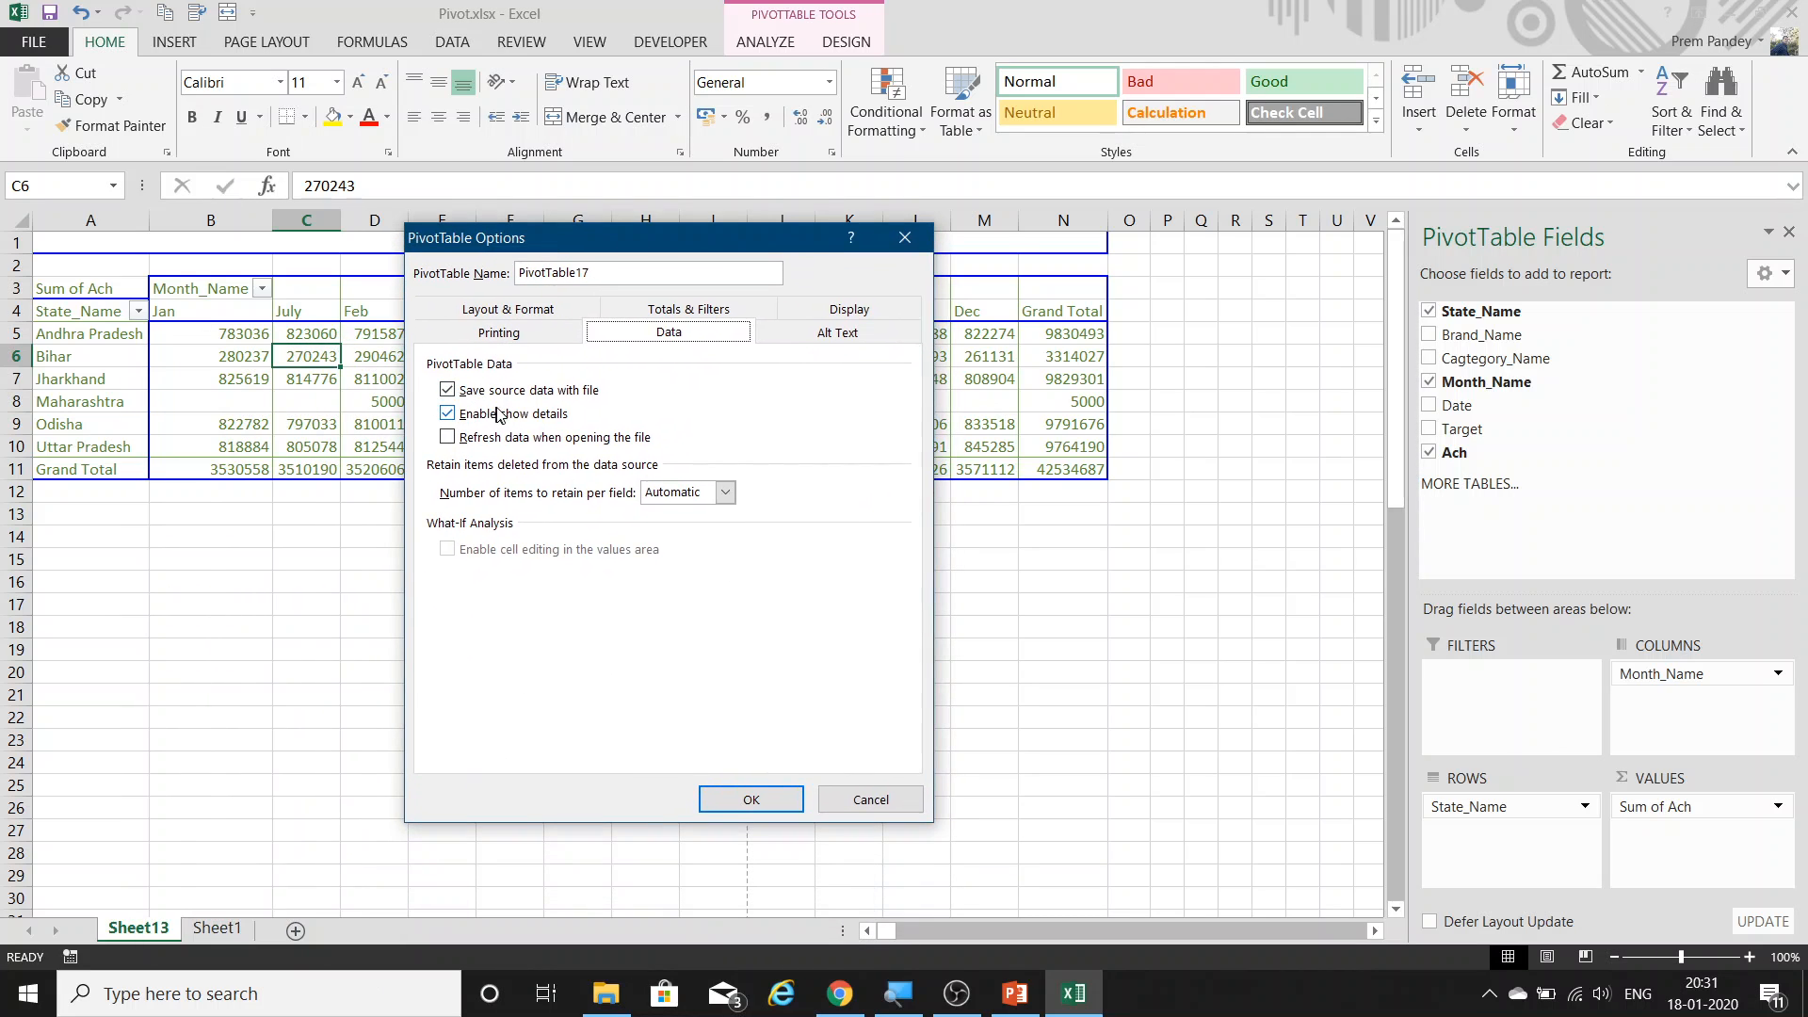
click(554, 391)
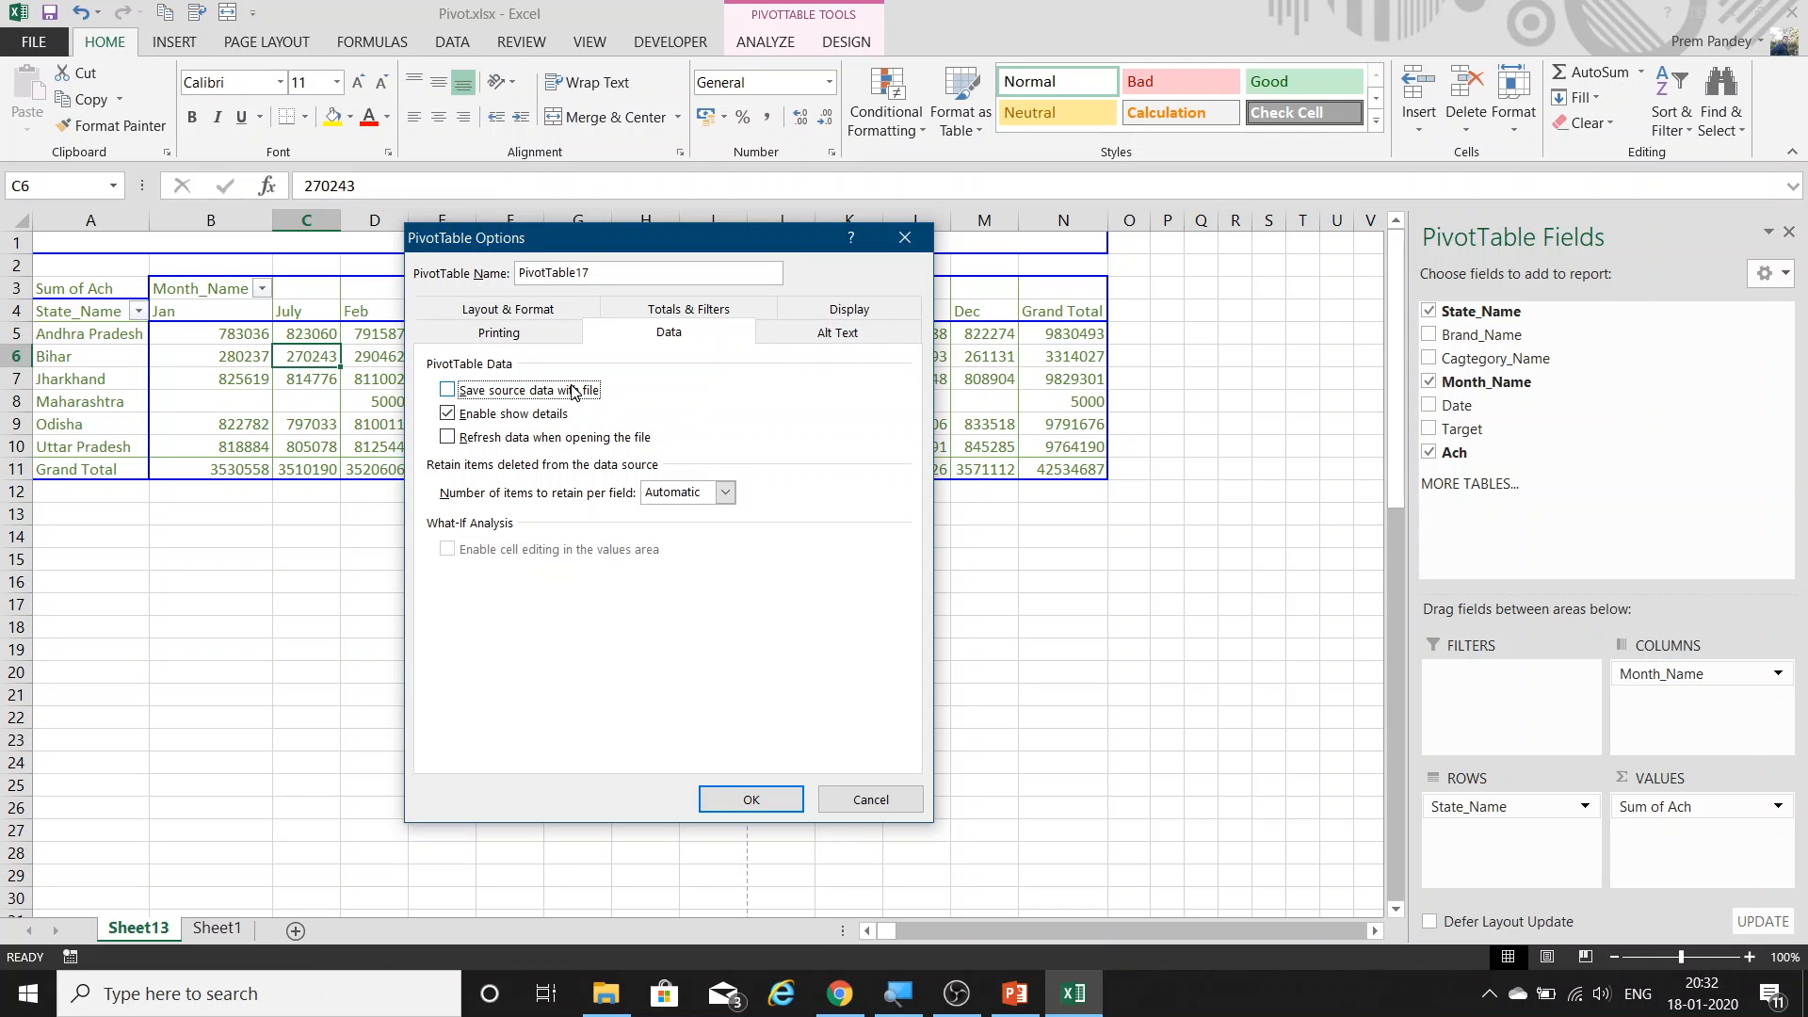
click(777, 801)
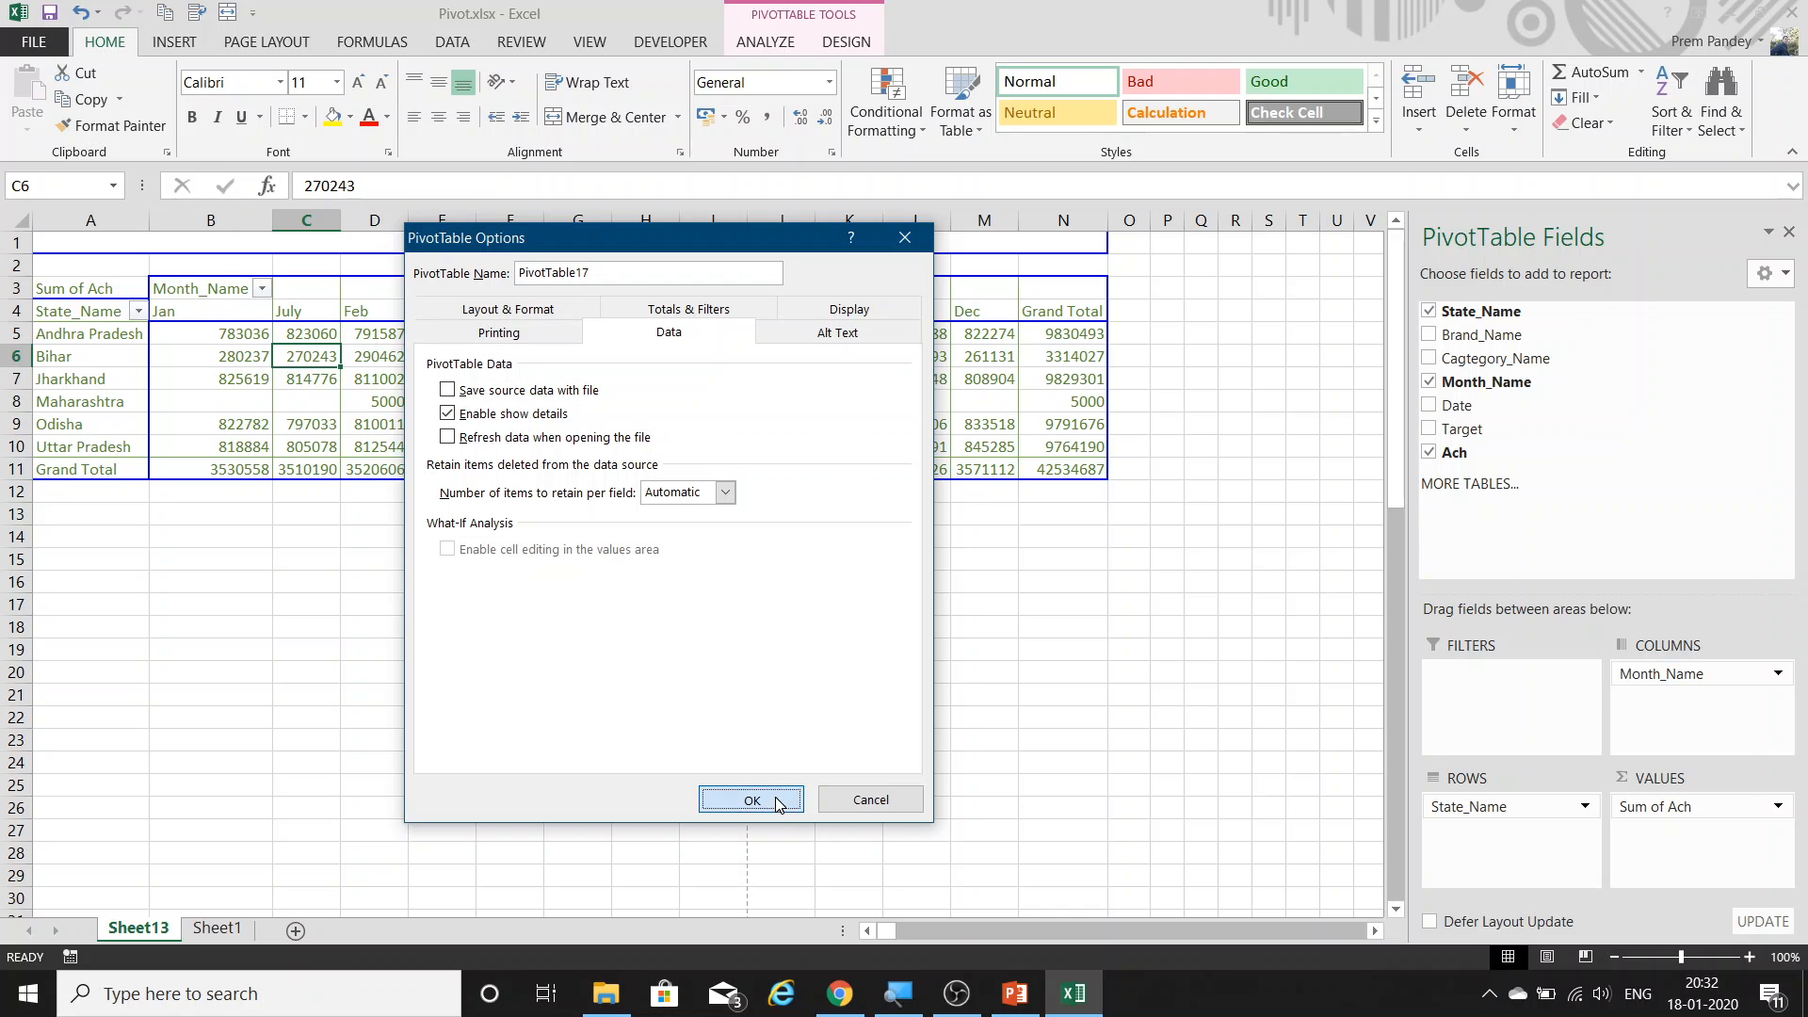
Show the source records behind the August grand total on a new sheet, and delete that detail sheet.
double_click(1070, 465)
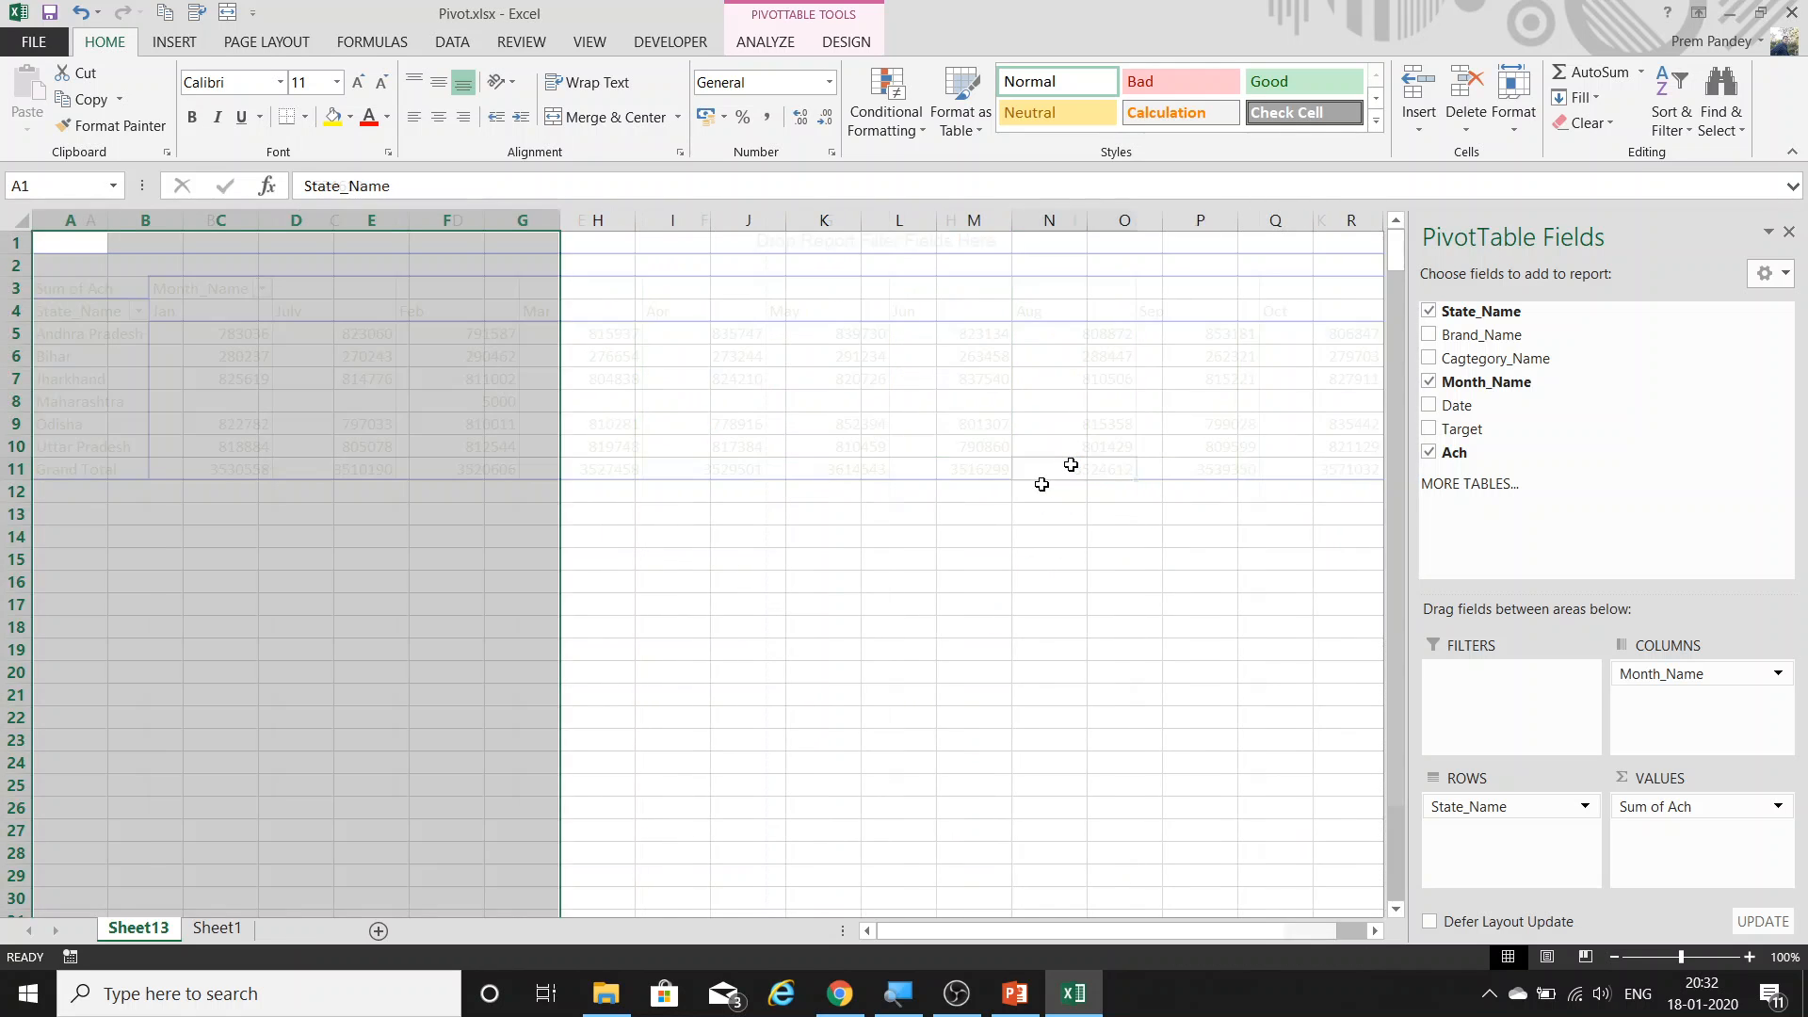
key(alt+e)
key(l)
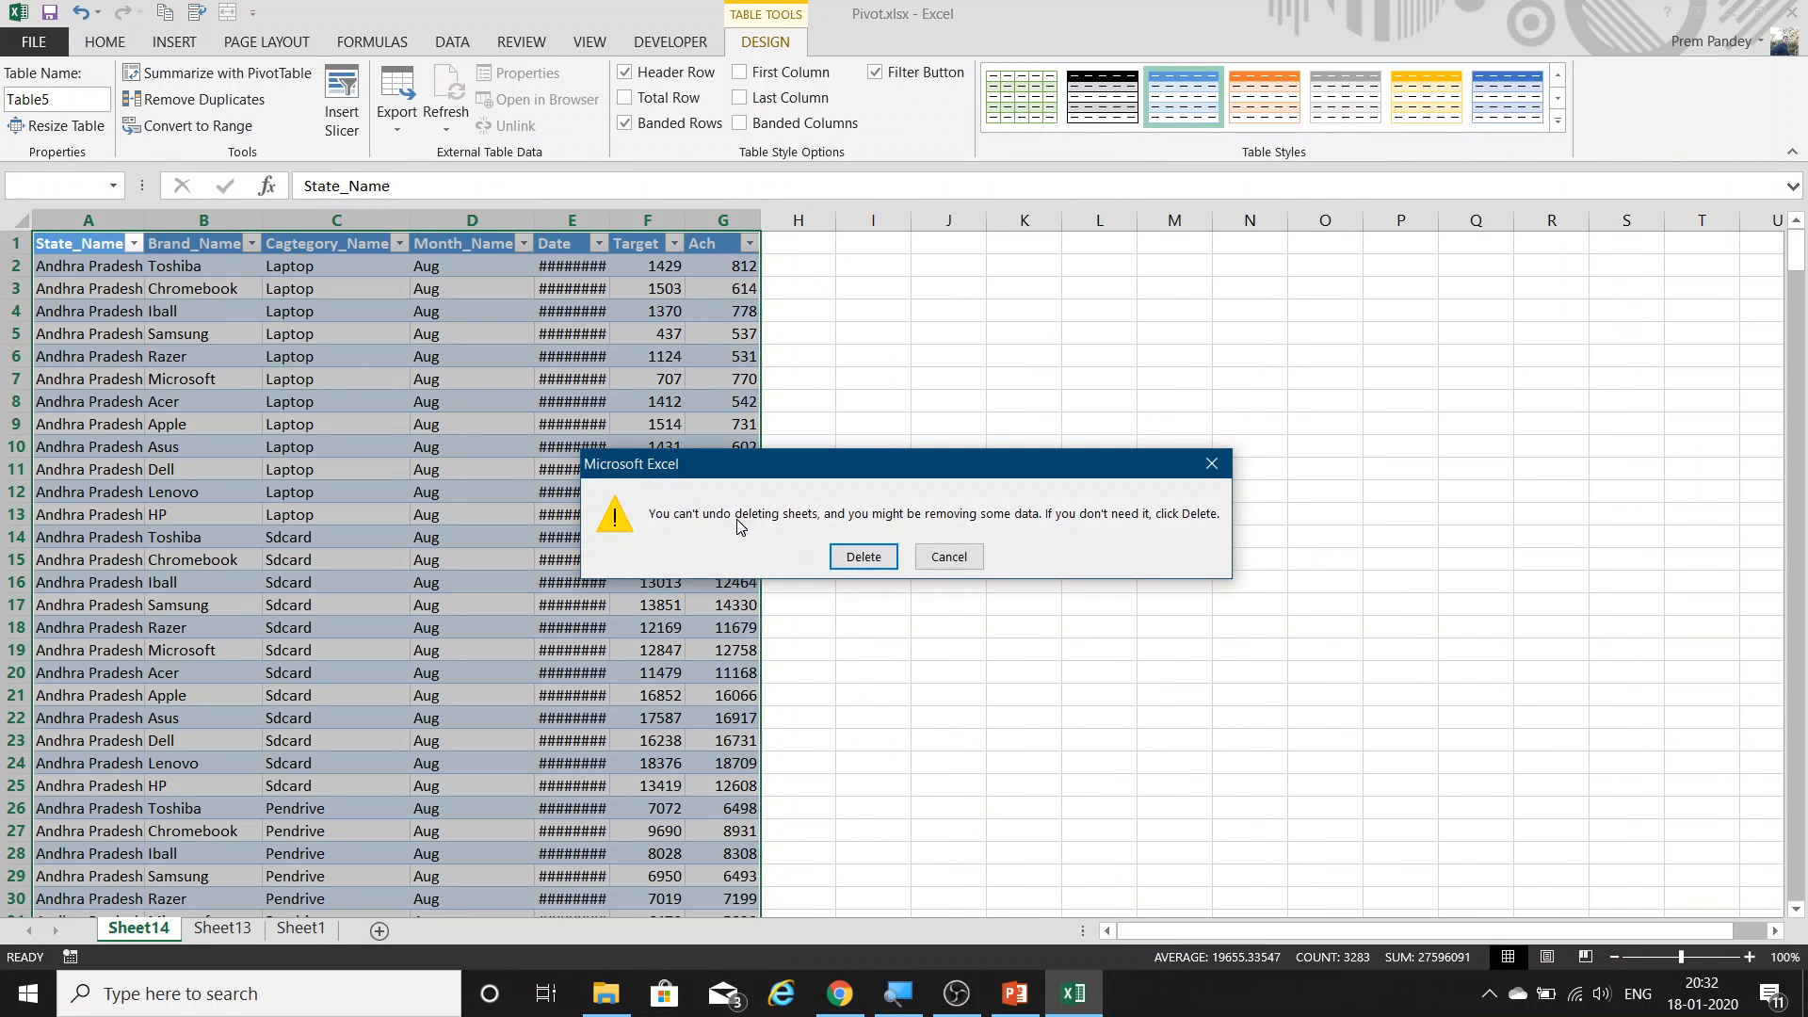
click(860, 556)
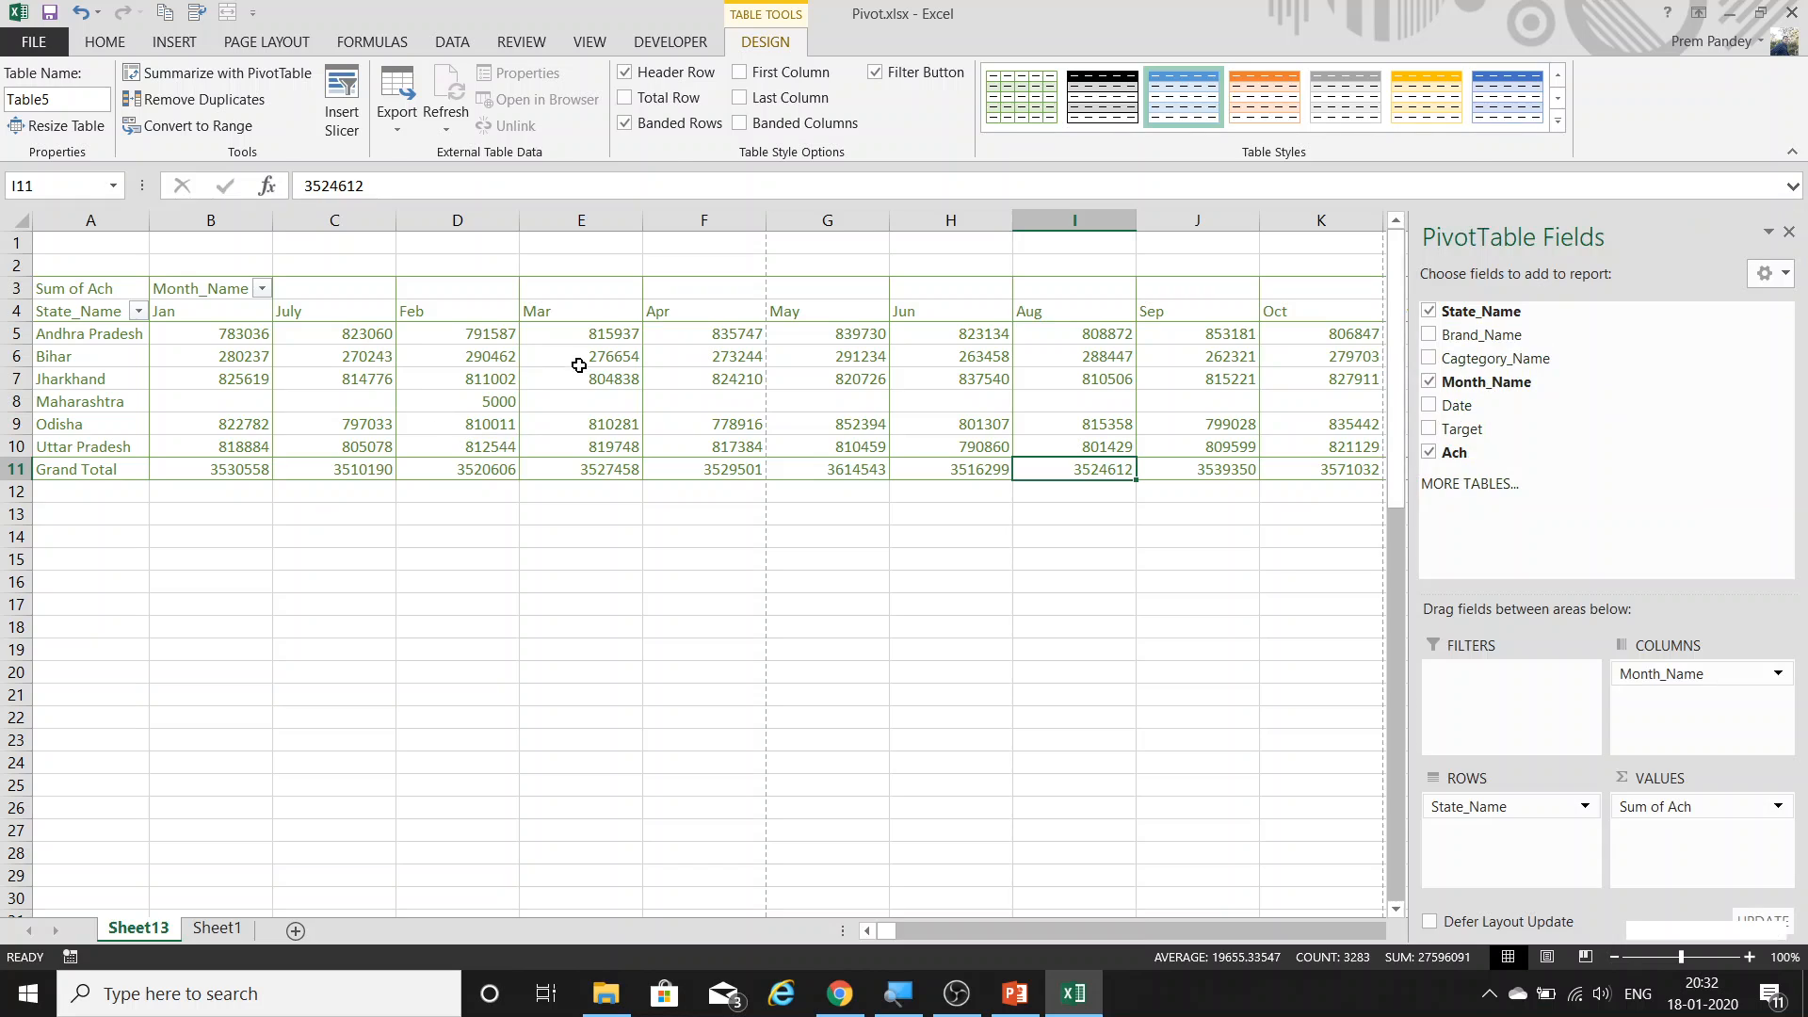
click(579, 365)
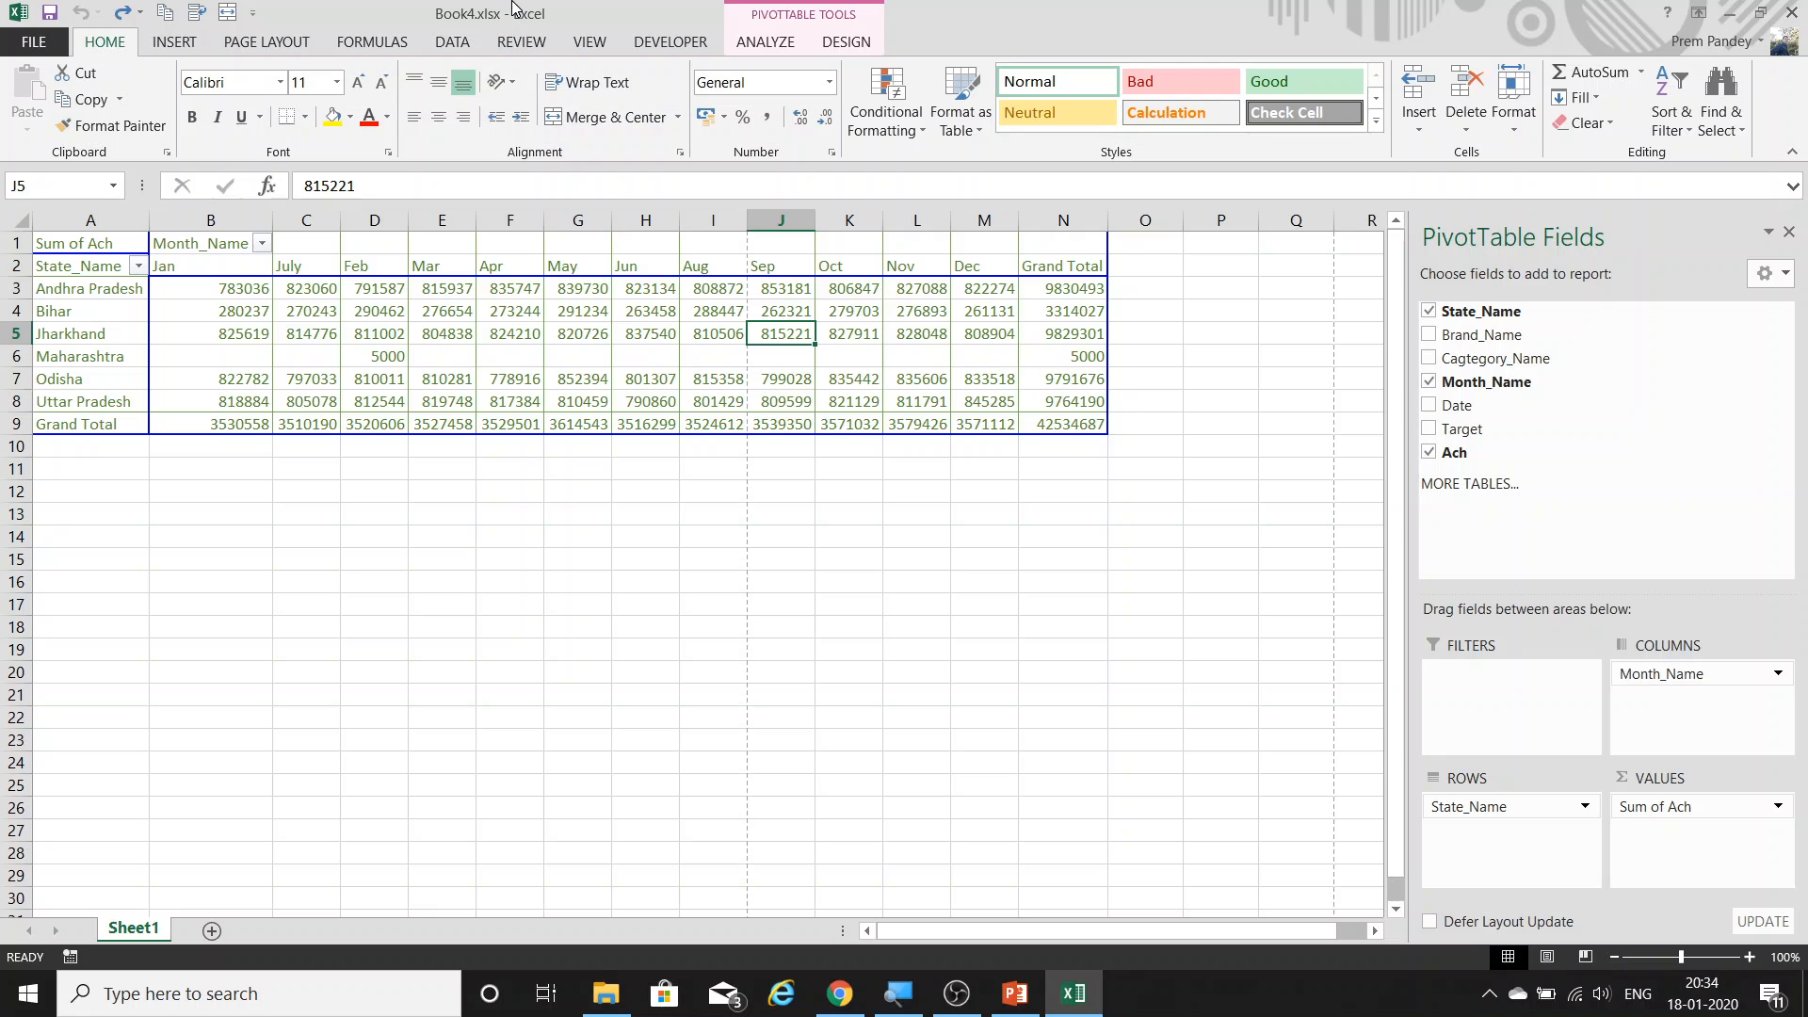
Switch off "Save source data with file" in the Data options of the PivotTable in Book4.xlsx.
click(1082, 422)
right_click(659, 310)
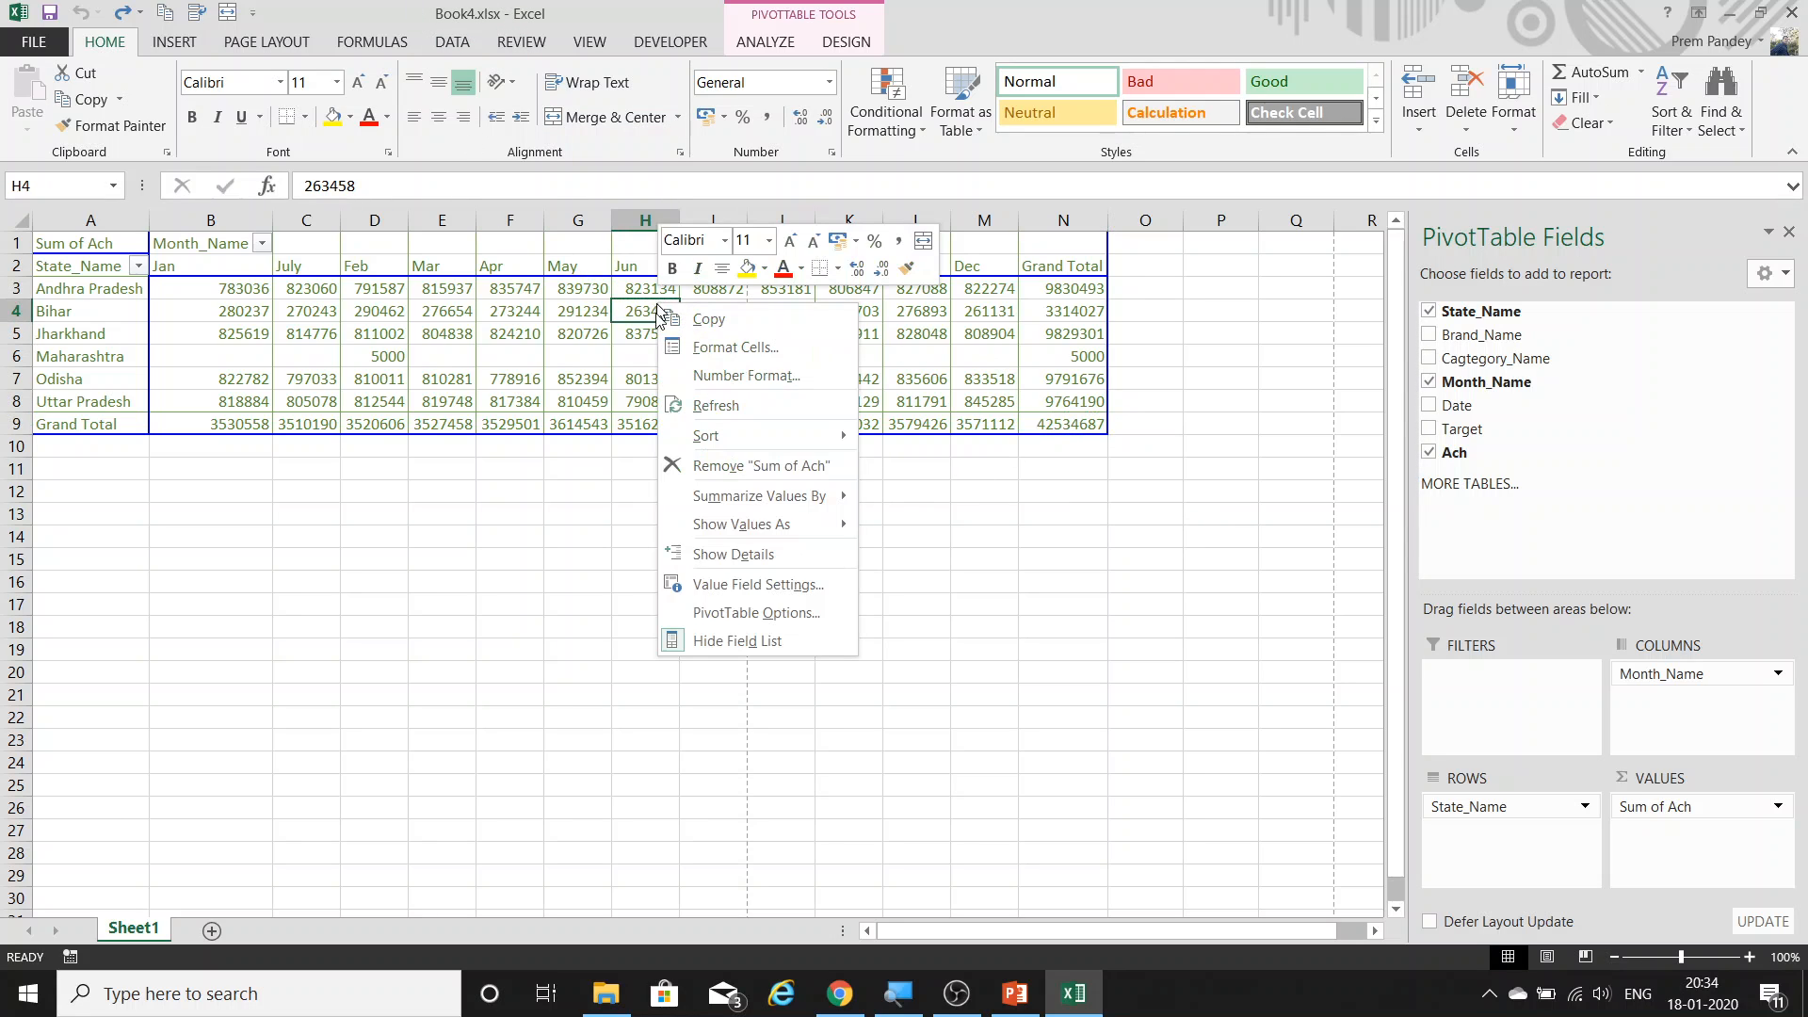
click(743, 611)
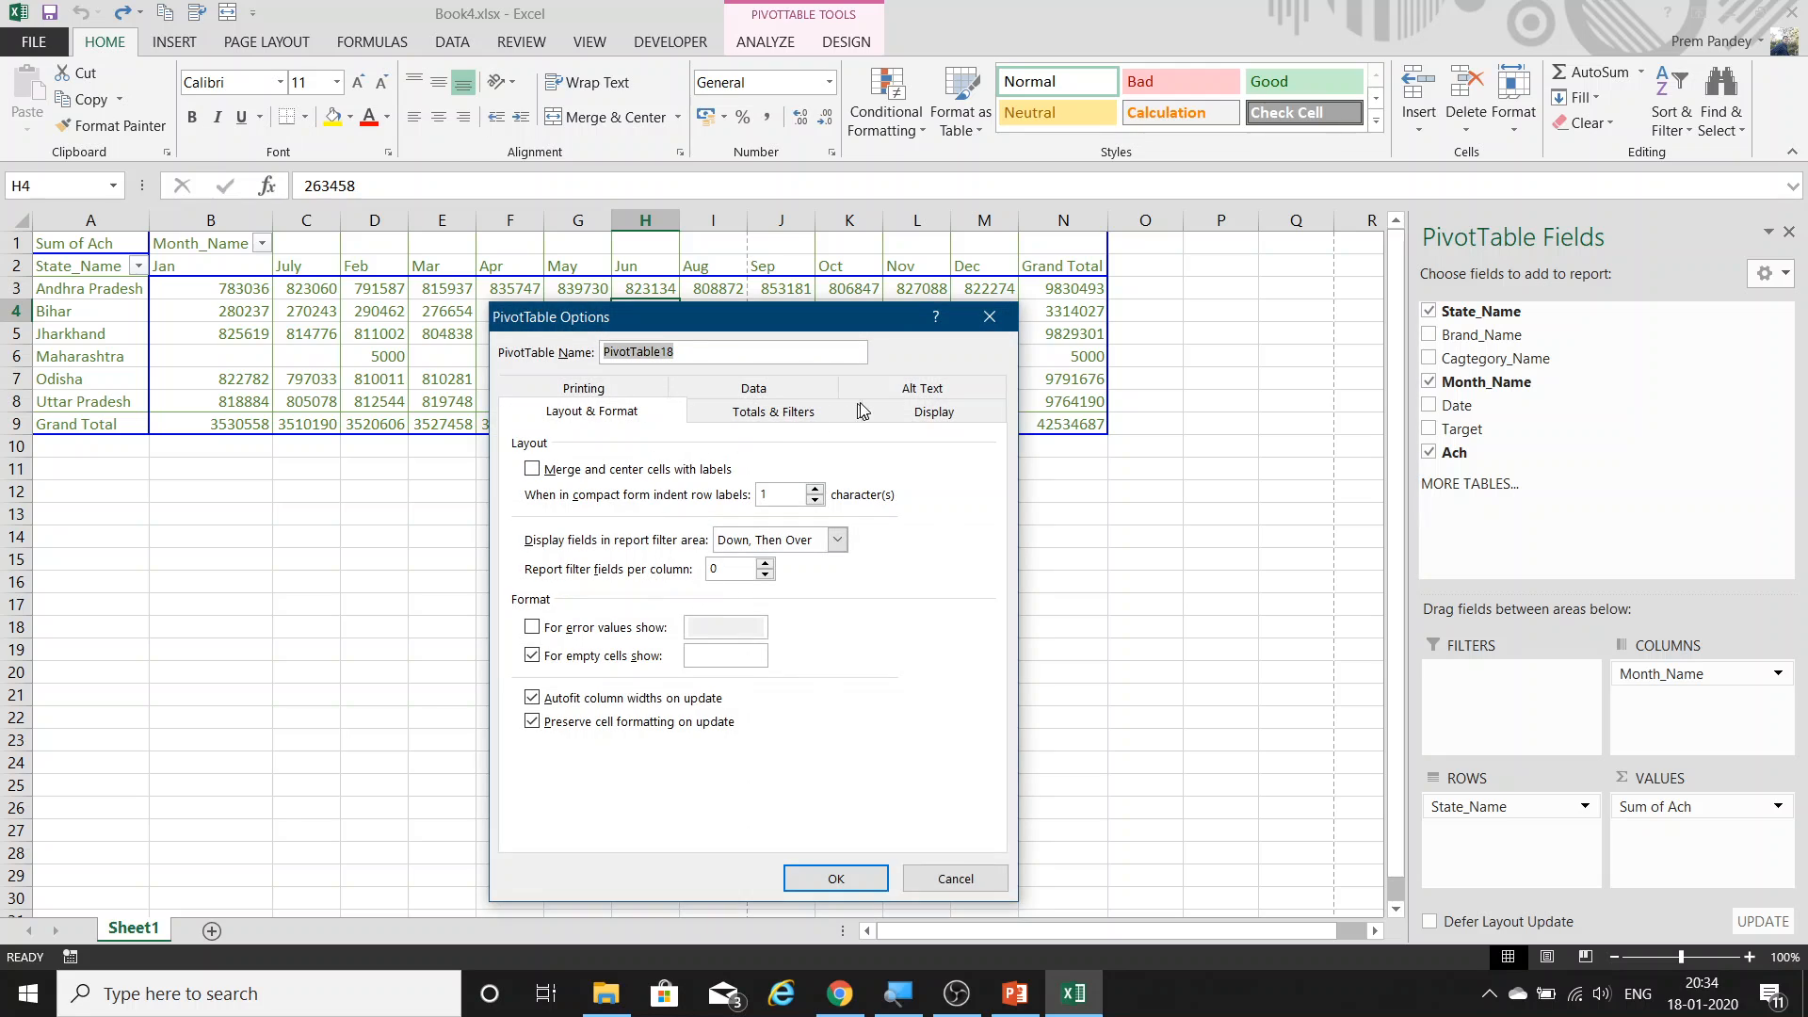
click(800, 387)
click(532, 469)
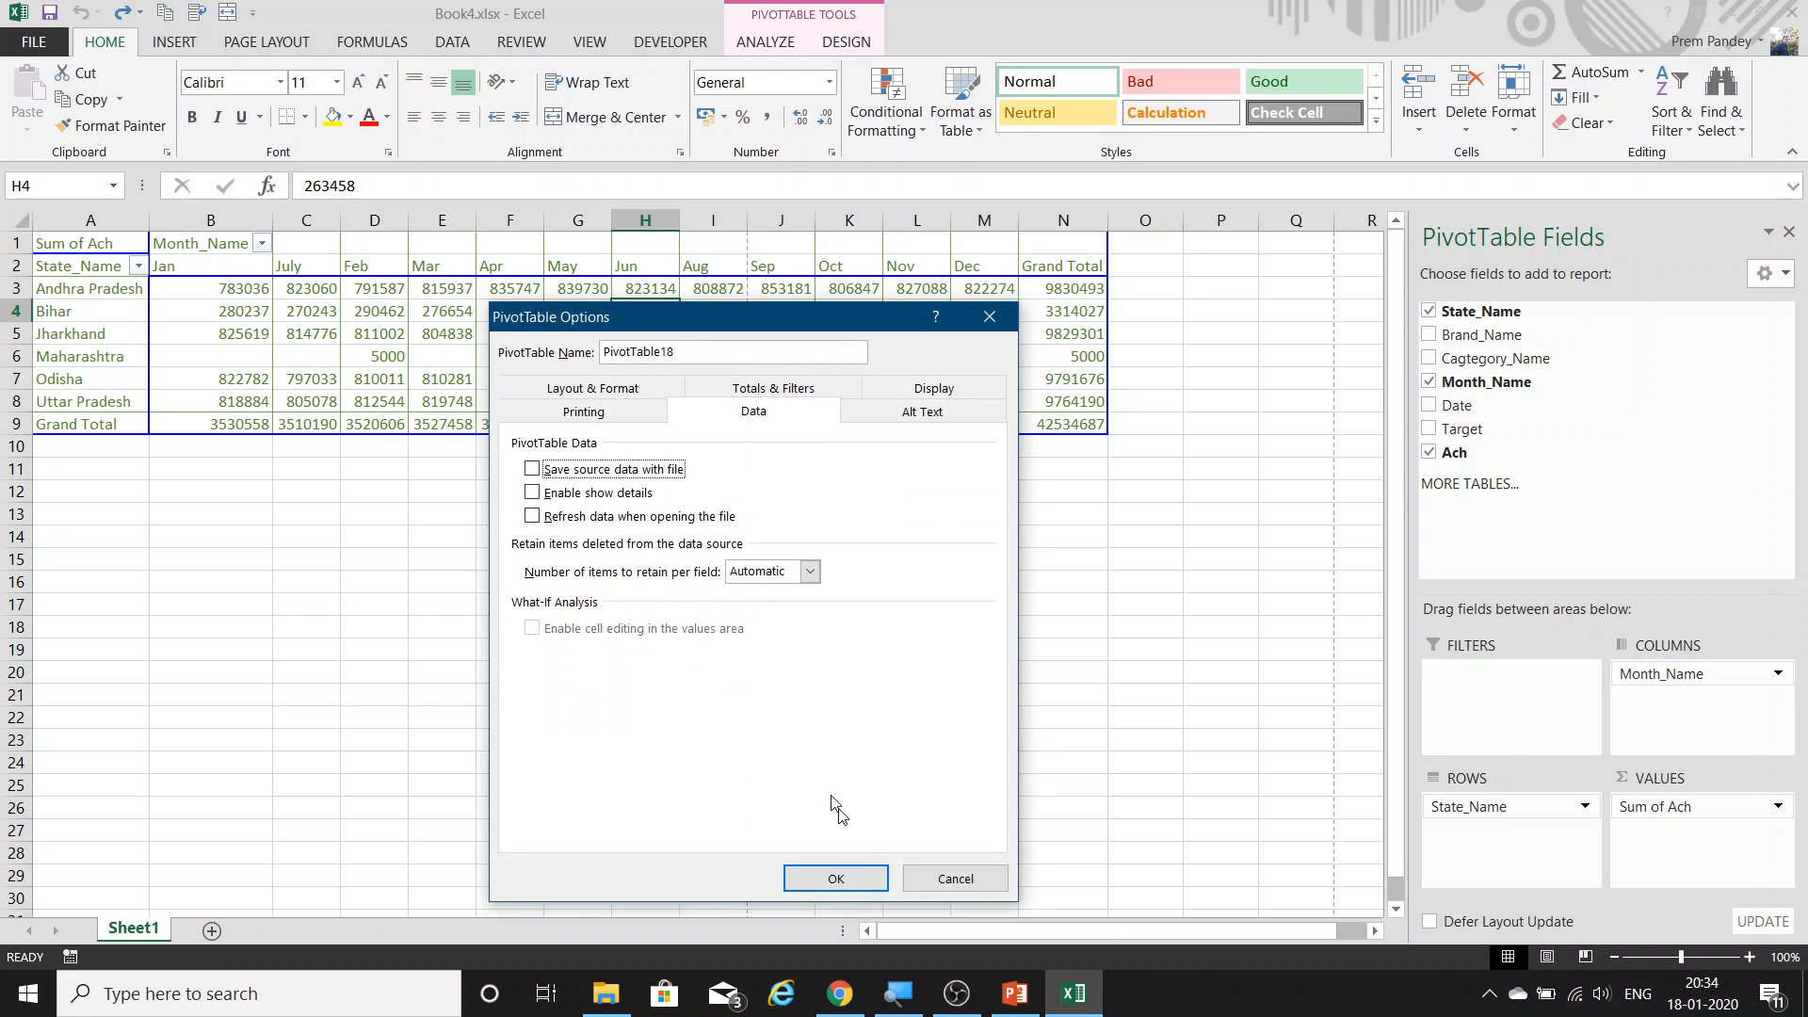
click(836, 879)
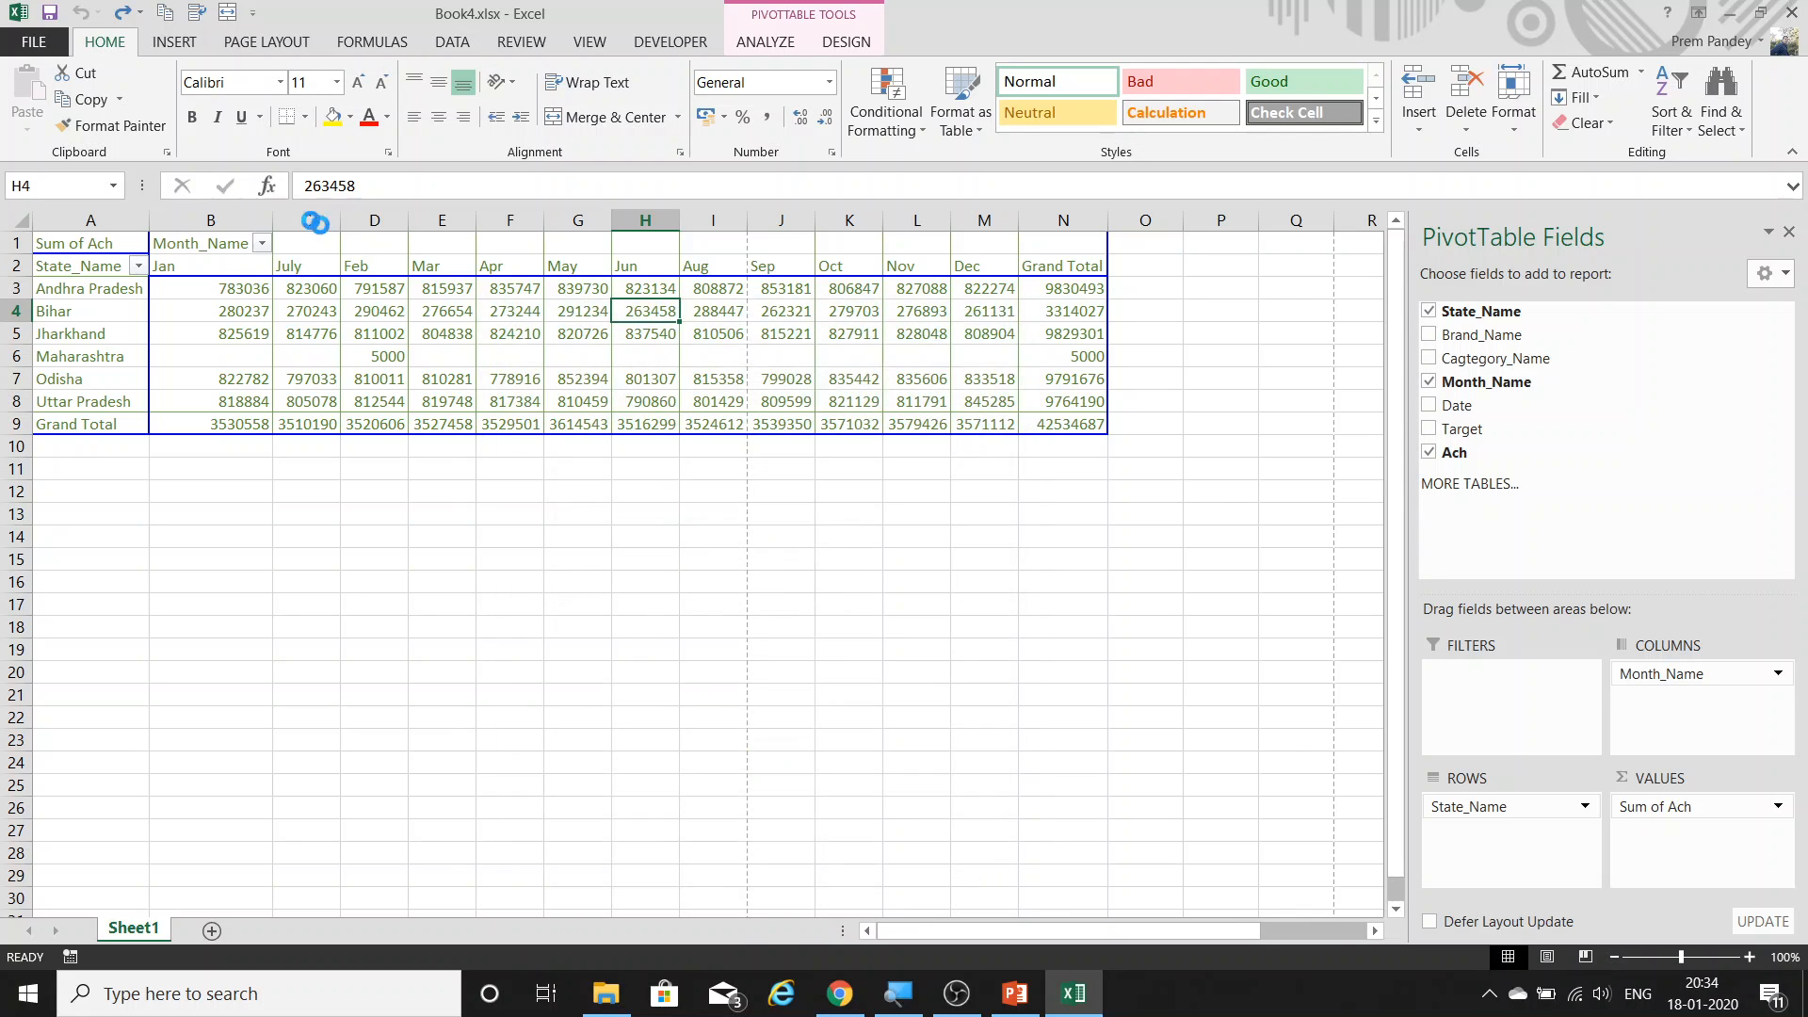
Go from the February grand total to the overall grand total at the end of the same row.
click(262, 243)
click(389, 408)
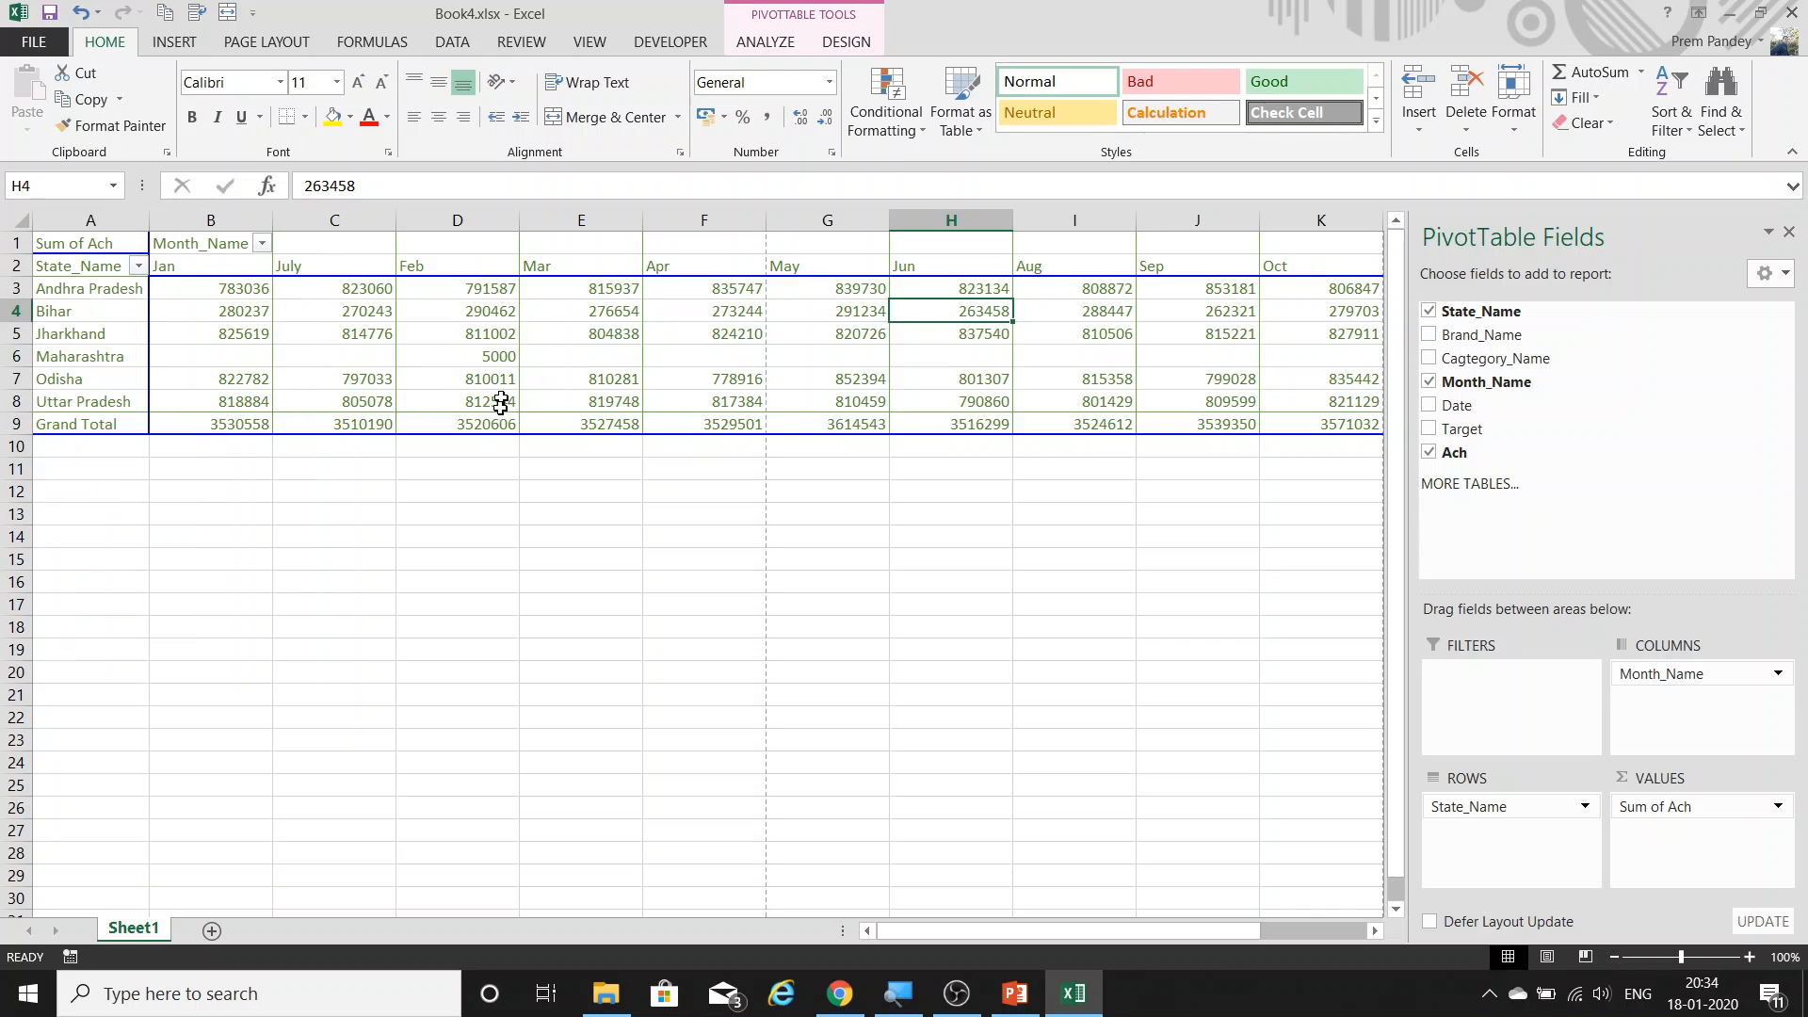
click(485, 424)
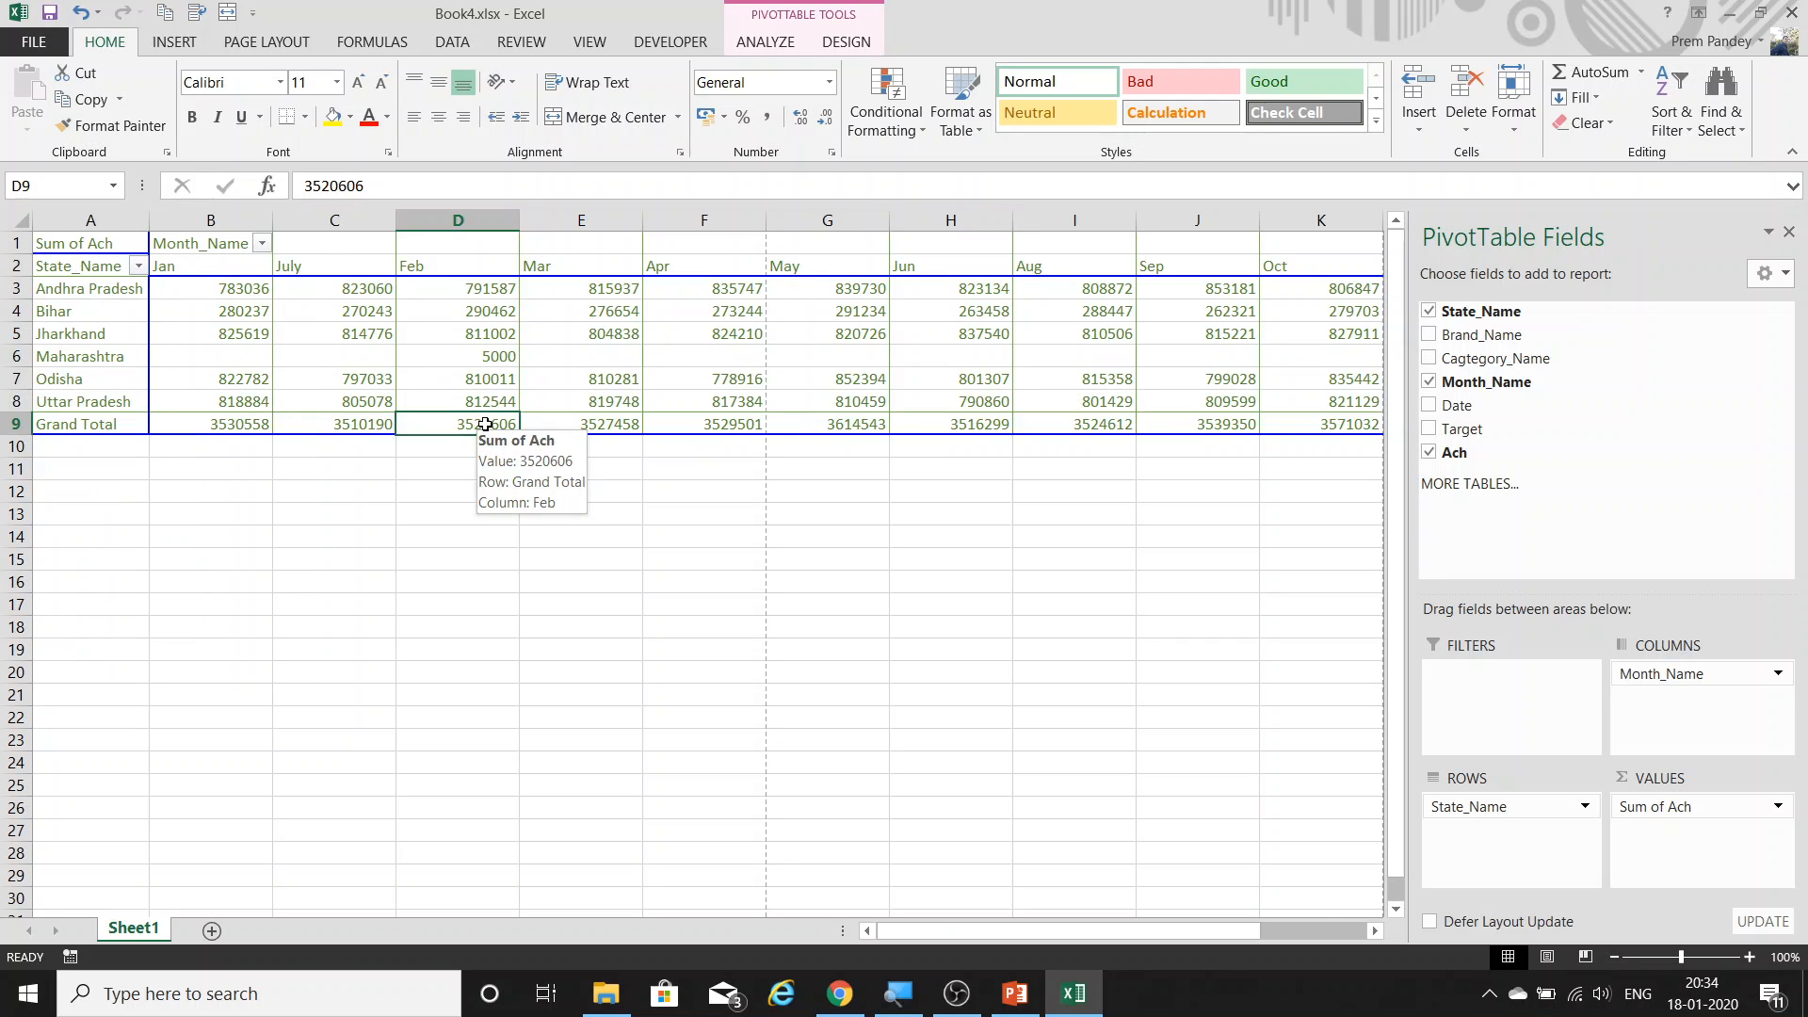
key(ctrl+Right)
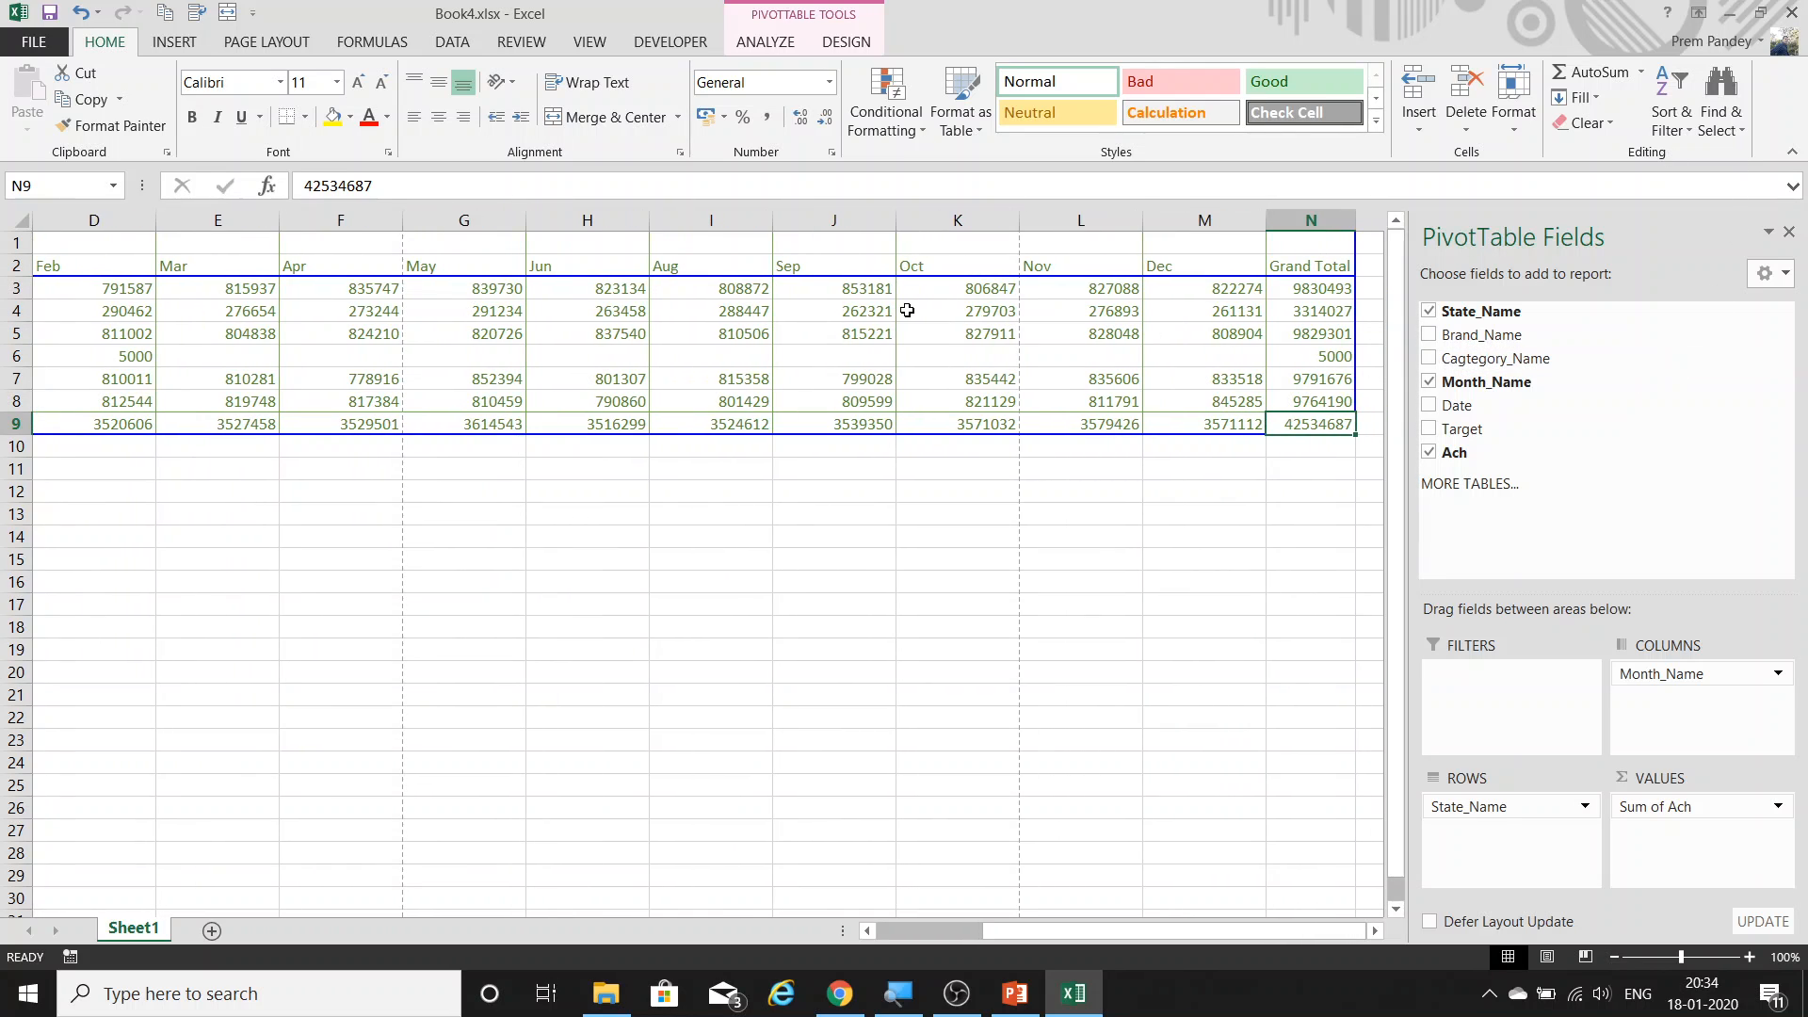
Try to clear the September value for Bihar in the PivotTable, and return to cell A1.
click(870, 307)
key(Delete)
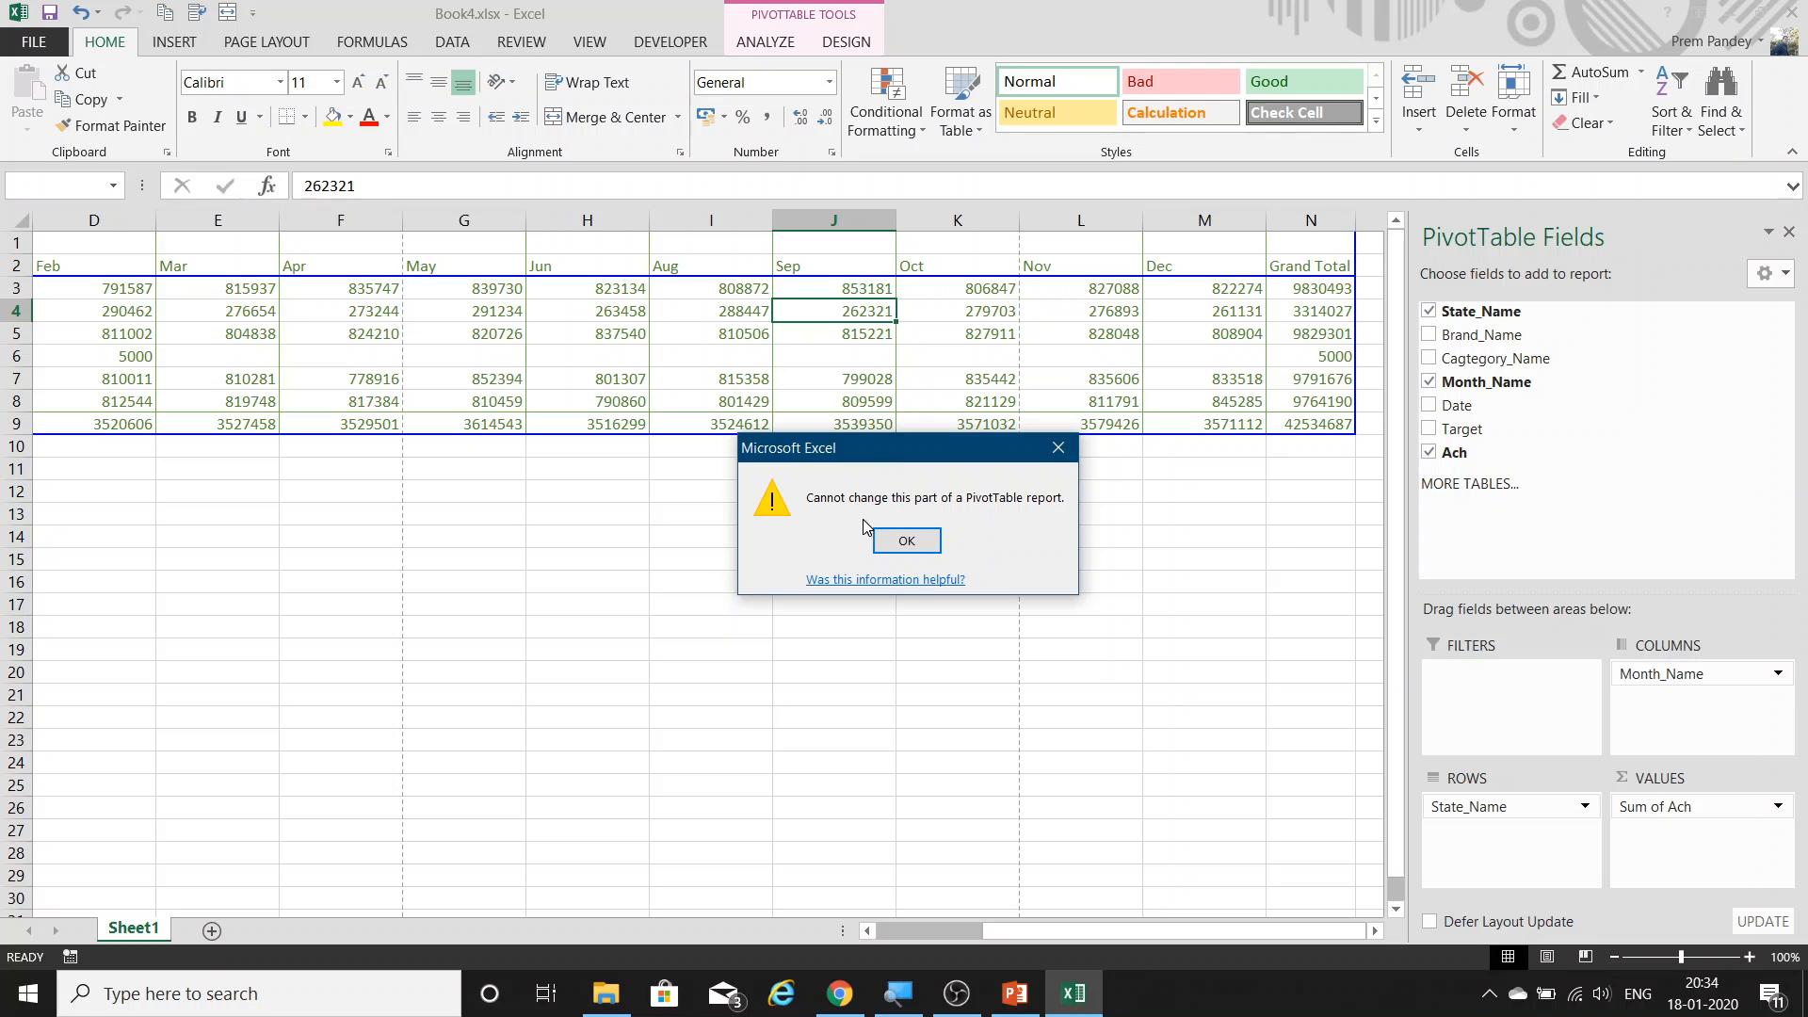
click(1058, 447)
click(1333, 423)
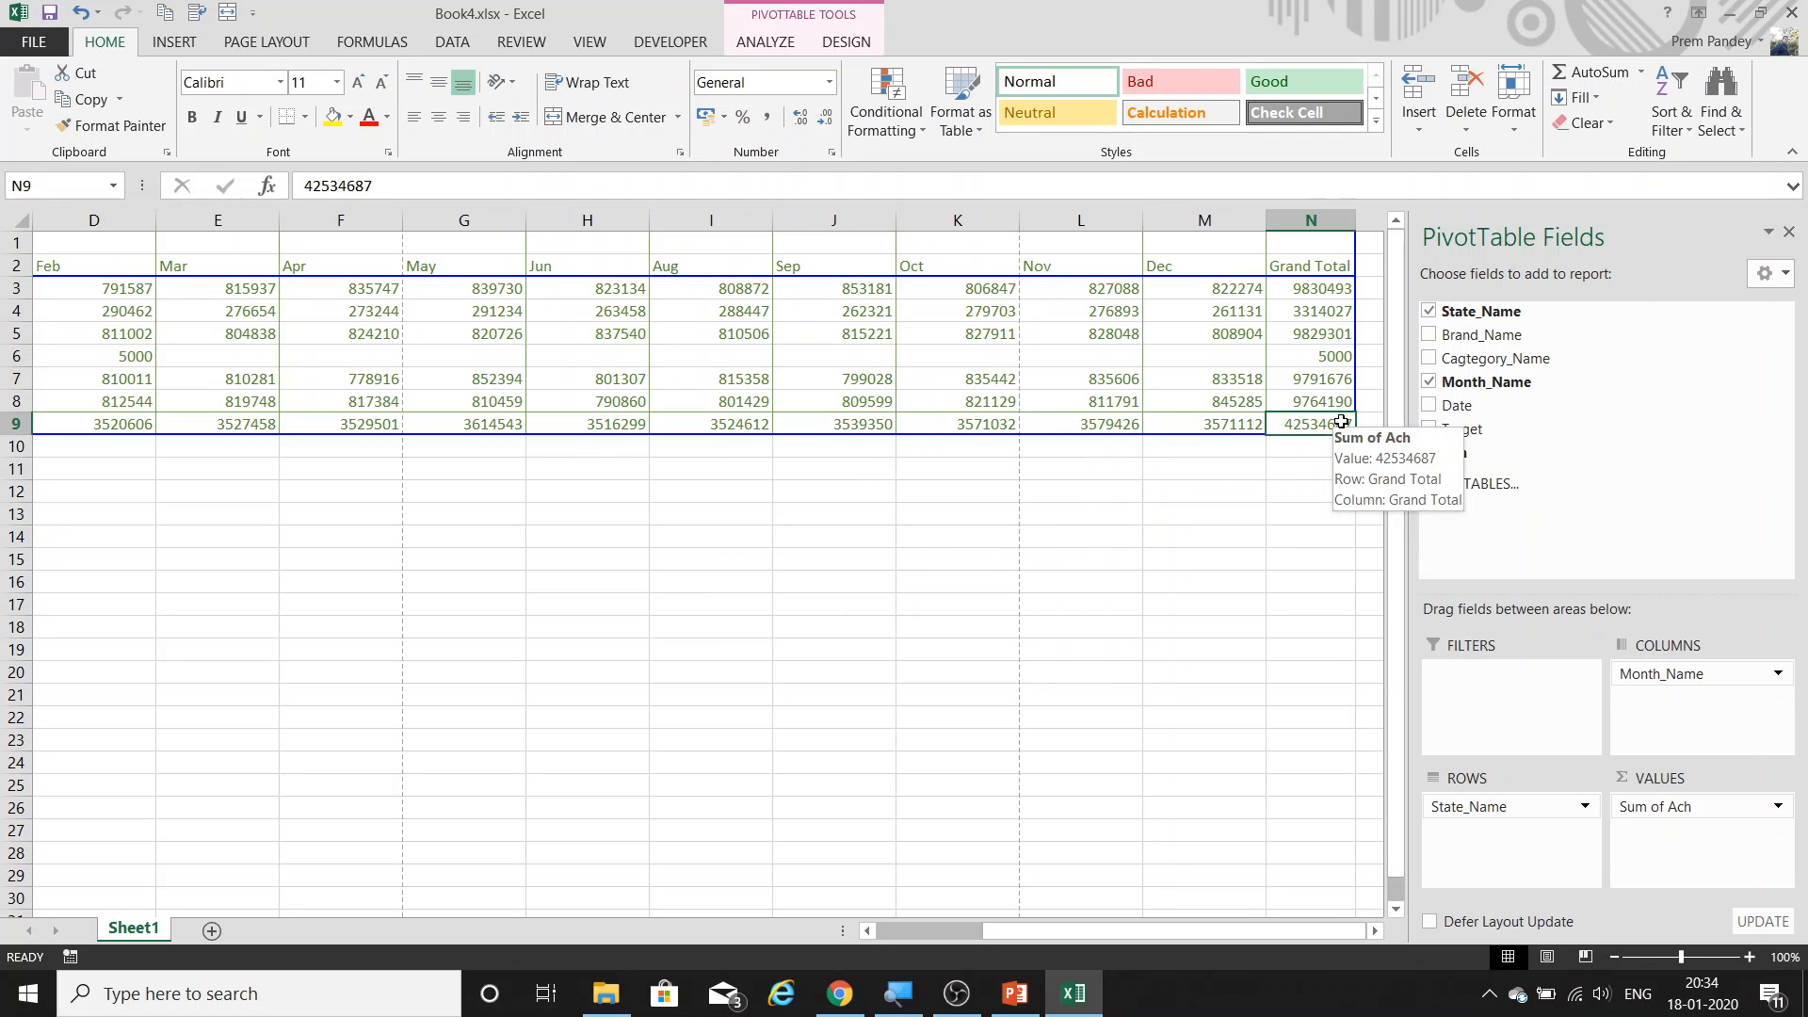
key(Home)
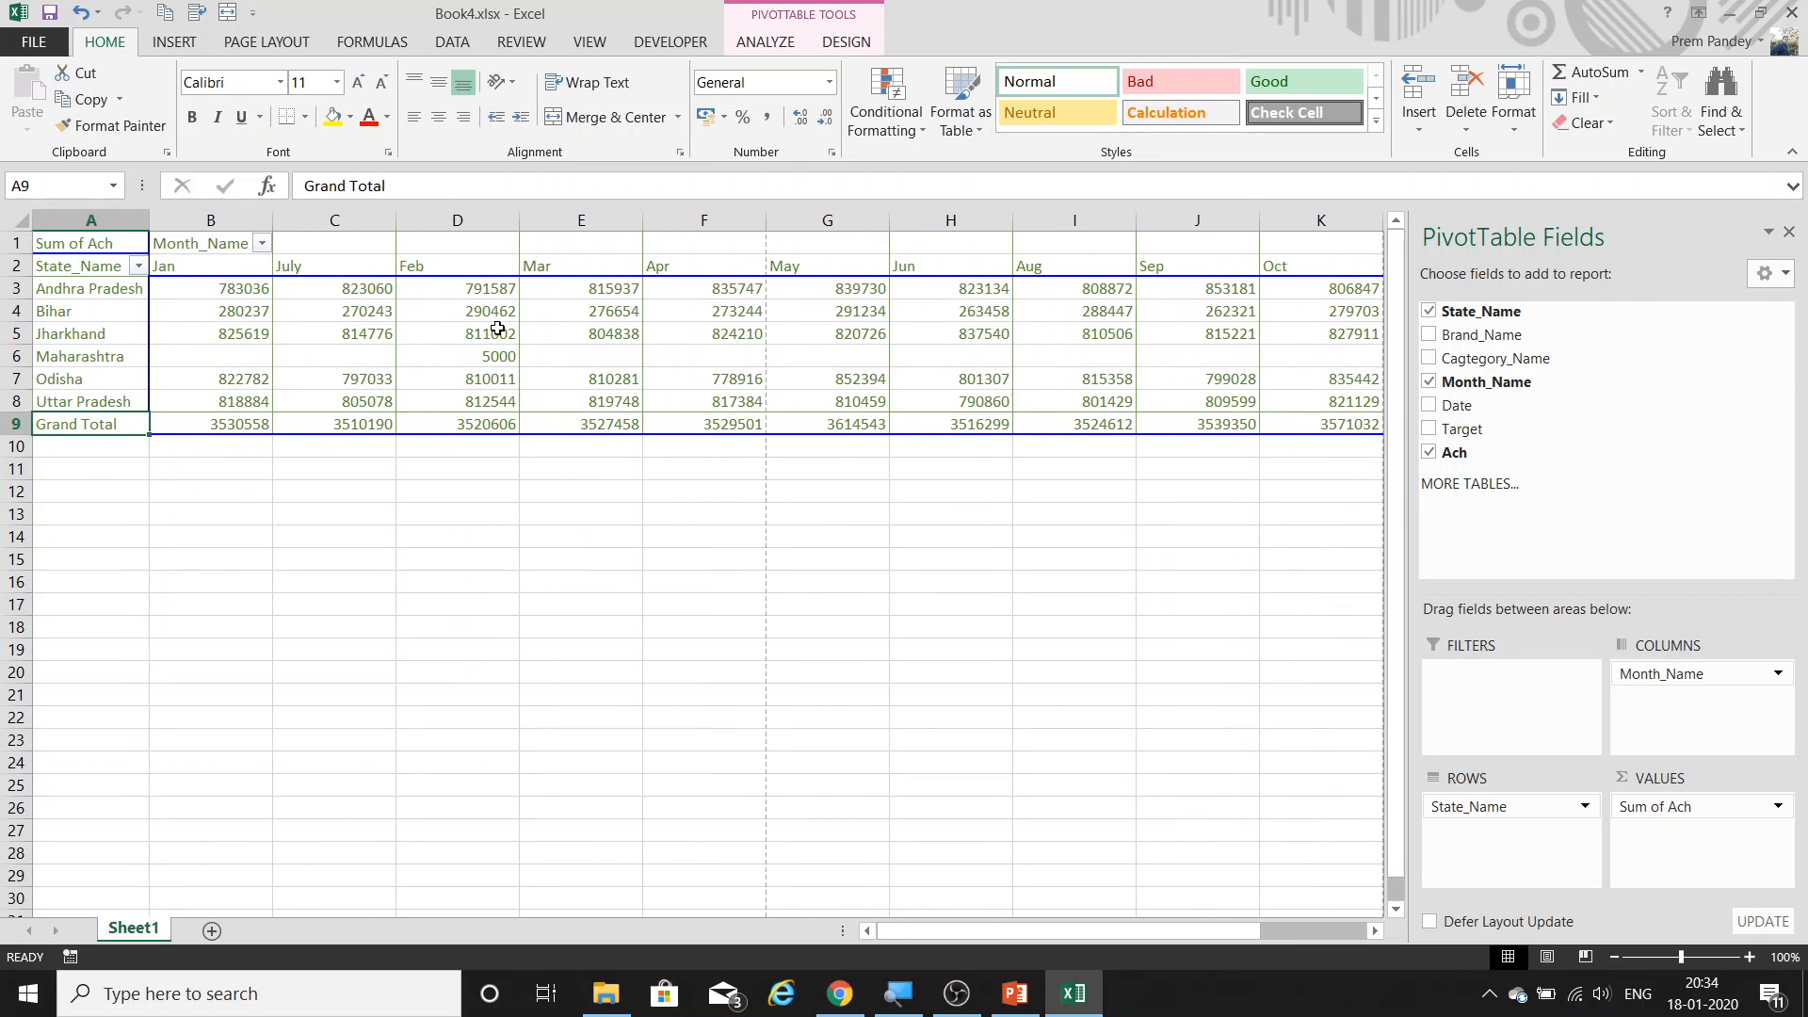
key(ctrl+Up)
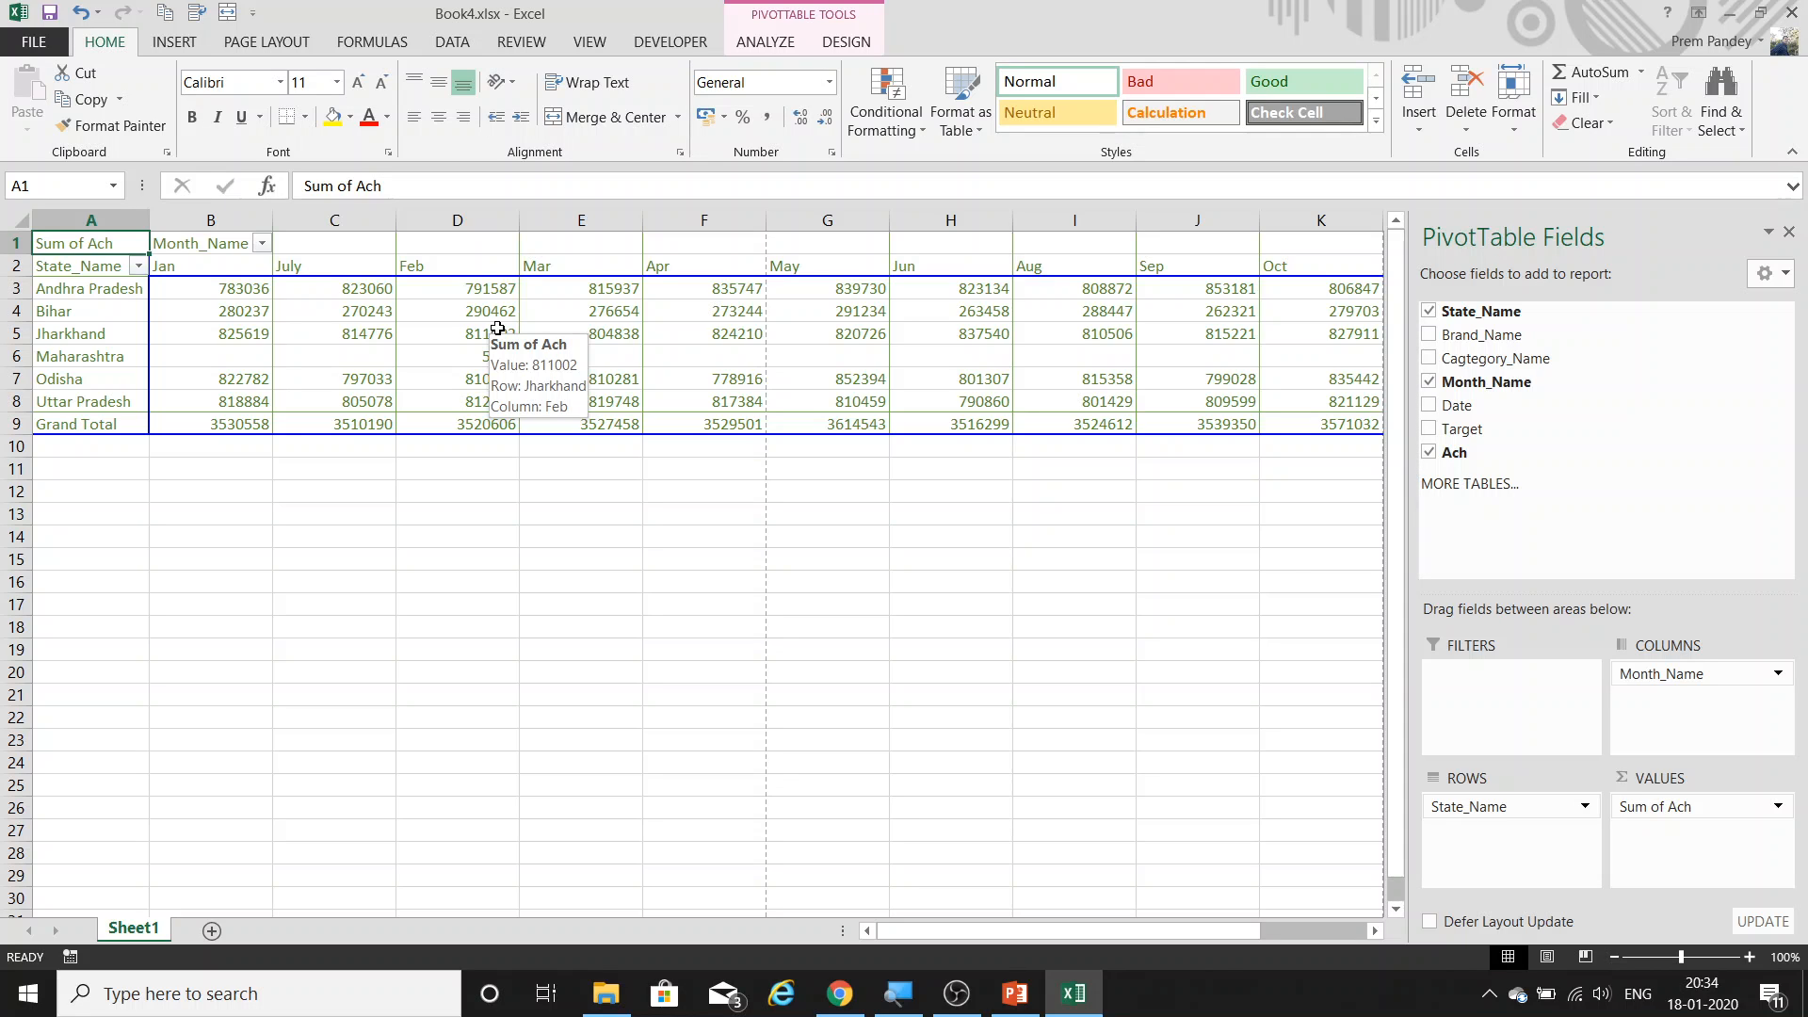
Close Book4.xlsx and open Pivot.xlsx from the desktop.
key(alt+F4)
key(Return)
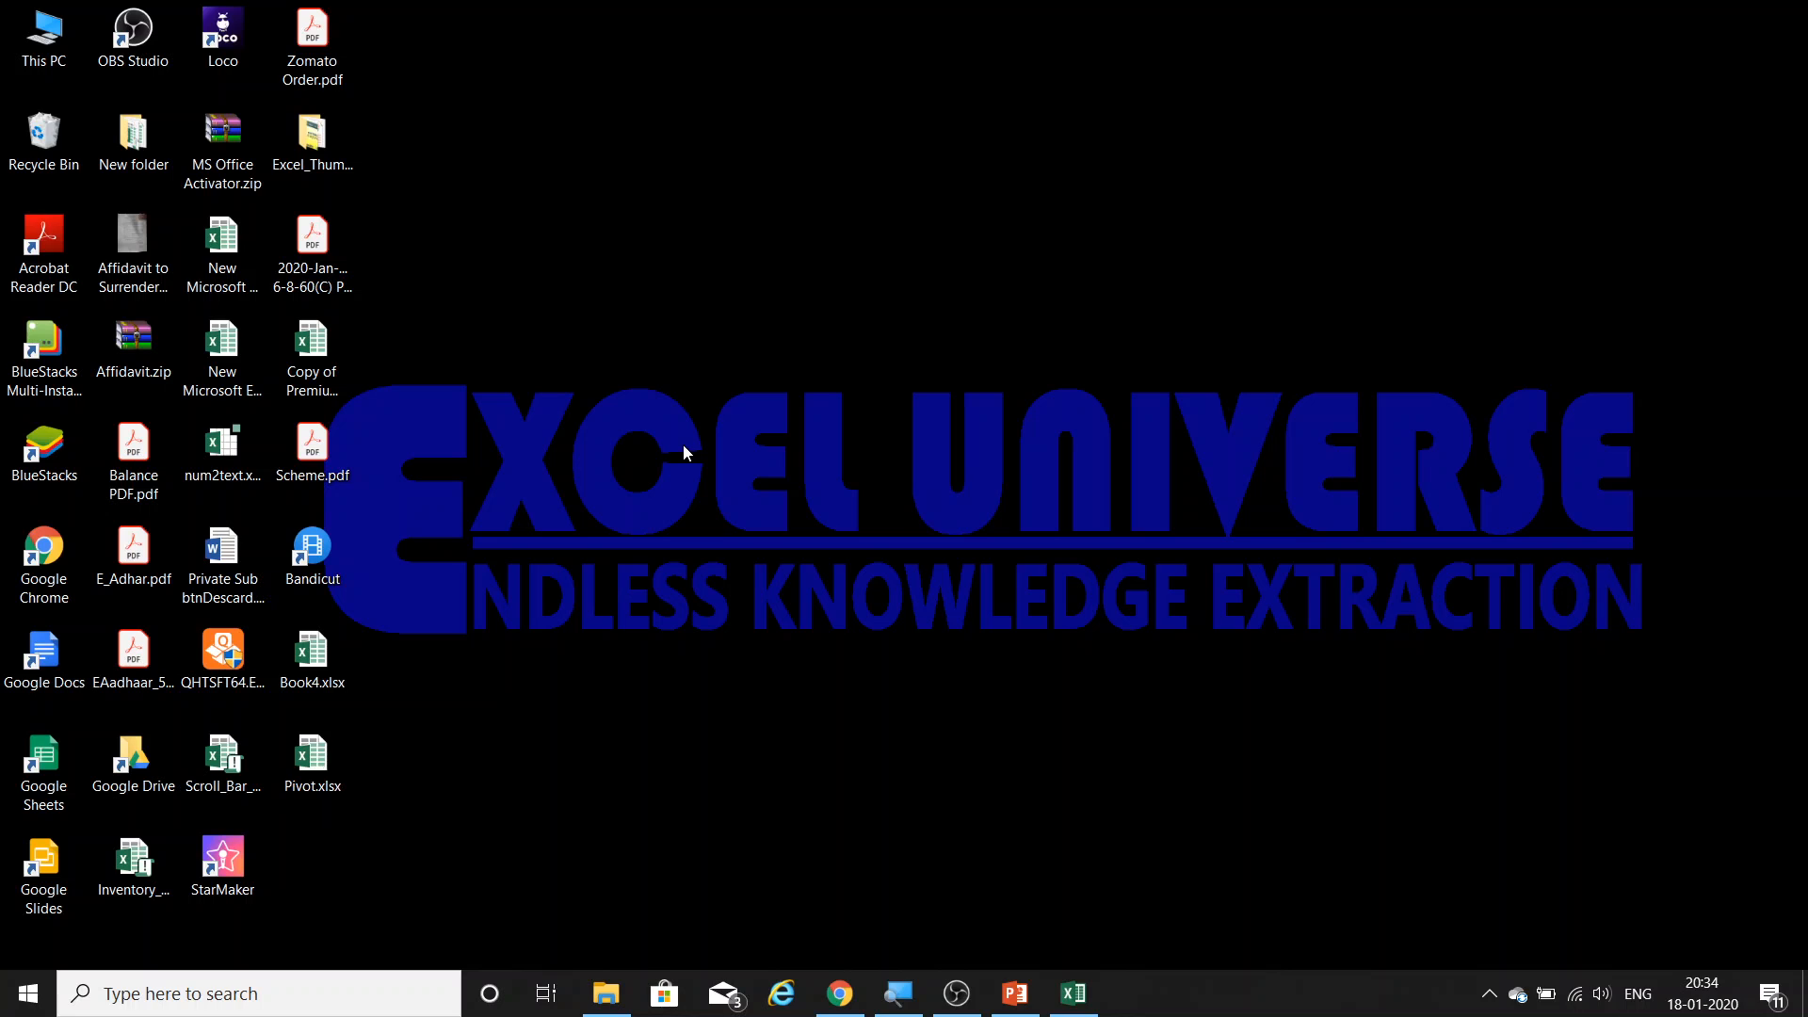
double_click(305, 761)
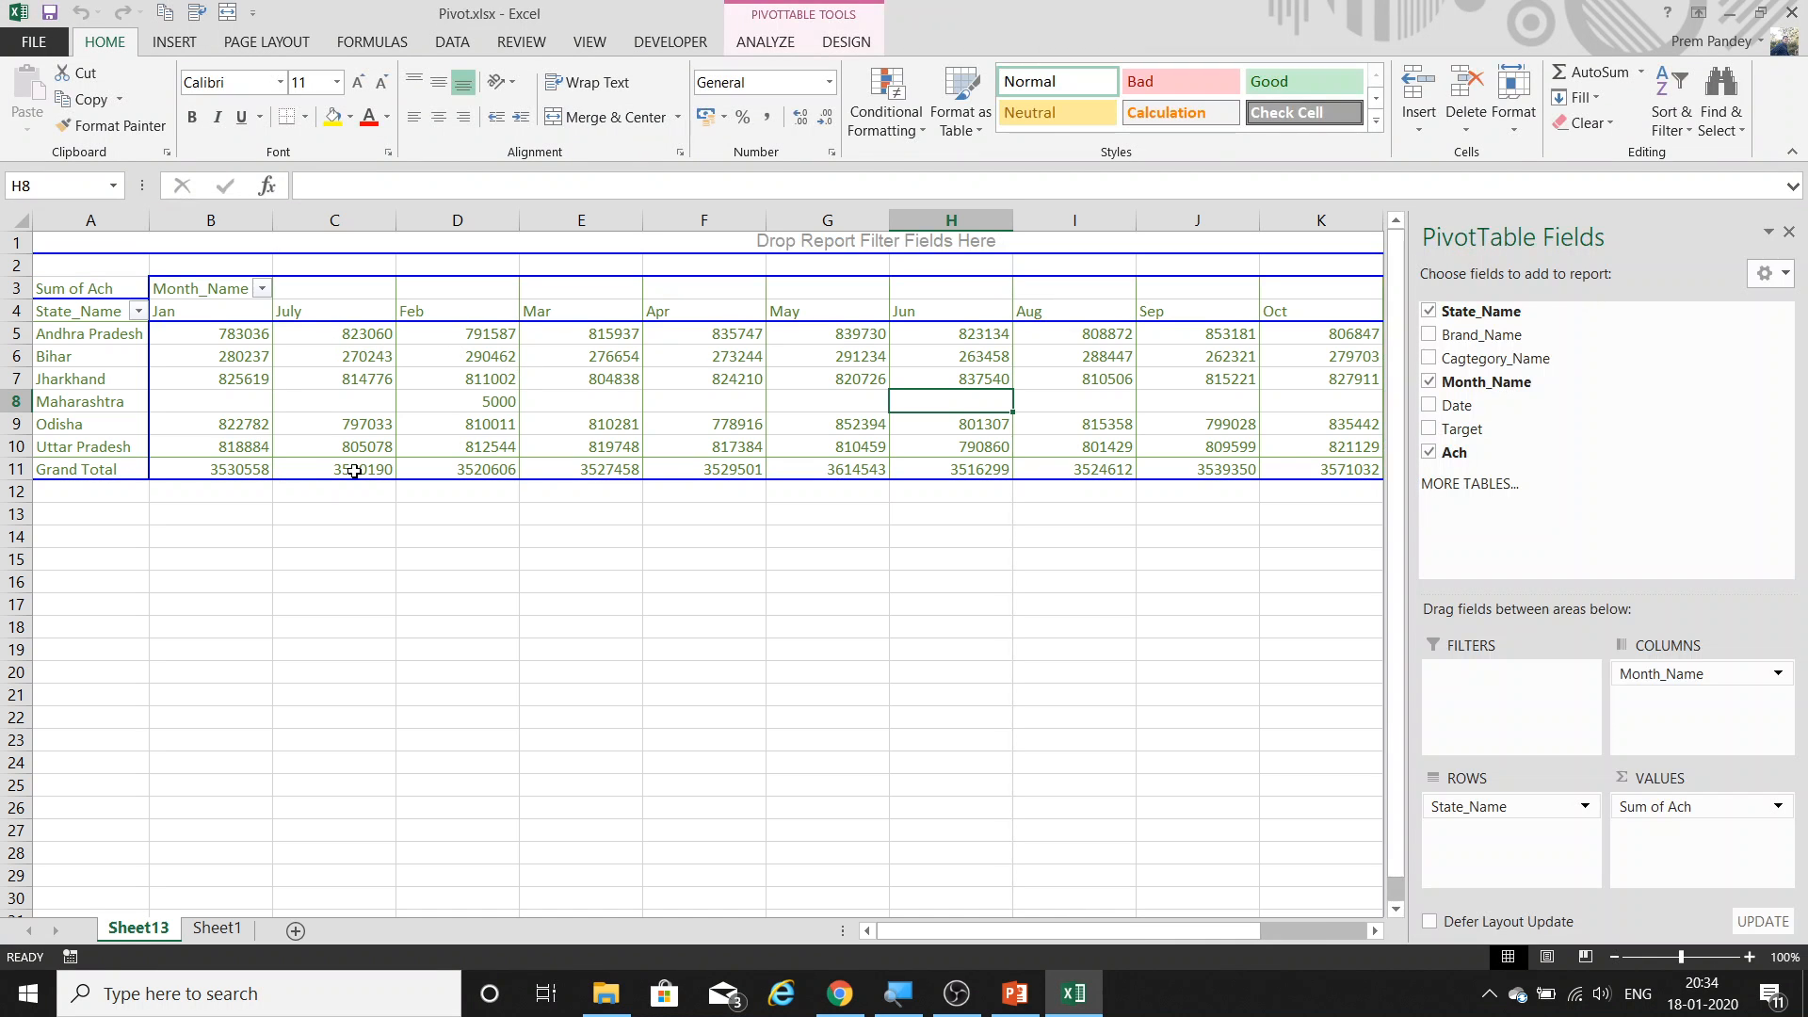
Refresh the PivotTable in Pivot.xlsx from its source data.
right_click(363, 381)
click(497, 697)
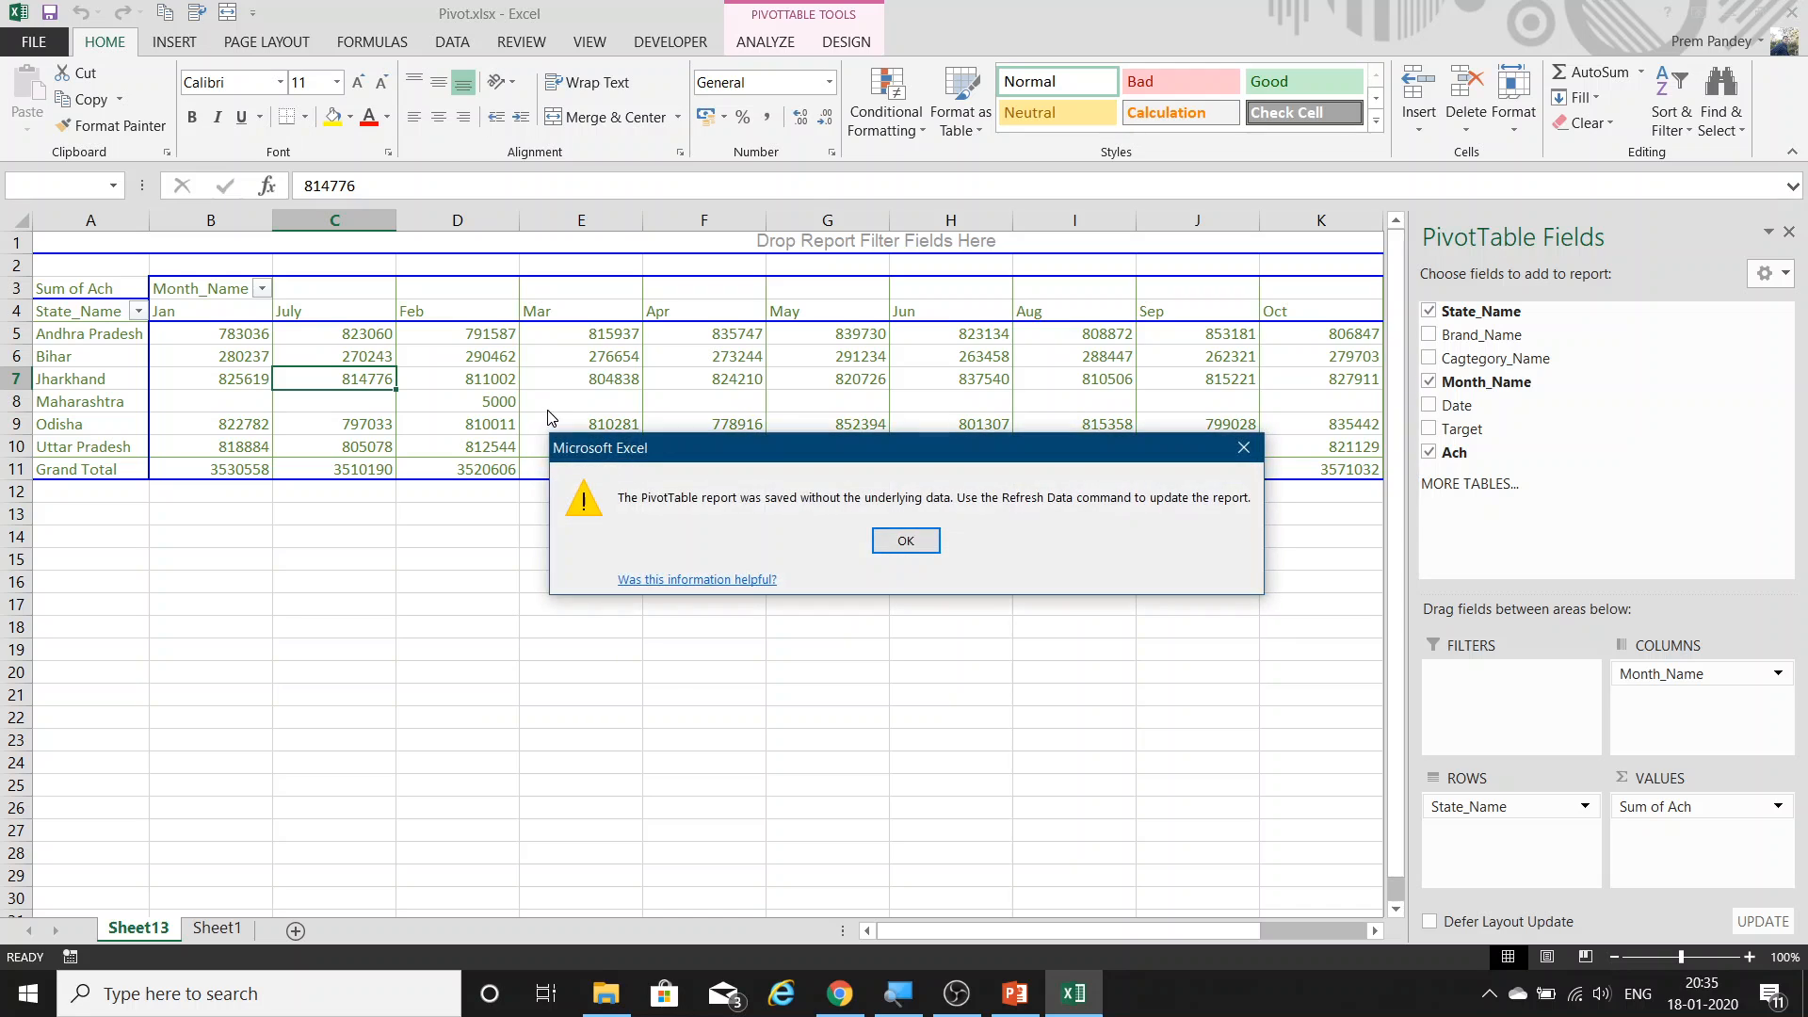
click(905, 540)
right_click(493, 339)
click(563, 455)
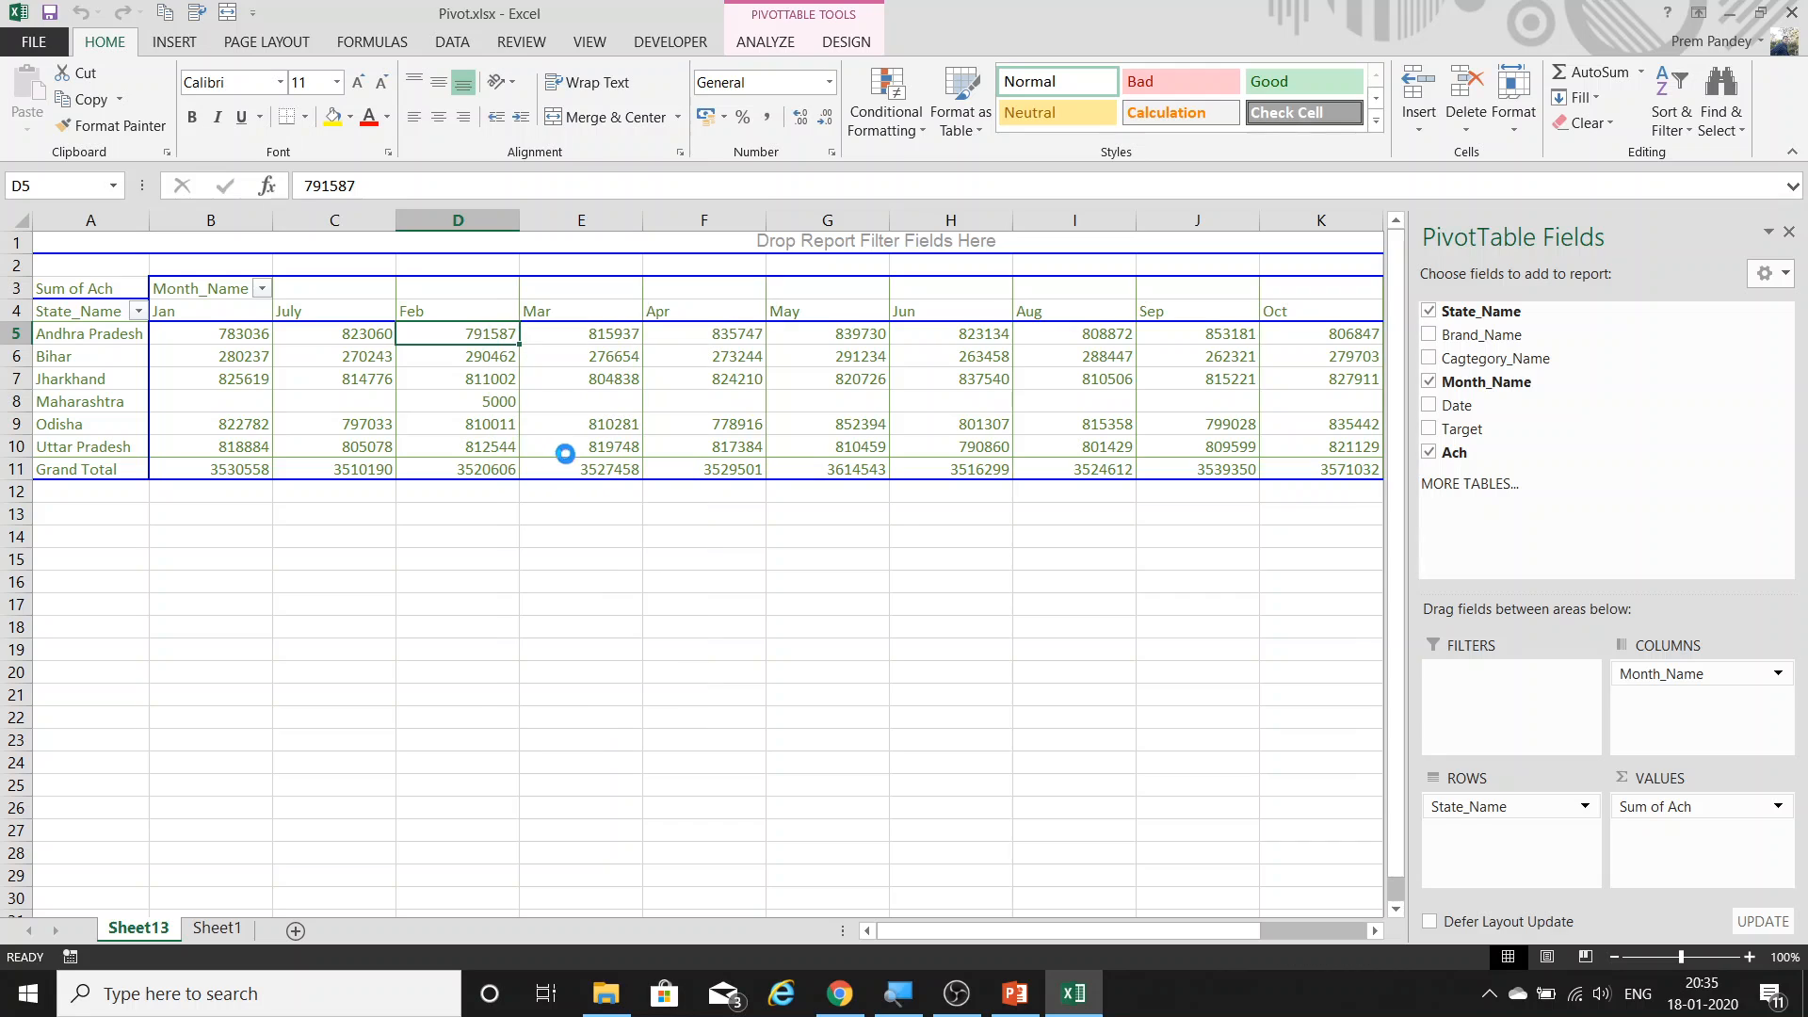
Switch on "Save source data with file" in the Data options of the PivotTable.
right_click(376, 381)
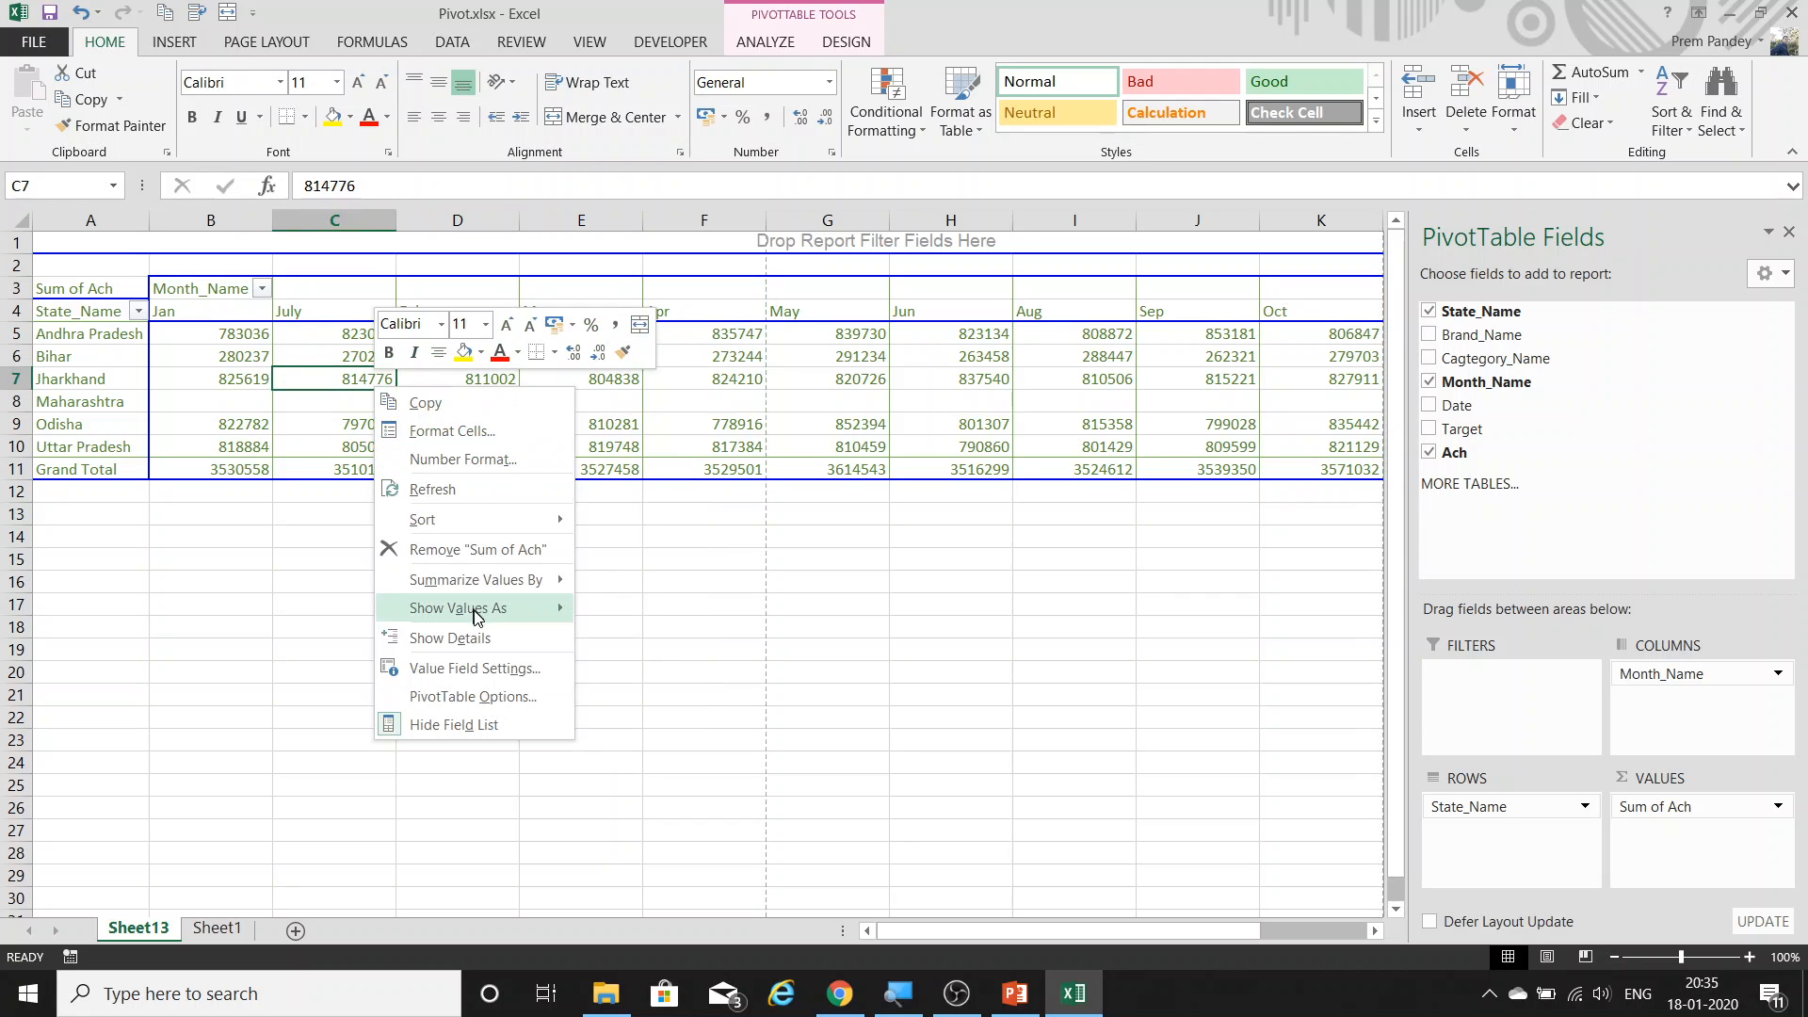
click(475, 695)
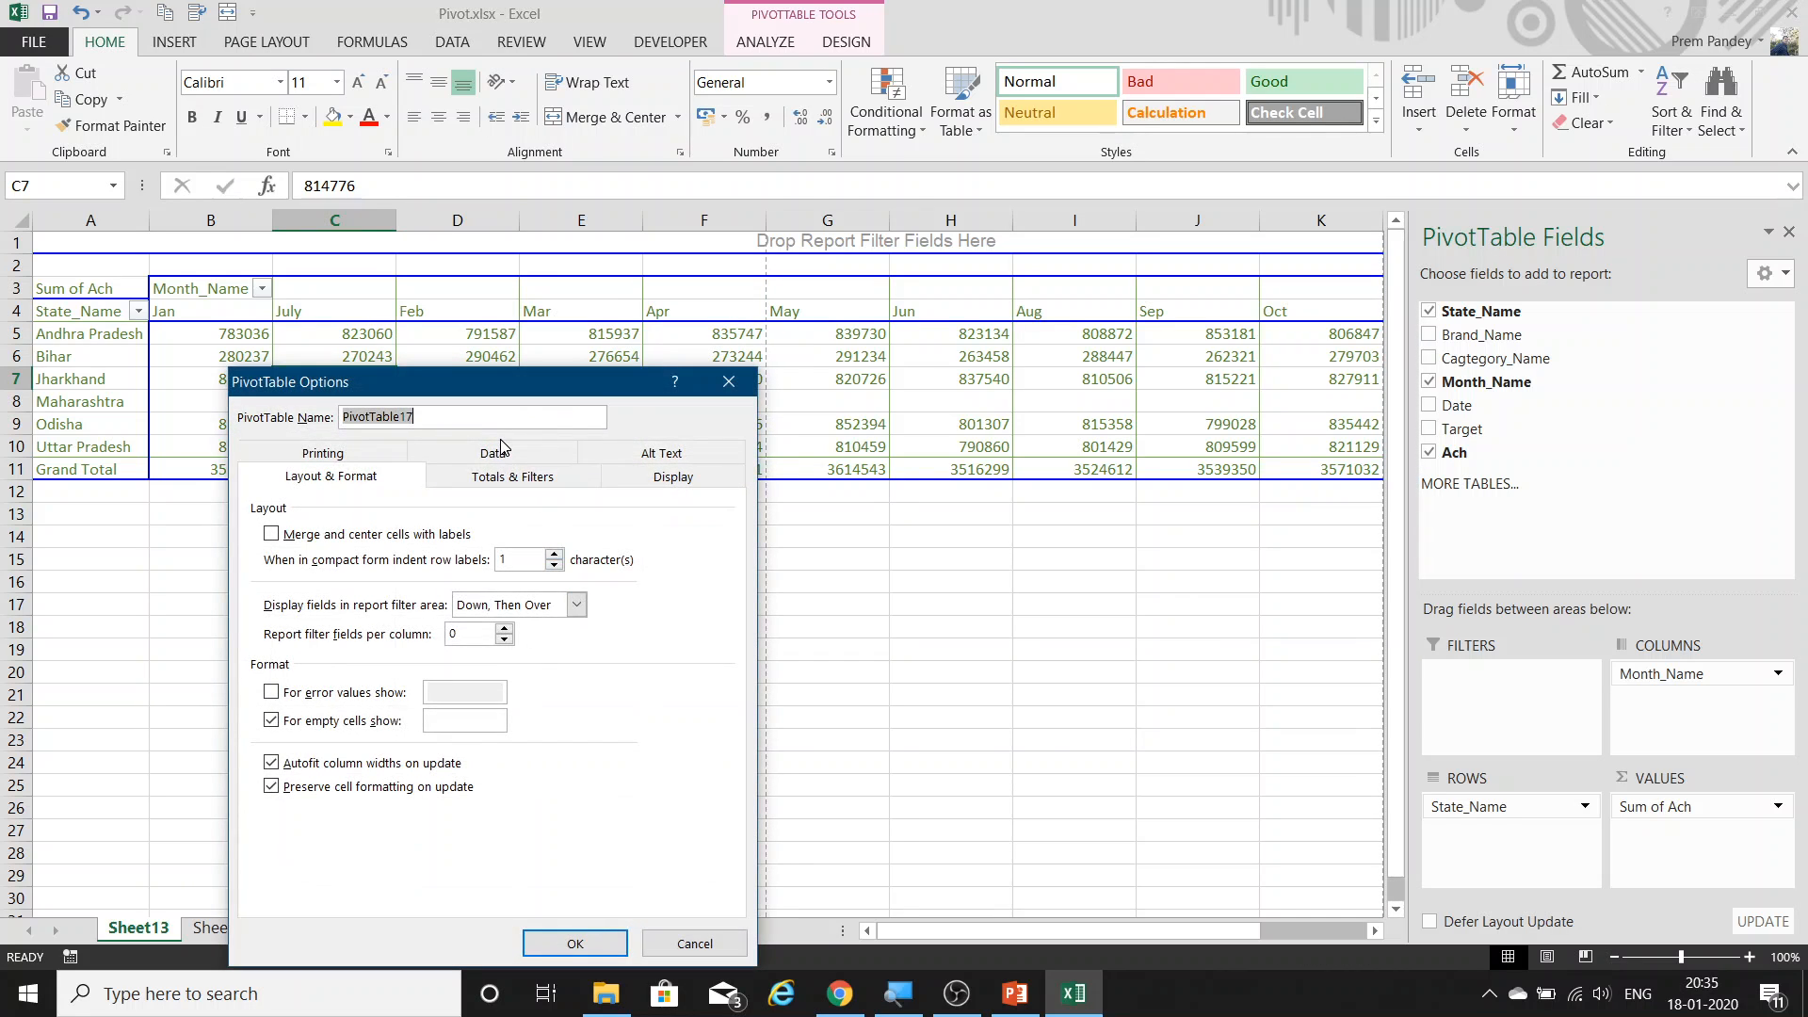
click(497, 452)
click(336, 537)
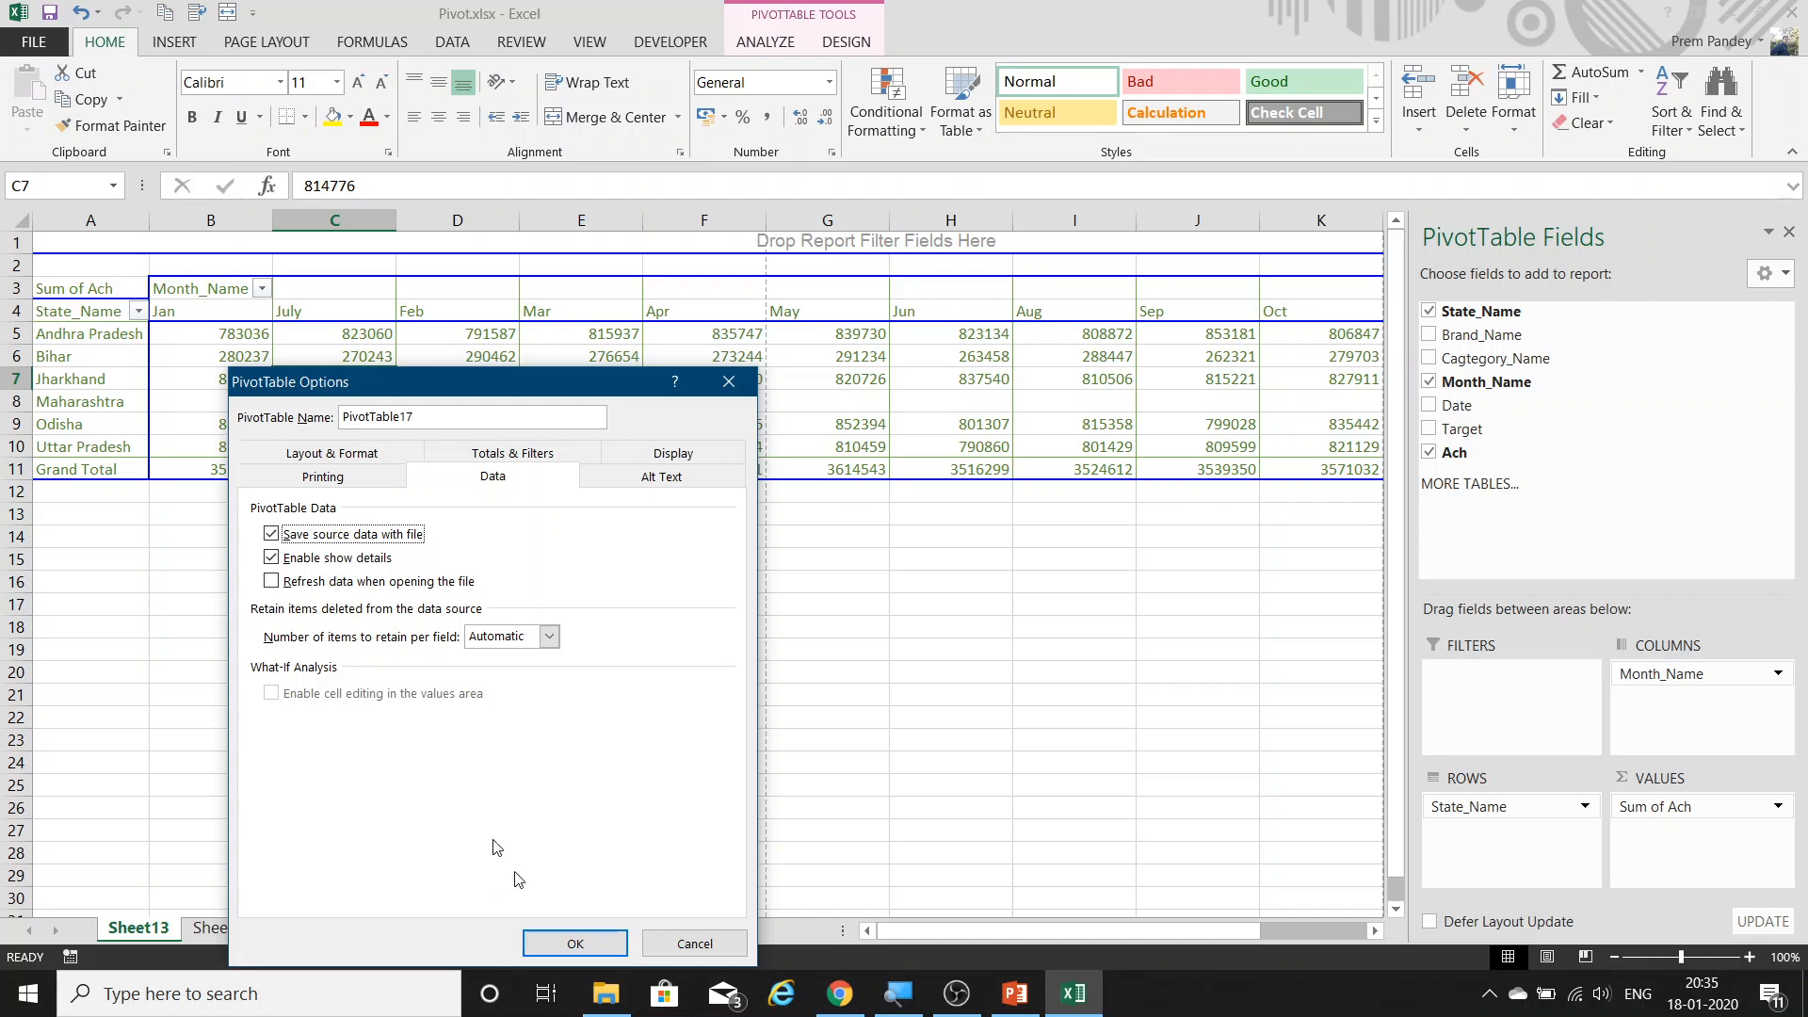
click(576, 943)
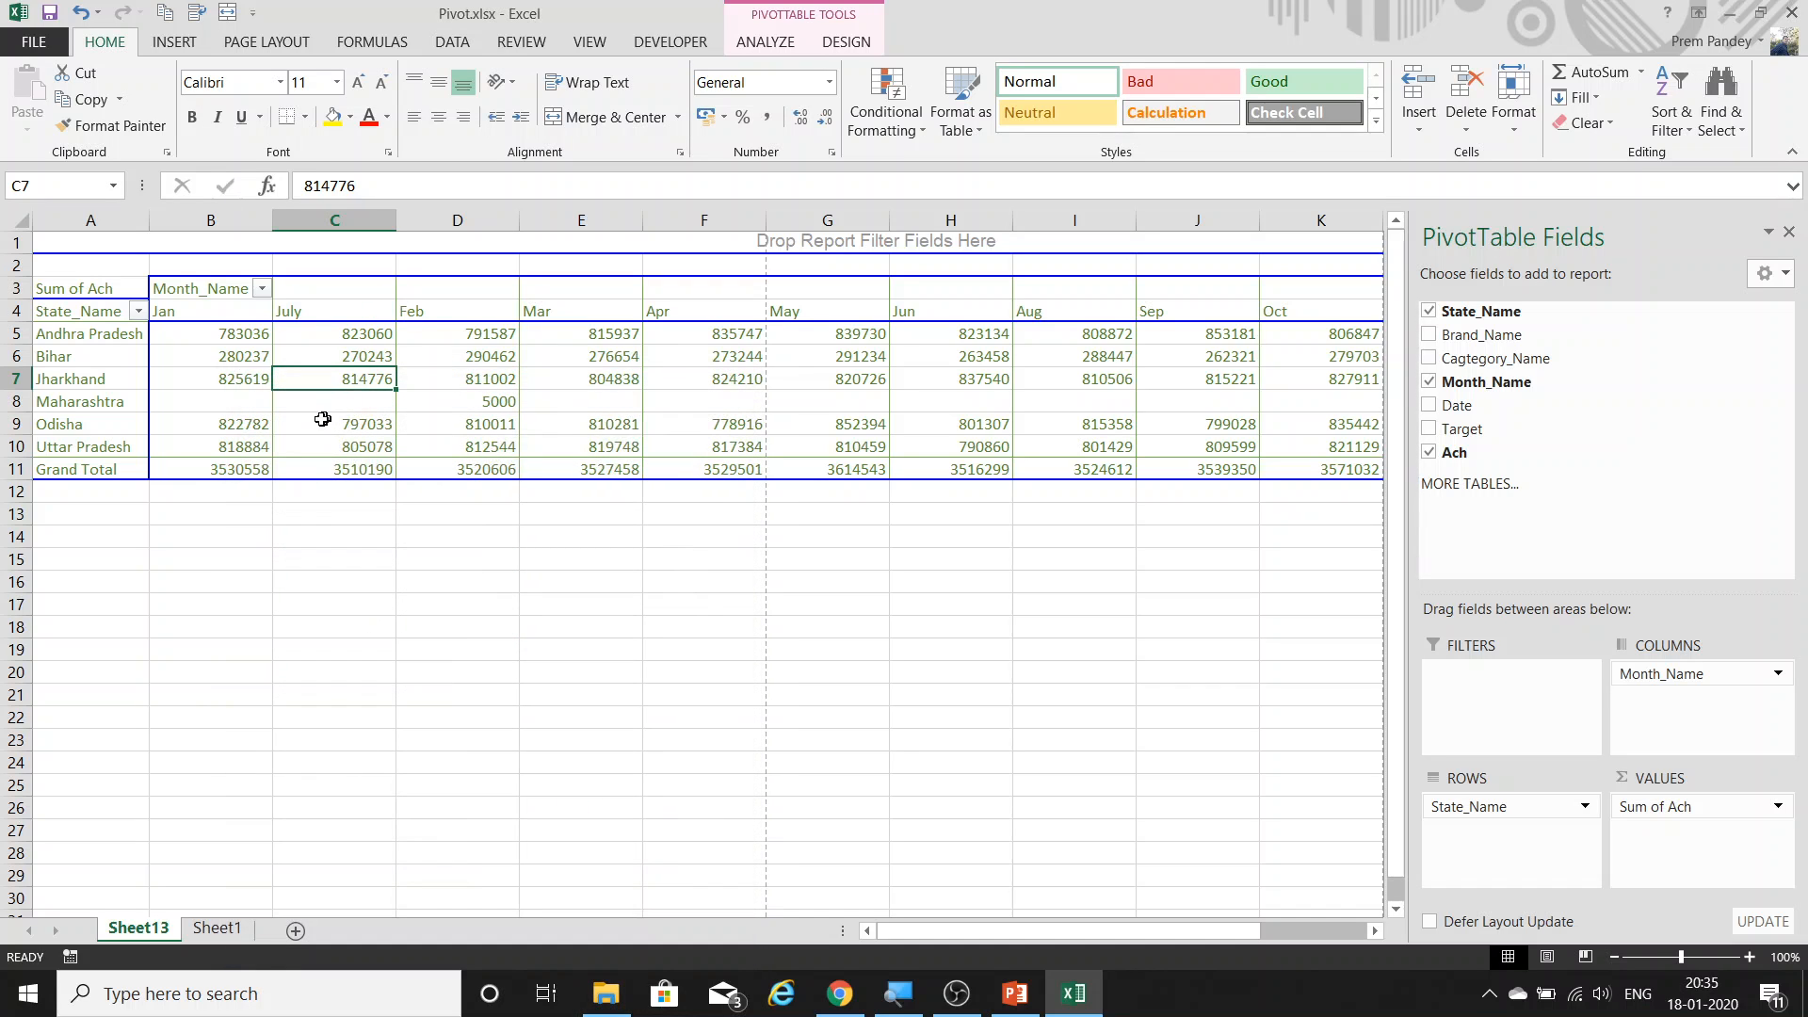
Show the source records behind Bihar's January value on a new sheet, and delete that detail sheet.
right_click(211, 363)
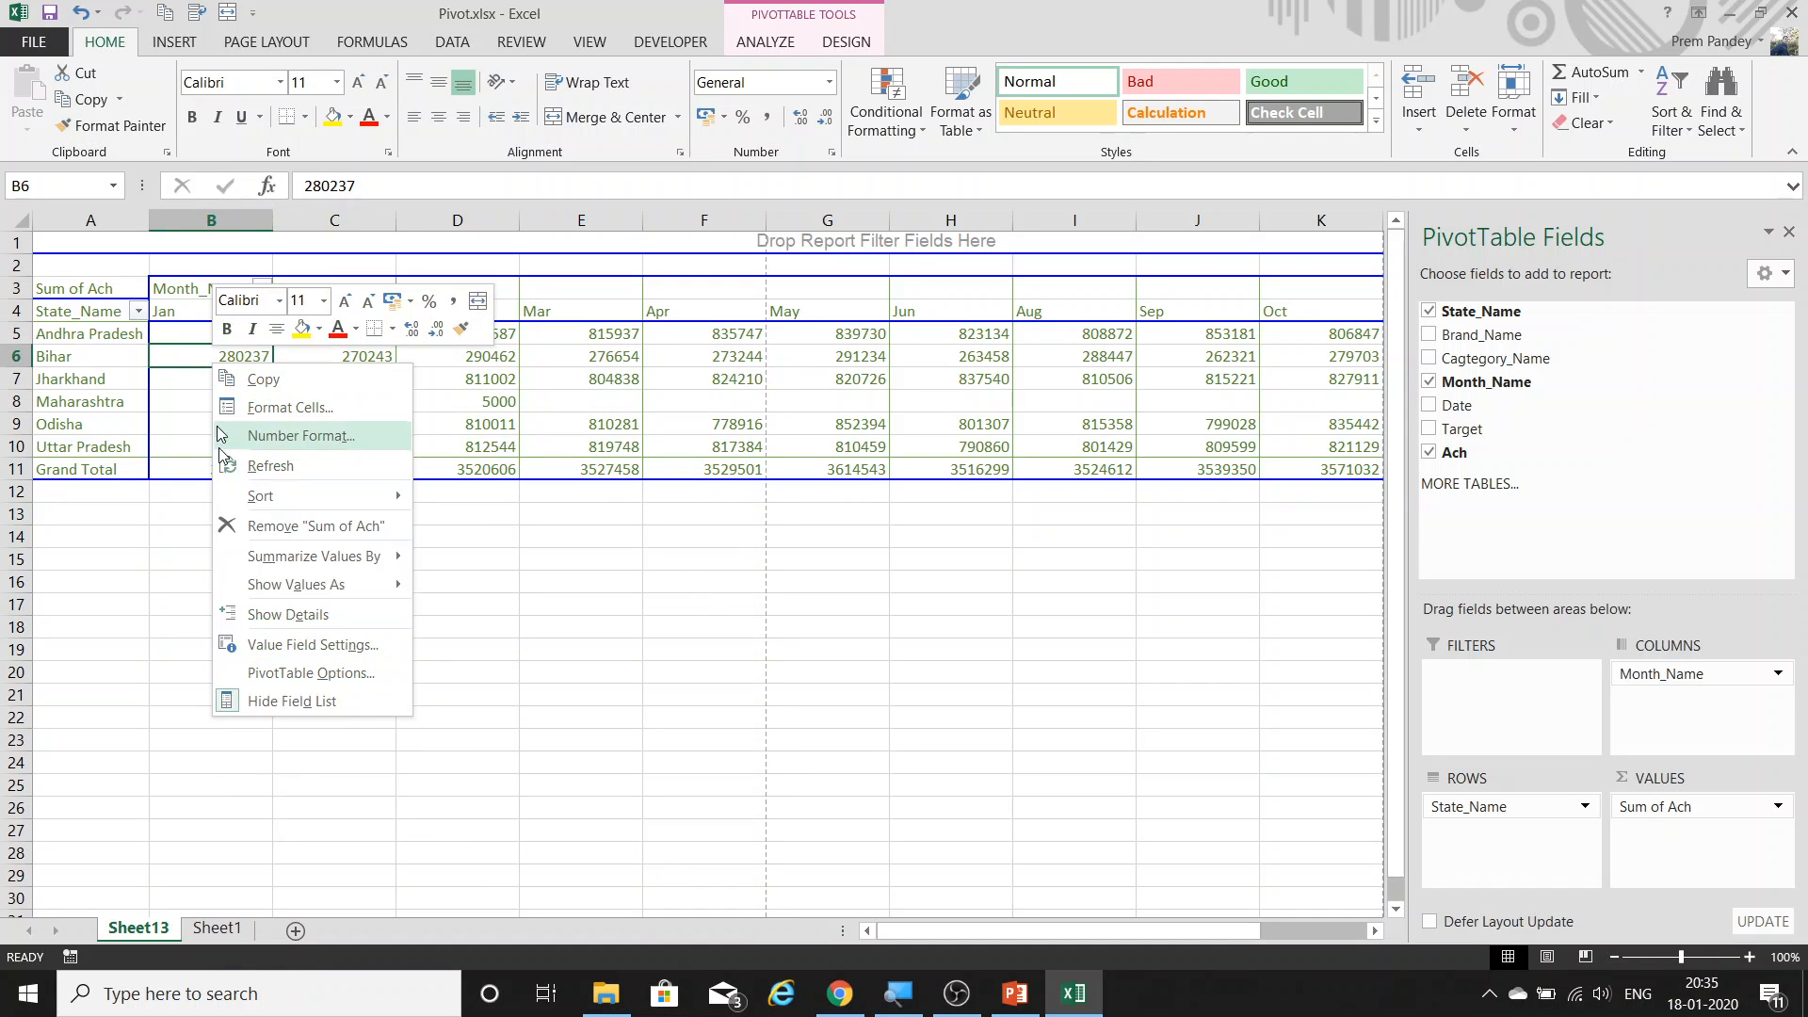
click(299, 625)
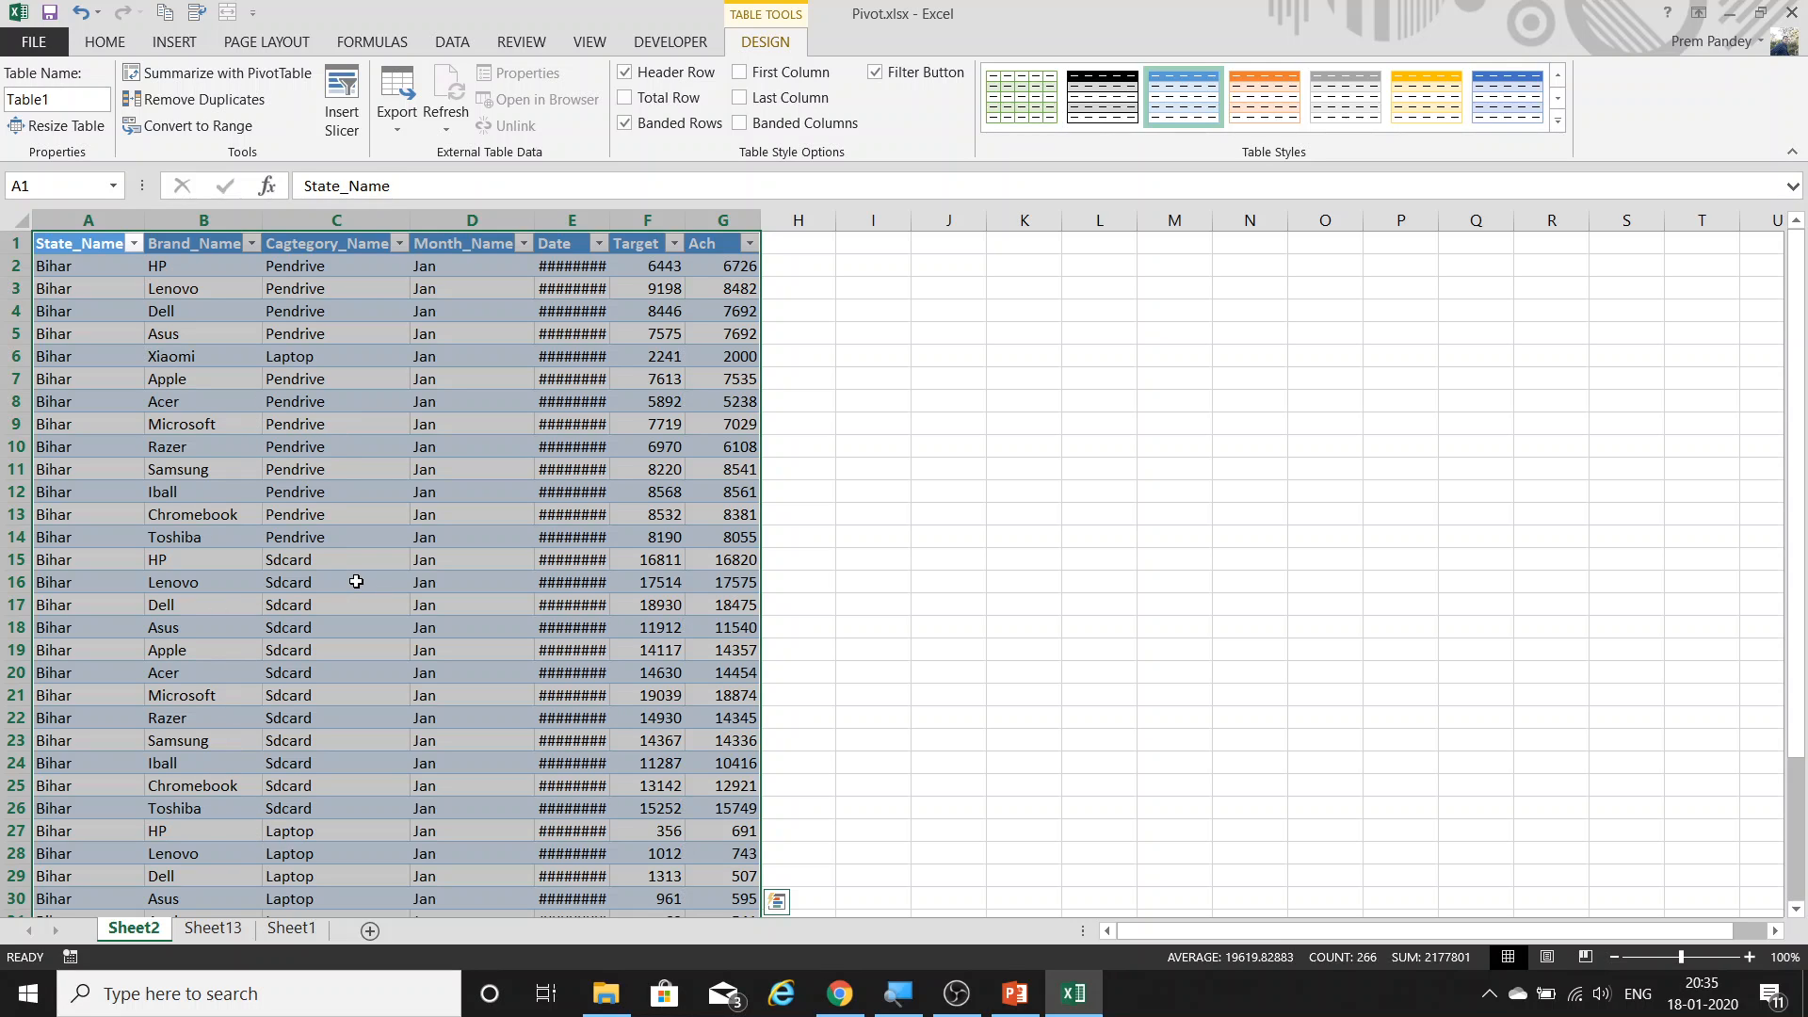
key(alt+e)
key(l)
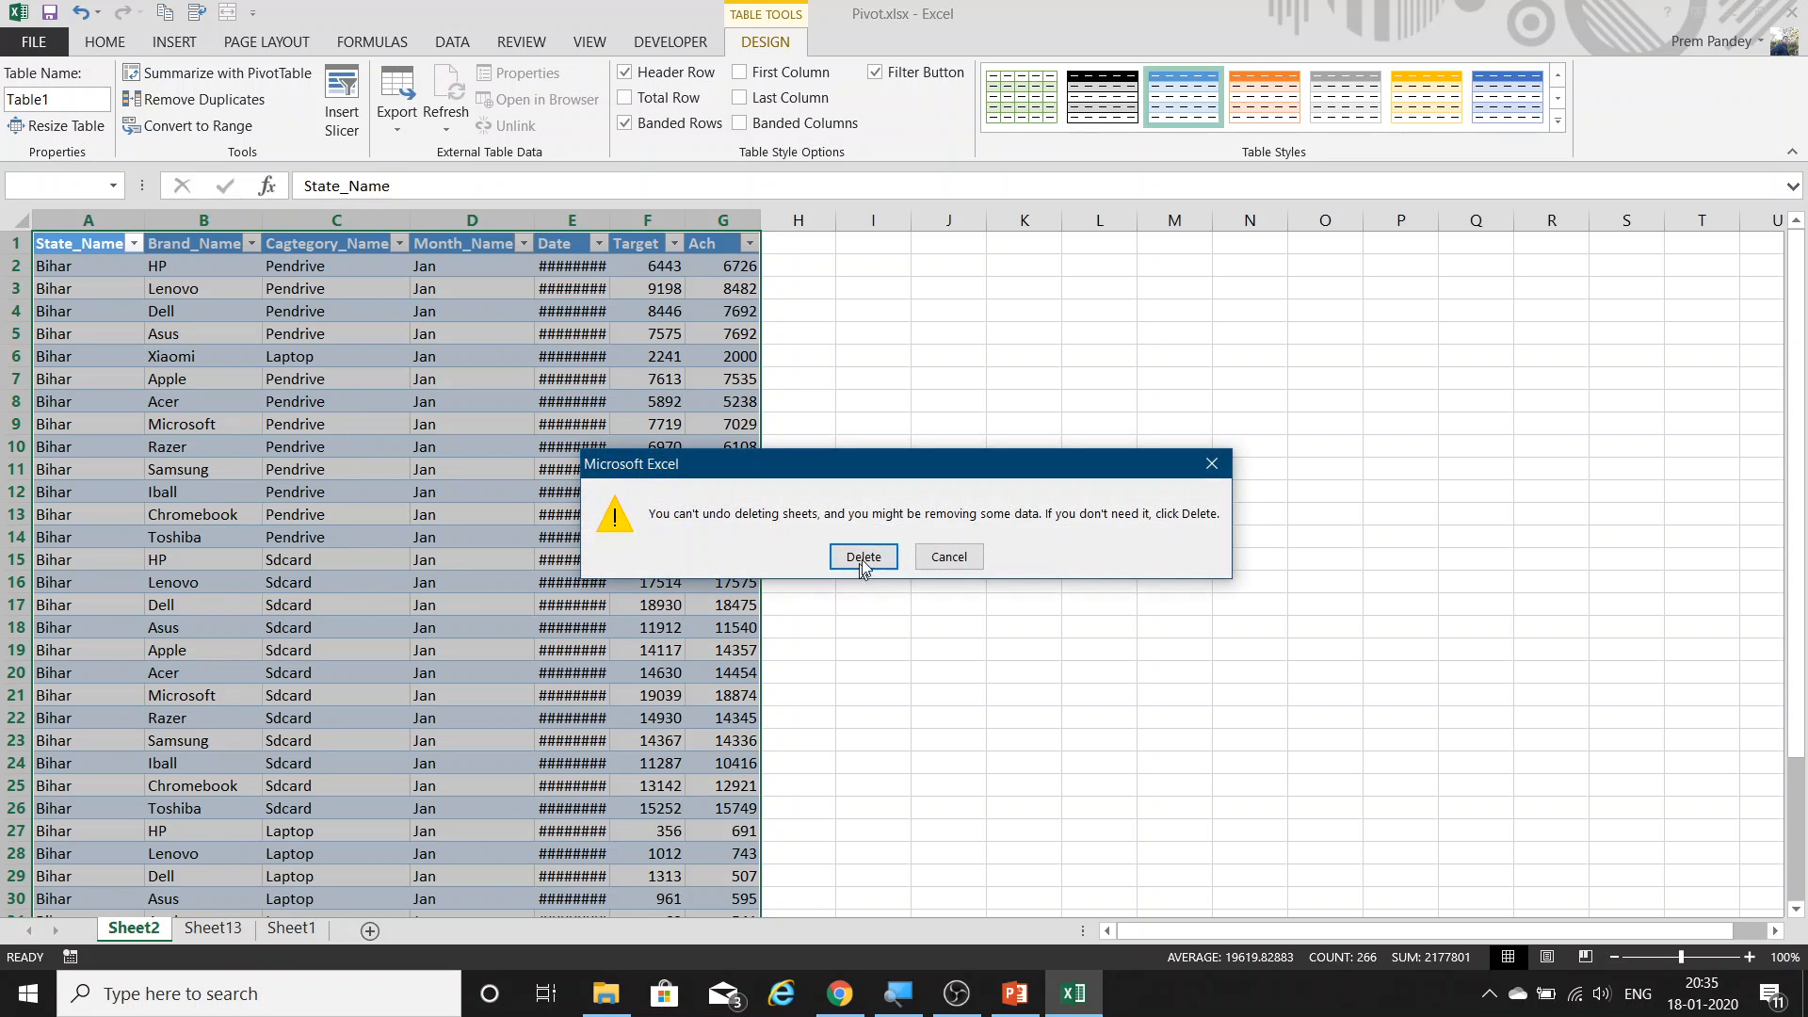
click(856, 557)
Switch off "Enable show details" in the Data options of the PivotTable.
right_click(402, 340)
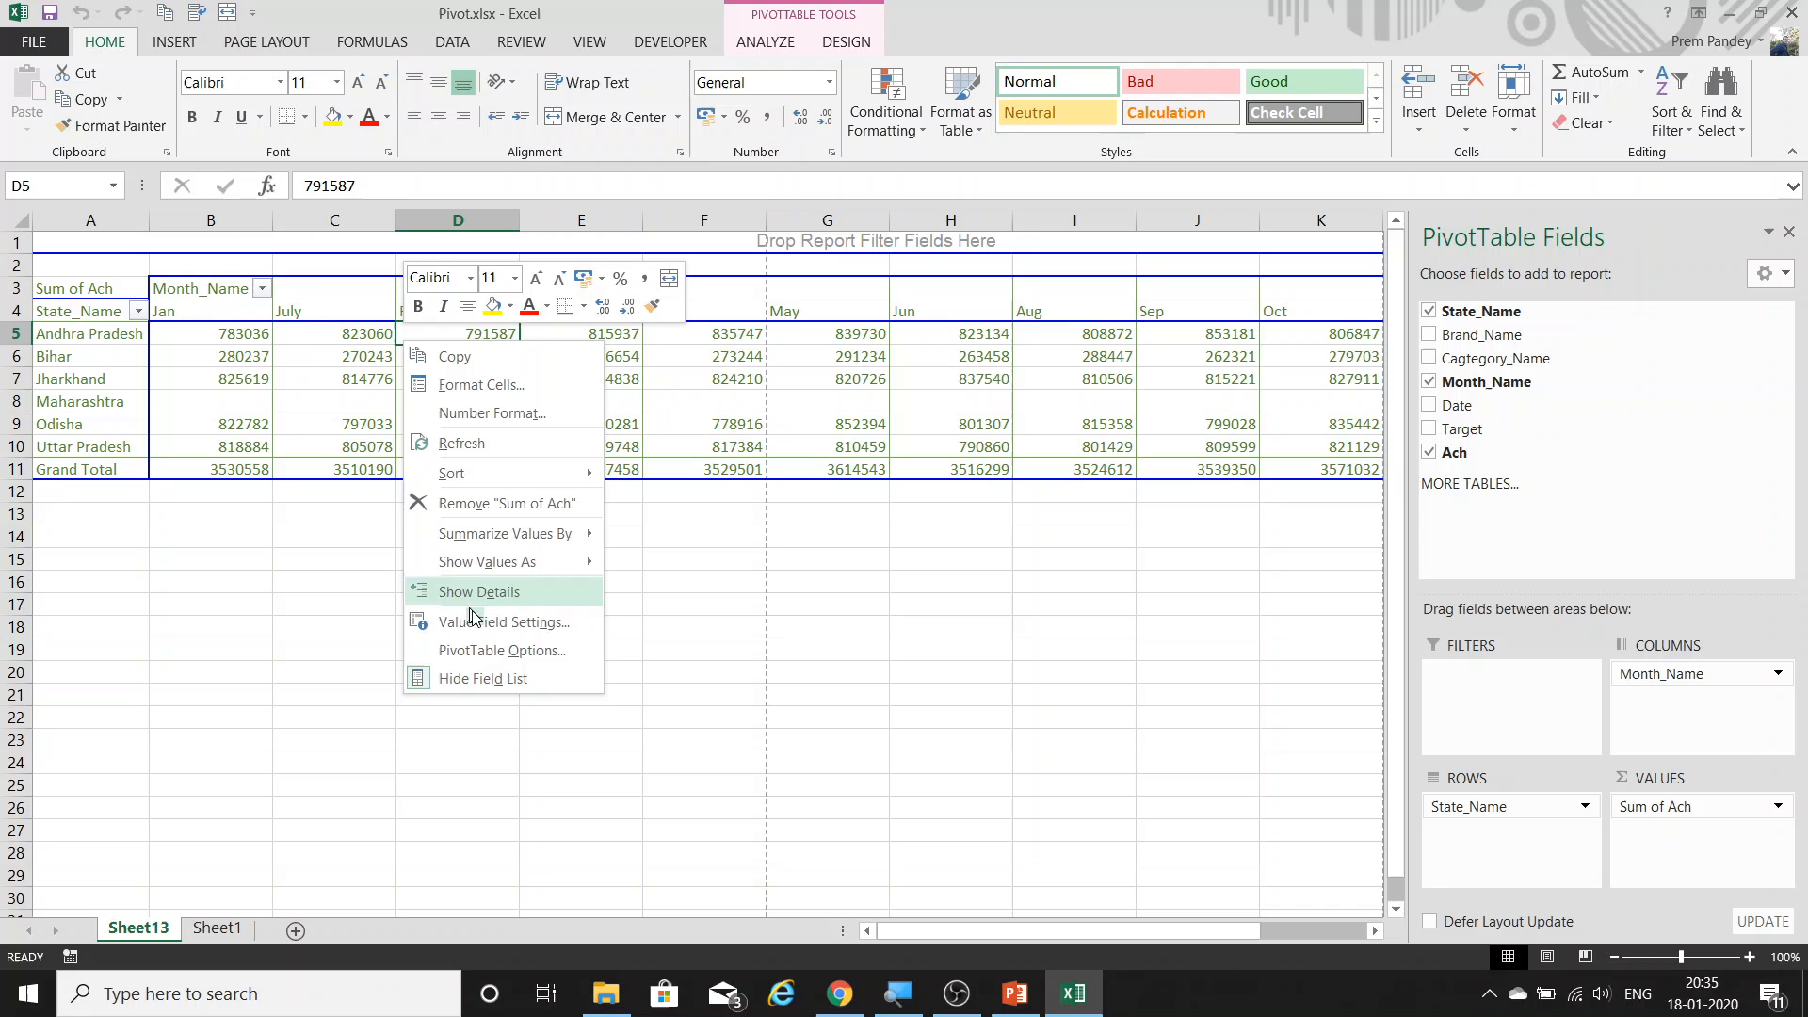
click(505, 646)
click(669, 439)
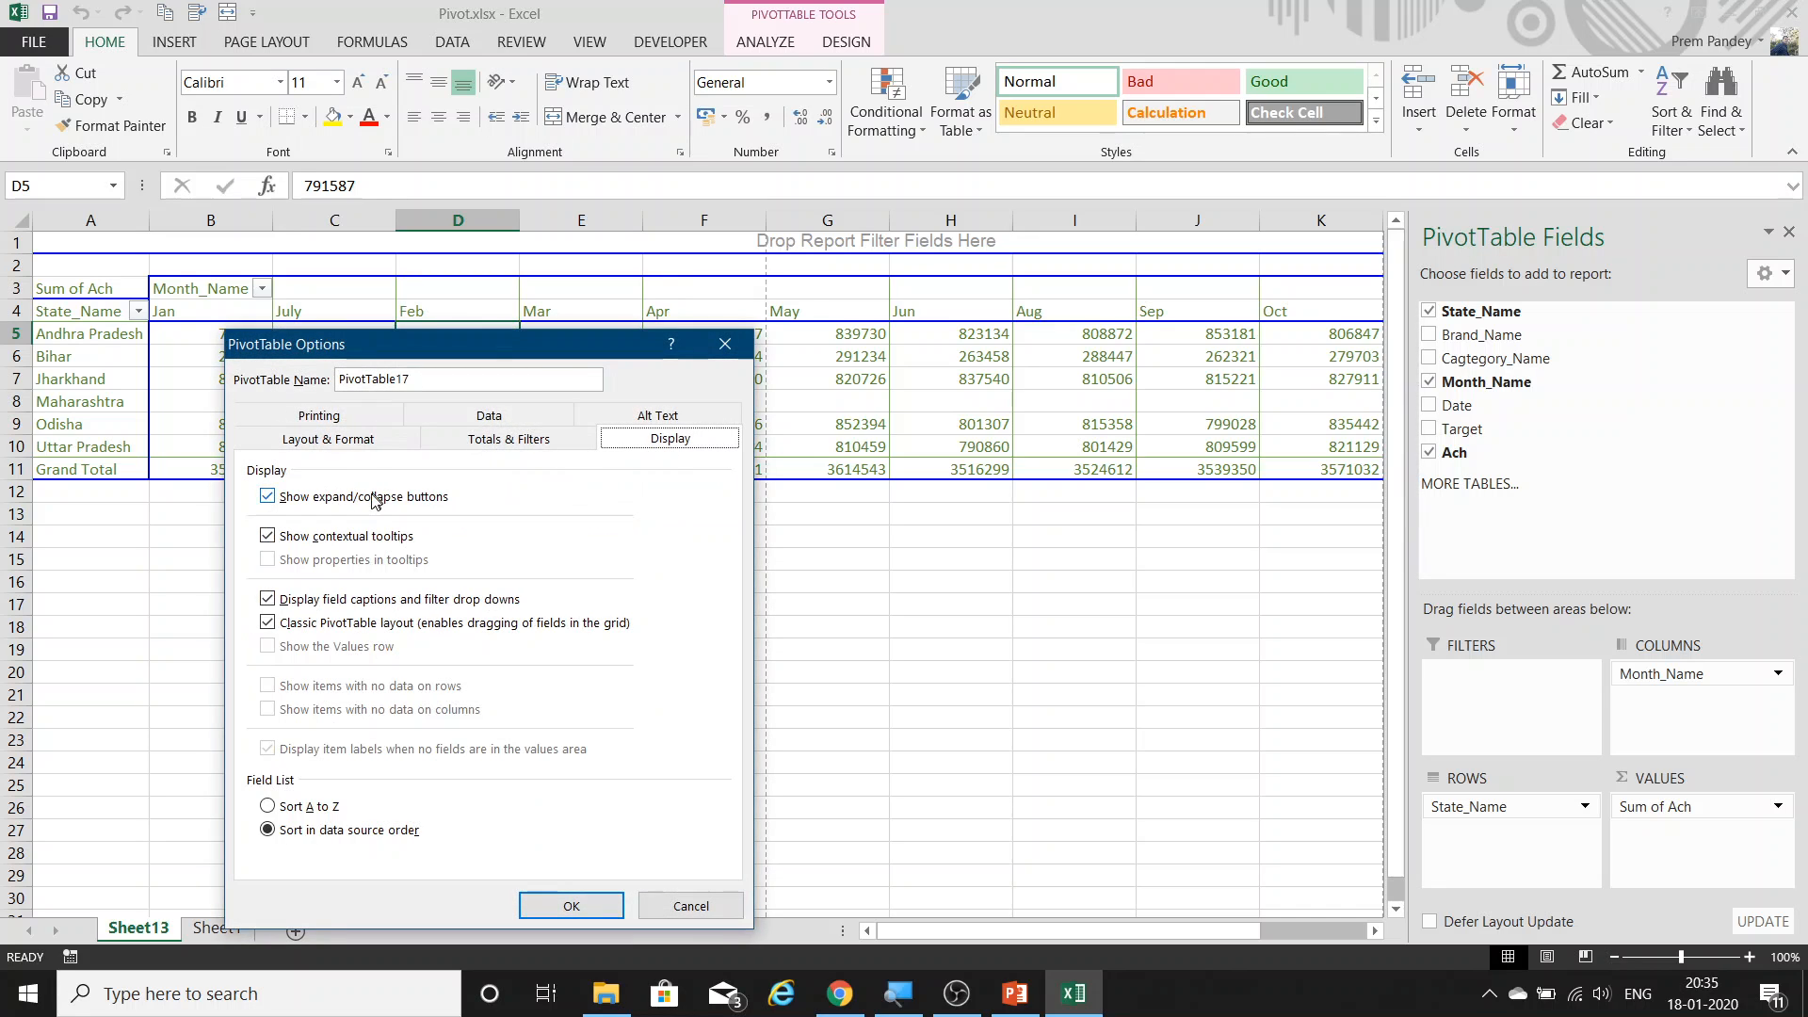
click(466, 421)
click(570, 905)
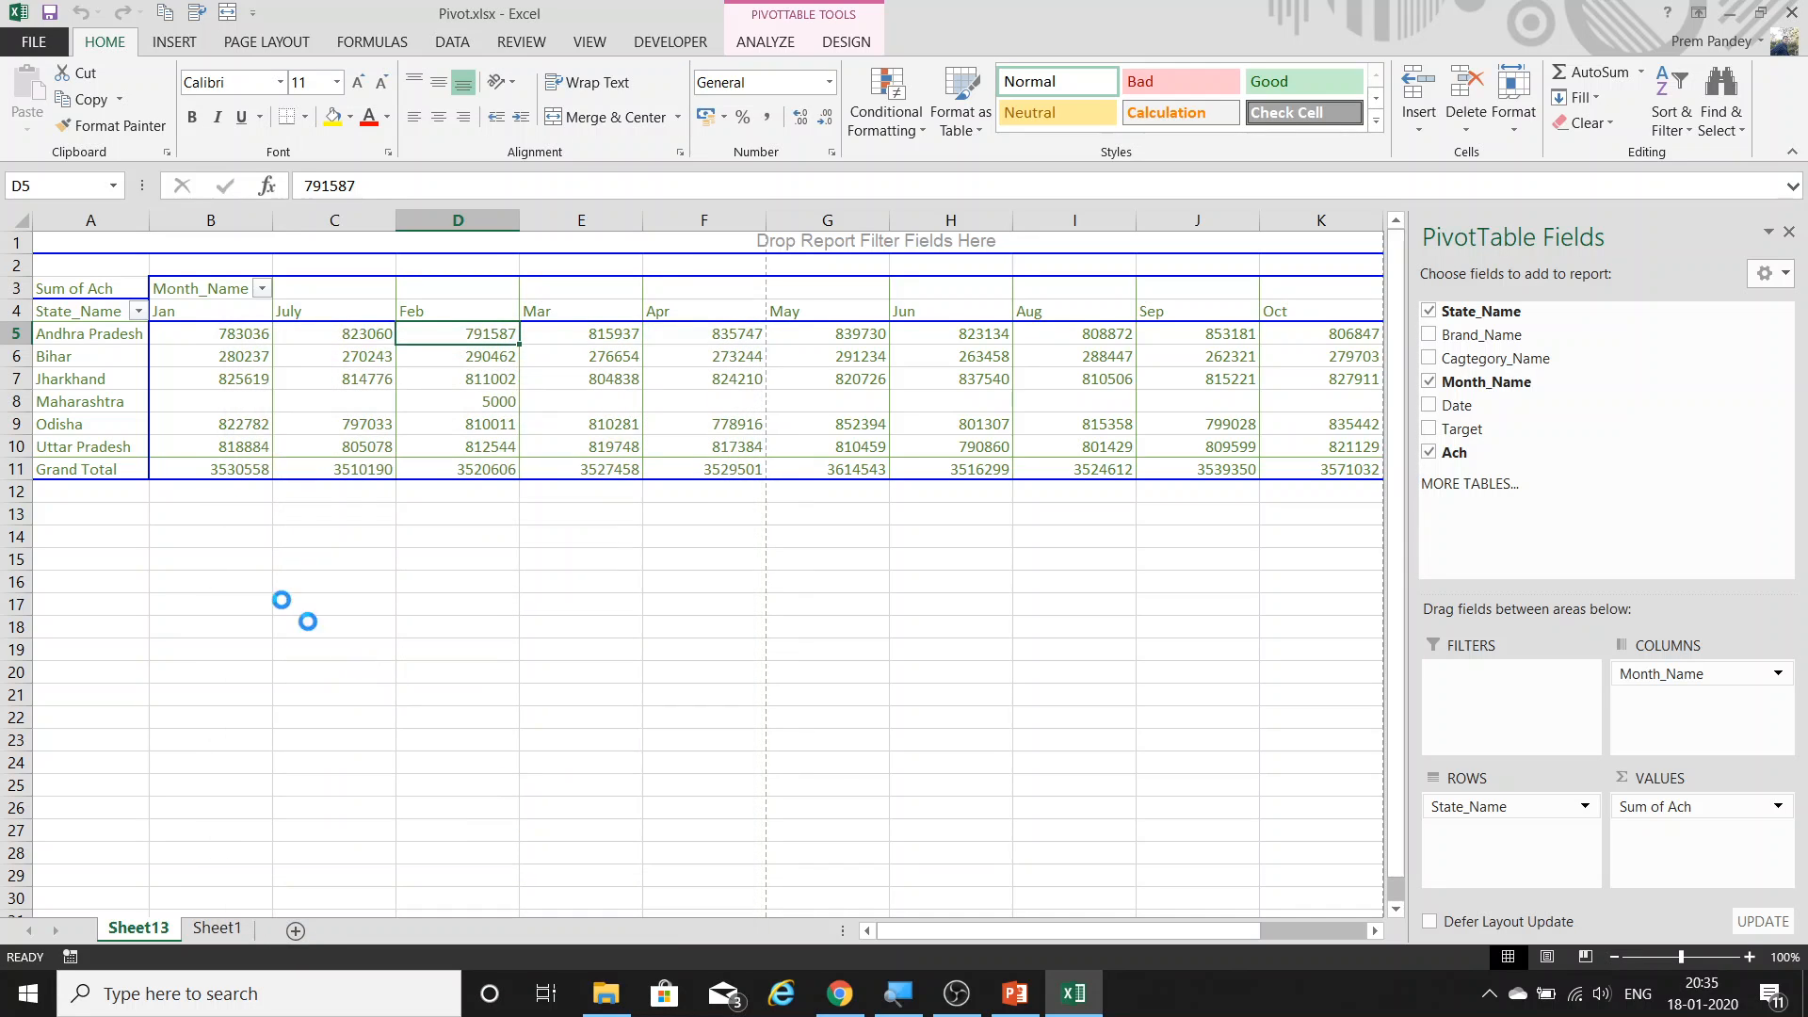
Try to show the source records behind Bihar's January value with show details disabled.
right_click(211, 363)
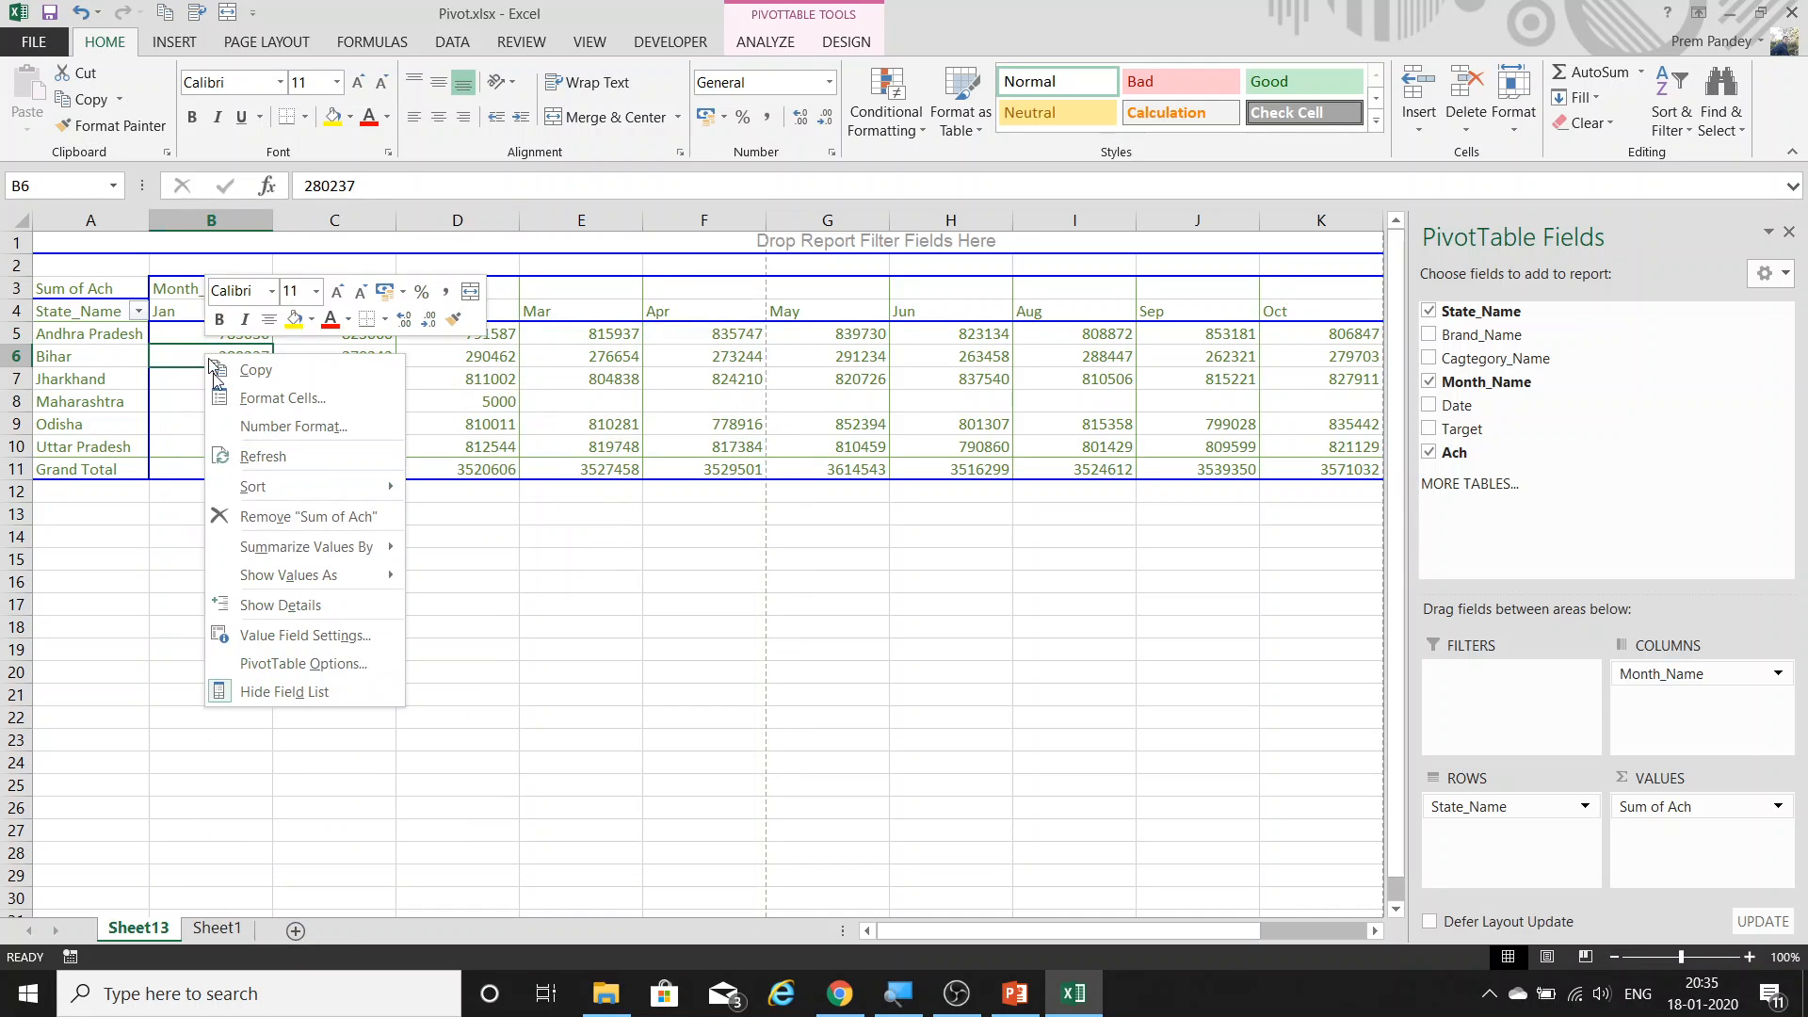
click(303, 606)
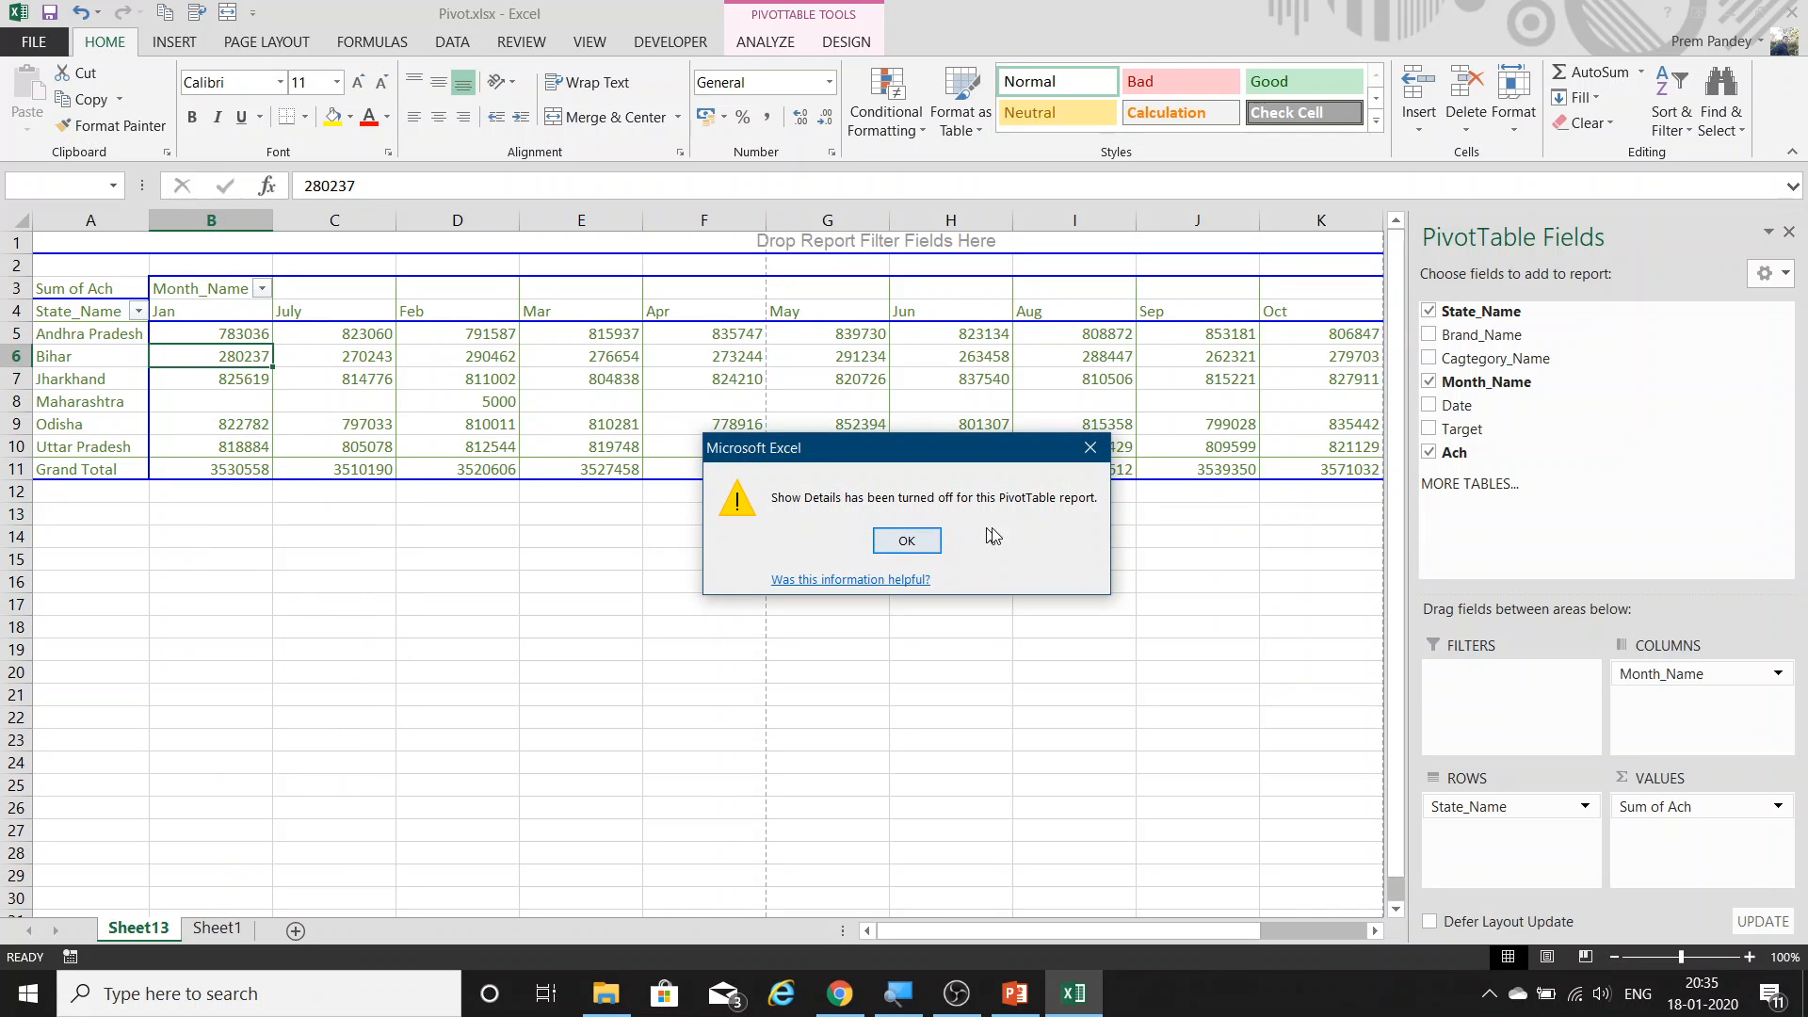
key(Return)
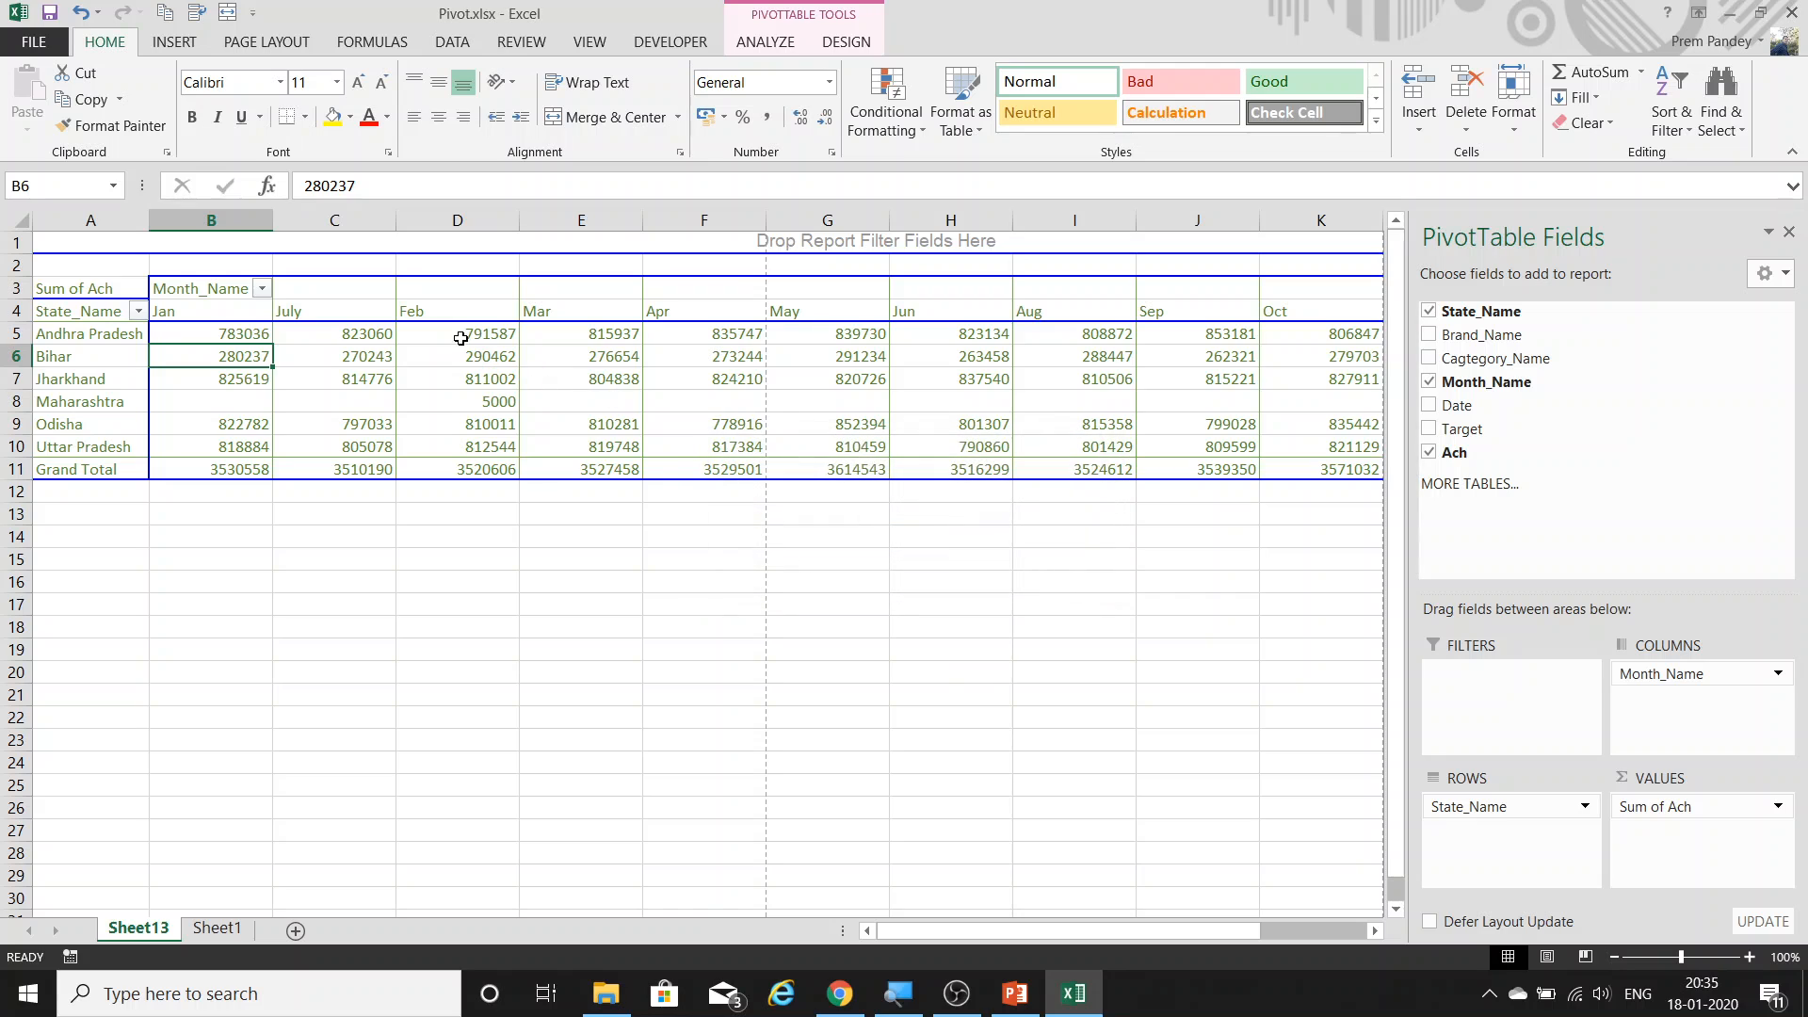
Switch on "Refresh data when opening the file" in the Data options of the PivotTable.
right_click(466, 337)
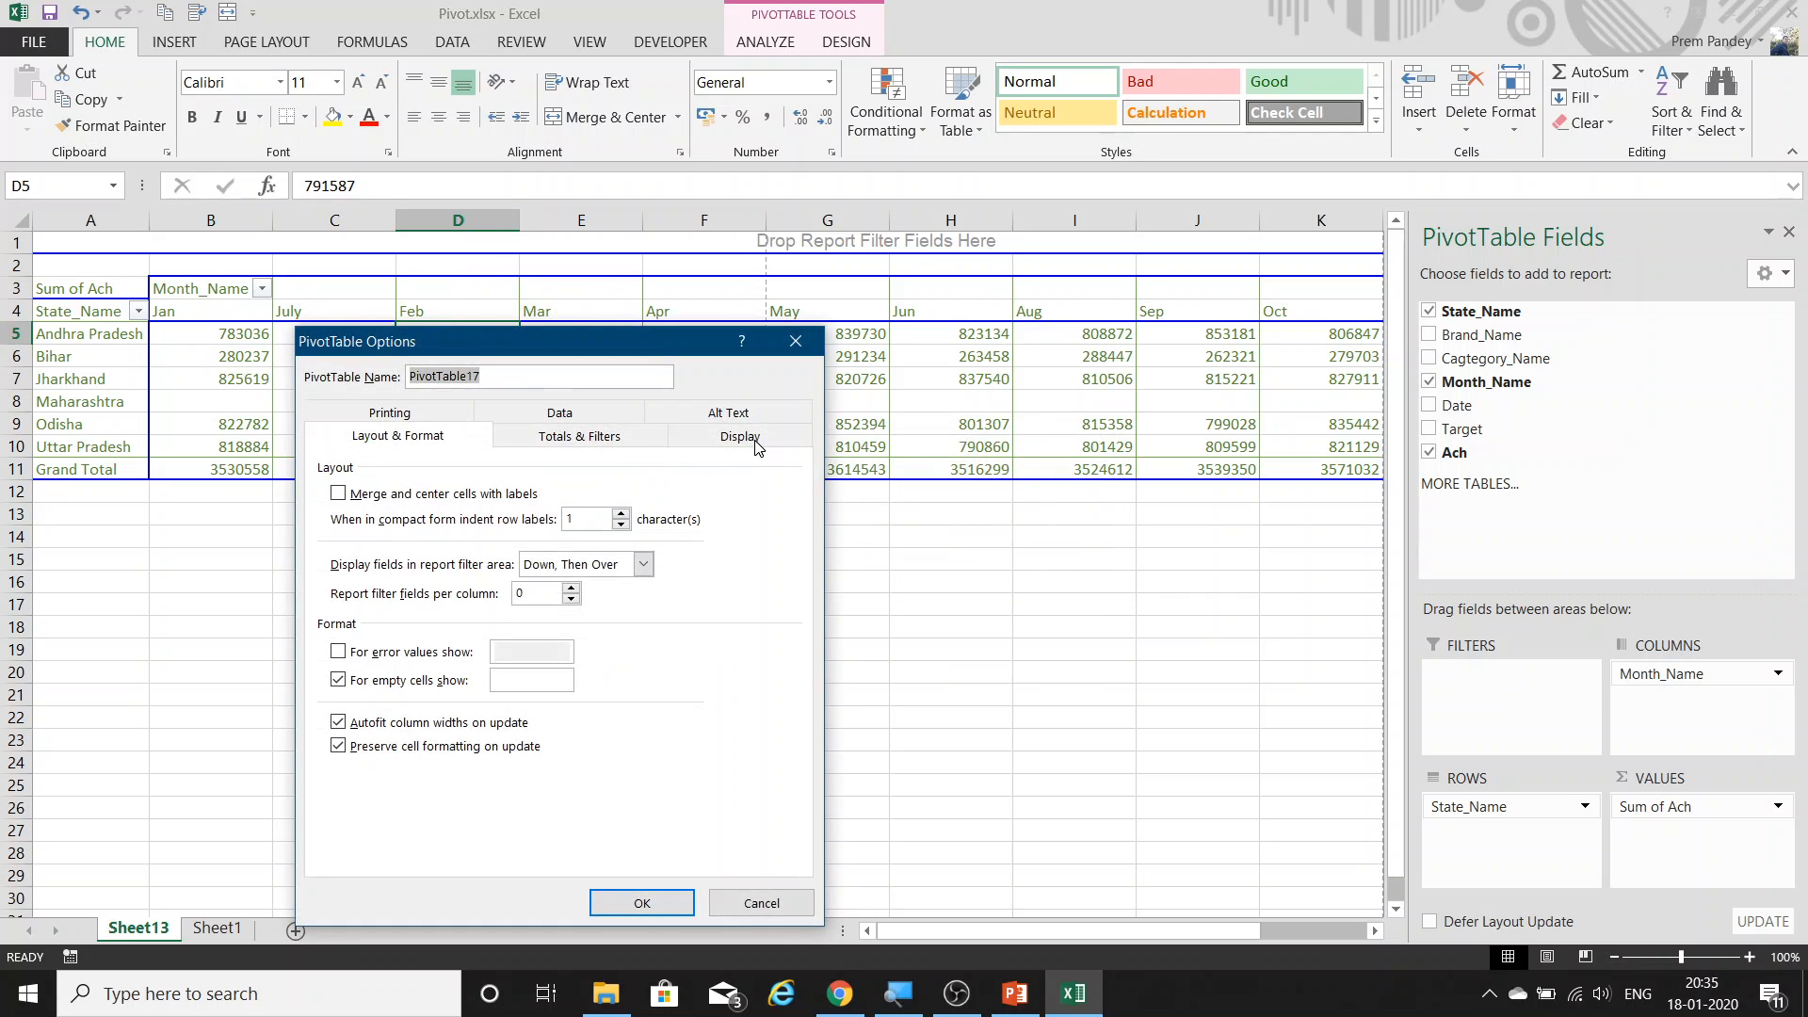
click(757, 442)
click(559, 417)
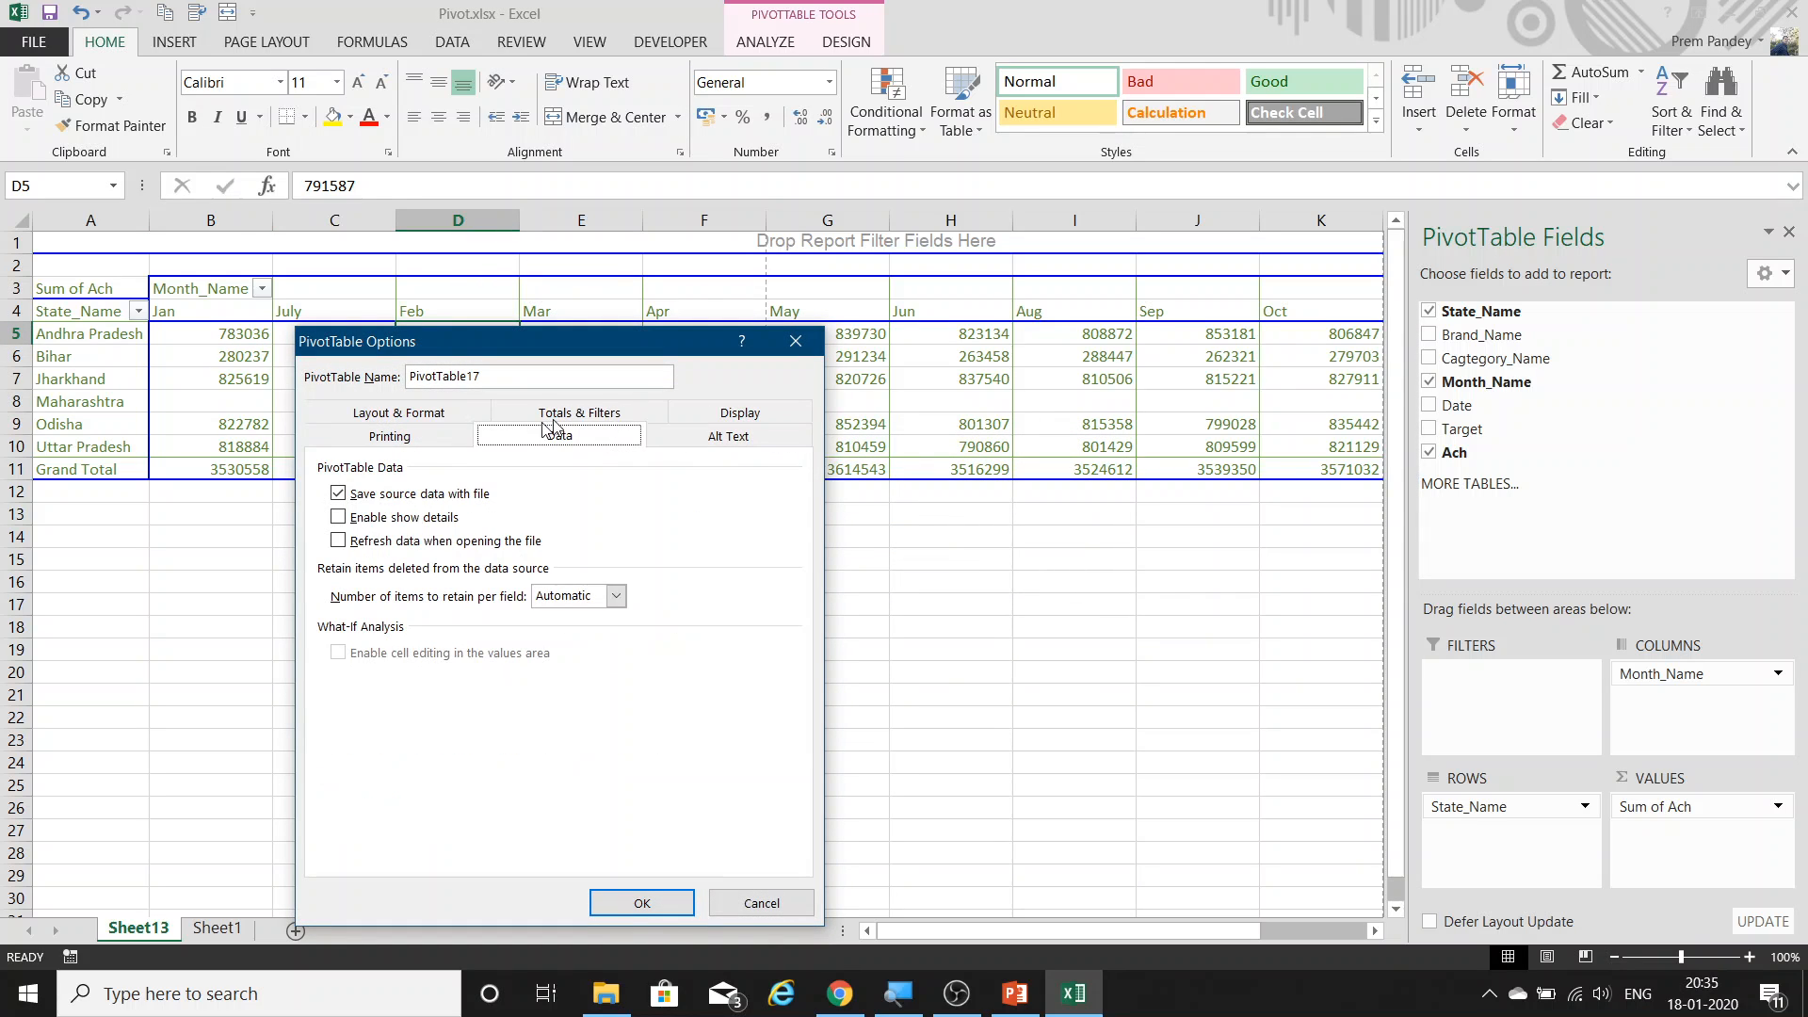
click(444, 544)
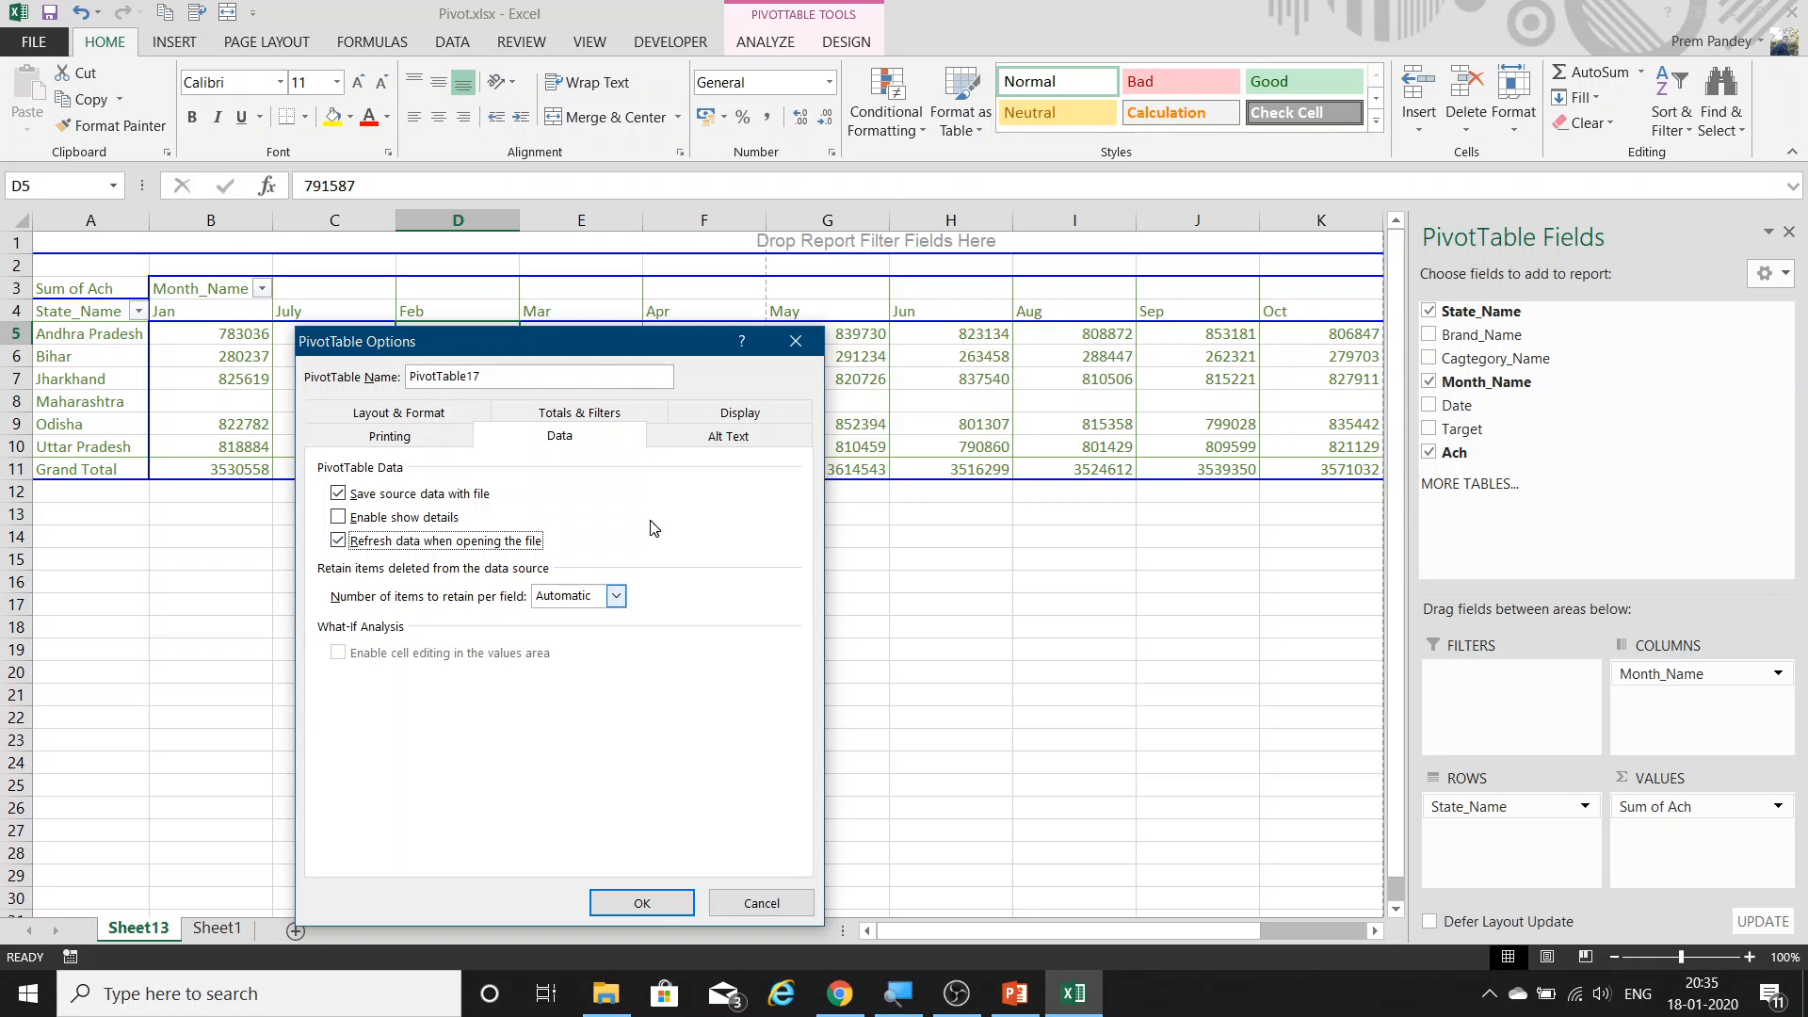
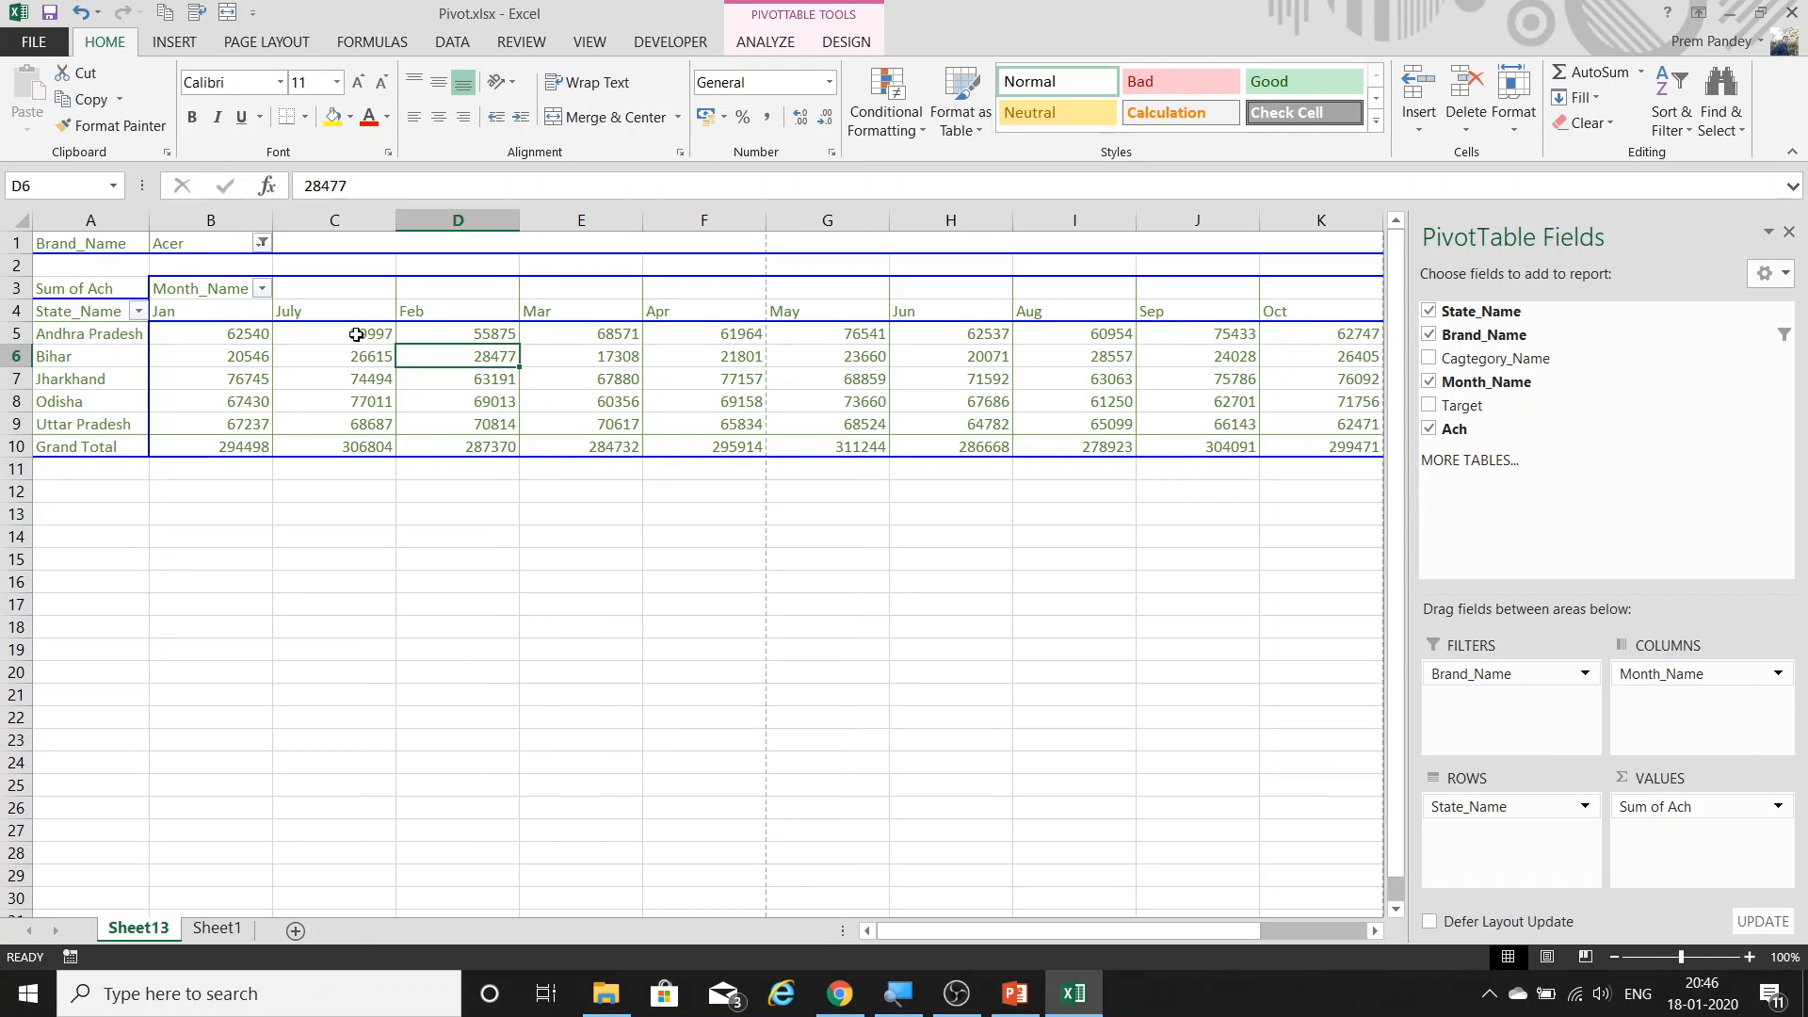
Review the PivotTable's Data options, including the number of items to retain per field.
right_click(363, 339)
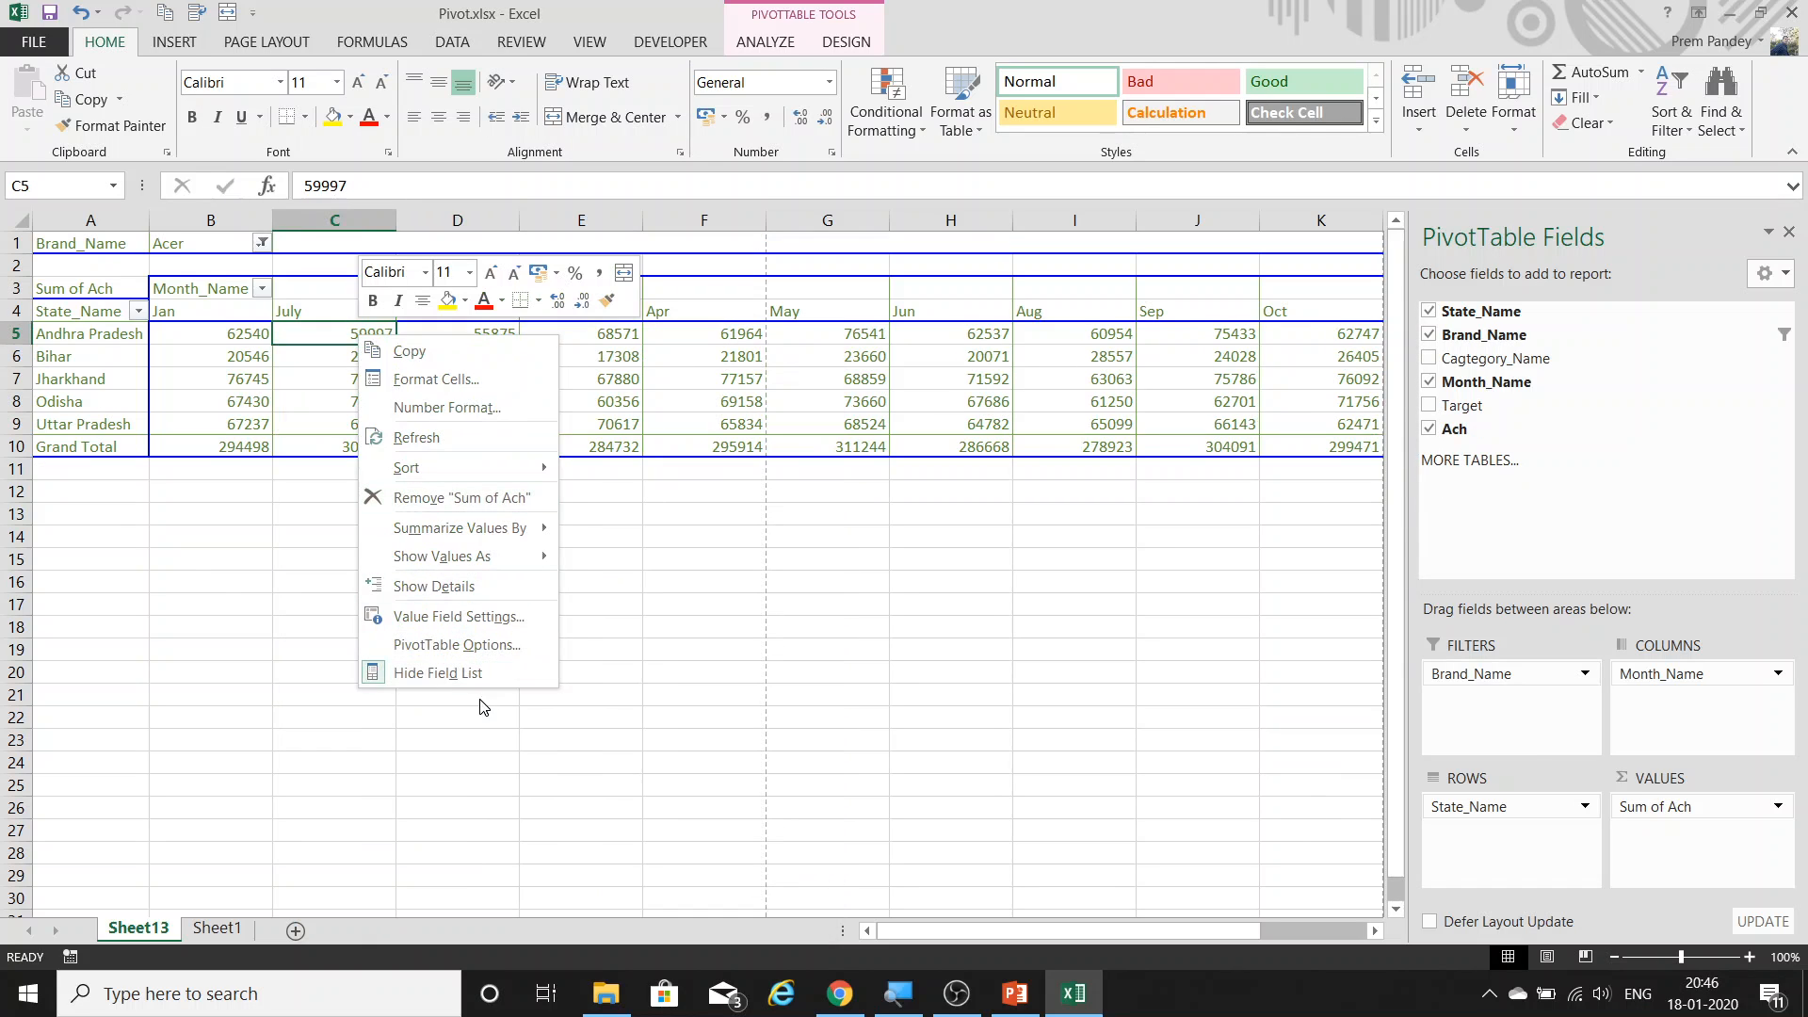
click(456, 645)
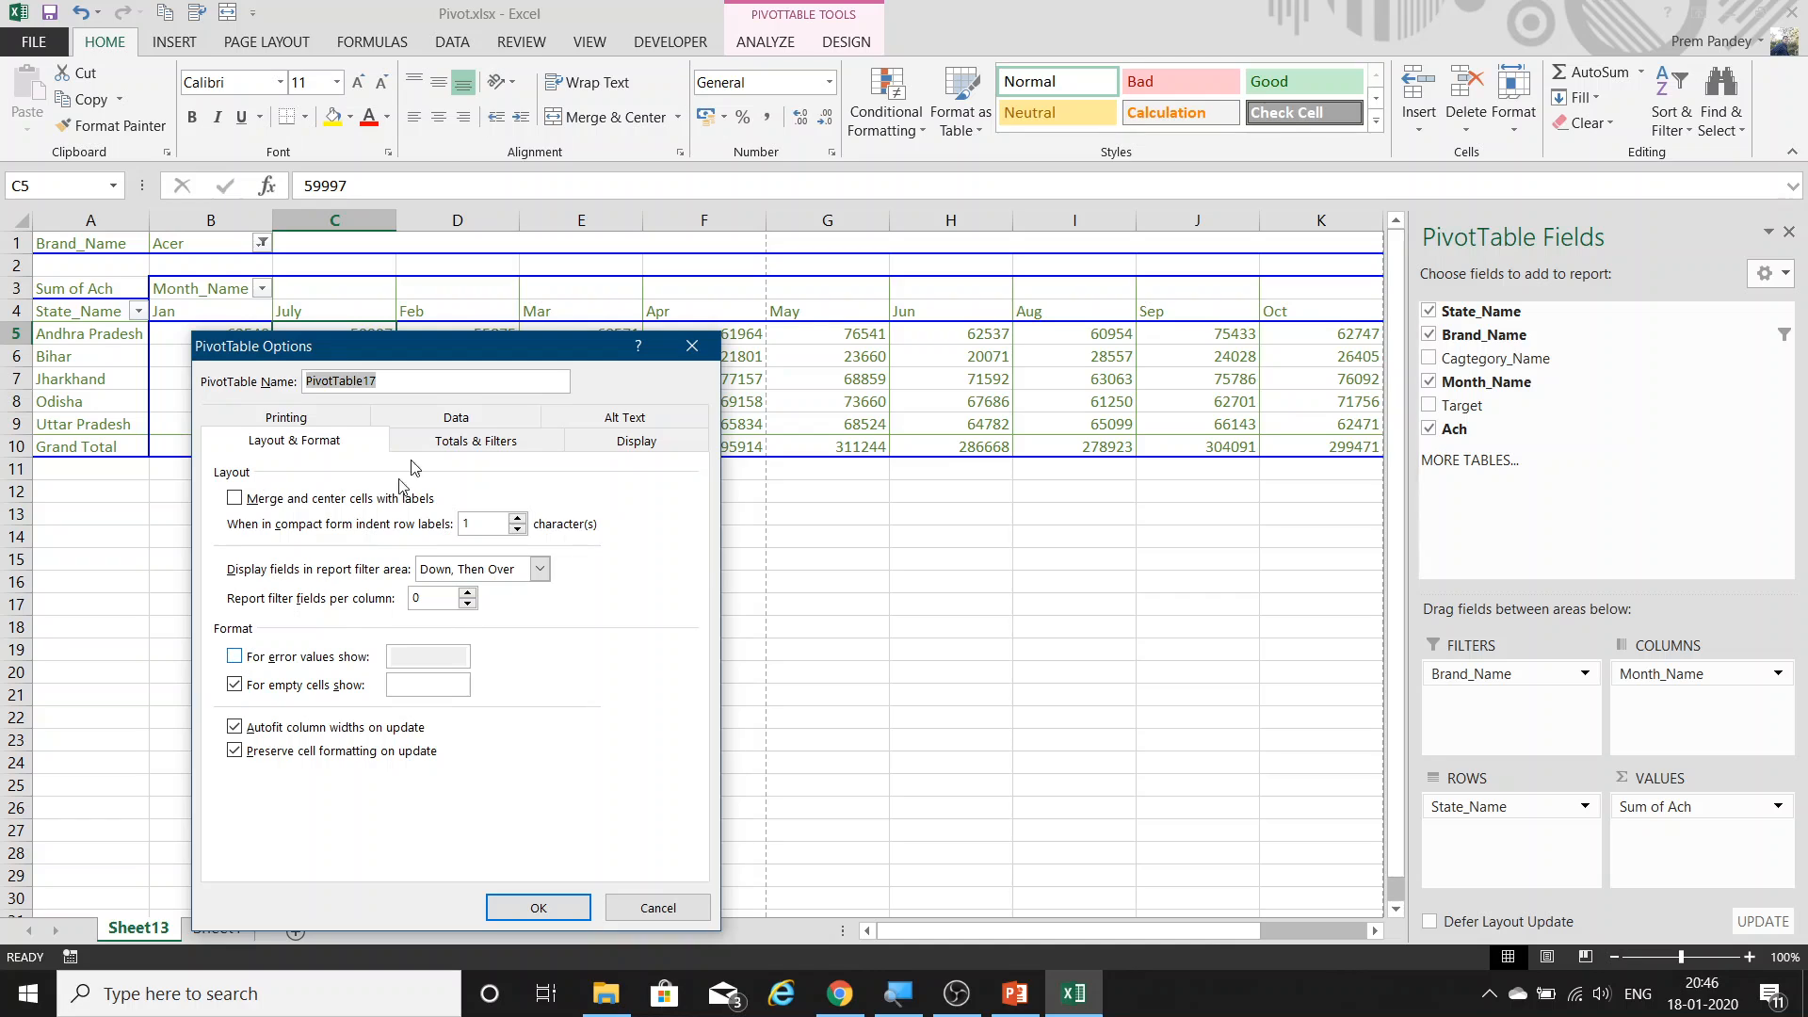
click(510, 423)
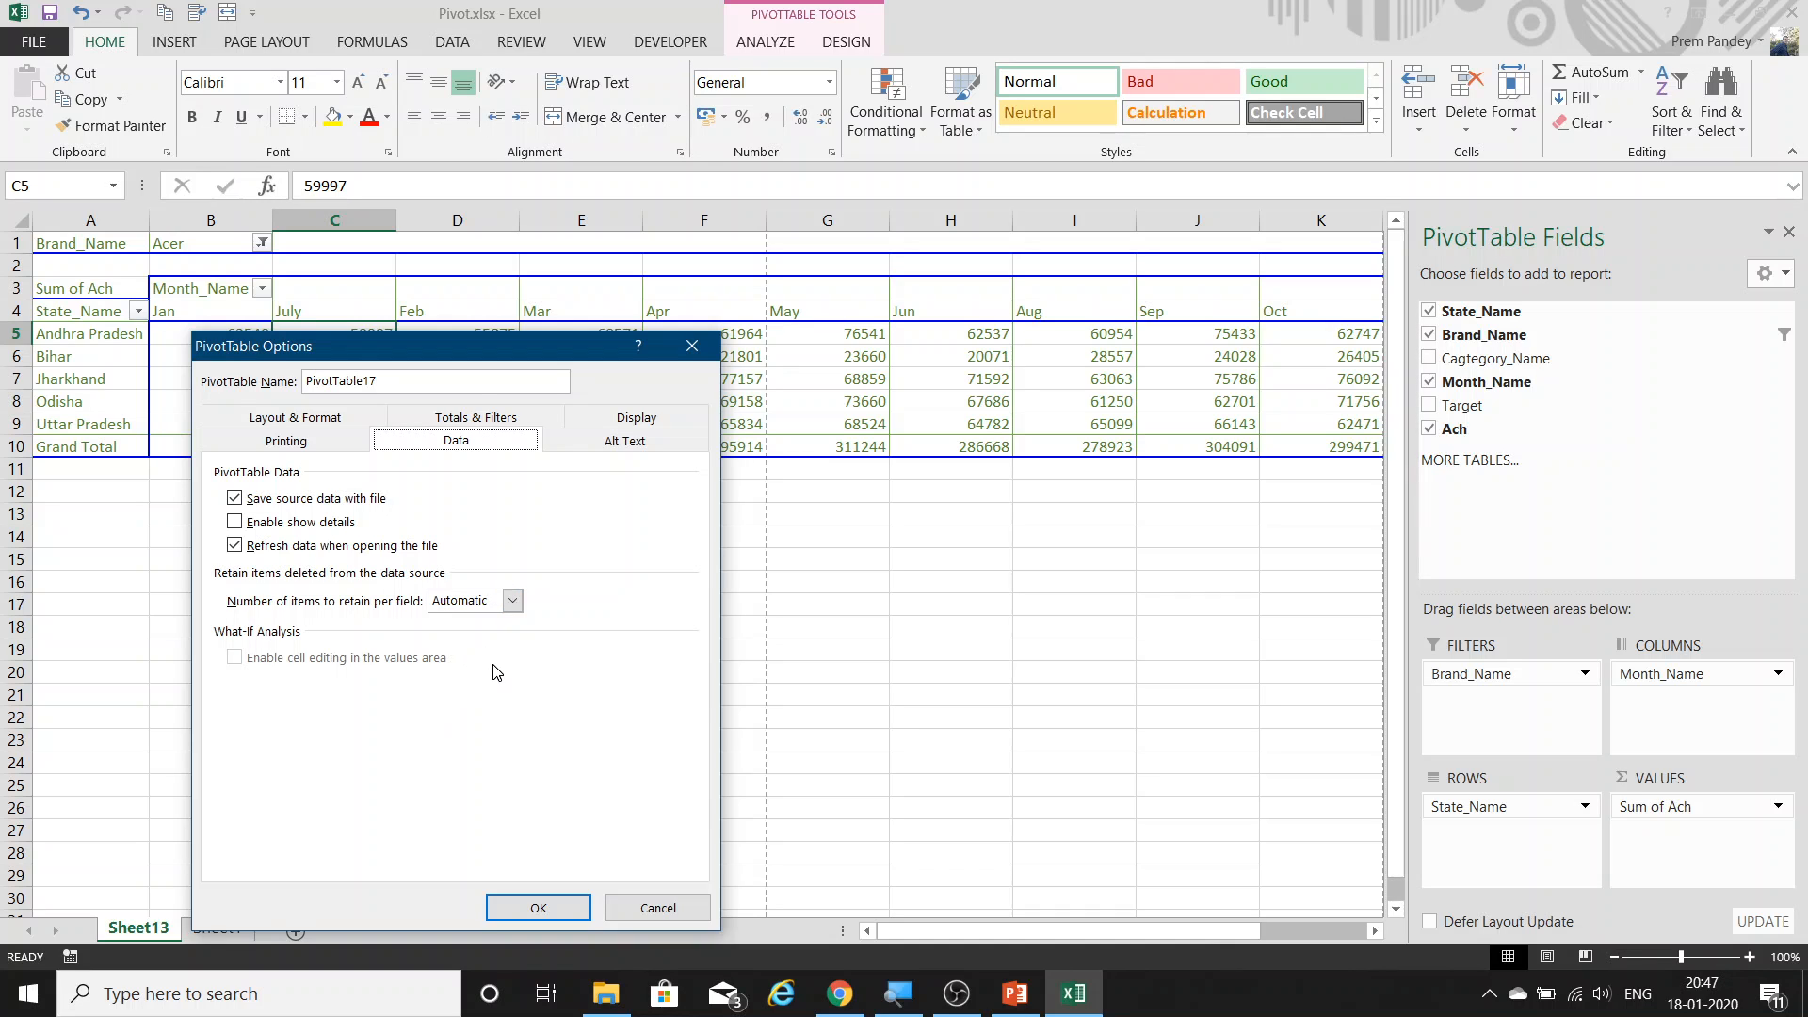
key(Return)
Filter the source data on Sheet1 to only the Apr records in the Month_Name column.
key(ctrl+Page_Down)
key(Up)
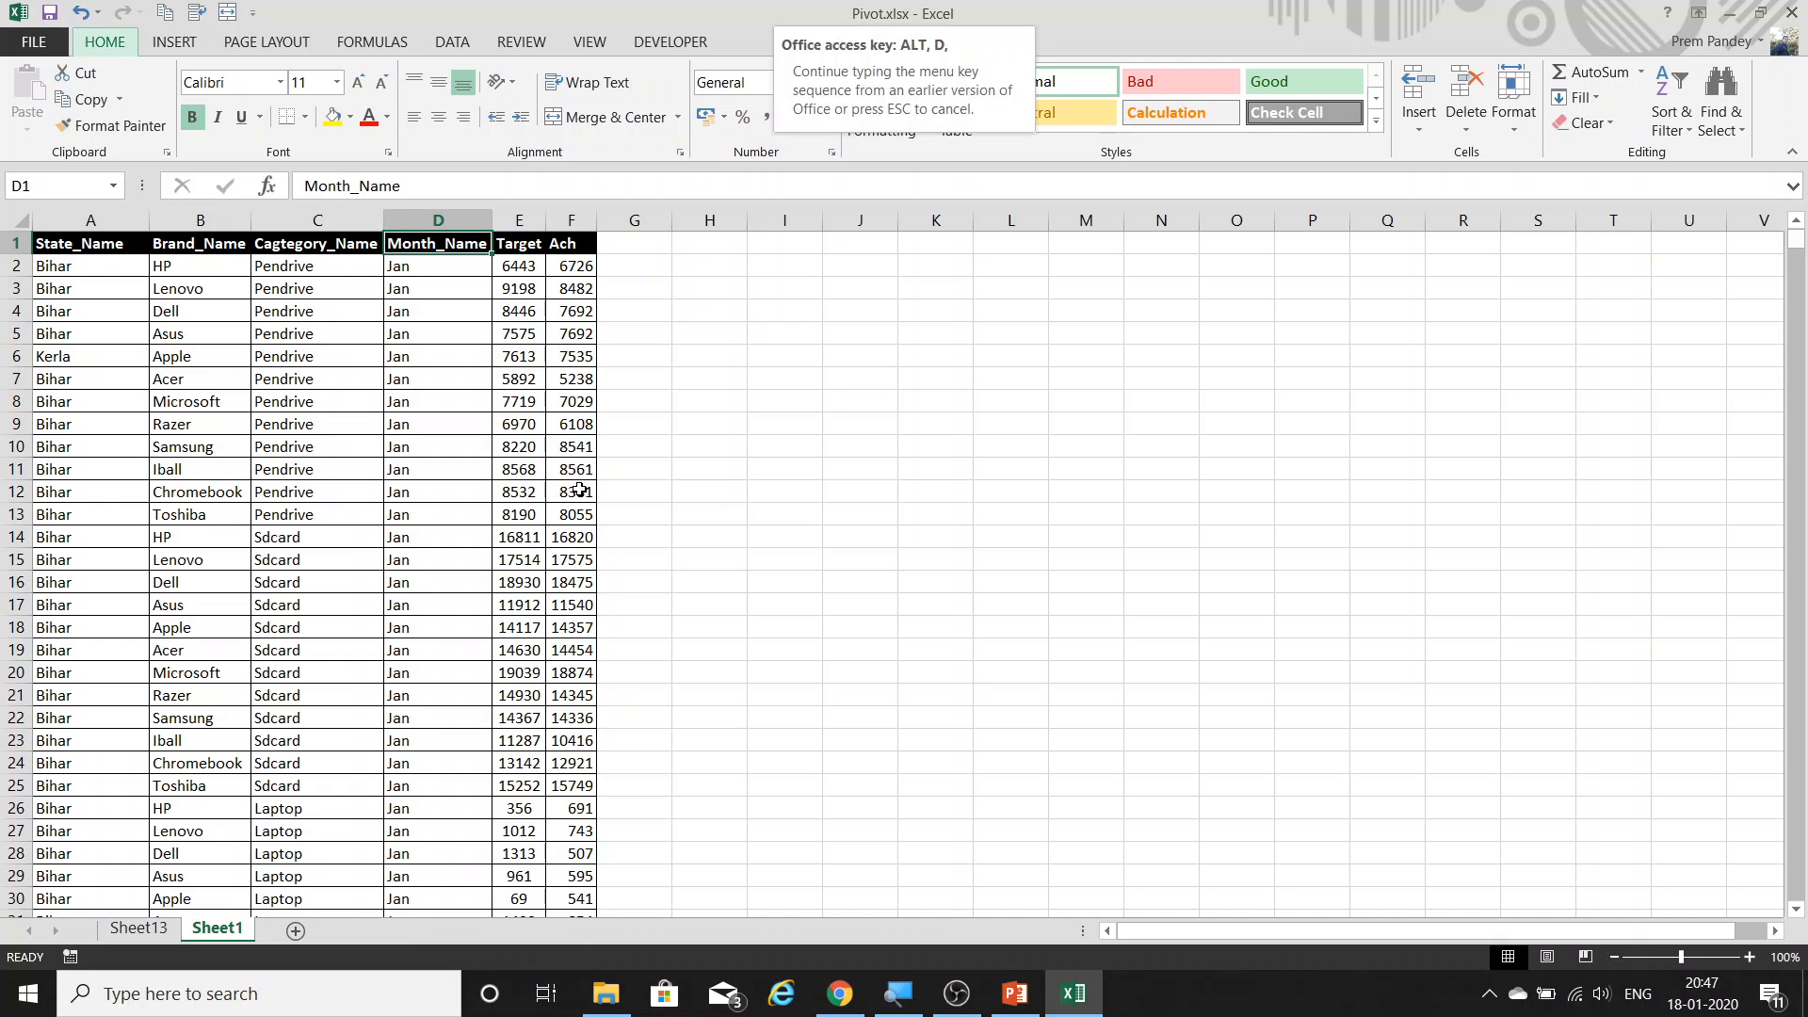
key(alt+Down)
key(Tab)
key(Tab)
key(space)
key(Down)
key(space)
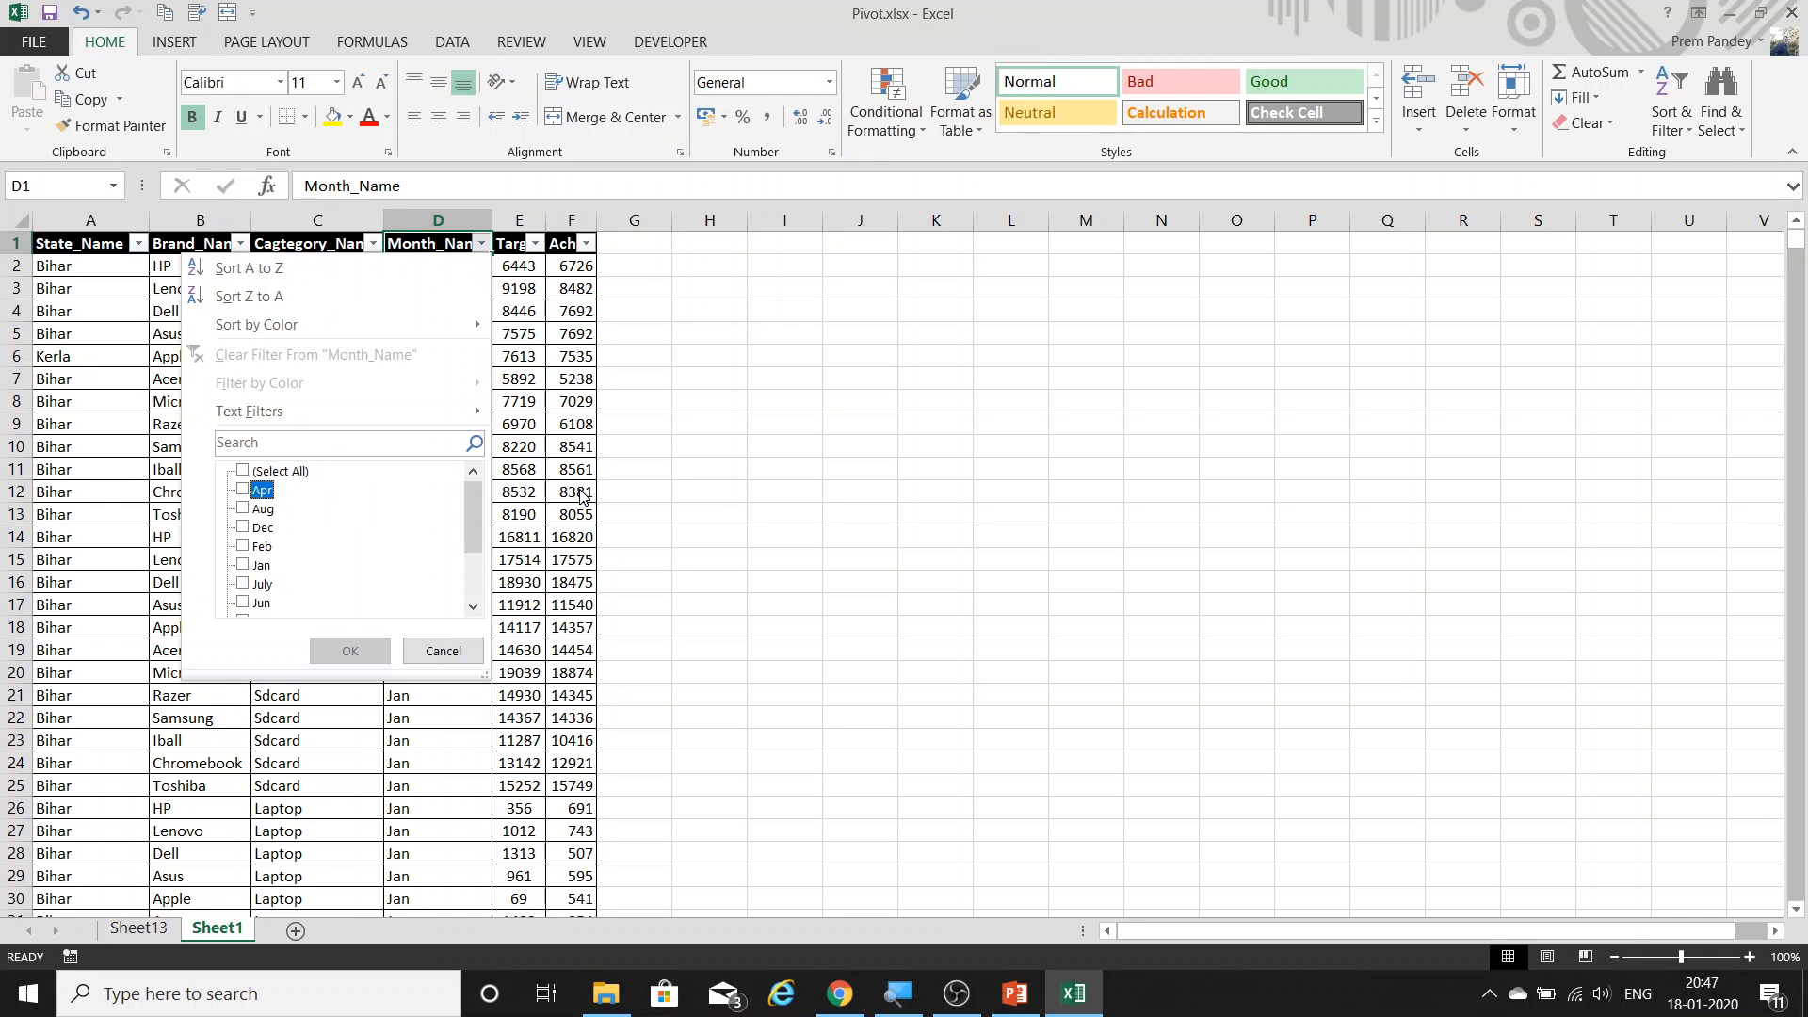
key(Return)
Clear the Month_Name values of the filtered April rows, show all records again, and return to the PivotTable on Sheet13.
key(ctrl+shift+Down)
key(ctrl+BackSpace)
key(Delete)
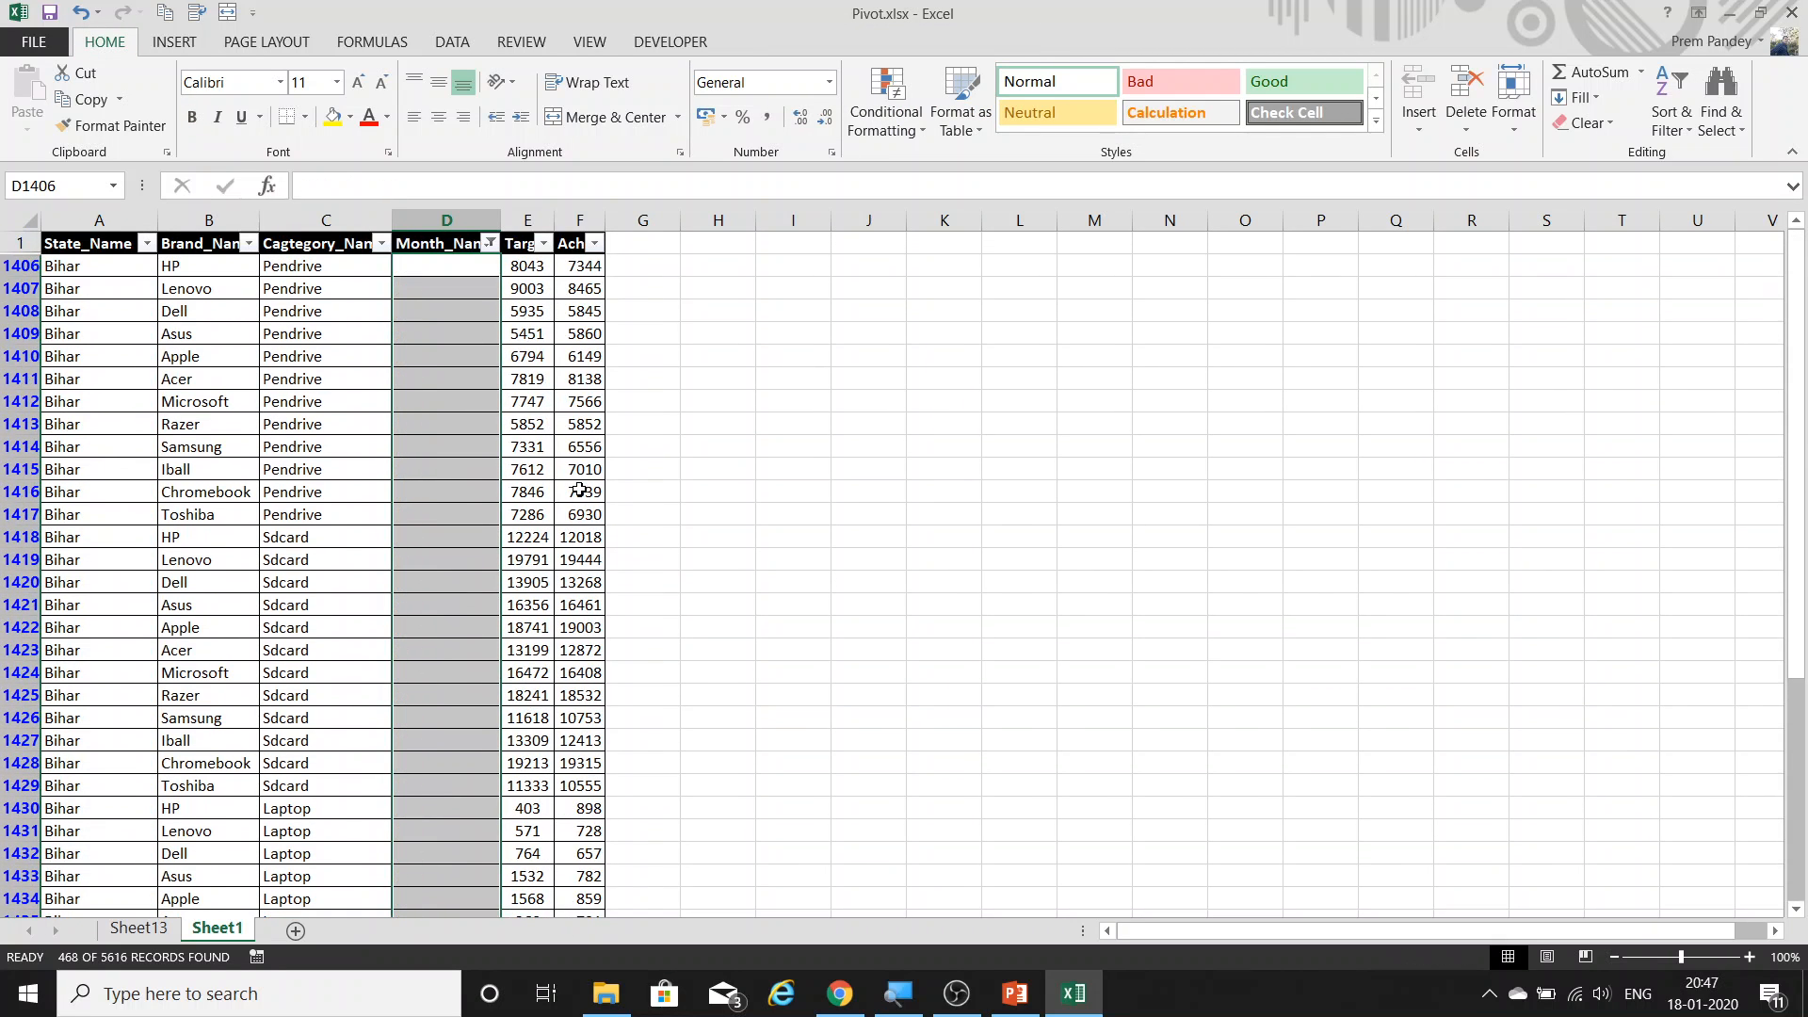
key(alt+d)
key(f)
key(s)
key(ctrl+Page_Up)
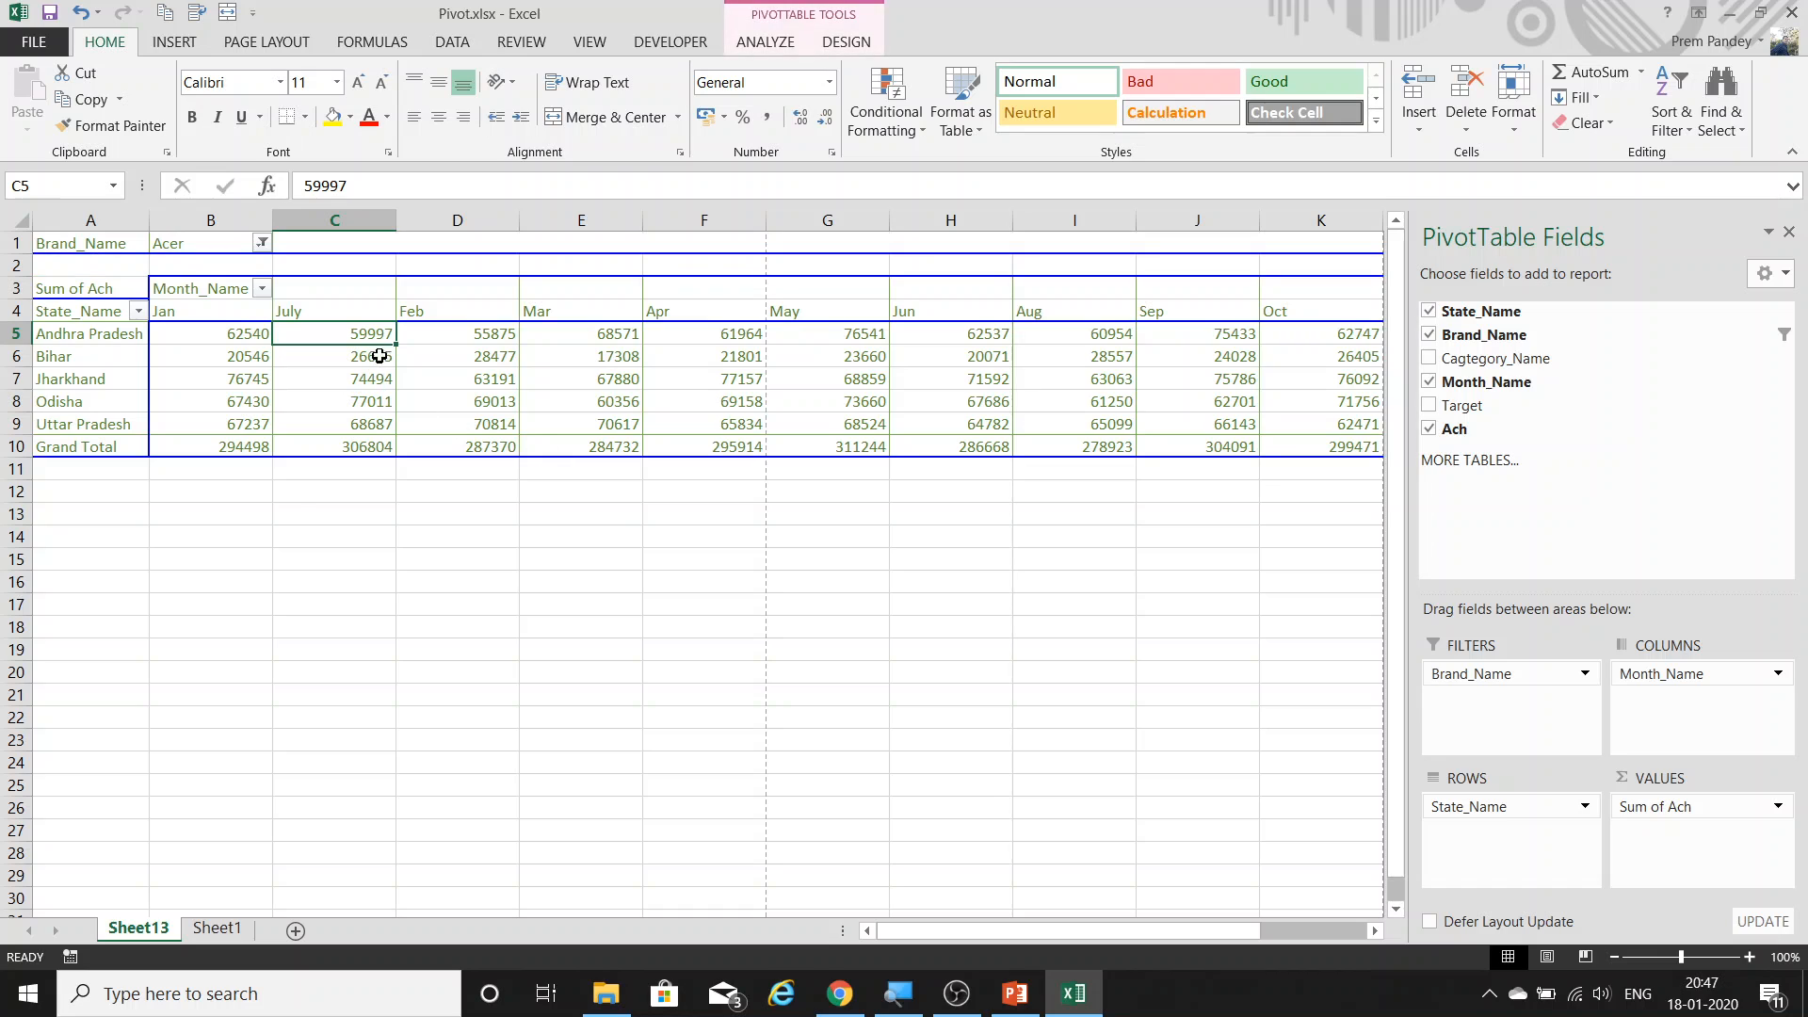
Refresh the PivotTable and check its month columns from Feb onward.
click(452, 353)
right_click(452, 353)
click(546, 459)
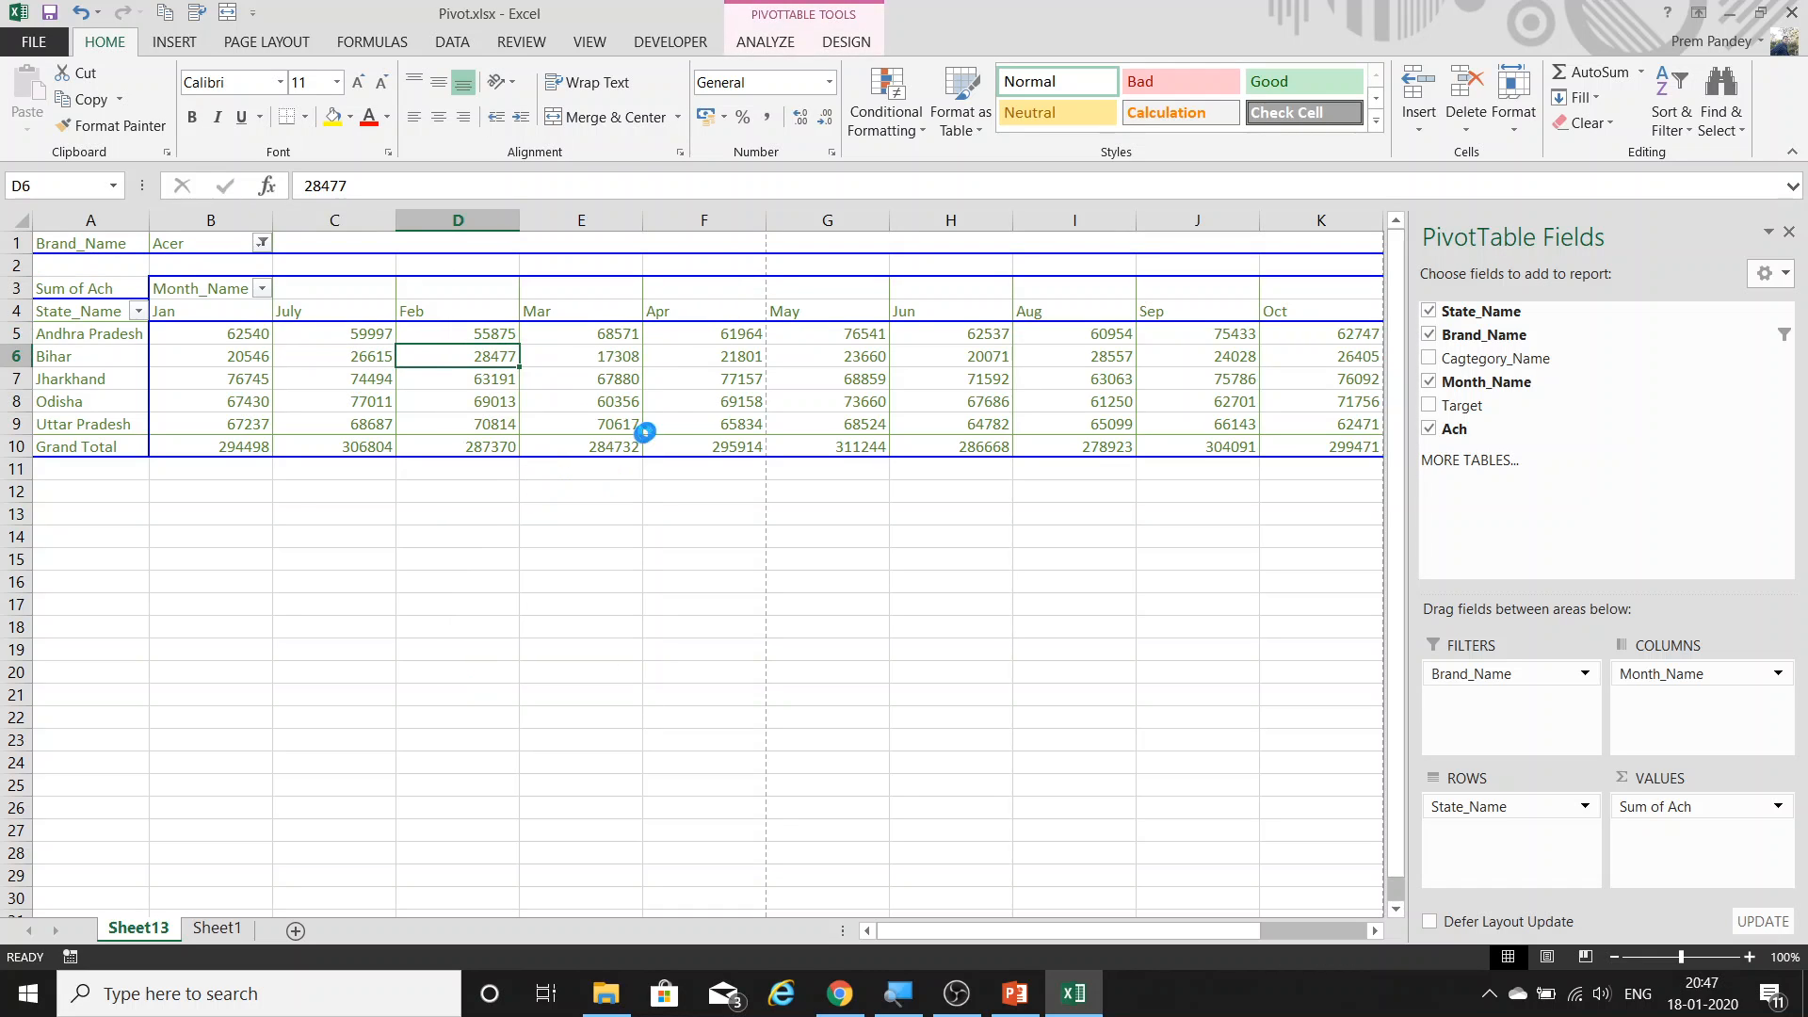
drag(408, 311, 1366, 326)
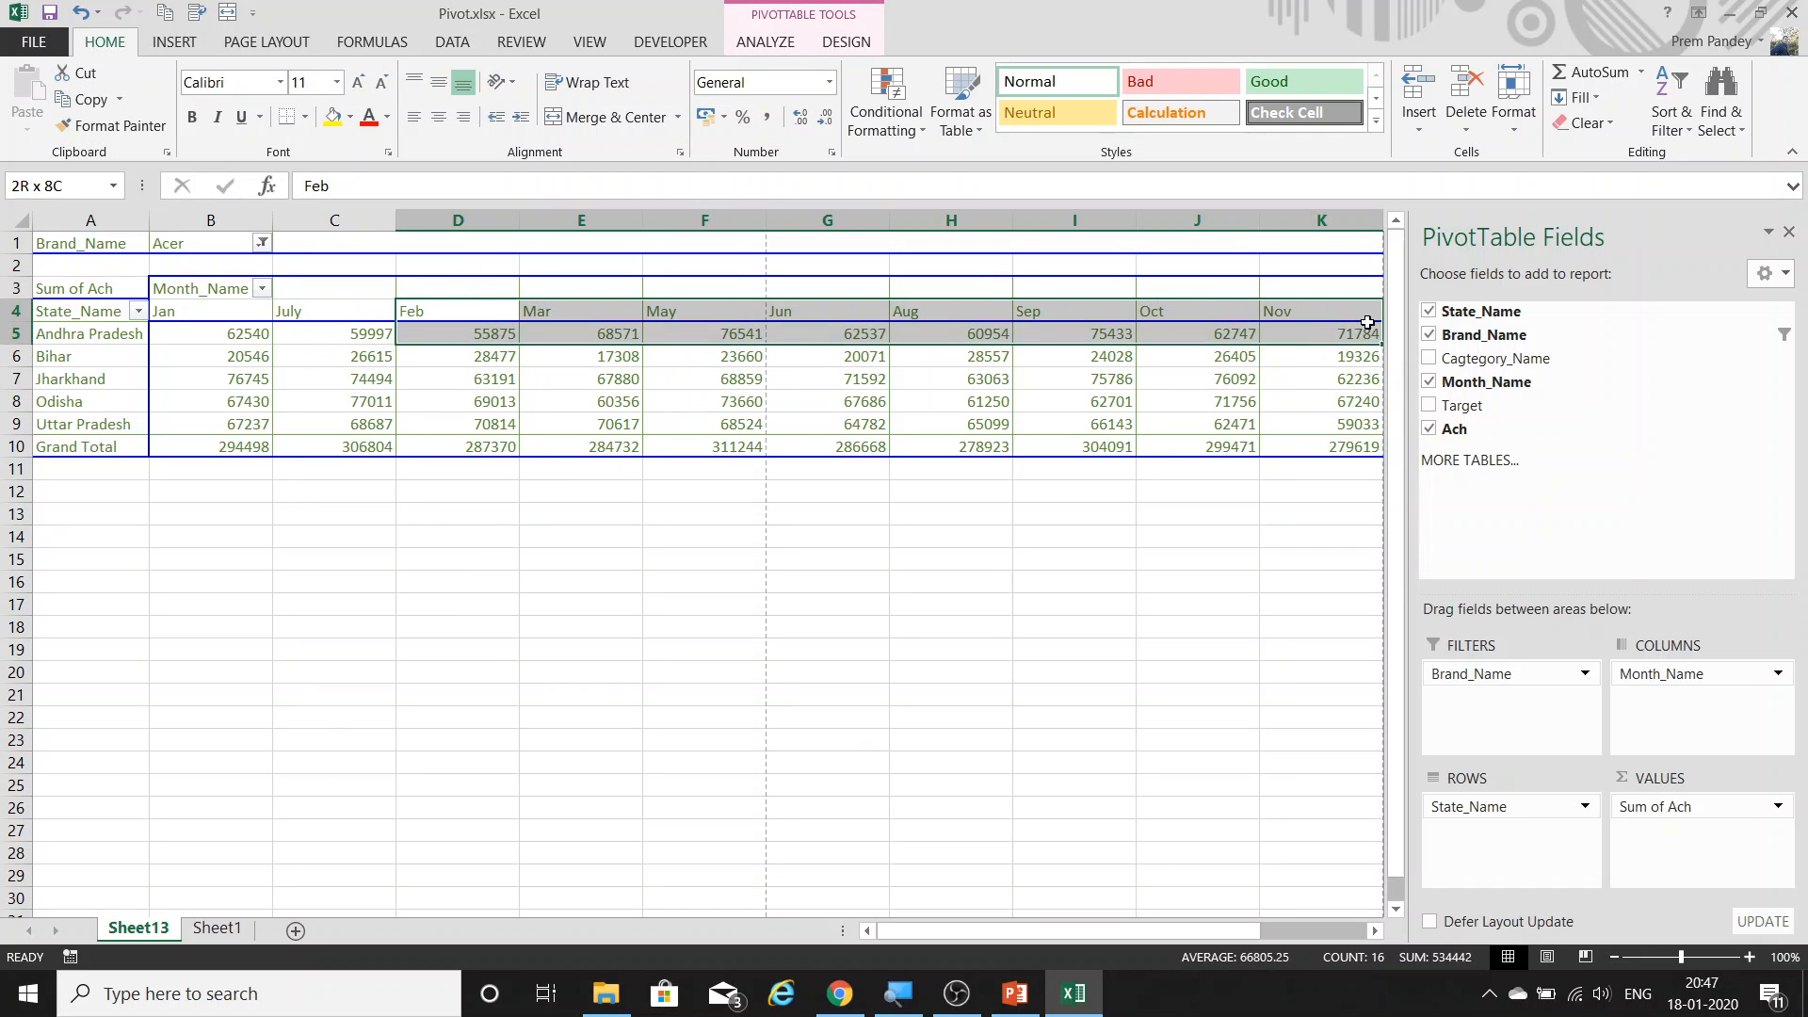
click(801, 395)
Filter the PivotTable's Month_Name field to Apr only and restore all months.
click(262, 288)
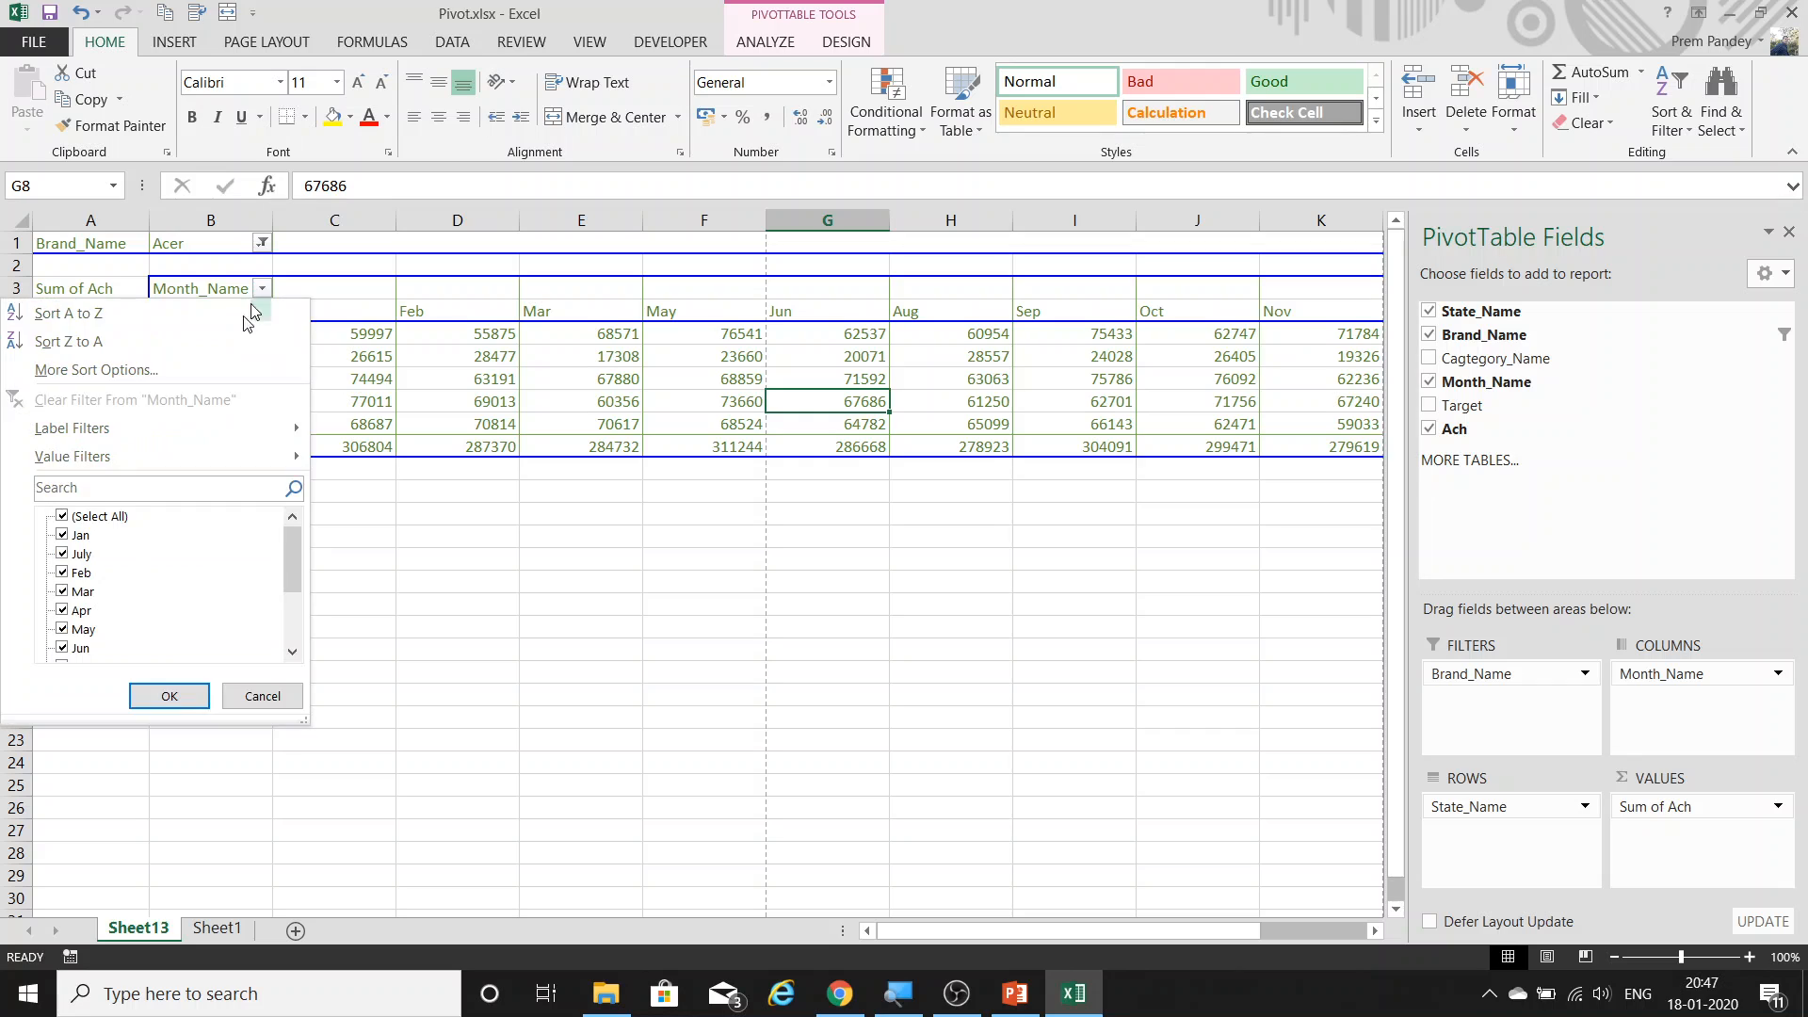
click(94, 521)
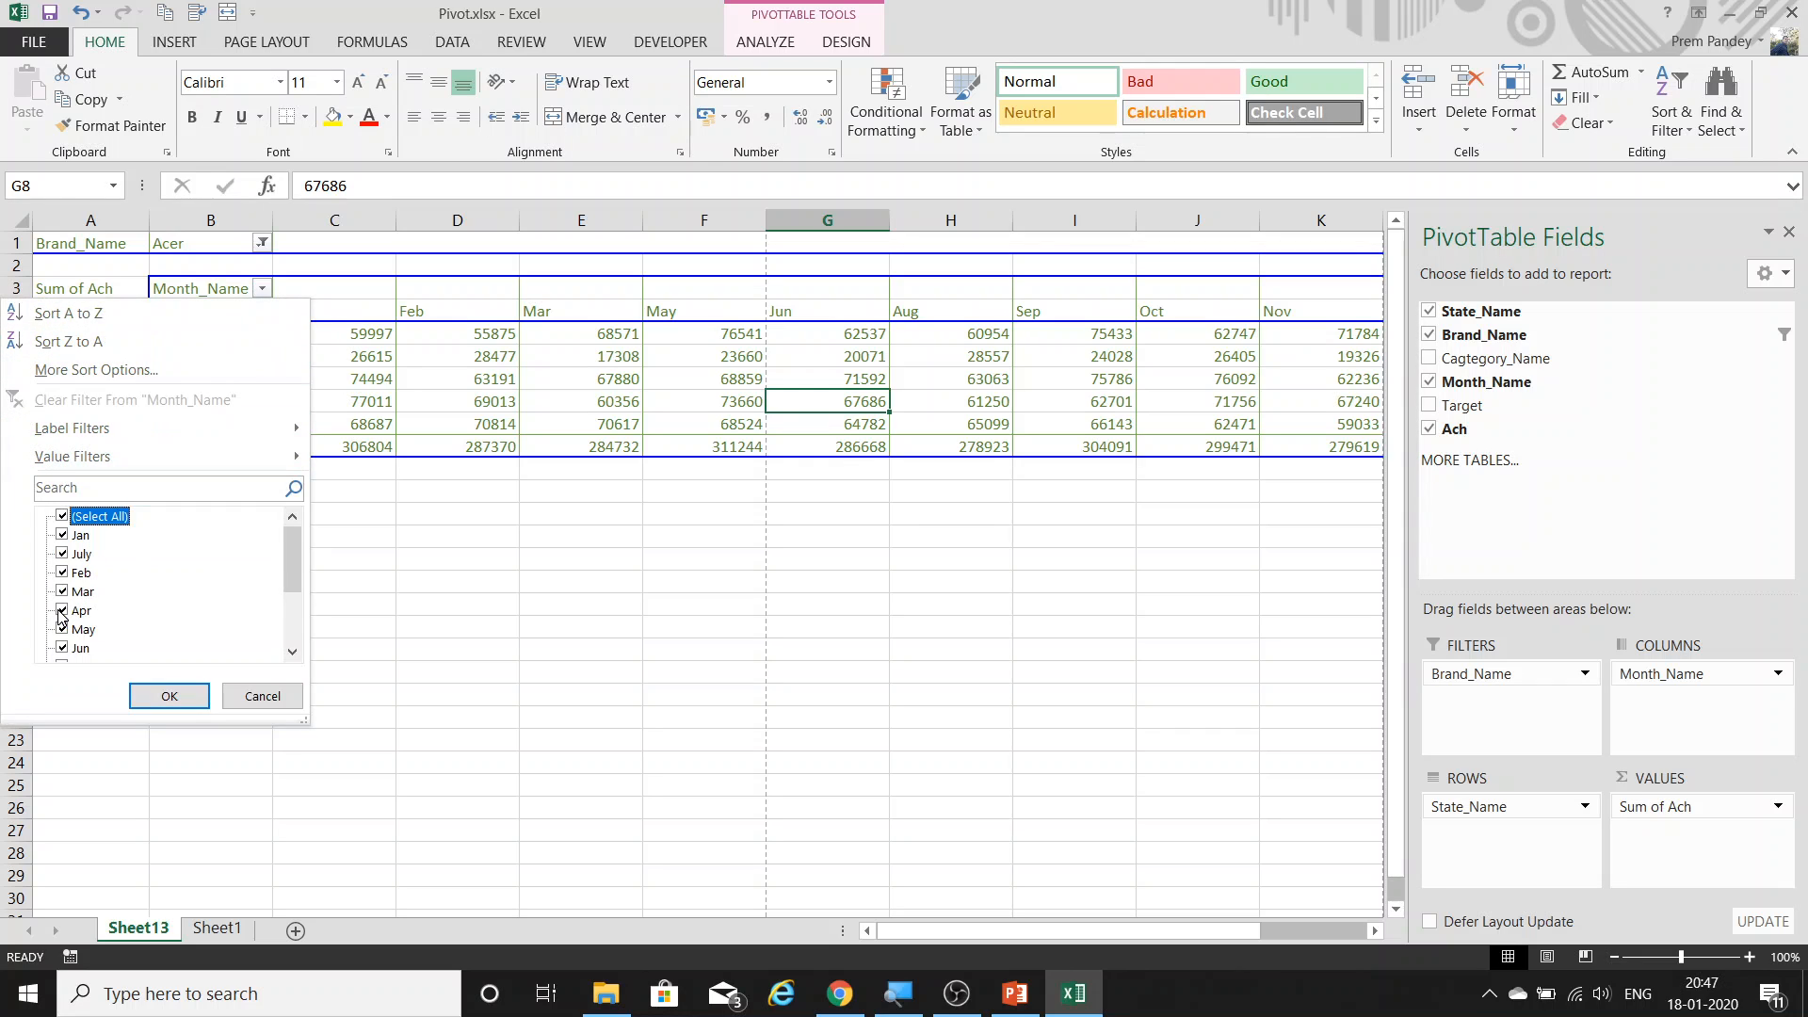
click(62, 516)
click(62, 610)
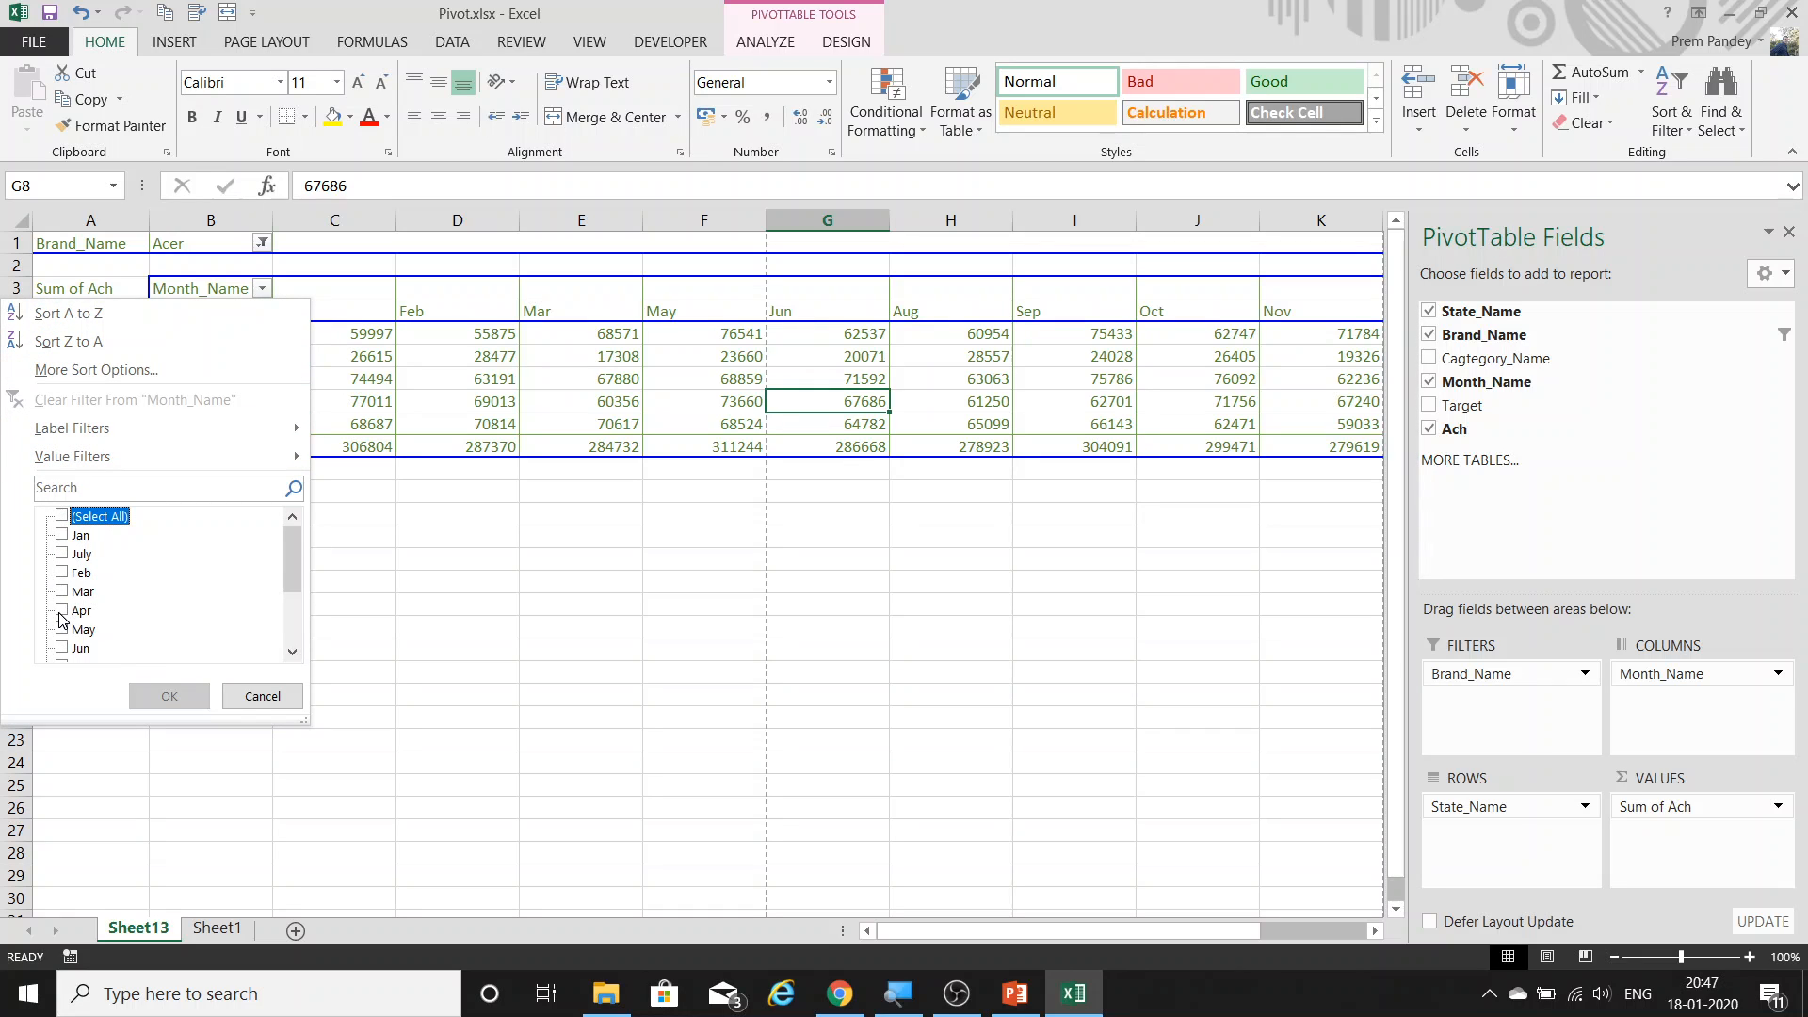
click(135, 690)
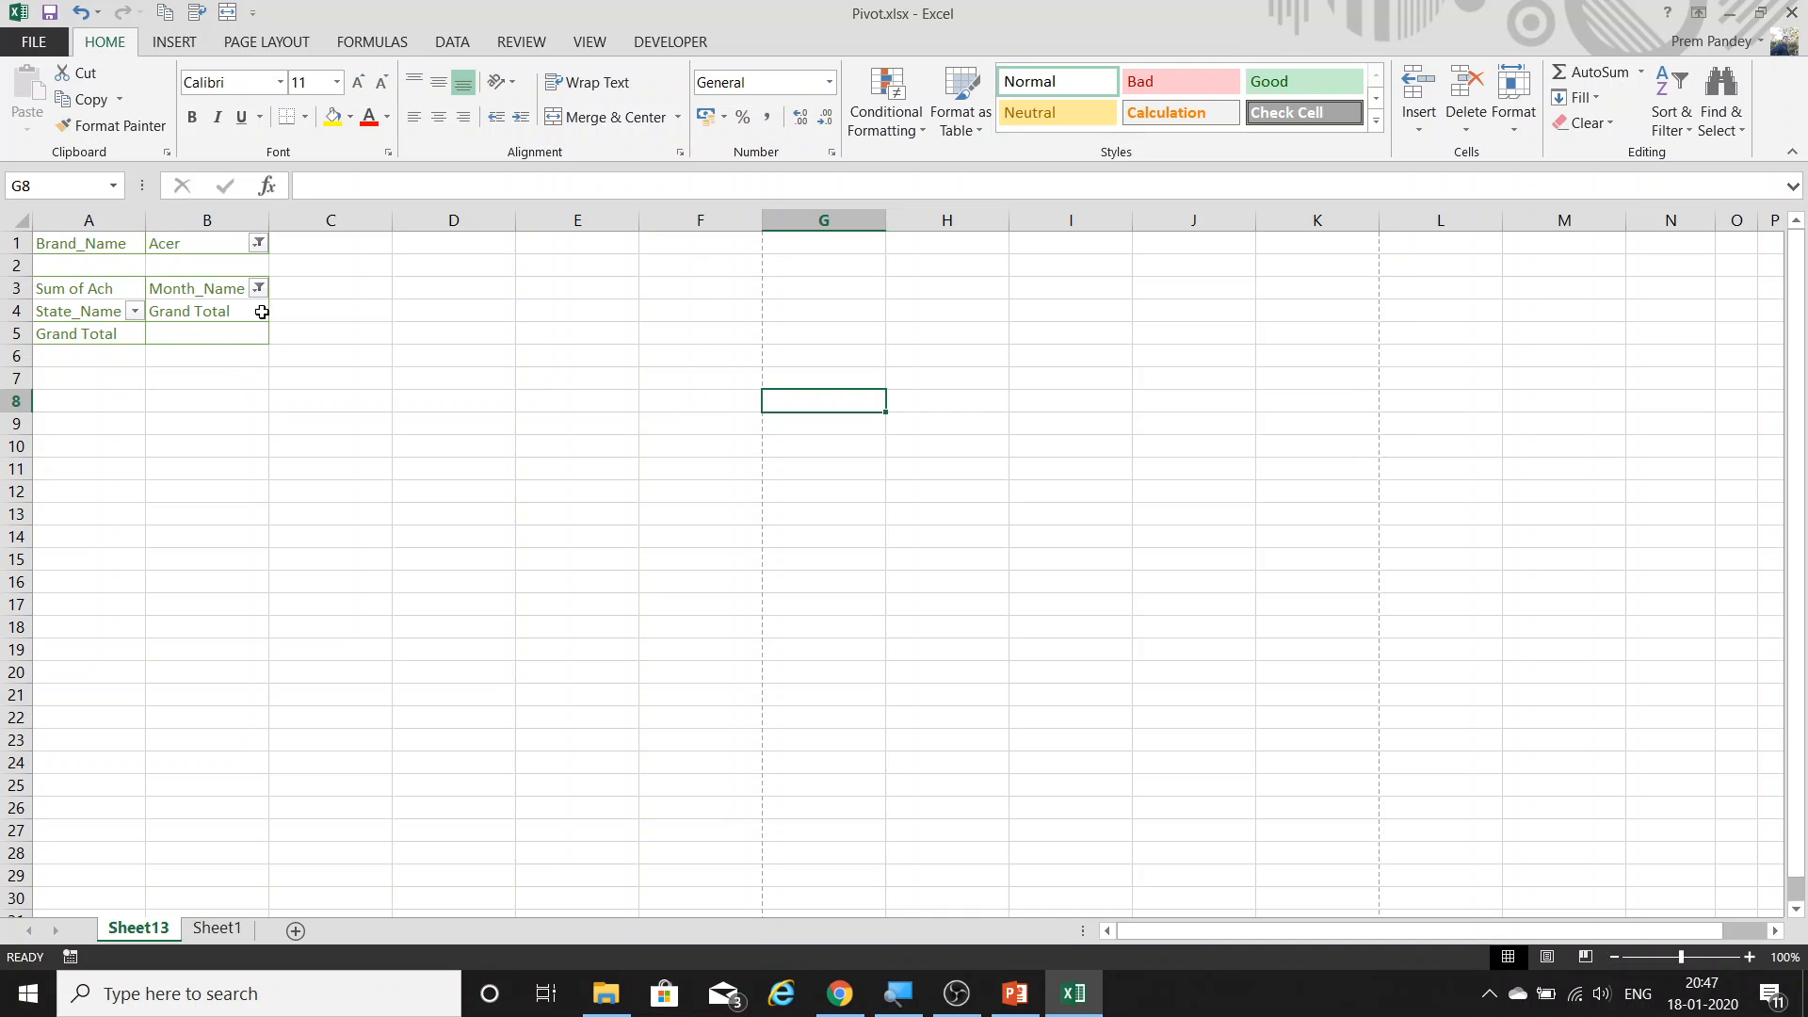
click(259, 290)
click(62, 516)
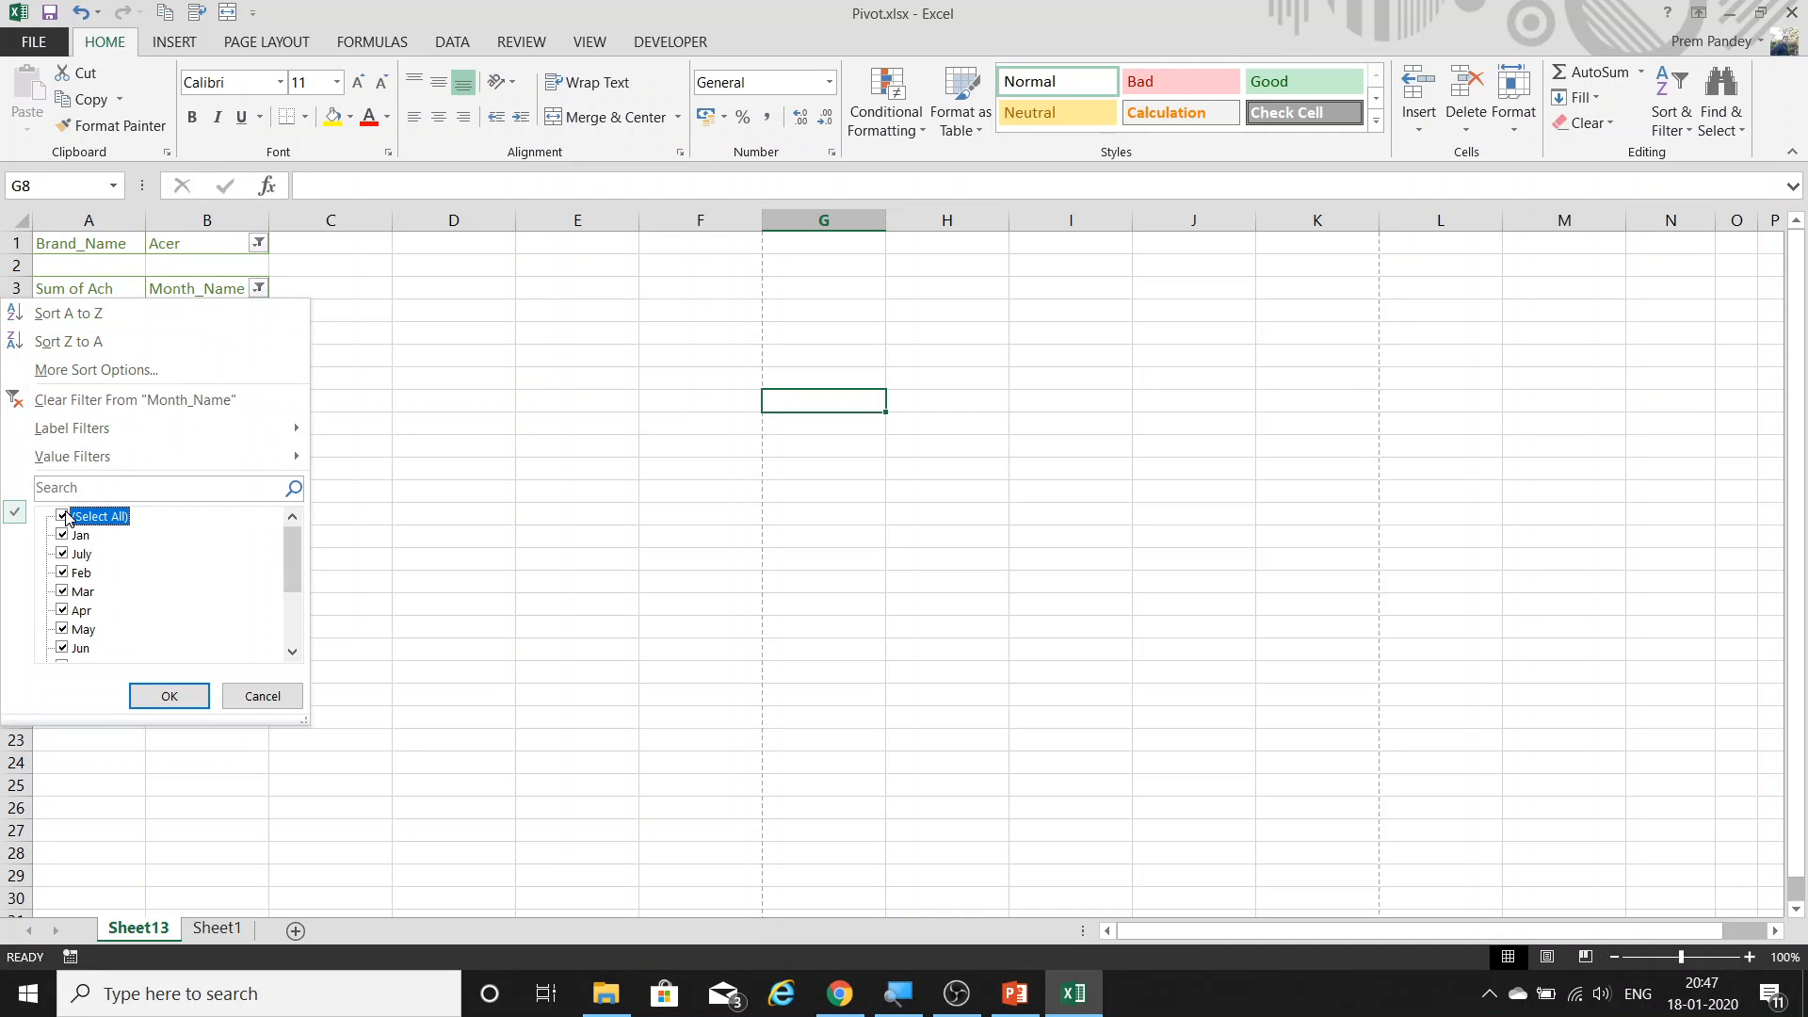
click(170, 695)
Set the number of items to retain per field to None in the PivotTable's Data options and refresh the table.
right_click(185, 332)
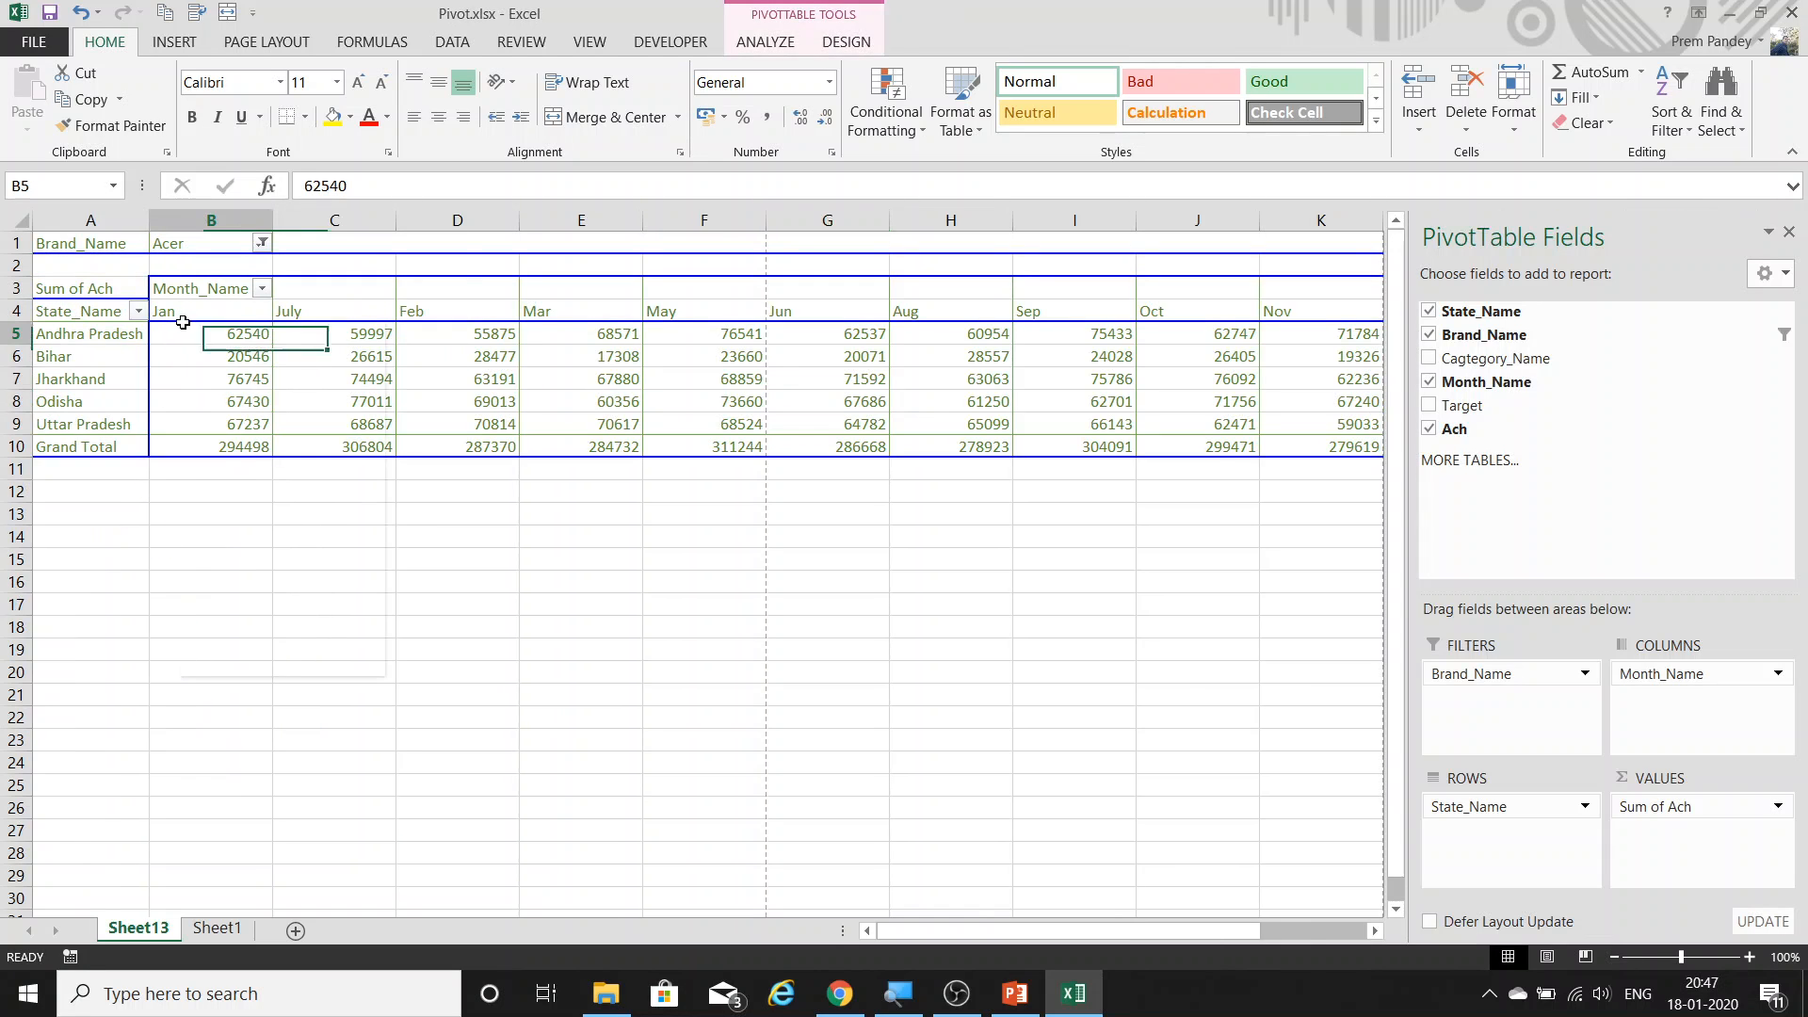
click(320, 633)
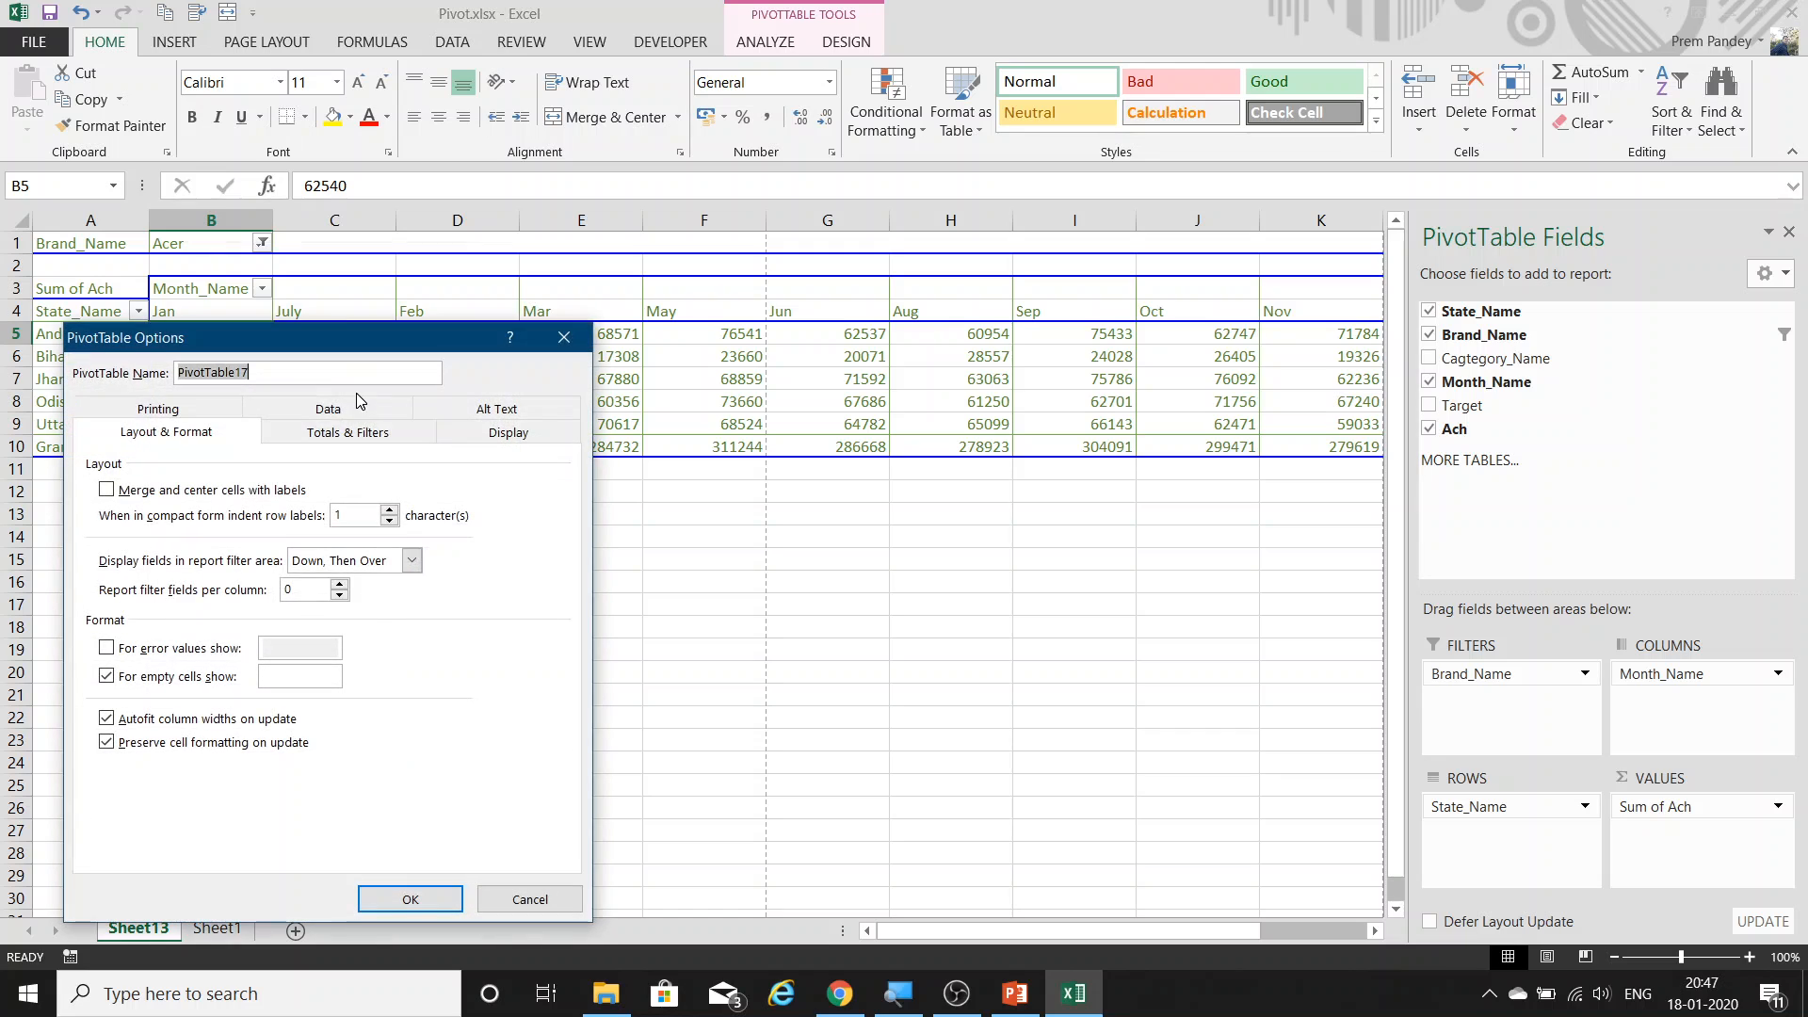
click(358, 413)
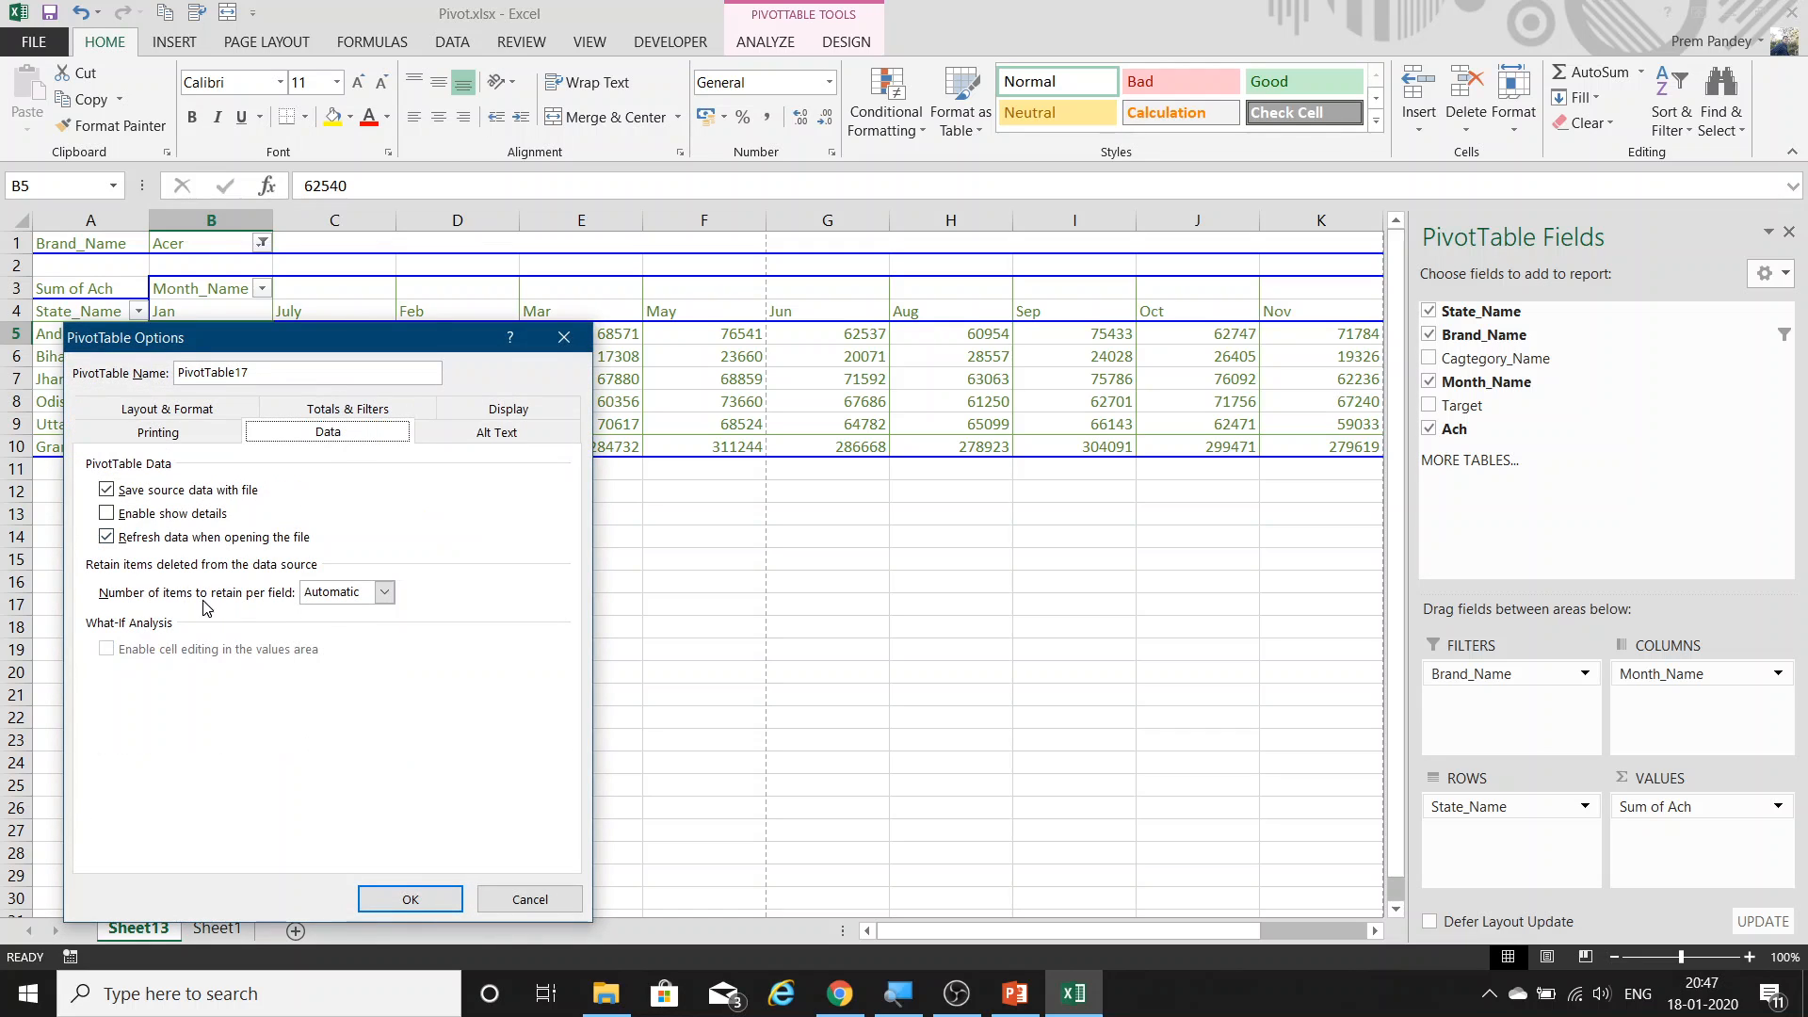
click(380, 595)
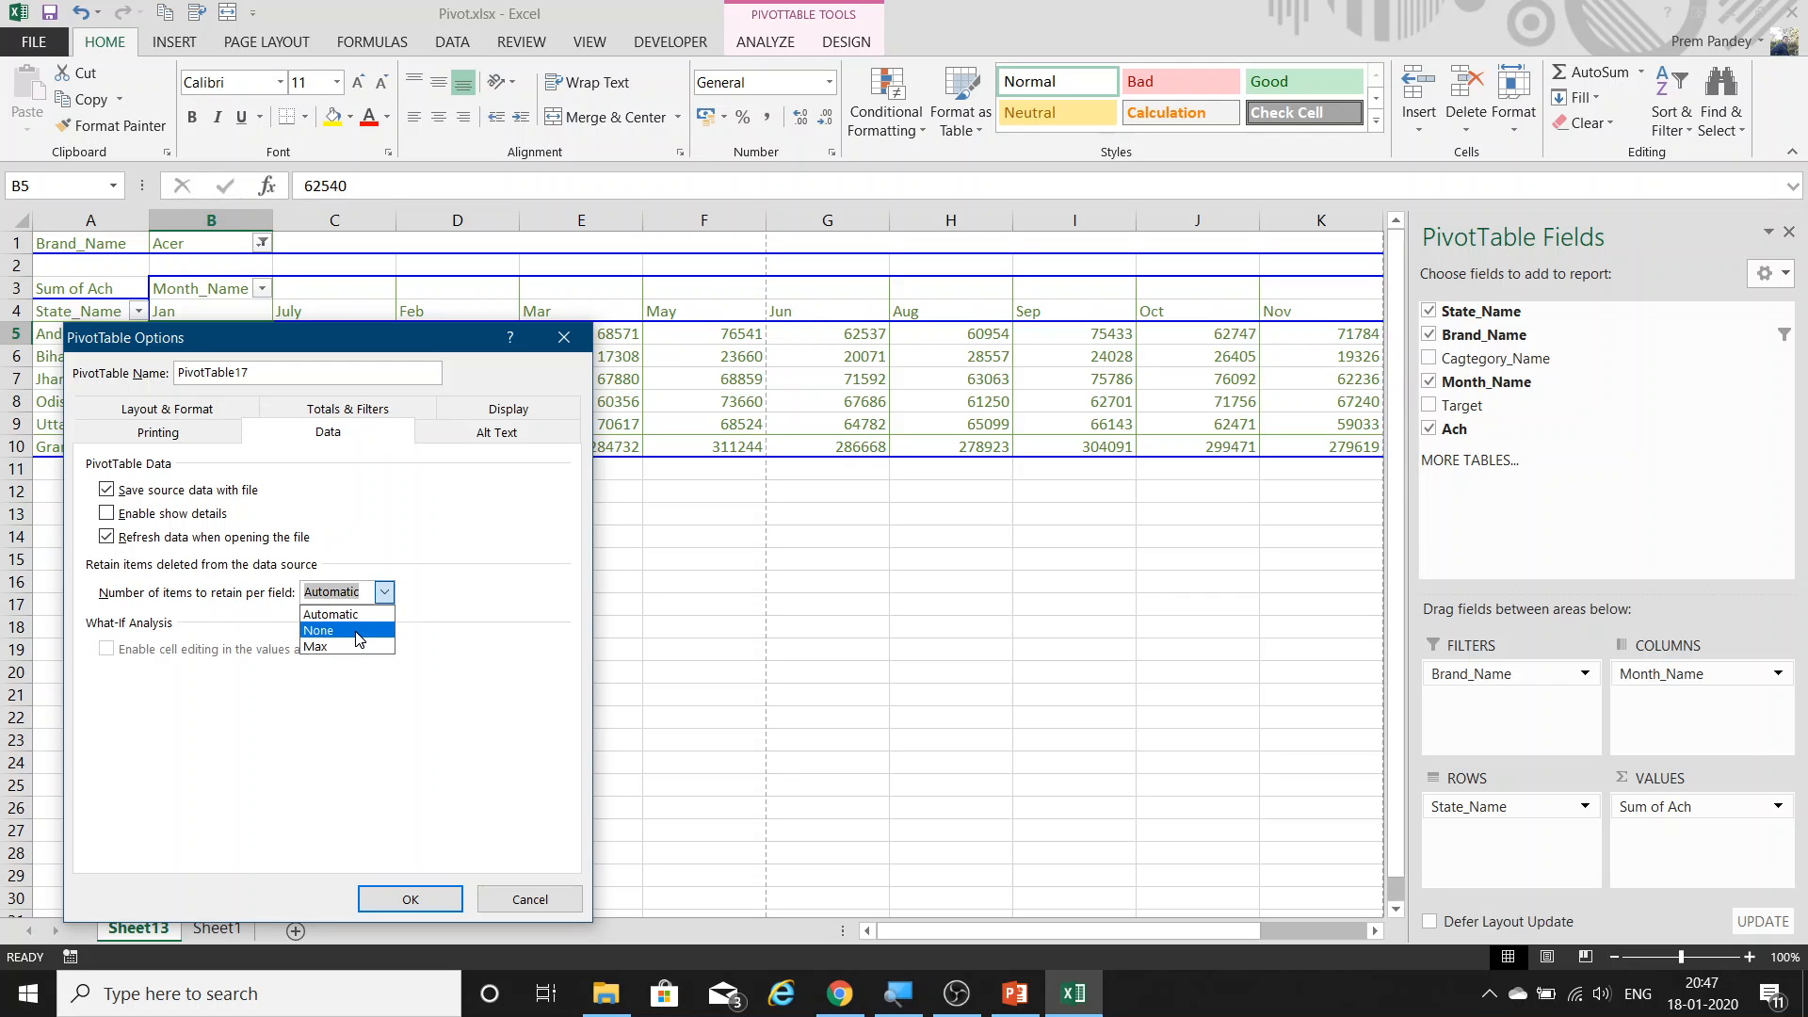
click(358, 639)
click(421, 908)
click(250, 394)
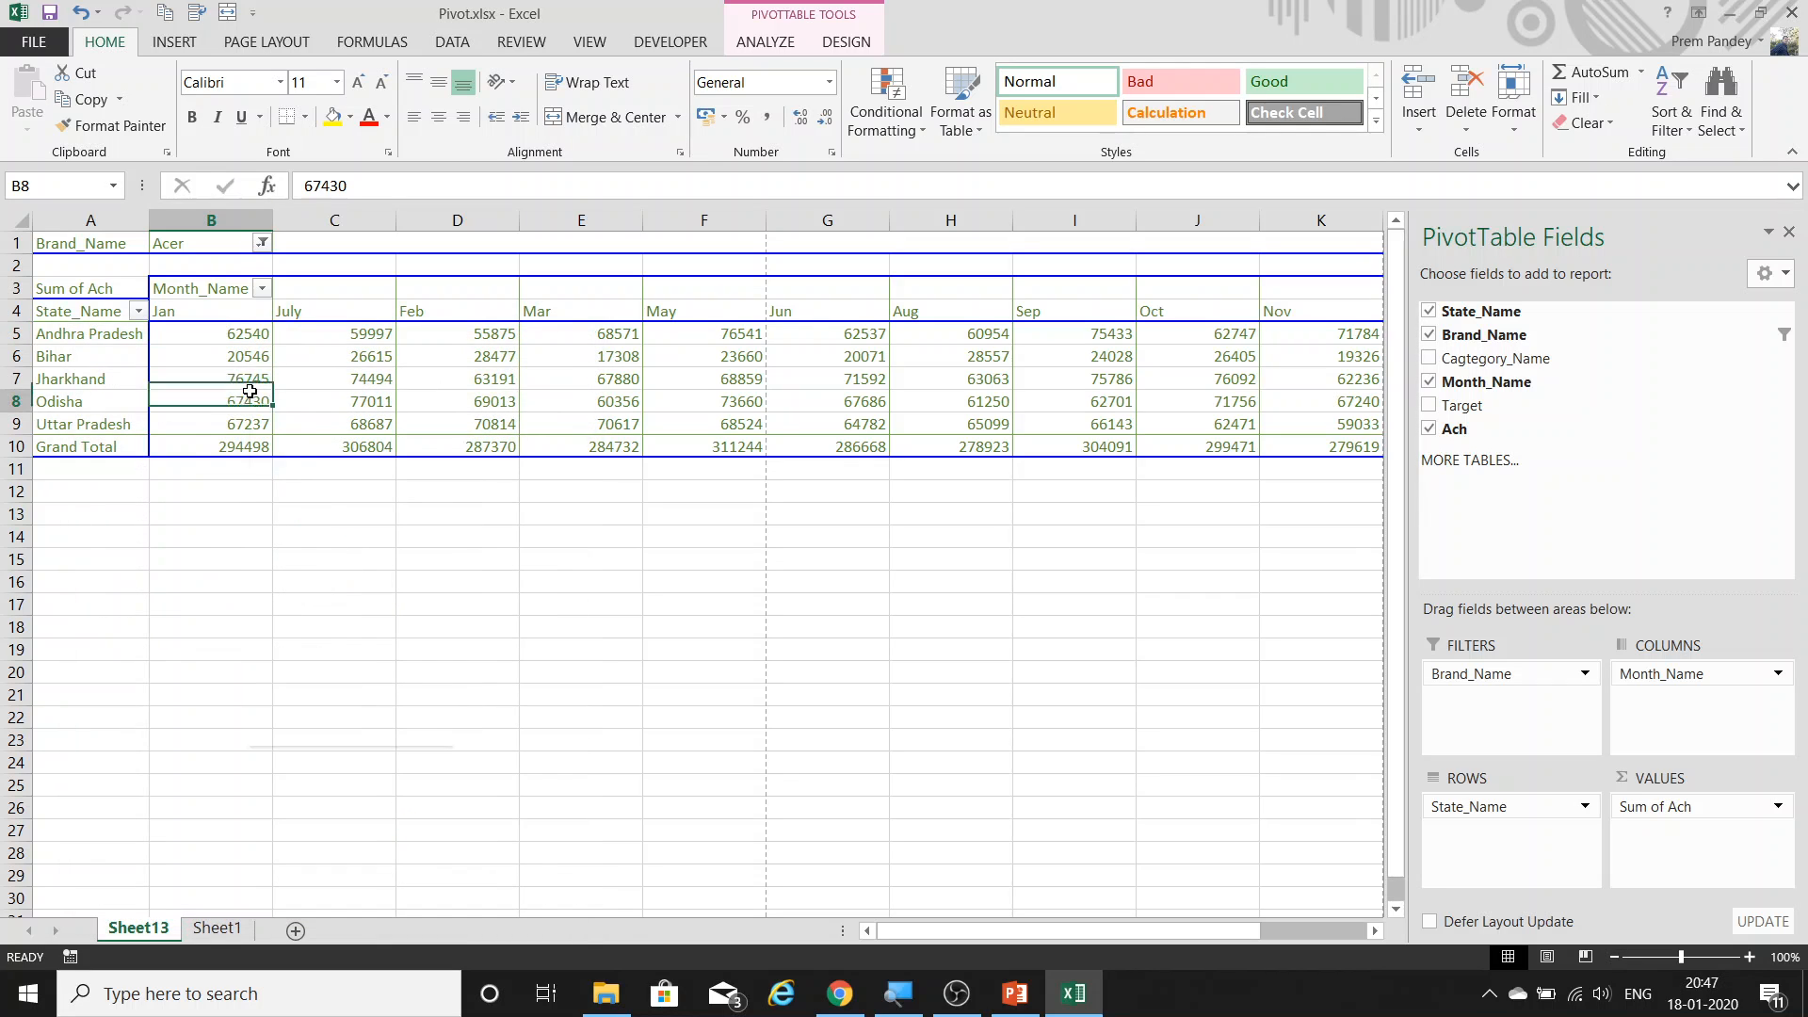
right_click(250, 391)
click(301, 485)
Search the PivotTable's Month_Name filter list for apr and look at the source data on Sheet1.
click(264, 288)
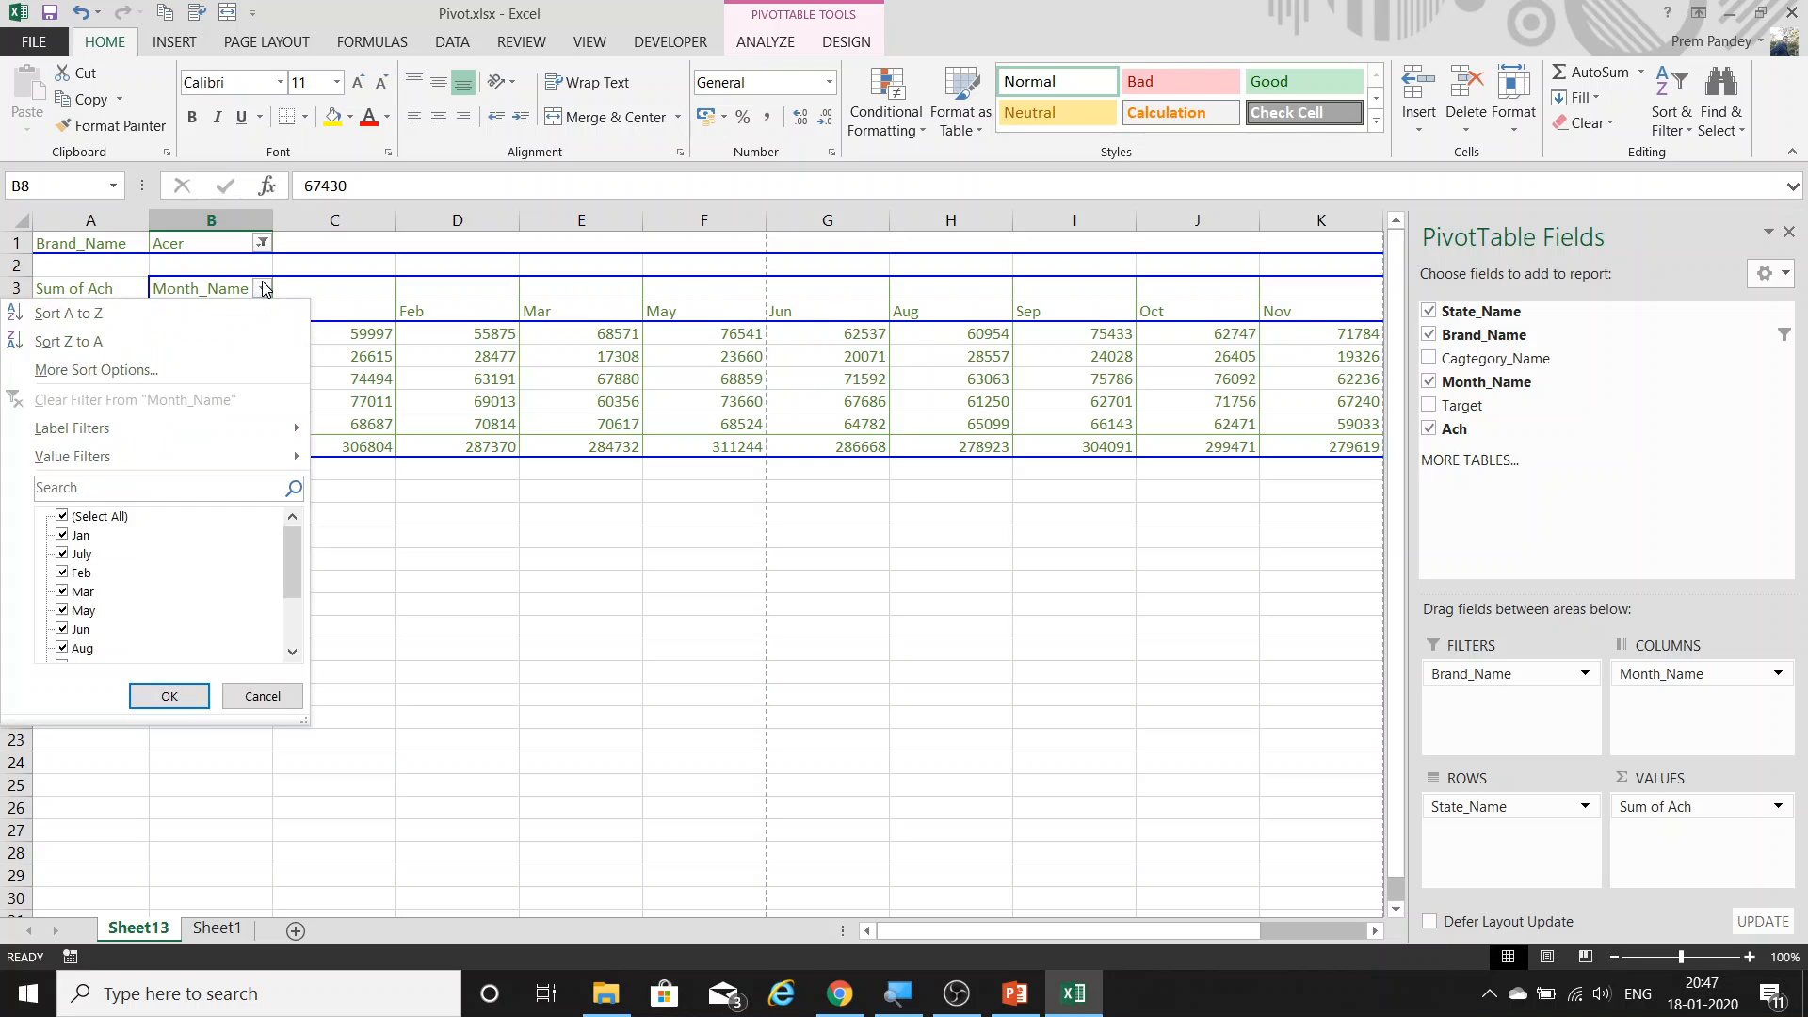
click(91, 517)
text(apr)
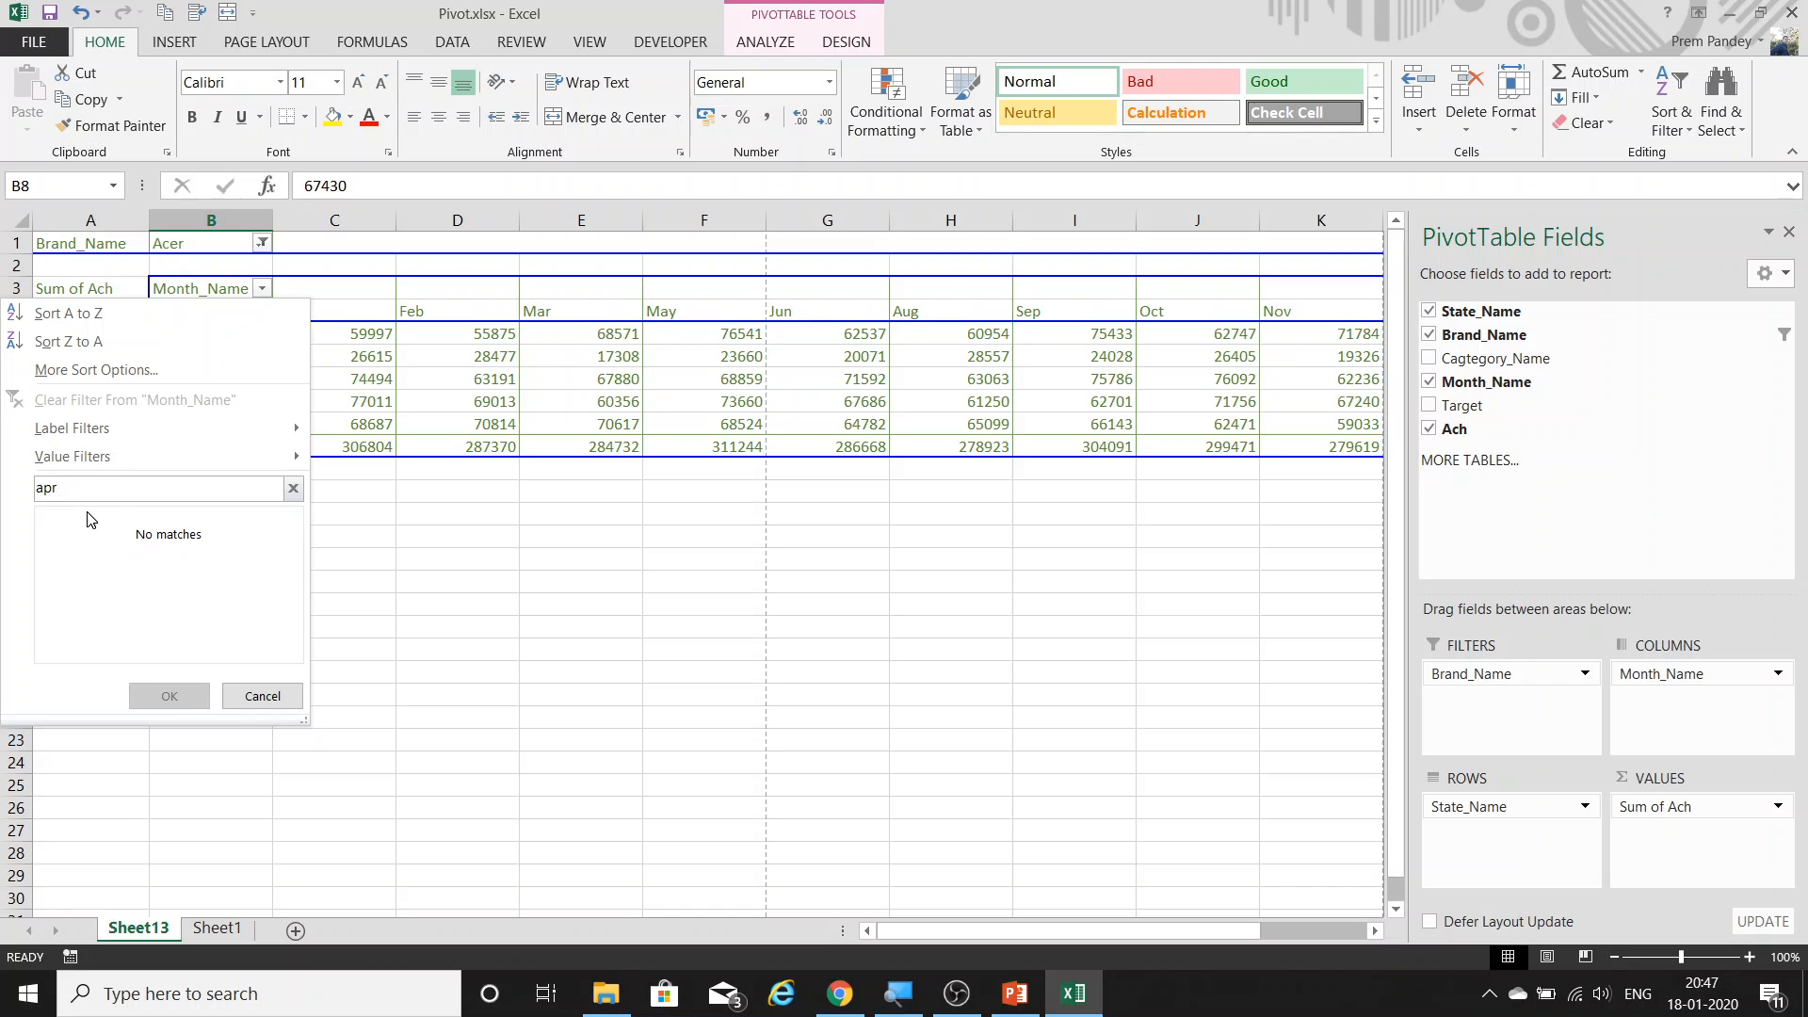
key(Escape)
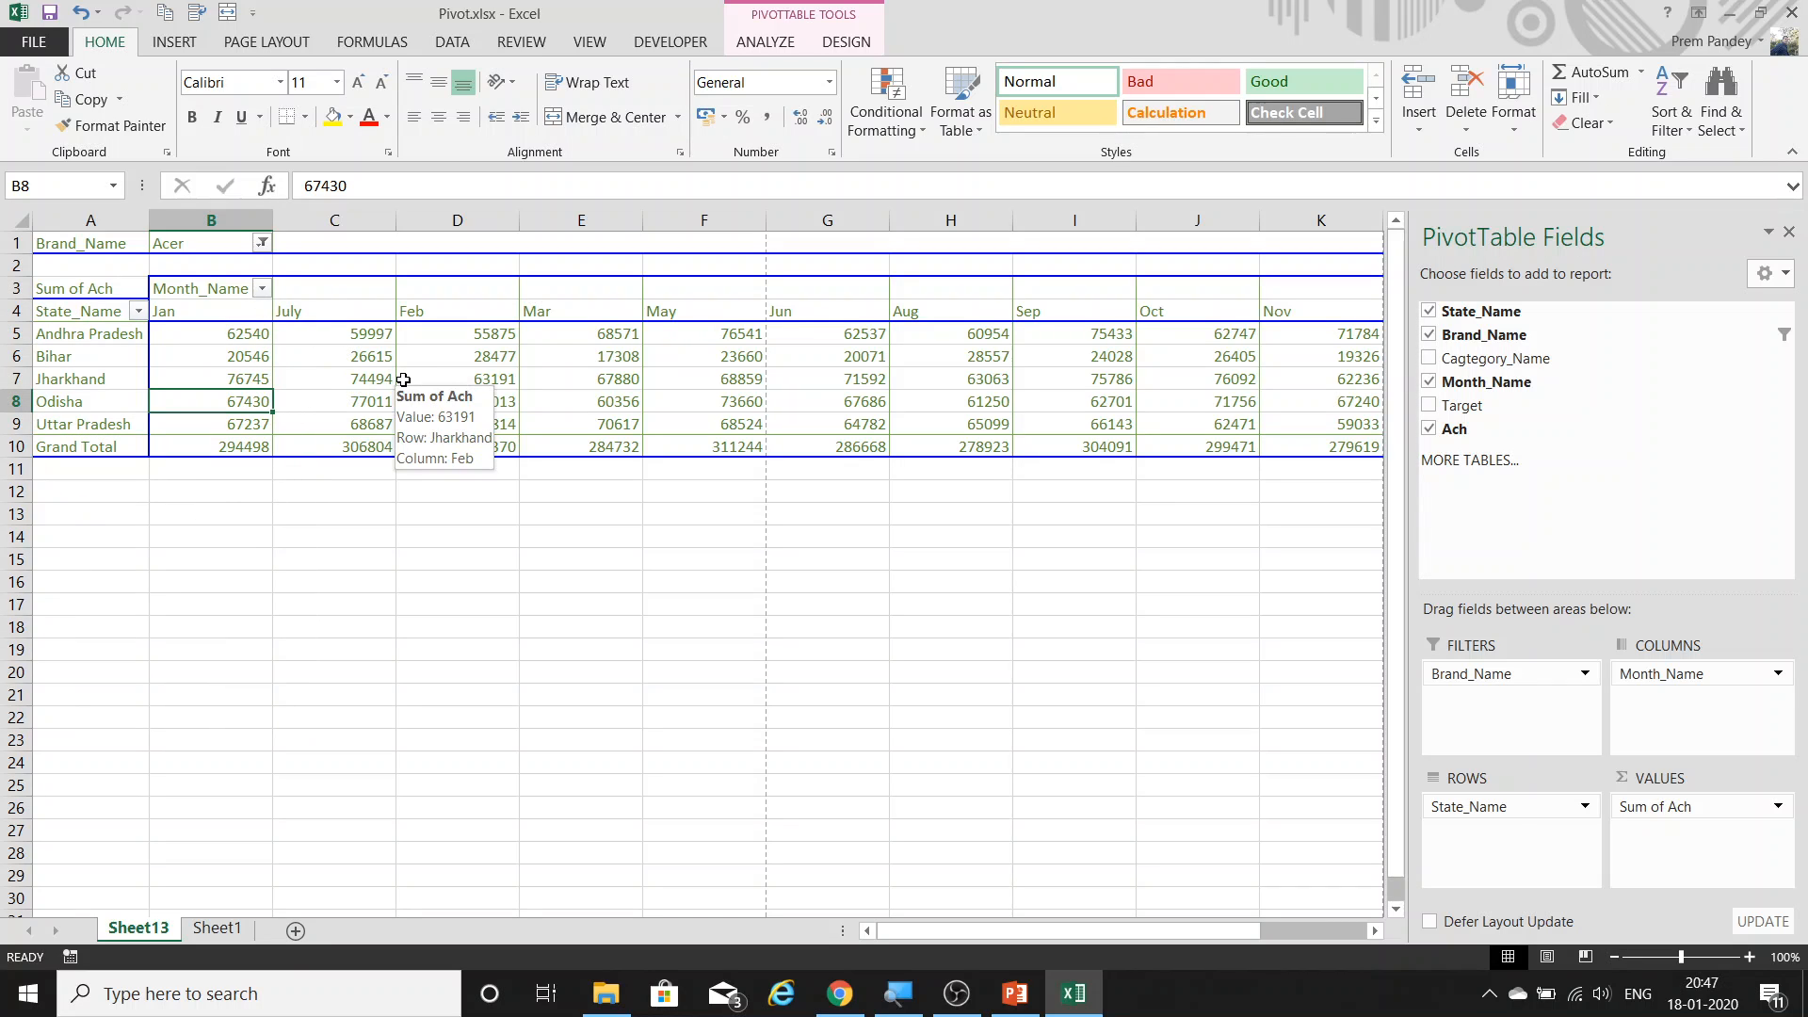
key(ctrl+Page_Down)
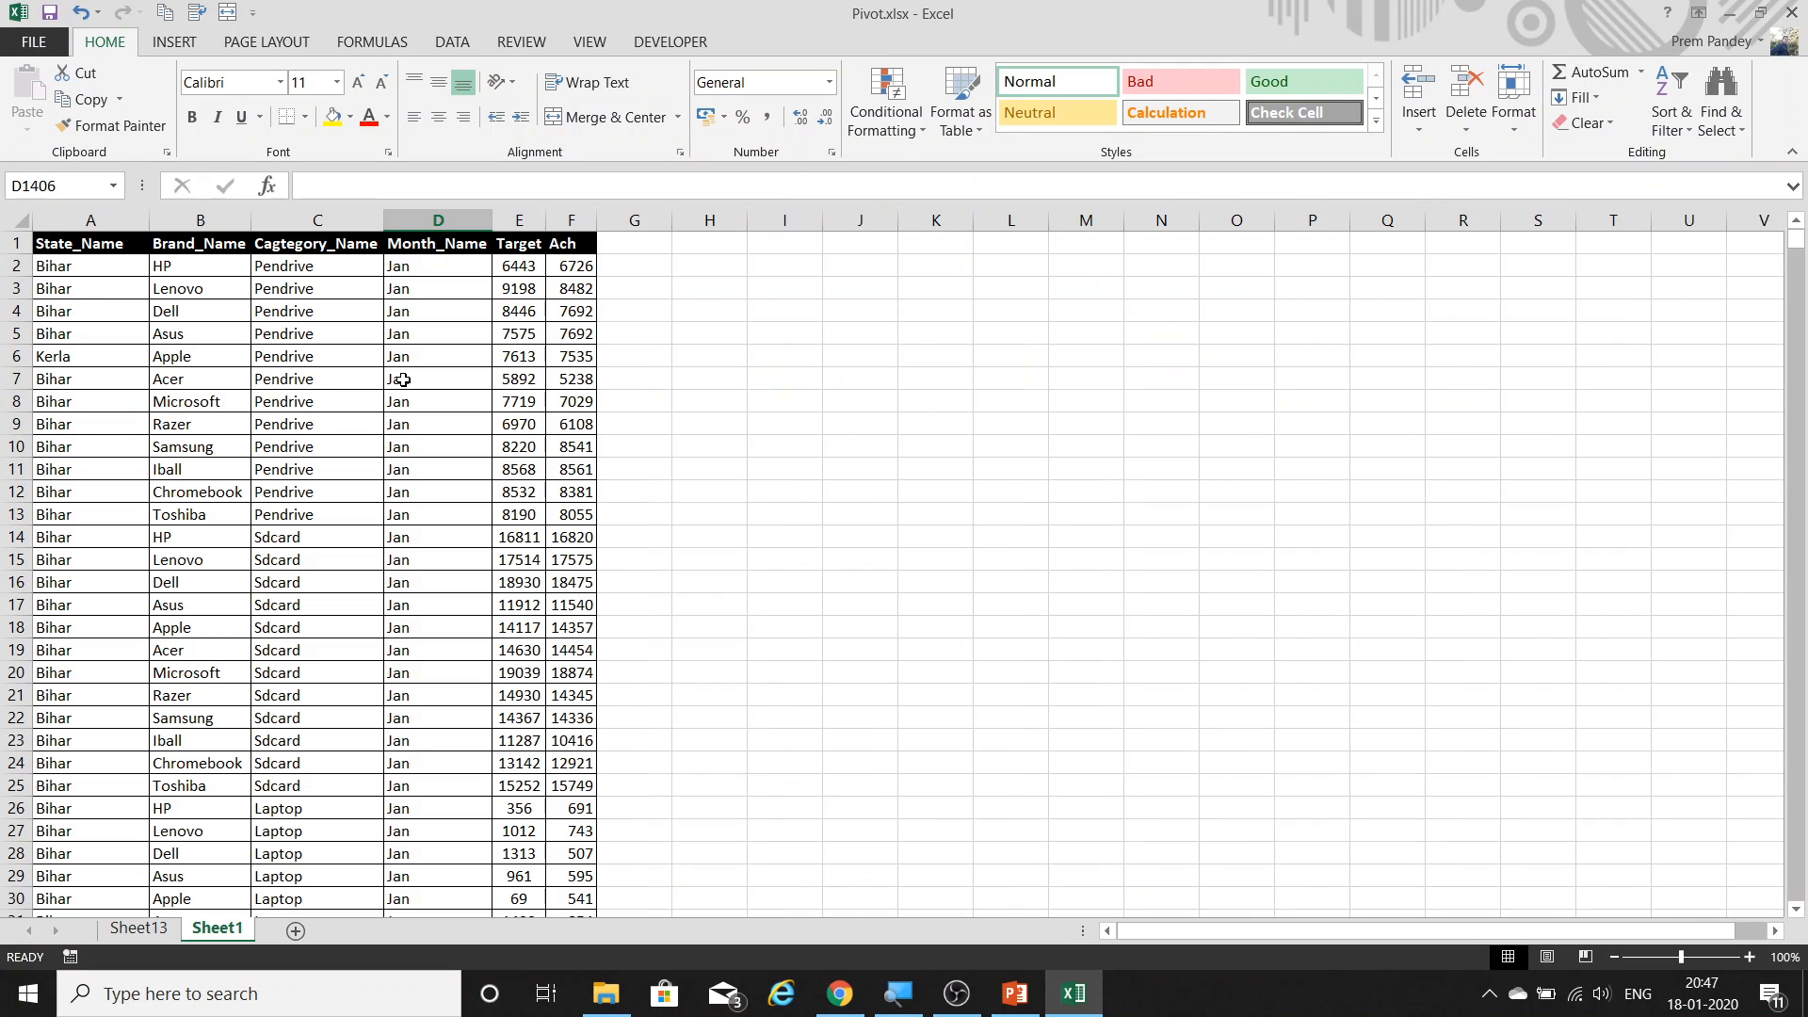
key(ctrl+Page_Up)
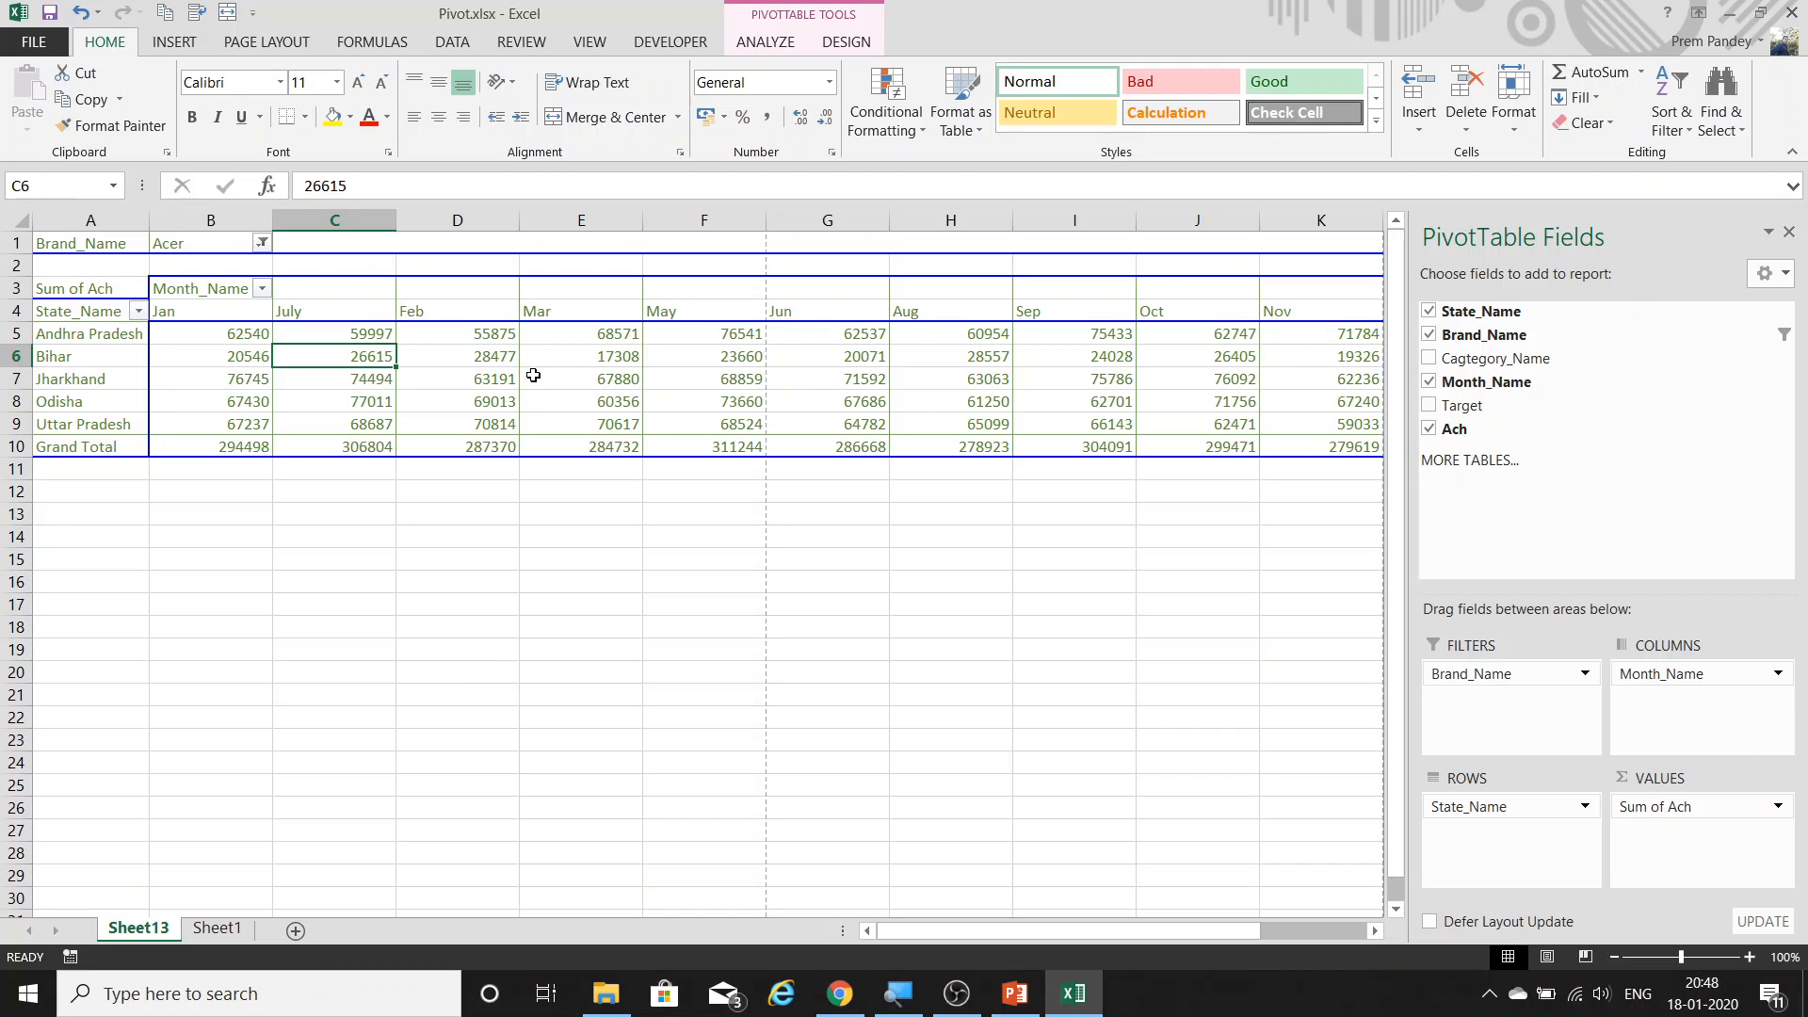
Review the Alt Text title and description options of the PivotTable.
right_click(485, 350)
click(569, 661)
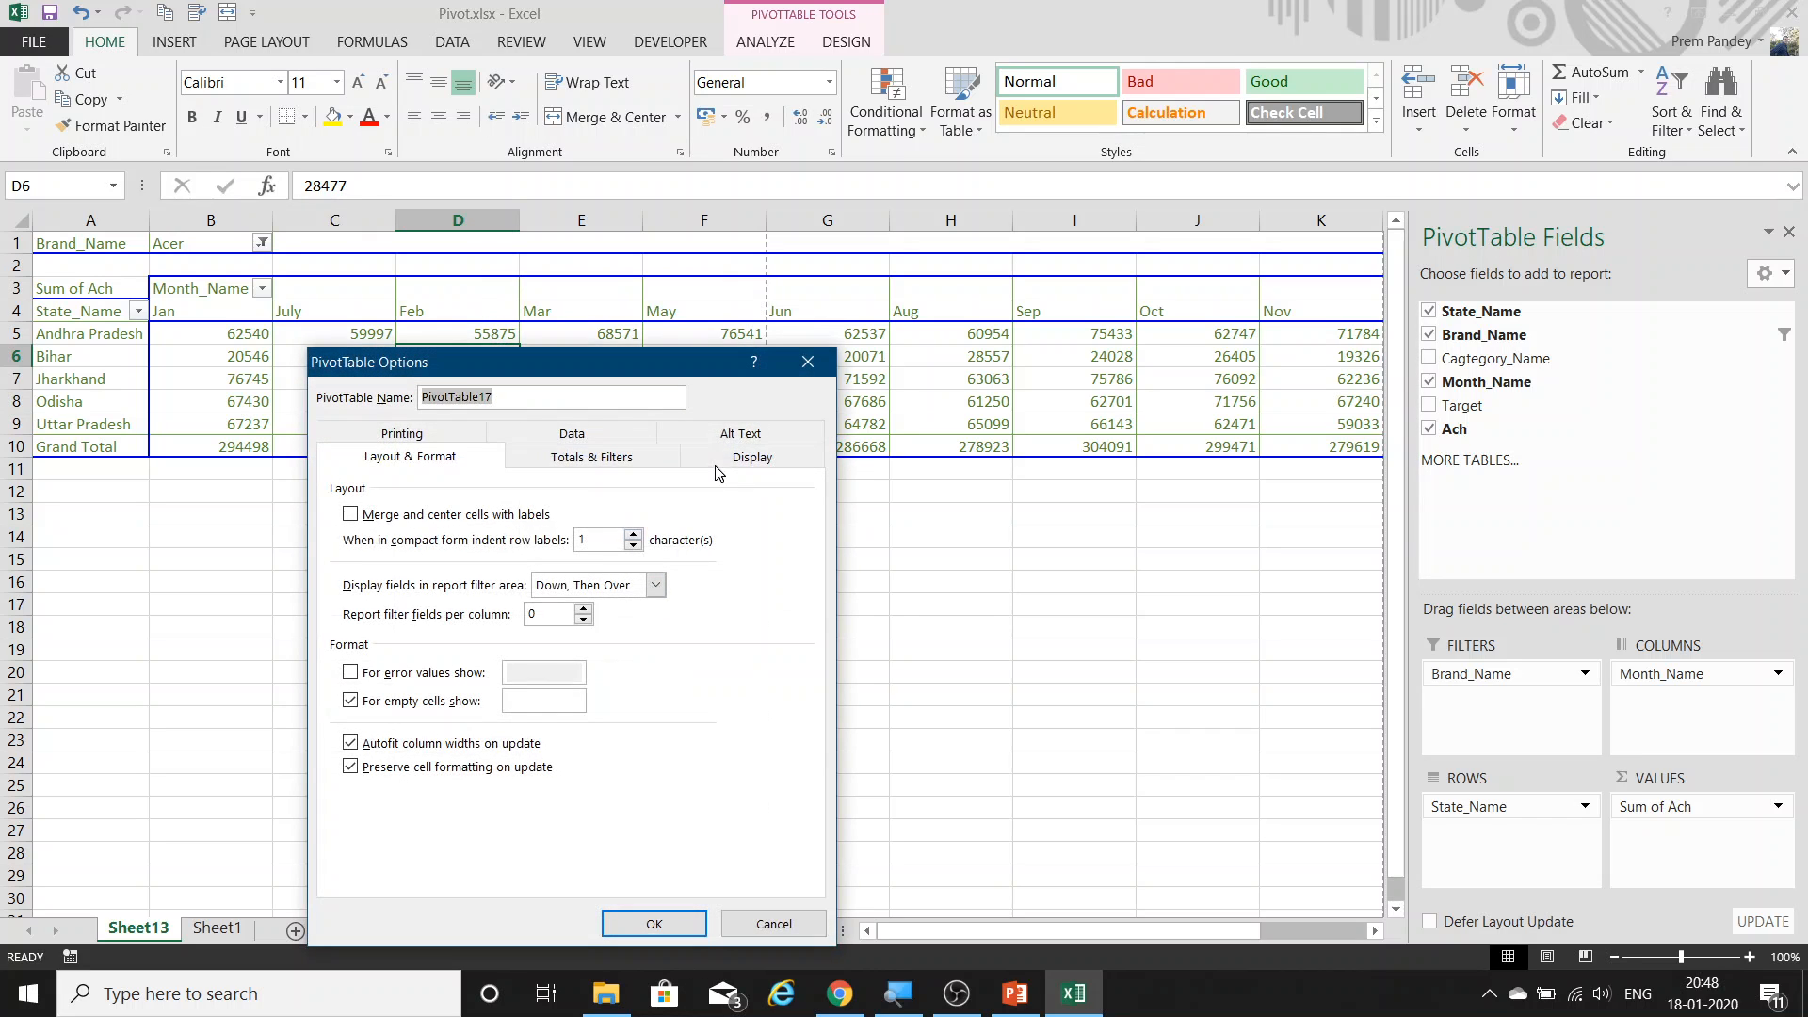
click(737, 436)
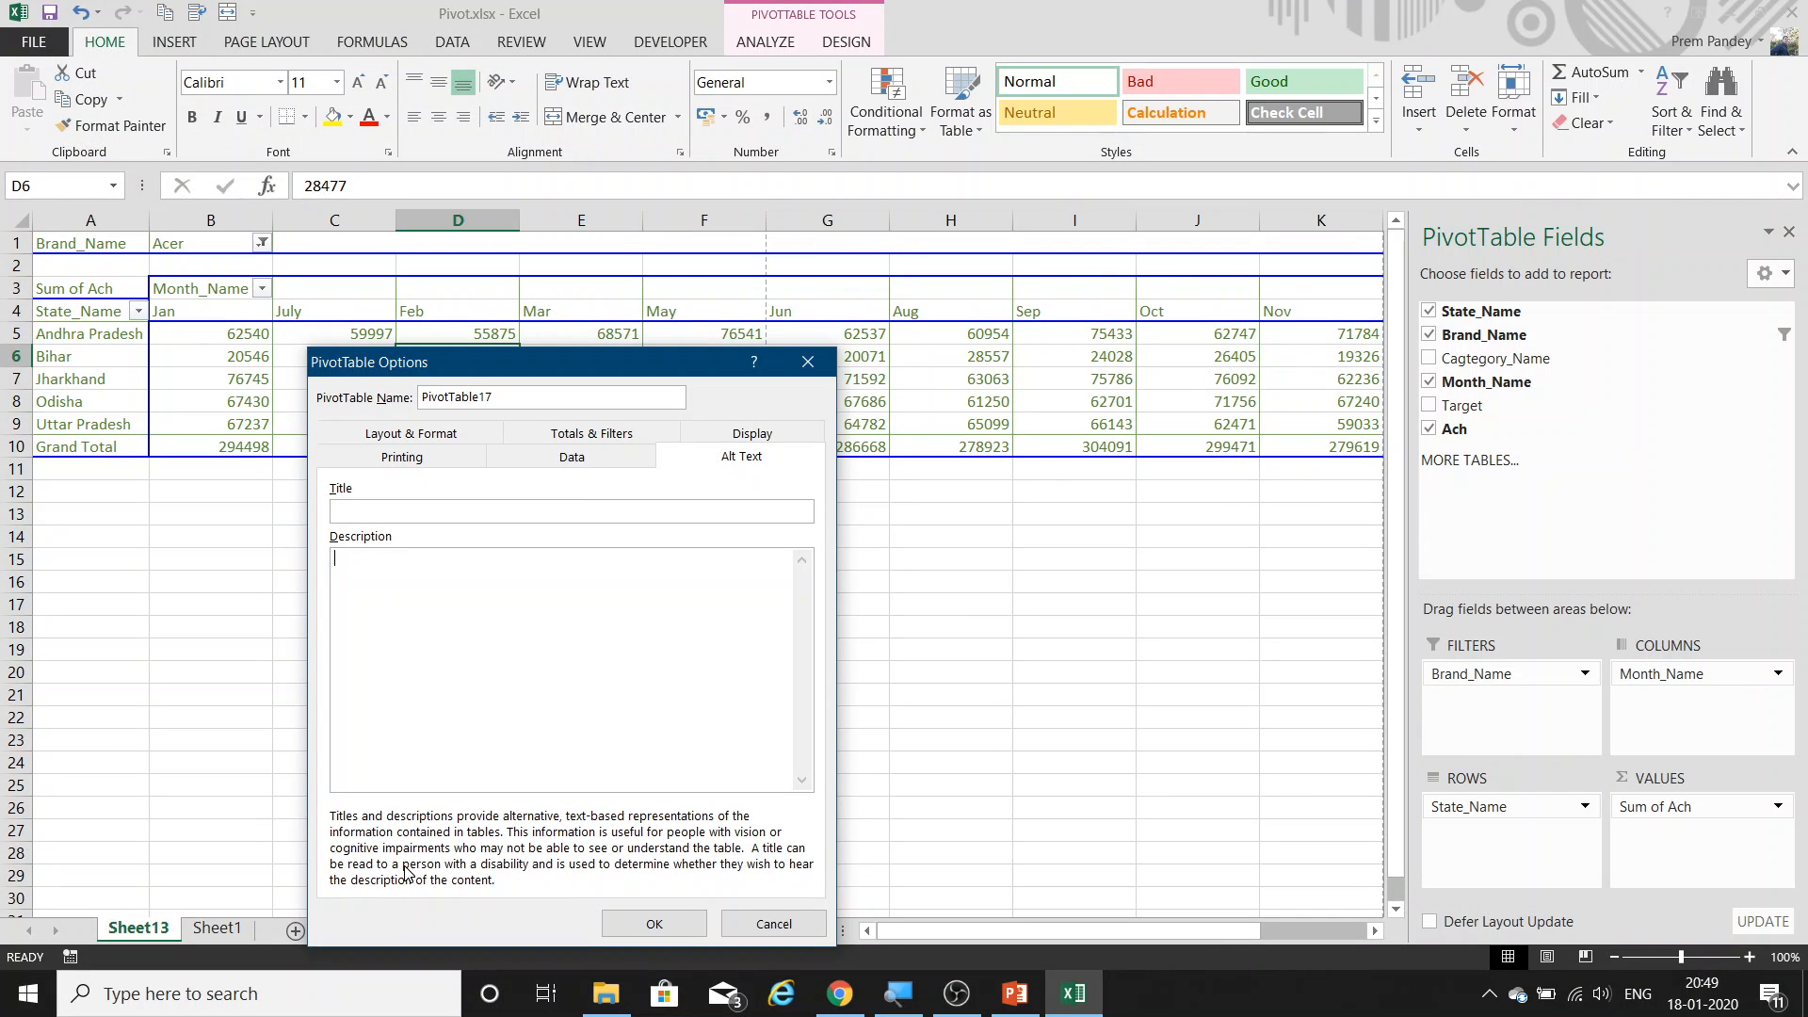
key(Escape)
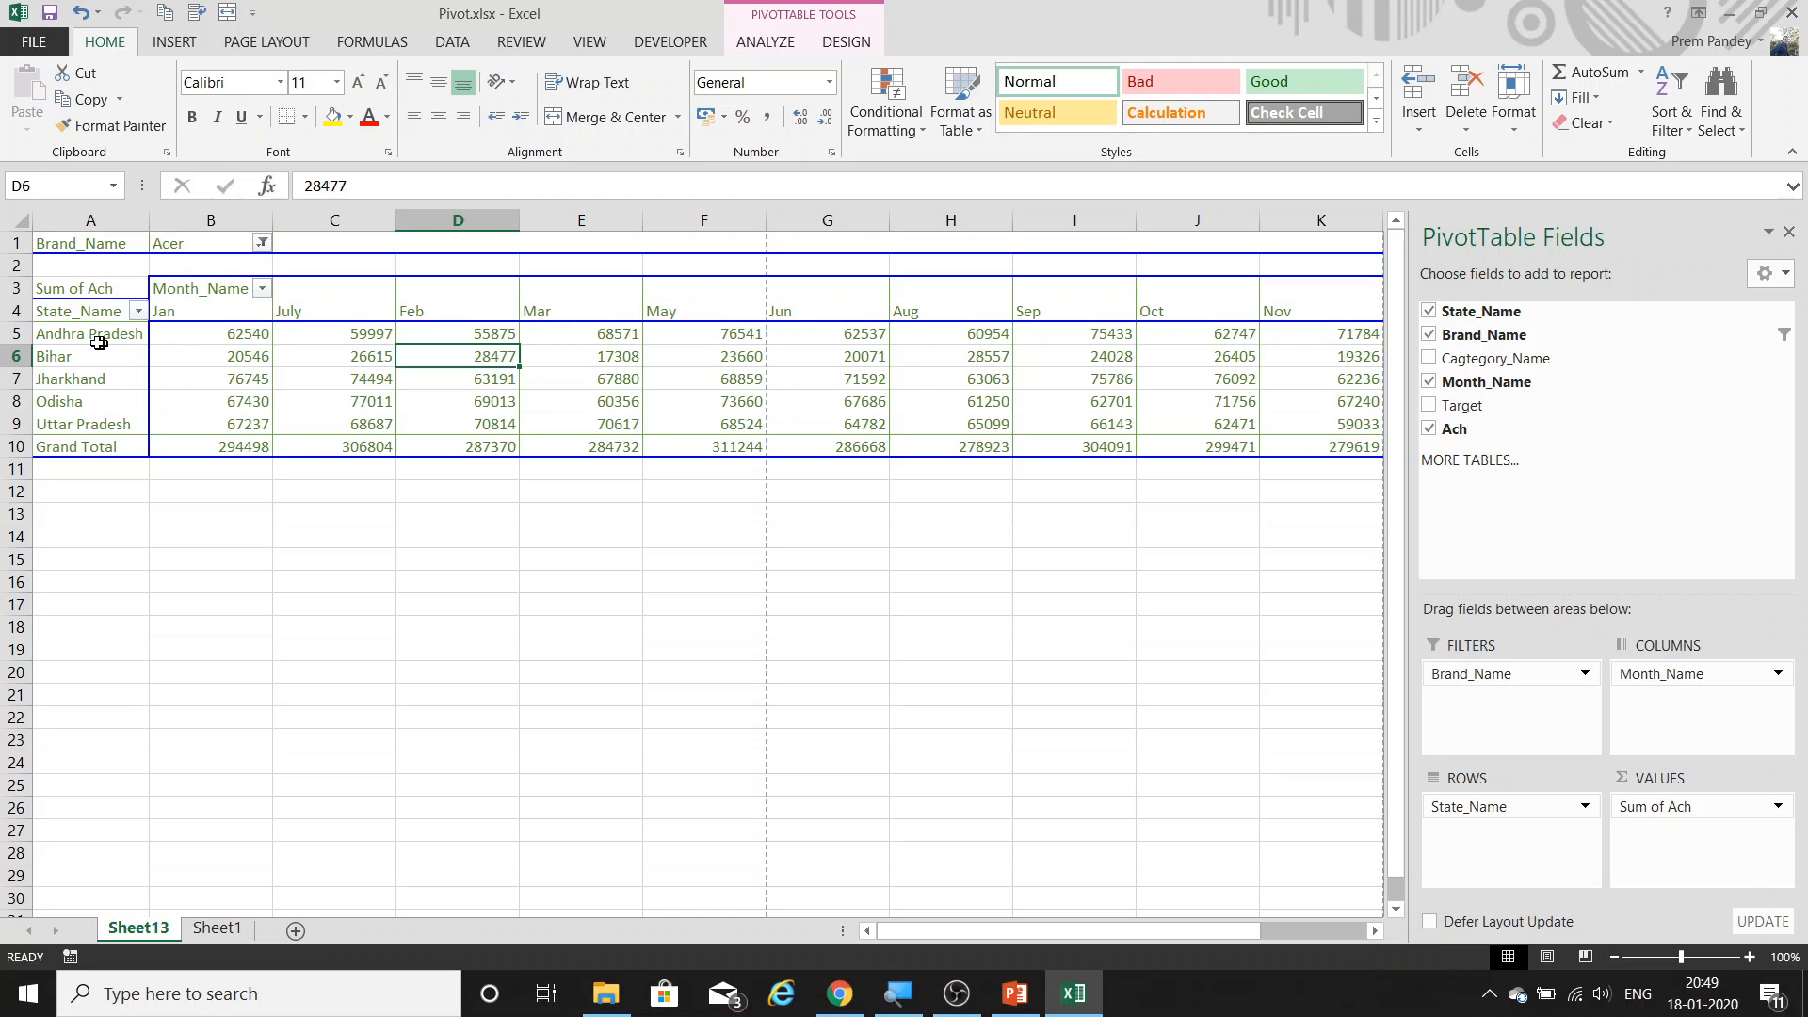
Autofit the widths of all columns in the PivotTable on Sheet13.
drag(90, 337, 431, 452)
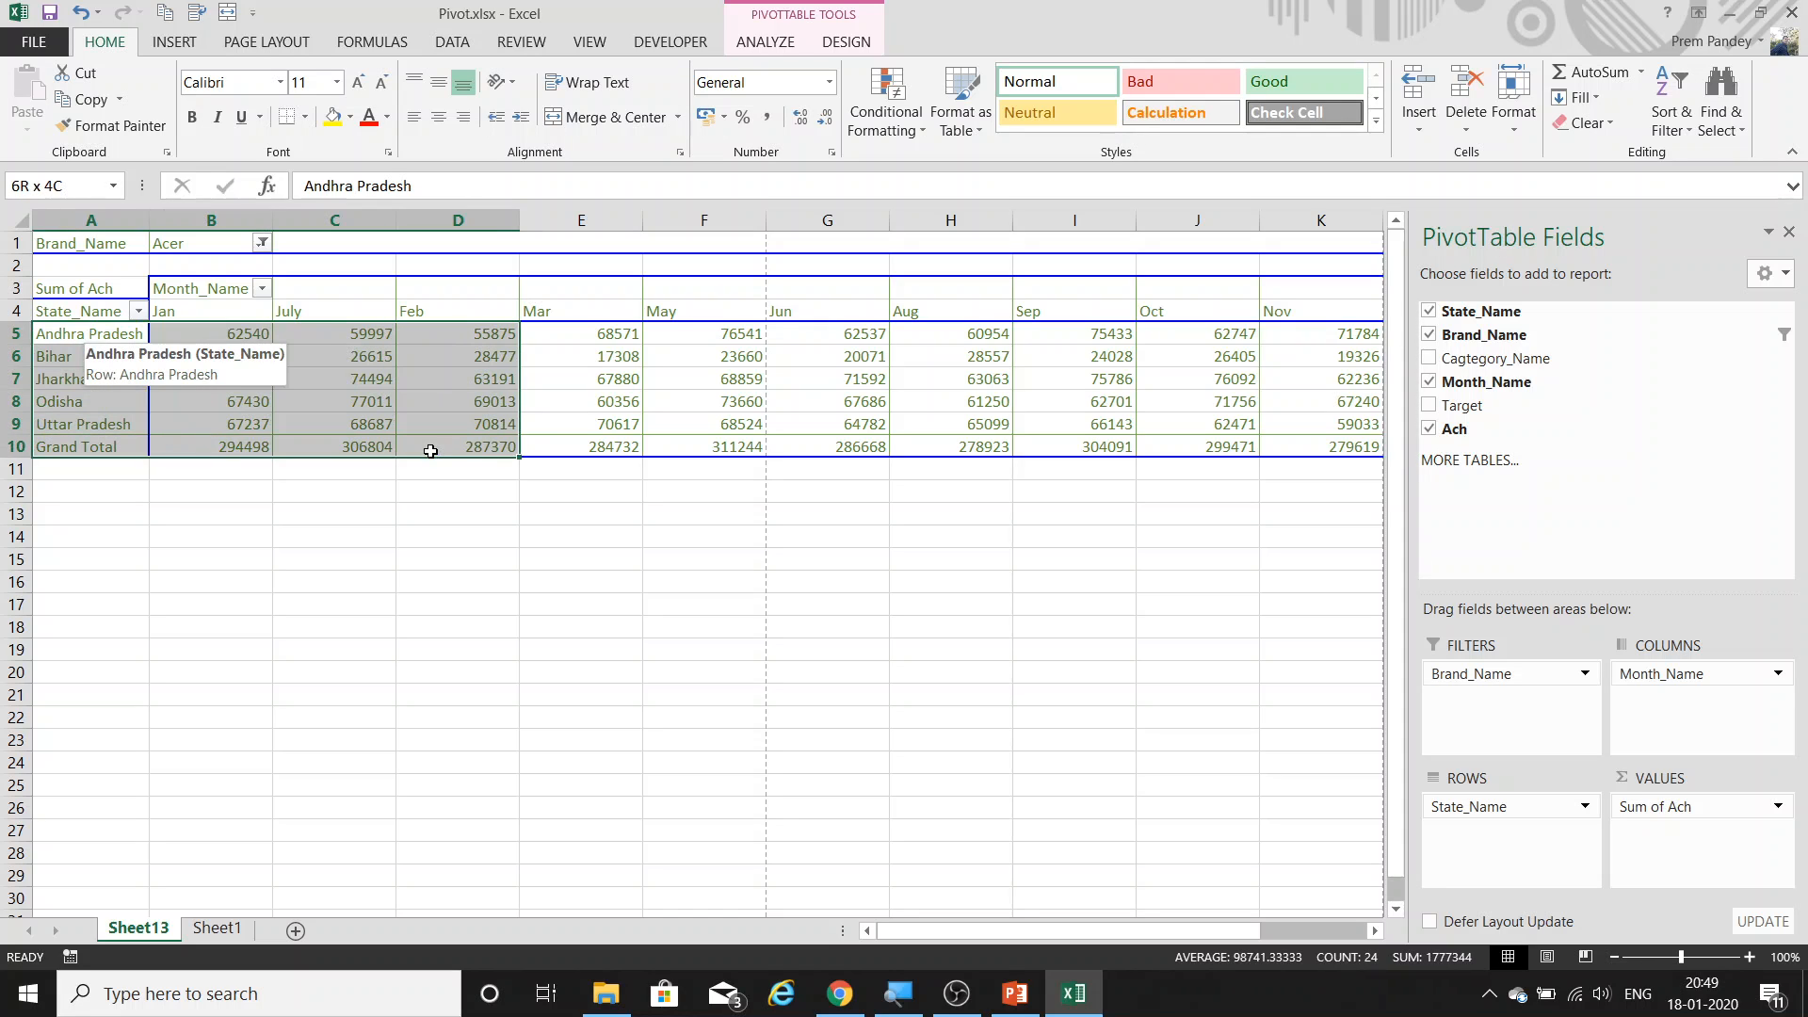
click(689, 400)
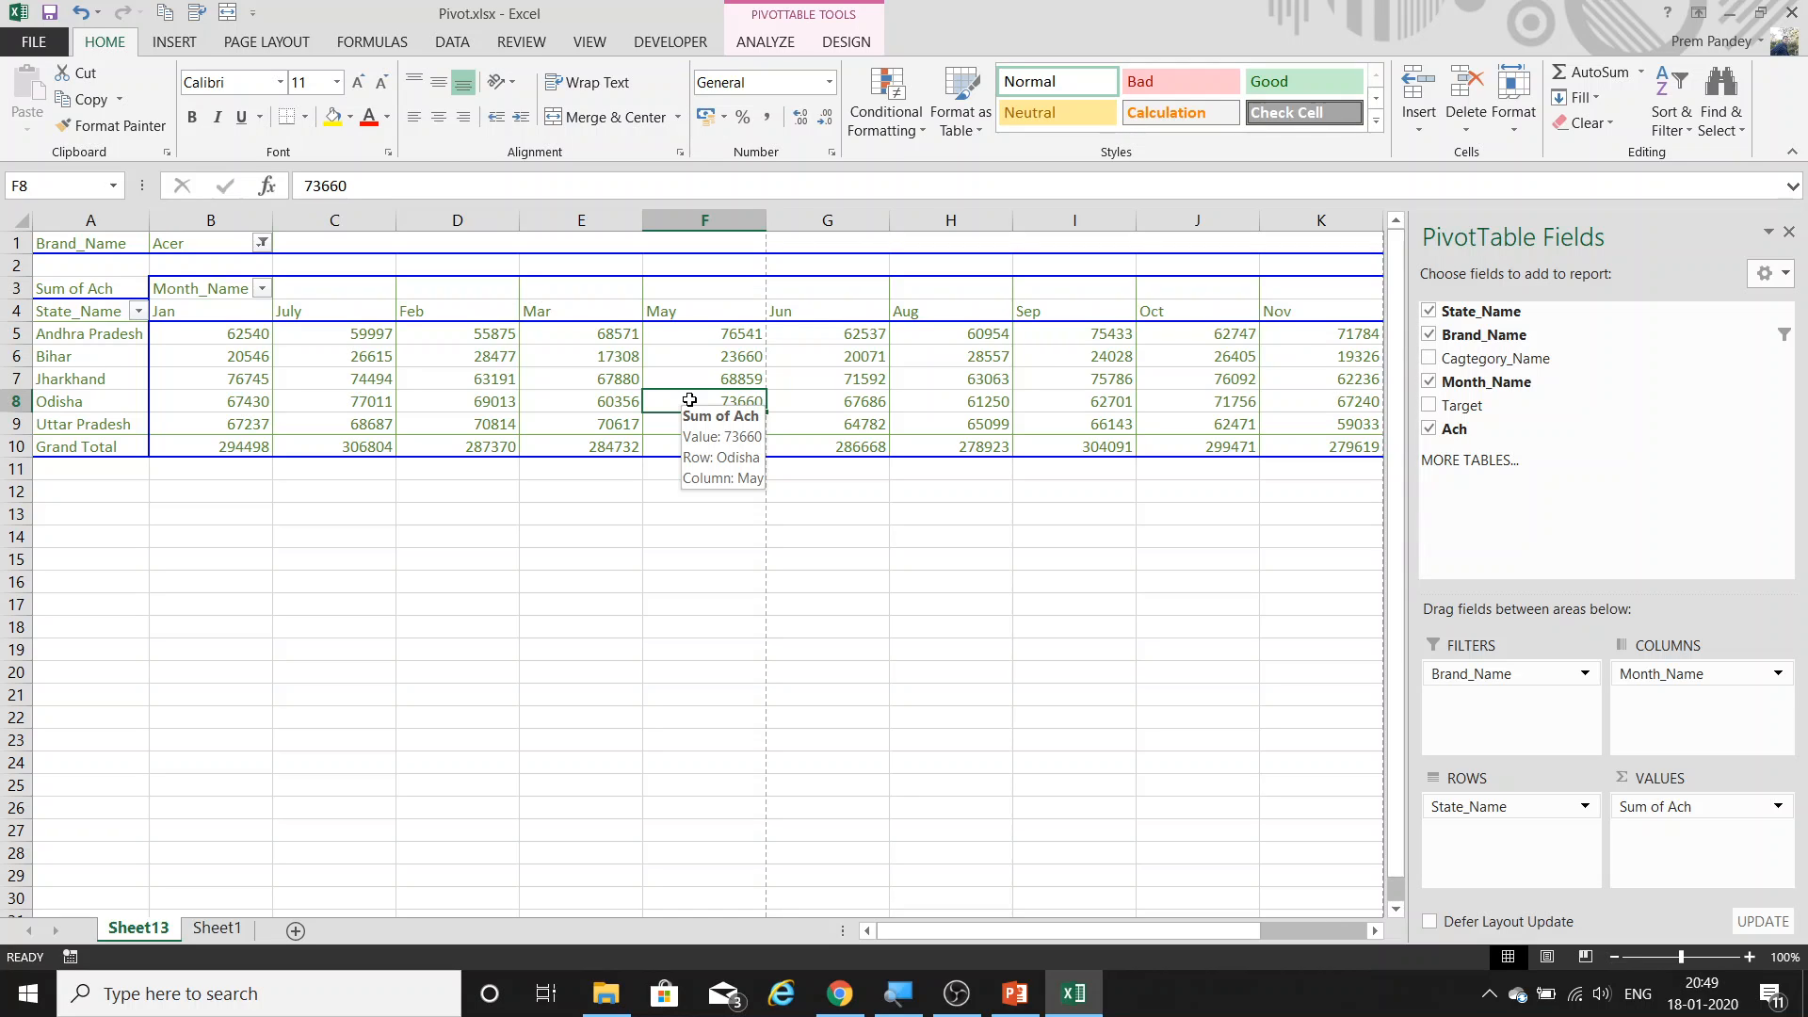
key(ctrl+a)
key(ctrl+a)
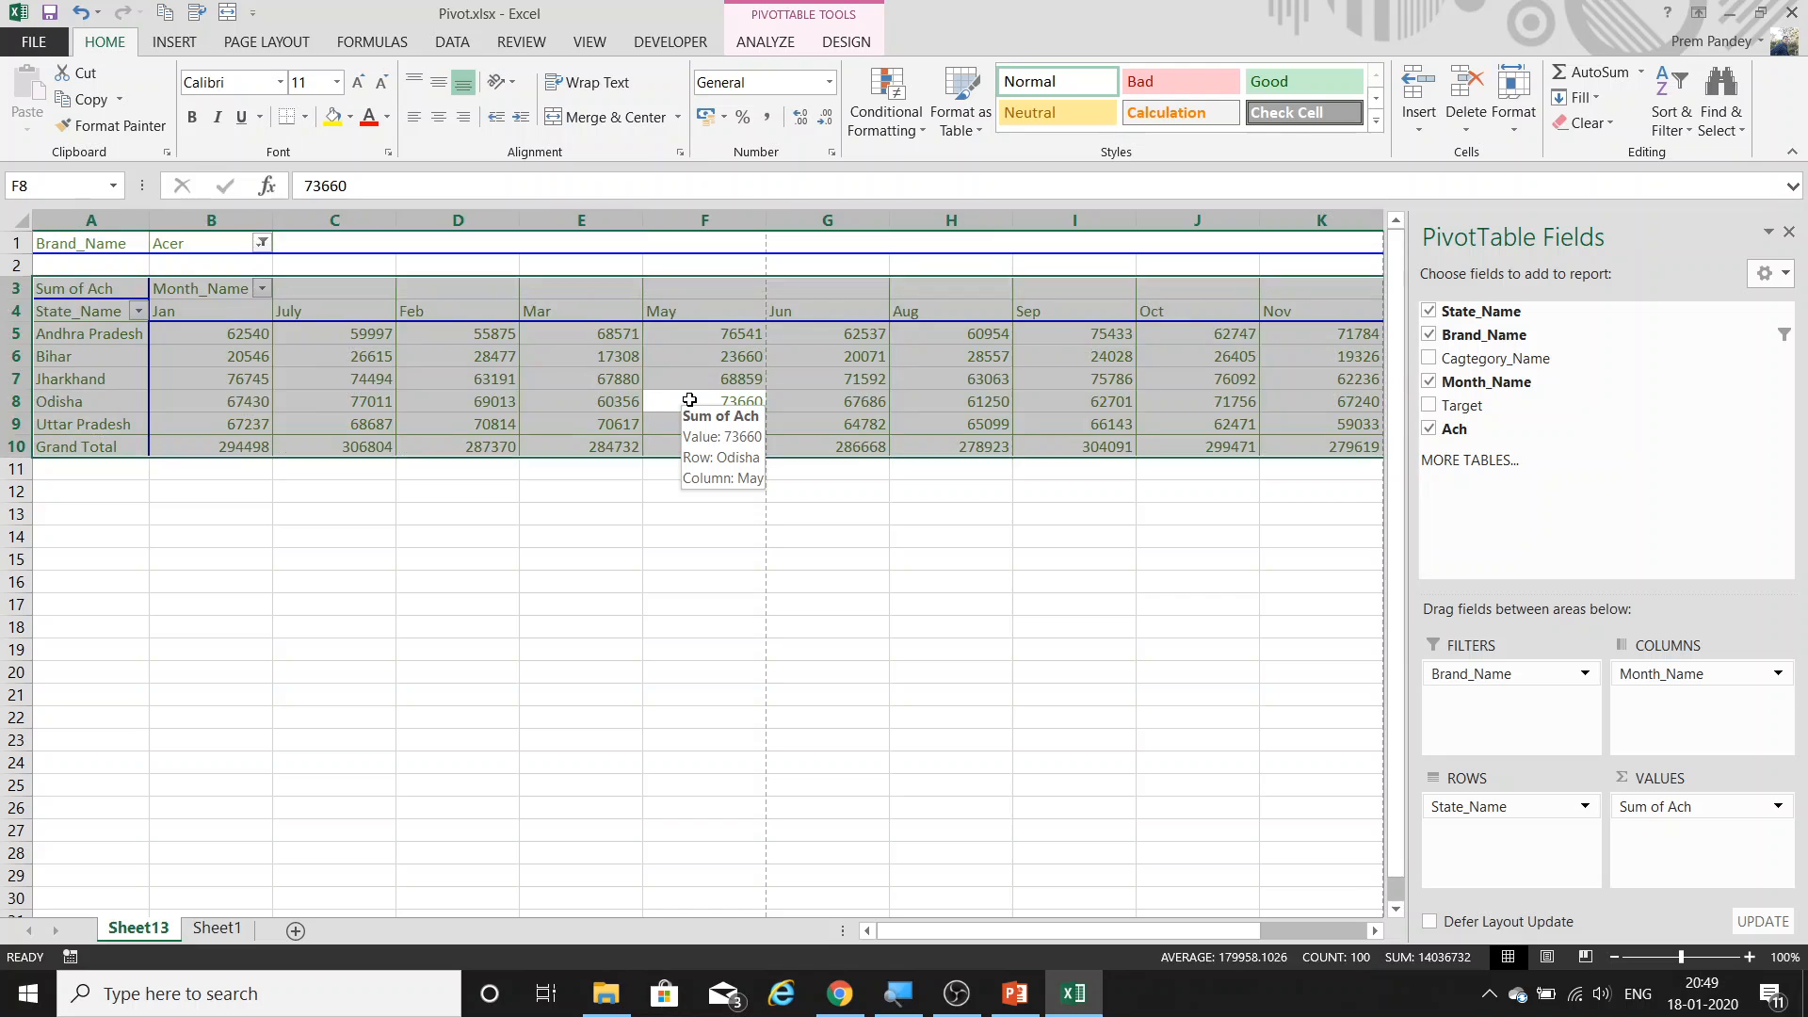
key(alt+h)
key(o)
key(i)
key(Home)
key(ctrl+Up)
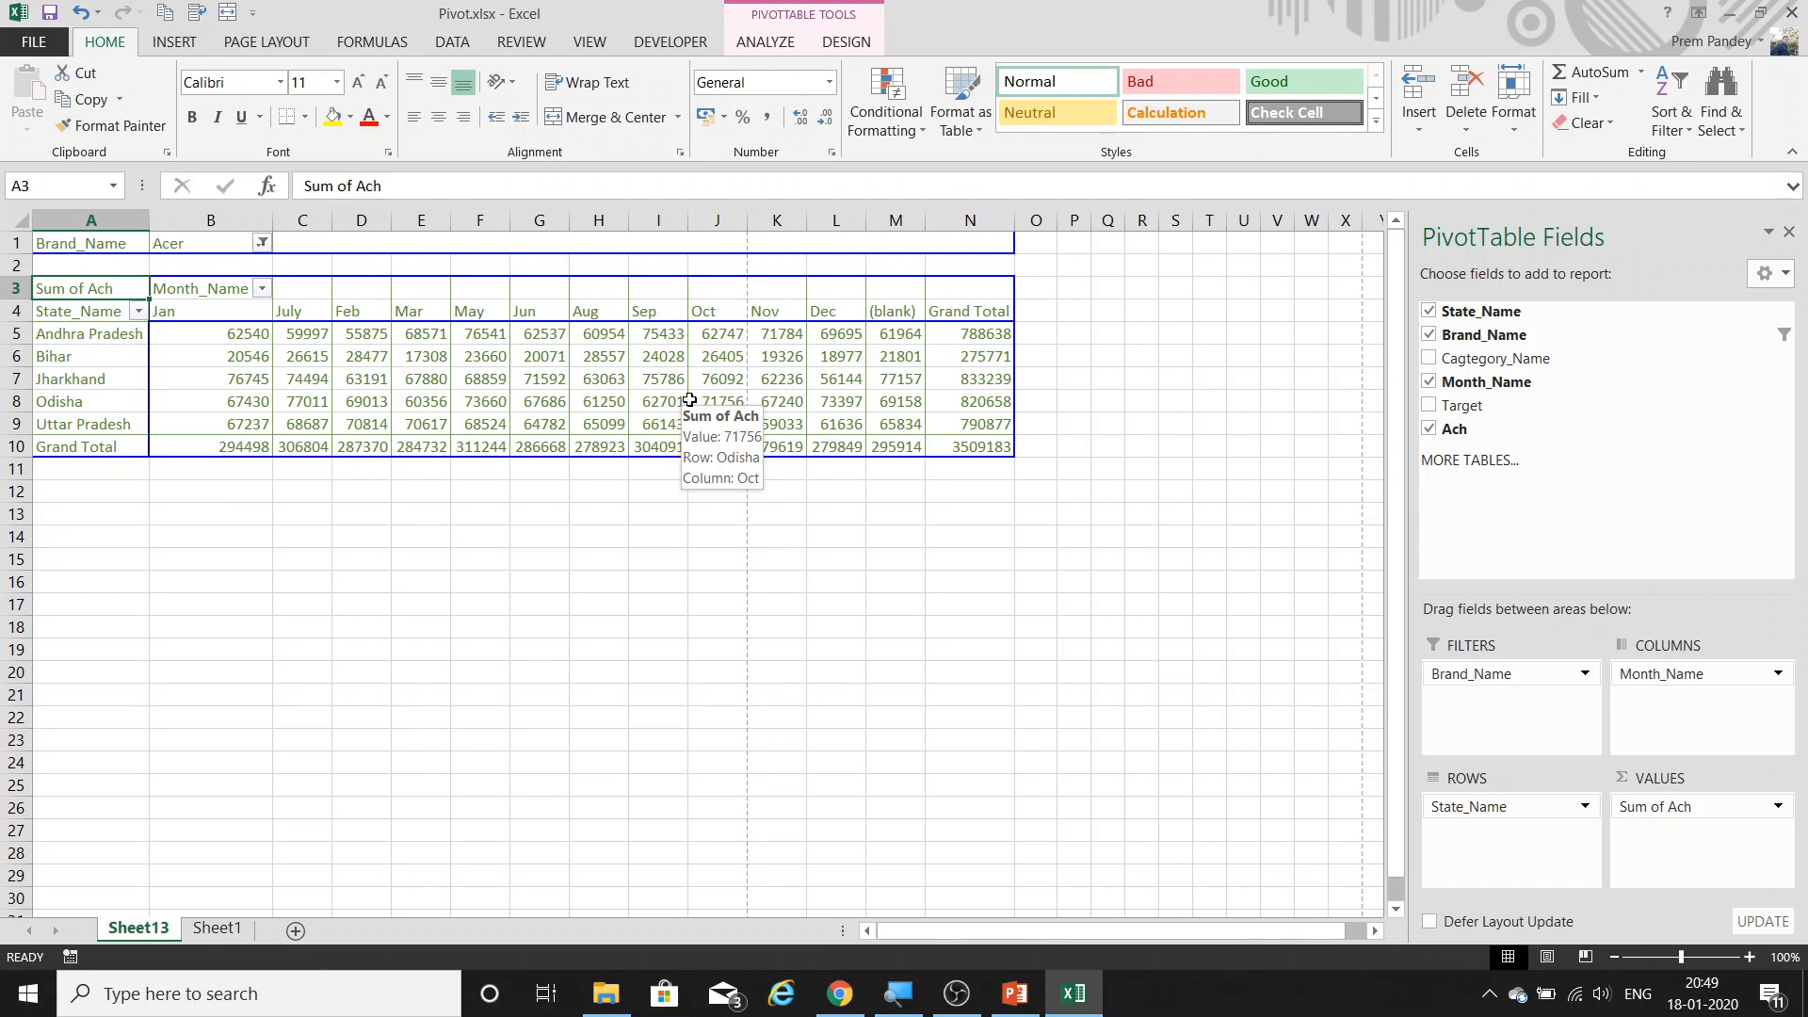
right_click(130, 338)
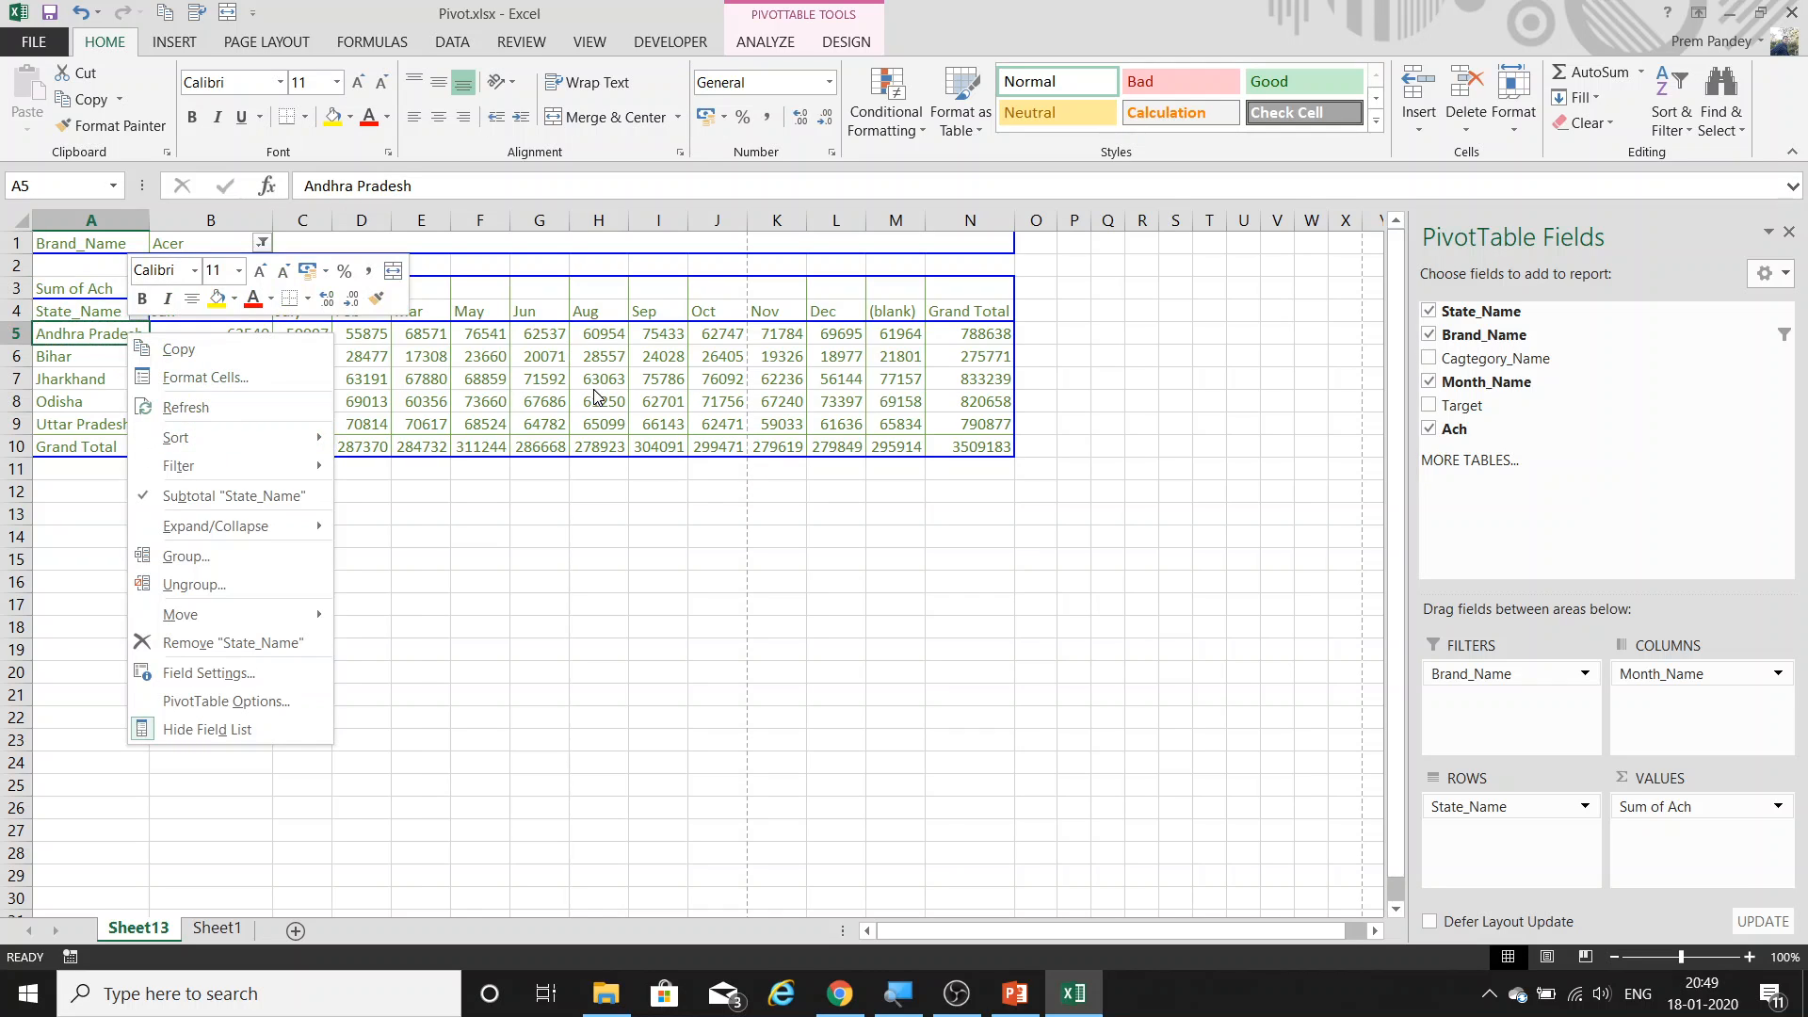
key(Escape)
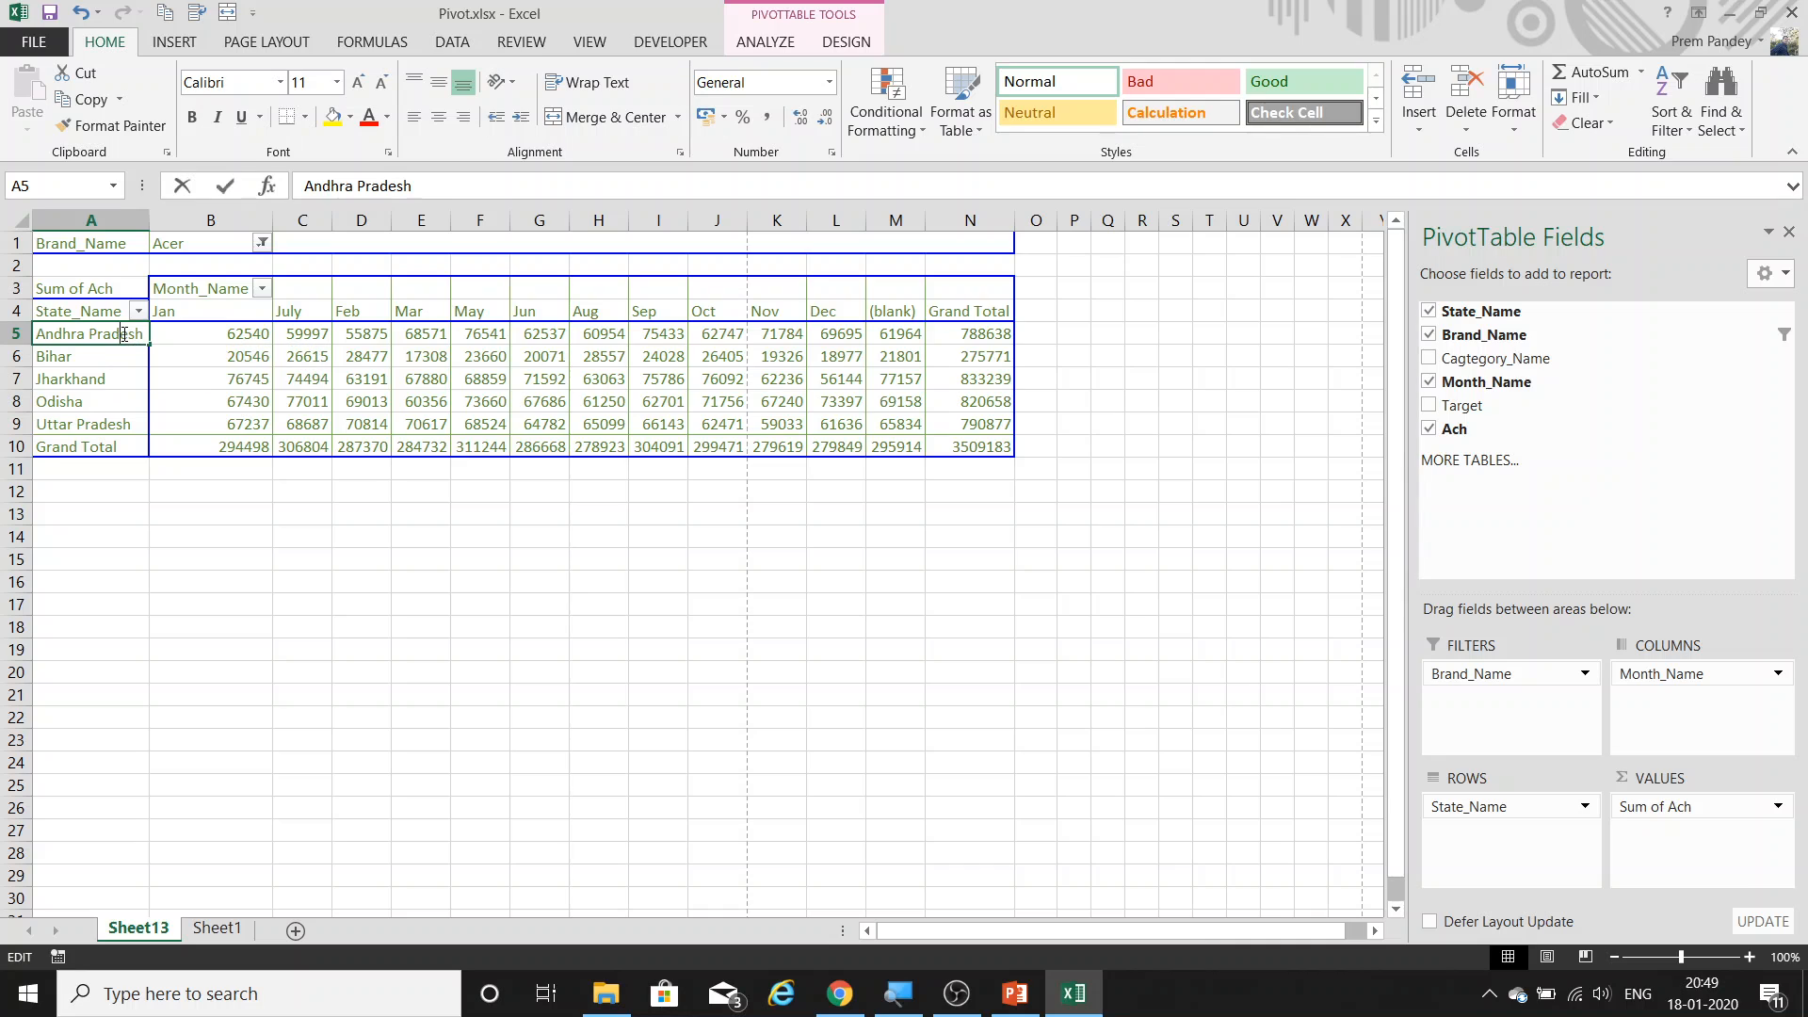
click(63, 372)
click(73, 334)
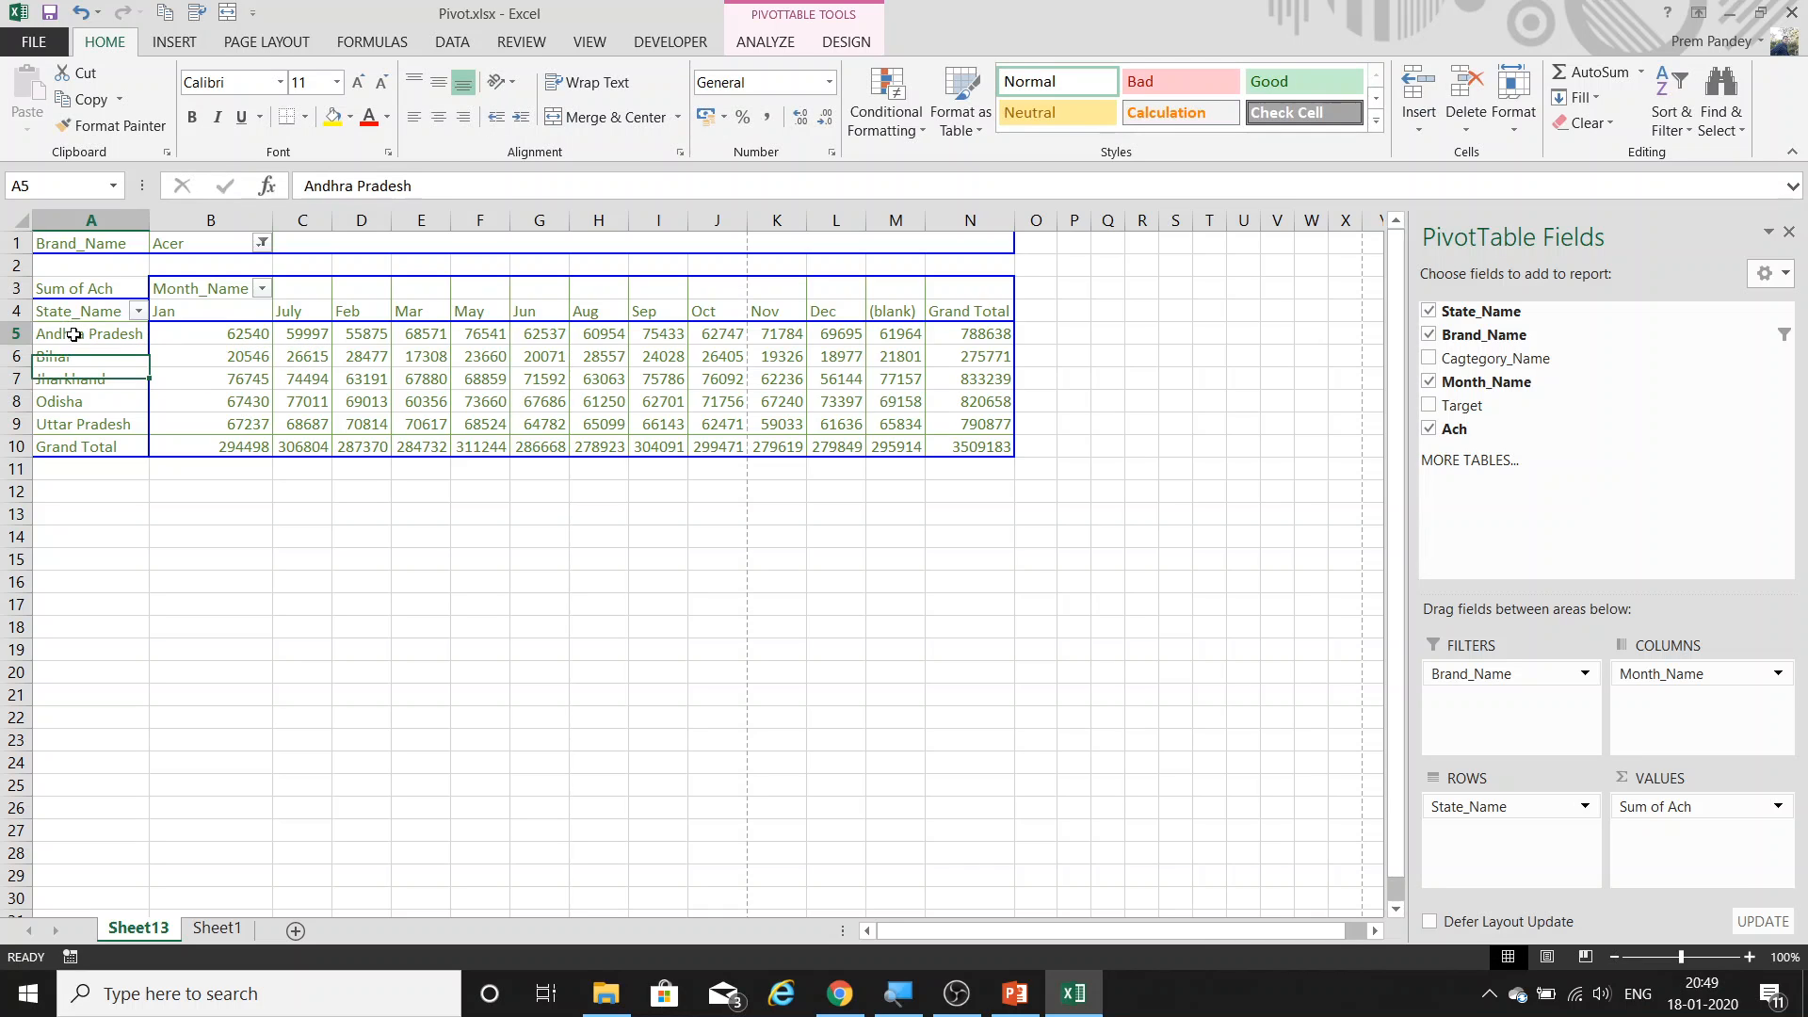
click(61, 400)
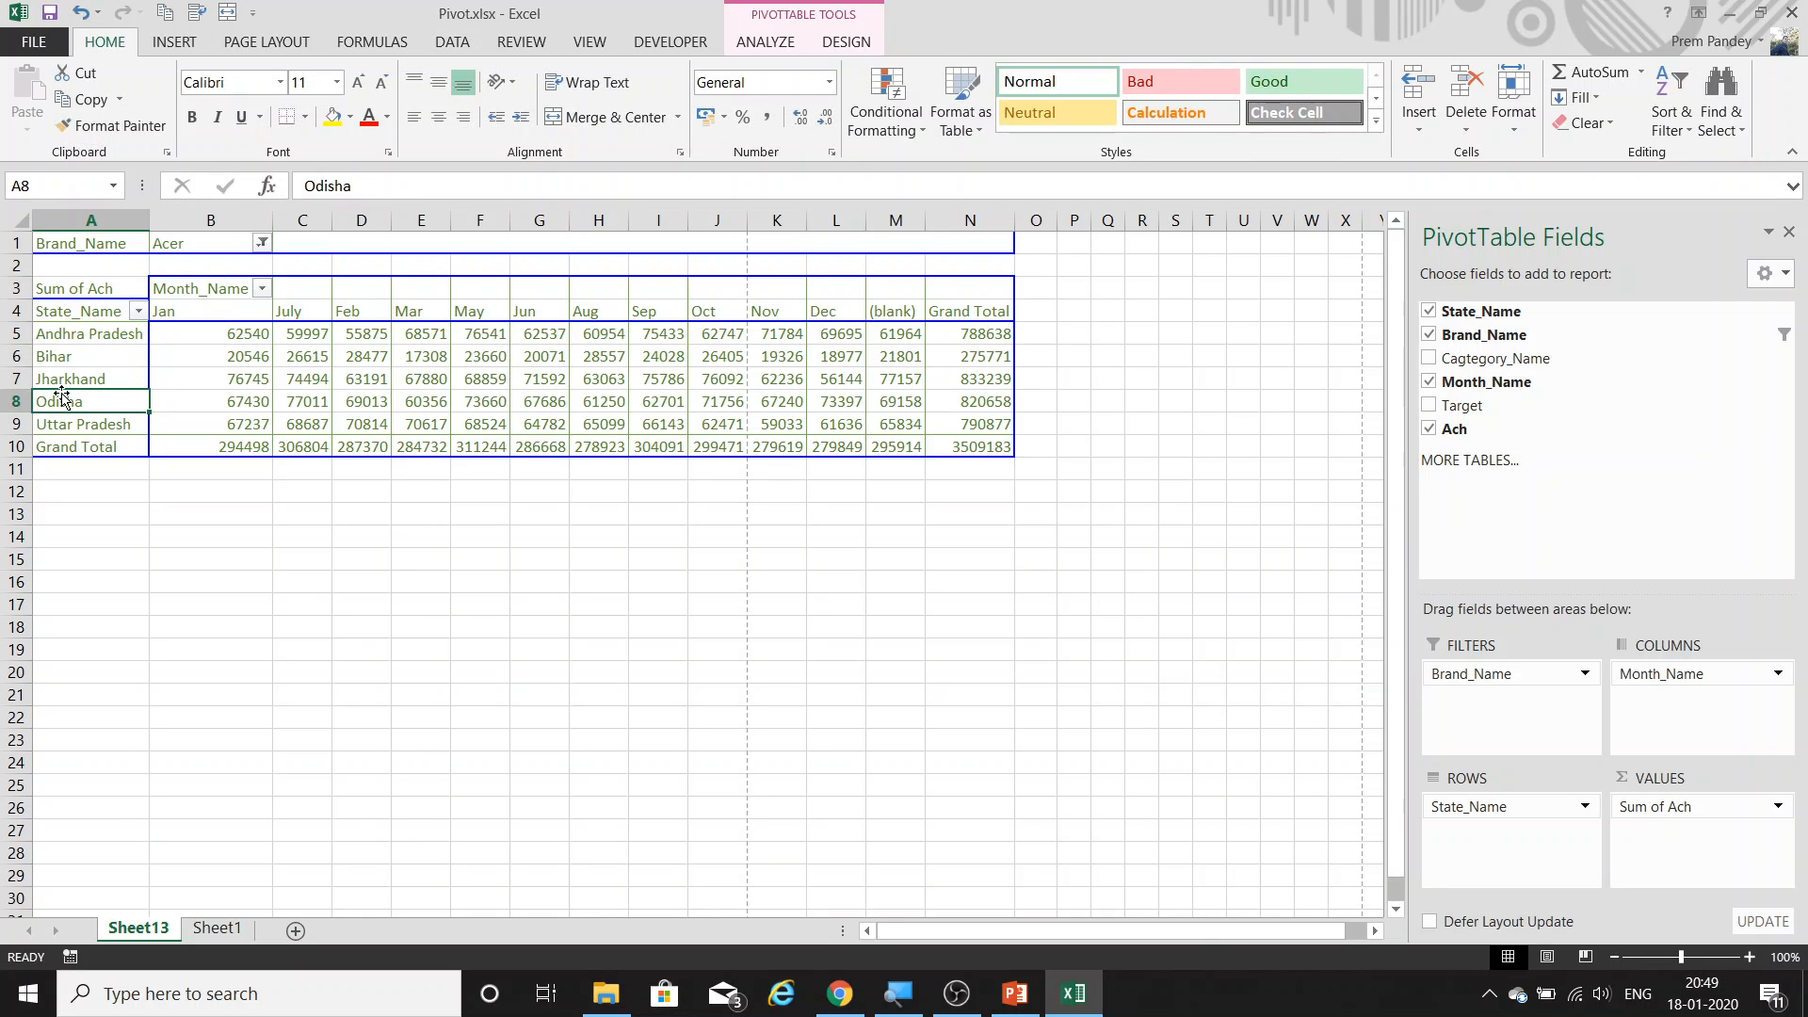
Set the Brand_Name report filter to (All) and refresh the PivotTable.
key(ctrl+Up)
key(ctrl+Up)
key(Right)
key(alt+Down)
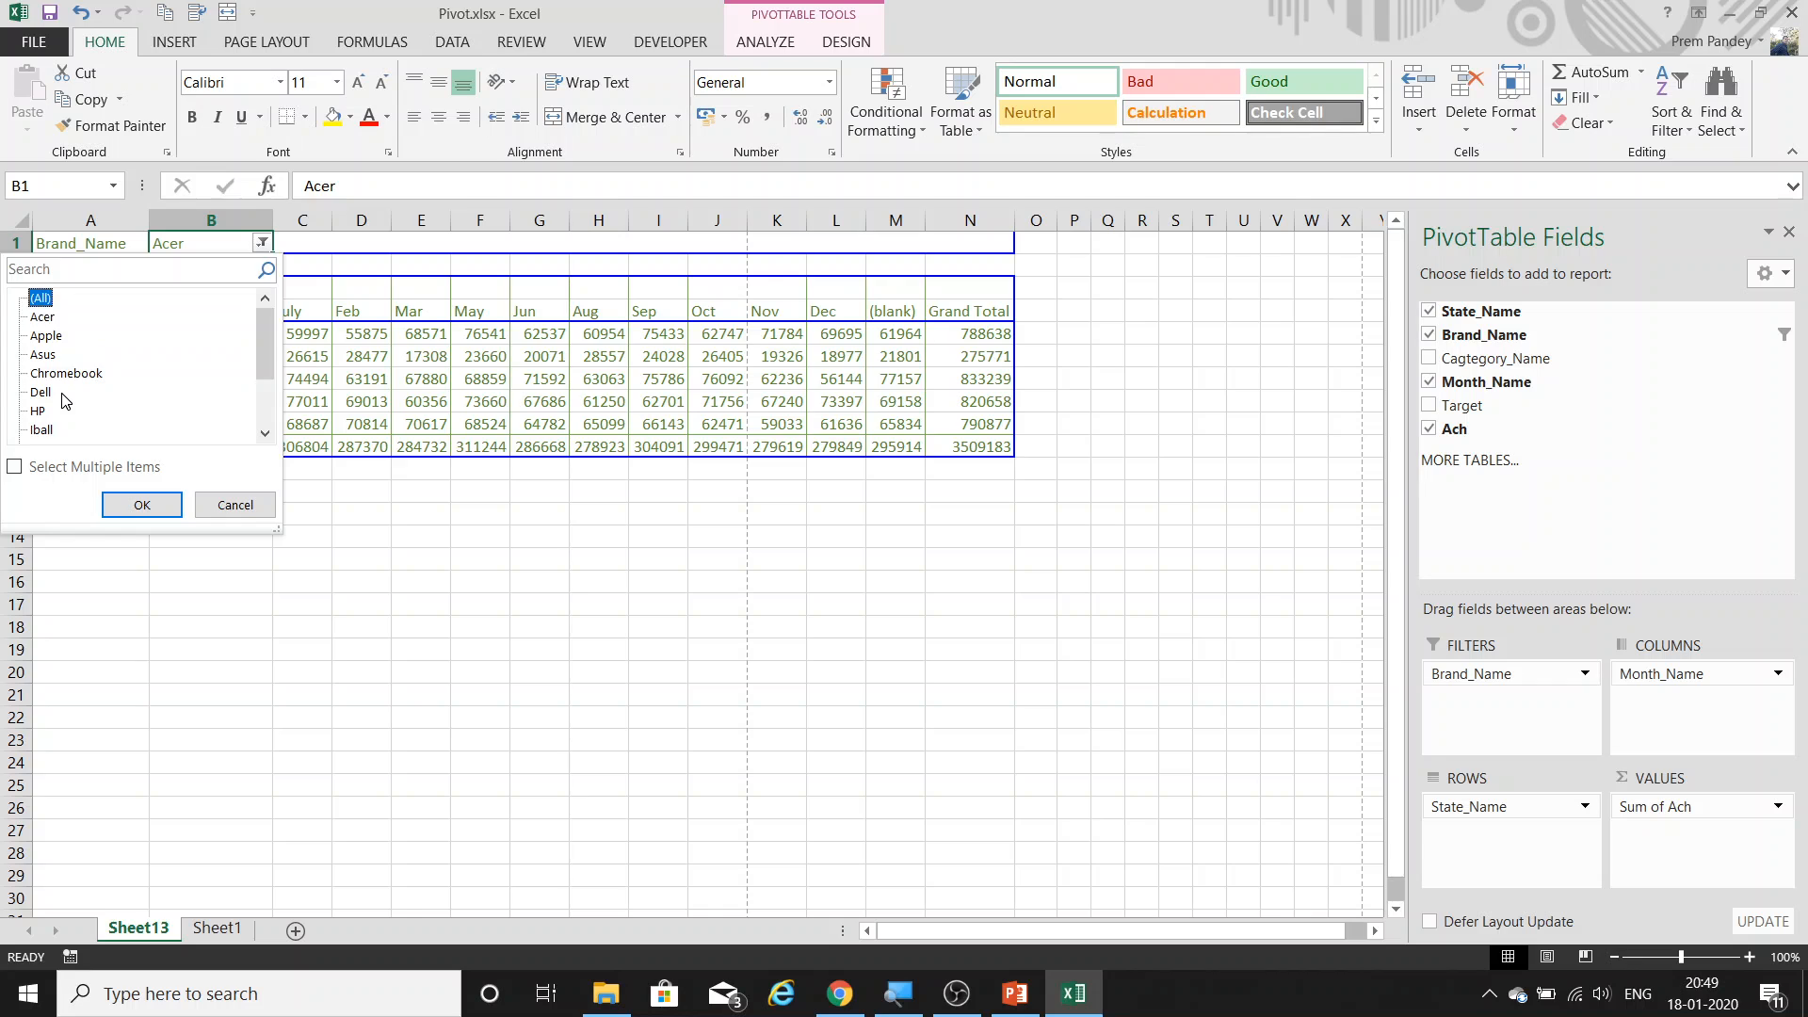
key(Return)
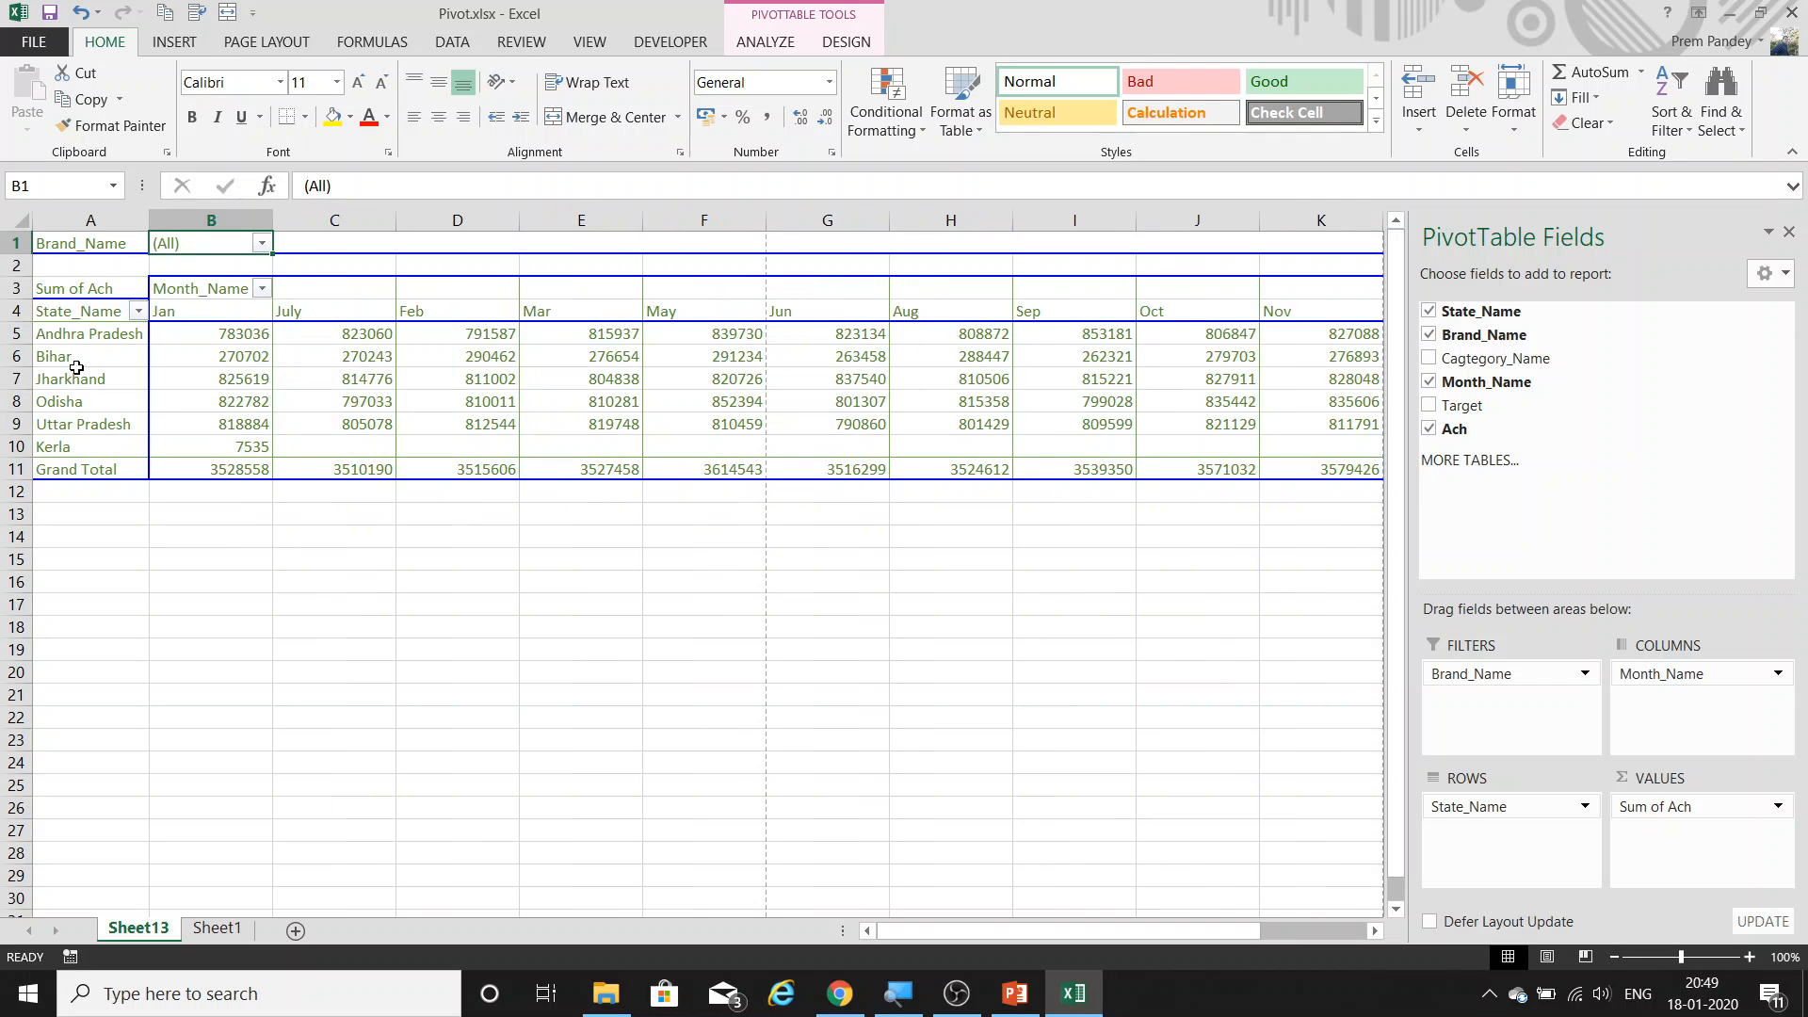
right_click(76, 367)
click(154, 437)
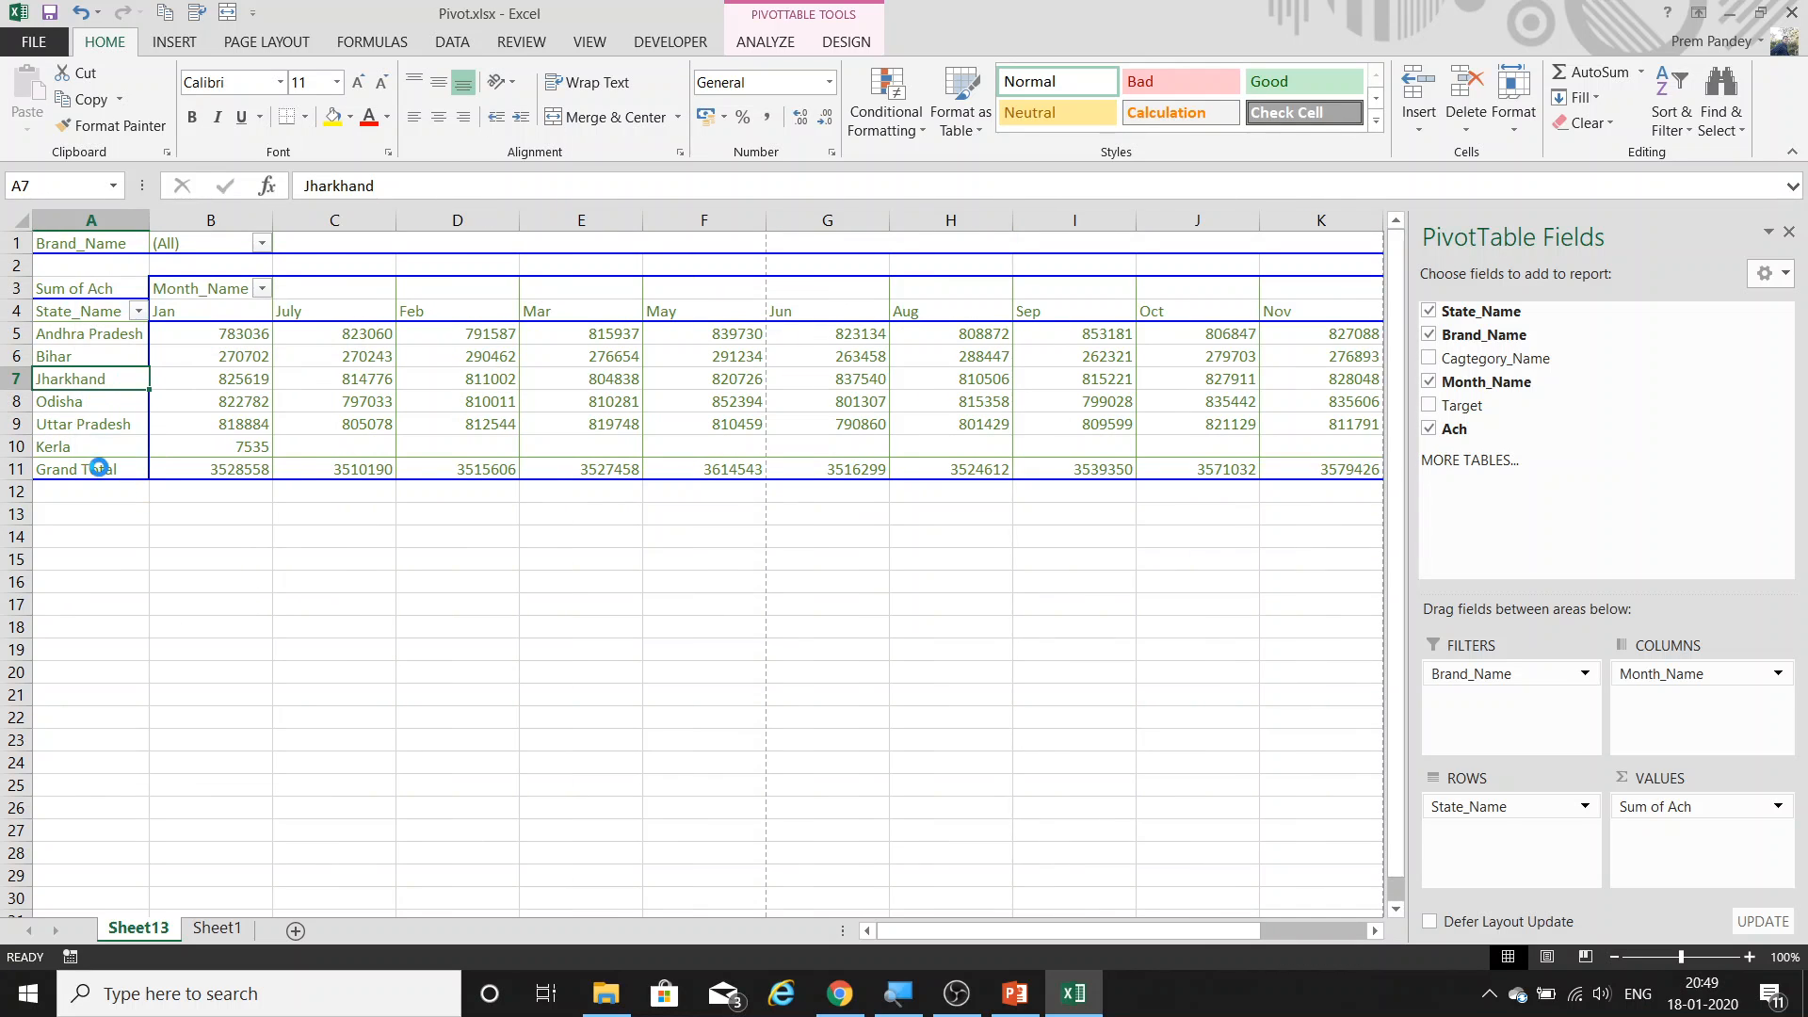
click(84, 446)
Fill the State_Name in cell A6 of Sheet1 with Bihar from the cell above.
key(ctrl+Page_Down)
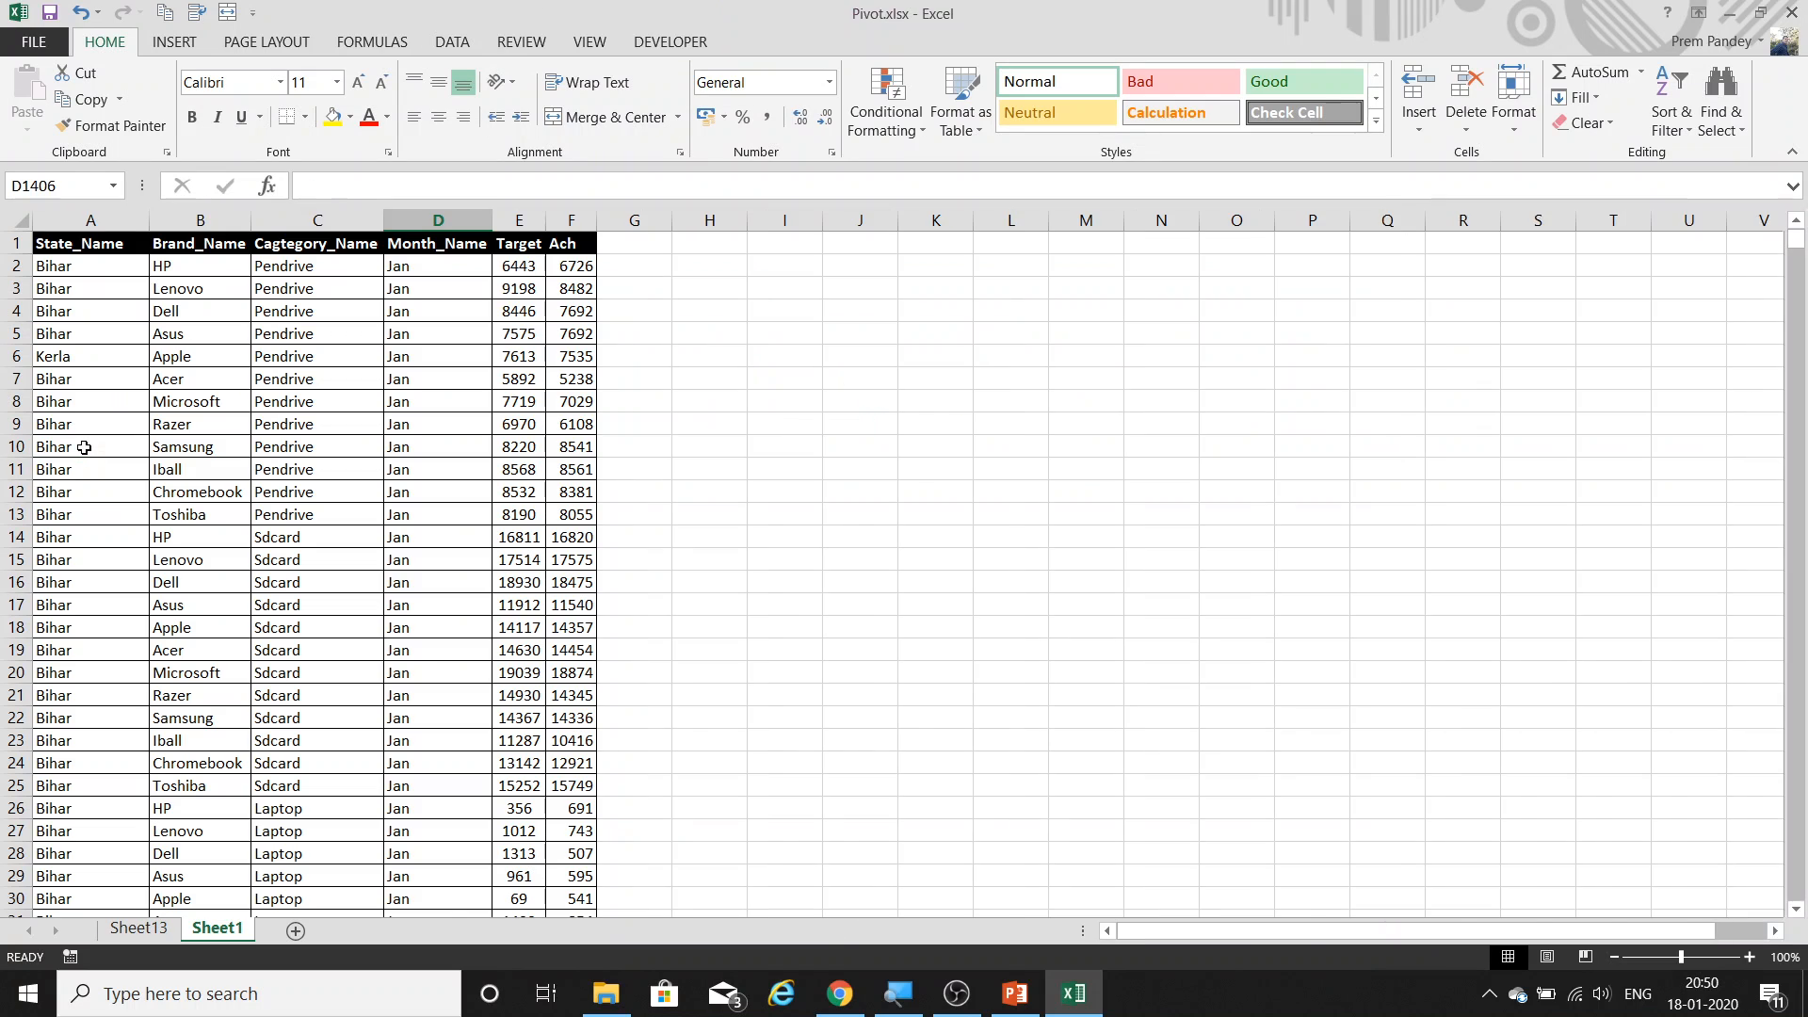
key(Down)
key(Down)
key(Home)
key(Down)
key(Down)
key(Down)
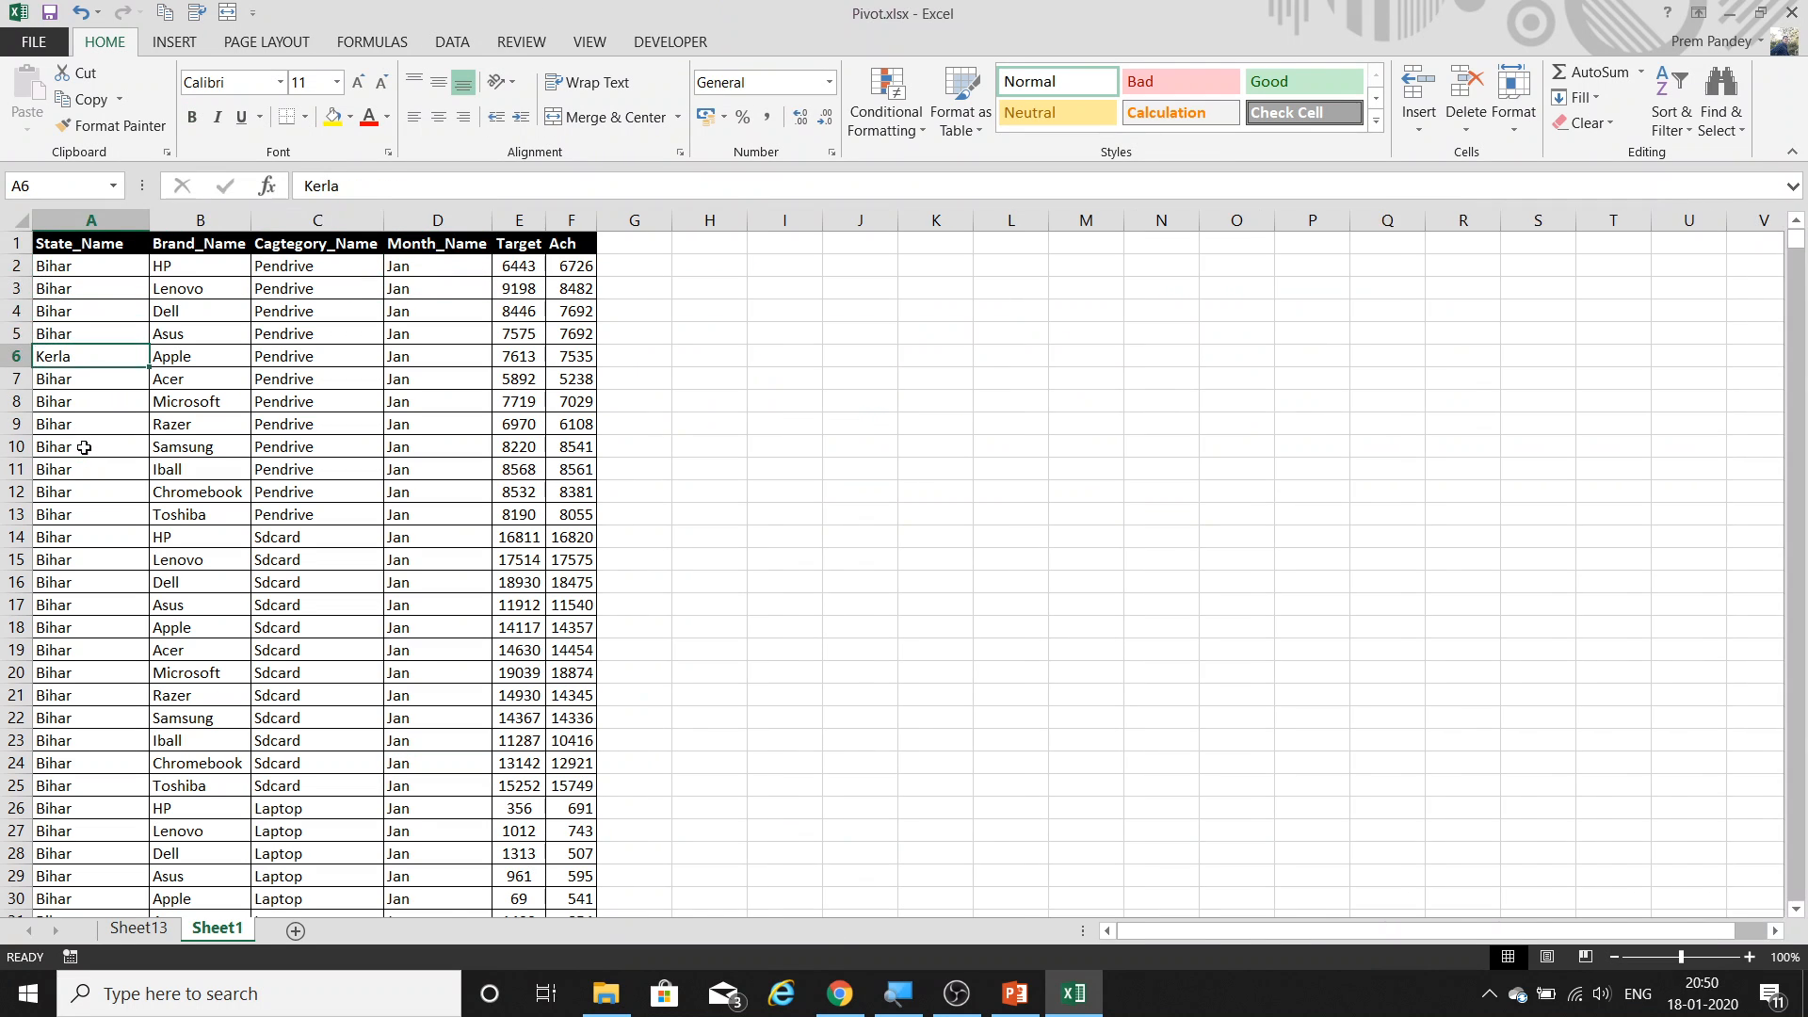
key(ctrl+d)
Add filters to the Sheet1 headers and filter the Month_Name column to show only its blank cells.
key(Right)
key(Right)
key(Right)
key(ctrl+Up)
key(ctrl+shift+l)
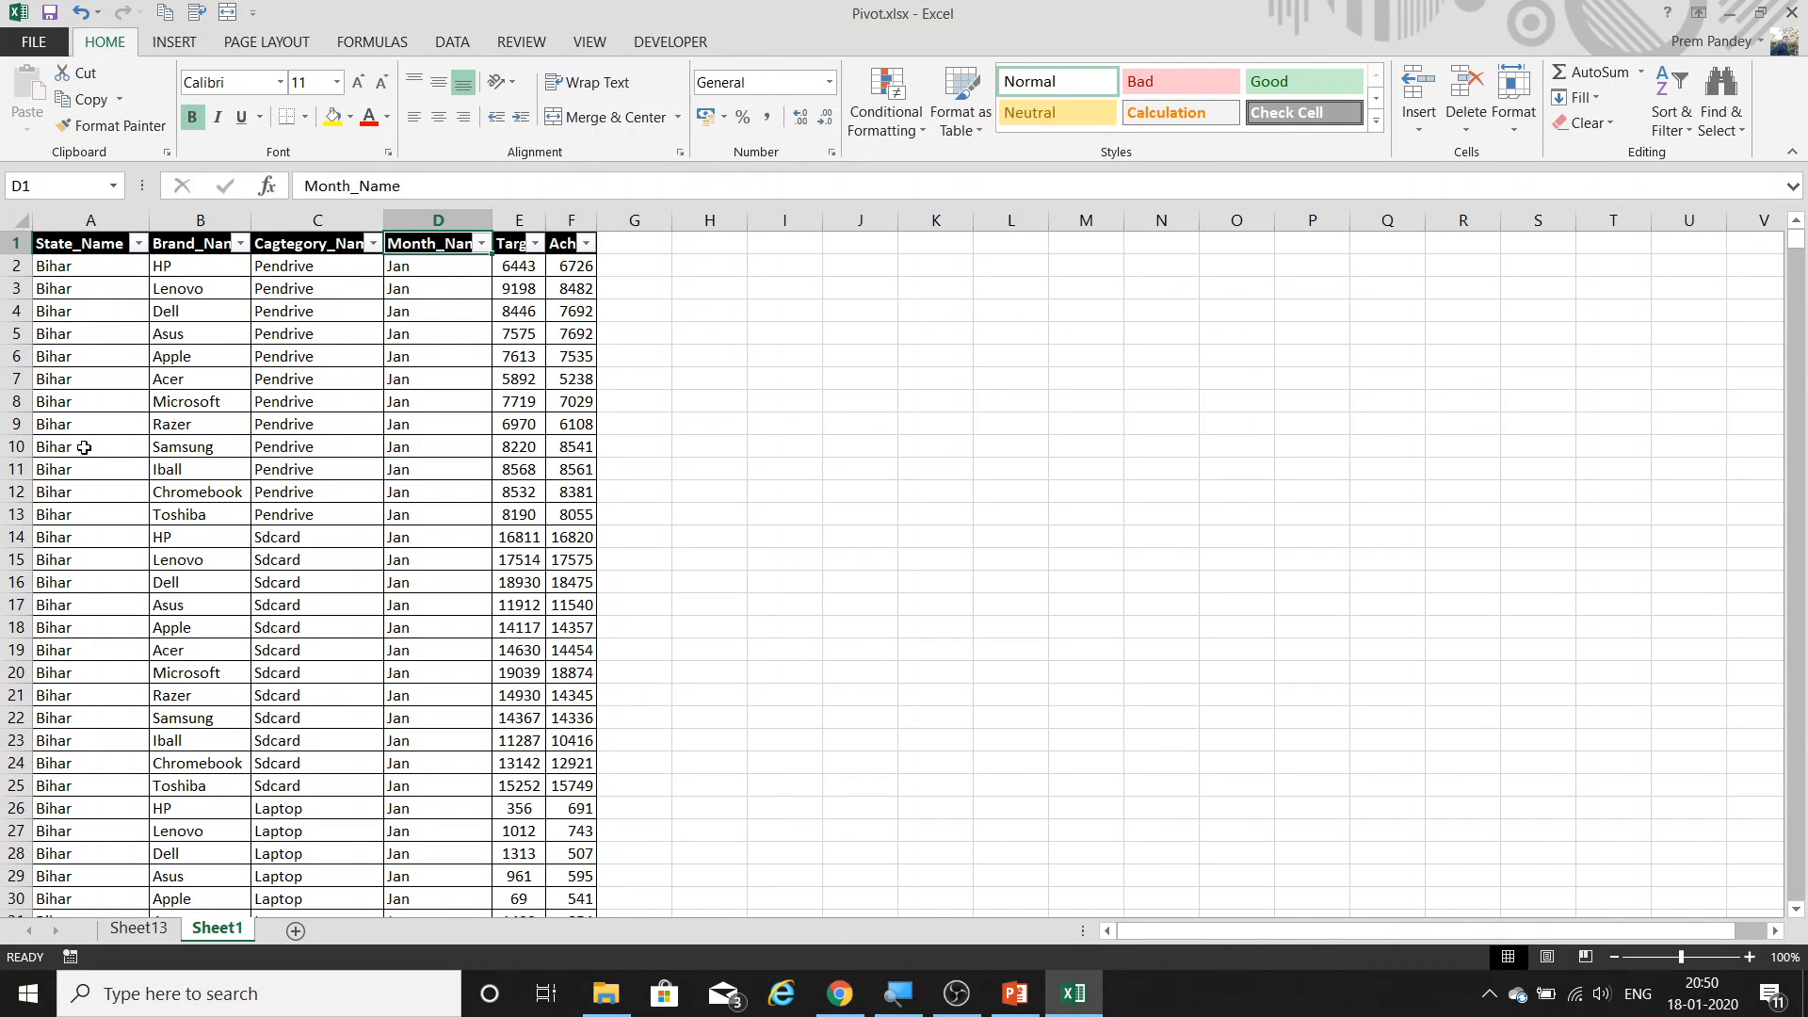
key(alt+Down)
key(Down)
key(Down)
key(Down)
key(Down)
key(Down)
key(Down)
key(Down)
key(Down)
key(Up)
key(Up)
key(space)
key(End)
key(space)
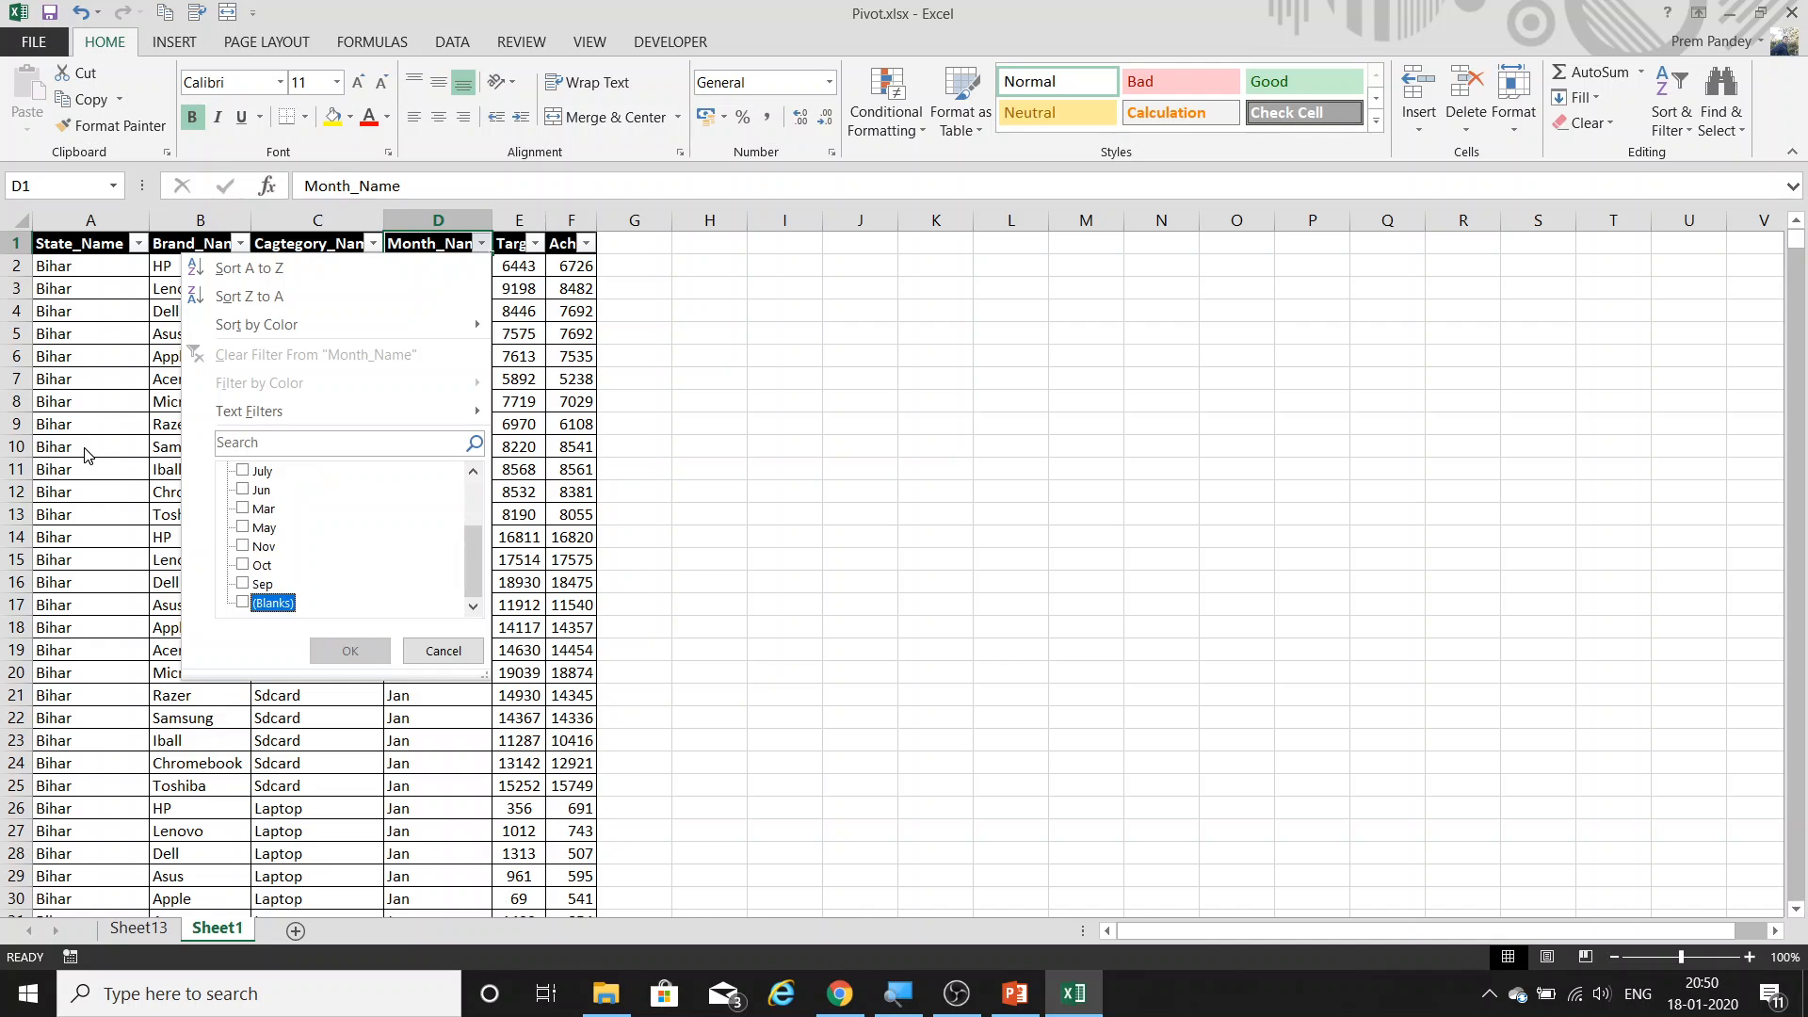
key(Return)
Fill all blank Month_Name cells in the filtered rows with Apr and remove the filter.
text(Apr)
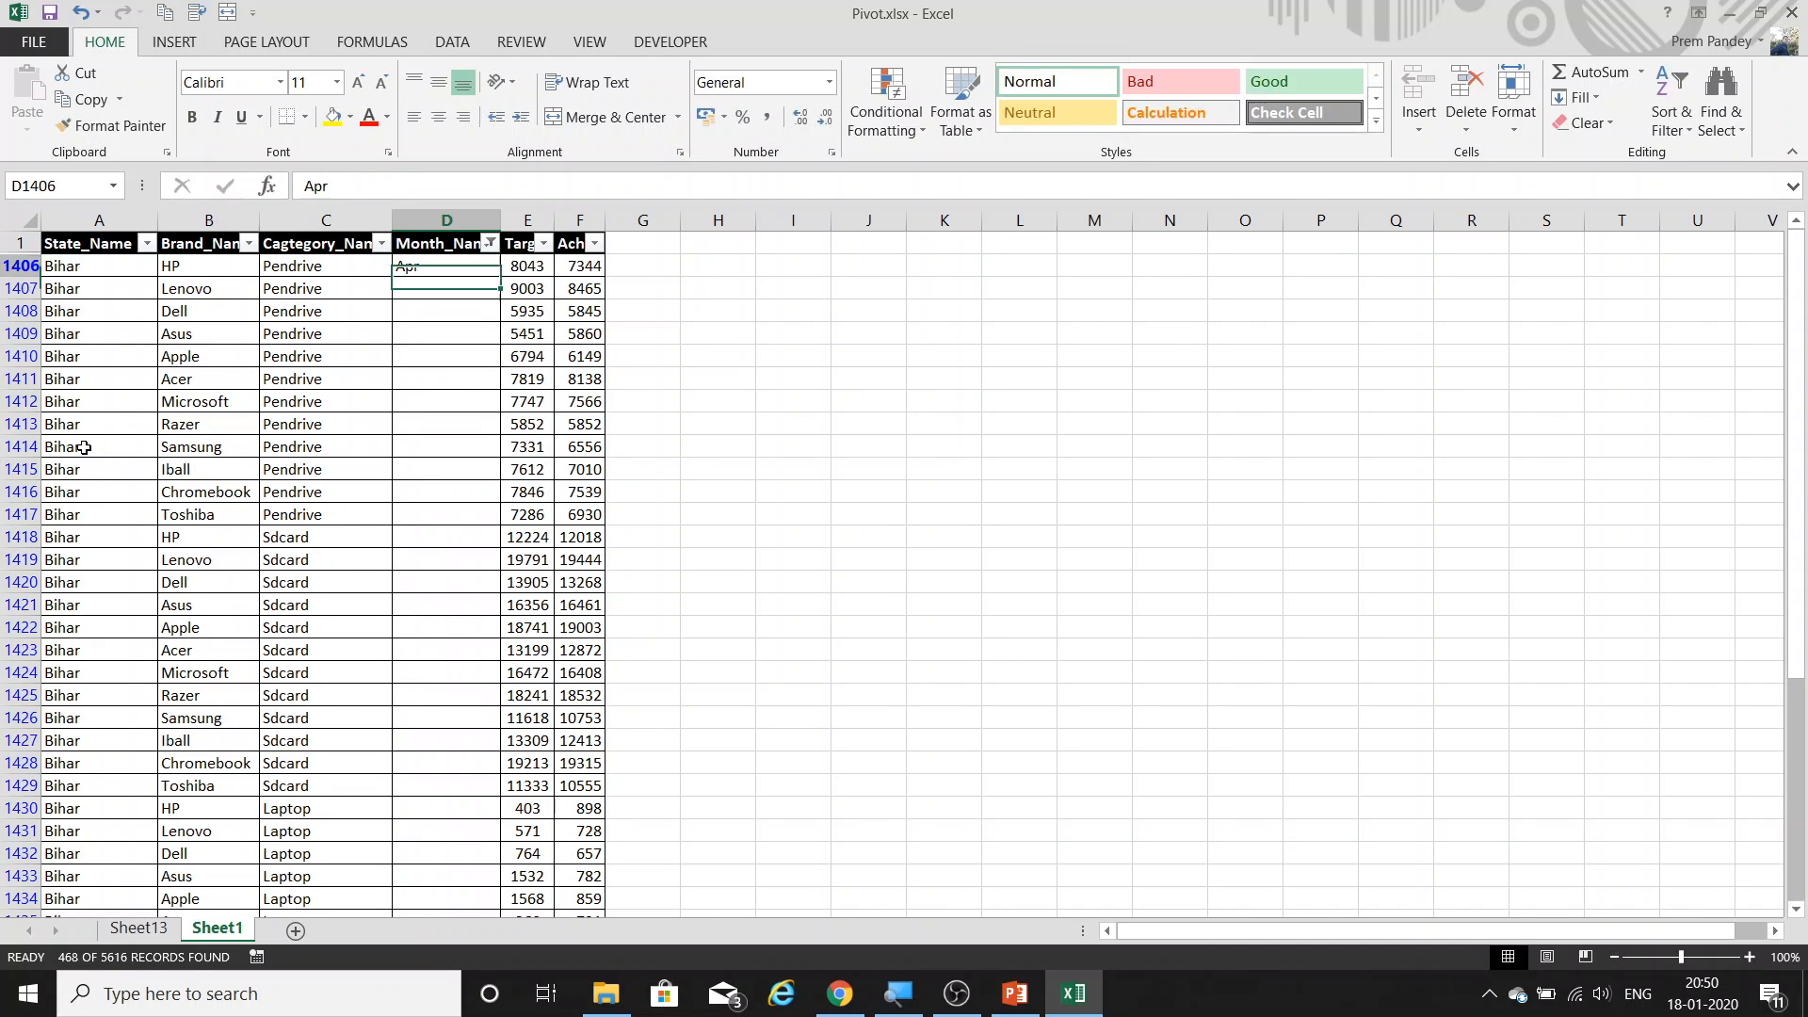
key(ctrl+Return)
key(ctrl+c)
key(Left)
key(ctrl+Down)
key(Right)
key(ctrl+shift+Up)
key(ctrl+v)
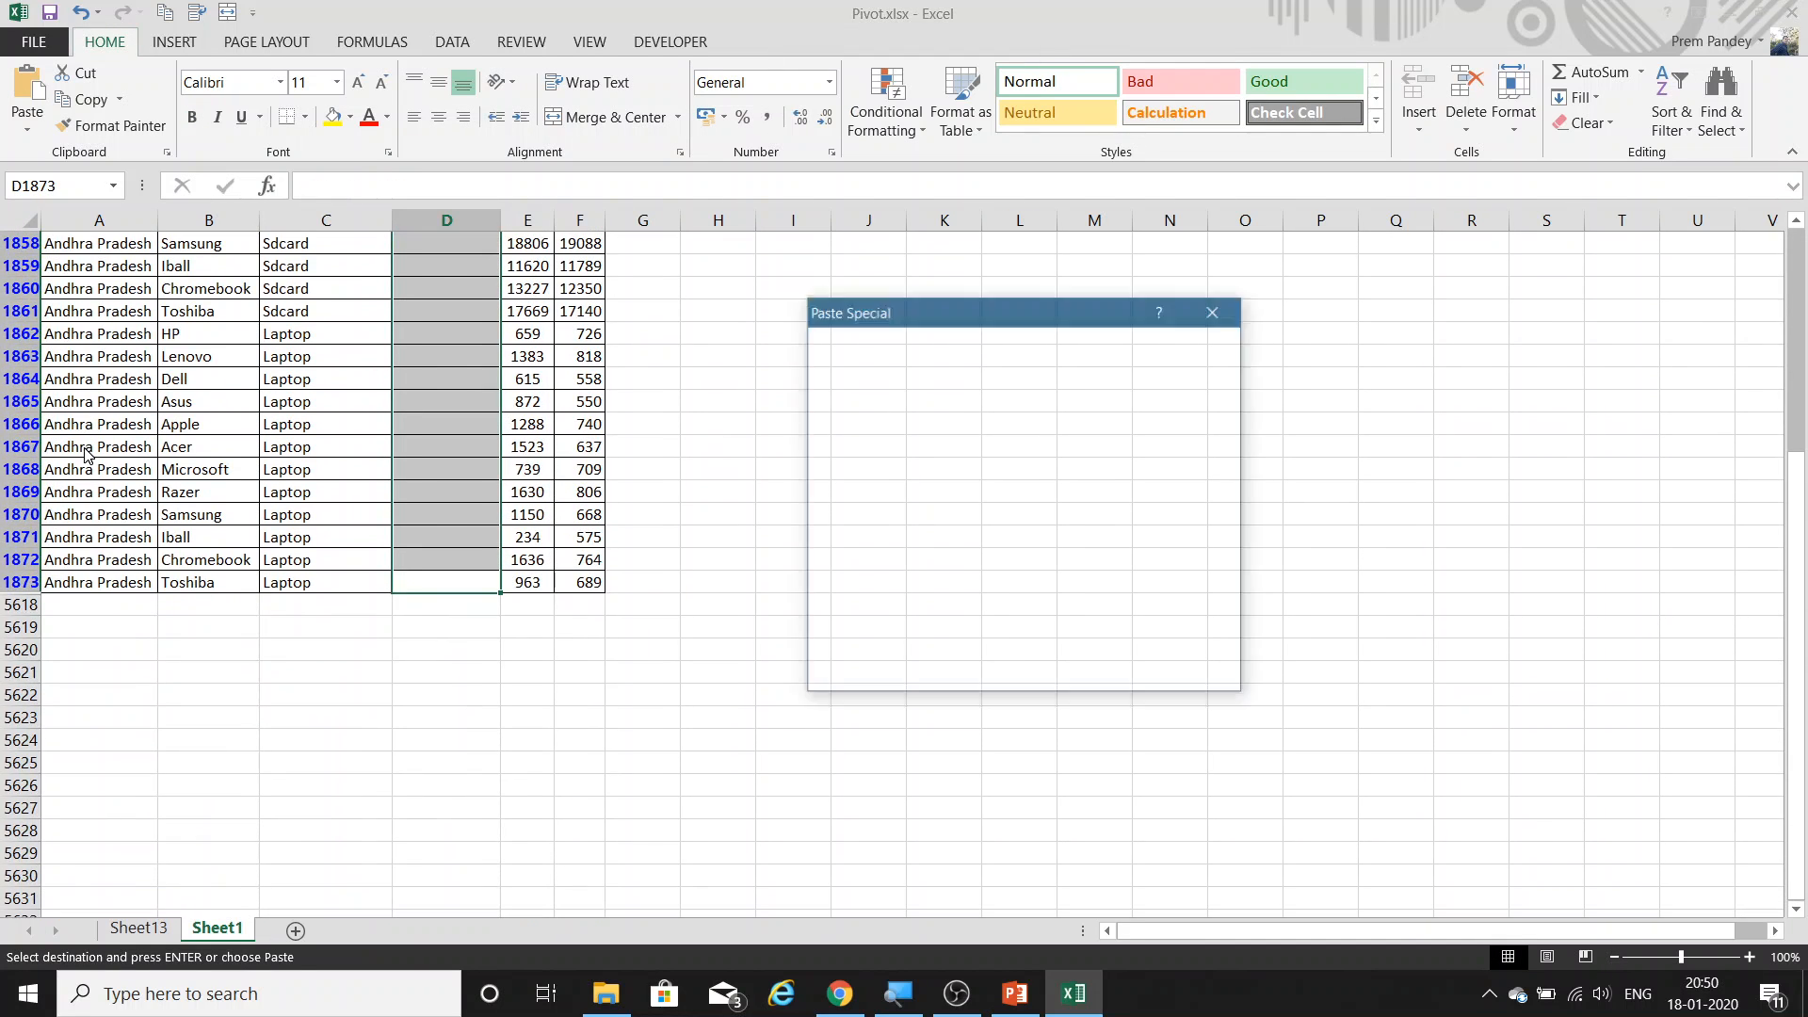
key(ctrl+Up)
key(ctrl+shift+l)
Refresh the PivotTable on Sheet13.
key(ctrl+Page_Up)
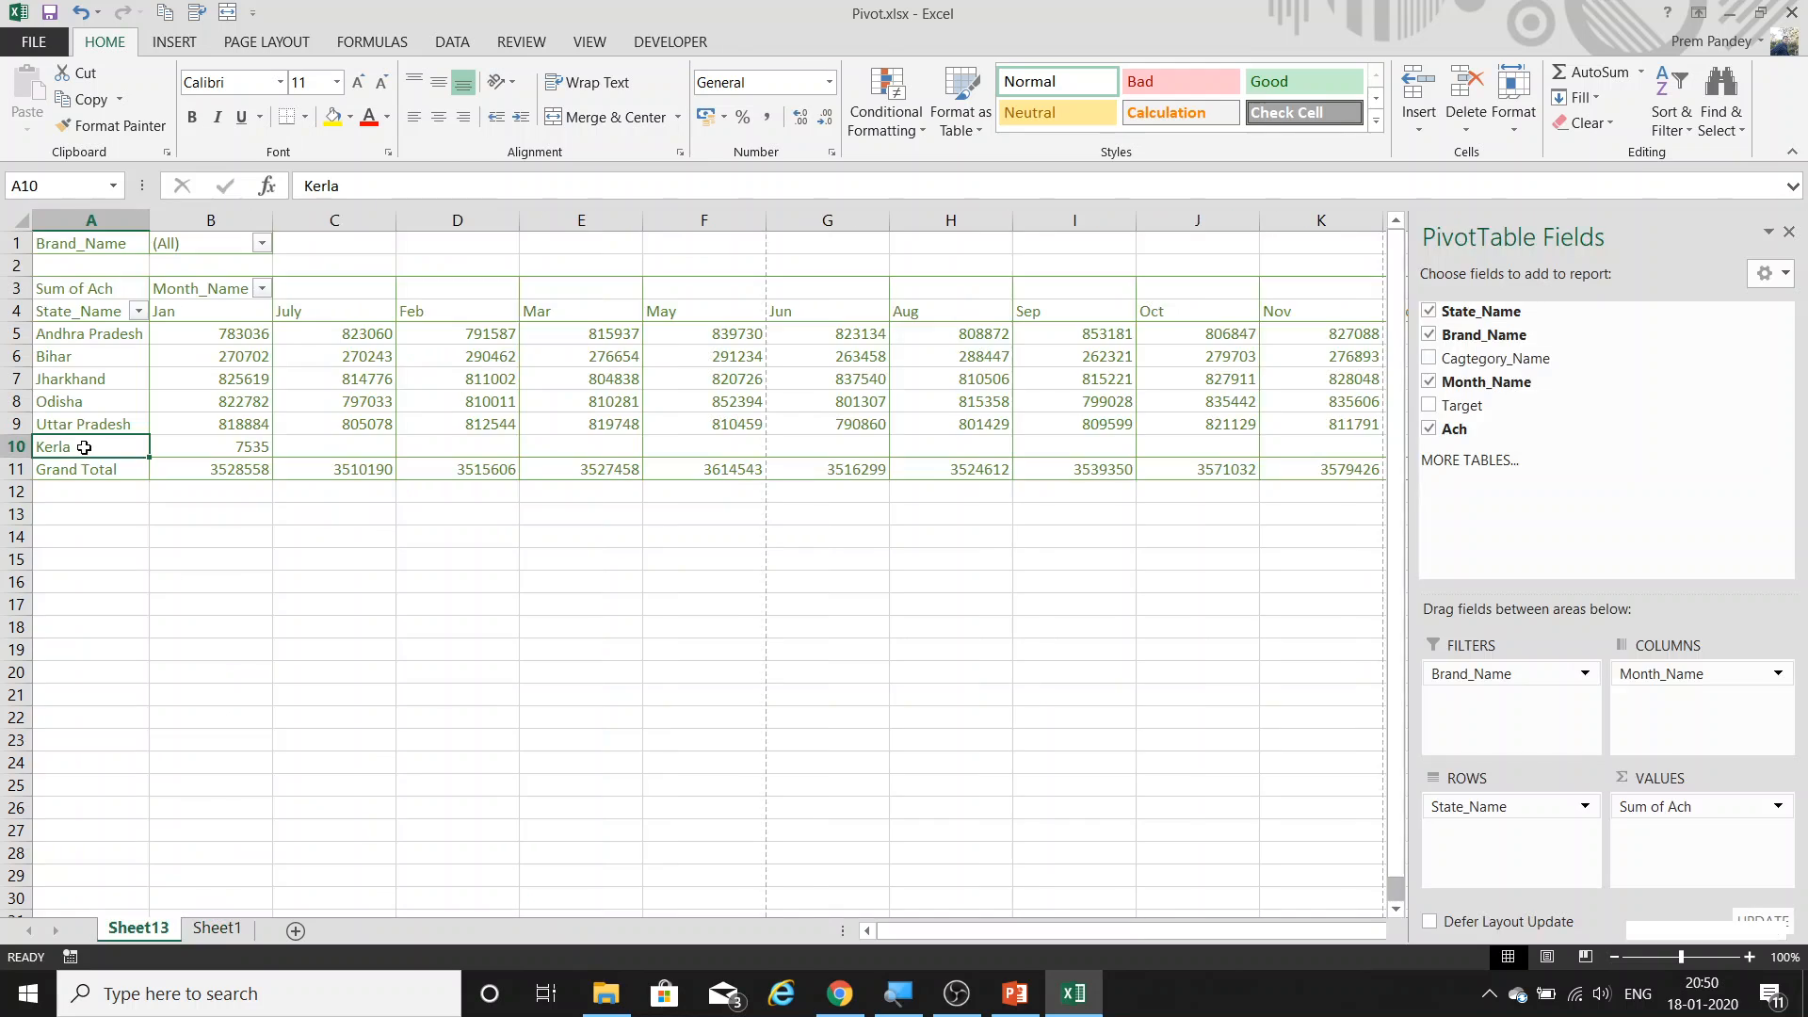
right_click(301, 382)
click(348, 488)
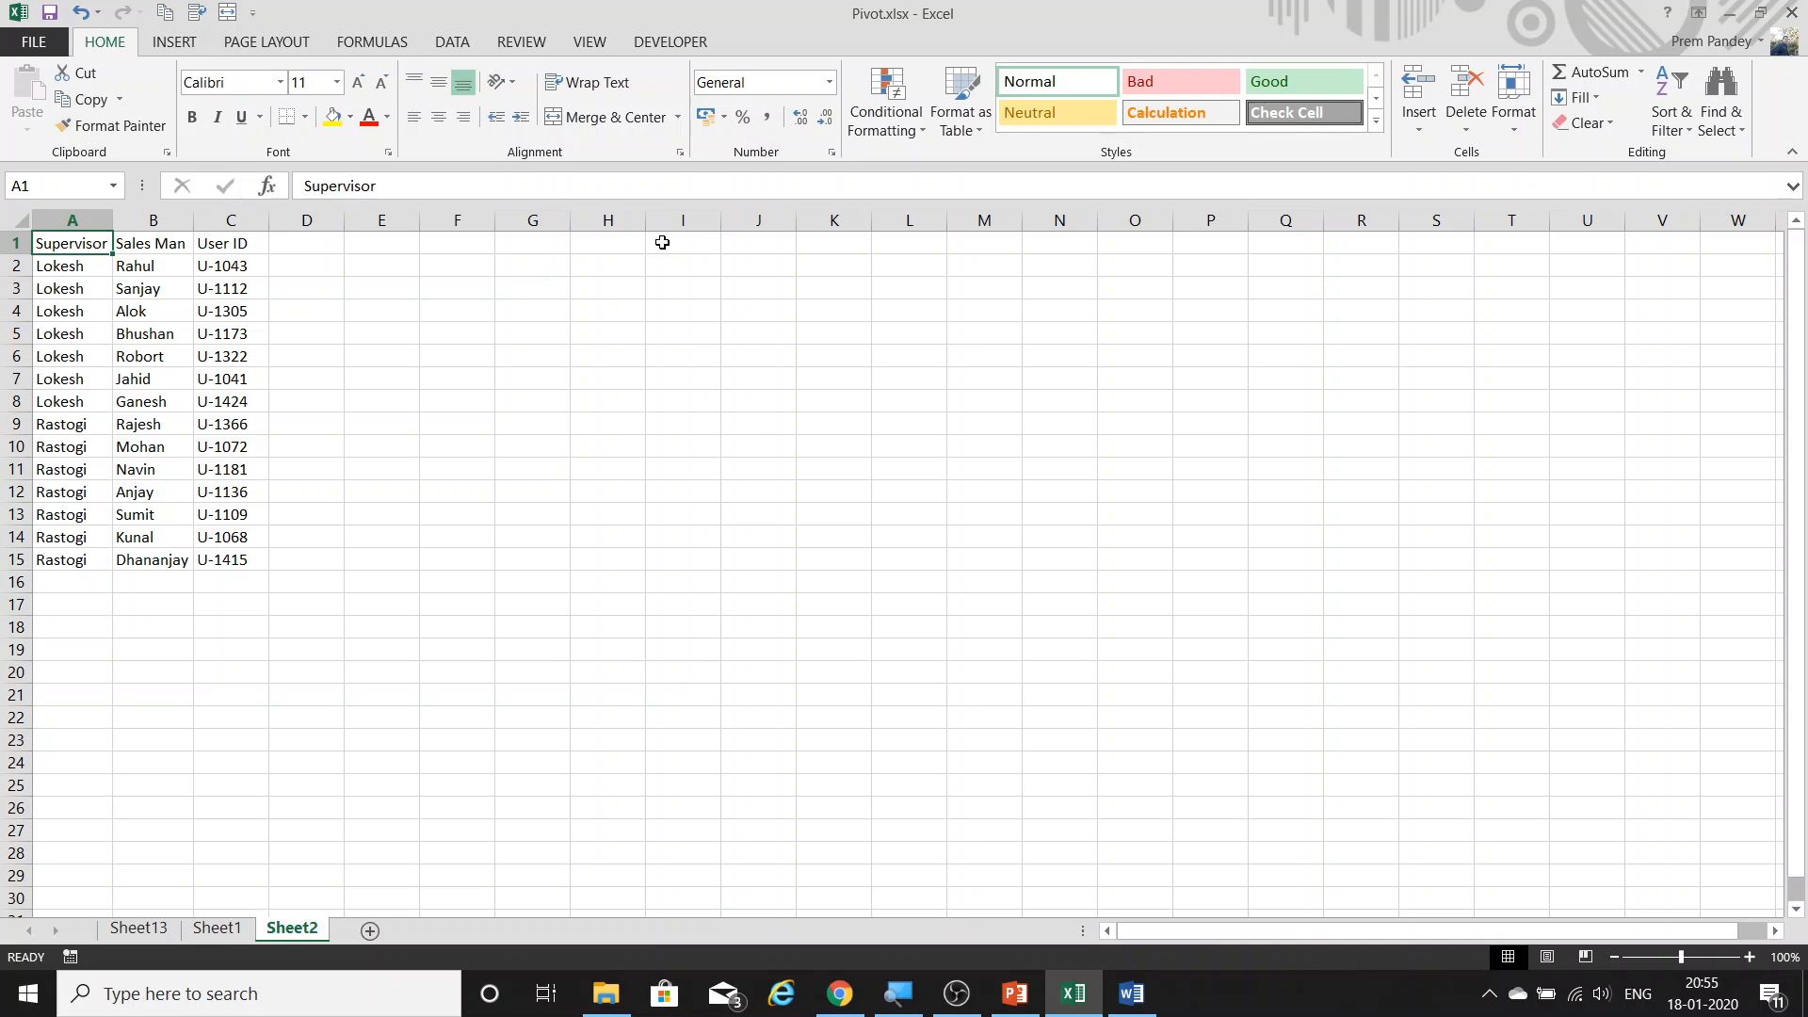
Examine the Supervisor, Sales Man and User ID columns of the source table on Sheet2.
key(ctrl+shift+Right)
key(ctrl+shift+Down)
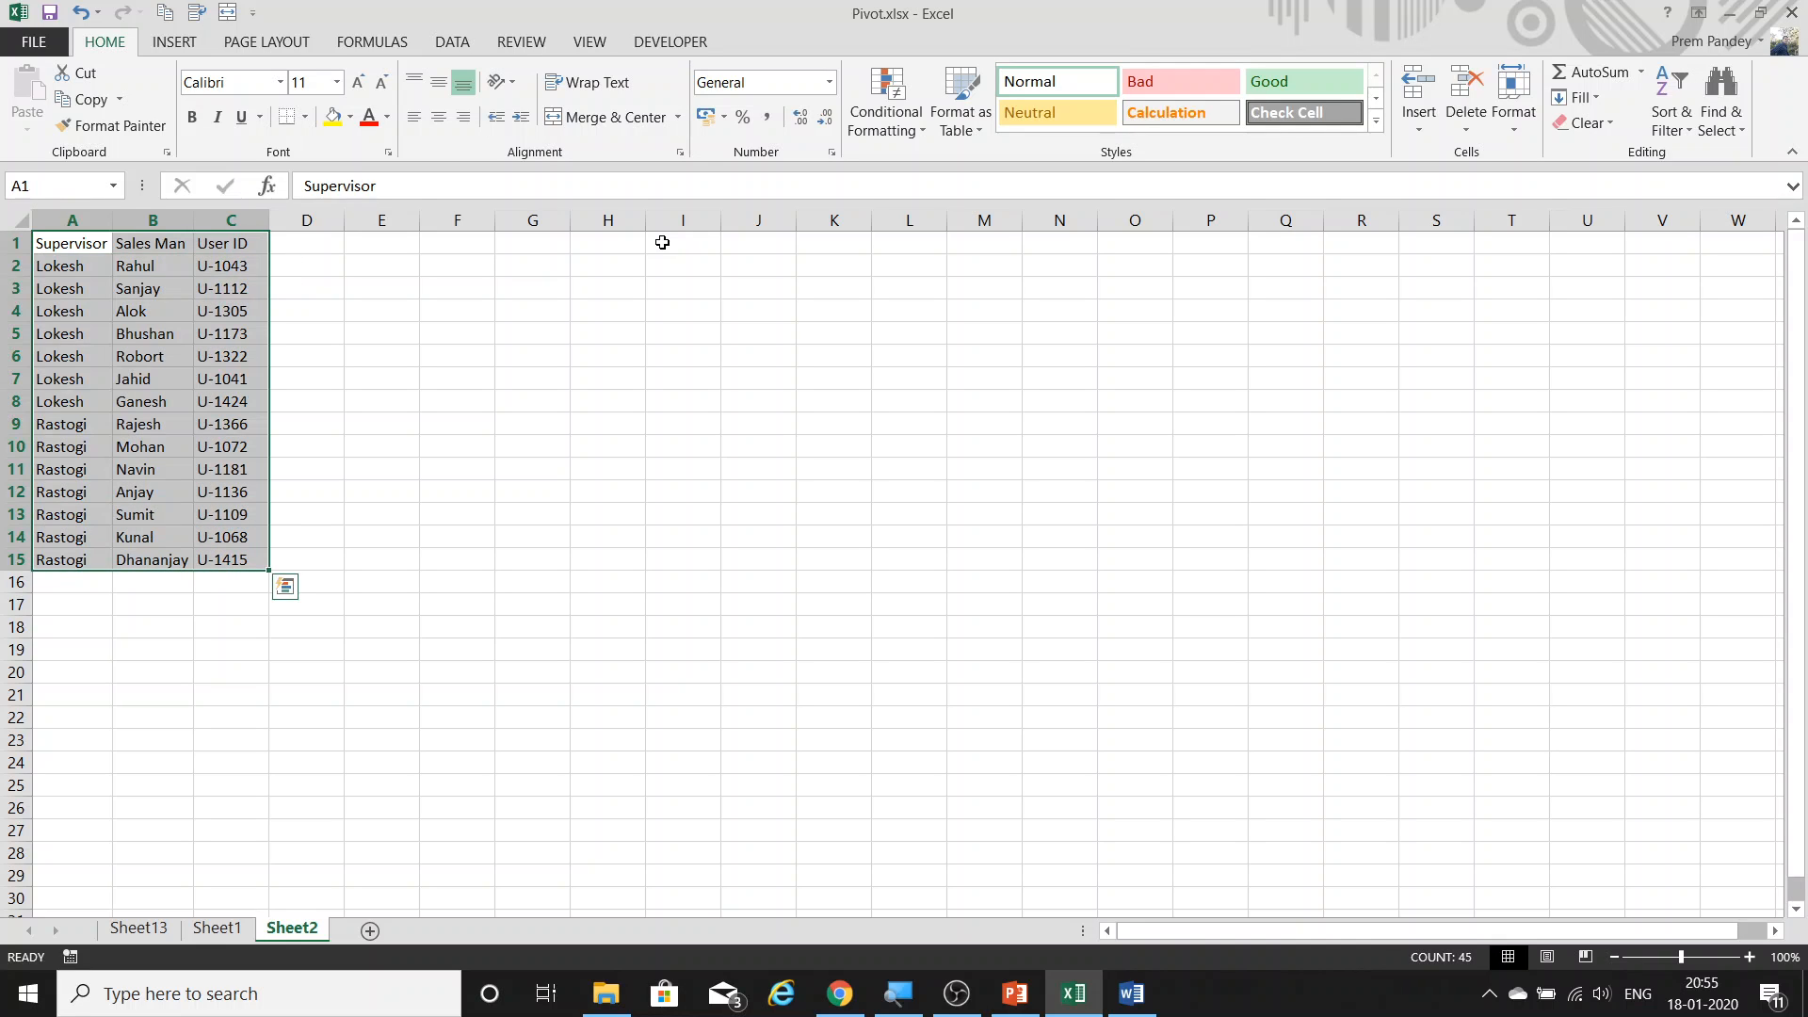
key(ctrl+Home)
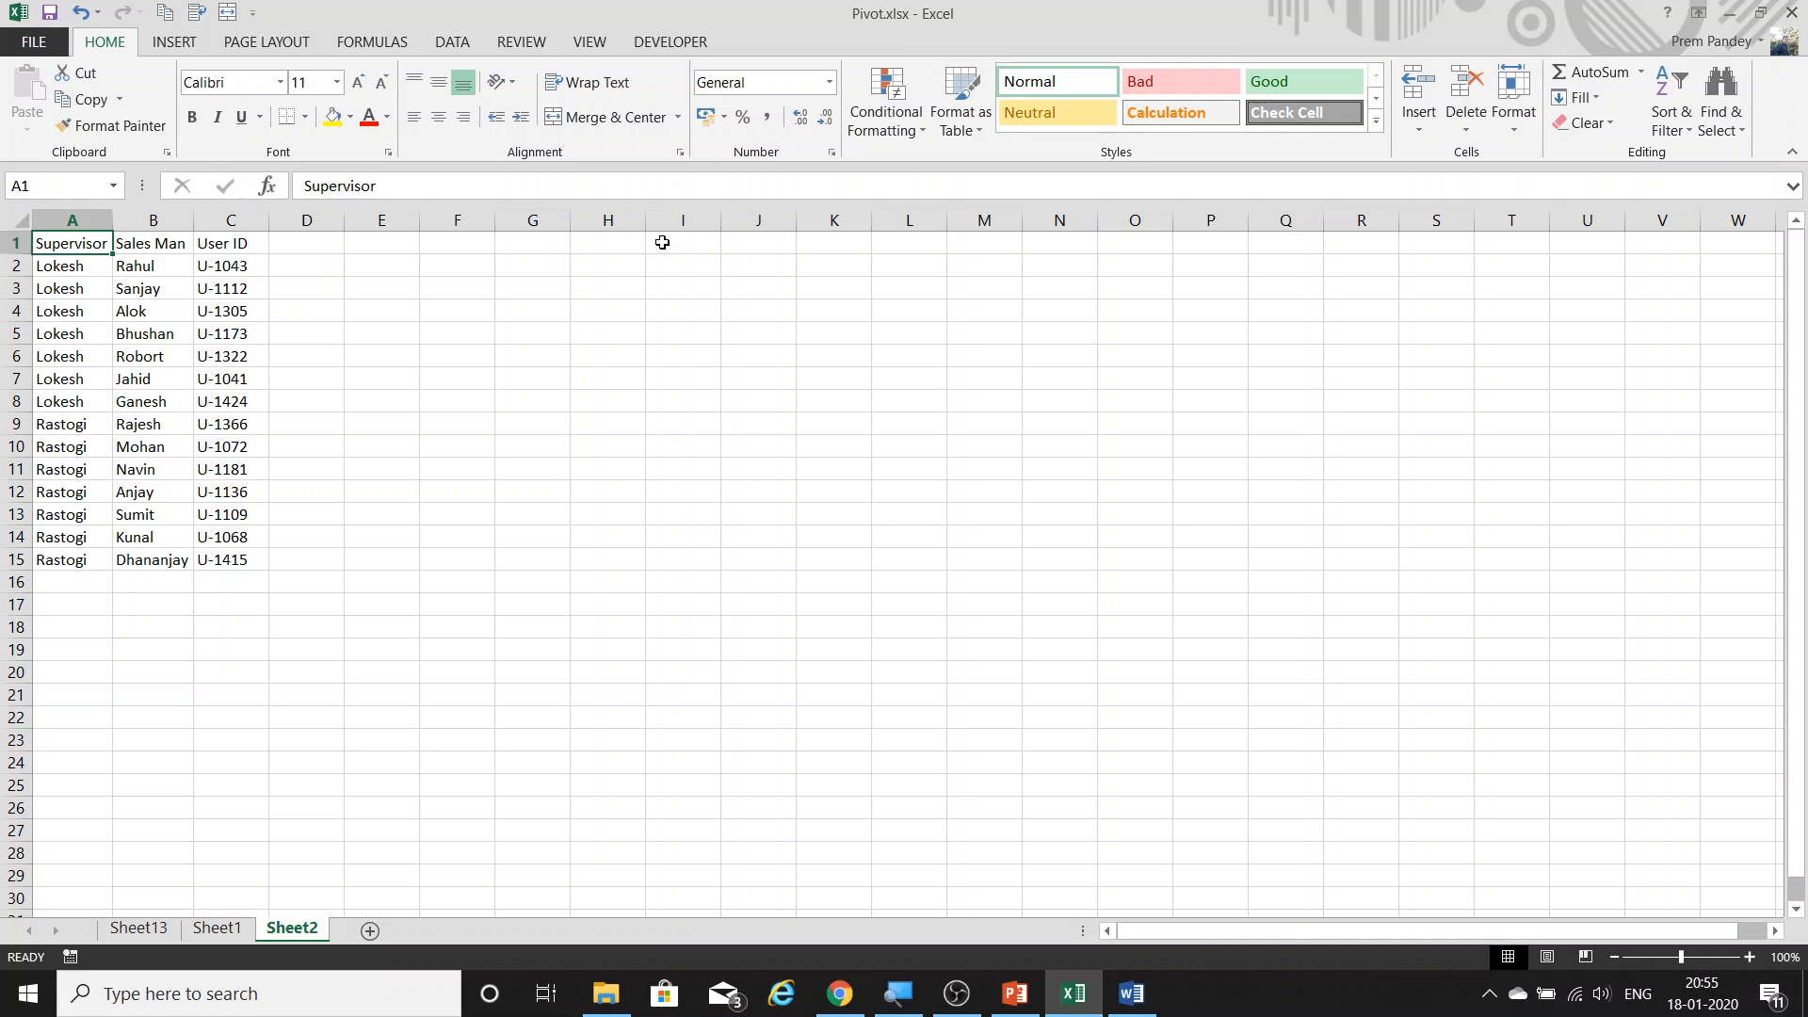
key(ctrl+shift+Right)
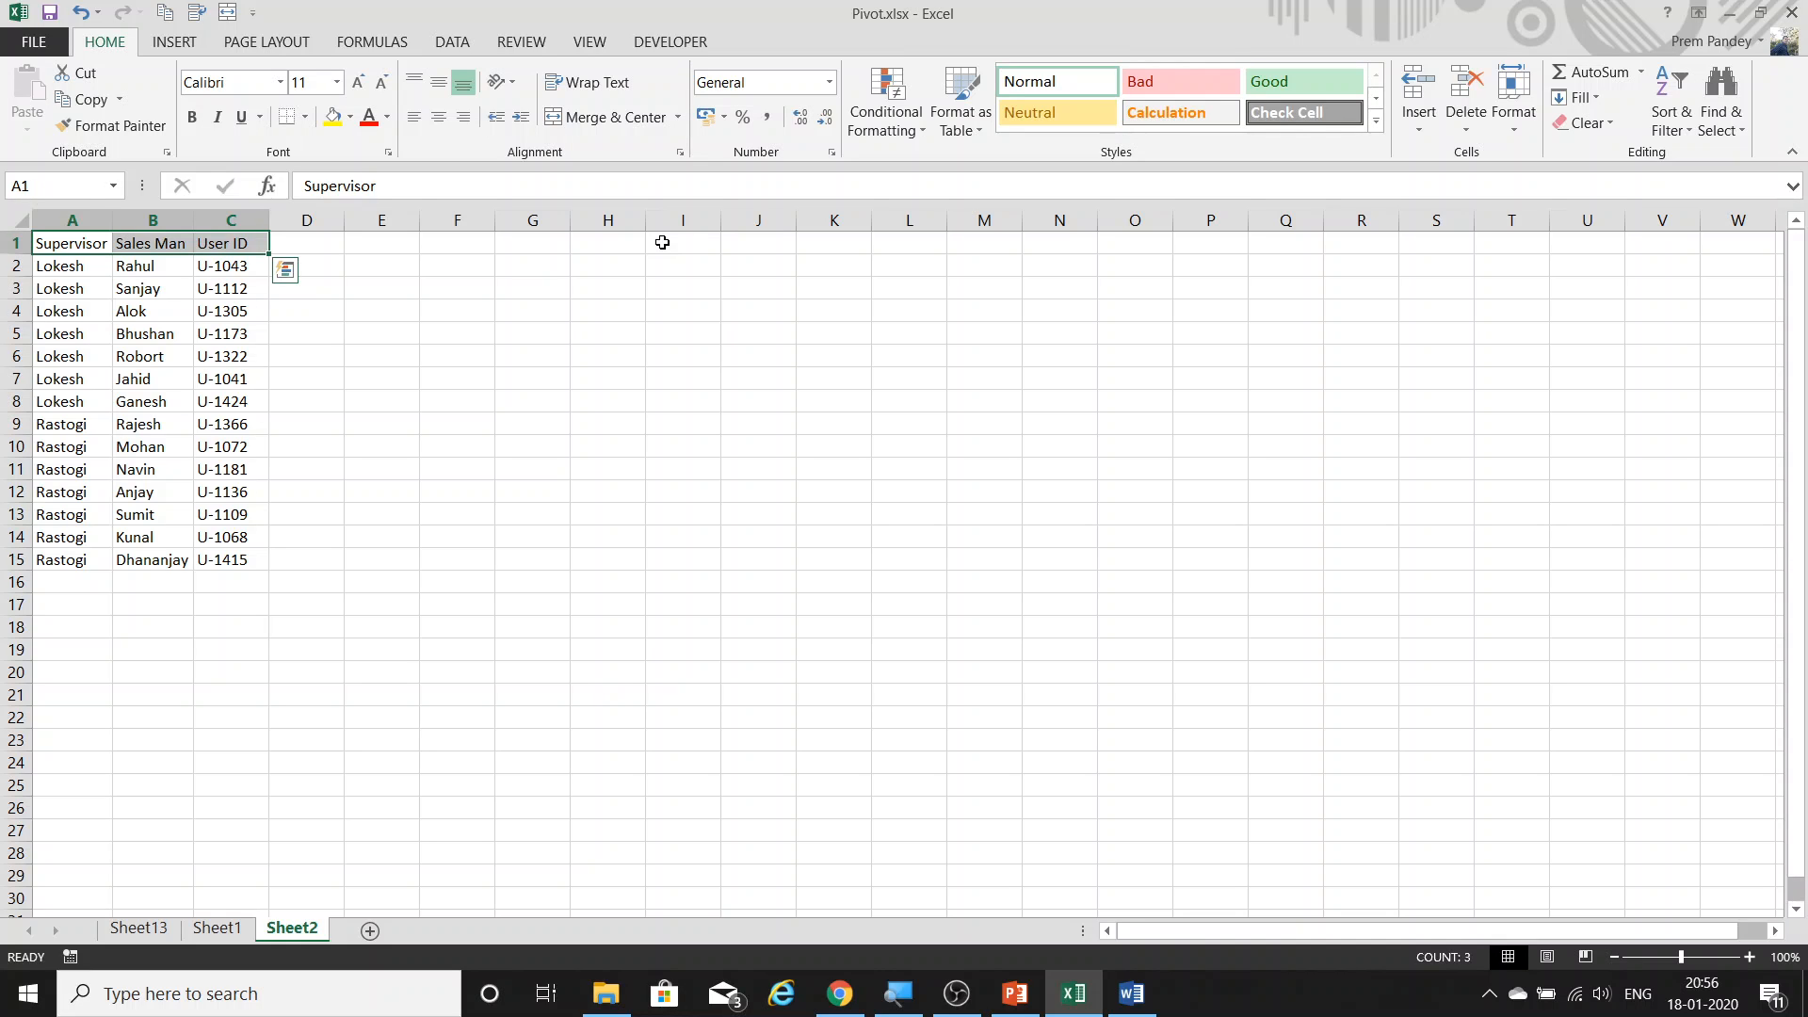
key(Down)
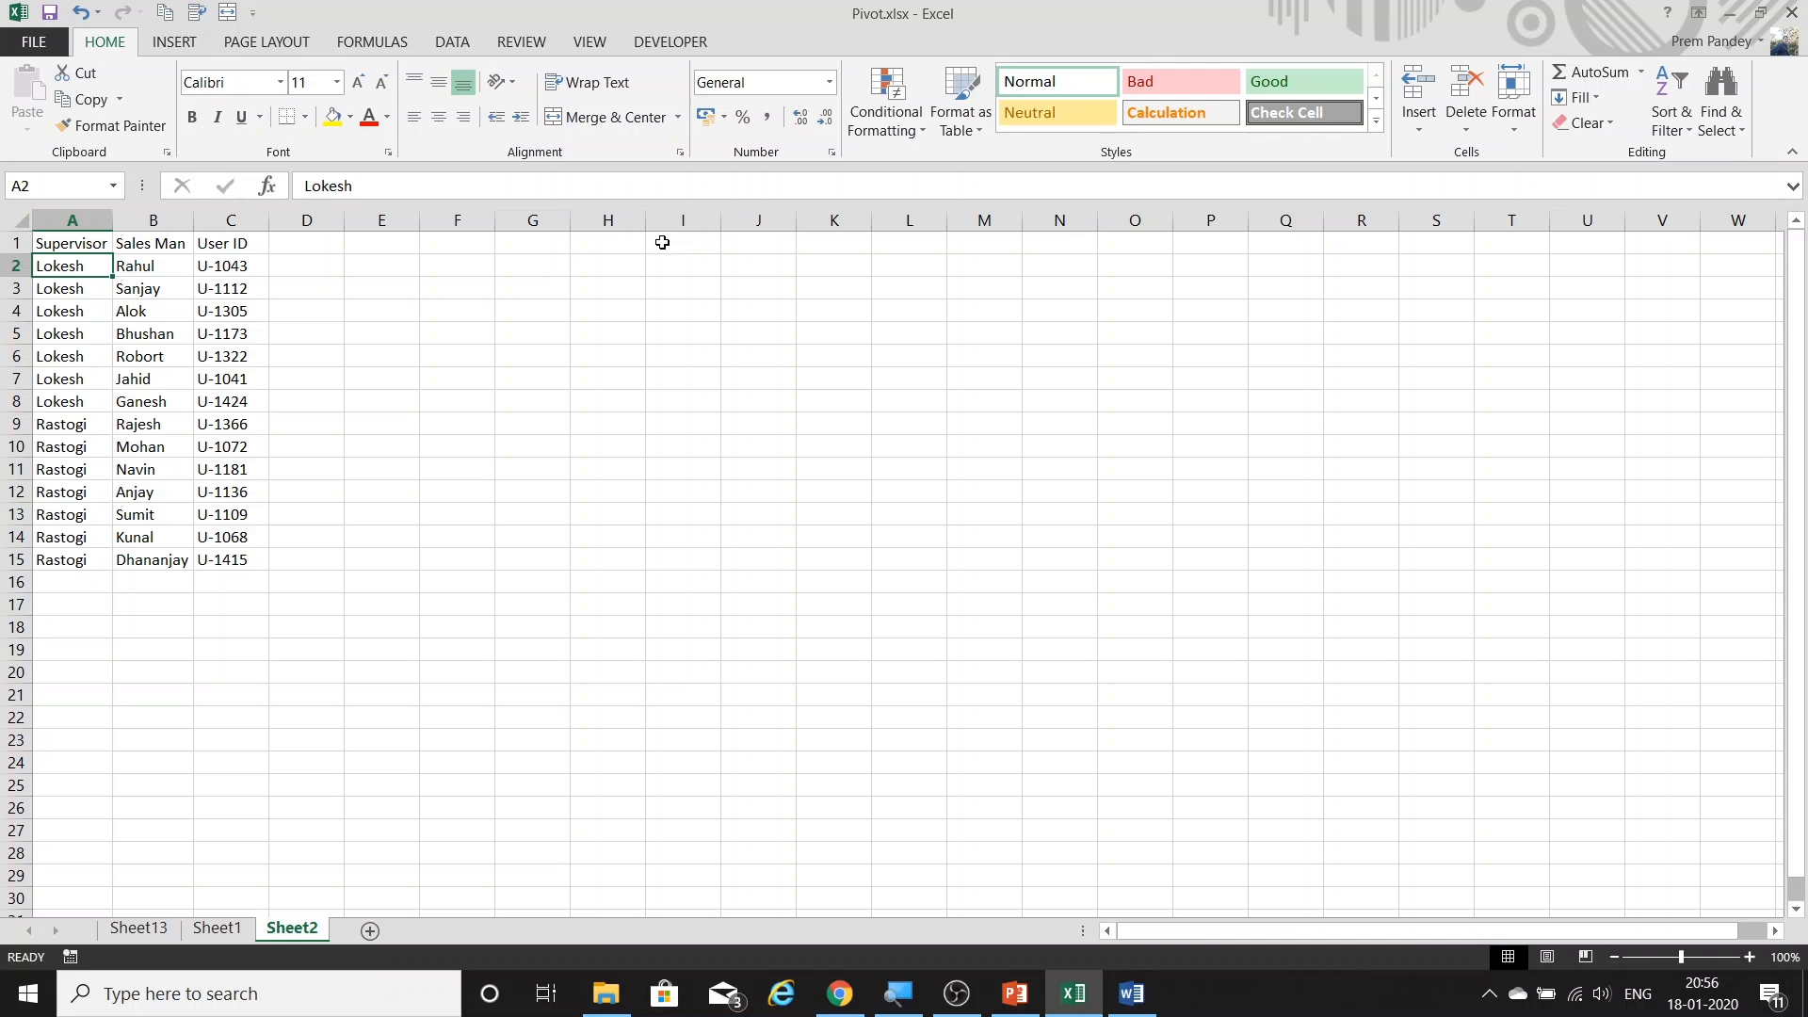
key(ctrl+Down)
key(Down)
key(Up)
key(Up)
key(ctrl+Up)
key(Down)
key(Down)
key(Down)
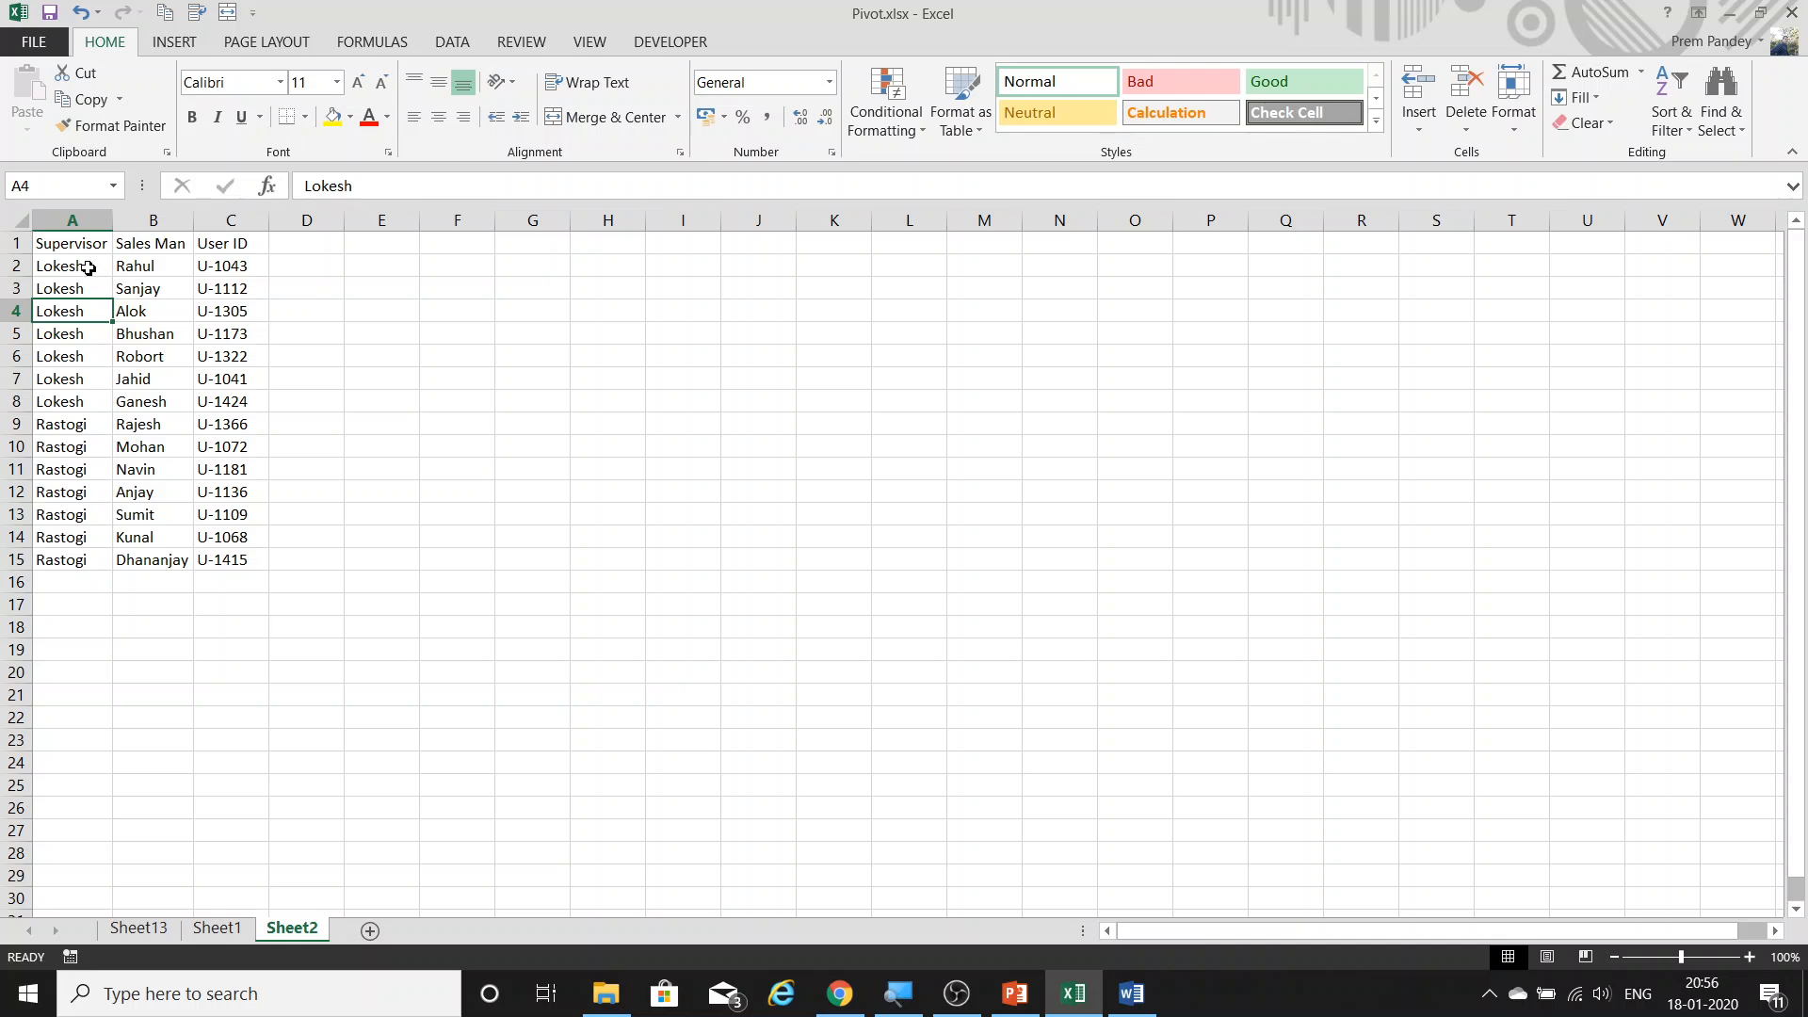
drag(89, 266, 157, 264)
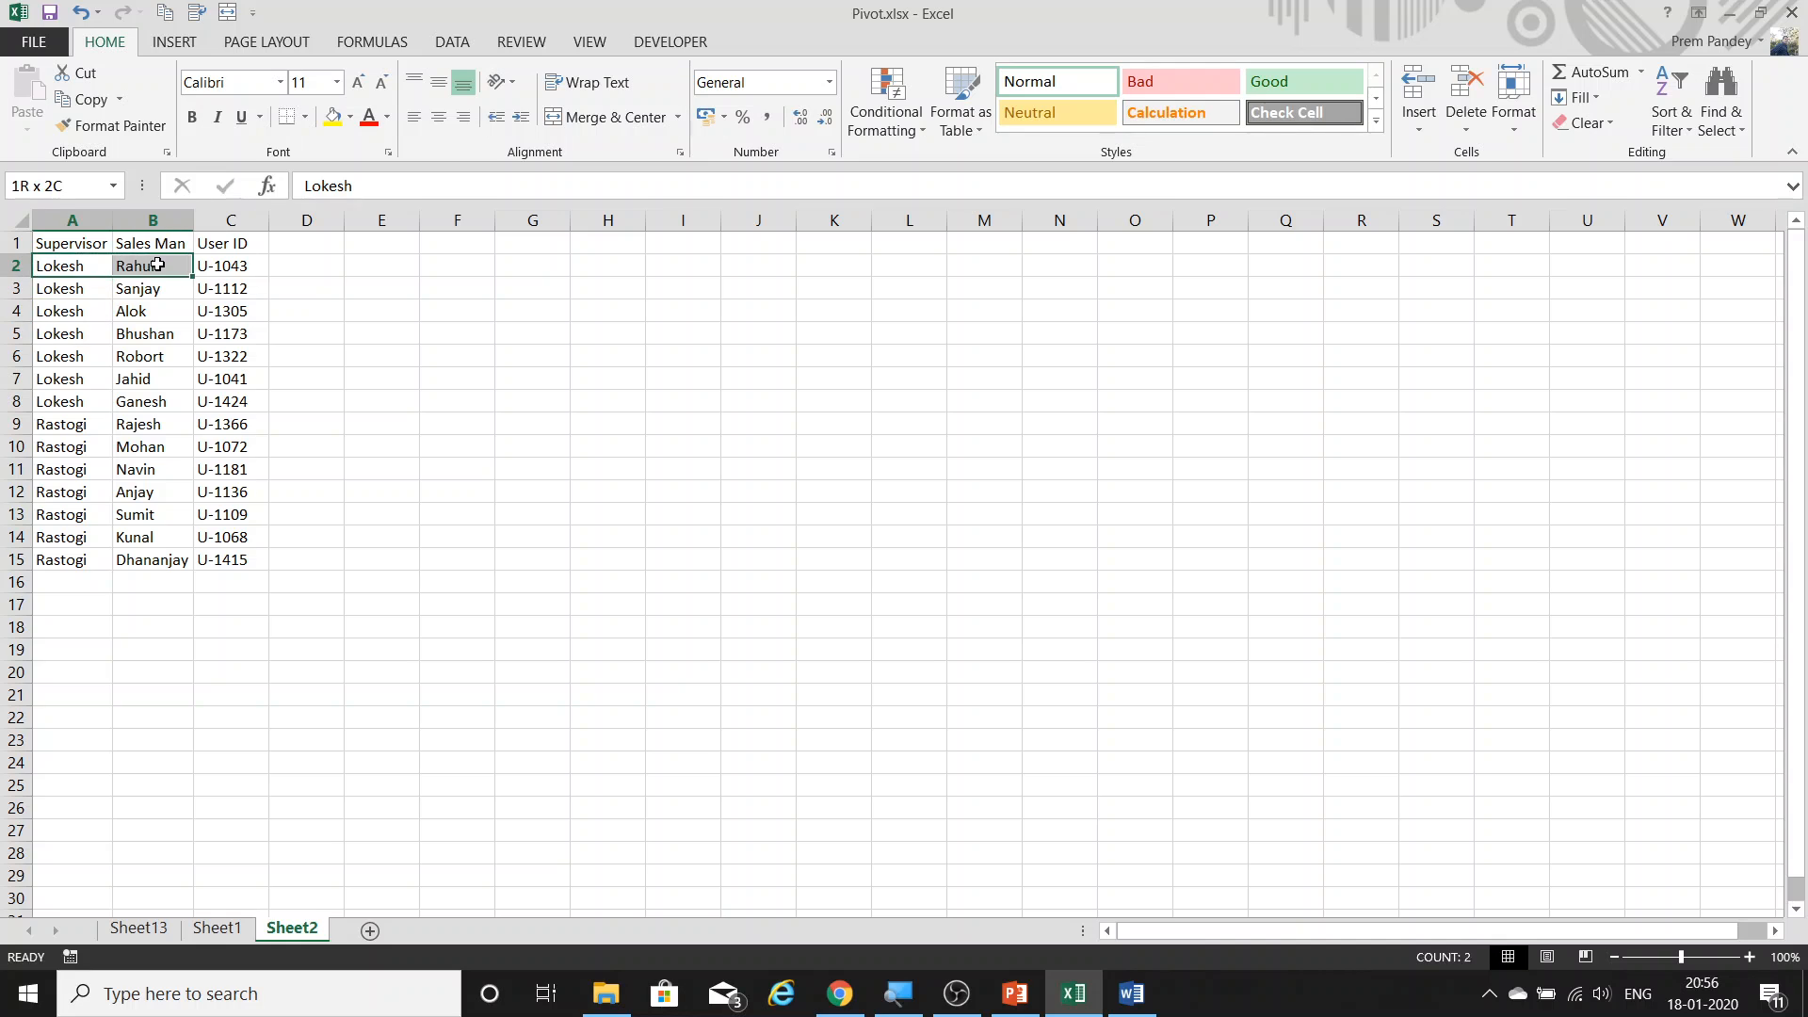
click(74, 265)
Copy the first salesman's name and User ID to row 16 of Sheet2 and fill its supervisor from the cell above.
click(153, 269)
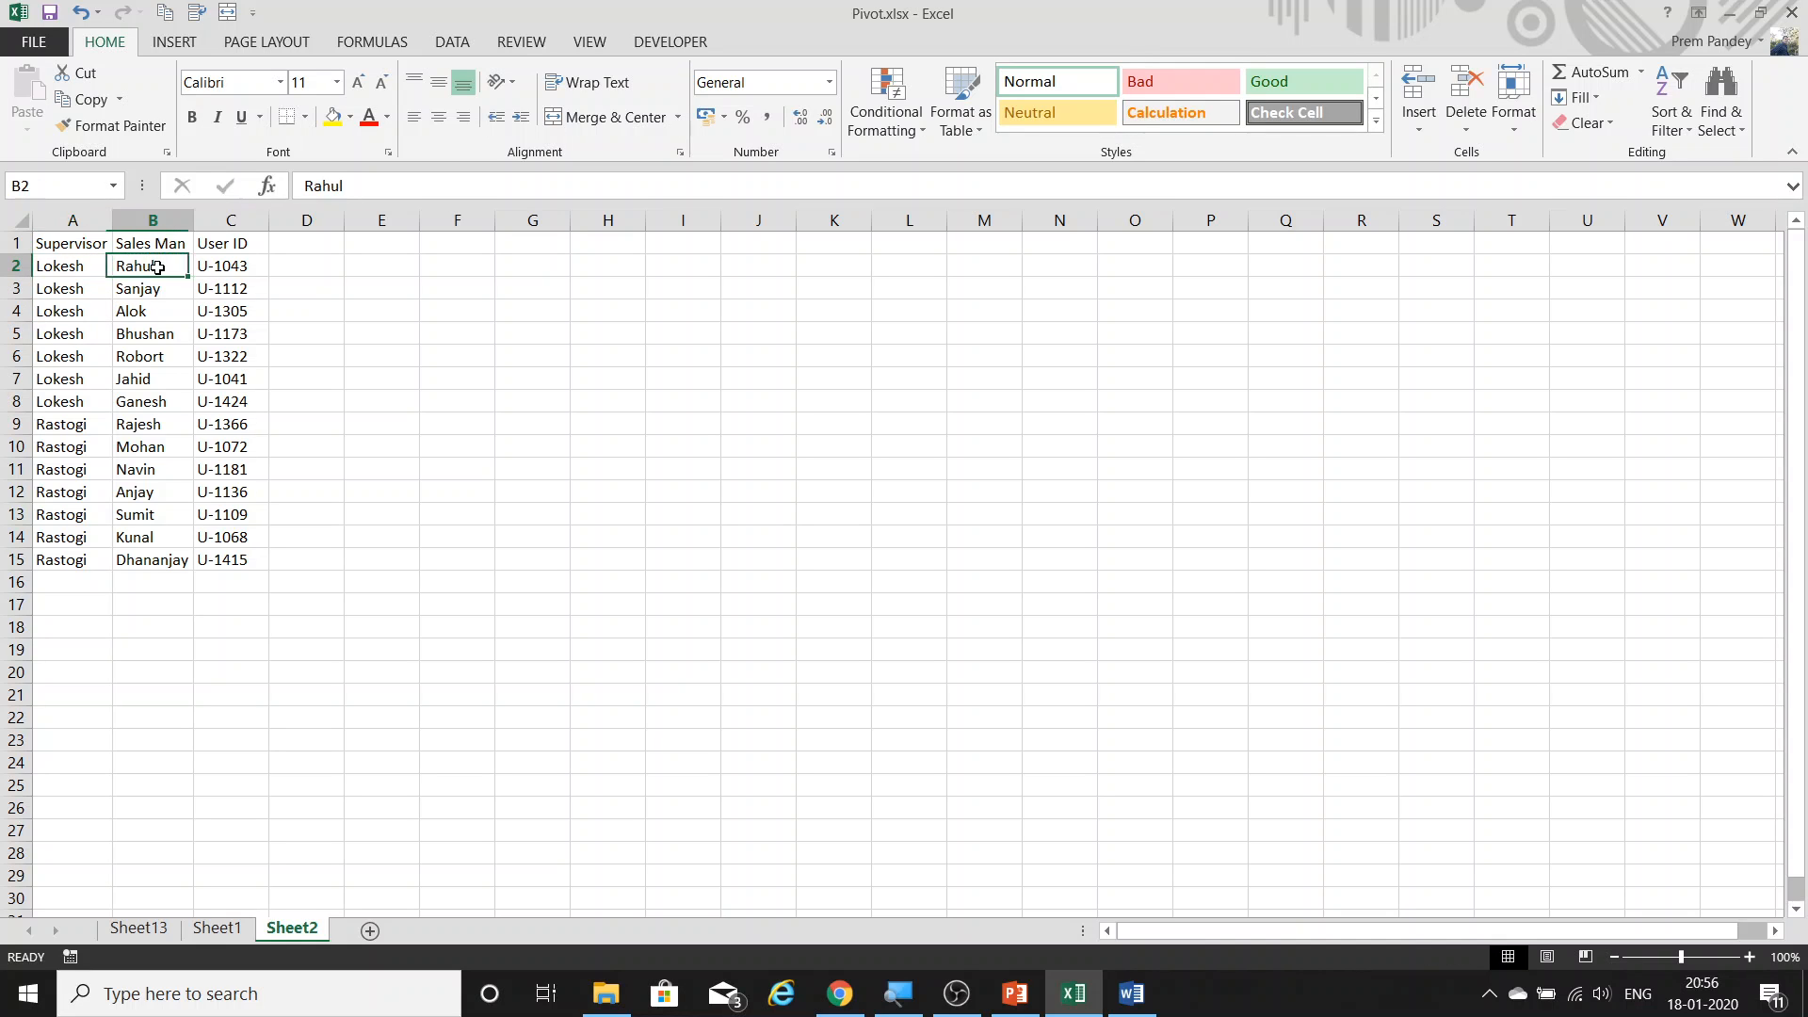
key(shift+Right)
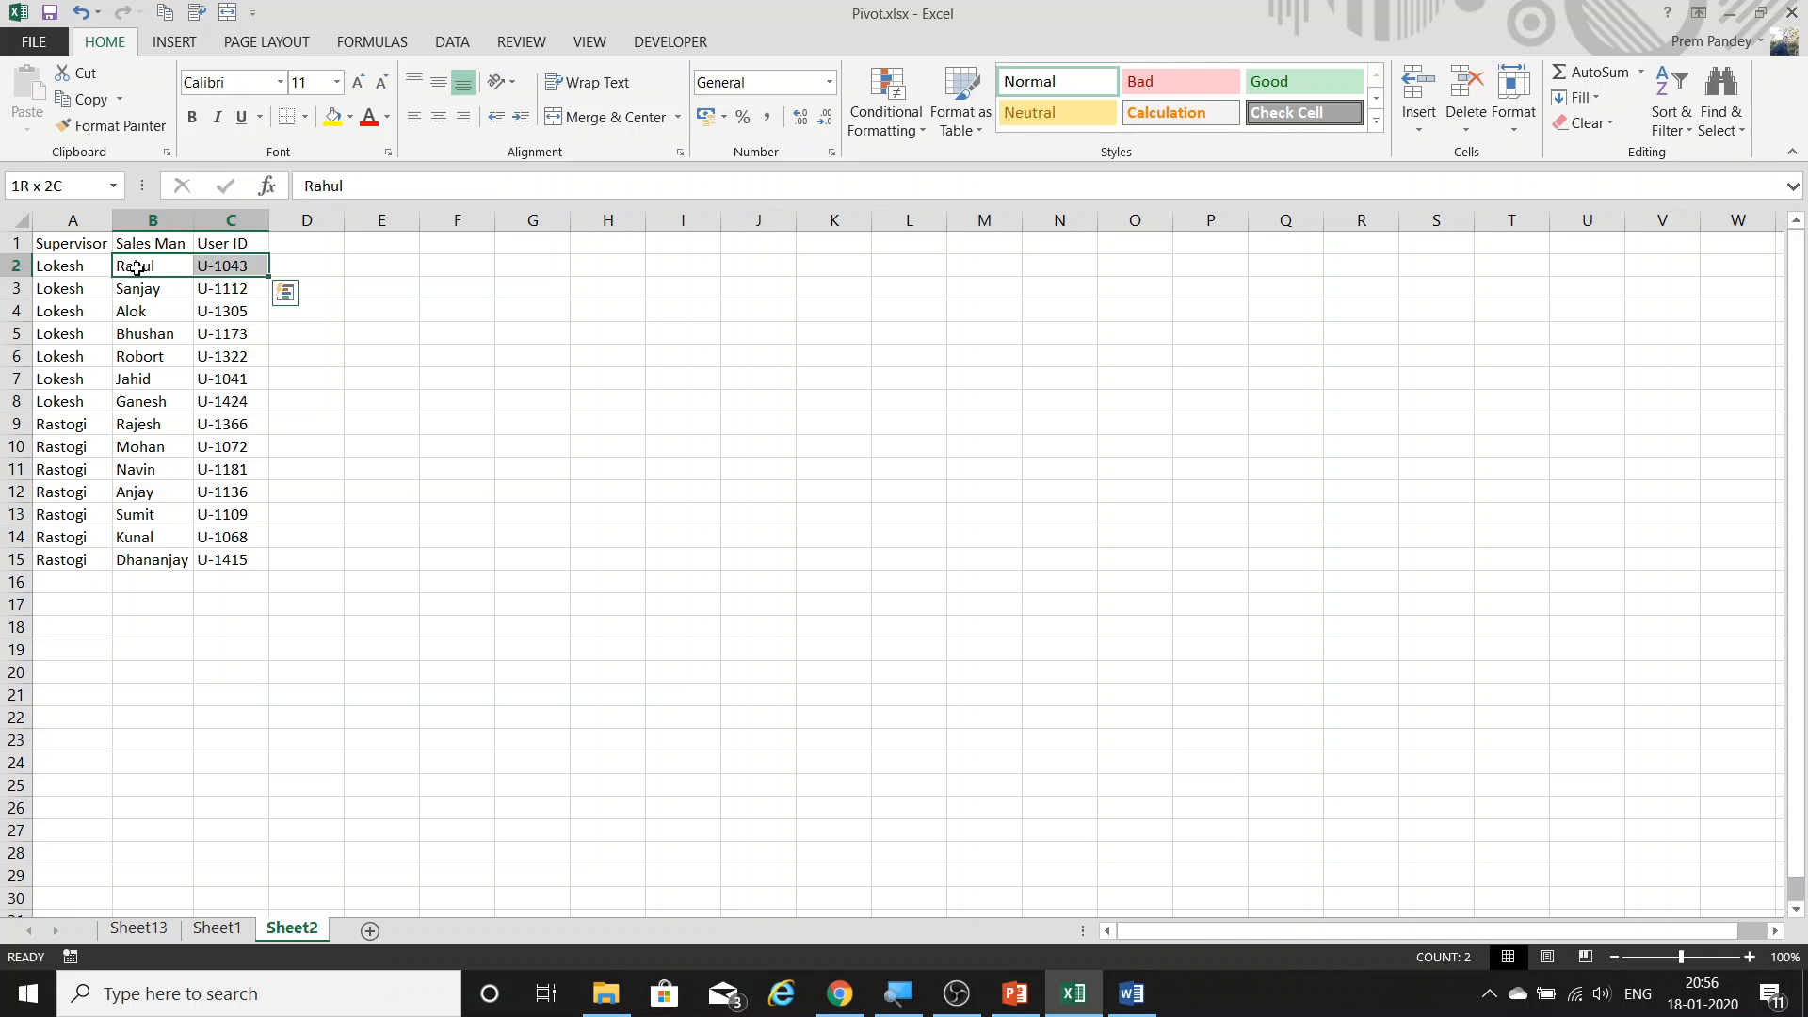
key(ctrl+c)
key(ctrl+Down)
key(Down)
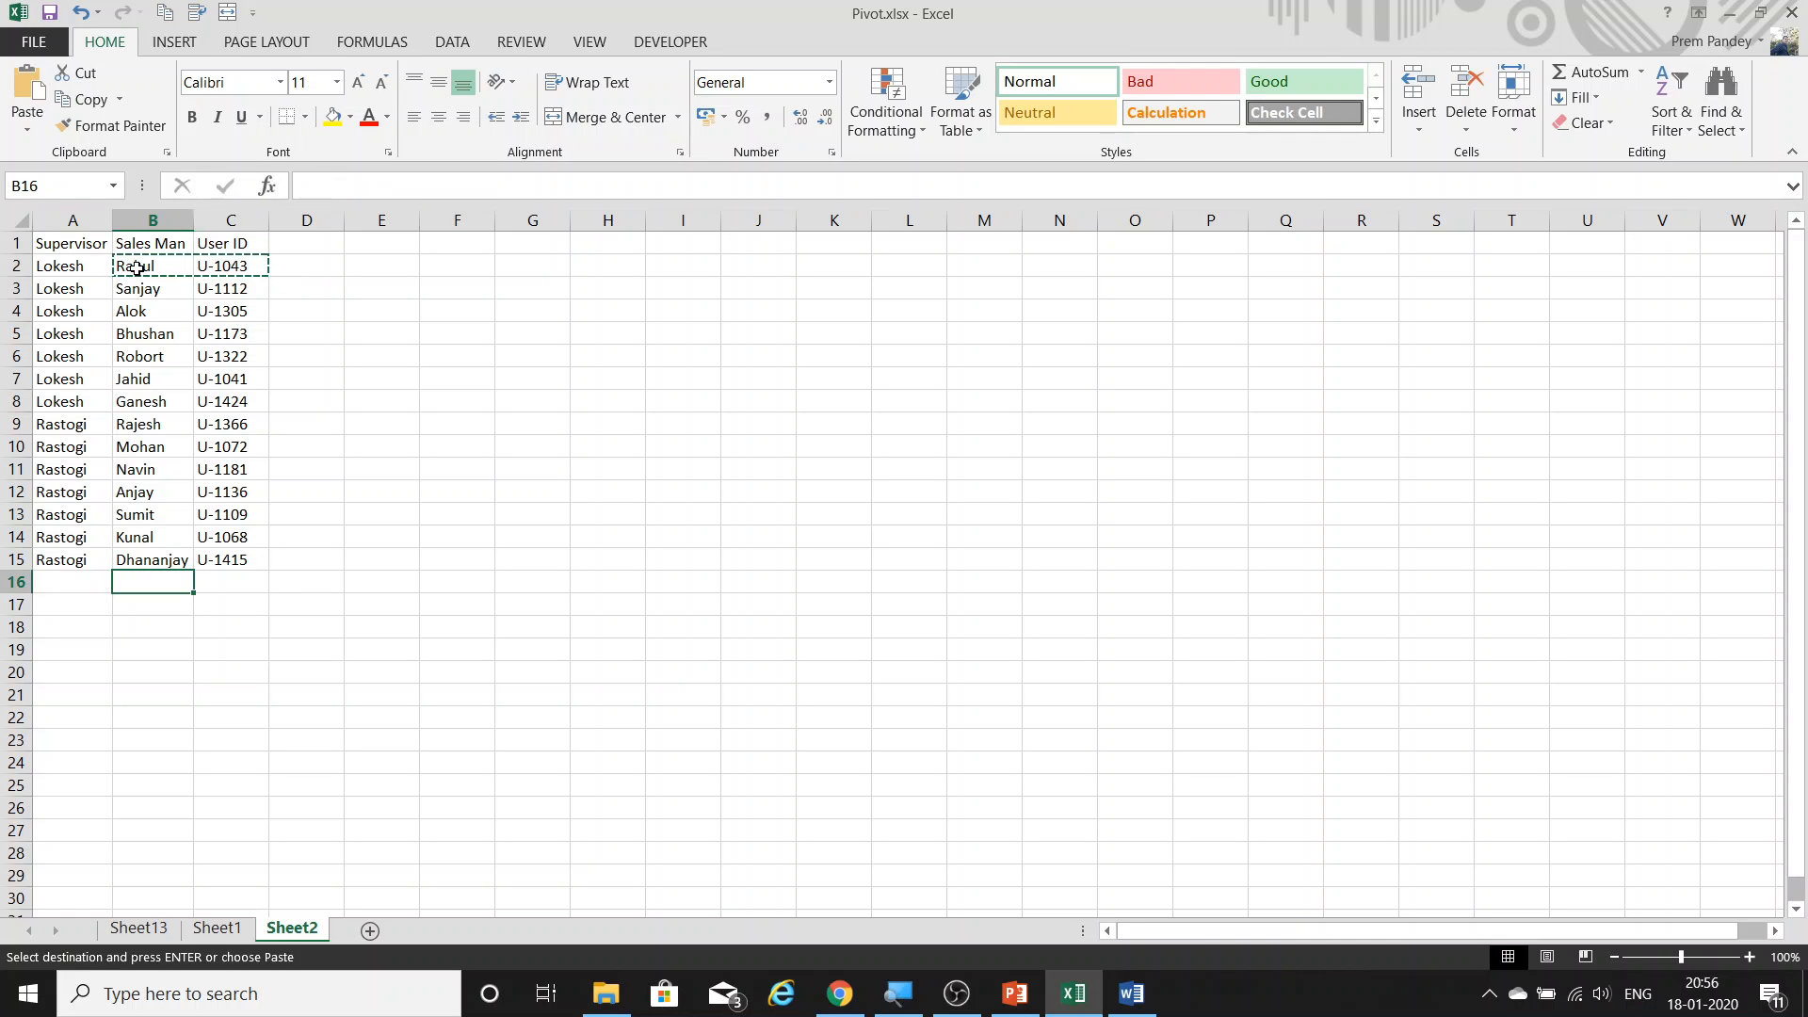
key(ctrl+v)
key(Left)
key(ctrl+d)
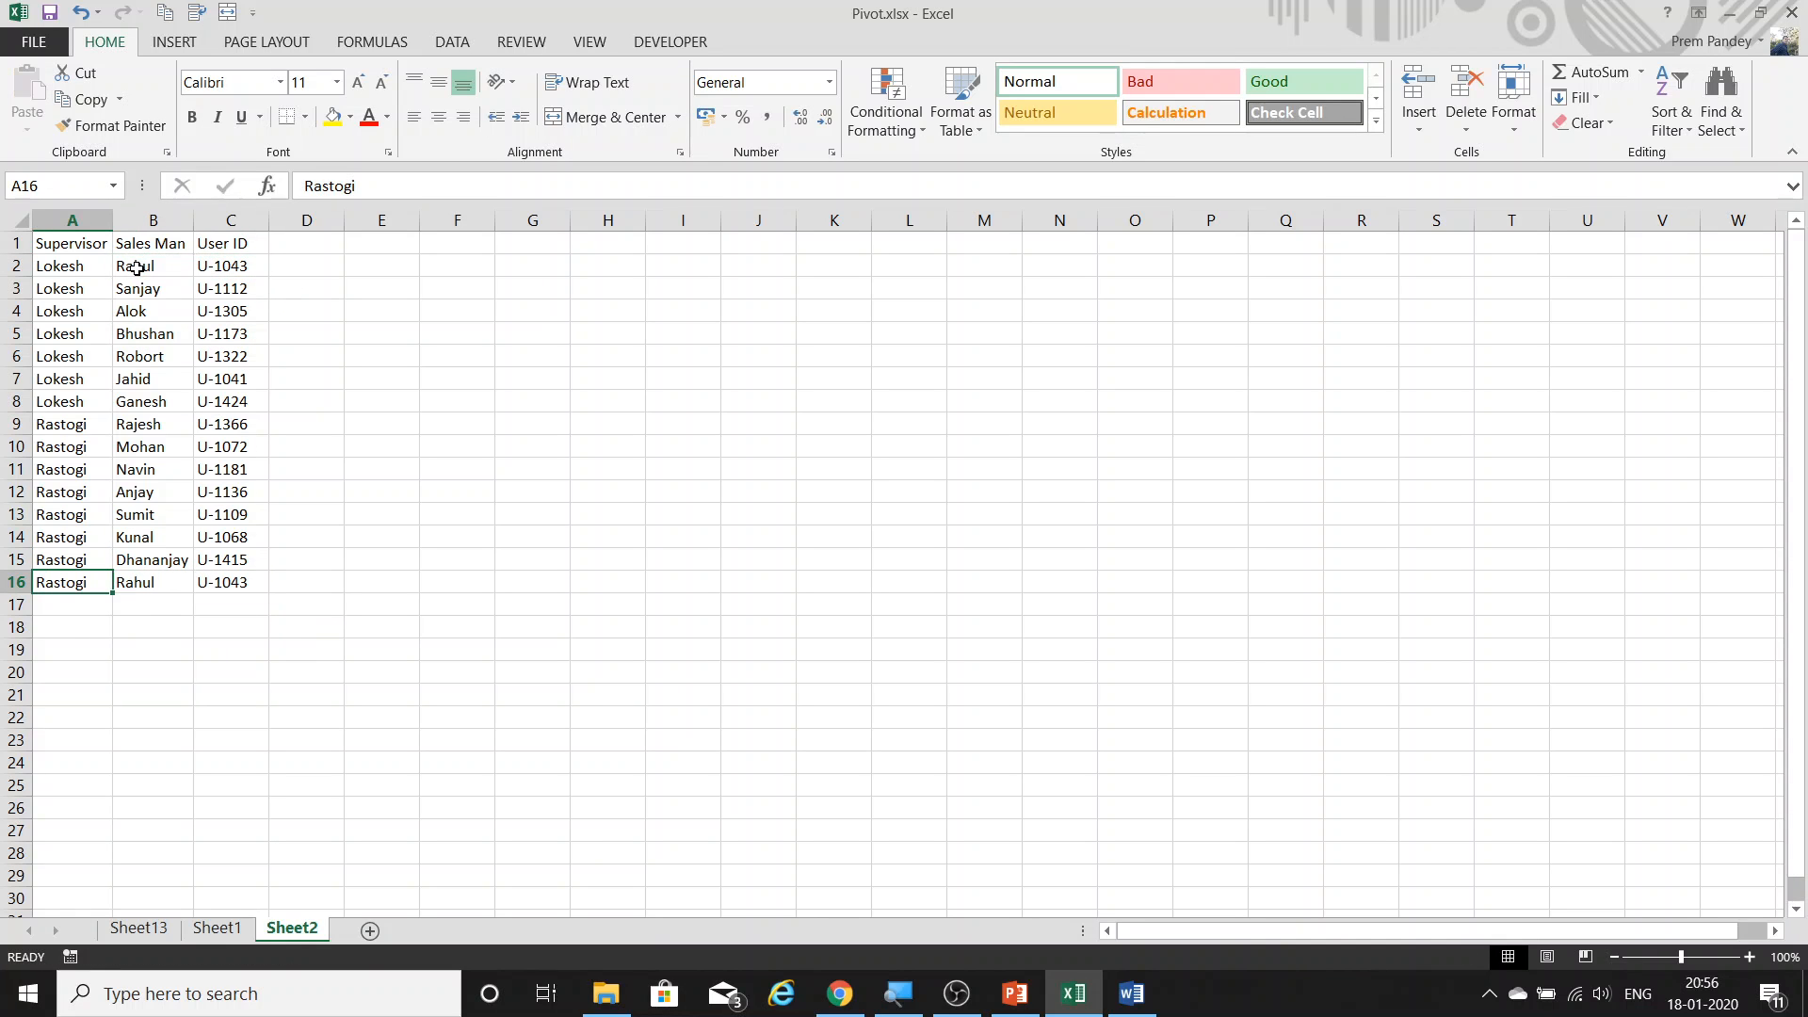
Create a PivotTable on a new sheet from the range A1:C16 of Sheet2 using the PivotTable and PivotChart Wizard.
key(ctrl+Up)
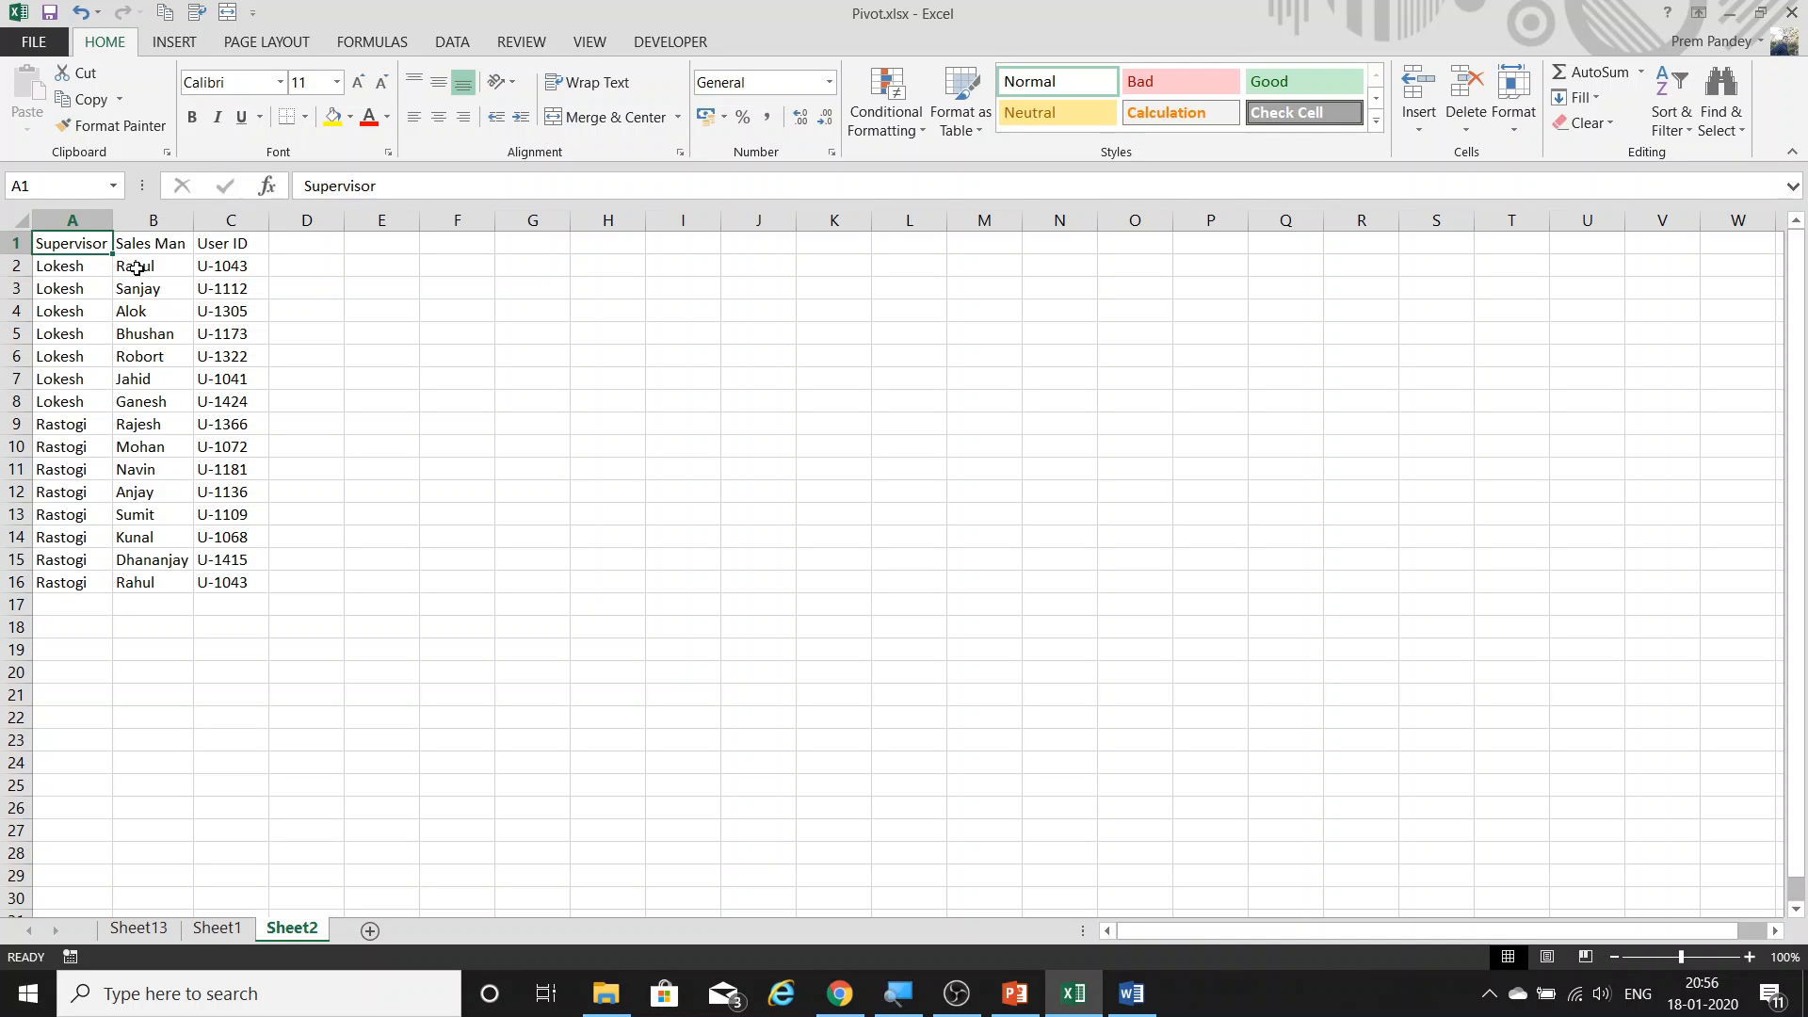
key(ctrl+shift+Down)
key(ctrl+shift+Right)
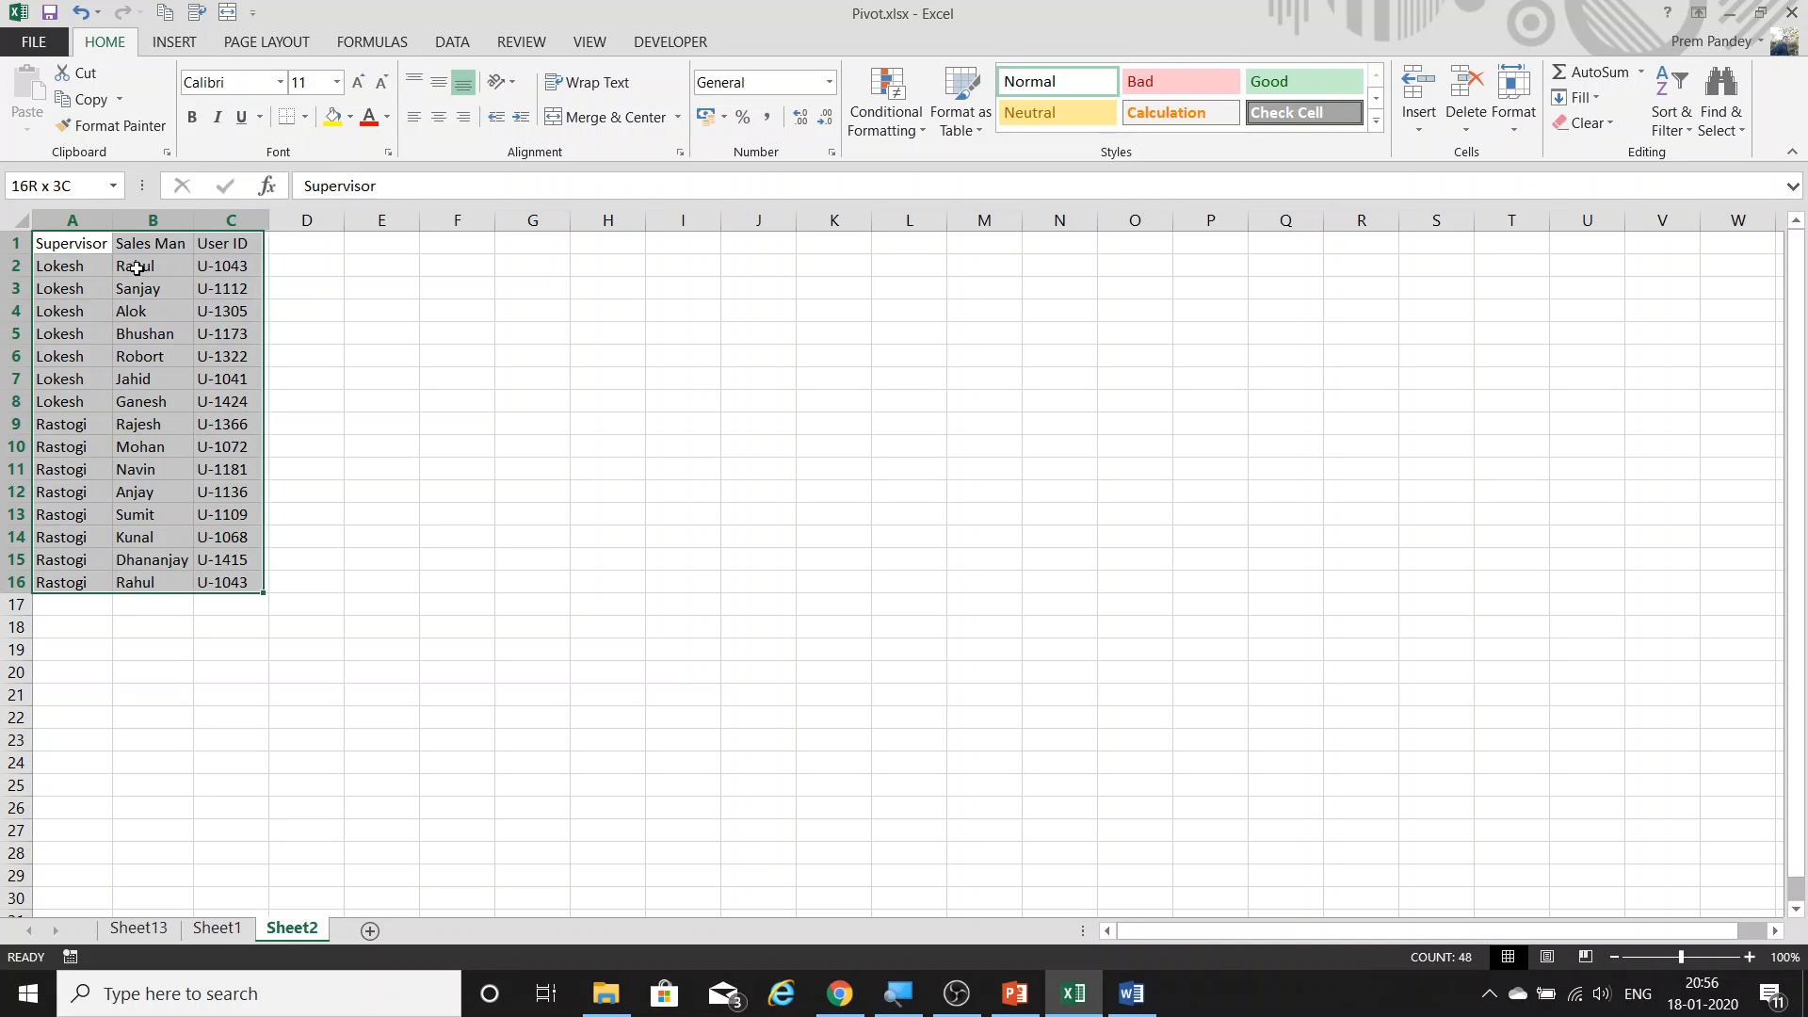
key(alt+d)
key(p)
key(n)
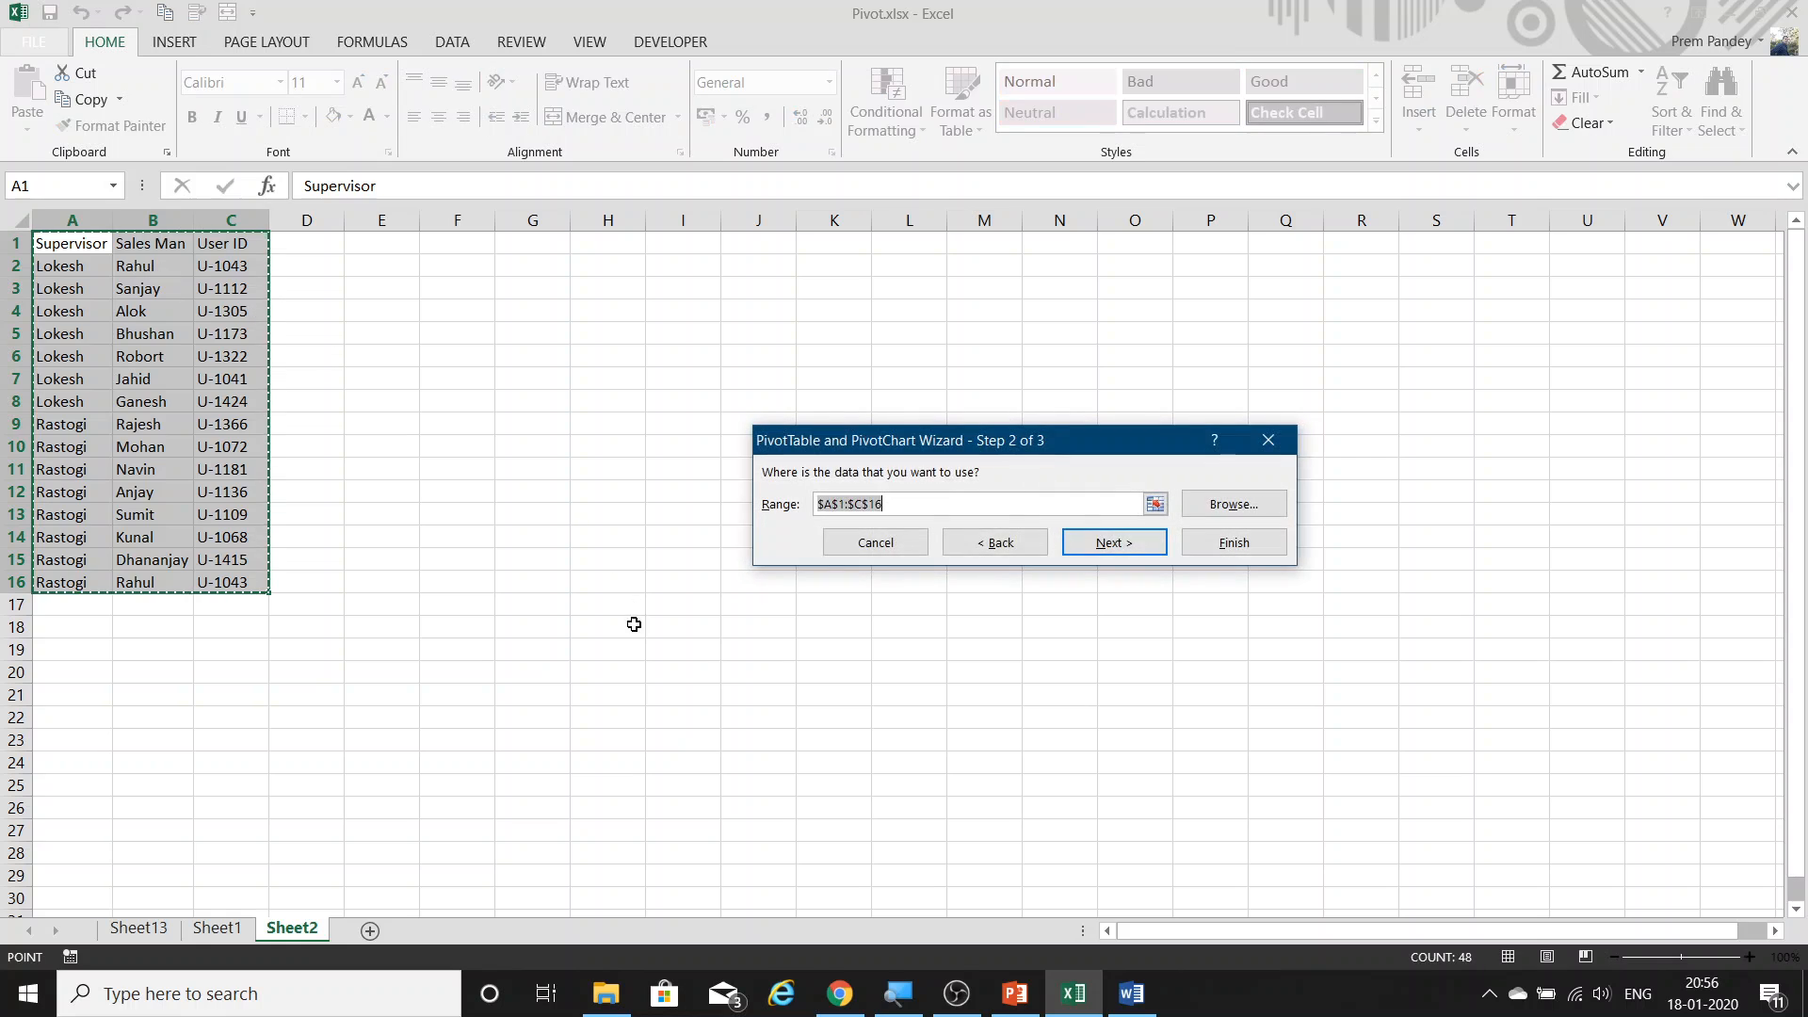
click(1225, 539)
Set the new PivotTable's report layout to tabular form and add Supervisor and Sales Man as row fields.
click(123, 336)
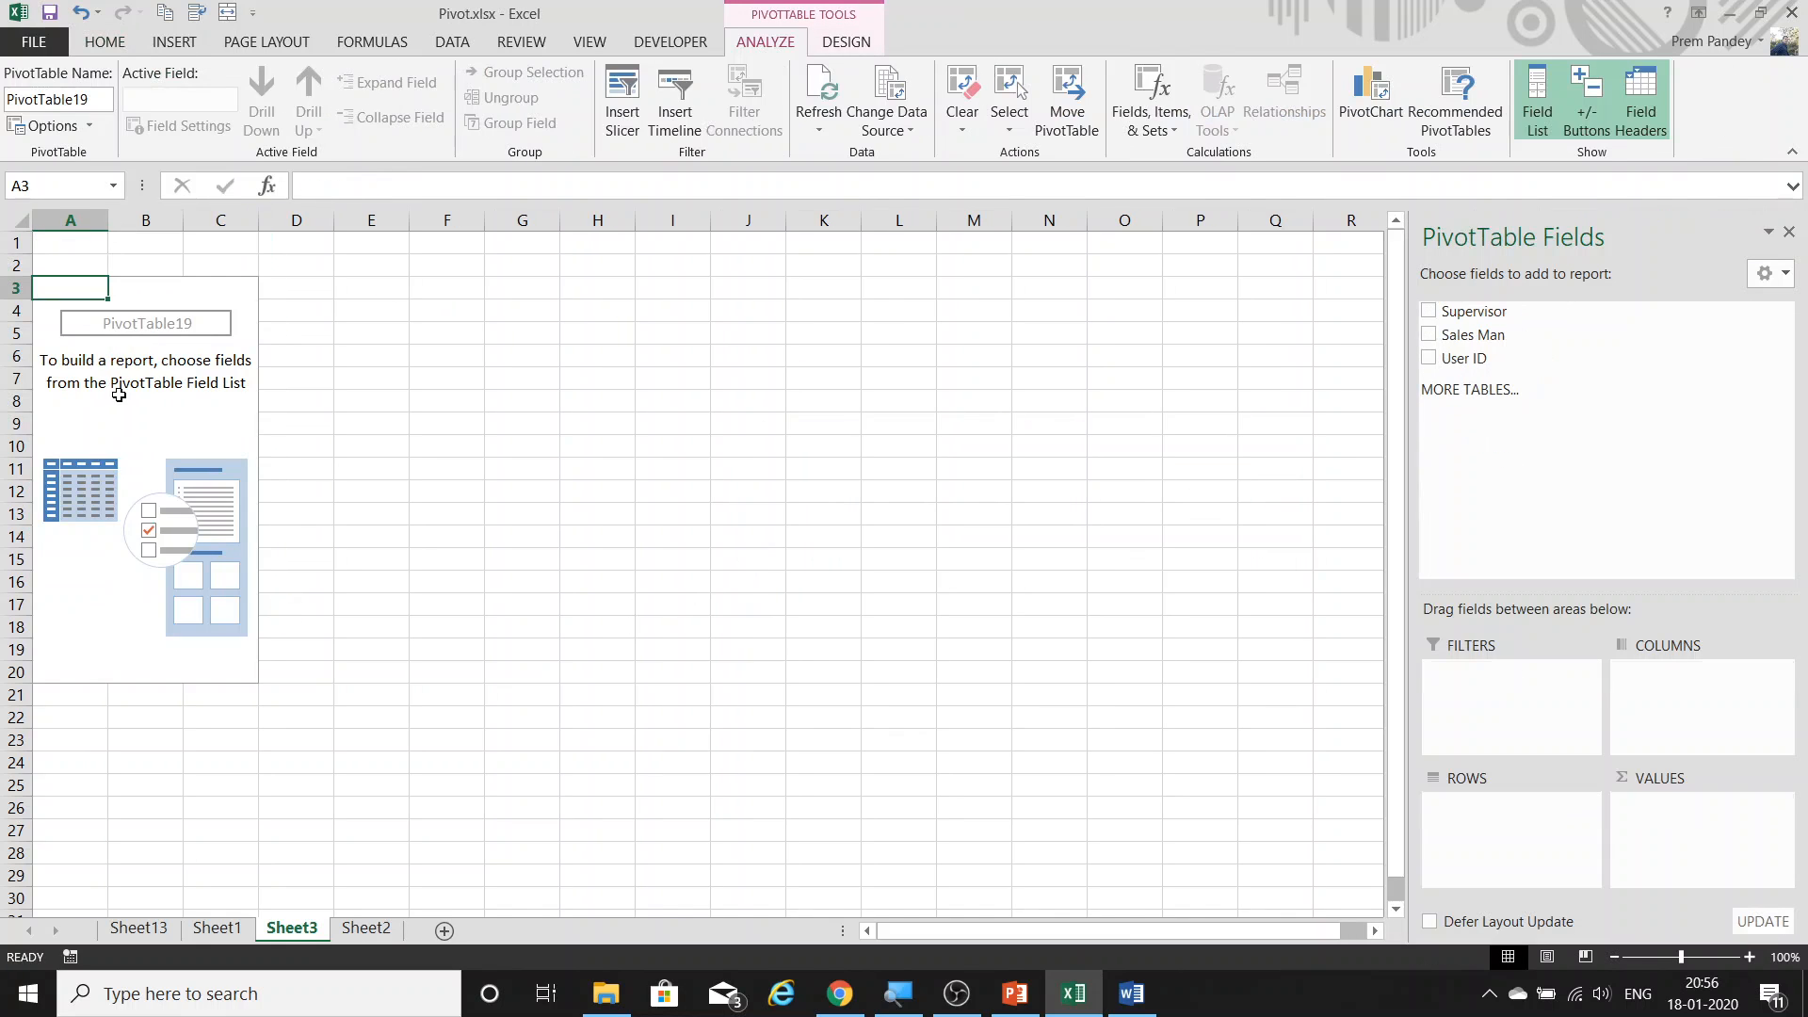
click(141, 401)
click(845, 41)
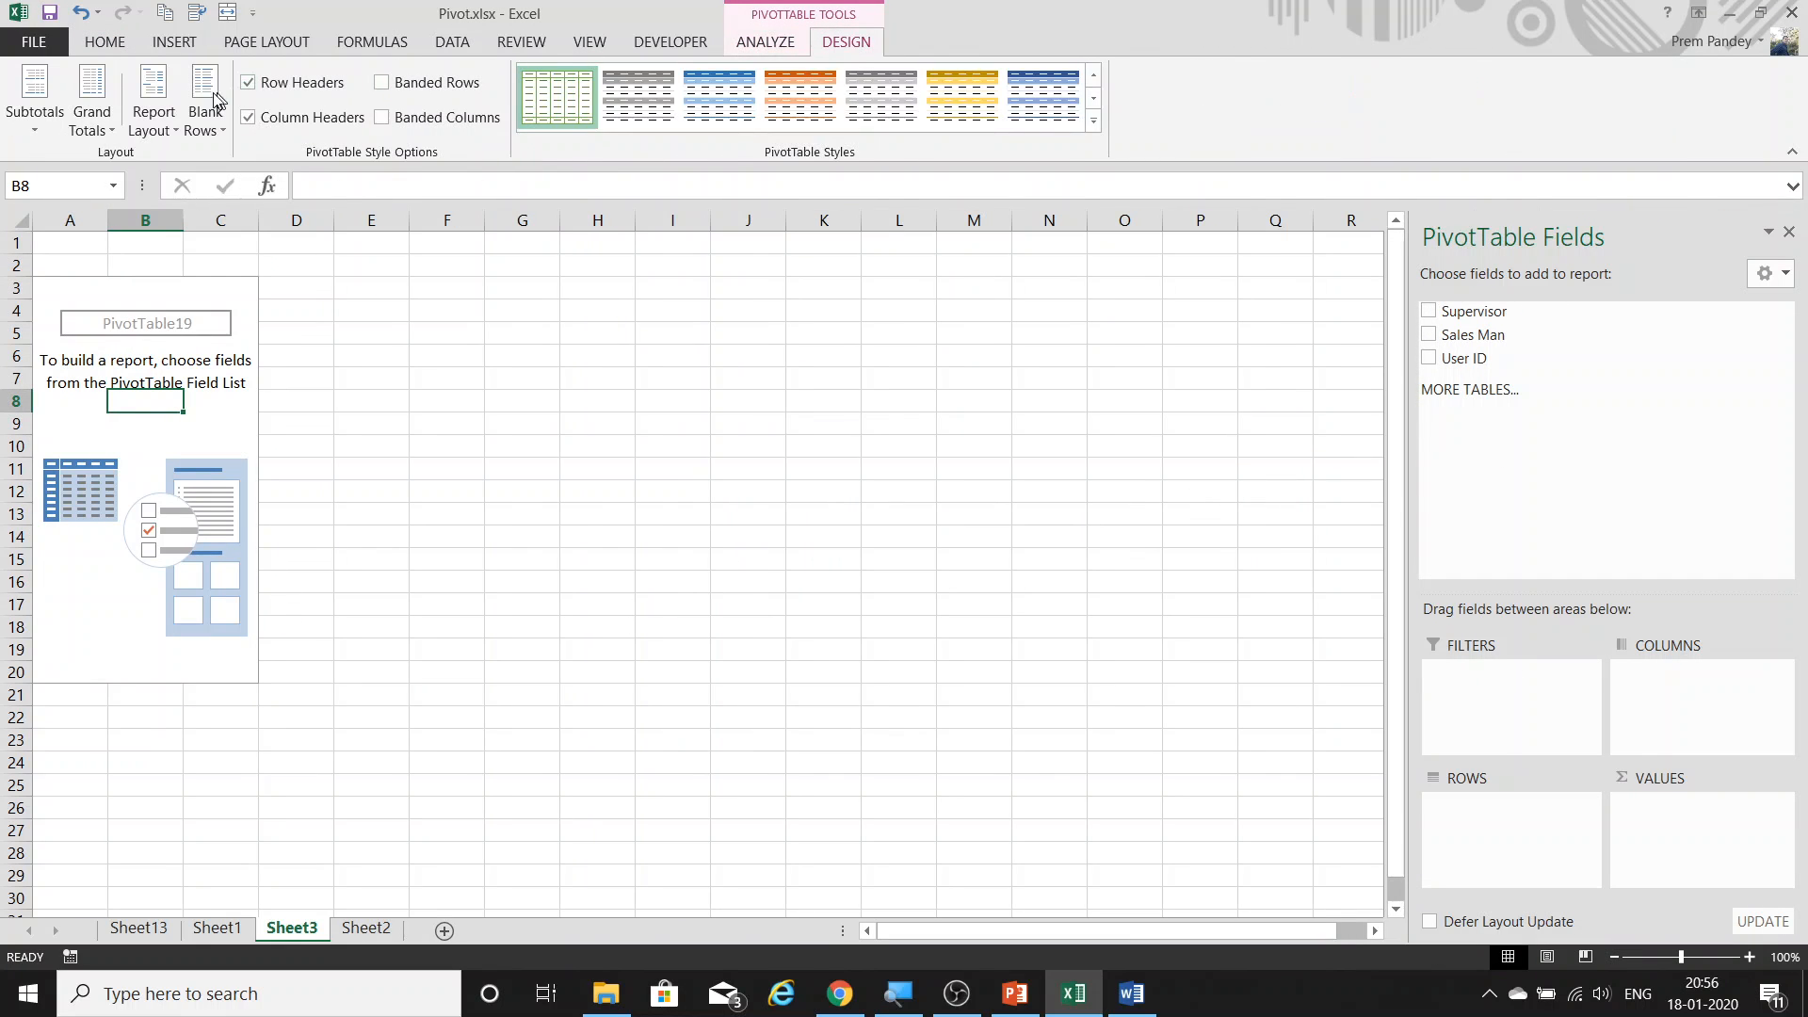
click(154, 111)
click(268, 260)
drag(1473, 311, 1553, 817)
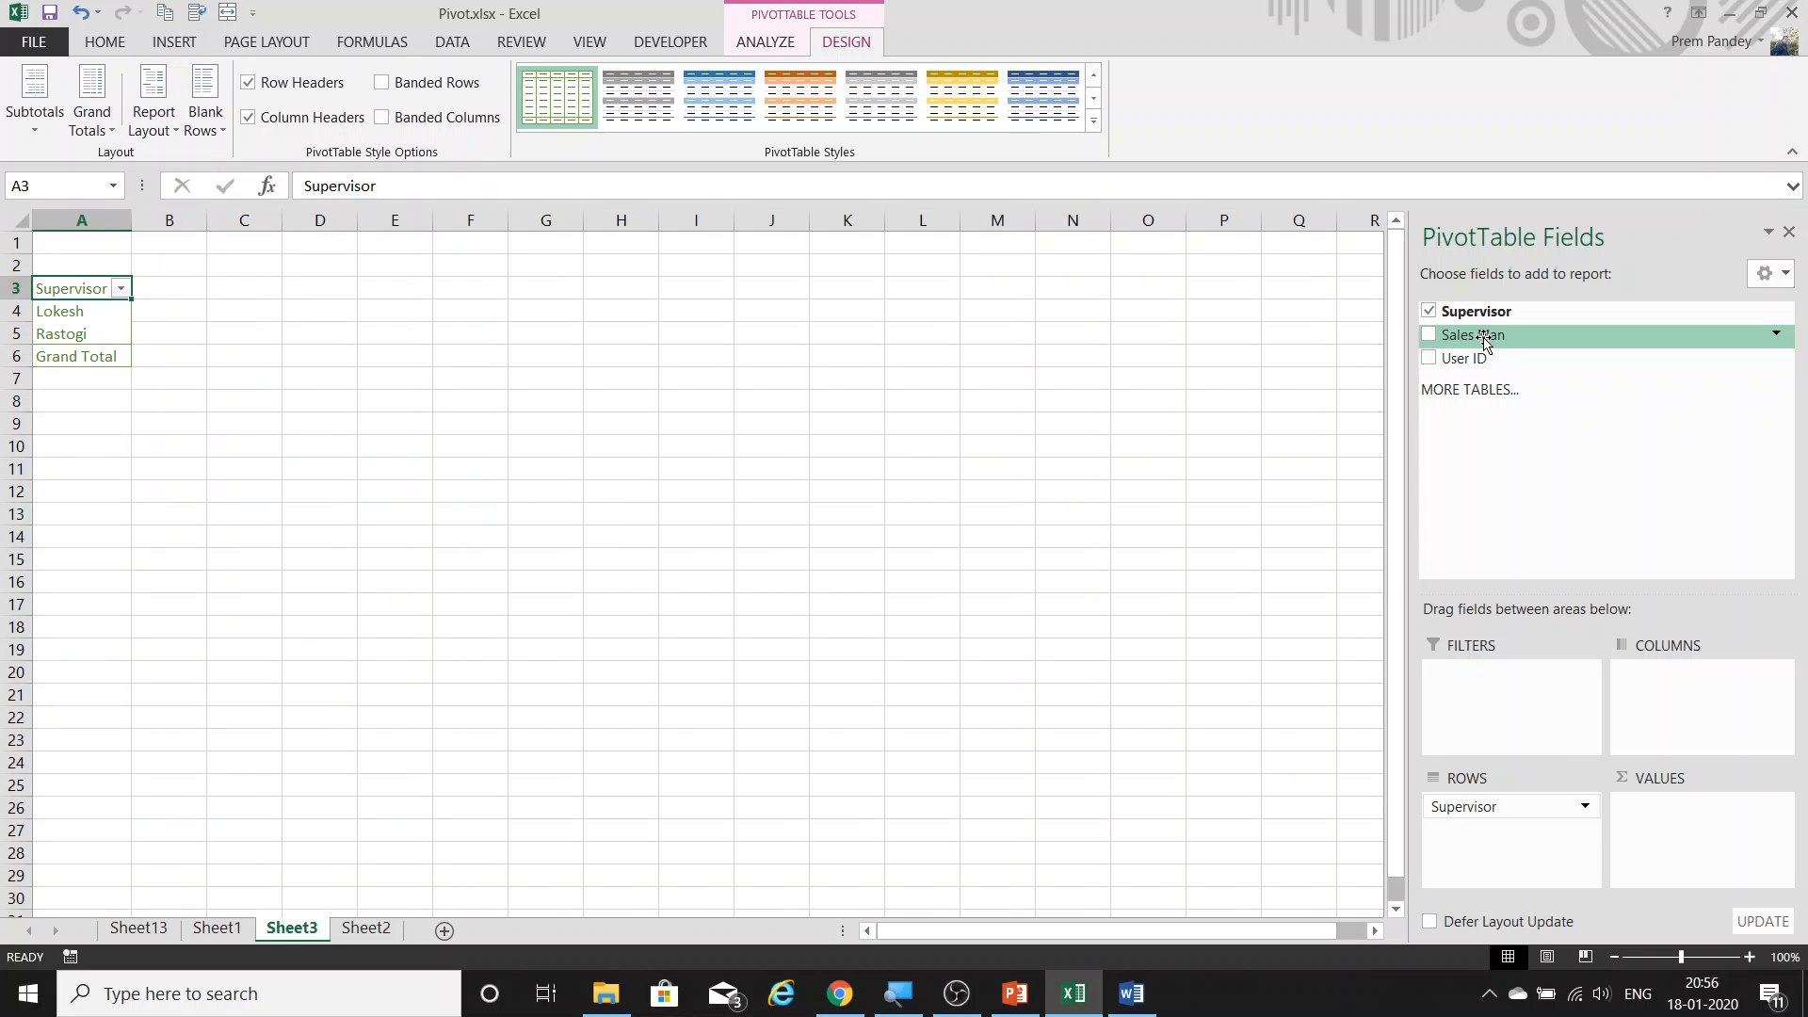
drag(1474, 335, 1544, 841)
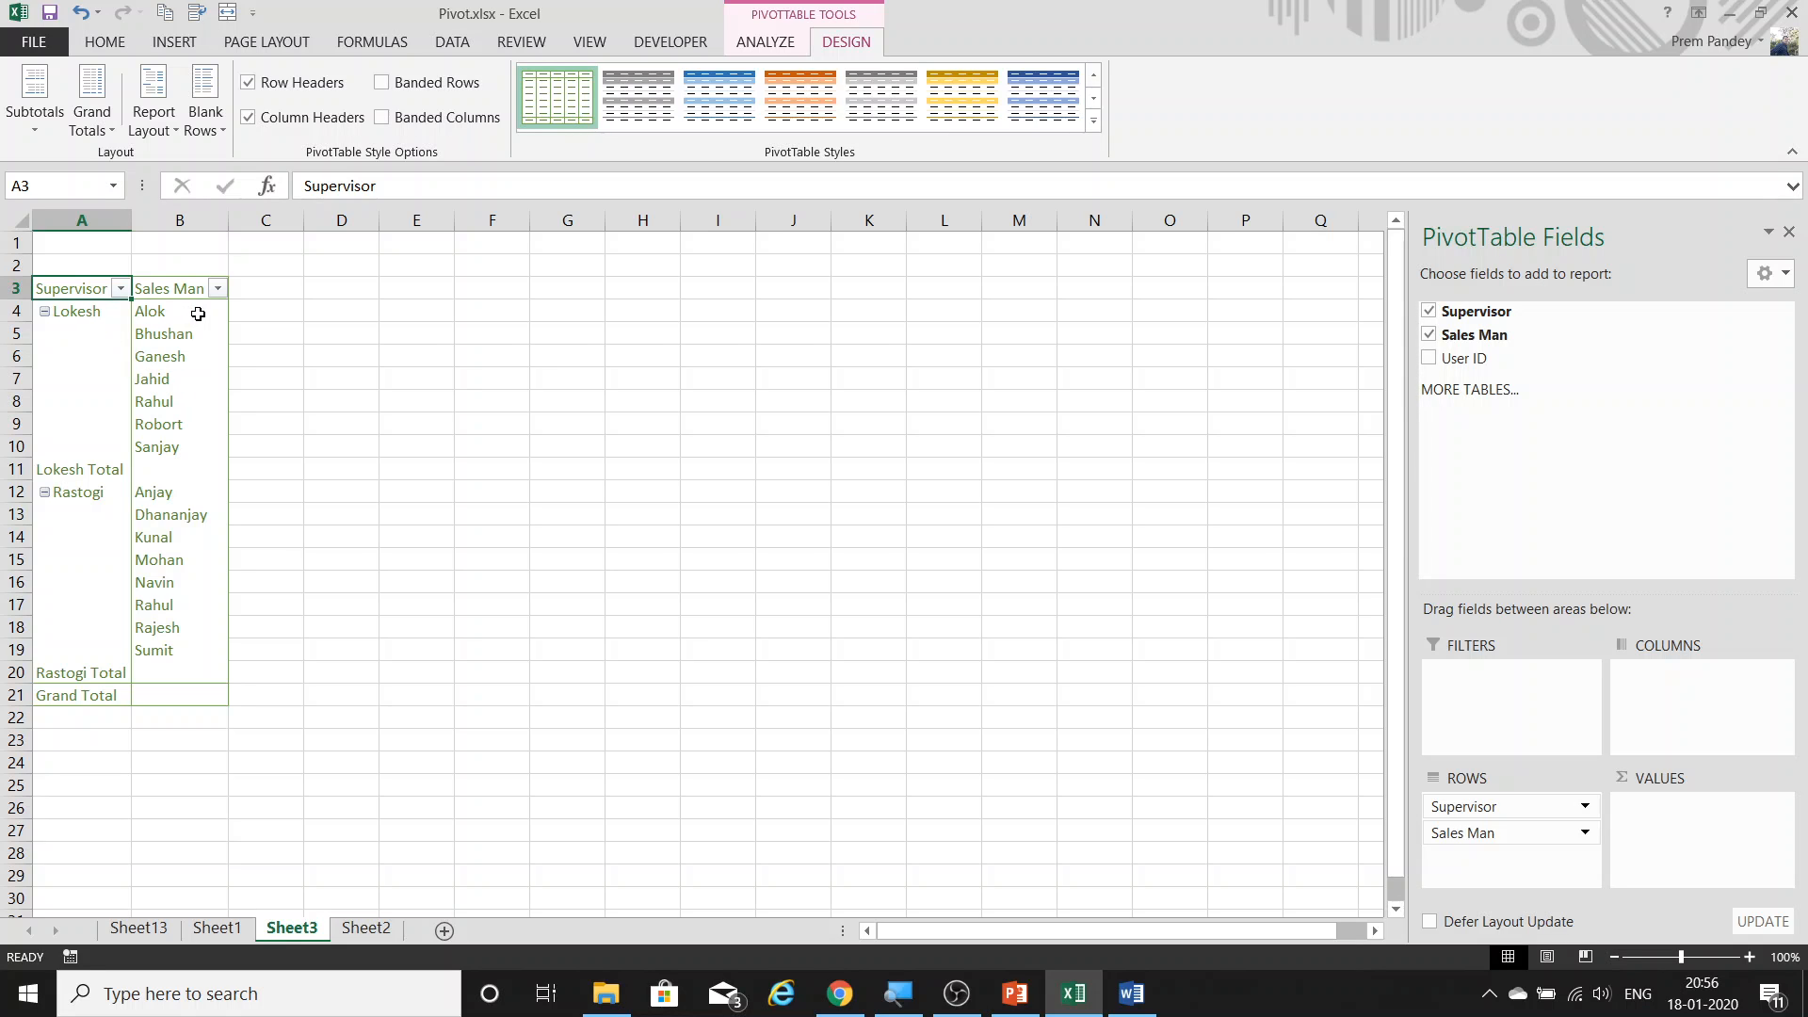
Compare the Sales Man entries in the Sheet3 PivotTable with the Sales Man column on Sheet2.
drag(197, 314, 222, 635)
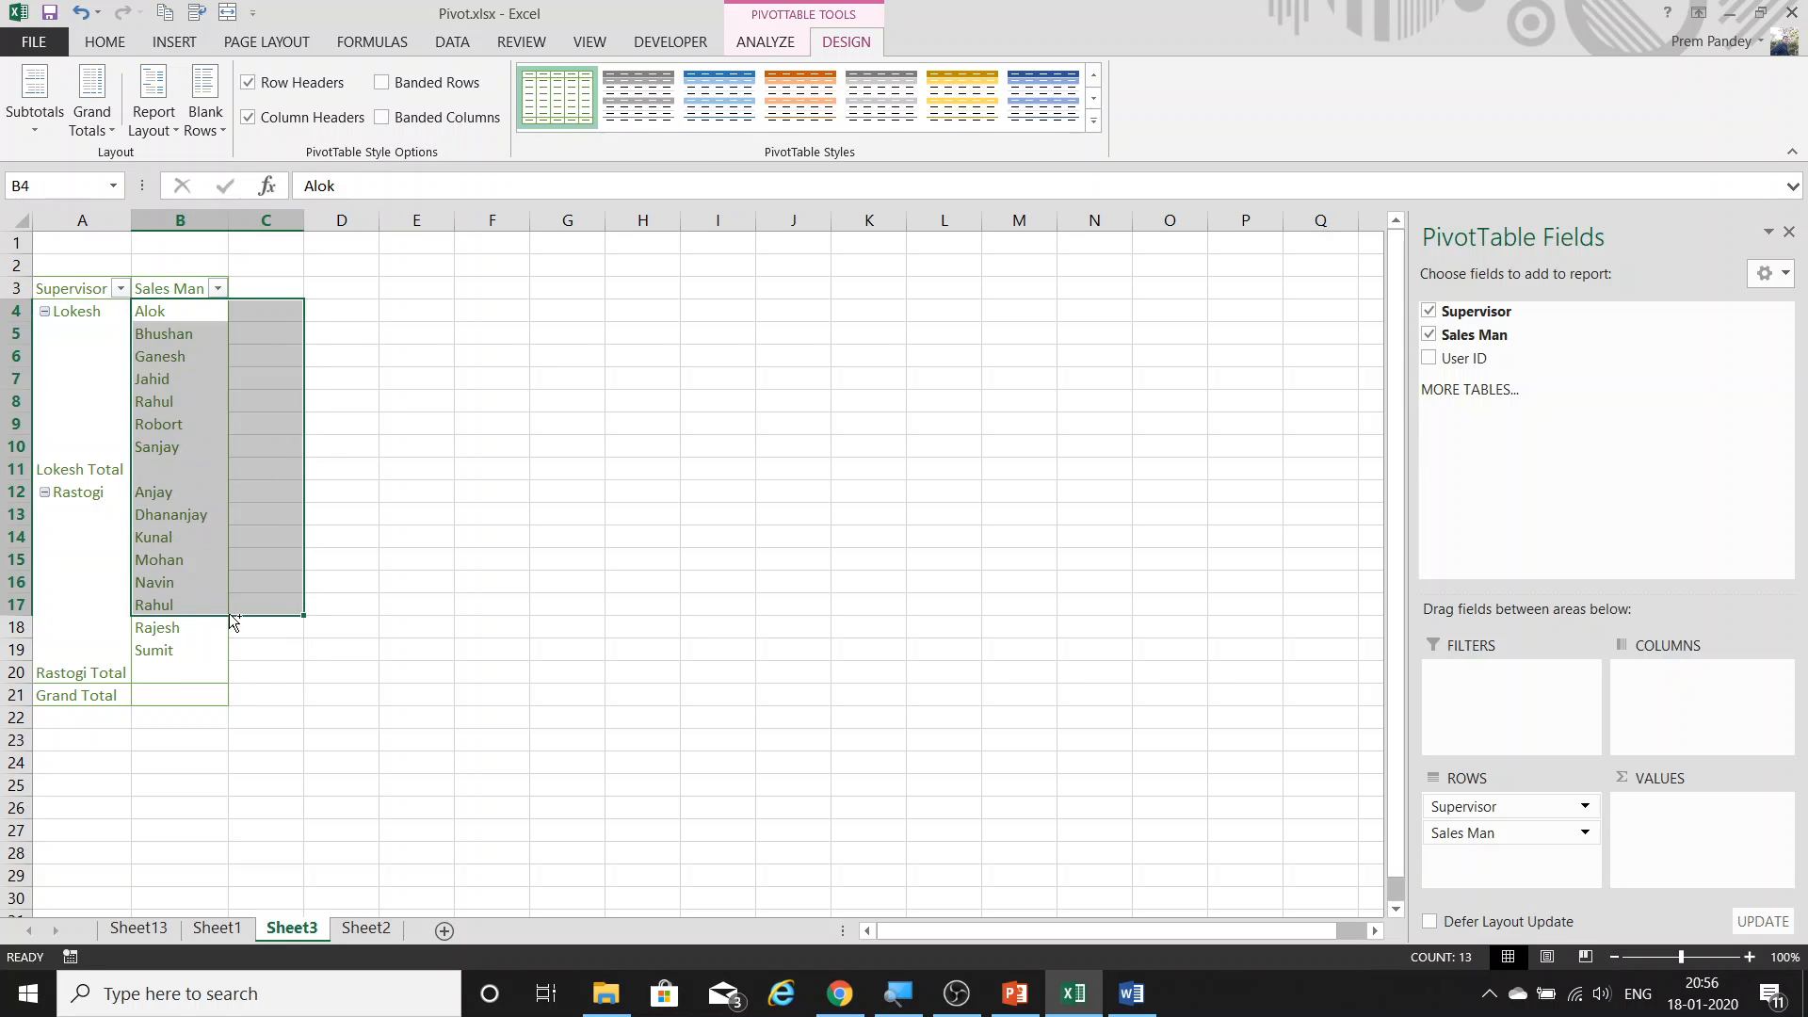
key(ctrl+Page_Down)
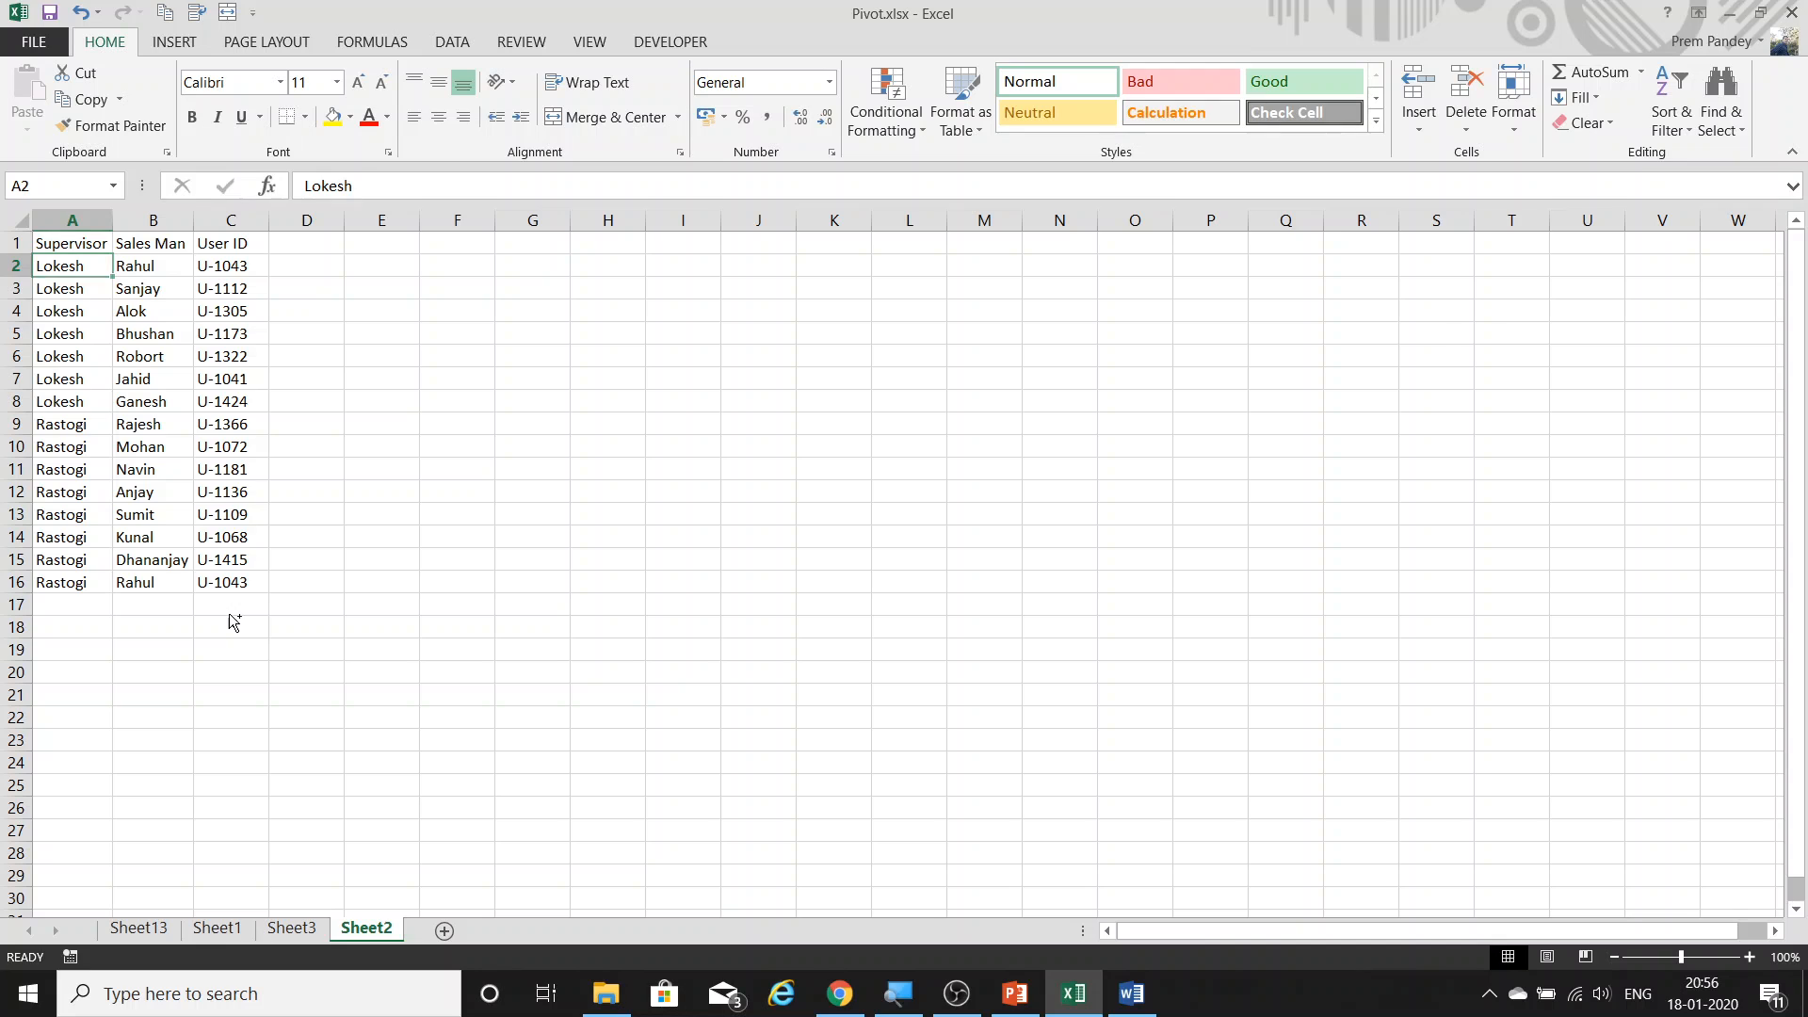
key(ctrl+Page_Up)
key(ctrl+Page_Down)
key(ctrl+Home)
key(Down)
key(Right)
key(ctrl+shift+Down)
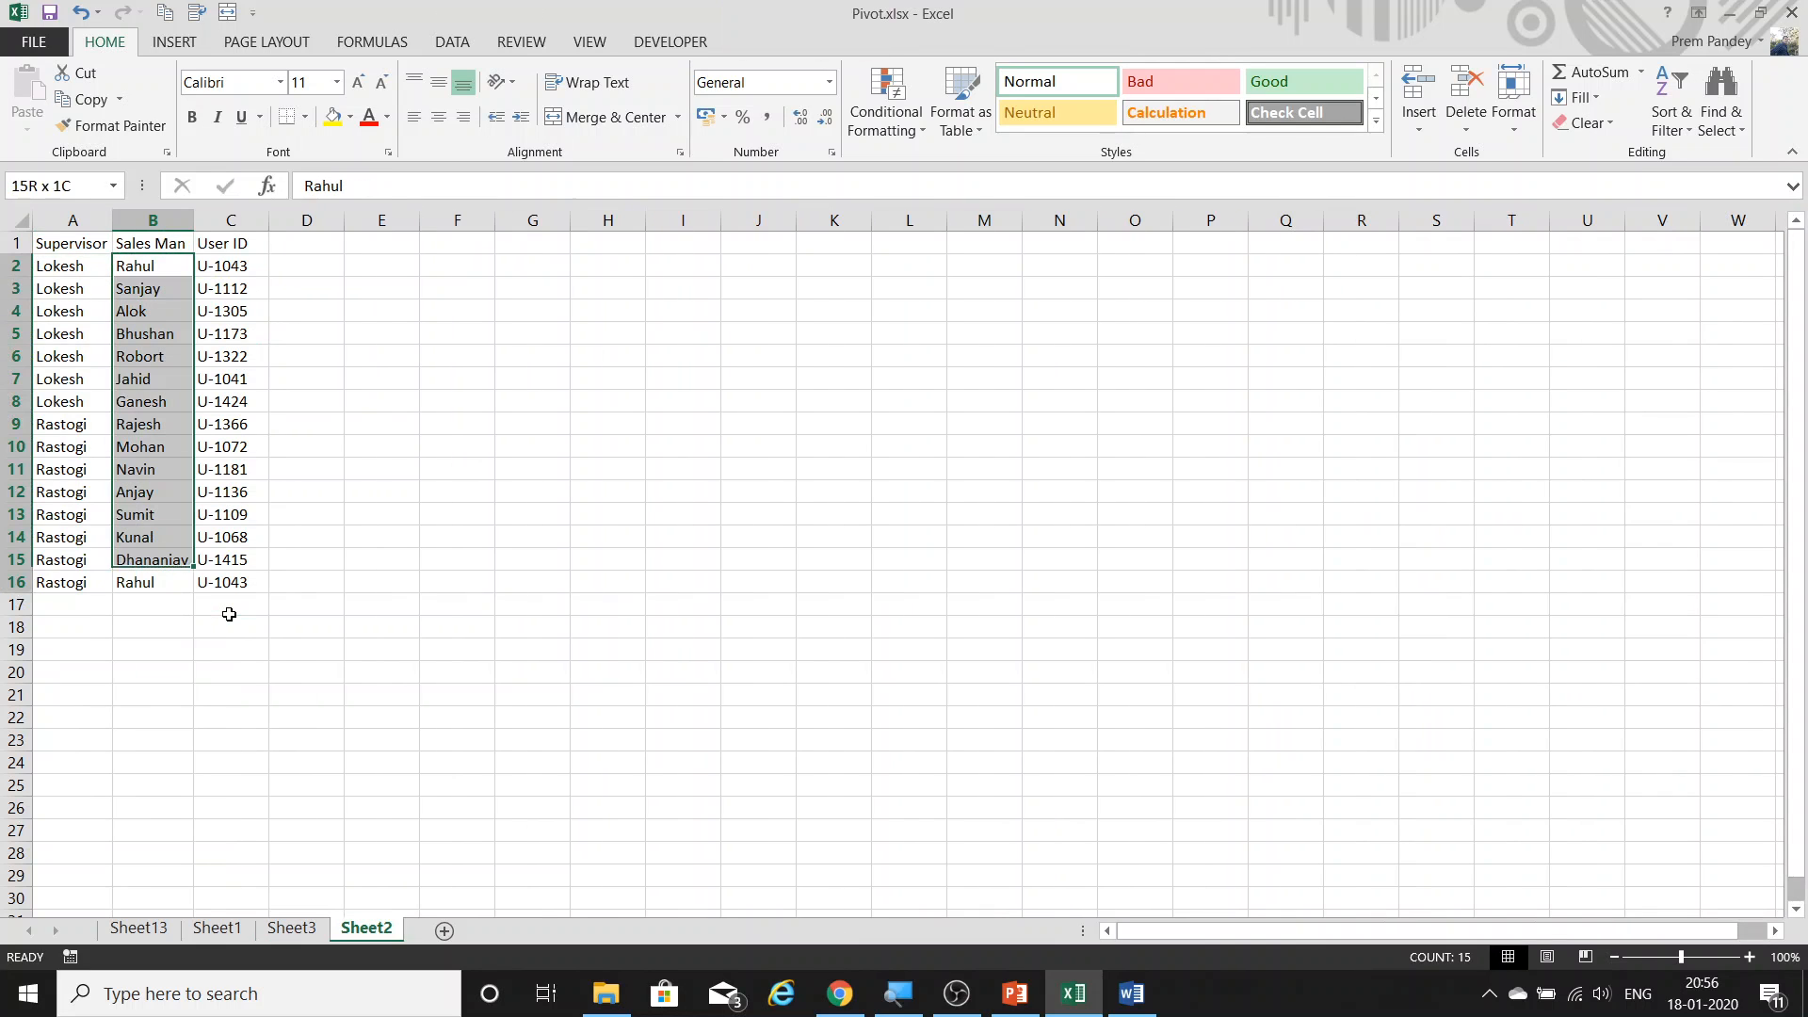
key(ctrl+v)
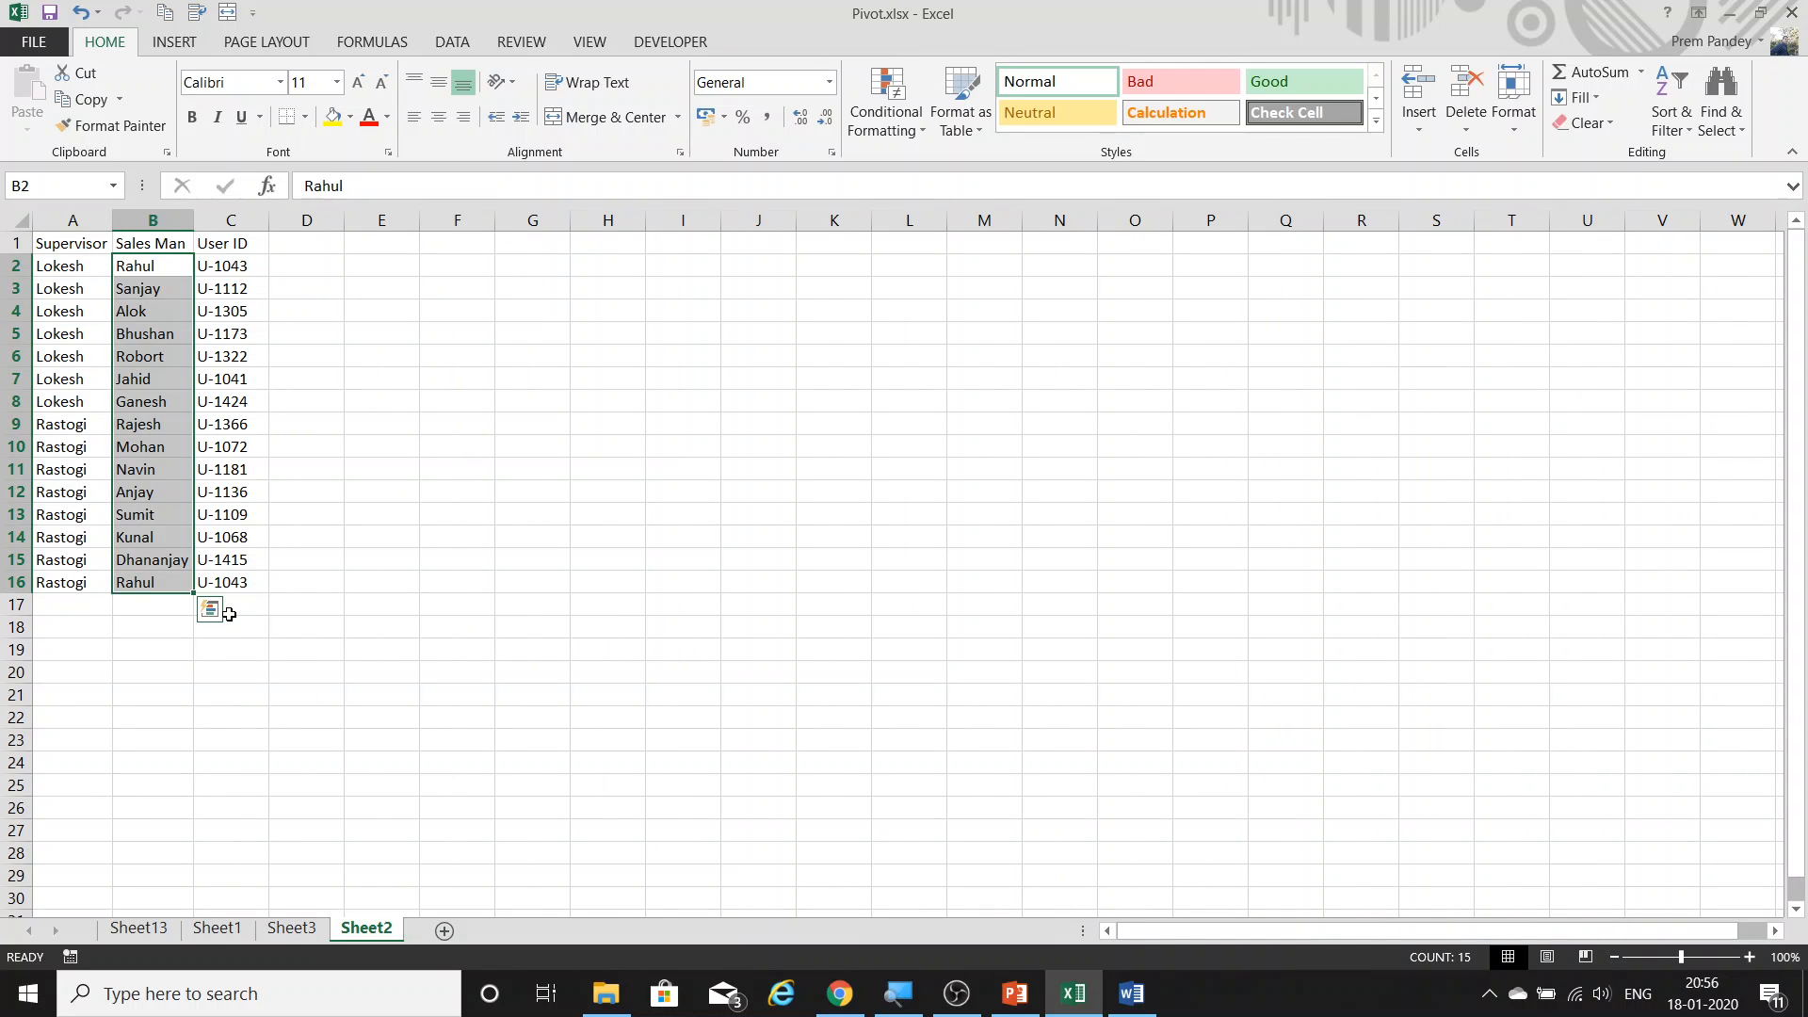
key(ctrl+Page_Up)
key(Up)
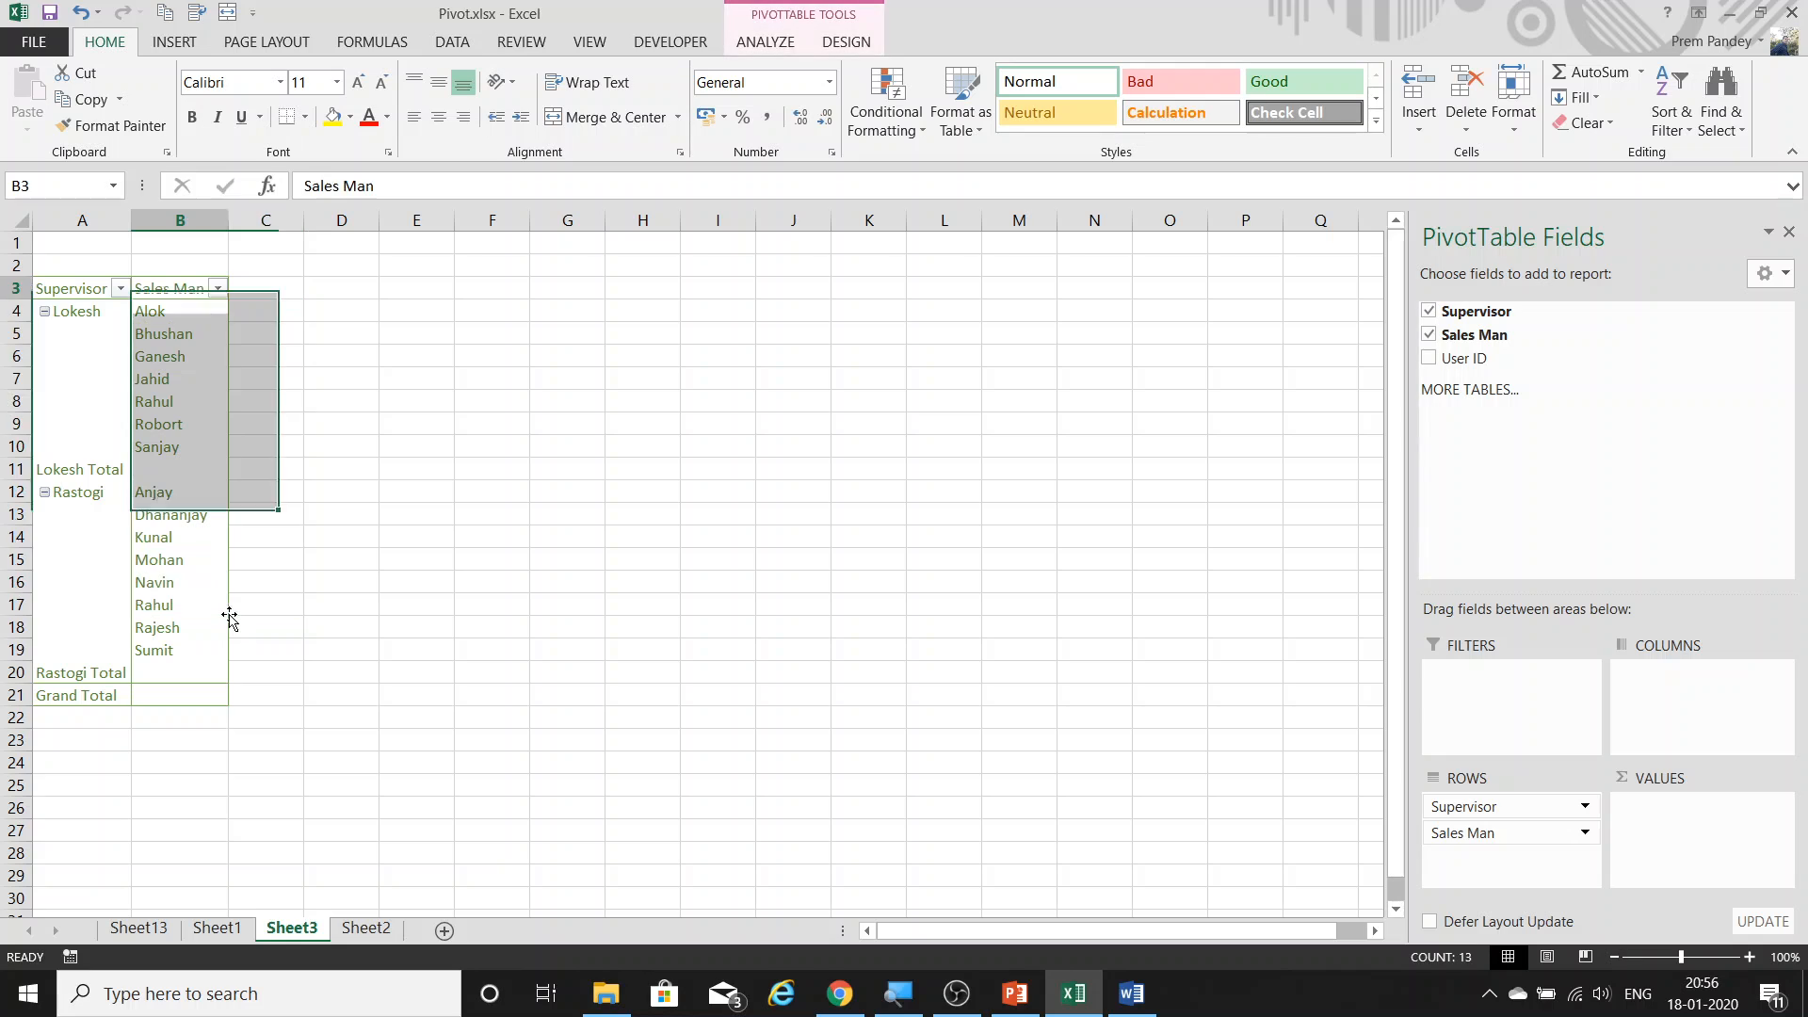
key(Down)
key(ctrl+shift+Down)
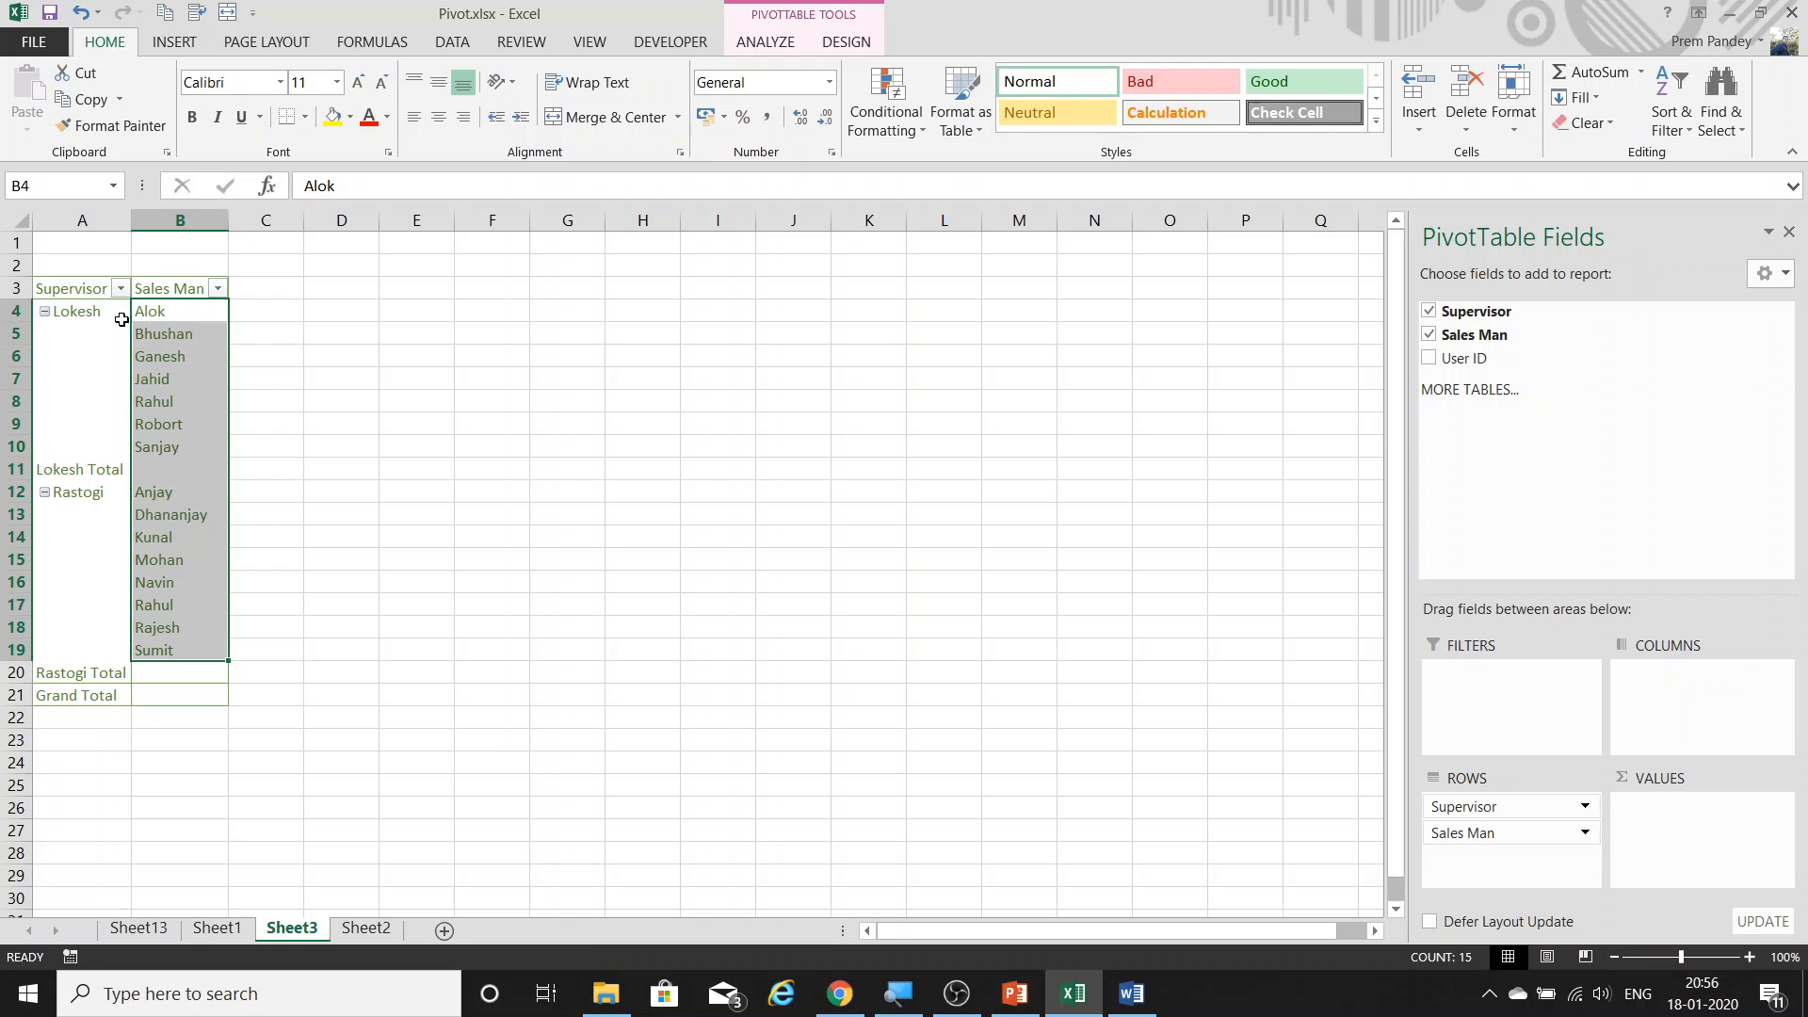
Move the Supervisor row field below Sales Man and turn off the PivotTable's subtotals.
click(159, 289)
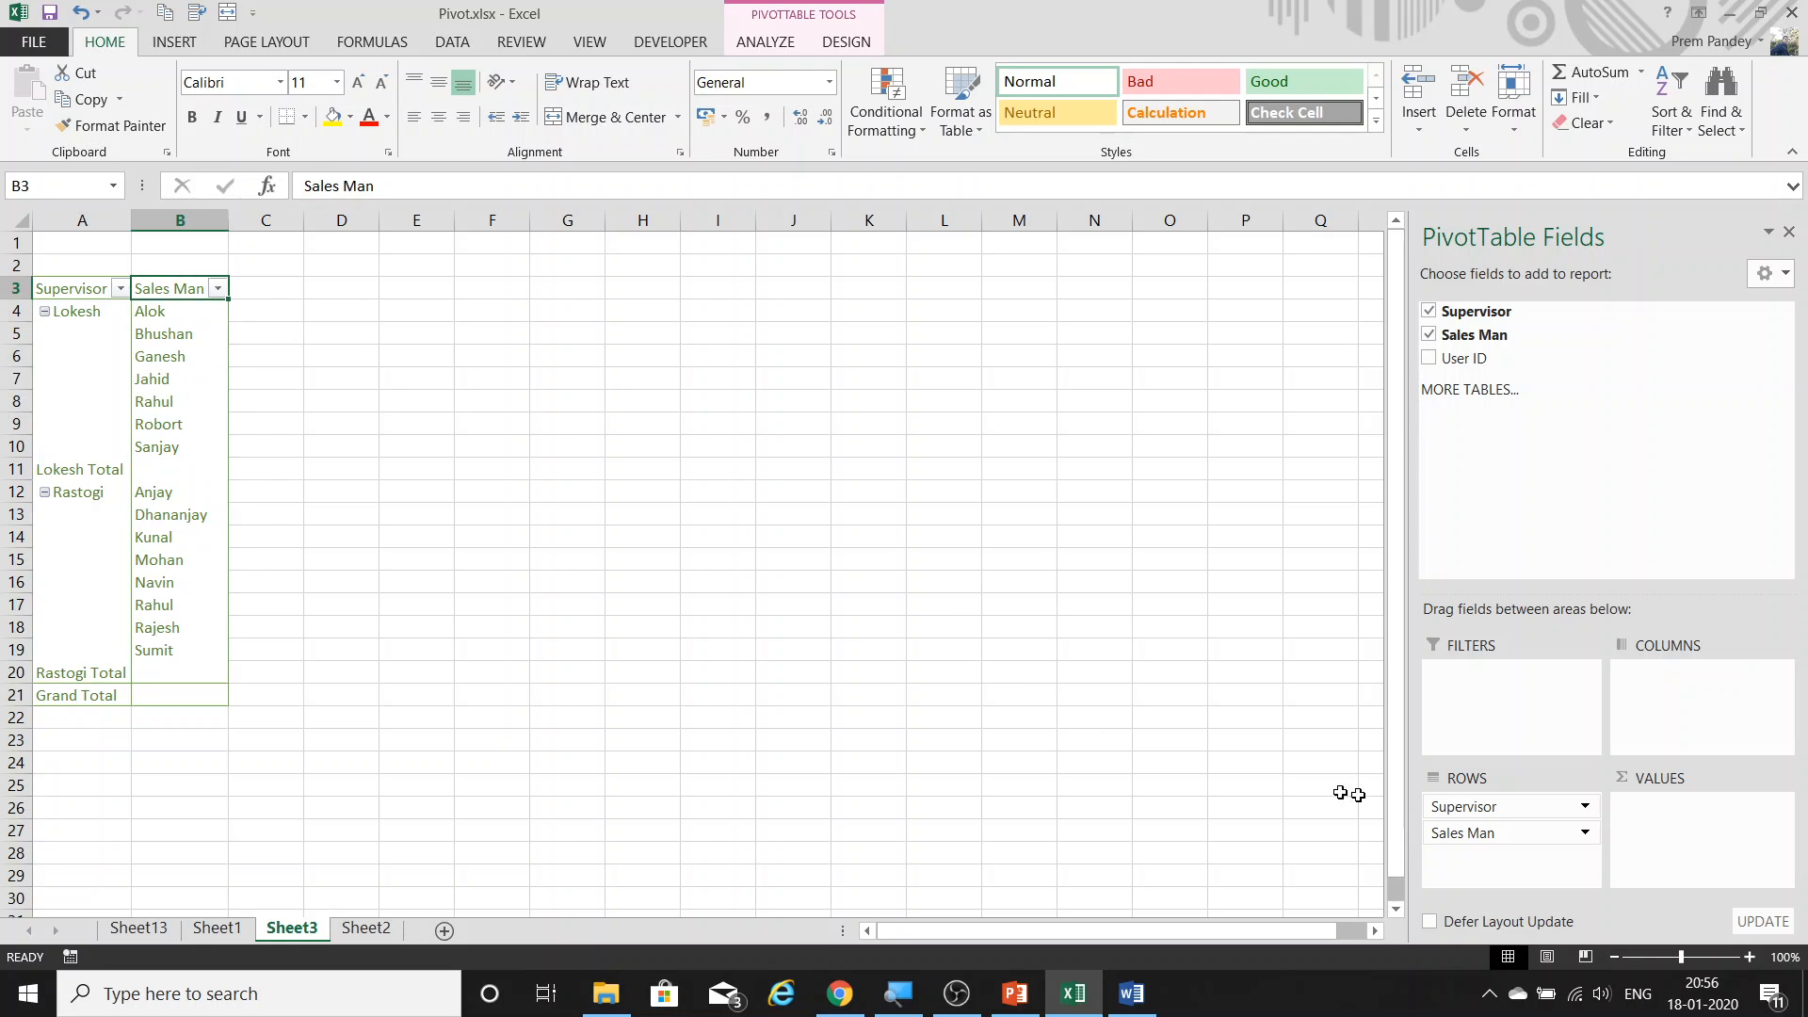
drag(1441, 806, 1492, 852)
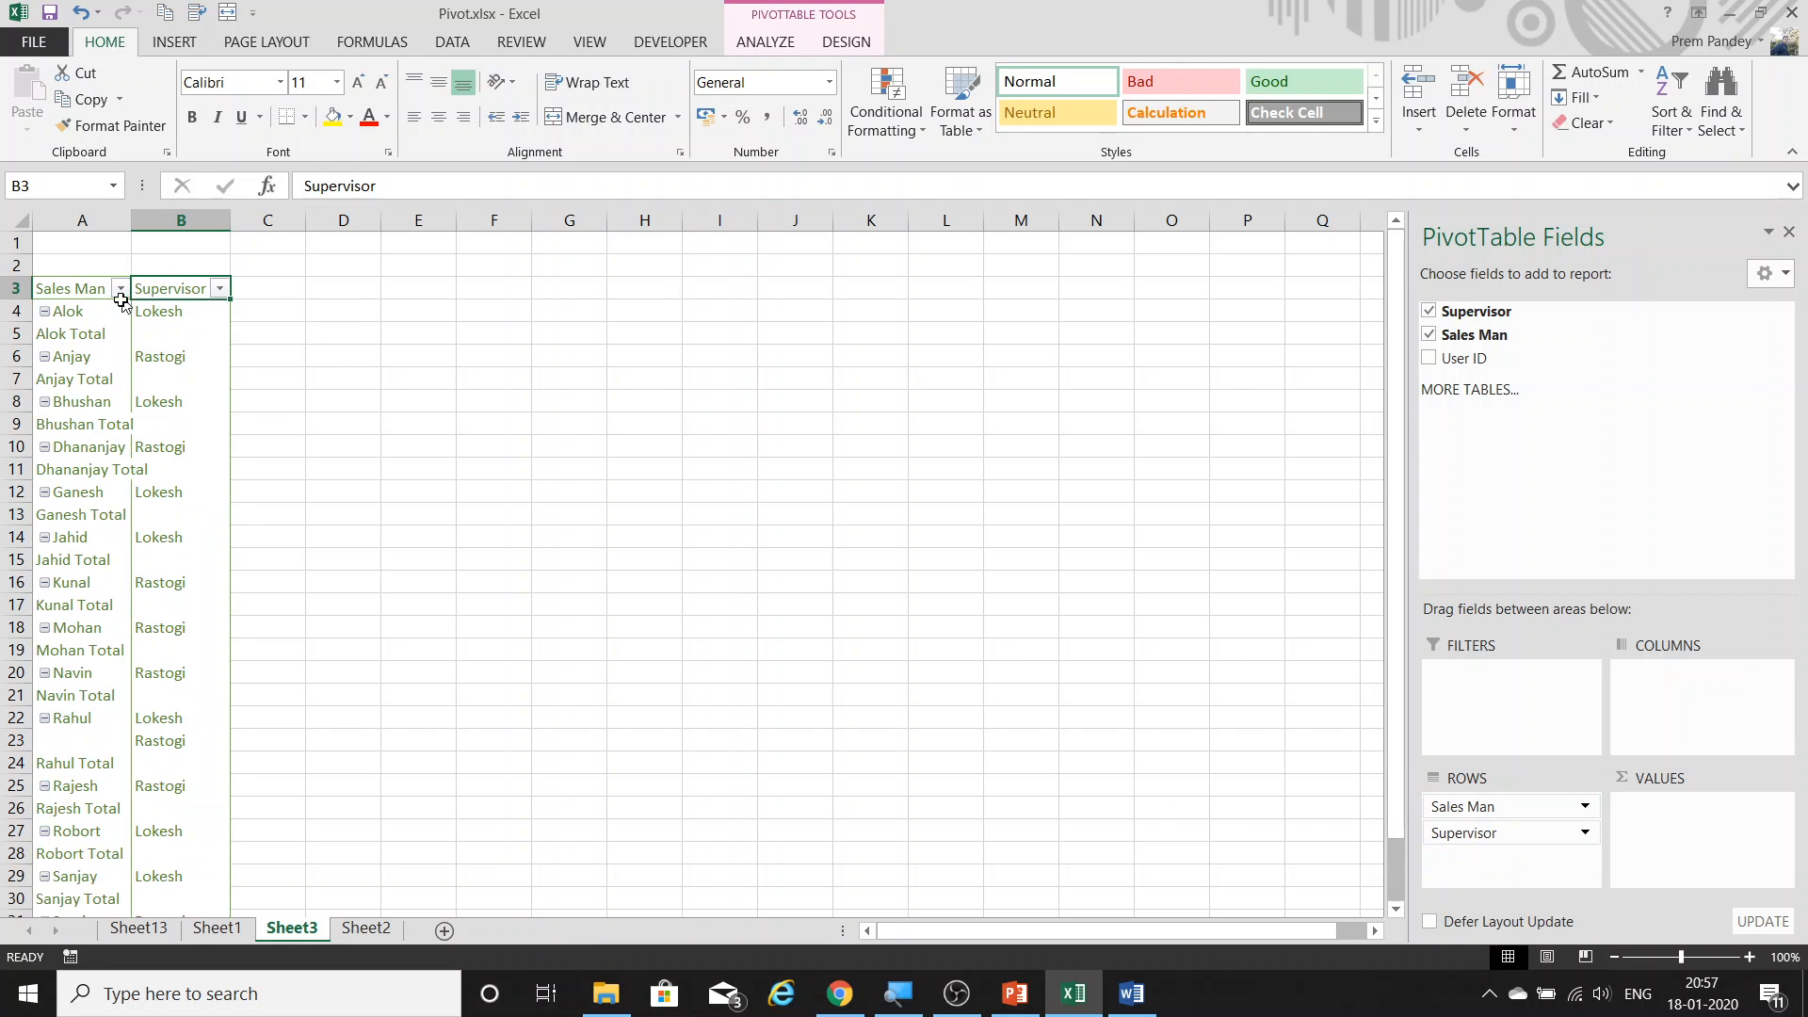
click(847, 42)
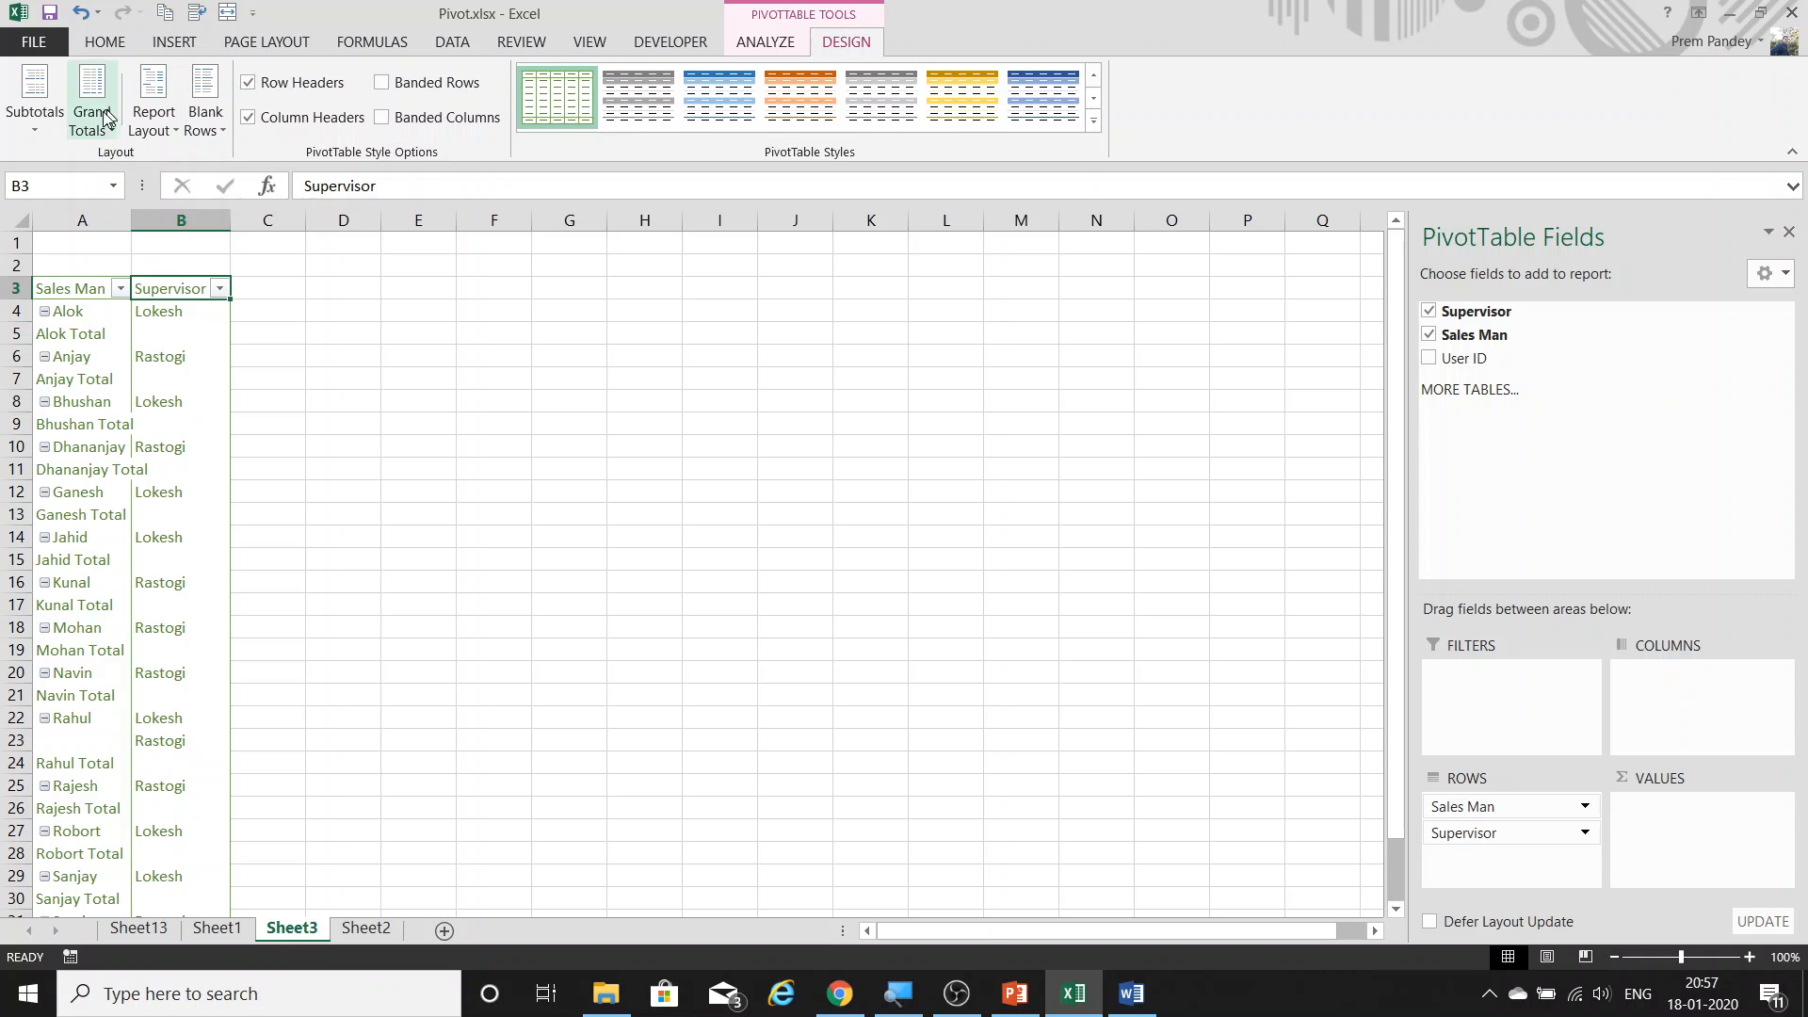
click(35, 99)
click(95, 162)
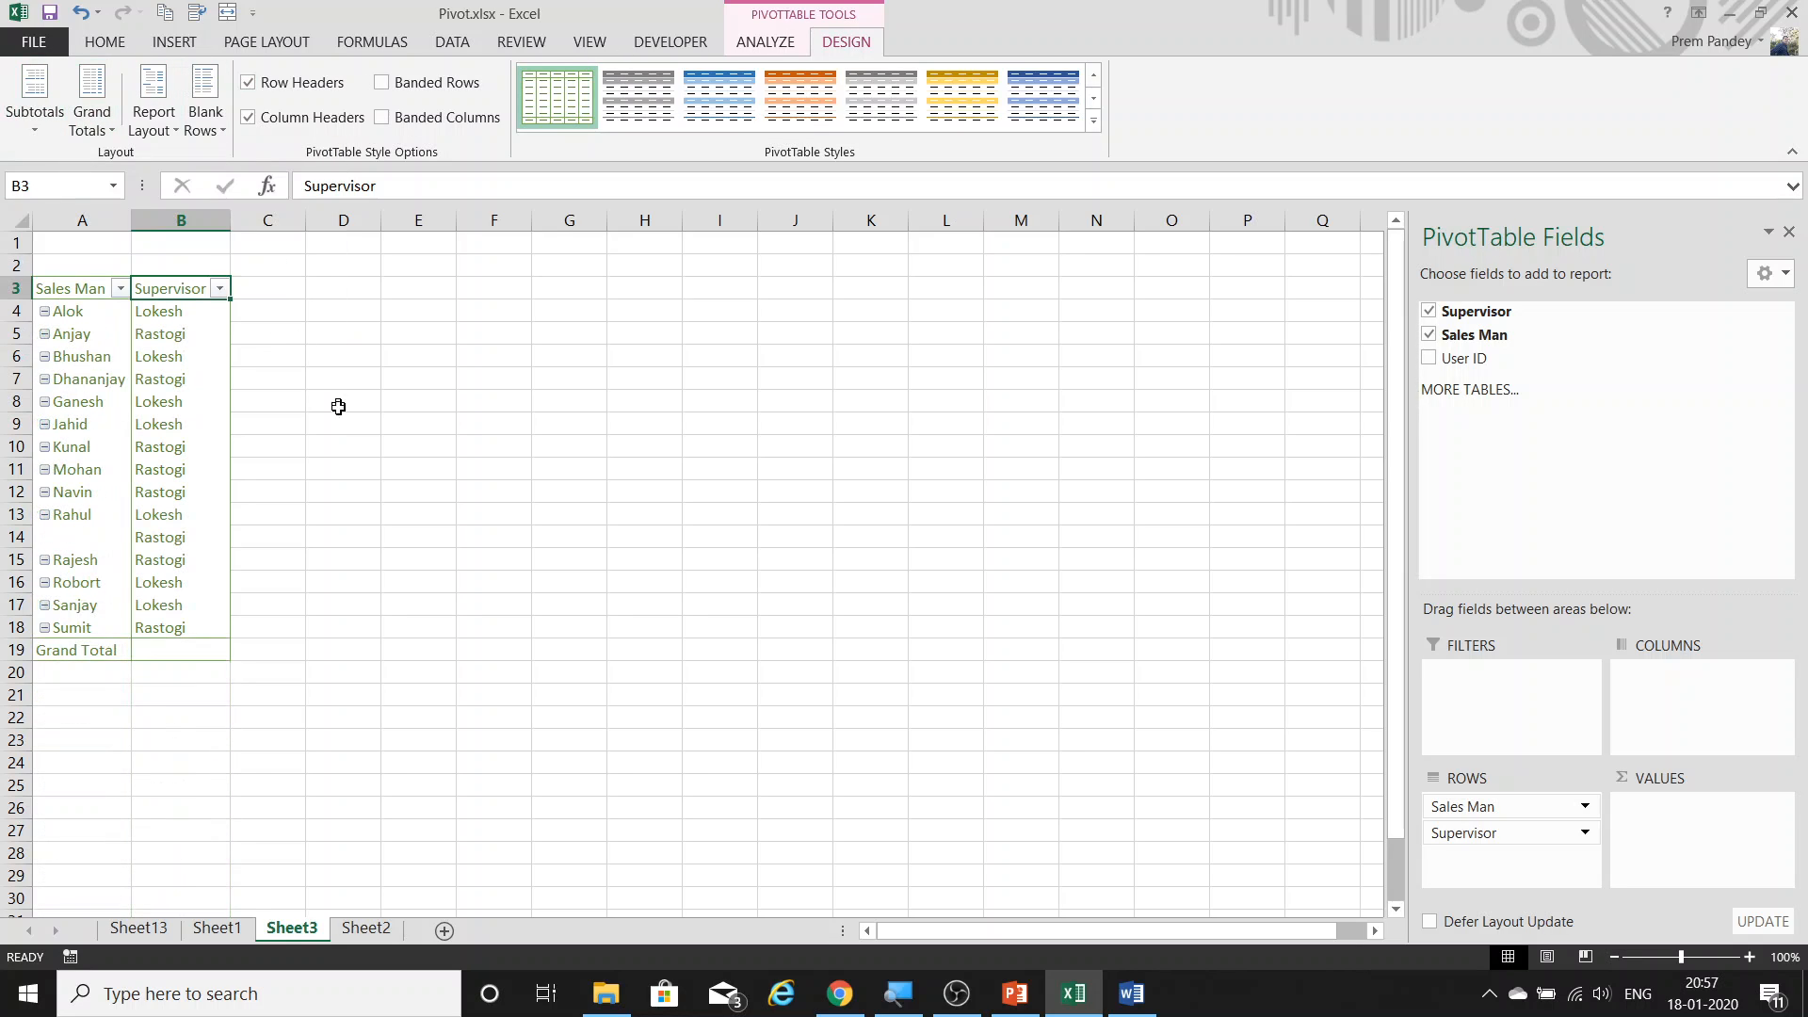
Move the Sales Man row field back below Supervisor.
click(94, 518)
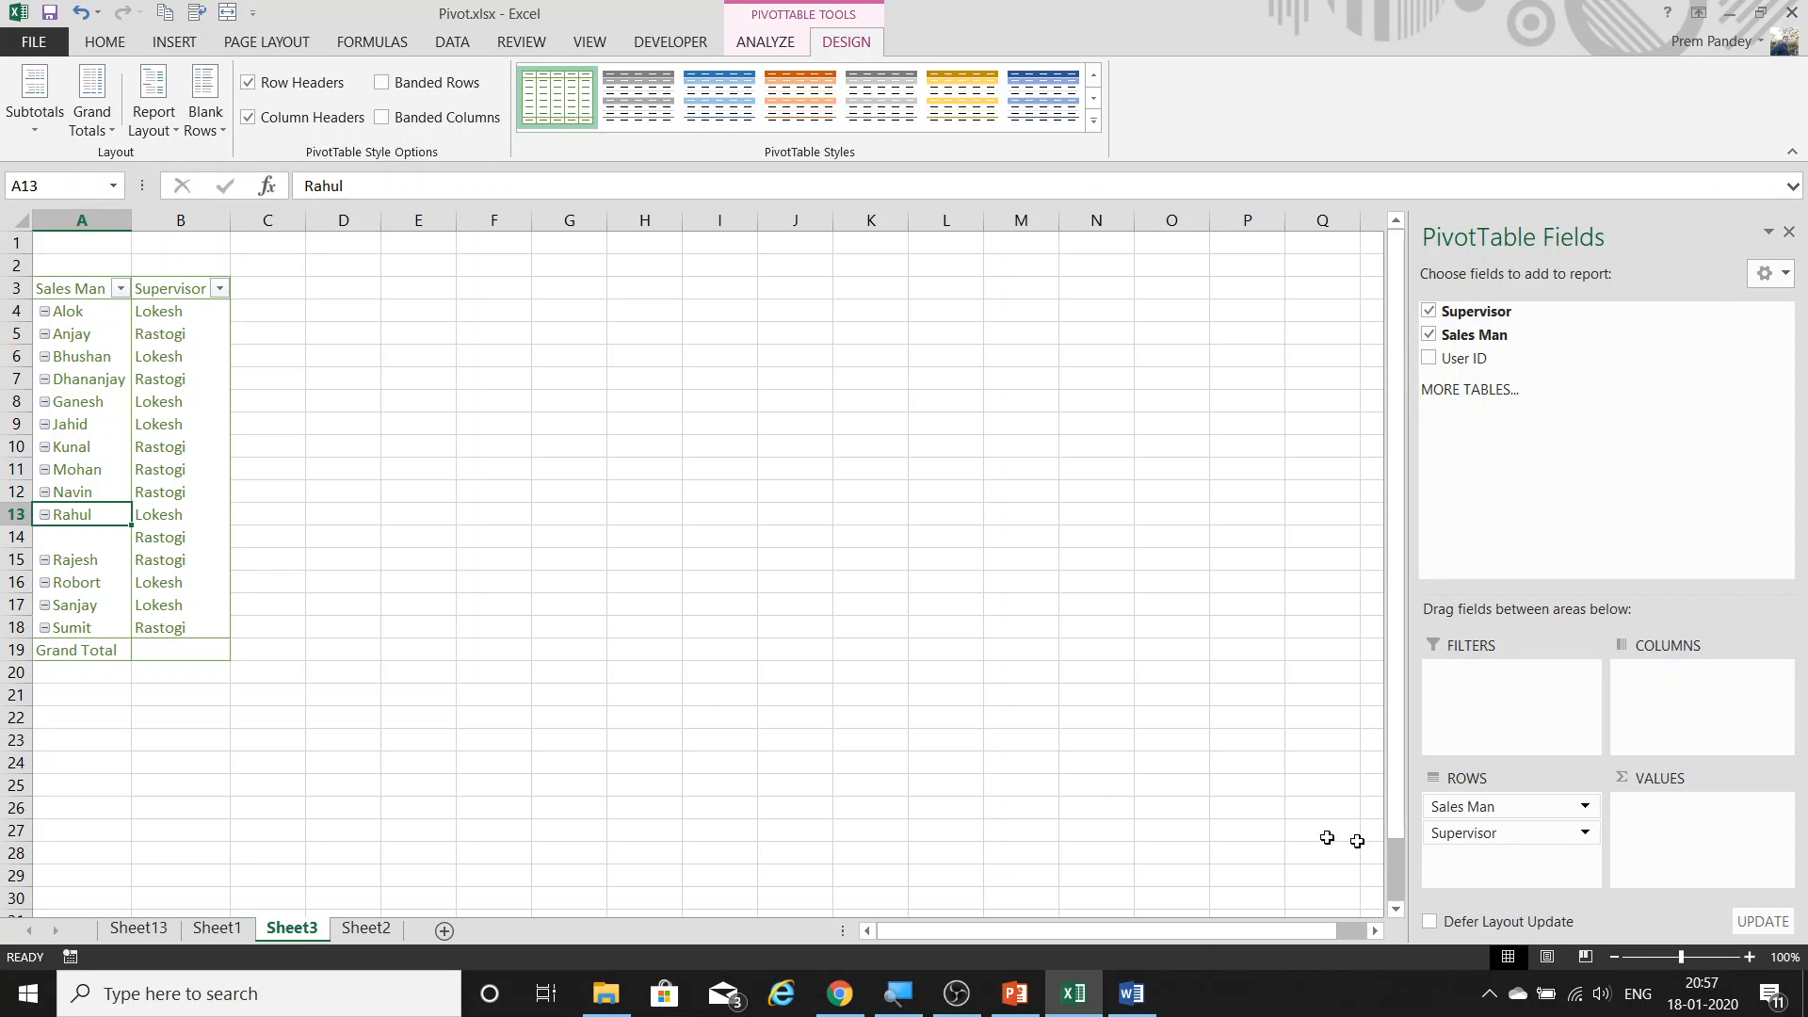
drag(1497, 807, 1504, 856)
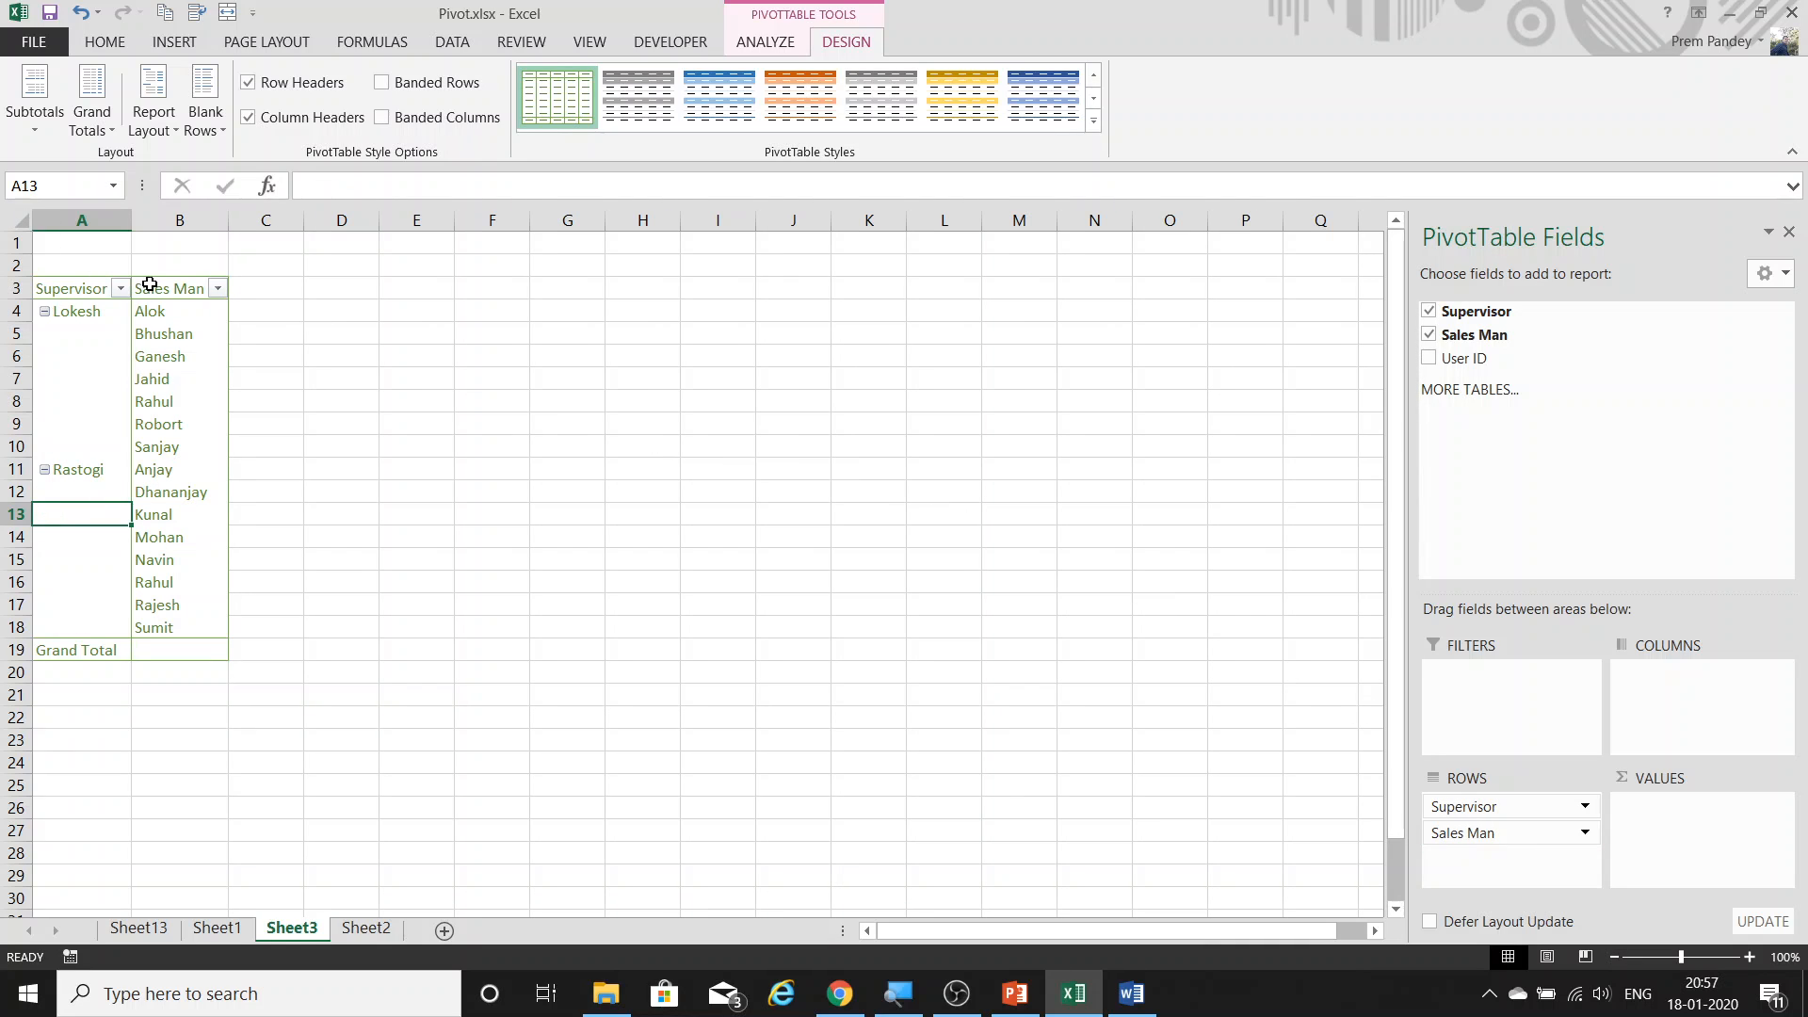
Move the Supervisor row field below Sales Man and check the two supervisor entries of the repeated salesman.
click(187, 404)
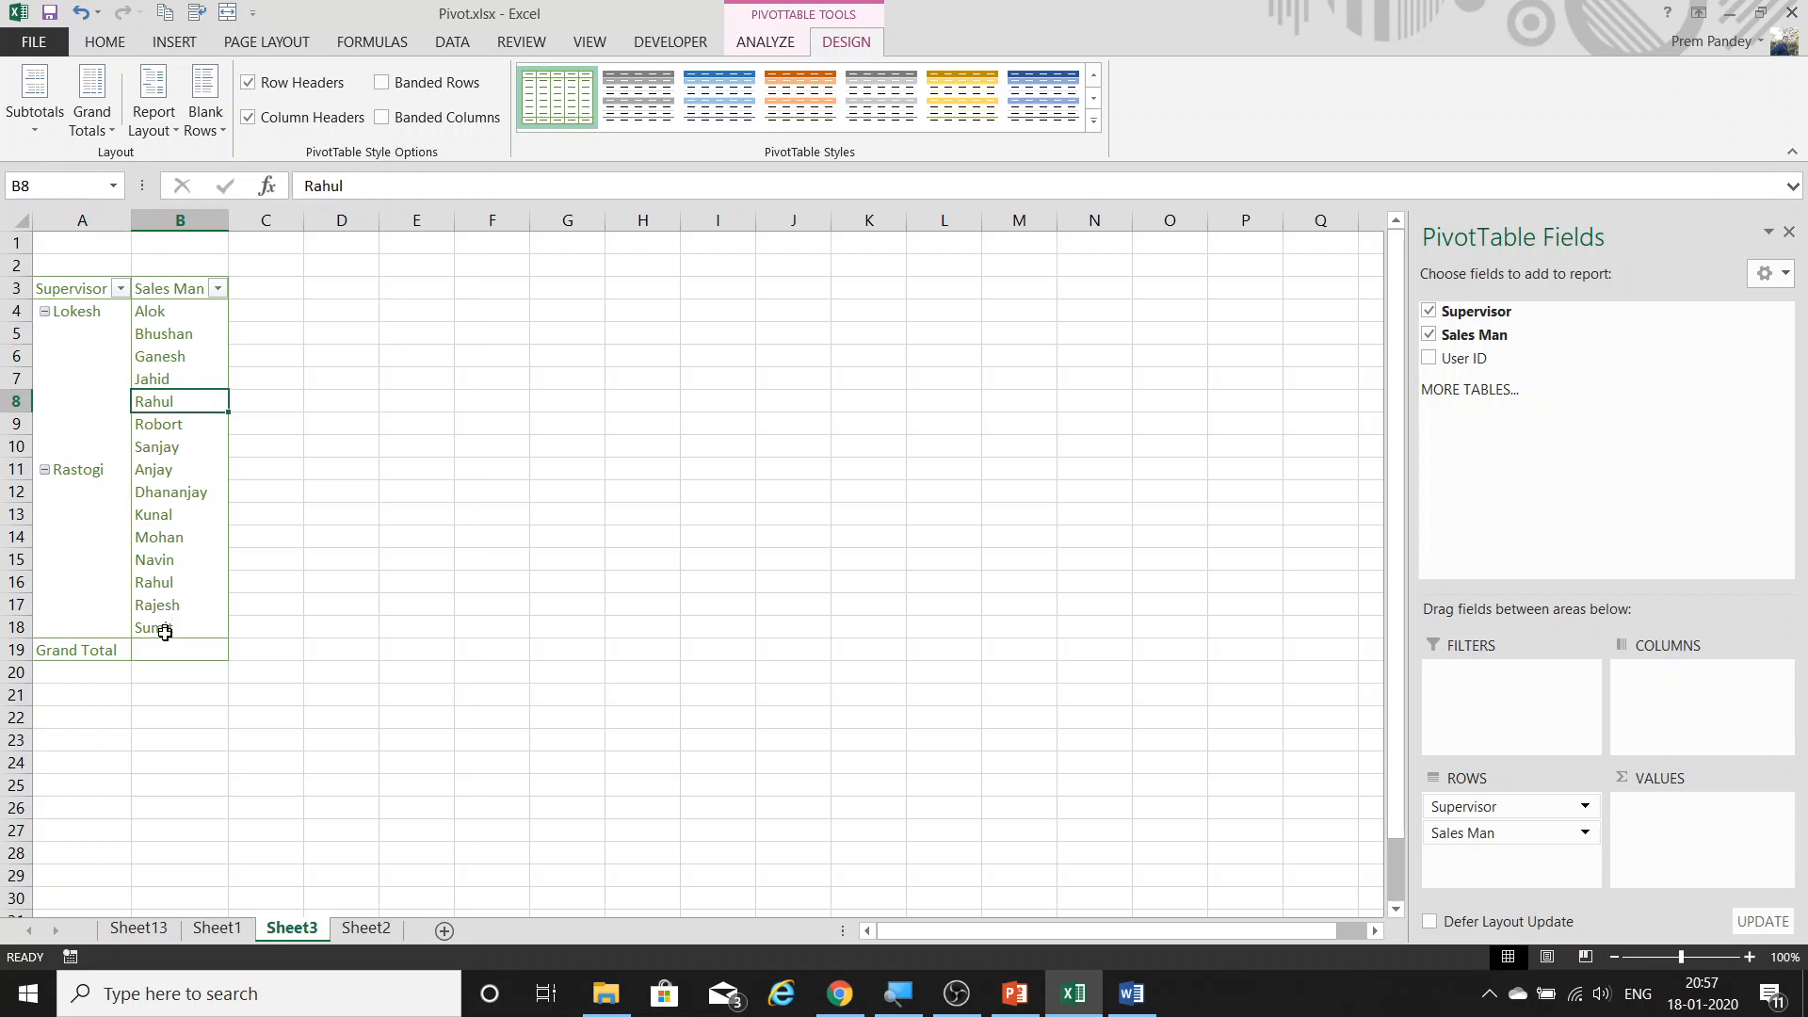
click(166, 559)
click(165, 582)
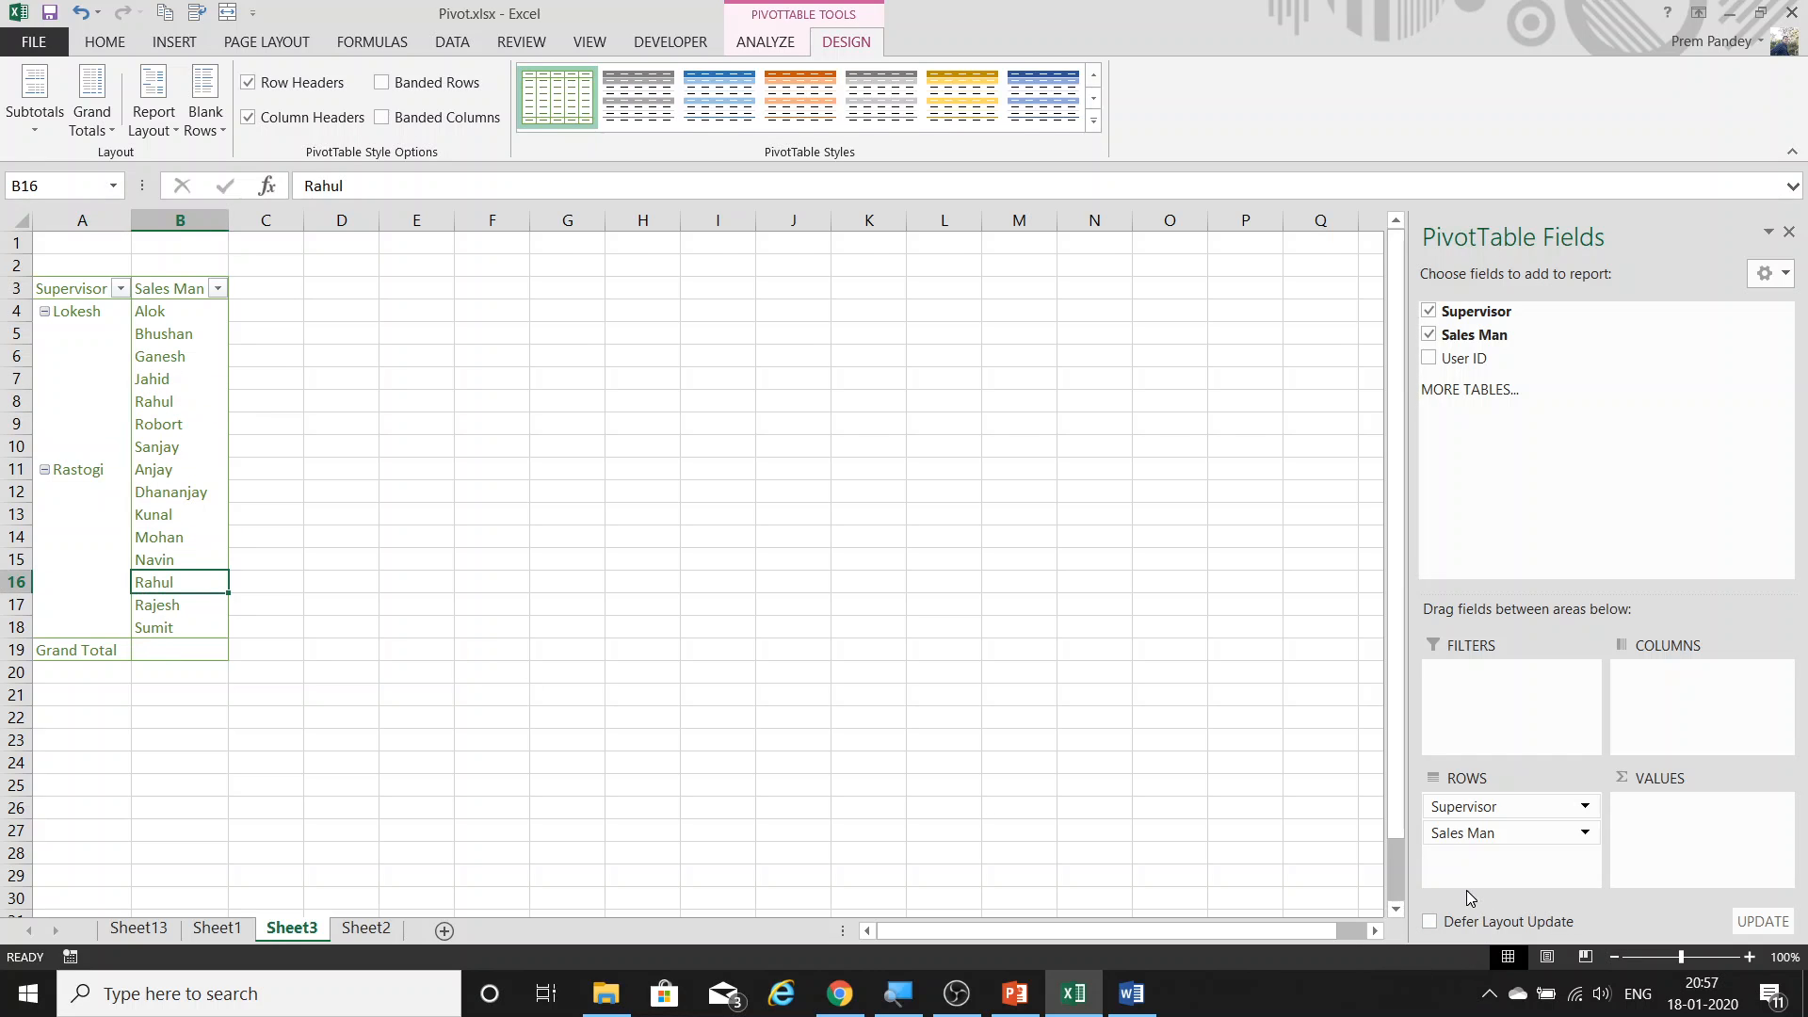
drag(1486, 806, 1508, 848)
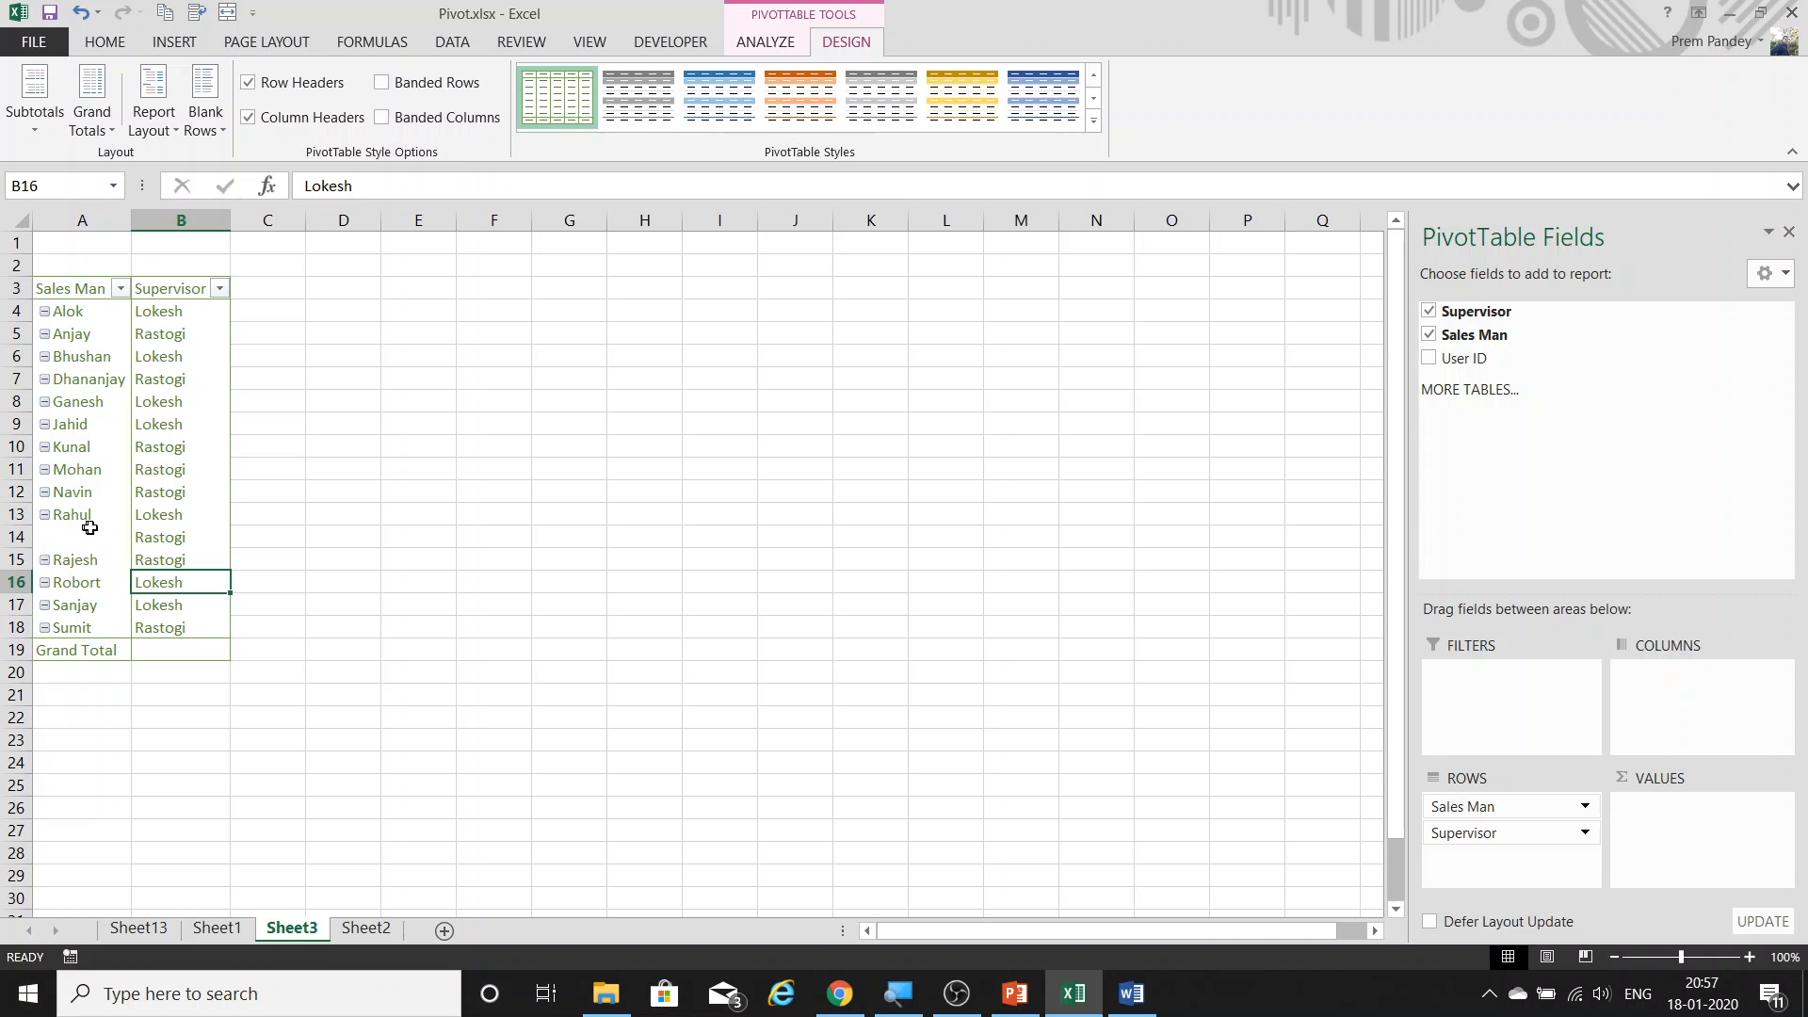
click(175, 517)
click(178, 538)
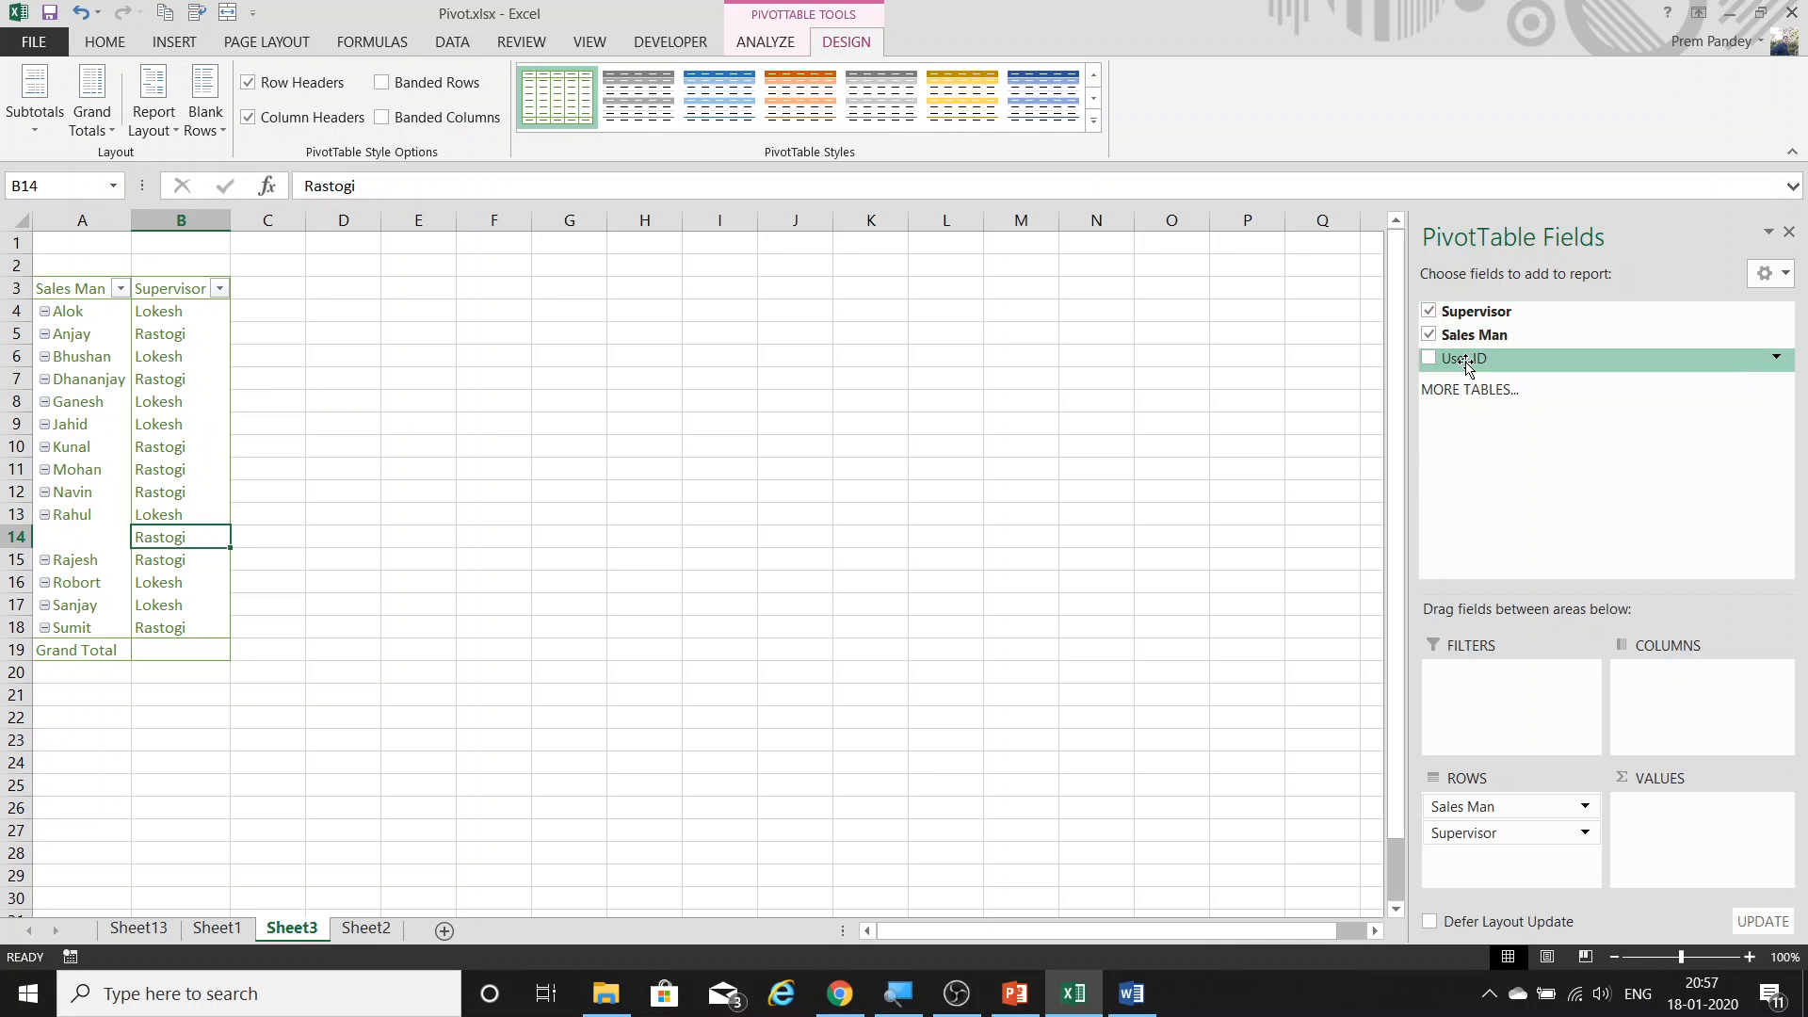
Add User ID as the first row field above Sales Man and inspect the entry shared by two supervisors.
drag(1465, 365, 1582, 800)
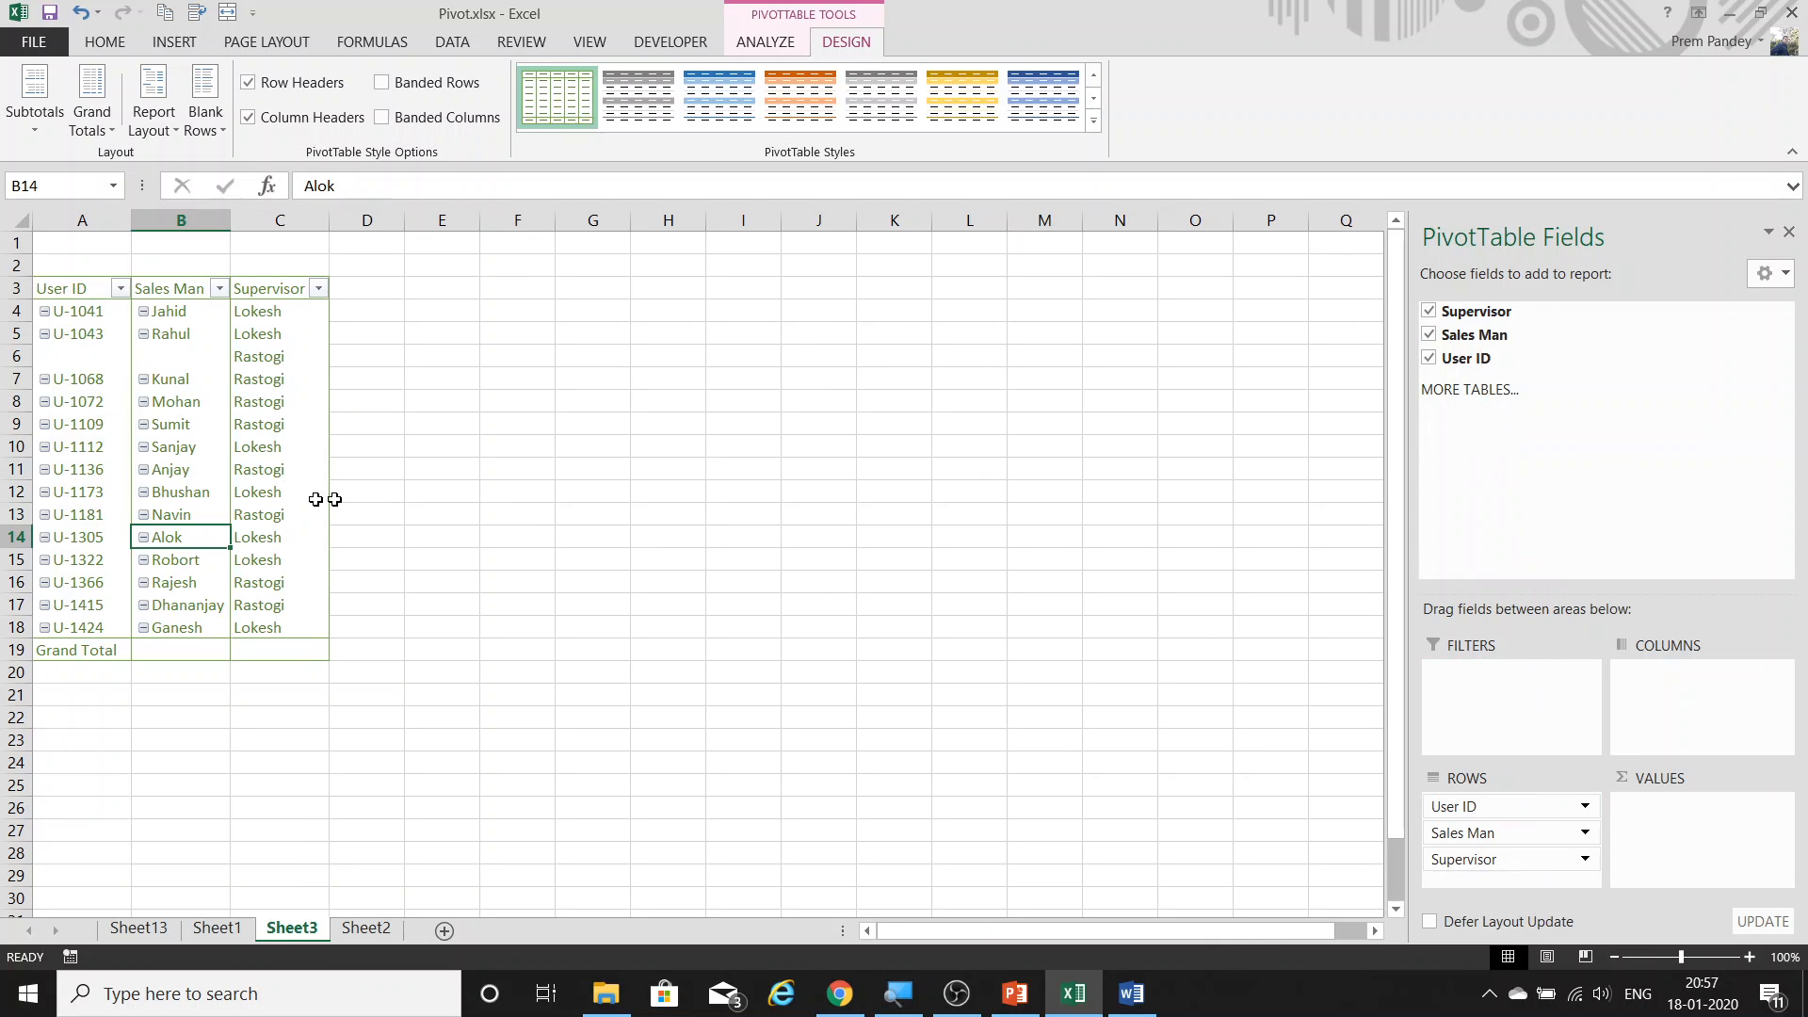
click(94, 339)
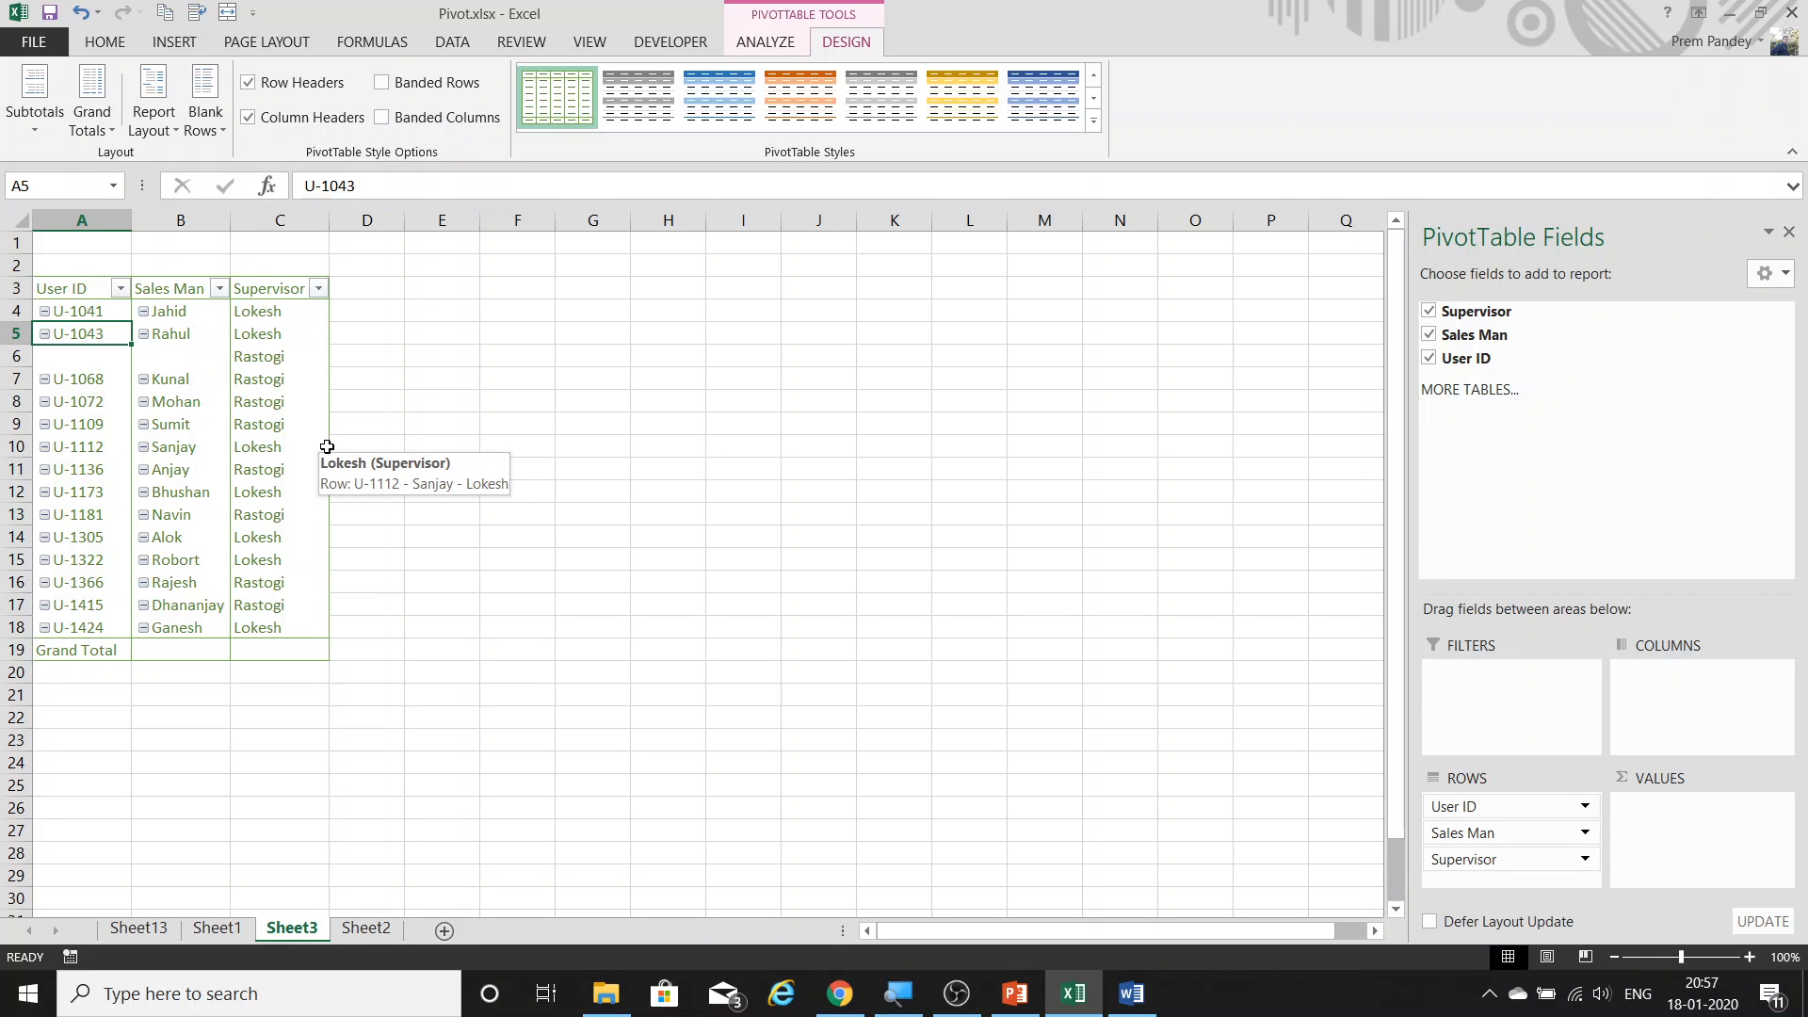
click(285, 353)
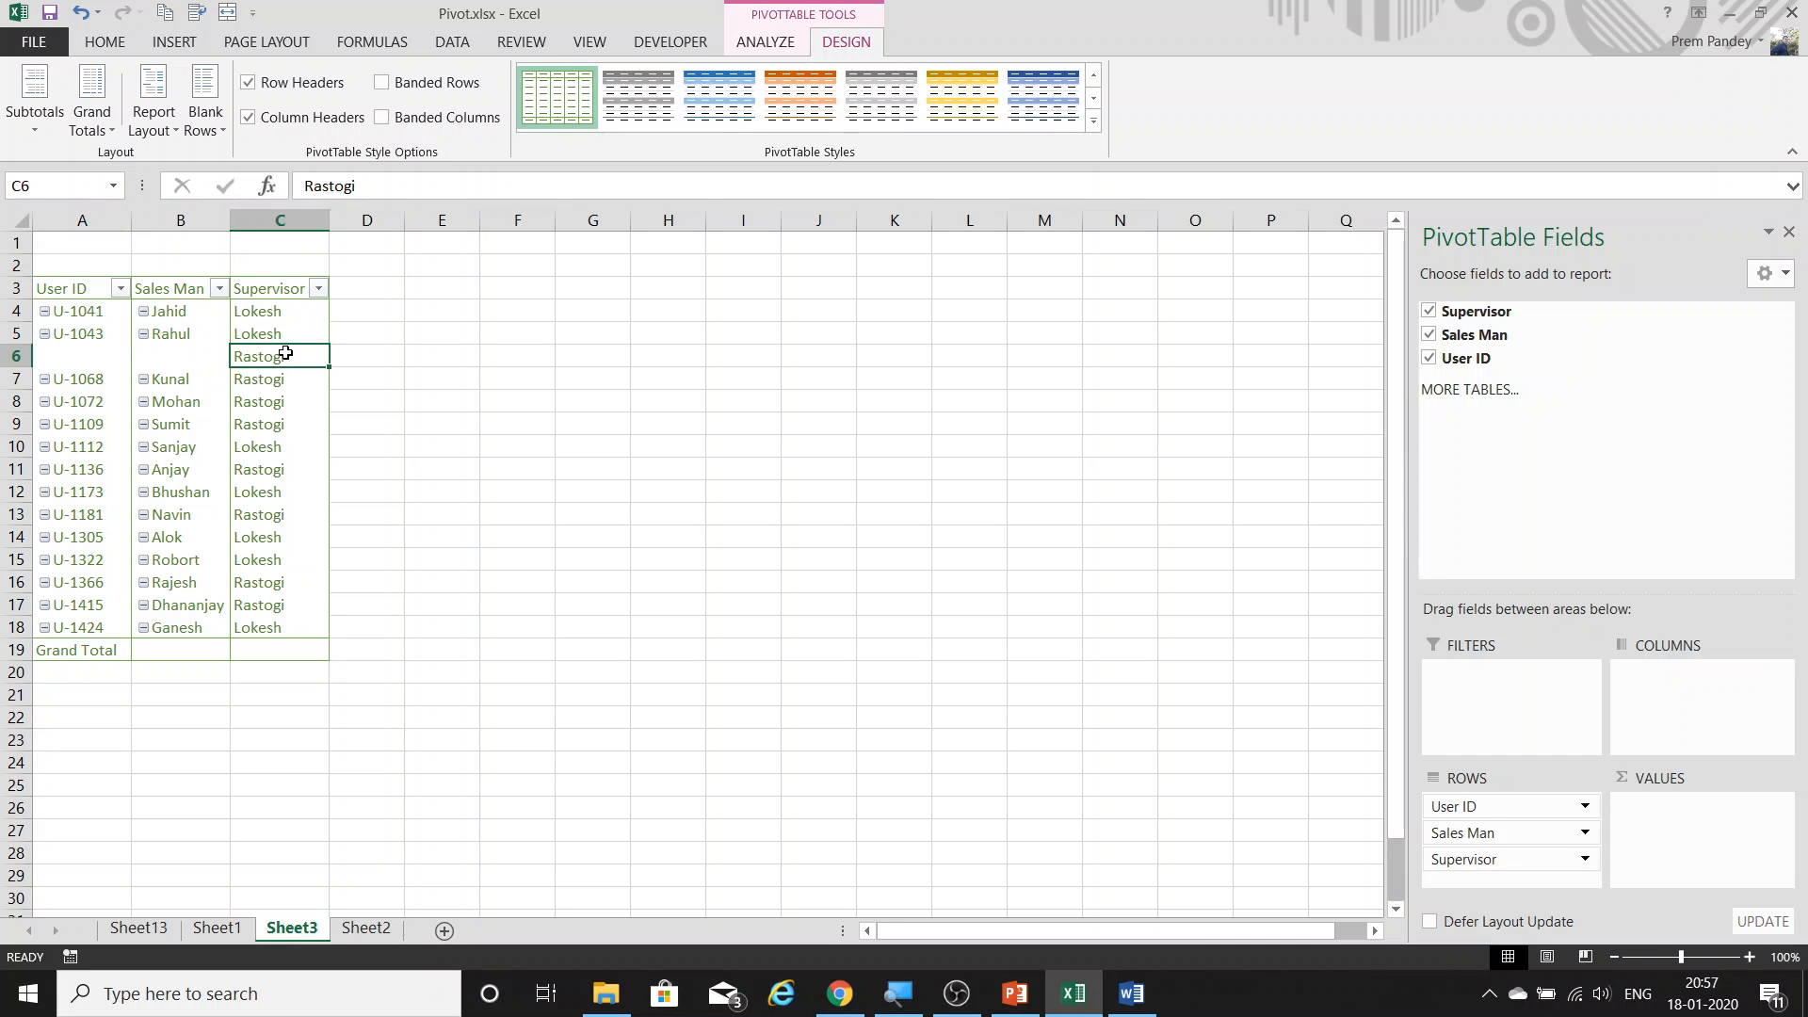
Select the whole Sheet3 PivotTable from the User ID header through the Grand Total row.
key(Left)
key(Left)
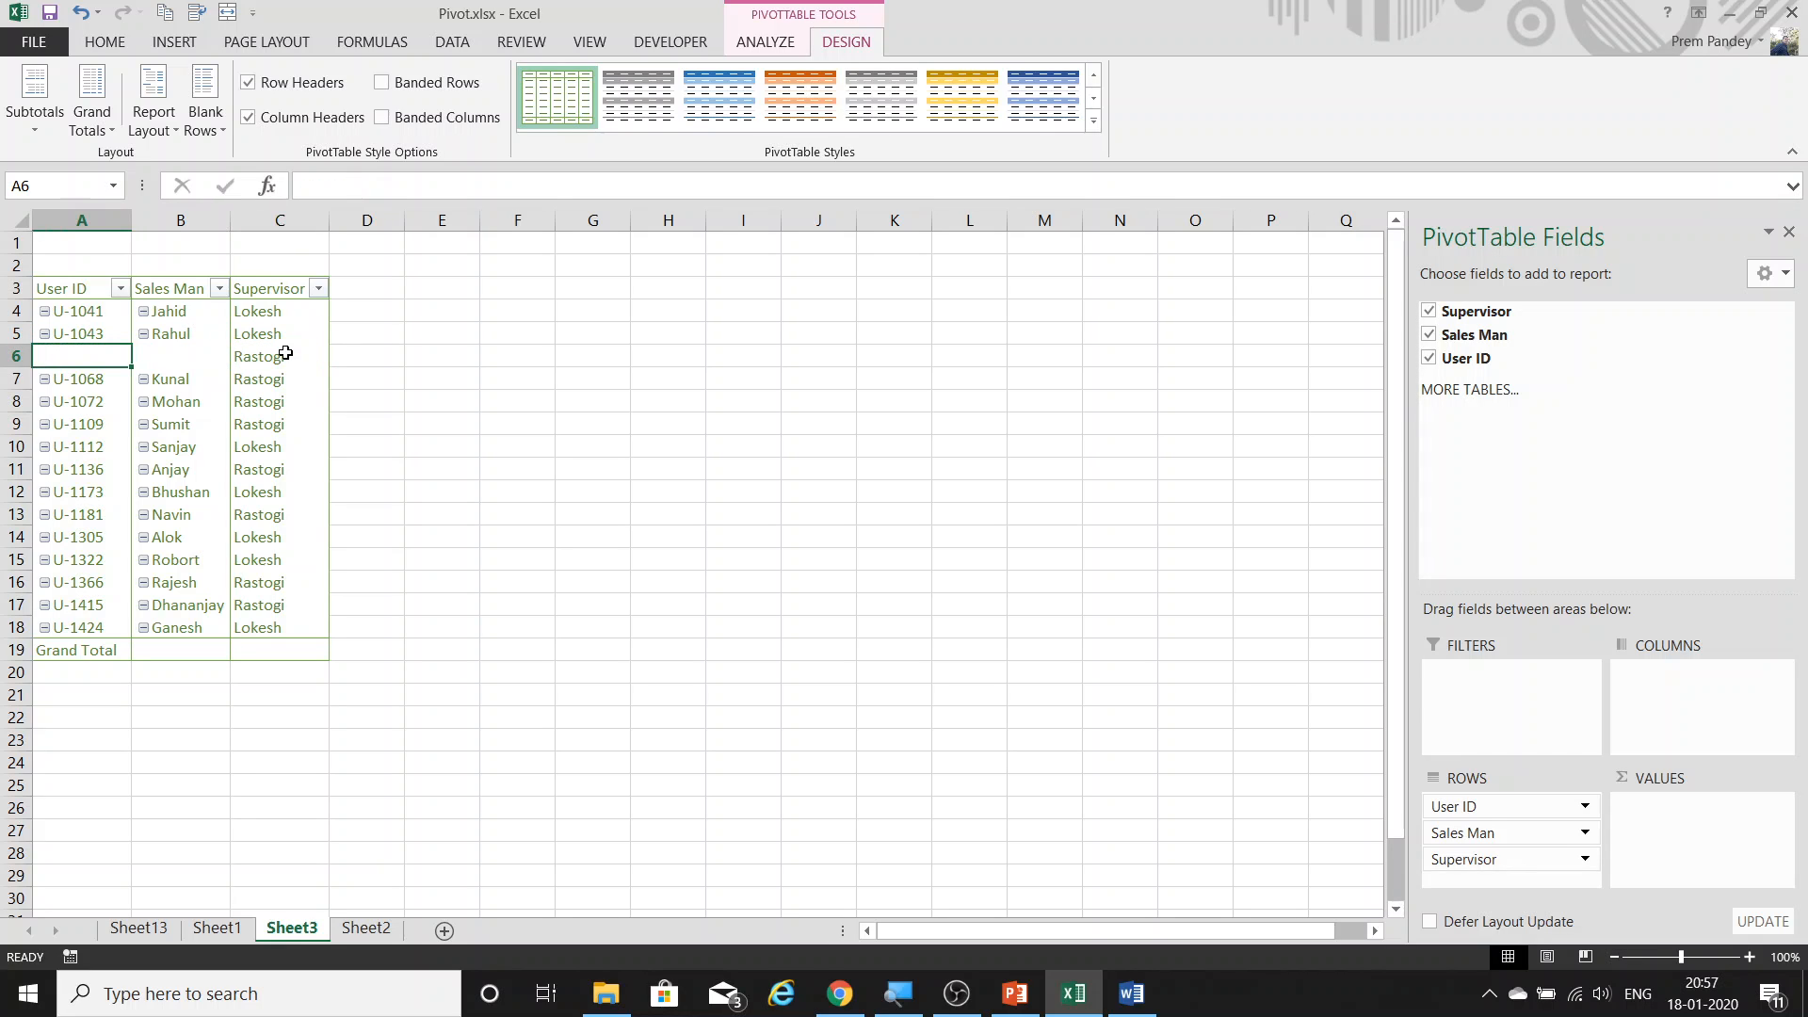
key(Up)
key(Up)
key(Up)
key(shift+Right)
key(shift+Right)
key(shift+Down)
key(shift+Down)
key(shift+Down)
key(shift+Down)
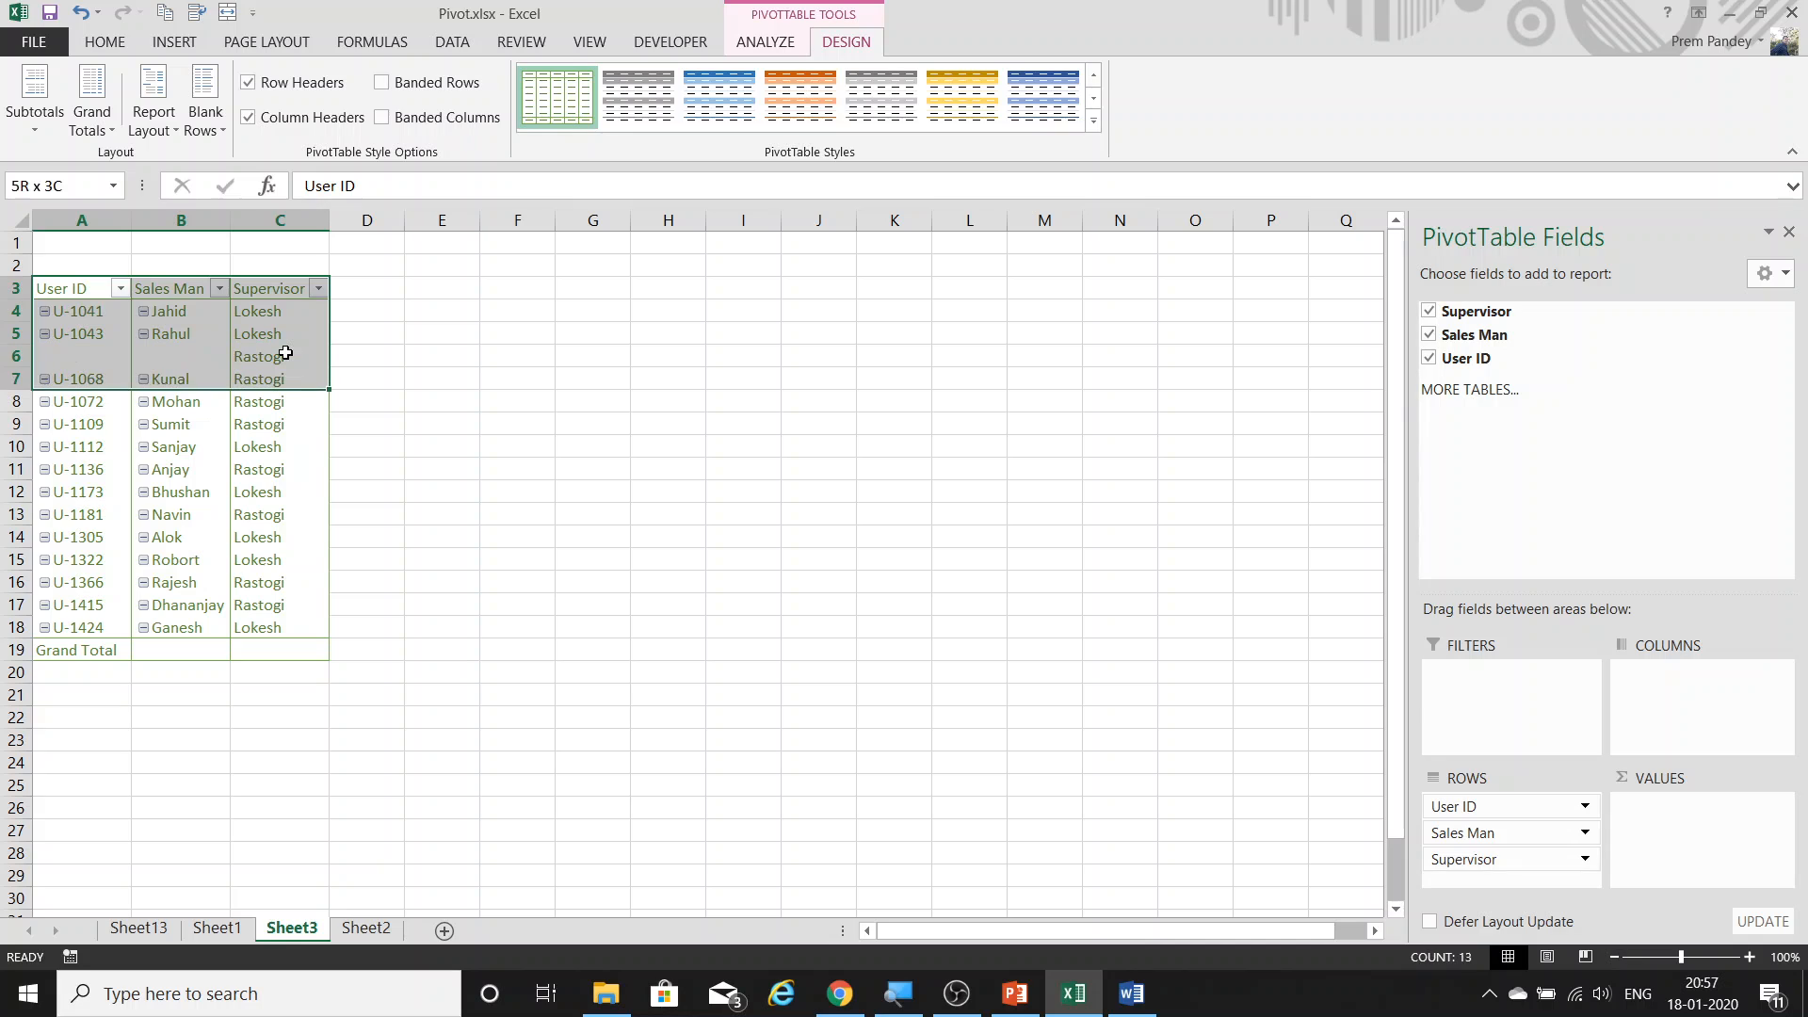
key(ctrl+shift+Down)
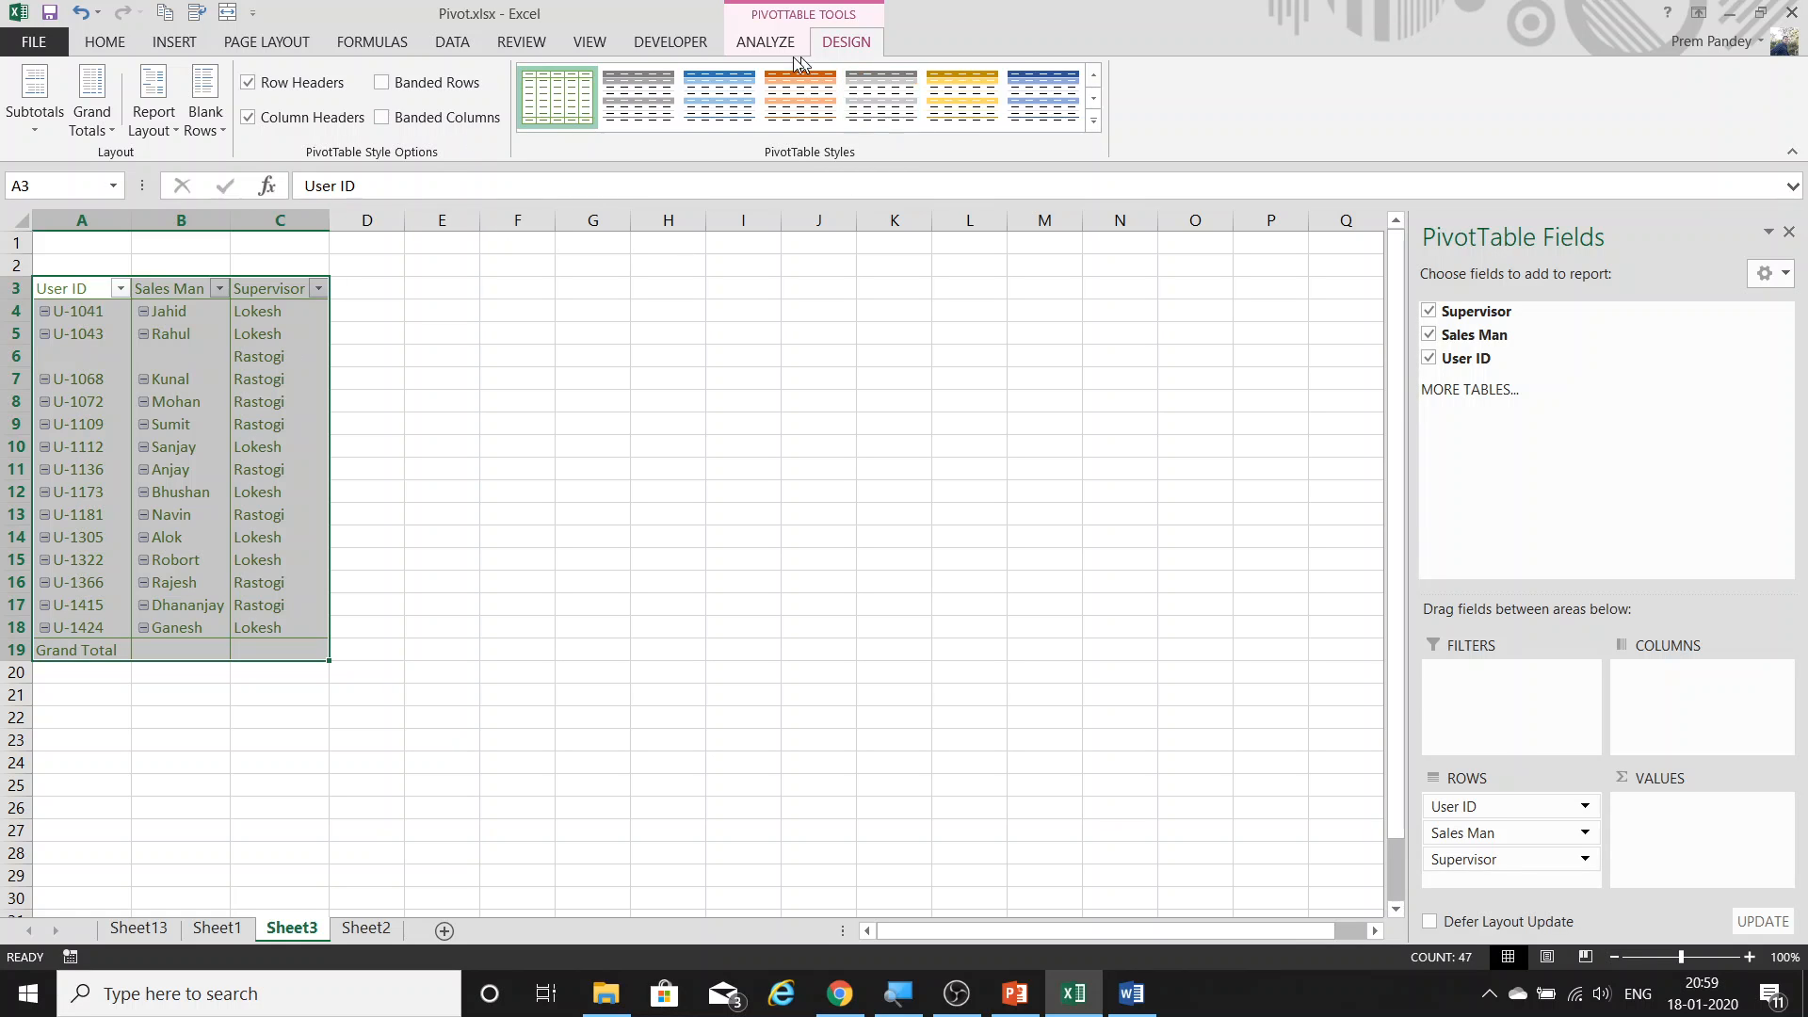
Collapse the first User ID item in the PivotTable on Sheet3.
click(216, 402)
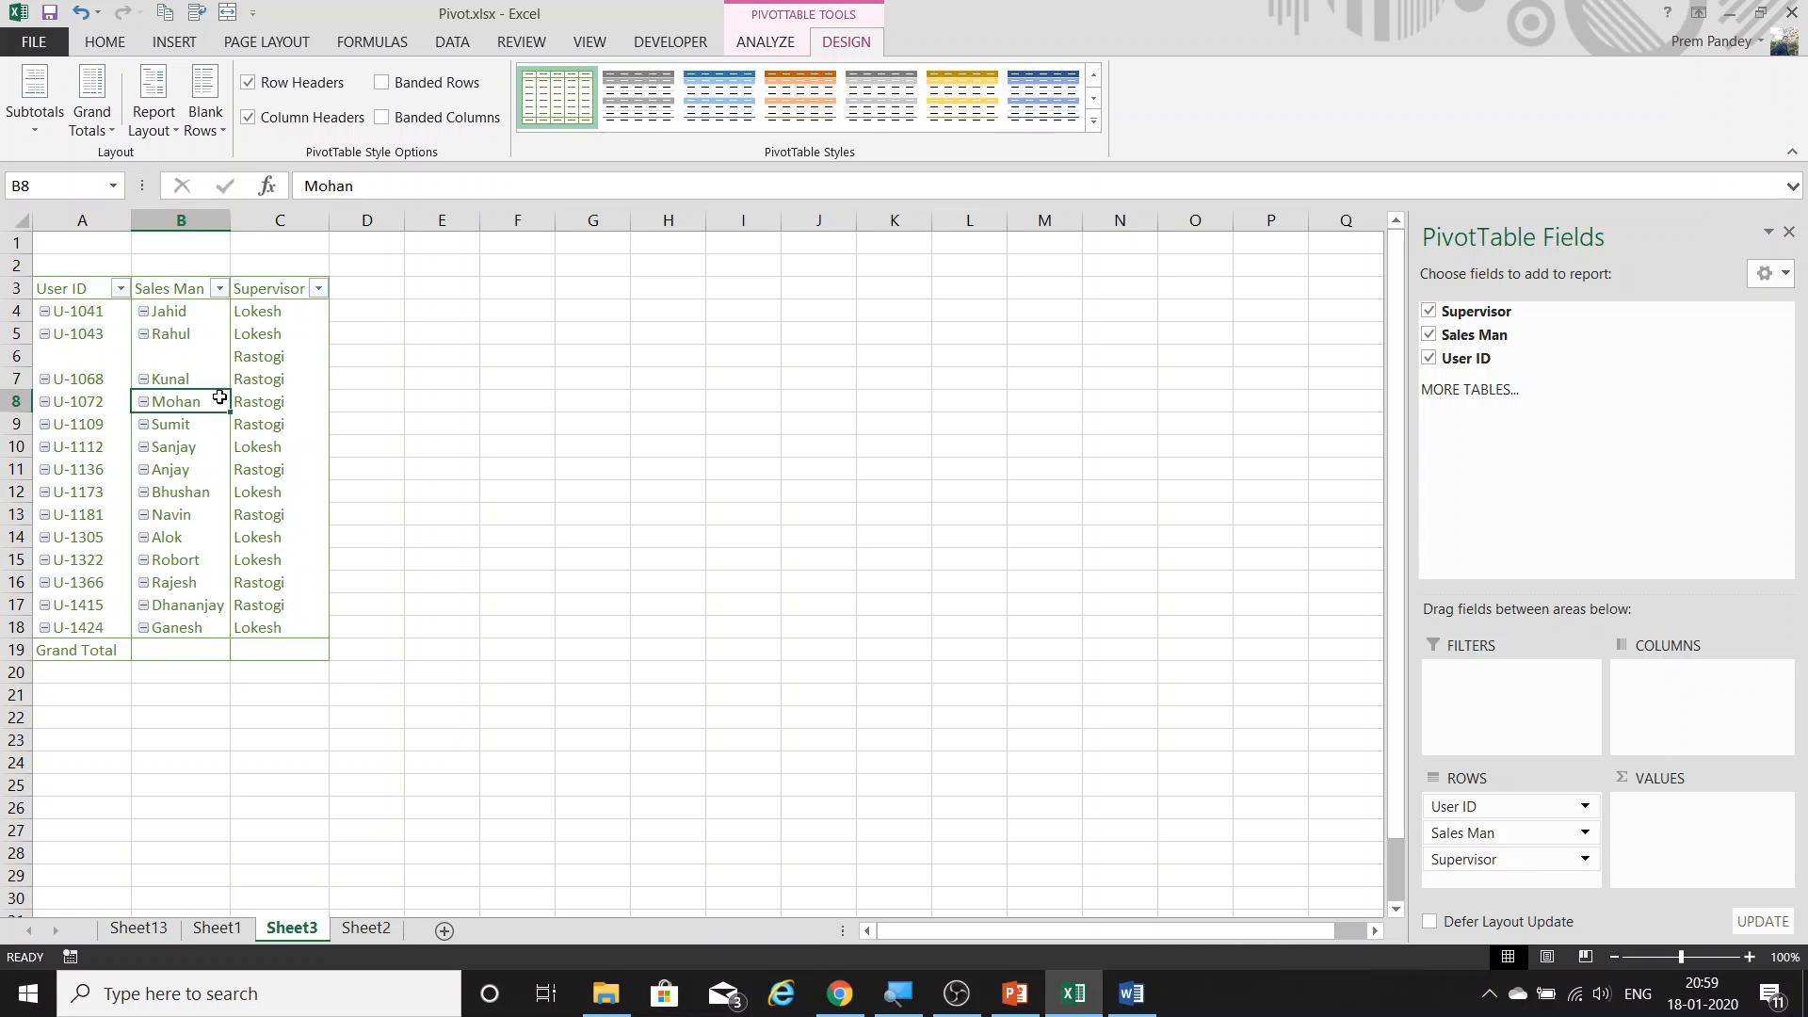
click(45, 311)
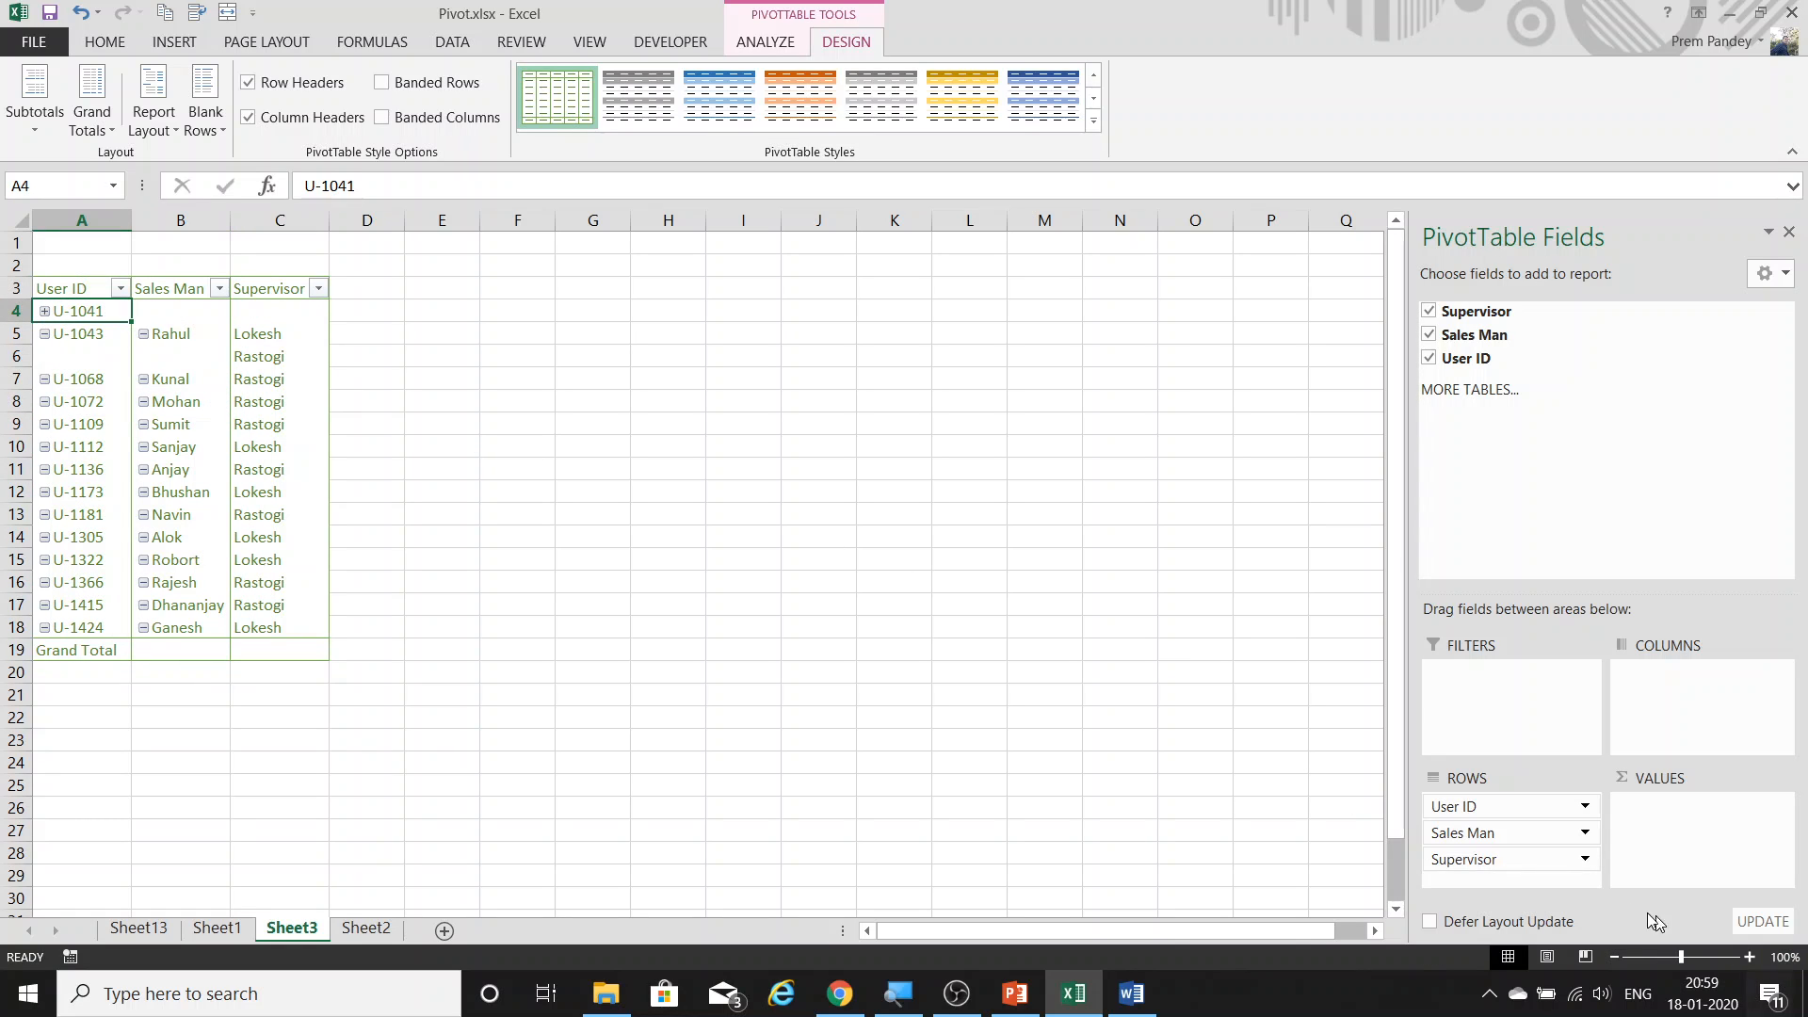
Add Cagtegory_Name as a row field below State_Name in the PivotTable on Sheet13.
click(129, 935)
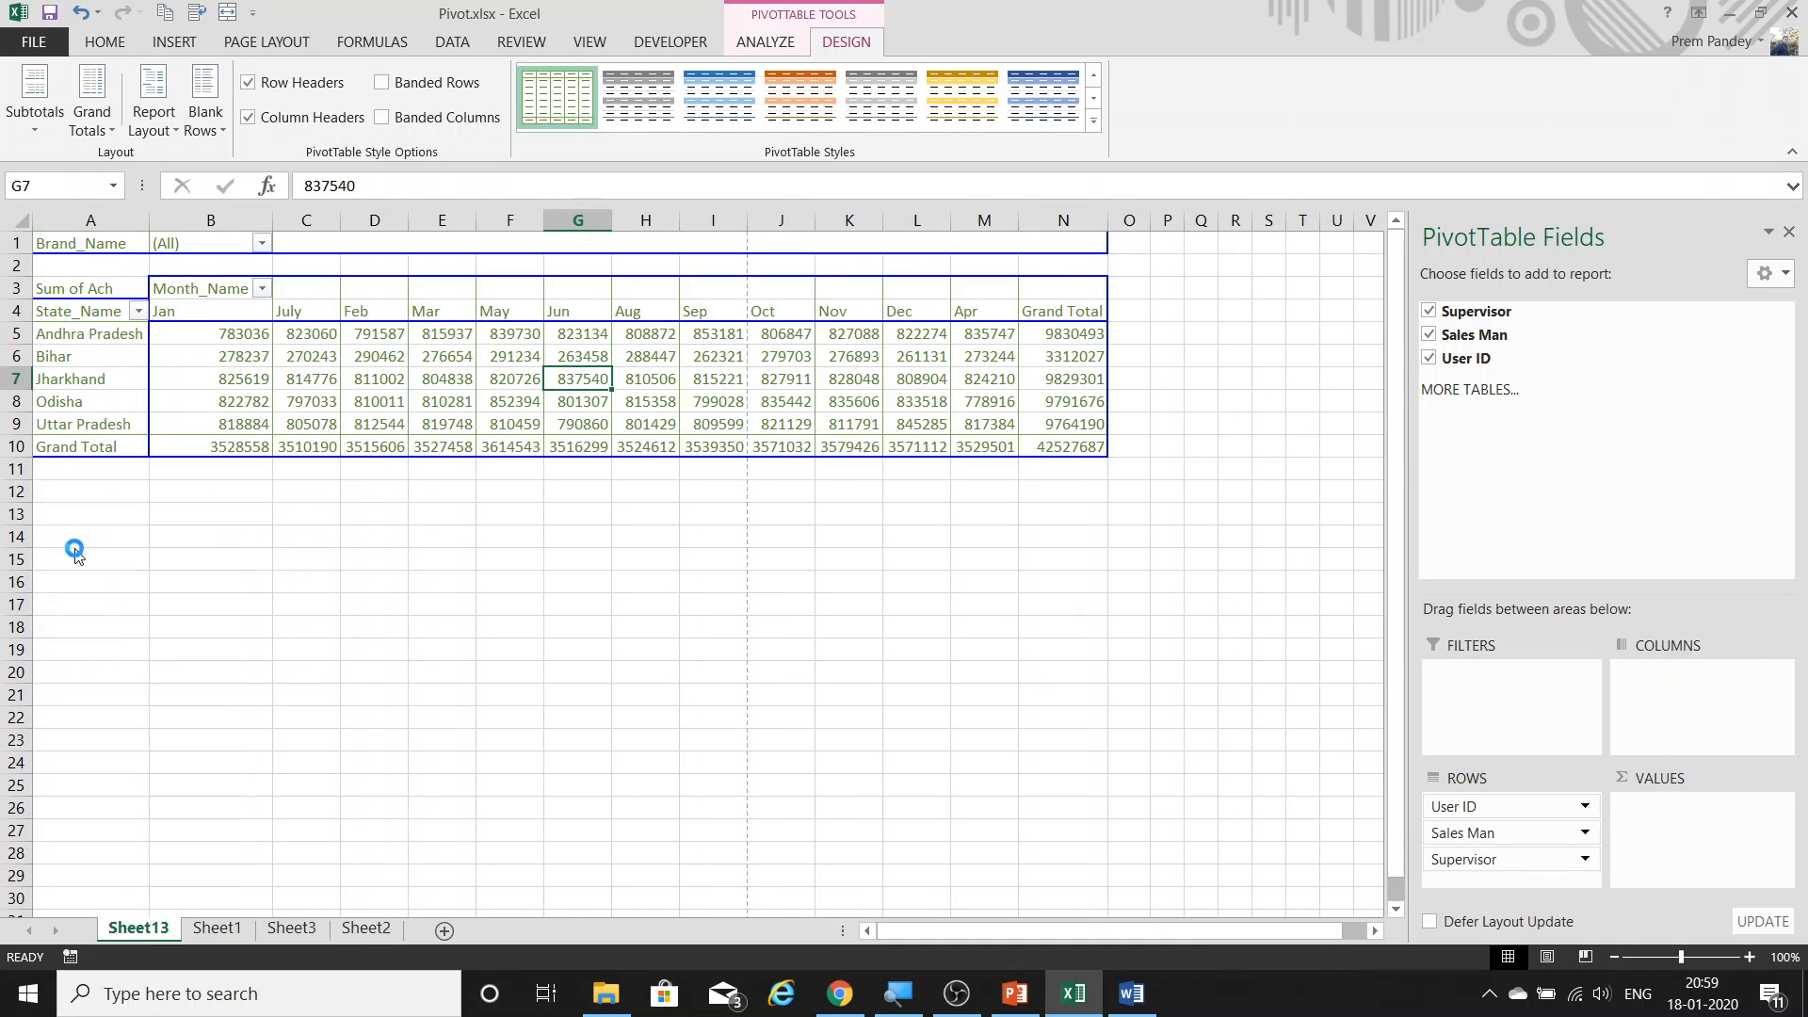
click(91, 356)
drag(1517, 363, 1521, 829)
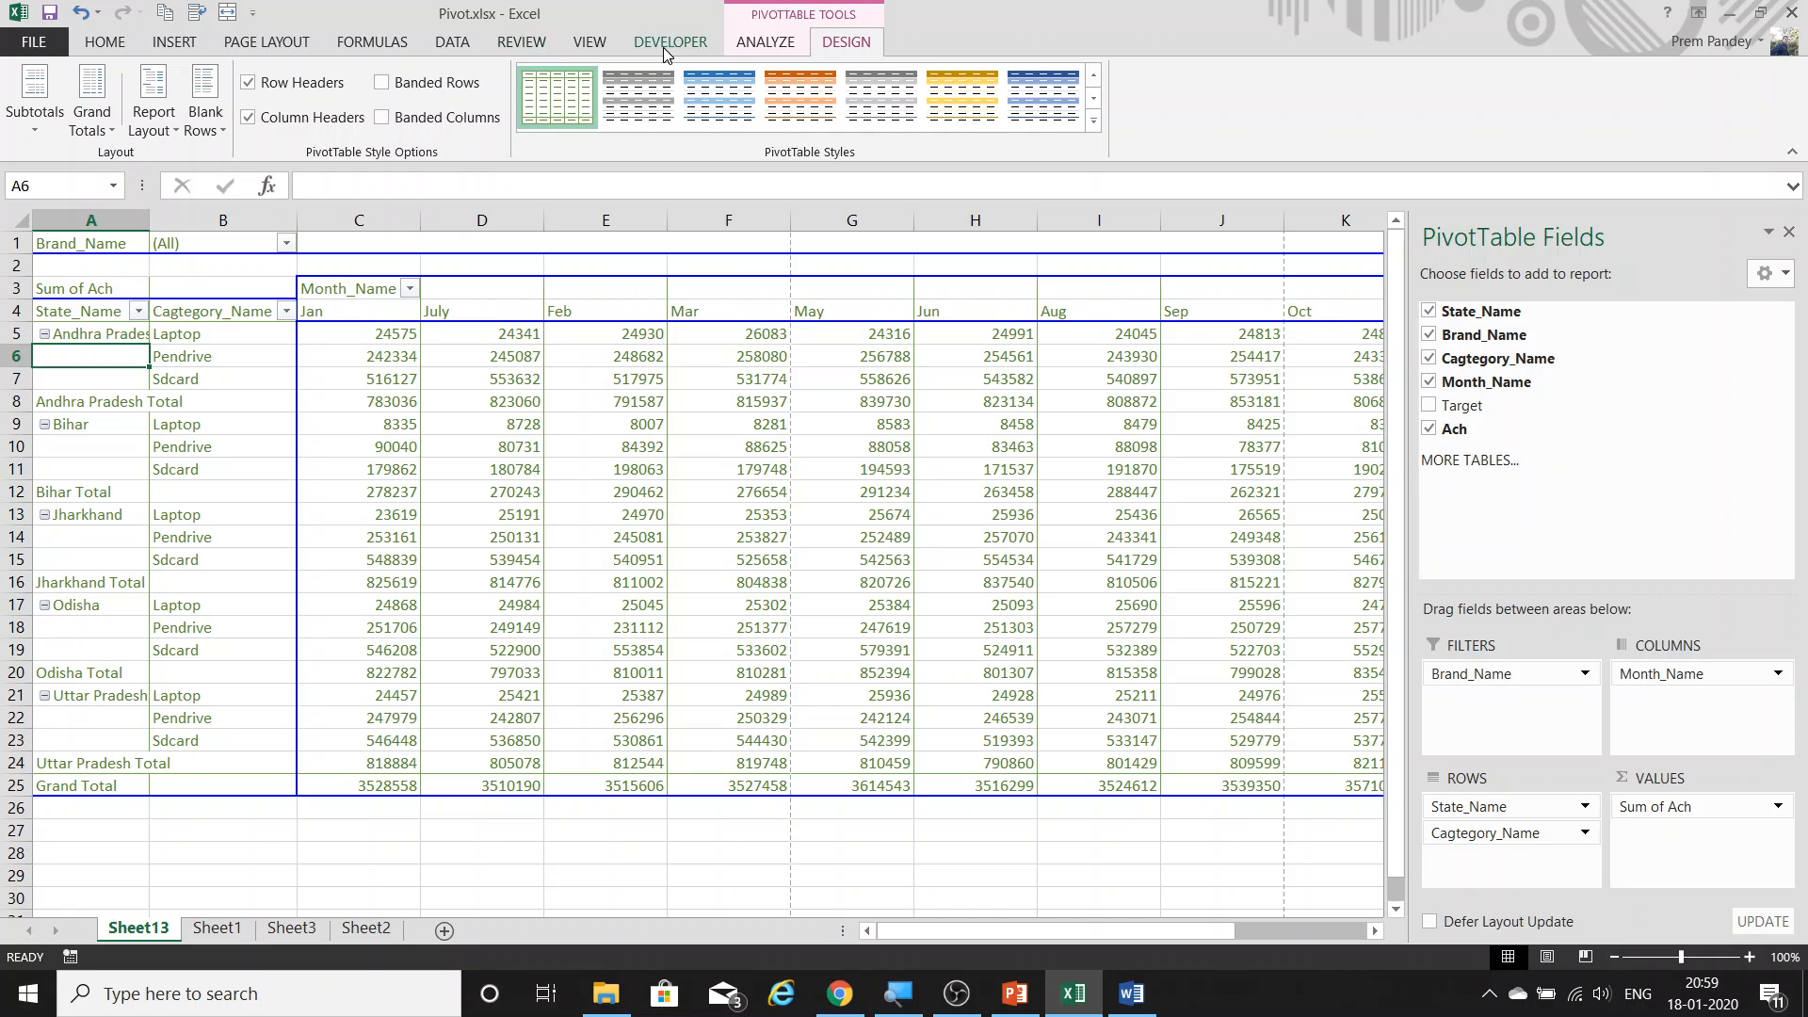
Collapse the entire State_Name field and expand only Andhra Pradesh to show its categories.
click(787, 45)
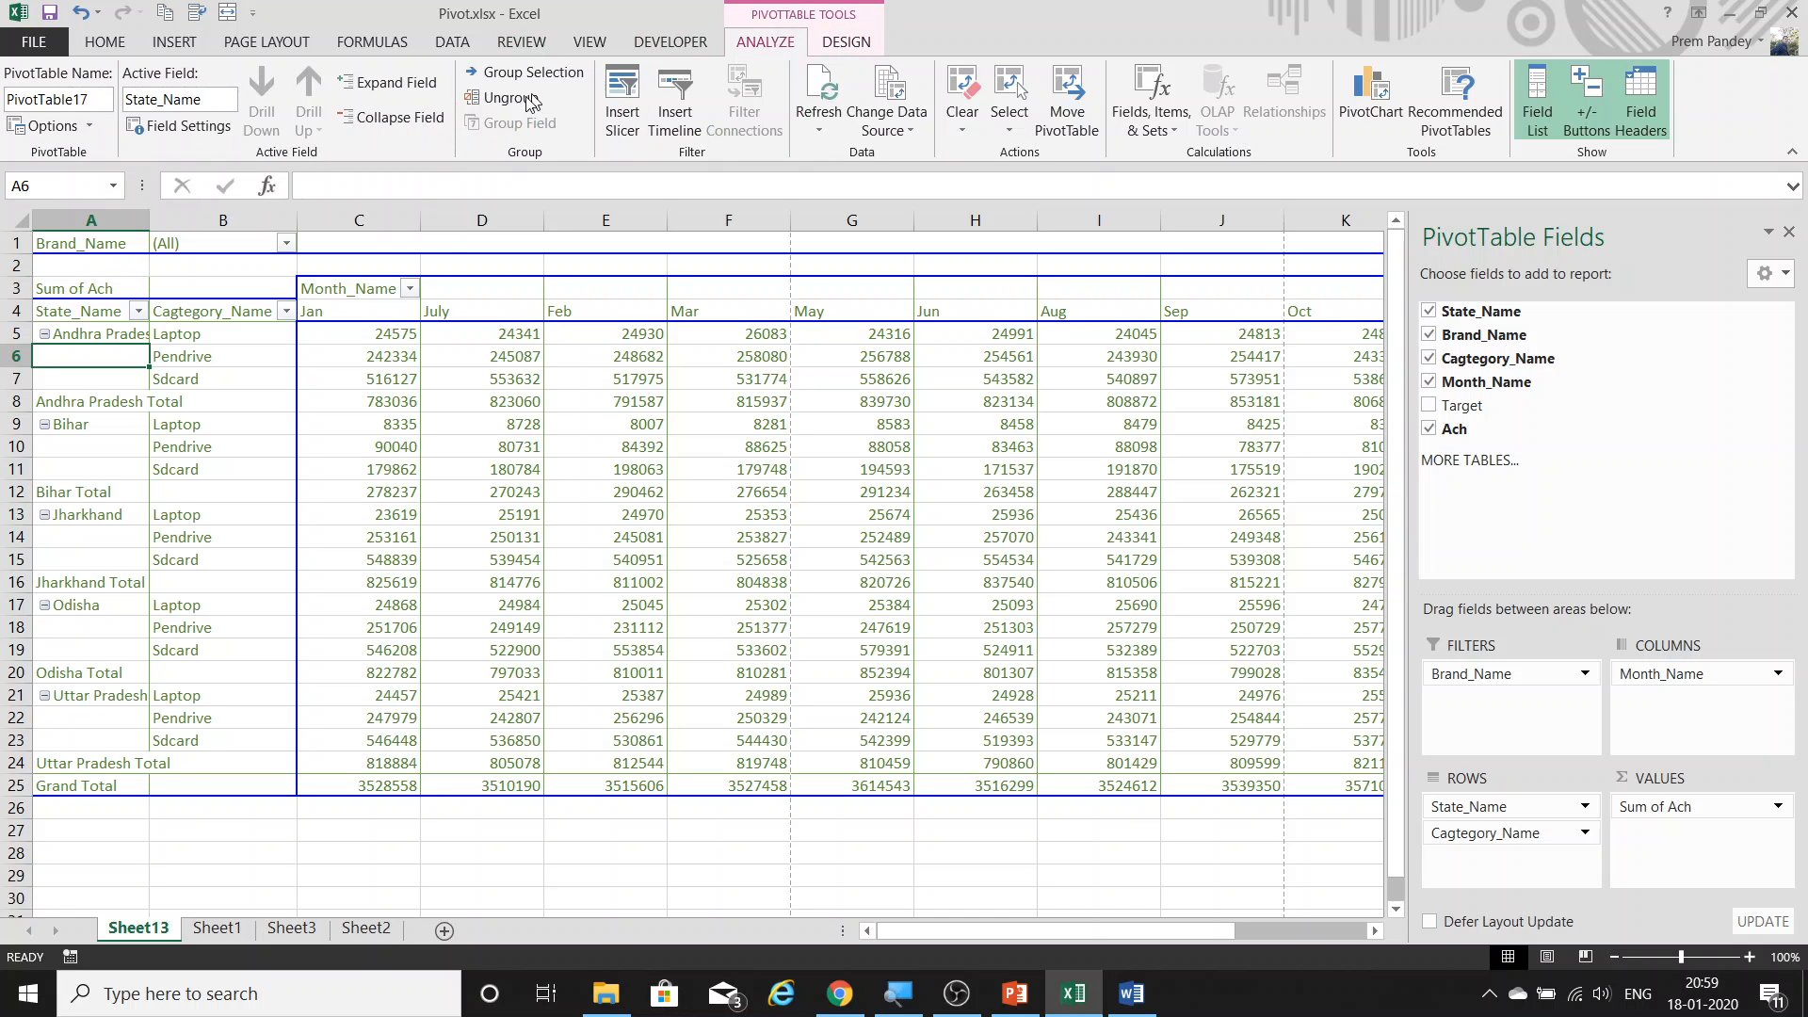
click(393, 115)
click(215, 356)
double_click(148, 331)
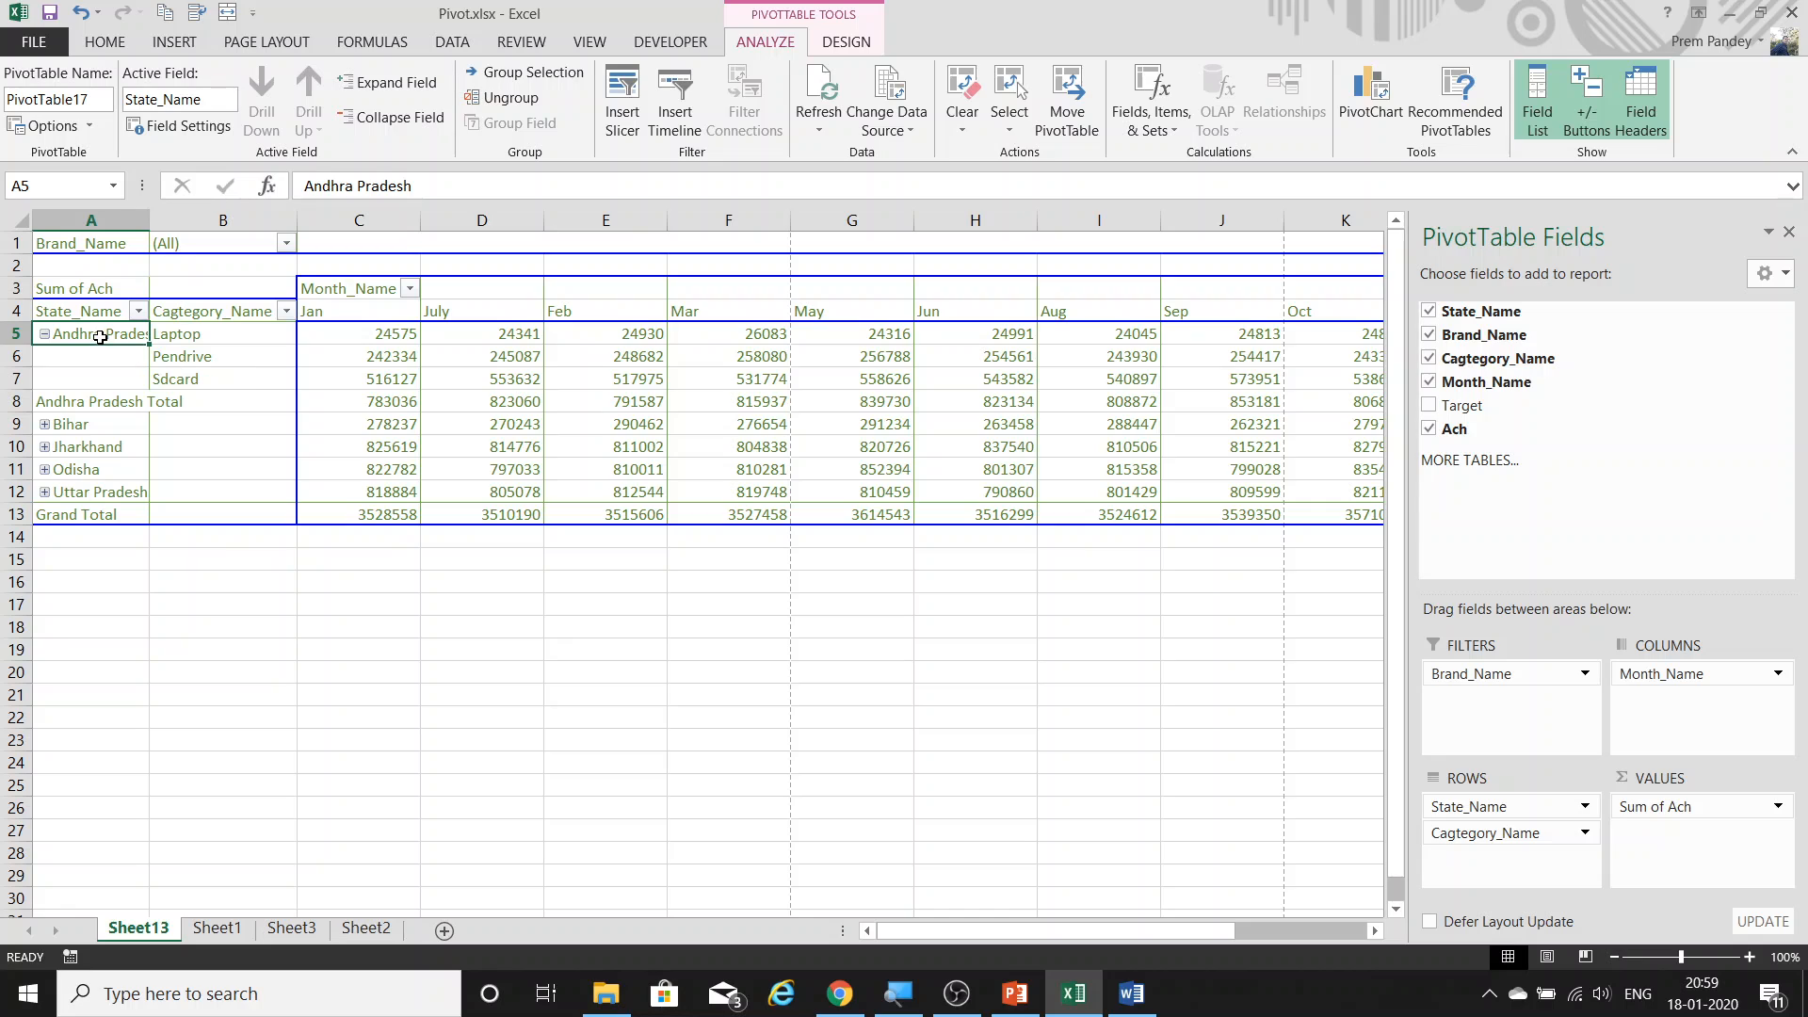
drag(193, 334, 209, 379)
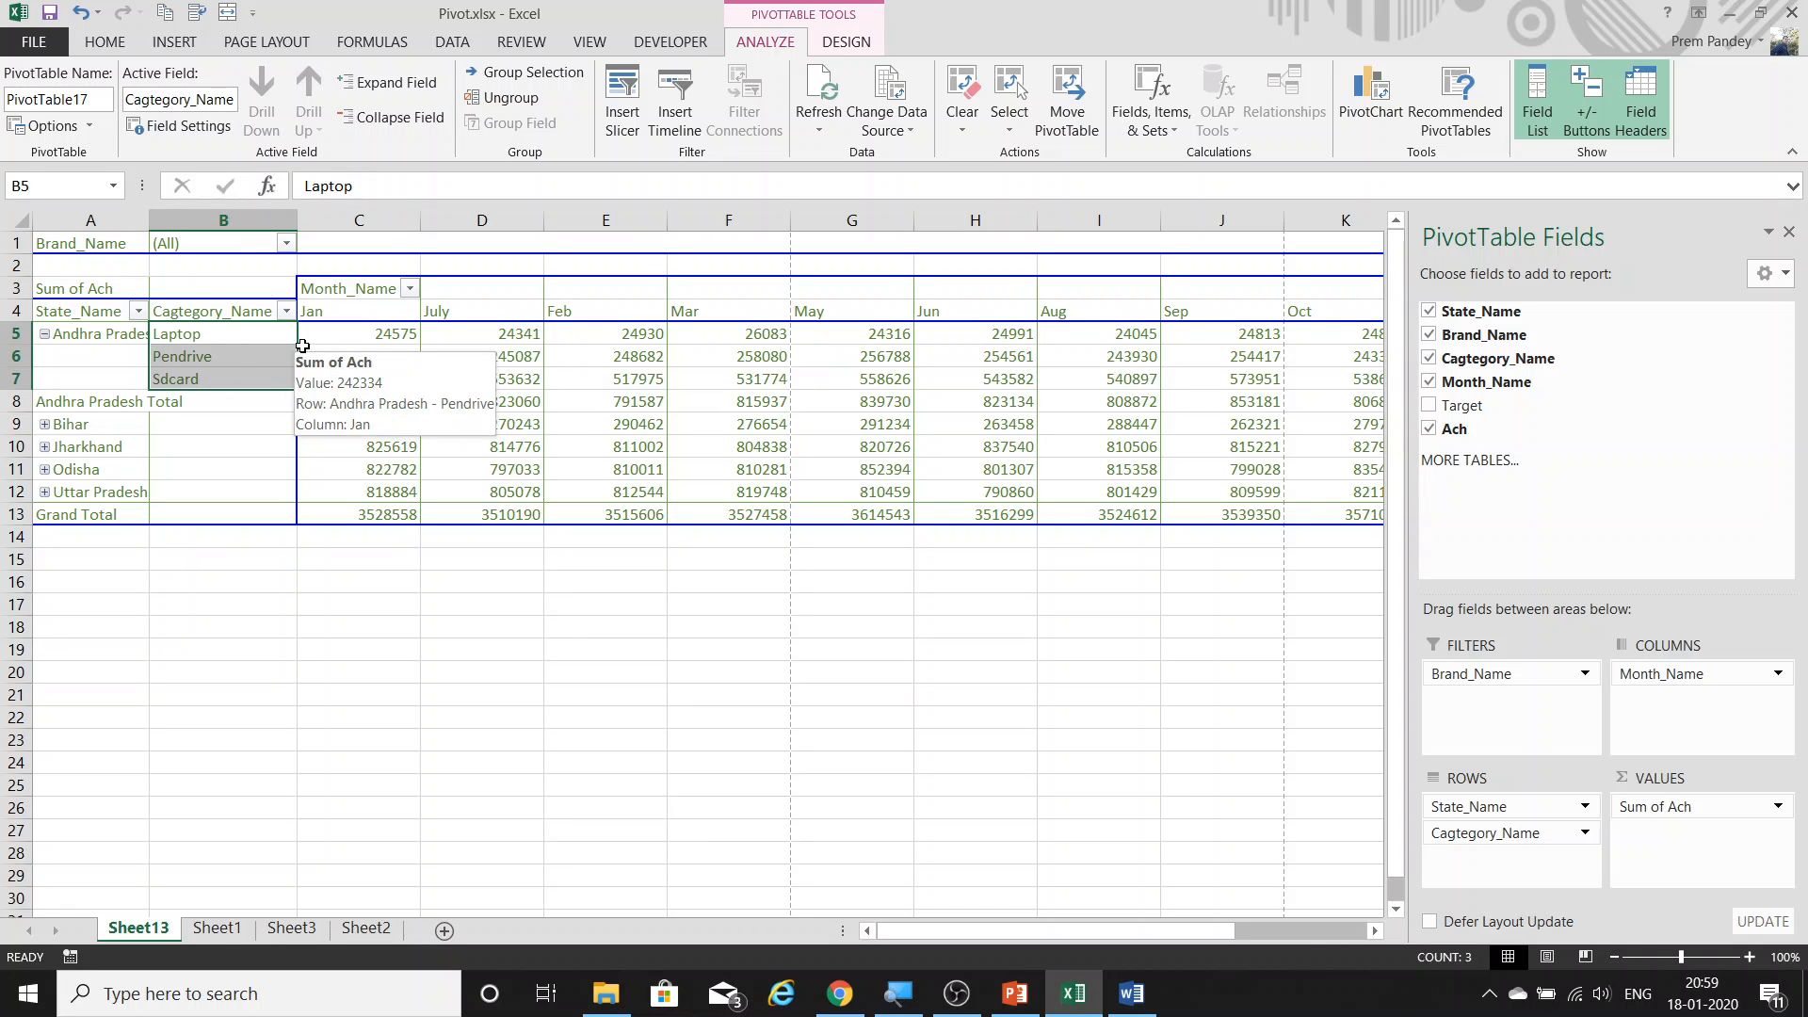
Select all of Sheet13 and autofit the column widths to their contents.
click(237, 336)
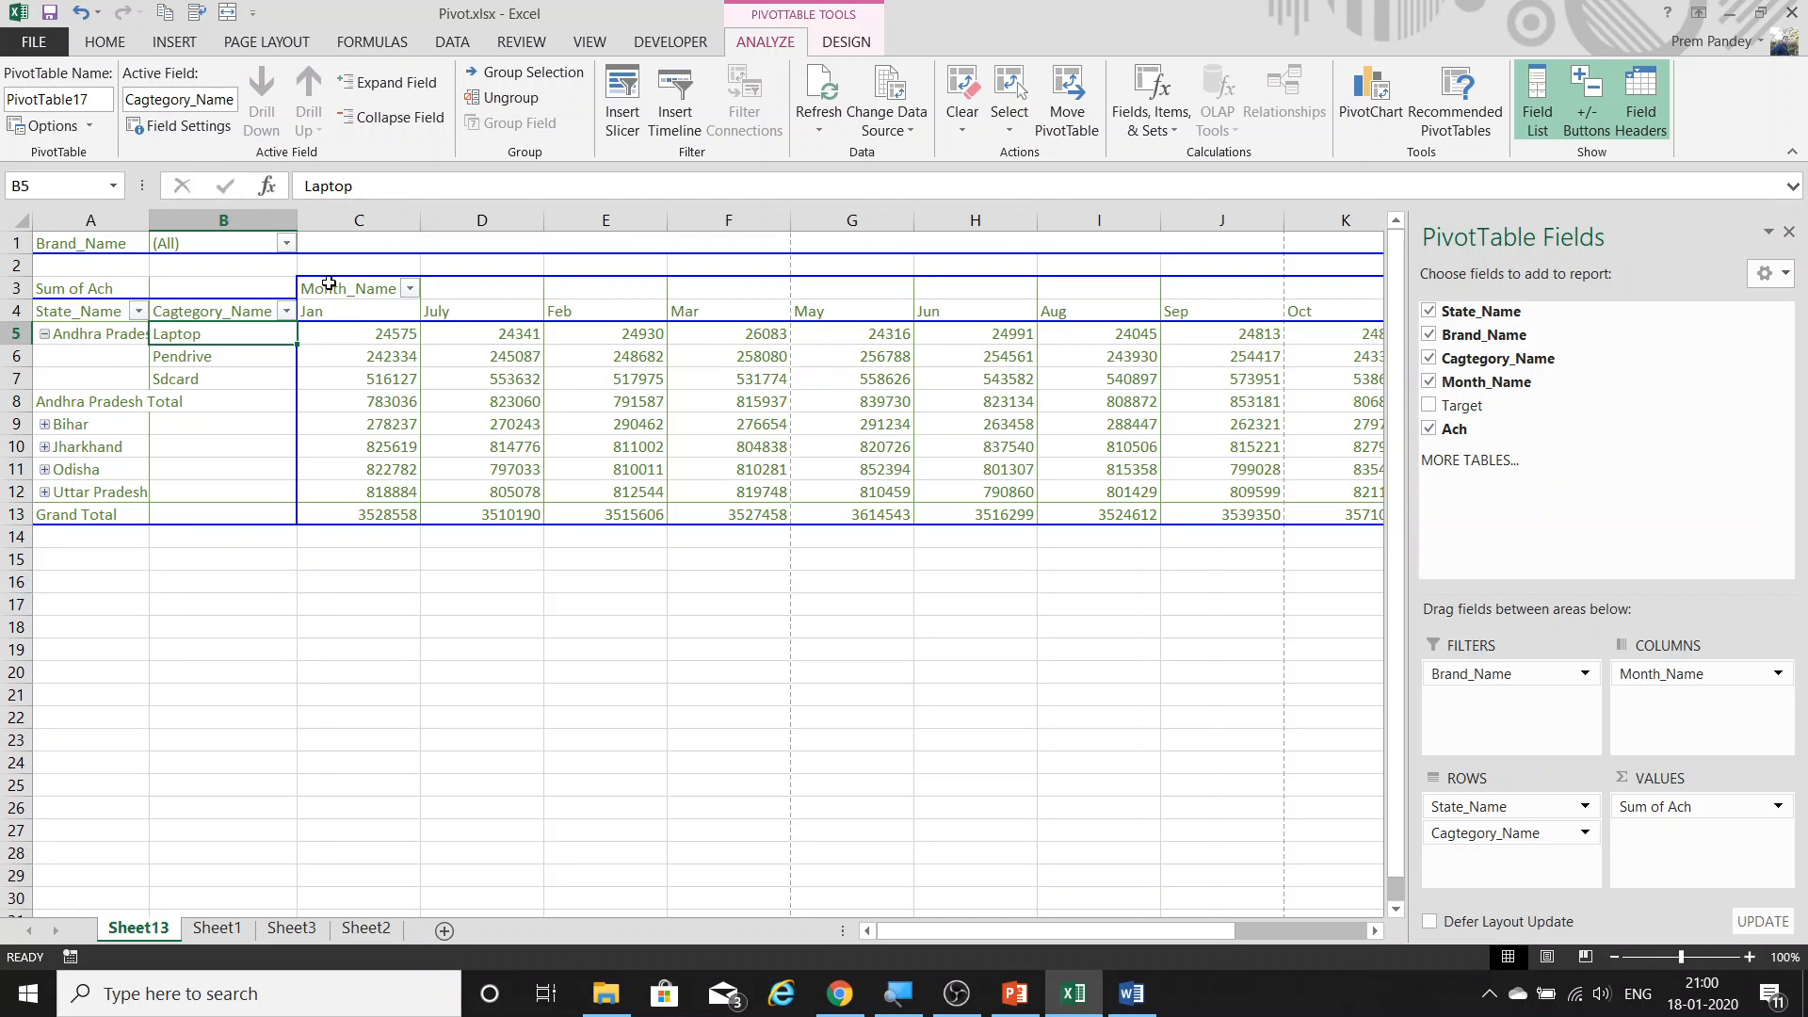
key(ctrl+a)
key(ctrl+a)
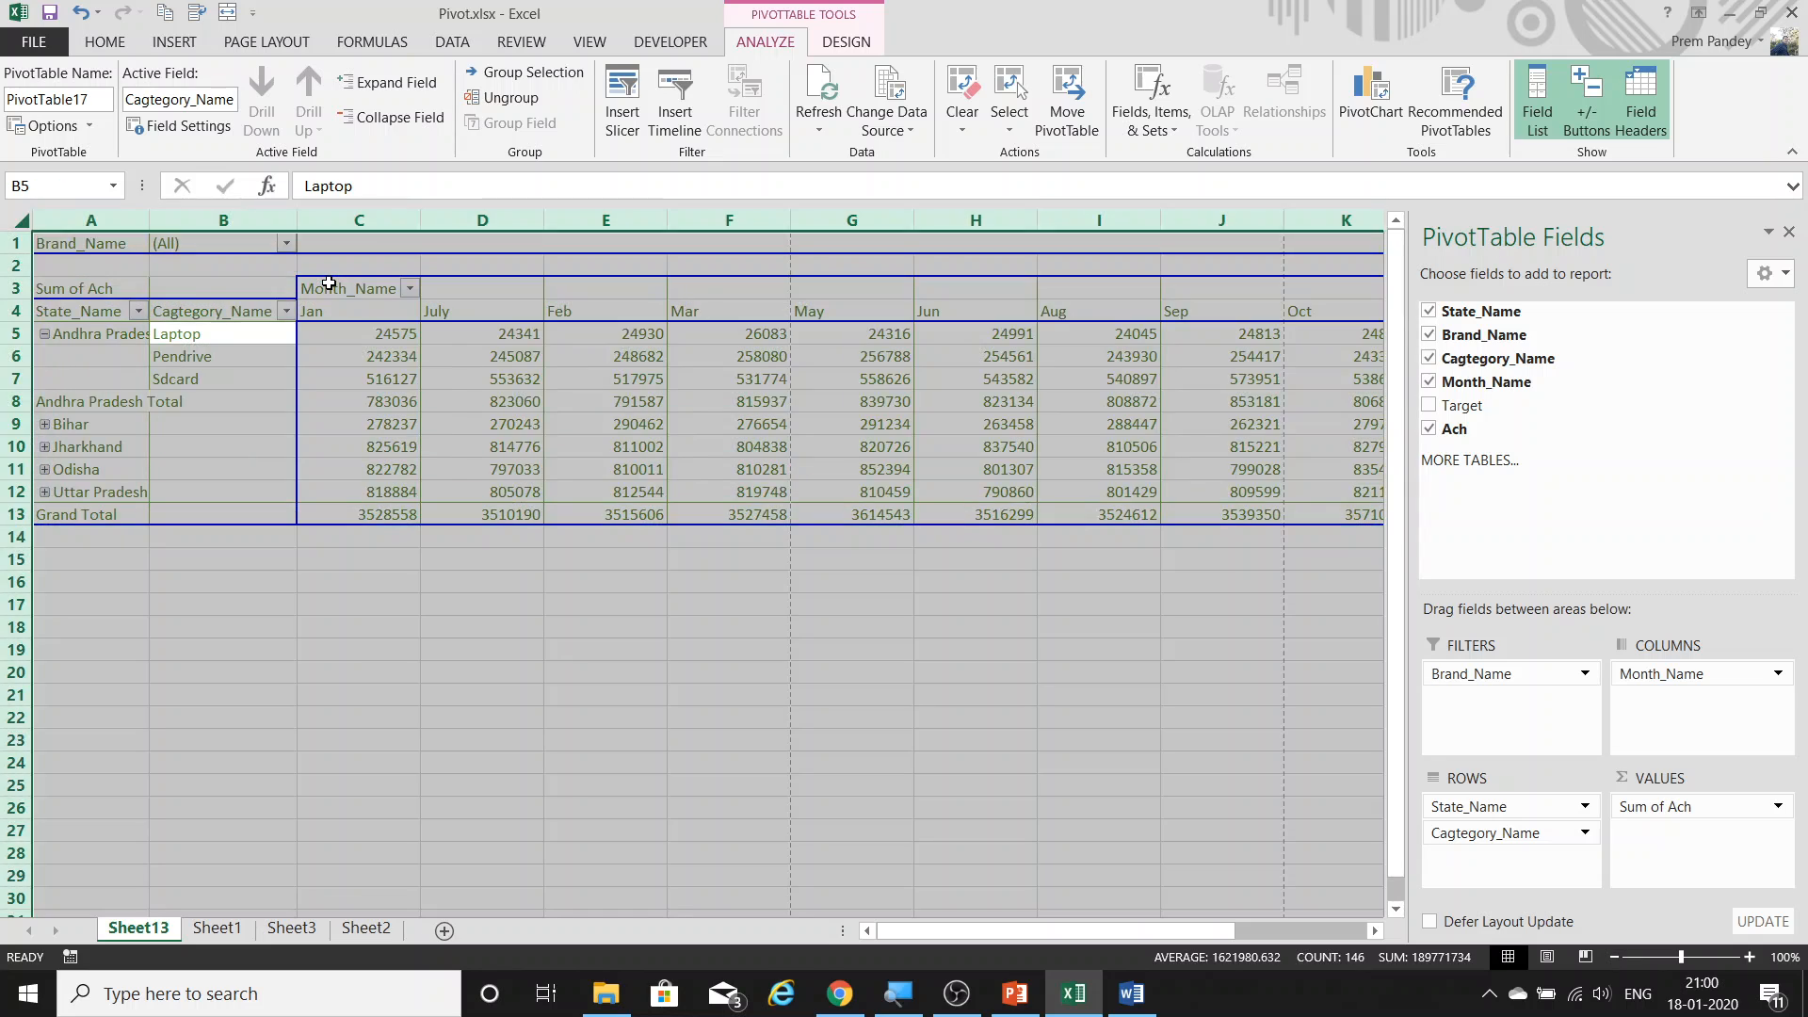
key(alt+o)
key(c)
key(a)
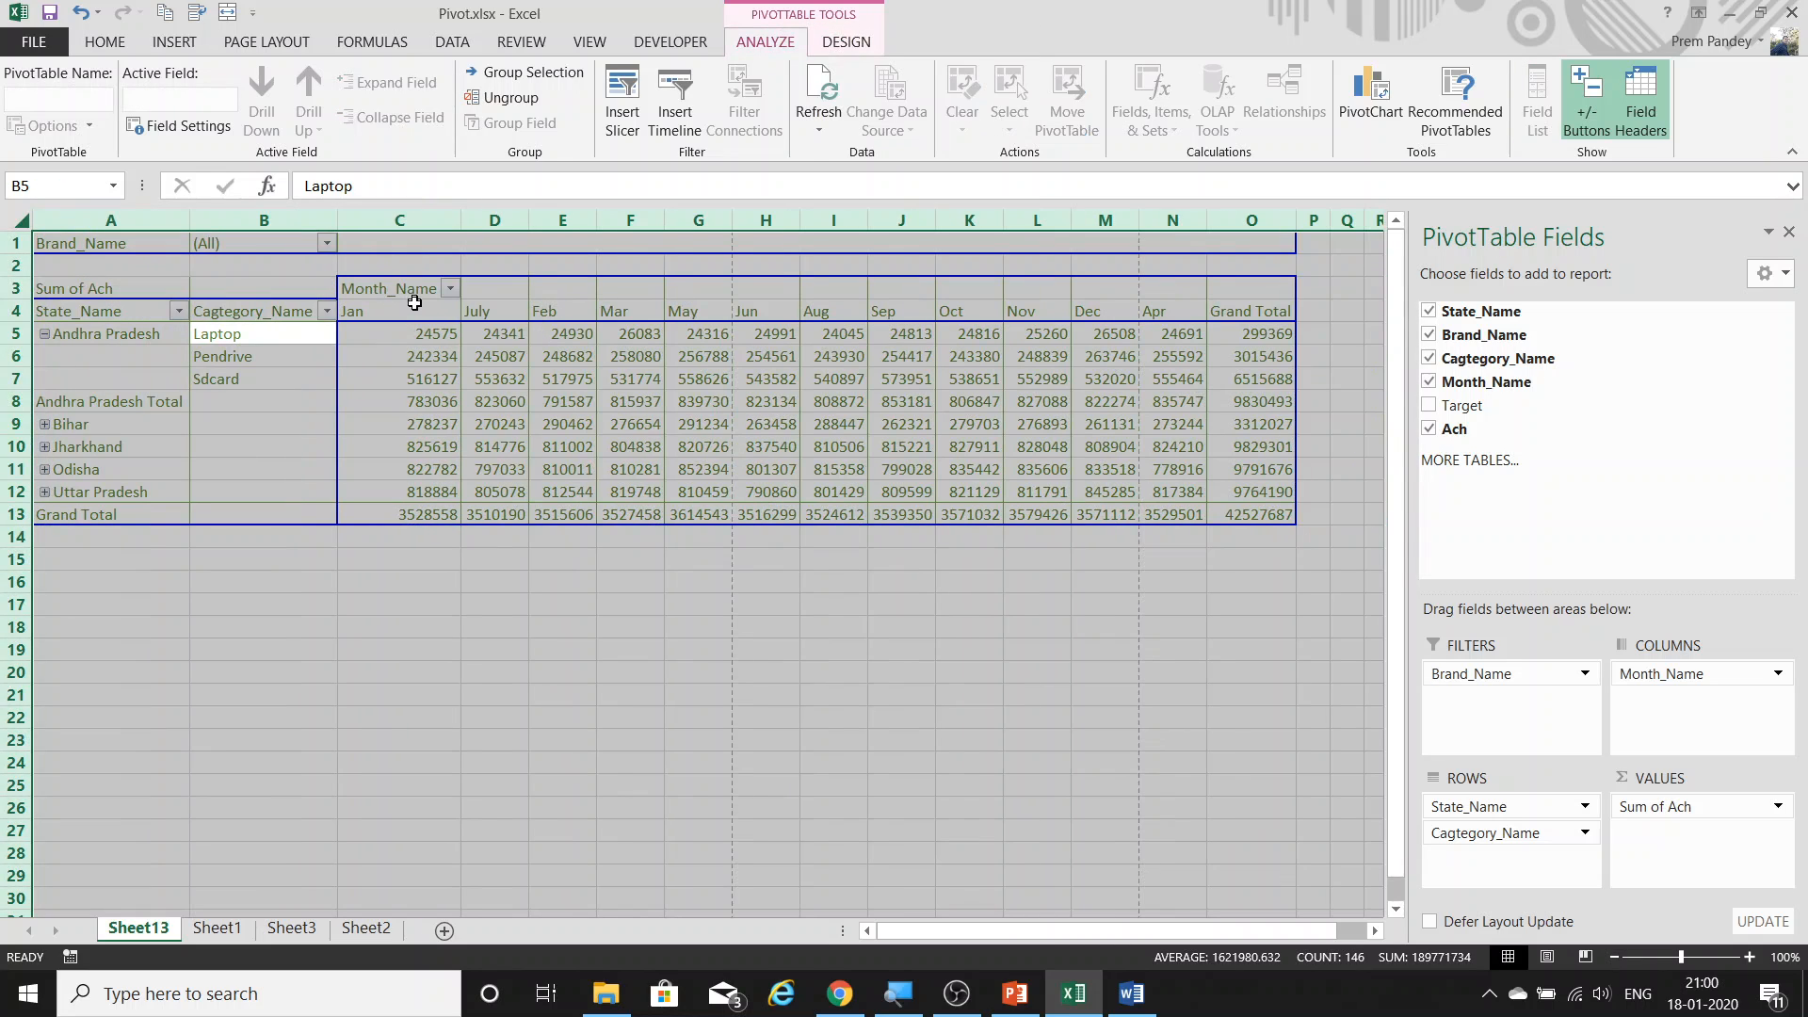
Highlight the PivotTable's column headers from Jan through Grand Total to review the month fields.
drag(417, 313, 1262, 311)
drag(419, 315, 1266, 313)
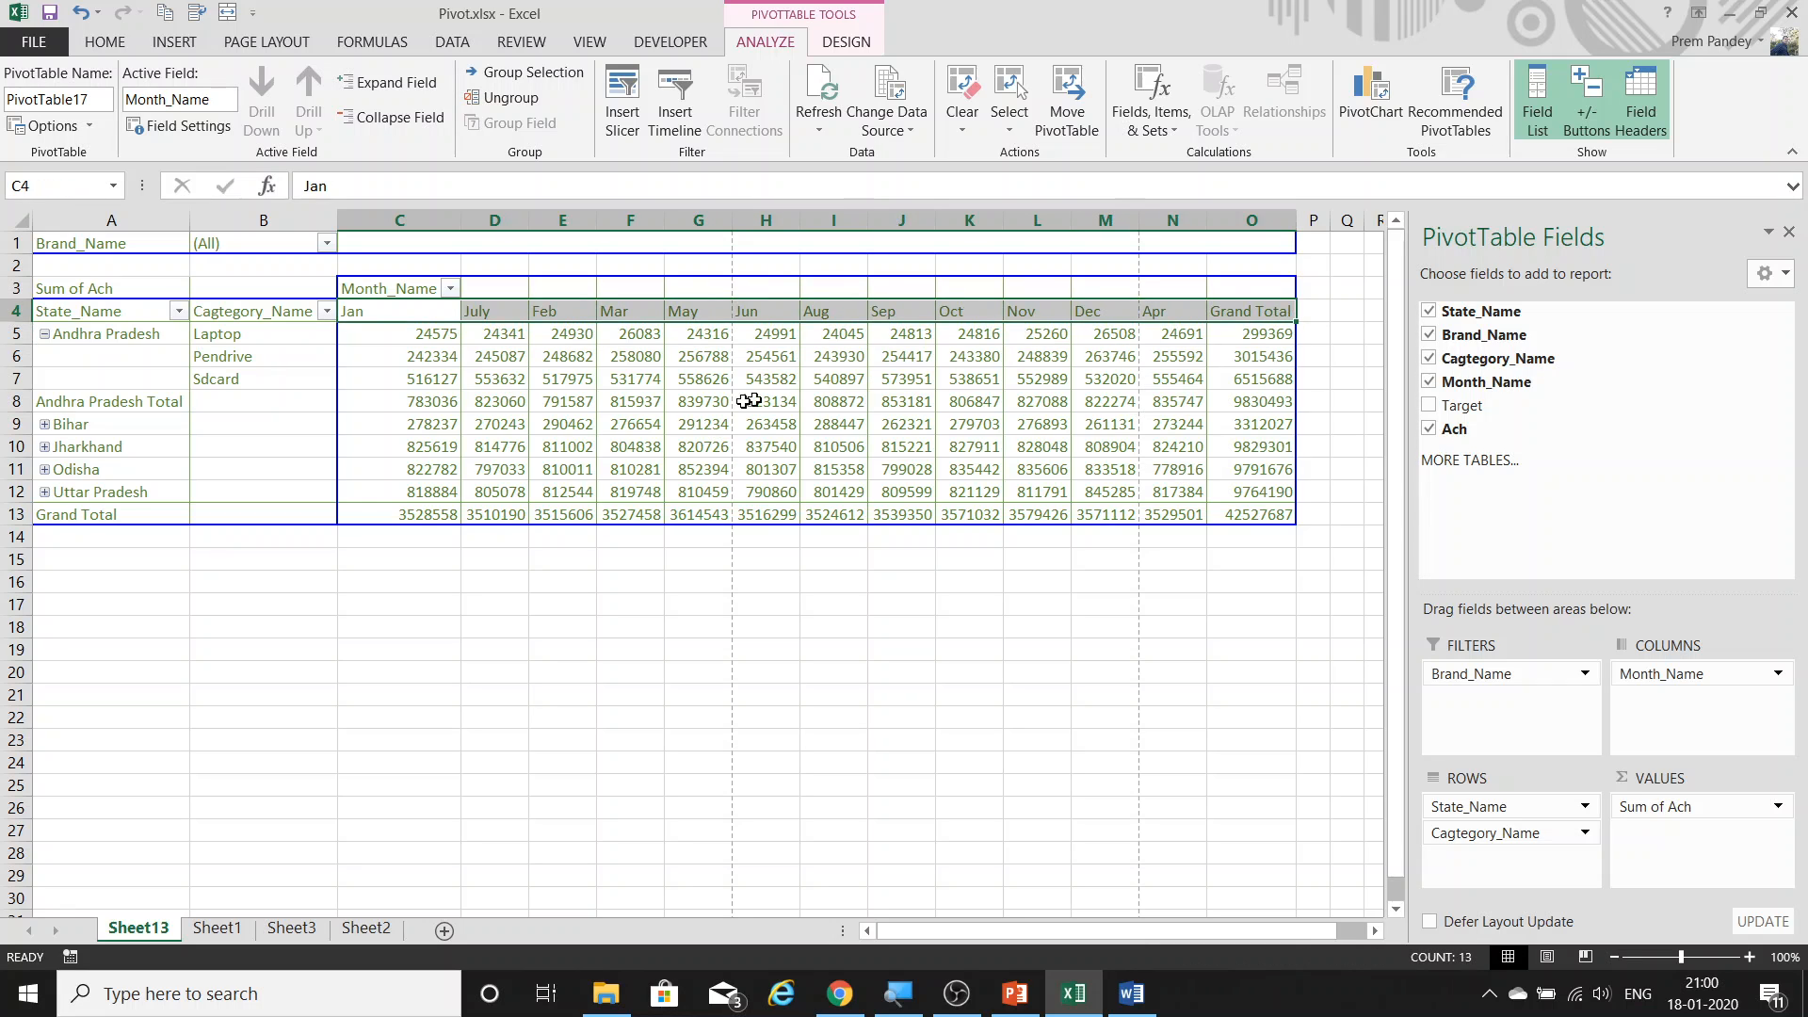
click(438, 354)
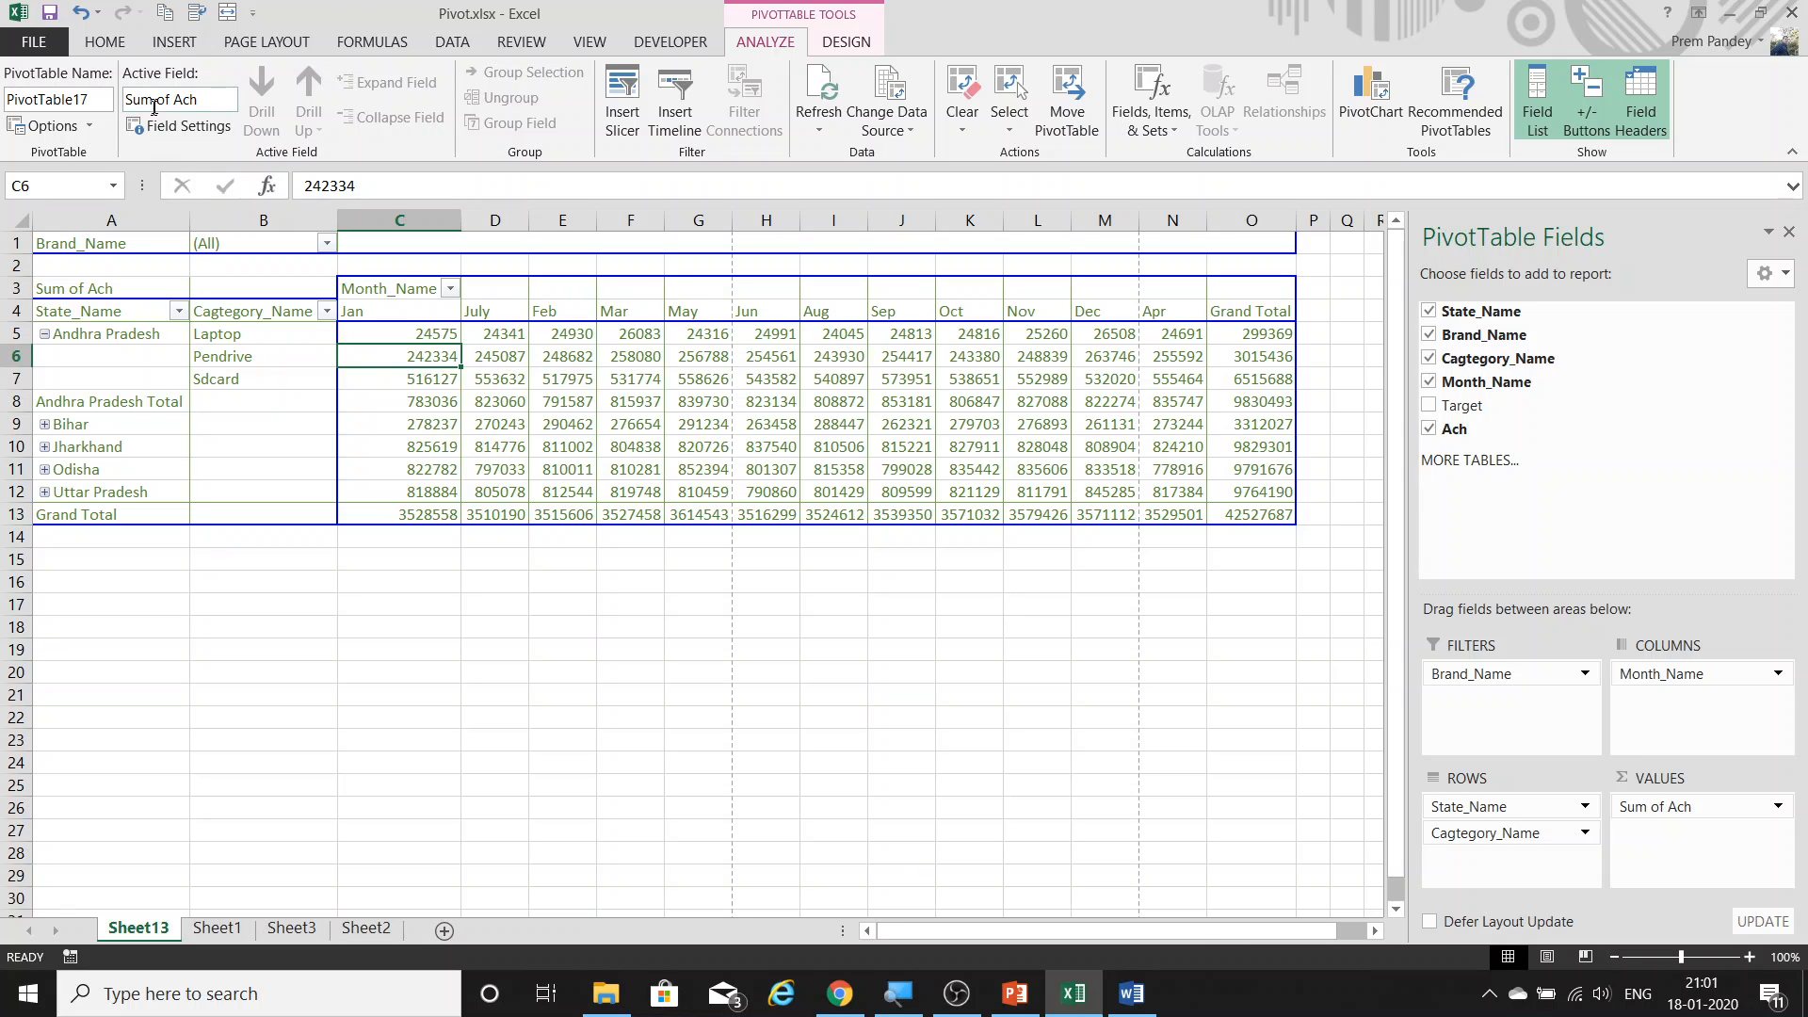
click(195, 43)
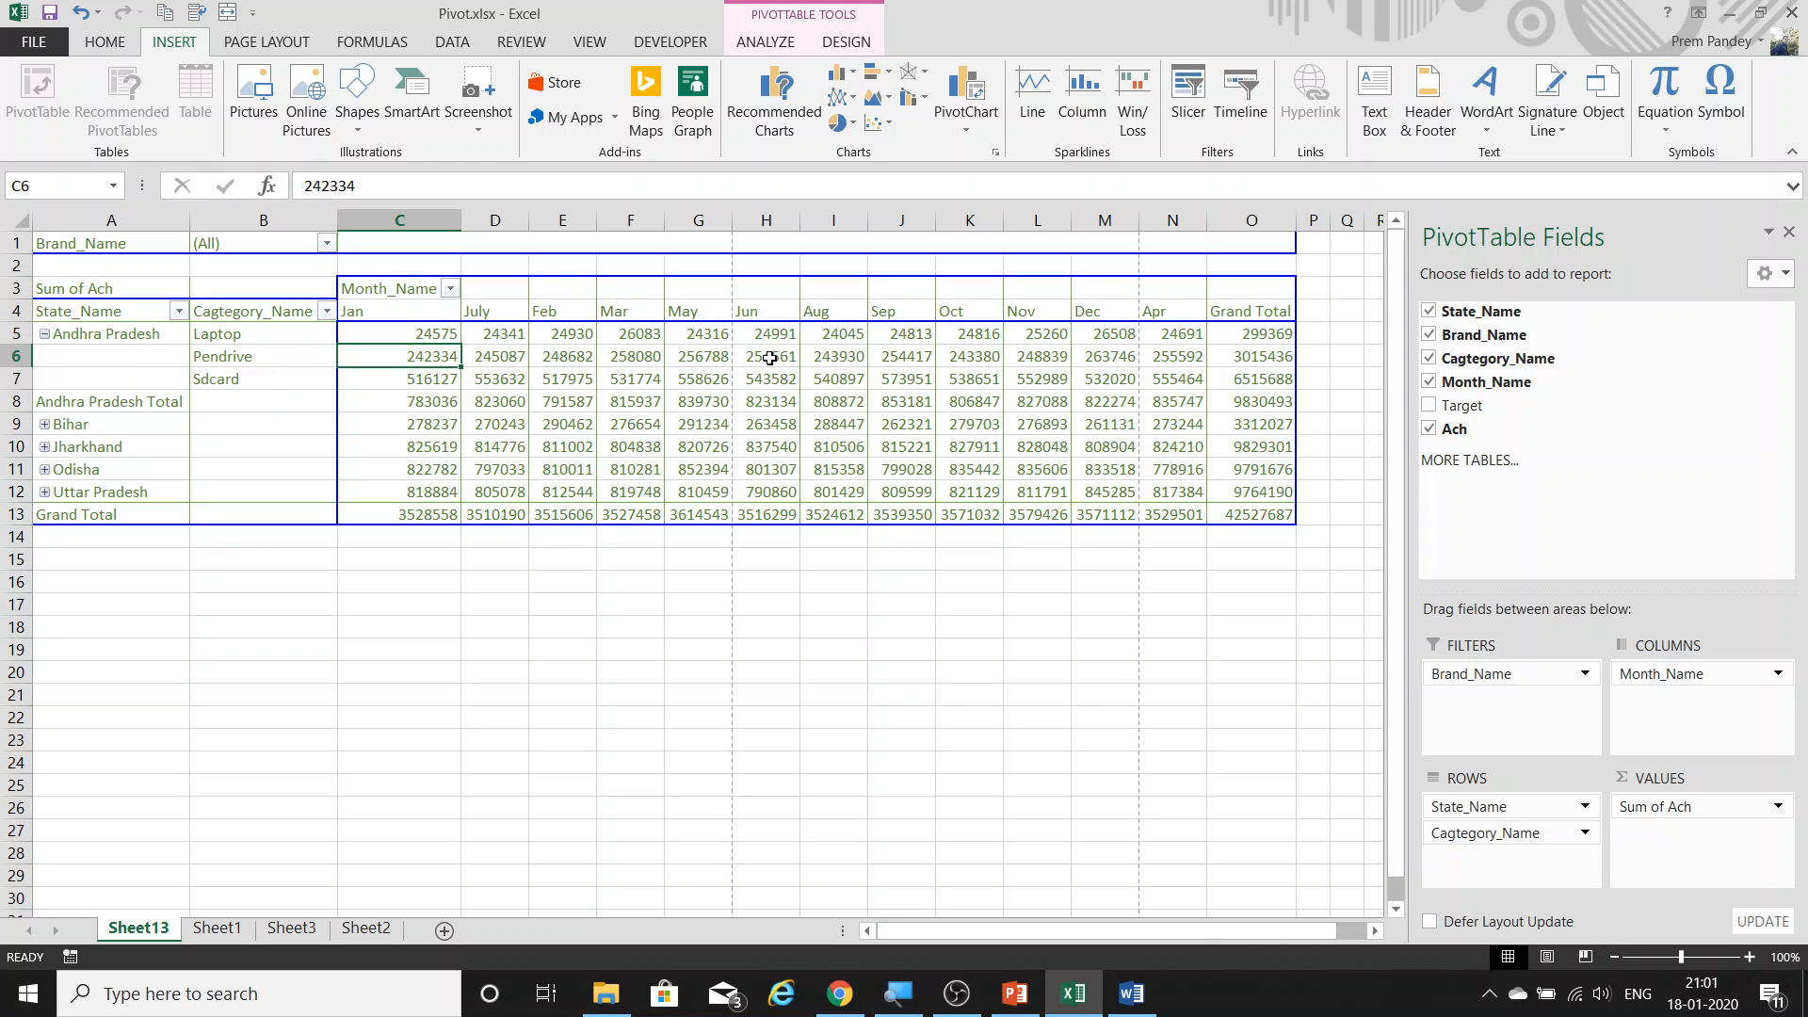
click(708, 333)
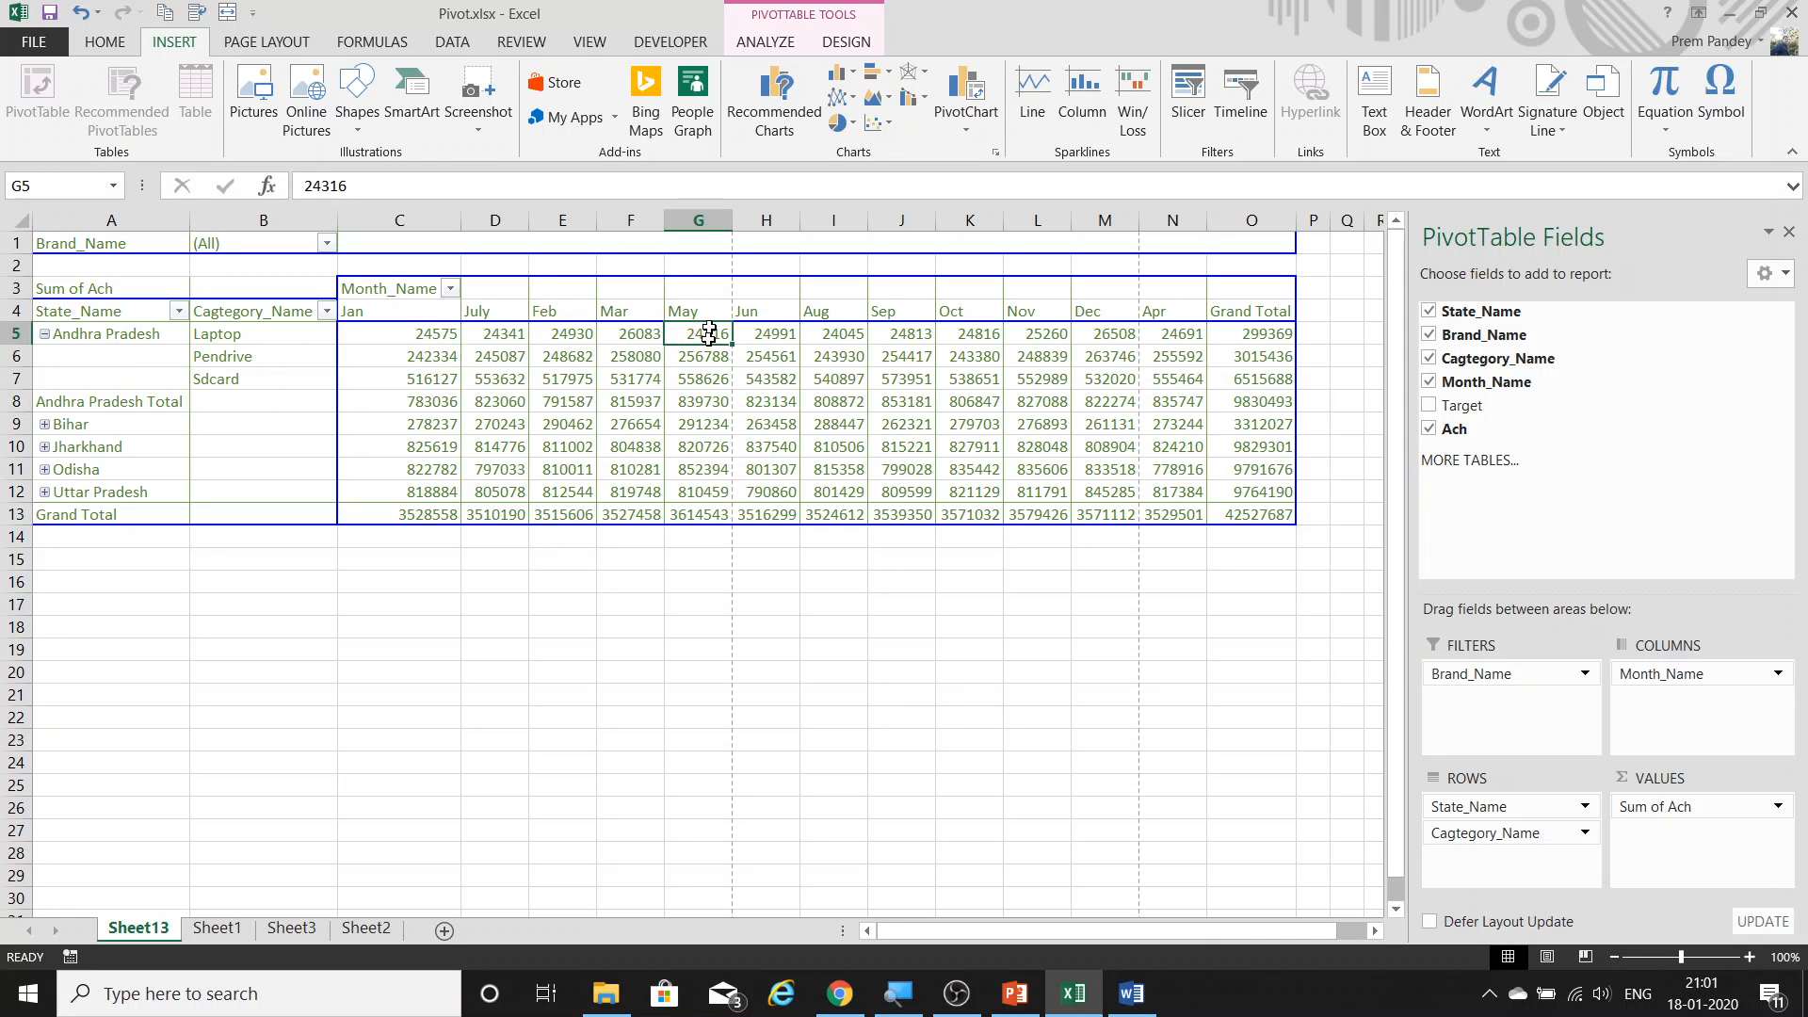
click(1258, 515)
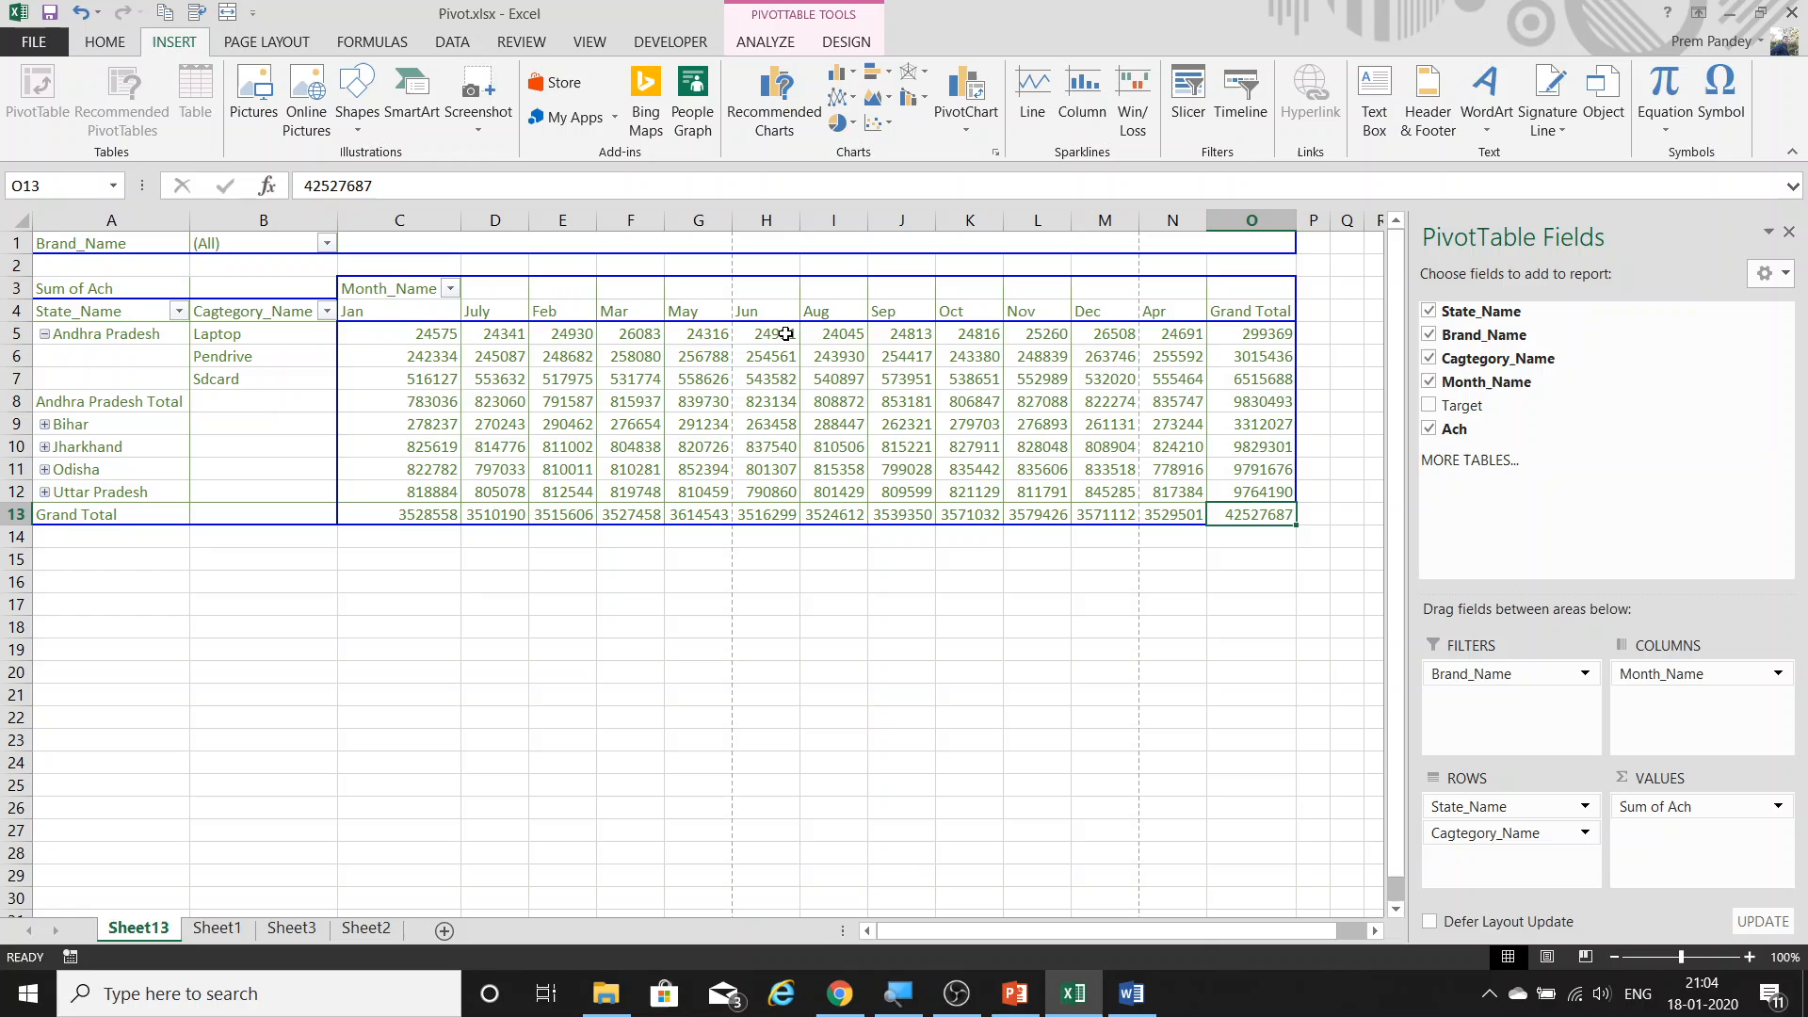
mouse_move(786, 334)
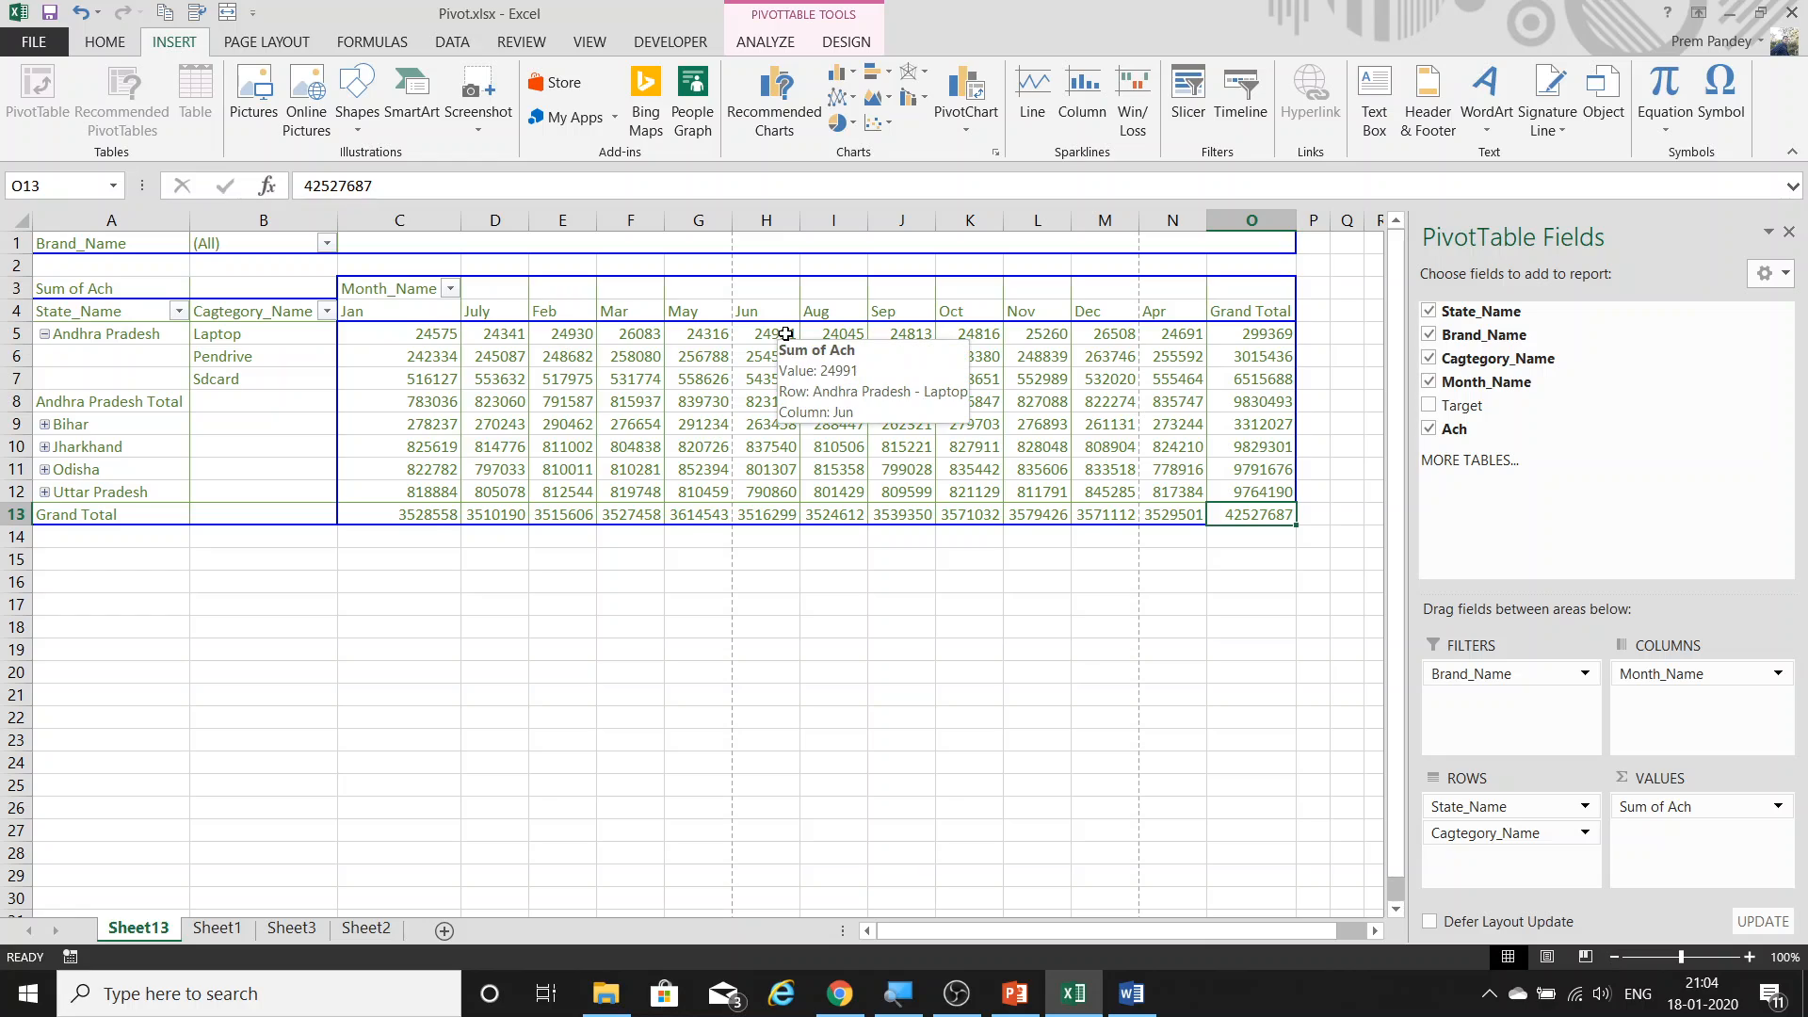